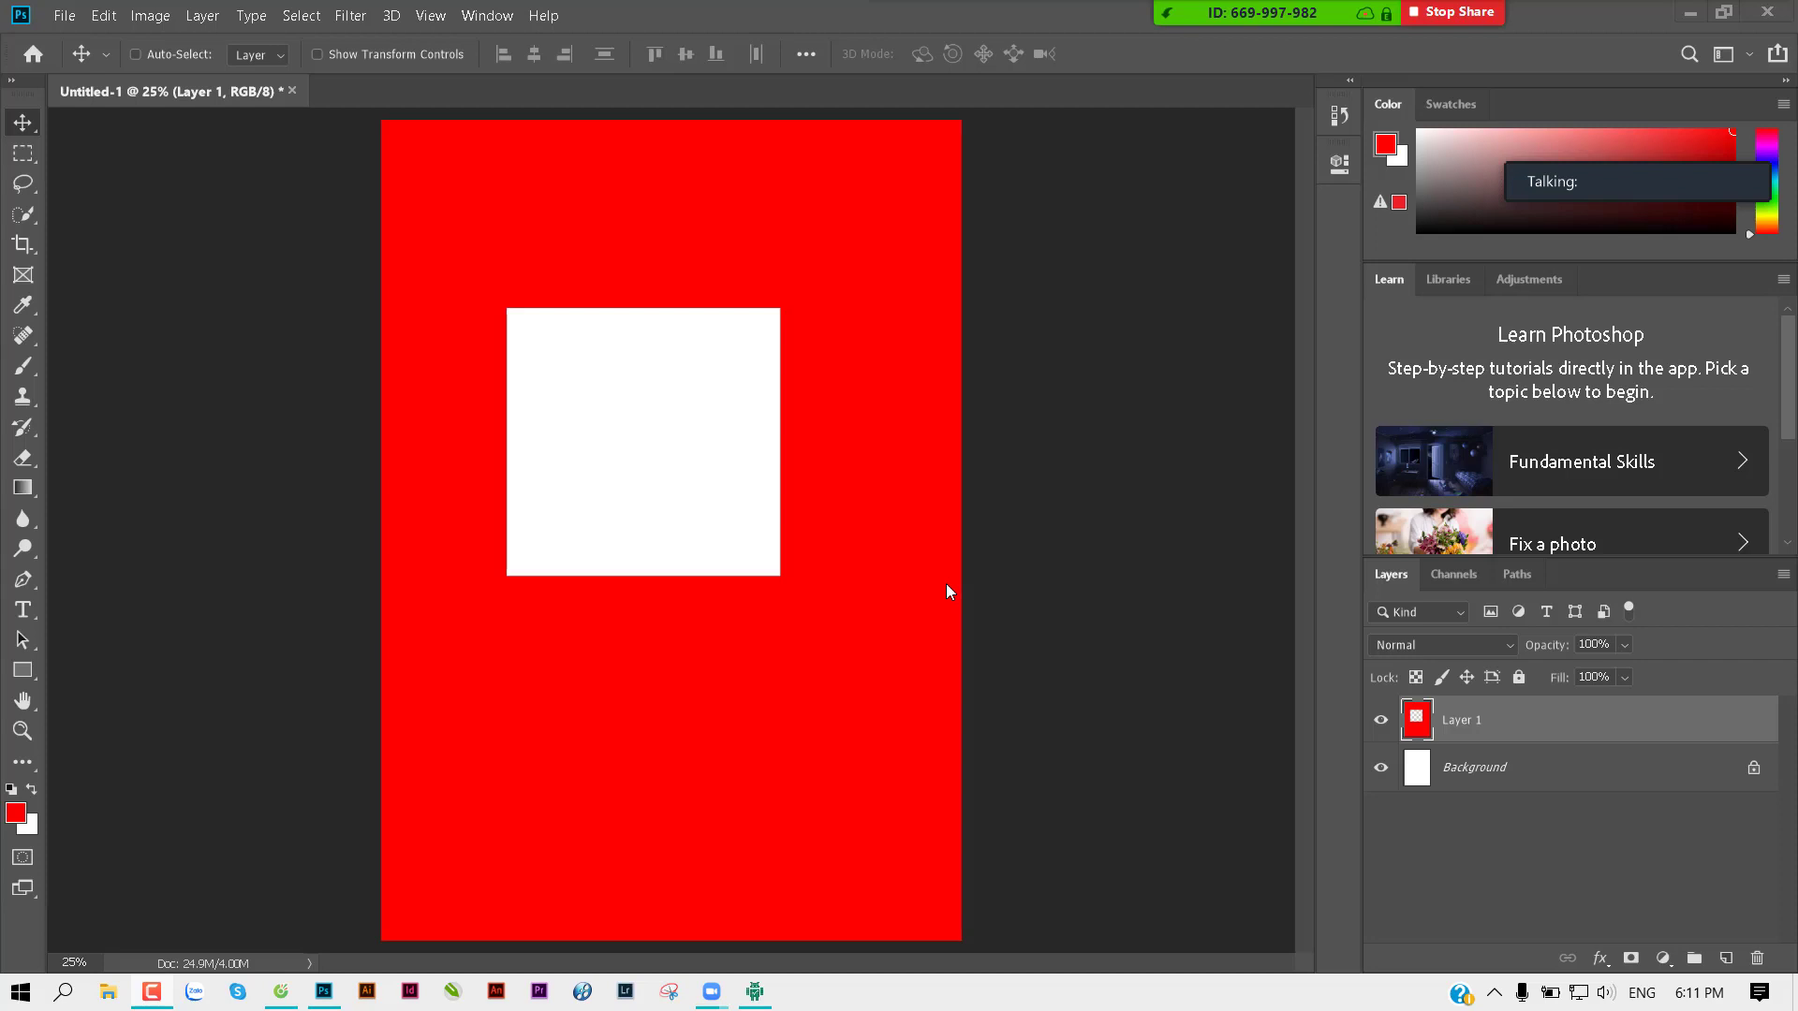
Step: Close the red-and-white Untitled-1 document and discard its changes
{"action": "left_click", "coordinate": [293, 90]}
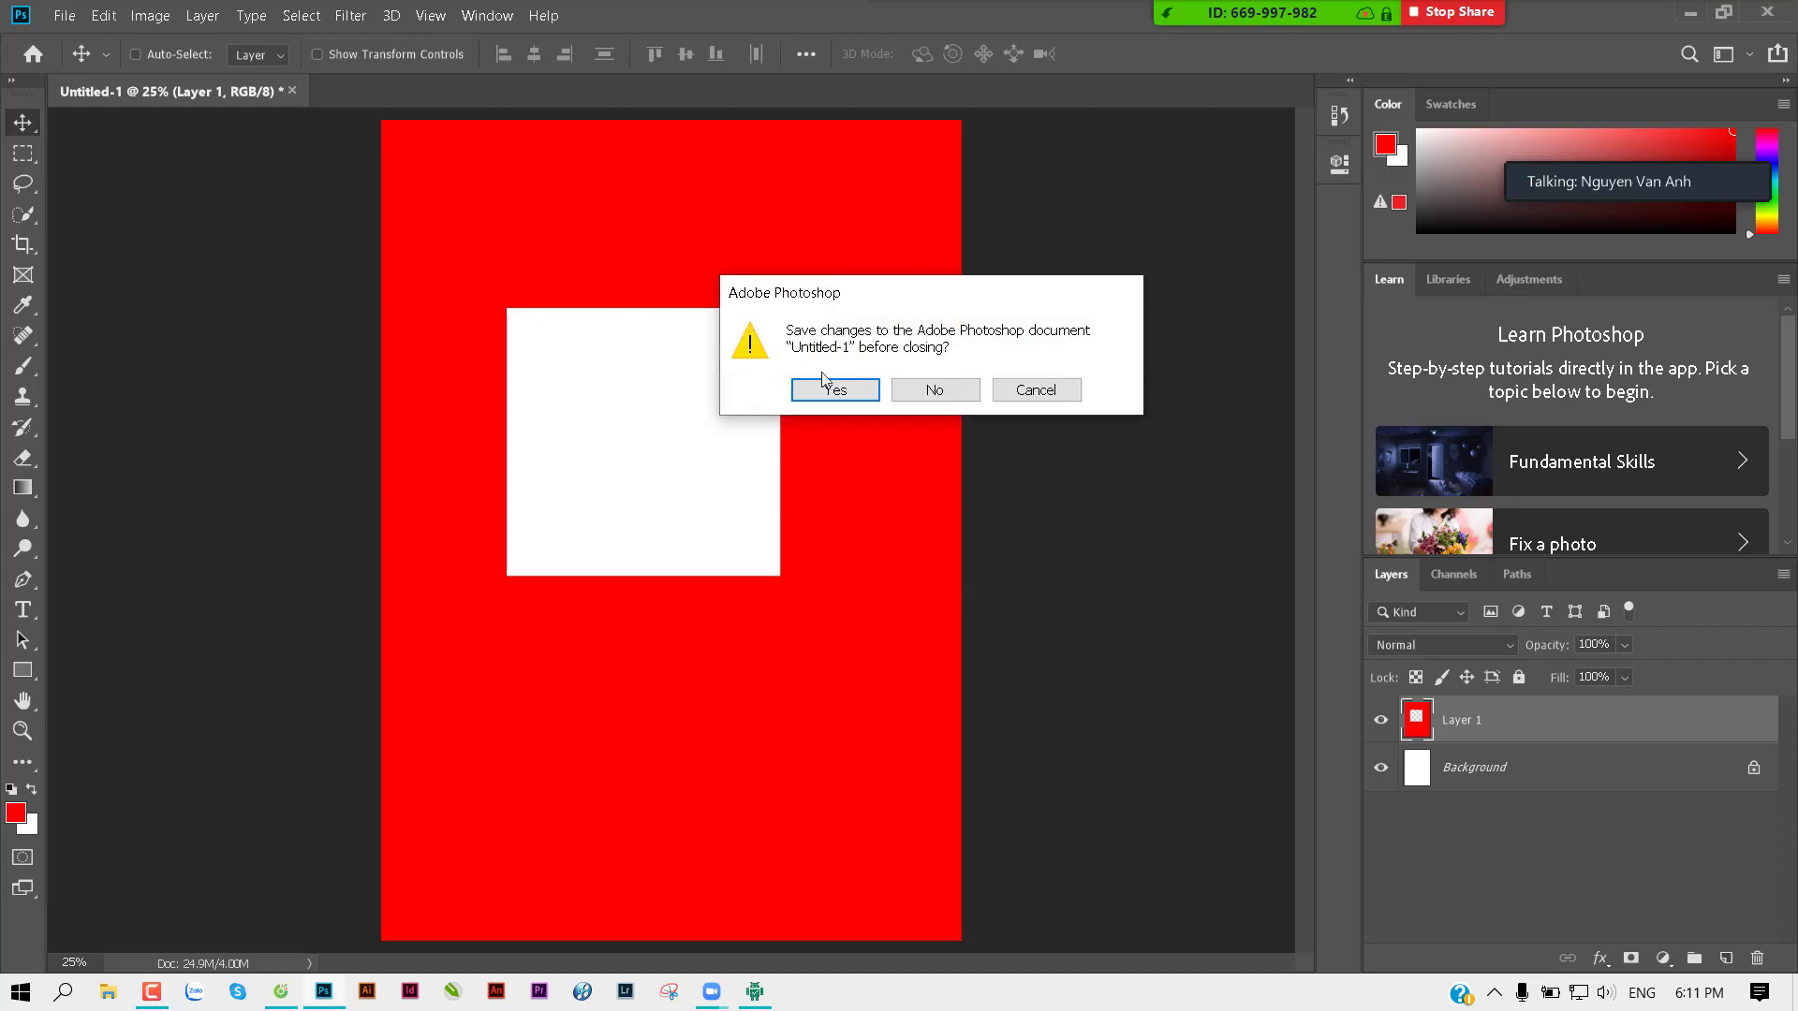
{"action": "left_click", "coordinate": [929, 392]}
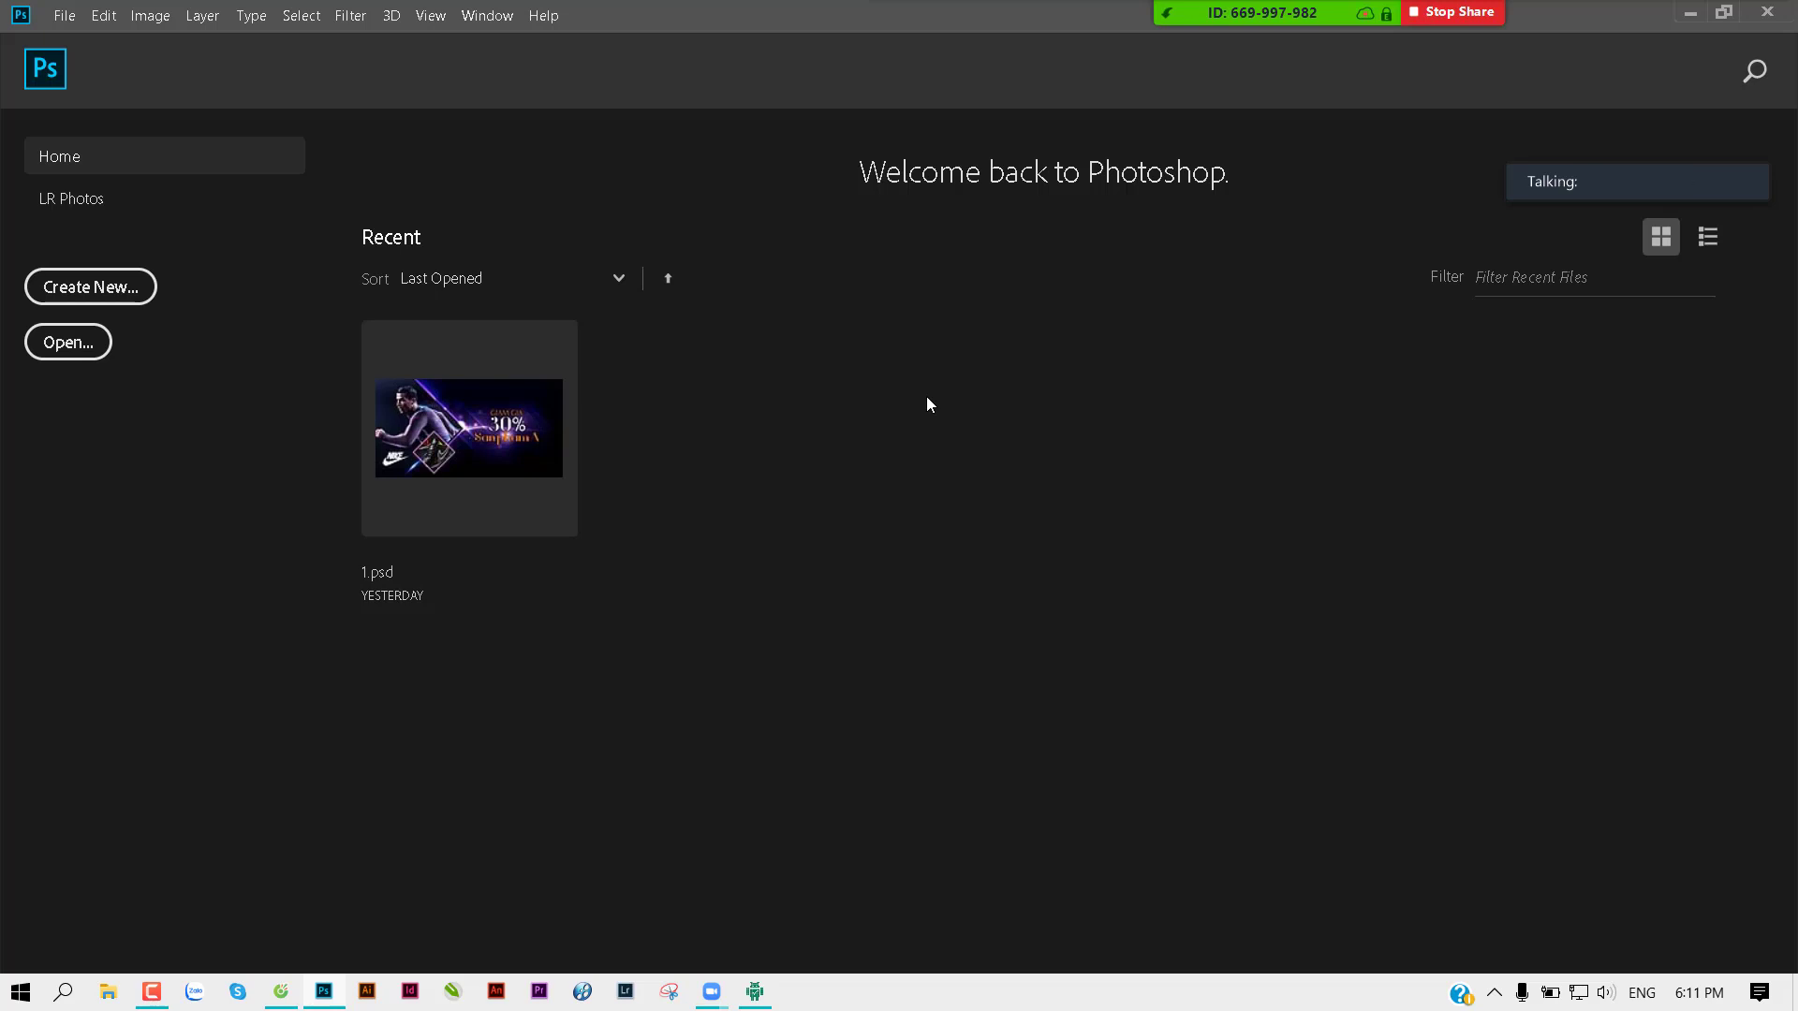
{"action": "key", "text": "XF86MonBrightnessUp"}
{"action": "left_click", "coordinate": [73, 346]}
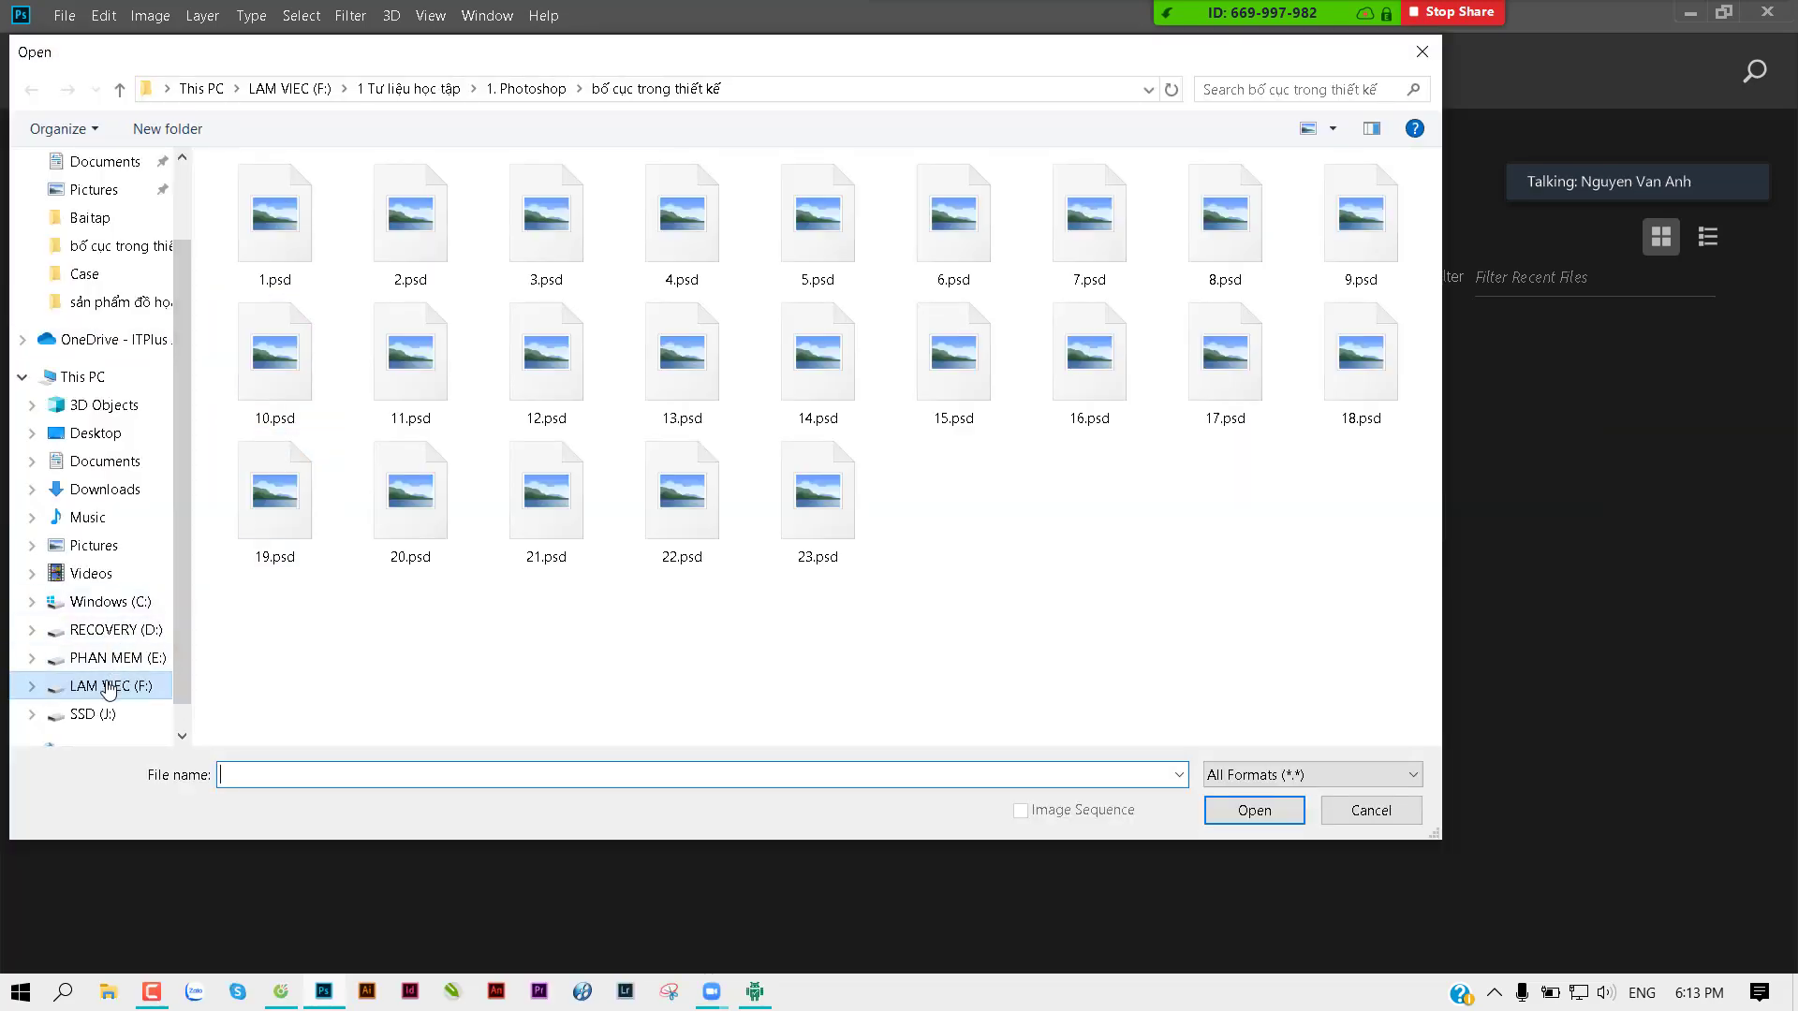
{"action": "left_click", "coordinate": [109, 687]}
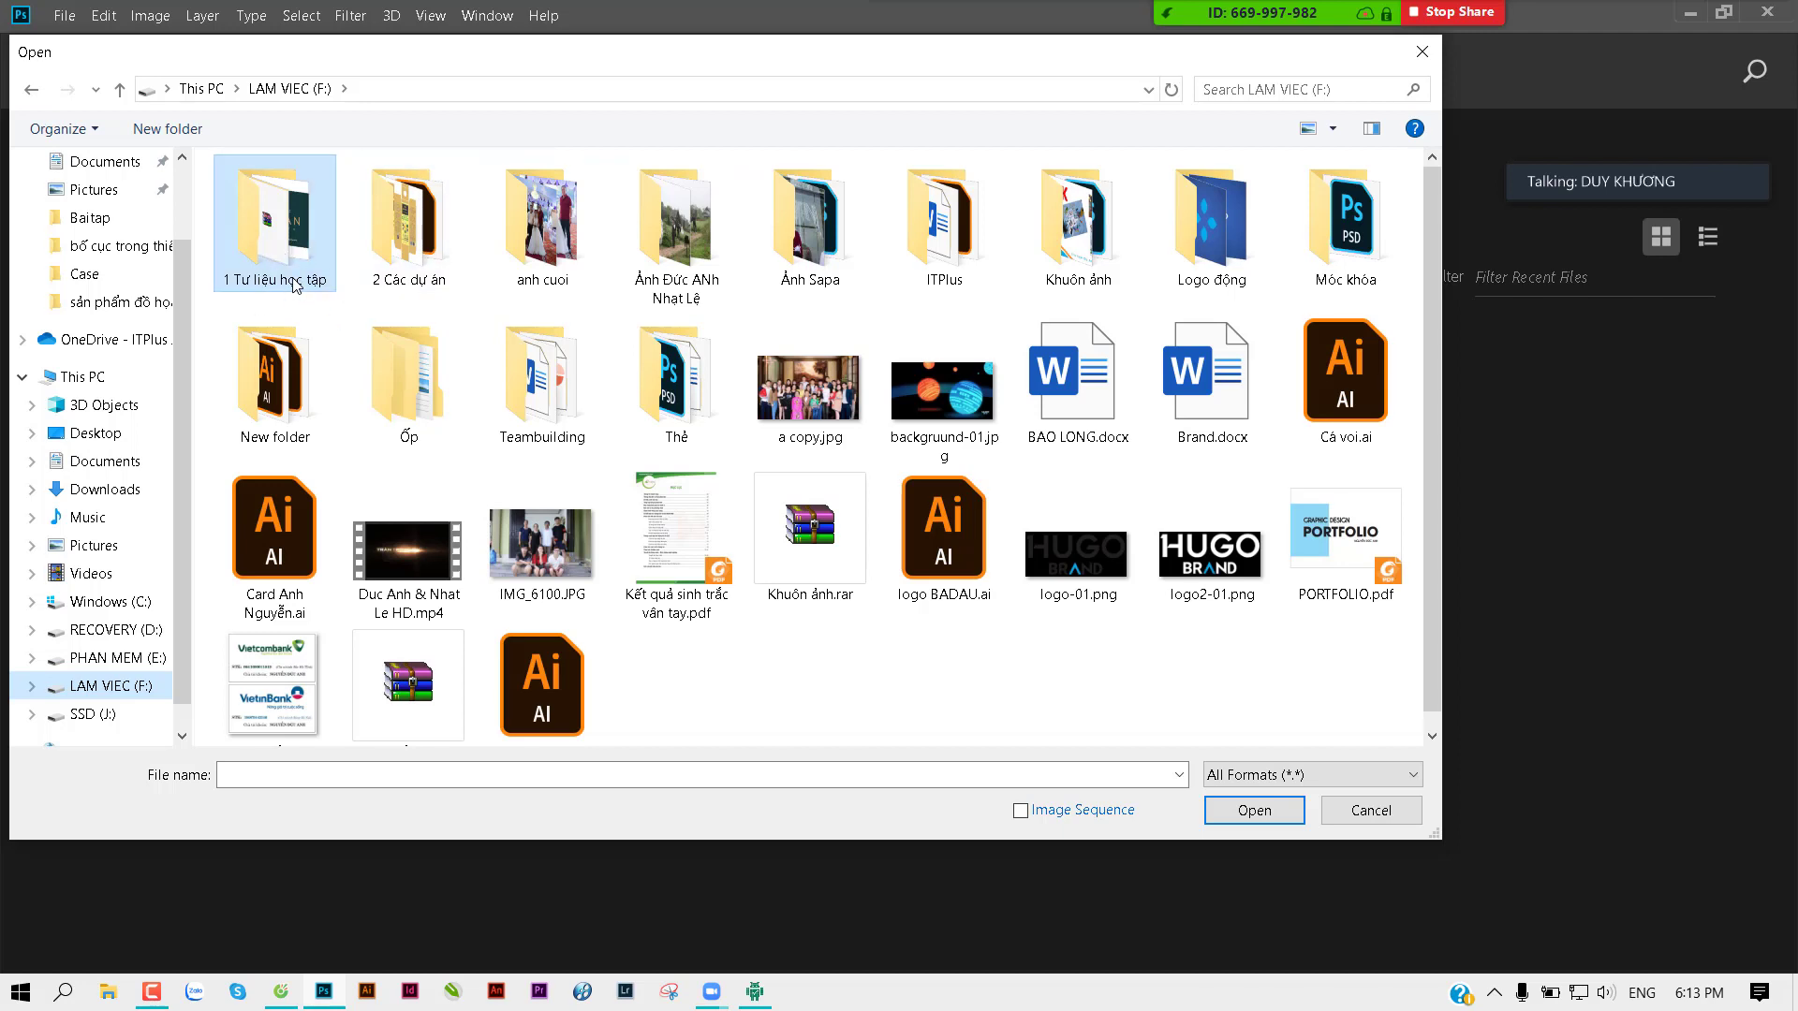
{"action": "key", "text": "XF86AudioRaiseVolume"}
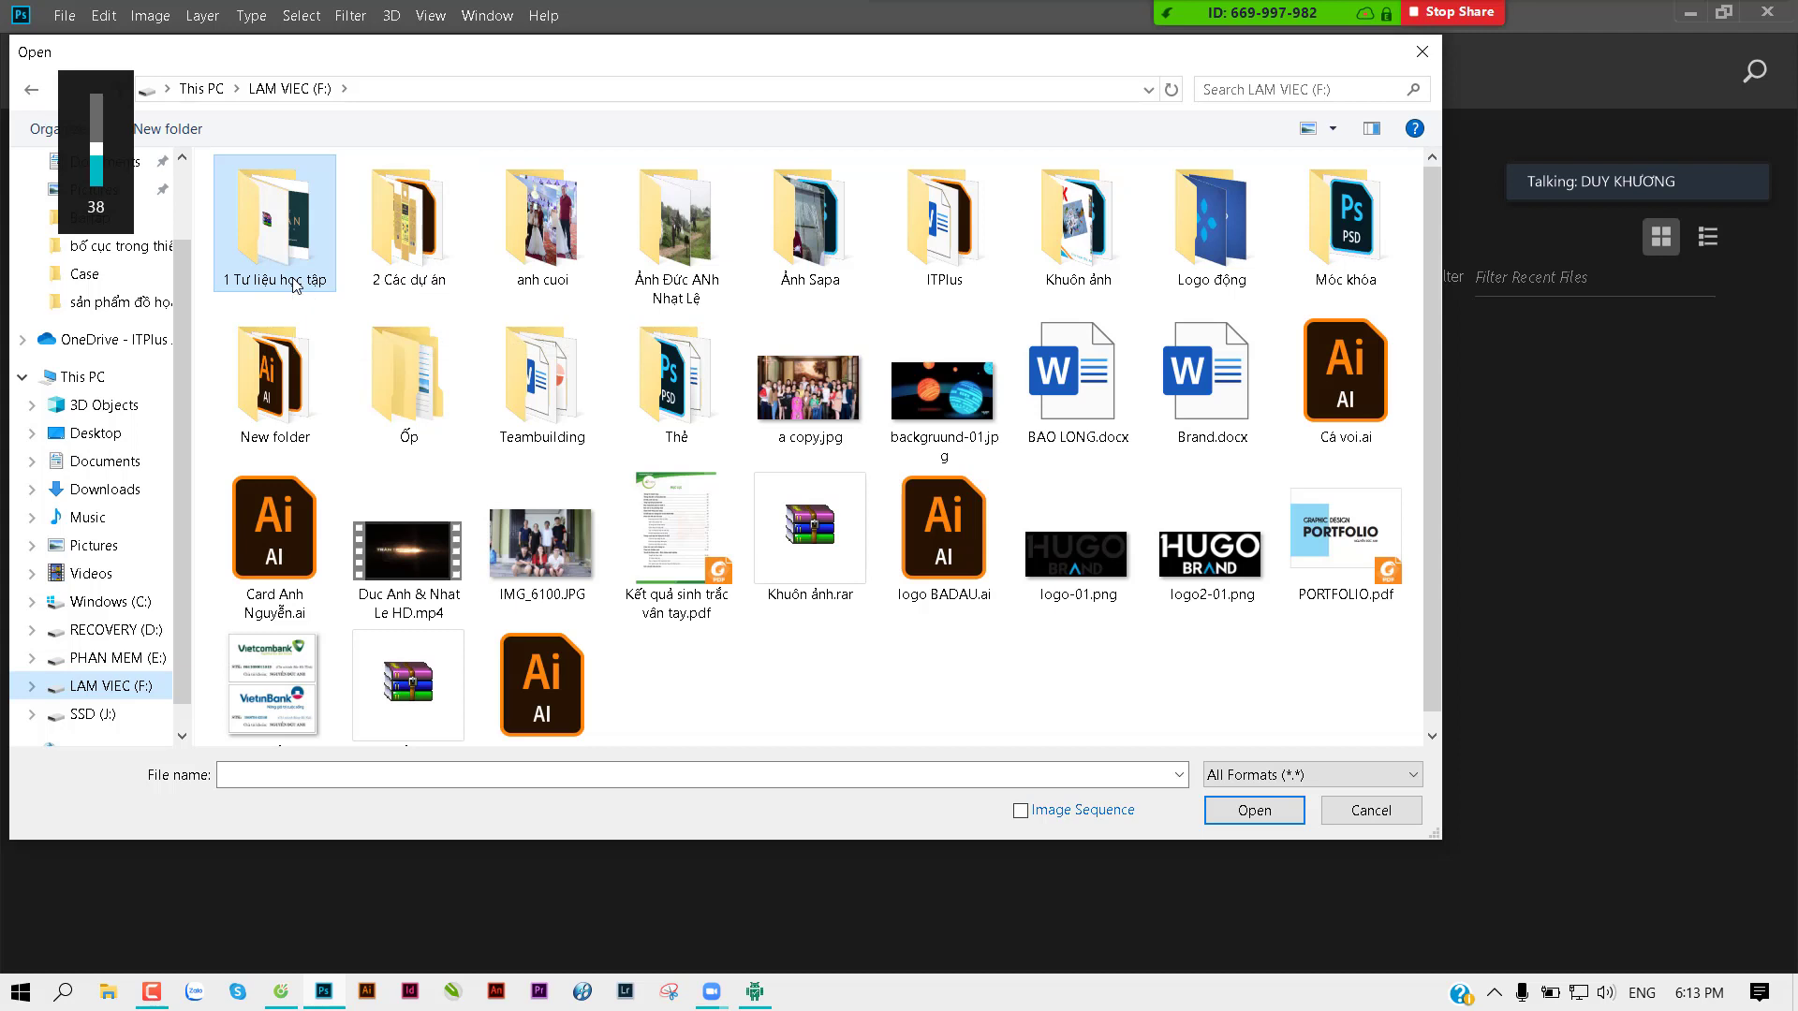
{"action": "key", "text": "XF86AudioRaiseVolume"}
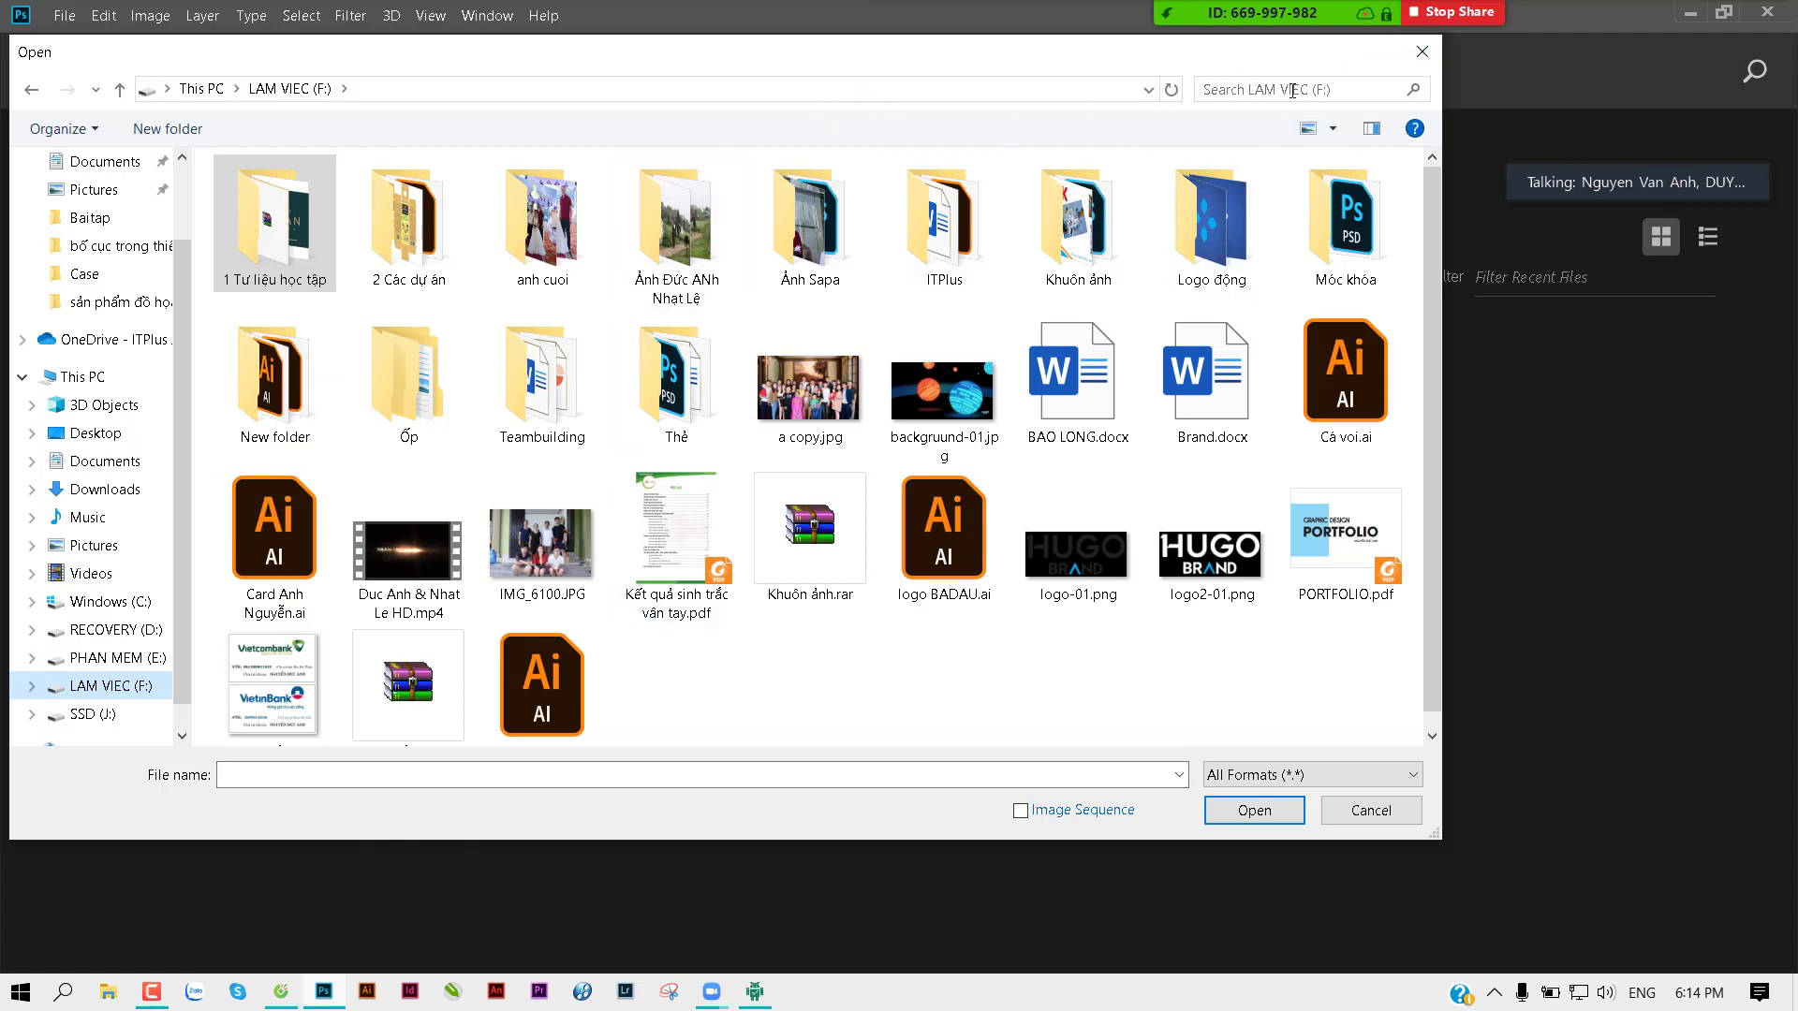
{"action": "left_click", "coordinate": [1424, 55]}
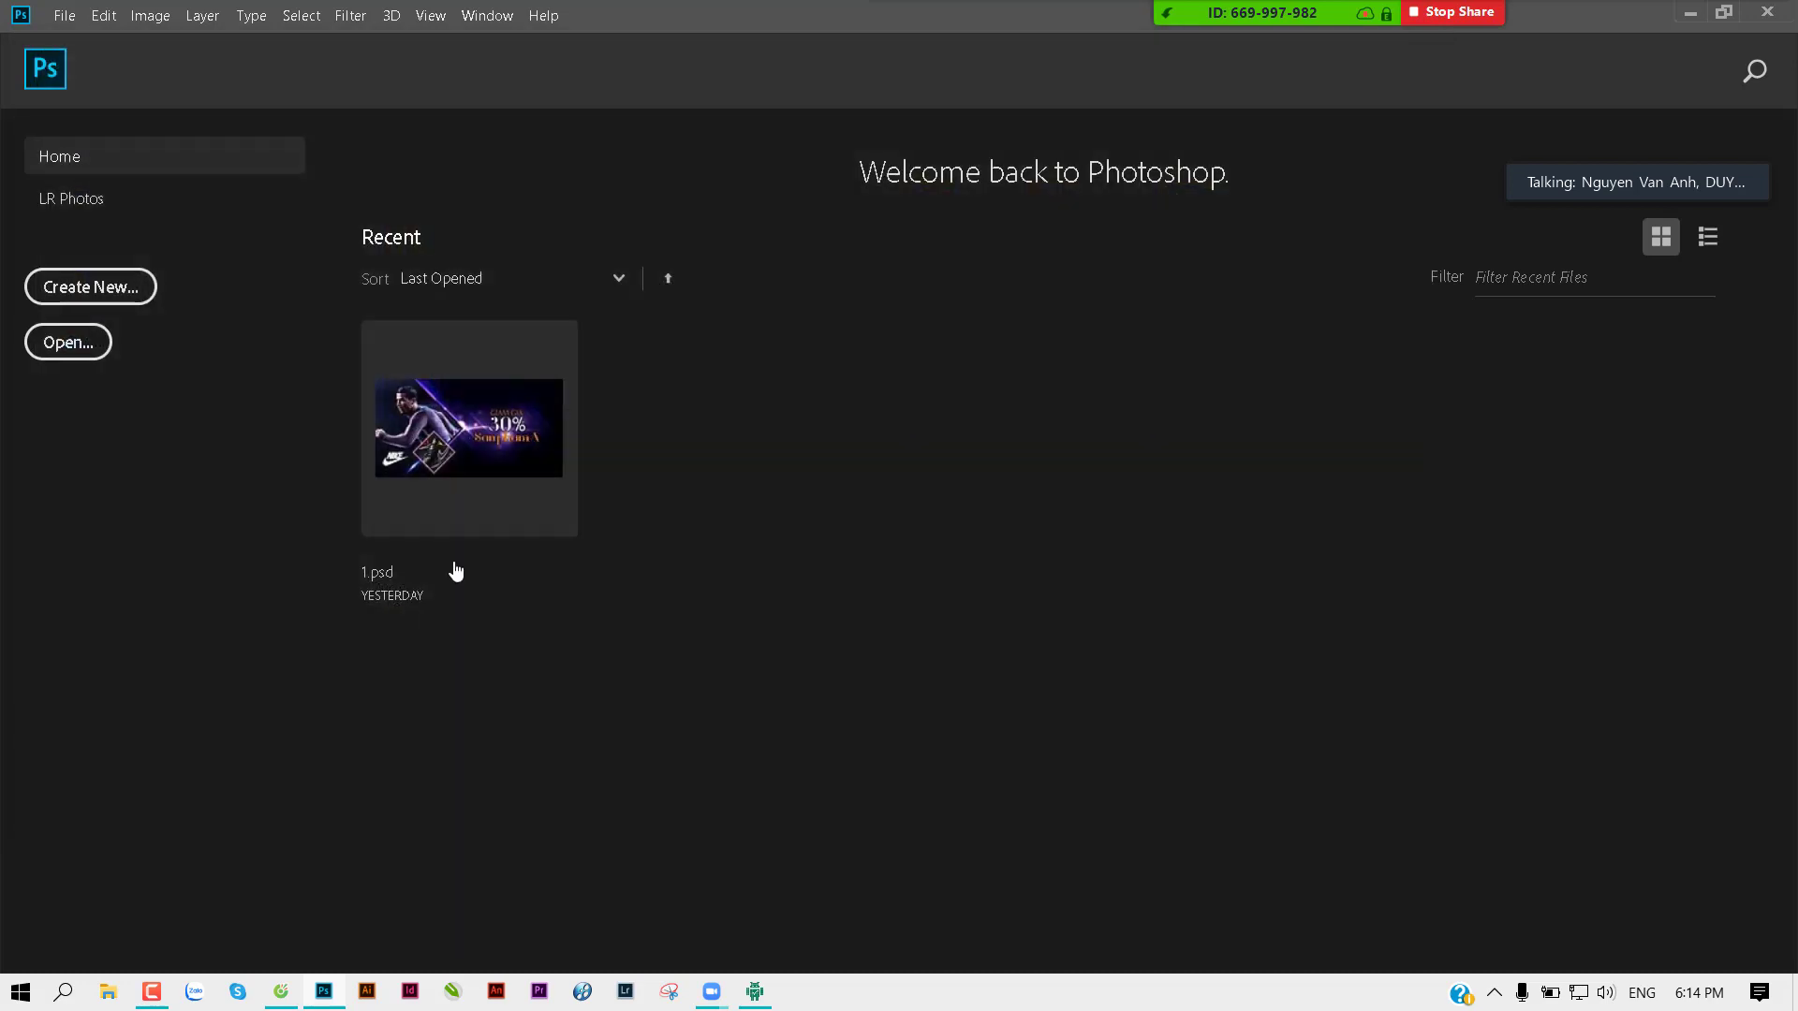
Step: In File Explorer, go to LAM VIEC (F:) > 1 Tư liệu học tập > thuvienanh
{"action": "left_click", "coordinate": [111, 993]}
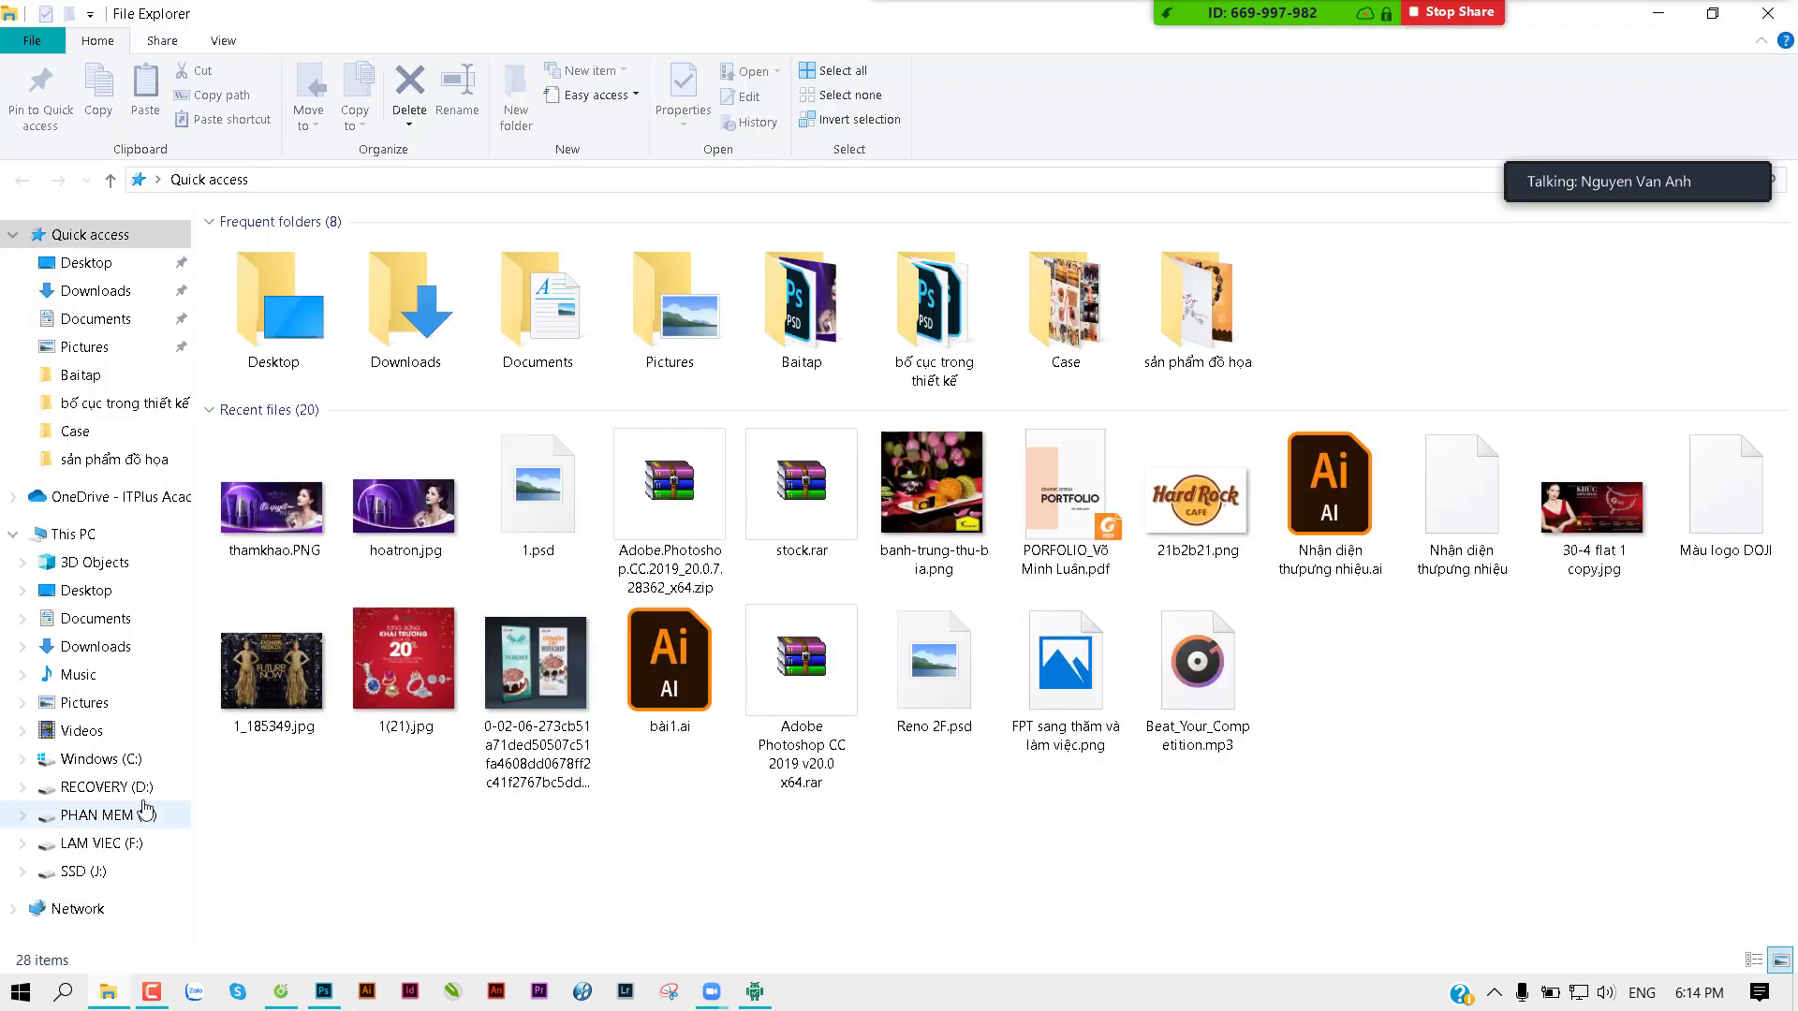
{"action": "left_click", "coordinate": [77, 846]}
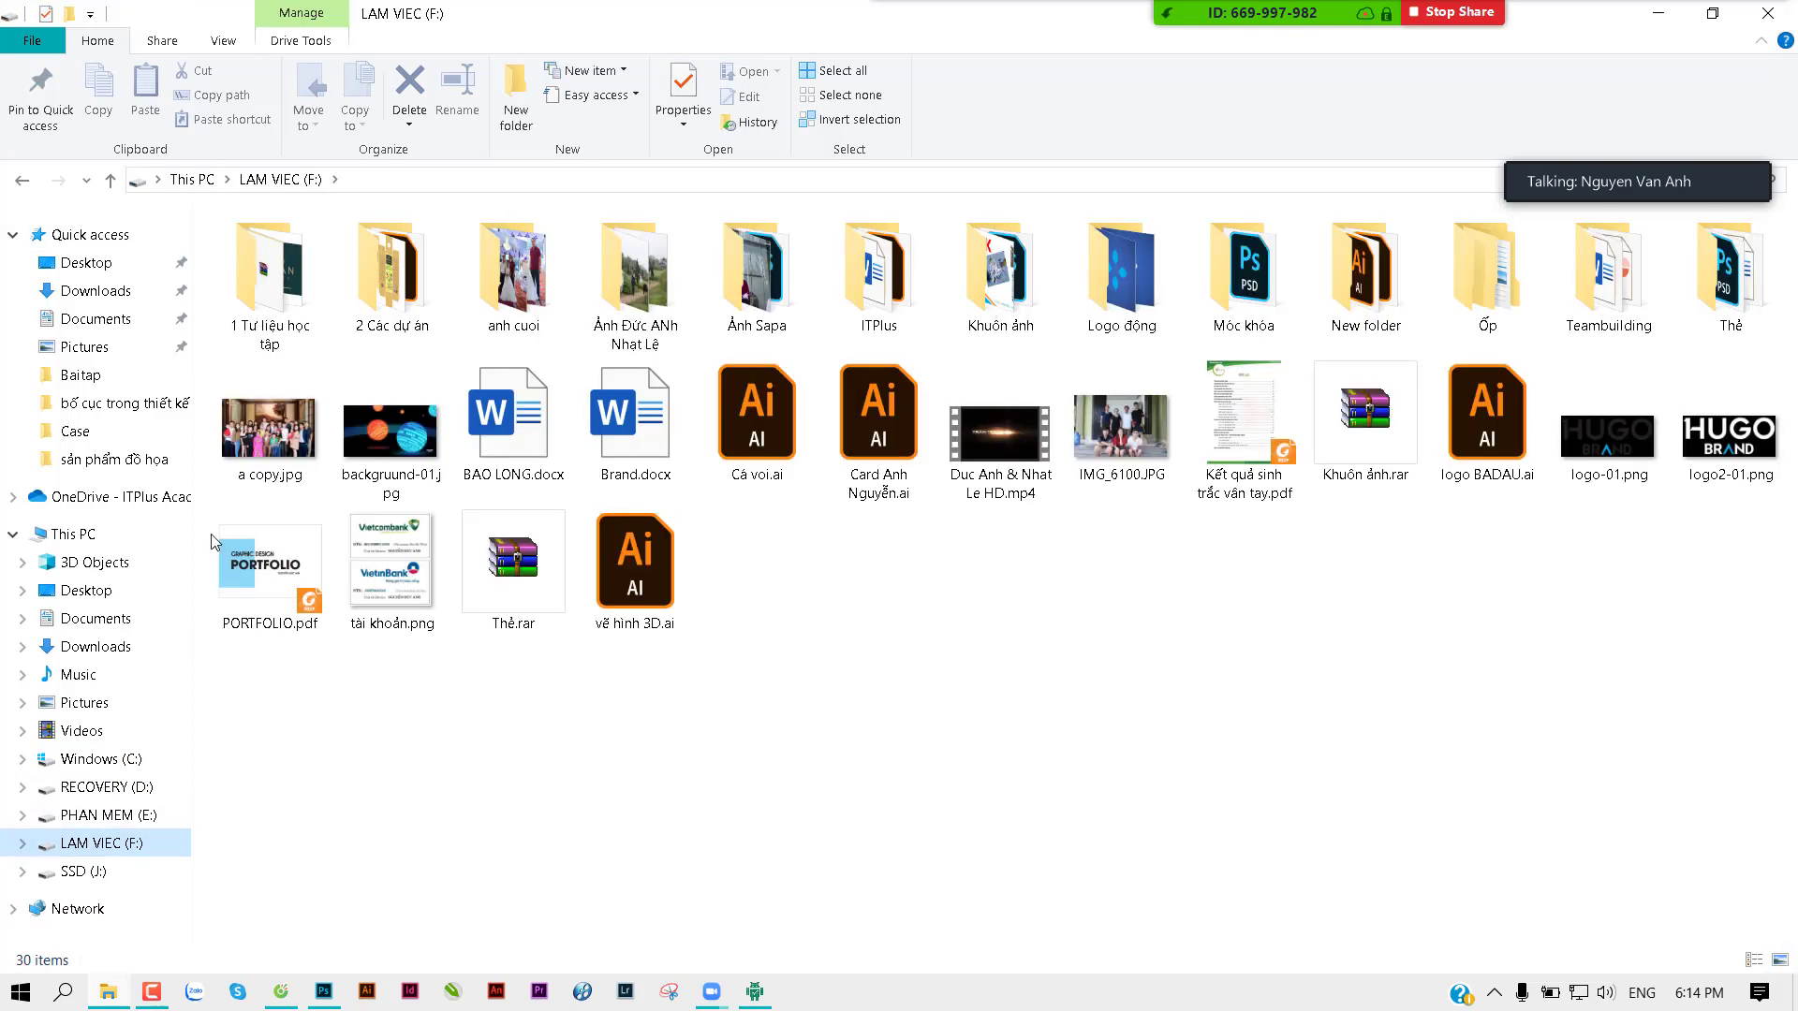
{"action": "double_click", "coordinate": [281, 285]}
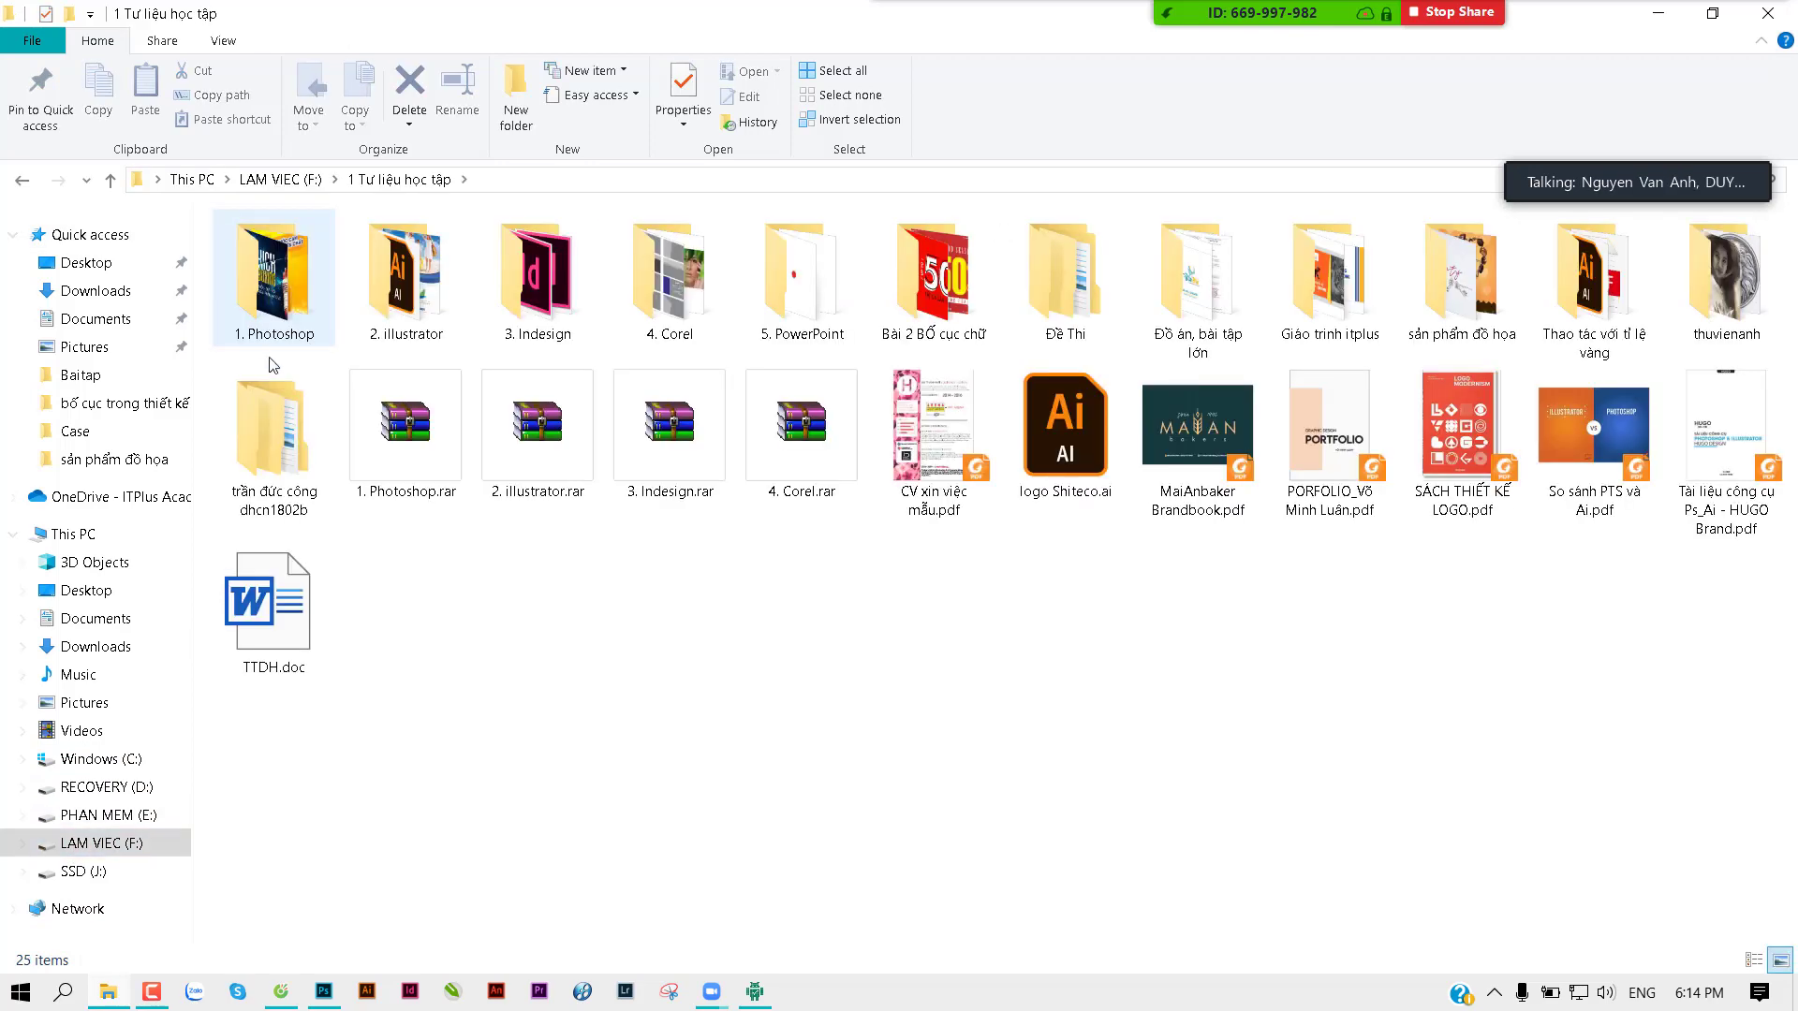
{"action": "double_click", "coordinate": [1682, 267]}
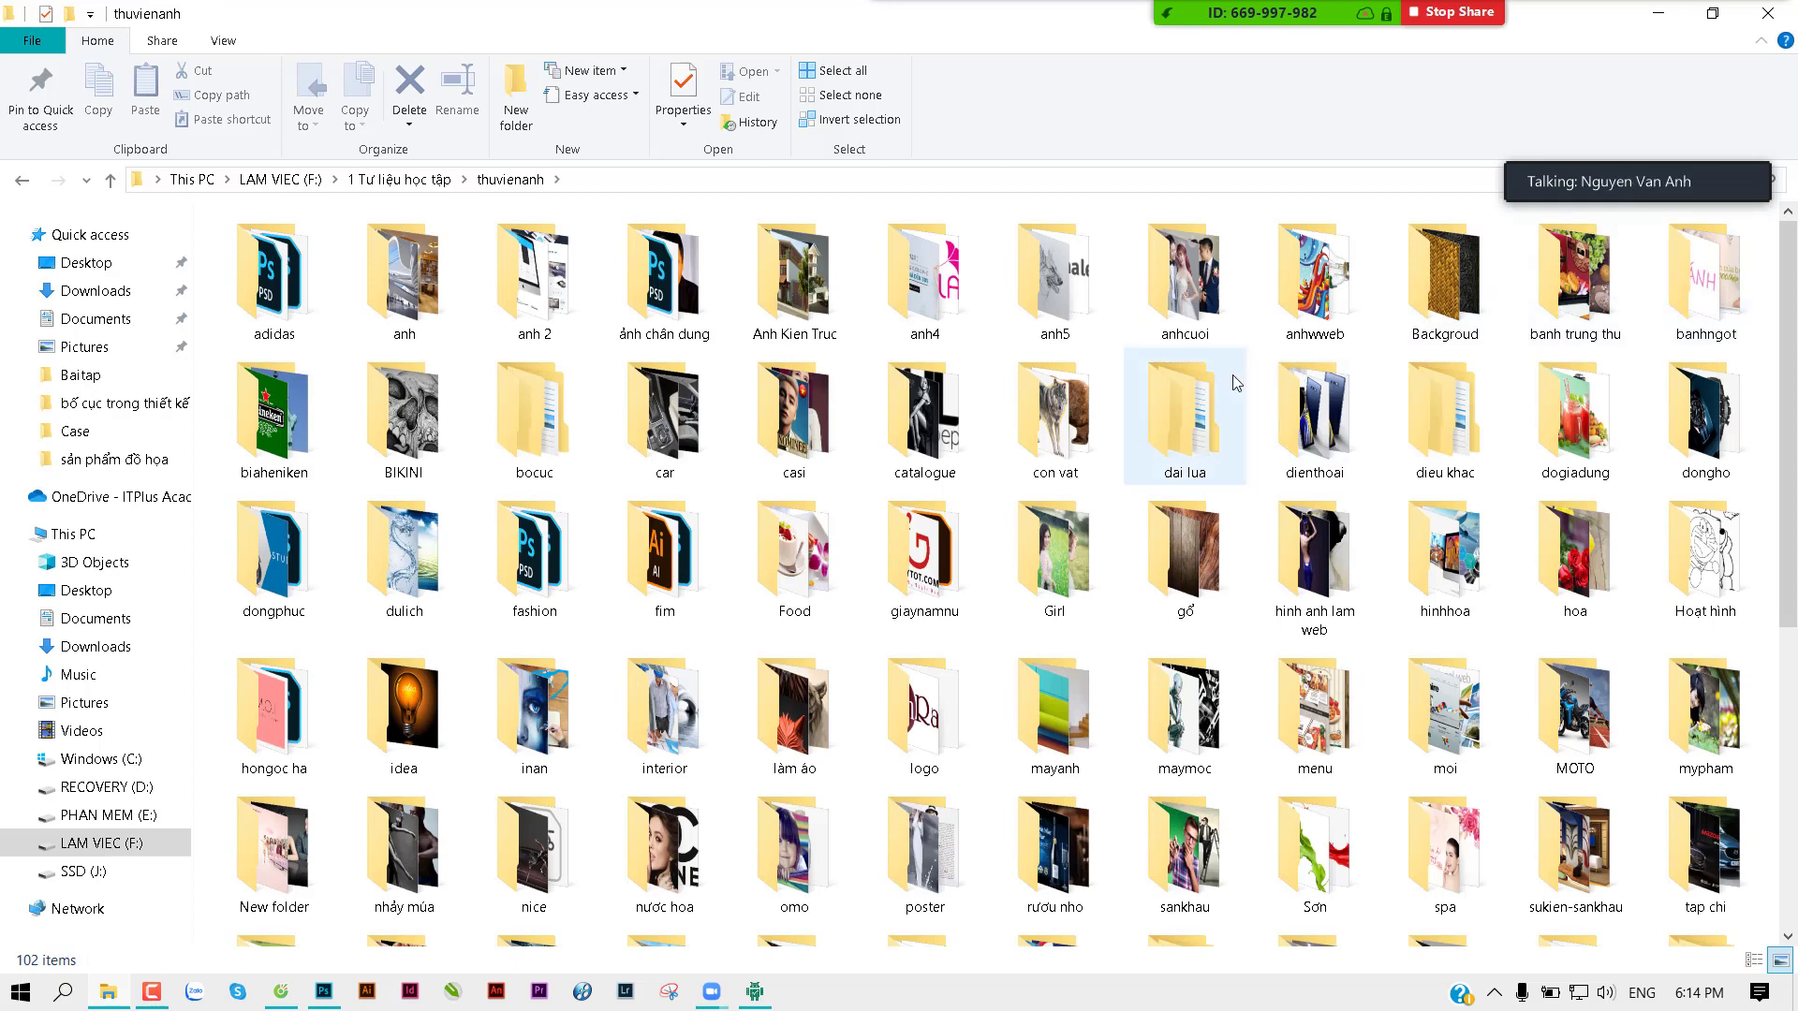
Step: Open the Girl portrait folder and scroll through its thumbnails to pick a photo
{"action": "left_click", "coordinate": [828, 397]}
{"action": "left_click", "coordinate": [905, 553]}
{"action": "left_click", "coordinate": [1037, 584]}
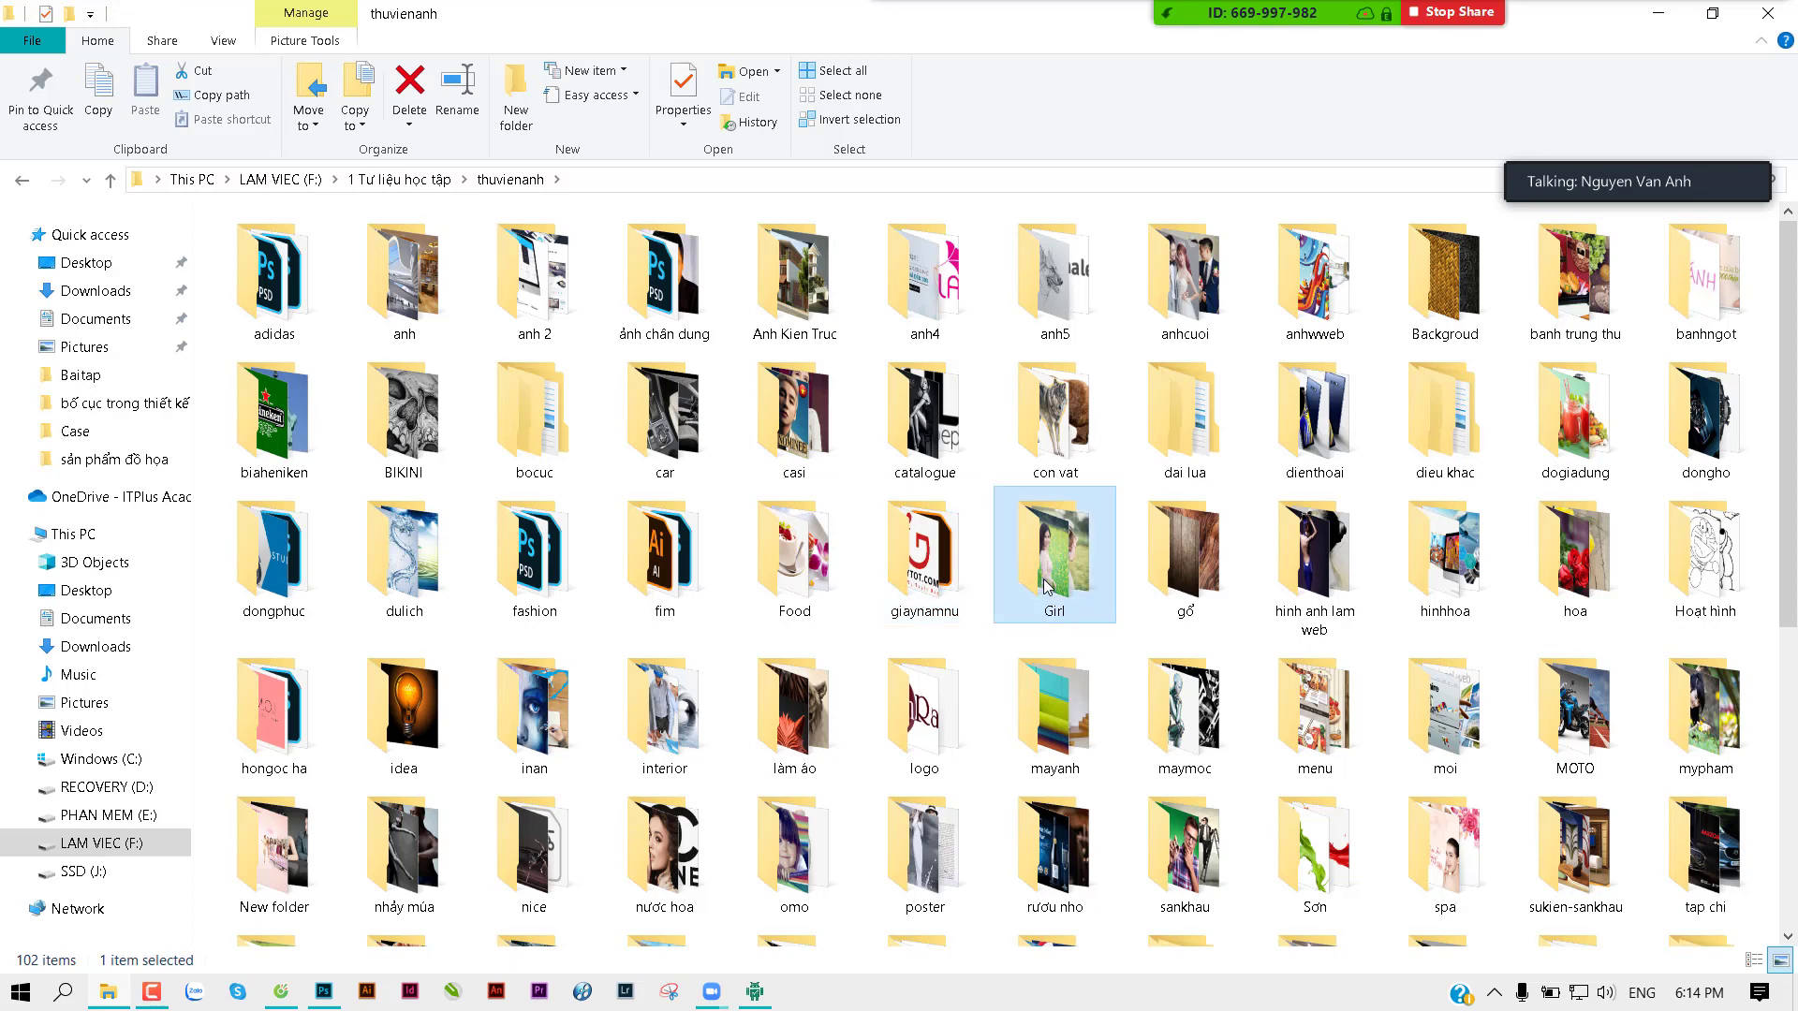
{"action": "double_click", "coordinate": [1052, 554]}
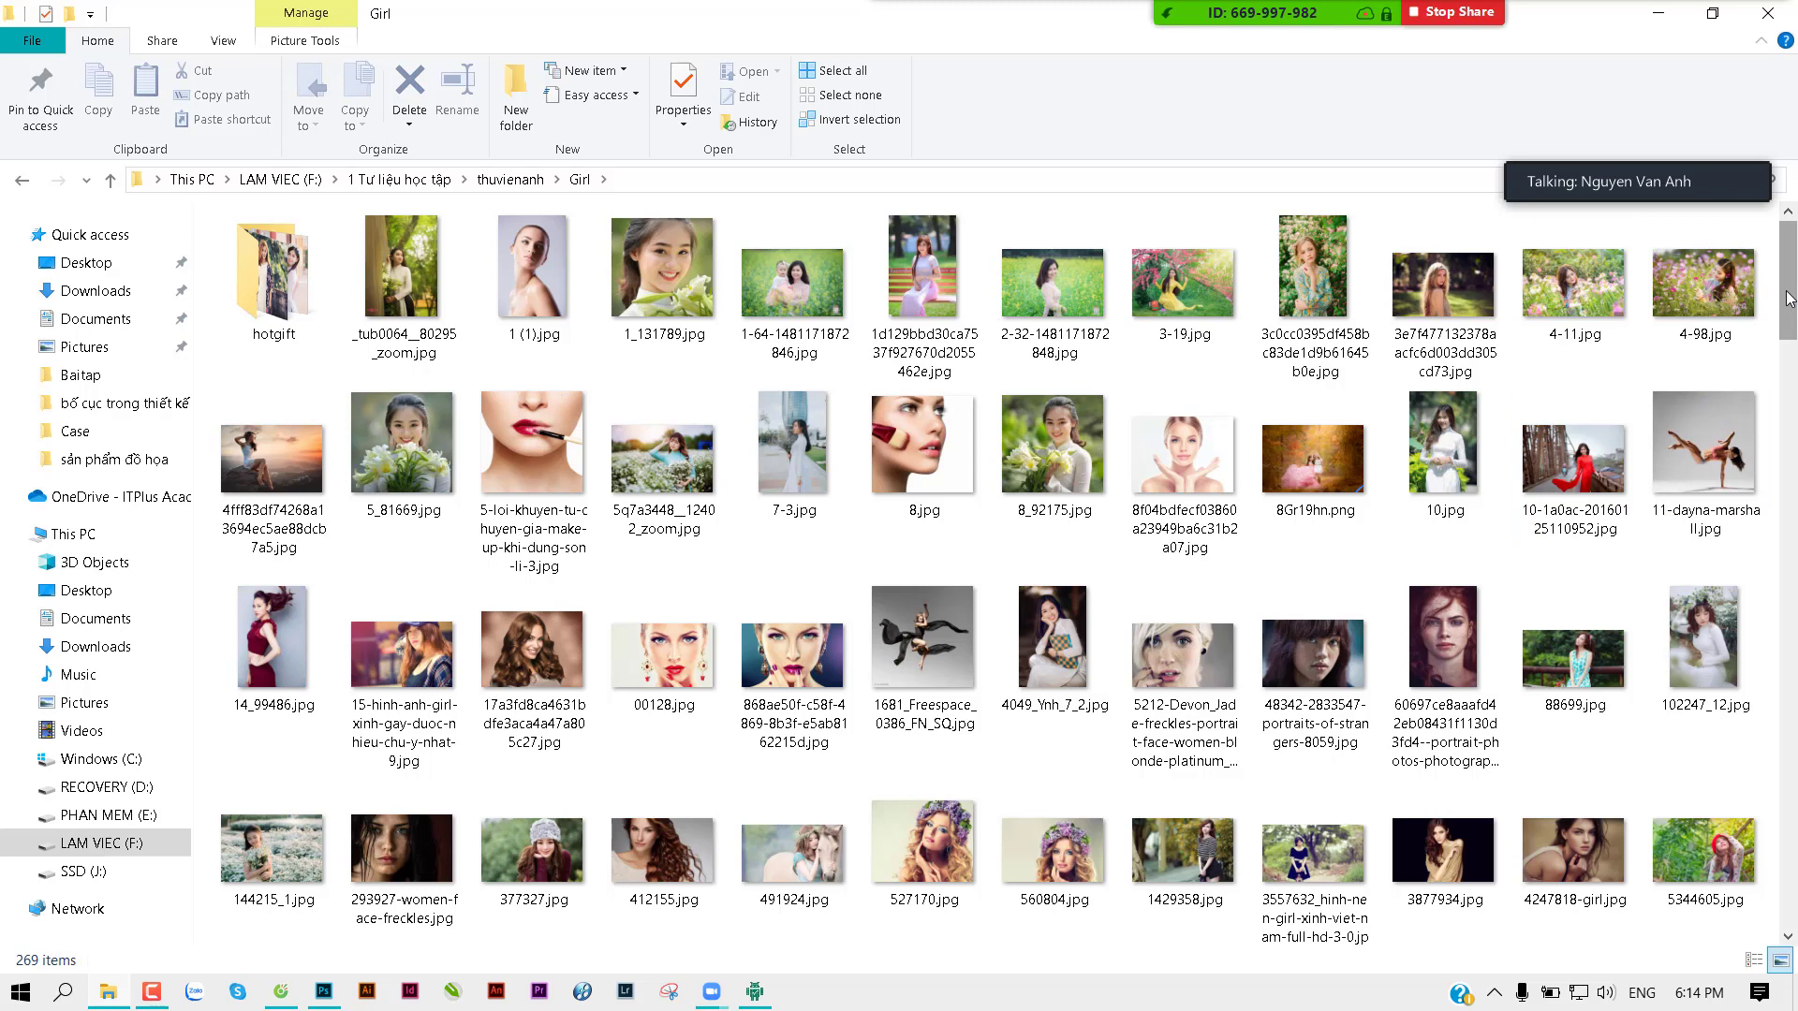
{"action": "left_click_drag", "start_coordinate": [1788, 298], "coordinate": [1793, 423]}
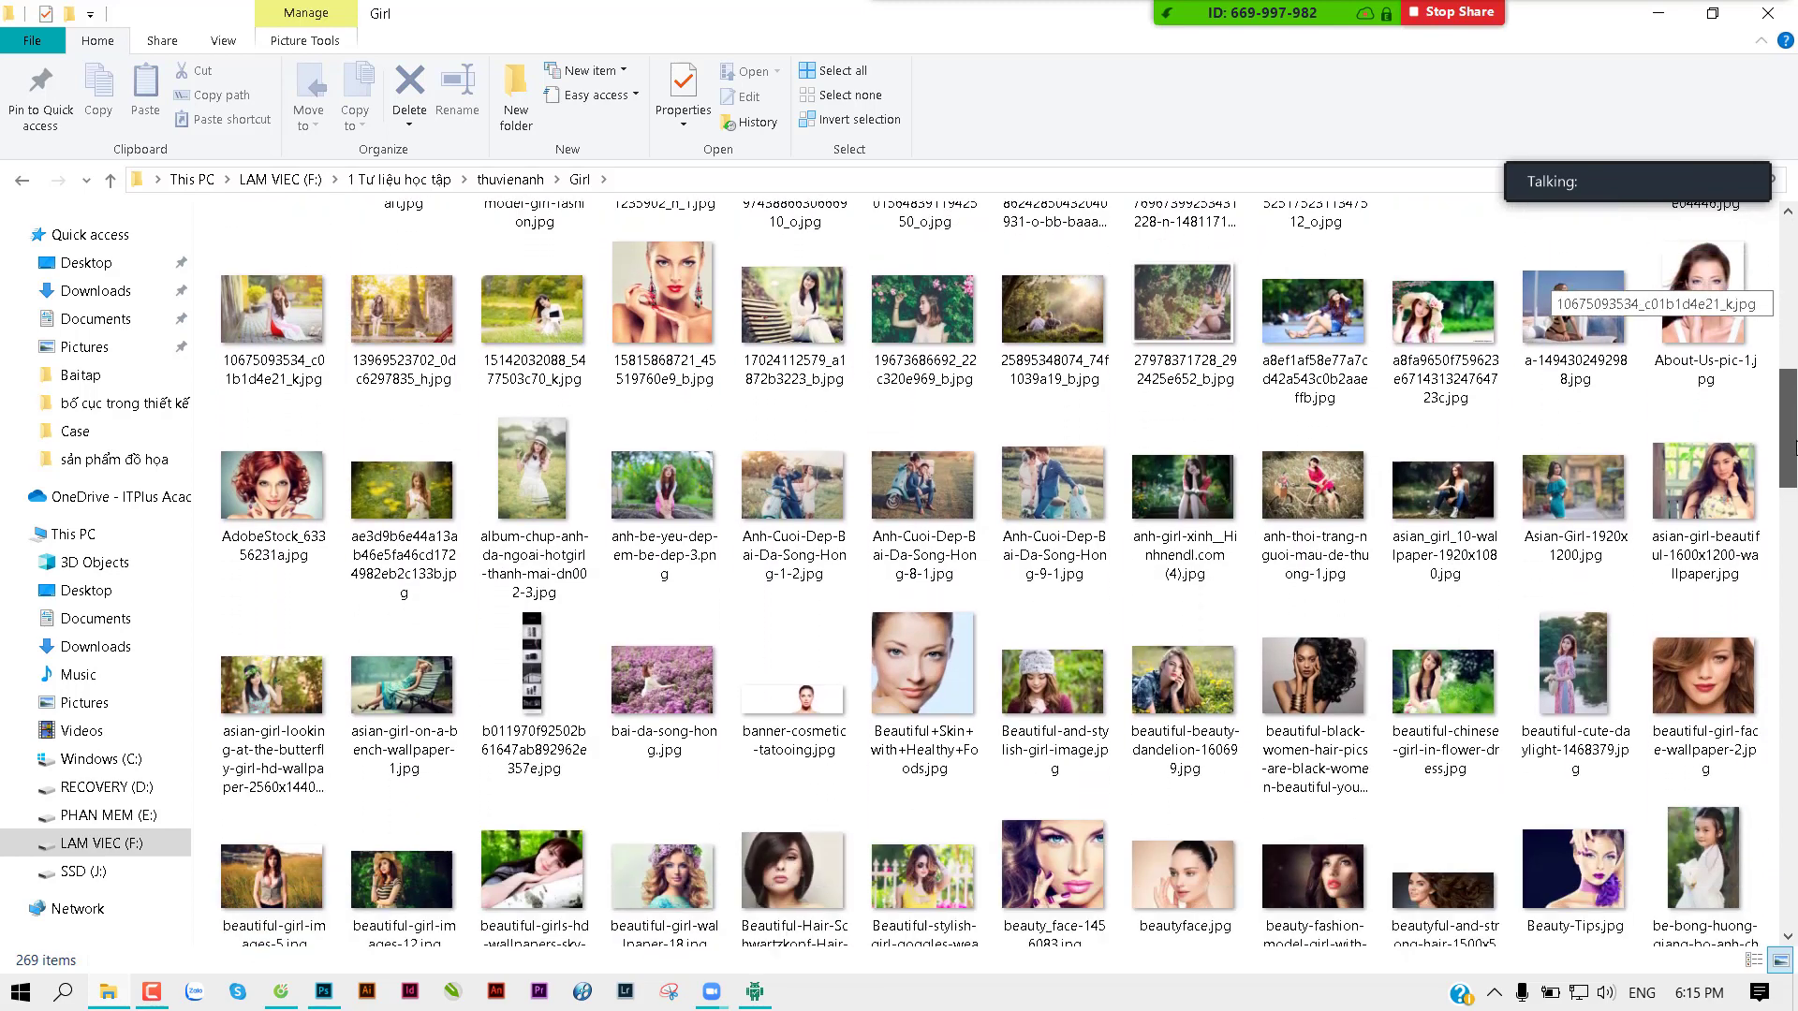
{"action": "left_click_drag", "start_coordinate": [1793, 423], "coordinate": [1793, 536]}
{"action": "key", "text": "c"}
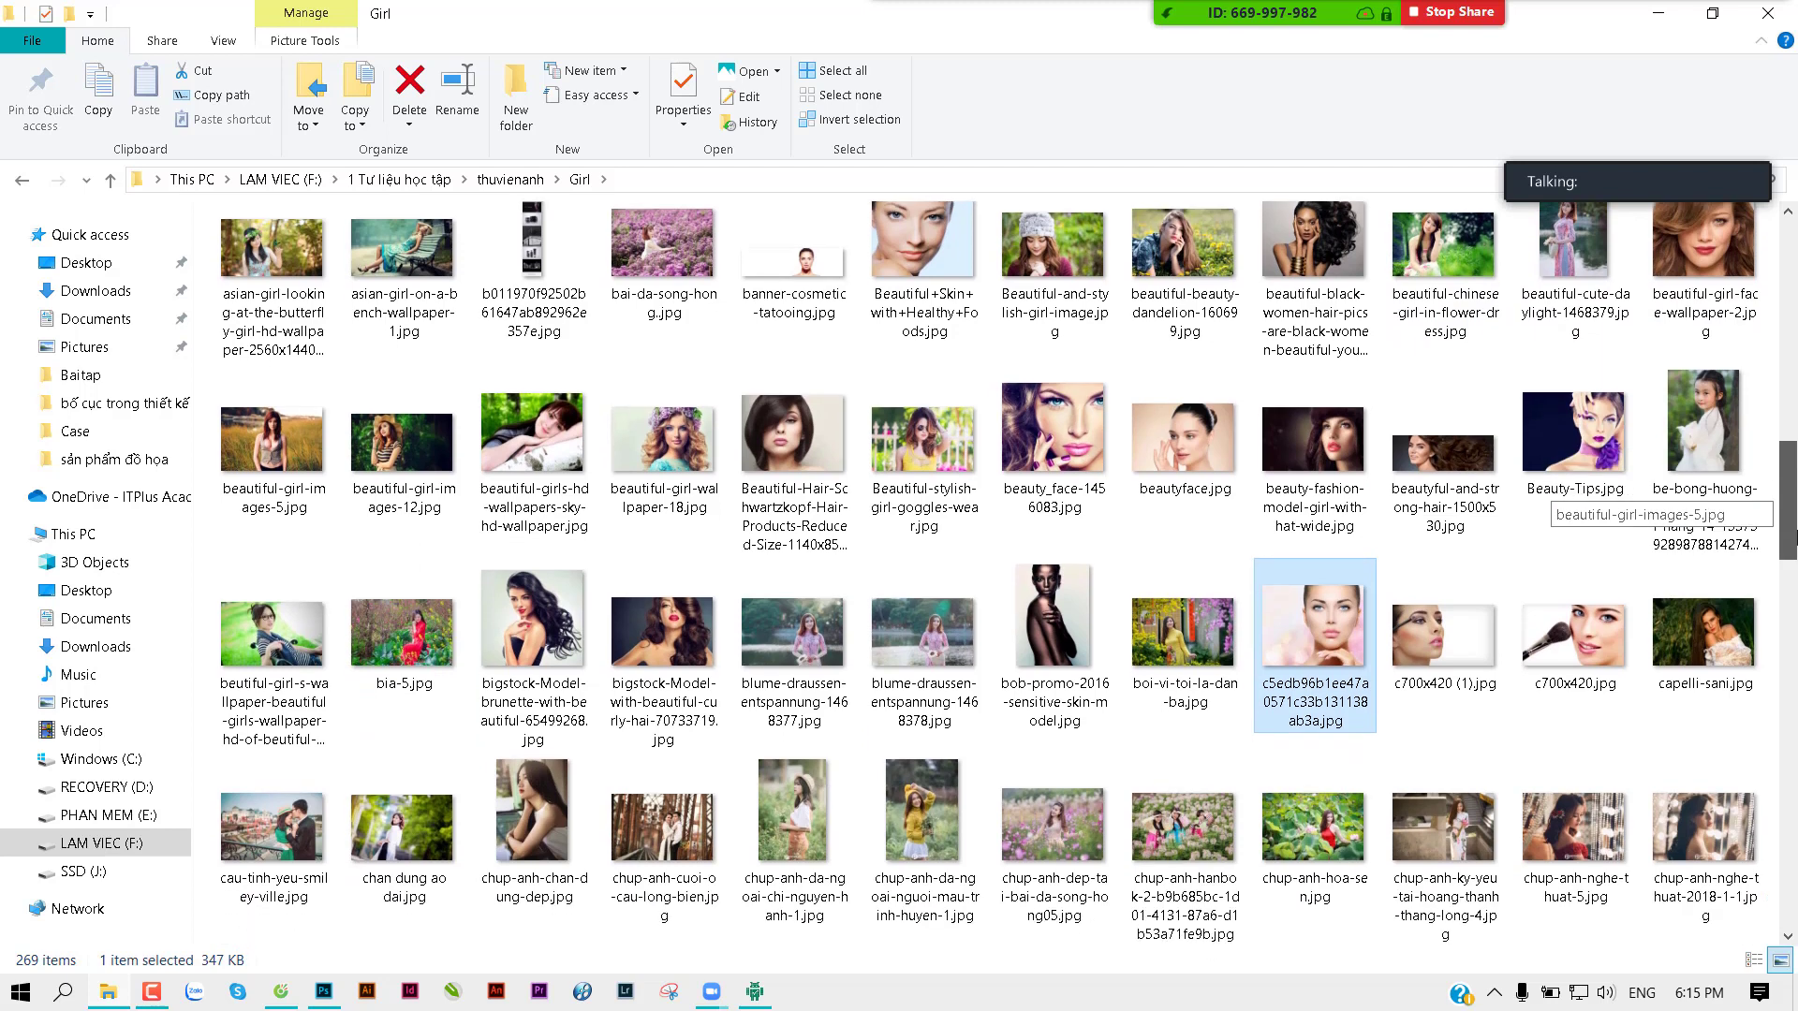
{"action": "double_click", "coordinate": [1055, 828]}
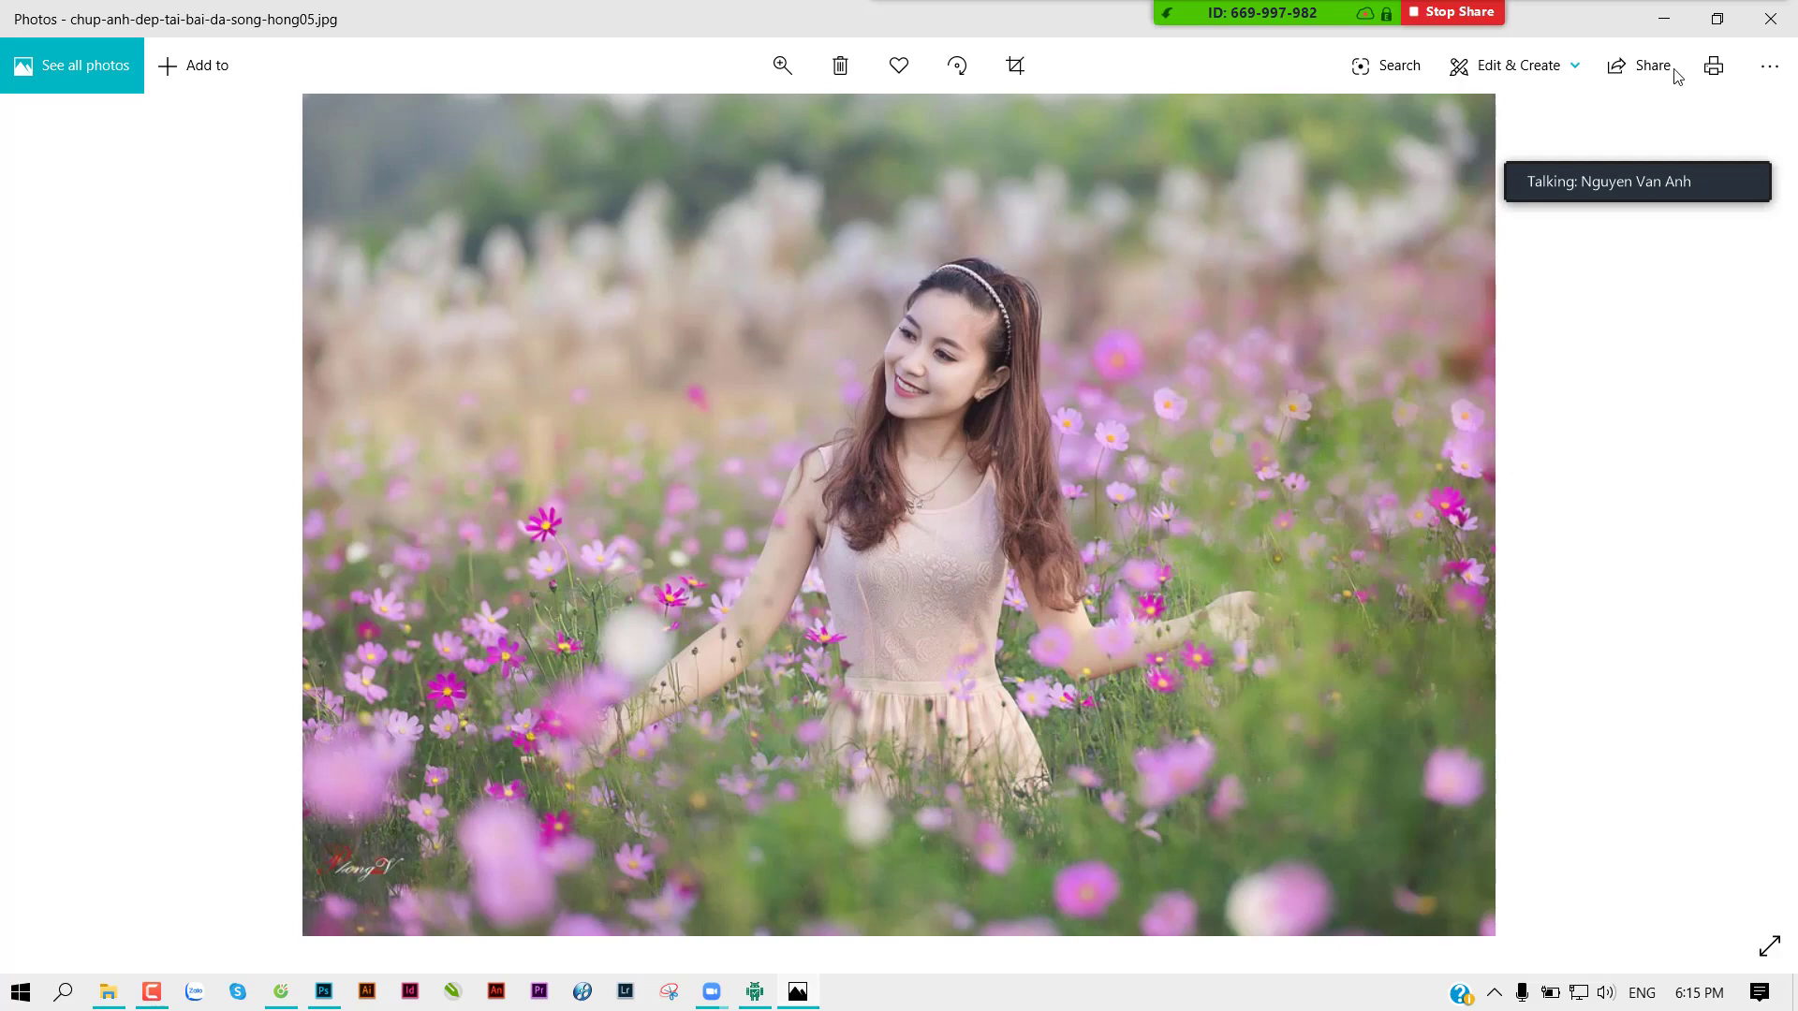
{"action": "left_click", "coordinate": [1765, 19]}
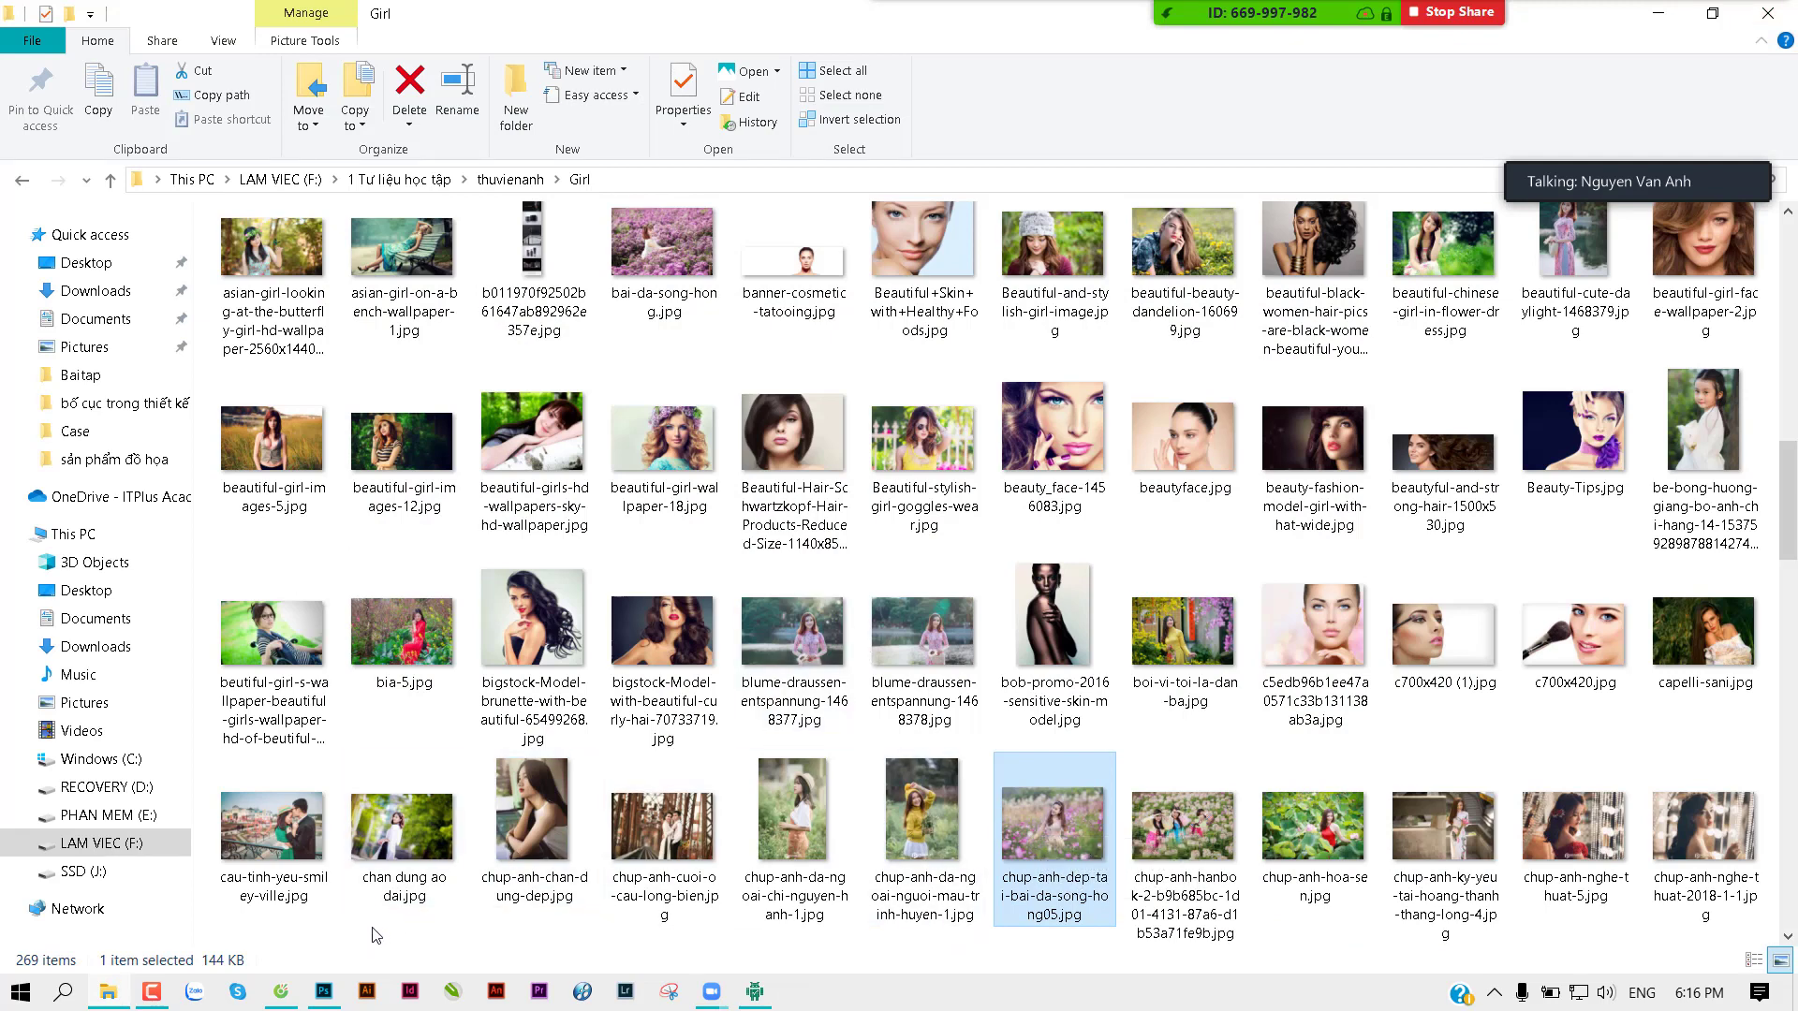
{"action": "left_click", "coordinate": [326, 993]}
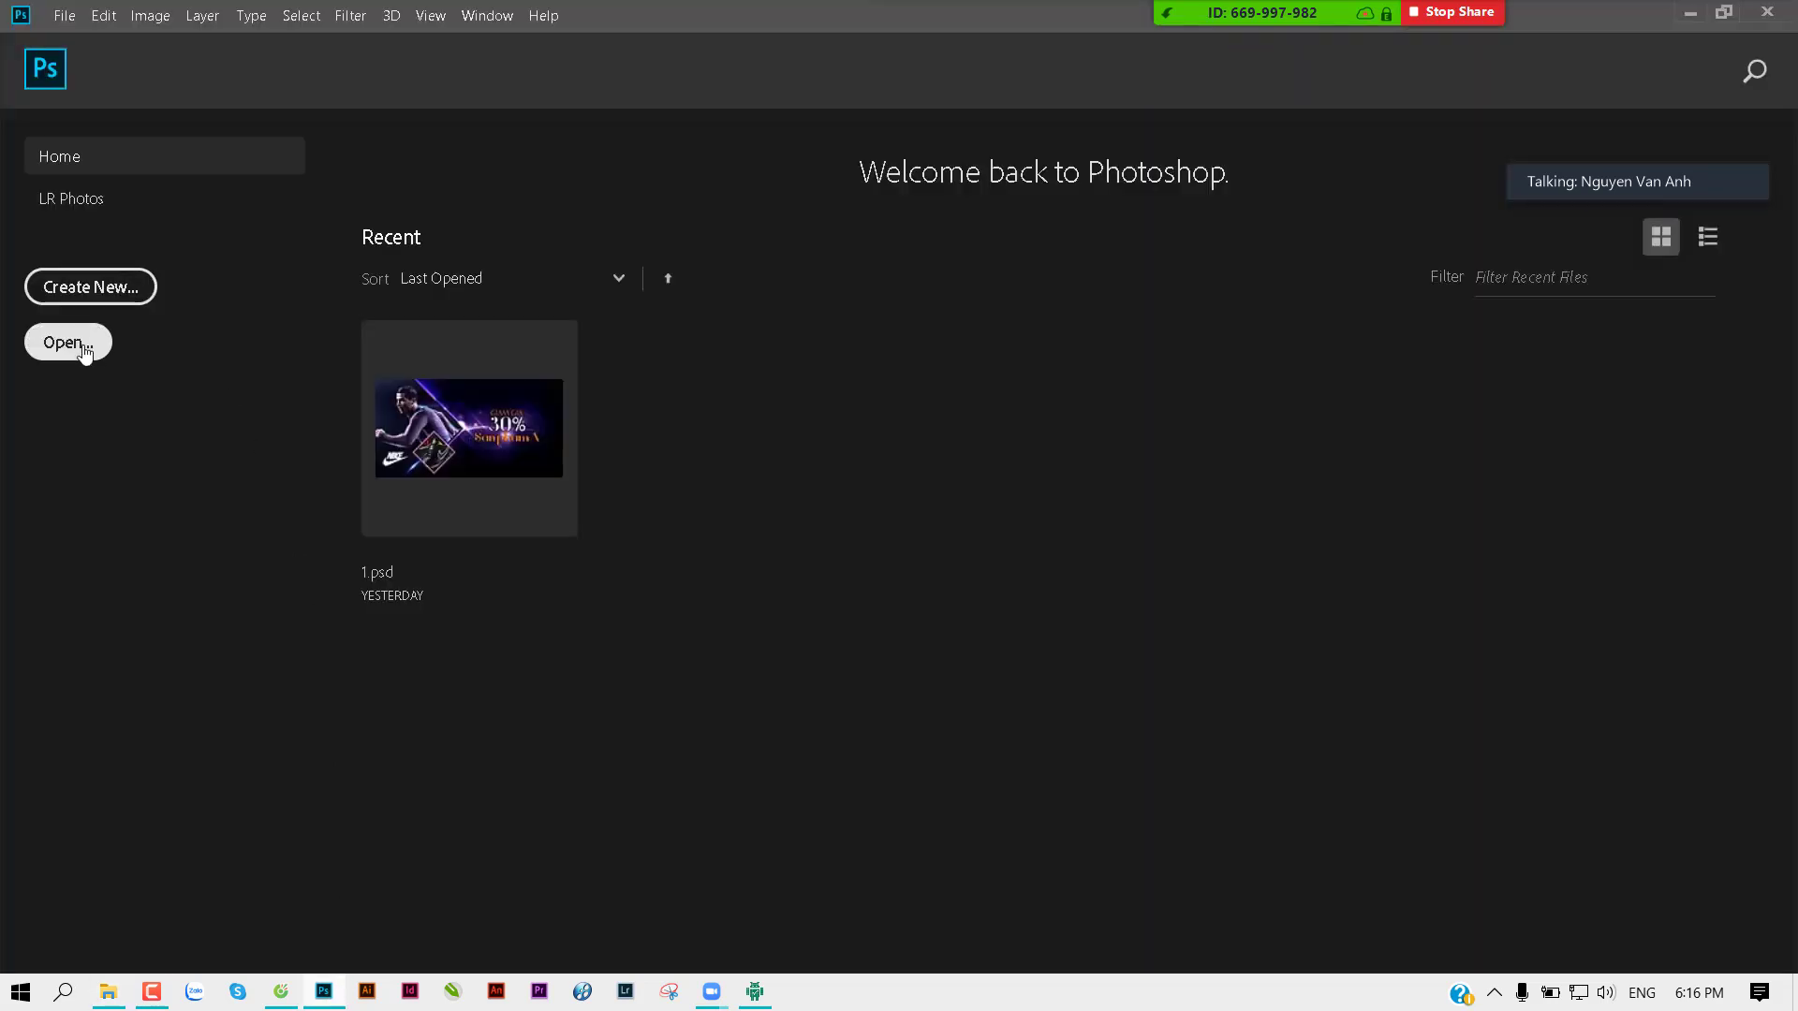
{"action": "left_click", "coordinate": [62, 20]}
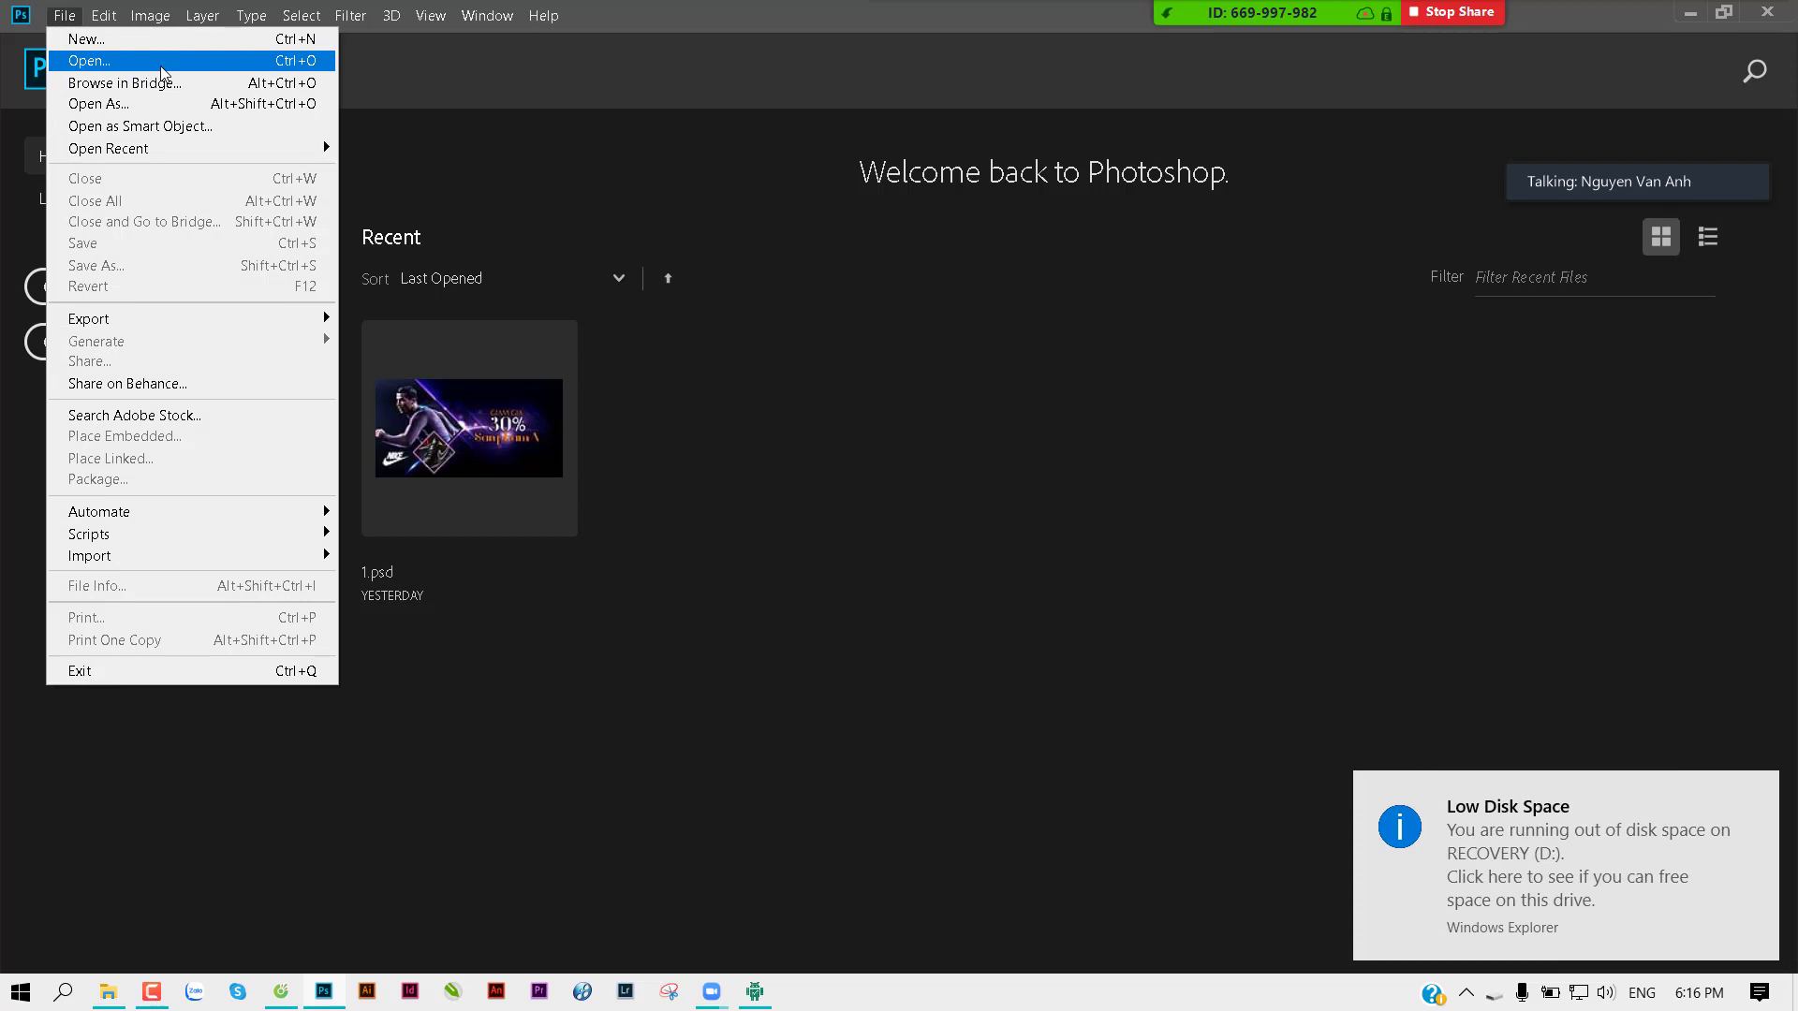
{"action": "left_click", "coordinate": [661, 747]}
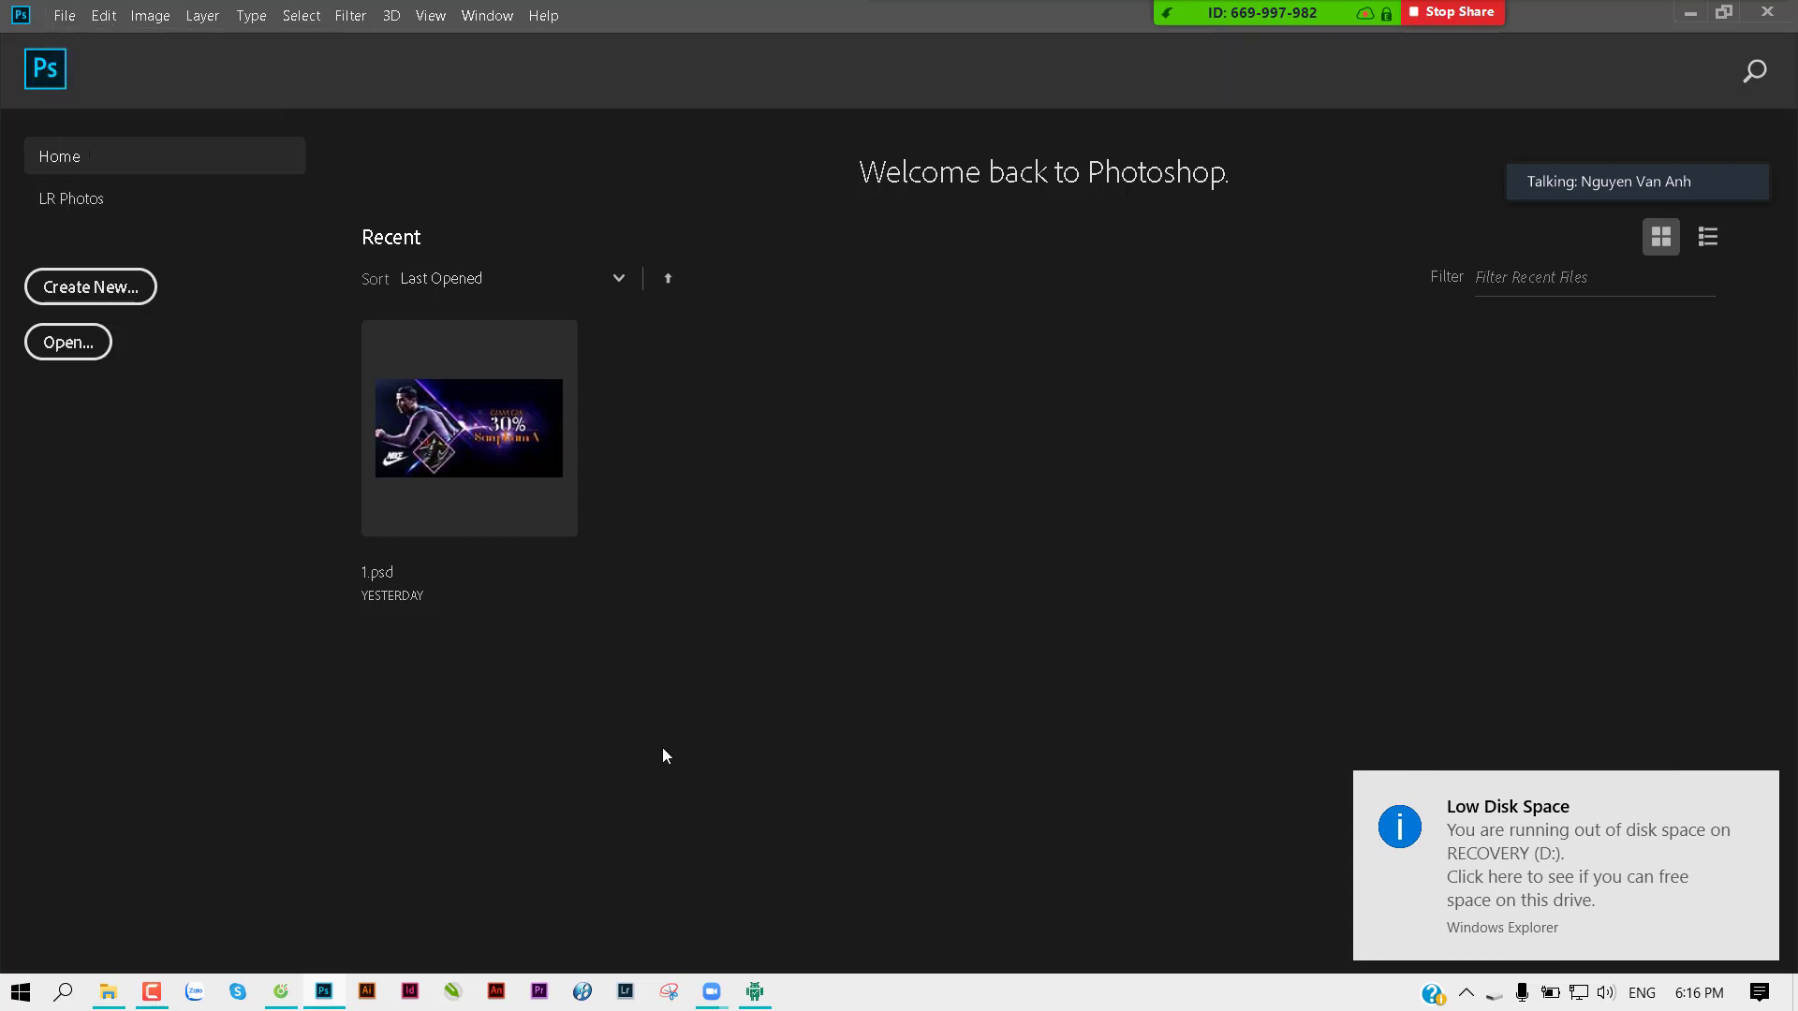
{"action": "left_click", "coordinate": [107, 991]}
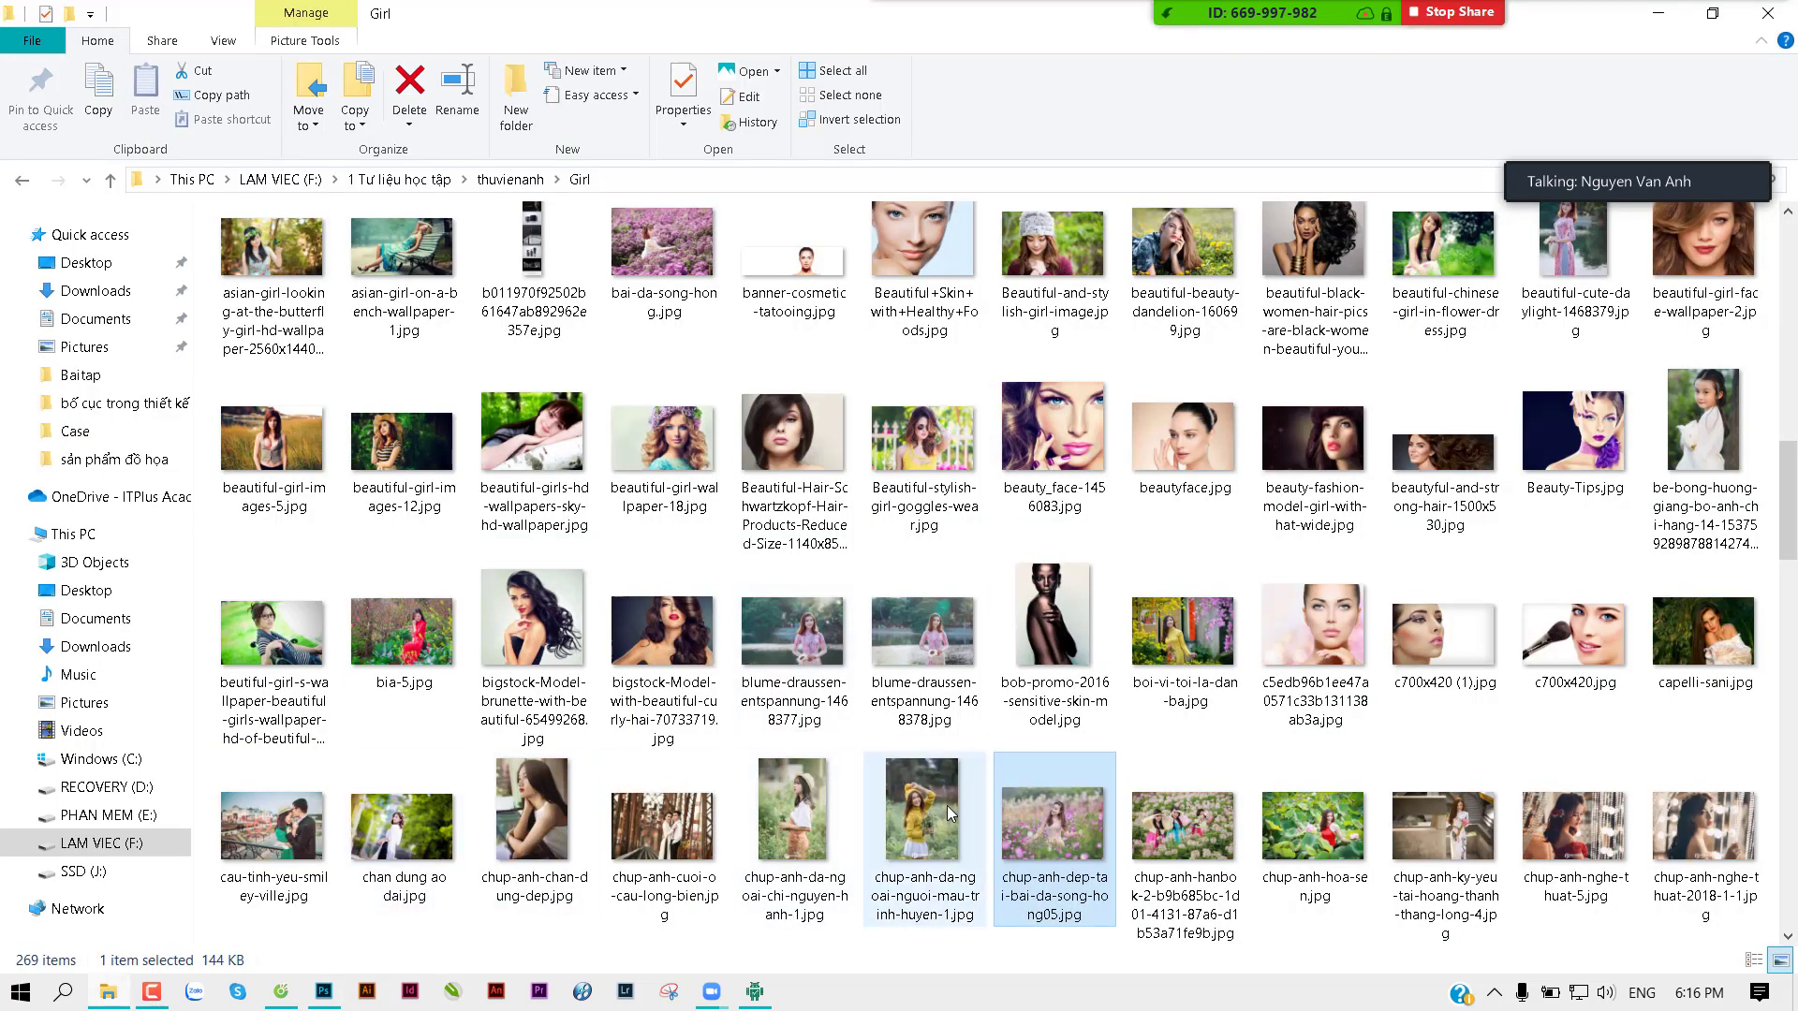
Step: Drag chup-anh-dep-tai-bai-da-song-hong05.jpg onto Photoshop to open it as a document
{"action": "mouse_move", "coordinate": [1016, 824]}
{"action": "left_mouse_down"}
{"action": "mouse_move", "coordinate": [372, 892]}
{"action": "mouse_move", "coordinate": [433, 774]}
{"action": "mouse_move", "coordinate": [760, 588]}
{"action": "left_mouse_up"}
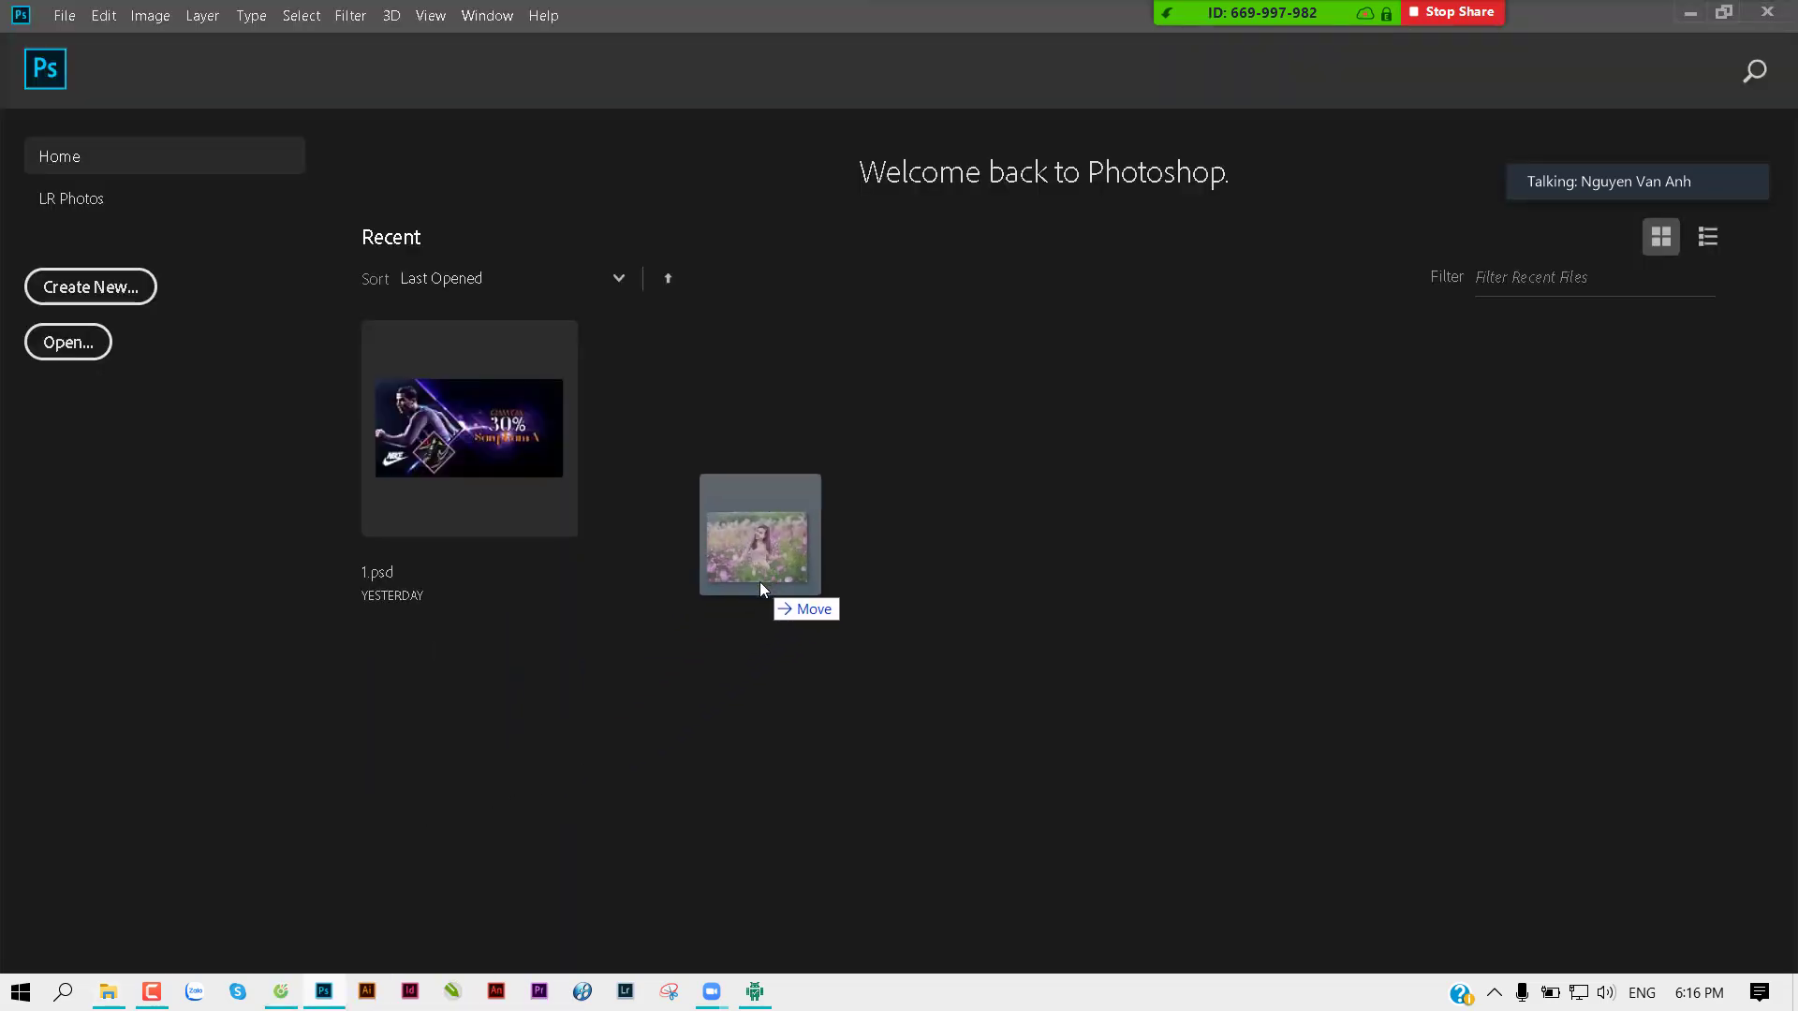
{"action": "left_click_drag", "start_coordinate": [760, 582], "coordinate": [760, 582]}
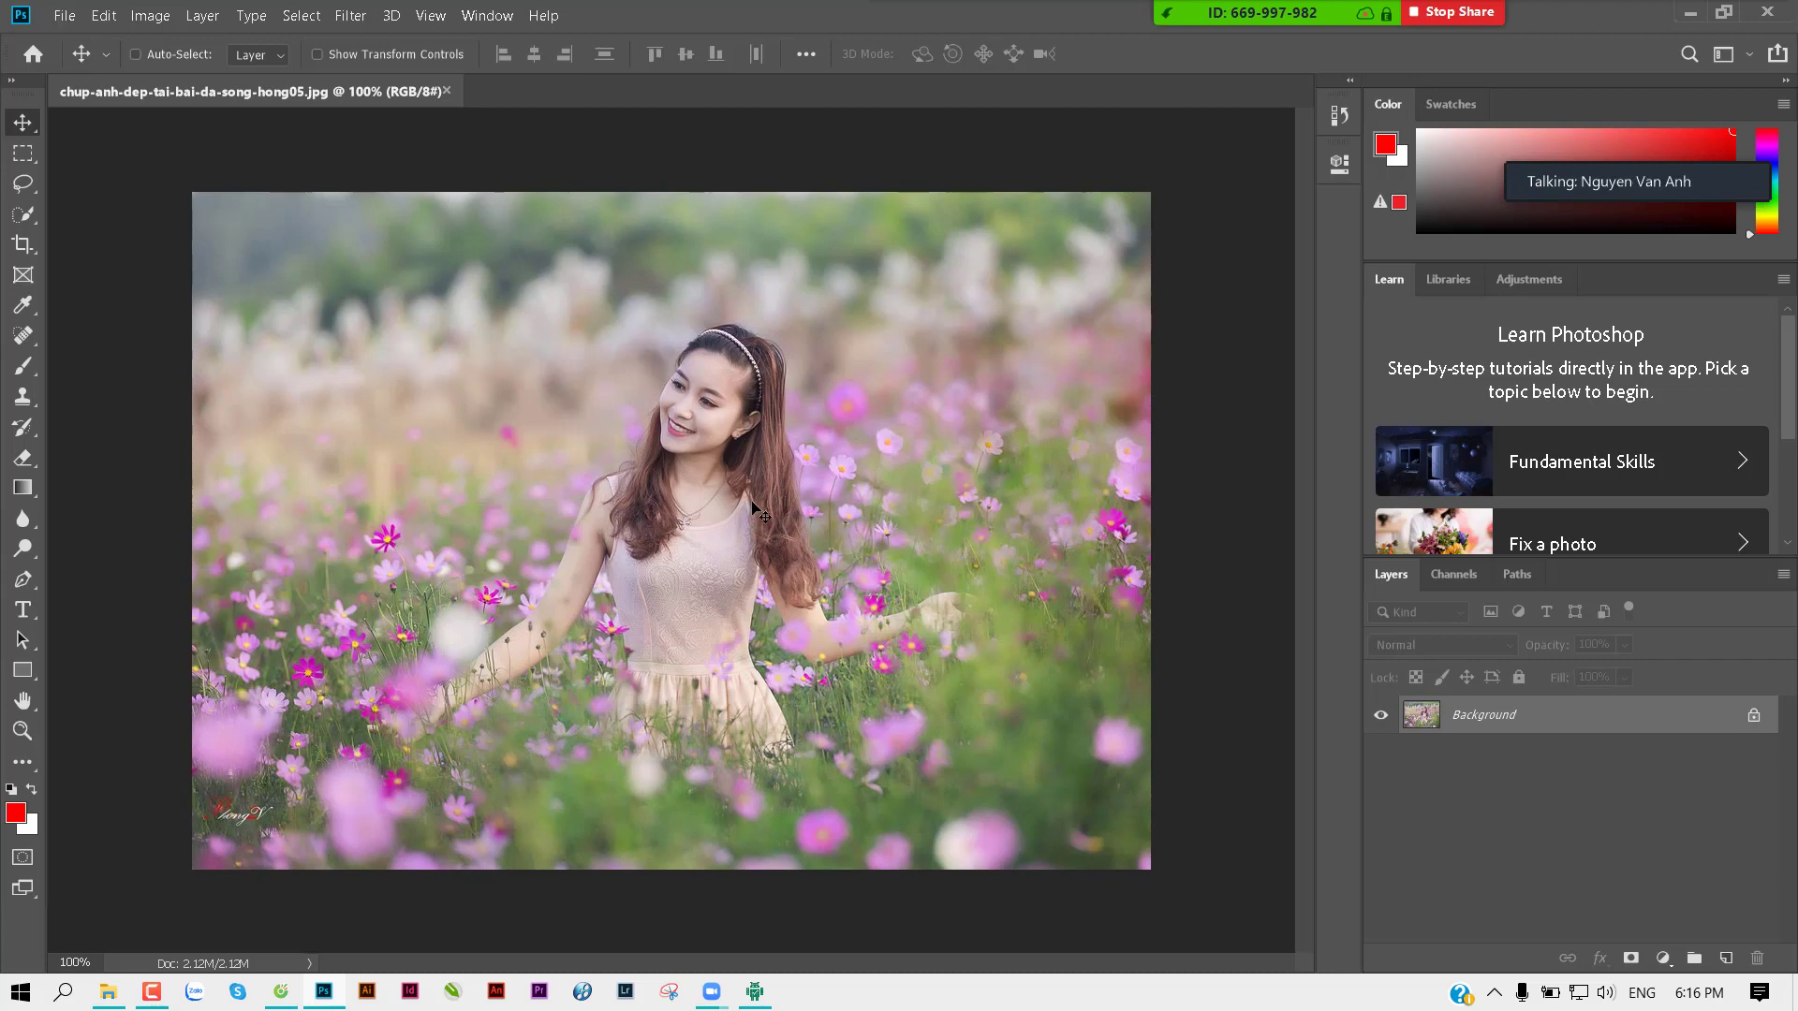
{"action": "mouse_move", "coordinate": [1636, 169]}
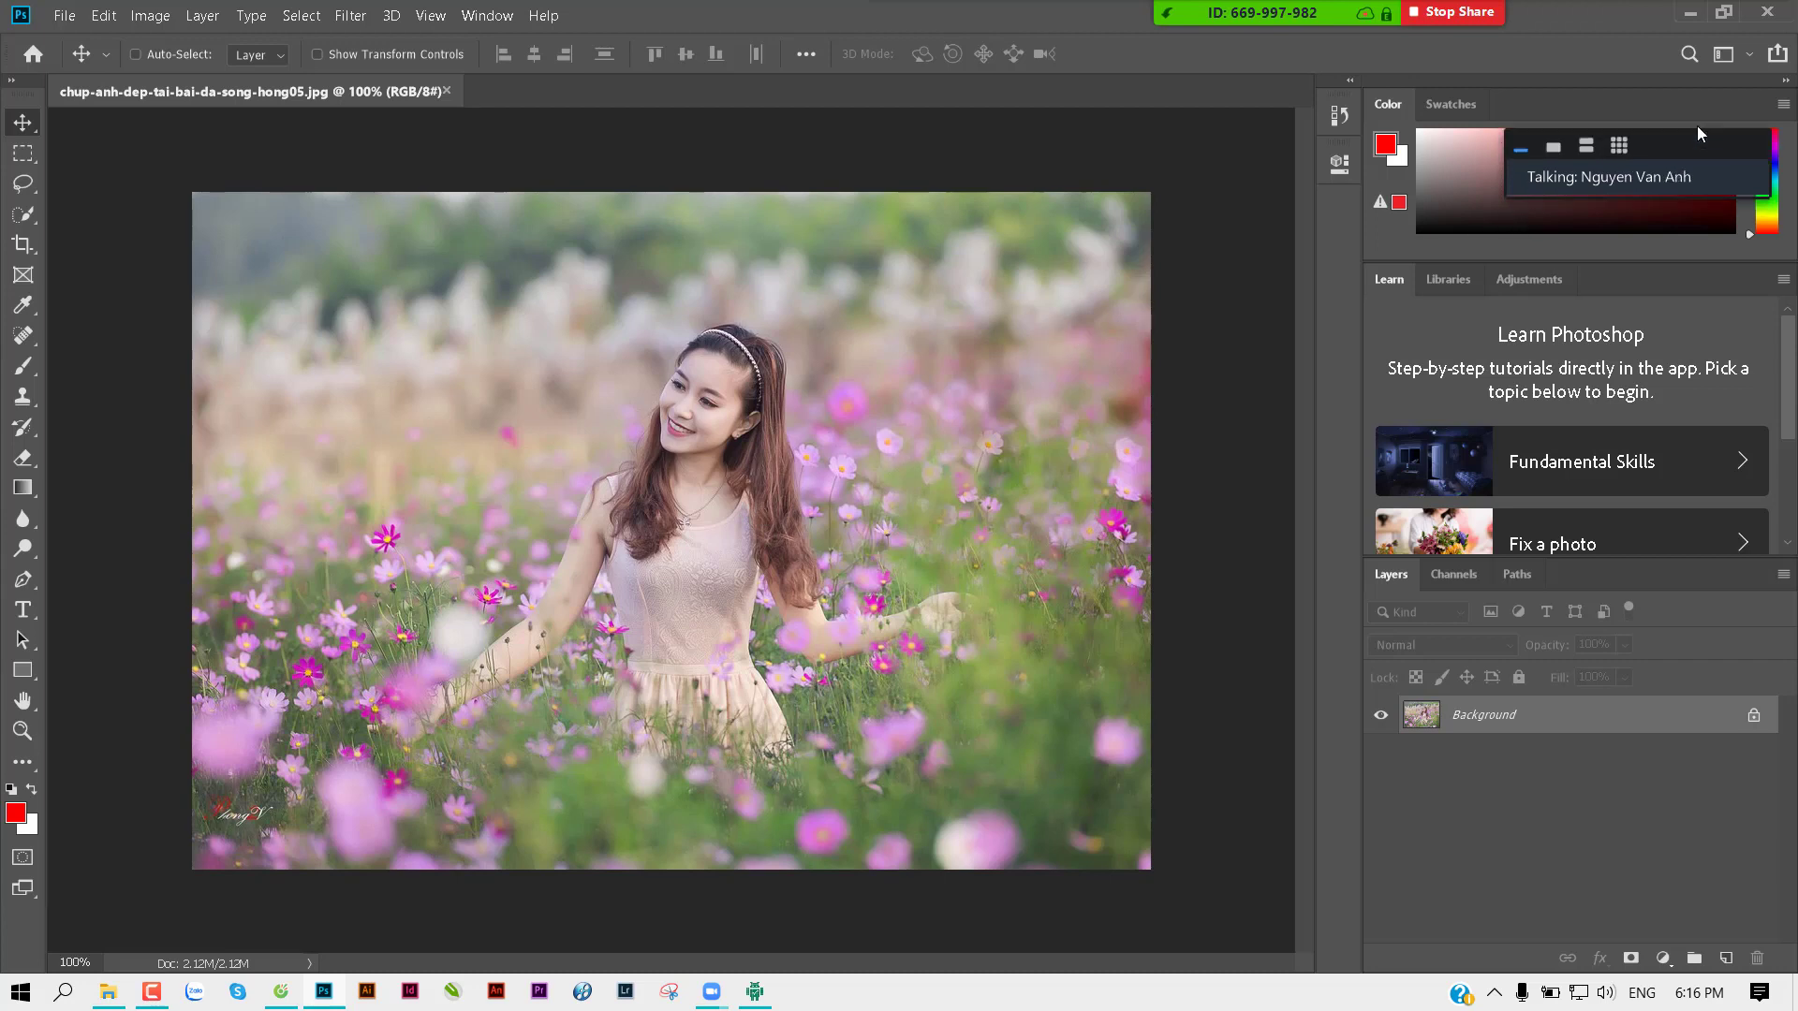
Step: Return to the Girl folder in File Explorer from the taskbar
{"action": "left_click_drag", "start_coordinate": [1698, 126], "coordinate": [1708, 53]}
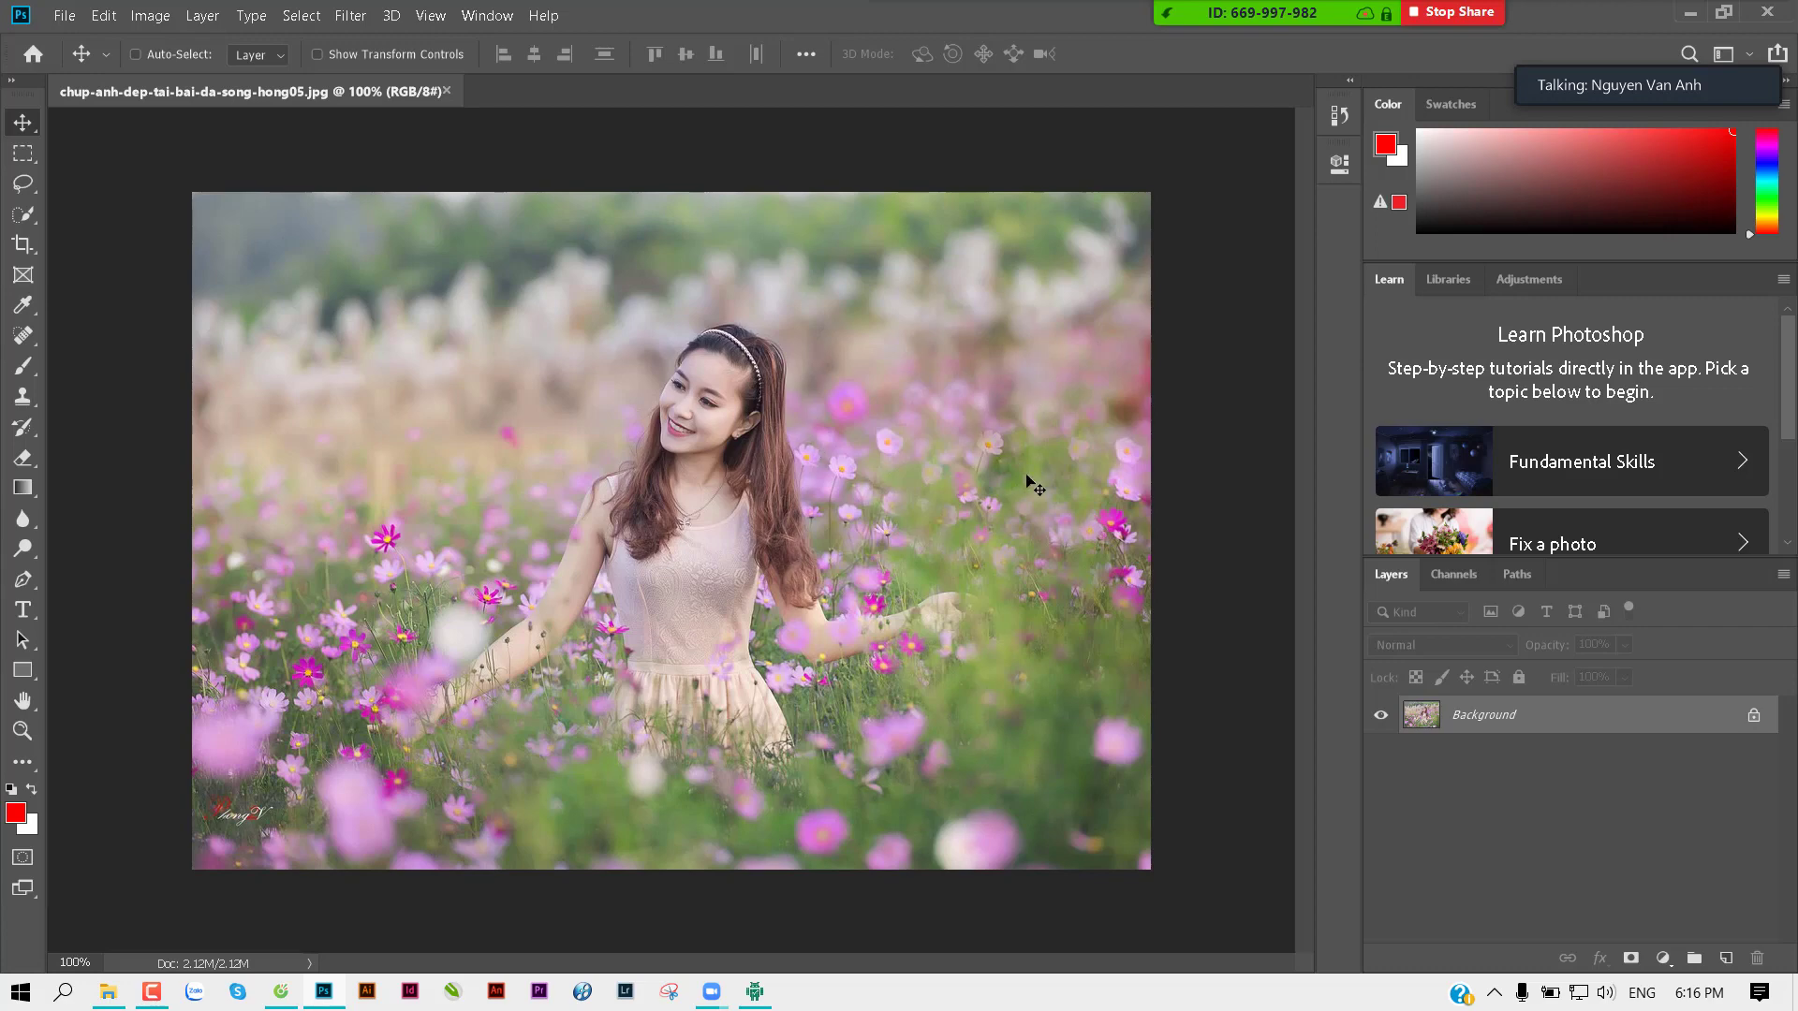
{"action": "left_click", "coordinate": [109, 991]}
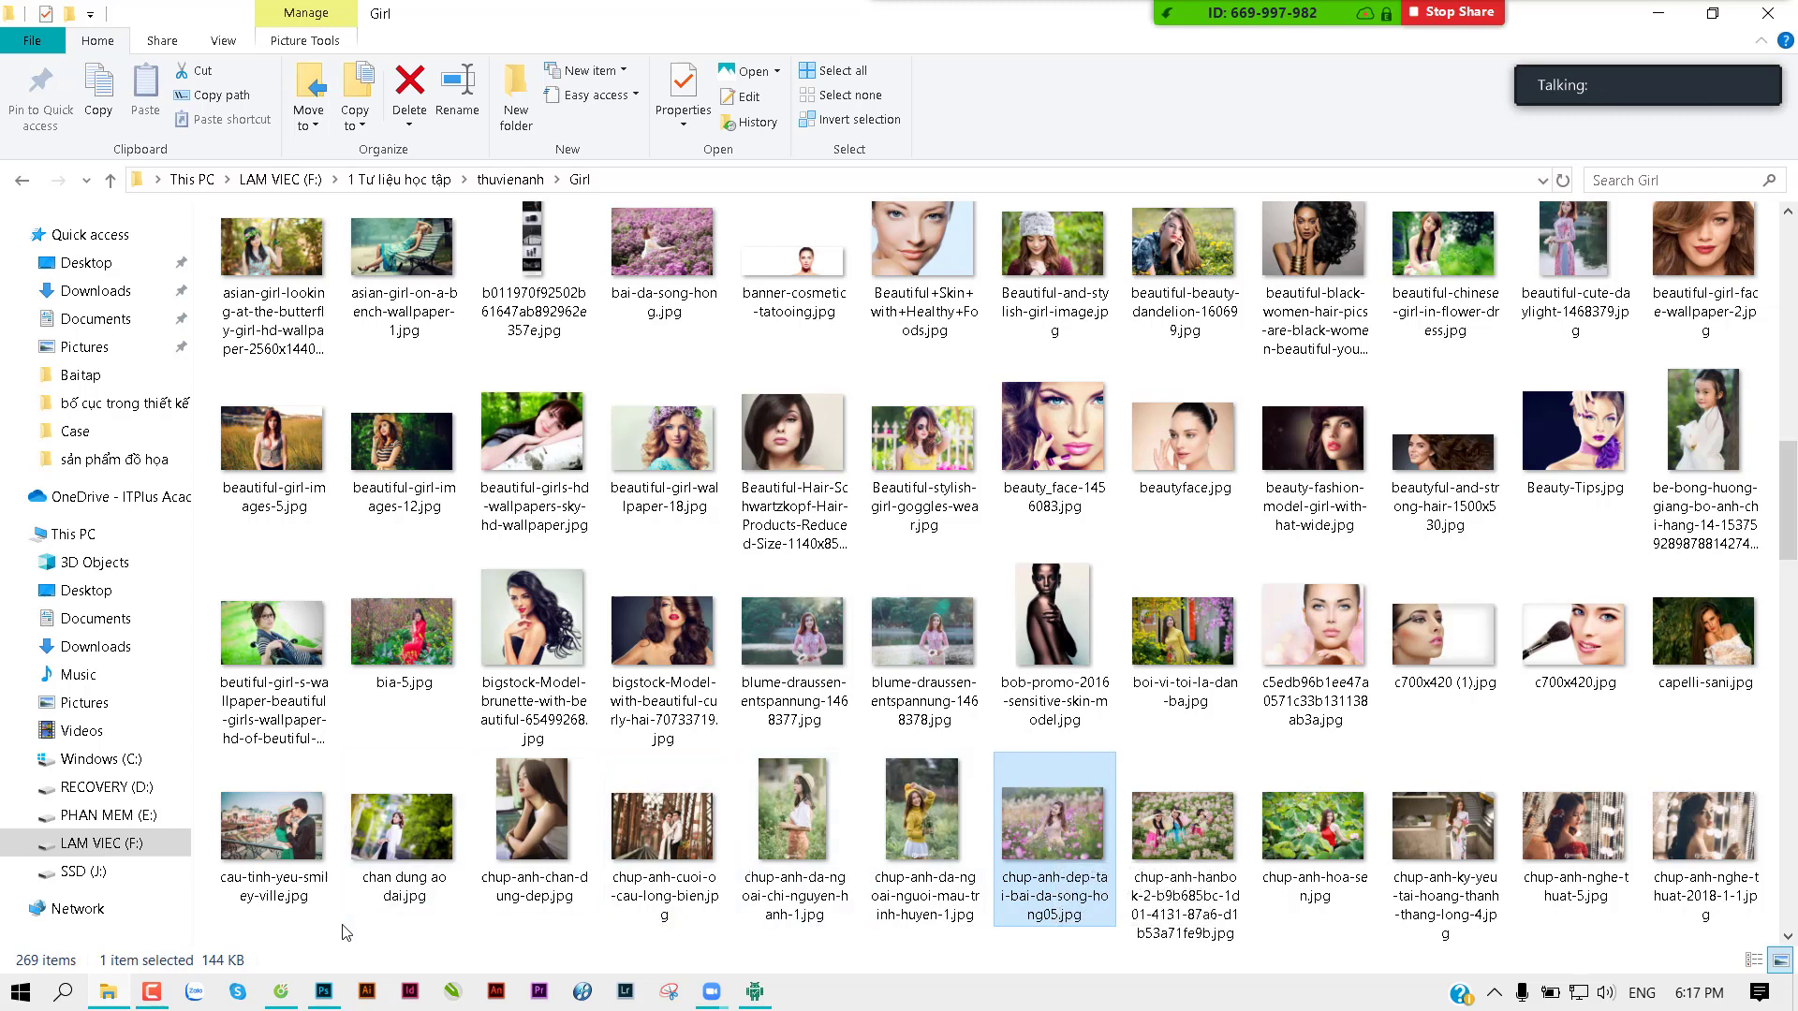
Step: Bring Photoshop, with the flower-field photo open, back to the front
{"action": "left_click", "coordinate": [324, 989]}
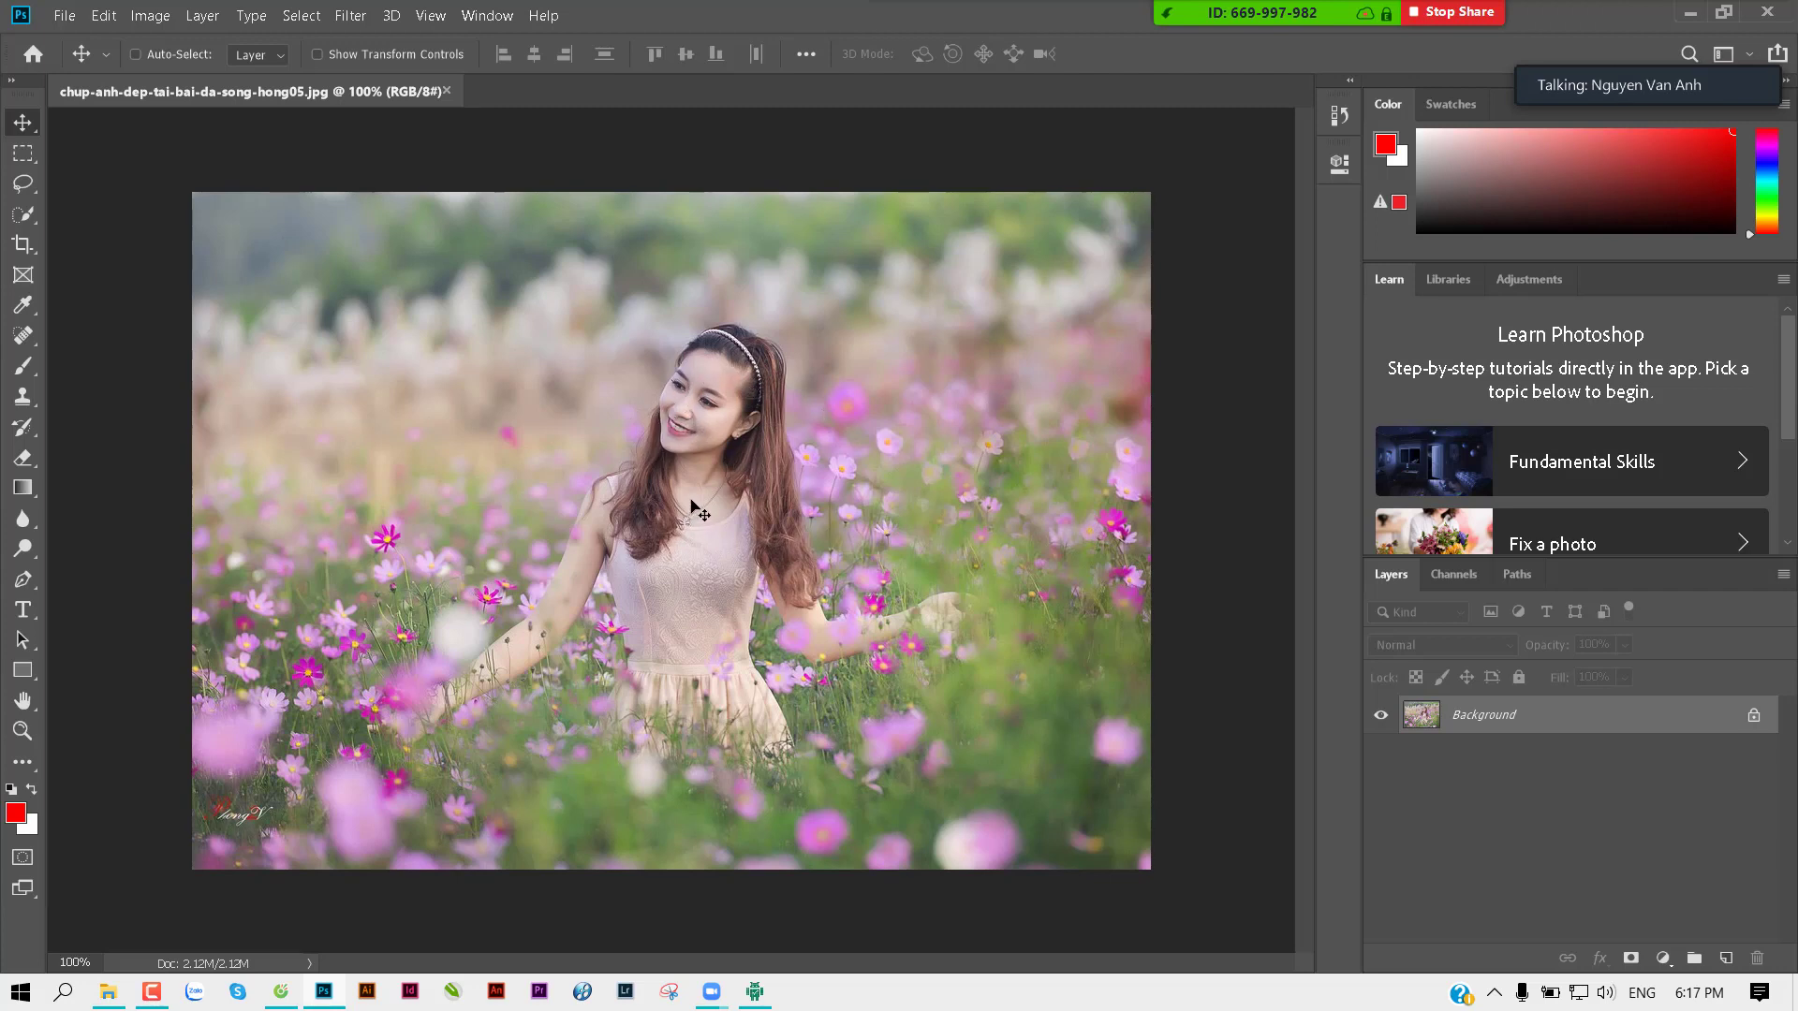
Step: Zoom out from the face and fit the whole flower-field photo on screen (Ctrl+0)
{"action": "scroll", "coordinate": [695, 404], "scroll_direction": "up", "scroll_amount": 1}
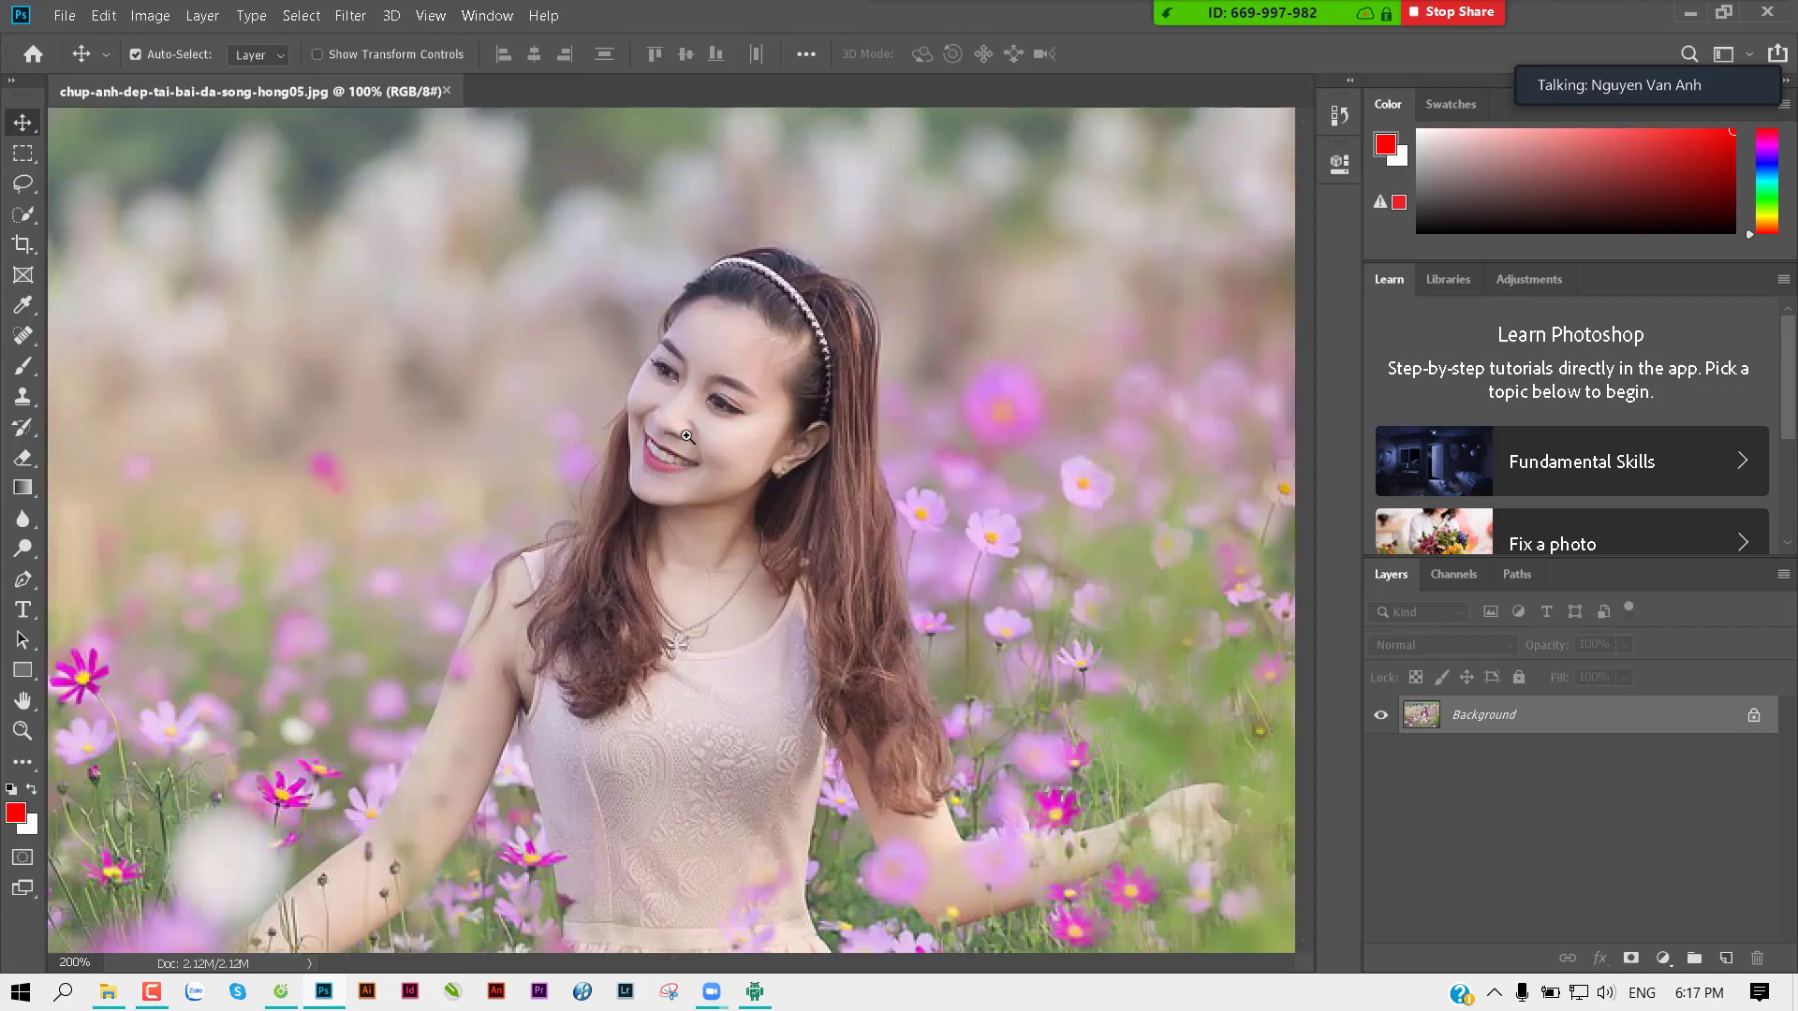
{"action": "scroll", "coordinate": [698, 393], "scroll_direction": "up", "scroll_amount": 1}
{"action": "scroll", "coordinate": [703, 374], "scroll_direction": "up", "scroll_amount": 1}
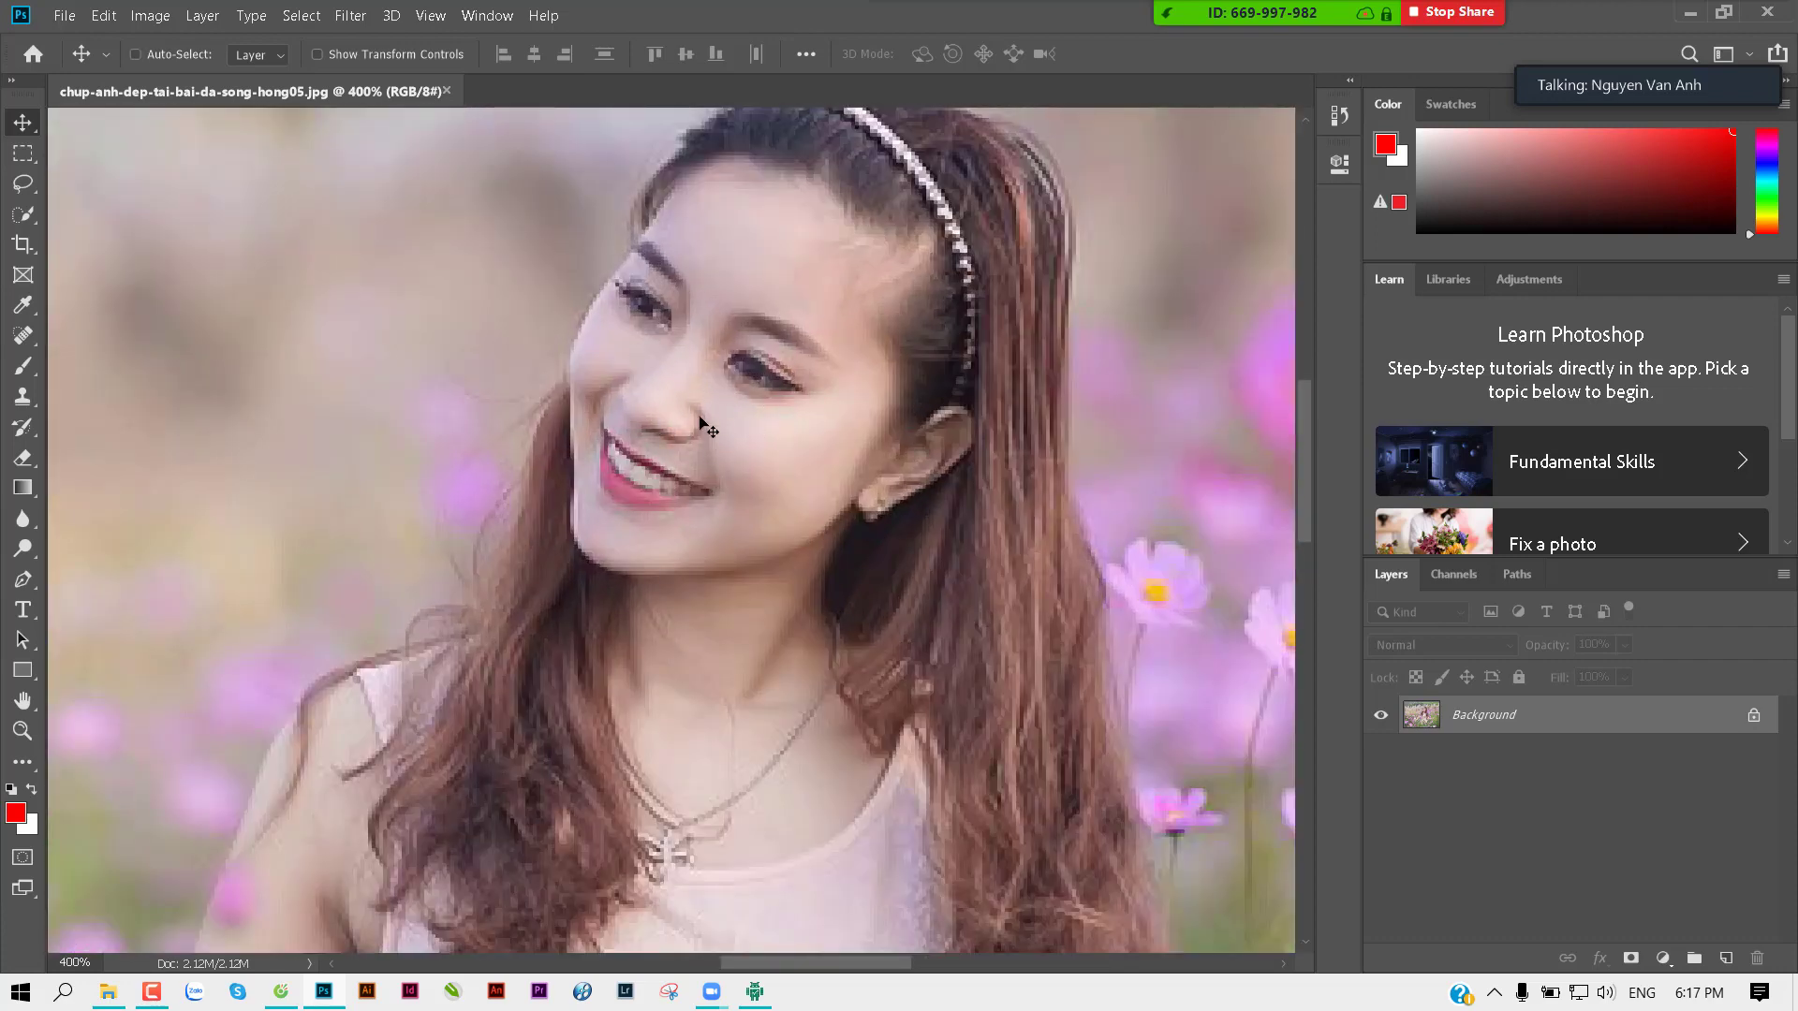
{"action": "scroll", "coordinate": [735, 431], "scroll_direction": "down", "scroll_amount": 1}
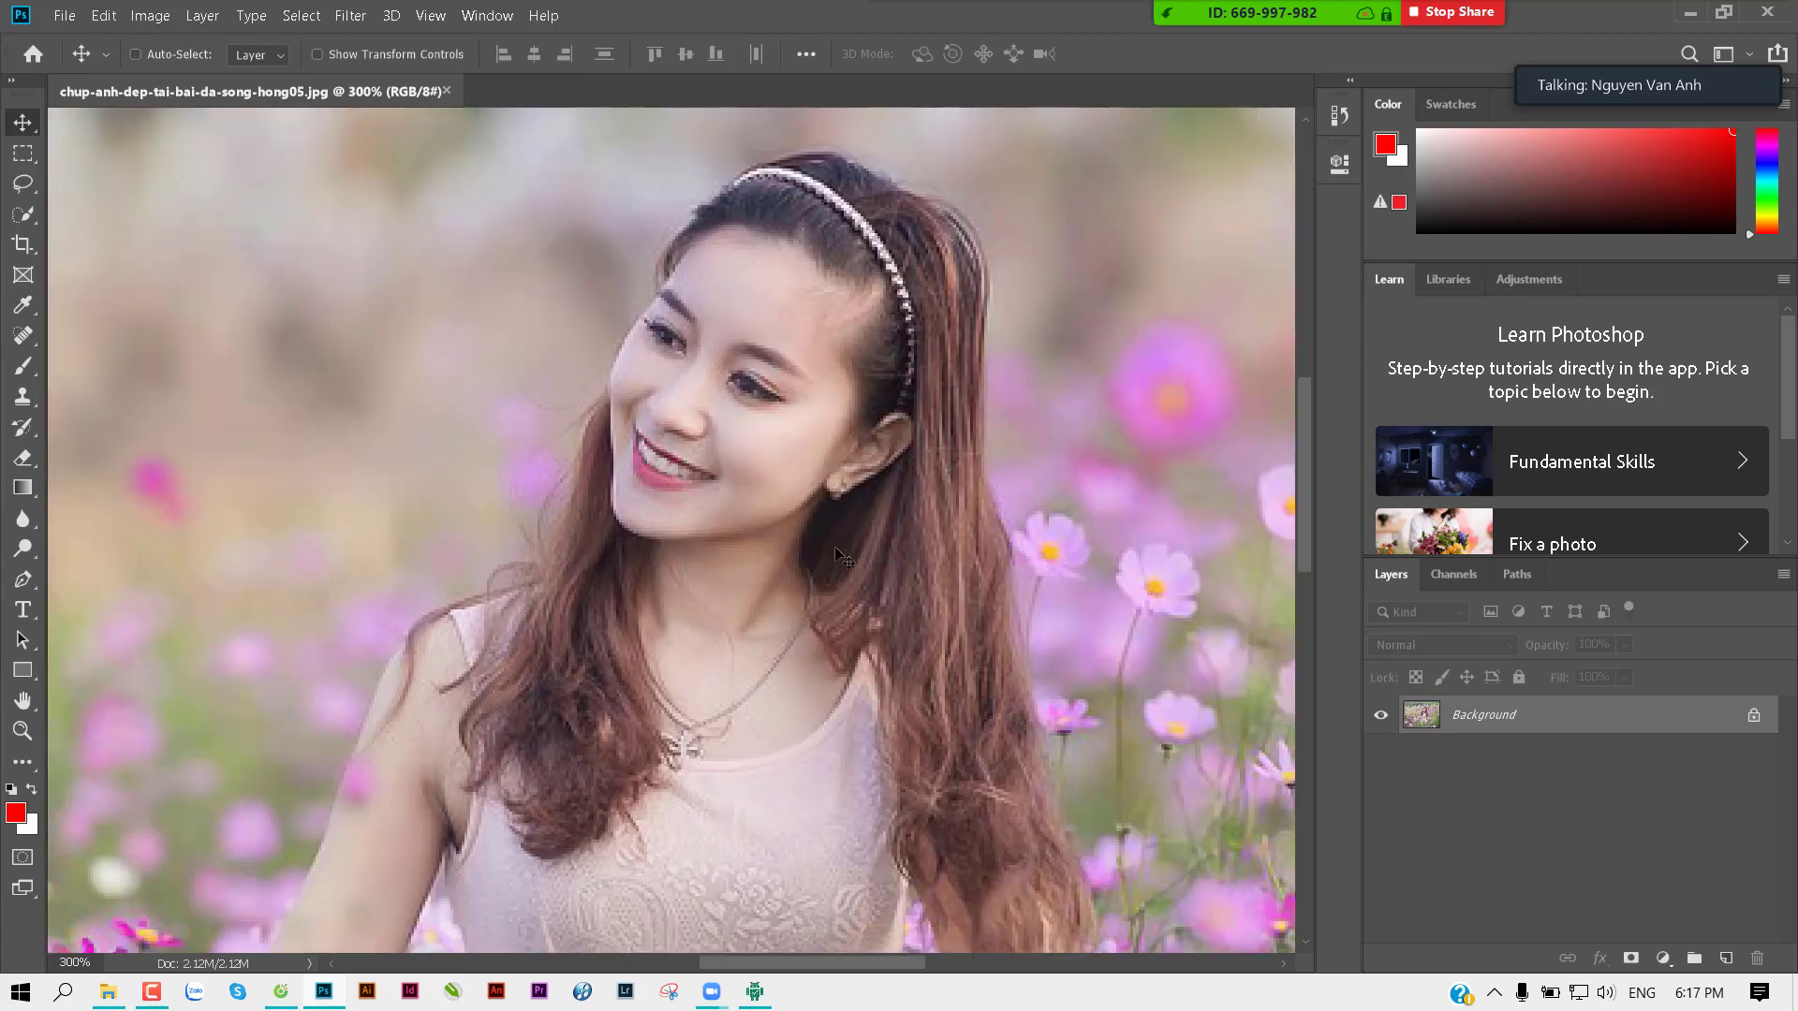
{"action": "key", "text": "ctrl"}
{"action": "key", "text": "ctrl+0"}
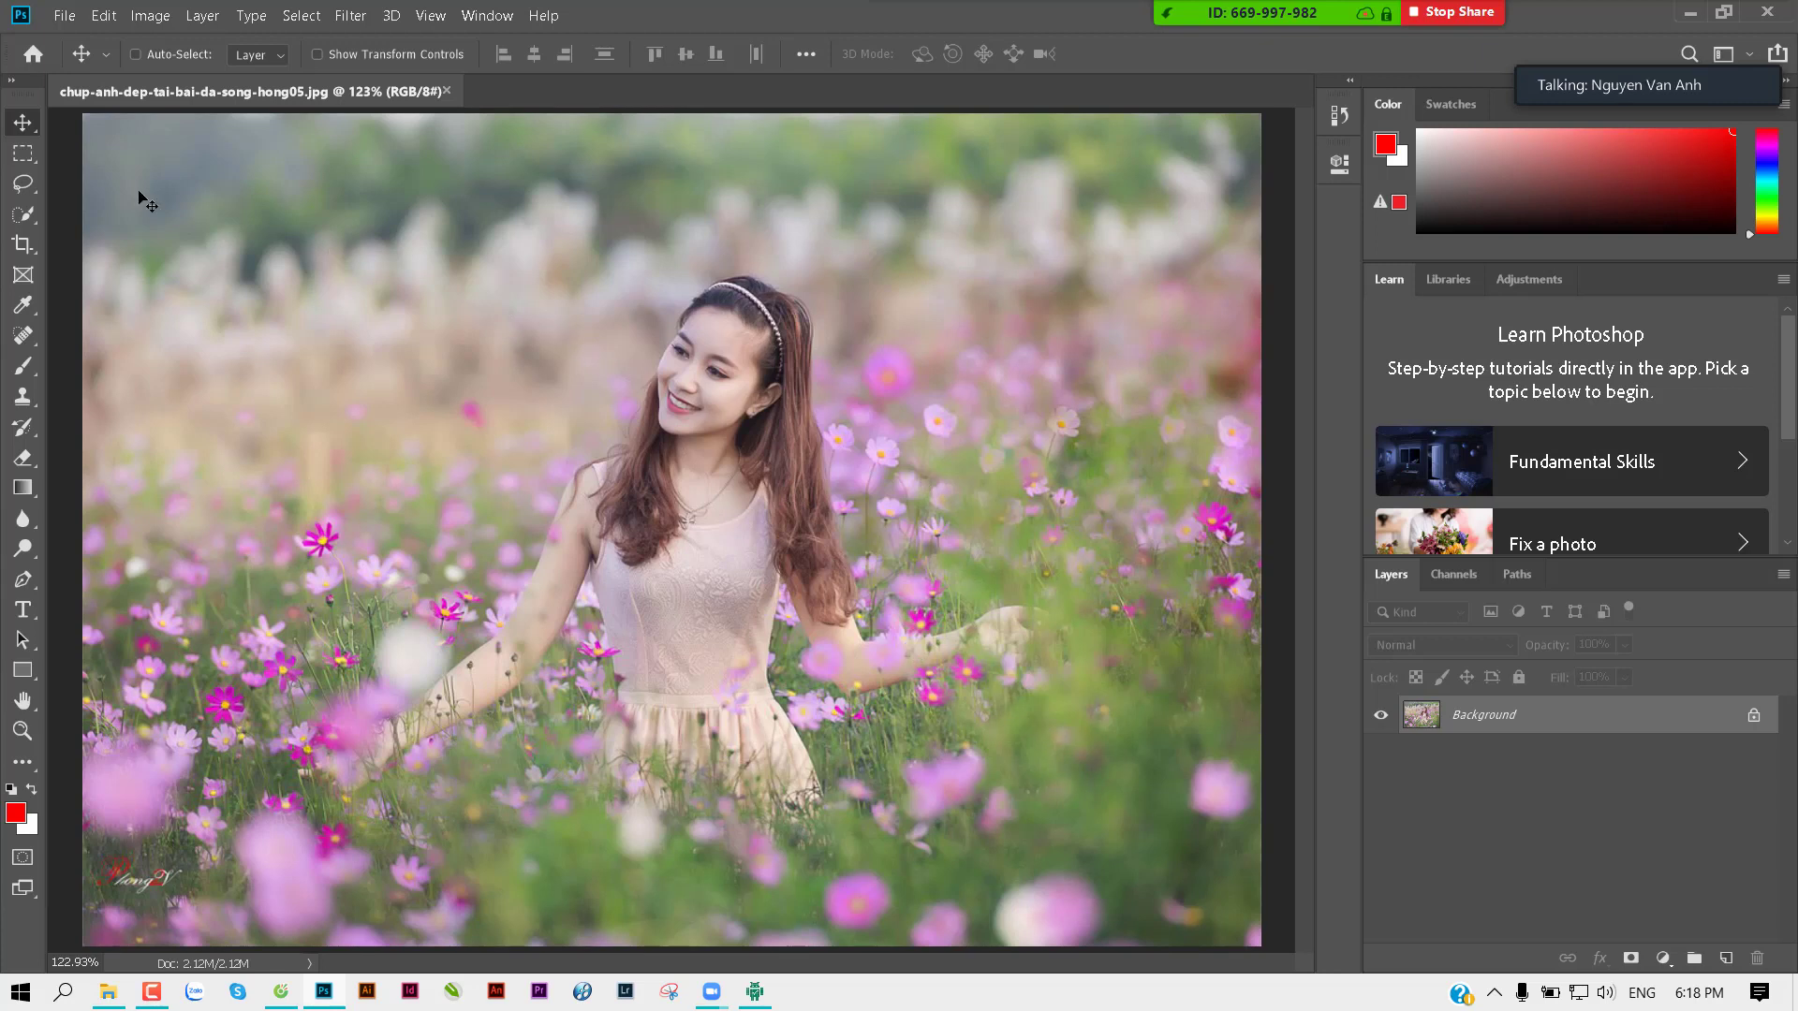
{"action": "left_click", "coordinate": [33, 155]}
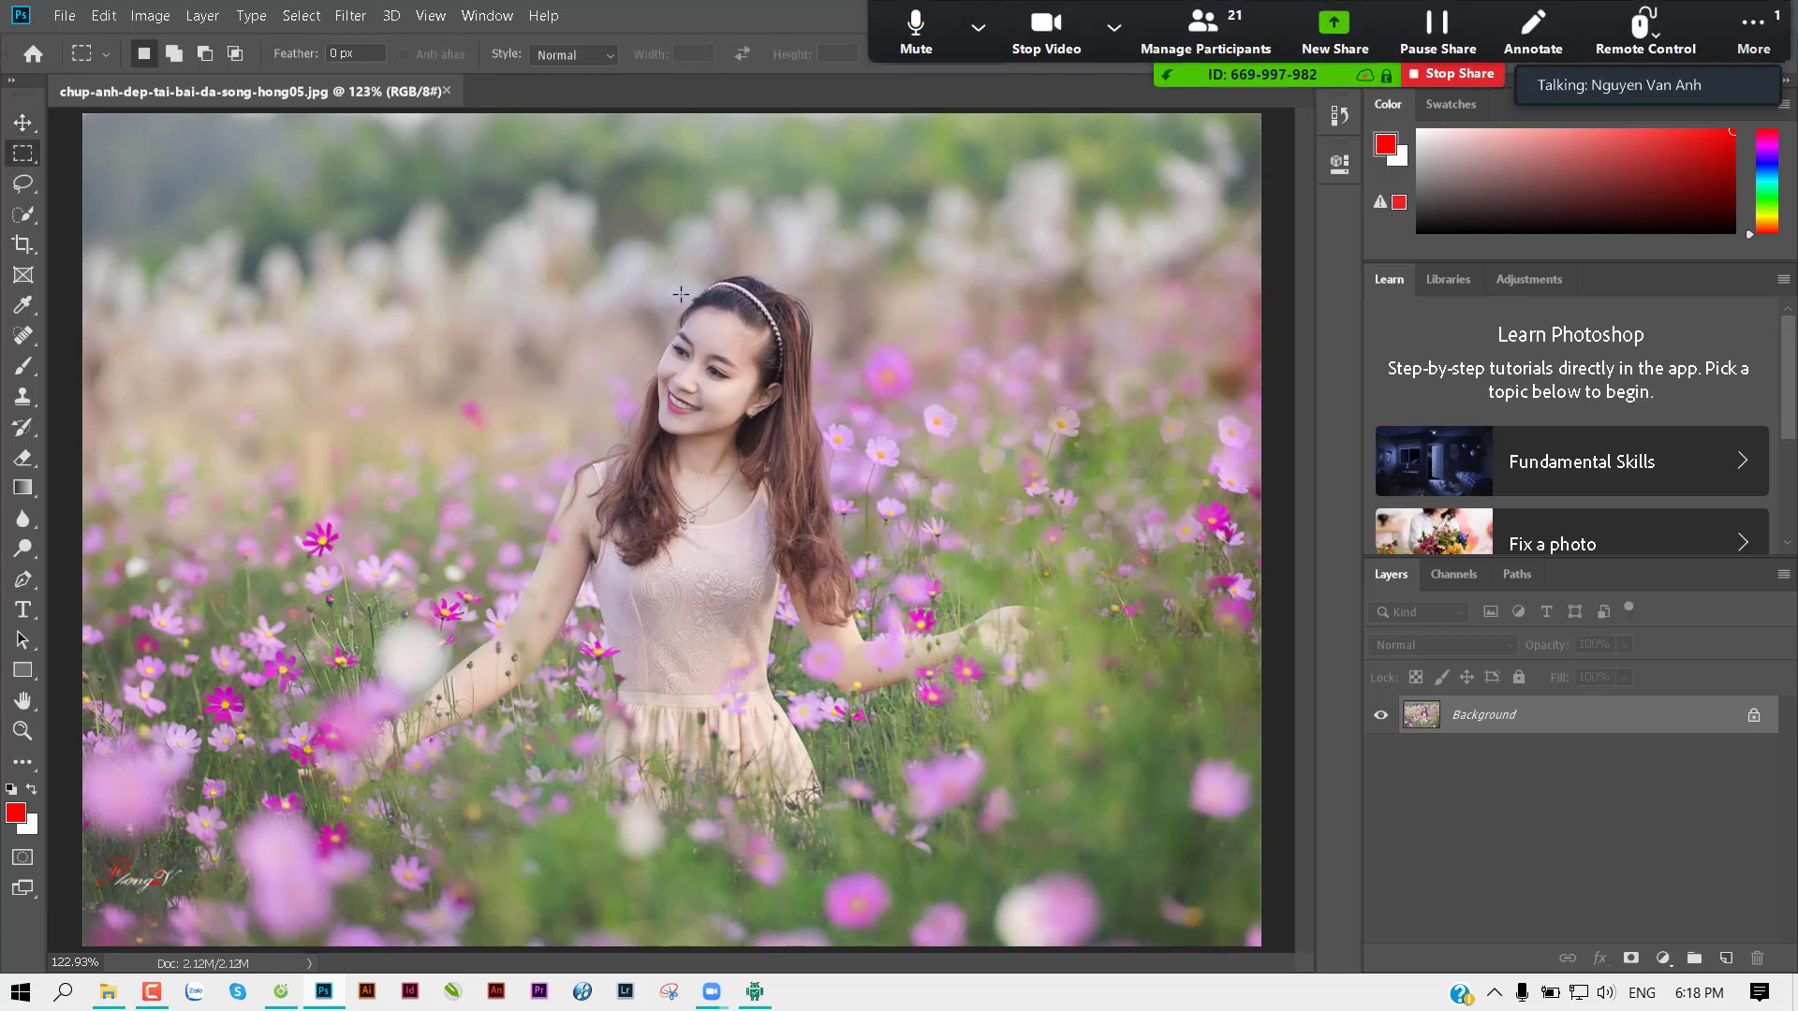
{"action": "mouse_move", "coordinate": [1595, 49]}
{"action": "left_click", "coordinate": [1751, 54]}
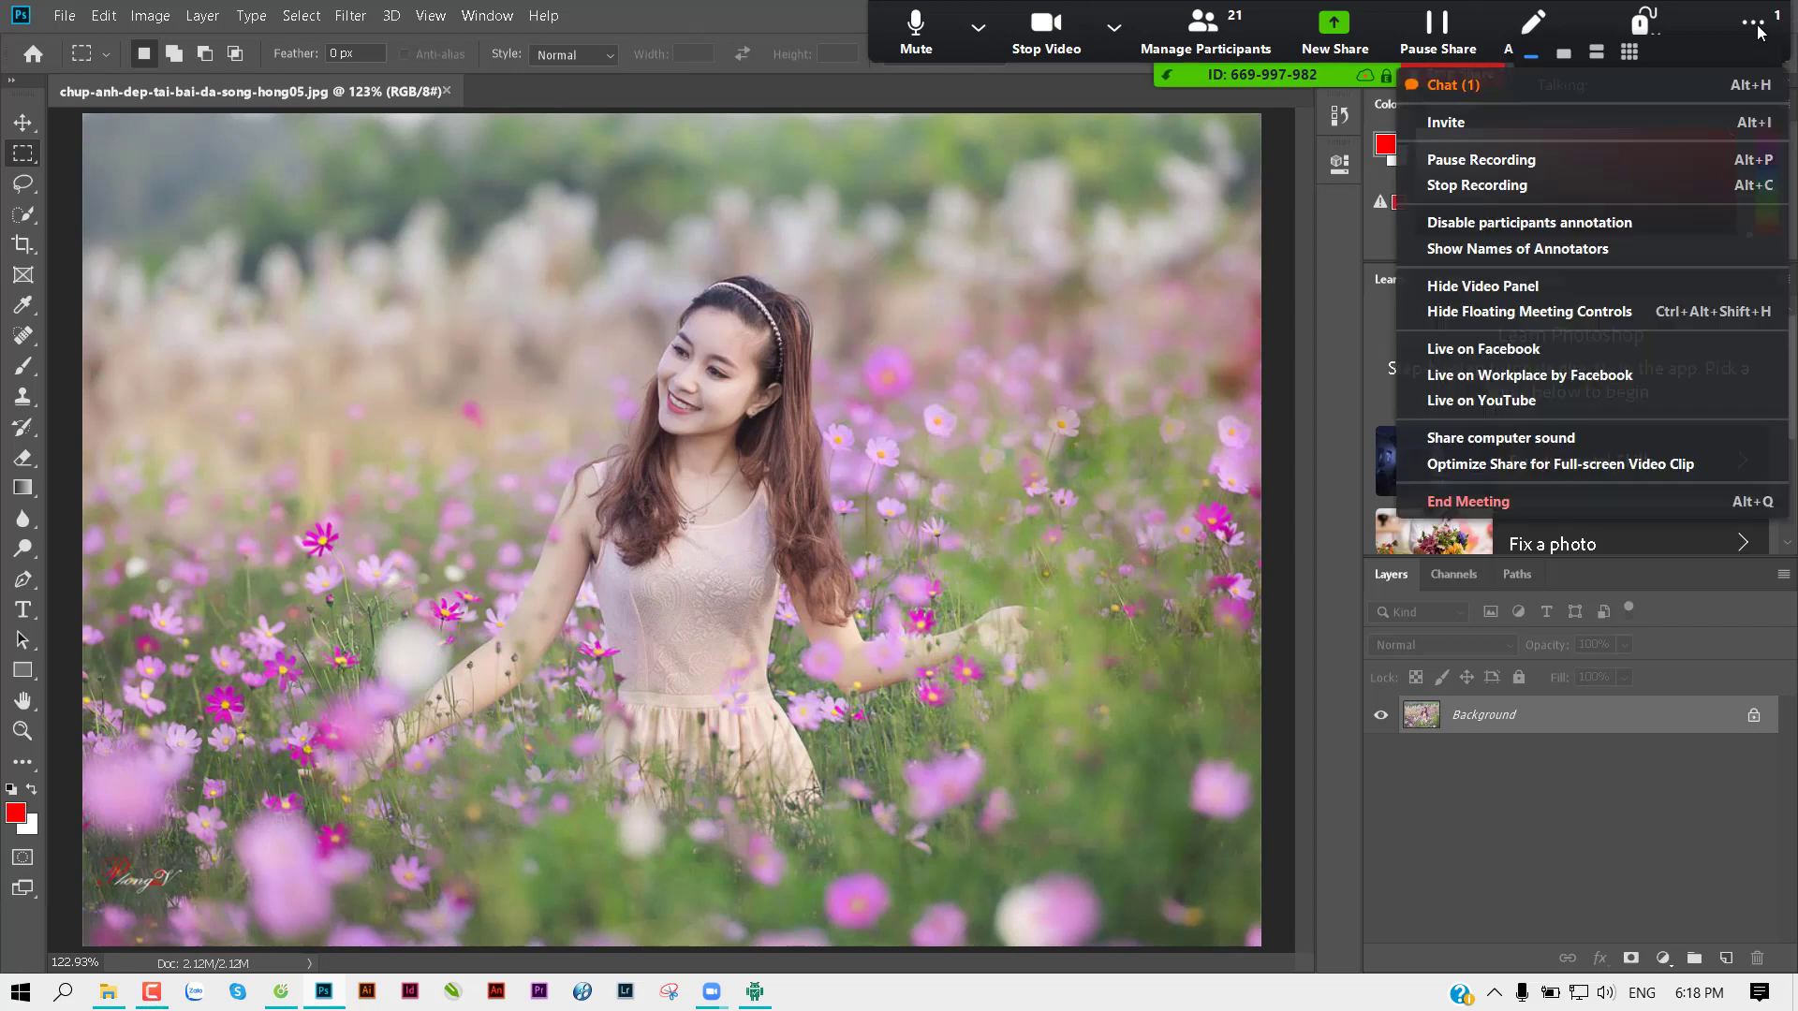
{"action": "left_click", "coordinate": [1723, 30]}
{"action": "left_click", "coordinate": [1758, 21]}
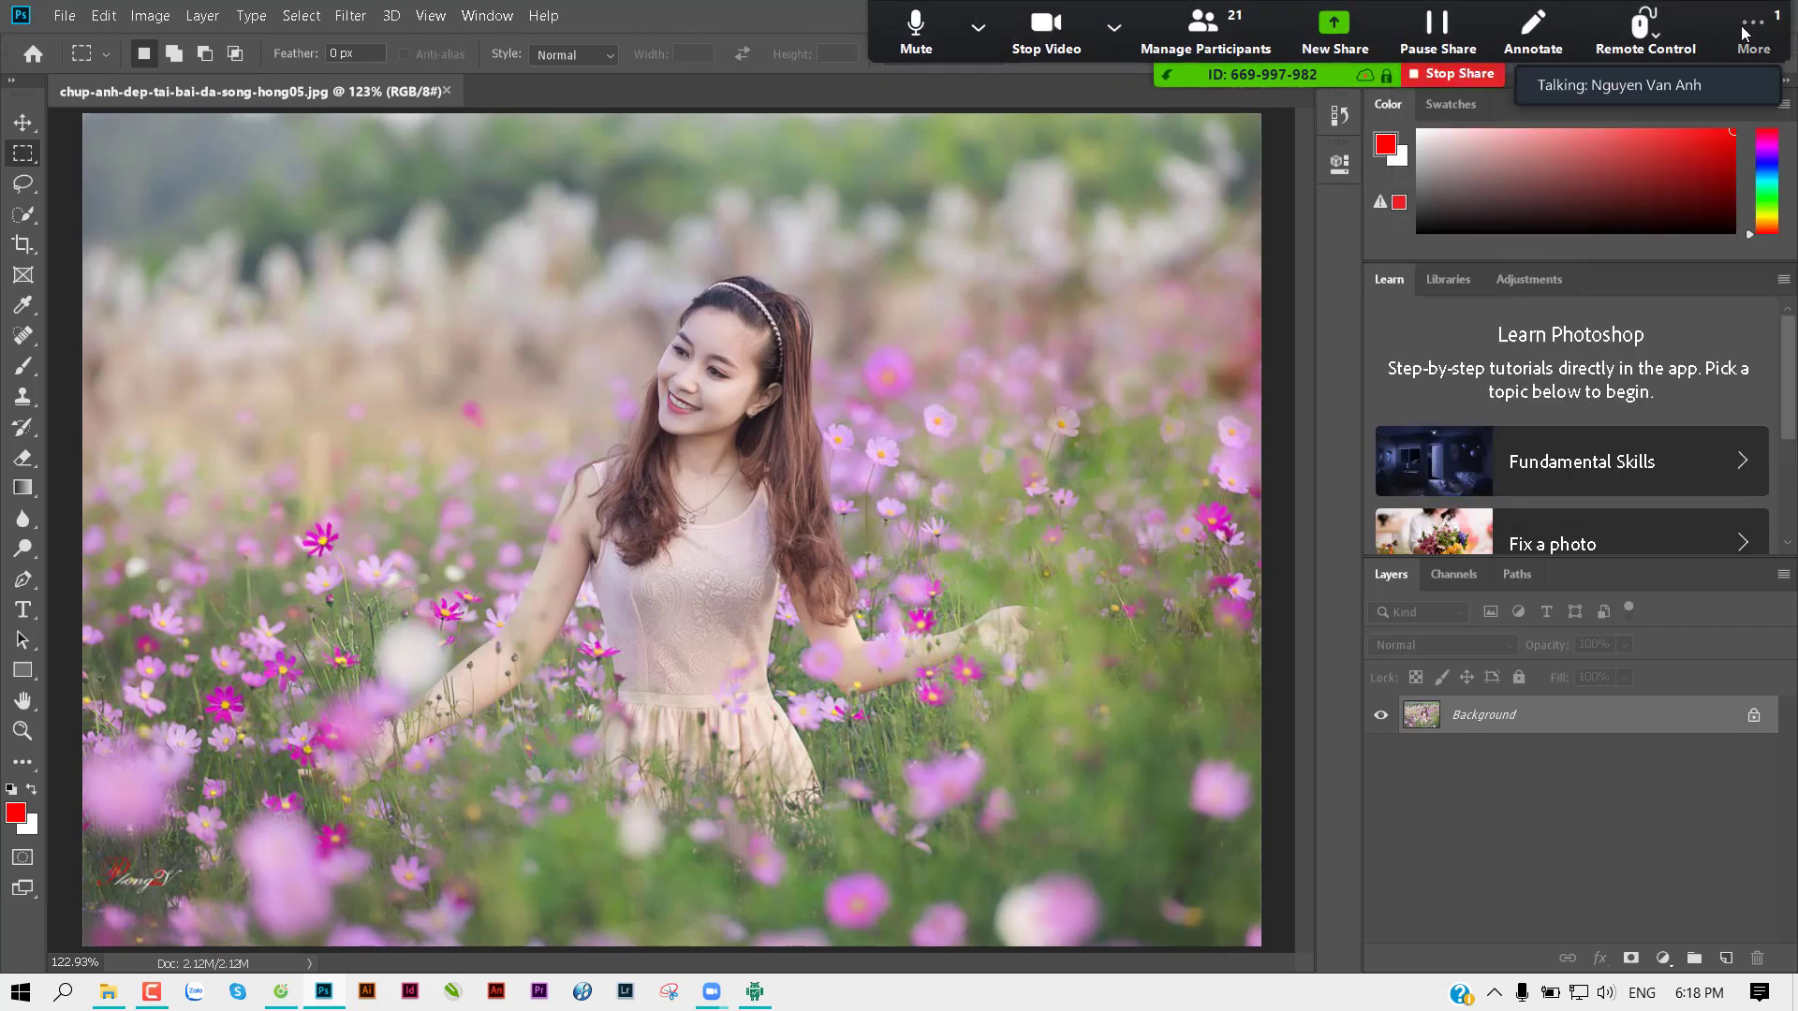
{"action": "left_click", "coordinate": [1750, 26]}
{"action": "left_click", "coordinate": [1571, 77]}
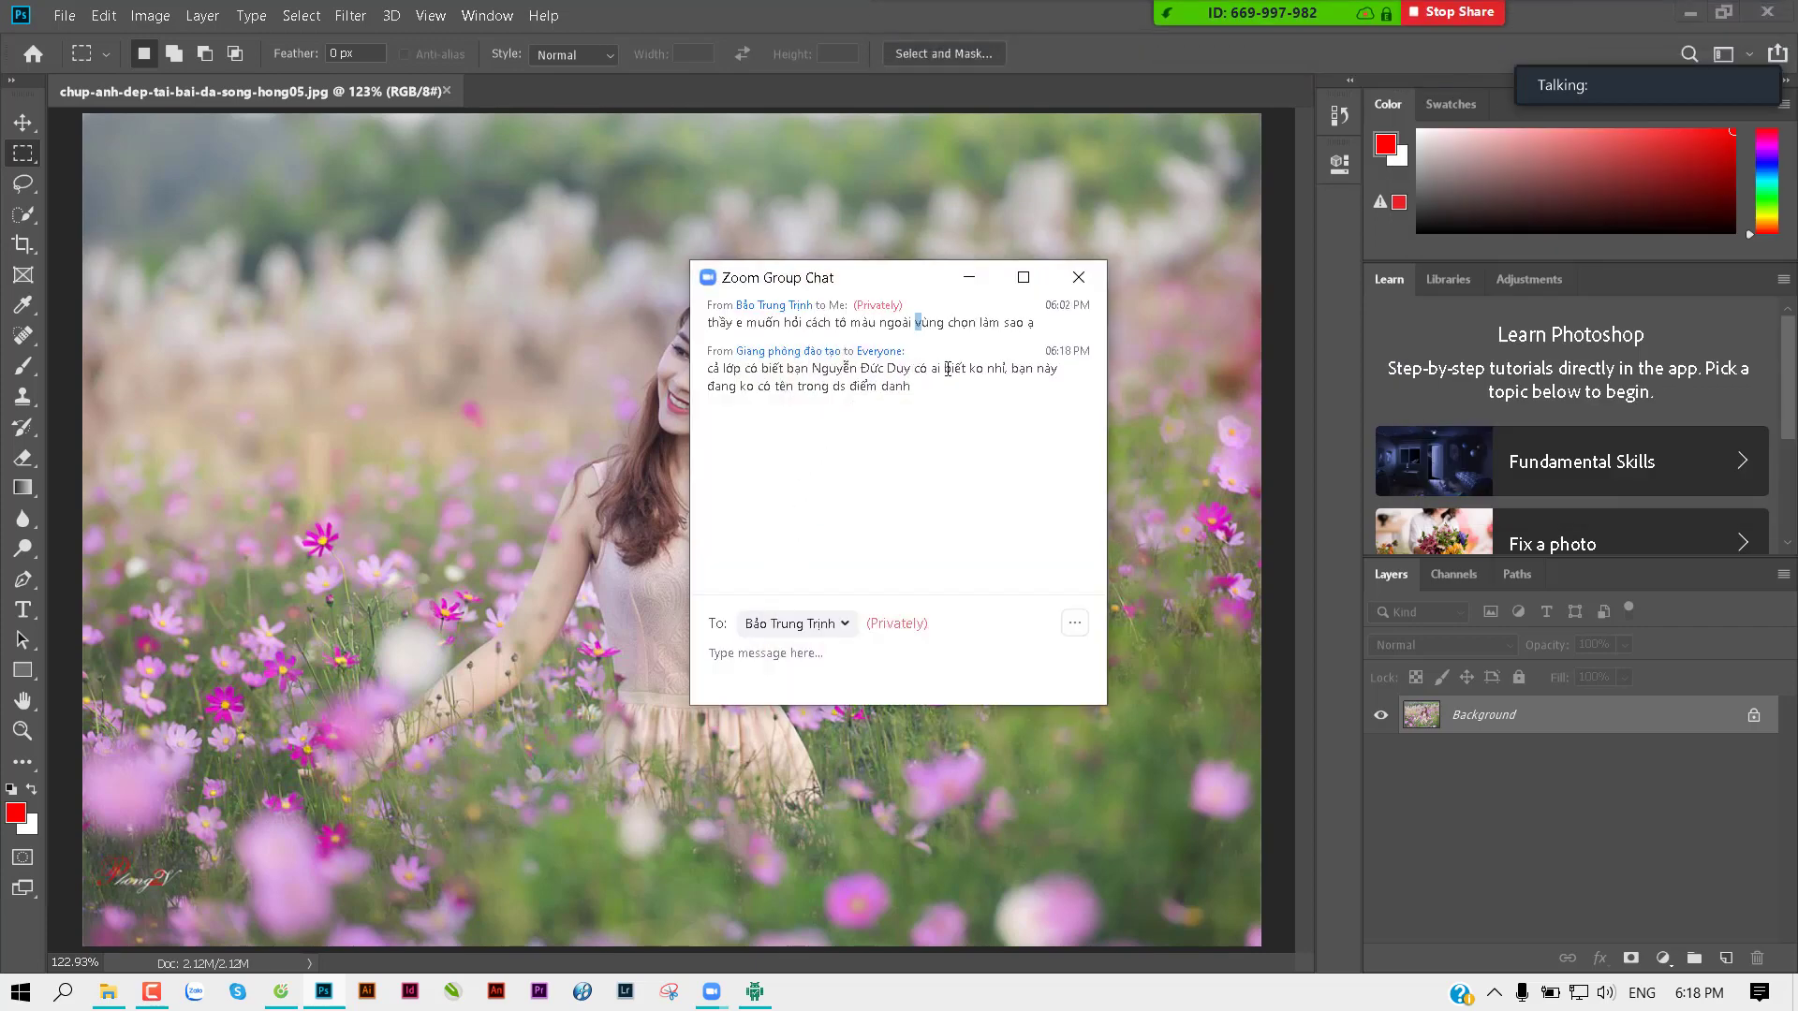
{"action": "left_click", "coordinate": [1078, 277]}
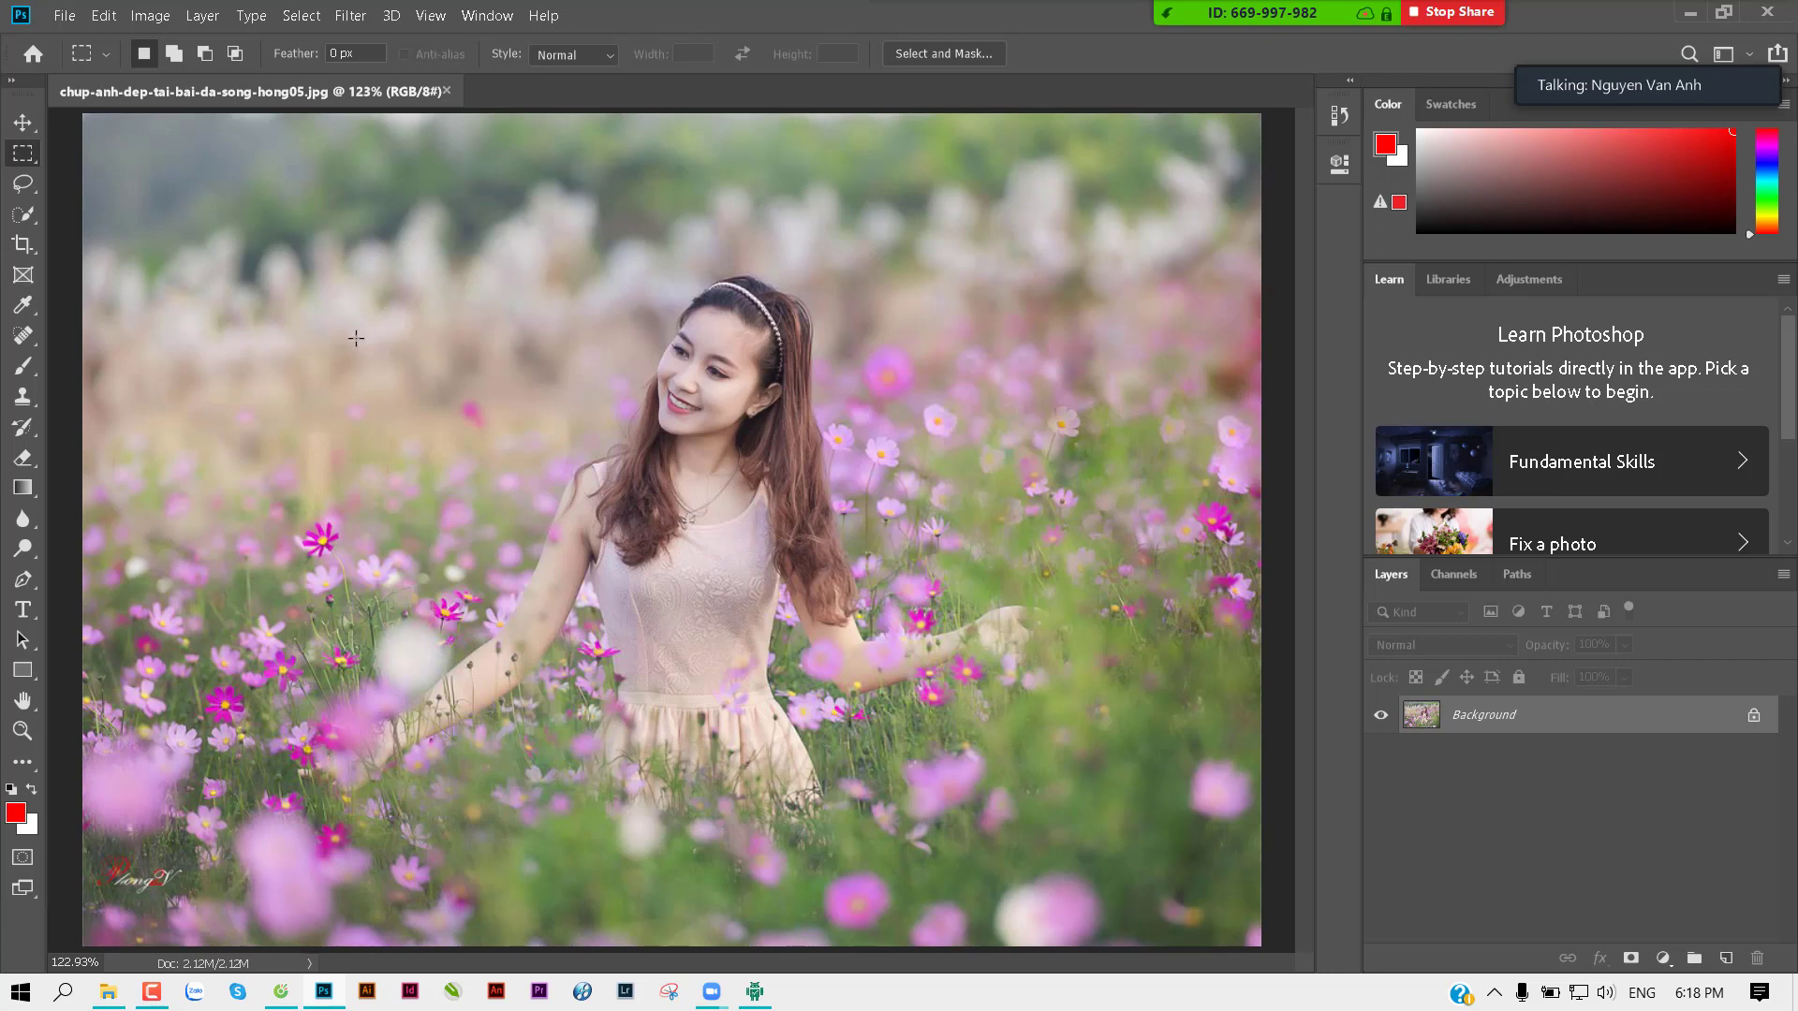
Step: Draw a roughly 1.15-inch square marquee on the blurred background left of her head
{"action": "left_click_drag", "start_coordinate": [356, 338], "coordinate": [419, 403]}
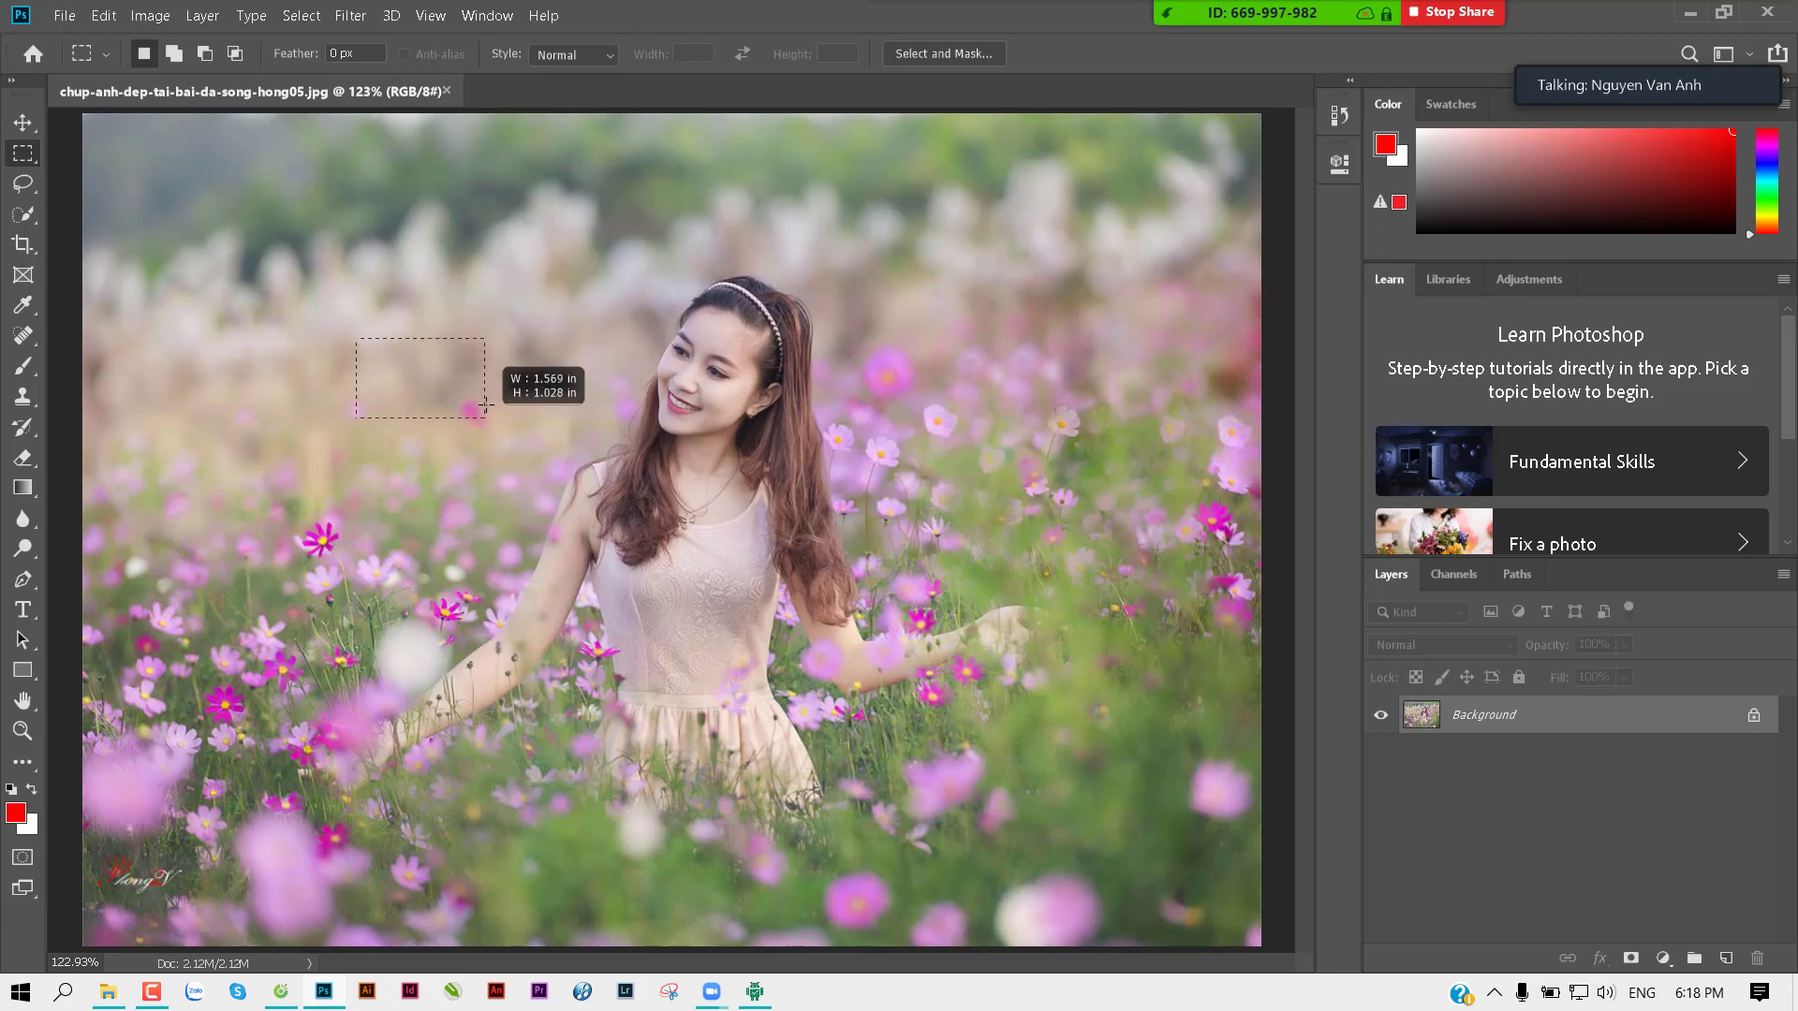
{"action": "mouse_move", "coordinate": [418, 404]}
{"action": "left_mouse_down"}
{"action": "mouse_move", "coordinate": [395, 410]}
{"action": "mouse_move", "coordinate": [421, 400]}
{"action": "mouse_move", "coordinate": [452, 432]}
{"action": "left_mouse_up"}
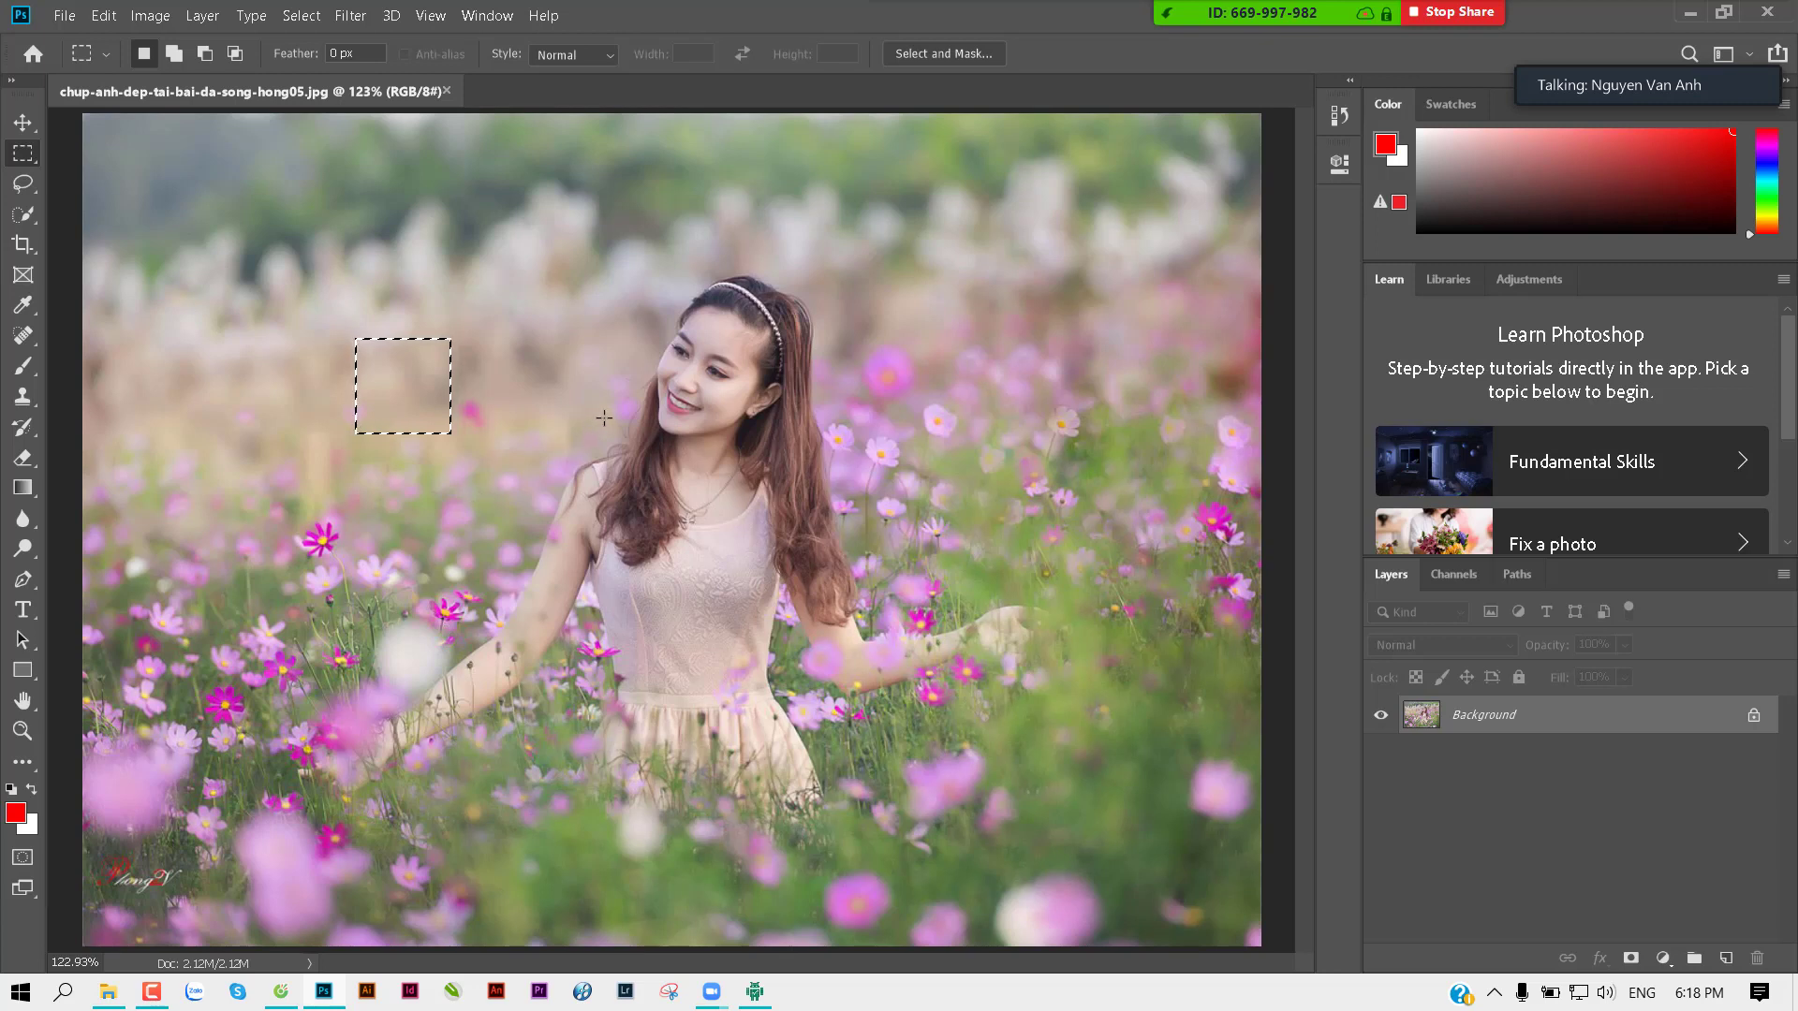
Step: Create a new empty Layer 1 above the Background with Ctrl+Shift+N
{"action": "key", "text": "ctrl+shift+n"}
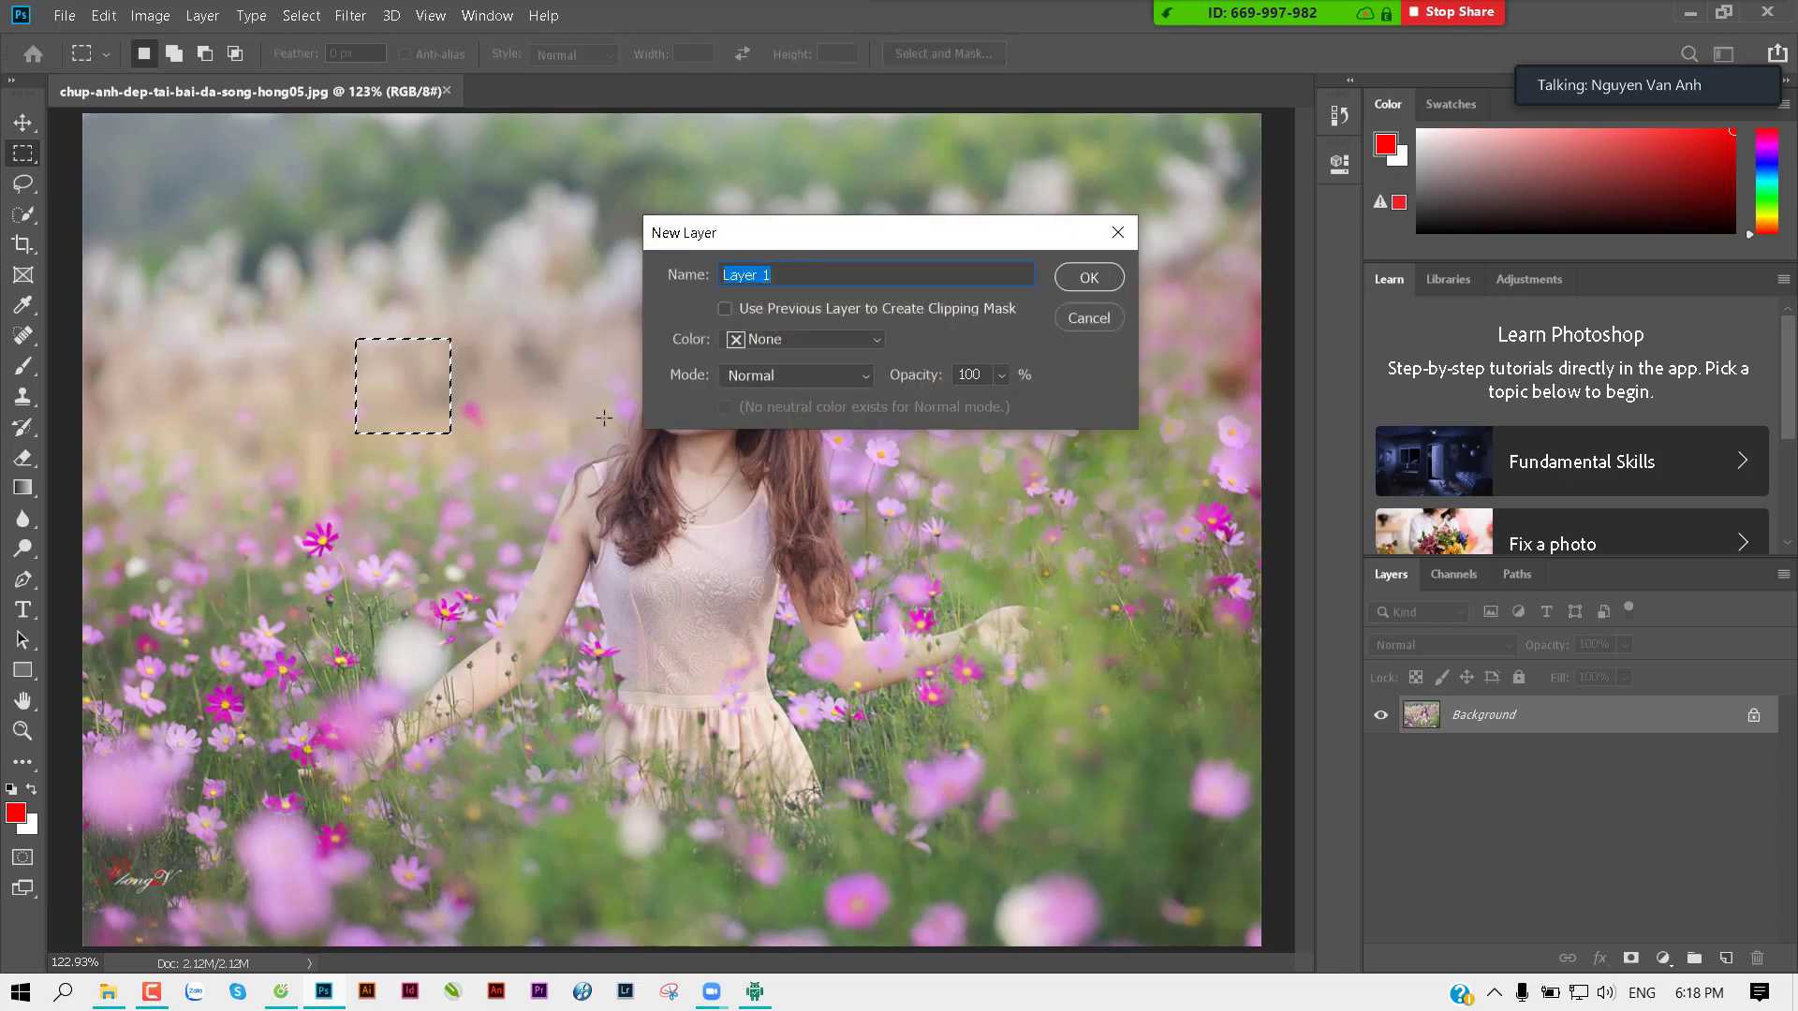
{"action": "key", "text": "Return"}
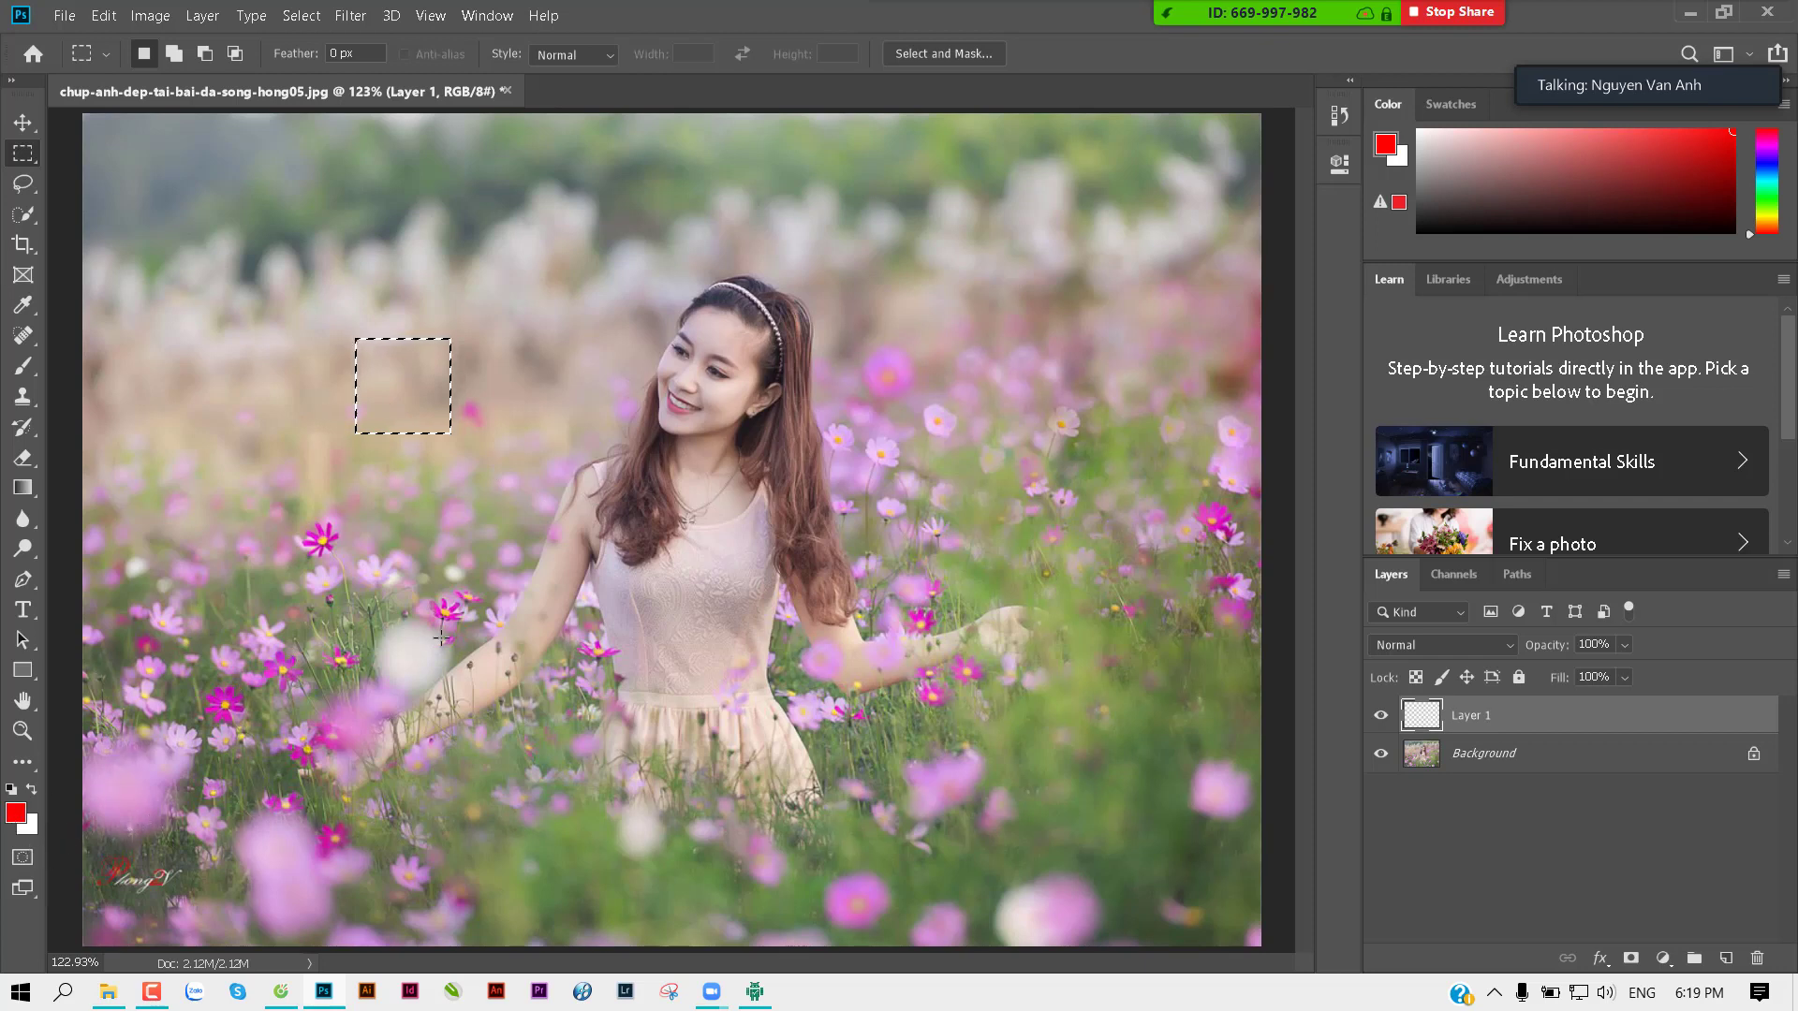
Step: Fill the square selection on Layer 1 with white and shift it slightly left
{"action": "key", "text": "d"}
{"action": "key", "text": "alt"}
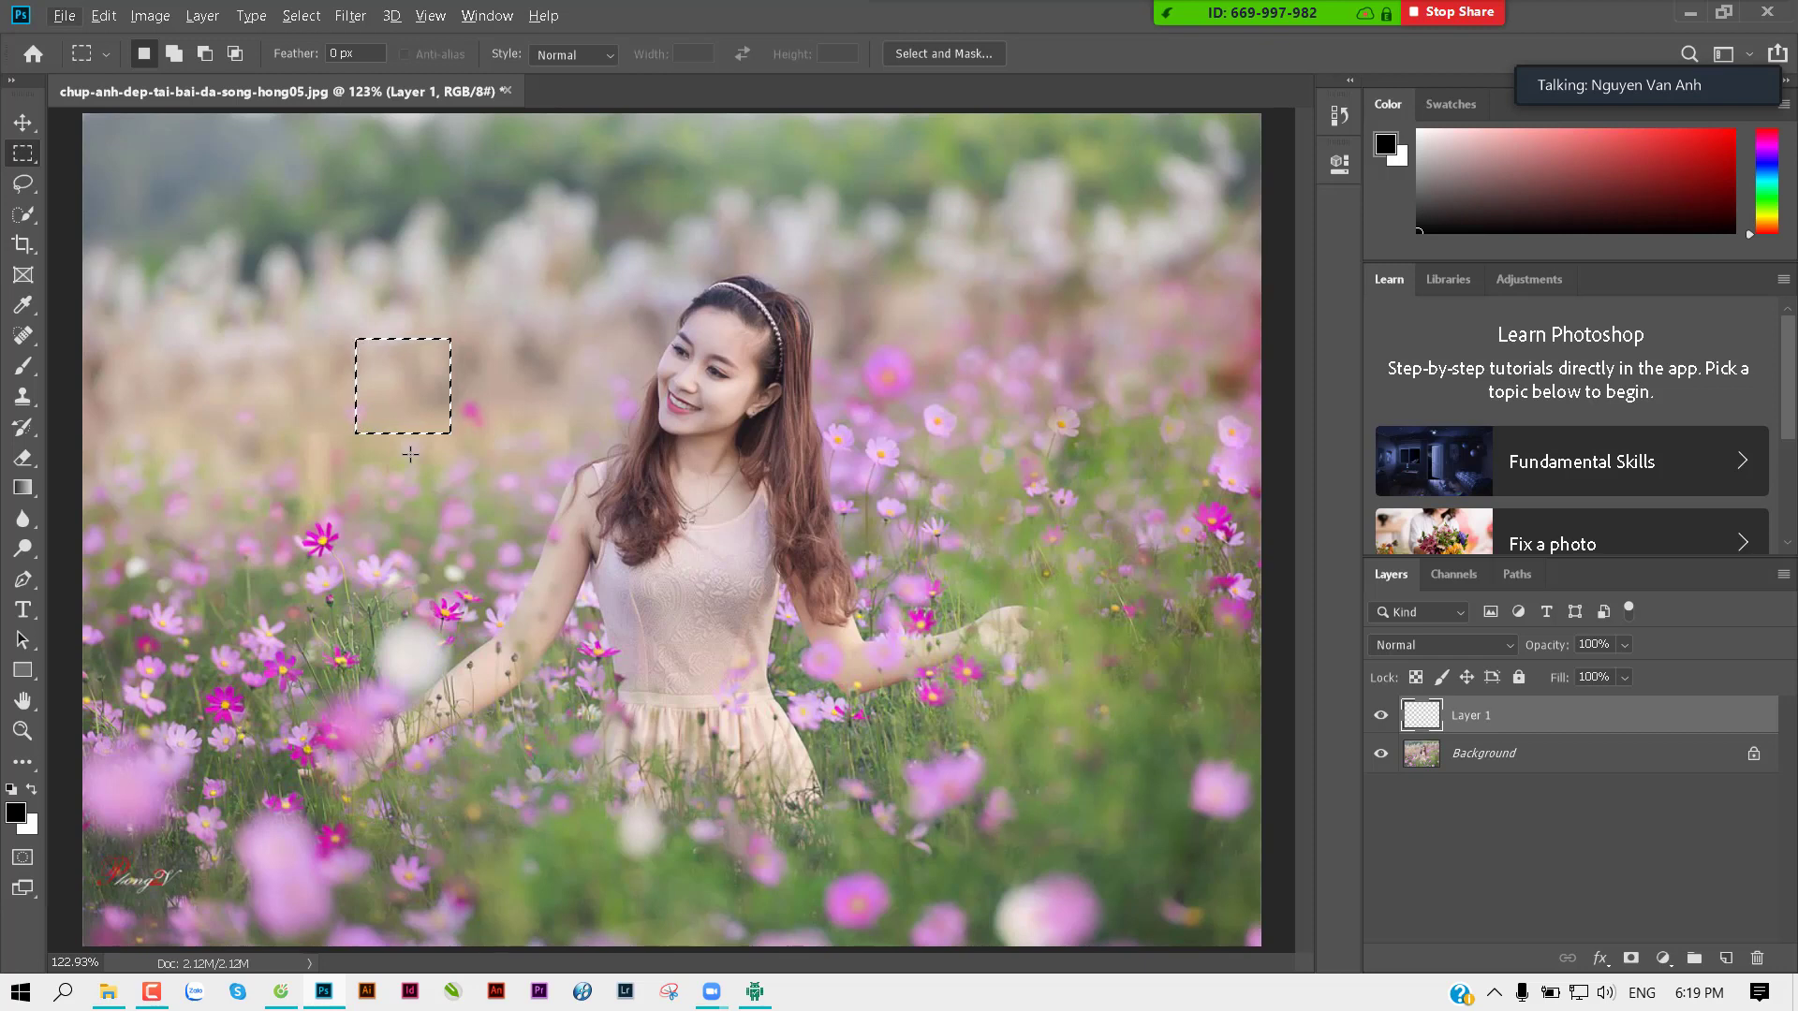
{"action": "key", "text": "ctrl+BackSpace"}
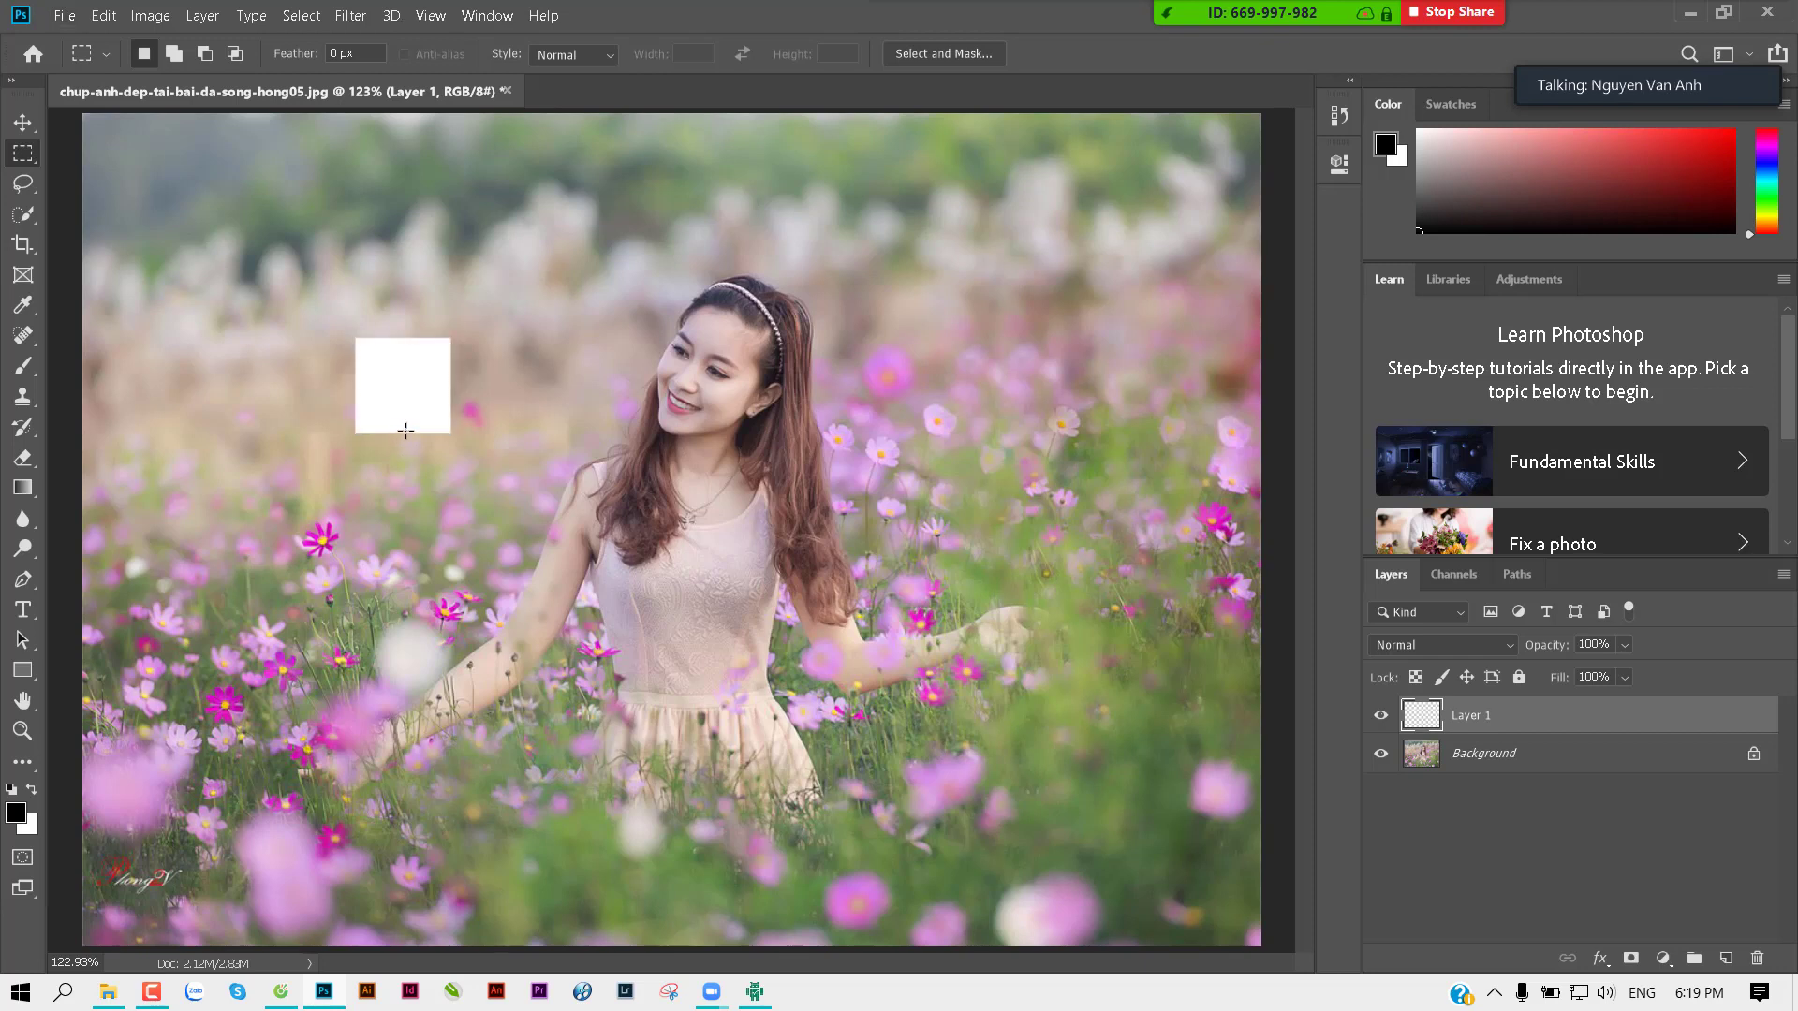
{"action": "key", "text": "v"}
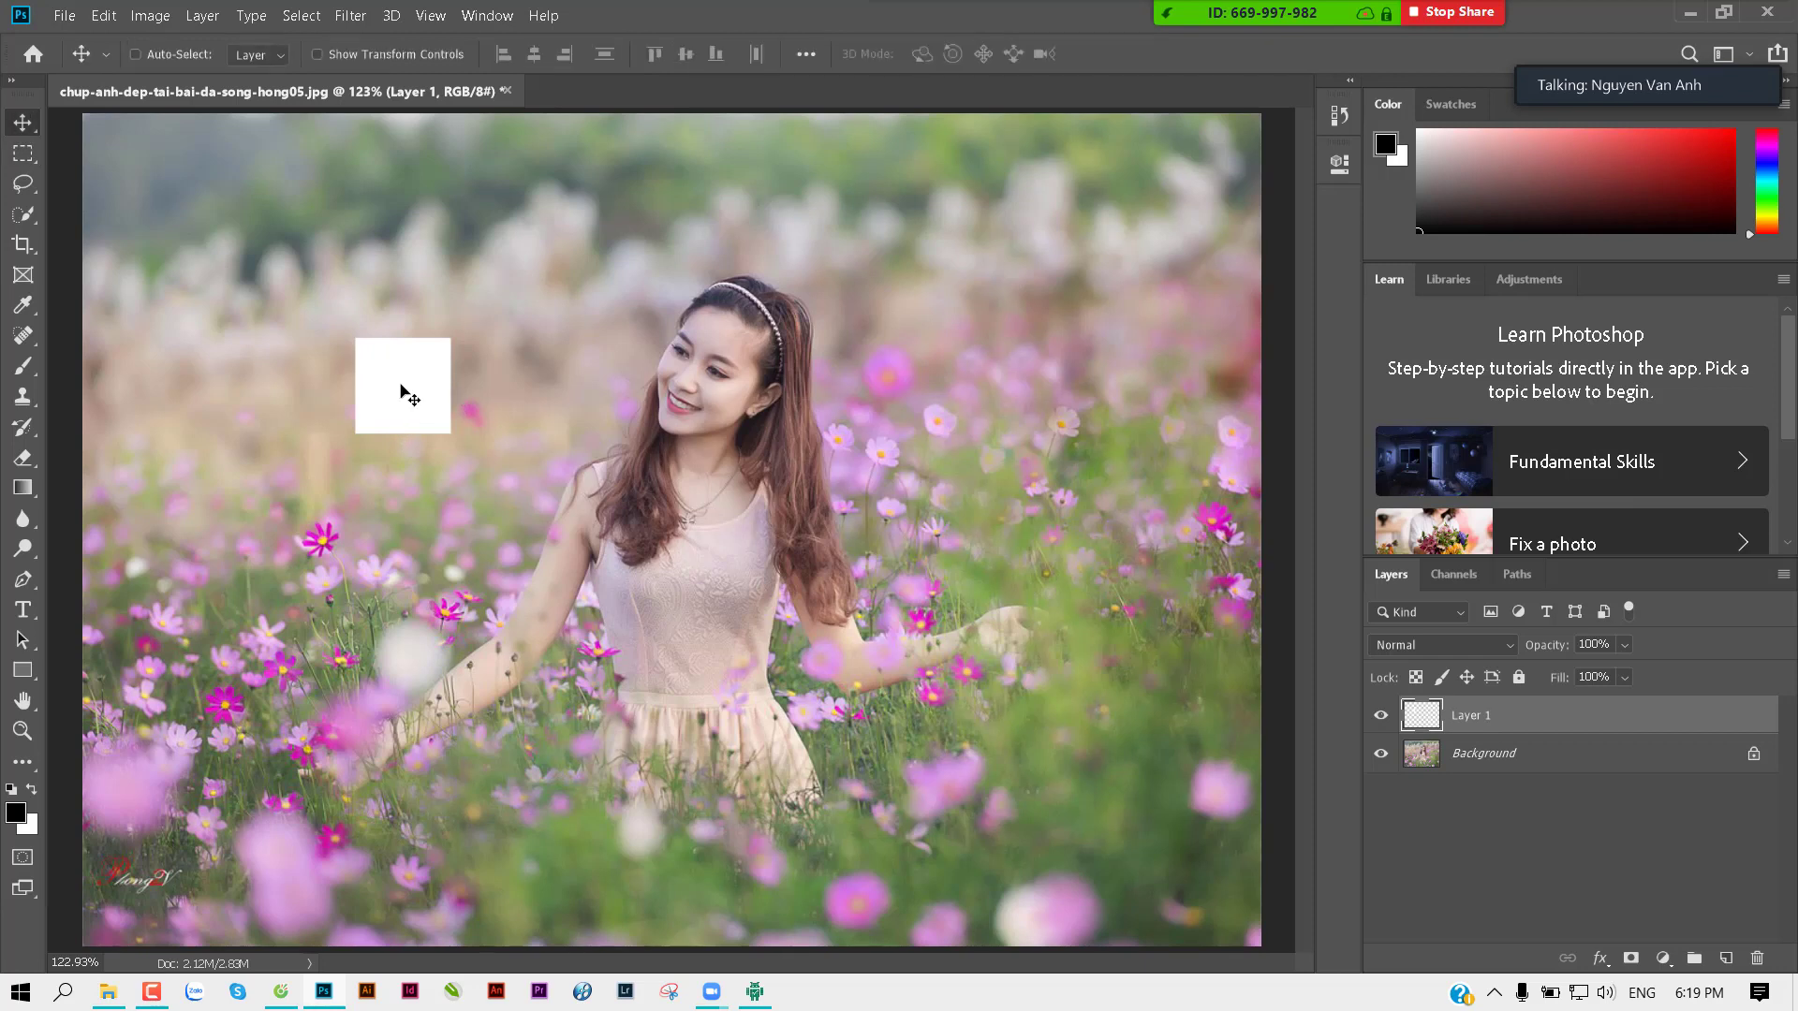
{"action": "mouse_move", "coordinate": [402, 385]}
{"action": "left_mouse_down"}
{"action": "mouse_move", "coordinate": [383, 353]}
{"action": "mouse_move", "coordinate": [429, 401]}
{"action": "mouse_move", "coordinate": [401, 389]}
{"action": "mouse_move", "coordinate": [417, 375]}
{"action": "mouse_move", "coordinate": [365, 386]}
{"action": "mouse_move", "coordinate": [391, 405]}
{"action": "mouse_move", "coordinate": [389, 386]}
{"action": "left_mouse_up"}
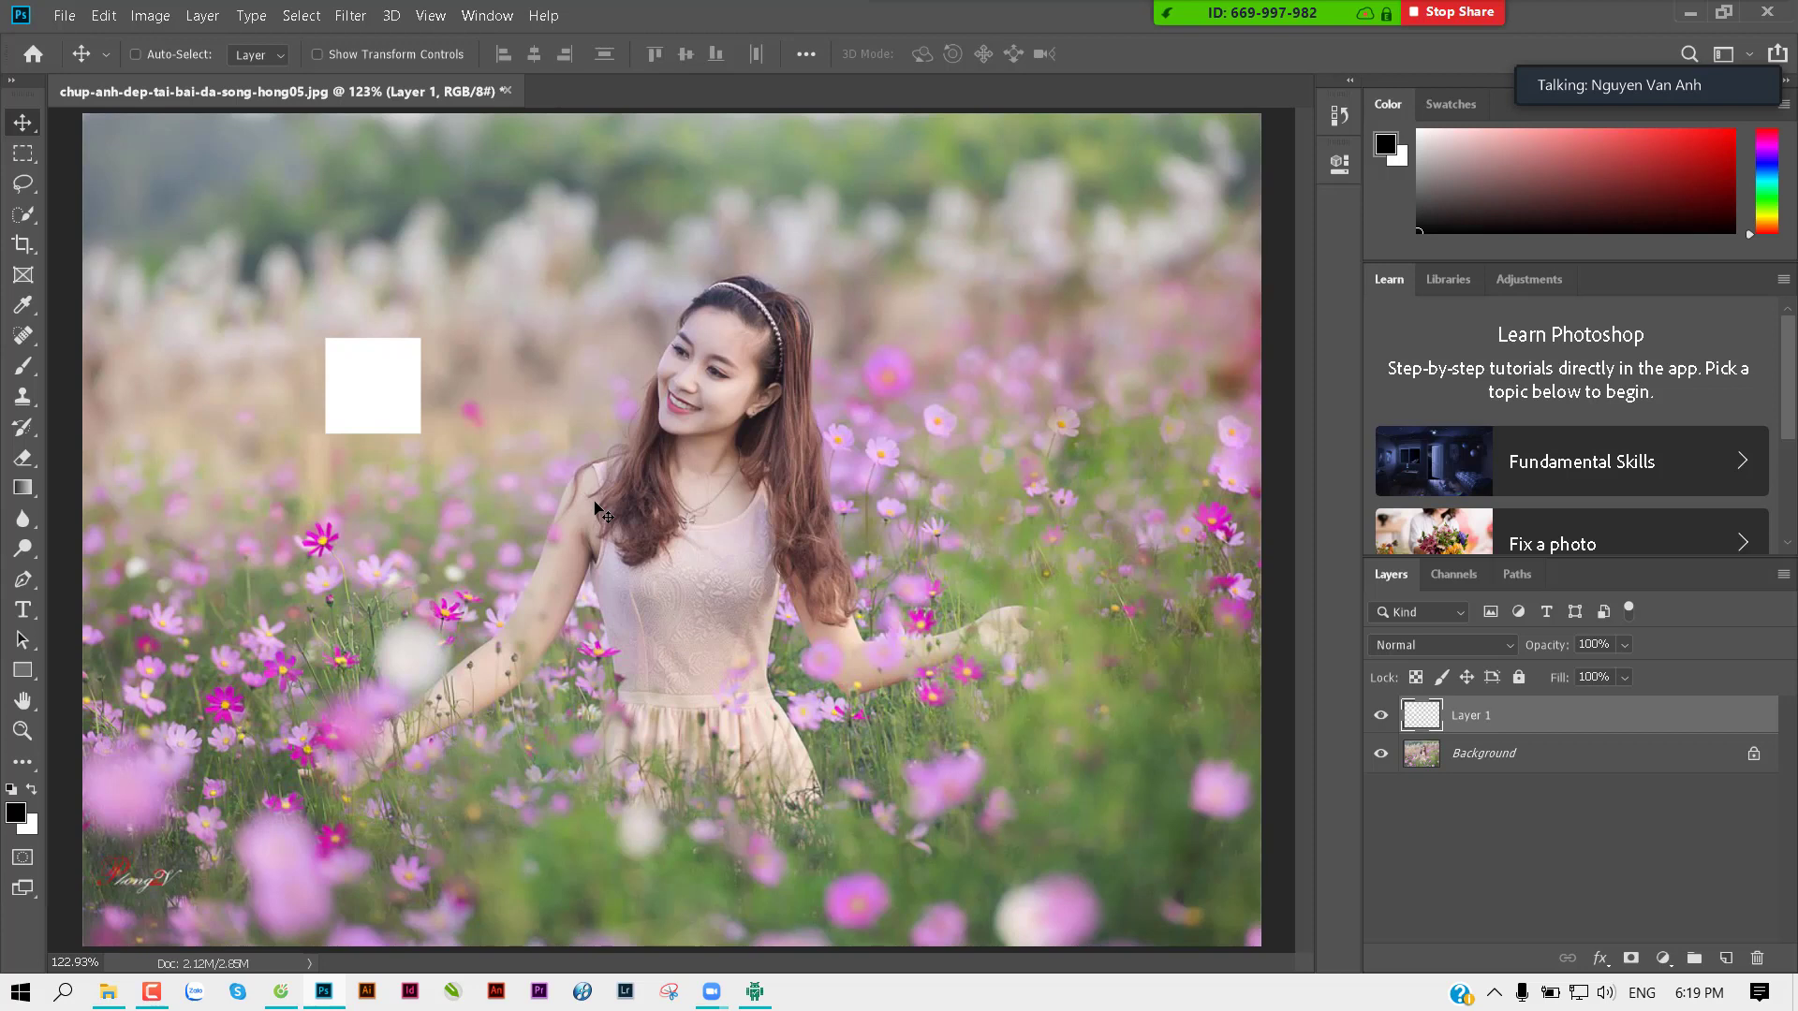
Step: Duplicate the white square as Layer 1 copy, place it right beside, and invert to black
{"action": "key", "text": "ctrl+j"}
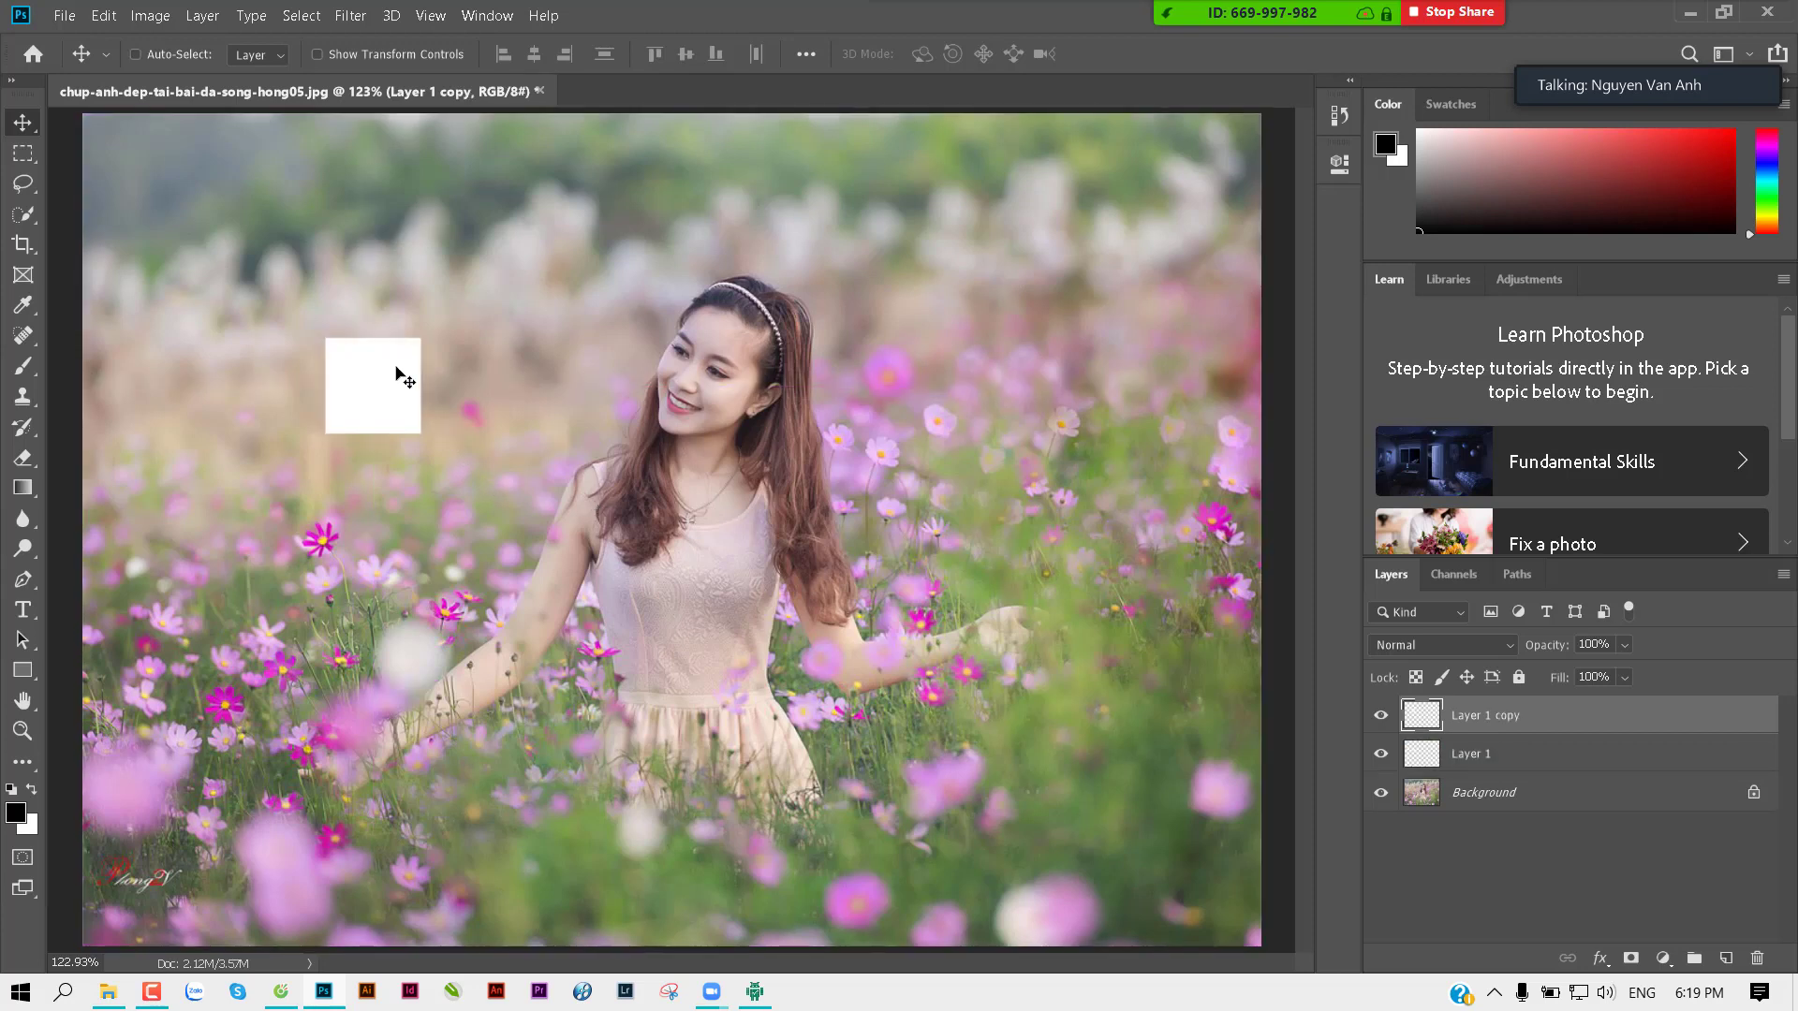
{"action": "mouse_move", "coordinate": [414, 367]}
{"action": "left_mouse_down"}
{"action": "mouse_move", "coordinate": [561, 379]}
{"action": "mouse_move", "coordinate": [552, 342]}
{"action": "left_mouse_up"}
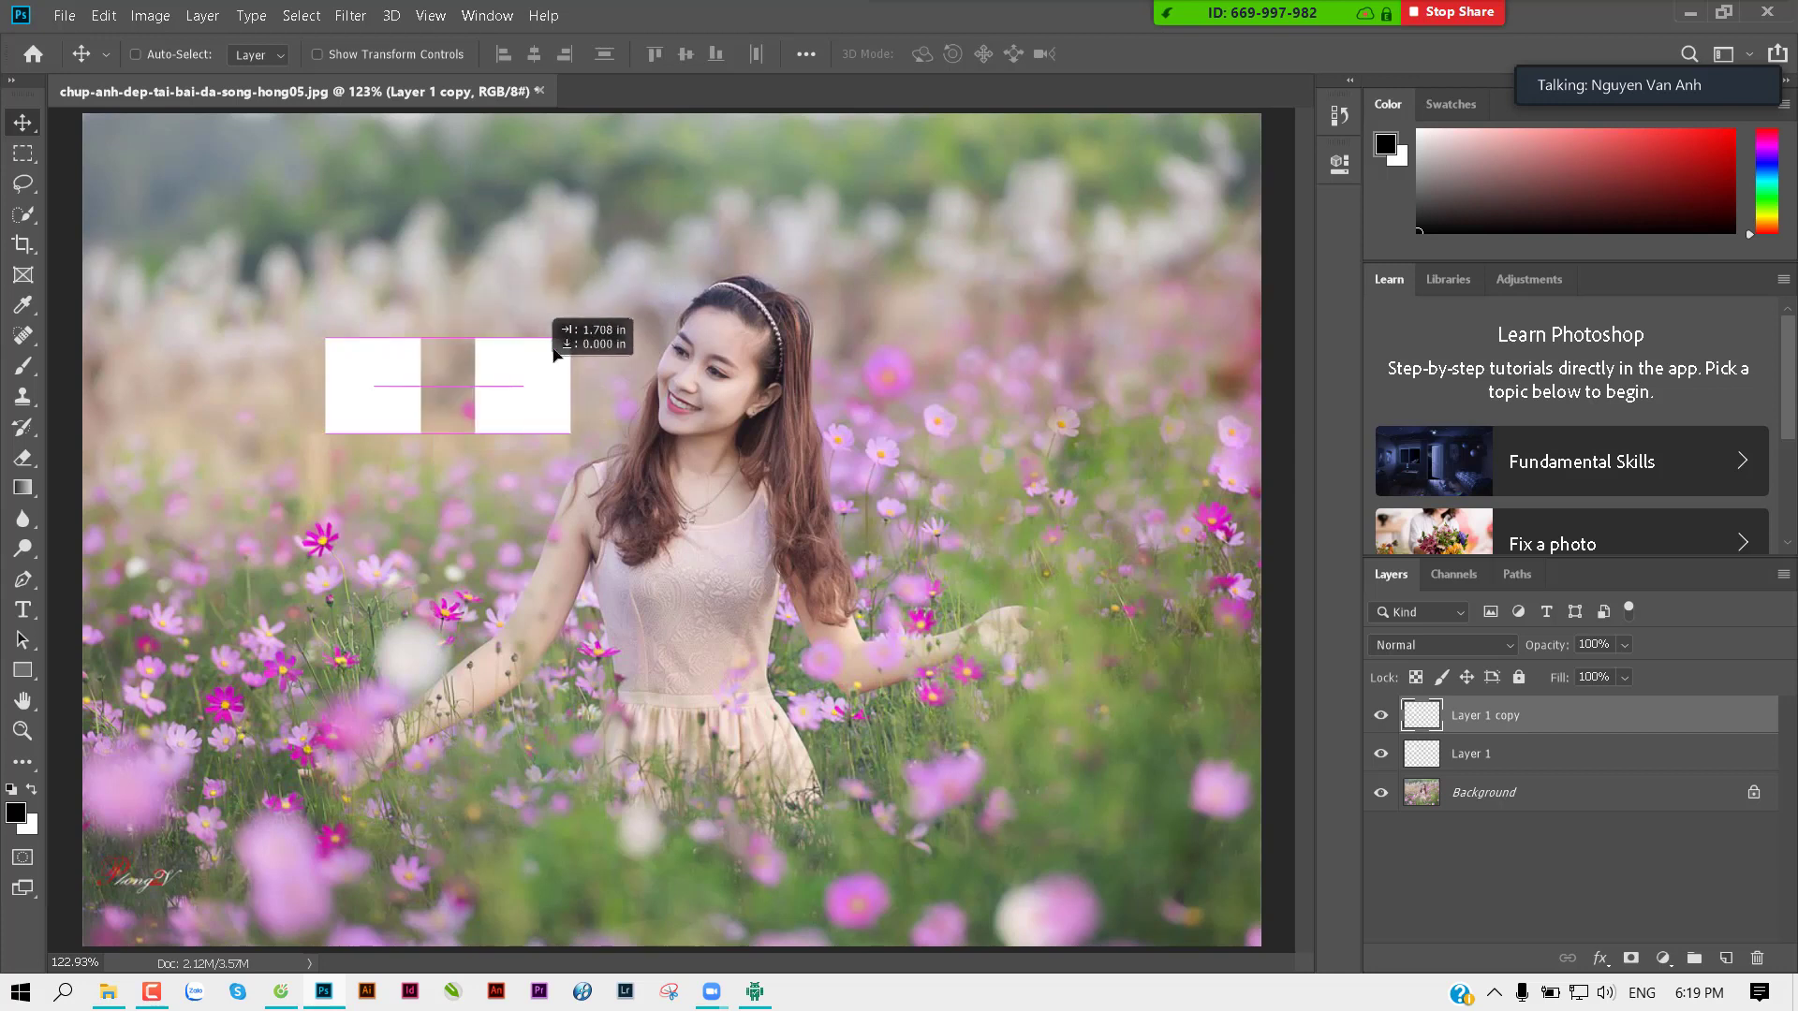
{"action": "key", "text": "Delete"}
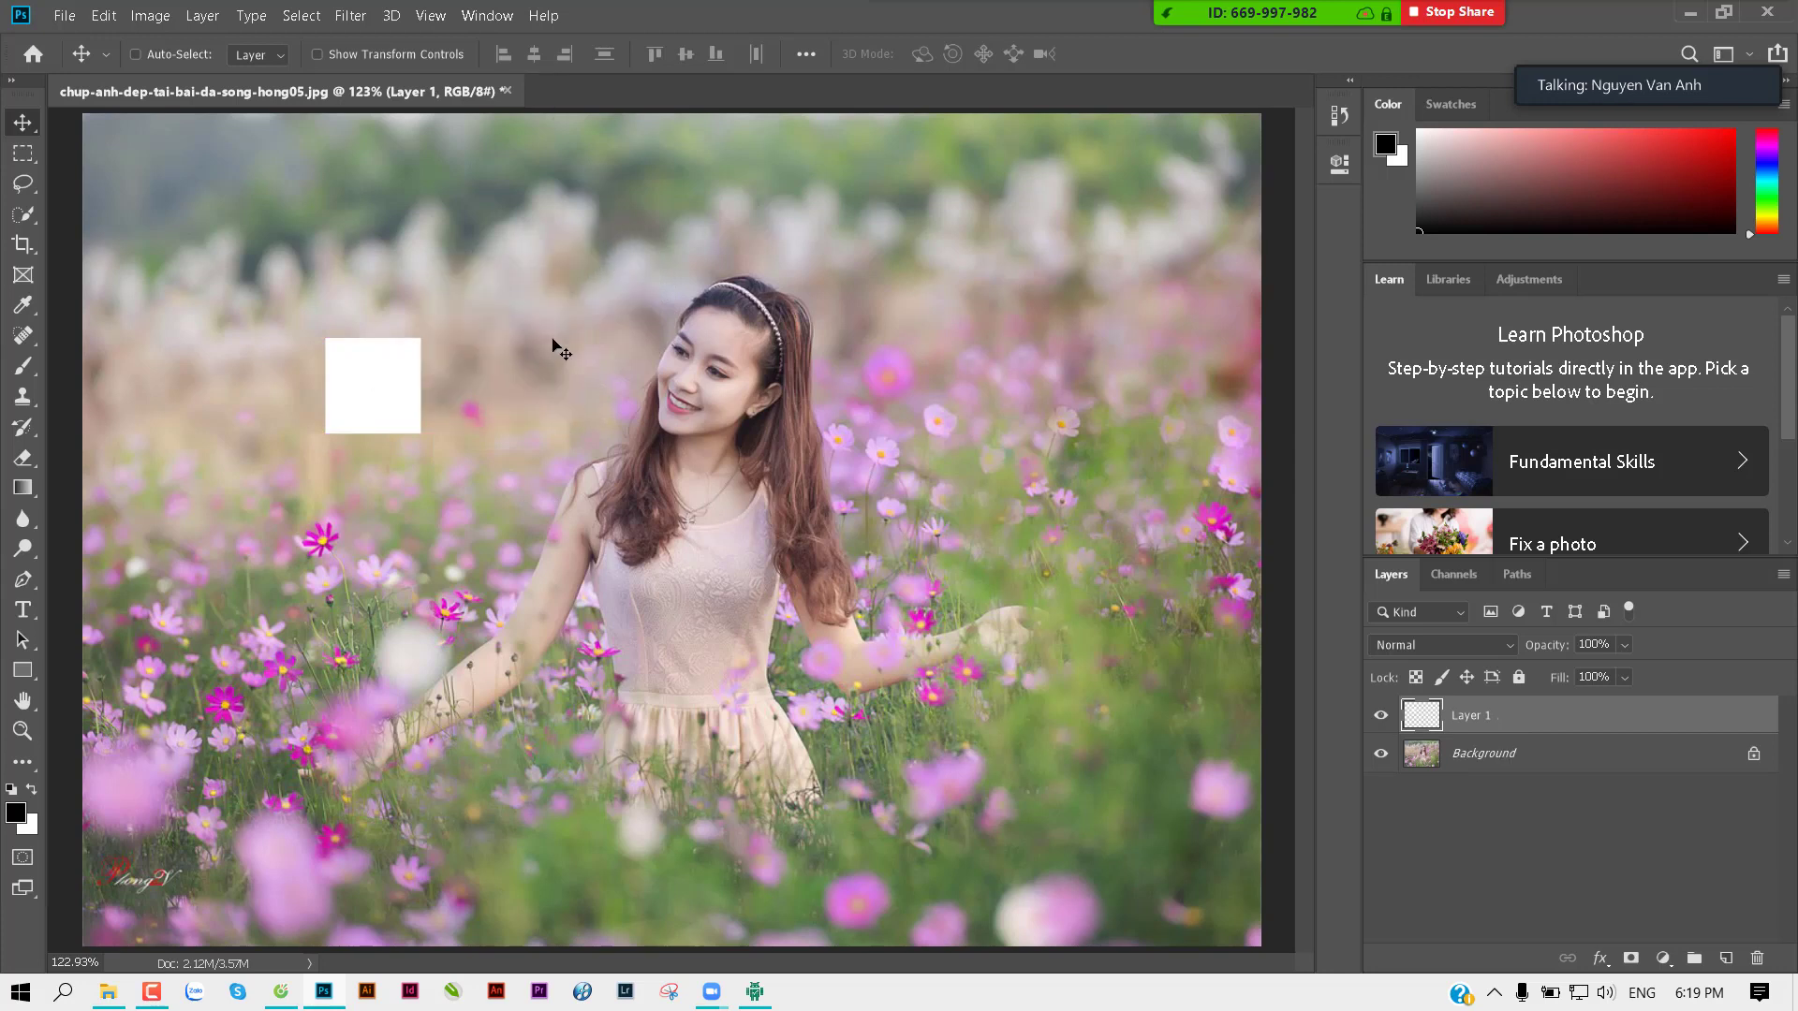
{"action": "mouse_move", "coordinate": [386, 385]}
{"action": "left_mouse_down", "text": "alt"}
{"action": "mouse_move", "coordinate": [506, 387]}
{"action": "mouse_move", "coordinate": [487, 400]}
{"action": "left_mouse_up", "text": "alt"}
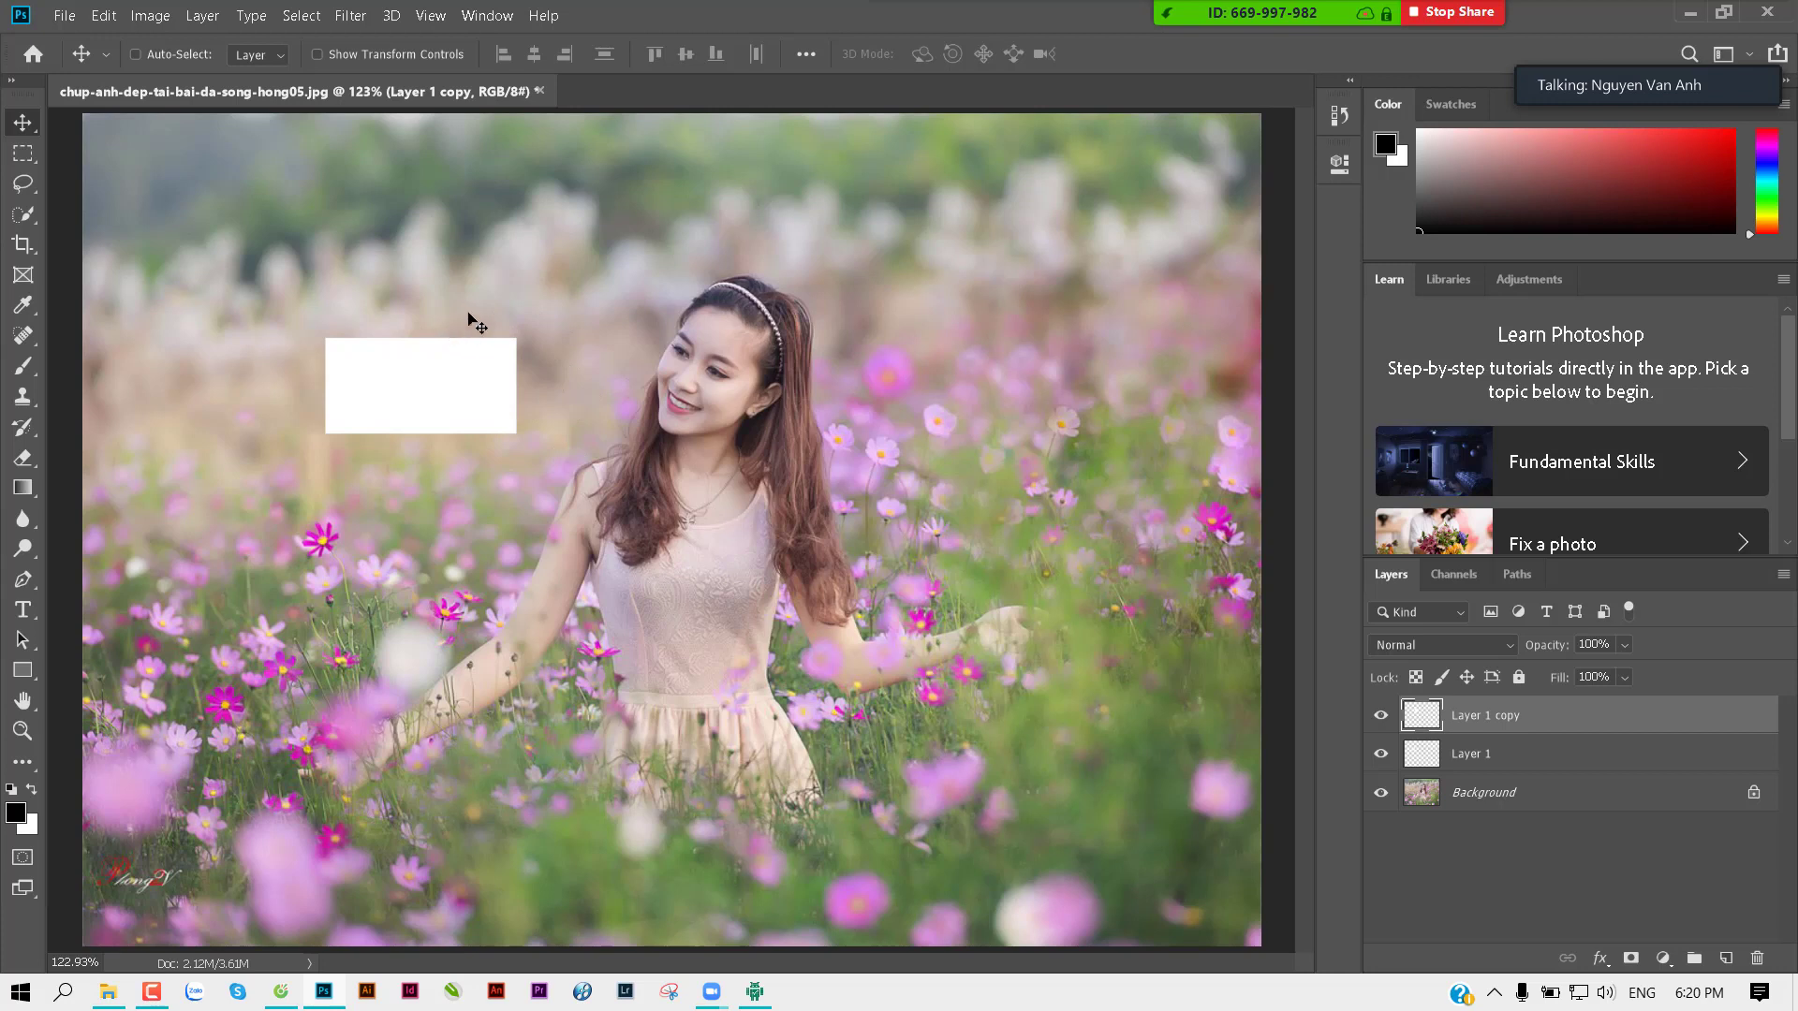
{"action": "key", "text": "ctrl+i"}
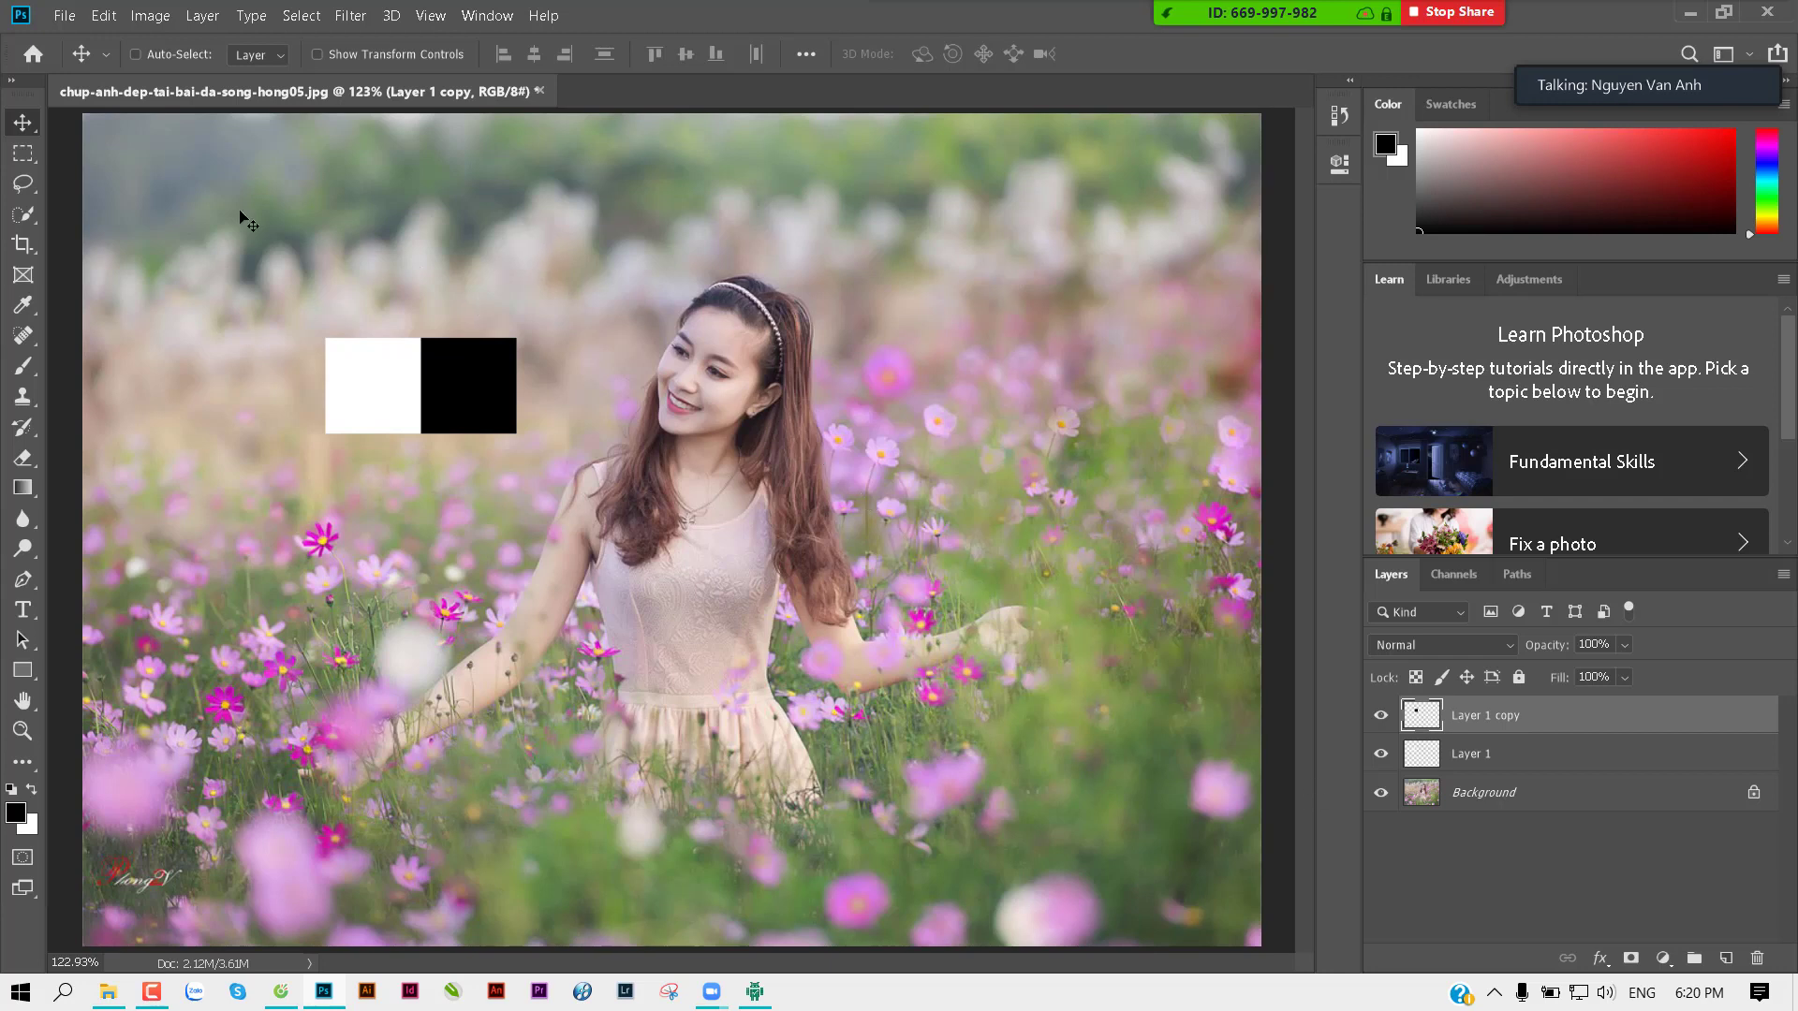
Step: Draw a rectangular selection on a new layer and set the foreground colour to red (ff0000)
{"action": "left_click", "coordinate": [24, 152]}
{"action": "left_click_drag", "start_coordinate": [410, 188], "coordinate": [544, 270]}
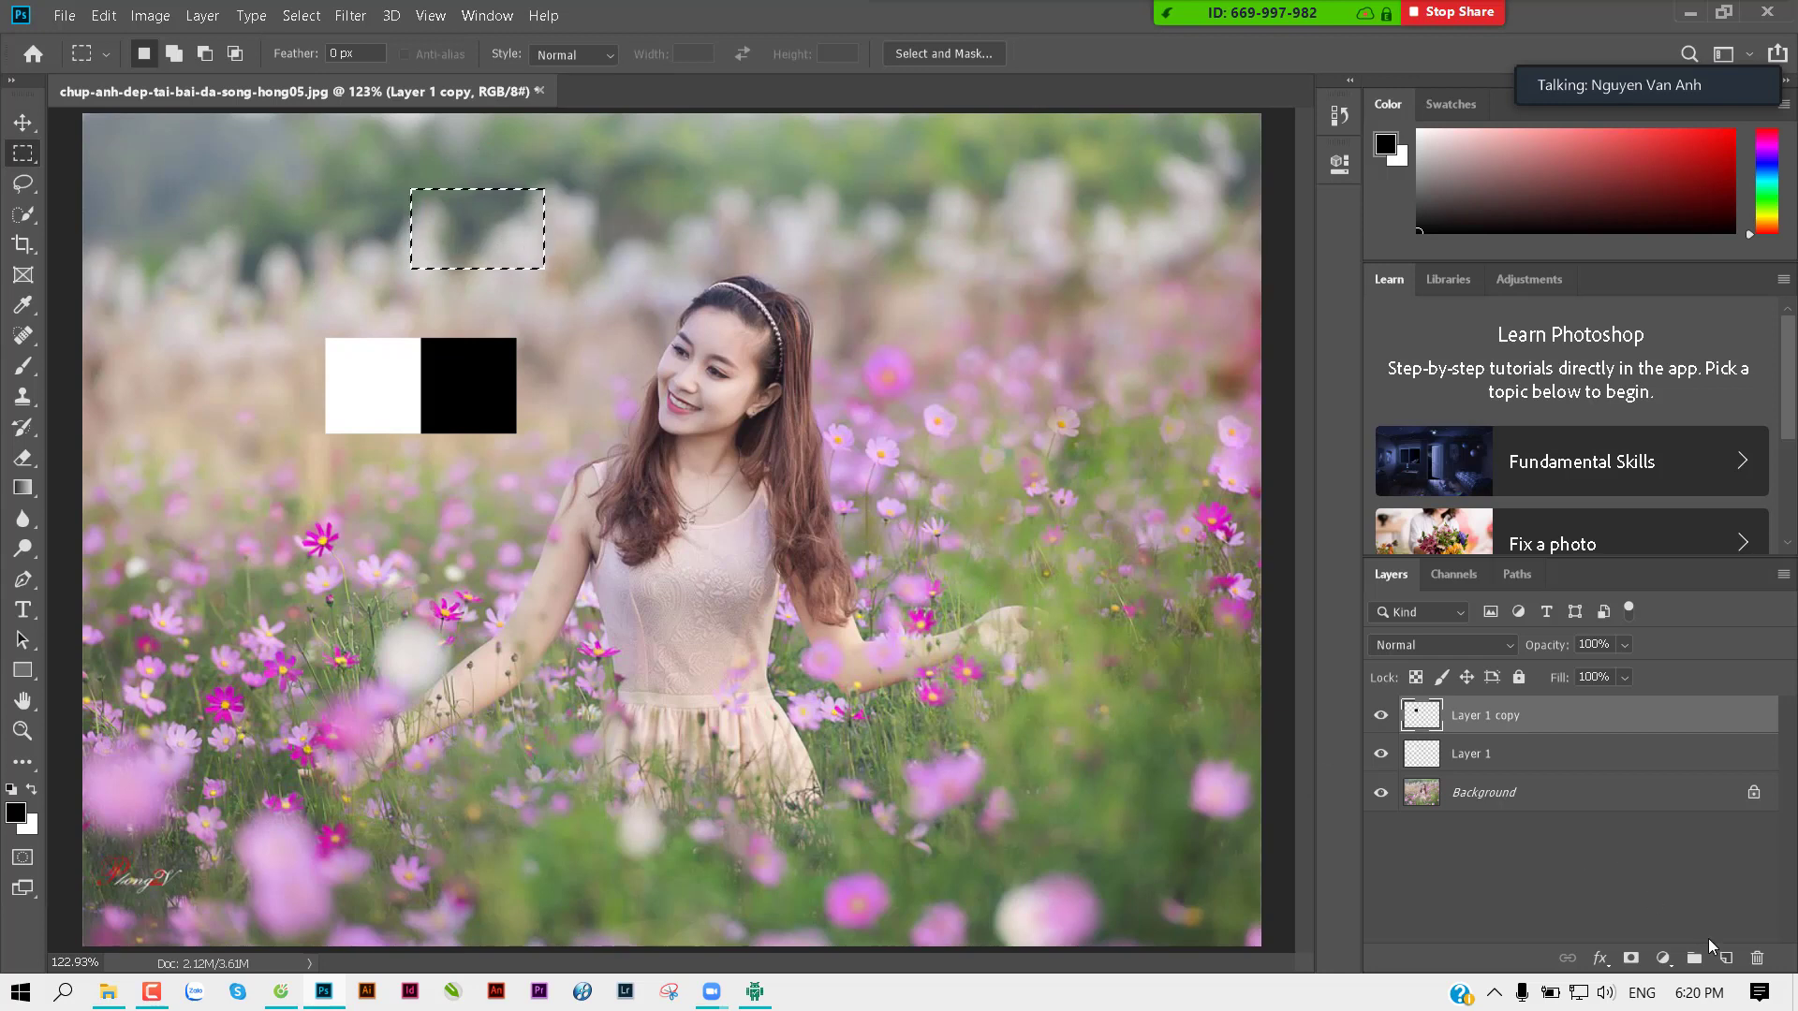
{"action": "left_click", "coordinate": [1726, 958]}
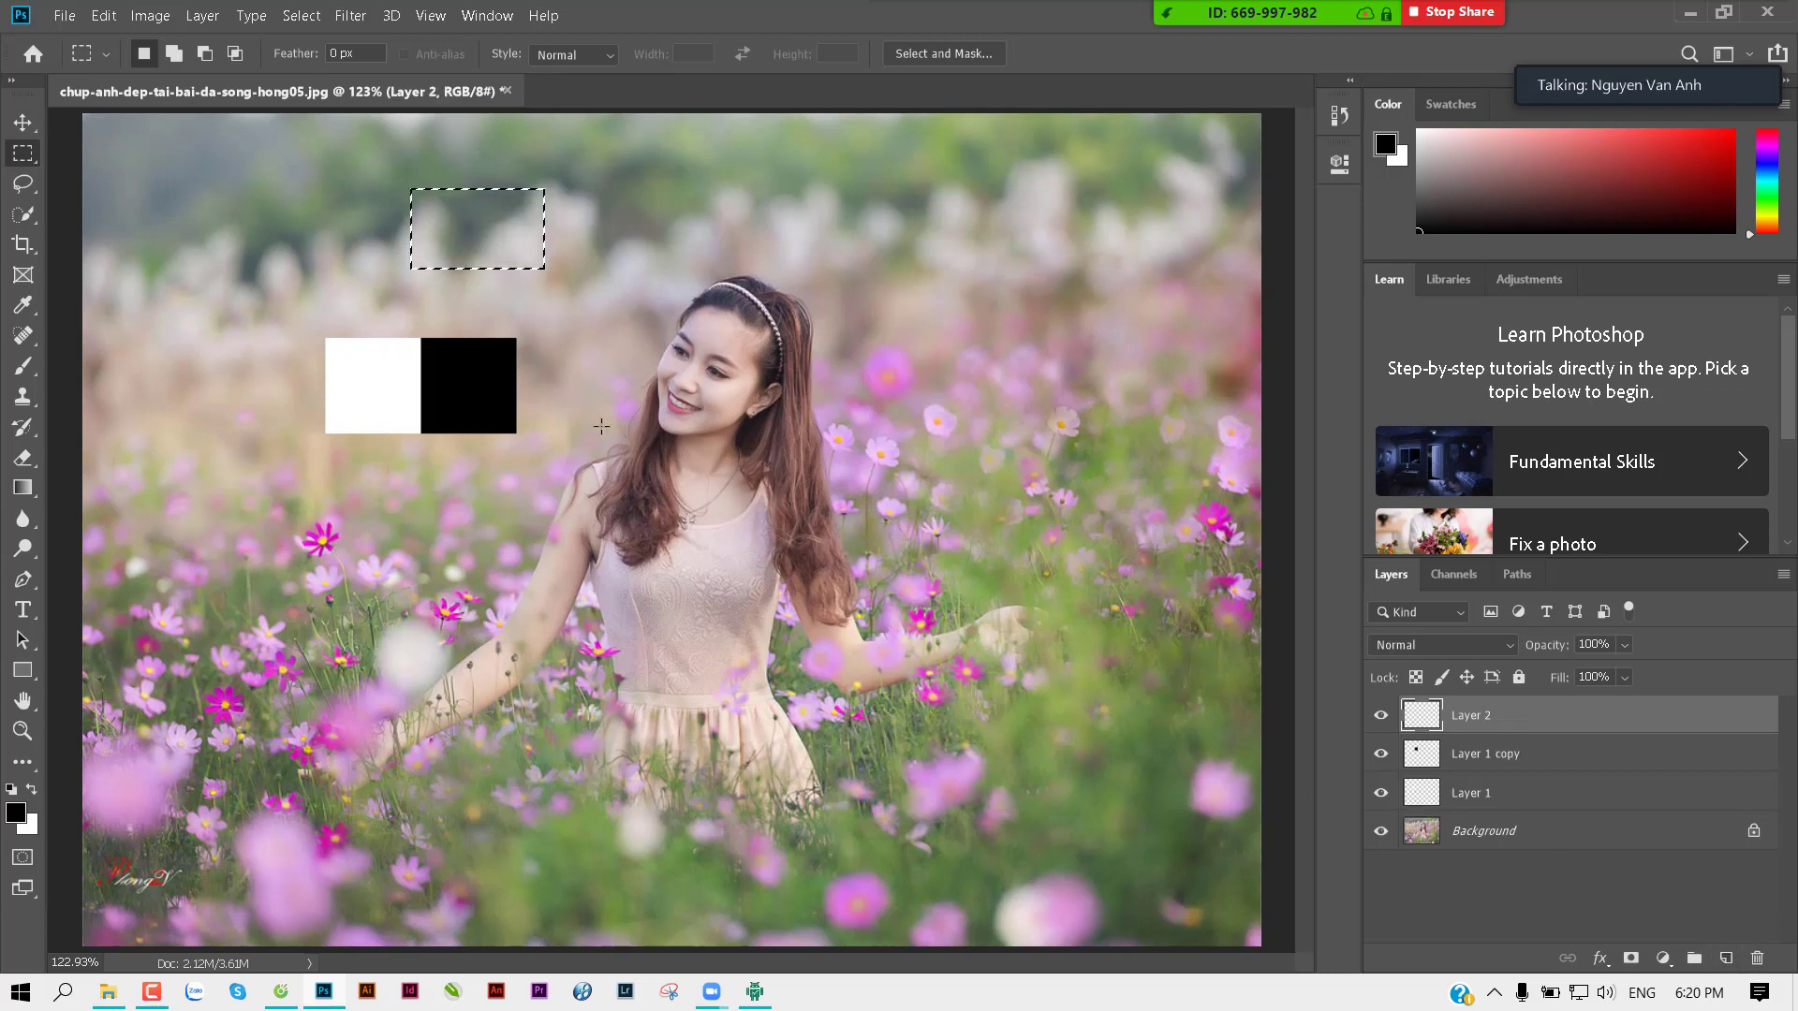
{"action": "left_click", "coordinate": [19, 814]}
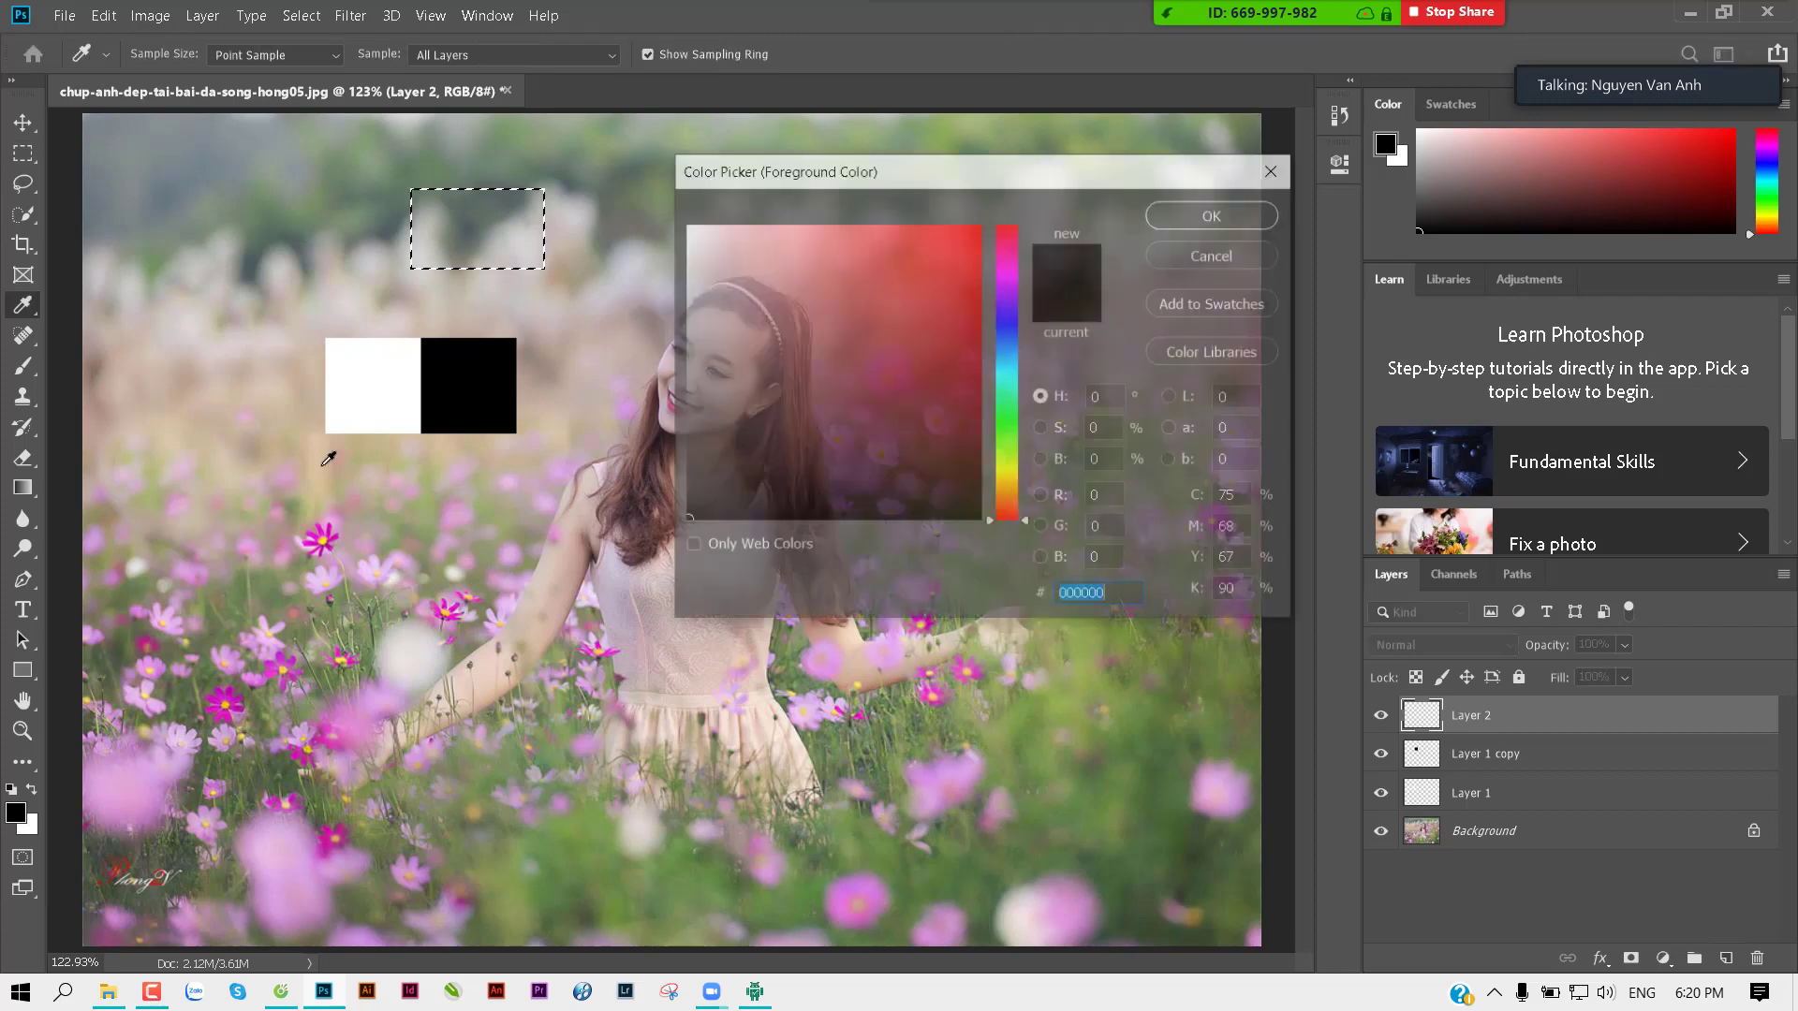
{"action": "type", "text": "ff0000"}
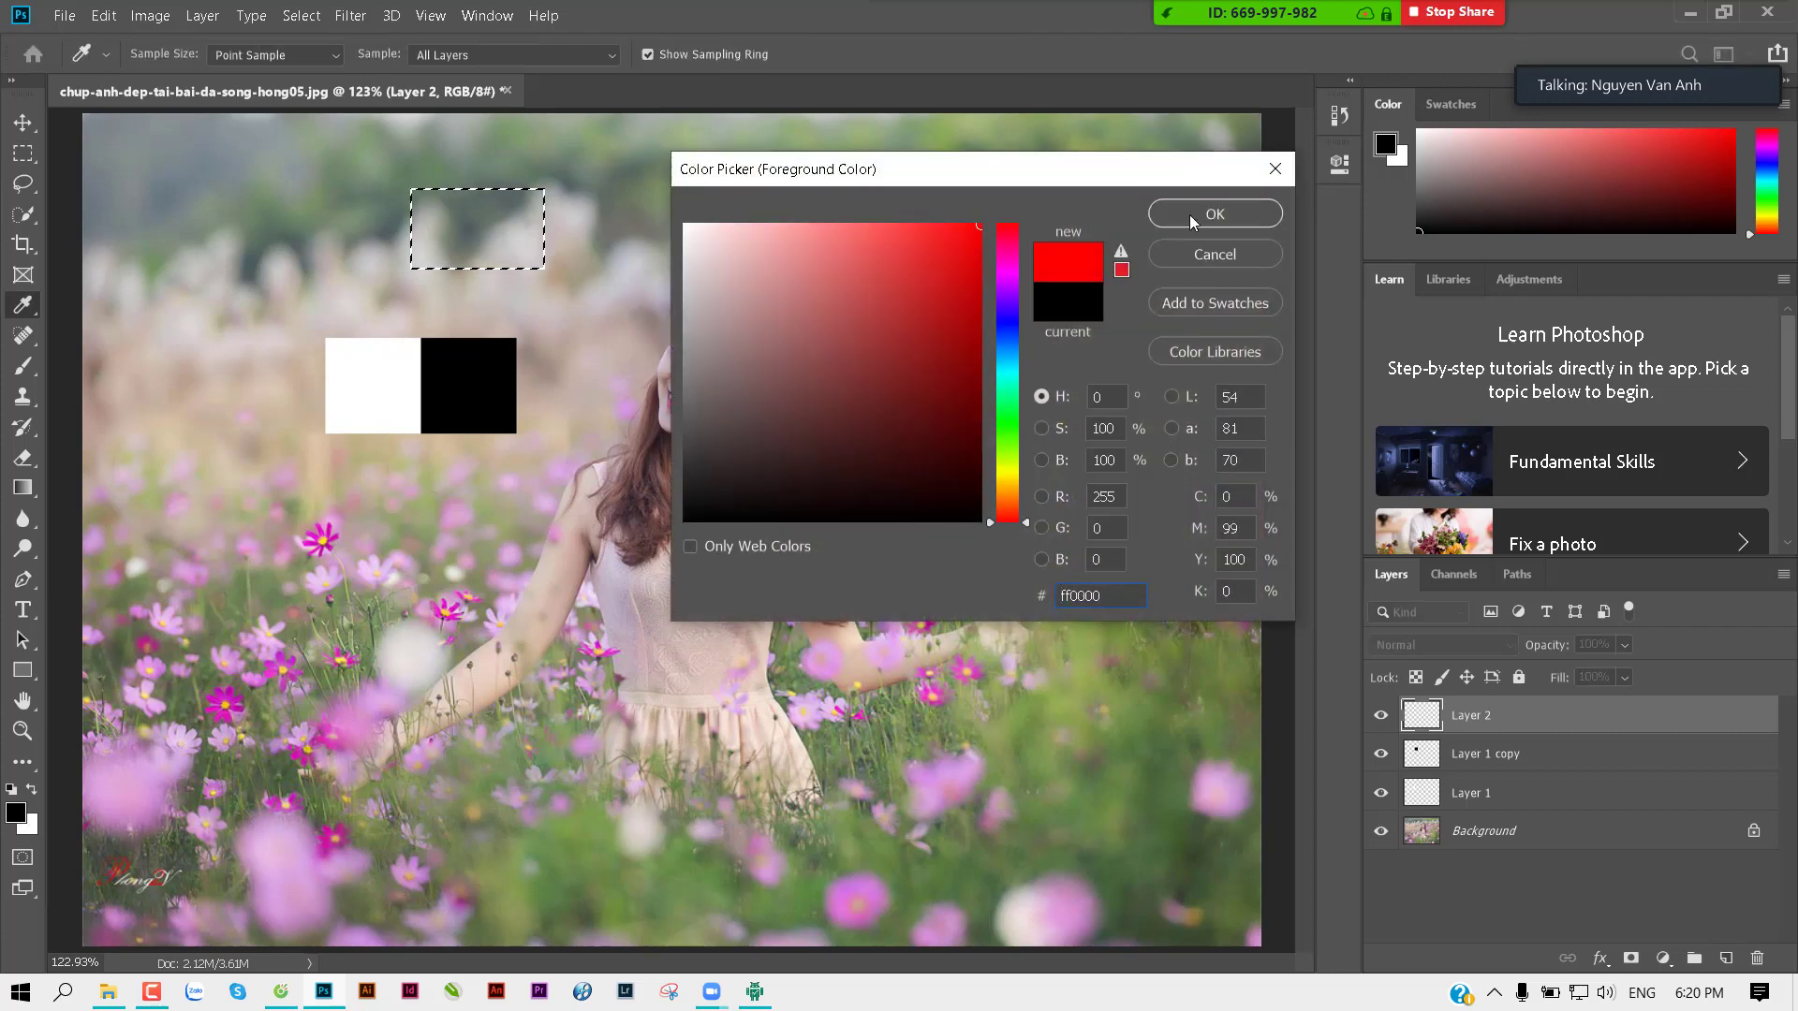
{"action": "left_click", "coordinate": [1189, 215]}
{"action": "key", "text": "m"}
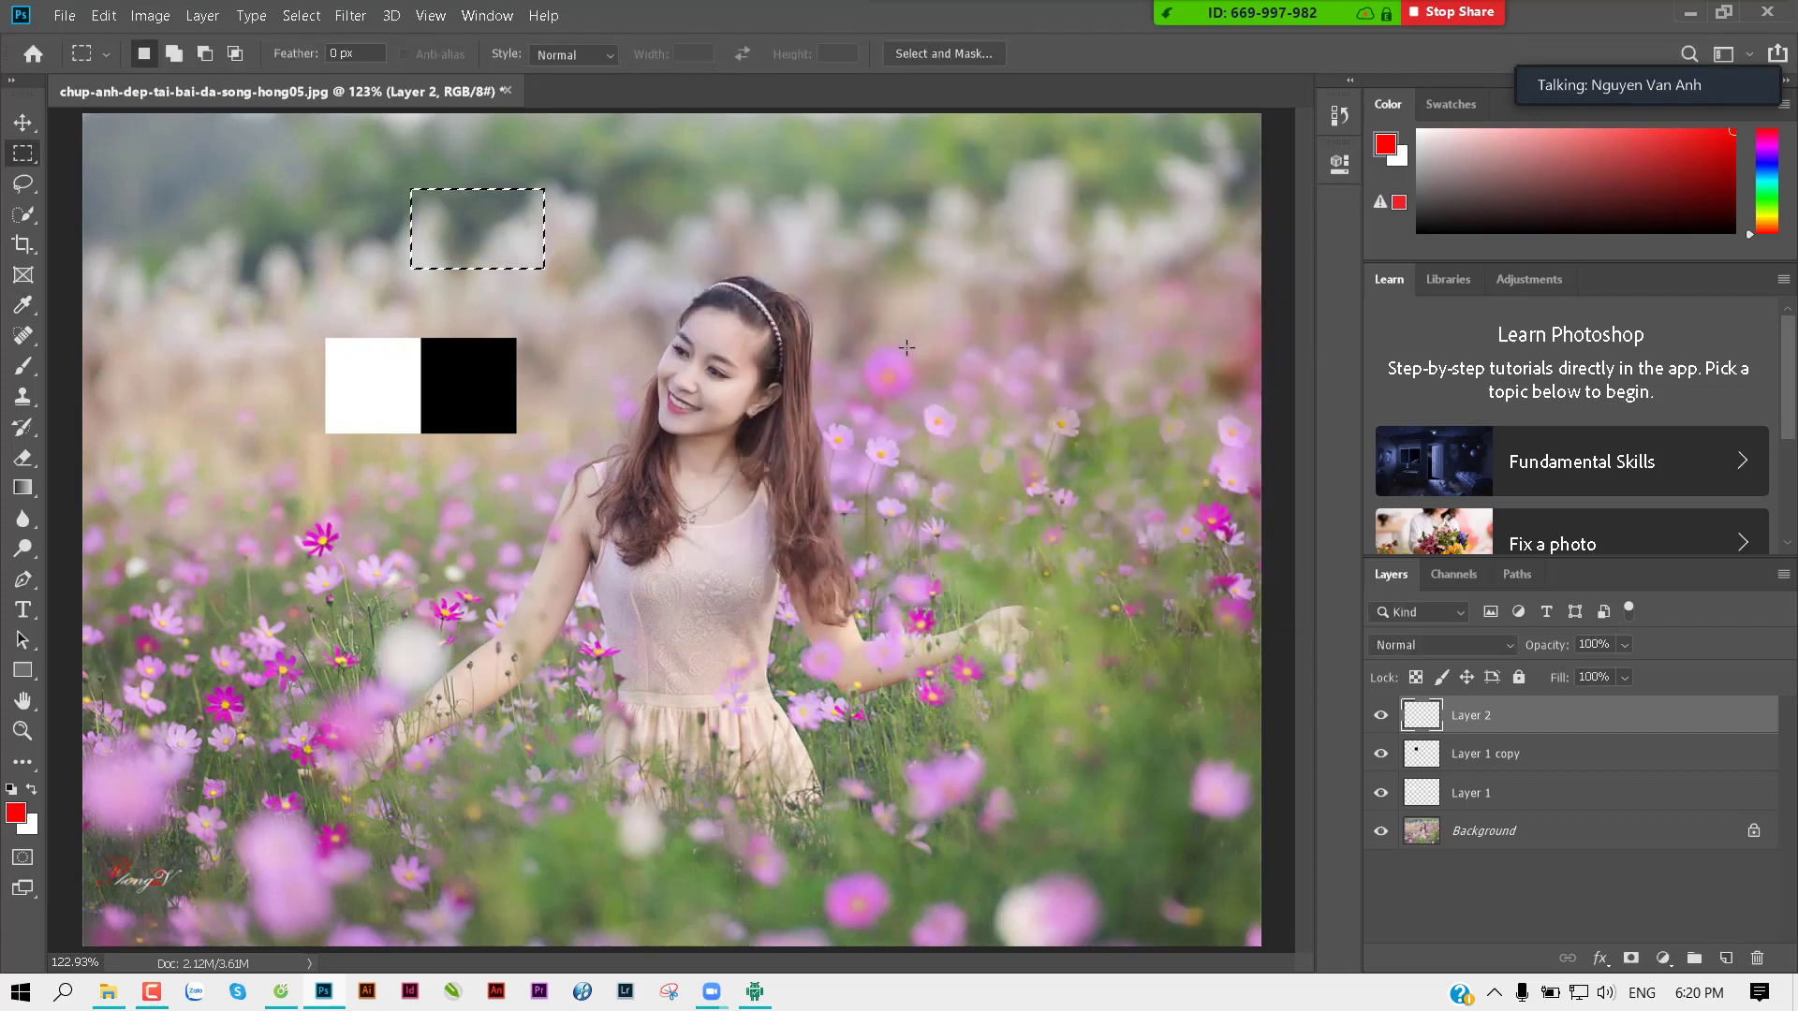
Step: Fill the rectangle red, invert it to cyan, then delete its layer
{"action": "key", "text": "alt+BackSpace"}
{"action": "key", "text": "ctrl+d"}
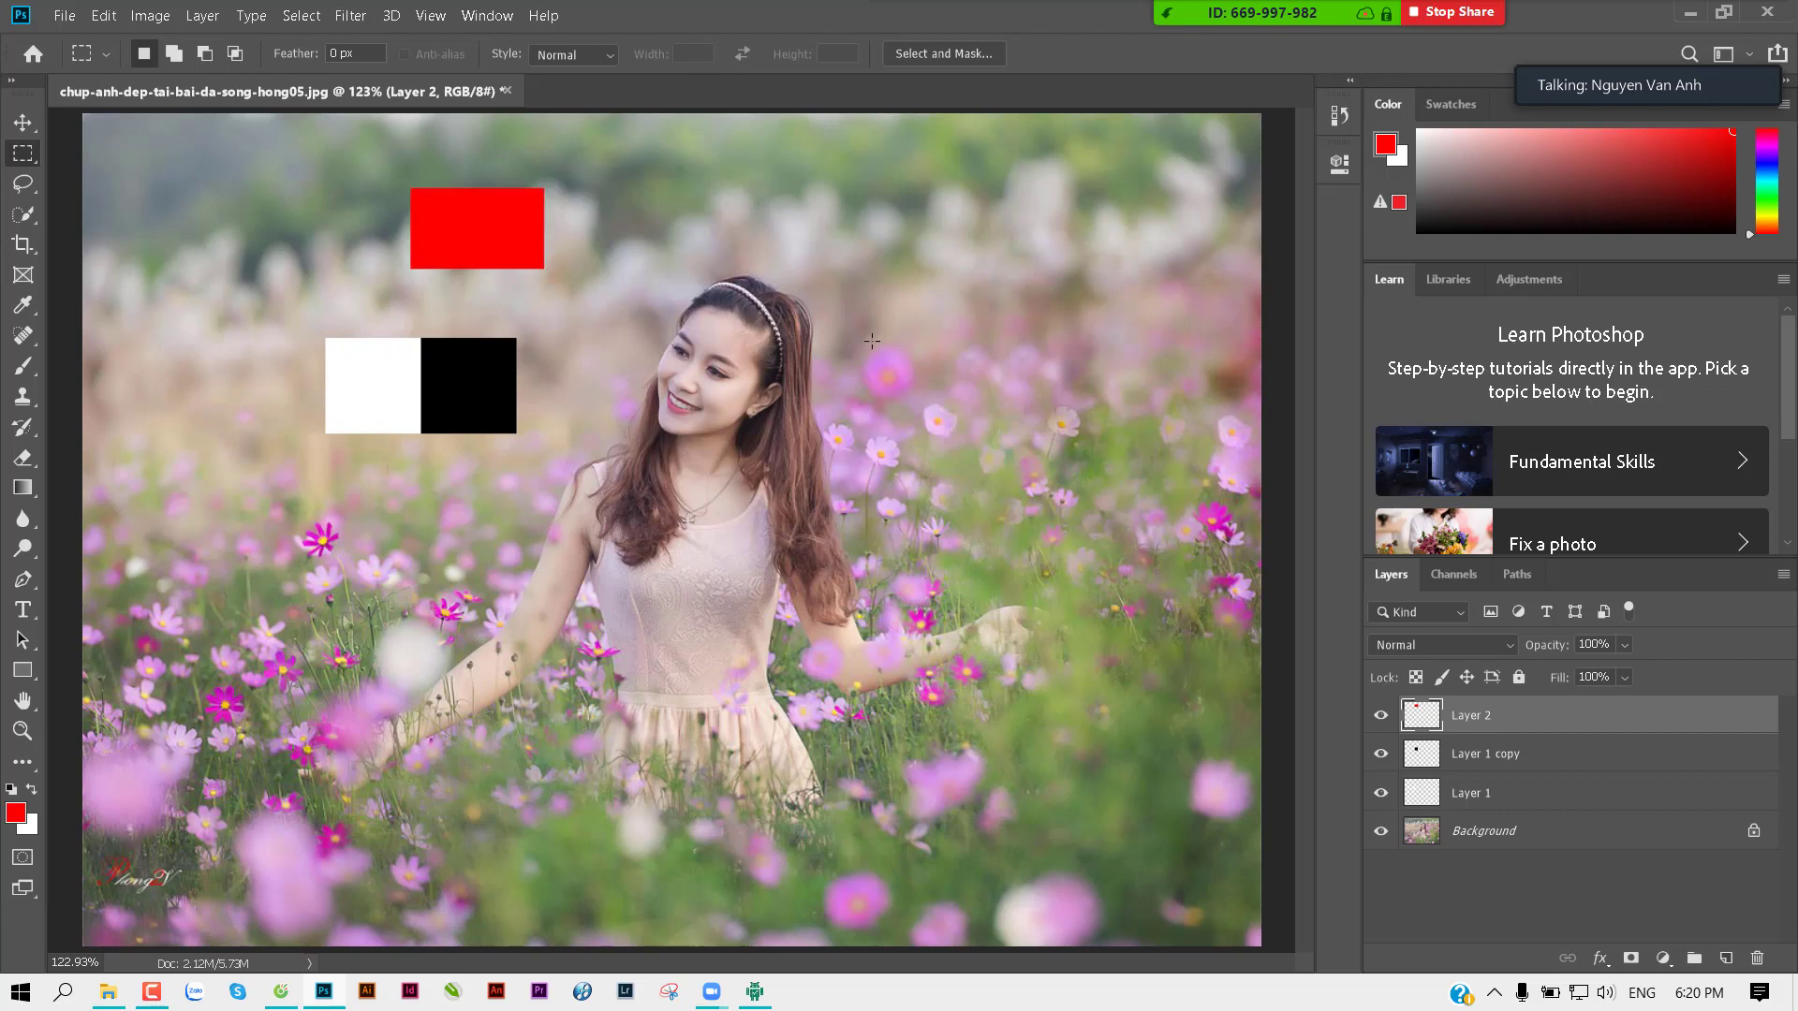
{"action": "key", "text": "v"}
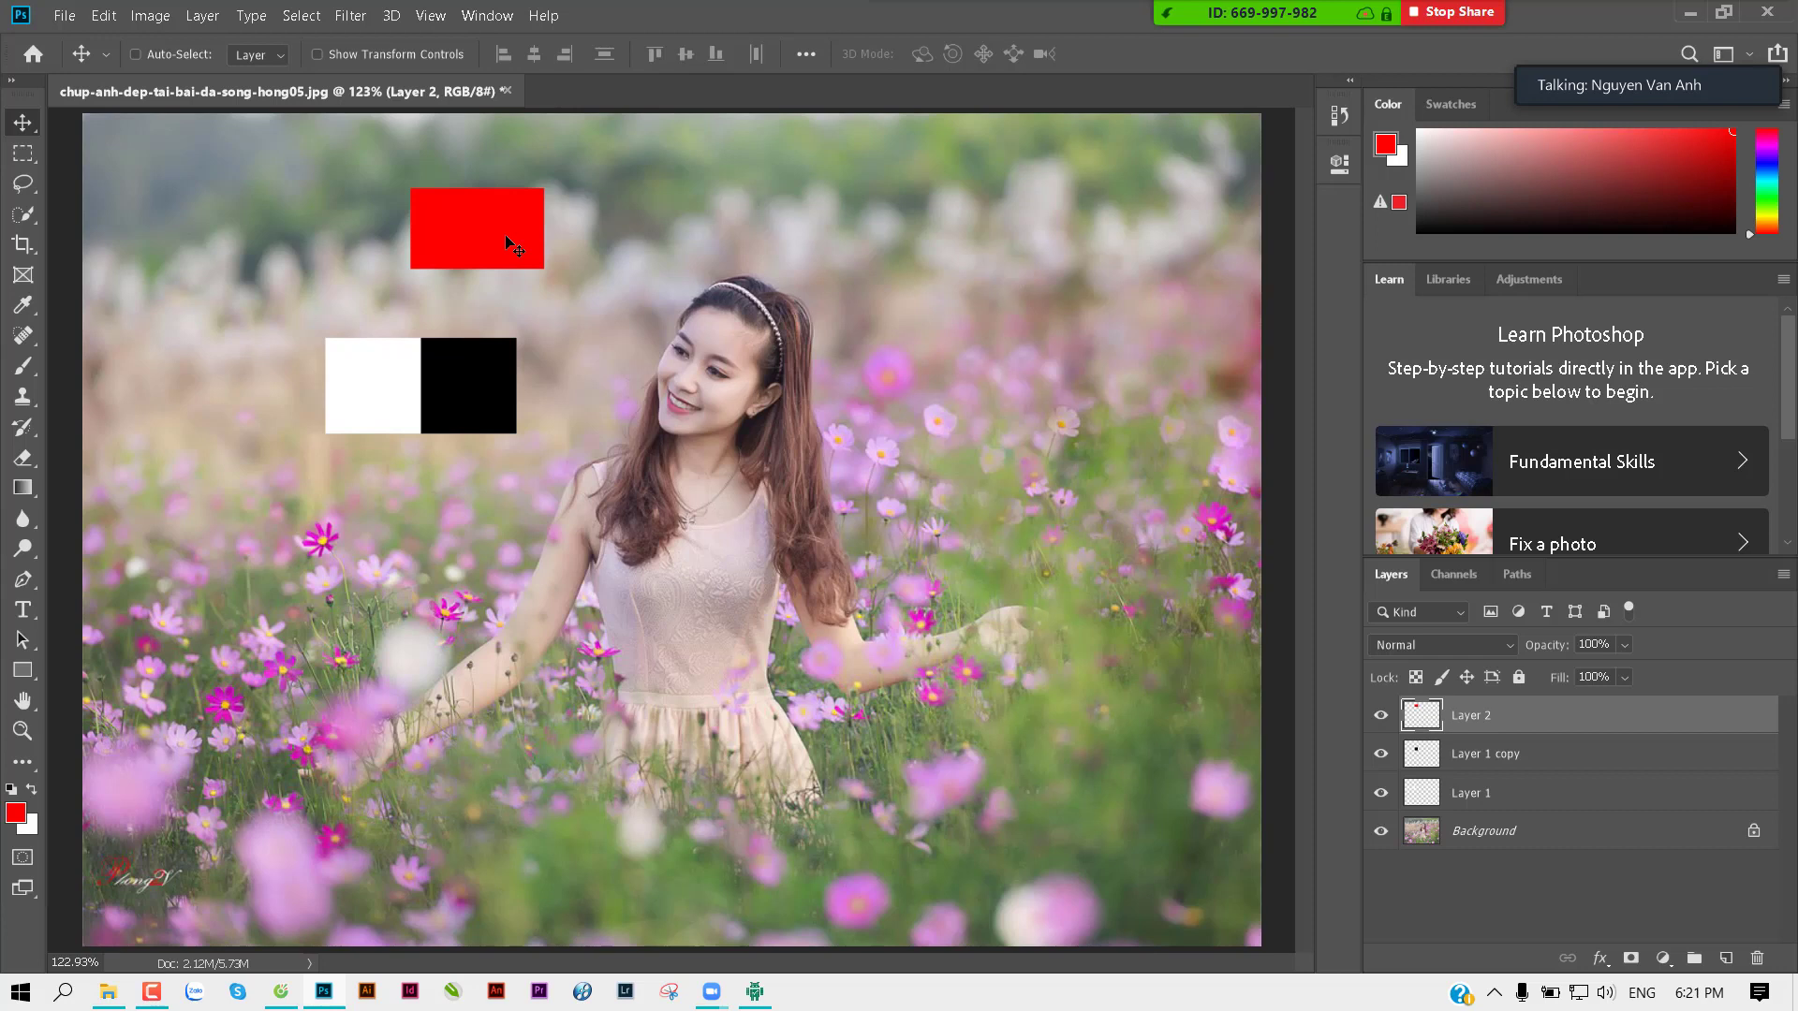
{"action": "key", "text": "ctrl+i"}
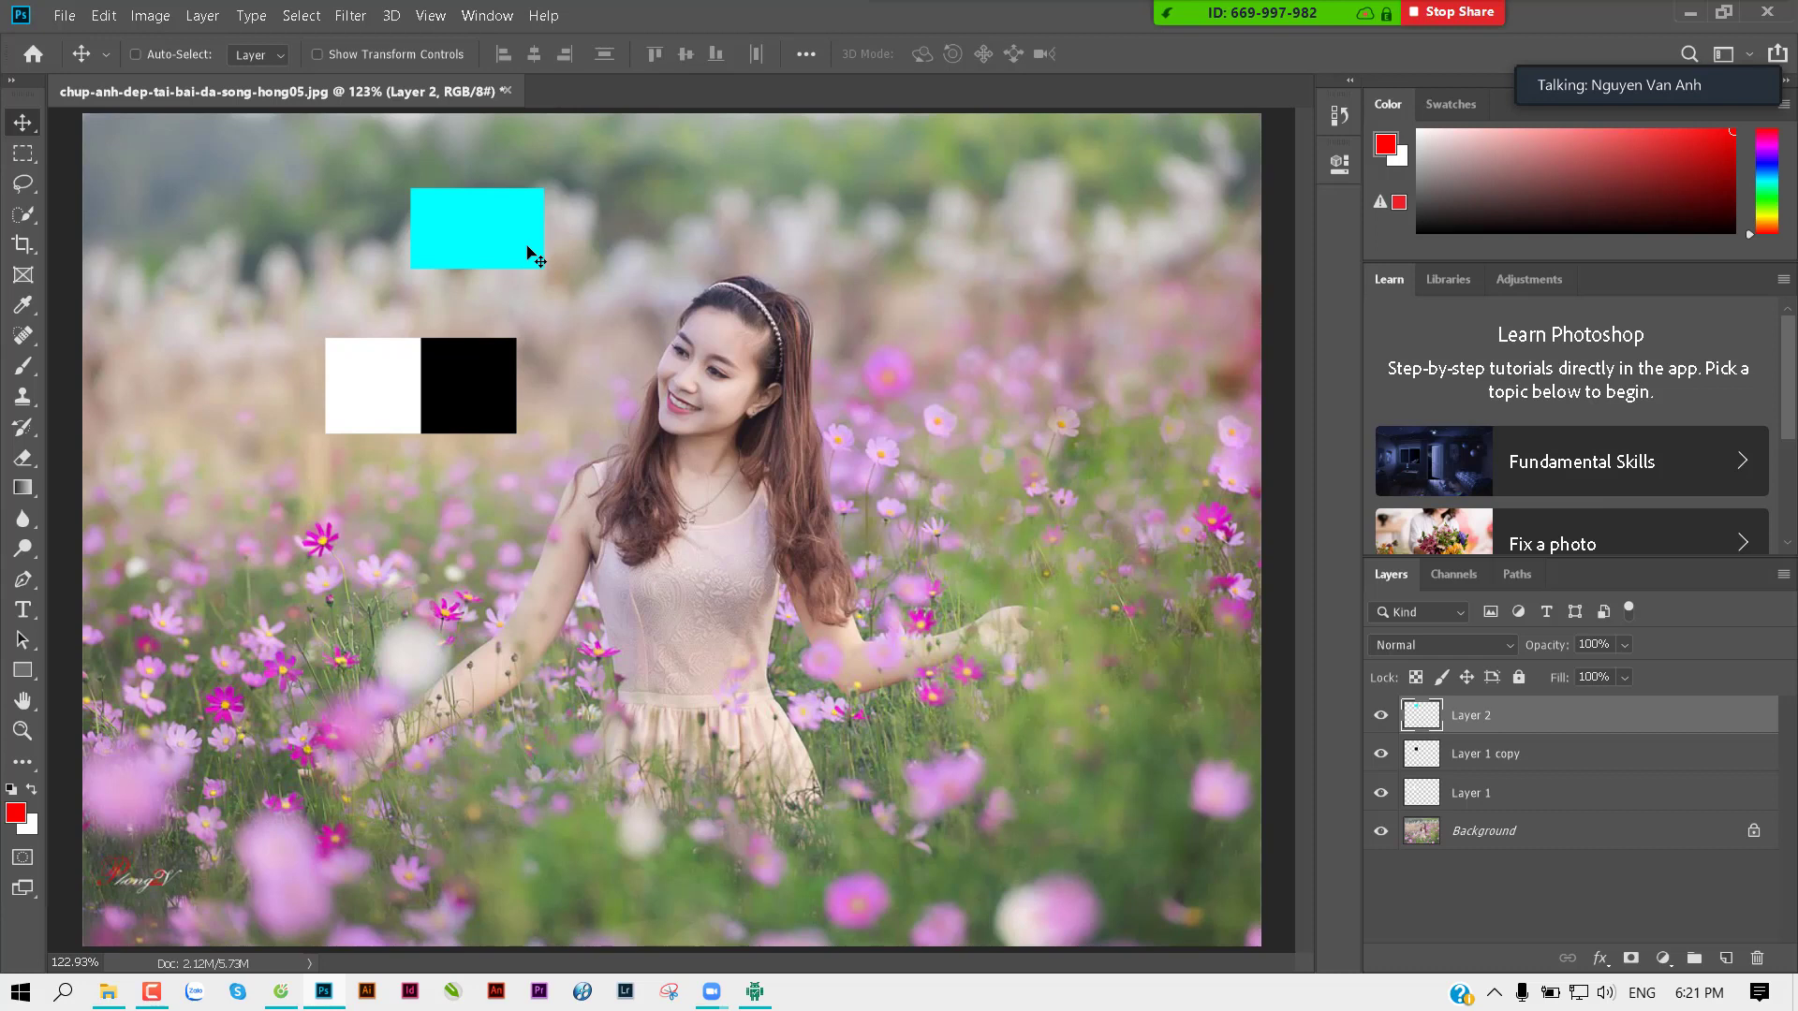
{"action": "key", "text": "Delete"}
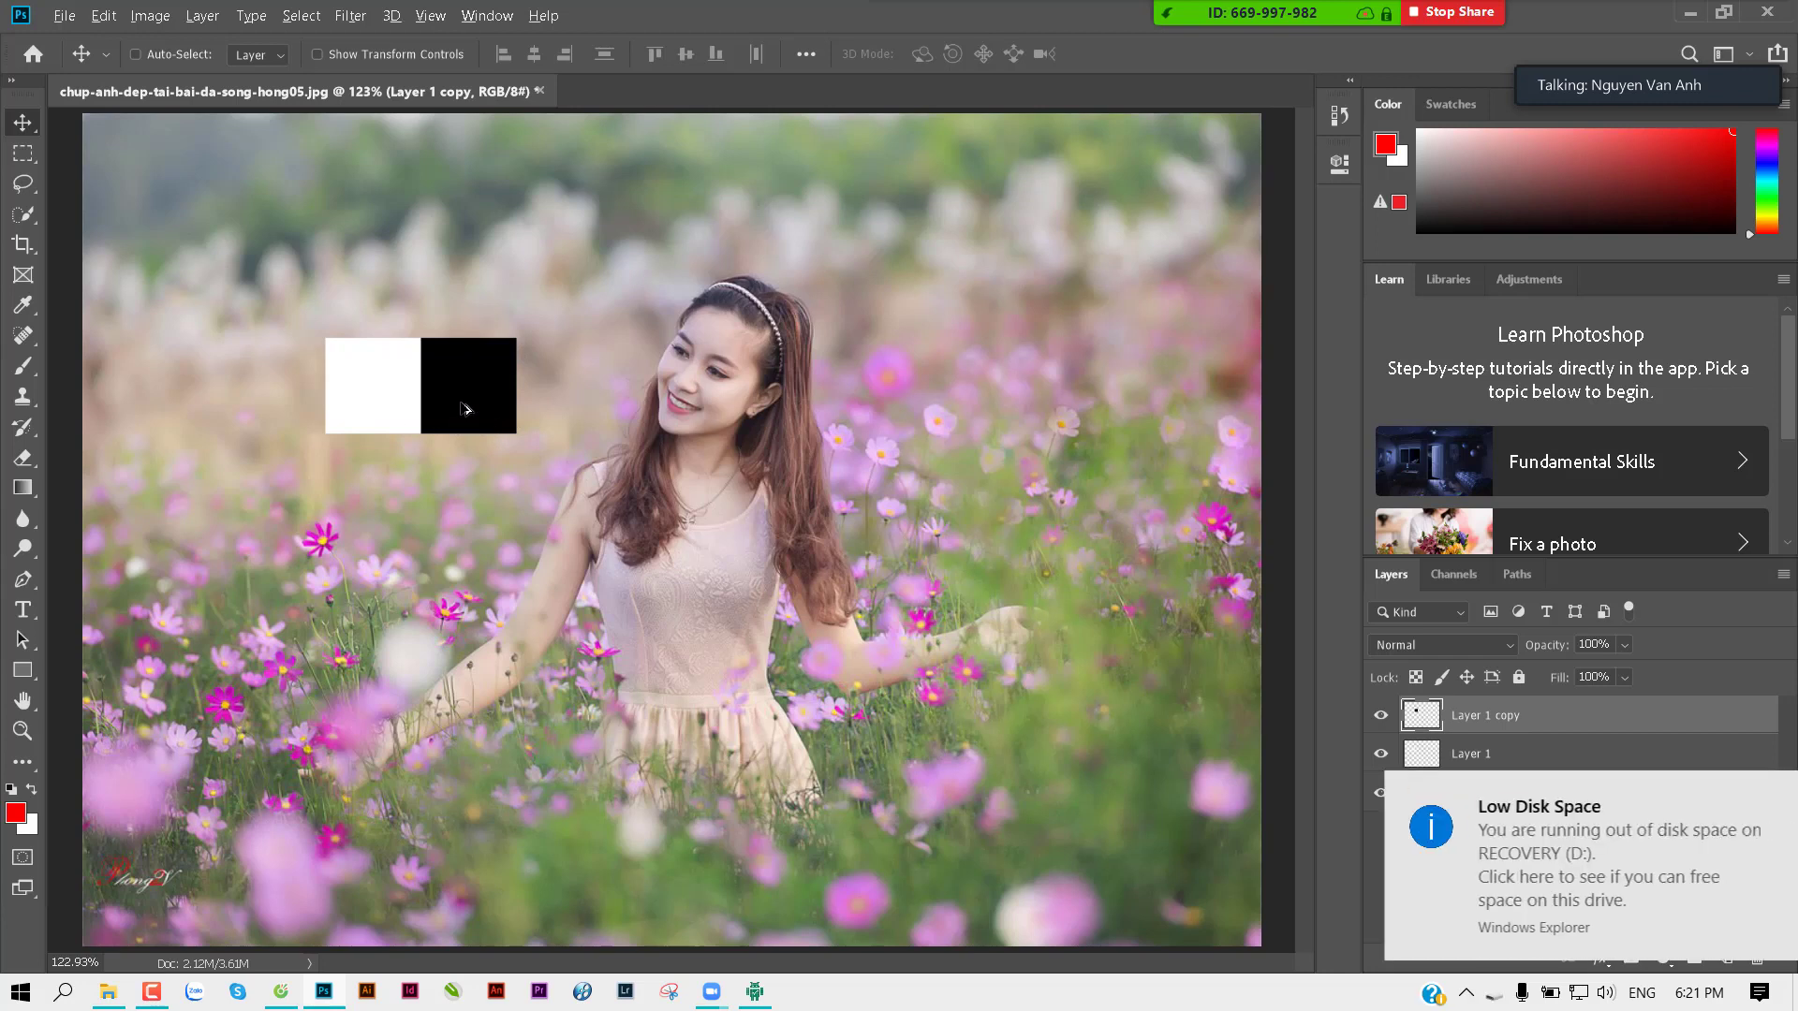
Step: Duplicate the black square and line the copy up right of the white-black pair
{"action": "left_click_drag", "start_coordinate": [459, 406], "coordinate": [562, 414], "text": "alt"}
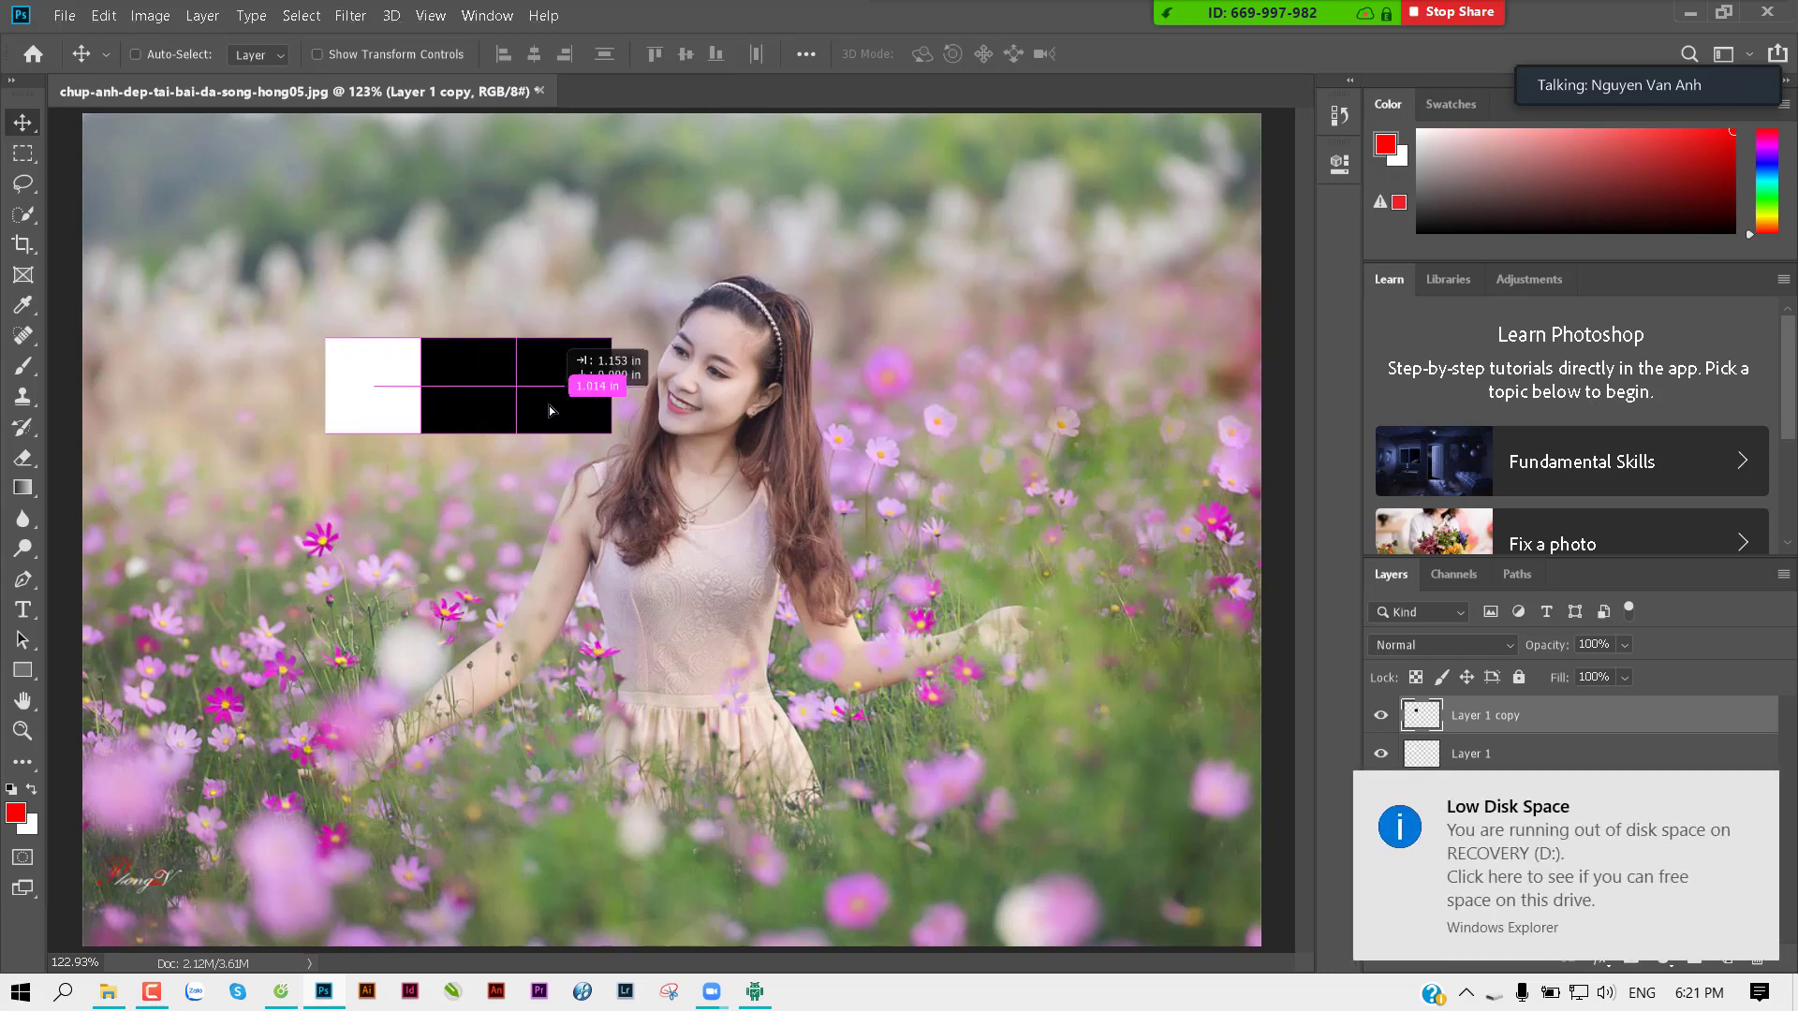
{"action": "left_click_drag", "start_coordinate": [551, 378], "coordinate": [583, 313]}
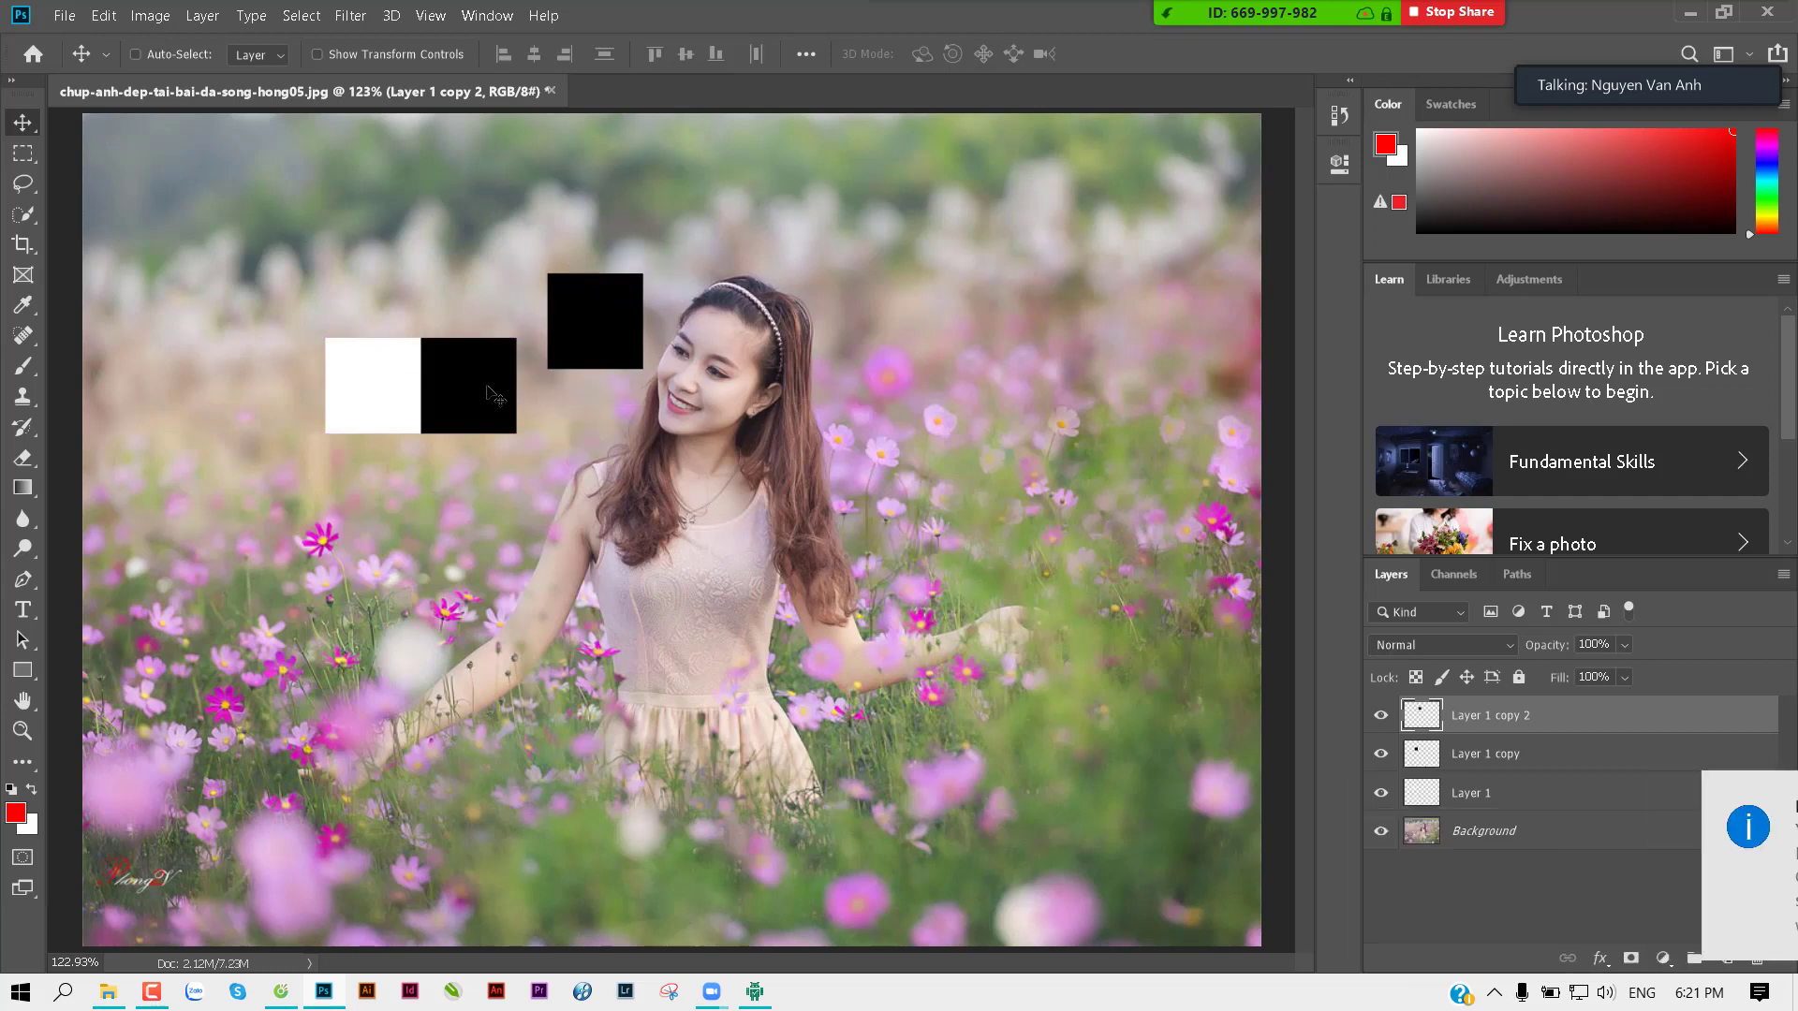
{"action": "left_click_drag", "start_coordinate": [595, 342], "coordinate": [582, 406]}
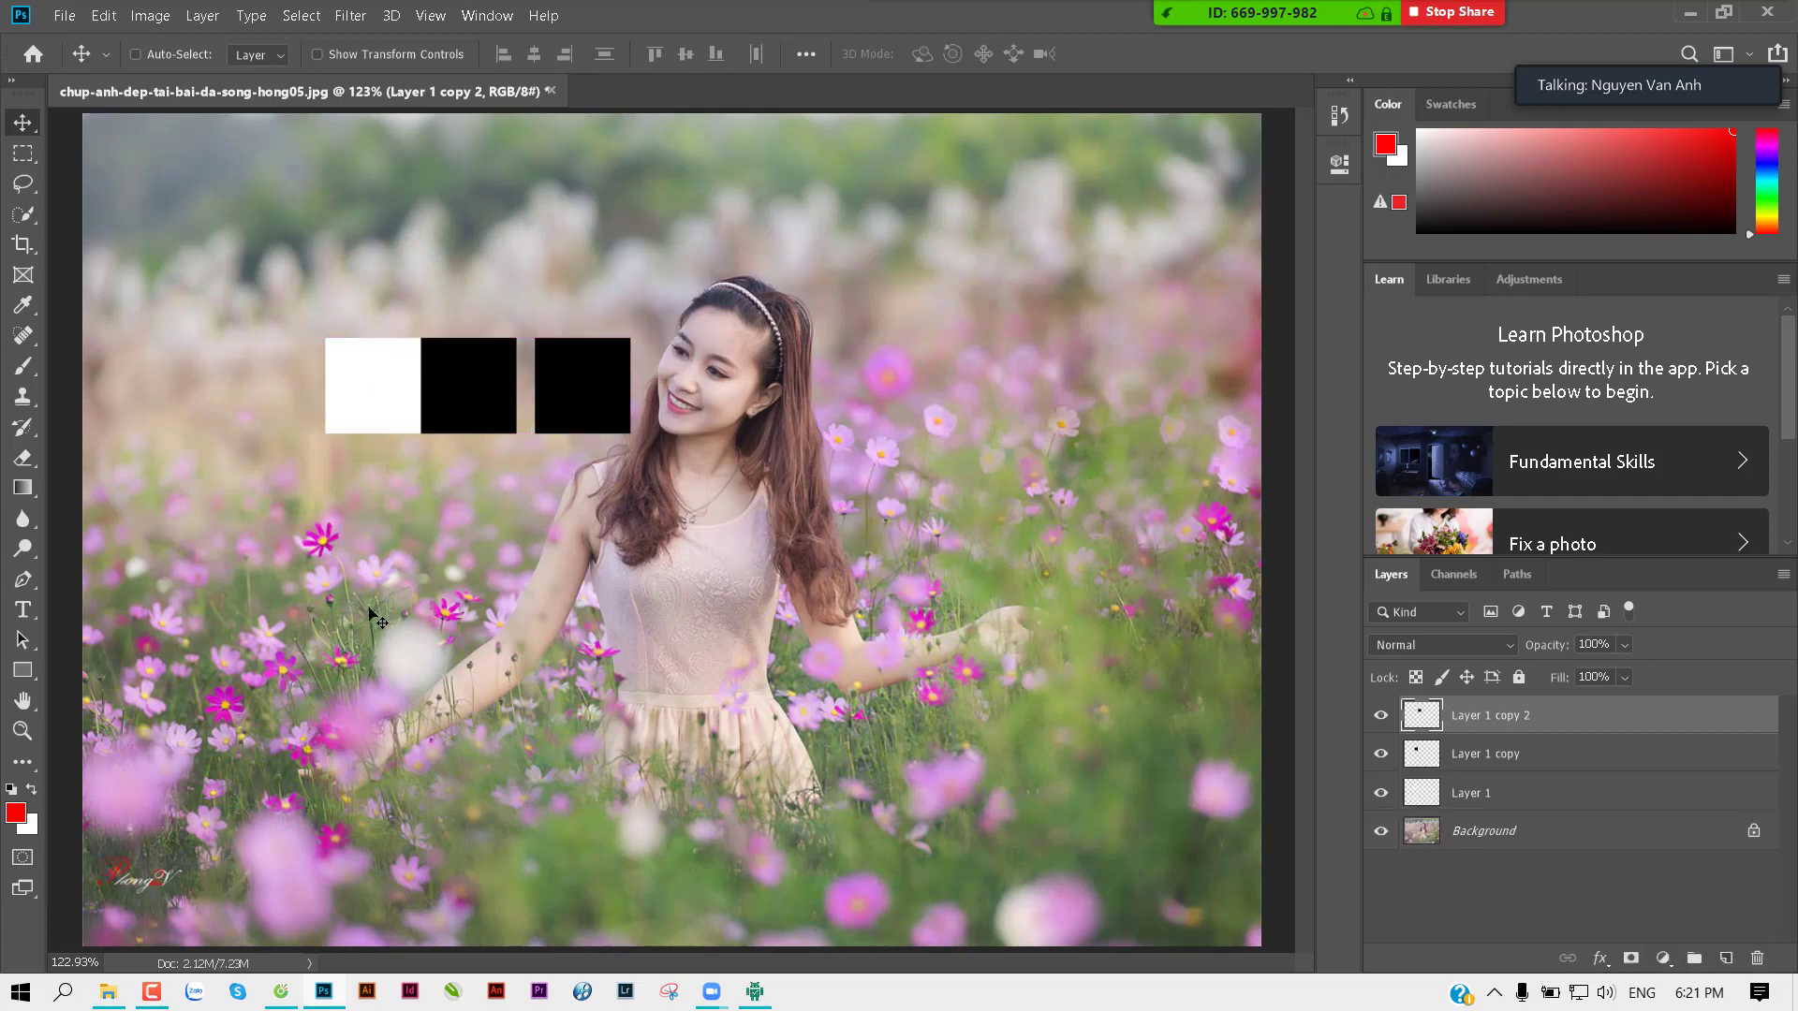
Step: Try a dark grey in the foreground Color Picker, then cancel, keeping red
{"action": "left_click", "coordinate": [16, 812]}
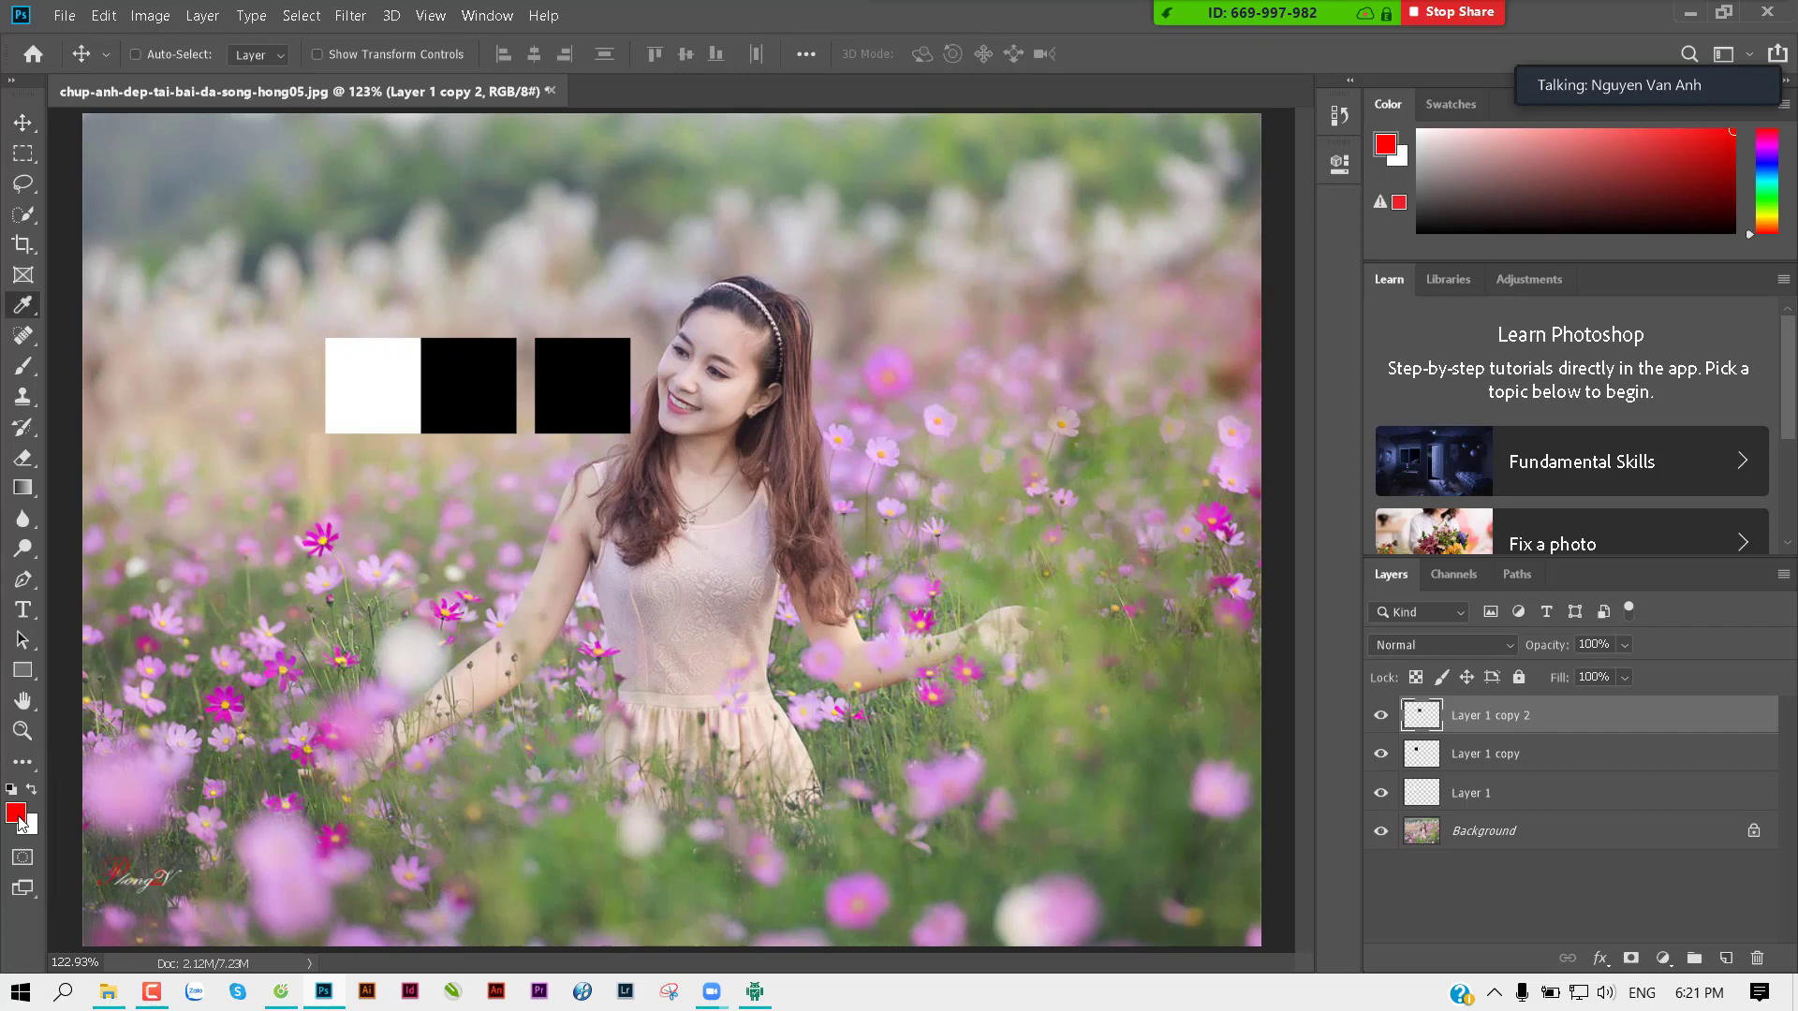
{"action": "left_click", "coordinate": [684, 274]}
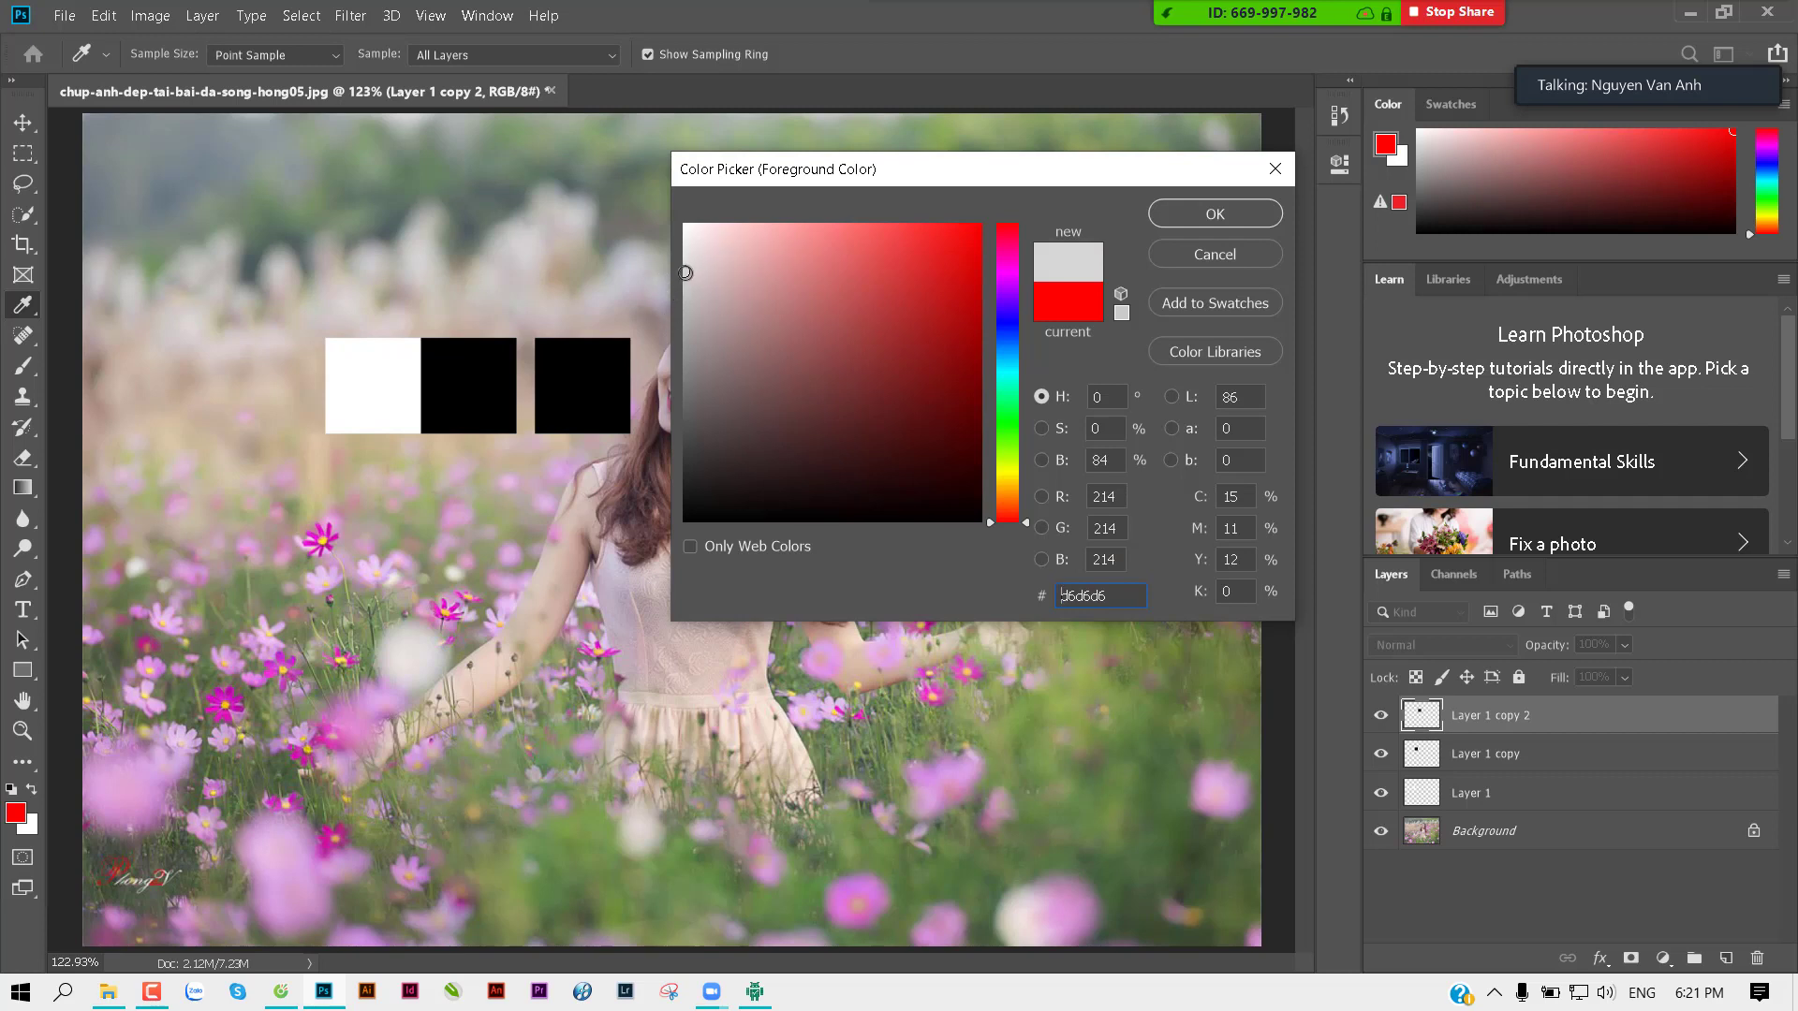
{"action": "left_click_drag", "start_coordinate": [684, 272], "coordinate": [666, 473]}
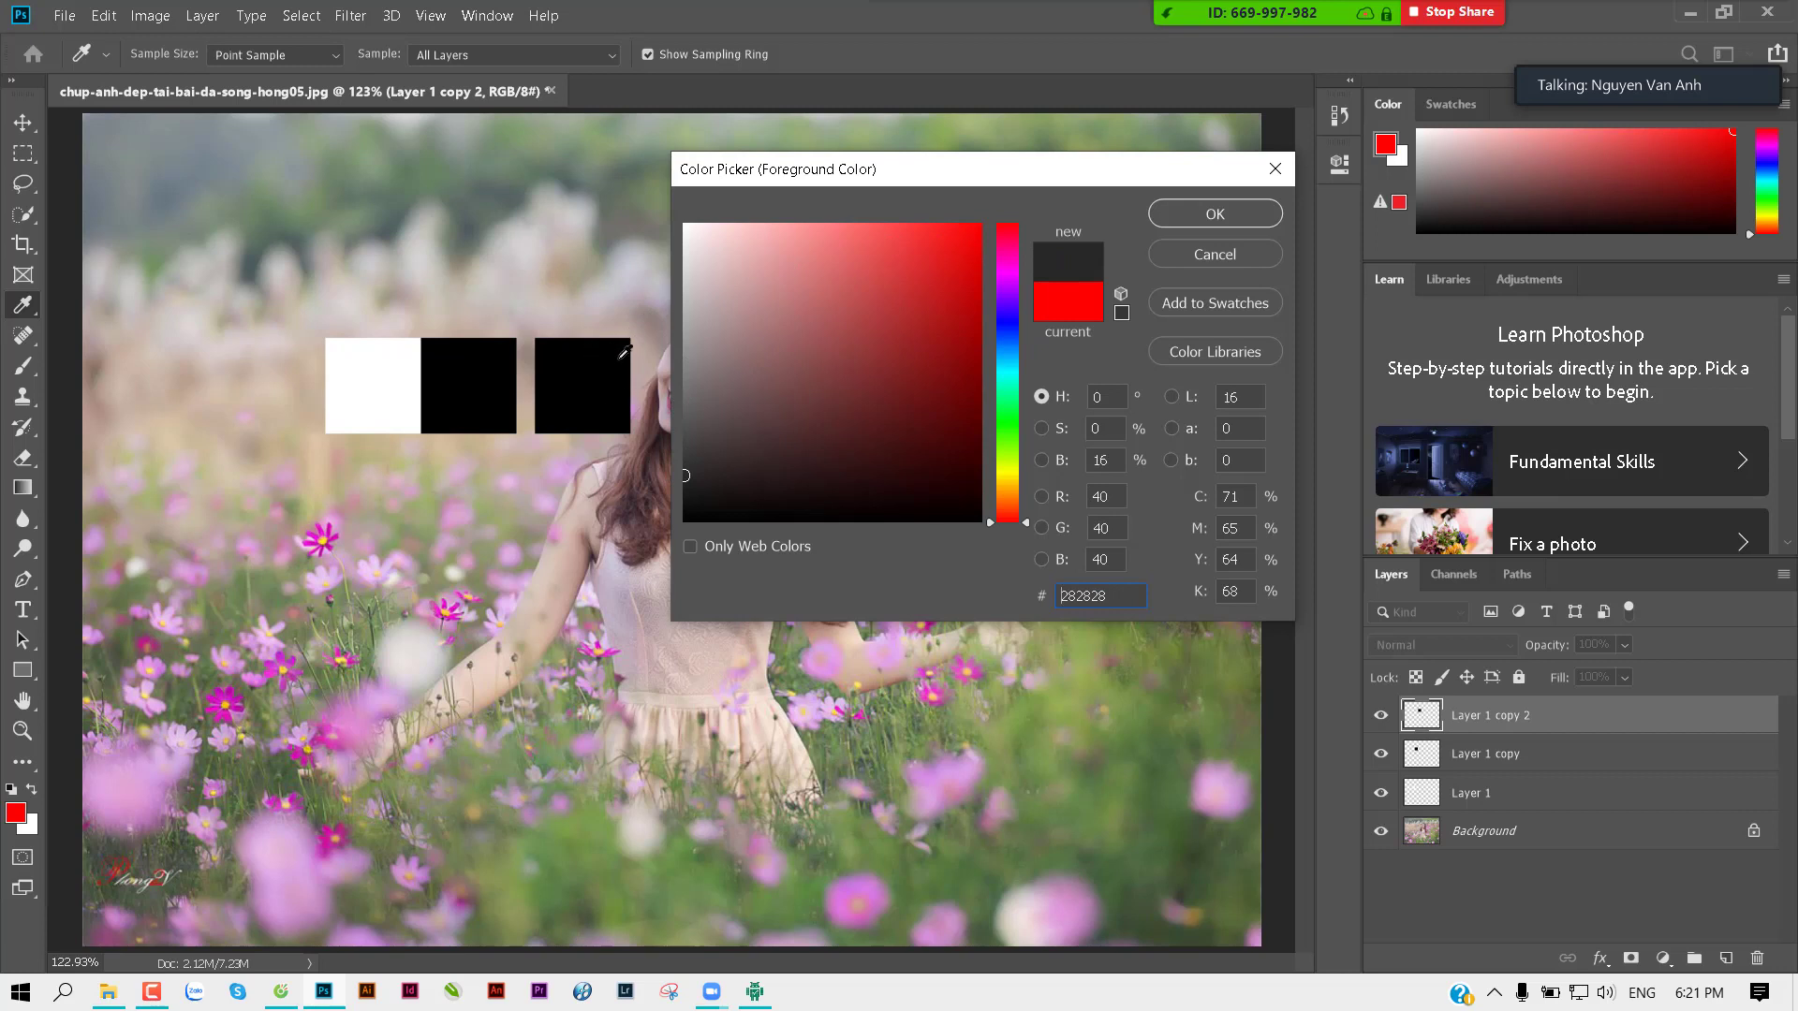
{"action": "left_click", "coordinate": [1196, 256]}
{"action": "key", "text": "v"}
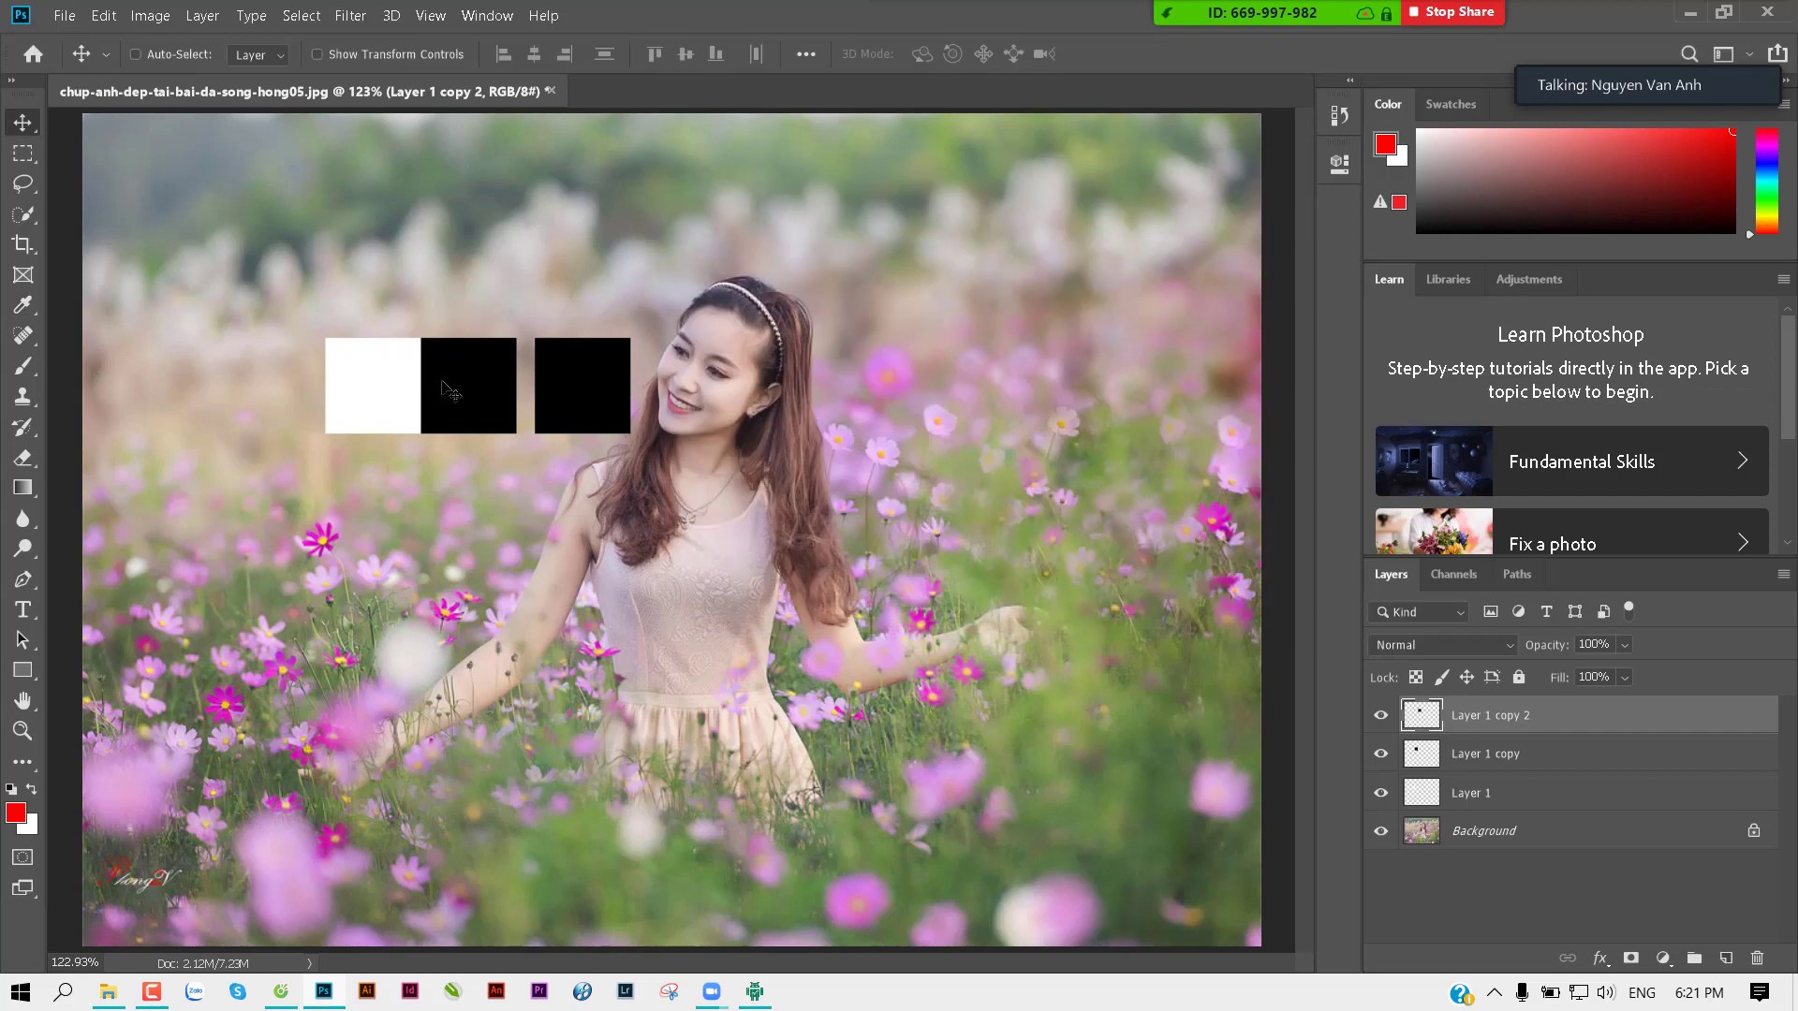
Step: Nudge the copied square, try a muted red in the Color Picker and cancel, then zoom out
{"action": "mouse_move", "coordinate": [564, 393]}
{"action": "left_mouse_down"}
{"action": "mouse_move", "coordinate": [580, 298]}
{"action": "mouse_move", "coordinate": [571, 382]}
{"action": "left_mouse_up"}
{"action": "left_click", "coordinate": [17, 812]}
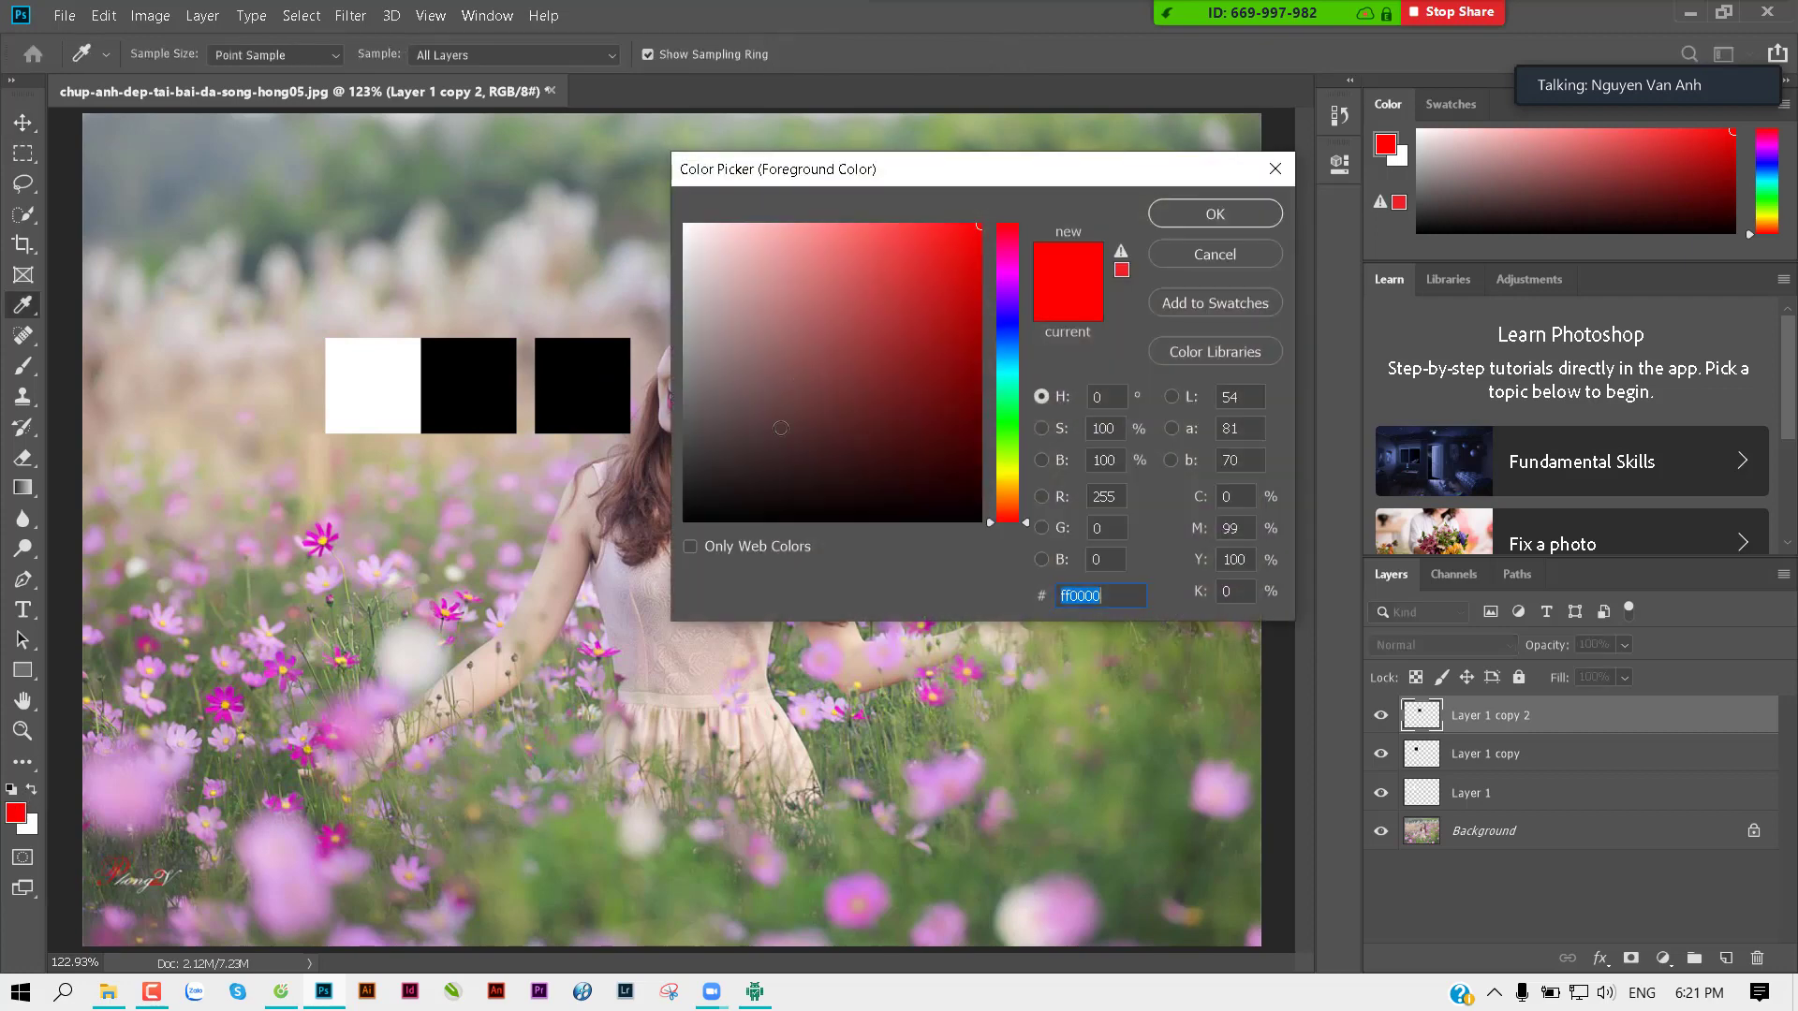
{"action": "mouse_move", "coordinate": [691, 346]}
{"action": "left_mouse_down"}
{"action": "mouse_move", "coordinate": [728, 329]}
{"action": "mouse_move", "coordinate": [685, 473]}
{"action": "mouse_move", "coordinate": [659, 440]}
{"action": "mouse_move", "coordinate": [708, 398]}
{"action": "left_mouse_up"}
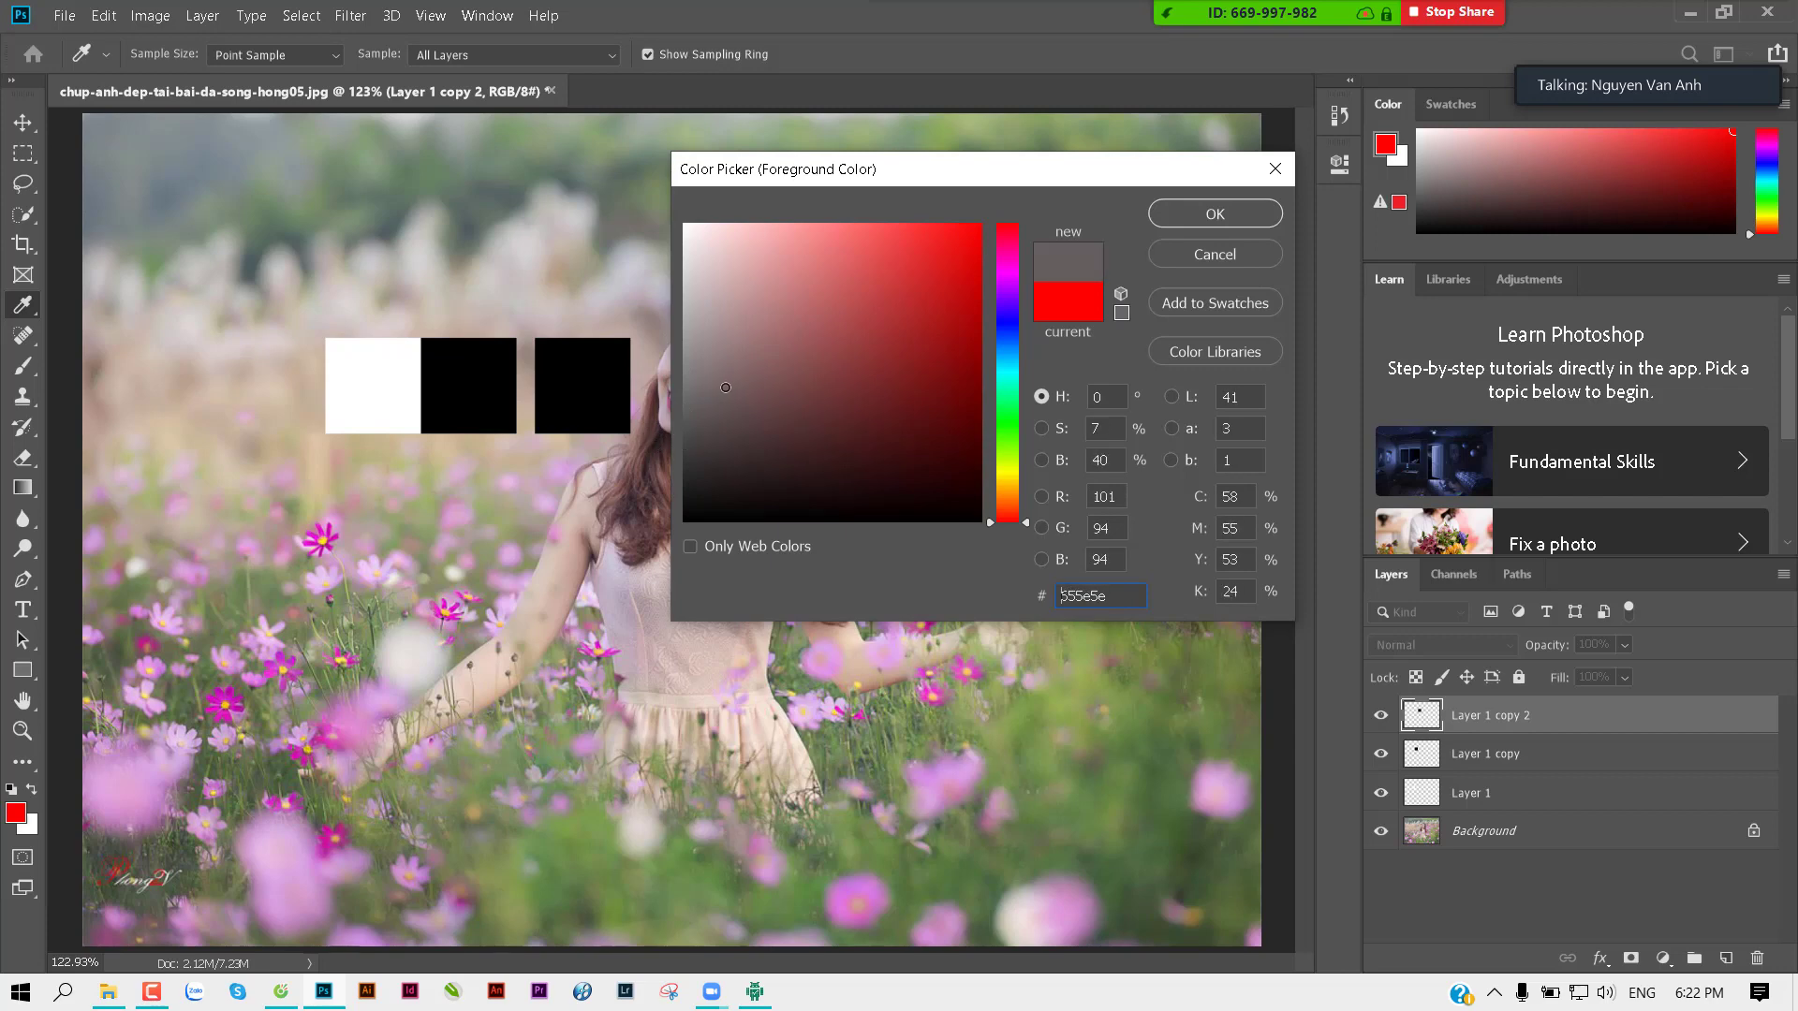
{"action": "left_click", "coordinate": [1214, 255]}
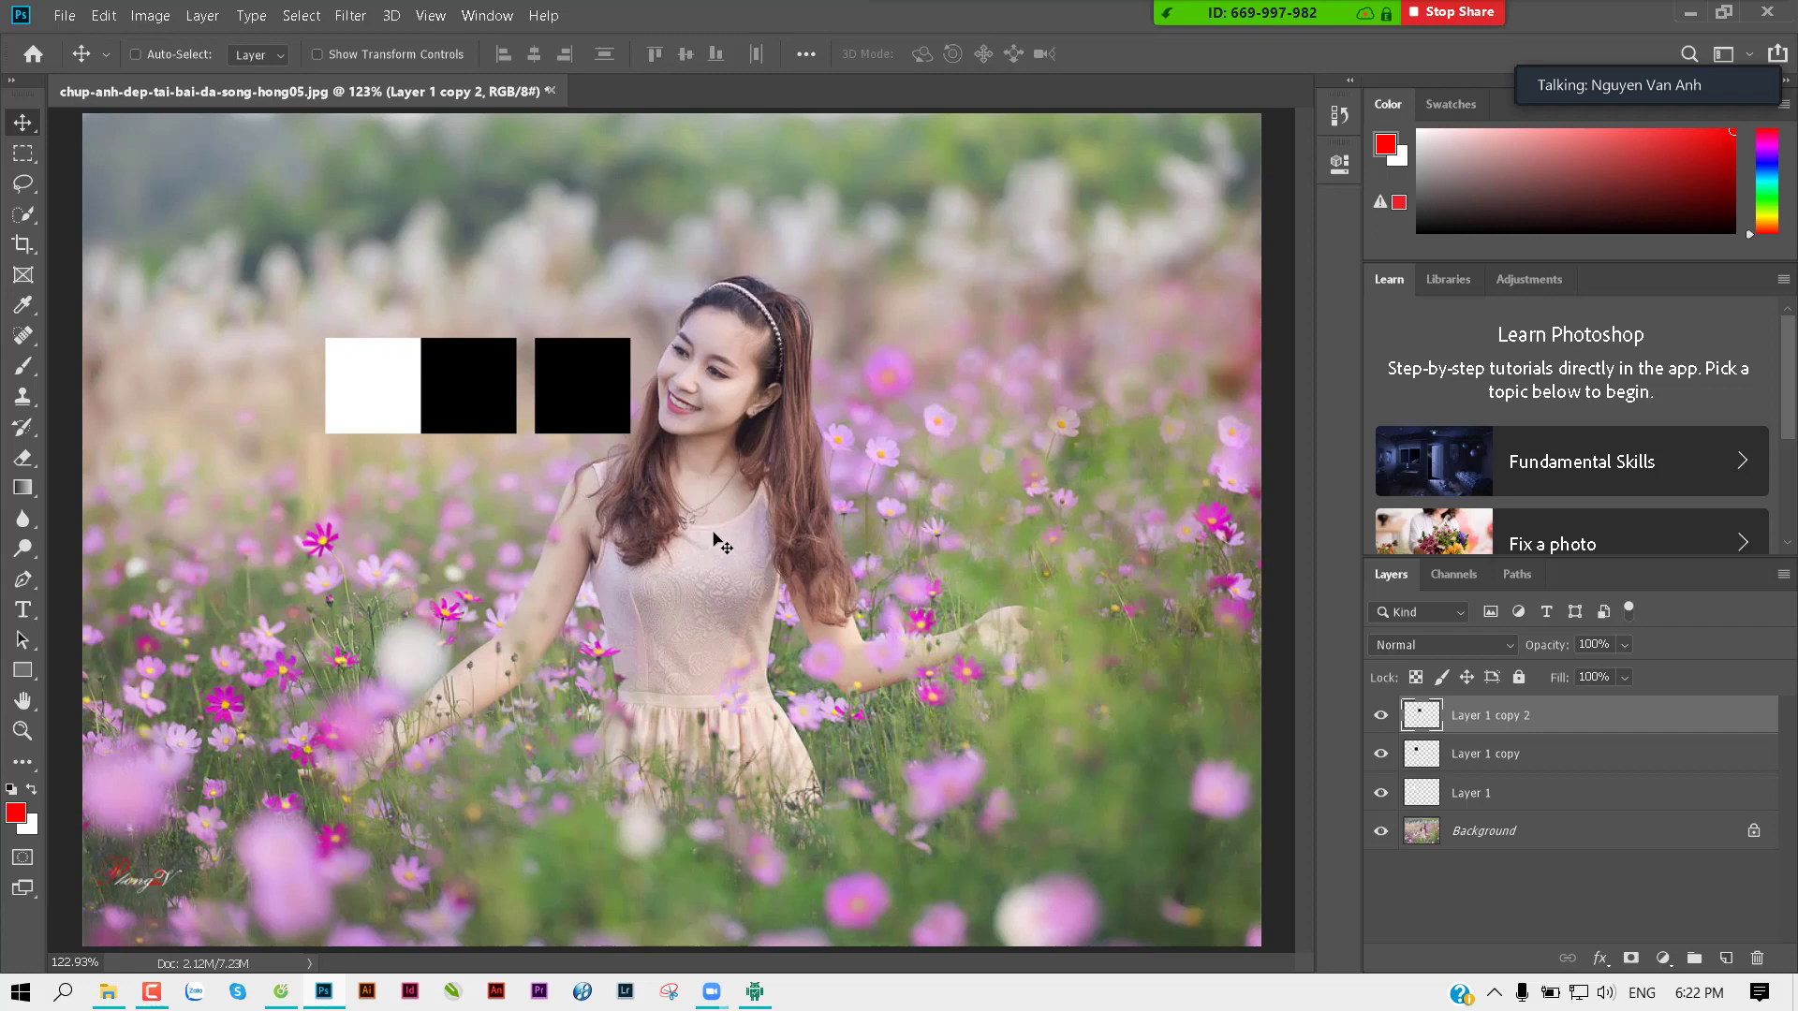
{"action": "left_click", "coordinate": [711, 541], "text": "alt"}
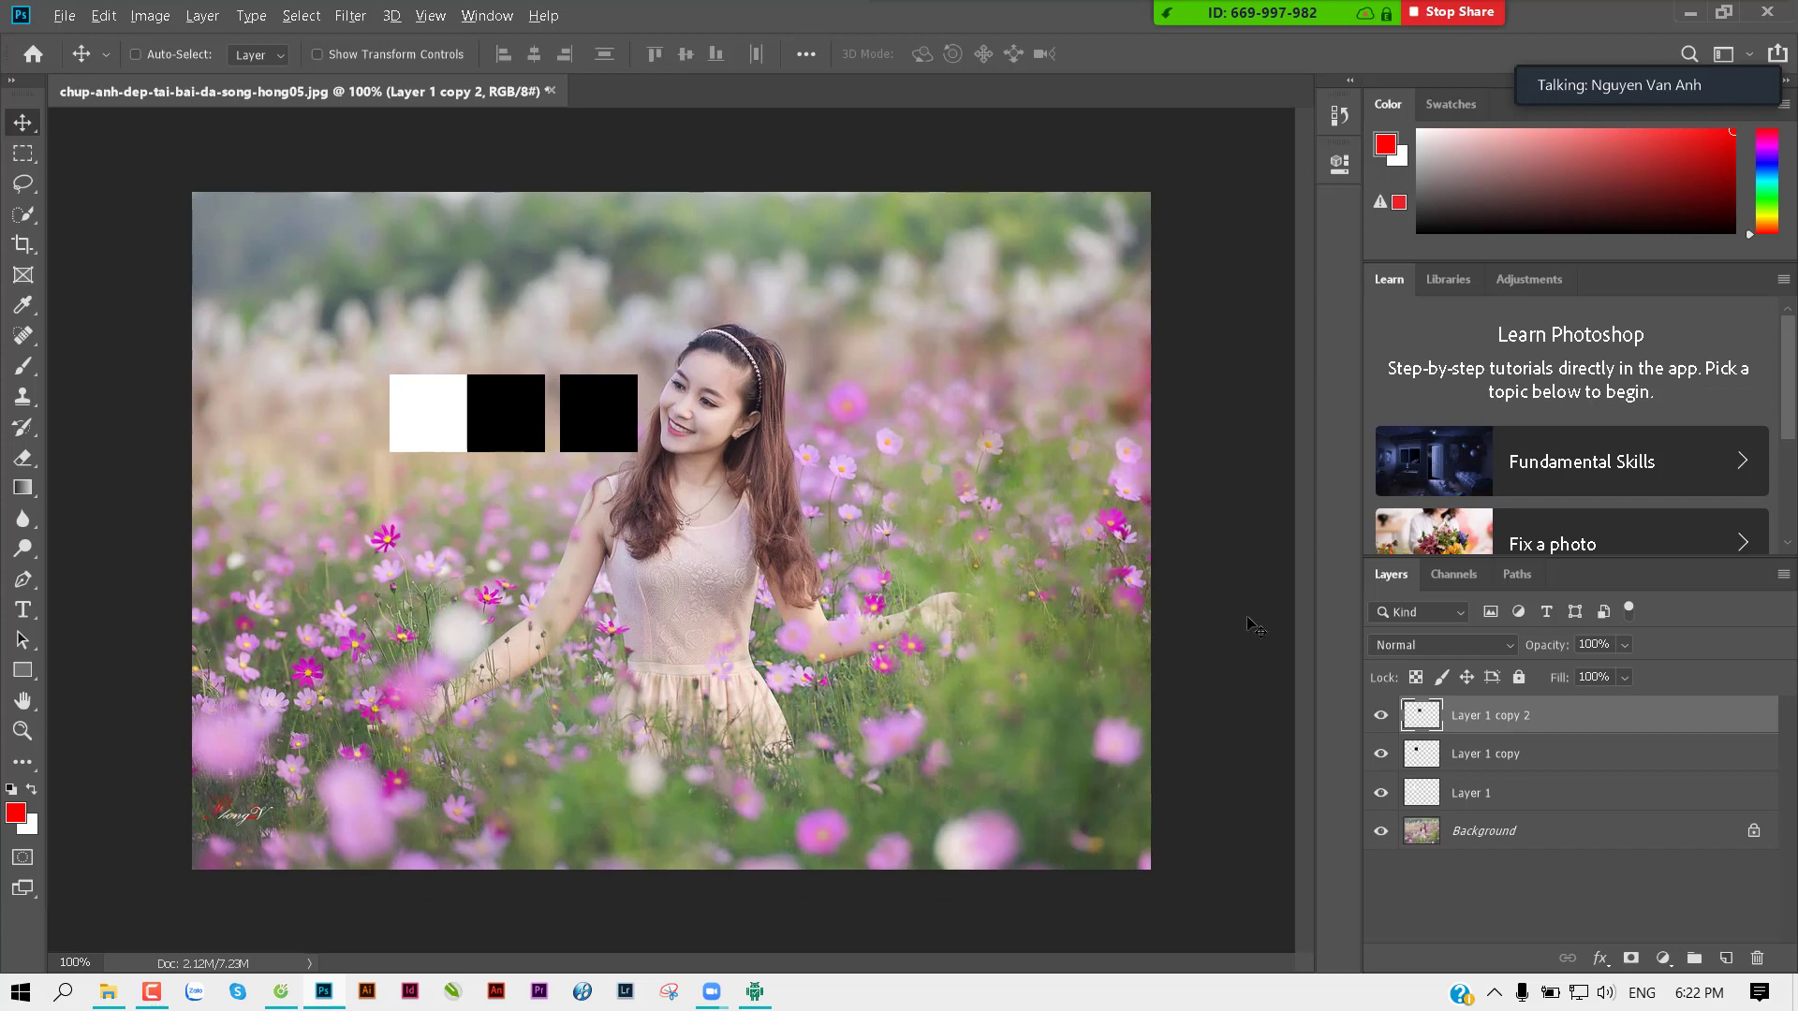
{"action": "key", "text": "alt+BackSpace"}
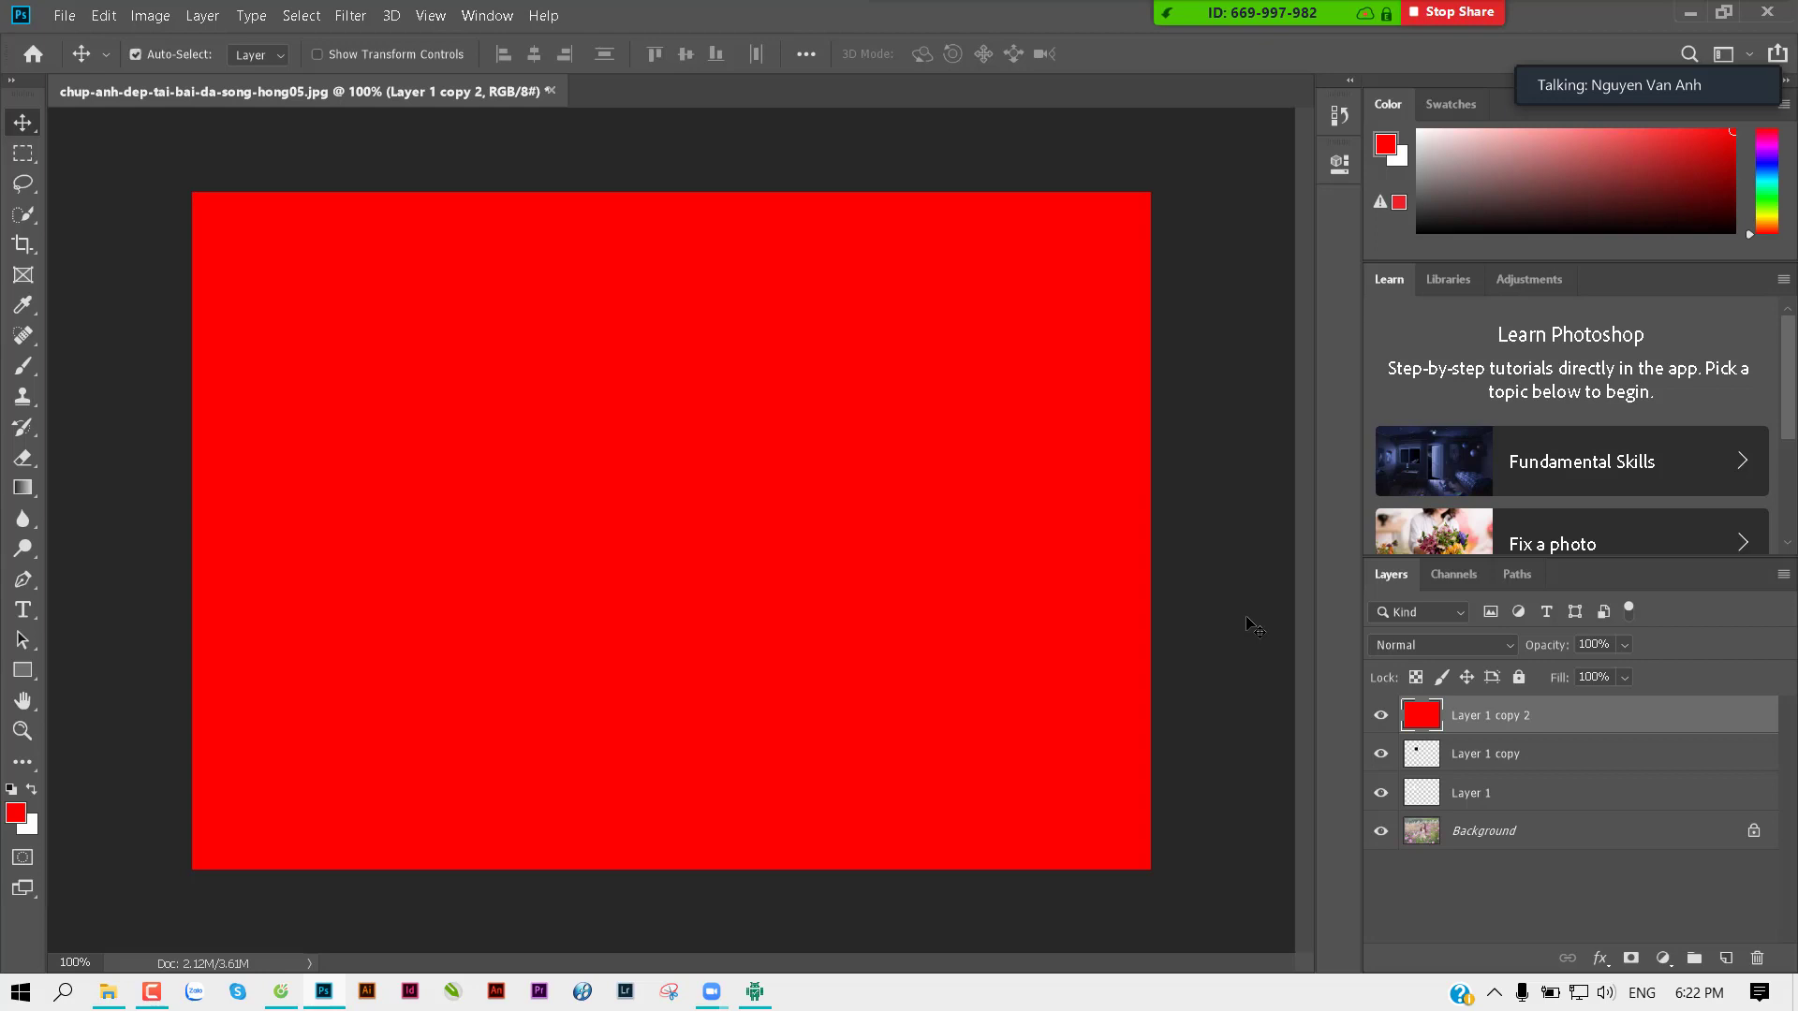
{"action": "key", "text": "ctrl+z"}
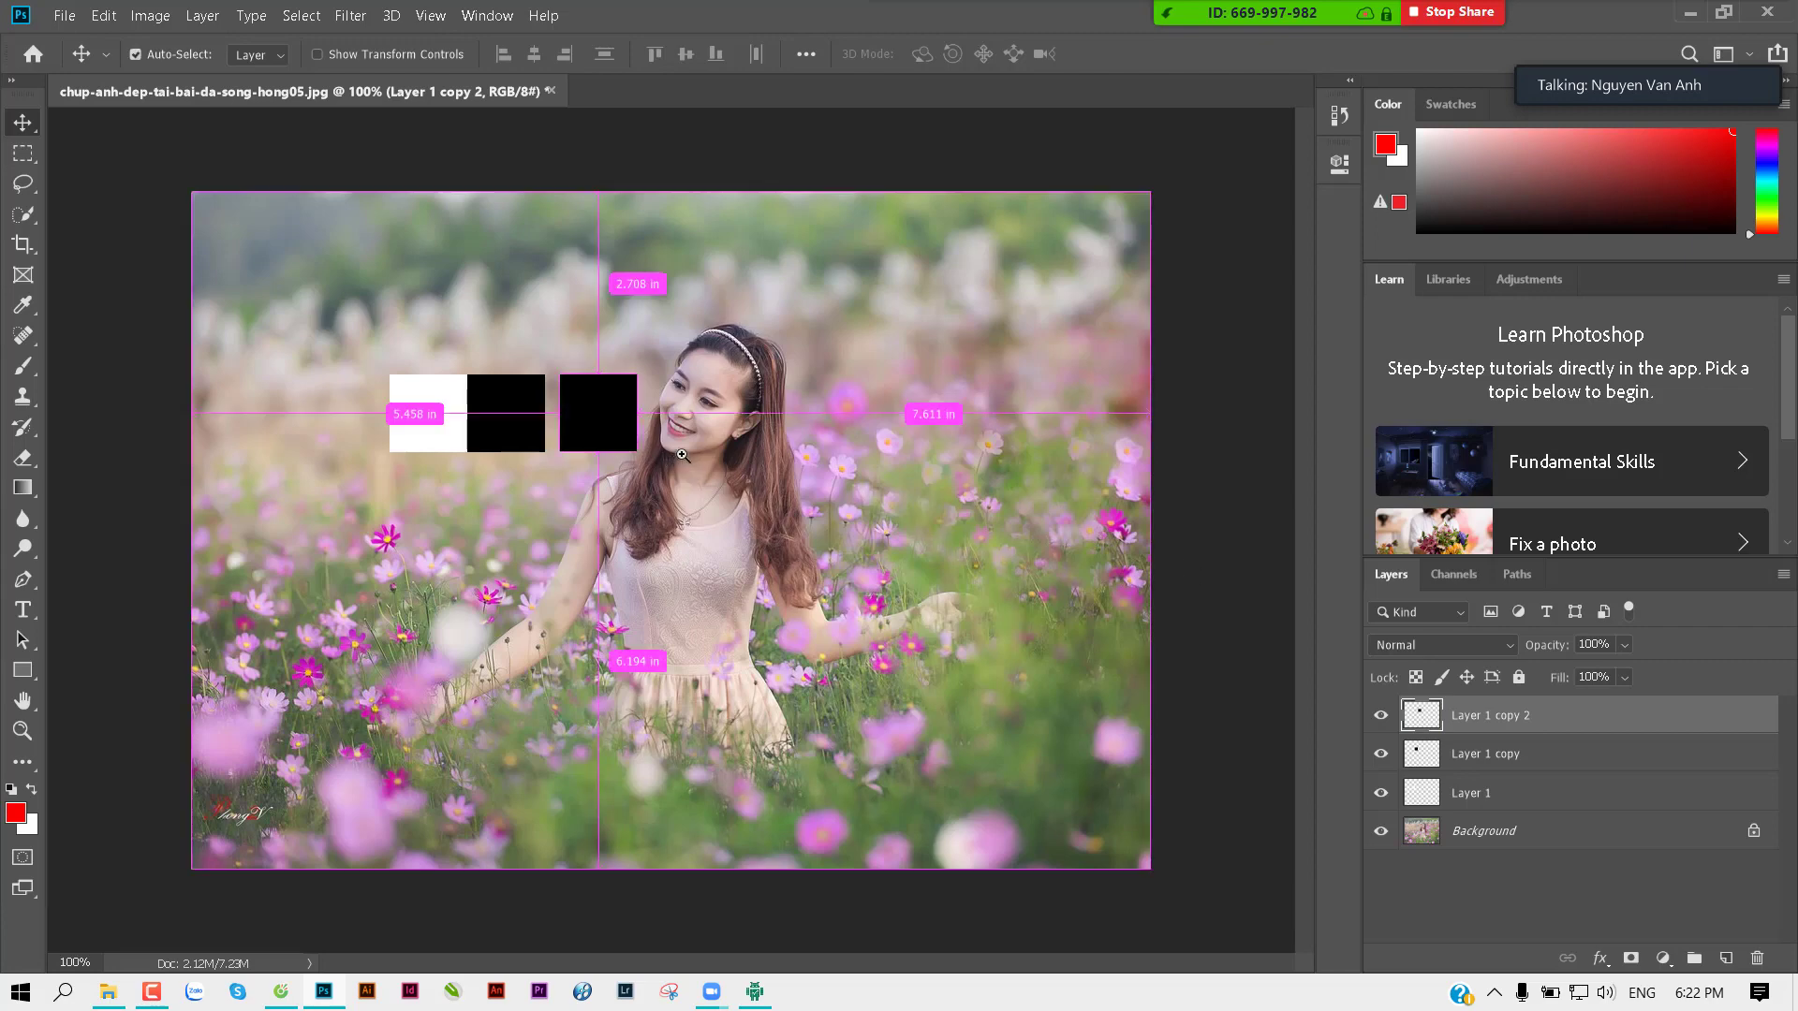
{"action": "left_click", "coordinate": [619, 404]}
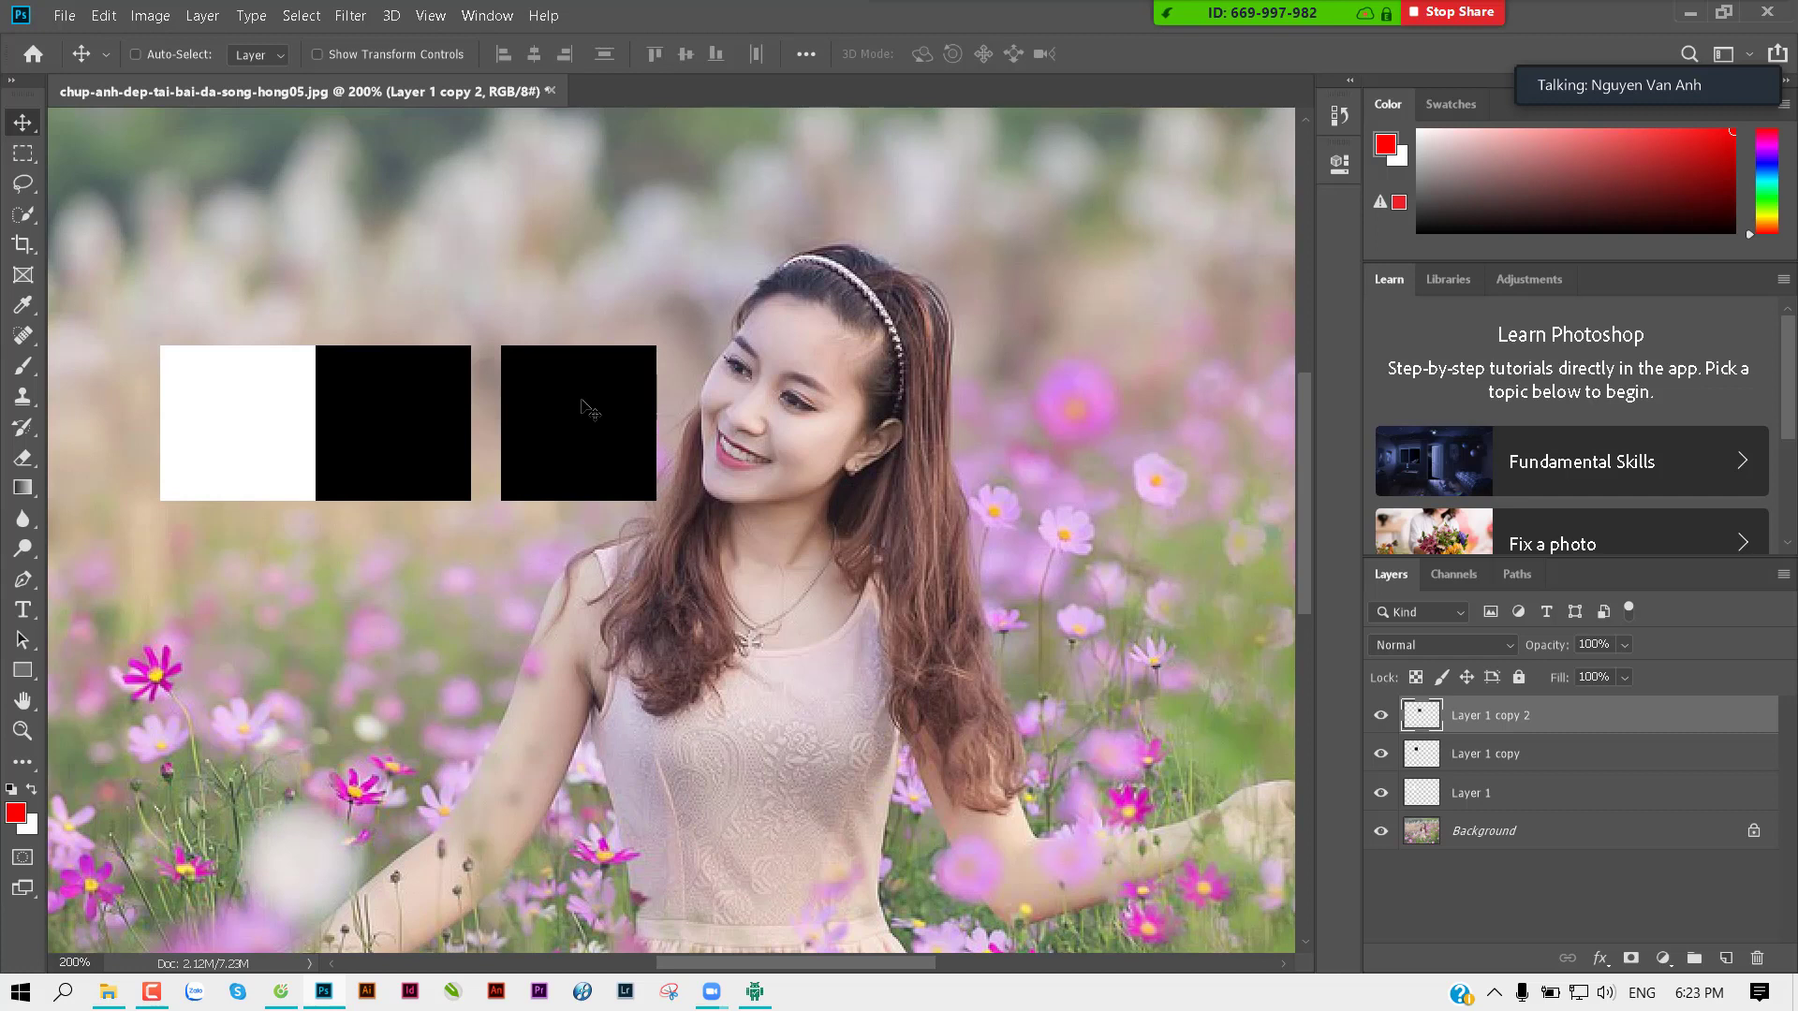
Step: Move the third square next to the face and fill its layer pixels solid red
{"action": "left_click_drag", "start_coordinate": [582, 403], "coordinate": [634, 371]}
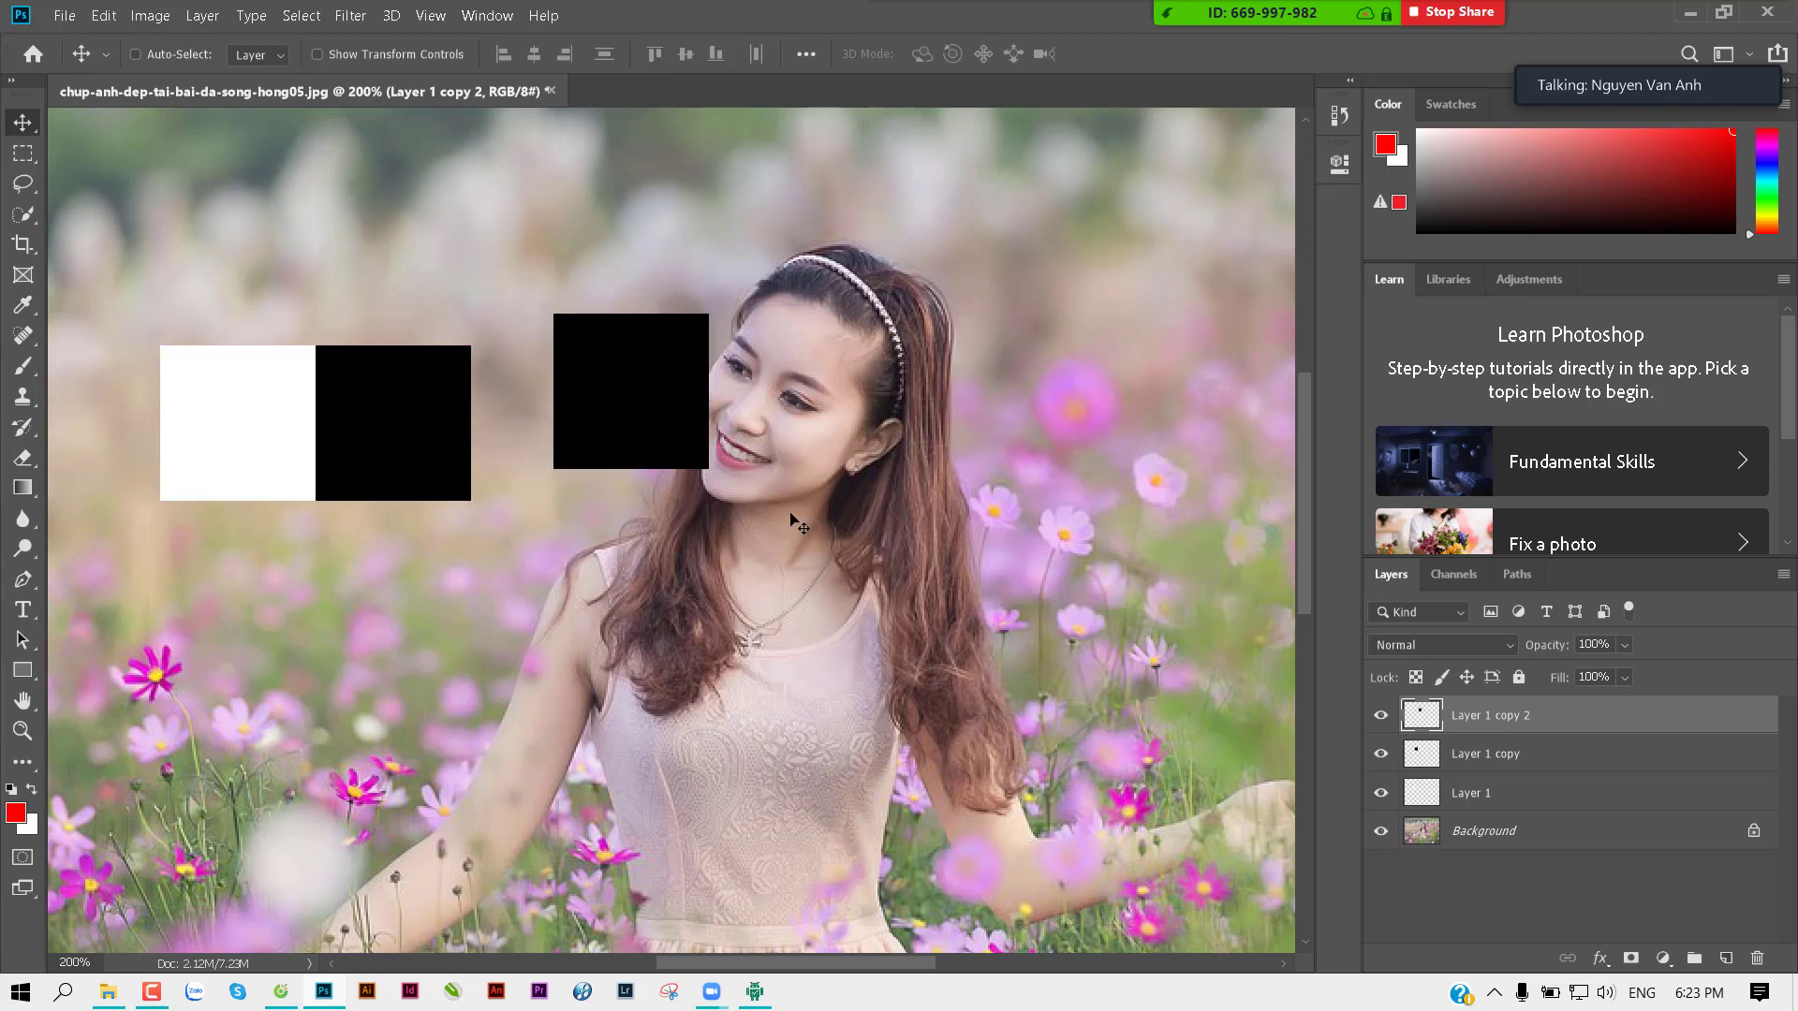
{"action": "key", "text": "ctrl"}
{"action": "left_click", "coordinate": [1423, 716], "text": "ctrl"}
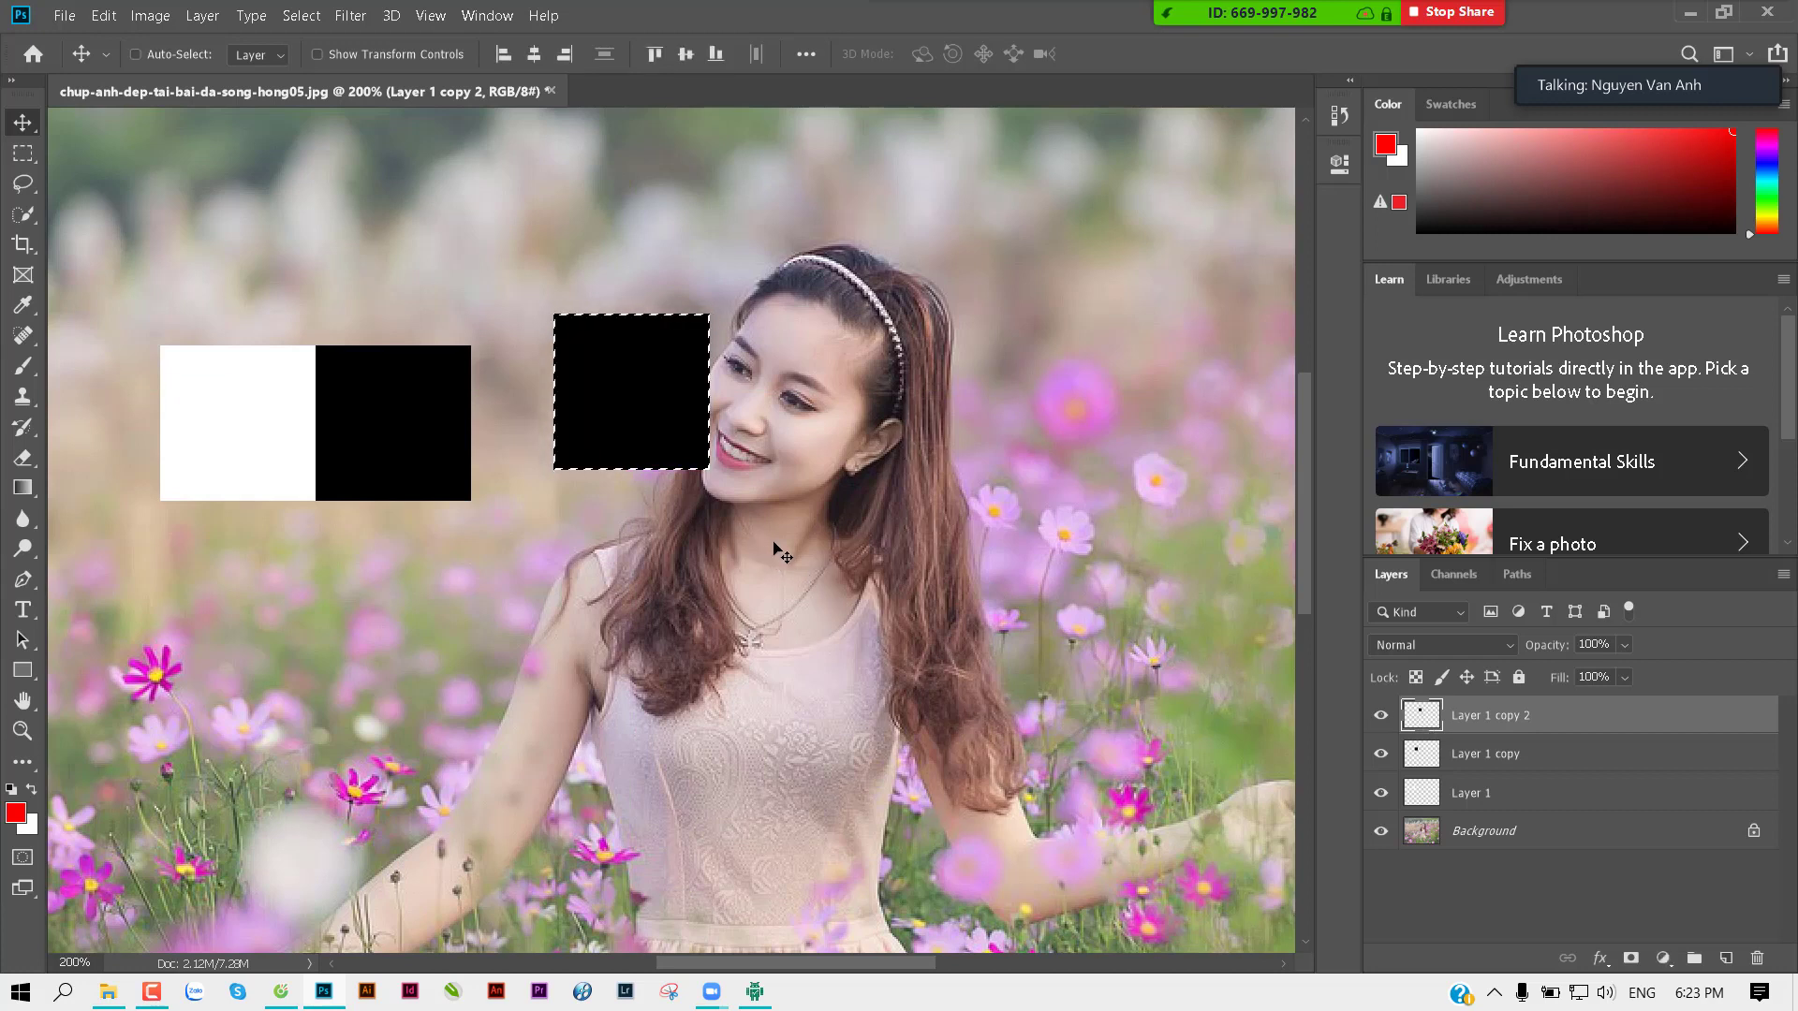
{"action": "key", "text": "ctrl"}
{"action": "key", "text": "alt+BackSpace"}
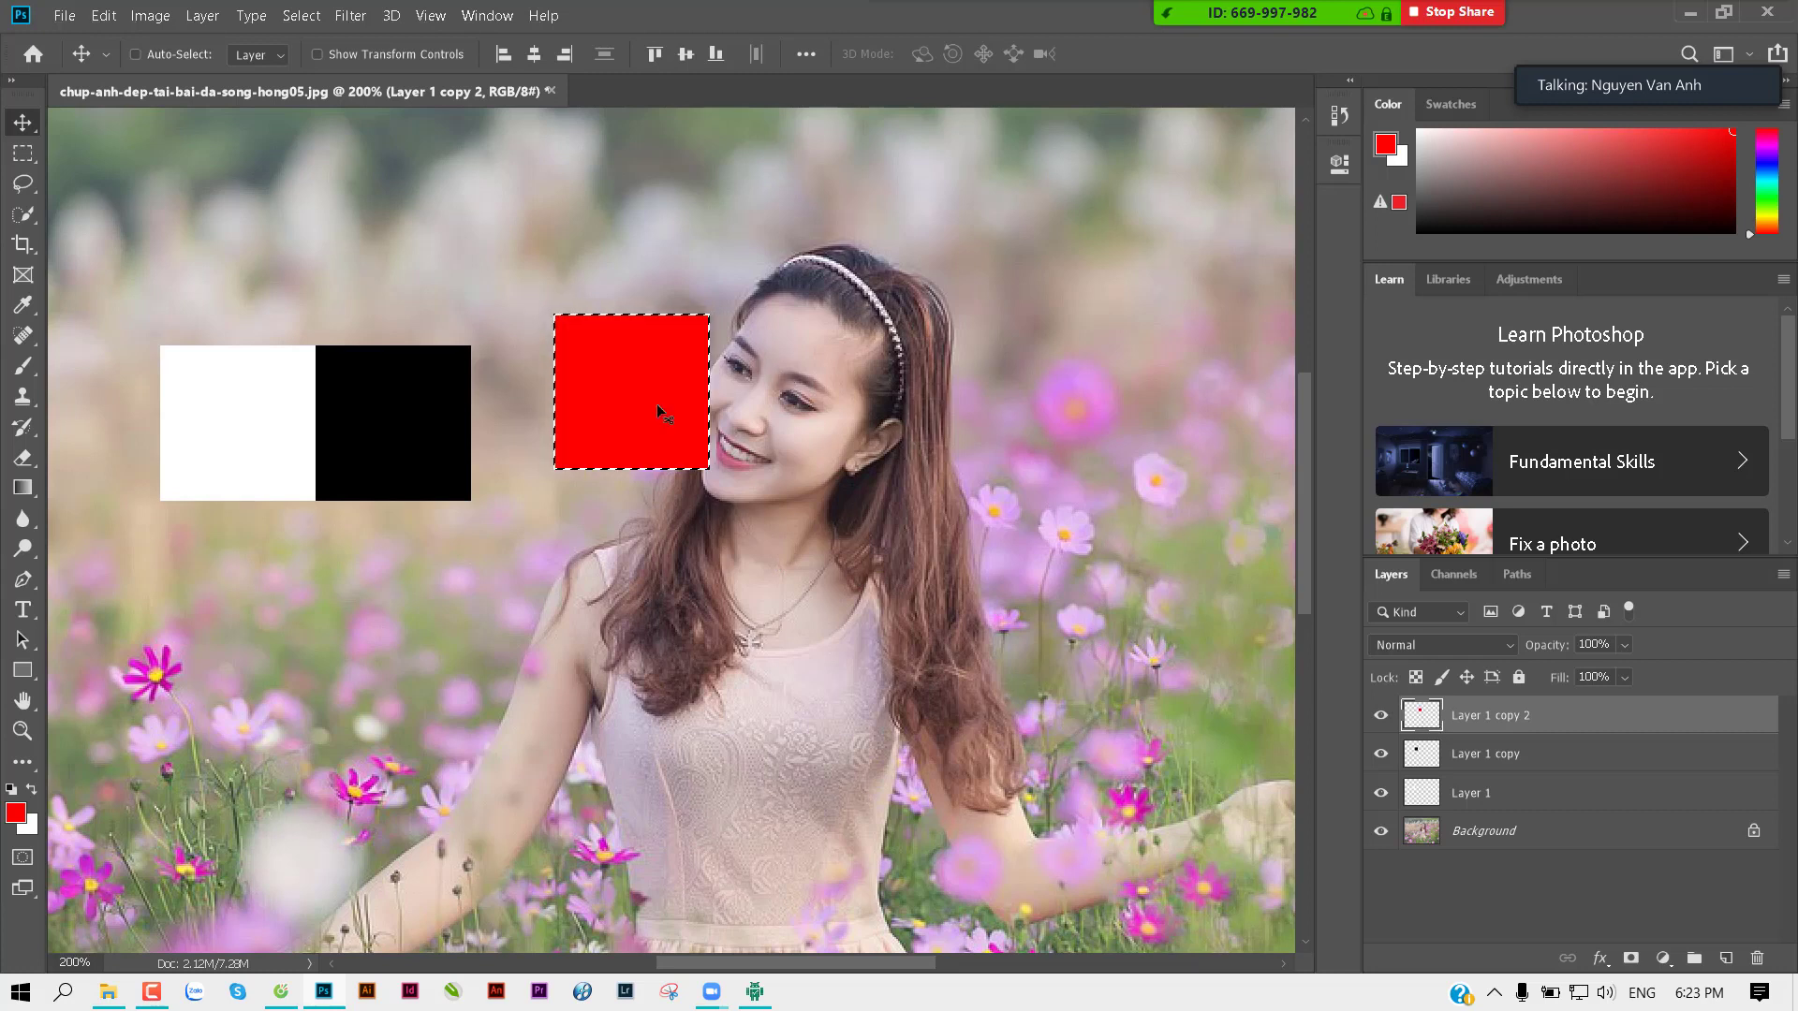
{"action": "key", "text": "ctrl+d"}
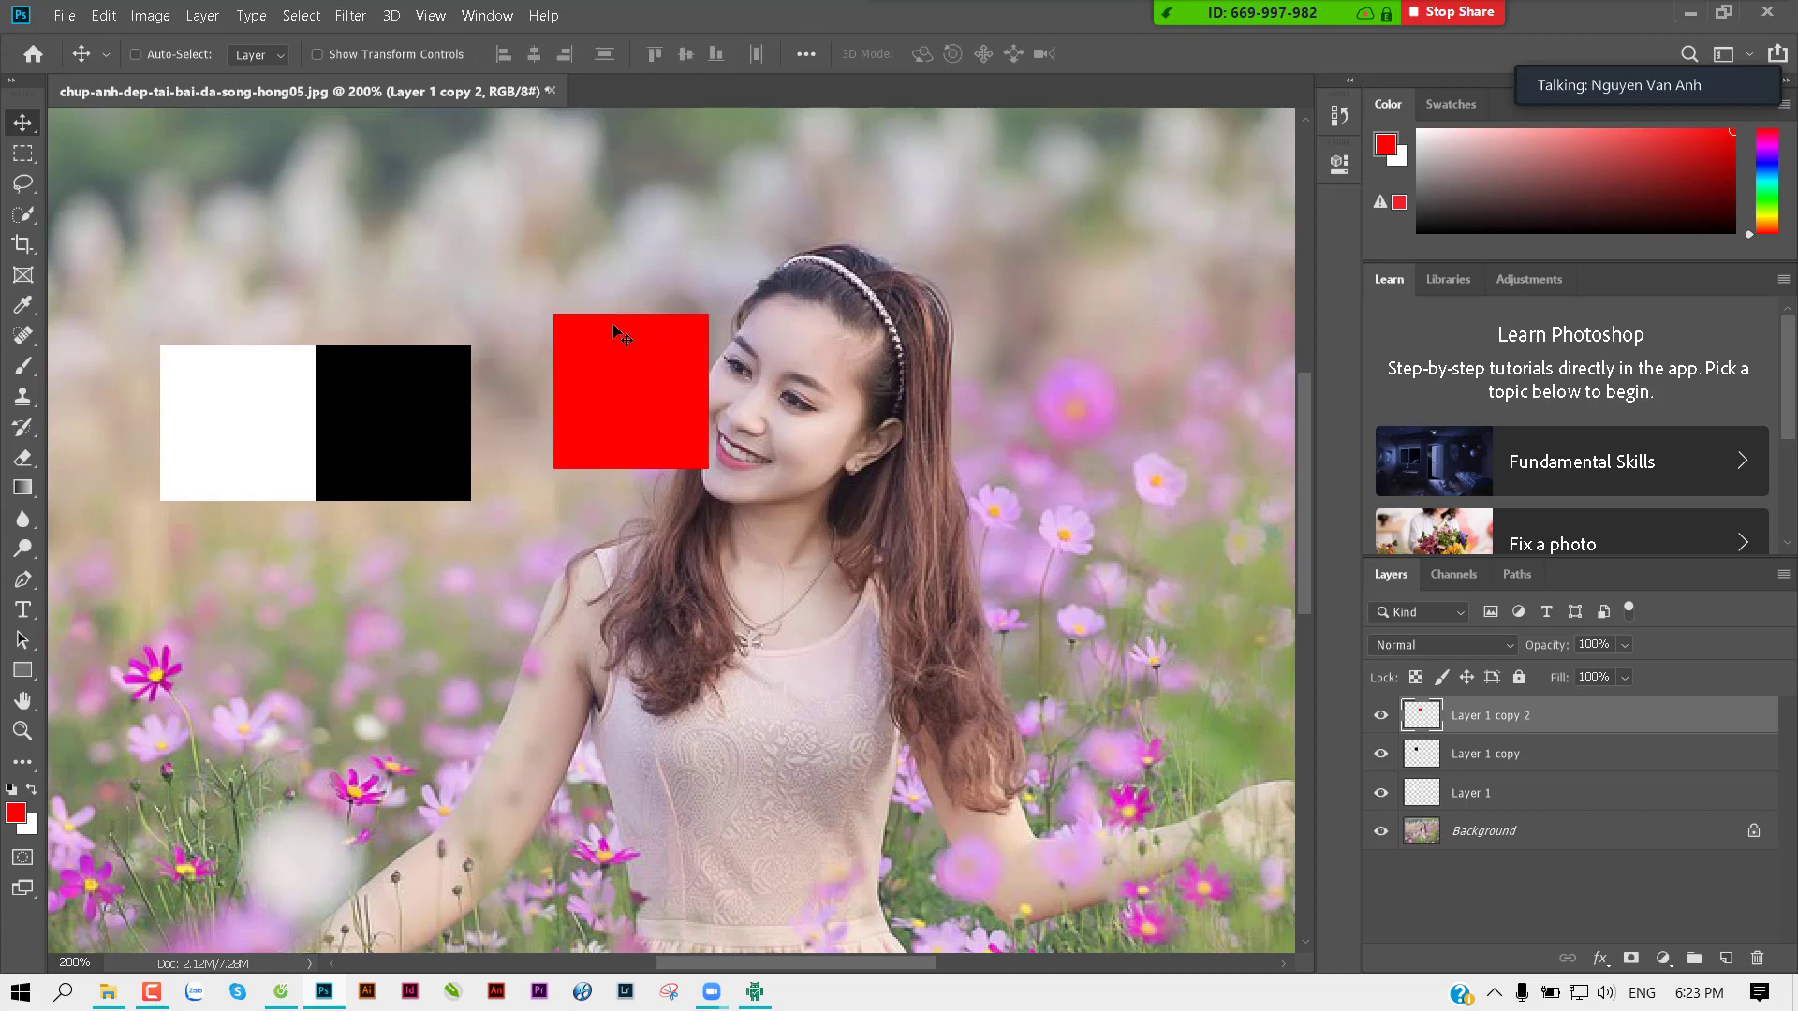
{"action": "left_click", "coordinate": [641, 322], "text": "ctrl"}
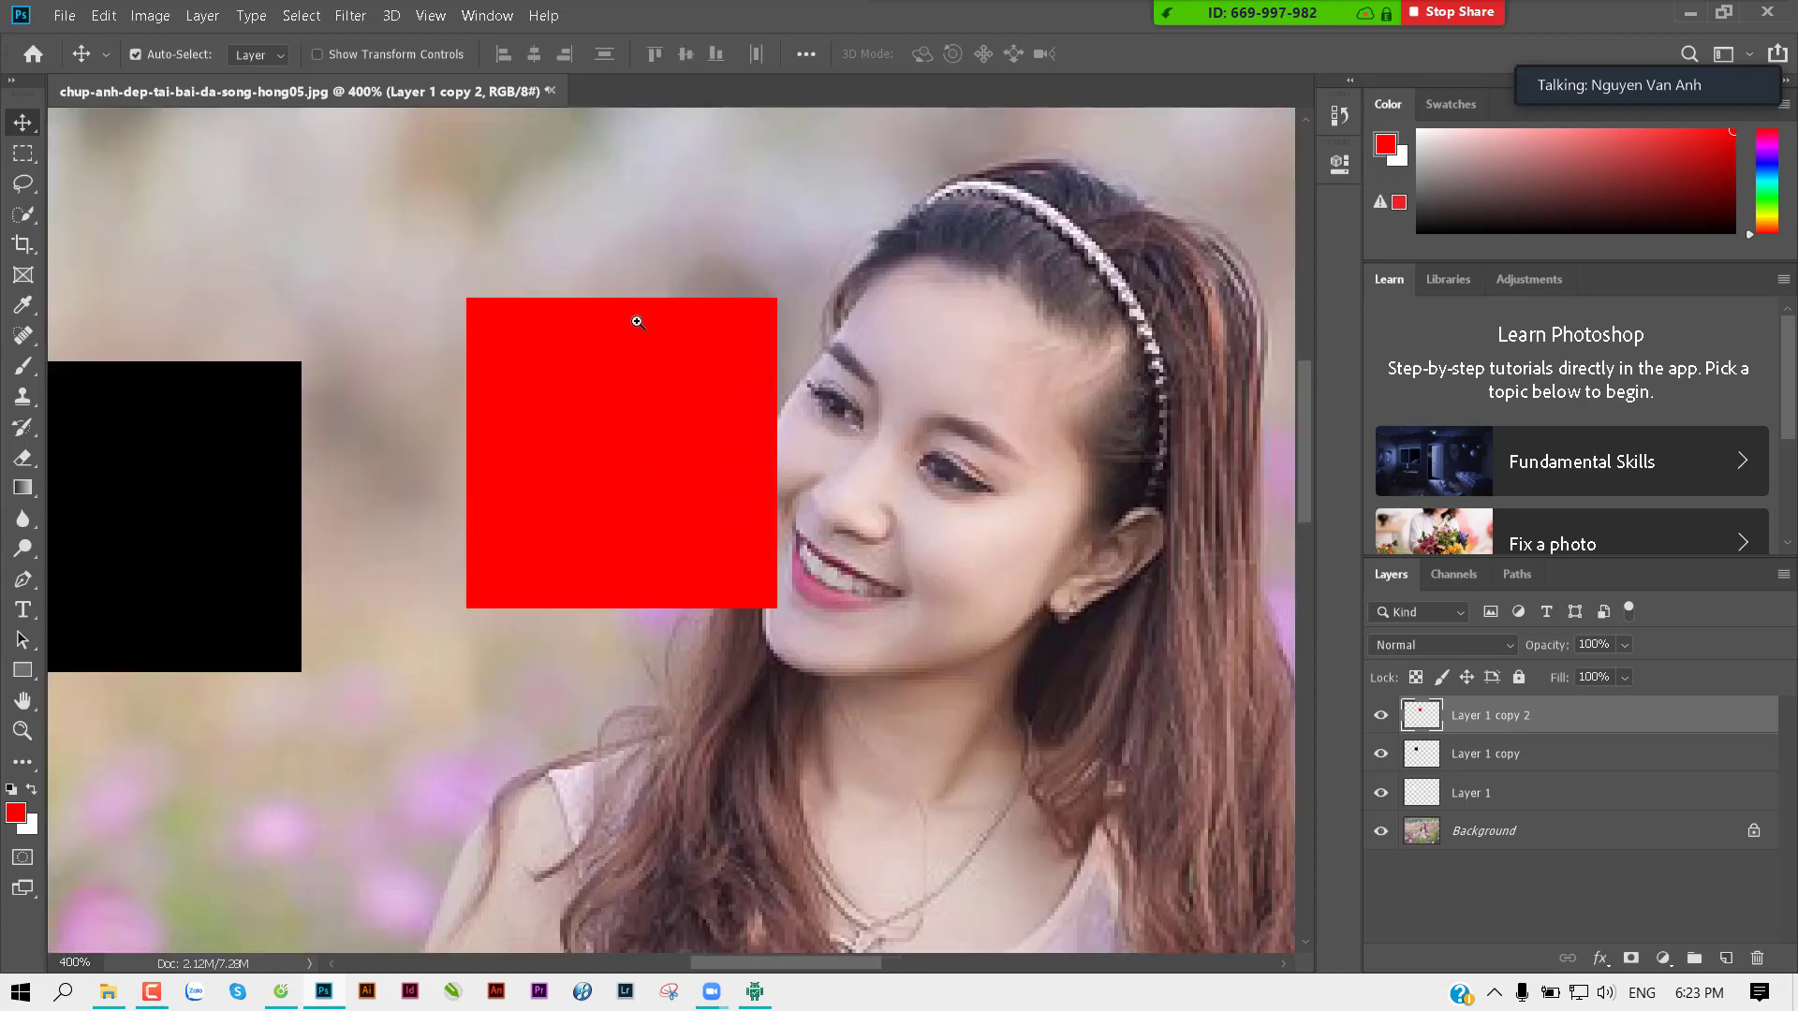
{"action": "left_click", "coordinate": [637, 322], "text": "ctrl"}
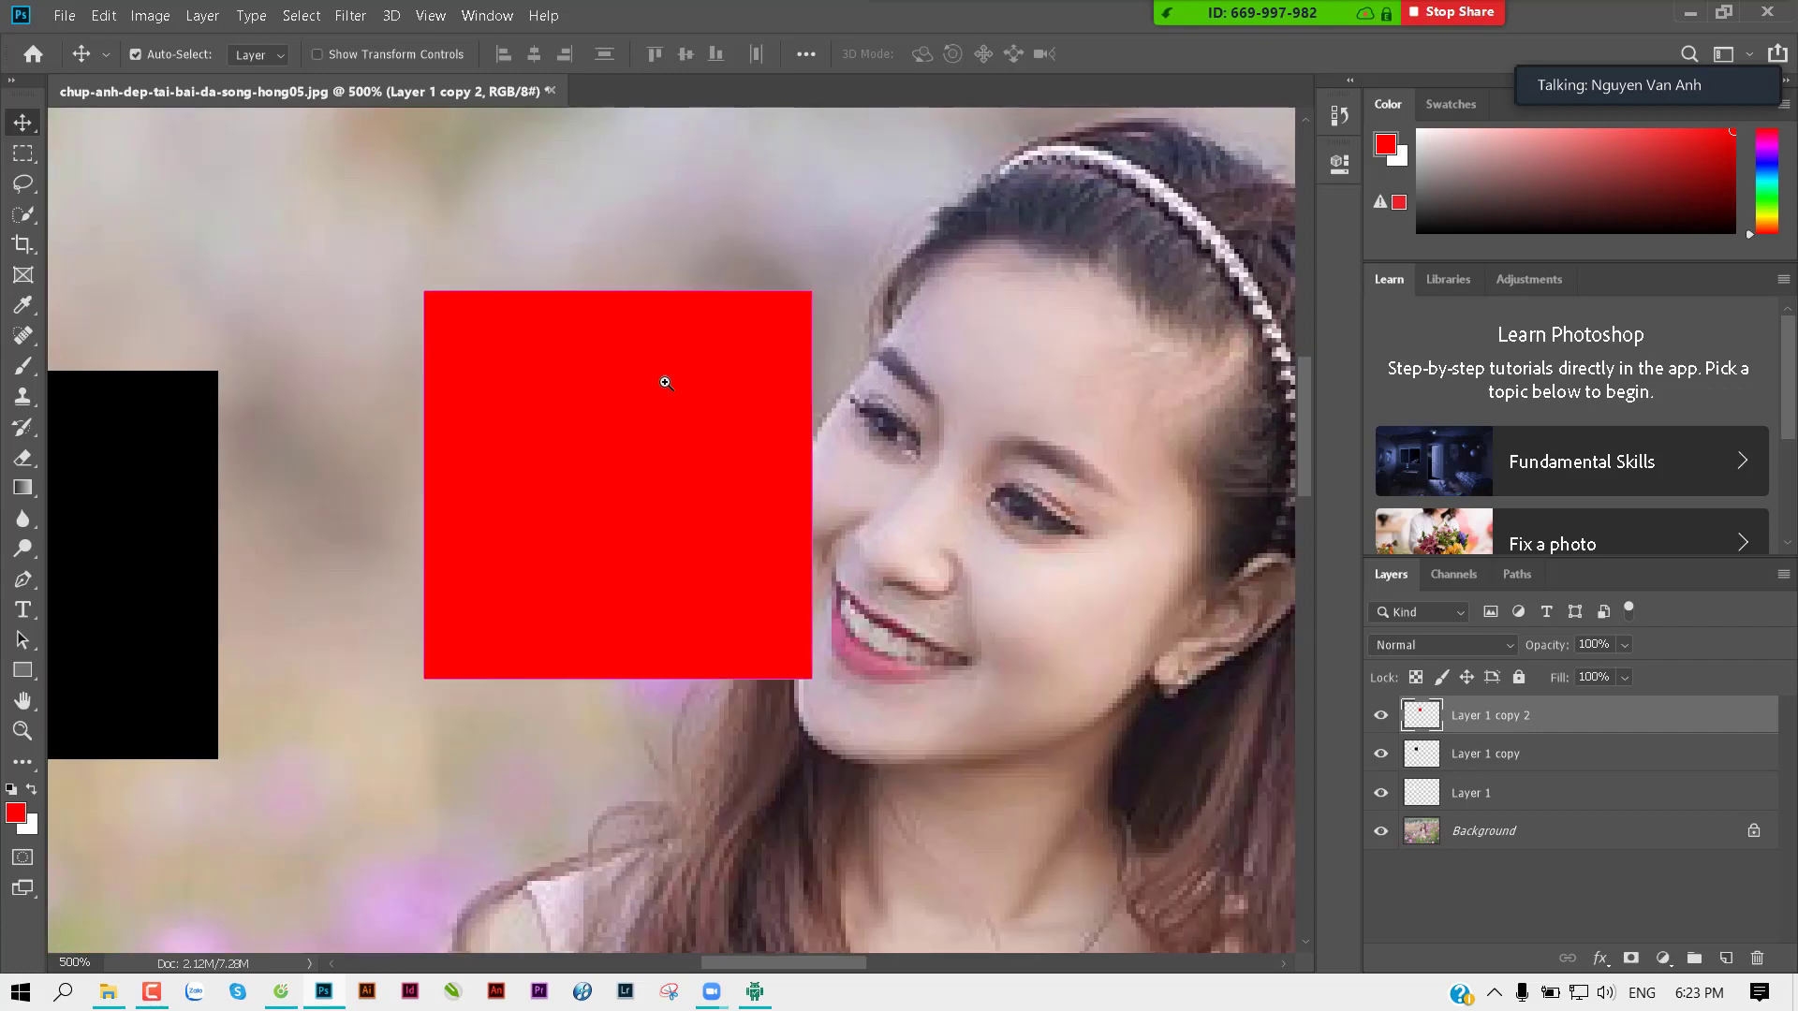
{"action": "key", "text": "ctrl+0"}
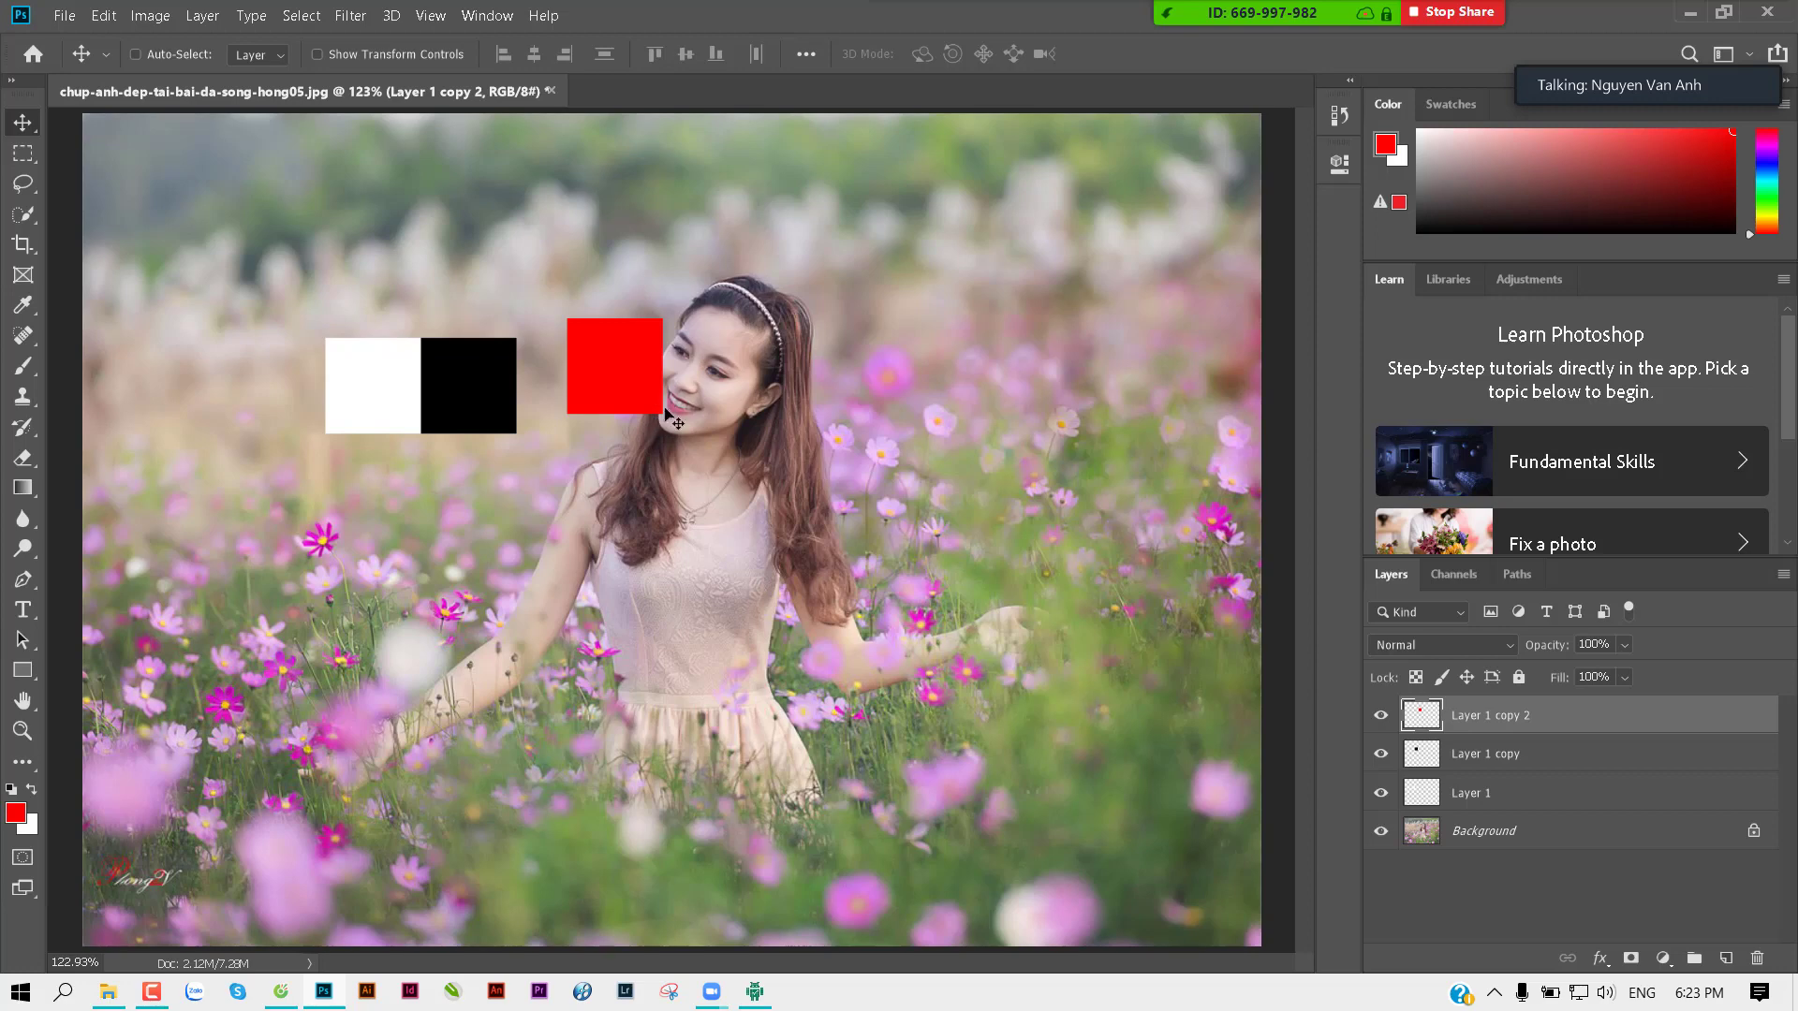
Step: Reselect the red square's pixels on Layer 1 copy 2 and refill them with black
{"action": "key", "text": "ctrl+space"}
{"action": "left_click", "coordinate": [604, 356]}
{"action": "left_click_drag", "start_coordinate": [610, 353], "coordinate": [644, 391]}
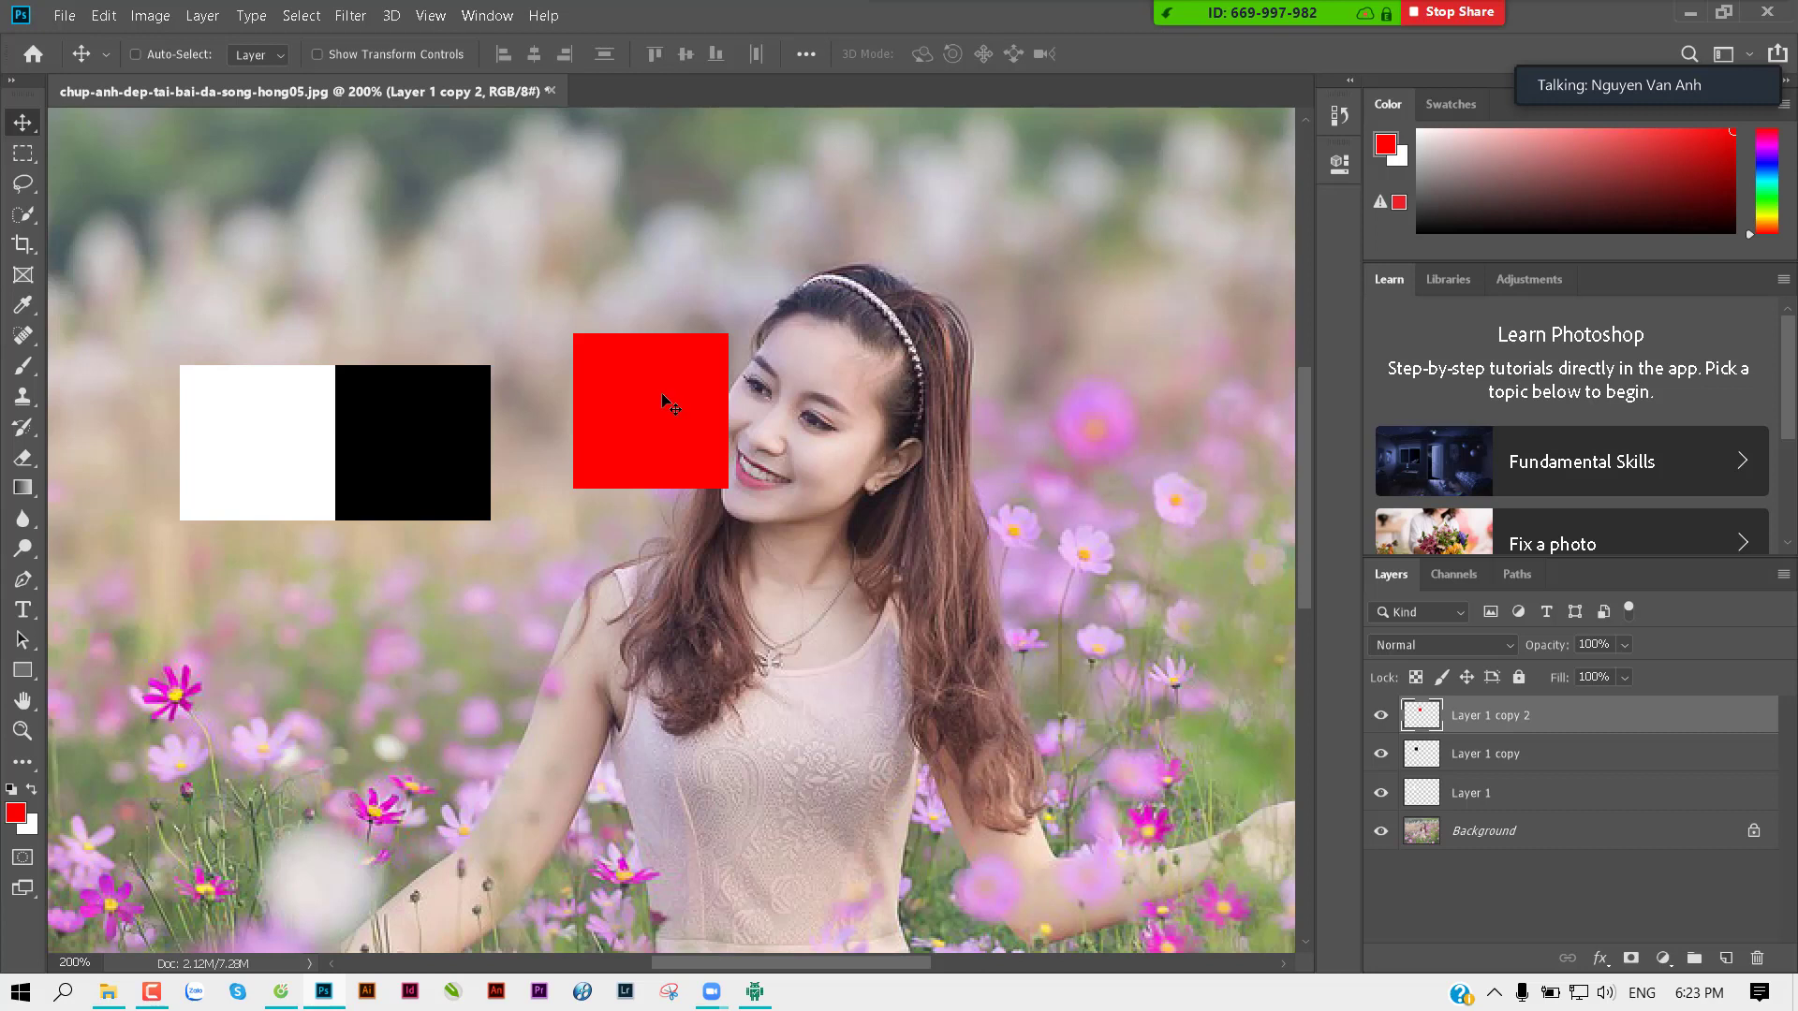
{"action": "left_click", "coordinate": [661, 391], "text": "ctrl"}
{"action": "key", "text": "alt+BackSpace"}
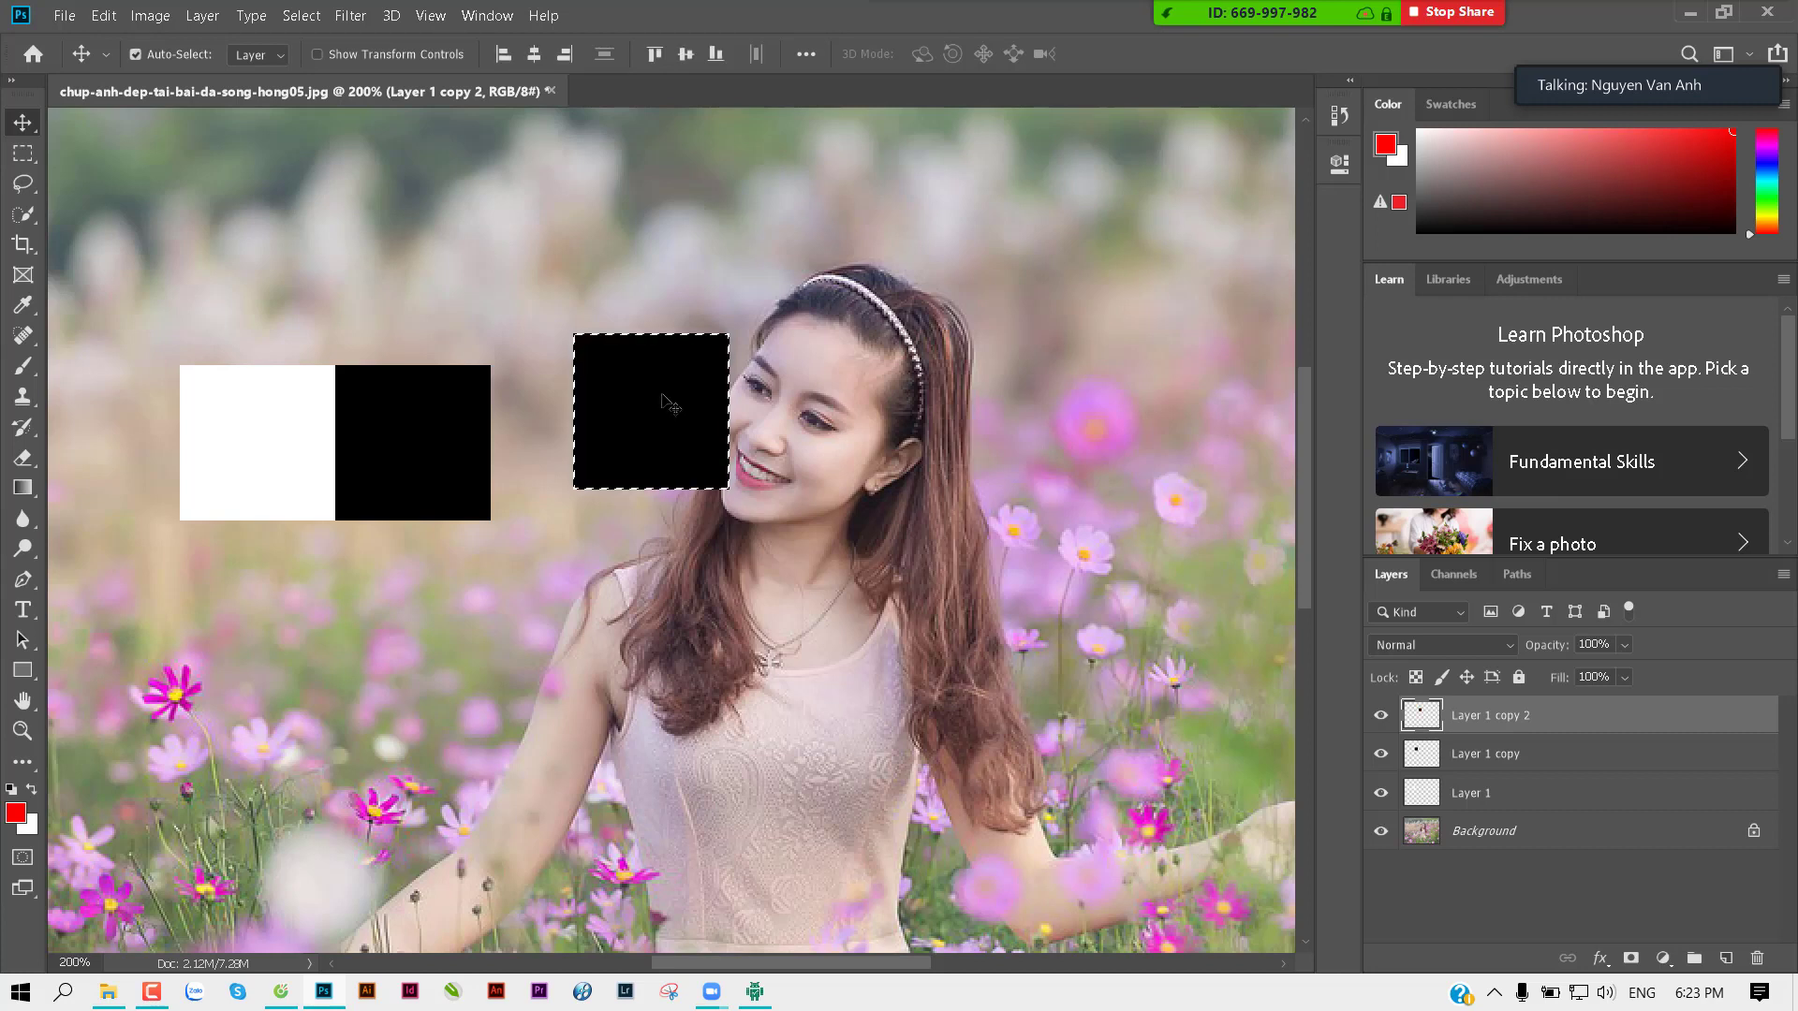
{"action": "key", "text": "ctrl+d"}
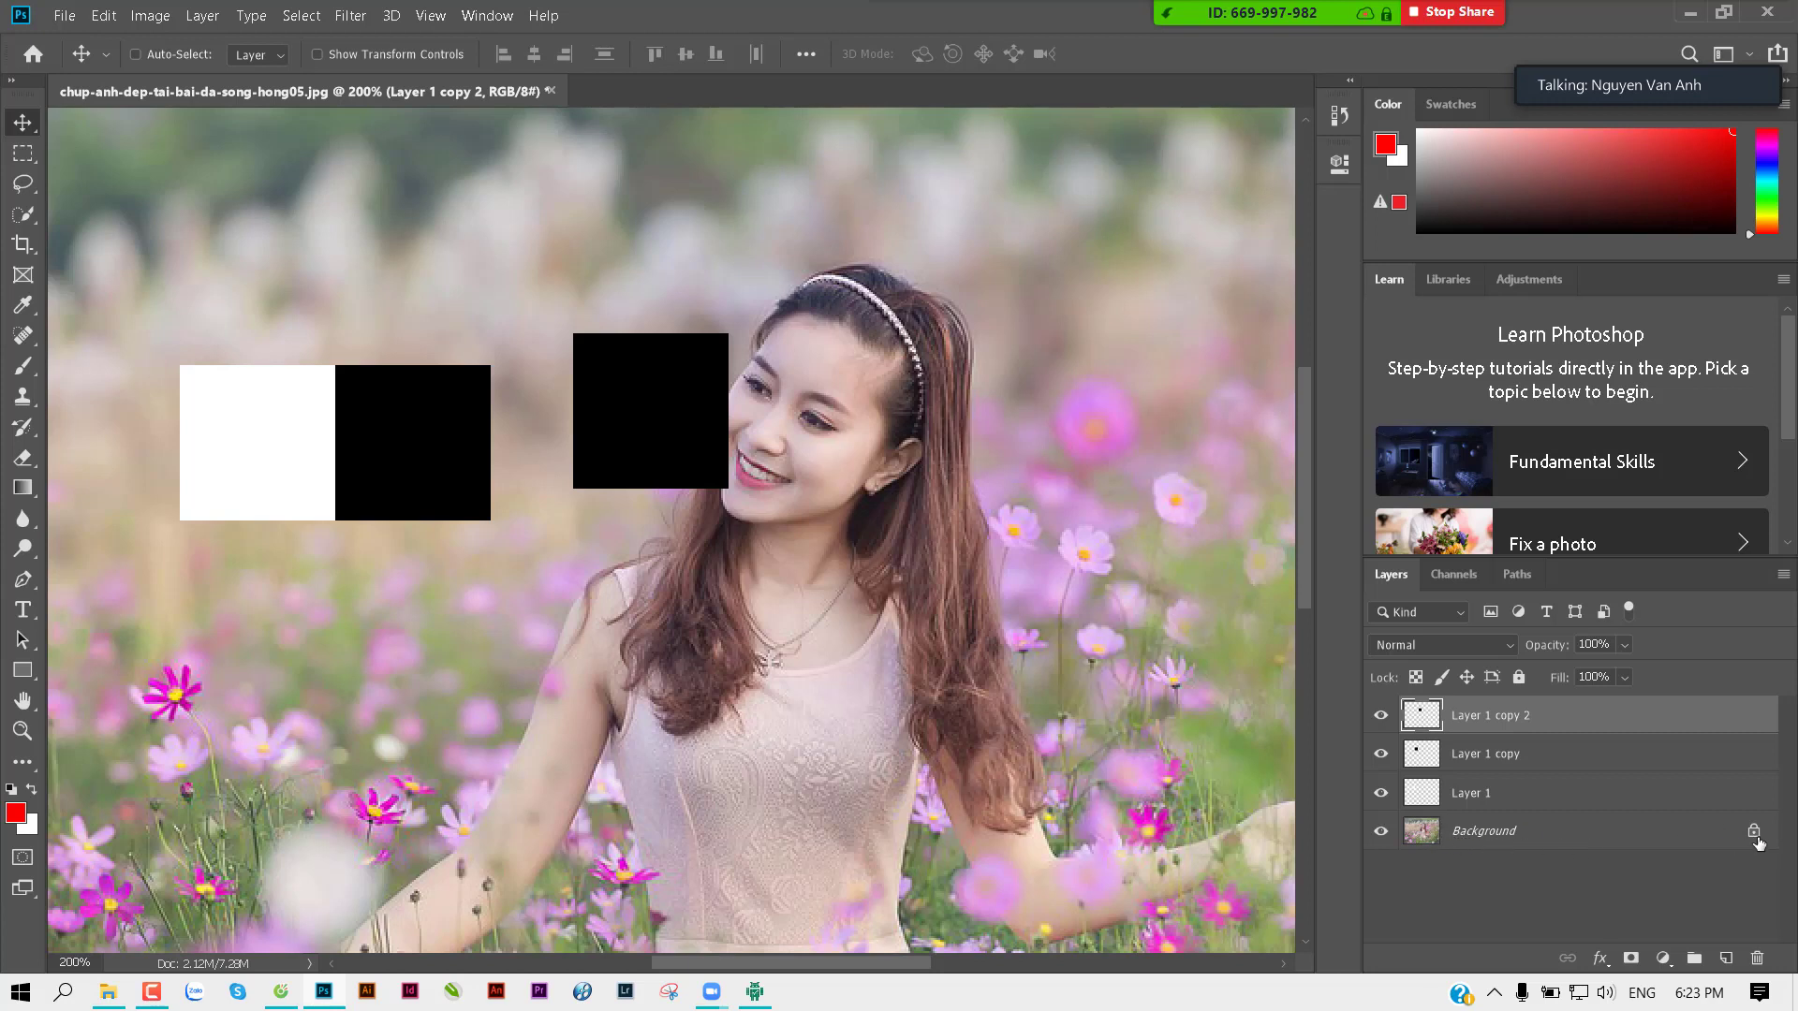
Step: Attempt to move the locked Background photo, dismiss the warnings, then select Layer 1 copy 2
{"action": "left_click", "coordinate": [1584, 843]}
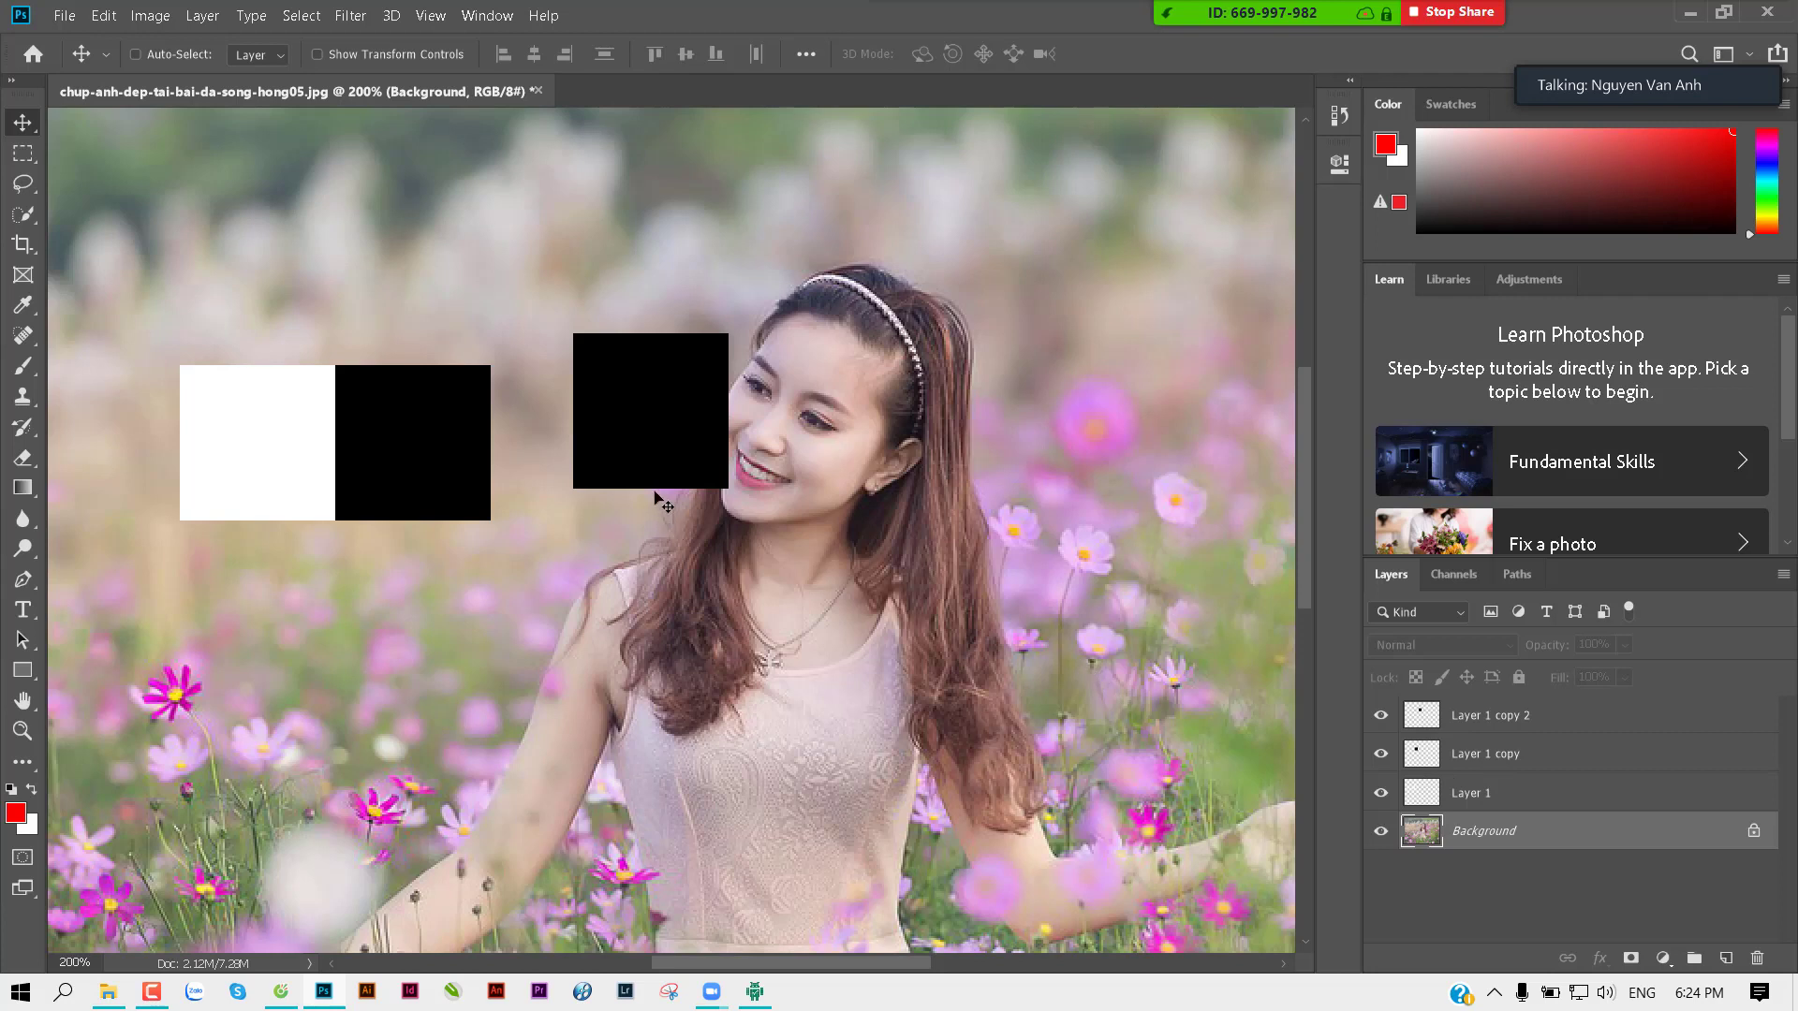
{"action": "left_click_drag", "start_coordinate": [801, 576], "coordinate": [474, 594]}
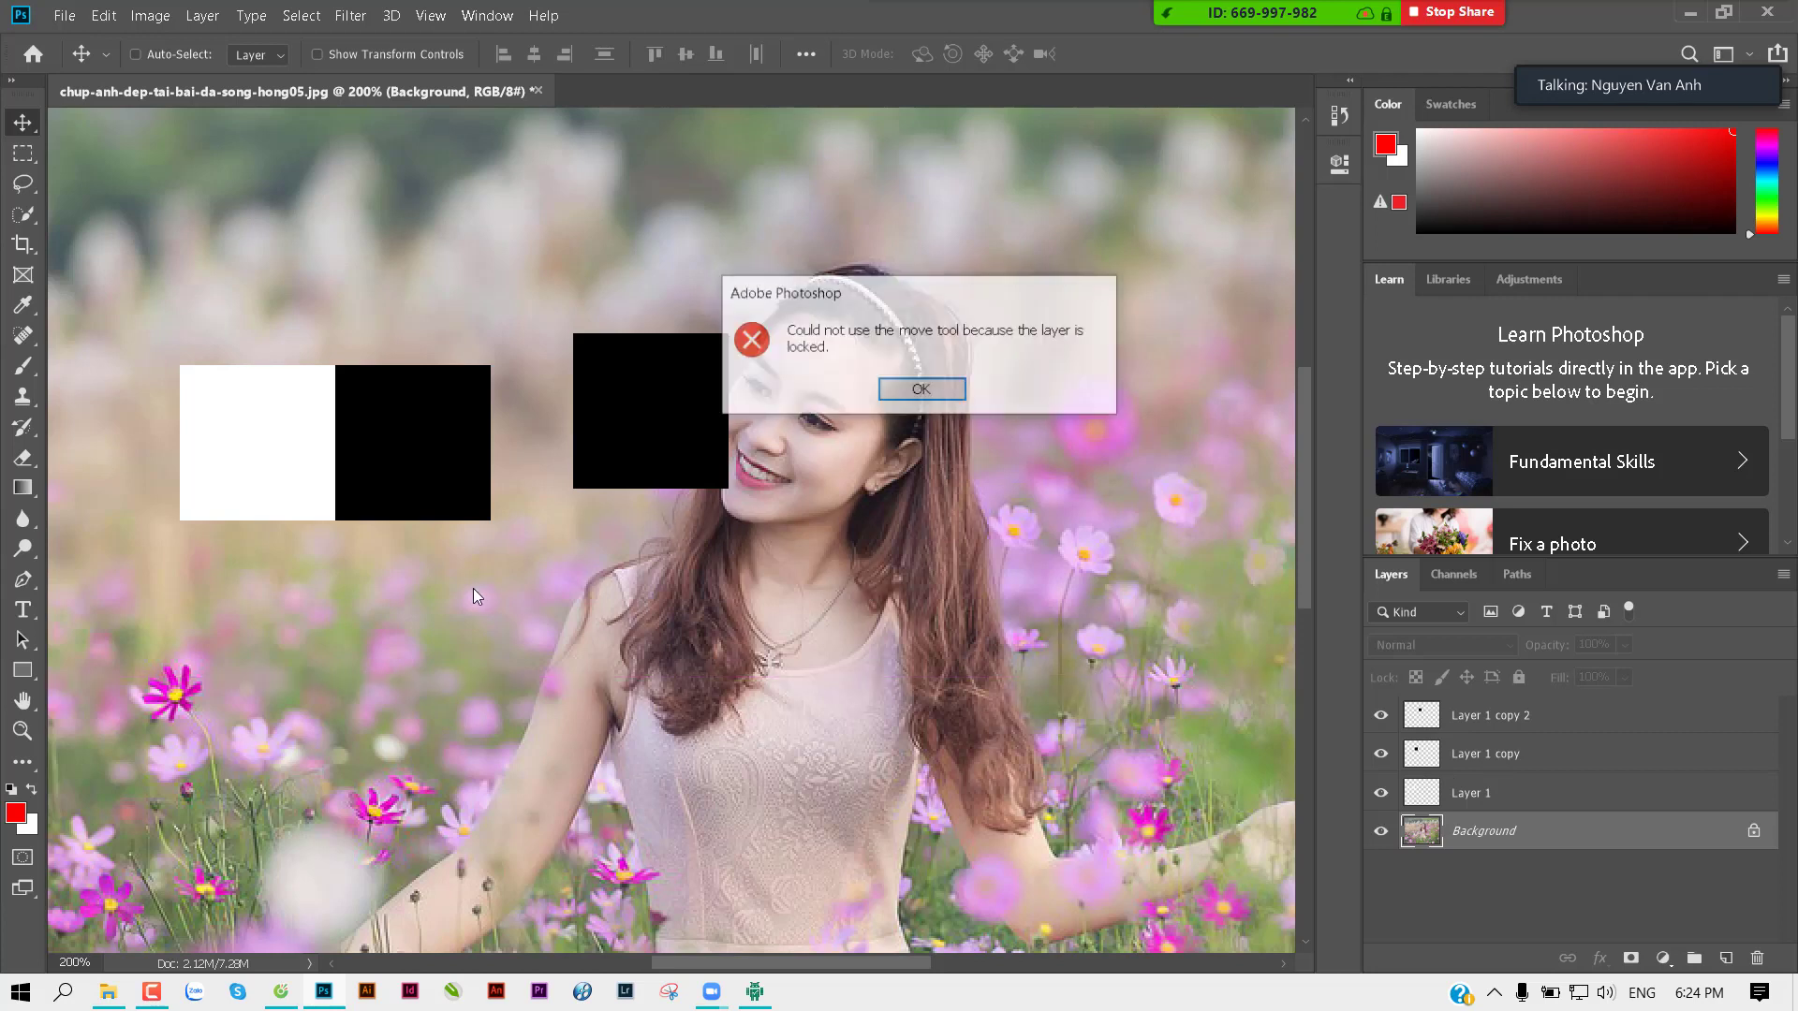
{"action": "left_click", "coordinate": [939, 394]}
{"action": "left_click_drag", "start_coordinate": [940, 463], "coordinate": [970, 452]}
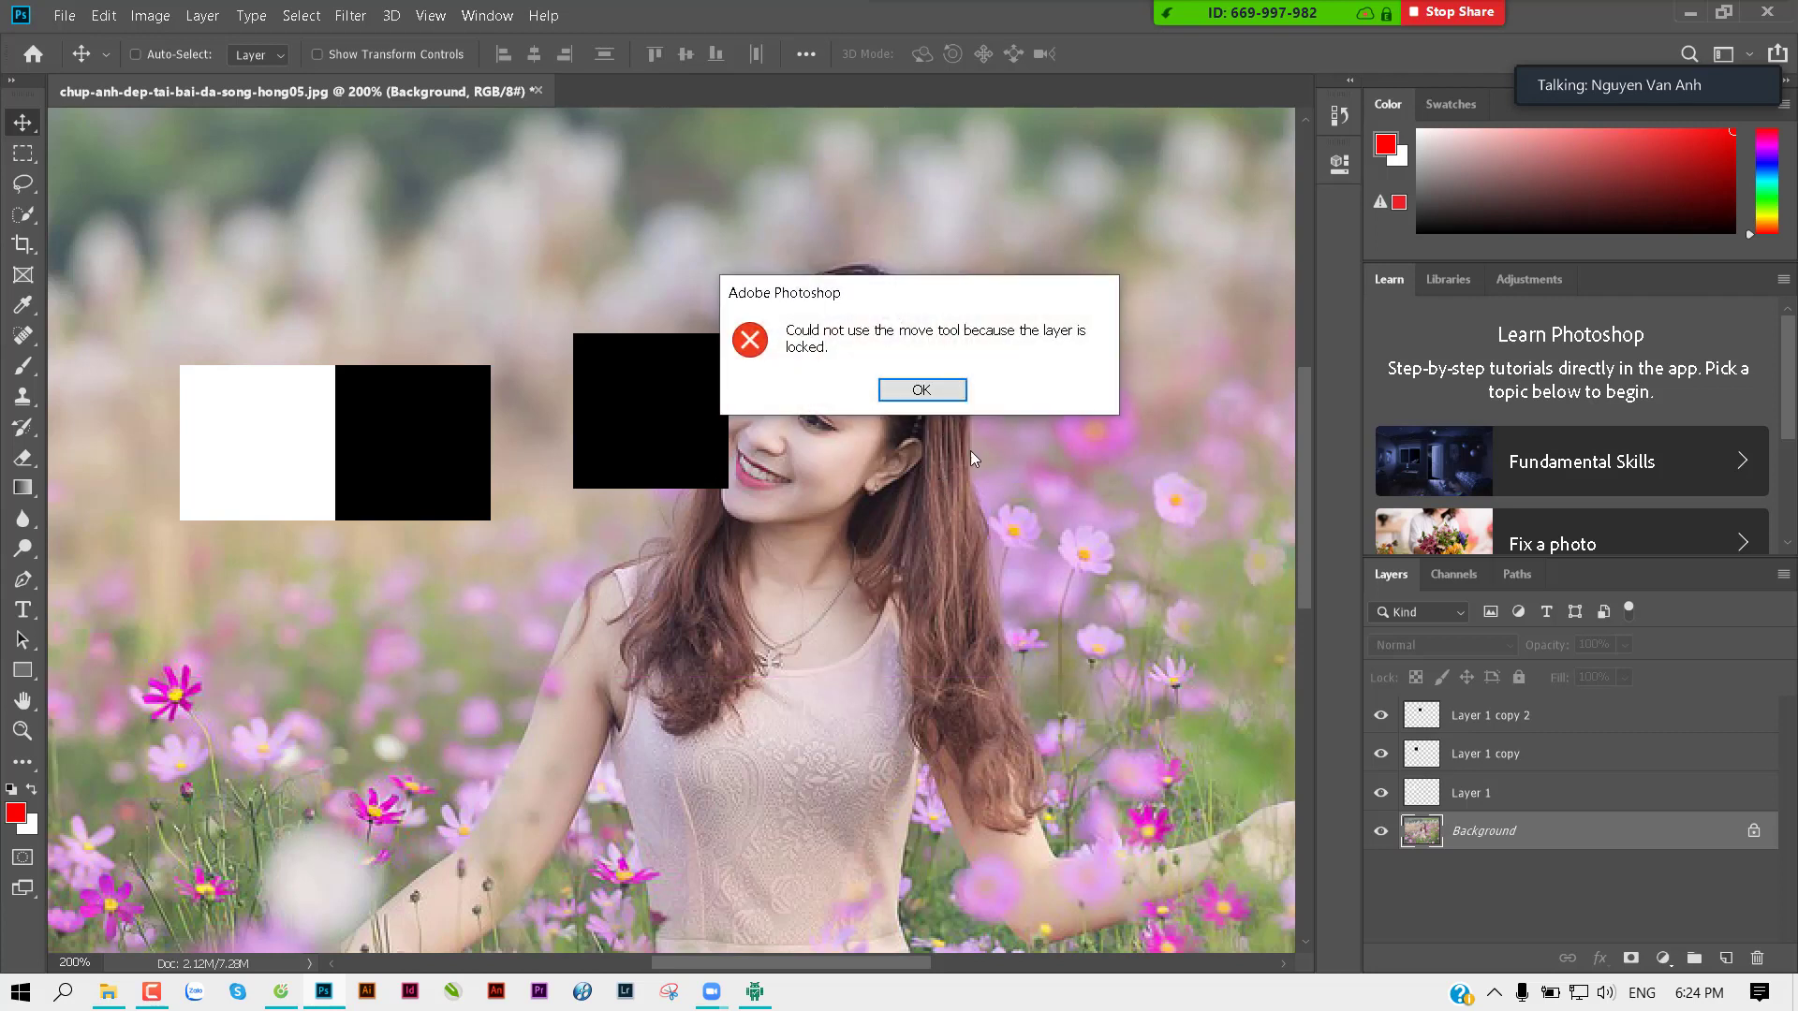
{"action": "left_click", "coordinate": [939, 393]}
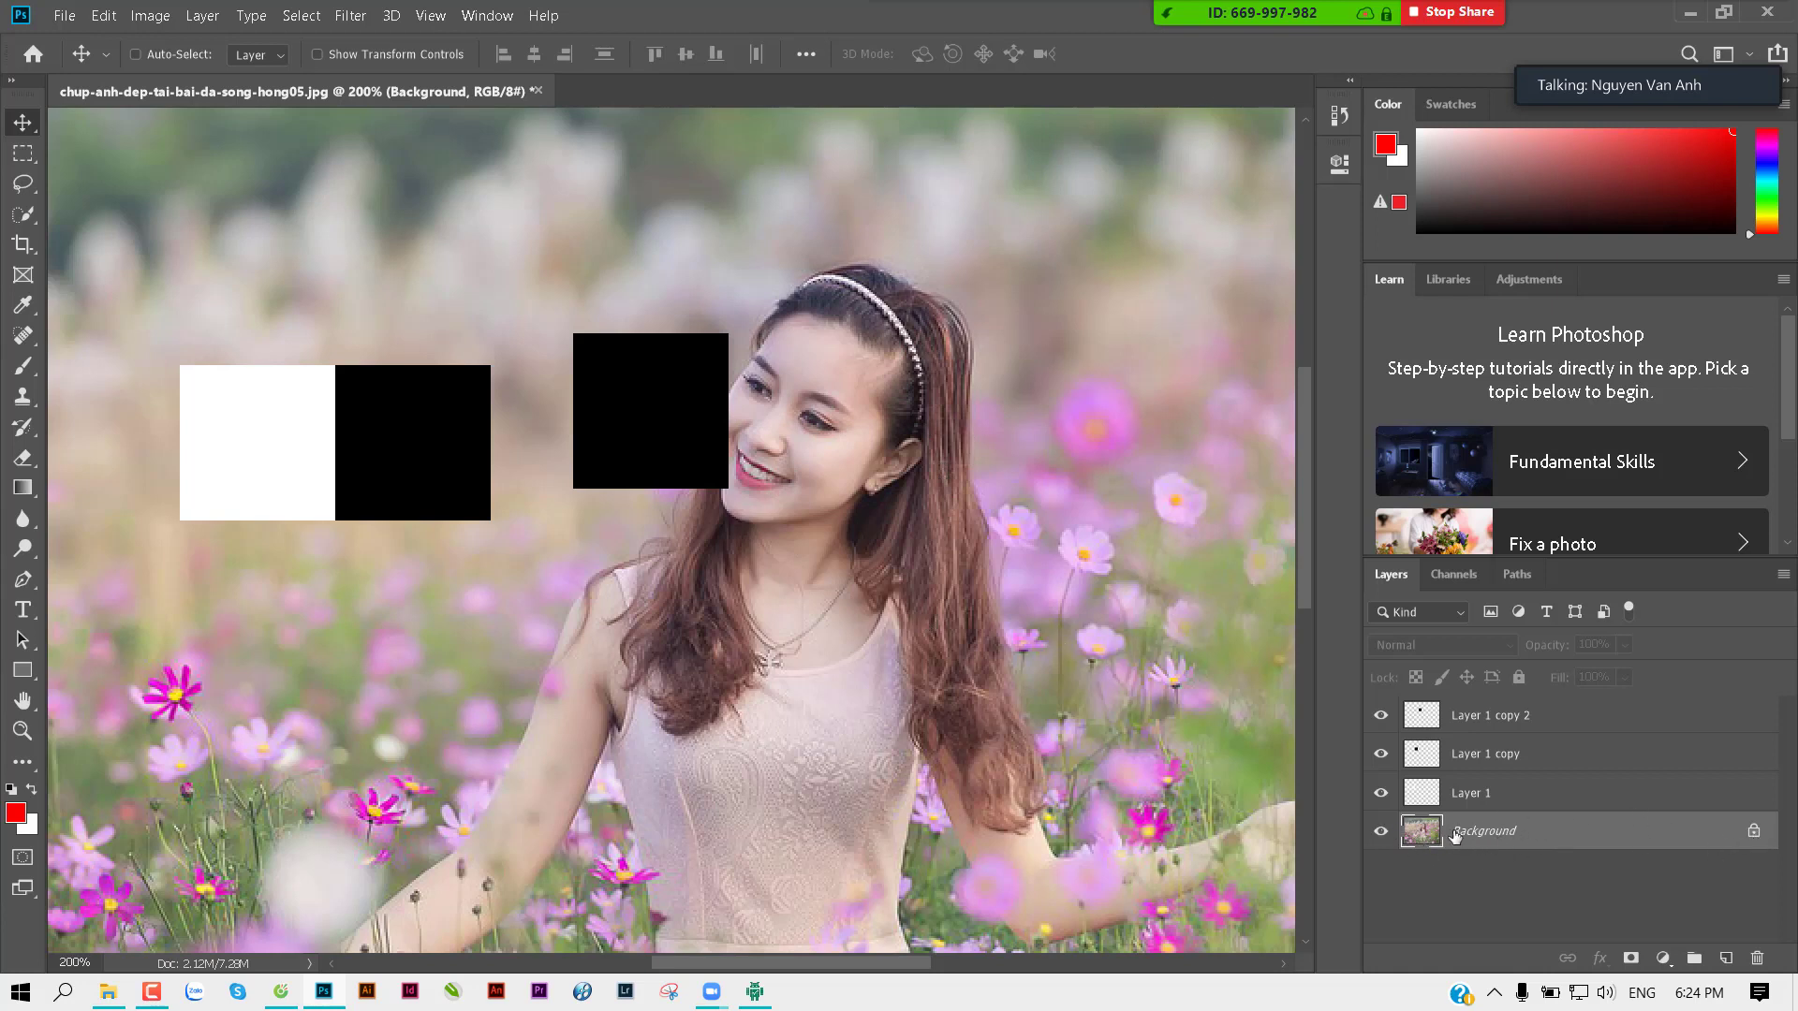
{"action": "left_click", "coordinate": [1484, 727]}
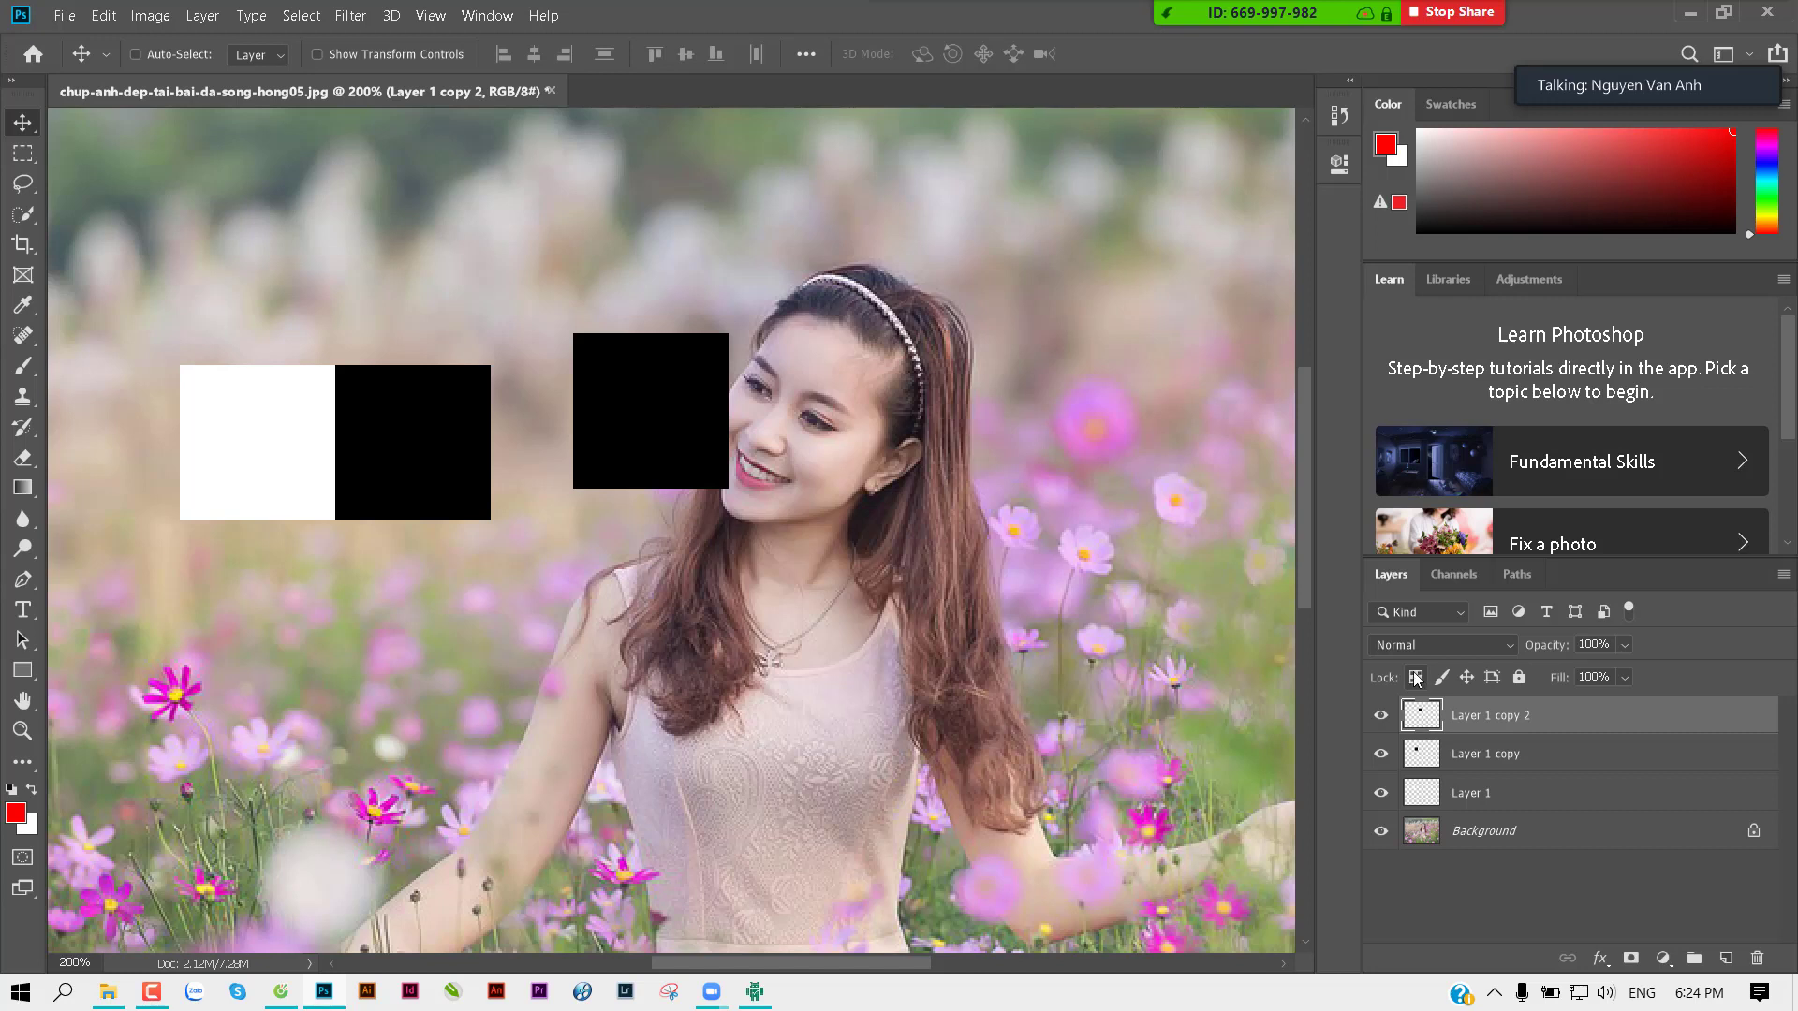
Step: Lock transparent pixels on Layer 1 copy 2 and fill it with 50% Gray via Edit > Fill
{"action": "left_click", "coordinate": [1415, 678]}
{"action": "left_click", "coordinate": [103, 21]}
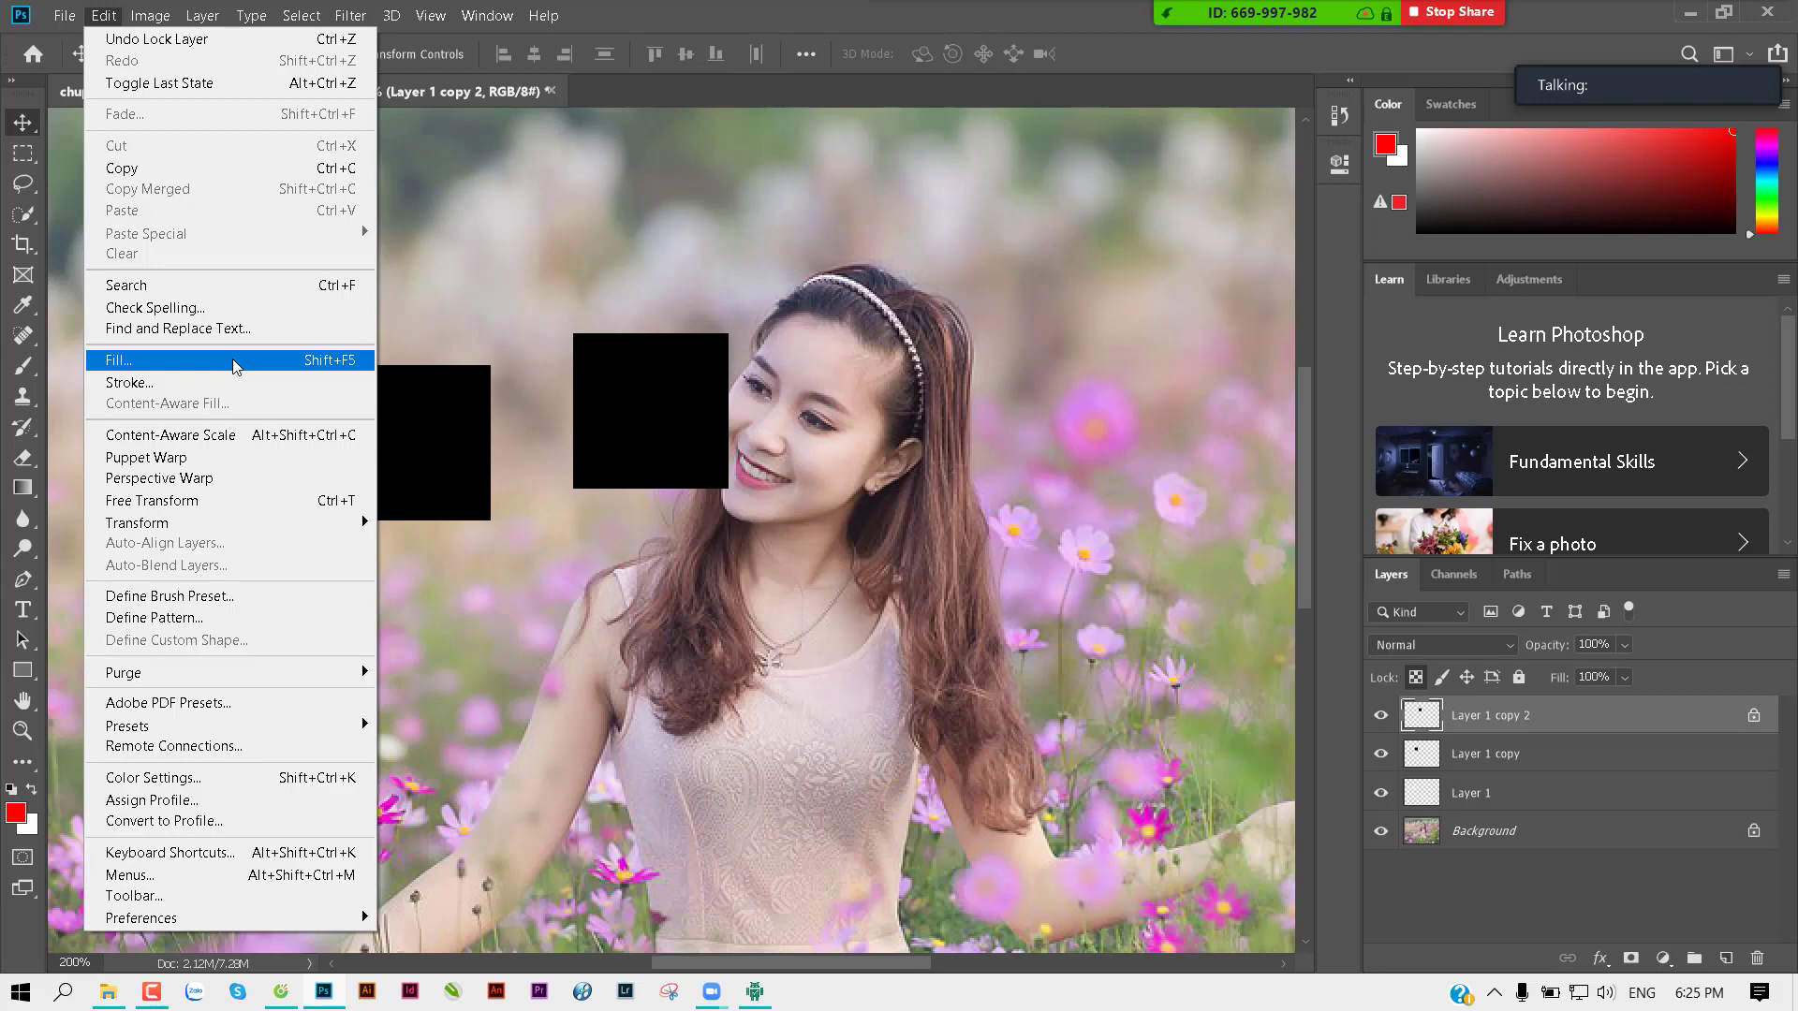
{"action": "left_click", "coordinate": [235, 367]}
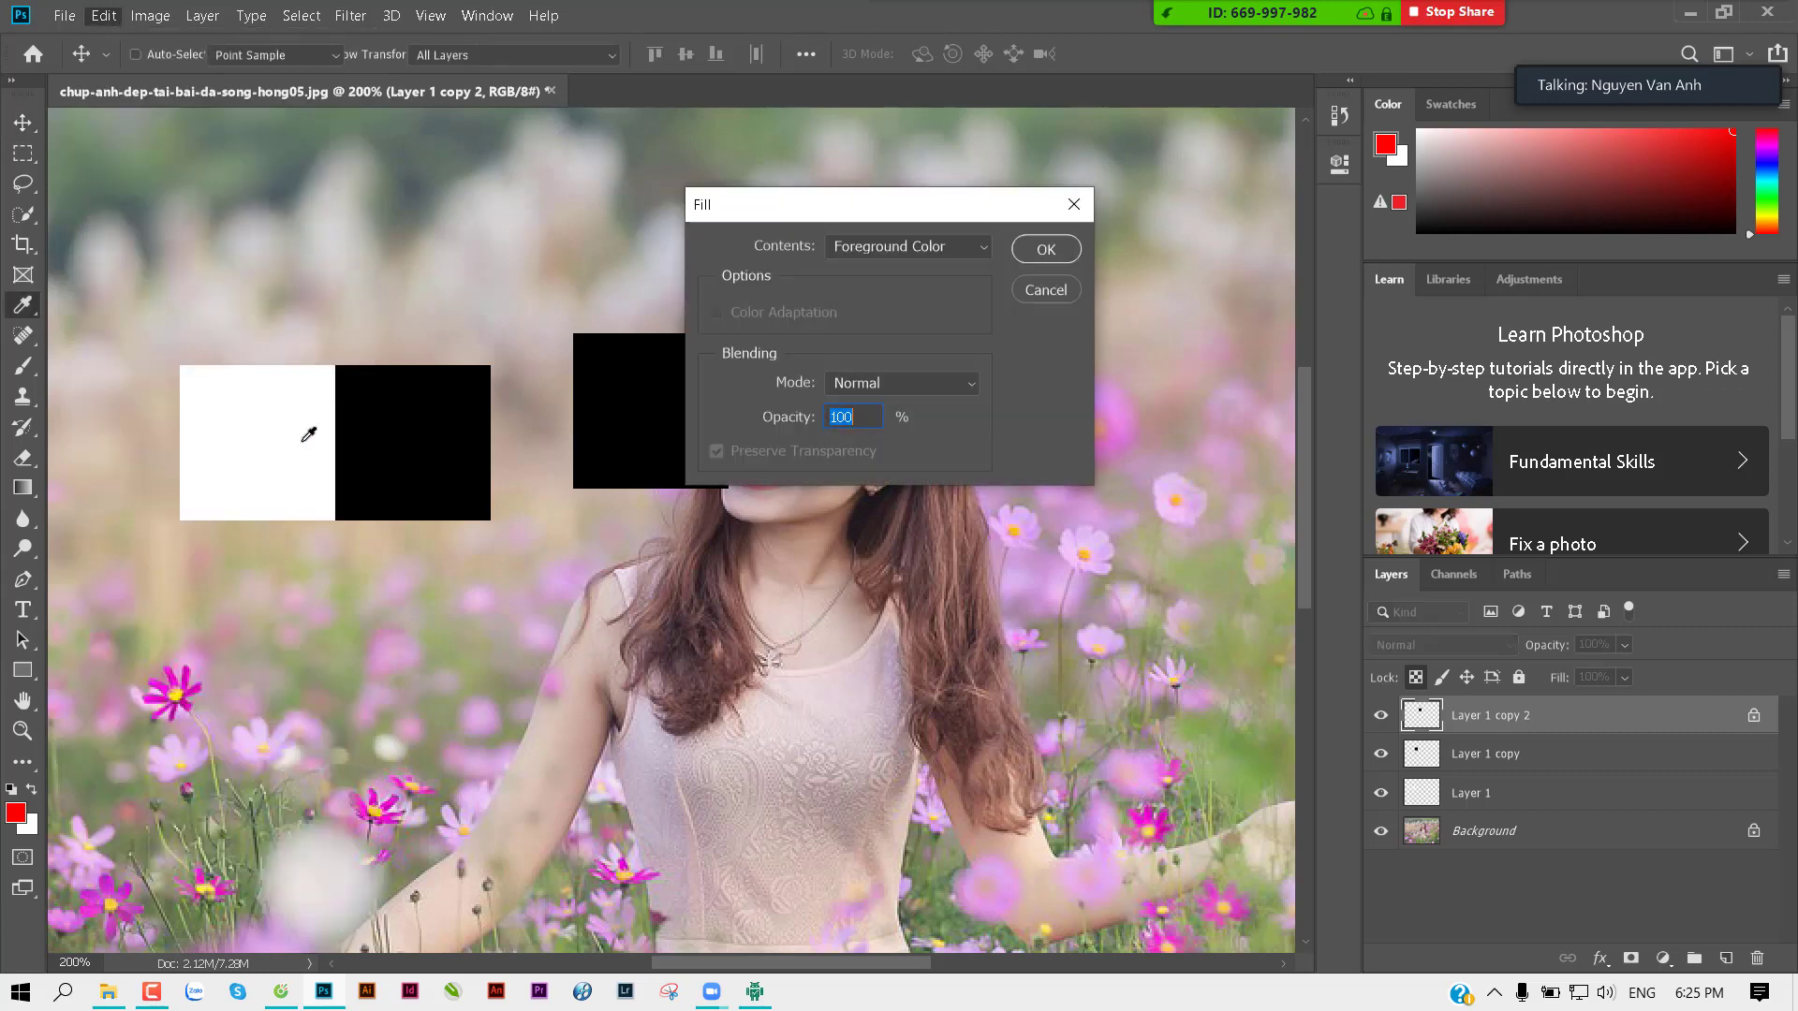
{"action": "mouse_move", "coordinate": [829, 204]}
{"action": "left_mouse_down"}
{"action": "mouse_move", "coordinate": [961, 357]}
{"action": "mouse_move", "coordinate": [945, 230]}
{"action": "left_mouse_up"}
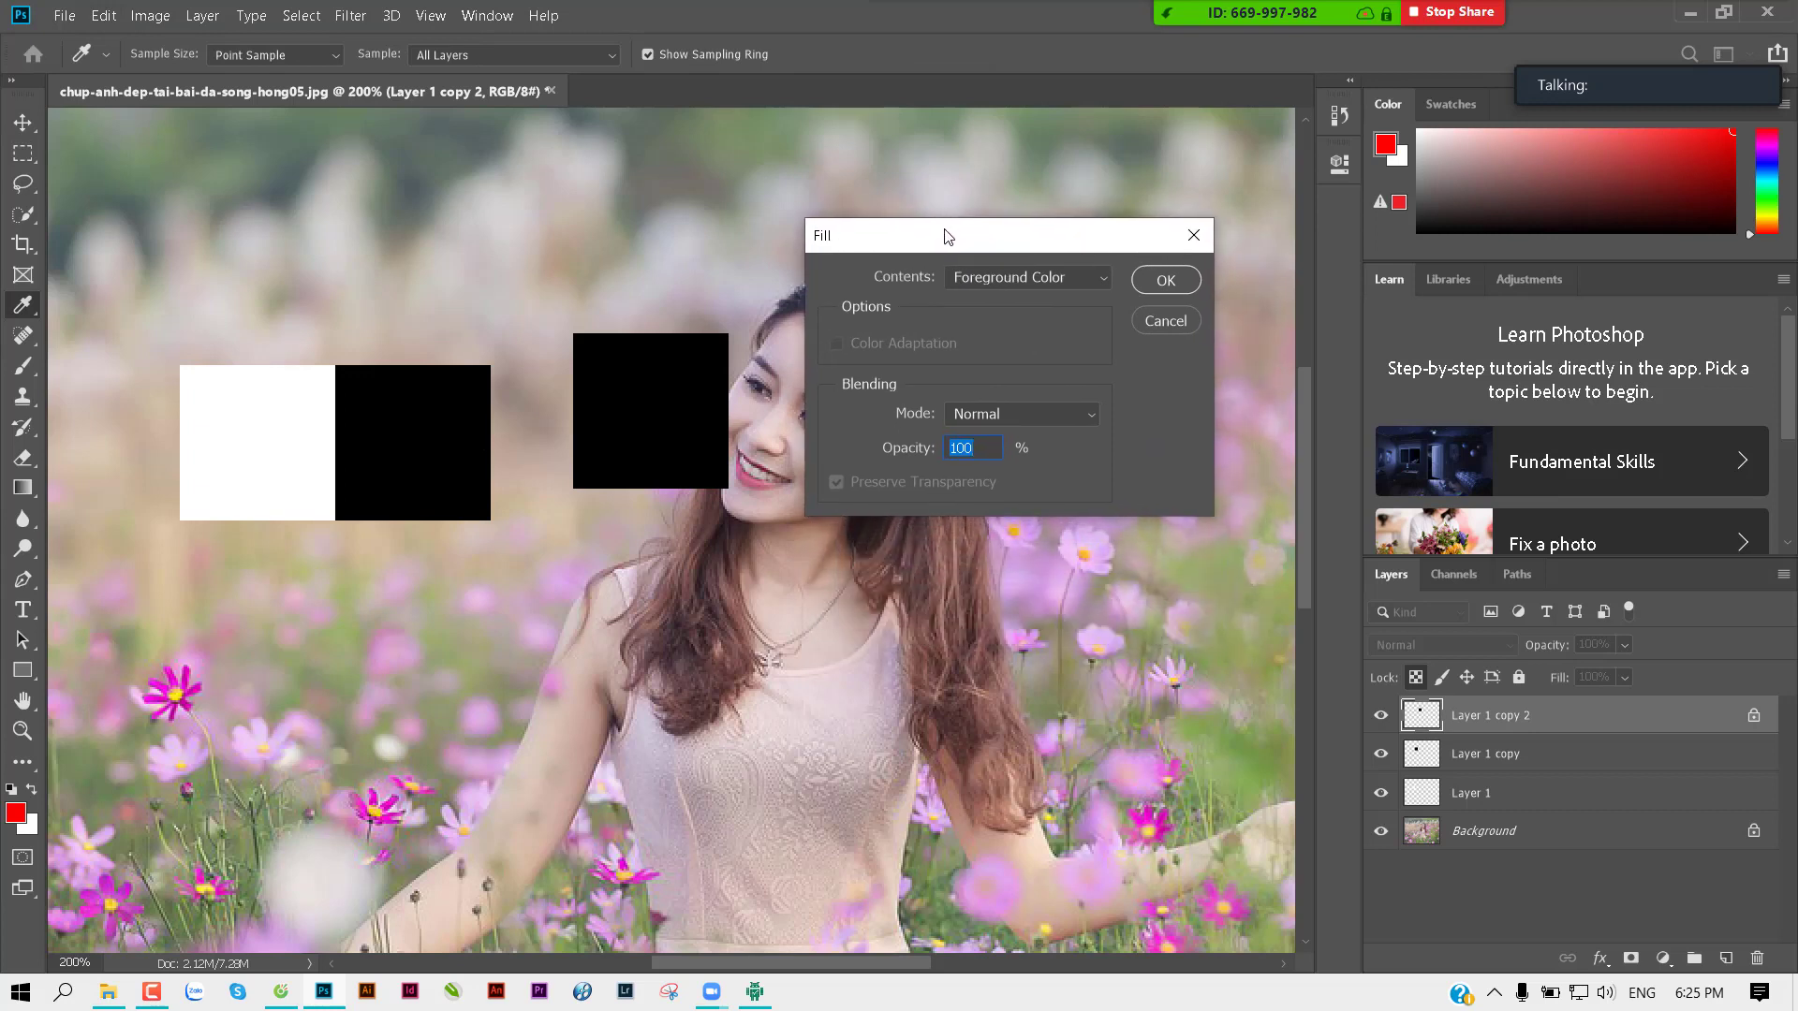
{"action": "left_click_drag", "start_coordinate": [945, 230], "coordinate": [940, 229]}
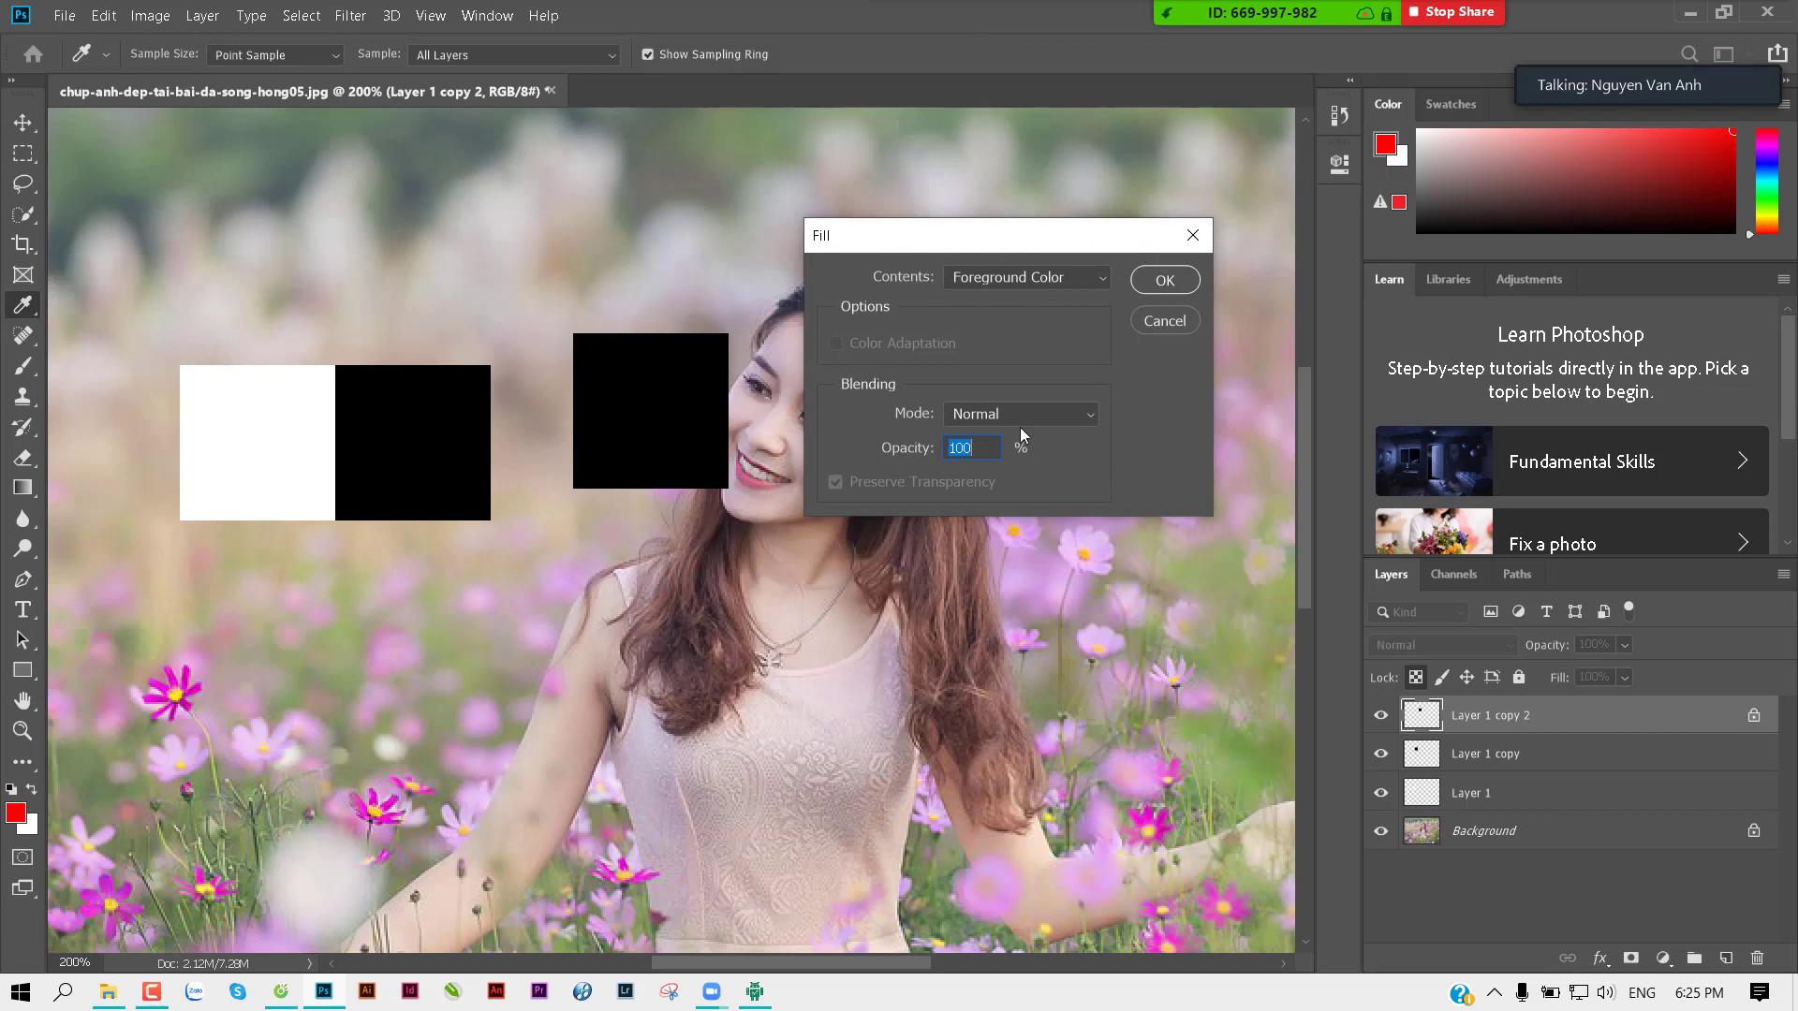
{"action": "left_click", "coordinate": [1019, 277]}
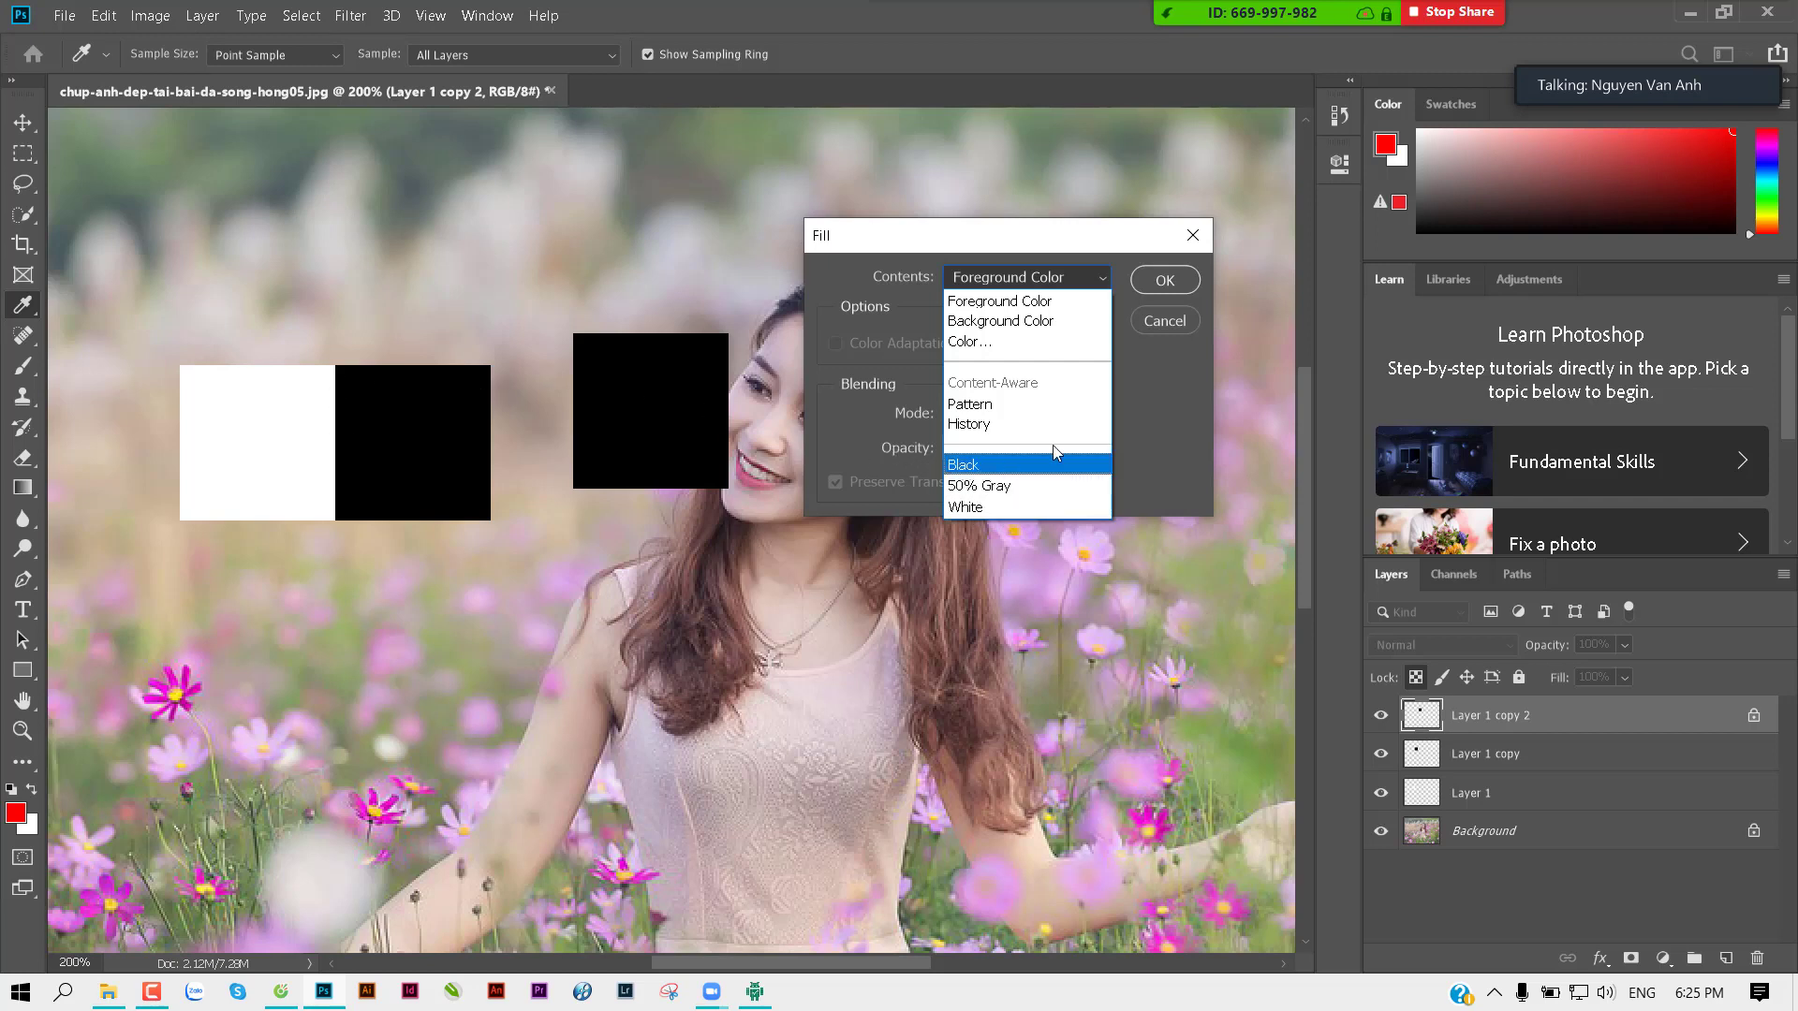
{"action": "left_click", "coordinate": [1001, 491]}
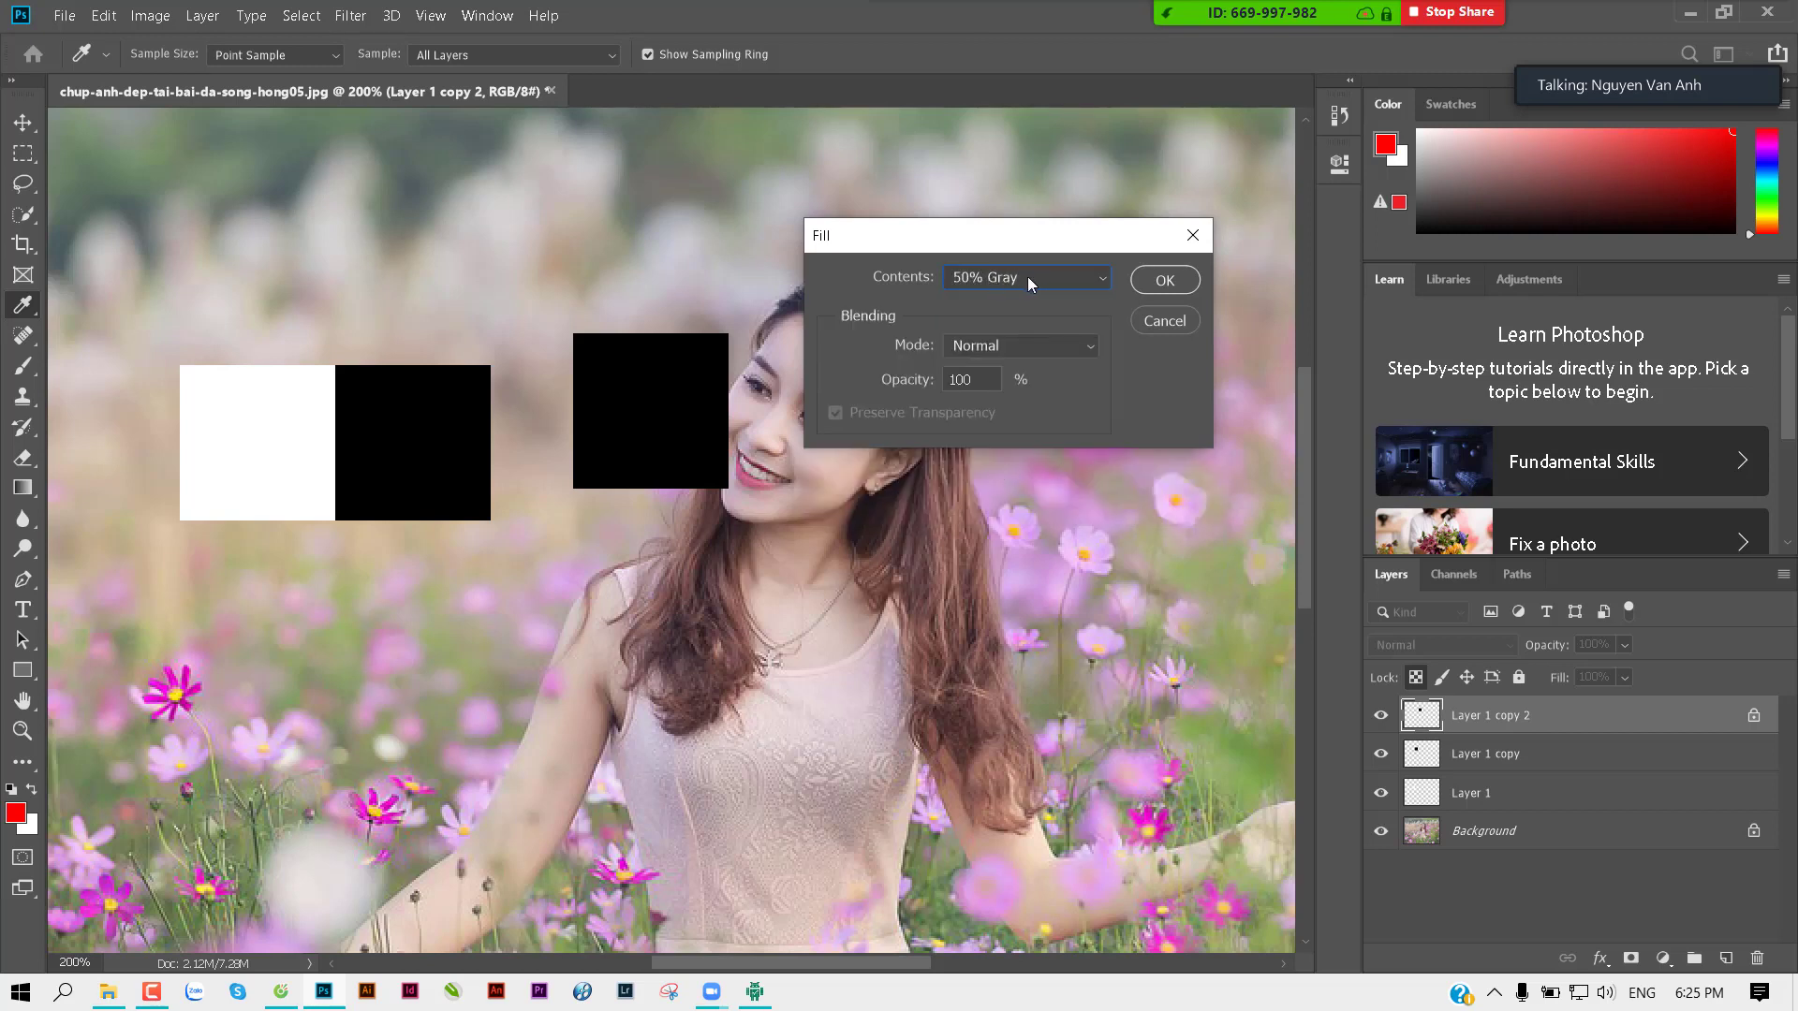
{"action": "left_click", "coordinate": [1164, 280]}
Step: Place the gray square flush right of the black one, then drag all three squares down over the woman
{"action": "key", "text": "v"}
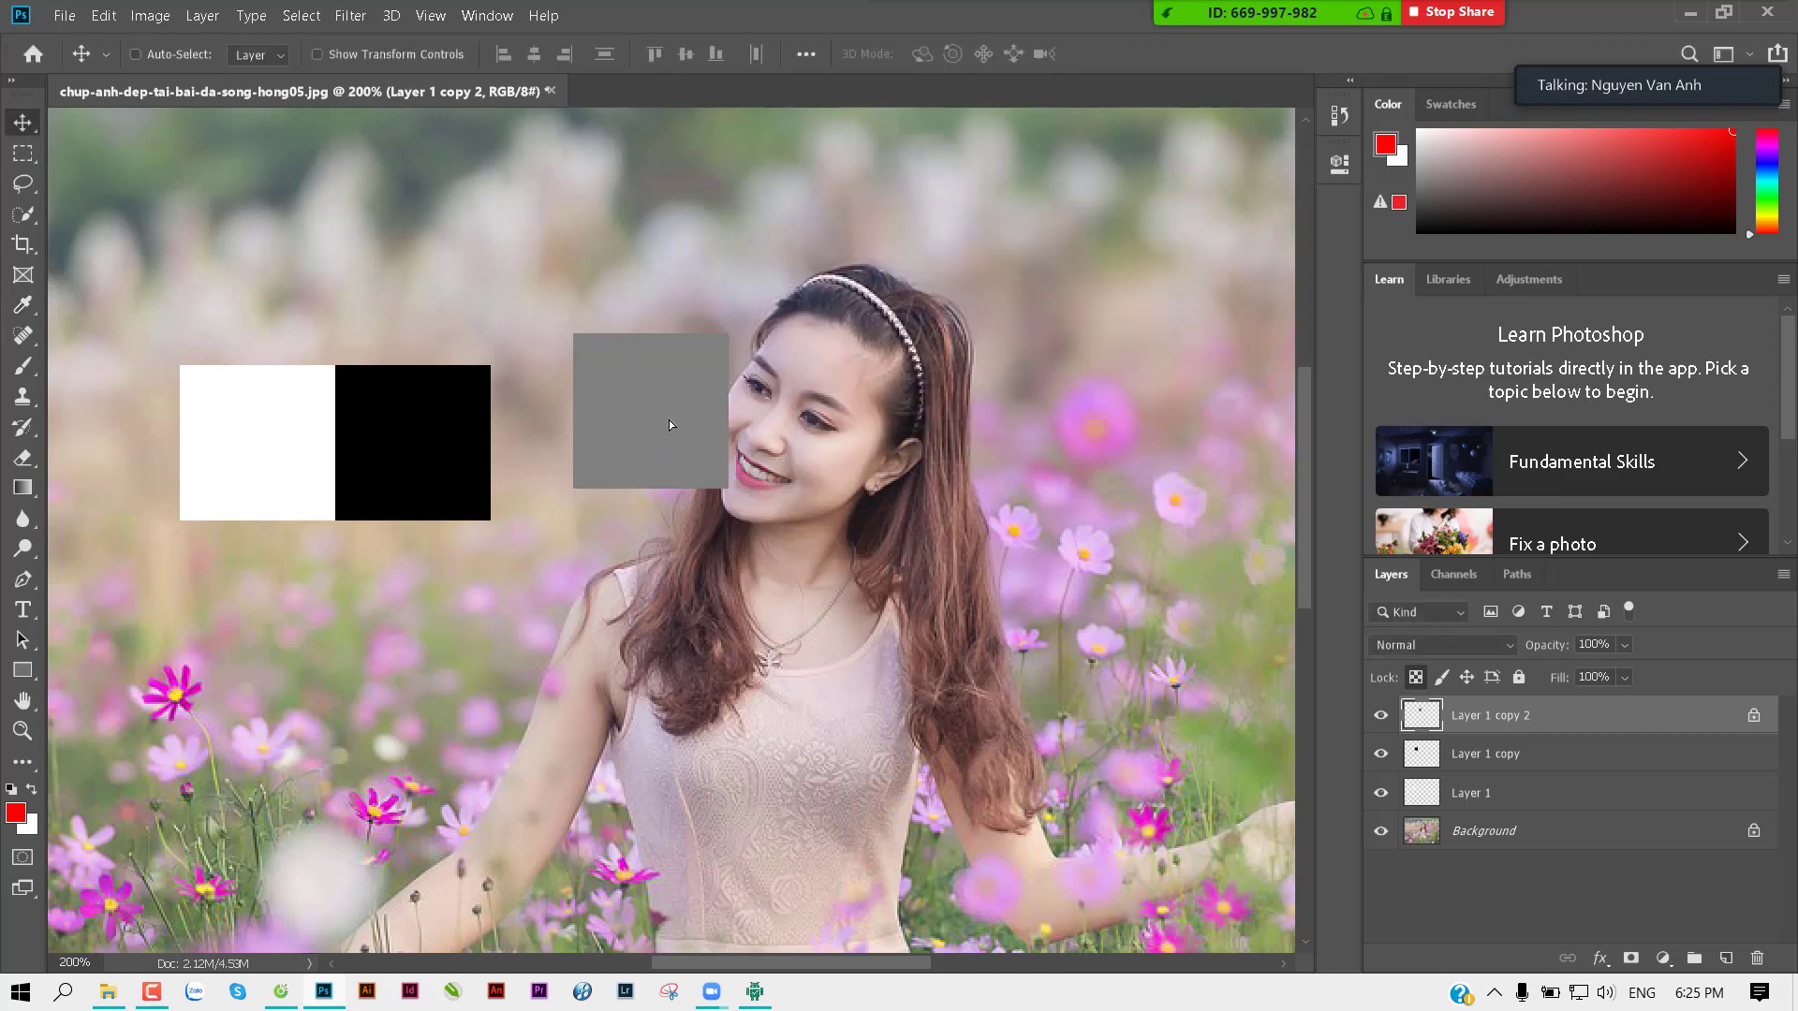
{"action": "left_click_drag", "start_coordinate": [668, 424], "coordinate": [580, 462]}
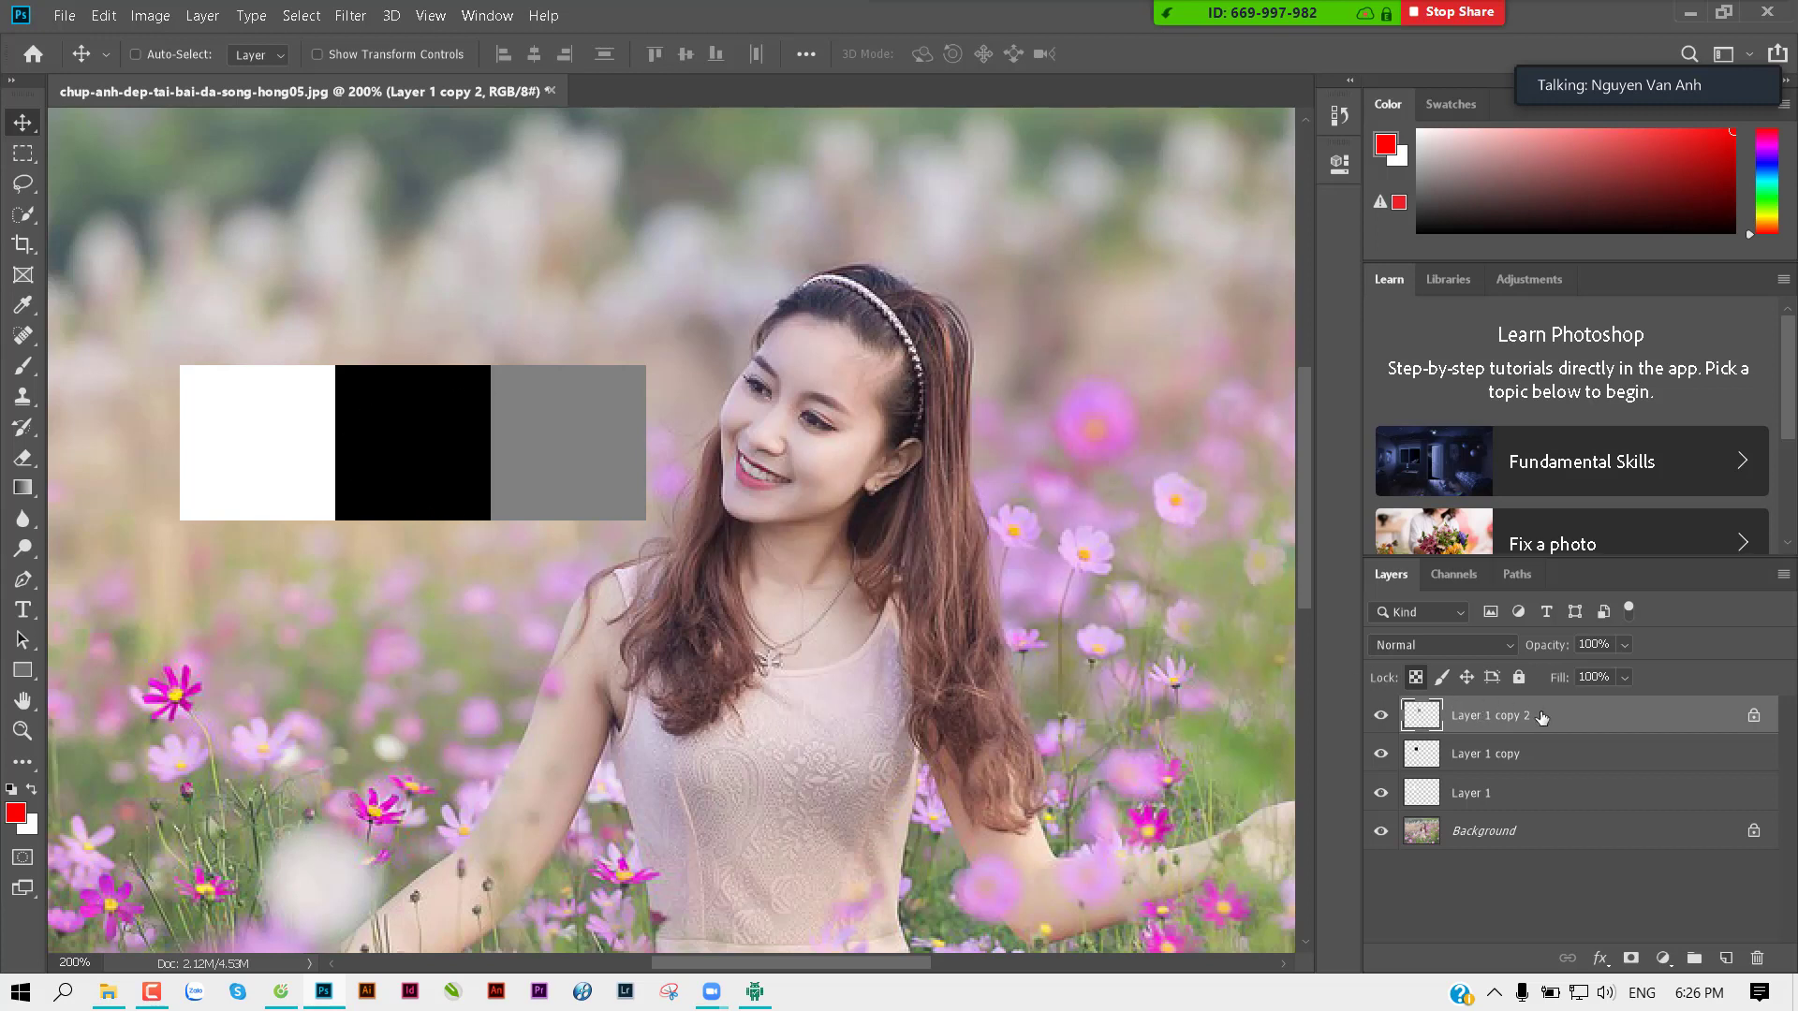
{"action": "left_click", "coordinate": [1487, 799], "text": "shift"}
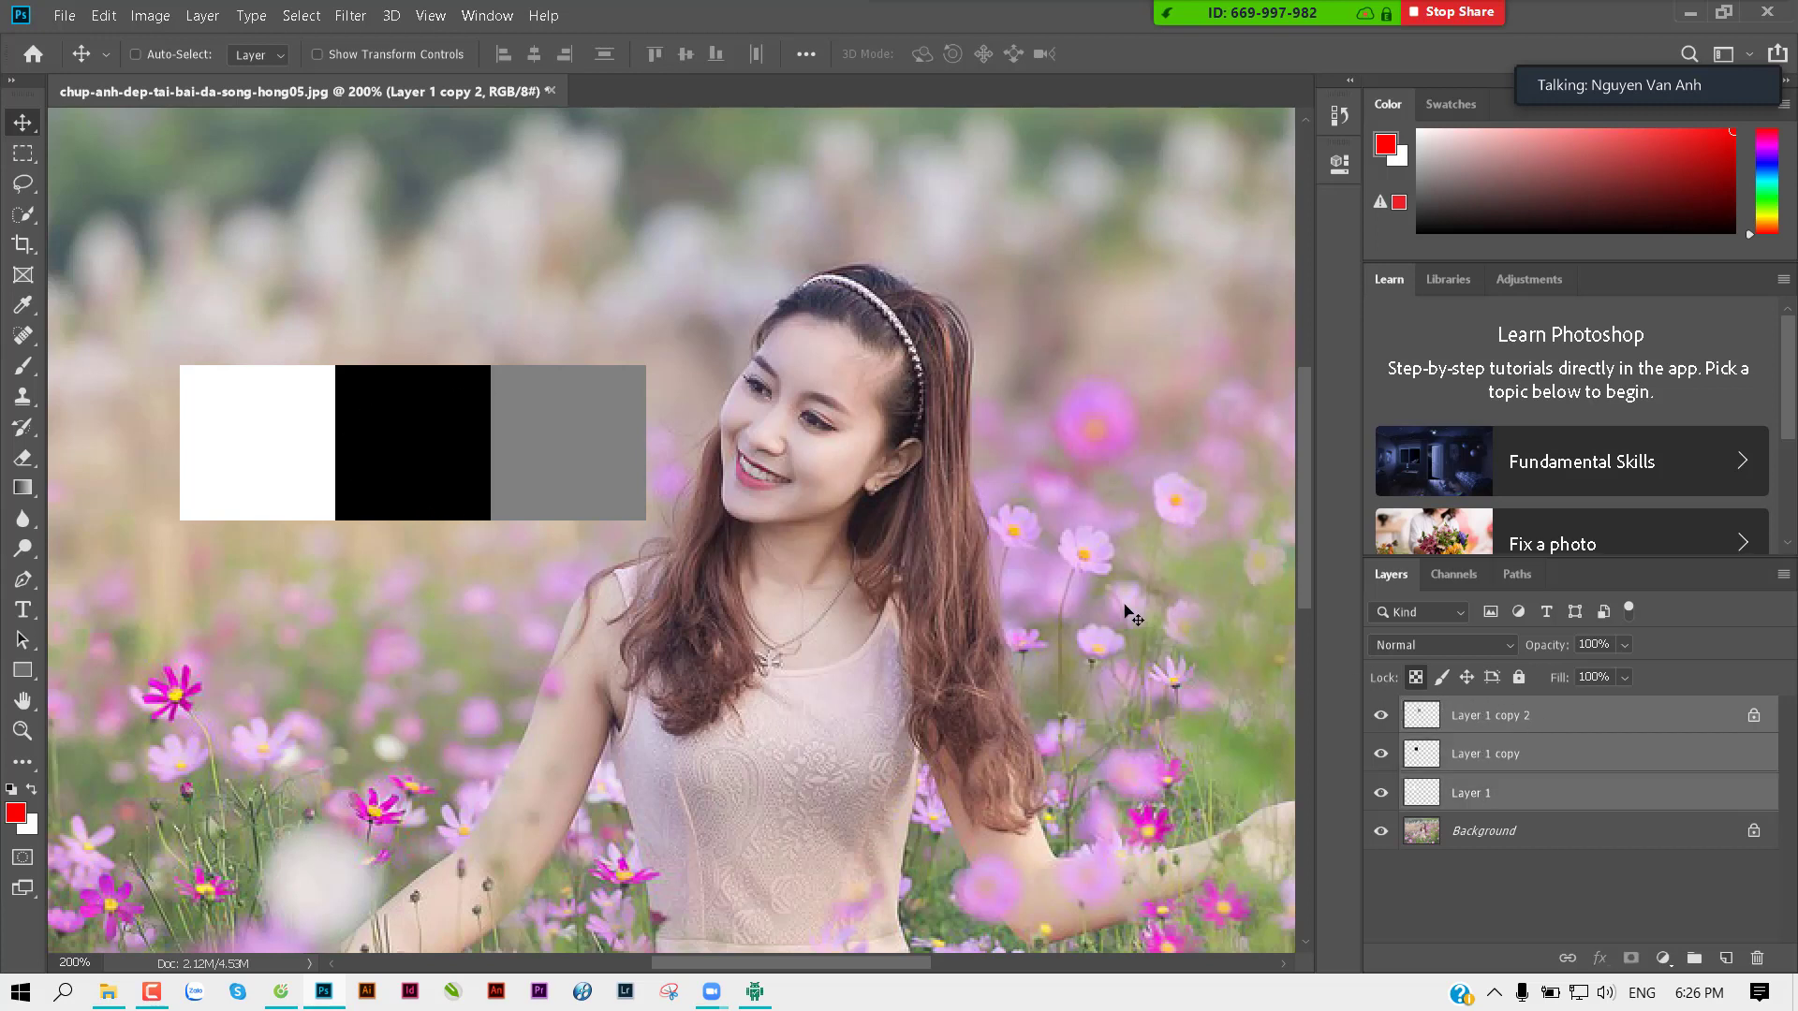
{"action": "left_click_drag", "start_coordinate": [558, 427], "coordinate": [714, 506]}
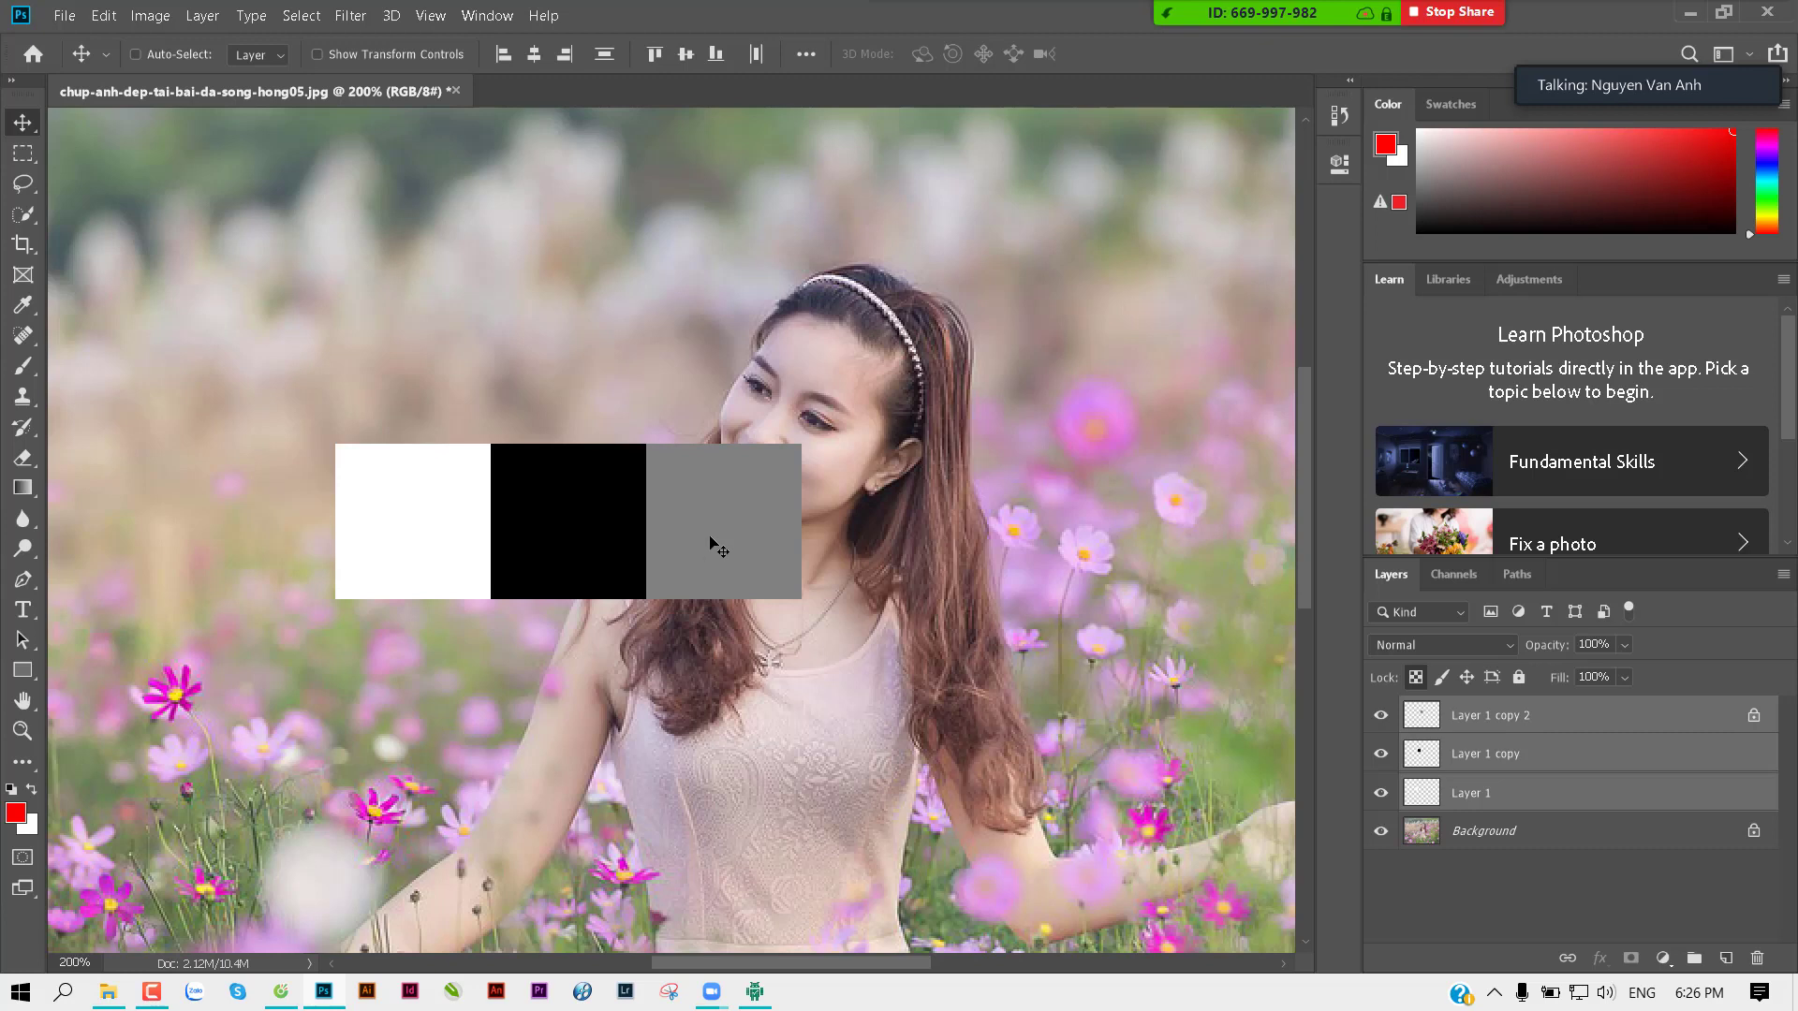
Step: Merge the three square layers with Ctrl+E and position the merged strip across the face
{"action": "key", "text": "ctrl"}
{"action": "key", "text": "ctrl+e"}
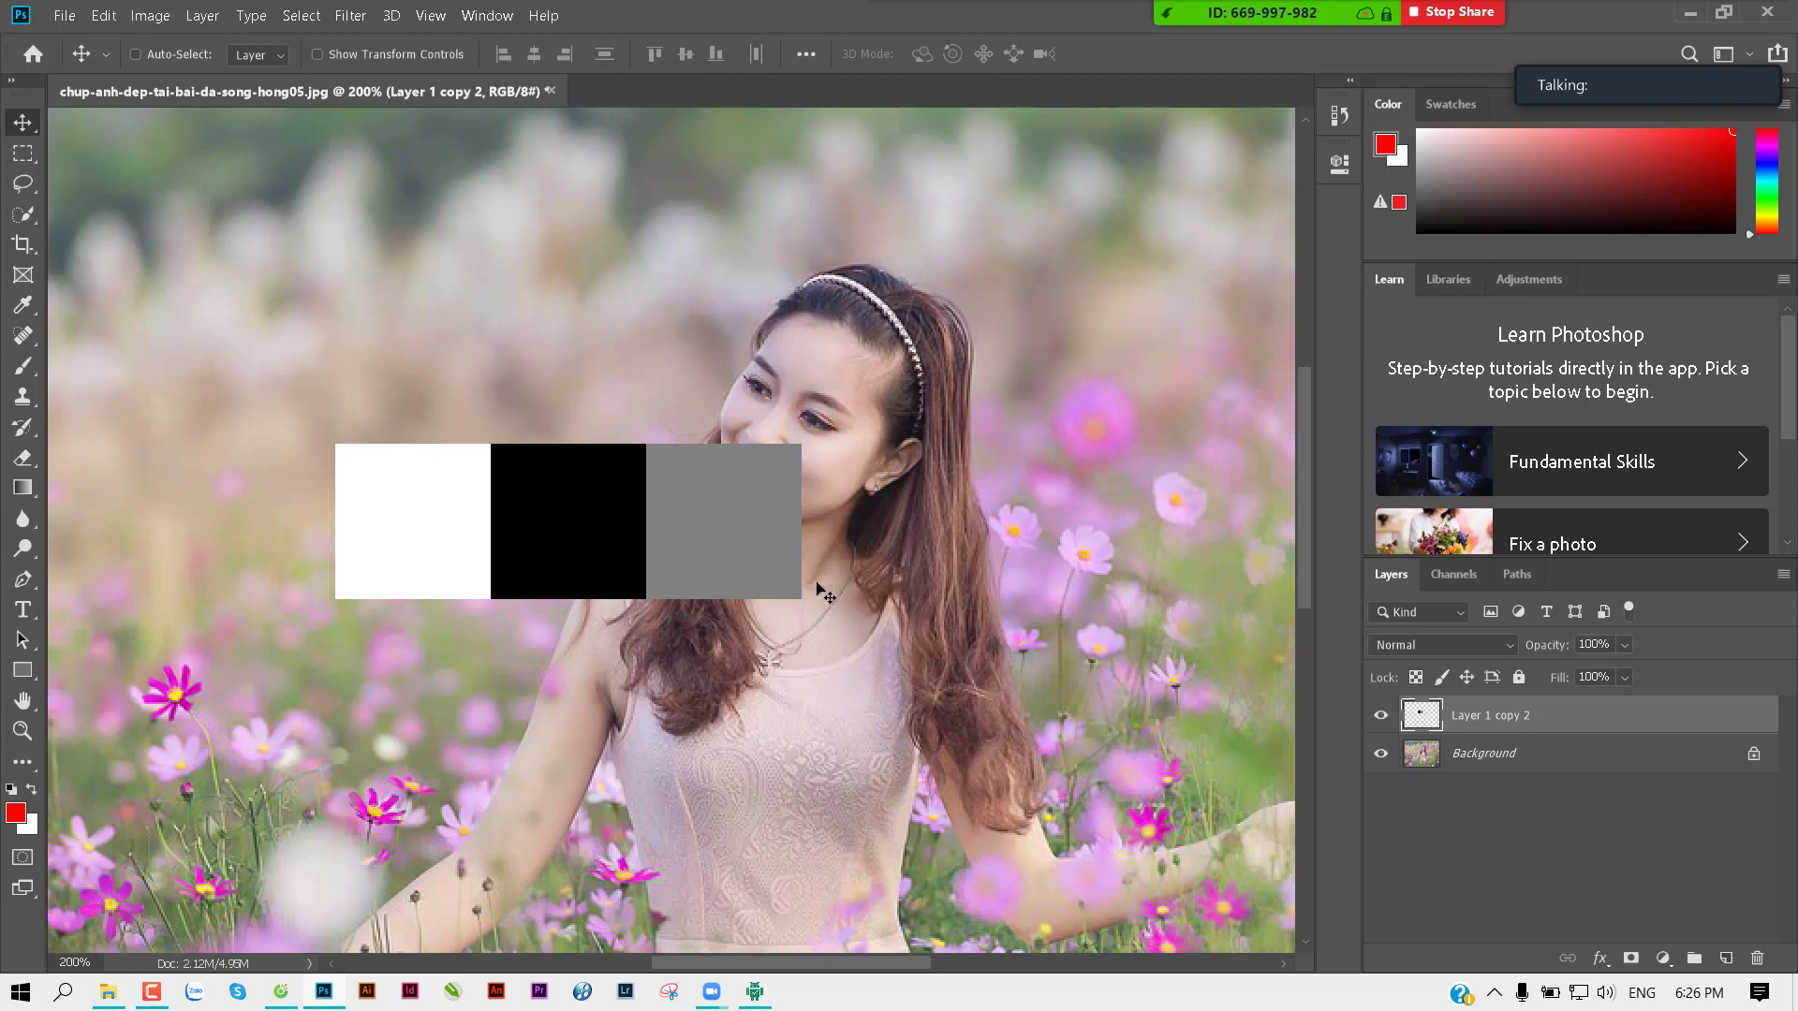
{"action": "mouse_move", "coordinate": [601, 463]}
{"action": "left_mouse_down"}
{"action": "mouse_move", "coordinate": [964, 386]}
{"action": "mouse_move", "coordinate": [655, 272]}
{"action": "mouse_move", "coordinate": [660, 562]}
{"action": "mouse_move", "coordinate": [850, 374]}
{"action": "mouse_move", "coordinate": [660, 393]}
{"action": "mouse_move", "coordinate": [701, 641]}
{"action": "mouse_move", "coordinate": [774, 441]}
{"action": "mouse_move", "coordinate": [745, 566]}
{"action": "mouse_move", "coordinate": [772, 539]}
{"action": "left_mouse_up"}
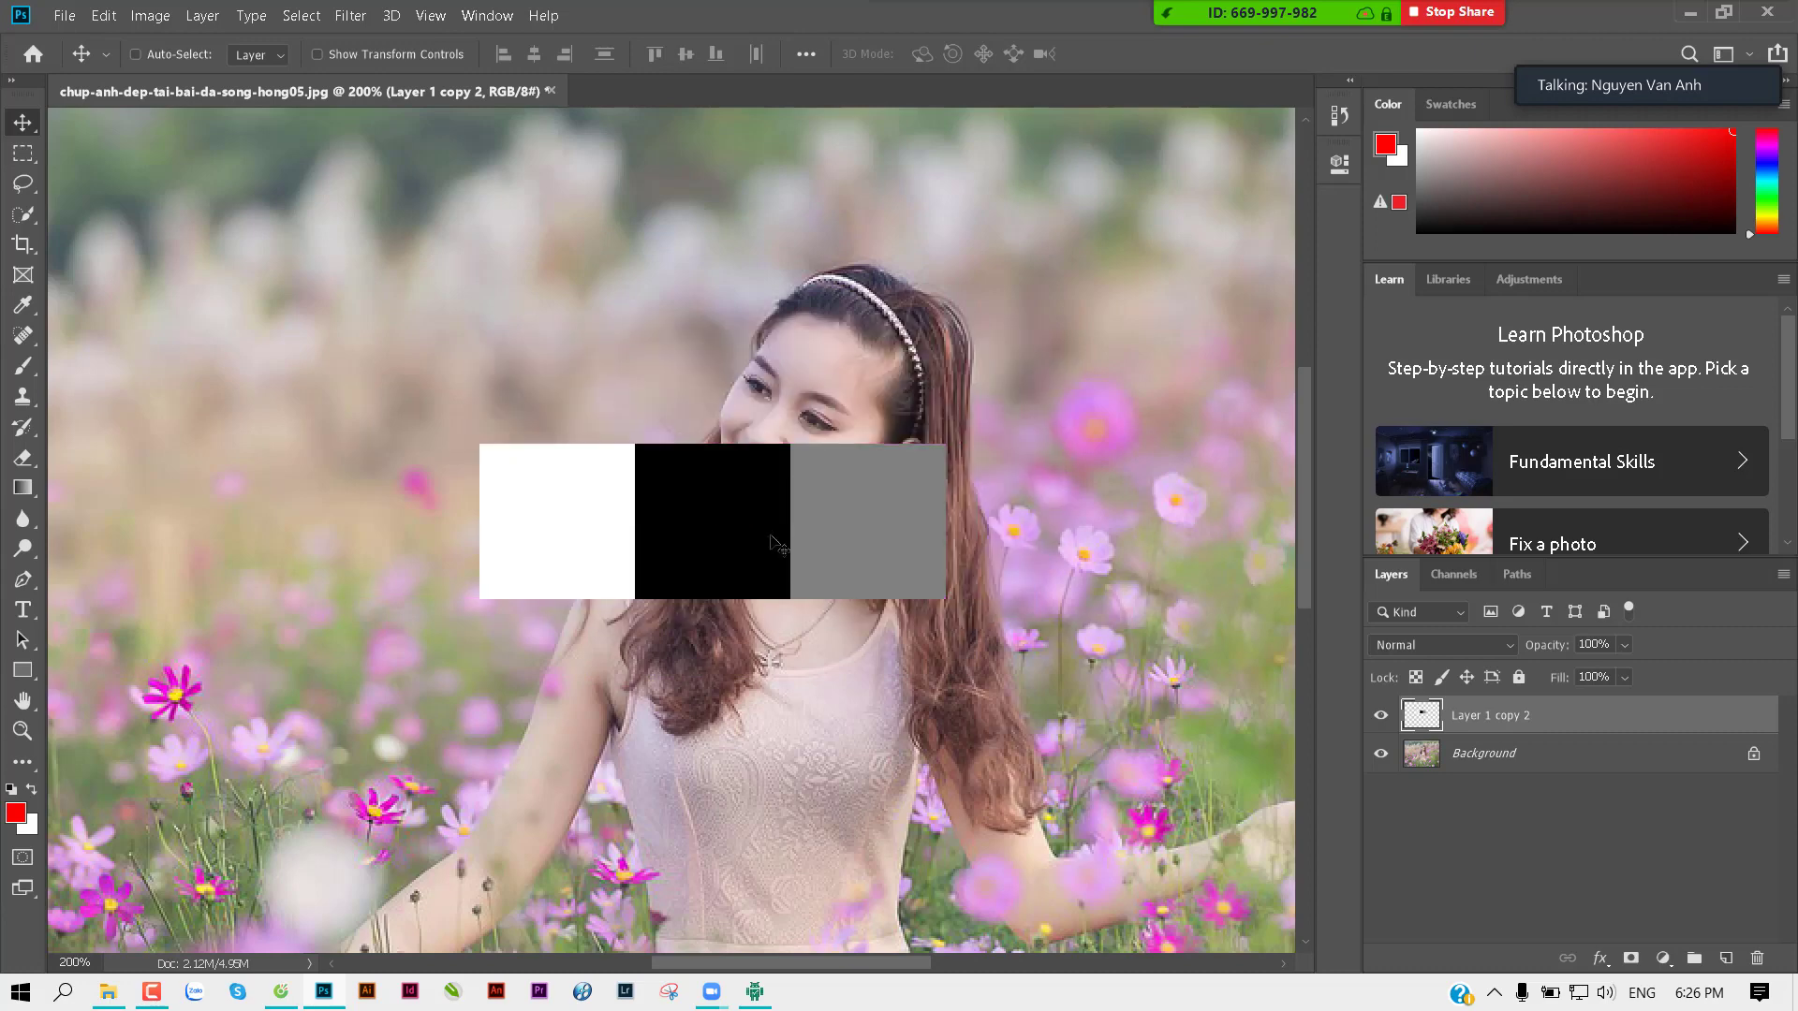
{"action": "scroll", "coordinate": [740, 487], "scroll_direction": "down", "scroll_amount": 5}
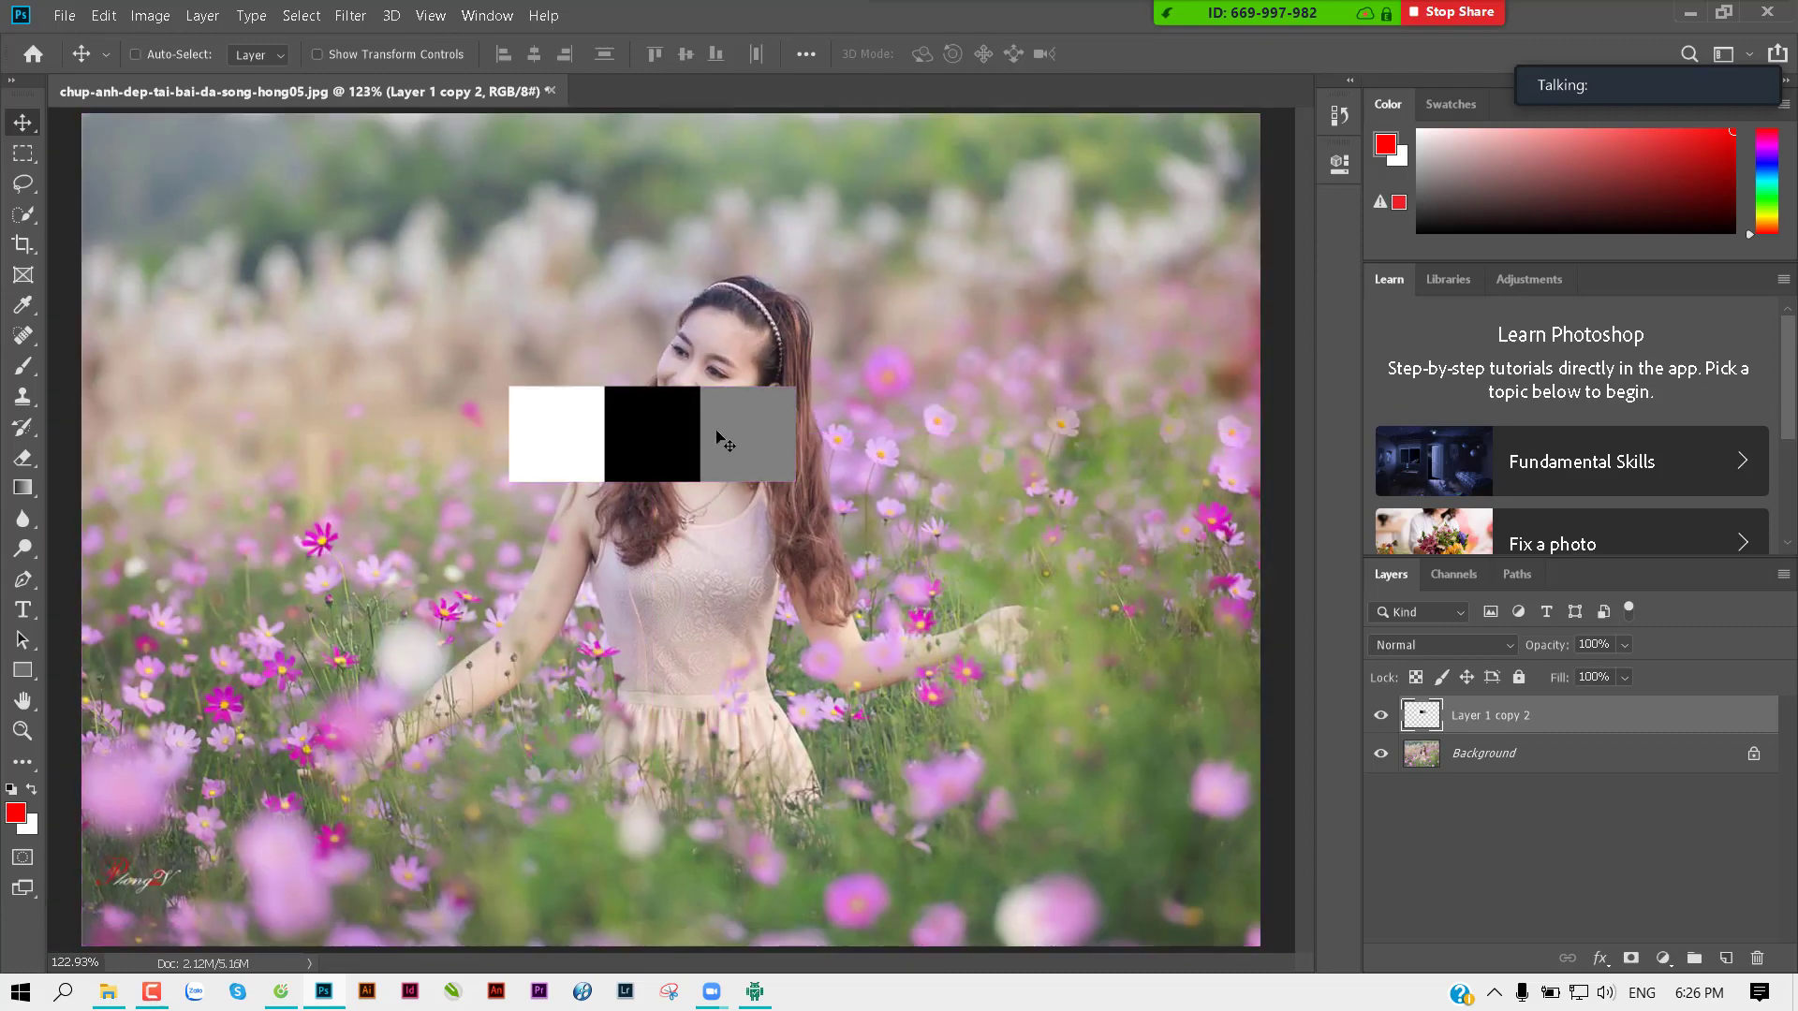
{"action": "mouse_move", "coordinate": [717, 433]}
{"action": "left_mouse_down"}
{"action": "mouse_move", "coordinate": [816, 438]}
{"action": "mouse_move", "coordinate": [690, 447]}
{"action": "mouse_move", "coordinate": [771, 470]}
{"action": "mouse_move", "coordinate": [705, 400]}
{"action": "left_mouse_up"}
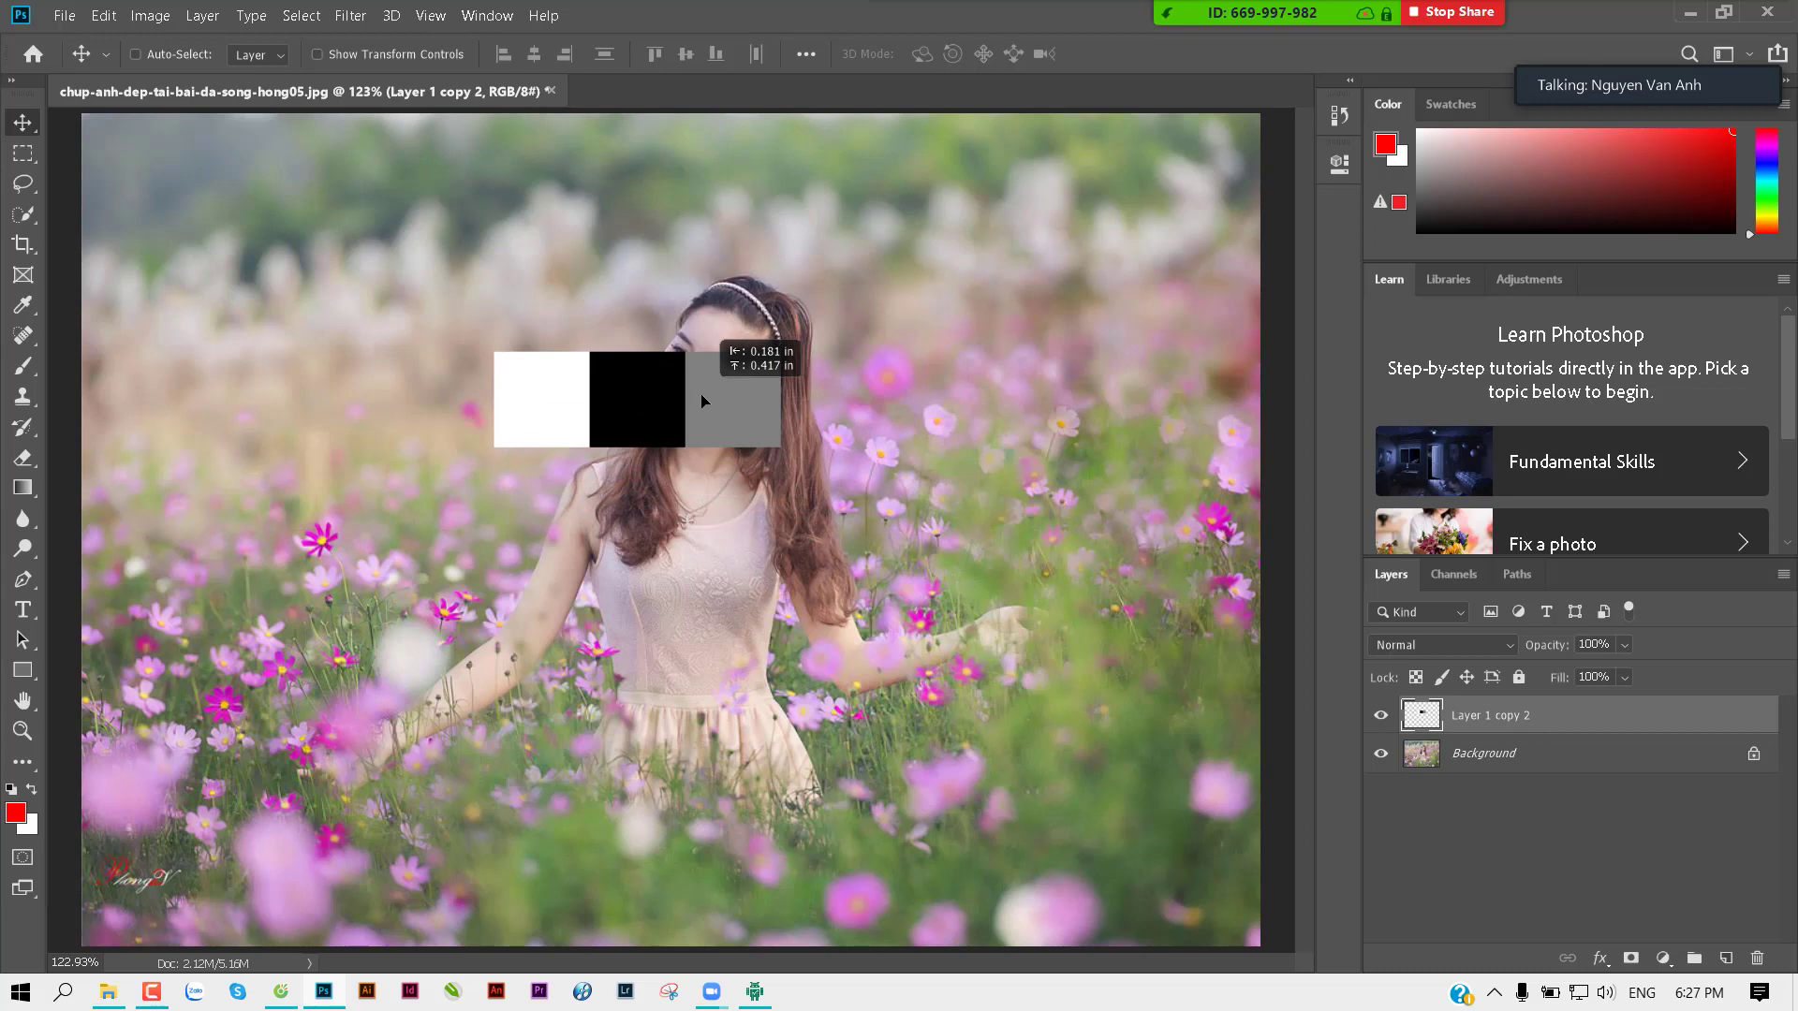
{"action": "left_click_drag", "start_coordinate": [704, 401], "coordinate": [704, 401]}
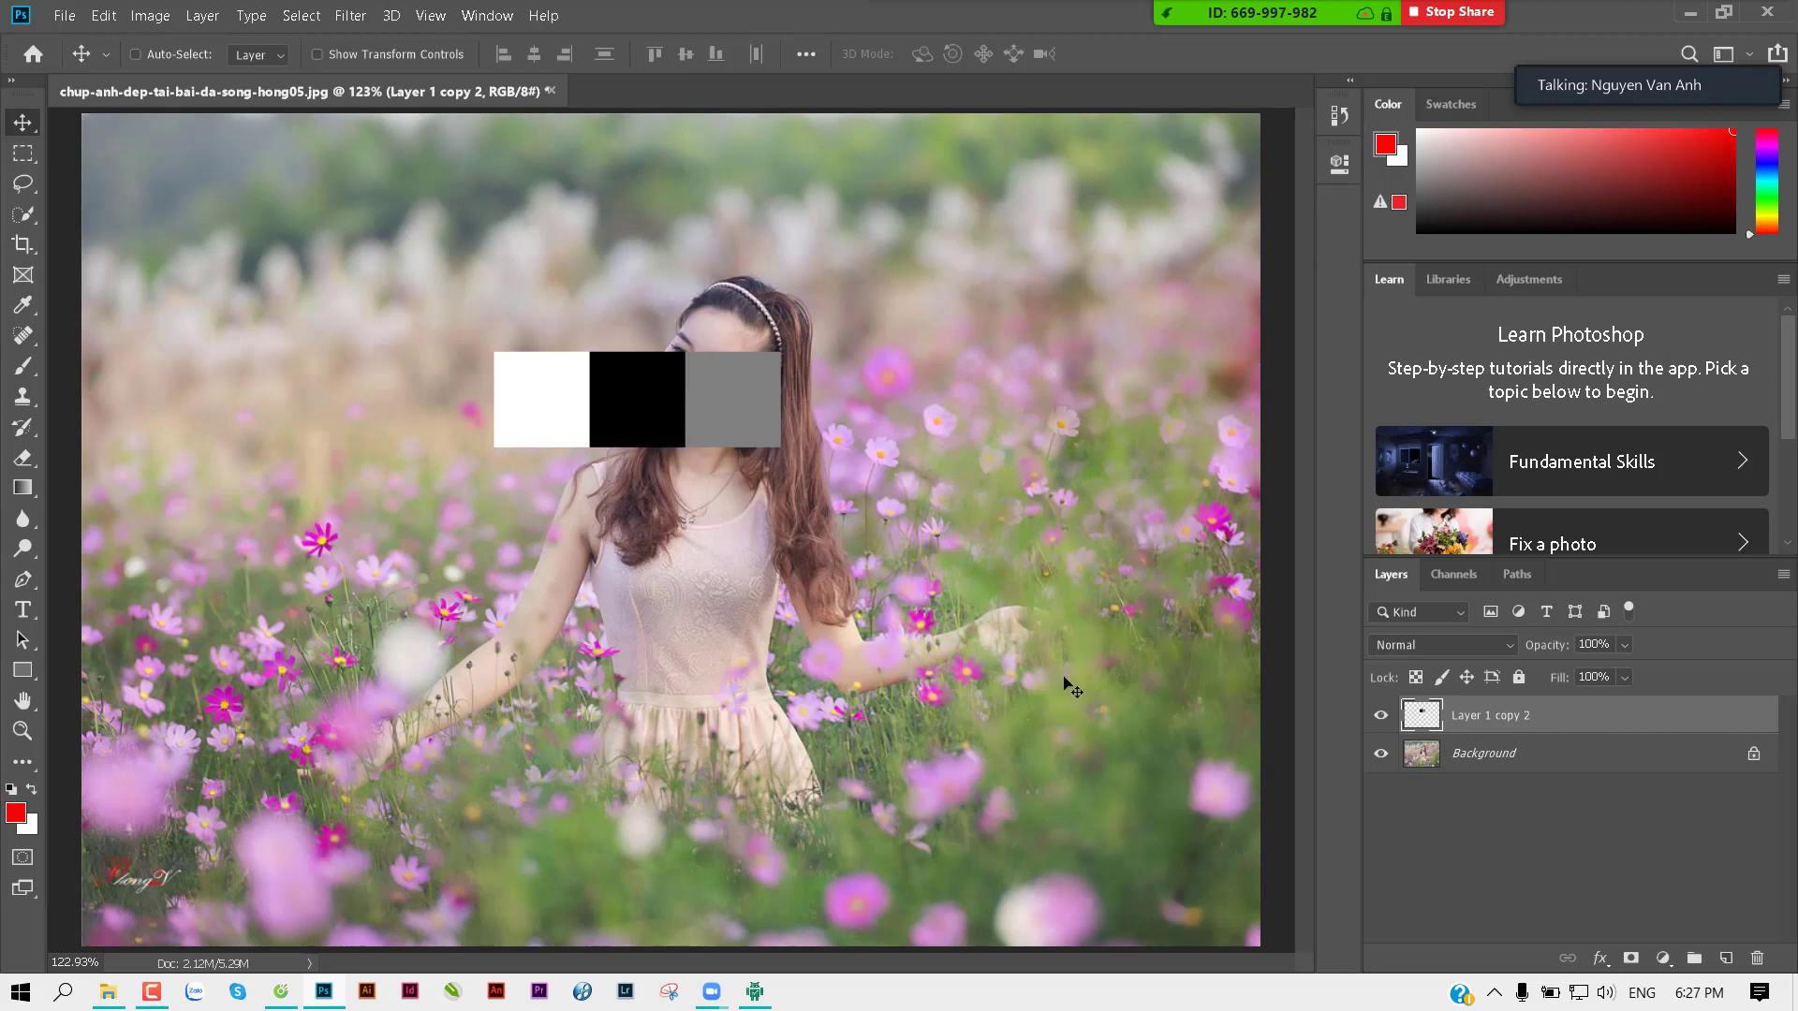
Step: Preview blend modes for Layer 1 copy 2 and settle on Darken
{"action": "left_click", "coordinate": [1474, 650]}
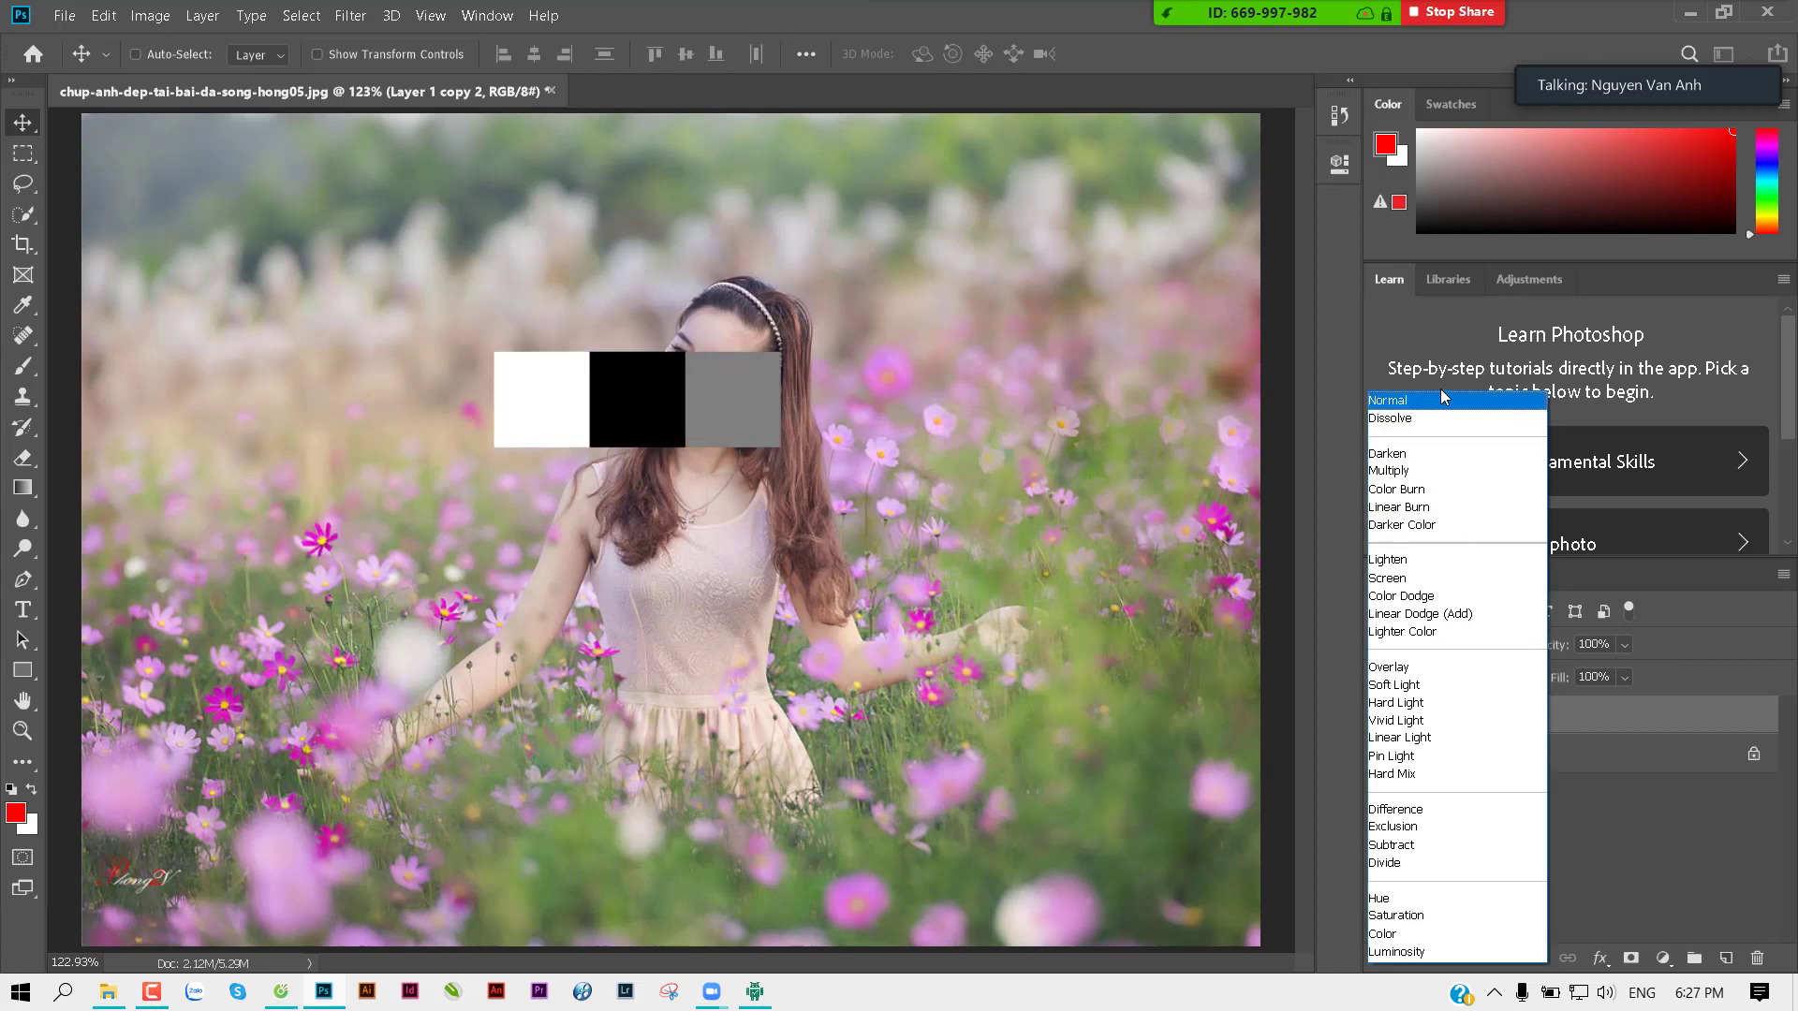
{"action": "key", "text": "Escape"}
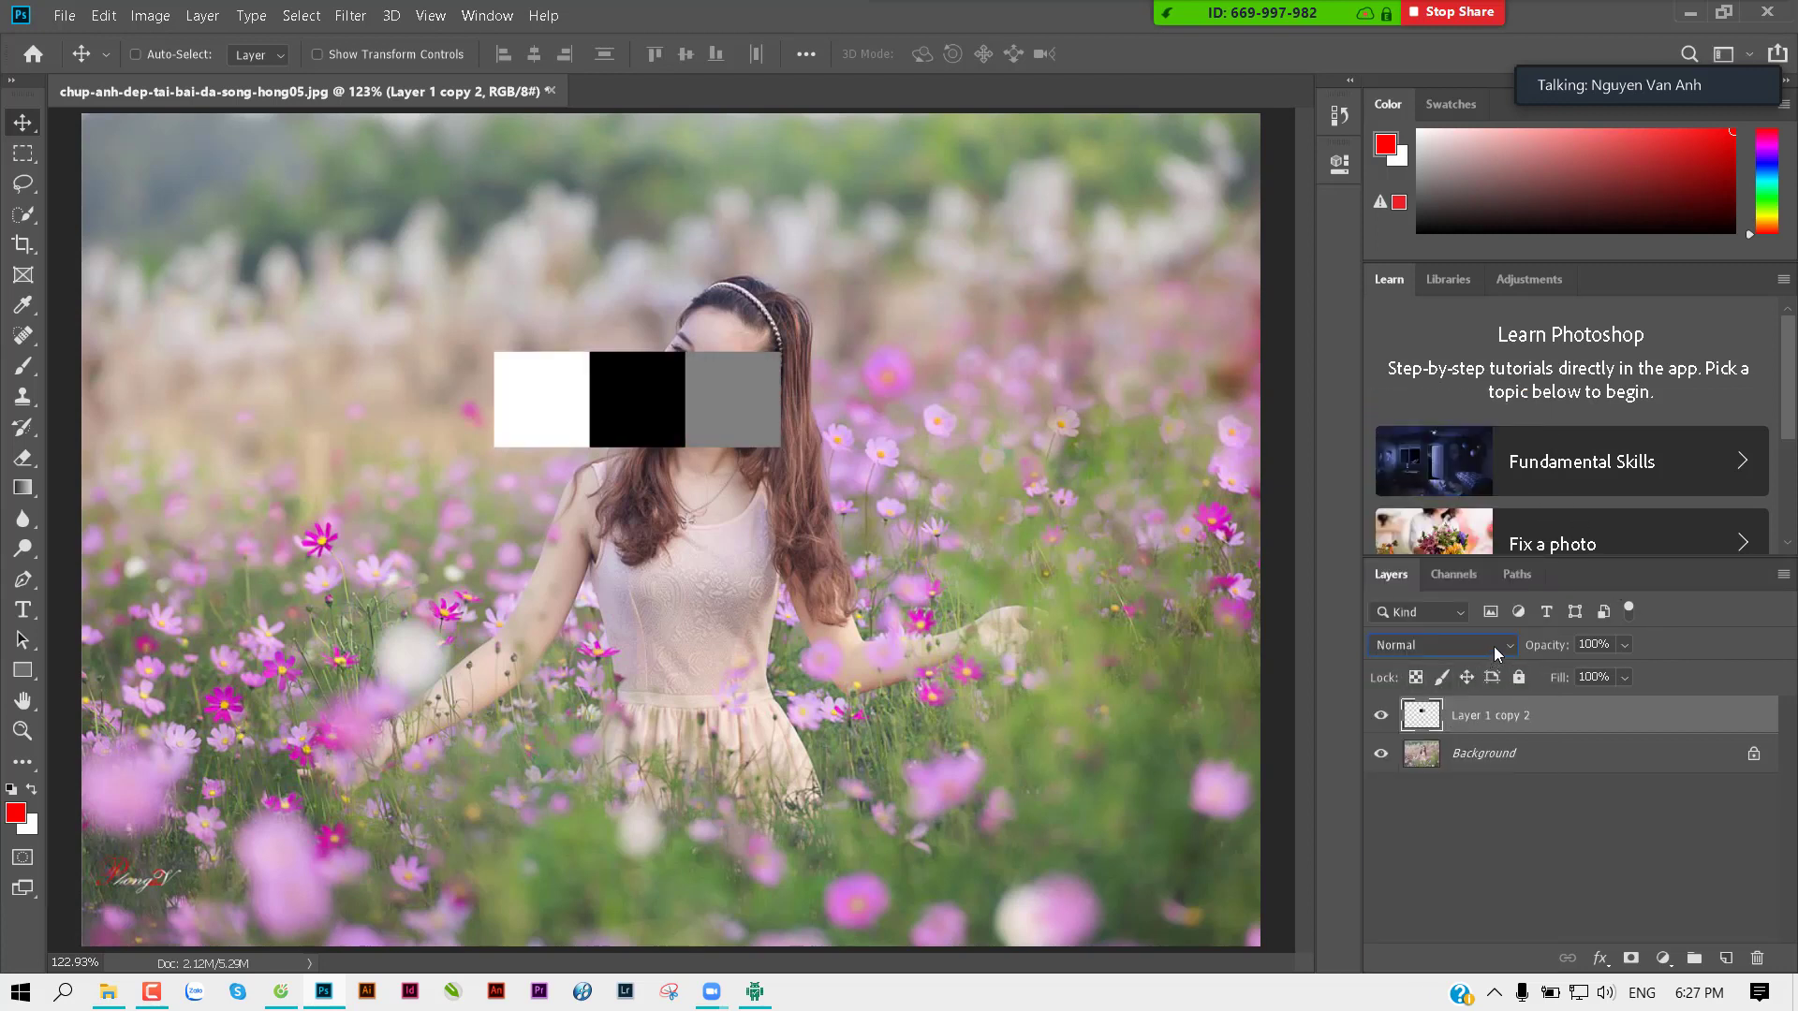
{"action": "left_click", "coordinate": [1498, 648]}
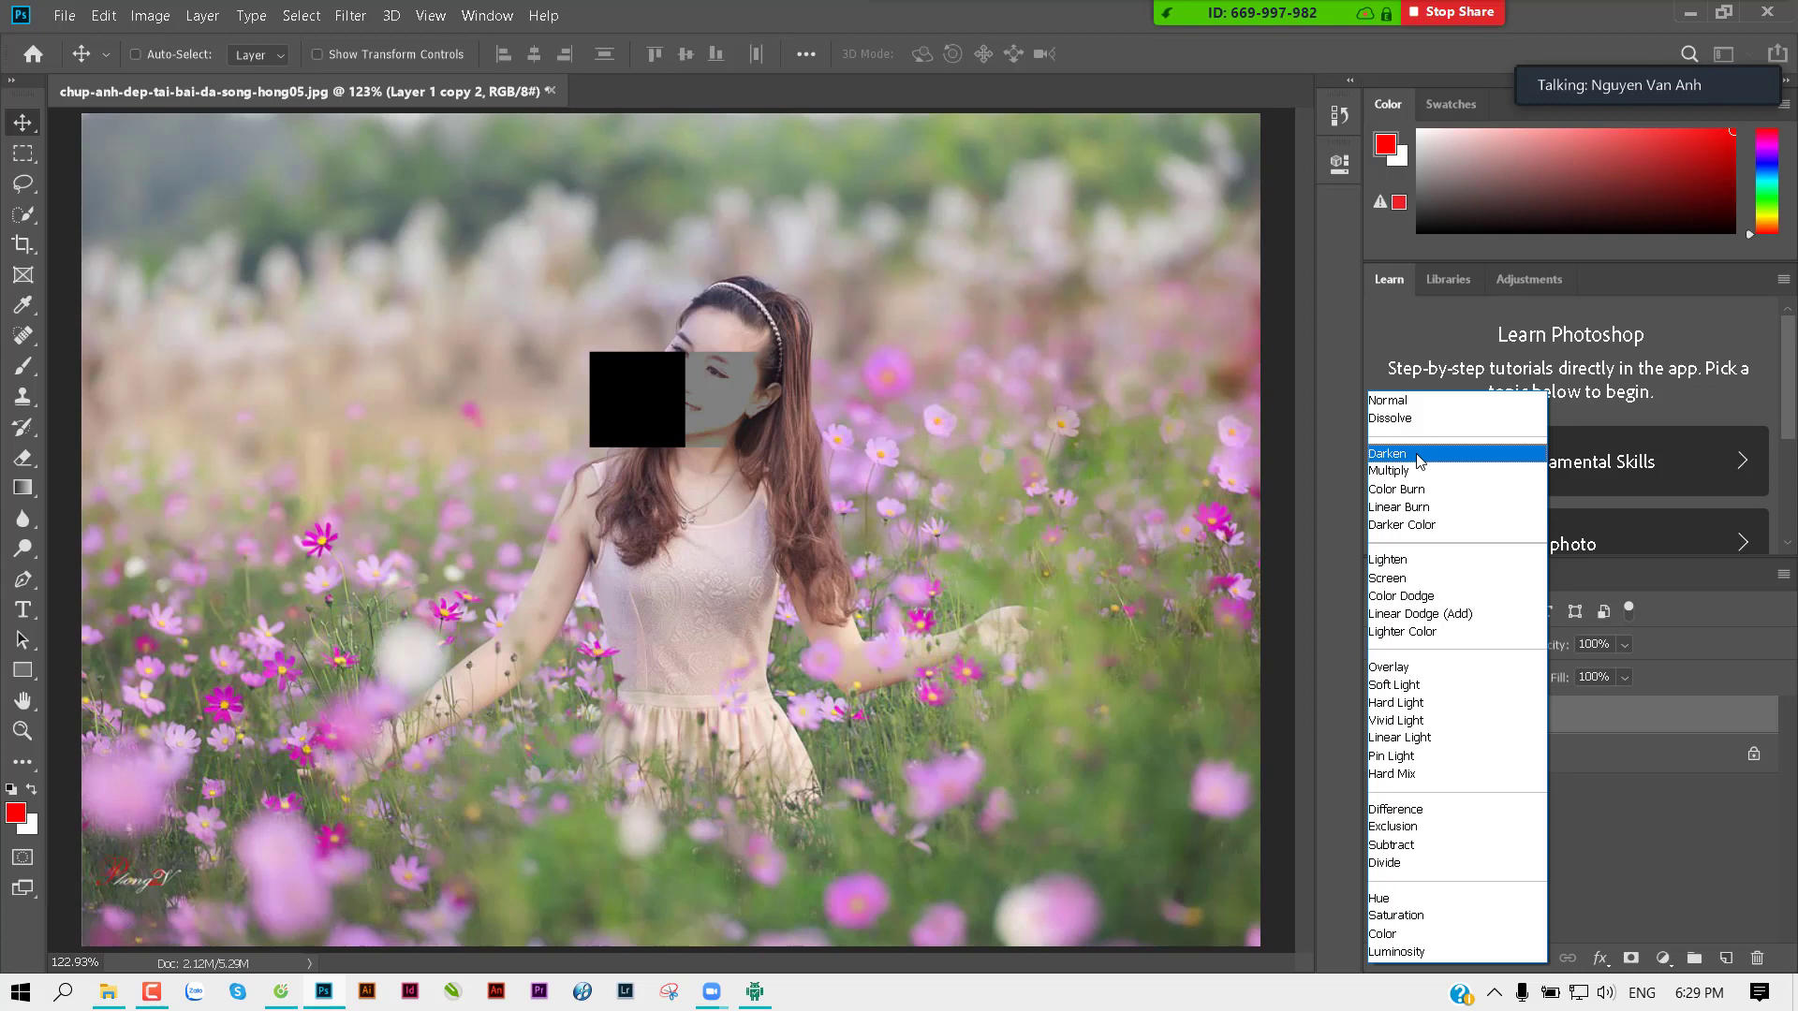
{"action": "left_click", "coordinate": [1420, 457]}
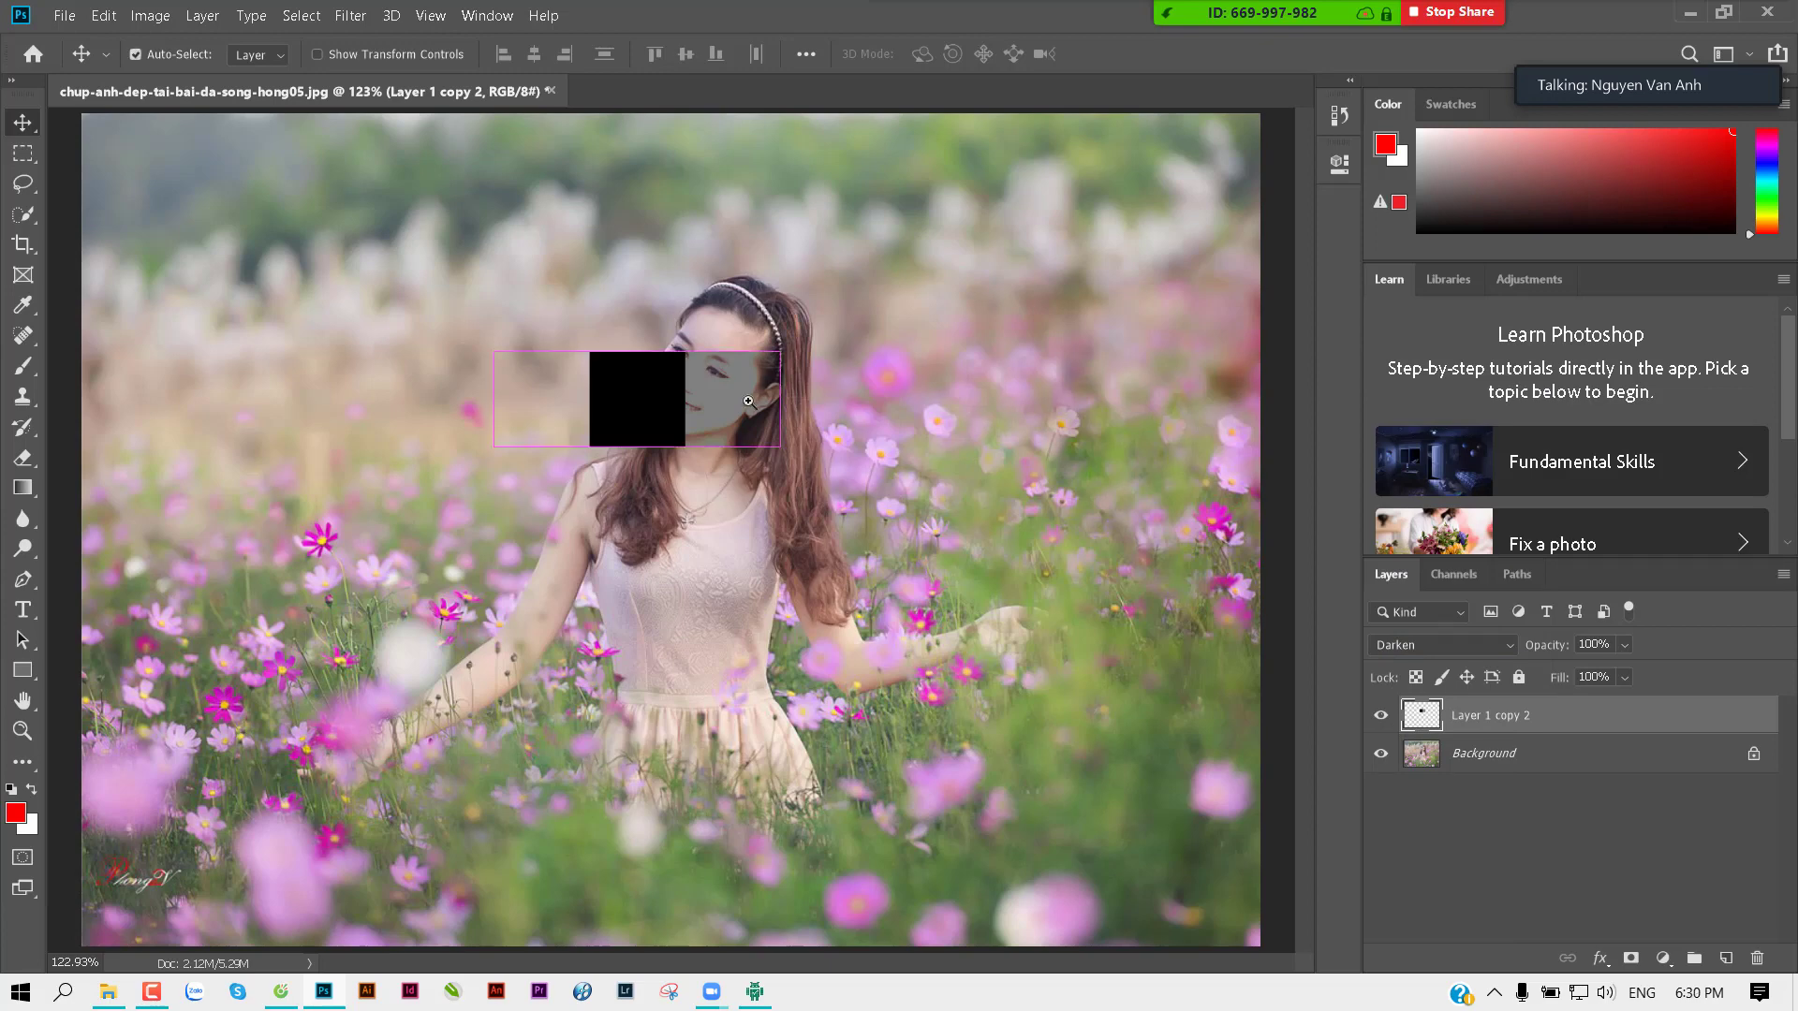
{"action": "scroll", "coordinate": [740, 402], "scroll_direction": "up", "scroll_amount": 2}
{"action": "left_click_drag", "start_coordinate": [687, 405], "coordinate": [557, 412]}
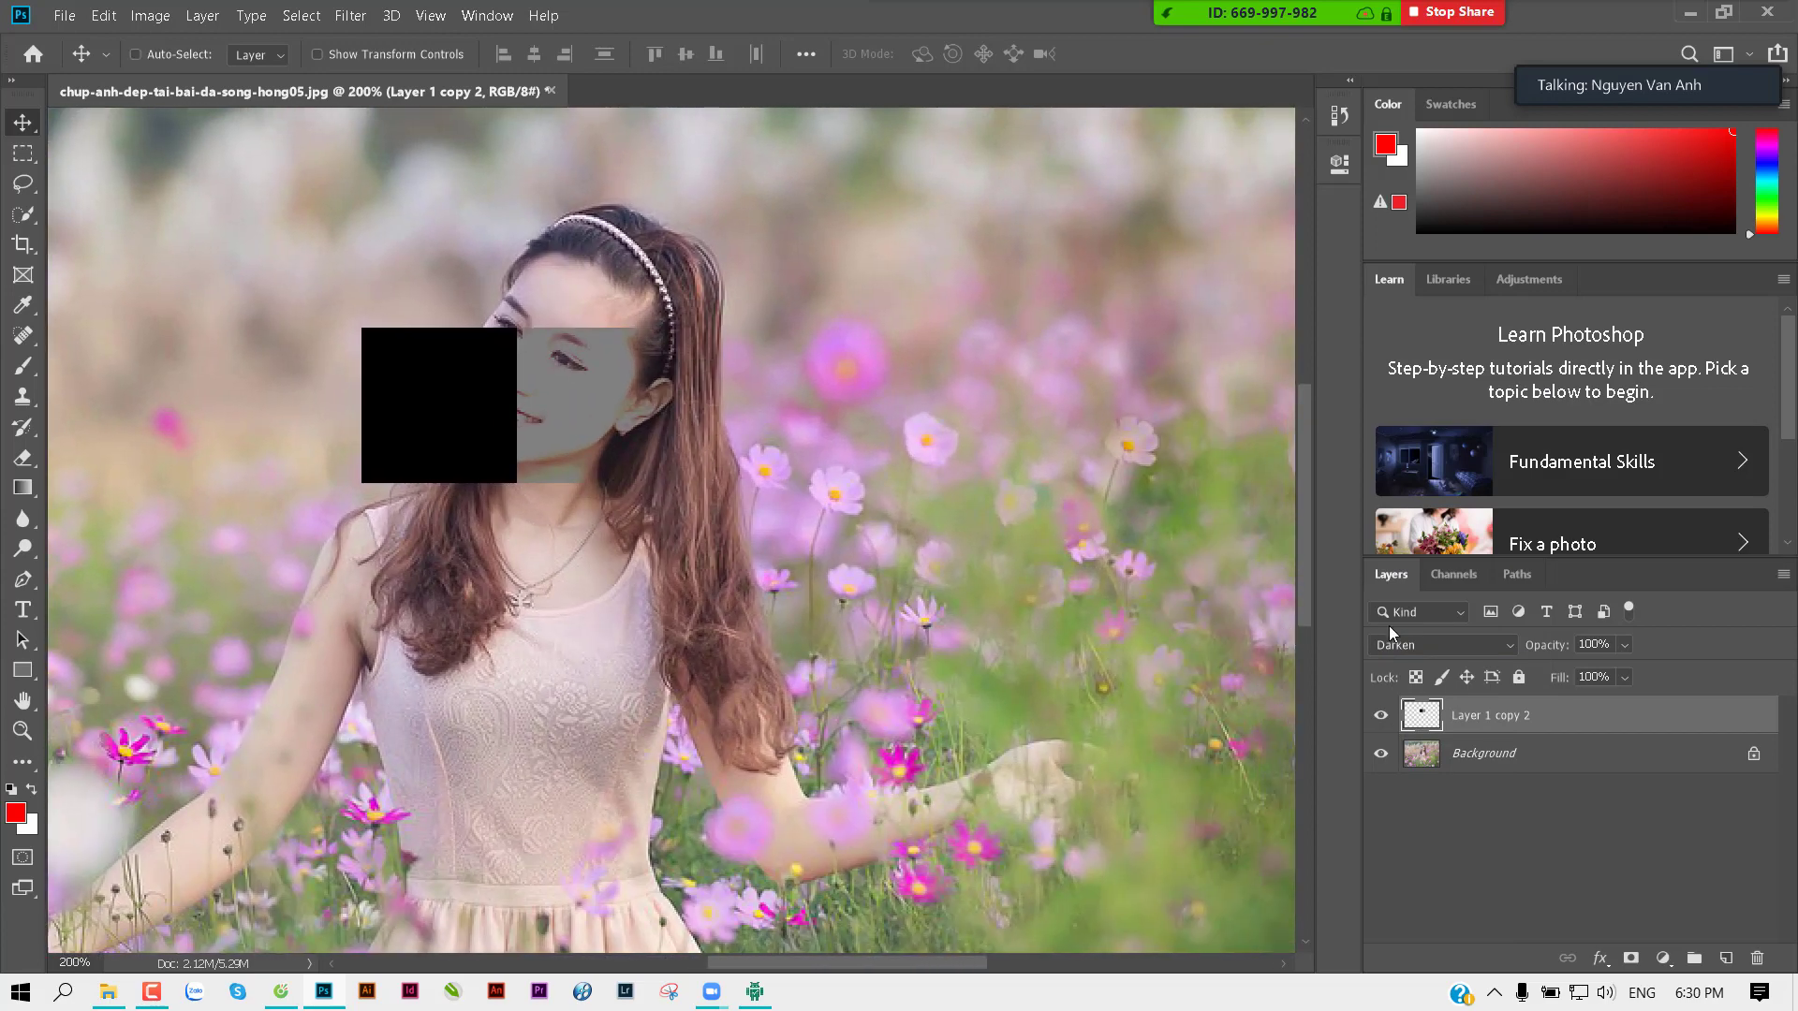
Step: Return the squares layer to Normal blending and reposition the strip over the face
{"action": "left_click", "coordinate": [1418, 644]}
{"action": "left_click", "coordinate": [1391, 400]}
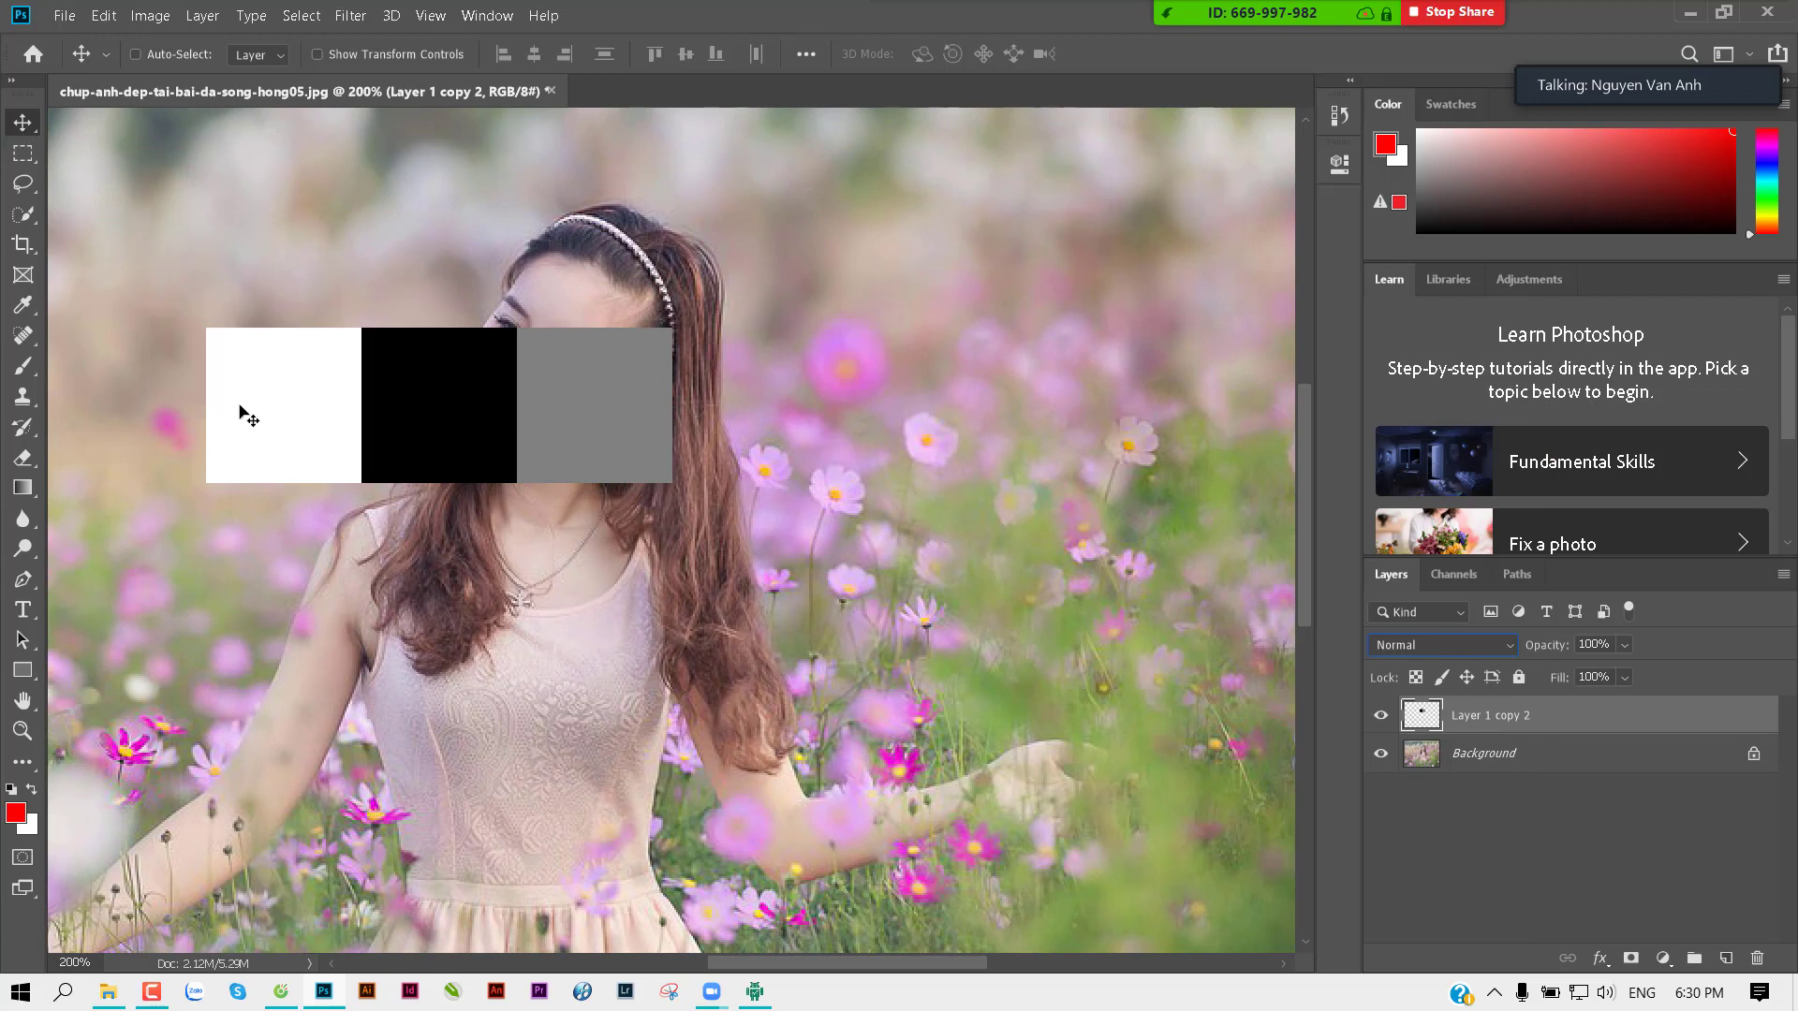
{"action": "left_click_drag", "start_coordinate": [429, 373], "coordinate": [559, 374]}
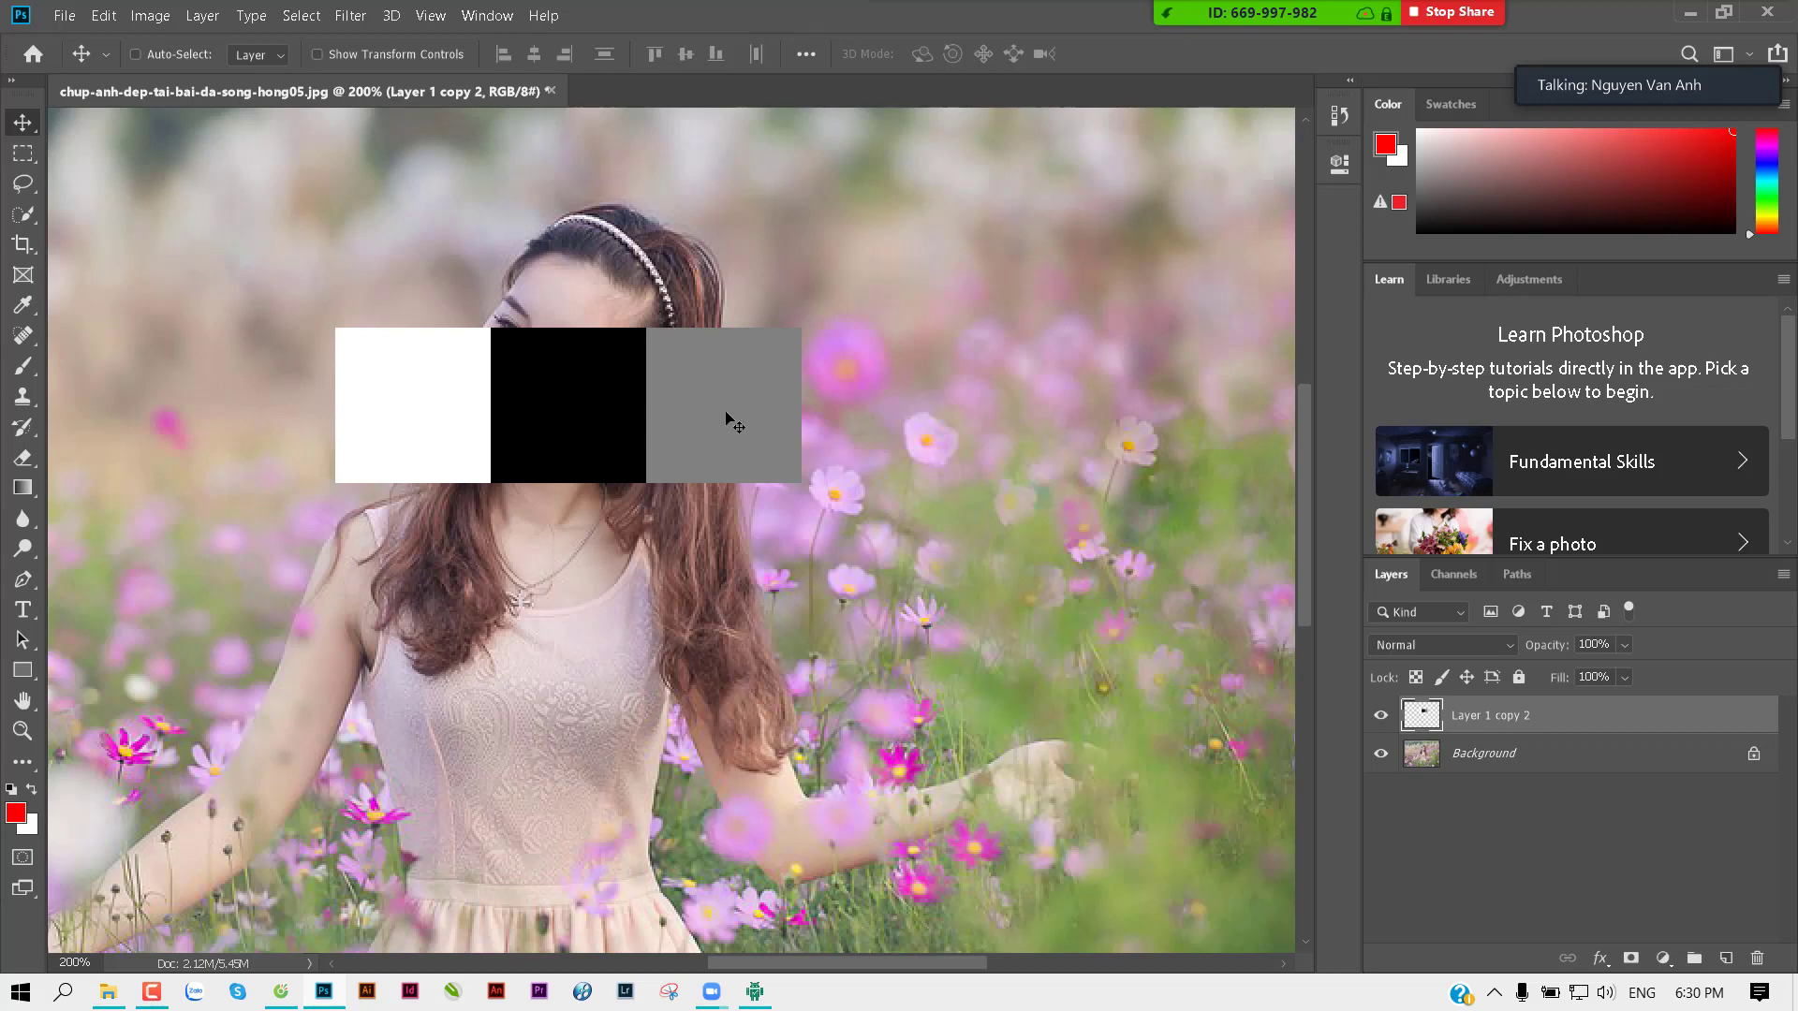
{"action": "left_click_drag", "start_coordinate": [682, 384], "coordinate": [665, 364]}
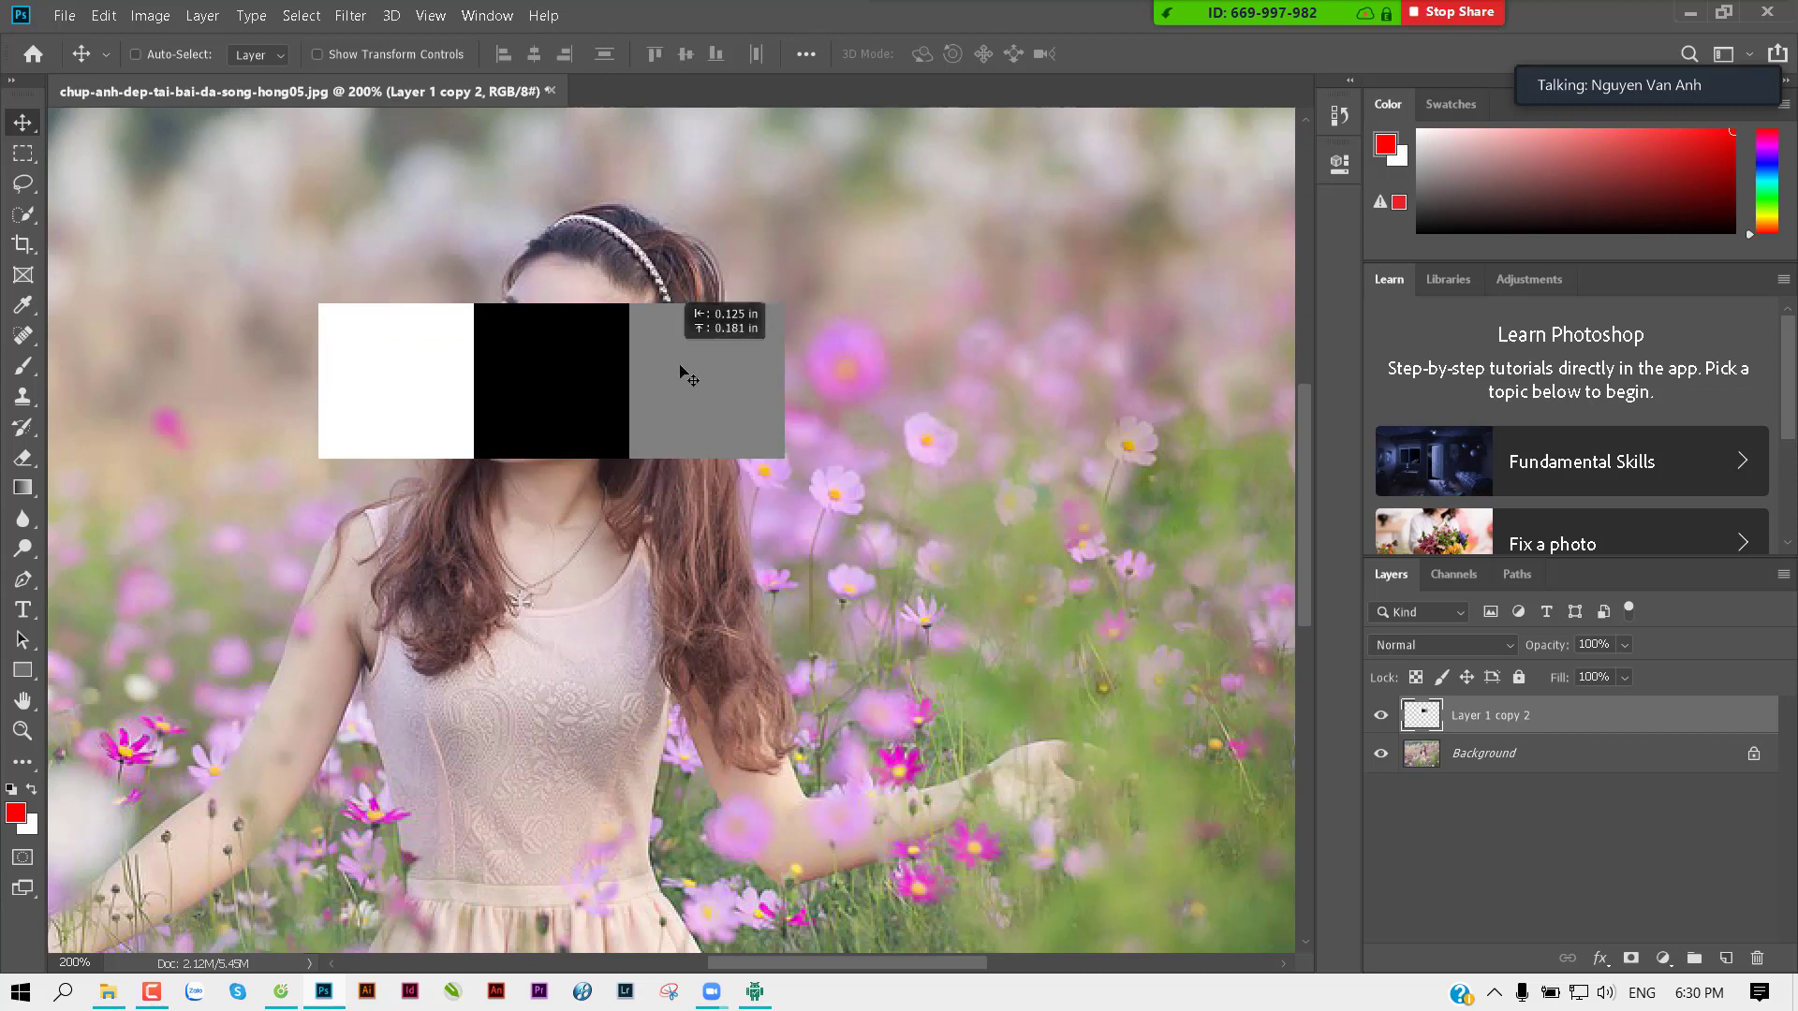
Step: Apply Darken to the squares layer and move it right and lower, off the face
{"action": "left_click", "coordinate": [1414, 644]}
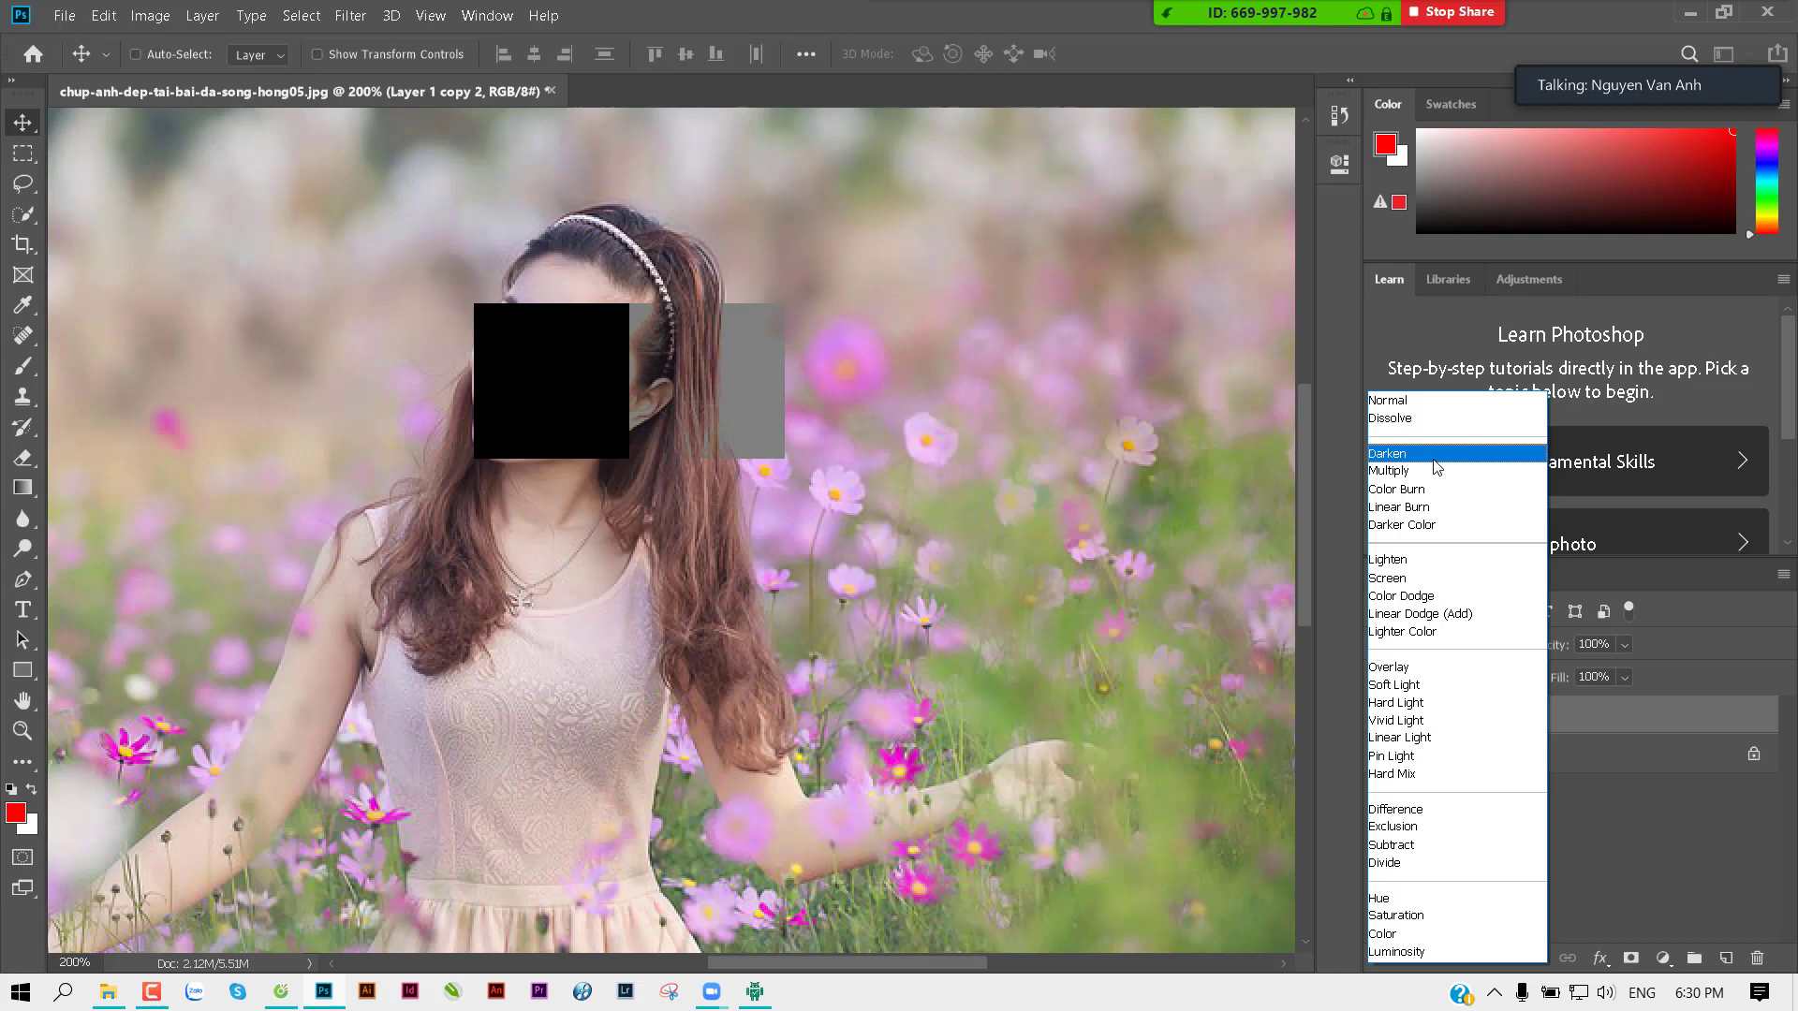
{"action": "left_click", "coordinate": [1436, 455]}
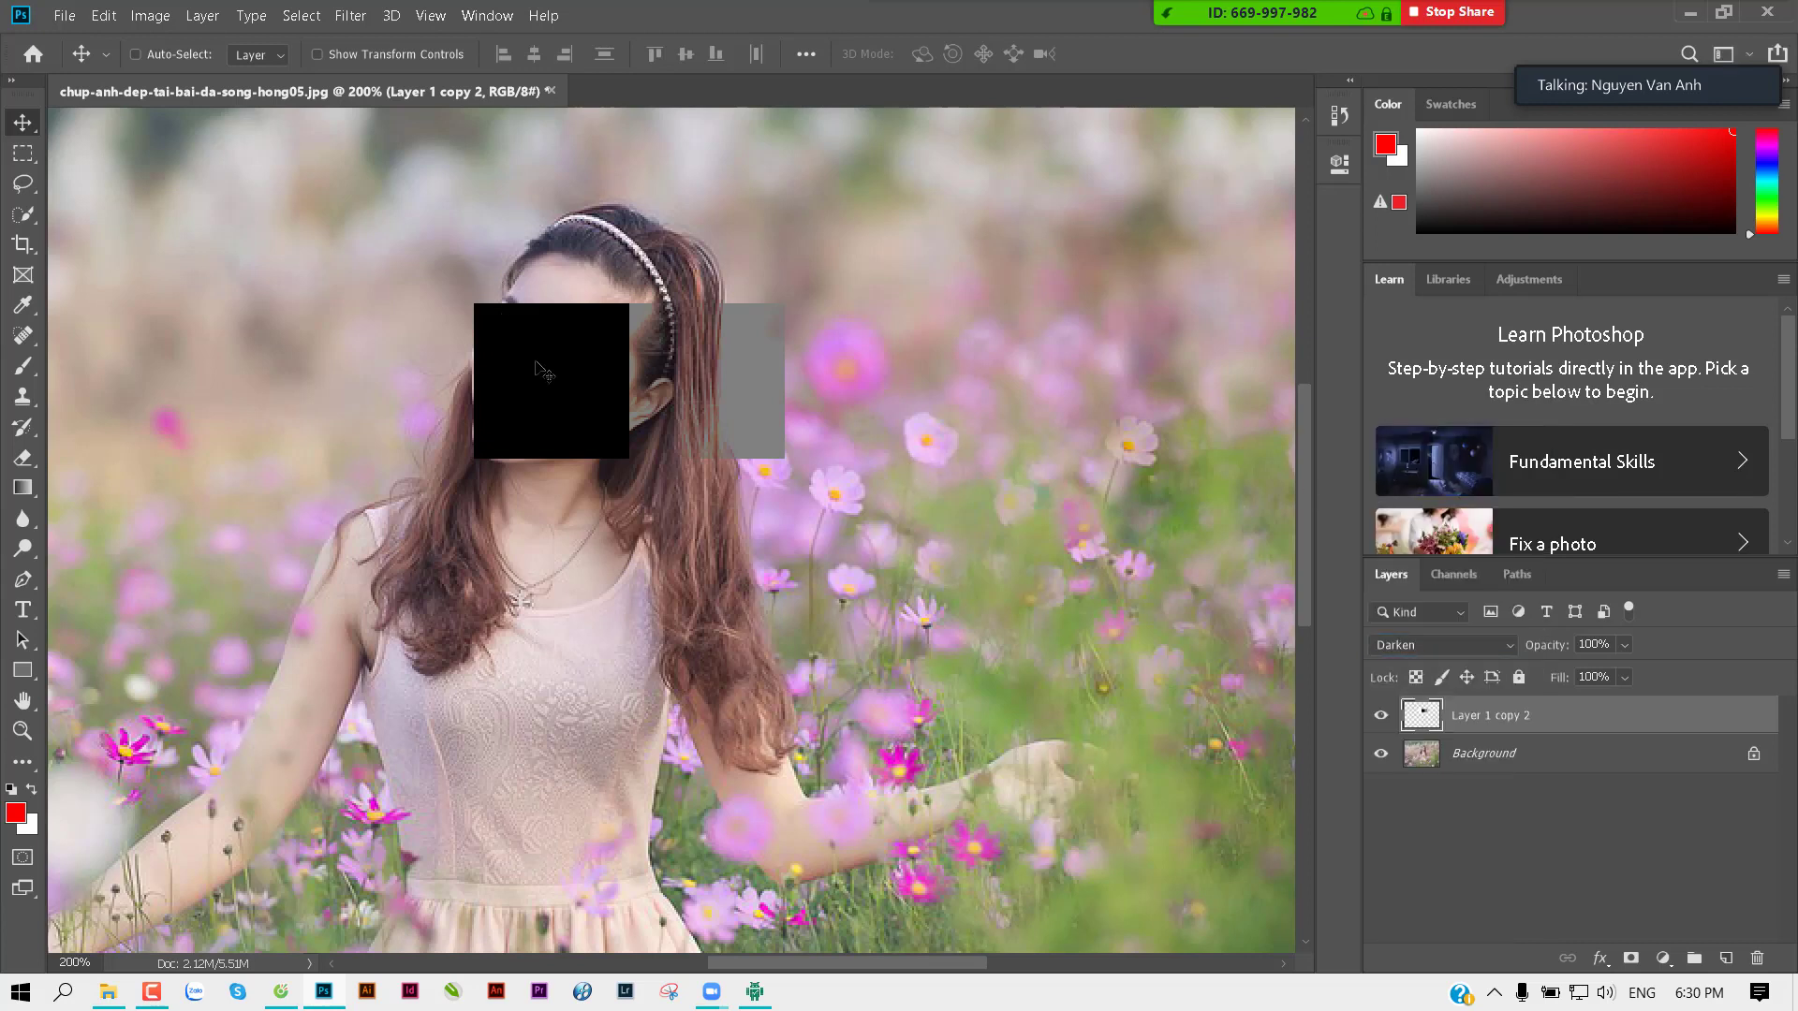
{"action": "left_click_drag", "start_coordinate": [561, 354], "coordinate": [683, 316]}
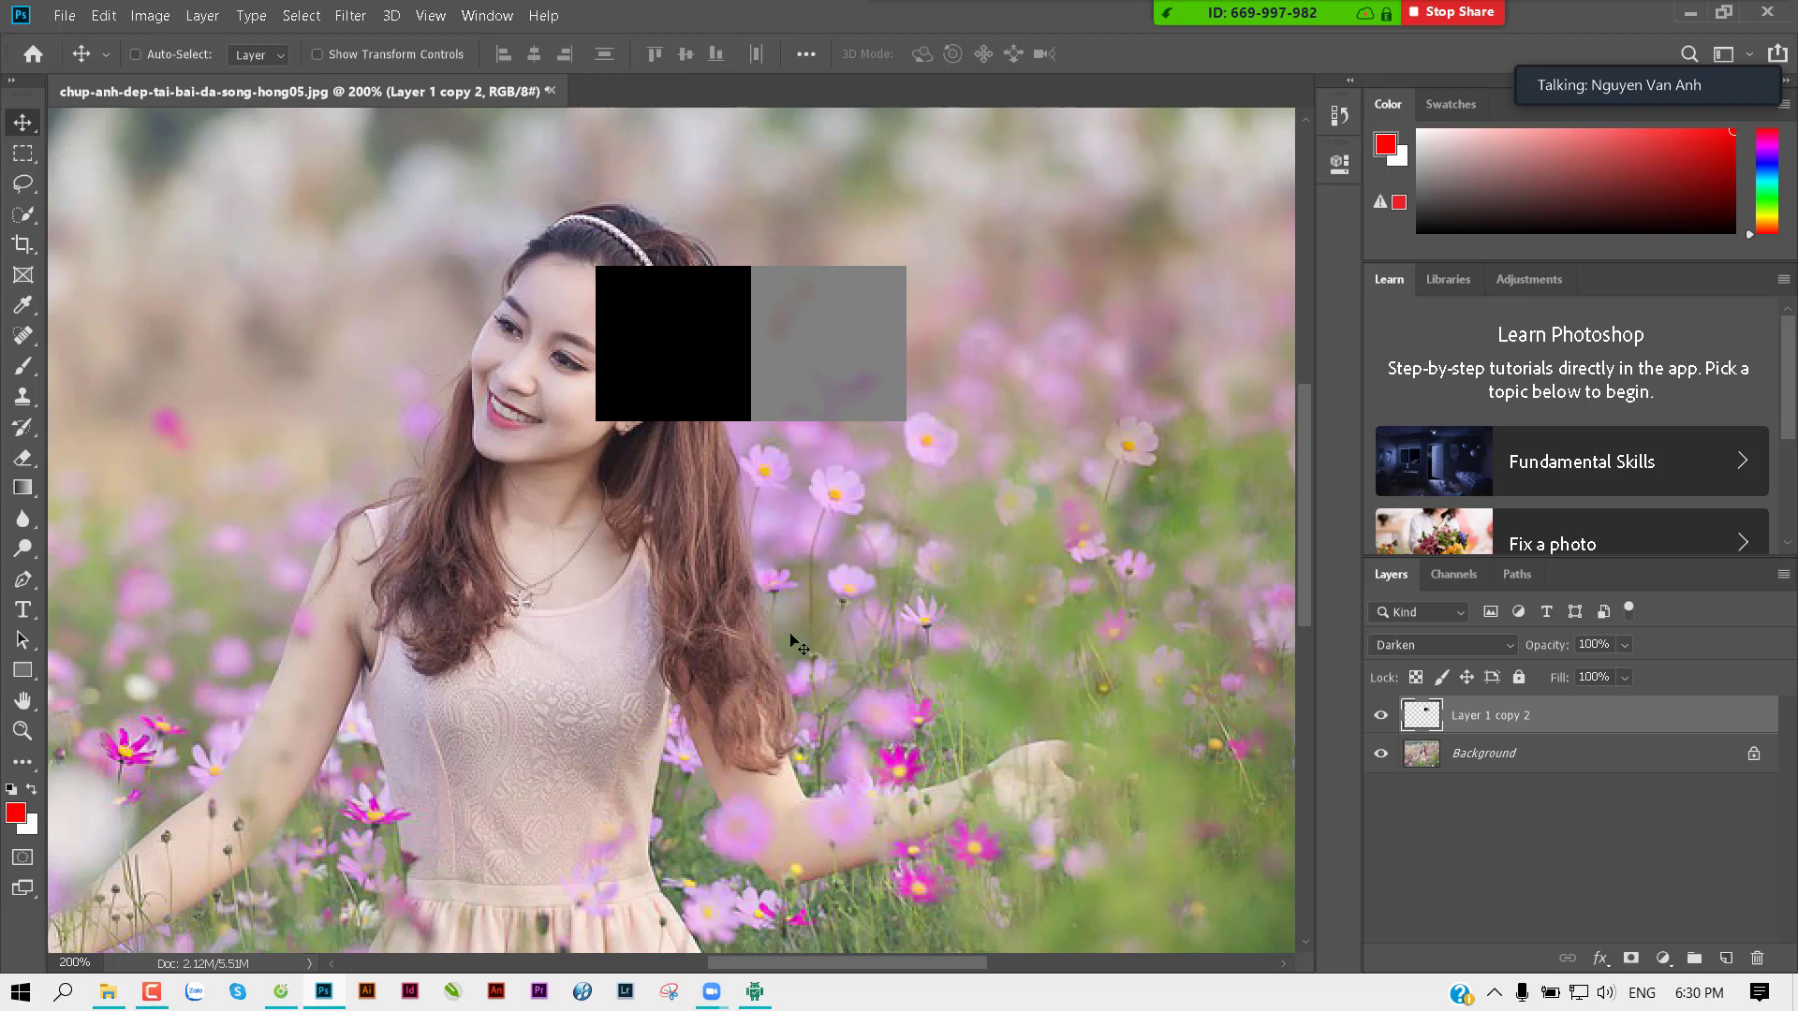
{"action": "left_click_drag", "start_coordinate": [535, 350], "coordinate": [514, 471]}
Step: Duplicate the strip layer, set the copy back to Normal blending, and move it up above the face
{"action": "key", "text": "ctrl+j"}
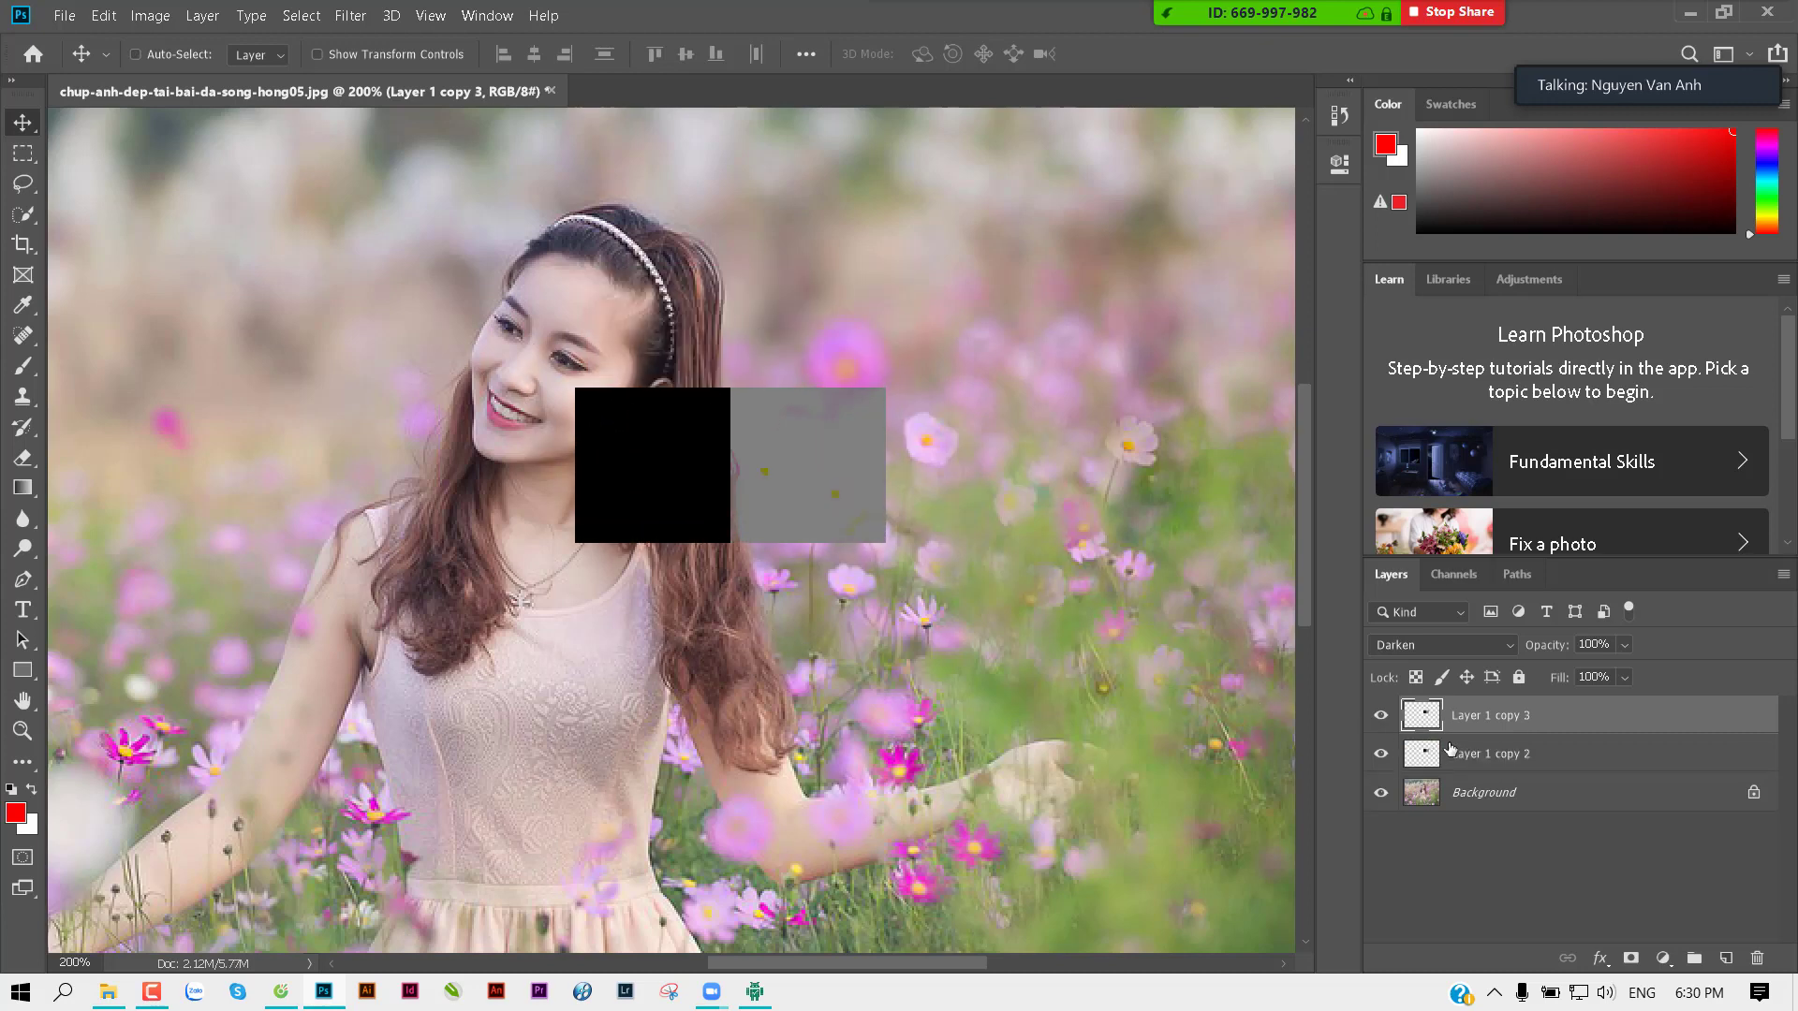
{"action": "left_click", "coordinate": [1455, 646]}
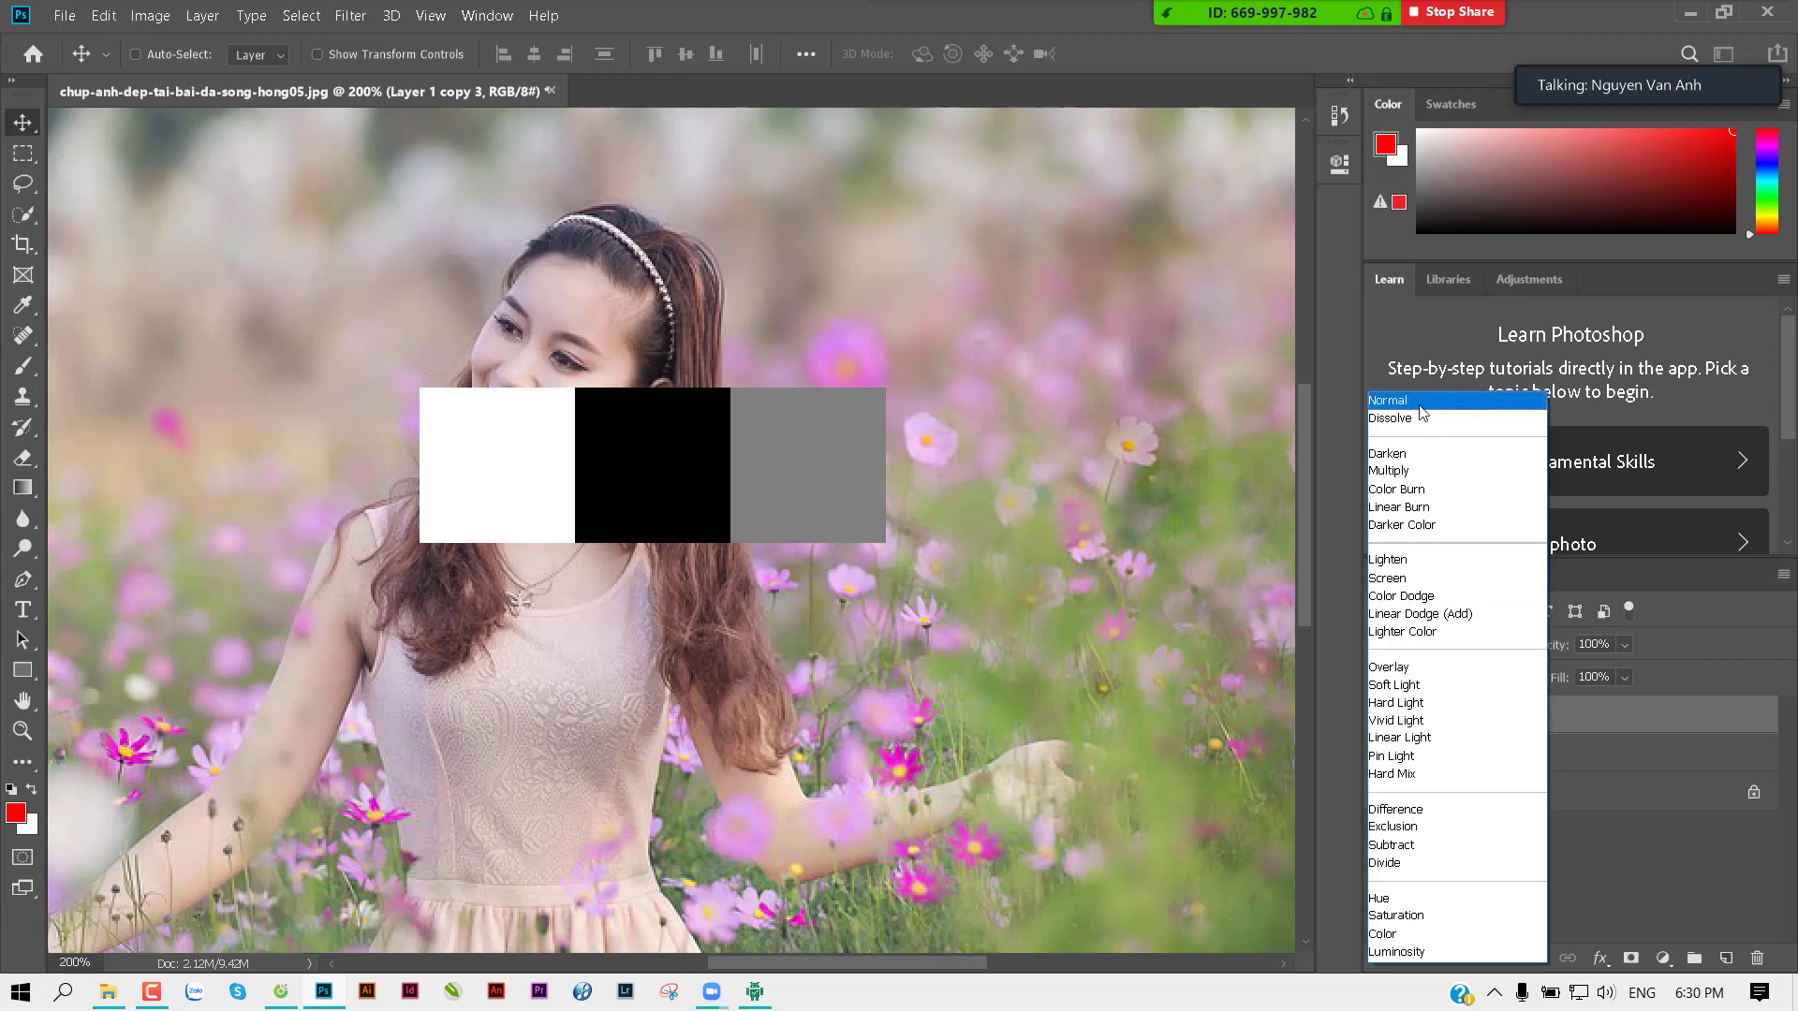
{"action": "left_click", "coordinate": [1404, 400]}
{"action": "left_click_drag", "start_coordinate": [700, 475], "coordinate": [703, 315]}
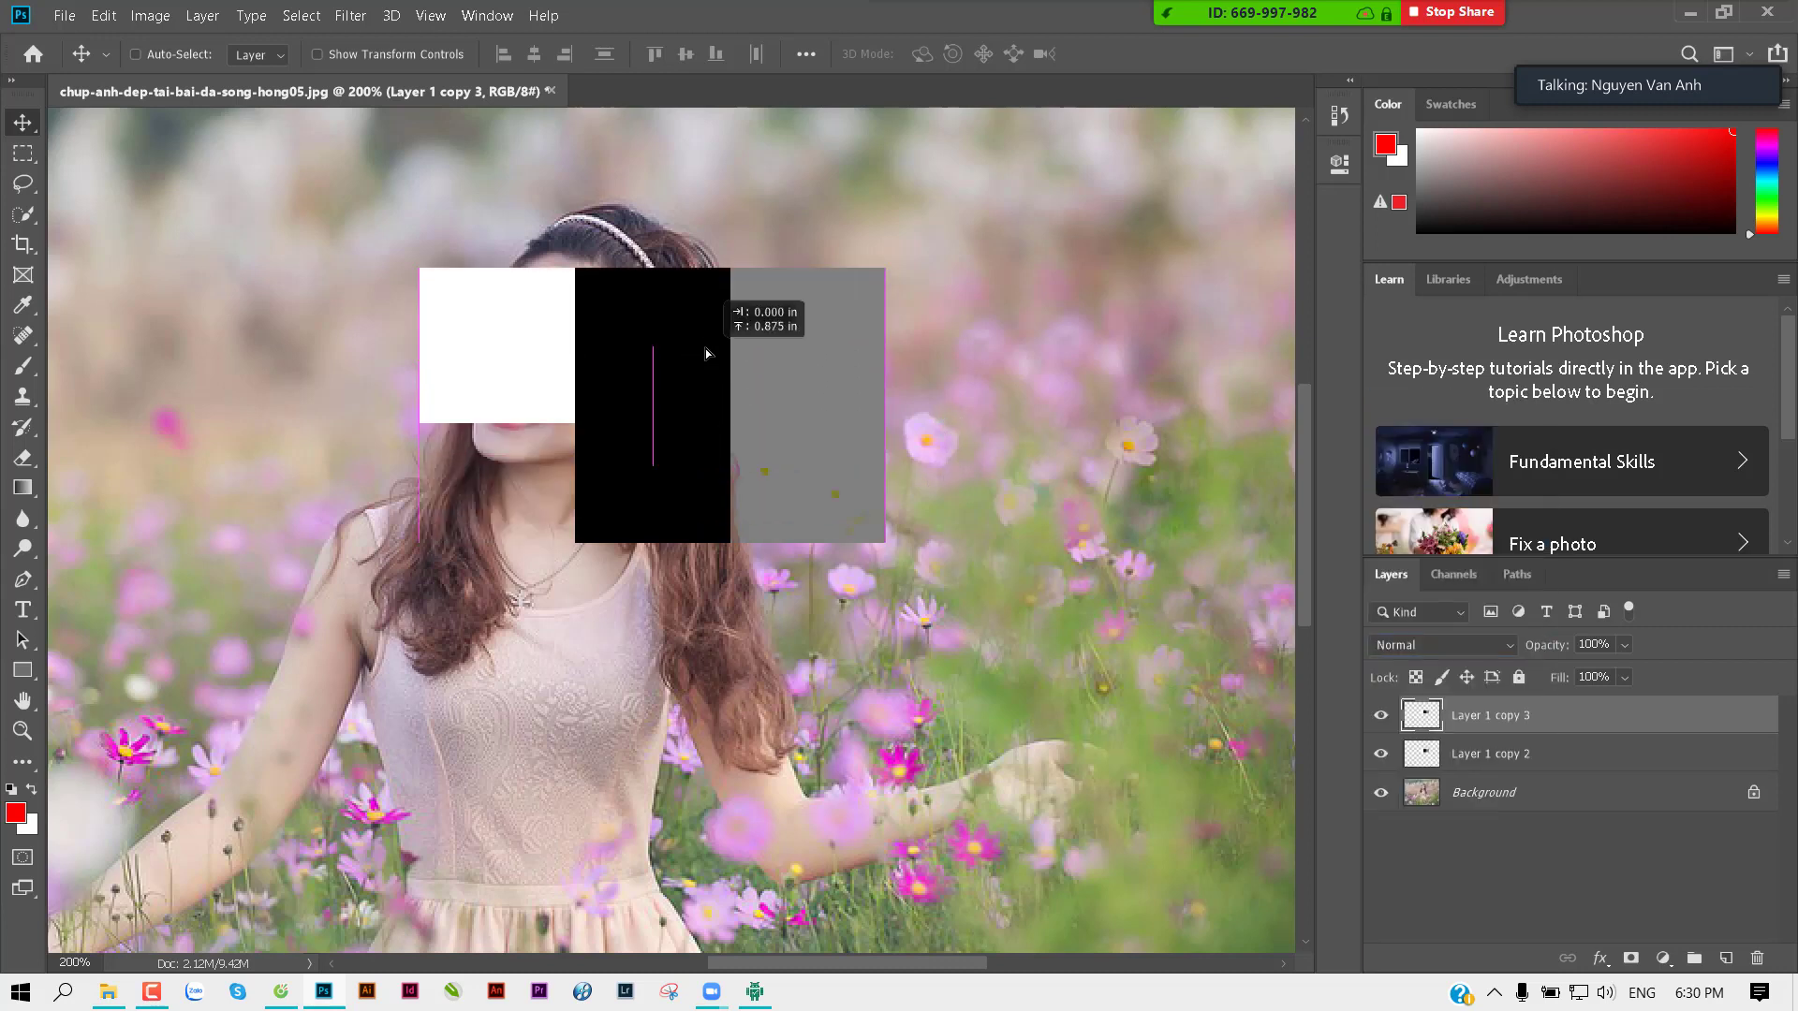
Step: Rename the top strip layer to 'màu gốc' and nudge it slightly upward
{"action": "double_click", "coordinate": [1476, 716]}
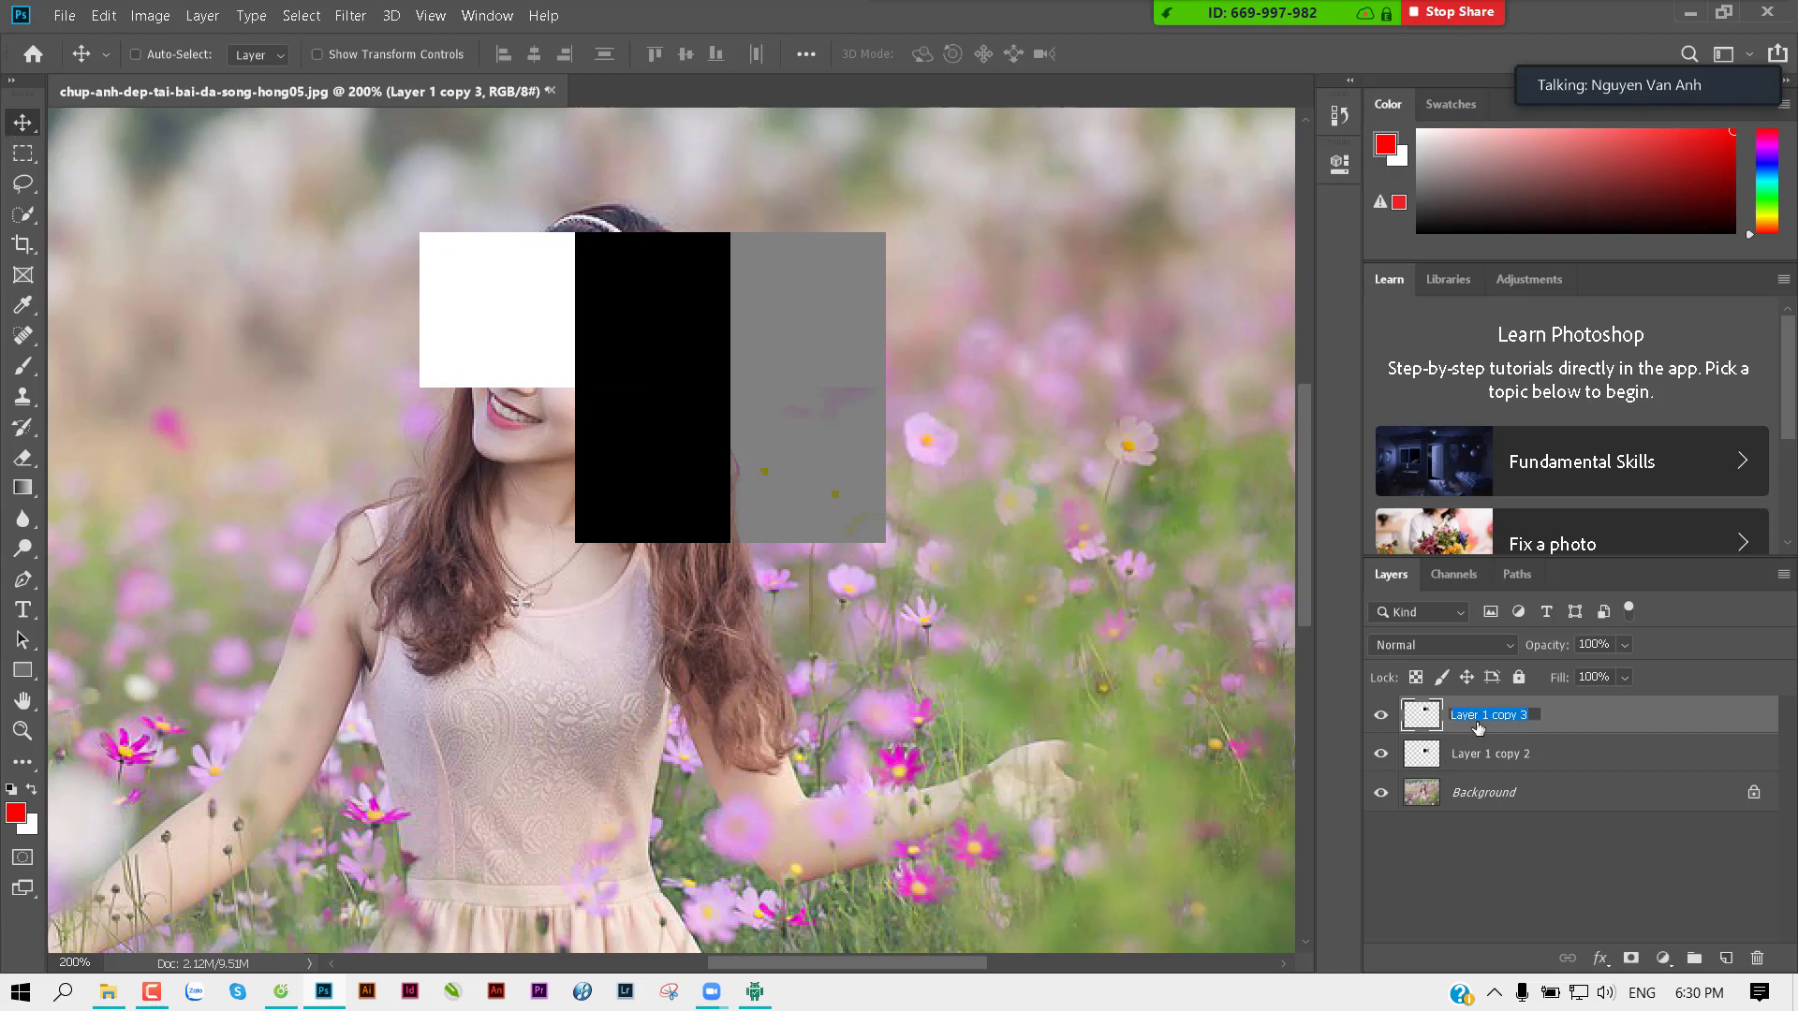
{"action": "type", "text": "màu gốc"}
{"action": "key", "text": "Return"}
{"action": "left_click_drag", "start_coordinate": [691, 334], "coordinate": [693, 333]}
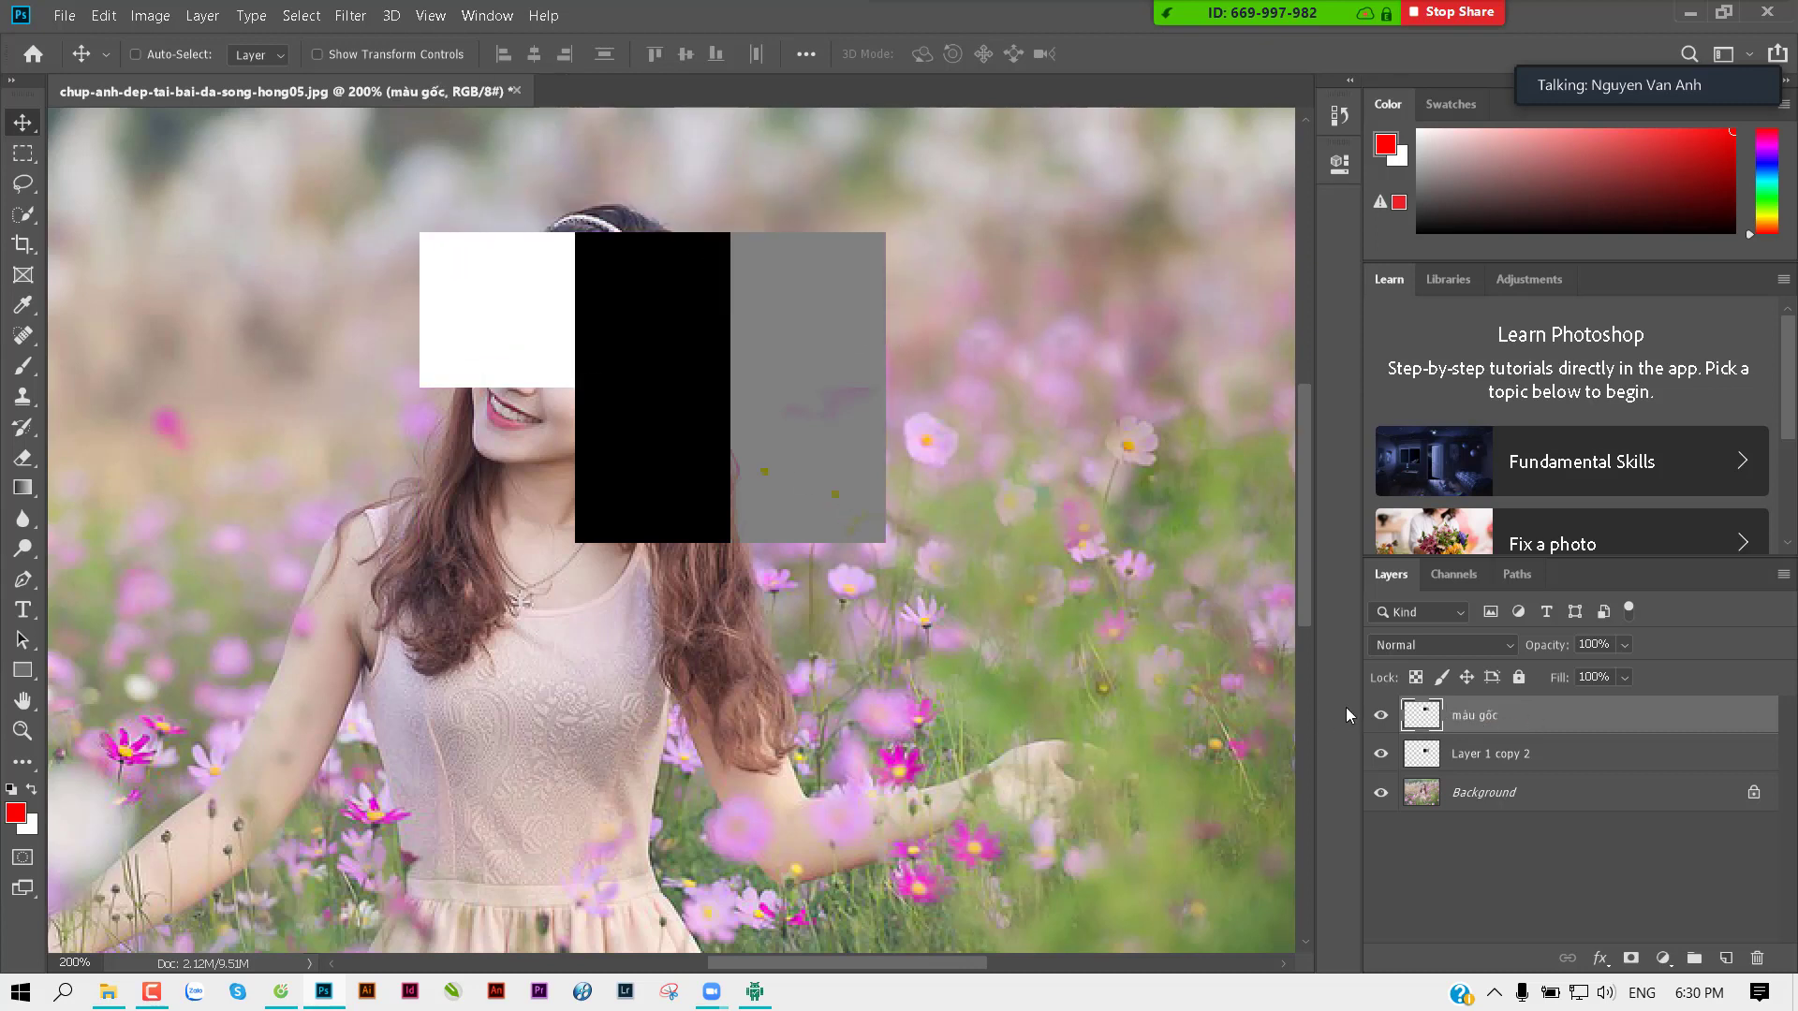
Step: Select Layer 1 copy 2 and shift its black-and-grey strip upward
{"action": "left_click", "coordinate": [1460, 754]}
{"action": "mouse_move", "coordinate": [670, 600]}
{"action": "left_mouse_down"}
{"action": "mouse_move", "coordinate": [653, 623]}
{"action": "mouse_move", "coordinate": [700, 469]}
{"action": "left_mouse_up"}
{"action": "left_click", "coordinate": [1418, 646]}
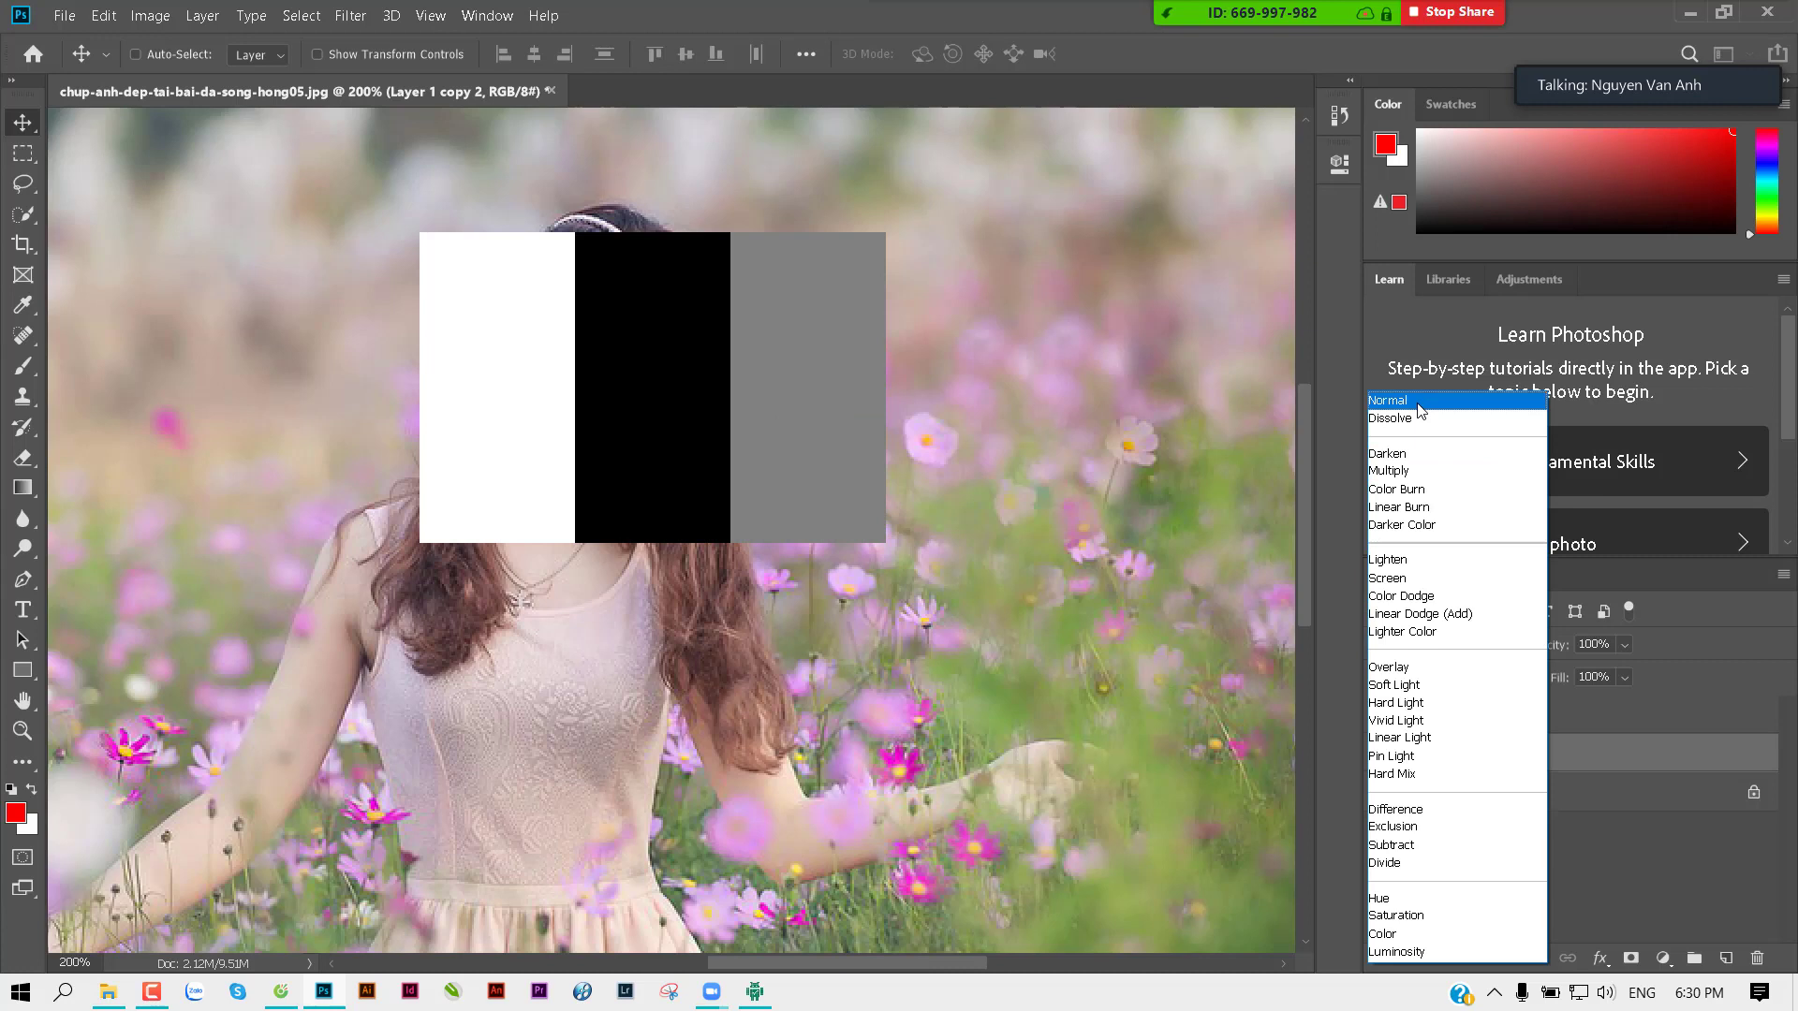
Step: Set Layer 1 copy 2 to Darken so its white square disappears
{"action": "left_click", "coordinate": [1410, 456]}
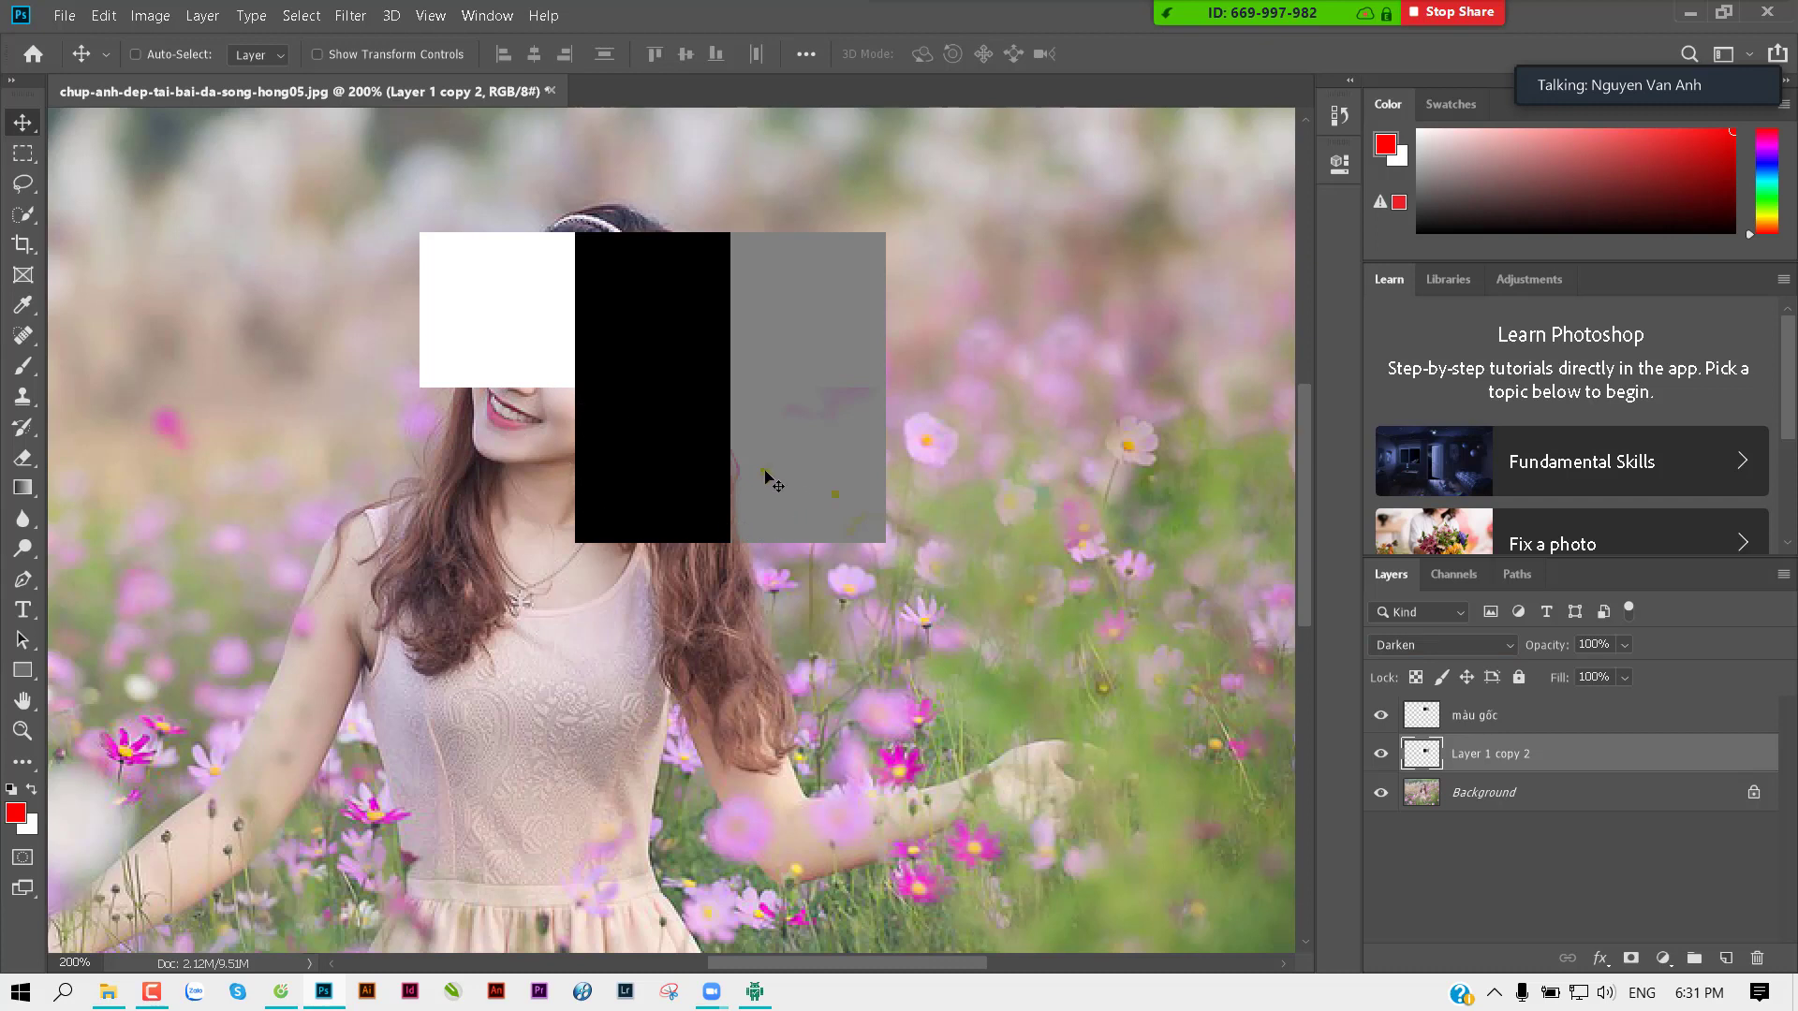
Step: Move the Darken-blended strip down and left over the woman's hair
{"action": "left_click_drag", "start_coordinate": [762, 477], "coordinate": [655, 481]}
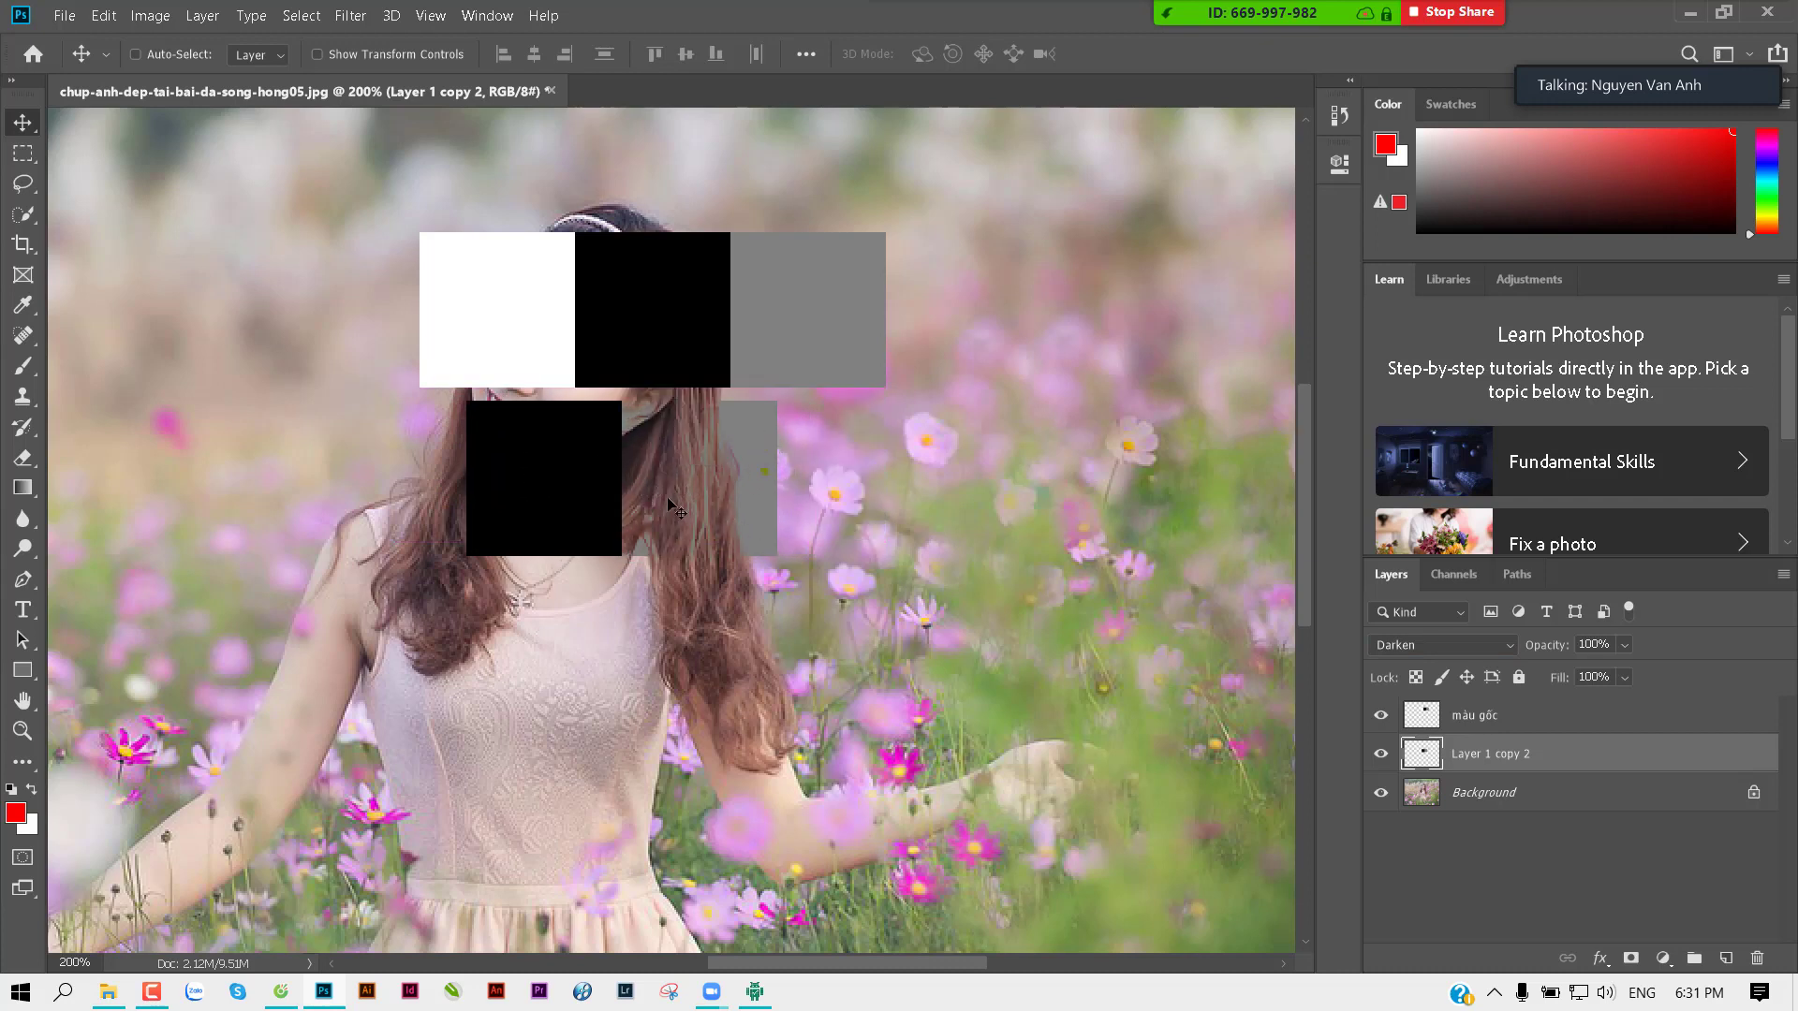
{"action": "scroll", "coordinate": [667, 490], "scroll_direction": "up", "scroll_amount": 1}
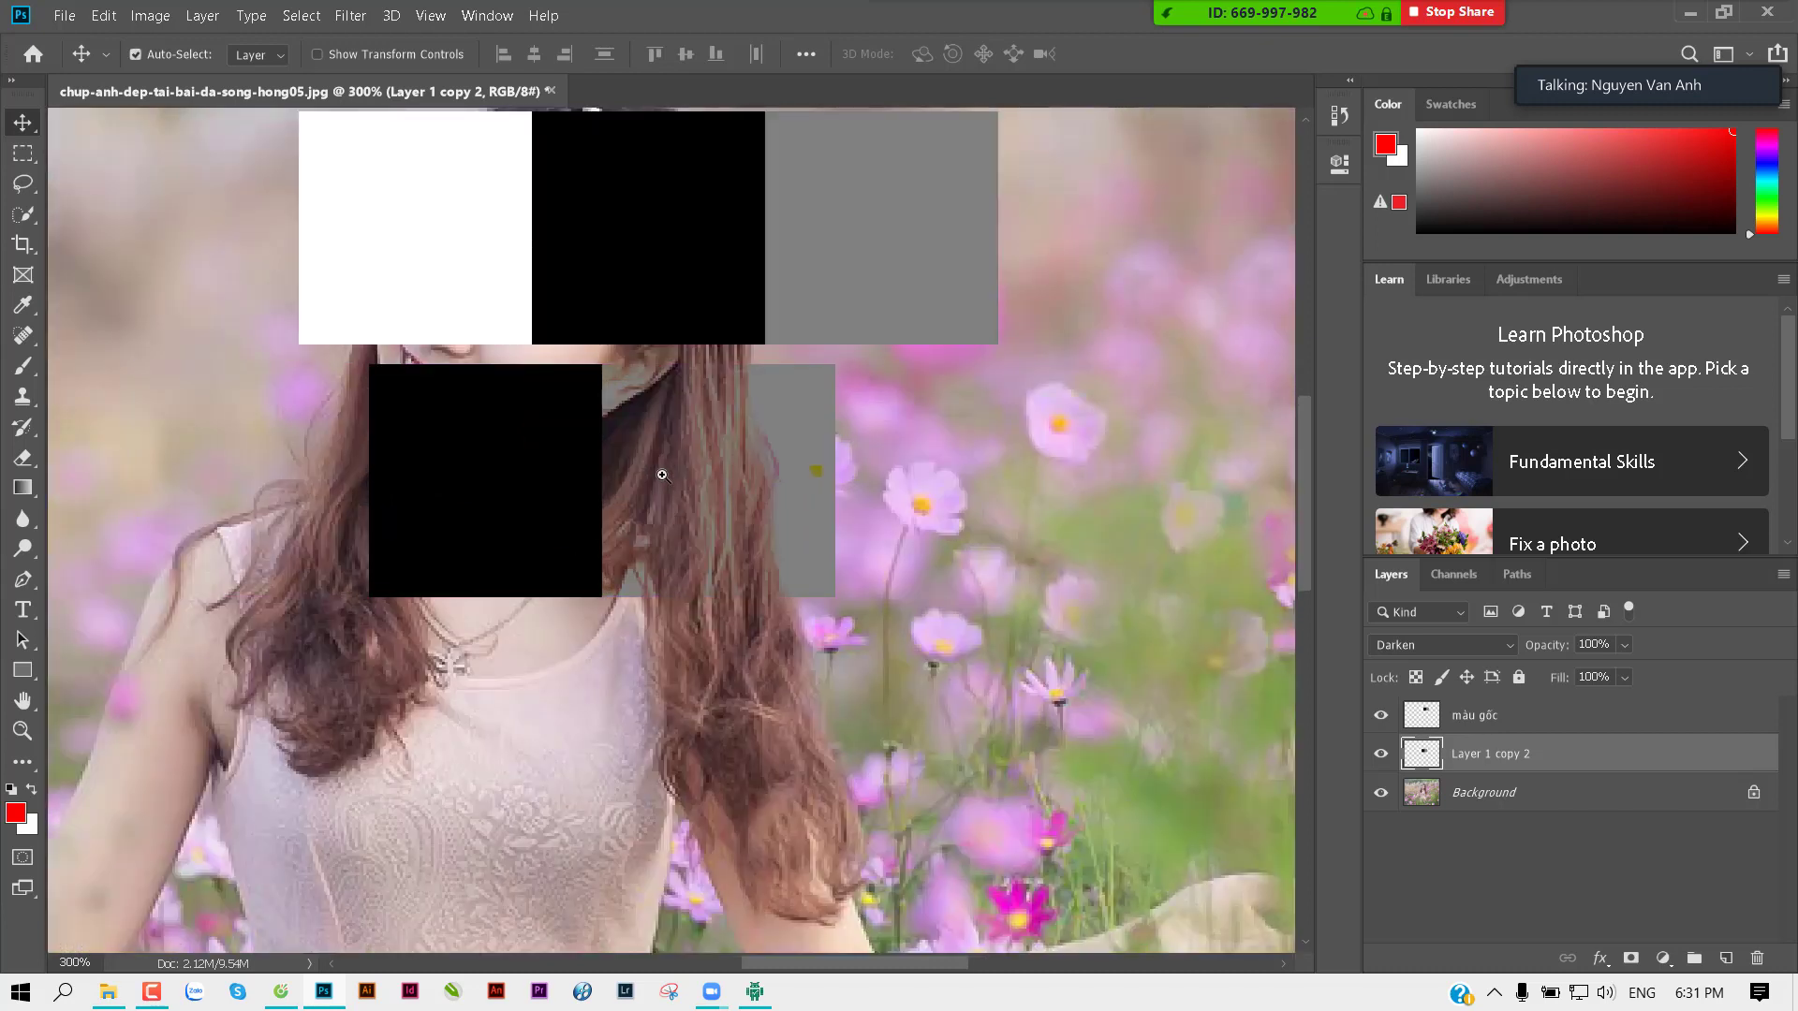
{"action": "left_click_drag", "start_coordinate": [682, 501], "coordinate": [697, 553]}
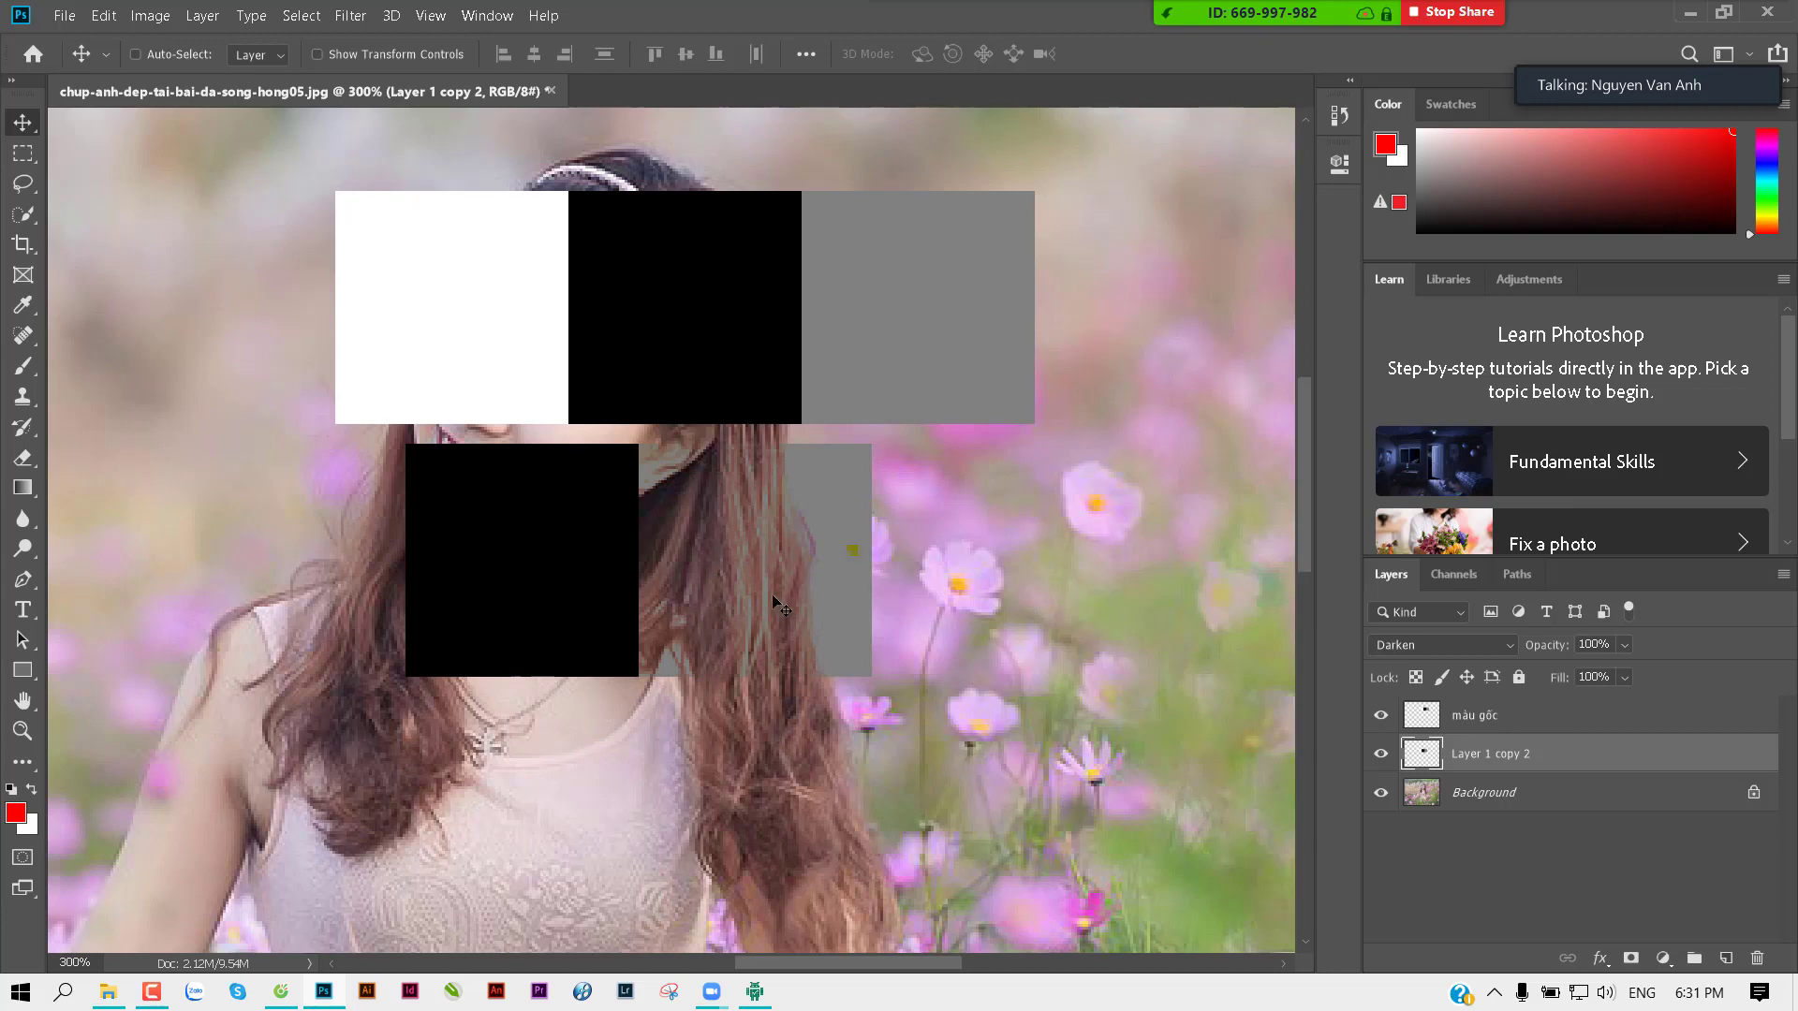
{"action": "mouse_move", "coordinate": [772, 593]}
{"action": "left_mouse_down"}
{"action": "mouse_move", "coordinate": [757, 633]}
{"action": "mouse_move", "coordinate": [783, 672]}
{"action": "left_mouse_up"}
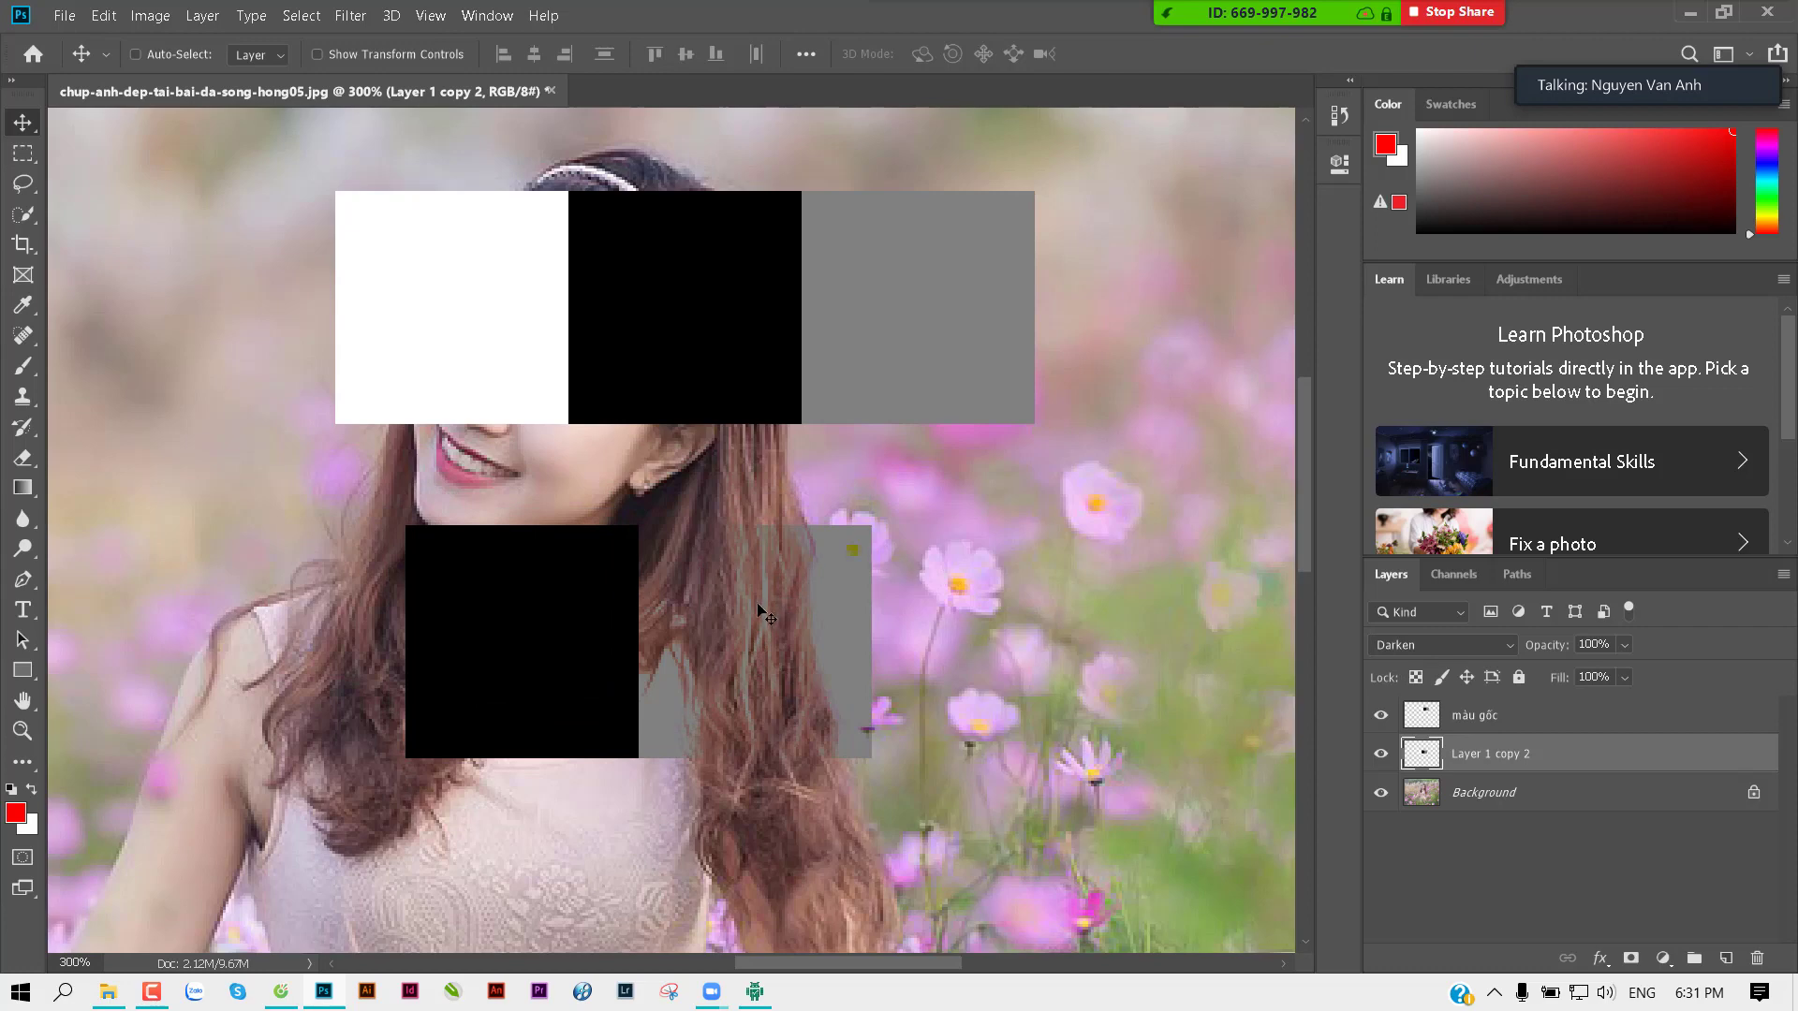
{"action": "scroll", "coordinate": [760, 526], "scroll_direction": "down", "scroll_amount": 1}
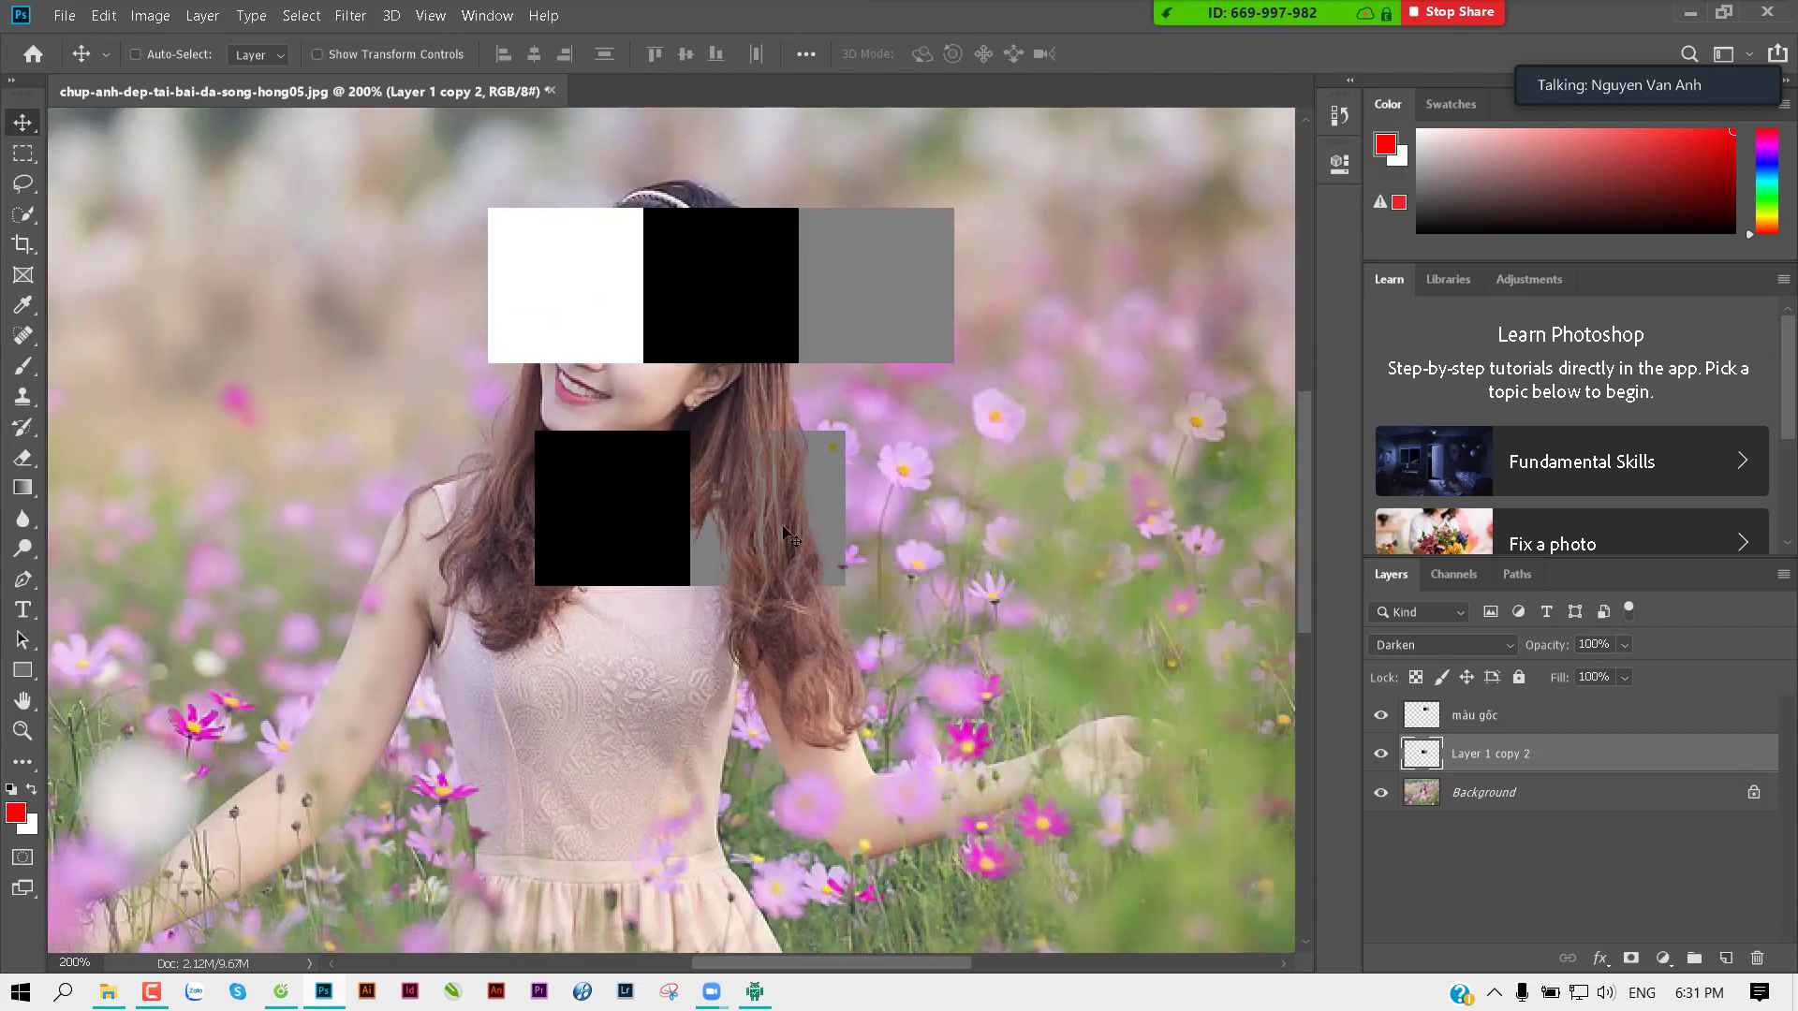
{"action": "mouse_move", "coordinate": [789, 543]}
{"action": "left_mouse_down"}
{"action": "mouse_move", "coordinate": [776, 664]}
{"action": "mouse_move", "coordinate": [767, 560]}
{"action": "left_mouse_up"}
Step: Slide the strip across the face and onto the top strip's black and grey squares
{"action": "mouse_move", "coordinate": [761, 495]}
{"action": "left_mouse_down"}
{"action": "mouse_move", "coordinate": [699, 333]}
{"action": "mouse_move", "coordinate": [603, 440]}
{"action": "mouse_move", "coordinate": [521, 452]}
{"action": "mouse_move", "coordinate": [552, 358]}
{"action": "left_mouse_up"}
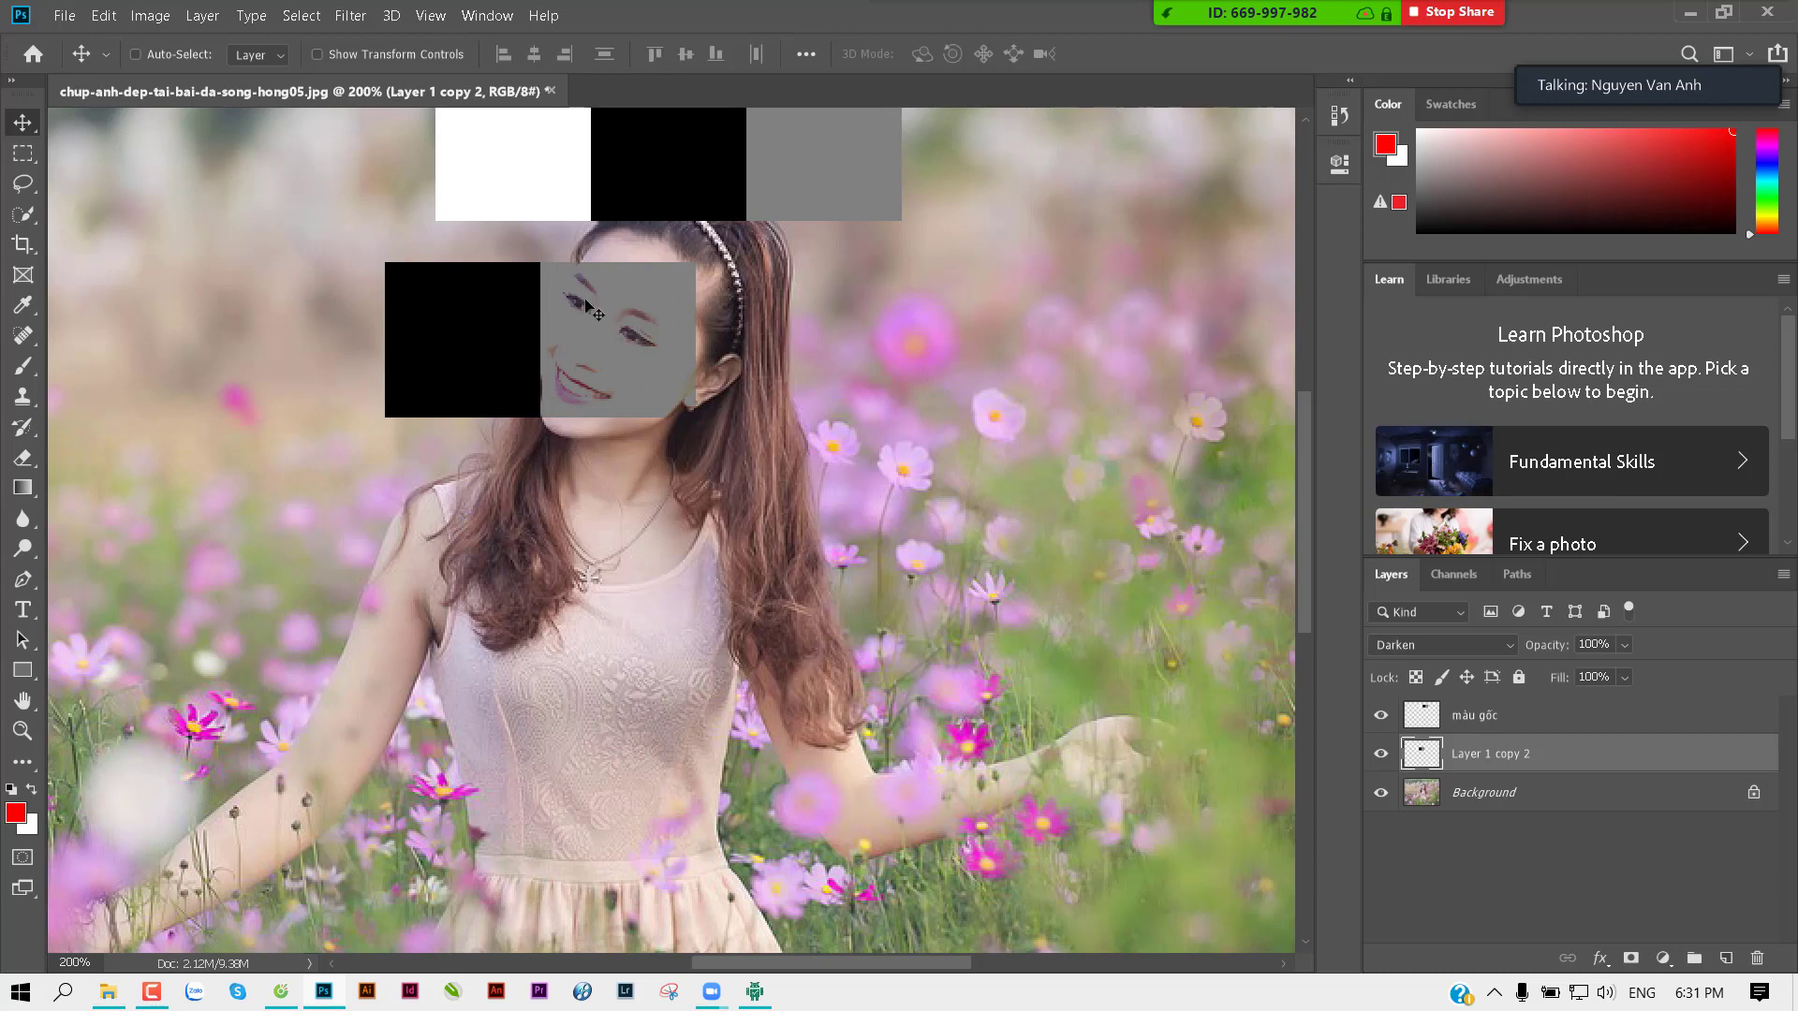
{"action": "mouse_move", "coordinate": [630, 364]}
{"action": "left_mouse_down"}
{"action": "mouse_move", "coordinate": [863, 344]}
{"action": "mouse_move", "coordinate": [931, 770]}
{"action": "mouse_move", "coordinate": [939, 481]}
{"action": "left_mouse_up"}
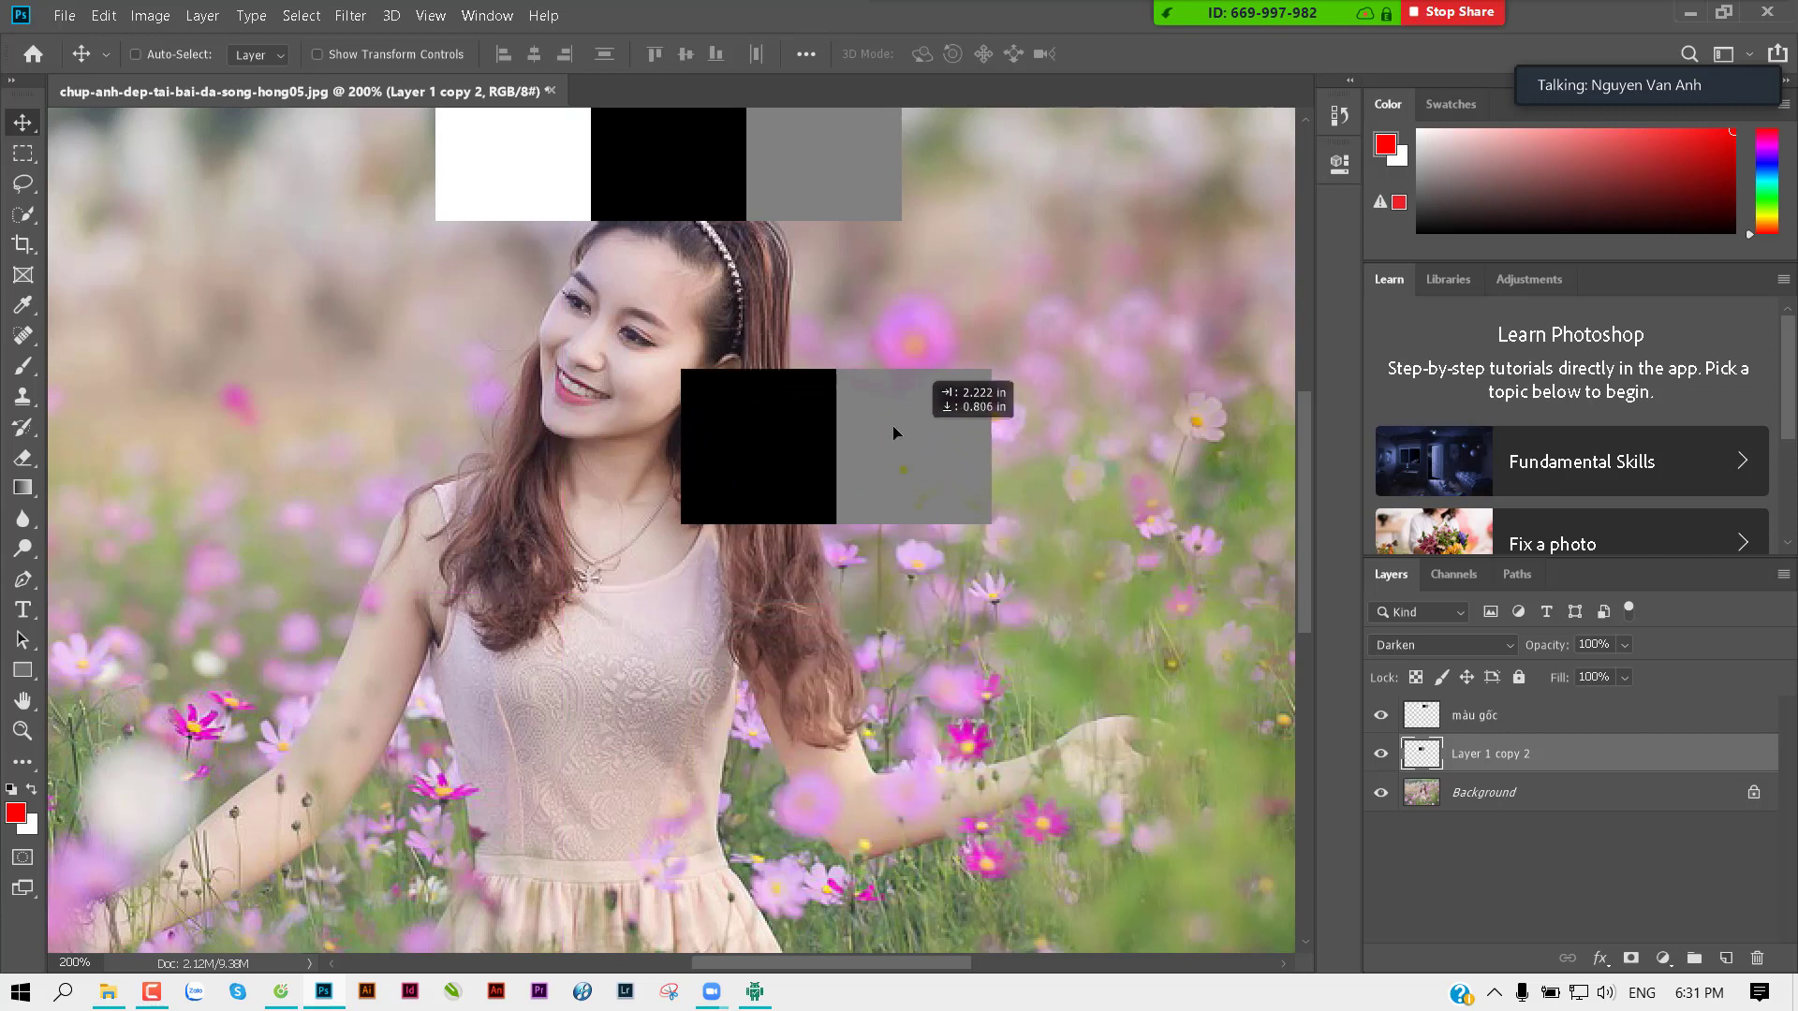
{"action": "mouse_move", "coordinate": [939, 482]}
{"action": "left_mouse_down"}
{"action": "mouse_move", "coordinate": [864, 607]}
{"action": "mouse_move", "coordinate": [945, 487]}
{"action": "mouse_move", "coordinate": [852, 530]}
{"action": "mouse_move", "coordinate": [895, 441]}
{"action": "mouse_move", "coordinate": [806, 424]}
{"action": "mouse_move", "coordinate": [824, 286]}
{"action": "left_mouse_up"}
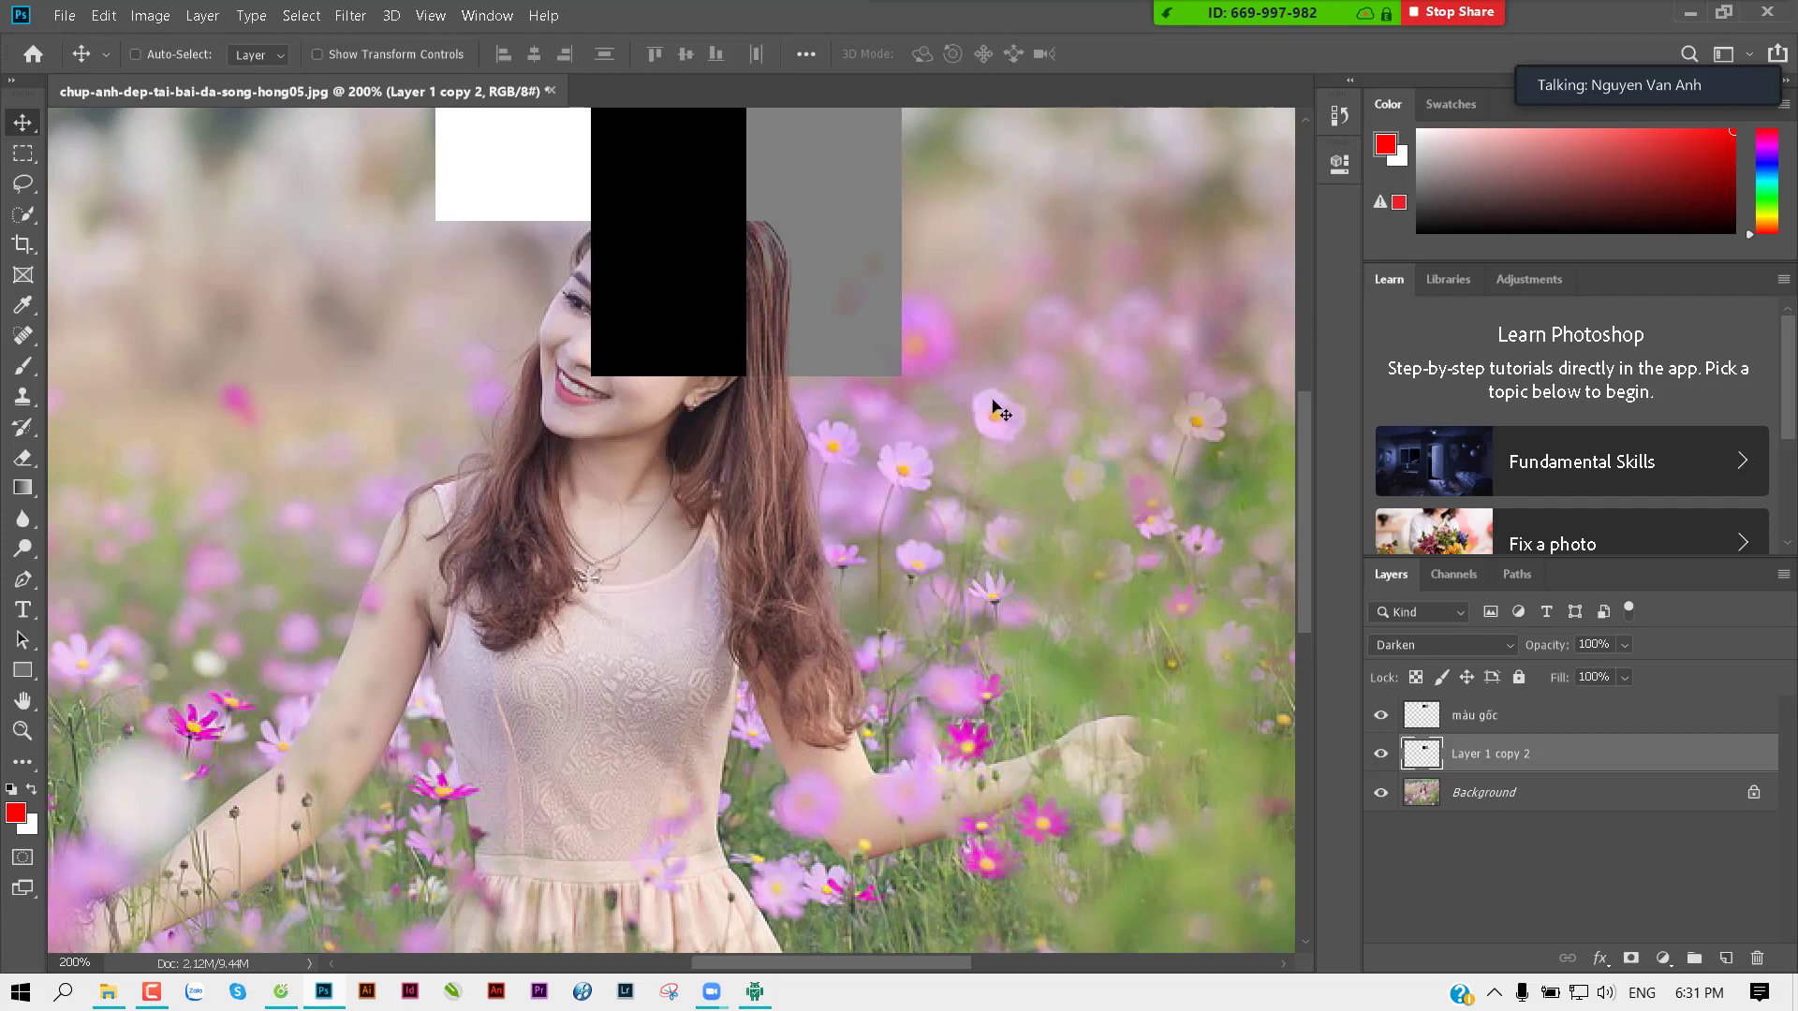
{"action": "left_click_drag", "start_coordinate": [846, 374], "coordinate": [847, 409]}
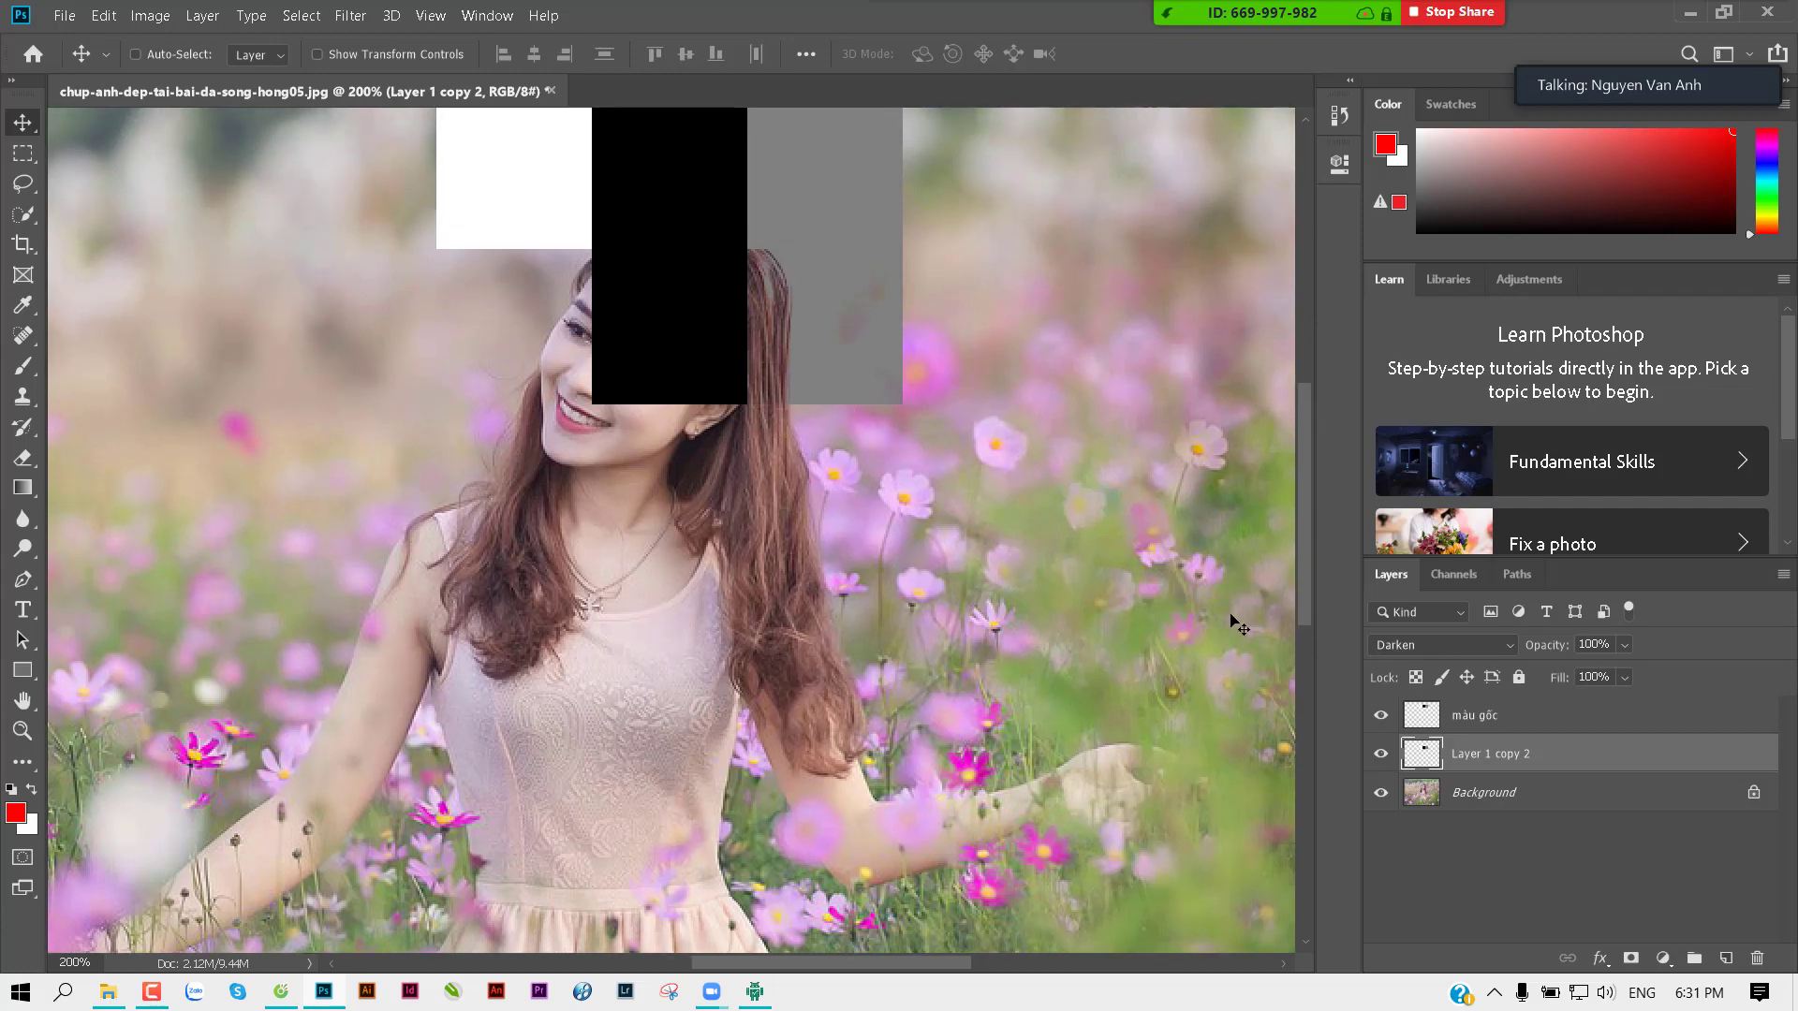
{"action": "left_click", "coordinate": [1431, 641]}
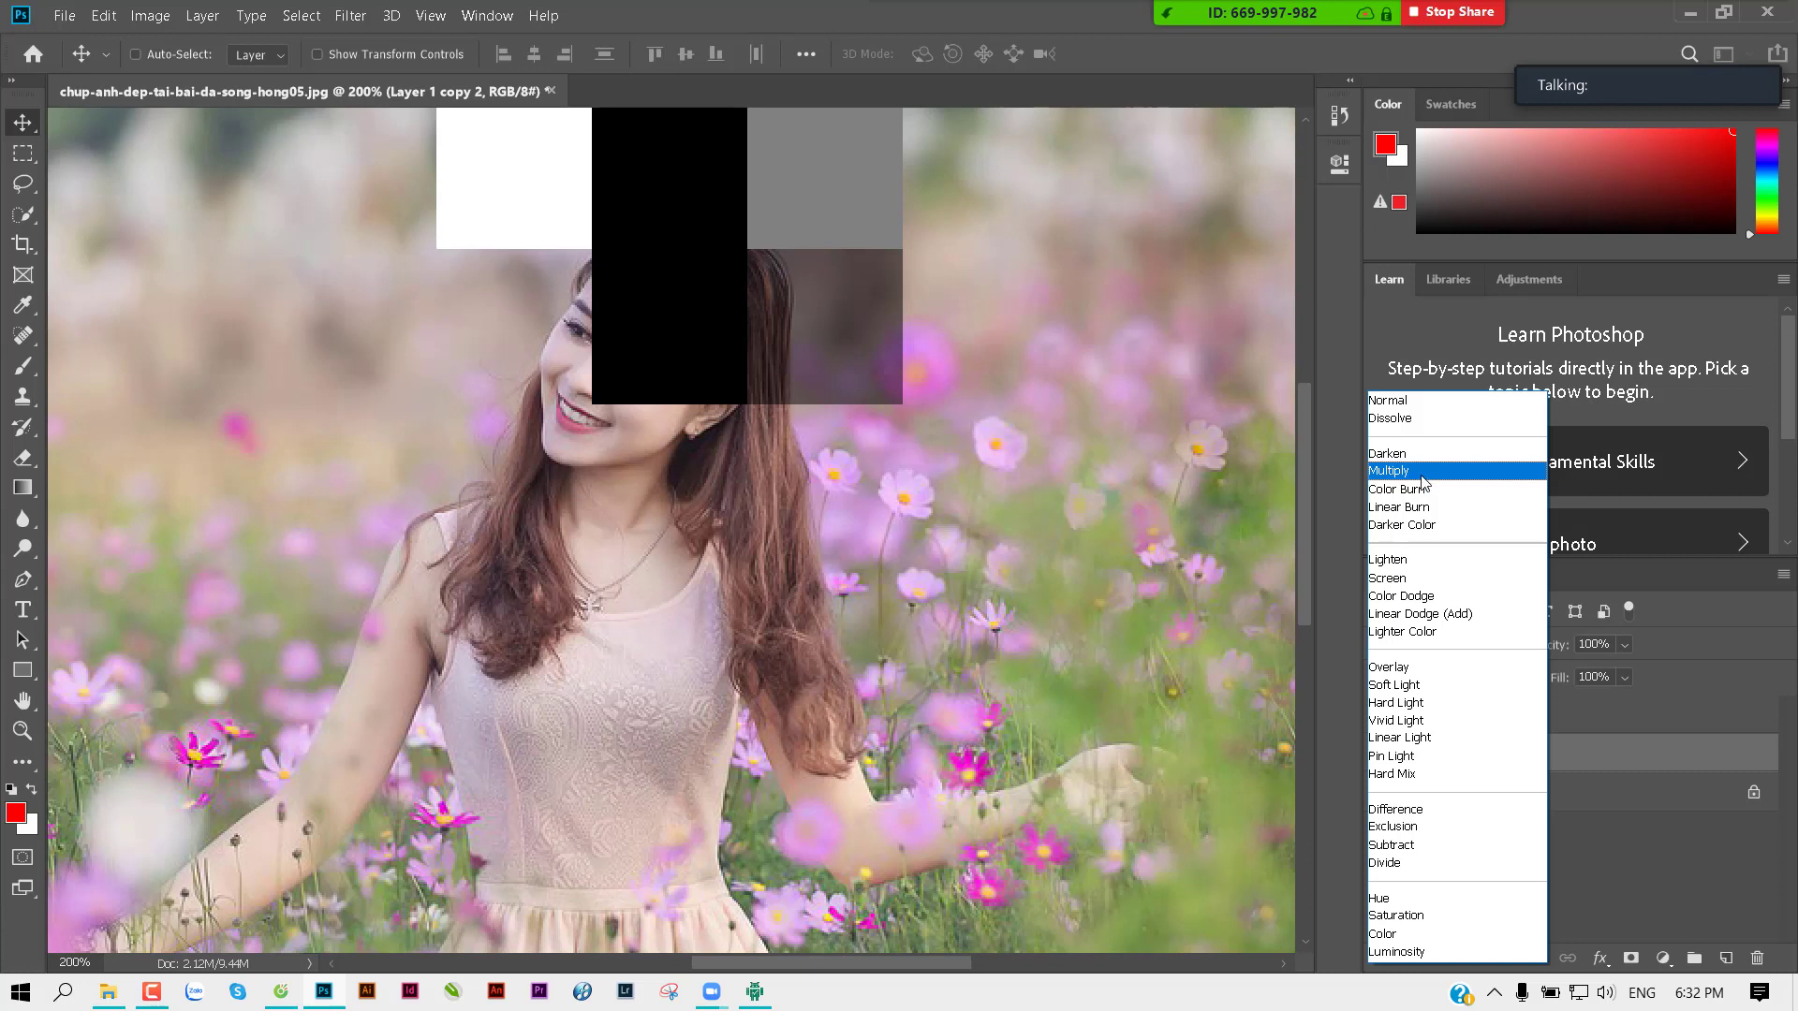
Step: Set Layer 1 copy 2 to Multiply and drag it across the face back onto the top strip
{"action": "left_click", "coordinate": [1424, 471]}
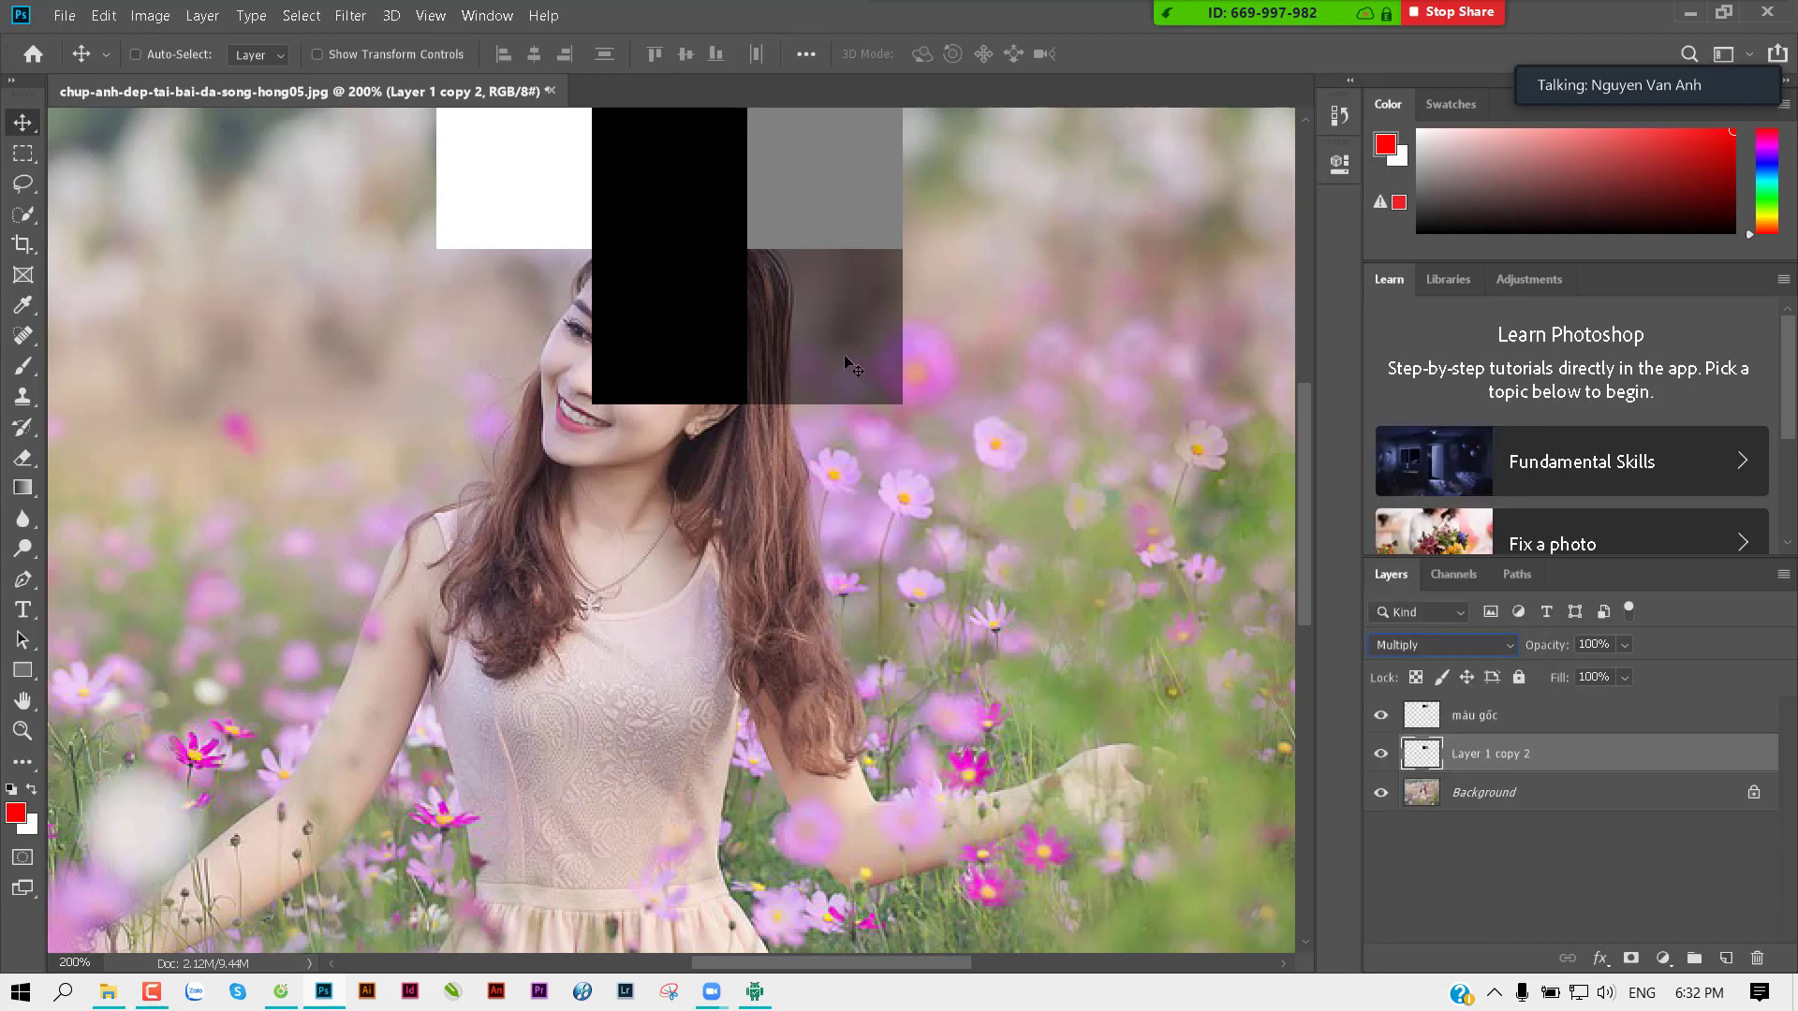
{"action": "mouse_move", "coordinate": [896, 378]}
{"action": "left_mouse_down"}
{"action": "mouse_move", "coordinate": [857, 424]}
{"action": "mouse_move", "coordinate": [943, 437]}
{"action": "left_mouse_up"}
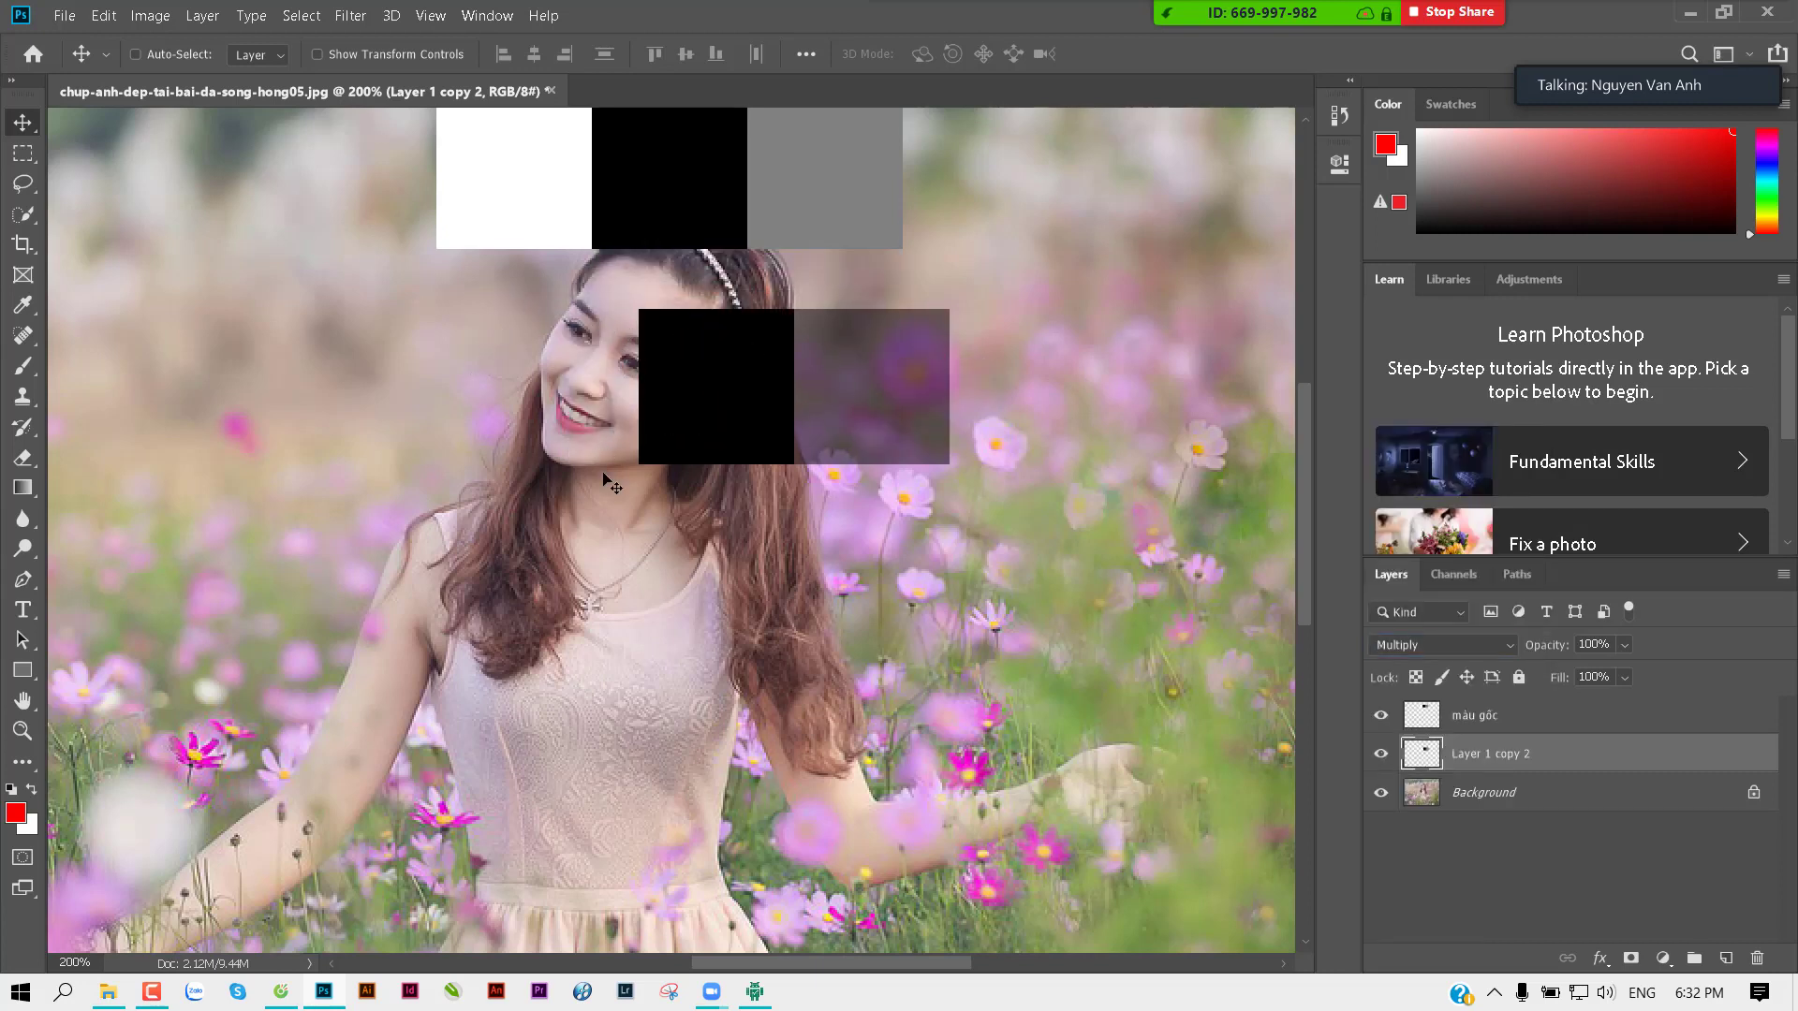
{"action": "mouse_move", "coordinate": [735, 417]}
{"action": "left_mouse_down"}
{"action": "mouse_move", "coordinate": [750, 525]}
{"action": "mouse_move", "coordinate": [473, 402]}
{"action": "left_mouse_up"}
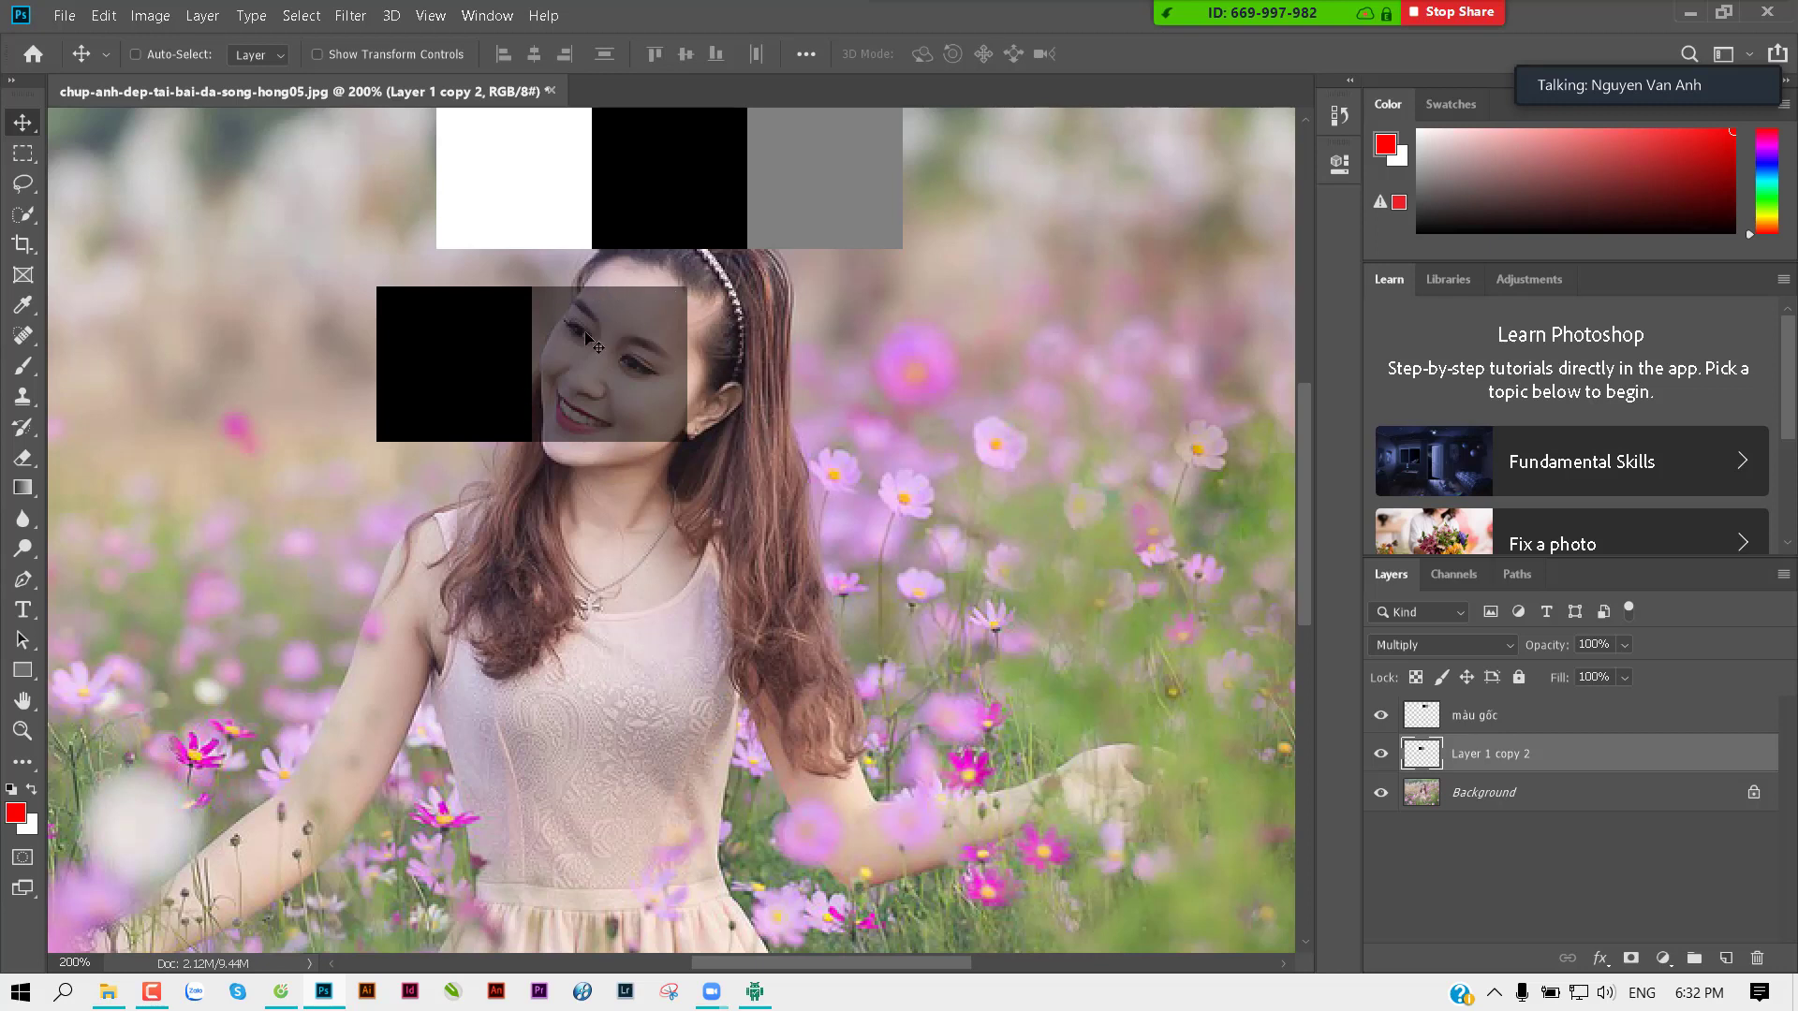
{"action": "mouse_move", "coordinate": [567, 382]}
{"action": "left_mouse_down"}
{"action": "mouse_move", "coordinate": [722, 382]}
{"action": "mouse_move", "coordinate": [789, 354]}
{"action": "left_mouse_up"}
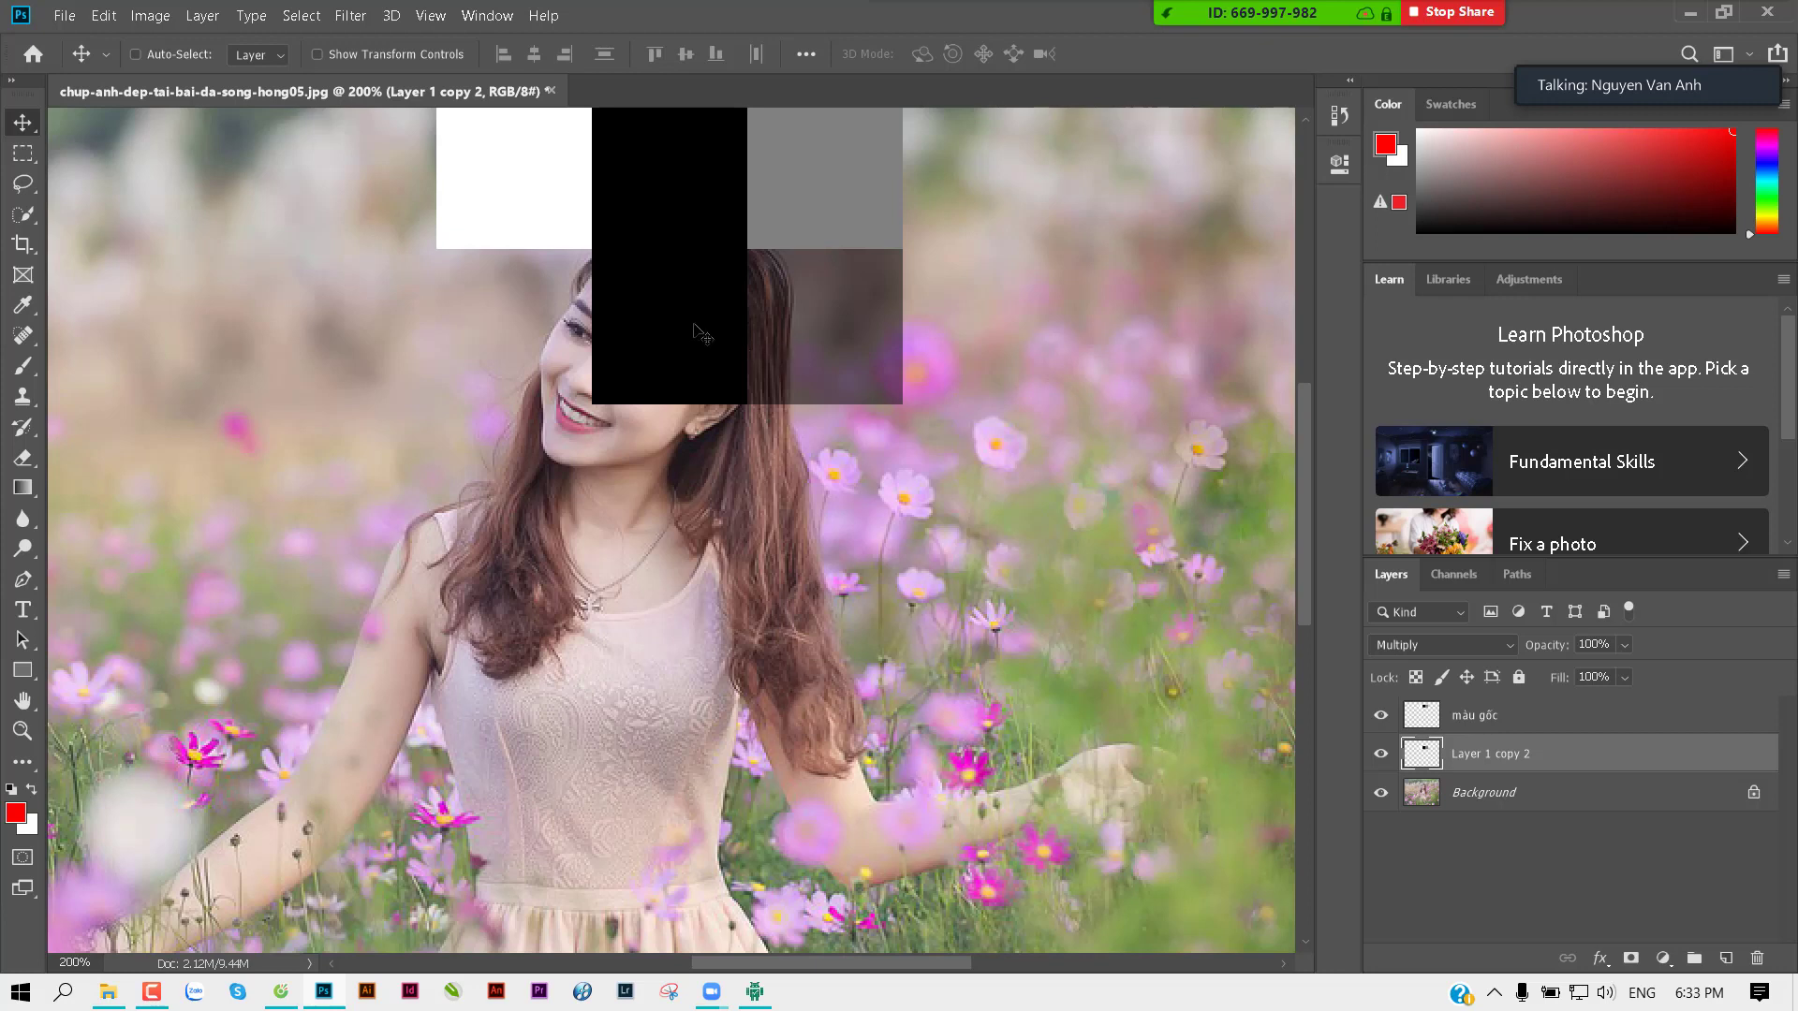
{"action": "mouse_move", "coordinate": [822, 324]}
{"action": "left_mouse_down"}
{"action": "mouse_move", "coordinate": [779, 327]}
{"action": "mouse_move", "coordinate": [826, 323]}
{"action": "left_mouse_up"}
Step: Zoom out to see the whole photo, dismissing an accidentally opened menu
{"action": "key", "text": "ctrl+minus"}
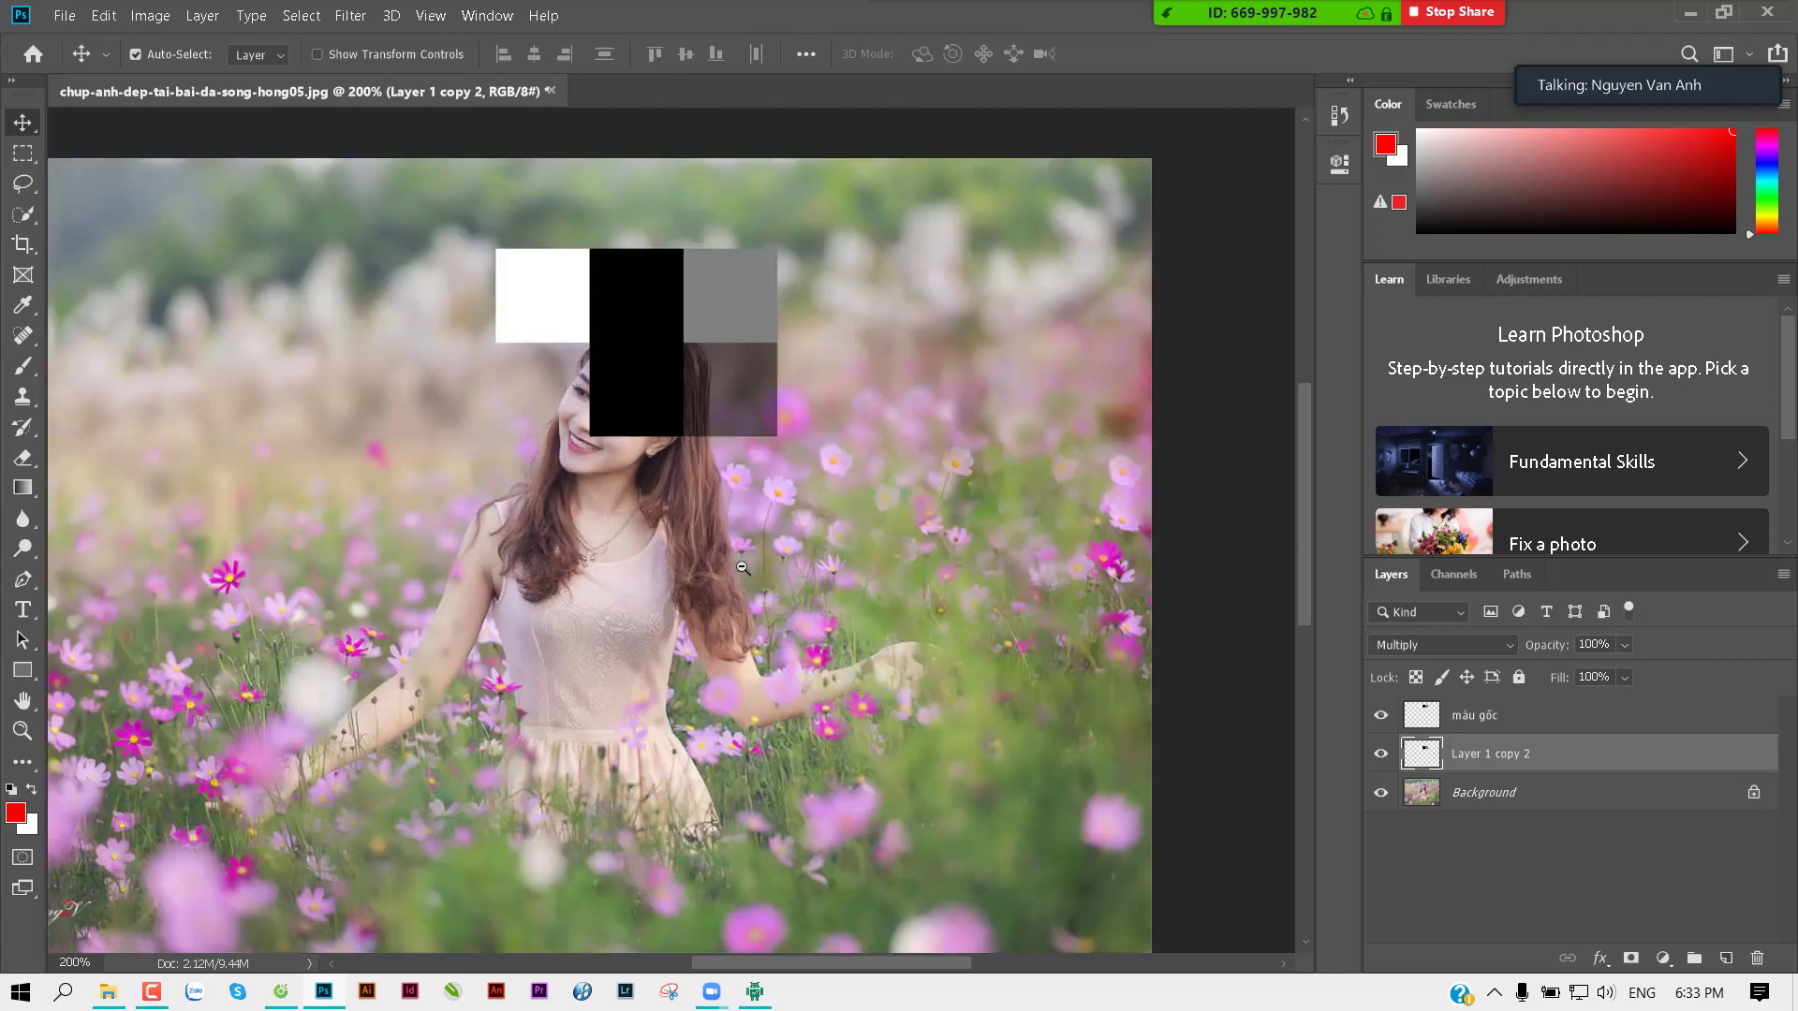
{"action": "left_click", "coordinate": [743, 567], "text": "alt"}
{"action": "key", "text": "Escape"}
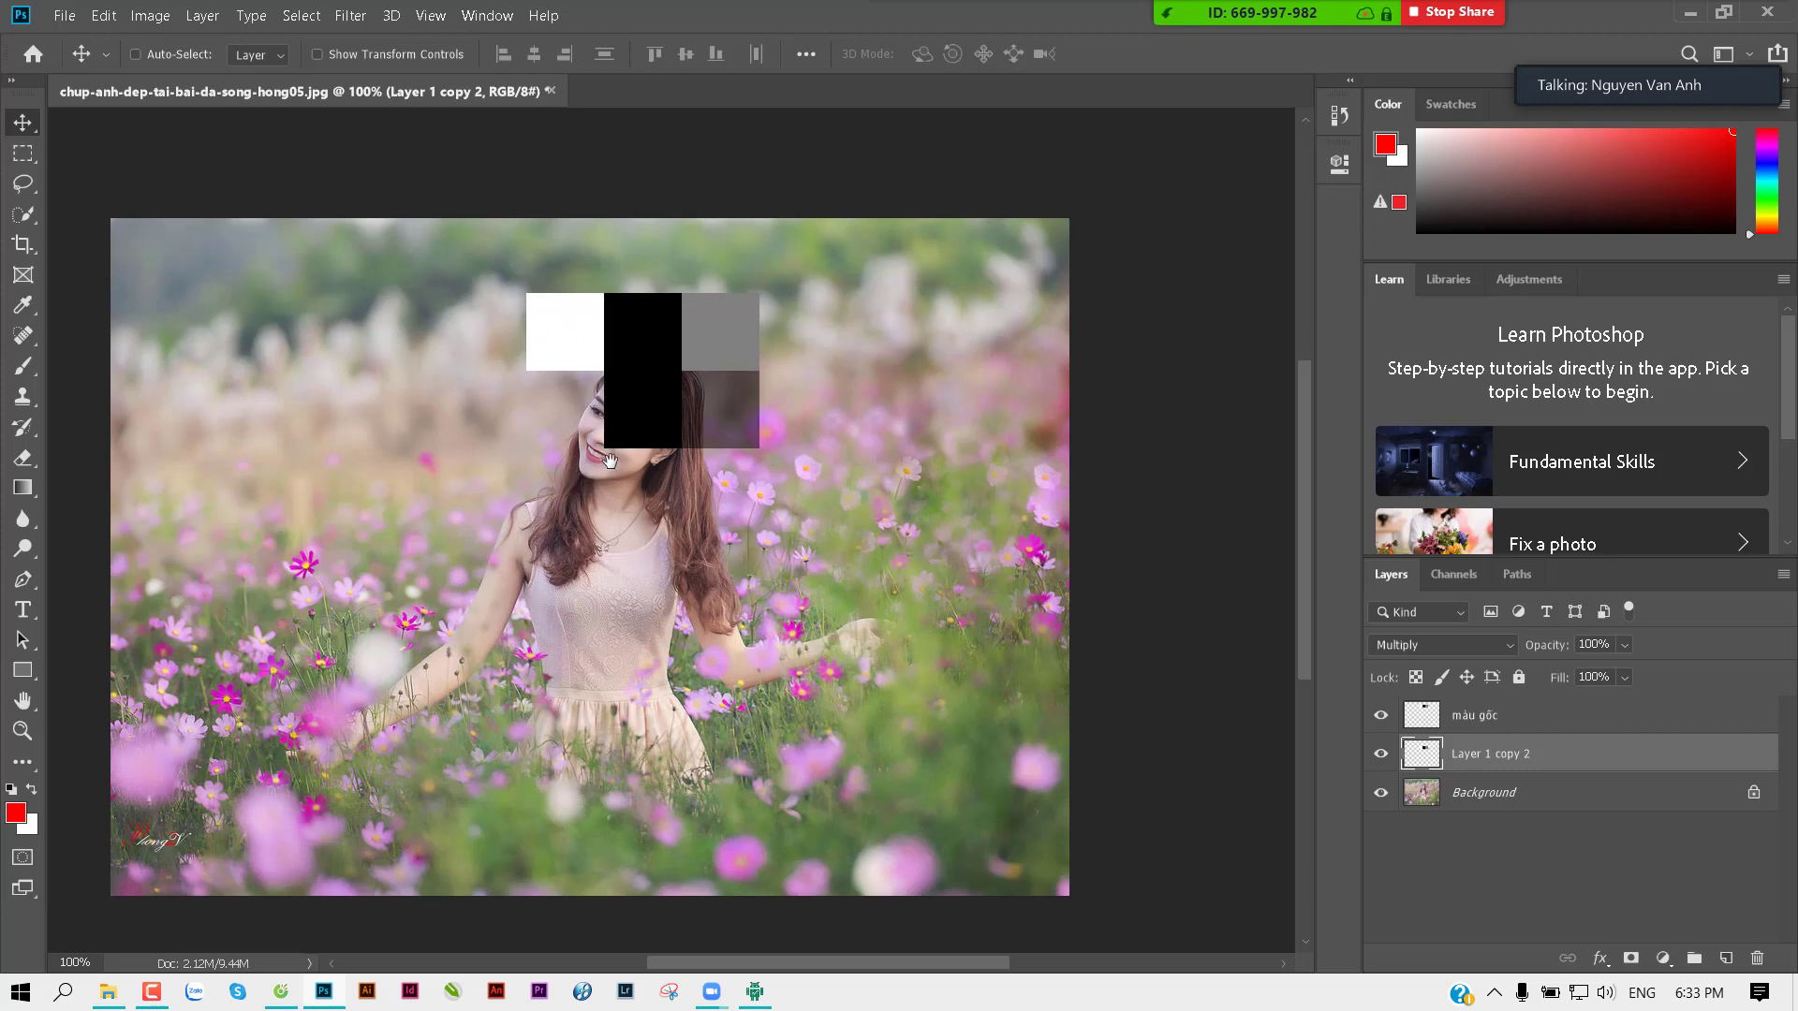
{"action": "left_click_drag", "start_coordinate": [549, 486], "coordinate": [602, 467]}
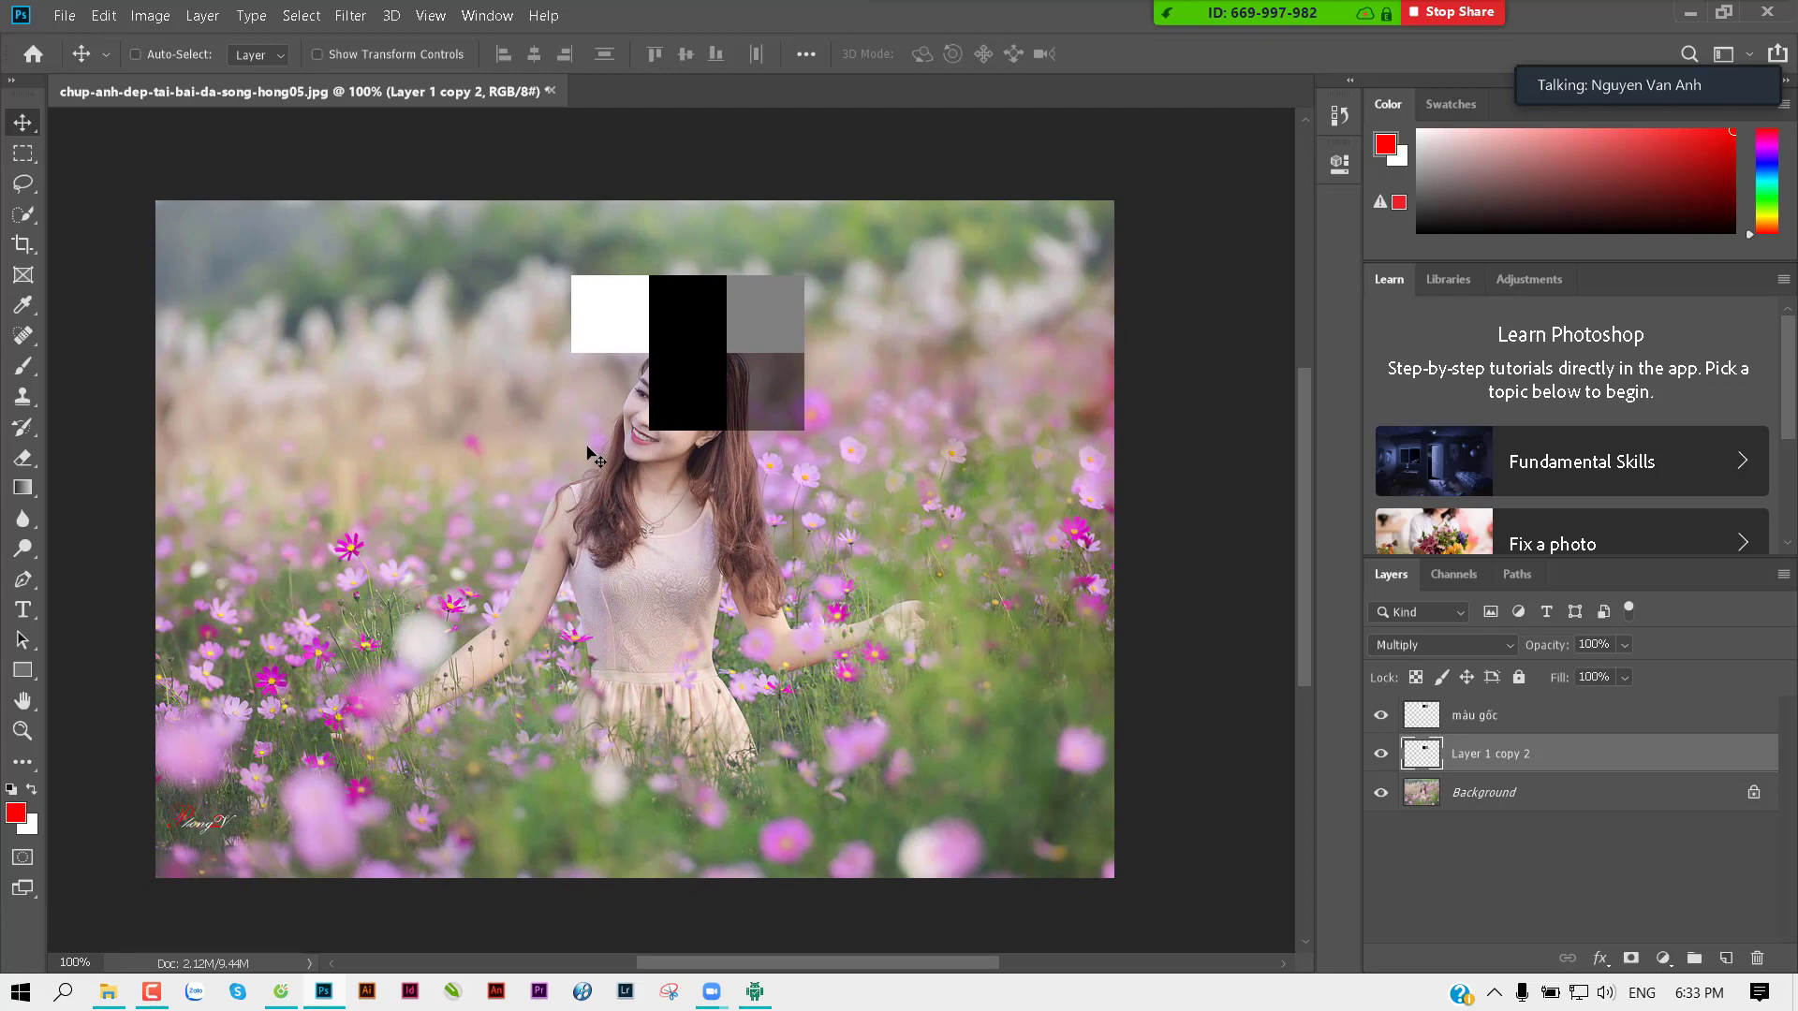
Step: Open image-of-girl-11.jpg from F:\1 Tư liệu học tập\thuvienanh\Girl
{"action": "key", "text": "ctrl+o"}
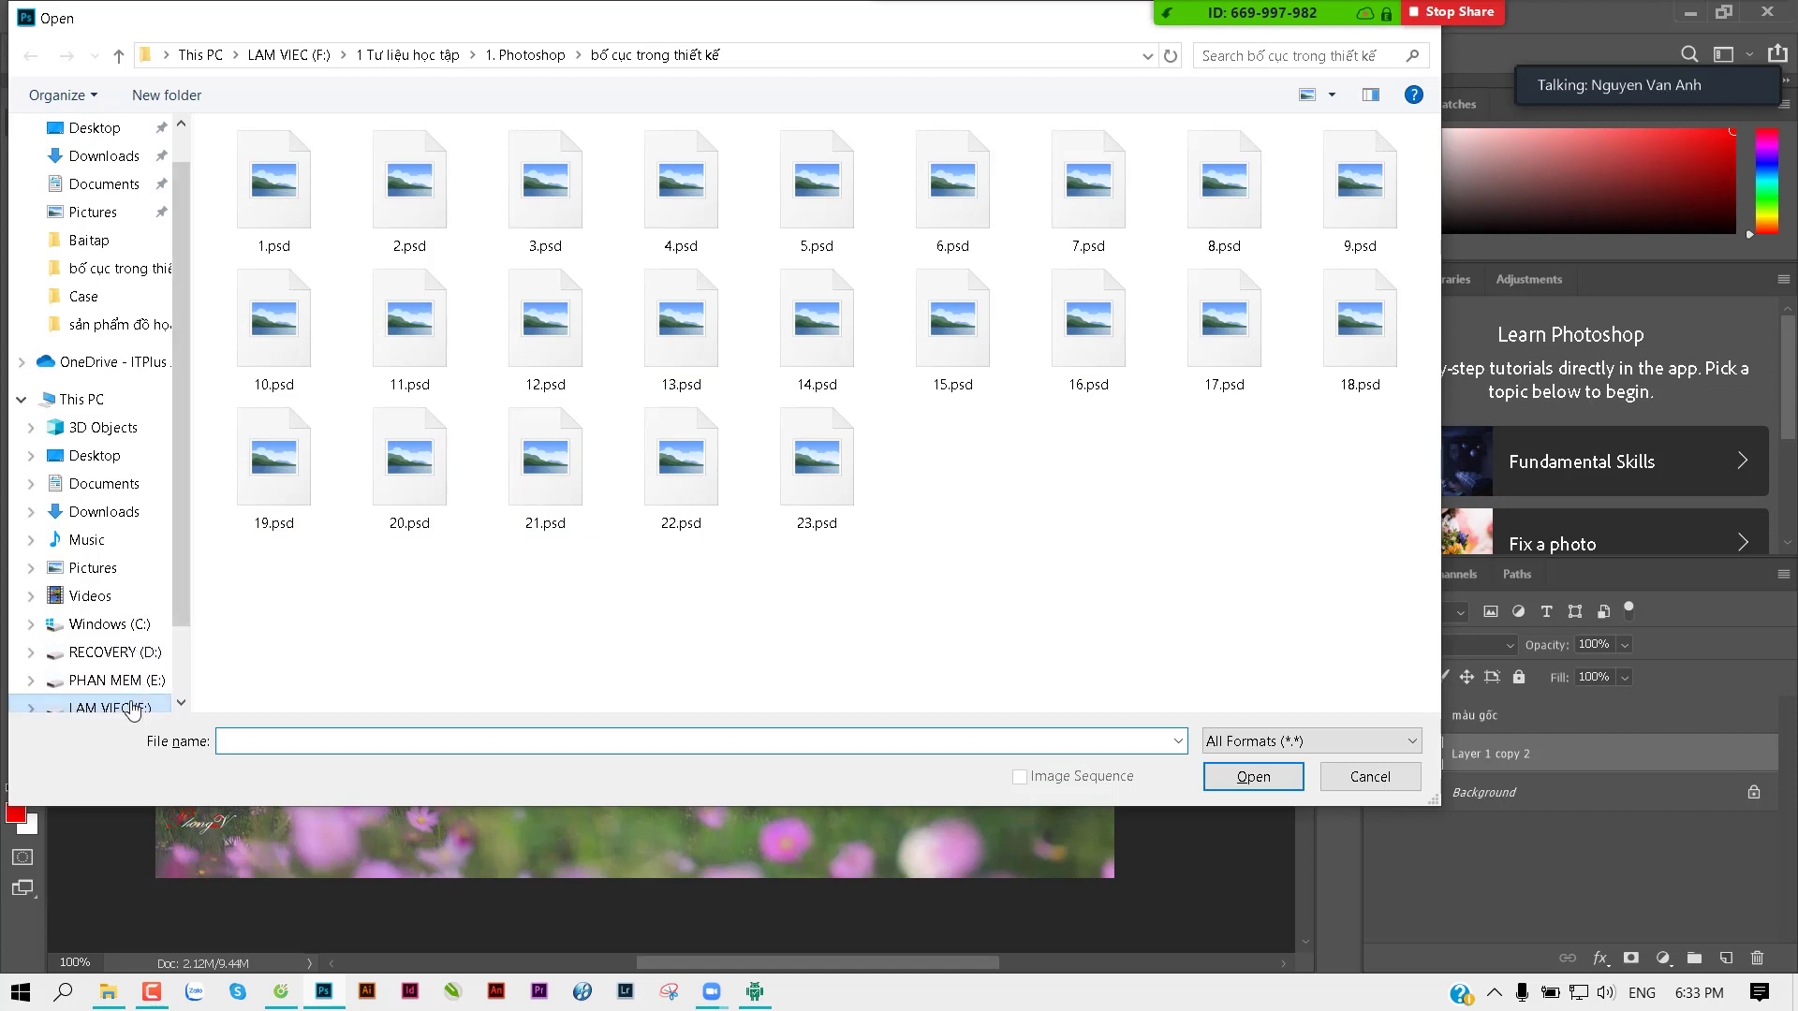
{"action": "left_click", "coordinate": [131, 709]}
{"action": "double_click", "coordinate": [271, 234]}
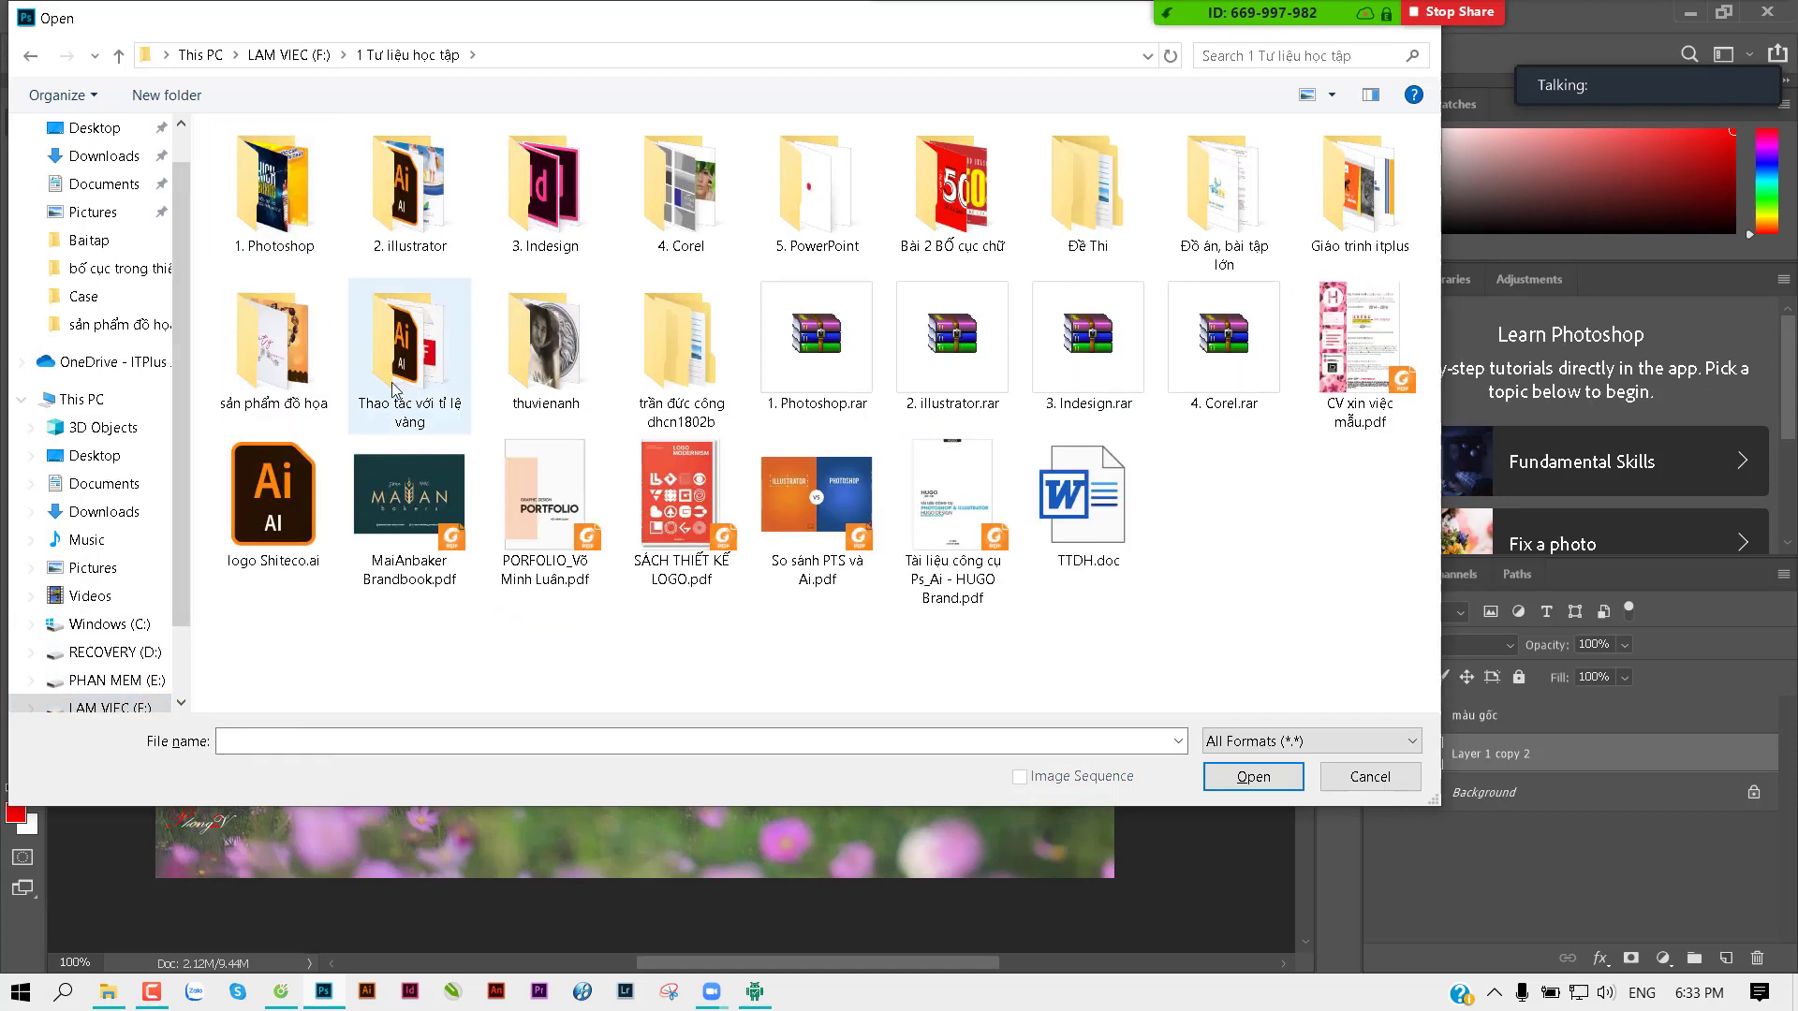
{"action": "double_click", "coordinate": [551, 386]}
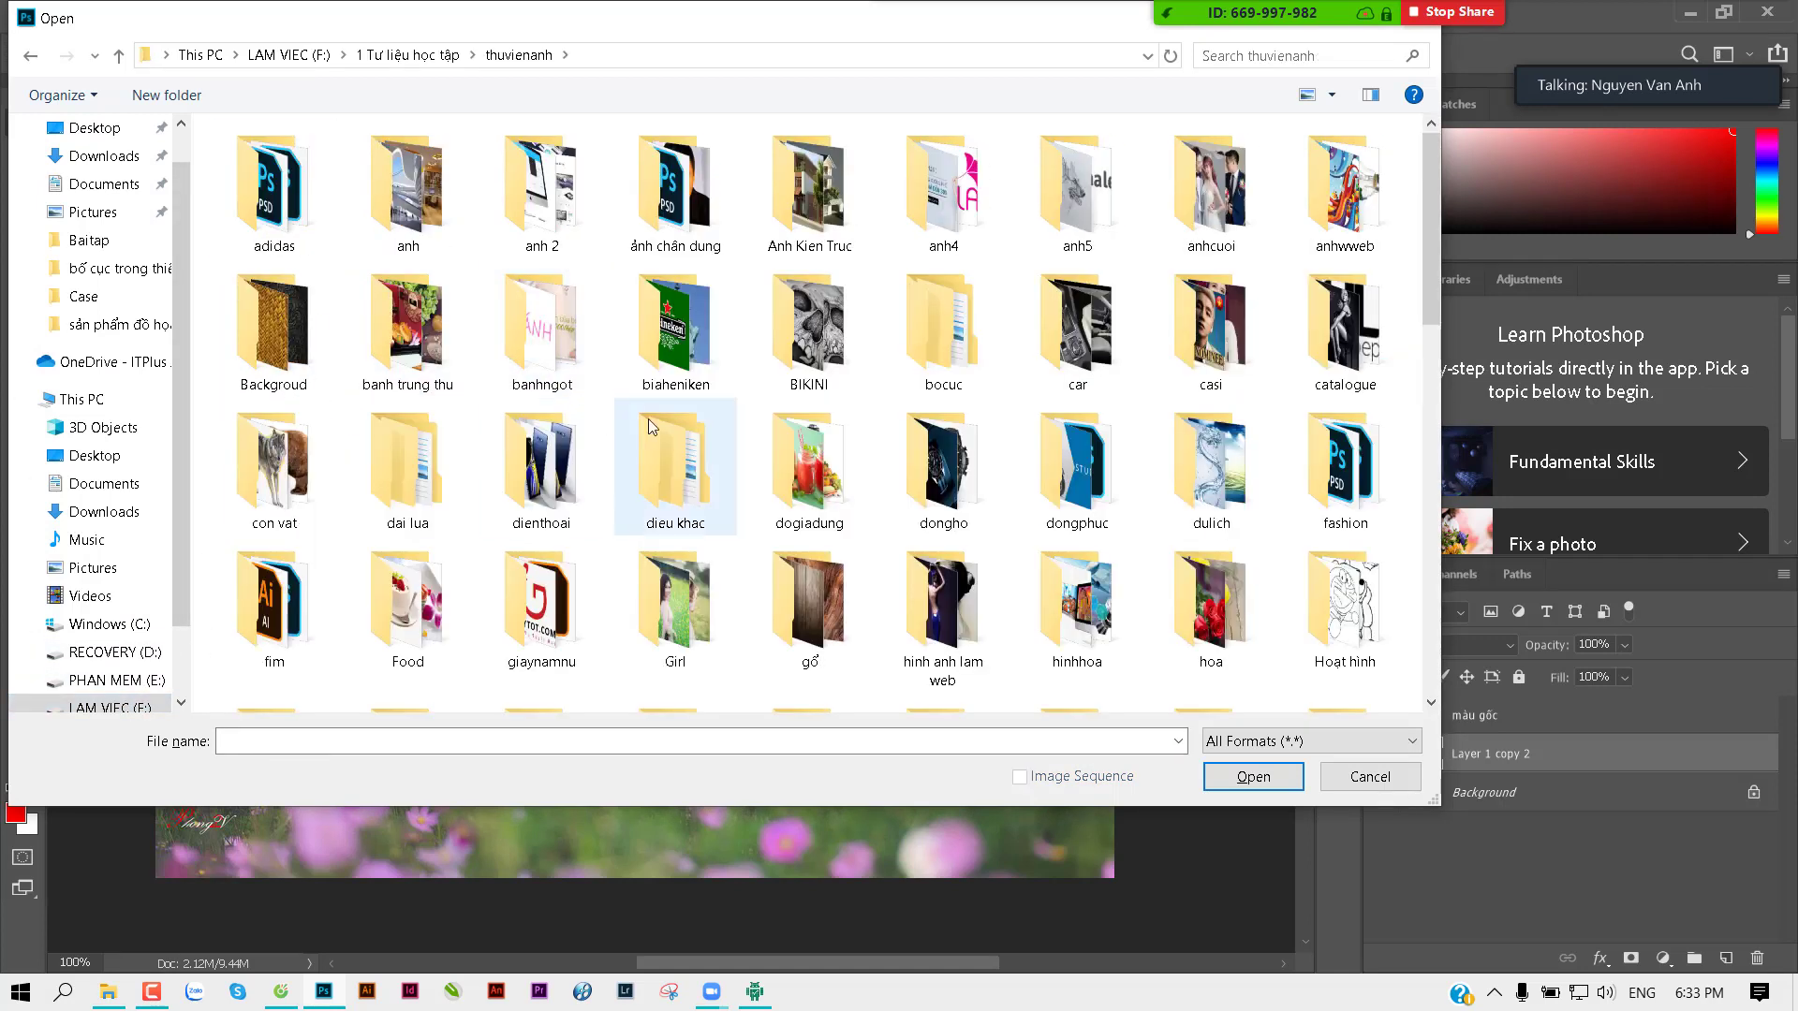
{"action": "key", "text": "g"}
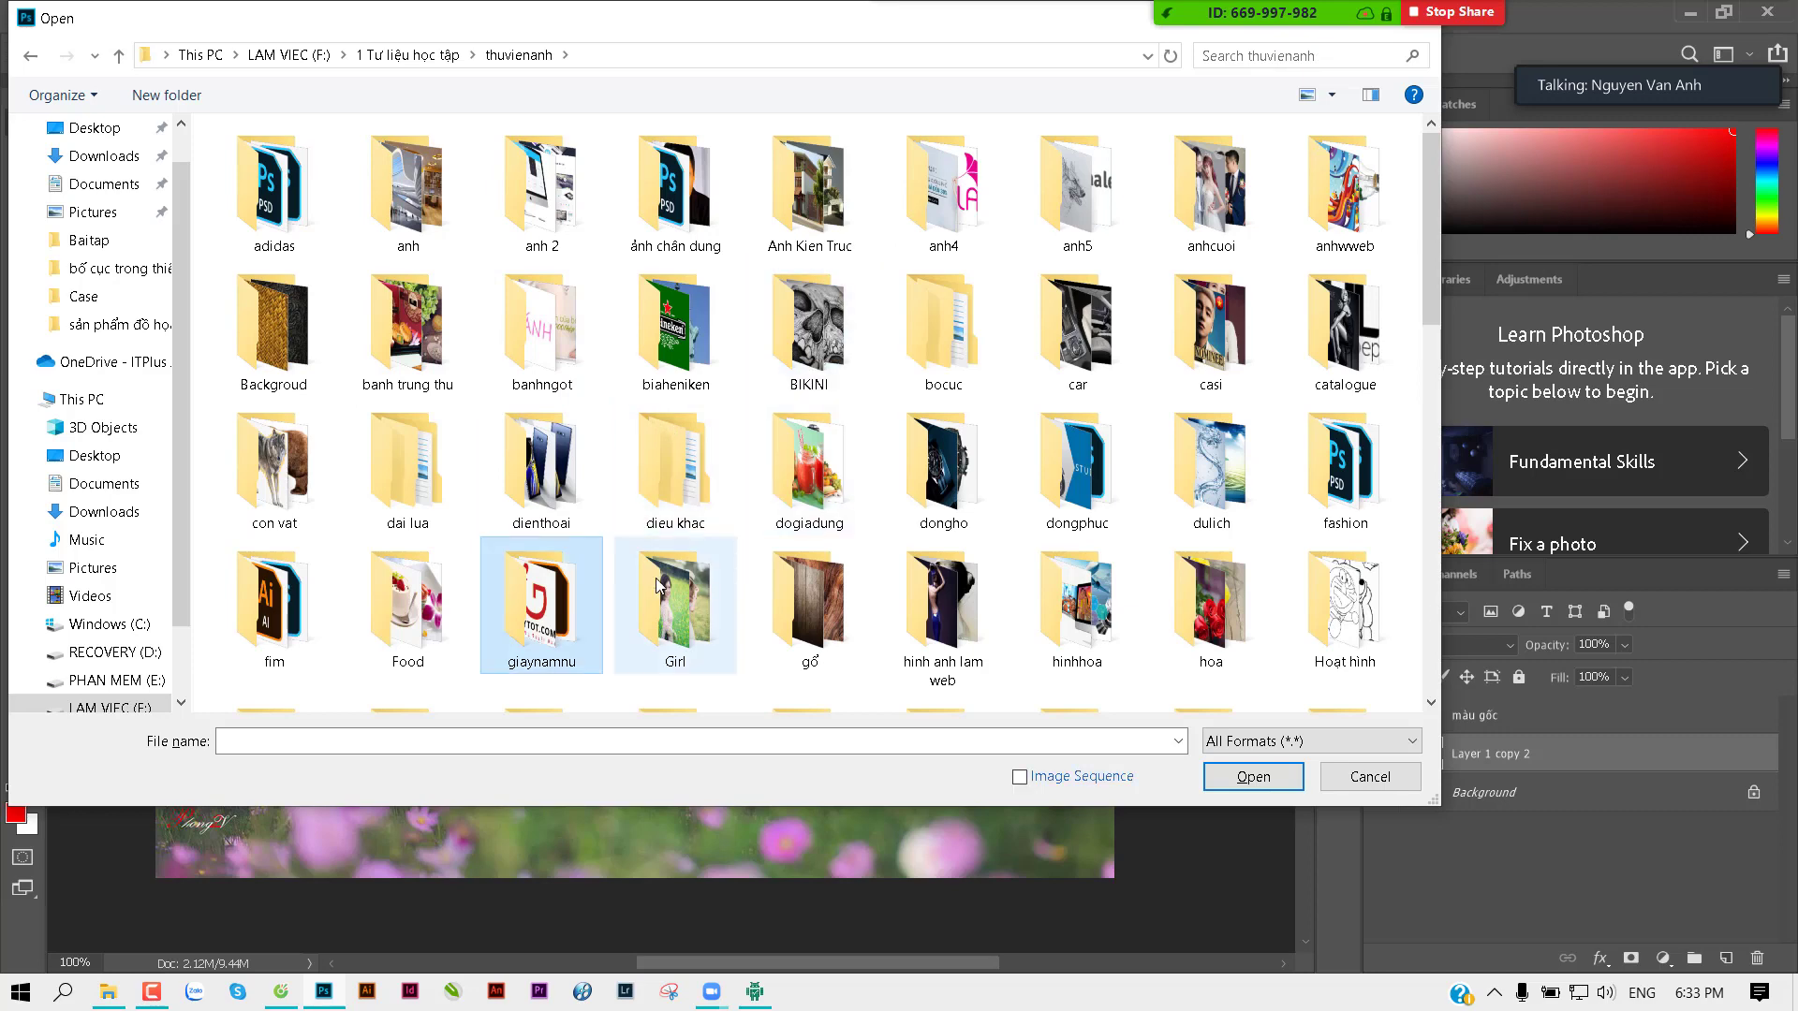
{"action": "double_click", "coordinate": [680, 616]}
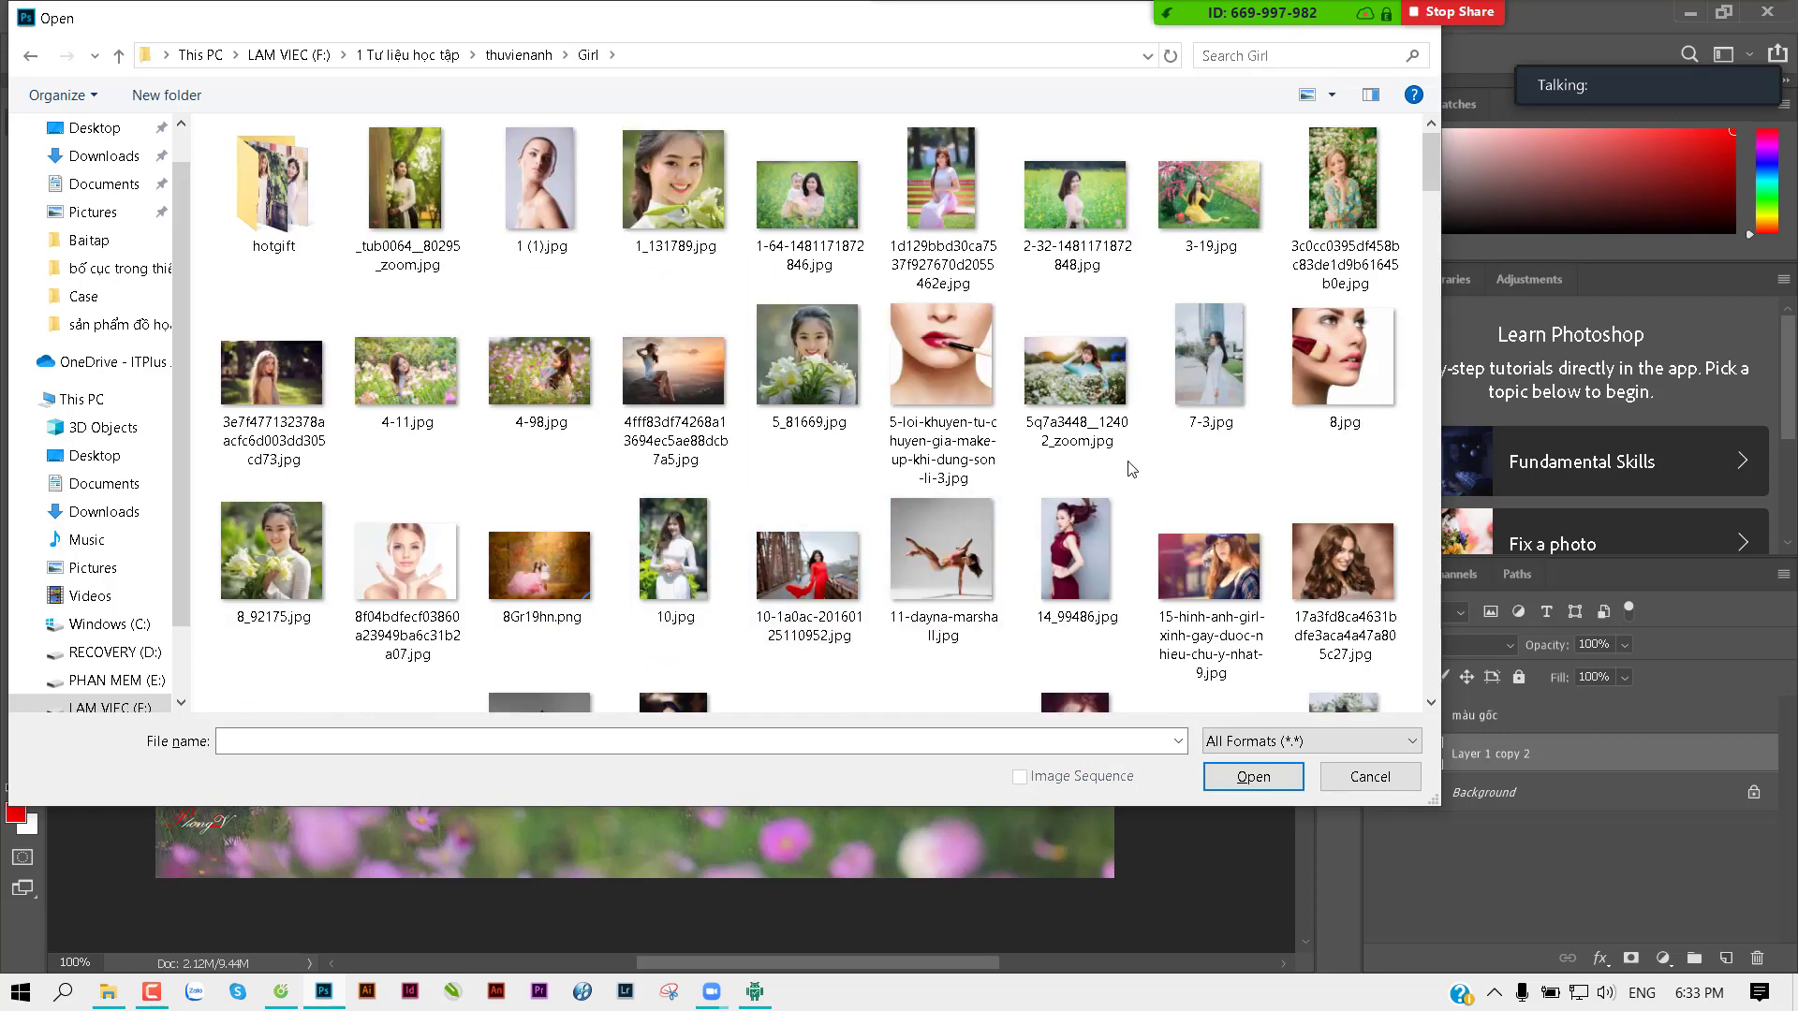
{"action": "mouse_move", "coordinate": [1428, 161]}
{"action": "left_mouse_down"}
{"action": "mouse_move", "coordinate": [1452, 295]}
{"action": "mouse_move", "coordinate": [1430, 510]}
{"action": "left_mouse_up"}
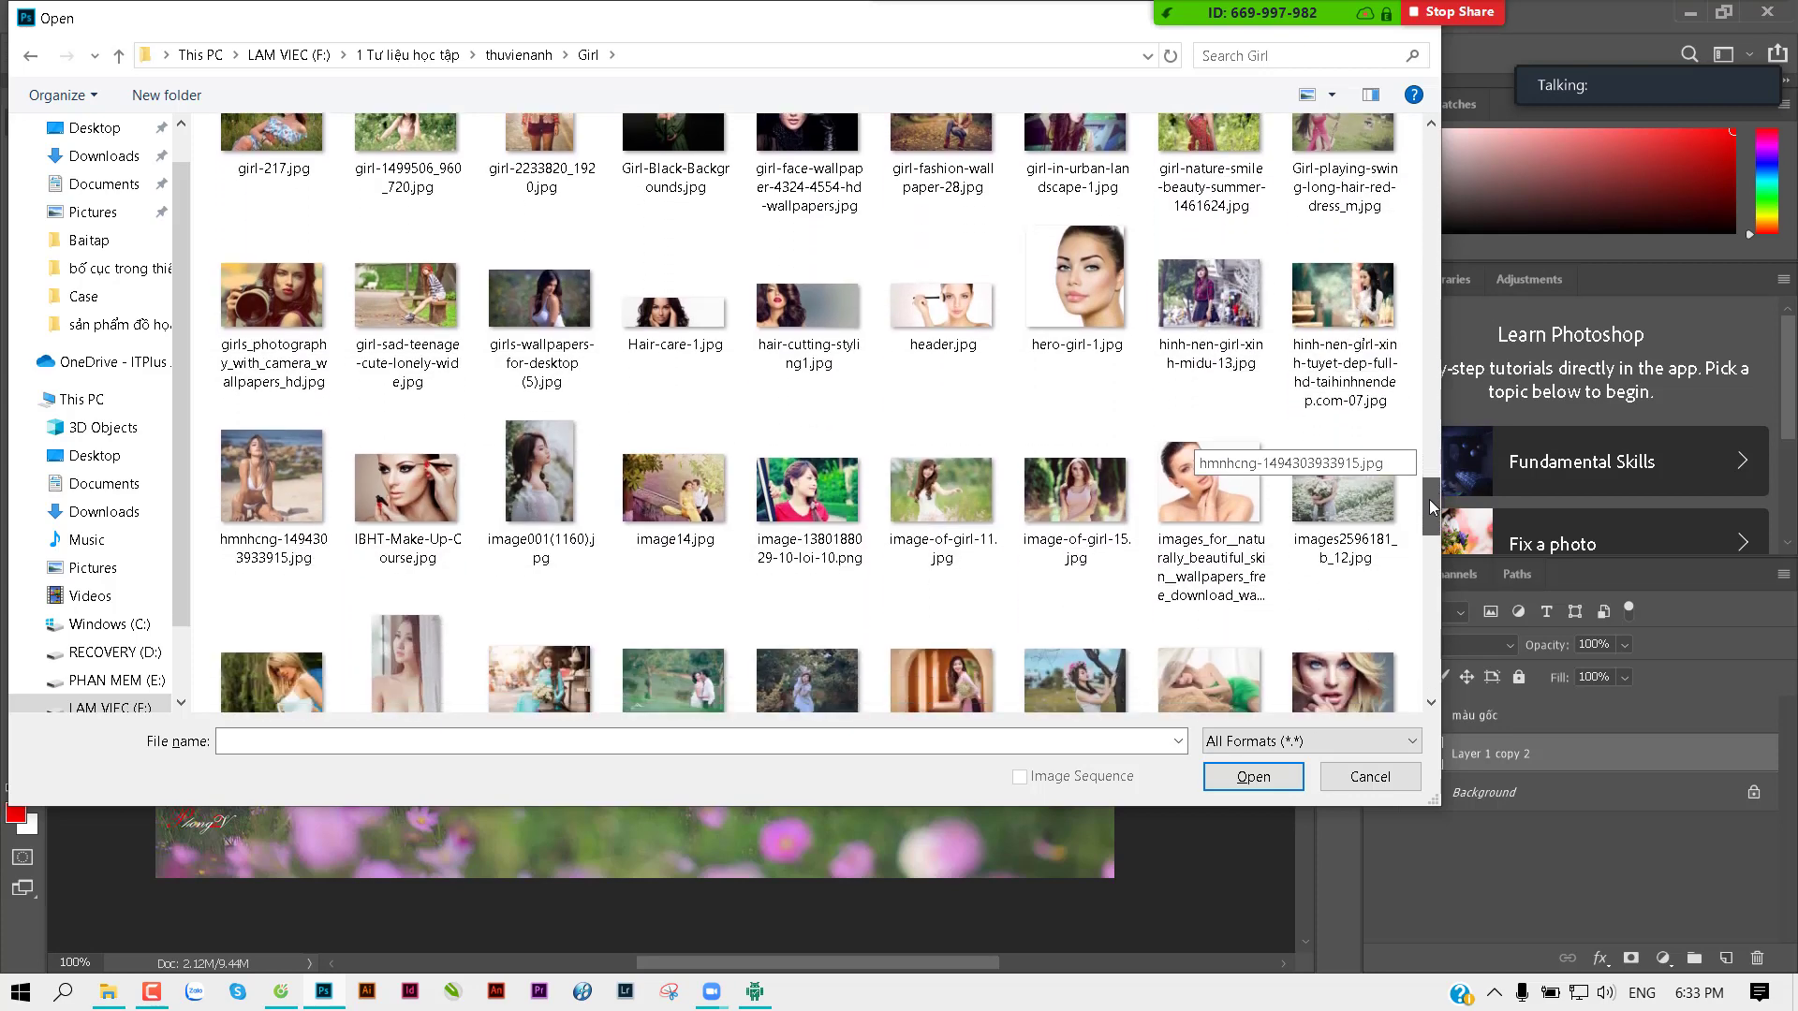
{"action": "left_click", "coordinate": [993, 483]}
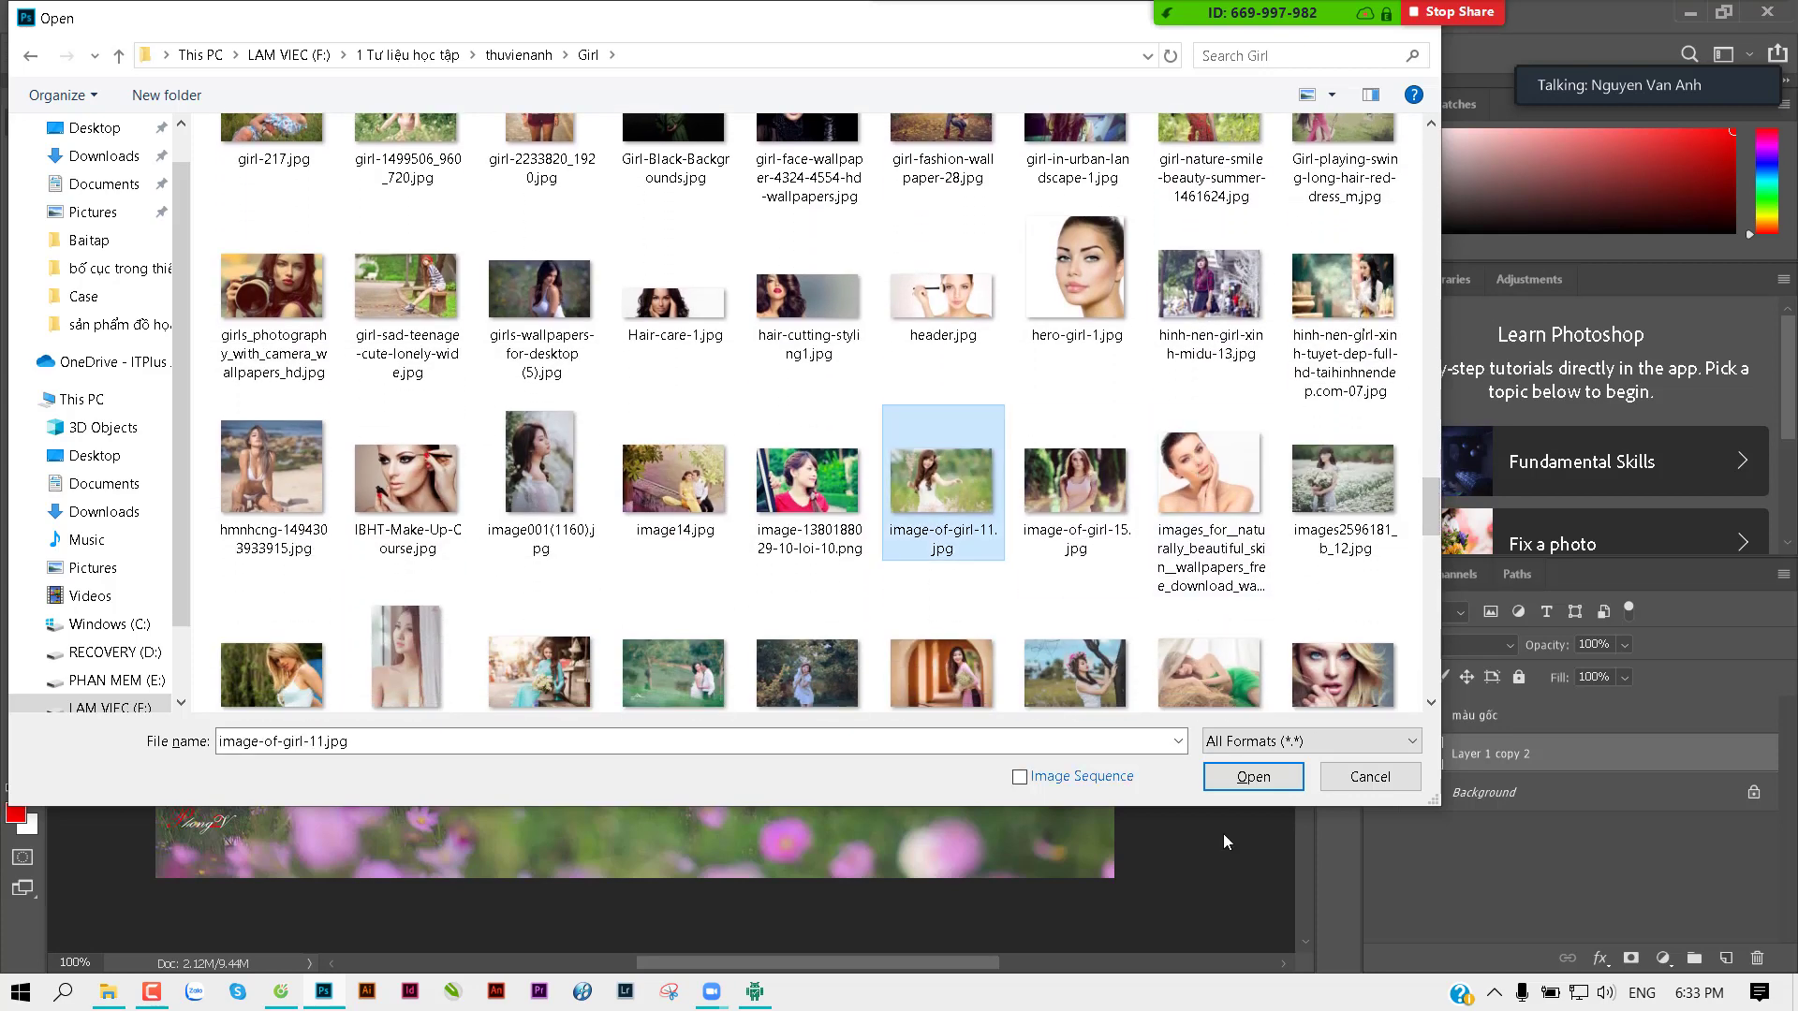
{"action": "left_click", "coordinate": [1250, 777]}
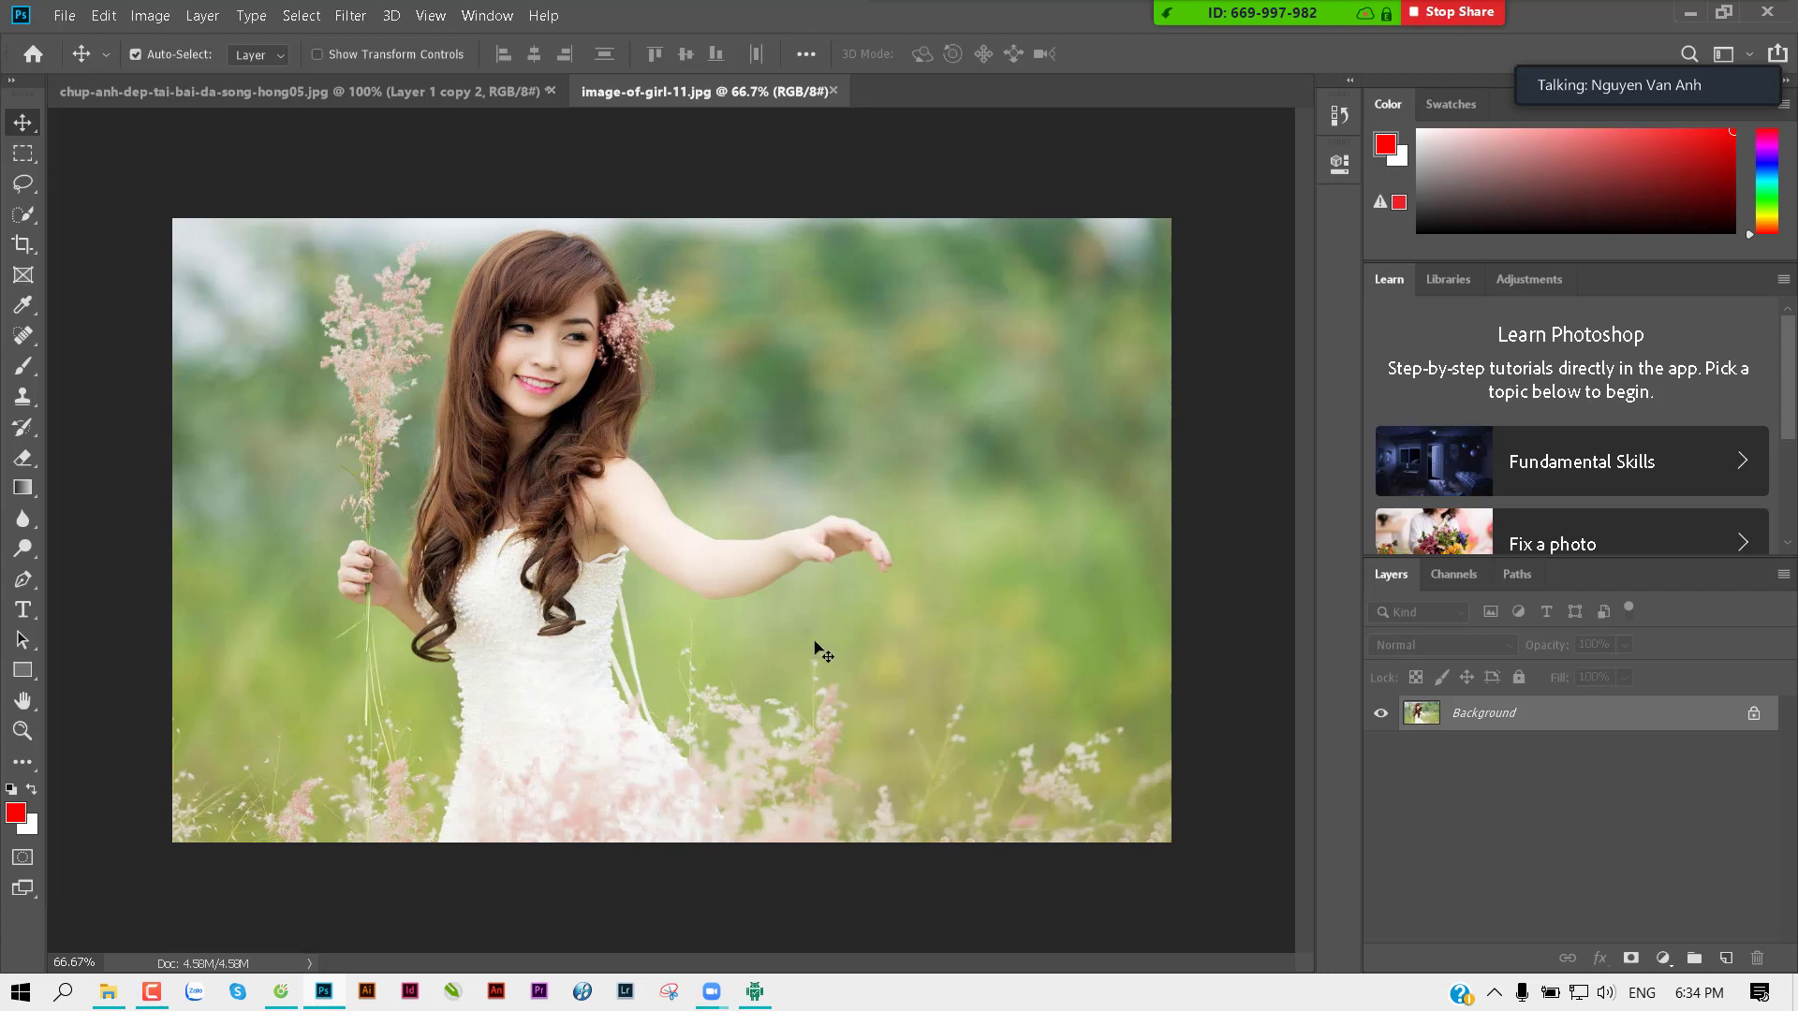
Step: Duplicate the girl photo's Background into a new Layer 1 with Ctrl+J
{"action": "key", "text": "ctrl"}
{"action": "key", "text": "ctrl+j"}
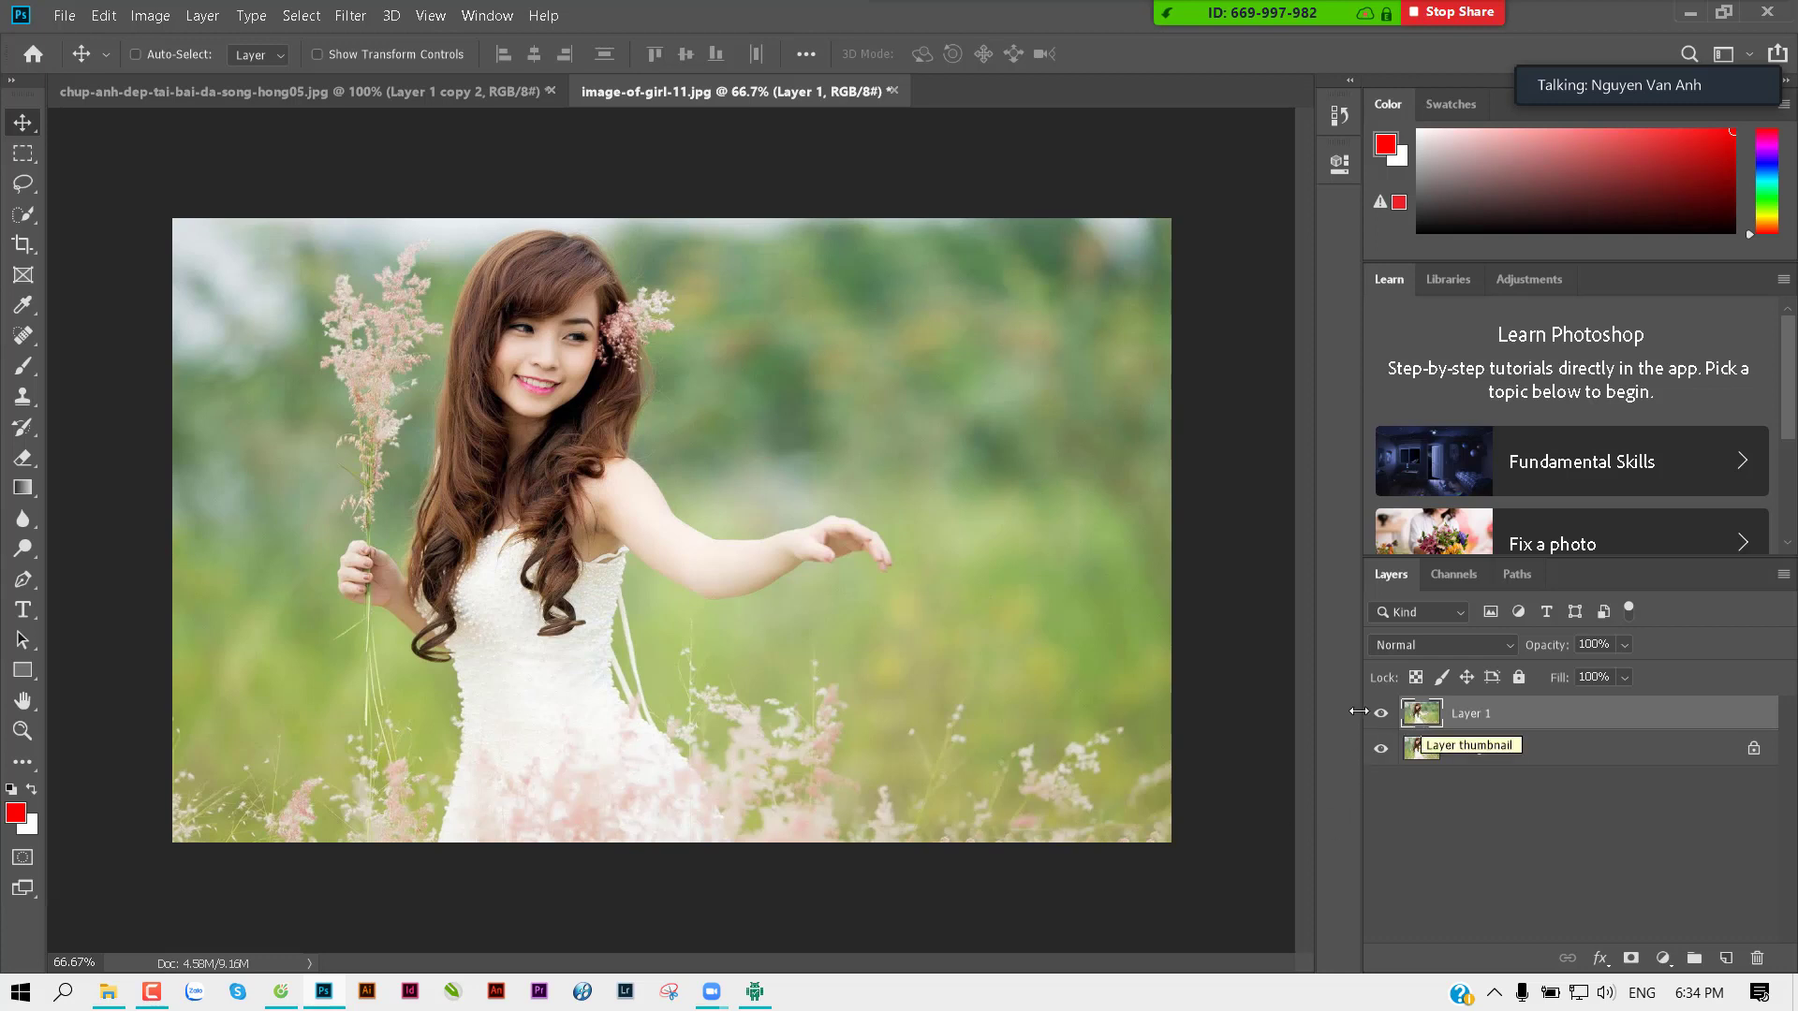
{"action": "left_click_drag", "start_coordinate": [1421, 717], "coordinate": [1360, 776]}
Step: Set Layer 1's blend mode to Multiply
{"action": "left_click", "coordinate": [1381, 716]}
{"action": "left_click", "coordinate": [1381, 716]}
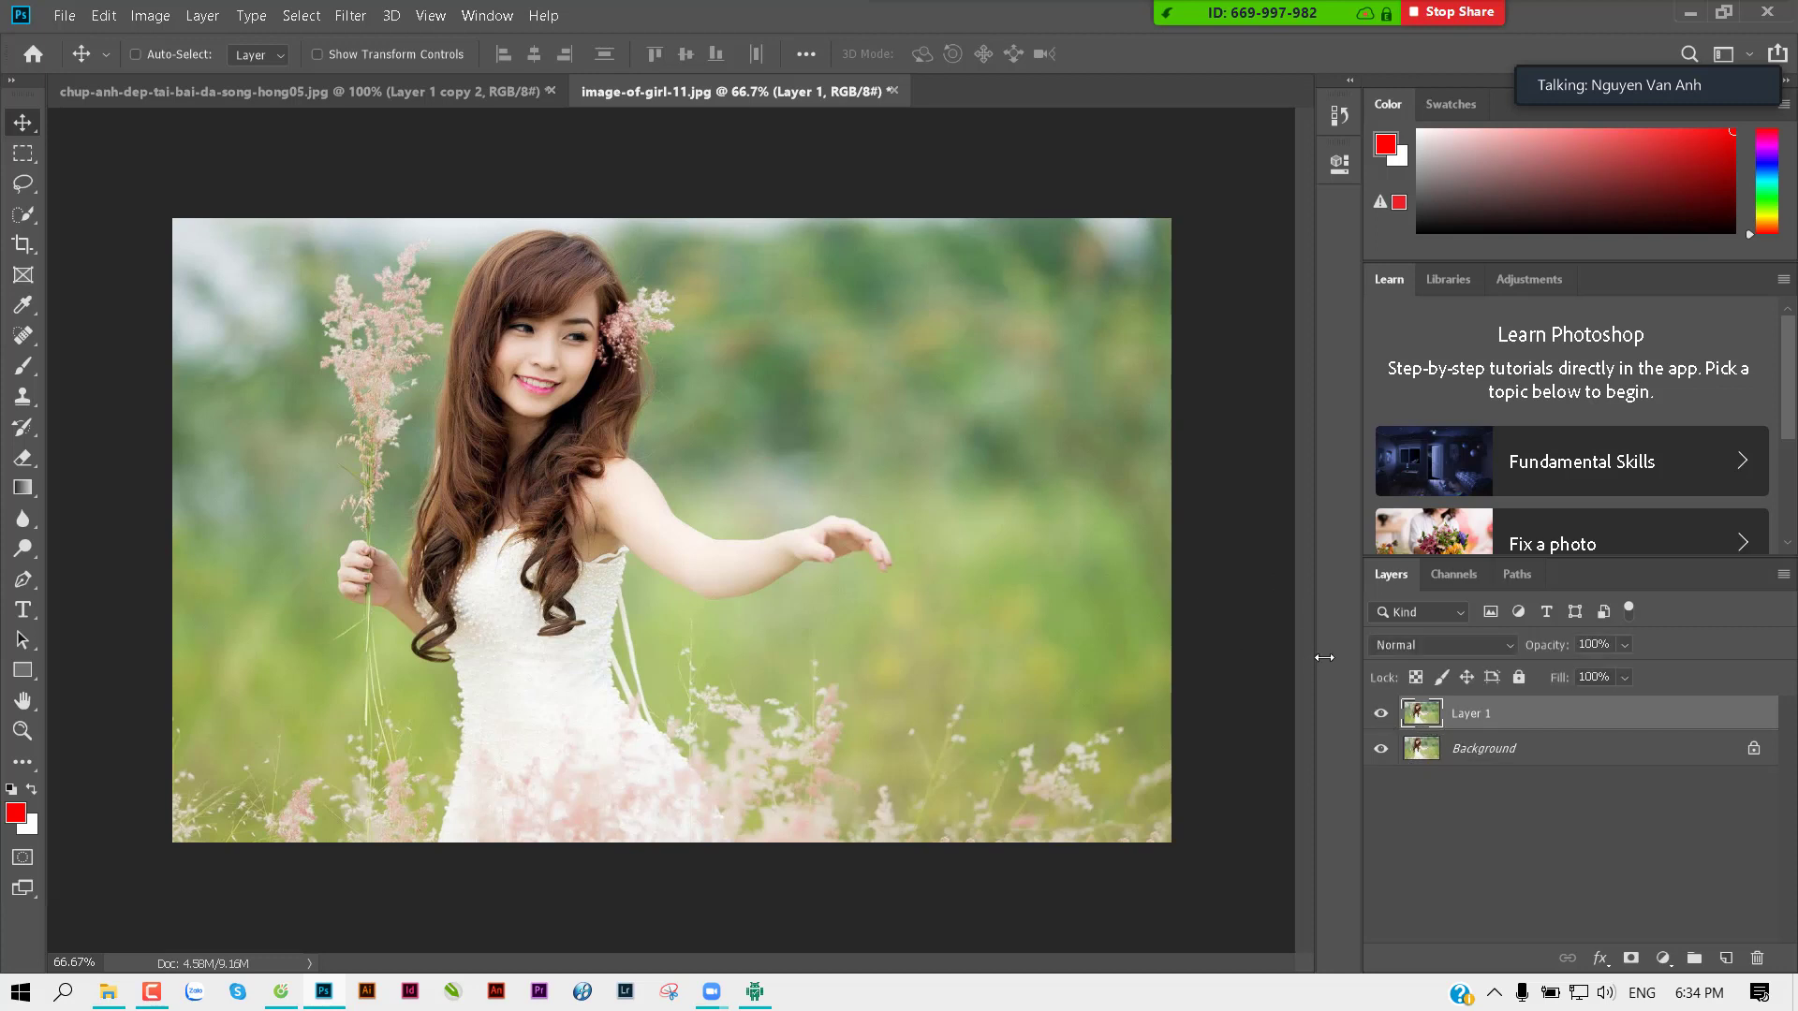
{"action": "left_click", "coordinate": [1418, 646]}
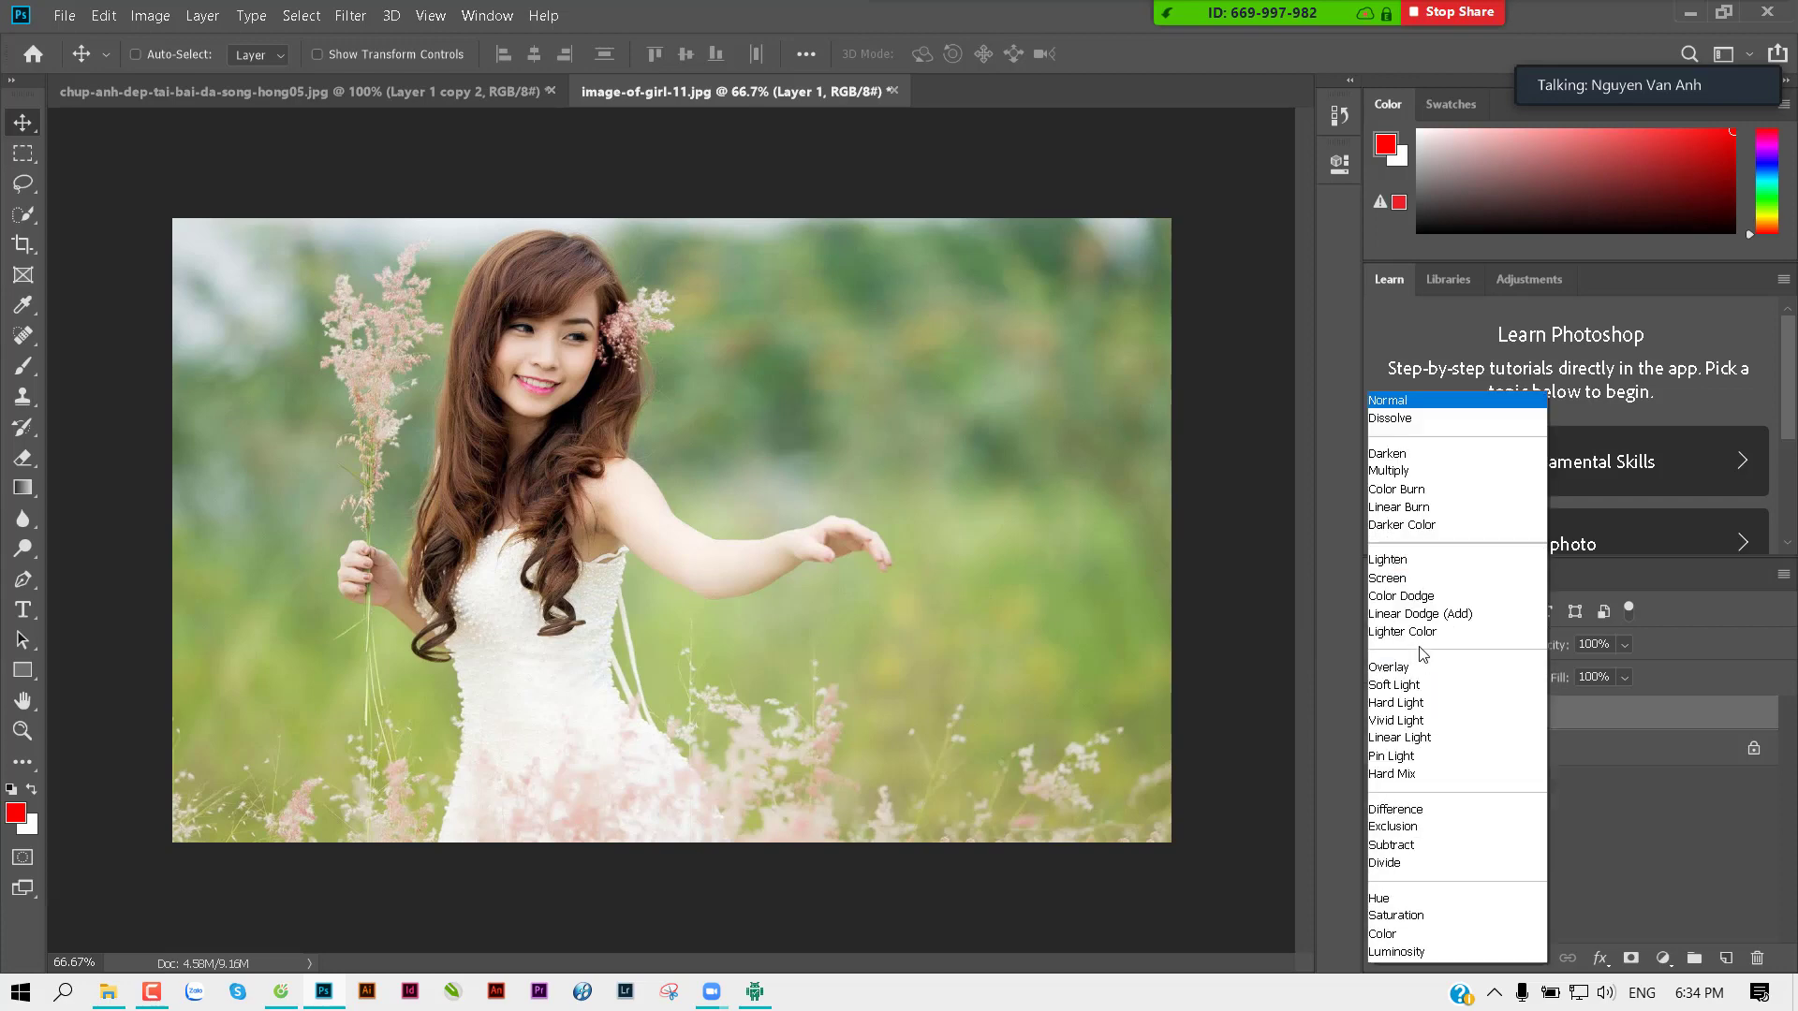
{"action": "left_click", "coordinate": [1409, 471]}
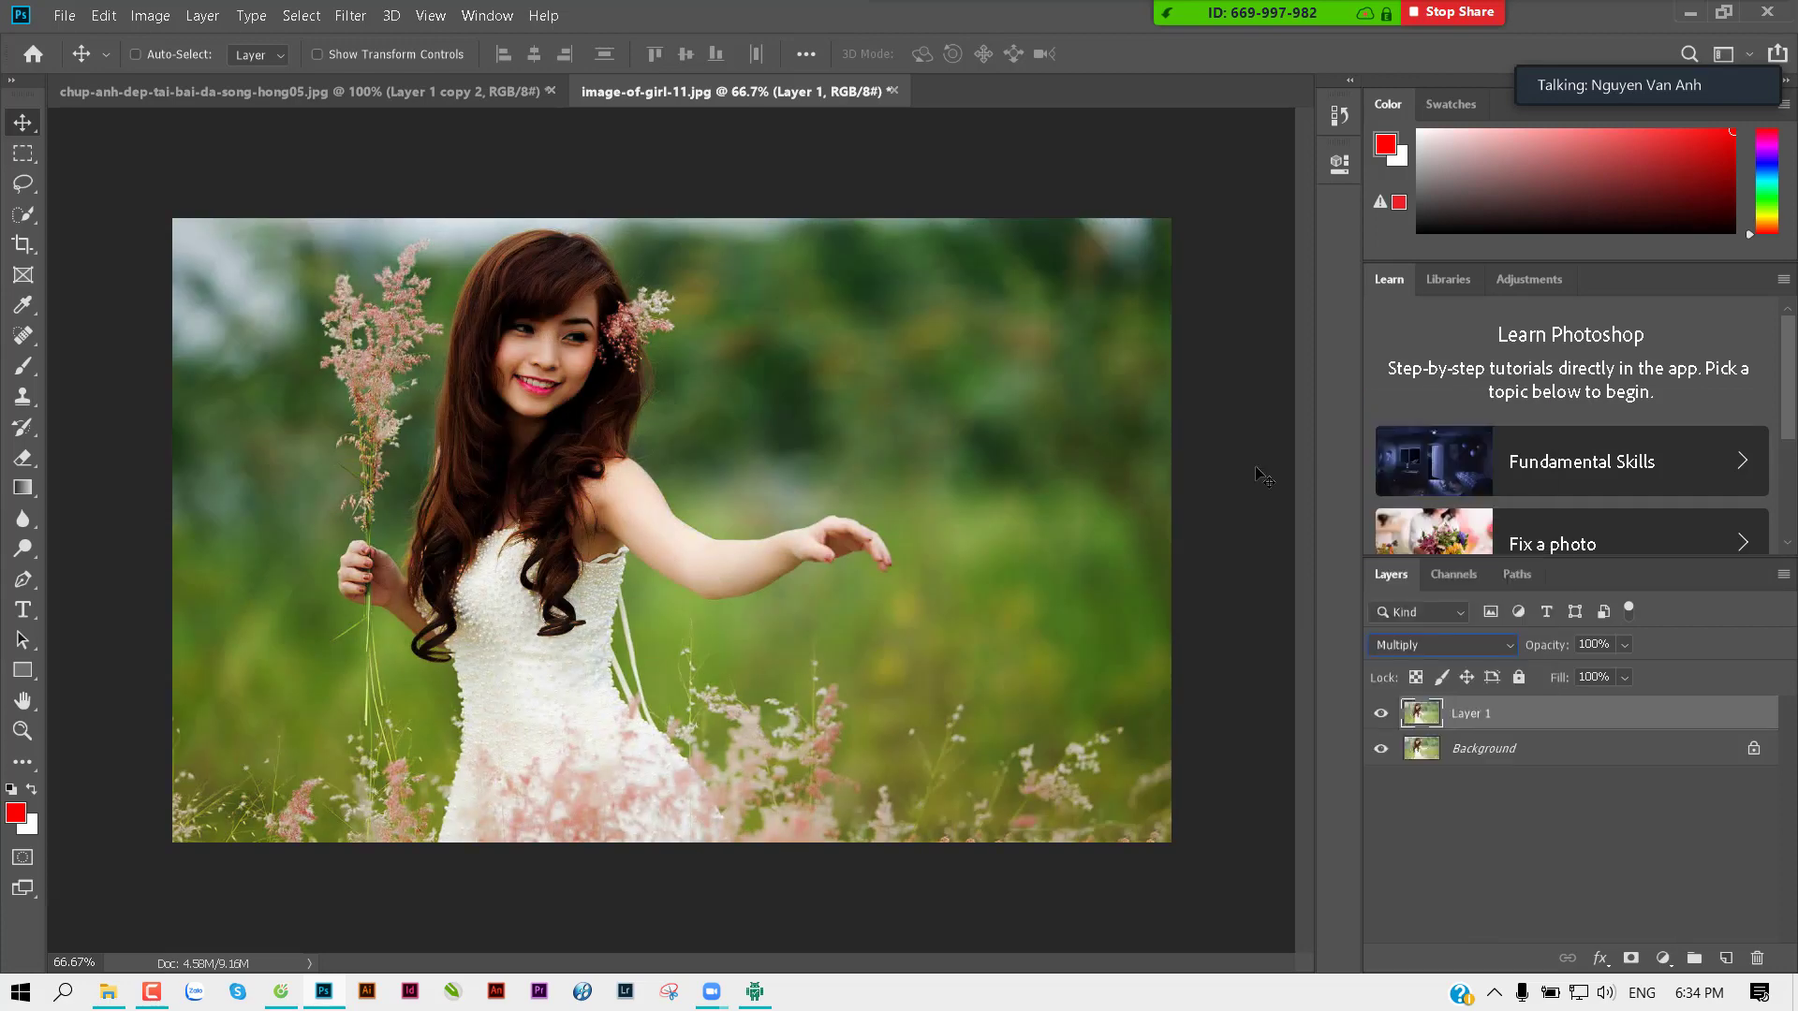
Step: Toggle Layer 1's visibility to compare the Multiply darkening, then close the photo without saving
{"action": "left_click", "coordinate": [1381, 714]}
{"action": "left_click", "coordinate": [1381, 714]}
{"action": "left_click", "coordinate": [1381, 715]}
{"action": "left_click", "coordinate": [1381, 714]}
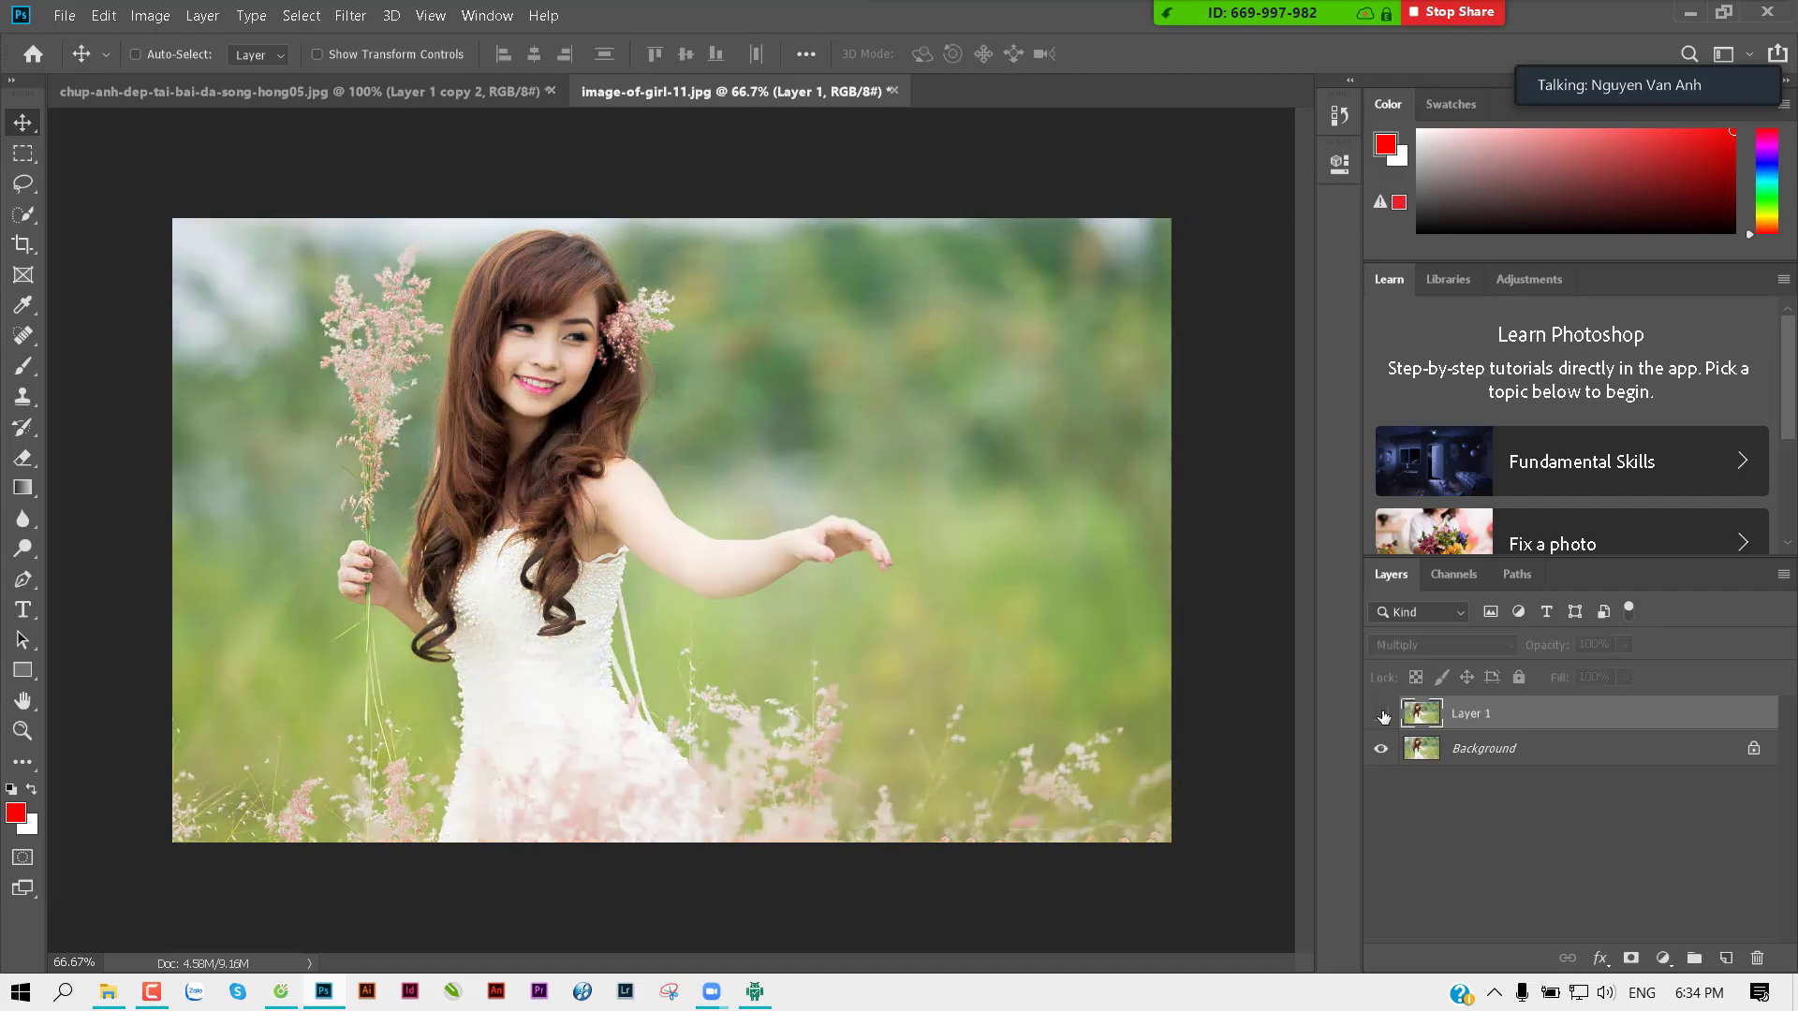
{"action": "left_click", "coordinate": [1382, 714]}
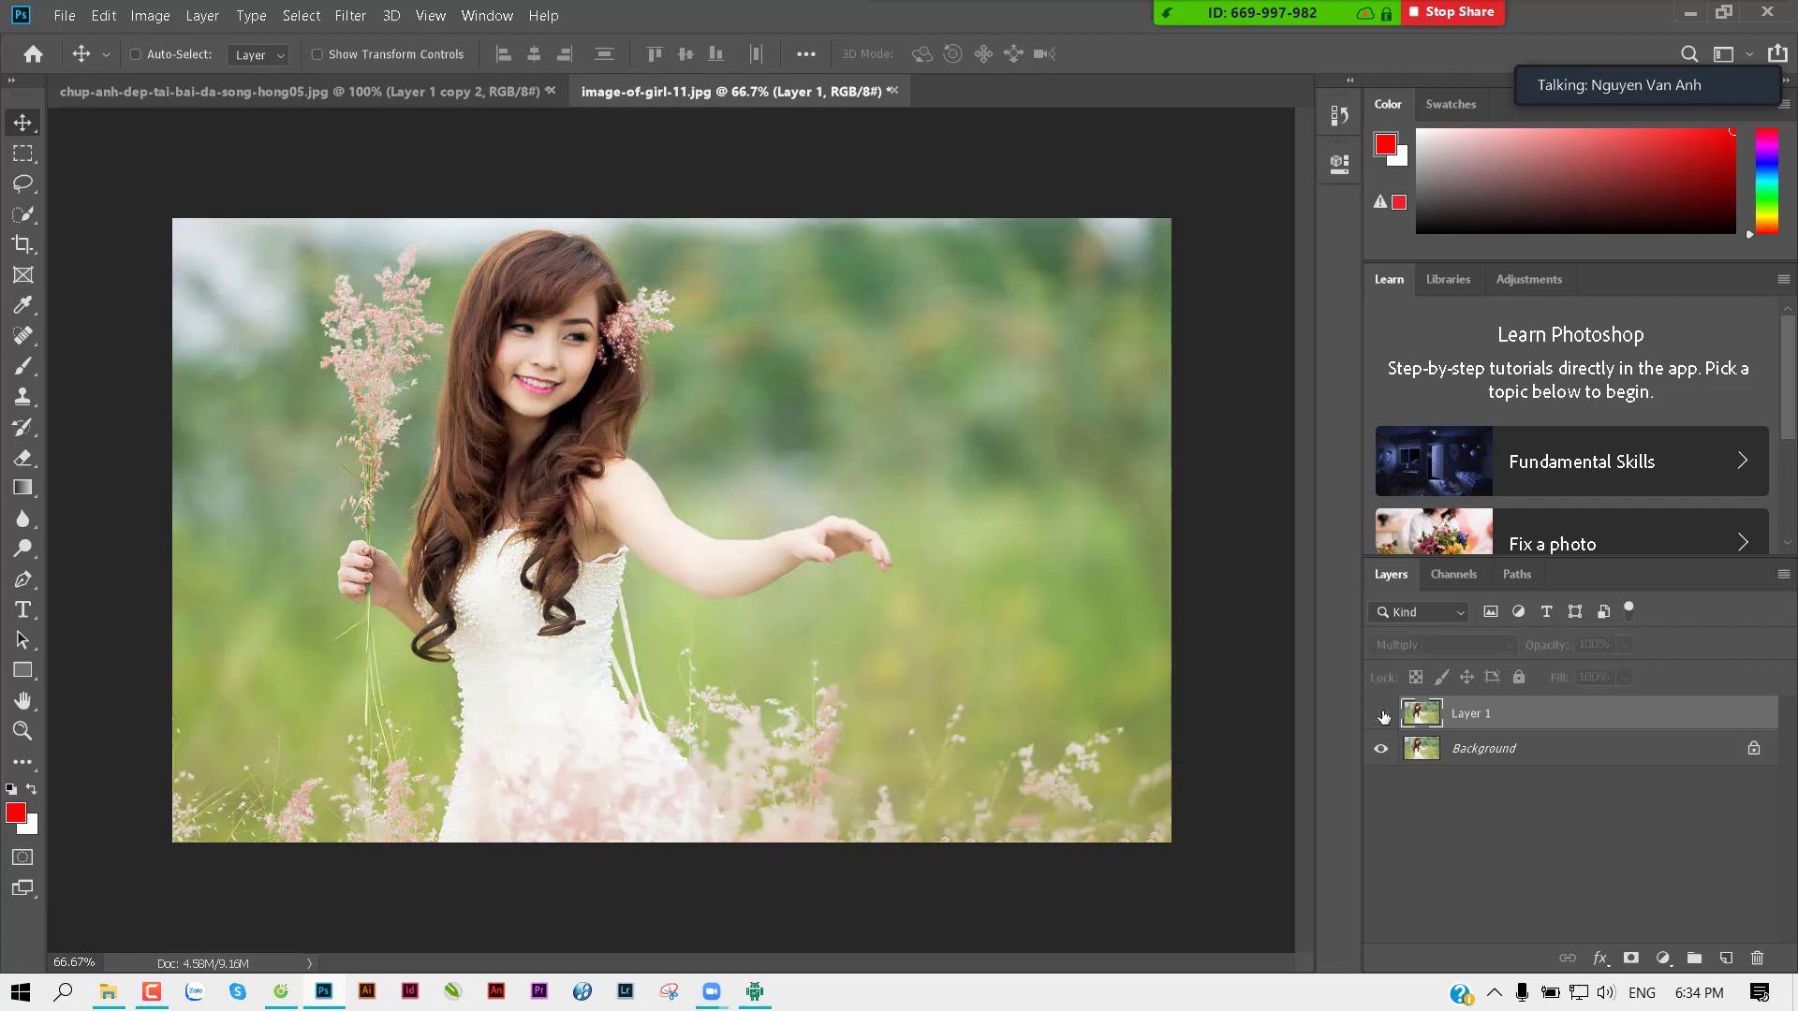
{"action": "left_click", "coordinate": [1382, 714]}
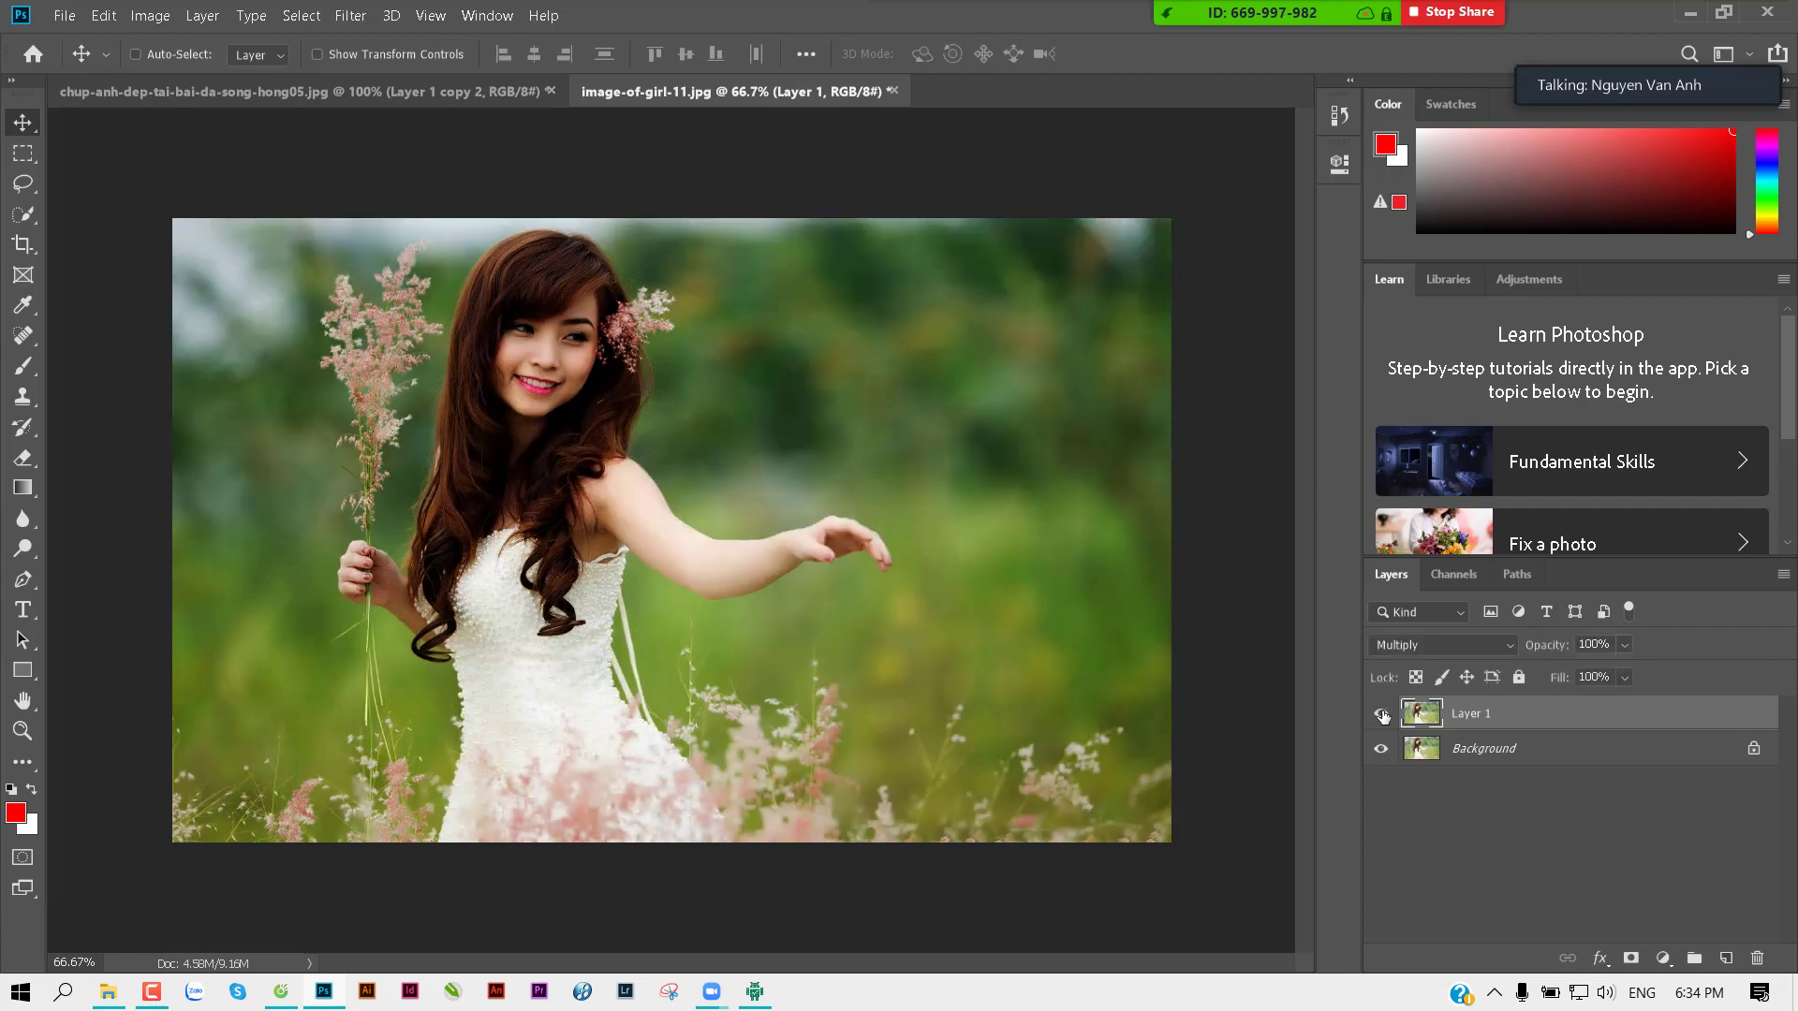
{"action": "left_click", "coordinate": [1382, 714]}
{"action": "left_click", "coordinate": [1382, 714]}
{"action": "key", "text": "ctrl+w"}
{"action": "left_click", "coordinate": [934, 395]}
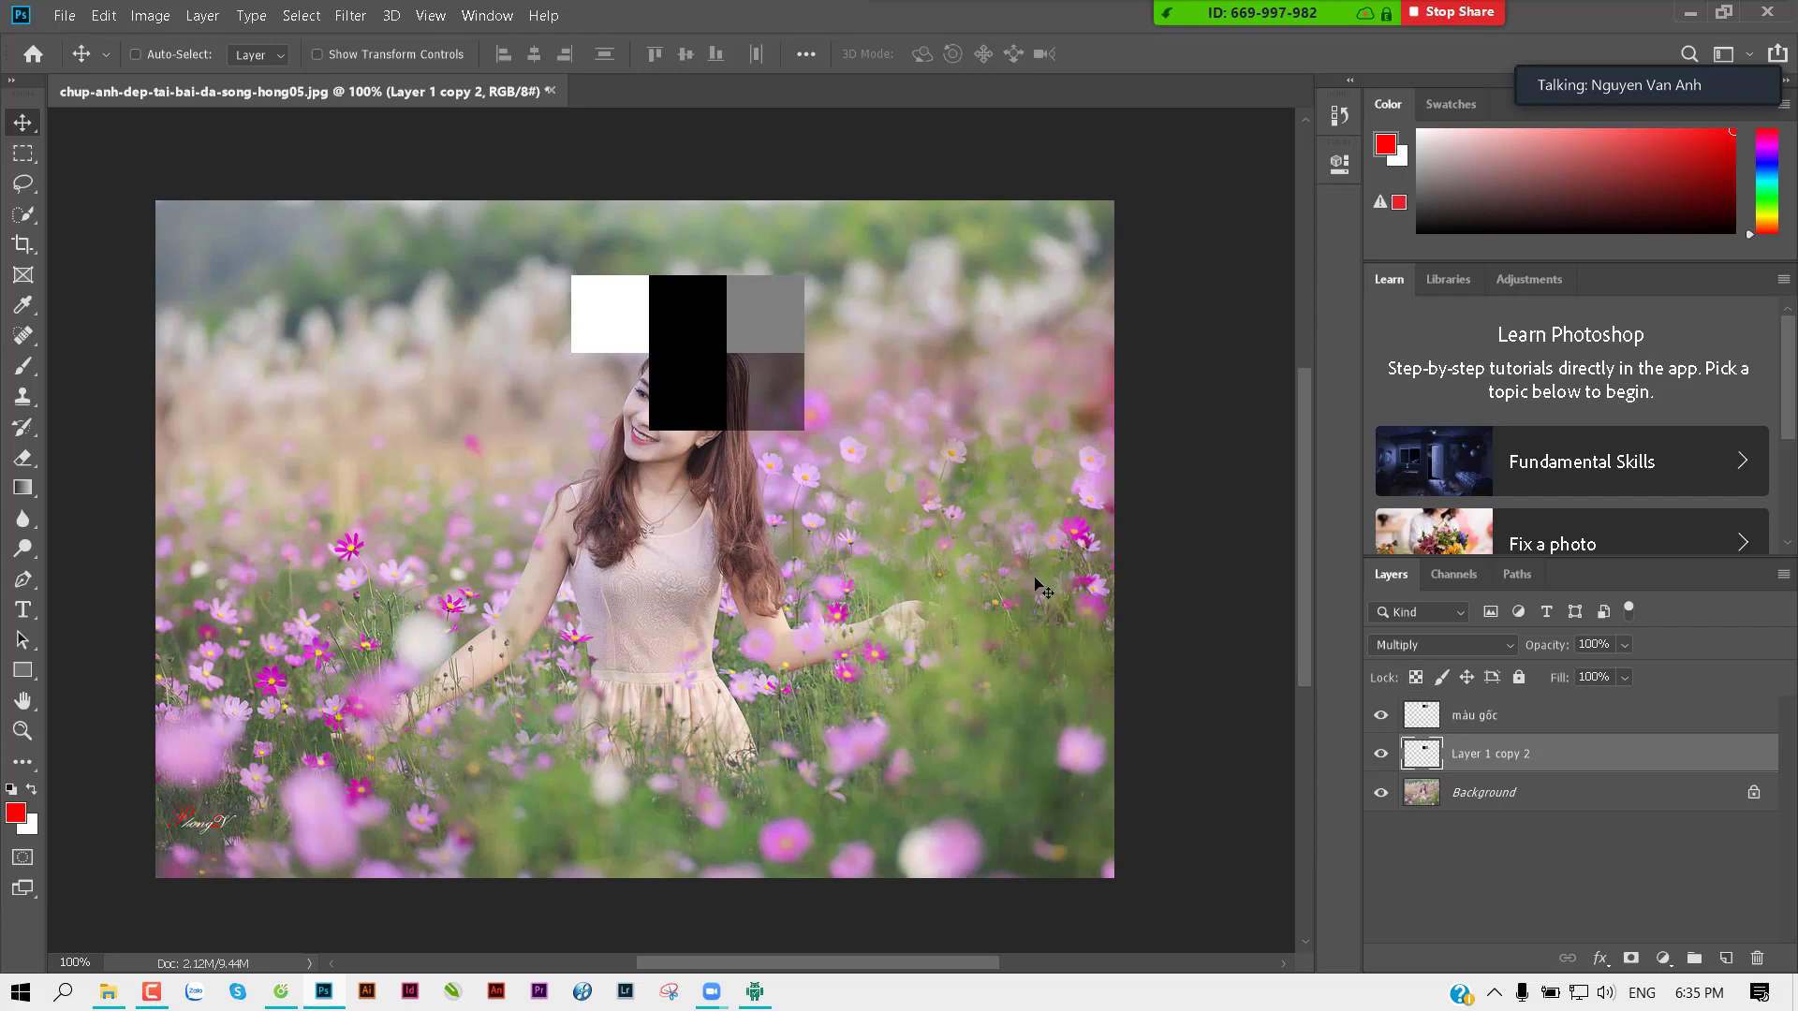
Step: Open the tree-and-sky landscape bg3.jpg from the thuvienanh\thiênnhien folder
{"action": "key", "text": "ctrl"}
{"action": "key", "text": "ctrl+o"}
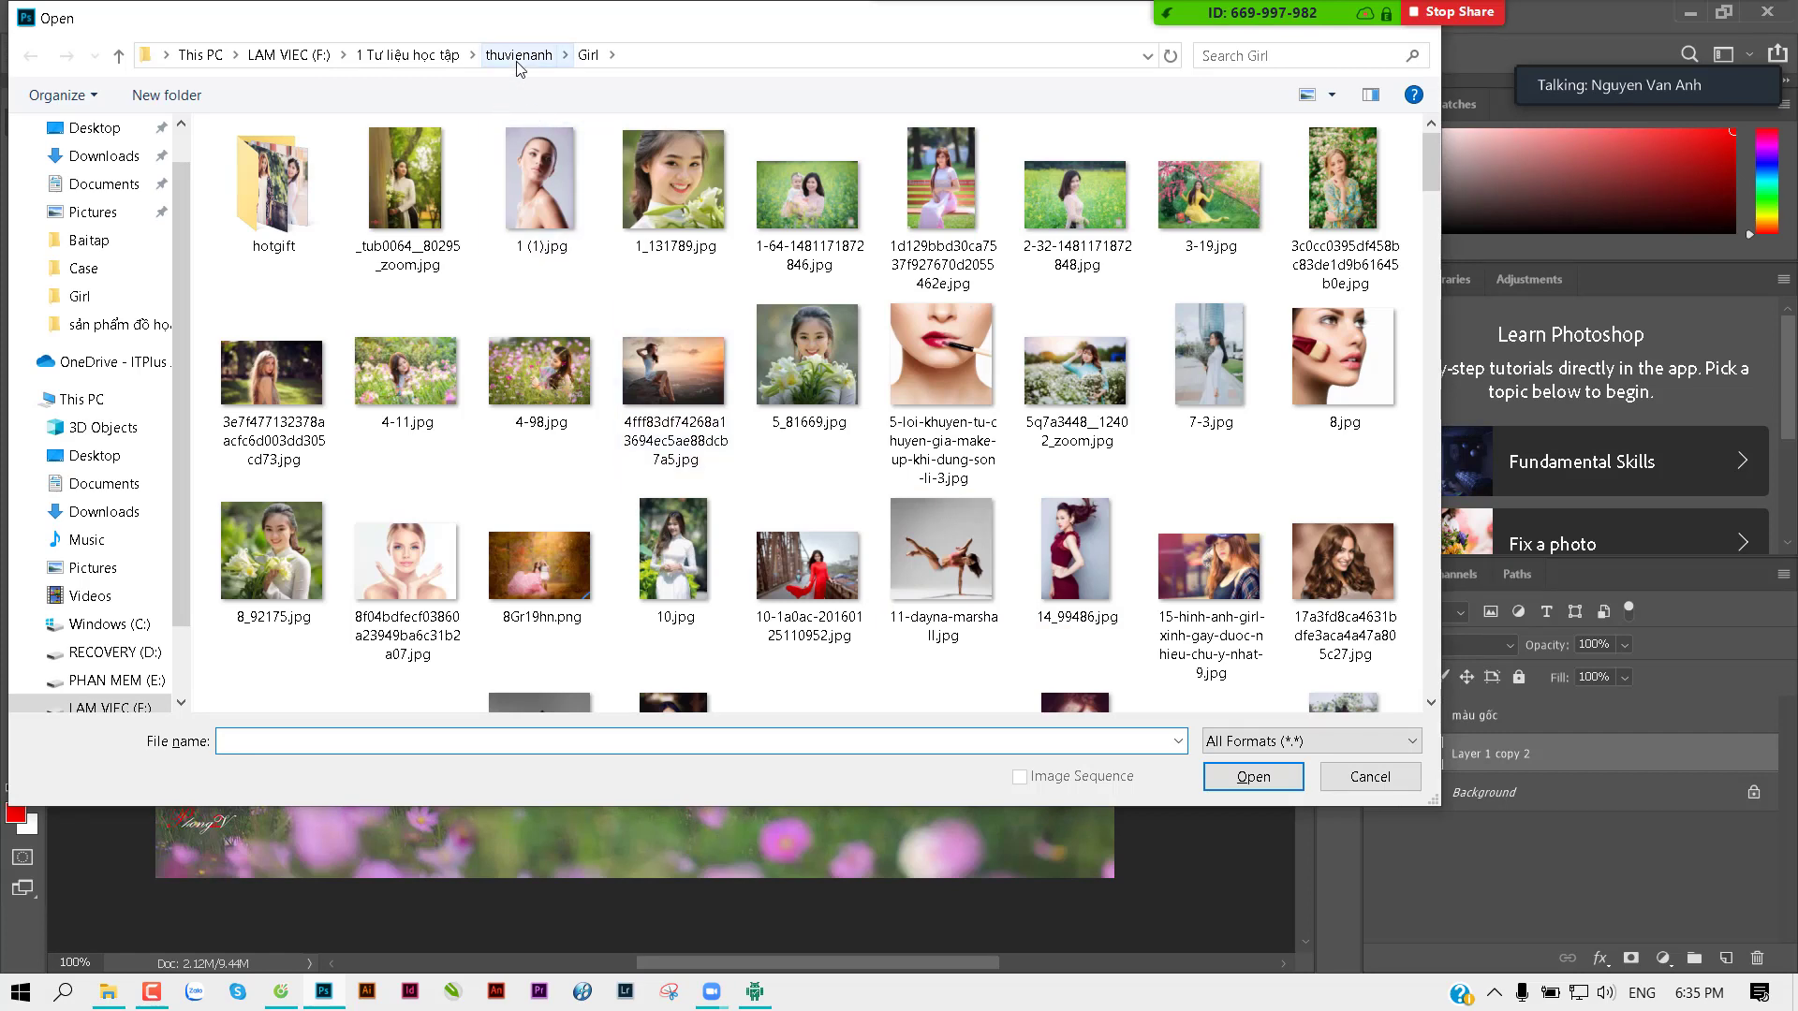
{"action": "left_click", "coordinate": [518, 59]}
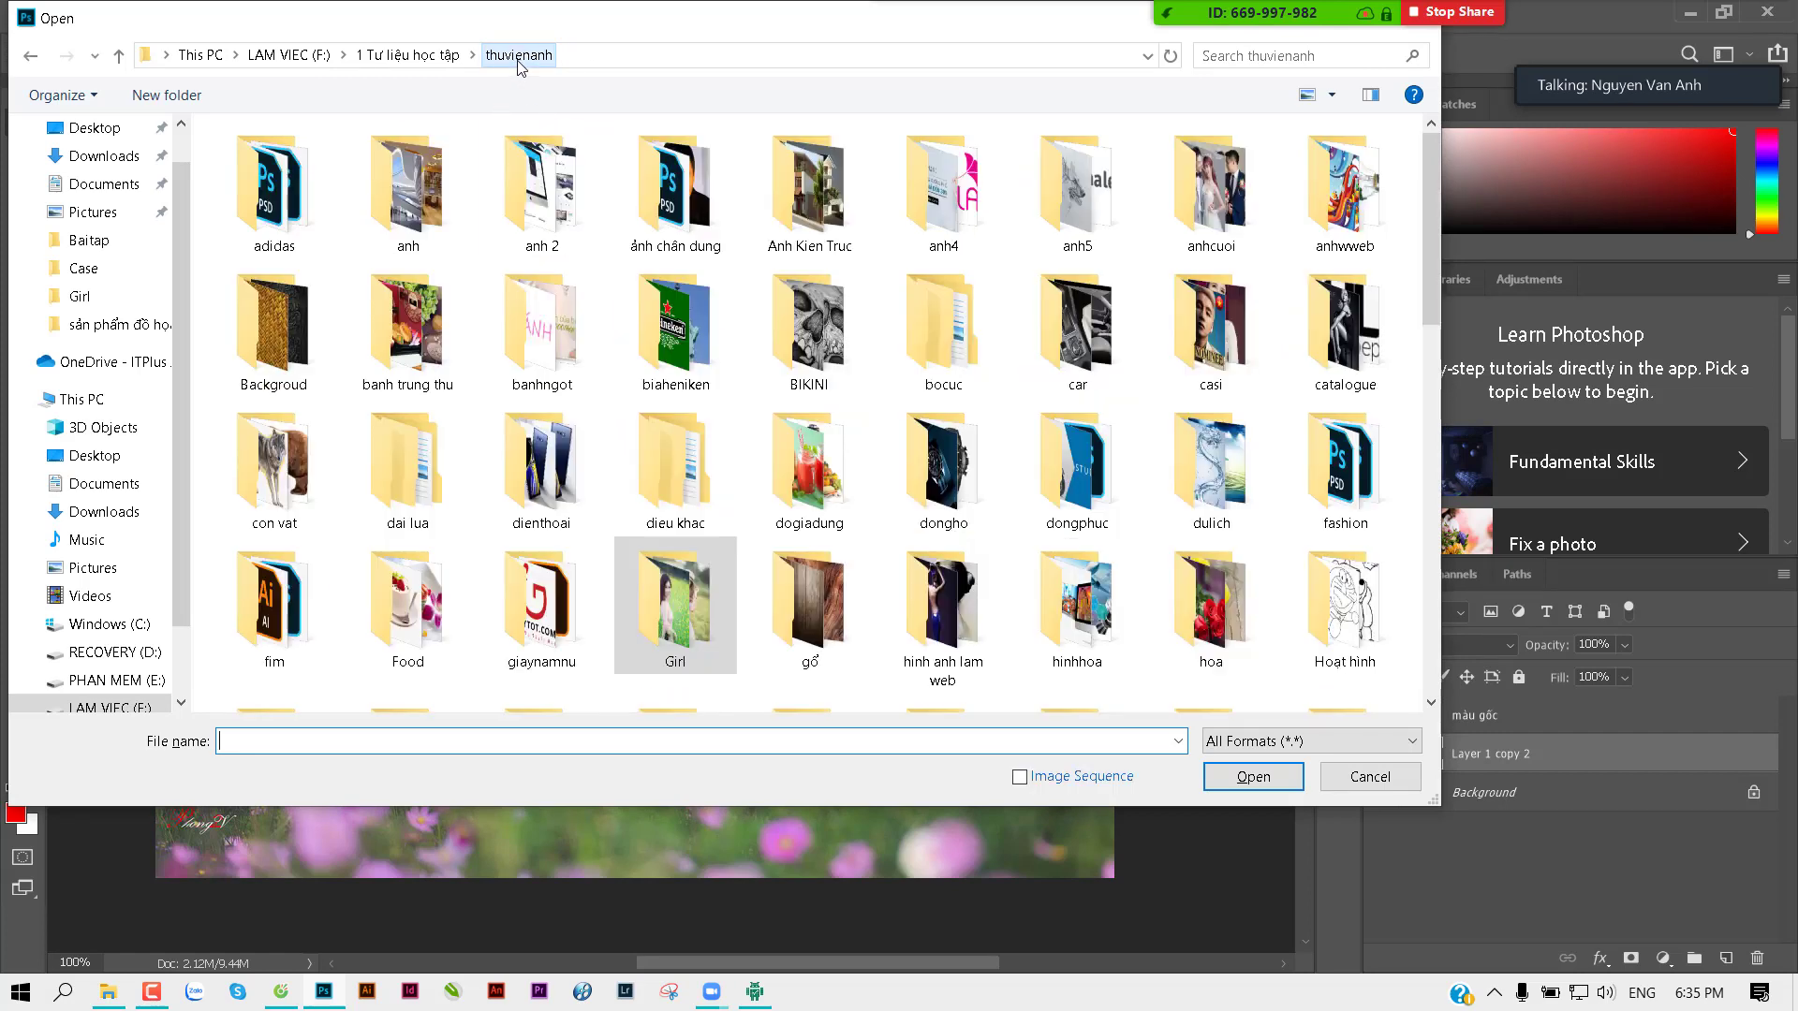
{"action": "left_click", "coordinate": [571, 314]}
{"action": "key", "text": "t"}
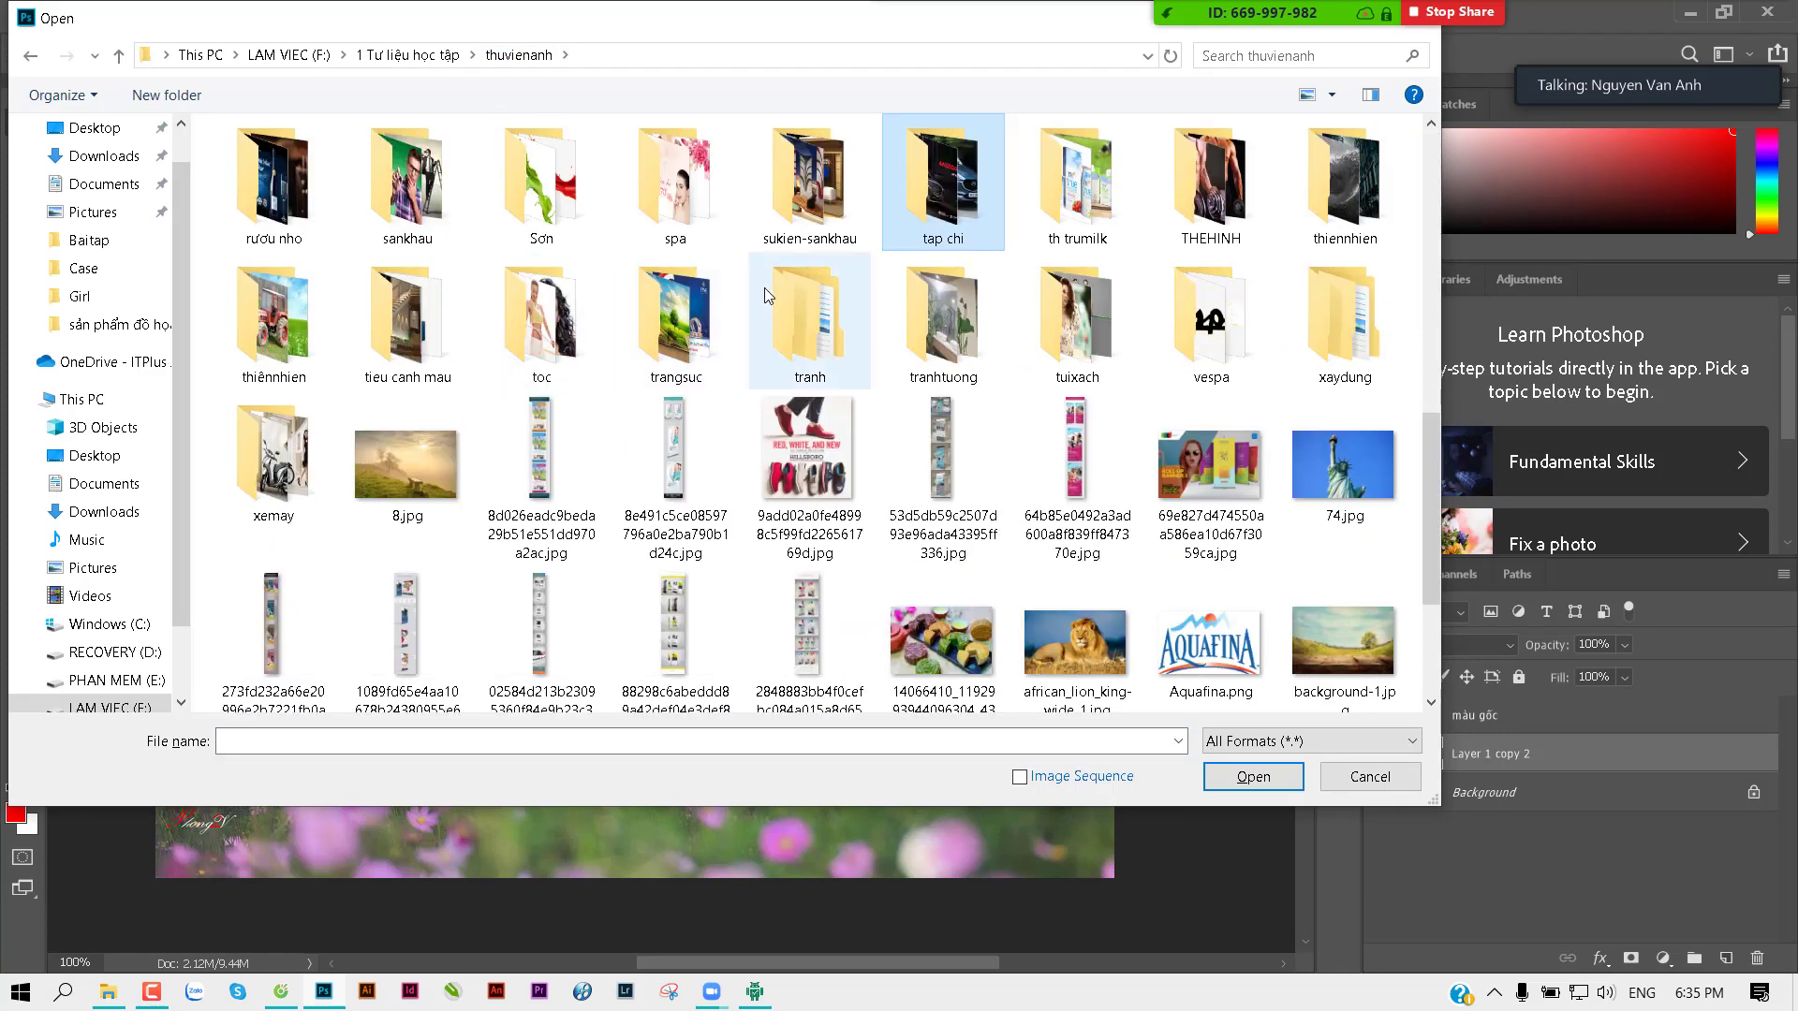
{"action": "left_click", "coordinate": [302, 349]}
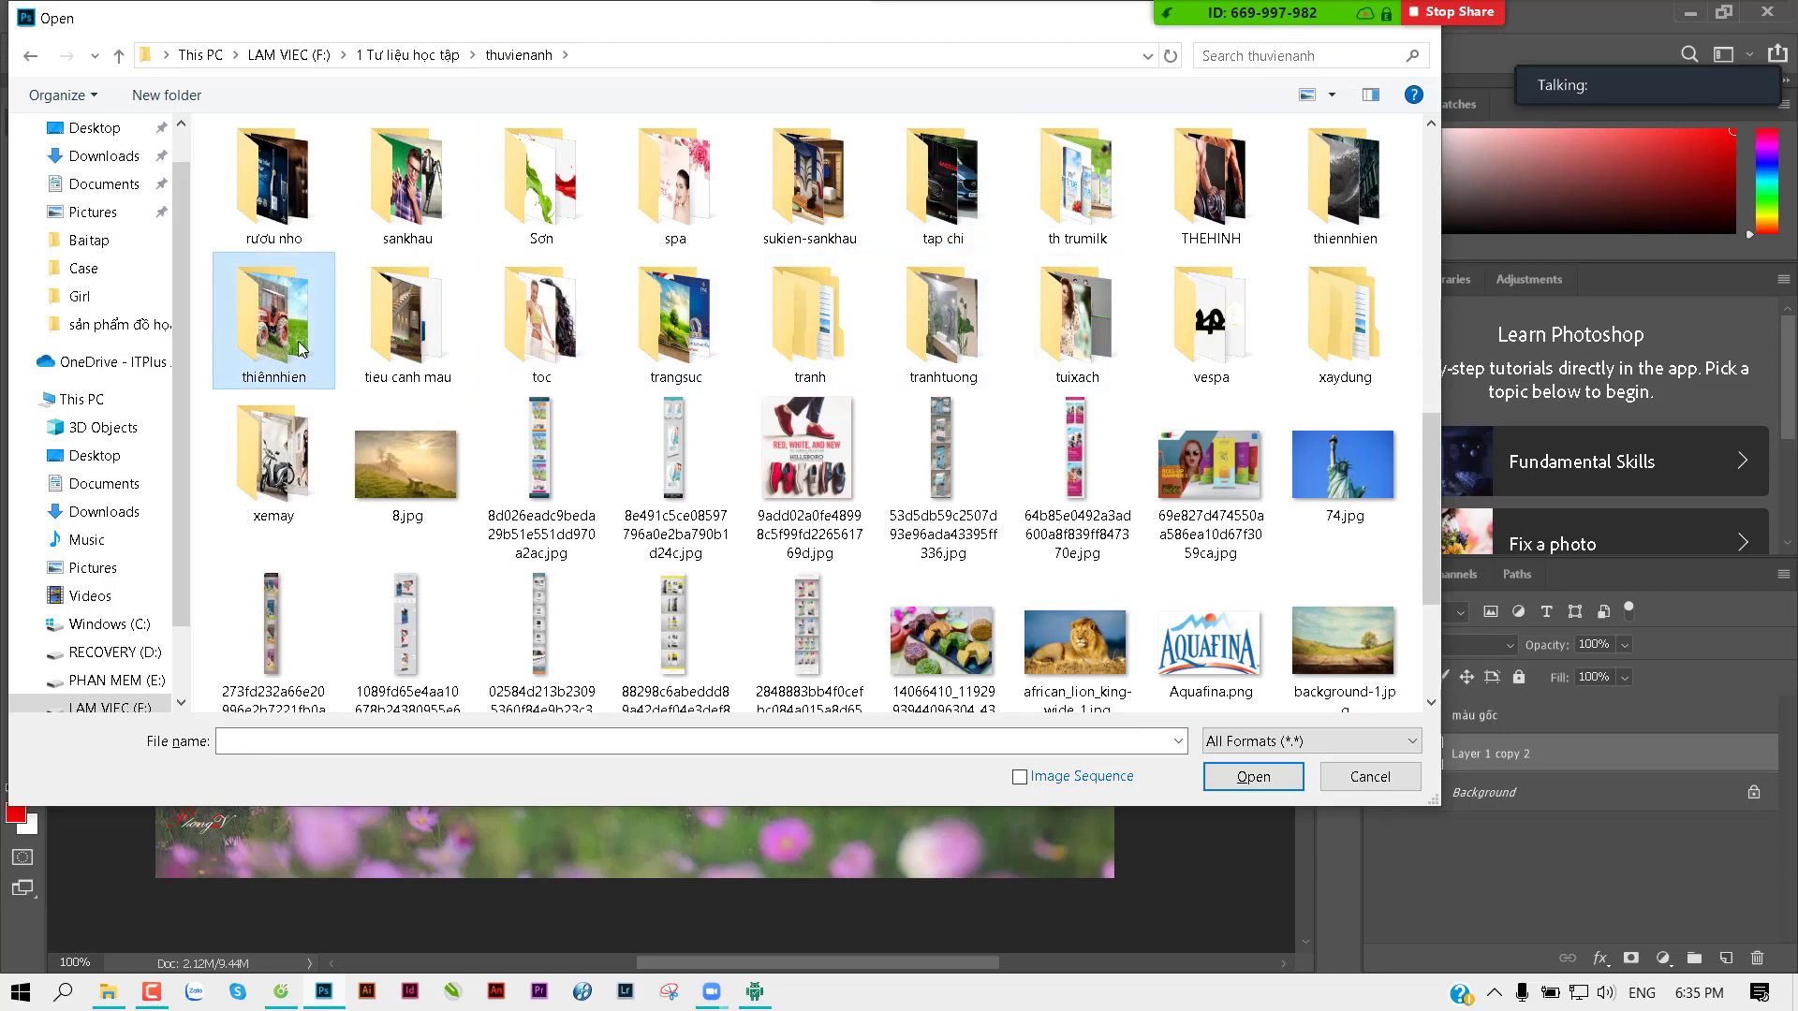
{"action": "double_click", "coordinate": [300, 346]}
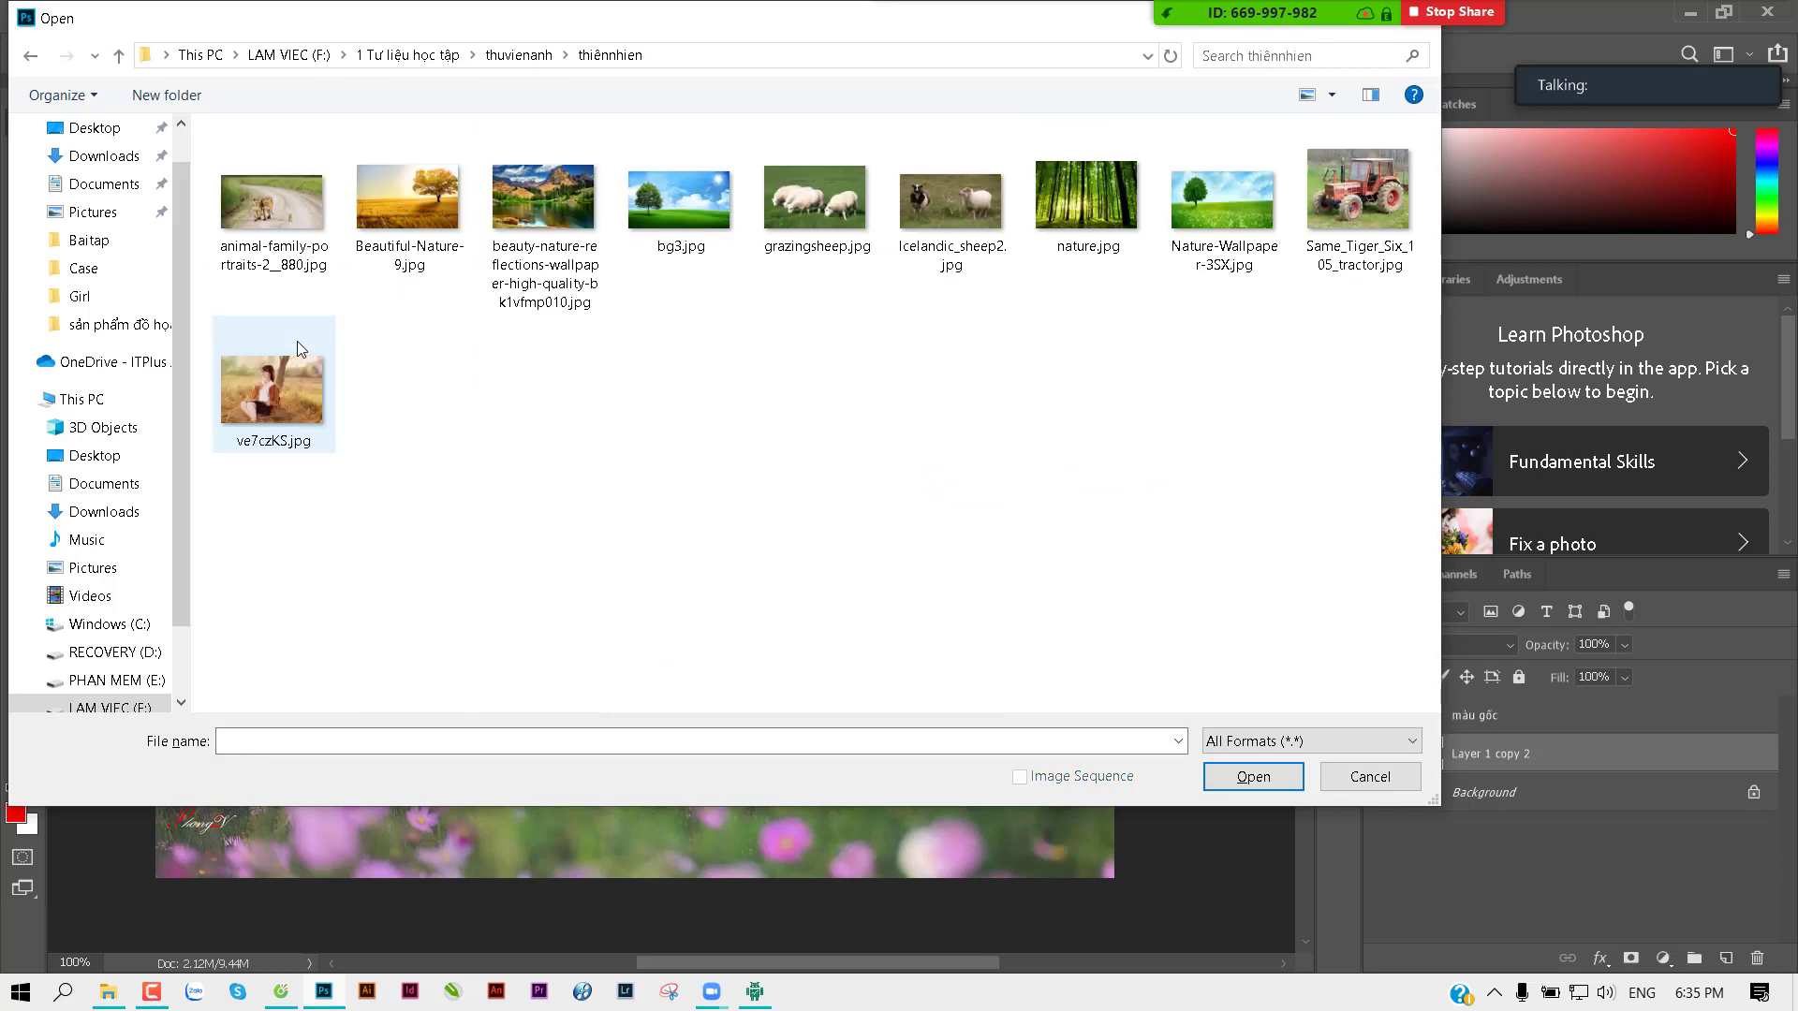
{"action": "left_click", "coordinate": [694, 198]}
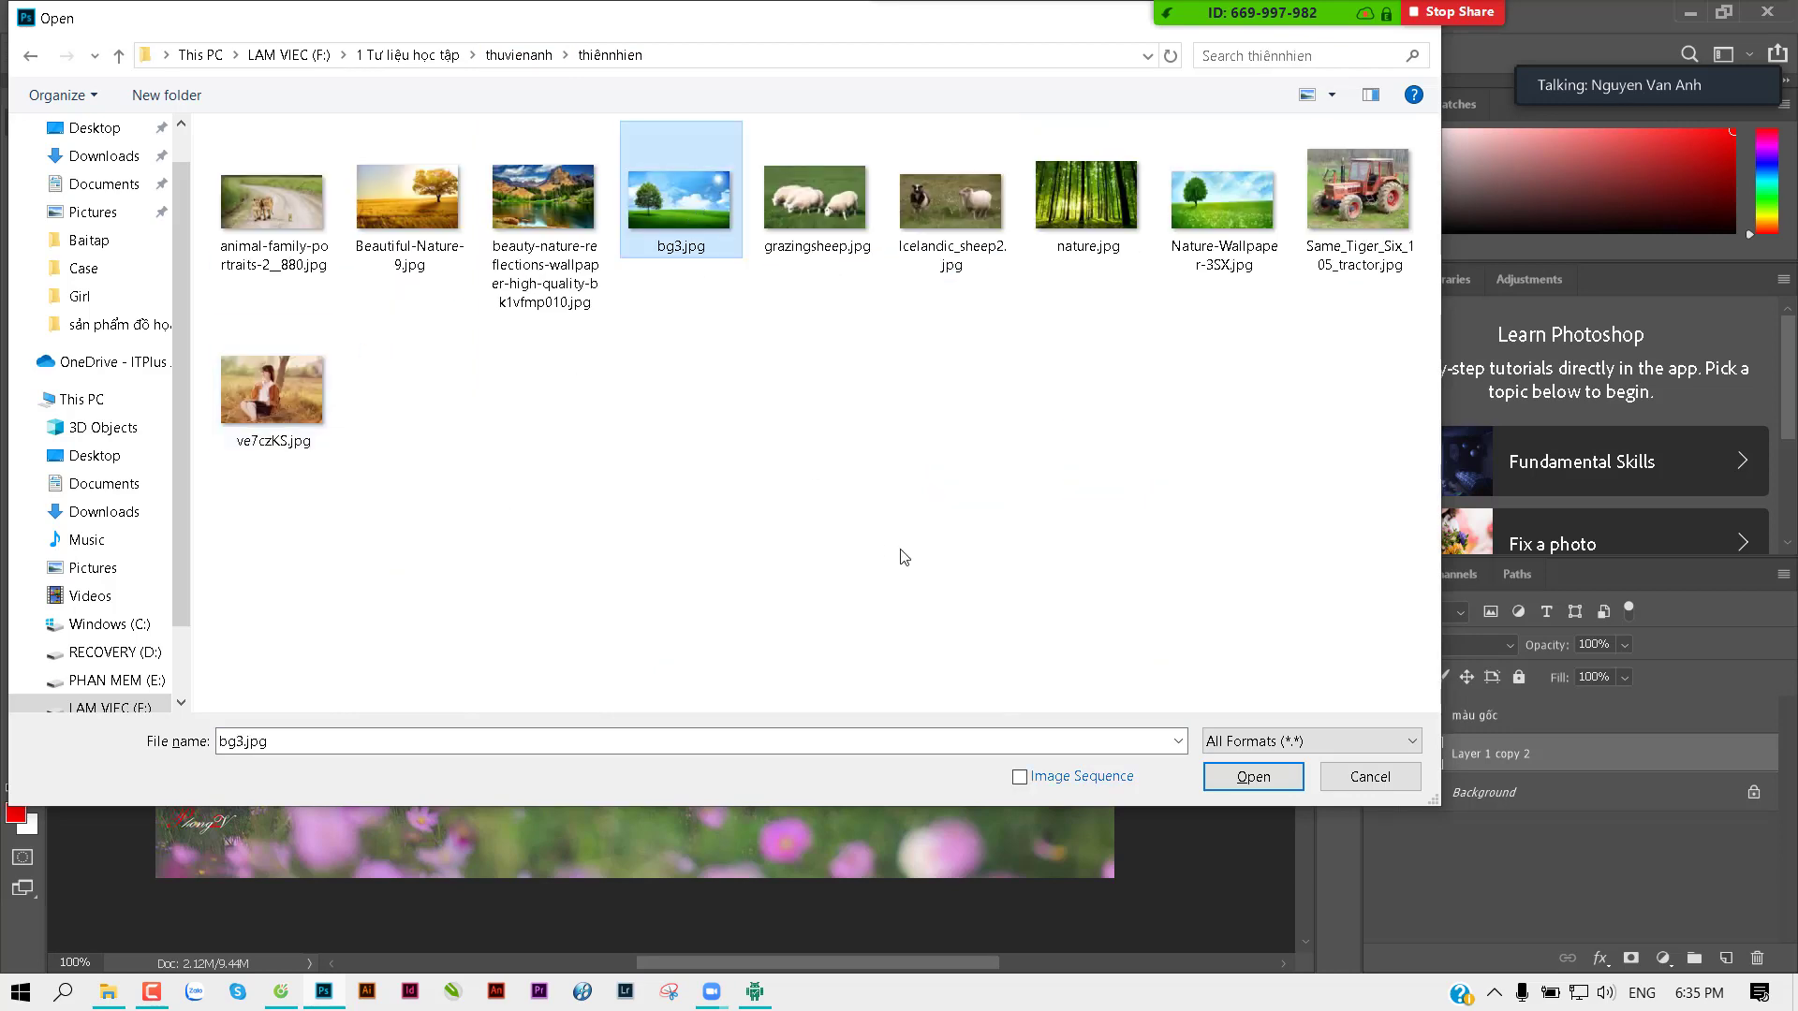
{"action": "left_click", "coordinate": [1253, 776]}
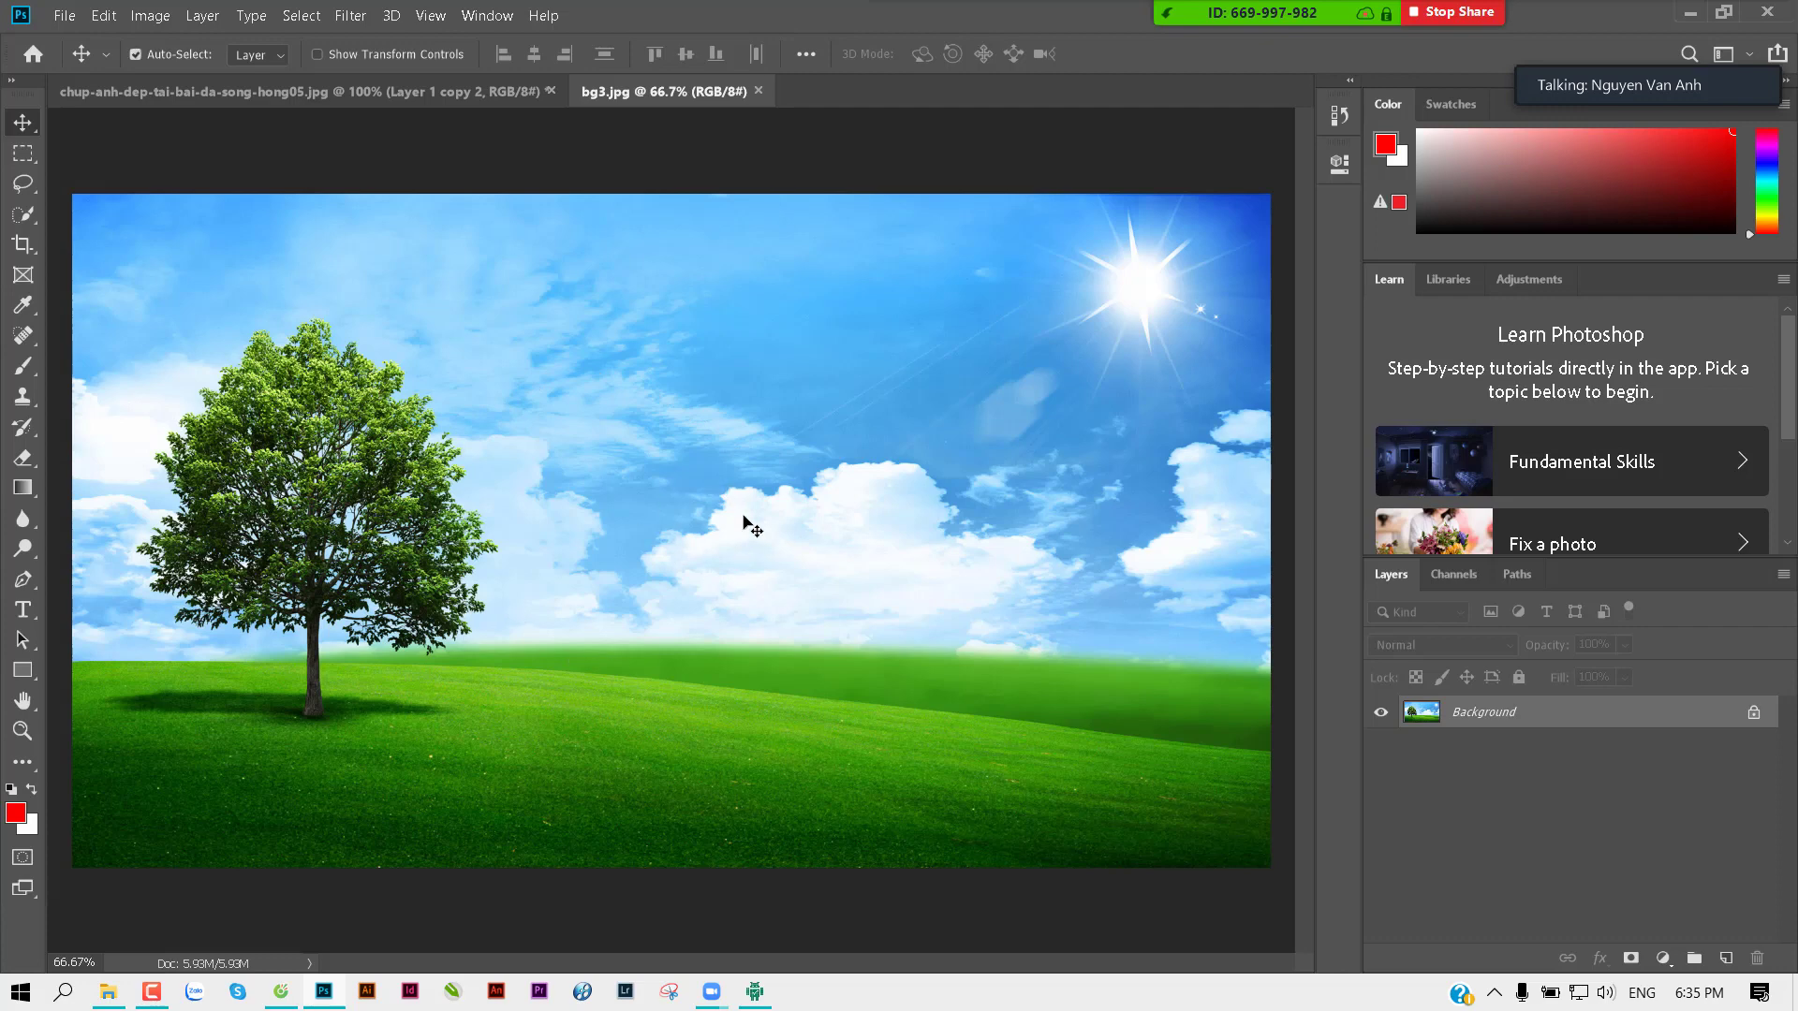
{"action": "key", "text": "ctrl+o"}
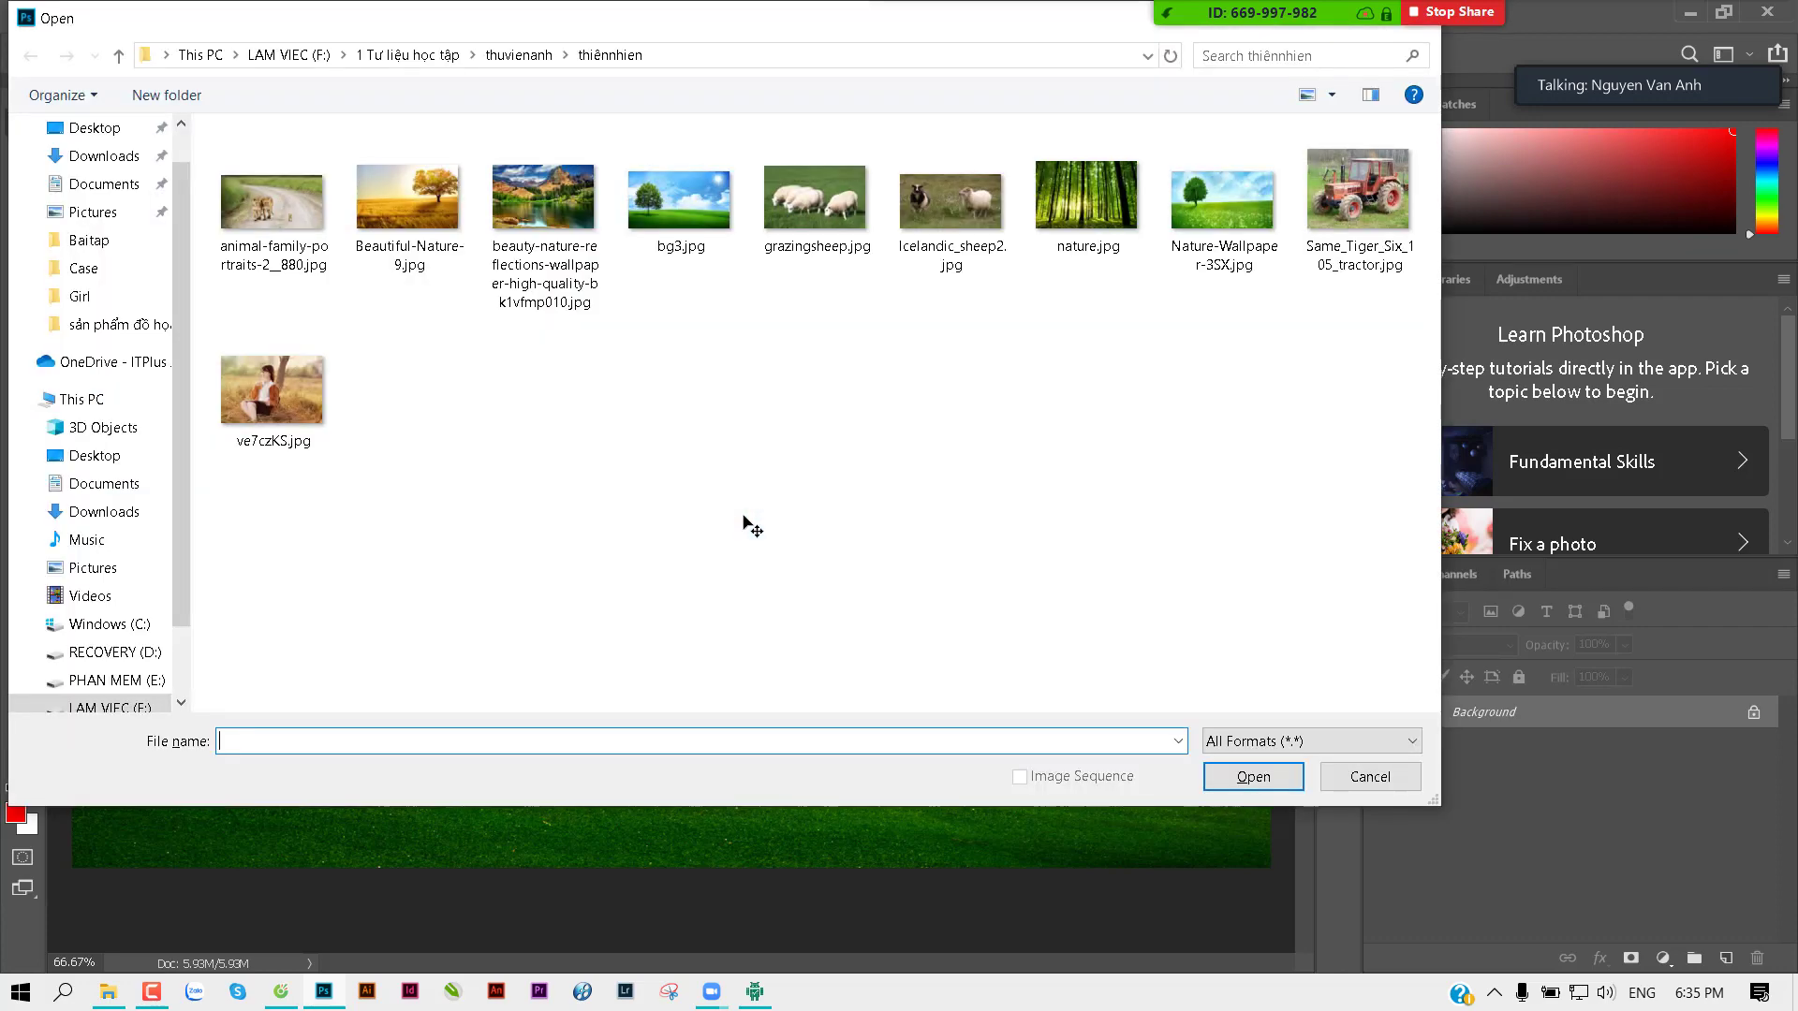
Step: Open the surprised-woman photo les-stages.jpg from the thuvienanh\anhwweb folder
{"action": "left_click", "coordinate": [518, 57]}
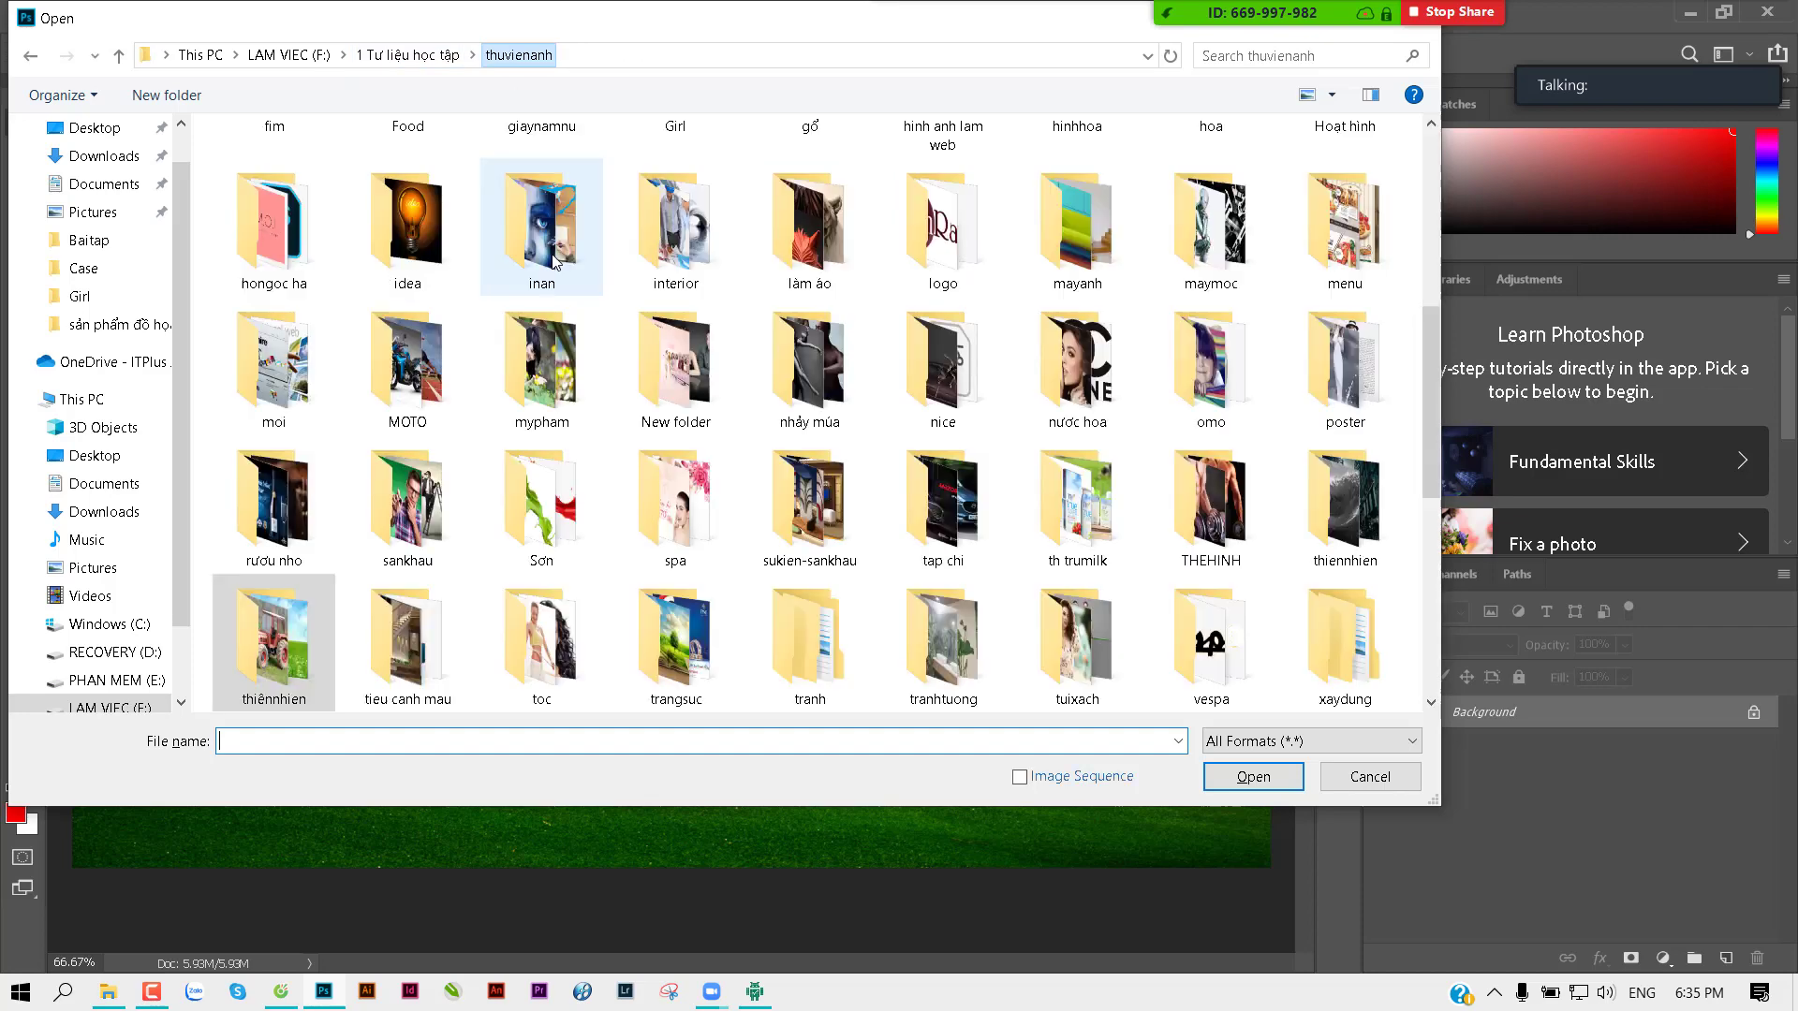
{"action": "scroll", "coordinate": [546, 272], "scroll_direction": "up", "scroll_amount": 5}
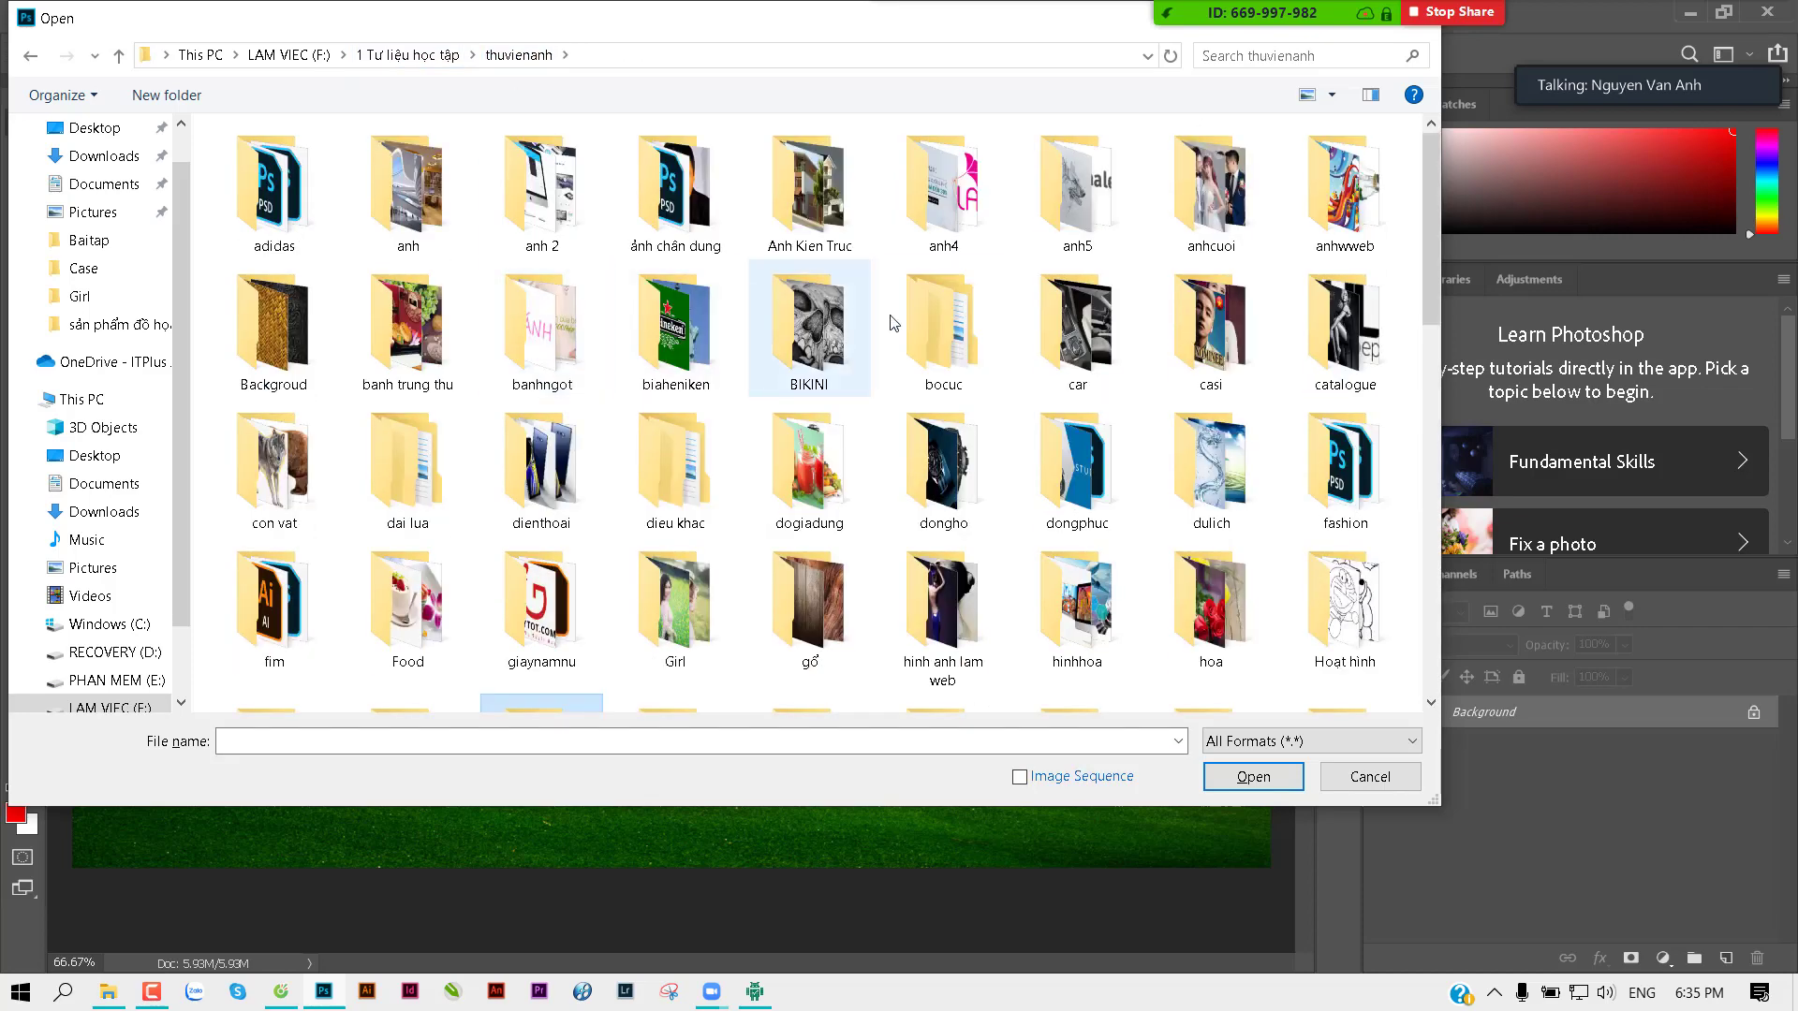
{"action": "left_click", "coordinate": [1324, 215]}
{"action": "double_click", "coordinate": [1324, 216]}
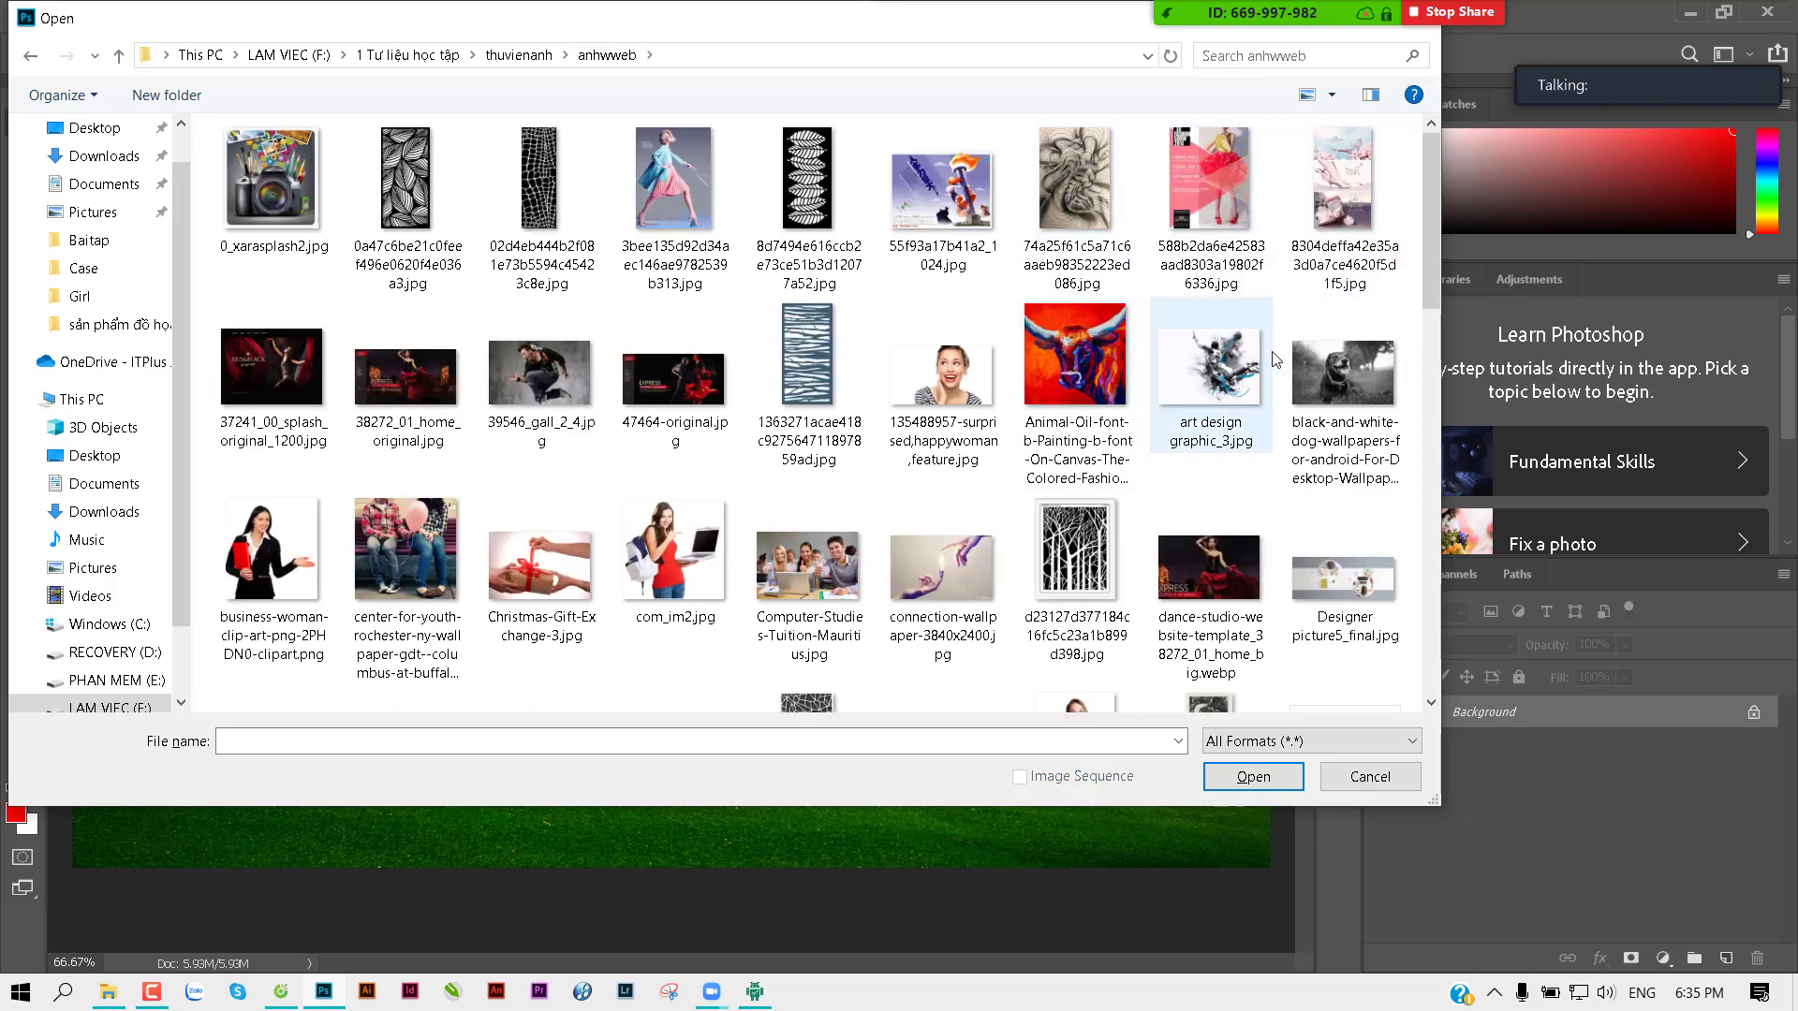
{"action": "scroll", "coordinate": [1133, 344], "scroll_direction": "down", "scroll_amount": 3}
{"action": "left_click_drag", "start_coordinate": [1429, 266], "coordinate": [1402, 534]}
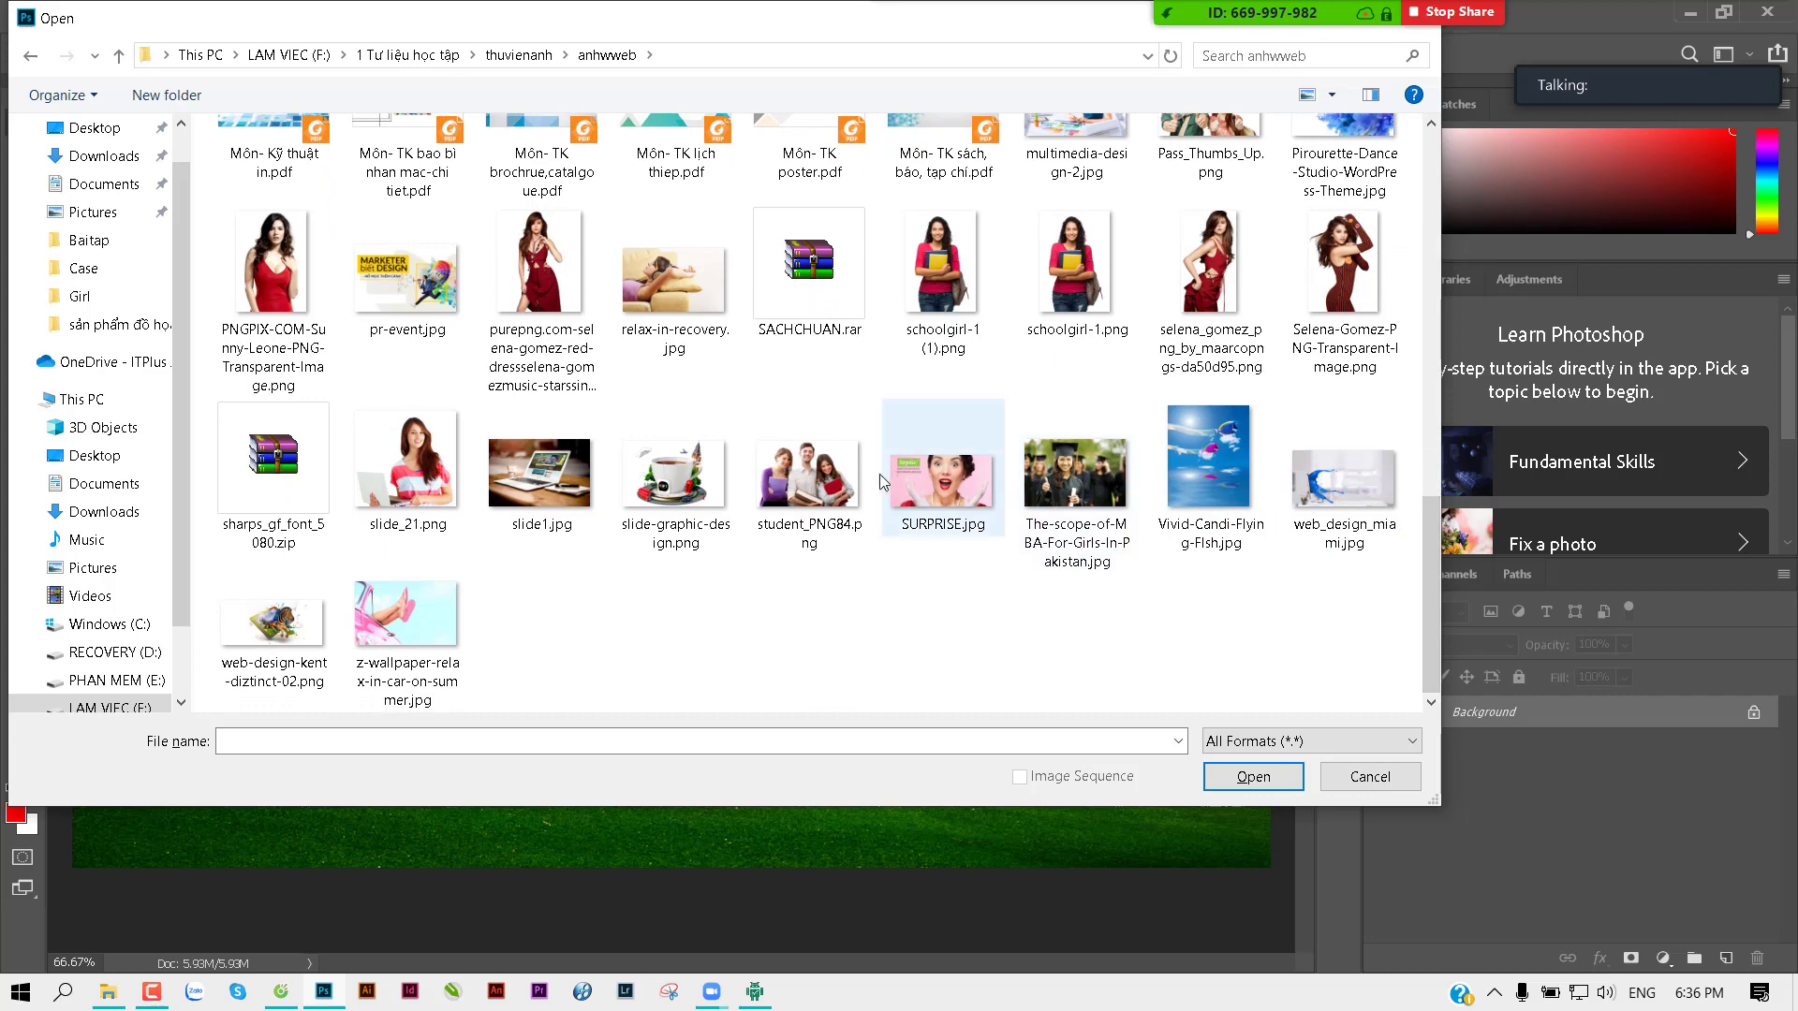
{"action": "left_click", "coordinate": [851, 473]}
{"action": "key", "text": "l"}
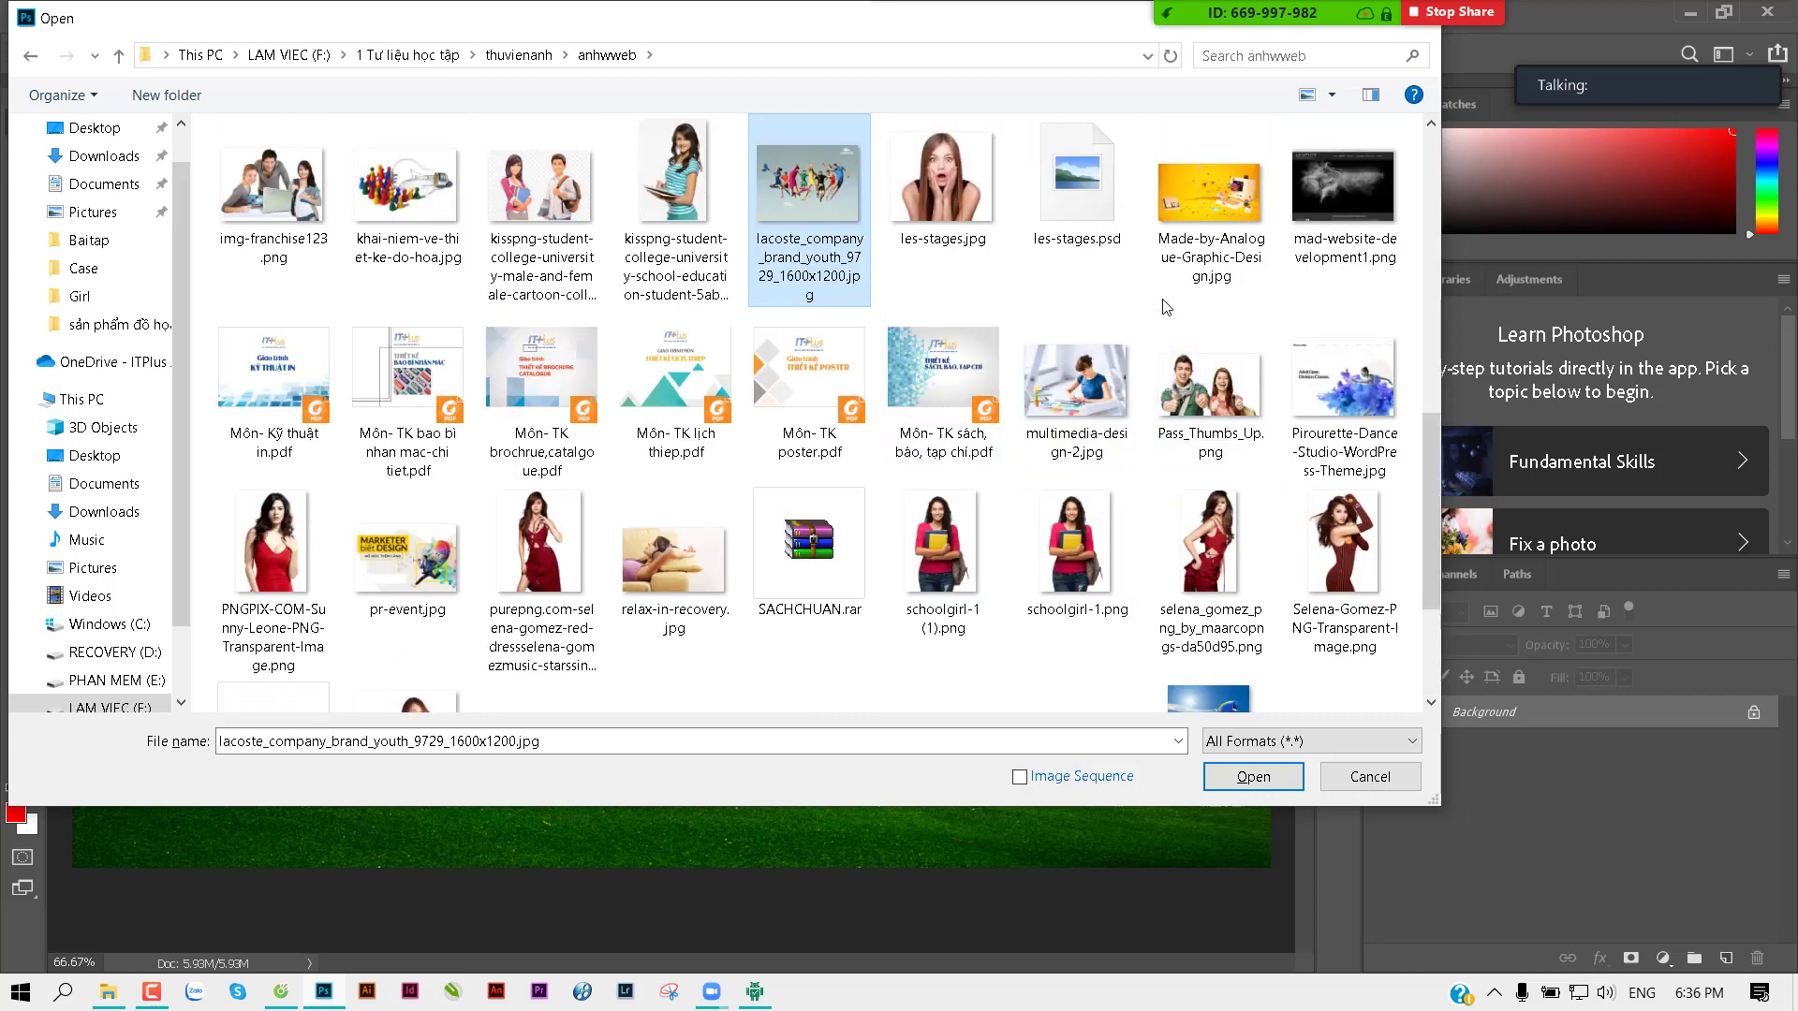
{"action": "left_click", "coordinate": [957, 191]}
{"action": "left_click", "coordinate": [1252, 776]}
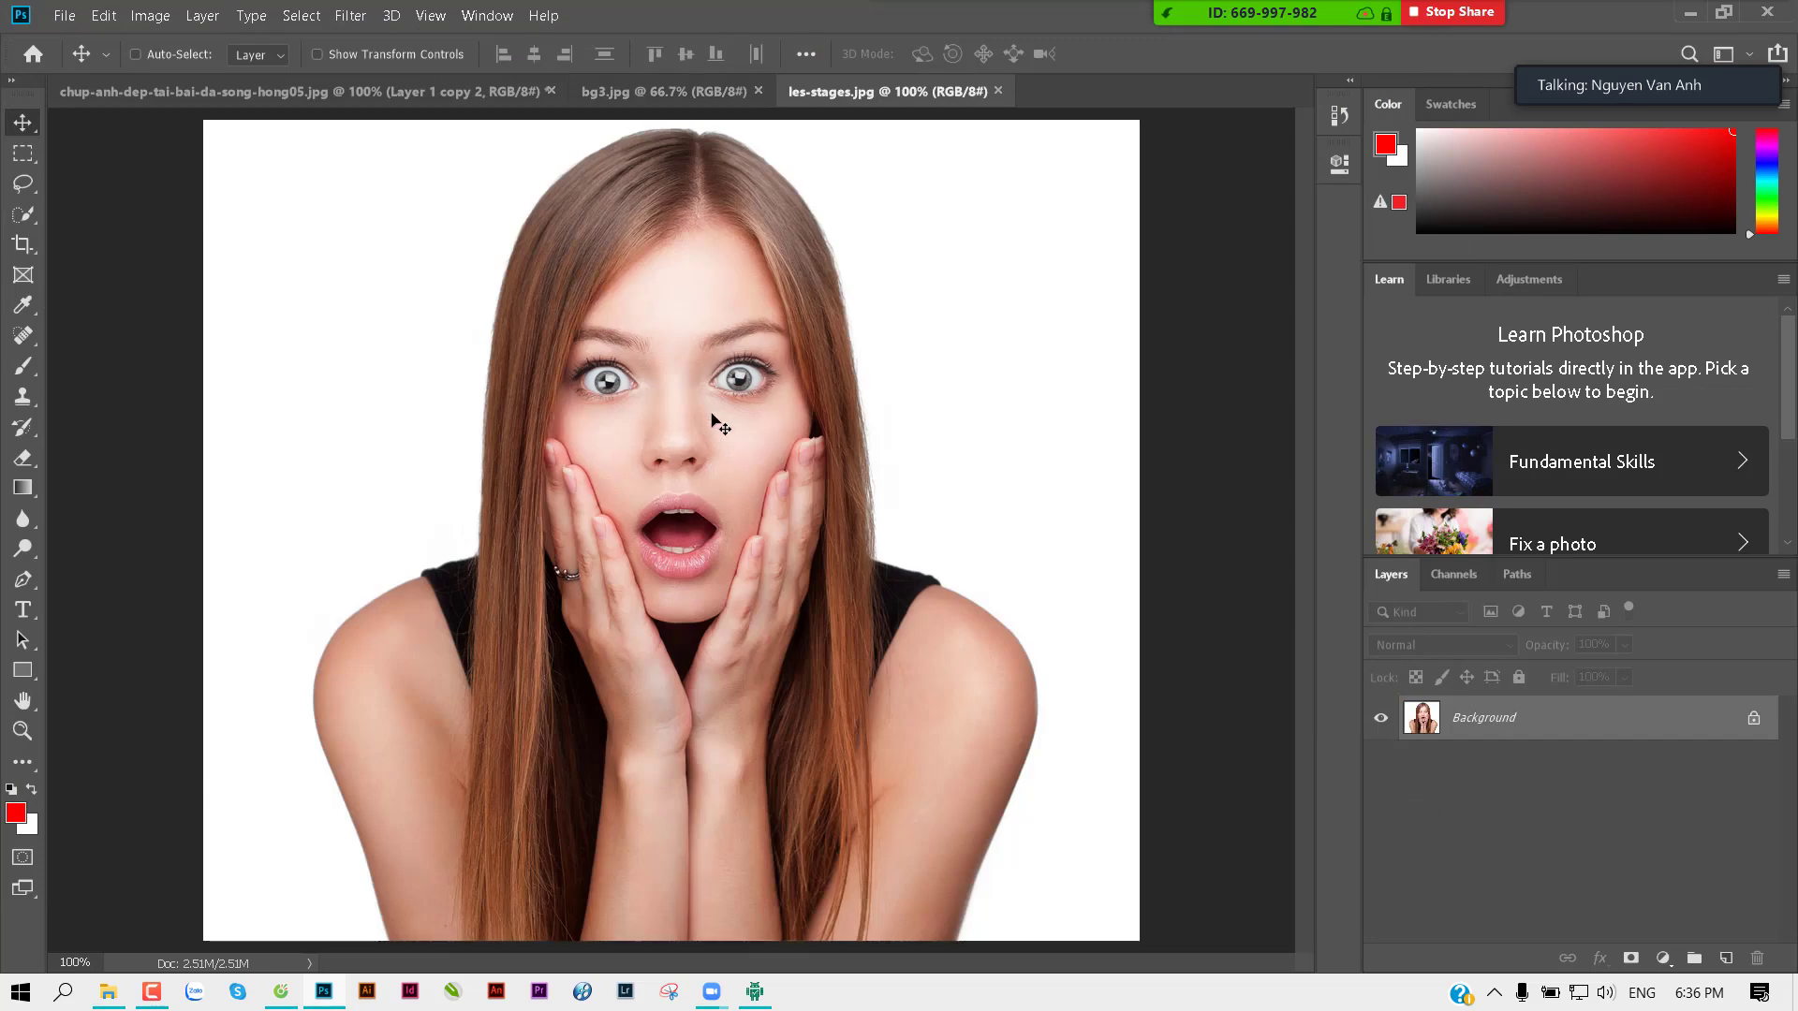
Step: Drag the woman photo from les-stages.jpg onto the bg3.jpg landscape and position it
{"action": "left_click", "coordinate": [671, 97]}
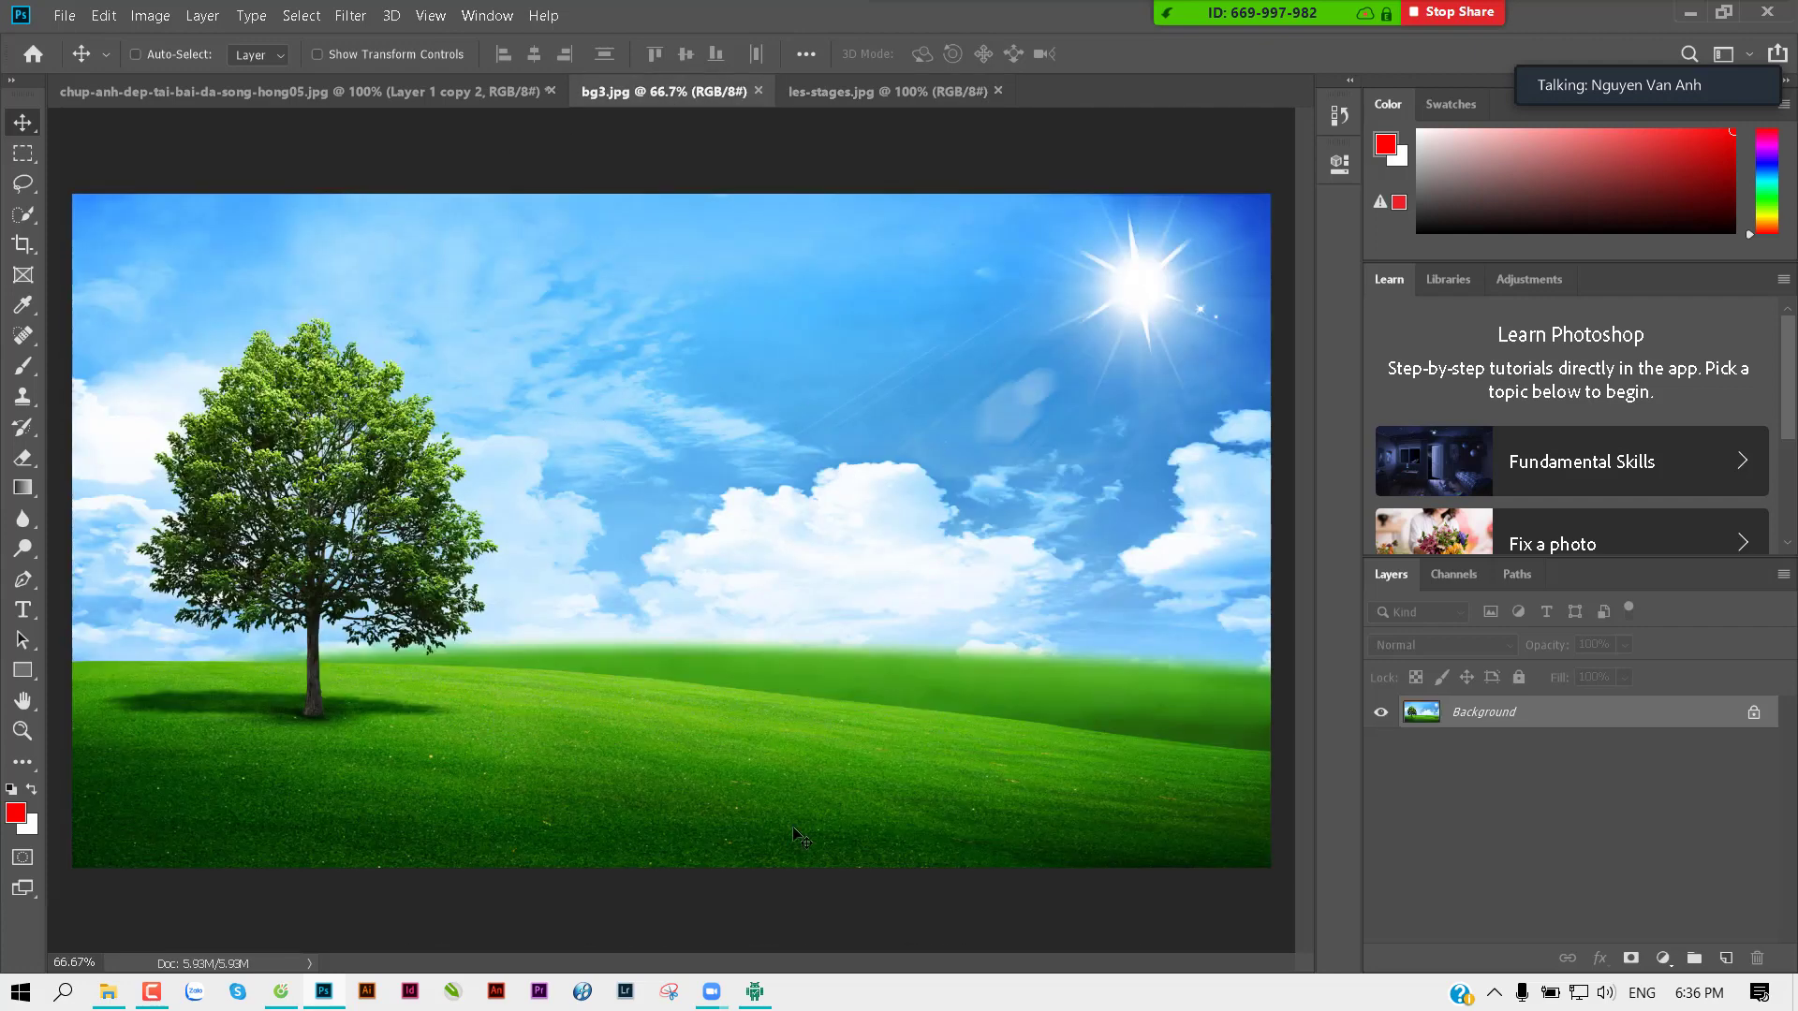
{"action": "left_click", "coordinate": [850, 94]}
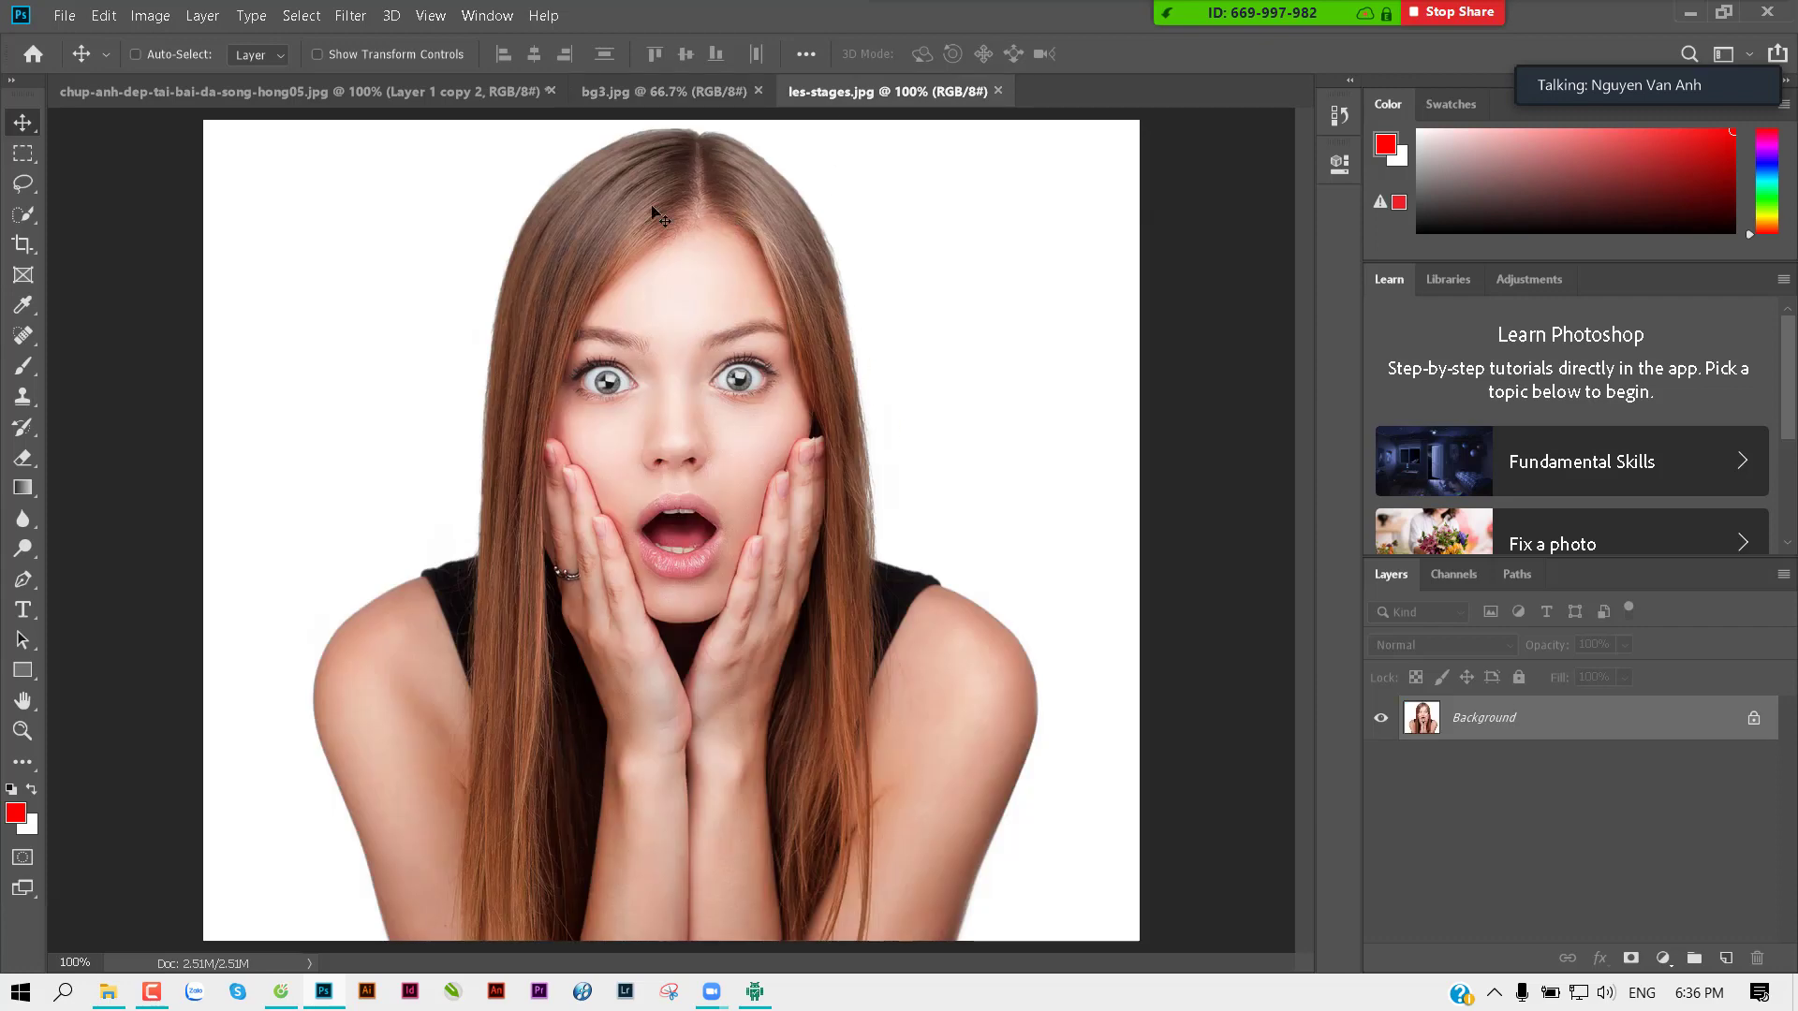
{"action": "mouse_move", "coordinate": [714, 385]}
{"action": "left_mouse_down"}
{"action": "mouse_move", "coordinate": [670, 214]}
{"action": "mouse_move", "coordinate": [672, 103]}
{"action": "mouse_move", "coordinate": [671, 318]}
{"action": "left_mouse_up"}
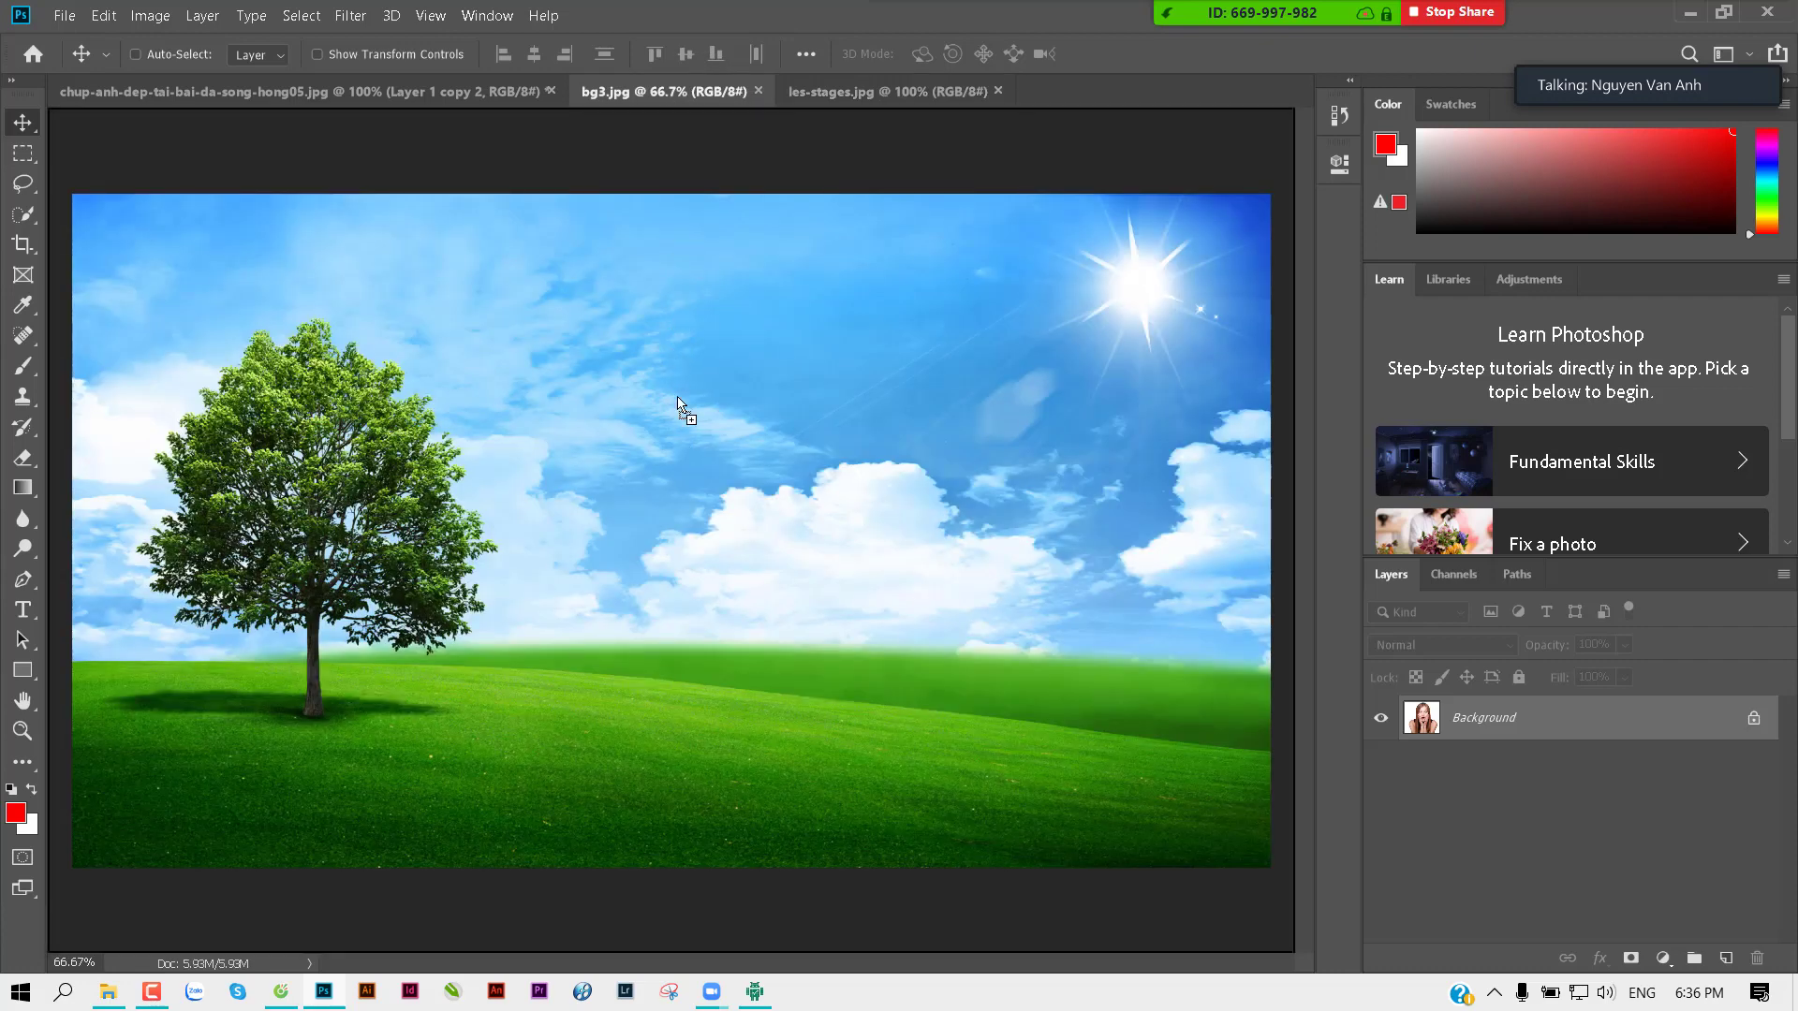
{"action": "left_click_drag", "start_coordinate": [678, 442], "coordinate": [594, 403]}
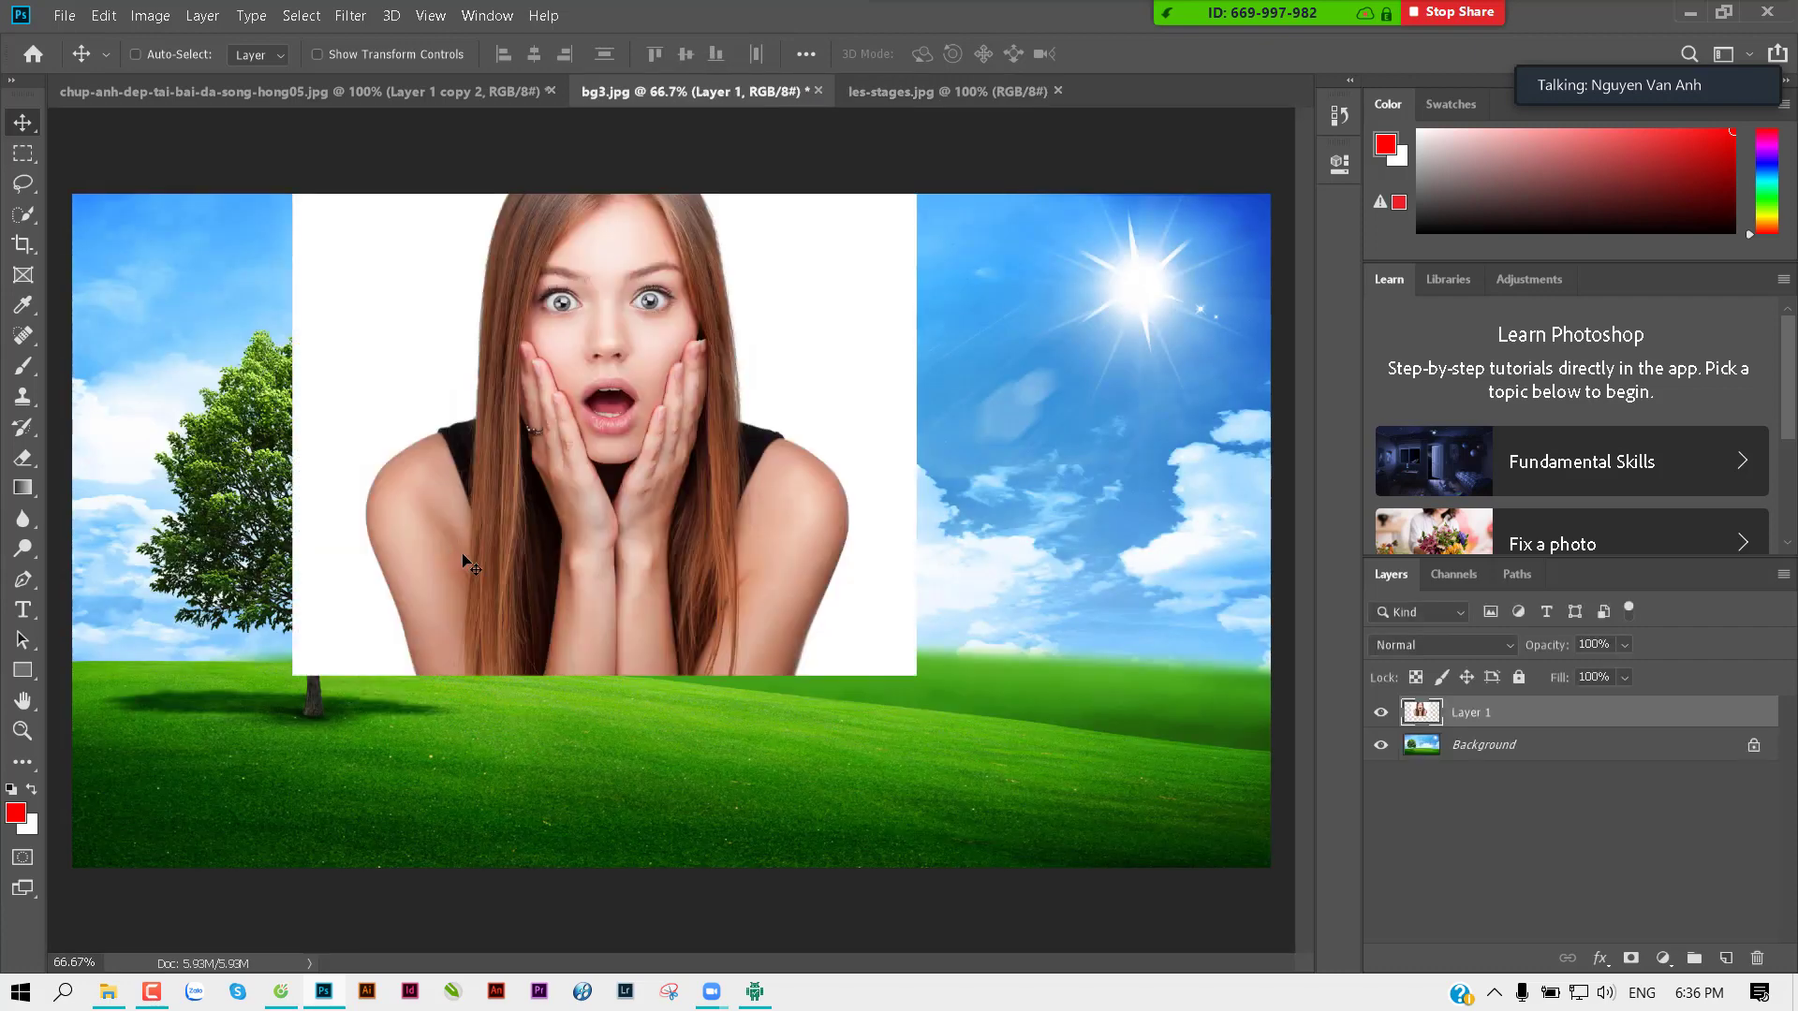
{"action": "mouse_move", "coordinate": [544, 464]}
{"action": "left_mouse_down"}
{"action": "mouse_move", "coordinate": [672, 583]}
{"action": "mouse_move", "coordinate": [691, 562]}
{"action": "mouse_move", "coordinate": [690, 588]}
{"action": "left_mouse_up"}
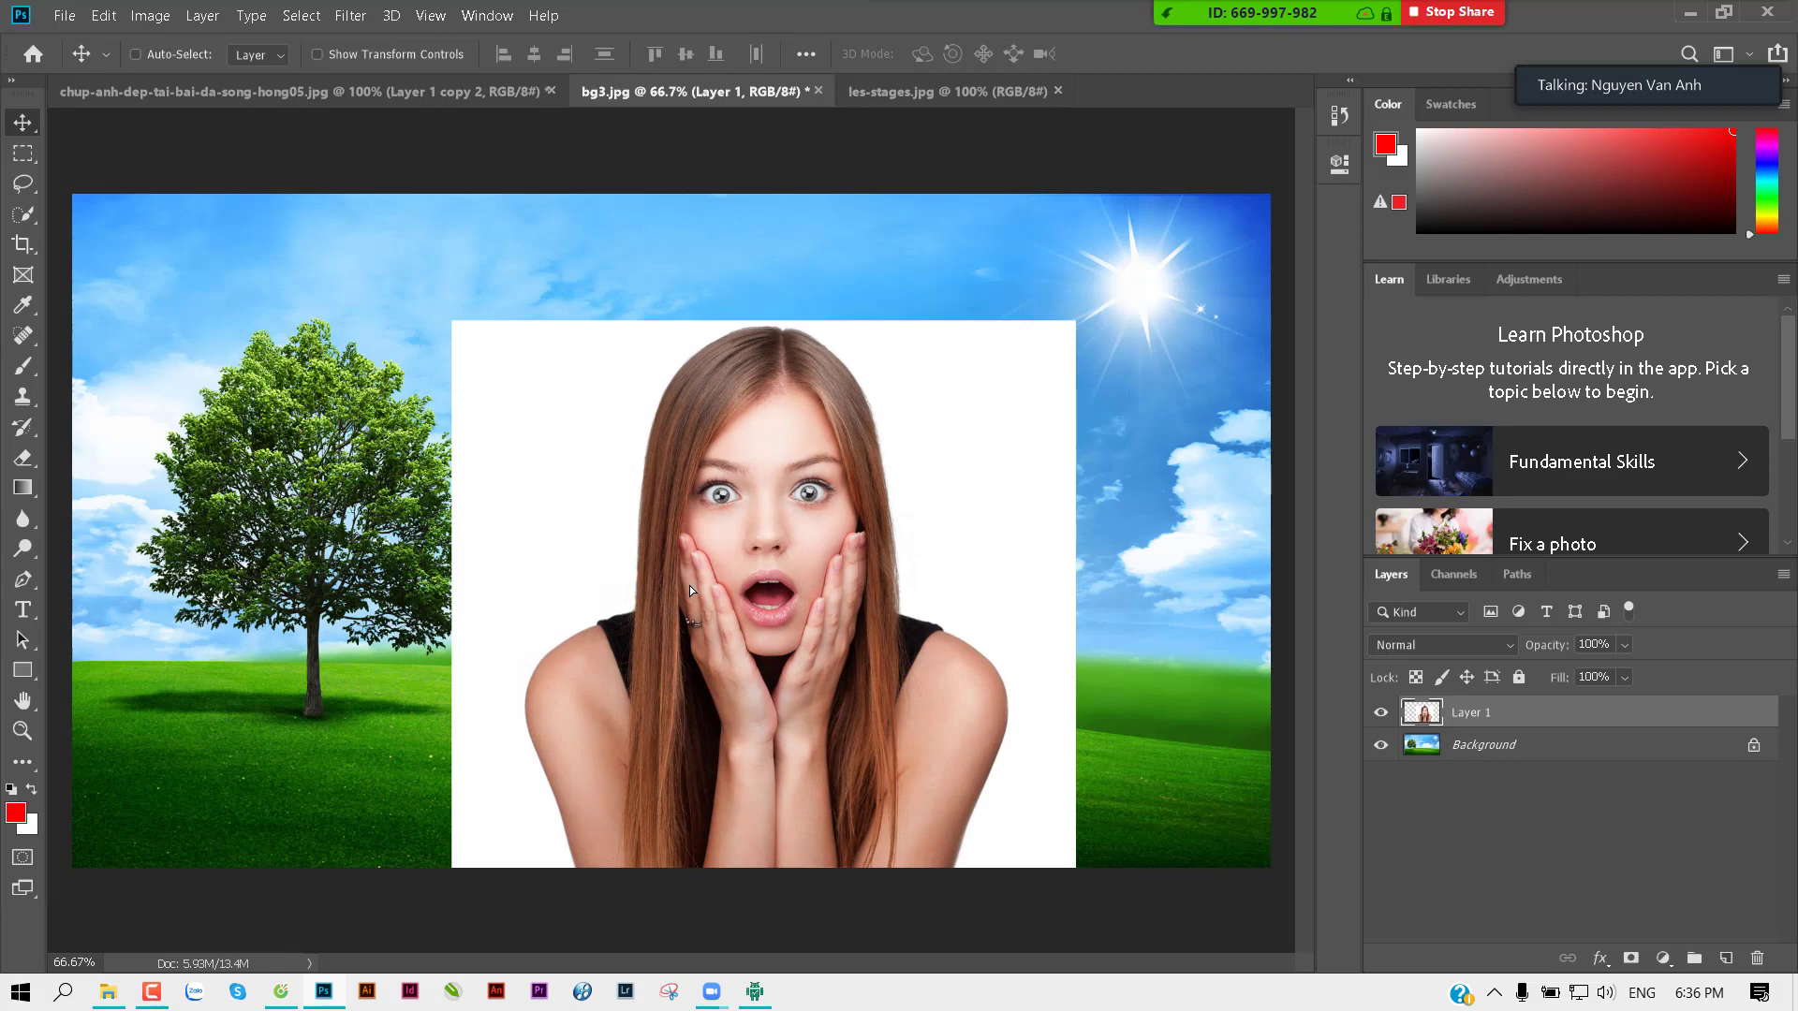
Step: Delete the old face layer and bring a fresh full copy of les-stages.jpg to the landscape's centre
{"action": "key", "text": "Delete"}
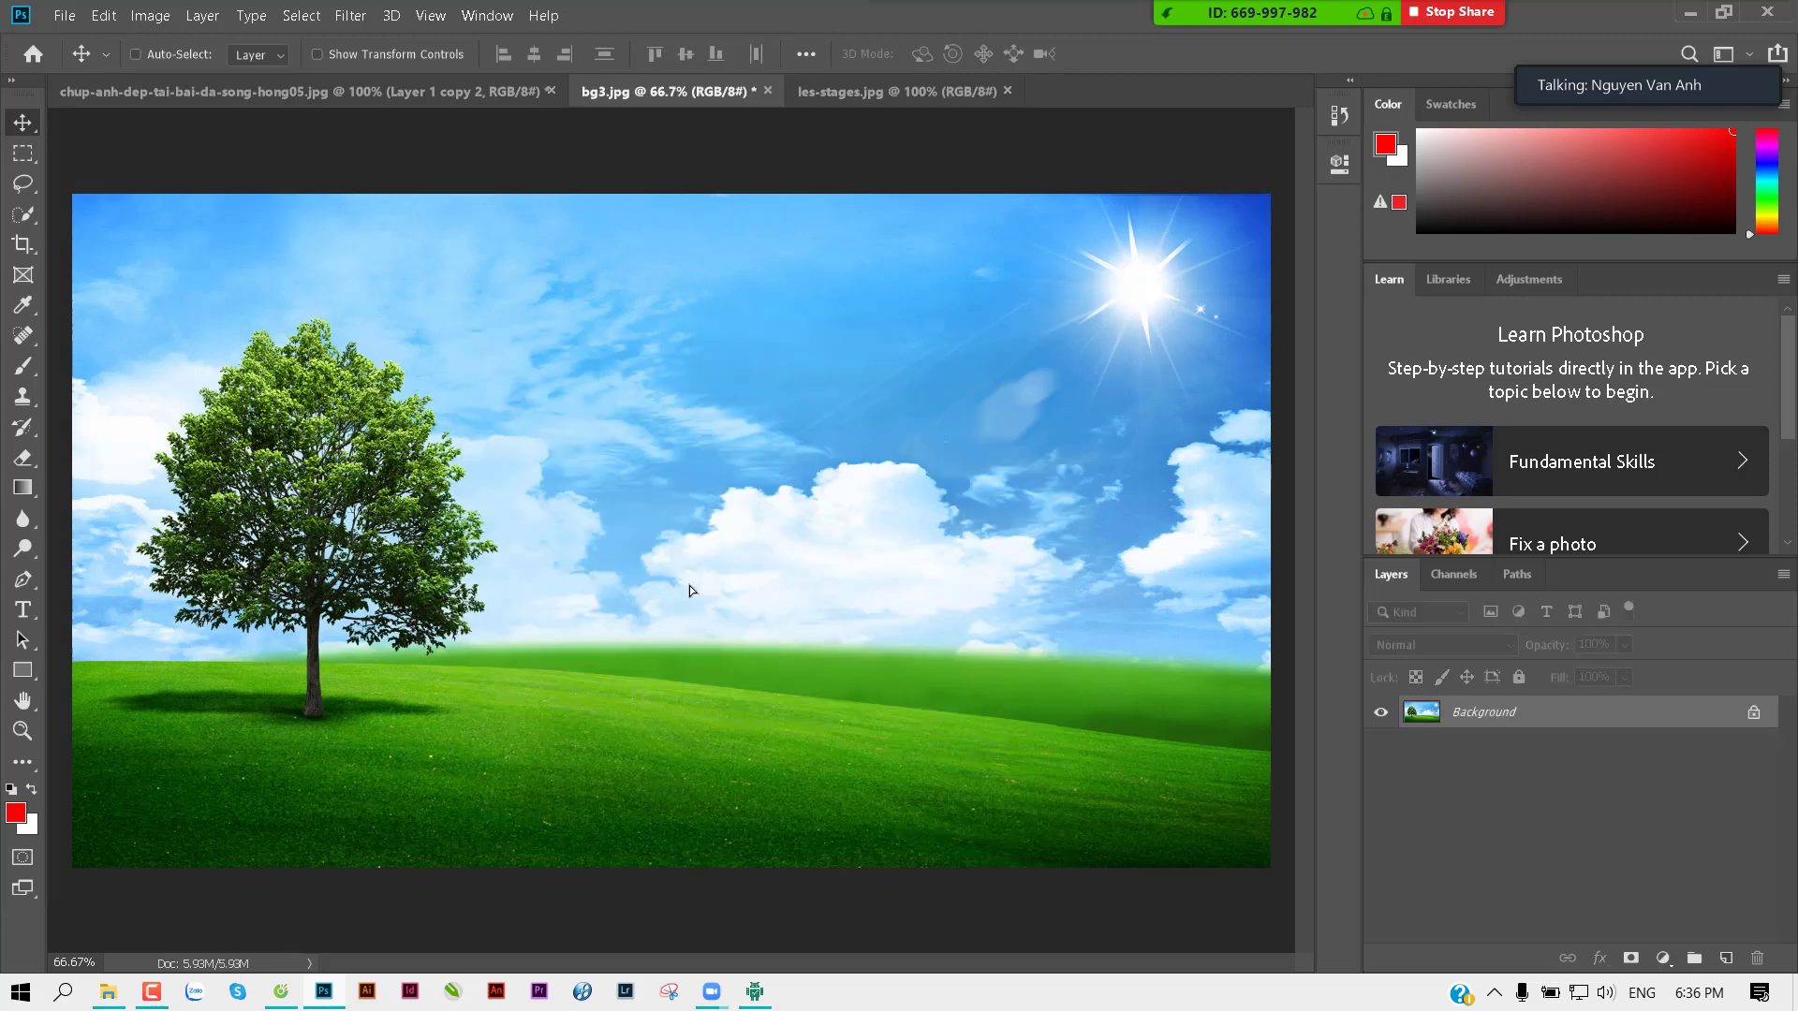
{"action": "left_click", "coordinate": [869, 94]}
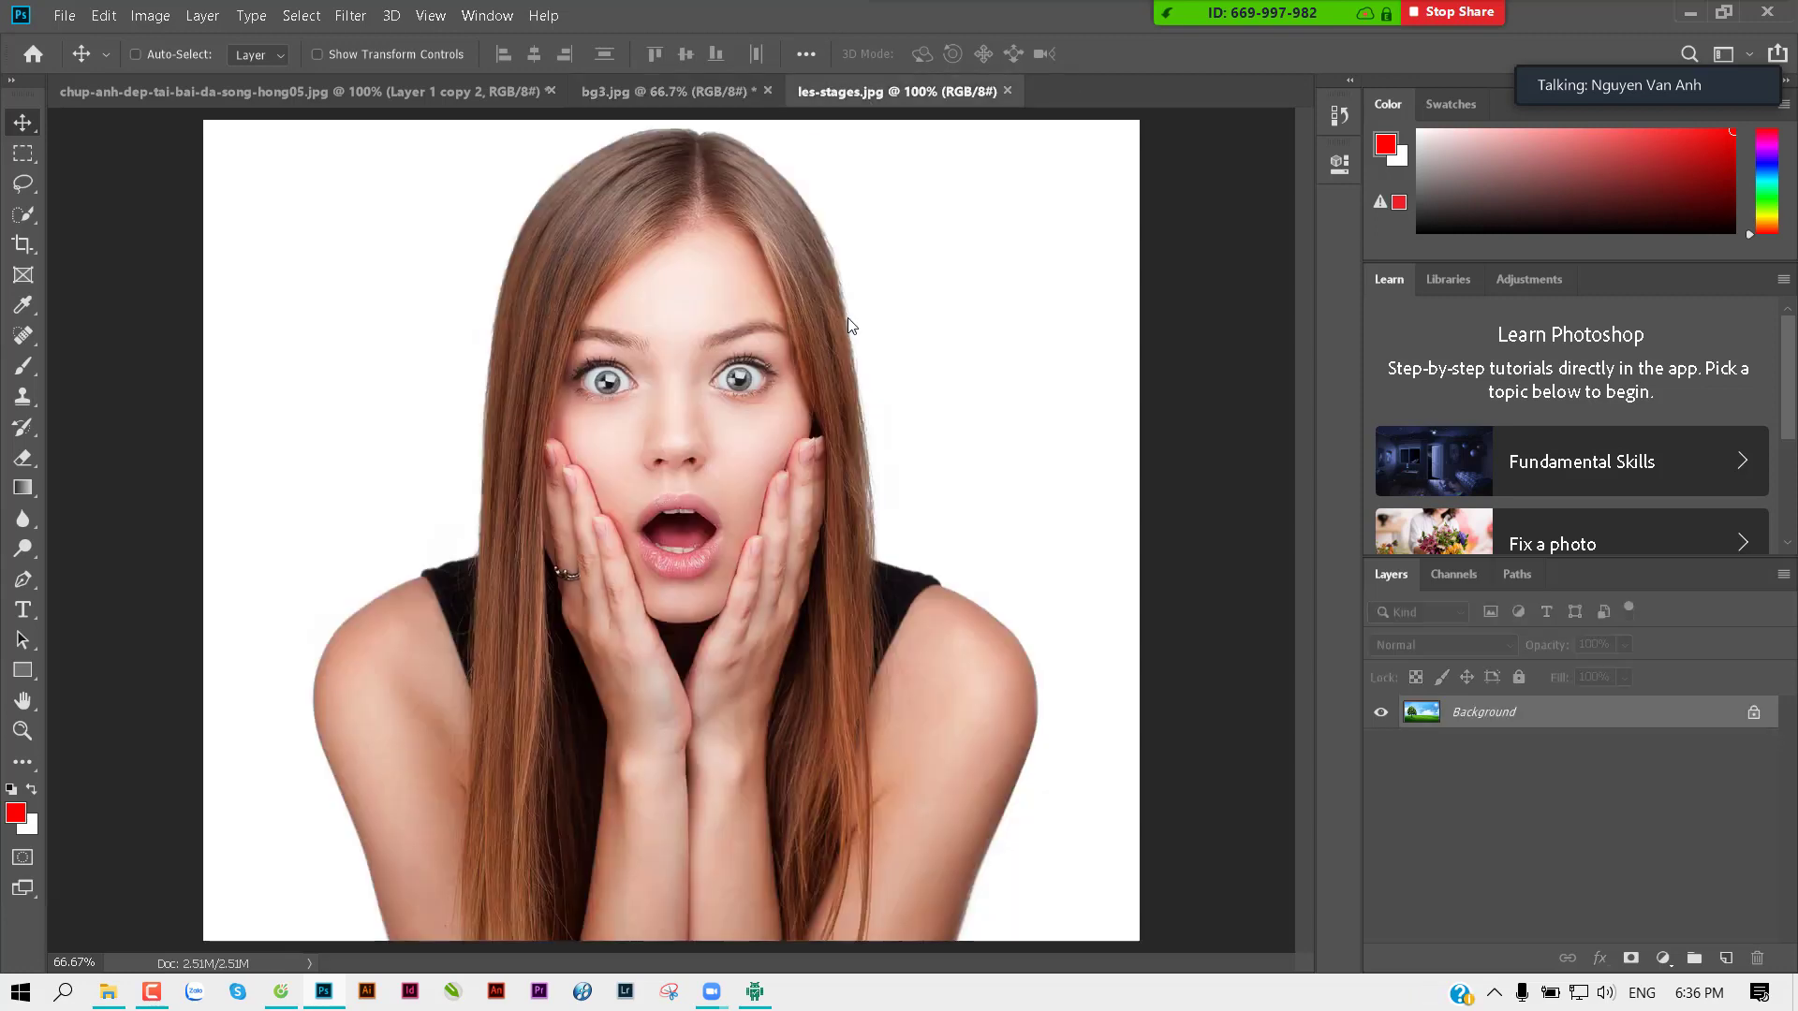
{"action": "key", "text": "ctrl+a"}
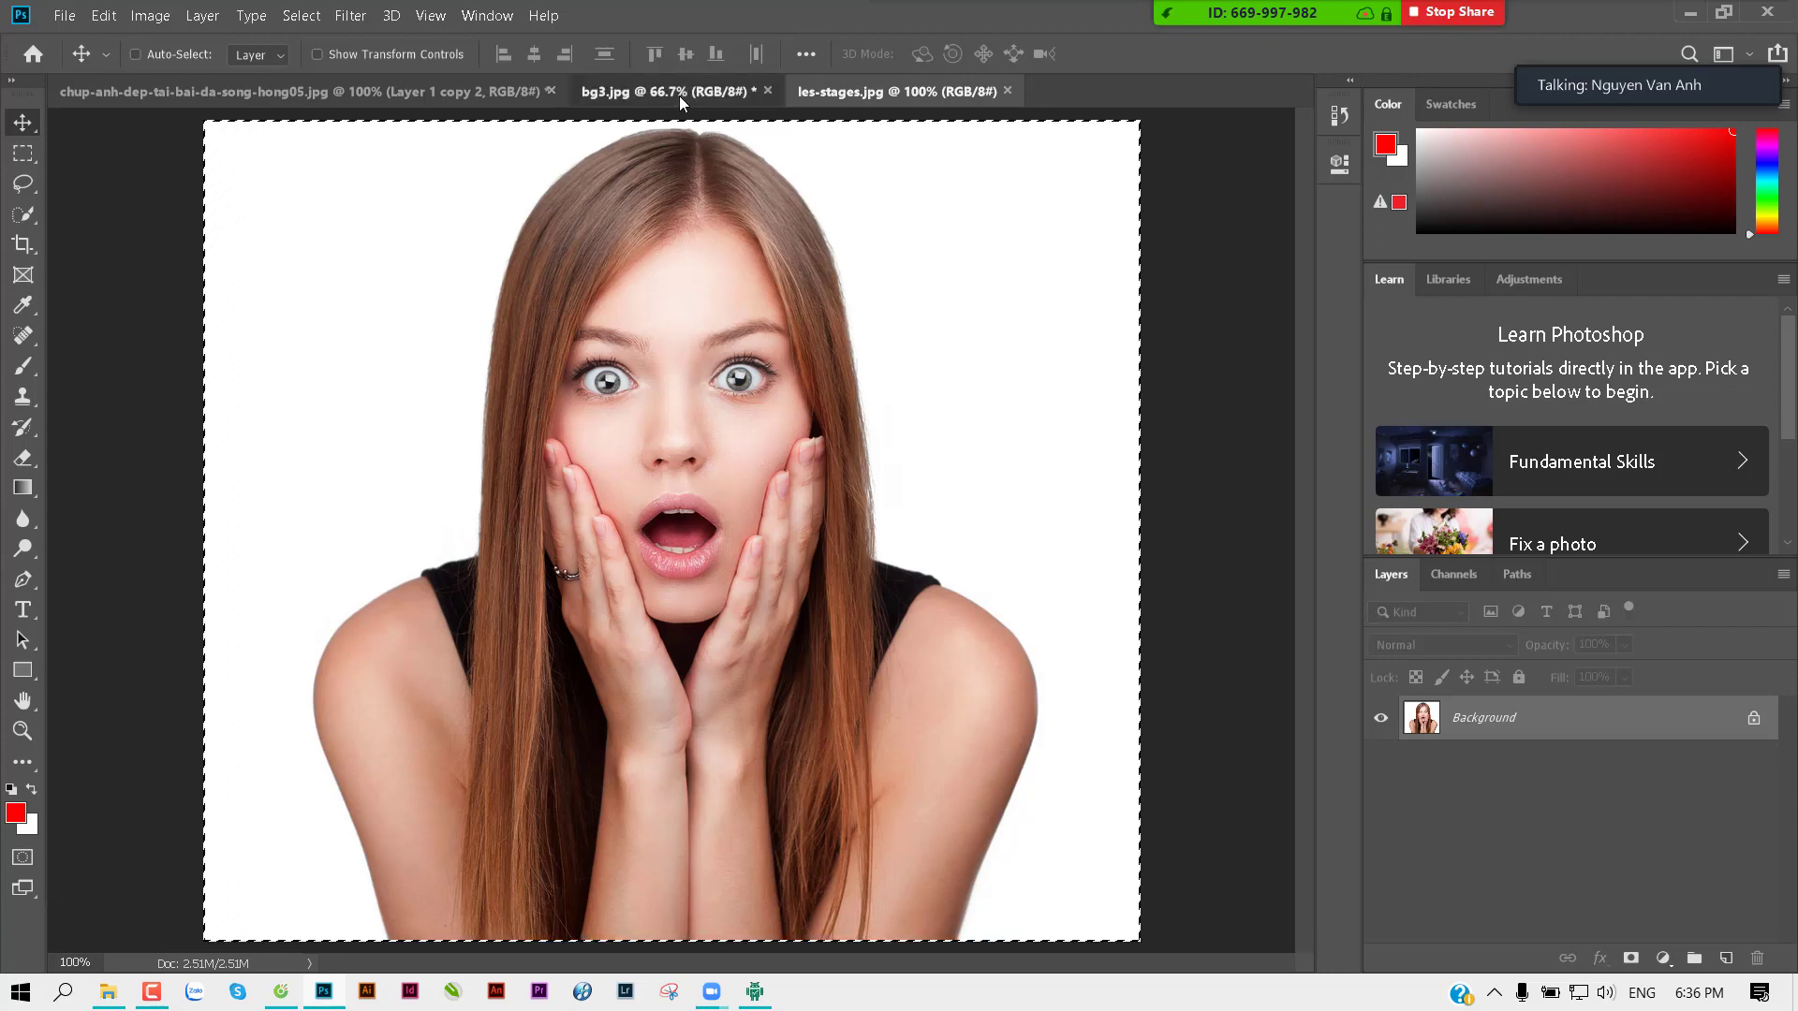
{"action": "left_click_drag", "start_coordinate": [802, 245], "coordinate": [802, 453]}
{"action": "left_click_drag", "start_coordinate": [670, 473], "coordinate": [746, 536]}
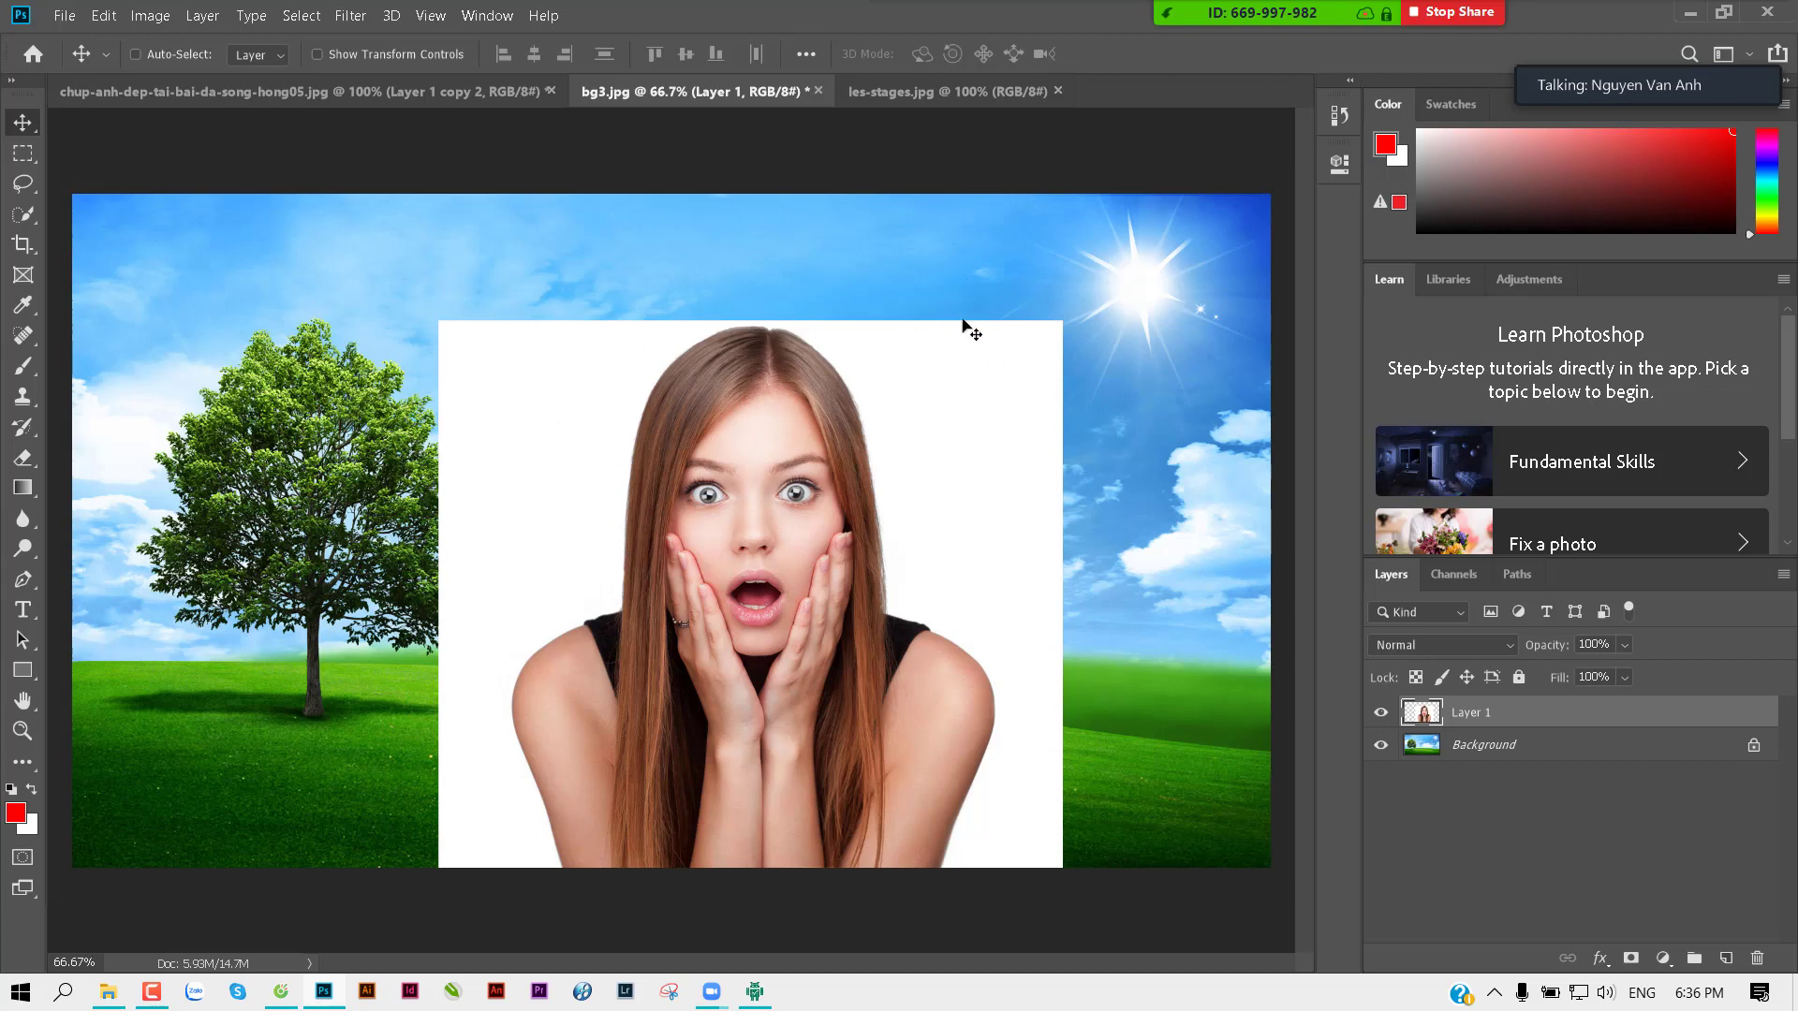
{"action": "left_click", "coordinate": [1408, 646]}
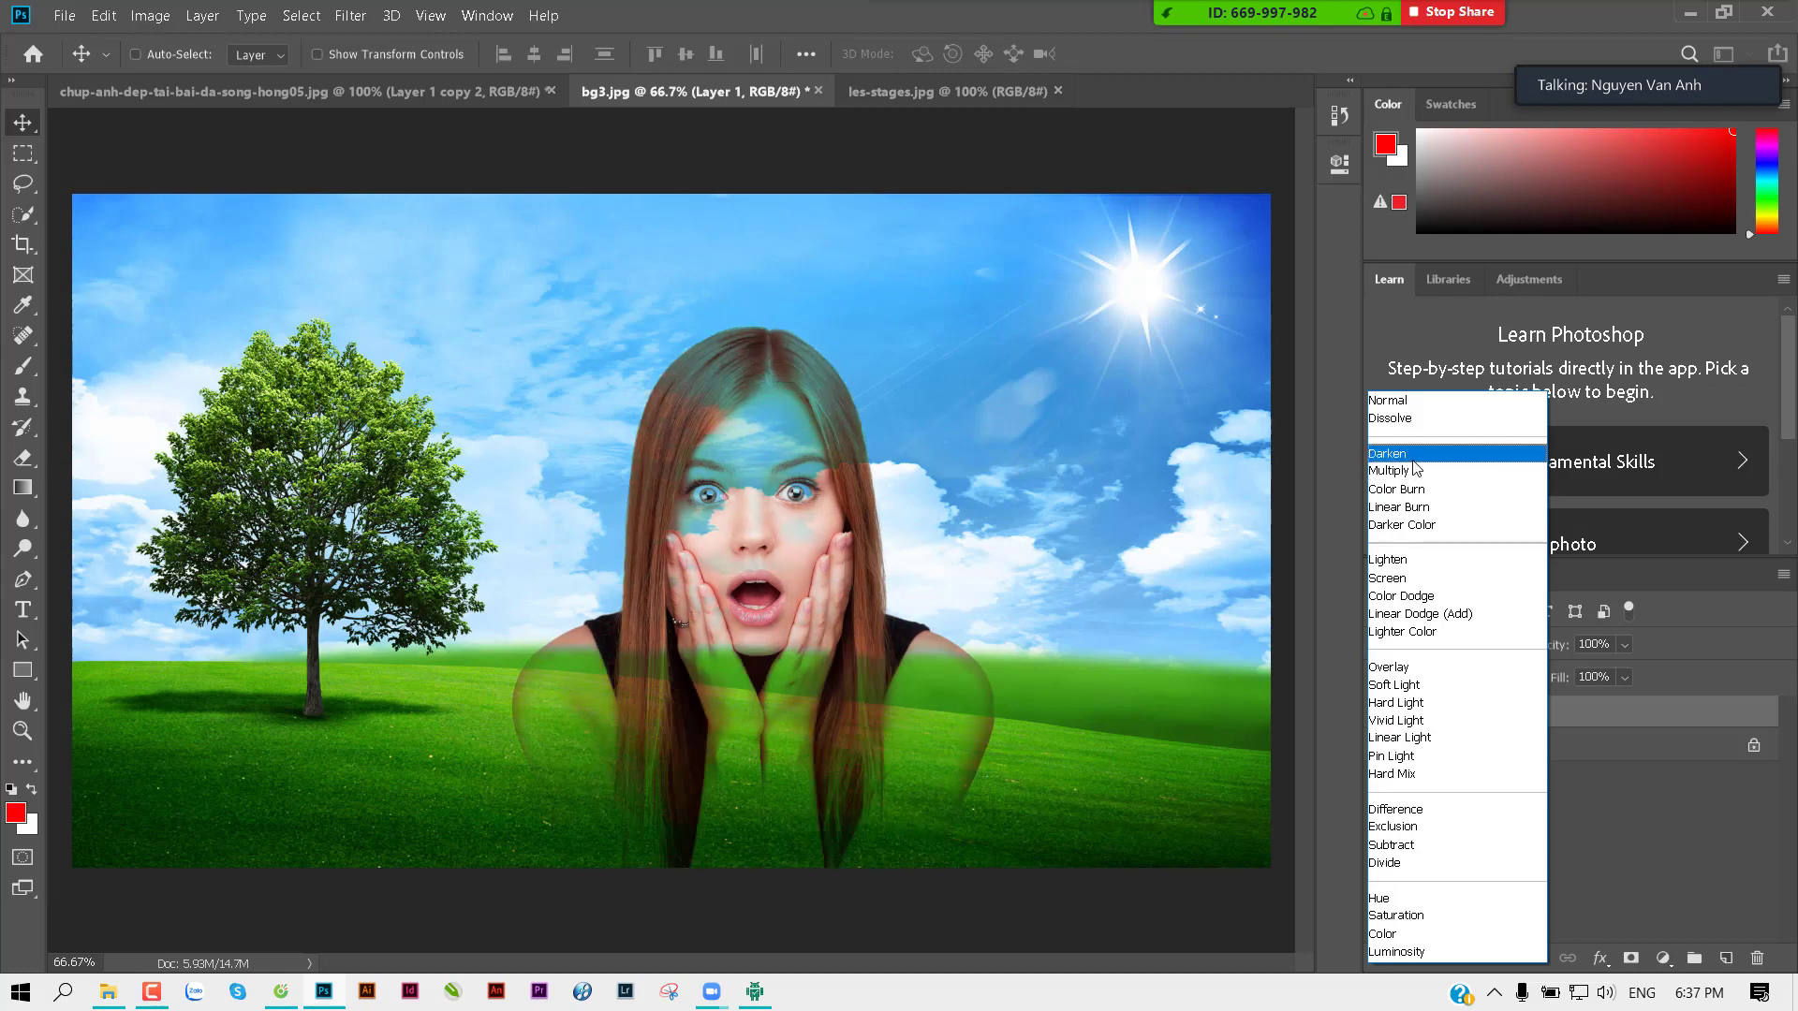
{"action": "left_click", "coordinate": [1413, 457]}
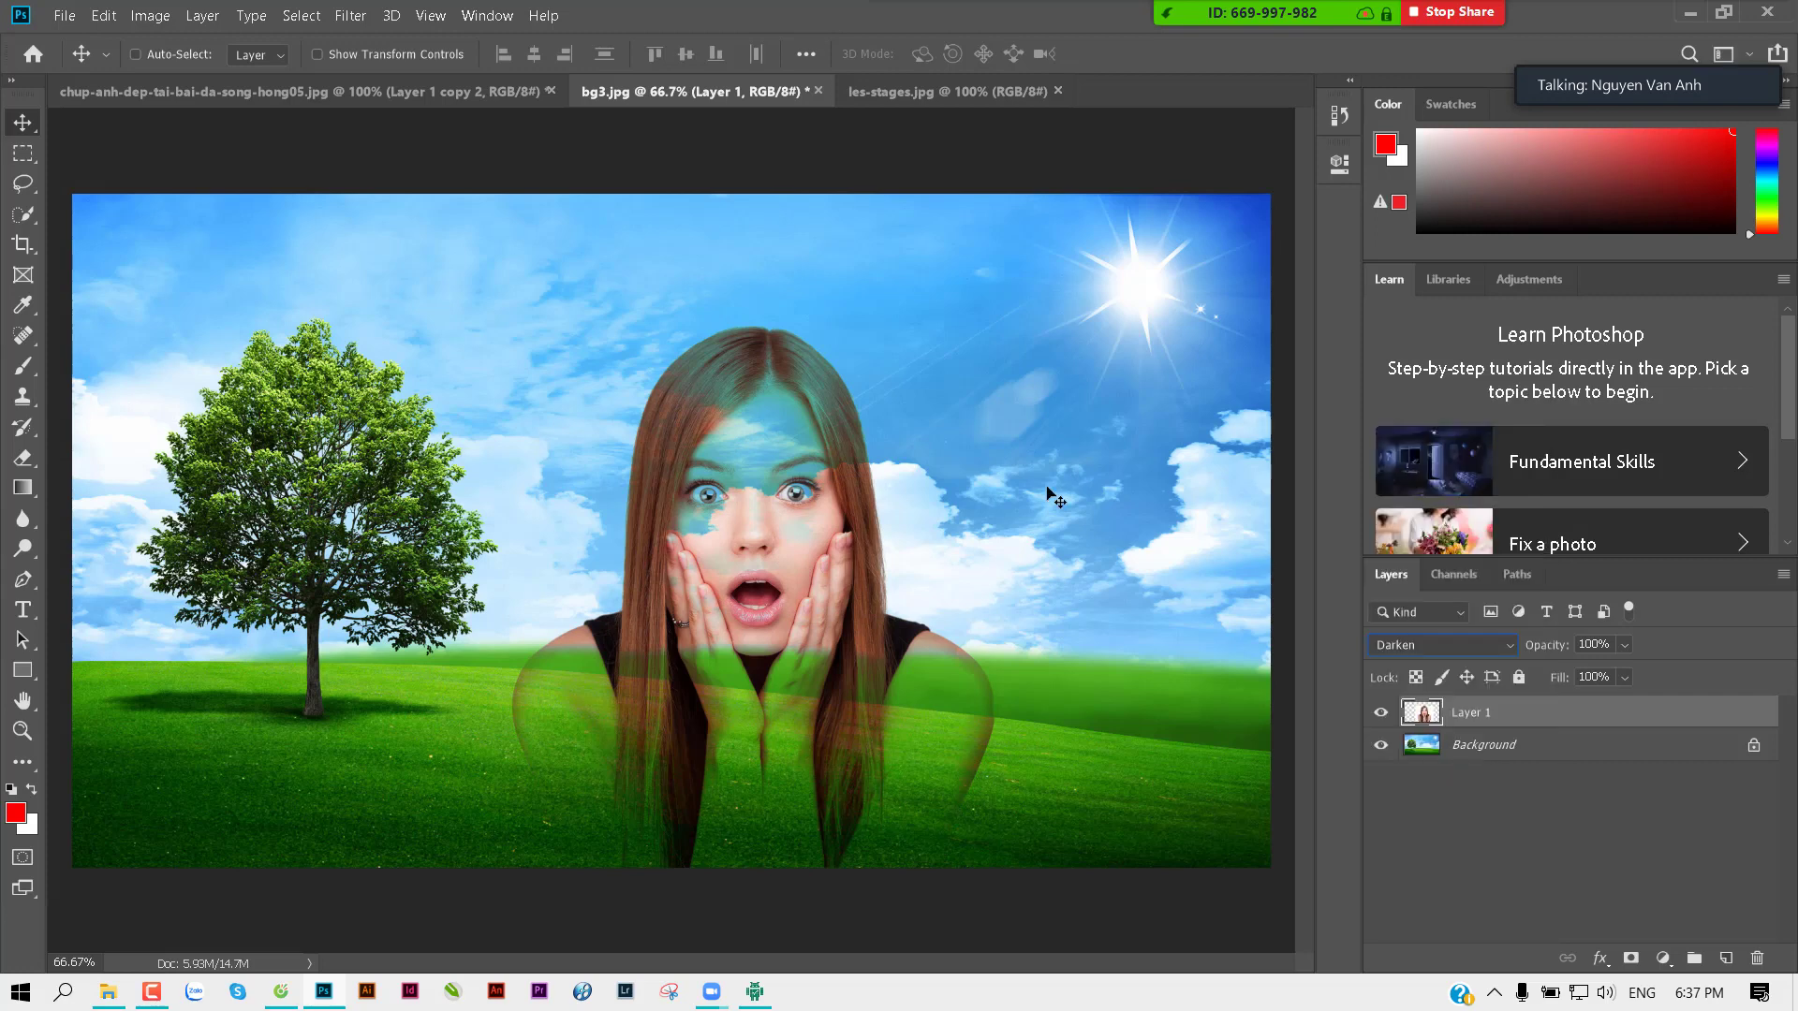
{"action": "left_click", "coordinate": [1466, 646]}
{"action": "left_click", "coordinate": [1390, 401]}
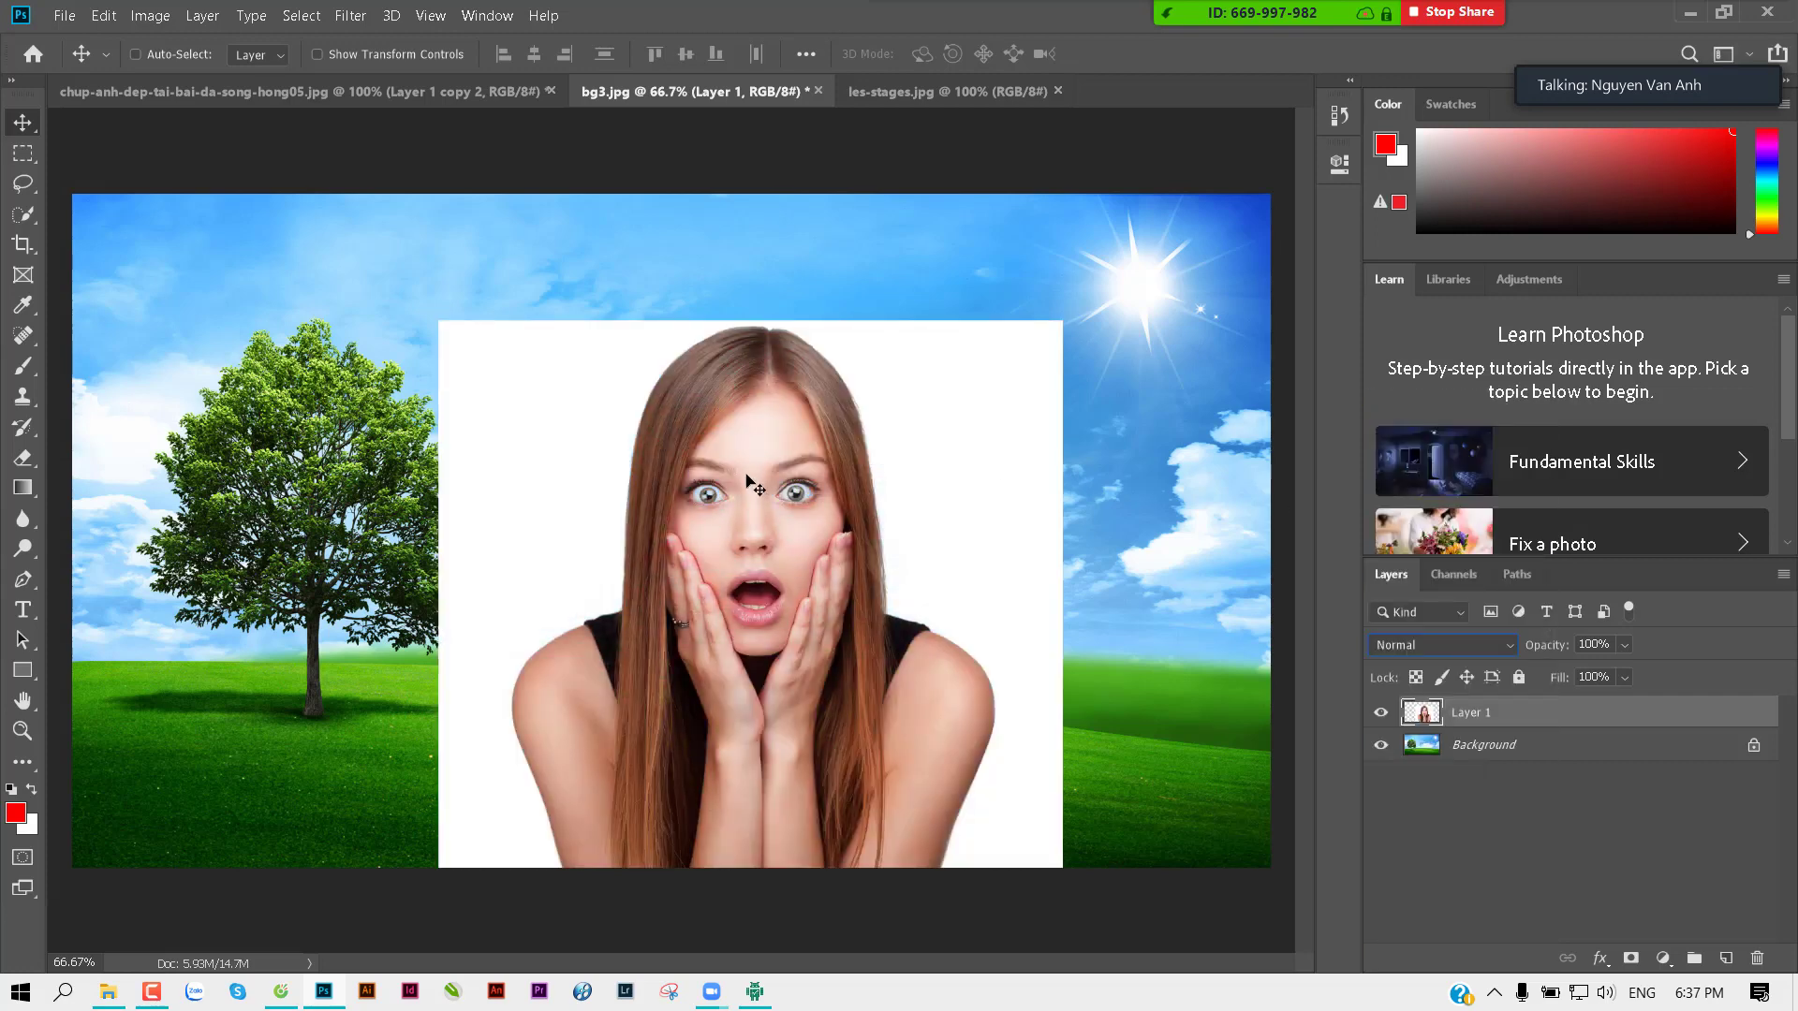
{"action": "left_click", "coordinate": [743, 451], "text": "ctrl"}
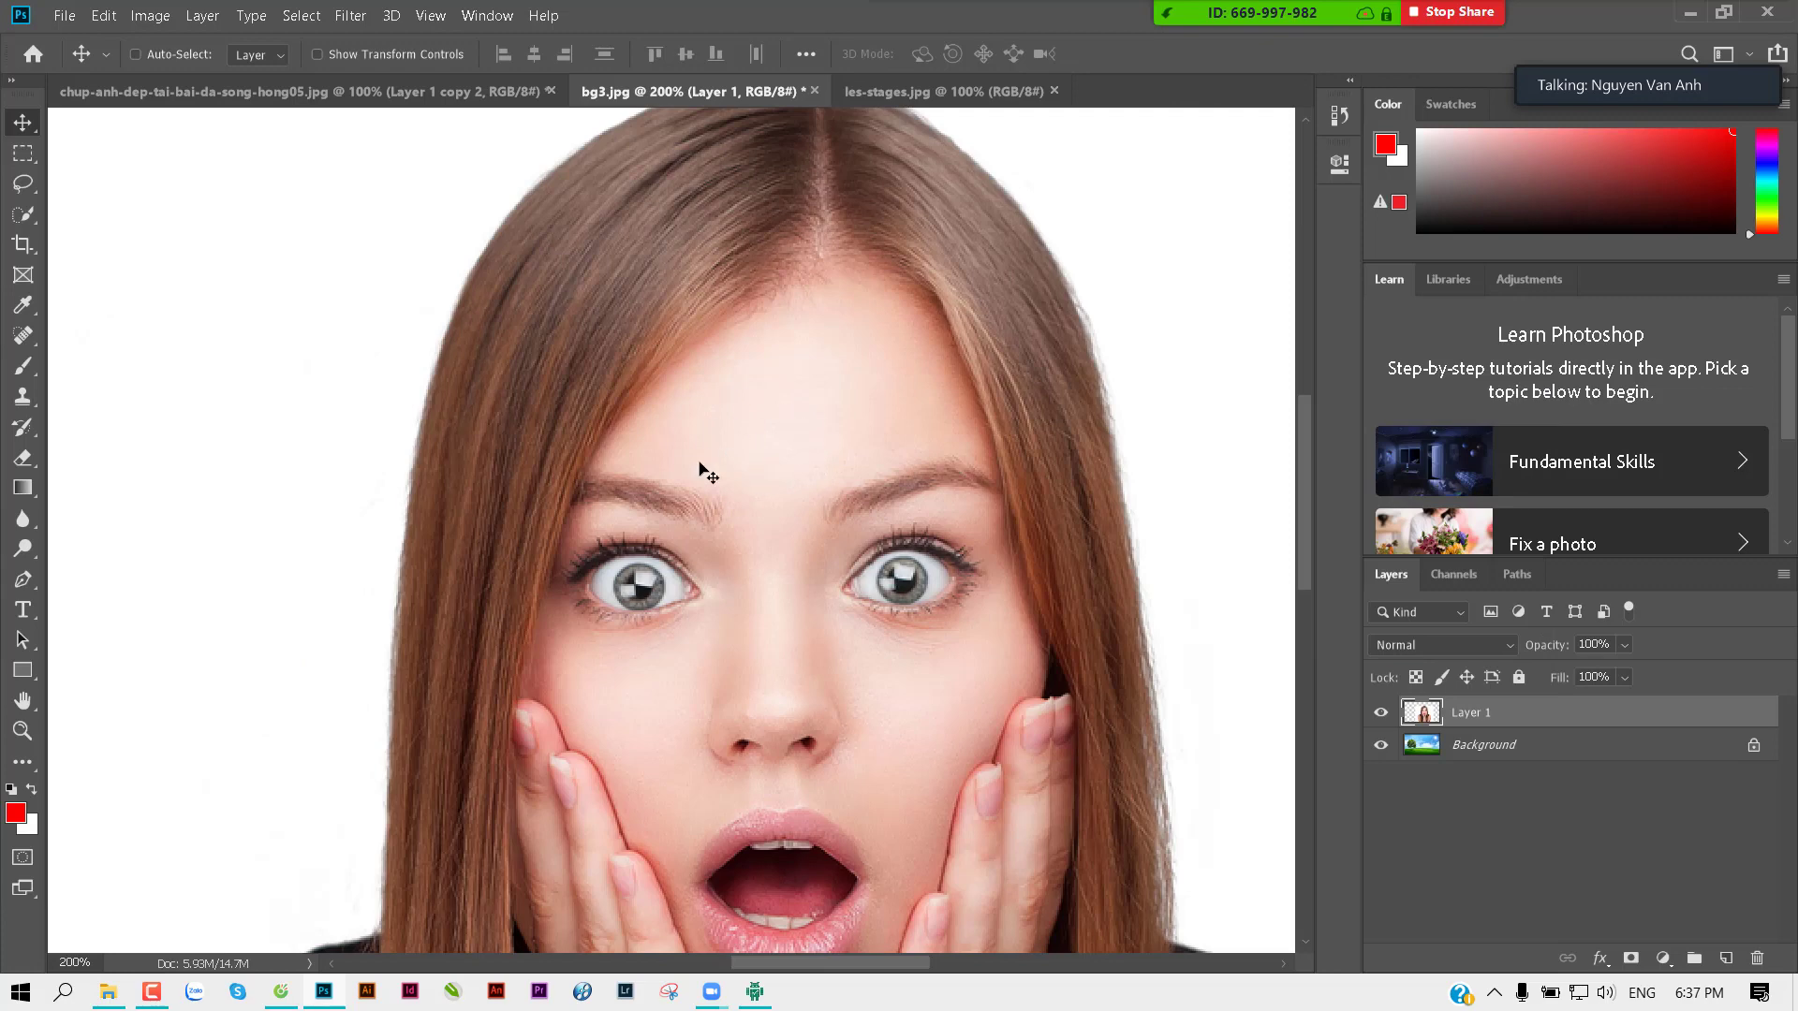
{"action": "scroll", "coordinate": [726, 595], "scroll_direction": "down", "scroll_amount": 2}
{"action": "left_click", "coordinate": [496, 431], "text": "ctrl"}
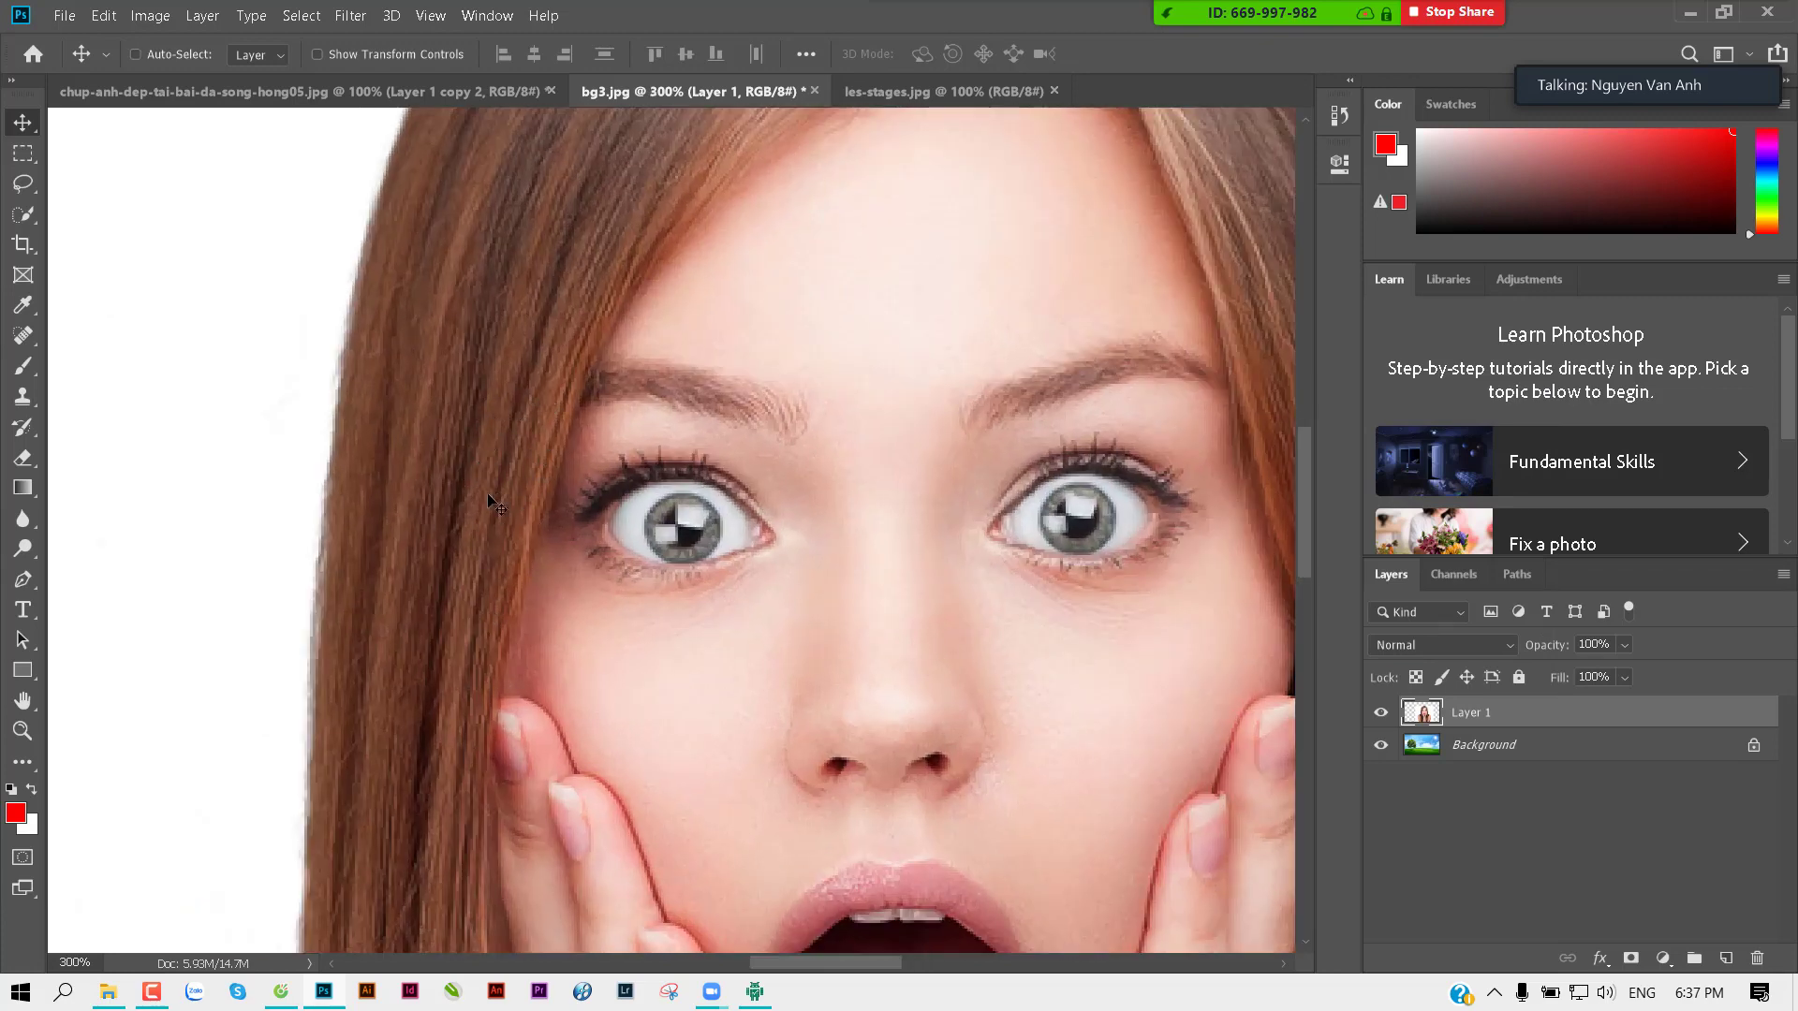
{"action": "key", "text": "ctrl+minus"}
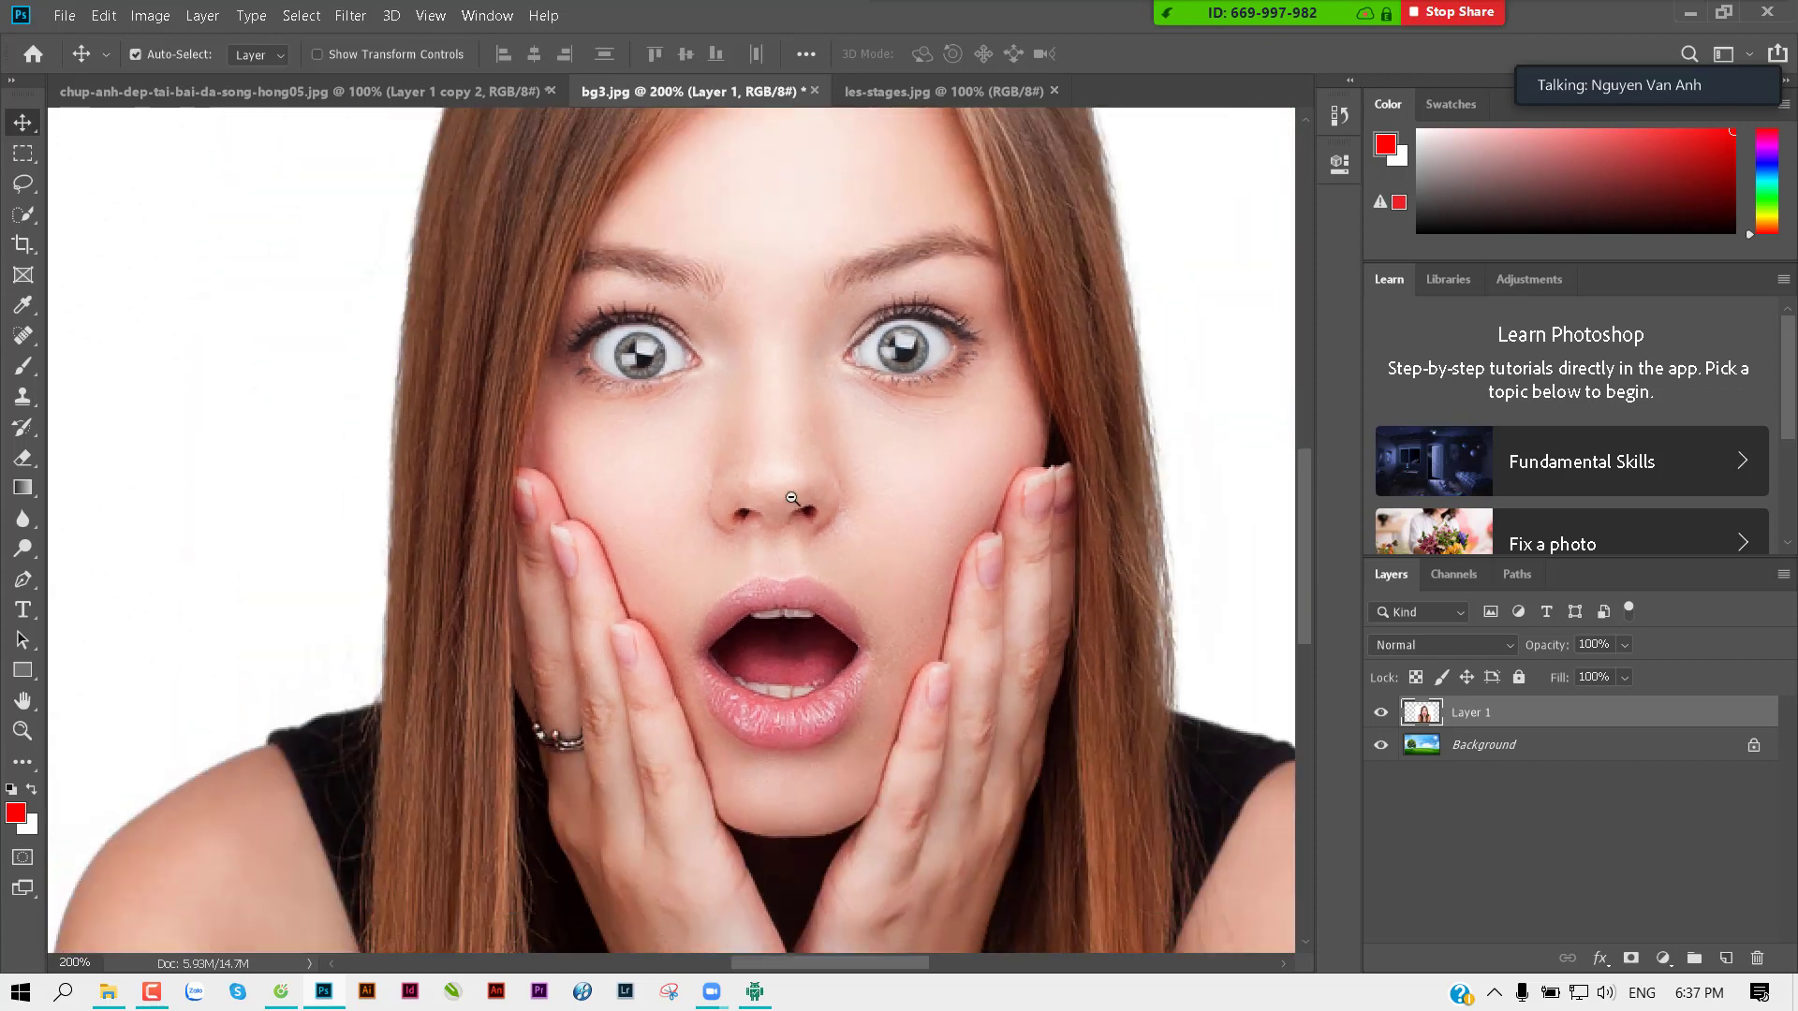
{"action": "left_click", "coordinate": [791, 498], "text": "ctrl+alt"}
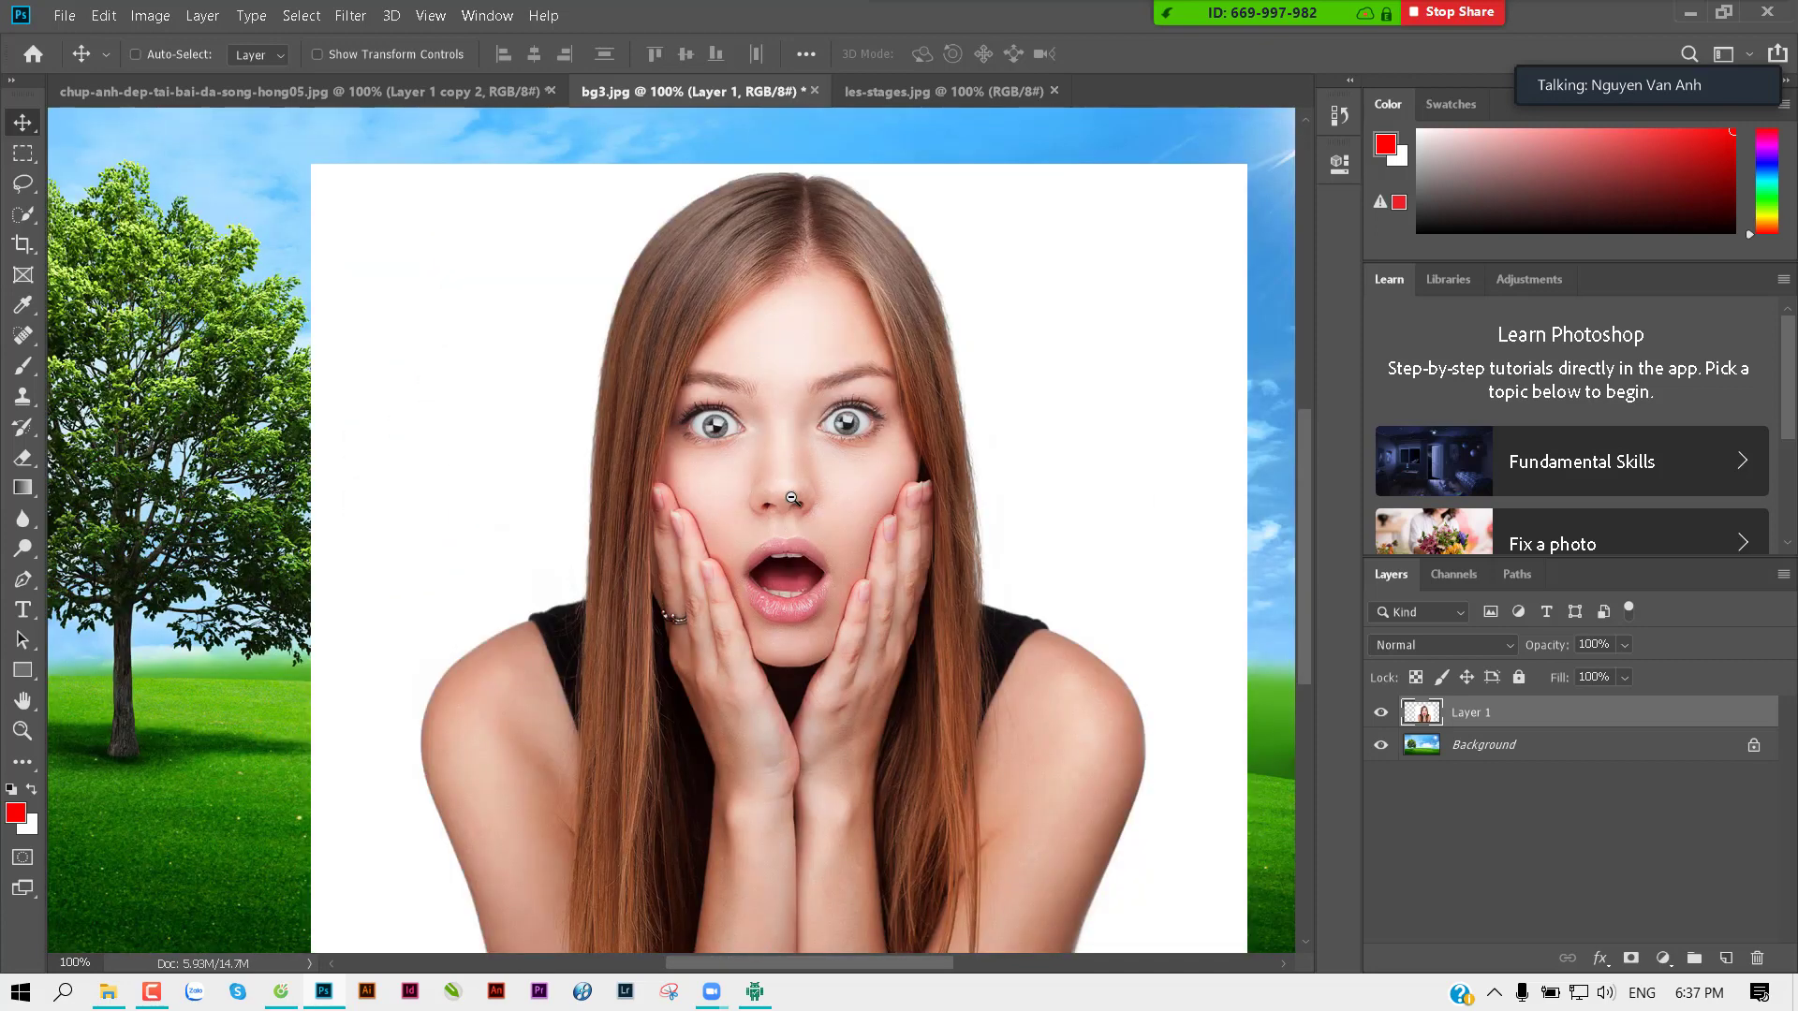
{"action": "scroll", "coordinate": [753, 543], "scroll_direction": "down", "scroll_amount": 1}
{"action": "key", "text": "ctrl+minus"}
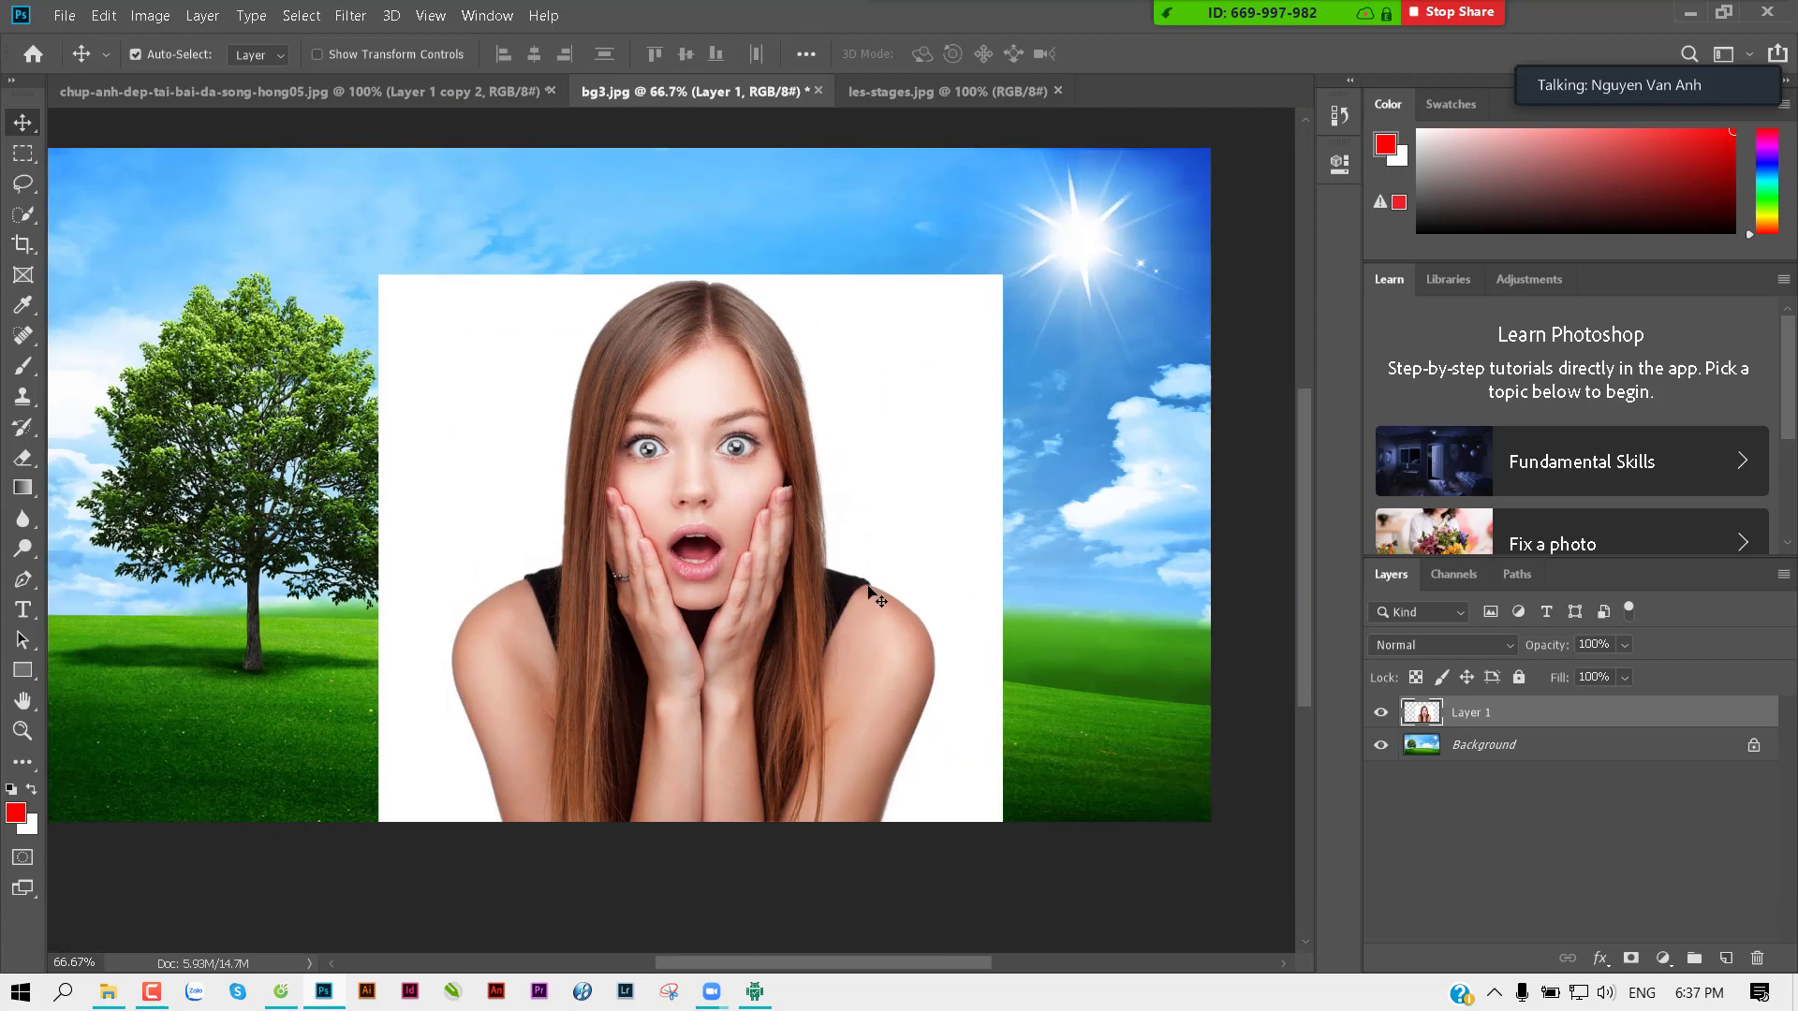
Step: Set the woman layer's blend mode to Darken and zoom in to inspect the hair edge
{"action": "left_click", "coordinate": [1405, 645]}
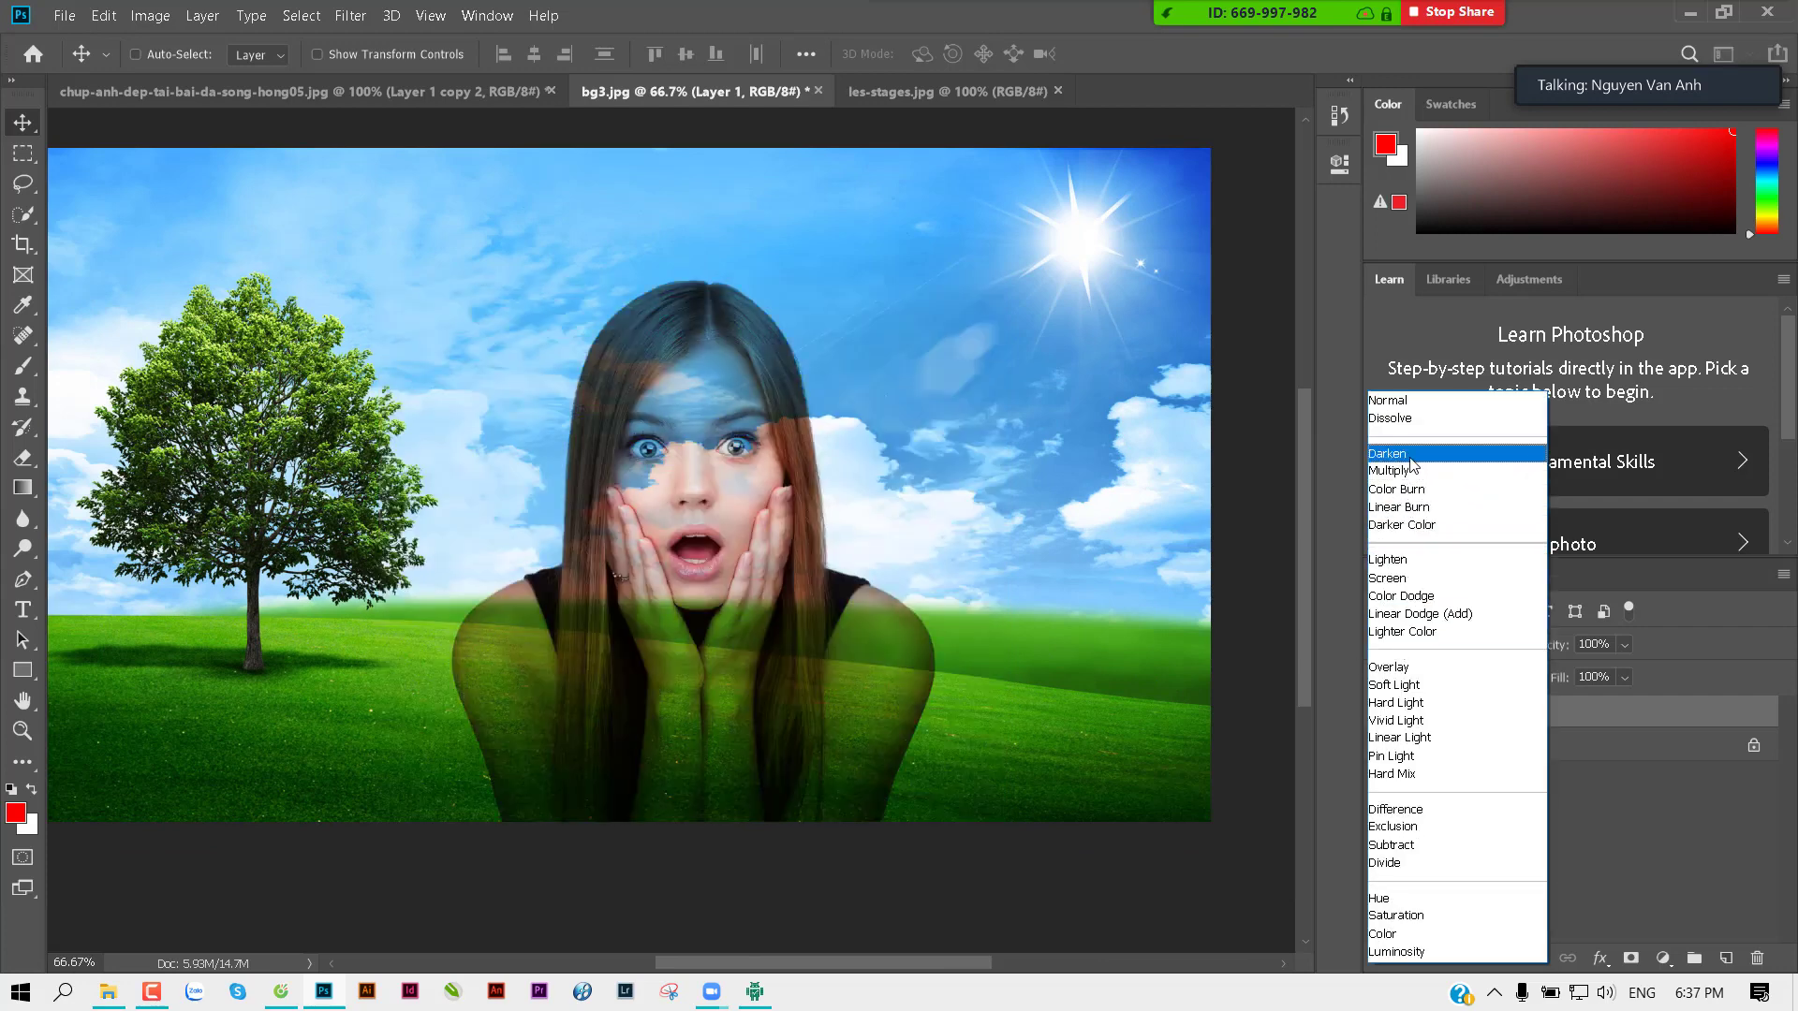
{"action": "left_click", "coordinate": [1400, 449]}
{"action": "left_click", "coordinate": [794, 448], "text": "ctrl"}
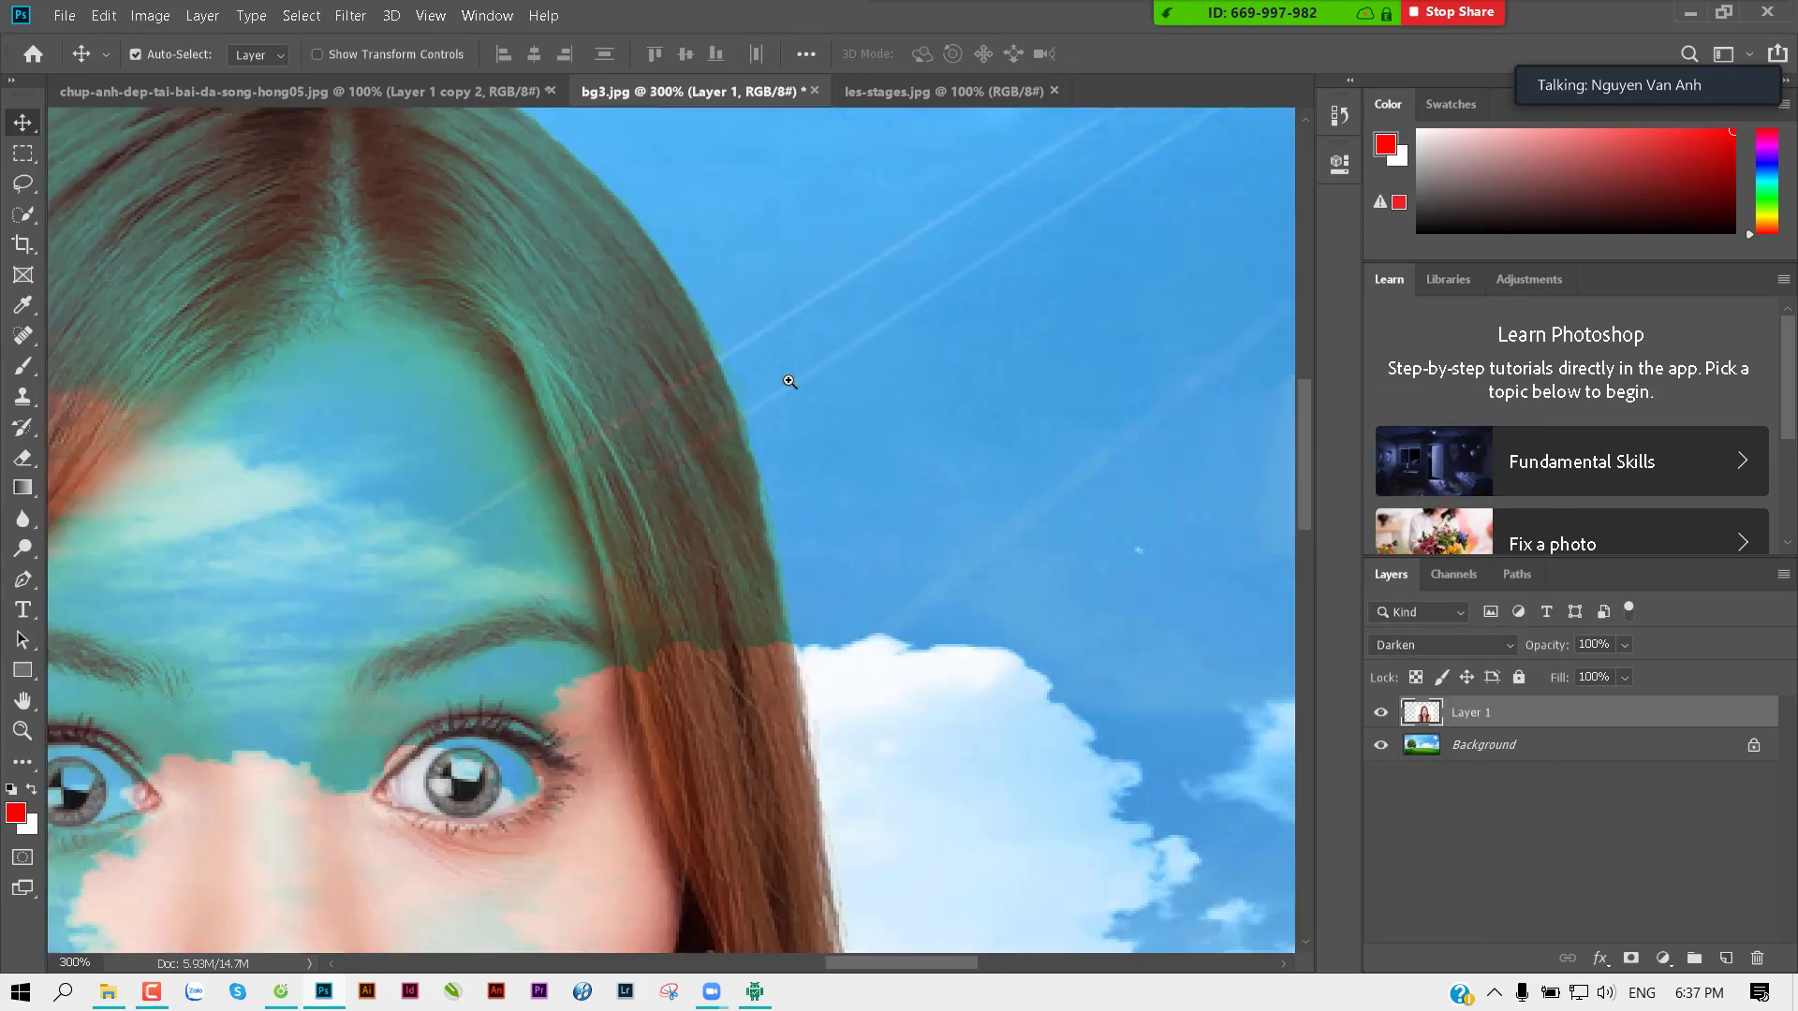
{"action": "left_click", "coordinate": [810, 597], "text": "ctrl"}
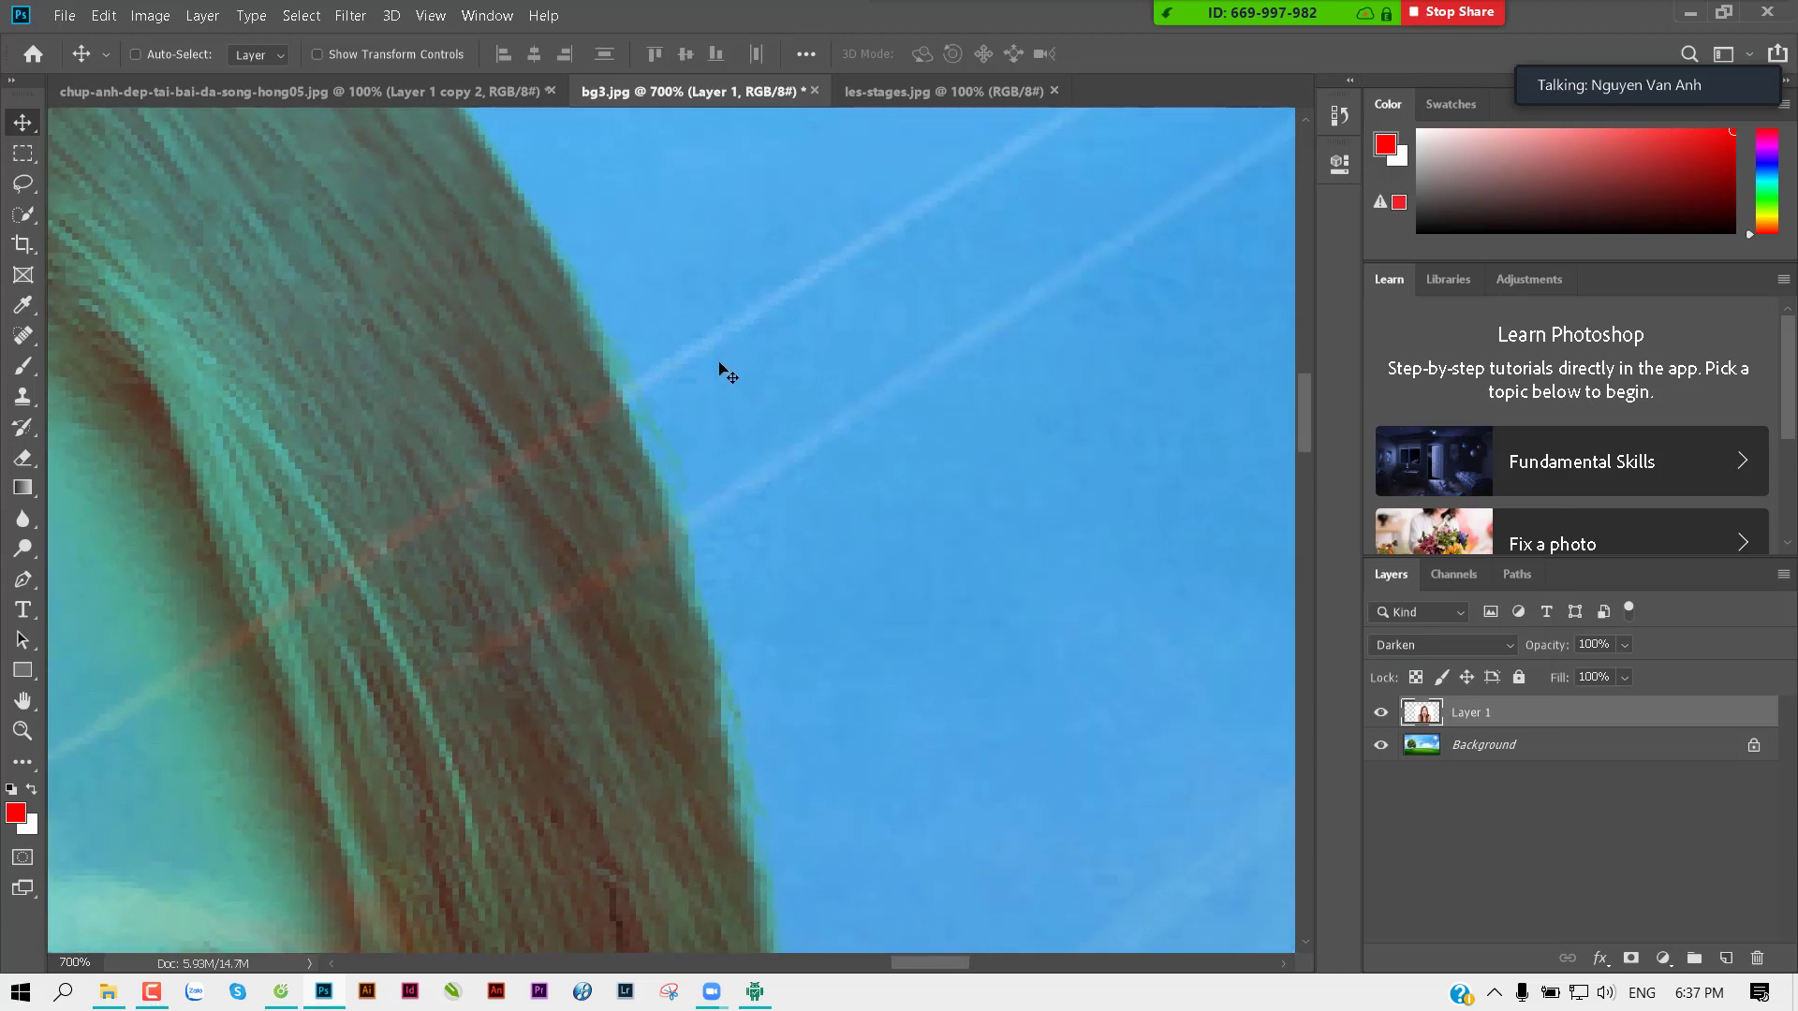
{"action": "left_click_drag", "start_coordinate": [738, 769], "coordinate": [779, 644]}
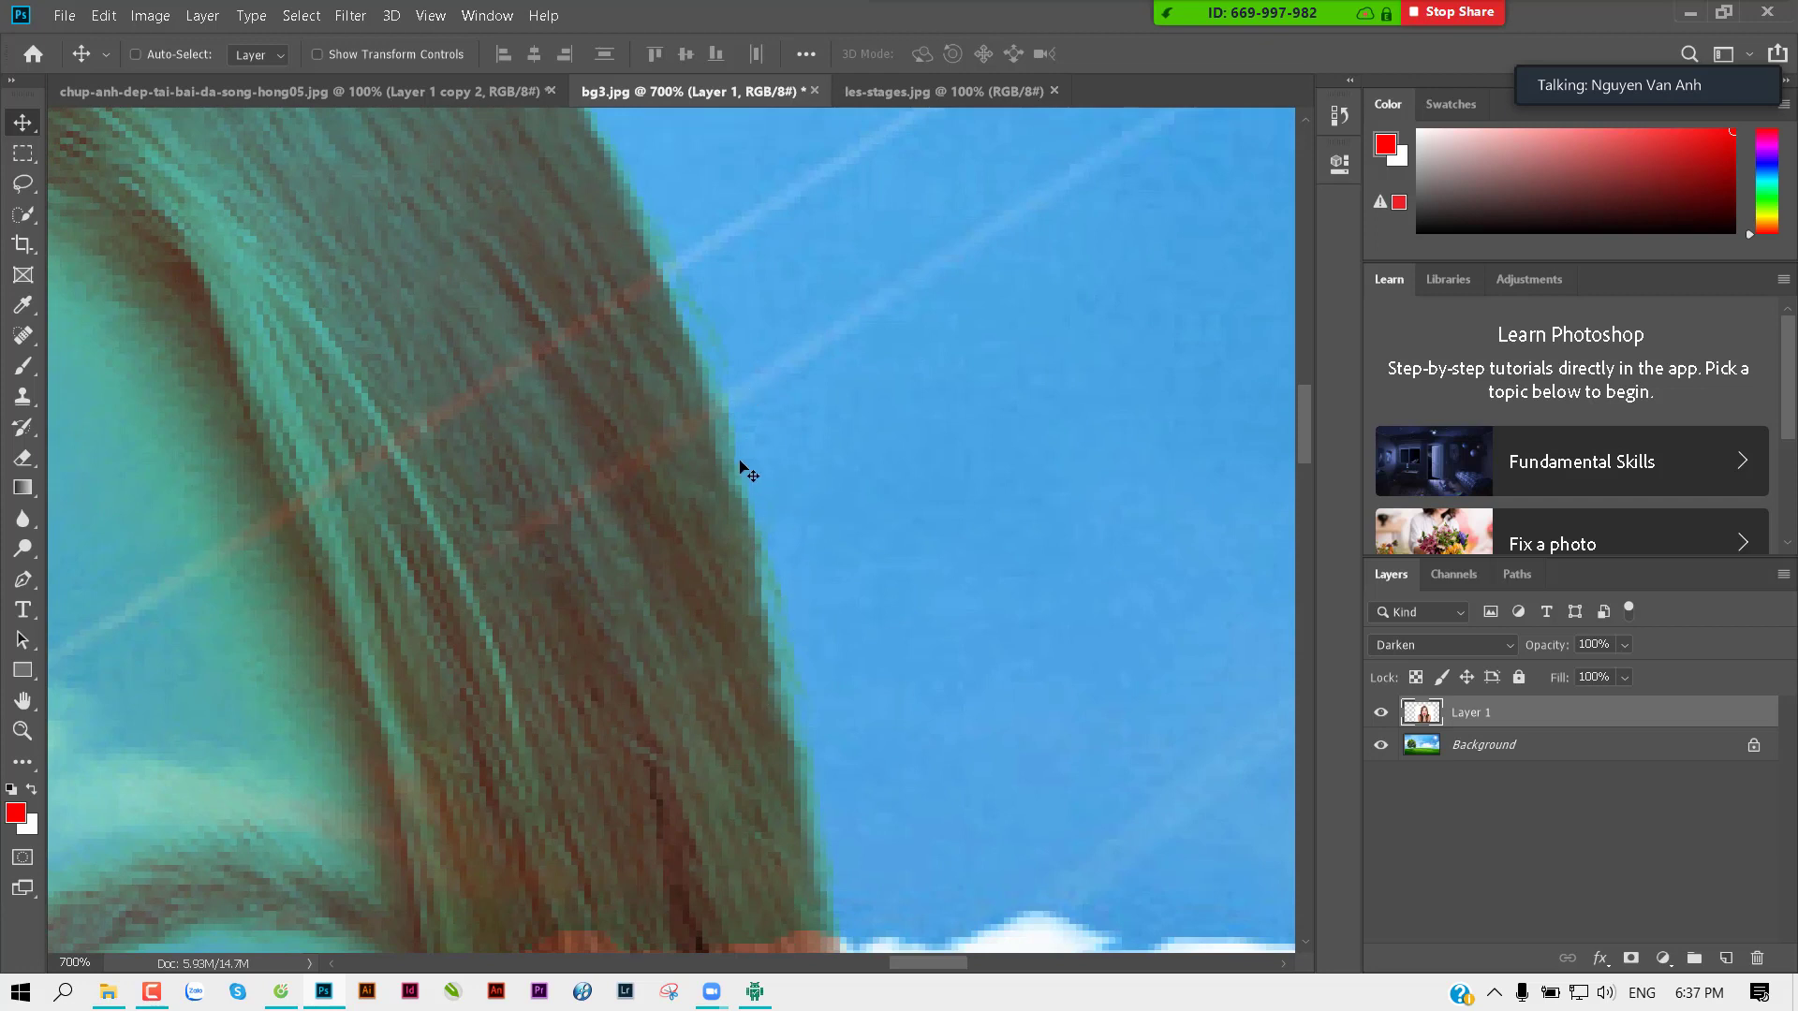
{"action": "left_click_drag", "start_coordinate": [740, 463], "coordinate": [795, 389]}
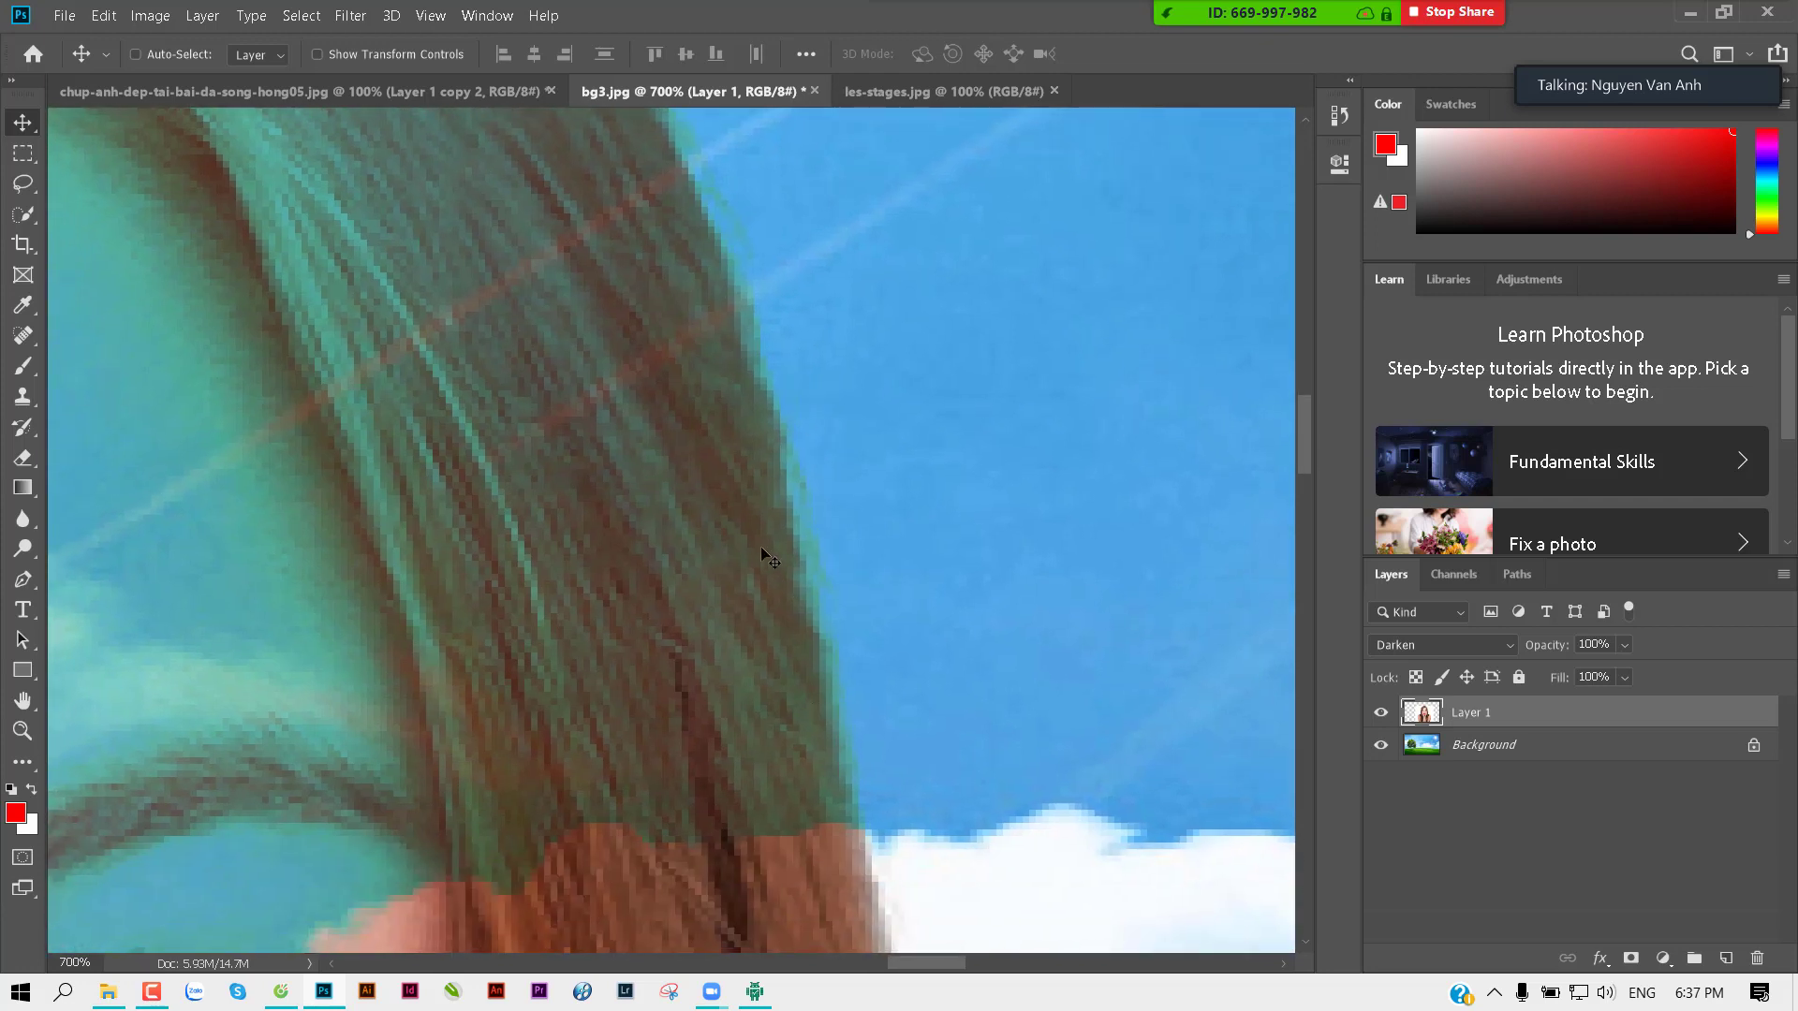
Step: Switch the woman layer to Multiply, compare against Darken, keep Multiply, and zoom out
{"action": "left_click", "coordinate": [1412, 648]}
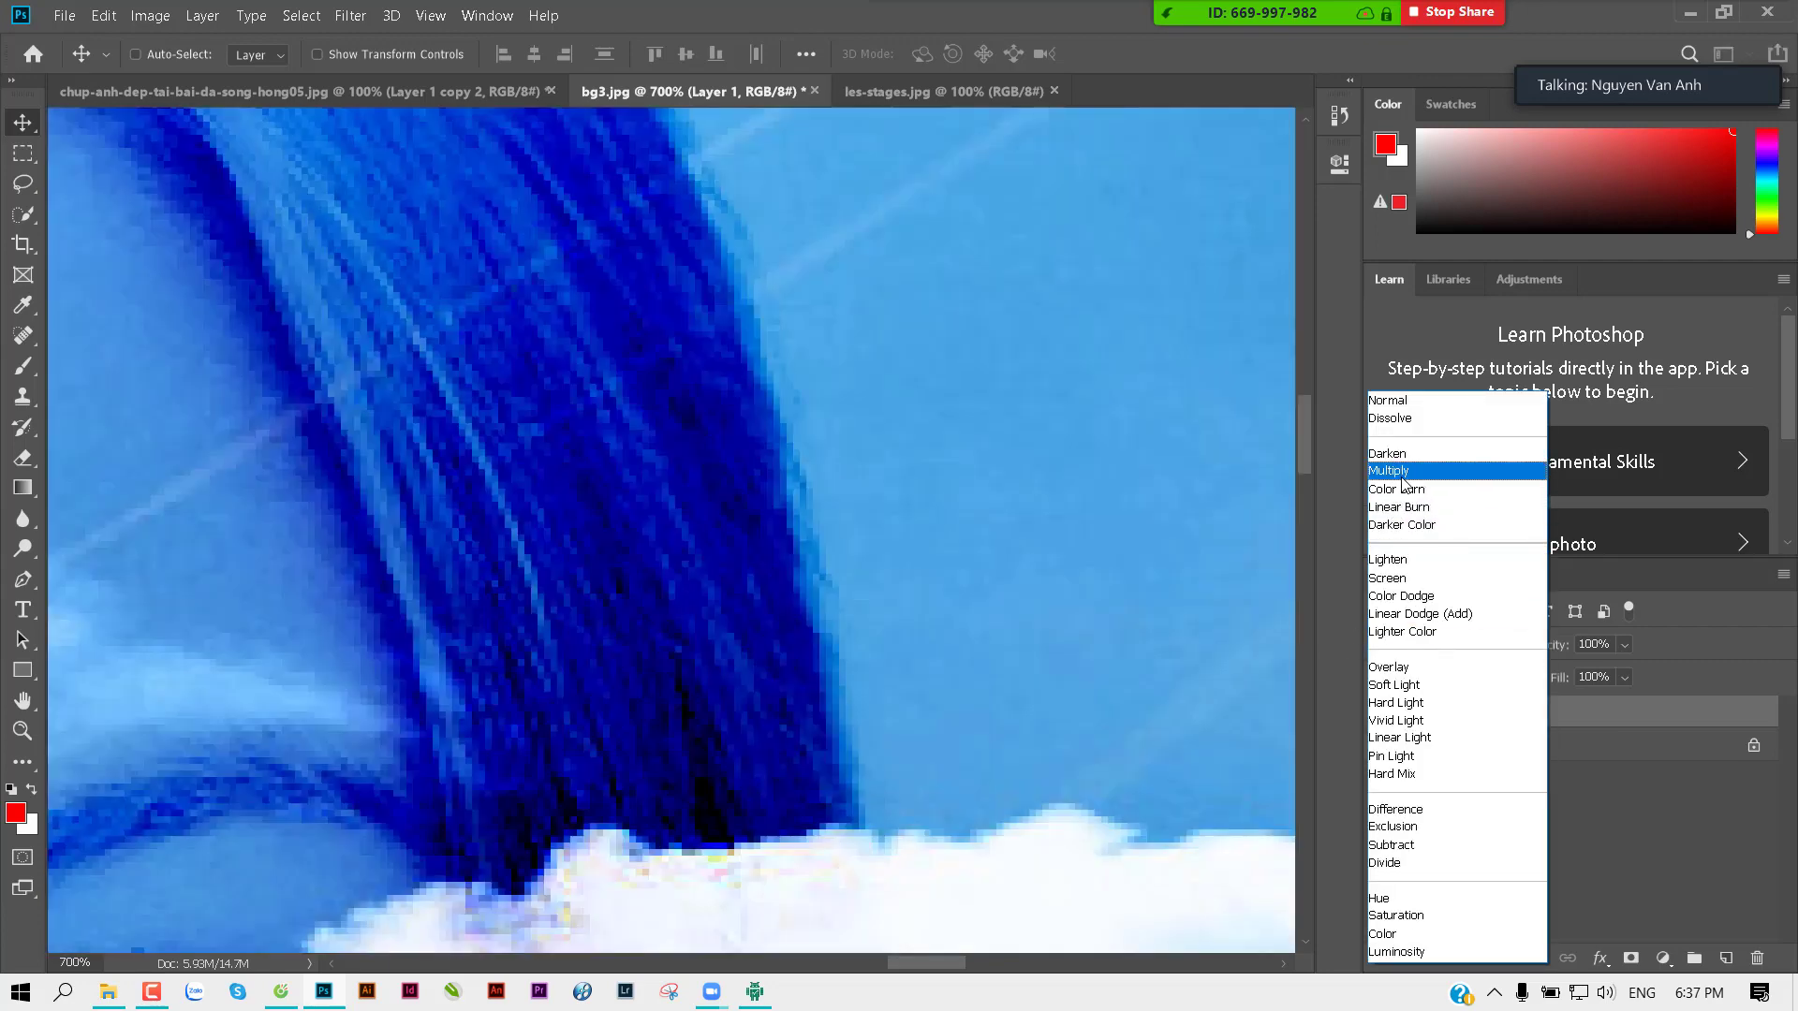
{"action": "left_click", "coordinate": [1409, 473]}
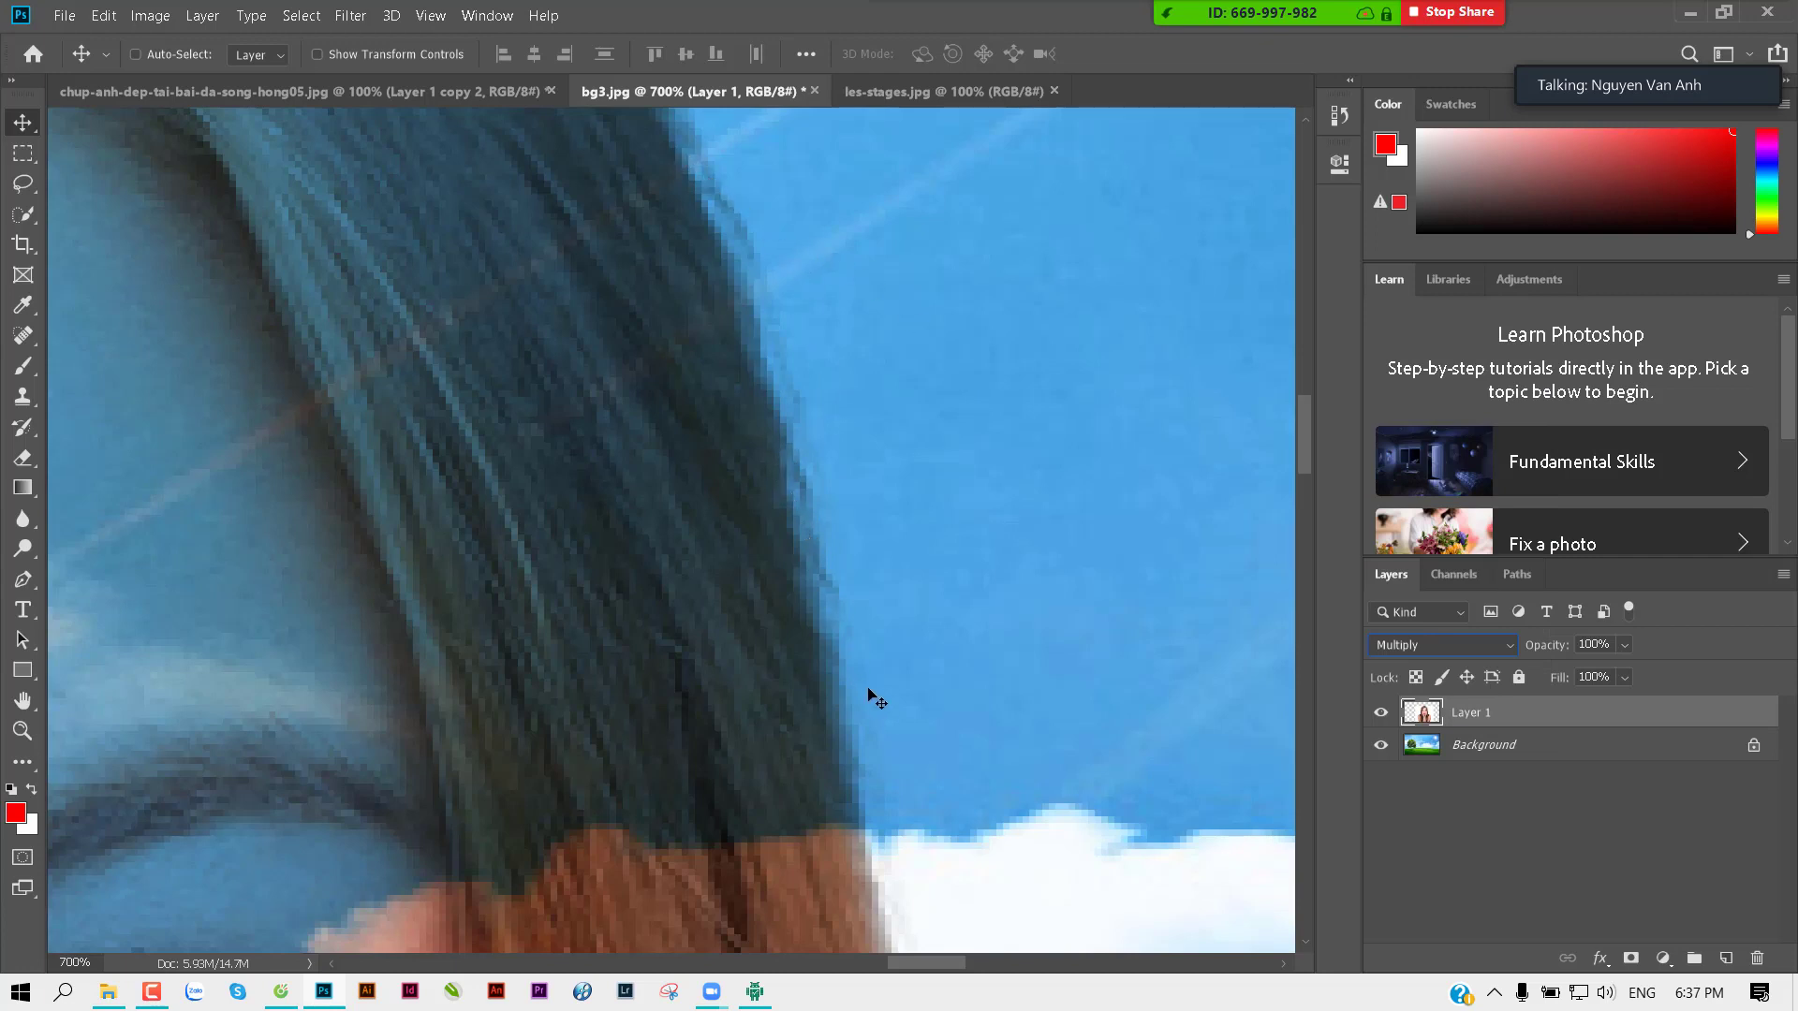
{"action": "scroll", "coordinate": [876, 700], "scroll_direction": "down", "scroll_amount": 3}
{"action": "scroll", "coordinate": [818, 441], "scroll_direction": "down", "scroll_amount": 3}
{"action": "scroll", "coordinate": [775, 261], "scroll_direction": "down", "scroll_amount": 3}
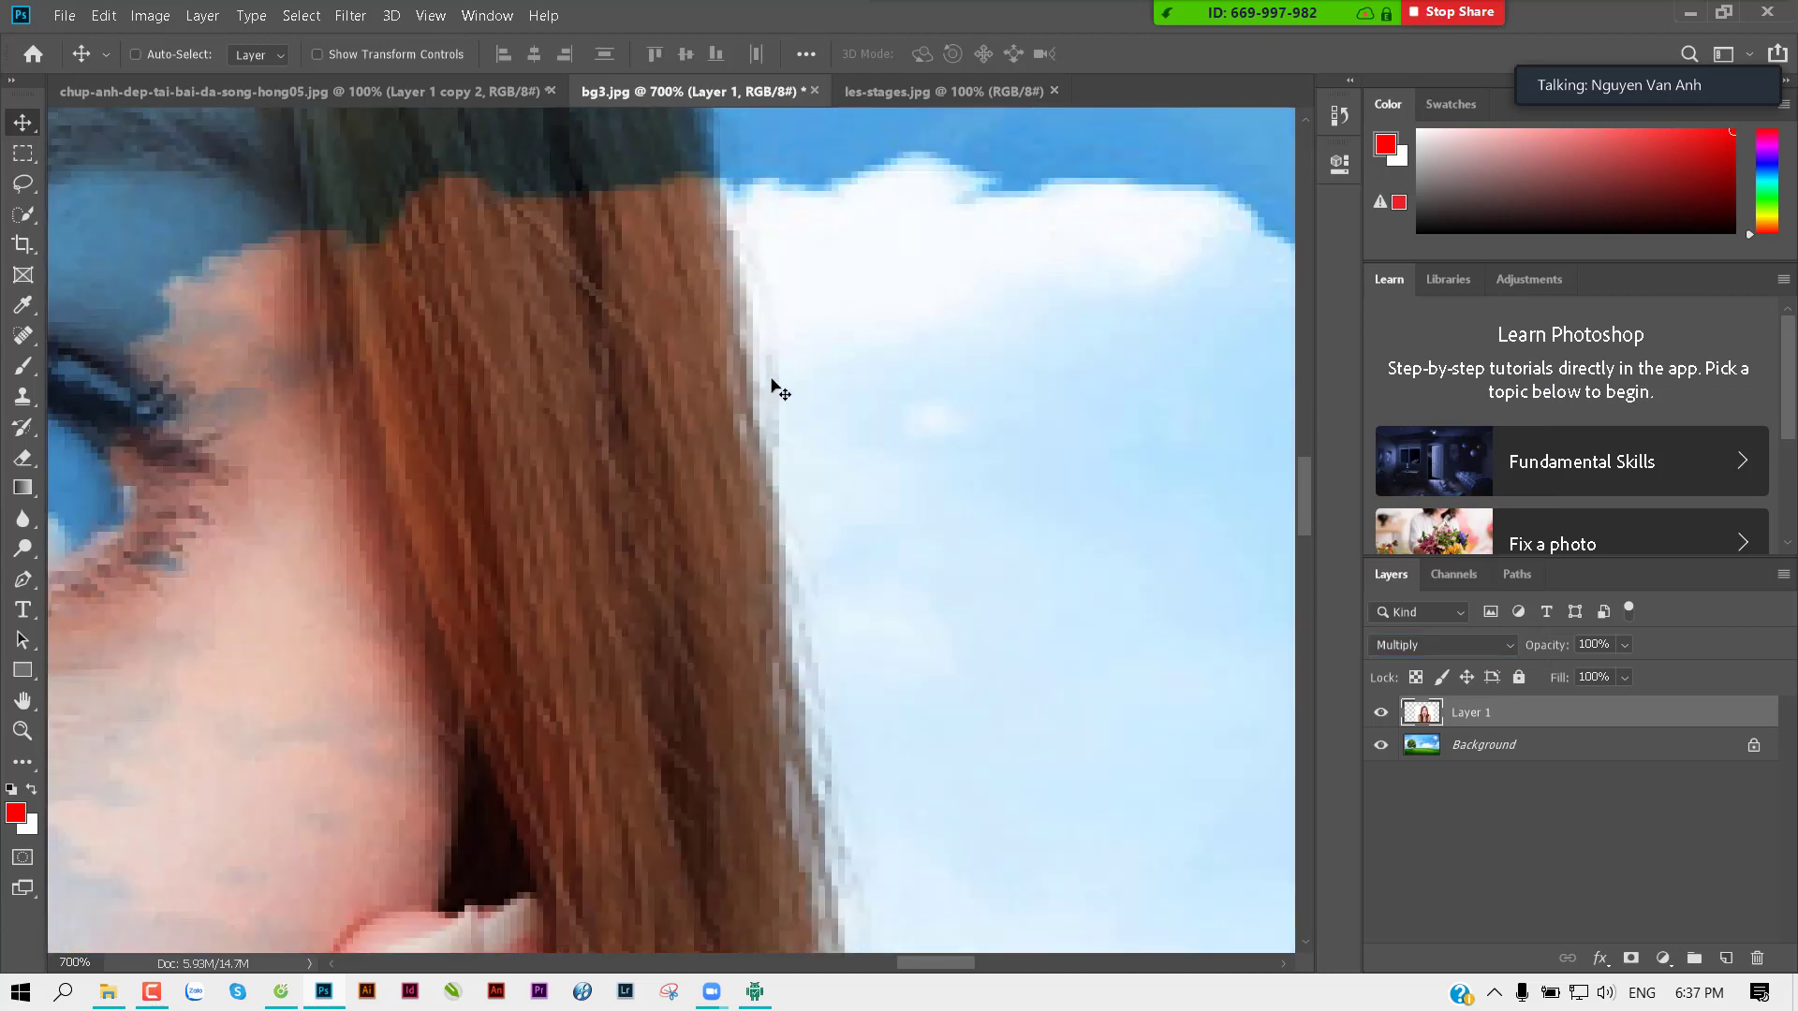
{"action": "left_click", "coordinate": [1453, 650]}
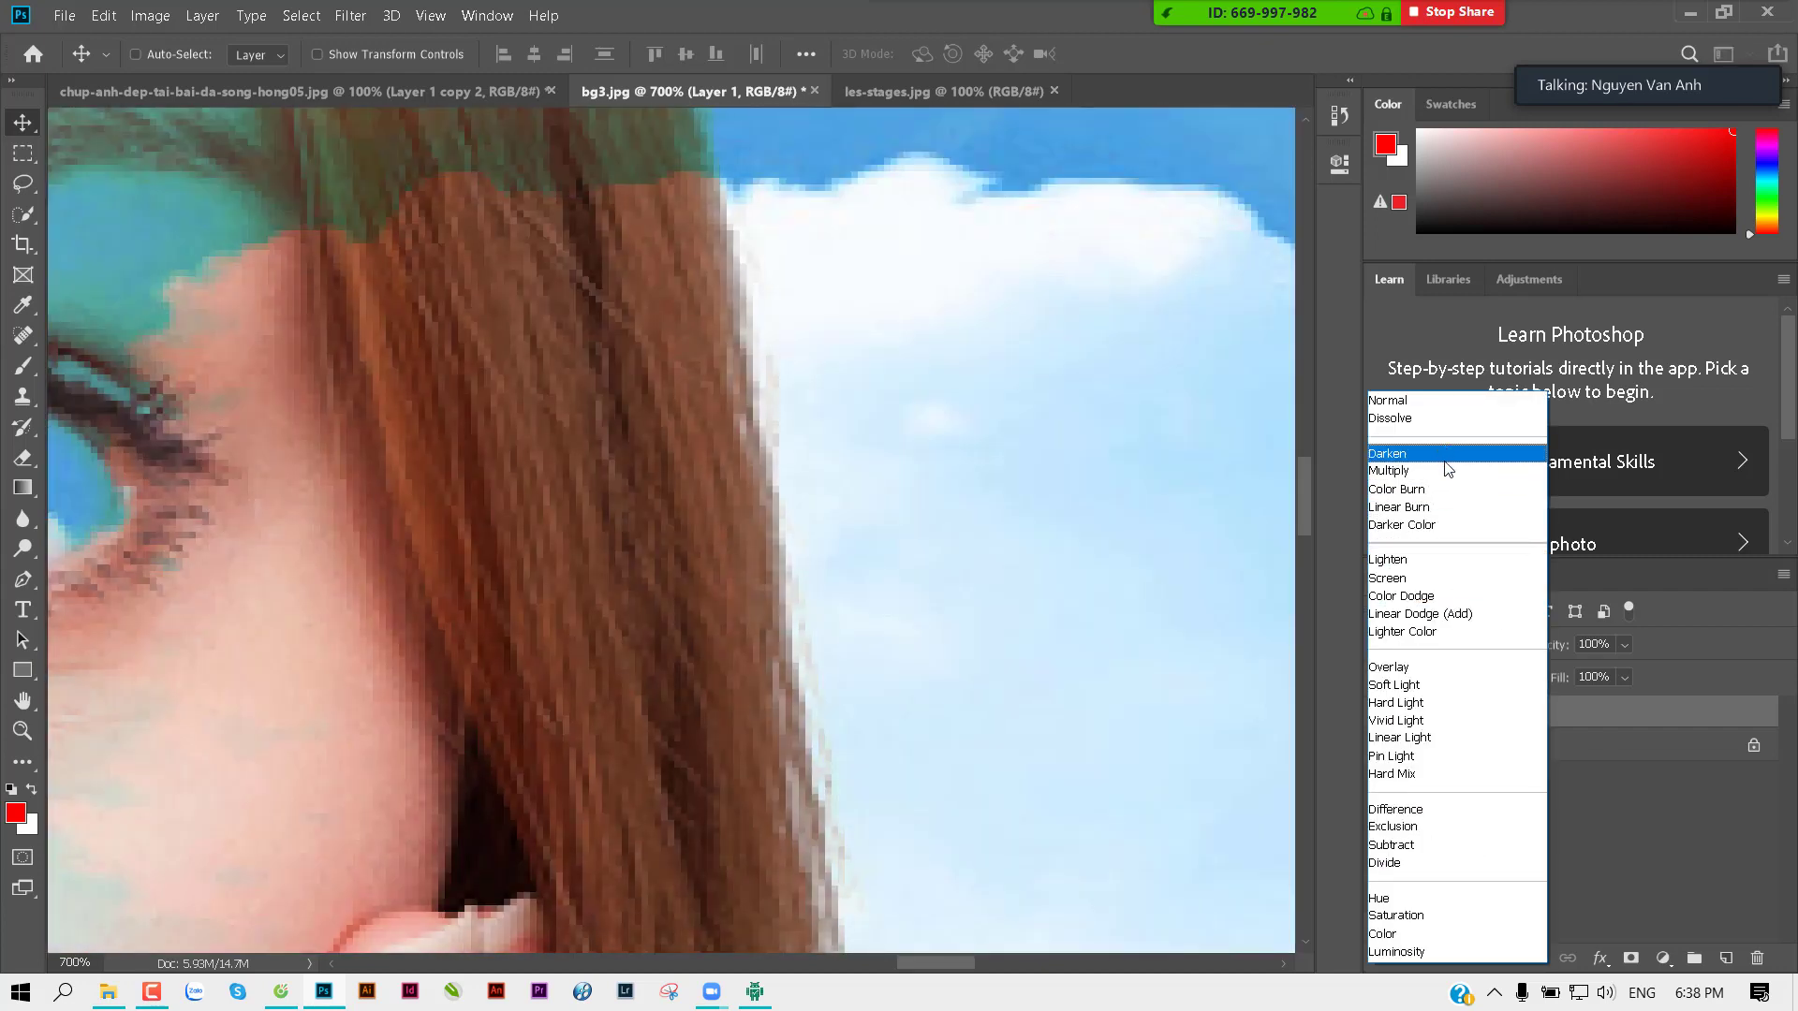
{"action": "left_click", "coordinate": [1446, 470]}
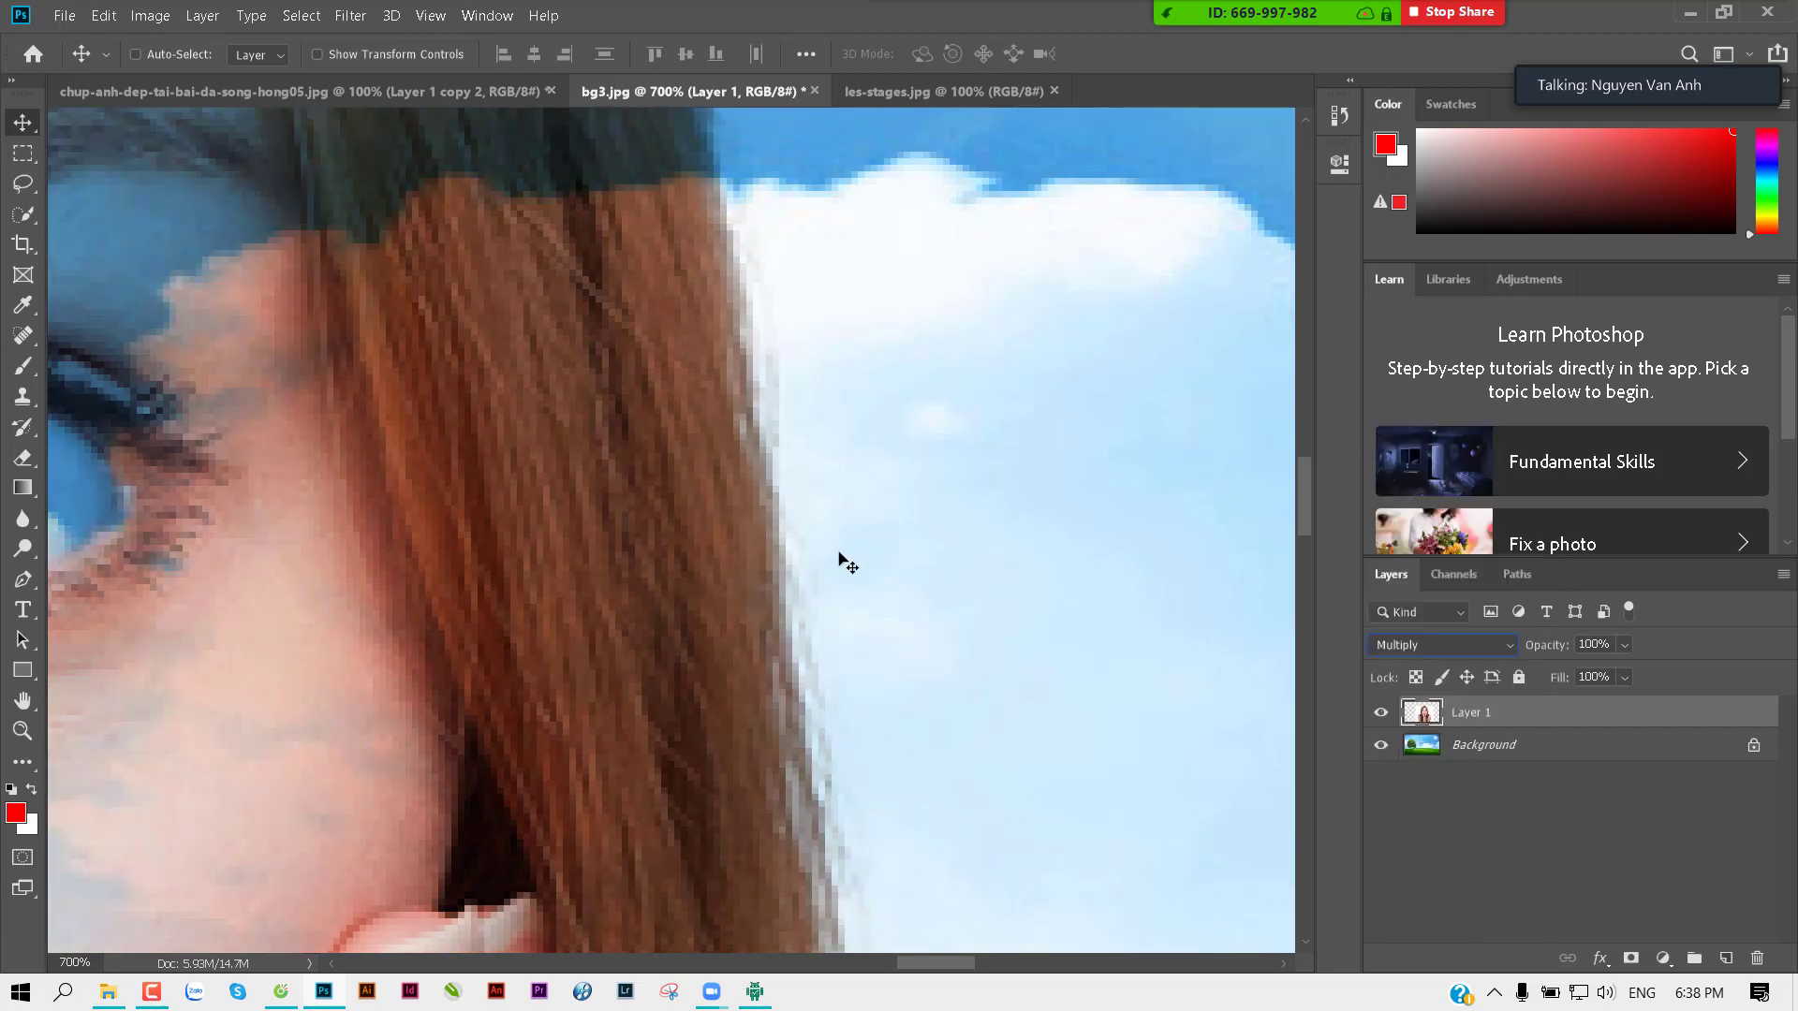
{"action": "left_click", "coordinate": [447, 575], "text": "alt"}
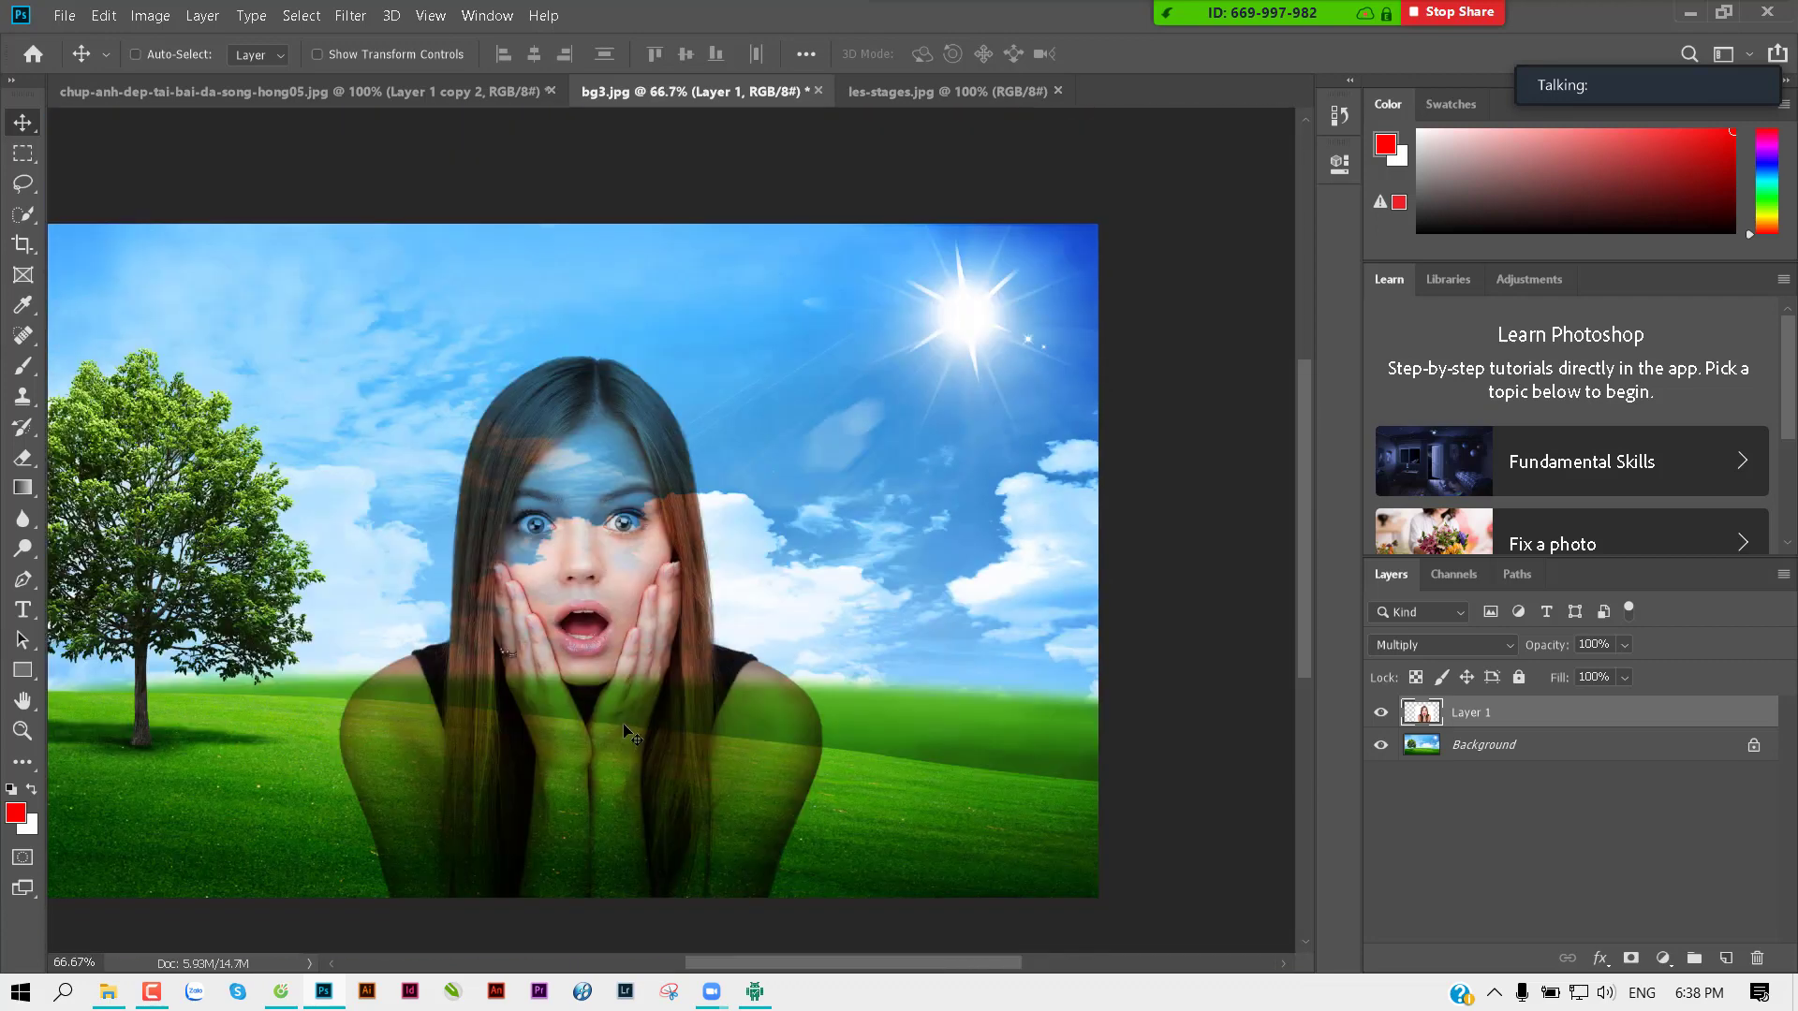
Step: Nudge the woman slightly up-left and add an empty Layer 2 next to her layer
{"action": "mouse_move", "coordinate": [622, 722]}
{"action": "left_mouse_down"}
{"action": "mouse_move", "coordinate": [555, 699]}
{"action": "mouse_move", "coordinate": [641, 708]}
{"action": "left_mouse_up"}
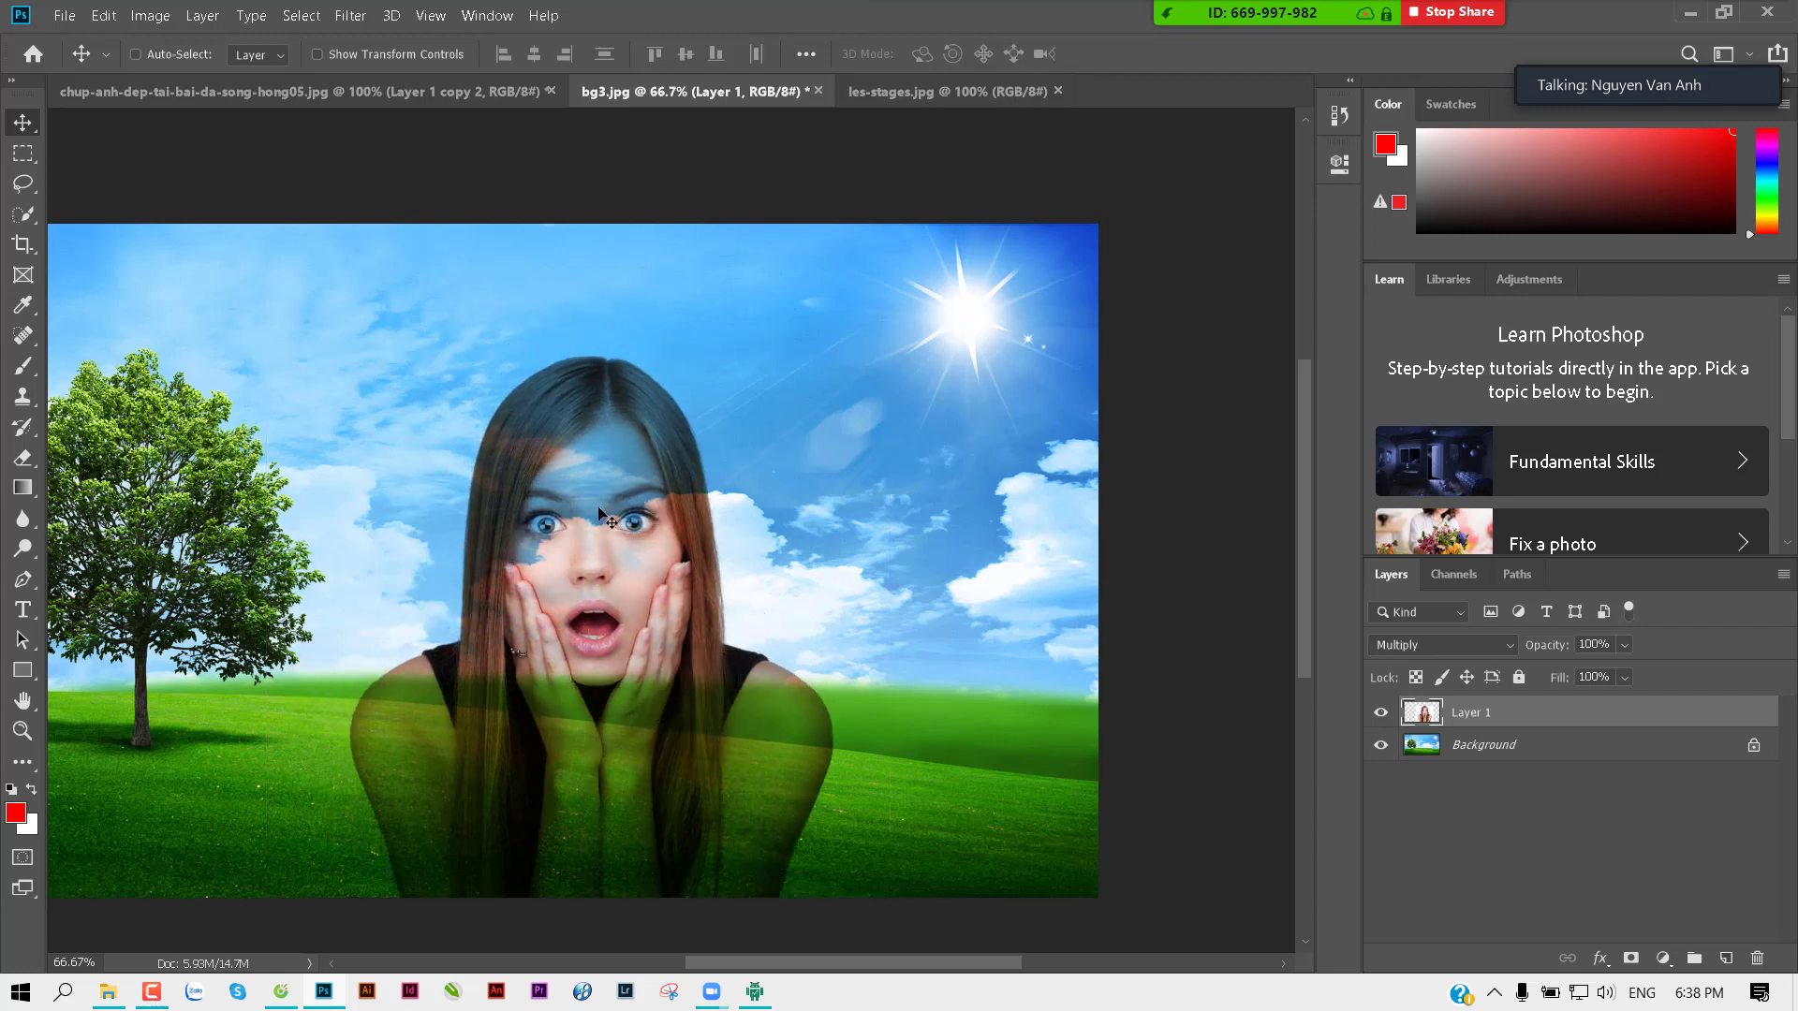
{"action": "left_click", "coordinate": [1725, 958]}
{"action": "left_click_drag", "start_coordinate": [1465, 721], "coordinate": [1465, 762]}
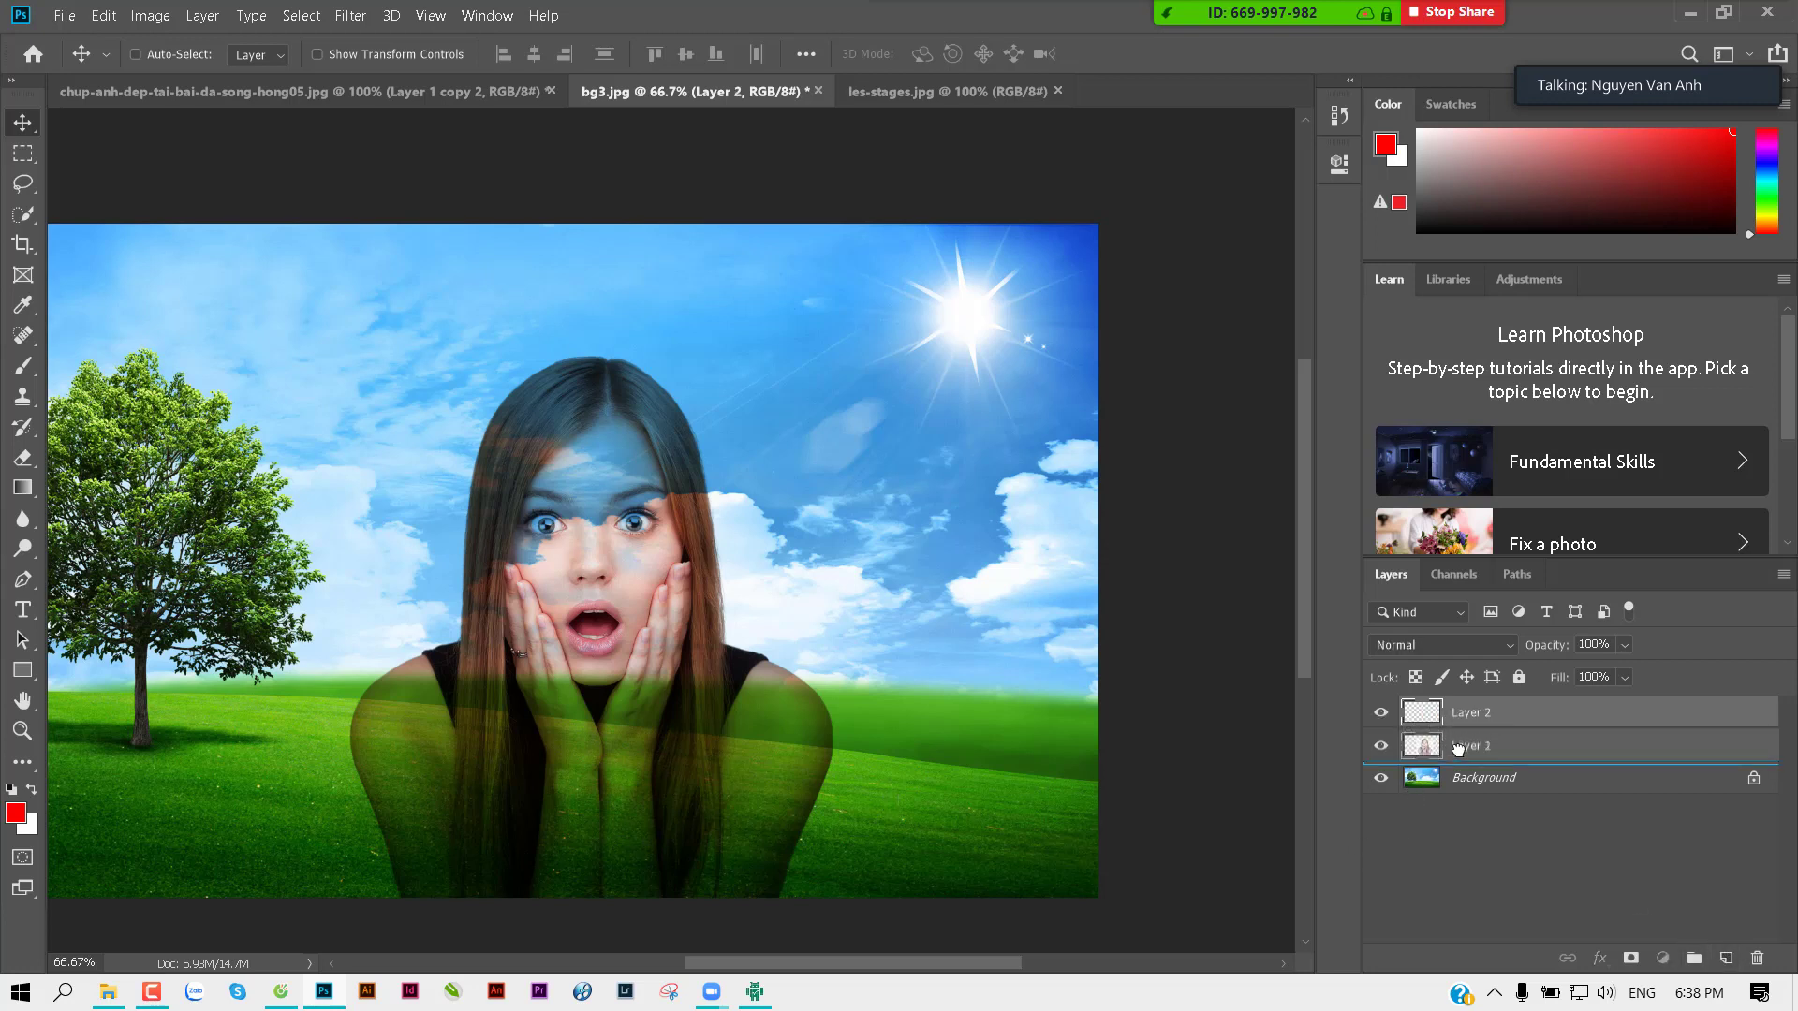
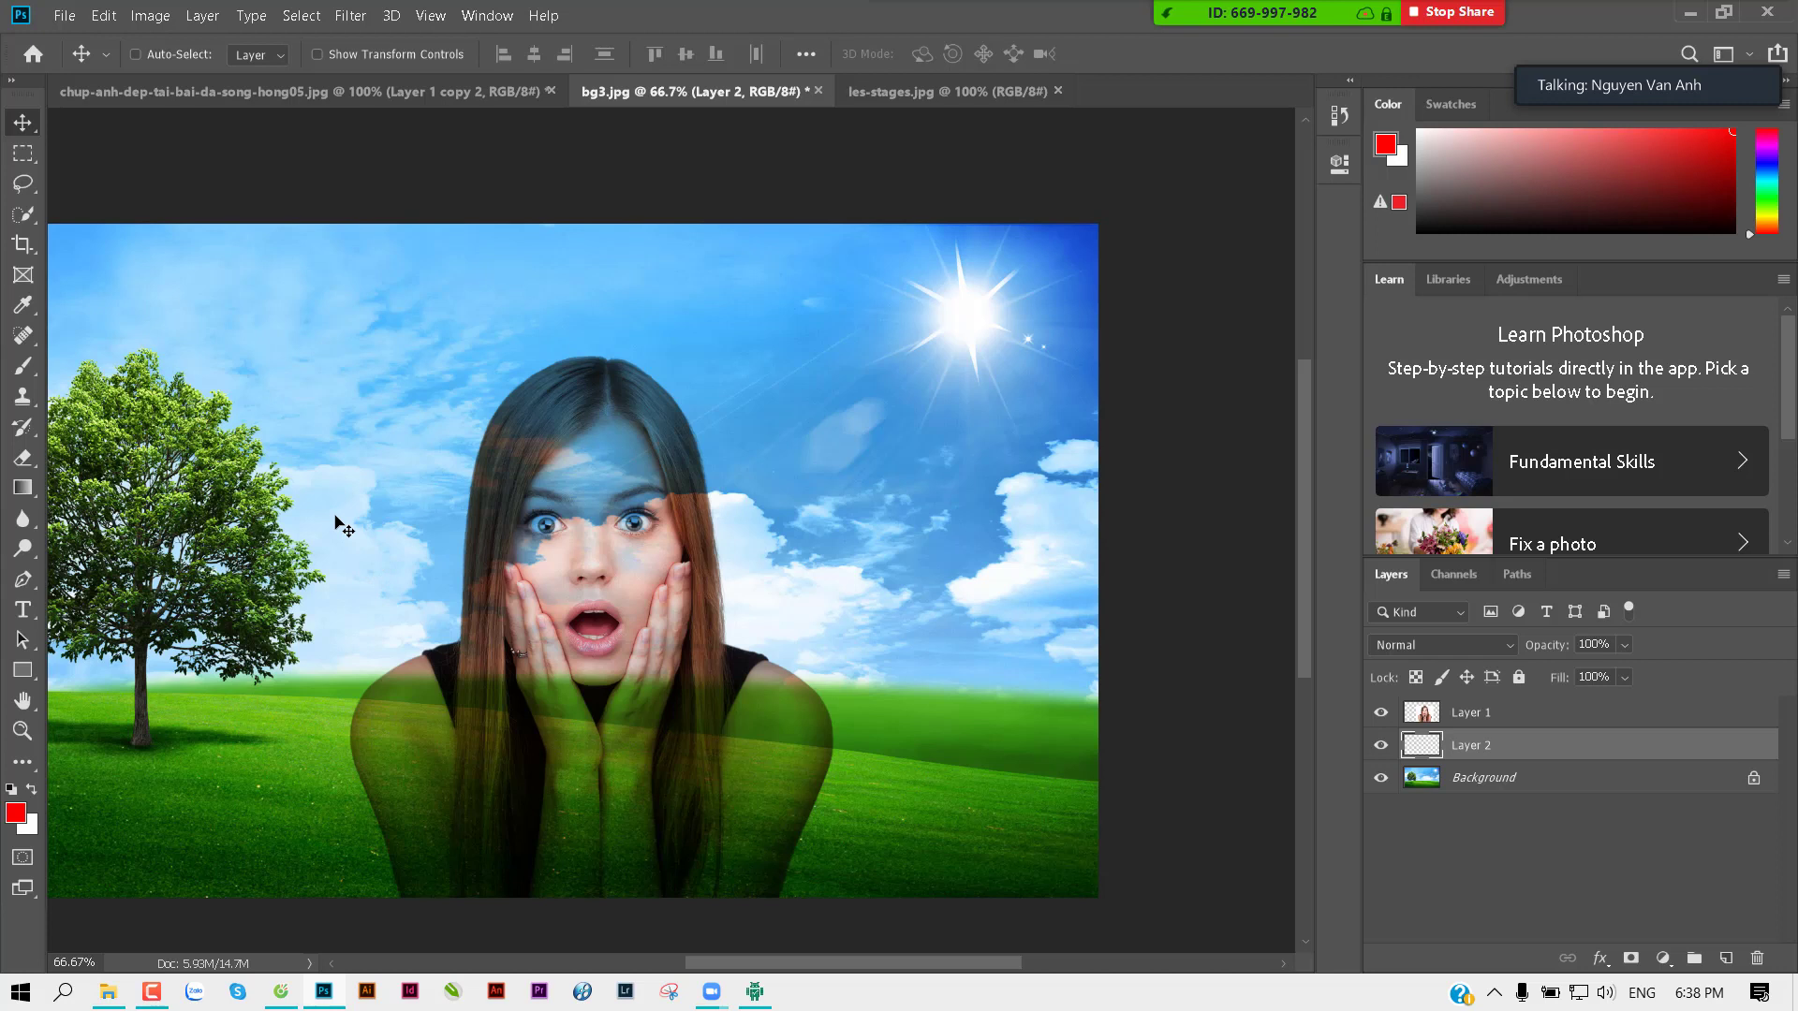
Step: Select the regular Brush tool and set it to 94 px with 0% hardness
{"action": "key", "text": "b"}
{"action": "right_click", "coordinate": [24, 373]}
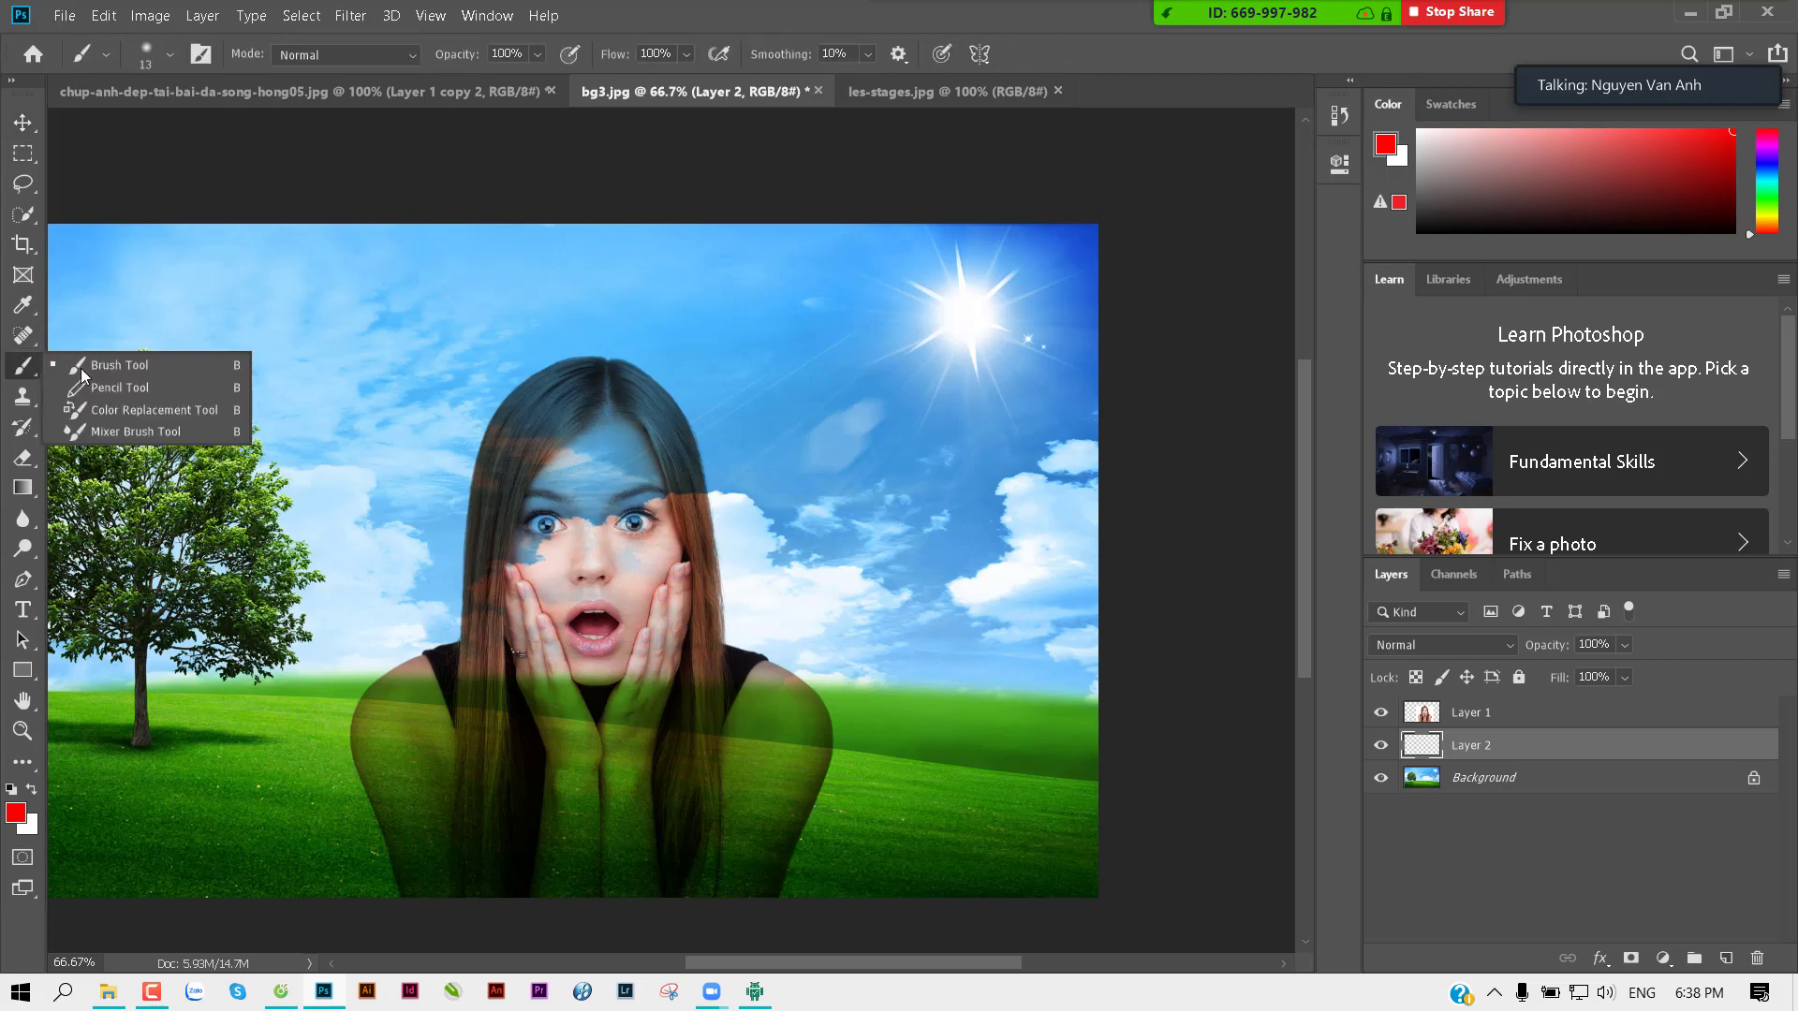
{"action": "left_click", "coordinate": [156, 365]}
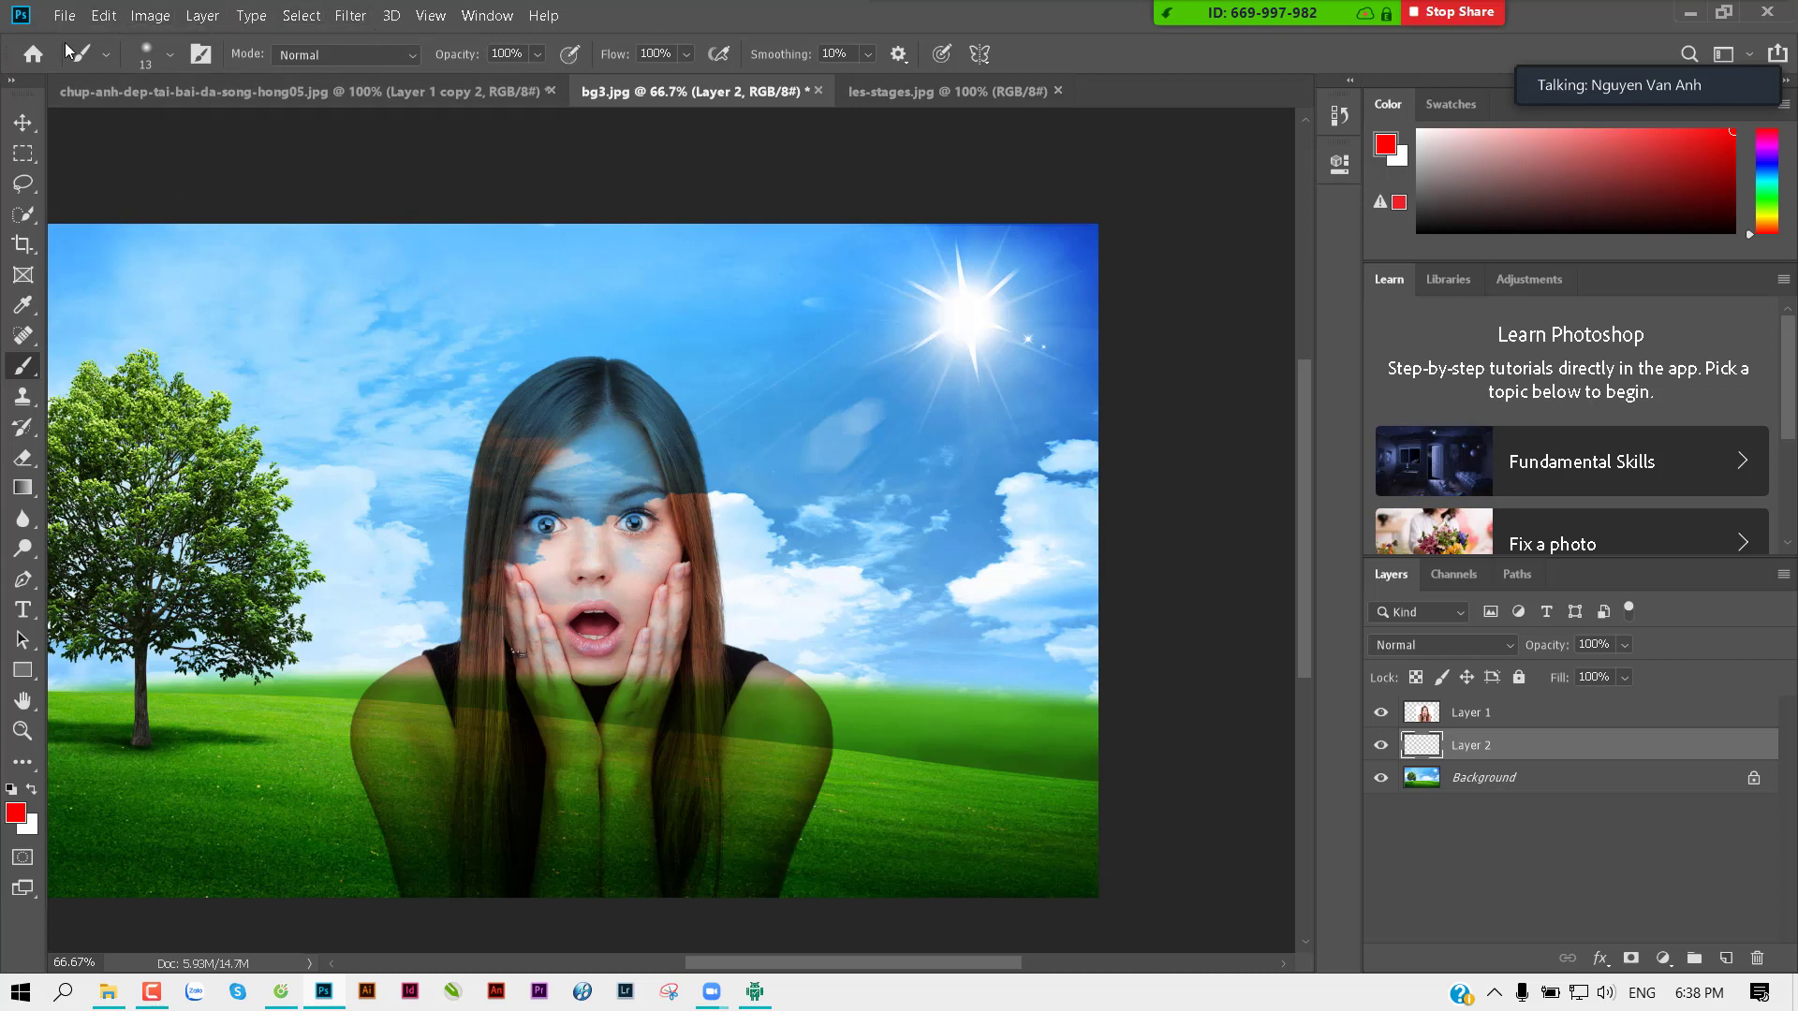
{"action": "left_click", "coordinate": [147, 54]}
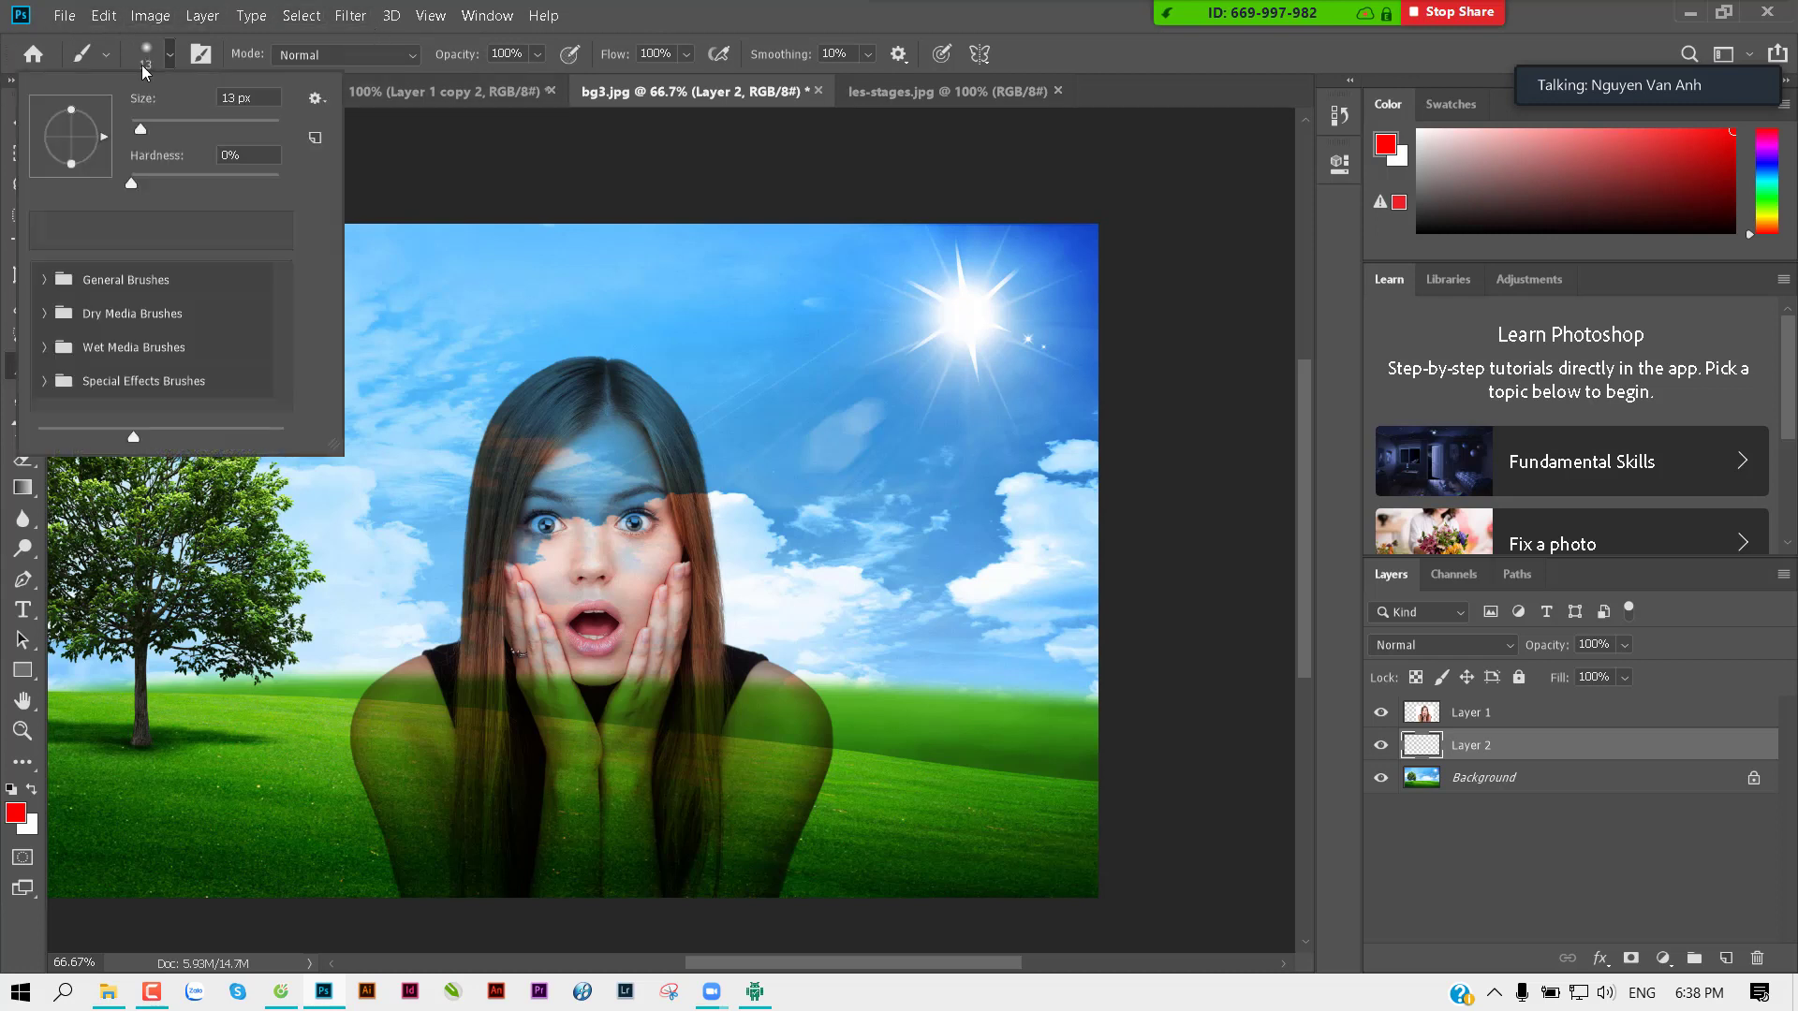
{"action": "left_click_drag", "start_coordinate": [136, 132], "coordinate": [153, 128]}
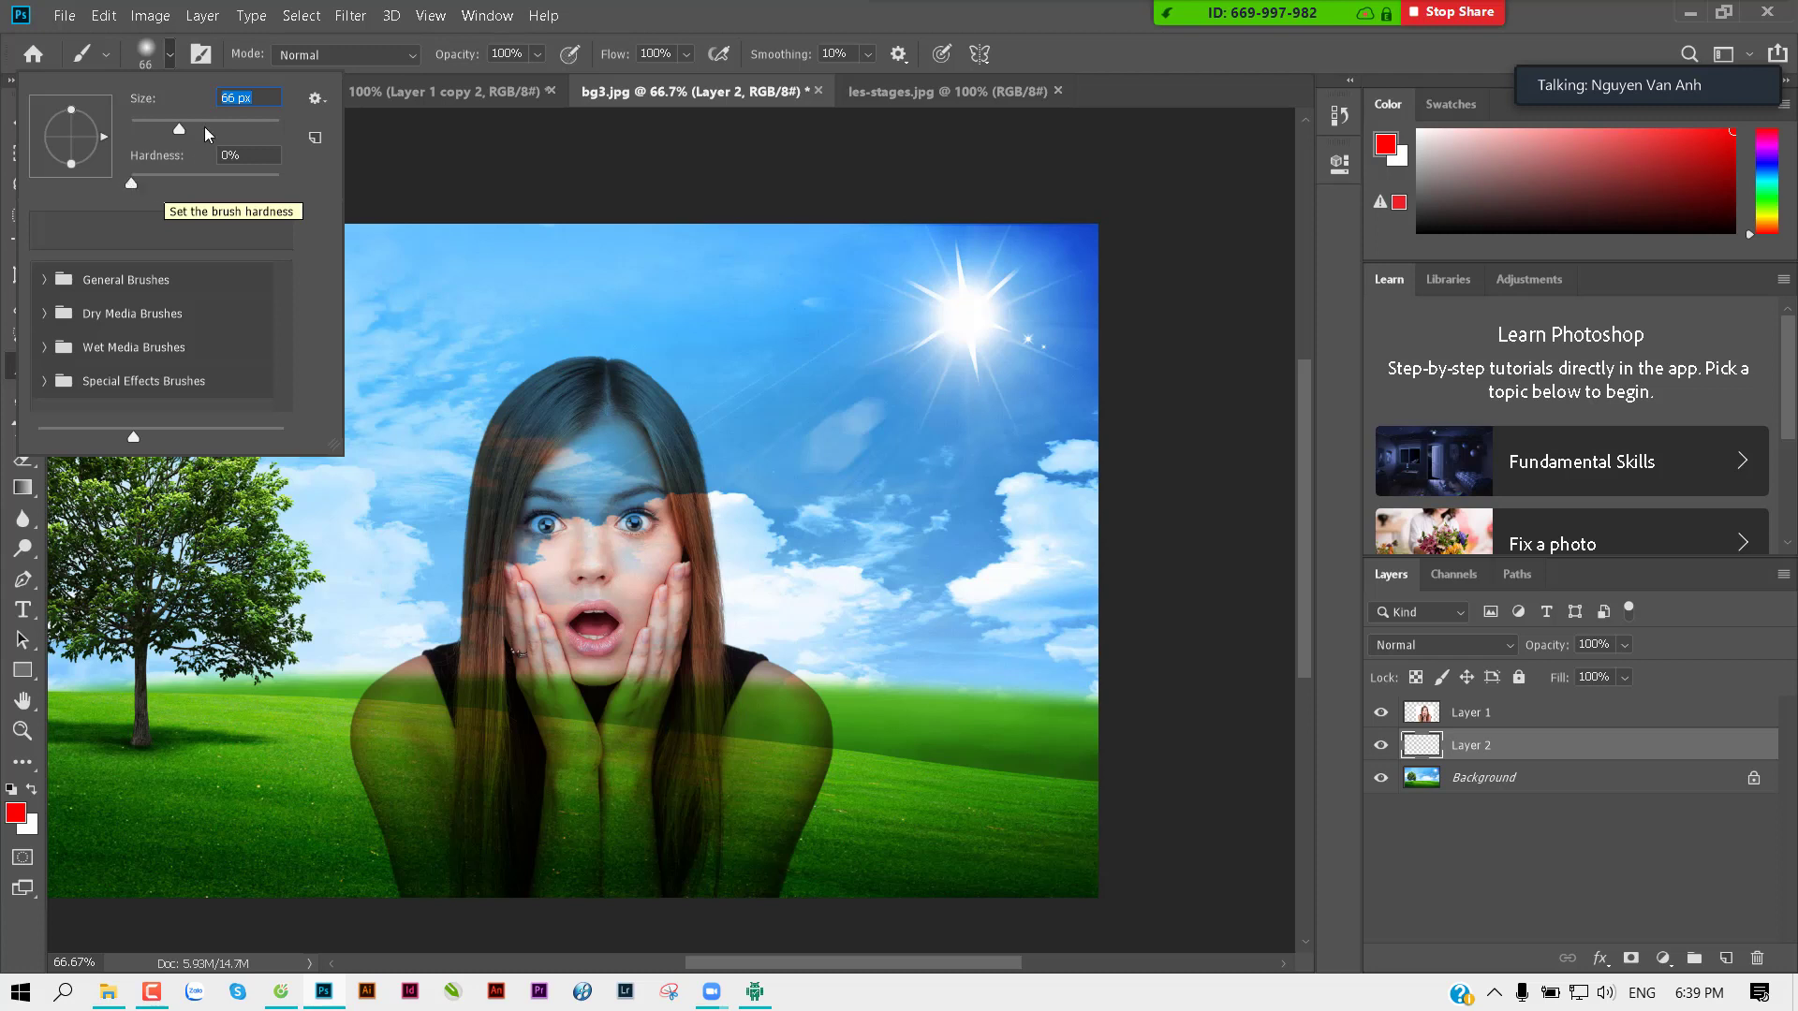
{"action": "mouse_move", "coordinate": [136, 186]}
{"action": "left_mouse_down"}
{"action": "mouse_move", "coordinate": [258, 186]}
{"action": "mouse_move", "coordinate": [80, 196]}
{"action": "left_mouse_up"}
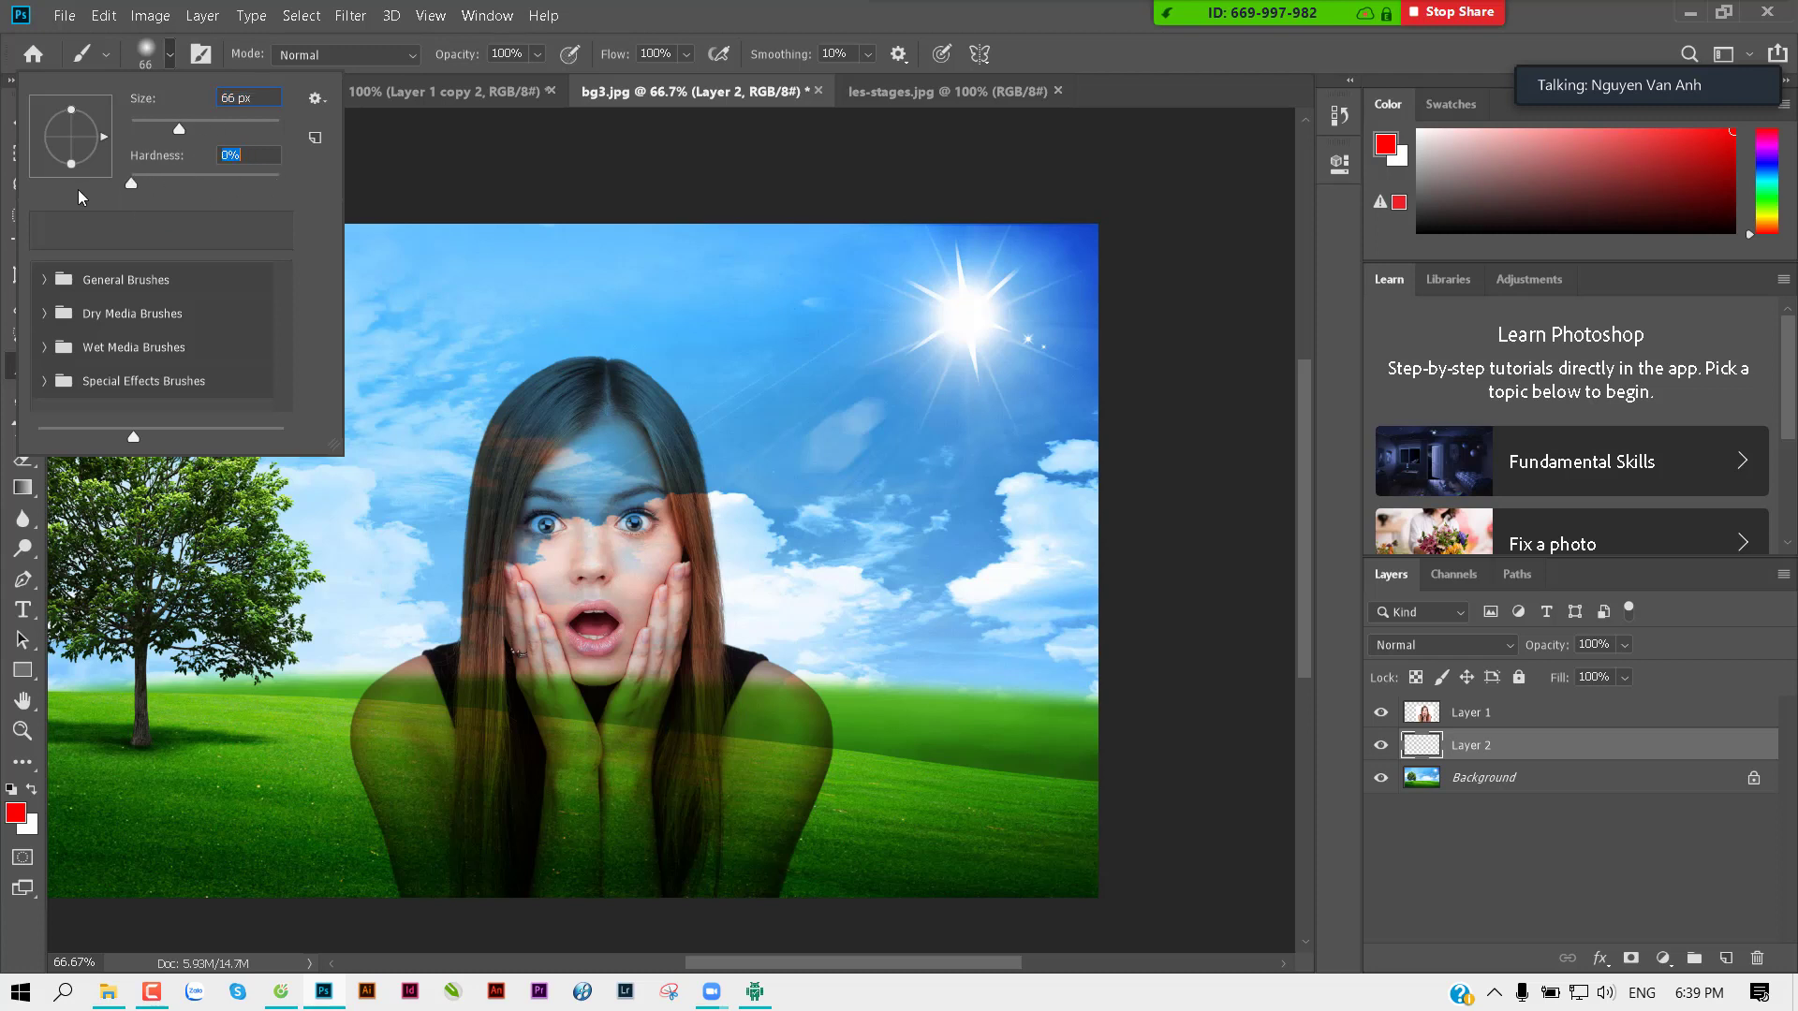
{"action": "left_click", "coordinate": [180, 131]}
{"action": "left_click", "coordinate": [459, 108]}
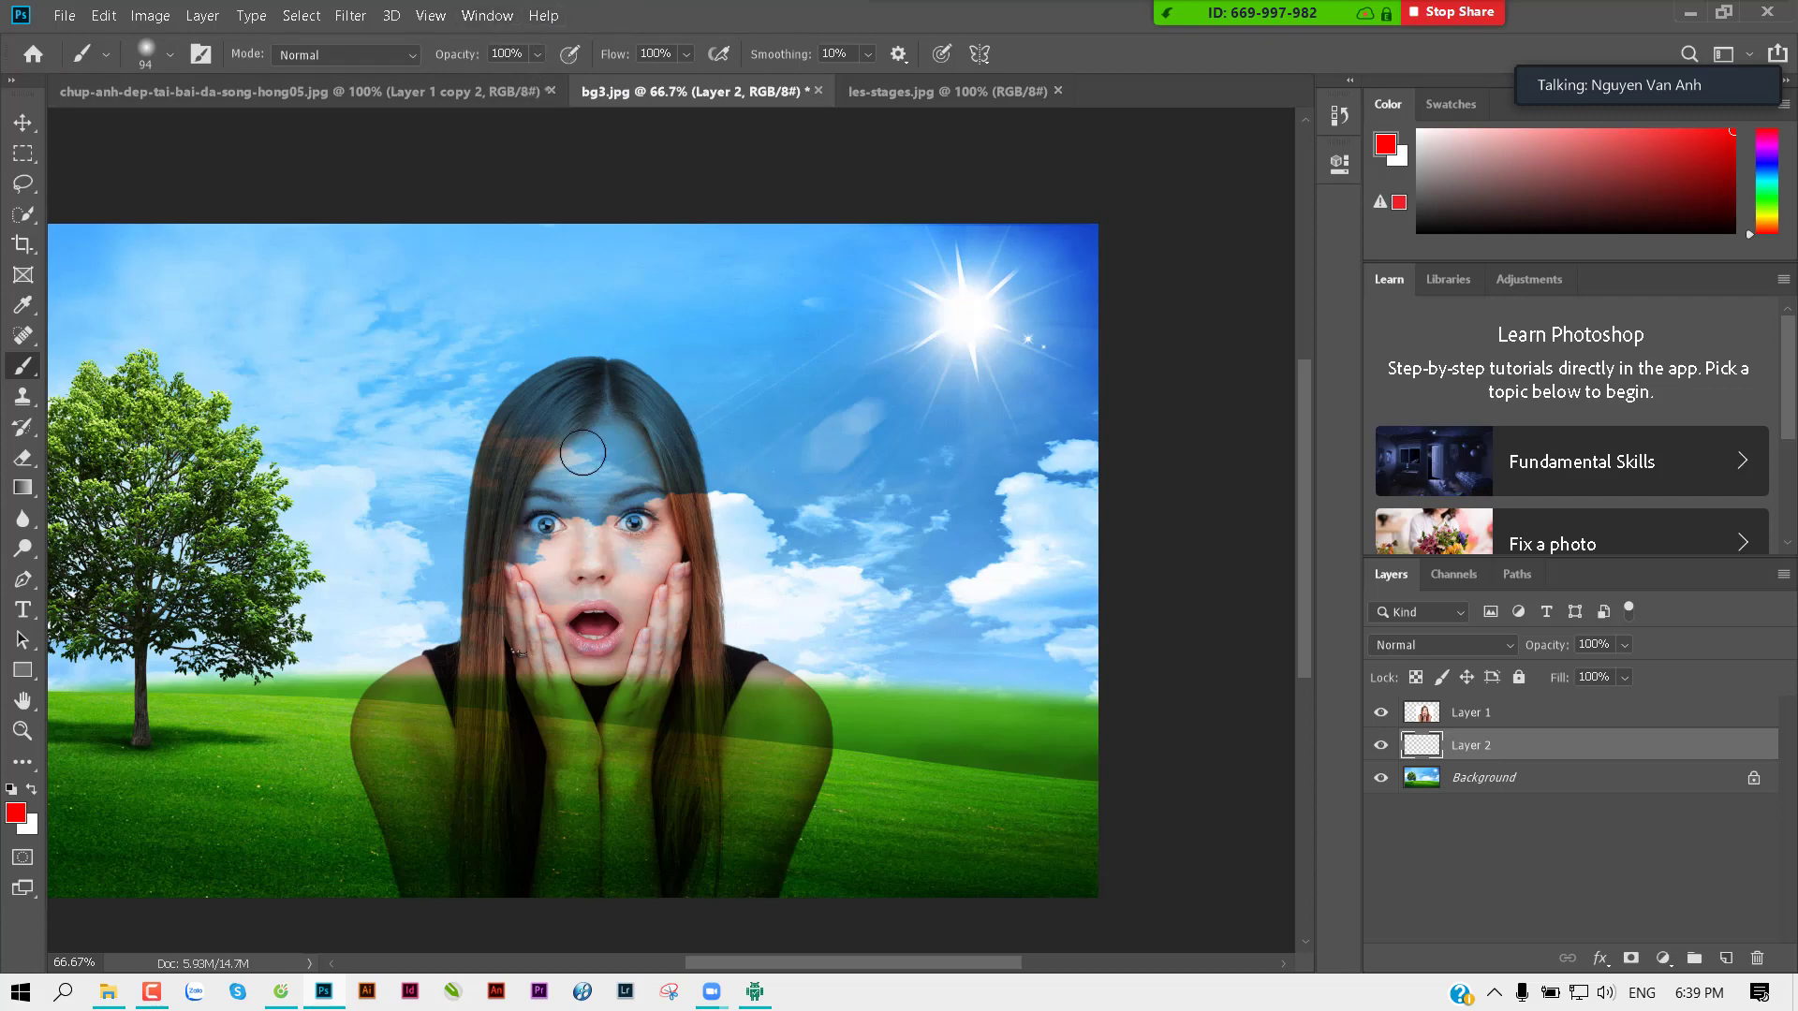
Step: Set the foreground colour to white (ffffff)
{"action": "left_click", "coordinate": [13, 813]}
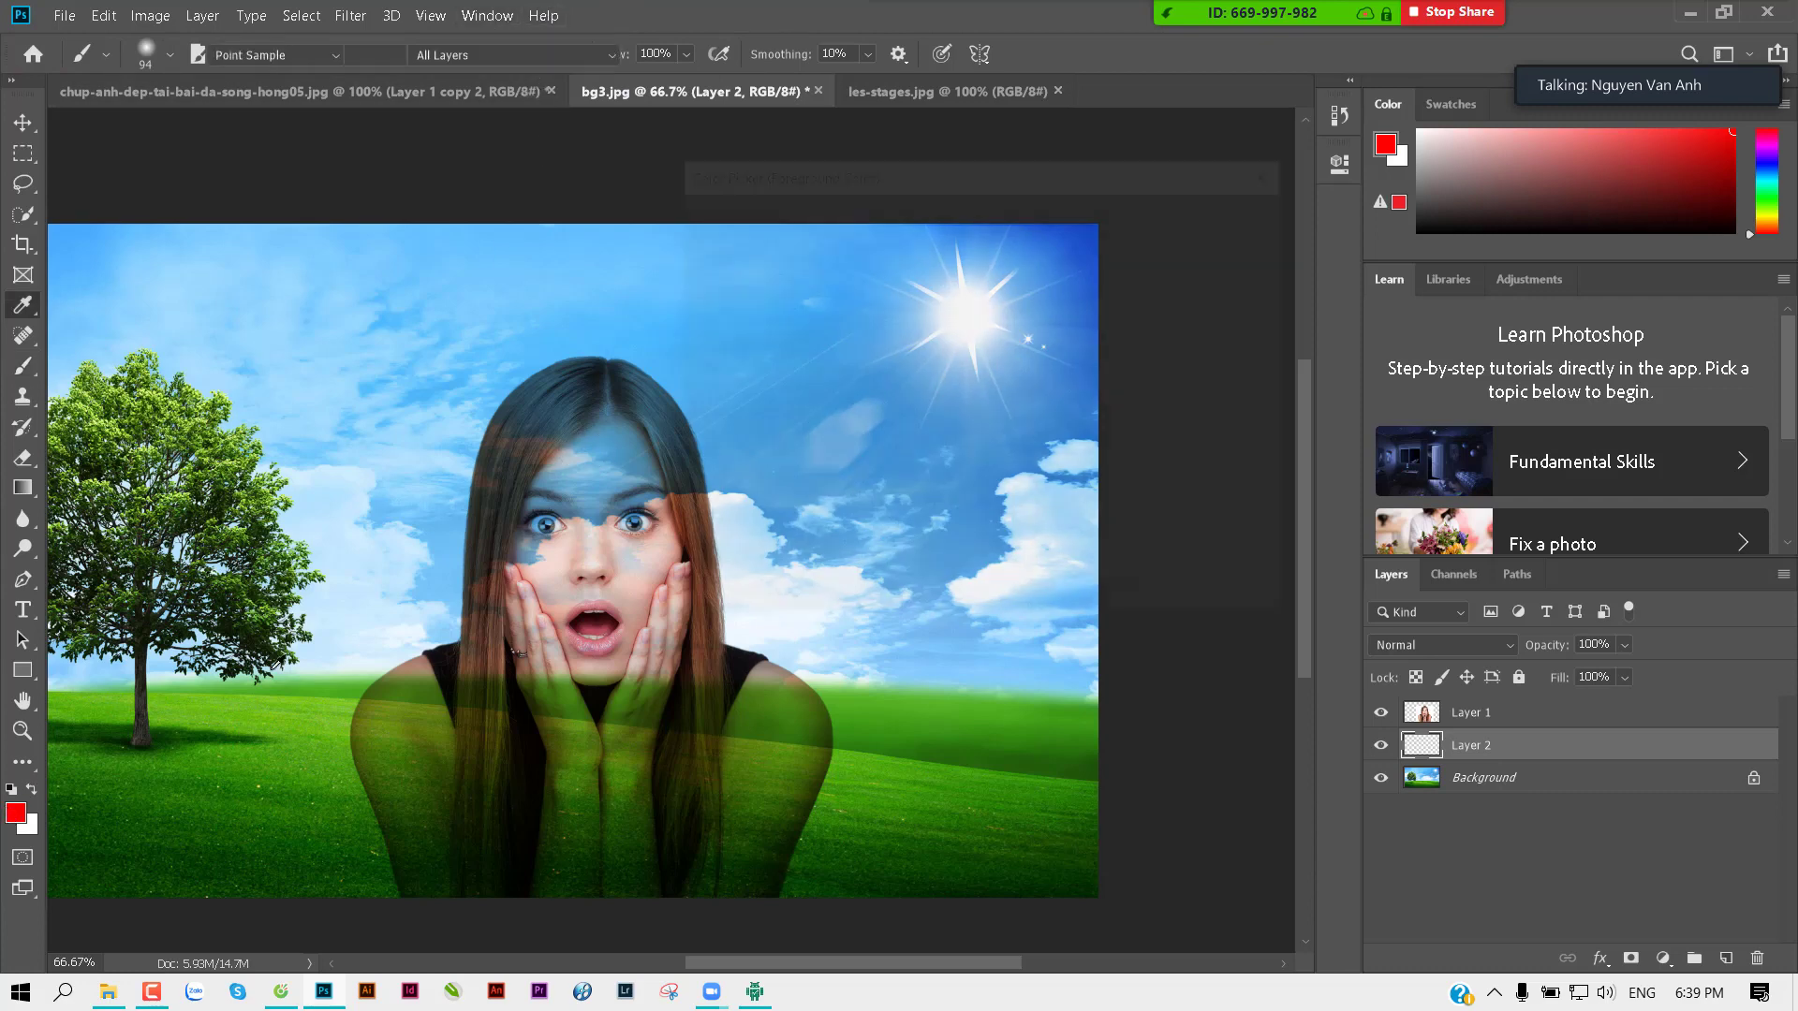
{"action": "type", "text": "ffffff"}
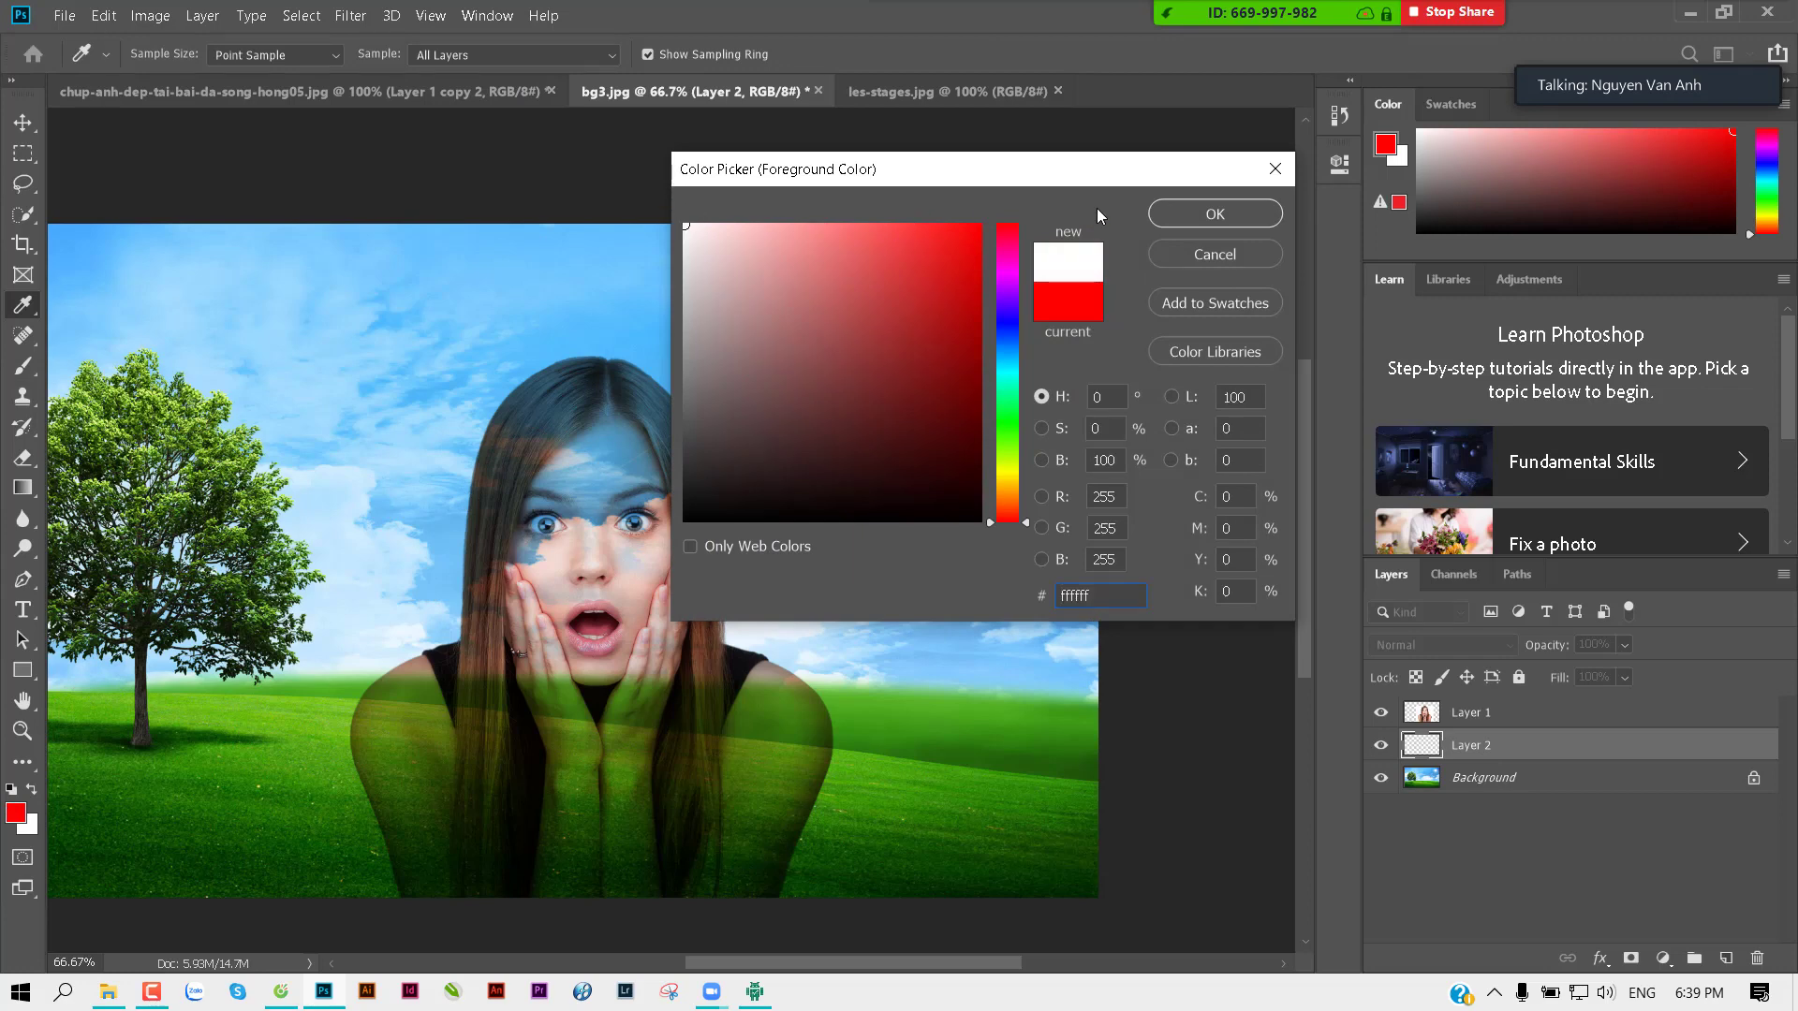
{"action": "left_click", "coordinate": [1182, 216]}
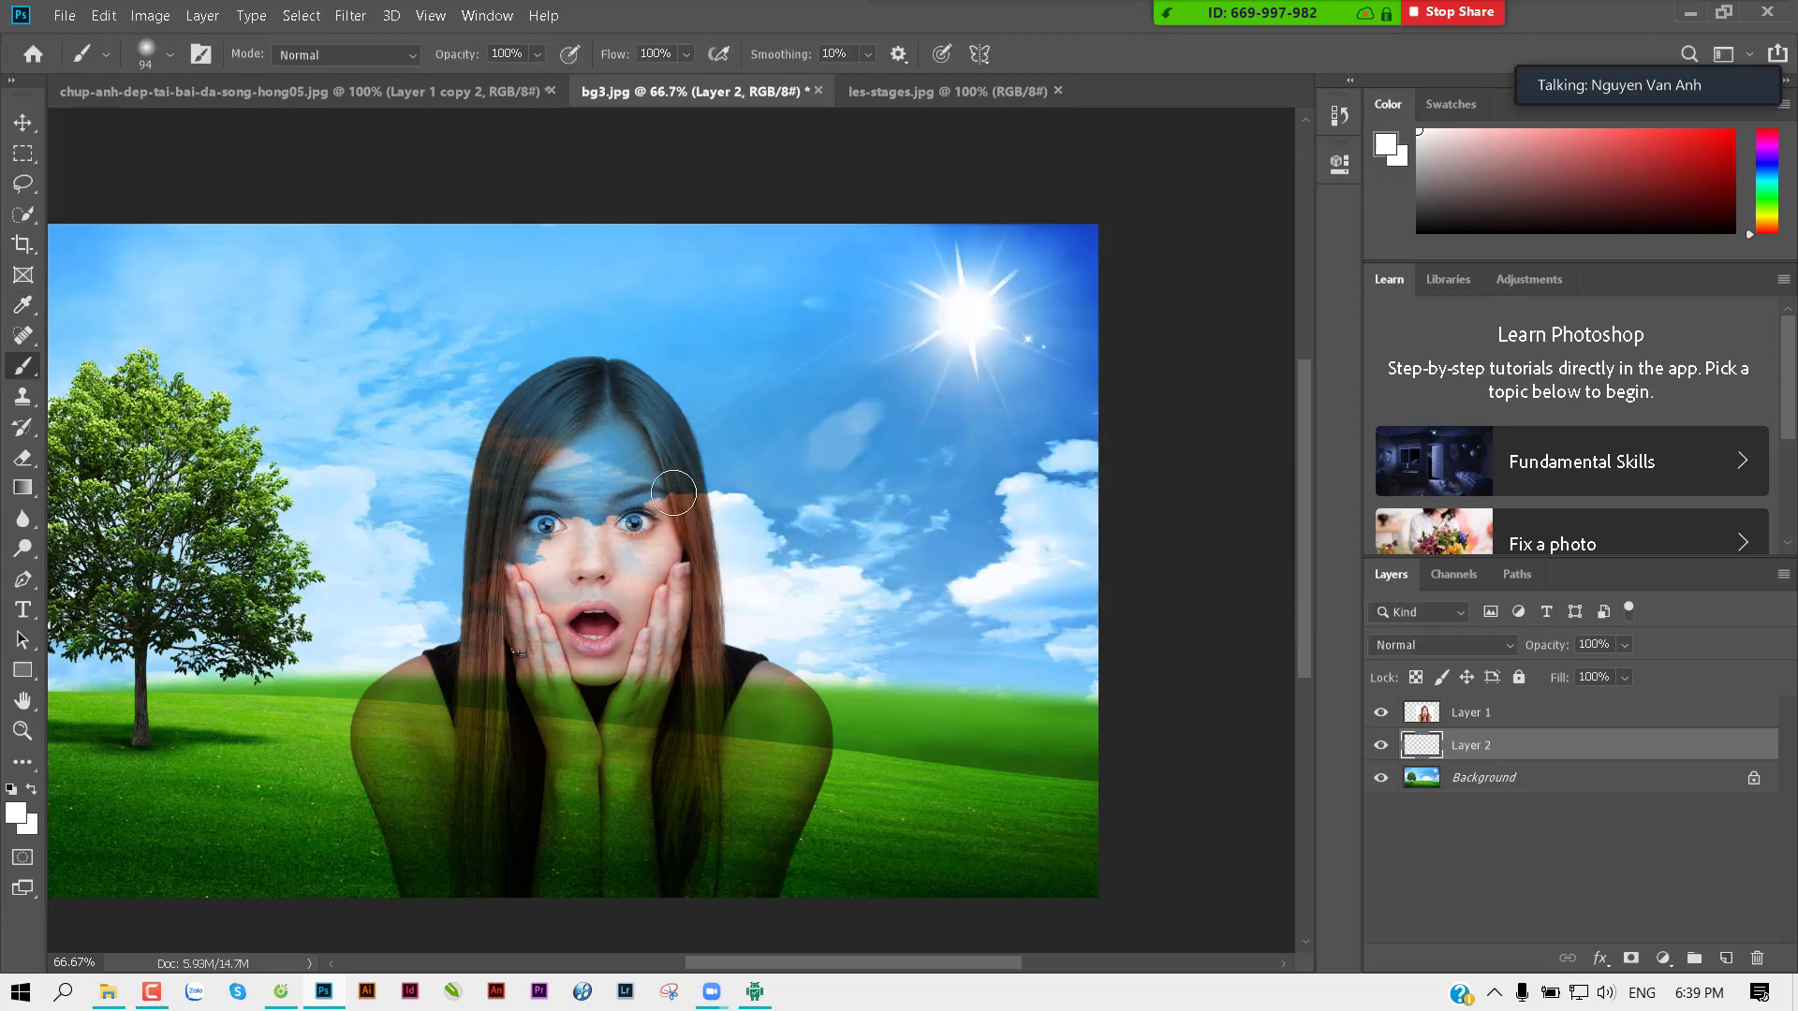
Step: Enlarge the brush to 149 px and paint white over the hair, shoulders and forearm
{"action": "scroll", "coordinate": [604, 496], "scroll_direction": "down", "scroll_amount": 1}
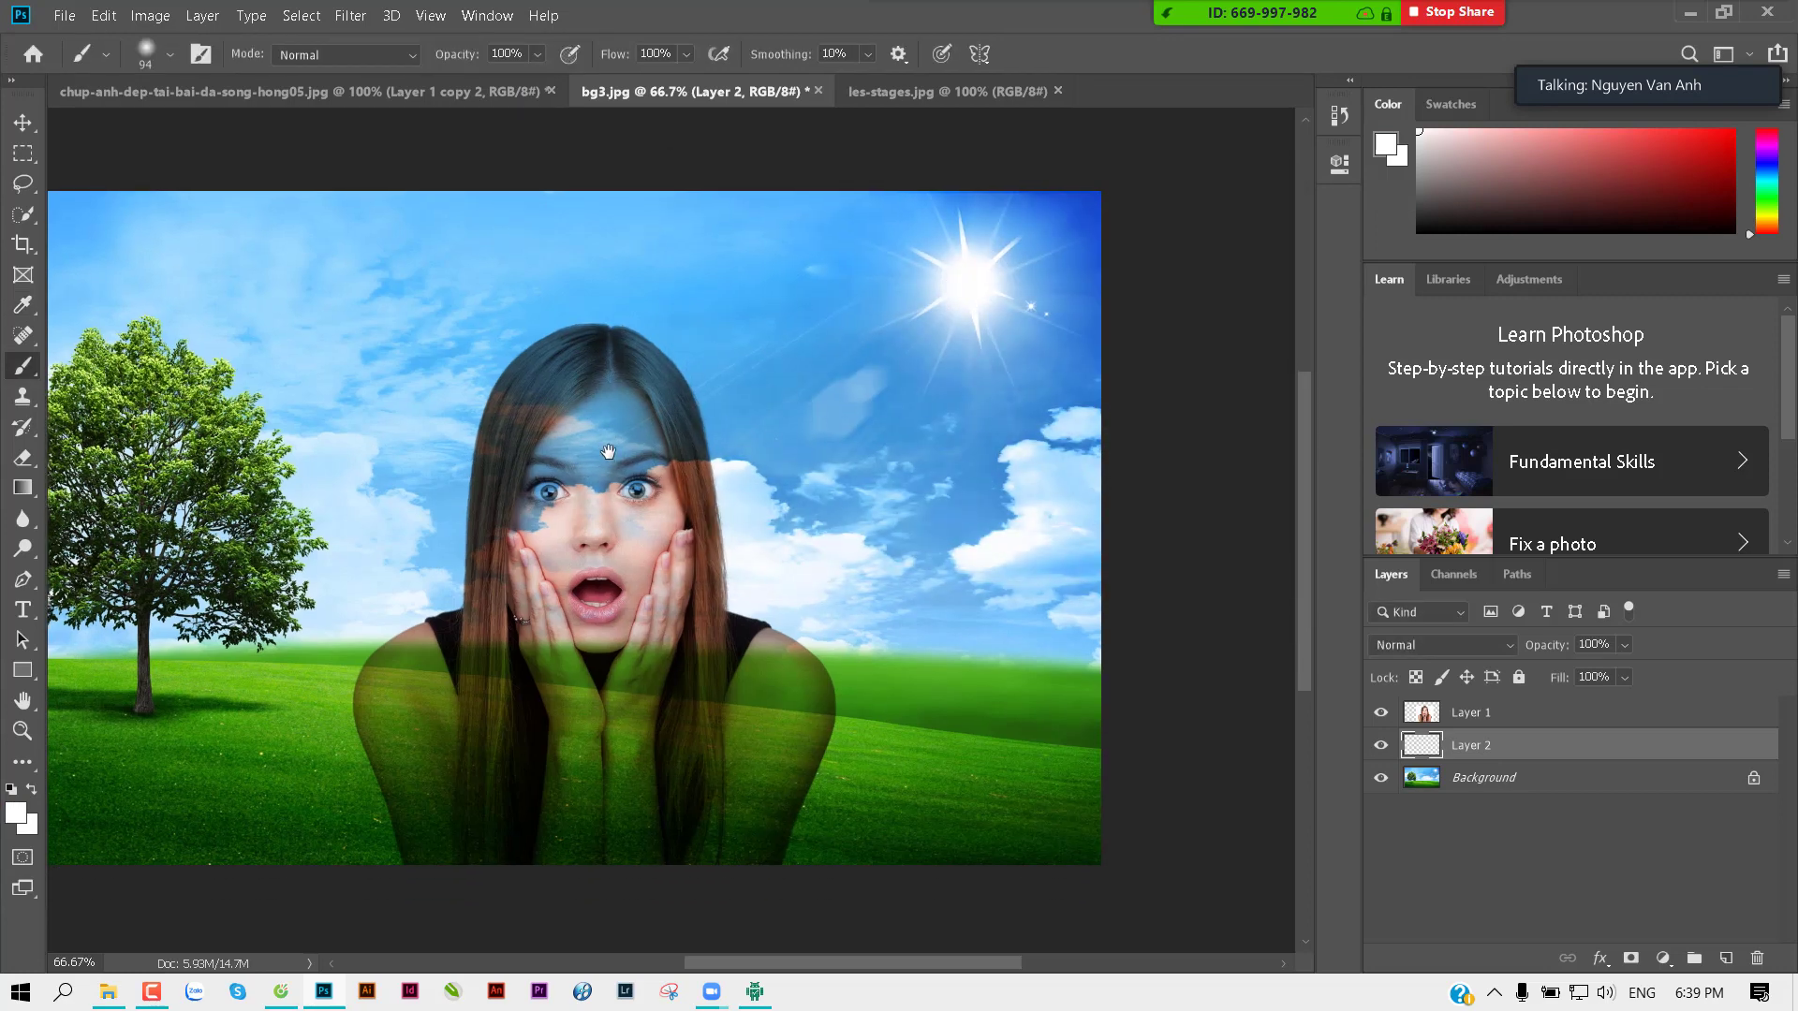
{"action": "mouse_move", "coordinate": [586, 365]}
{"action": "left_mouse_down"}
{"action": "mouse_move", "coordinate": [578, 750]}
{"action": "mouse_move", "coordinate": [610, 383]}
{"action": "mouse_move", "coordinate": [648, 824]}
{"action": "left_mouse_up"}
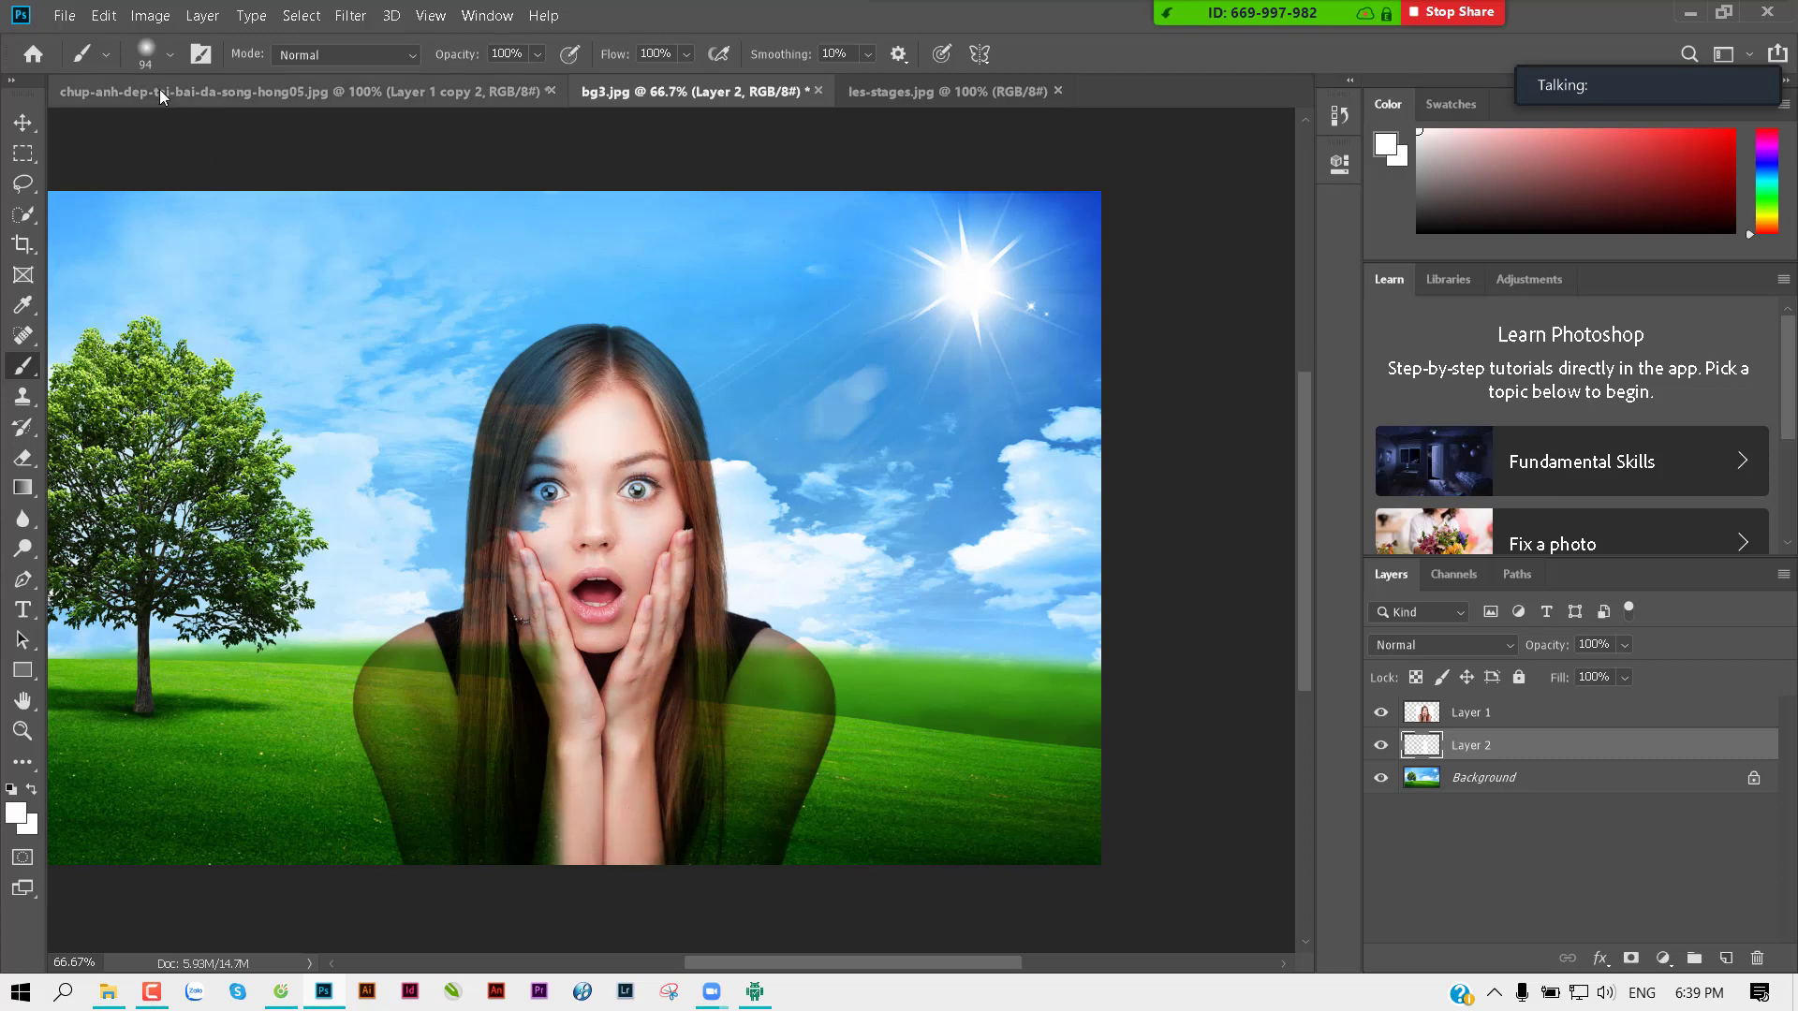
{"action": "left_click", "coordinate": [167, 55]}
{"action": "left_click_drag", "start_coordinate": [203, 129], "coordinate": [225, 132]}
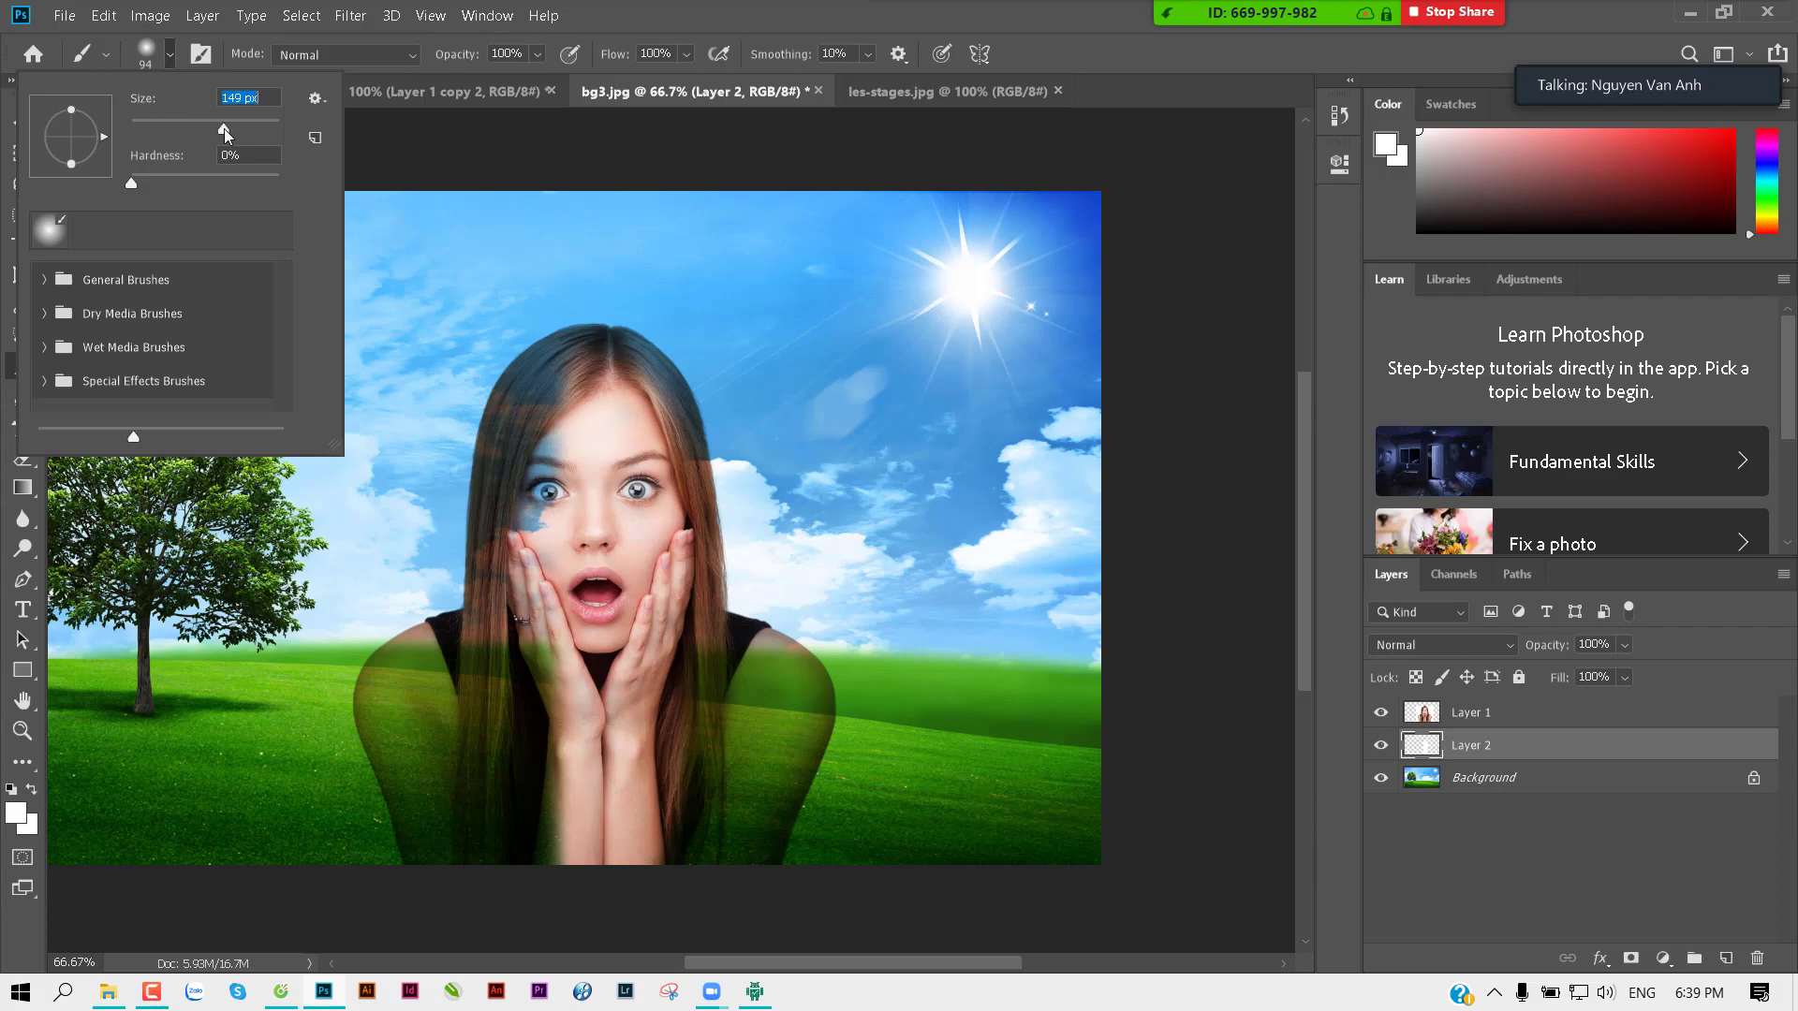
{"action": "left_click", "coordinate": [543, 513]}
{"action": "key", "text": "ctrl+z"}
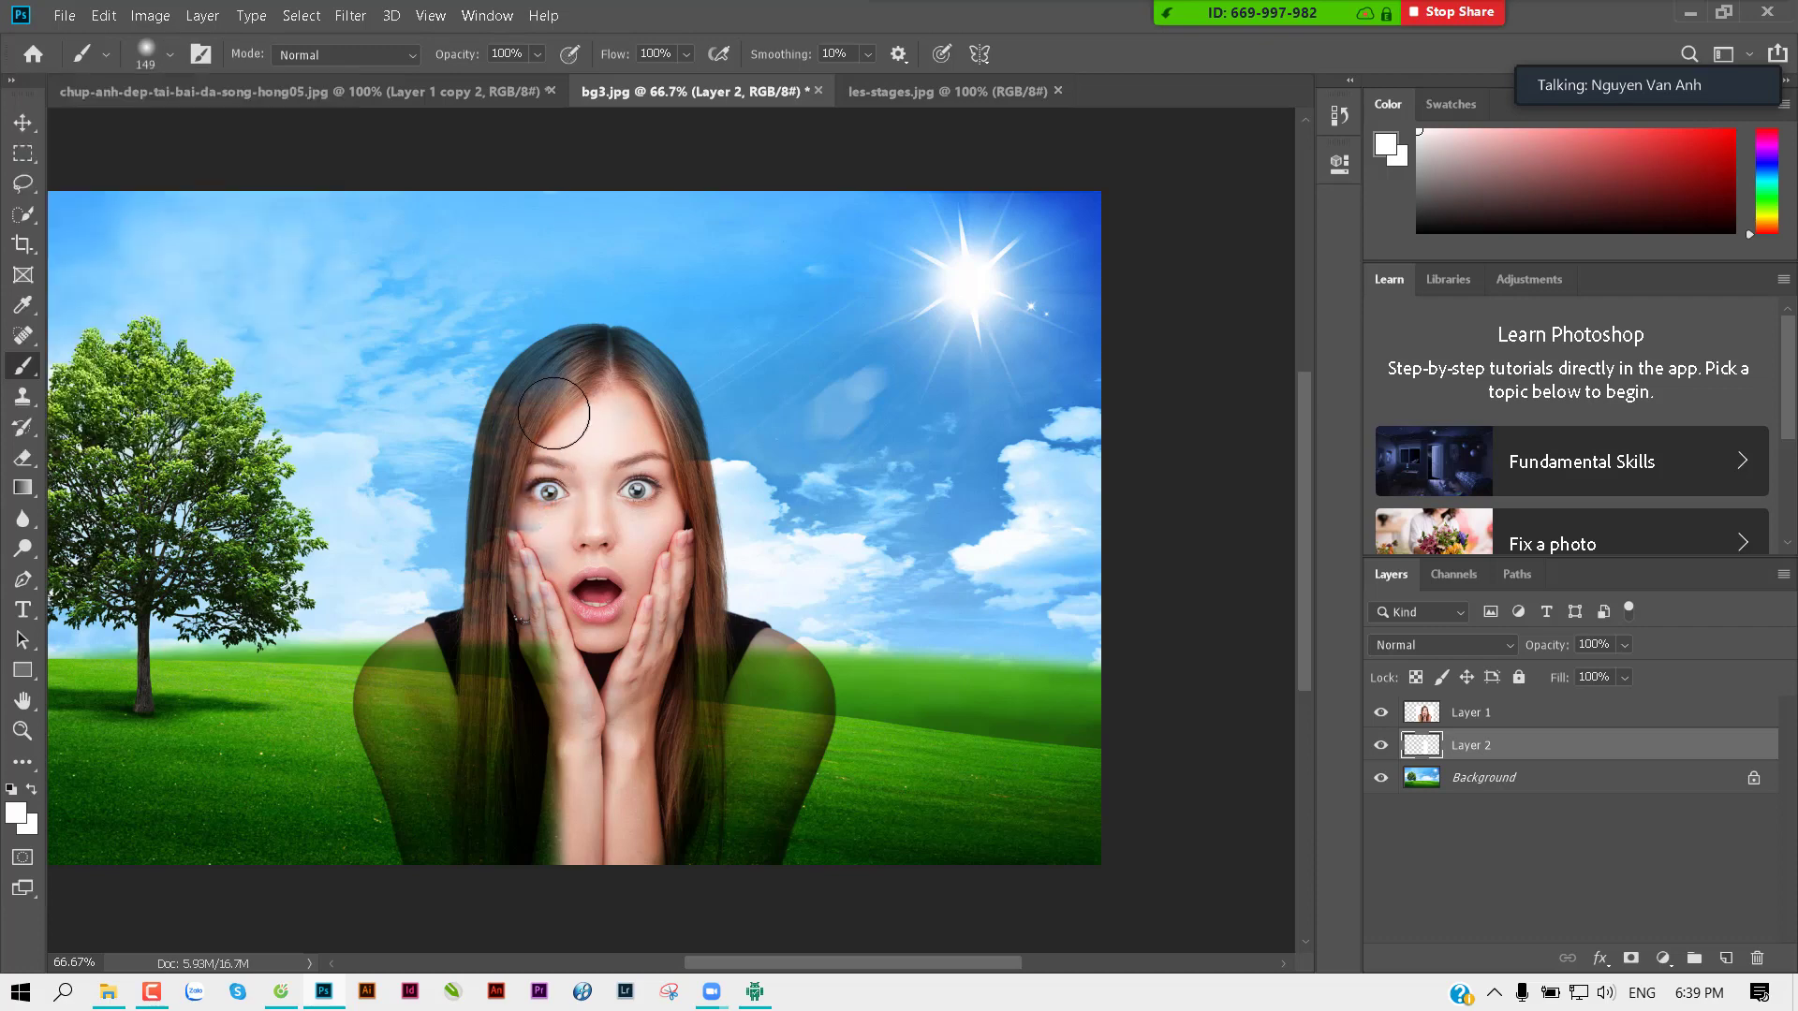
{"action": "left_click_drag", "start_coordinate": [469, 466], "coordinate": [342, 409]}
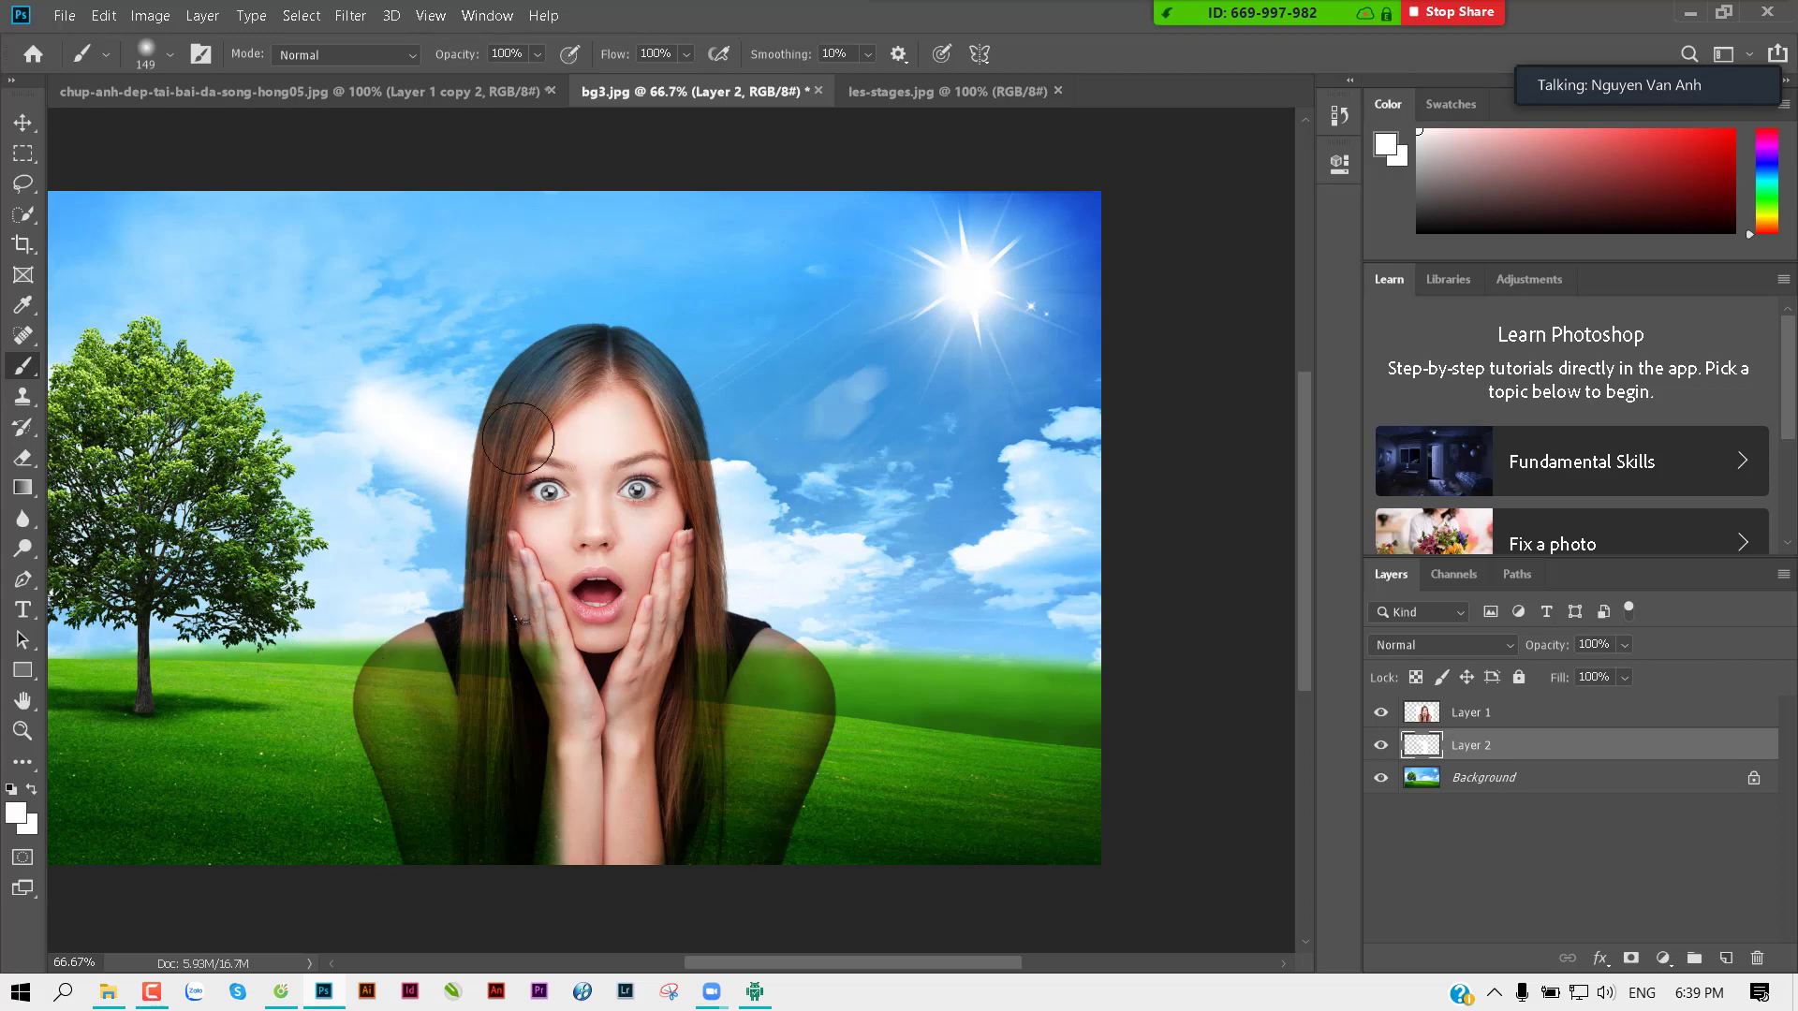
{"action": "key", "text": "ctrl+z"}
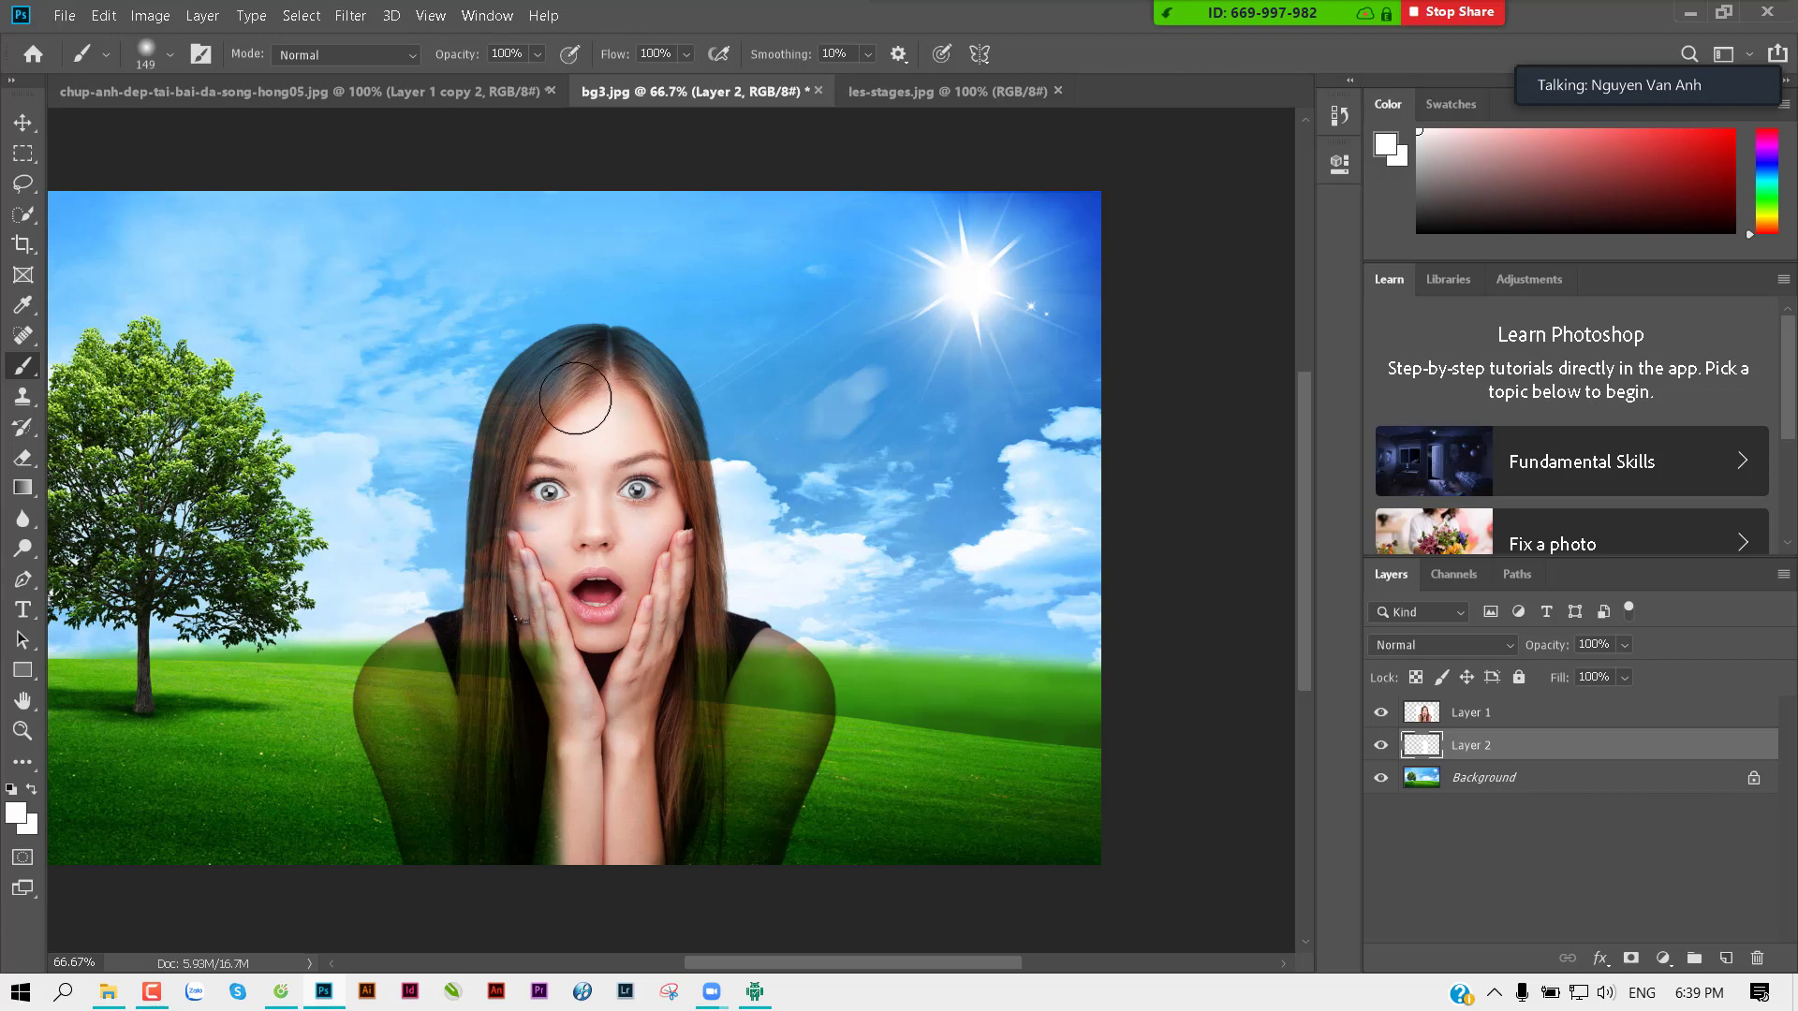
{"action": "left_click_drag", "start_coordinate": [514, 577], "coordinate": [553, 869]}
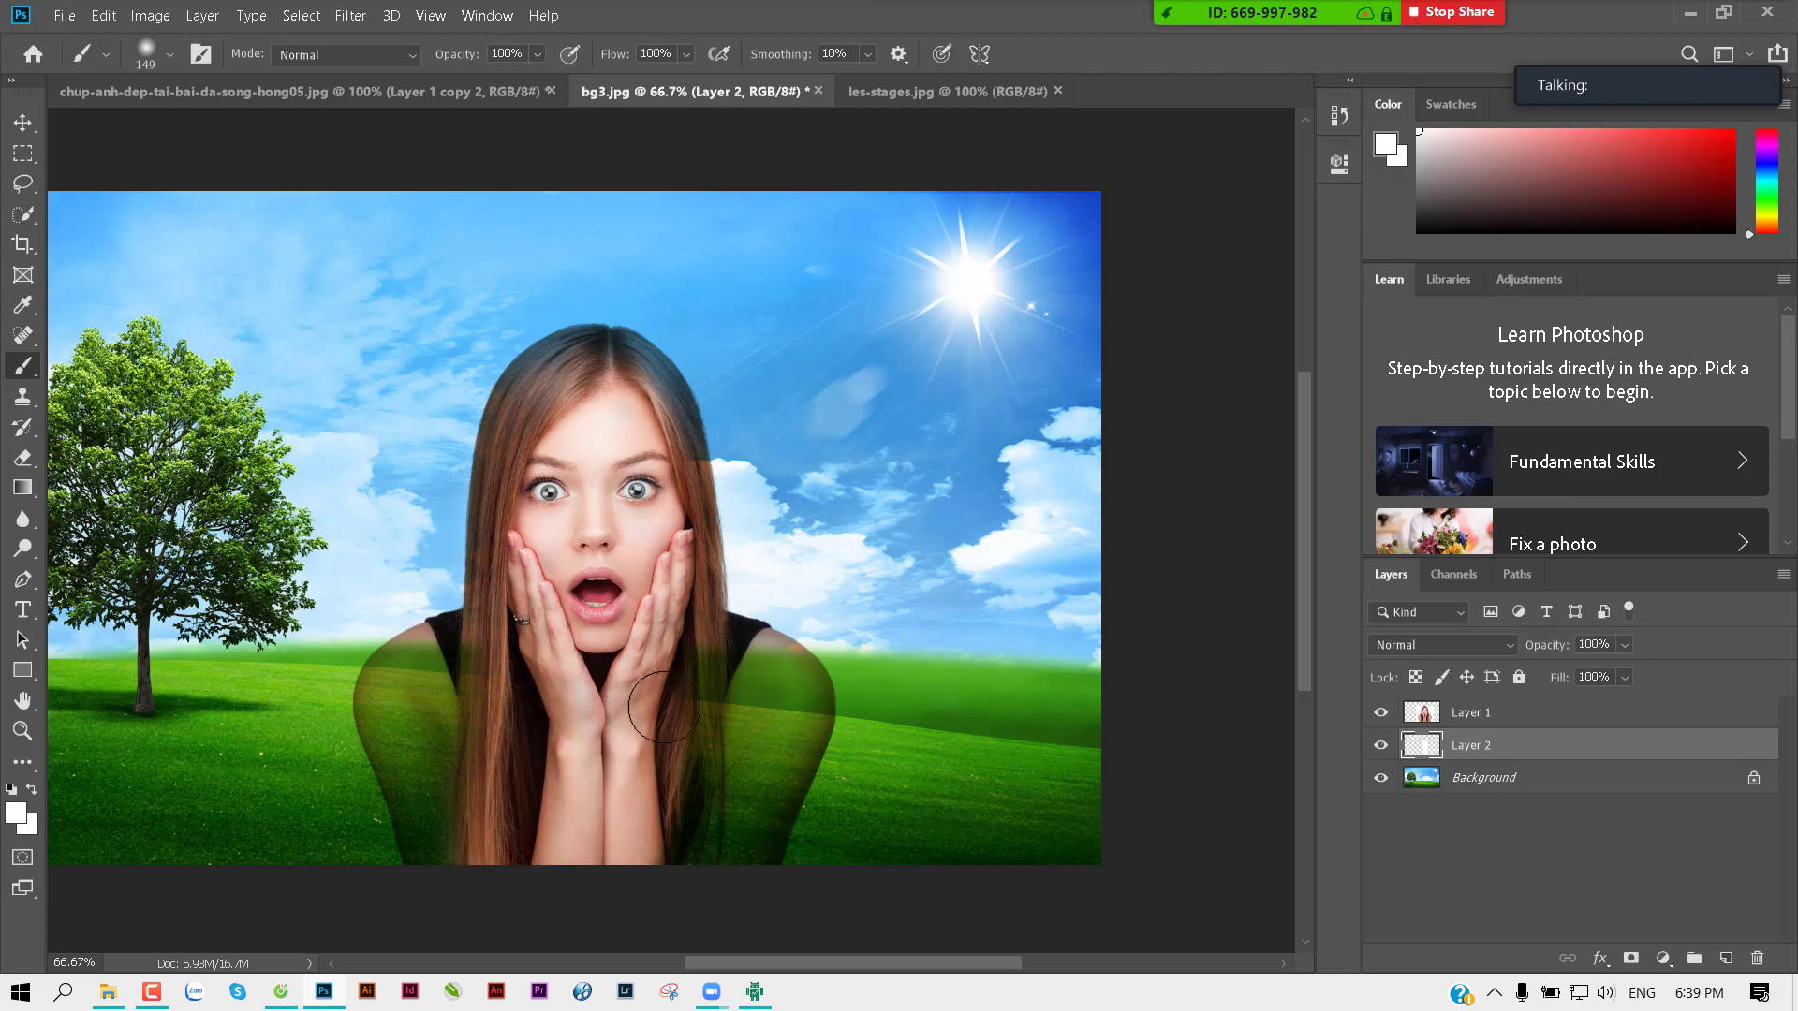
{"action": "left_click_drag", "start_coordinate": [732, 667], "coordinate": [711, 878]}
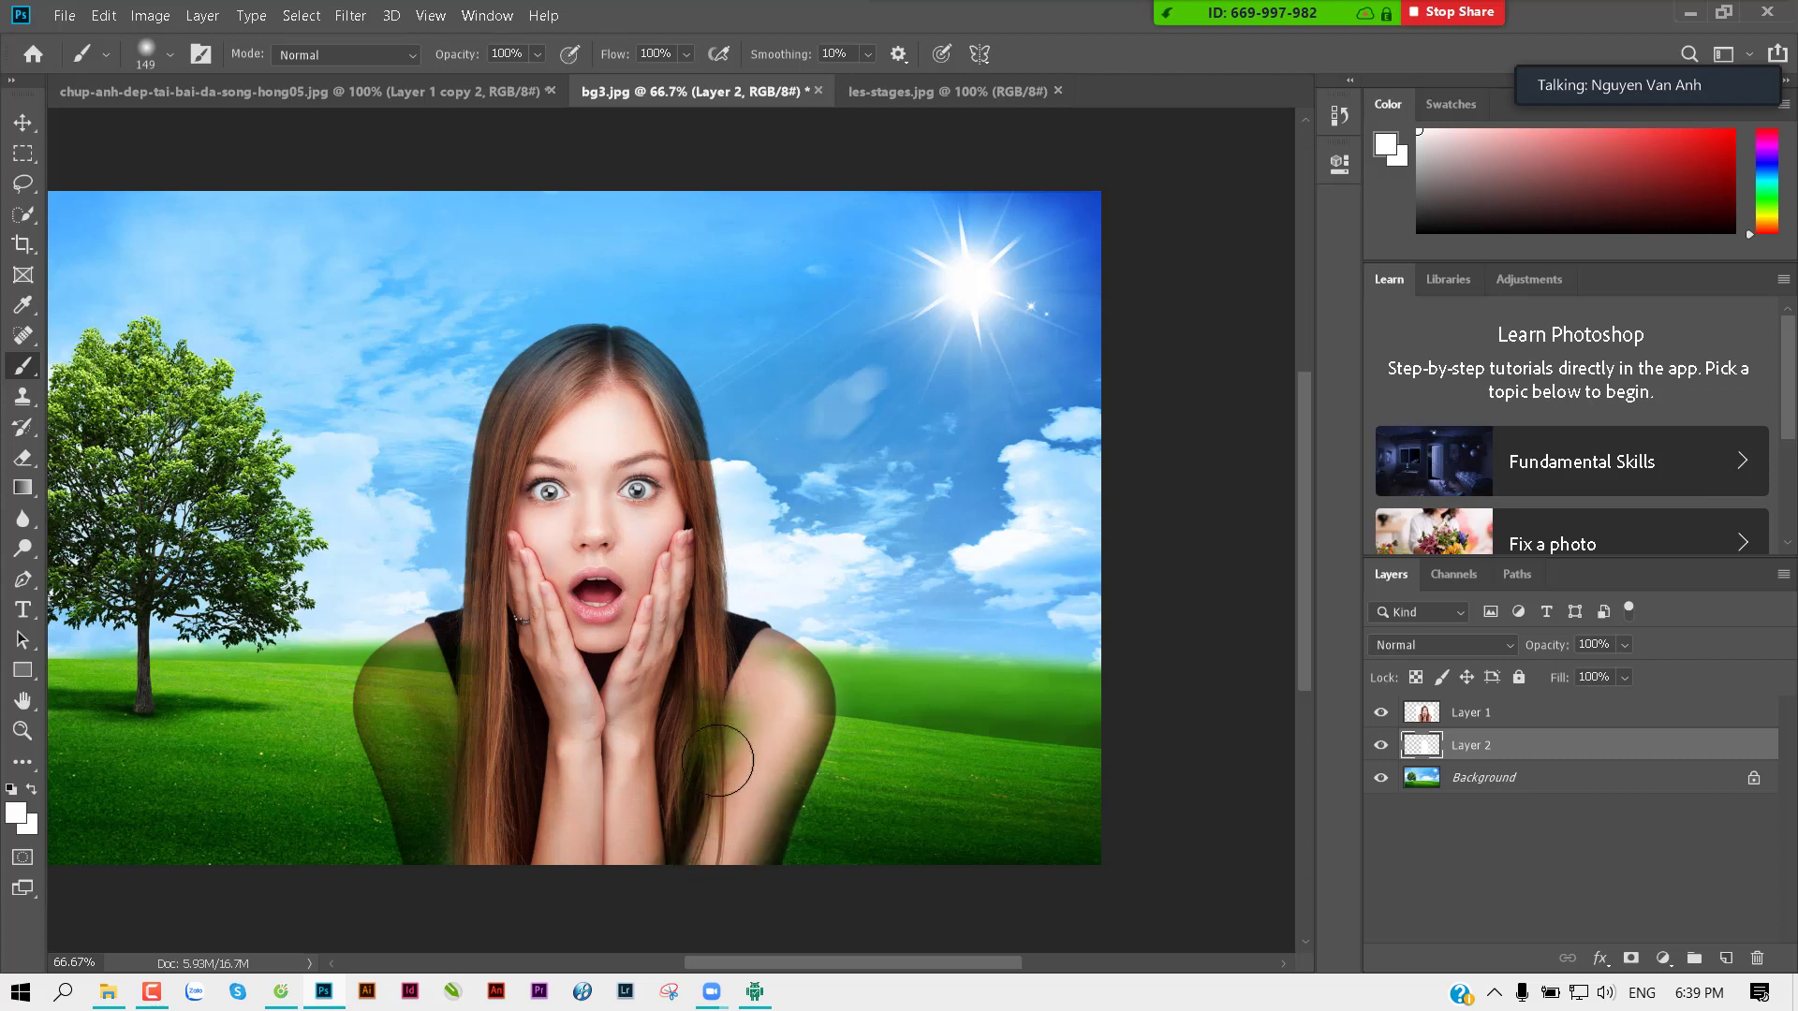
{"action": "mouse_move", "coordinate": [722, 762]}
{"action": "left_mouse_down"}
{"action": "mouse_move", "coordinate": [674, 848]}
{"action": "mouse_move", "coordinate": [758, 762]}
{"action": "mouse_move", "coordinate": [775, 687]}
{"action": "mouse_move", "coordinate": [754, 680]}
{"action": "left_mouse_up"}
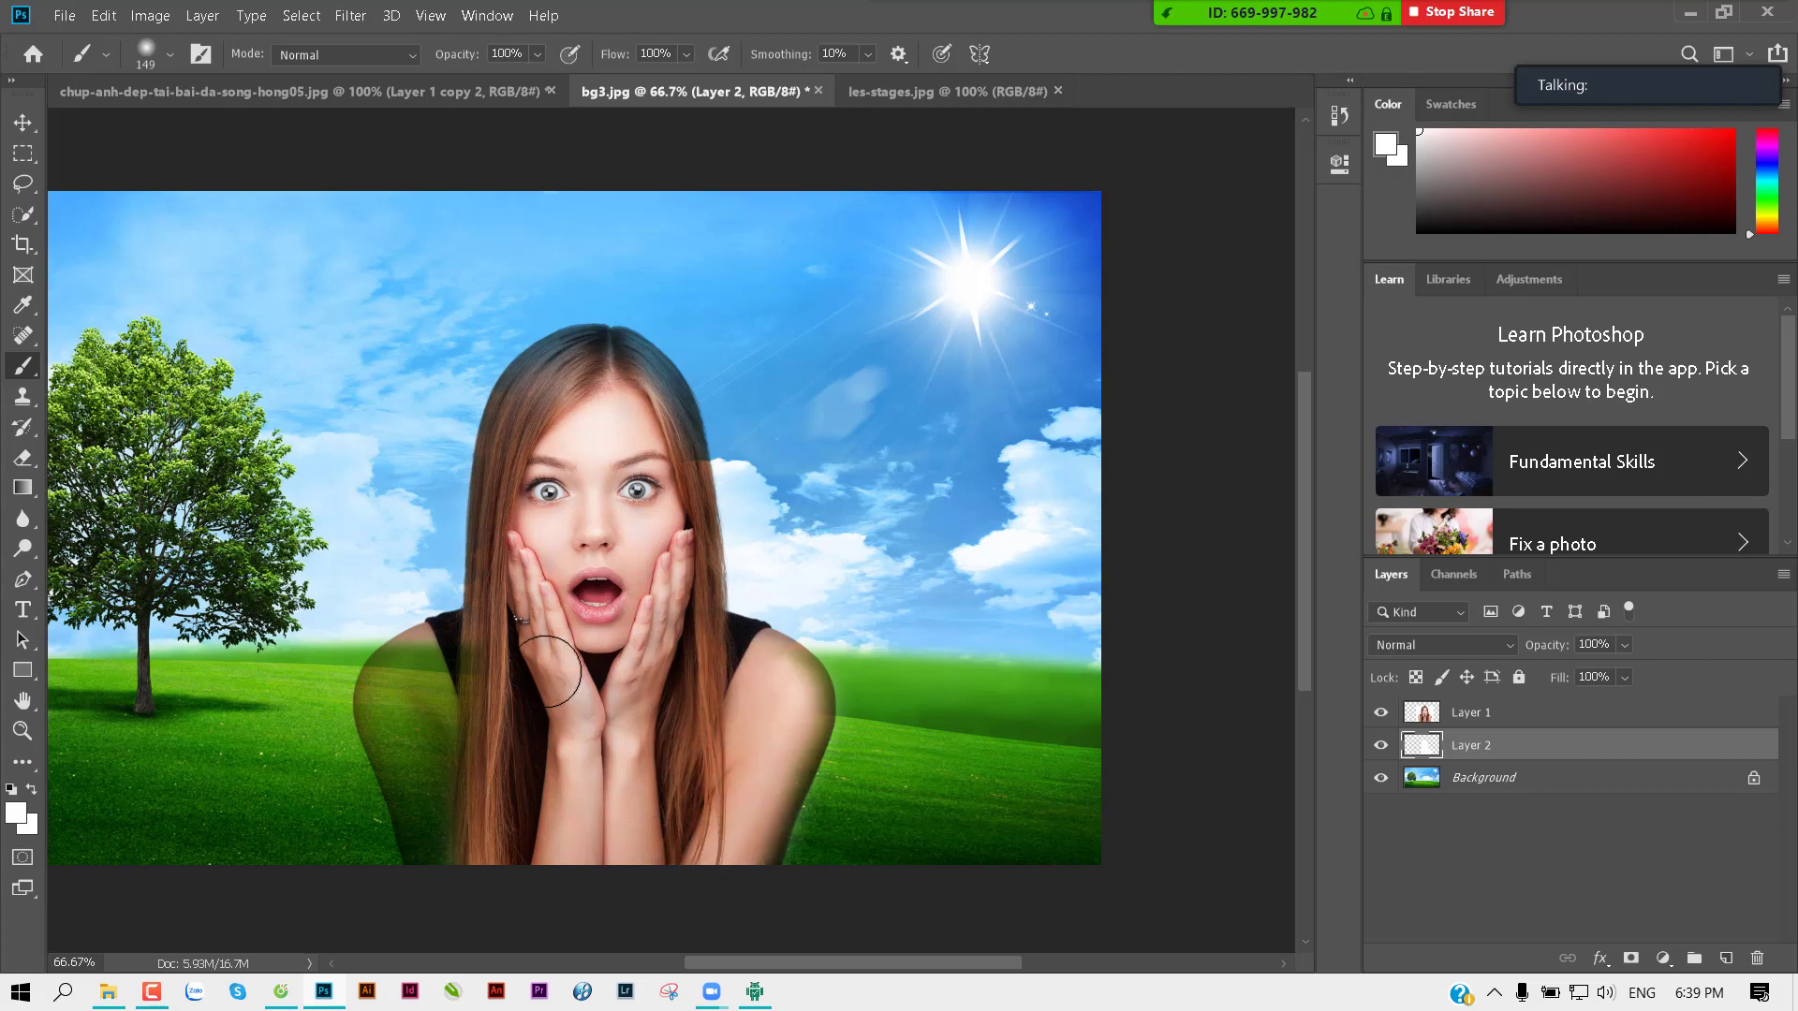
{"action": "mouse_move", "coordinate": [440, 730]}
{"action": "left_mouse_down"}
{"action": "mouse_move", "coordinate": [469, 669]}
{"action": "mouse_move", "coordinate": [423, 673]}
{"action": "mouse_move", "coordinate": [393, 754]}
{"action": "mouse_move", "coordinate": [443, 824]}
{"action": "mouse_move", "coordinate": [445, 775]}
{"action": "left_mouse_up"}
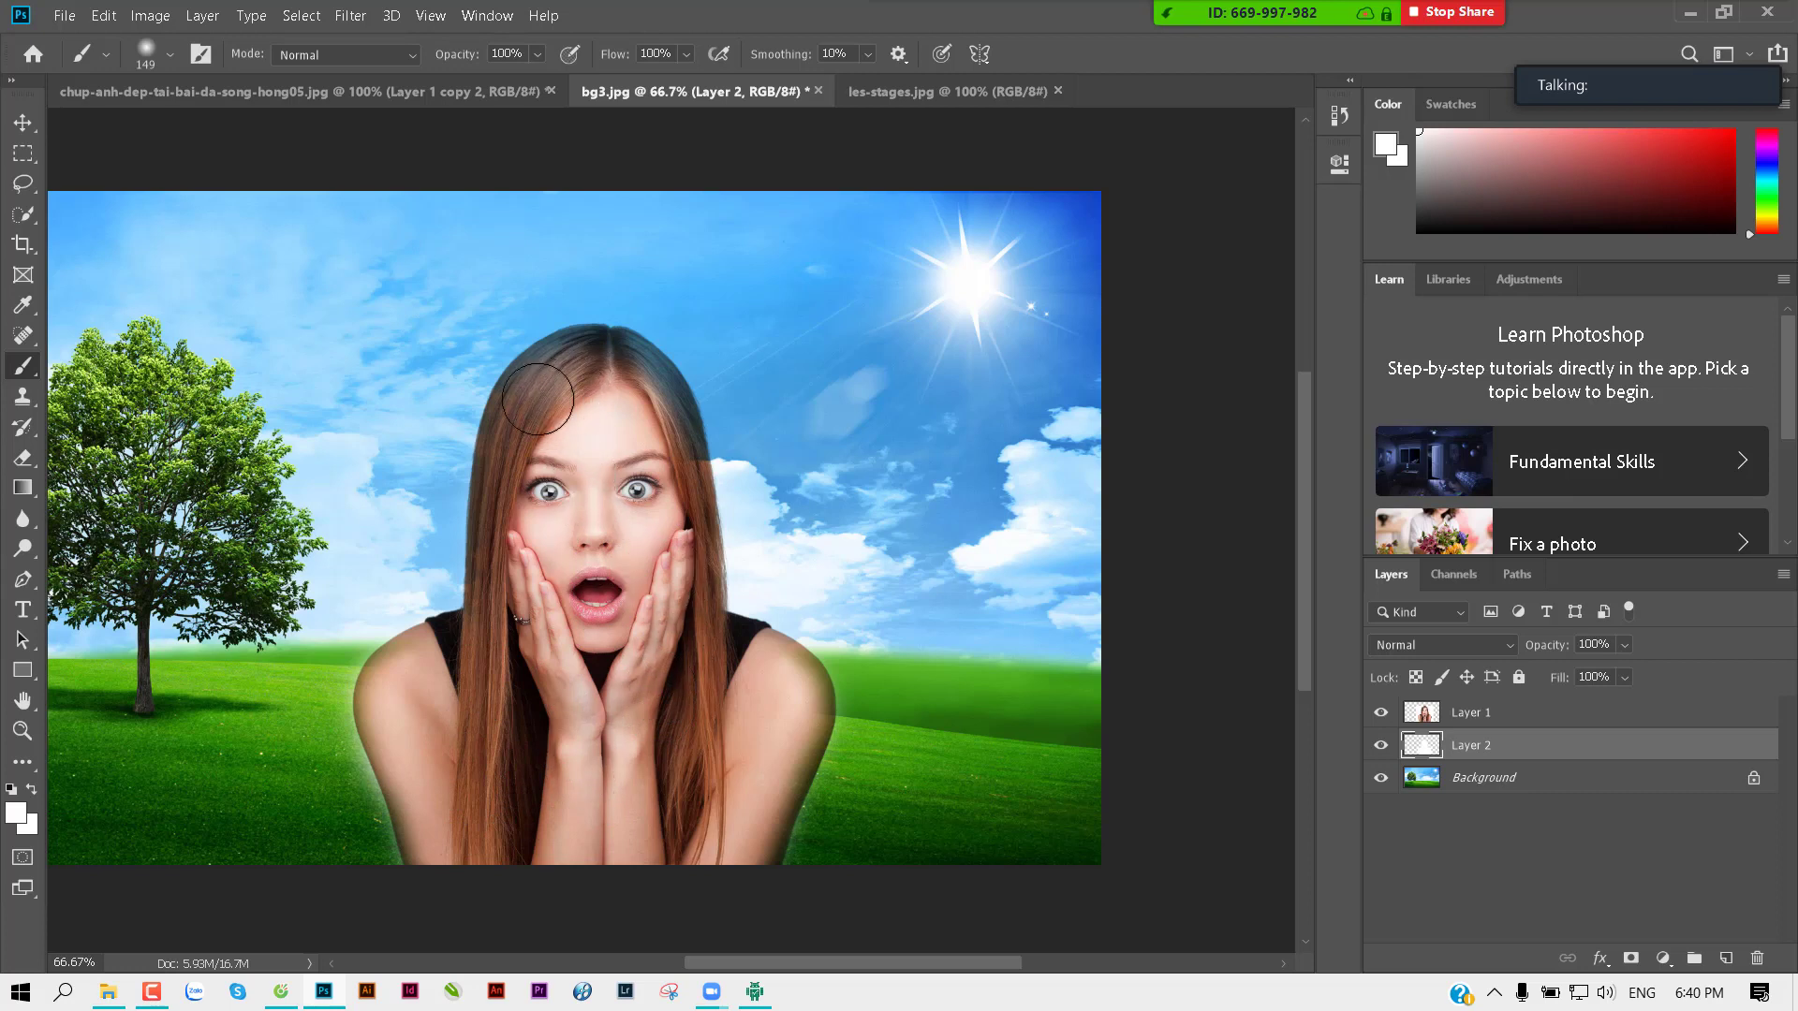
Step: Shrink the brush to 37 px and paint over the dark shadow along the arm's edge
{"action": "key", "text": "v"}
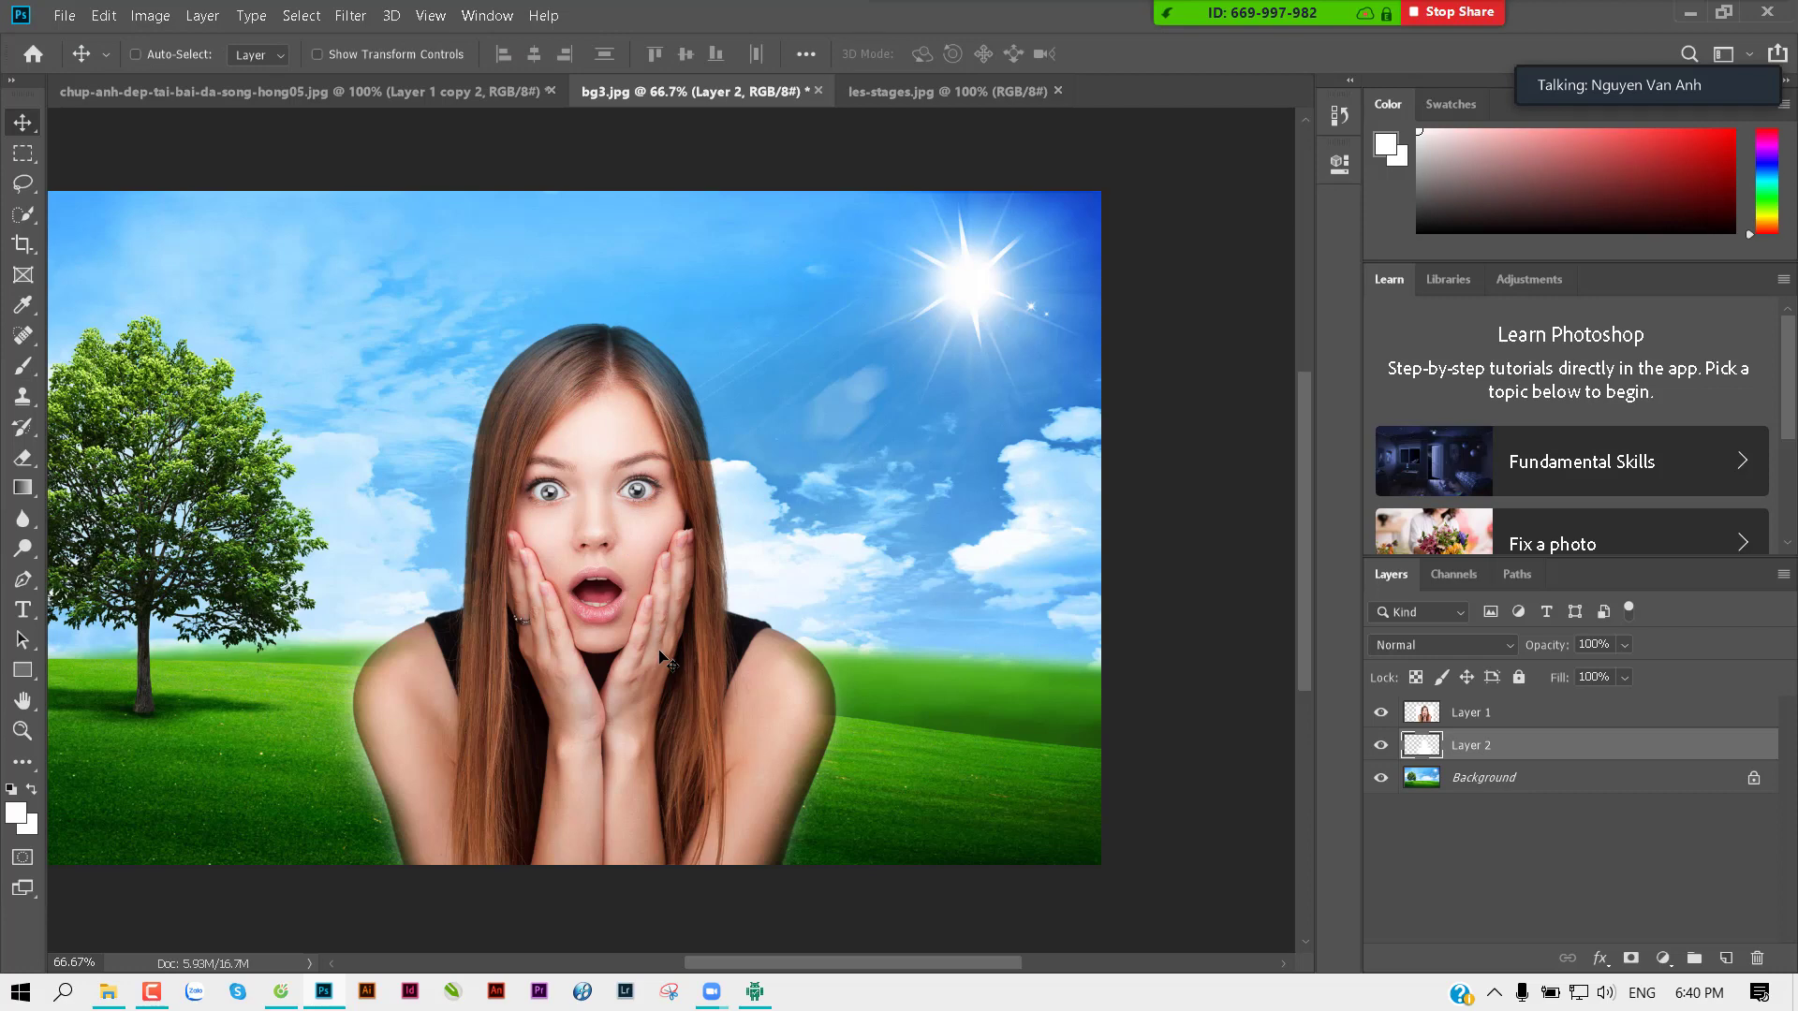
{"action": "scroll", "coordinate": [770, 725], "scroll_direction": "up", "scroll_amount": 2}
{"action": "scroll", "coordinate": [743, 481], "scroll_direction": "up", "scroll_amount": 1}
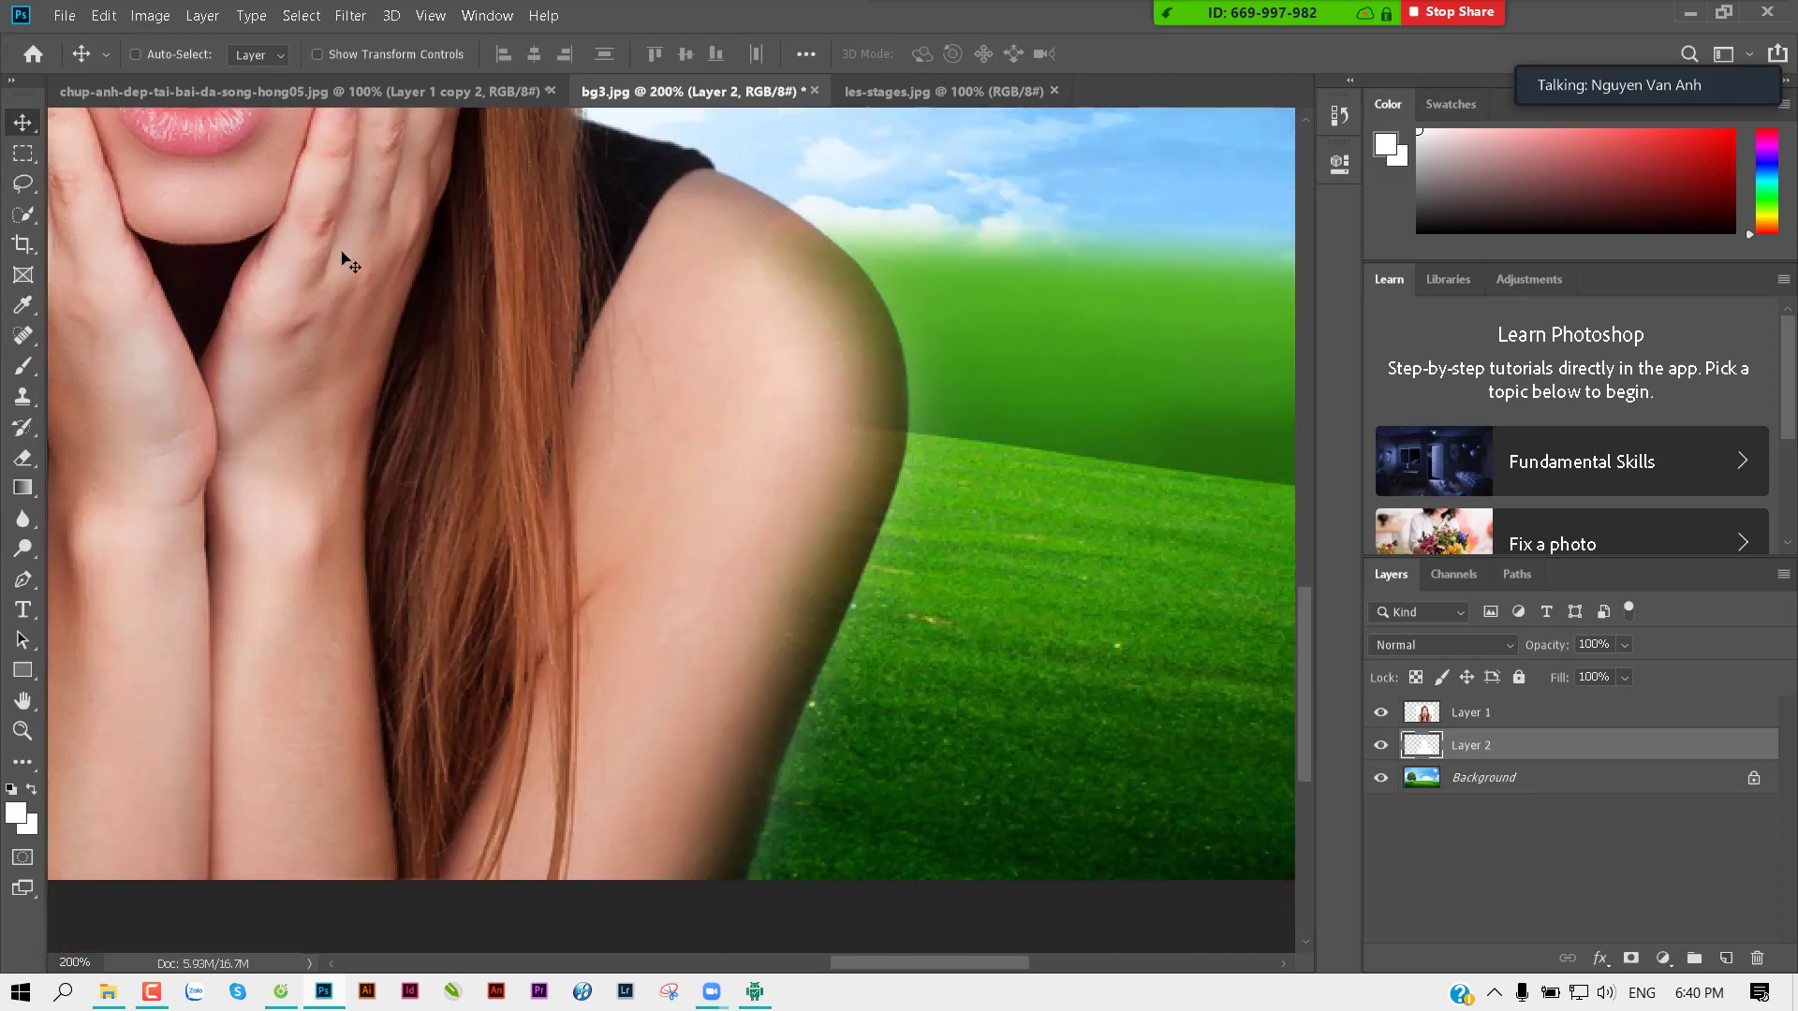
{"action": "key", "text": "b"}
{"action": "left_click", "coordinate": [145, 56]}
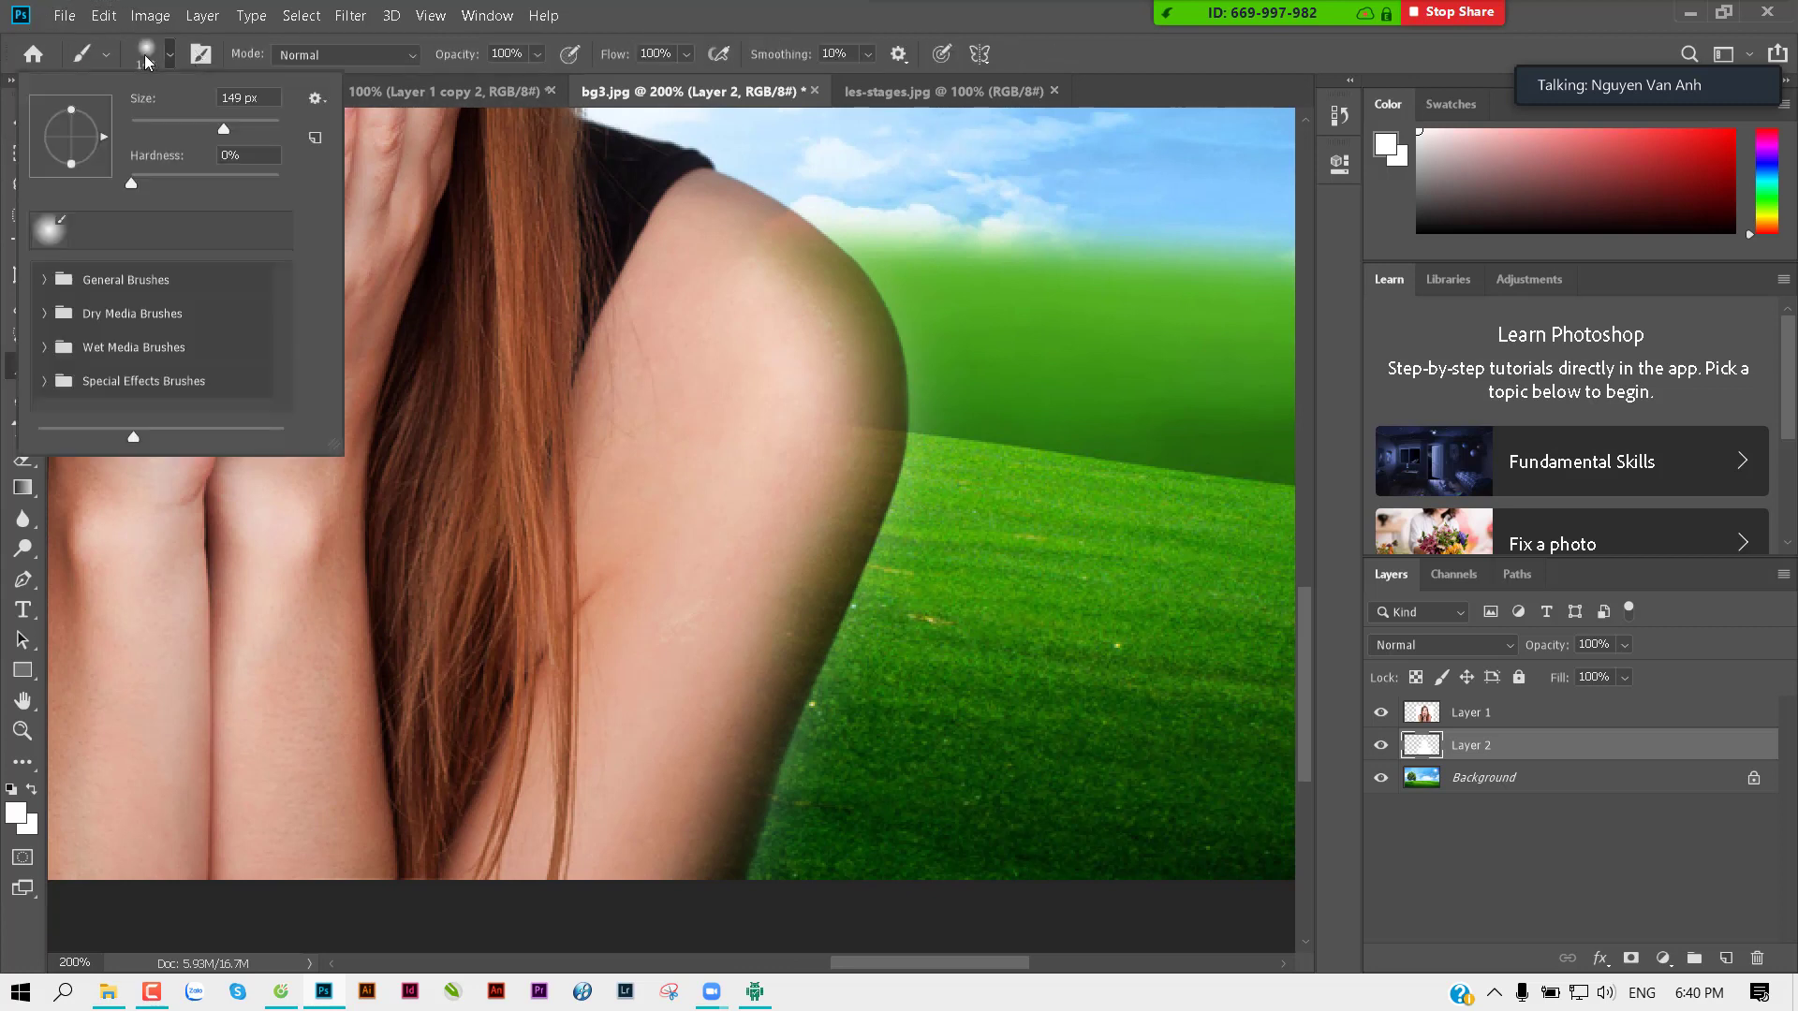
{"action": "left_click", "coordinate": [169, 124]}
{"action": "left_click", "coordinate": [773, 234]}
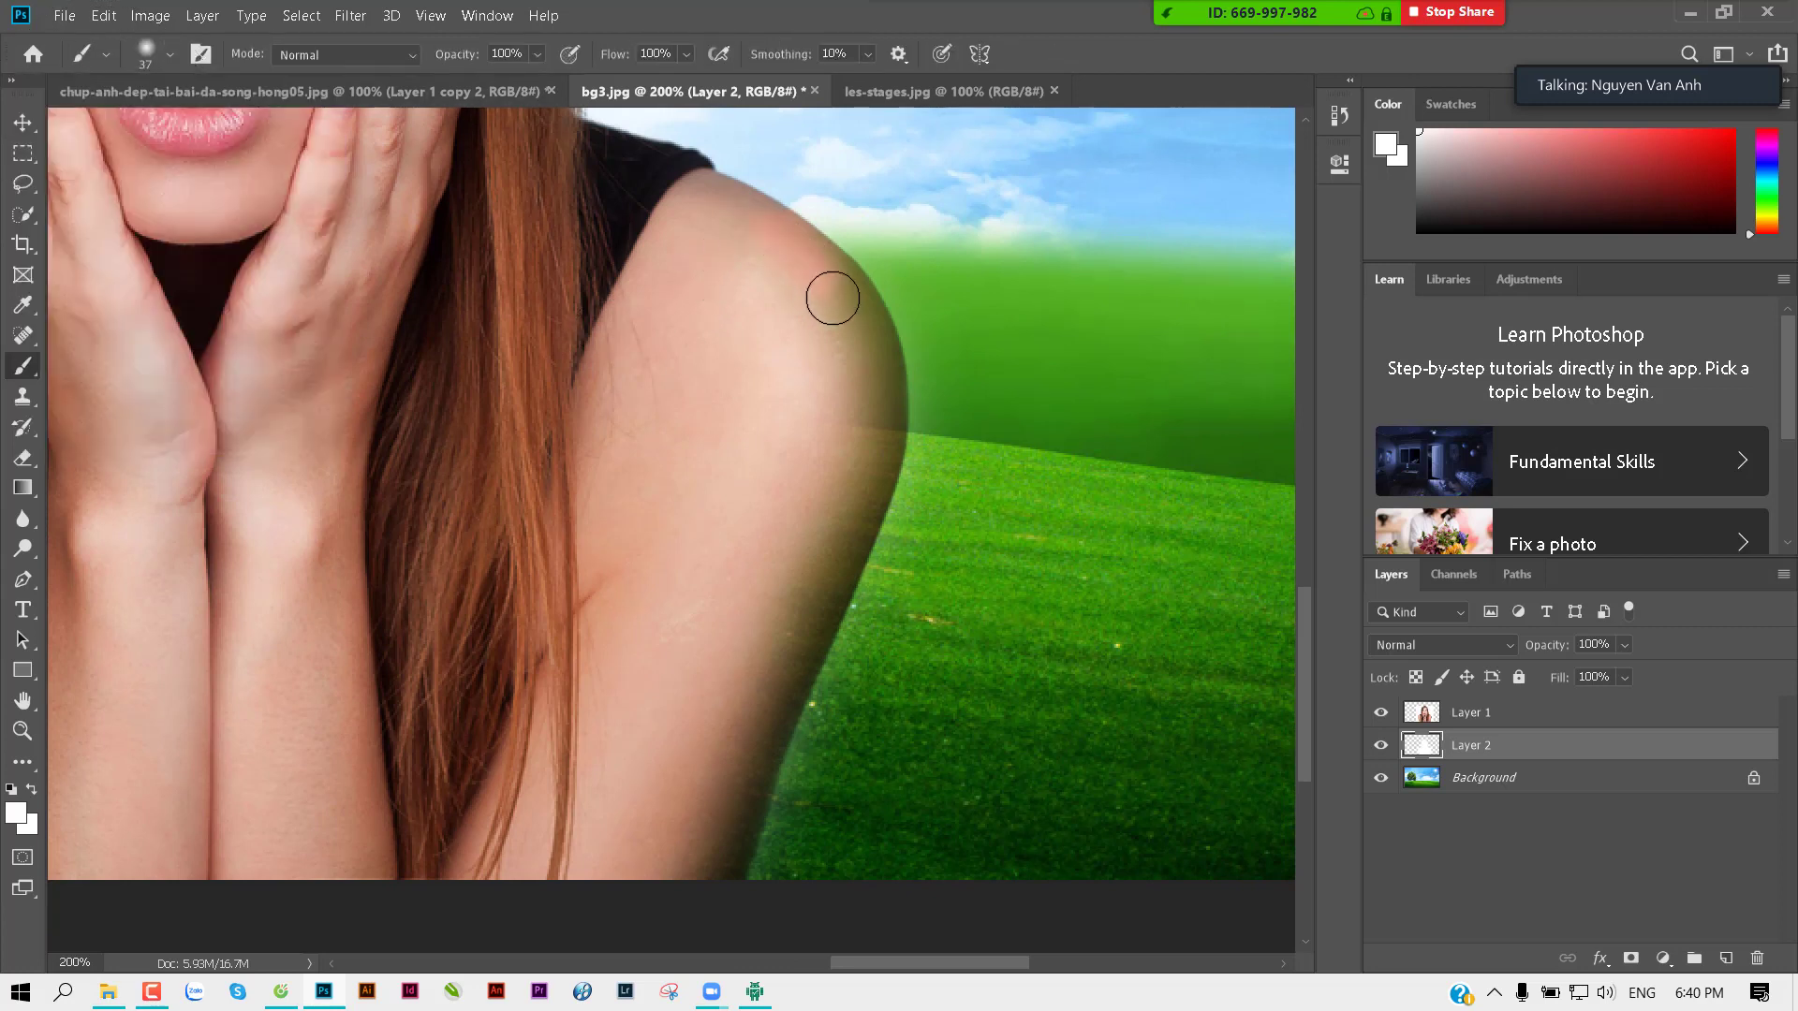
{"action": "mouse_move", "coordinate": [868, 364]}
{"action": "left_mouse_down"}
{"action": "mouse_move", "coordinate": [723, 824]}
{"action": "mouse_move", "coordinate": [691, 863]}
{"action": "mouse_move", "coordinate": [714, 712]}
{"action": "mouse_move", "coordinate": [702, 749]}
{"action": "left_mouse_up"}
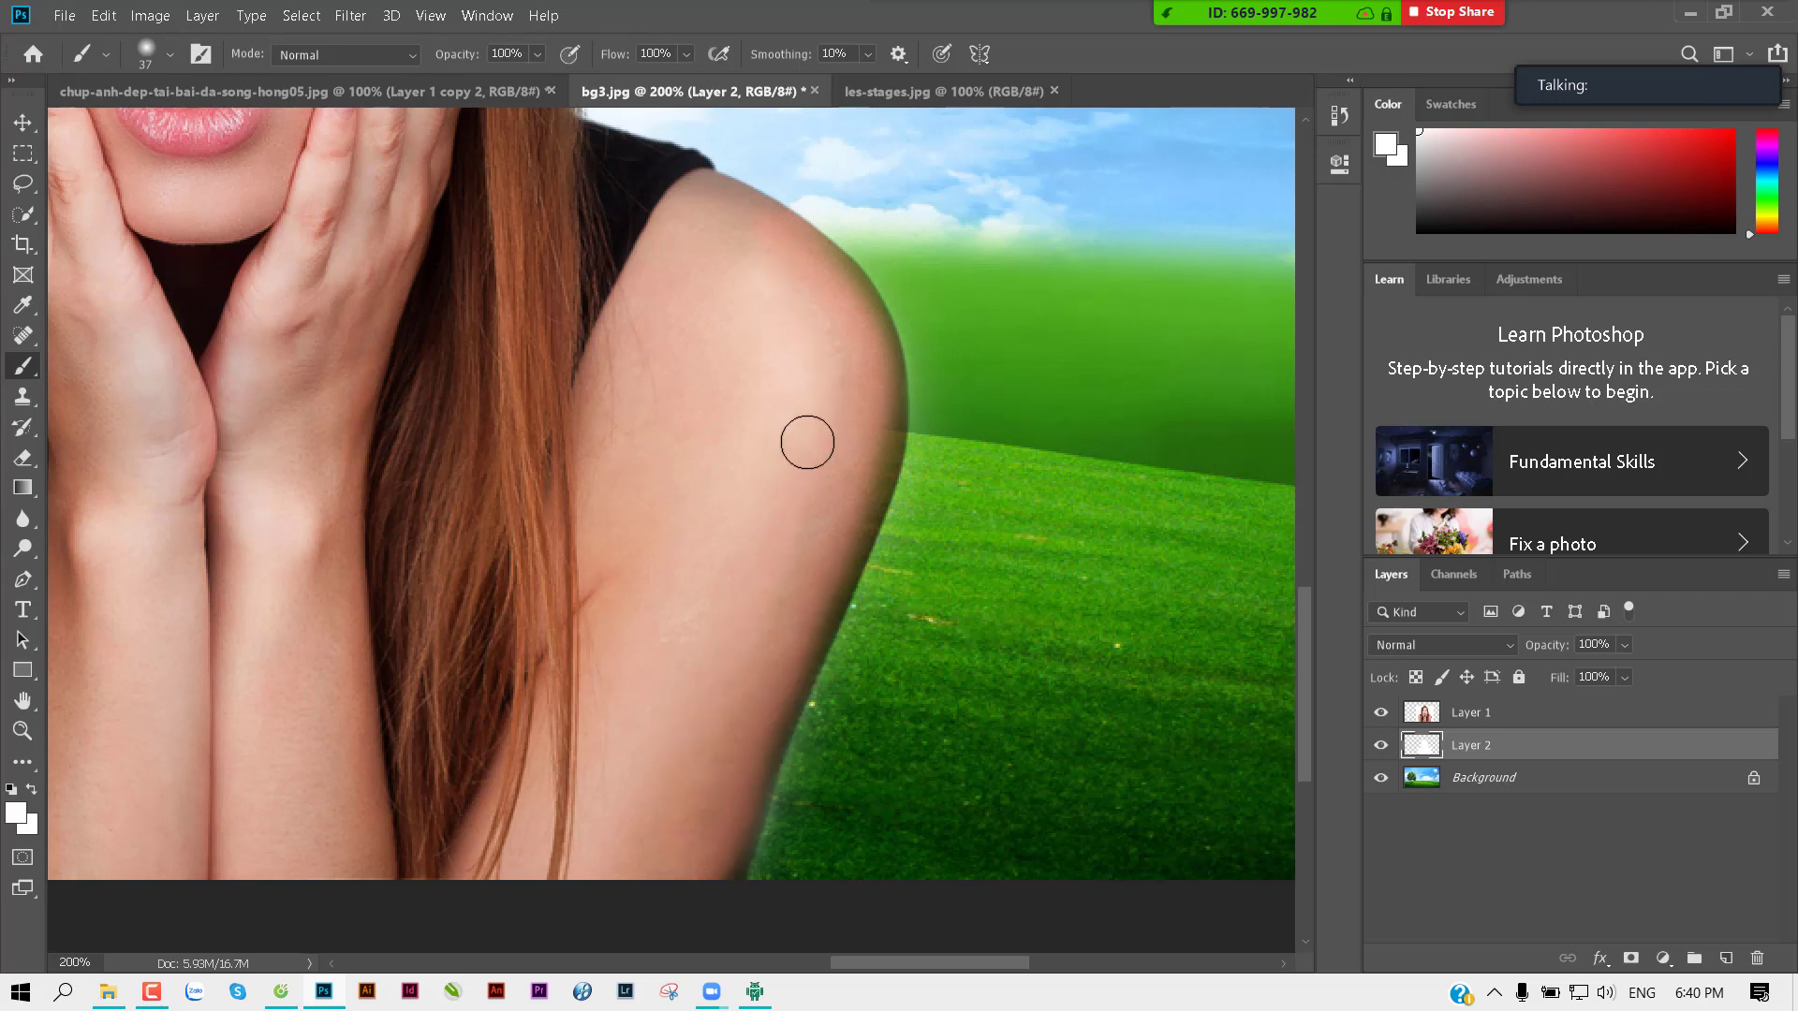
{"action": "key", "text": "ctrl+0"}
Step: Try shifting the white painted layer left, then undo the move
{"action": "key", "text": "v"}
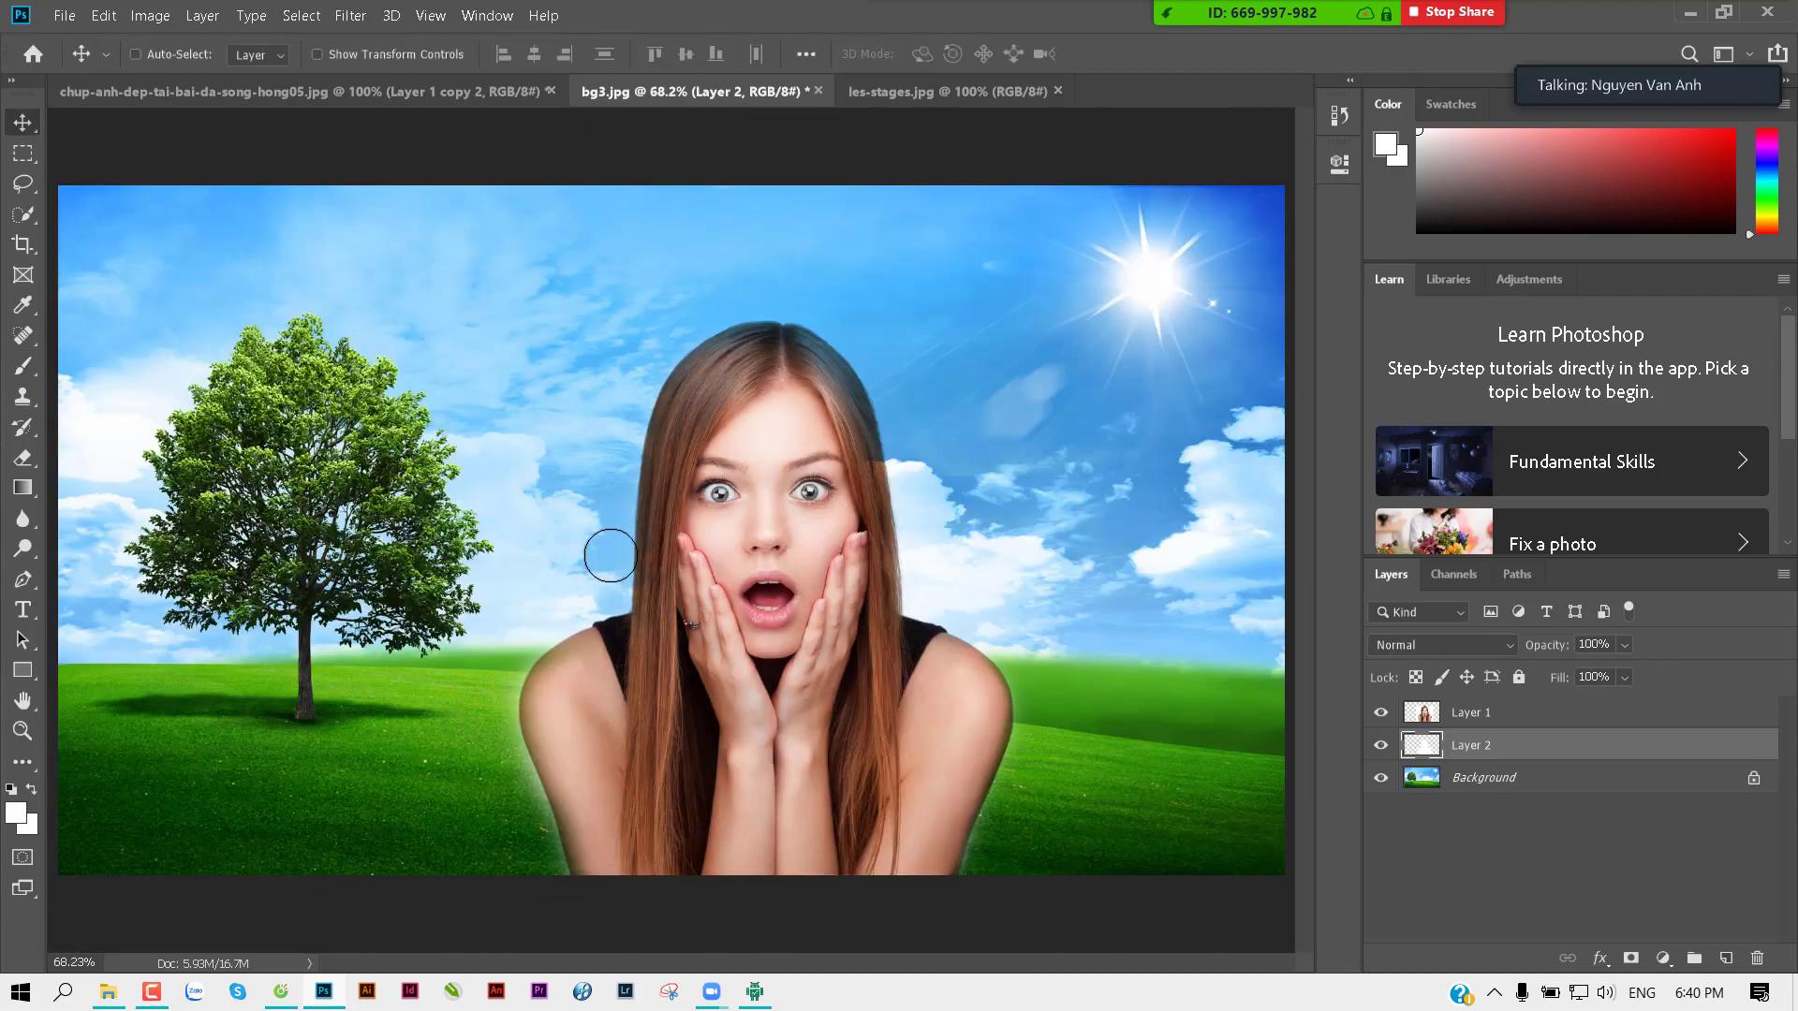
{"action": "mouse_move", "coordinate": [807, 615]}
{"action": "left_mouse_down"}
{"action": "mouse_move", "coordinate": [582, 453]}
{"action": "mouse_move", "coordinate": [390, 573]}
{"action": "mouse_move", "coordinate": [424, 519]}
{"action": "mouse_move", "coordinate": [389, 534]}
{"action": "mouse_move", "coordinate": [646, 618]}
{"action": "mouse_move", "coordinate": [852, 608]}
{"action": "mouse_move", "coordinate": [835, 642]}
{"action": "mouse_move", "coordinate": [875, 613]}
{"action": "mouse_move", "coordinate": [824, 585]}
{"action": "mouse_move", "coordinate": [426, 510]}
{"action": "mouse_move", "coordinate": [412, 483]}
{"action": "left_mouse_up"}
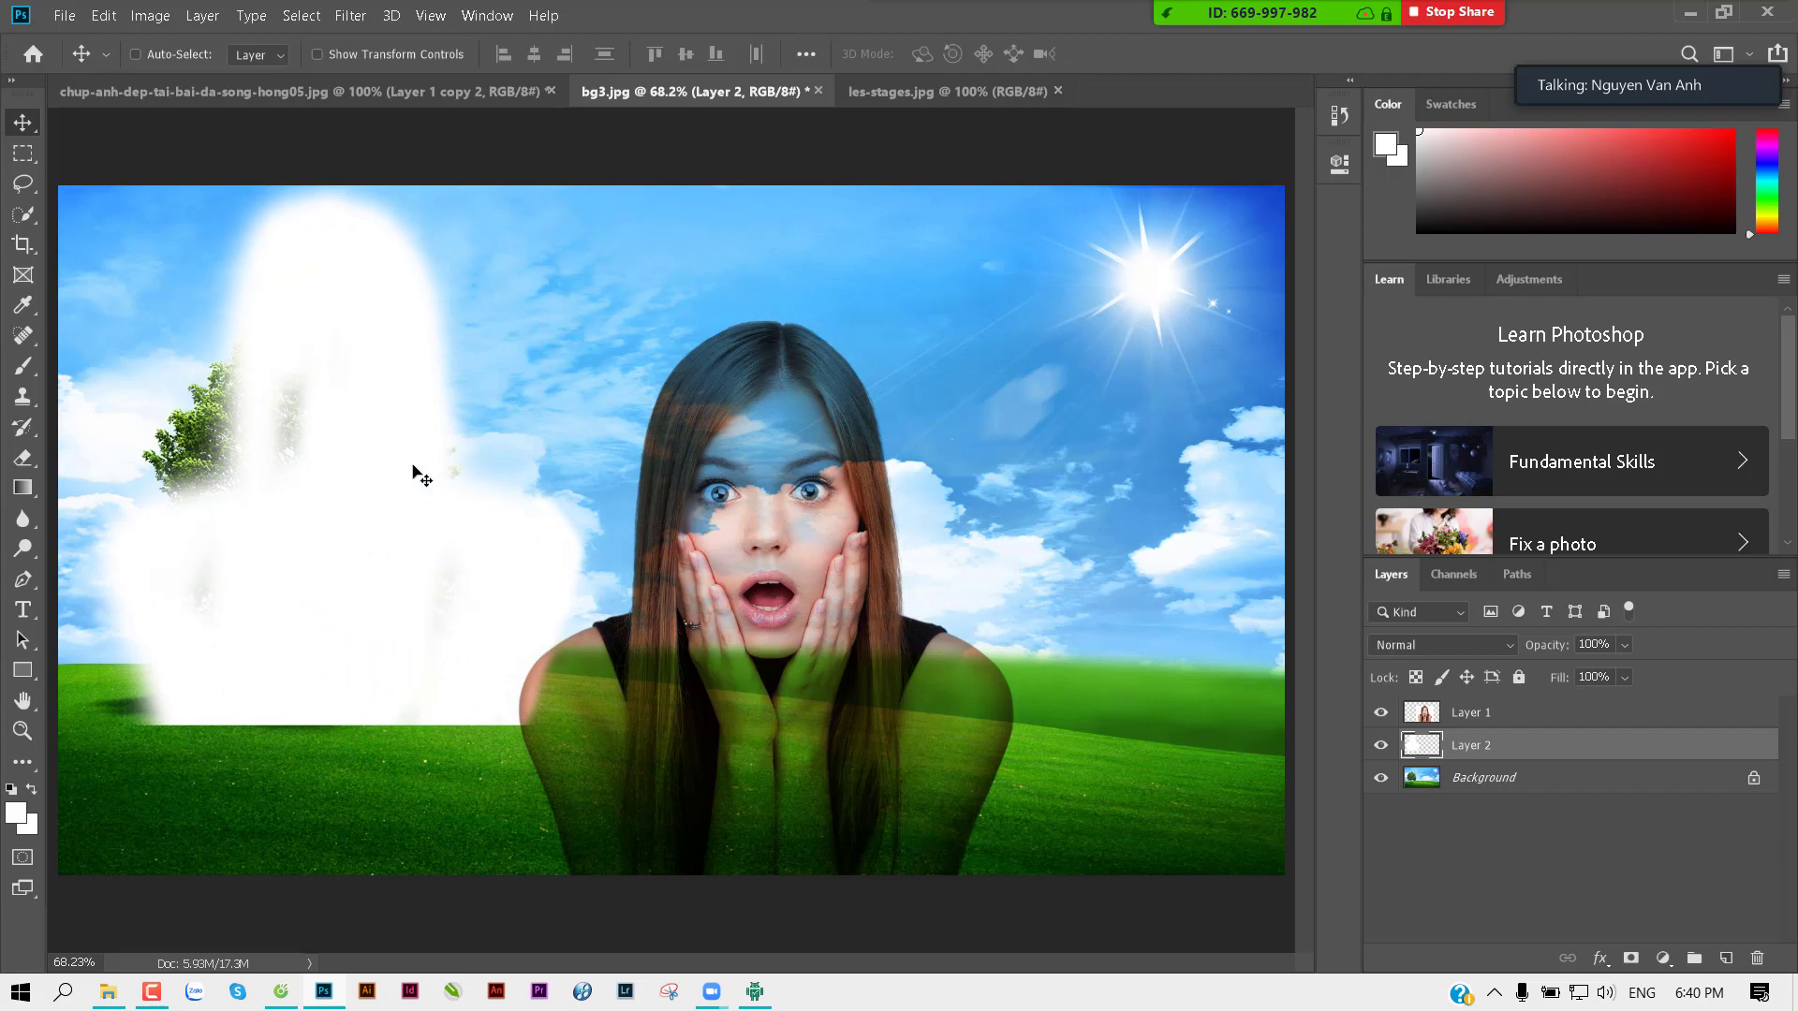
{"action": "key", "text": "ctrl"}
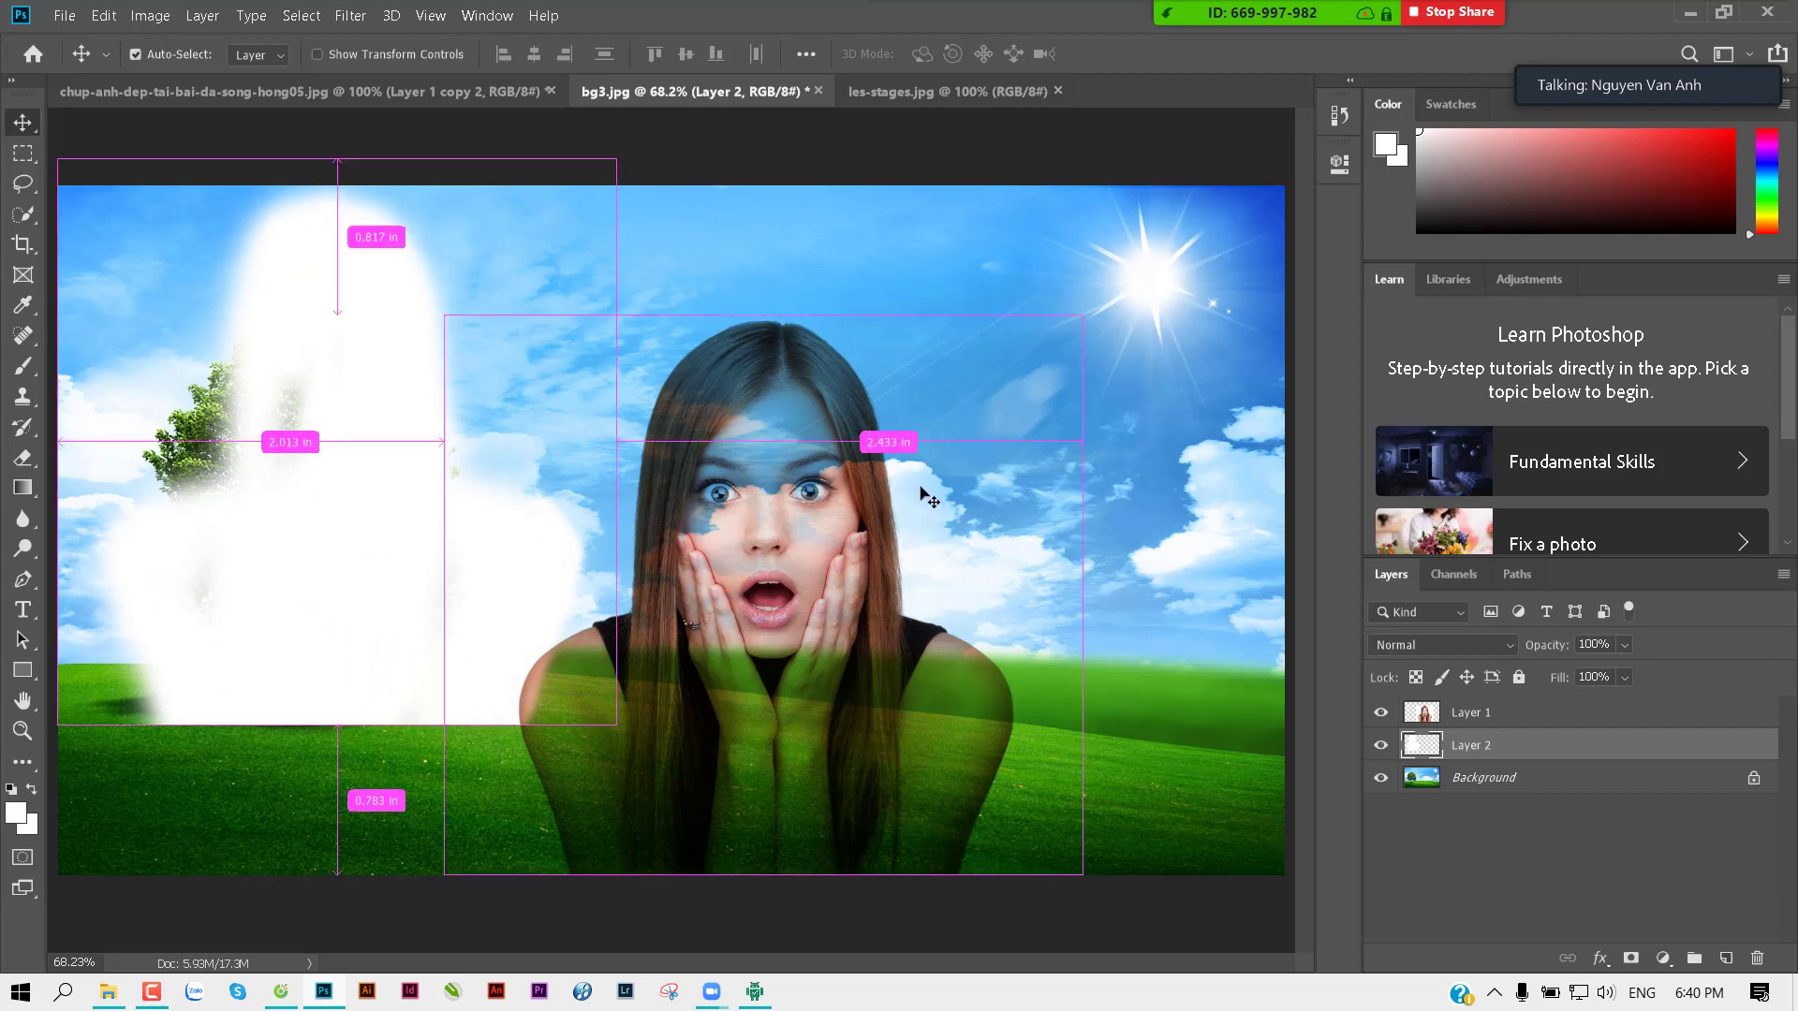
{"action": "key", "text": "ctrl+z"}
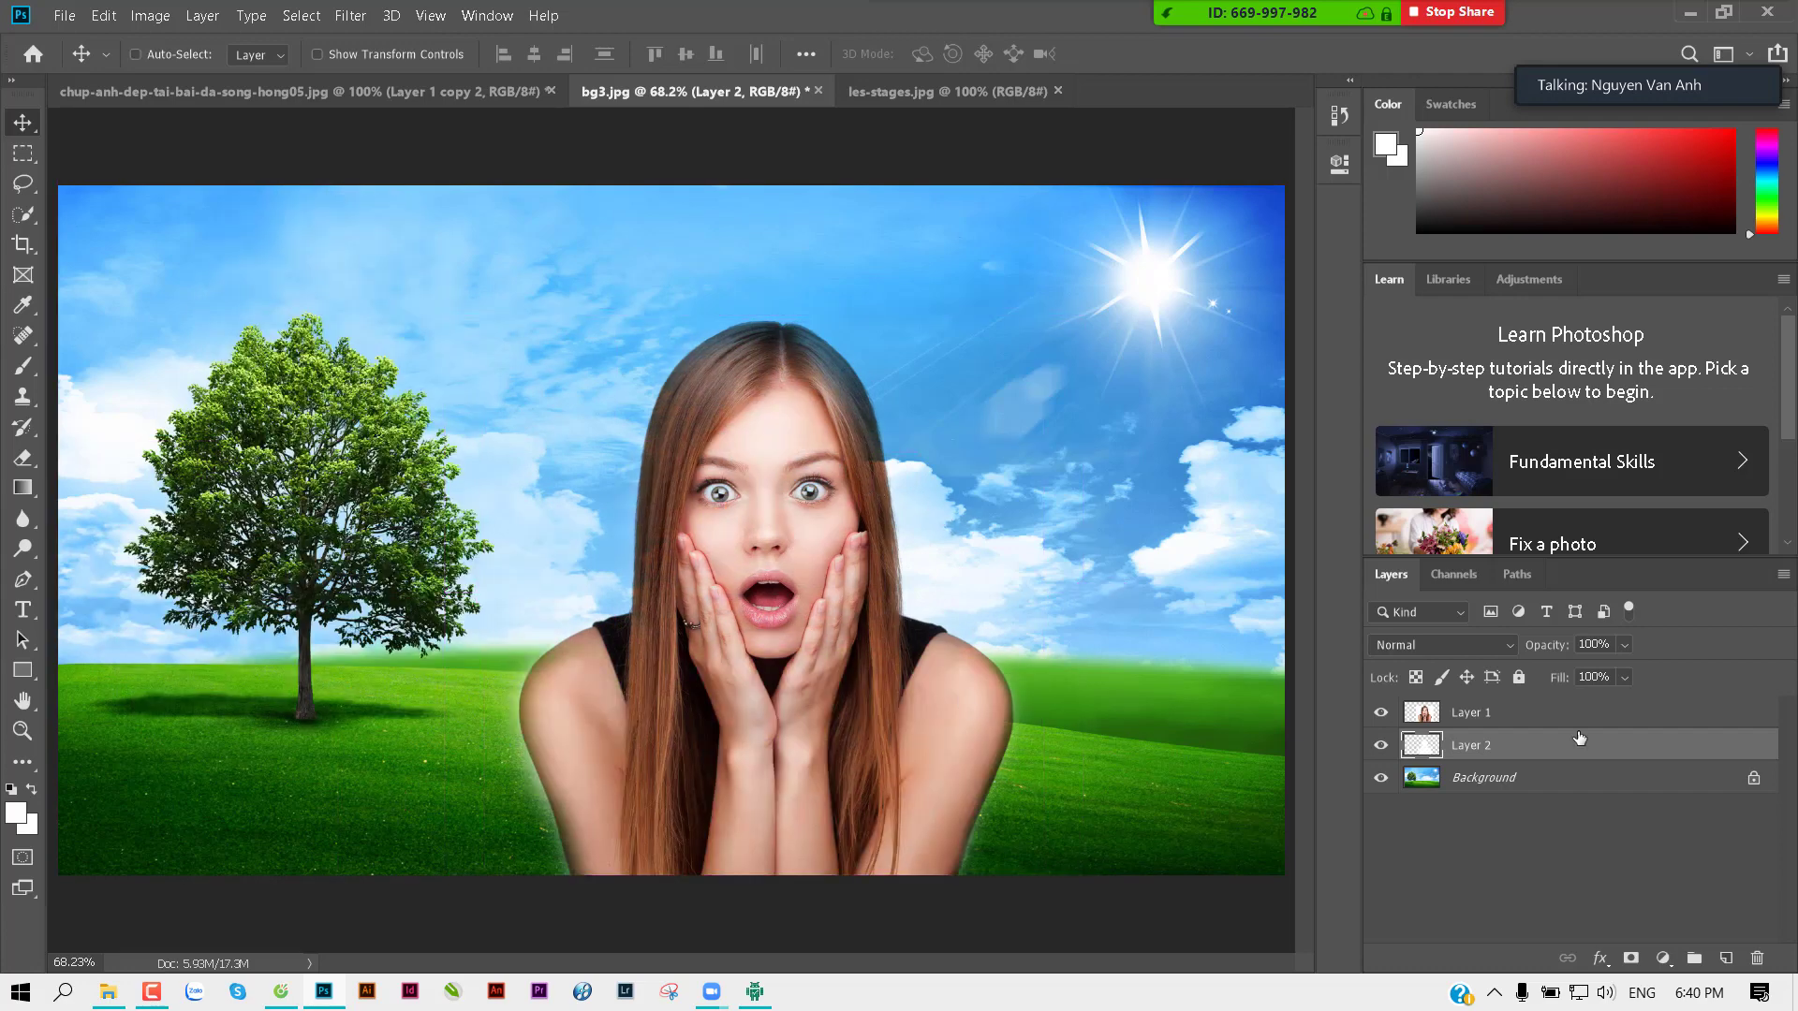
Step: Hide and reshow Layer 1 to inspect the white shape, then bring up the file-open window
{"action": "left_click", "coordinate": [1437, 713]}
{"action": "key", "text": "shift+alt+m"}
{"action": "left_click", "coordinate": [1380, 713]}
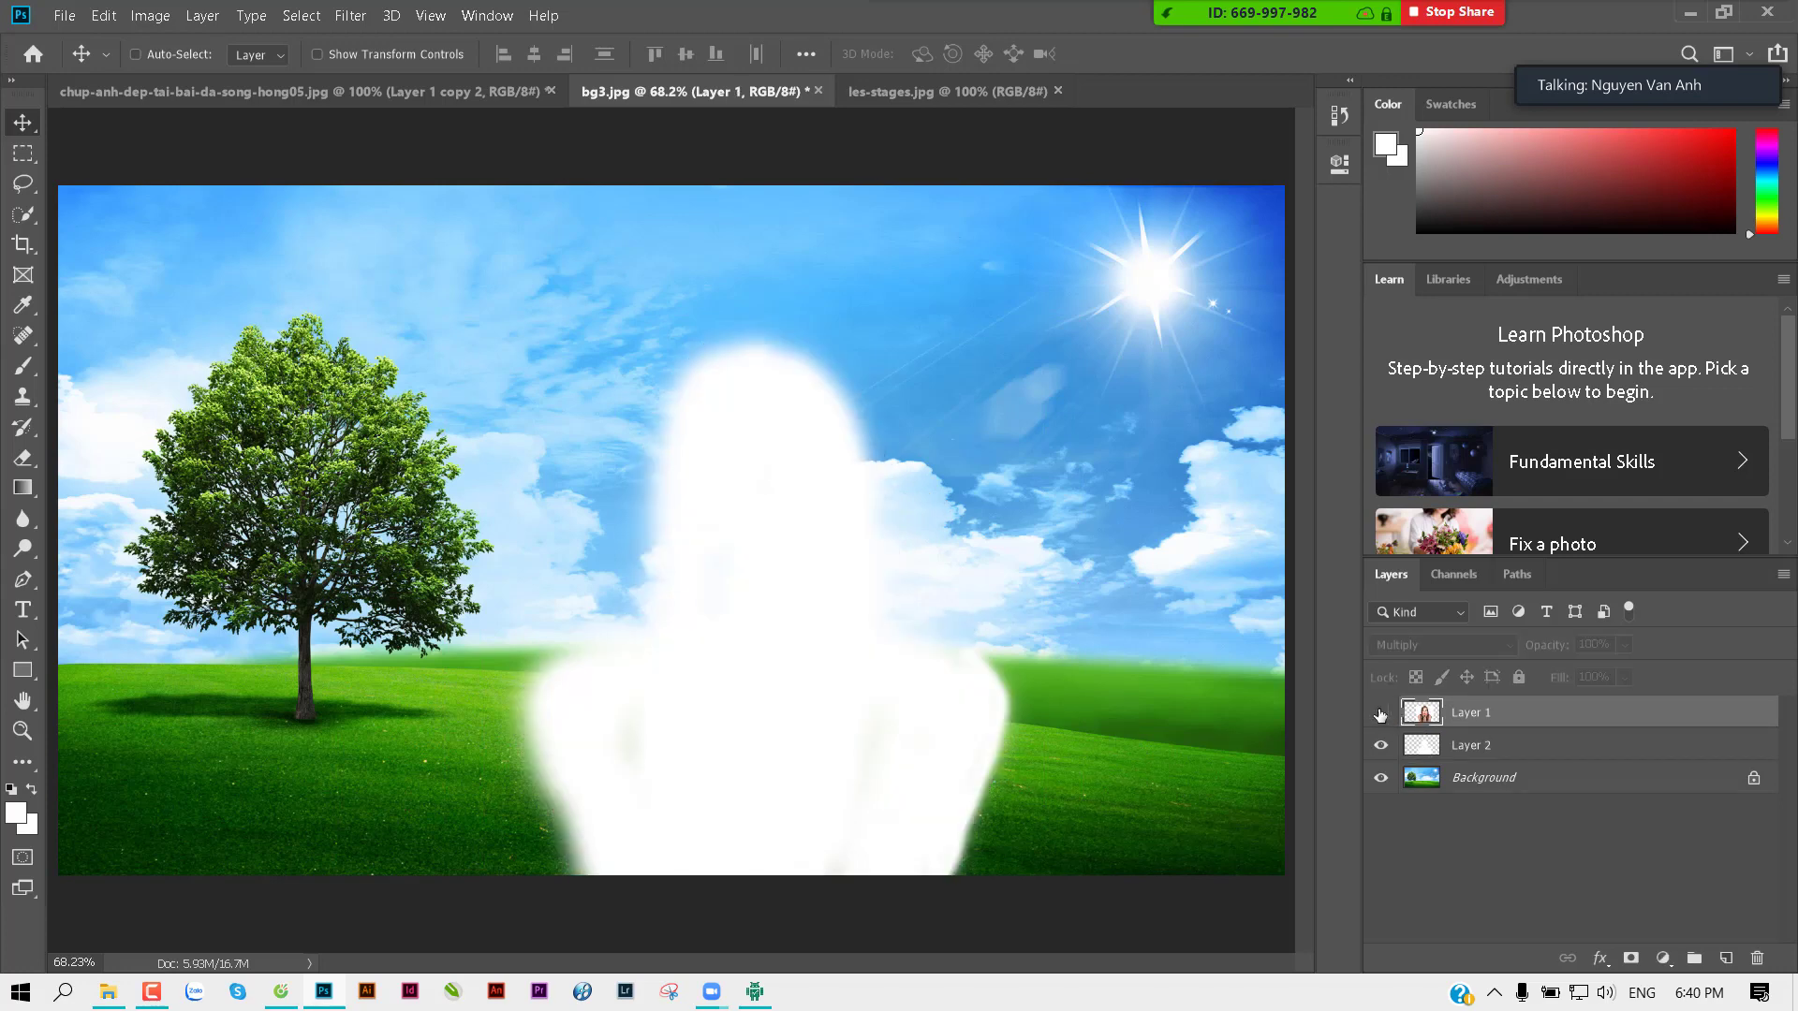
{"action": "left_click", "coordinate": [1380, 713]}
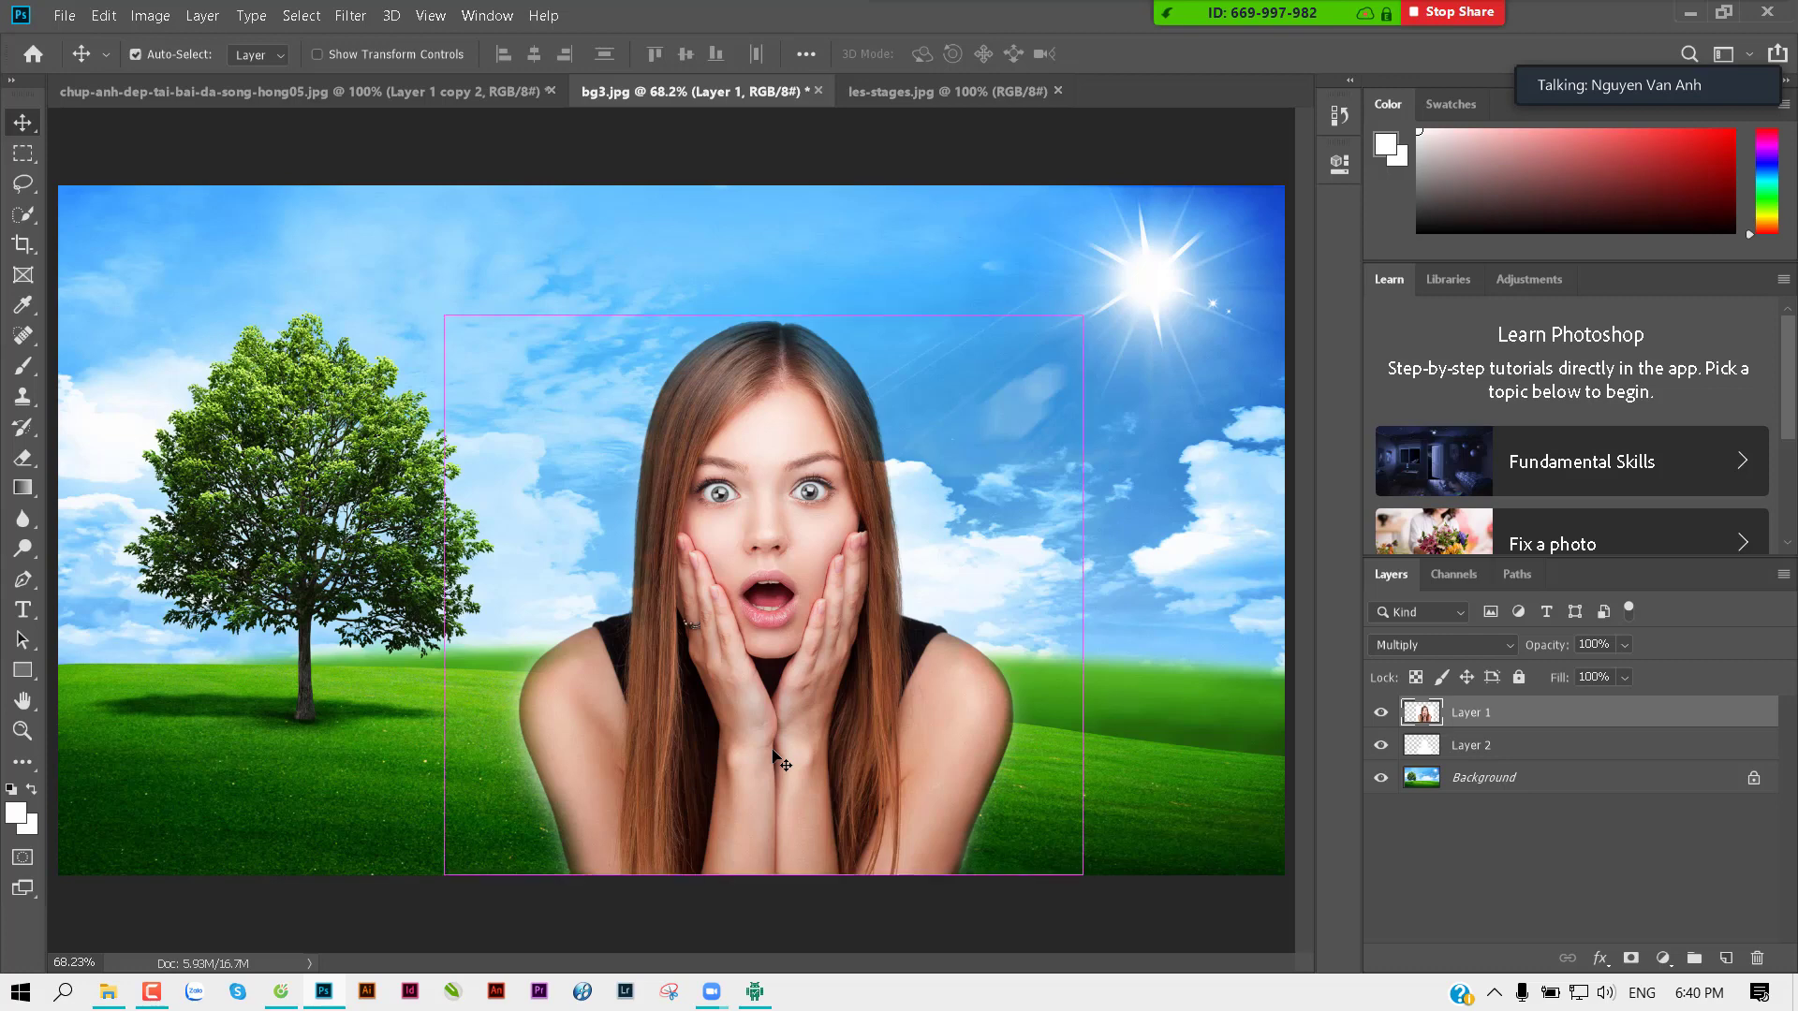
{"action": "key", "text": "ctrl+o"}
Step: Open 135488957-surprised,happywoman,feature.jpg, select all of it, then close it to return to bg3.jpg
{"action": "left_click", "coordinate": [964, 370]}
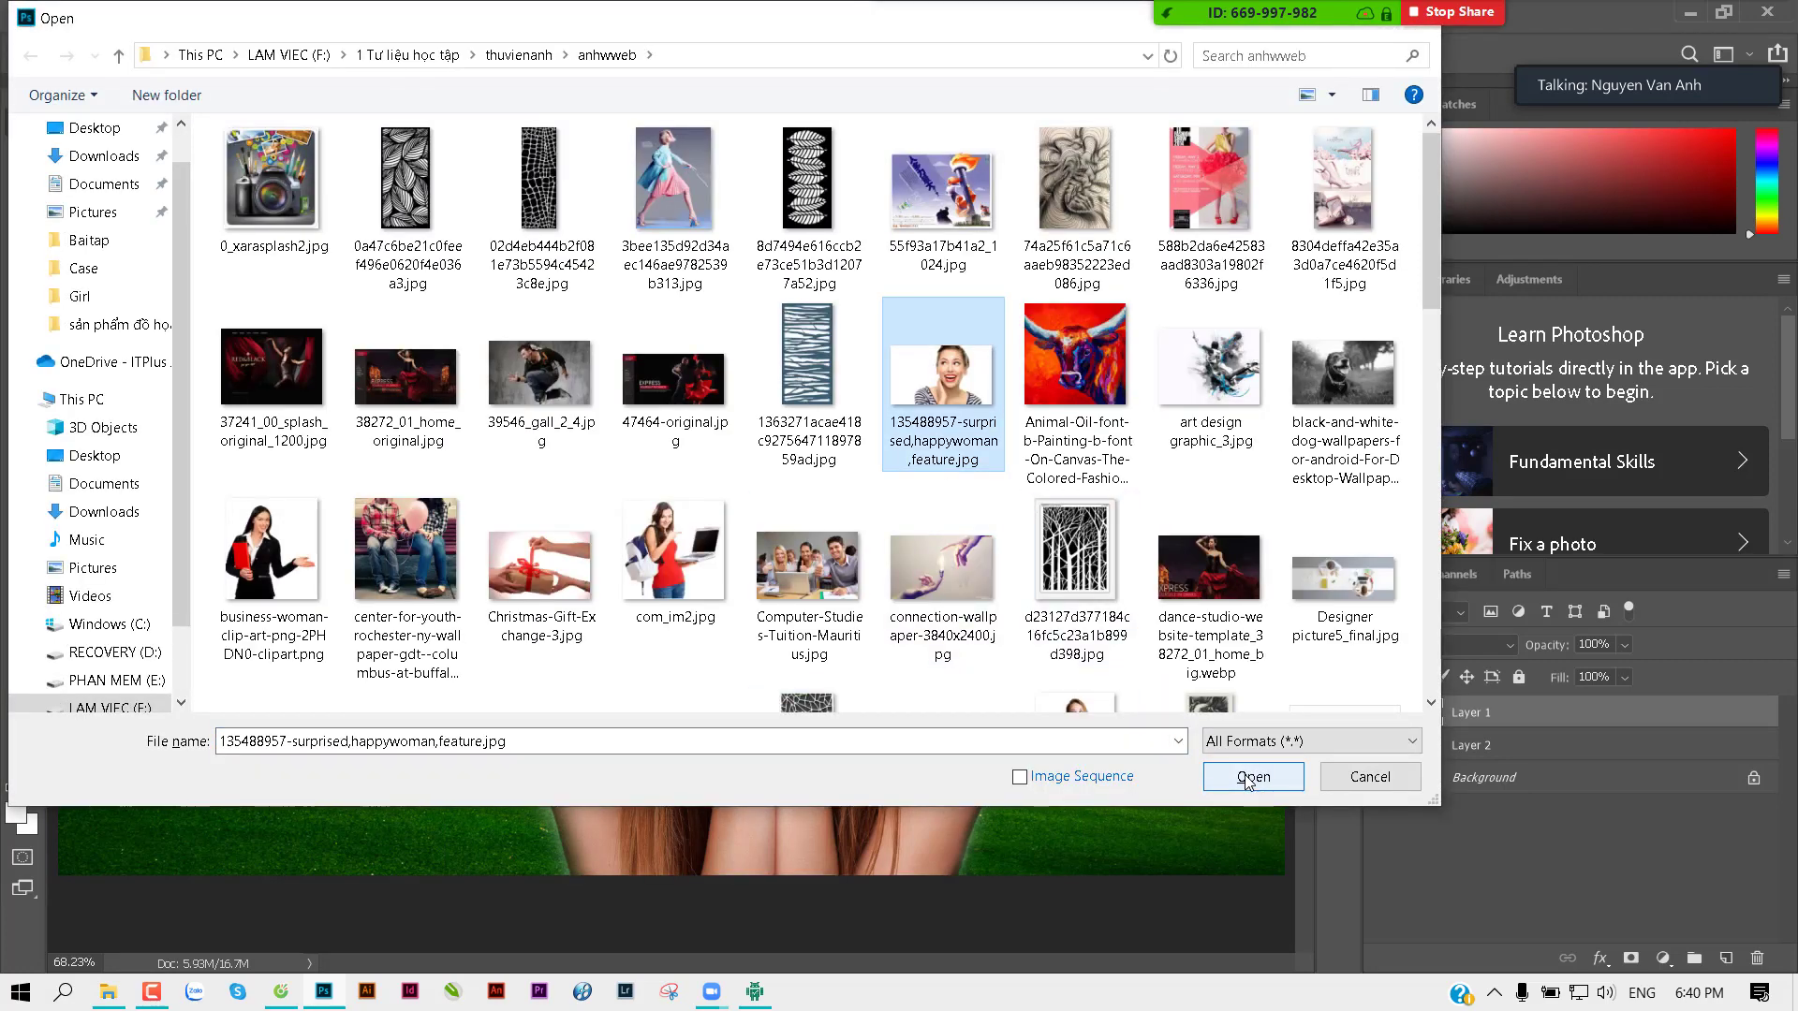
{"action": "left_click", "coordinate": [271, 562]}
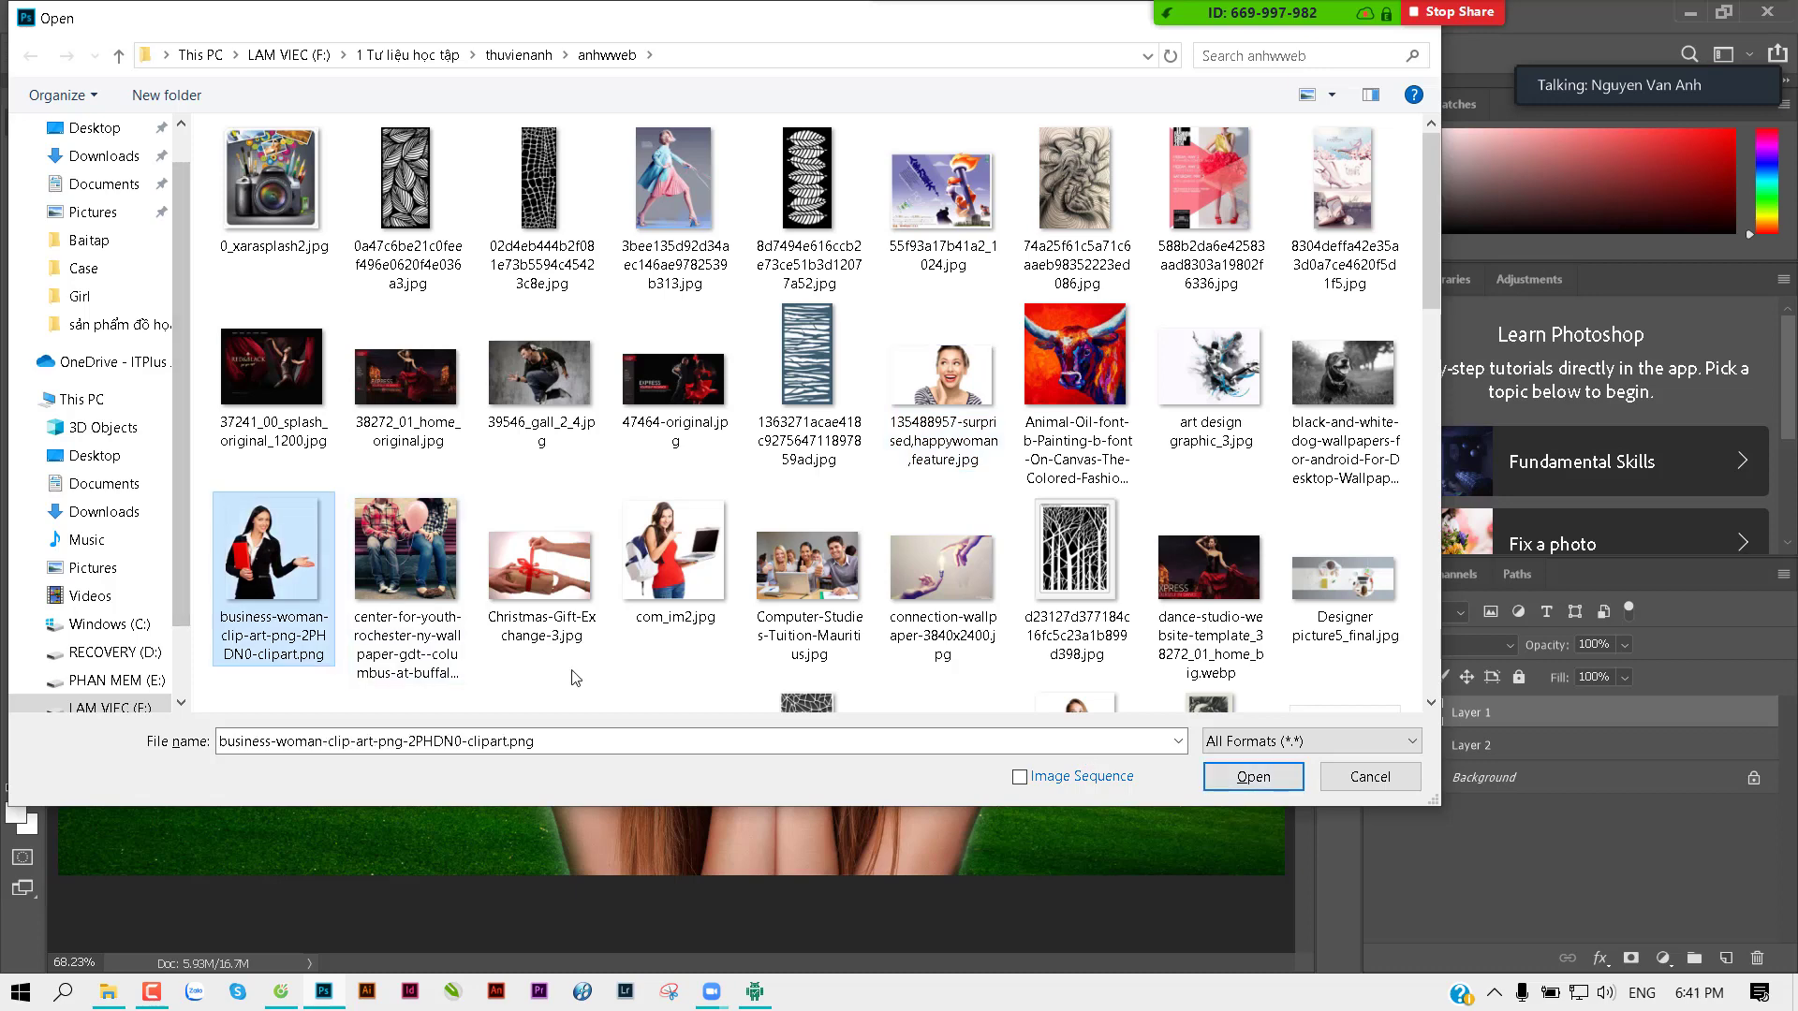
{"action": "left_click", "coordinate": [659, 543]}
{"action": "left_click", "coordinate": [981, 371]}
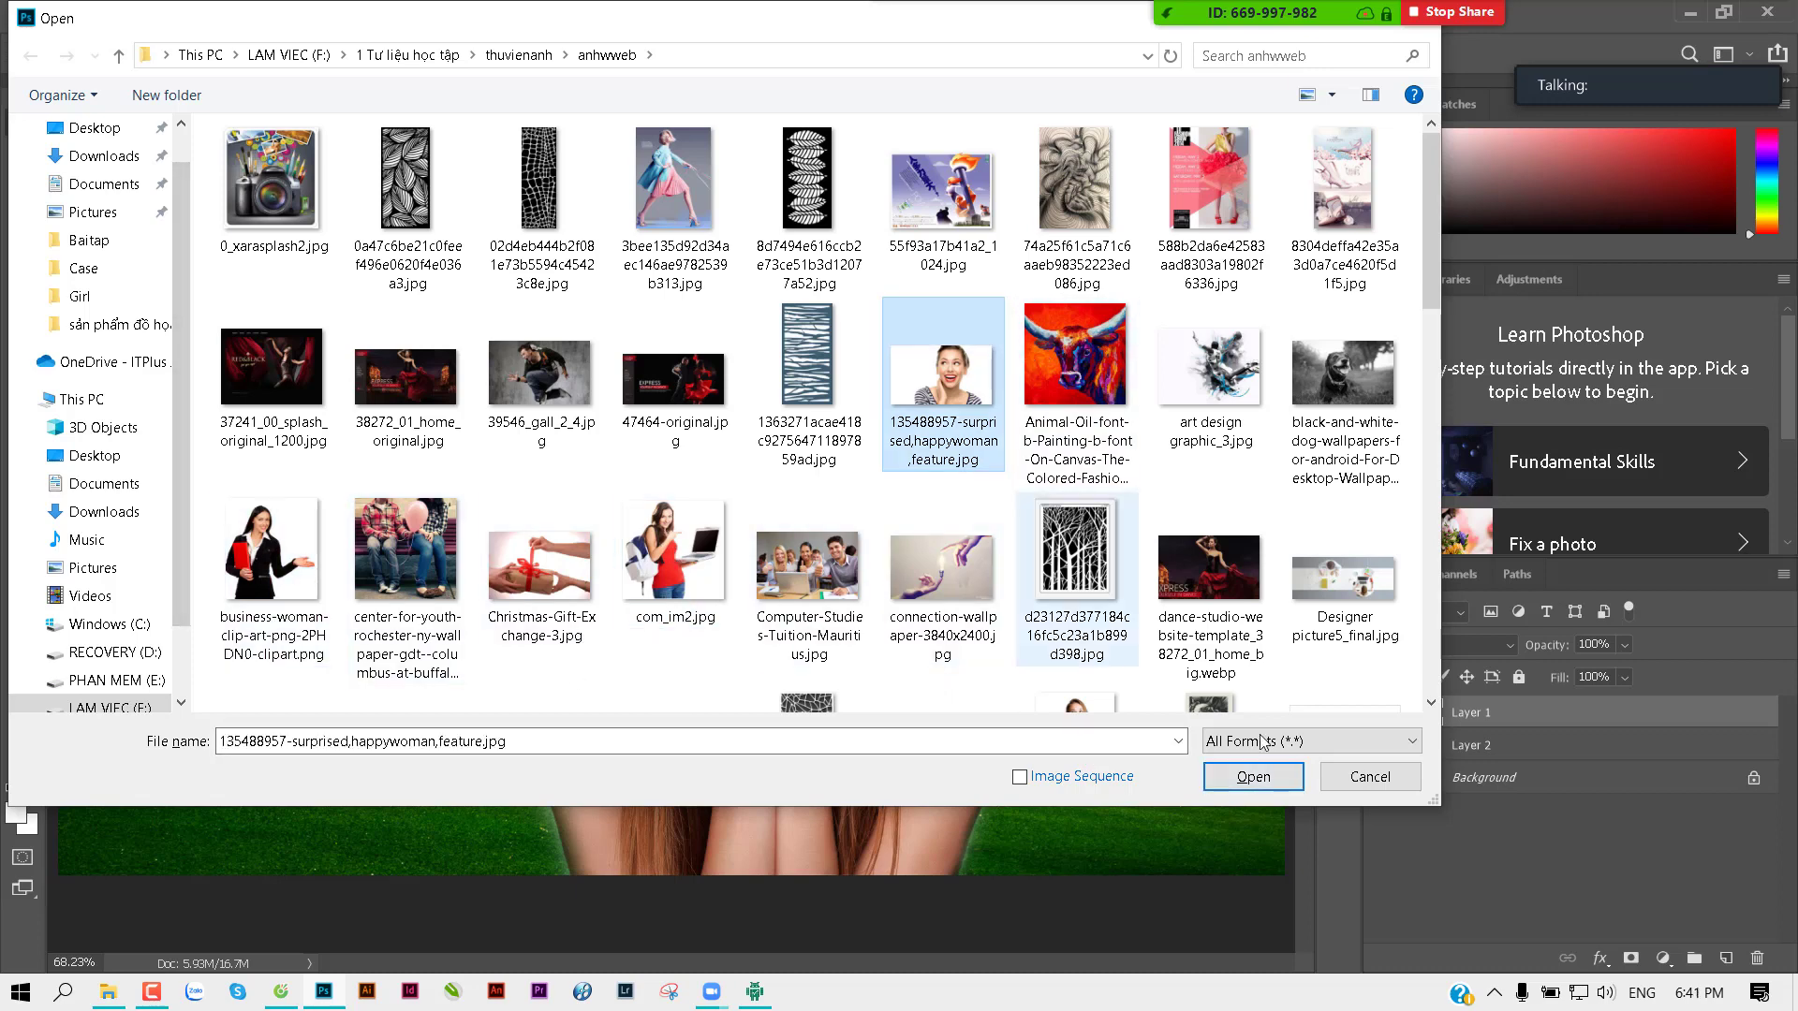
{"action": "left_click", "coordinate": [1253, 776]}
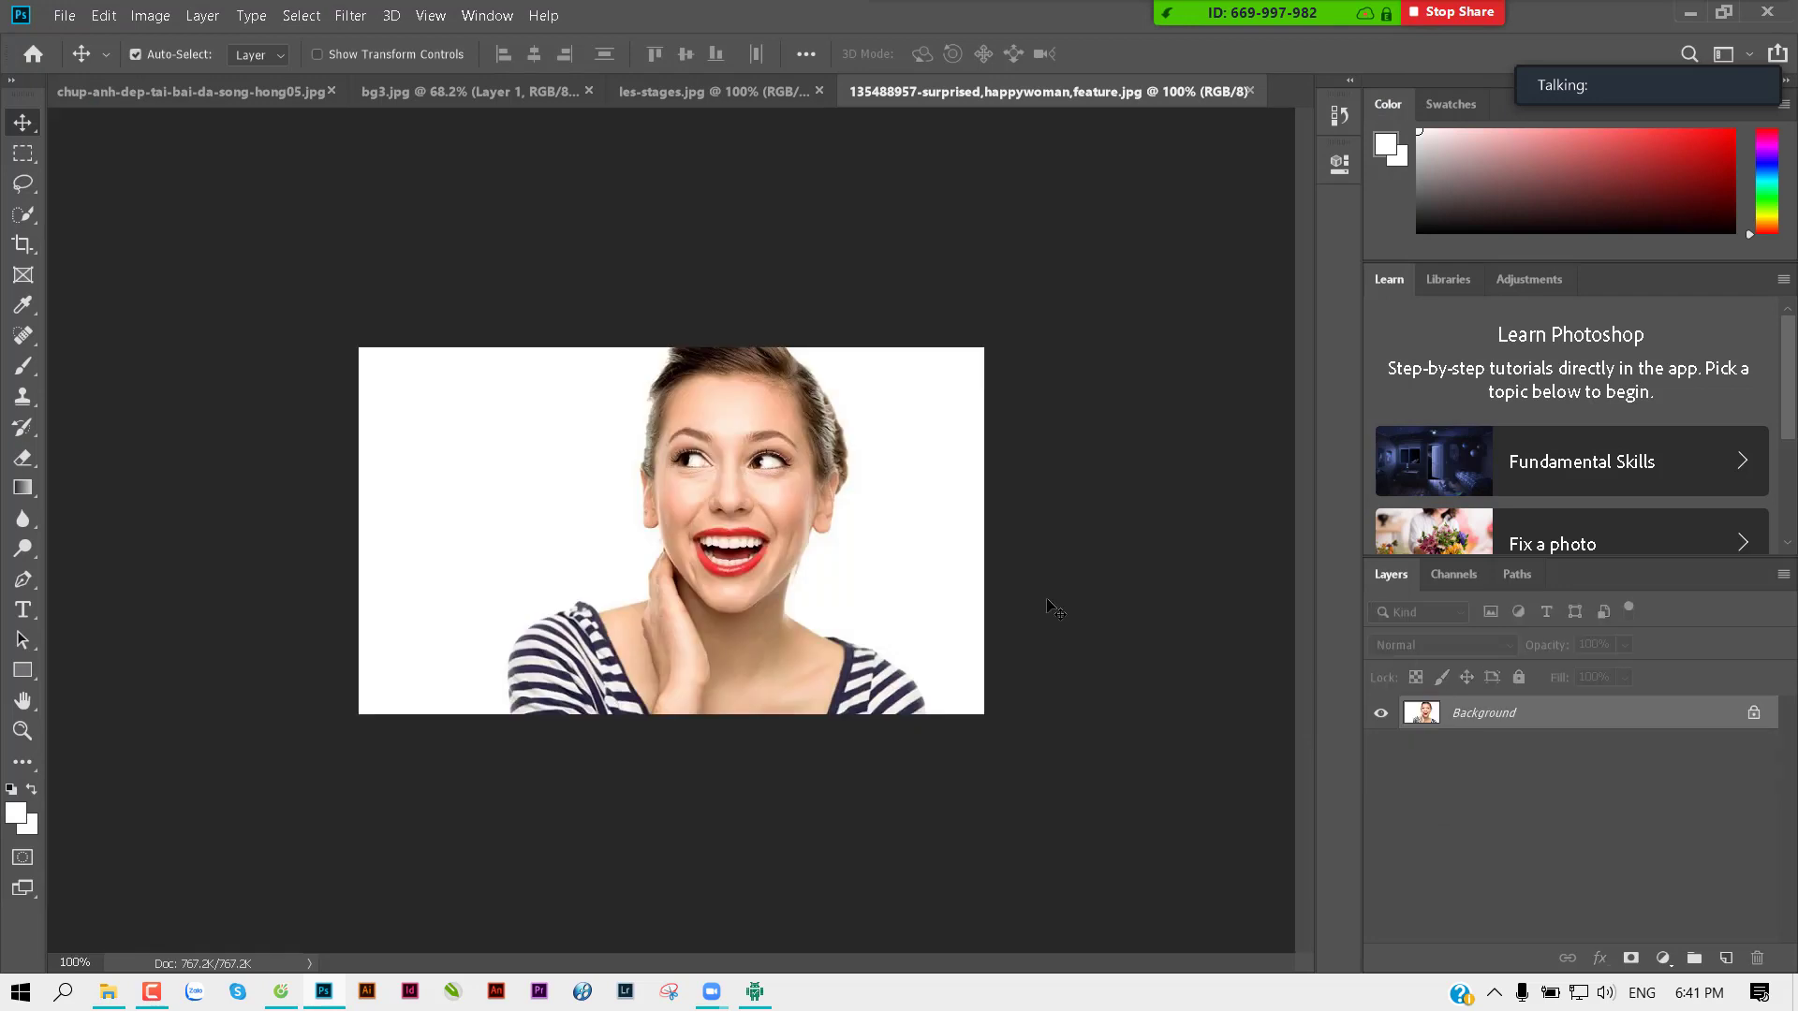
{"action": "key", "text": "ctrl+a"}
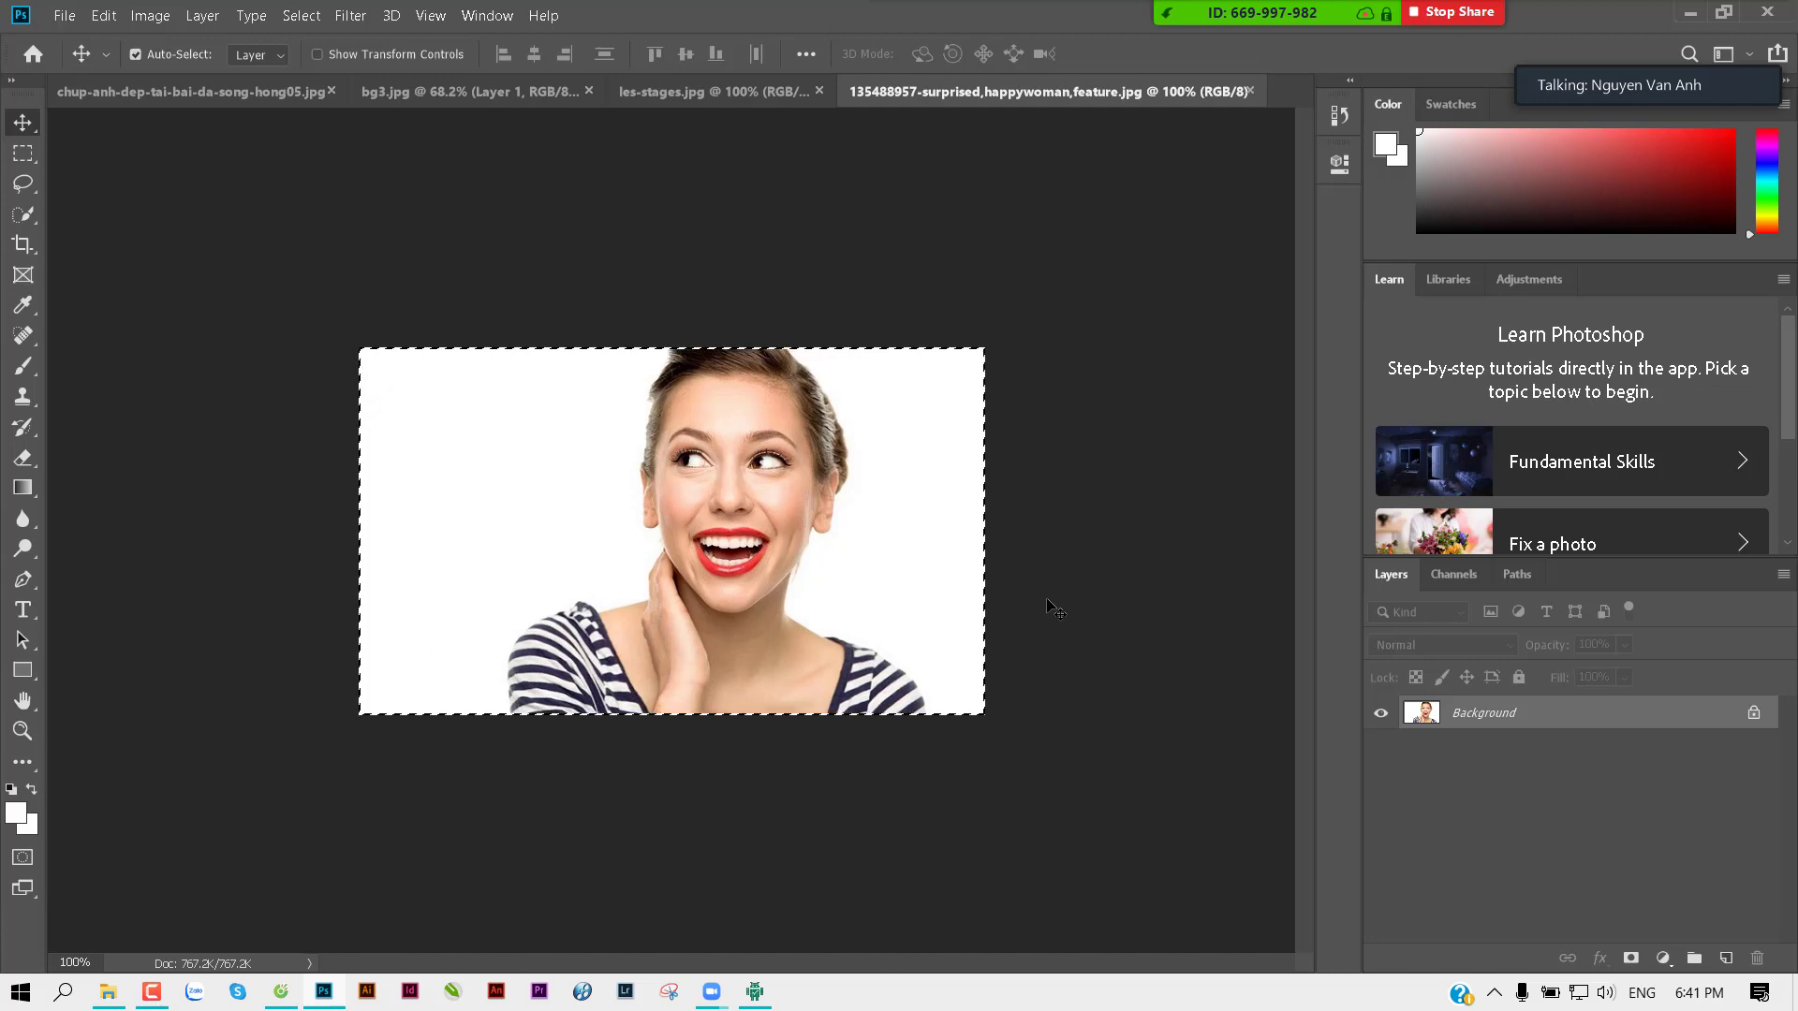
{"action": "key", "text": "ctrl+w"}
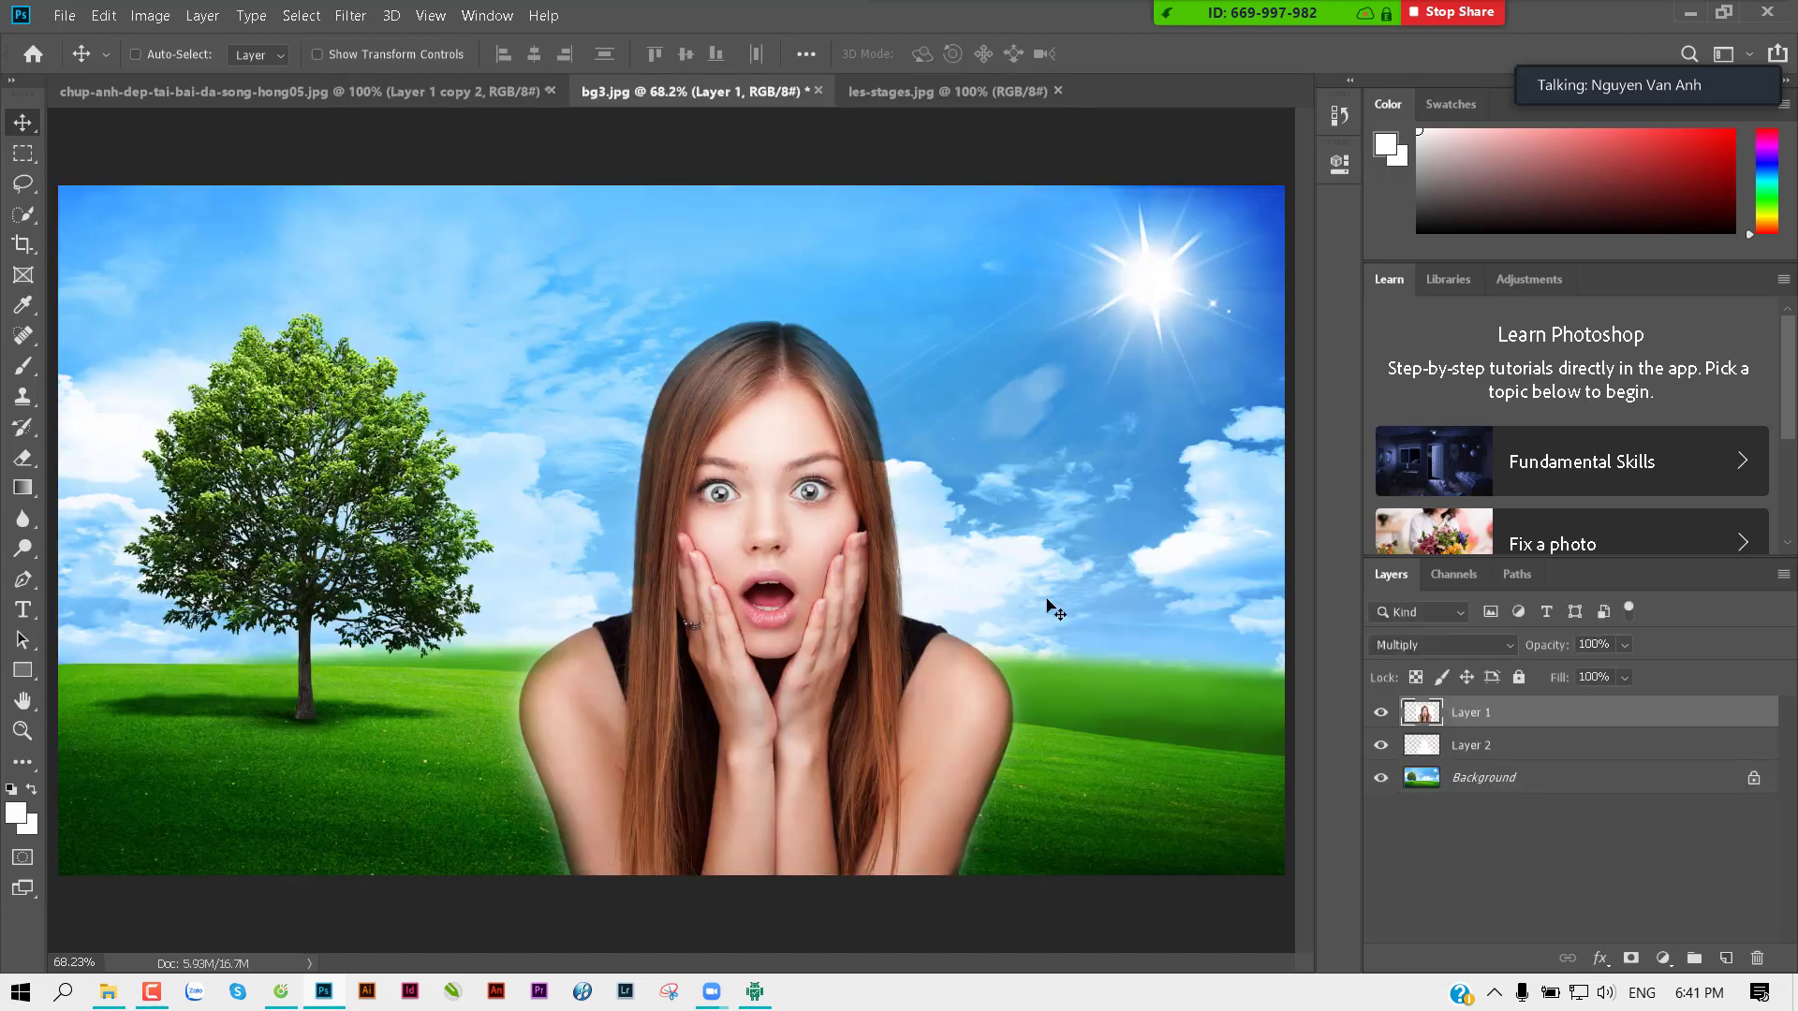
Step: Close les-stages.jpg and undo back to the pasted smiling-woman photo
{"action": "left_click", "coordinate": [967, 93]}
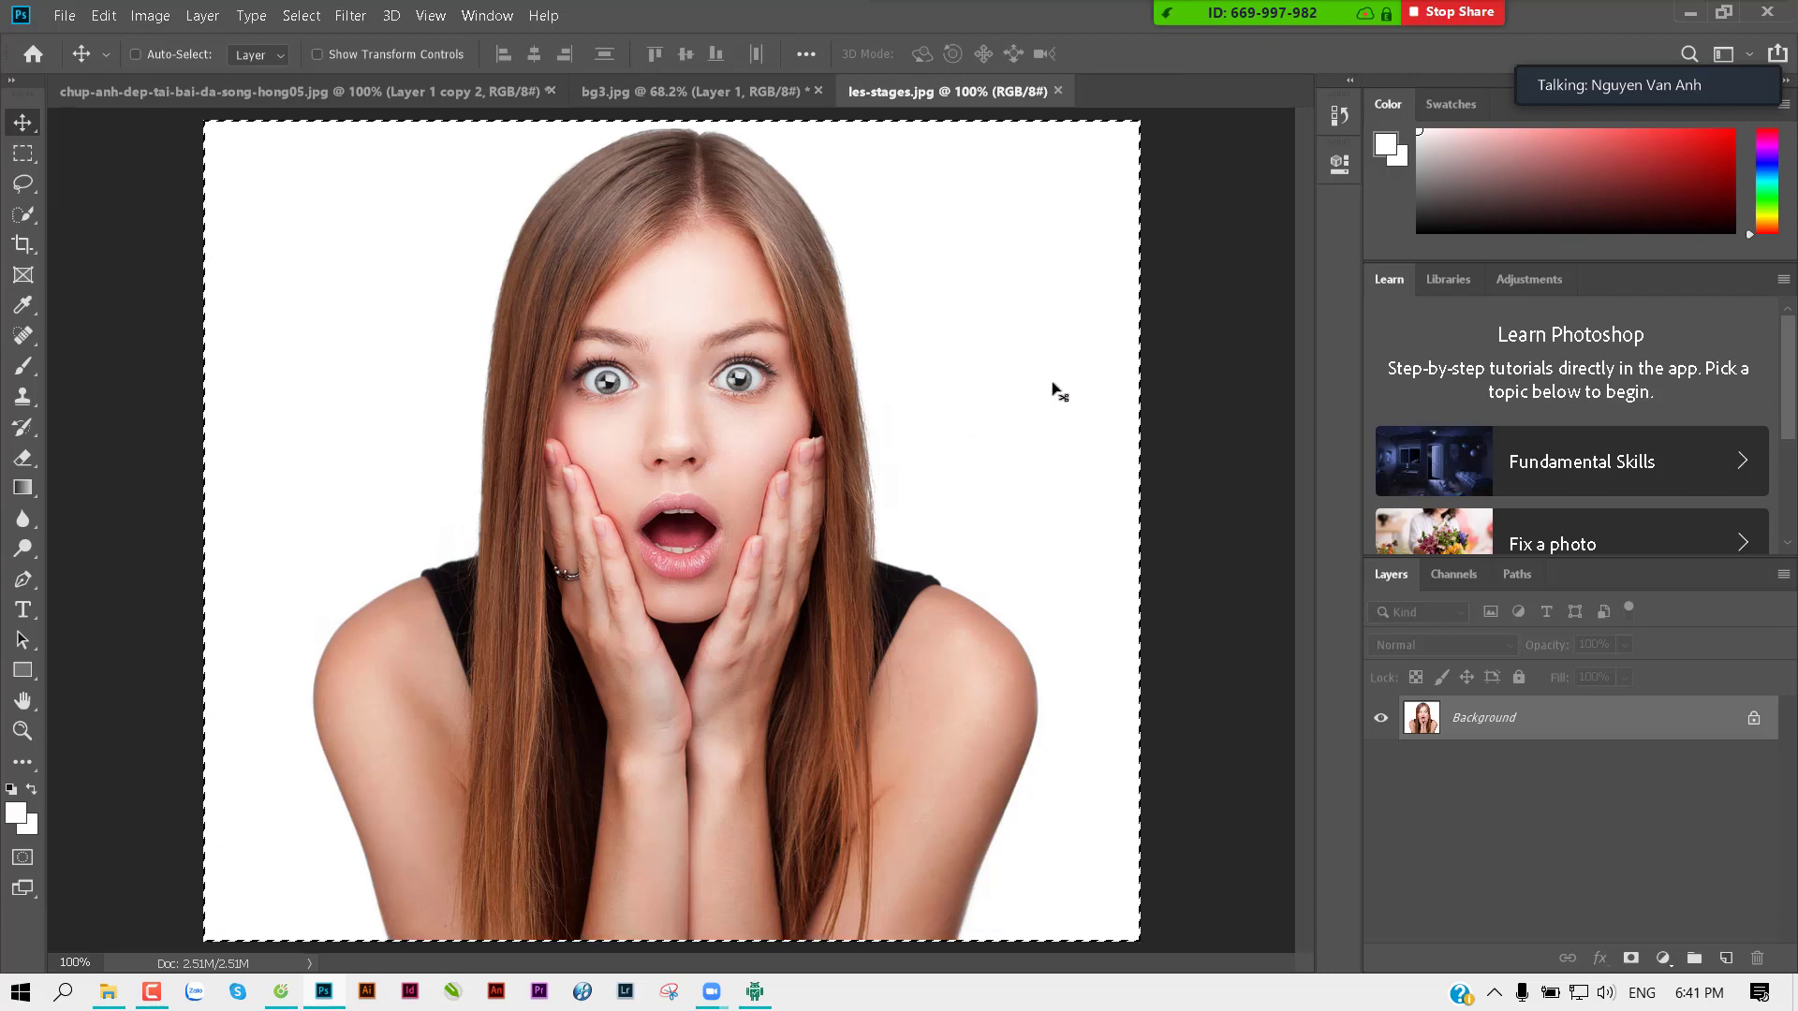
{"action": "key", "text": "ctrl+w"}
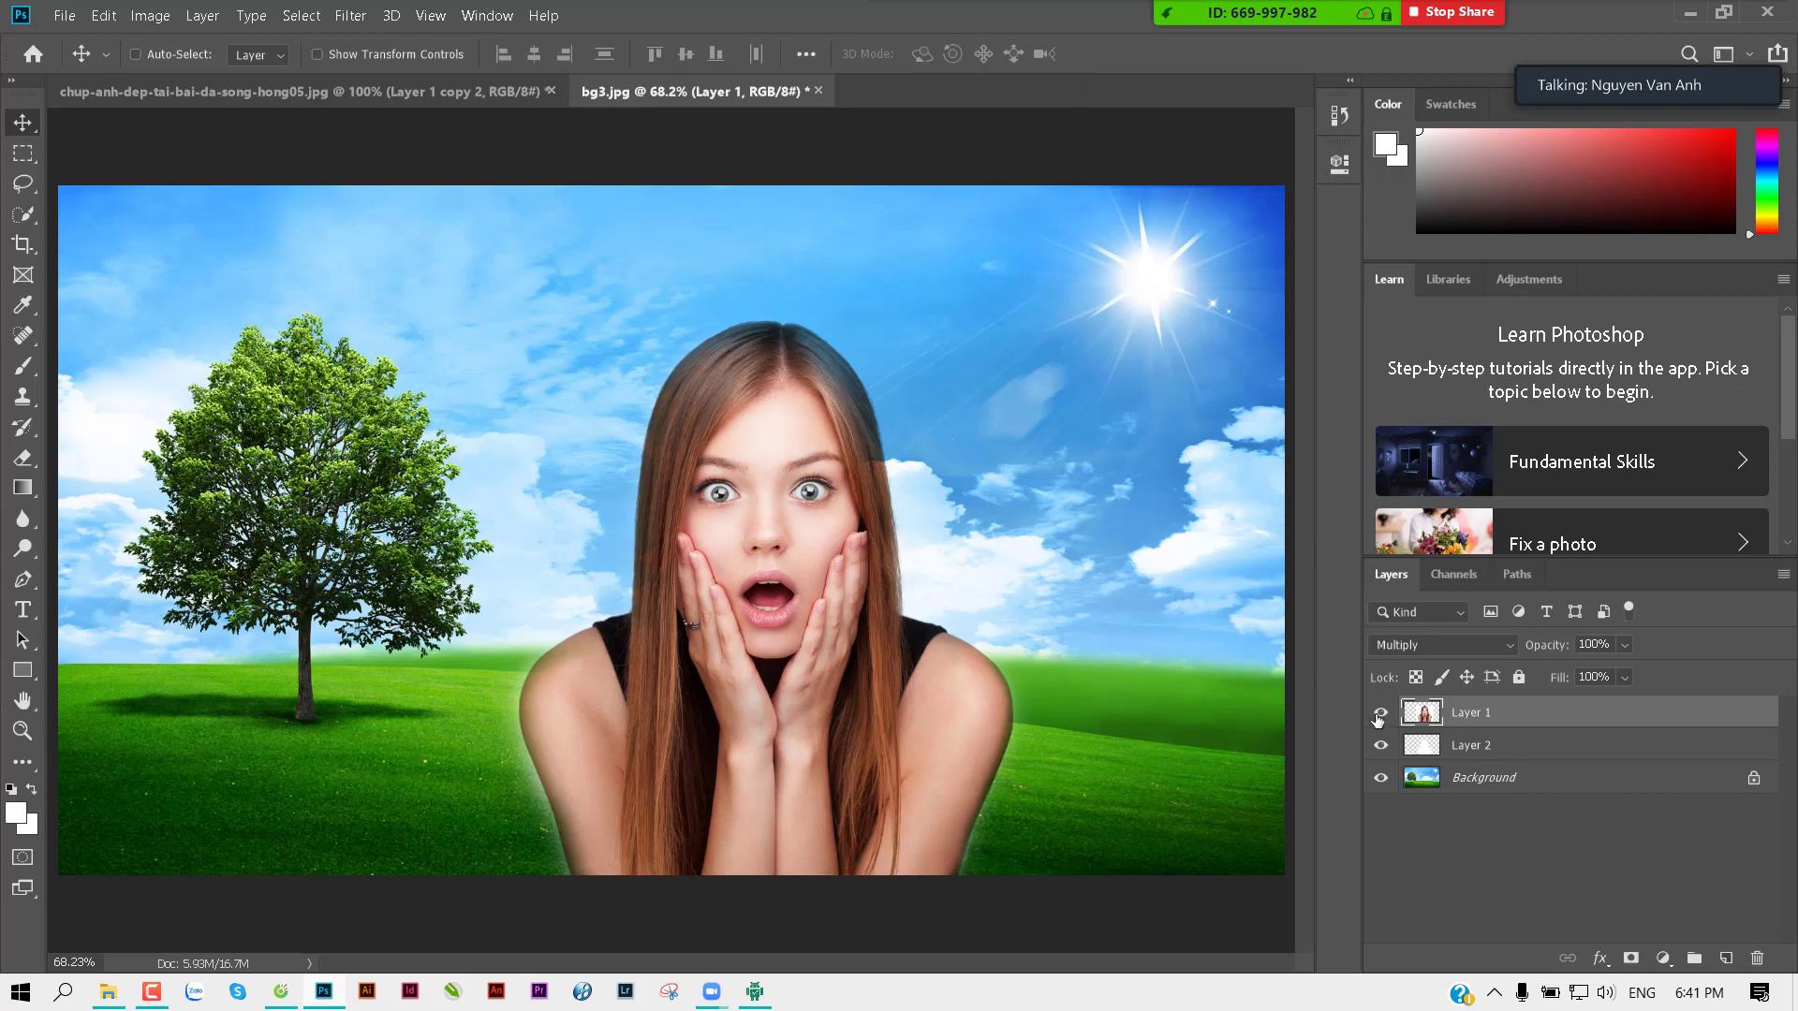
{"action": "key", "text": "ctrl+z"}
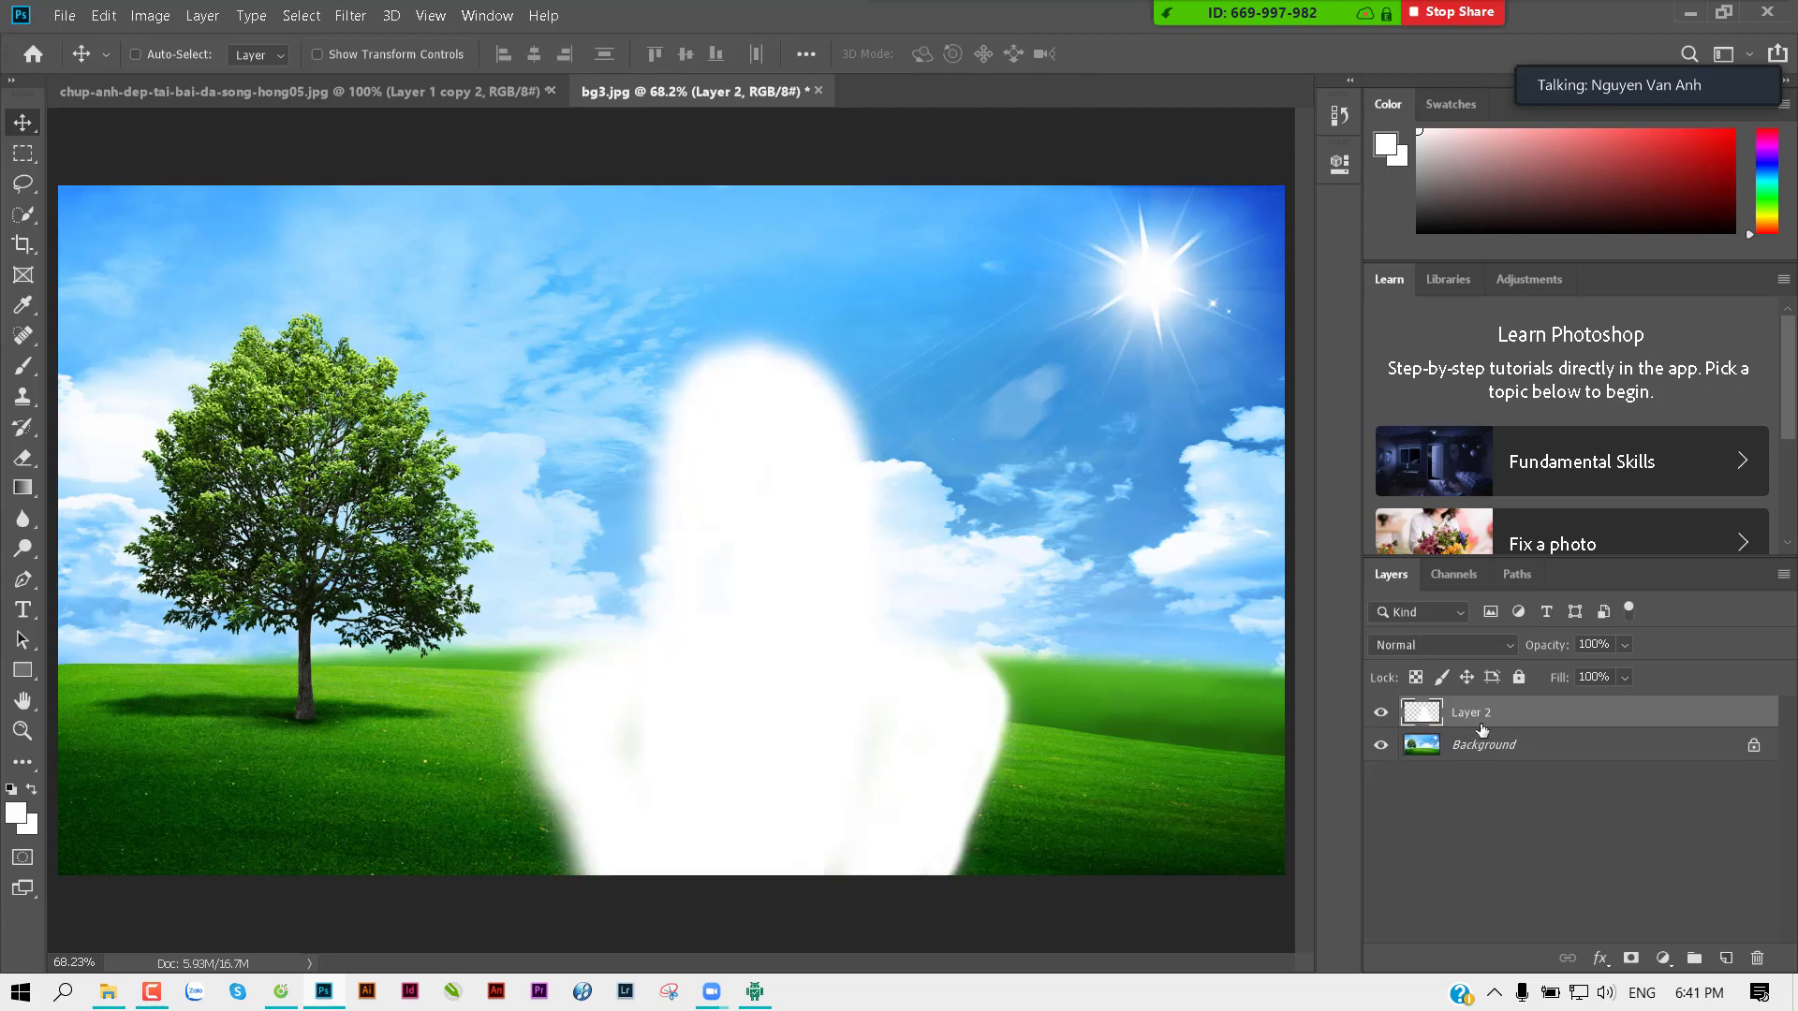
{"action": "key", "text": "ctrl+z"}
{"action": "key", "text": "ctrl+z"}
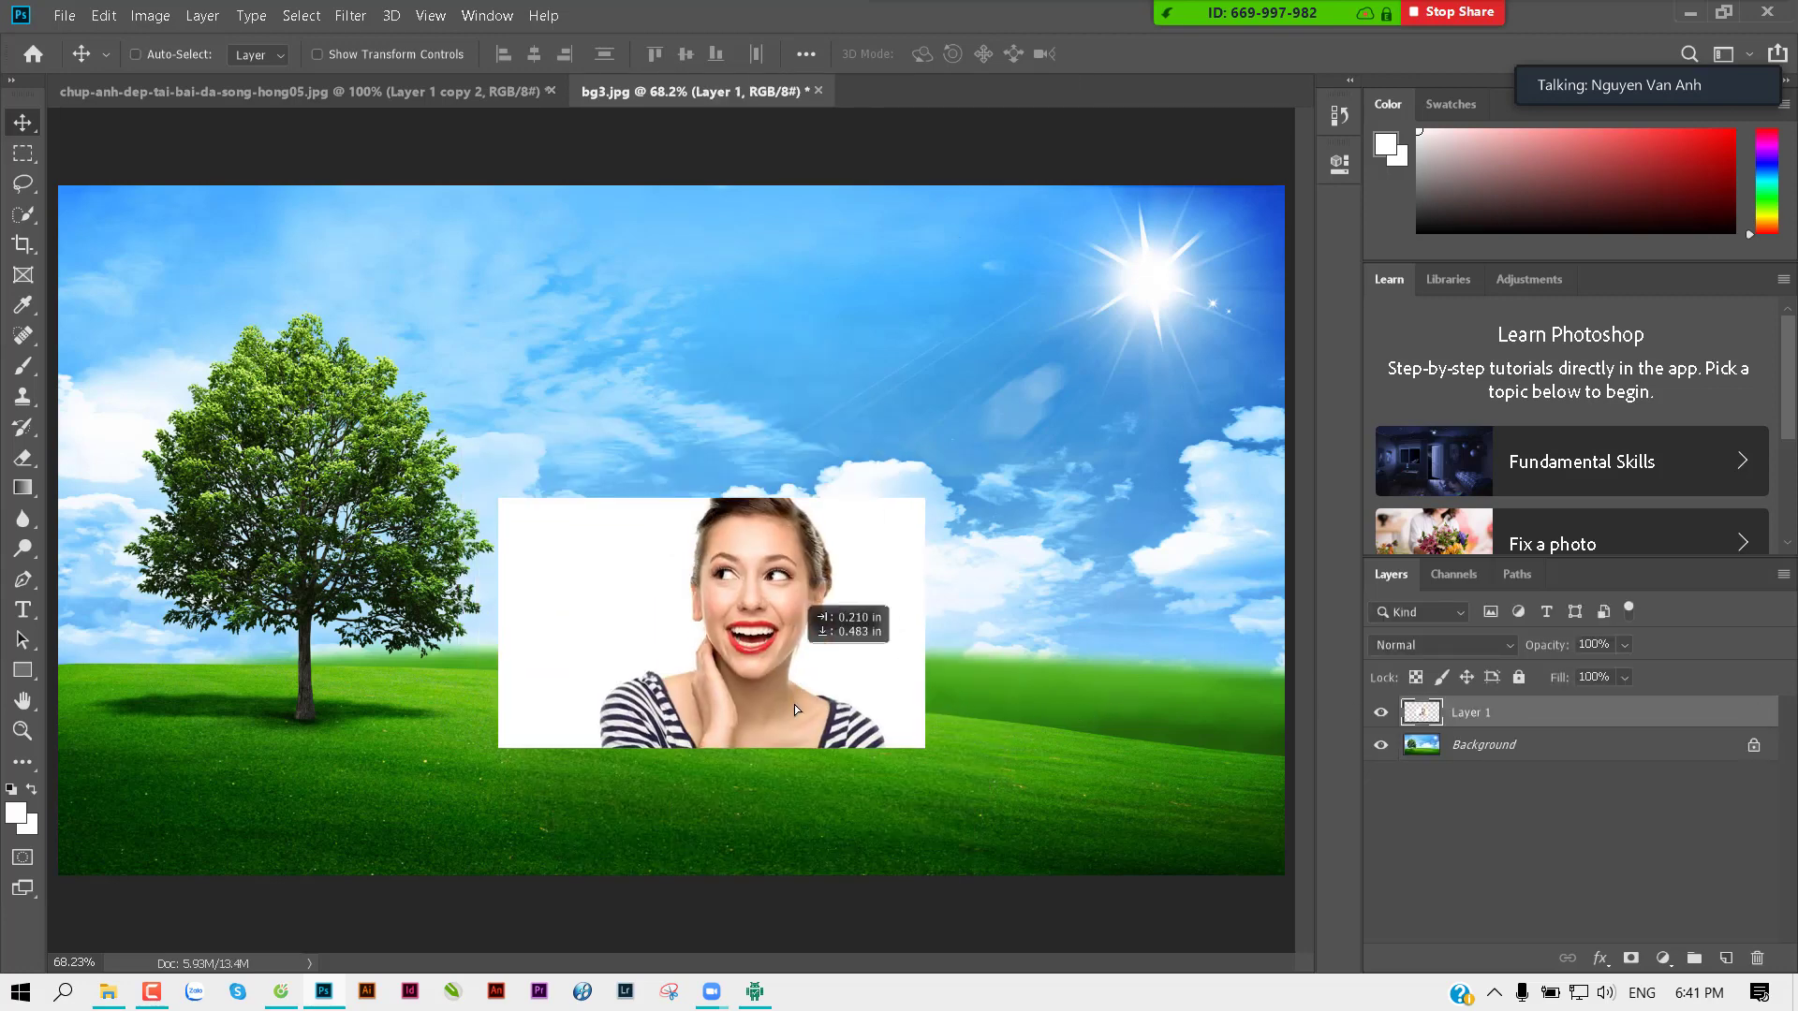
Step: Move the pasted photo down-left and scale it up to roughly 204%
{"action": "left_click_drag", "start_coordinate": [770, 609], "coordinate": [698, 828]}
{"action": "key", "text": "ctrl+t"}
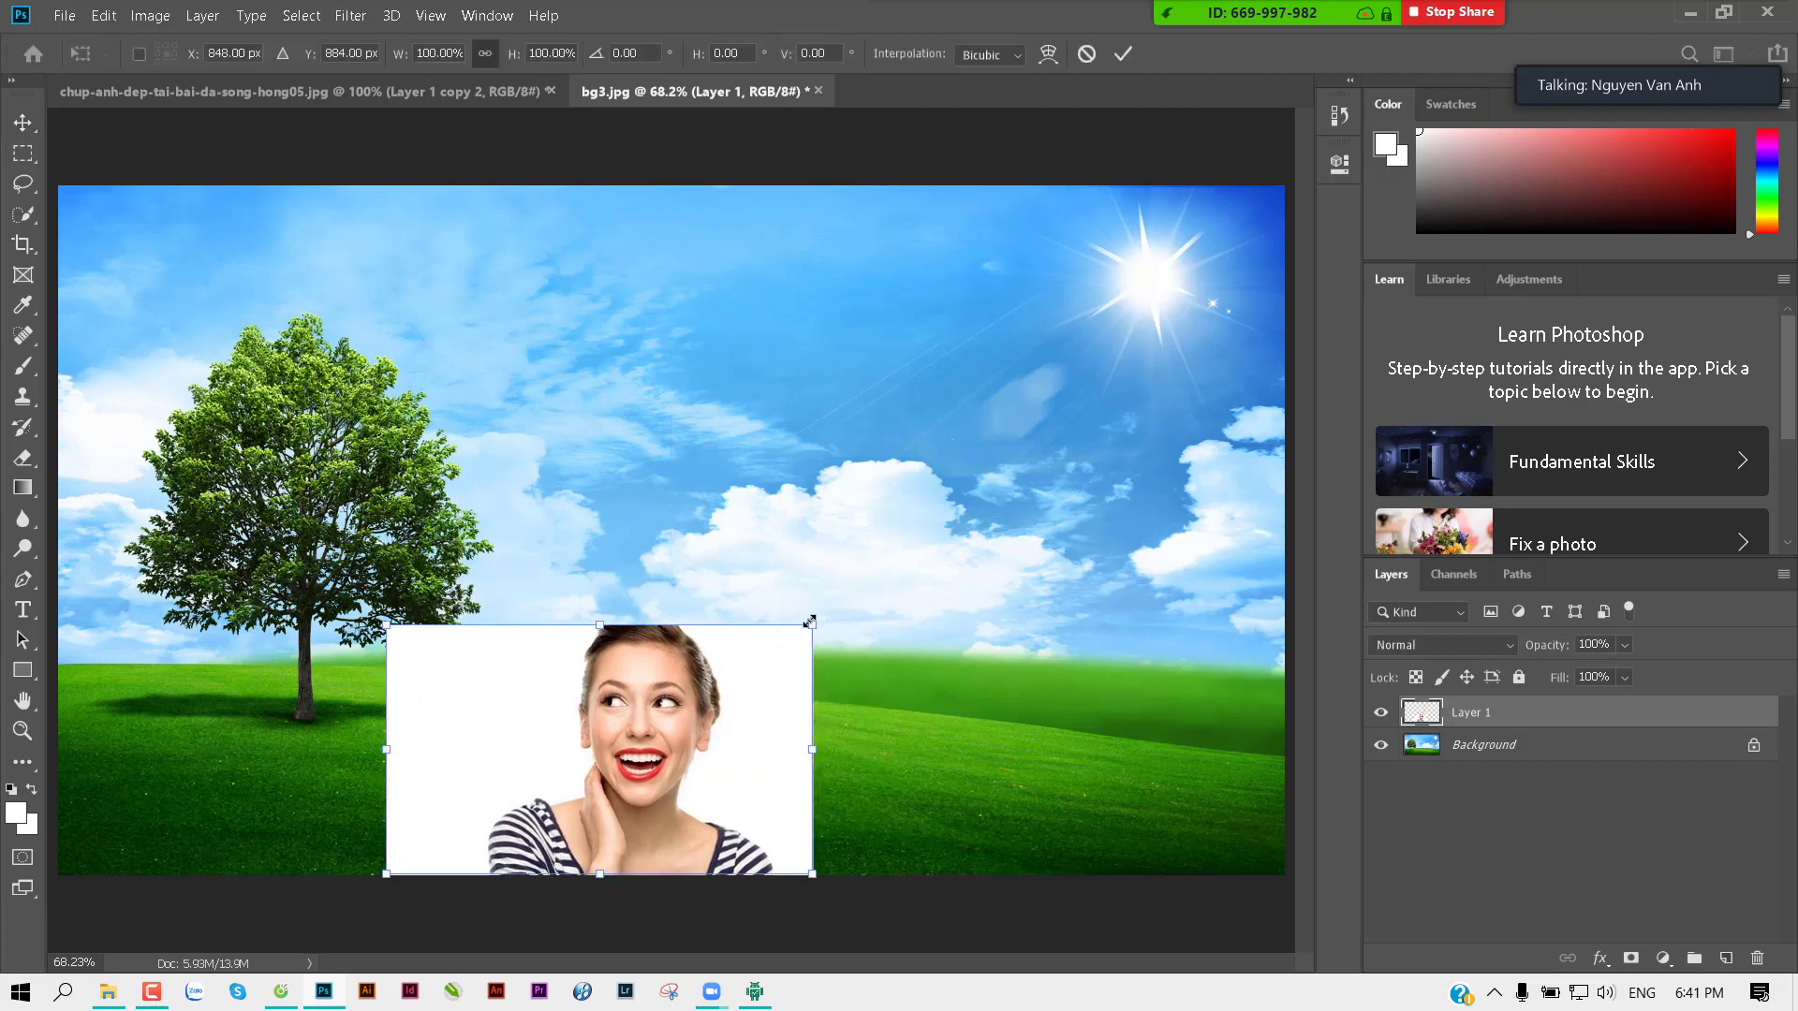
{"action": "left_click_drag", "start_coordinate": [811, 623], "coordinate": [1009, 499]}
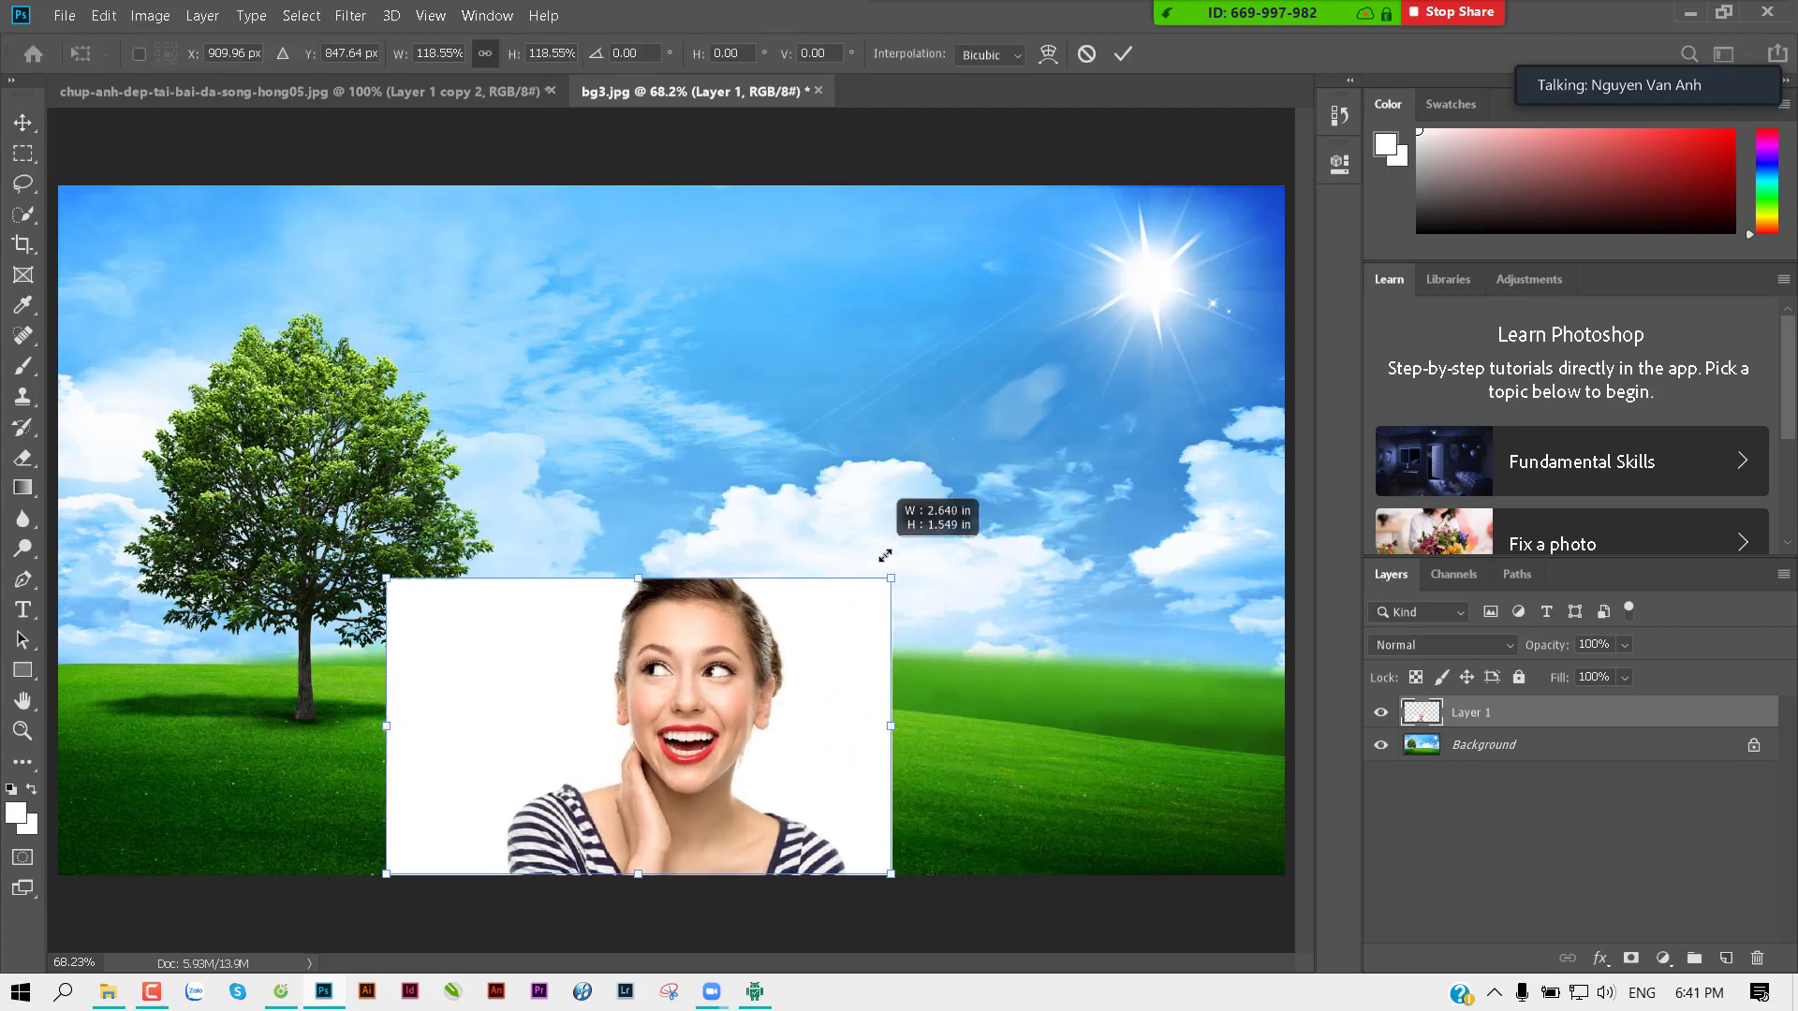
{"action": "mouse_move", "coordinate": [1009, 499]}
{"action": "left_mouse_down"}
{"action": "mouse_move", "coordinate": [1173, 398]}
{"action": "mouse_move", "coordinate": [1137, 441]}
{"action": "mouse_move", "coordinate": [1185, 337]}
{"action": "mouse_move", "coordinate": [1159, 412]}
{"action": "left_mouse_up"}
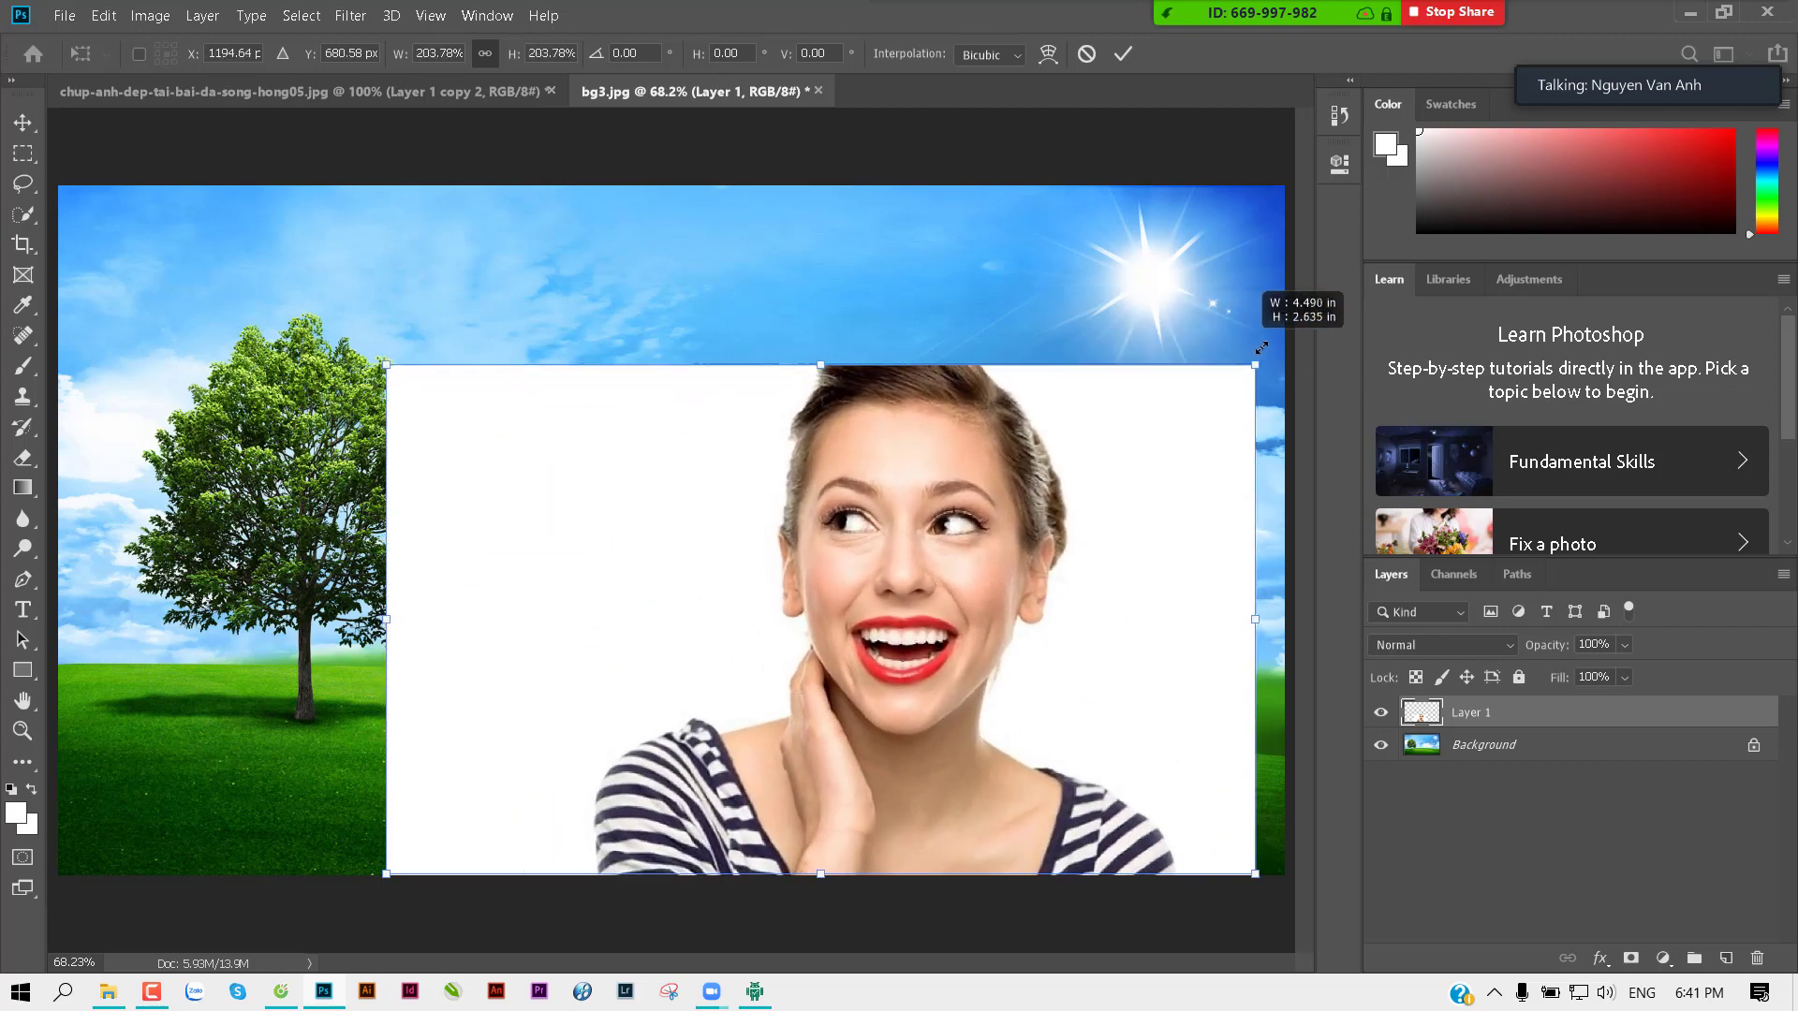
{"action": "key", "text": "Return"}
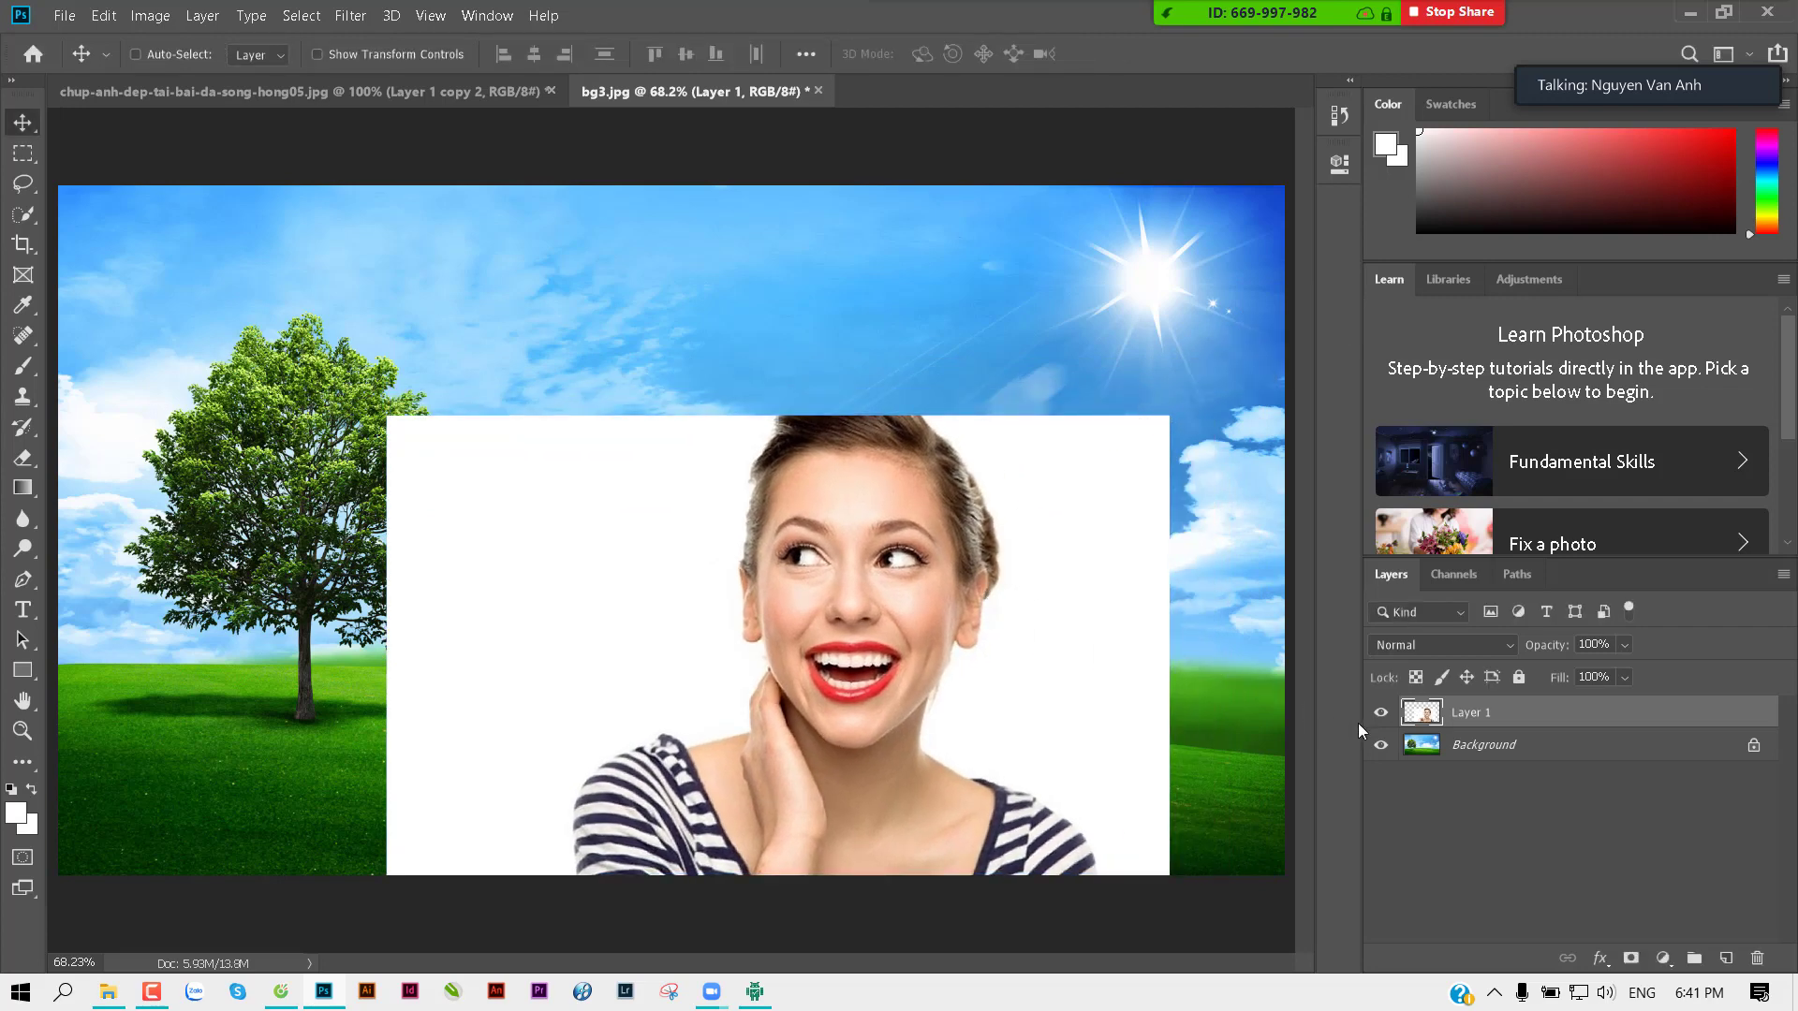
Step: Try Darken, then set Layer 1's blend mode to Multiply, checking the face zoomed in
{"action": "left_click", "coordinate": [1412, 644]}
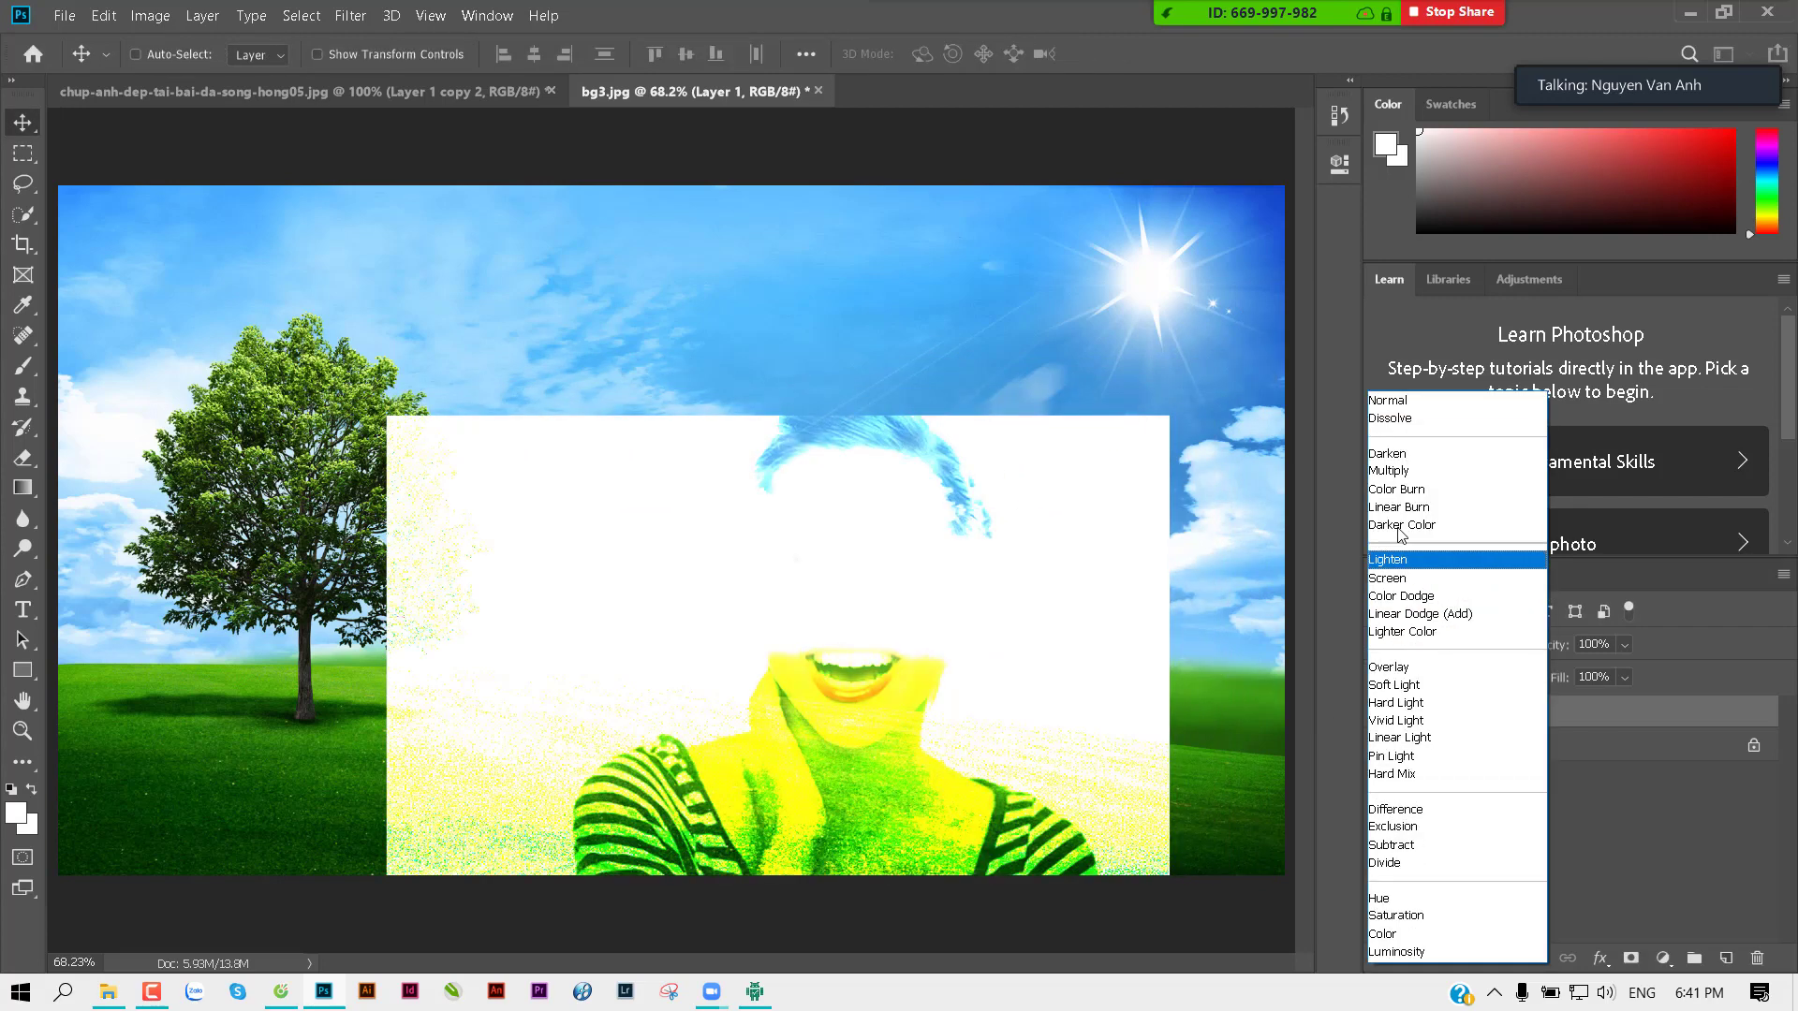
{"action": "left_click", "coordinate": [1411, 454]}
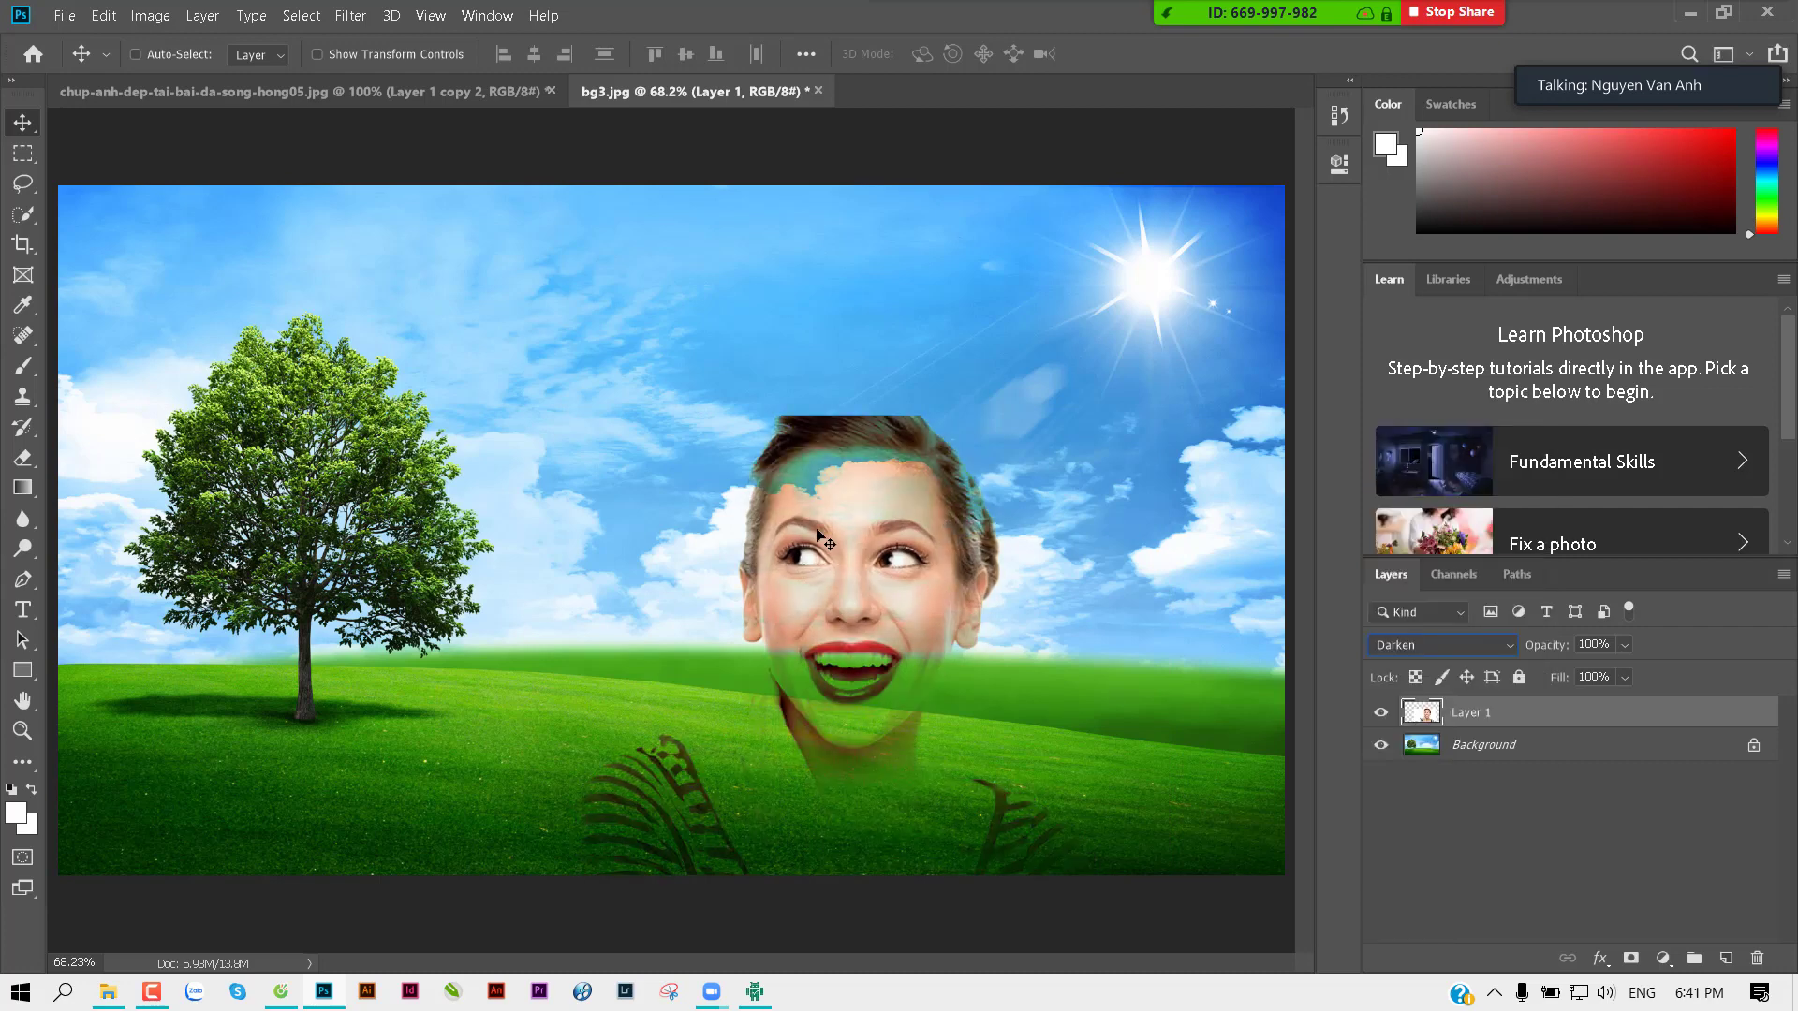
{"action": "left_click_drag", "start_coordinate": [772, 533], "coordinate": [783, 502]}
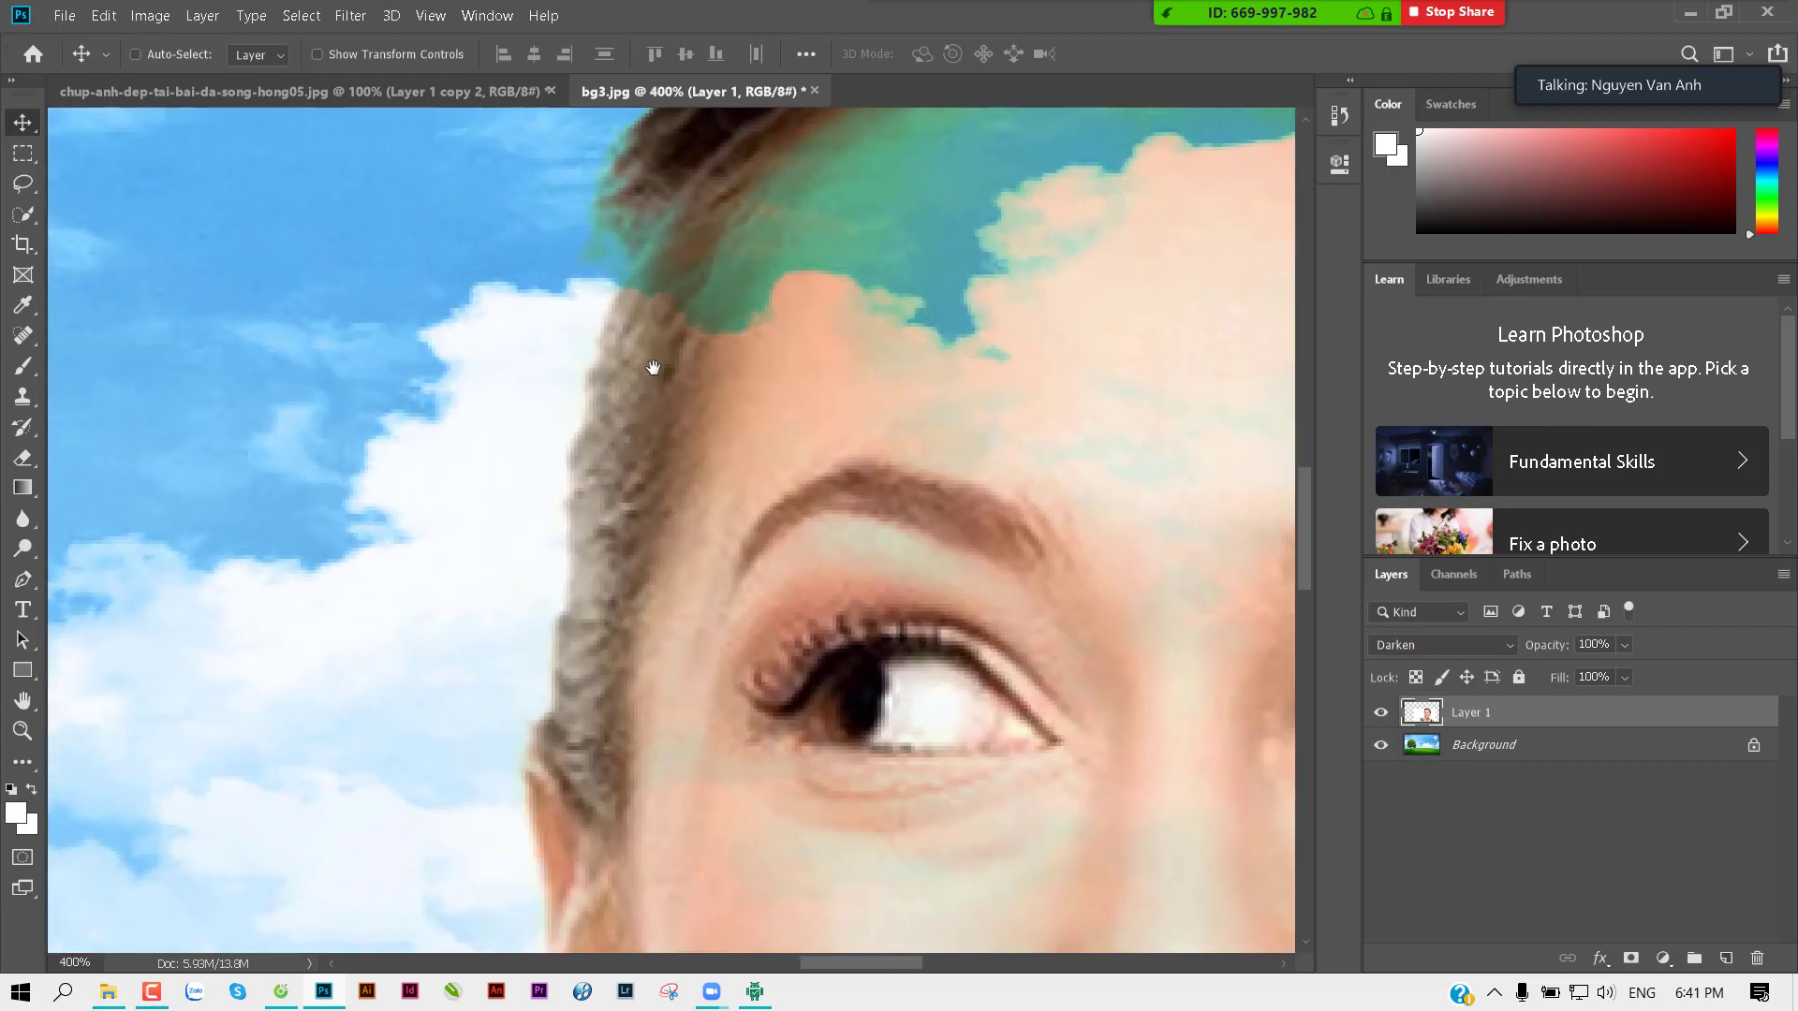
{"action": "scroll", "coordinate": [614, 369], "scroll_direction": "down", "scroll_amount": 3}
{"action": "scroll", "coordinate": [674, 402], "scroll_direction": "down", "scroll_amount": 2}
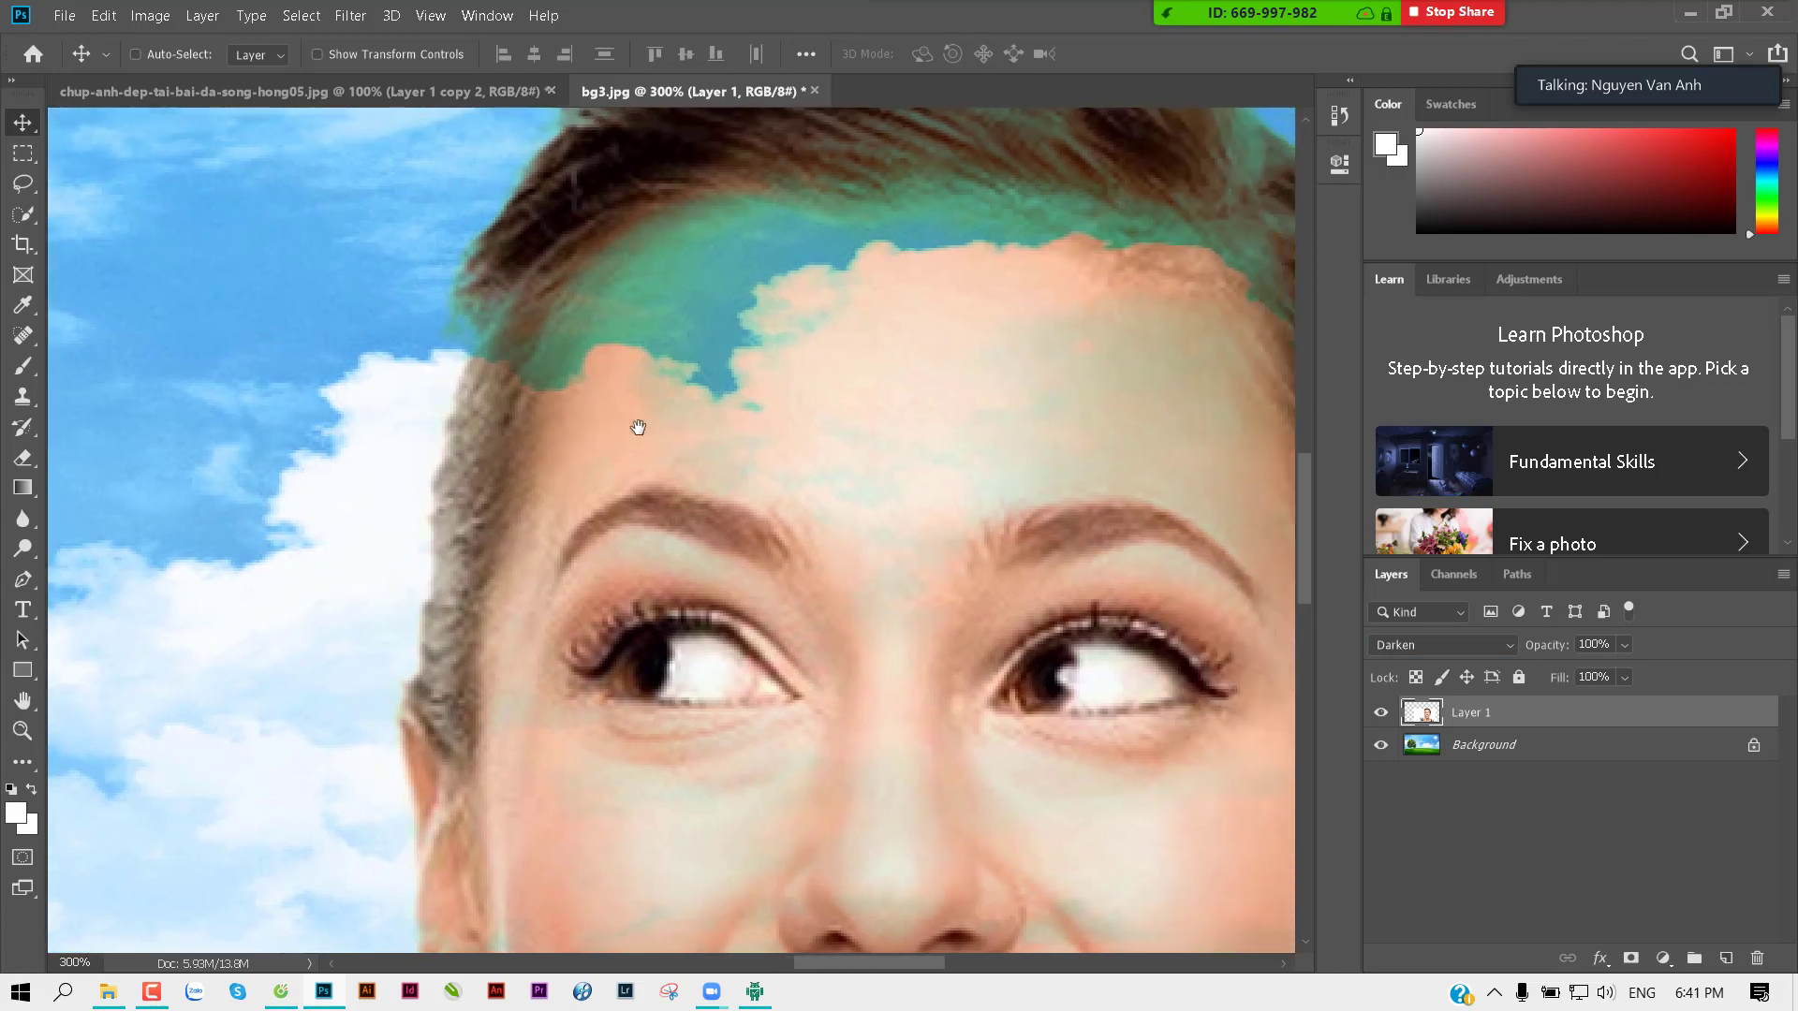
{"action": "scroll", "coordinate": [1154, 456], "scroll_direction": "right", "scroll_amount": 2}
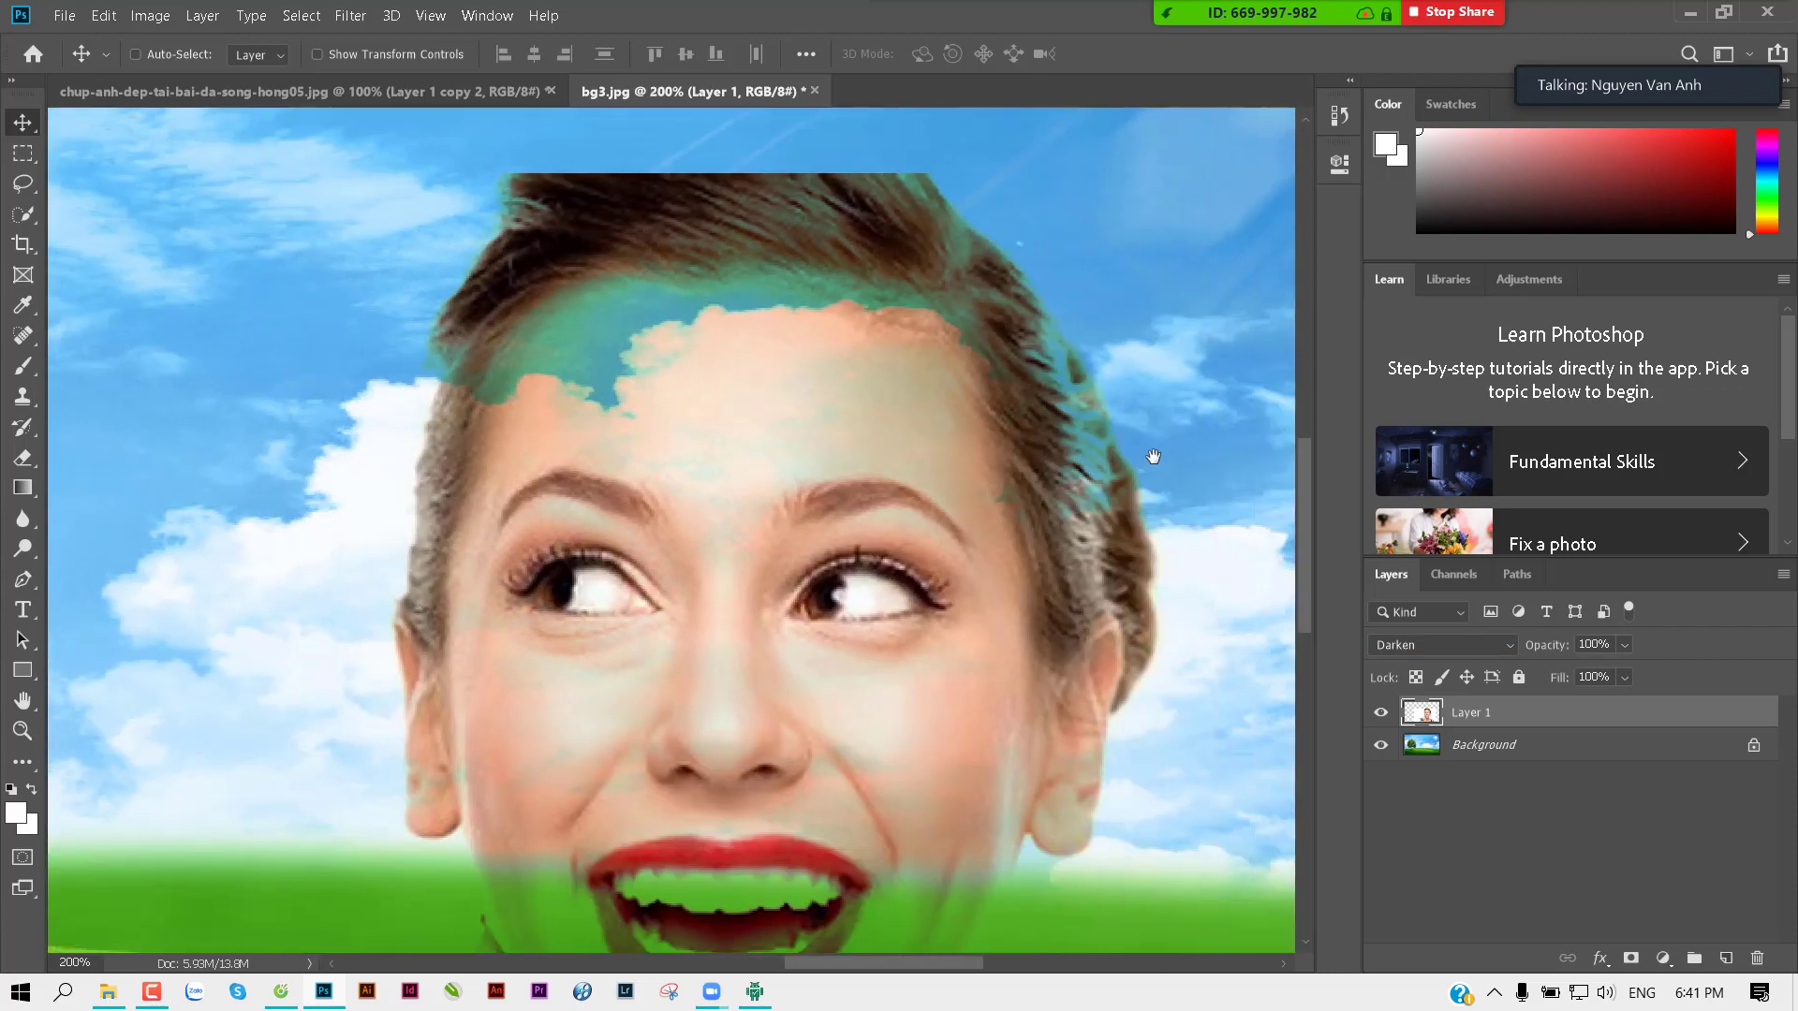
{"action": "left_click", "coordinate": [1491, 648]}
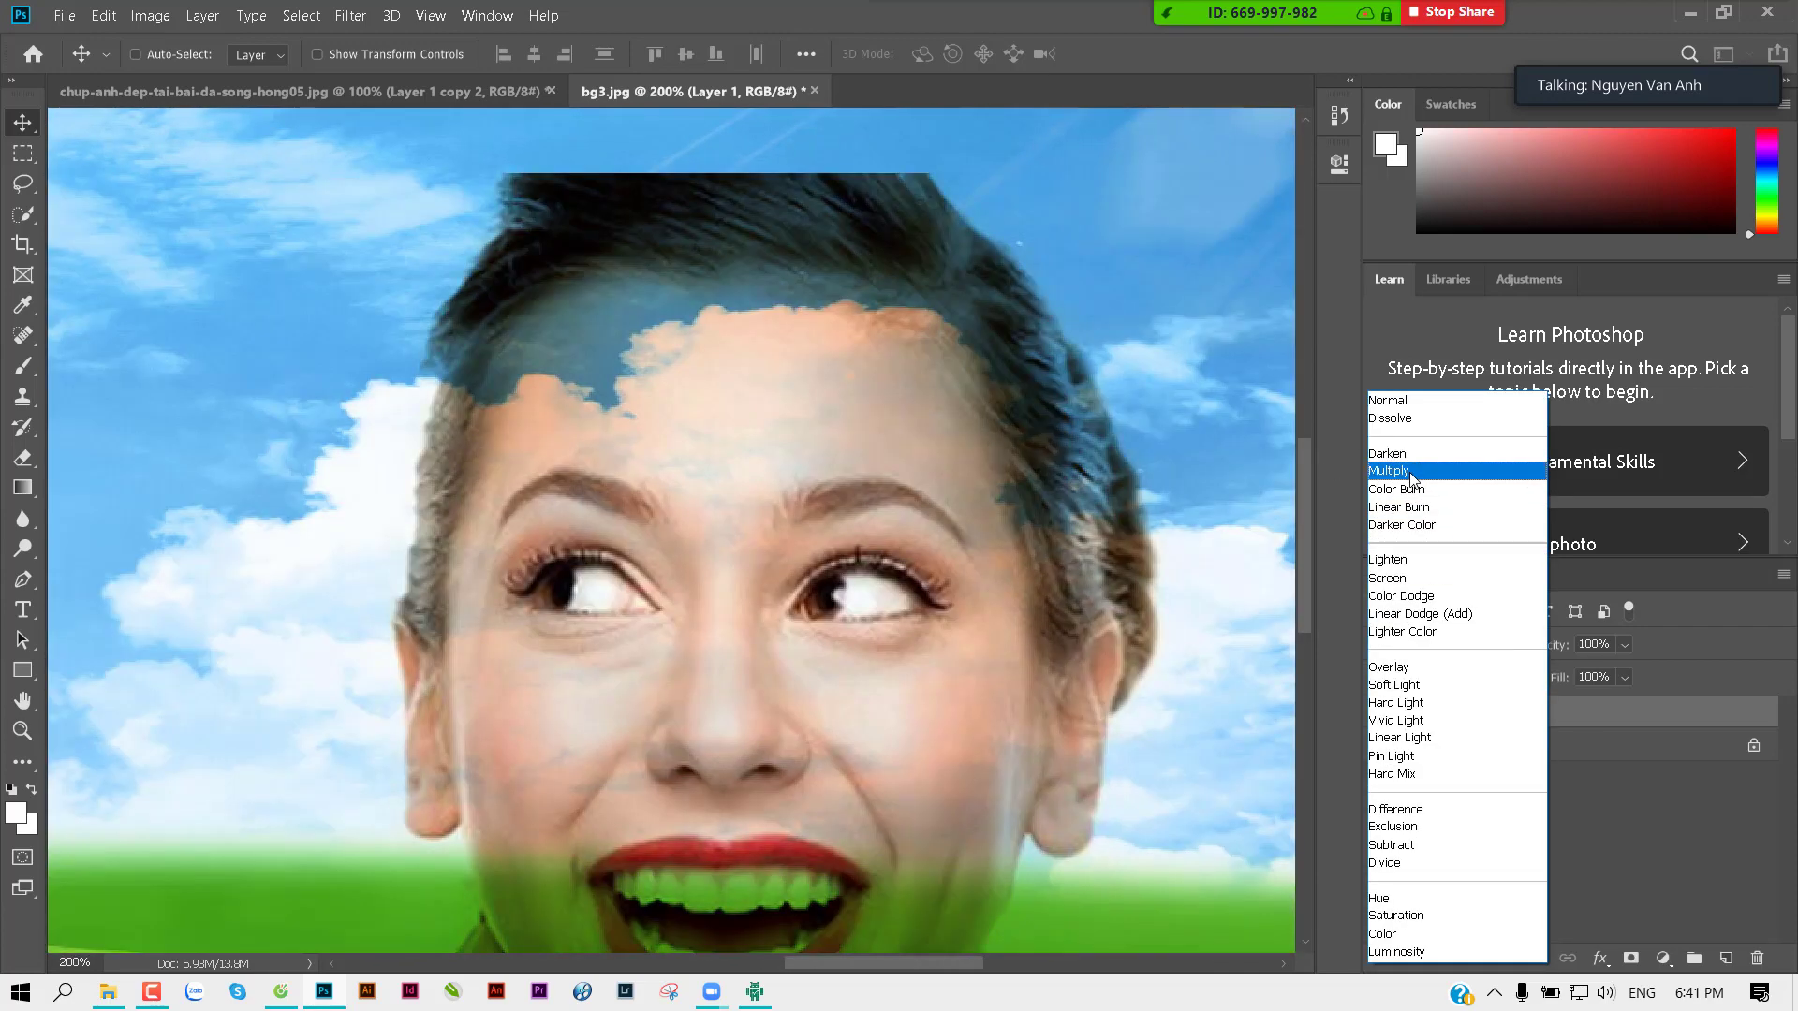
{"action": "left_click", "coordinate": [1414, 473]}
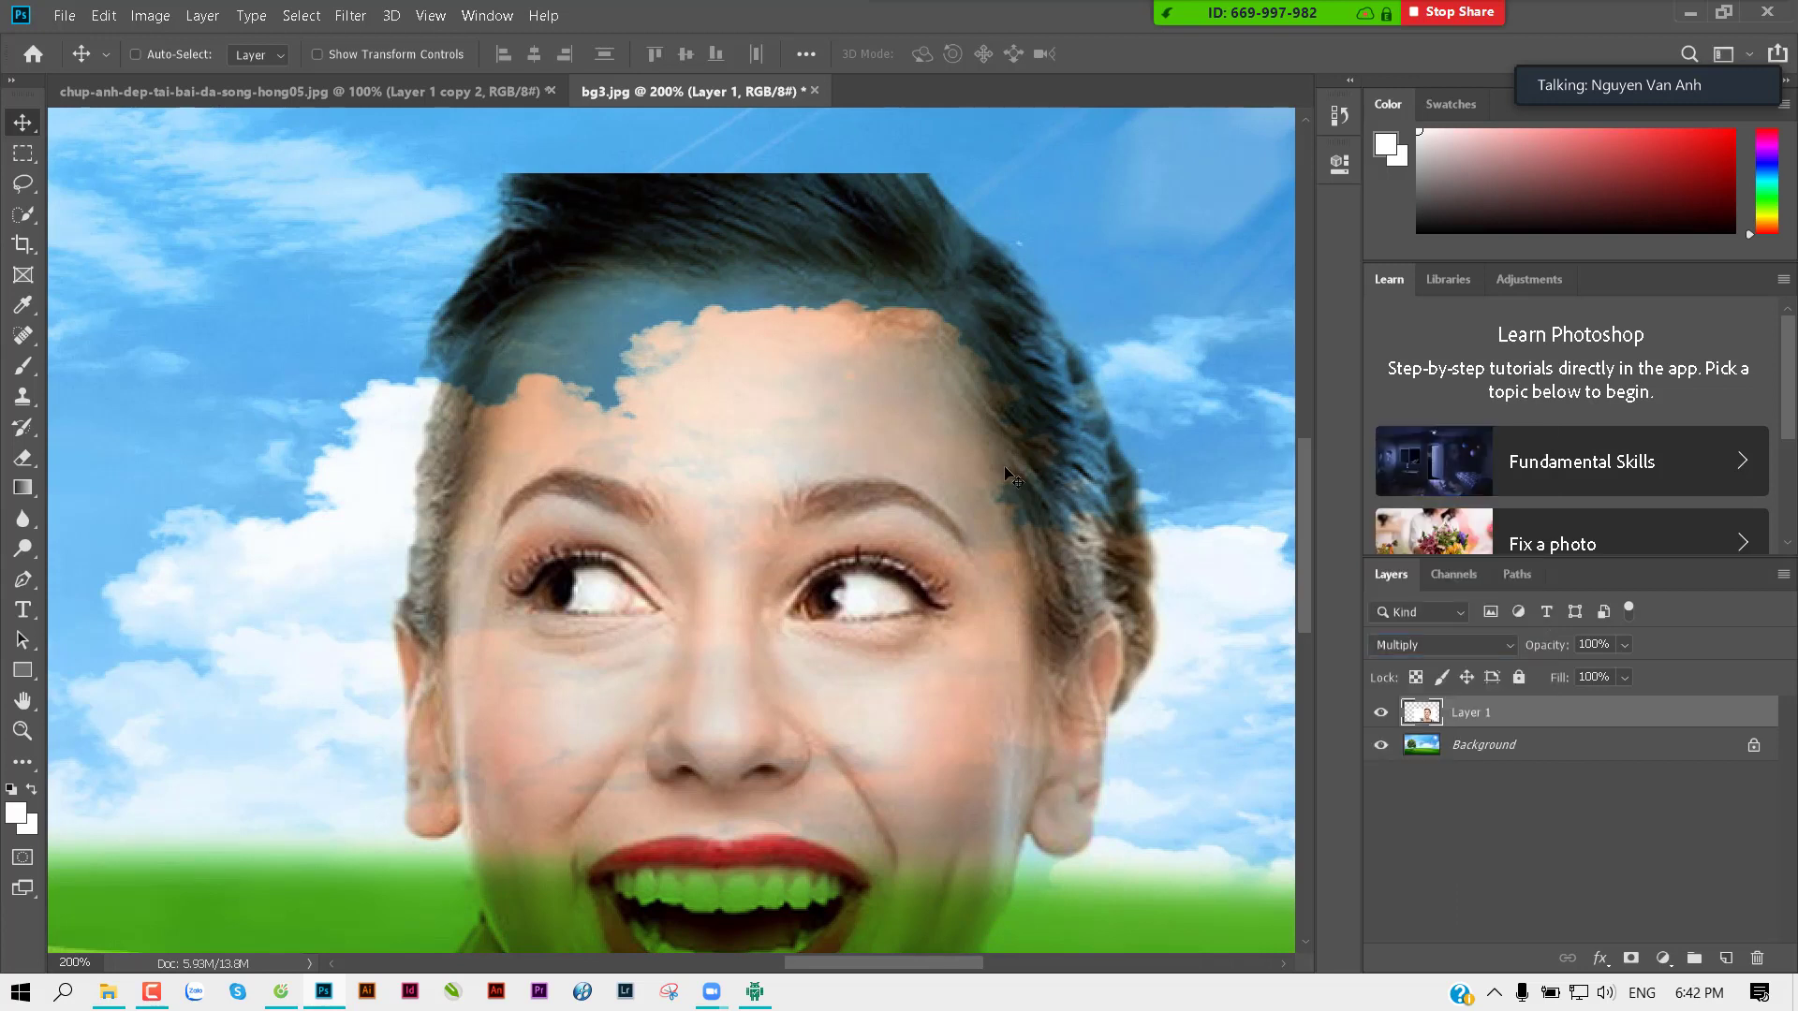
{"action": "left_click_drag", "start_coordinate": [810, 636], "coordinate": [810, 472]}
{"action": "key", "text": "ctrl+minus"}
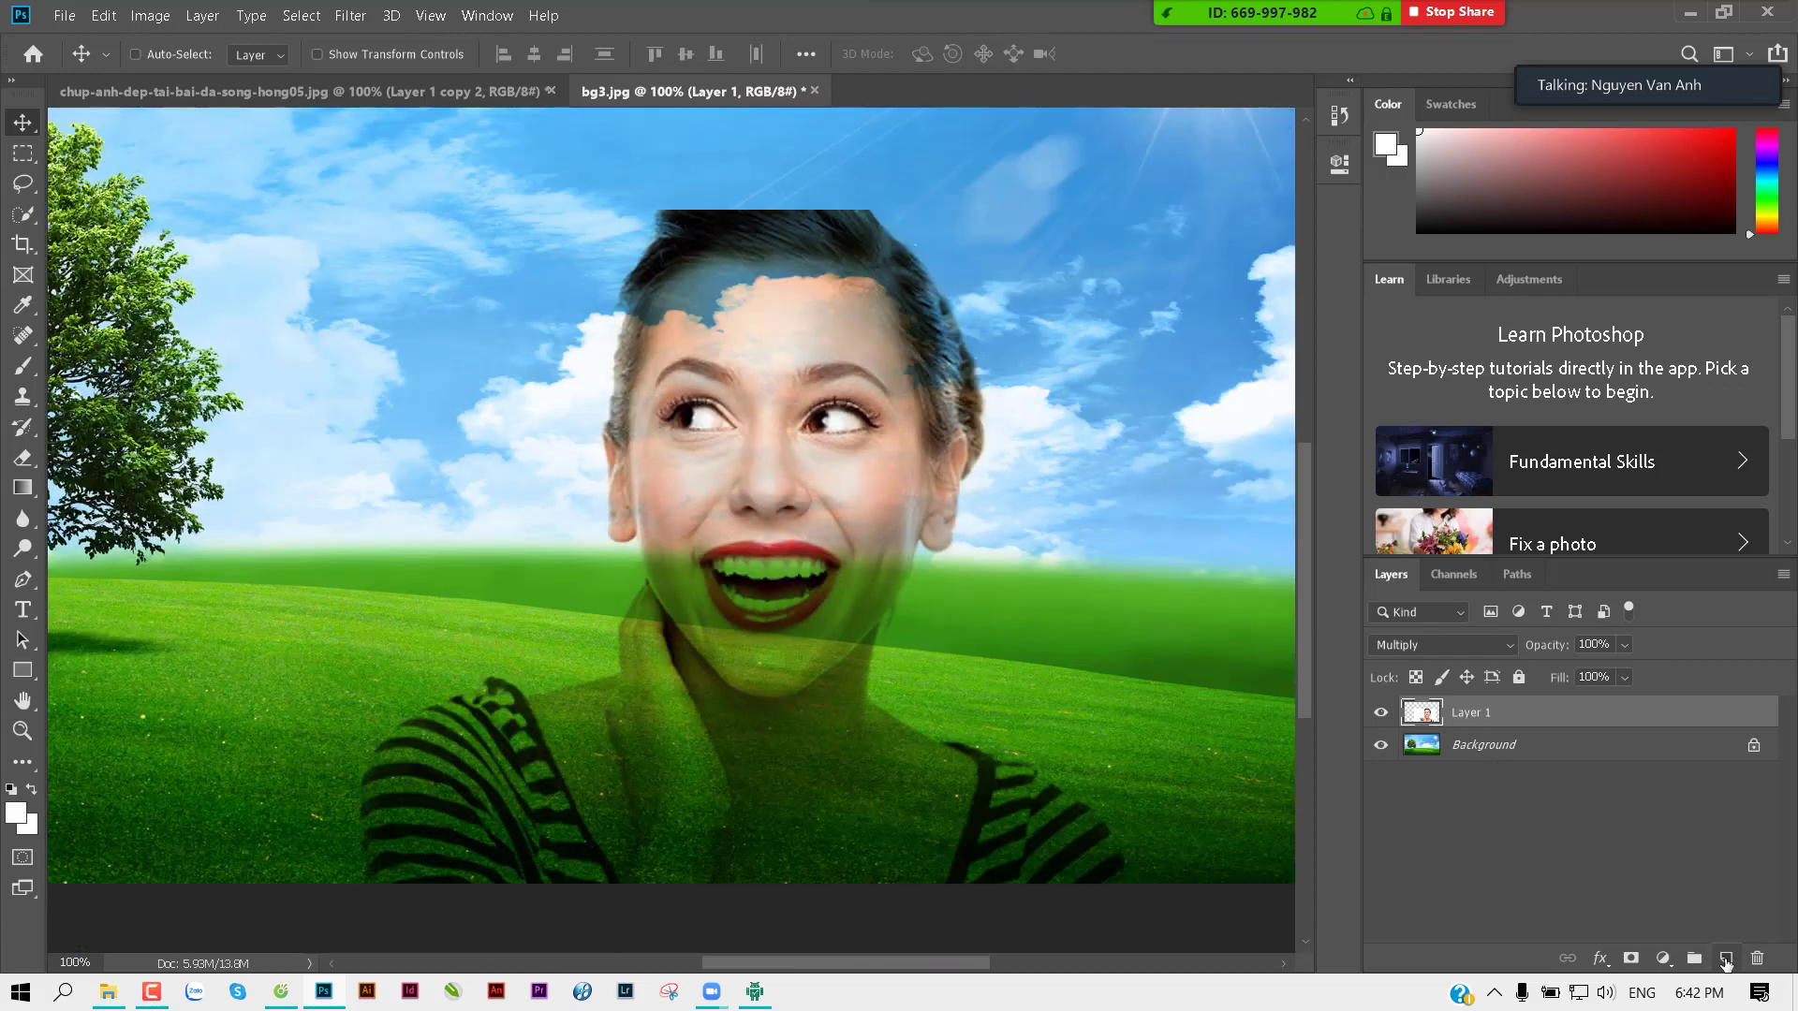
Step: Add a new layer above Background and ready a larger soft white brush
{"action": "left_click", "coordinate": [1517, 749]}
{"action": "left_click", "coordinate": [1726, 959]}
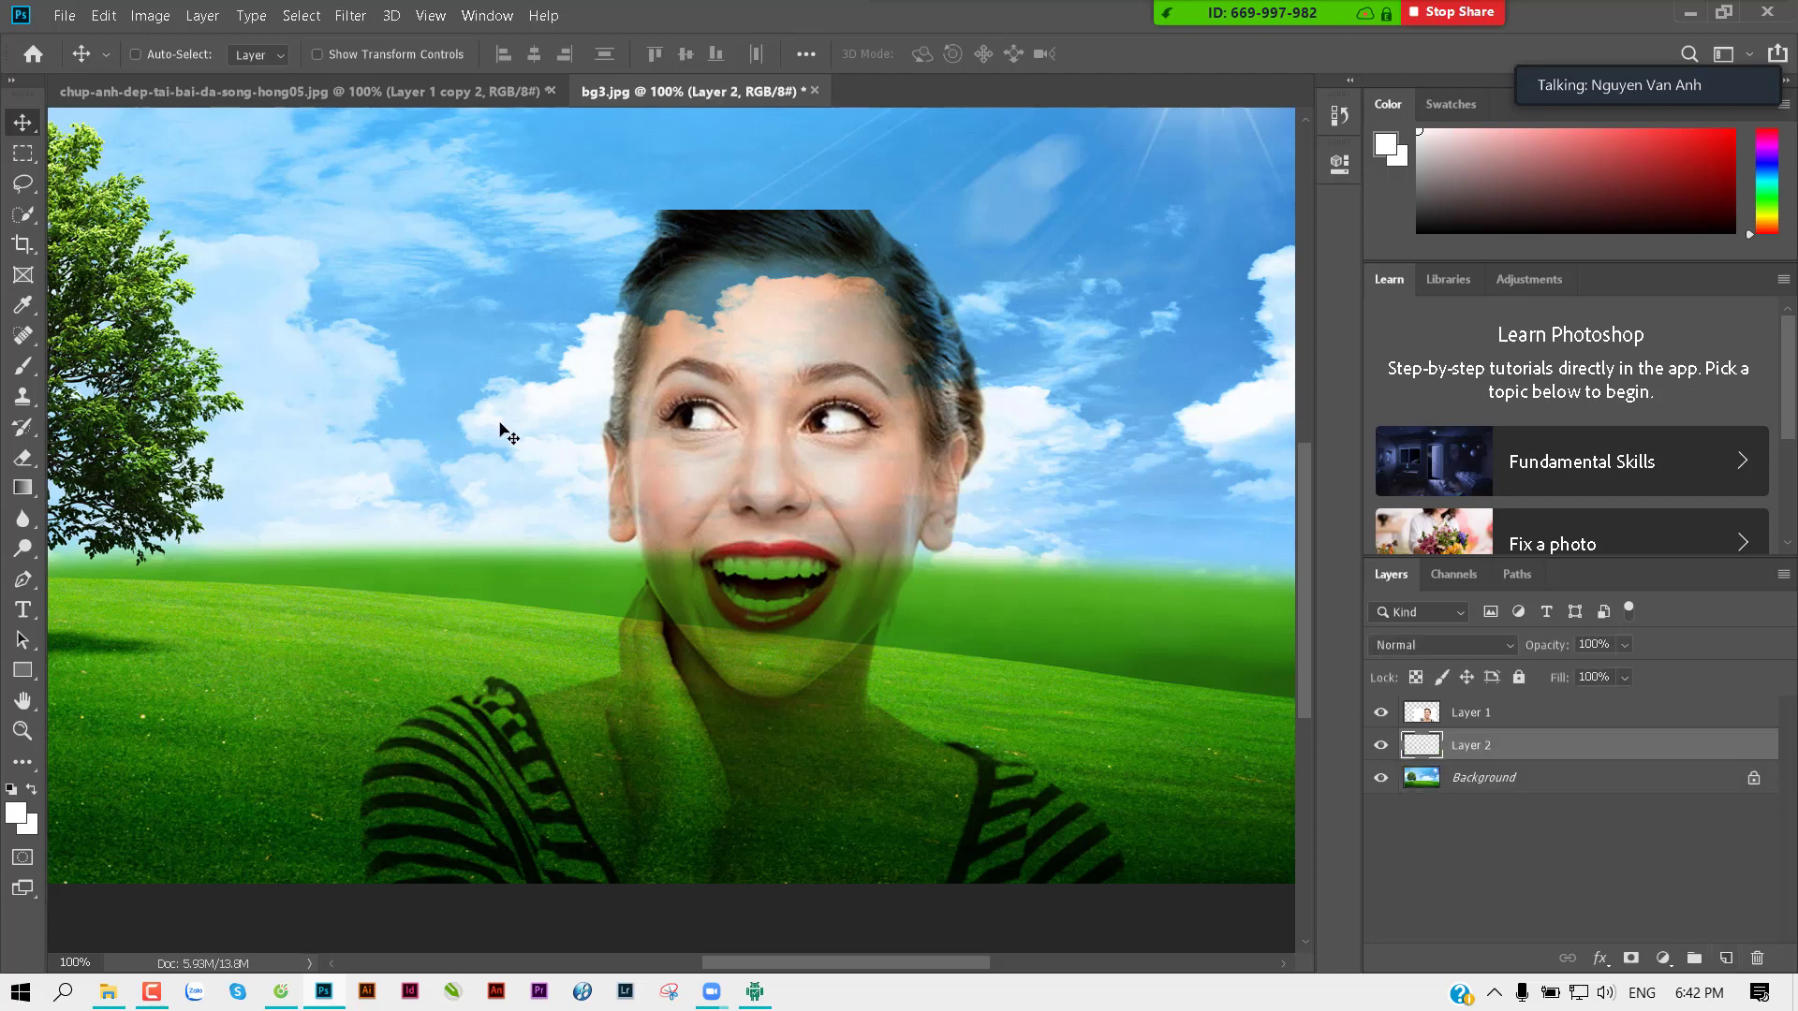
{"action": "key", "text": "b"}
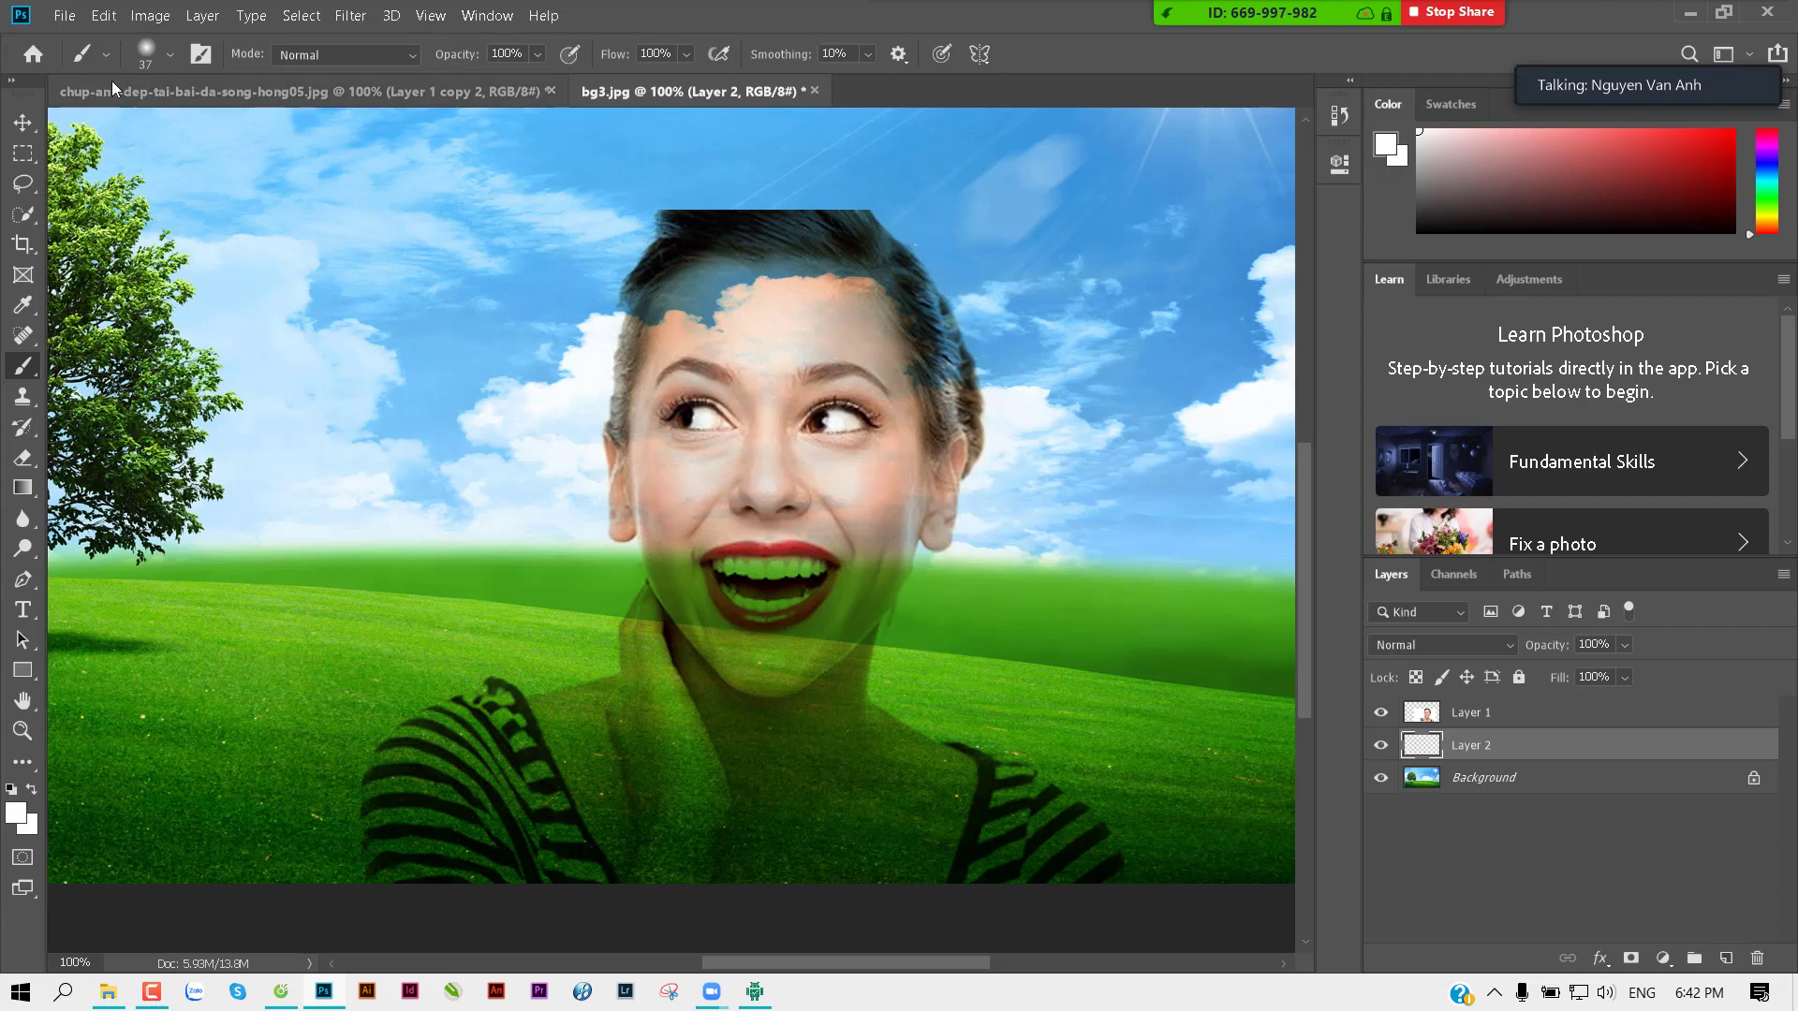
{"action": "left_click", "coordinate": [170, 53]}
{"action": "left_click_drag", "start_coordinate": [158, 131], "coordinate": [192, 131]}
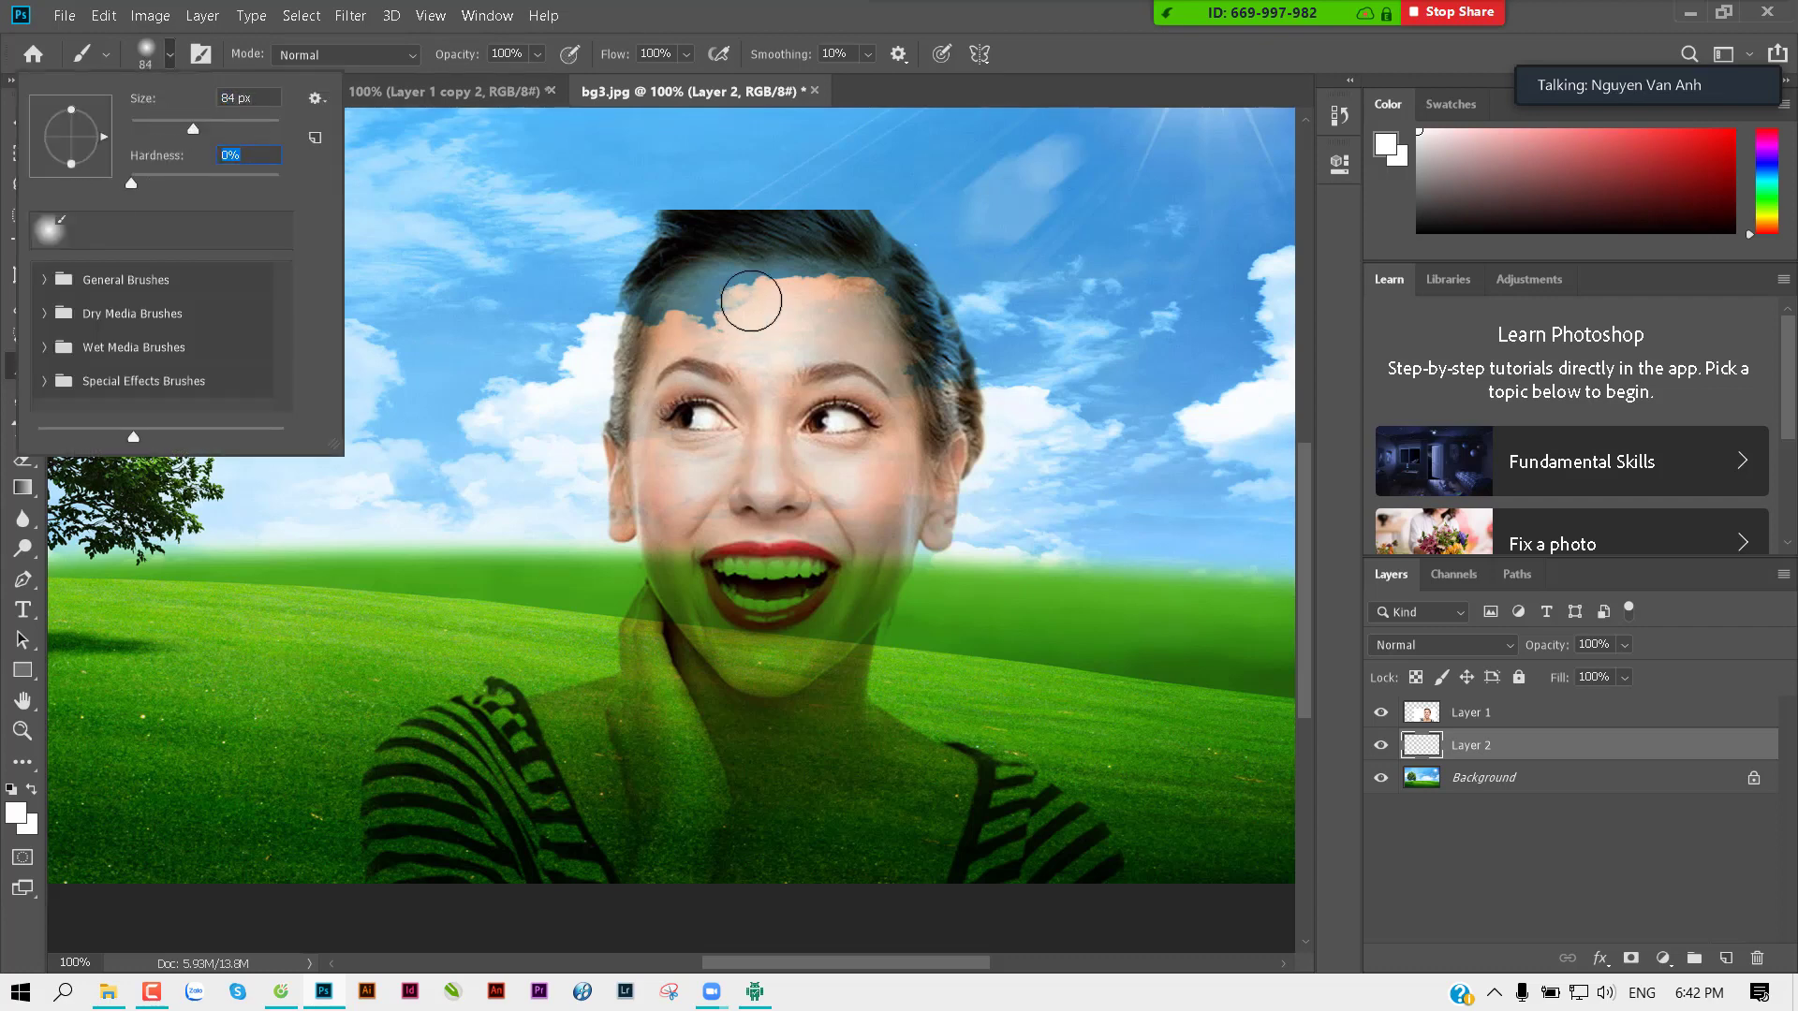
{"action": "left_click", "coordinate": [725, 327]}
Step: Paint white over the forehead, mouth, chin, neck and both shoulders to remove the green tint
{"action": "mouse_move", "coordinate": [726, 327]}
{"action": "left_mouse_down"}
{"action": "mouse_move", "coordinate": [710, 286]}
{"action": "mouse_move", "coordinate": [651, 346]}
{"action": "left_mouse_up"}
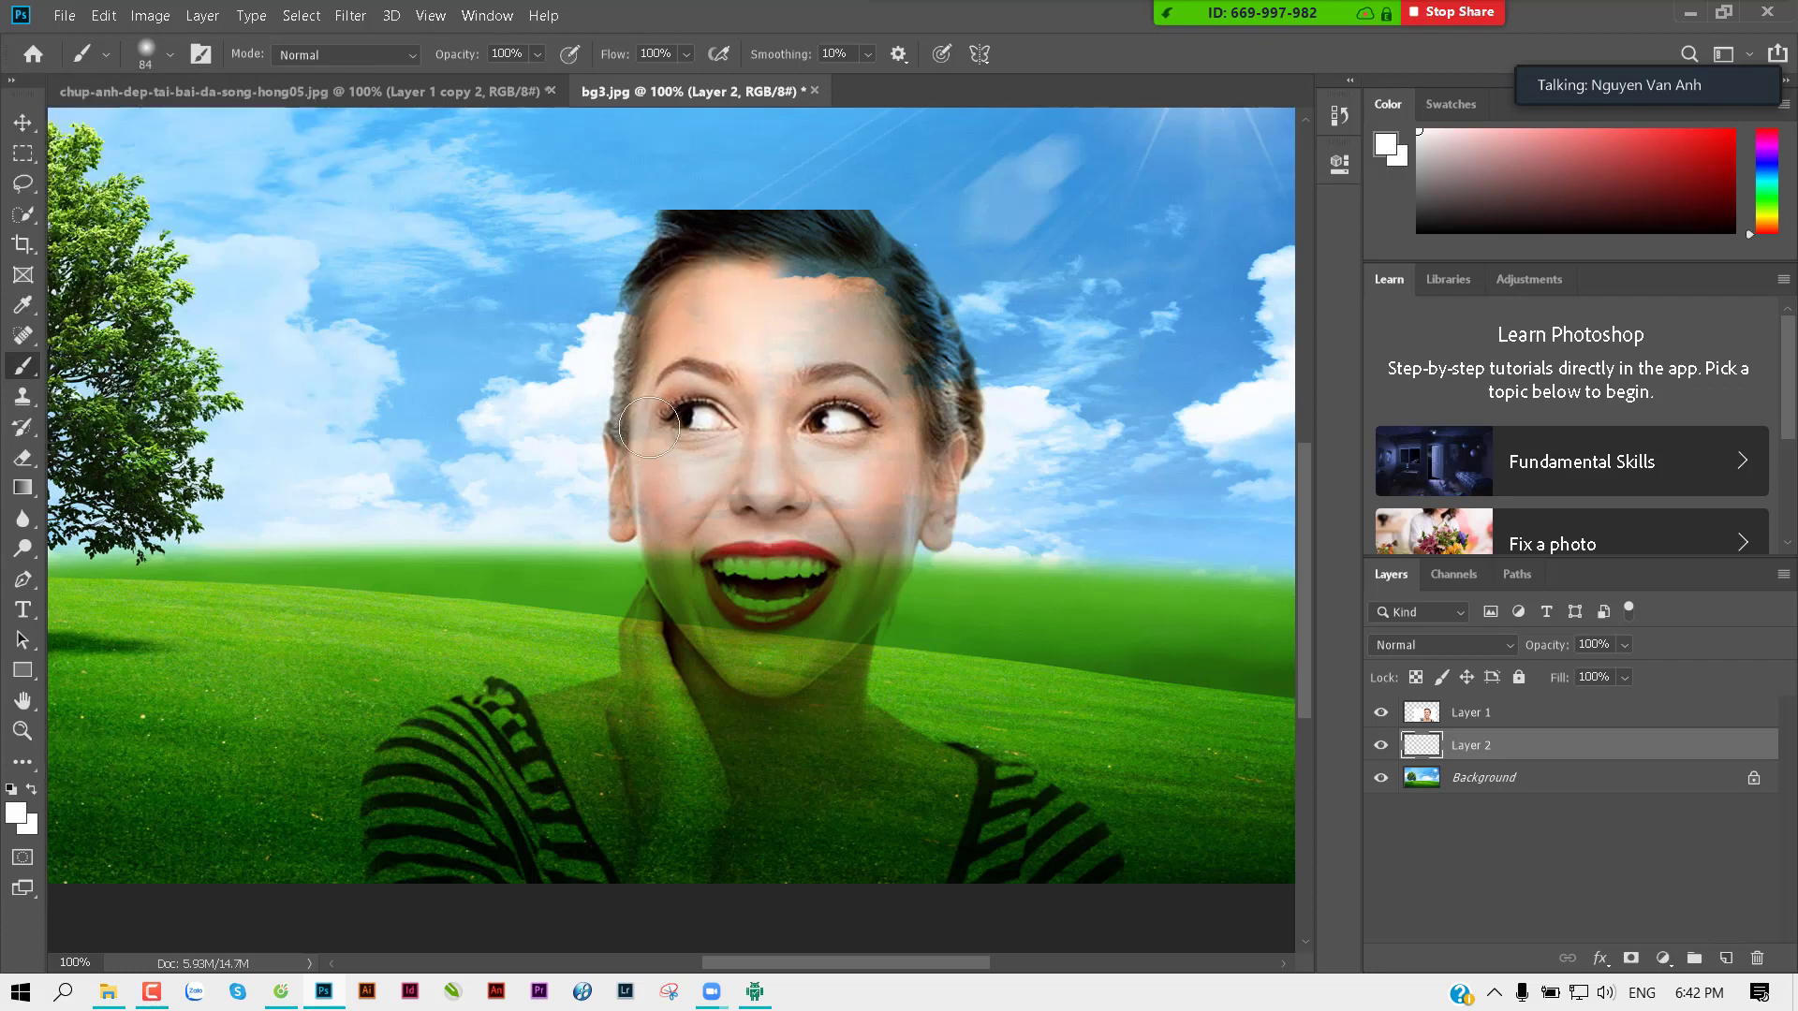
{"action": "mouse_move", "coordinate": [681, 475]}
{"action": "left_mouse_down"}
{"action": "mouse_move", "coordinate": [829, 551]}
{"action": "mouse_move", "coordinate": [891, 323]}
{"action": "mouse_move", "coordinate": [717, 533]}
{"action": "mouse_move", "coordinate": [631, 857]}
{"action": "mouse_move", "coordinate": [804, 750]}
{"action": "mouse_move", "coordinate": [547, 861]}
{"action": "mouse_move", "coordinate": [430, 876]}
{"action": "mouse_move", "coordinate": [618, 716]}
{"action": "mouse_move", "coordinate": [660, 622]}
{"action": "left_mouse_up"}
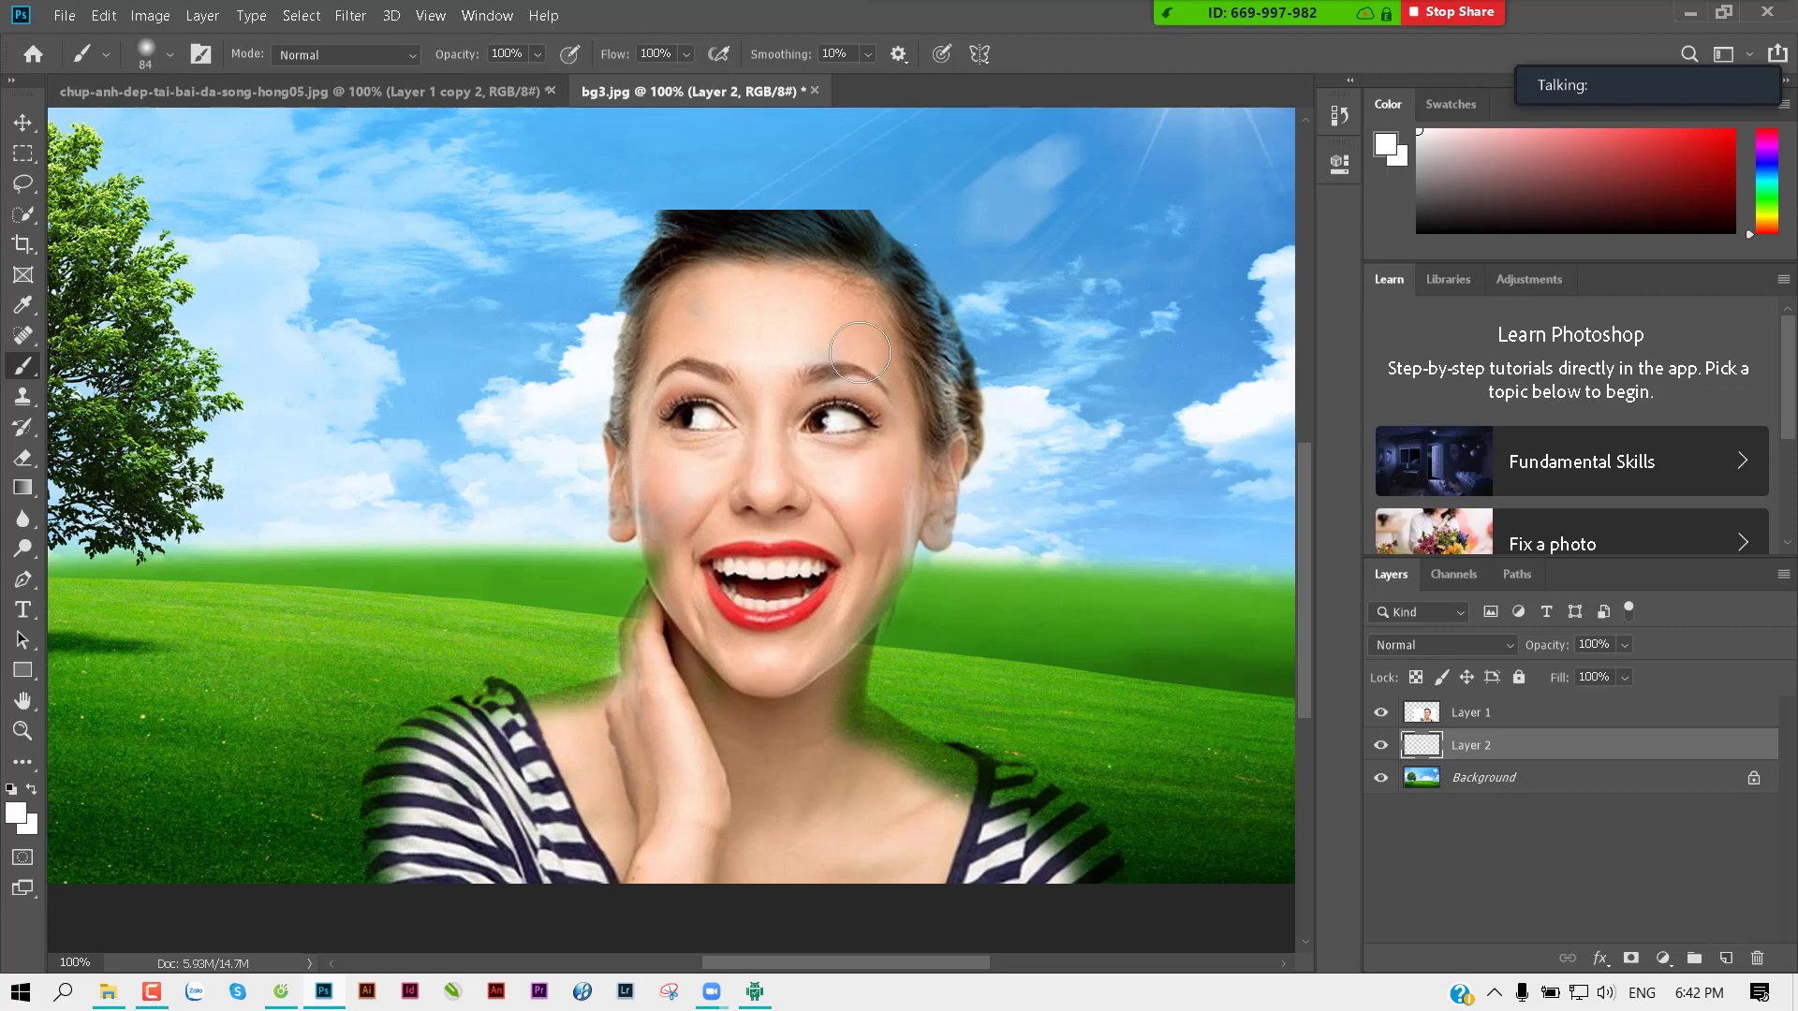
{"action": "left_click_drag", "start_coordinate": [835, 730], "coordinate": [1086, 852]}
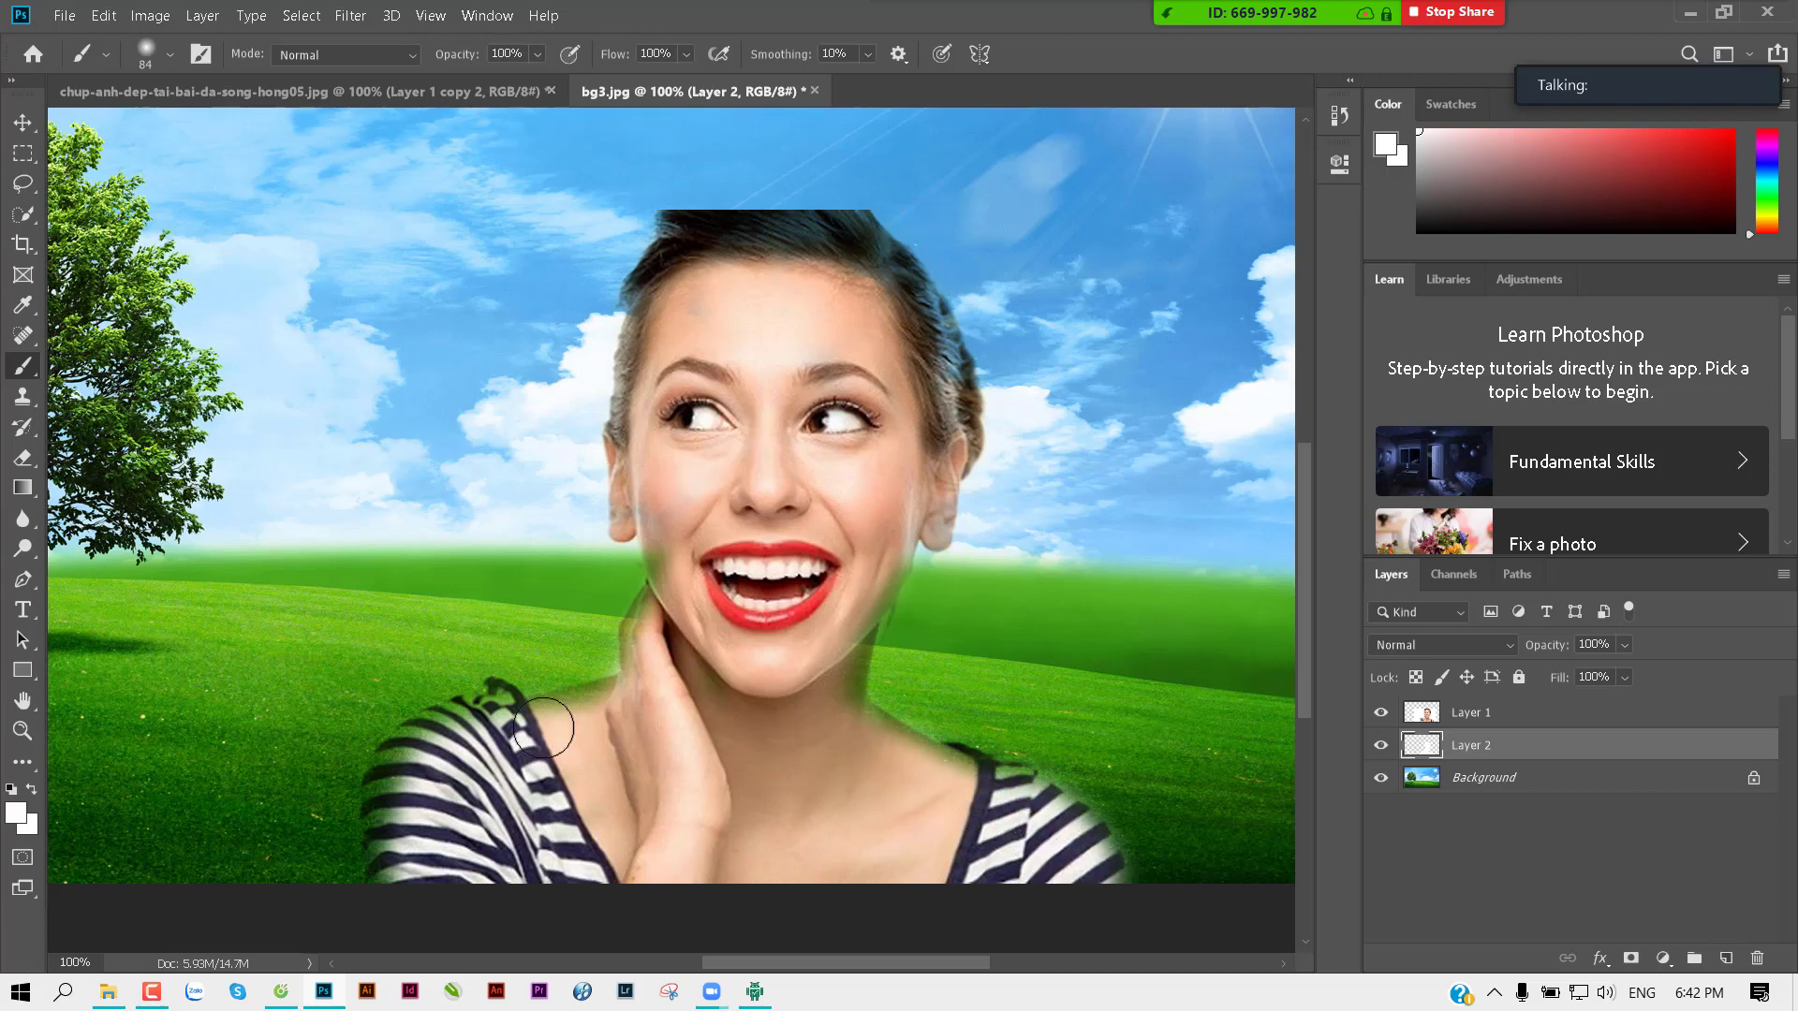
{"action": "mouse_move", "coordinate": [543, 729]}
{"action": "left_mouse_down"}
{"action": "mouse_move", "coordinate": [406, 854]}
{"action": "mouse_move", "coordinate": [508, 742]}
{"action": "left_mouse_up"}
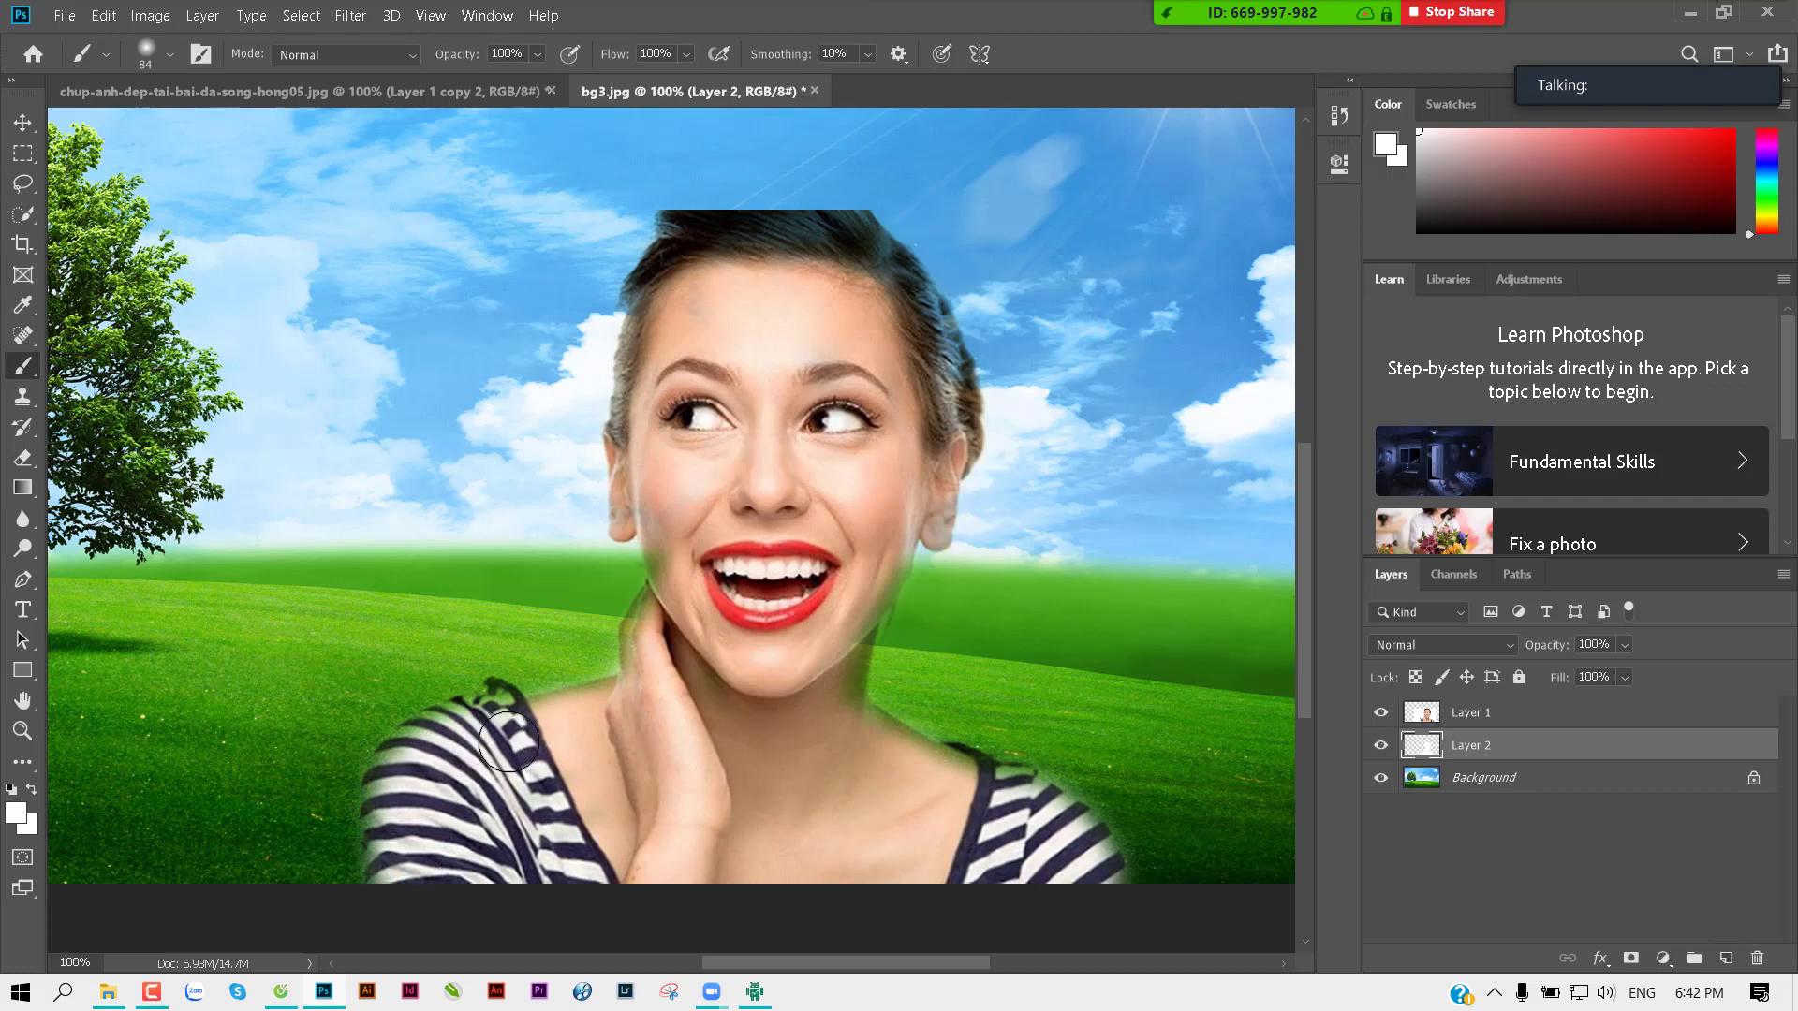
Step: Move the white painted layer up-left under the woman, then select Layer 1 and Layer 2 together
{"action": "left_click", "coordinate": [23, 122]}
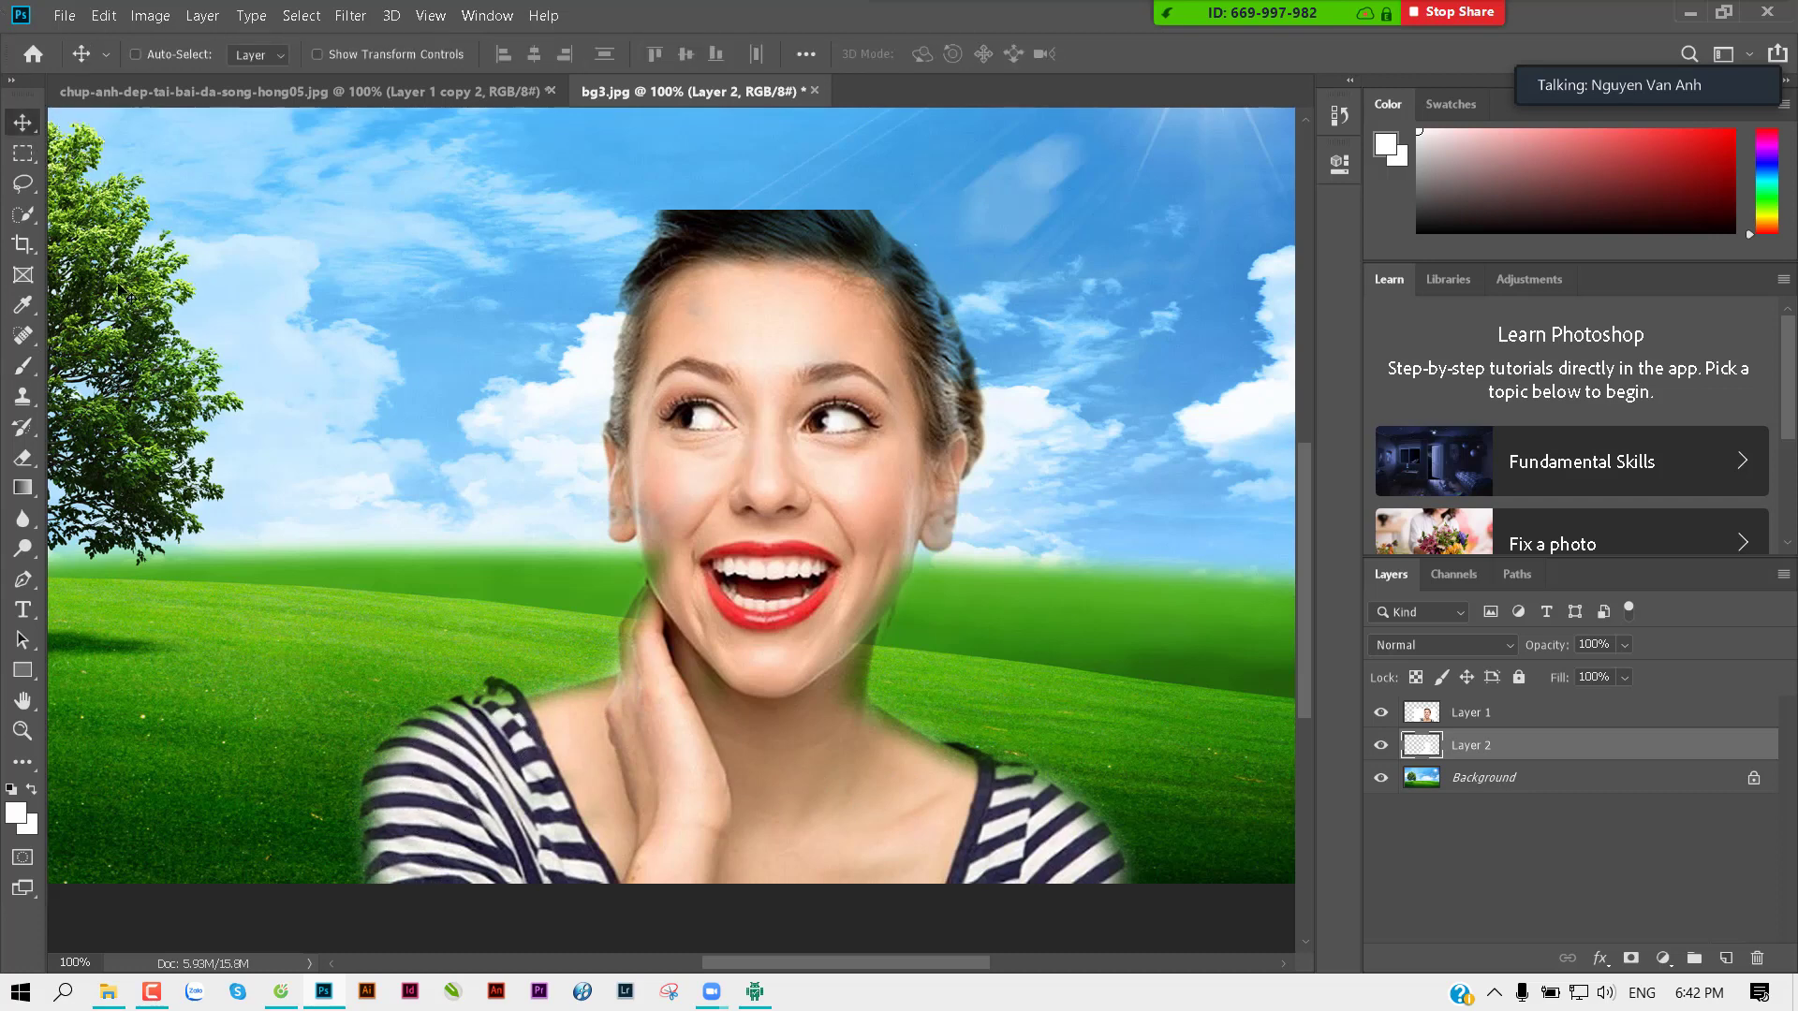
{"action": "key", "text": "ctrl+minus"}
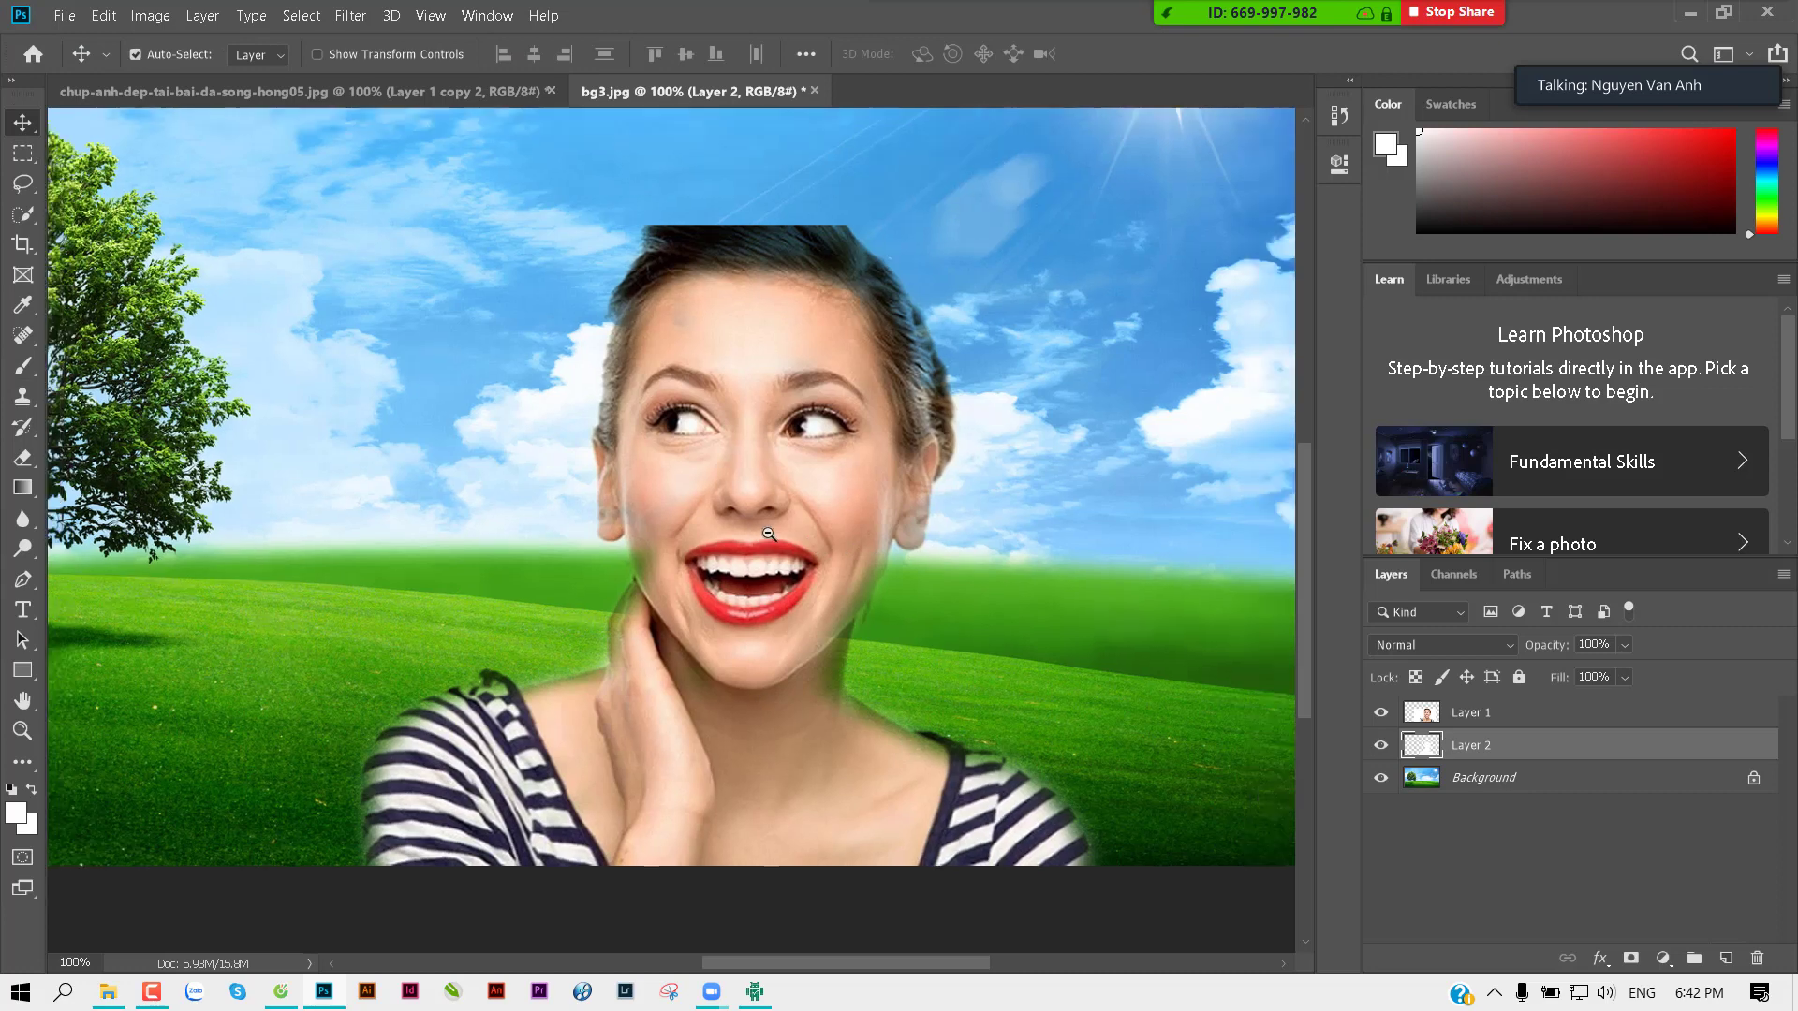
{"action": "mouse_move", "coordinate": [705, 633]}
{"action": "left_mouse_down"}
{"action": "mouse_move", "coordinate": [614, 384]}
{"action": "mouse_move", "coordinate": [1442, 821]}
{"action": "left_mouse_up"}
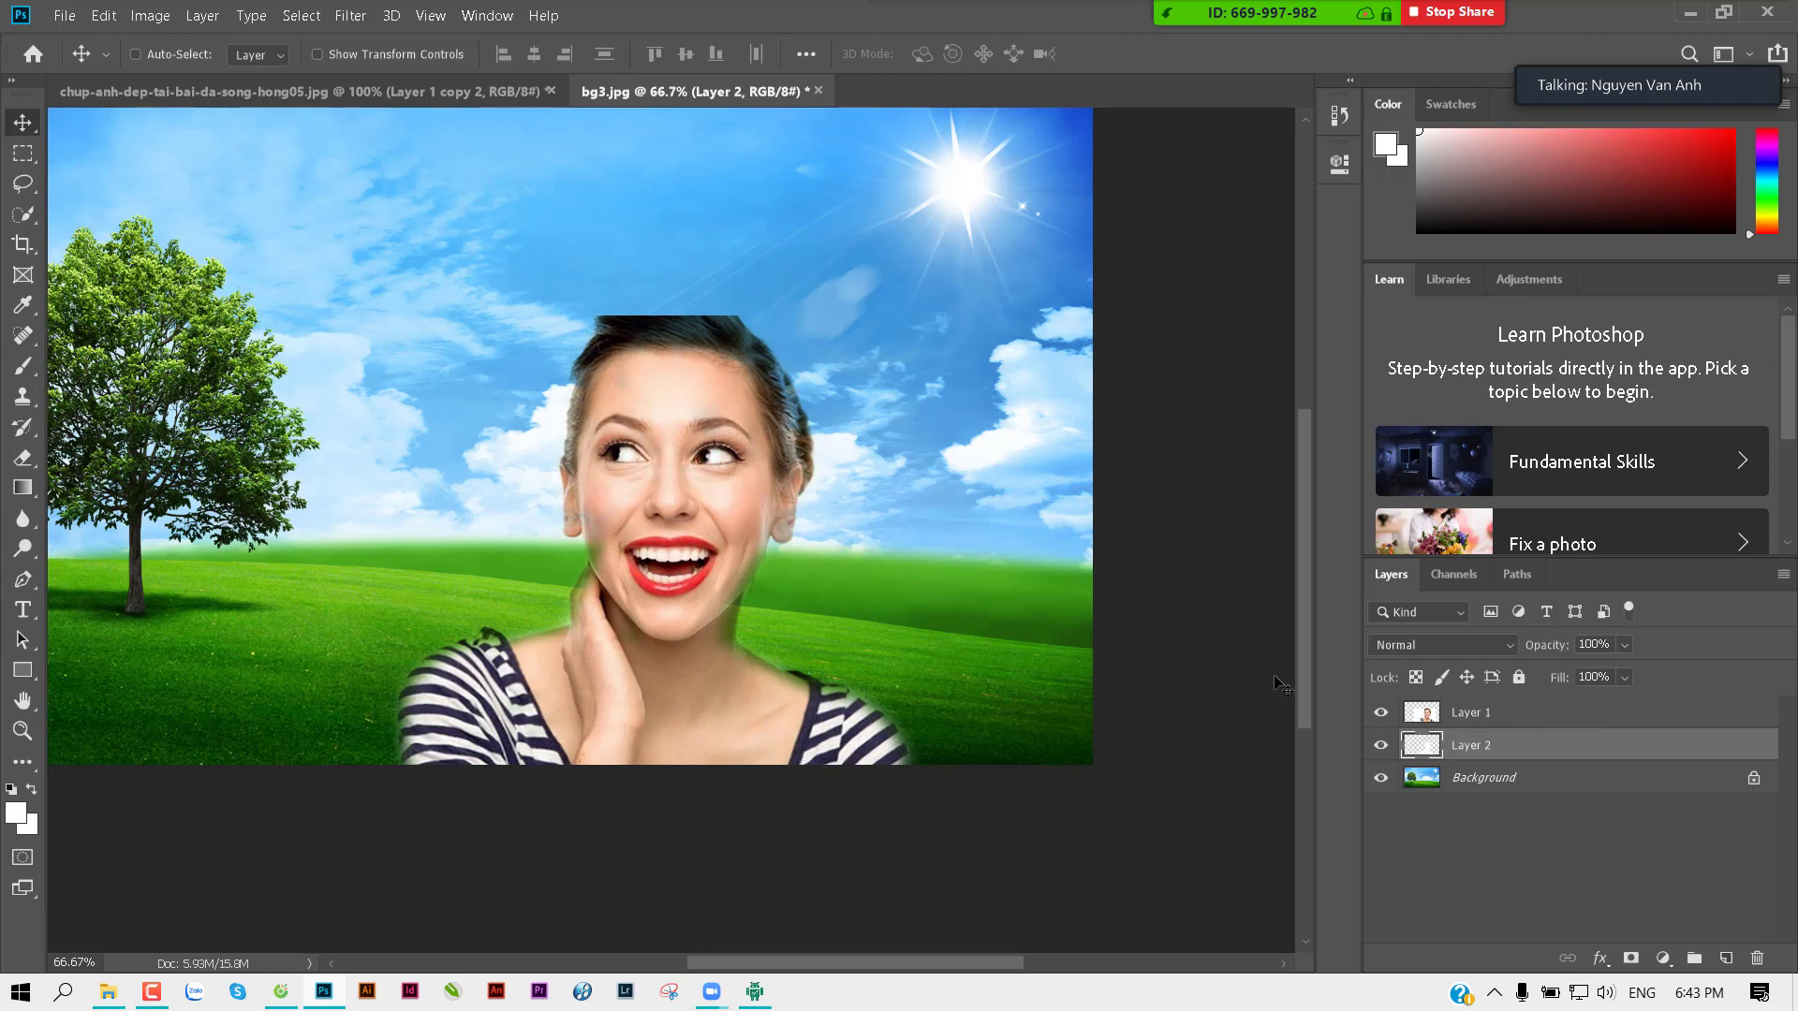
{"action": "left_click_drag", "start_coordinate": [930, 543], "coordinate": [972, 551]}
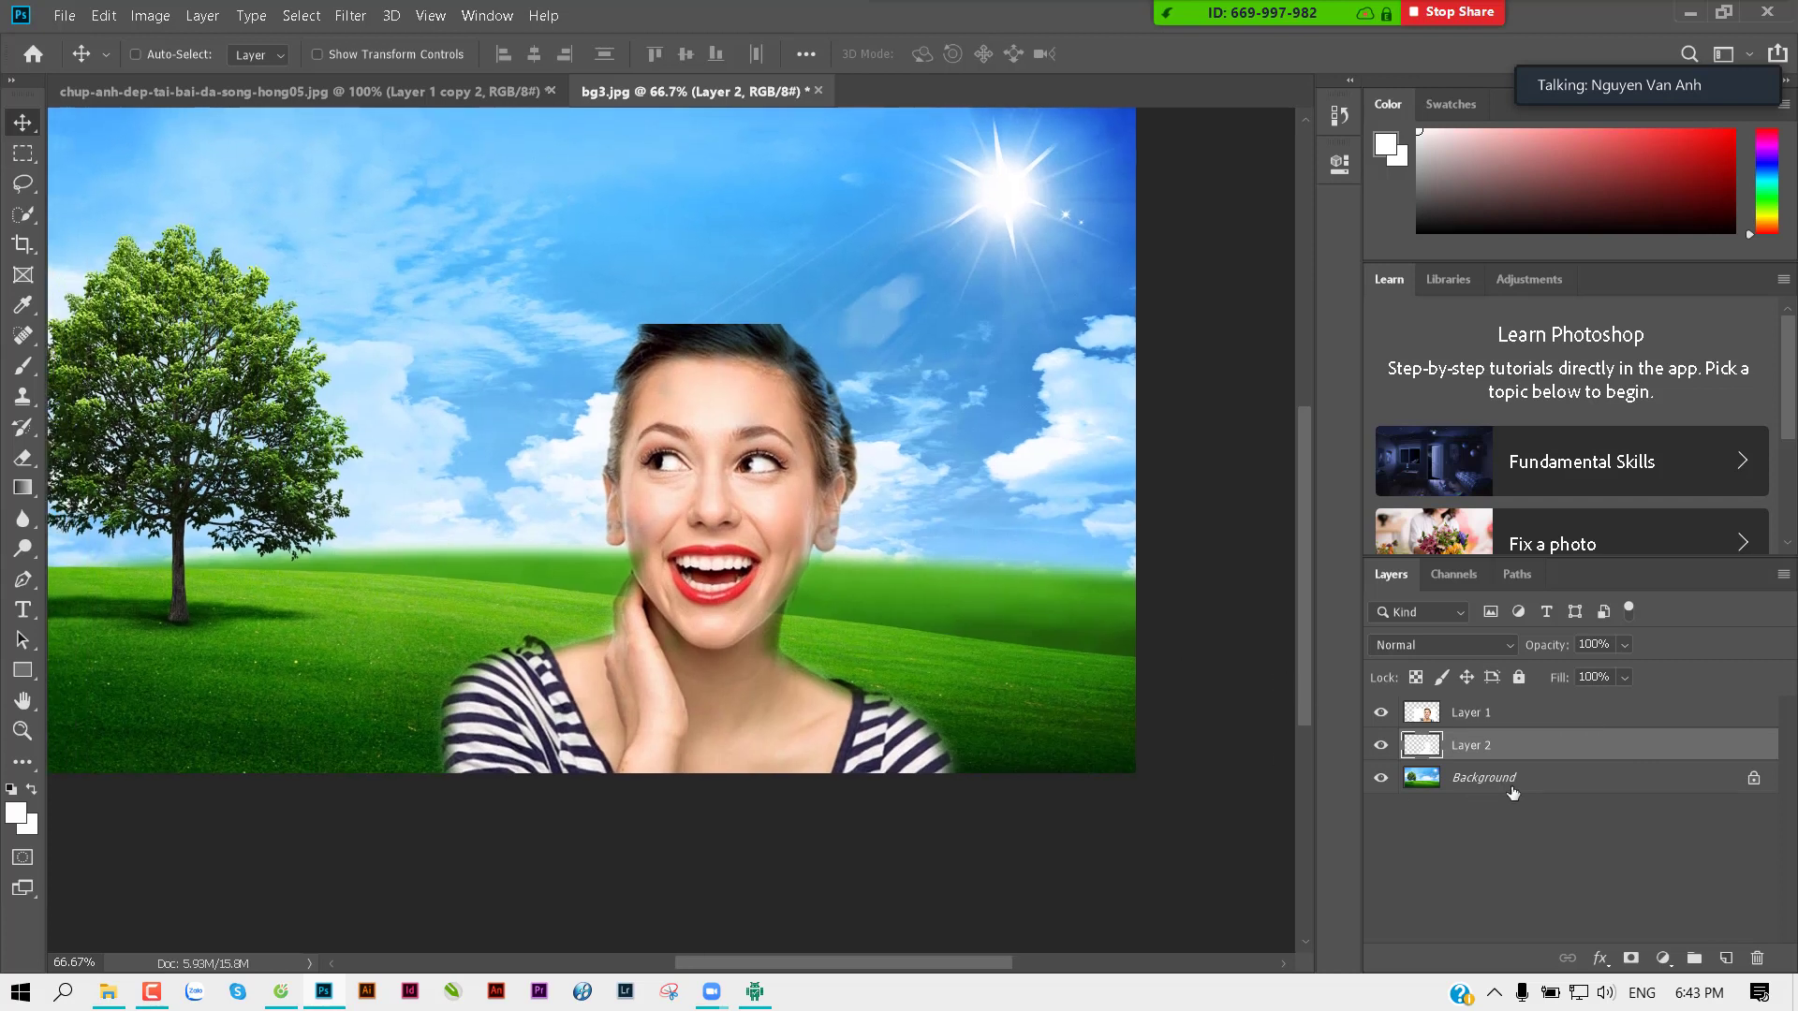
{"action": "left_click", "coordinate": [1501, 715]}
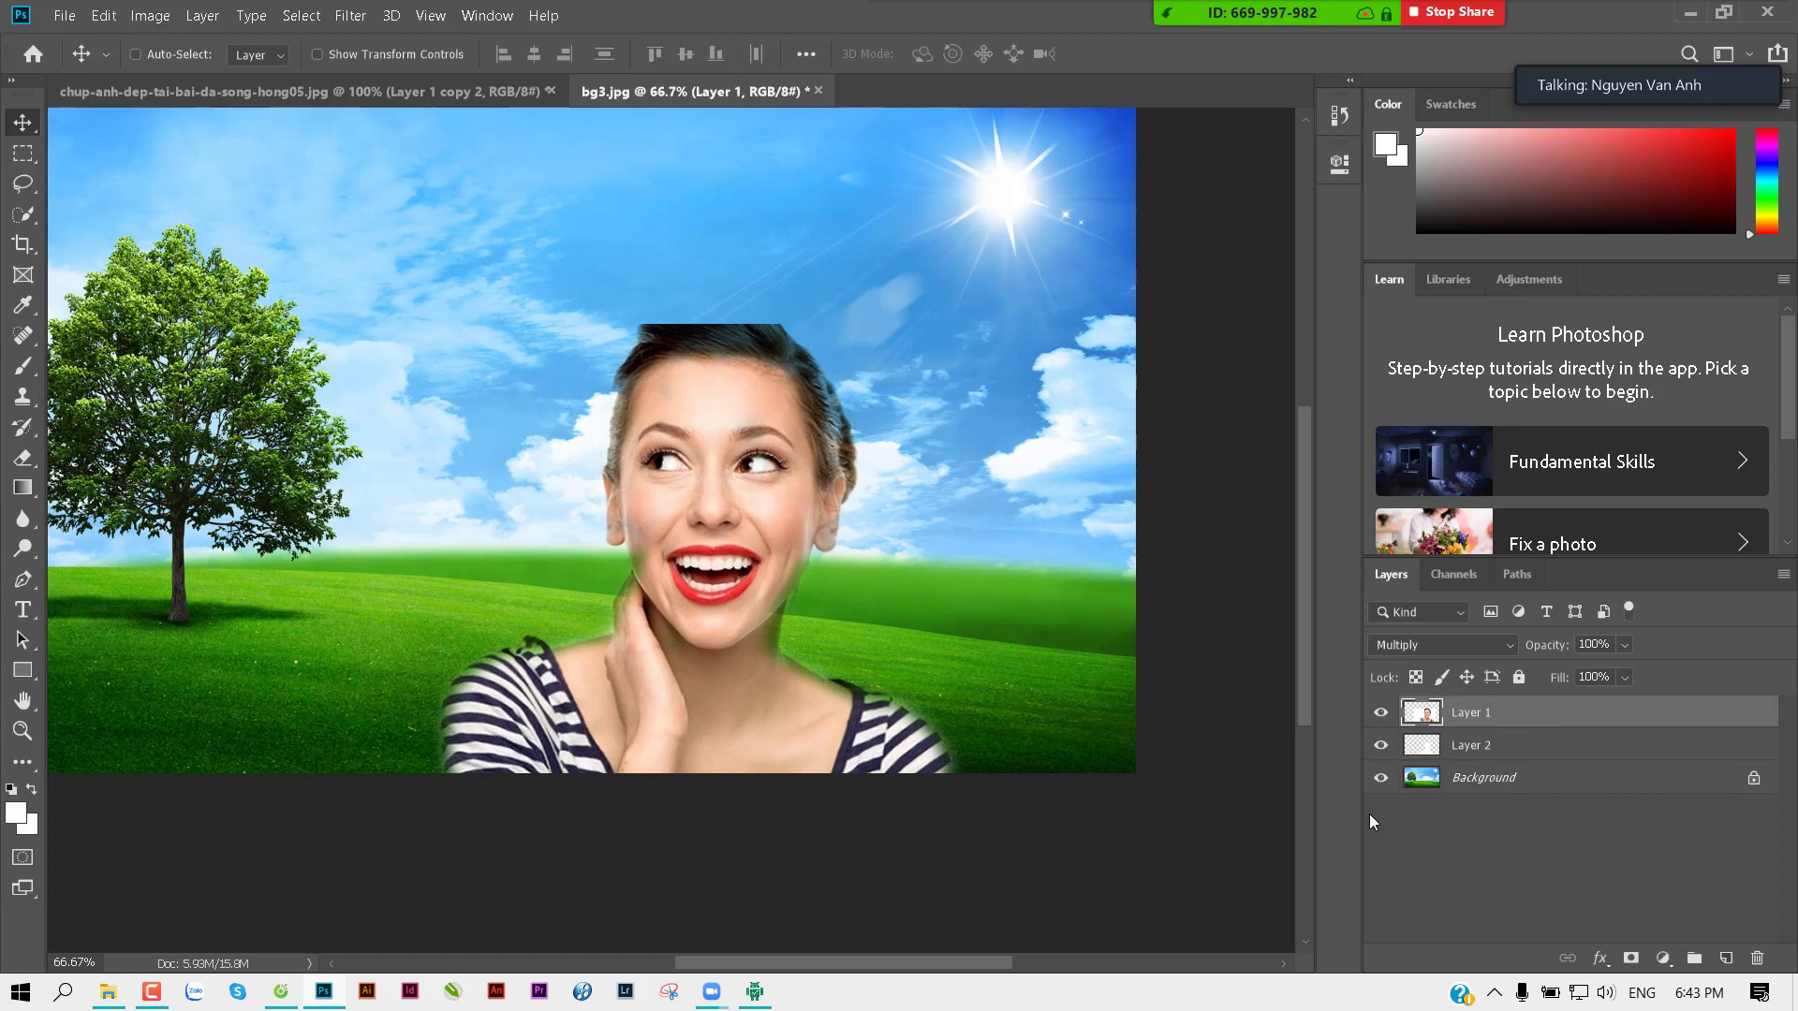
{"action": "left_click", "coordinate": [1488, 747], "text": "shift"}
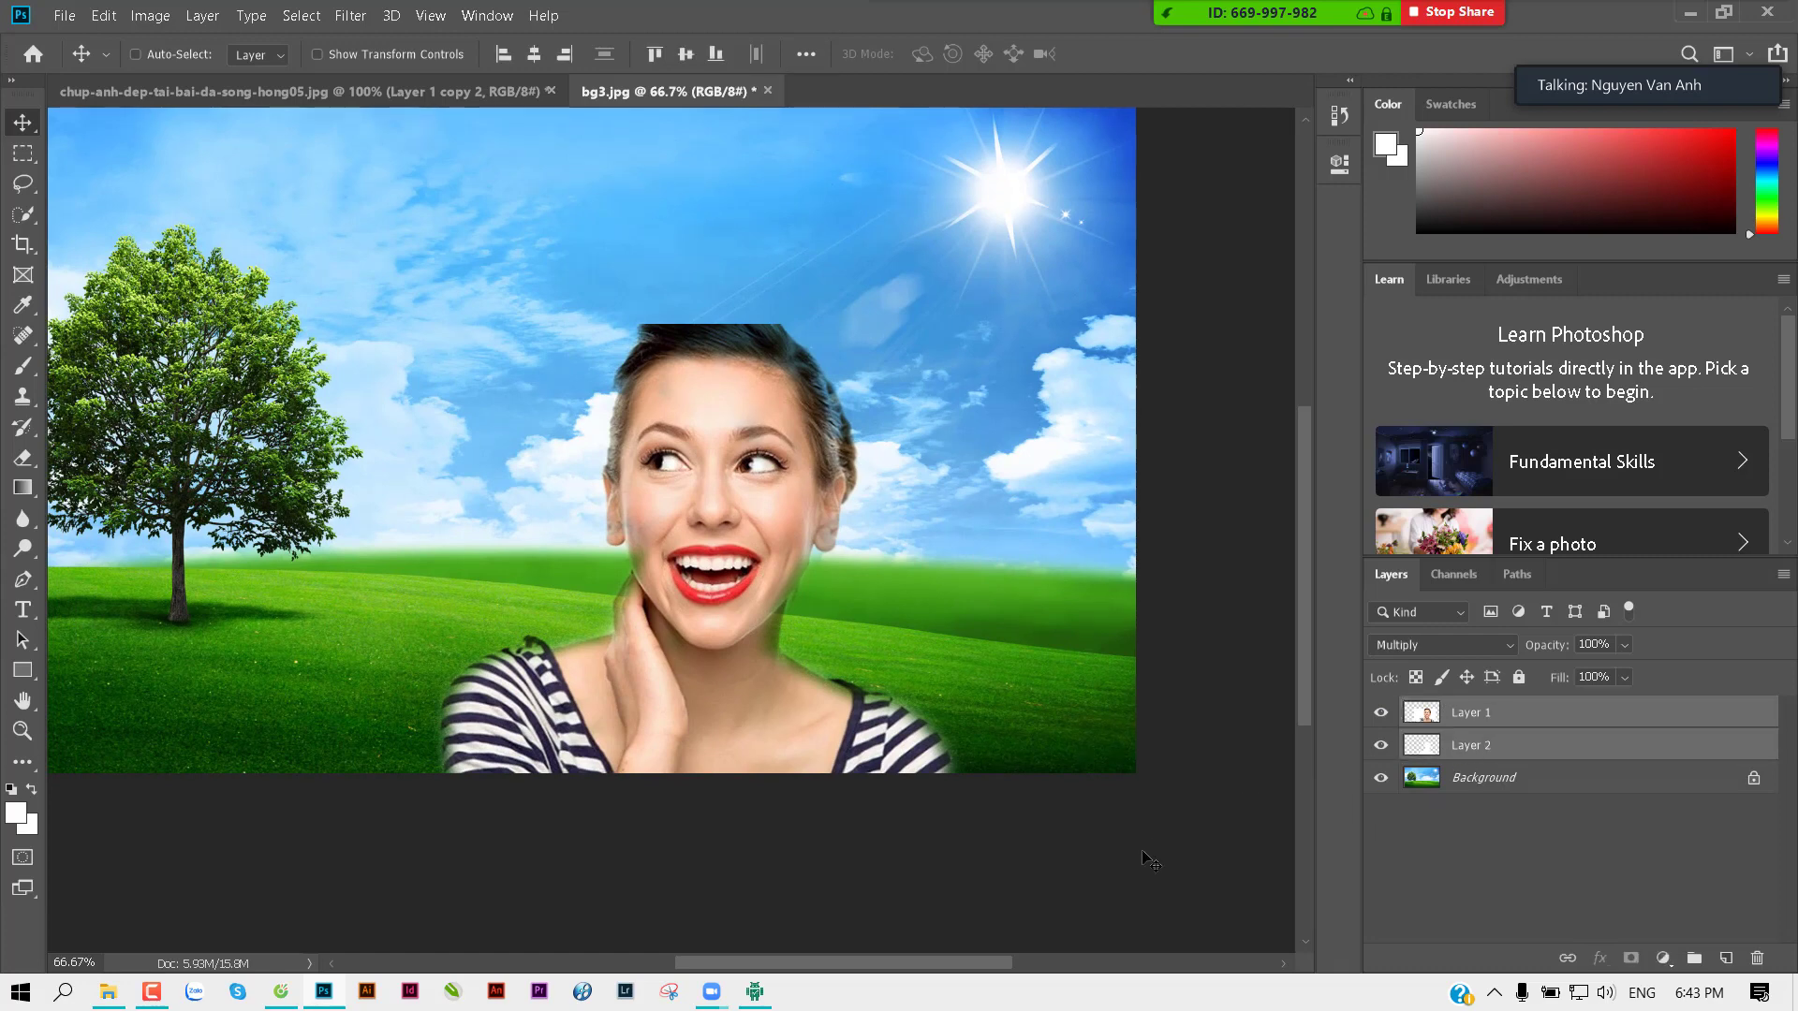
Step: Launch the On-Screen Keyboard from Windows search and group Layer 1 and Layer 2 with Ctrl+G
{"action": "left_click", "coordinate": [64, 993]}
{"action": "type", "text": "key"}
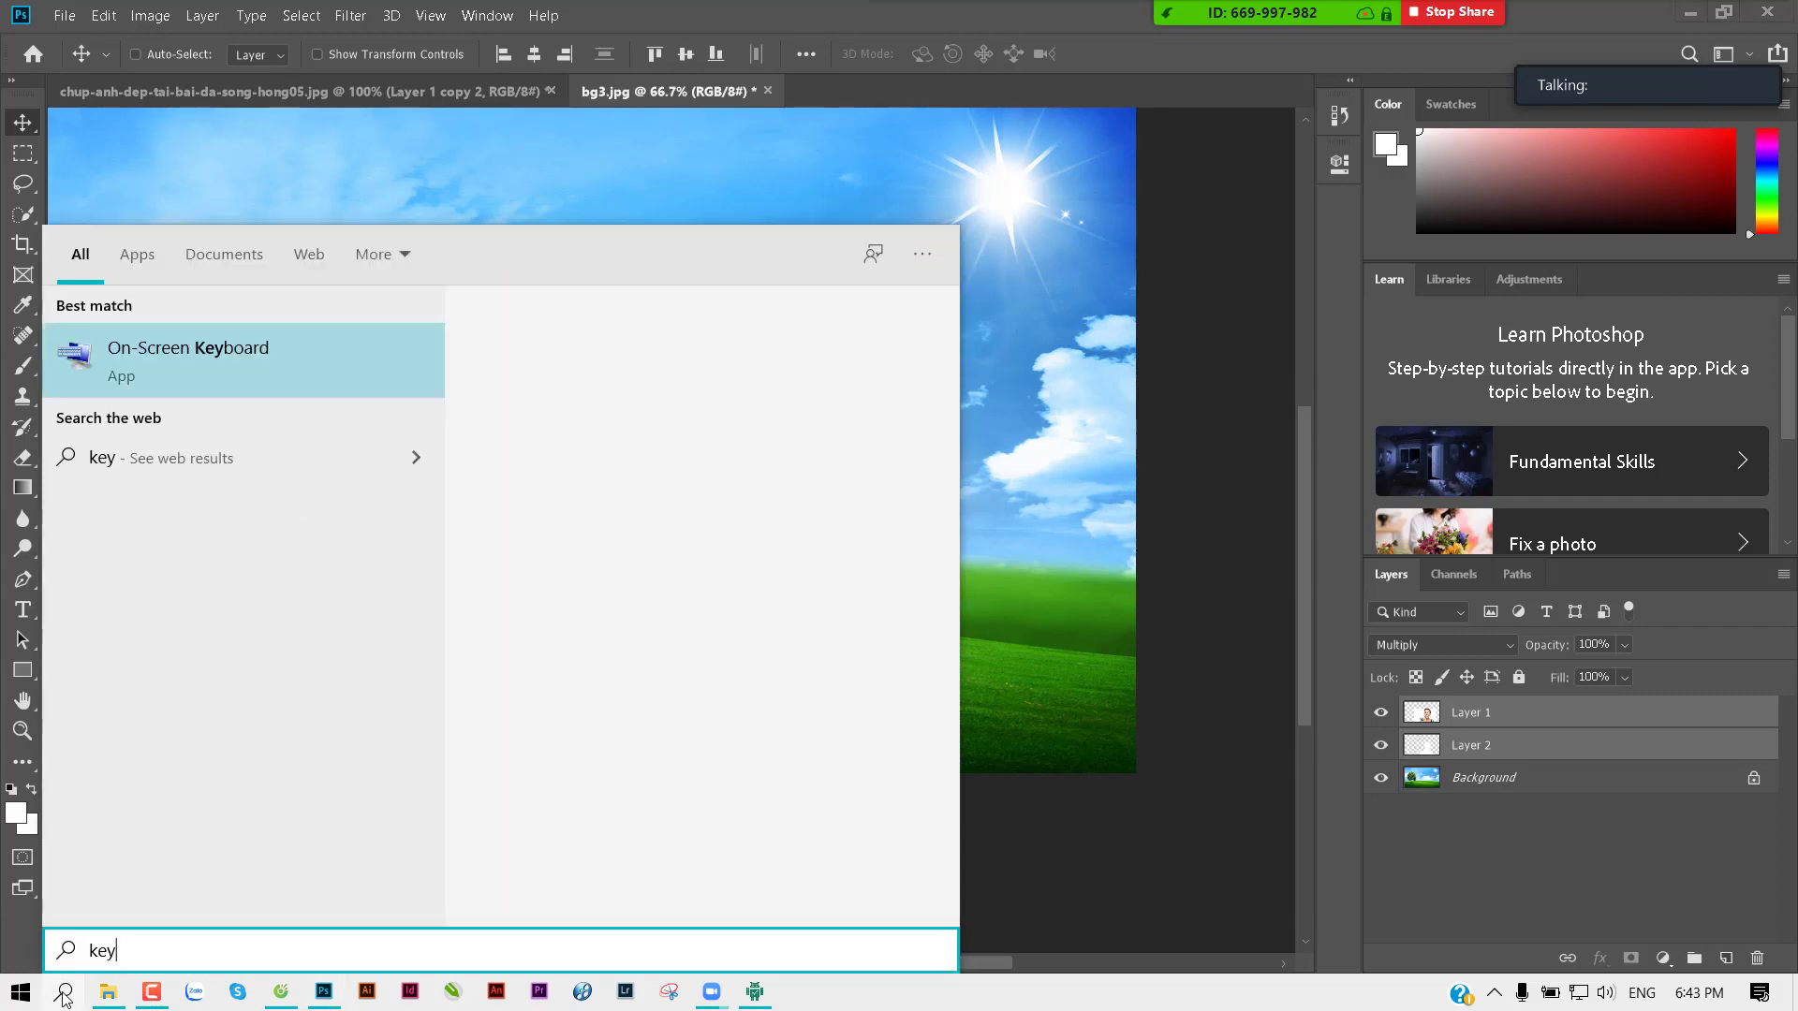
{"action": "key", "text": "Return"}
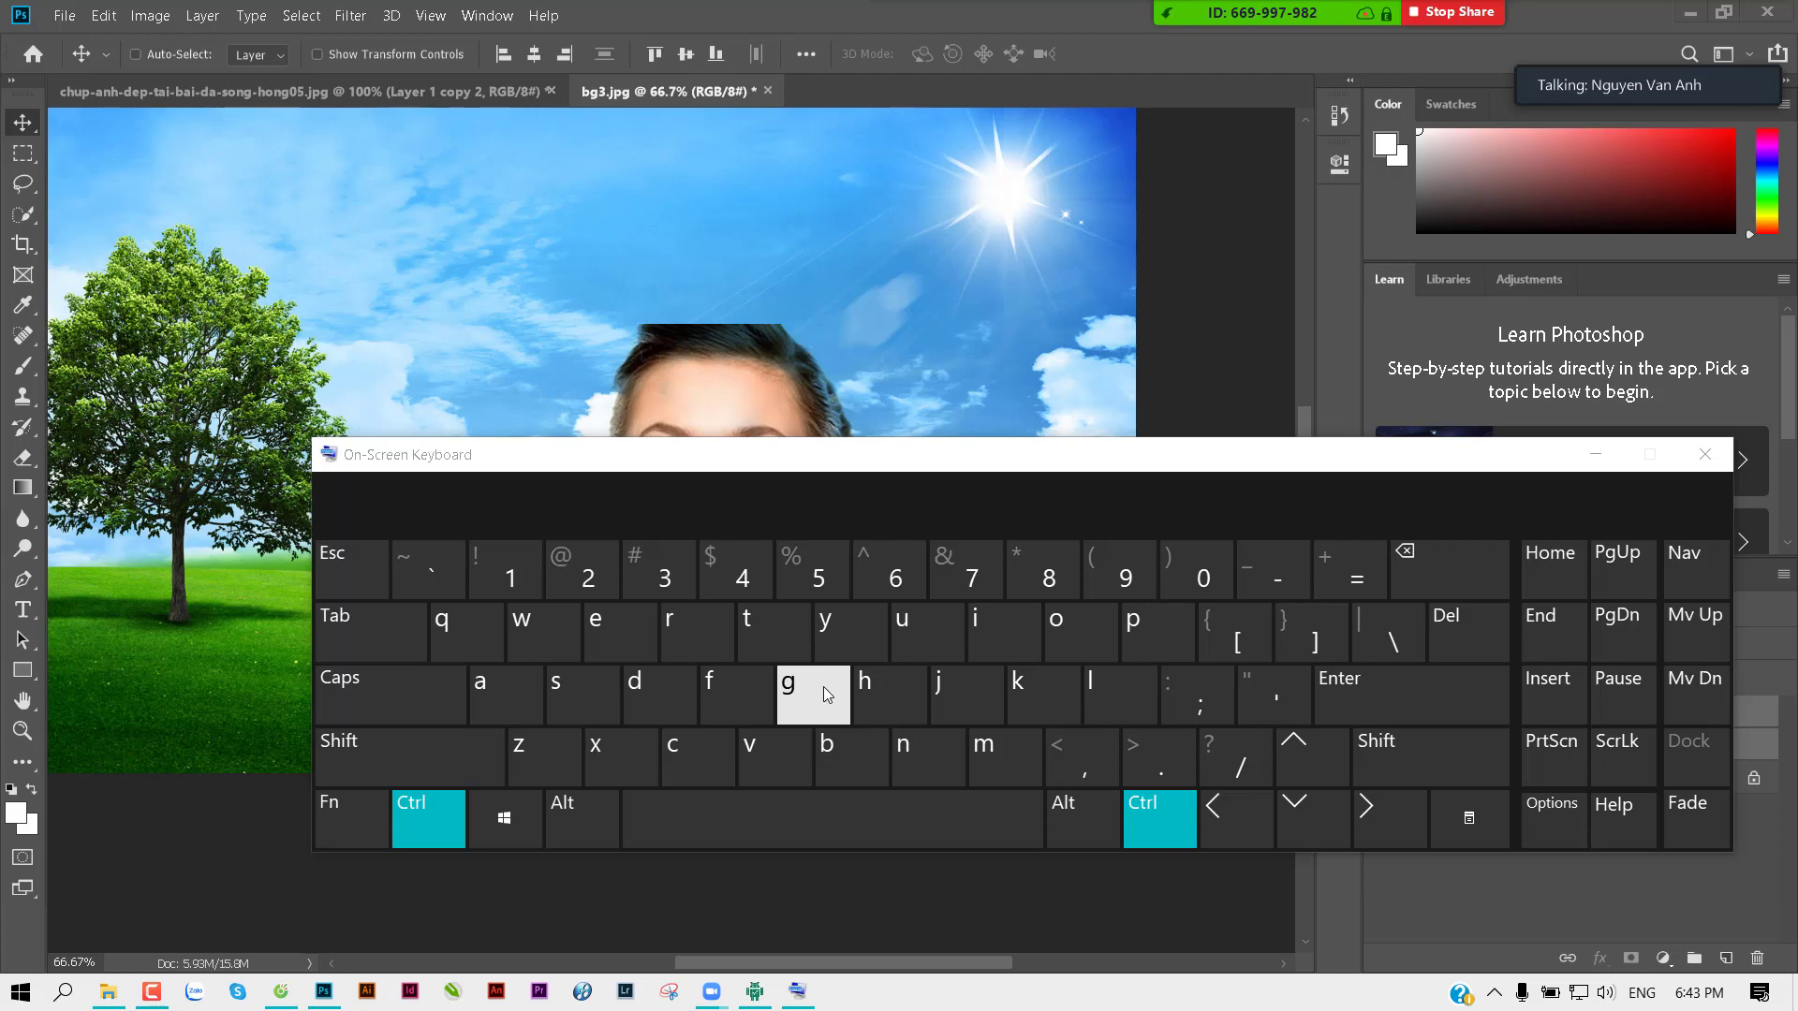
{"action": "left_click", "coordinate": [811, 698]}
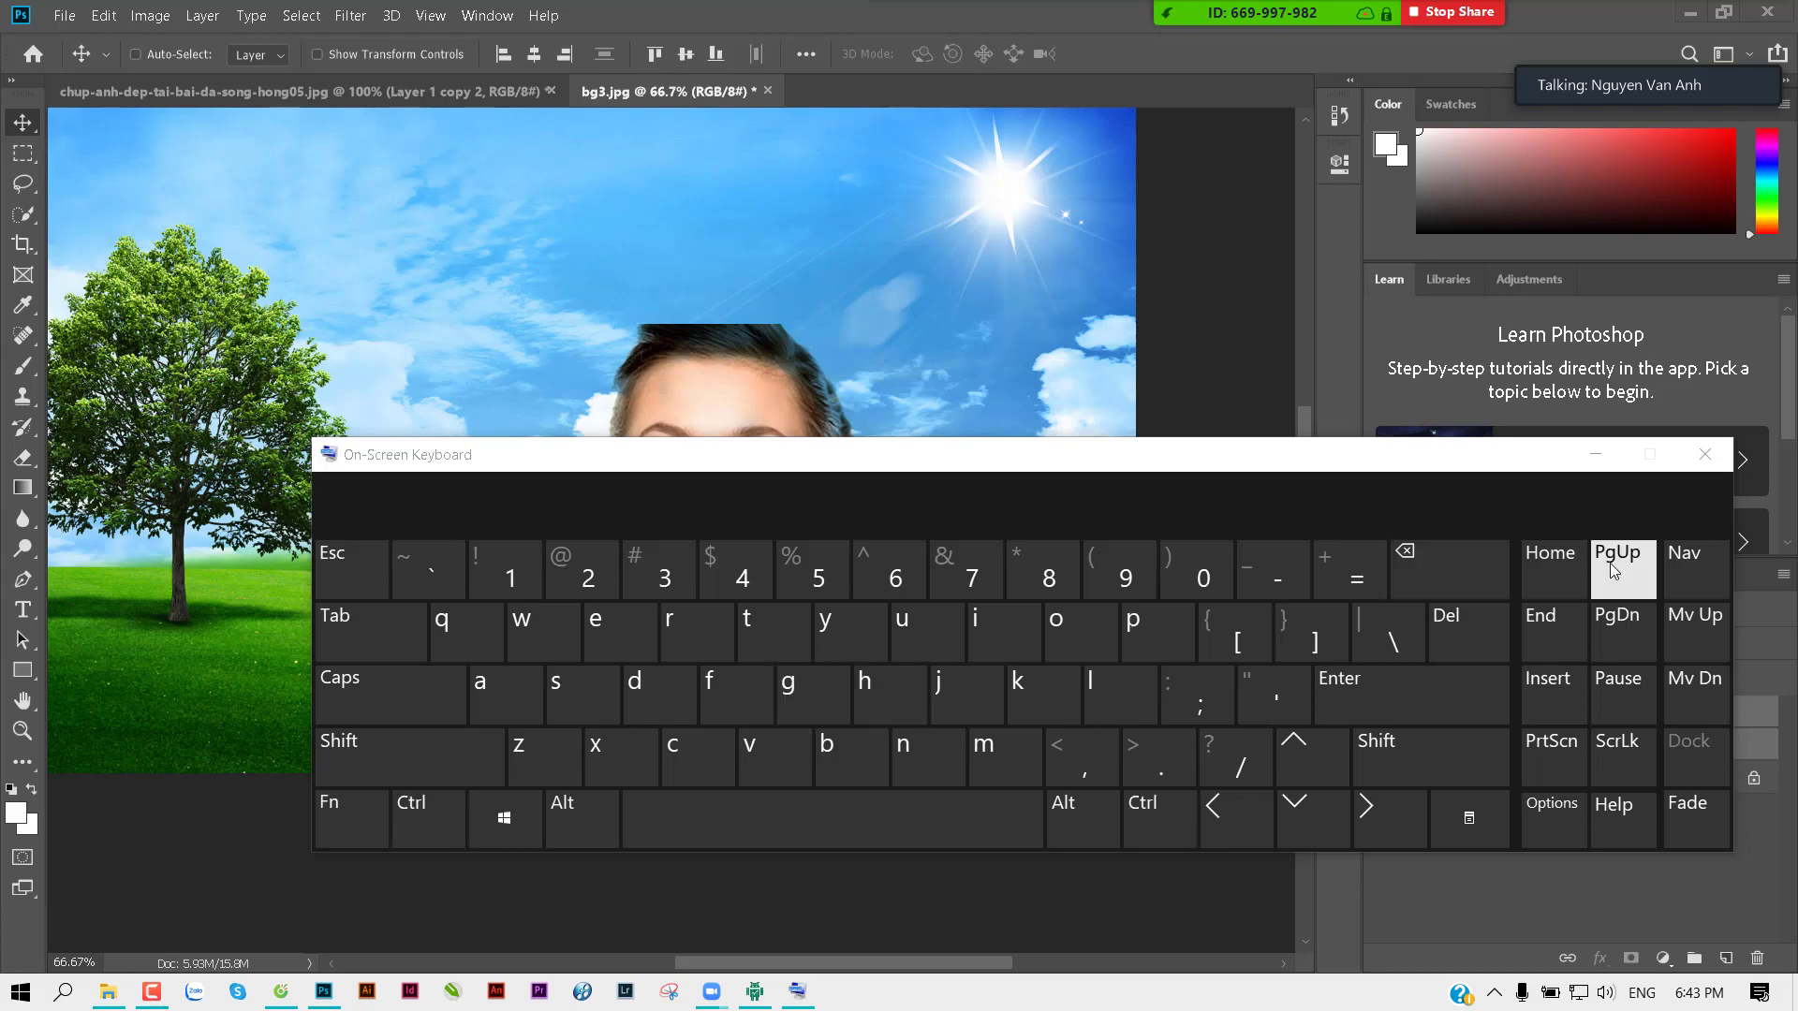
{"action": "left_click", "coordinate": [1595, 454]}
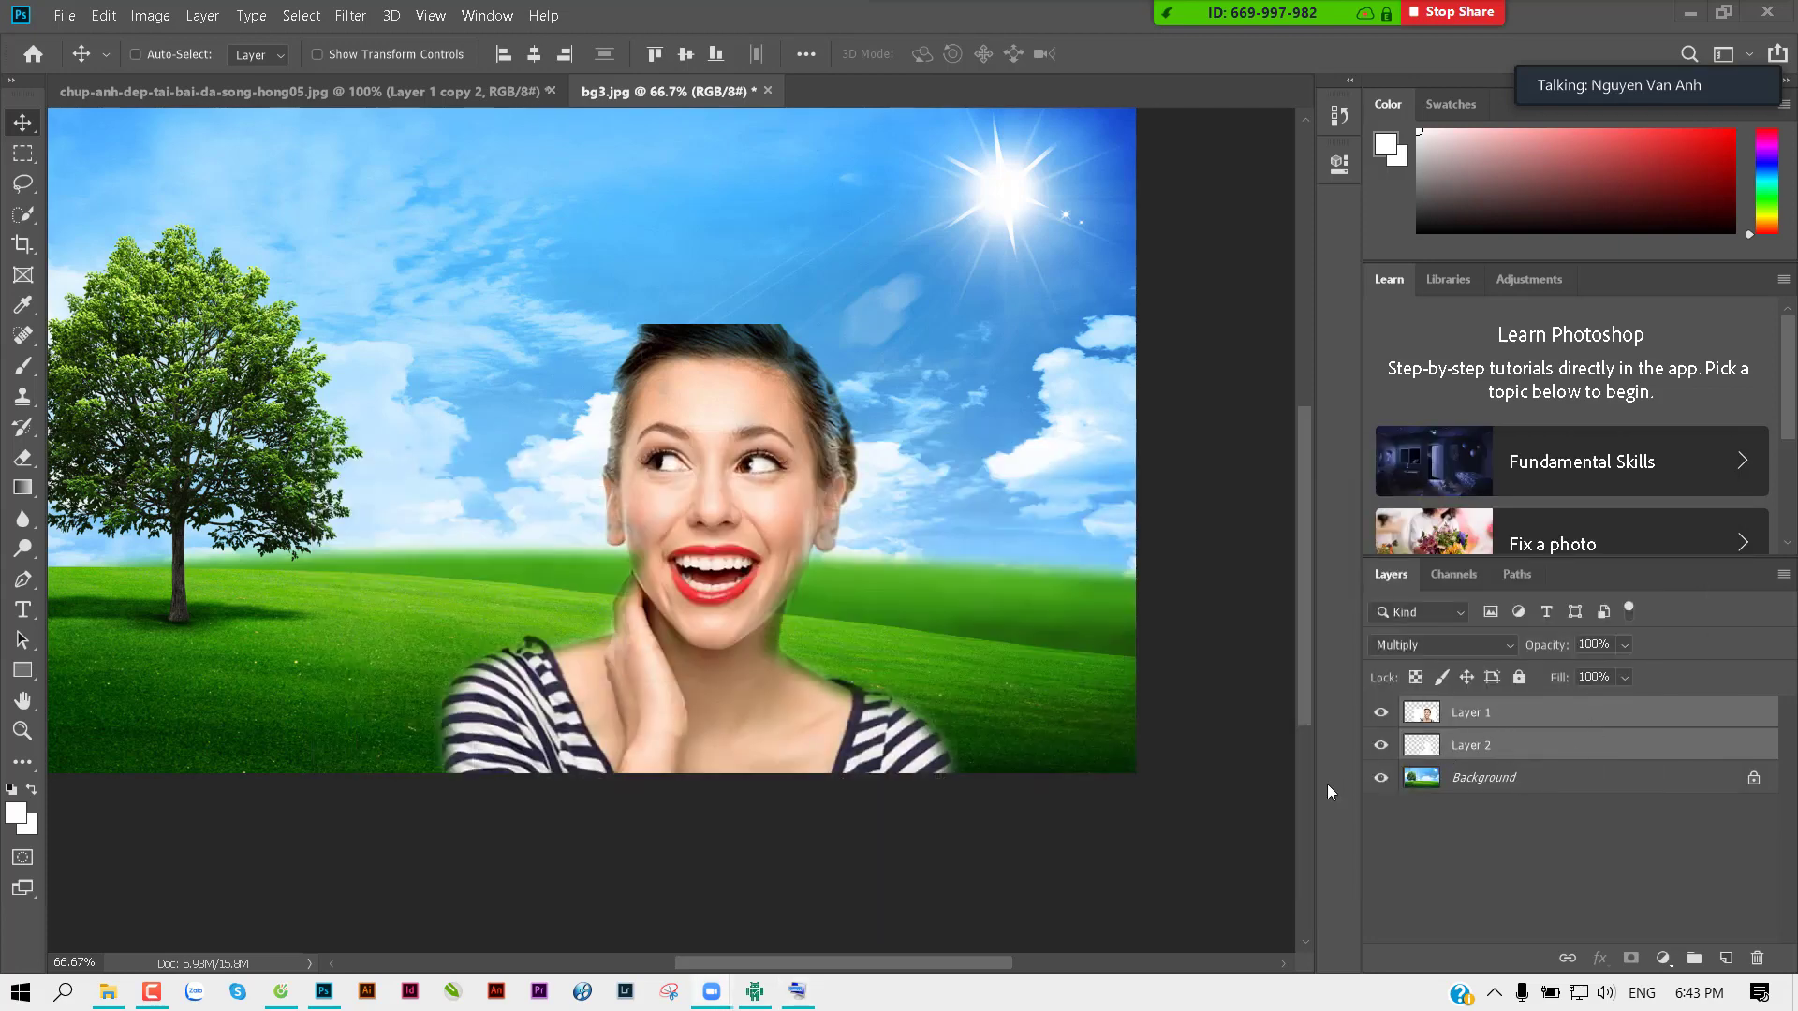
{"action": "key", "text": "ctrl+g"}
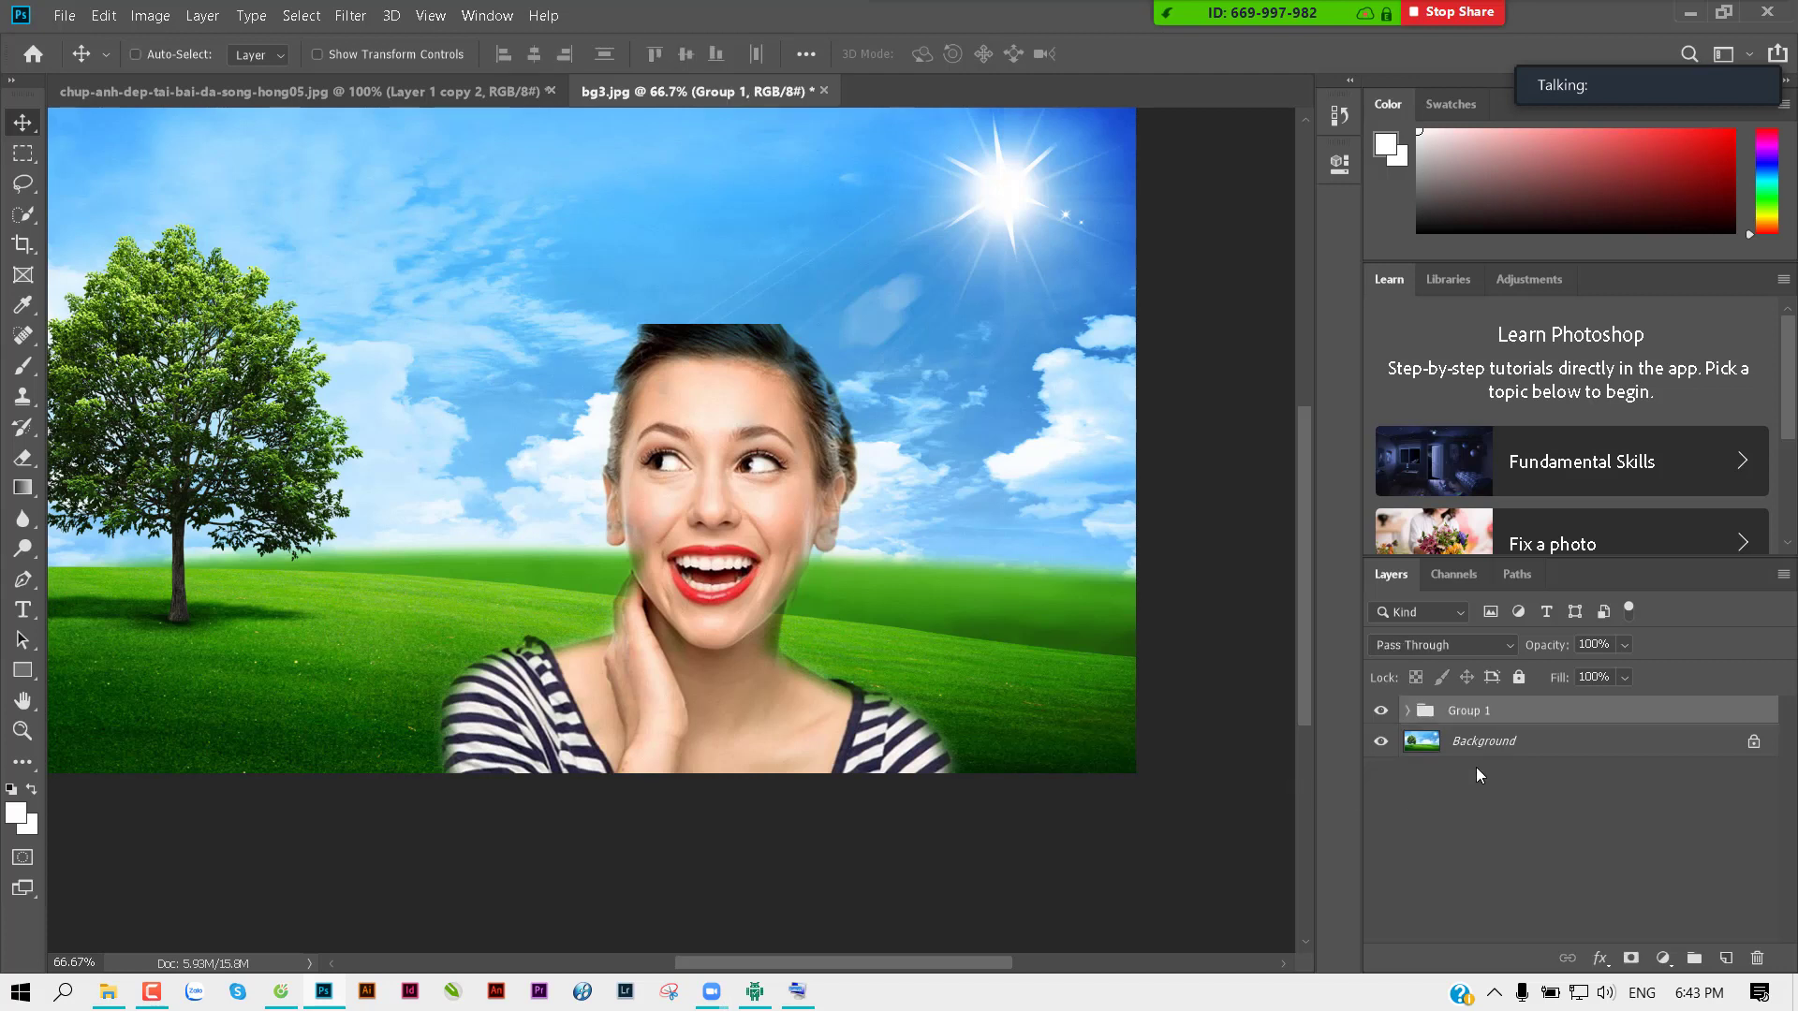
Step: Expand Group 1 and switch between Layer 1 (Multiply) and Layer 2 (Normal) to compare blend modes
{"action": "left_click", "coordinate": [1407, 711]}
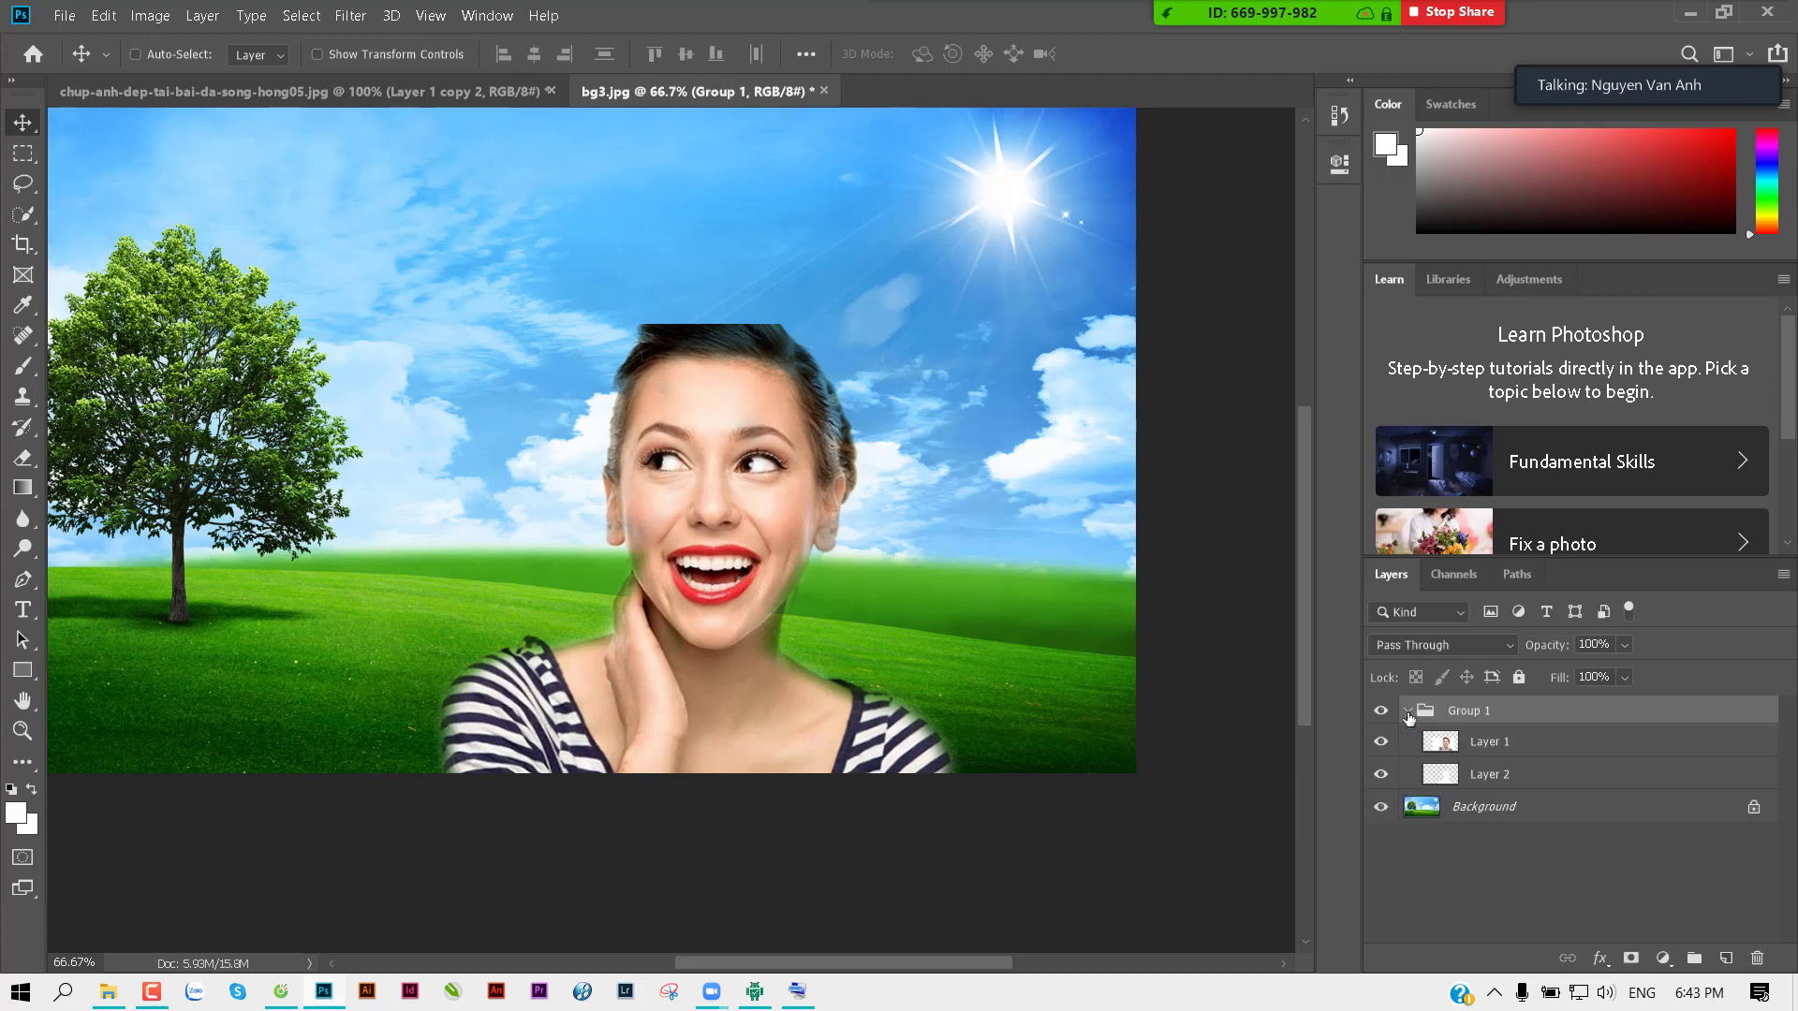
{"action": "left_click", "coordinate": [1471, 745]}
{"action": "left_click", "coordinate": [1488, 773]}
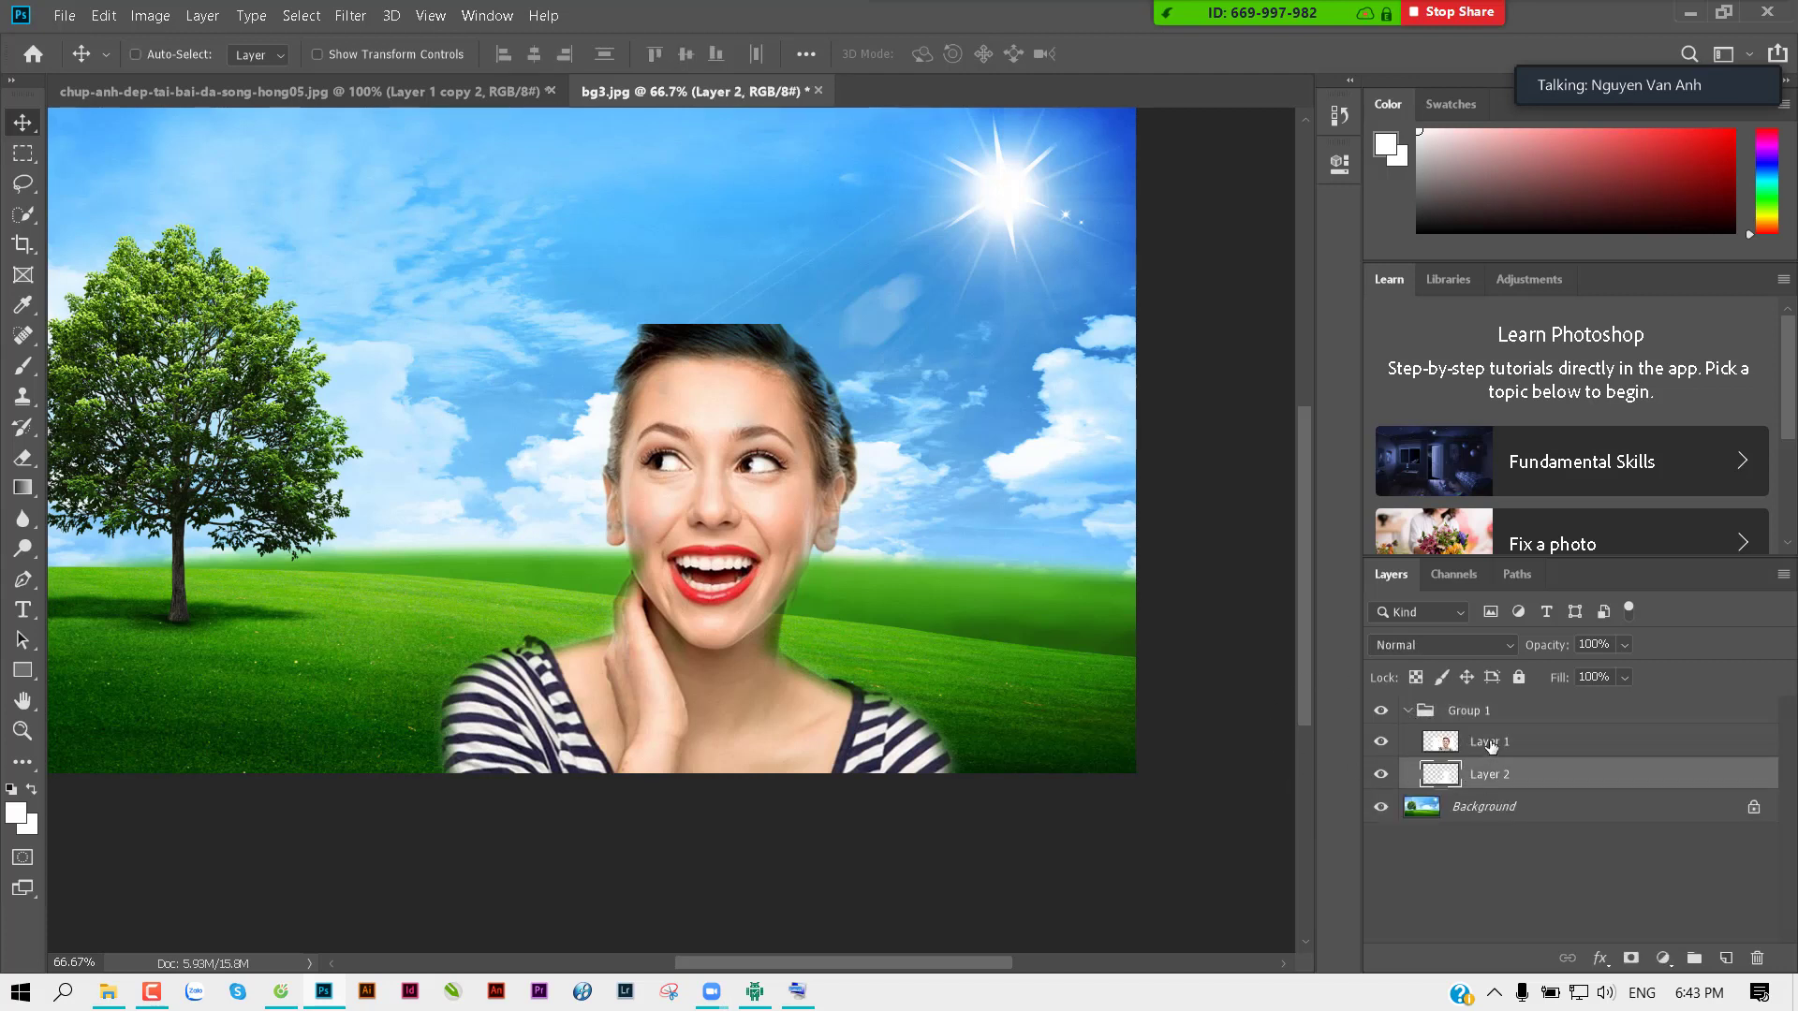
{"action": "left_click", "coordinate": [1492, 768]}
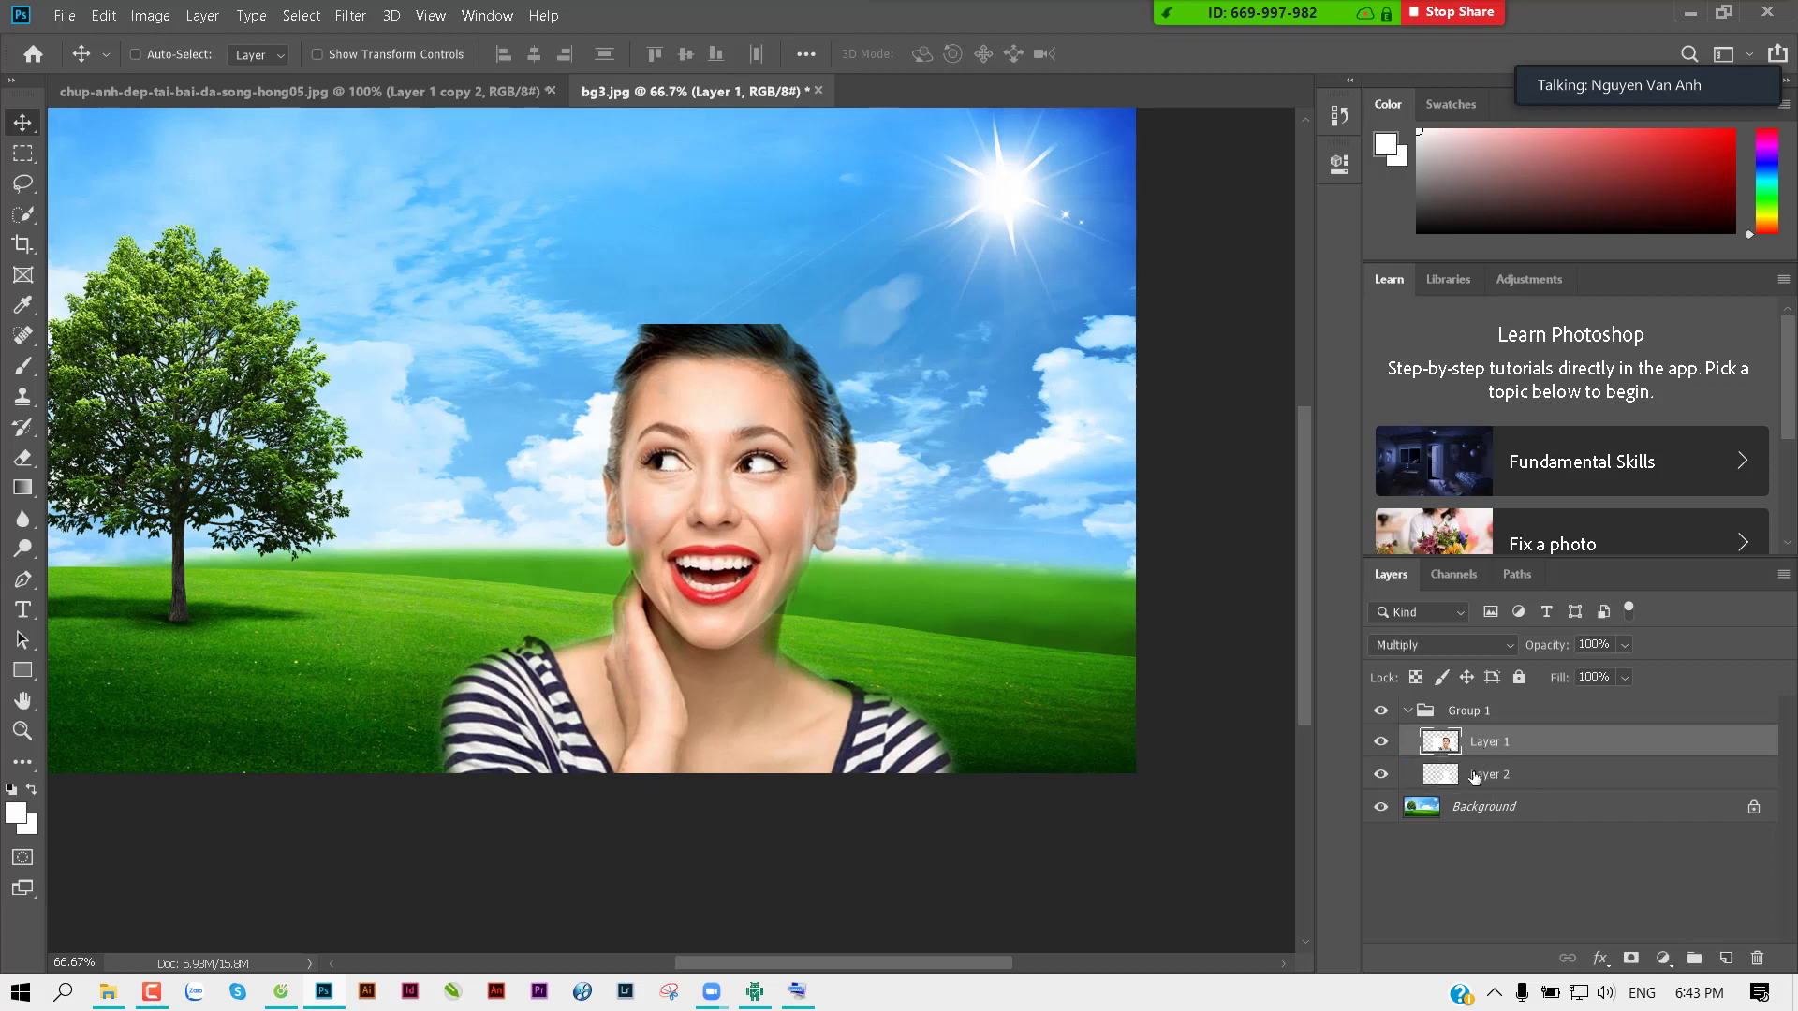
{"action": "left_click", "coordinate": [1476, 776]}
{"action": "left_click", "coordinate": [1484, 744]}
{"action": "left_click", "coordinate": [1489, 744]}
{"action": "left_click", "coordinate": [1478, 777]}
{"action": "left_click", "coordinate": [1490, 752]}
{"action": "left_click", "coordinate": [1487, 774]}
Step: Switch to the chup-anh-dep portrait, zoom to 200% on the squares, and show blend modes
{"action": "left_click", "coordinate": [407, 94]}
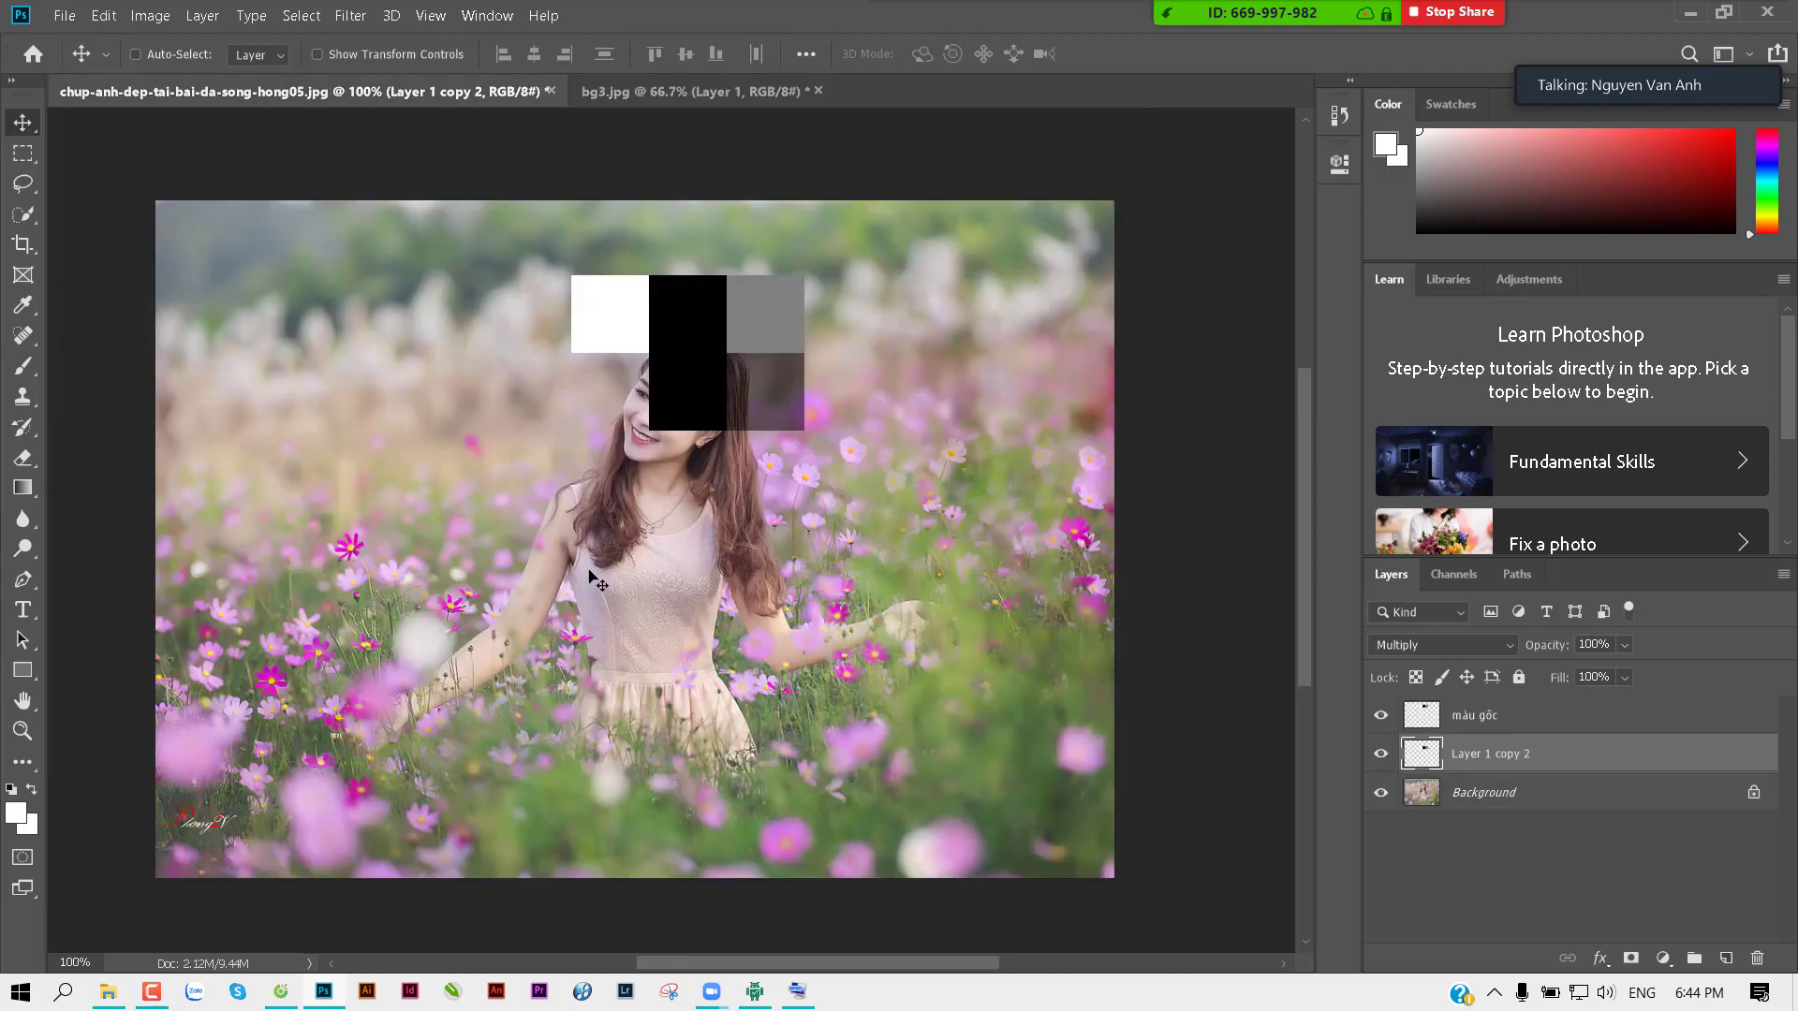
{"action": "left_click", "coordinate": [674, 381], "text": "ctrl"}
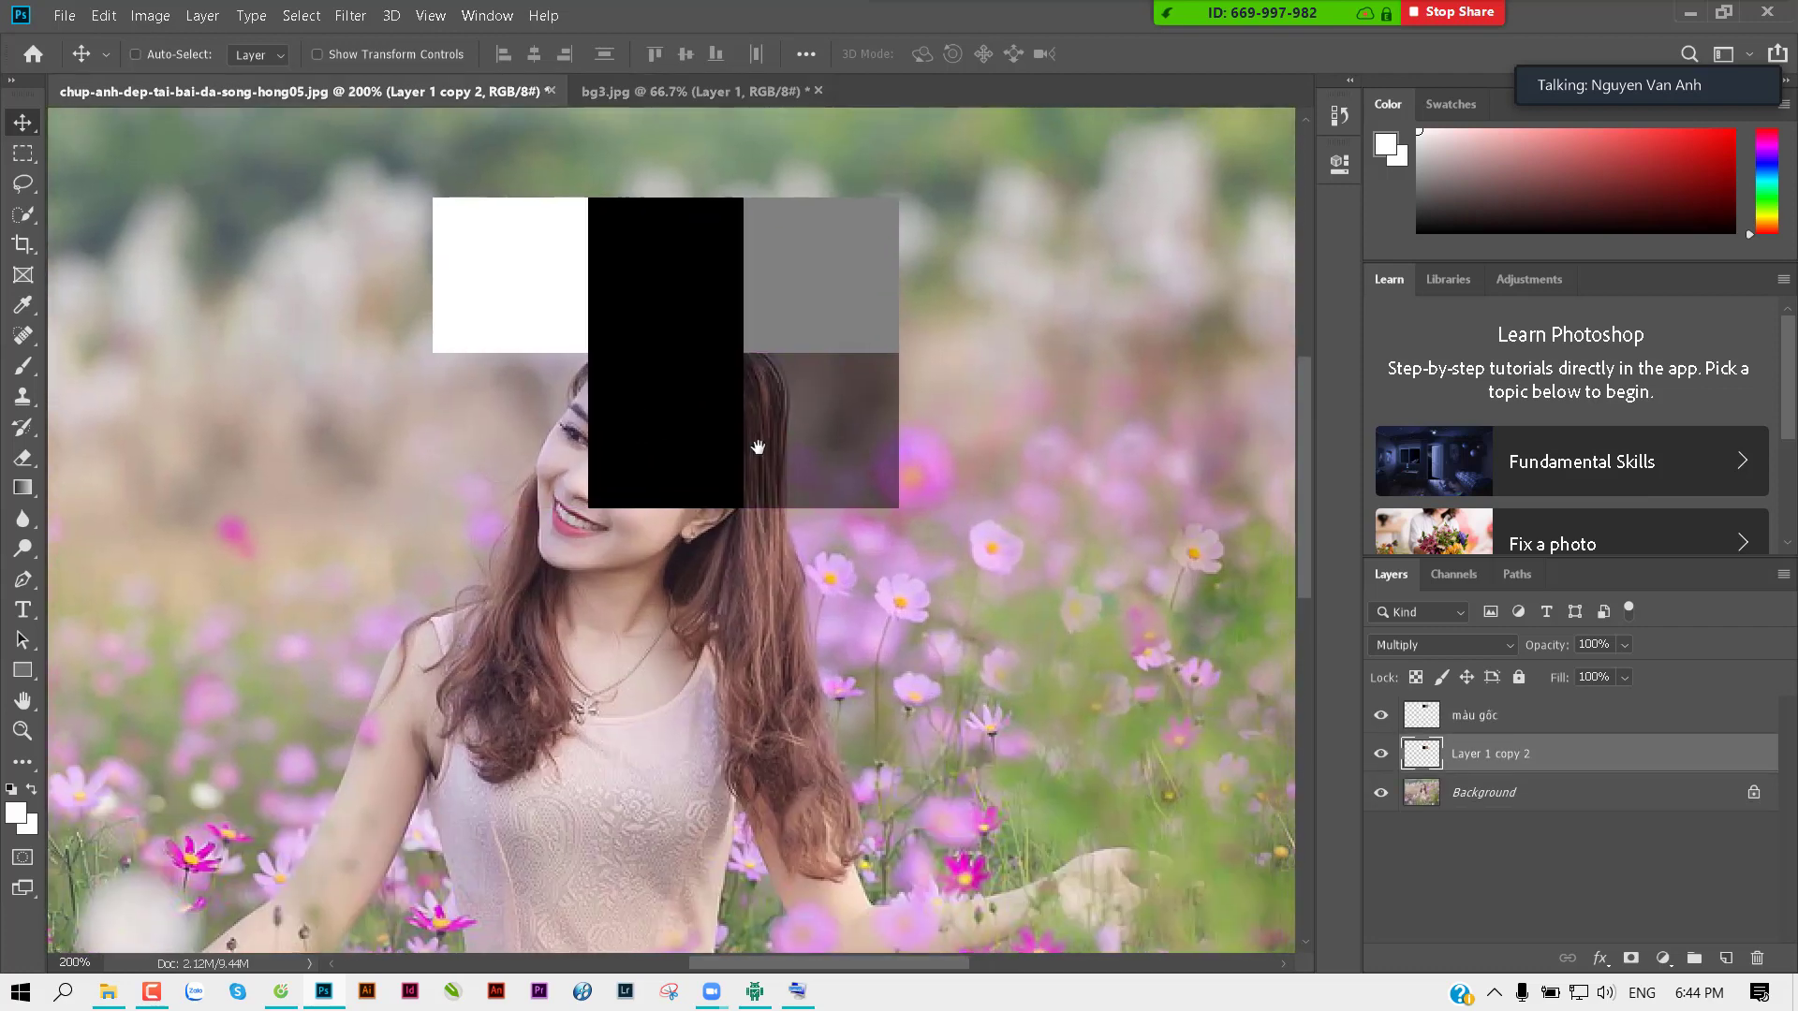
{"action": "left_click_drag", "start_coordinate": [758, 447], "coordinate": [745, 460]}
{"action": "left_click", "coordinate": [1442, 645]}
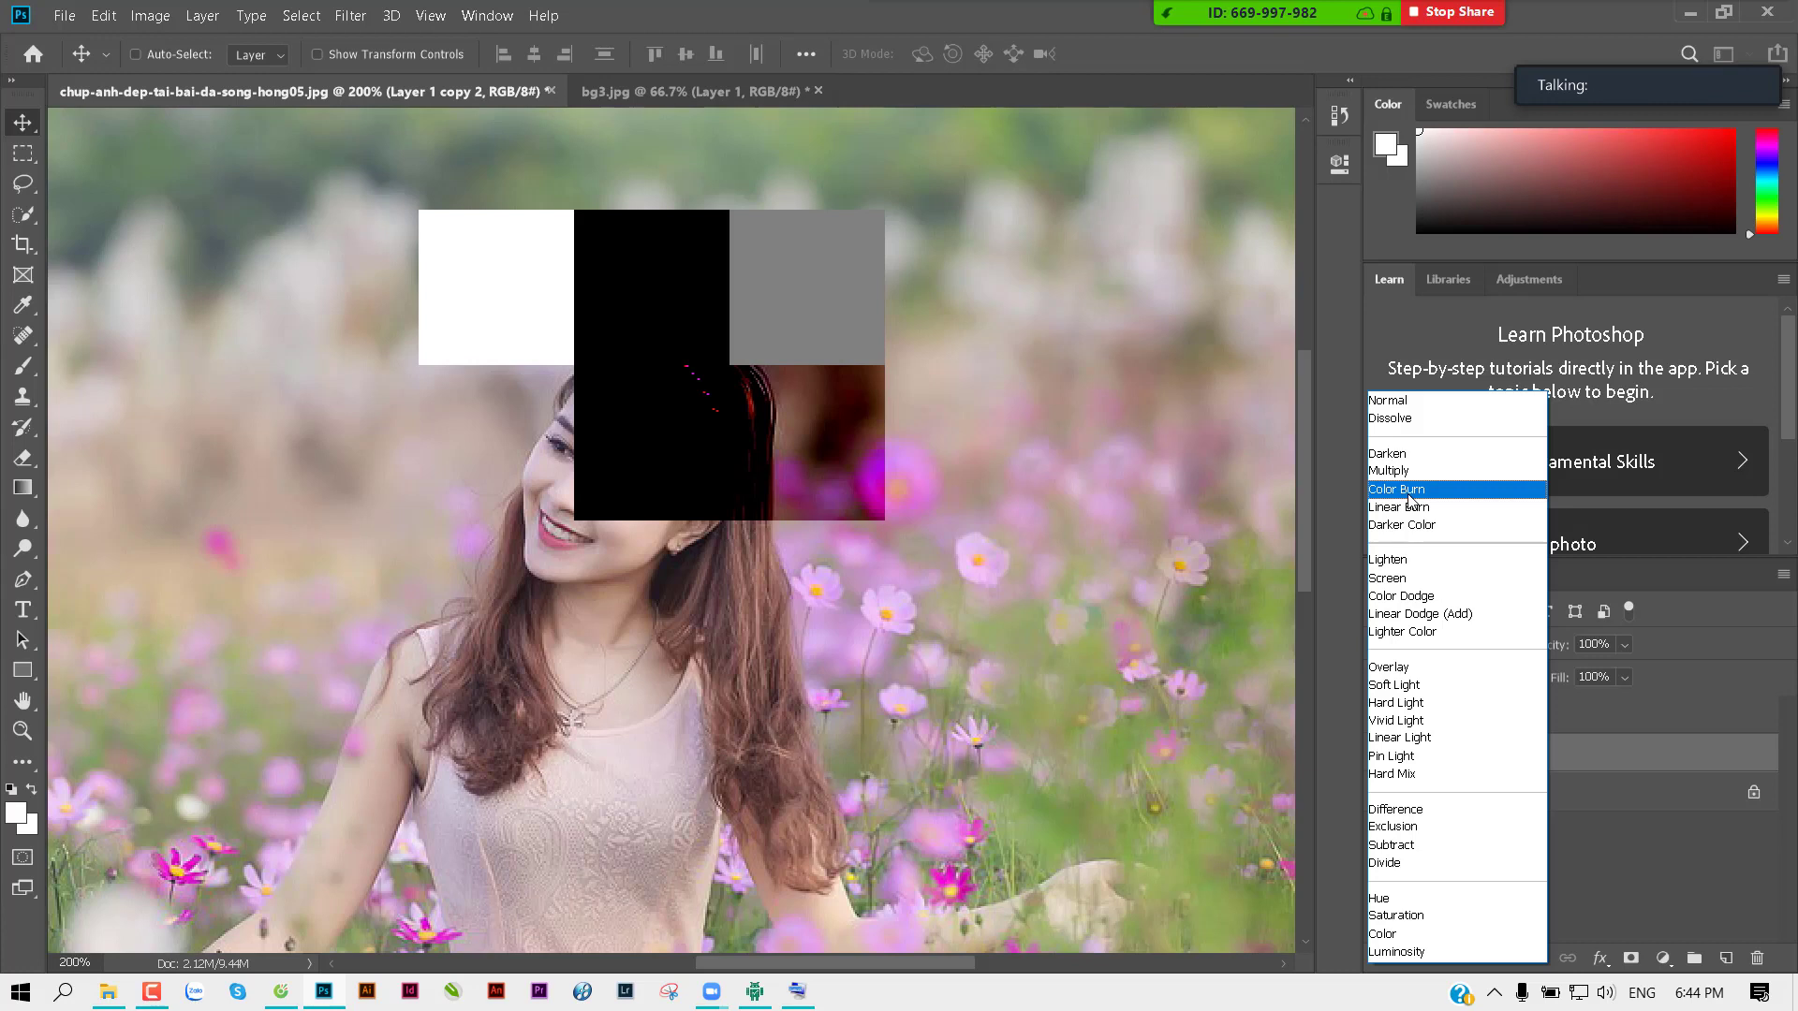
Step: Set Layer 1 copy 2 to Color Burn and move its squares up toward the face
{"action": "left_click", "coordinate": [1409, 492]}
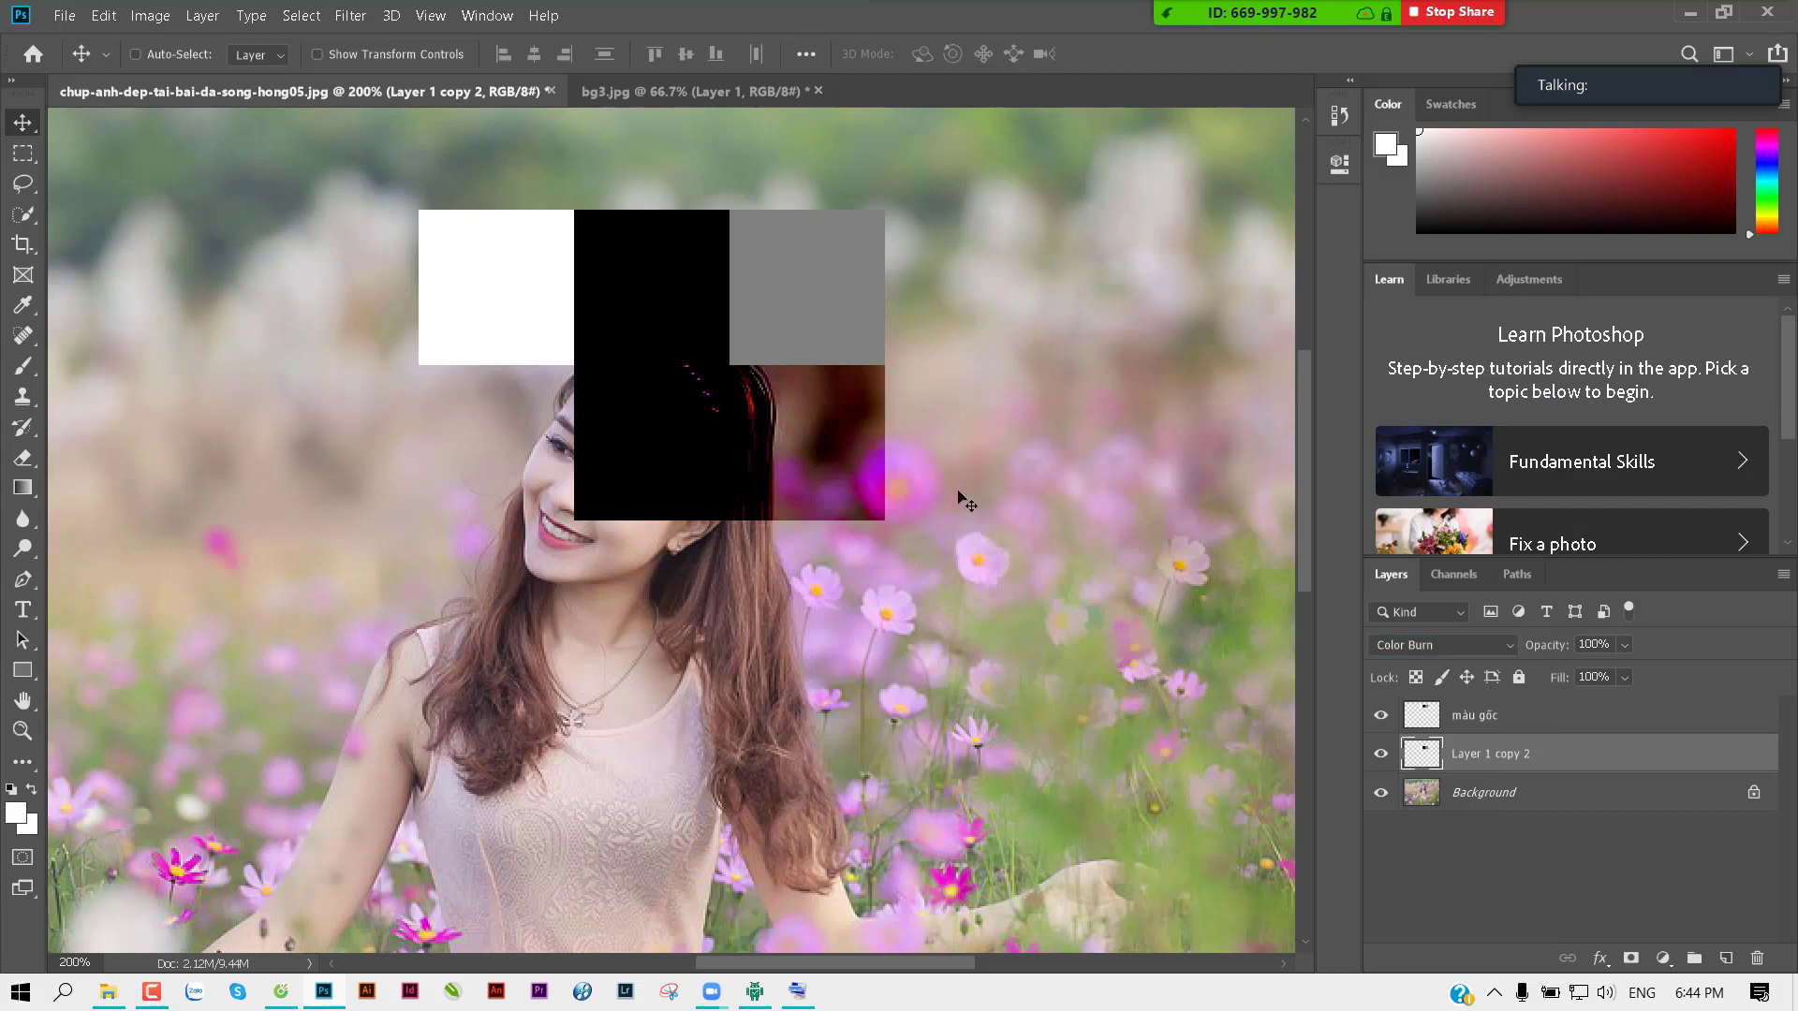
{"action": "mouse_move", "coordinate": [768, 461]}
{"action": "left_mouse_down"}
{"action": "mouse_move", "coordinate": [919, 653]}
{"action": "mouse_move", "coordinate": [1070, 663]}
{"action": "mouse_move", "coordinate": [863, 642]}
{"action": "left_mouse_up"}
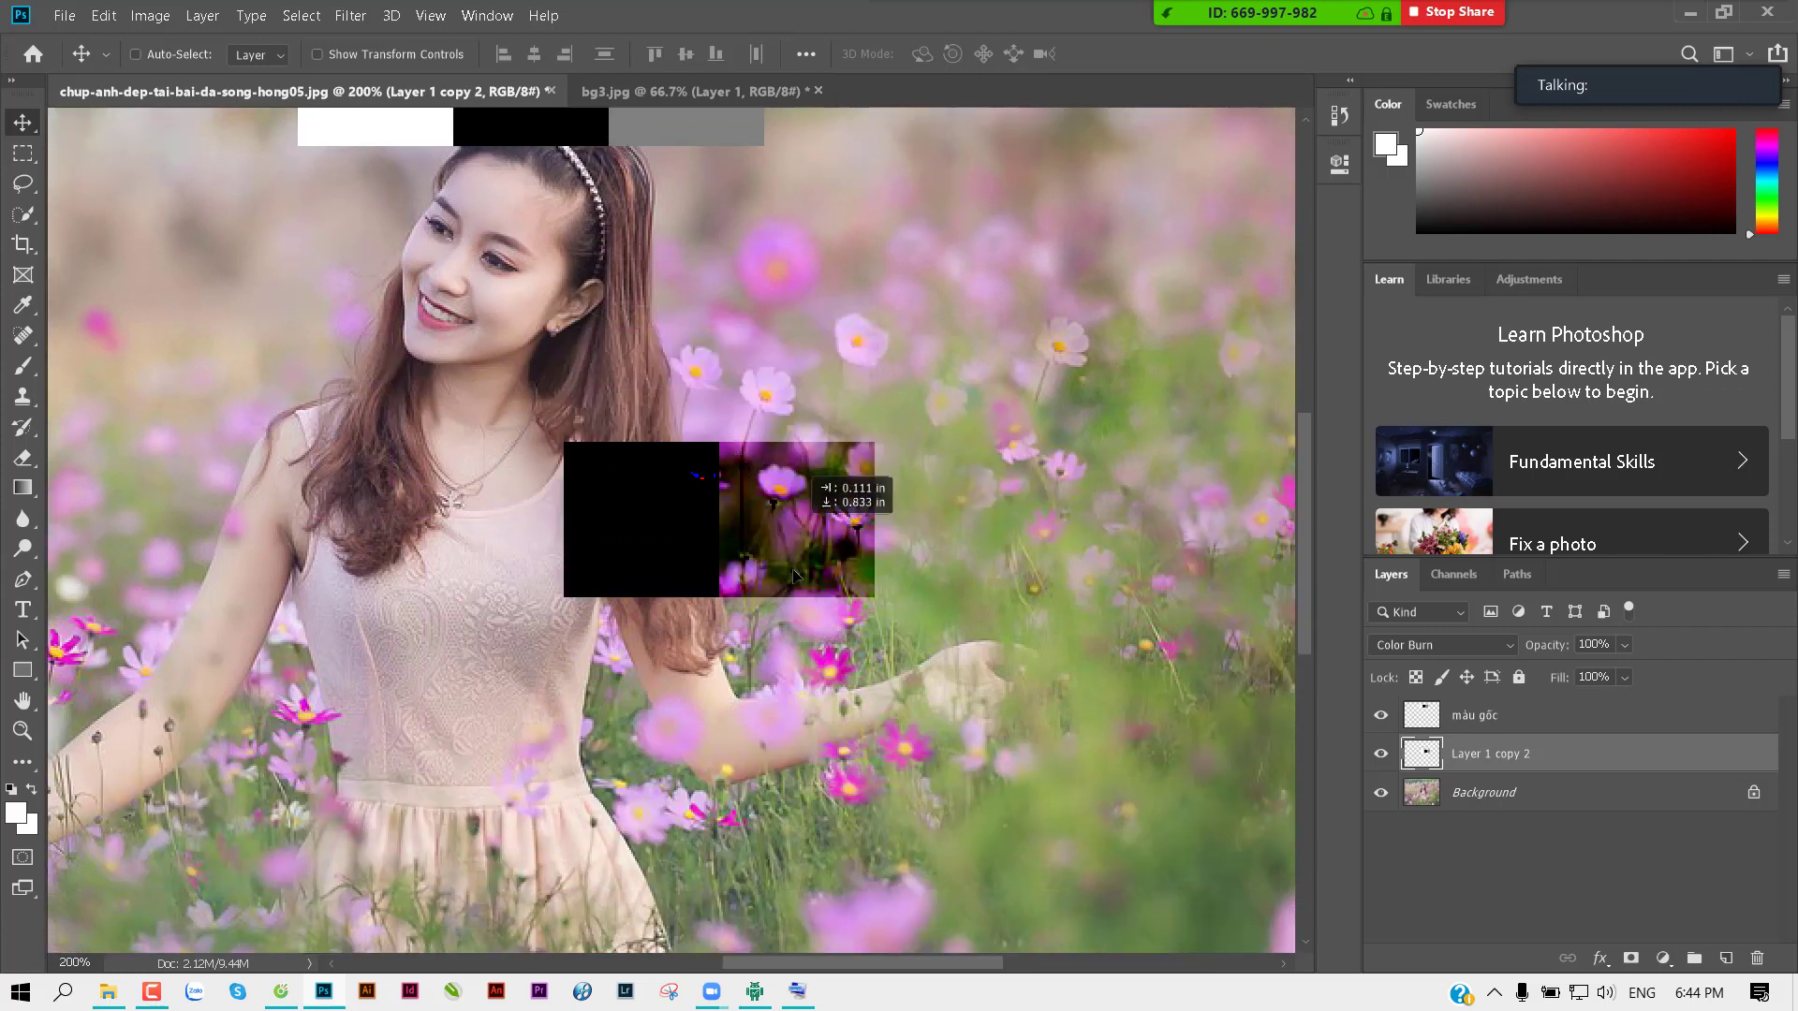
{"action": "mouse_move", "coordinate": [862, 642]}
{"action": "left_mouse_down"}
{"action": "mouse_move", "coordinate": [781, 751]}
{"action": "mouse_move", "coordinate": [717, 749]}
{"action": "mouse_move", "coordinate": [796, 475]}
{"action": "mouse_move", "coordinate": [779, 423]}
{"action": "mouse_move", "coordinate": [862, 376]}
{"action": "mouse_move", "coordinate": [1015, 383]}
{"action": "mouse_move", "coordinate": [1076, 422]}
{"action": "mouse_move", "coordinate": [1076, 471]}
{"action": "mouse_move", "coordinate": [943, 620]}
{"action": "mouse_move", "coordinate": [846, 559]}
{"action": "left_mouse_up"}
{"action": "key", "text": "Up"}
{"action": "key", "text": "Up"}
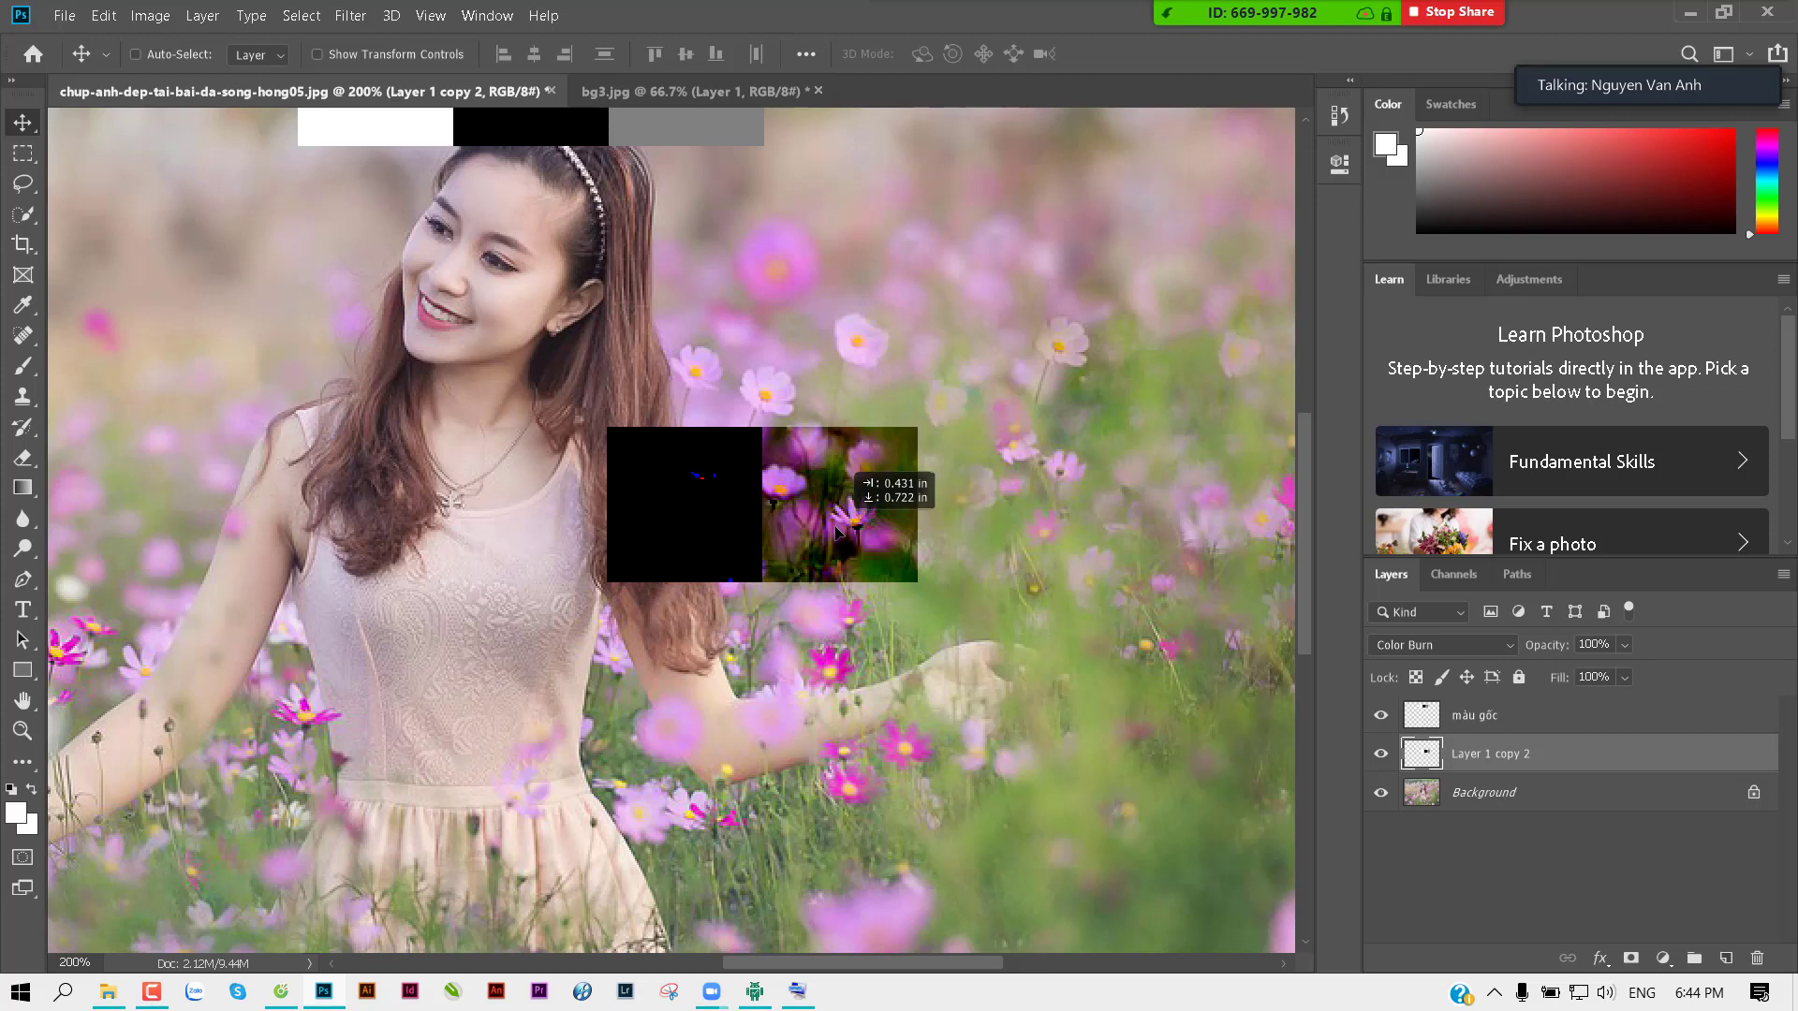
{"action": "mouse_move", "coordinate": [836, 531]}
{"action": "left_mouse_down"}
{"action": "mouse_move", "coordinate": [753, 530]}
{"action": "mouse_move", "coordinate": [832, 481]}
{"action": "mouse_move", "coordinate": [802, 348]}
{"action": "mouse_move", "coordinate": [992, 249]}
{"action": "mouse_move", "coordinate": [703, 493]}
{"action": "mouse_move", "coordinate": [824, 646]}
{"action": "mouse_move", "coordinate": [728, 363]}
{"action": "mouse_move", "coordinate": [664, 295]}
{"action": "mouse_move", "coordinate": [672, 232]}
{"action": "mouse_move", "coordinate": [689, 251]}
{"action": "left_mouse_up"}
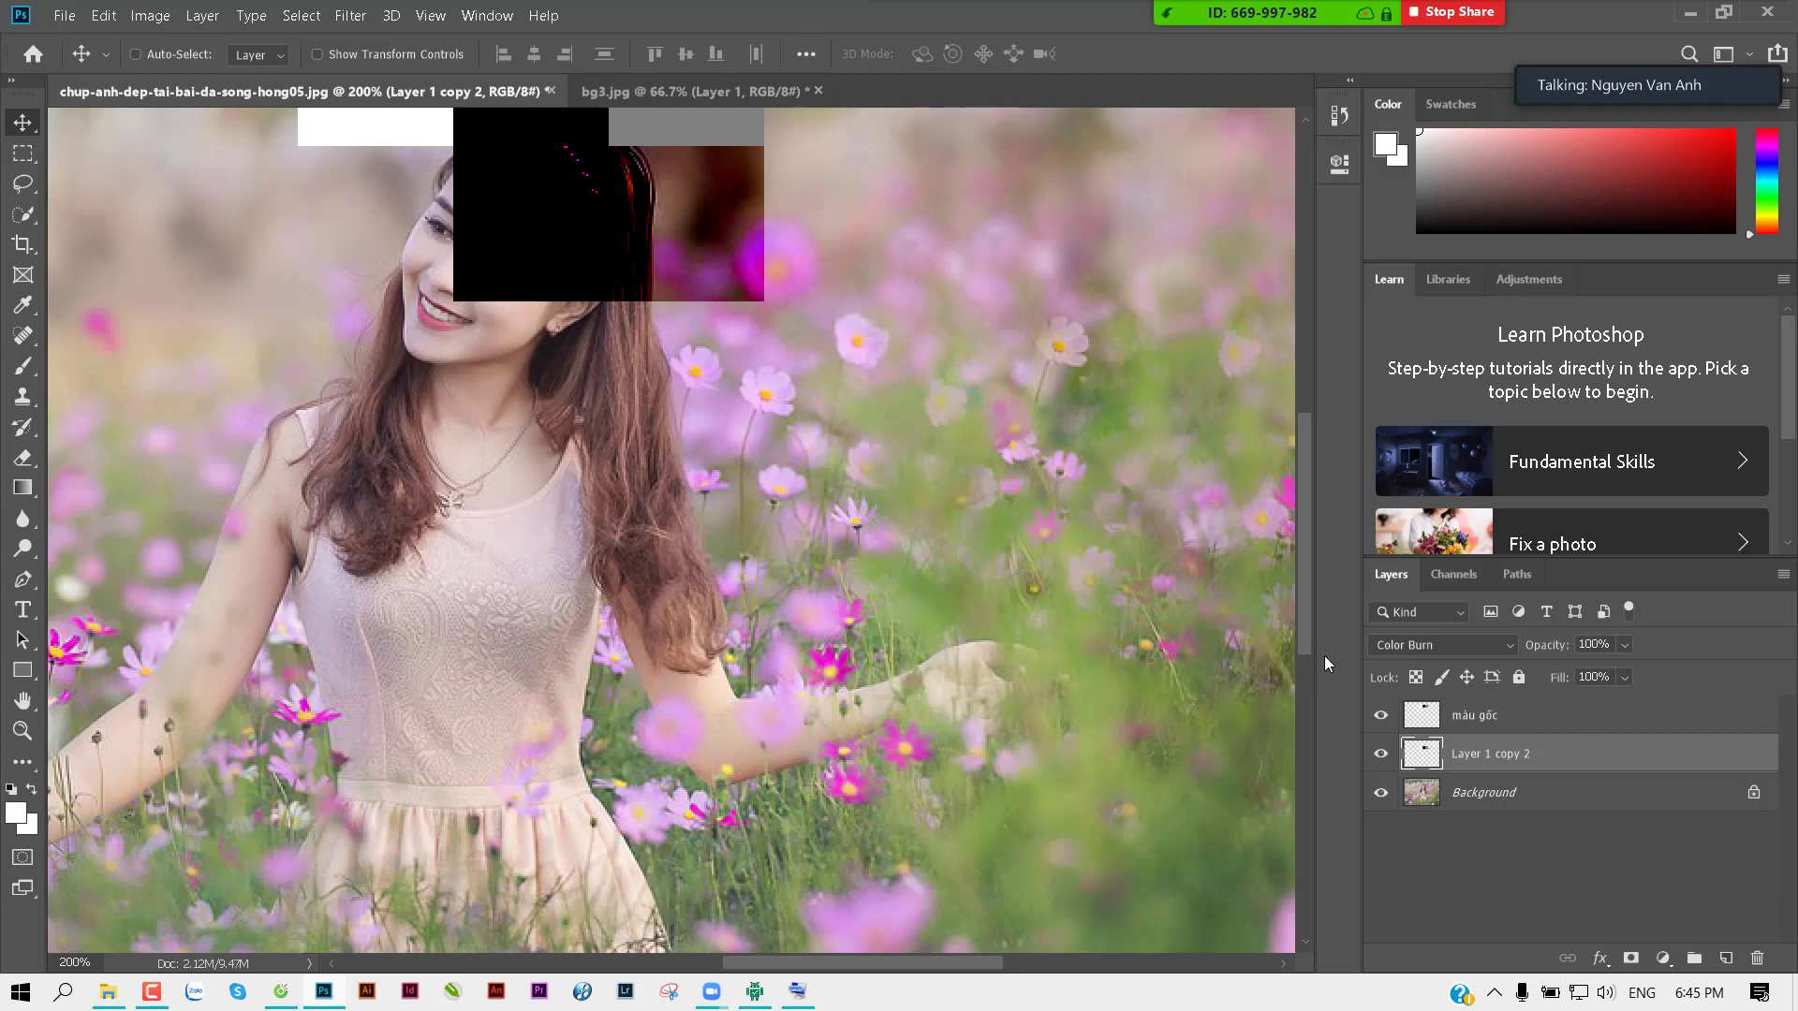
Step: Apply Lighten to Layer 1 copy 2, then preview Screen and Color Dodge in the blend list
{"action": "left_click", "coordinate": [1425, 648]}
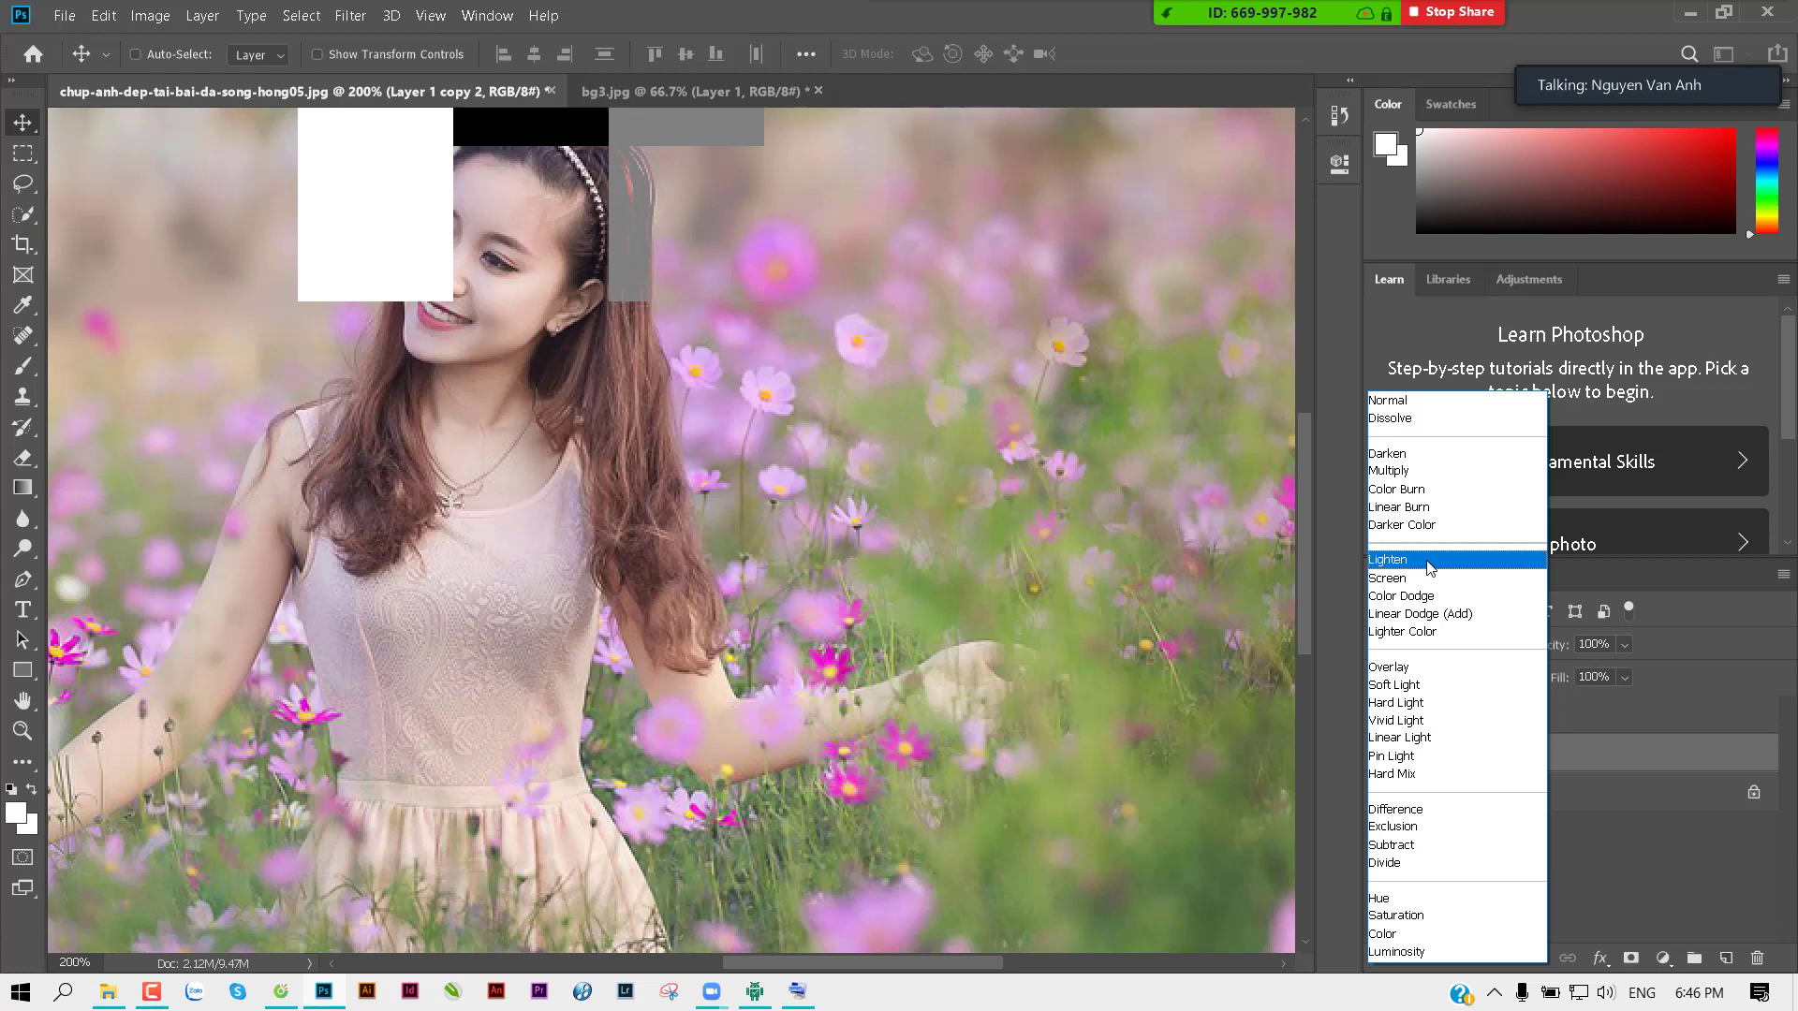
{"action": "left_click", "coordinate": [1427, 562]}
{"action": "mouse_move", "coordinate": [573, 371]}
{"action": "left_mouse_down"}
{"action": "mouse_move", "coordinate": [604, 468]}
{"action": "mouse_move", "coordinate": [510, 465]}
{"action": "mouse_move", "coordinate": [593, 556]}
{"action": "mouse_move", "coordinate": [631, 502]}
{"action": "mouse_move", "coordinate": [676, 494]}
{"action": "mouse_move", "coordinate": [740, 423]}
{"action": "left_mouse_up"}
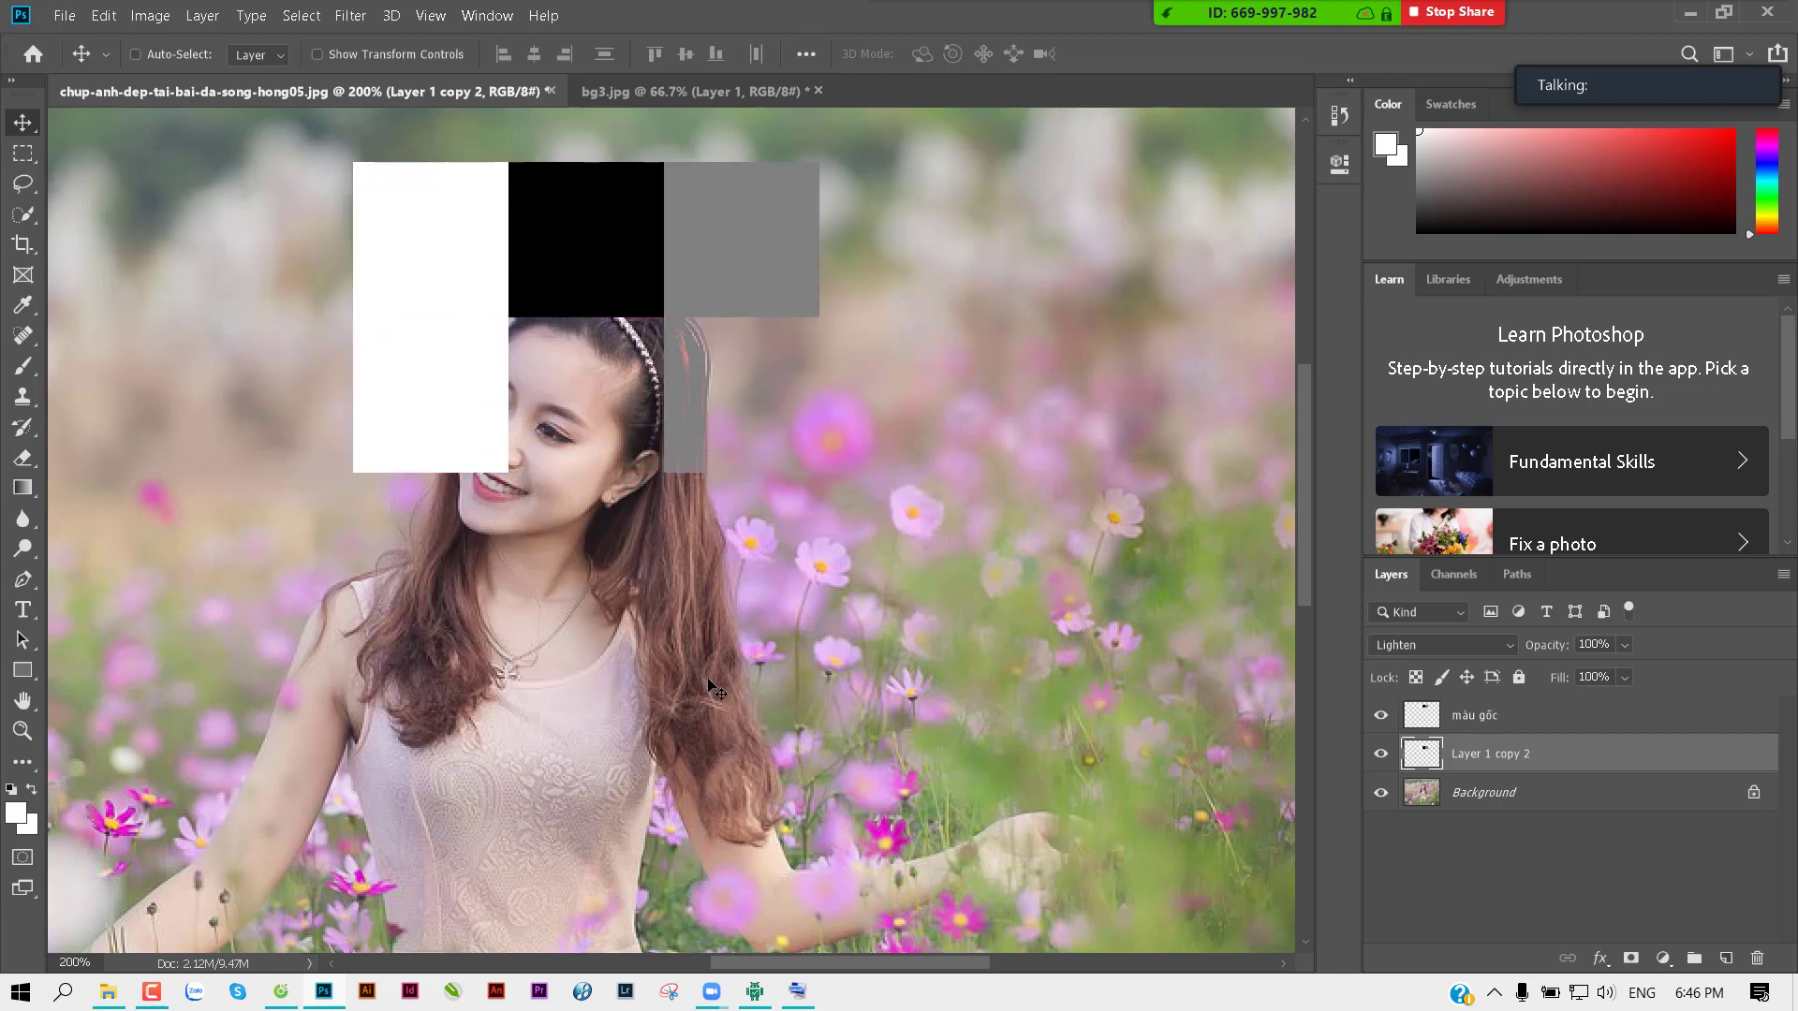
{"action": "left_click", "coordinate": [1414, 648]}
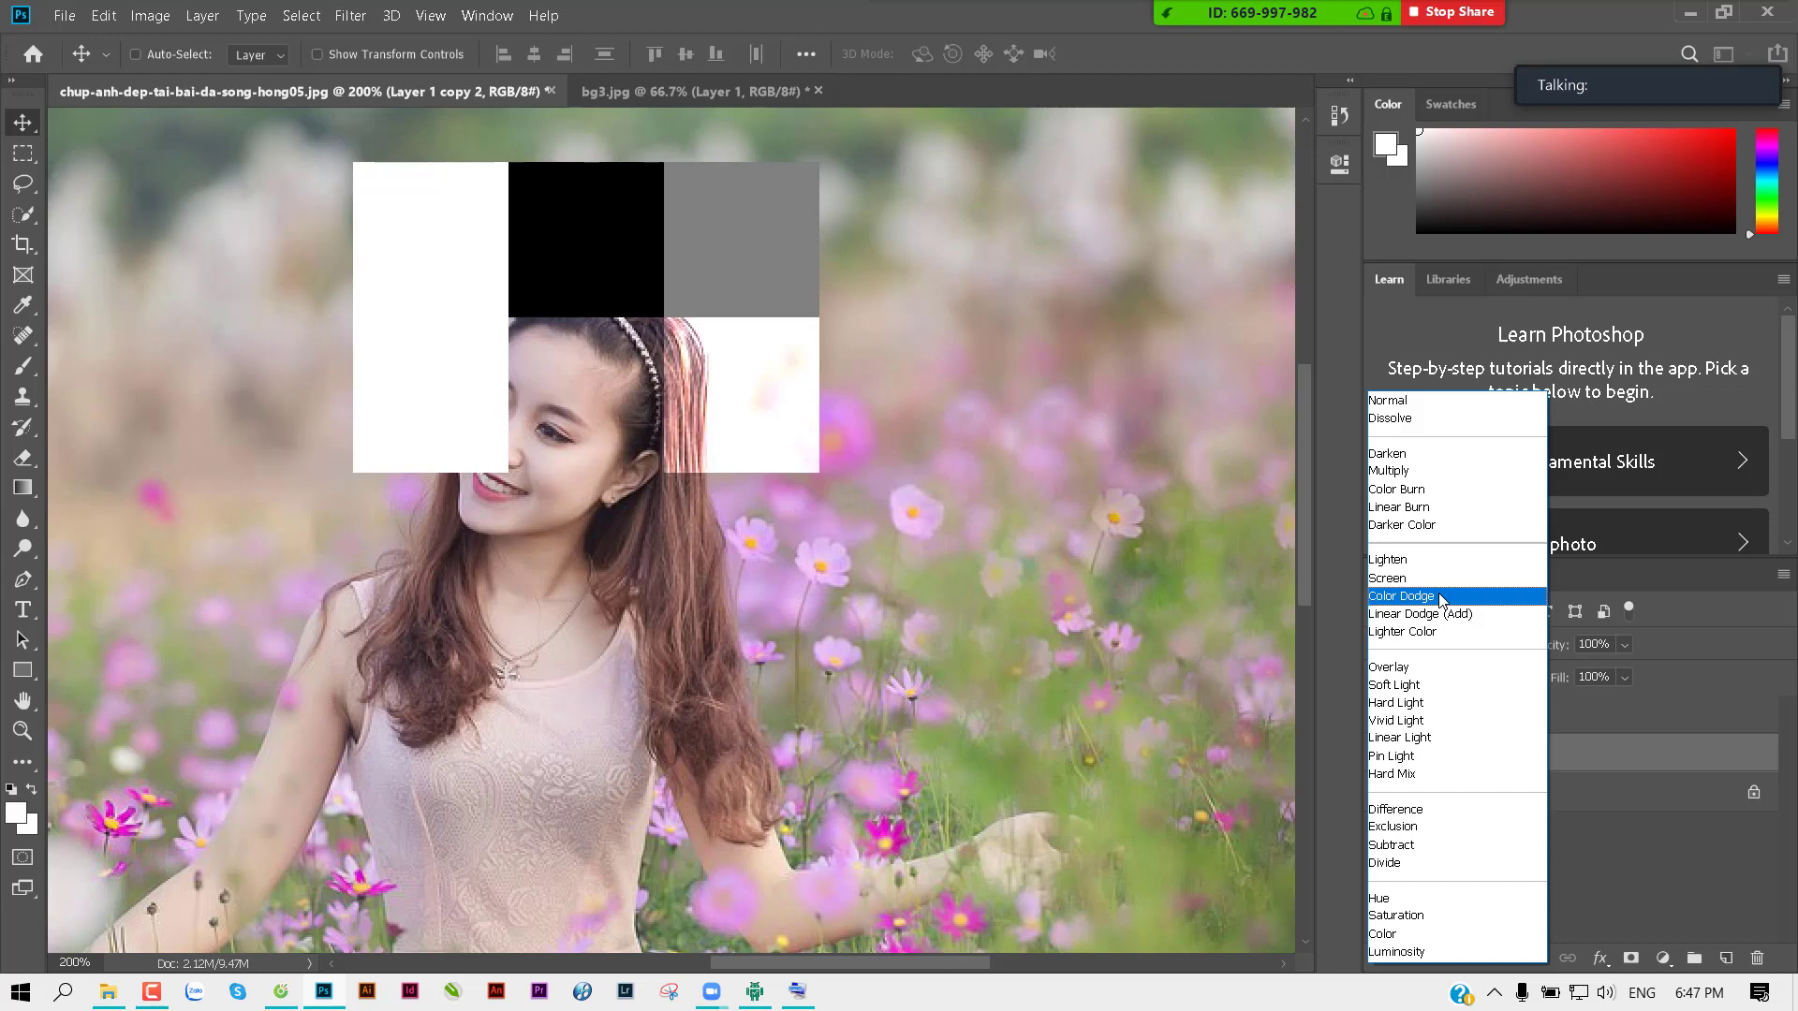
Step: Settle Layer 1 copy 2 on Color Dodge and bring up the Open dialog
{"action": "left_click", "coordinate": [1440, 596]}
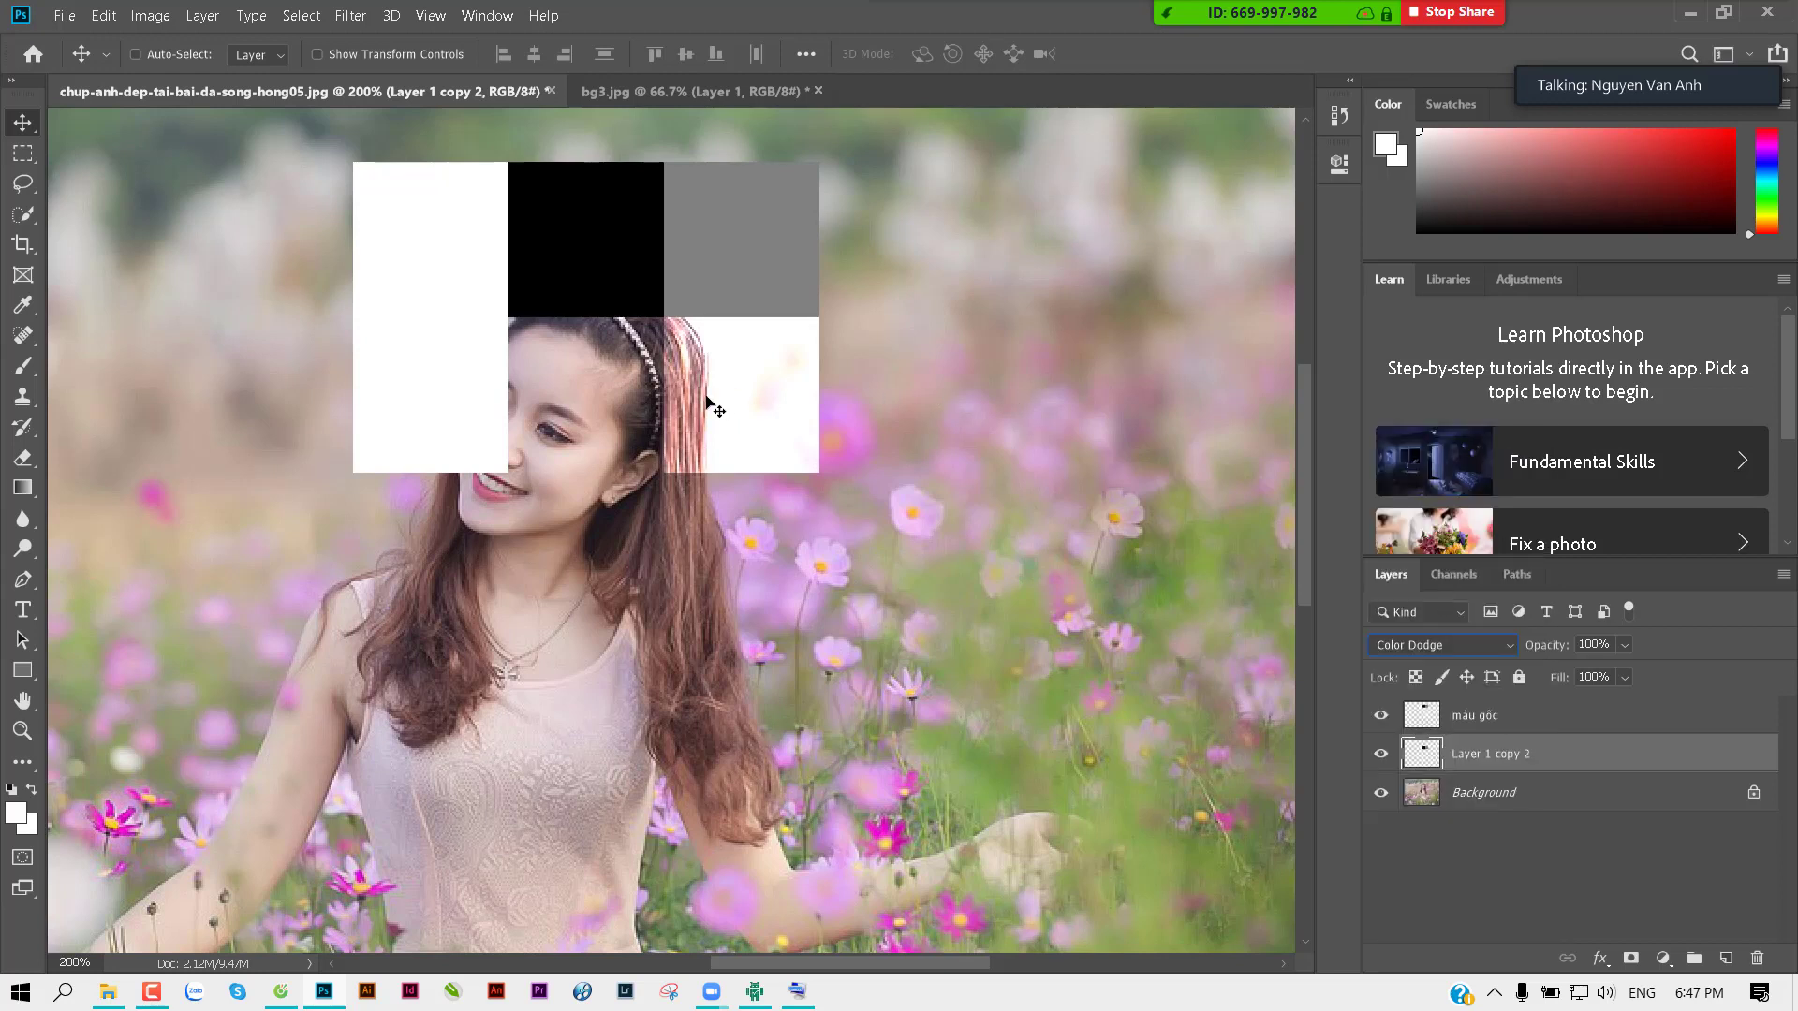
{"action": "mouse_move", "coordinate": [732, 451]}
{"action": "left_mouse_down"}
{"action": "mouse_move", "coordinate": [776, 550]}
{"action": "mouse_move", "coordinate": [863, 630]}
{"action": "mouse_move", "coordinate": [862, 690]}
{"action": "mouse_move", "coordinate": [714, 502]}
{"action": "mouse_move", "coordinate": [529, 461]}
{"action": "mouse_move", "coordinate": [659, 555]}
{"action": "mouse_move", "coordinate": [659, 498]}
{"action": "mouse_move", "coordinate": [712, 474]}
{"action": "mouse_move", "coordinate": [702, 676]}
{"action": "mouse_move", "coordinate": [730, 805]}
{"action": "mouse_move", "coordinate": [798, 890]}
{"action": "mouse_move", "coordinate": [1002, 855]}
{"action": "mouse_move", "coordinate": [935, 766]}
{"action": "mouse_move", "coordinate": [759, 406]}
{"action": "mouse_move", "coordinate": [773, 389]}
{"action": "left_mouse_up"}
{"action": "left_click", "coordinate": [1413, 638]}
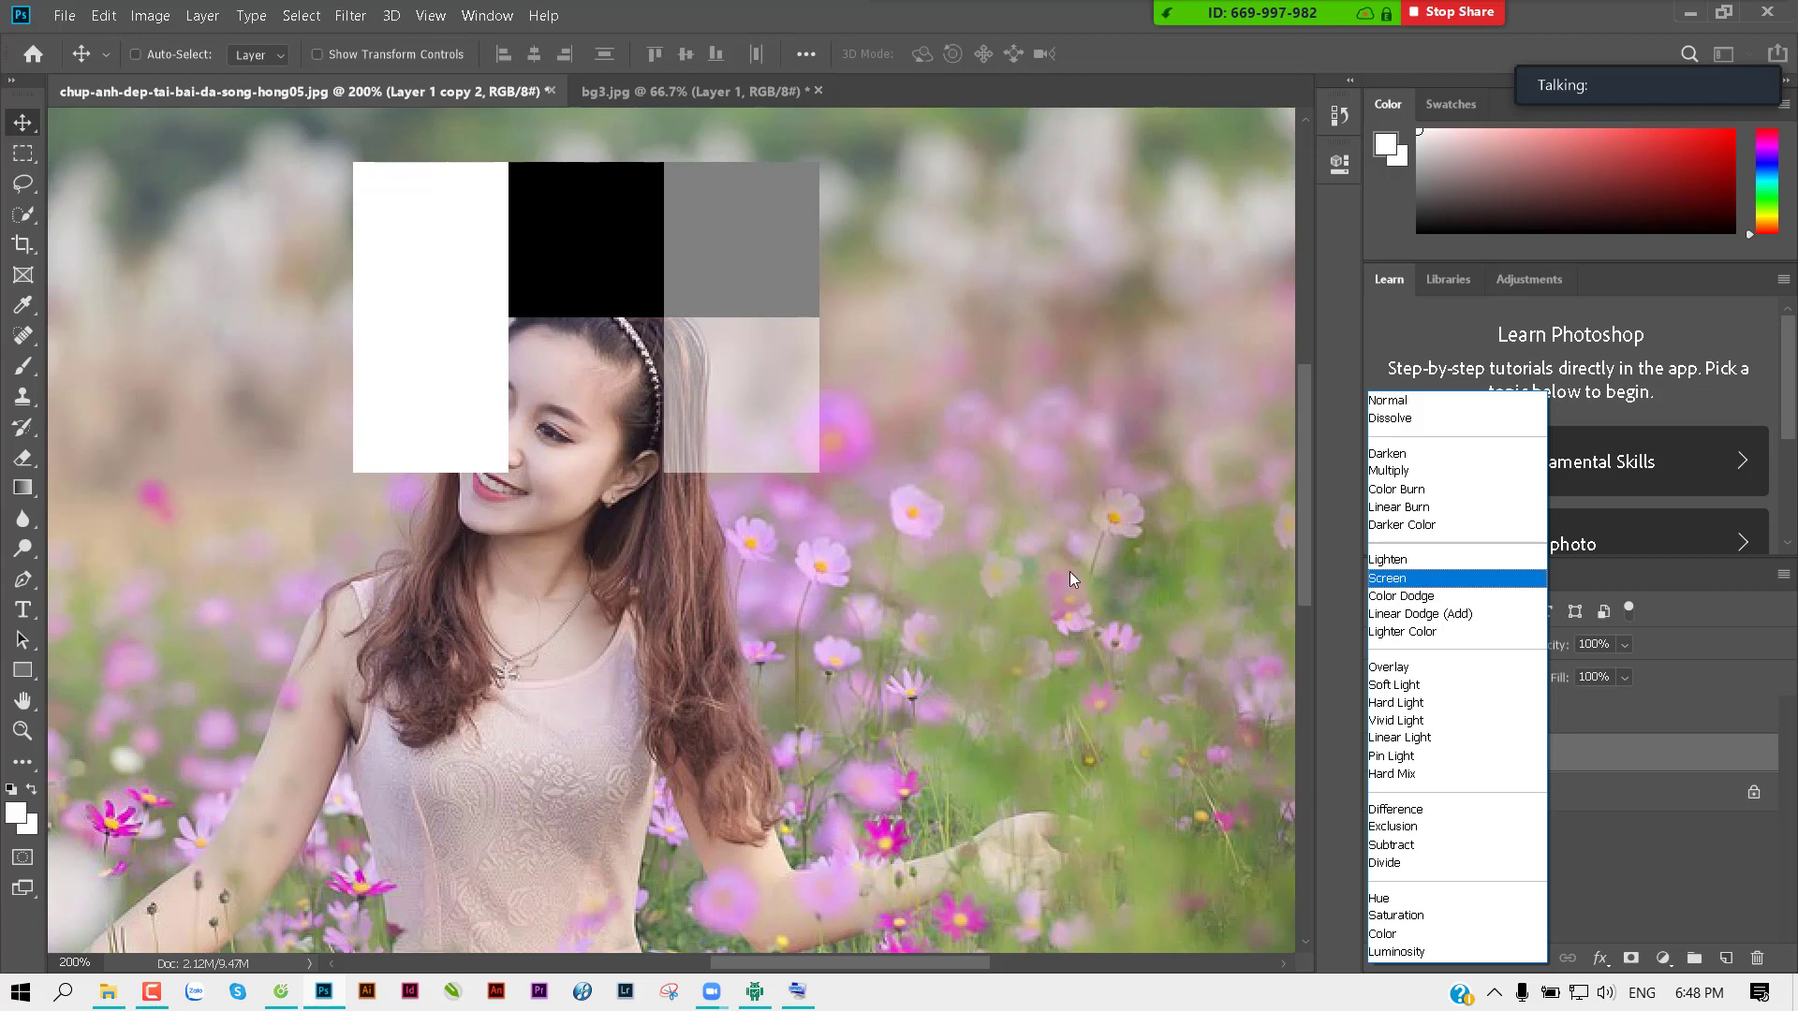
{"action": "key", "text": "Down"}
{"action": "key", "text": "Return"}
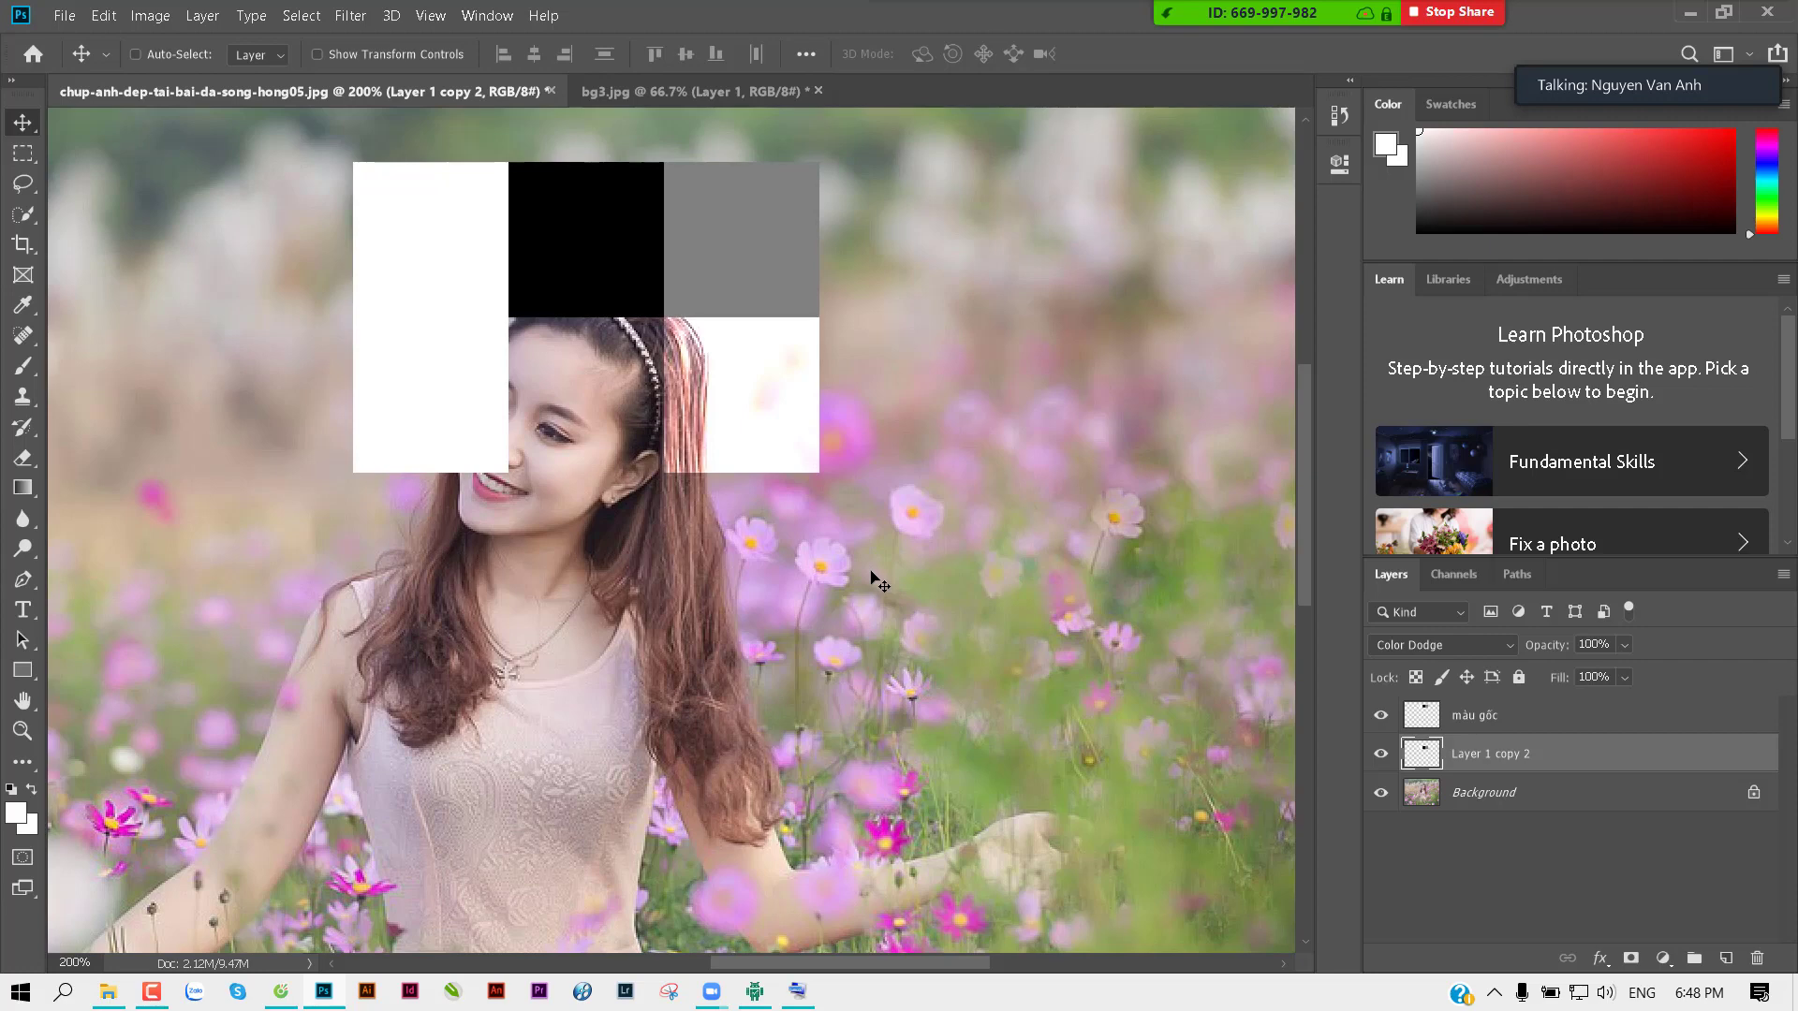
{"action": "key", "text": "ctrl+o"}
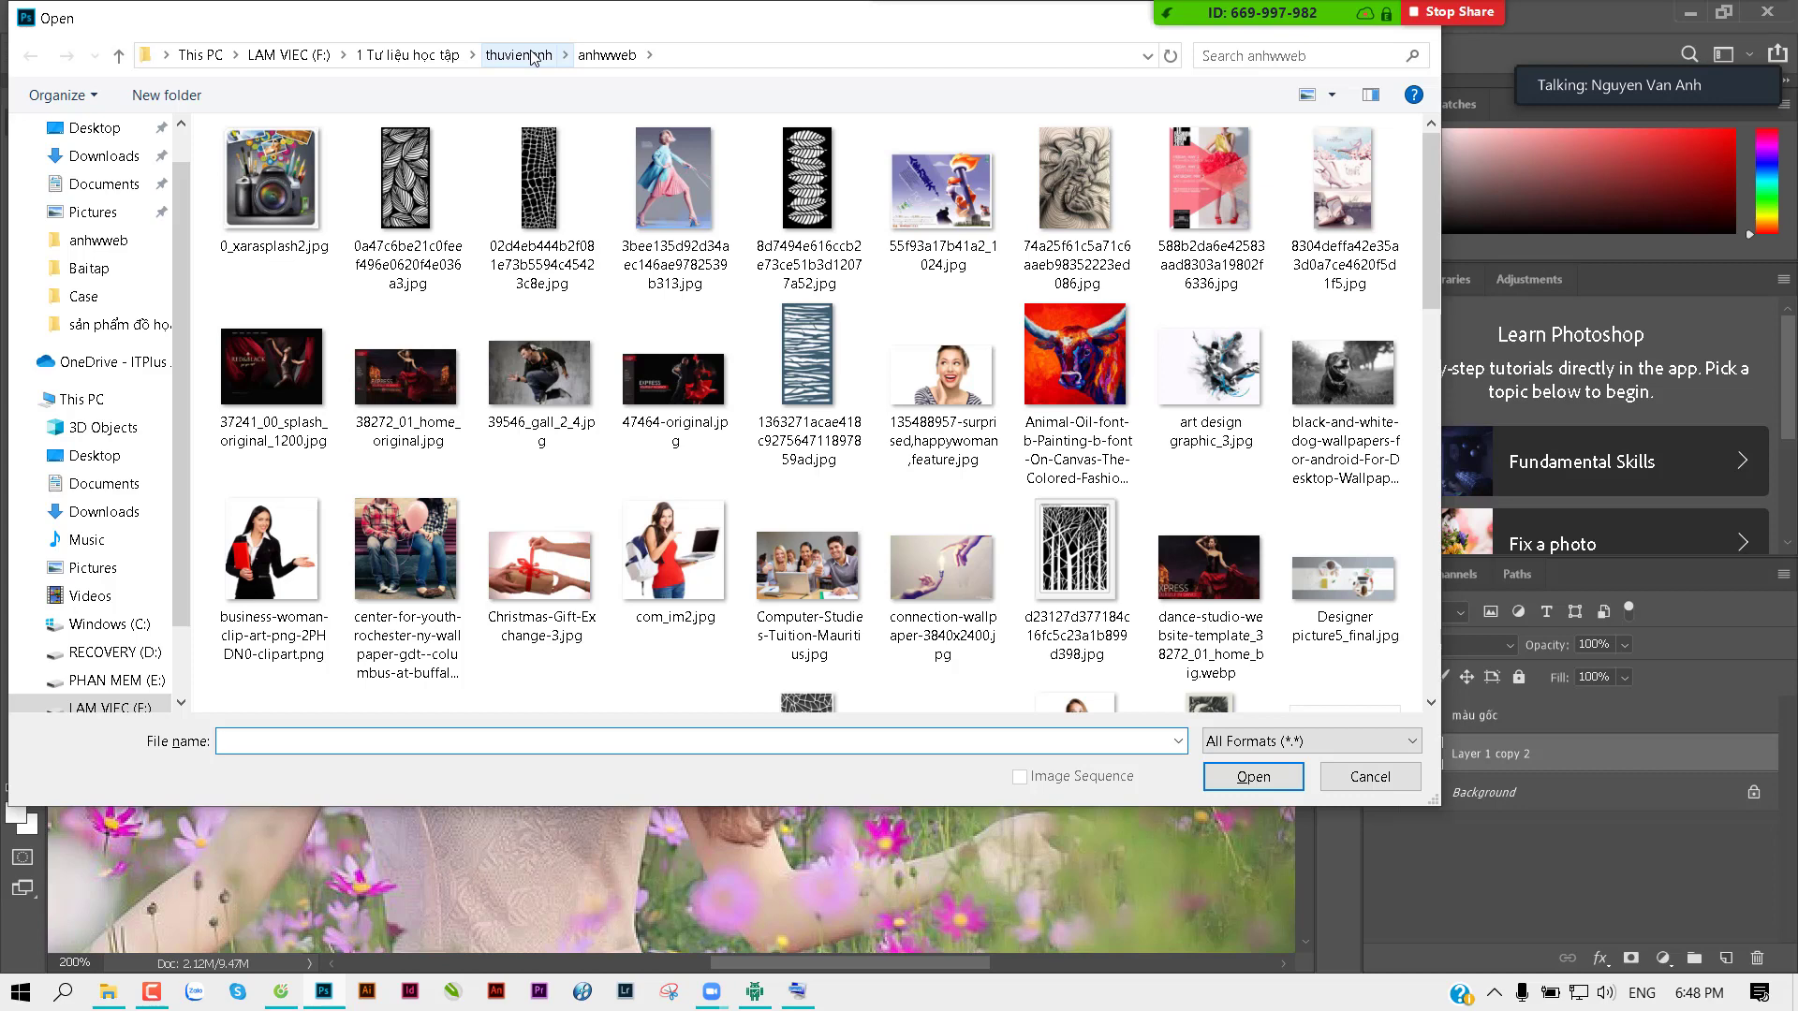
Step: Open snow_texture_by_funnybunny_stock.jpg from the Backgroud > texture folder
{"action": "left_click", "coordinate": [532, 58]}
{"action": "left_click", "coordinate": [671, 356]}
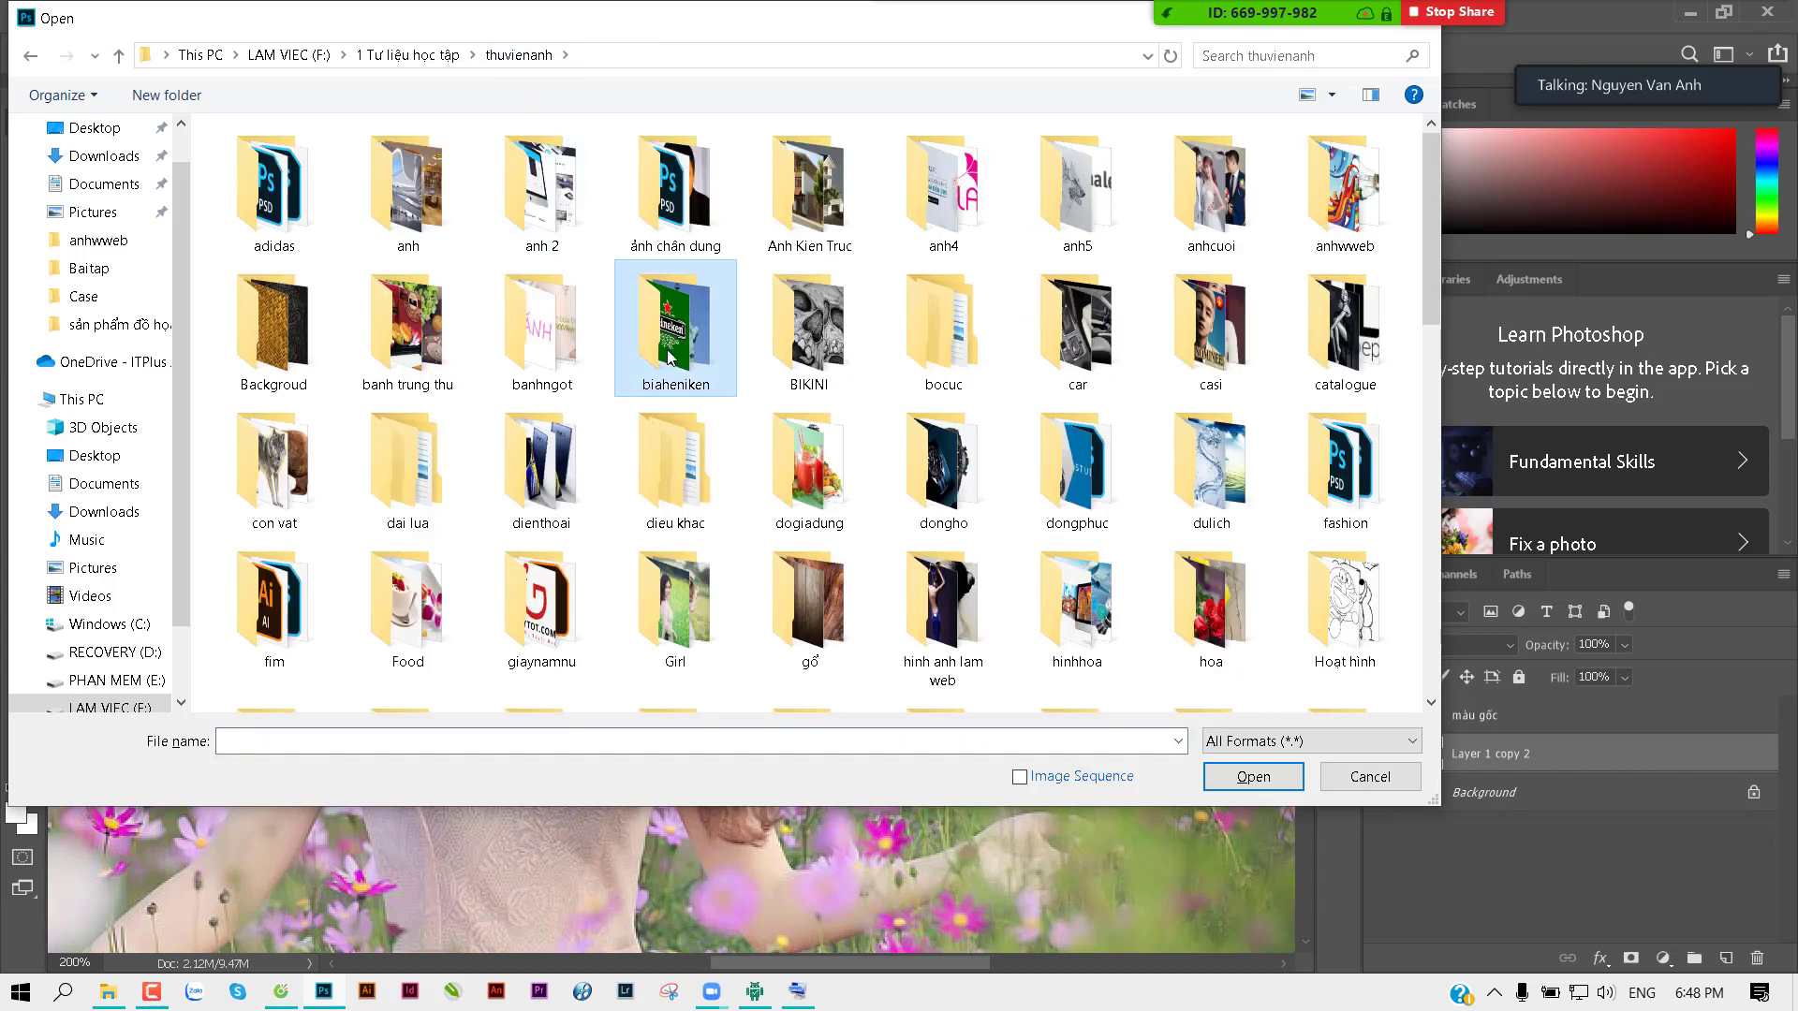
{"action": "key", "text": "g"}
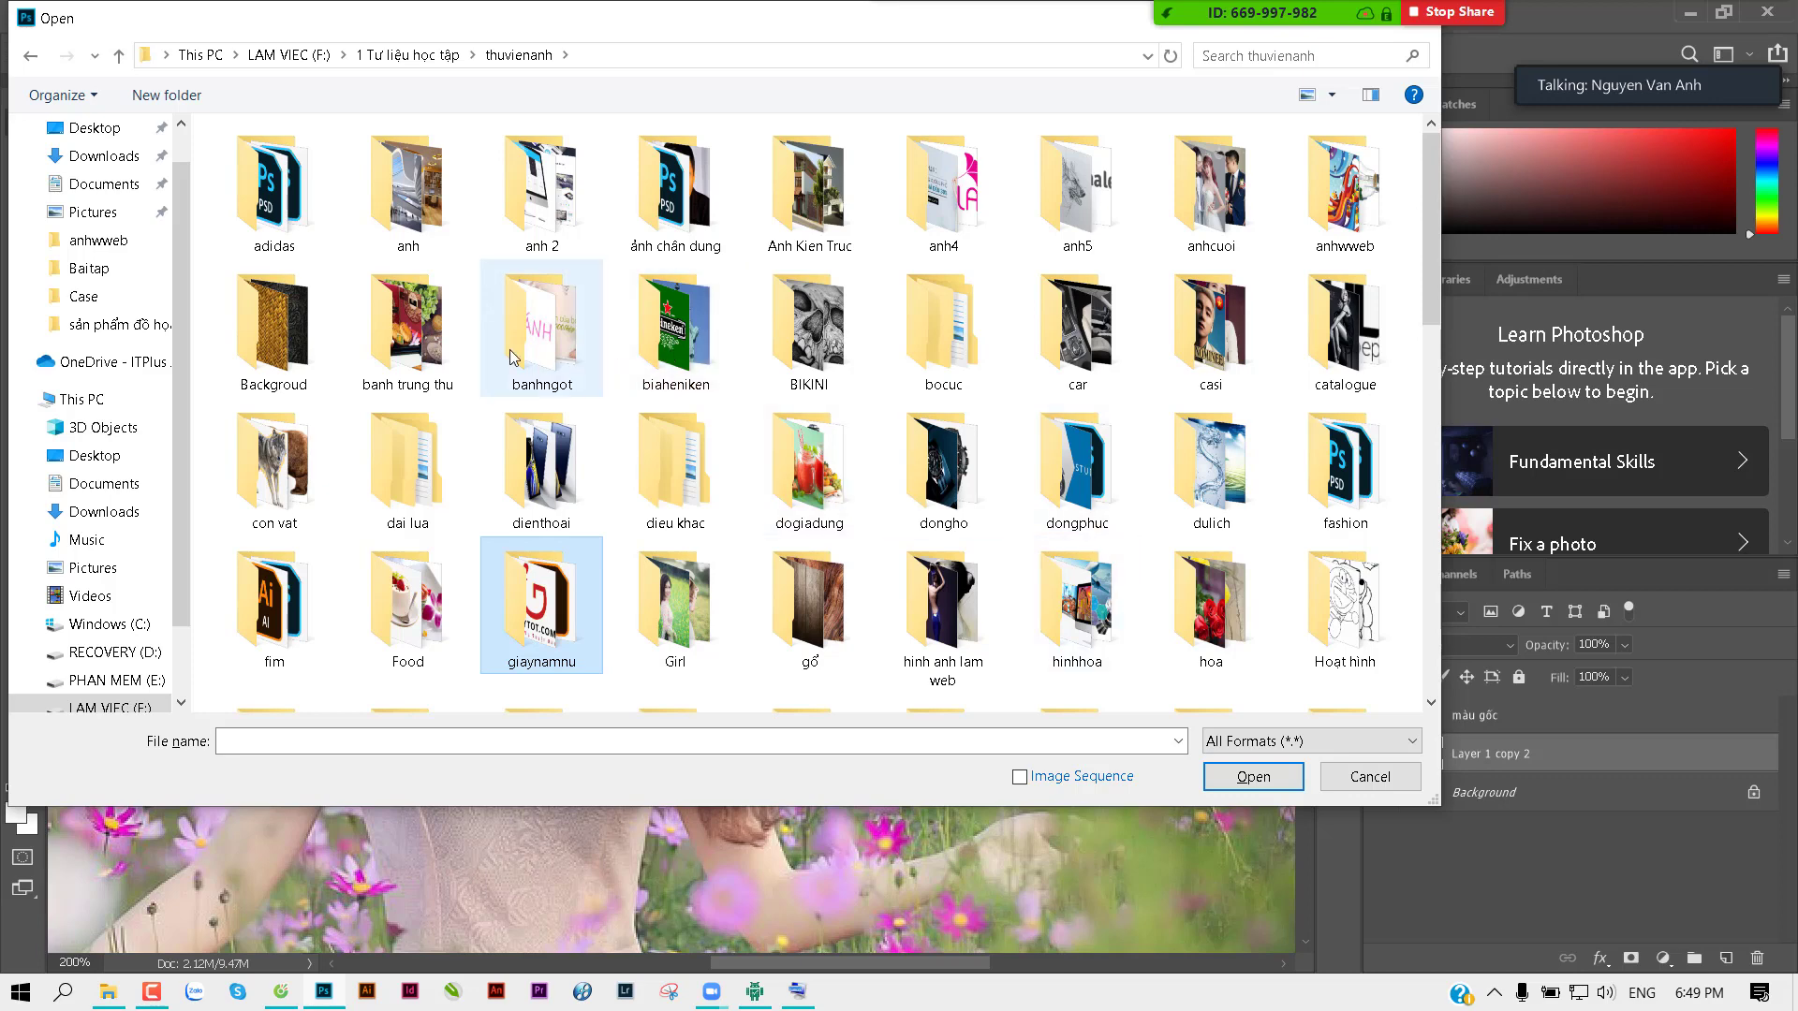
{"action": "double_click", "coordinate": [274, 328]}
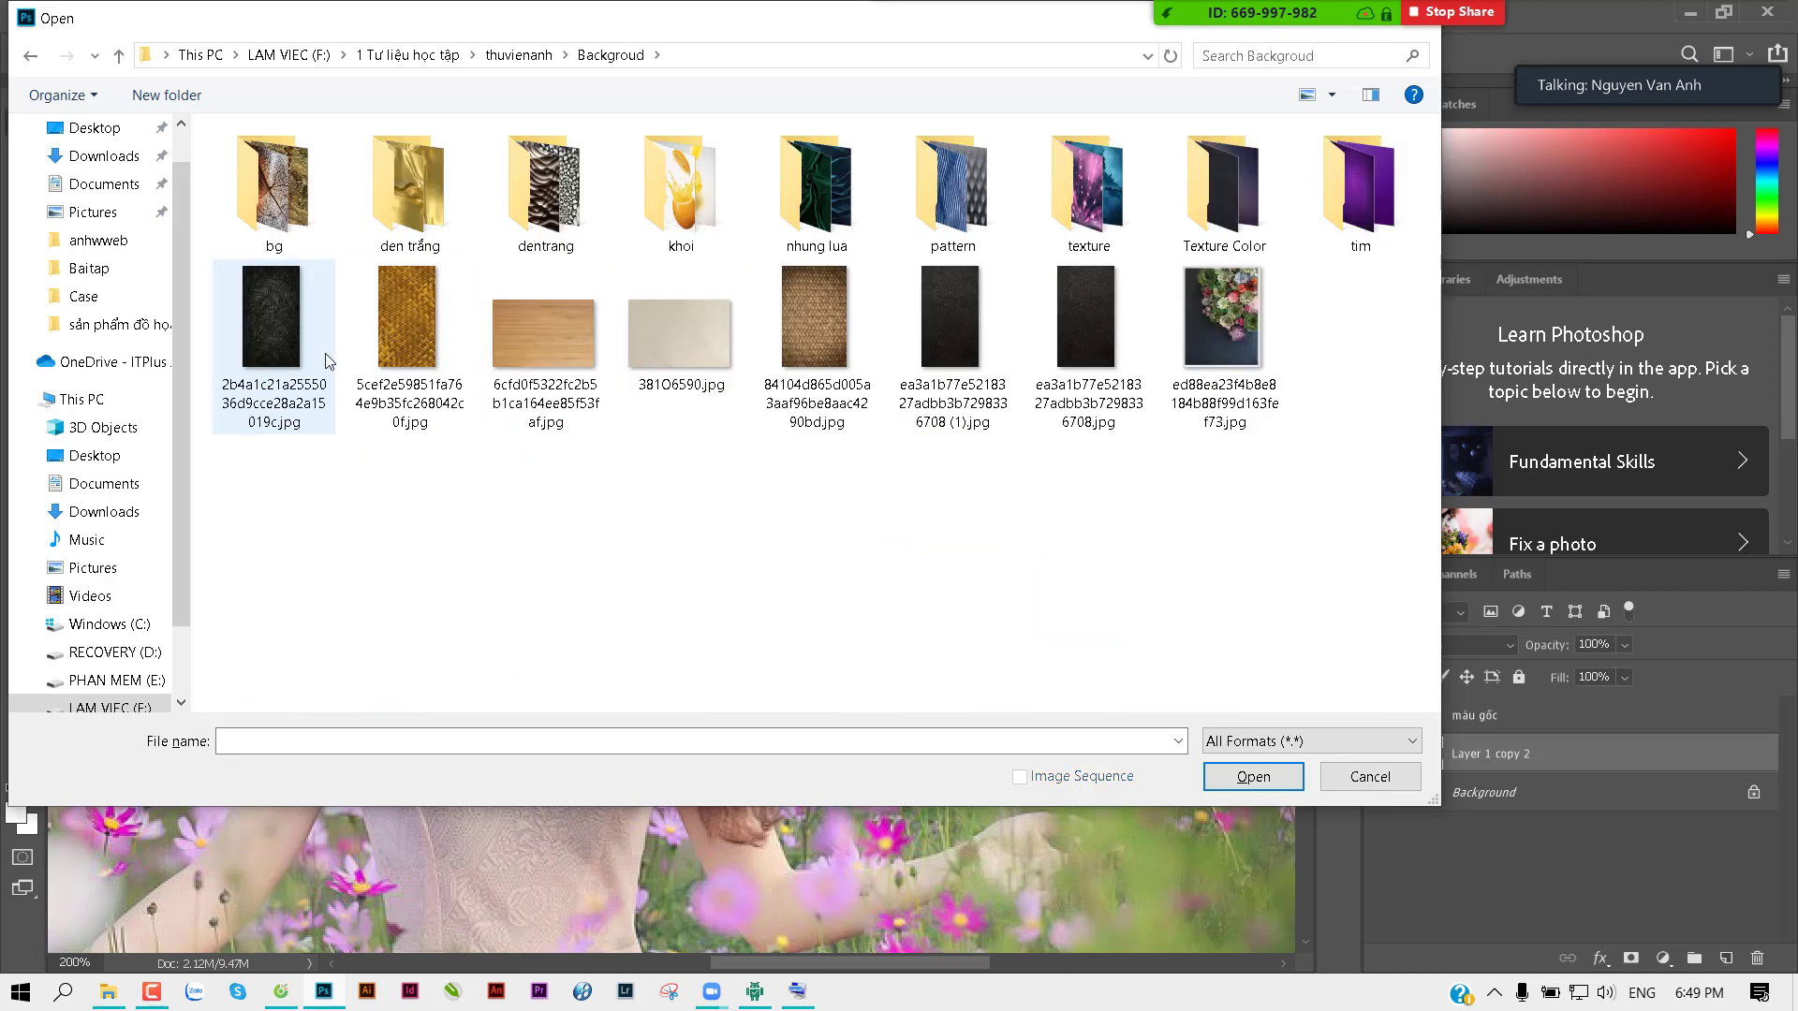
{"action": "left_click", "coordinate": [1097, 217]}
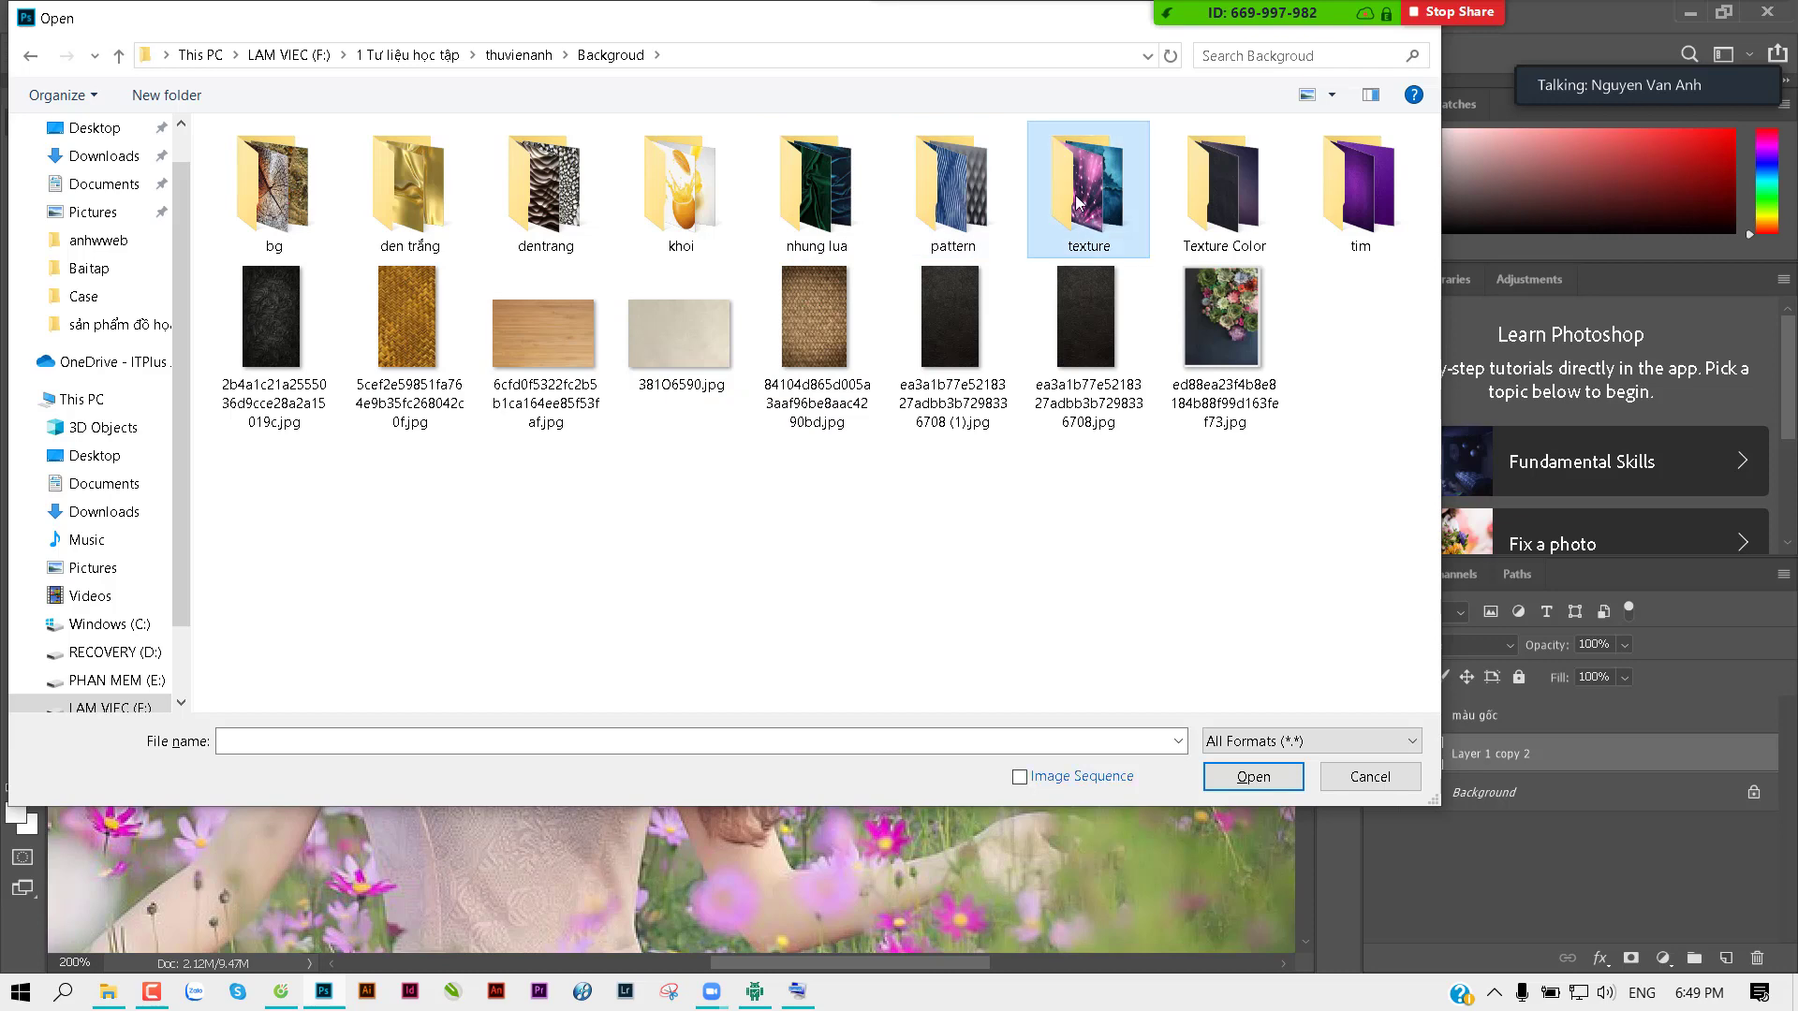
{"action": "double_click", "coordinate": [1089, 202]}
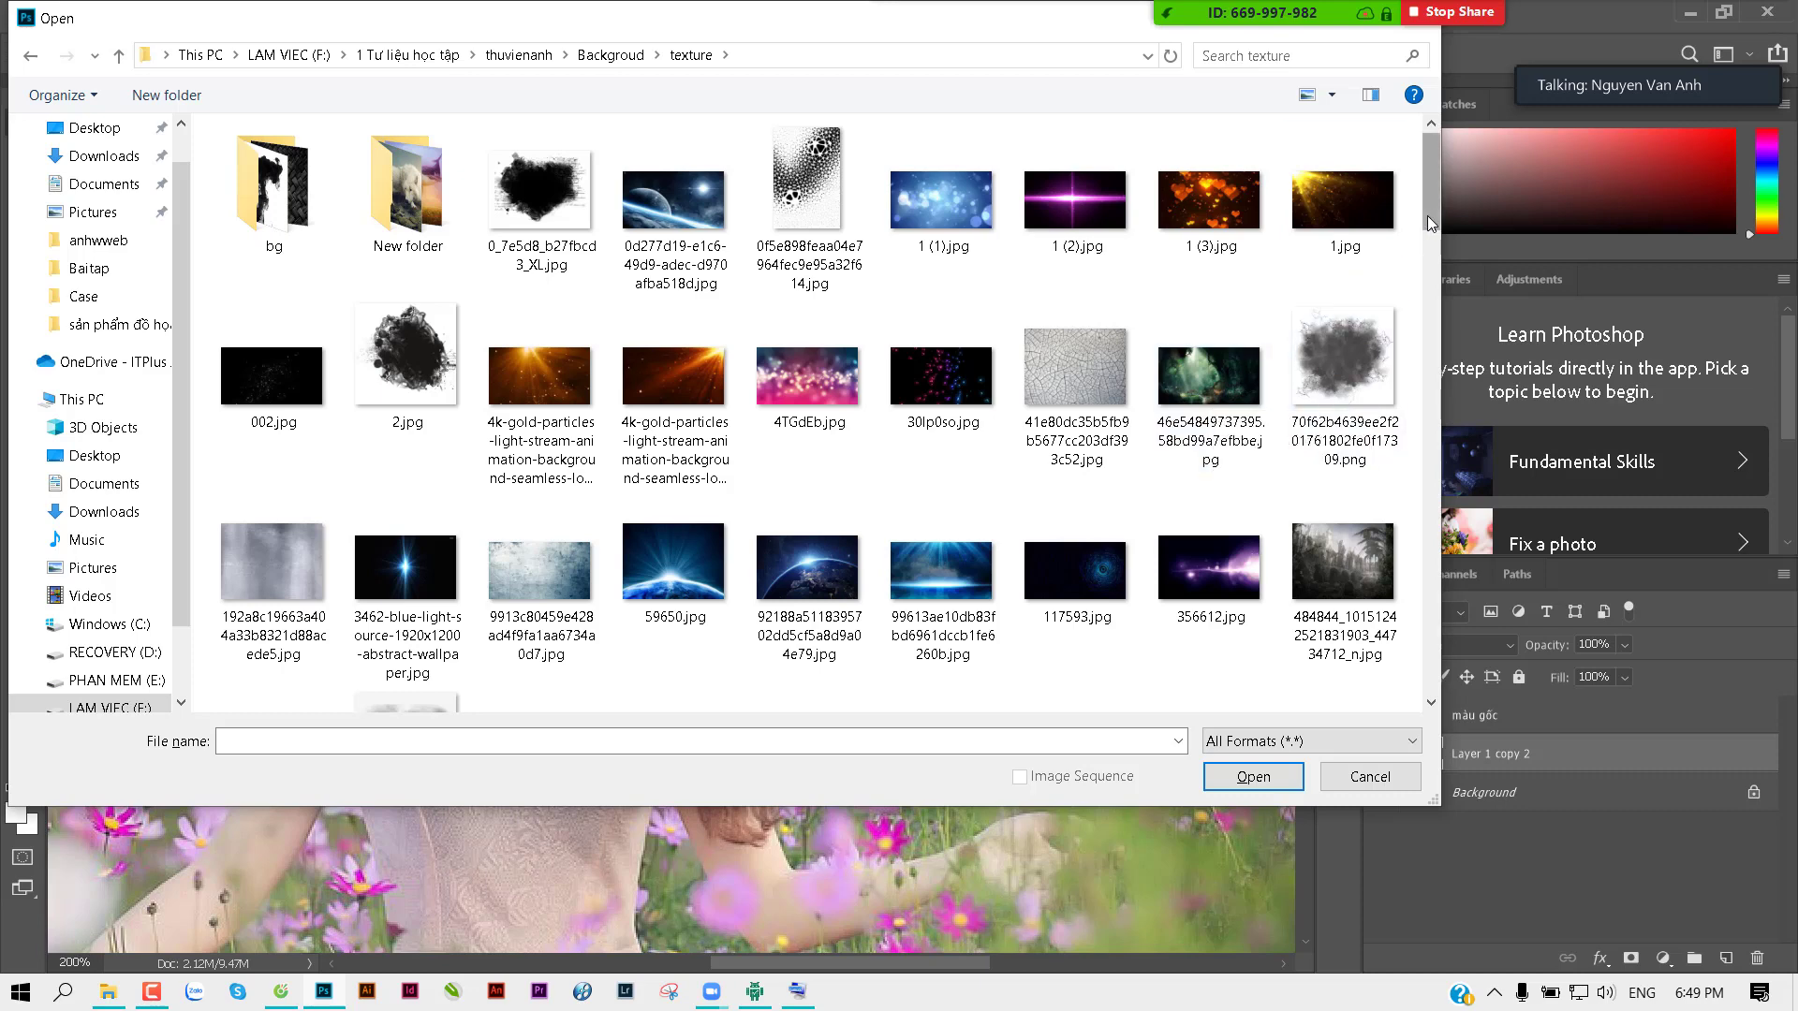
{"action": "left_click_drag", "start_coordinate": [1429, 223], "coordinate": [1415, 573]}
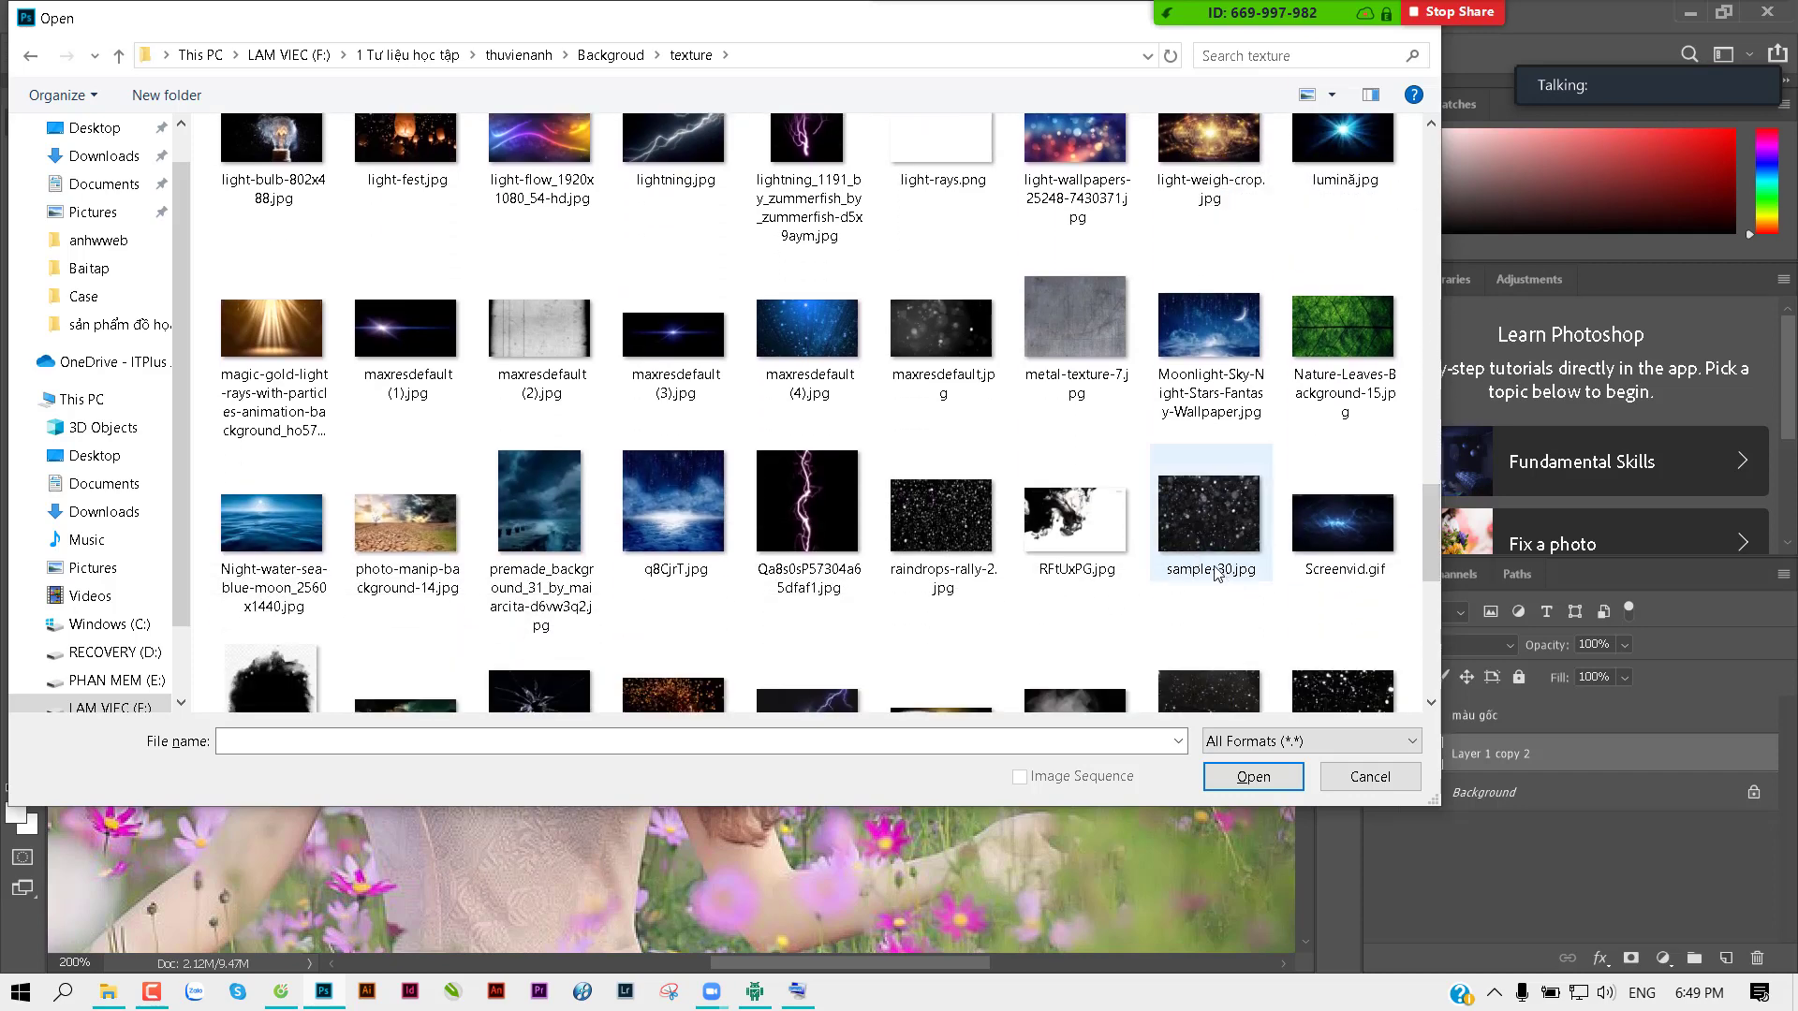
{"action": "scroll", "coordinate": [1274, 571], "scroll_direction": "down", "scroll_amount": 3}
{"action": "left_click", "coordinate": [1337, 420]}
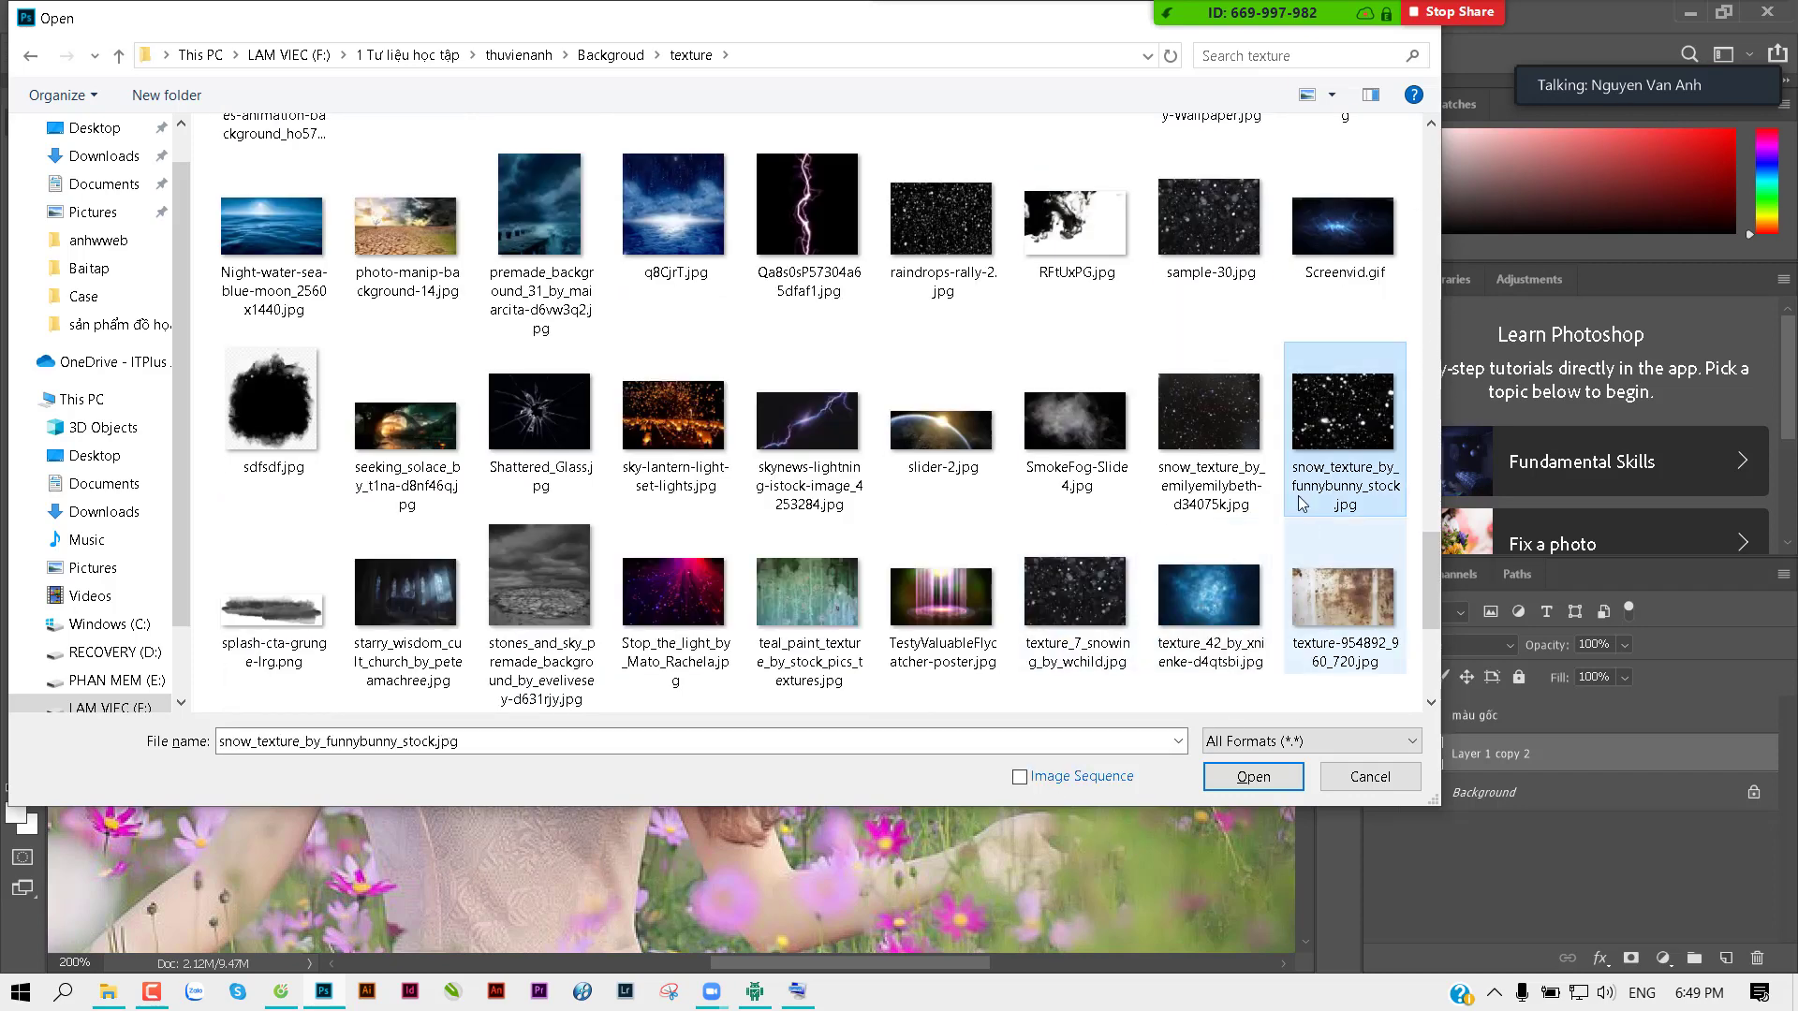
{"action": "left_click", "coordinate": [1236, 776]}
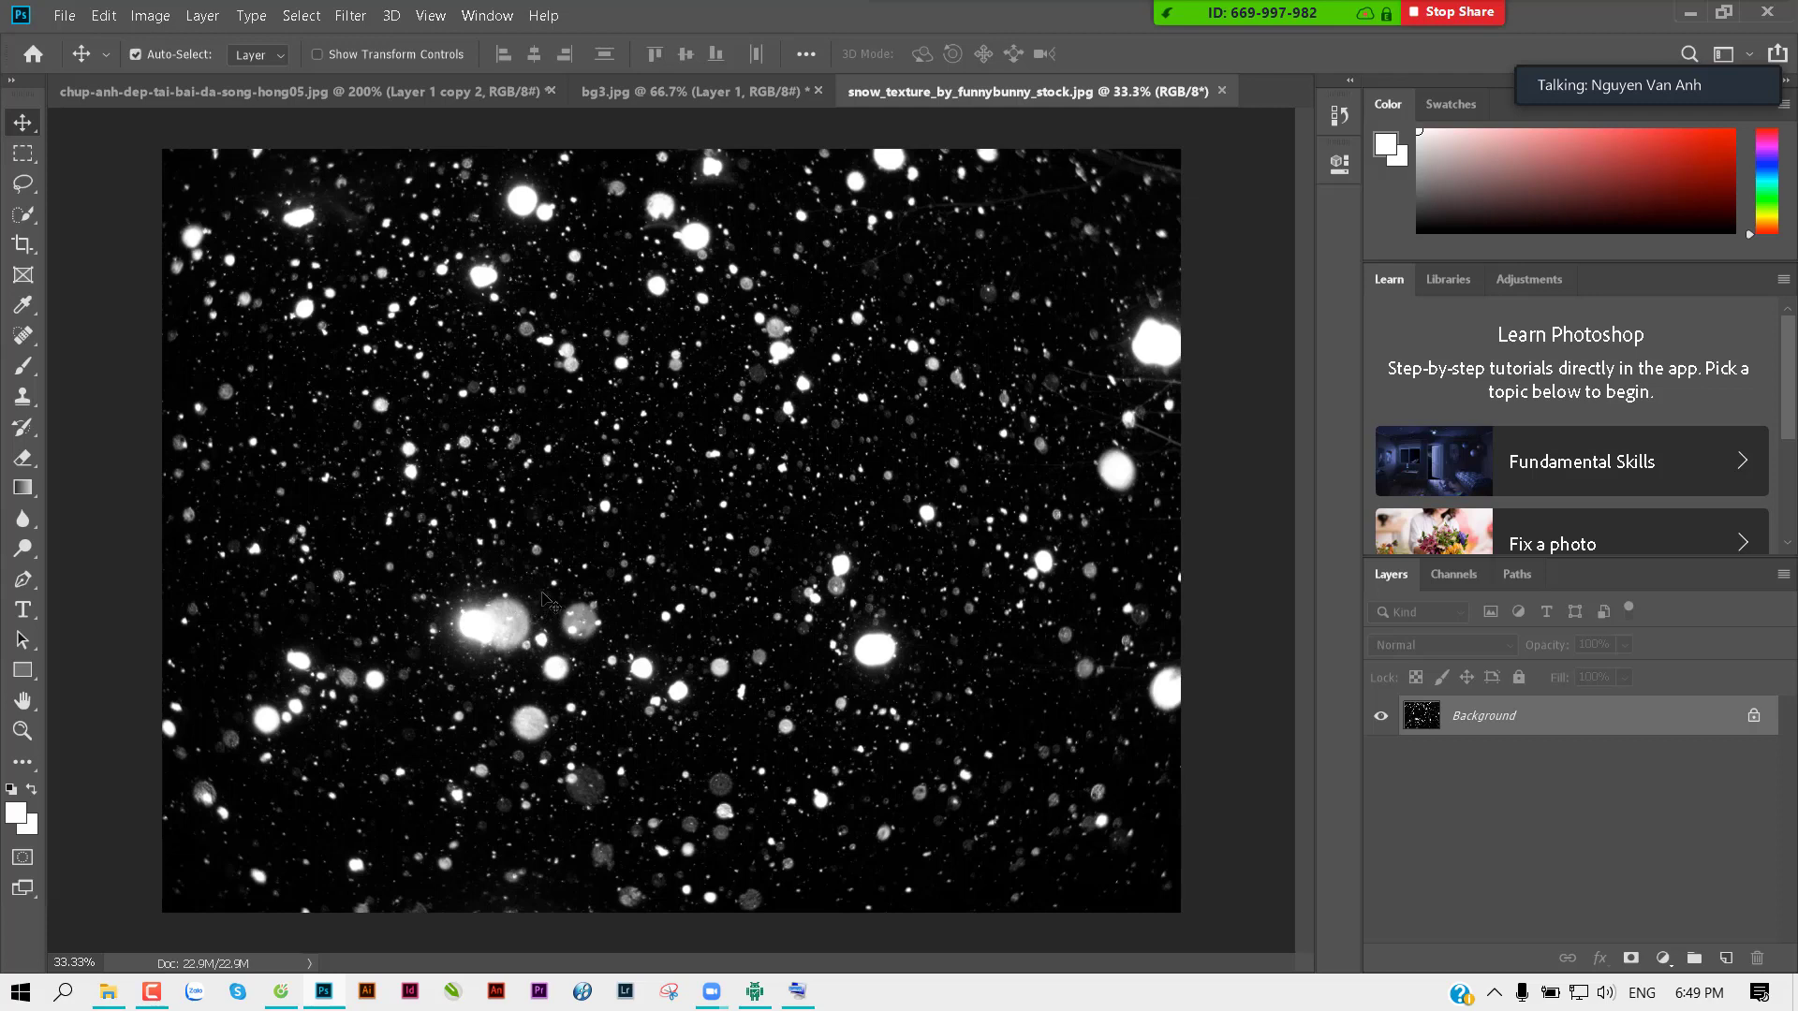
Step: Select all of the snow texture, close it, and delete the portrait's two upper layers
{"action": "key", "text": "ctrl+a"}
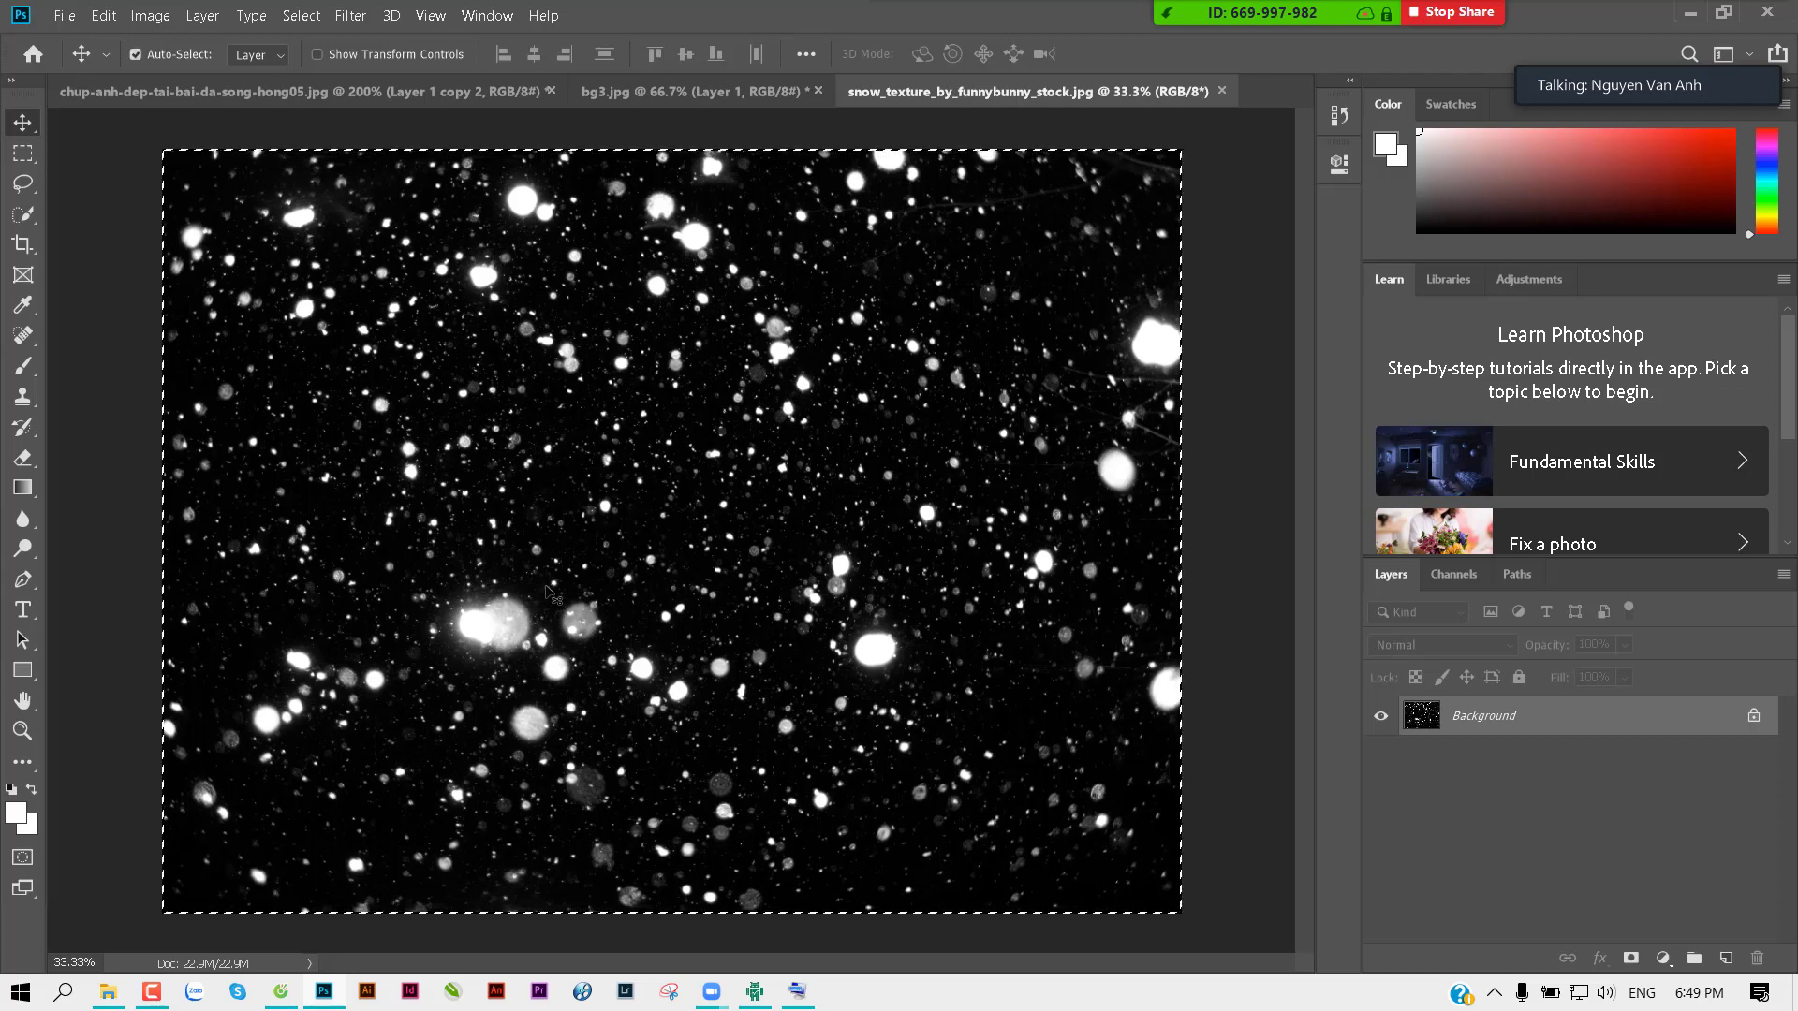
{"action": "key", "text": "ctrl+w"}
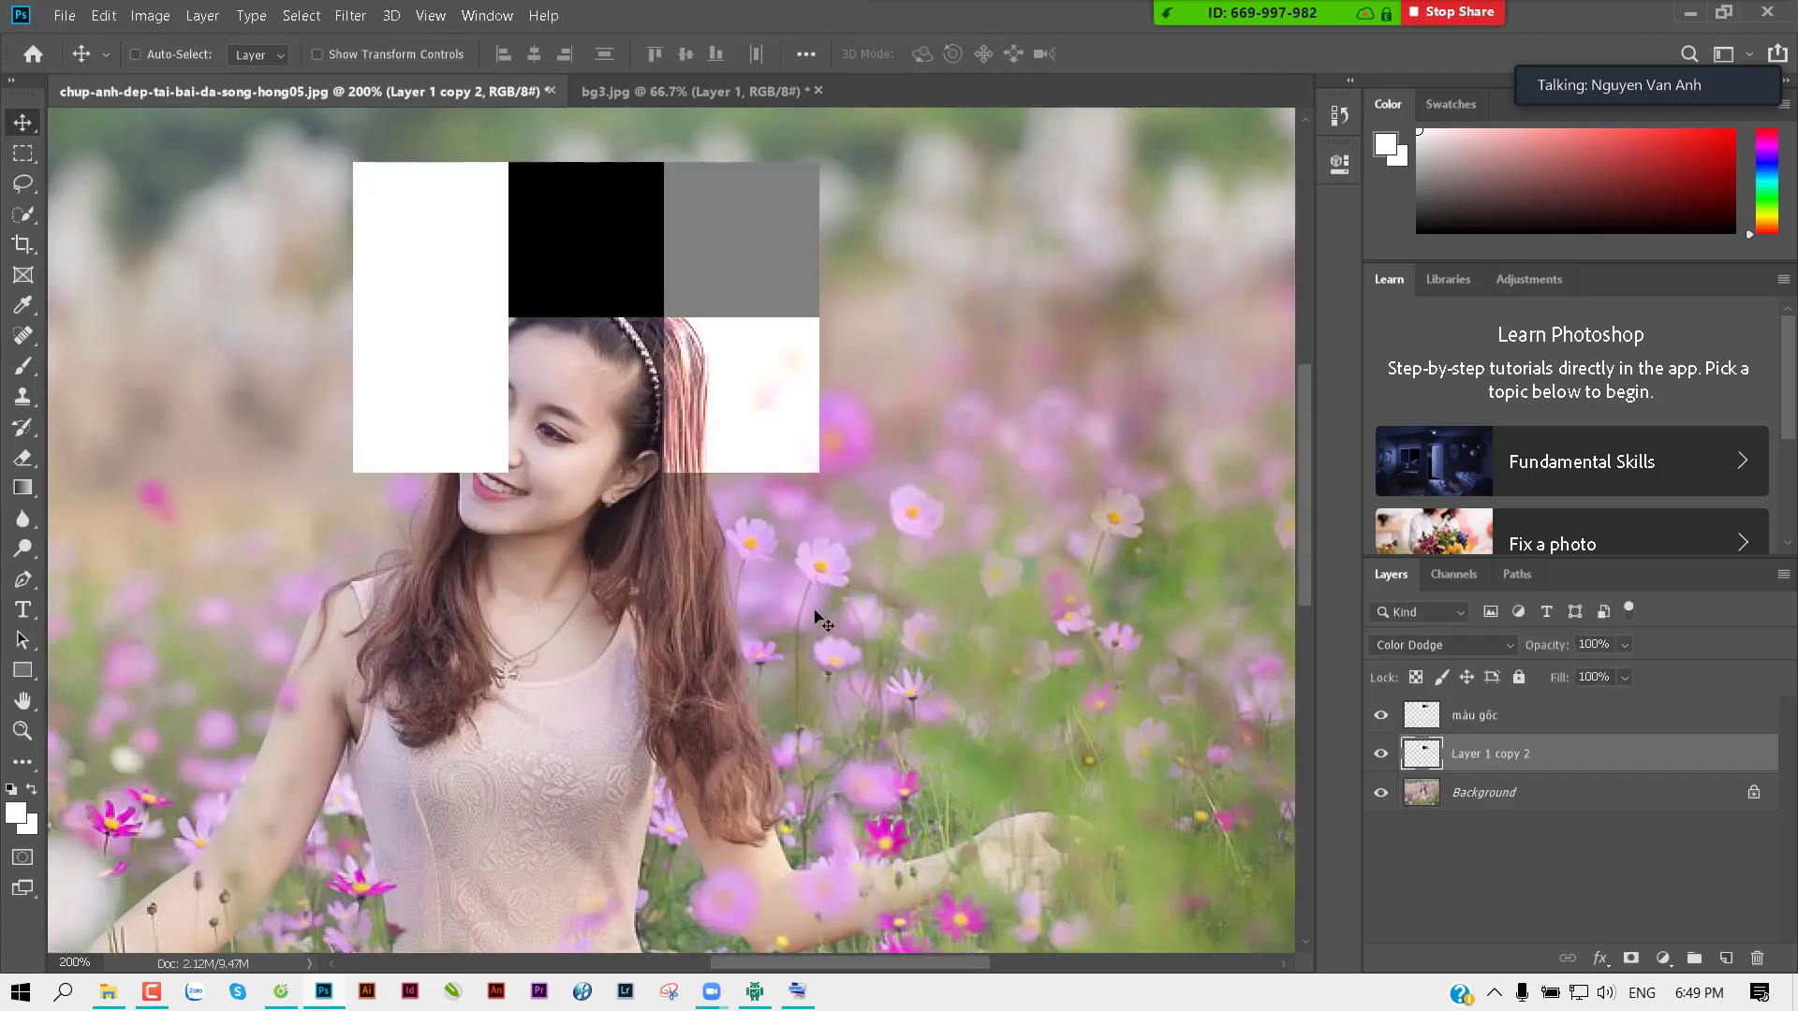
{"action": "left_click", "coordinate": [1502, 728]}
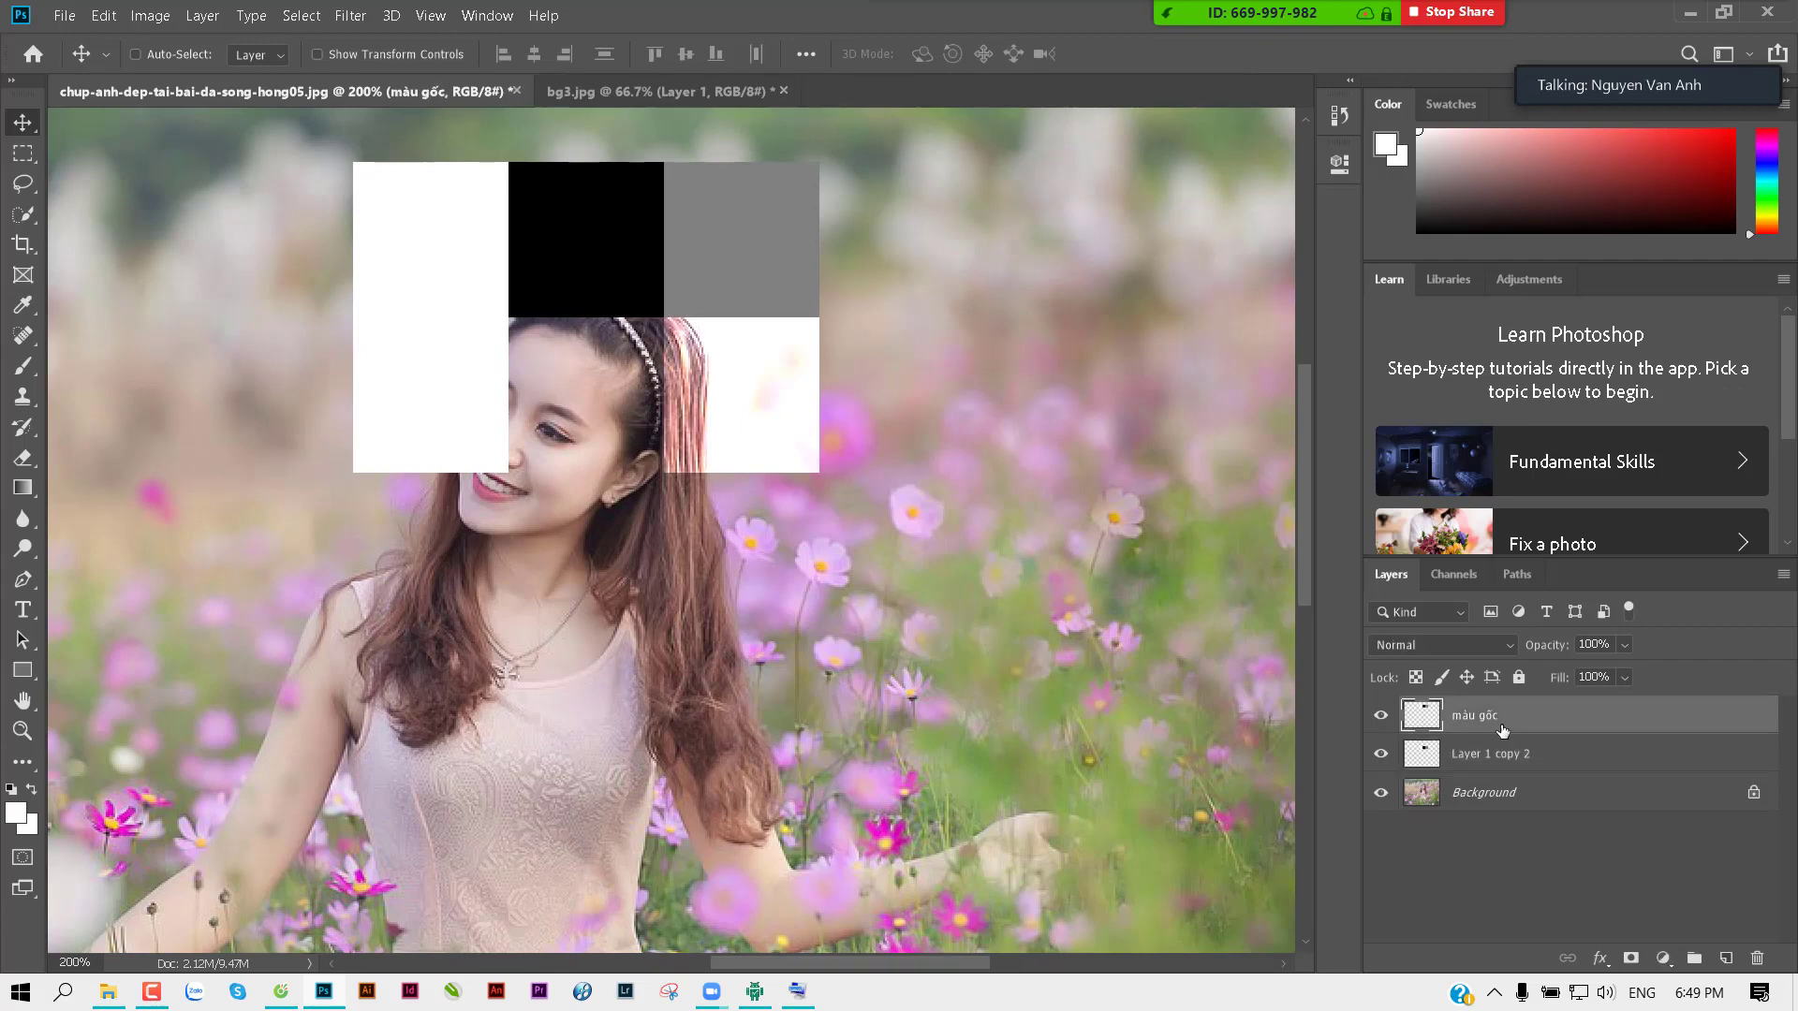
{"action": "key", "text": "Delete"}
{"action": "key", "text": "Delete"}
Step: Paste the snow texture as Layer 1 over the flower-field portrait
{"action": "left_click", "coordinate": [963, 579], "text": "ctrl+alt"}
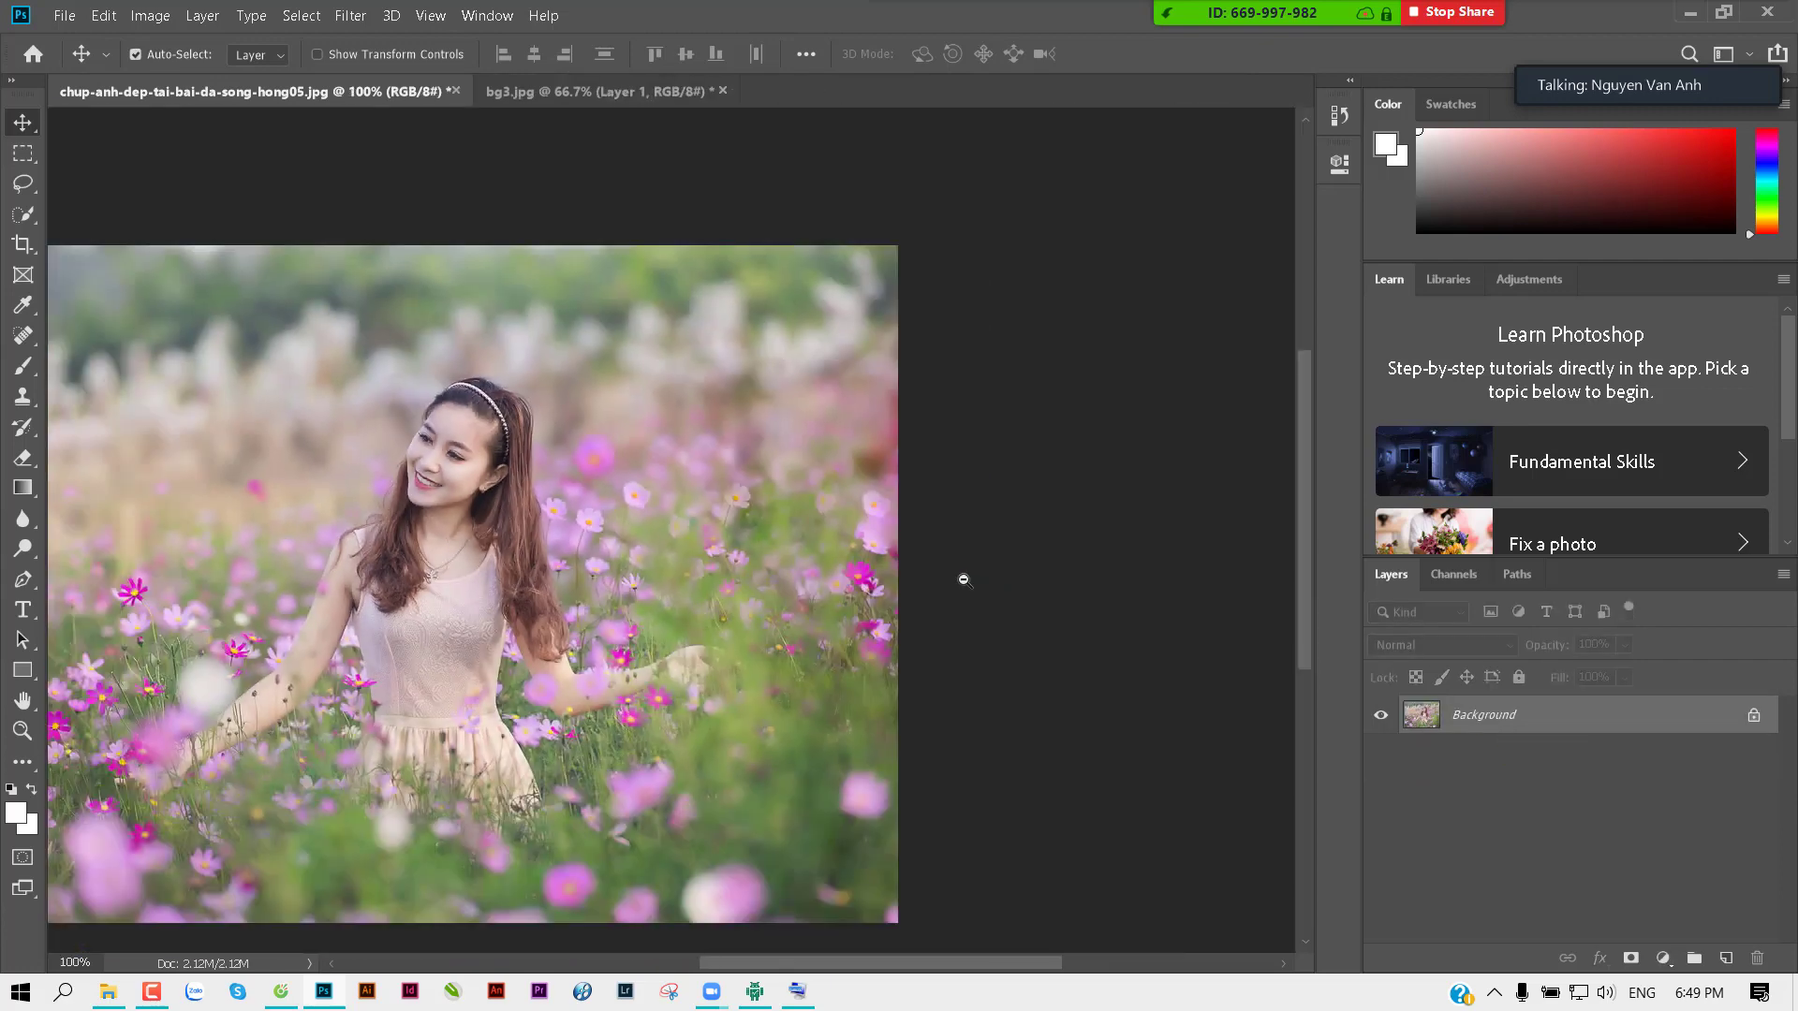
{"action": "left_click_drag", "start_coordinate": [691, 517], "coordinate": [869, 463]}
{"action": "key", "text": "ctrl+v"}
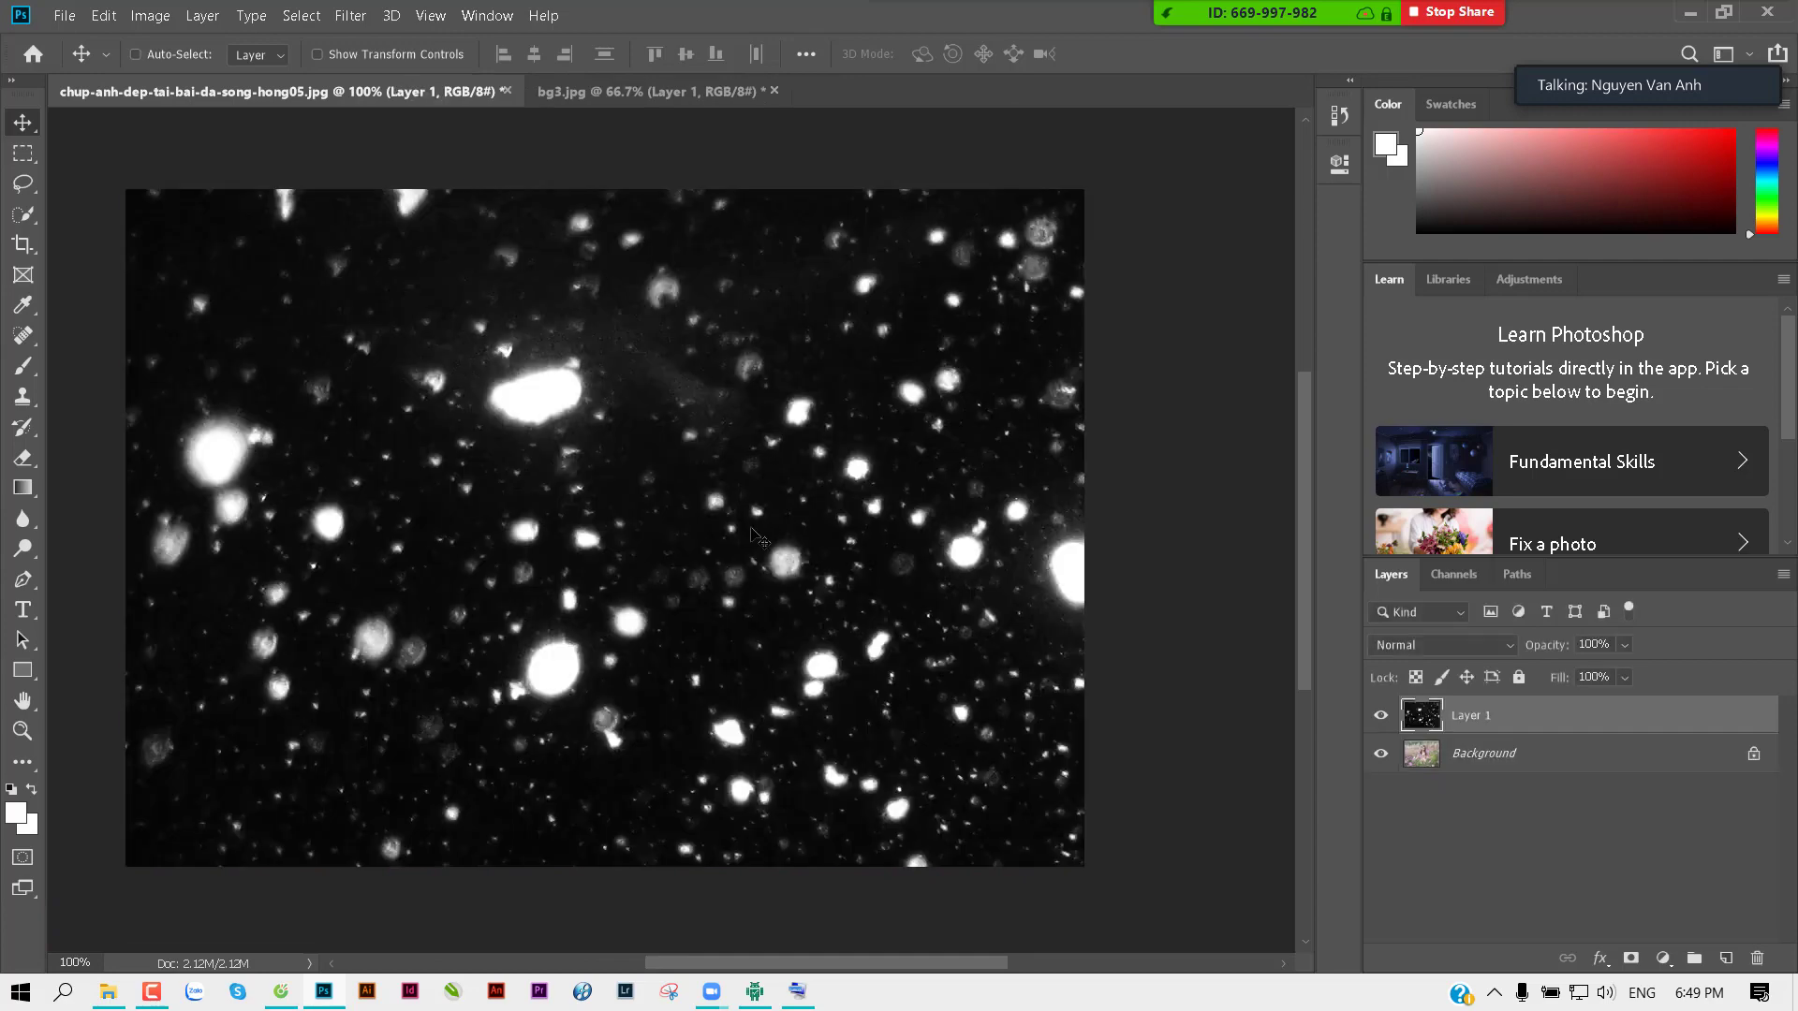
{"action": "left_click_drag", "start_coordinate": [757, 538], "coordinate": [768, 503]}
{"action": "key", "text": "ctrl+minus"}
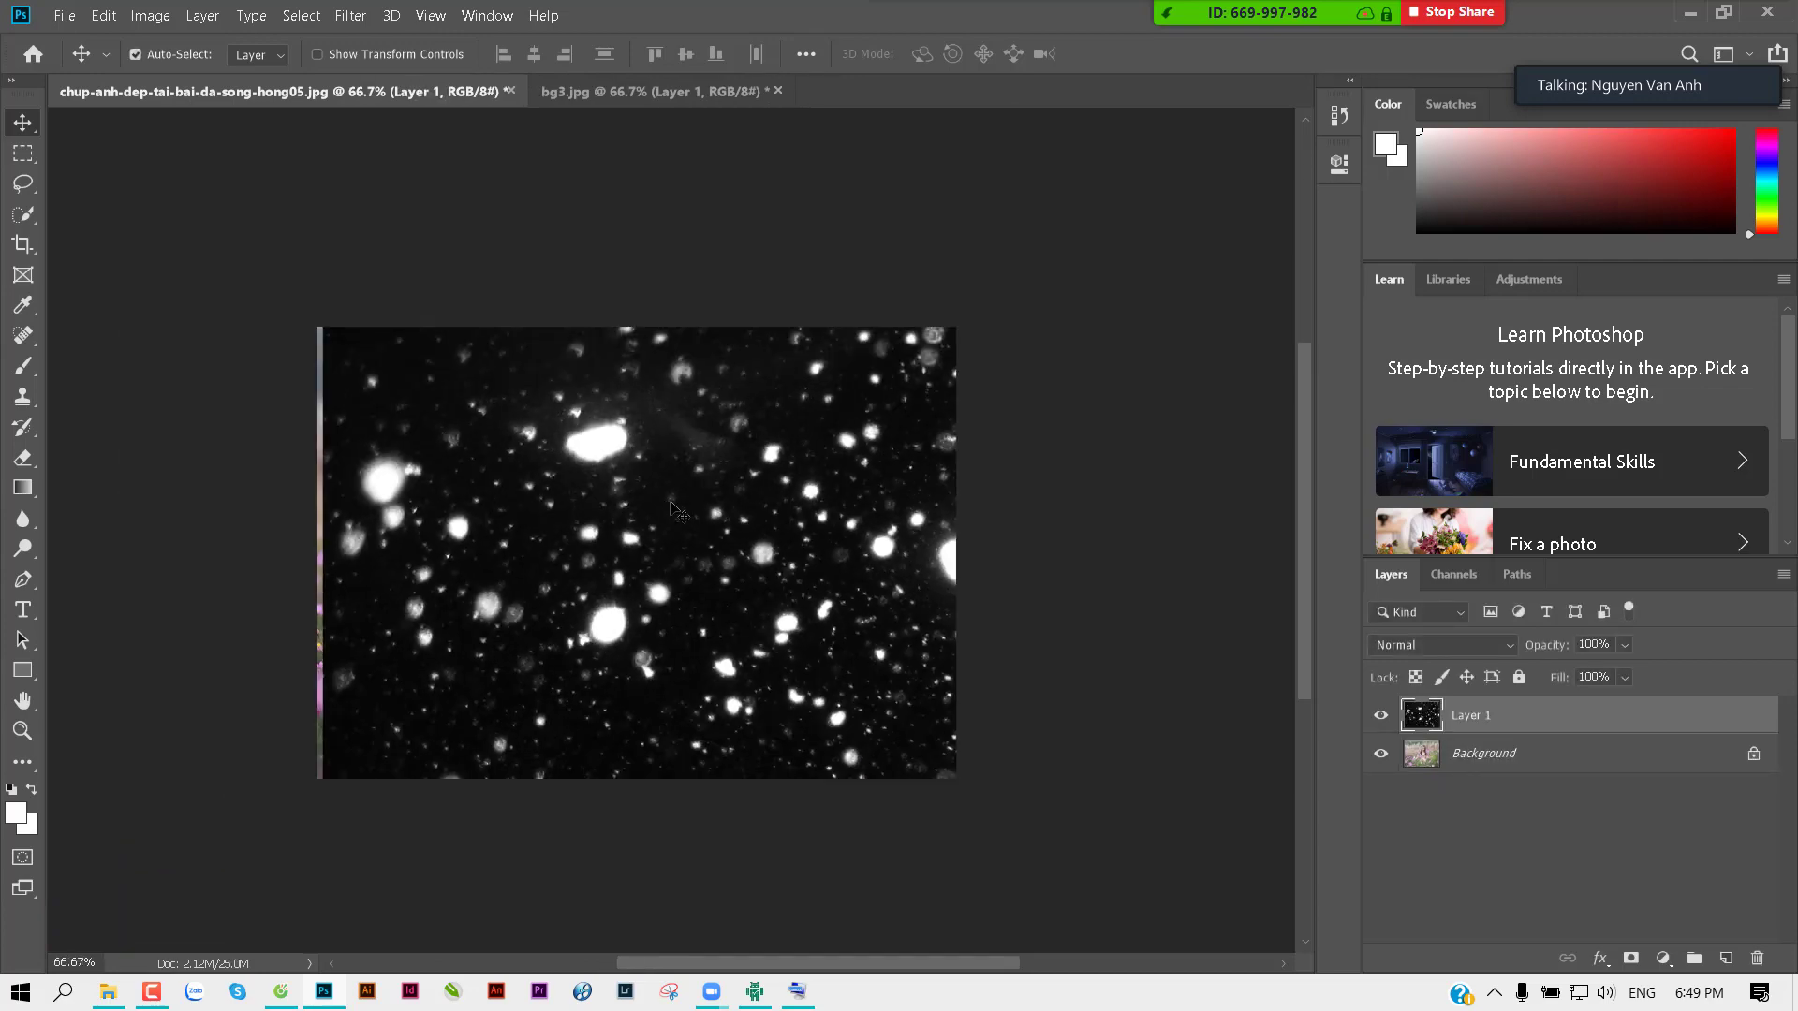
Step: Free-transform the snow layer to cover the whole photo, commit, and view at 100%
{"action": "key", "text": "ctrl+t"}
{"action": "mouse_move", "coordinate": [319, 298]}
{"action": "left_mouse_down"}
{"action": "mouse_move", "coordinate": [460, 365]}
{"action": "mouse_move", "coordinate": [260, 153]}
{"action": "left_mouse_up"}
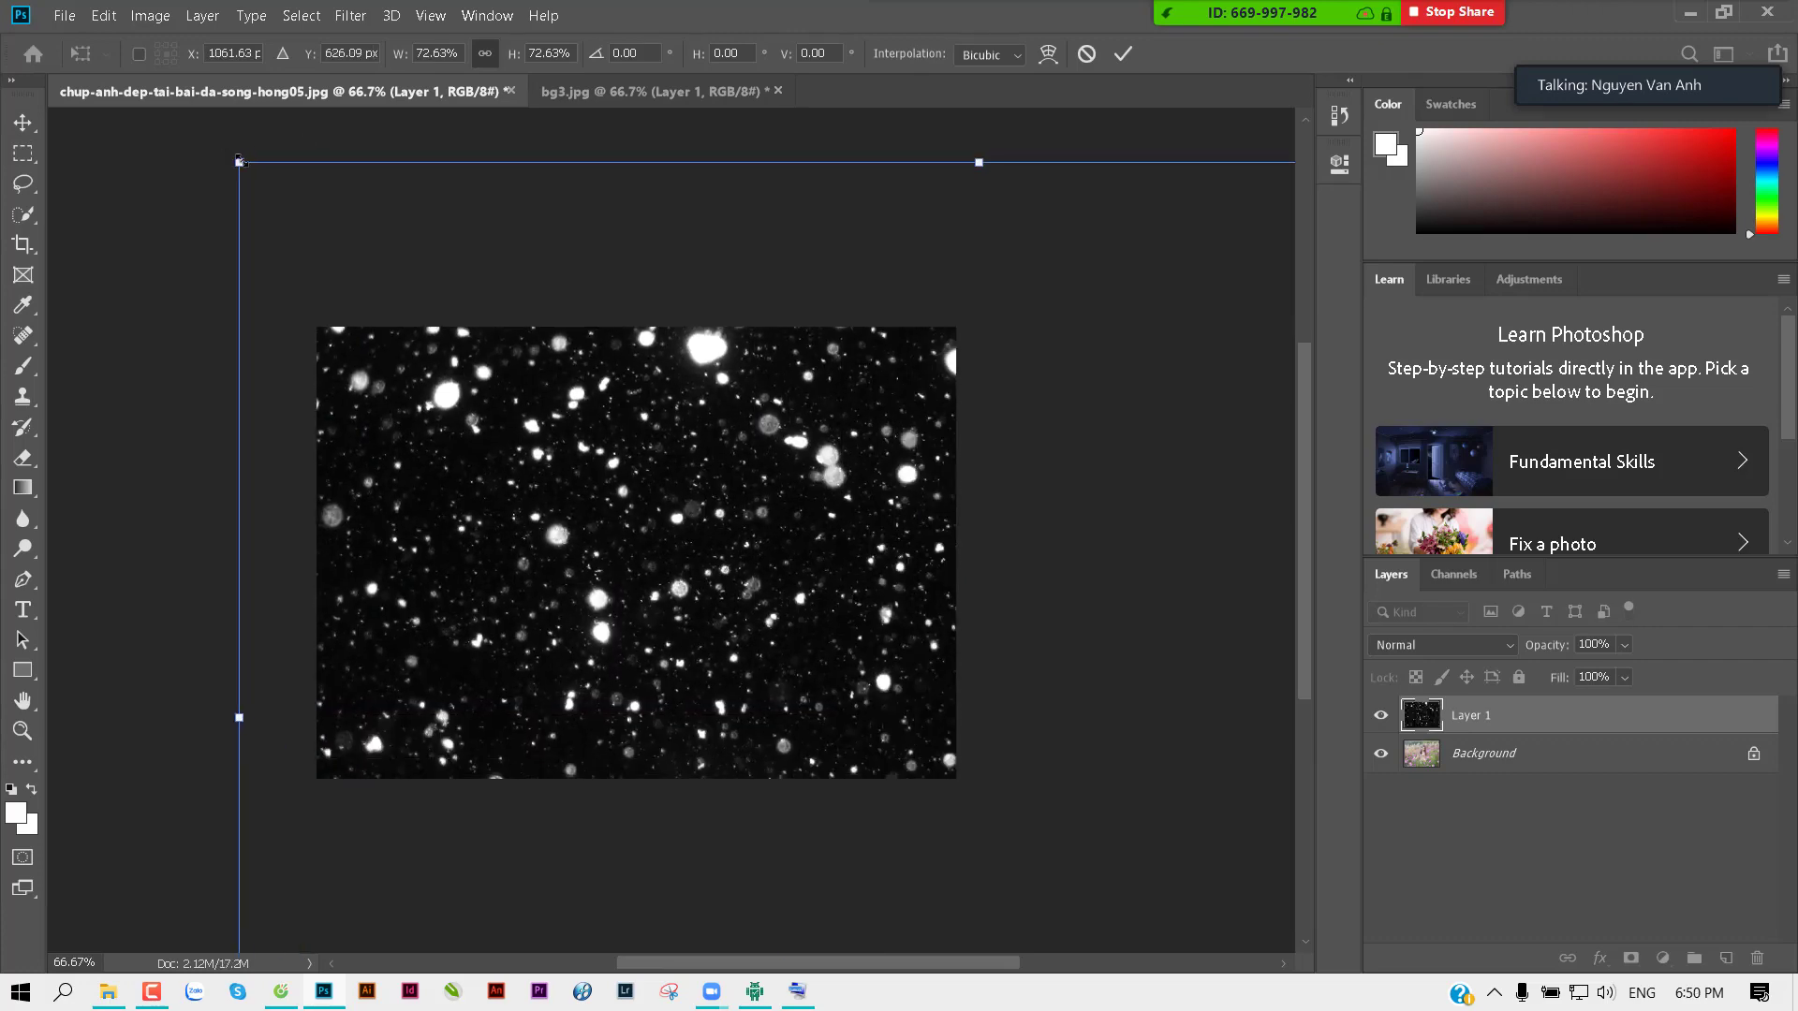
{"action": "mouse_move", "coordinate": [238, 161]}
{"action": "left_mouse_down"}
{"action": "mouse_move", "coordinate": [722, 506]}
{"action": "mouse_move", "coordinate": [762, 553]}
{"action": "left_mouse_up"}
{"action": "left_click_drag", "start_coordinate": [782, 621], "coordinate": [336, 521]}
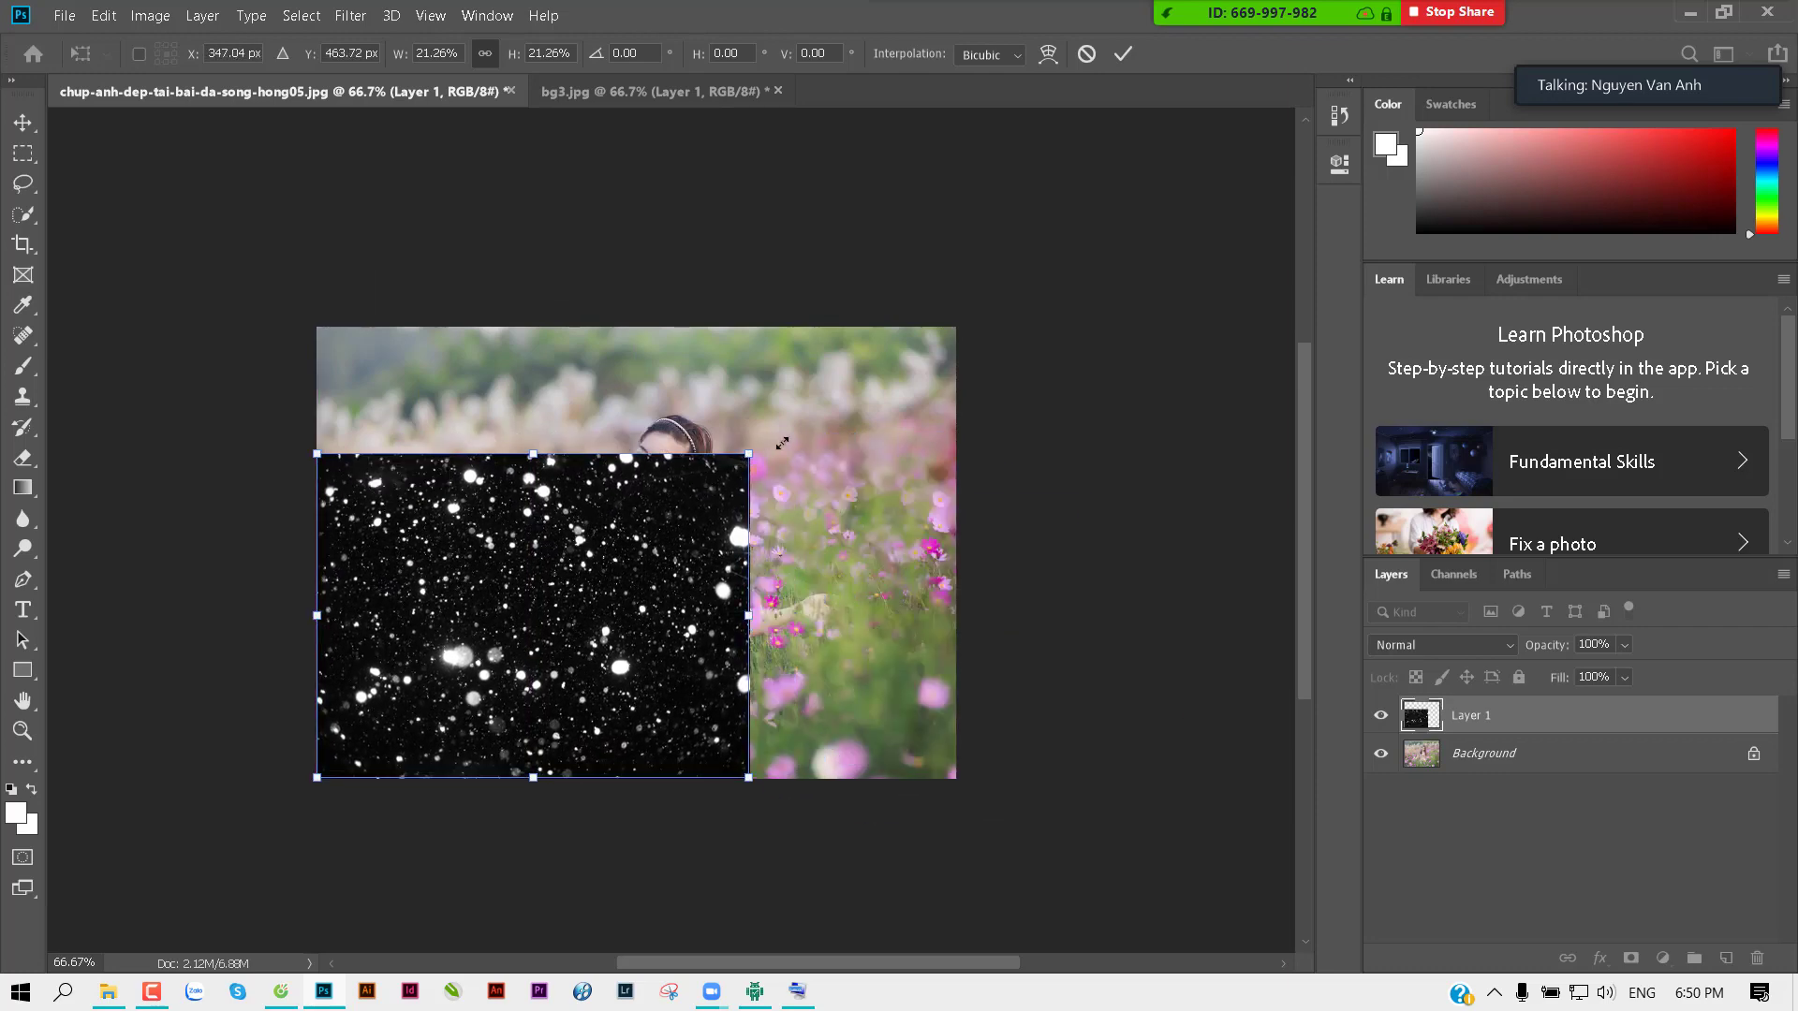
{"action": "left_click_drag", "start_coordinate": [781, 443], "coordinate": [982, 325]}
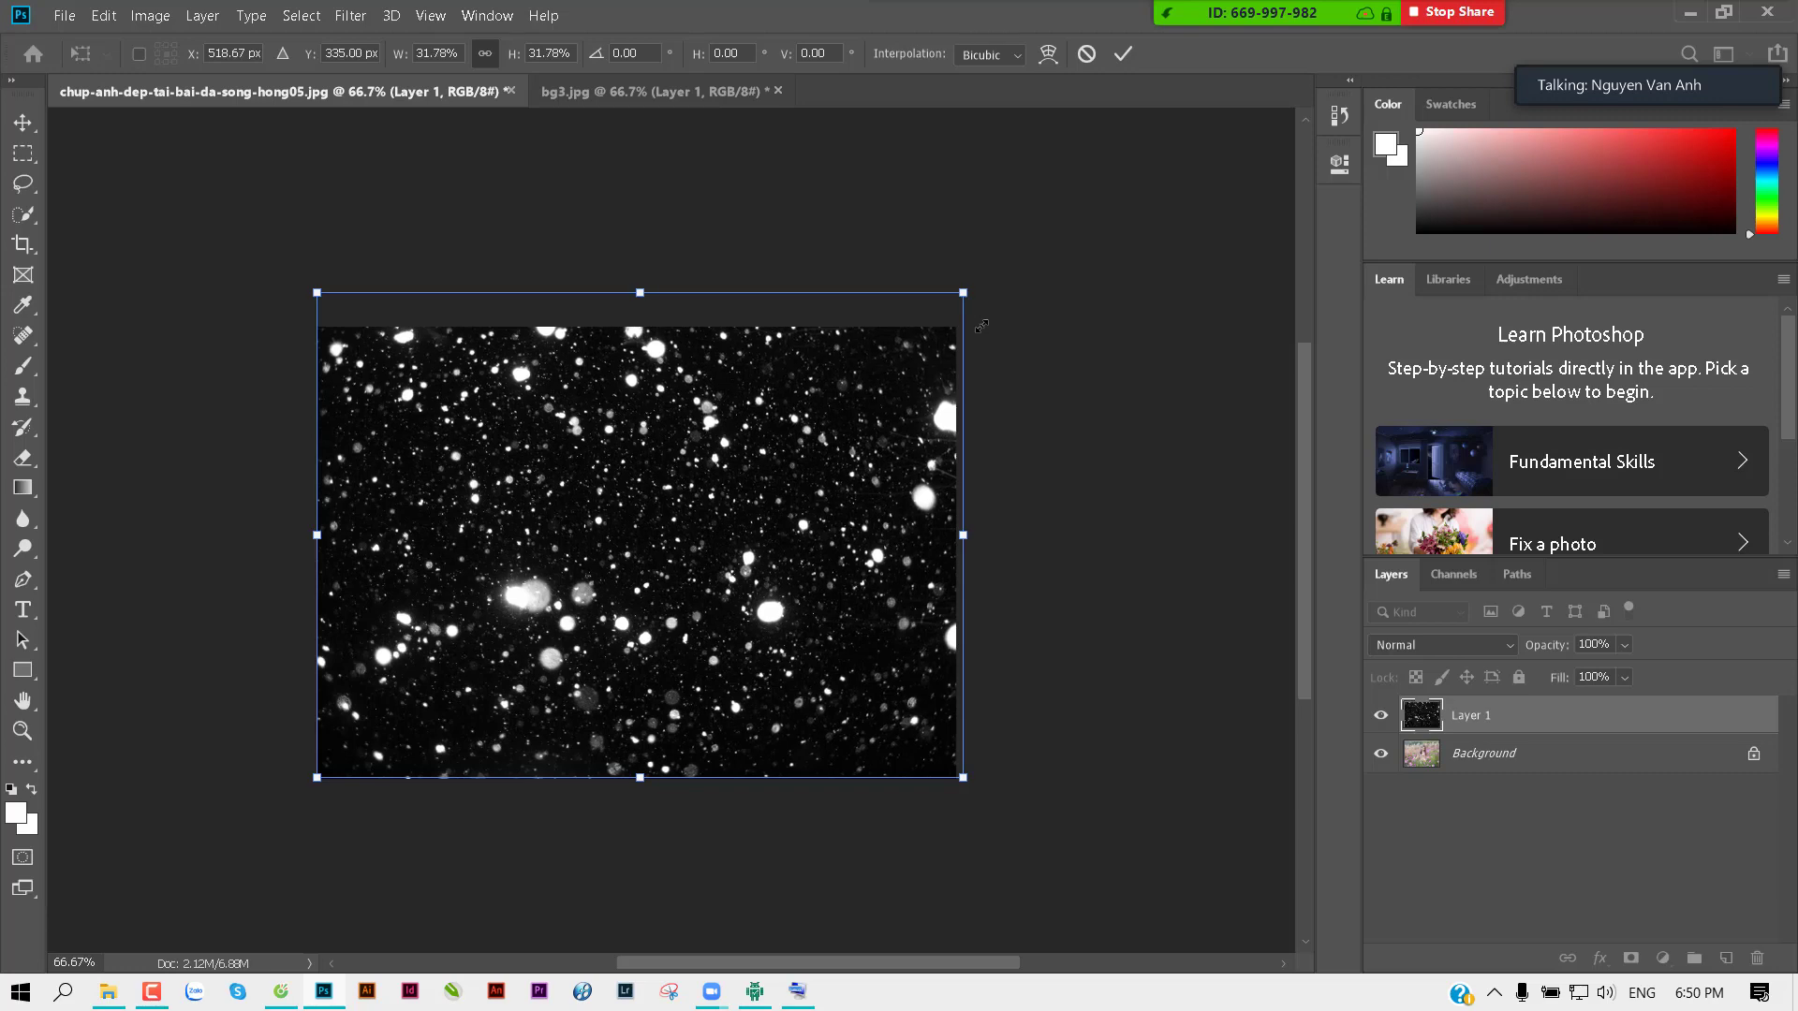
{"action": "key", "text": "Return"}
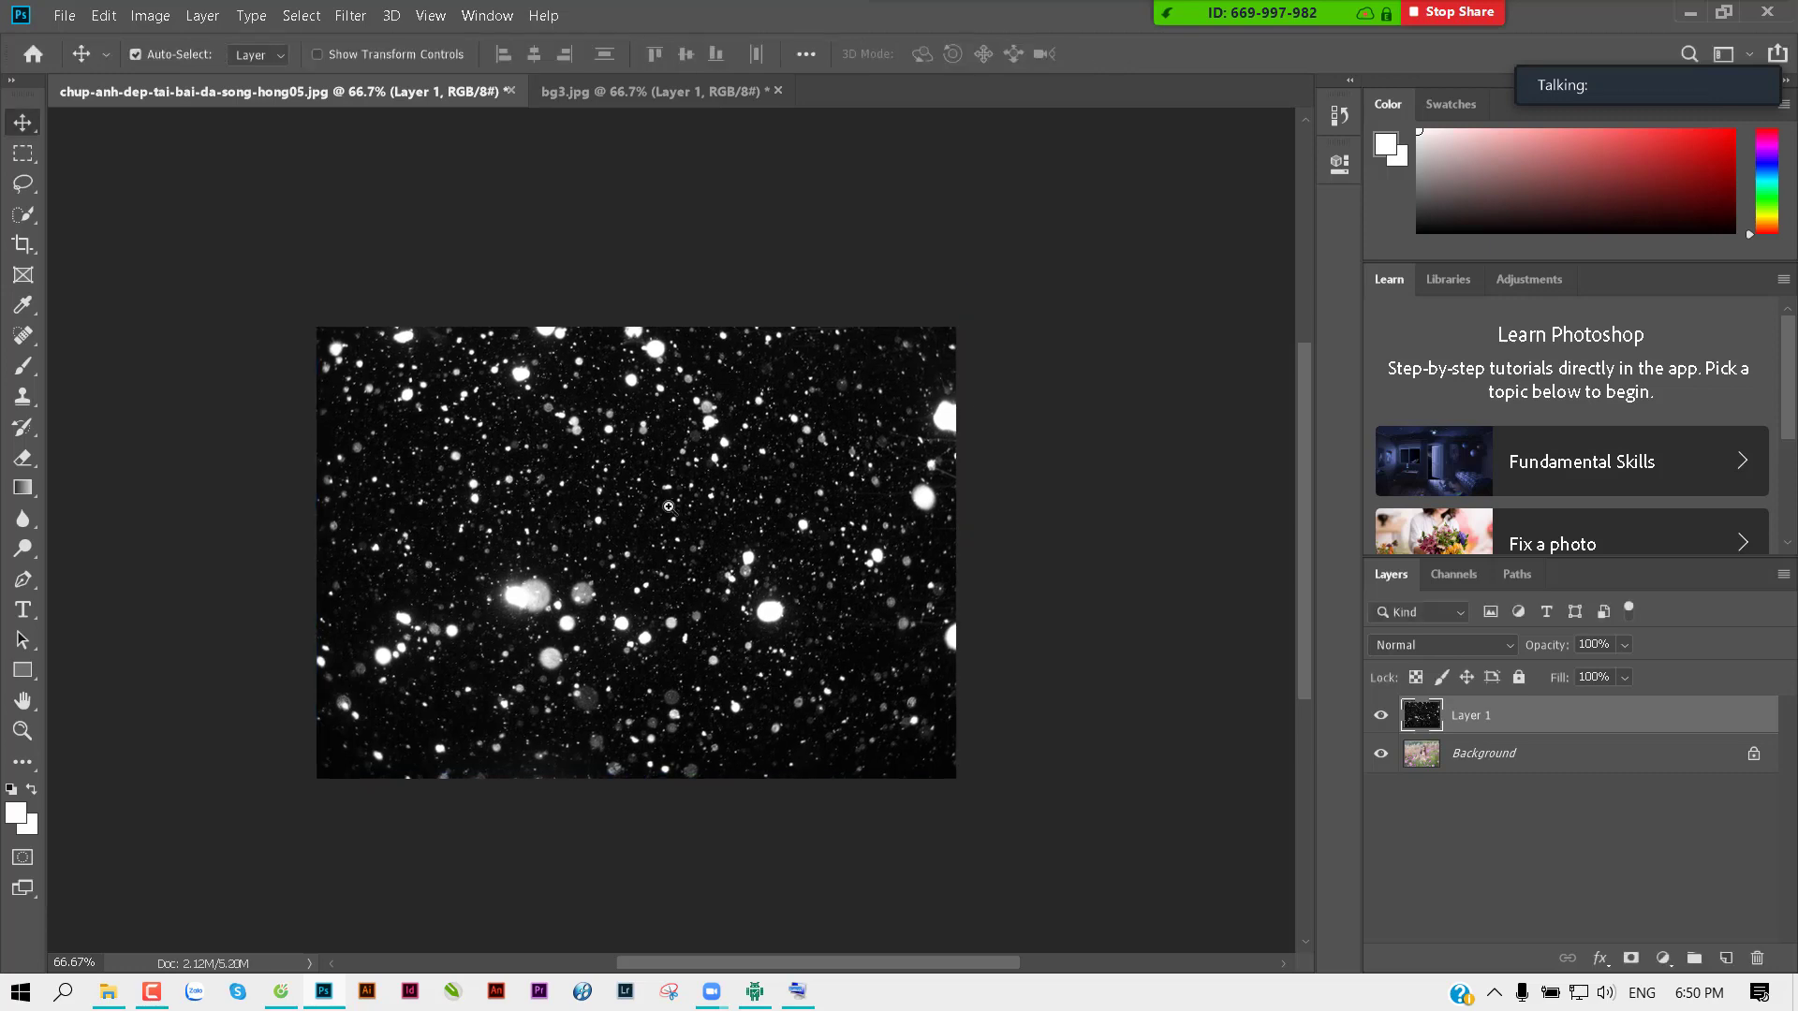
{"action": "key", "text": "ctrl+1"}
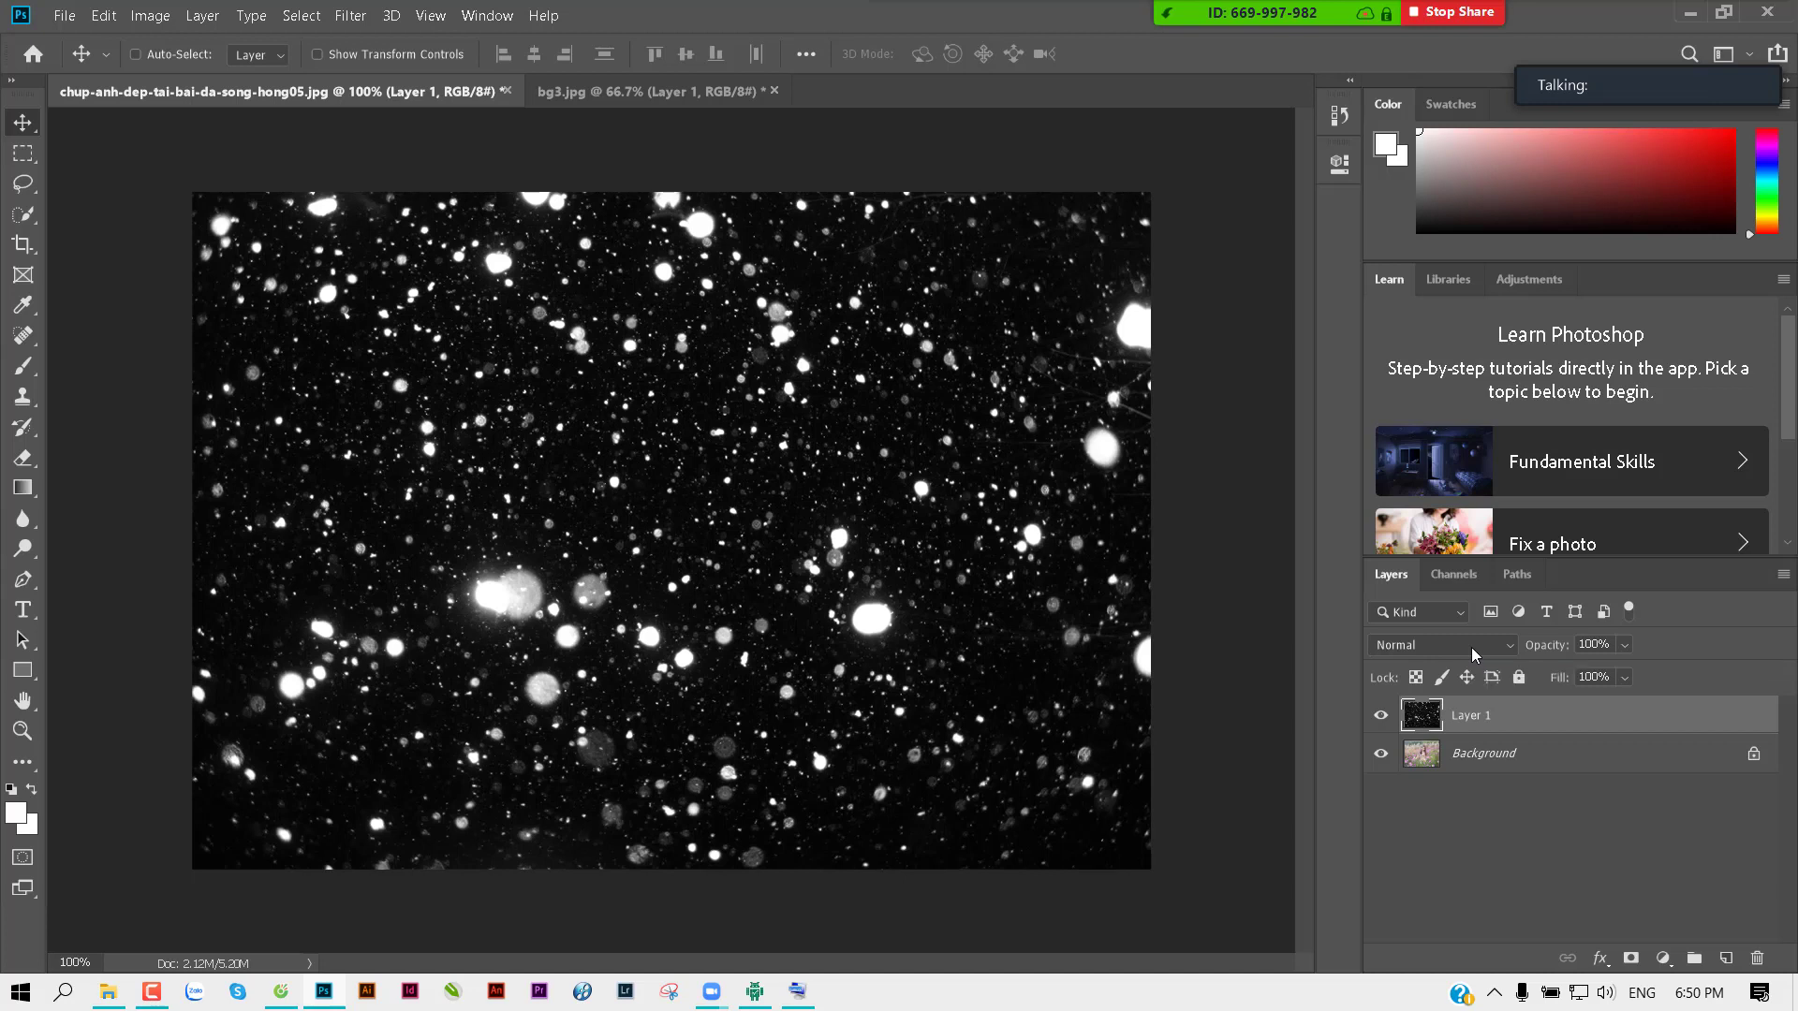
Step: Show the blend-mode choices for the snow Layer 1, previewing Lighten
{"action": "left_click", "coordinate": [1592, 62]}
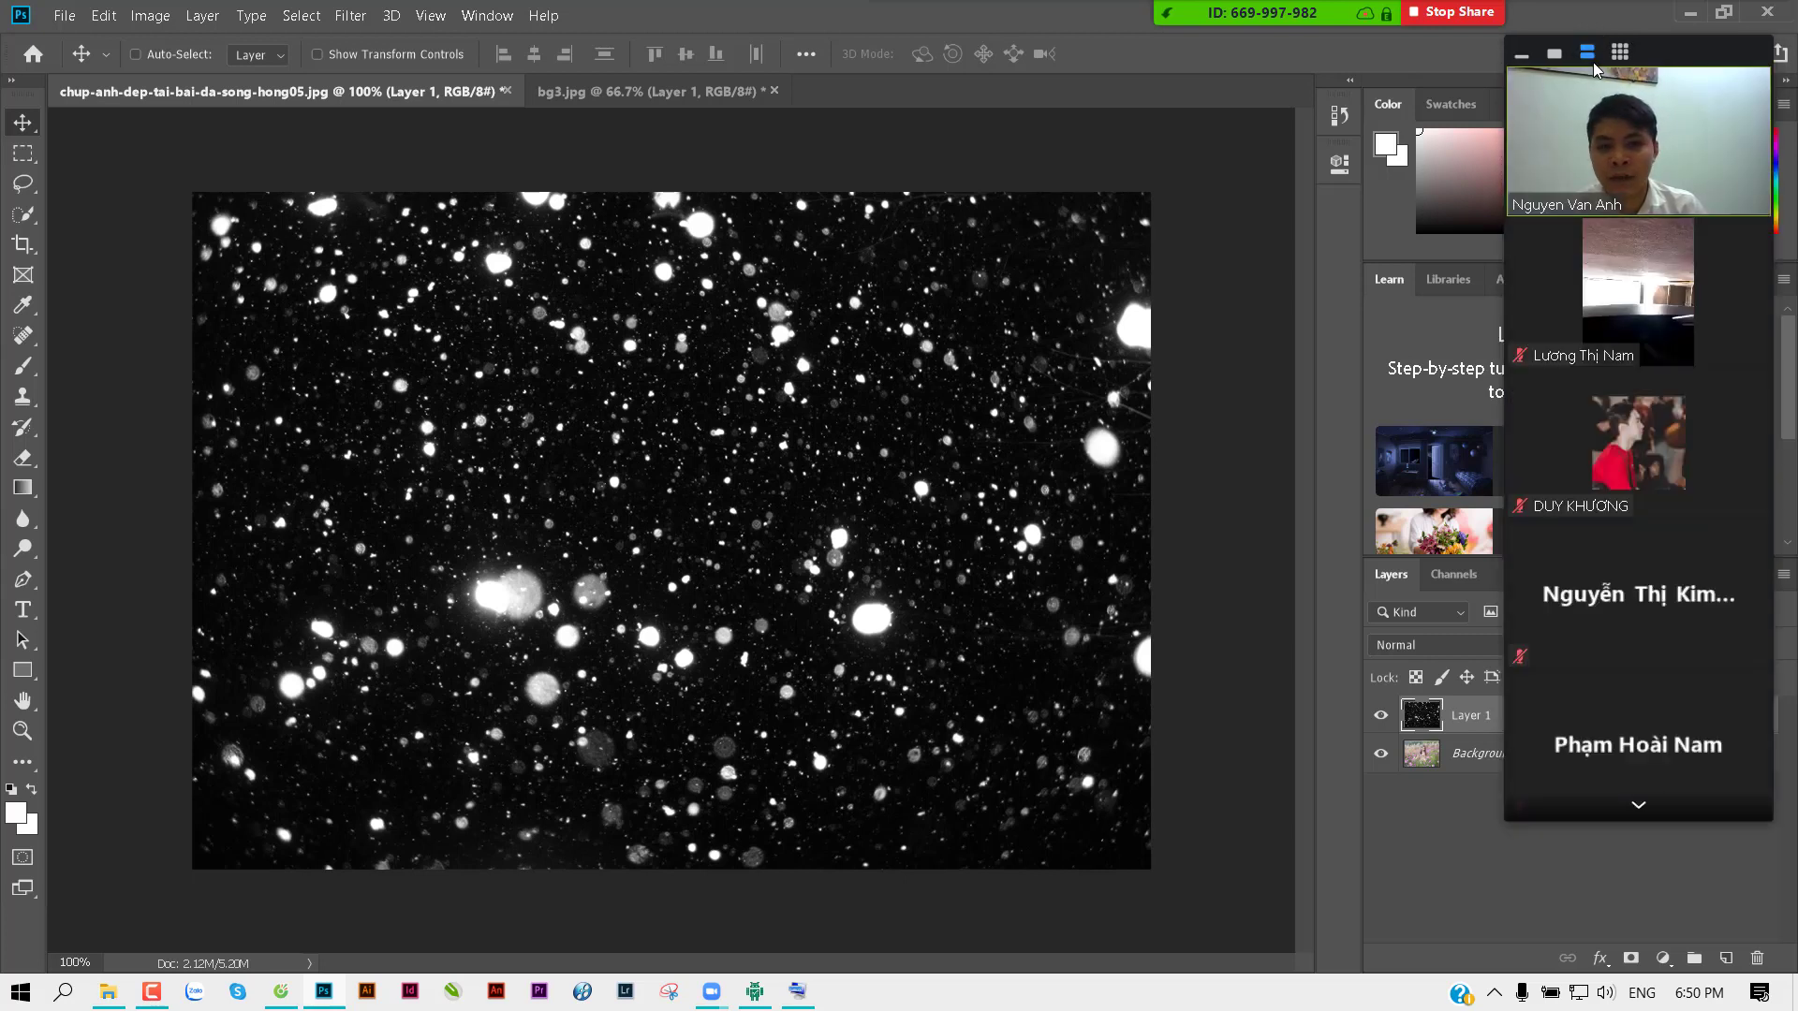
{"action": "left_click", "coordinate": [1531, 65]}
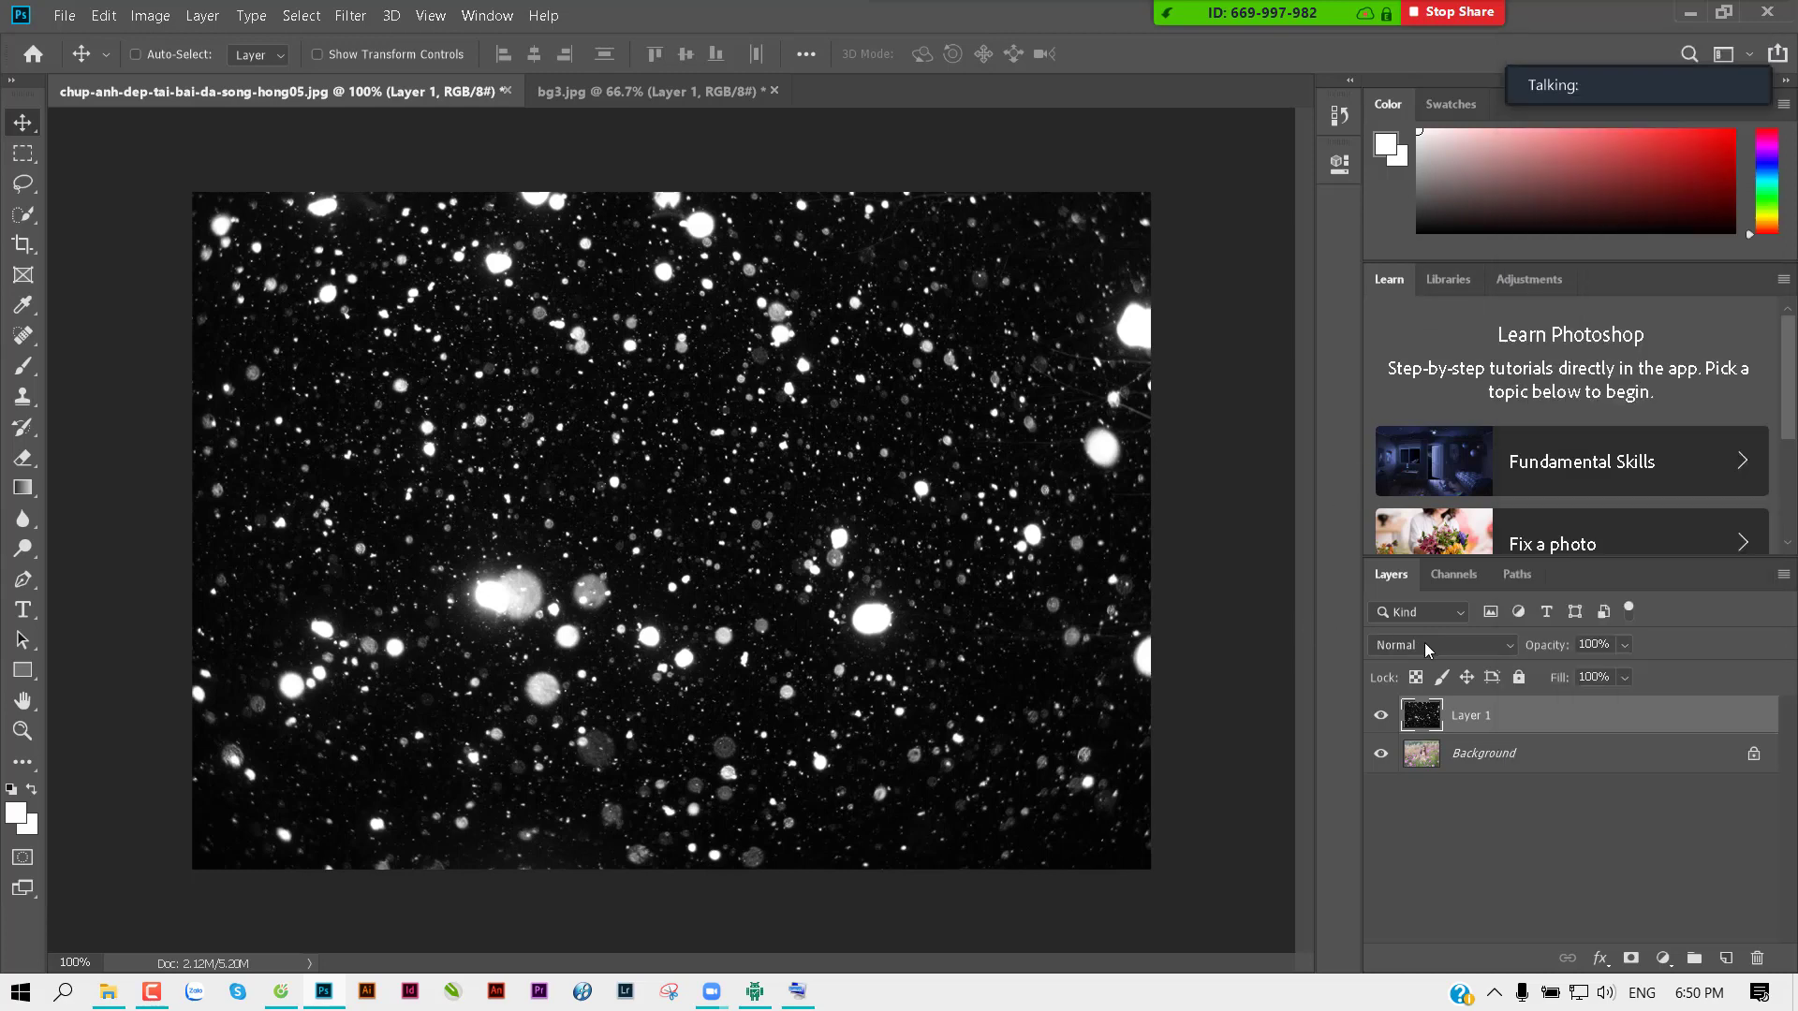
{"action": "left_click", "coordinate": [1455, 646]}
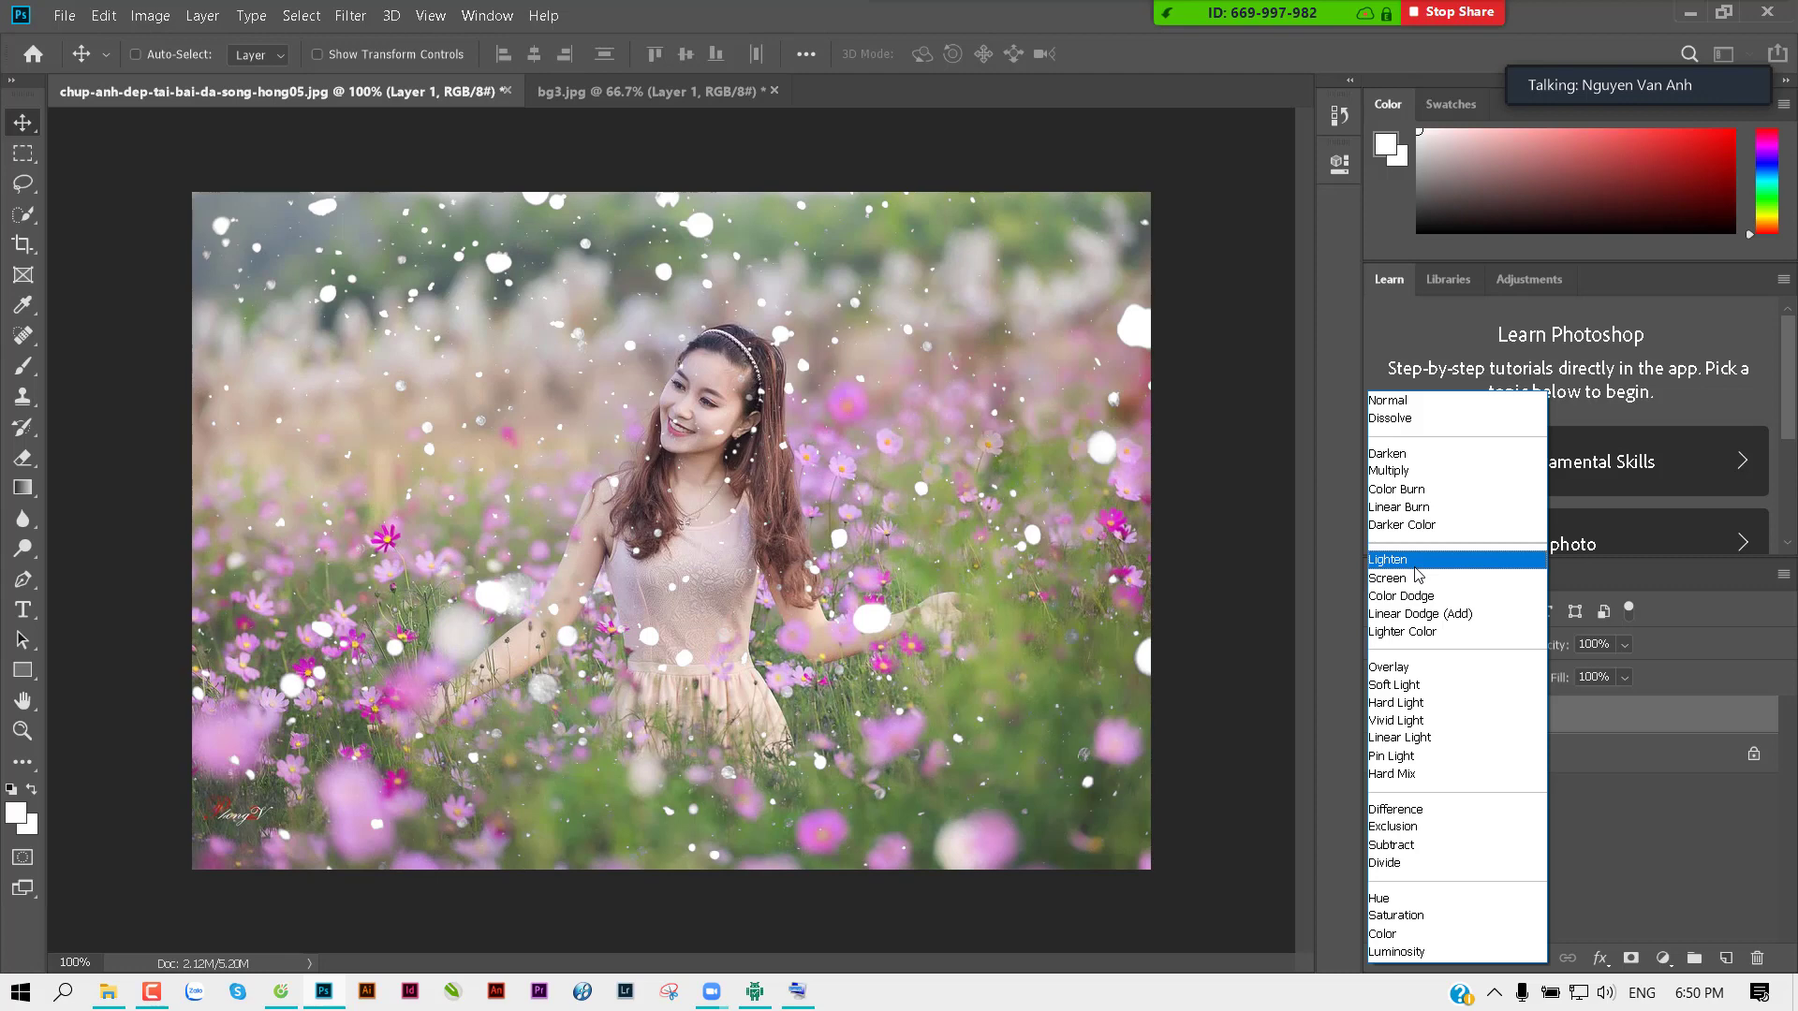
Step: Try Lighten on the snow layer, then set it to Screen
{"action": "left_click", "coordinate": [1418, 561]}
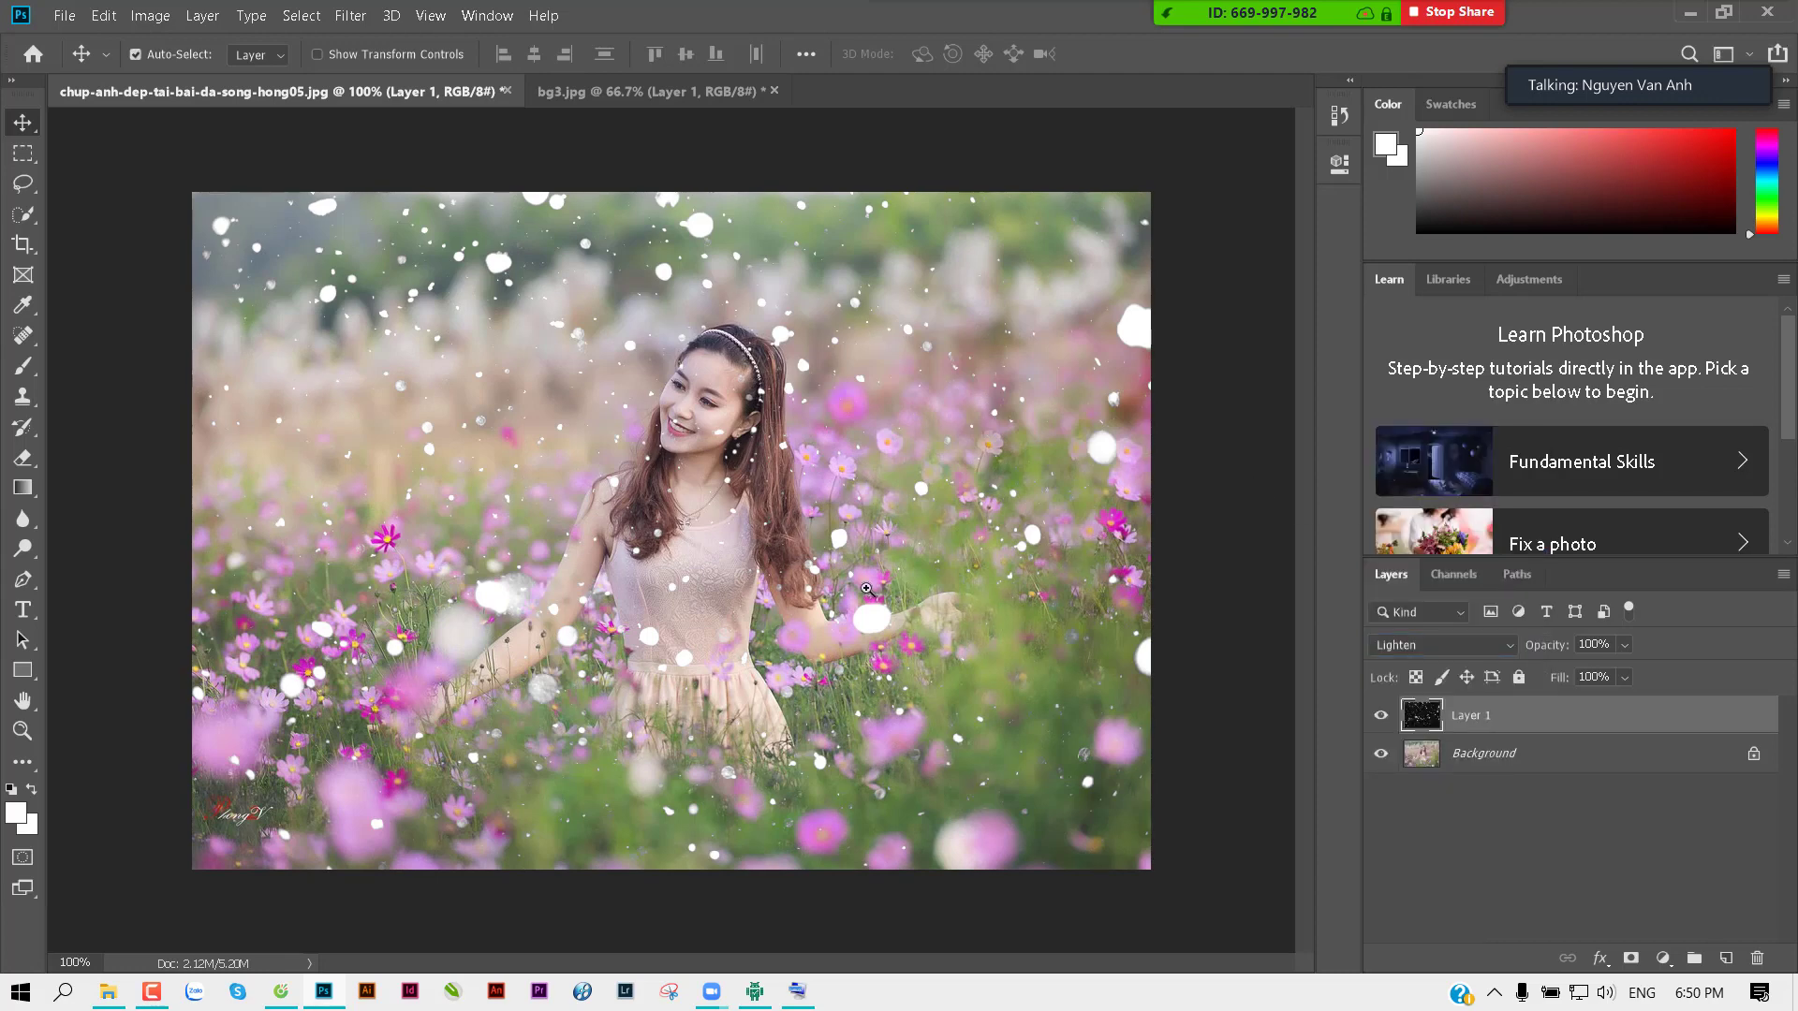
{"action": "key", "text": "ctrl+plus"}
{"action": "key", "text": "ctrl+plus"}
{"action": "left_click_drag", "start_coordinate": [878, 653], "coordinate": [839, 656]}
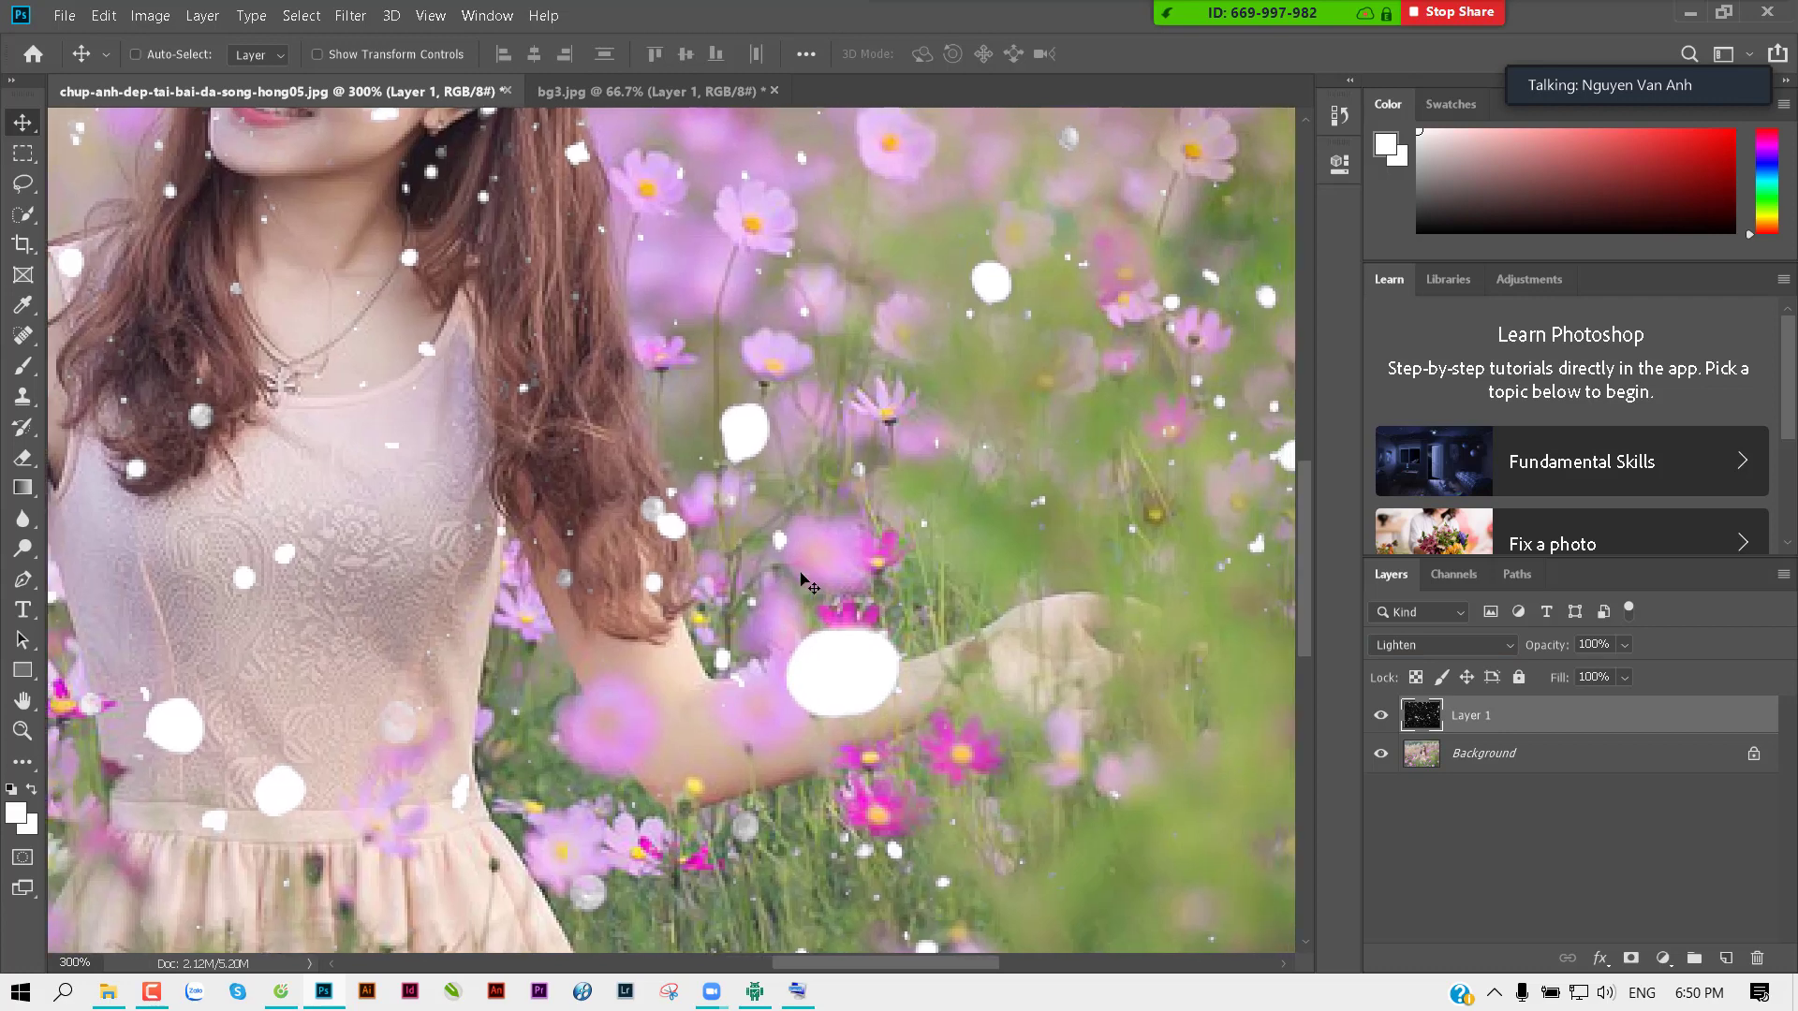
{"action": "left_click_drag", "start_coordinate": [866, 768], "coordinate": [778, 746]}
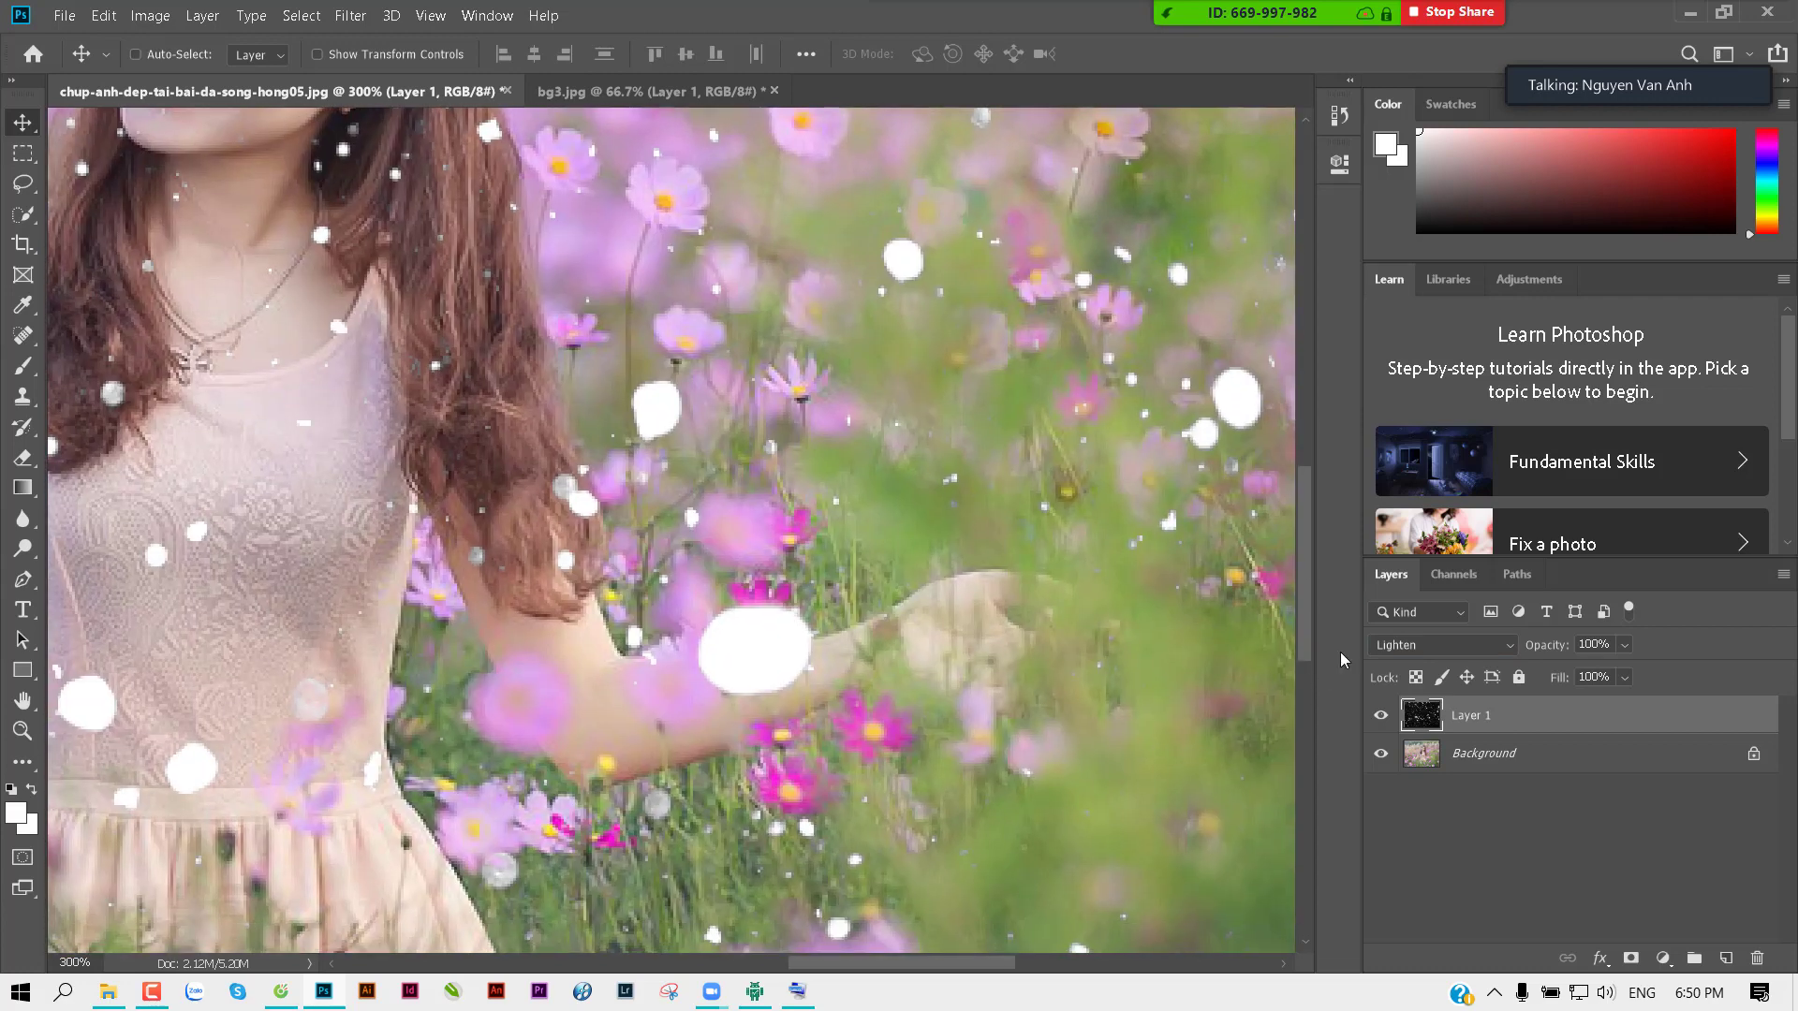
{"action": "left_click", "coordinate": [1419, 646]}
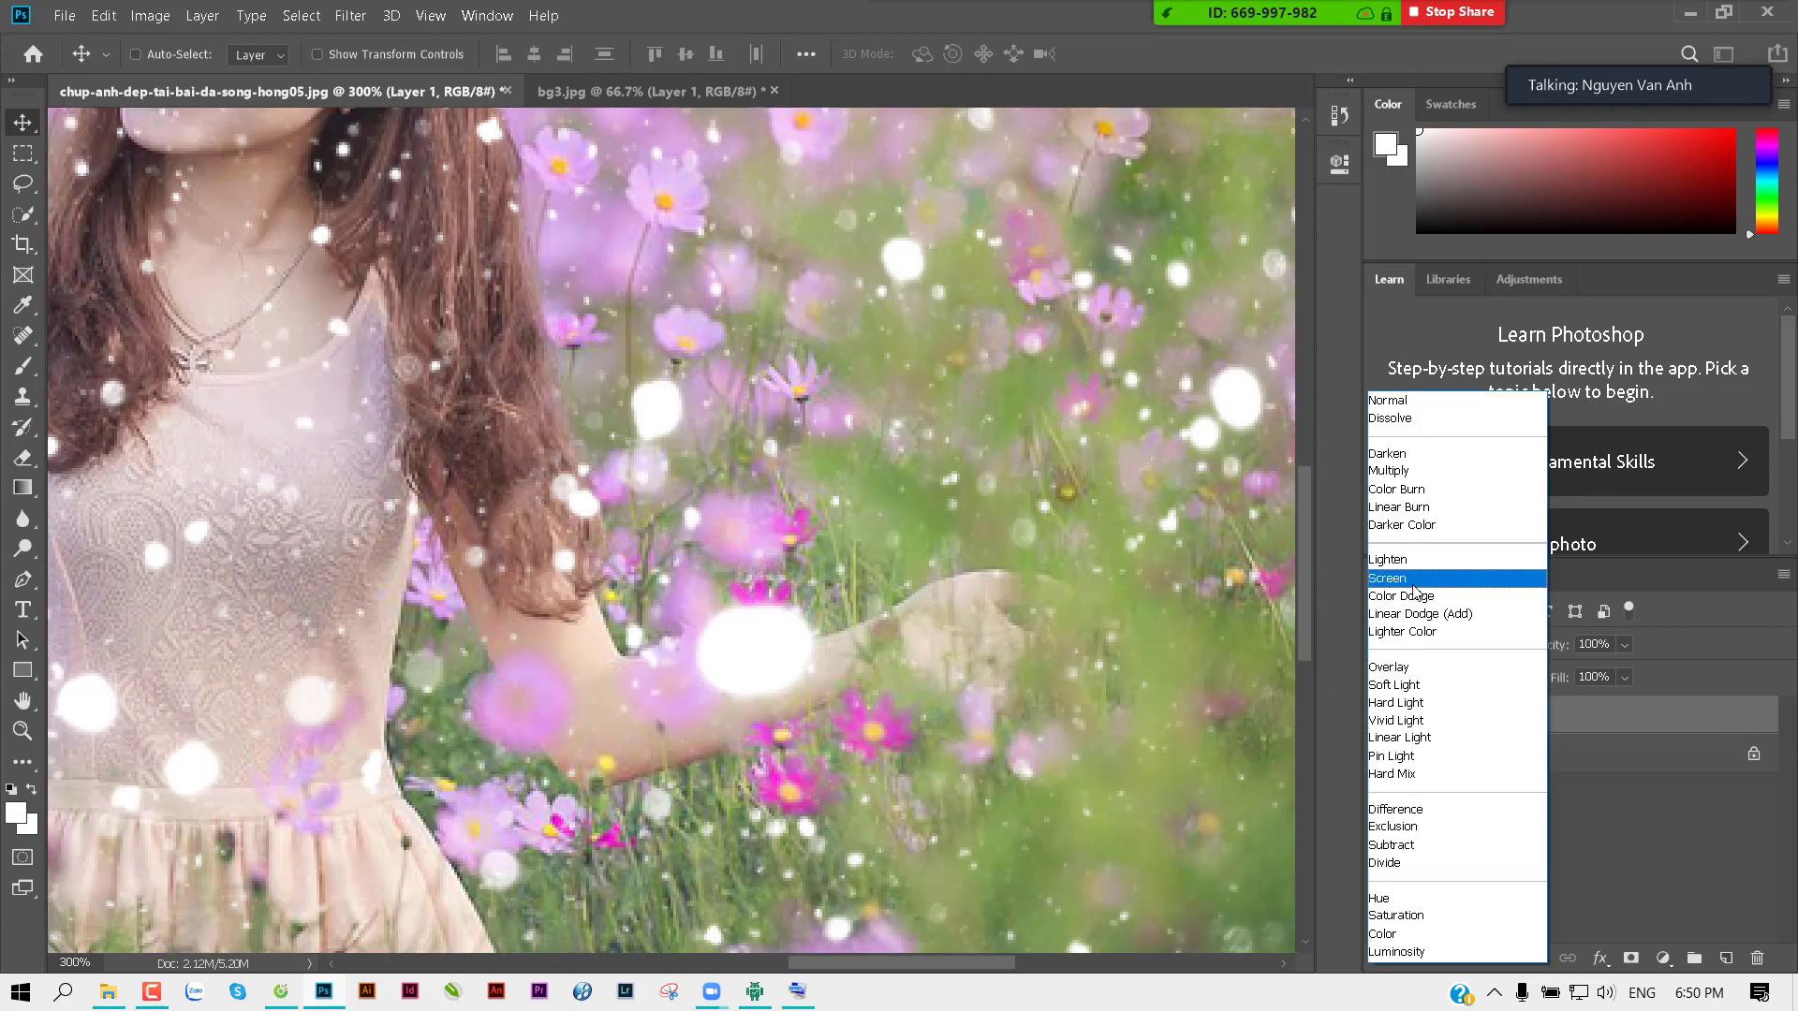
{"action": "left_click", "coordinate": [1414, 588]}
Step: Inspect the Screen snow on the woman's face and whole photo, then bring up Open
{"action": "left_click", "coordinate": [525, 531], "text": "ctrl+alt"}
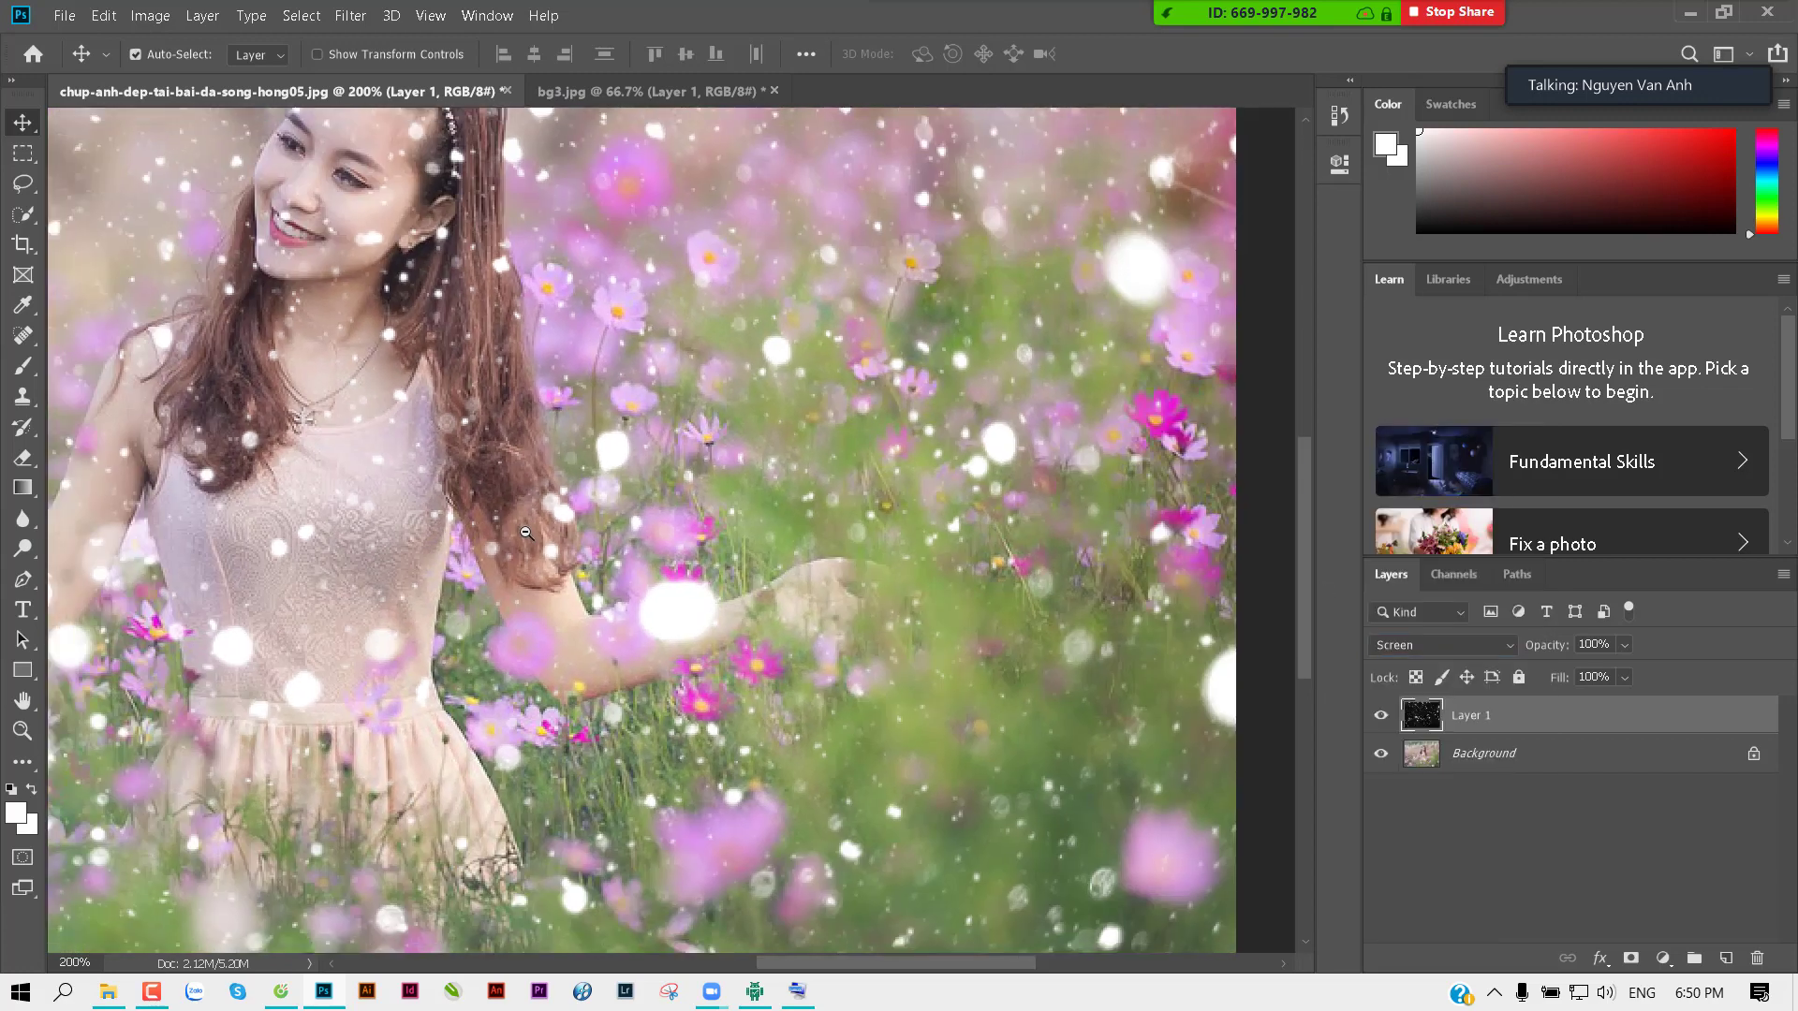
{"action": "left_click", "coordinate": [525, 532], "text": "alt"}
{"action": "left_click_drag", "start_coordinate": [560, 541], "coordinate": [635, 575]}
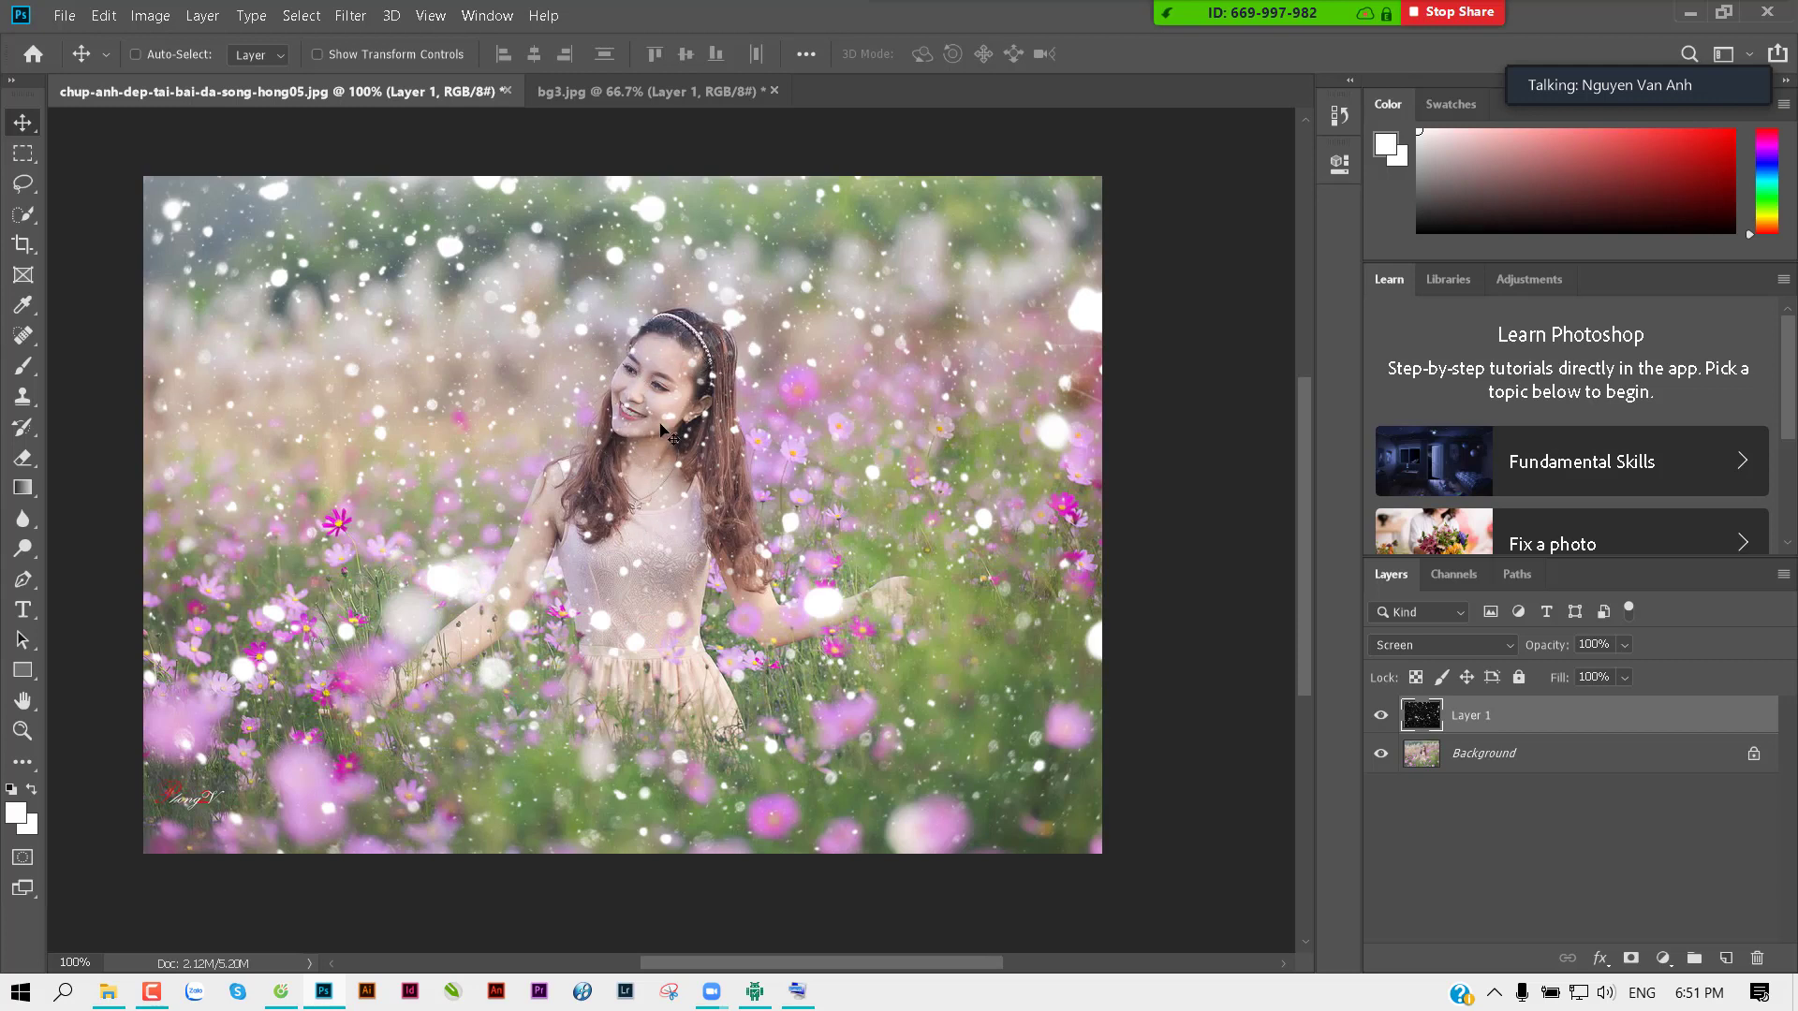
{"action": "left_click", "coordinate": [616, 386], "text": "ctrl"}
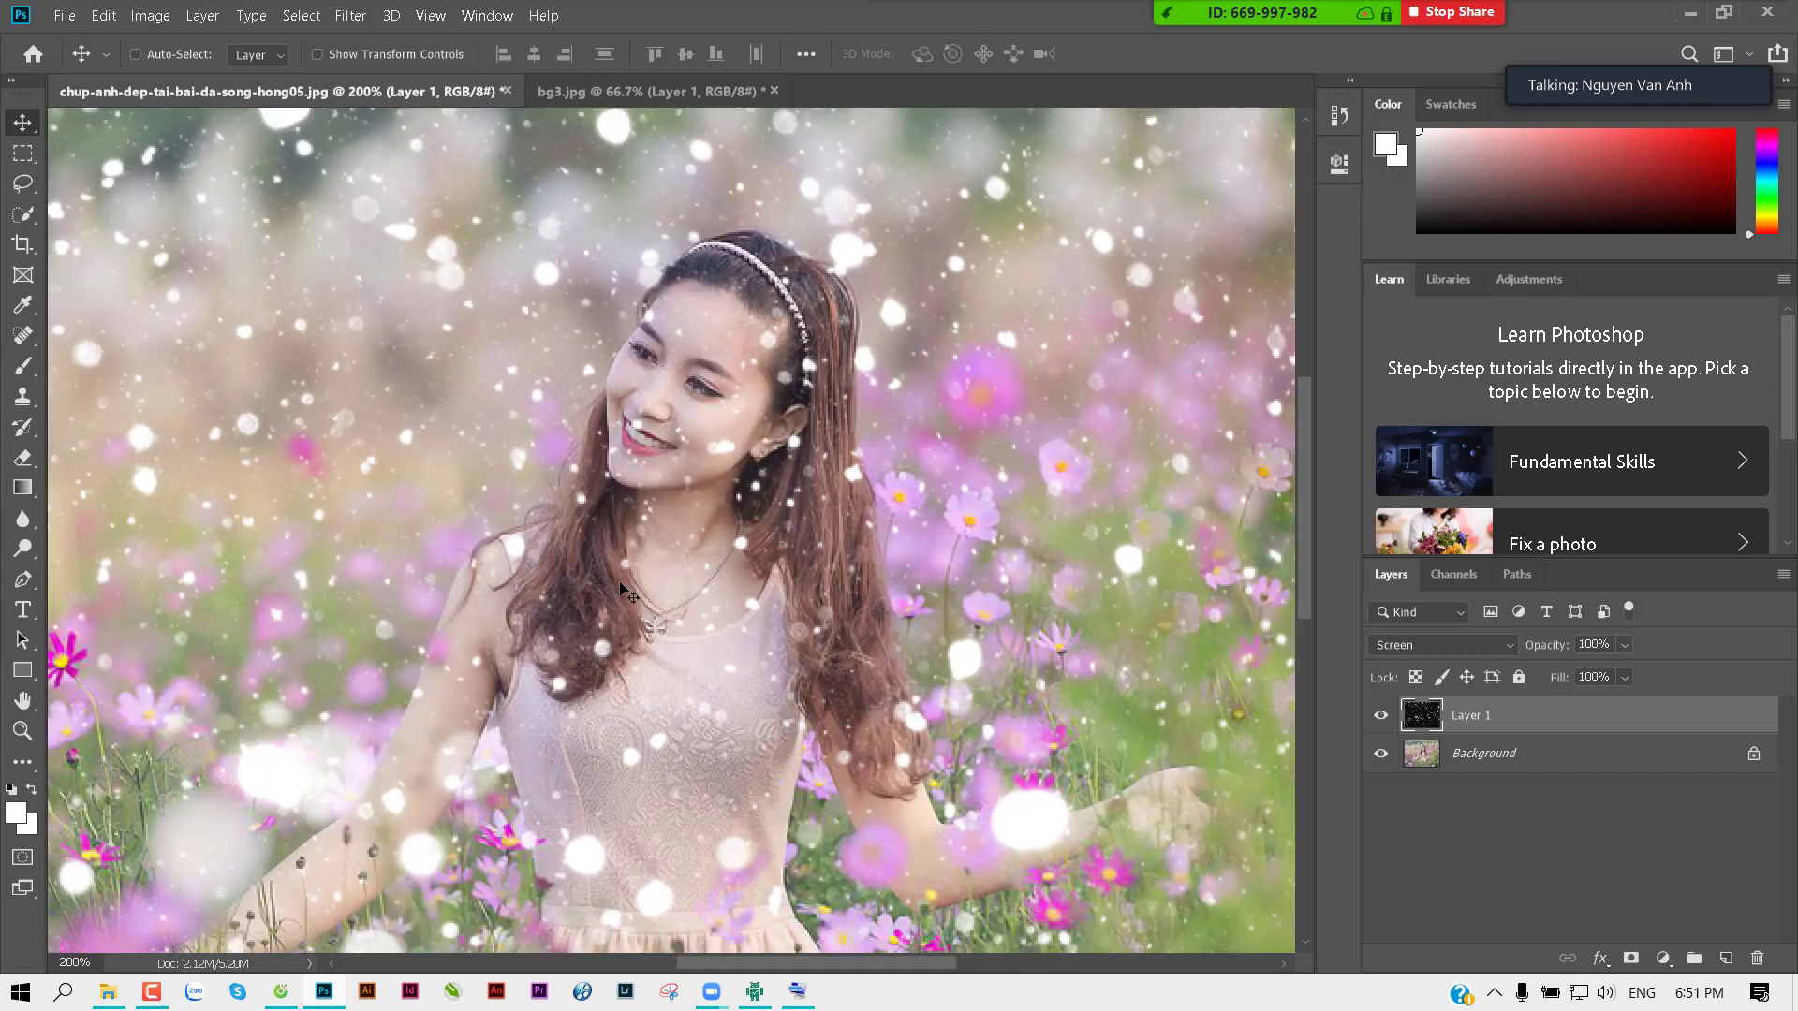
{"action": "key", "text": "ctrl+minus"}
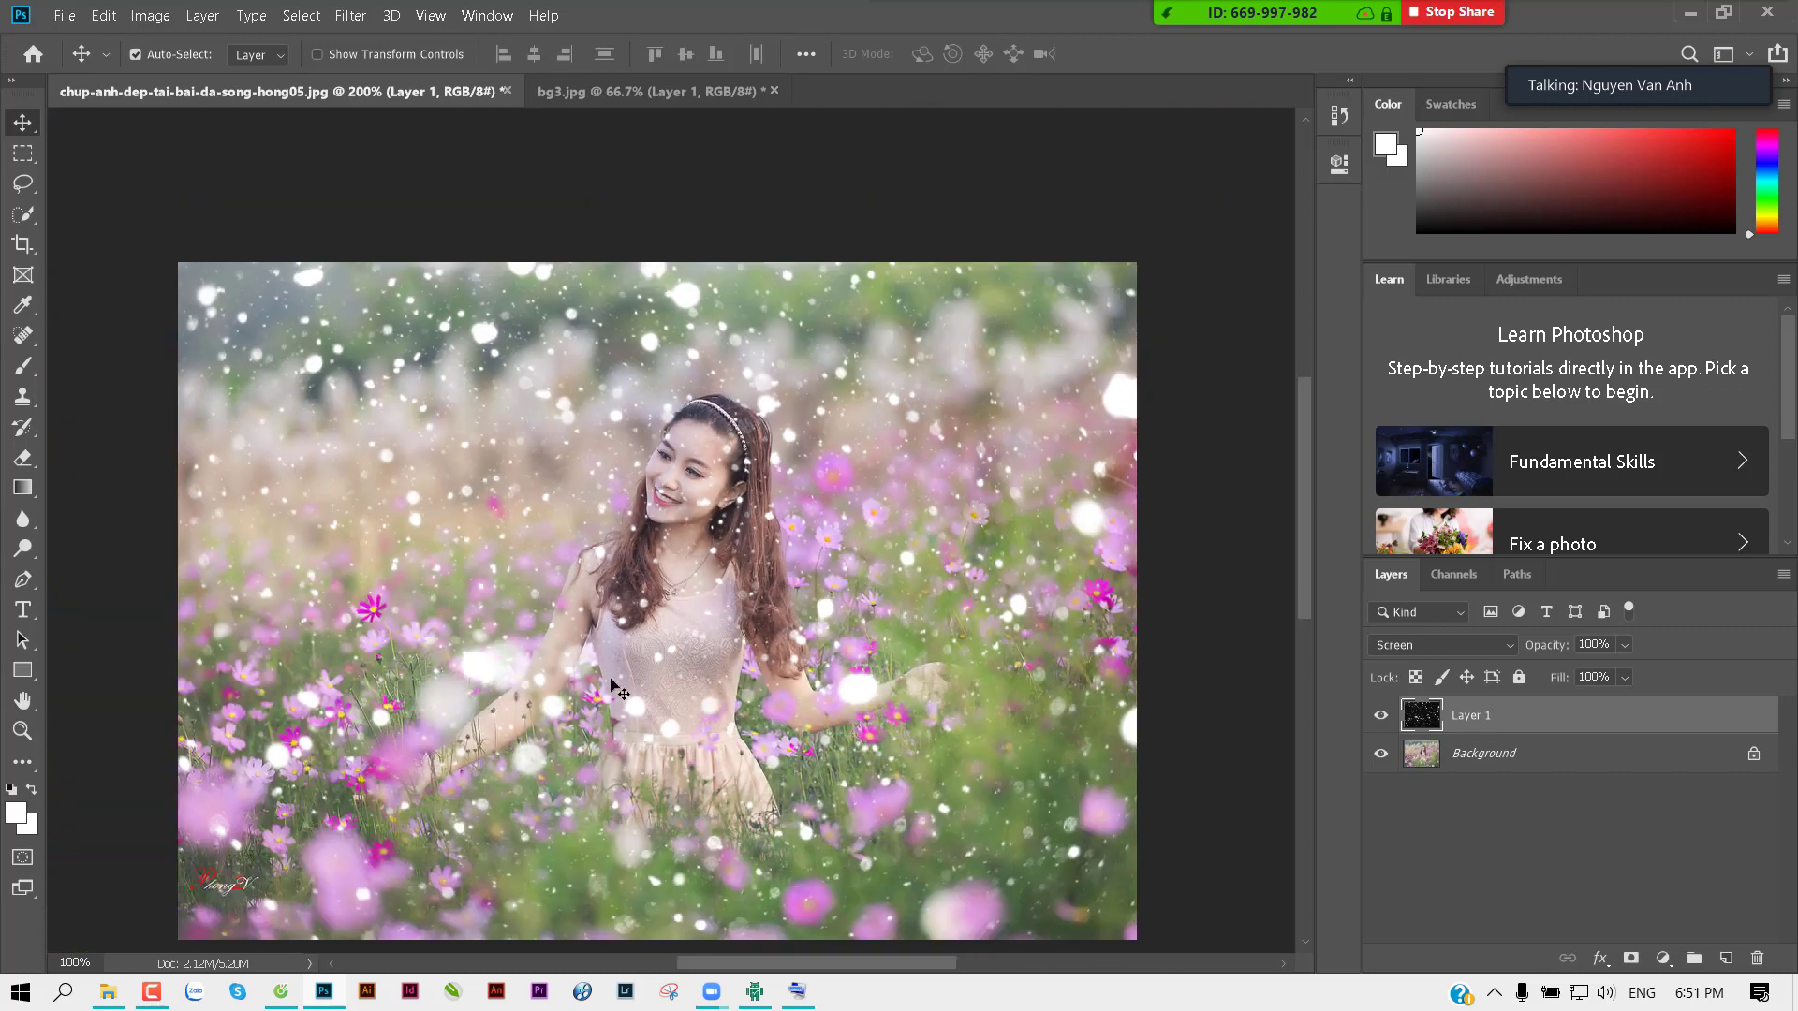
{"action": "left_click_drag", "start_coordinate": [657, 655], "coordinate": [665, 597]}
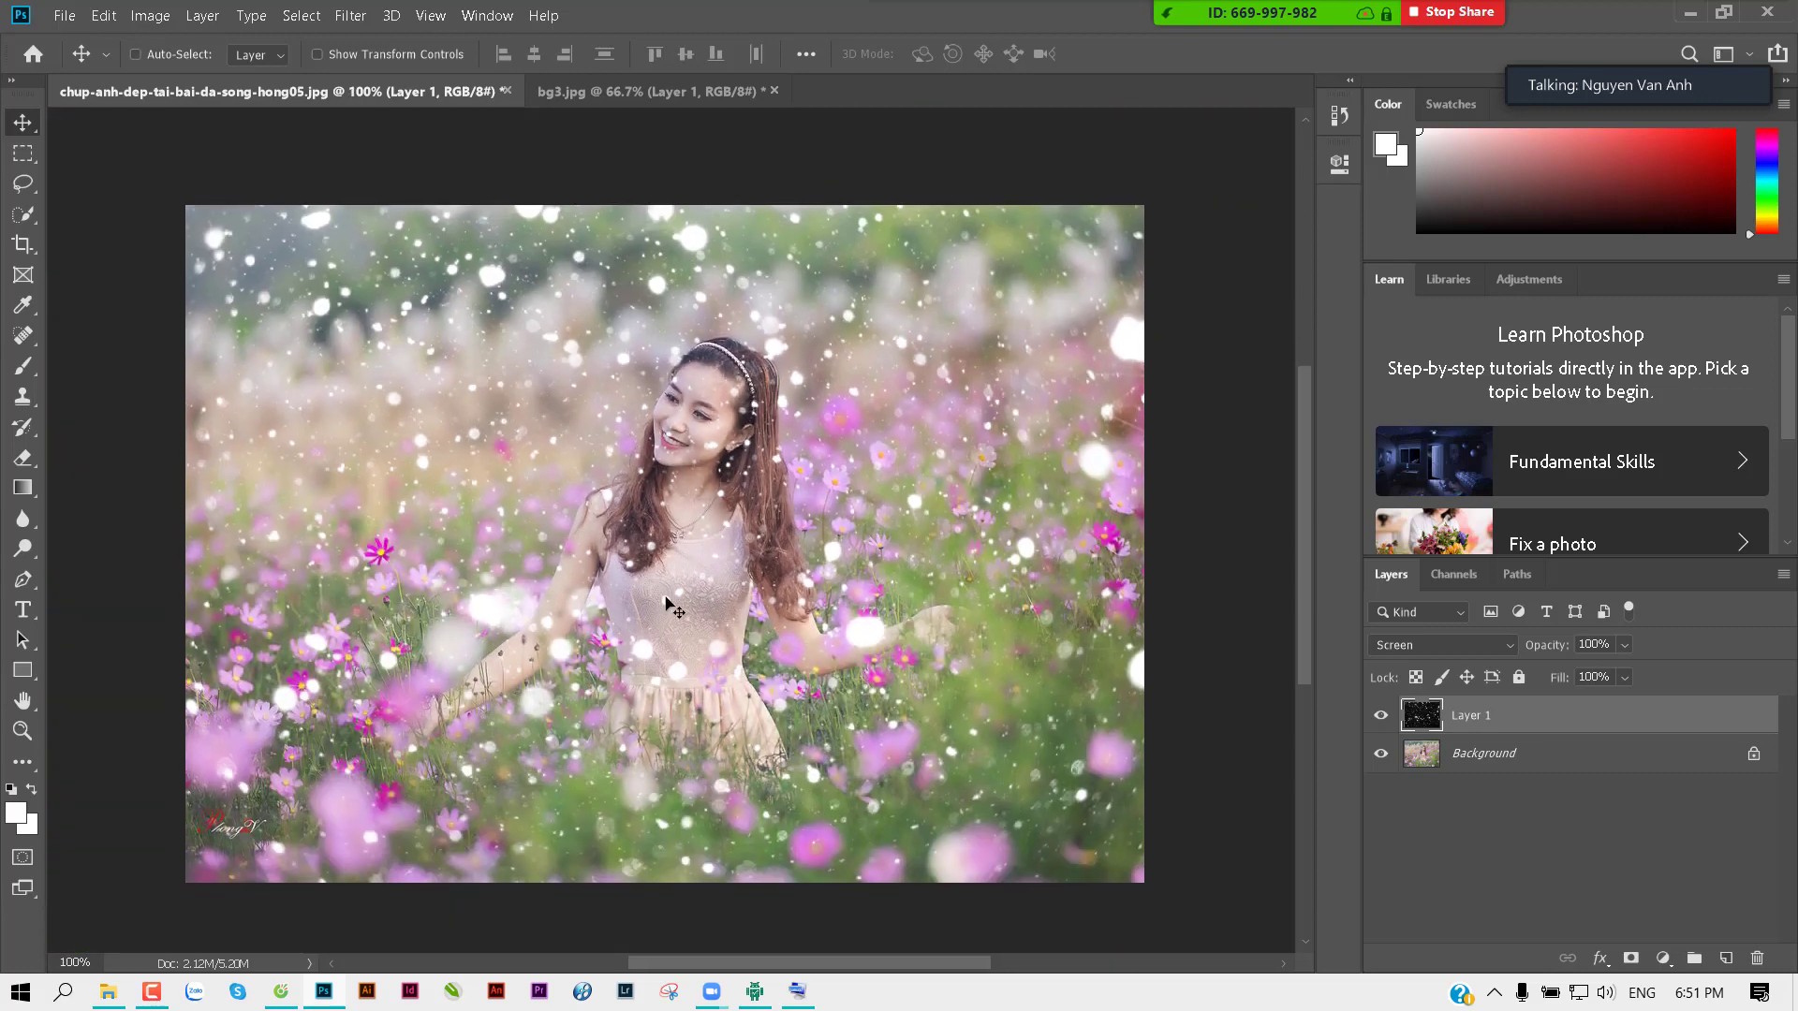
{"action": "key", "text": "ctrl"}
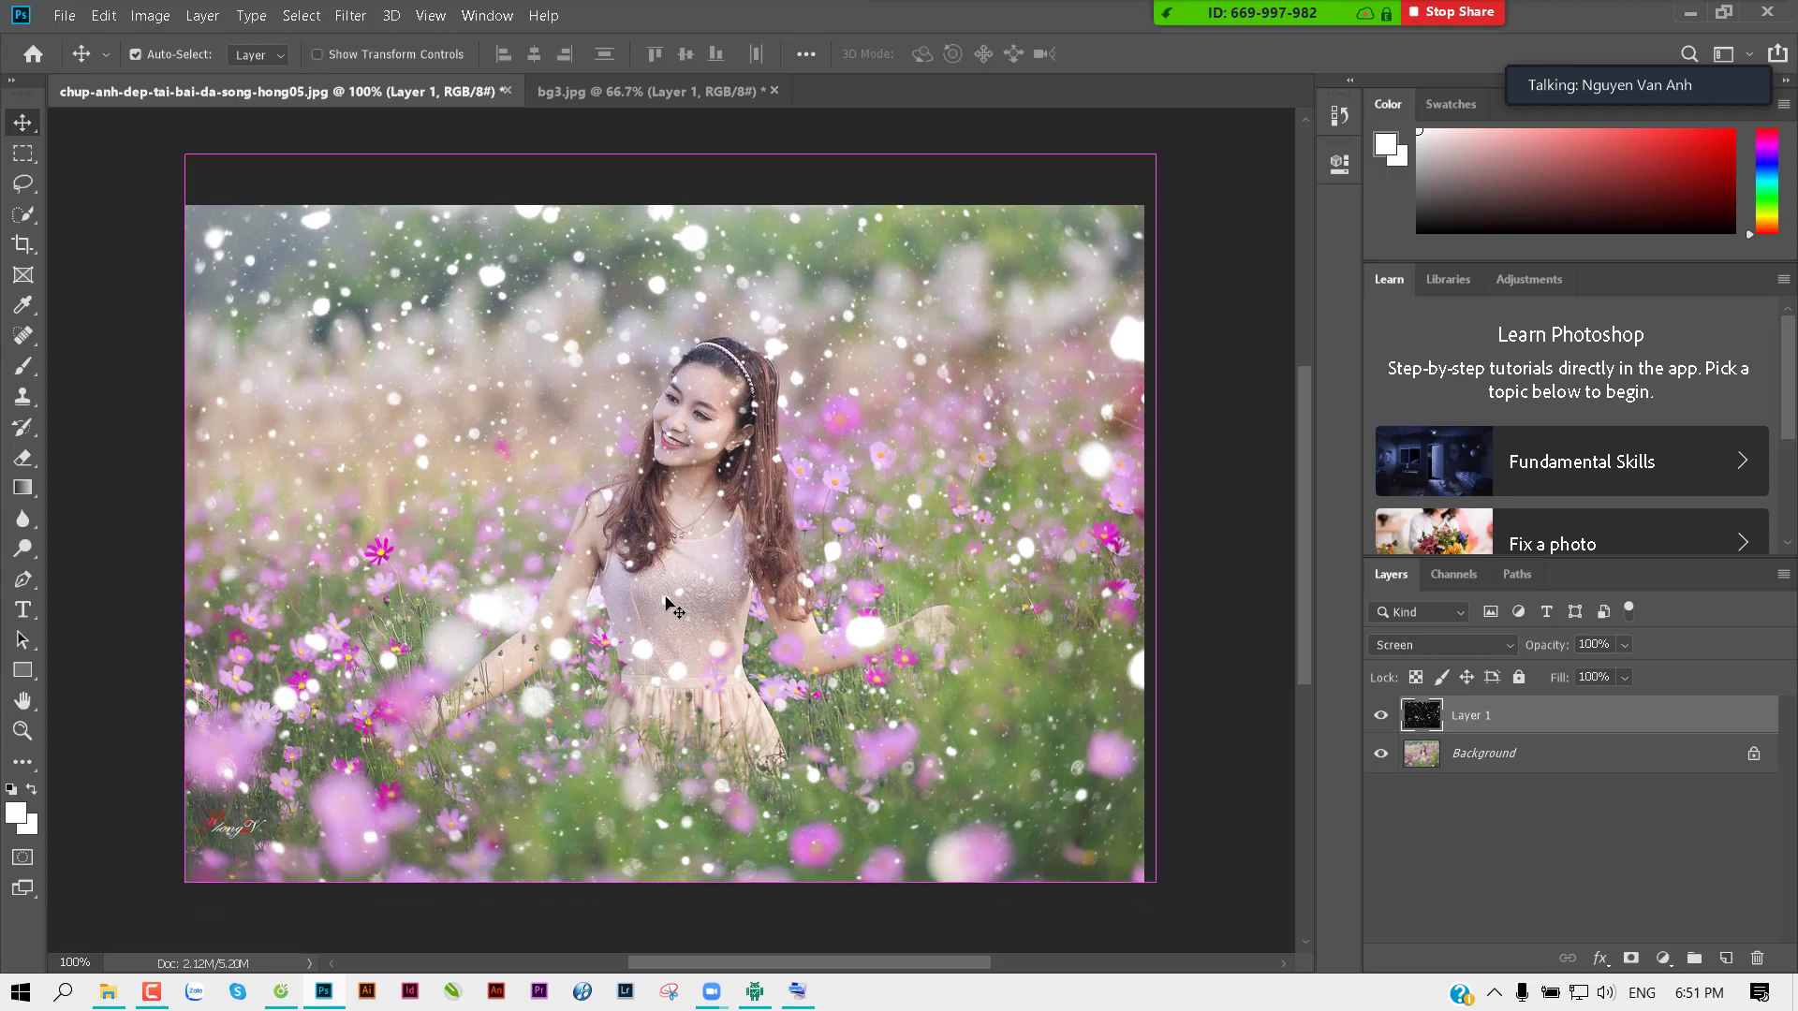
{"action": "key", "text": "ctrl+o"}
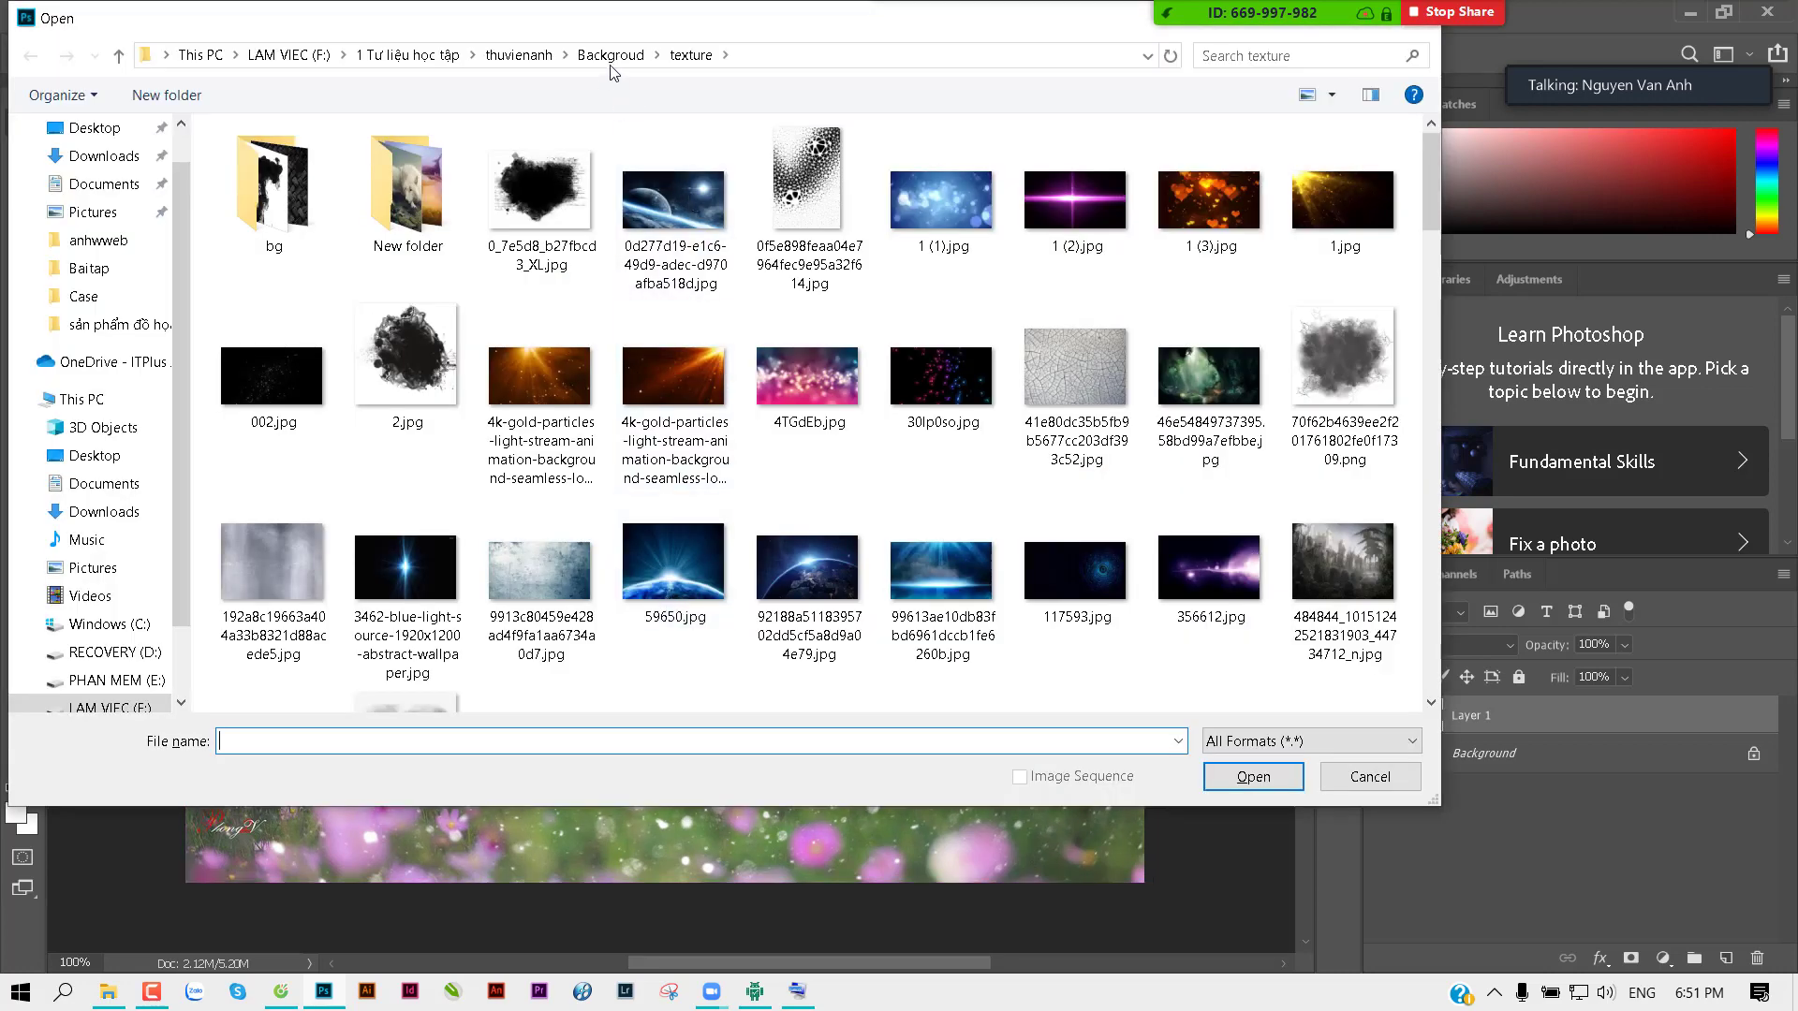
Step: Open the light-rays image ae00af43c3b9ecced39a93d307444f87.jpg from the texture folder
{"action": "left_click", "coordinate": [610, 55]}
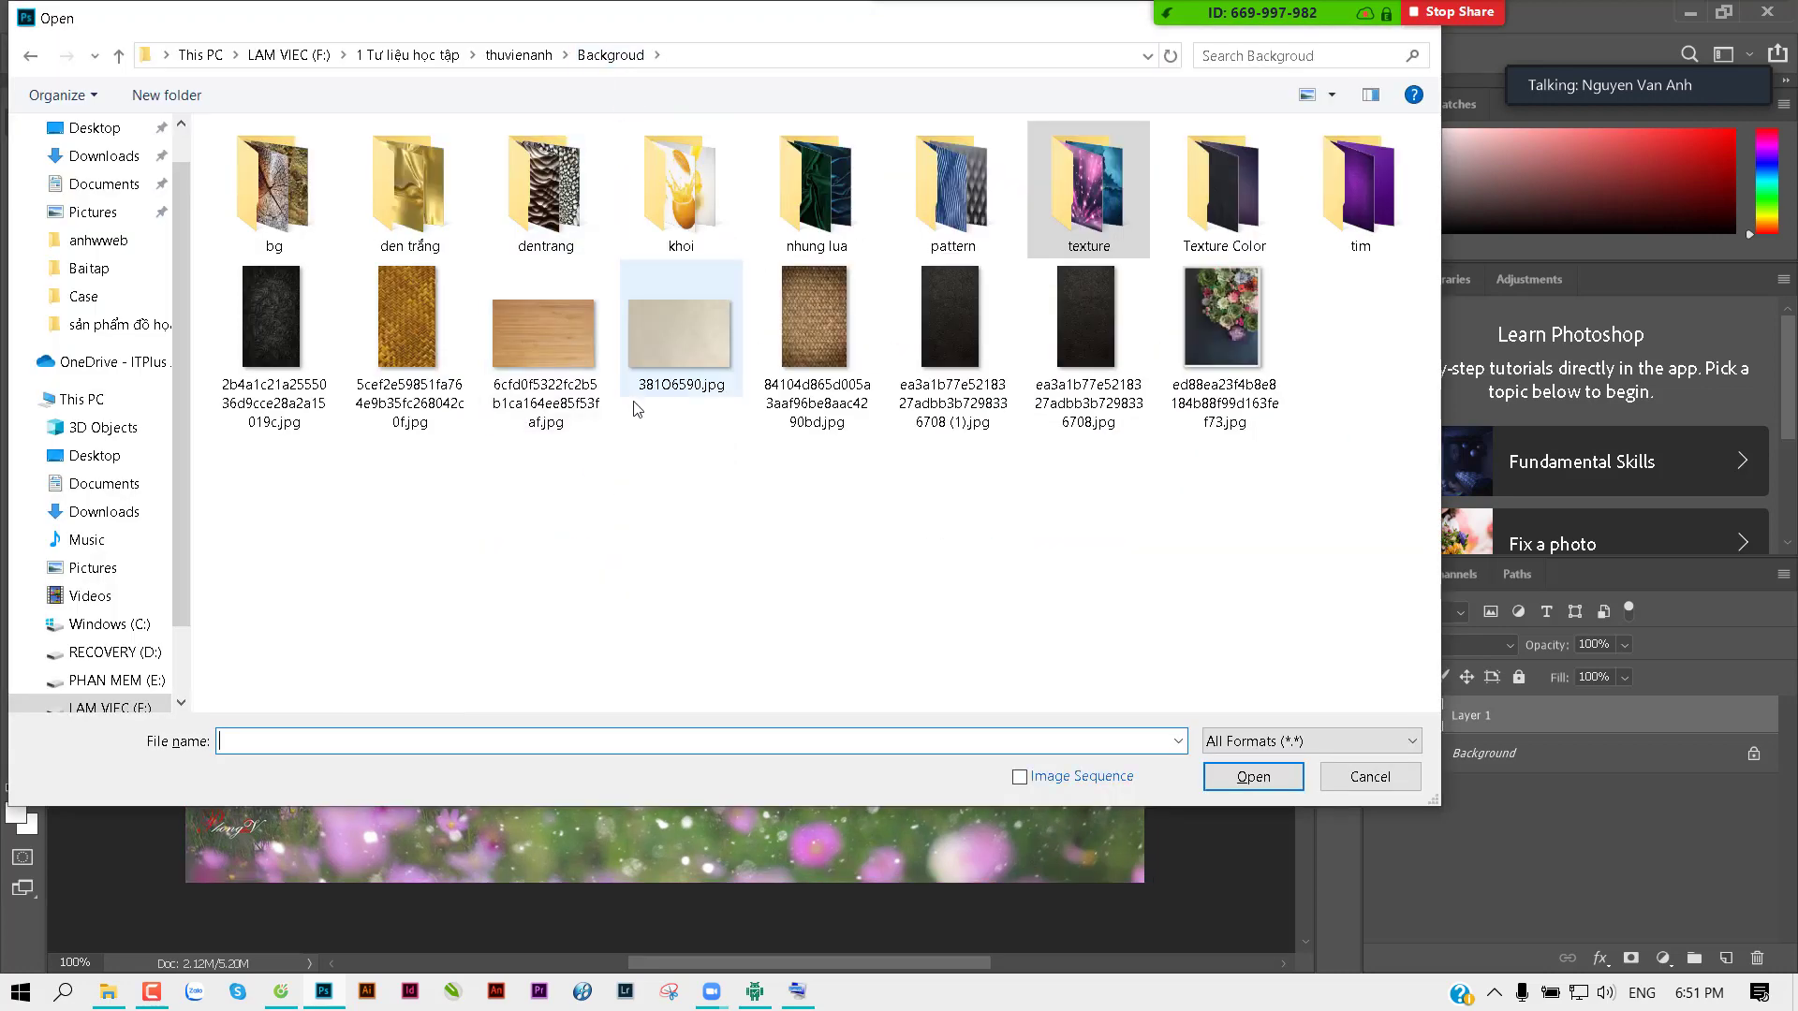
{"action": "double_click", "coordinate": [1080, 201]}
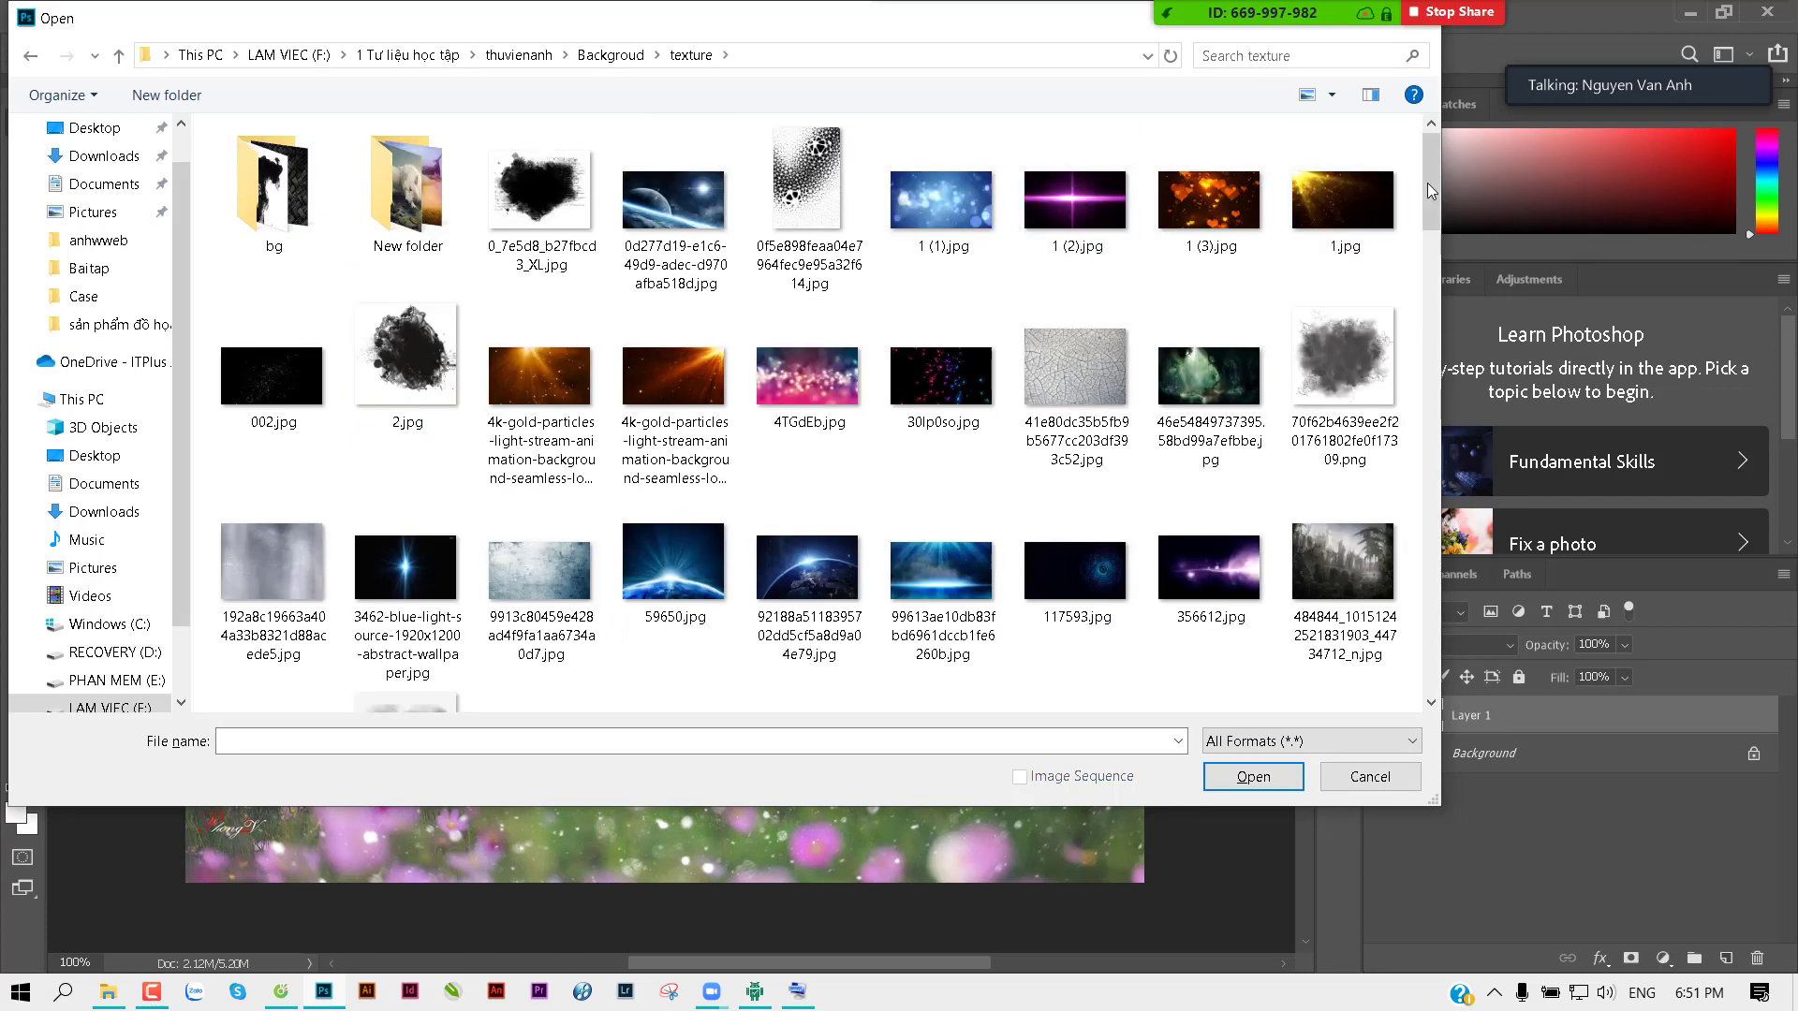
{"action": "mouse_move", "coordinate": [1432, 180]}
{"action": "left_mouse_down"}
{"action": "mouse_move", "coordinate": [1430, 235]}
{"action": "mouse_move", "coordinate": [1390, 277]}
{"action": "left_mouse_up"}
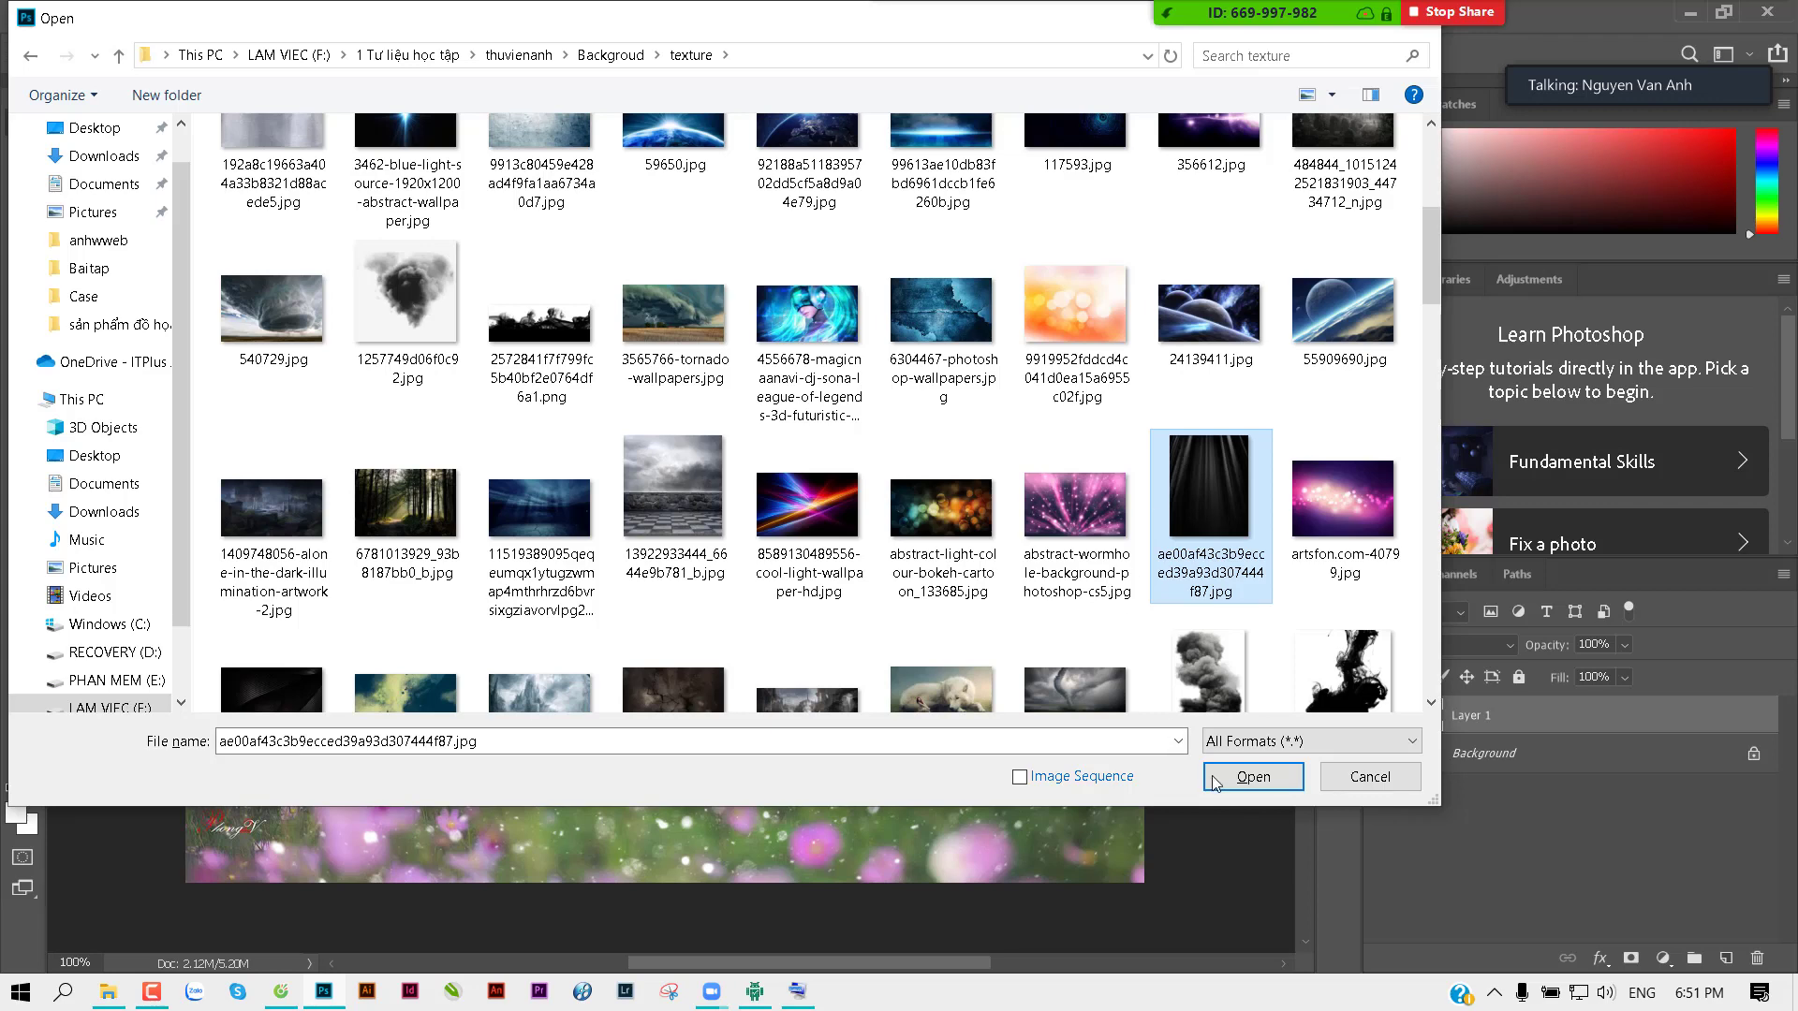
{"action": "left_click", "coordinate": [1228, 777]}
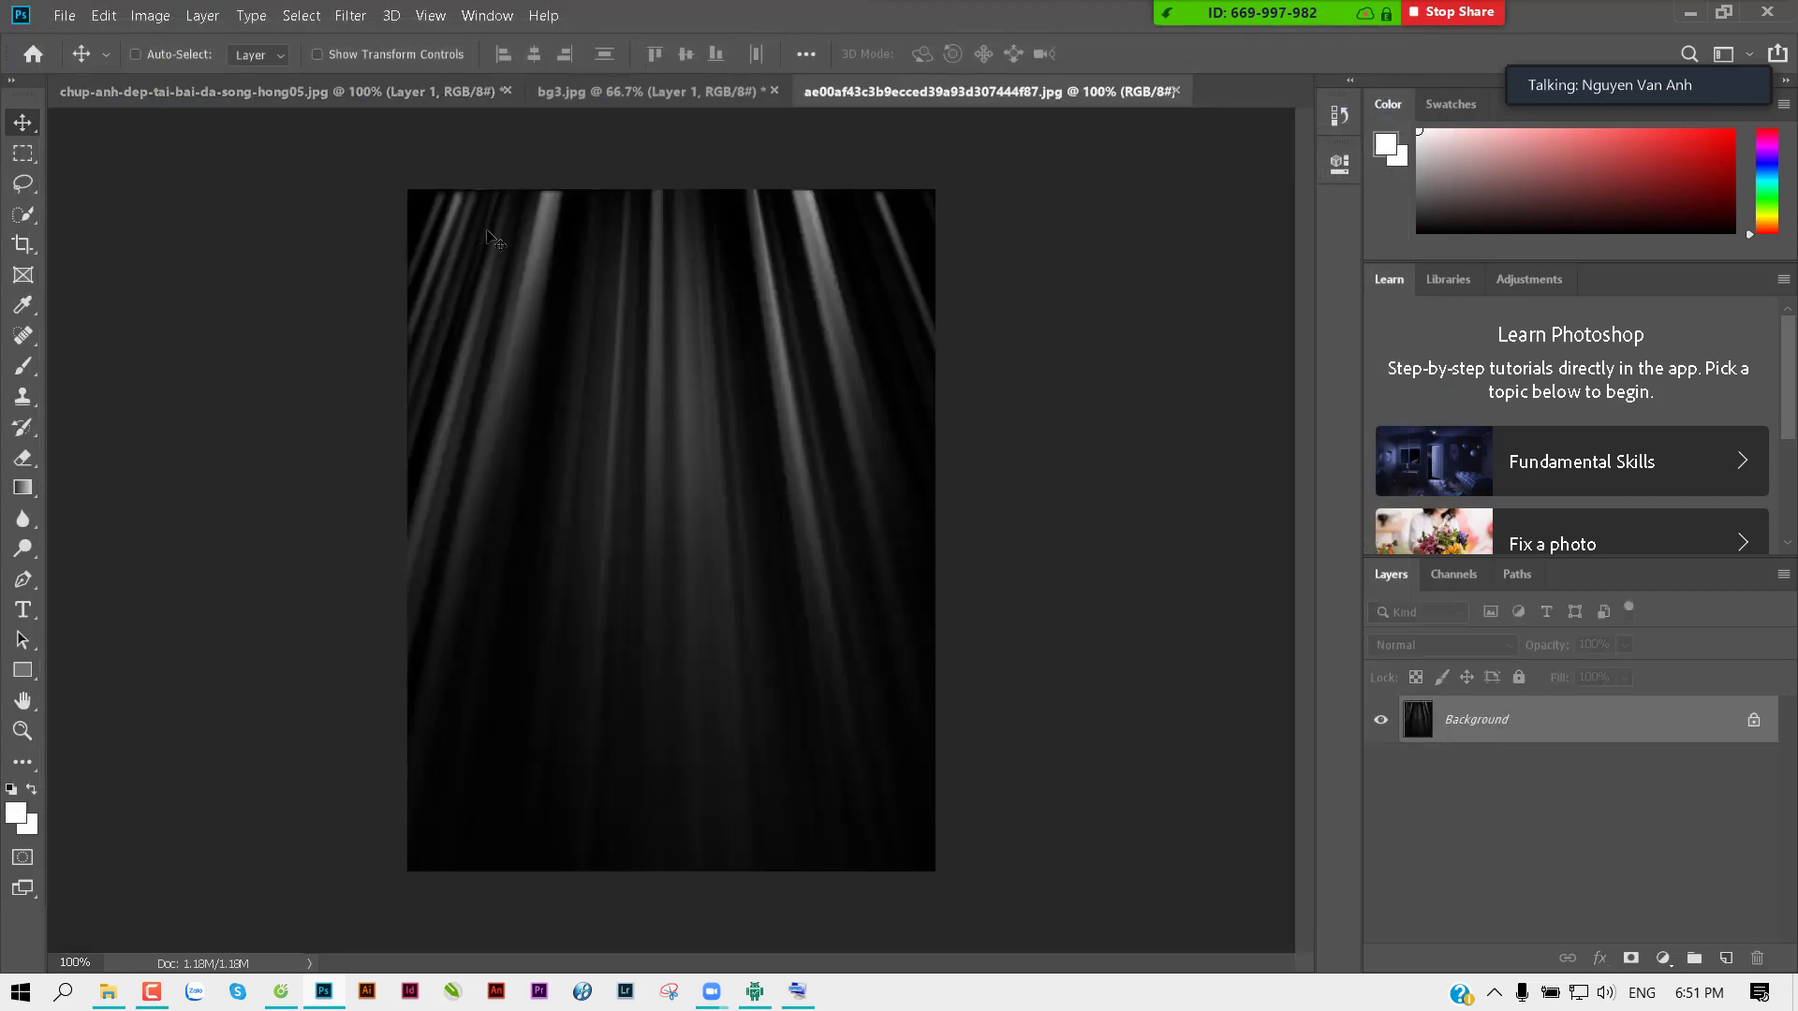
Step: Copy the whole light-rays image into the flower photo as Layer 2, with the snow layer hidden
{"action": "key", "text": "ctrl+a"}
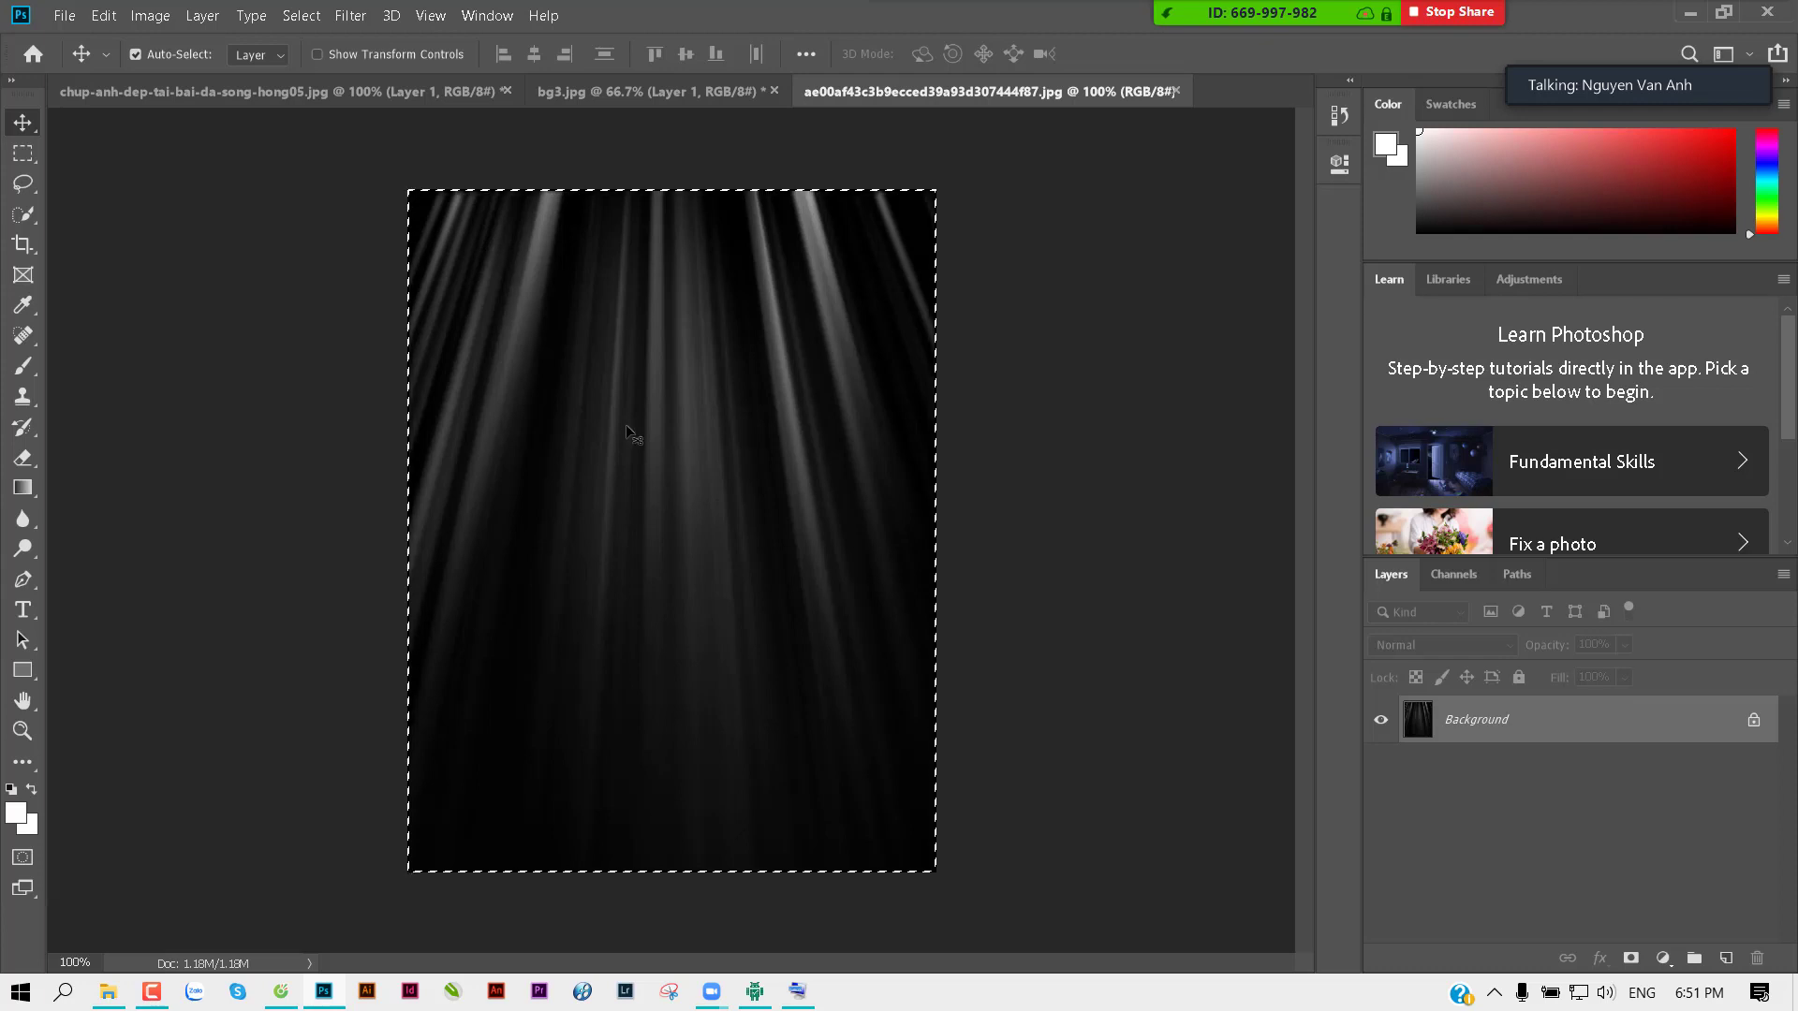
{"action": "key", "text": "ctrl+w"}
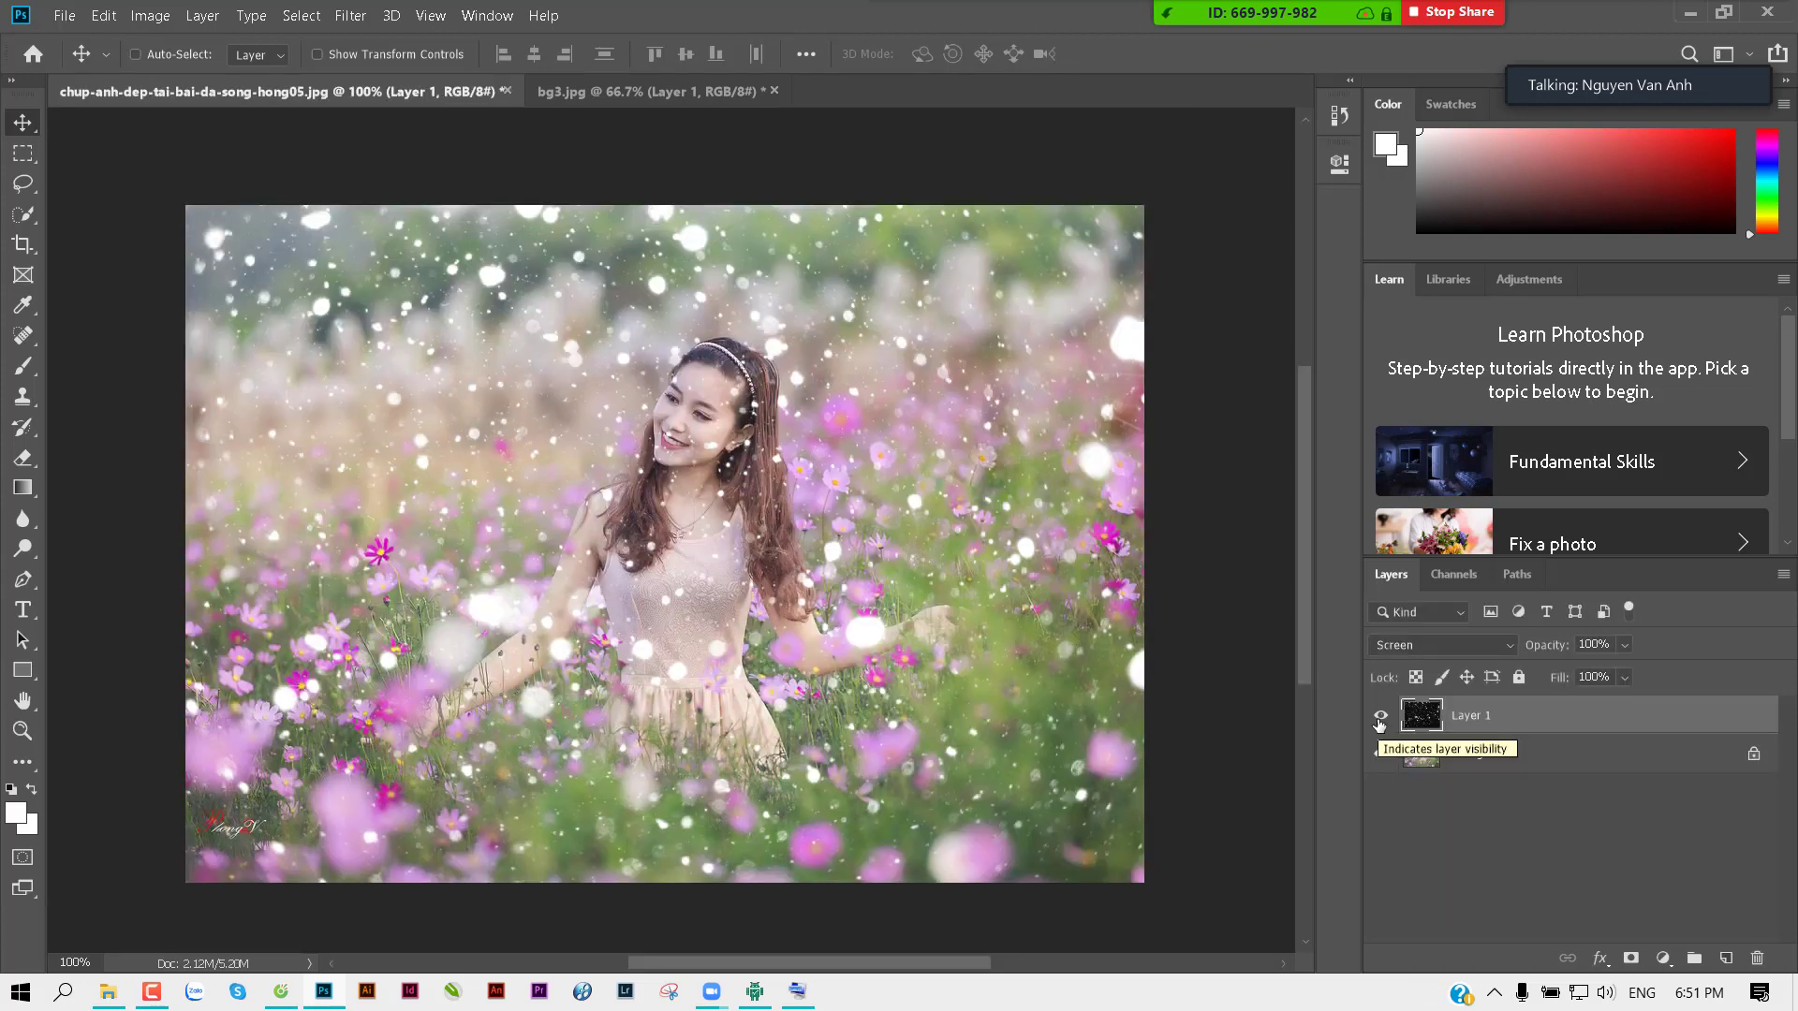
{"action": "left_click", "coordinate": [1380, 716]}
{"action": "key", "text": "ctrl+v"}
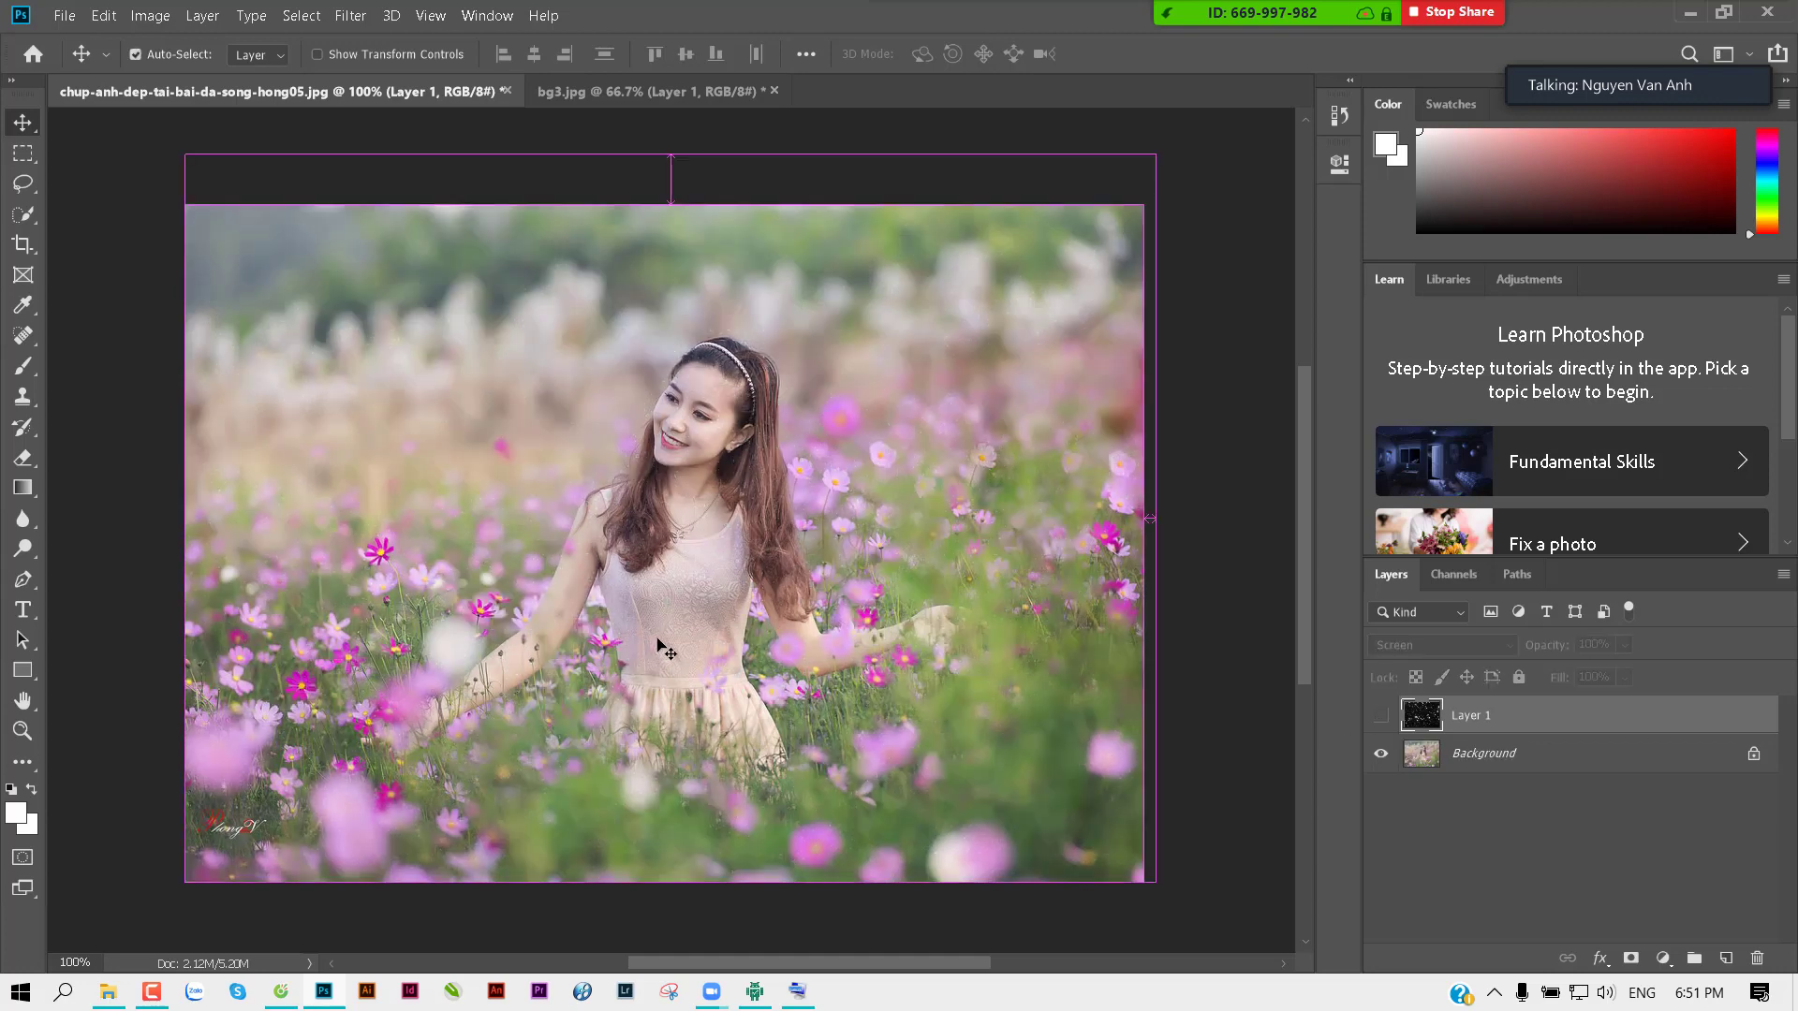
Step: Stretch the pasted rays across the full width of the canvas
{"action": "left_click_drag", "start_coordinate": [729, 607], "coordinate": [609, 552]}
{"action": "key", "text": "ctrl+t"}
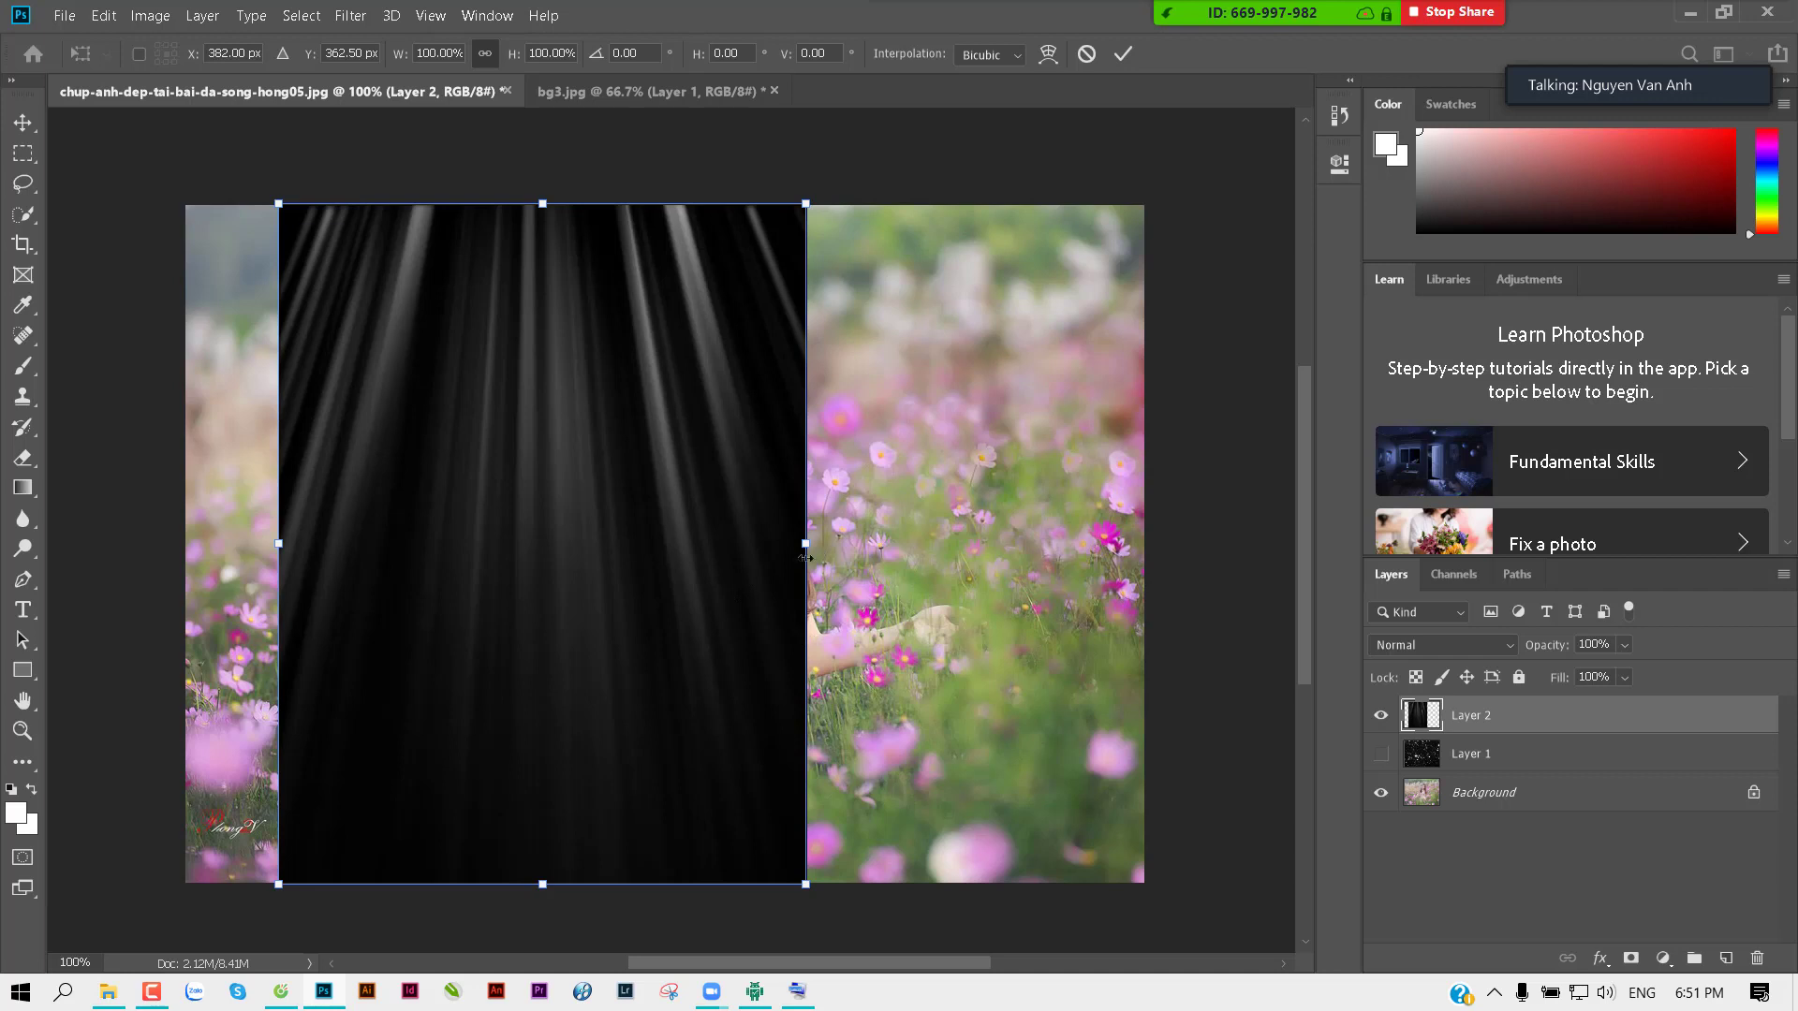
{"action": "mouse_move", "coordinate": [805, 558]}
{"action": "left_mouse_down"}
{"action": "mouse_move", "coordinate": [895, 533]}
{"action": "mouse_move", "coordinate": [1143, 535]}
{"action": "left_mouse_up"}
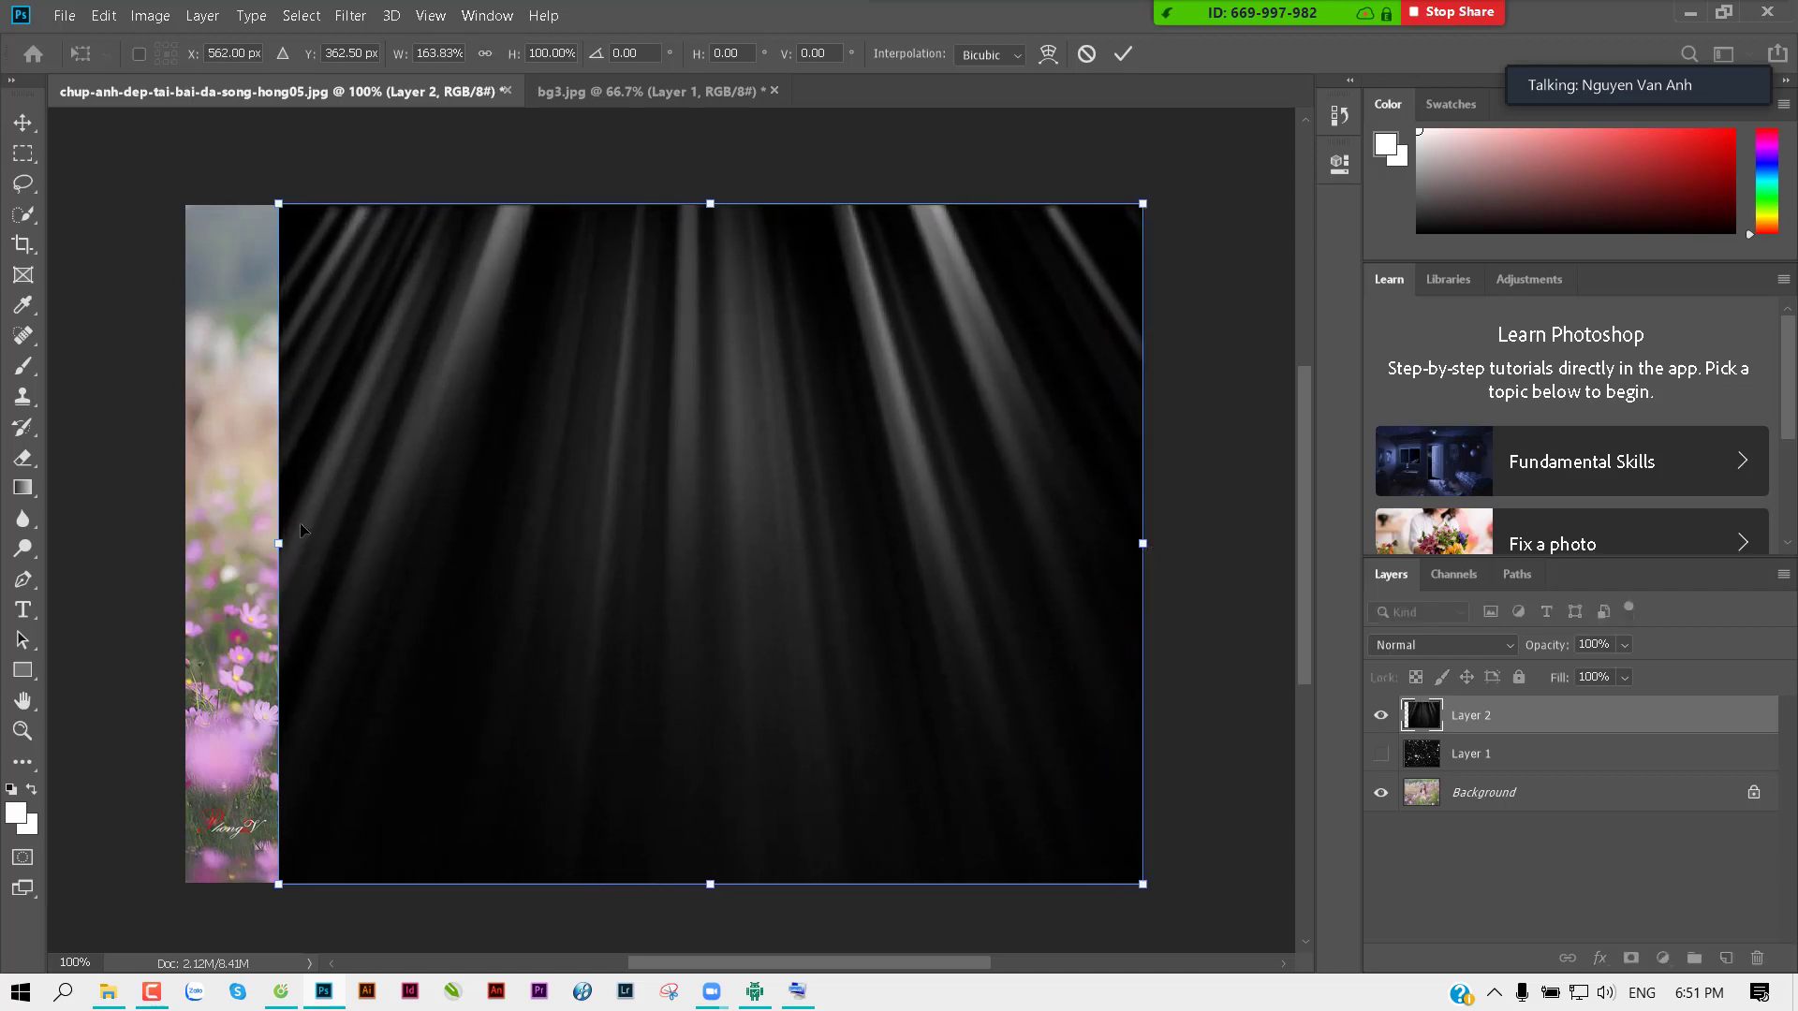
{"action": "left_click_drag", "start_coordinate": [279, 543], "coordinate": [192, 543]}
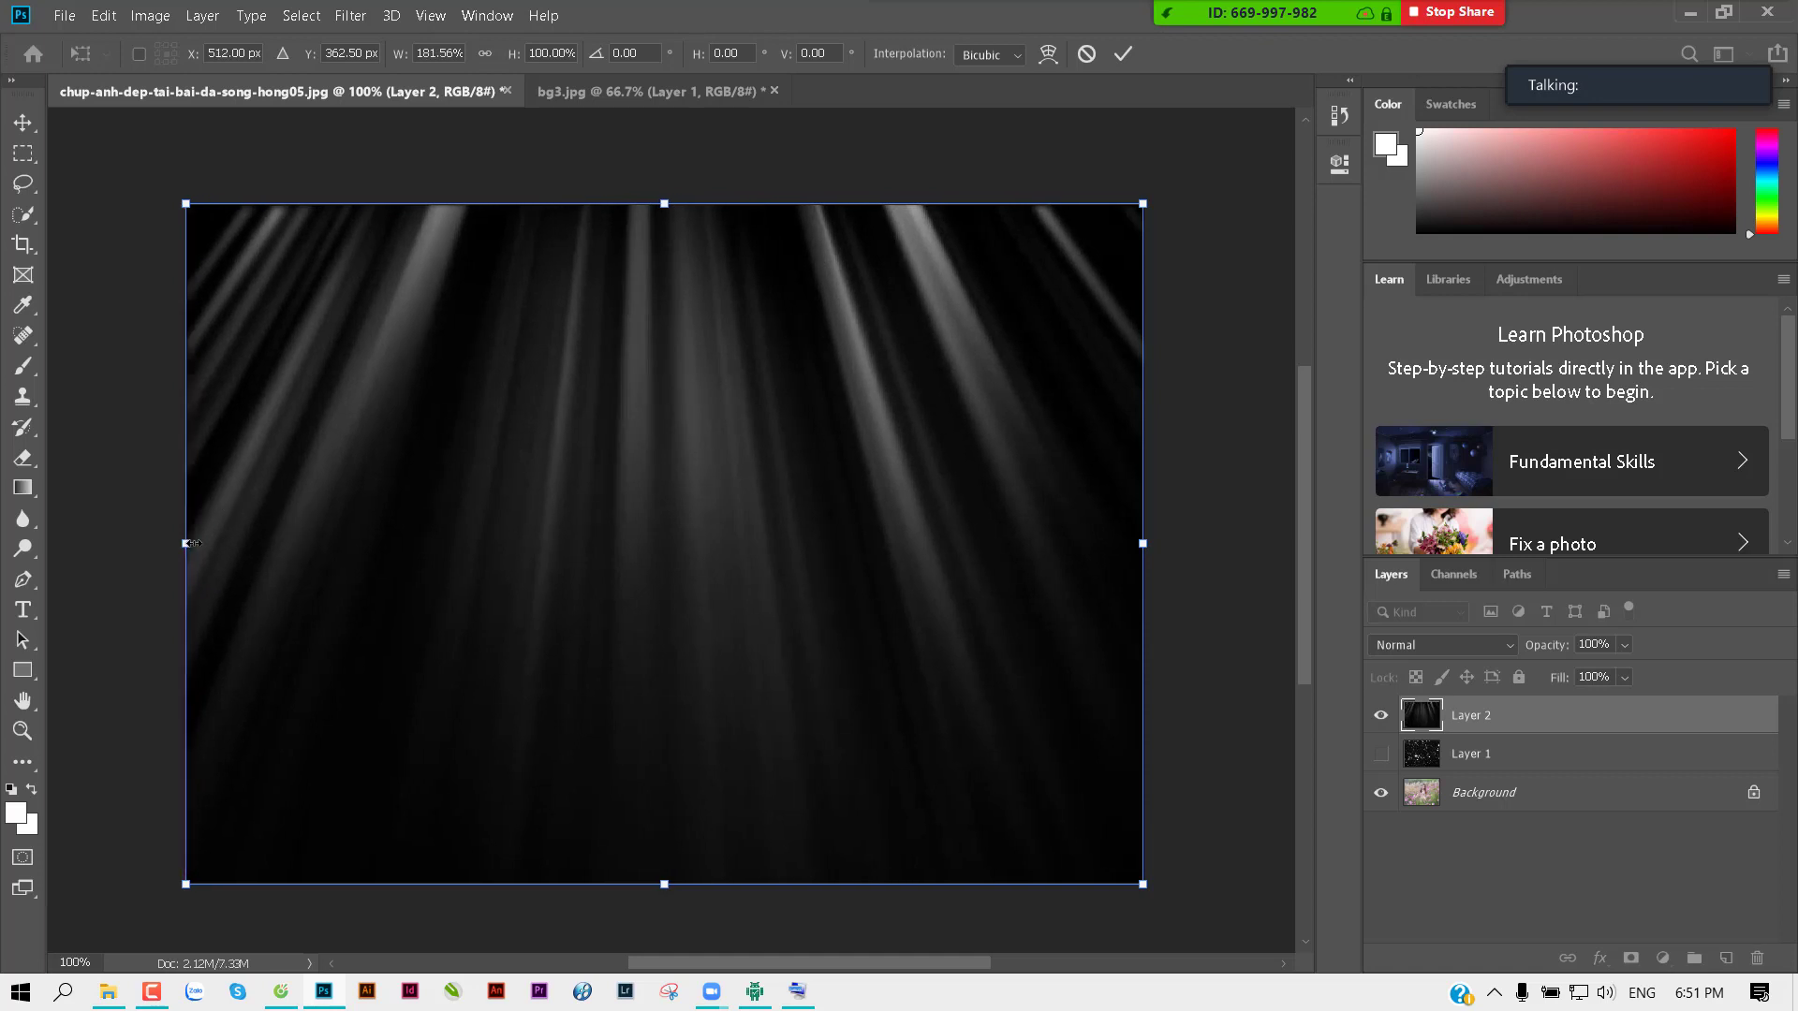
{"action": "key", "text": "Return"}
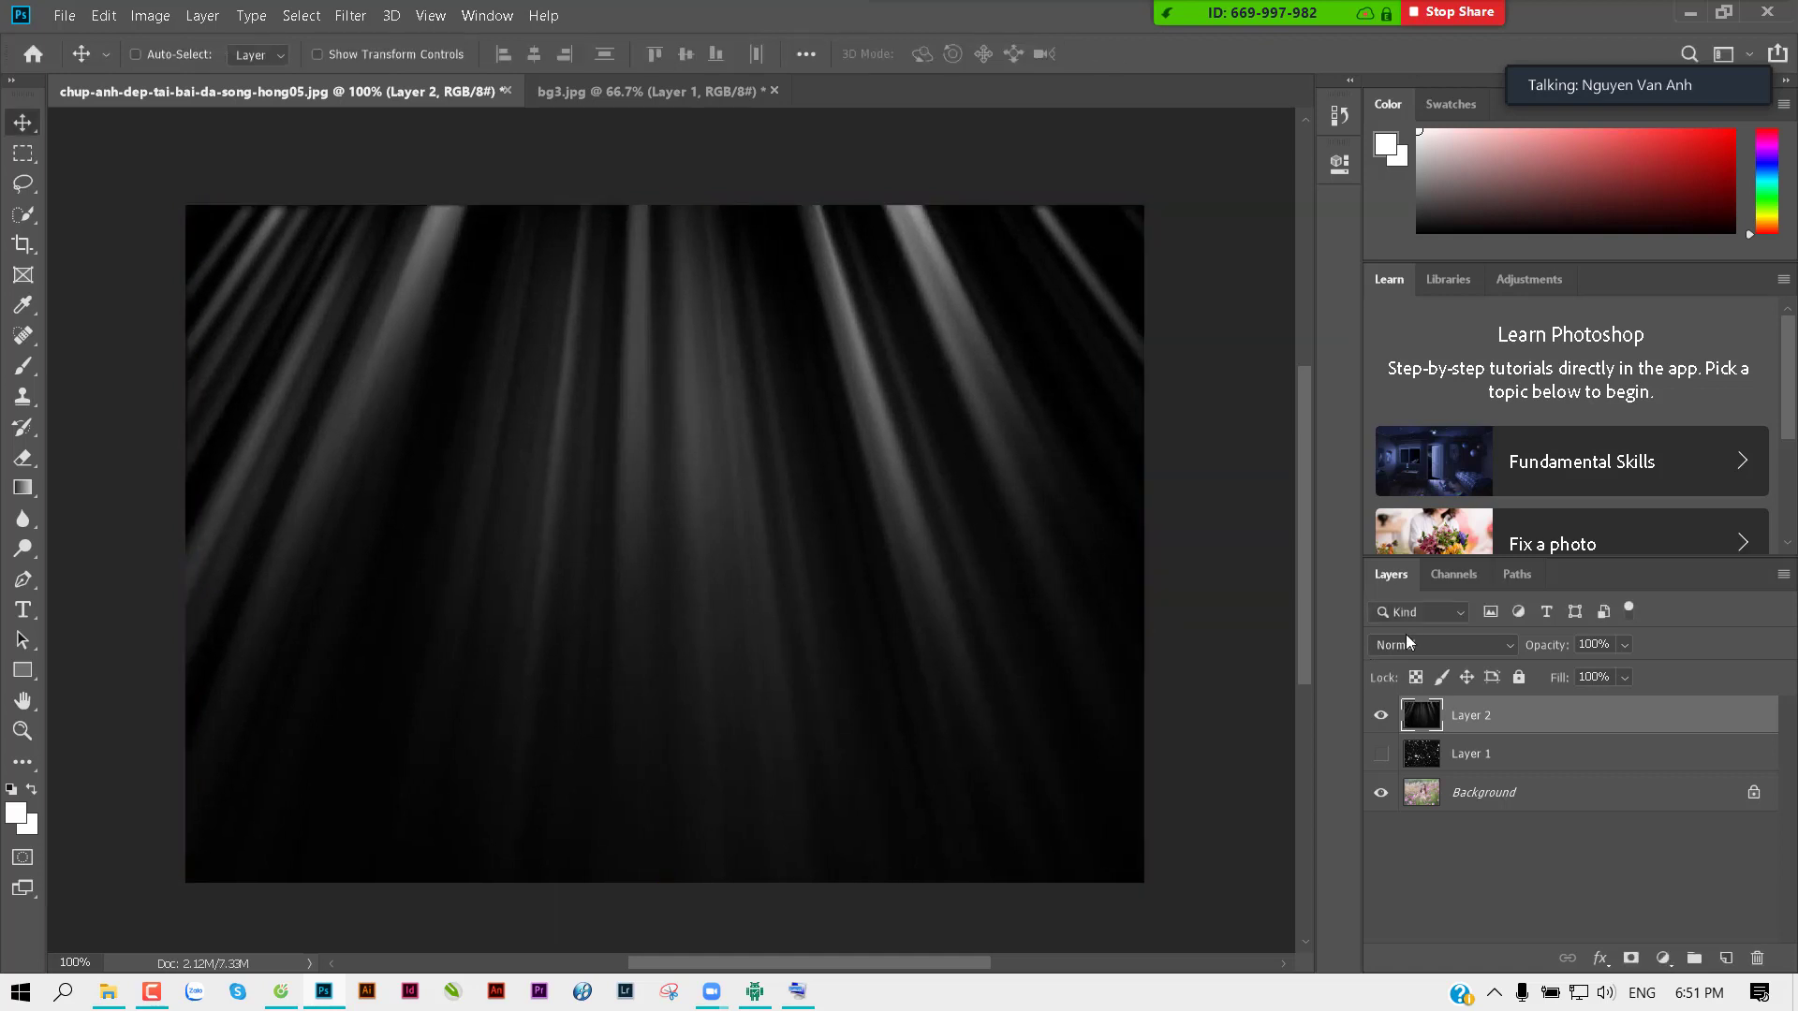
Step: Blend the rays layer with Color Dodge, after trying Screen, and nudge it slightly lower
{"action": "left_click", "coordinate": [1406, 636]}
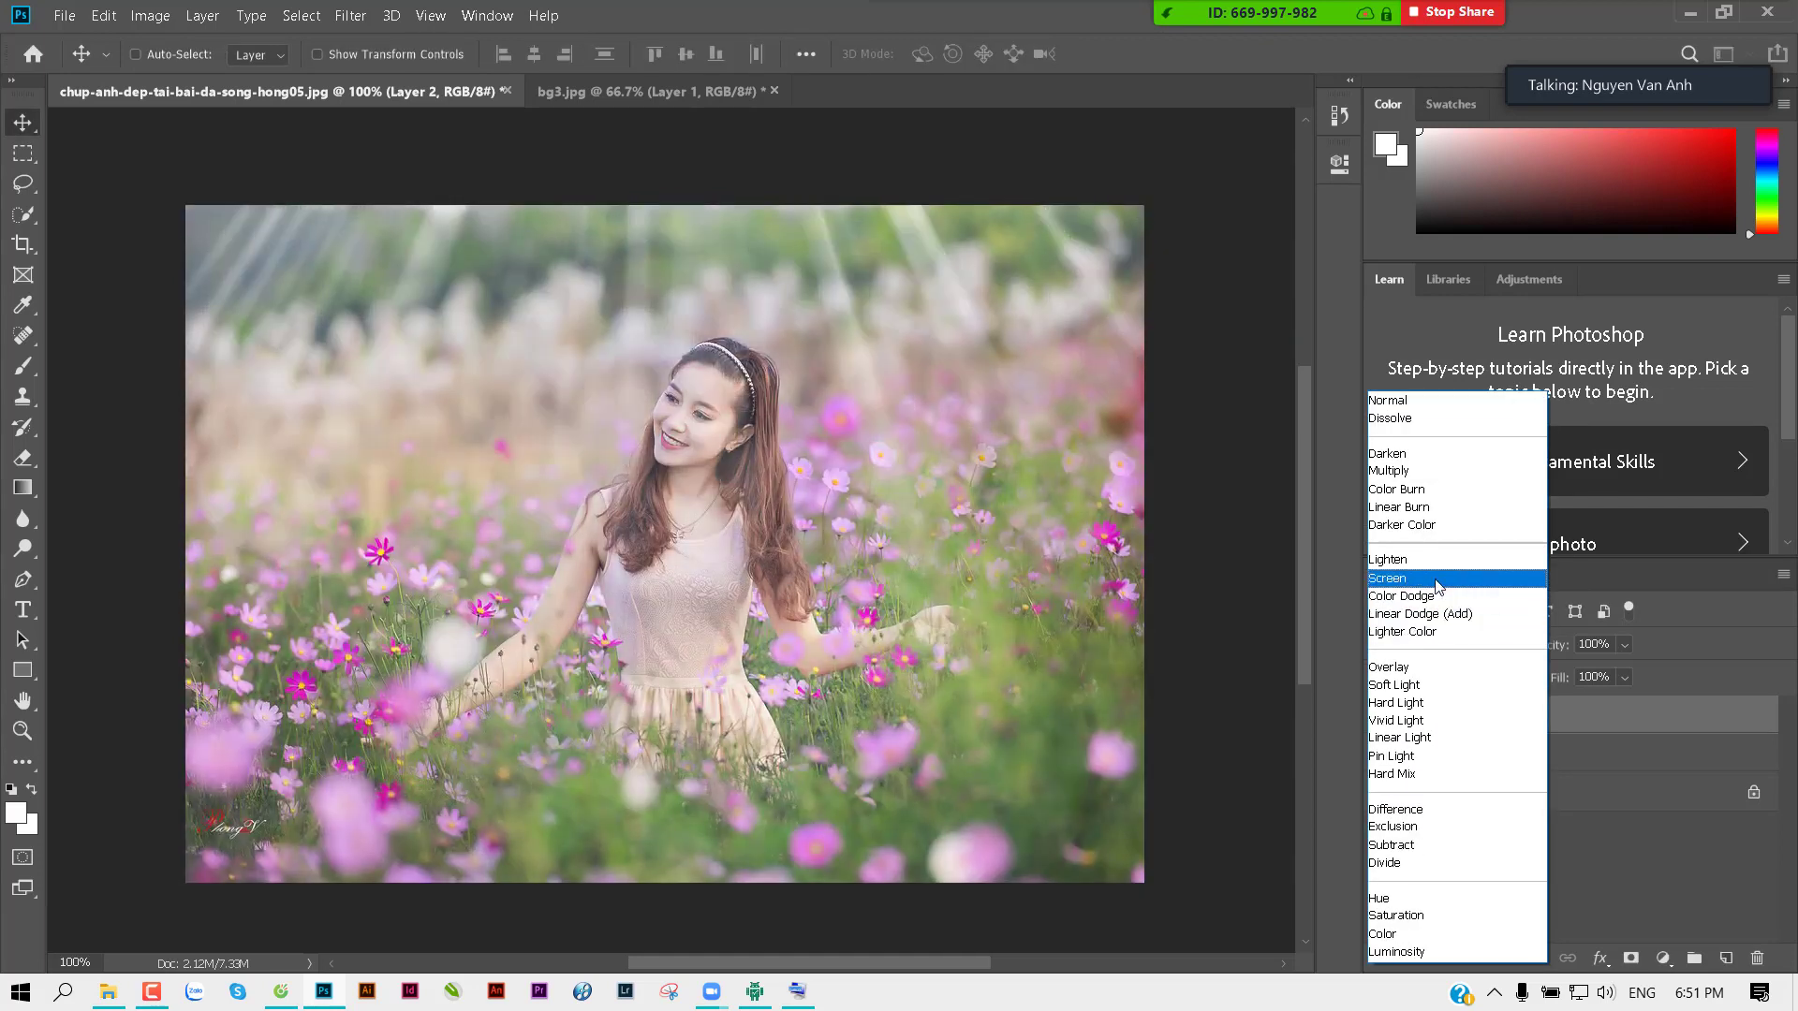
{"action": "left_click", "coordinate": [1439, 581]}
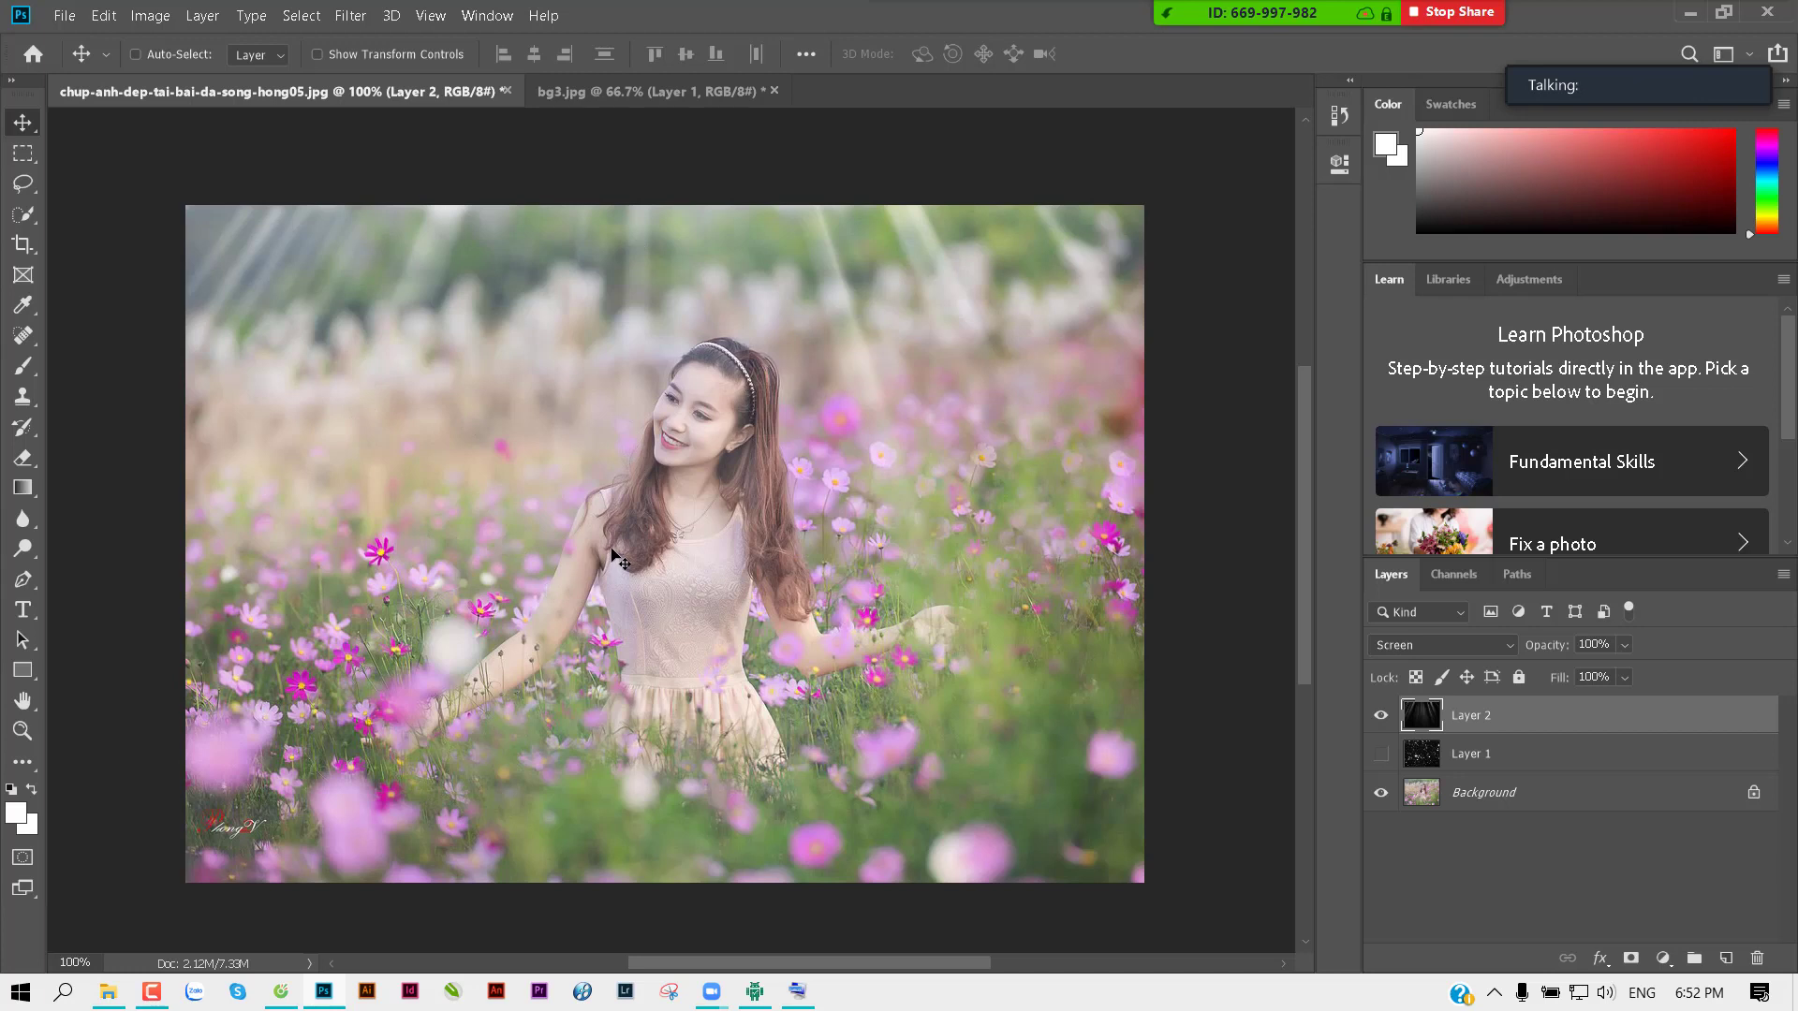
{"action": "left_click", "coordinate": [1455, 646]}
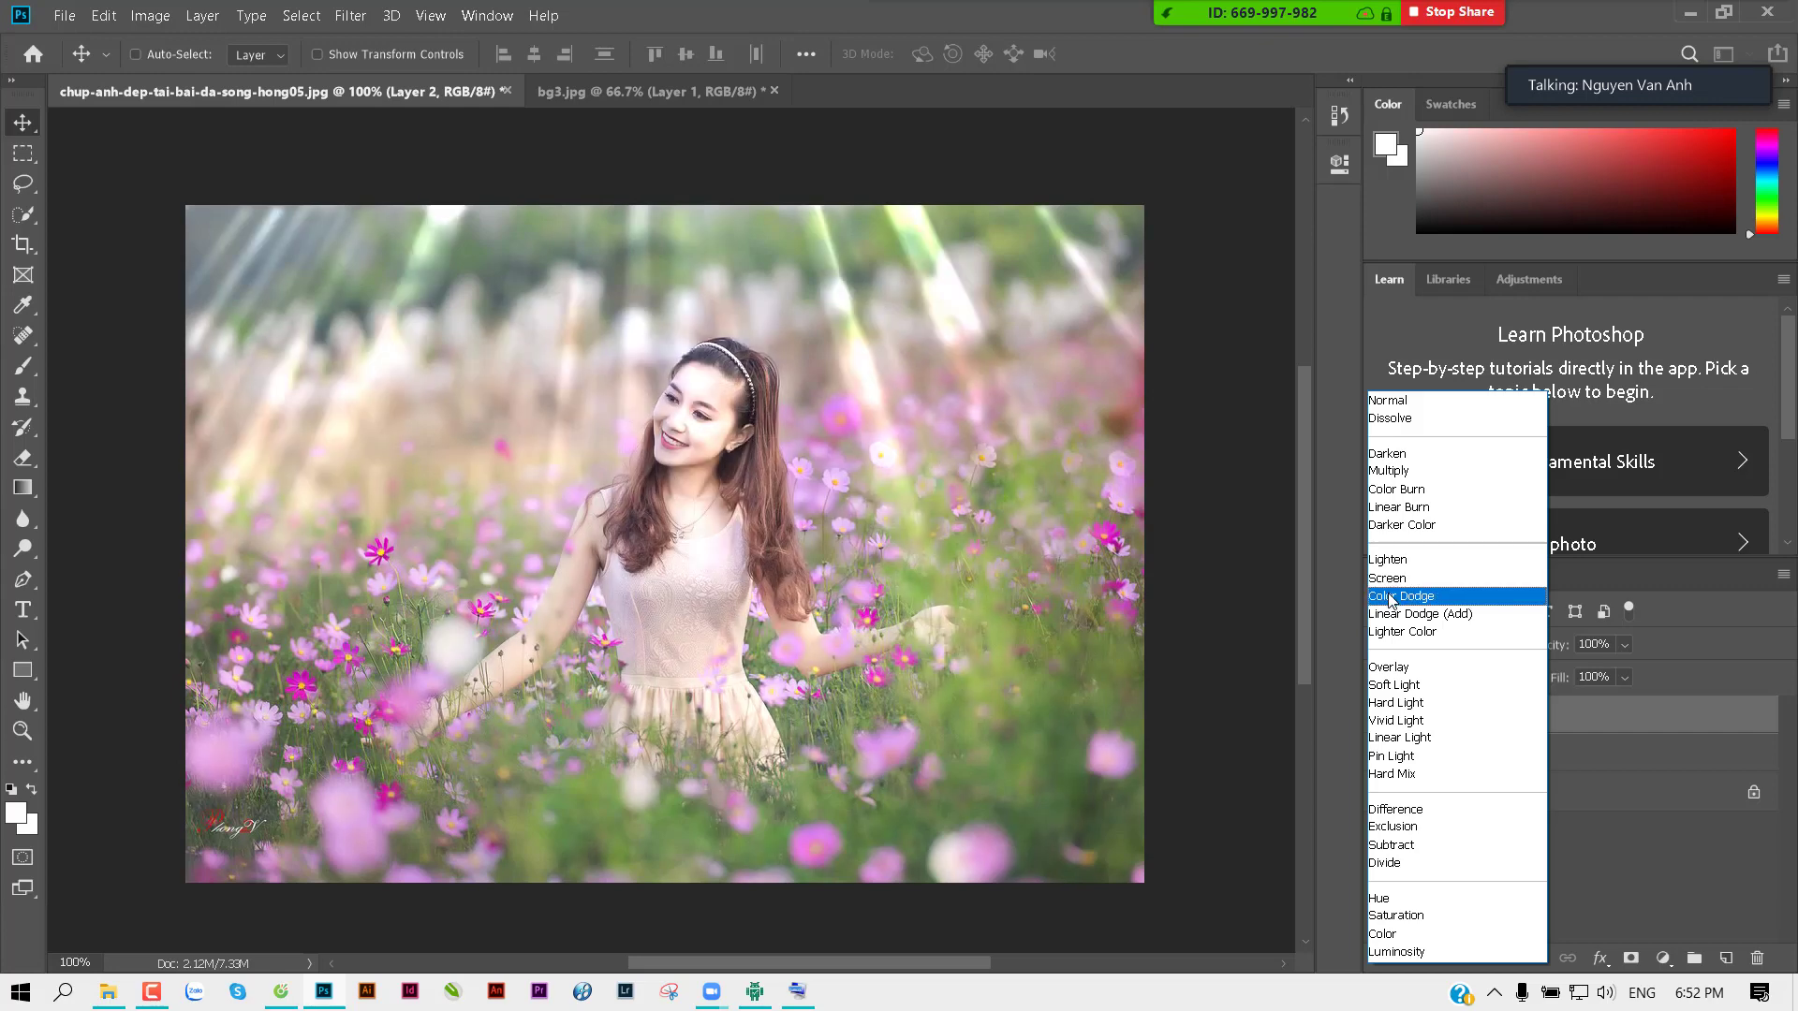
{"action": "left_click", "coordinate": [1390, 598]}
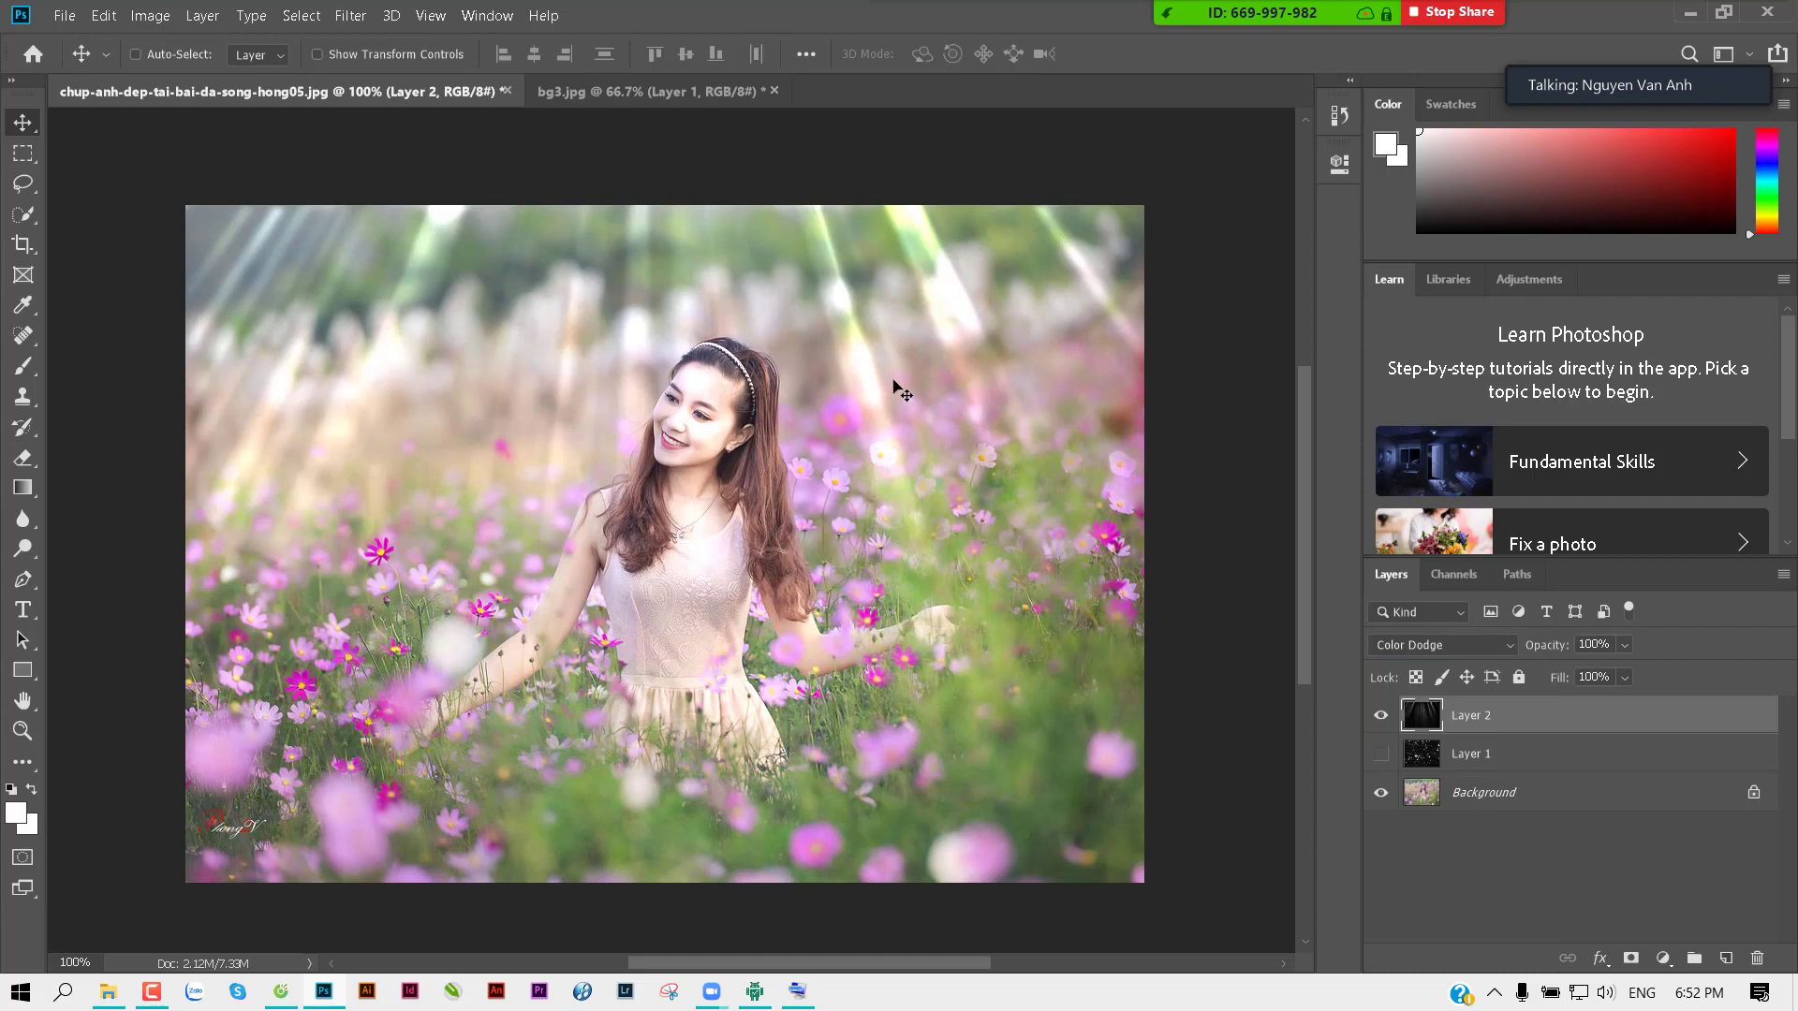
{"action": "mouse_move", "coordinate": [894, 386]}
{"action": "left_mouse_down"}
{"action": "mouse_move", "coordinate": [871, 477]}
{"action": "mouse_move", "coordinate": [681, 431]}
{"action": "mouse_move", "coordinate": [823, 398]}
{"action": "left_mouse_up"}
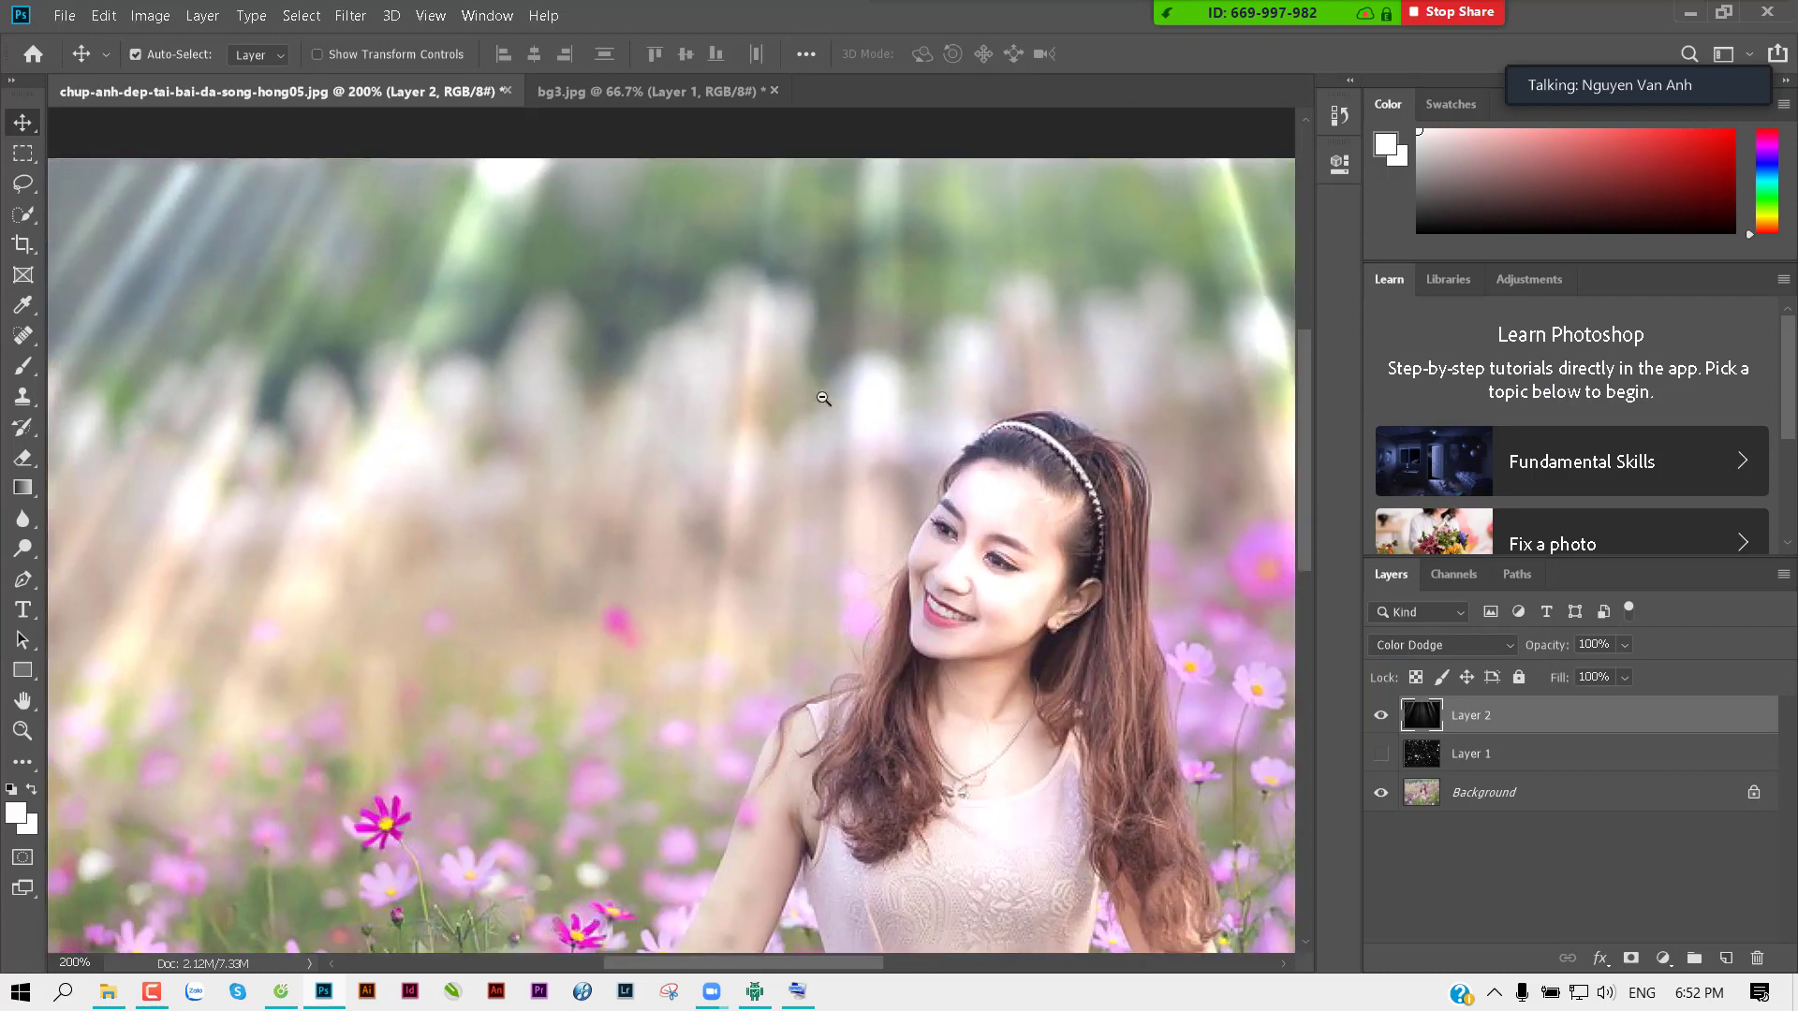
{"action": "left_click", "coordinate": [823, 398], "text": "ctrl+alt"}
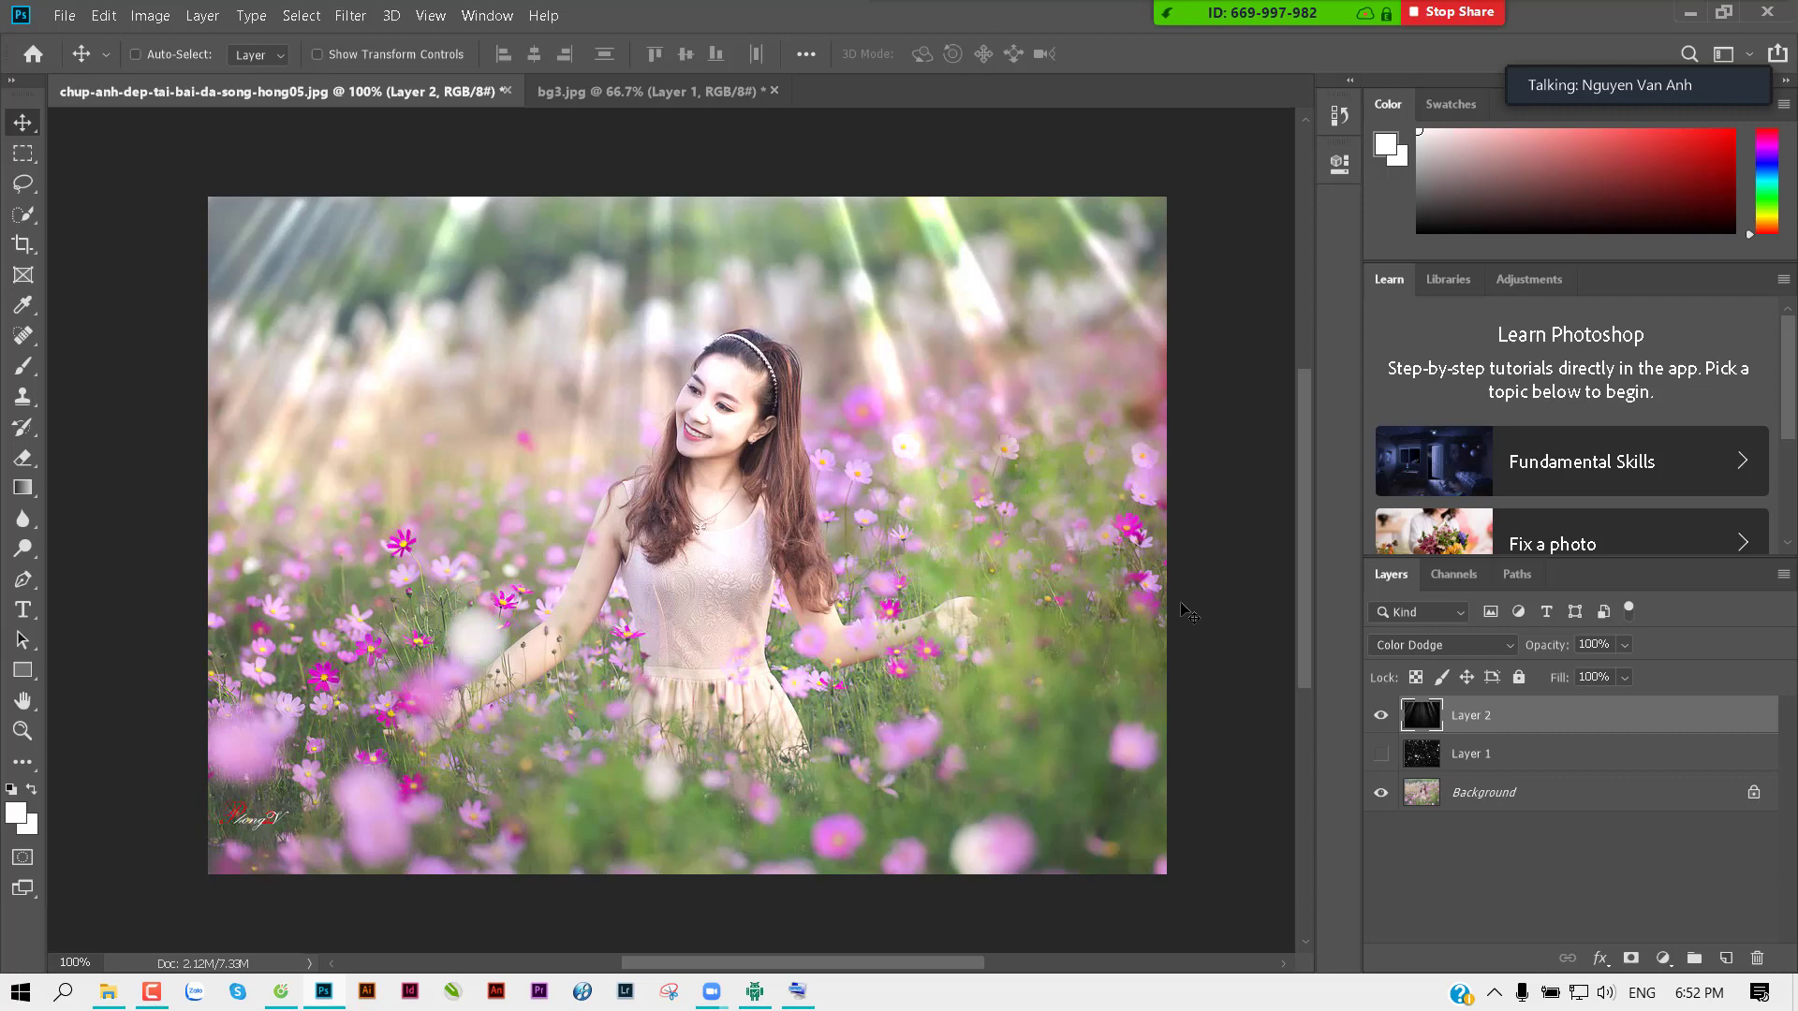
{"action": "key", "text": "ctrl"}
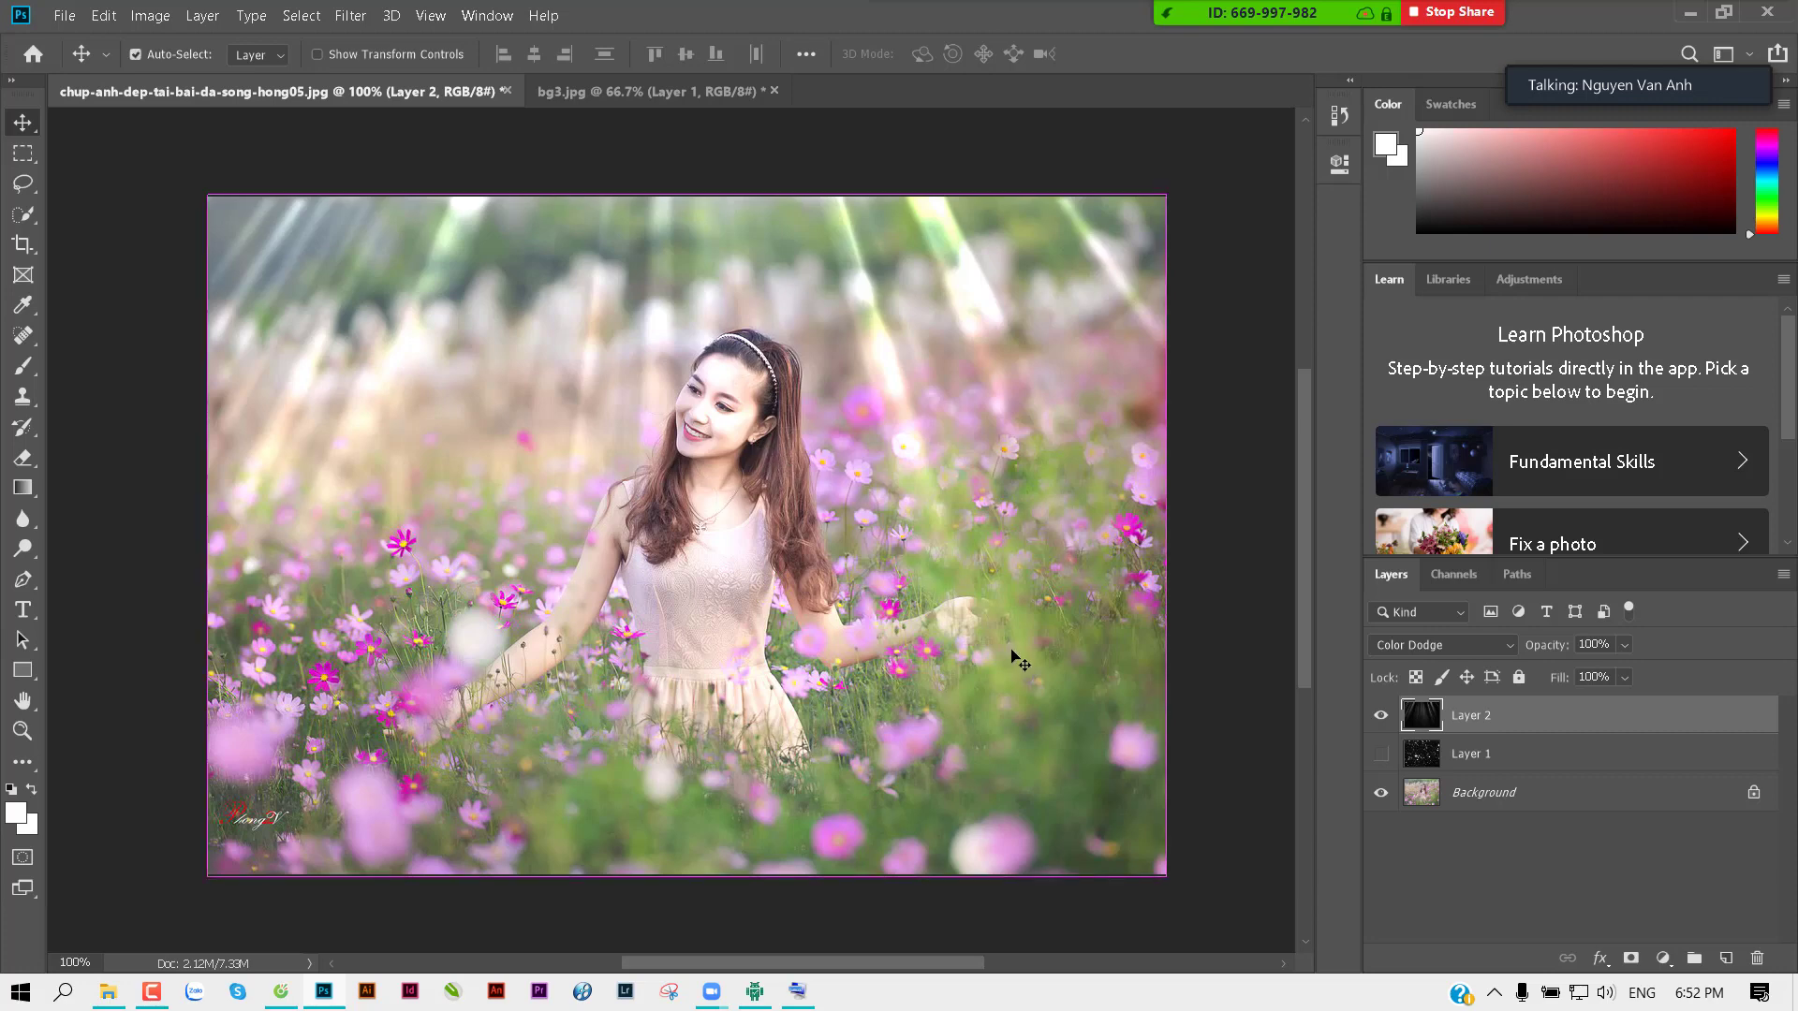
{"action": "key", "text": "ctrl+j"}
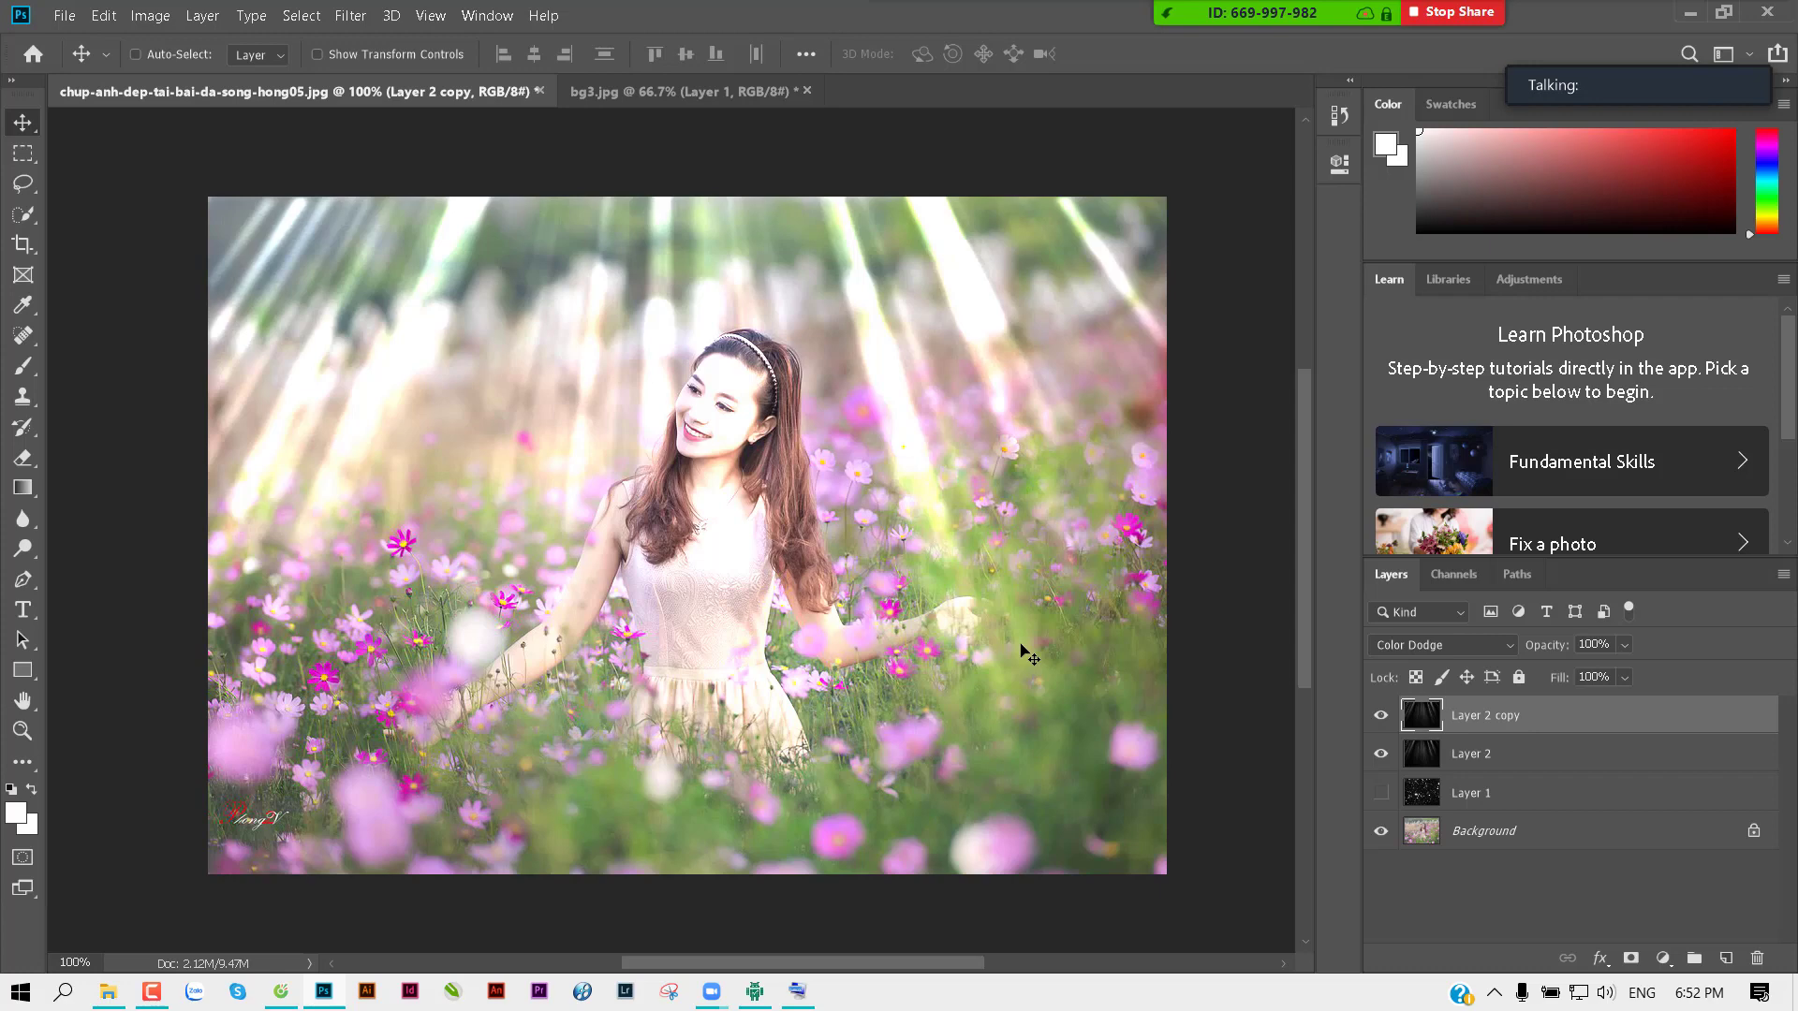
{"action": "key", "text": "ctrl"}
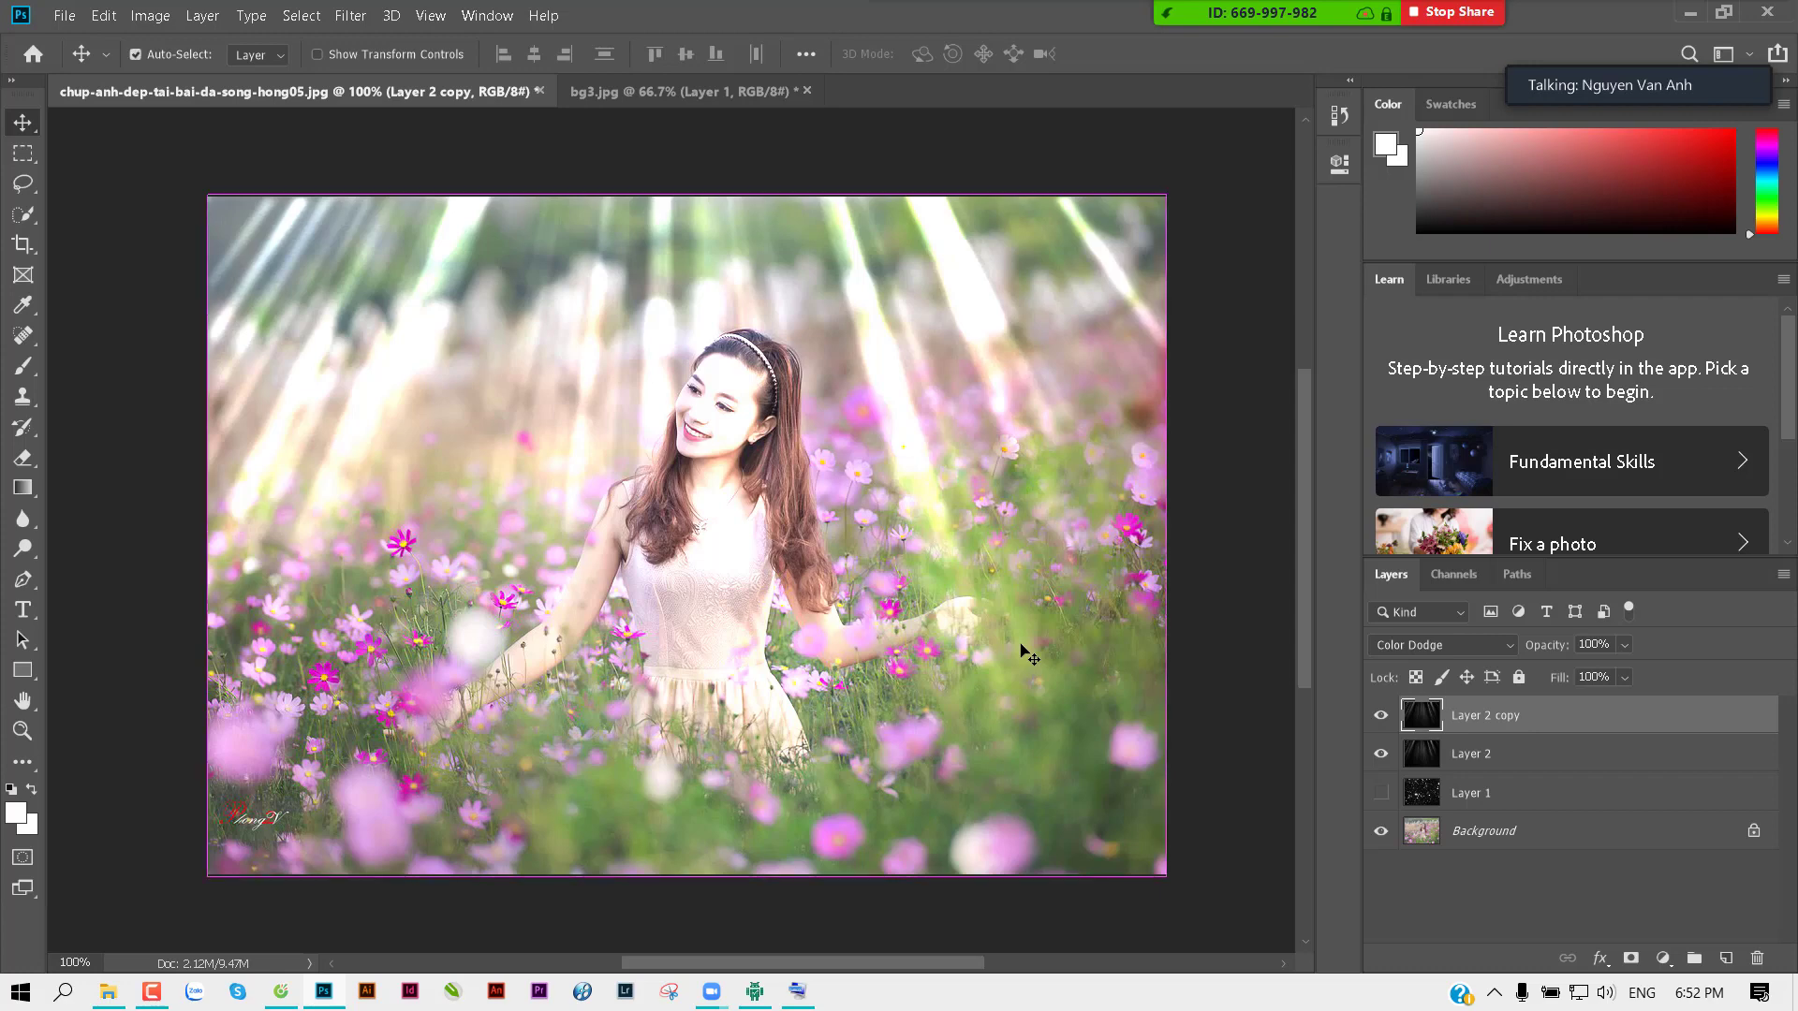
{"action": "key", "text": "ctrl+j"}
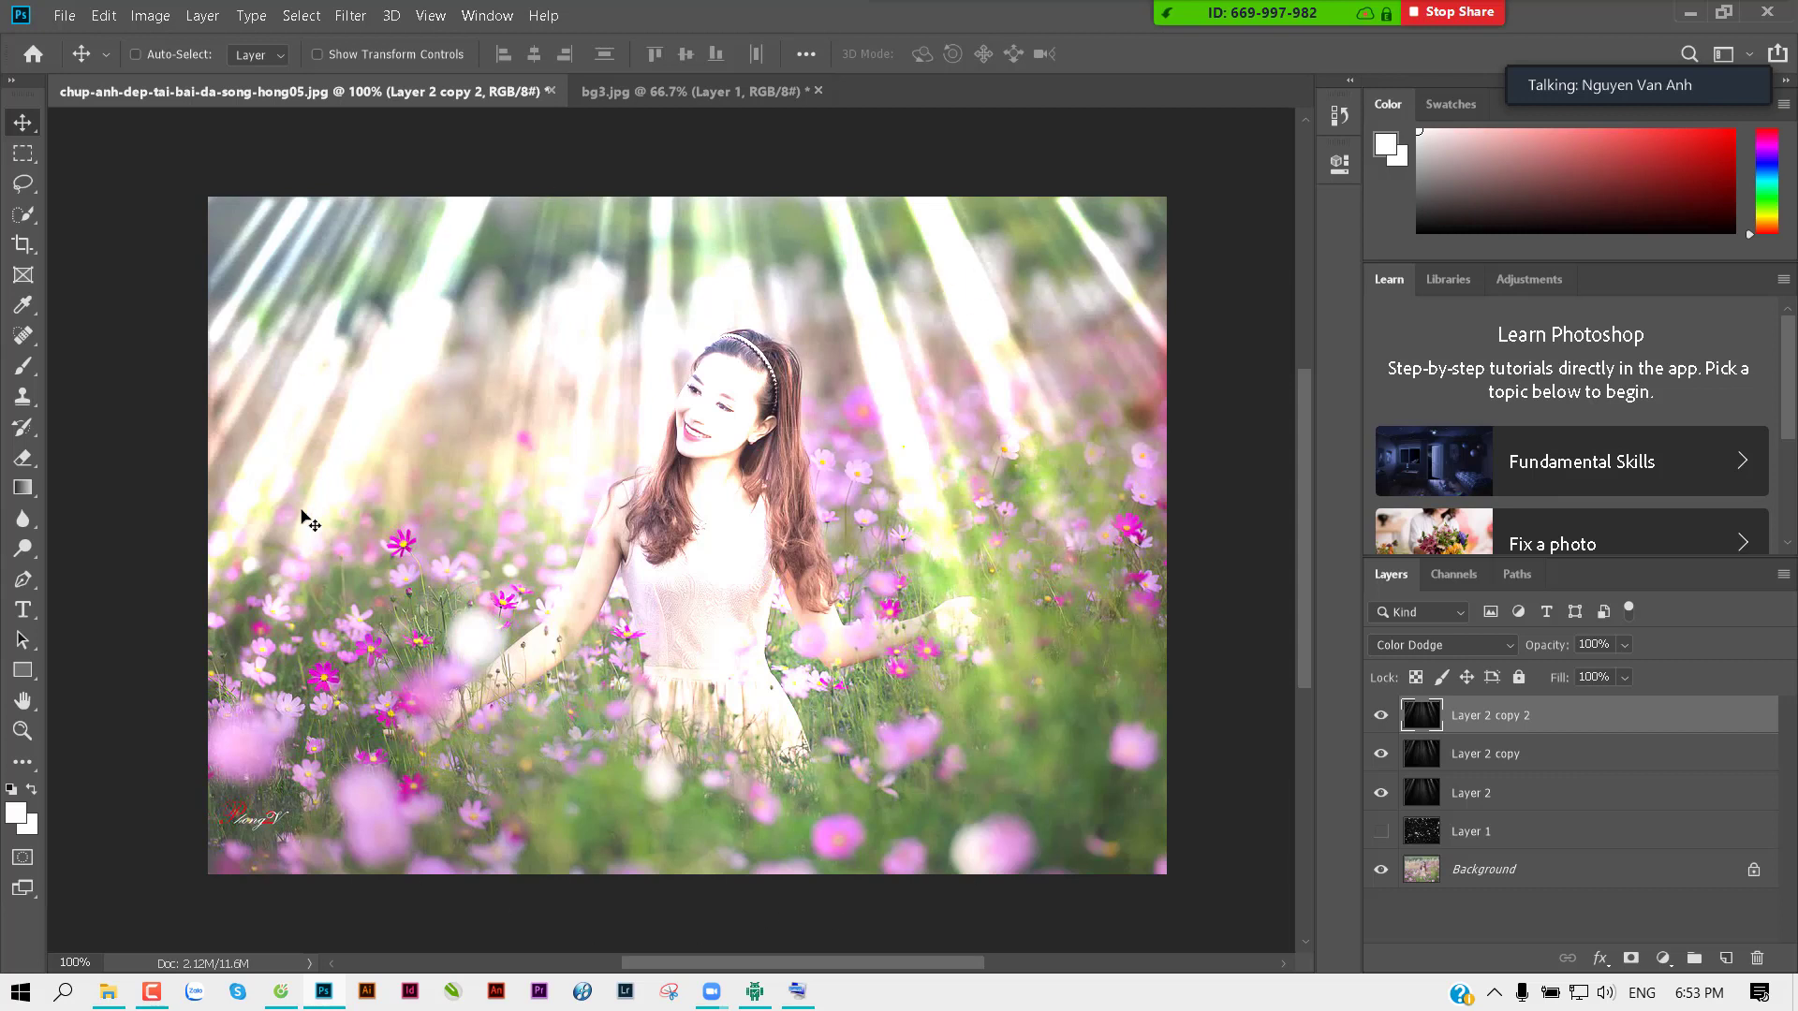
{"action": "key", "text": "Delete"}
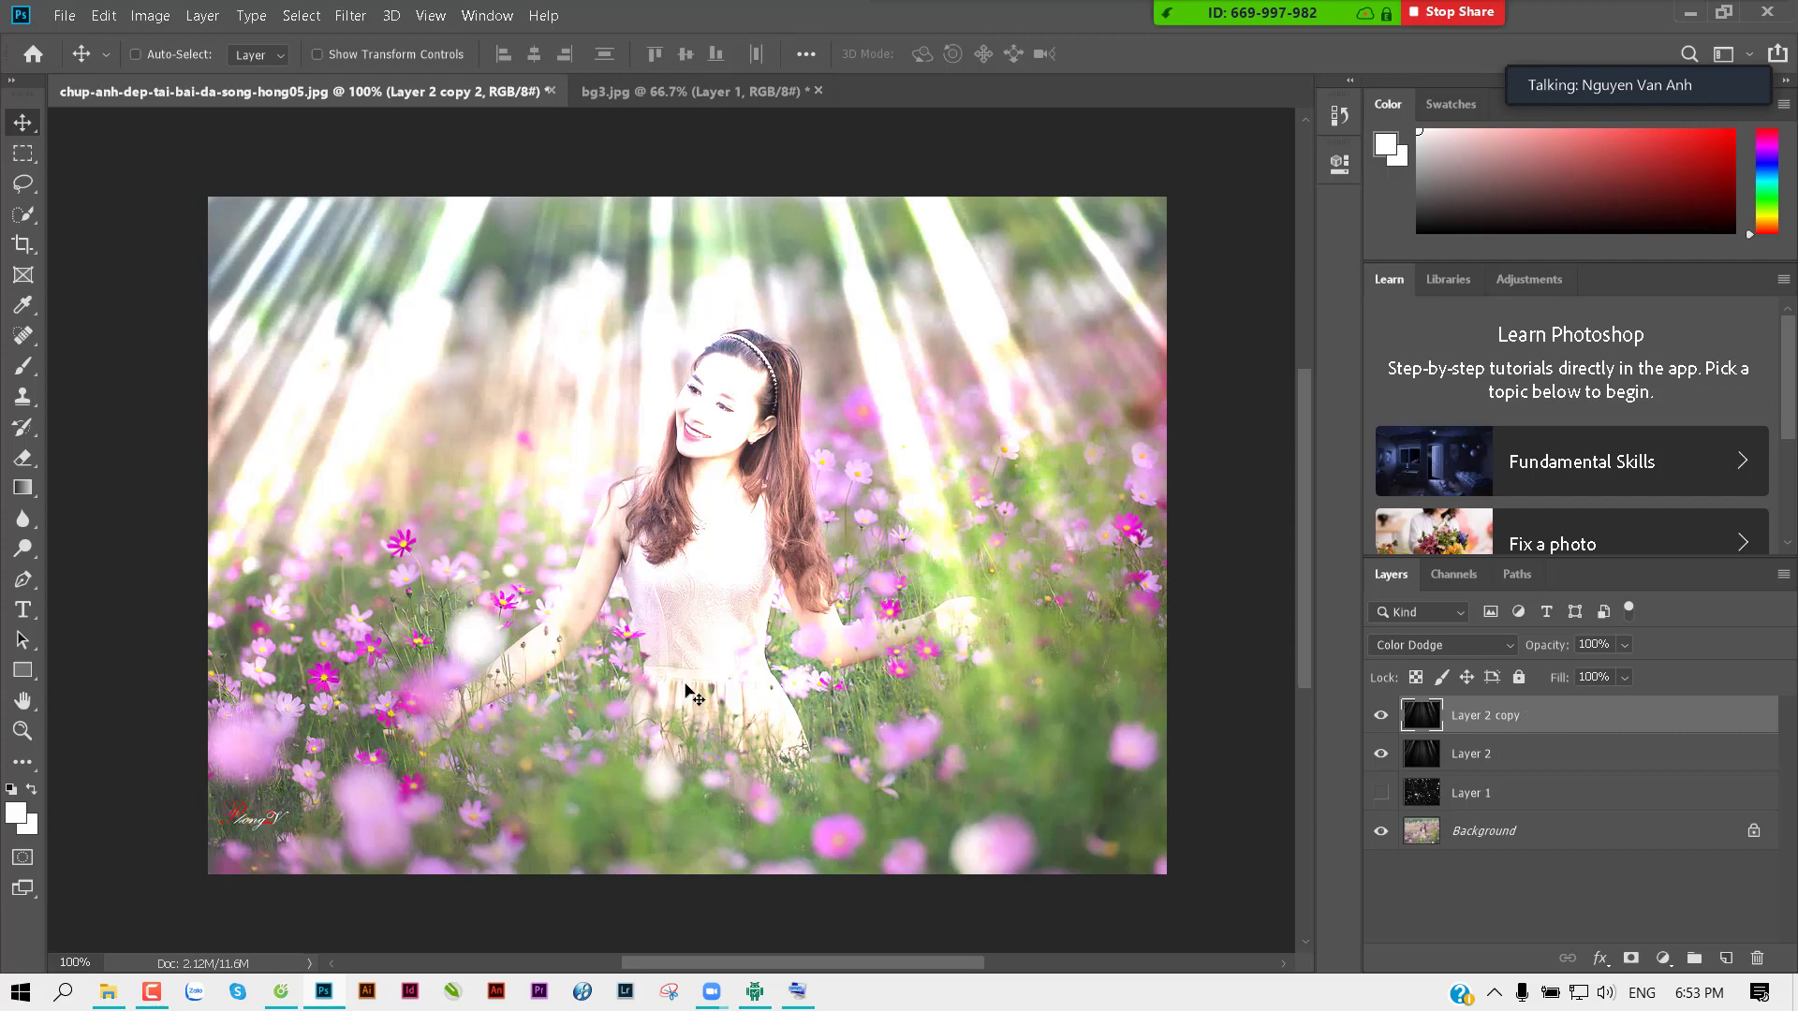
{"action": "key", "text": "Delete"}
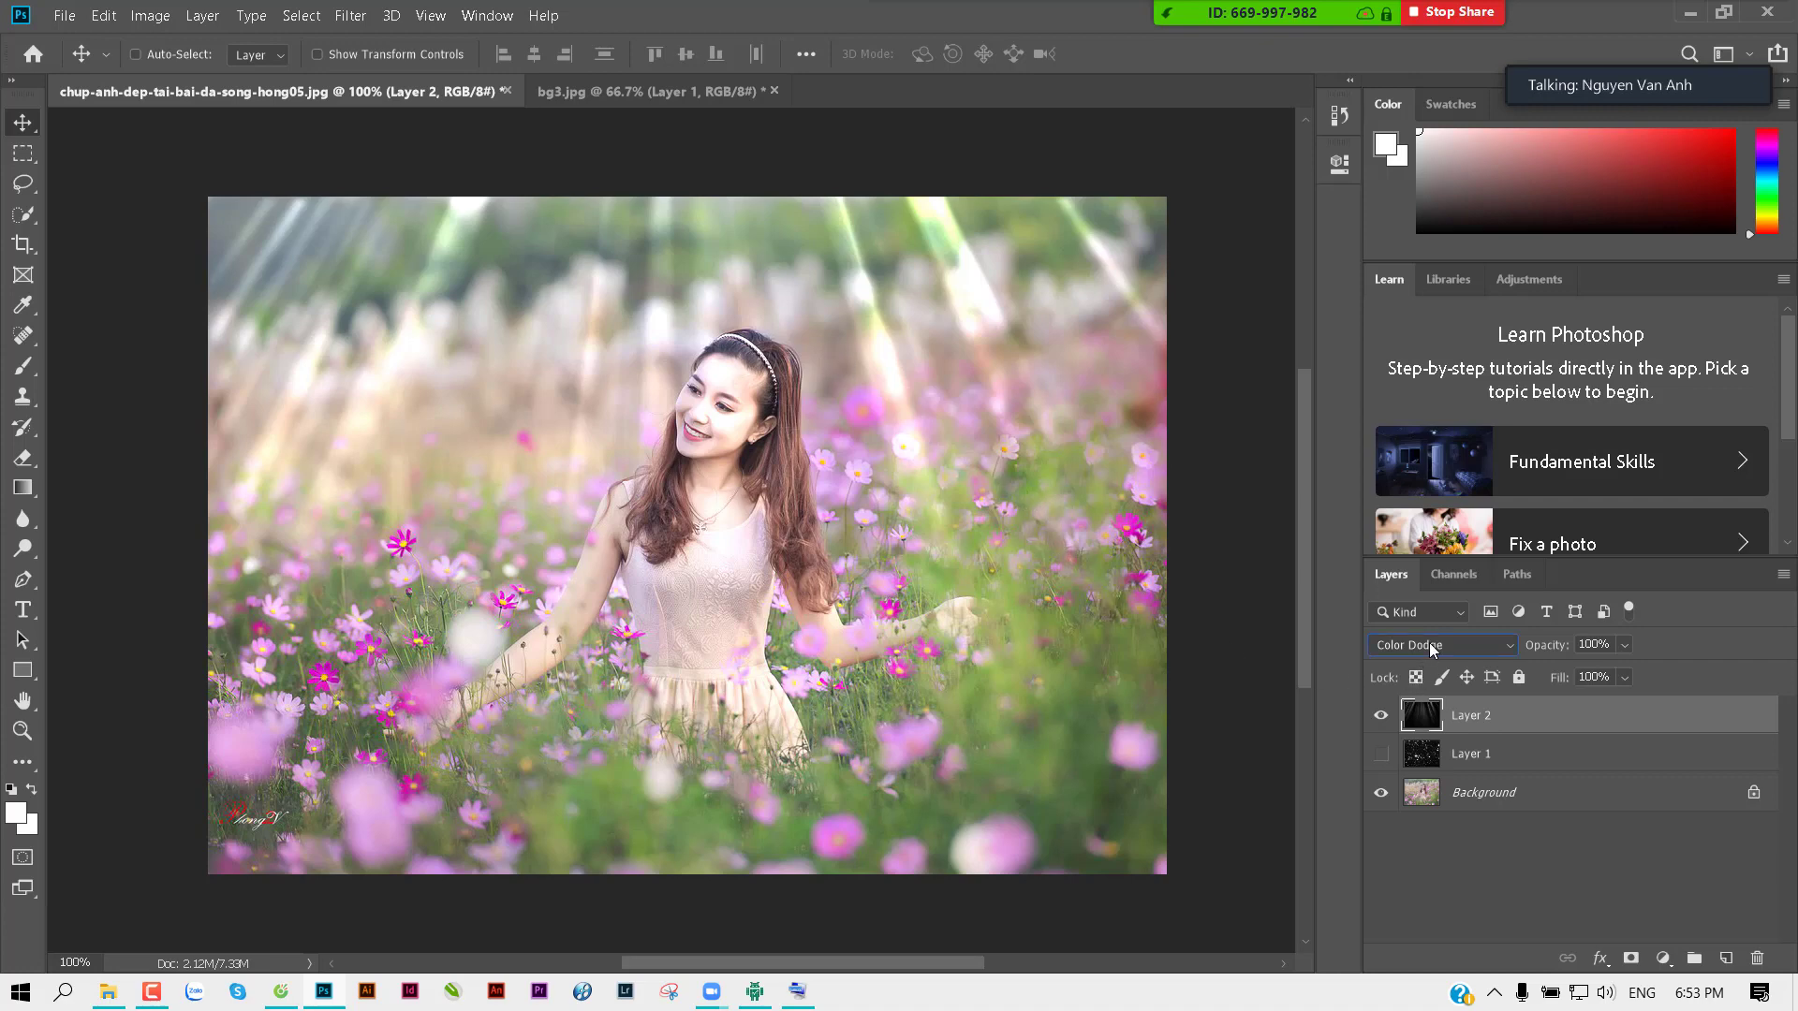
Step: Keep the rays on Color Dodge and hide the light-rays layer
{"action": "left_click", "coordinate": [1432, 646]}
{"action": "left_click", "coordinate": [1429, 595]}
{"action": "left_click", "coordinate": [1380, 715]}
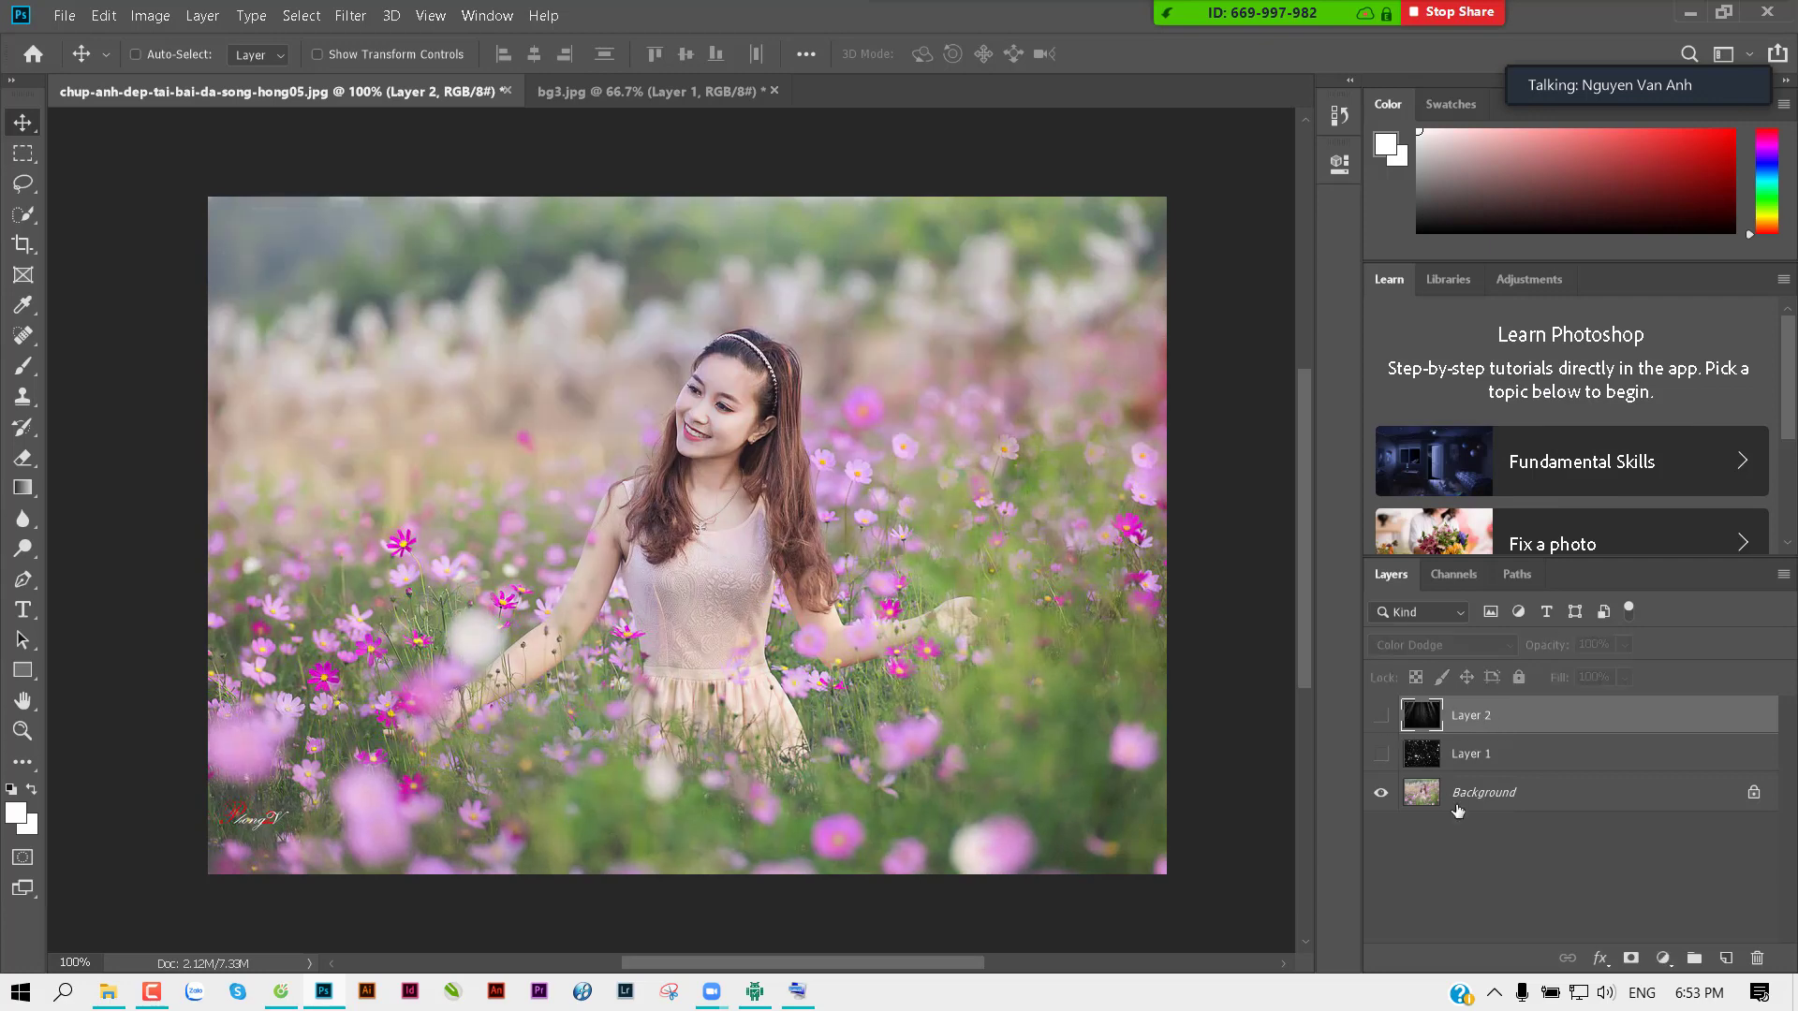
Step: On a new layer, fill an elliptical selection over the girl's chest with white
{"action": "left_click", "coordinate": [1726, 958]}
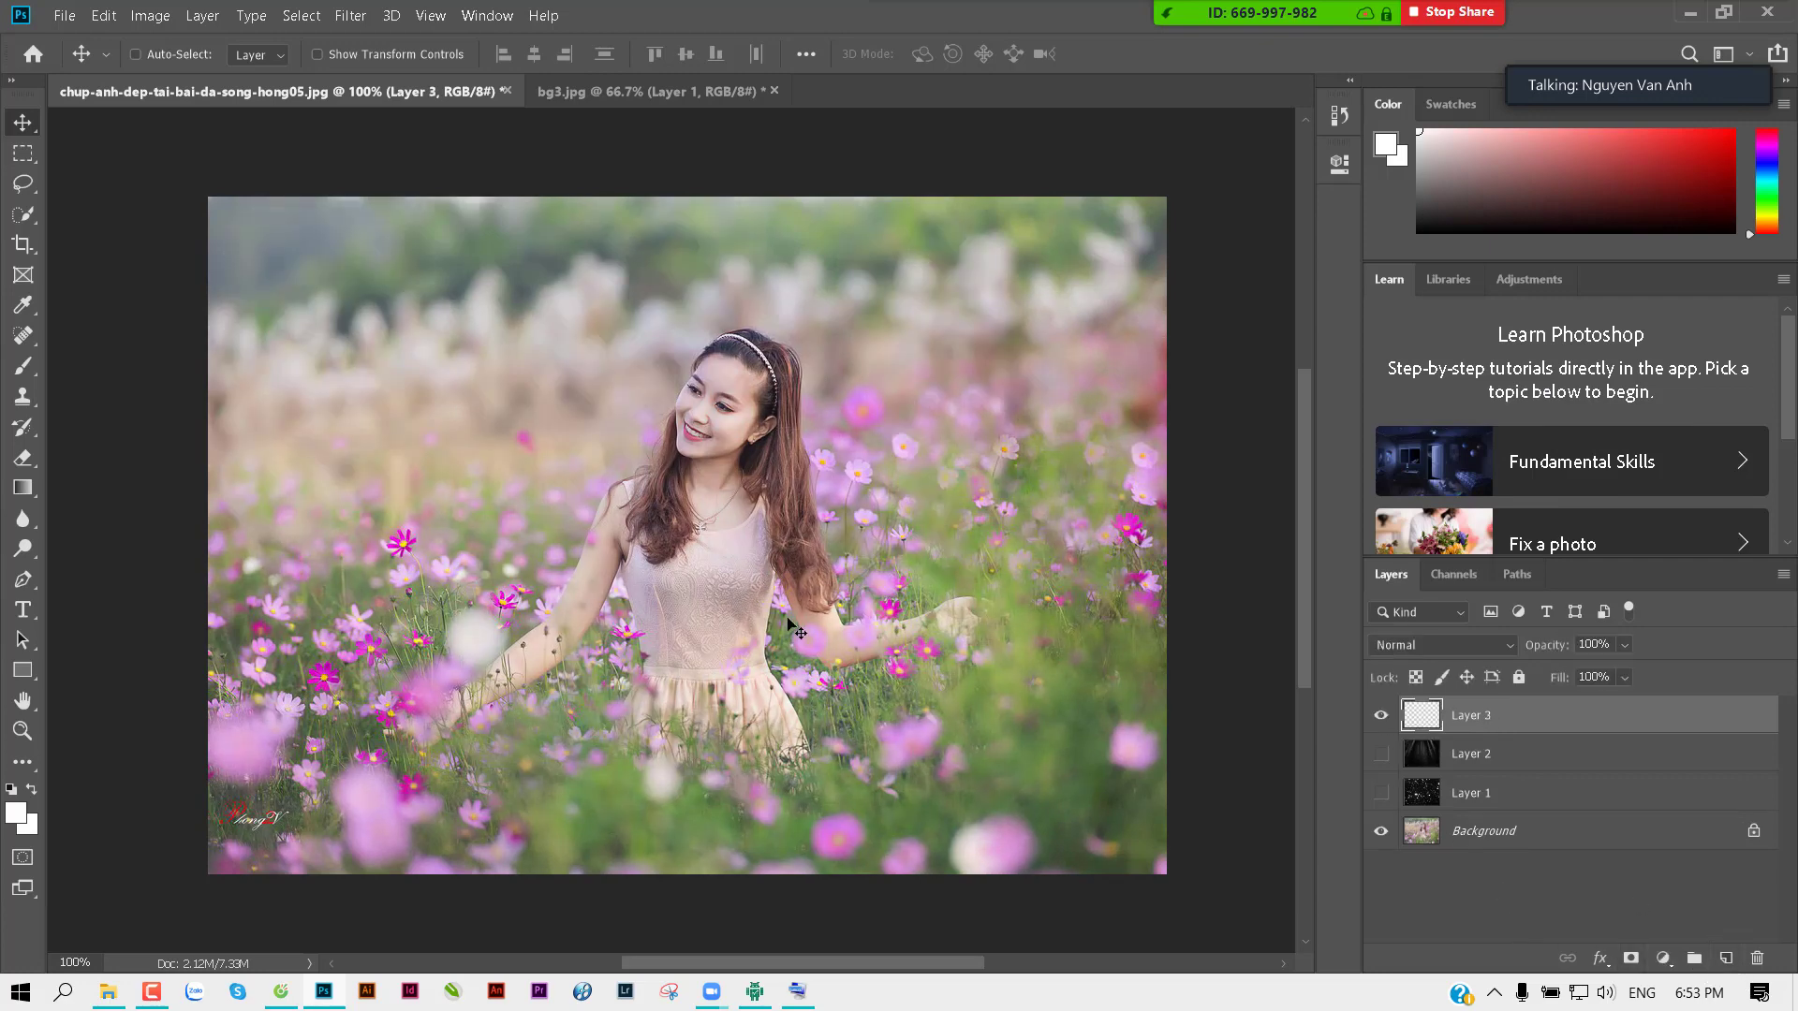
{"action": "left_click", "coordinate": [33, 155]}
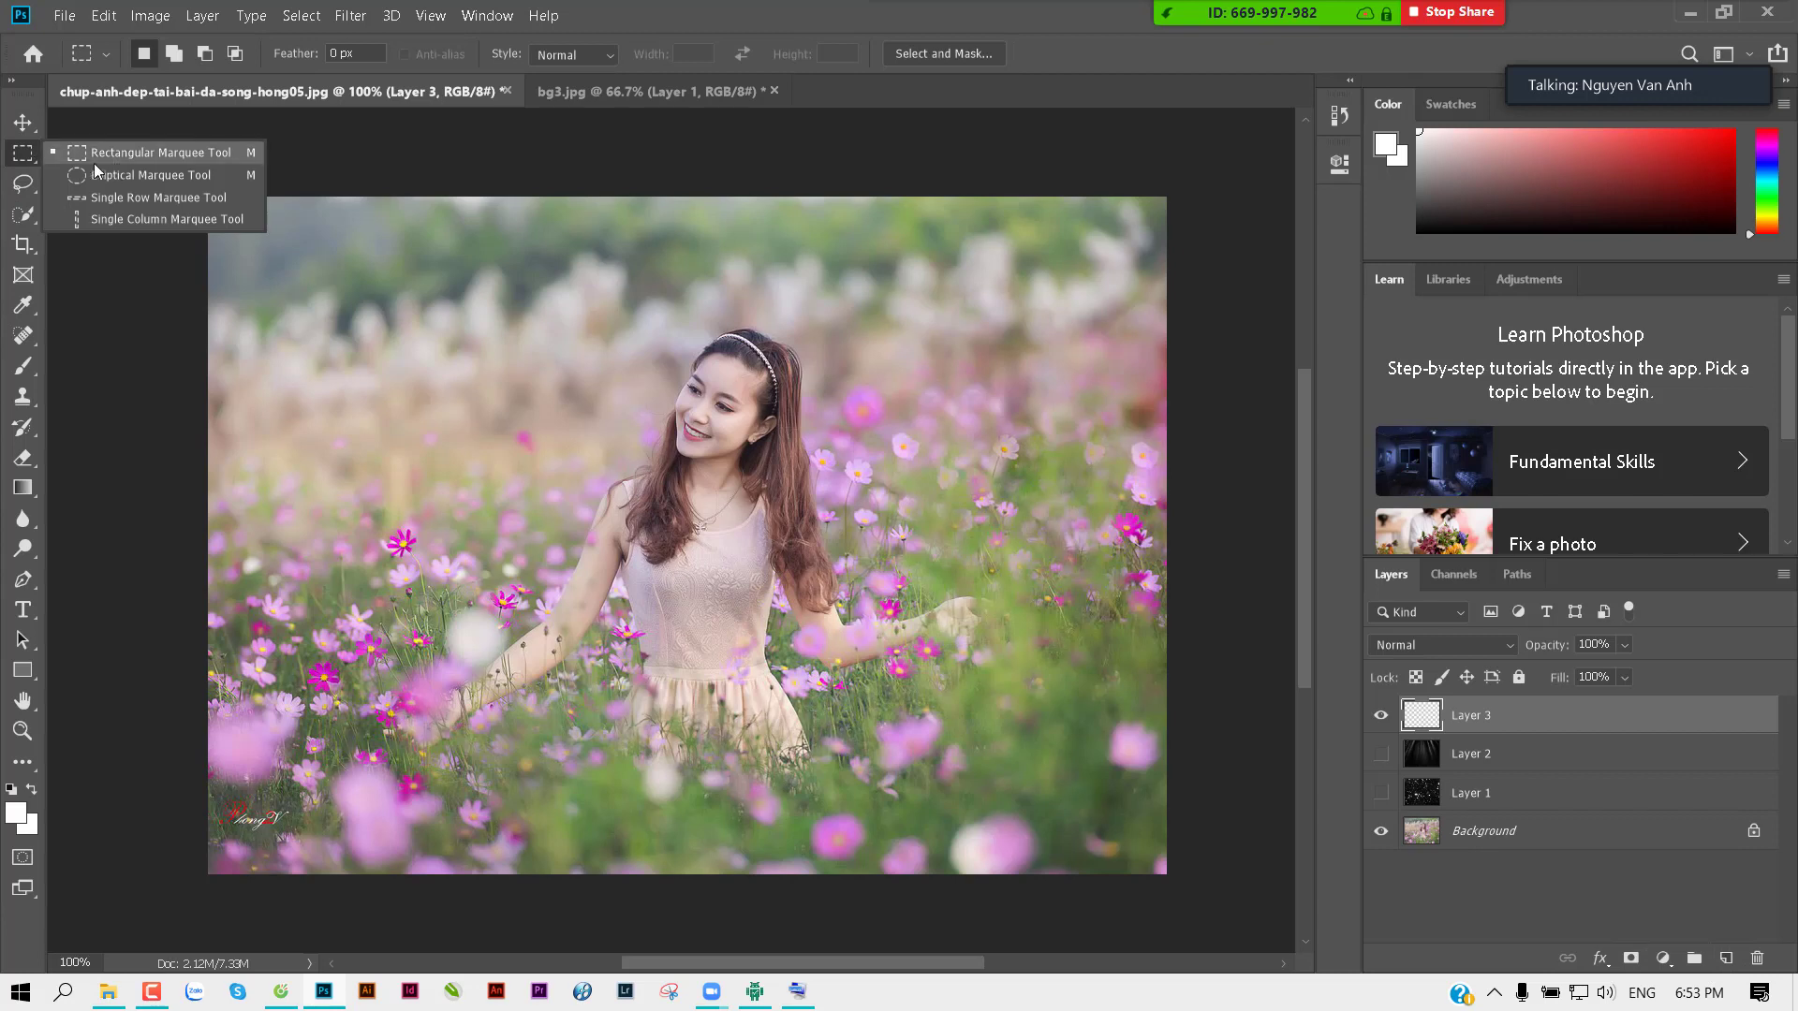
{"action": "left_click", "coordinate": [129, 177]}
{"action": "left_click_drag", "start_coordinate": [477, 424], "coordinate": [811, 615]}
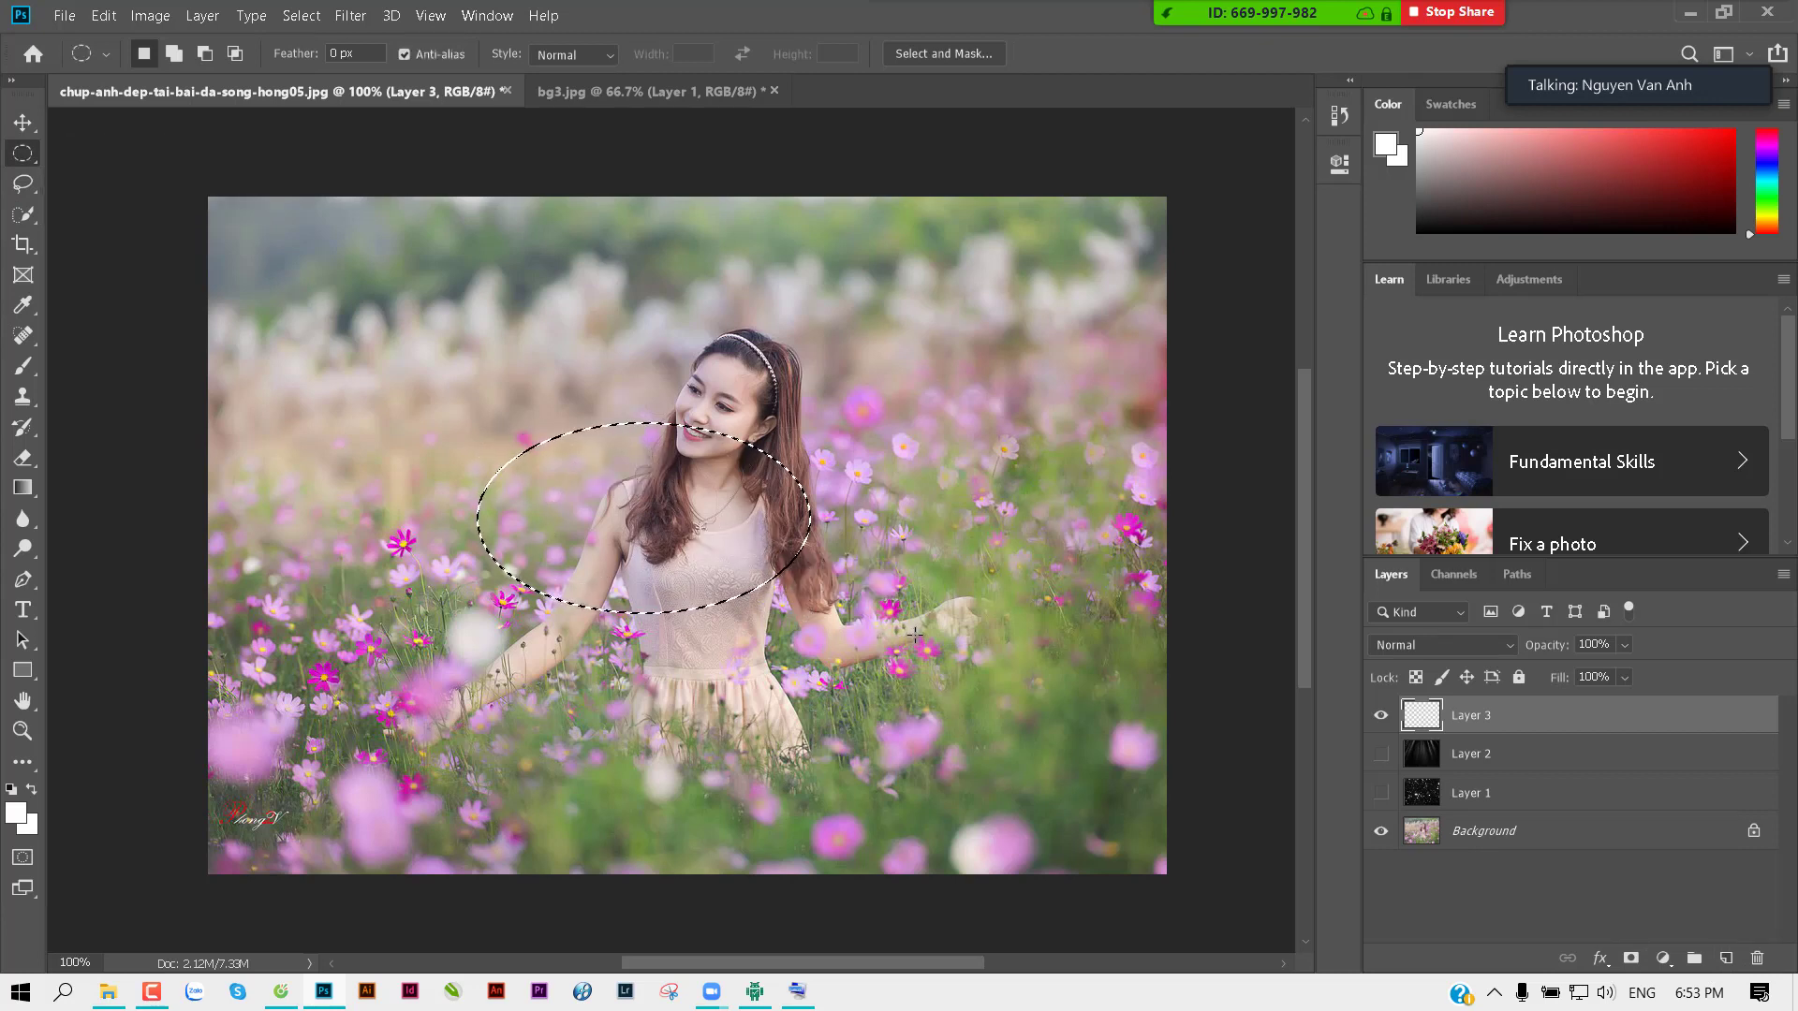
{"action": "key", "text": "alt+Delete"}
{"action": "key", "text": "ctrl+d"}
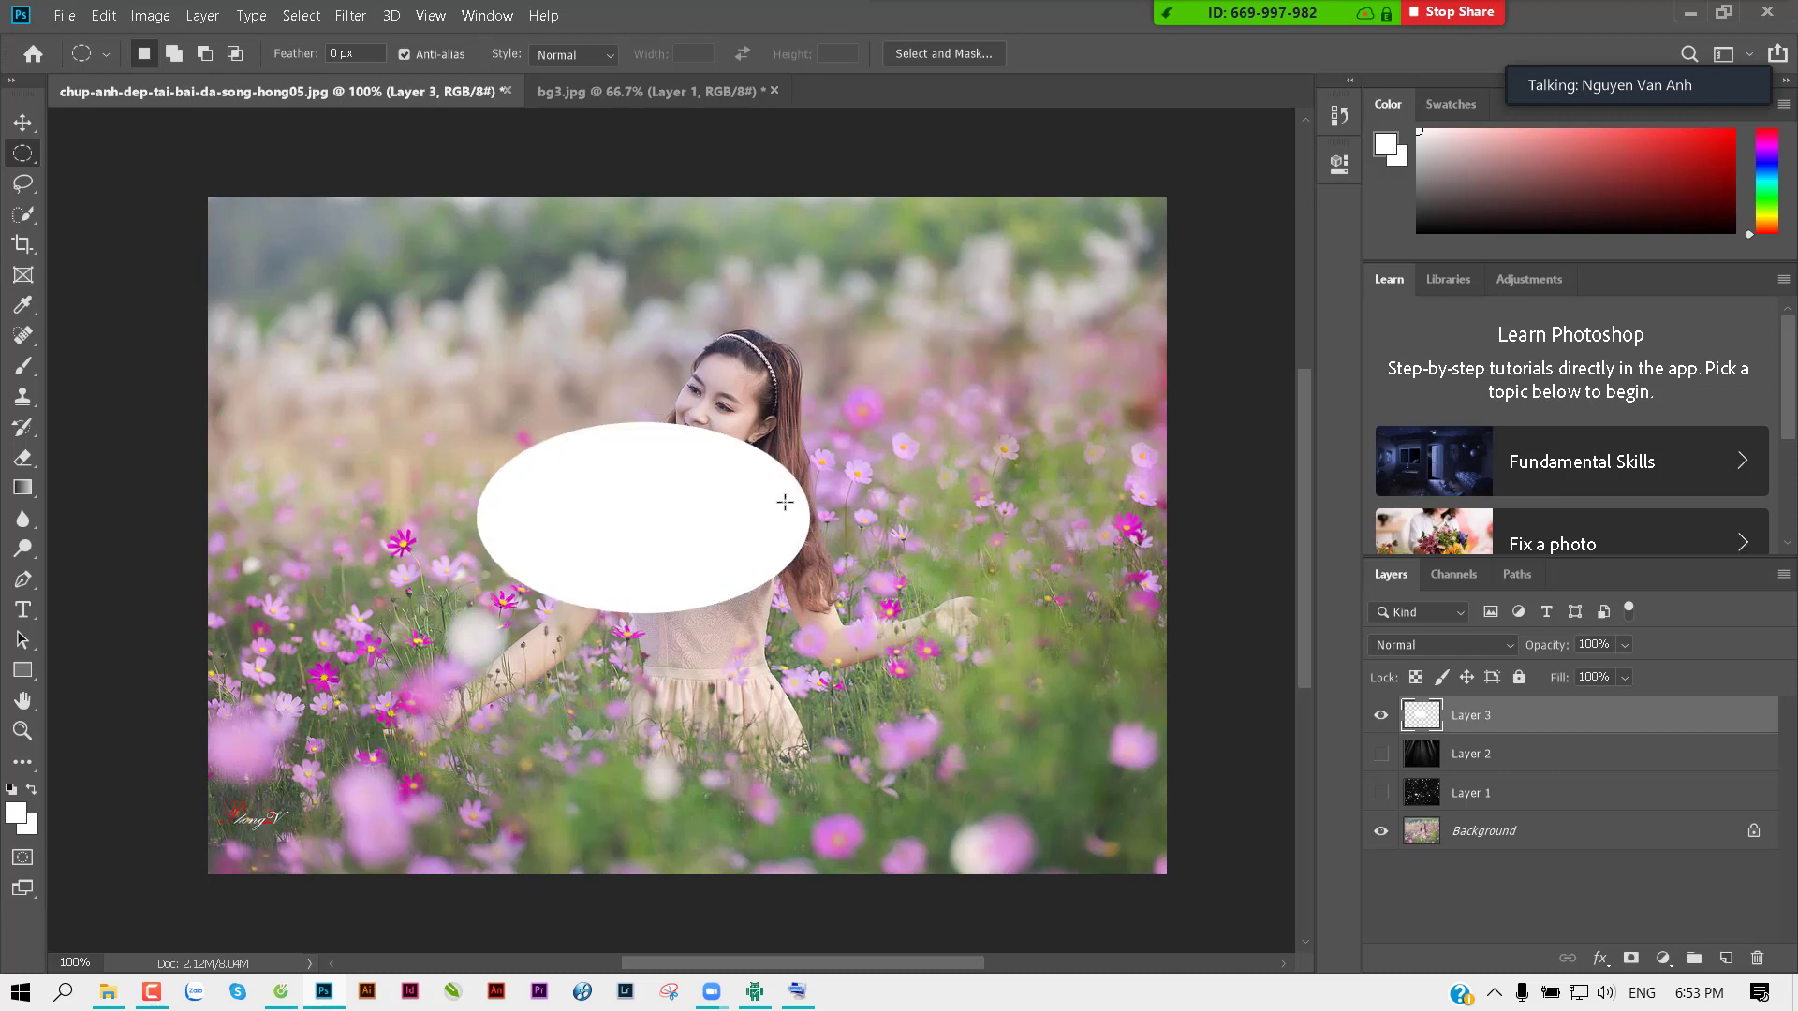
Step: Try the white oval with Color Dodge, shift it, then delete that layer
{"action": "key", "text": "v"}
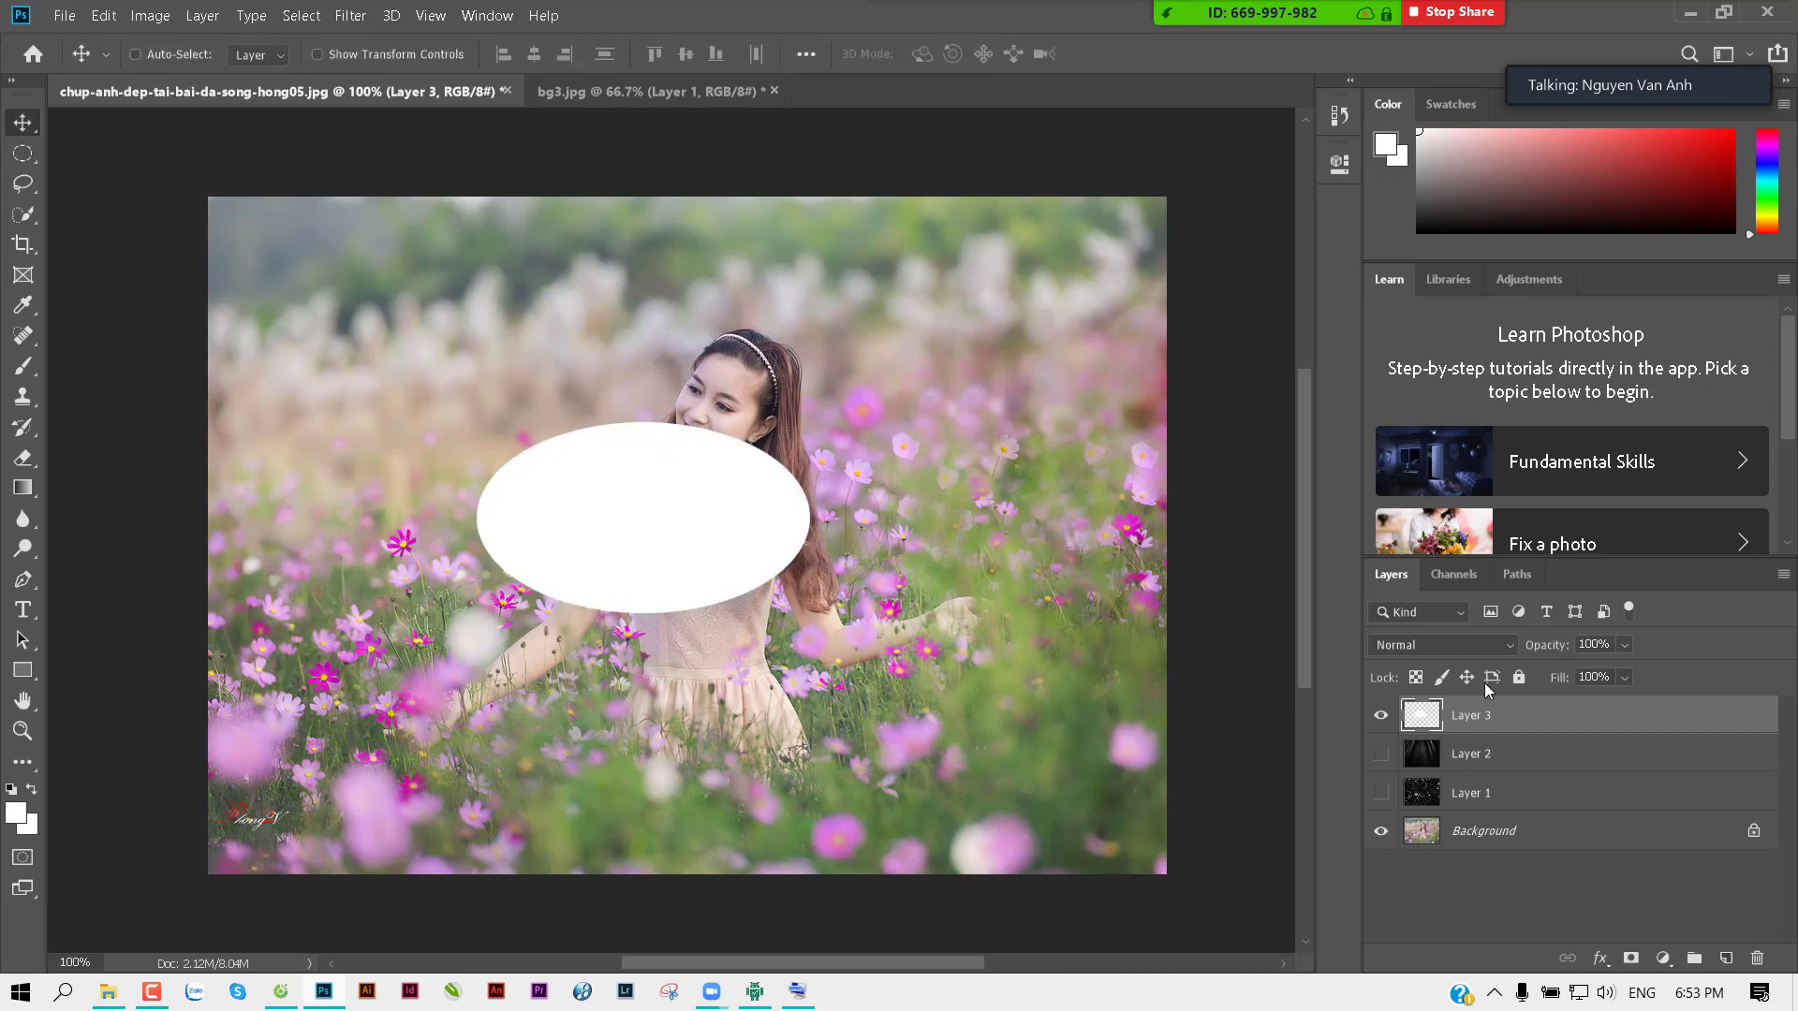
{"action": "left_click", "coordinate": [1452, 646]}
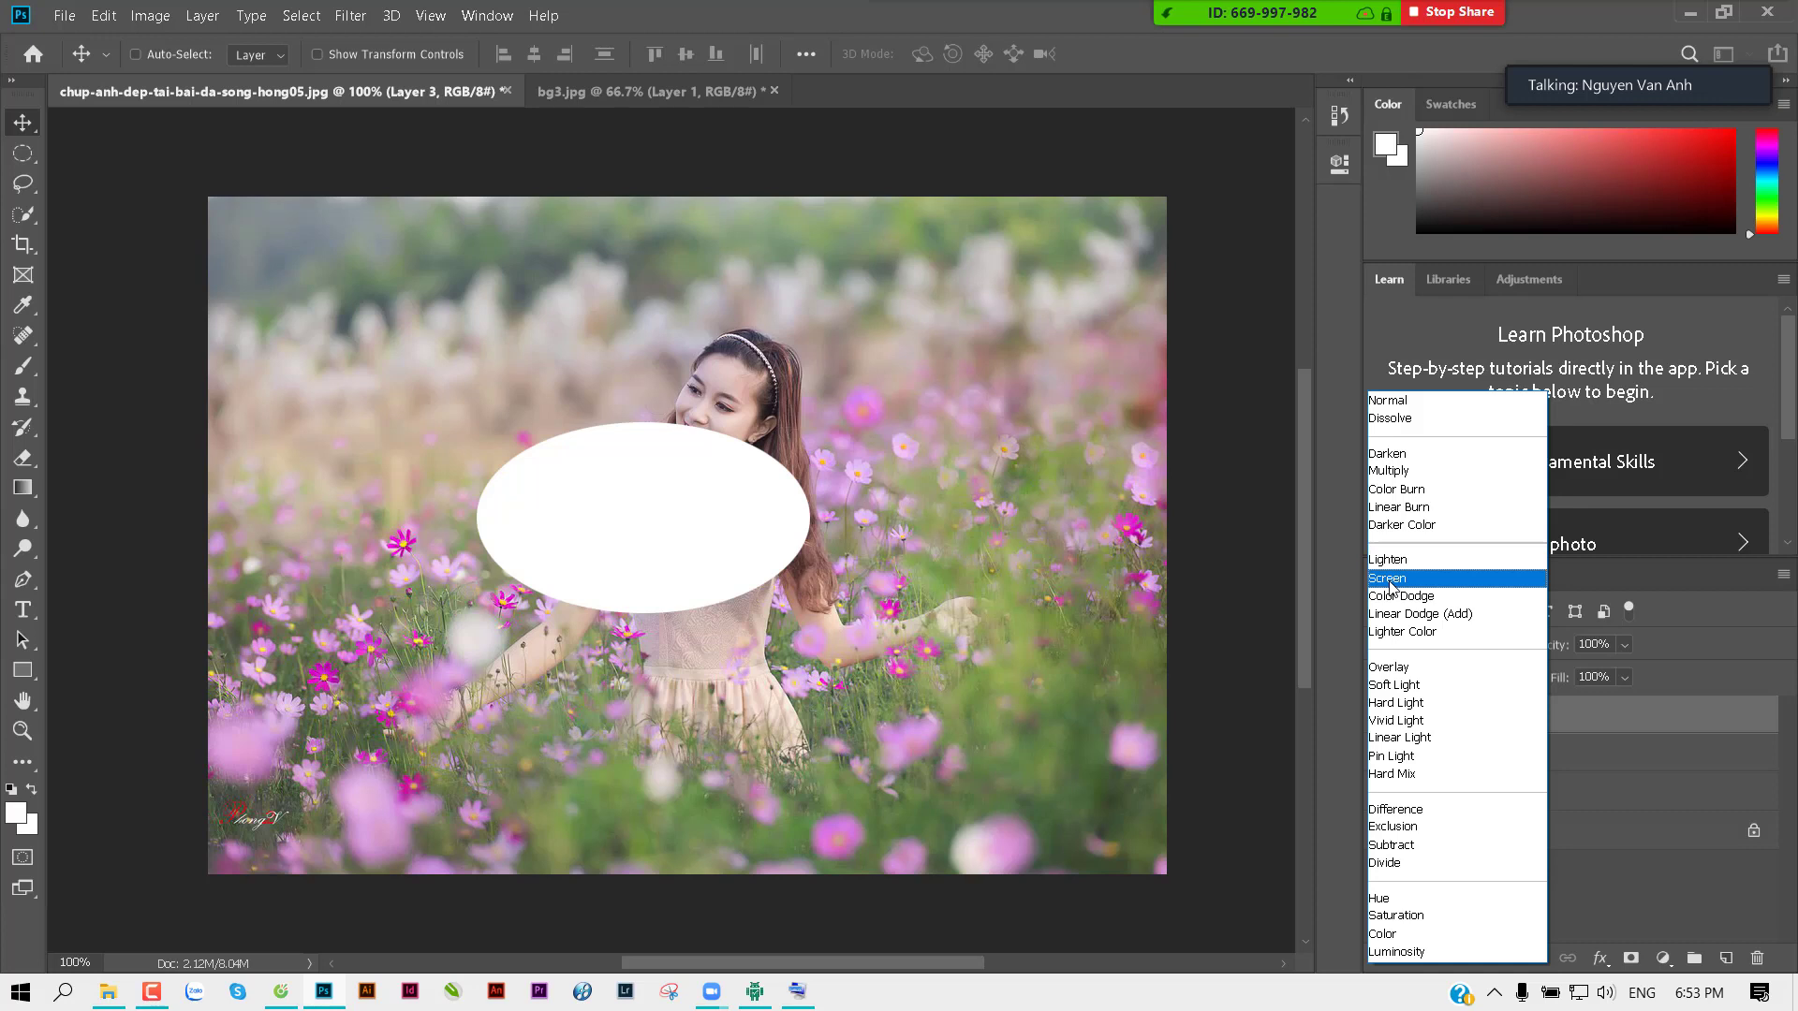
{"action": "left_click", "coordinate": [1401, 596]}
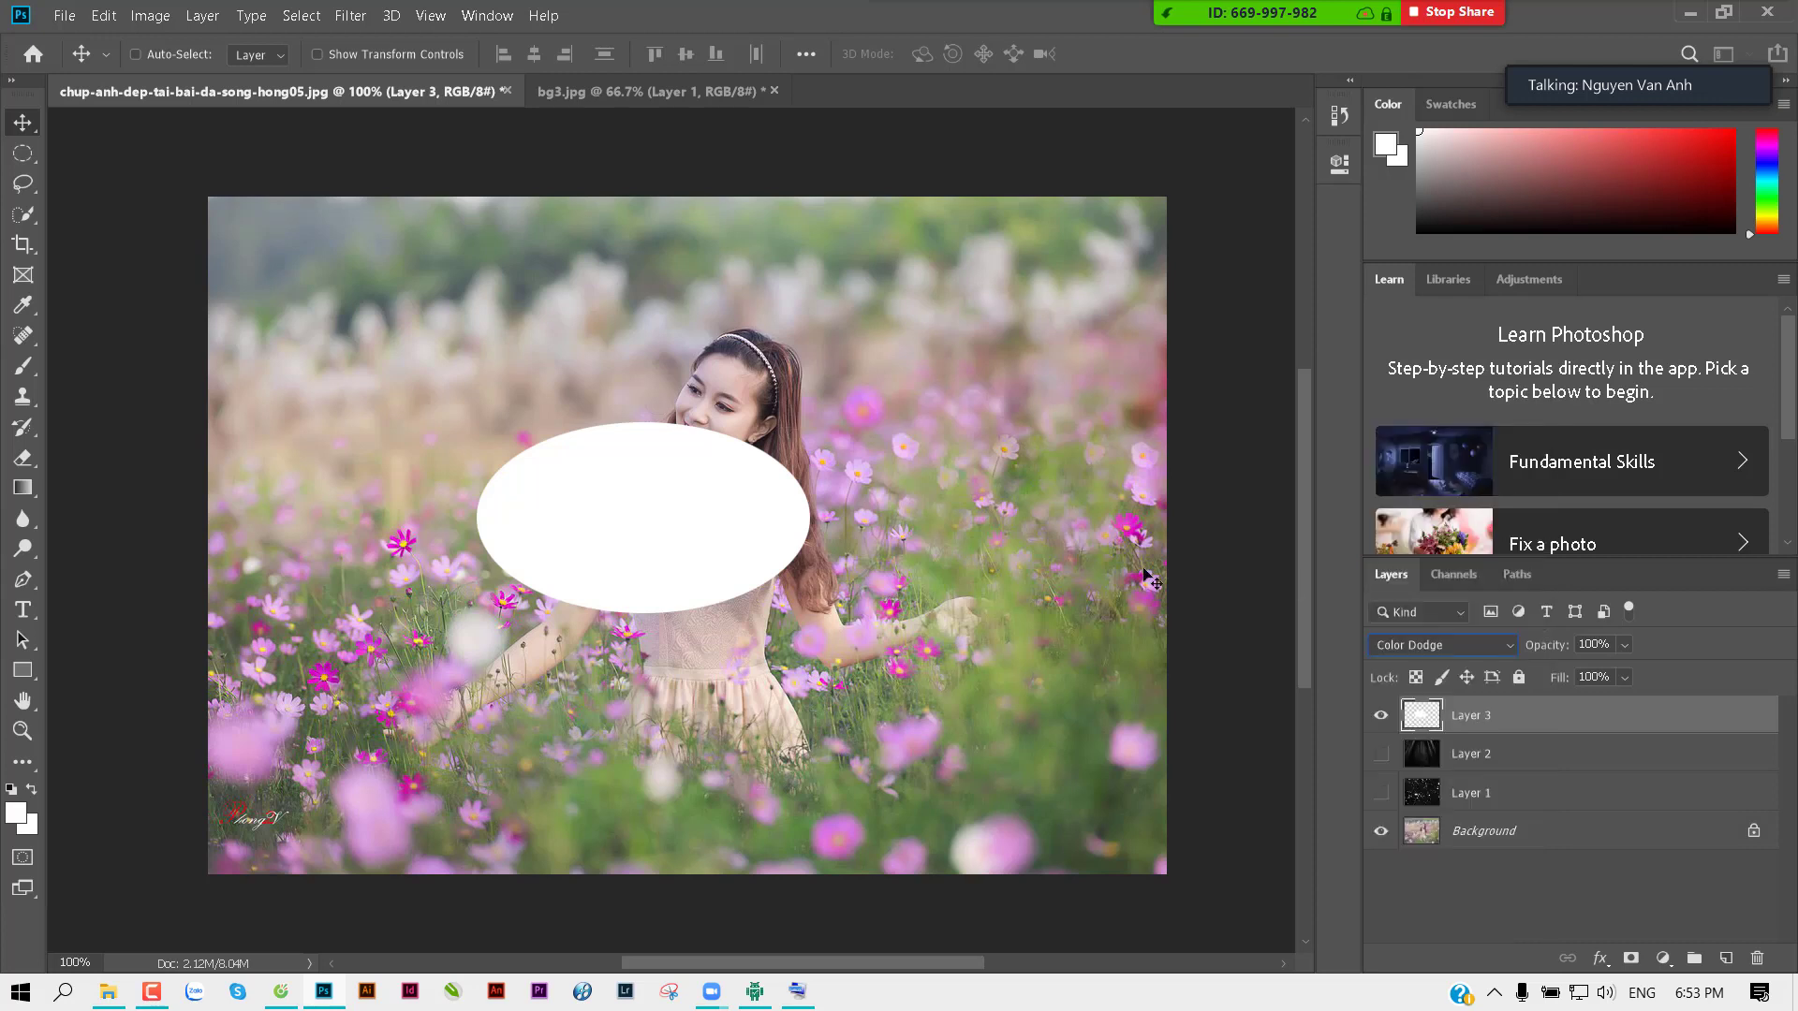
{"action": "mouse_move", "coordinate": [704, 539]}
{"action": "left_mouse_down"}
{"action": "mouse_move", "coordinate": [770, 458]}
{"action": "mouse_move", "coordinate": [654, 523]}
{"action": "left_mouse_up"}
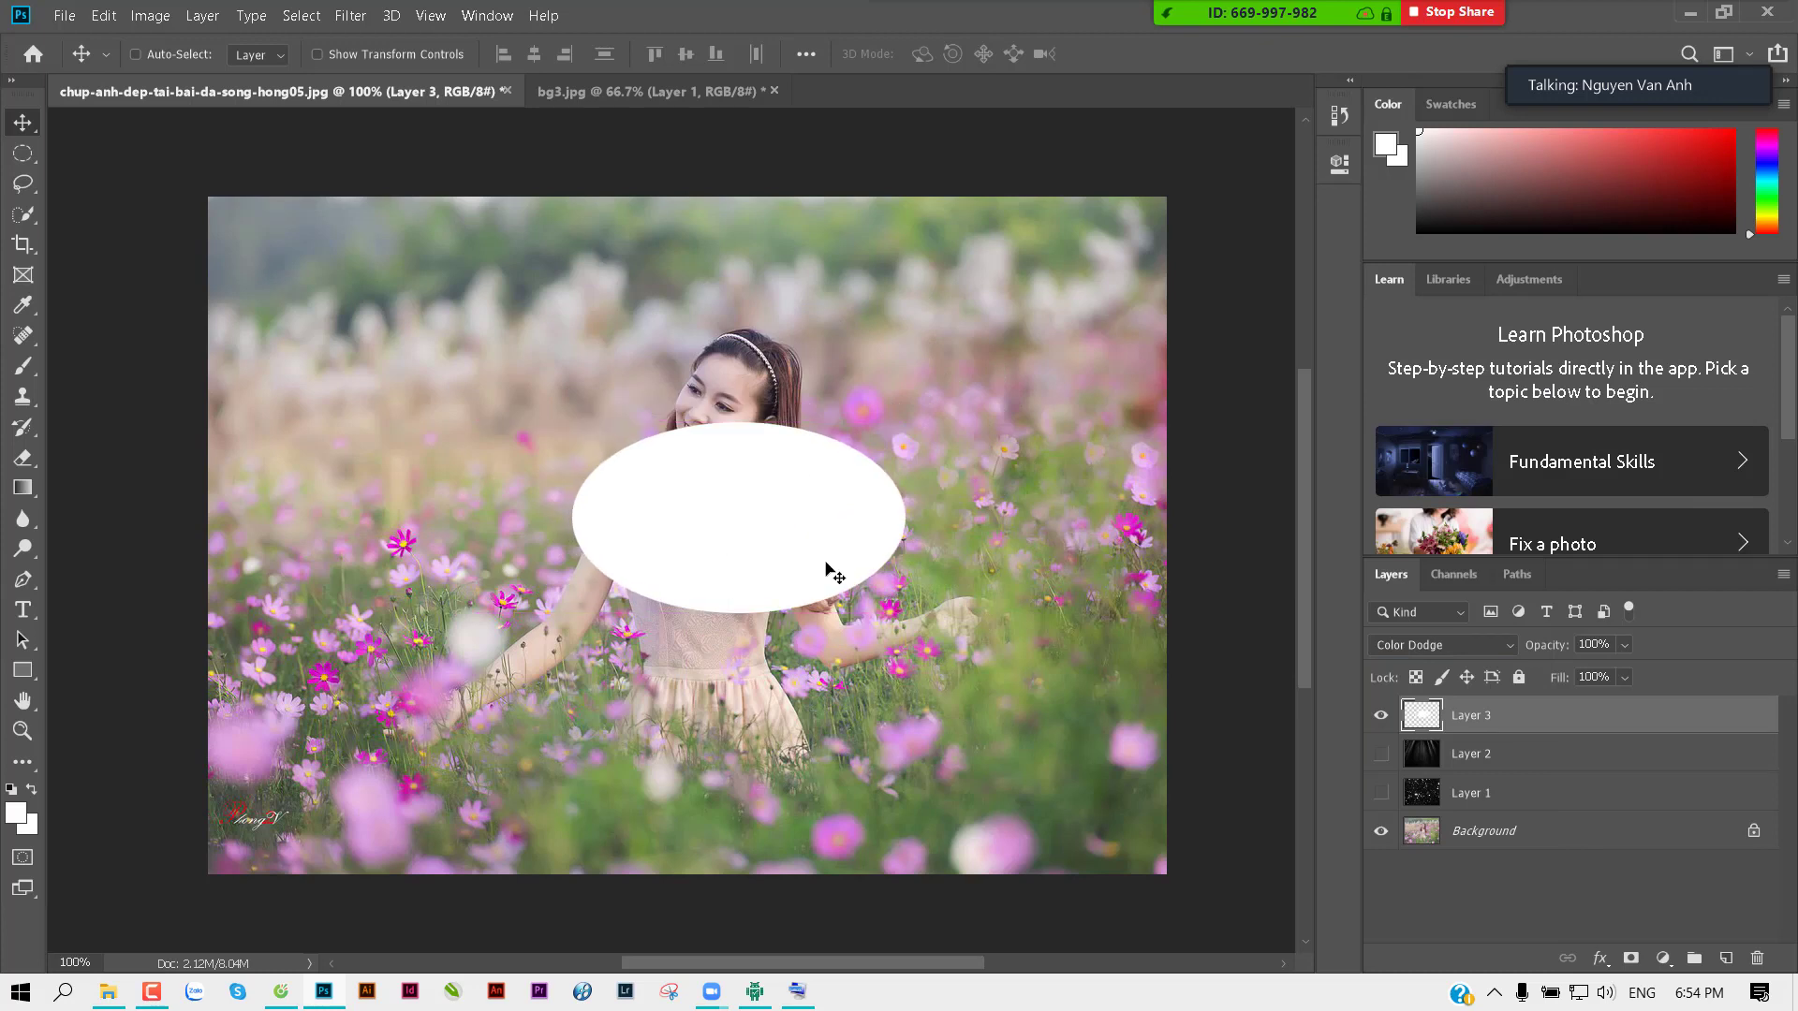
{"action": "key", "text": "Delete"}
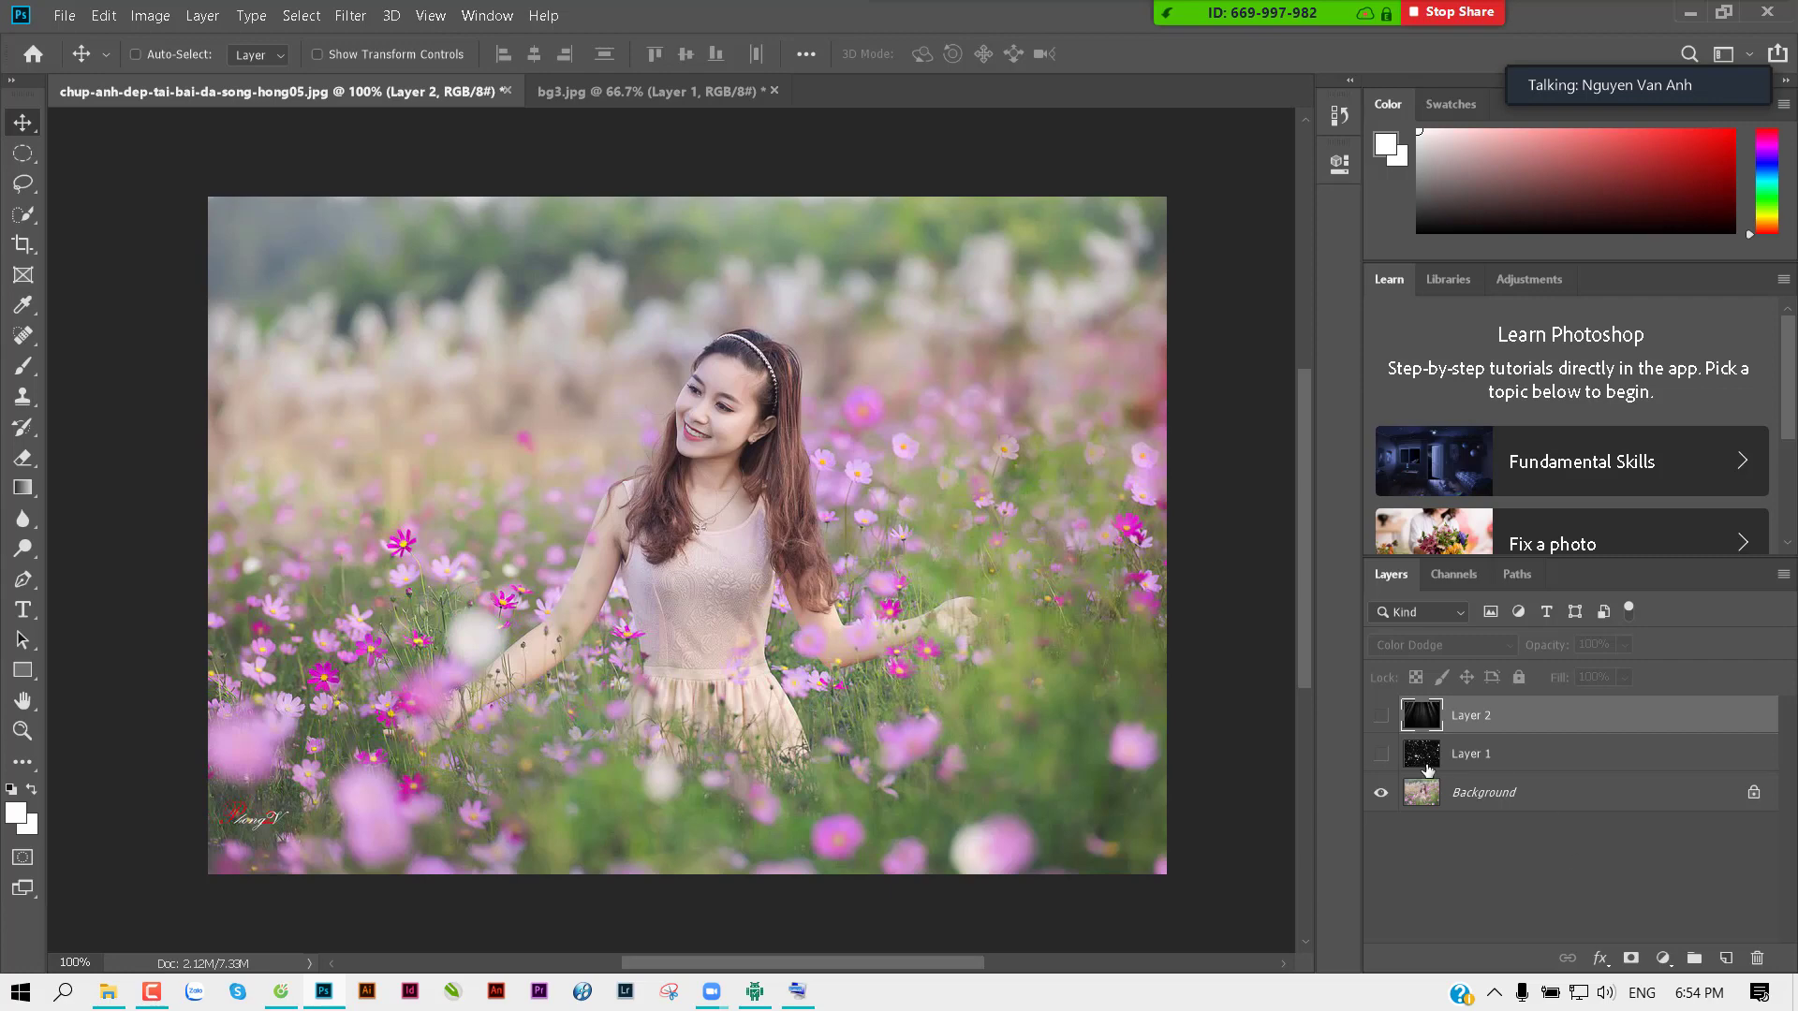
Step: Briefly show the light-rays layer at Normal blending, then hide it again
{"action": "left_click", "coordinate": [1380, 716]}
{"action": "left_click", "coordinate": [1413, 648]}
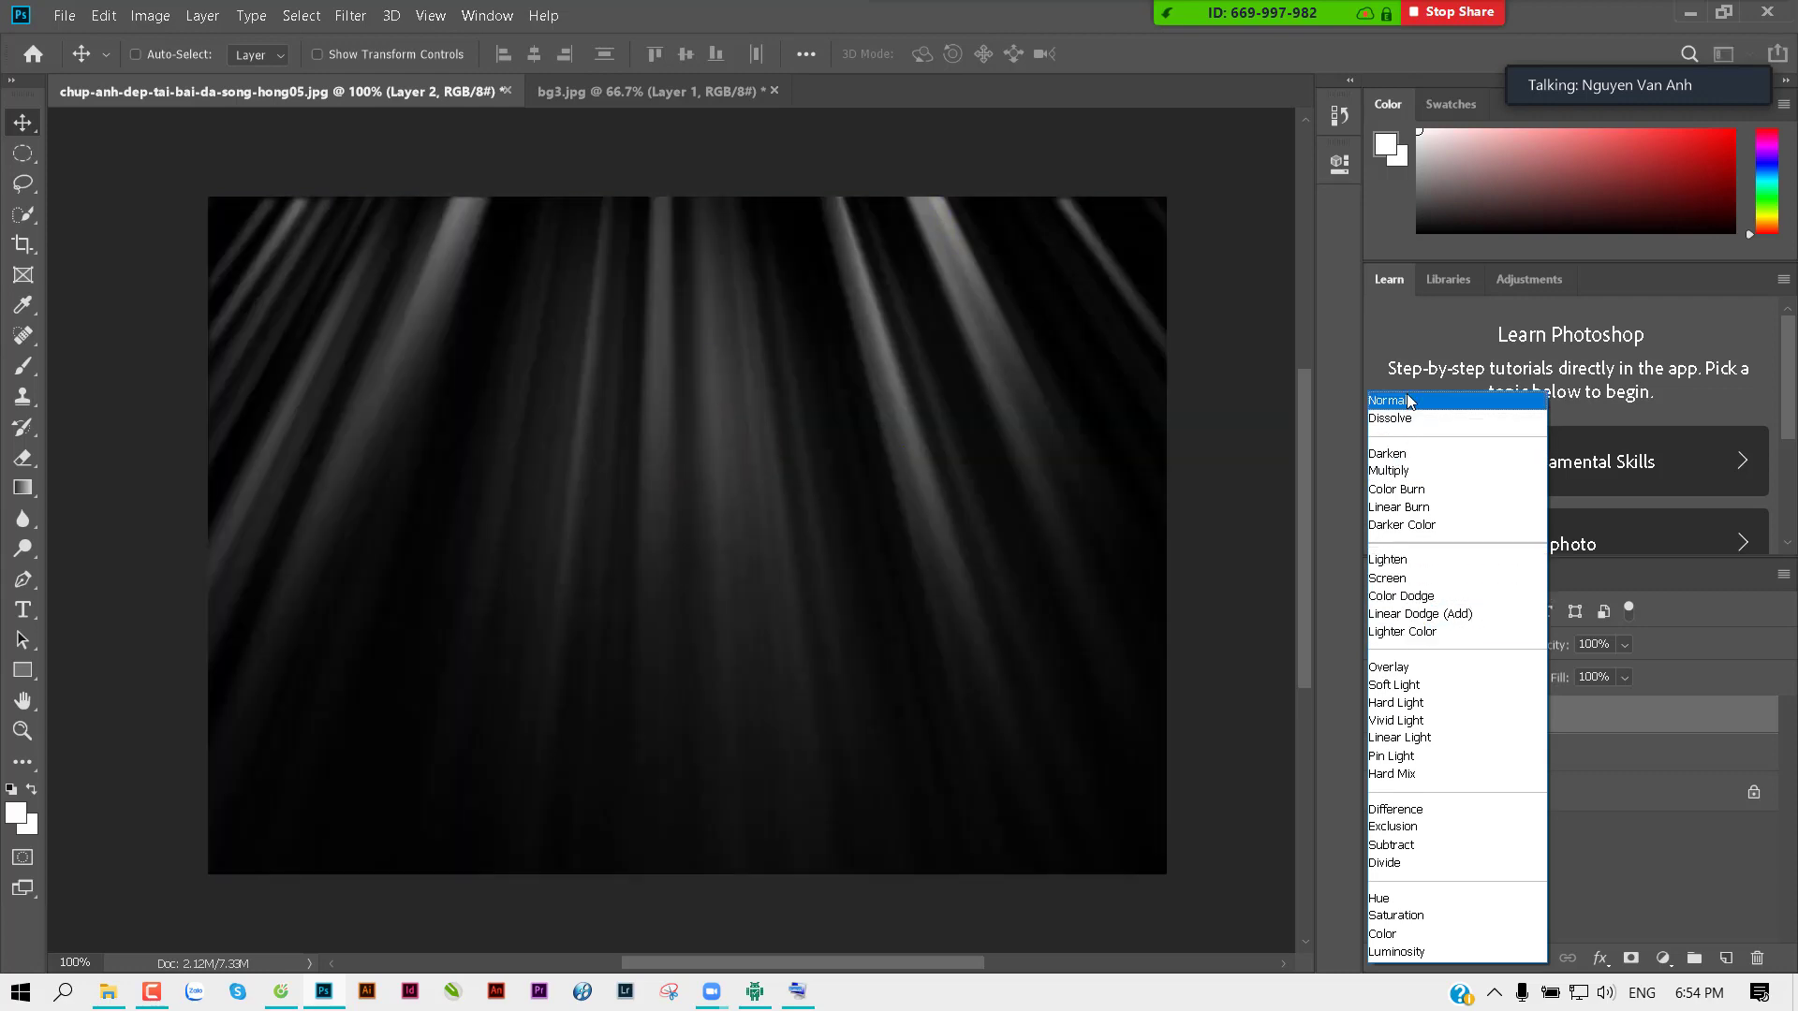
{"action": "left_click", "coordinate": [1409, 400]}
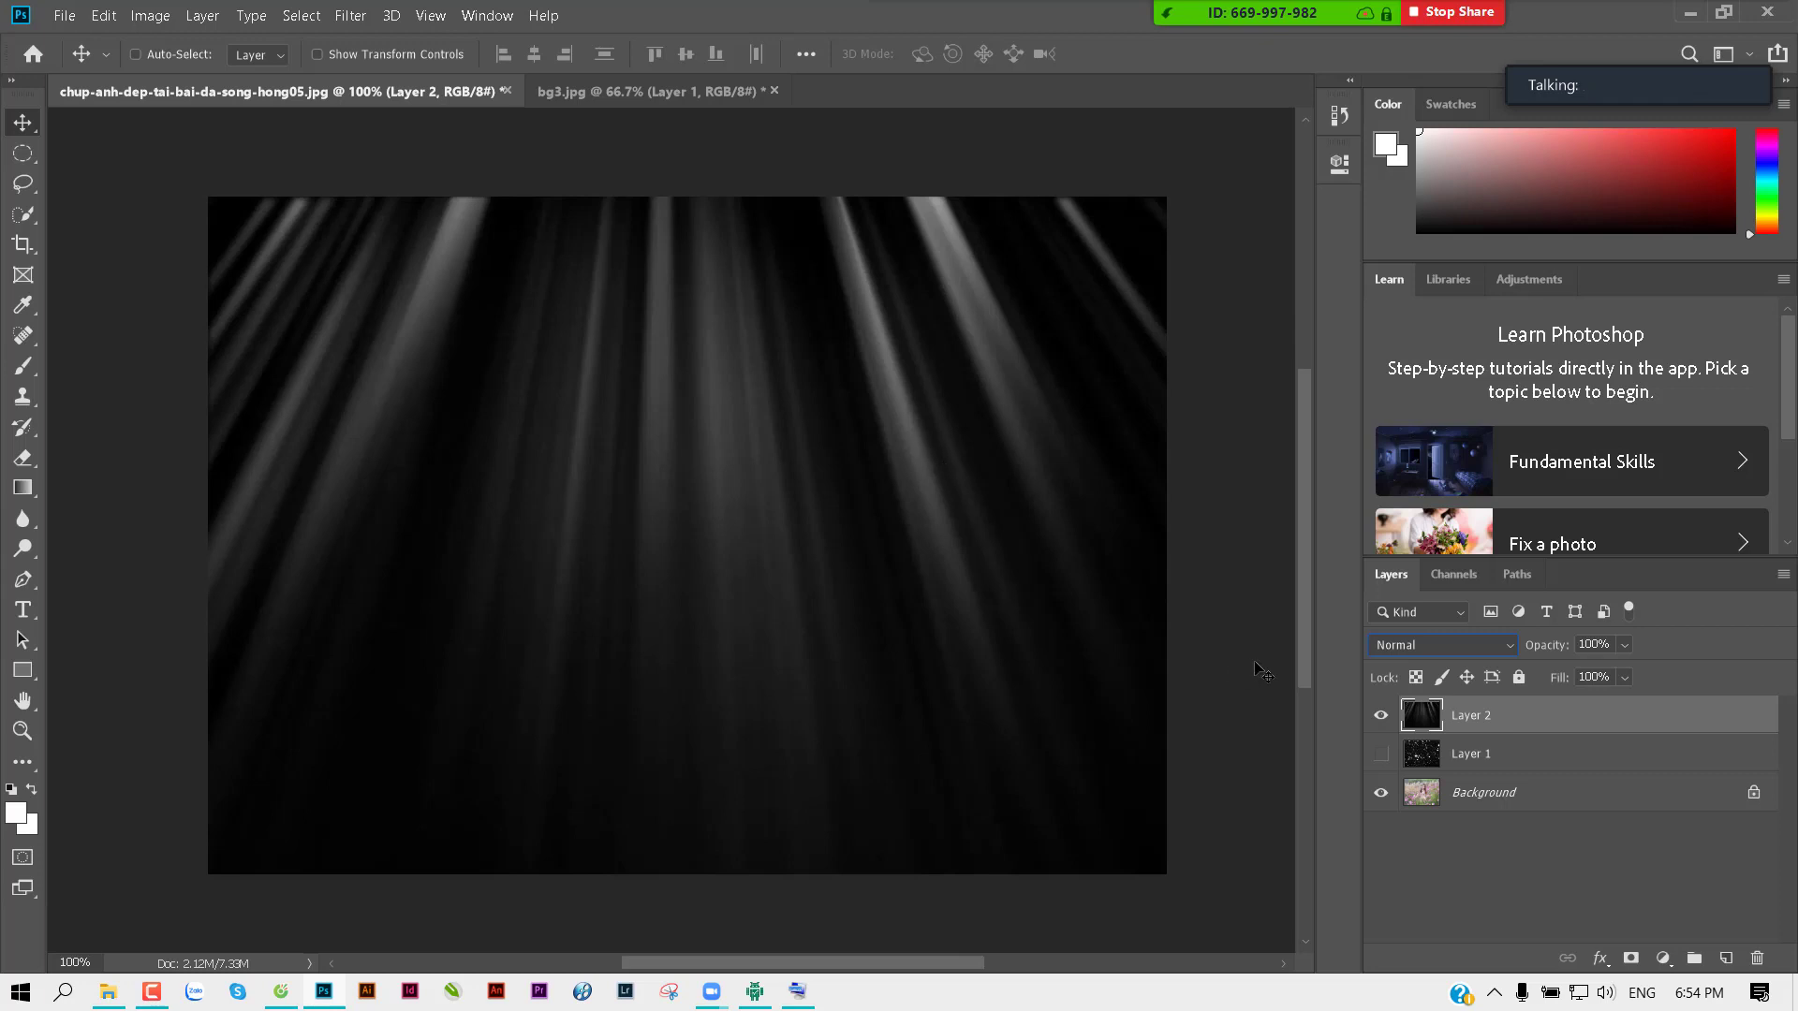
{"action": "left_click", "coordinate": [1382, 716]}
Step: Show the sparkle Layer 1 with Color Dodge, trying 60% then 100% opacity, and select Layer 2
{"action": "left_click", "coordinate": [1381, 754]}
{"action": "left_click", "coordinate": [1437, 754]}
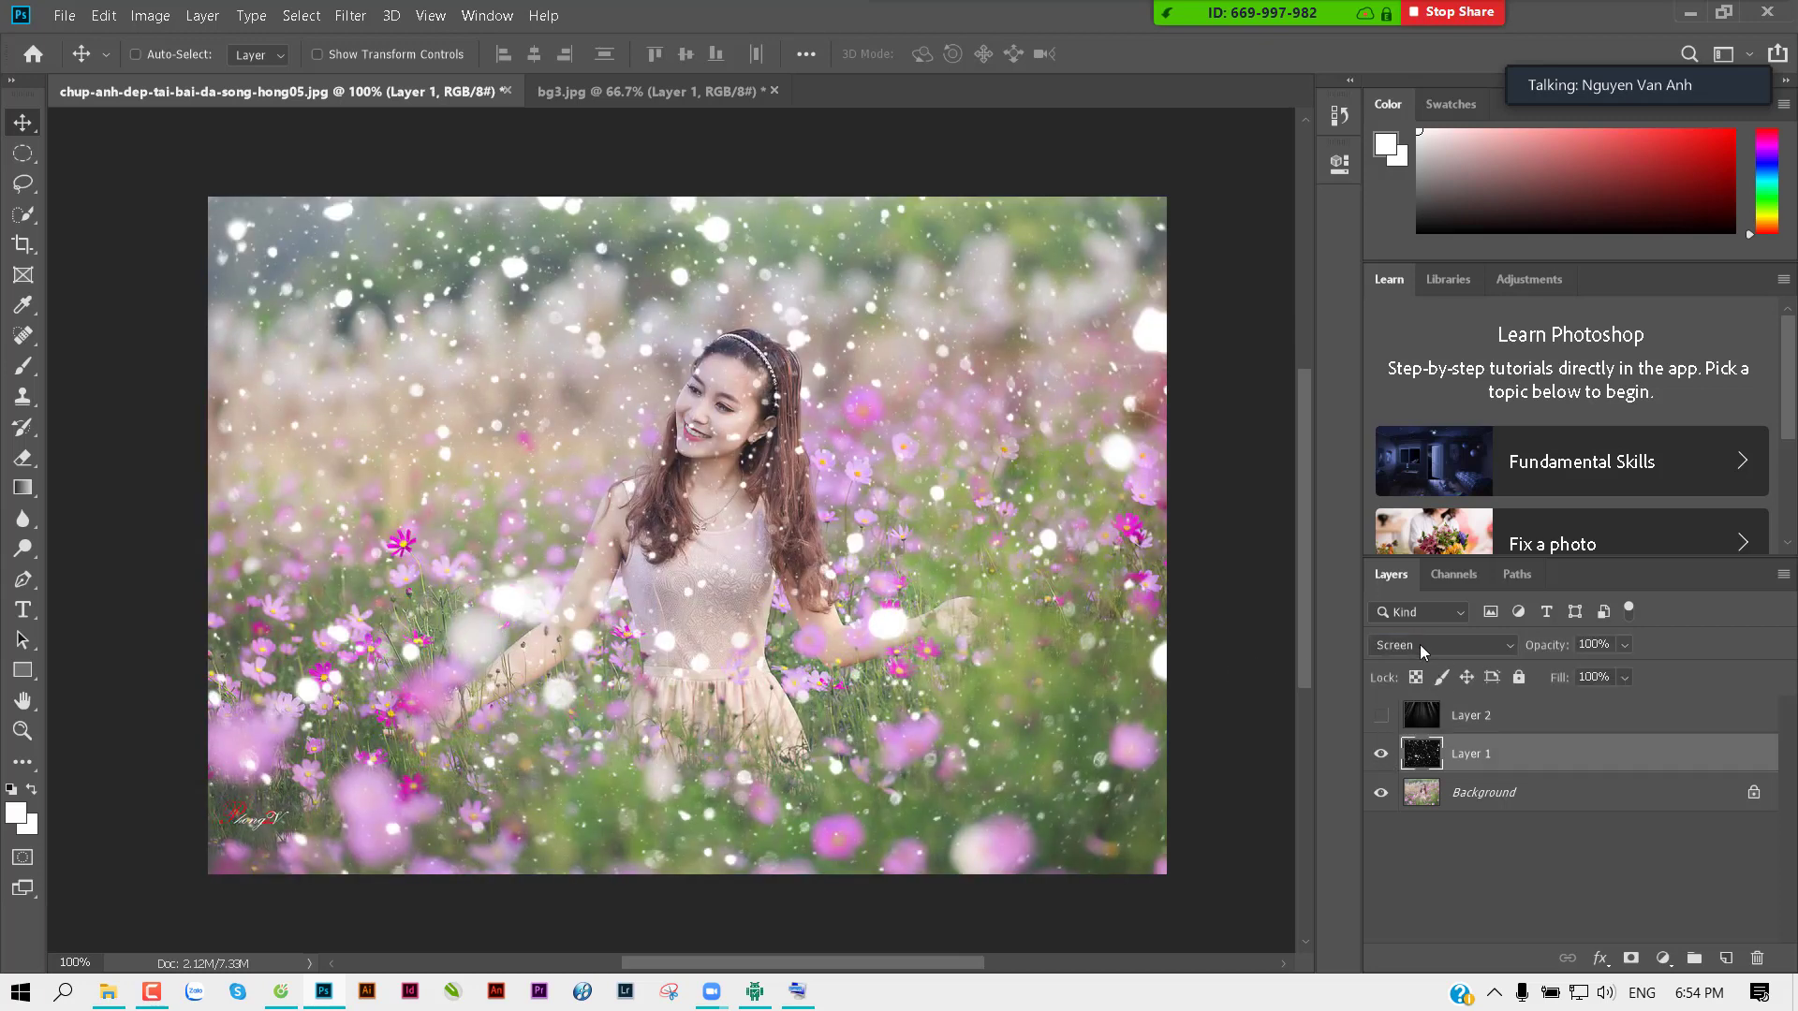
{"action": "left_click", "coordinate": [1419, 642]}
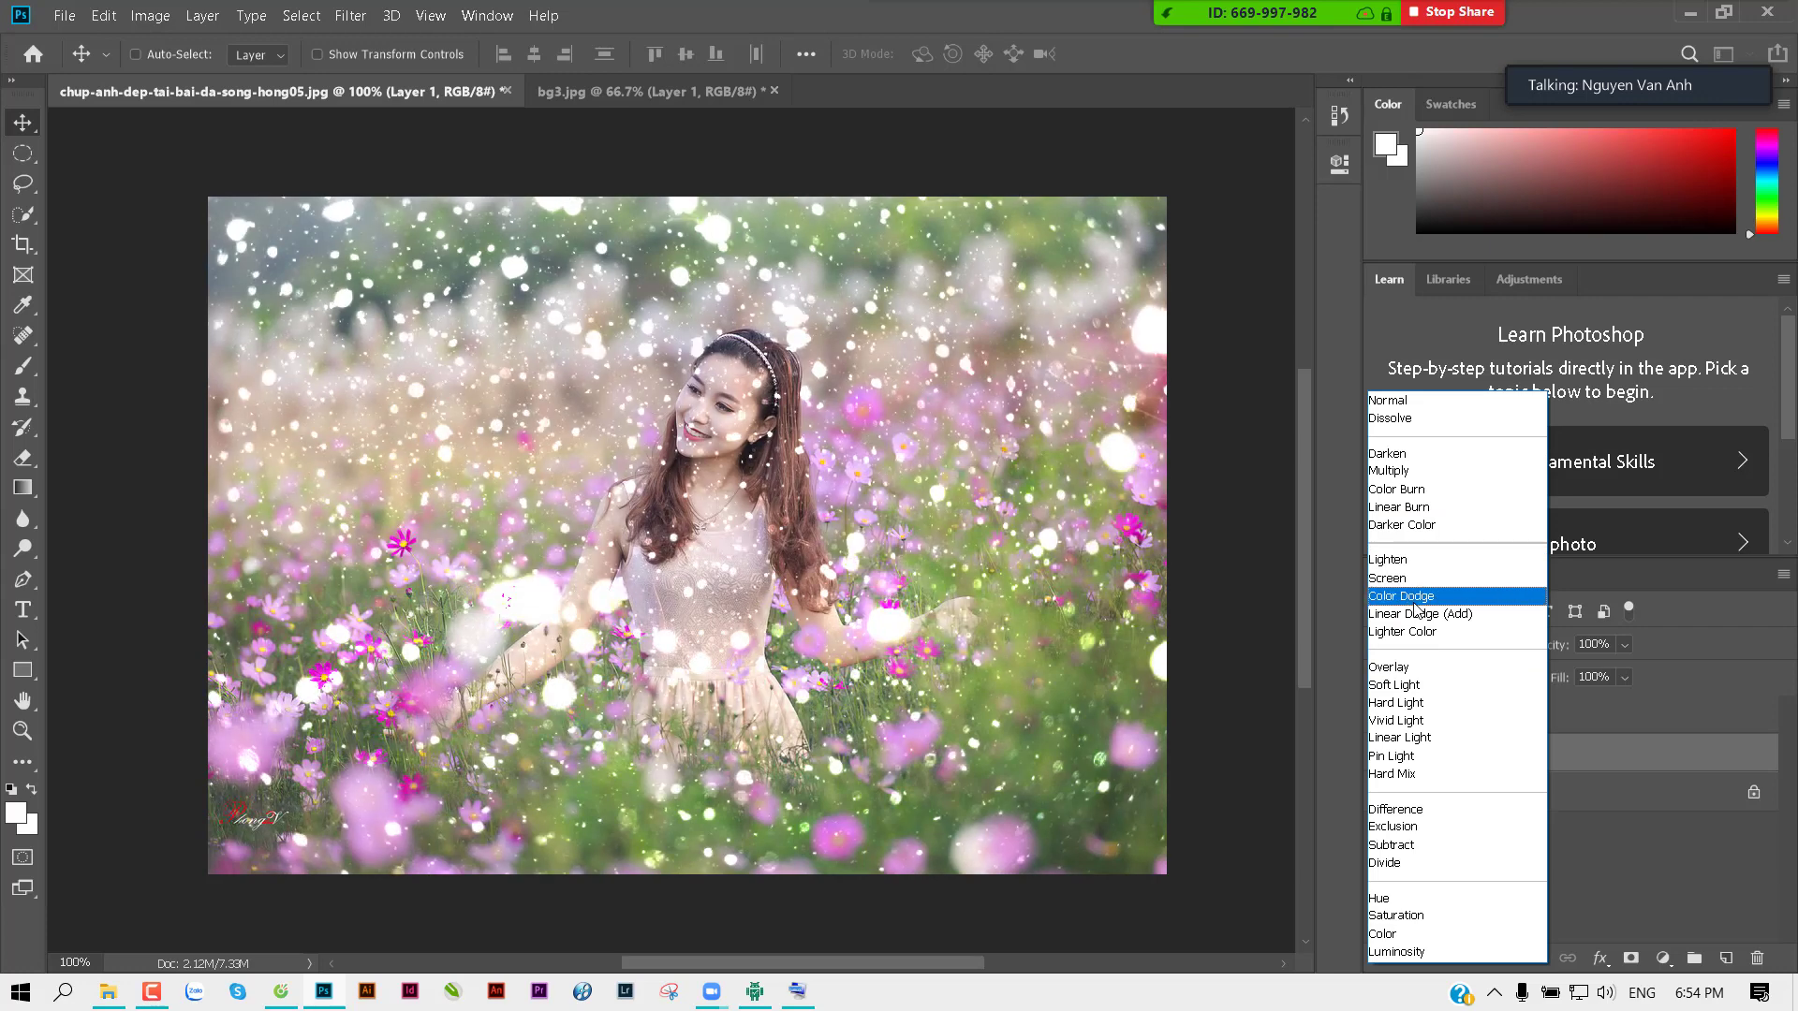
{"action": "left_click", "coordinate": [1414, 593]}
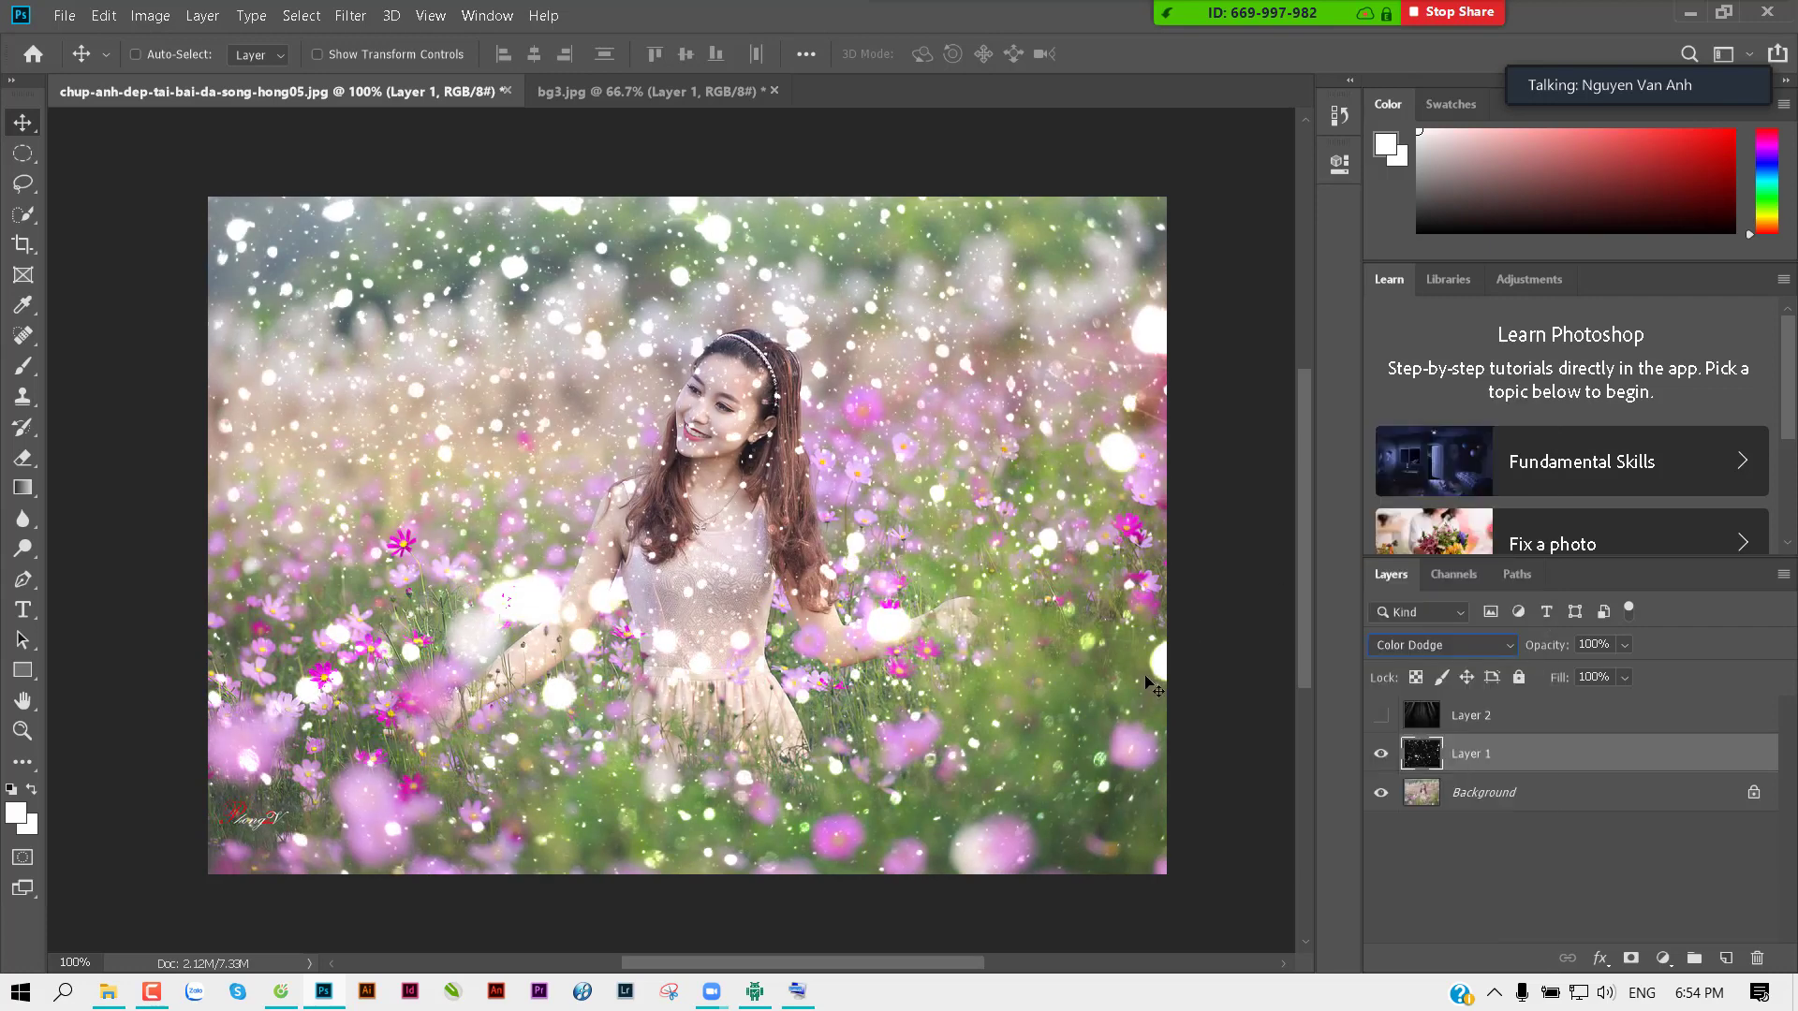
{"action": "key", "text": "6"}
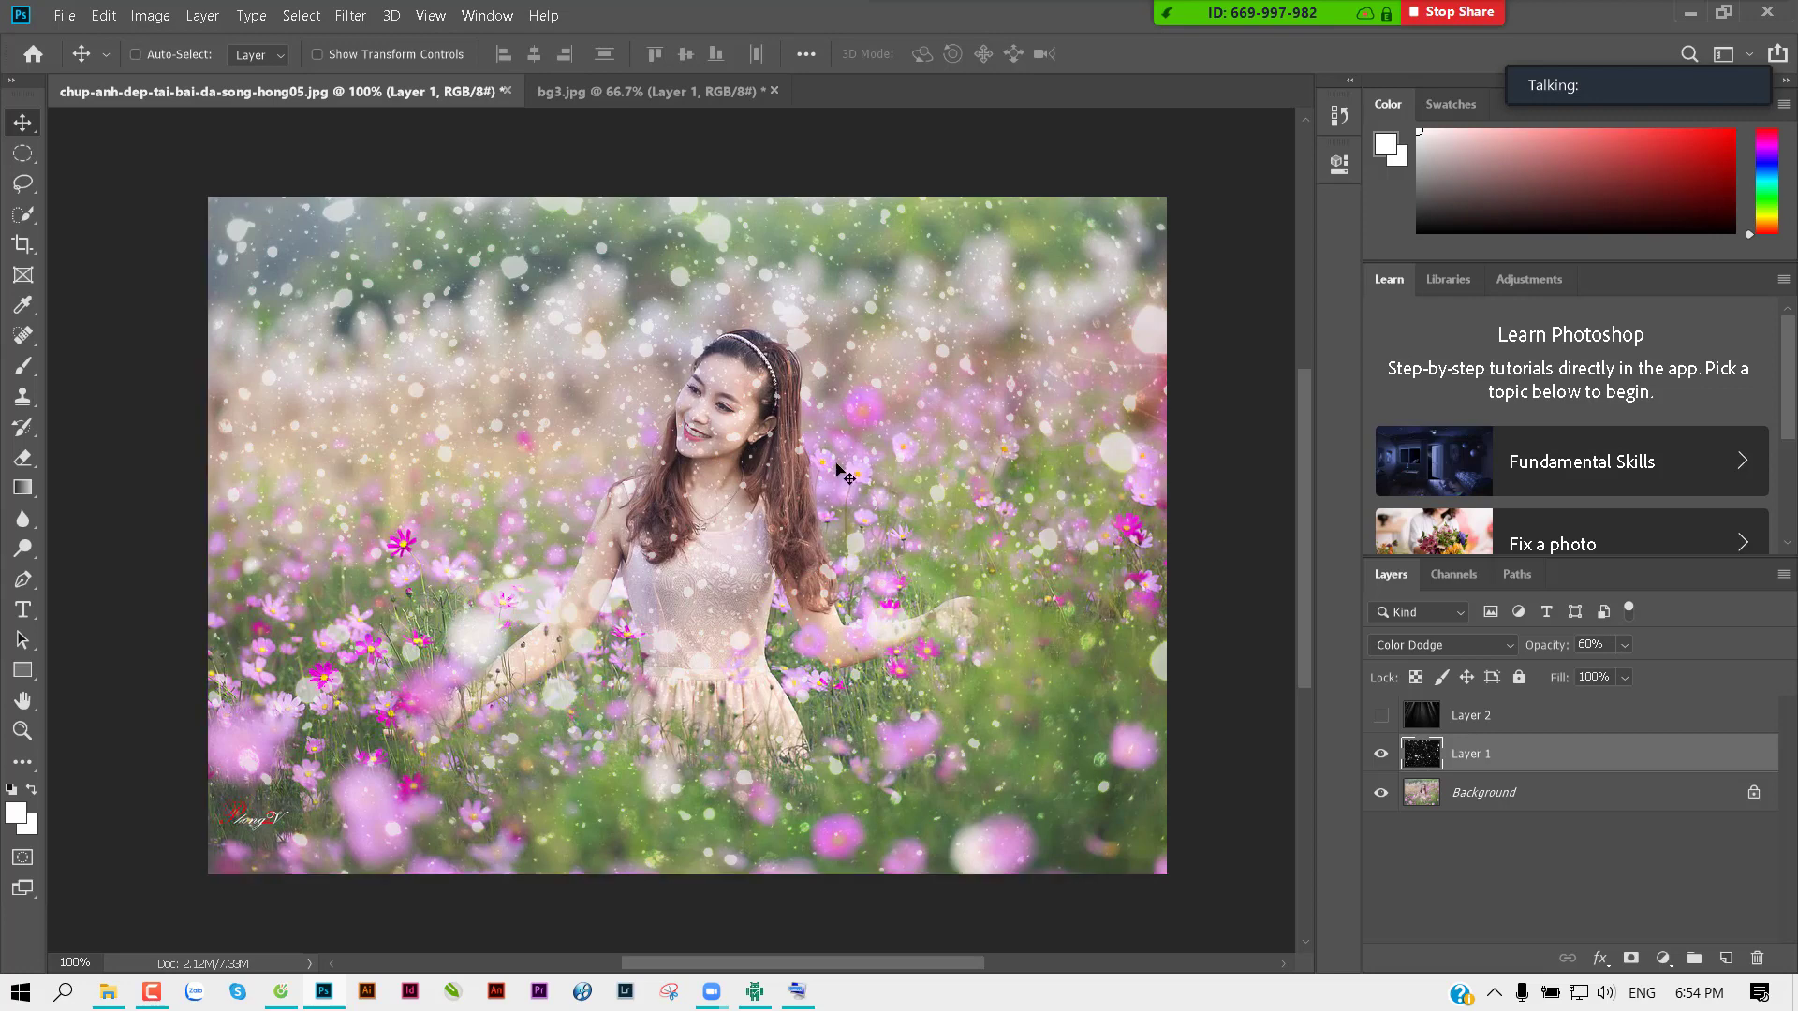
{"action": "key", "text": "0"}
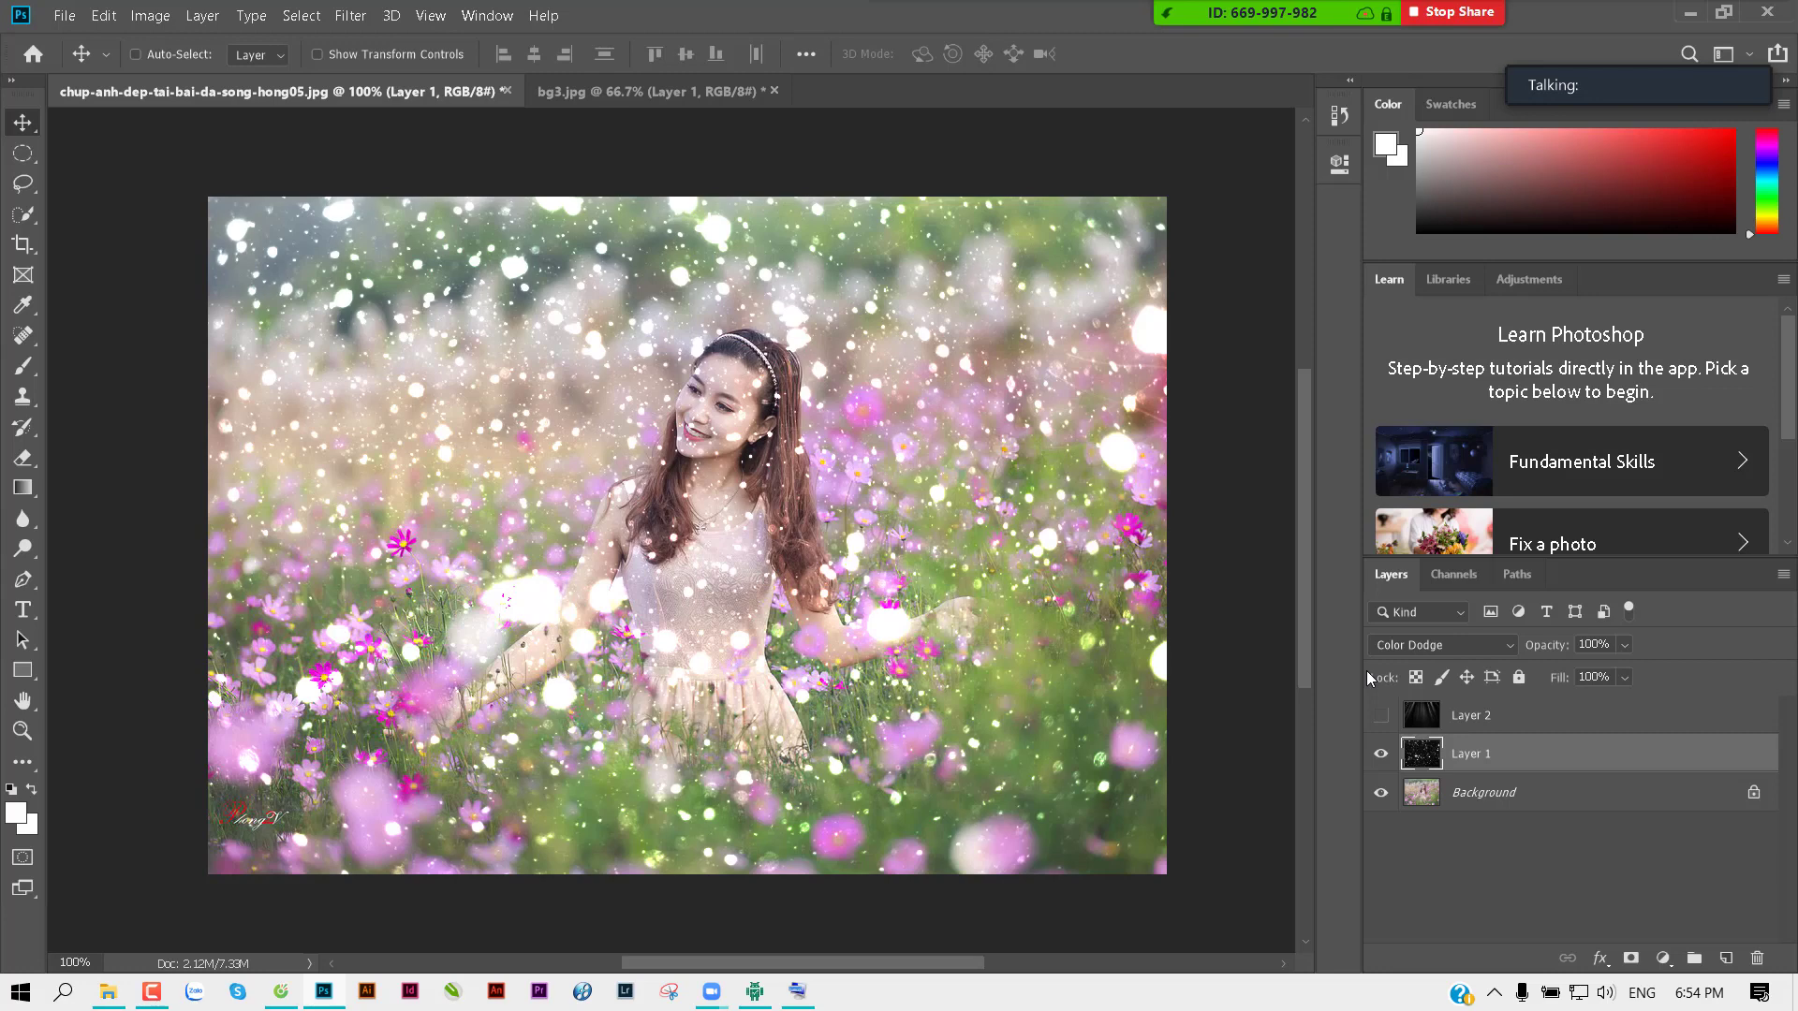
{"action": "left_click", "coordinate": [1471, 715]}
Step: Delete the light-ray and sparkle layers, then open thuvienanh/interior/2 (1).jpg
{"action": "key", "text": "Delete"}
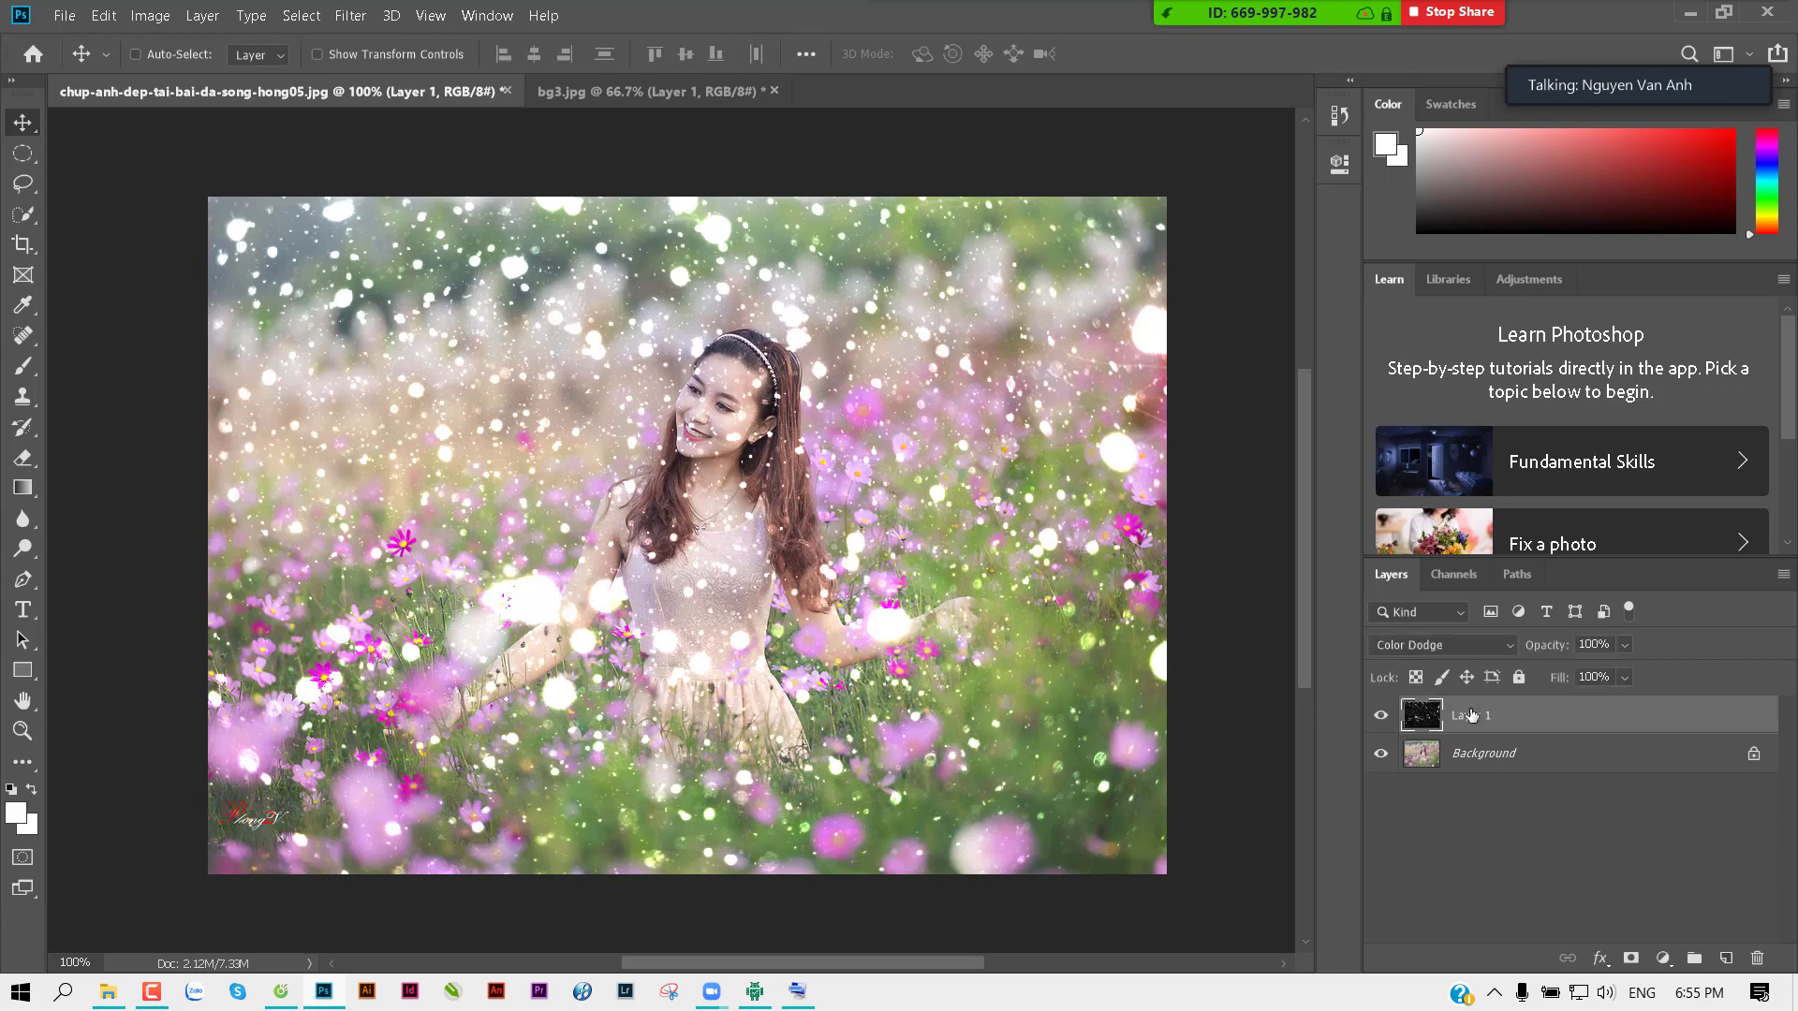
{"action": "key", "text": "Delete"}
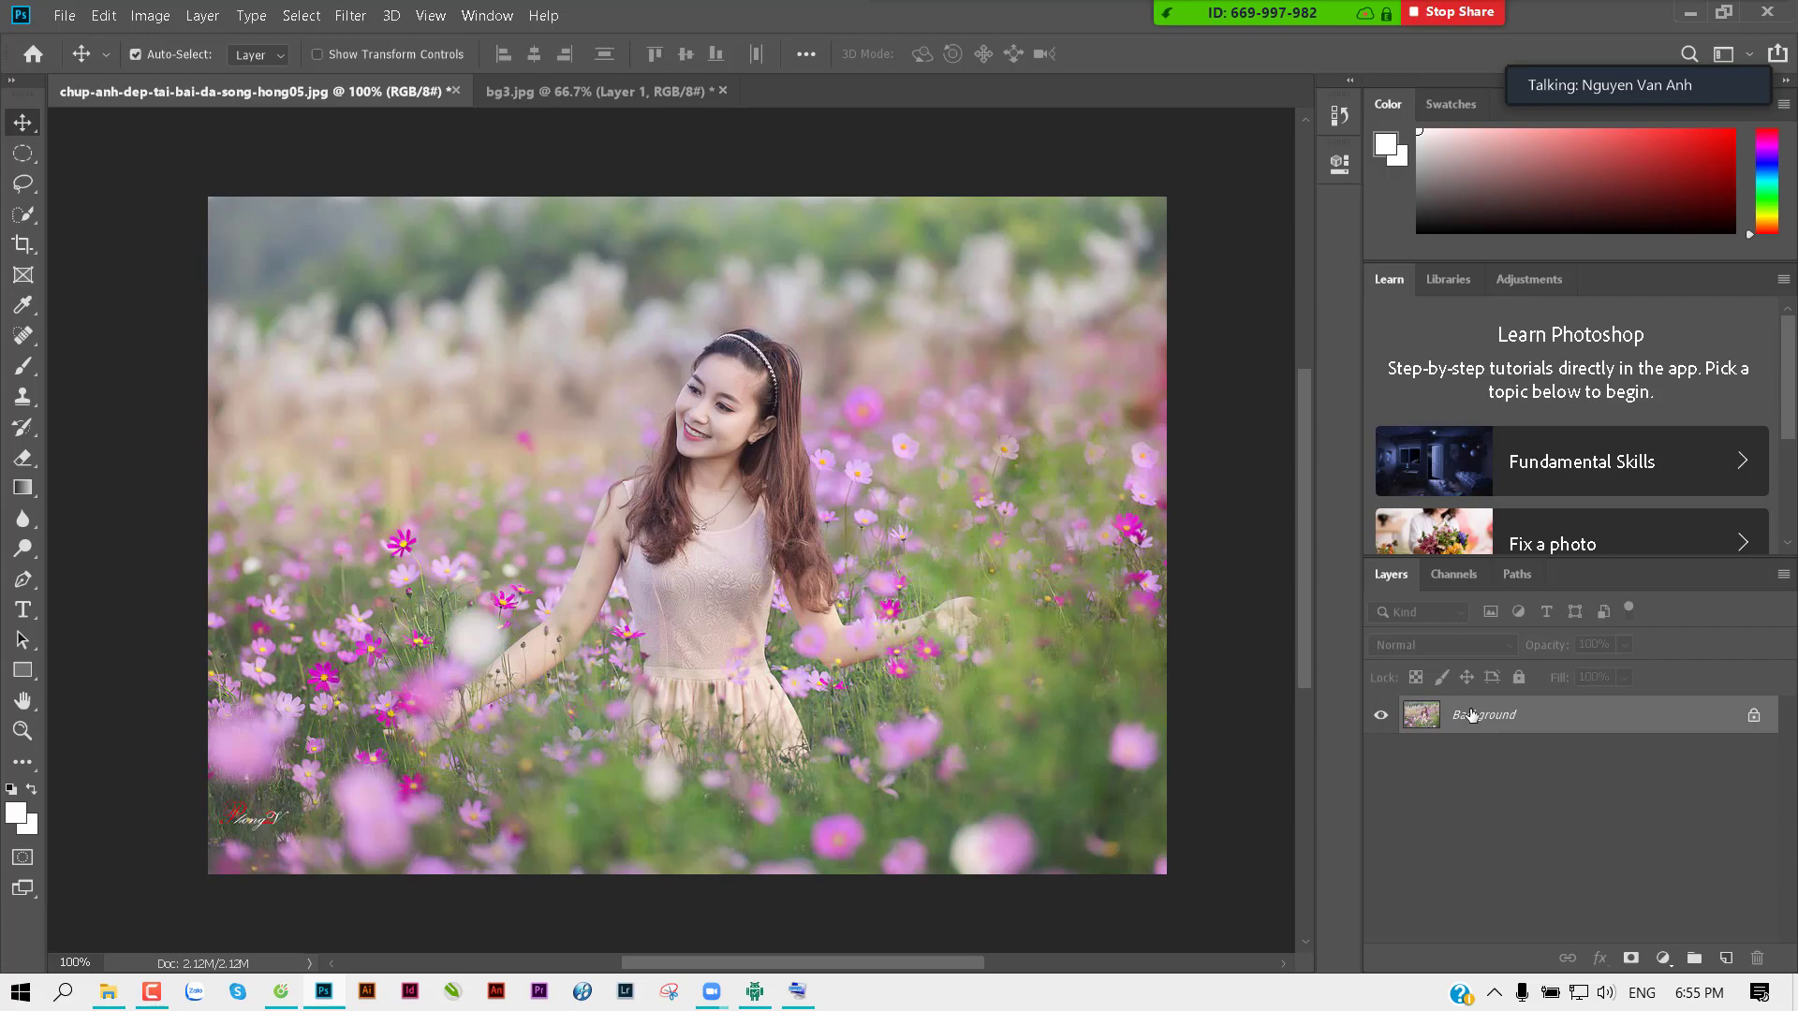
{"action": "key", "text": "ctrl+o"}
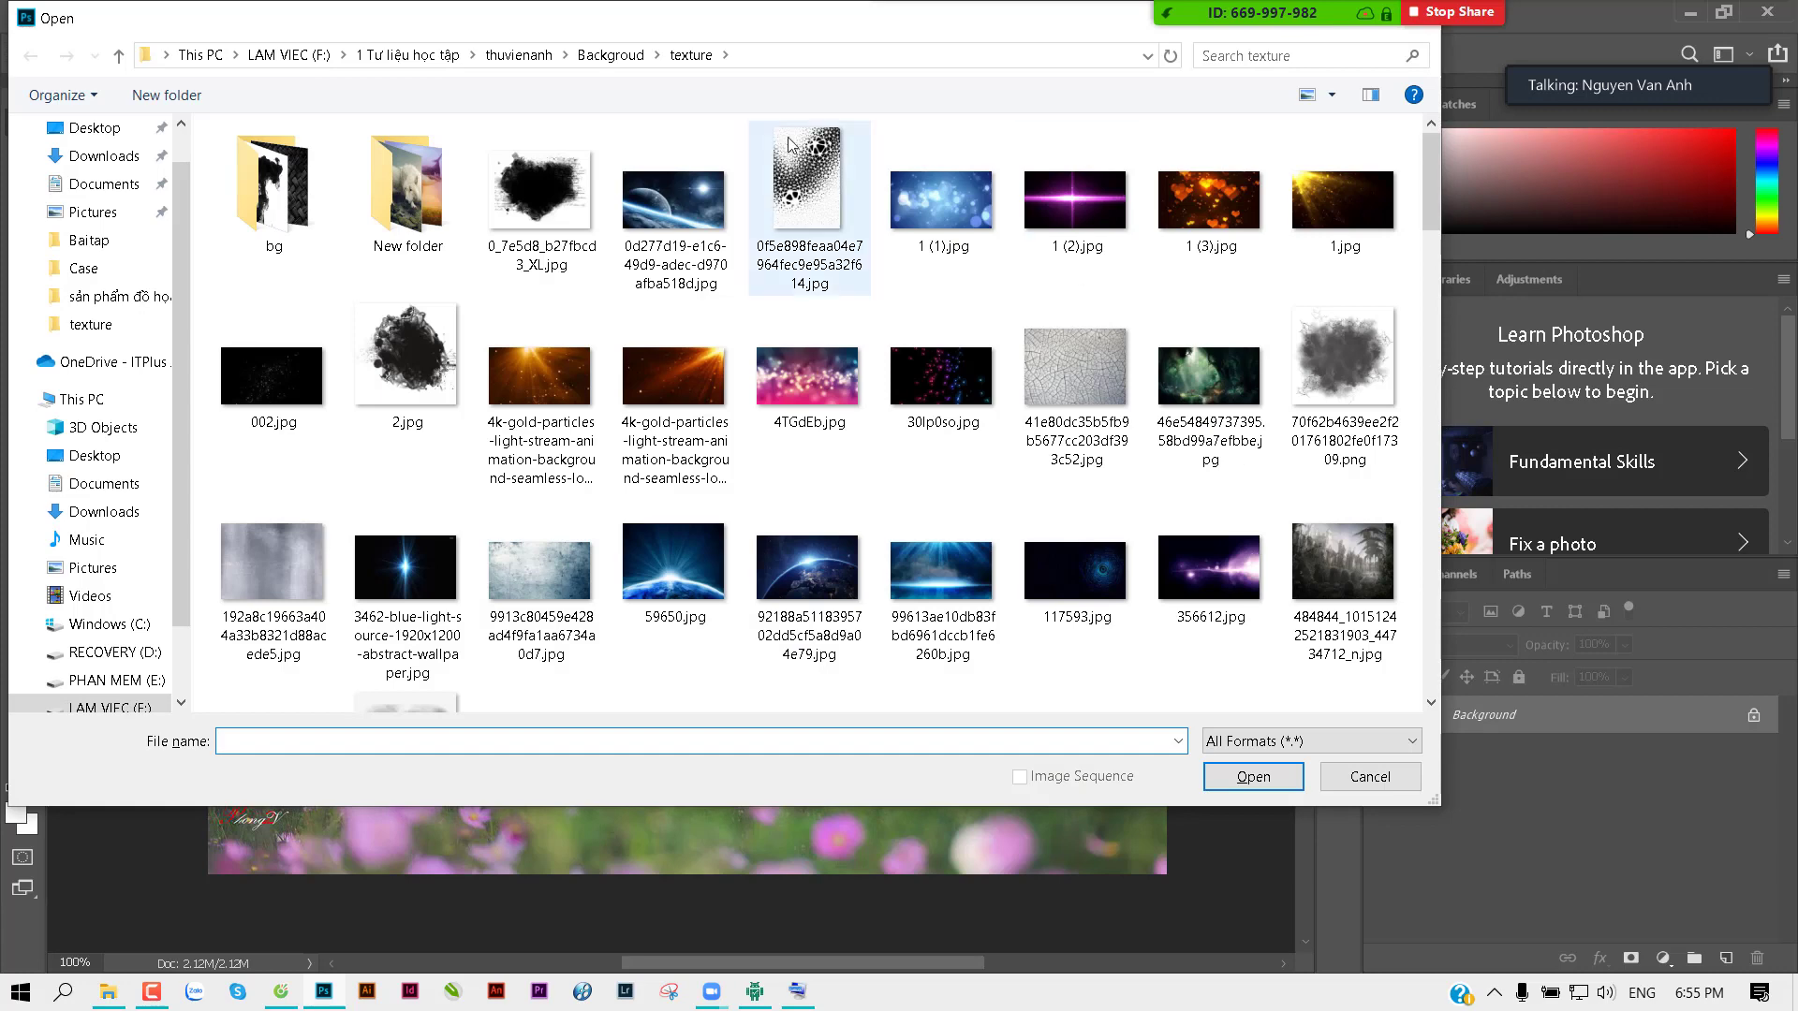
{"action": "left_click", "coordinate": [517, 55]}
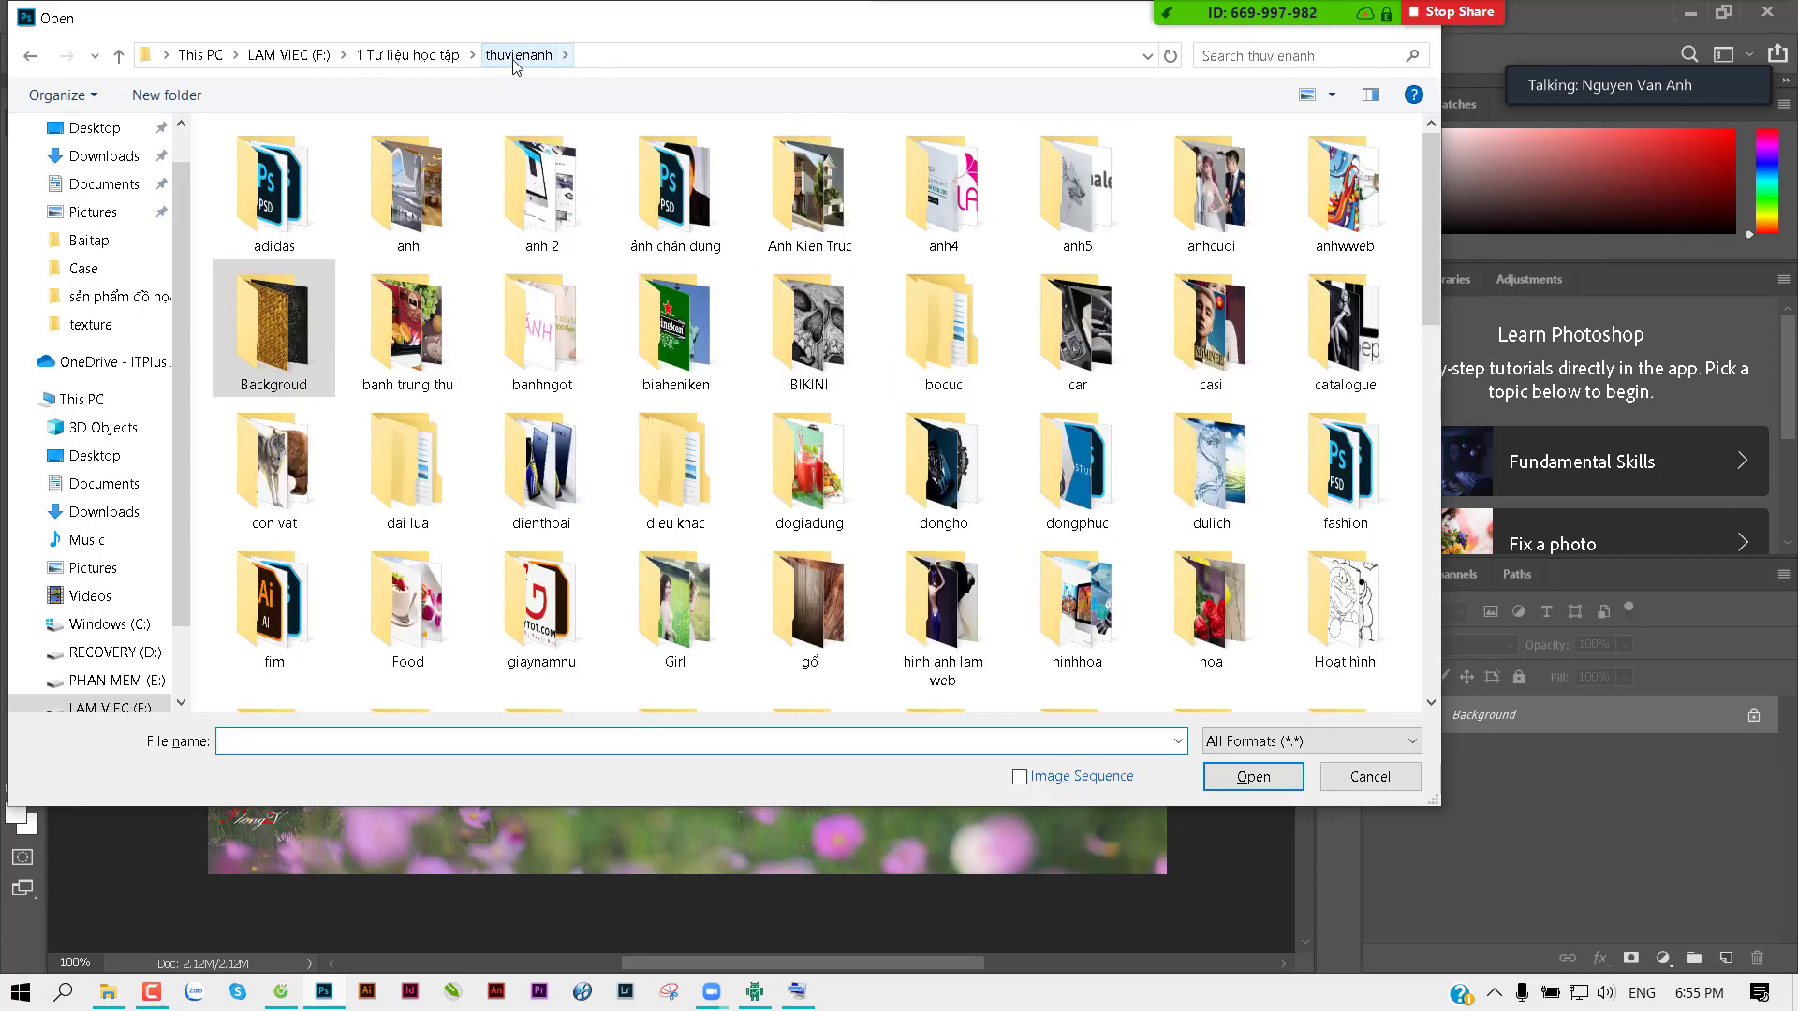
{"action": "left_click", "coordinate": [557, 323]}
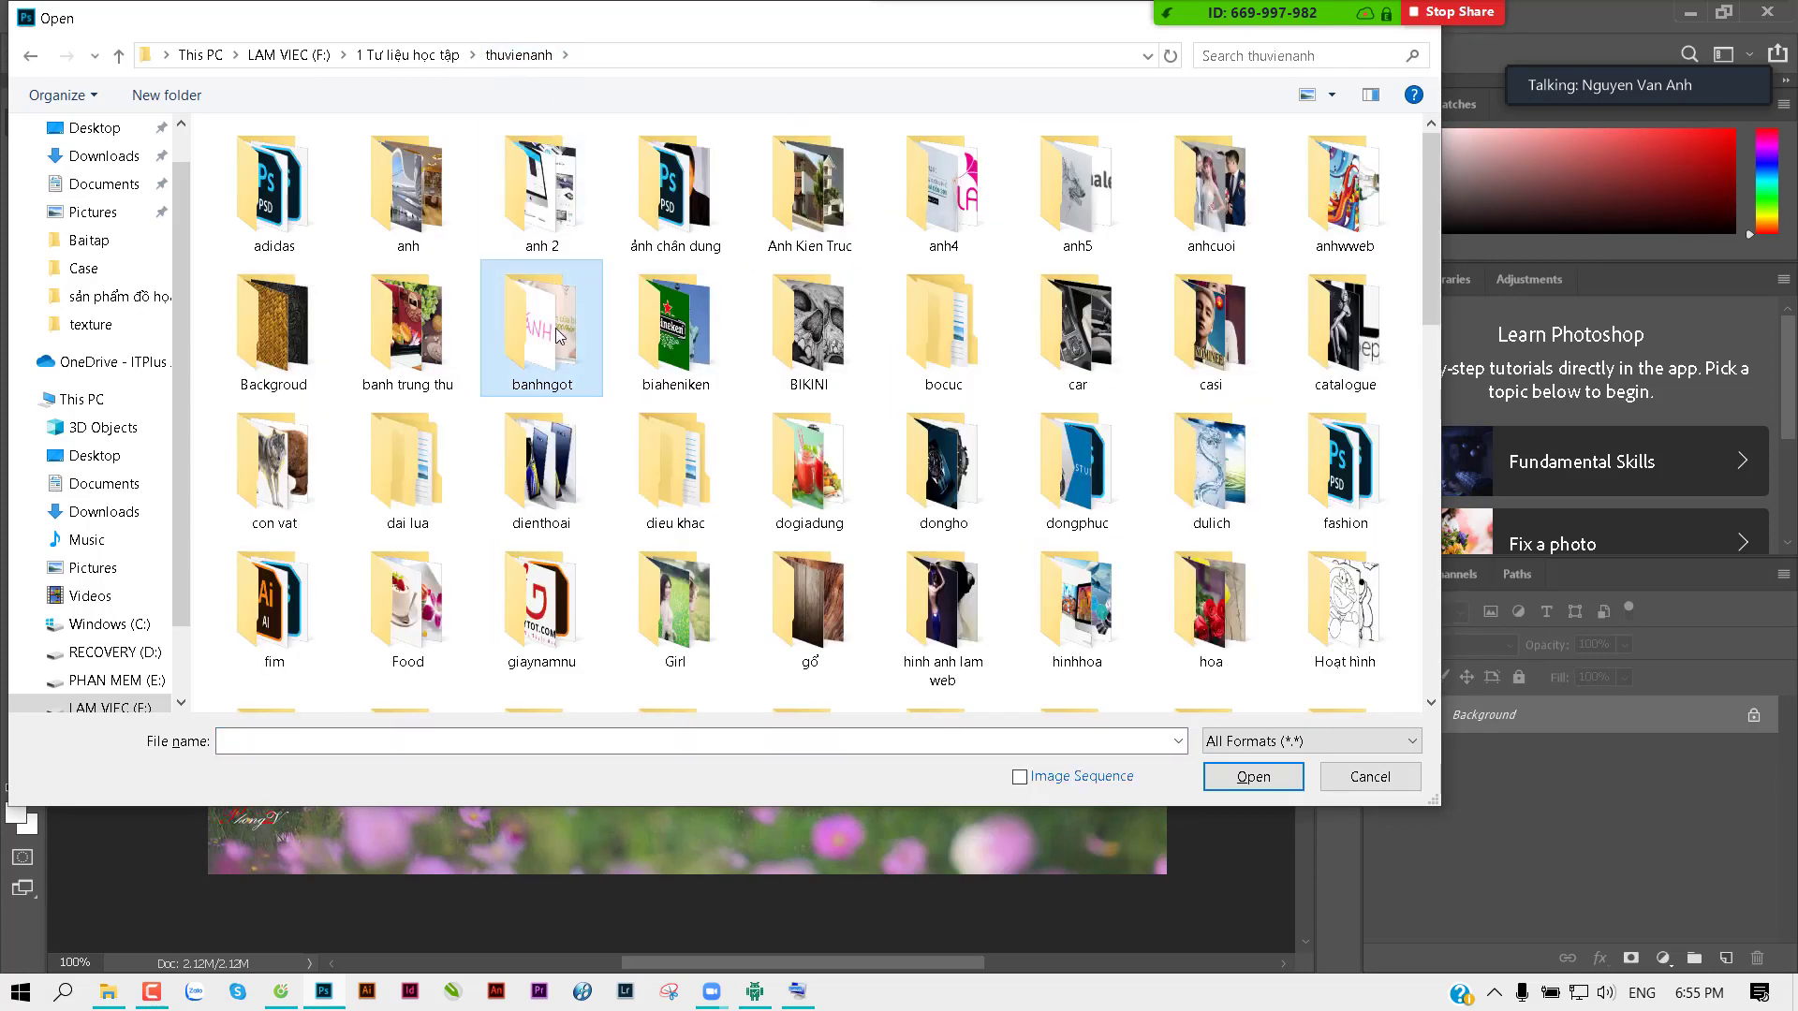
{"action": "key", "text": "i"}
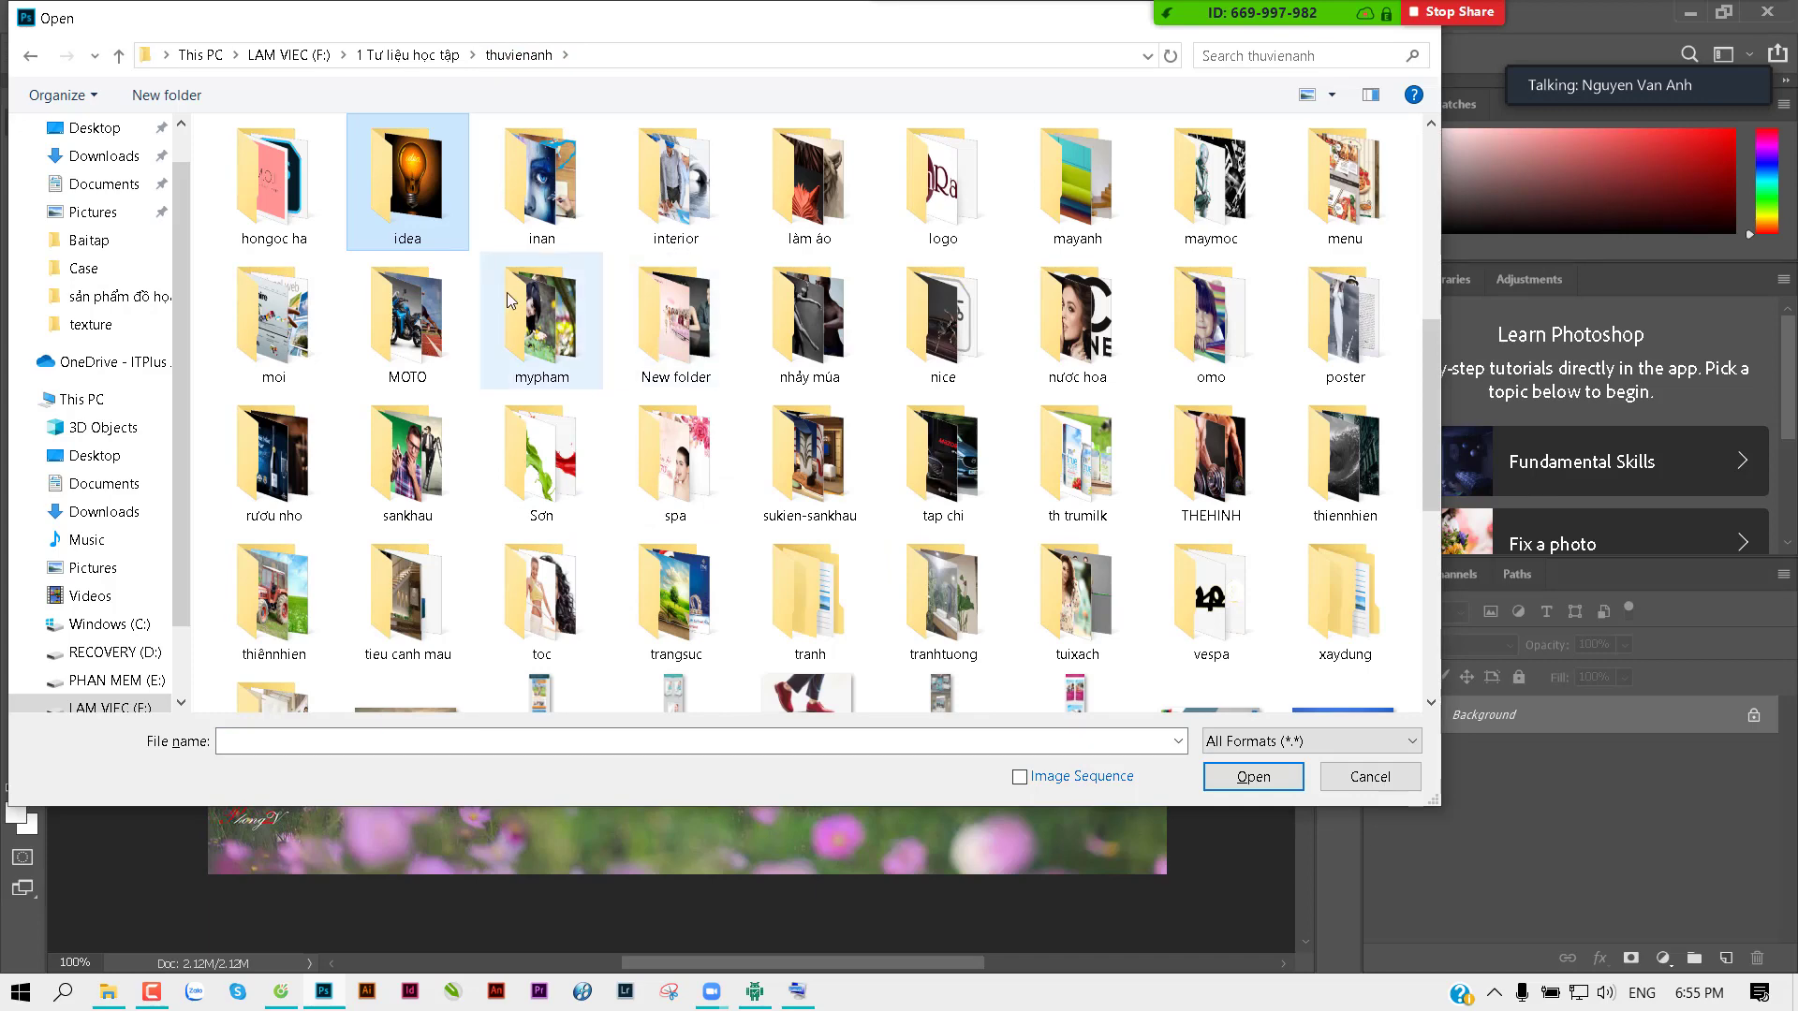
{"action": "double_click", "coordinate": [681, 220]}
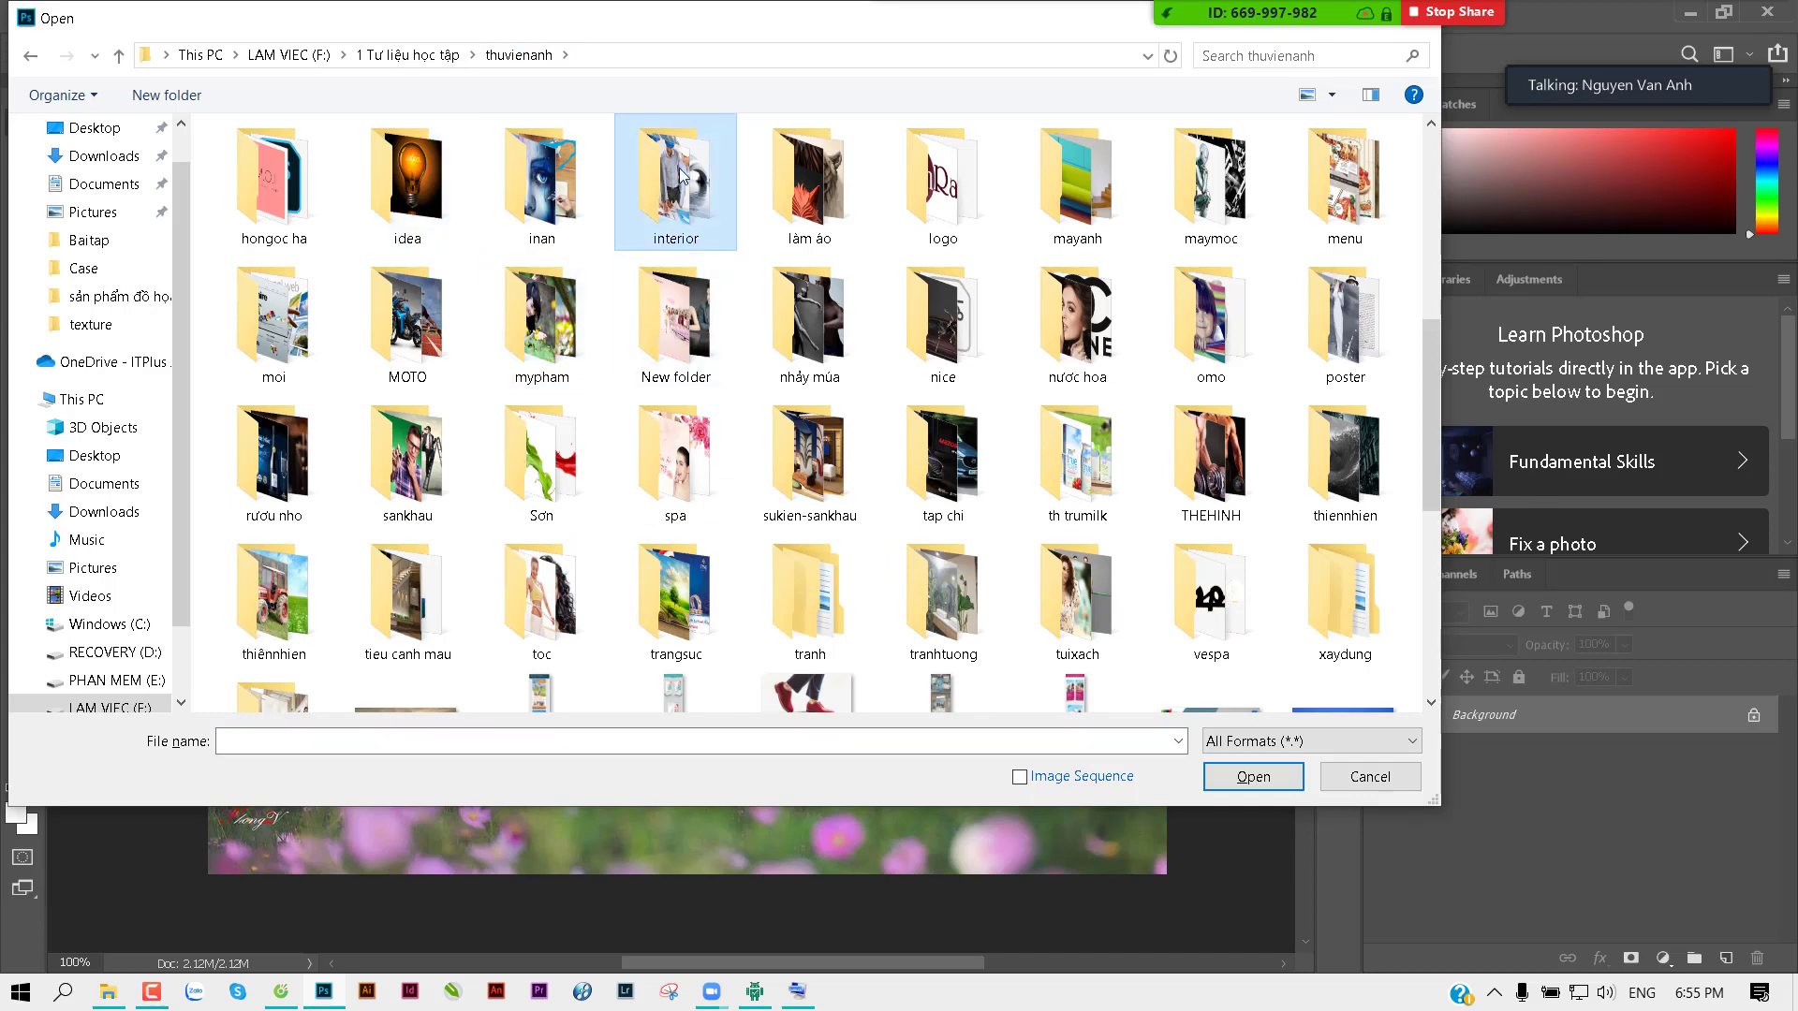
{"action": "mouse_move", "coordinate": [676, 197]}
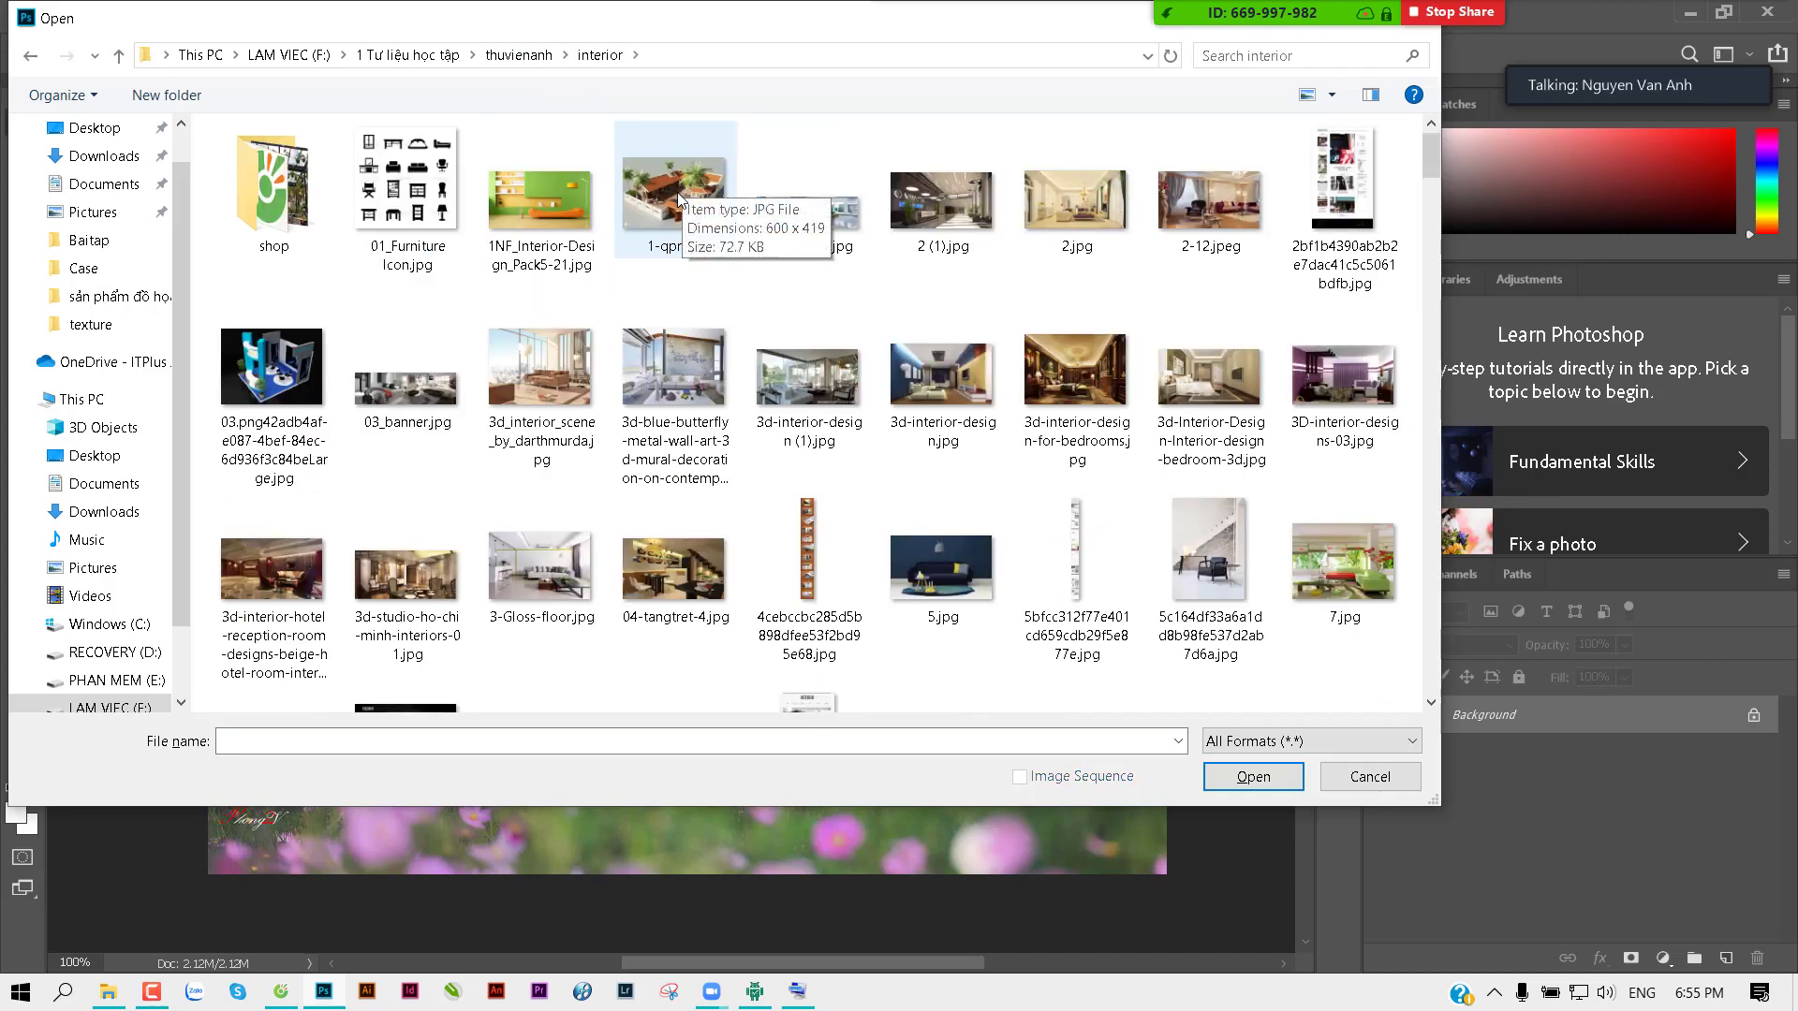
{"action": "left_click", "coordinate": [914, 230]}
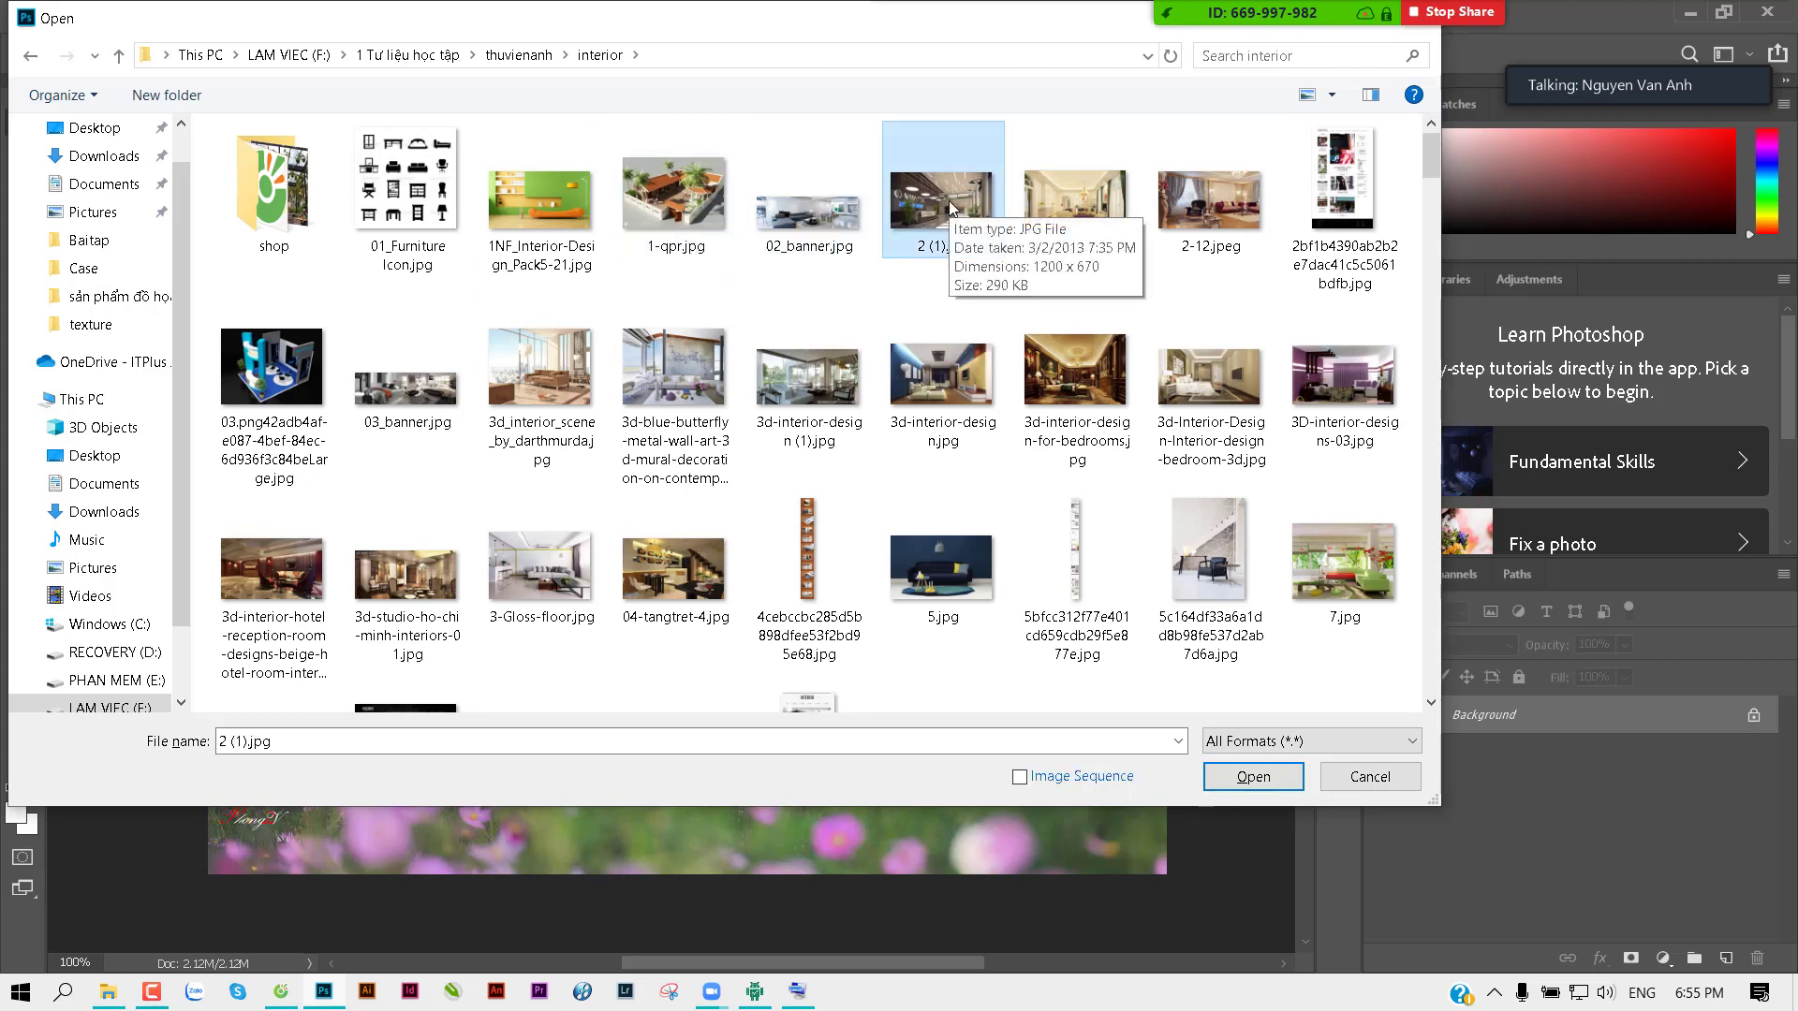
{"action": "left_click", "coordinate": [1253, 777]}
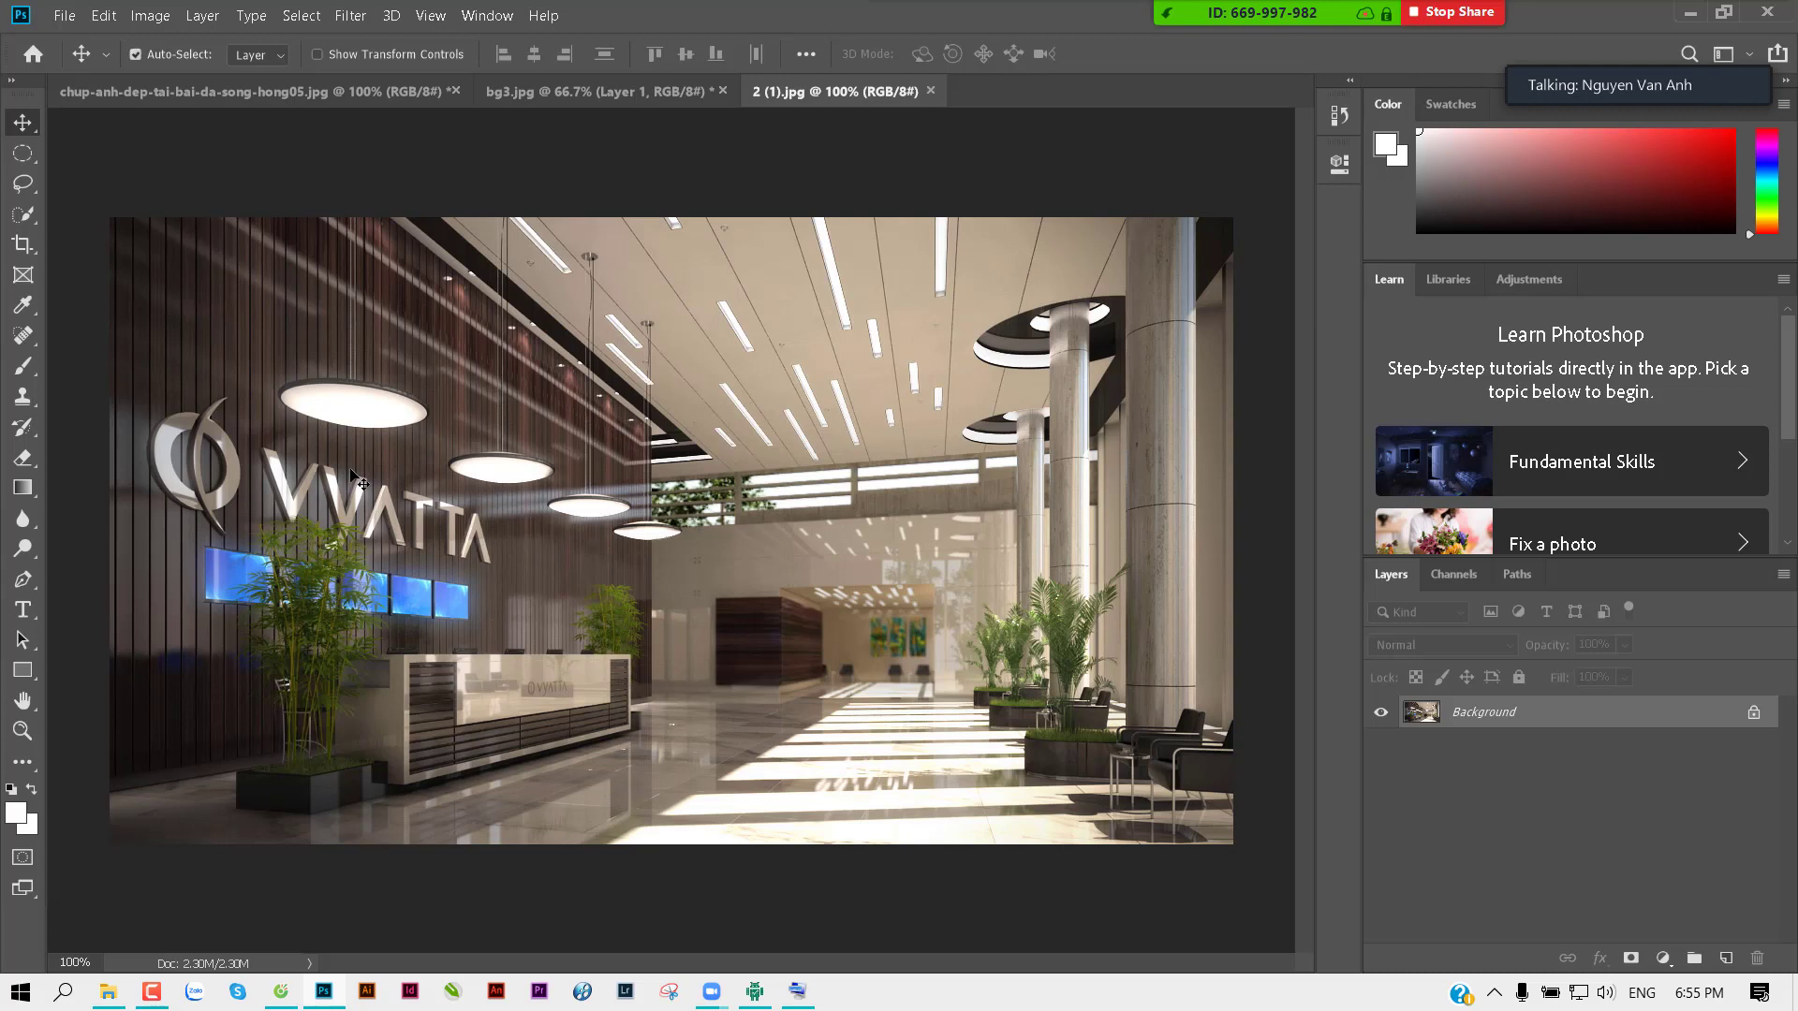
Step: Duplicate the lobby Background onto a new Layer 1 and browse the marquee tools
{"action": "key", "text": "ctrl+j"}
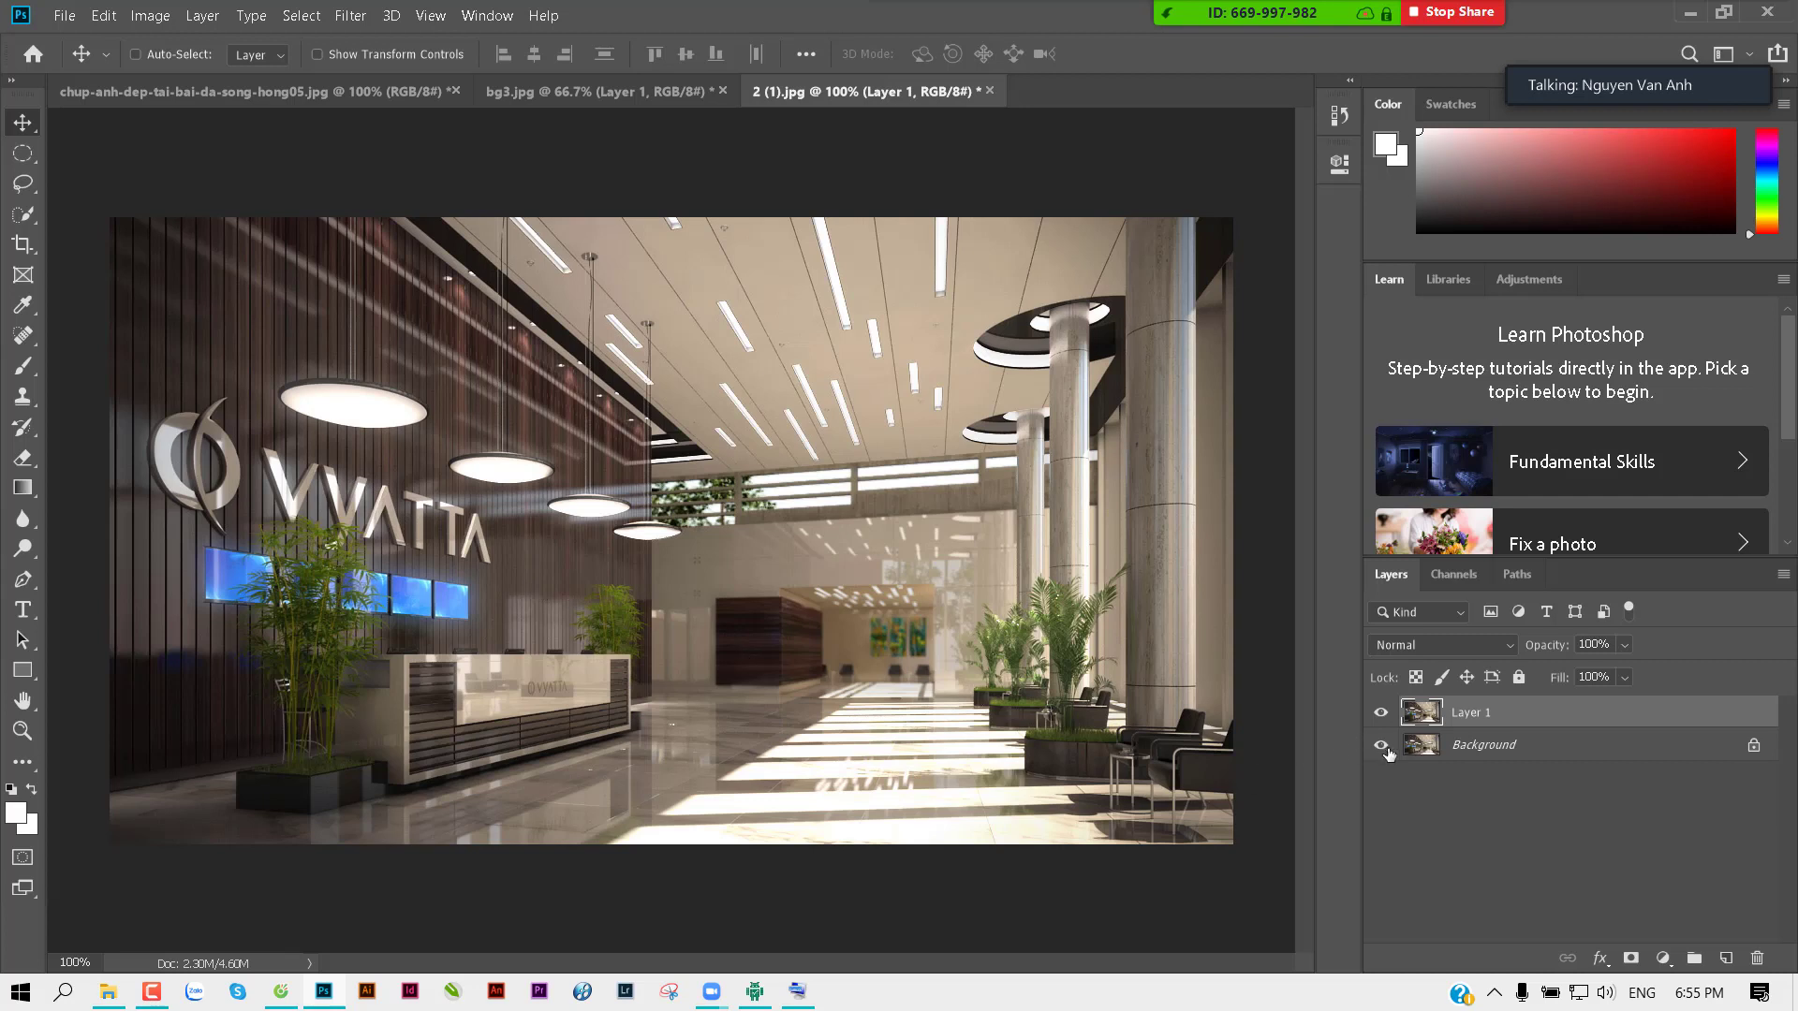
{"action": "left_click", "coordinate": [1380, 712]}
{"action": "left_click", "coordinate": [29, 157]}
{"action": "right_click", "coordinate": [29, 158]}
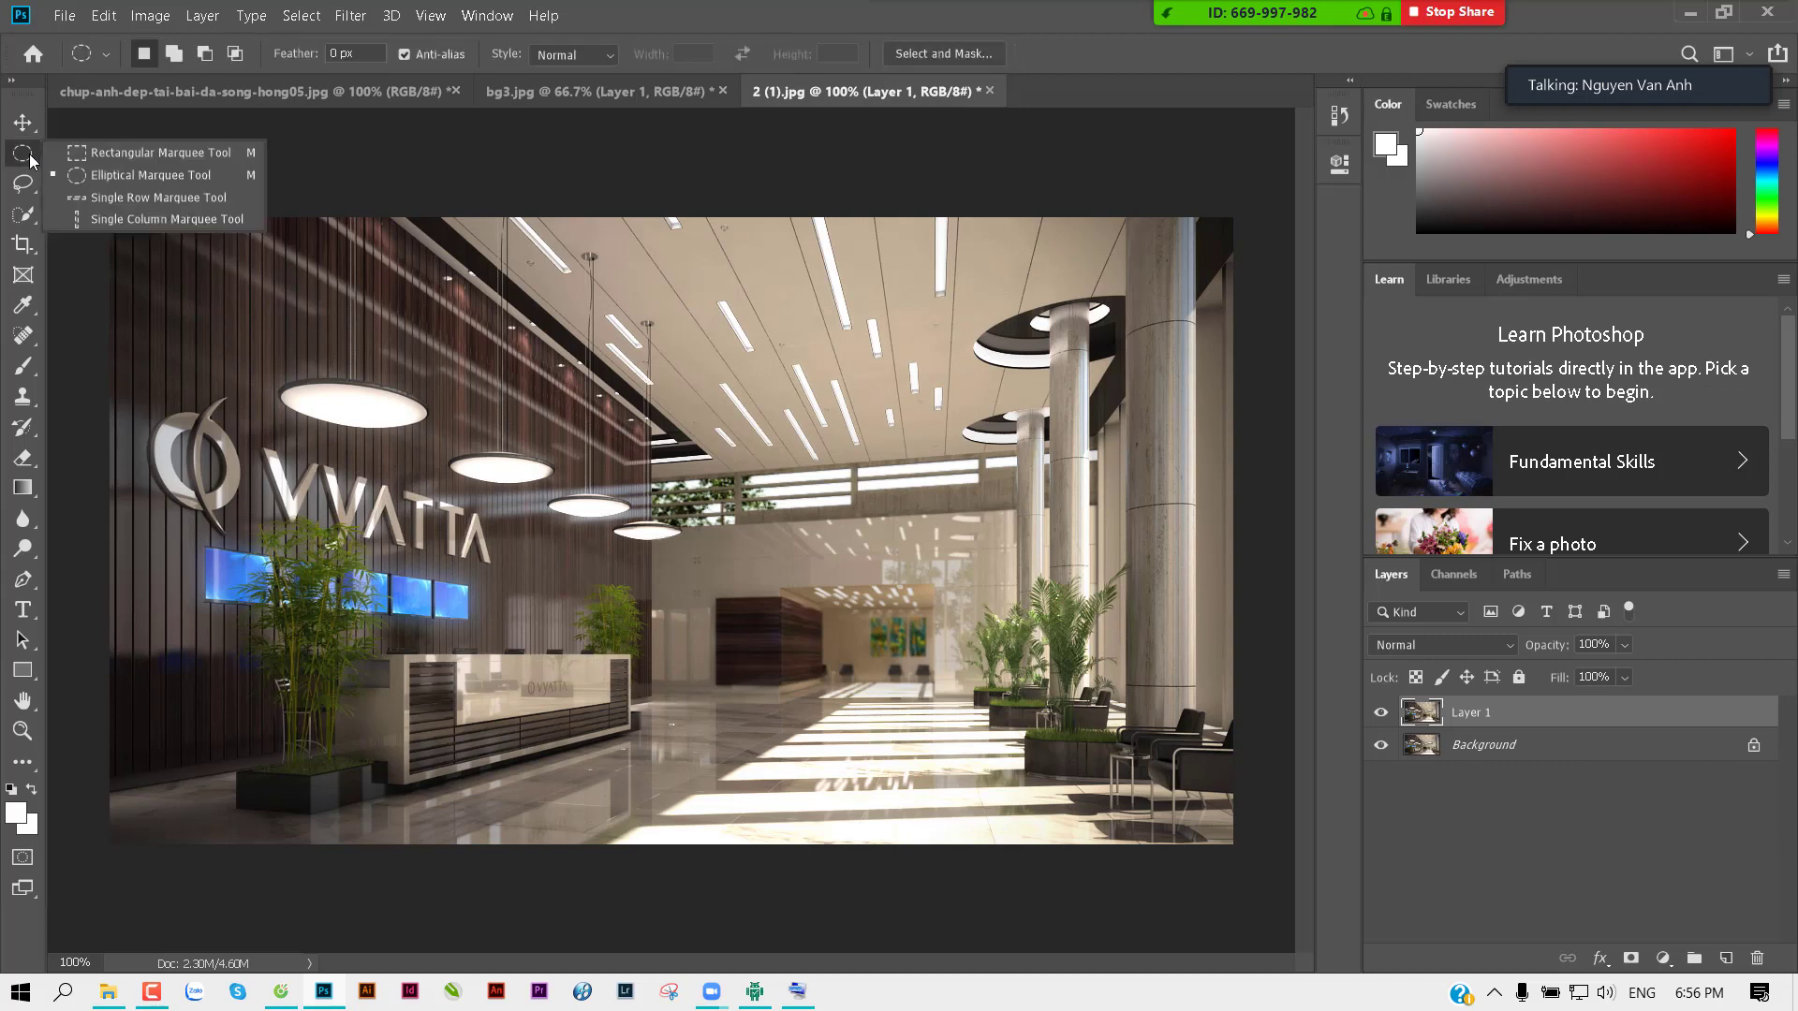
{"action": "left_click", "coordinate": [154, 155]}
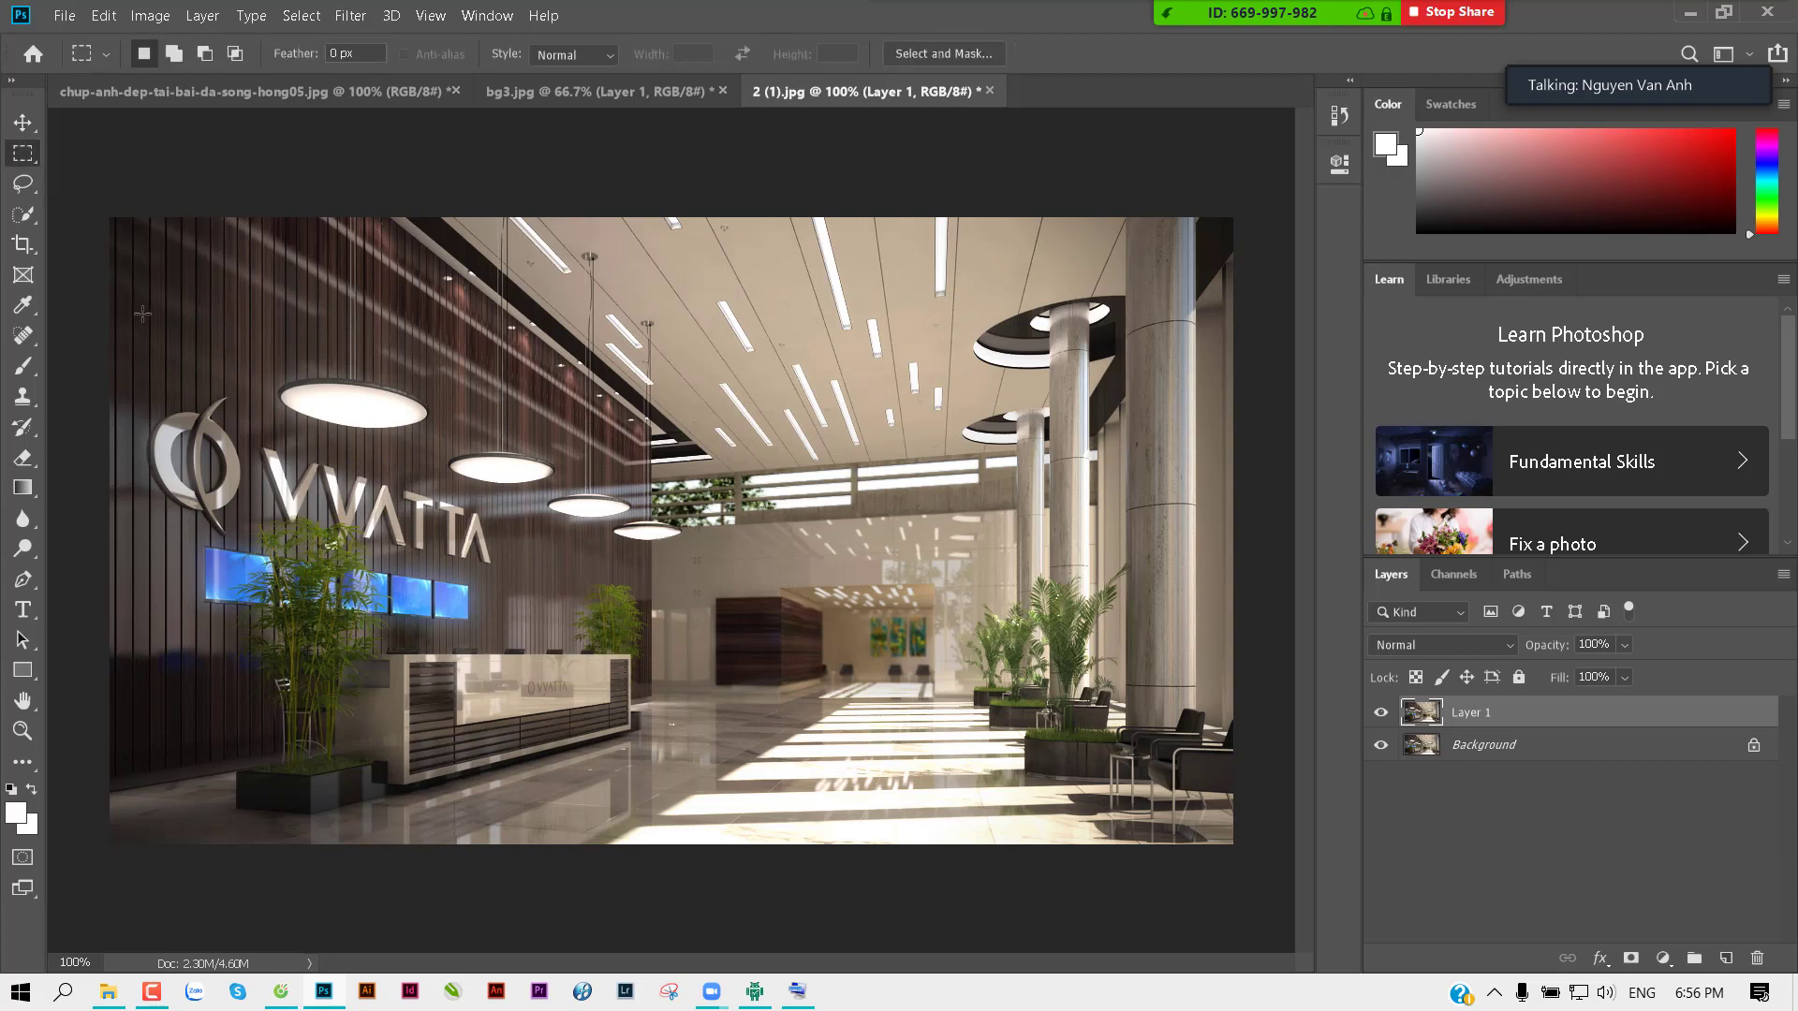
Step: Cycle through the marquee tool shapes to get elliptical selection ready
{"action": "right_click", "coordinate": [20, 152]}
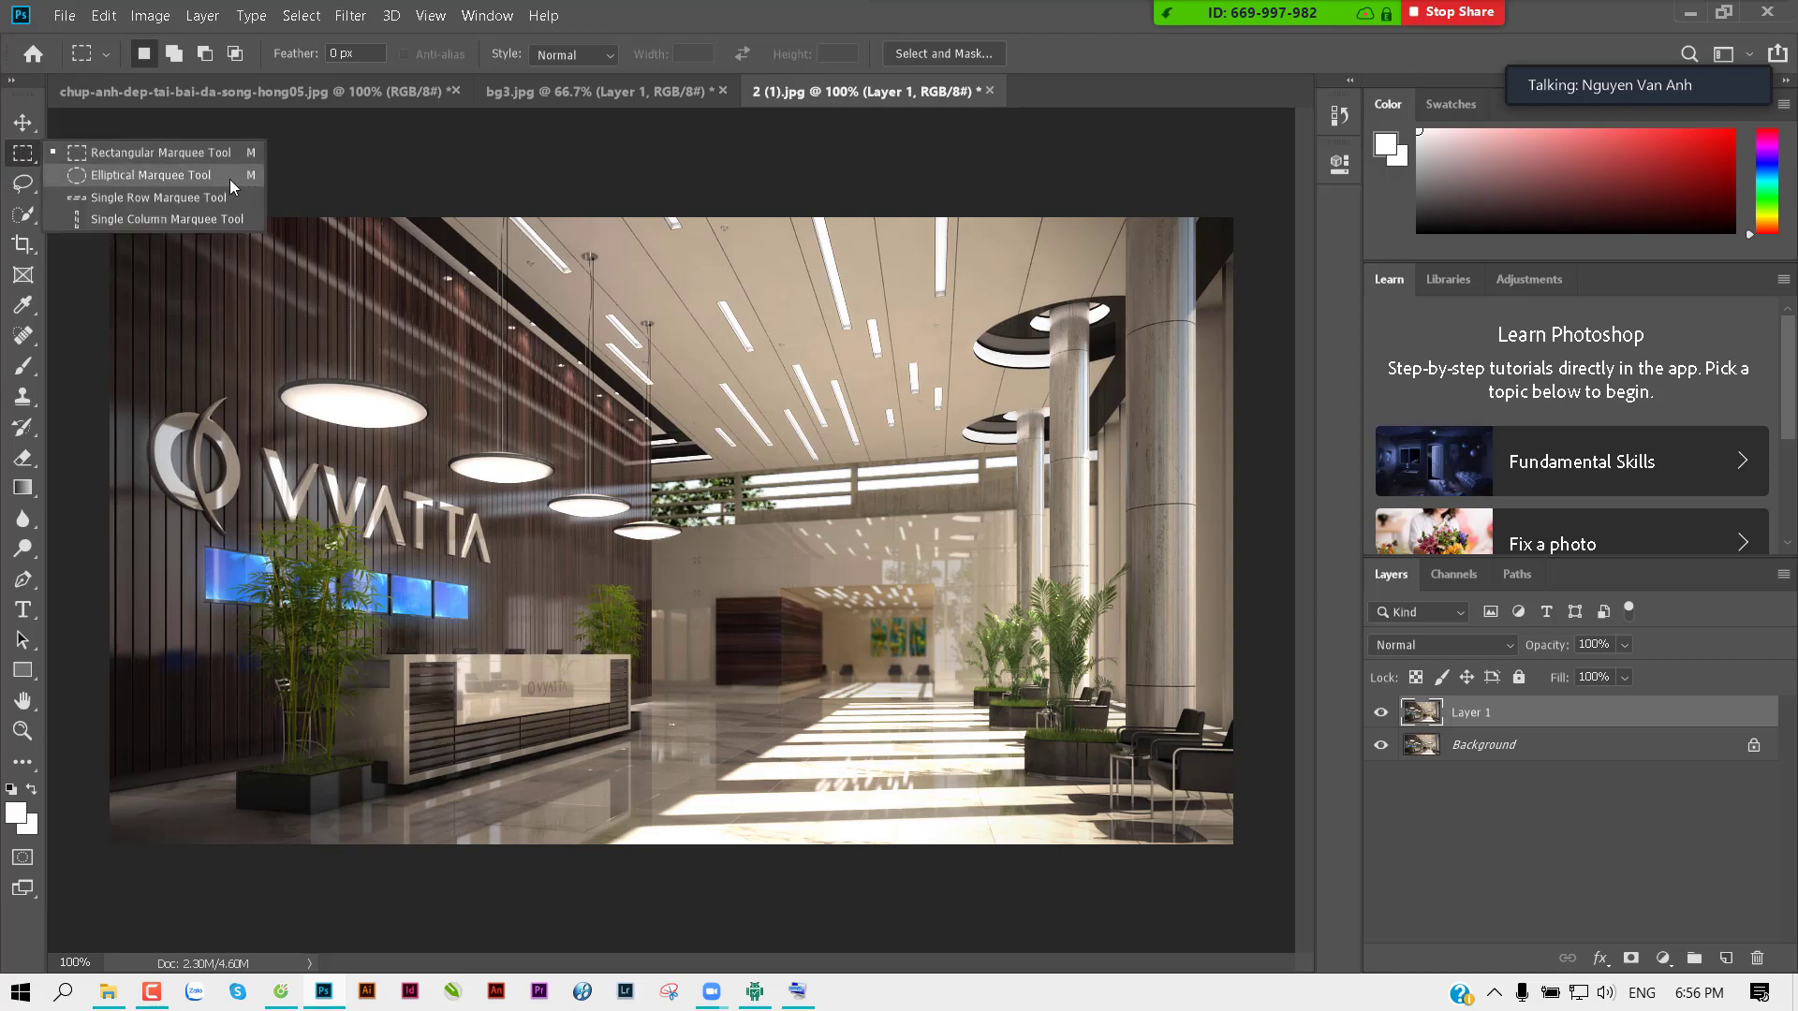
{"action": "left_click", "coordinate": [136, 155]}
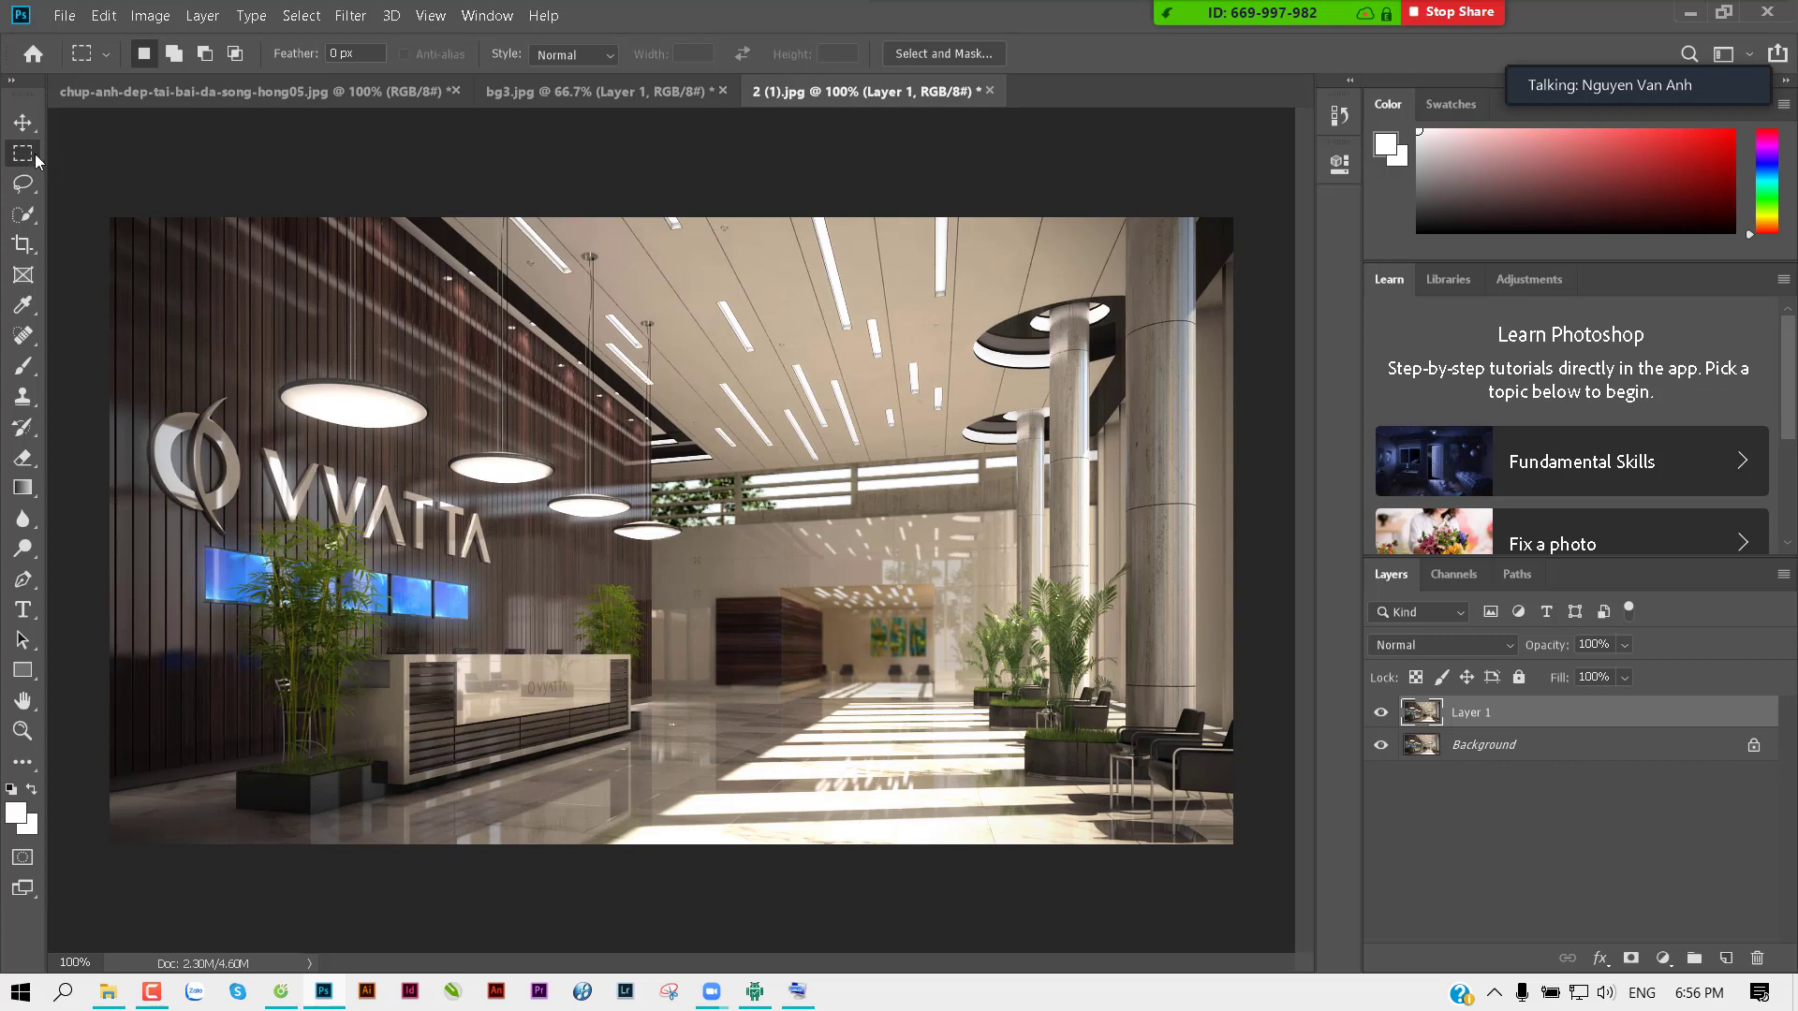
{"action": "right_click", "coordinate": [28, 157]}
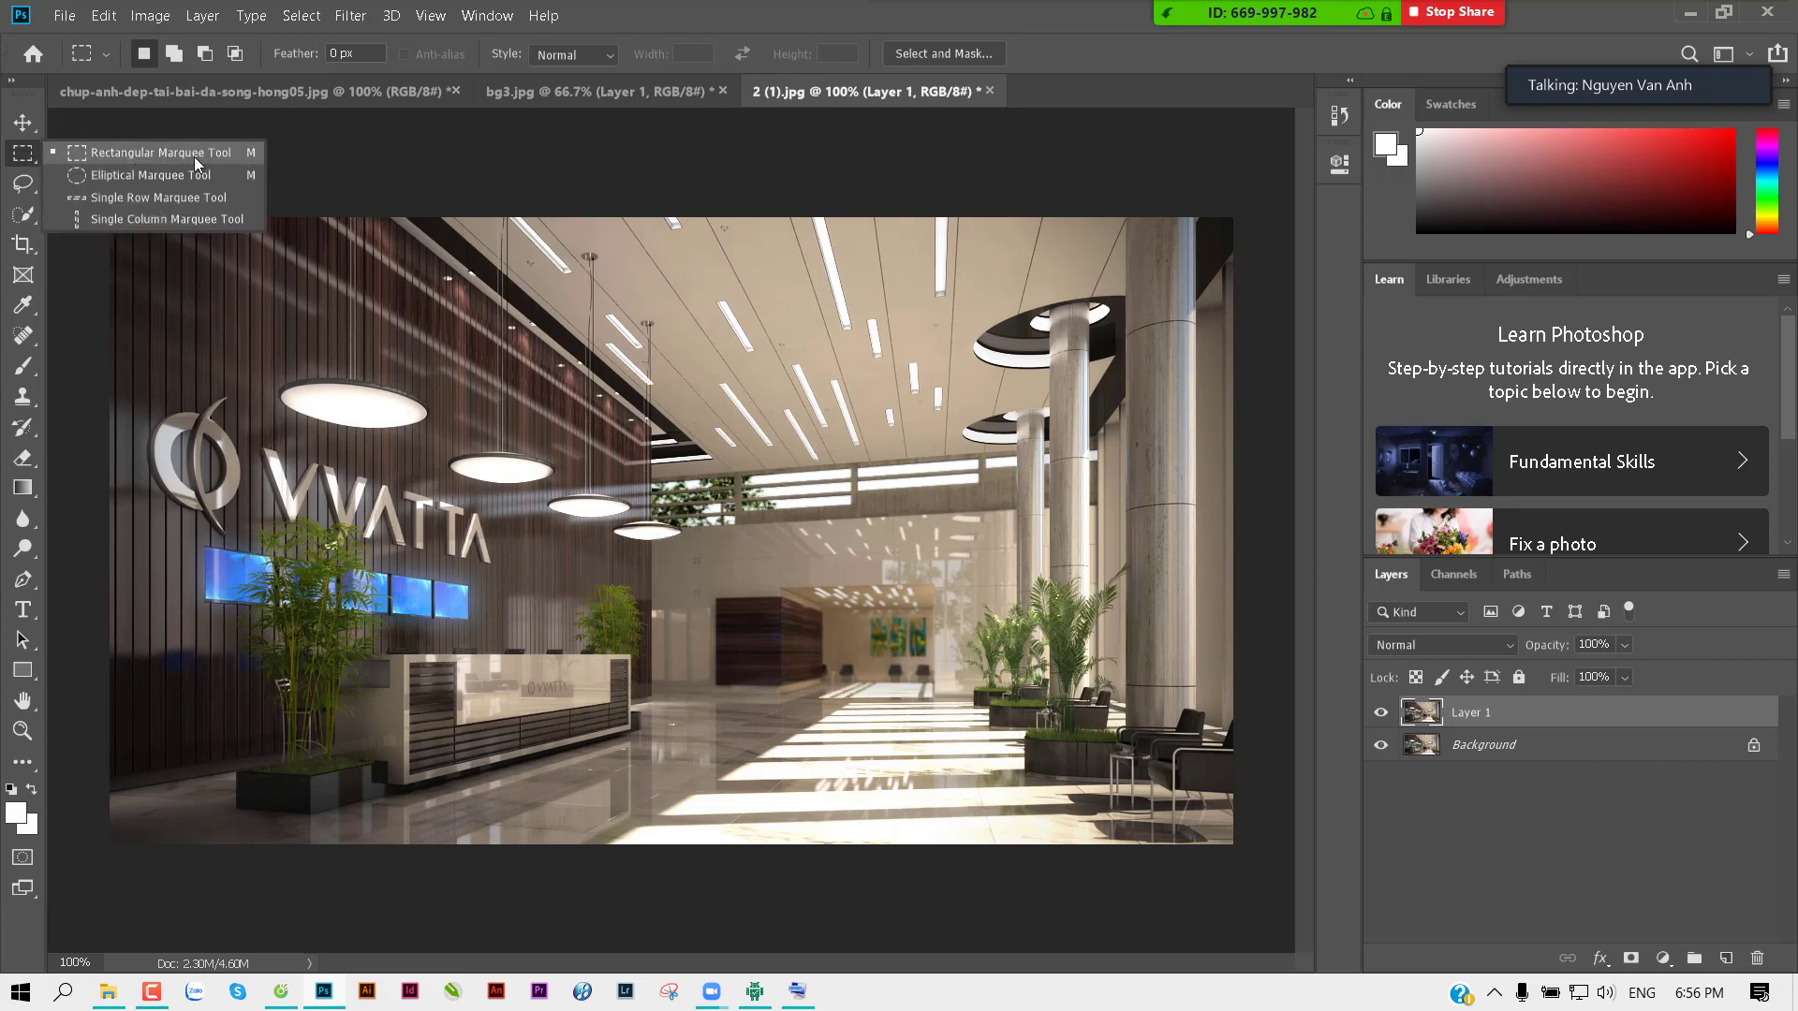
{"action": "left_click", "coordinate": [150, 155]}
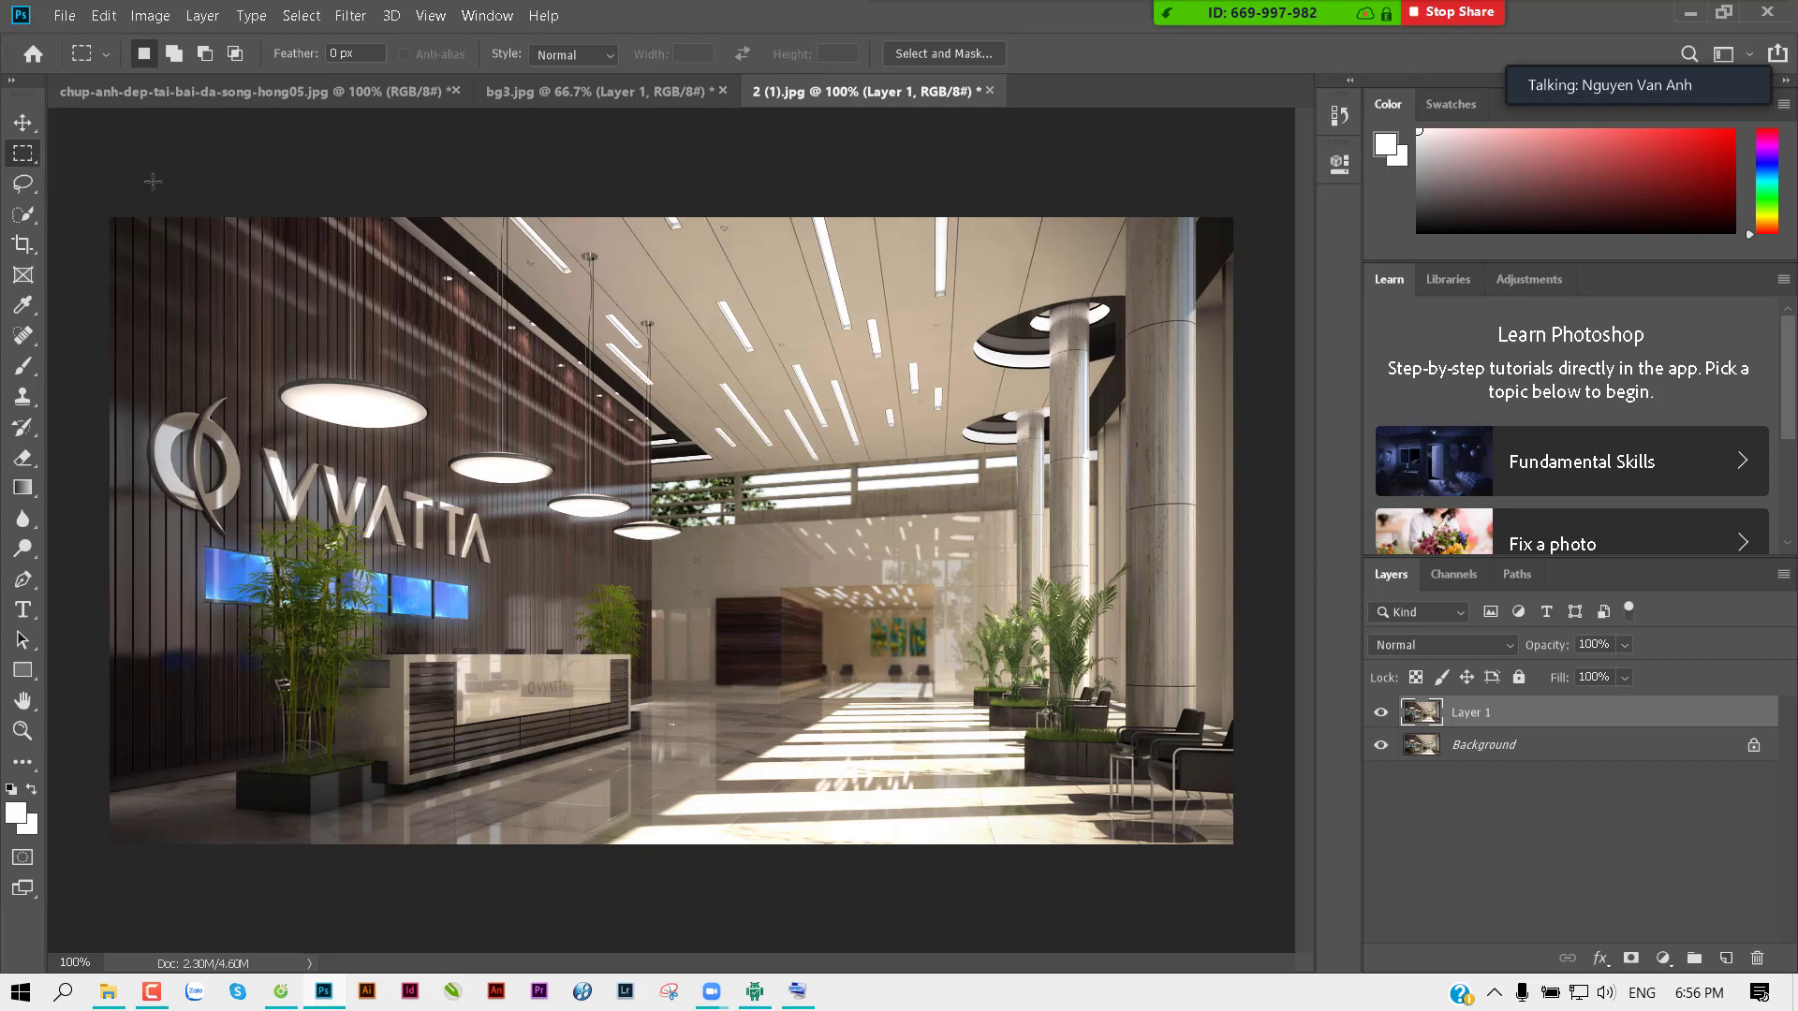
{"action": "right_click", "coordinate": [26, 158]}
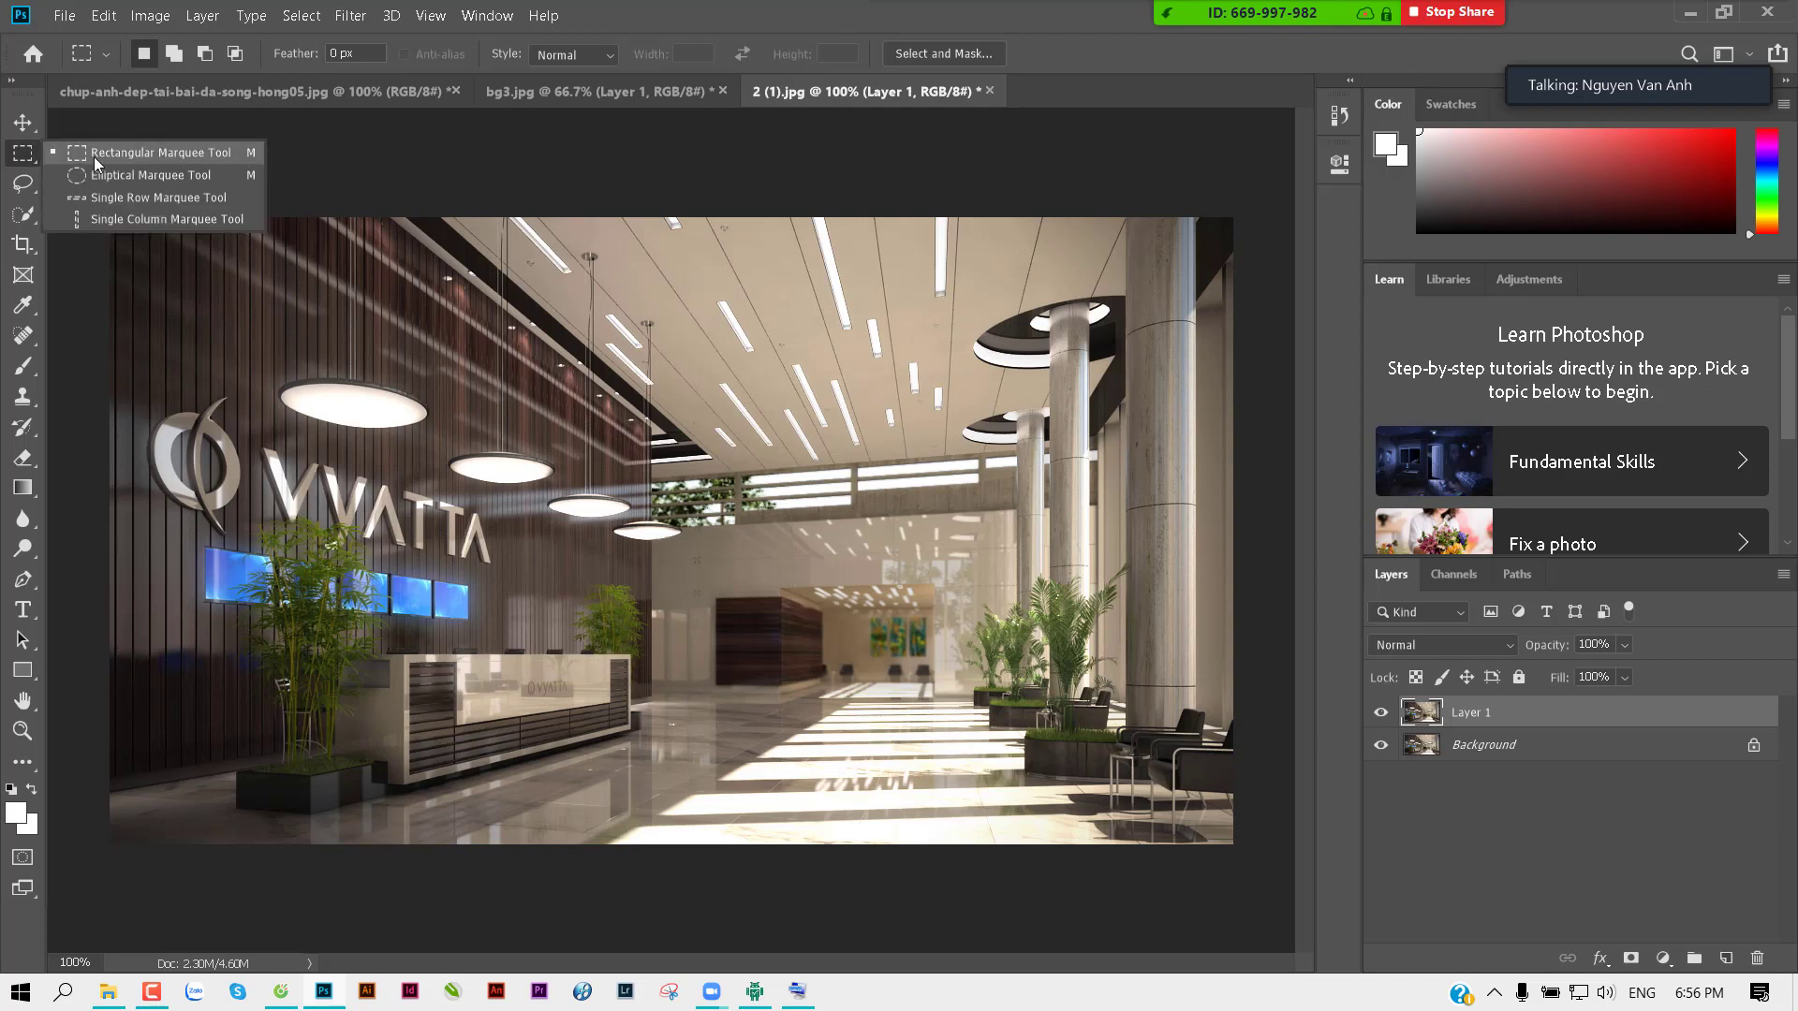
{"action": "left_click", "coordinate": [58, 155]}
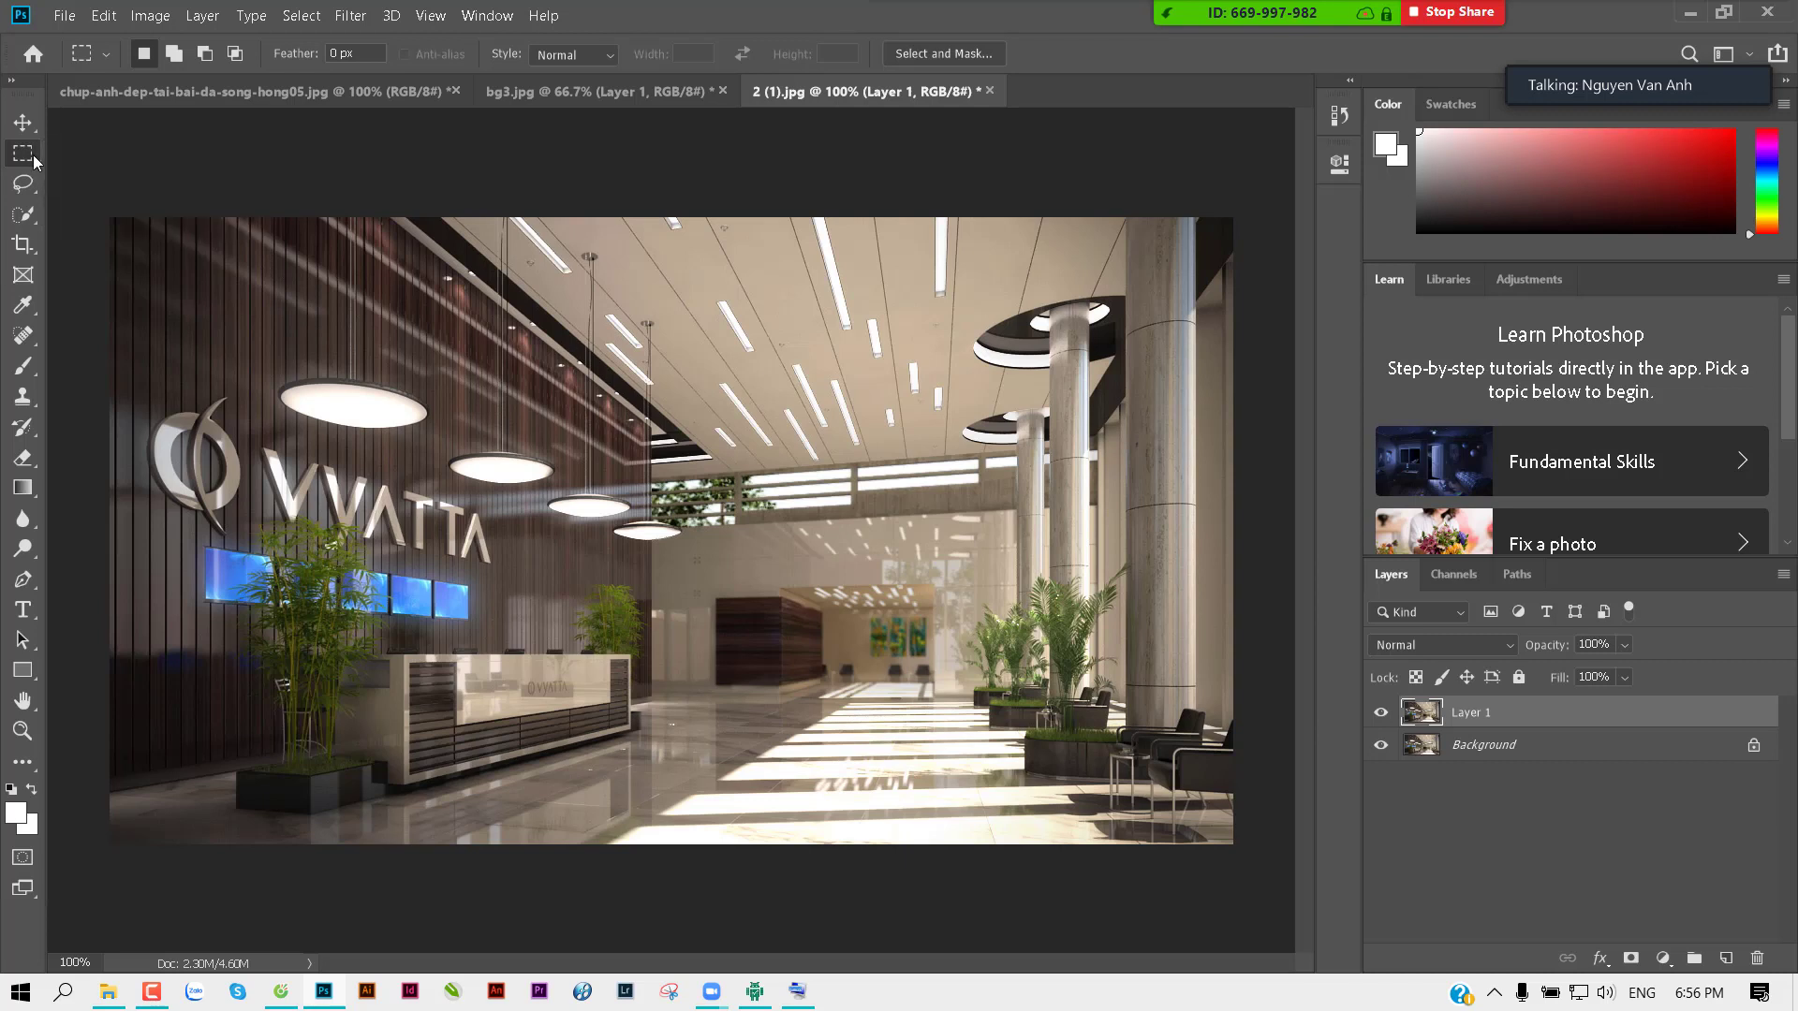
{"action": "key", "text": "shift+m"}
{"action": "key", "text": "shift+m"}
{"action": "key", "text": "shift+m"}
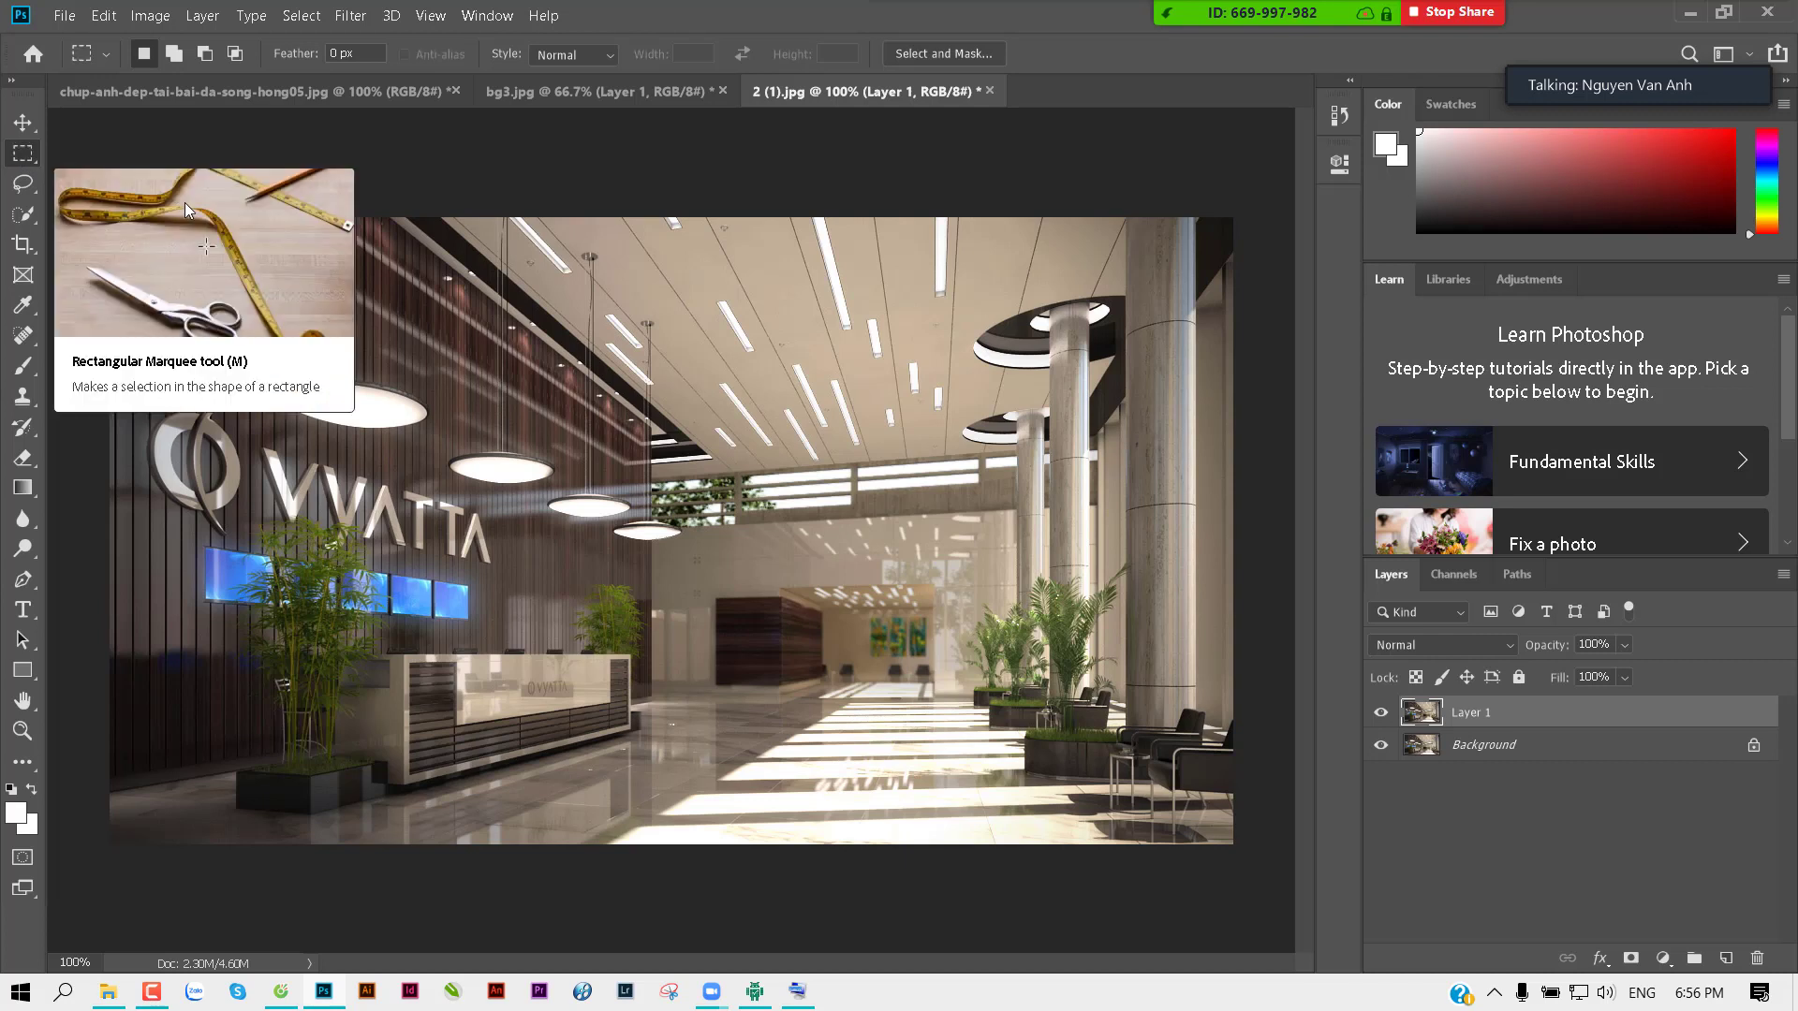
{"action": "key", "text": "shift+m"}
{"action": "key", "text": "shift+m"}
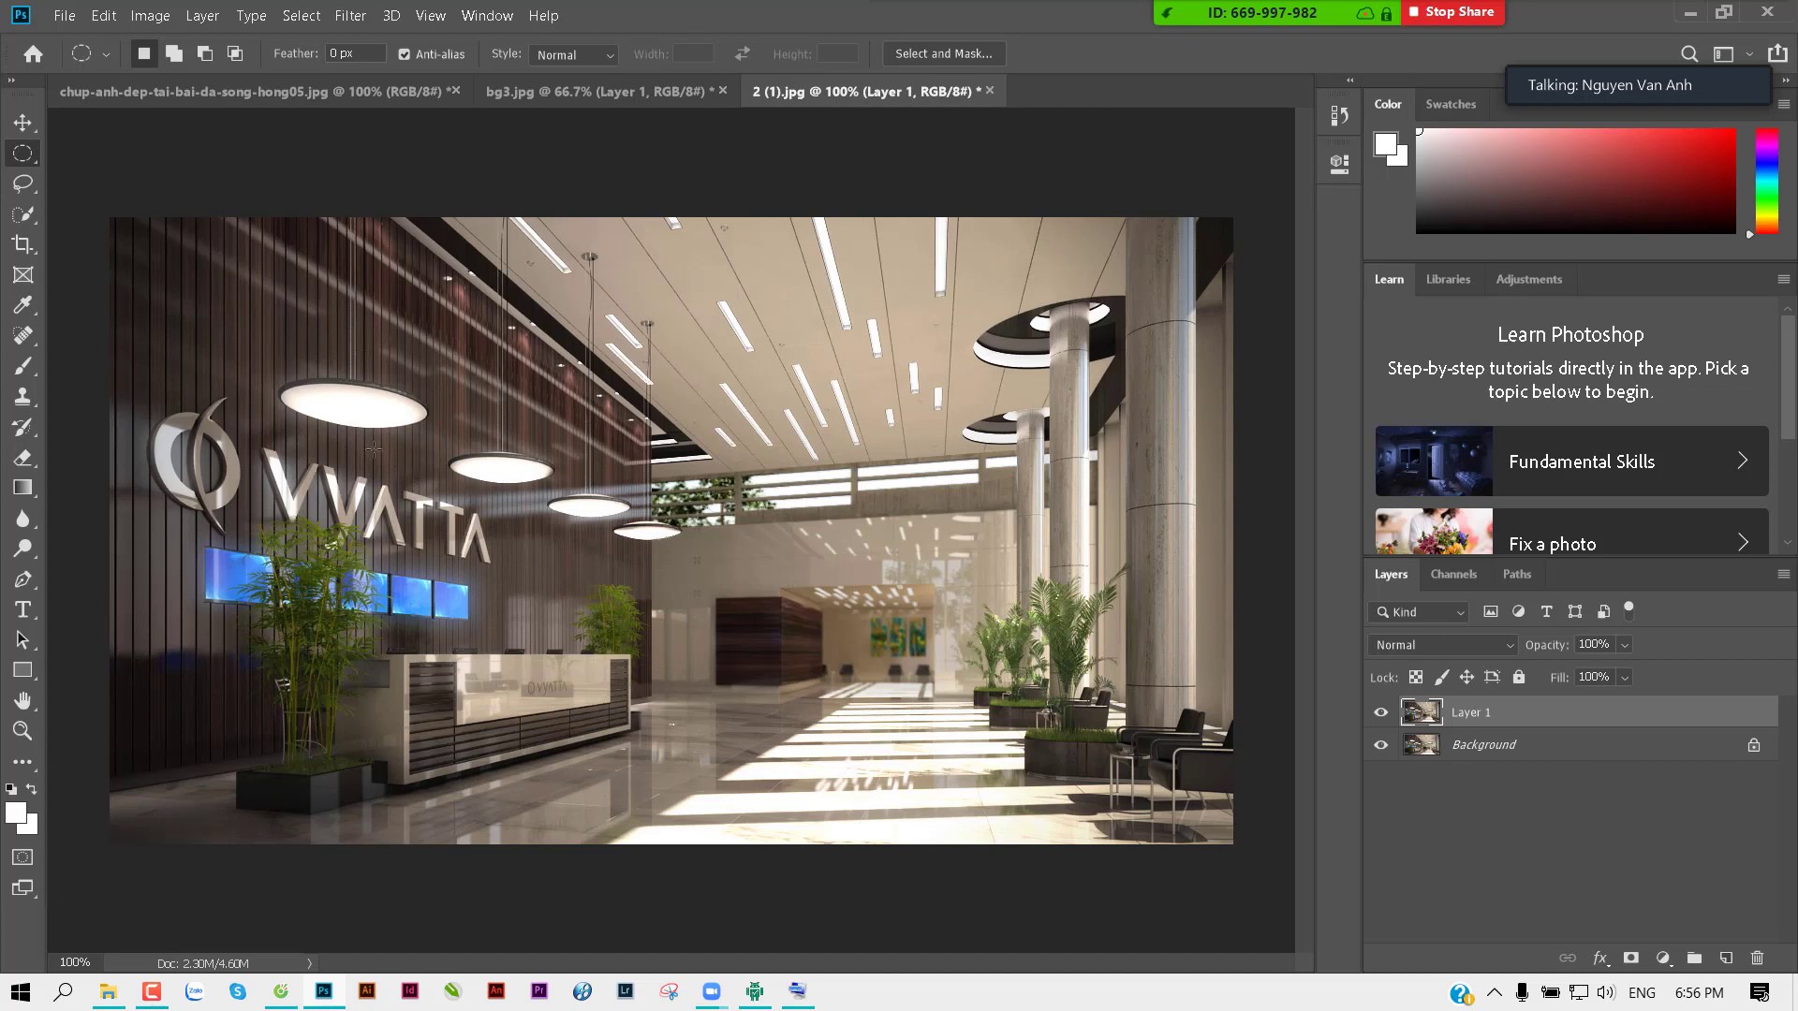
Step: Fill a tall oval with white on new Layer 2 and place it under the left lamp
{"action": "mouse_move", "coordinate": [332, 409]}
{"action": "left_mouse_down"}
{"action": "mouse_move", "coordinate": [432, 671]}
{"action": "mouse_move", "coordinate": [371, 703]}
{"action": "mouse_move", "coordinate": [500, 681]}
{"action": "mouse_move", "coordinate": [491, 628]}
{"action": "mouse_move", "coordinate": [399, 684]}
{"action": "left_mouse_up"}
{"action": "left_click", "coordinate": [399, 684]}
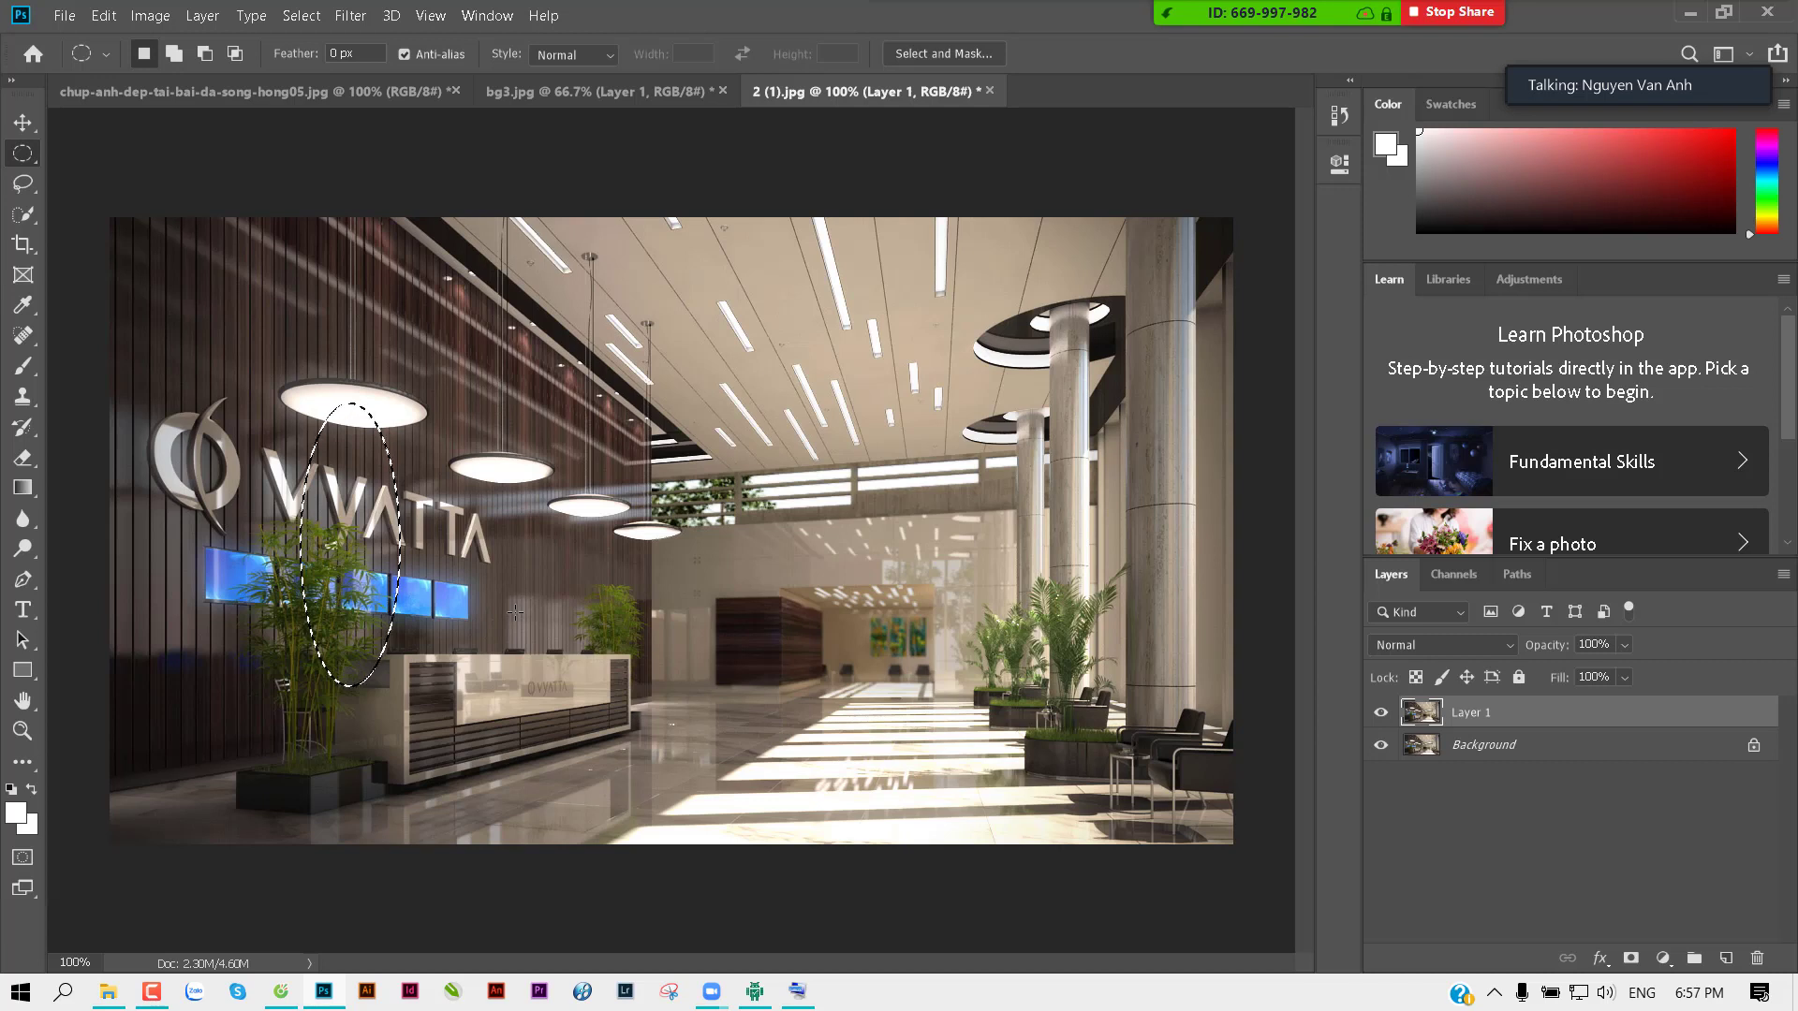
{"action": "key", "text": "ctrl+shift+alt+n"}
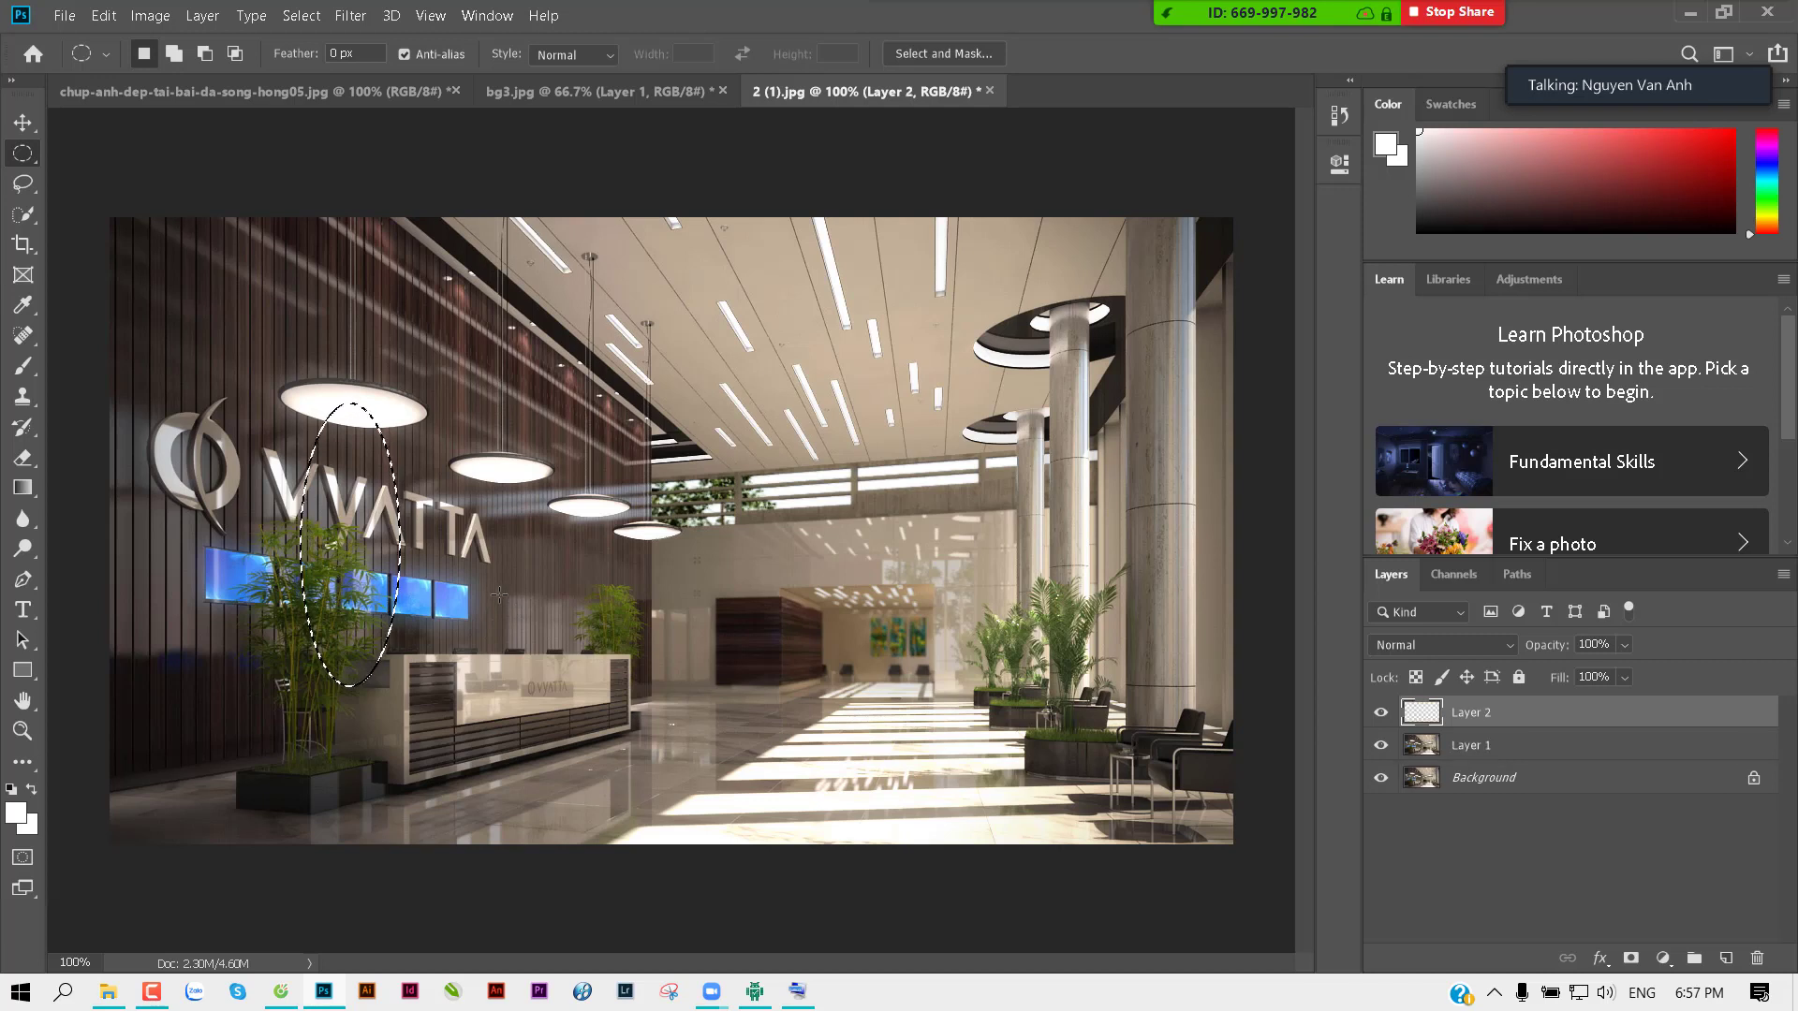
{"action": "key", "text": "alt"}
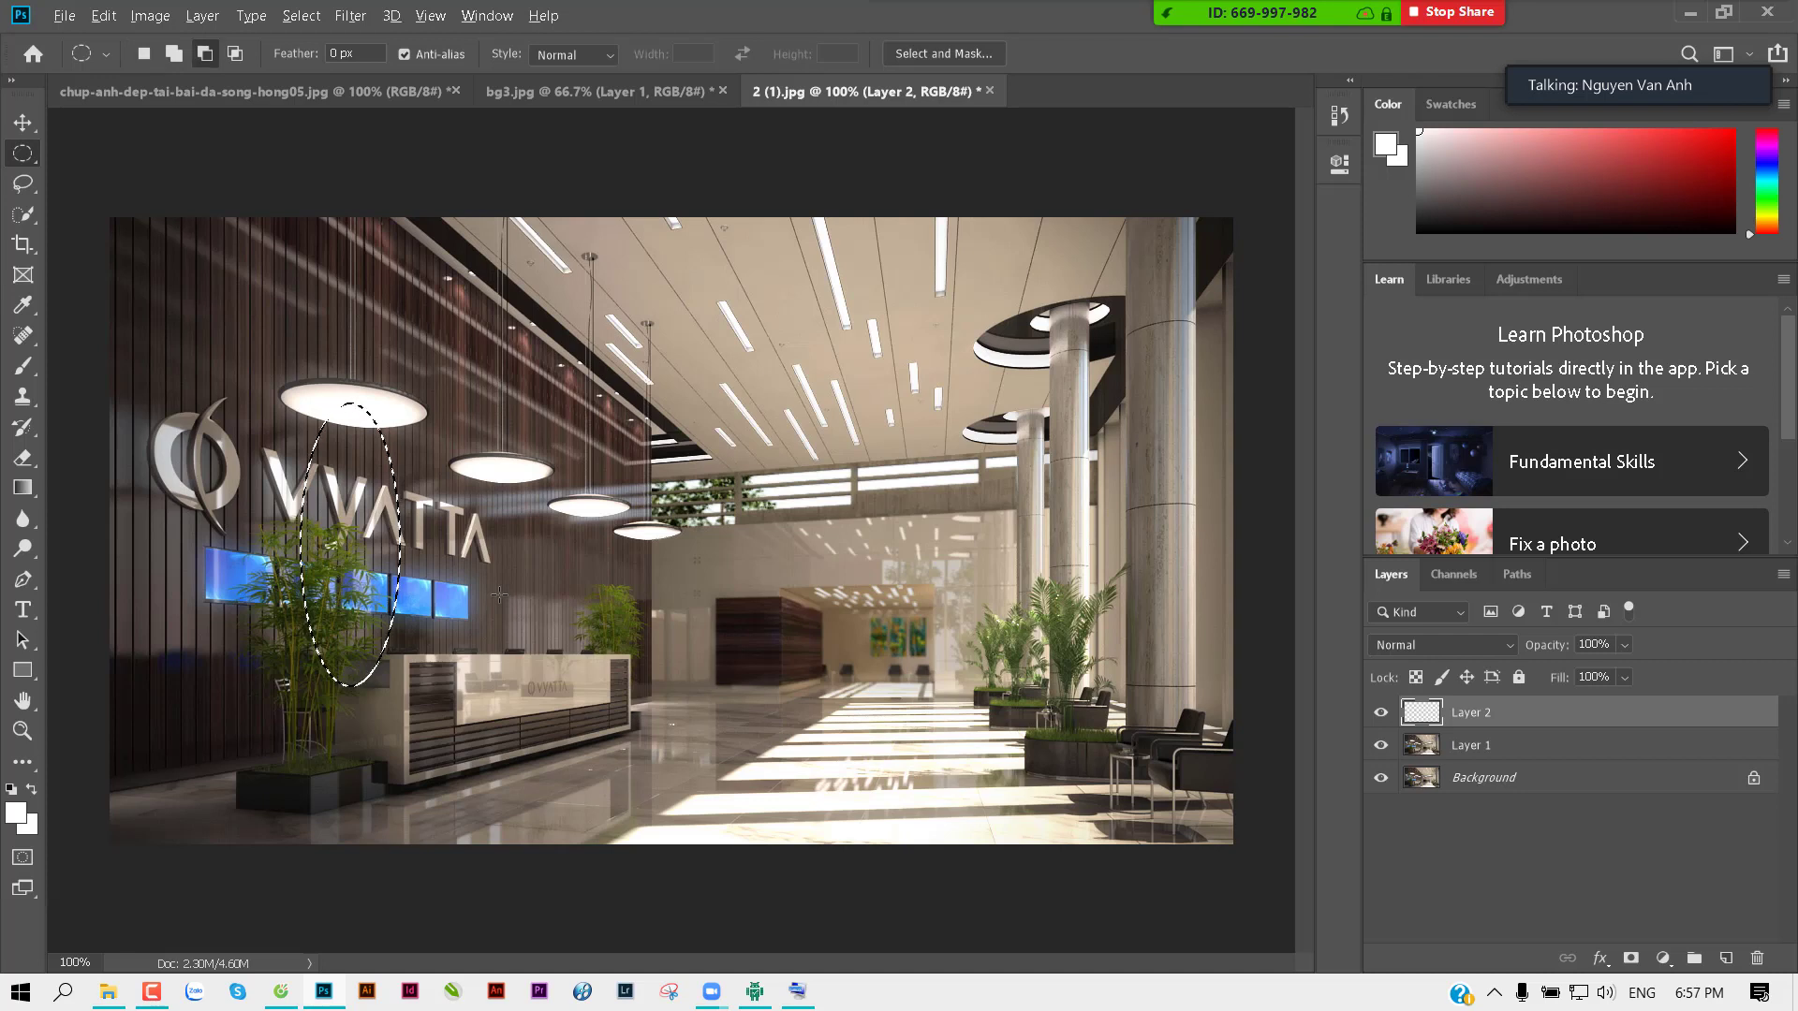
{"action": "key", "text": "alt+BackSpace"}
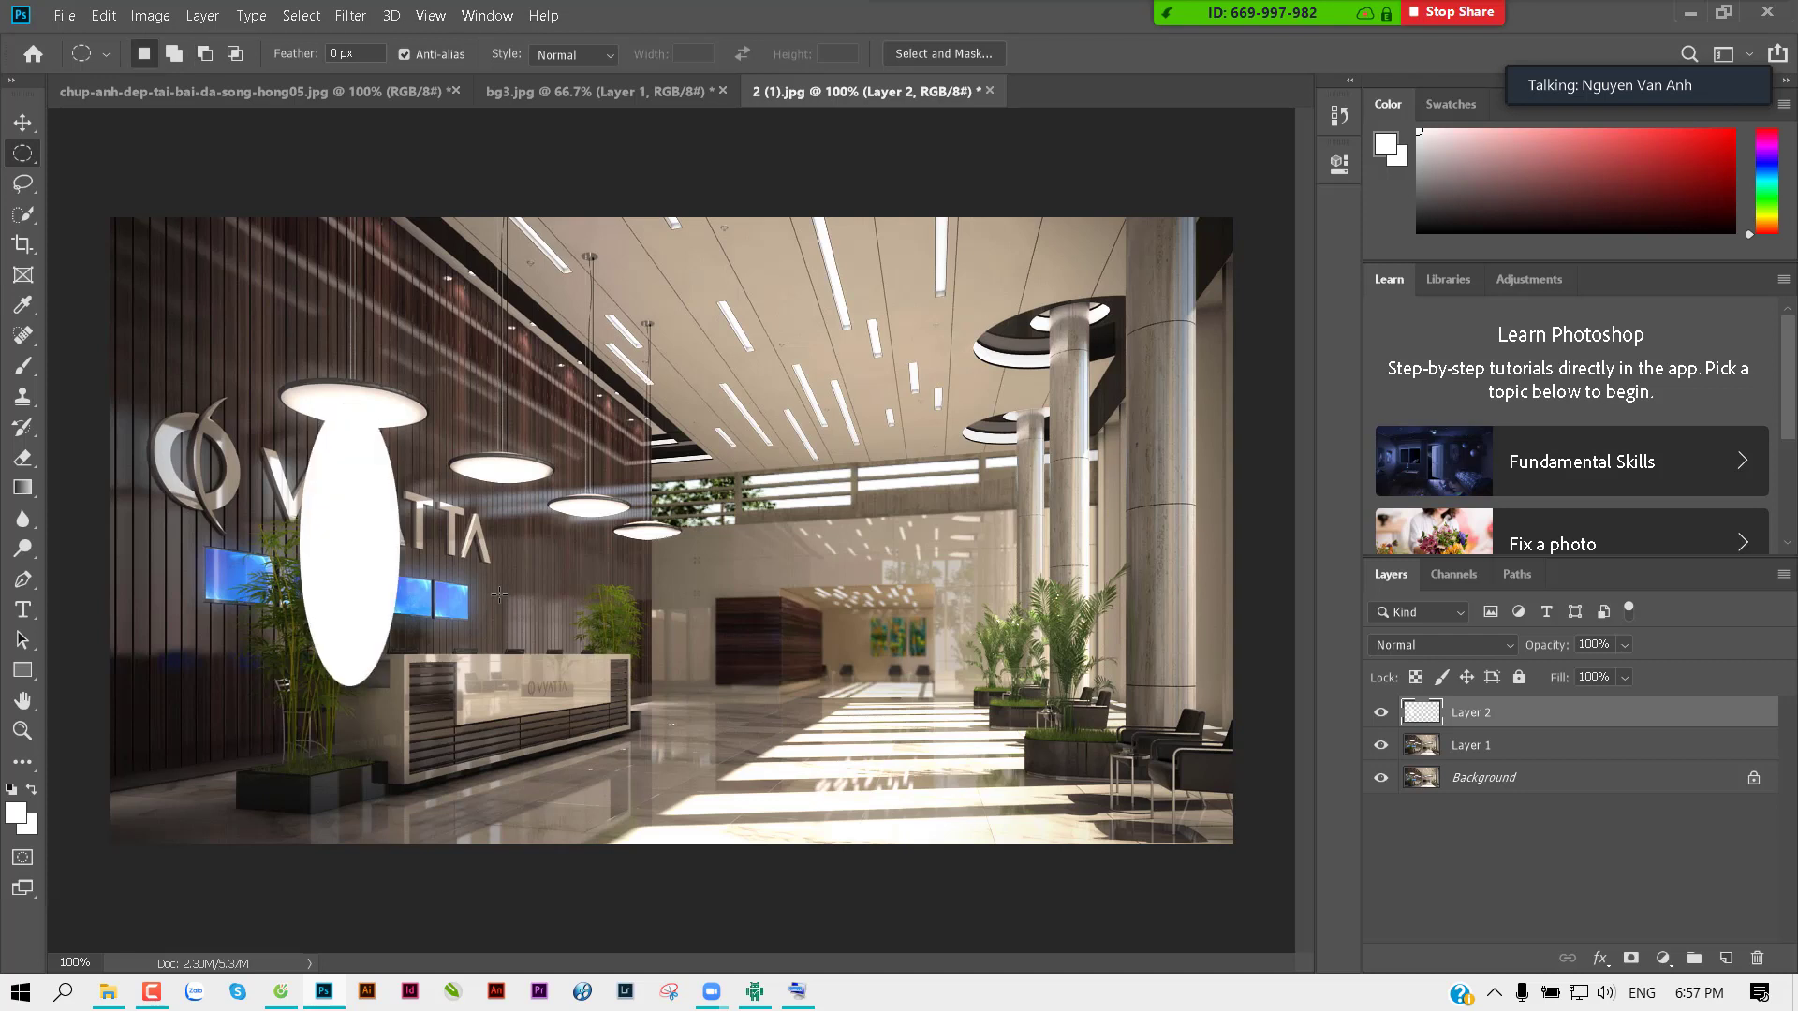
{"action": "key", "text": "v"}
{"action": "mouse_move", "coordinate": [347, 524]}
{"action": "left_mouse_down"}
{"action": "mouse_move", "coordinate": [419, 525]}
{"action": "mouse_move", "coordinate": [371, 517]}
{"action": "left_mouse_up"}
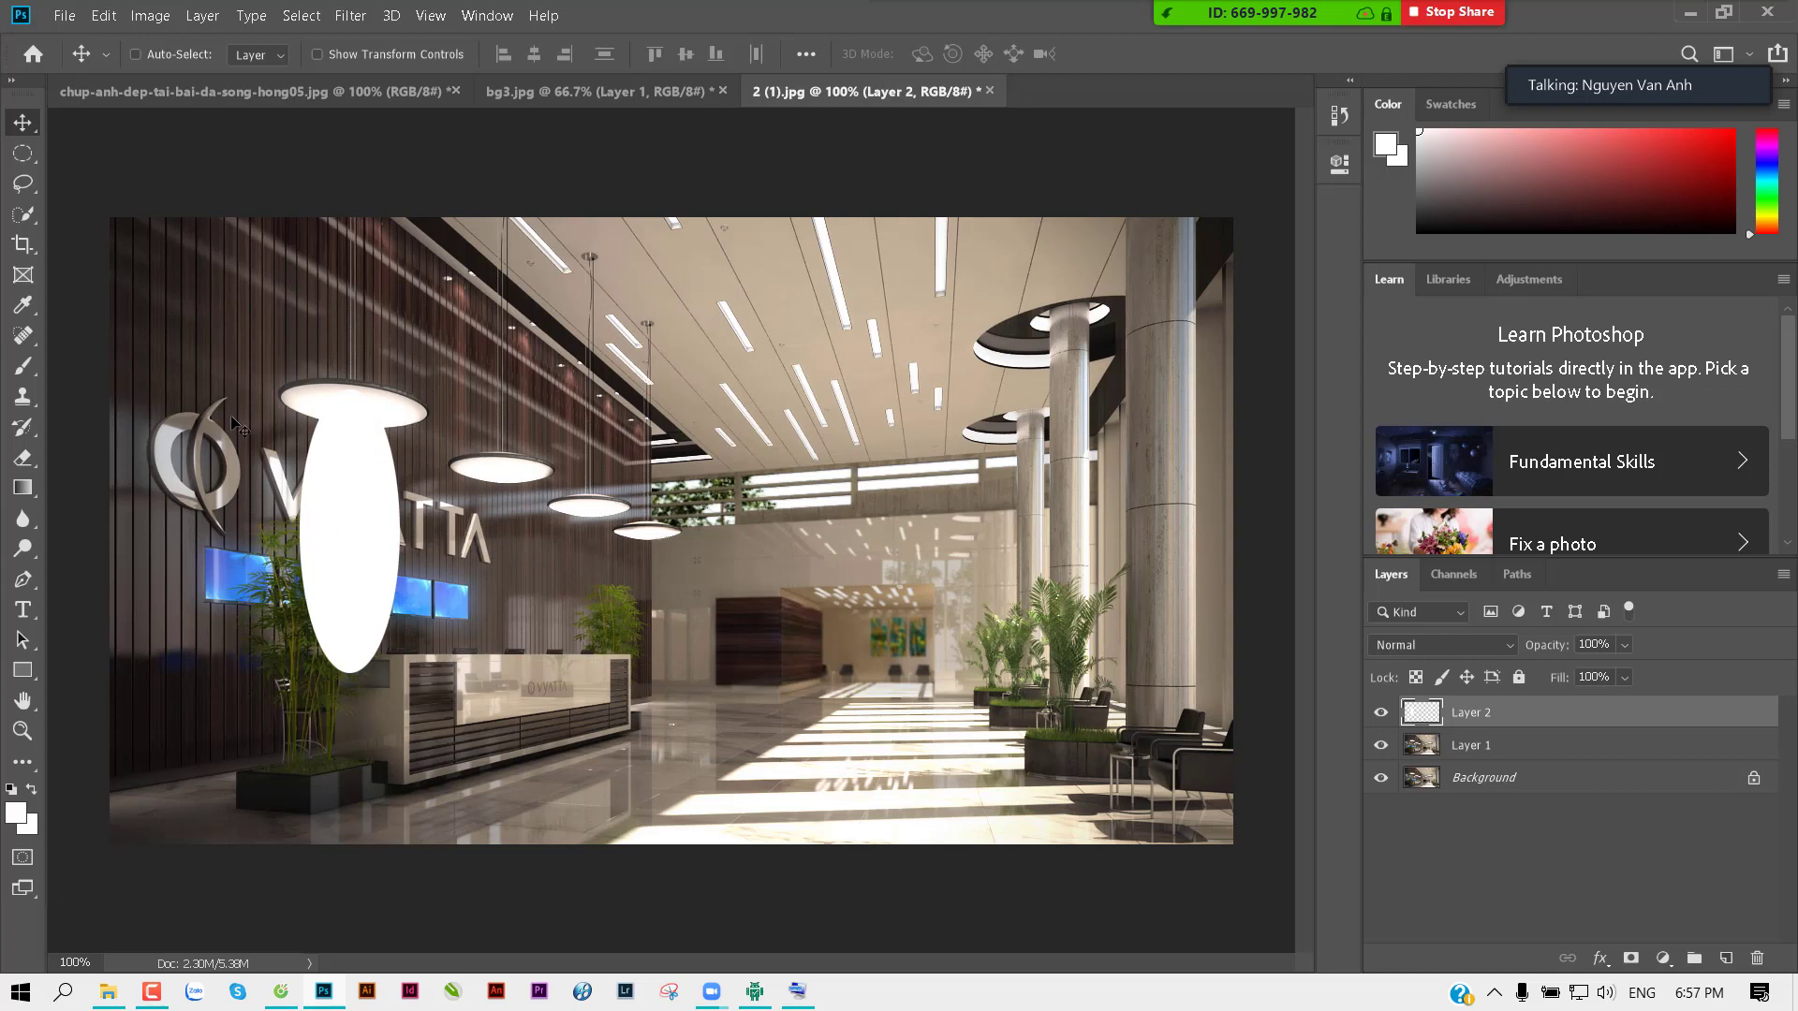
Step: Select a rectangle over the oval's lower half, undoing a trial erase so the oval stays intact
{"action": "left_click", "coordinate": [20, 151]}
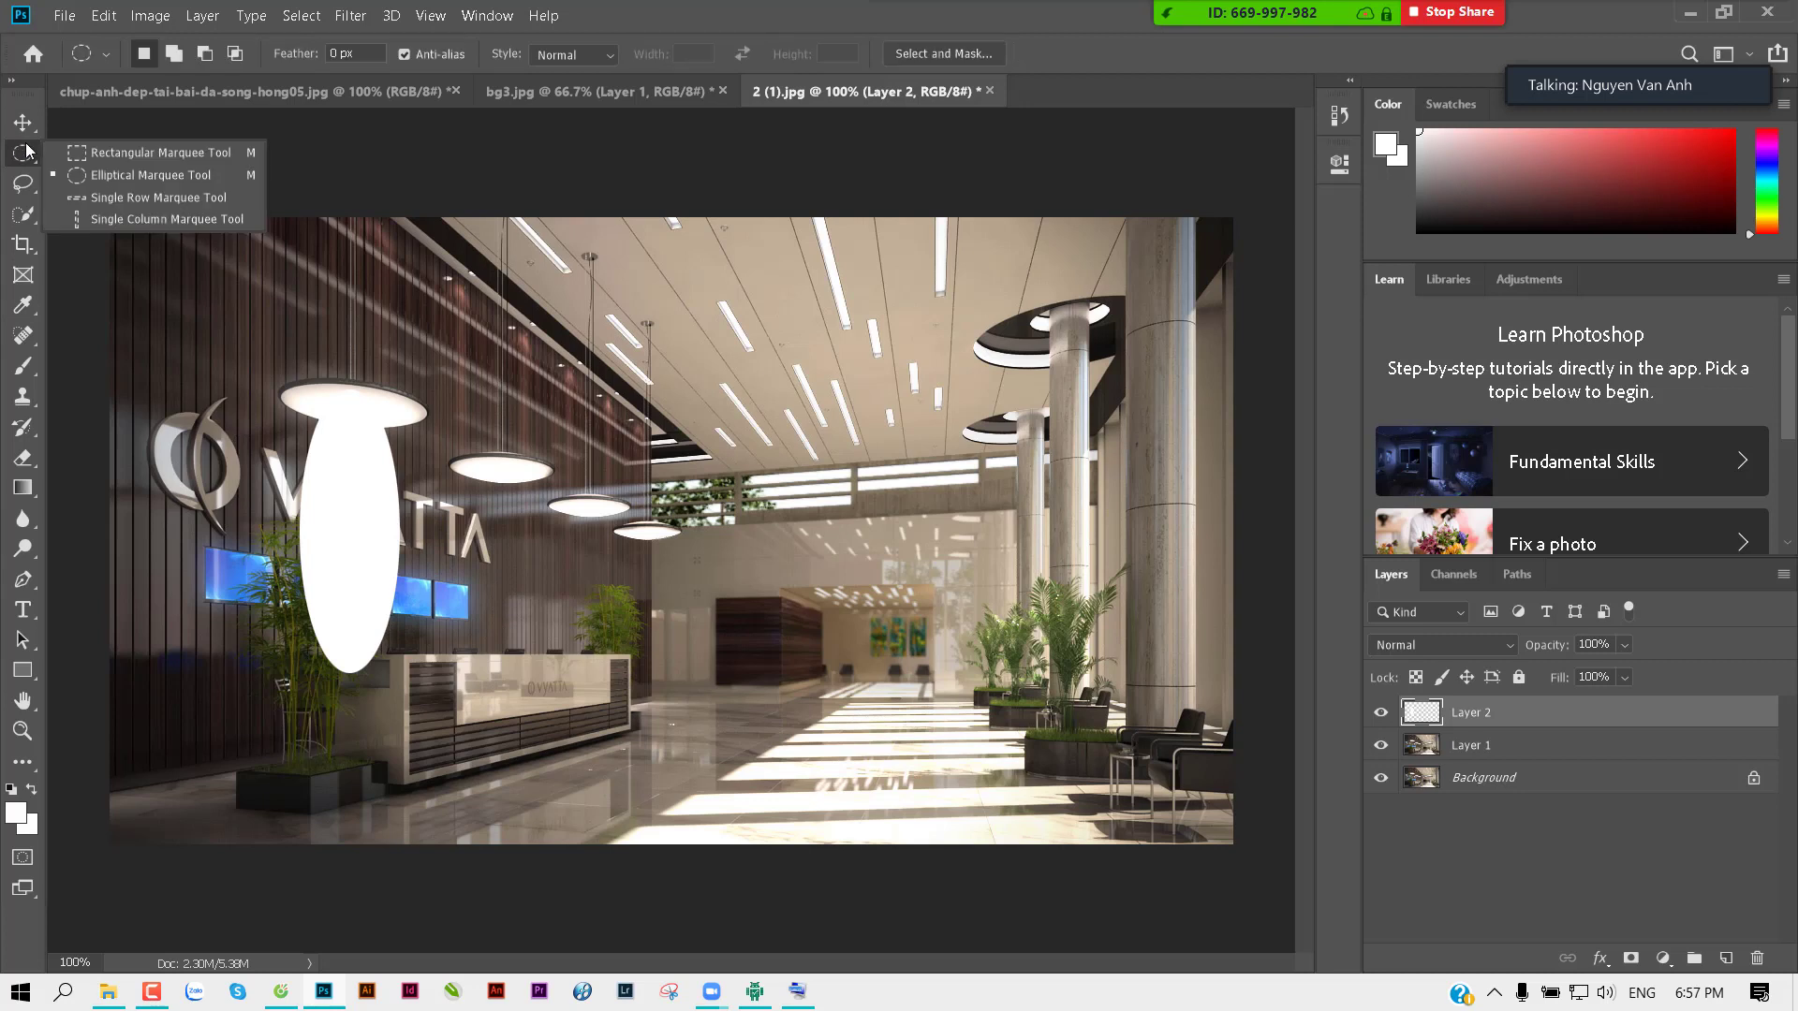
{"action": "left_click", "coordinate": [94, 161]}
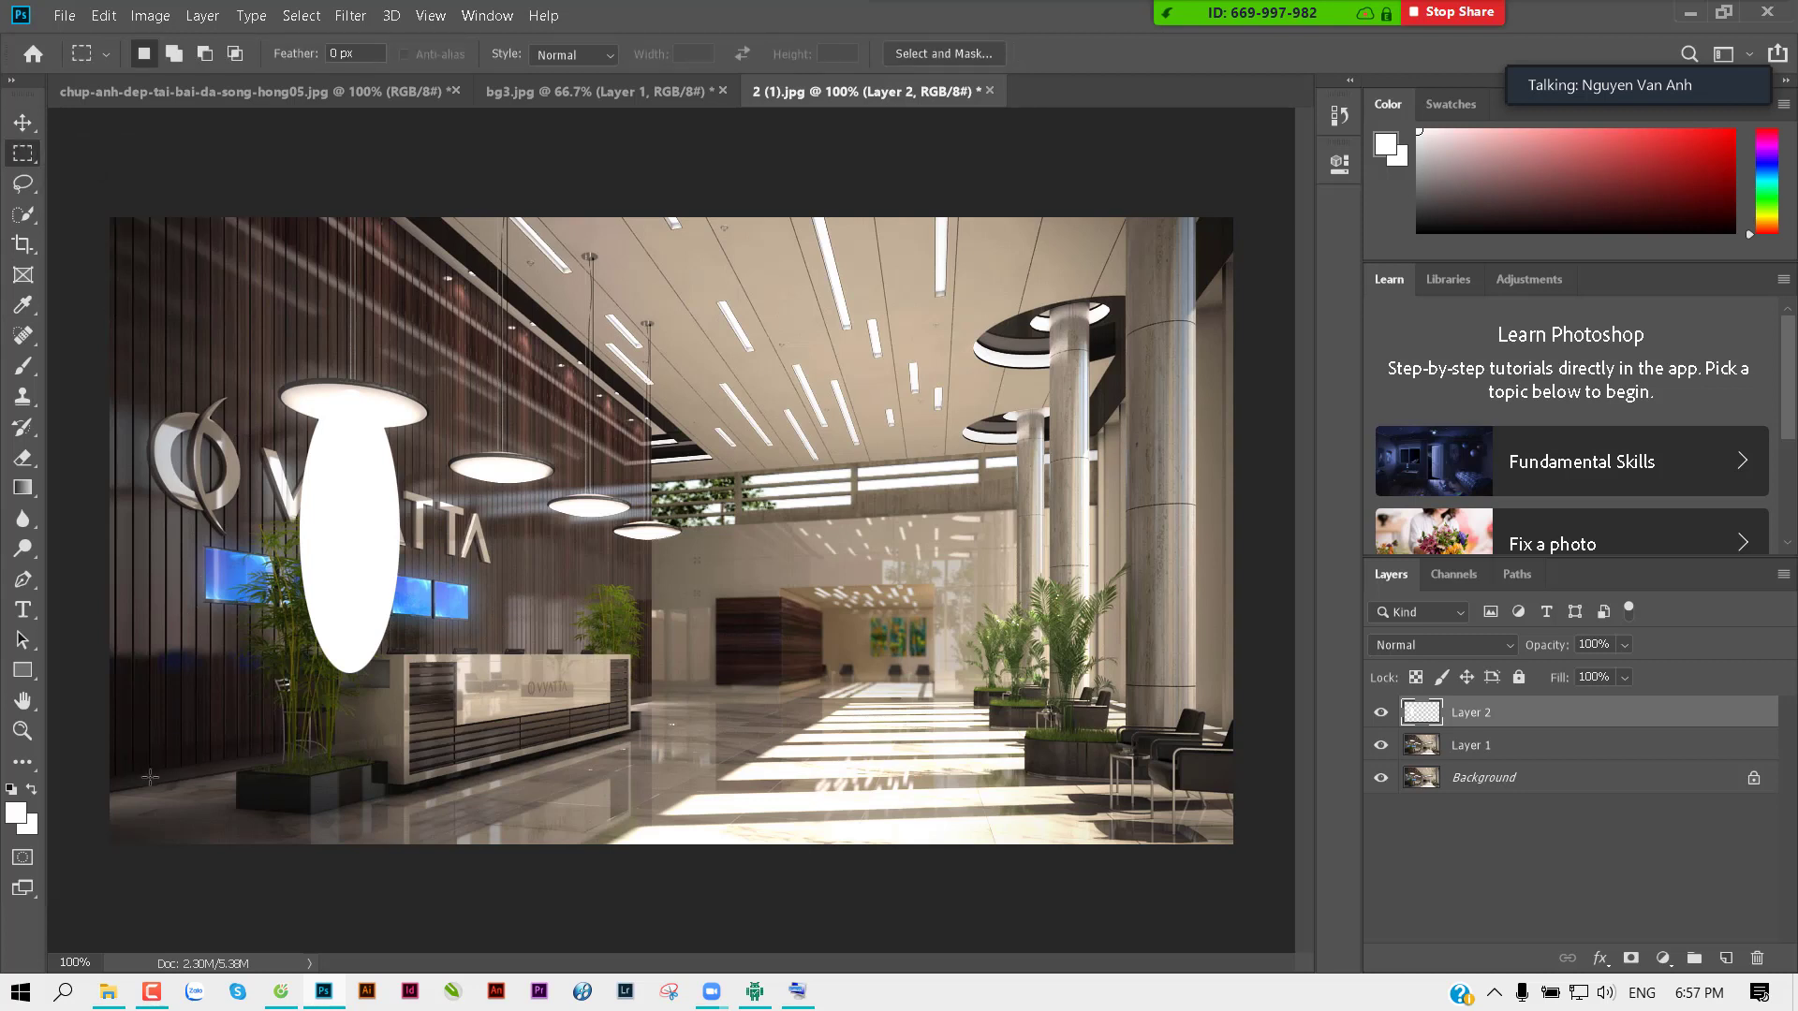
{"action": "left_click_drag", "start_coordinate": [149, 776], "coordinate": [581, 580]}
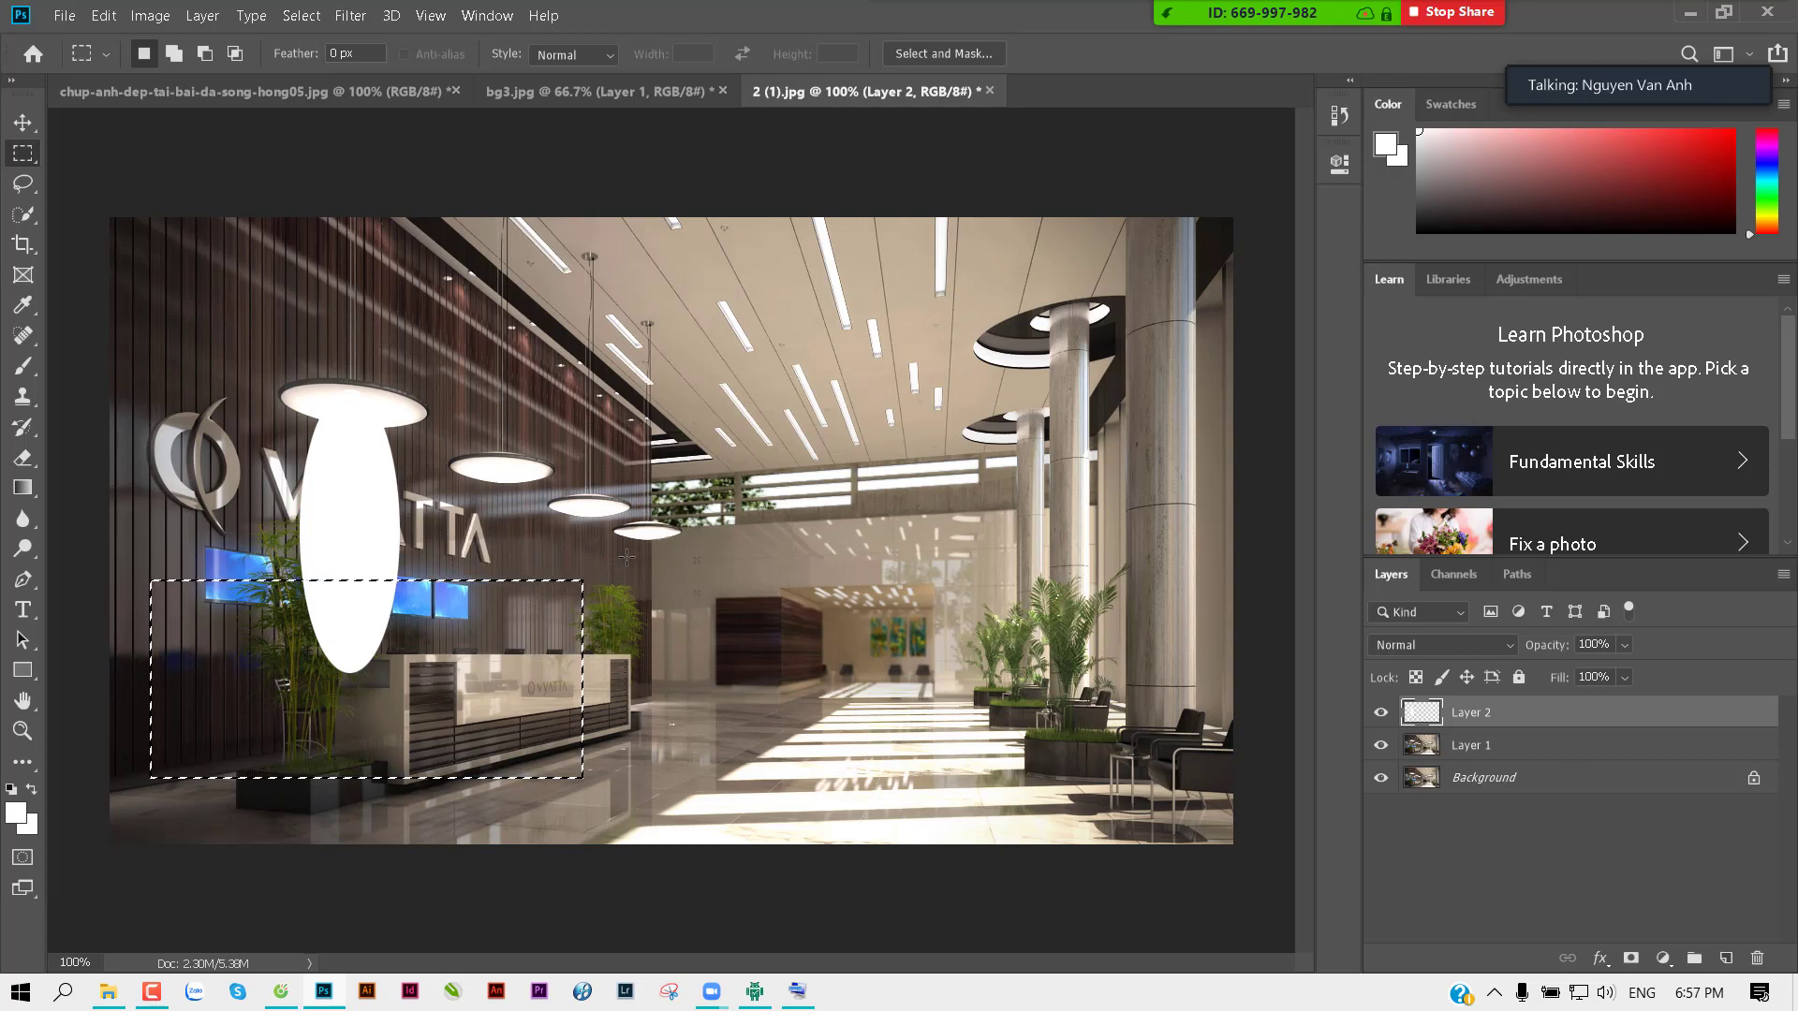
{"action": "key", "text": "Delete"}
{"action": "key", "text": "ctrl+d"}
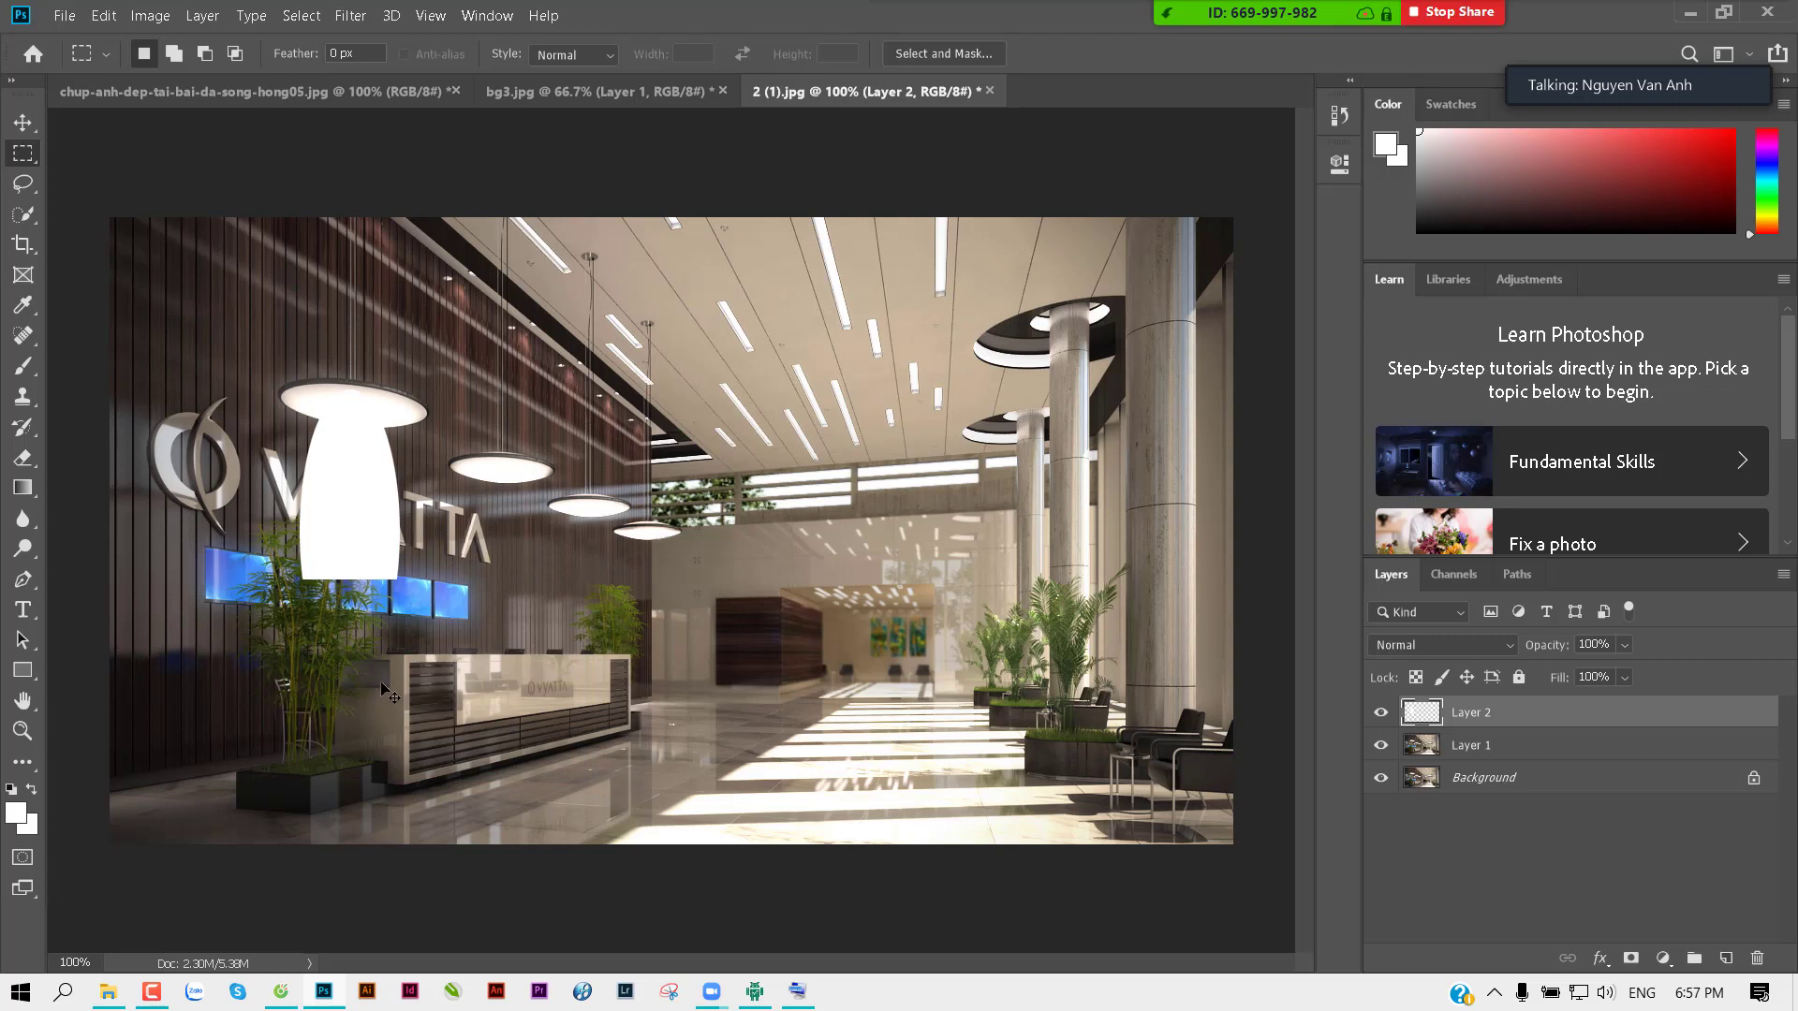
{"action": "key", "text": "ctrl+shift+d"}
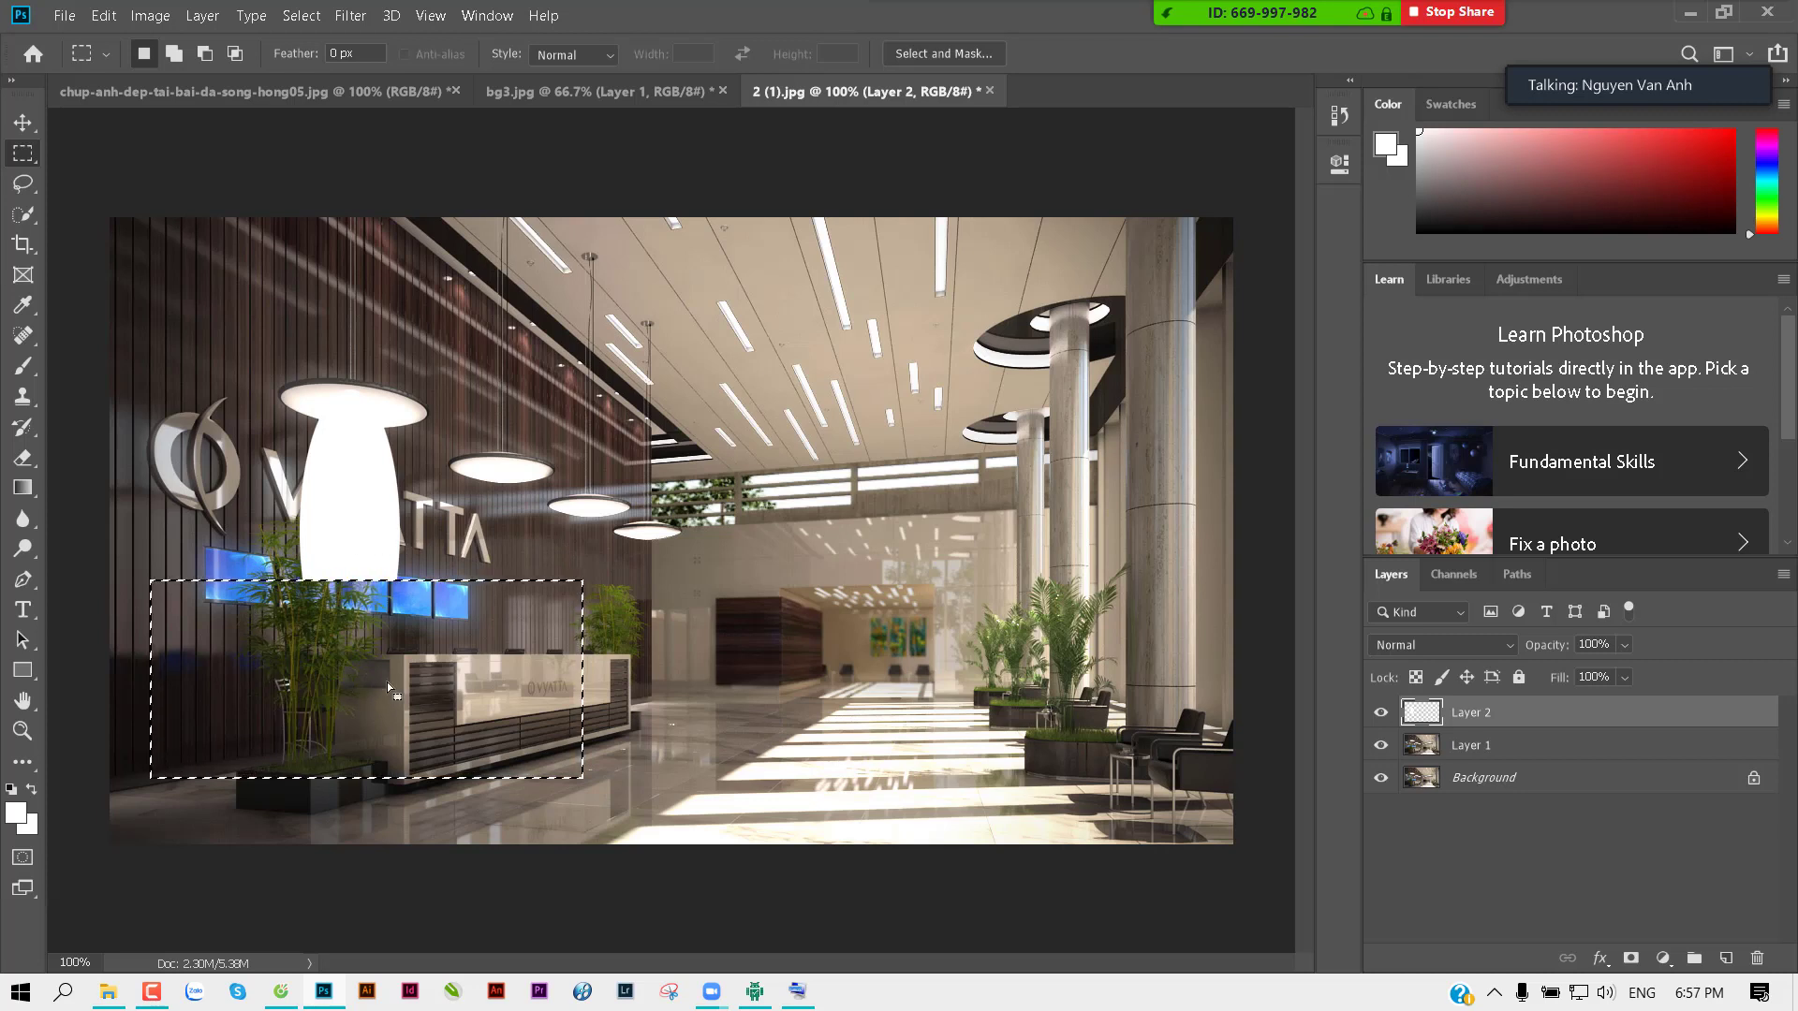
{"action": "key", "text": "ctrl+z"}
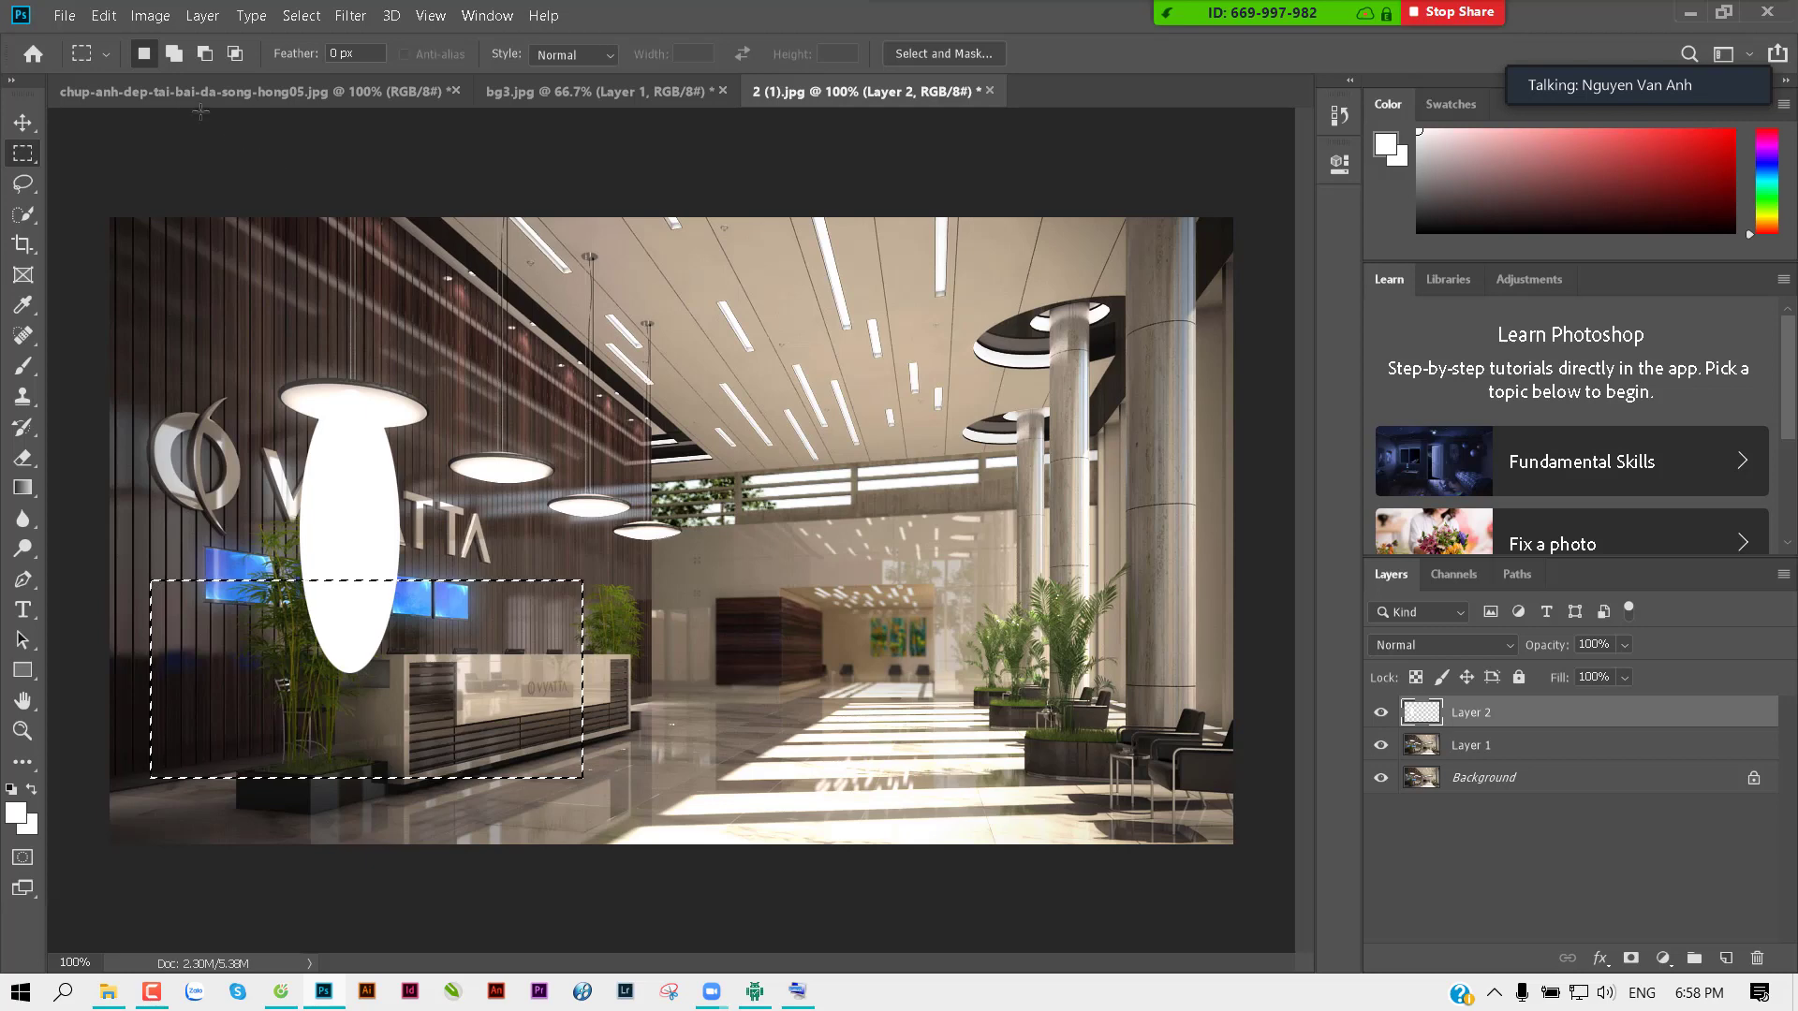
Step: Feather the rectangle selection by 20 px and erase the oval's lower part
{"action": "left_click", "coordinate": [299, 15]}
{"action": "mouse_move", "coordinate": [320, 329]}
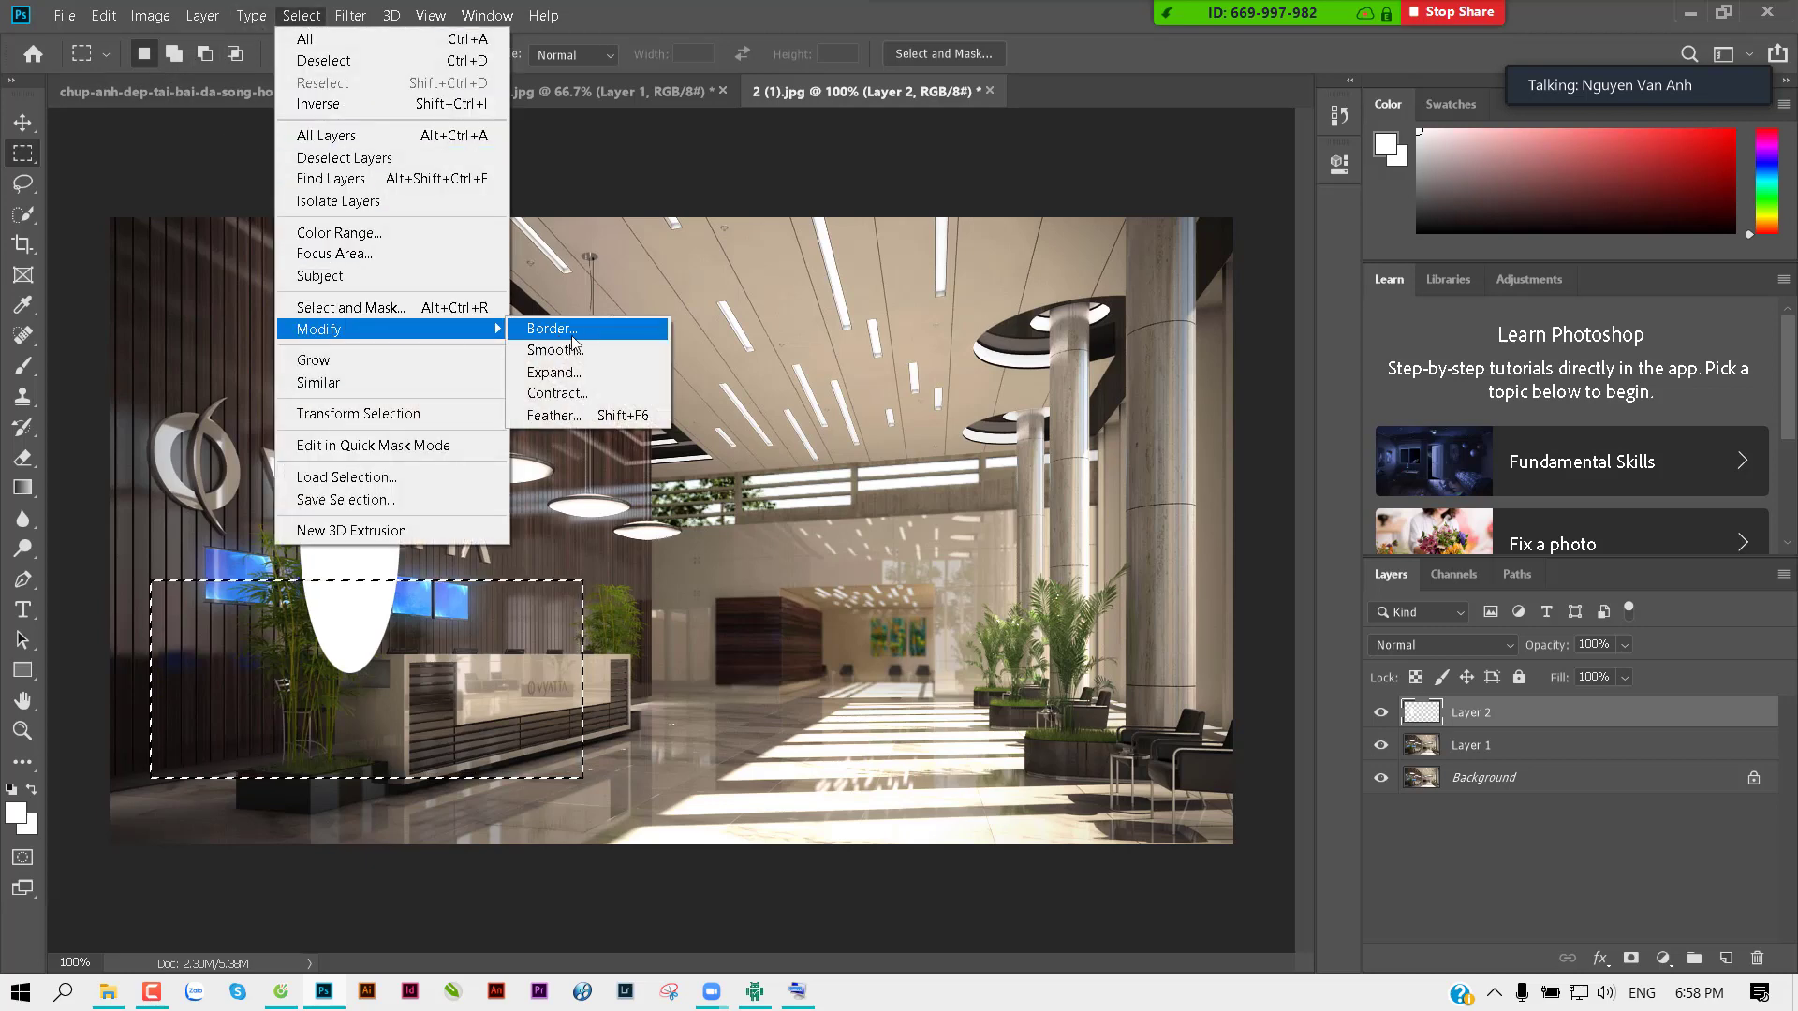
{"action": "left_click", "coordinate": [614, 423]}
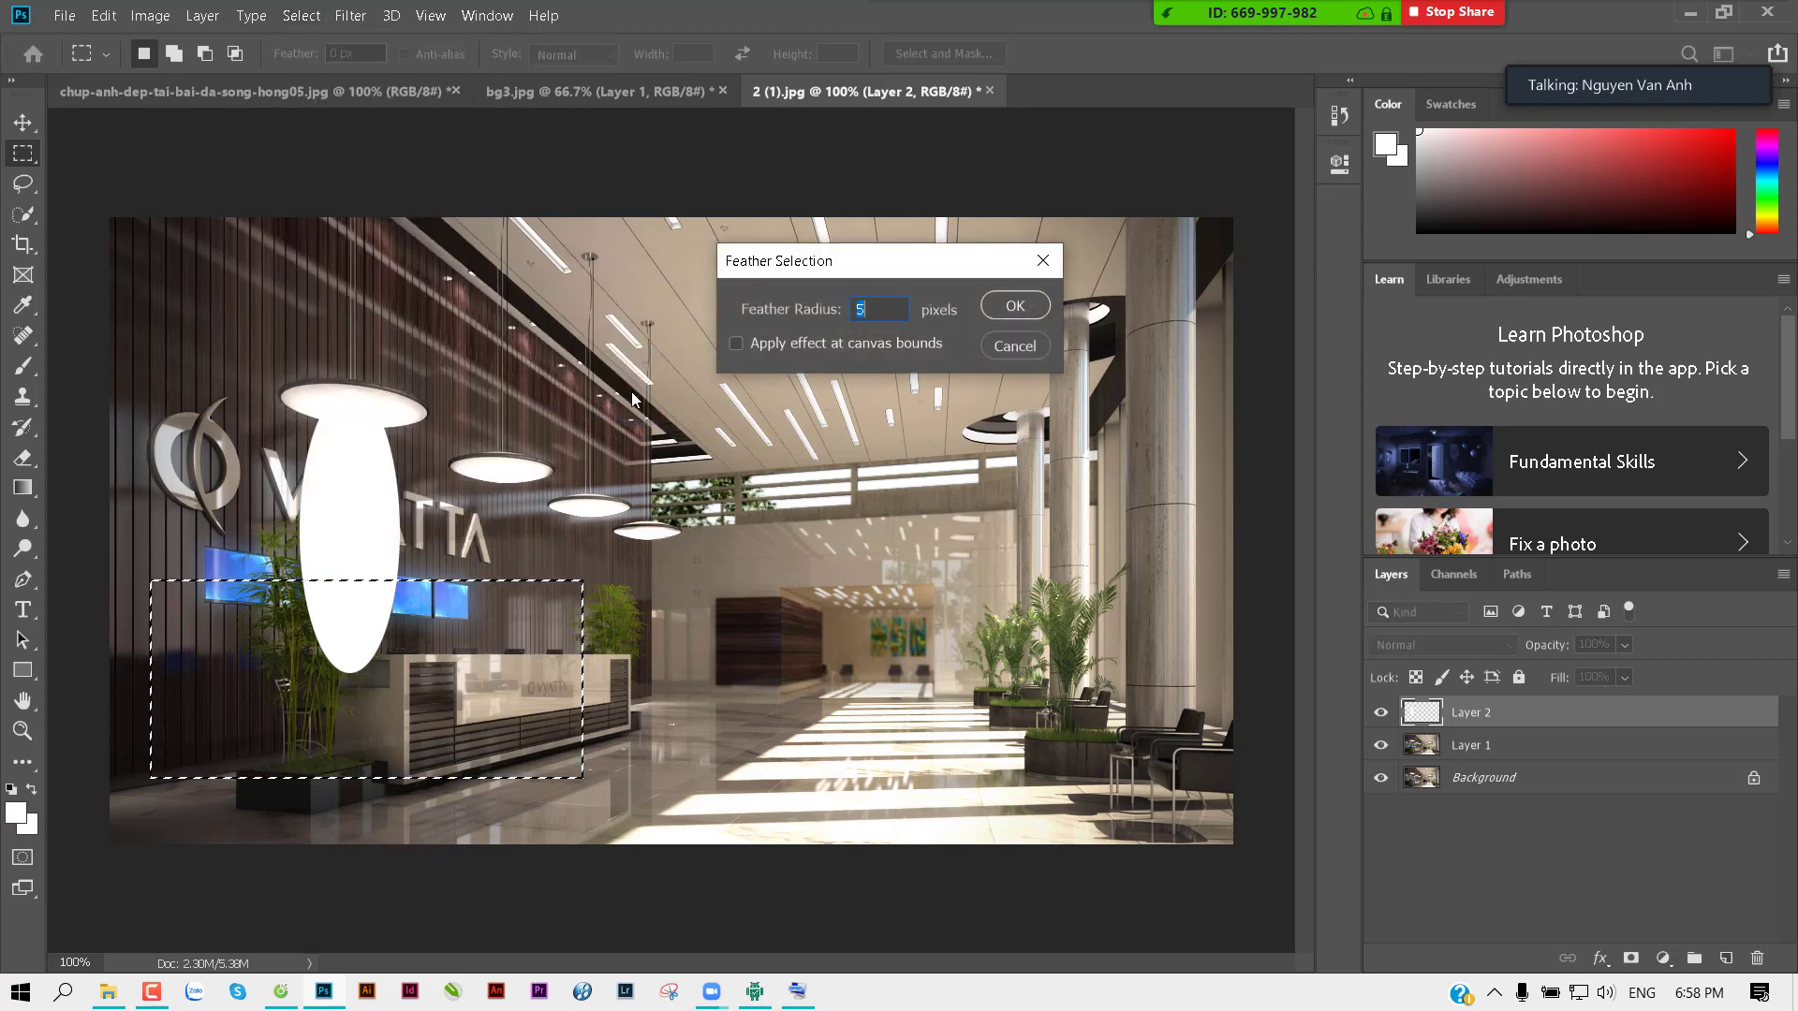
{"action": "type", "text": "20"}
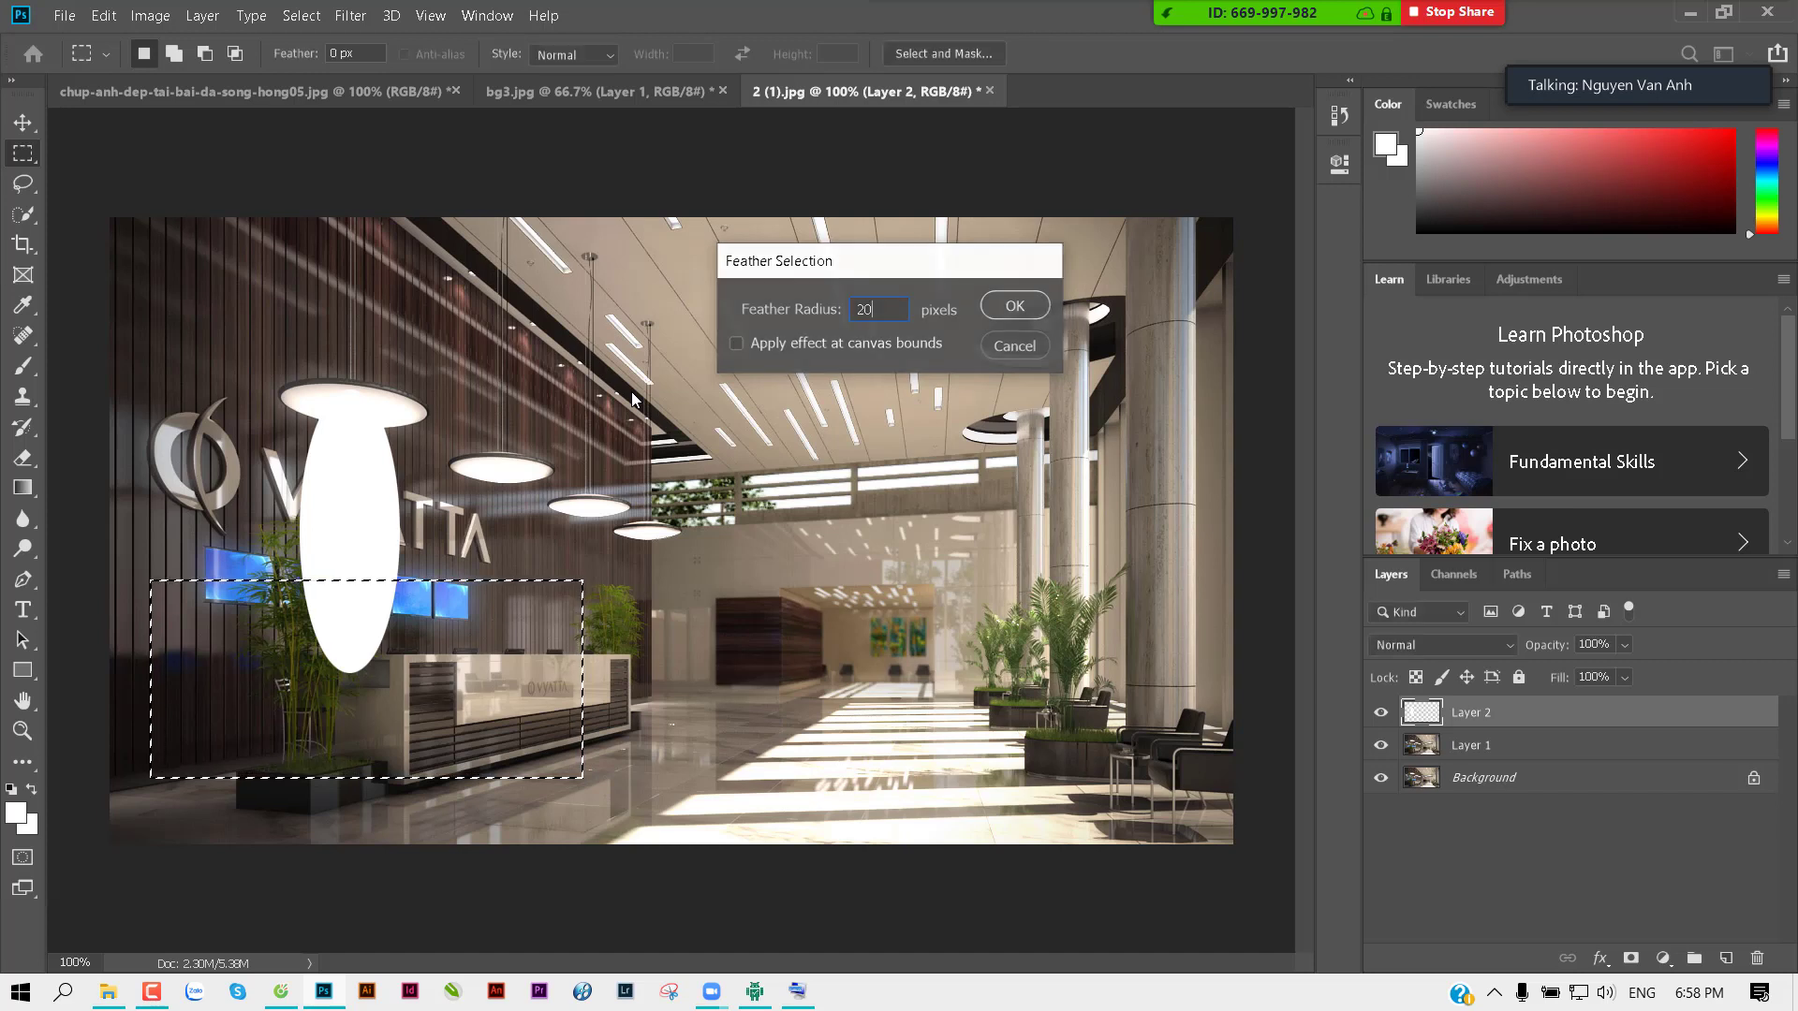
{"action": "key", "text": "Return"}
{"action": "key", "text": "Delete"}
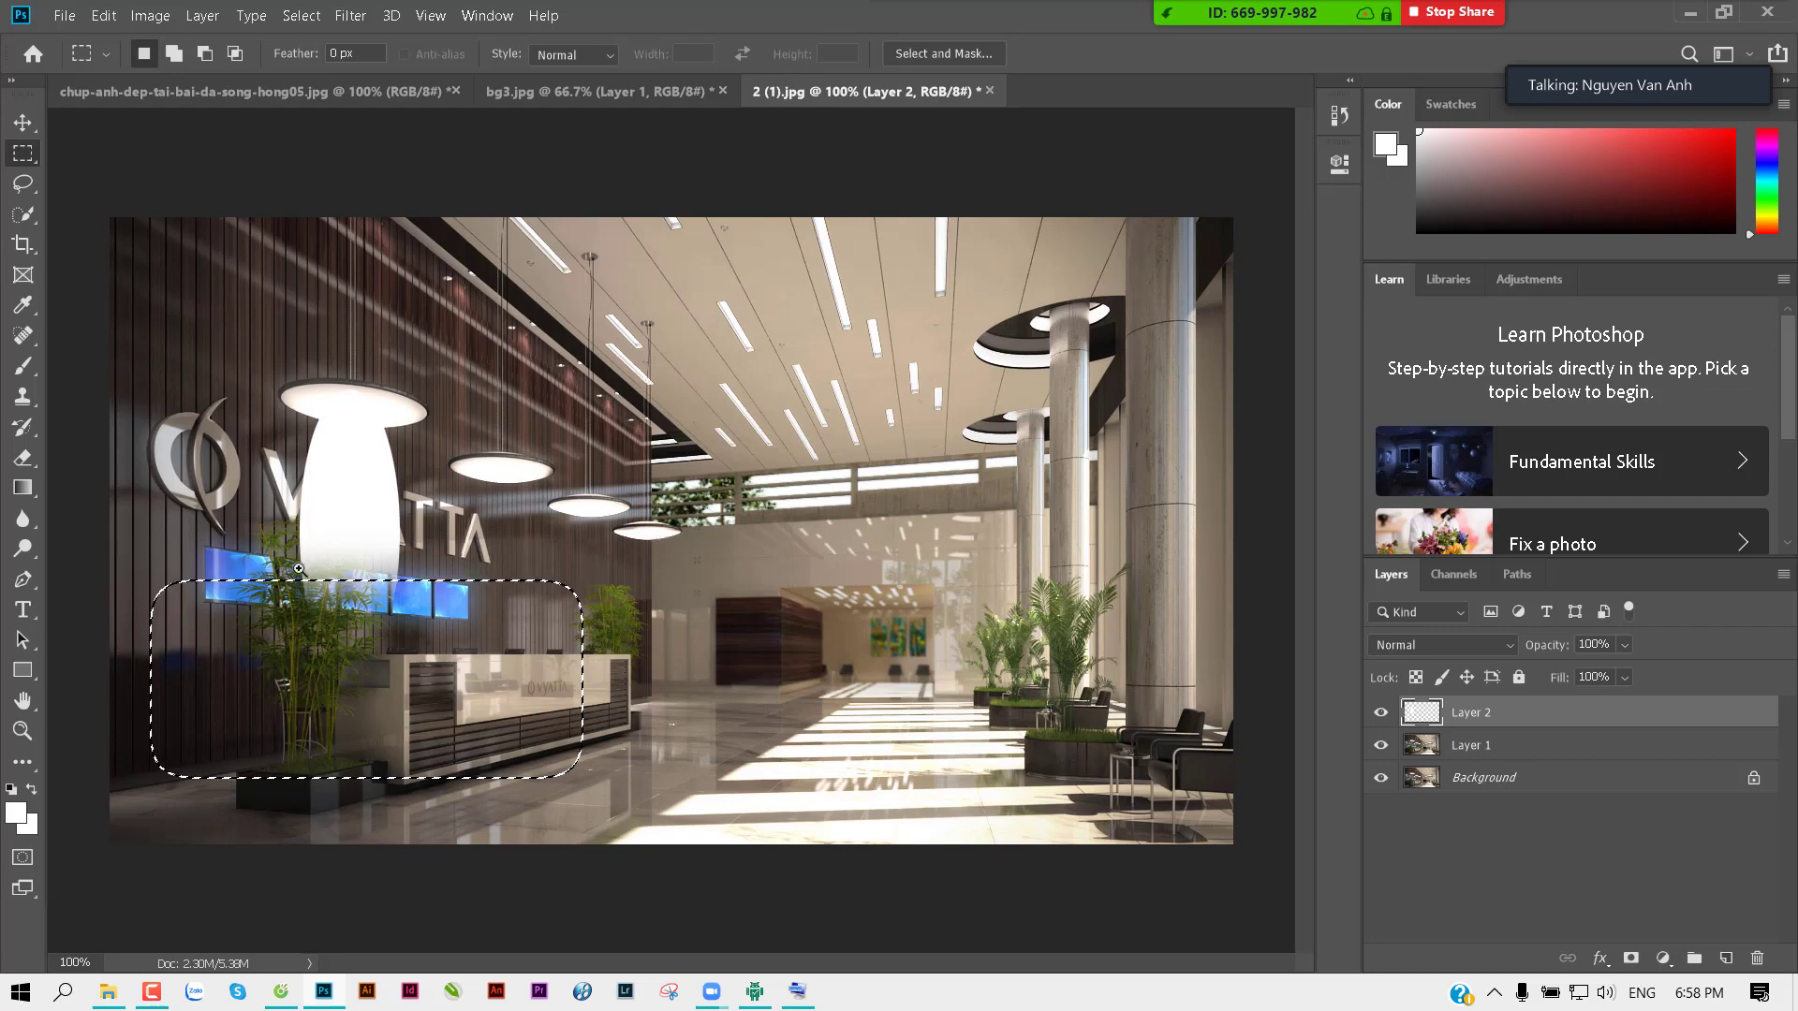
{"action": "scroll", "coordinate": [150, 714], "scroll_direction": "up", "scroll_amount": 5}
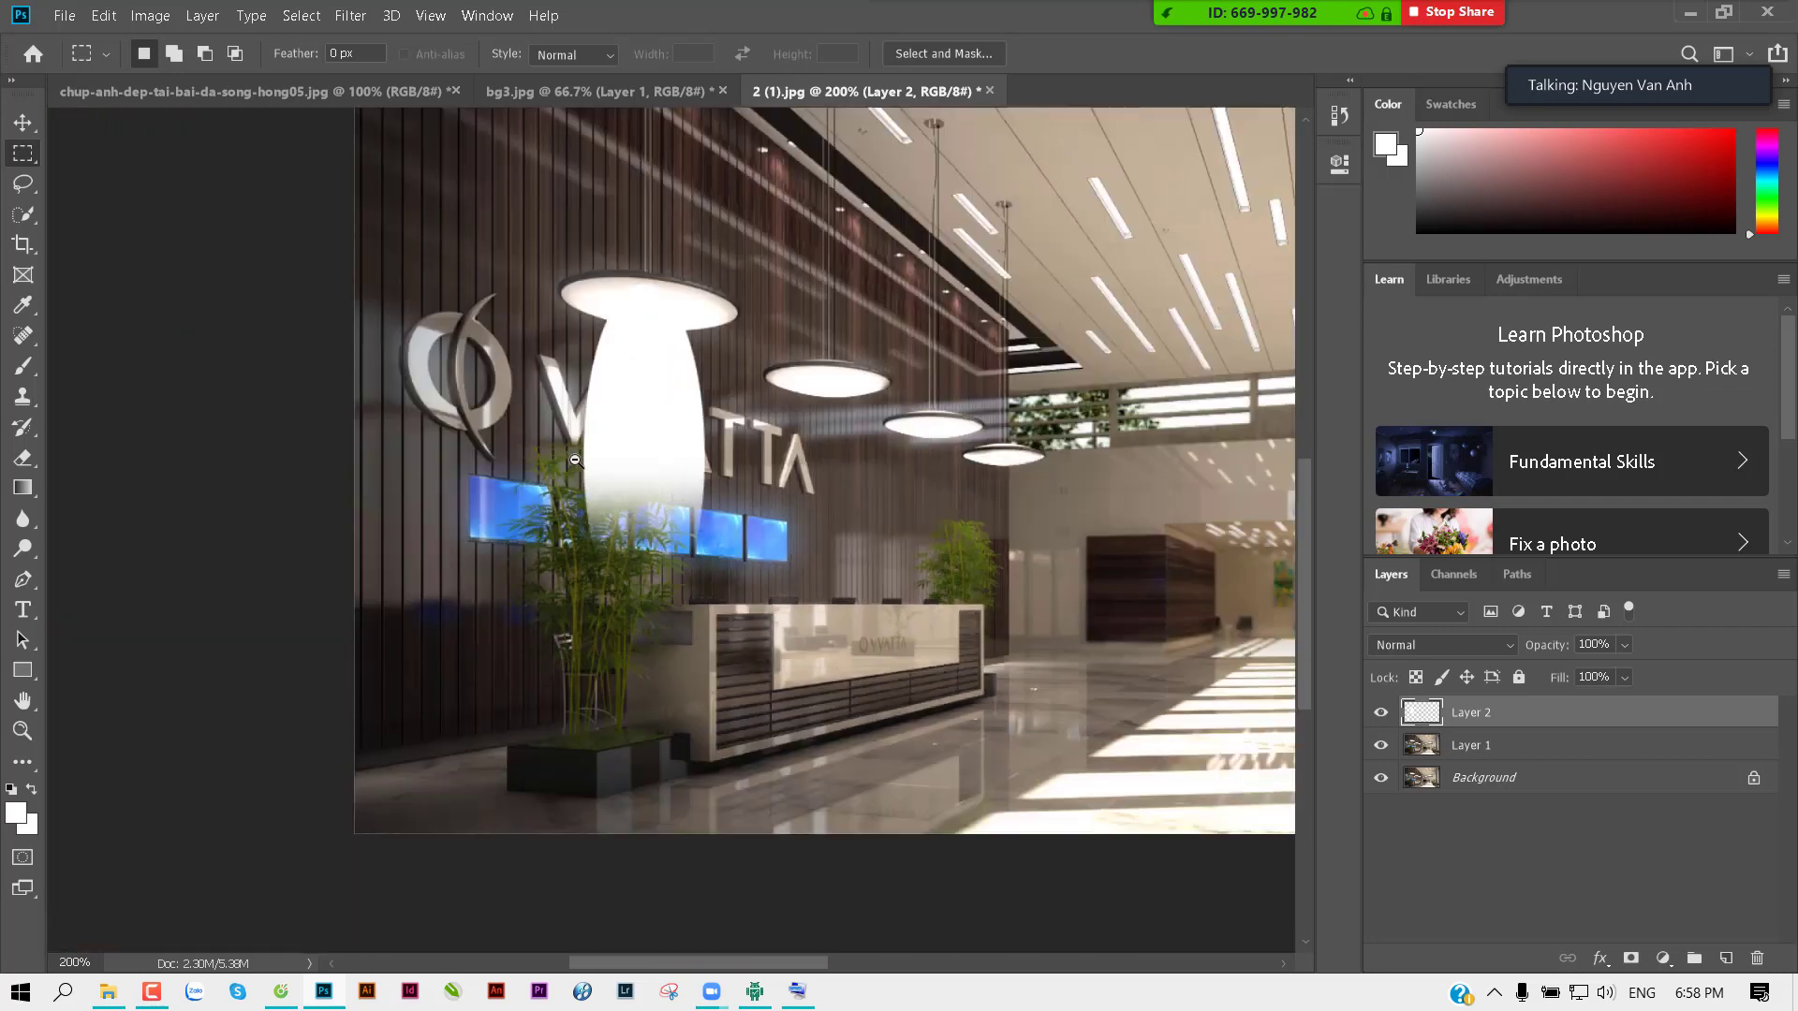
{"action": "scroll", "coordinate": [559, 471], "scroll_direction": "down", "scroll_amount": 1}
{"action": "left_click_drag", "start_coordinate": [559, 471], "coordinate": [456, 483]}
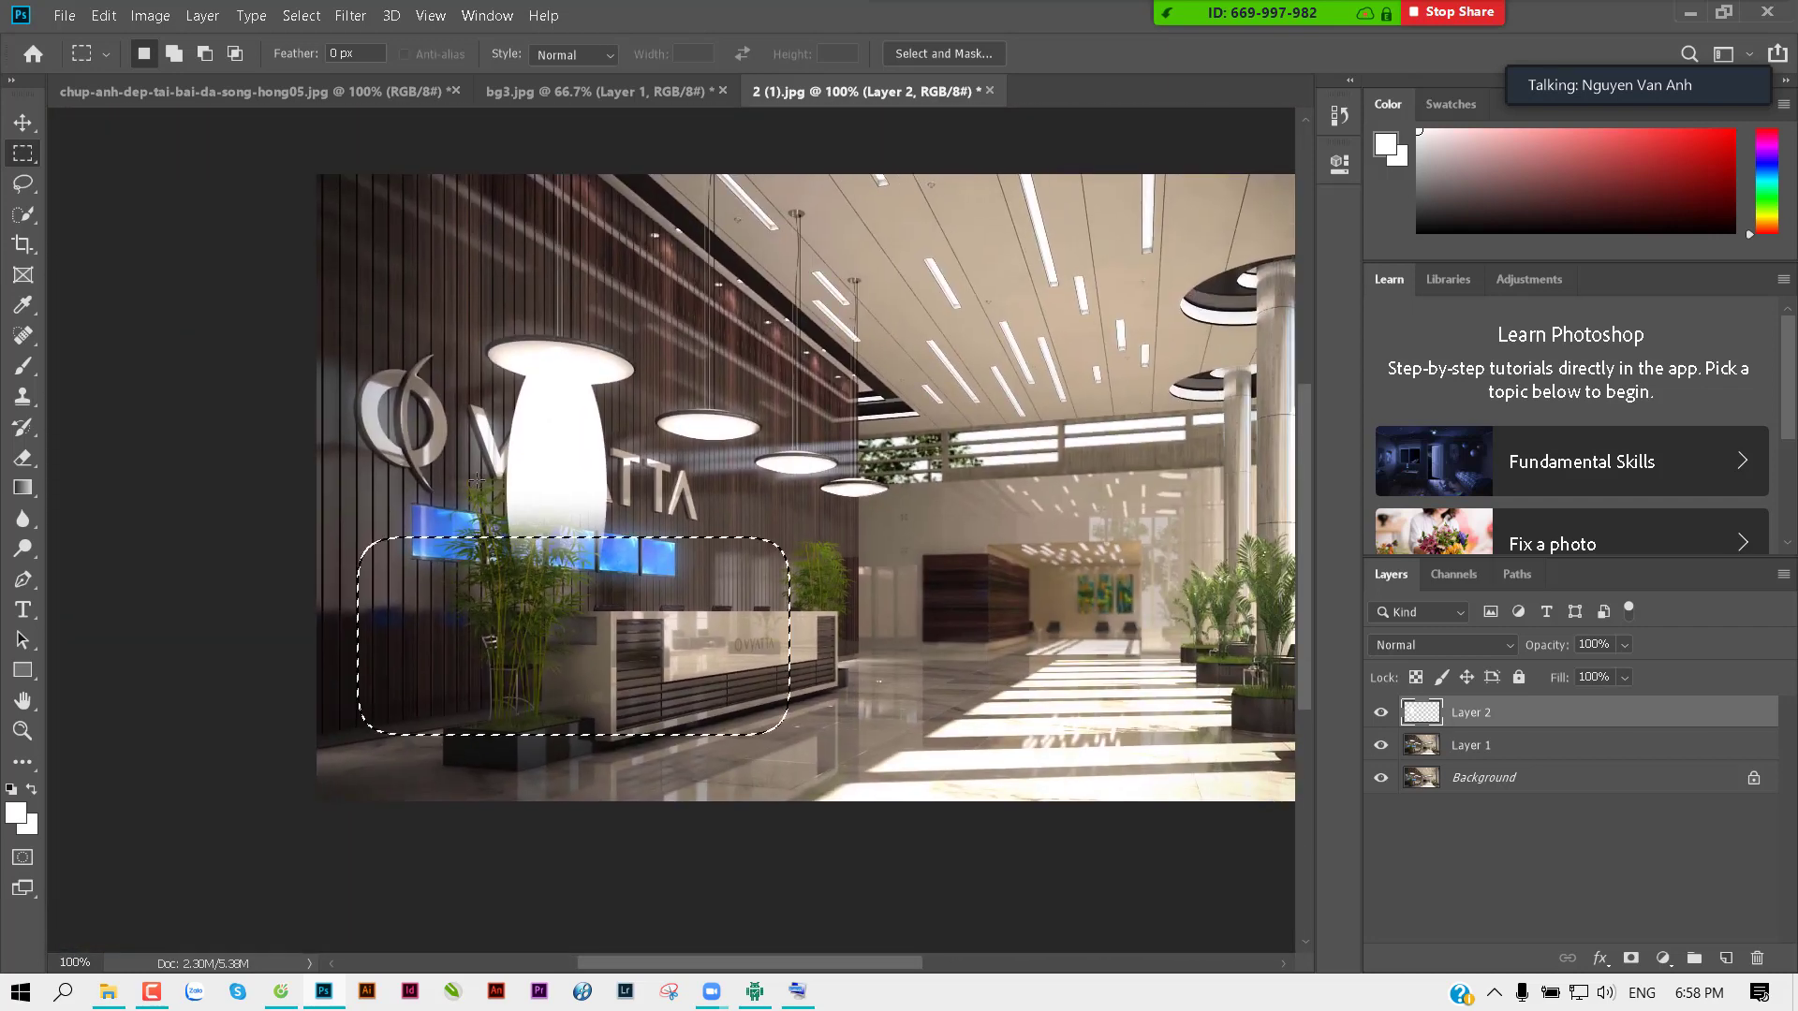
Step: Feather the selection more strongly at 50 px, deselect, and reposition the softened beam
{"action": "key", "text": "shift+F6"}
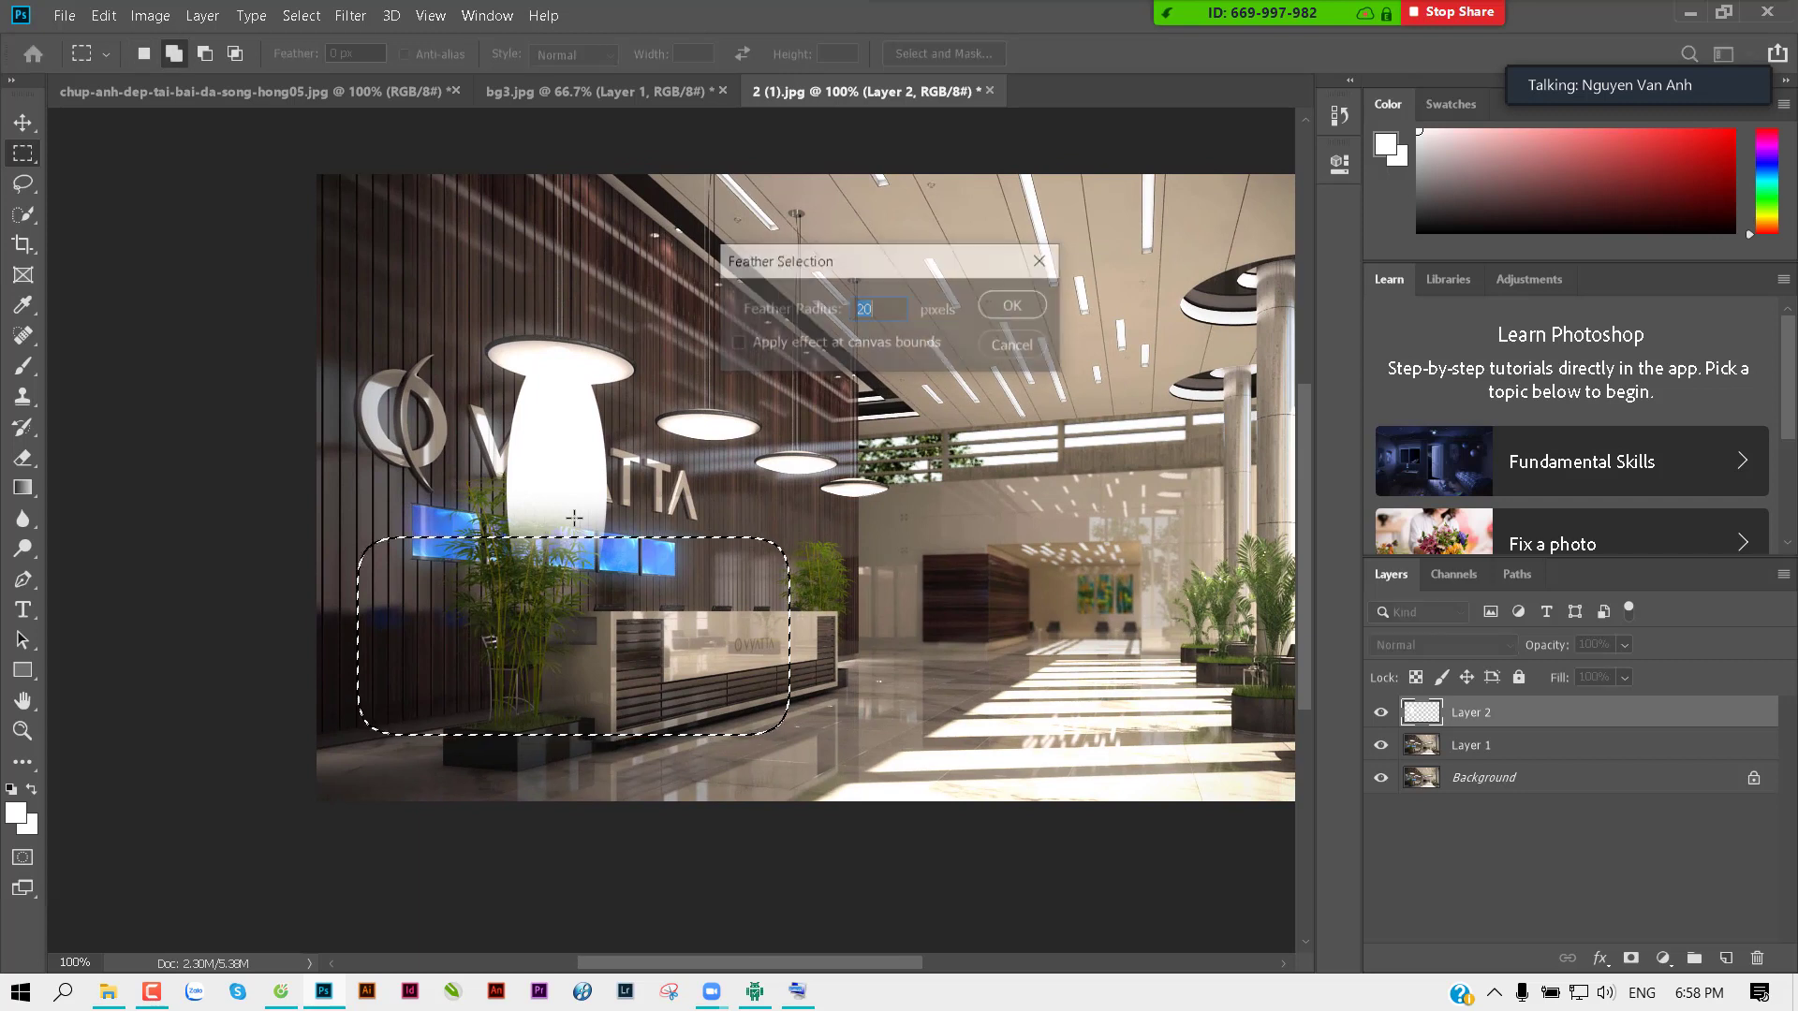
{"action": "key", "text": "Return"}
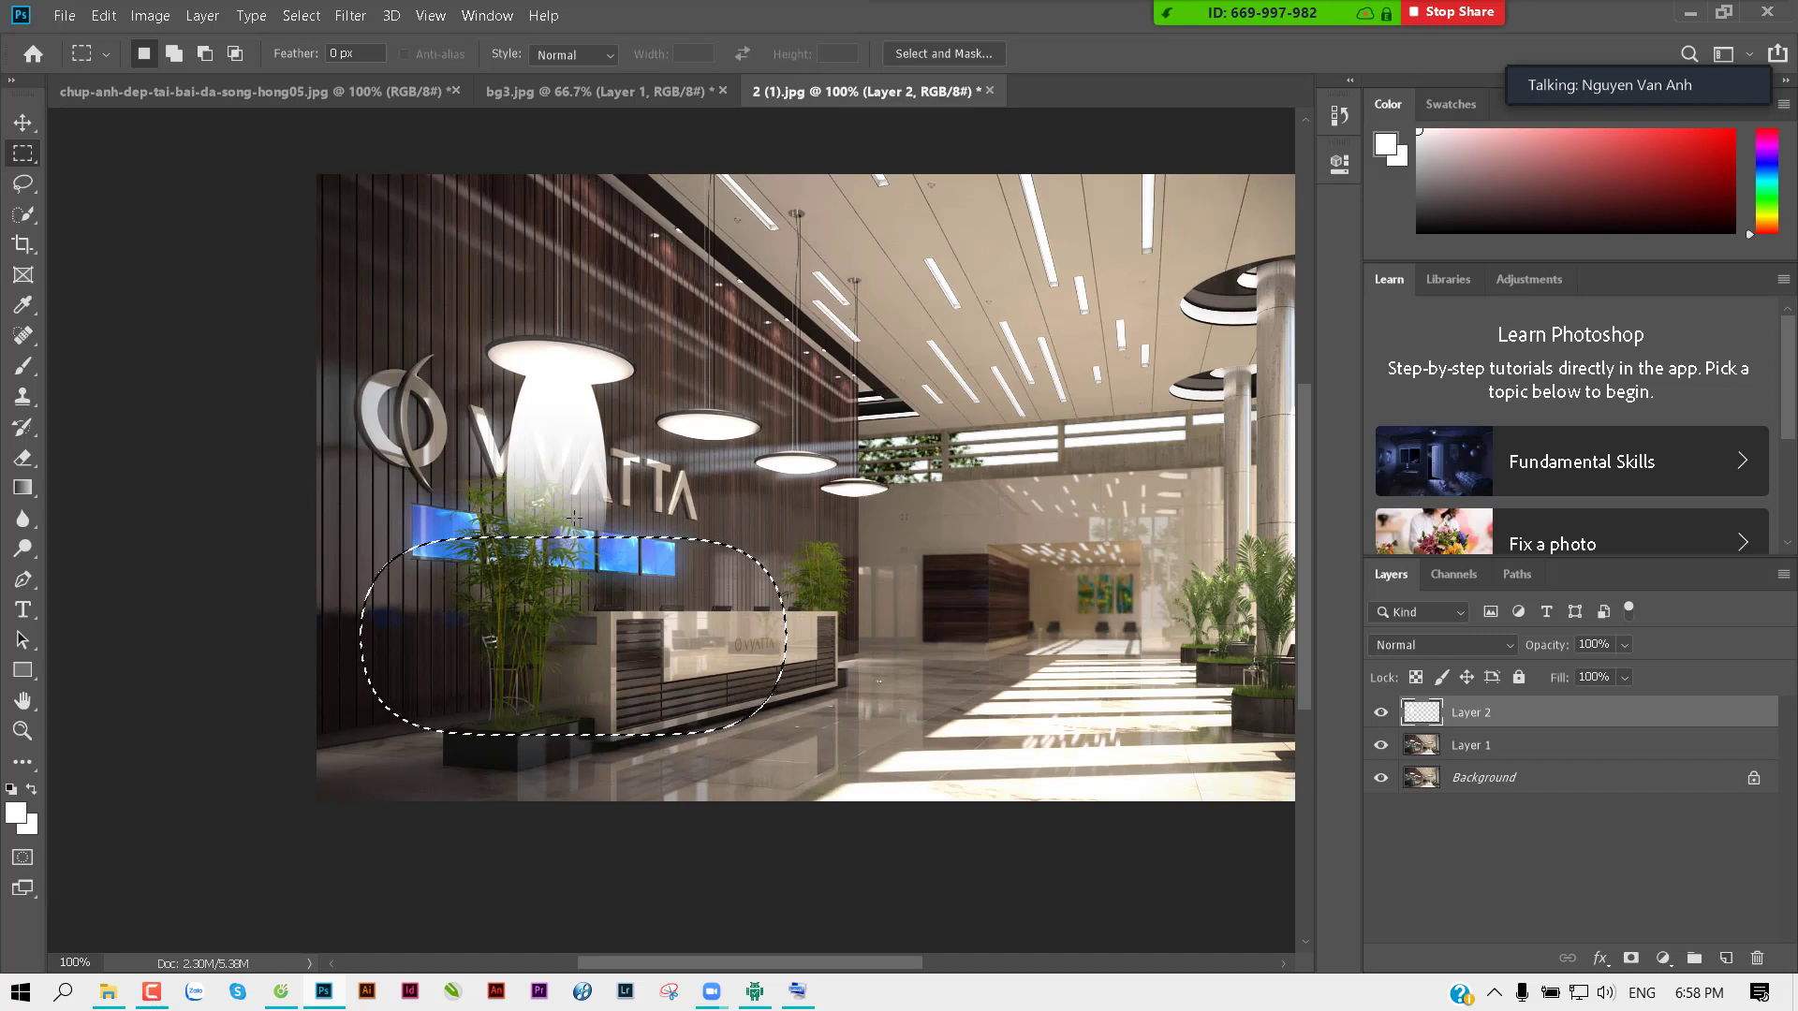
{"action": "key", "text": "ctrl+d"}
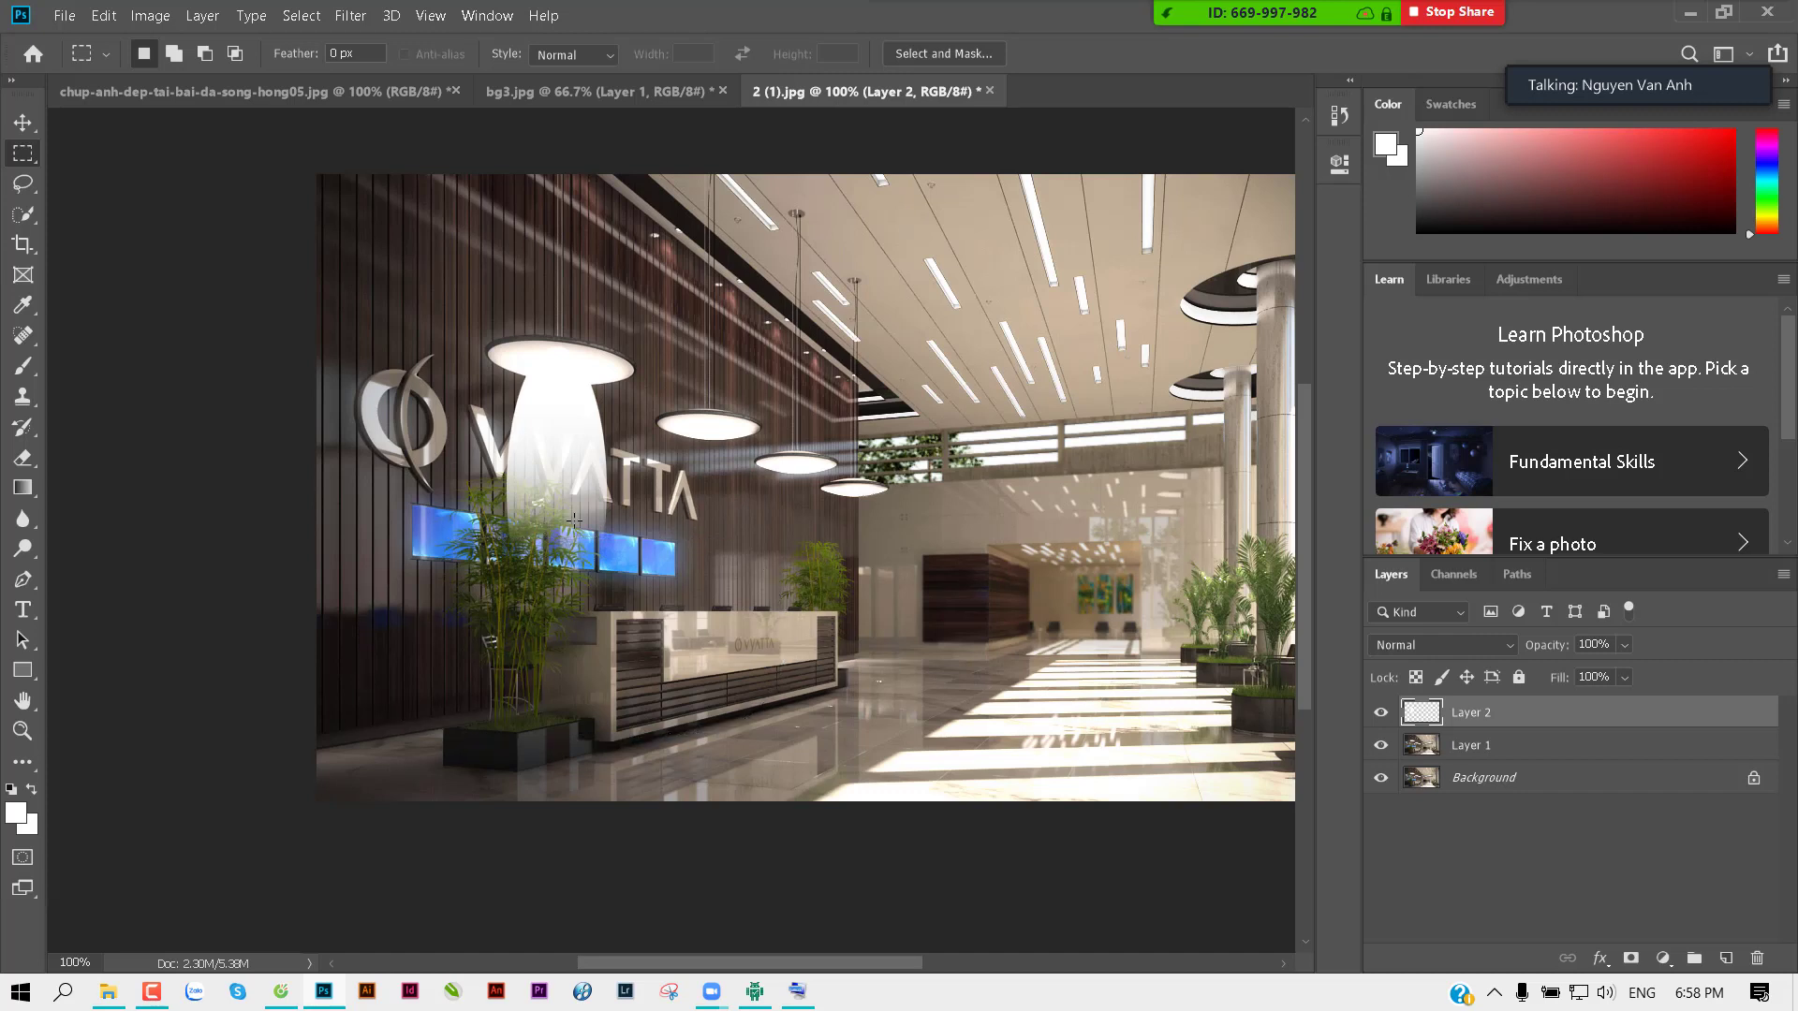
{"action": "key", "text": "v"}
{"action": "mouse_move", "coordinate": [574, 521]}
{"action": "left_mouse_down"}
{"action": "mouse_move", "coordinate": [809, 525]}
{"action": "mouse_move", "coordinate": [534, 475]}
{"action": "left_mouse_up"}
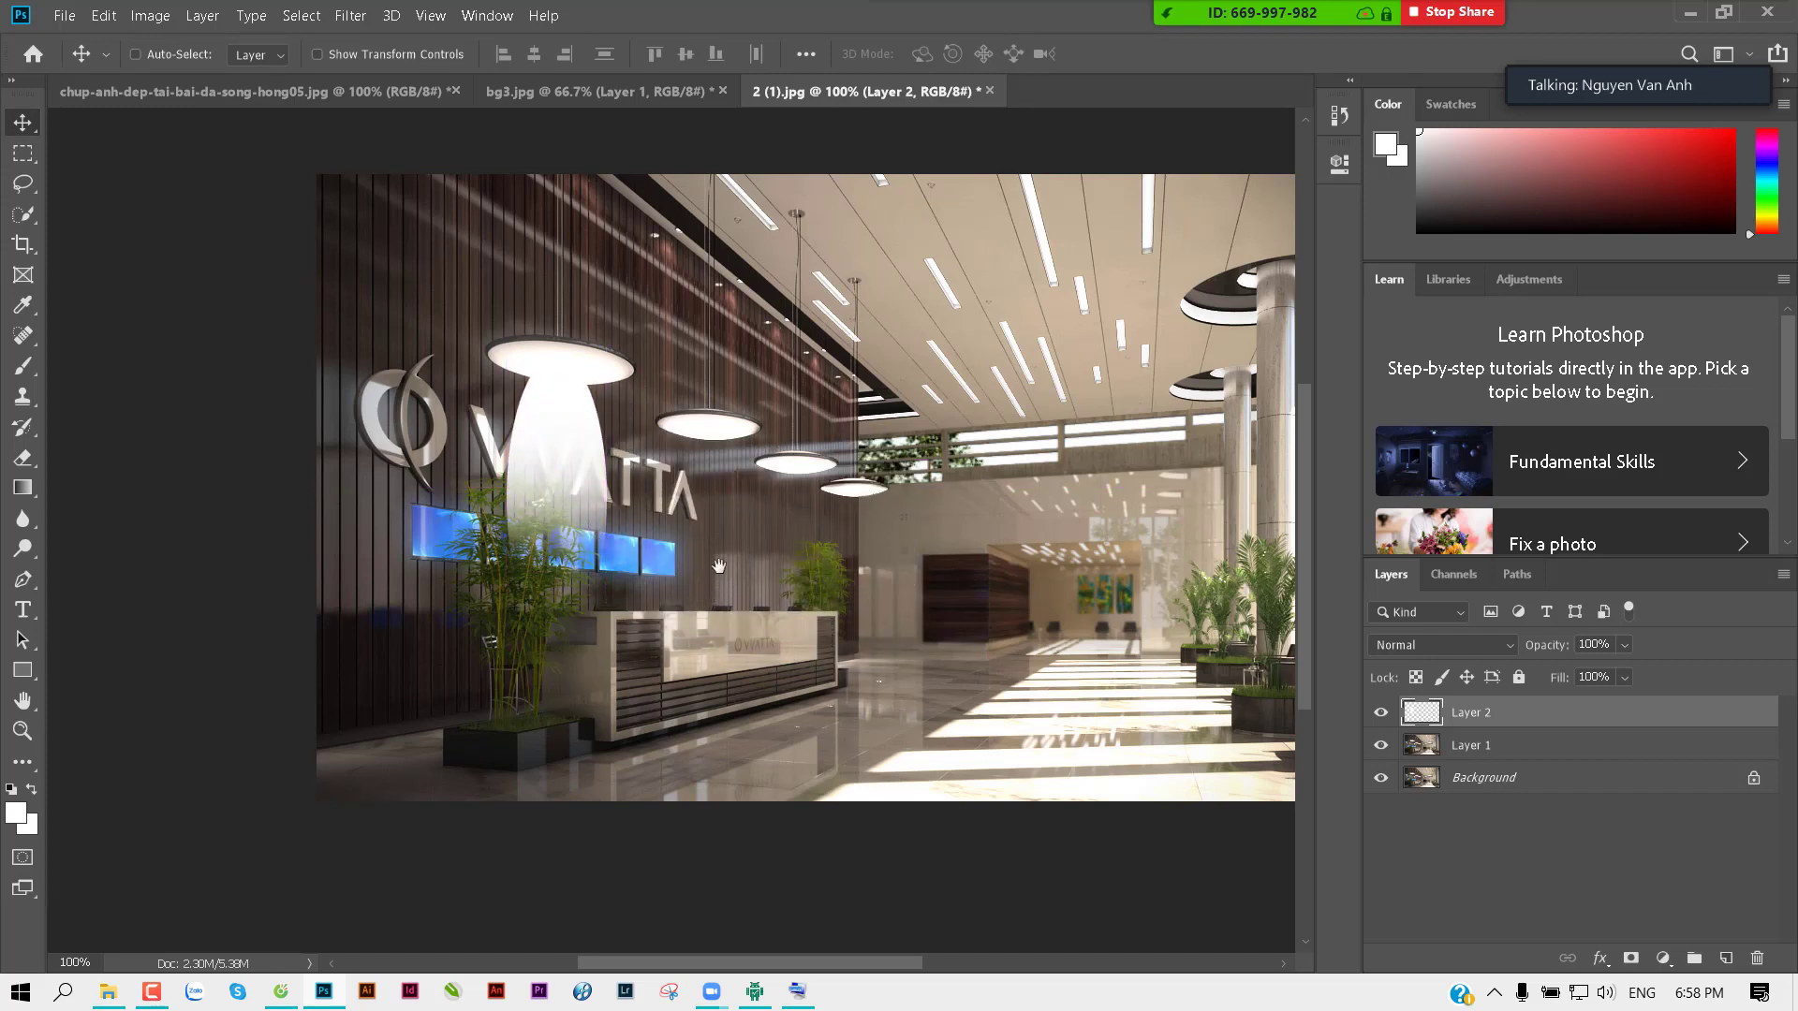
{"action": "mouse_move", "coordinate": [717, 568]}
{"action": "left_mouse_down"}
{"action": "mouse_move", "coordinate": [573, 625]}
{"action": "mouse_move", "coordinate": [516, 597]}
{"action": "left_mouse_up"}
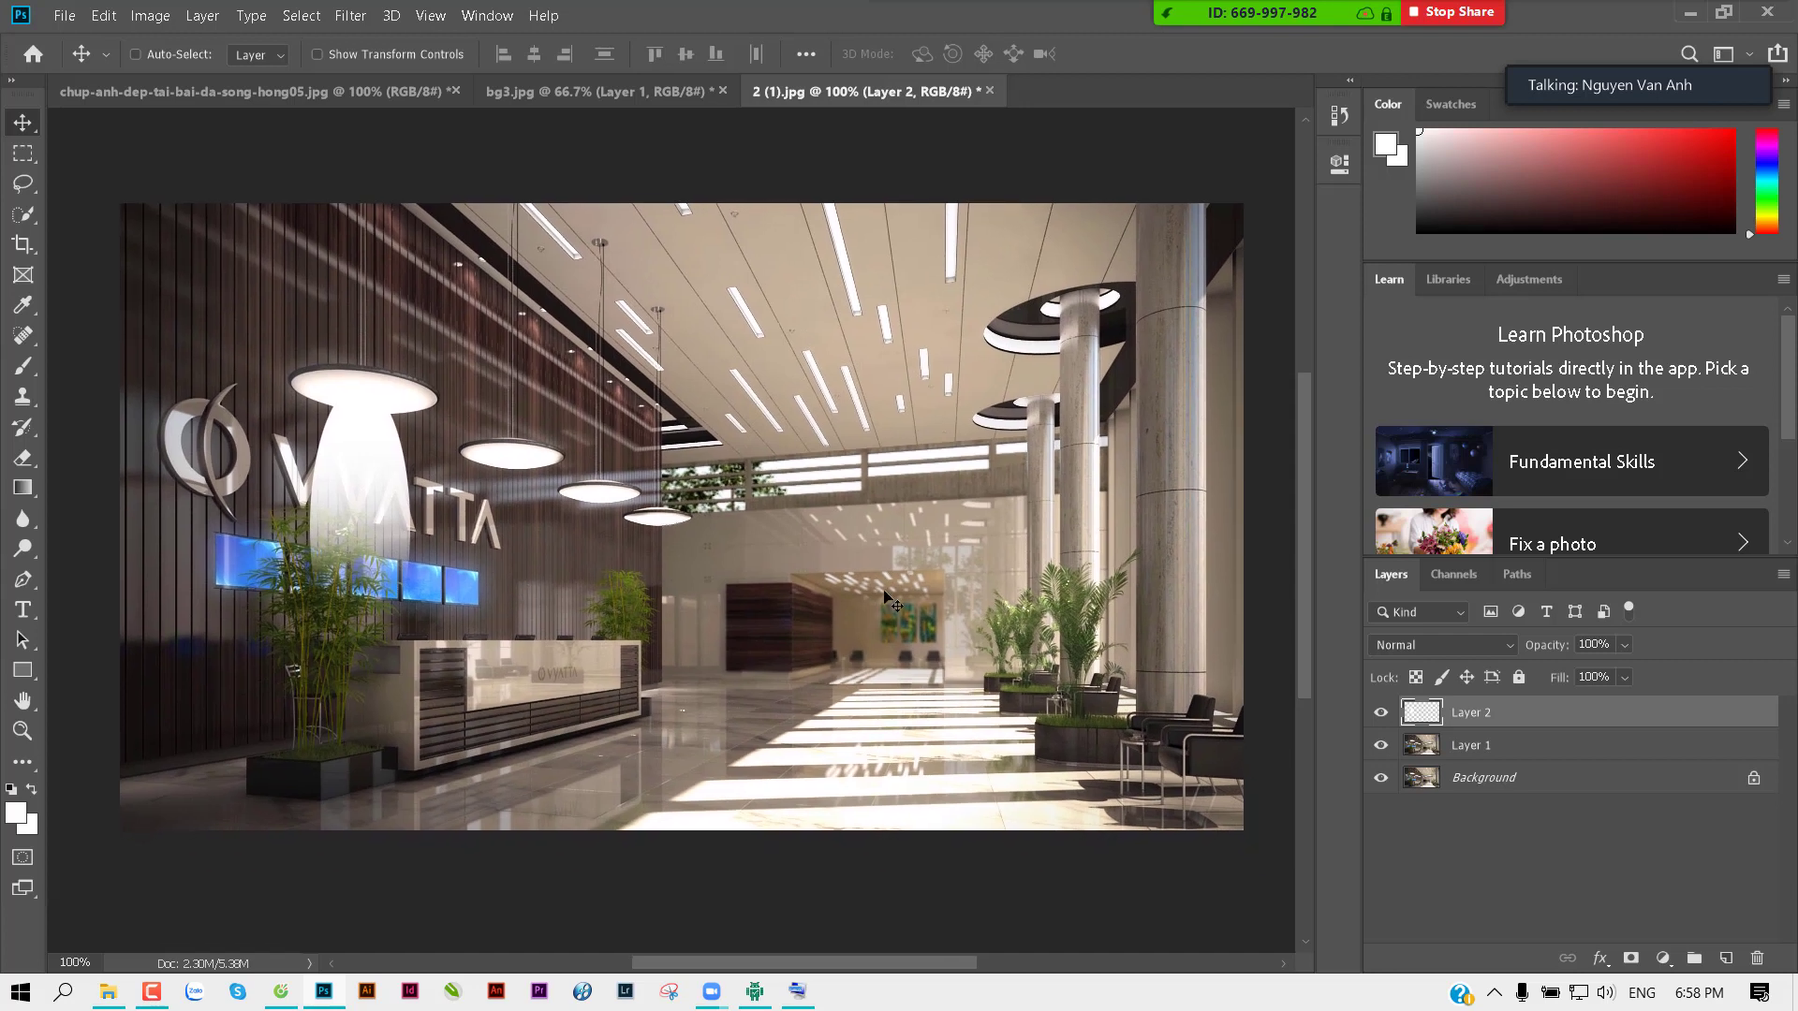
{"action": "left_click", "coordinate": [1458, 646]}
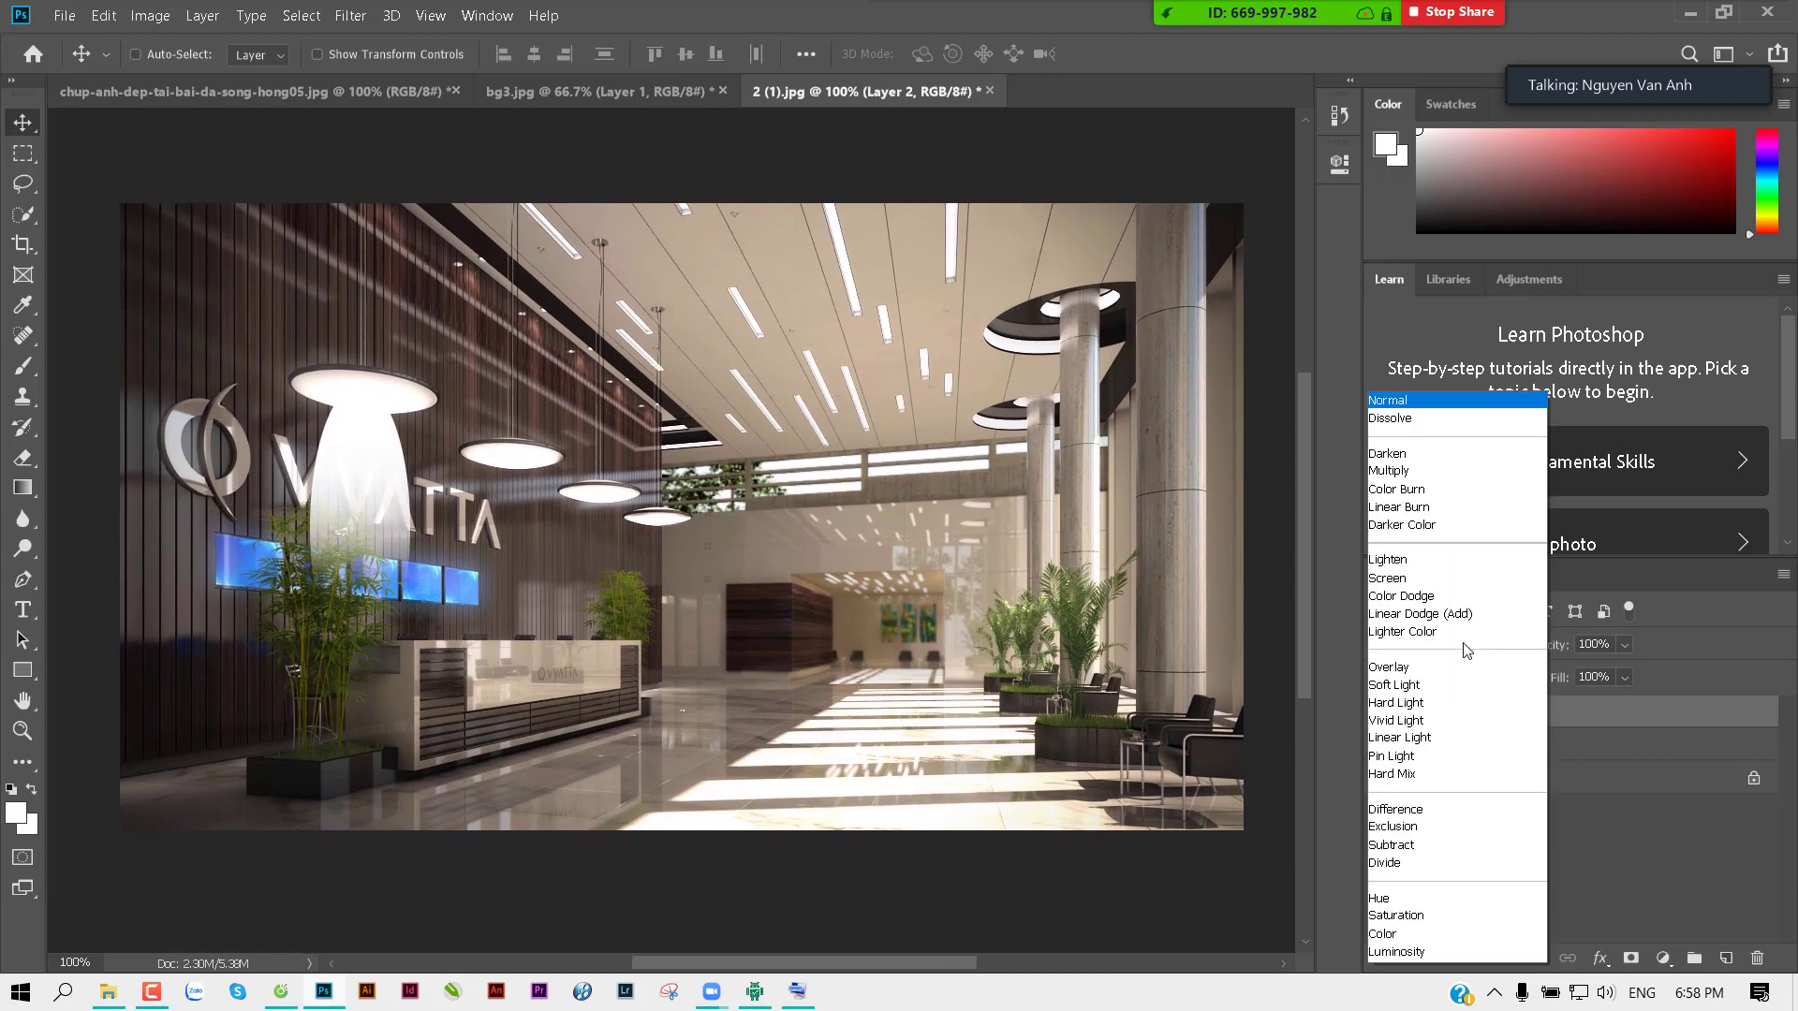
{"action": "left_click", "coordinate": [1418, 596]}
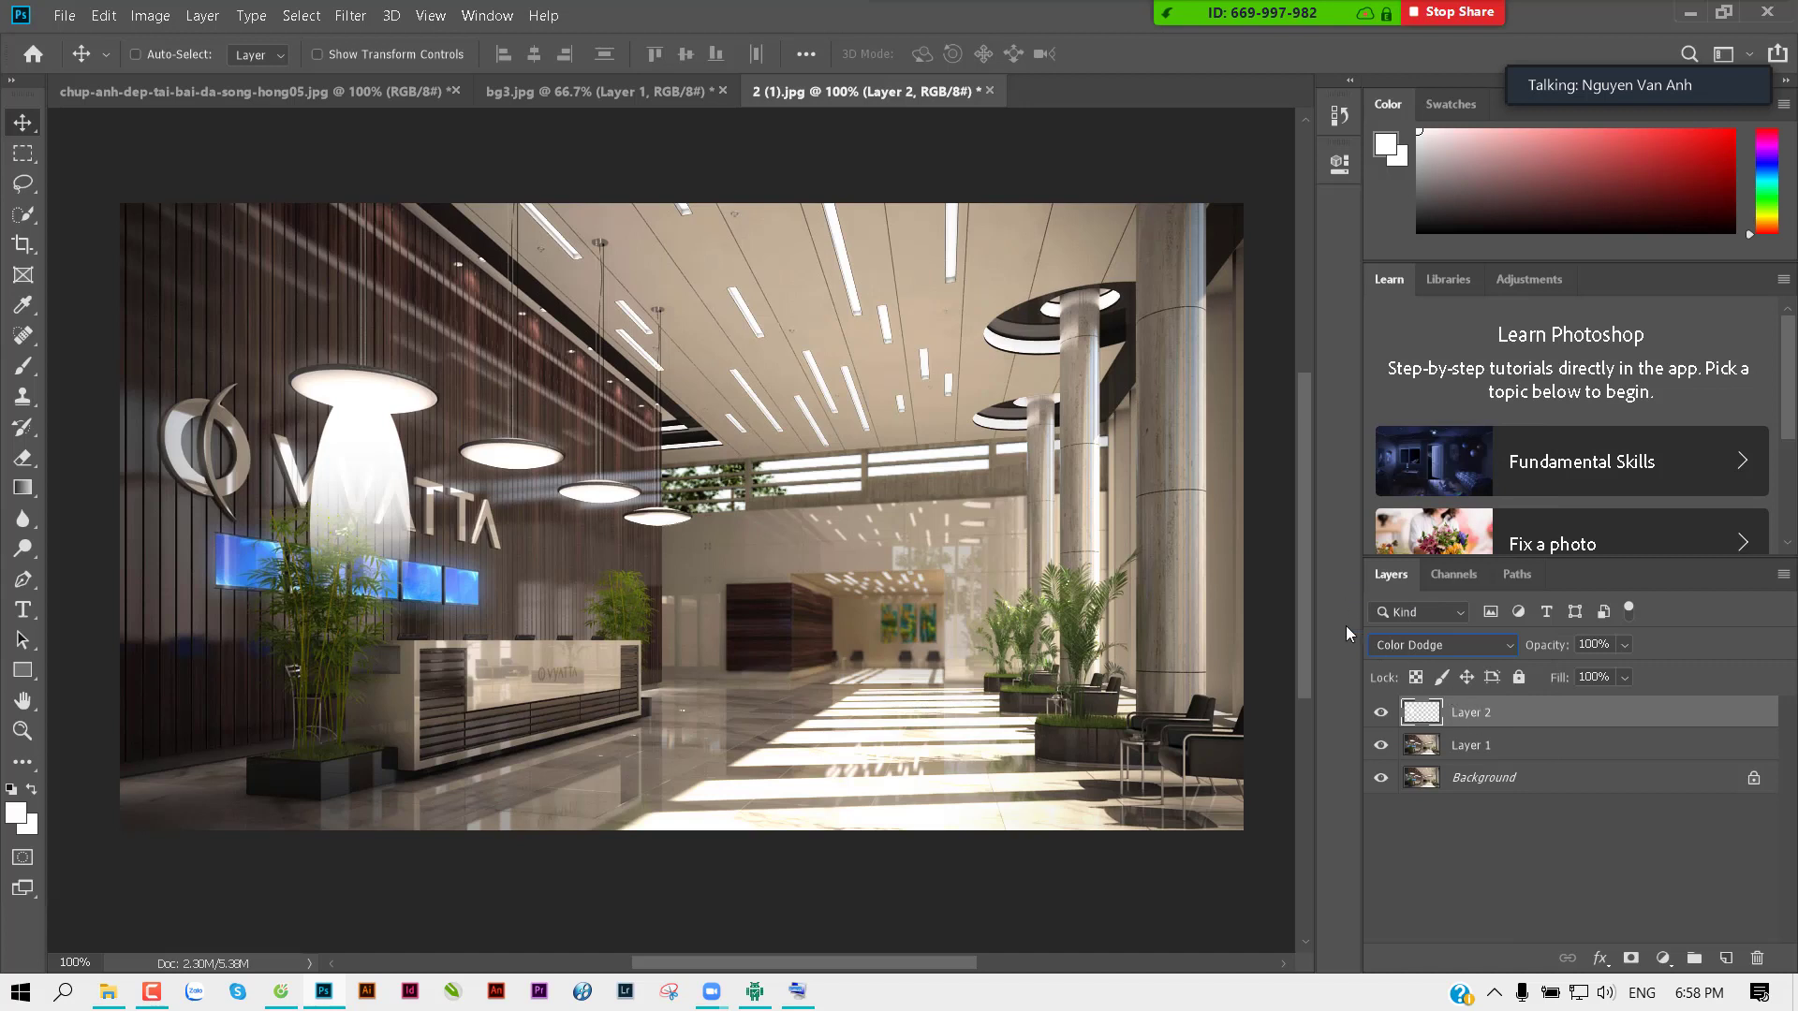
{"action": "left_click", "coordinate": [1430, 643]}
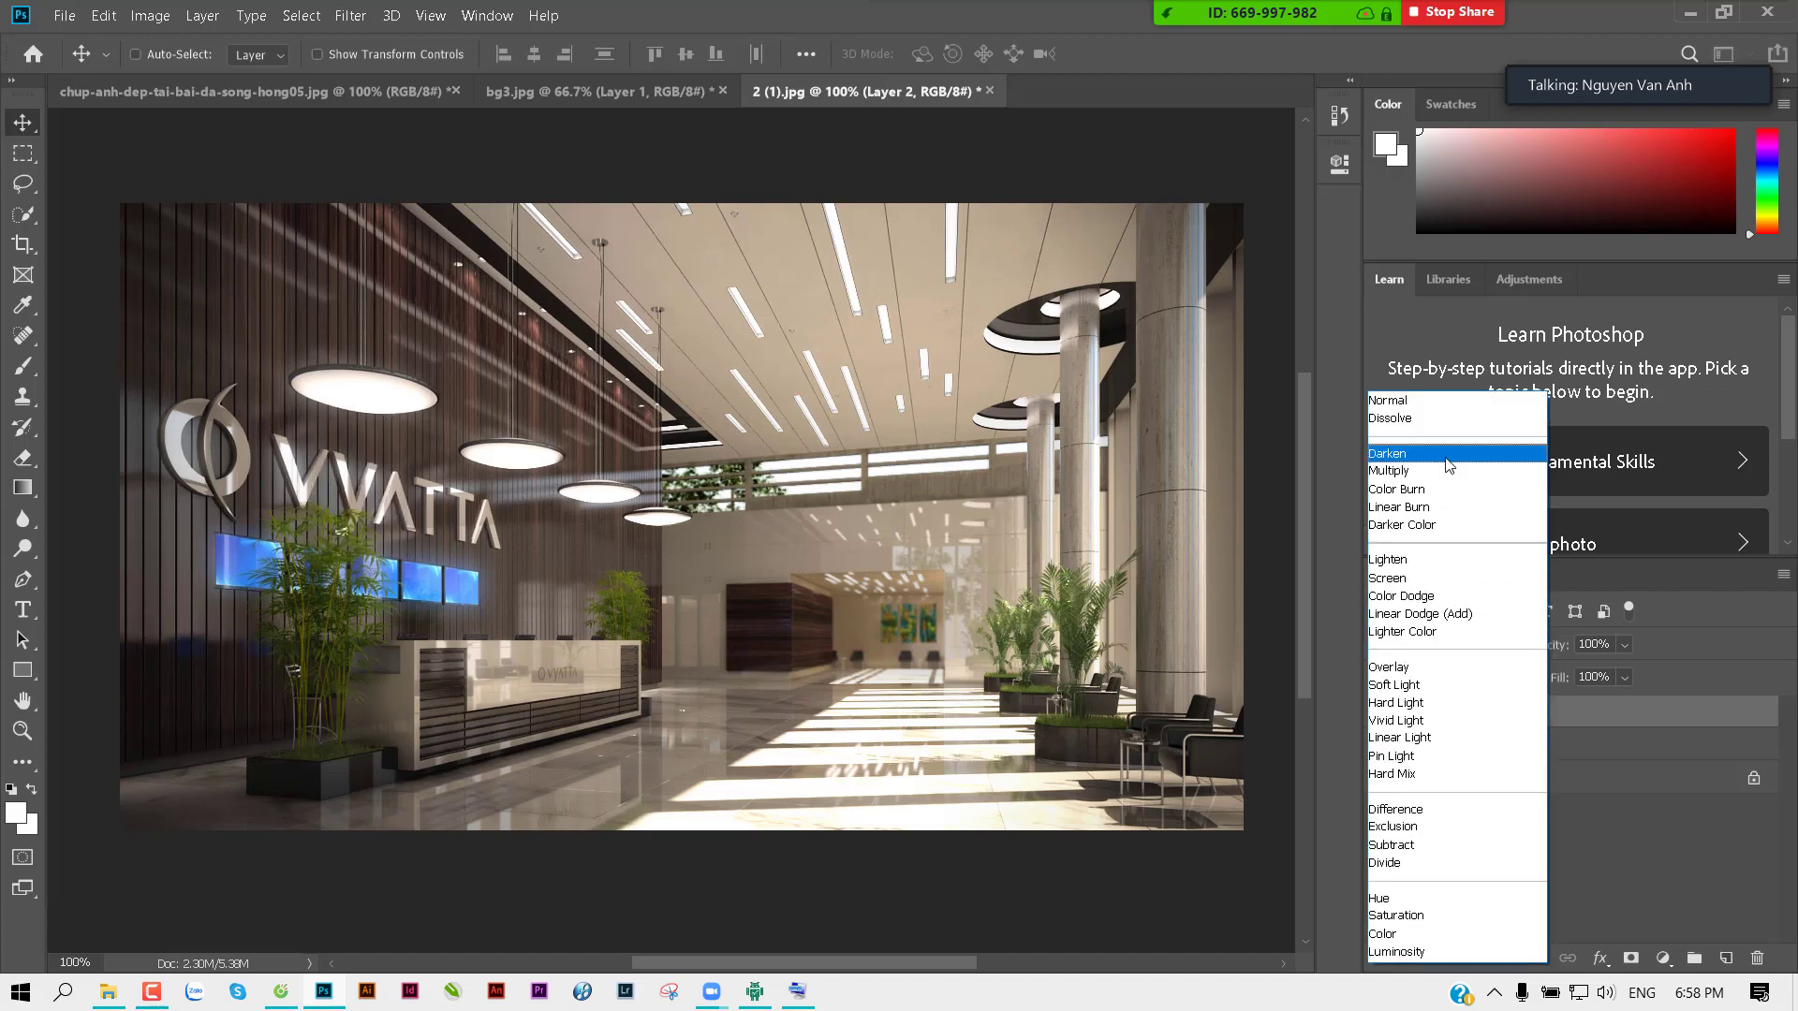
{"action": "left_click", "coordinate": [1456, 402]}
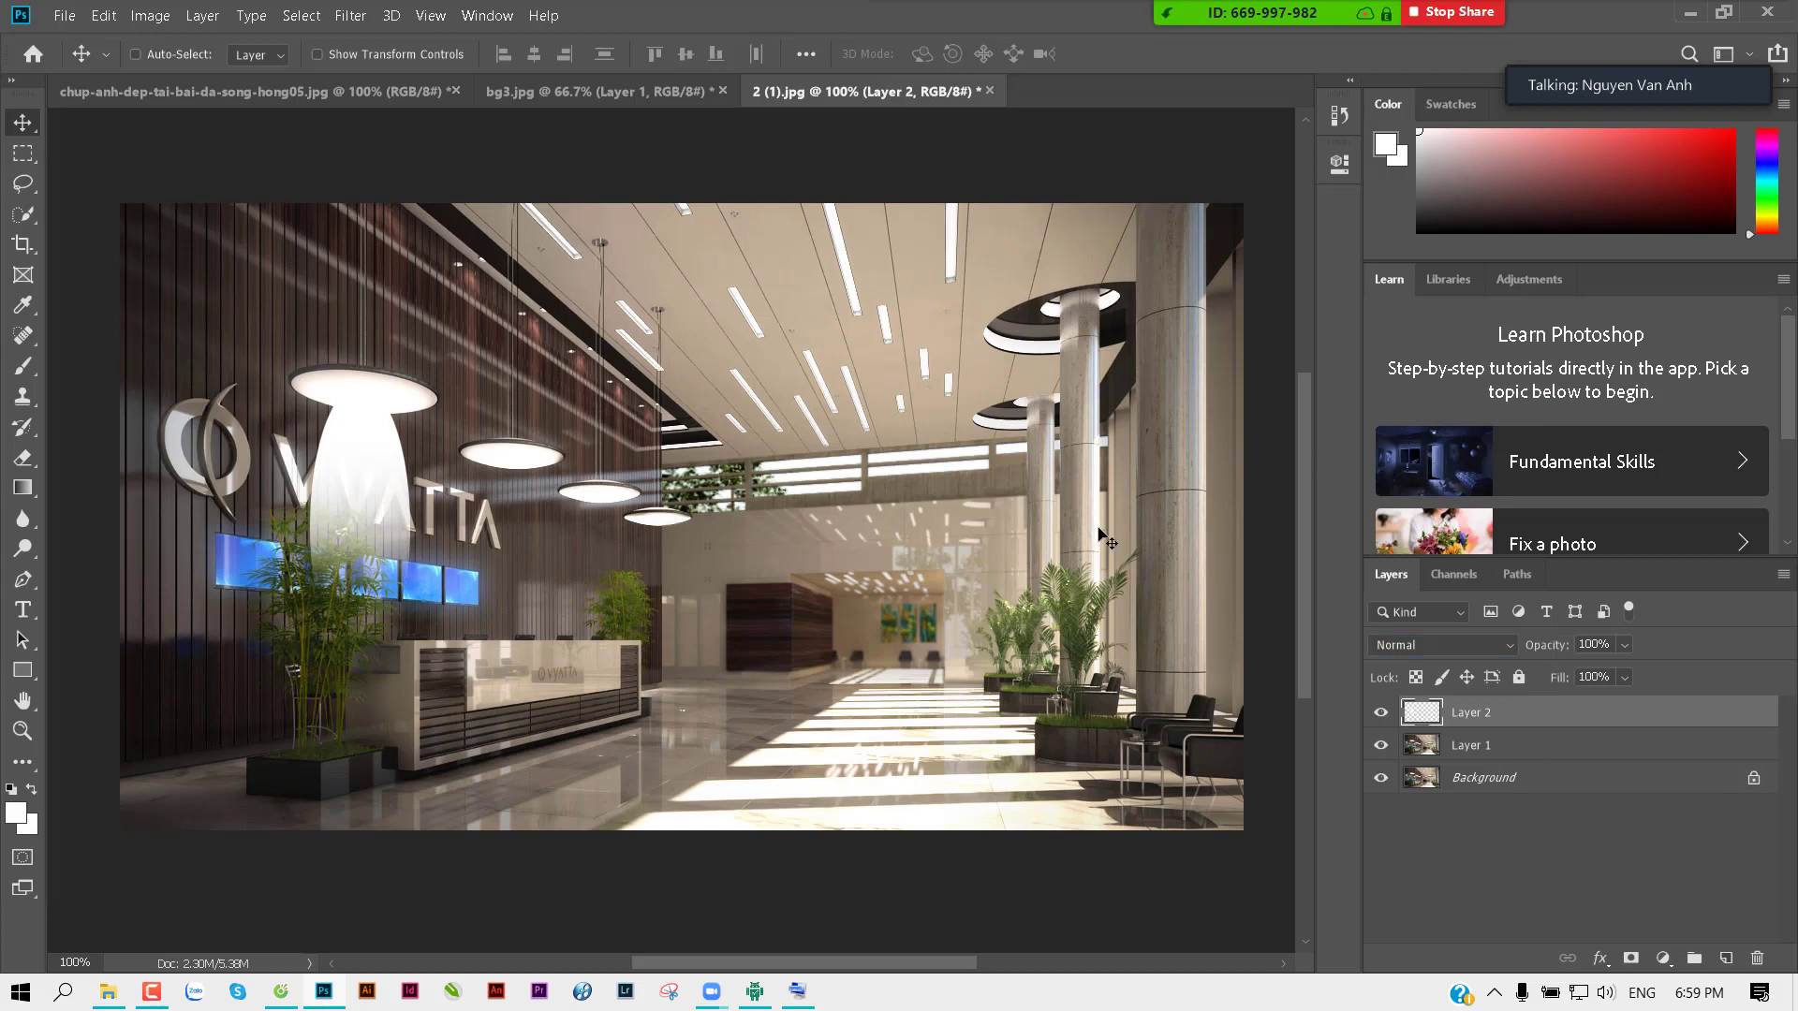
Step: Fill a new layer with black beneath the beam and merge both into one Layer 2
{"action": "left_click", "coordinate": [1728, 958]}
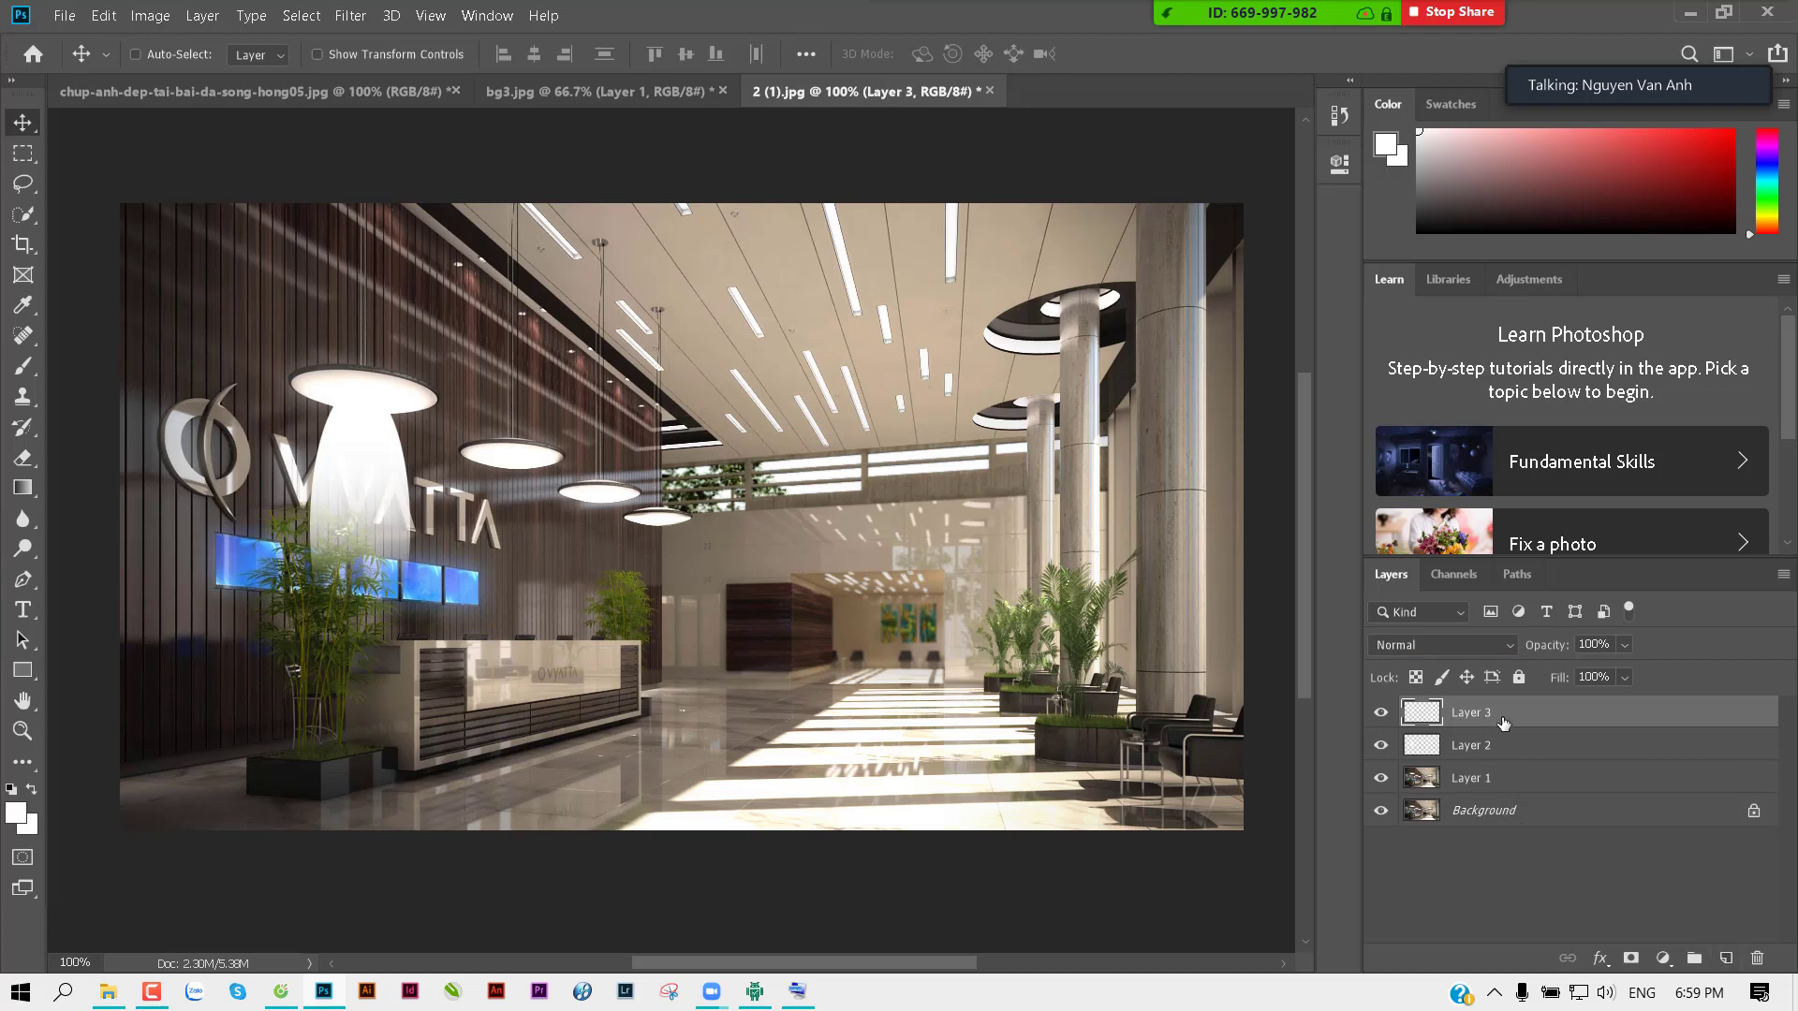
{"action": "key", "text": "d"}
{"action": "key", "text": "alt+BackSpace"}
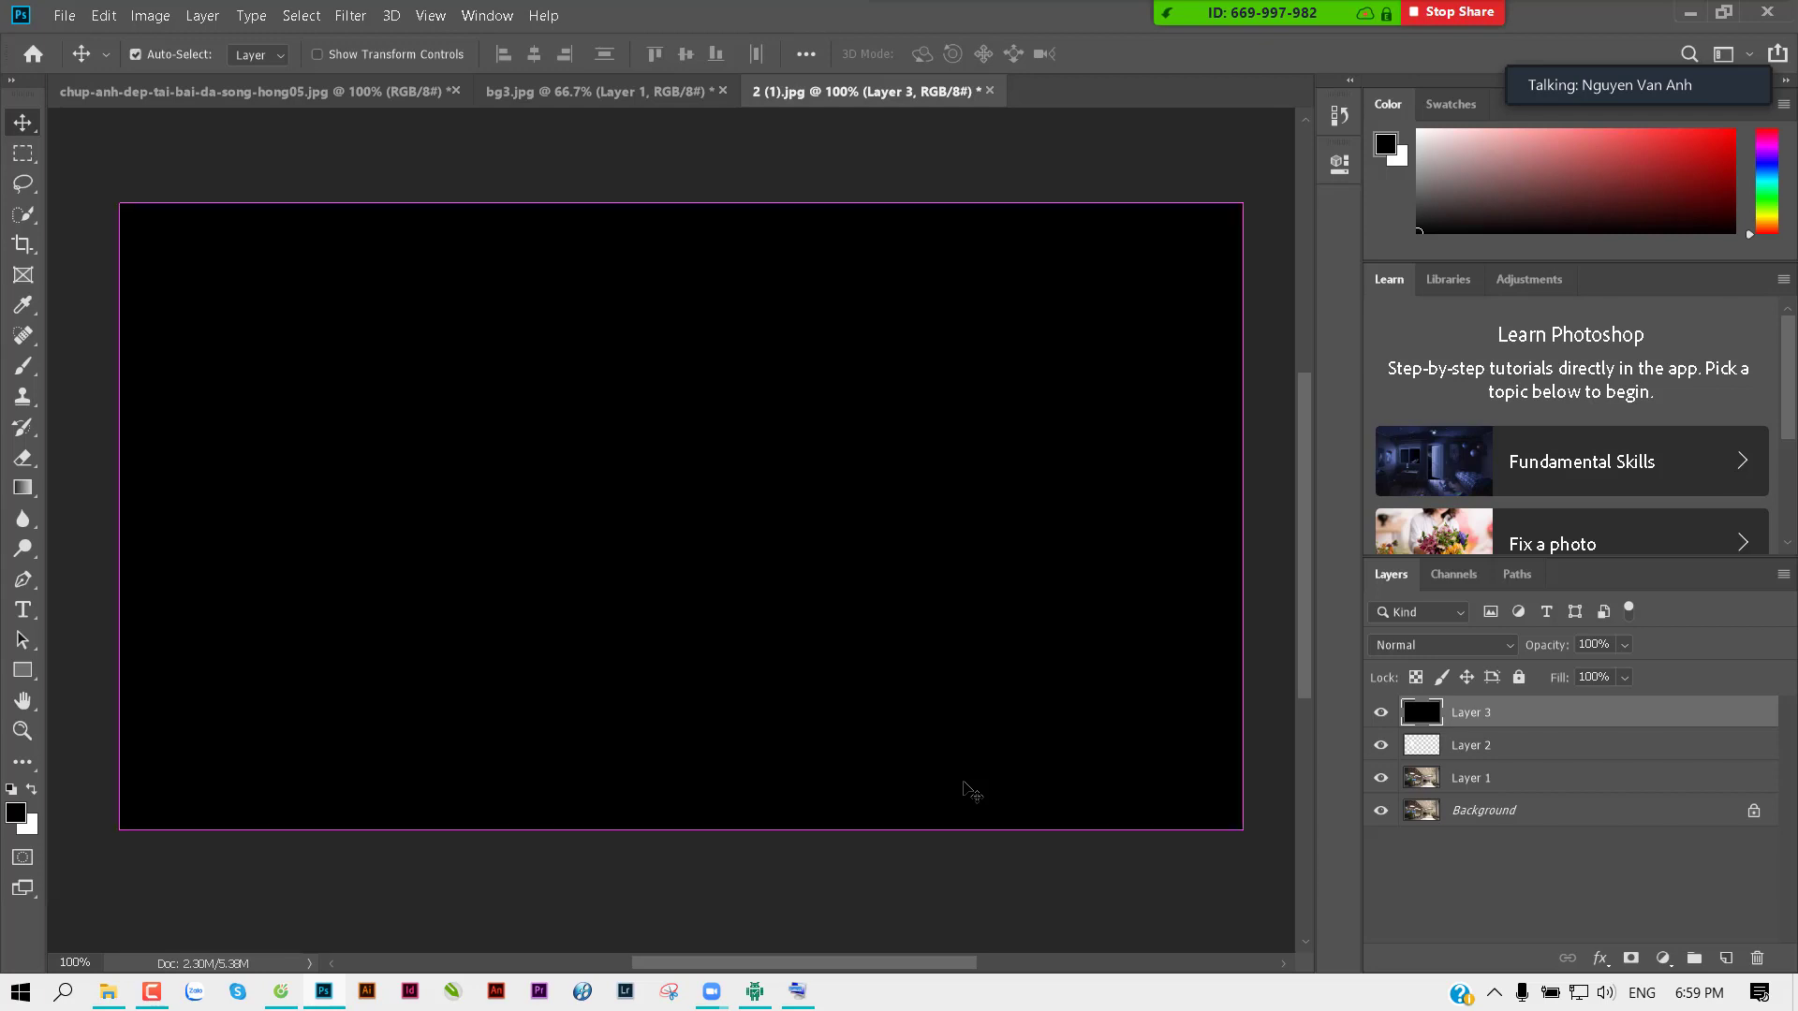
{"action": "key", "text": "ctrl+bracketleft"}
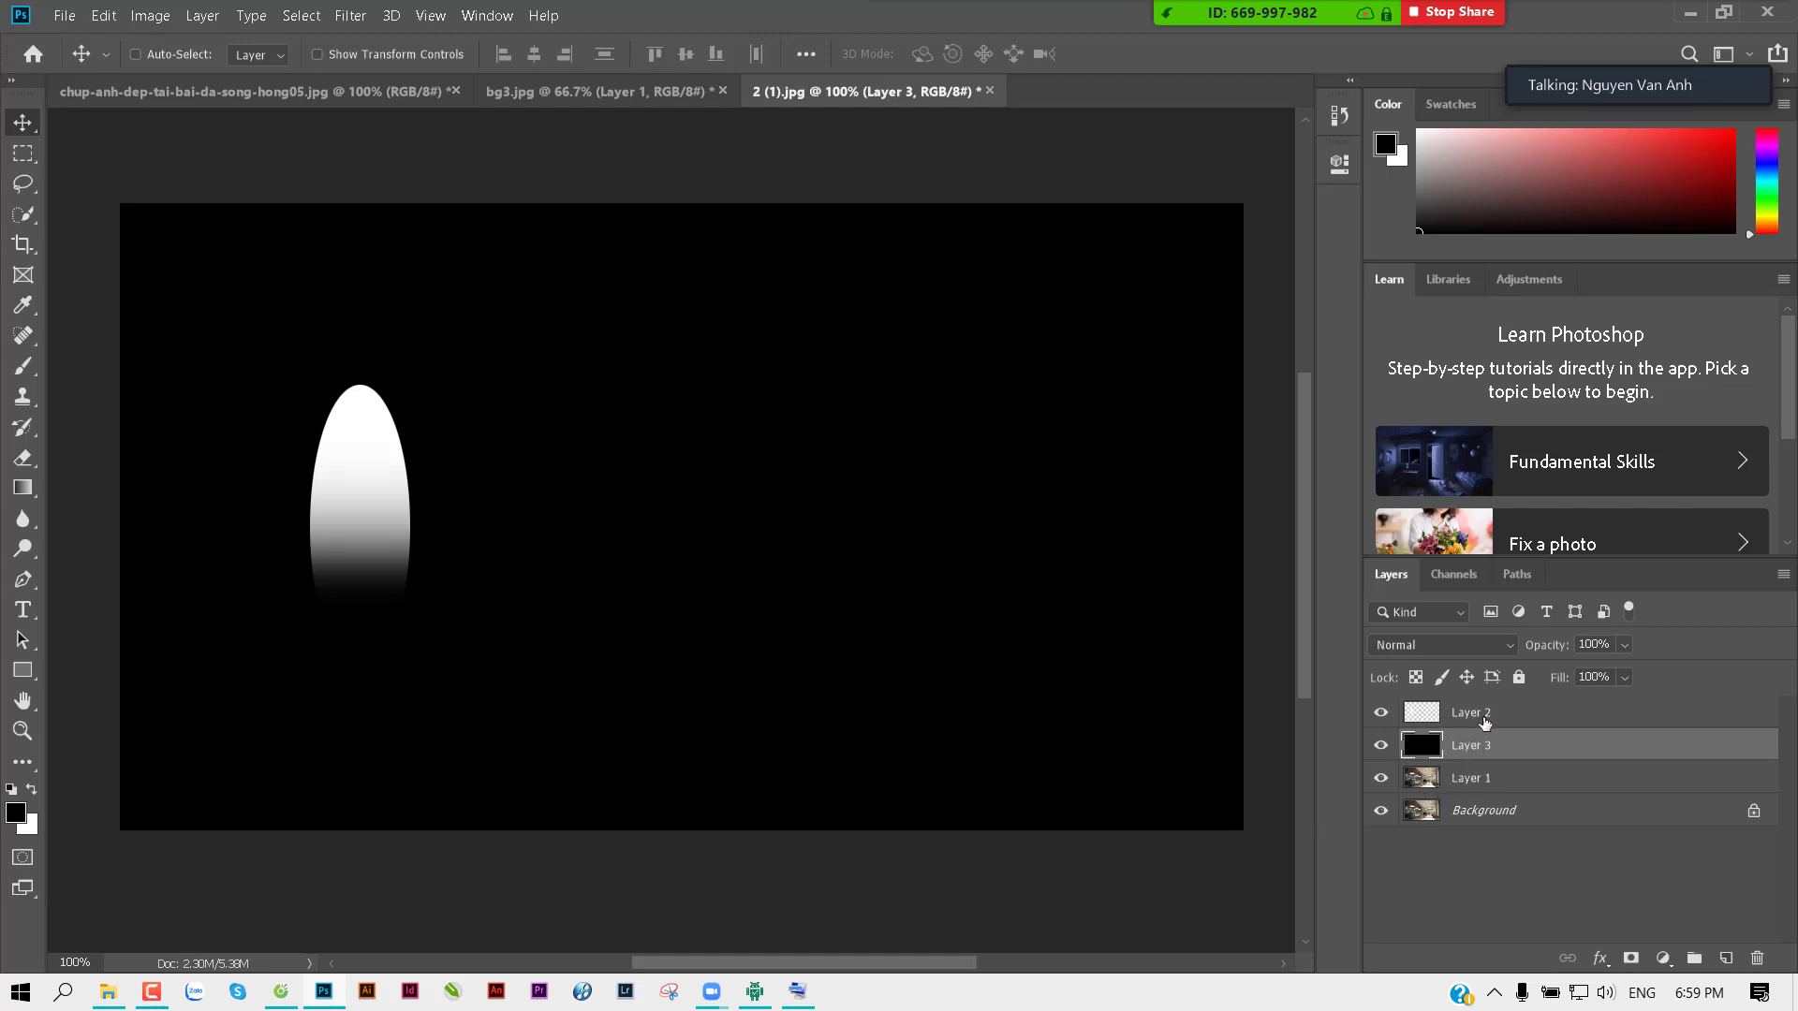
{"action": "left_click", "coordinate": [1518, 713], "text": "ctrl"}
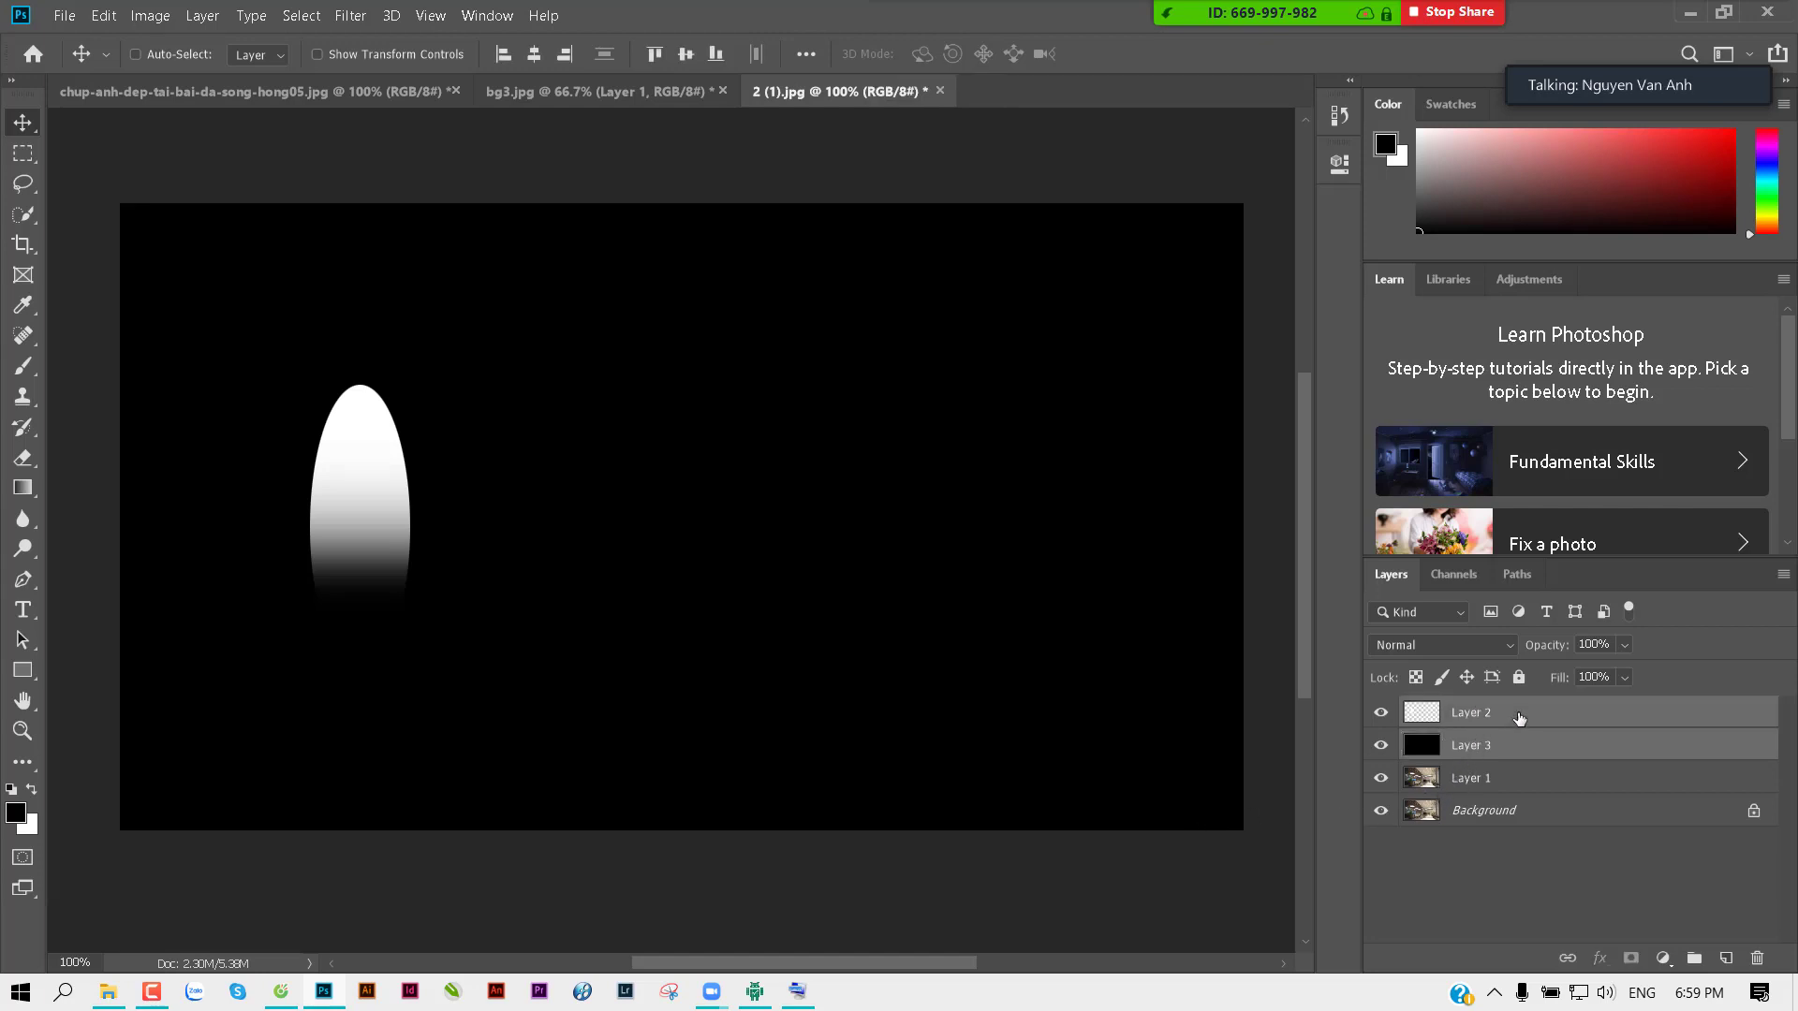
{"action": "key", "text": "ctrl+e"}
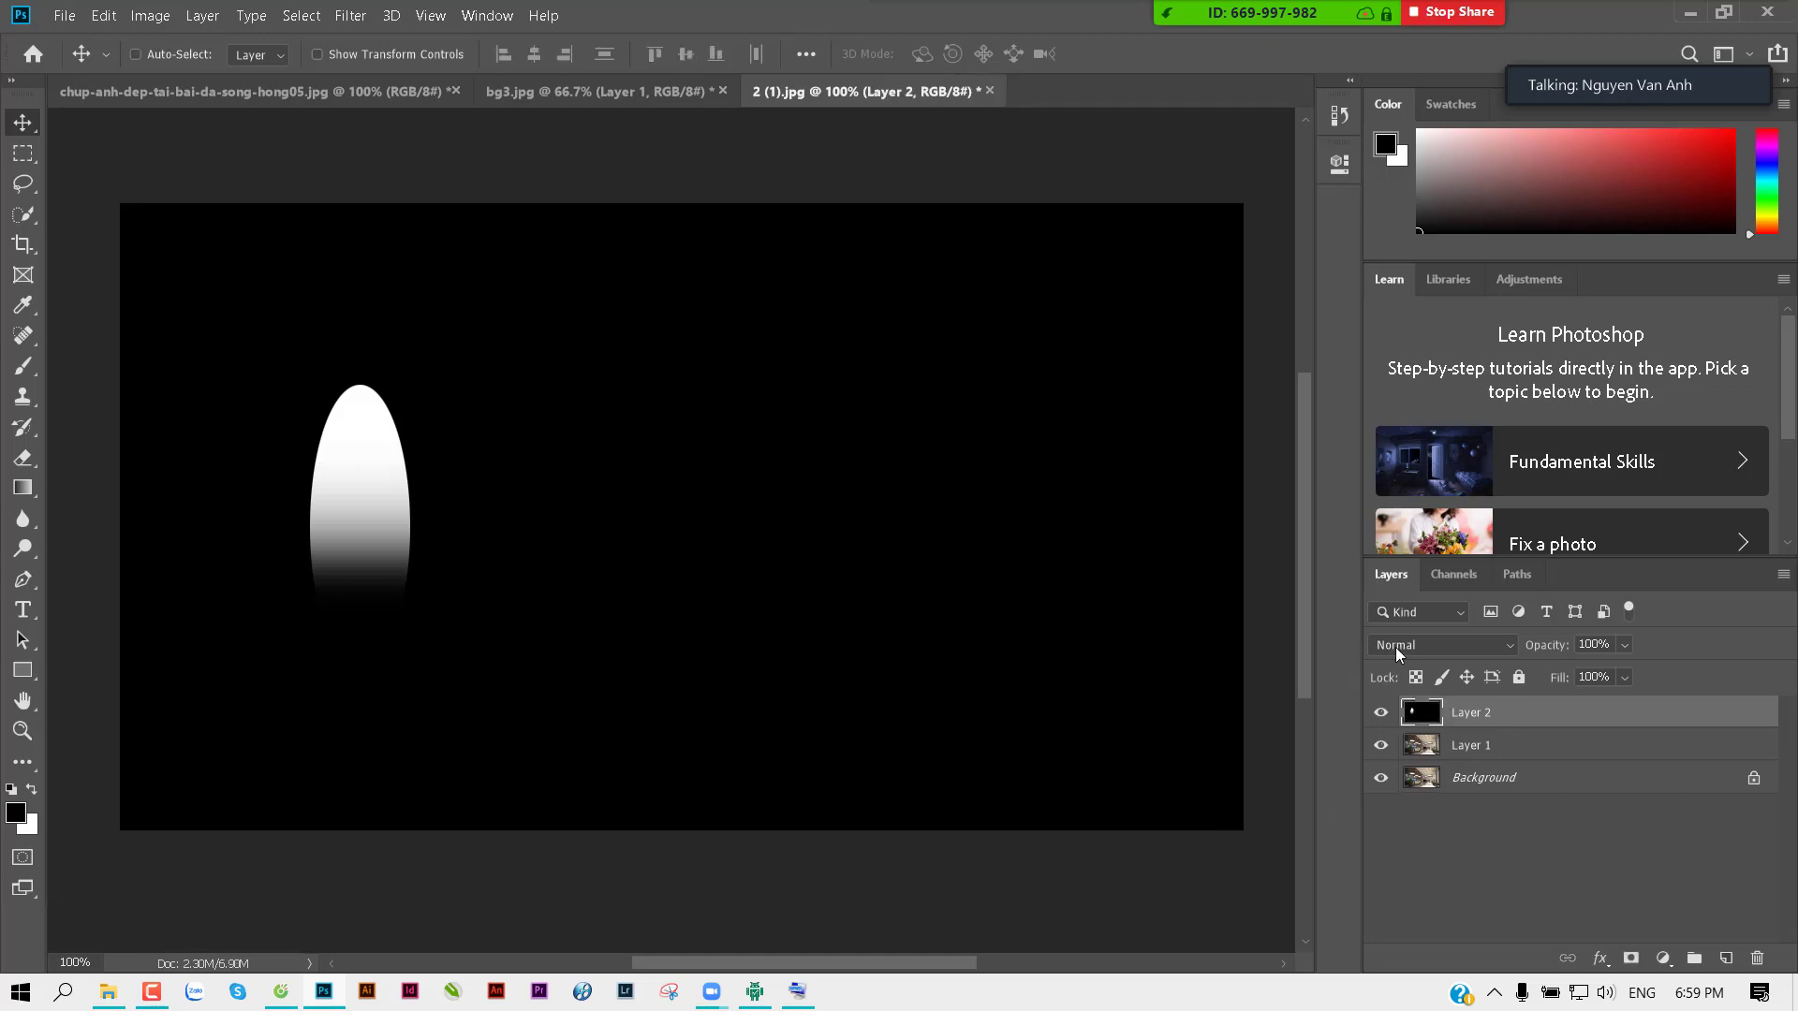
{"action": "left_click", "coordinate": [1434, 646]}
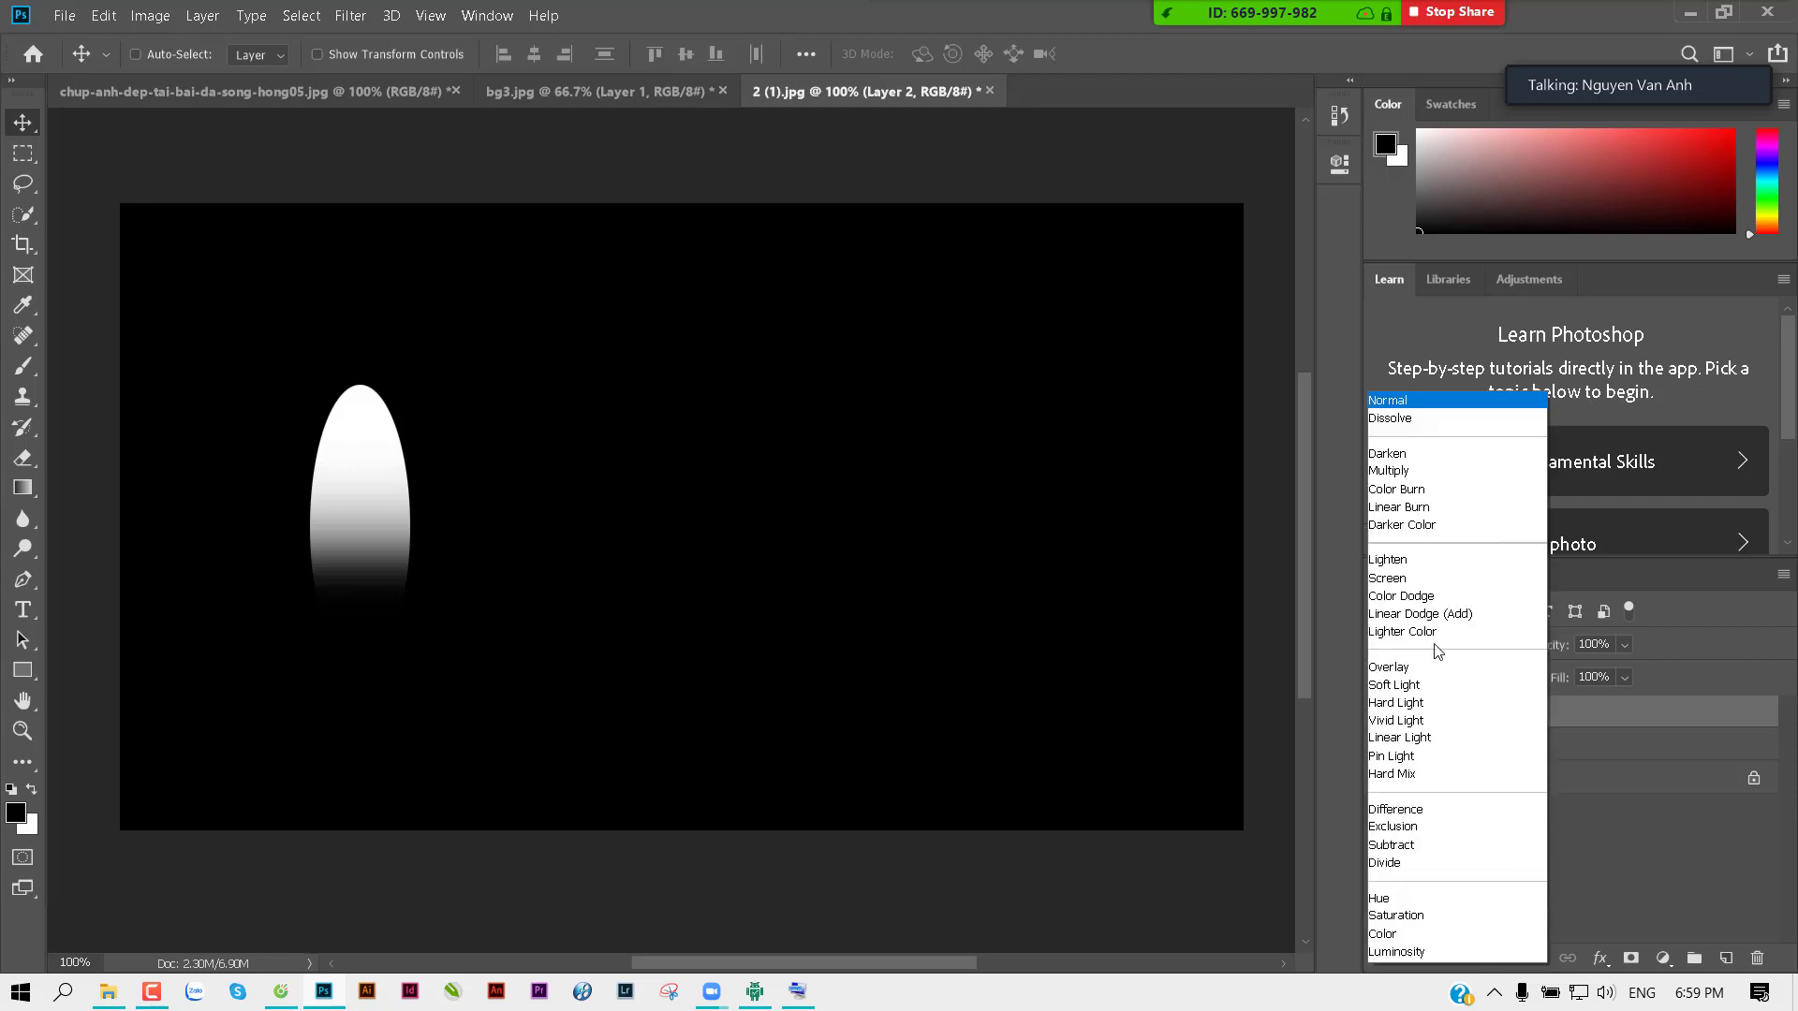
{"action": "left_click", "coordinate": [1434, 597]}
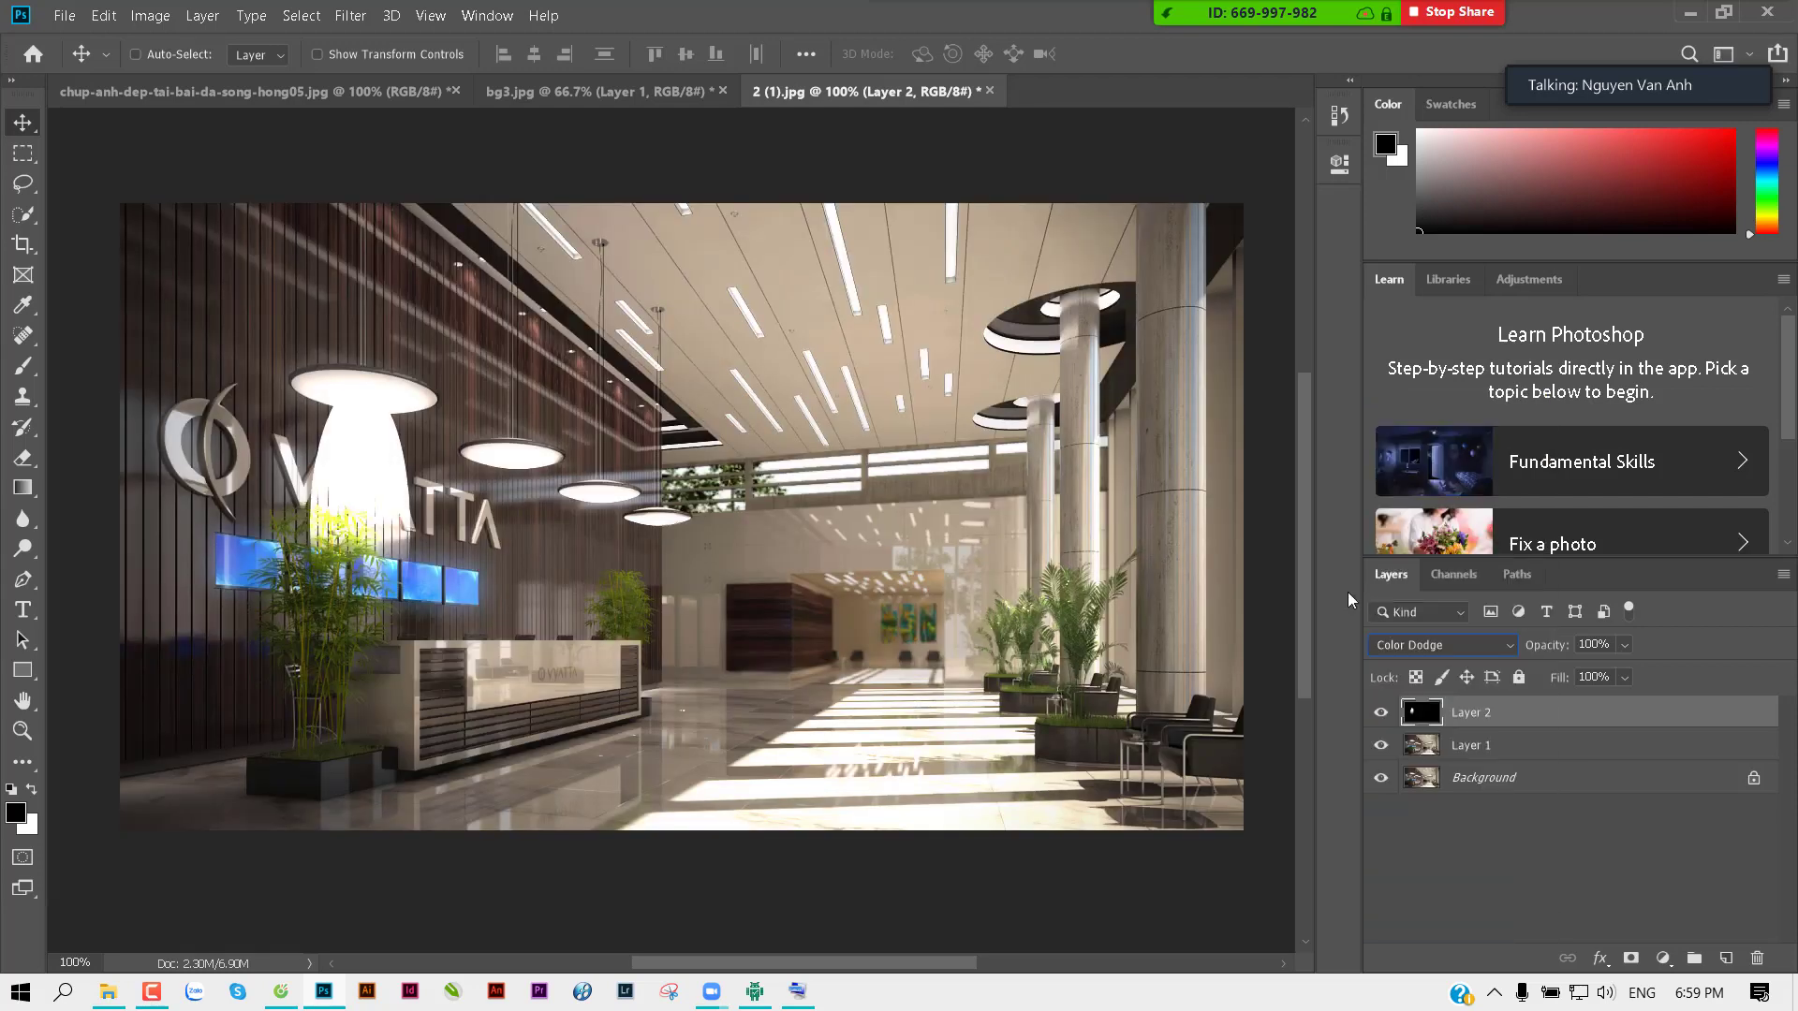
{"action": "mouse_move", "coordinate": [461, 501]}
{"action": "left_mouse_down"}
{"action": "mouse_move", "coordinate": [473, 448]}
{"action": "mouse_move", "coordinate": [733, 373]}
{"action": "left_mouse_up"}
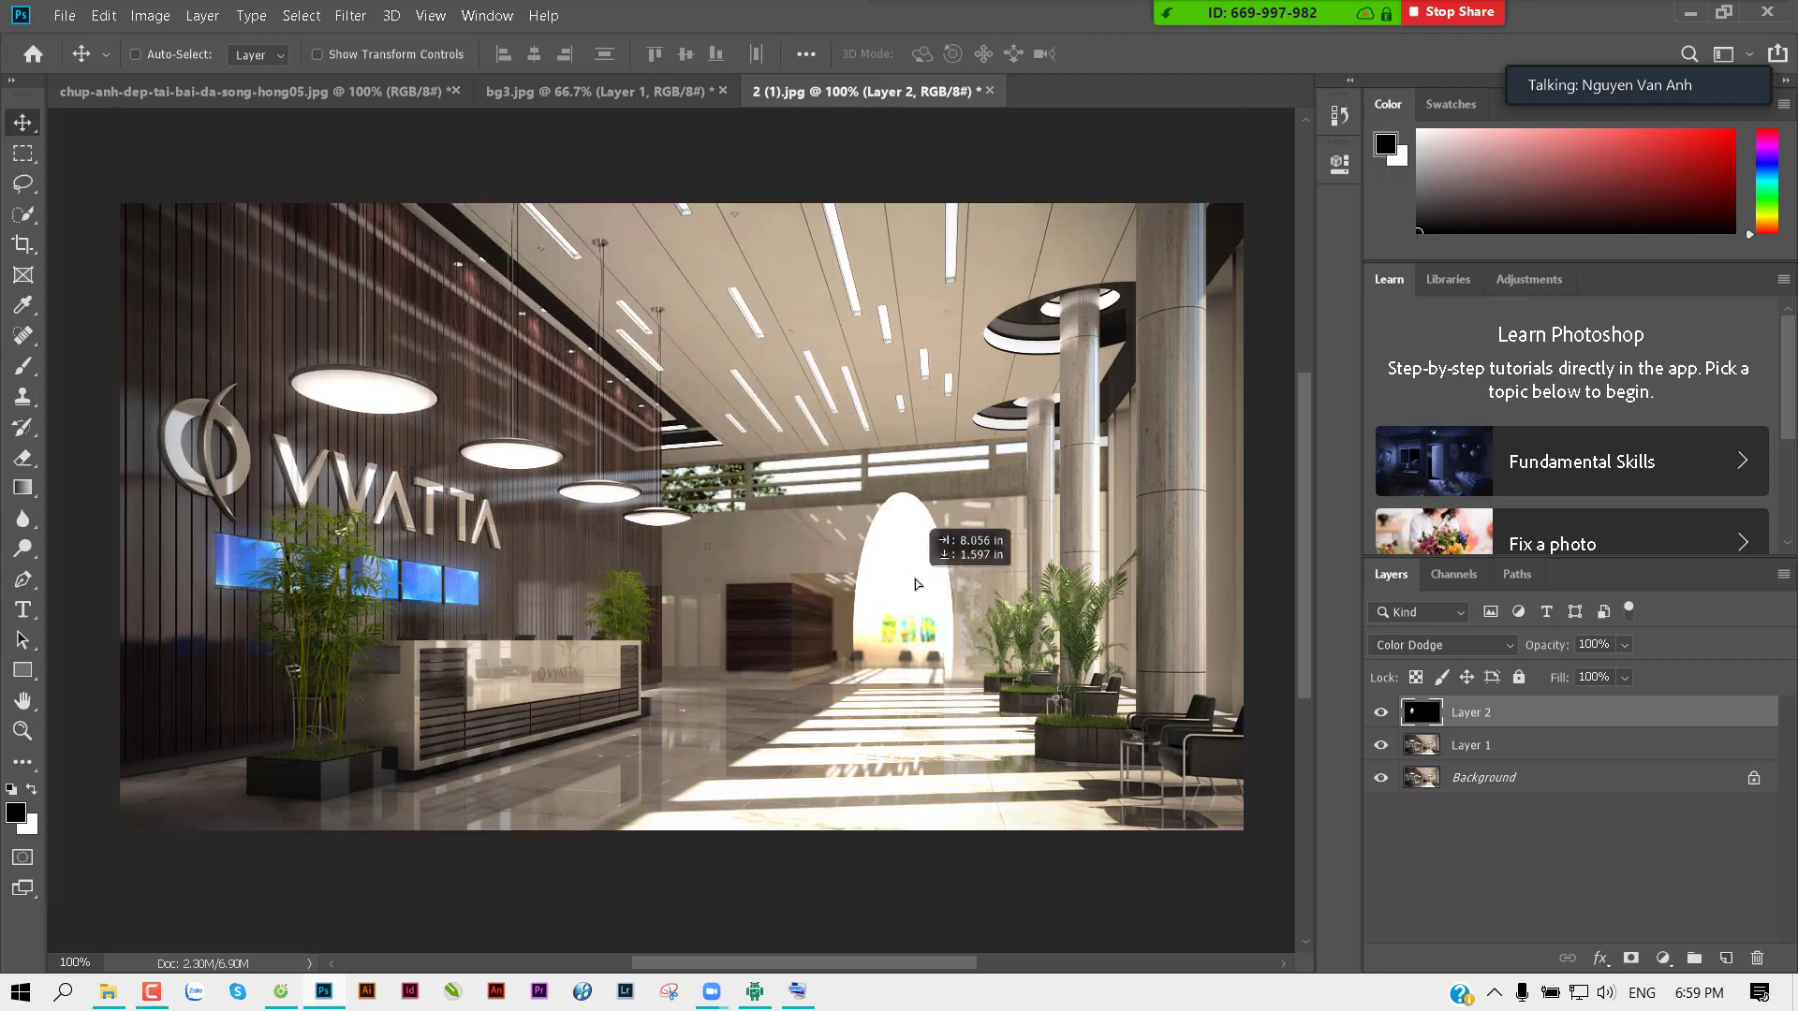
{"action": "mouse_move", "coordinate": [733, 373]}
{"action": "left_mouse_down"}
{"action": "mouse_move", "coordinate": [916, 583]}
{"action": "mouse_move", "coordinate": [459, 487]}
{"action": "mouse_move", "coordinate": [371, 494]}
{"action": "mouse_move", "coordinate": [373, 479]}
{"action": "left_mouse_up"}
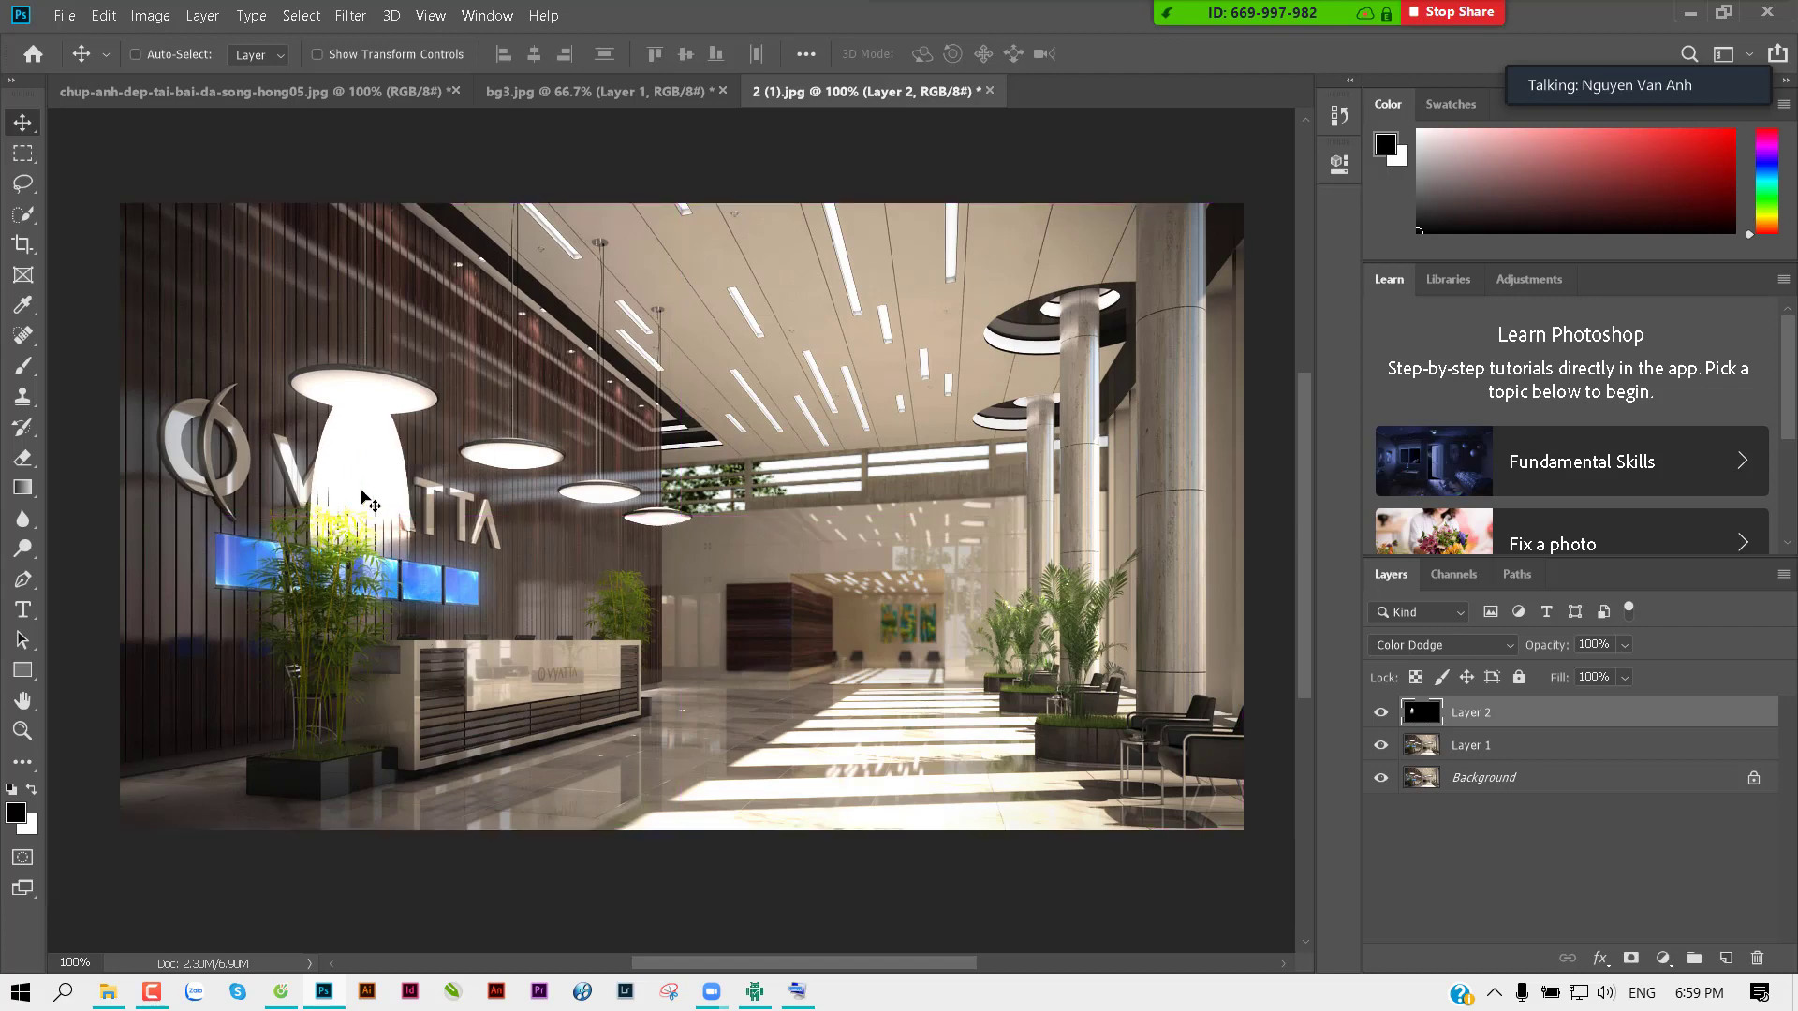
{"action": "left_click", "coordinate": [359, 481]}
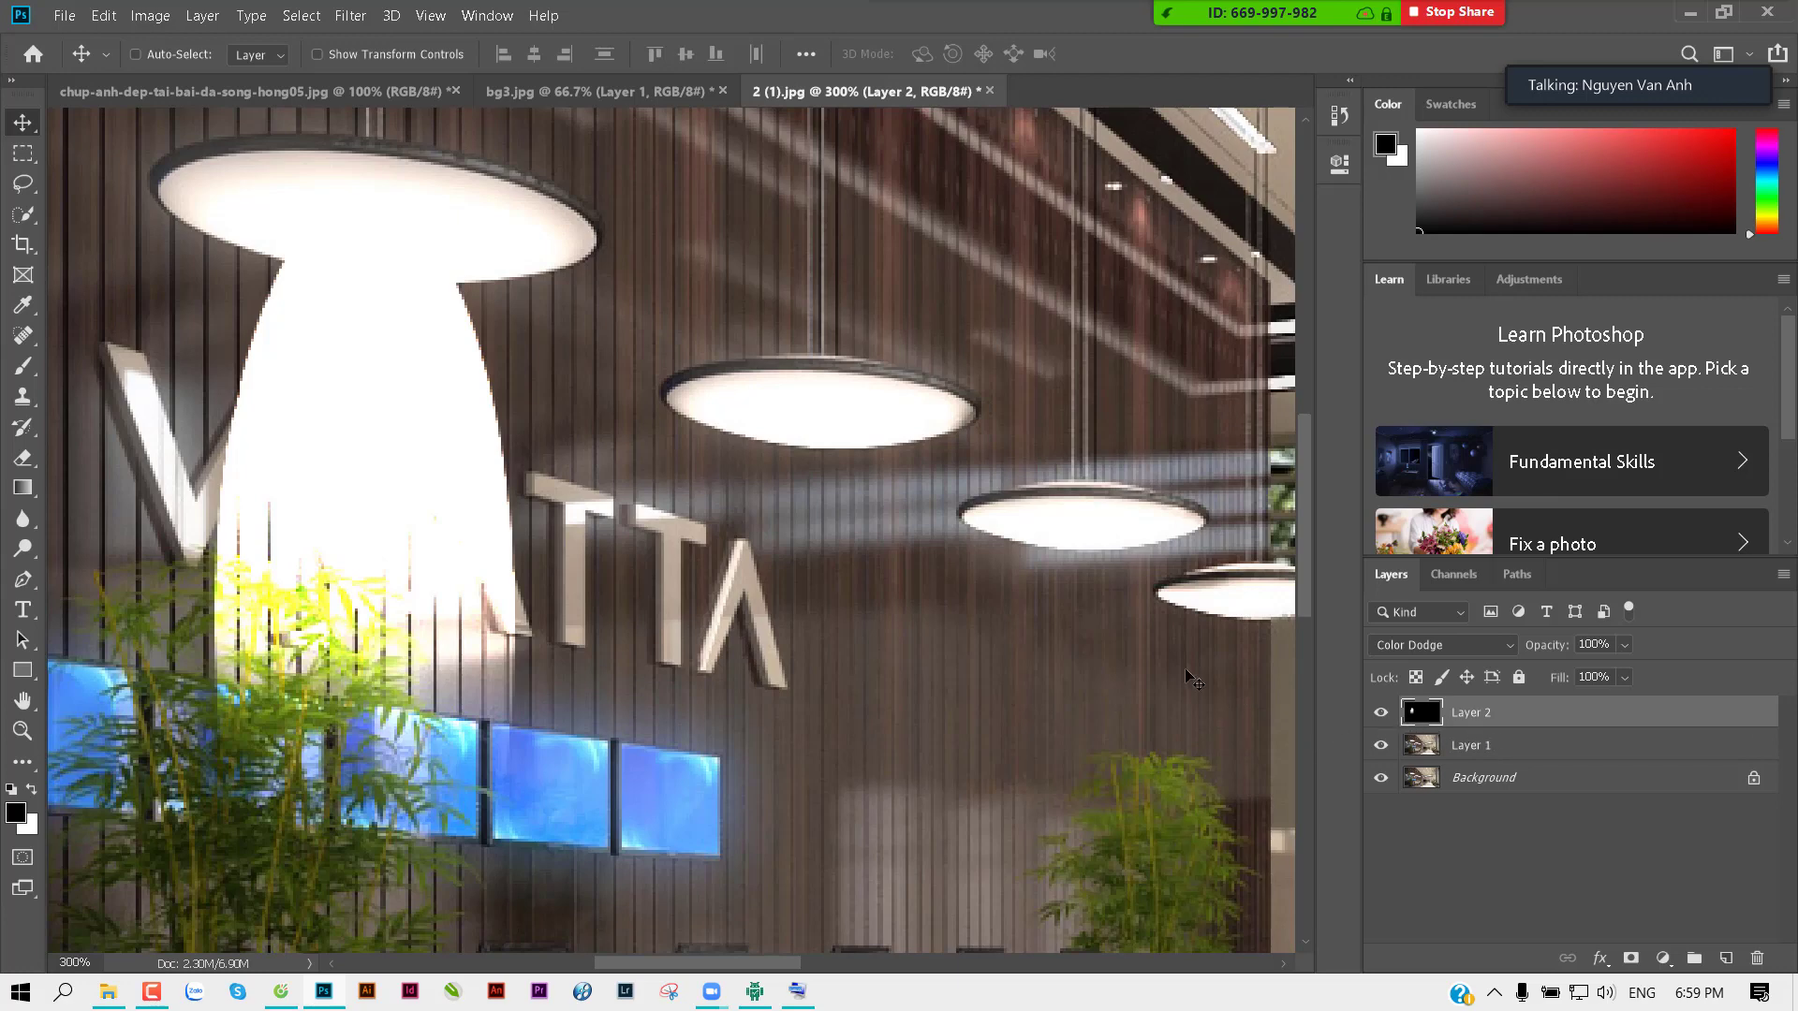
{"action": "left_click", "coordinate": [710, 609], "text": "alt"}
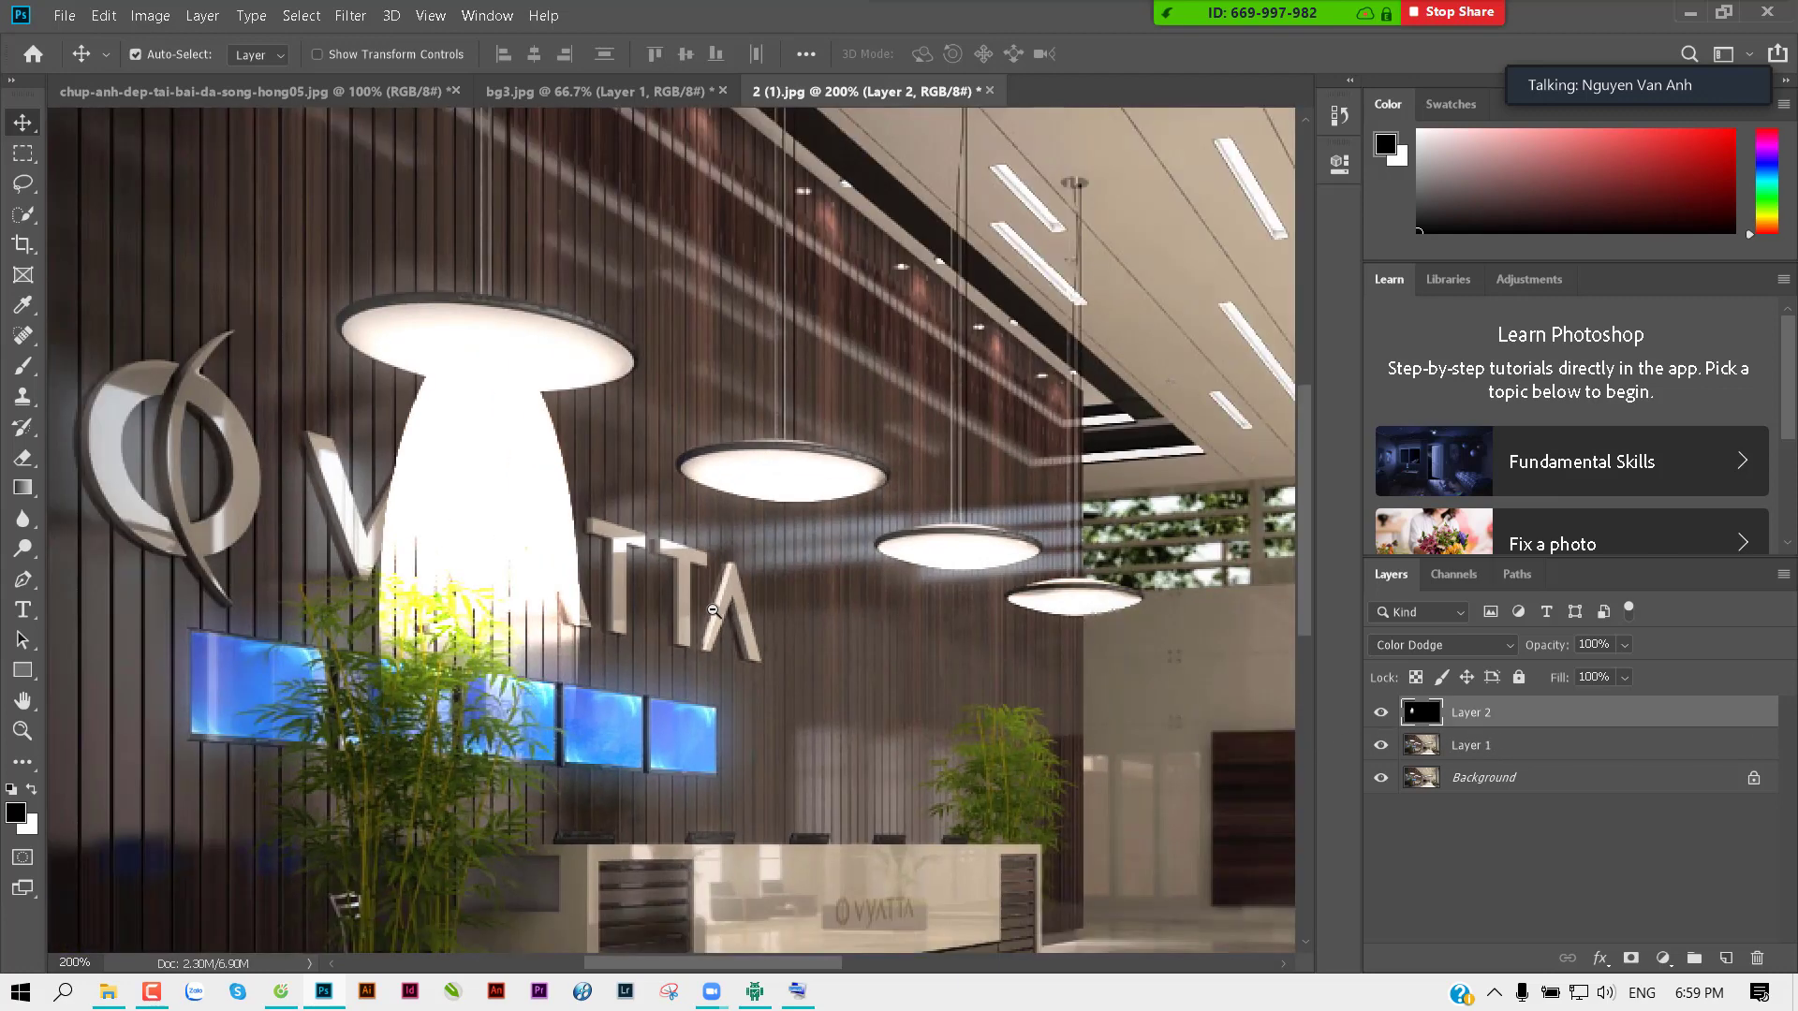
{"action": "left_click", "coordinate": [646, 543], "text": "alt"}
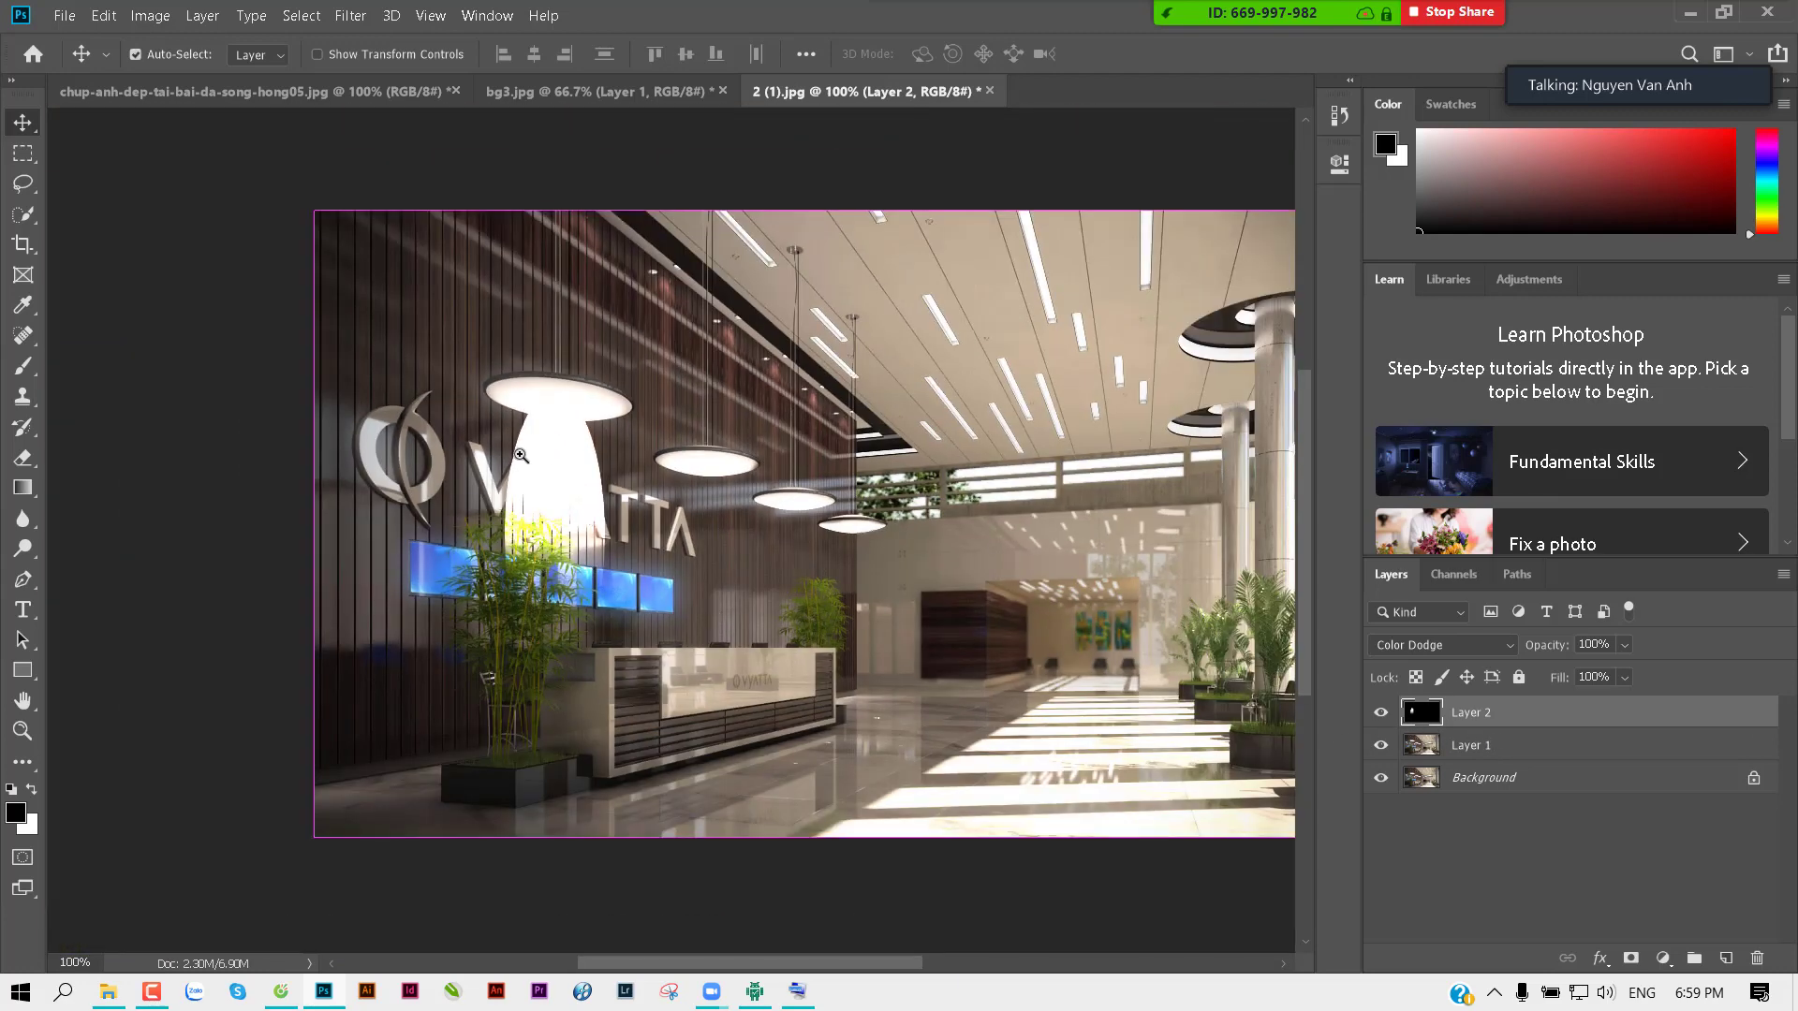
{"action": "scroll", "coordinate": [566, 387], "scroll_direction": "up", "scroll_amount": 2}
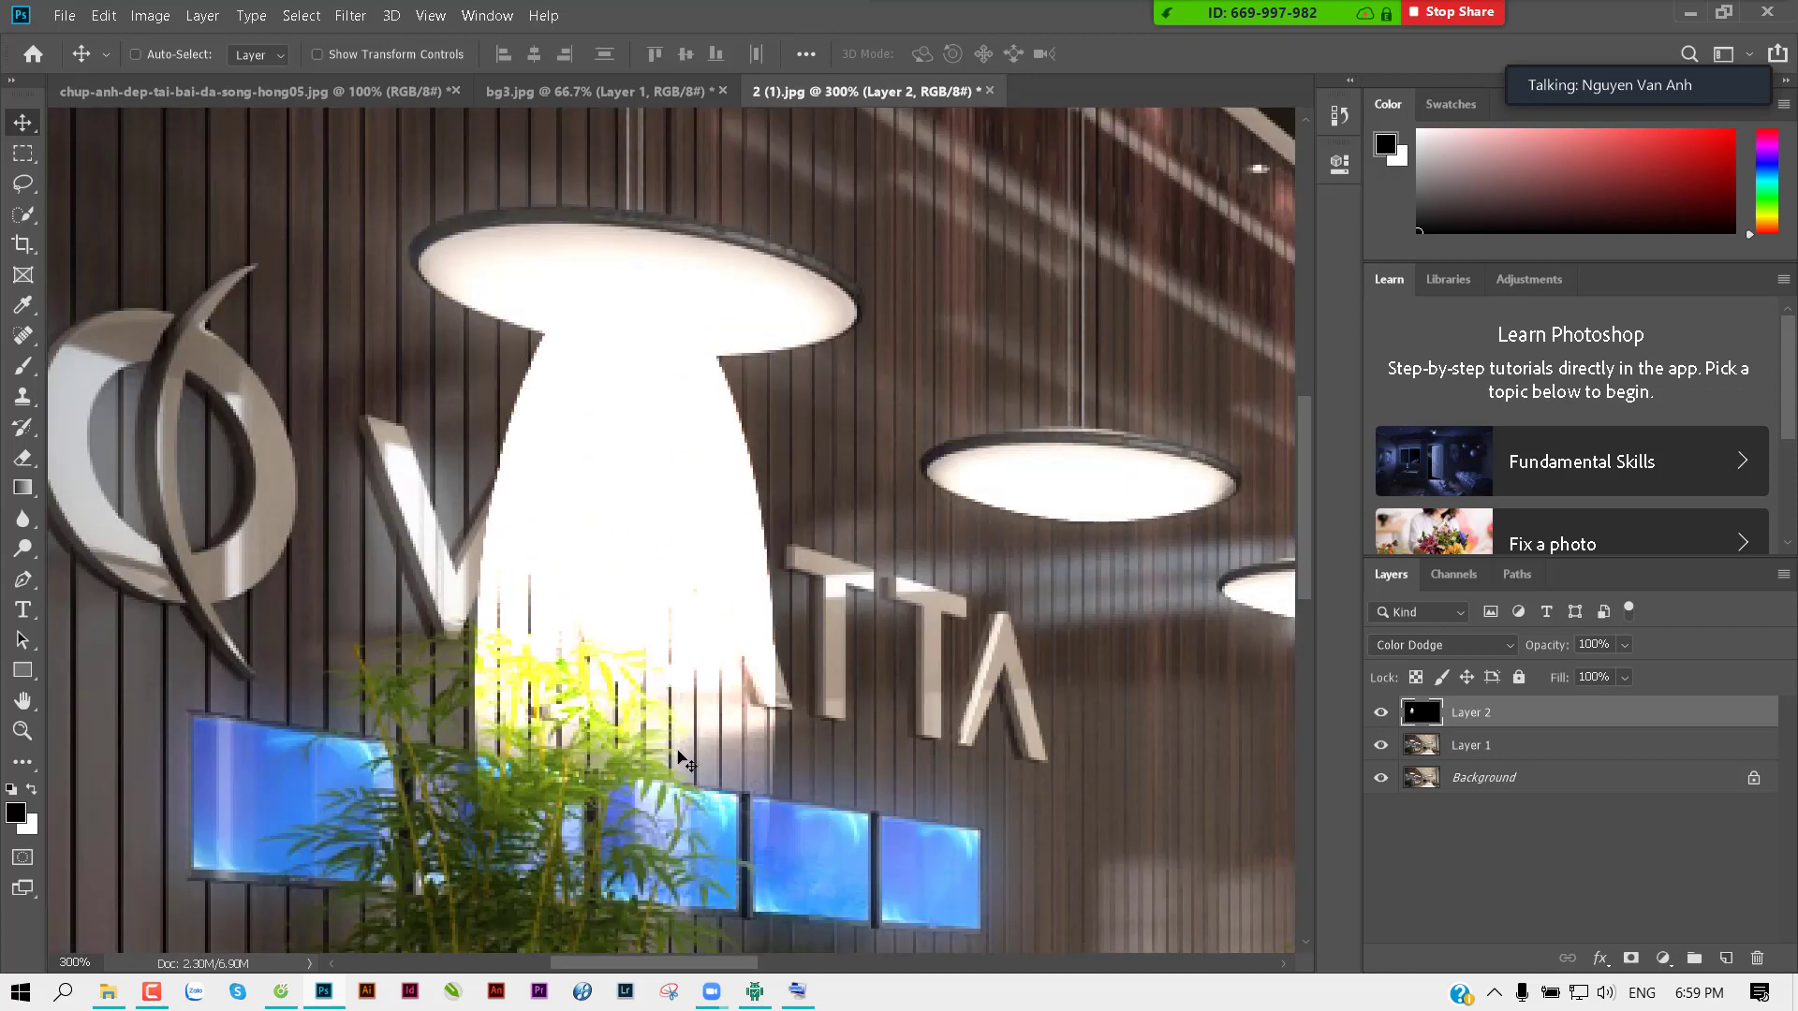
{"action": "left_click", "coordinate": [679, 712], "text": "alt"}
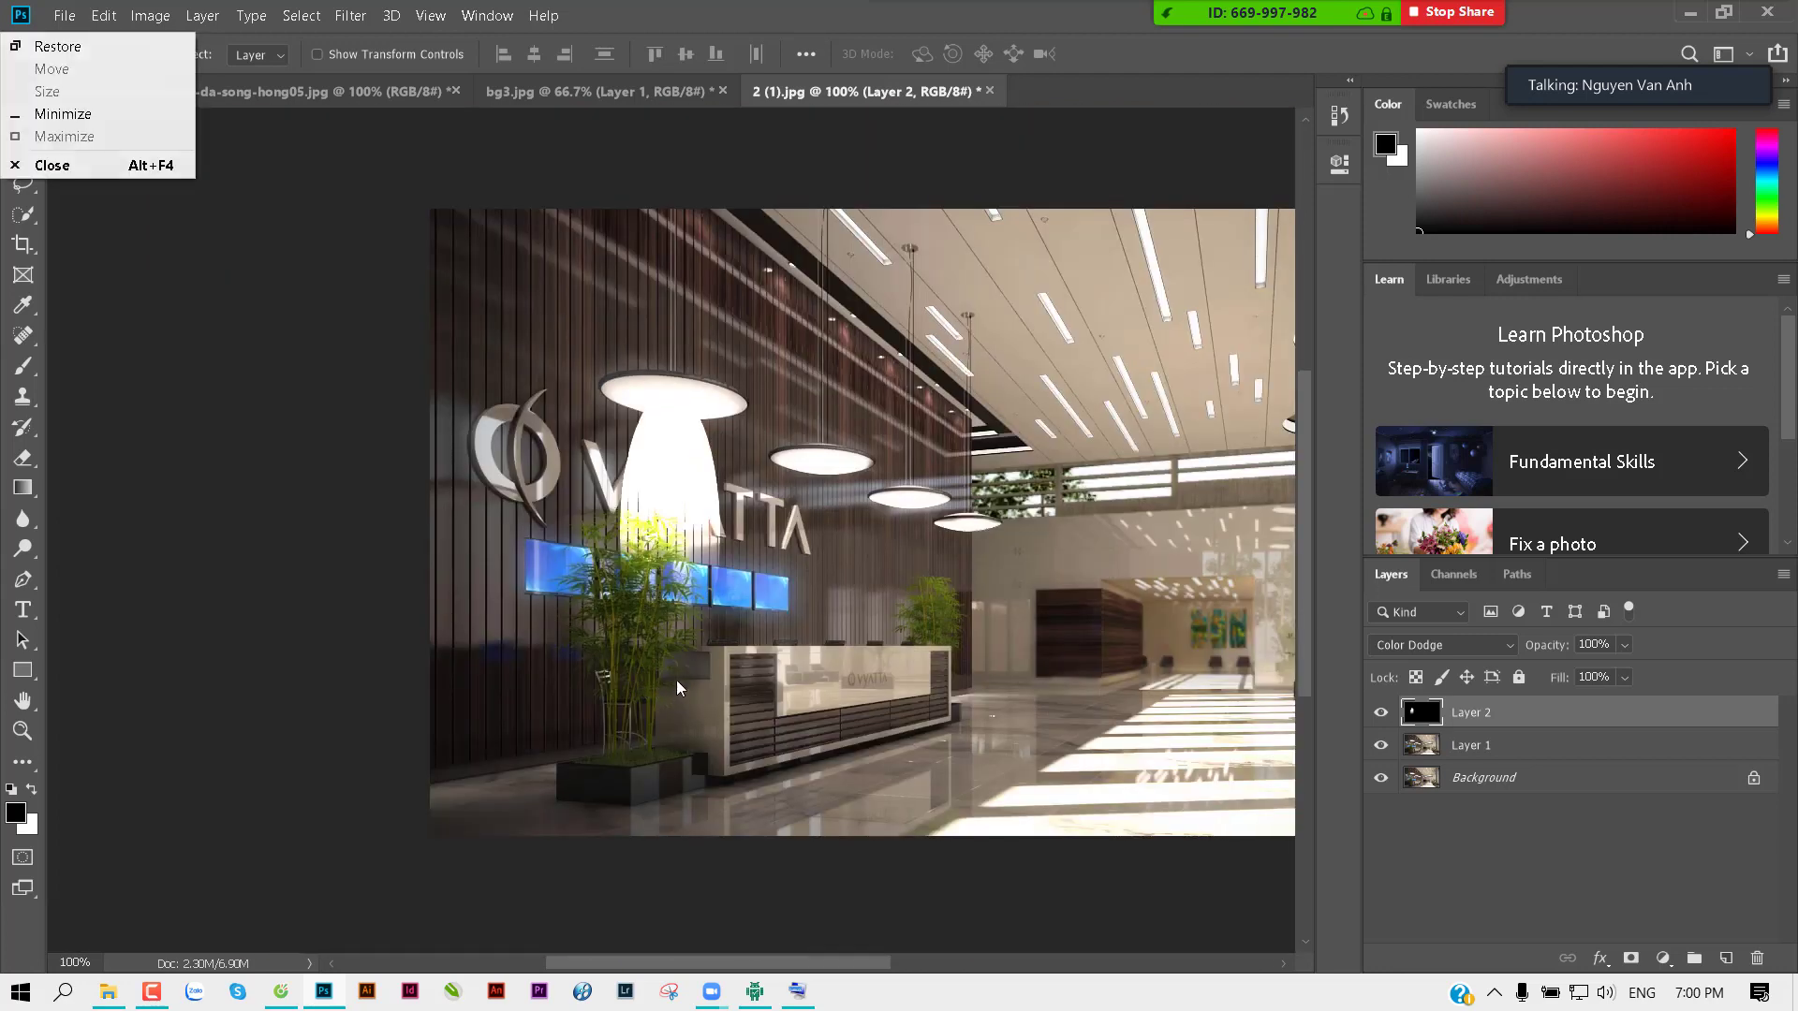
Step: Free-transform the light-beam layer, stretching it to about 103% height and narrowing it
{"action": "key", "text": "Escape"}
{"action": "left_click_drag", "start_coordinate": [734, 562], "coordinate": [504, 562]}
{"action": "left_click", "coordinate": [631, 539], "text": "alt"}
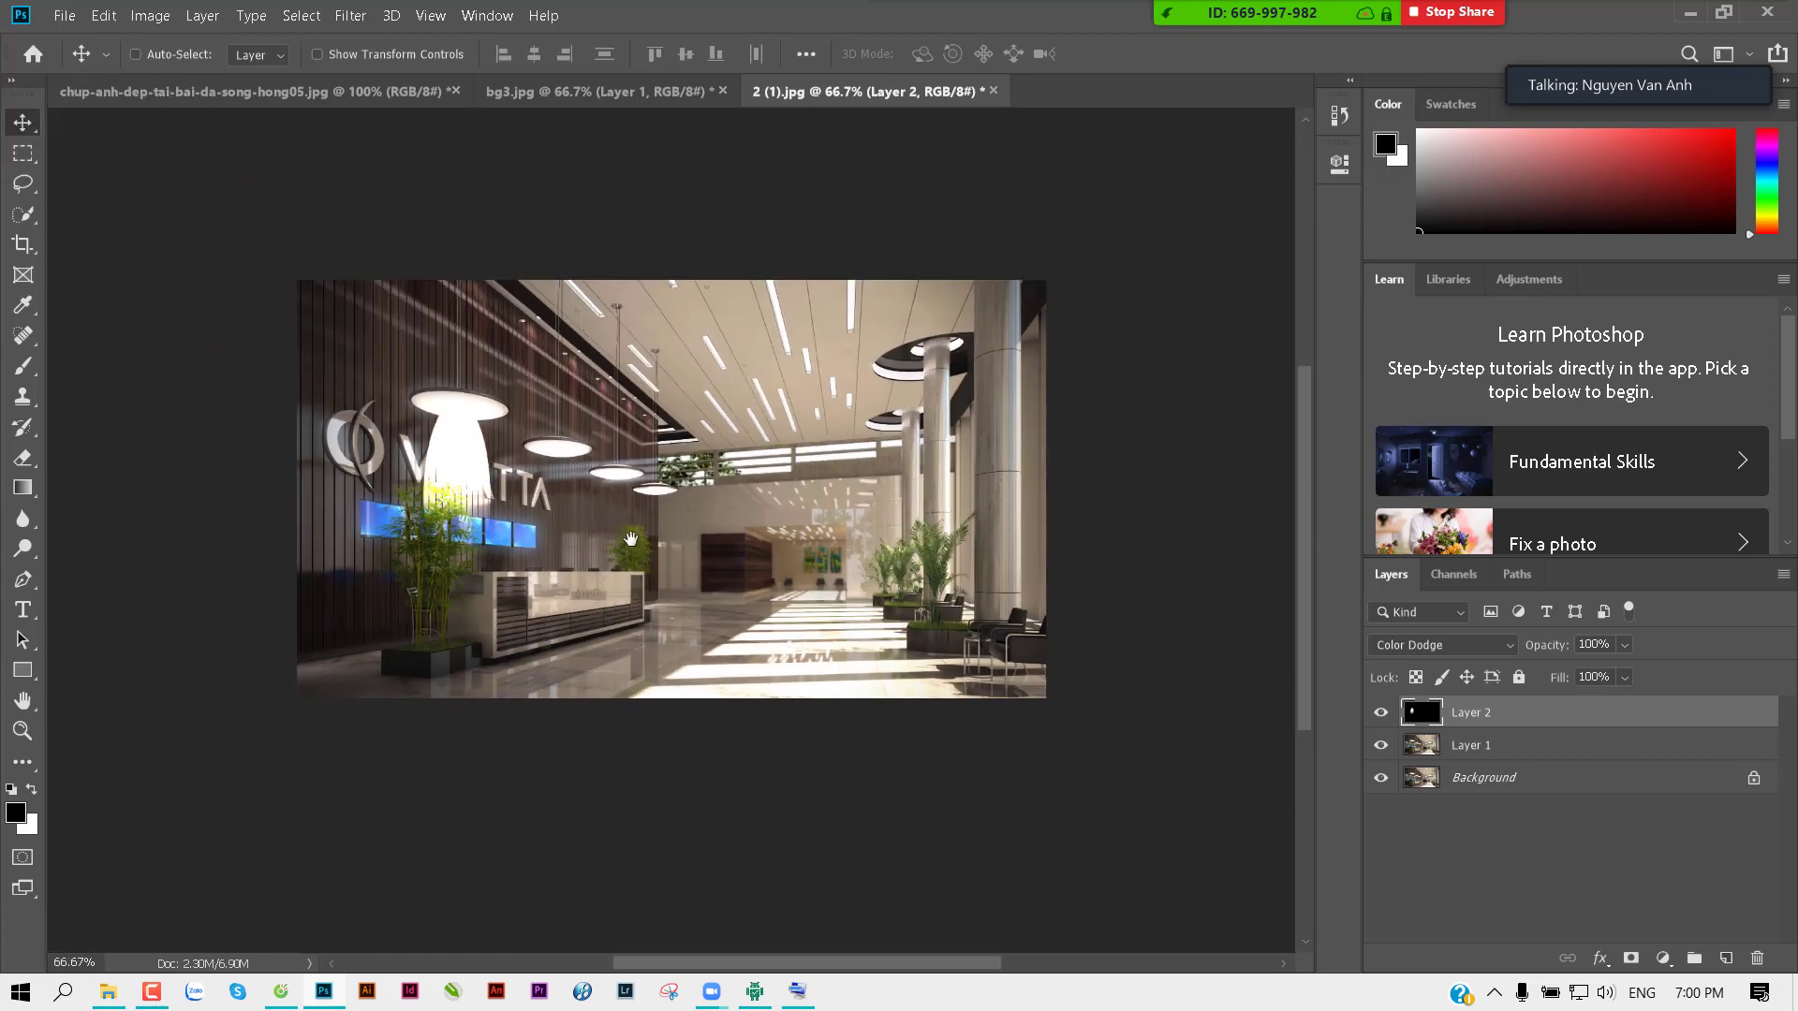
{"action": "key", "text": "ctrl+t"}
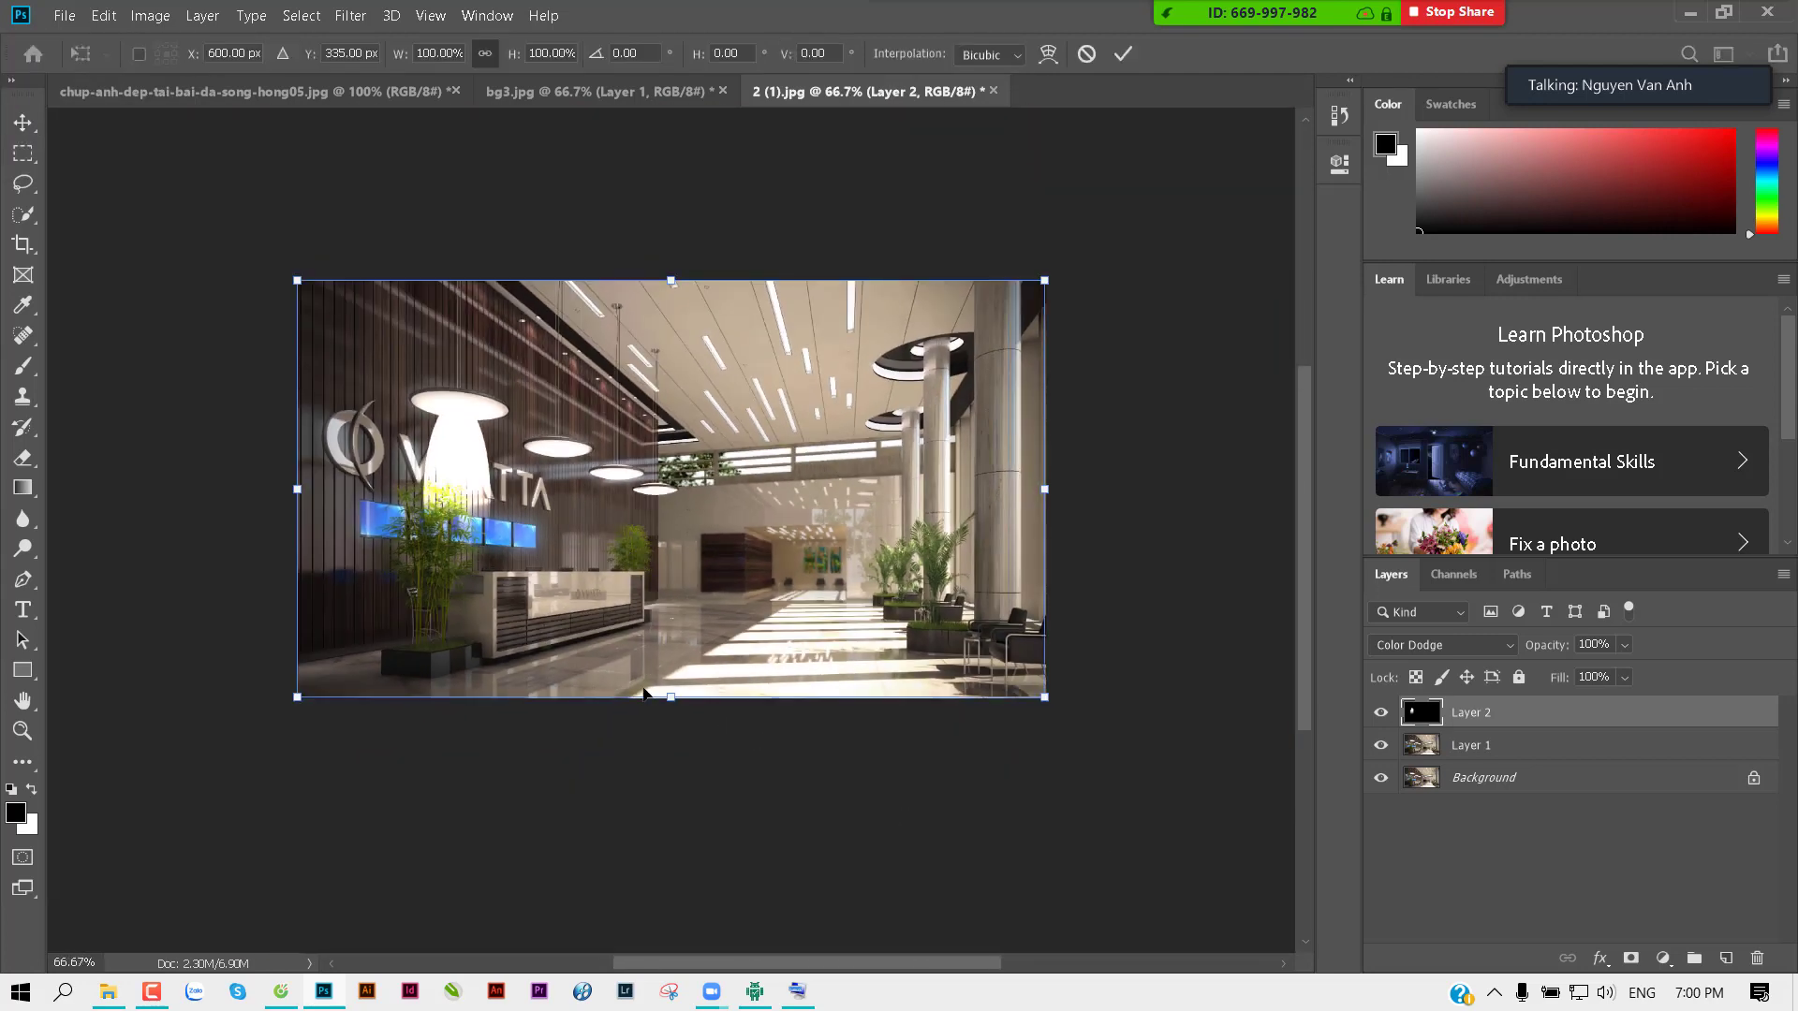
{"action": "mouse_move", "coordinate": [668, 700]}
{"action": "left_mouse_down"}
{"action": "mouse_move", "coordinate": [697, 481]}
{"action": "mouse_move", "coordinate": [681, 705]}
{"action": "left_mouse_up"}
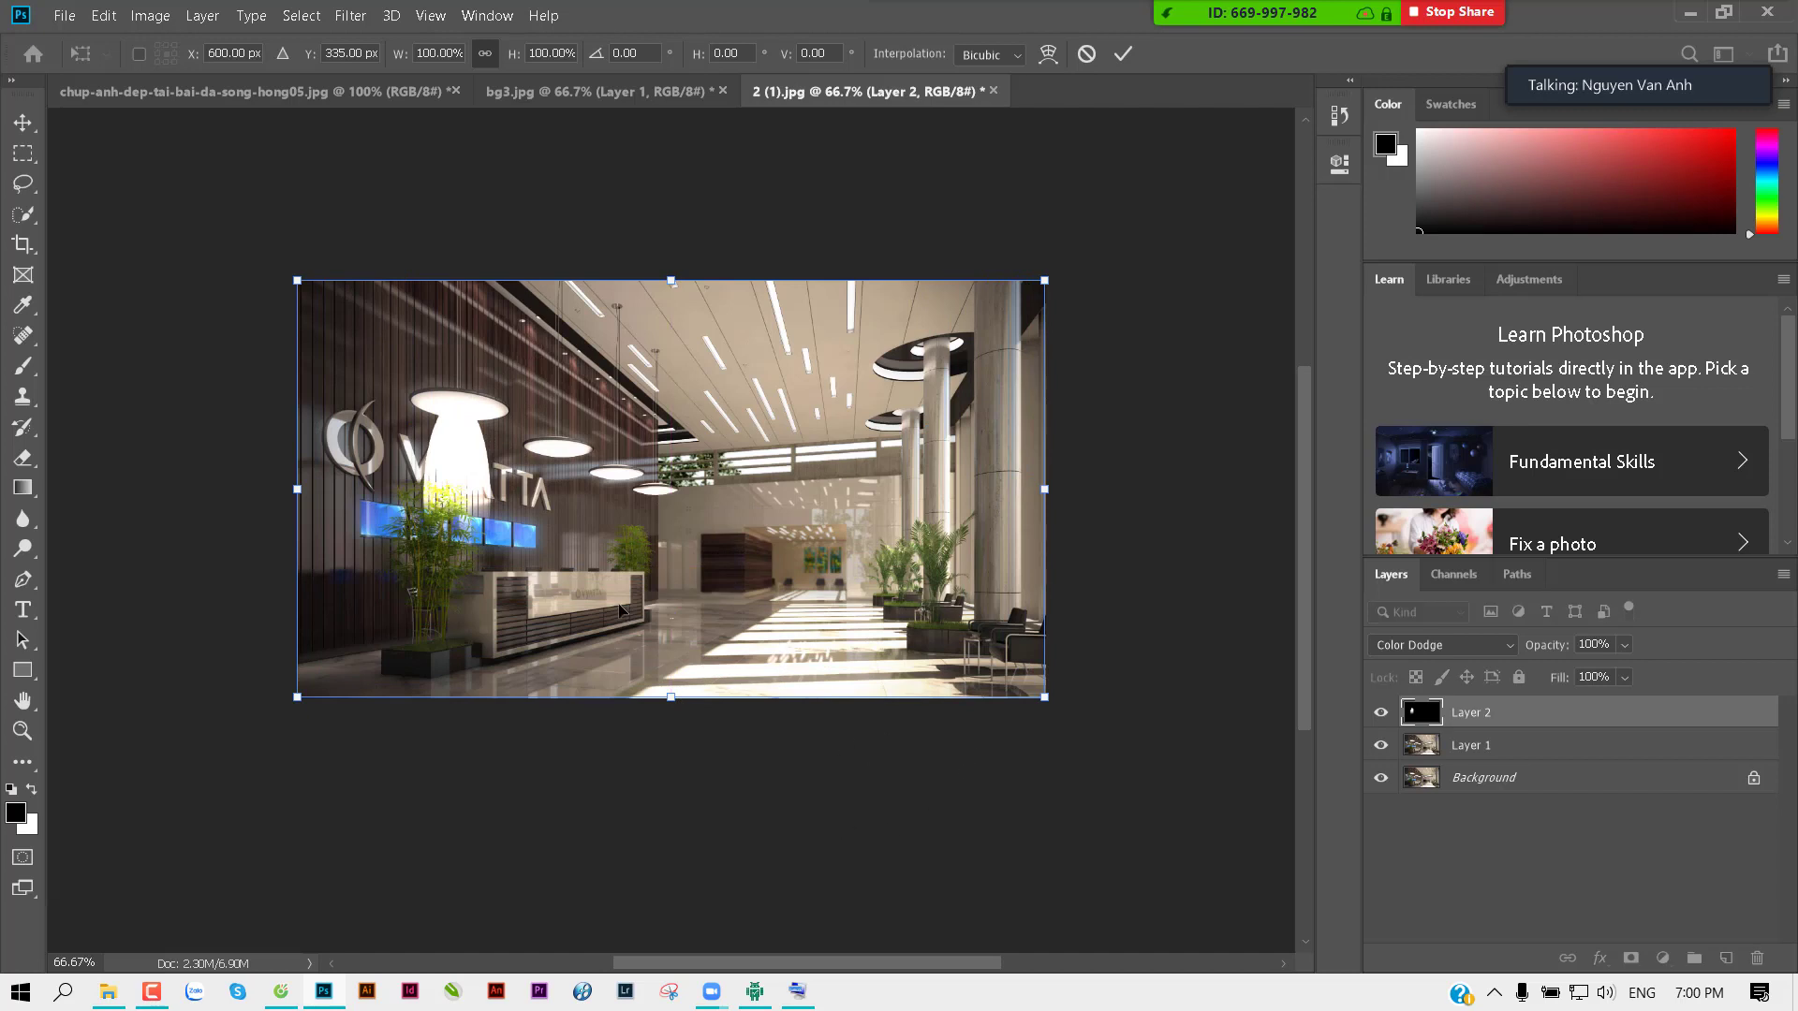
{"action": "left_click", "coordinate": [615, 568], "text": "alt"}
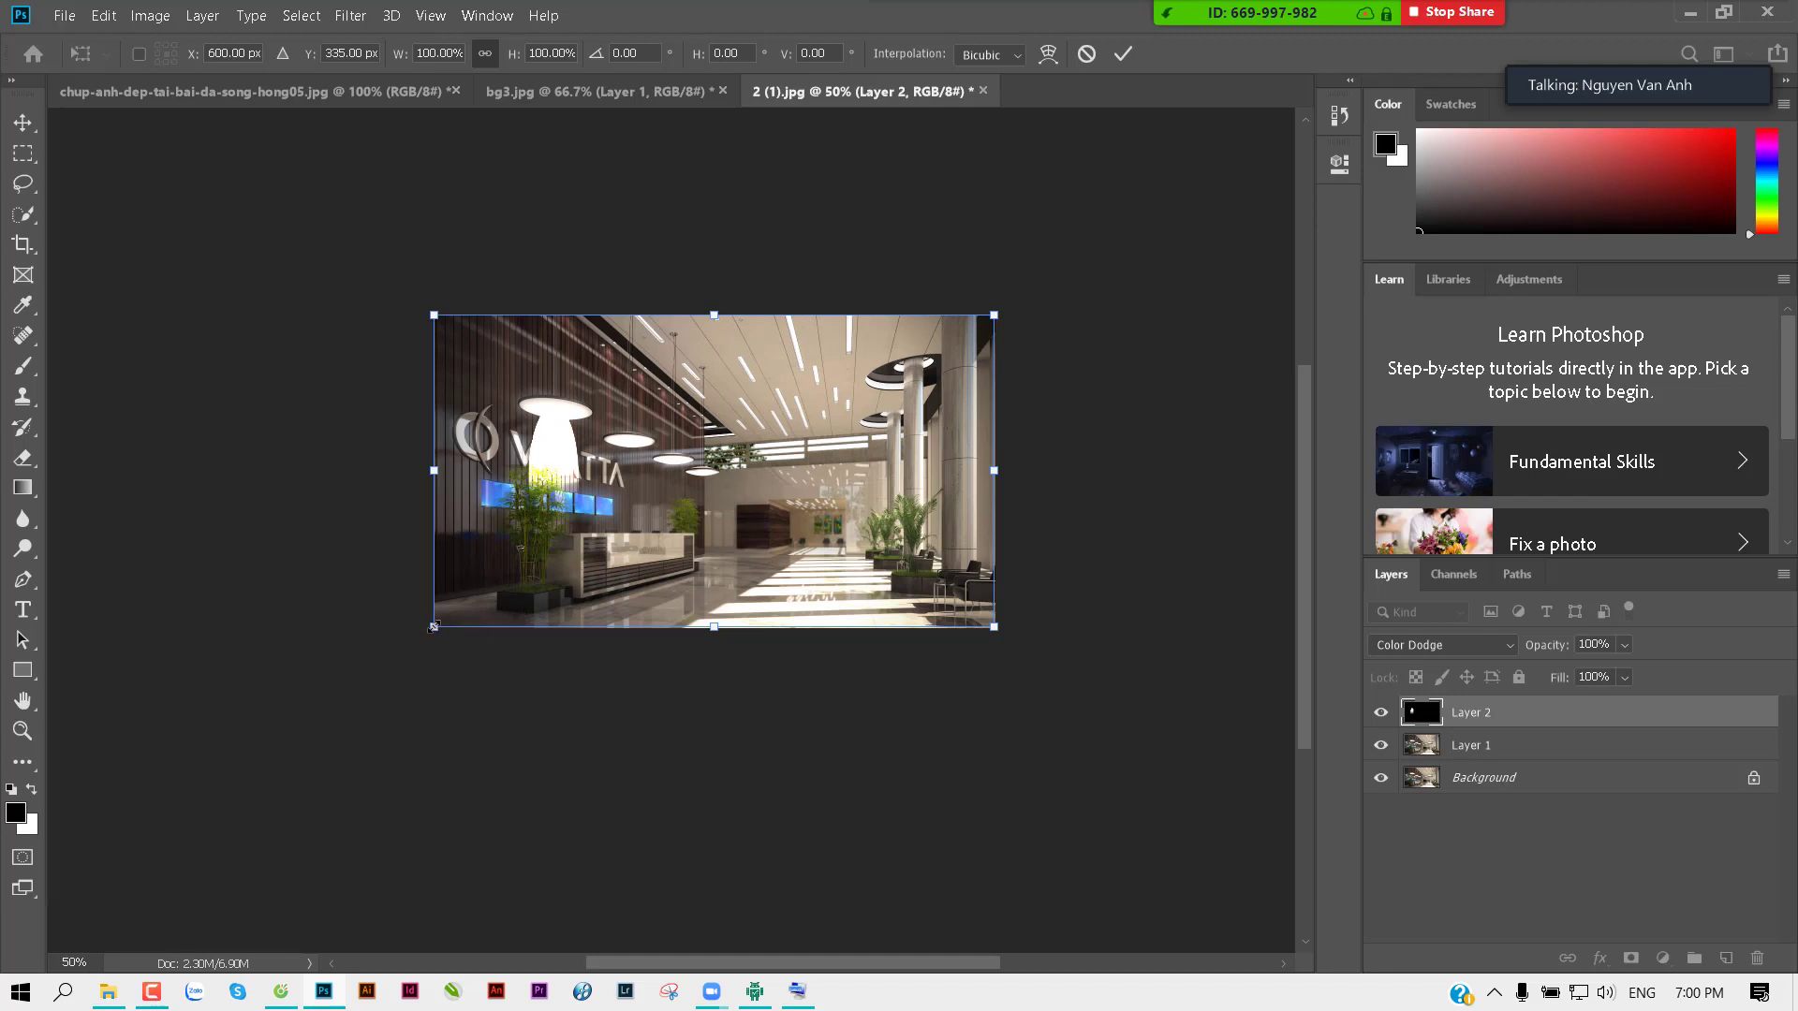
{"action": "mouse_move", "coordinate": [417, 626]}
{"action": "left_mouse_down"}
{"action": "mouse_move", "coordinate": [459, 623]}
{"action": "mouse_move", "coordinate": [432, 629]}
{"action": "left_mouse_up"}
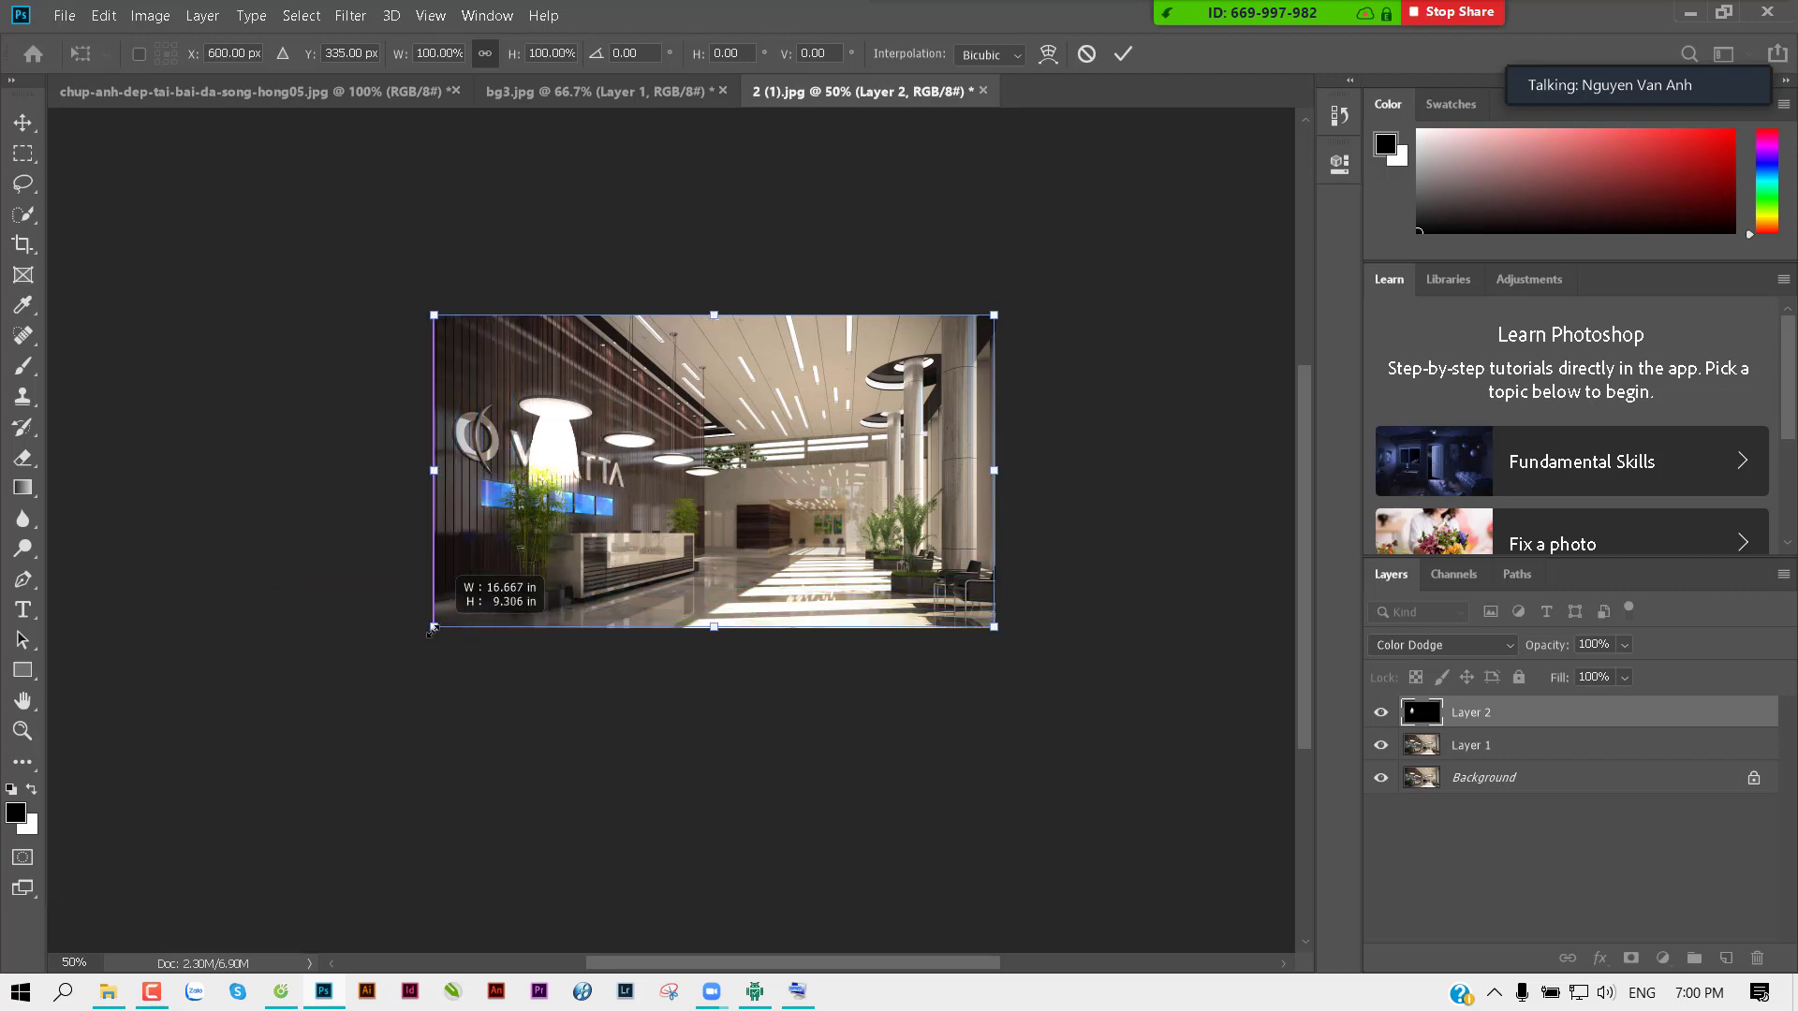
{"action": "left_click_drag", "start_coordinate": [431, 629], "coordinate": [433, 627]}
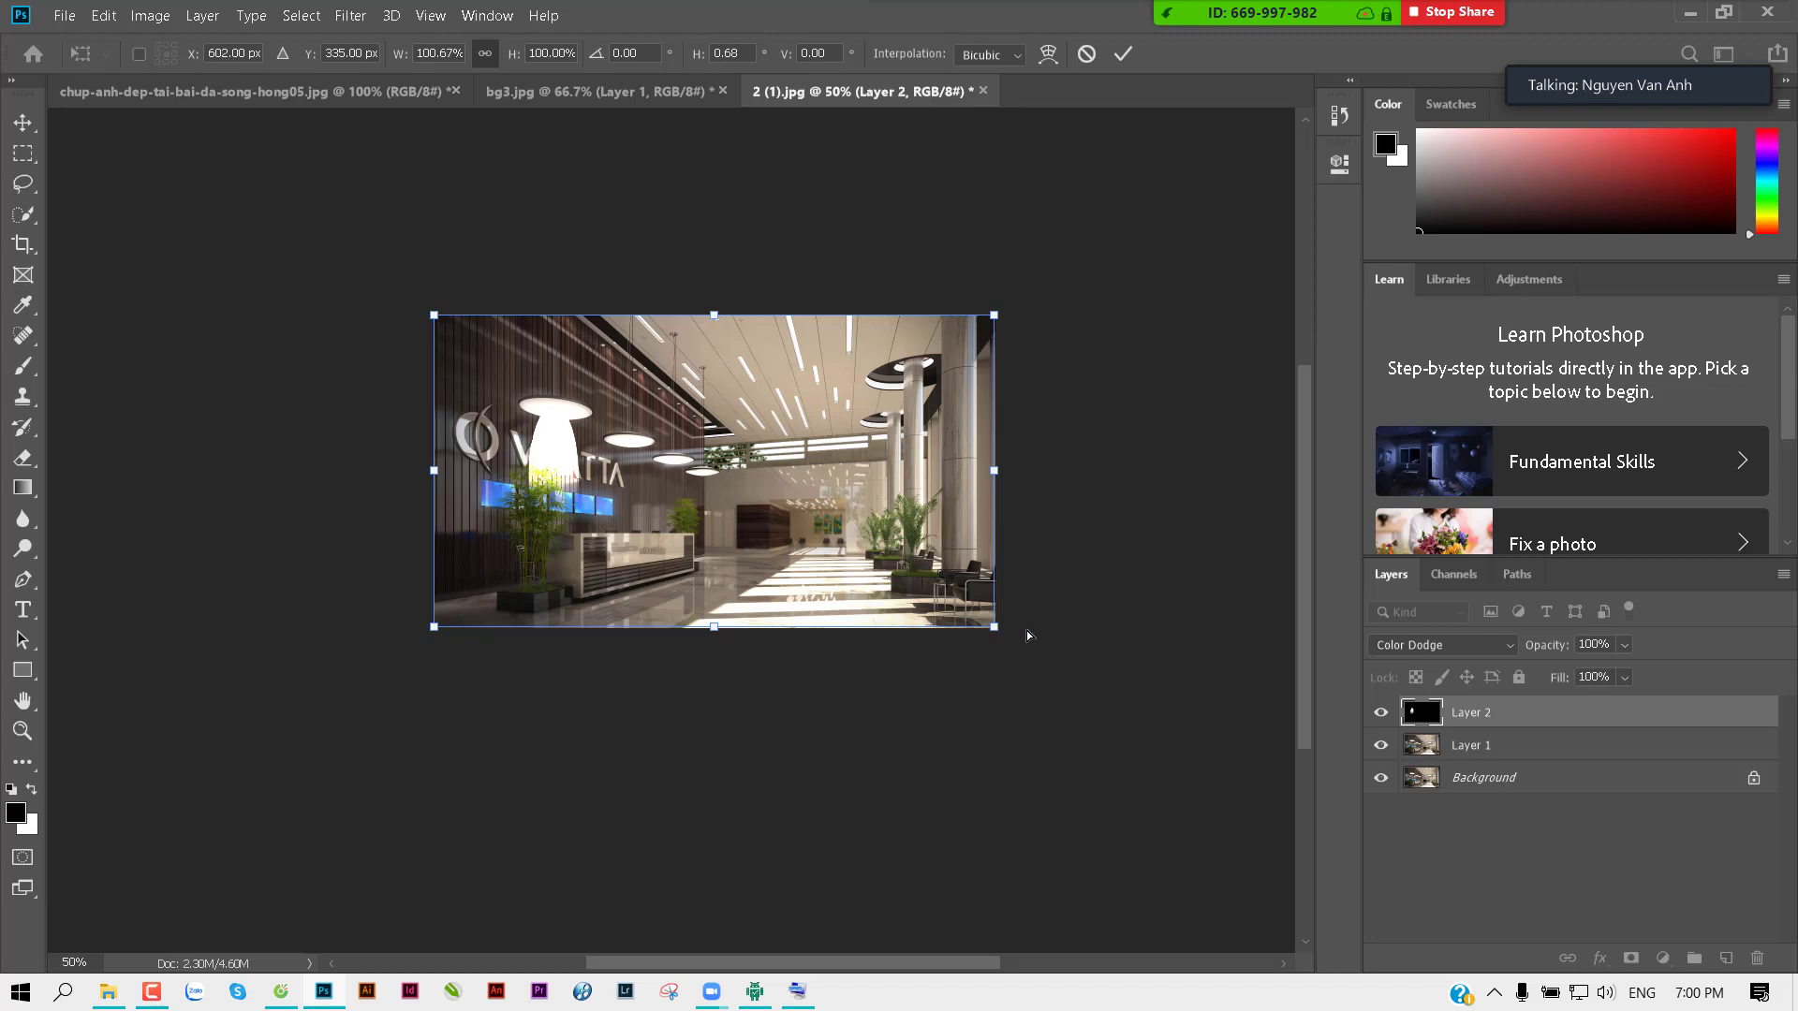
Step: Skew the beam about 0.62°, flare its base outward in perspective, and apply the transform
{"action": "mouse_move", "coordinate": [997, 633]}
{"action": "left_mouse_down"}
{"action": "mouse_move", "coordinate": [1109, 528]}
{"action": "mouse_move", "coordinate": [1116, 676]}
{"action": "mouse_move", "coordinate": [1066, 661]}
{"action": "mouse_move", "coordinate": [1126, 655]}
{"action": "mouse_move", "coordinate": [994, 658]}
{"action": "mouse_move", "coordinate": [1139, 655]}
{"action": "mouse_move", "coordinate": [995, 628]}
{"action": "left_mouse_up"}
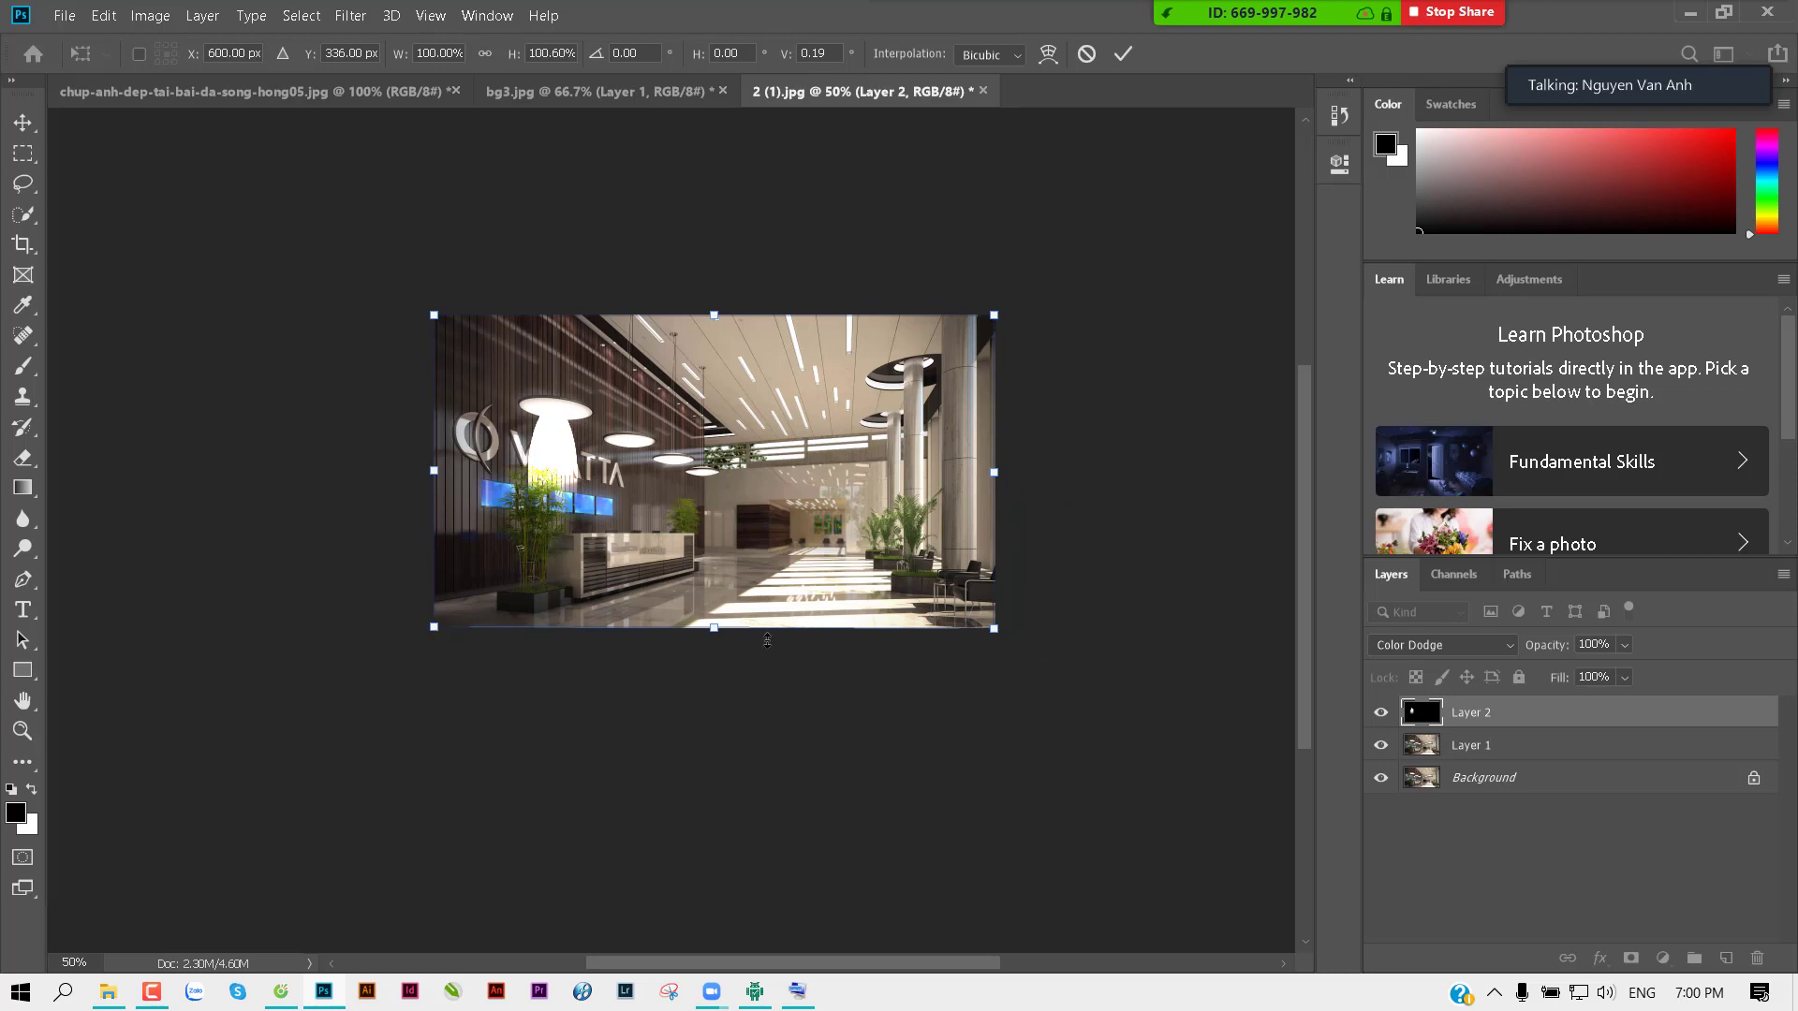
{"action": "key", "text": "ctrl+minus"}
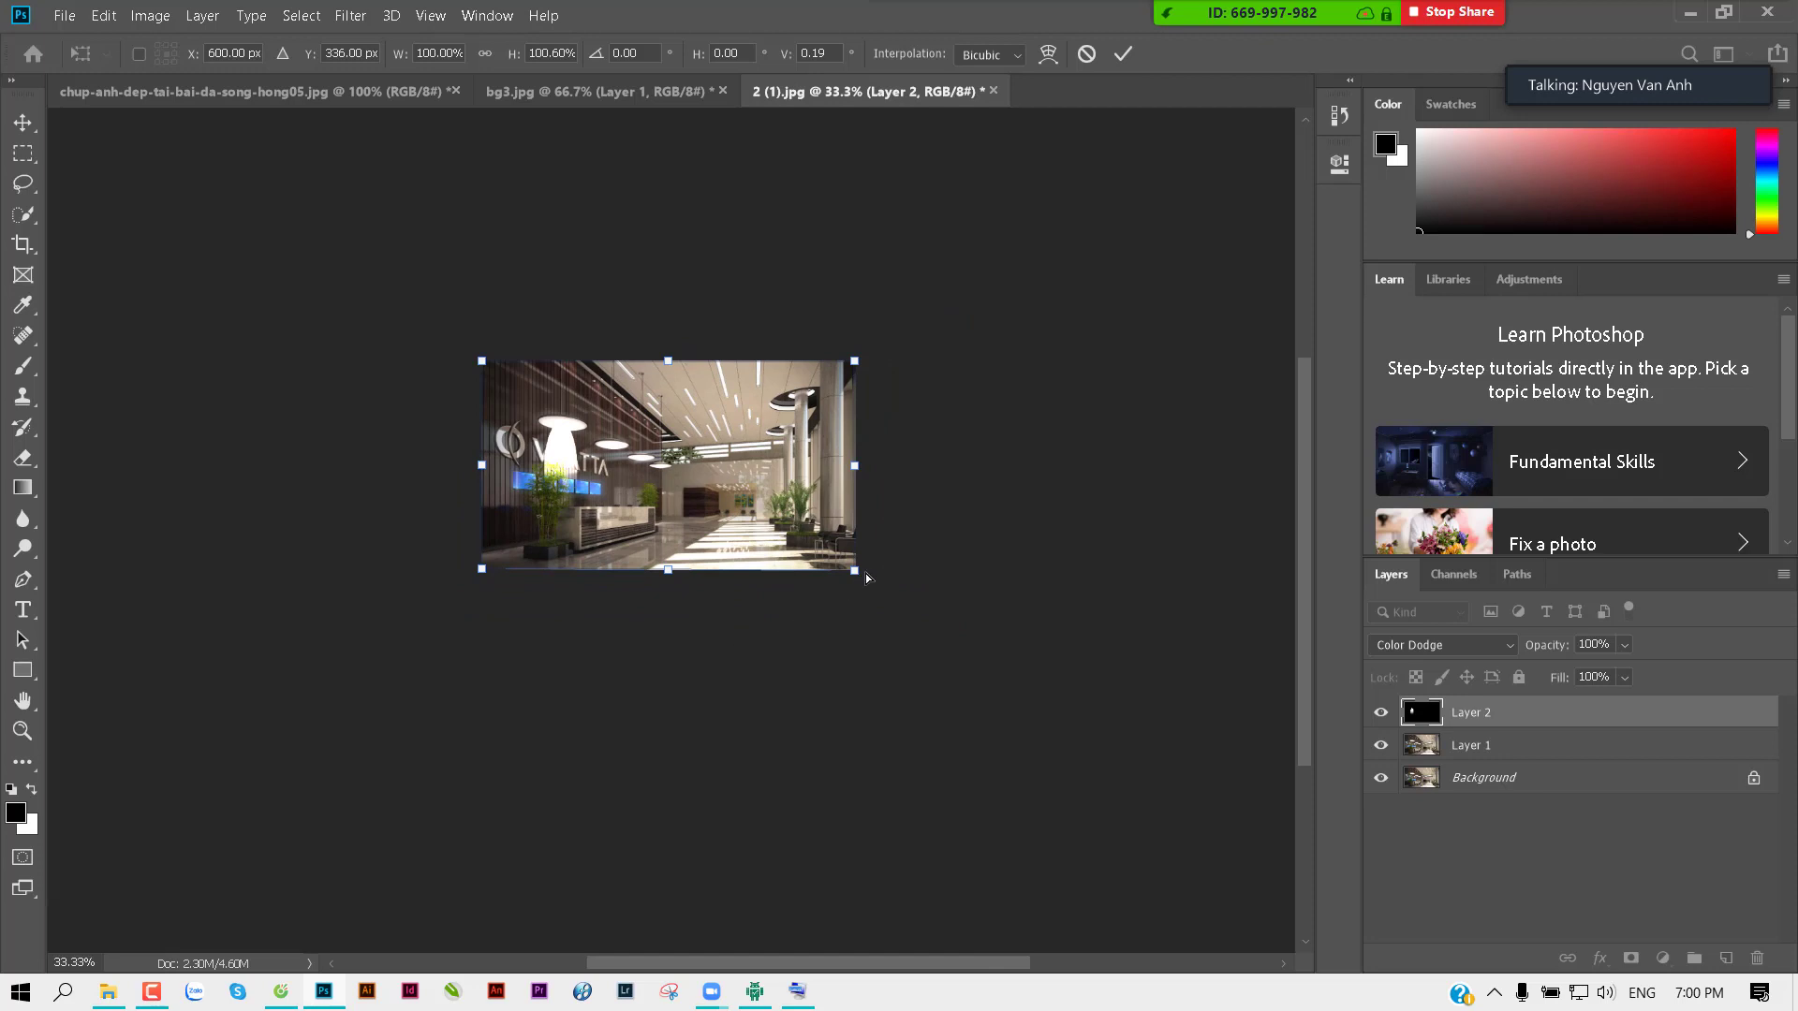
{"action": "left_click_drag", "start_coordinate": [866, 578], "coordinate": [919, 566]}
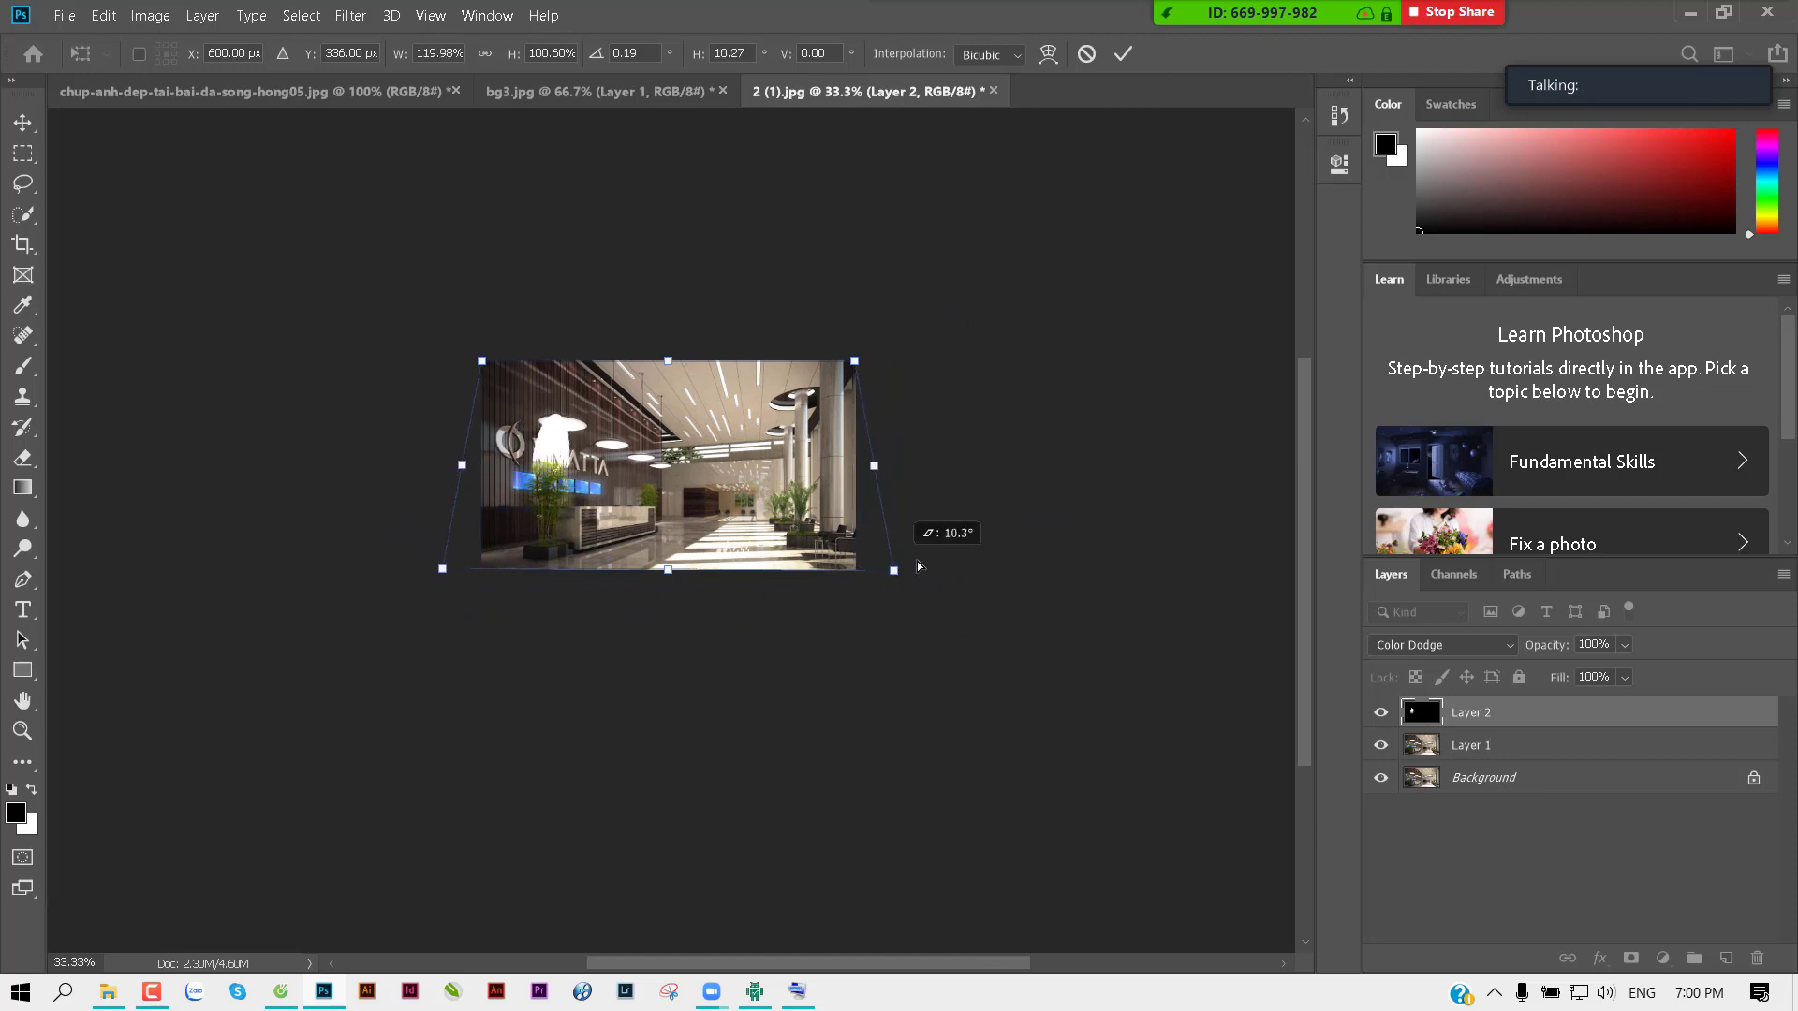
{"action": "mouse_move", "coordinate": [918, 565]}
{"action": "left_mouse_down"}
{"action": "mouse_move", "coordinate": [993, 554]}
{"action": "mouse_move", "coordinate": [946, 548]}
{"action": "mouse_move", "coordinate": [905, 564]}
{"action": "mouse_move", "coordinate": [1030, 566]}
{"action": "mouse_move", "coordinate": [862, 568]}
{"action": "mouse_move", "coordinate": [845, 688]}
{"action": "mouse_move", "coordinate": [869, 575]}
{"action": "mouse_move", "coordinate": [853, 582]}
{"action": "left_mouse_up"}
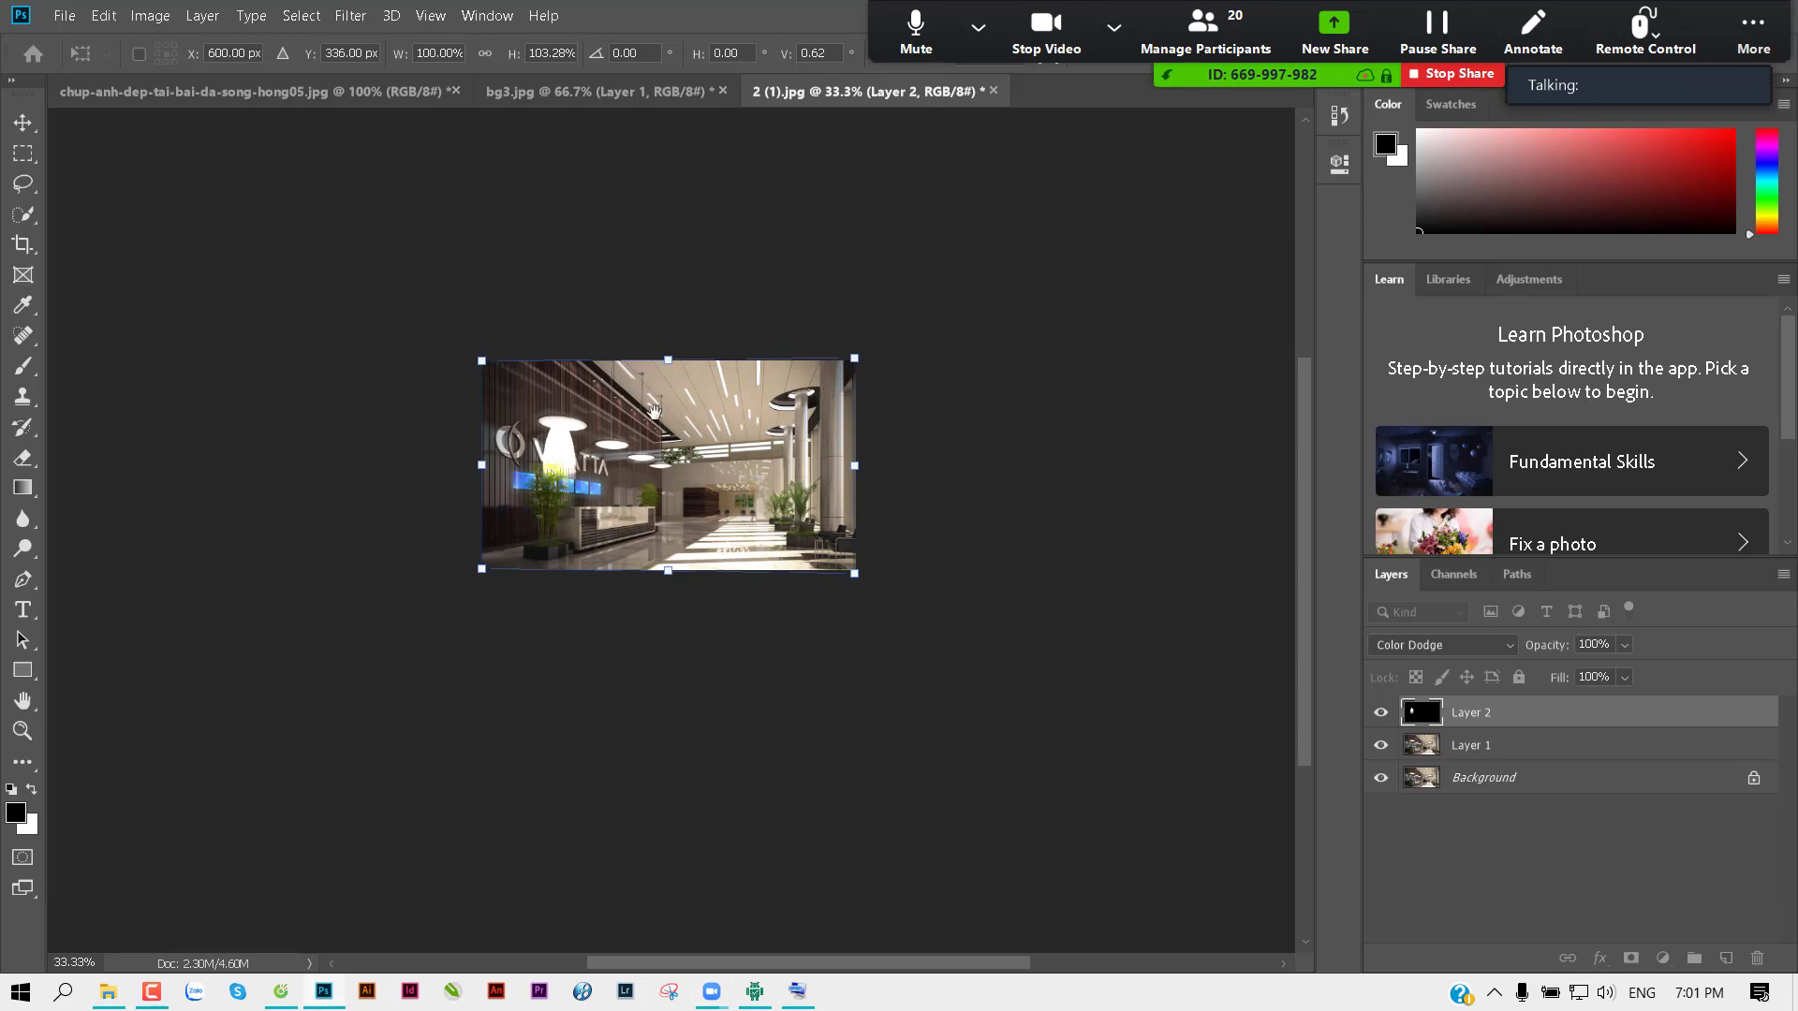
{"action": "key", "text": "ctrl+plus"}
{"action": "key", "text": "ctrl+plus"}
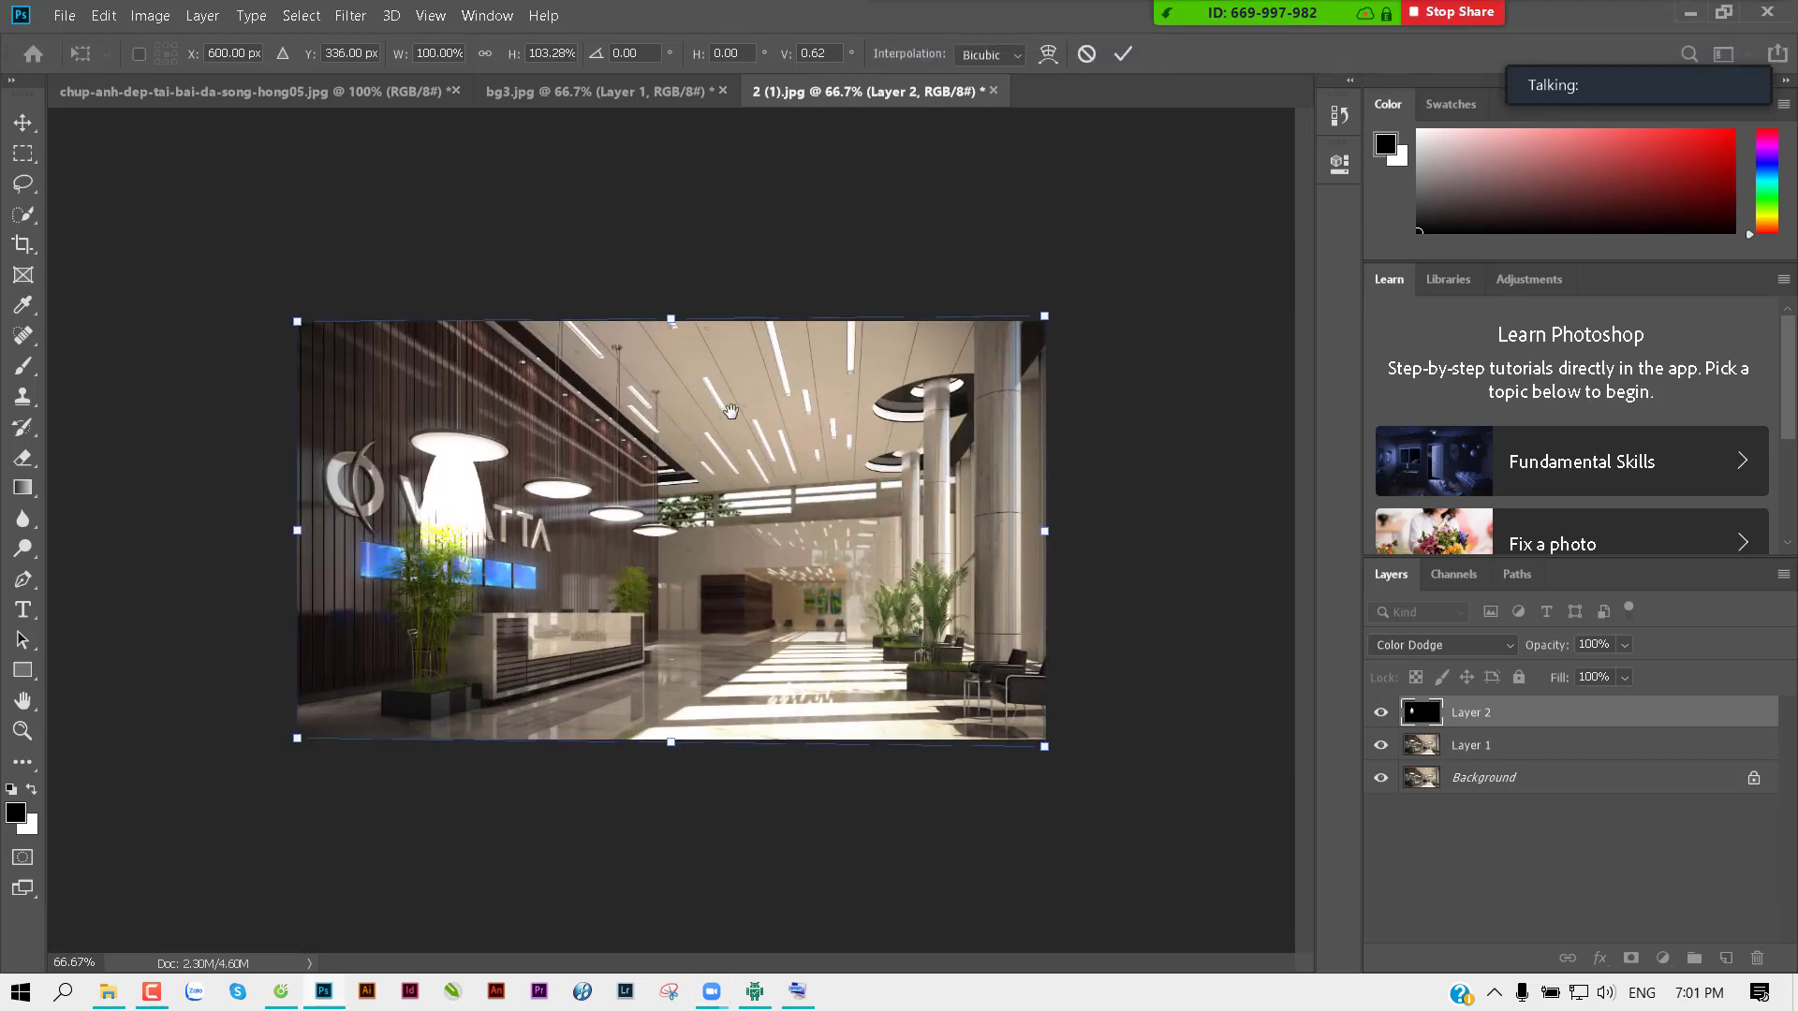
{"action": "key", "text": "Return"}
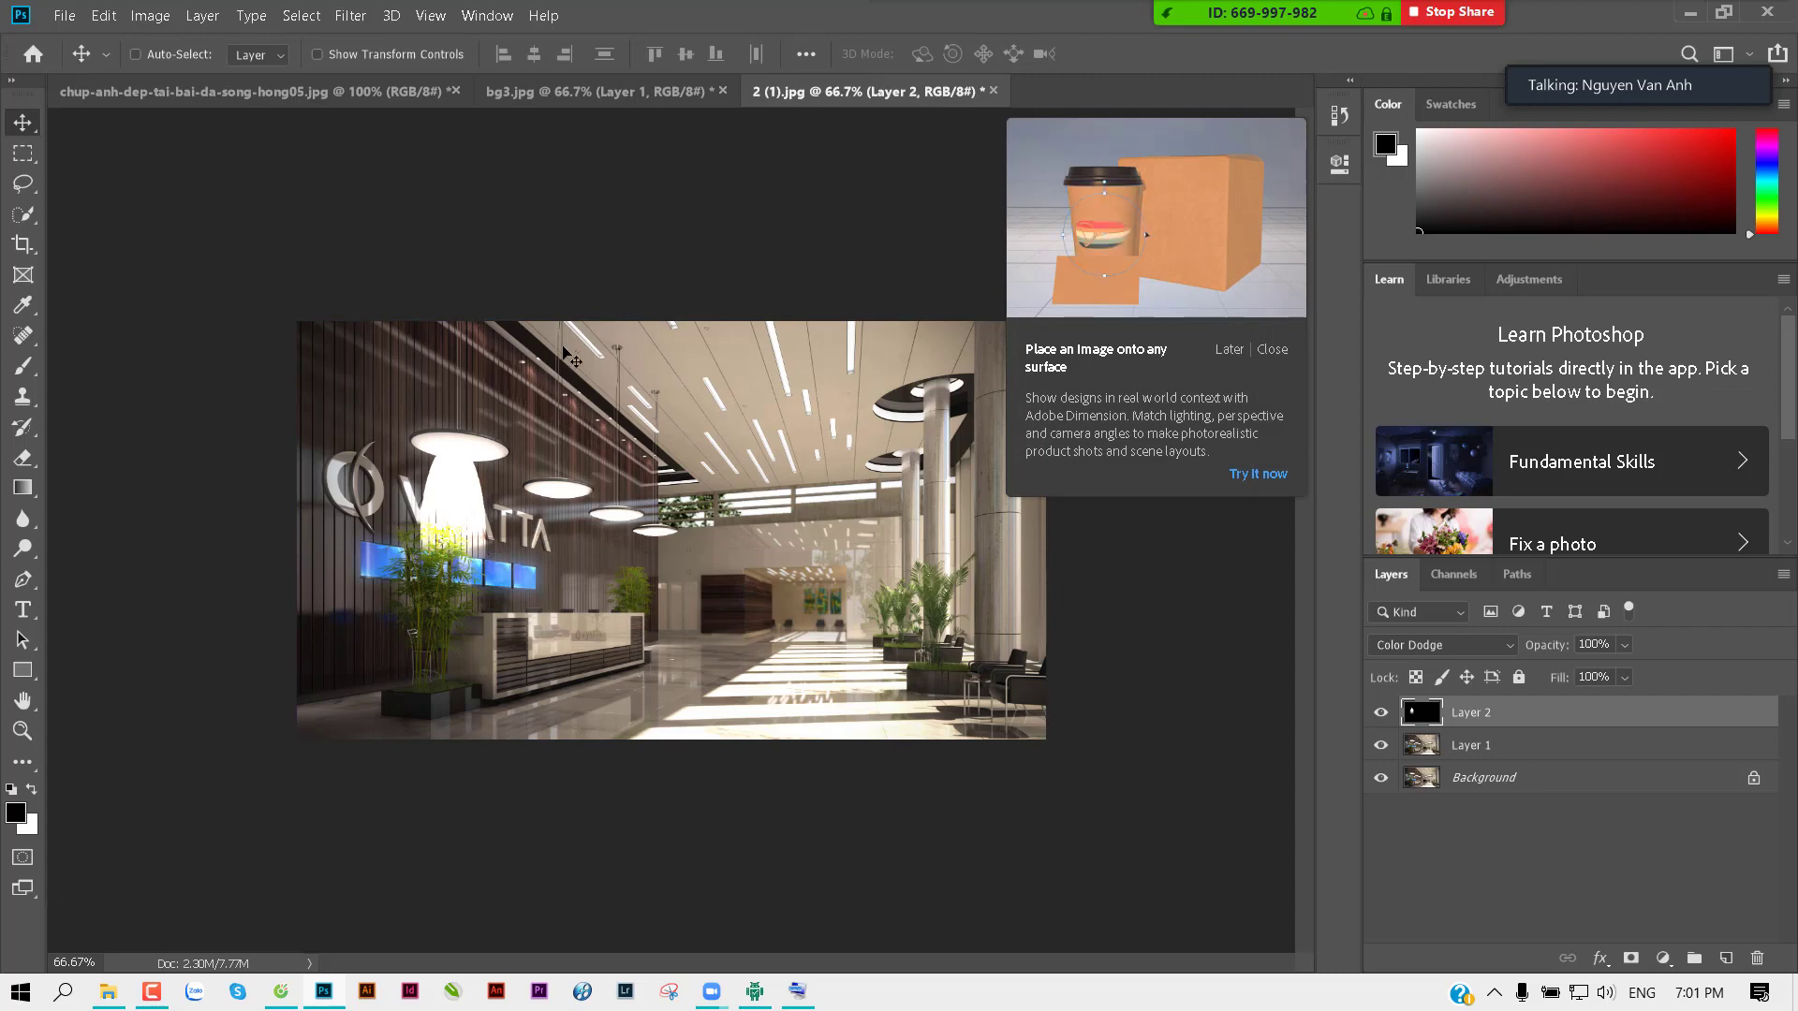
Step: Zoom to 200% and nudge the light beam under the left pendant lamp
{"action": "key", "text": "ctrl+plus"}
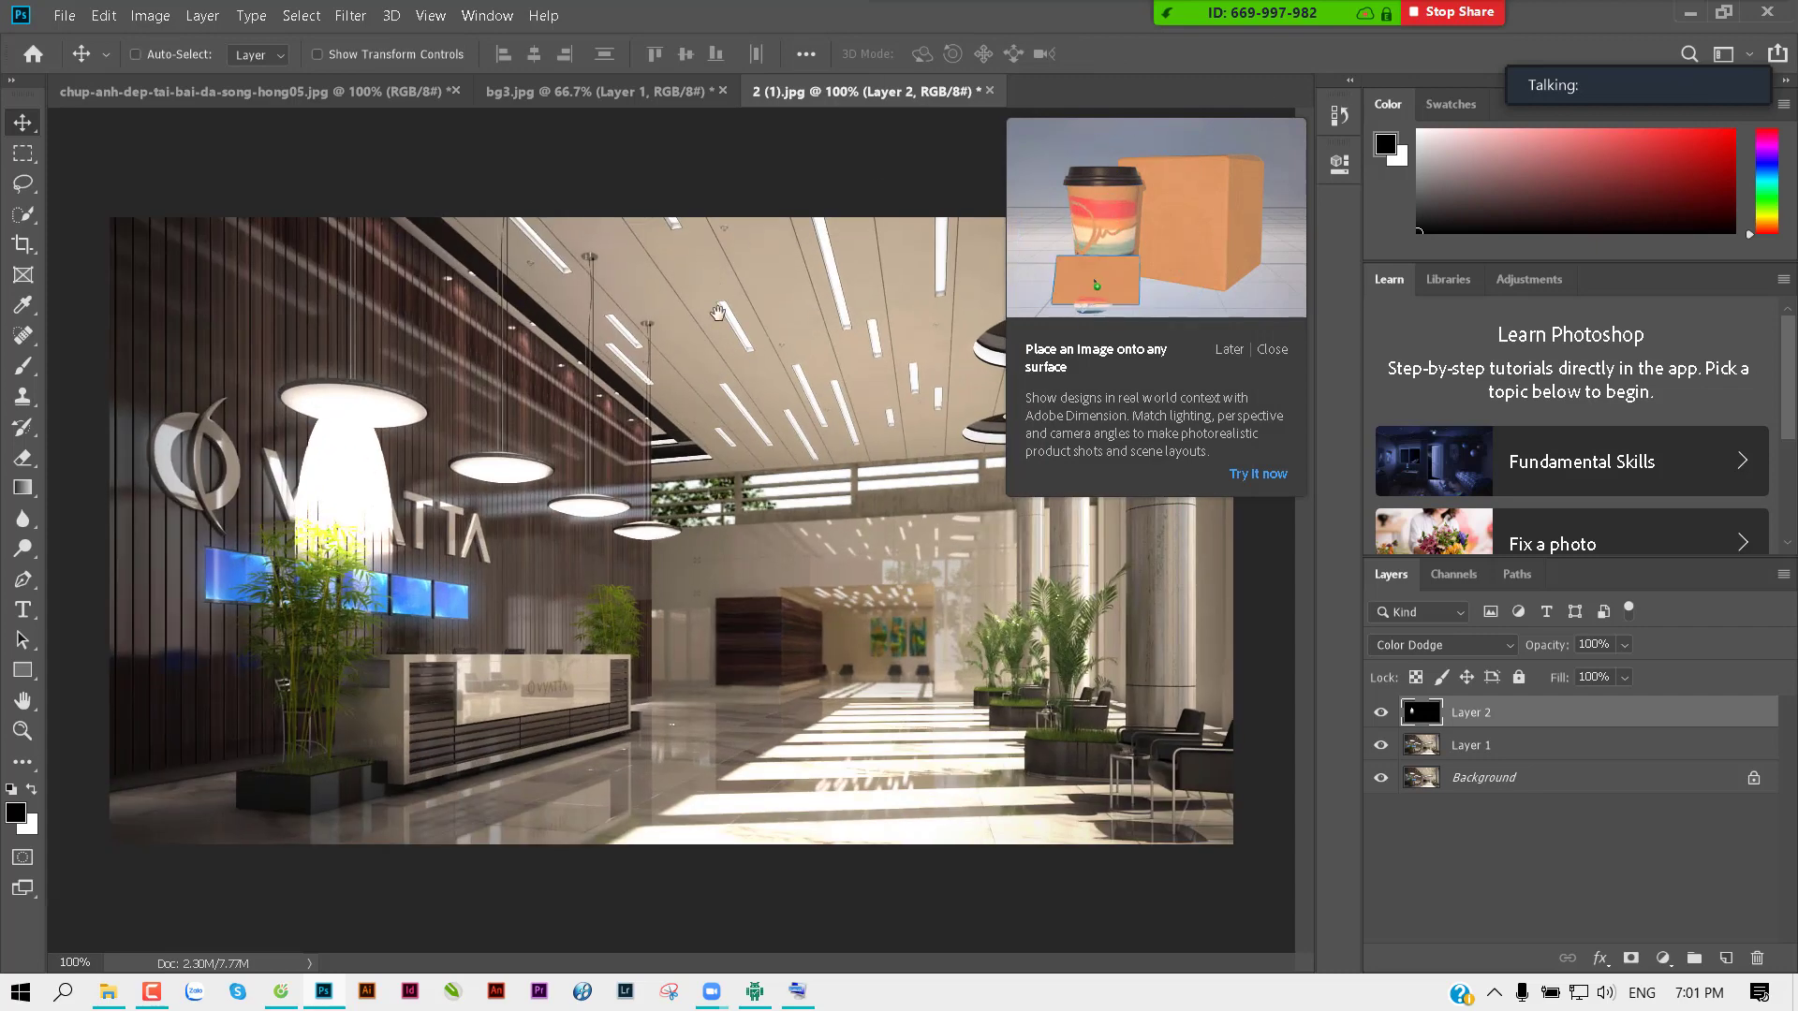
{"action": "key", "text": "ctrl+plus"}
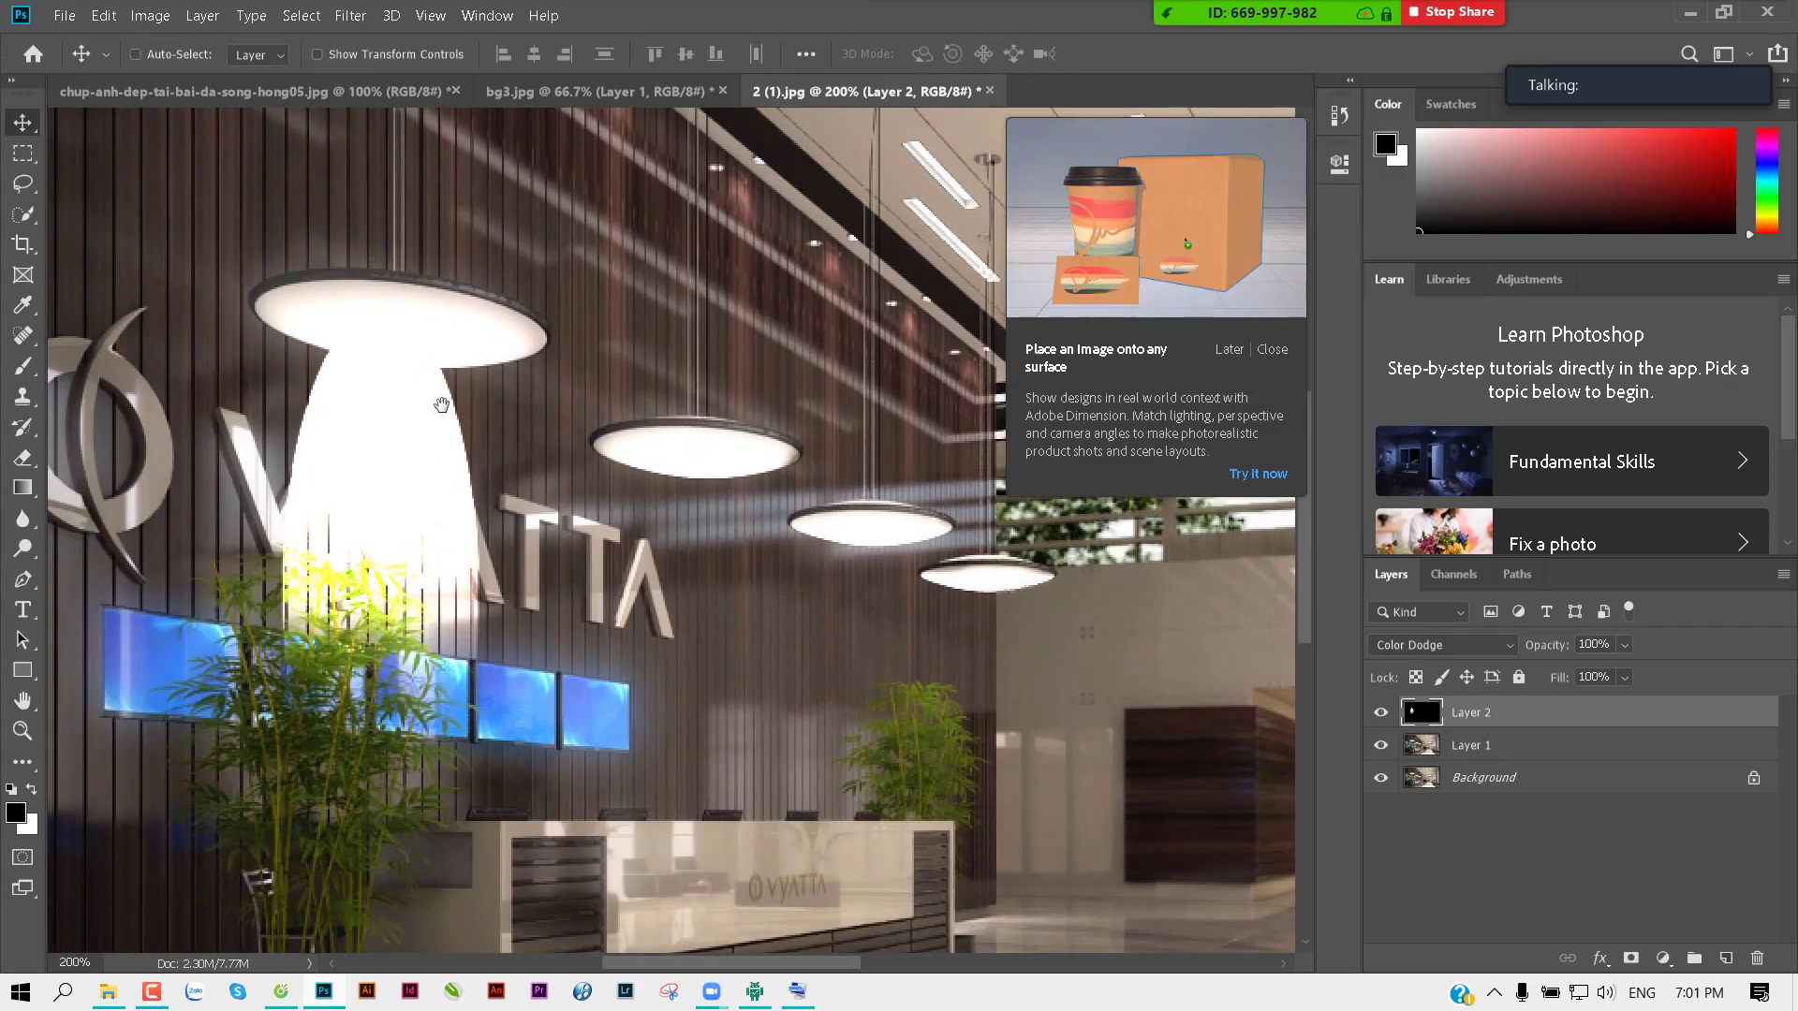
{"action": "left_click_drag", "start_coordinate": [441, 405], "coordinate": [545, 402]}
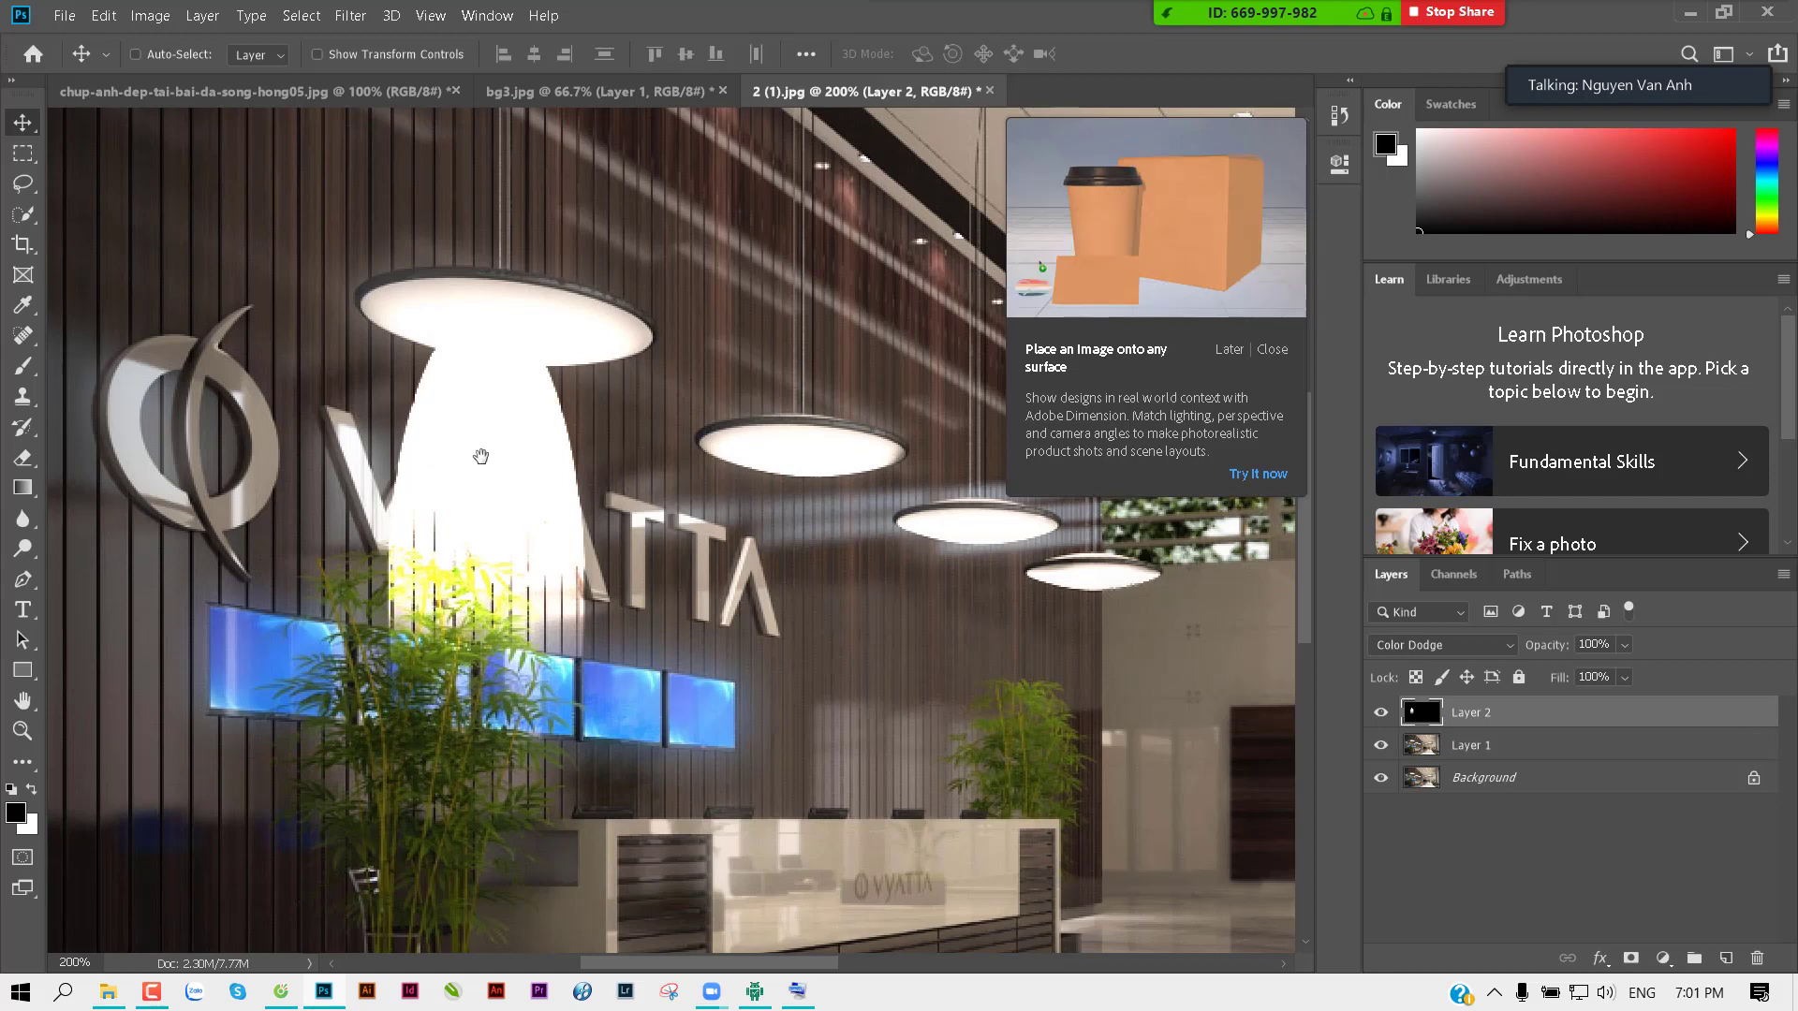
{"action": "left_click_drag", "start_coordinate": [447, 461], "coordinate": [491, 459]}
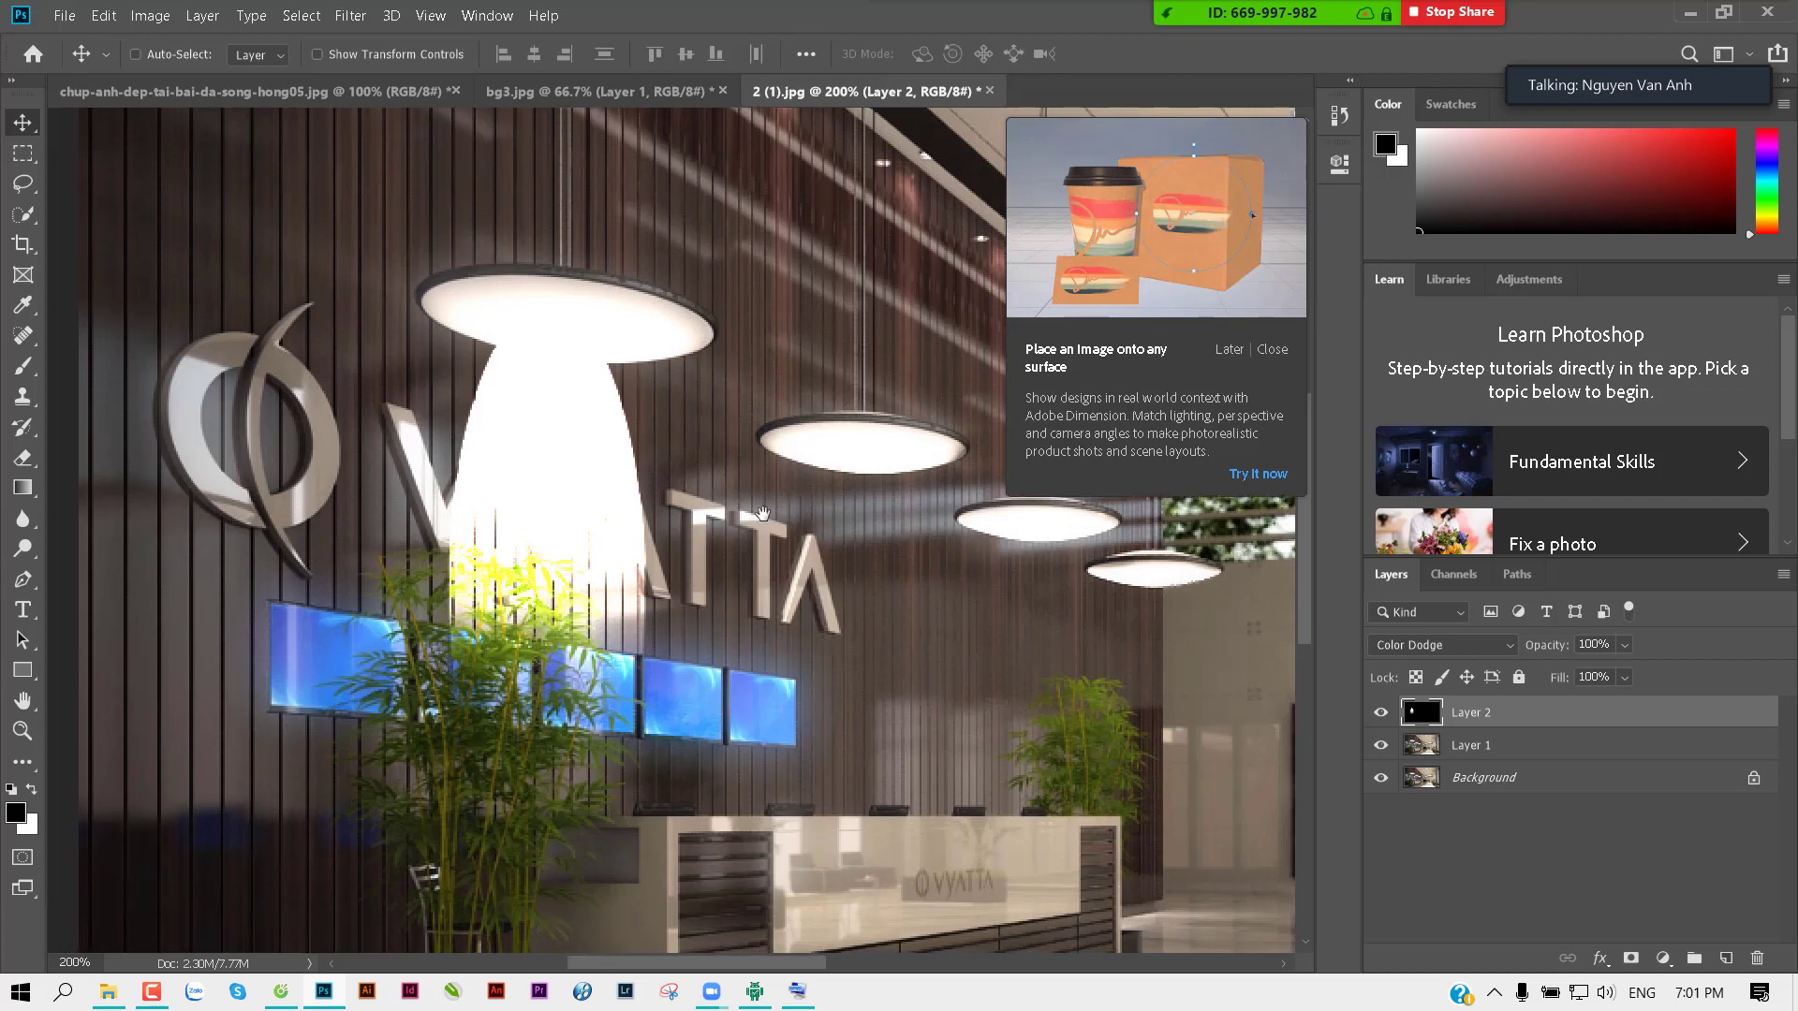
{"action": "left_click_drag", "start_coordinate": [743, 515], "coordinate": [763, 513]}
{"action": "left_click_drag", "start_coordinate": [622, 498], "coordinate": [628, 494]}
{"action": "left_click_drag", "start_coordinate": [630, 489], "coordinate": [633, 491]}
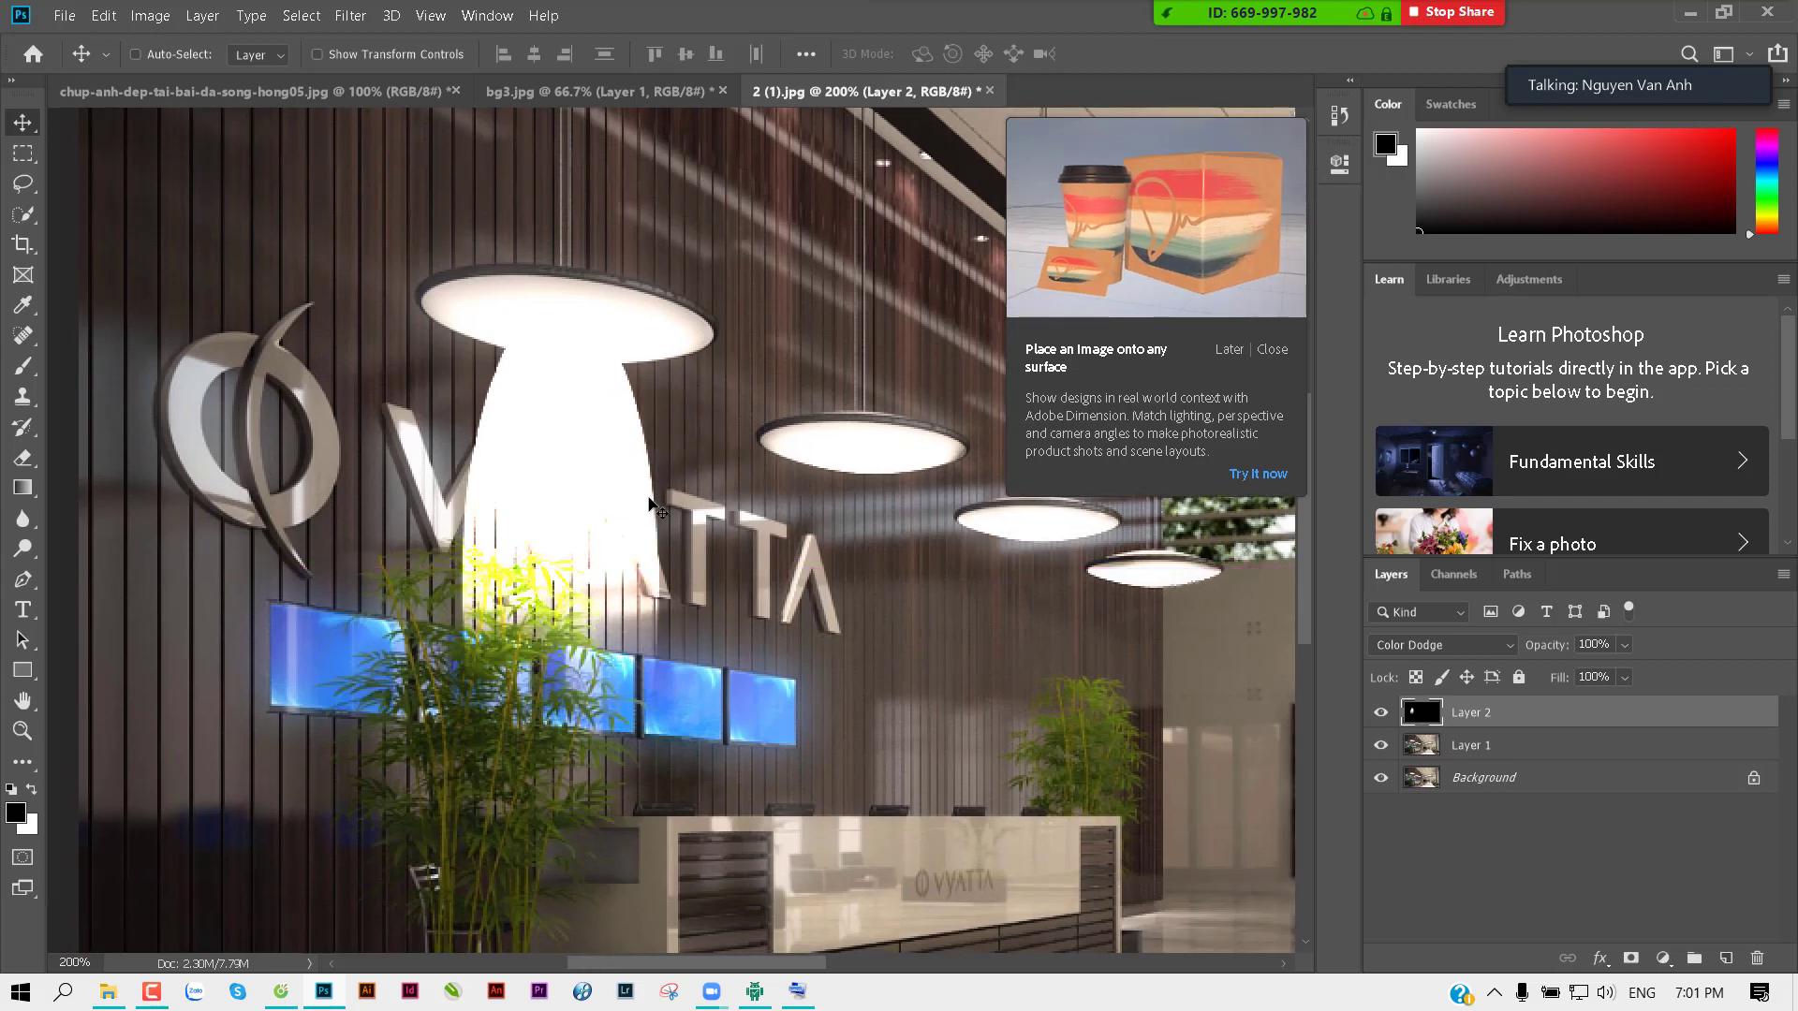
Step: Dismiss the Adobe Dimension tip, fine-tune the beam's position, and bring up the Filter menu
{"action": "left_click_drag", "start_coordinate": [649, 503], "coordinate": [625, 492]}
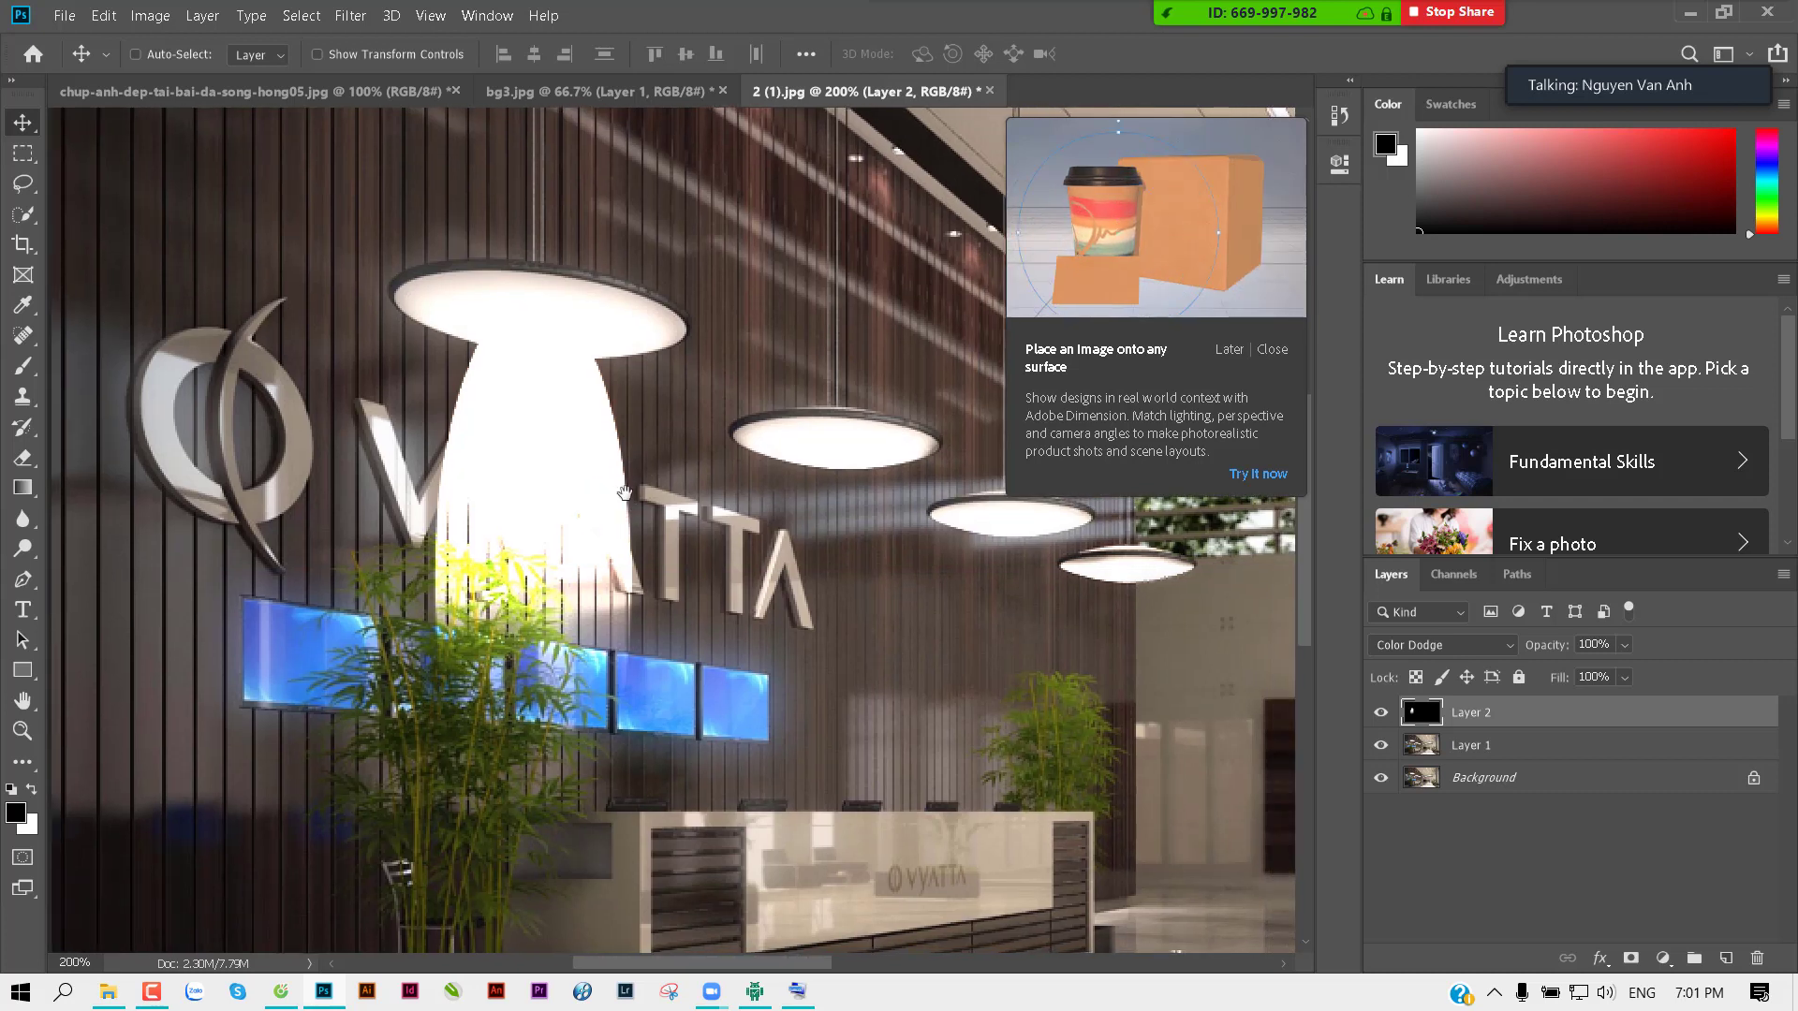
{"action": "left_click", "coordinate": [1272, 351]}
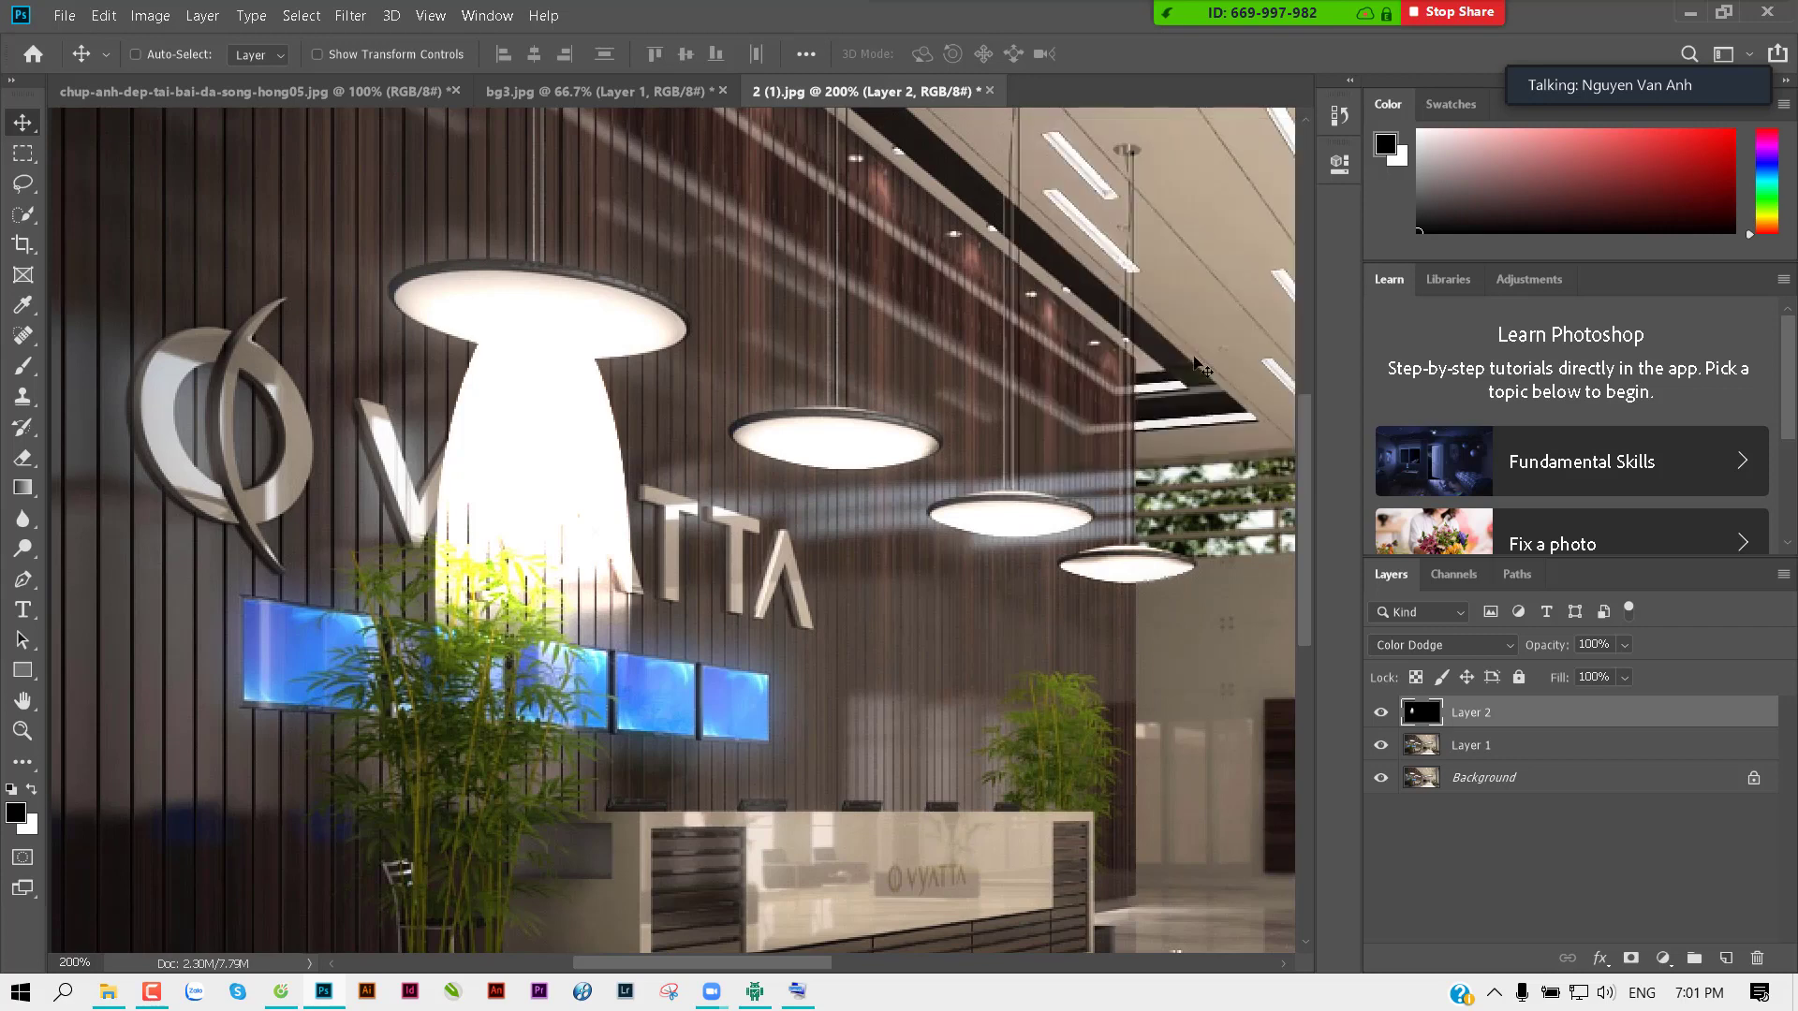
{"action": "mouse_move", "coordinate": [549, 394]}
{"action": "left_mouse_down"}
{"action": "mouse_move", "coordinate": [796, 510]}
{"action": "mouse_move", "coordinate": [547, 362]}
{"action": "left_mouse_up"}
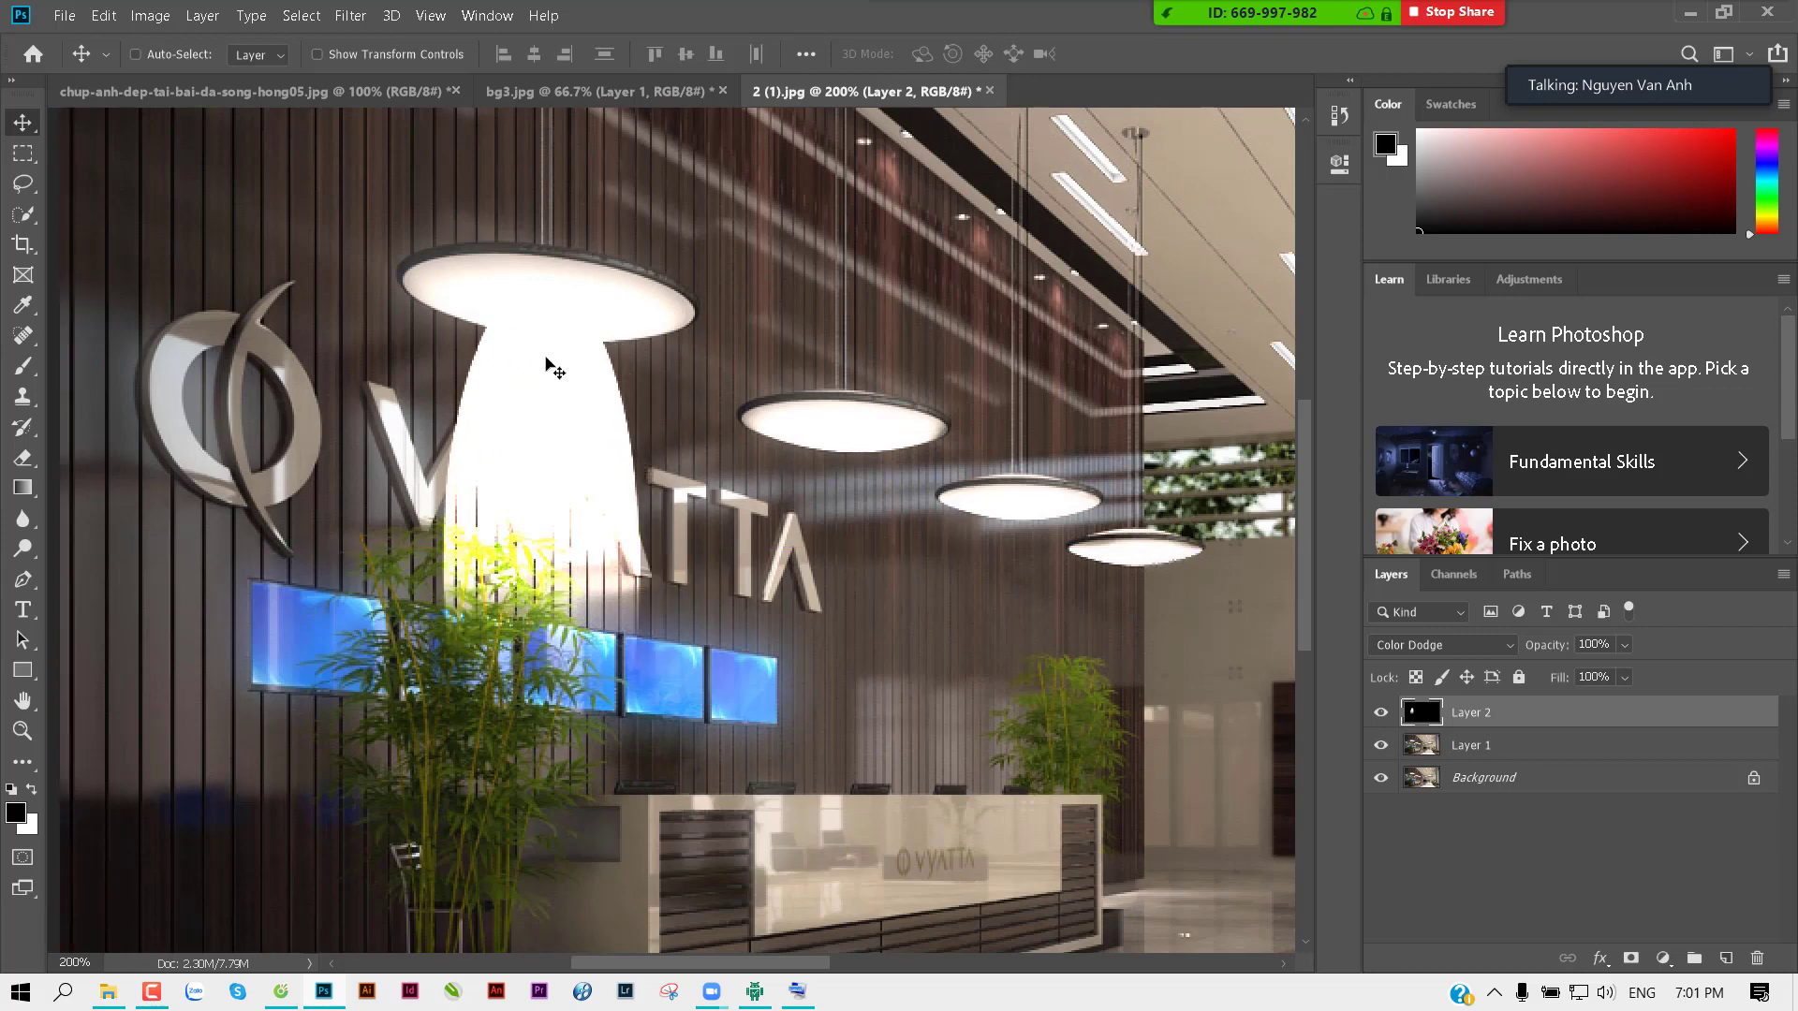
{"action": "left_click", "coordinate": [349, 16]}
{"action": "mouse_move", "coordinate": [362, 266]}
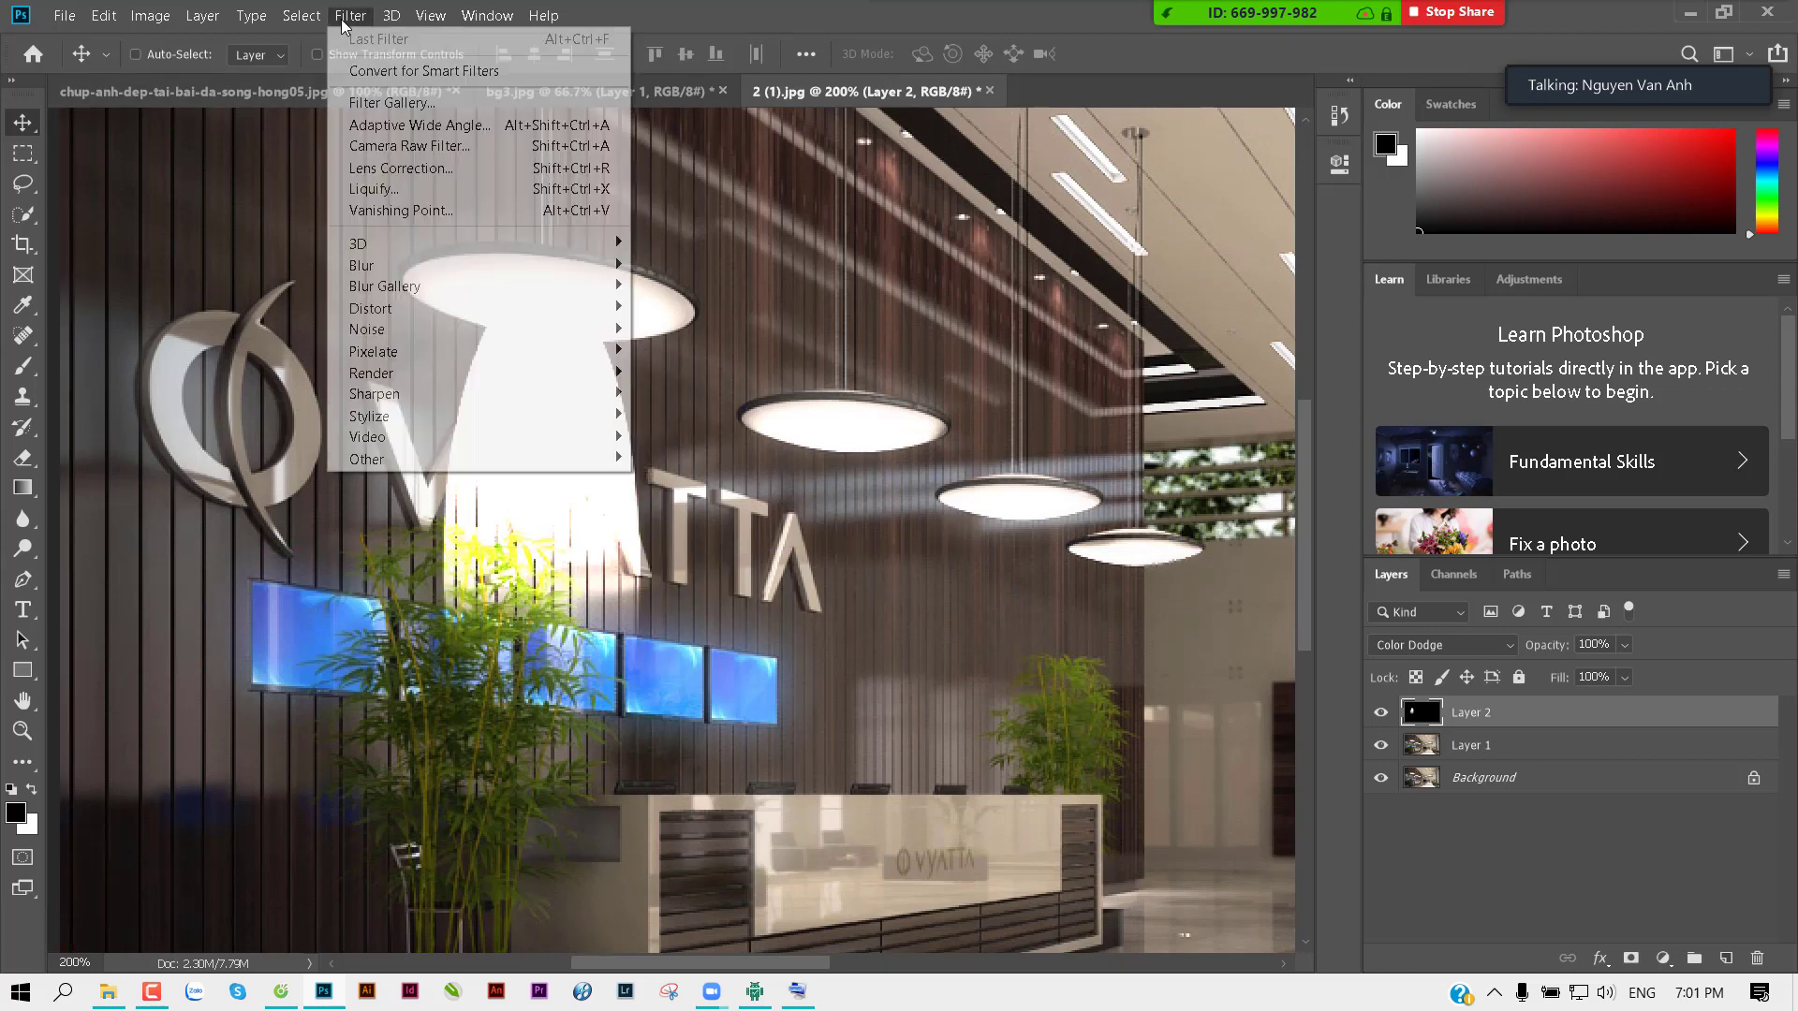
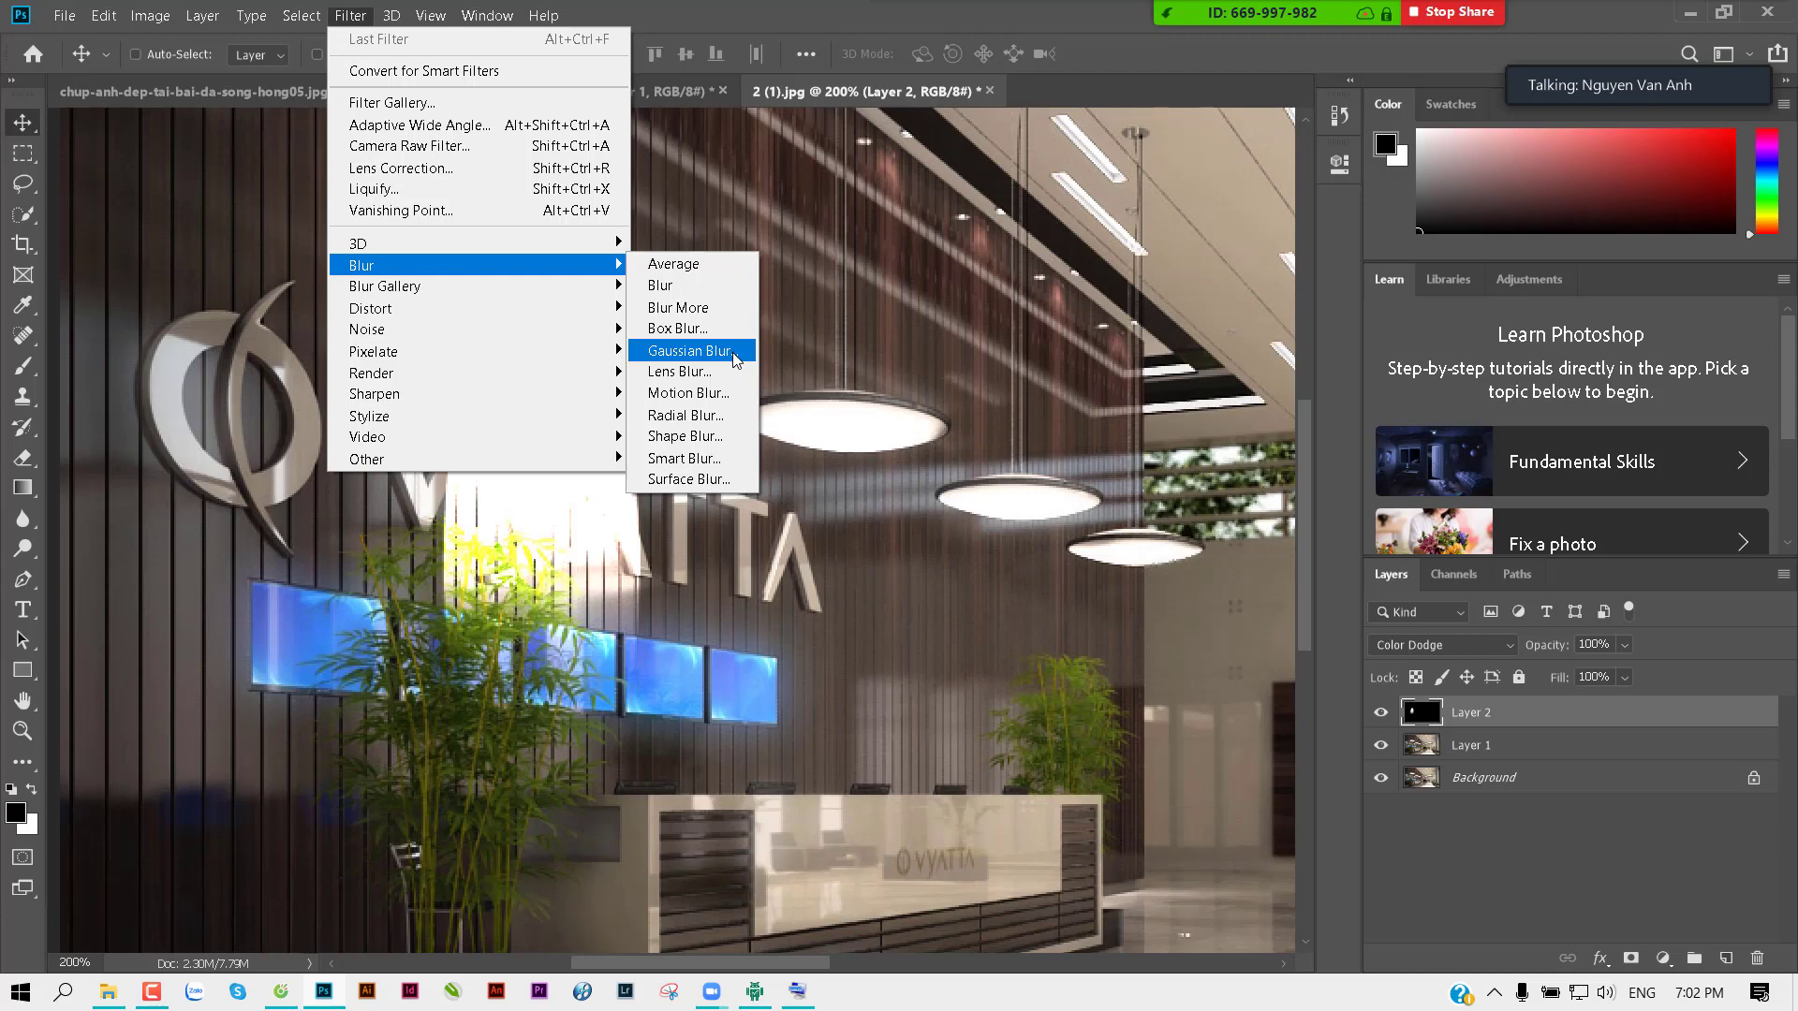
Step: Apply a 6.8-pixel Gaussian Blur to the Layer 2 lamp glow, checking the preview on the glow
{"action": "left_click", "coordinate": [732, 351]}
{"action": "mouse_move", "coordinate": [805, 182]}
{"action": "left_mouse_down"}
{"action": "mouse_move", "coordinate": [857, 185]}
{"action": "mouse_move", "coordinate": [896, 233]}
{"action": "left_mouse_up"}
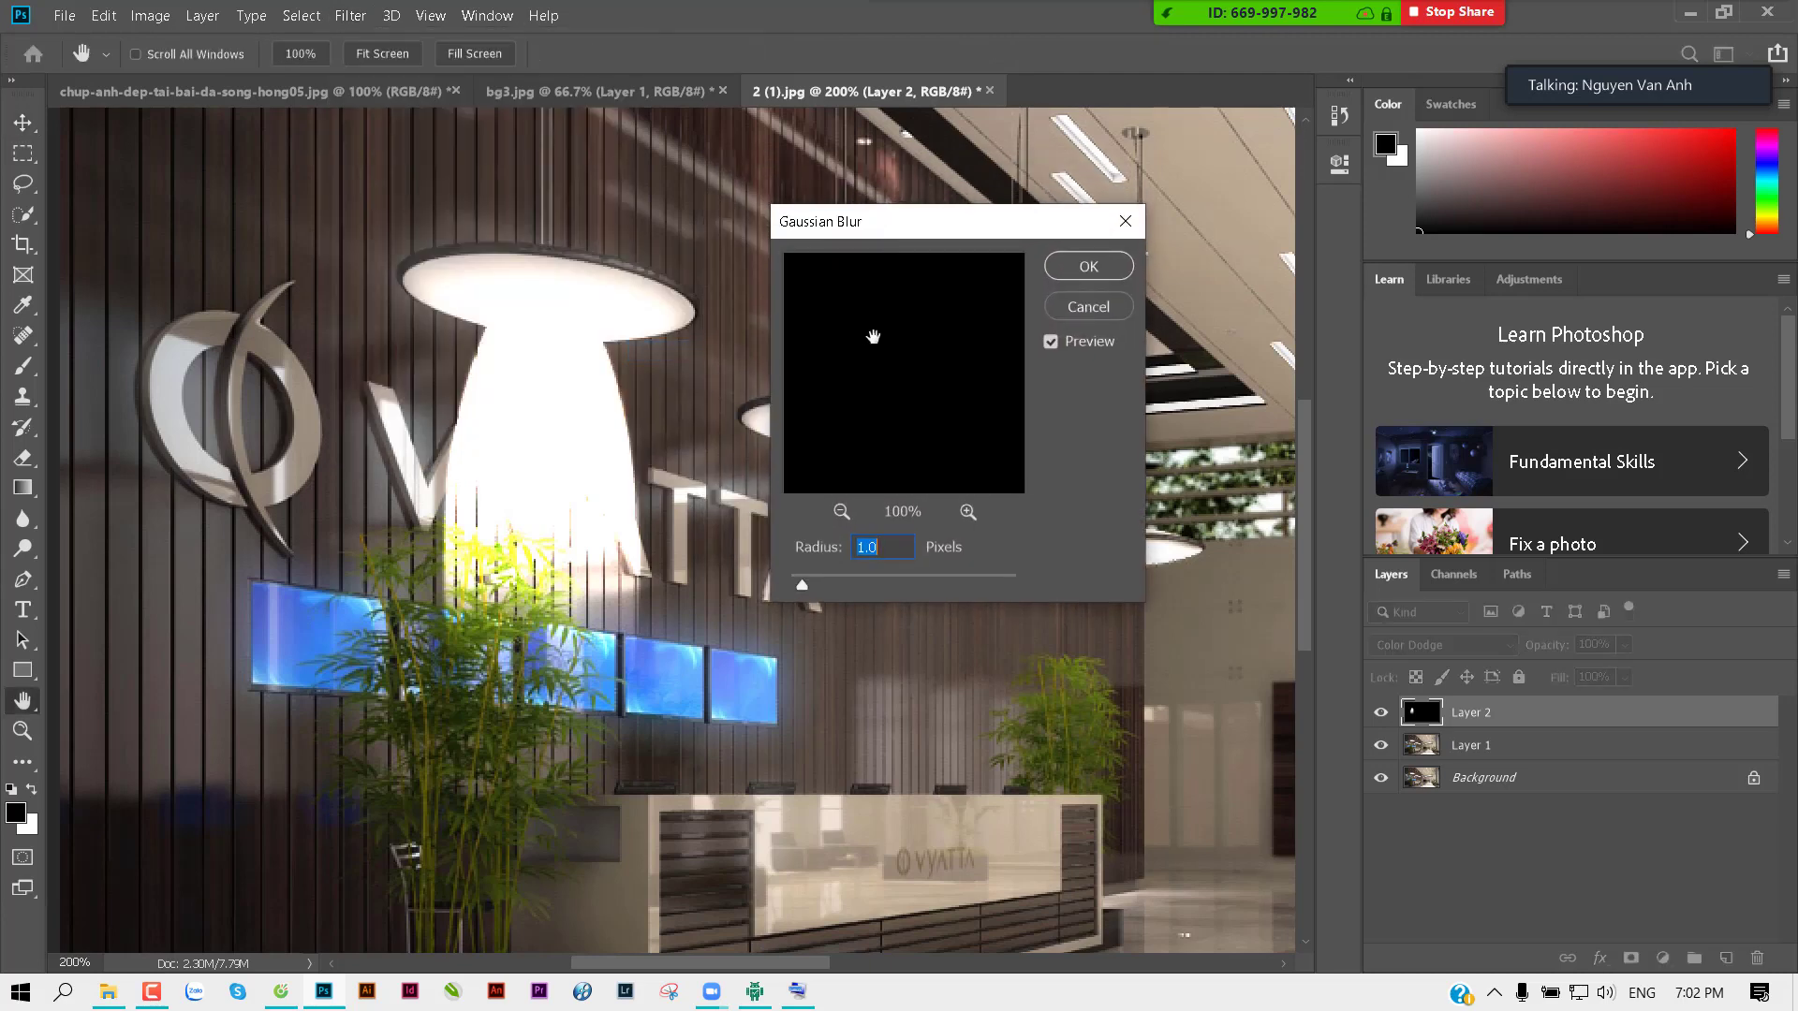
{"action": "left_click", "coordinate": [841, 513]}
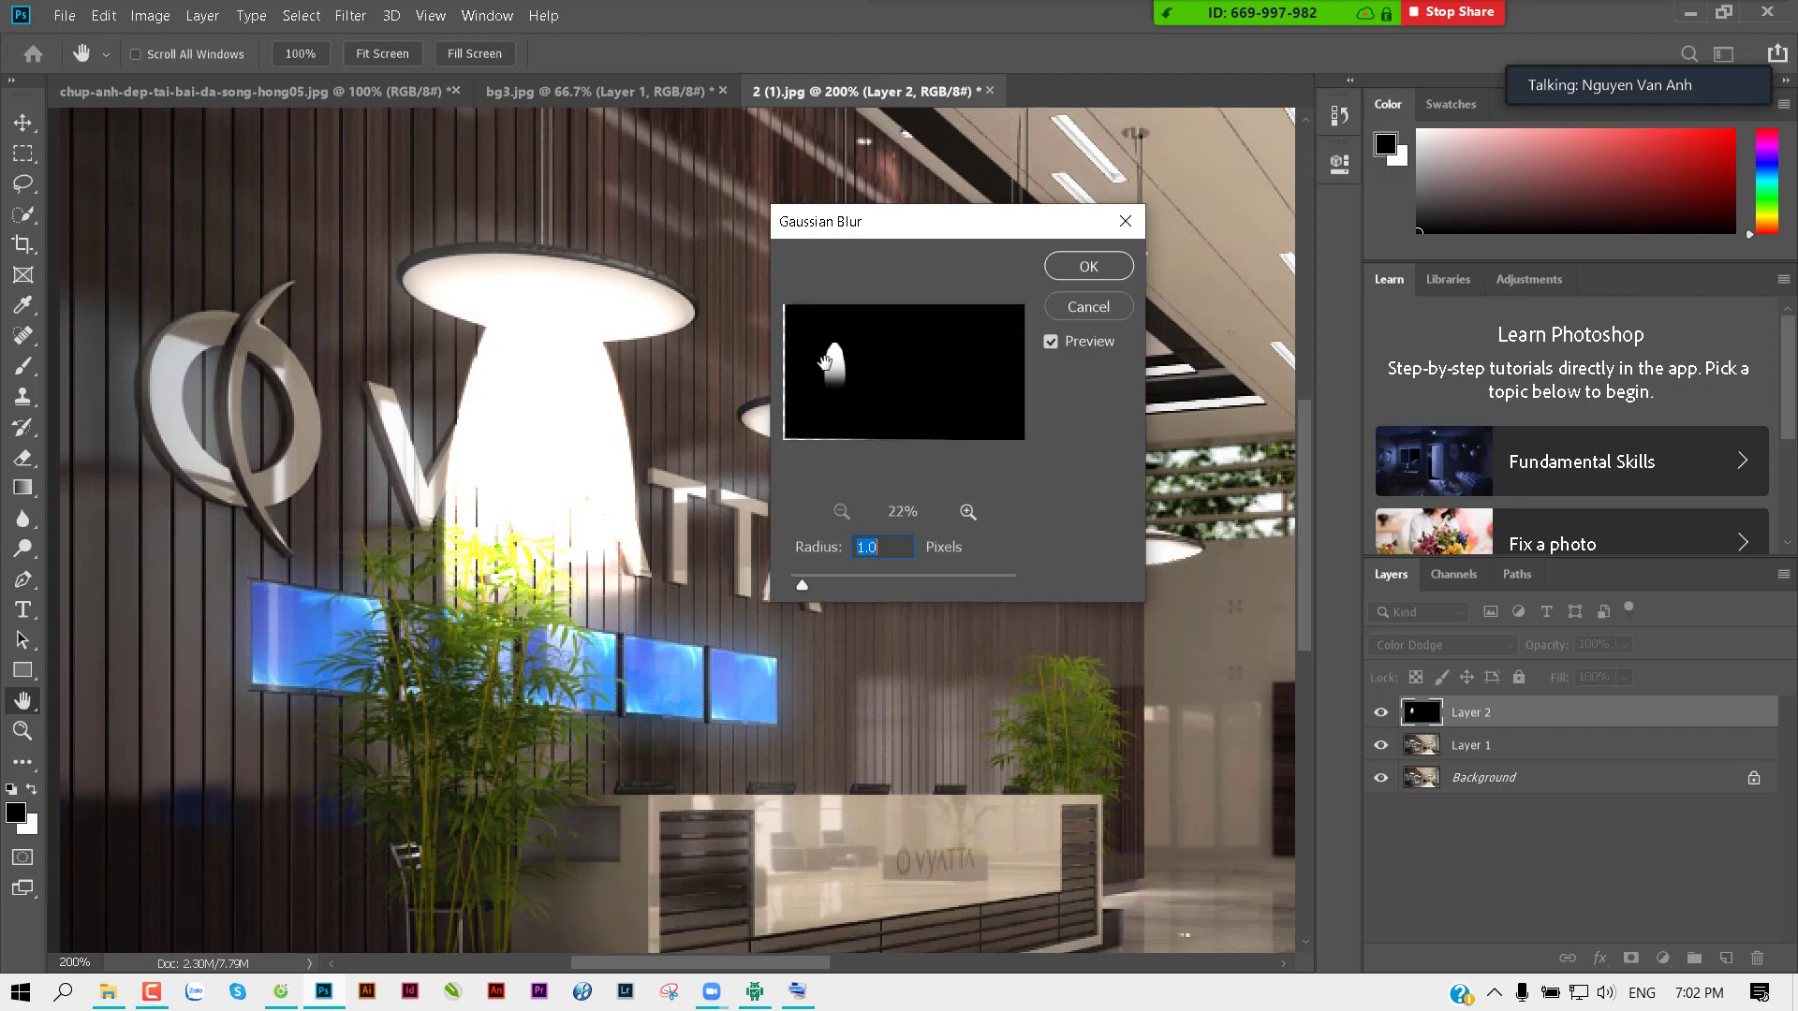
{"action": "left_click", "coordinate": [826, 364], "text": "ctrl"}
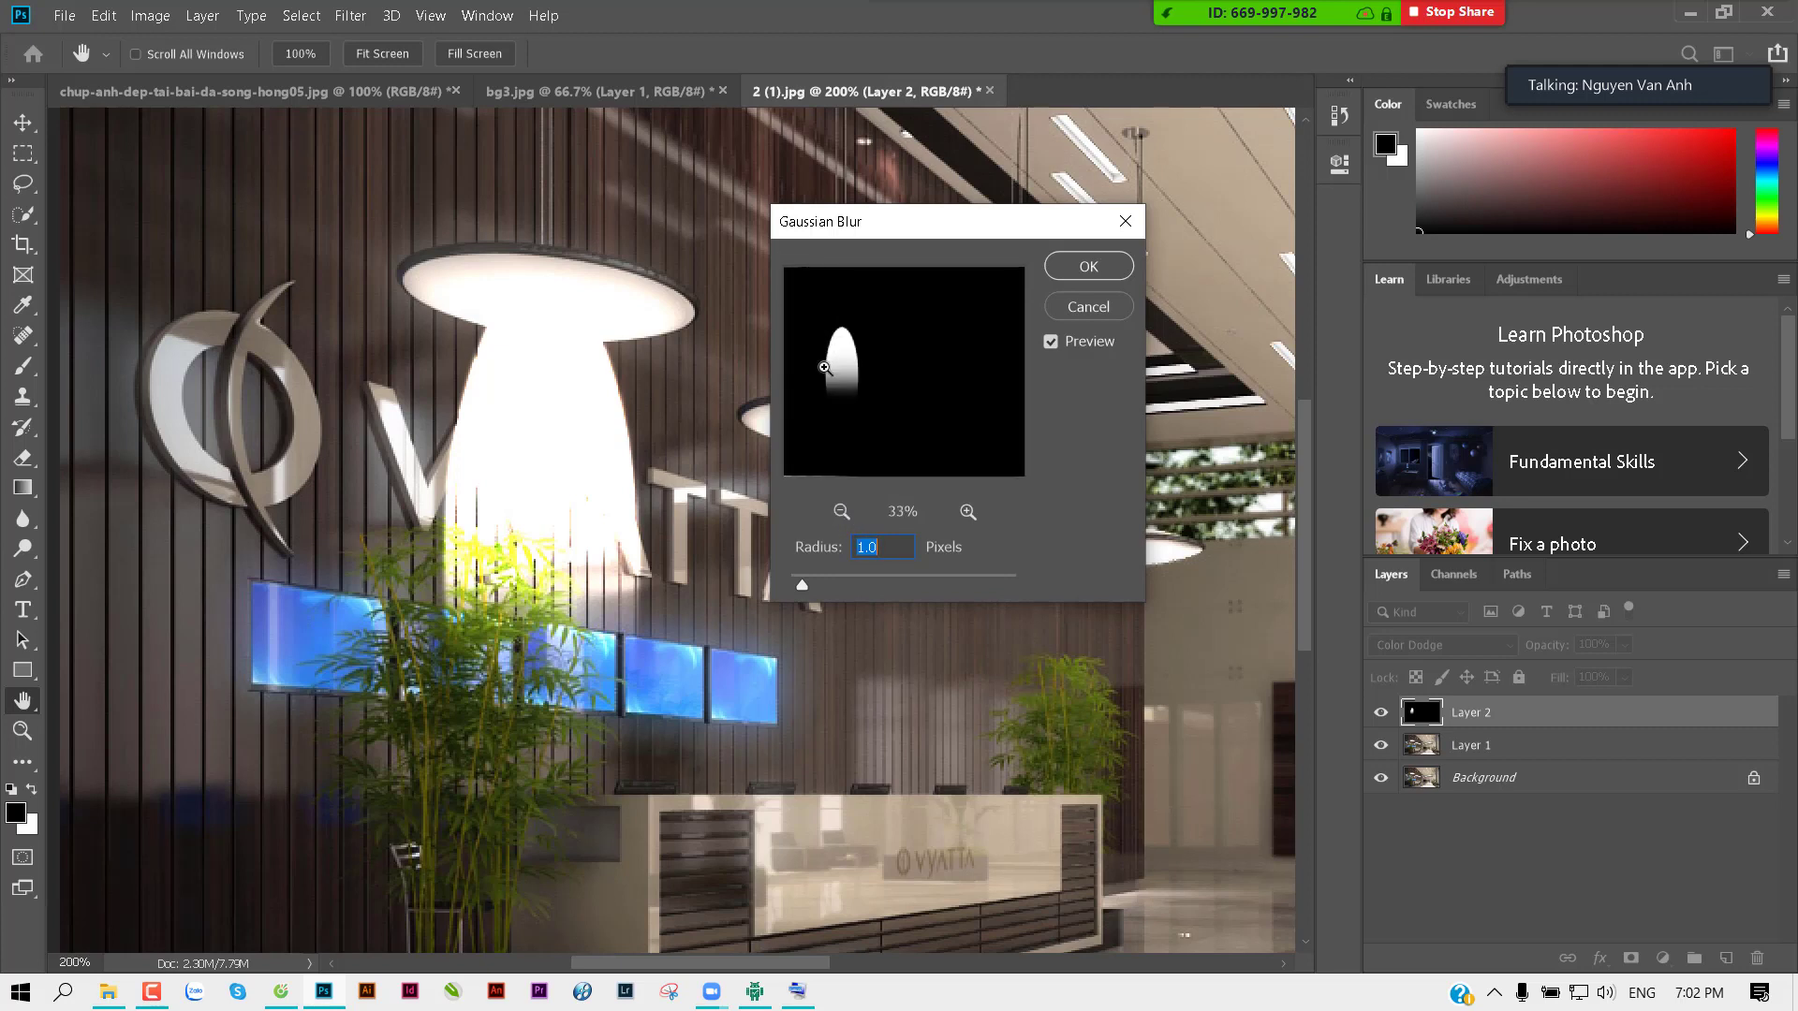
{"action": "left_click", "coordinate": [828, 368], "text": "ctrl"}
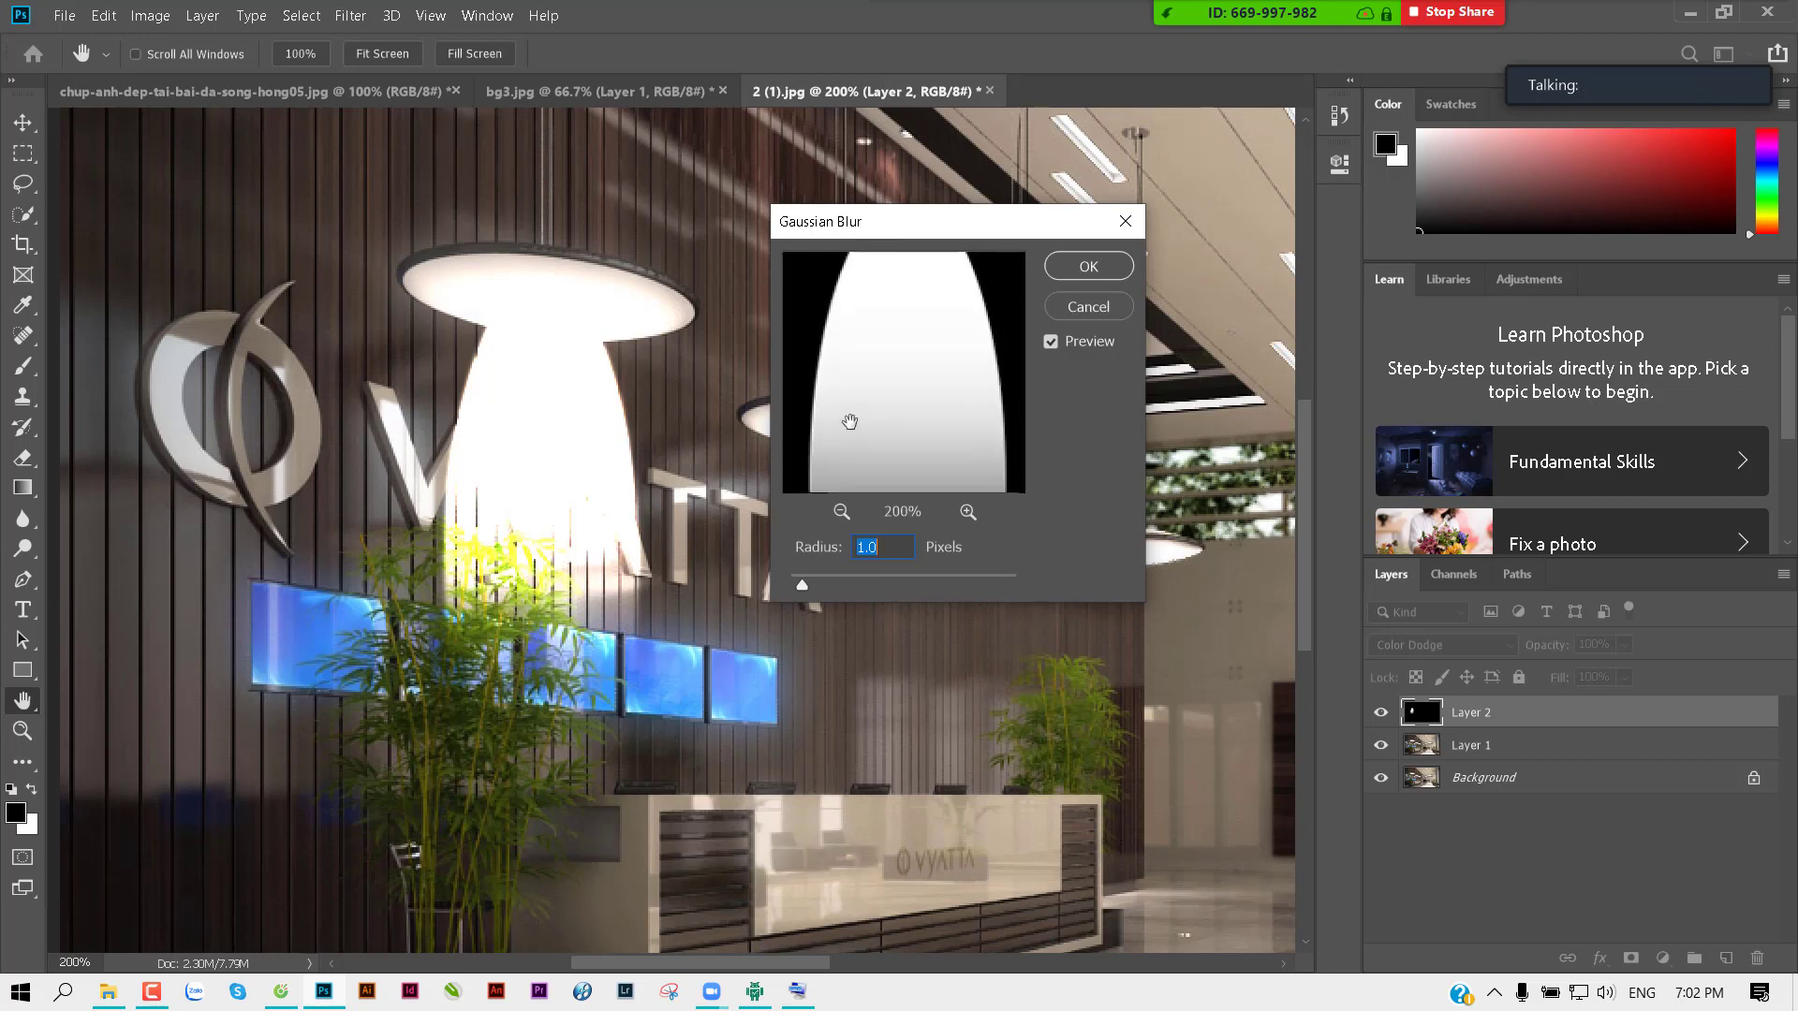
{"action": "left_click", "coordinate": [1050, 341]}
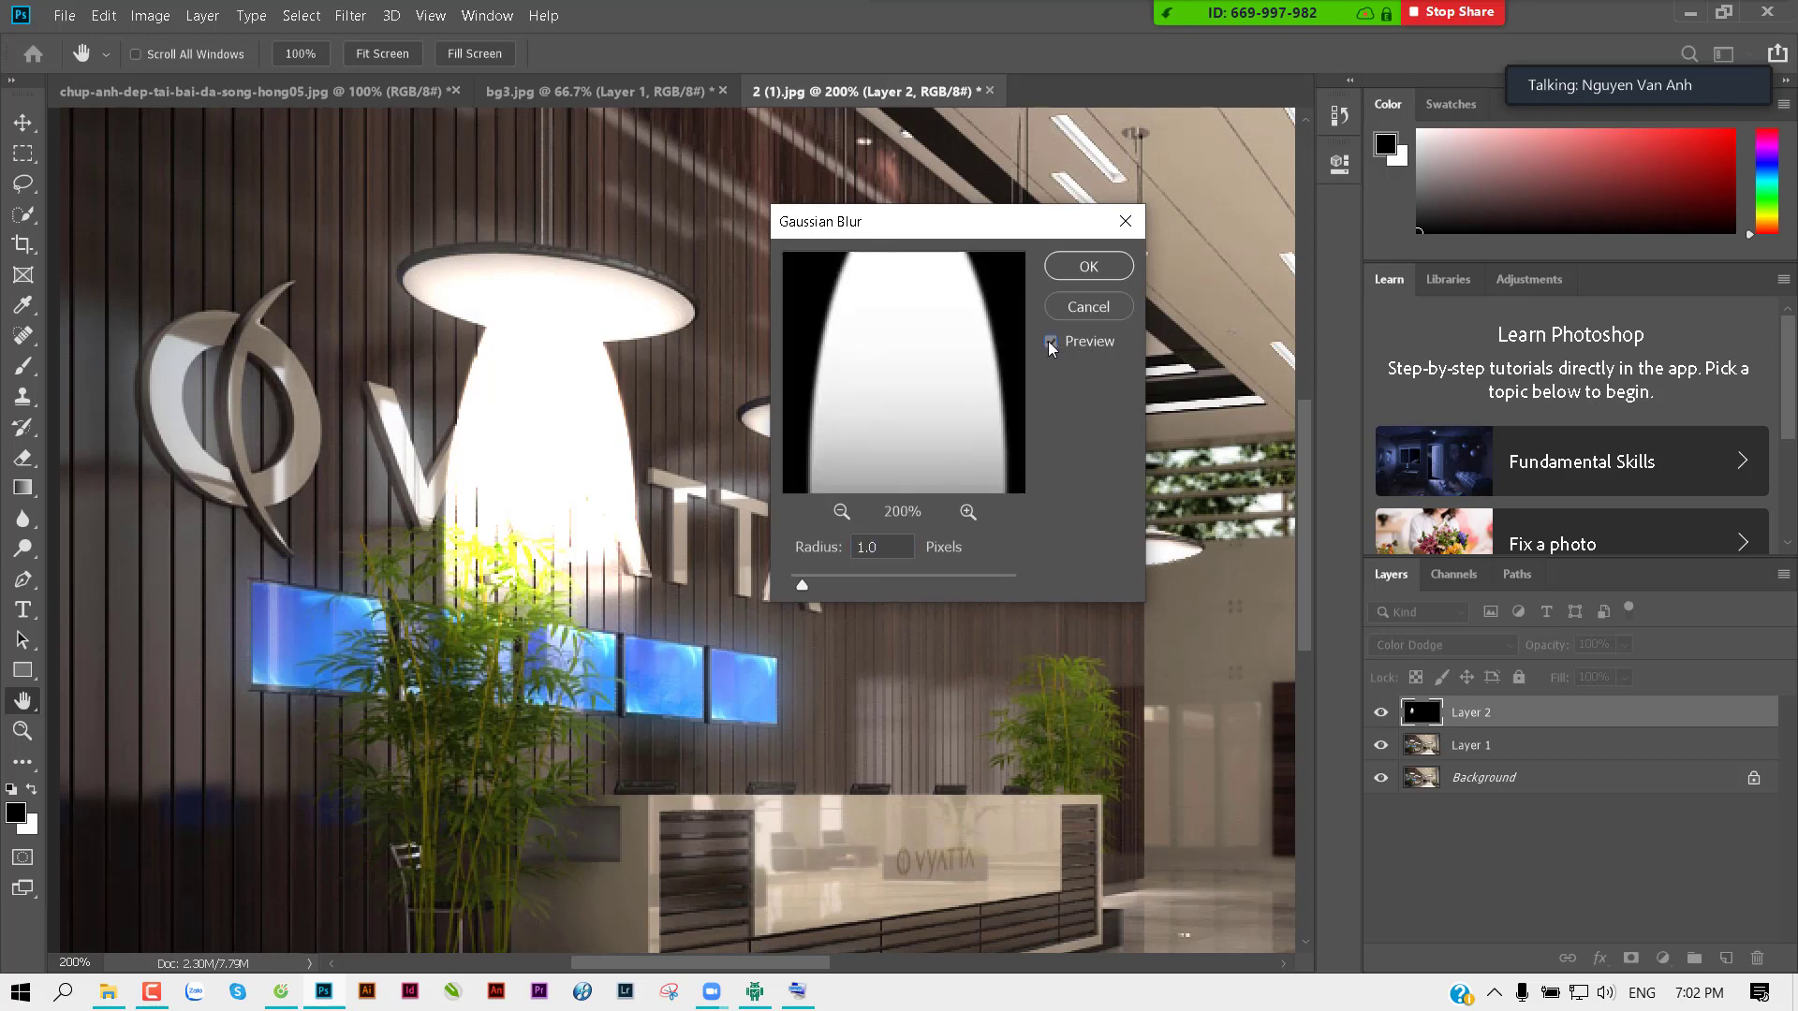
{"action": "left_click", "coordinate": [1050, 340]}
{"action": "left_click_drag", "start_coordinate": [930, 267], "coordinate": [1004, 254]}
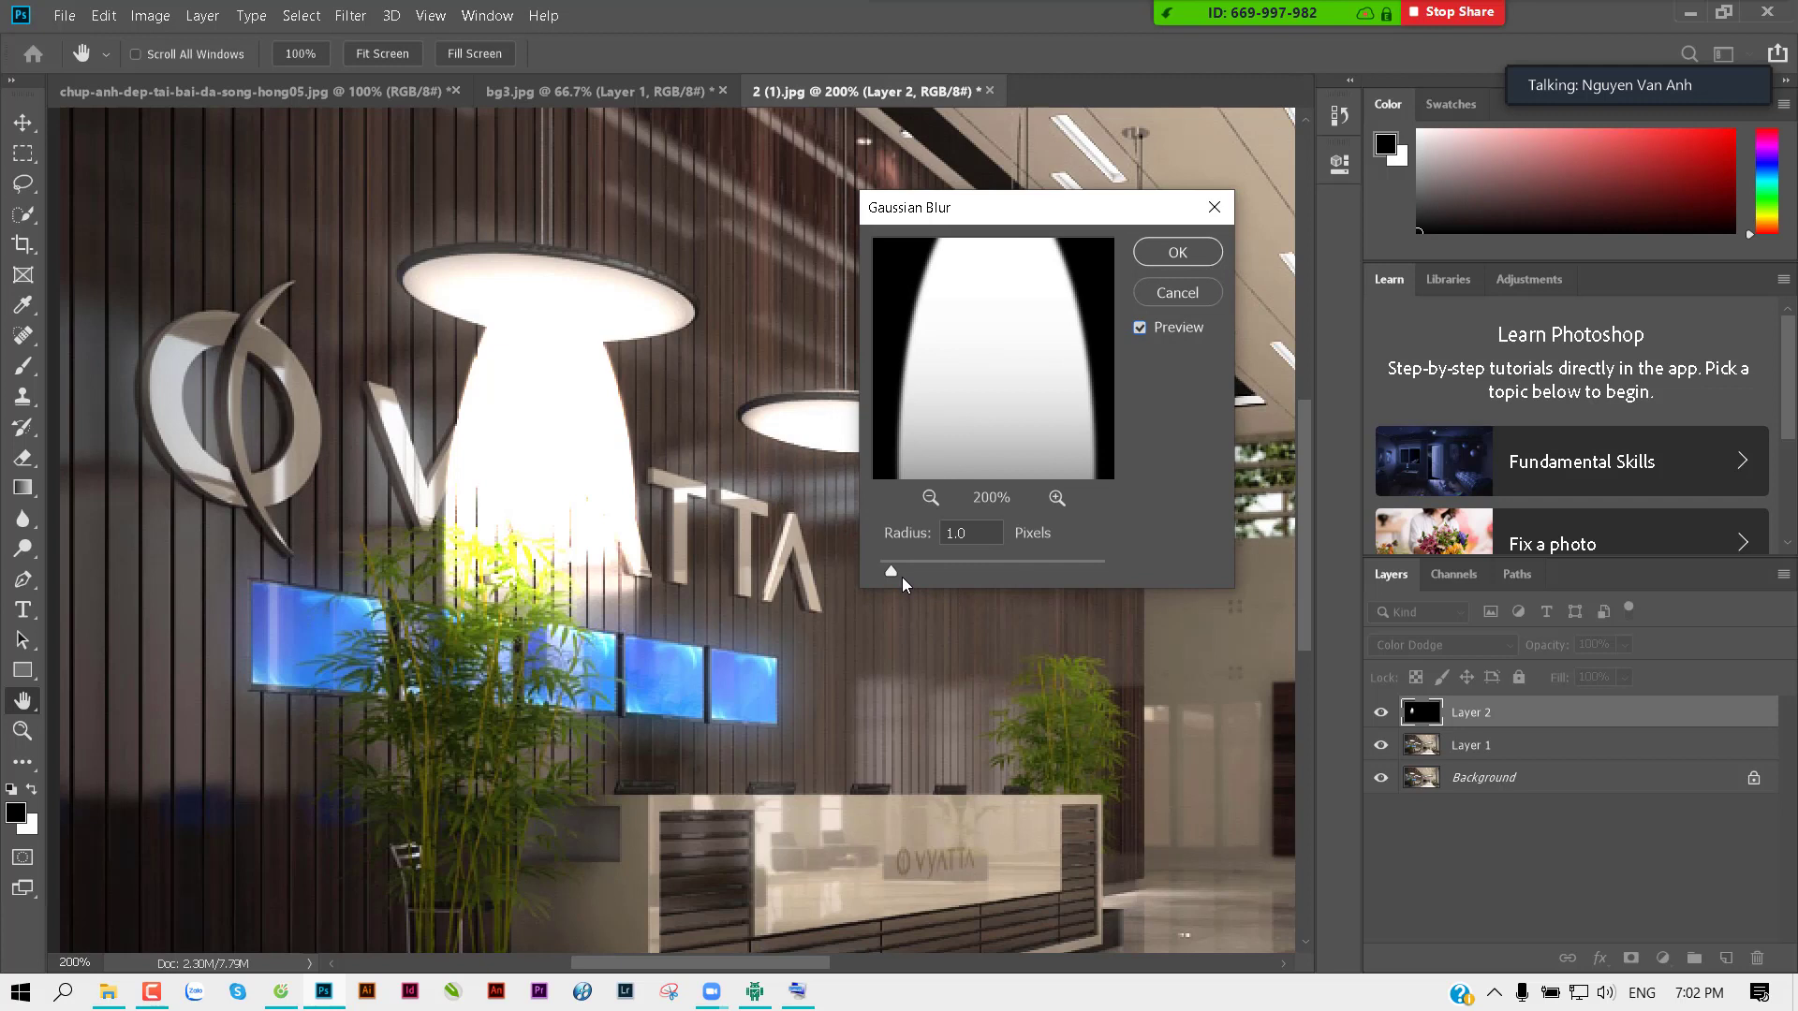
{"action": "left_click_drag", "start_coordinate": [899, 567], "coordinate": [953, 571]}
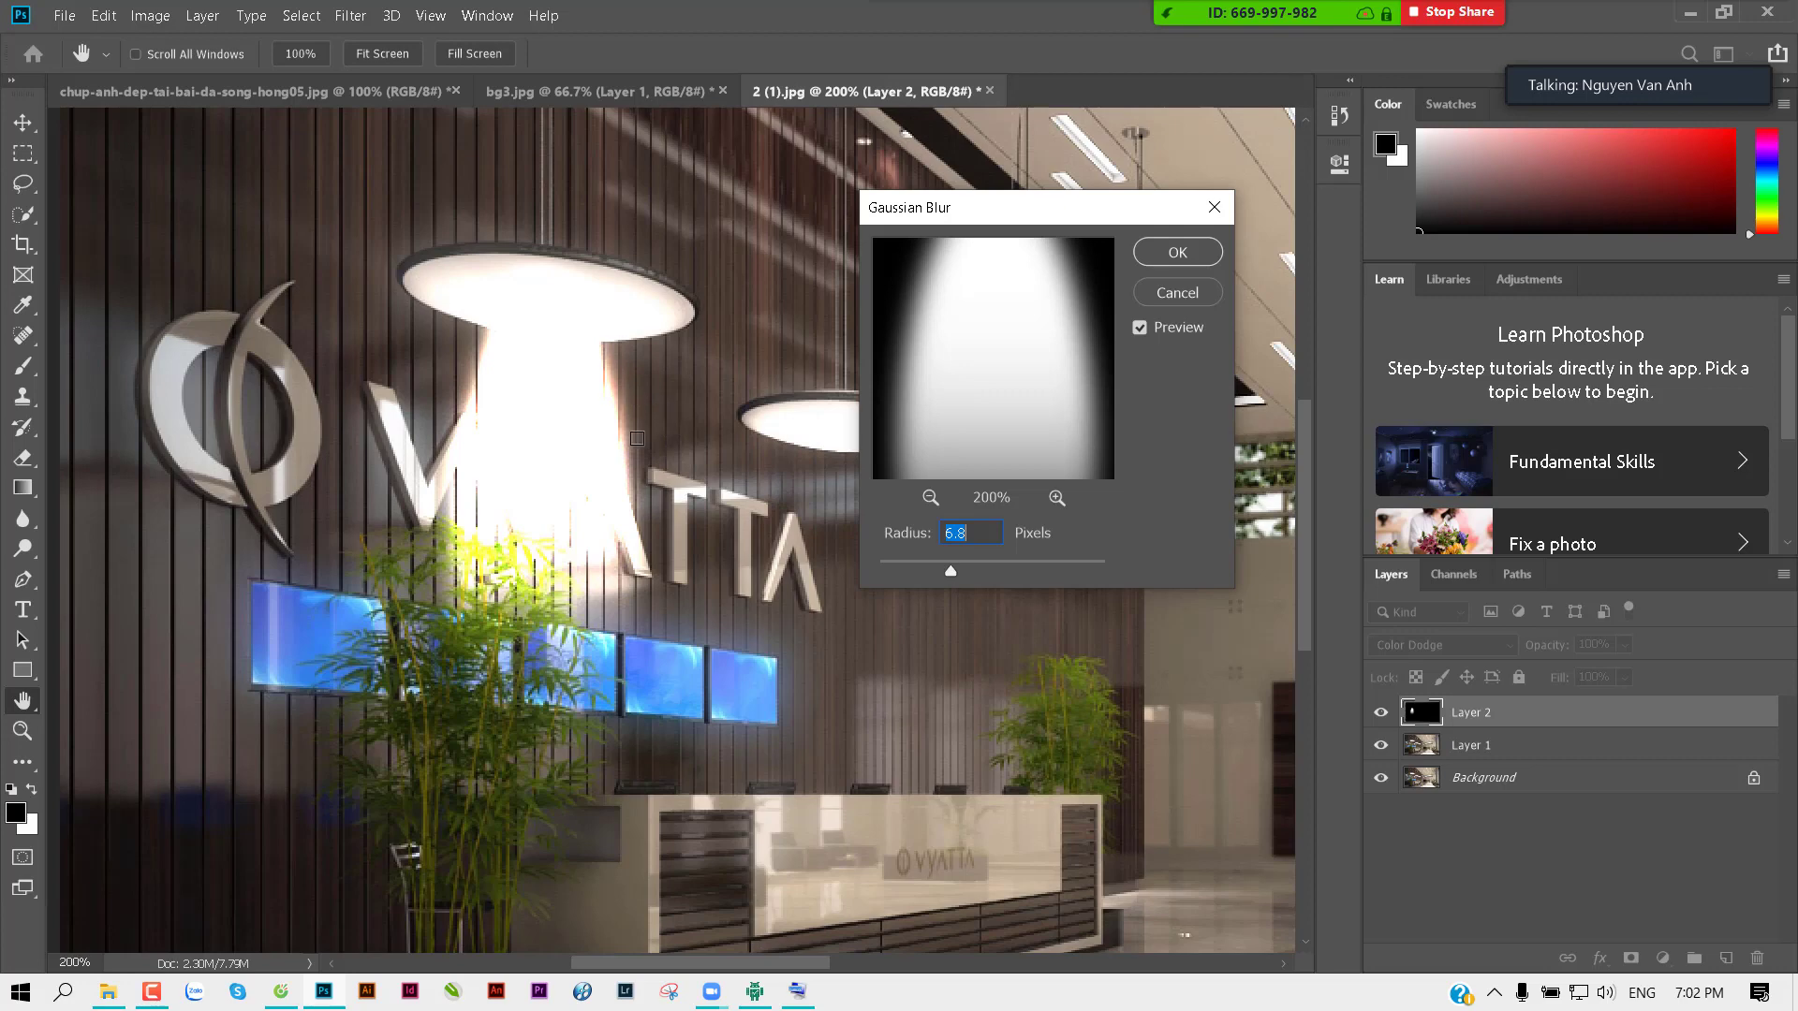
{"action": "left_click", "coordinate": [1166, 259]}
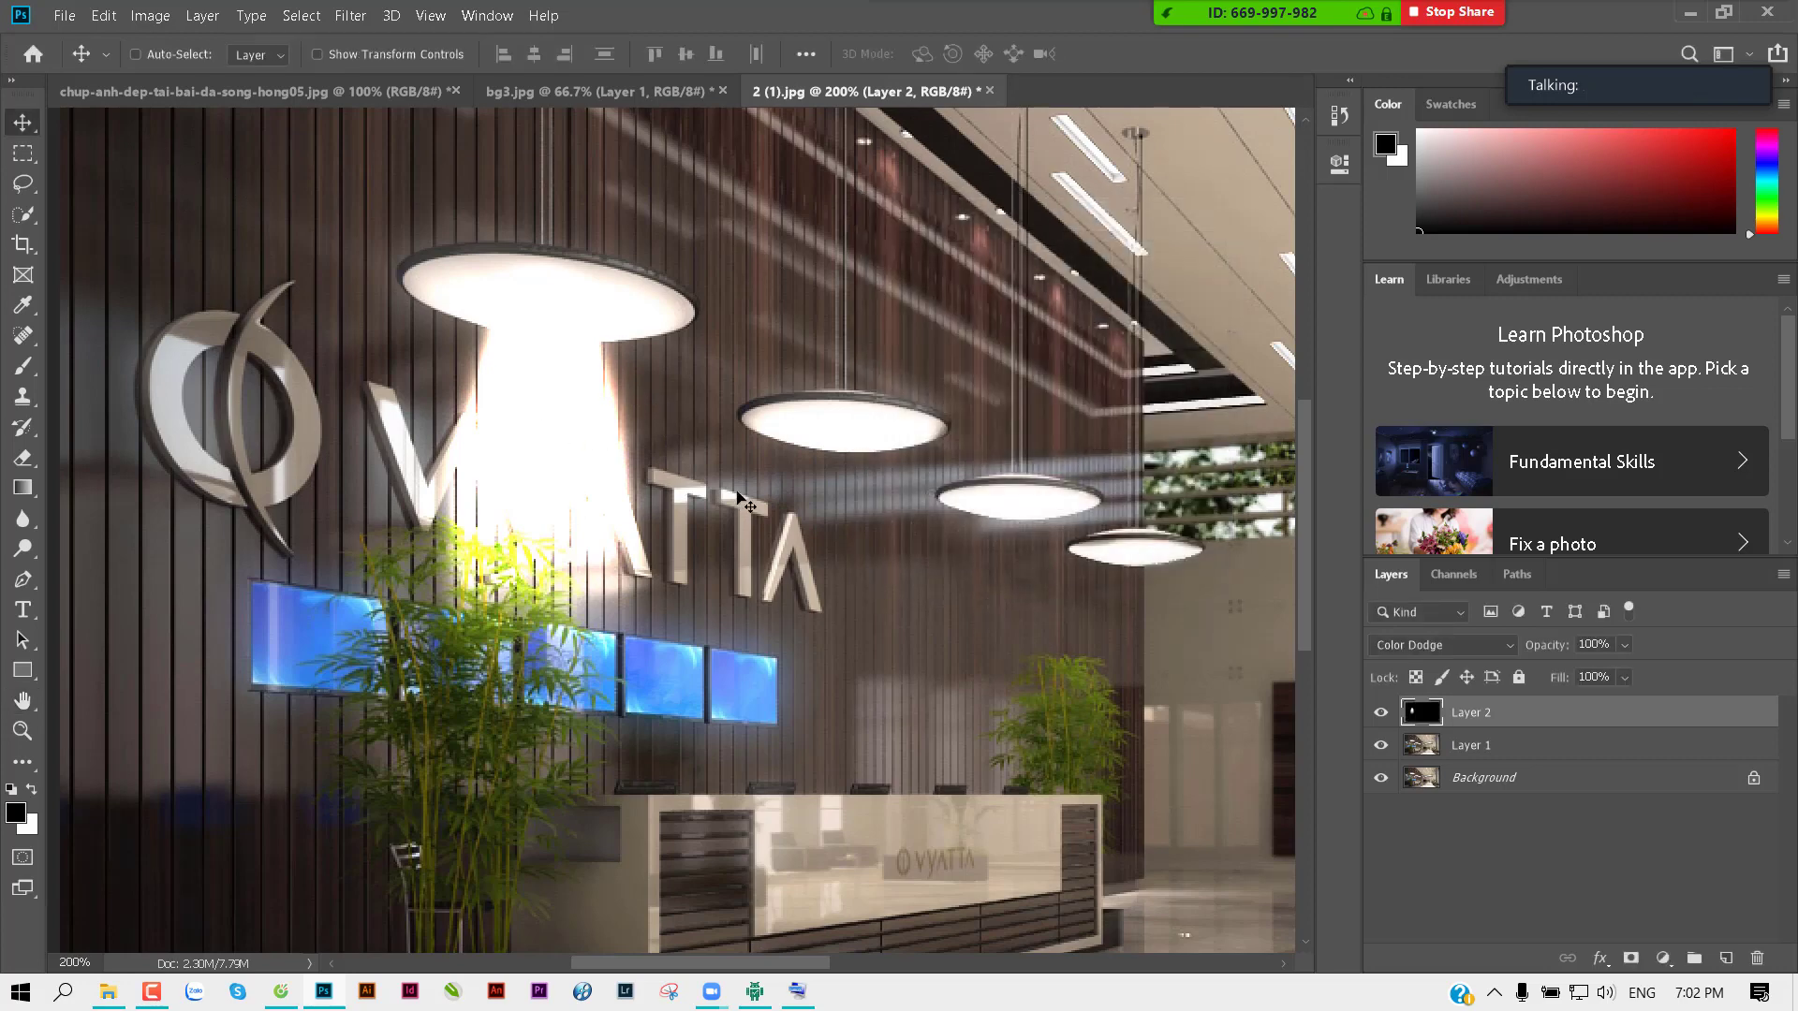
Step: Test Layer 2 at 50% opacity, restore it to 100%, then switch to the chup-anh portrait
{"action": "key", "text": "ctrl+1"}
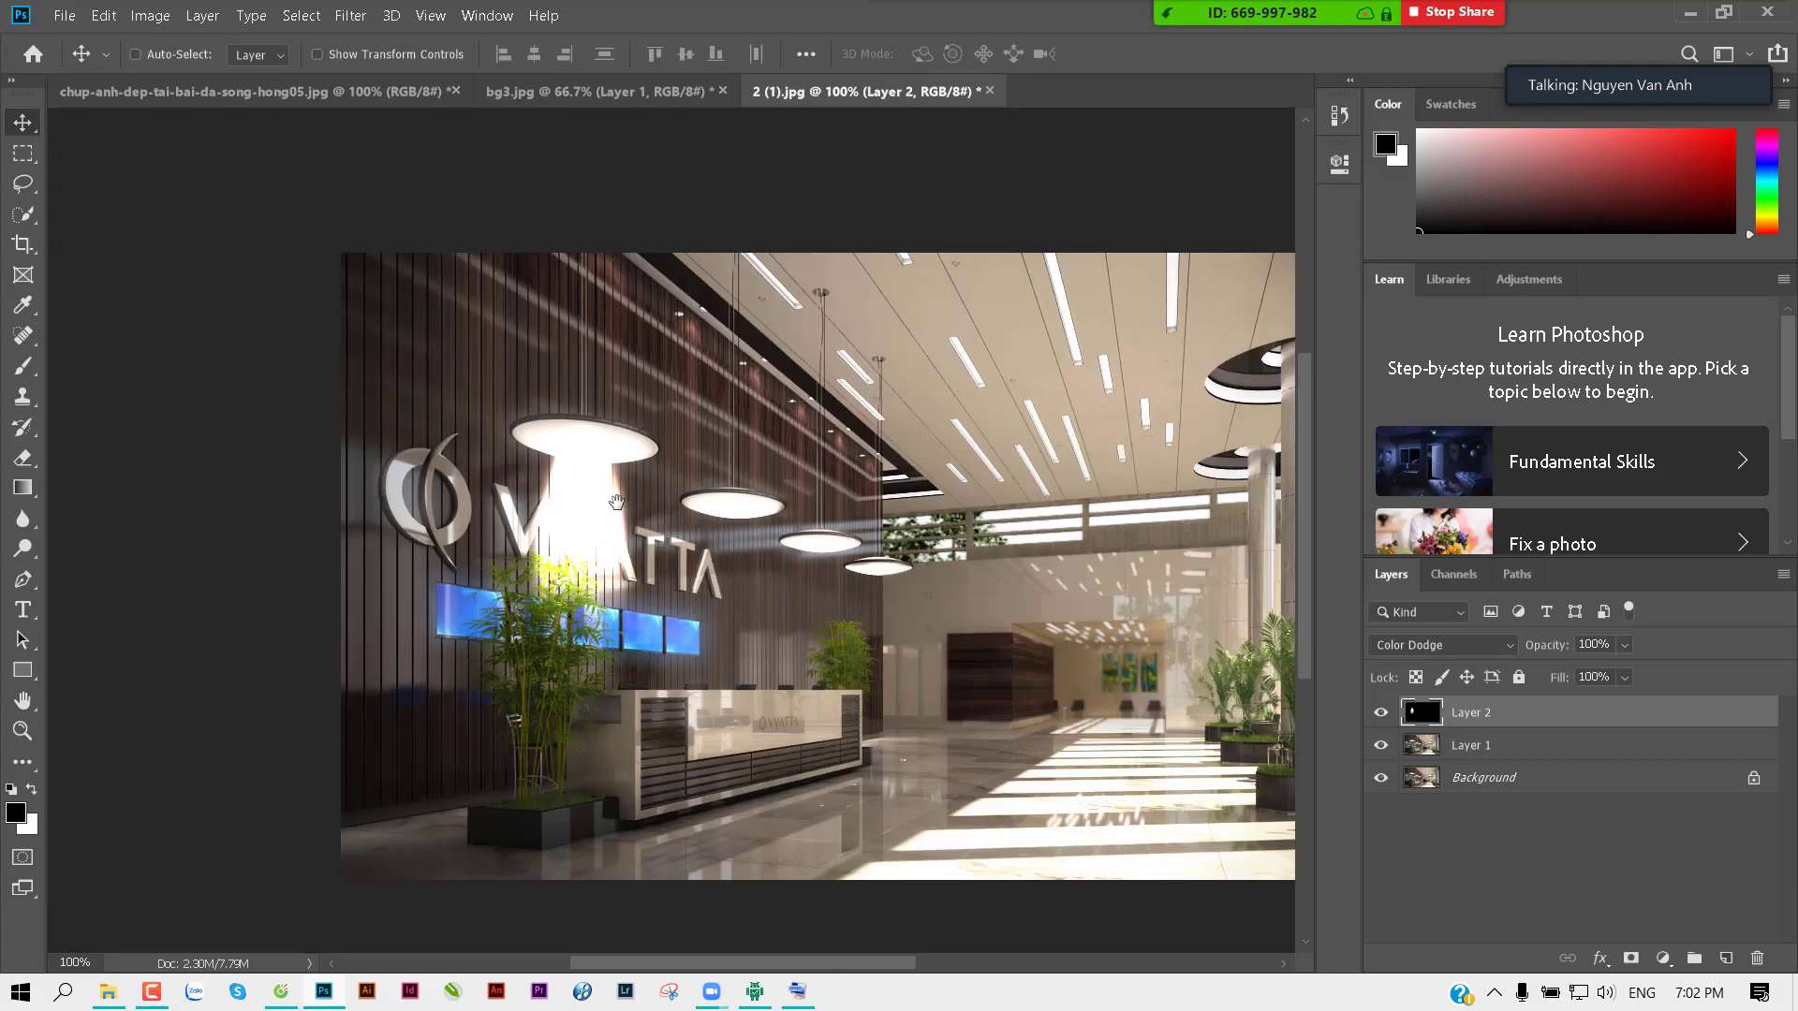
{"action": "left_click", "coordinate": [579, 529], "text": "ctrl"}
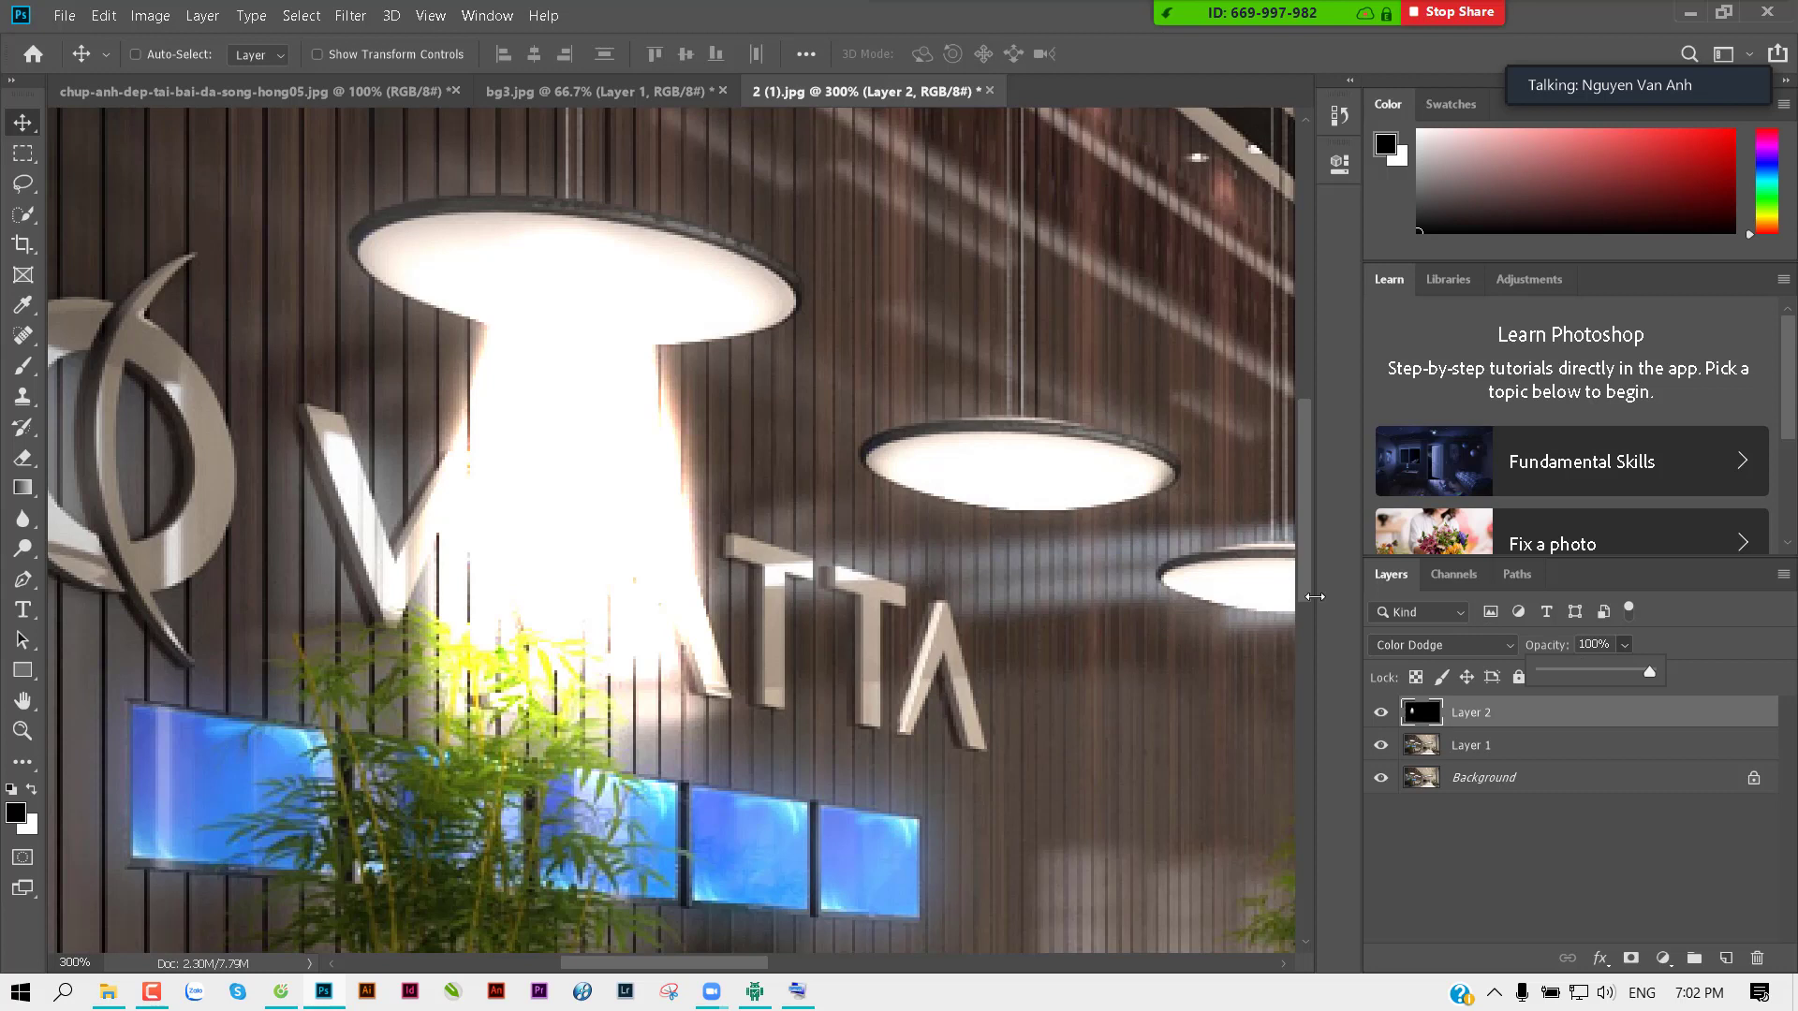
{"action": "left_click", "coordinate": [1066, 582]}
{"action": "key", "text": "5"}
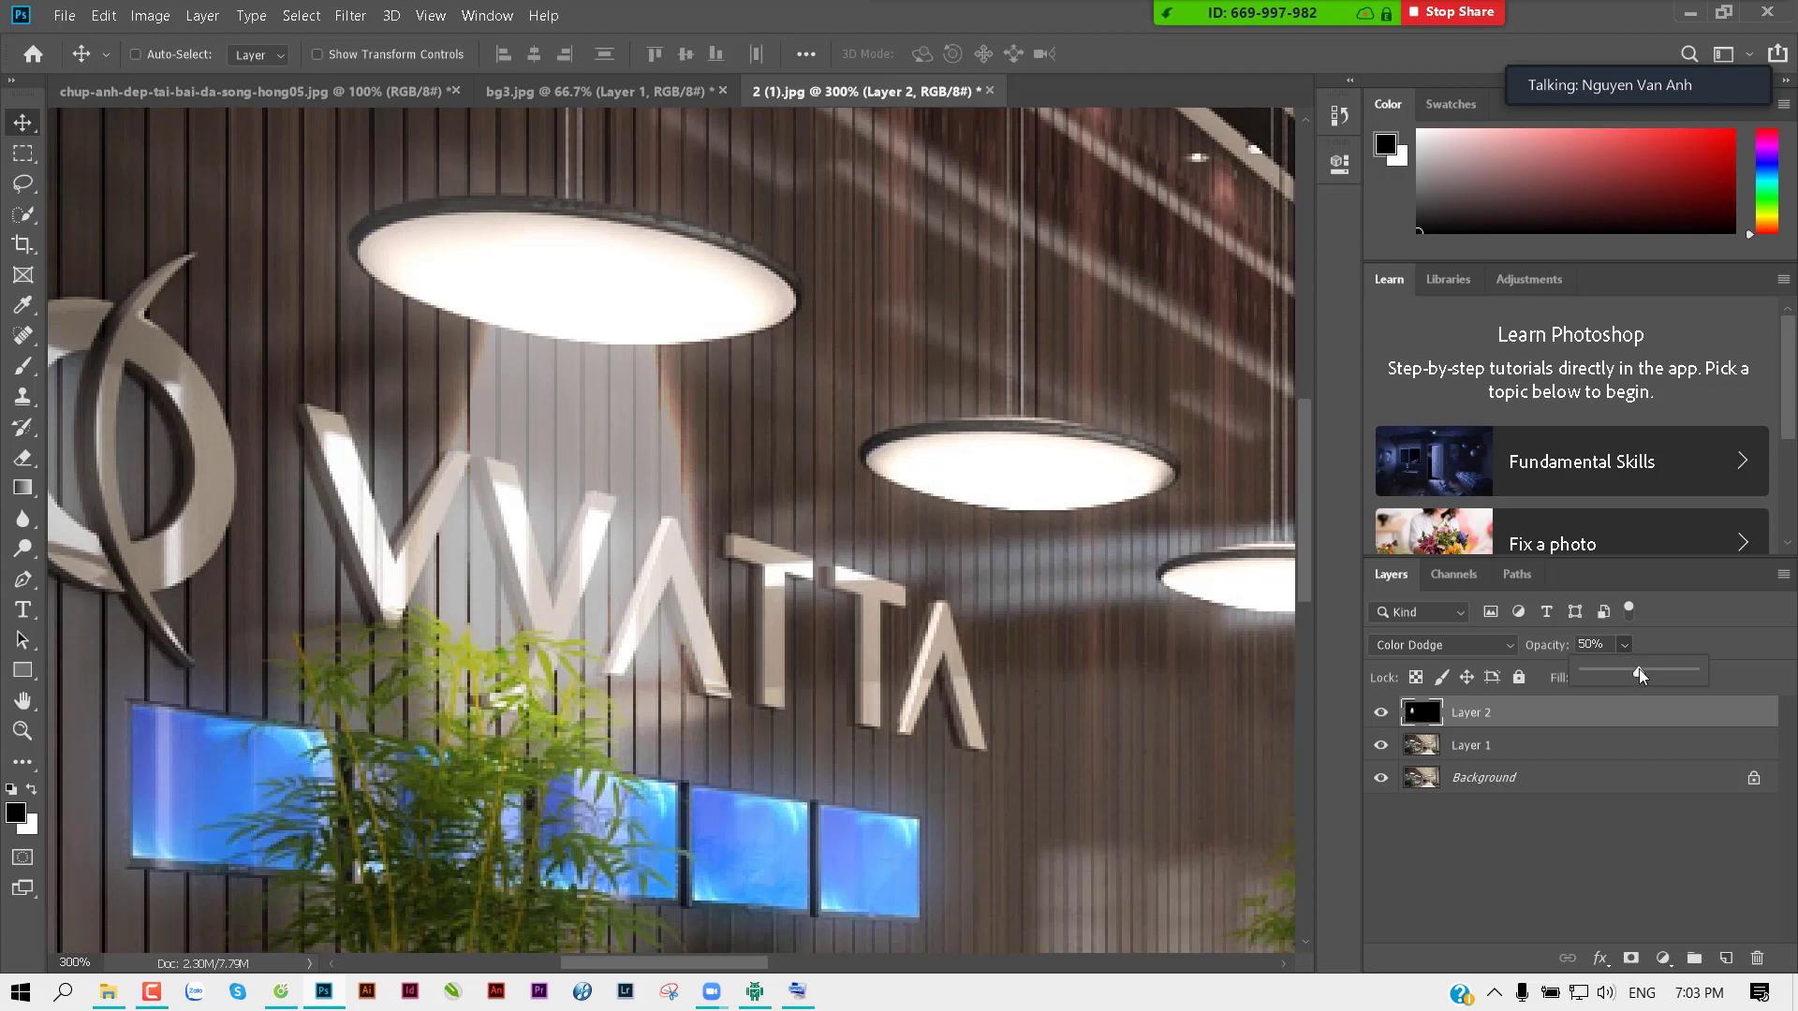
{"action": "left_click_drag", "start_coordinate": [1638, 668], "coordinate": [1733, 666]}
{"action": "left_click", "coordinate": [1649, 851]}
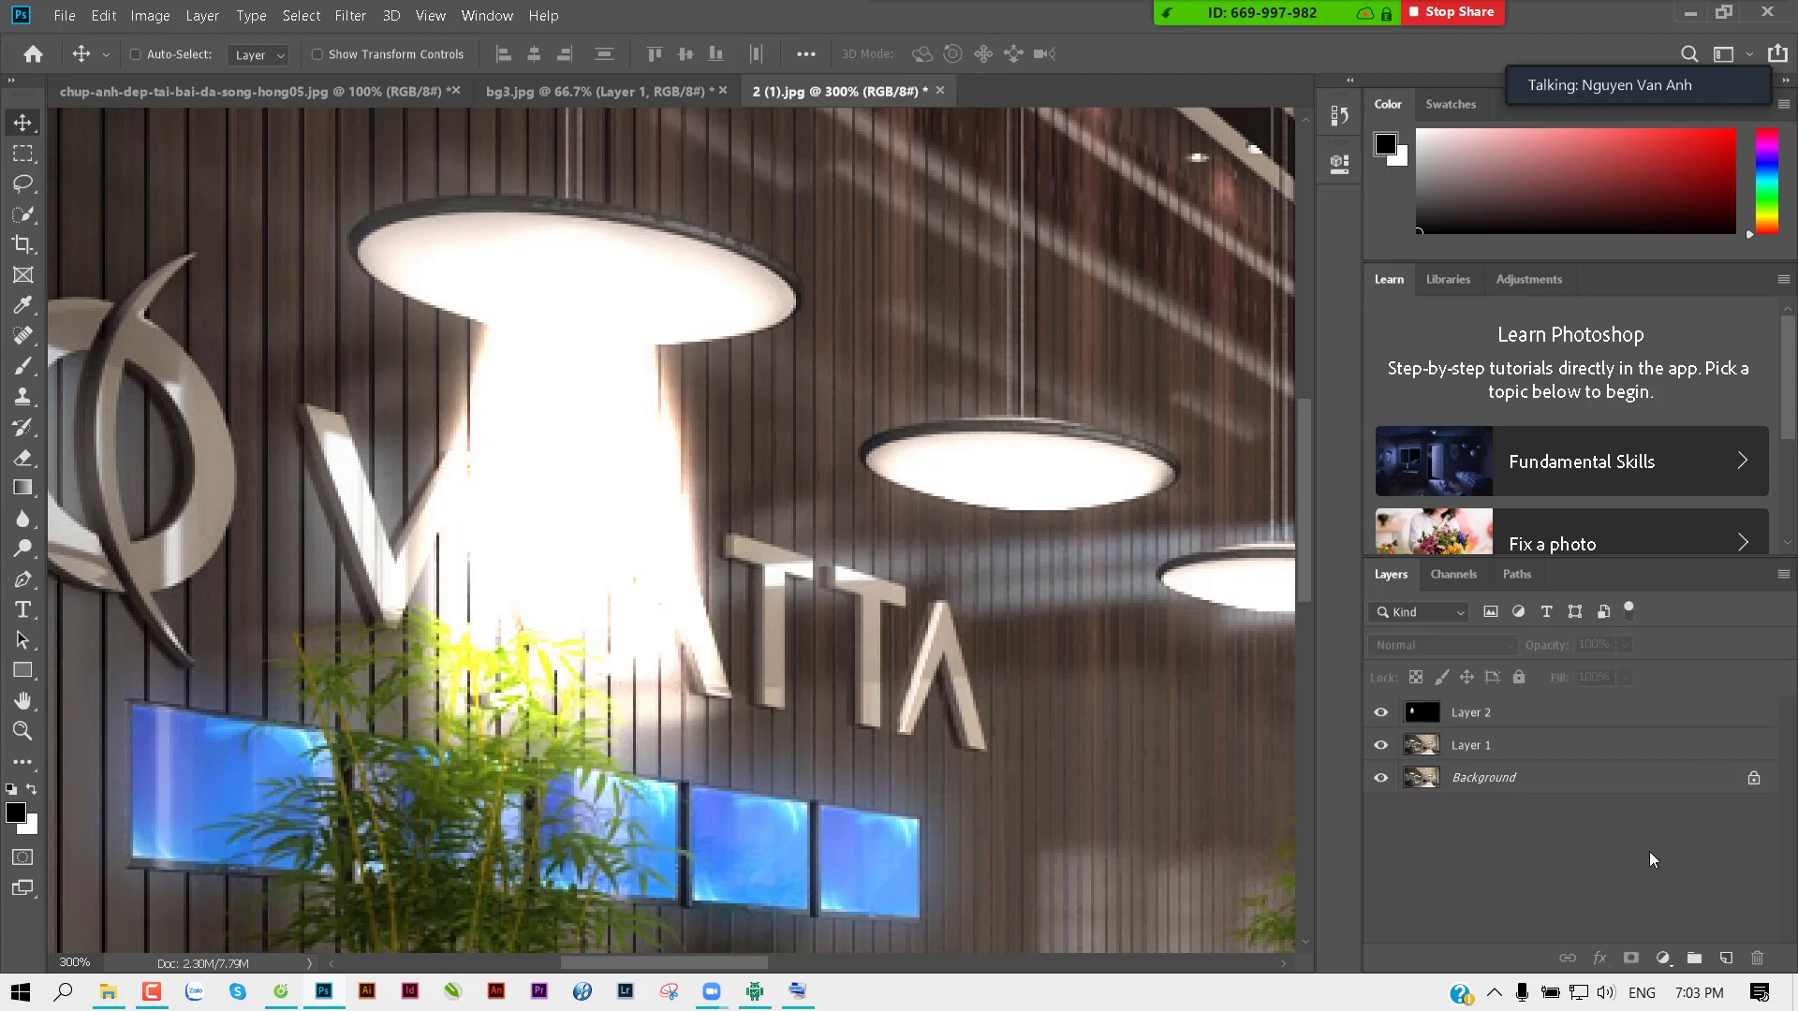
{"action": "left_click", "coordinate": [1623, 704]}
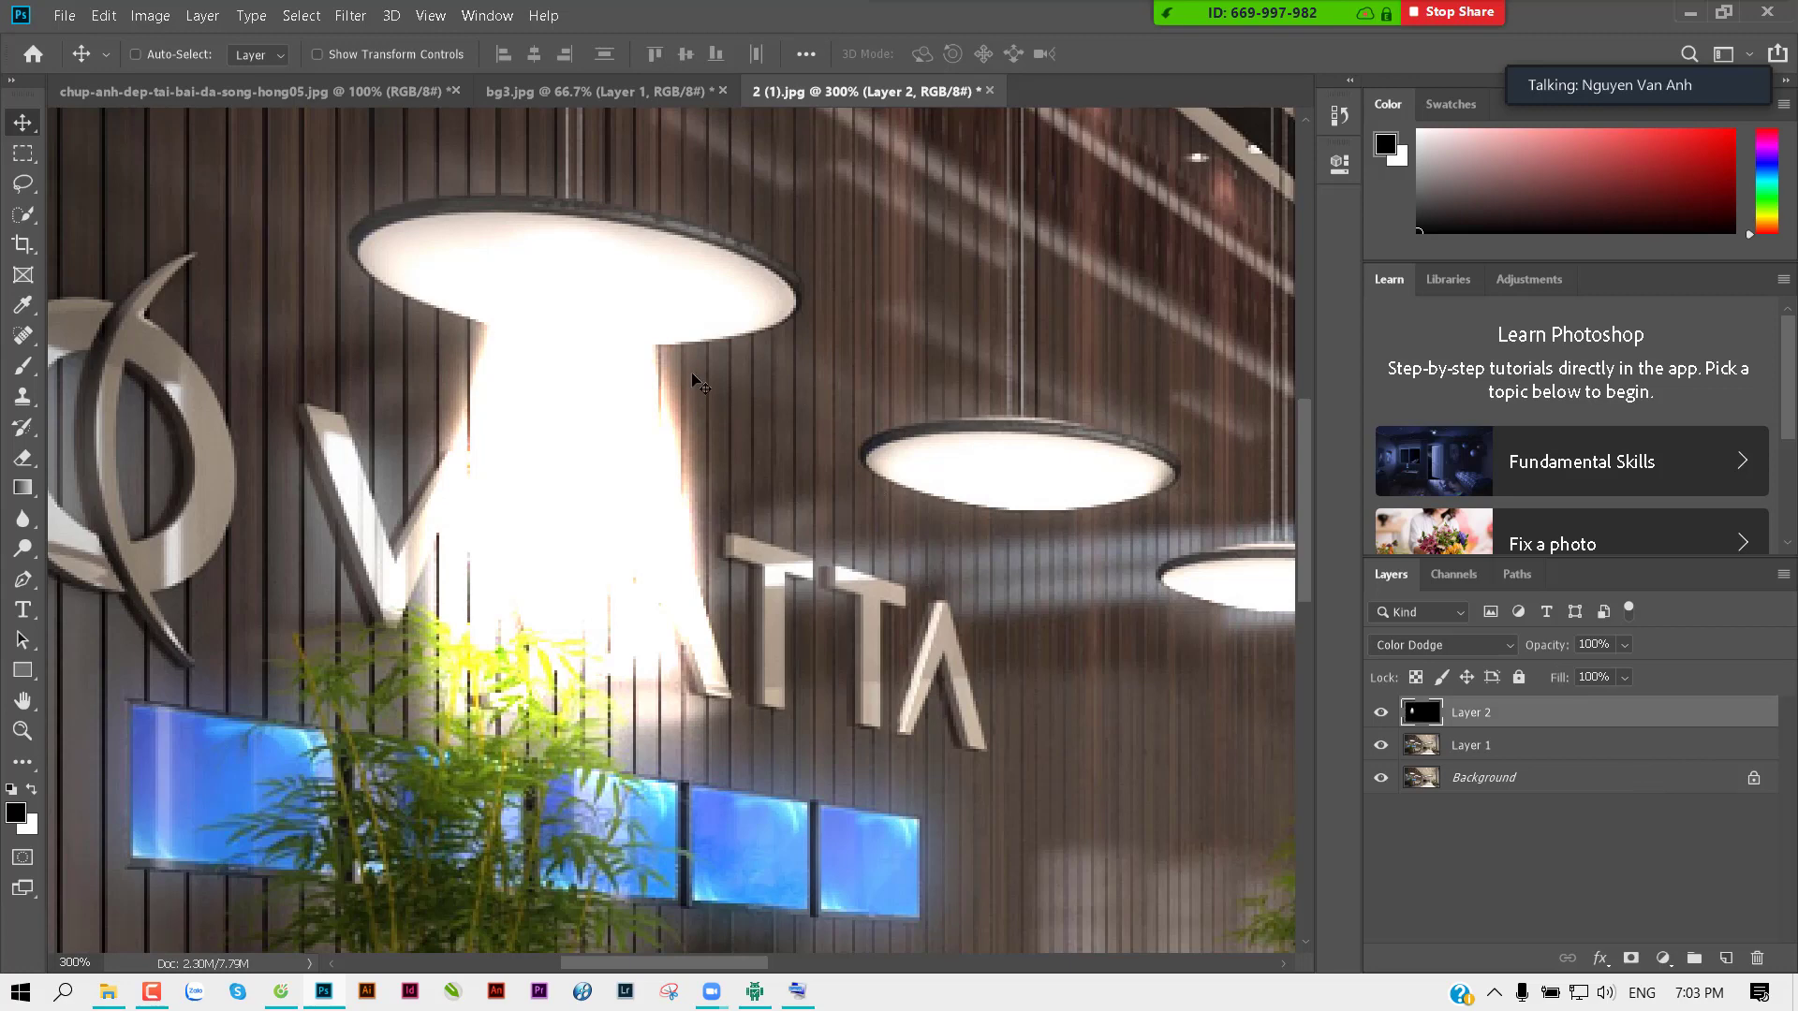
{"action": "left_click", "coordinate": [239, 91]}
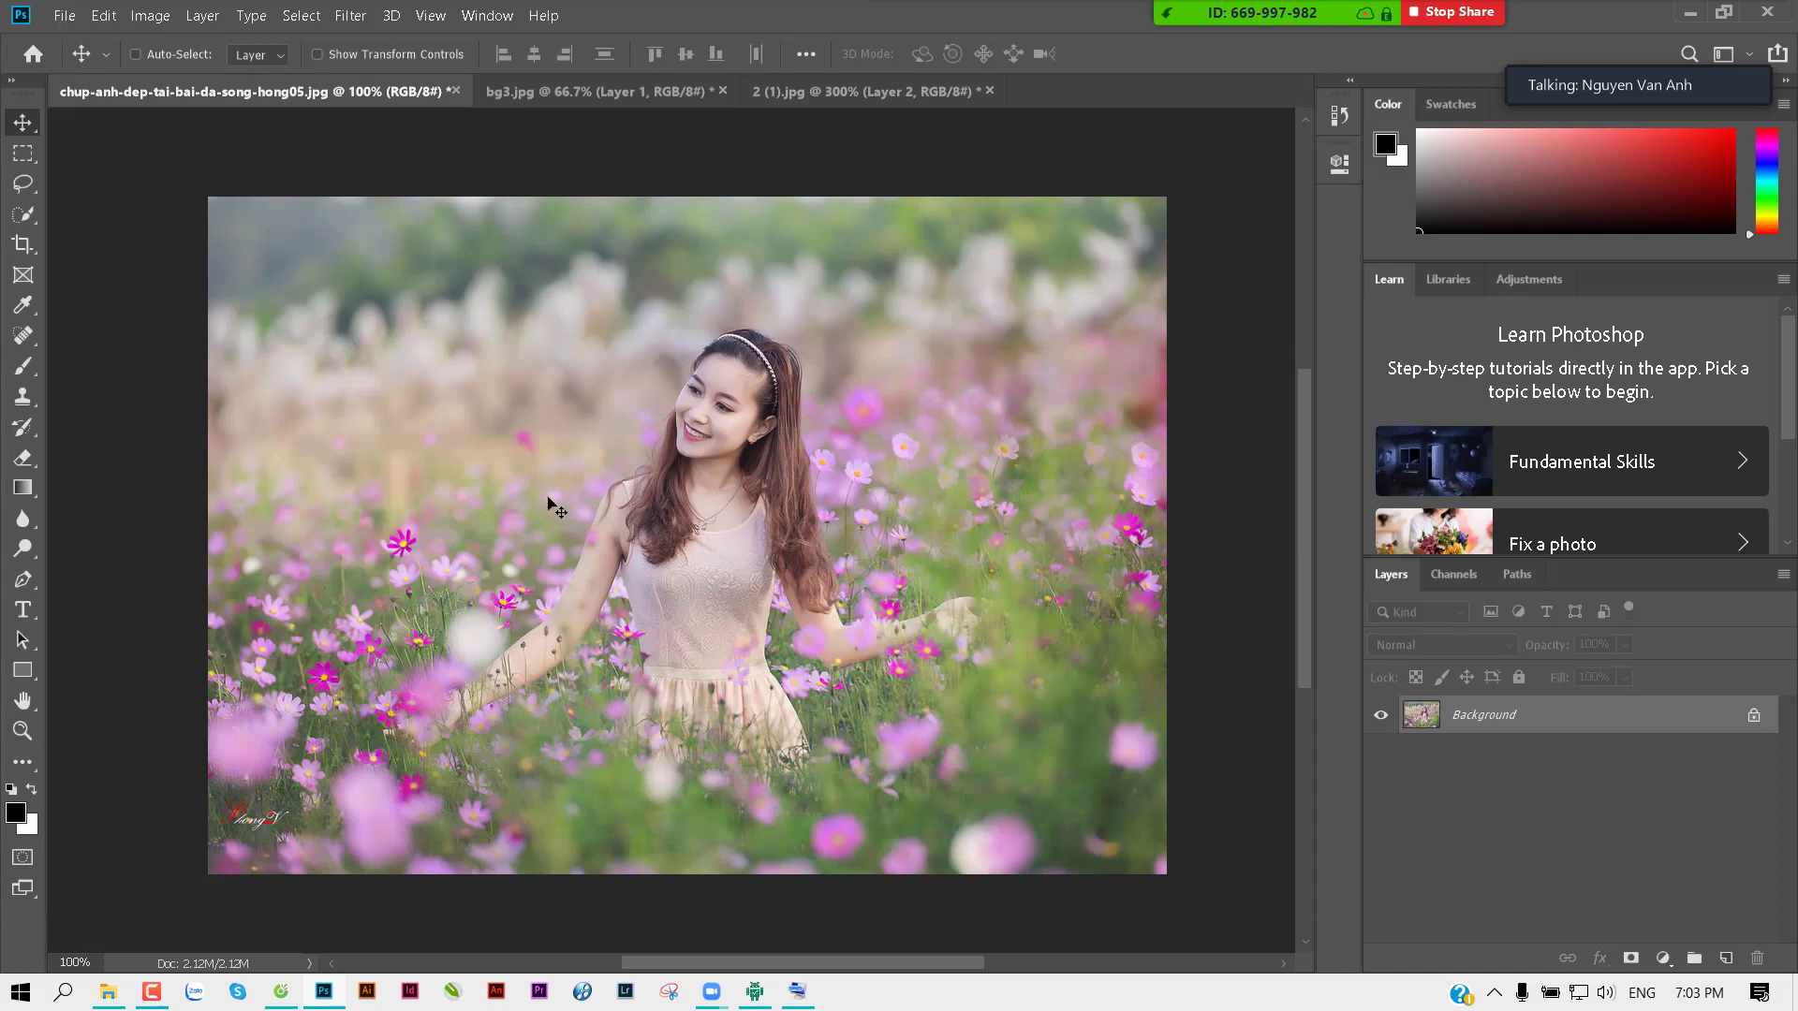
Step: Fill a square selection with black on a new layer and duplicate it to the right
{"action": "key", "text": "m"}
{"action": "left_click_drag", "start_coordinate": [393, 290], "coordinate": [517, 414]}
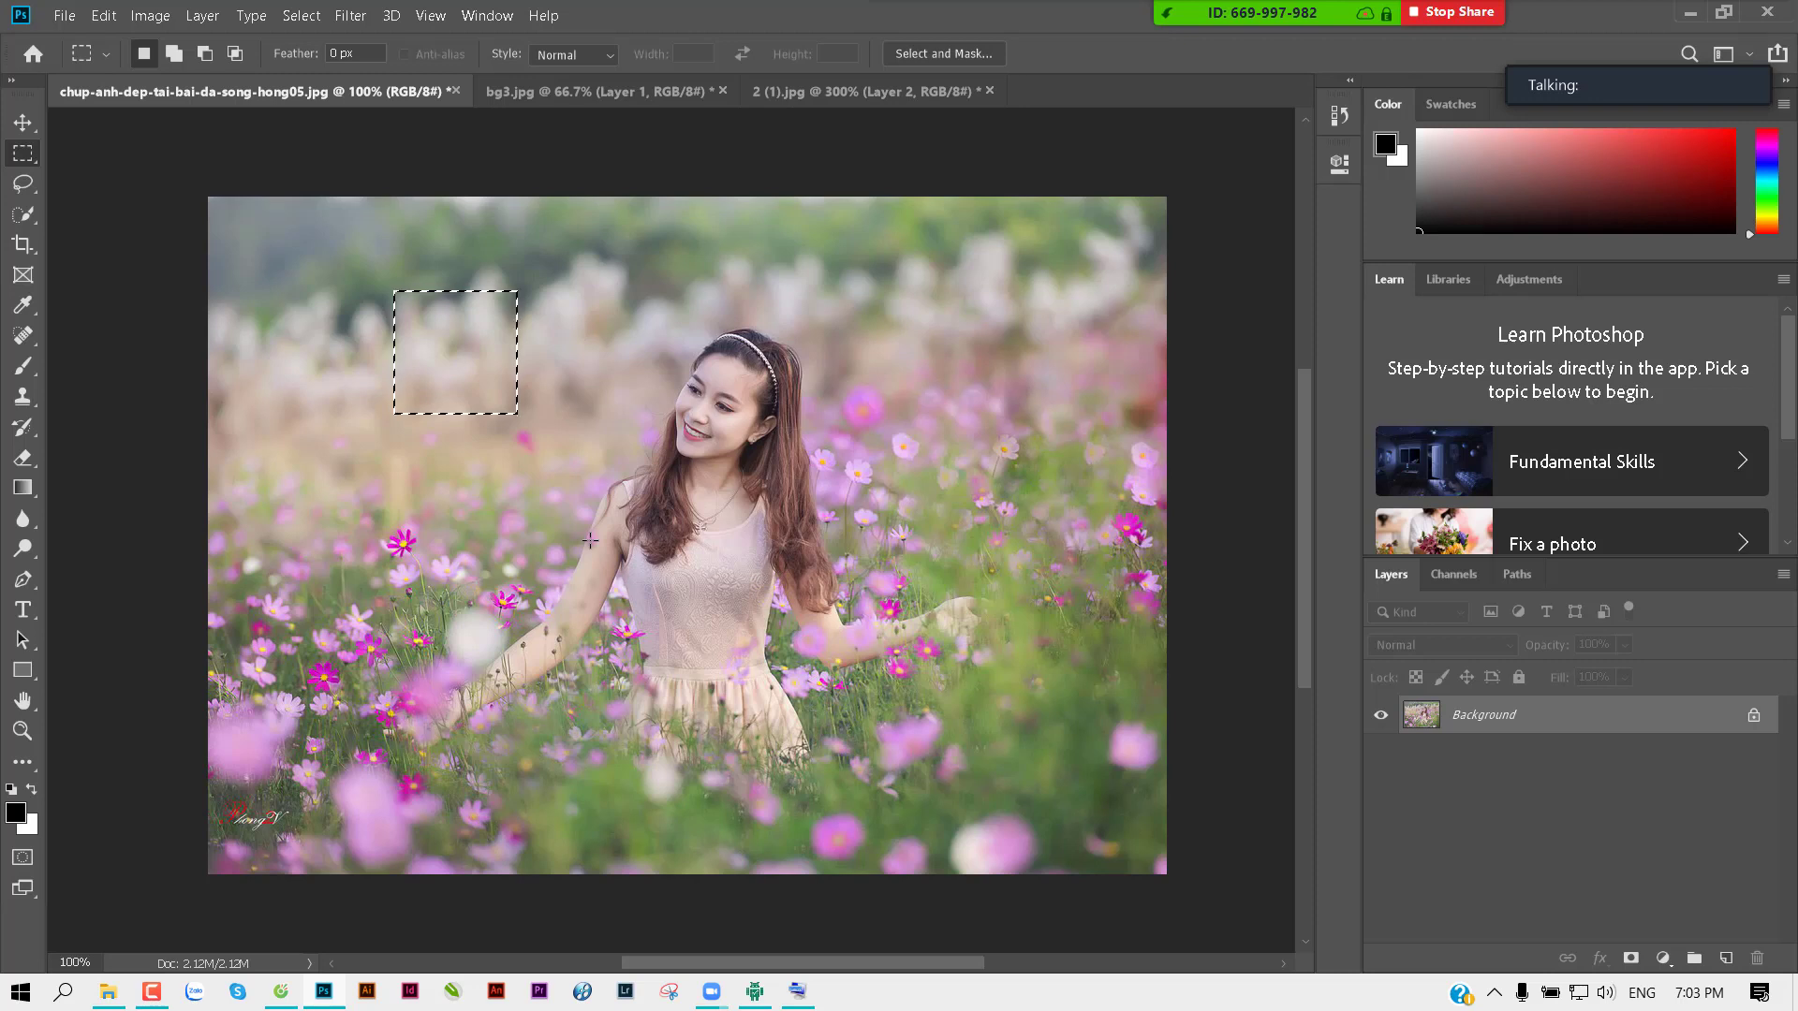
{"action": "key", "text": "ctrl+shift+alt+n"}
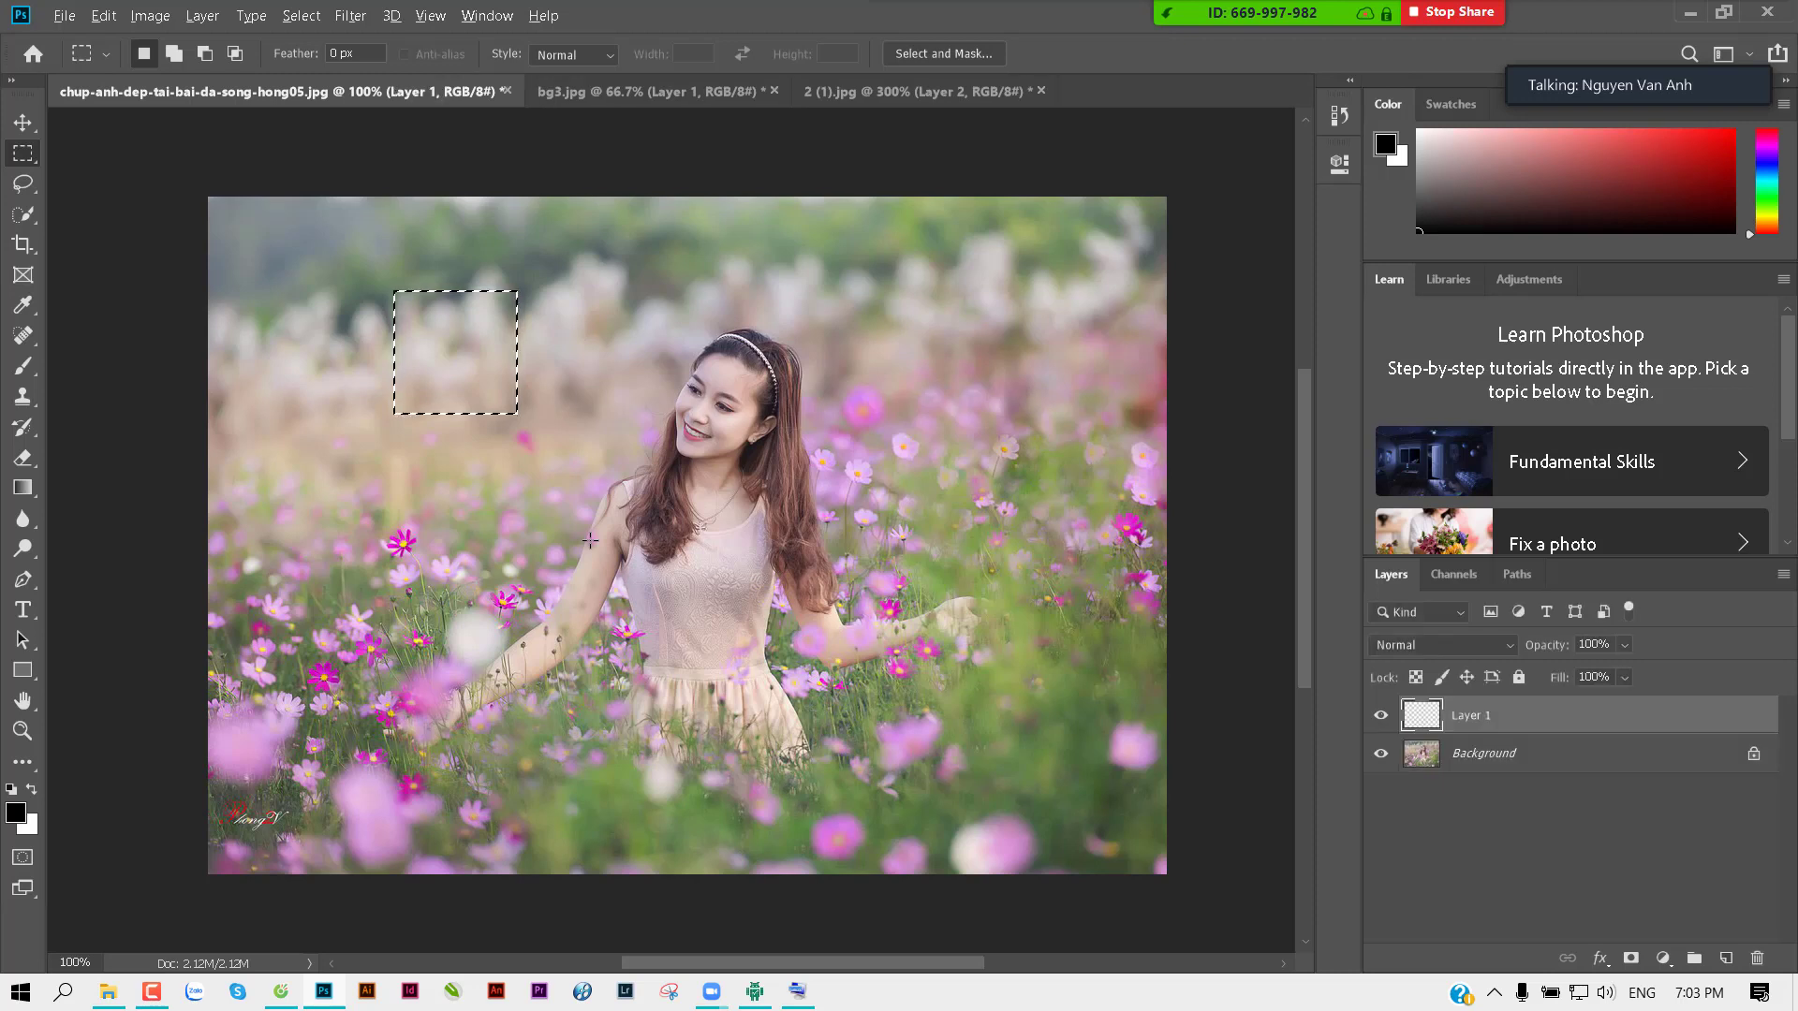
{"action": "key", "text": "alt+BackSpace"}
{"action": "key", "text": "ctrl+d"}
{"action": "key", "text": "v"}
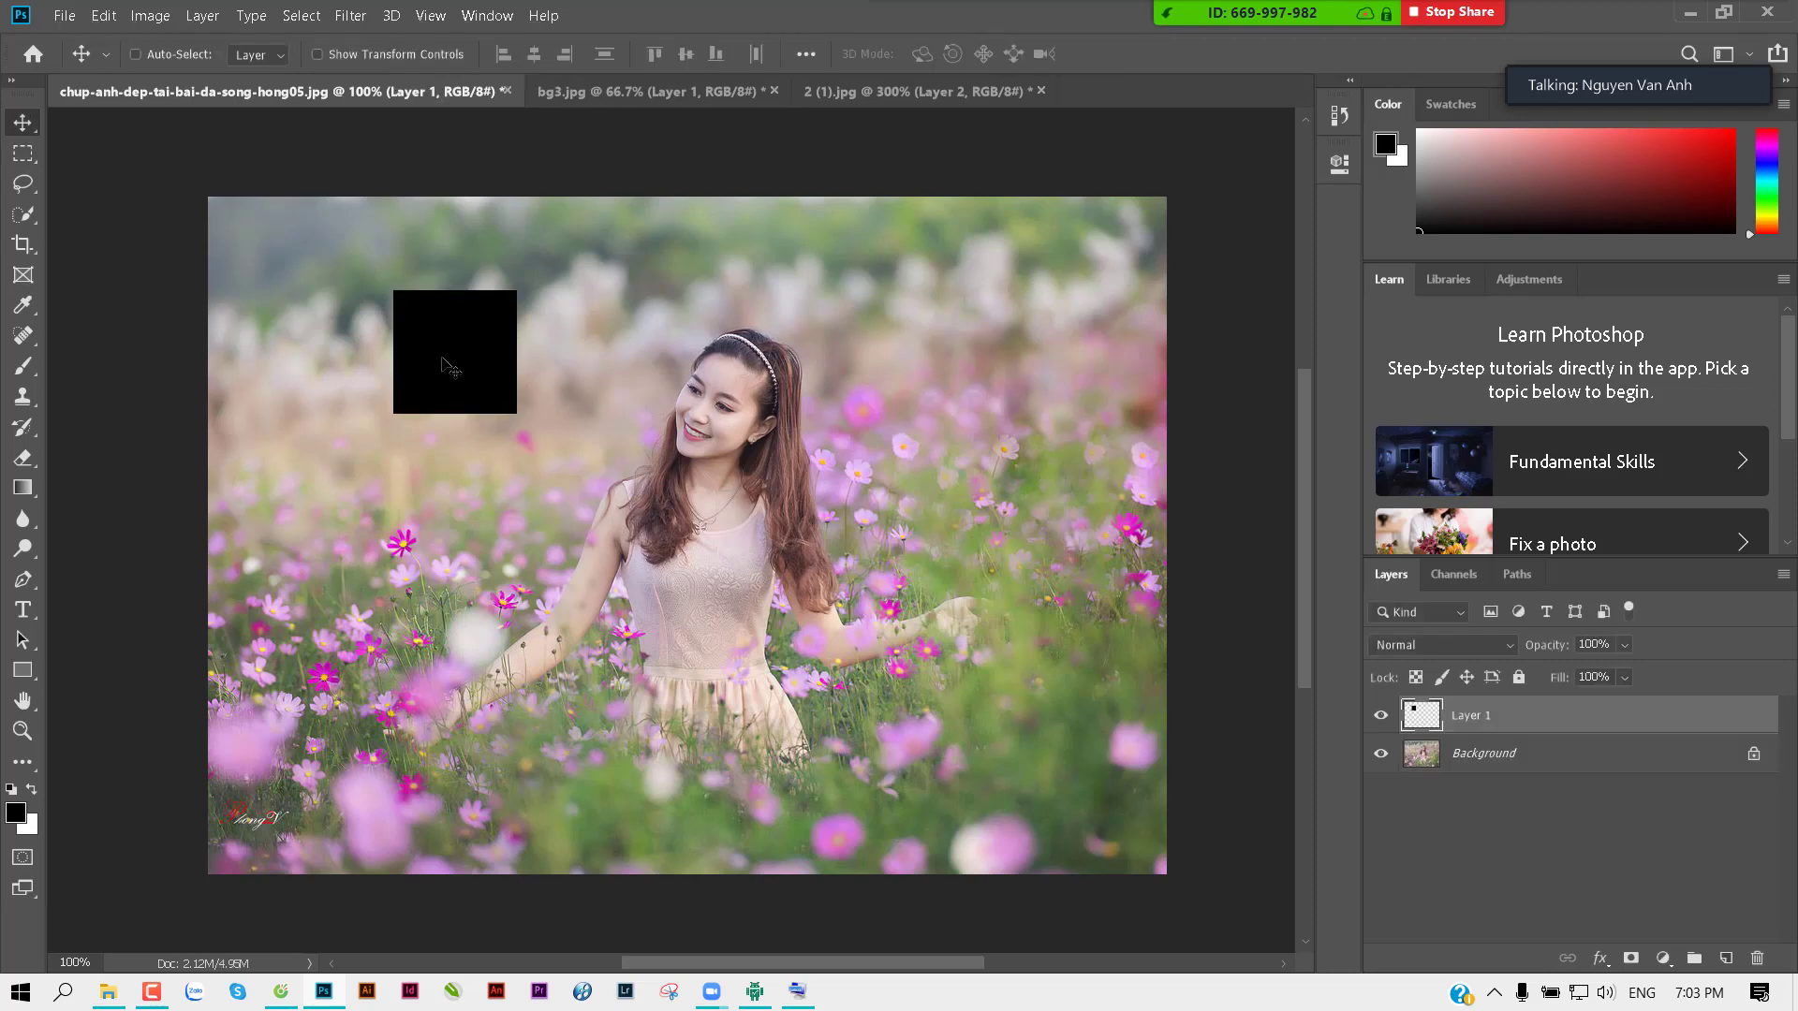
{"action": "left_click_drag", "start_coordinate": [447, 365], "coordinate": [597, 365]}
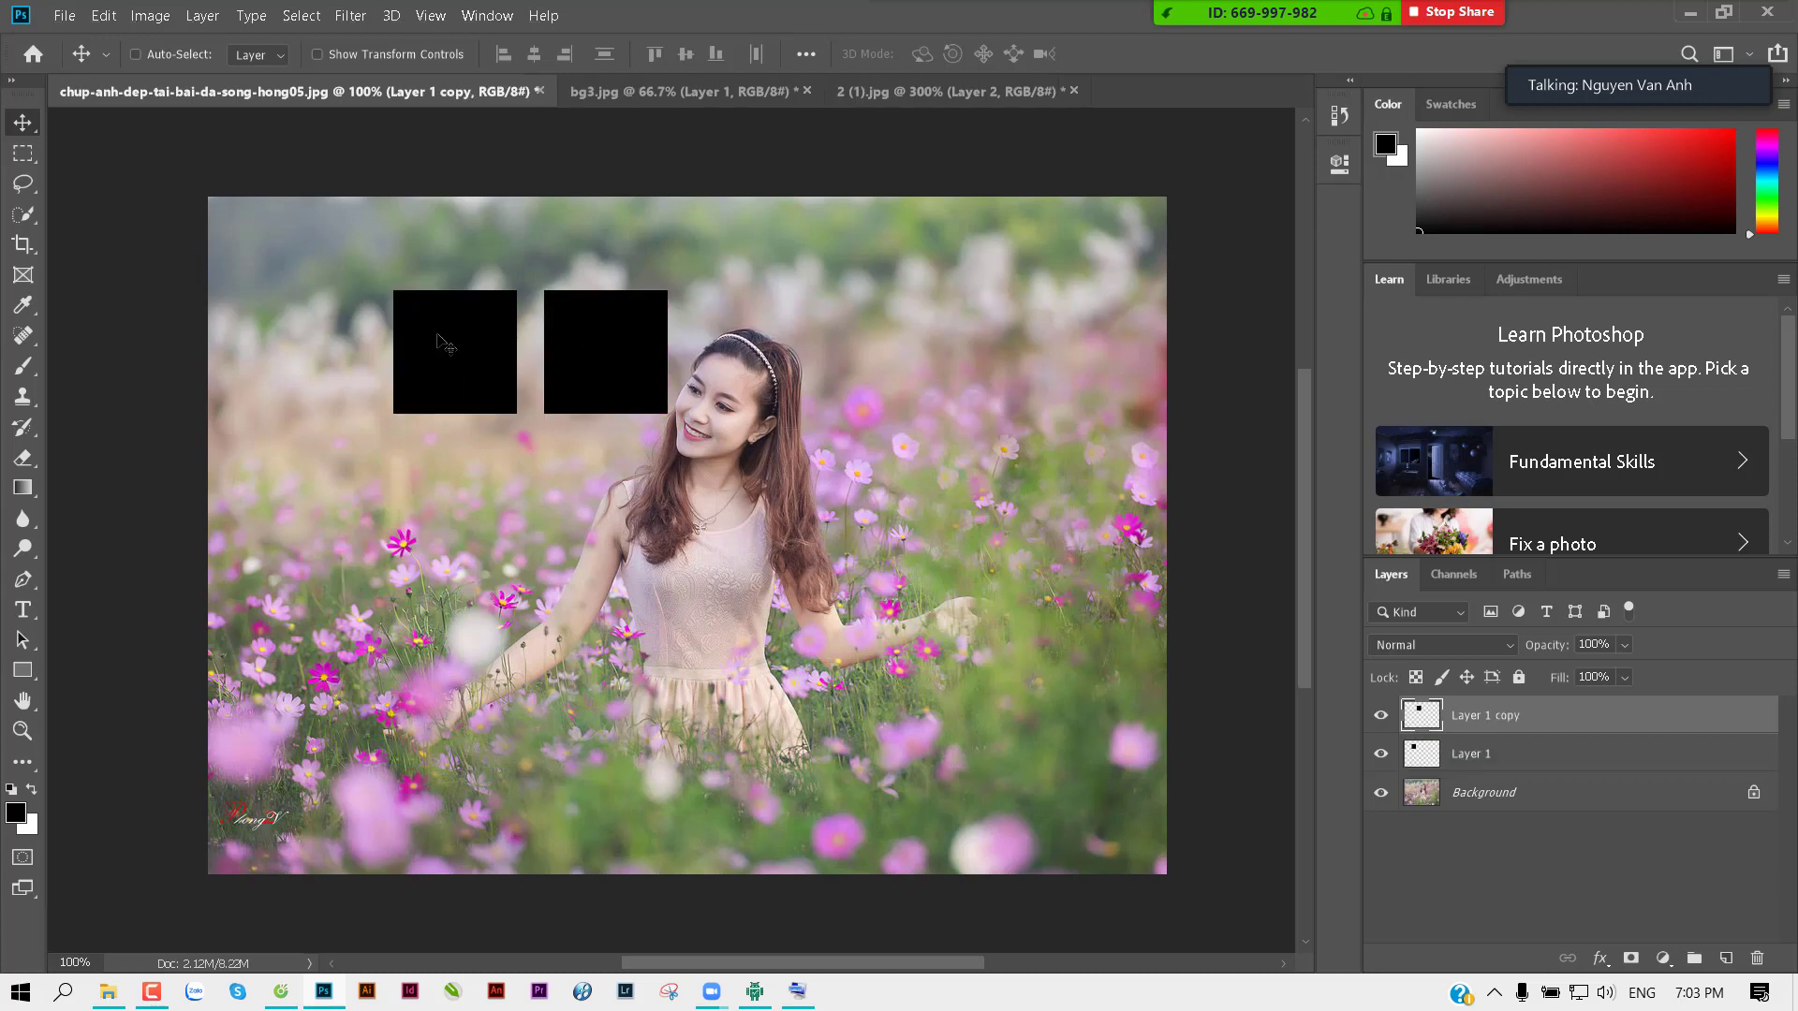
Step: Set Layer 1 to 50% opacity and Layer 1 copy to 50% fill
{"action": "left_click", "coordinate": [445, 345], "text": "ctrl"}
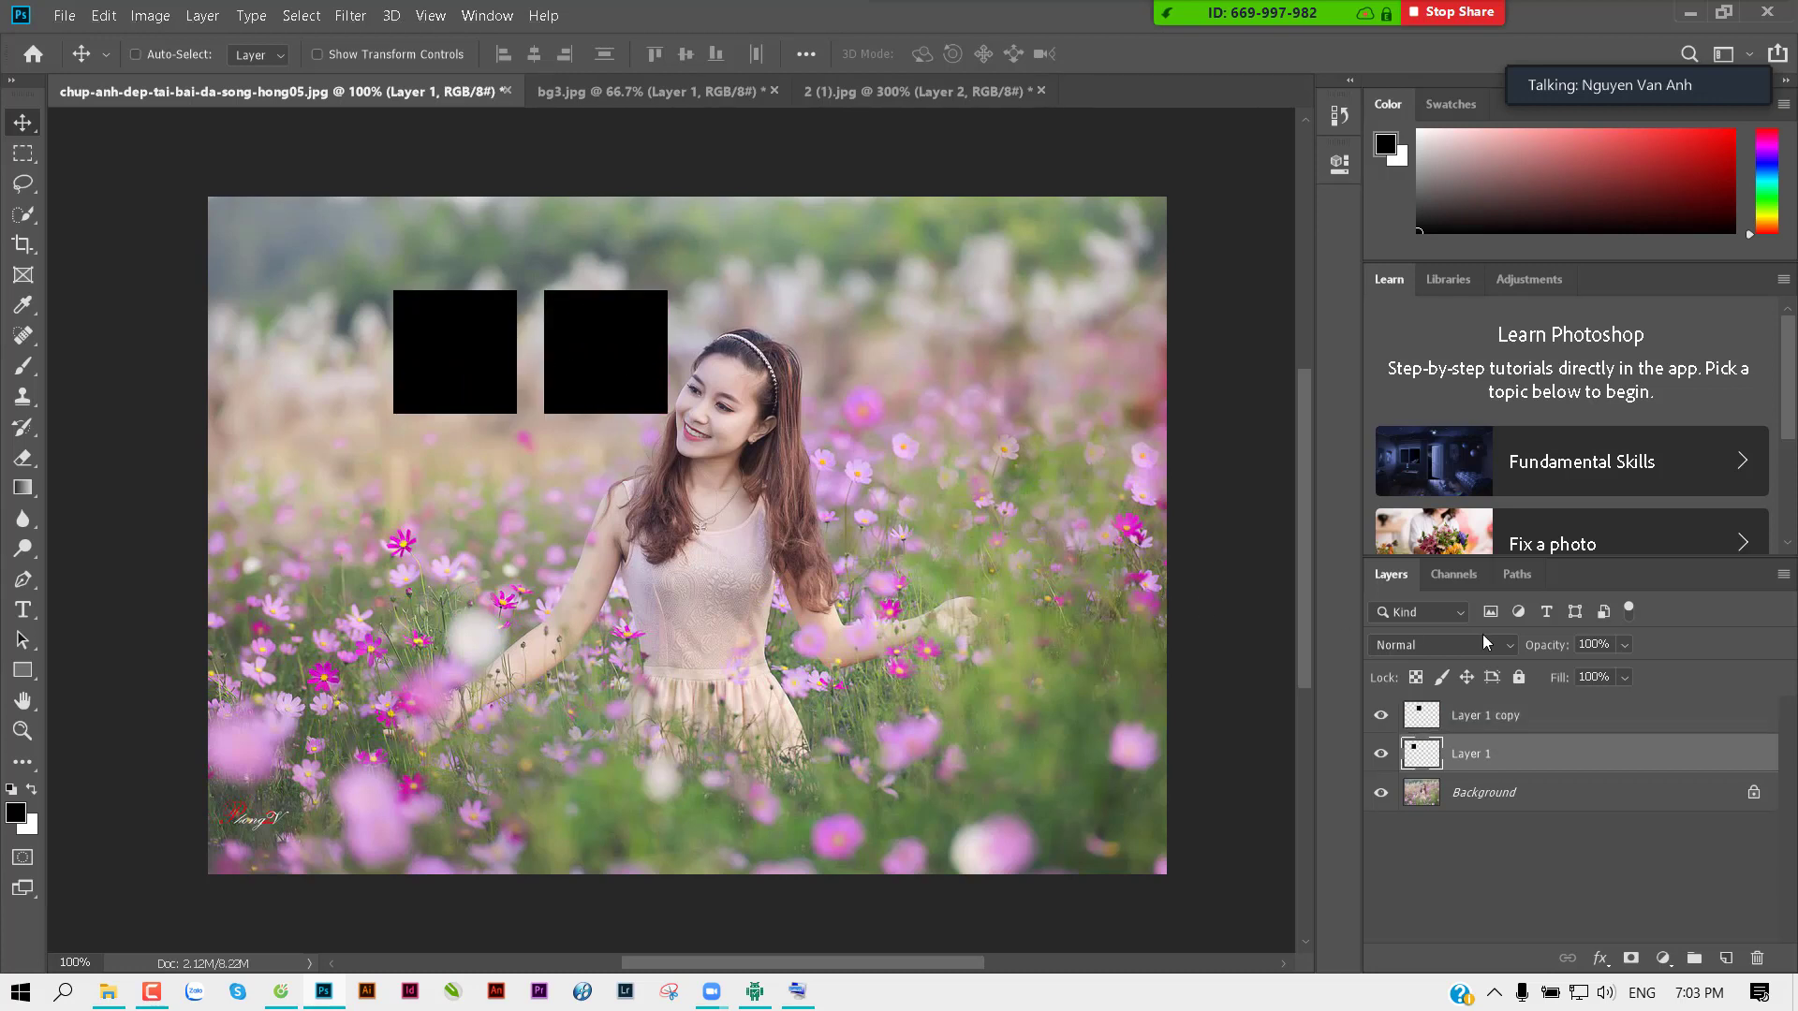
{"action": "key", "text": "5"}
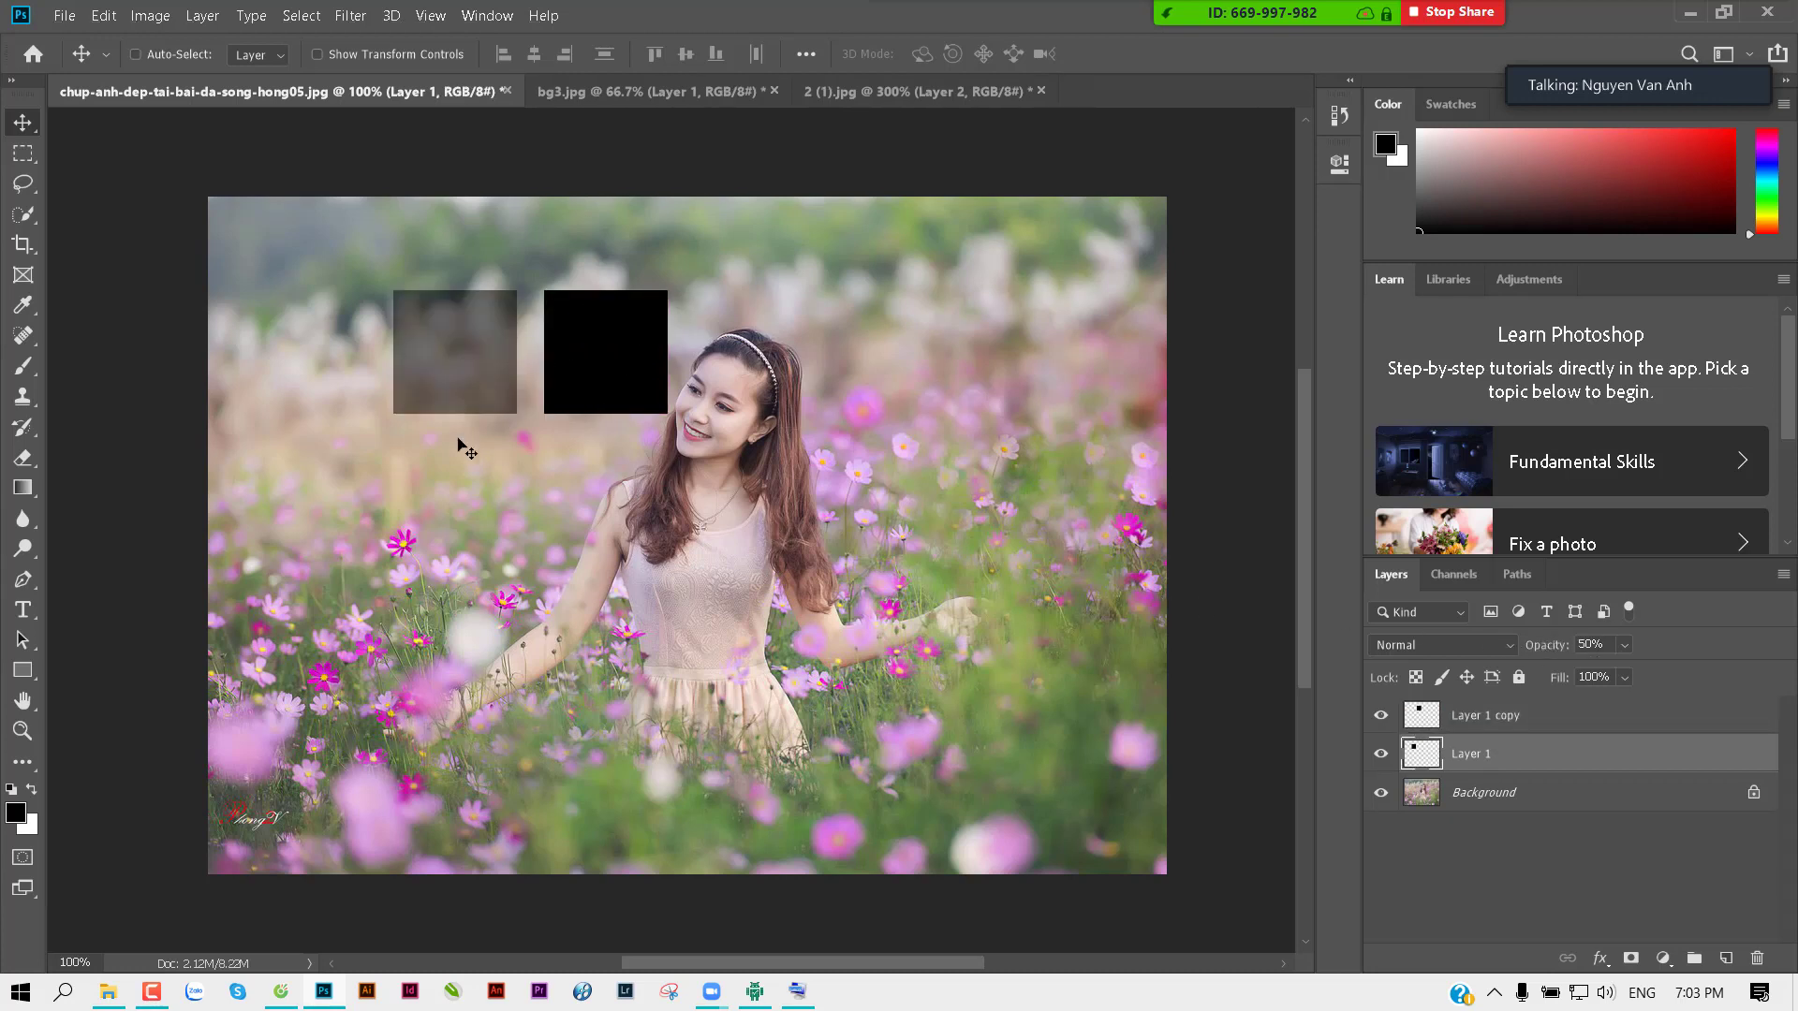
{"action": "left_click", "coordinate": [582, 380], "text": "ctrl"}
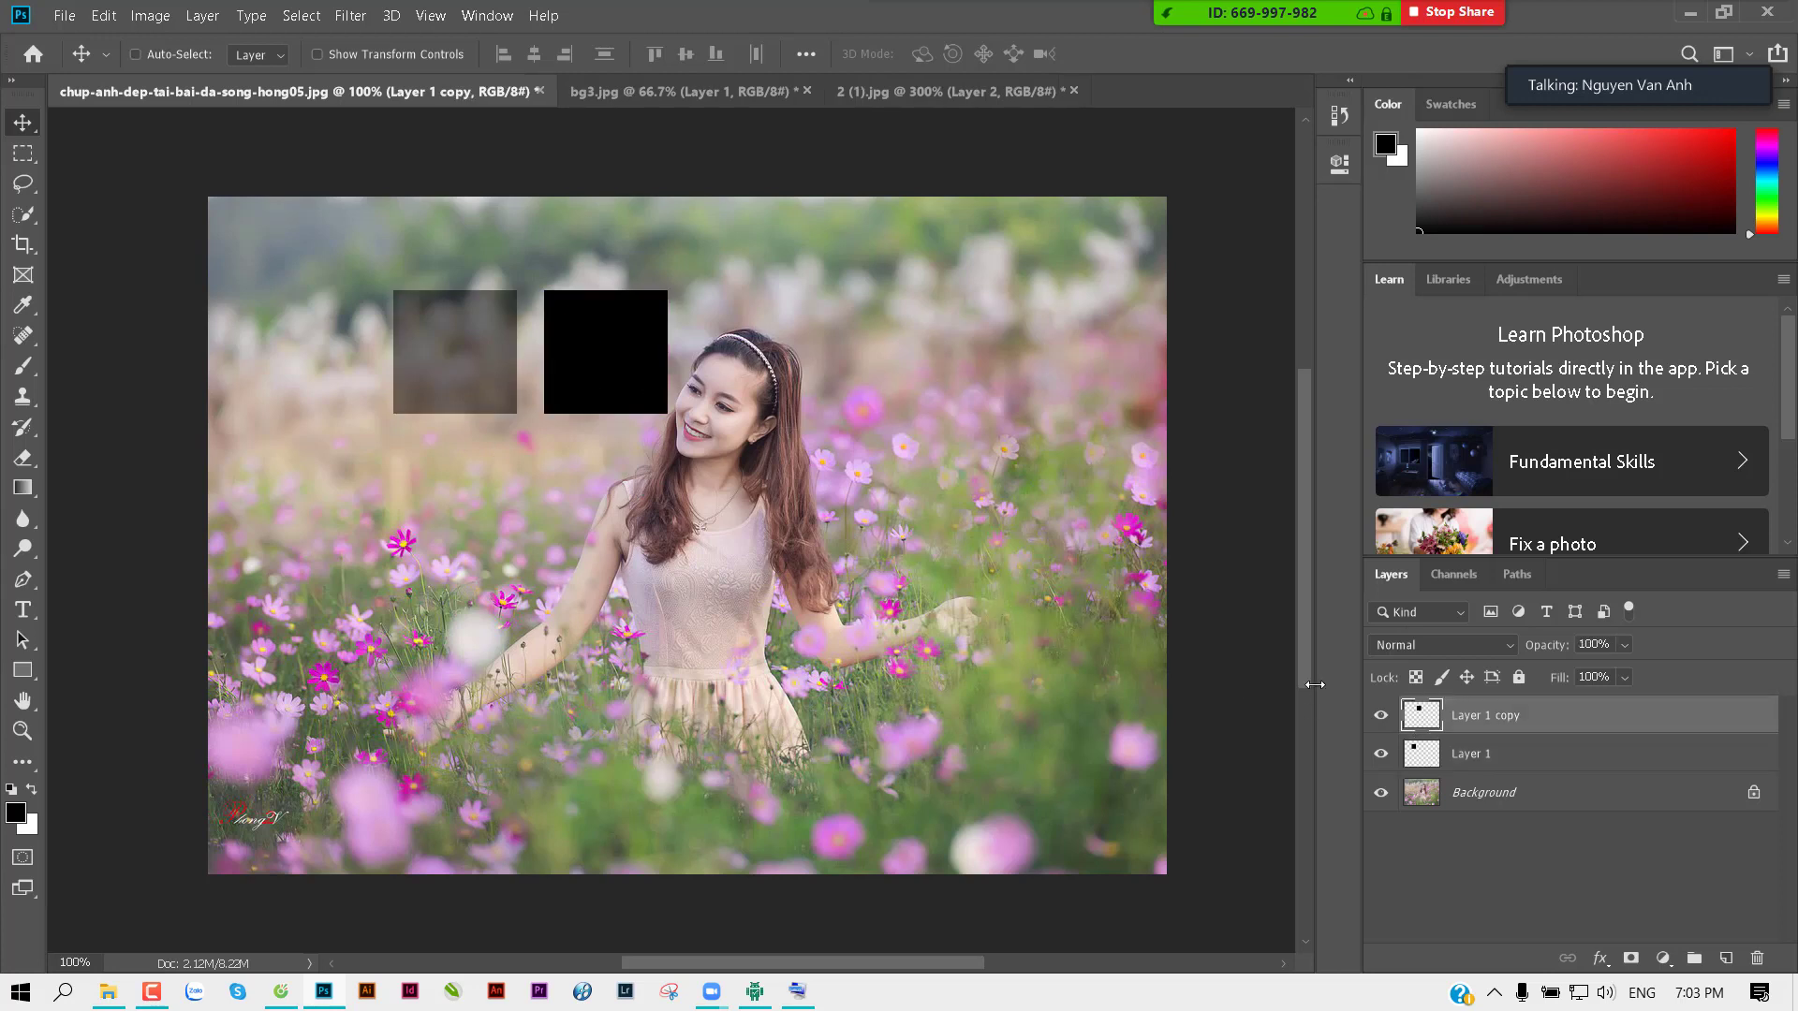
{"action": "left_click", "coordinate": [1630, 681]}
{"action": "left_click", "coordinate": [1603, 681]}
{"action": "double_click", "coordinate": [1603, 680]}
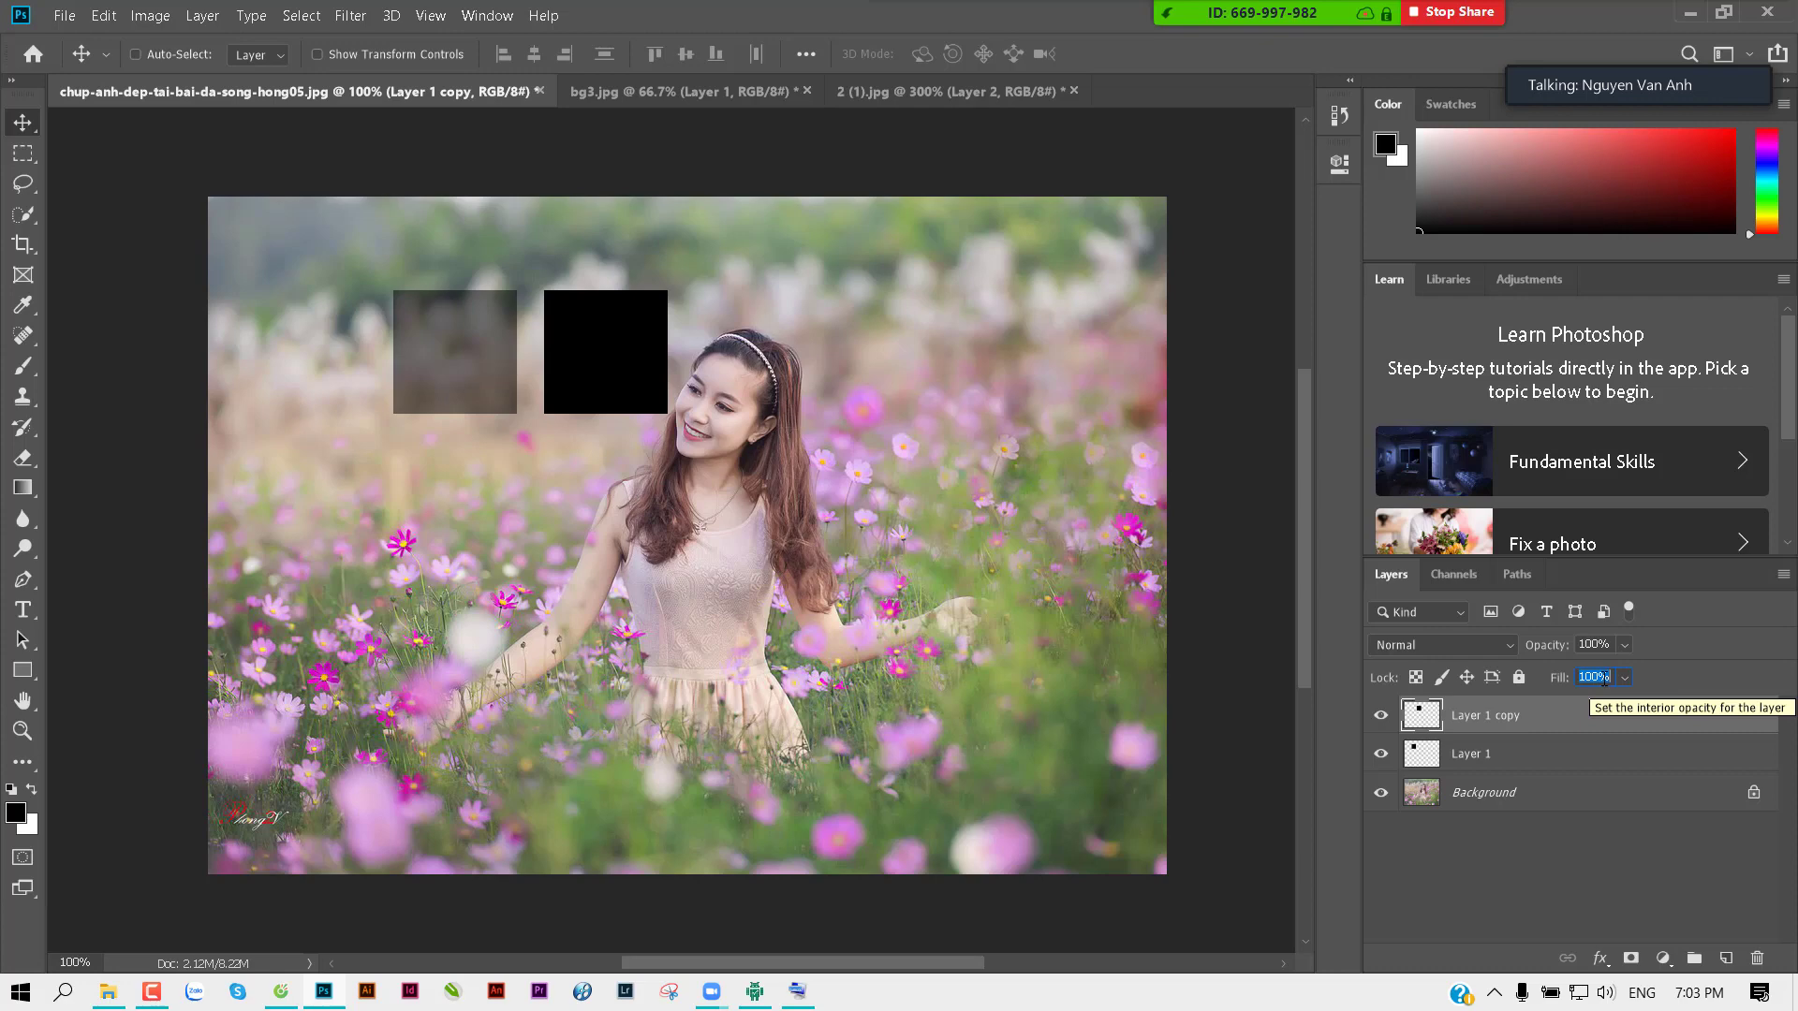
{"action": "type", "text": "50"}
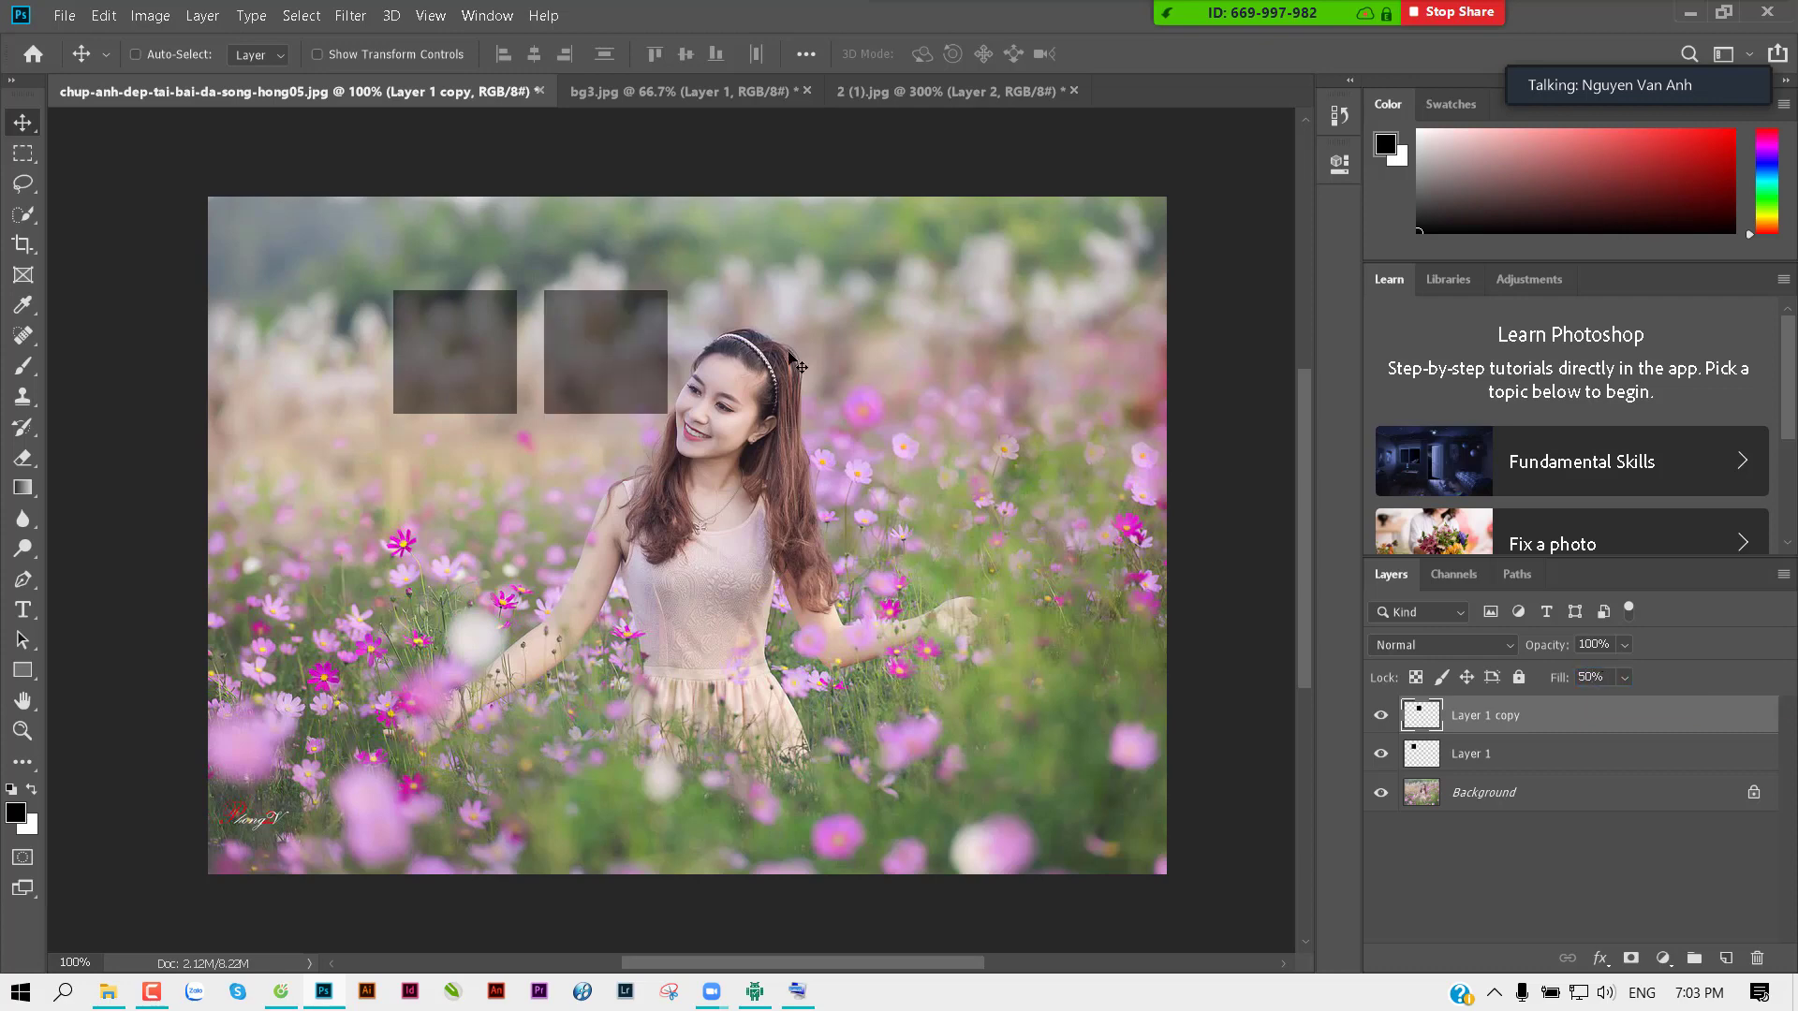
Step: Align the right square beside the left one, then return to the lobby image
{"action": "left_click", "coordinate": [556, 289], "text": "ctrl"}
{"action": "left_click", "coordinate": [579, 307], "text": "ctrl"}
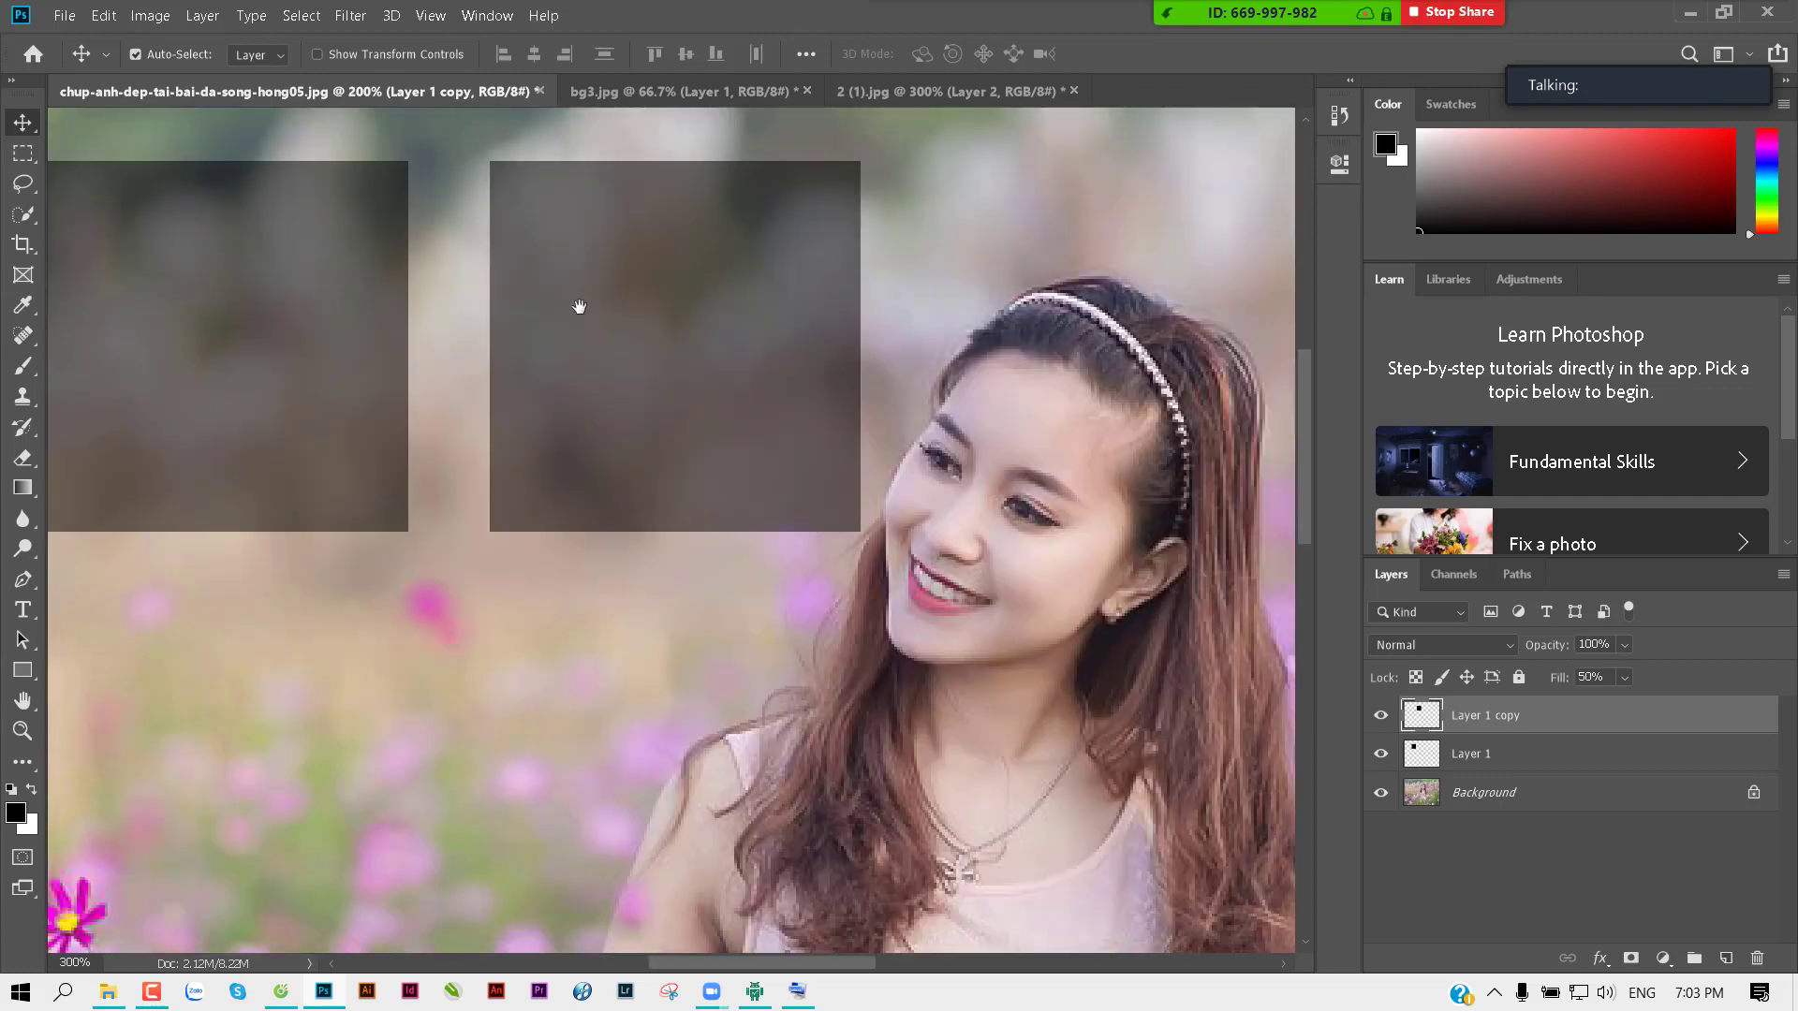
{"action": "mouse_move", "coordinate": [579, 307]}
{"action": "left_mouse_down"}
{"action": "mouse_move", "coordinate": [661, 349]}
{"action": "mouse_move", "coordinate": [651, 400]}
{"action": "mouse_move", "coordinate": [581, 407]}
{"action": "mouse_move", "coordinate": [633, 411]}
{"action": "left_mouse_up"}
{"action": "left_click", "coordinate": [611, 410], "text": "ctrl+alt"}
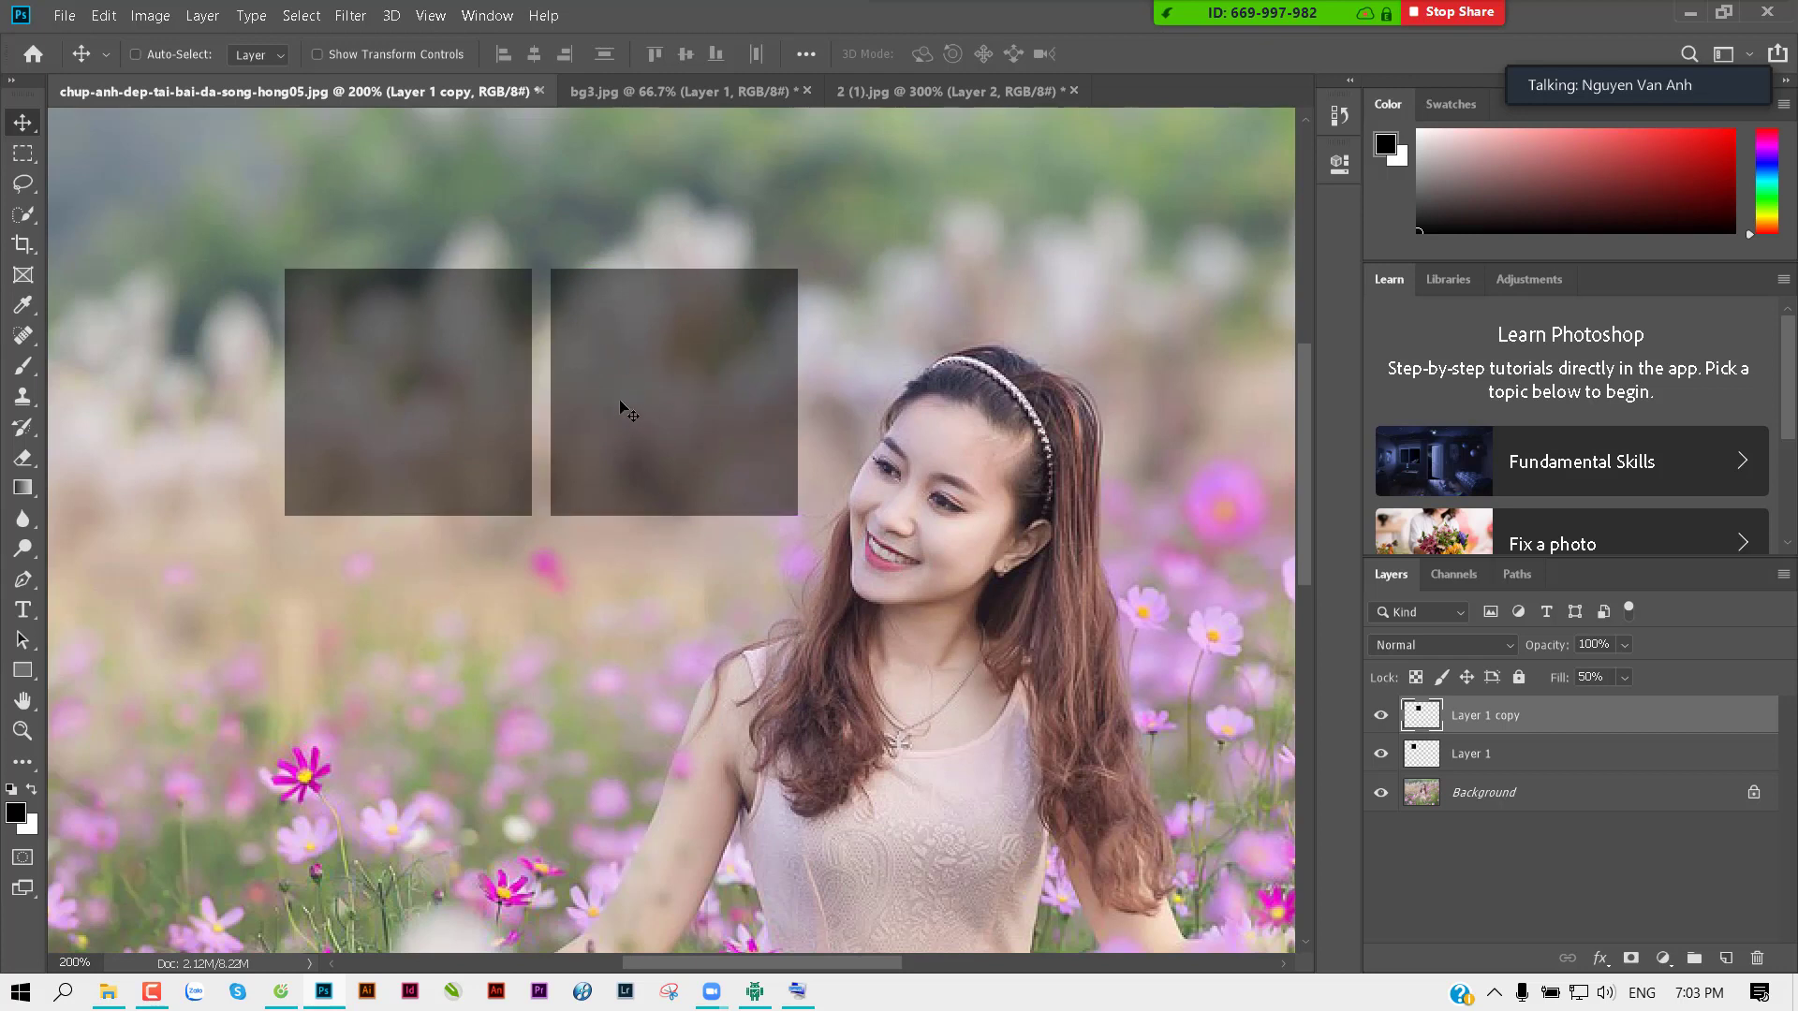
{"action": "left_click", "coordinate": [666, 94]}
Step: Duplicate the lobby glow onto the right lamp and set the copy to 50%
{"action": "left_click", "coordinate": [880, 92]}
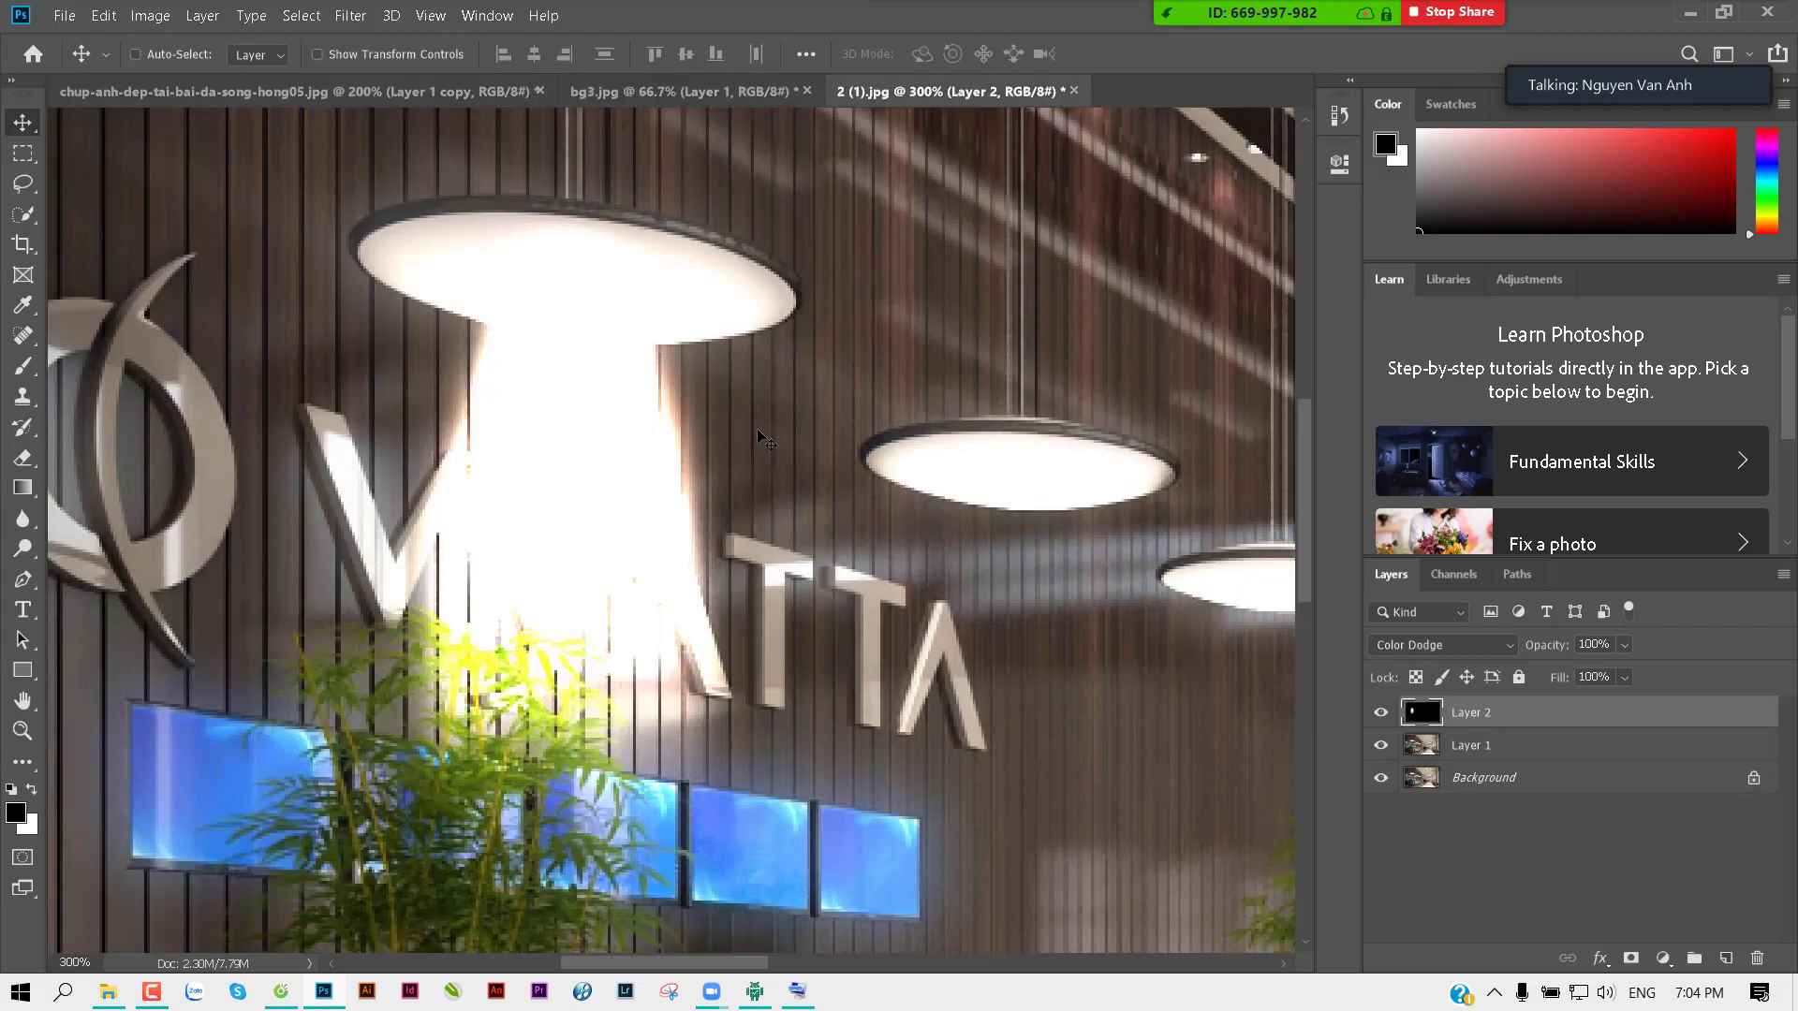
{"action": "left_click_drag", "start_coordinate": [744, 431], "coordinate": [837, 403]}
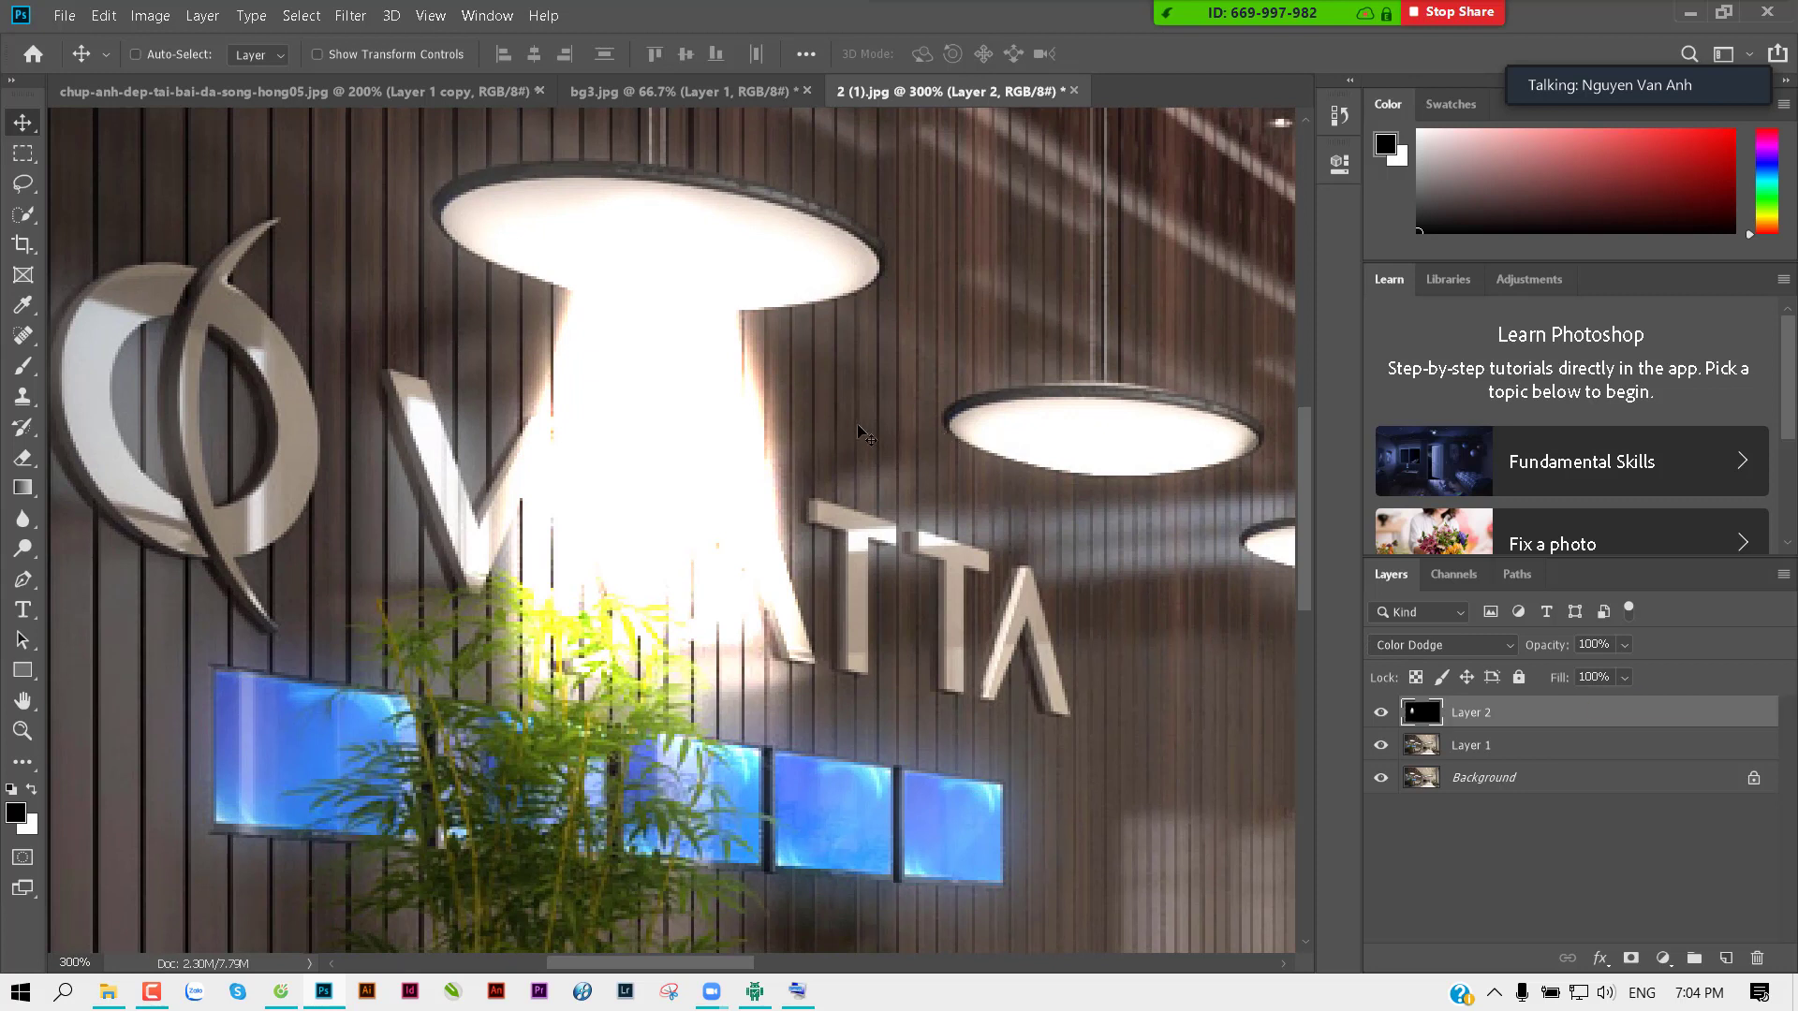
{"action": "scroll", "coordinate": [843, 403], "scroll_direction": "down", "scroll_amount": 2}
{"action": "left_click_drag", "start_coordinate": [750, 441], "coordinate": [1299, 650]}
{"action": "key", "text": "ctrl+j"}
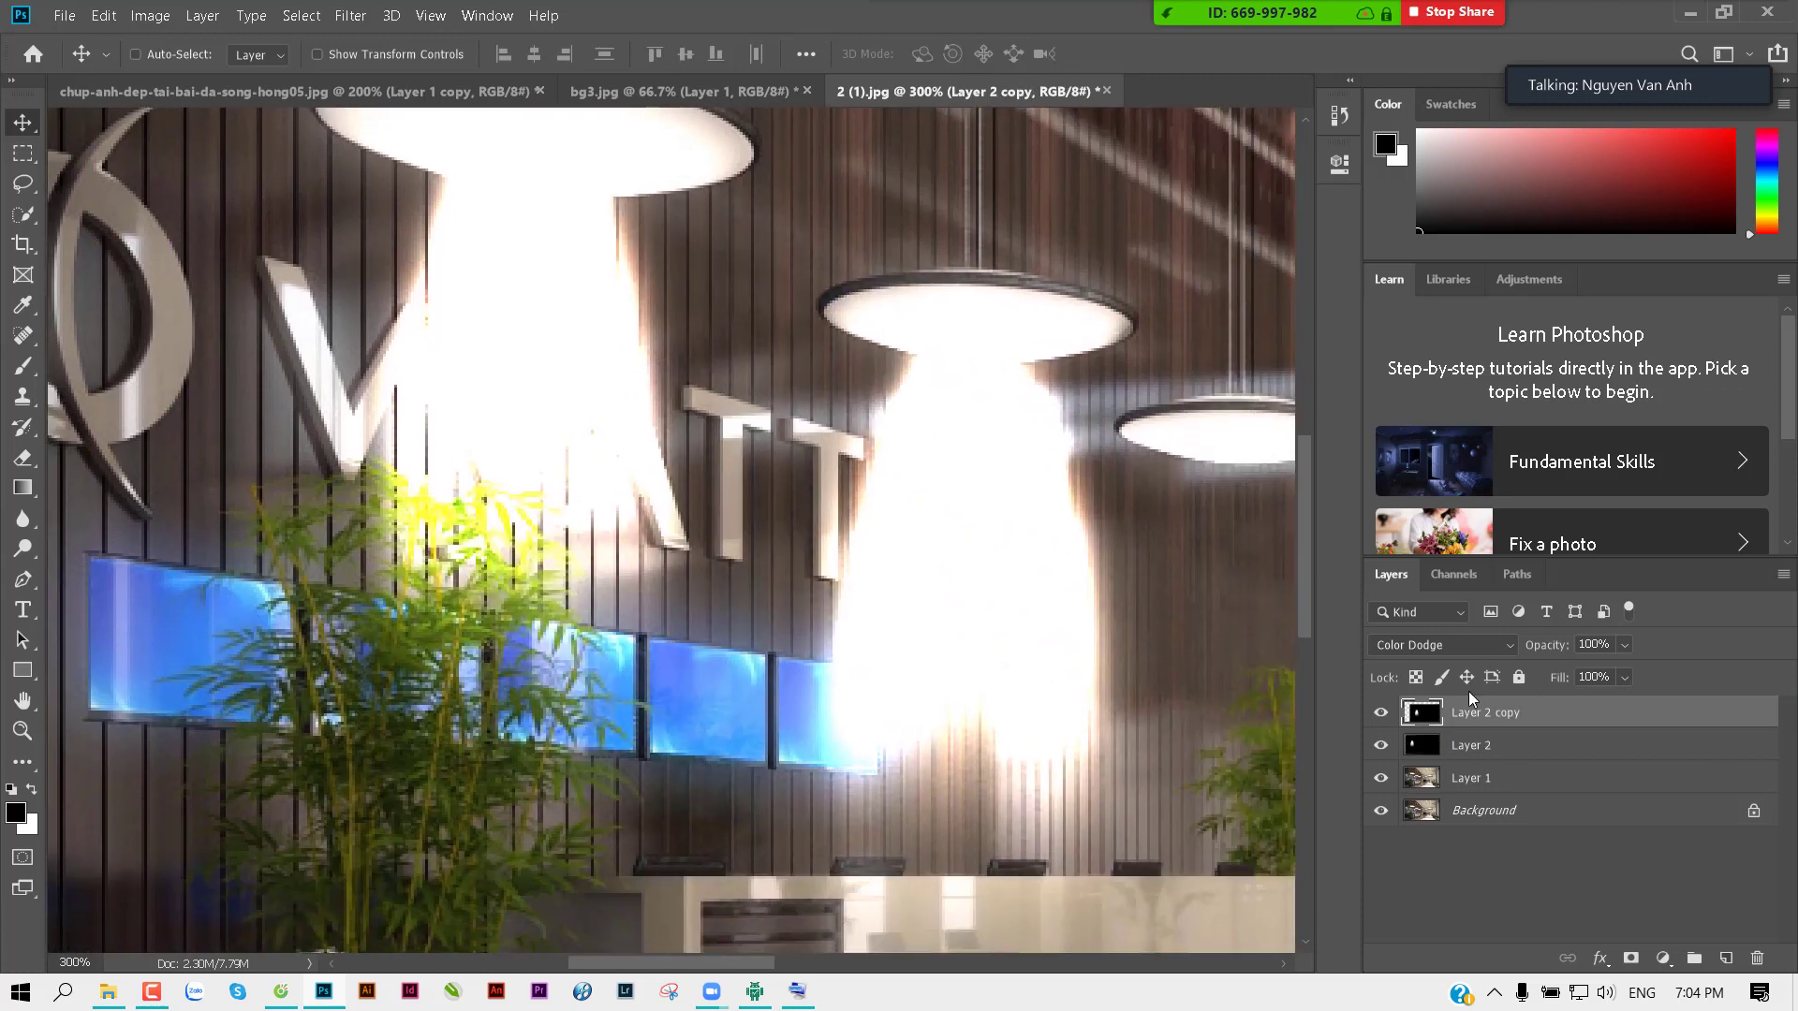
{"action": "left_click_drag", "start_coordinate": [1108, 531], "coordinate": [1030, 507]}
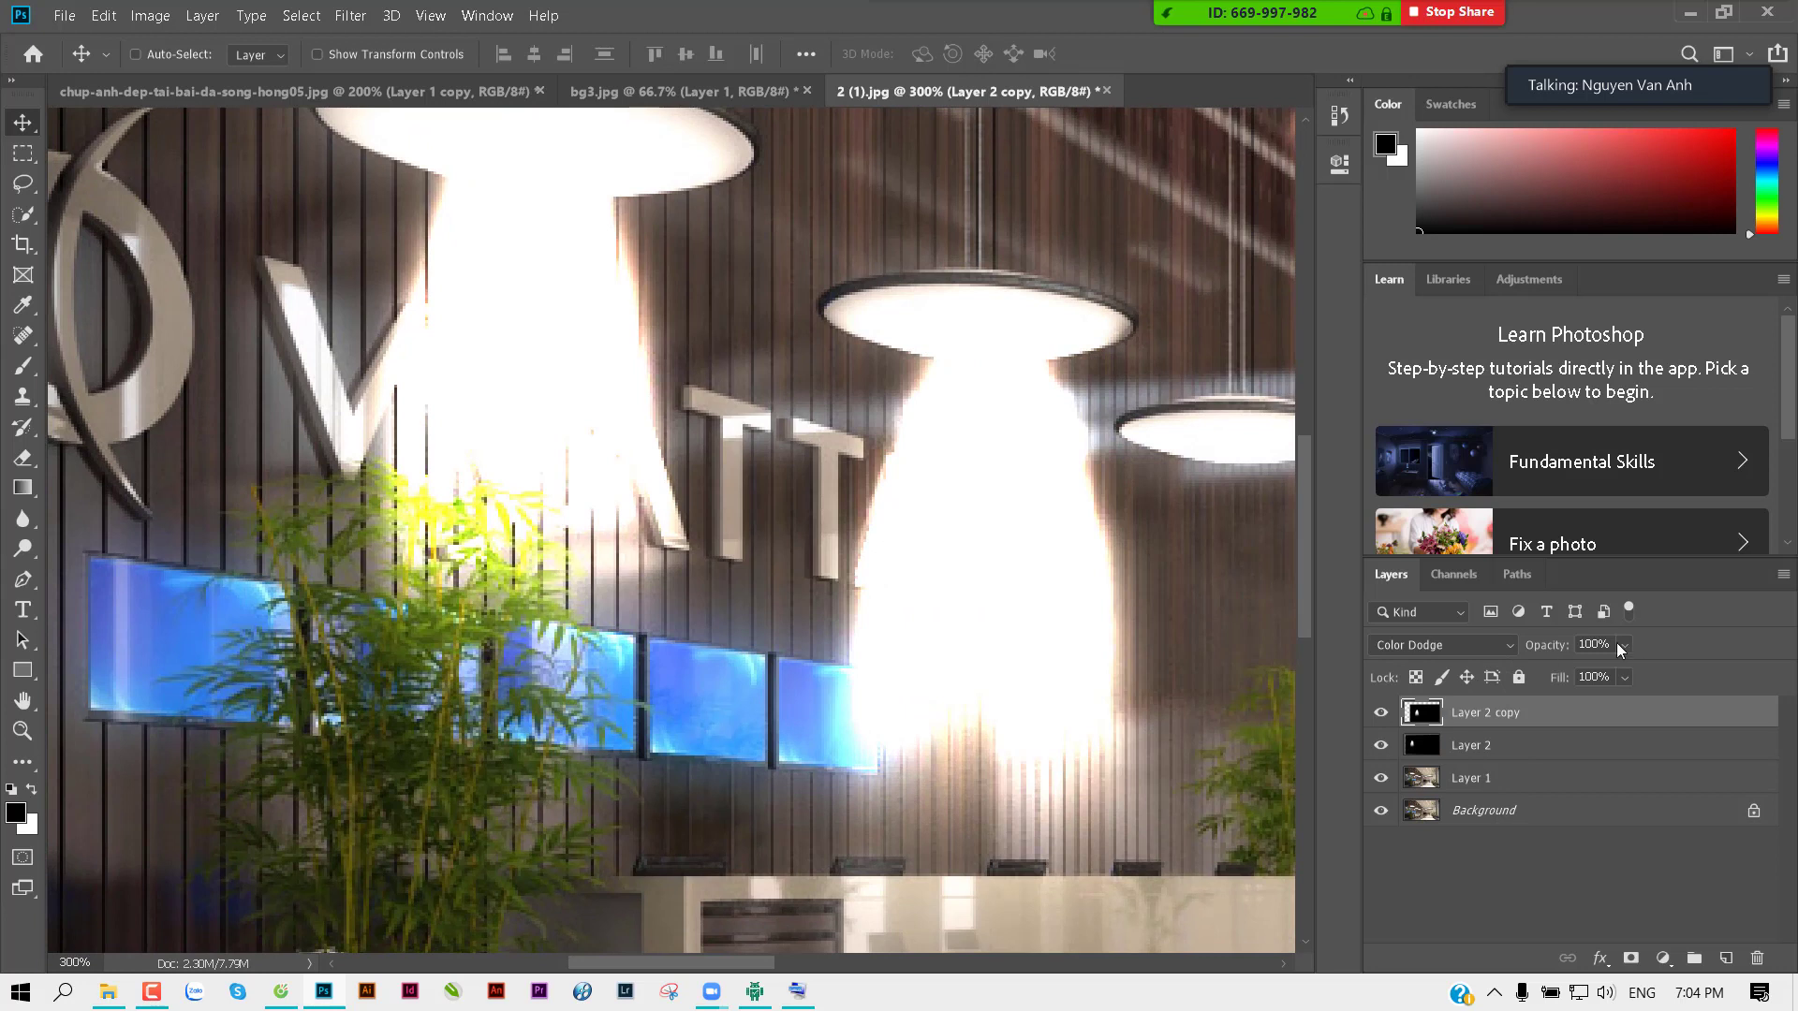
{"action": "type", "text": "50"}
{"action": "key", "text": "Return"}
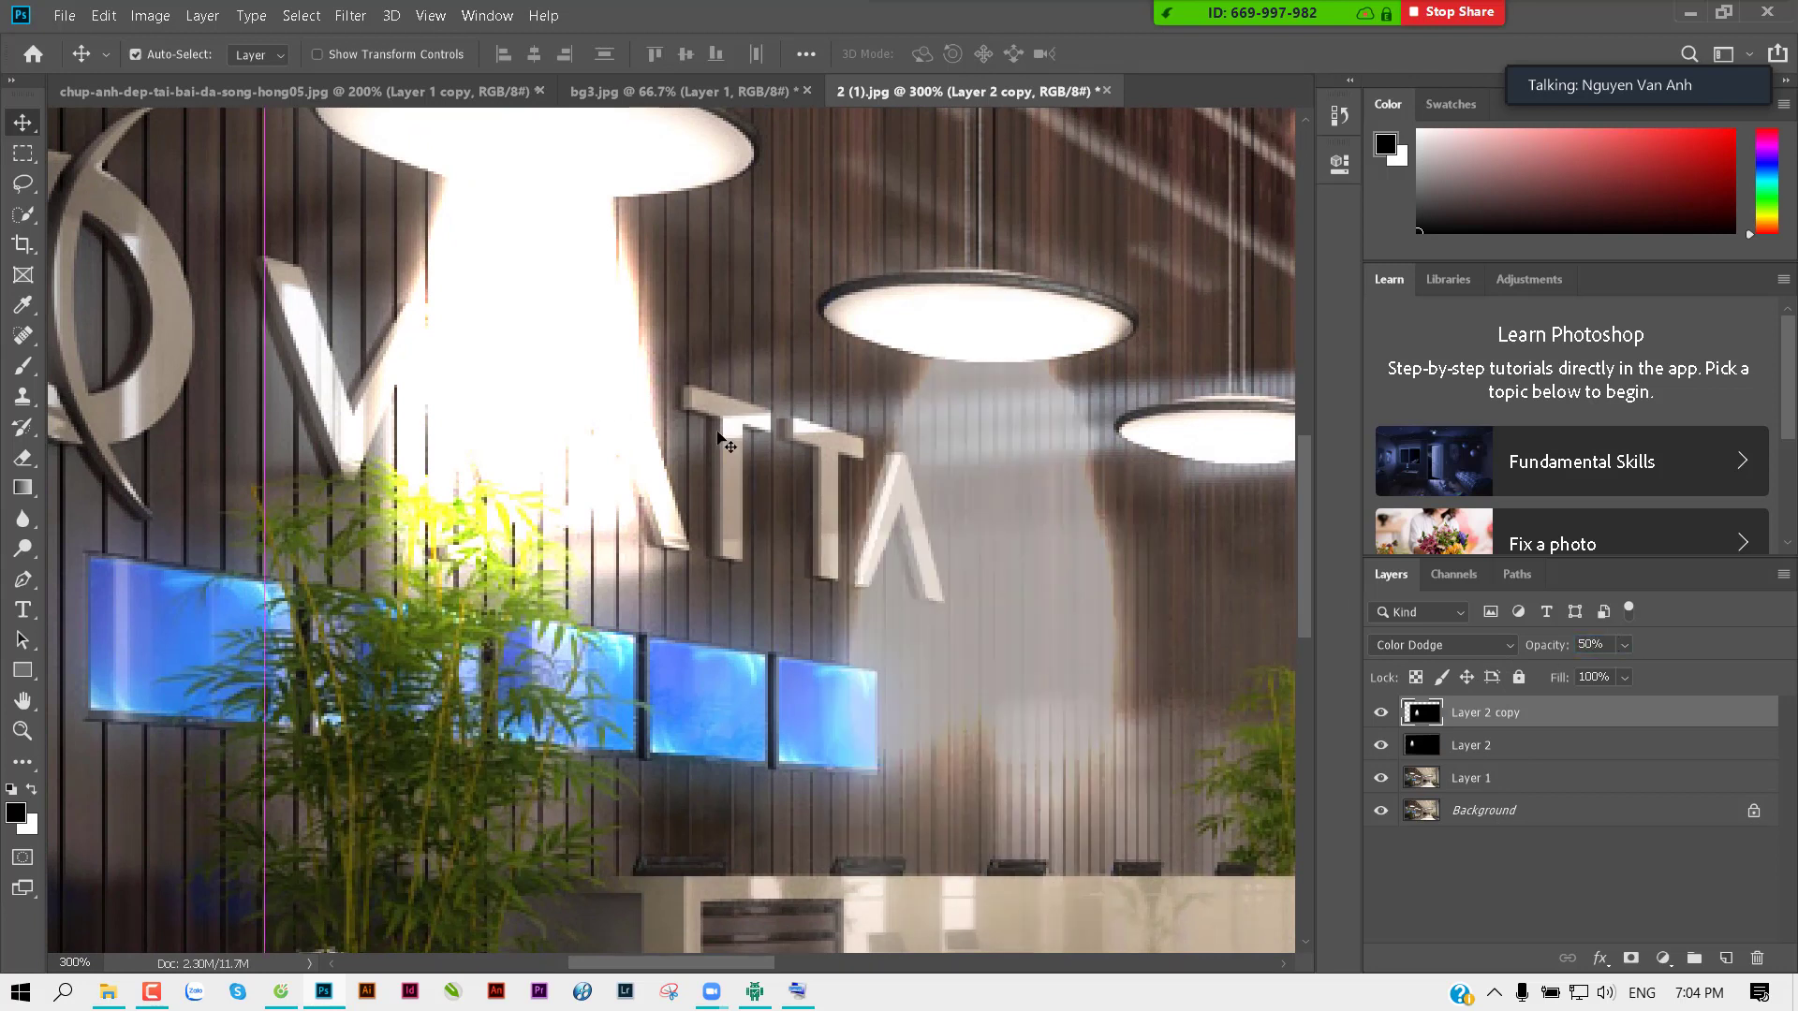
Step: Set the original Layer 2 glow to 50% fill and move it onto the VVATTA logo lettering
{"action": "key", "text": "alt+bracketleft"}
{"action": "left_click_drag", "start_coordinate": [601, 375], "coordinate": [604, 407]}
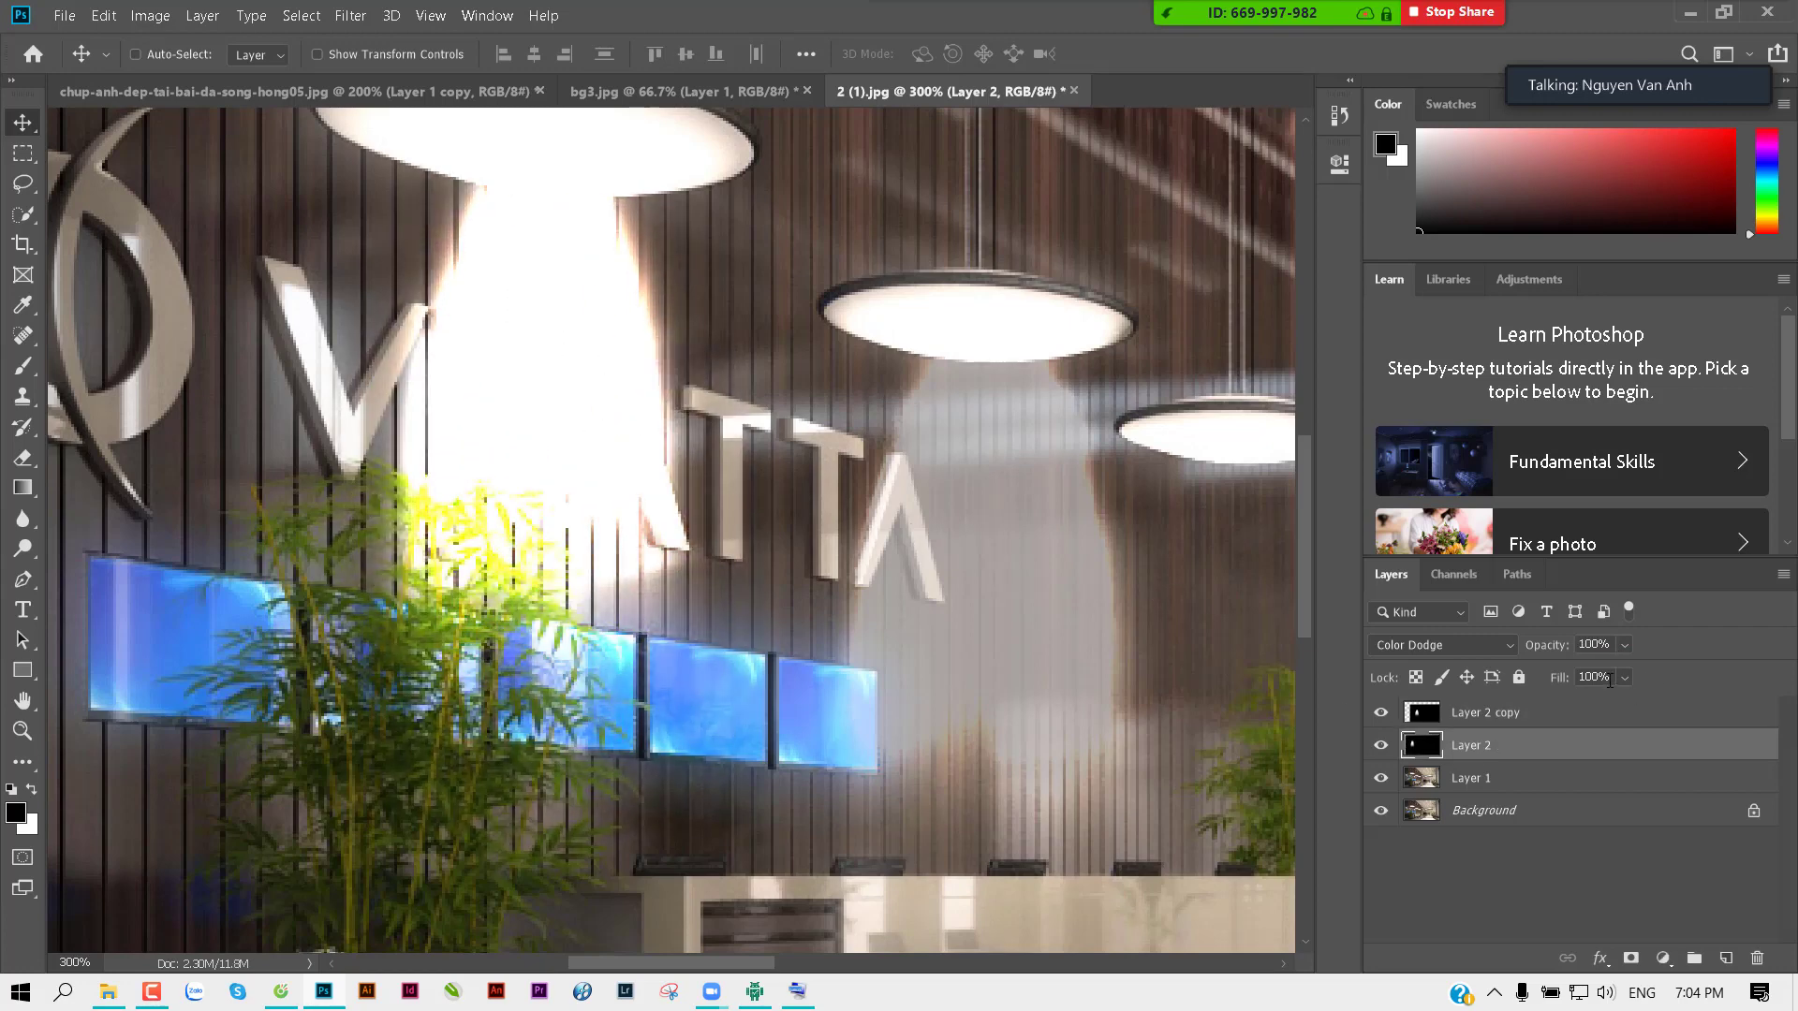
{"action": "type", "text": "50"}
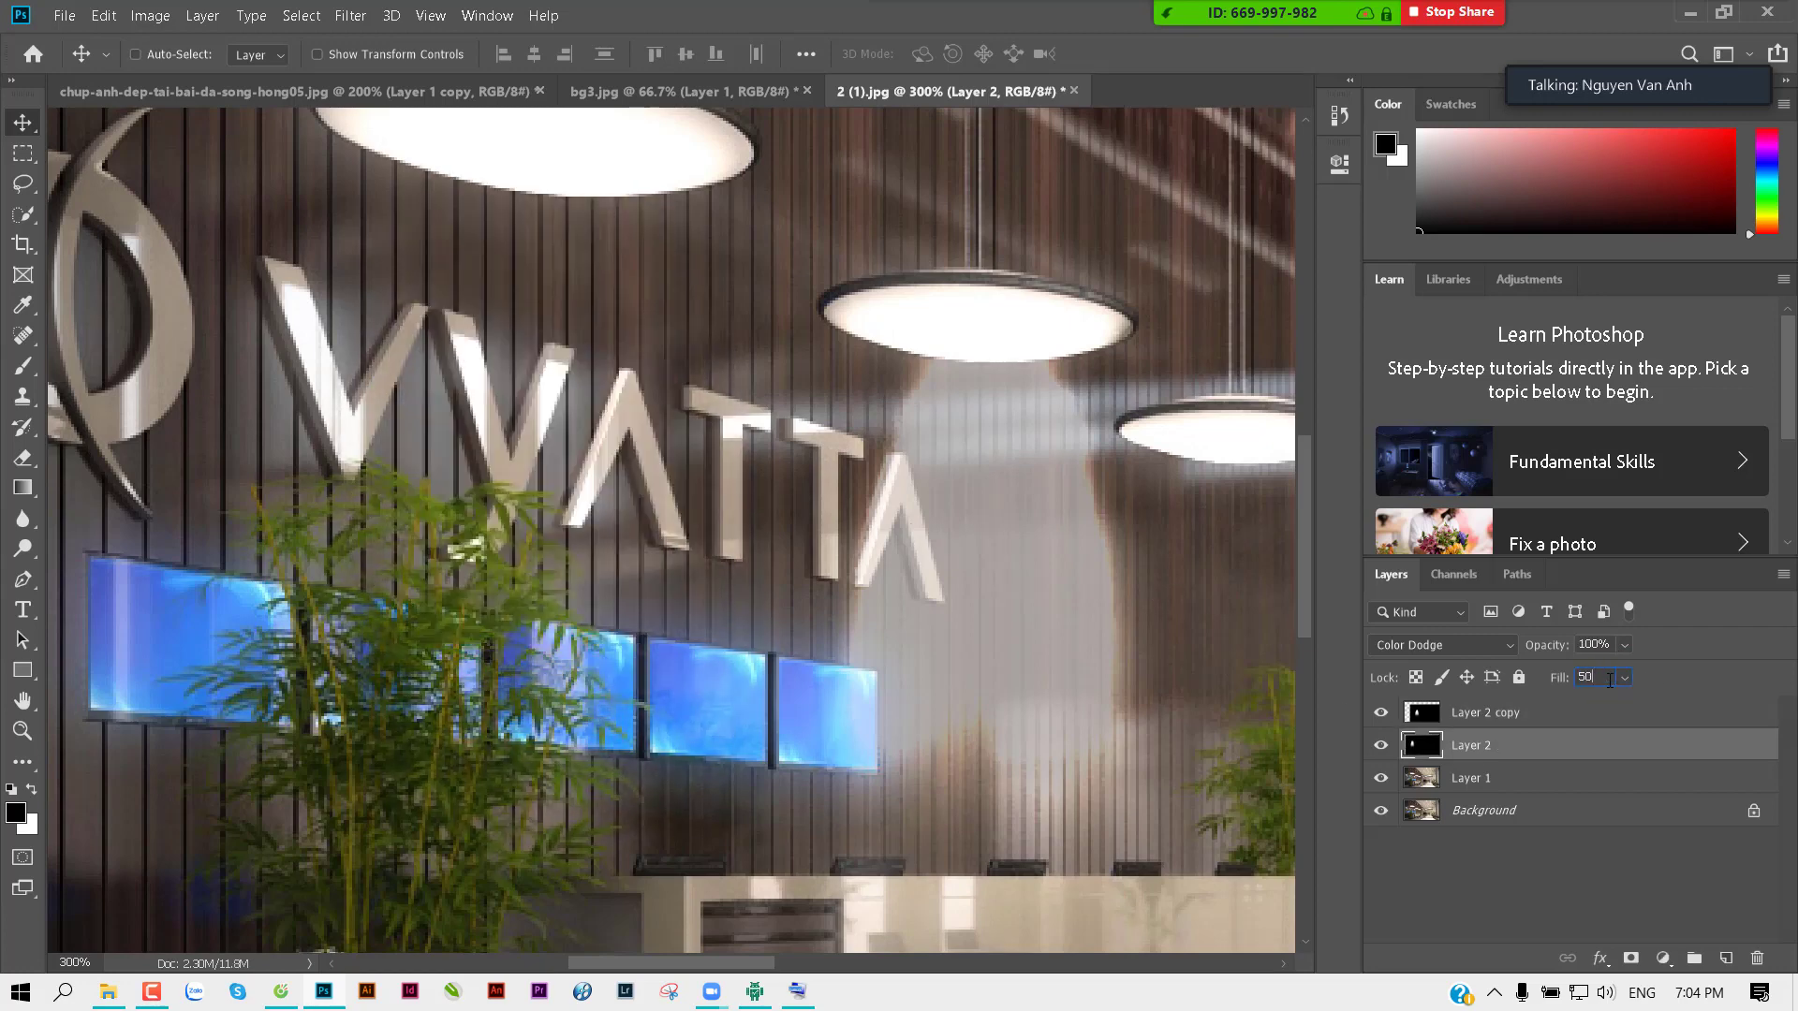
{"action": "key", "text": "Return"}
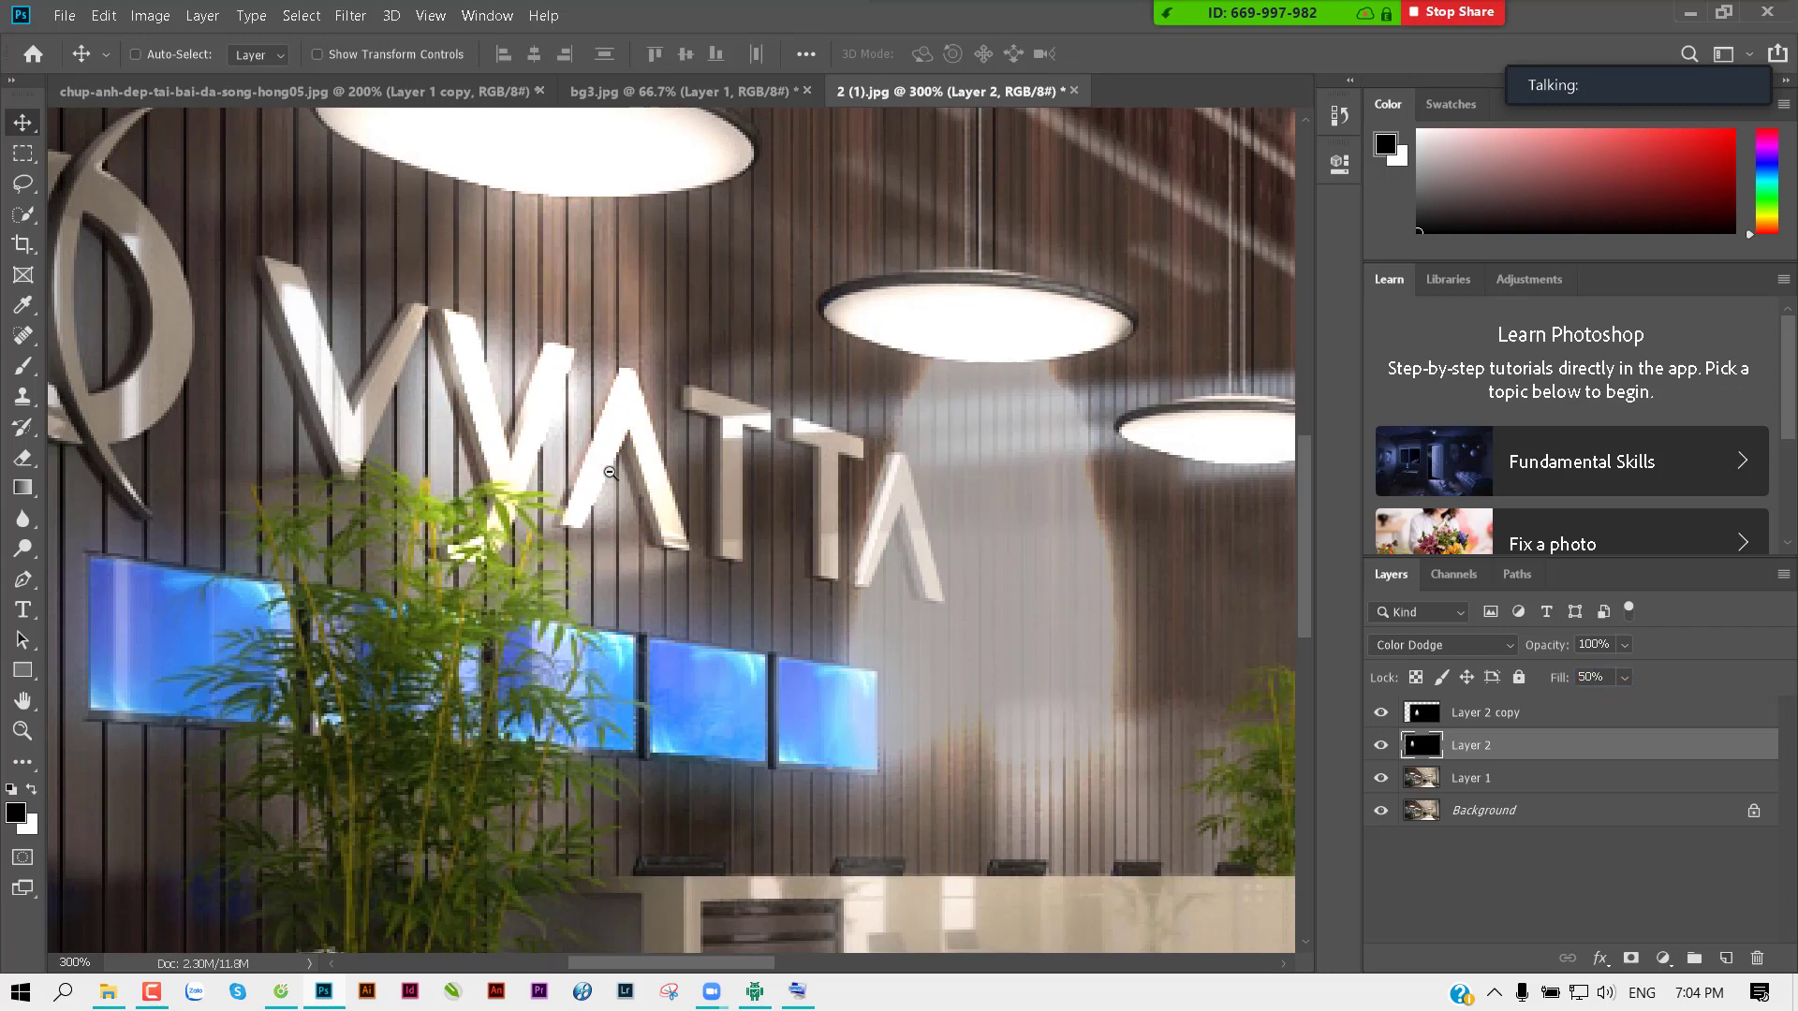
{"action": "scroll", "coordinate": [589, 449], "scroll_direction": "down", "scroll_amount": 1}
{"action": "left_click_drag", "start_coordinate": [586, 448], "coordinate": [581, 403]}
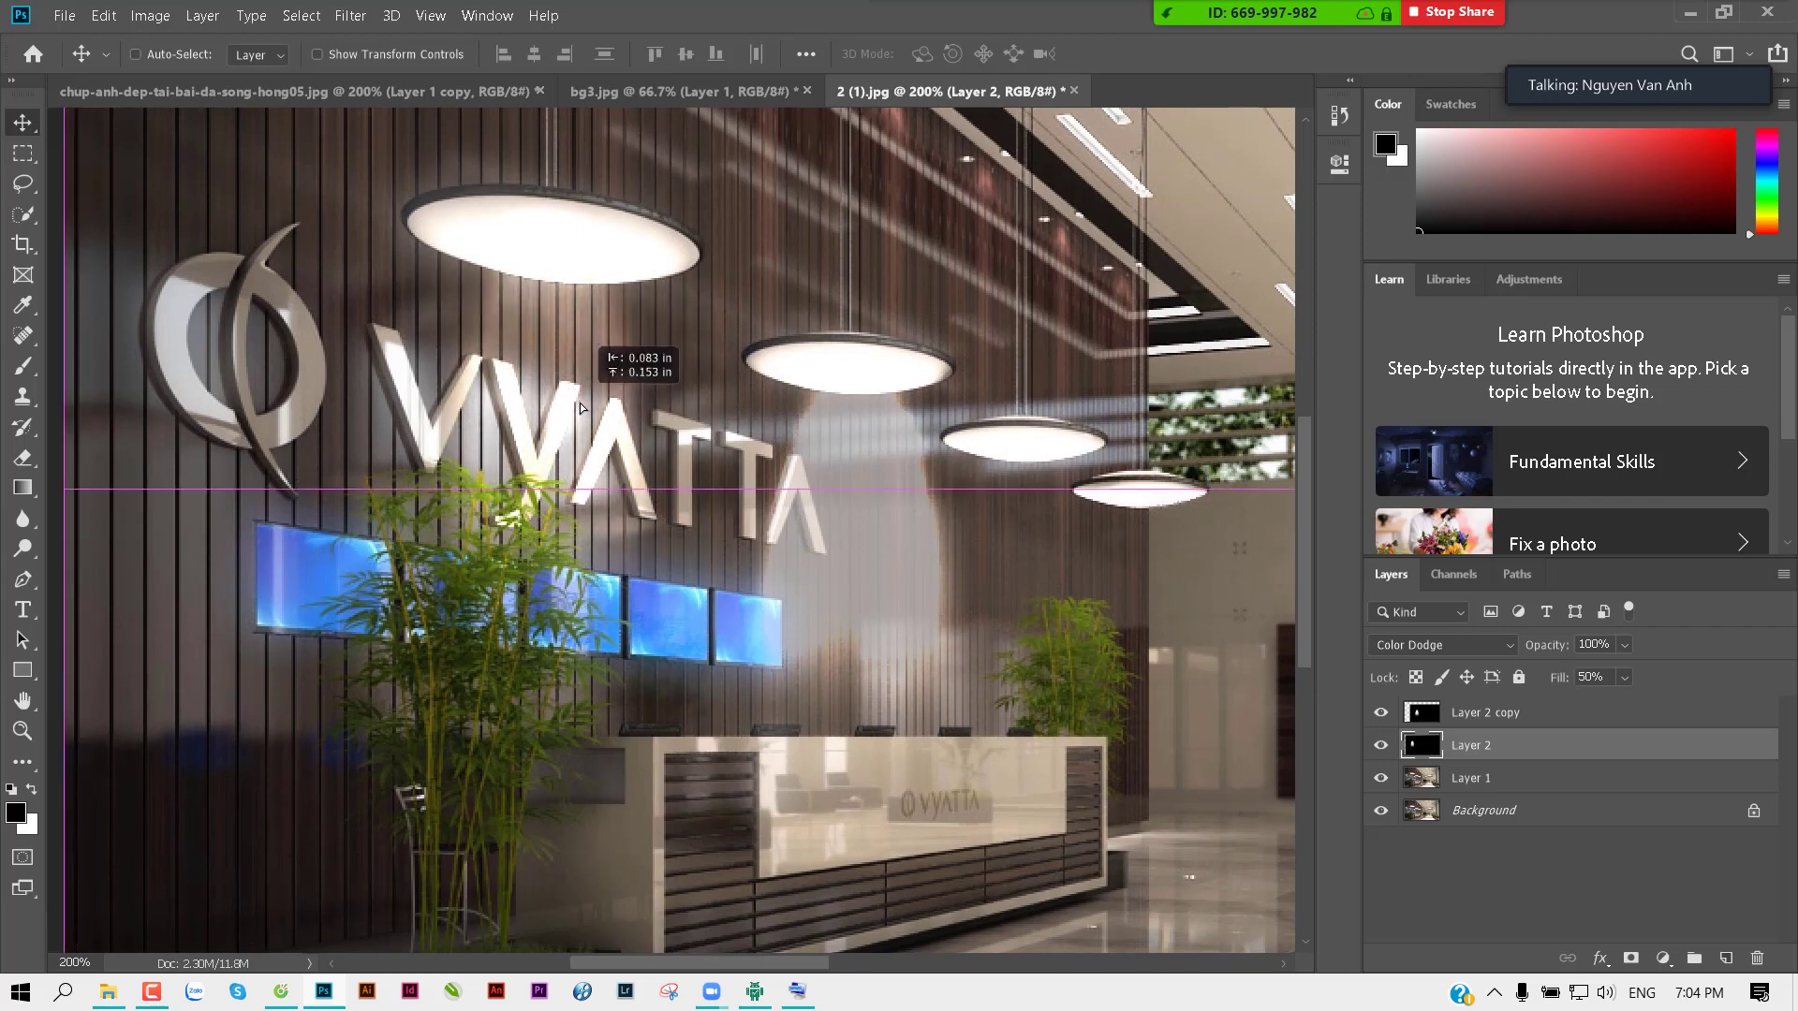
{"action": "left_click_drag", "start_coordinate": [580, 404], "coordinate": [583, 410]}
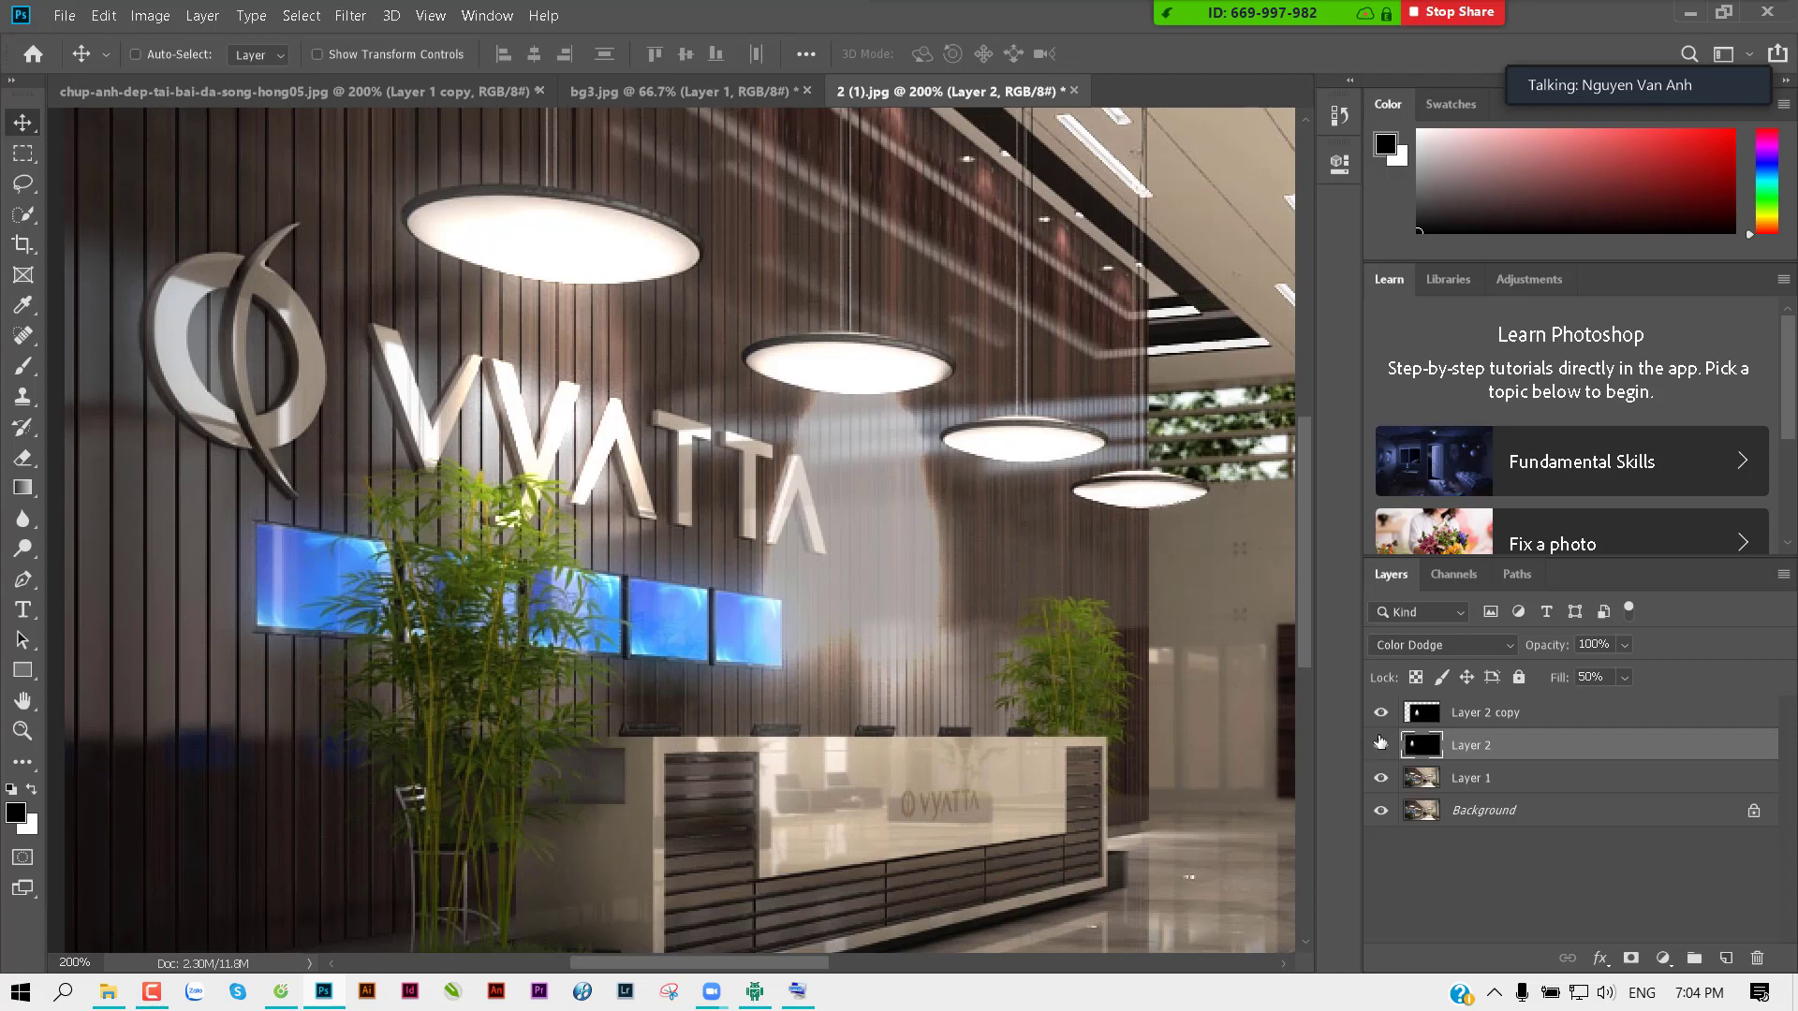
Step: Delete Layer 2 copy and set the remaining Layer 2 glow to 70% fill
{"action": "left_click", "coordinate": [1495, 725]}
{"action": "key", "text": "Delete"}
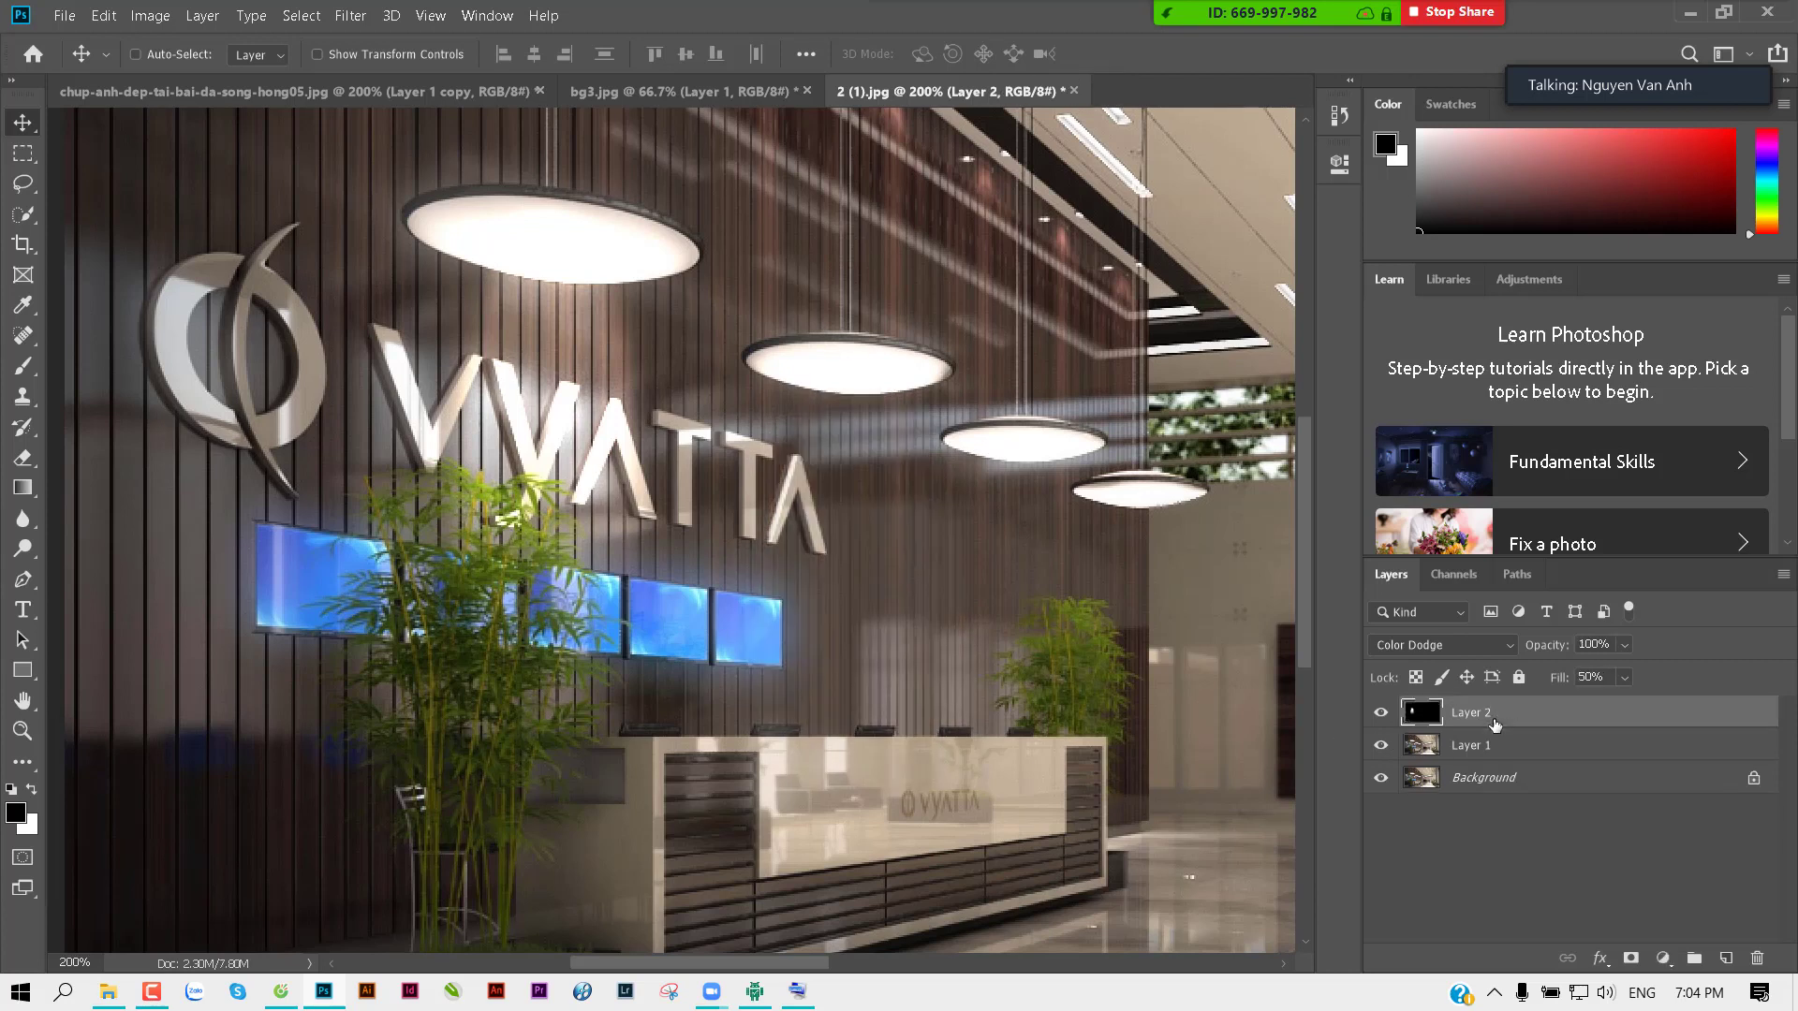
{"action": "left_click_drag", "start_coordinate": [602, 366], "coordinate": [565, 371]}
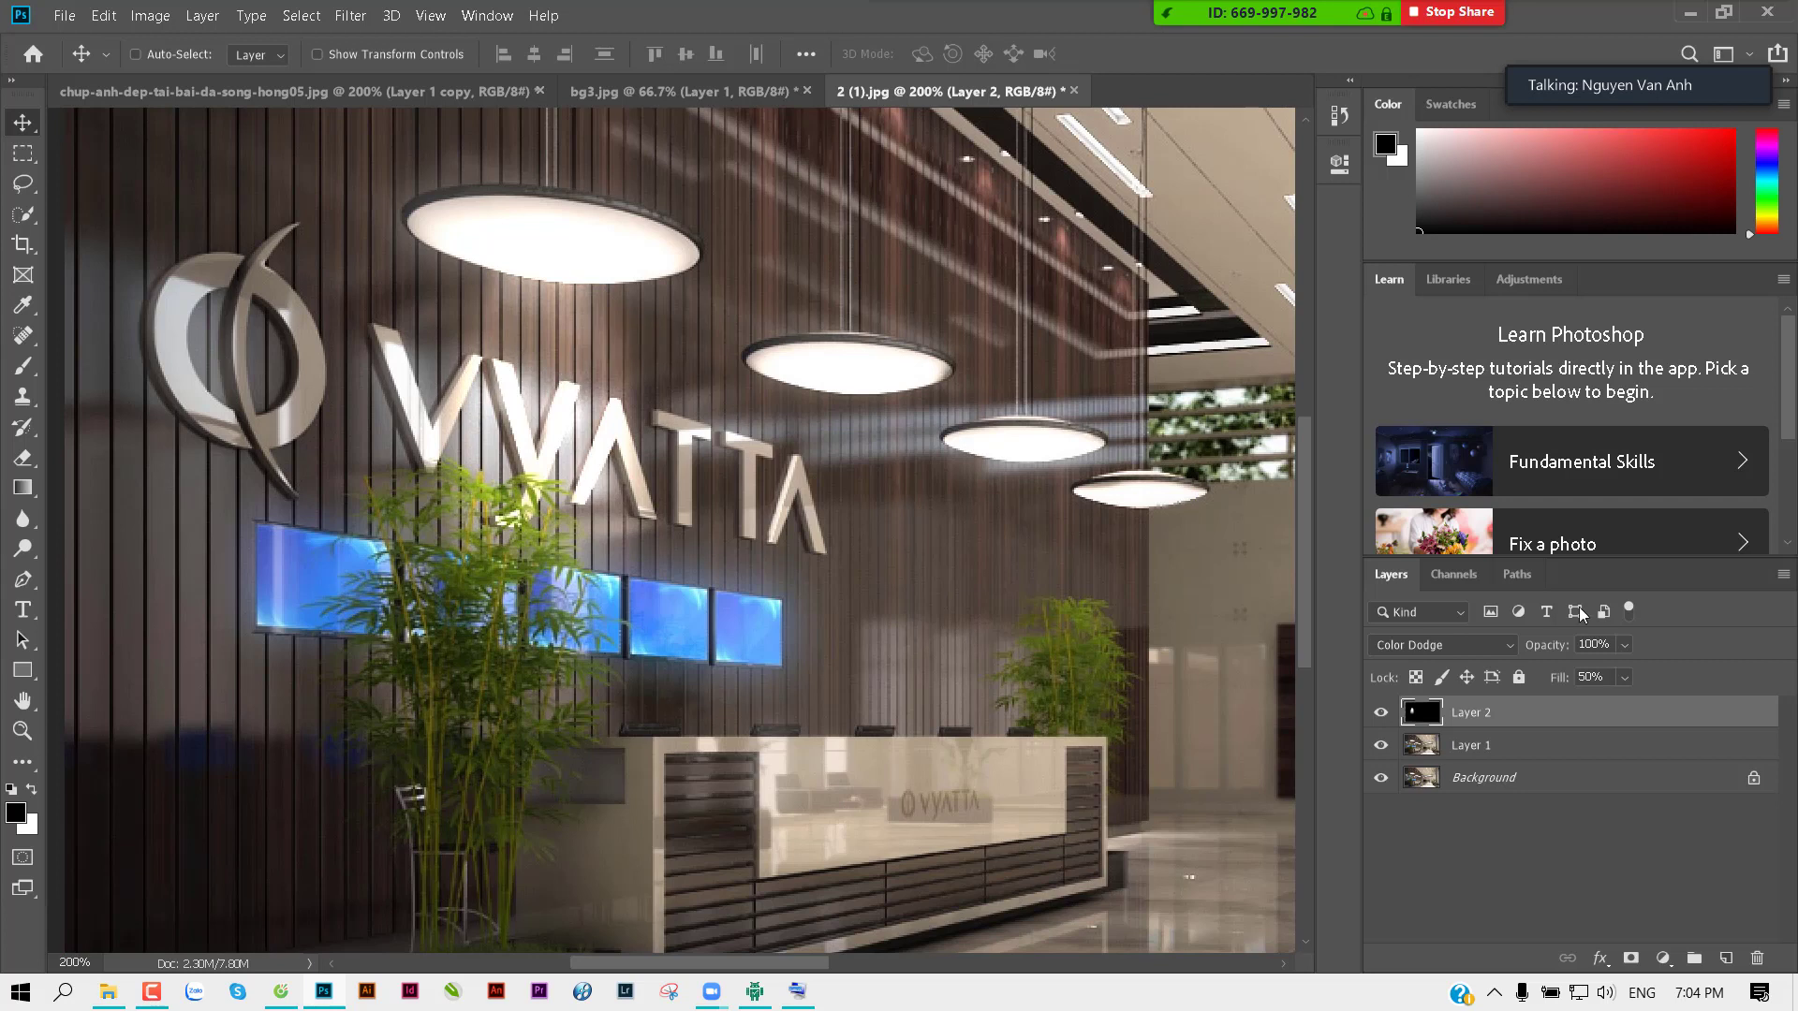
{"action": "left_click", "coordinate": [1613, 678]}
{"action": "type", "text": "7"}
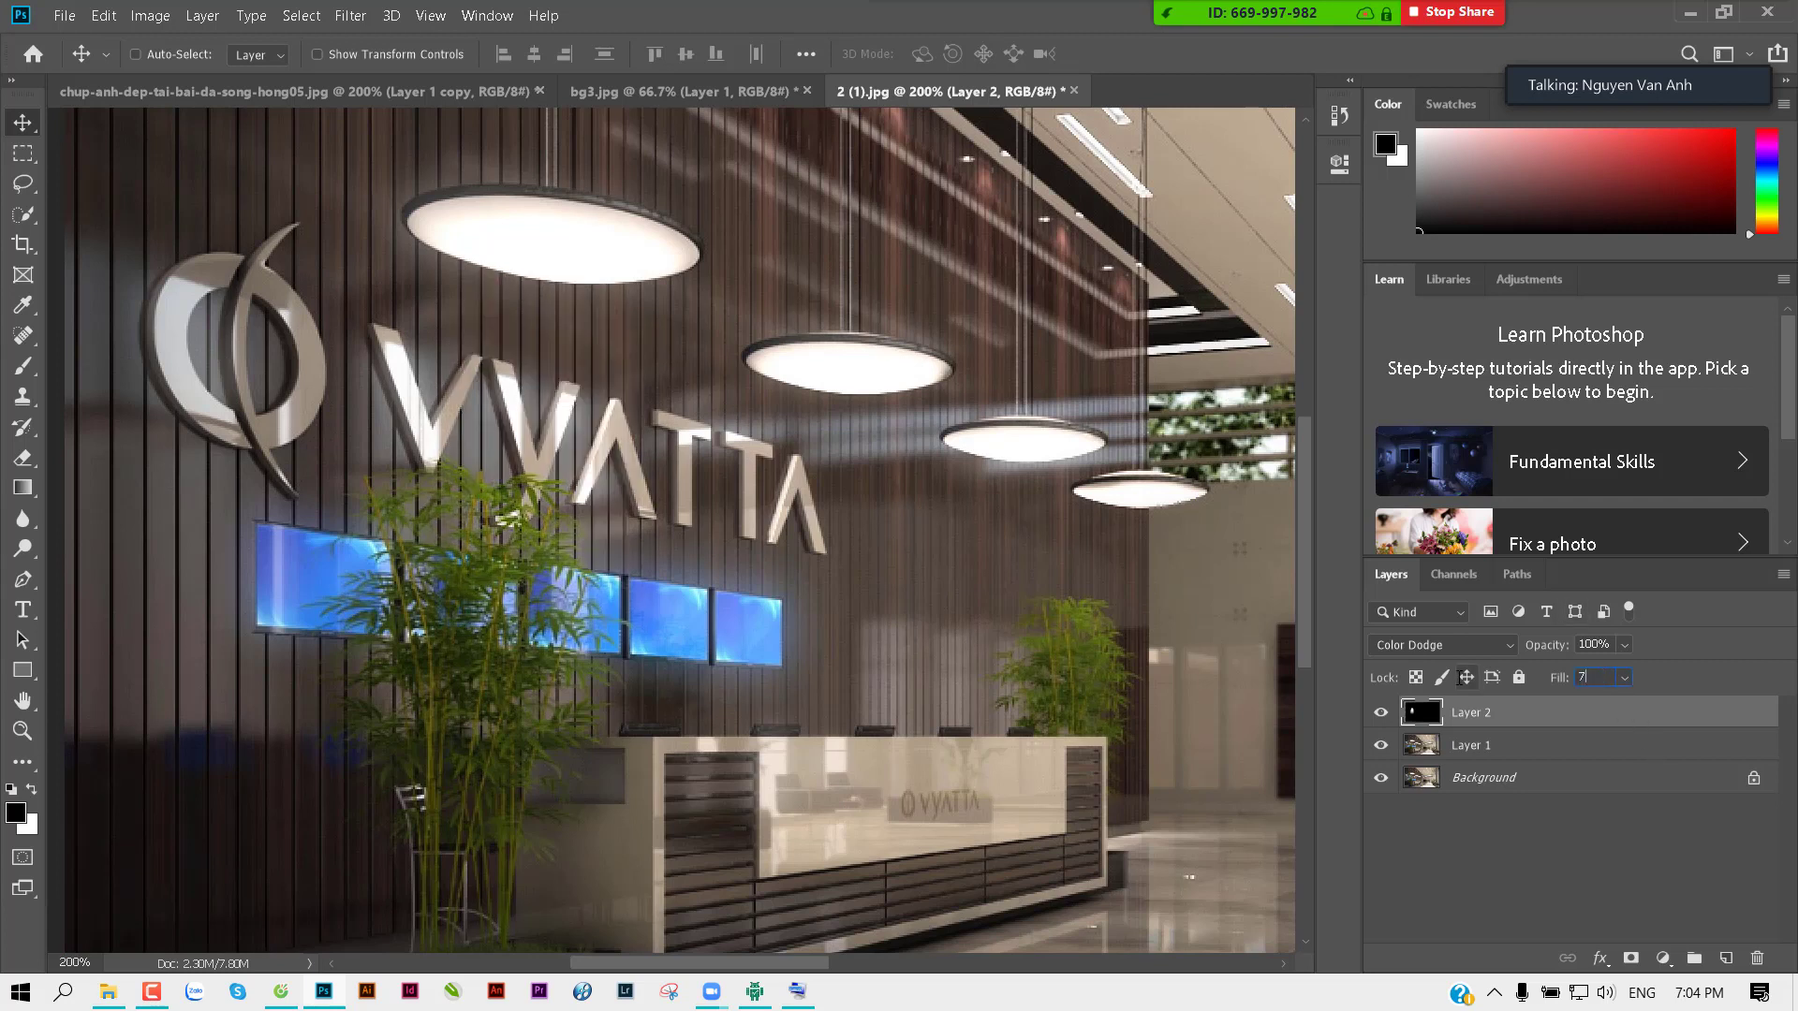
{"action": "type", "text": "0"}
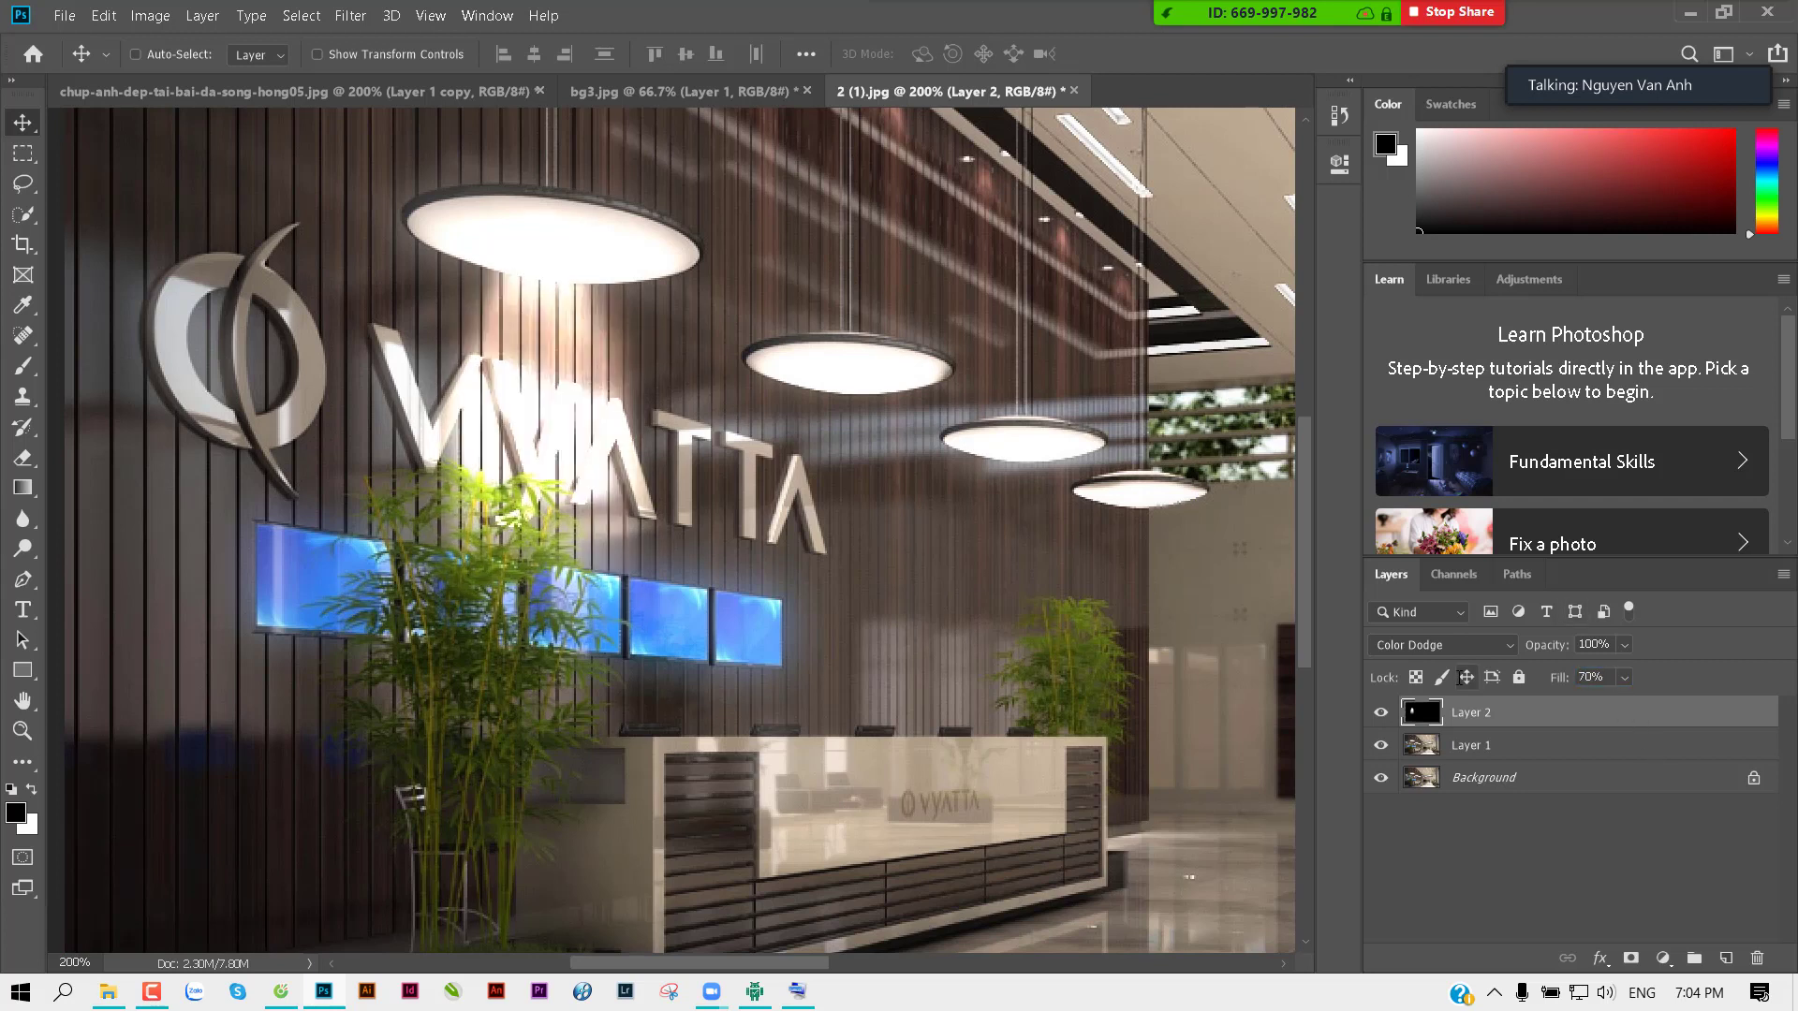
Step: Duplicate the glow at 50% fill, scale it to about 75% and place it right and lower
{"action": "key", "text": "ctrl+j"}
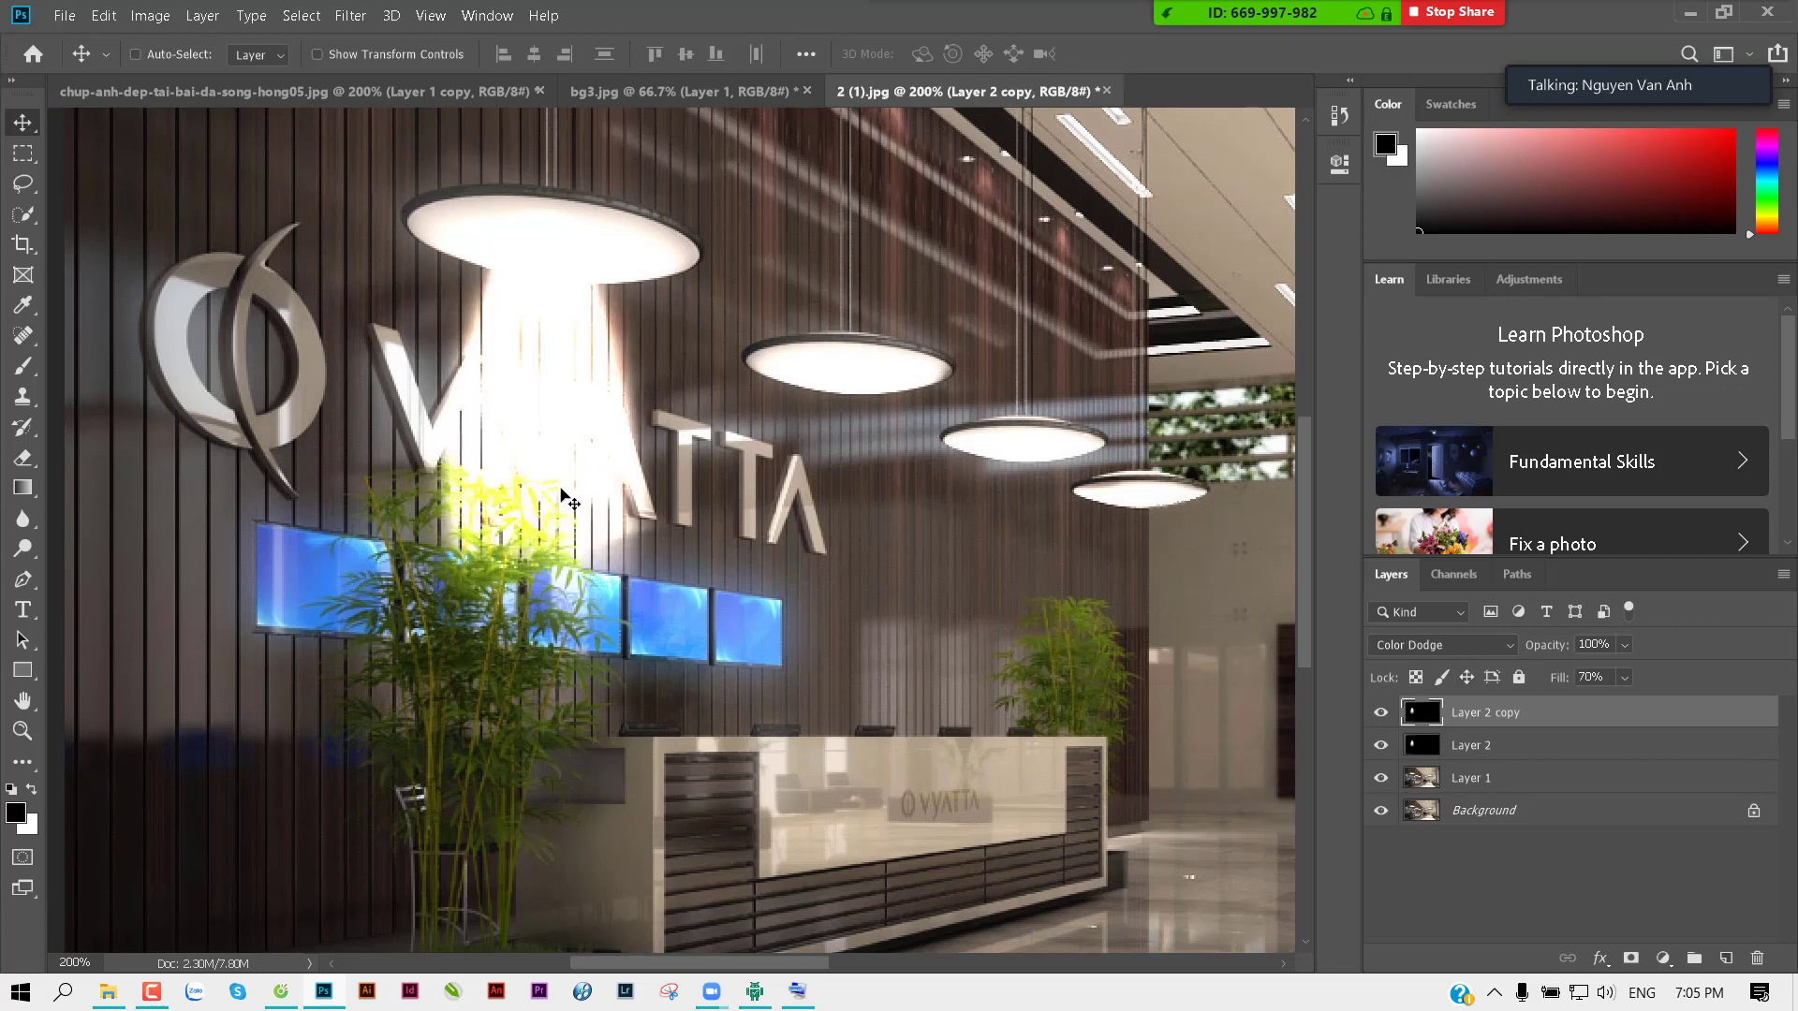
{"action": "left_click_drag", "start_coordinate": [562, 494], "coordinate": [880, 569]}
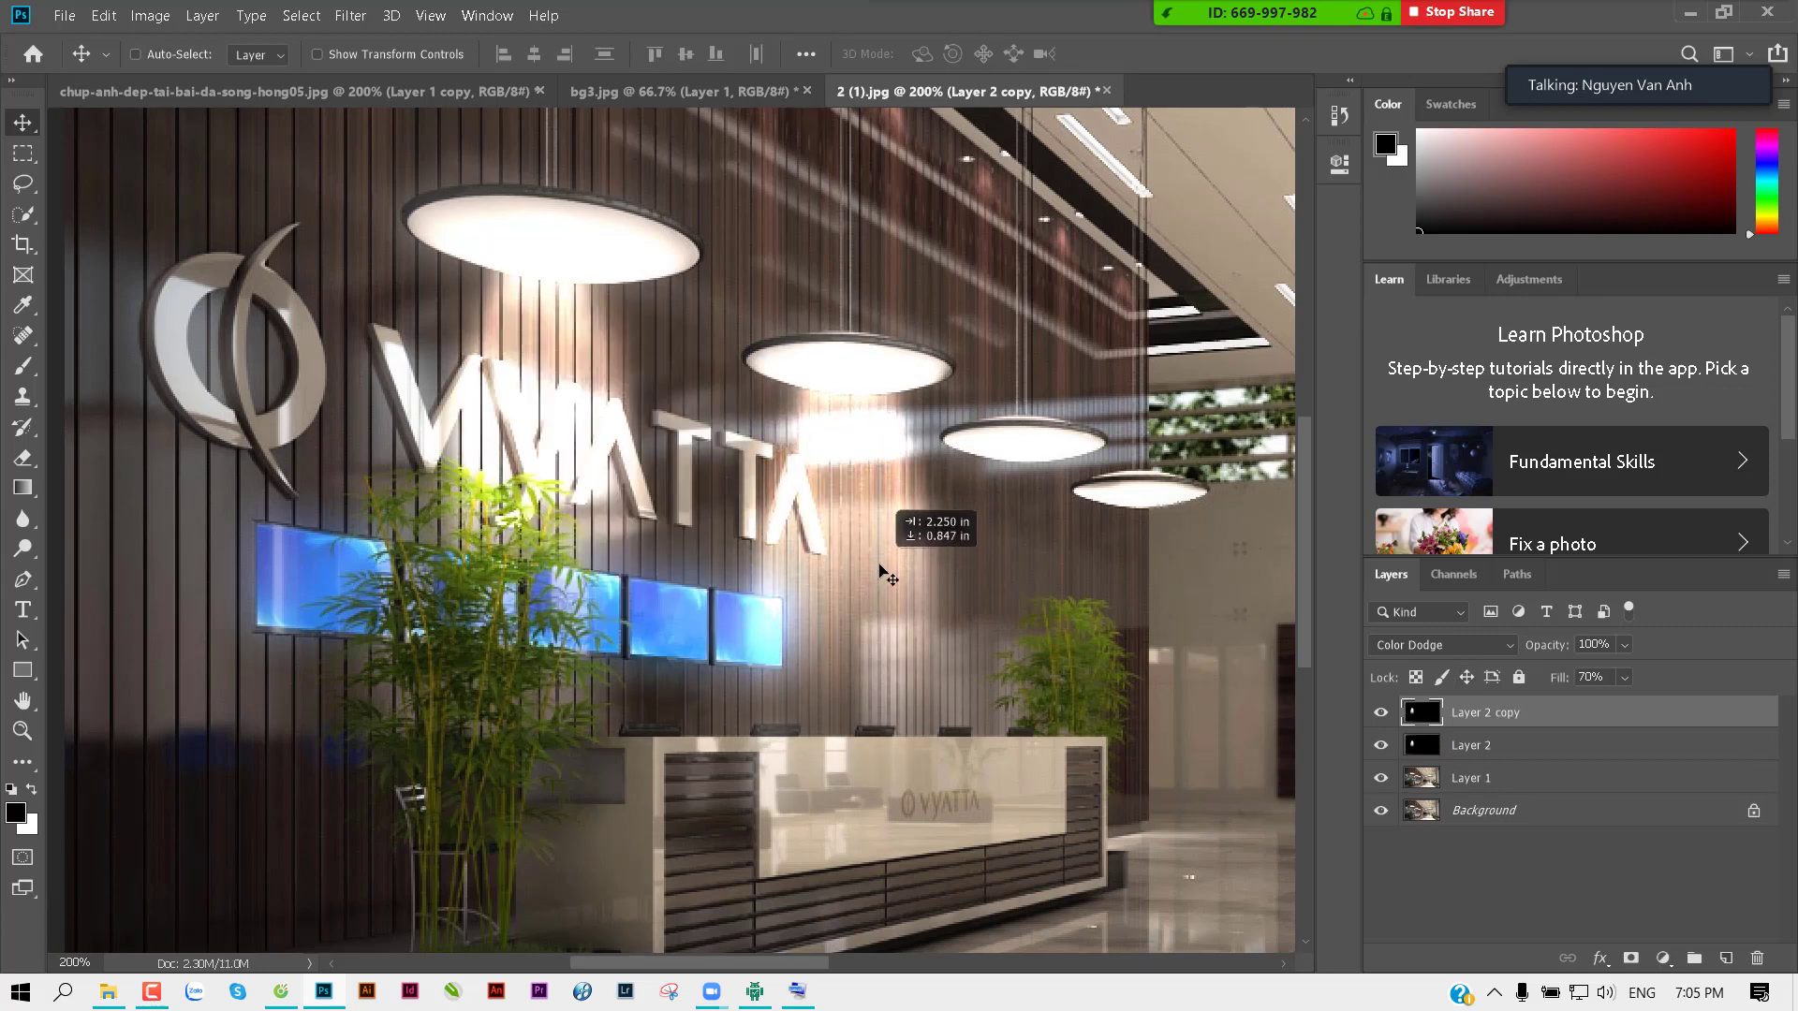
{"action": "left_click", "coordinate": [1608, 676]}
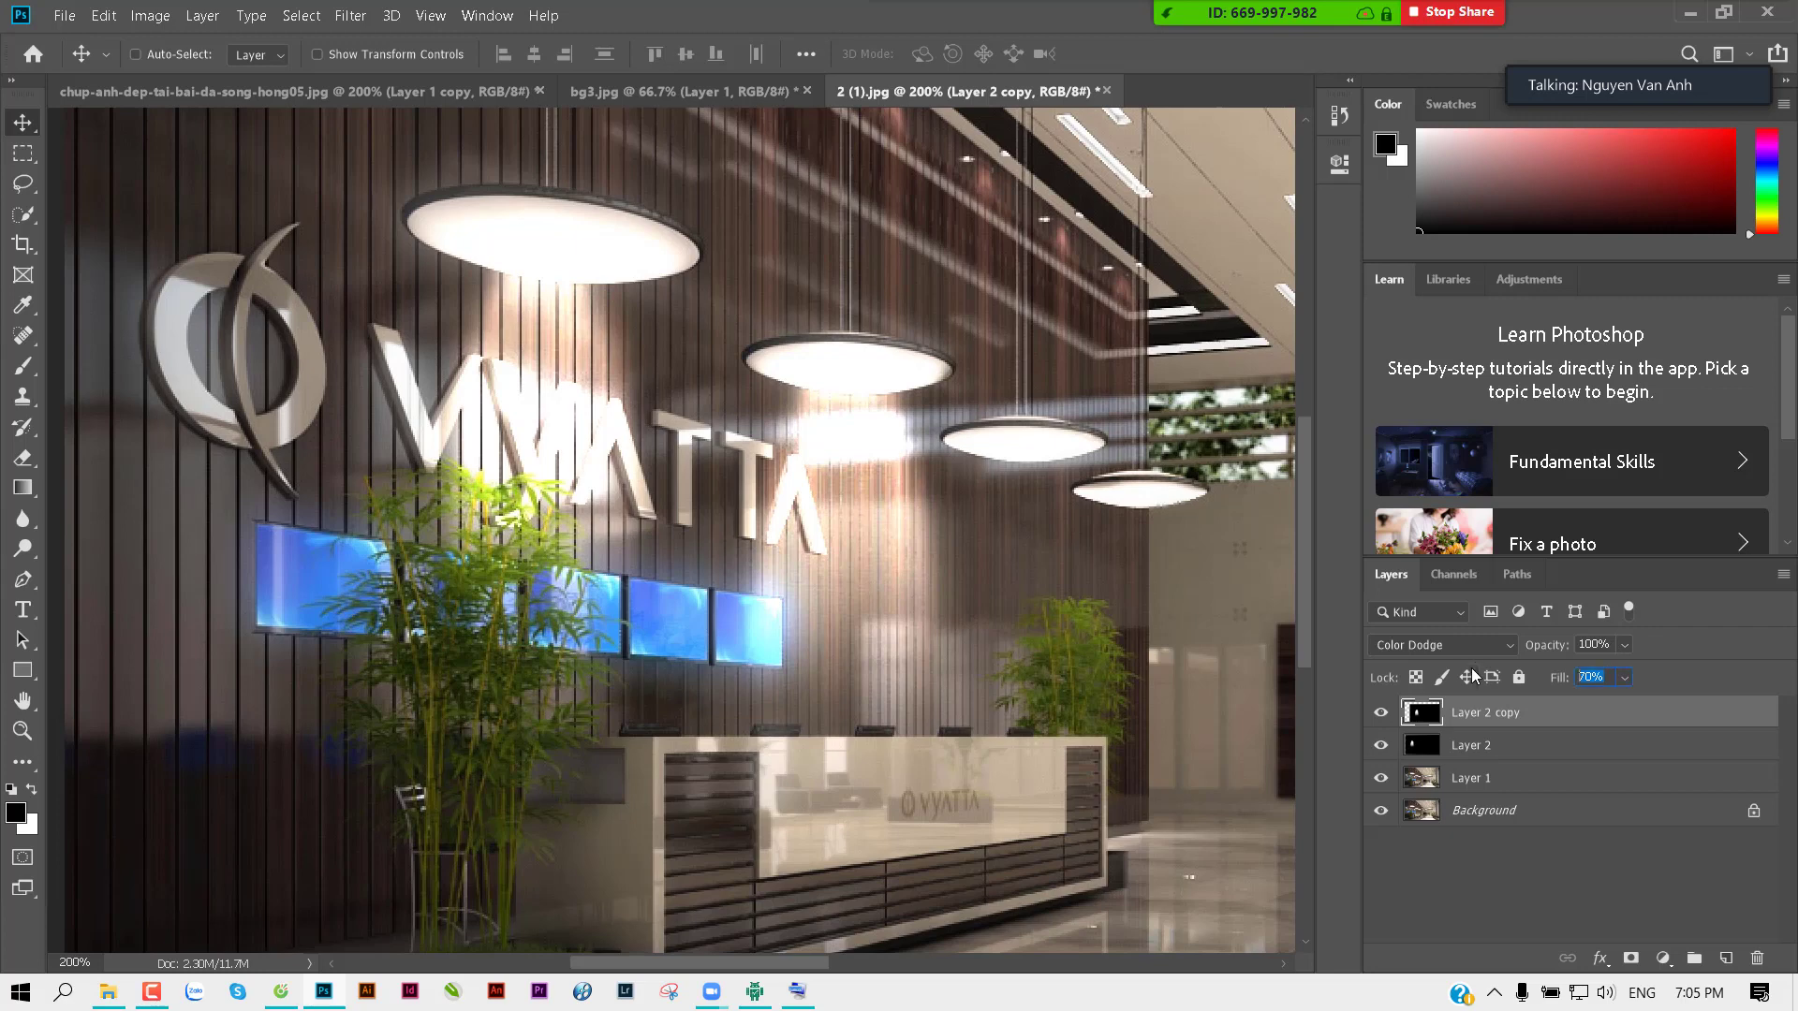
{"action": "type", "text": "50"}
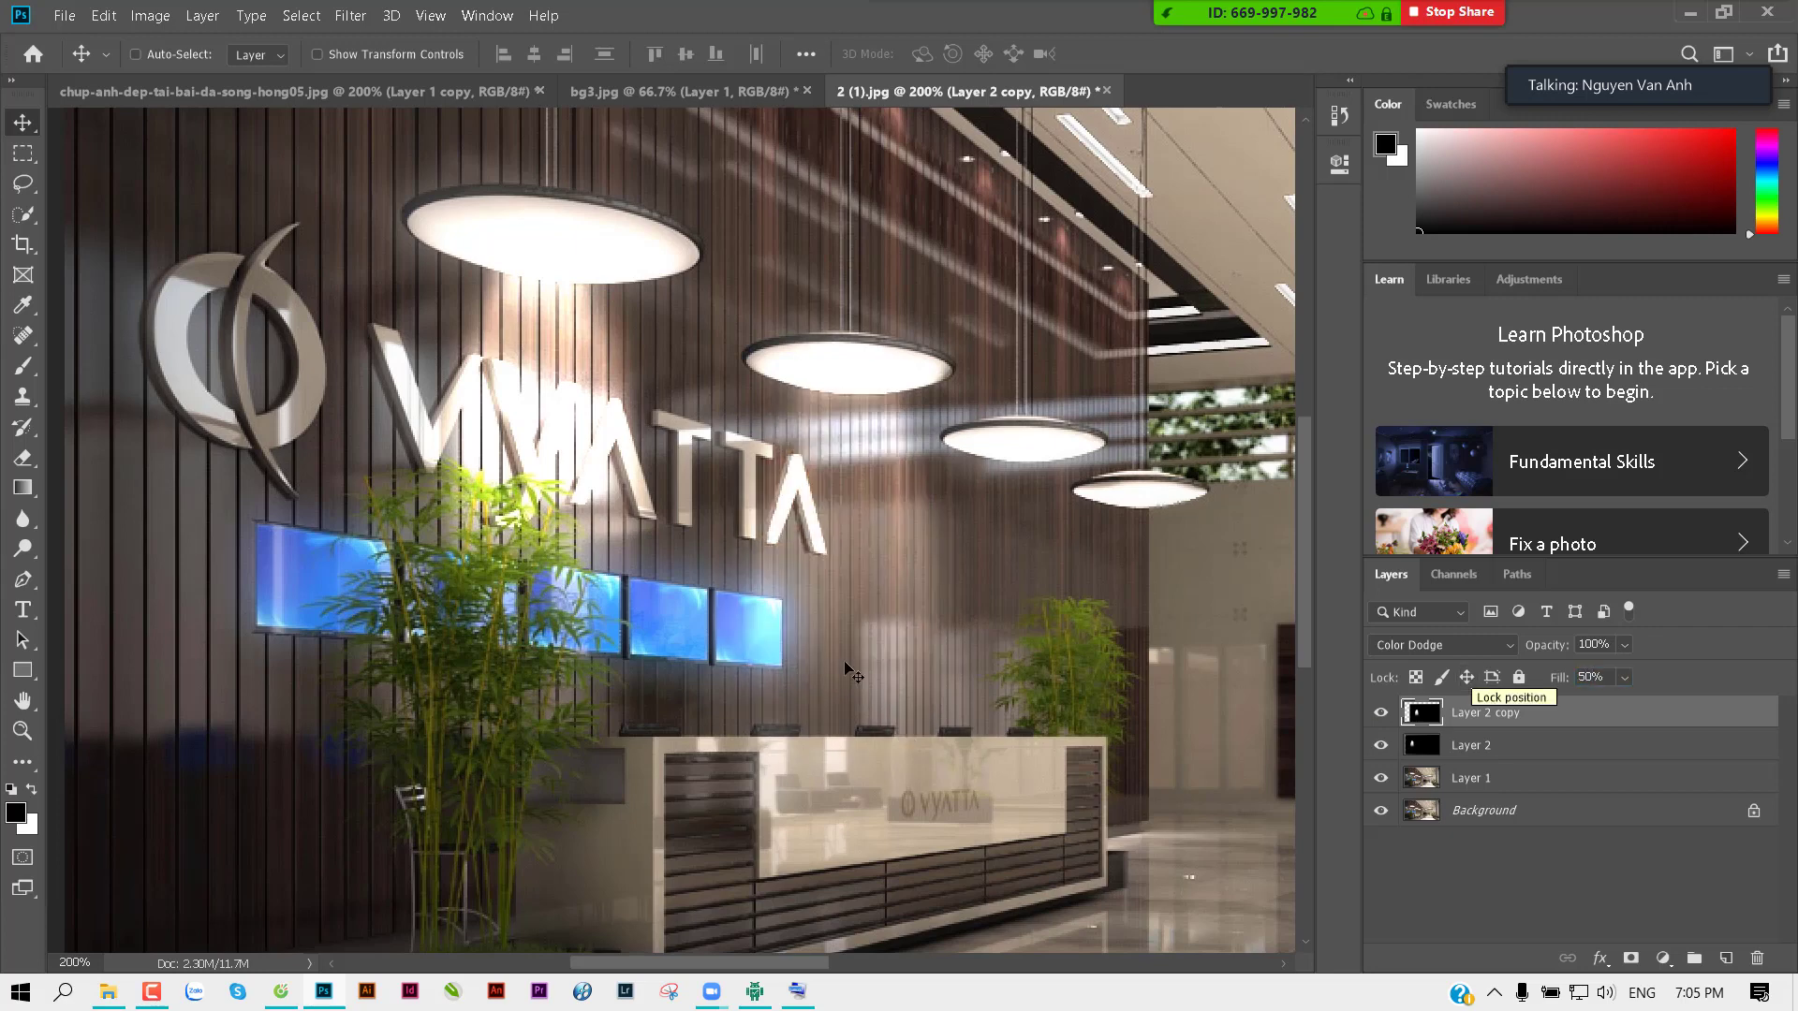
{"action": "key", "text": "ctrl+minus"}
{"action": "key", "text": "ctrl+minus"}
{"action": "key", "text": "ctrl+t"}
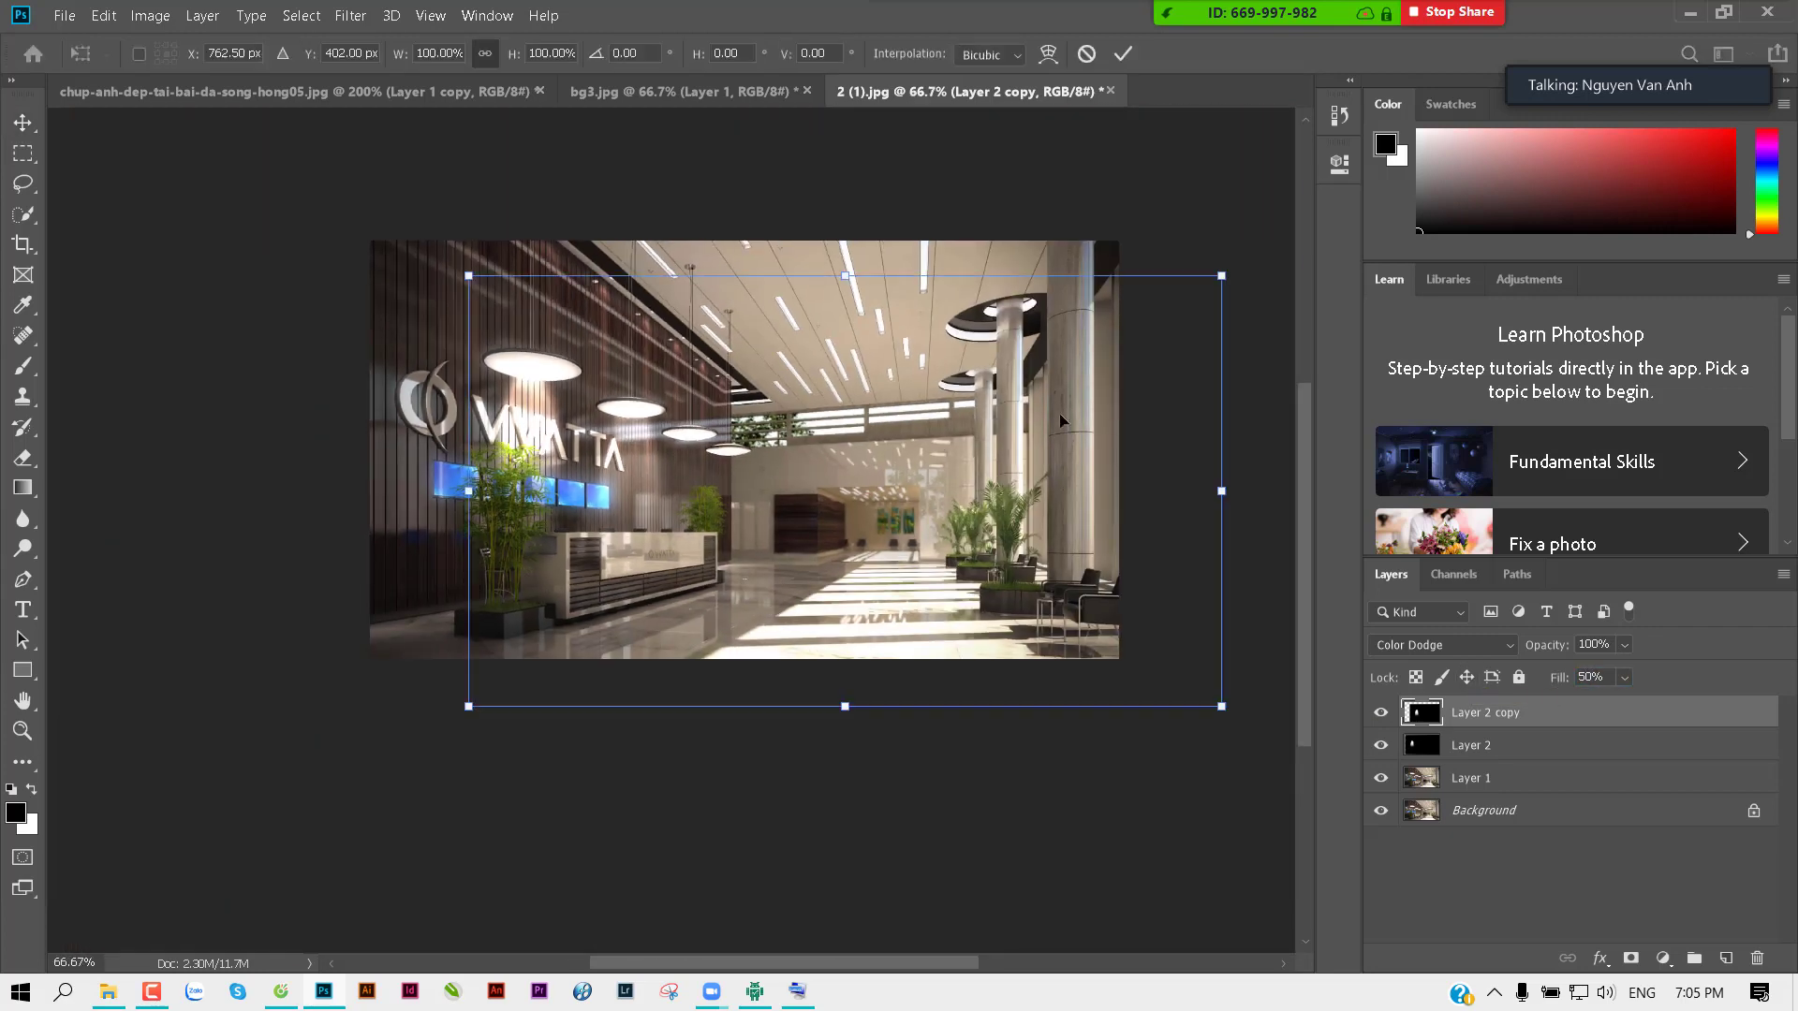
{"action": "left_click_drag", "start_coordinate": [1214, 718], "coordinate": [1035, 604]}
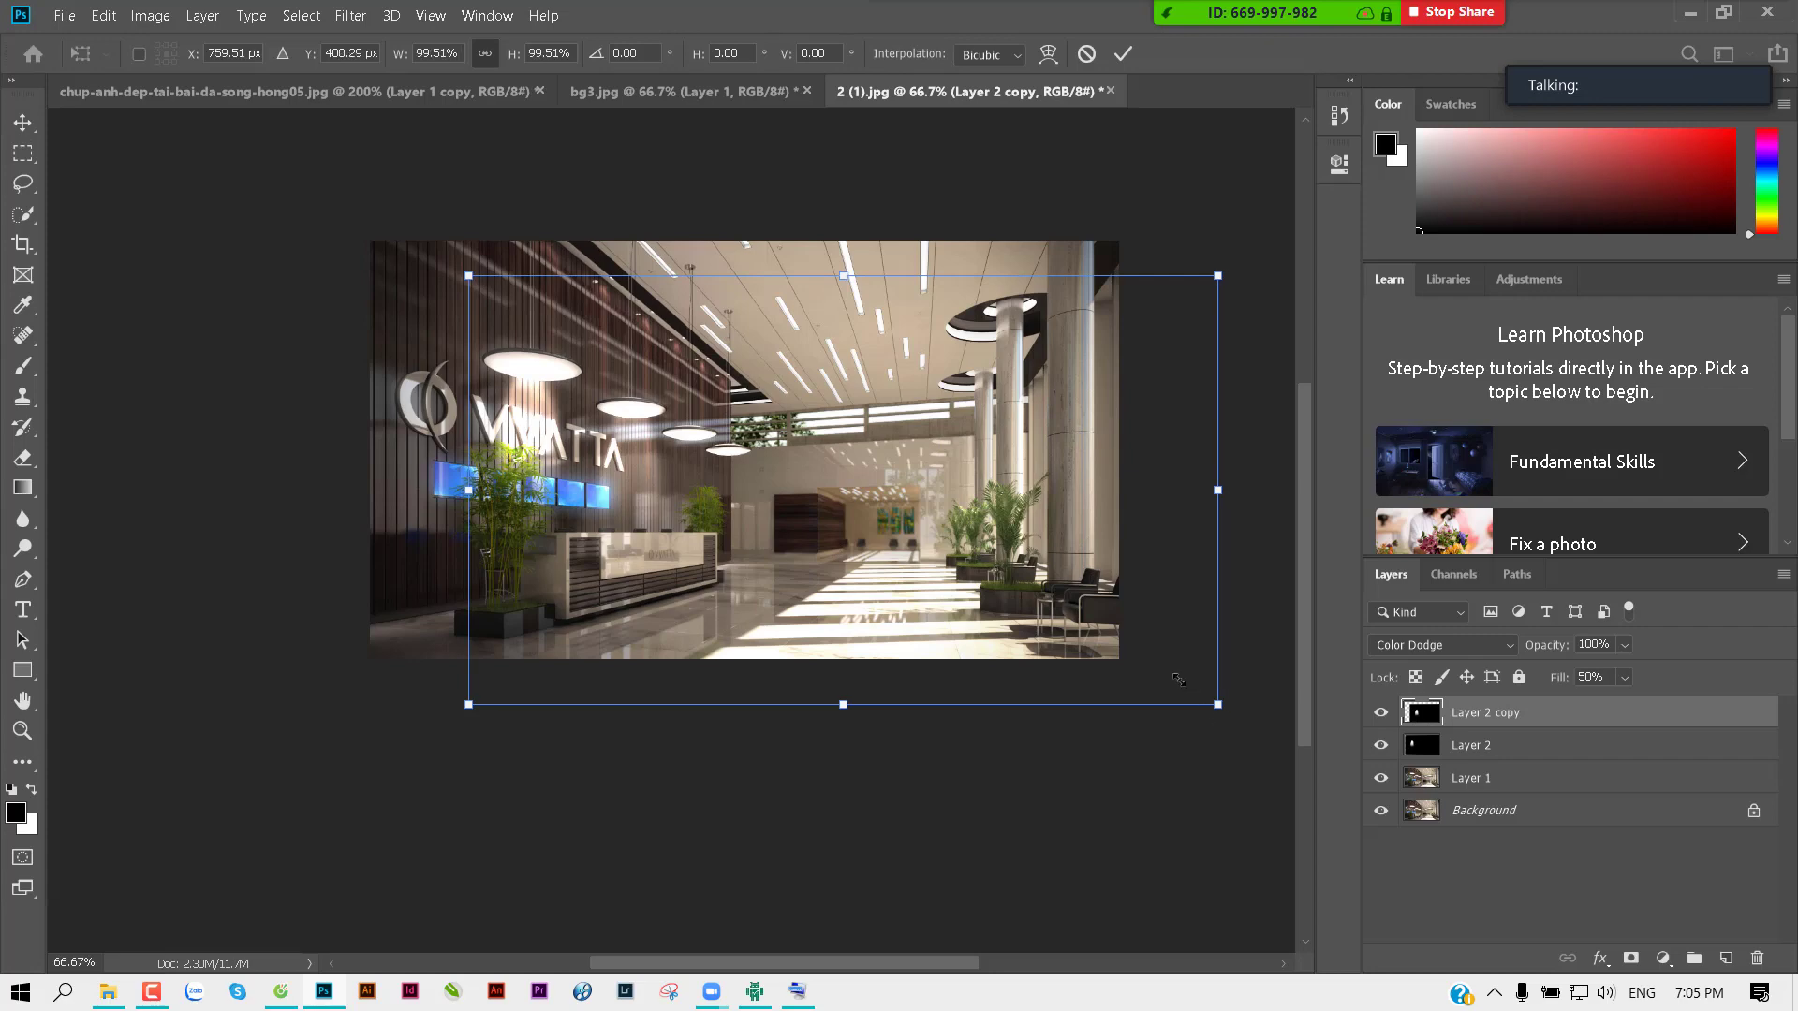
{"action": "left_click_drag", "start_coordinate": [592, 452], "coordinate": [627, 485]}
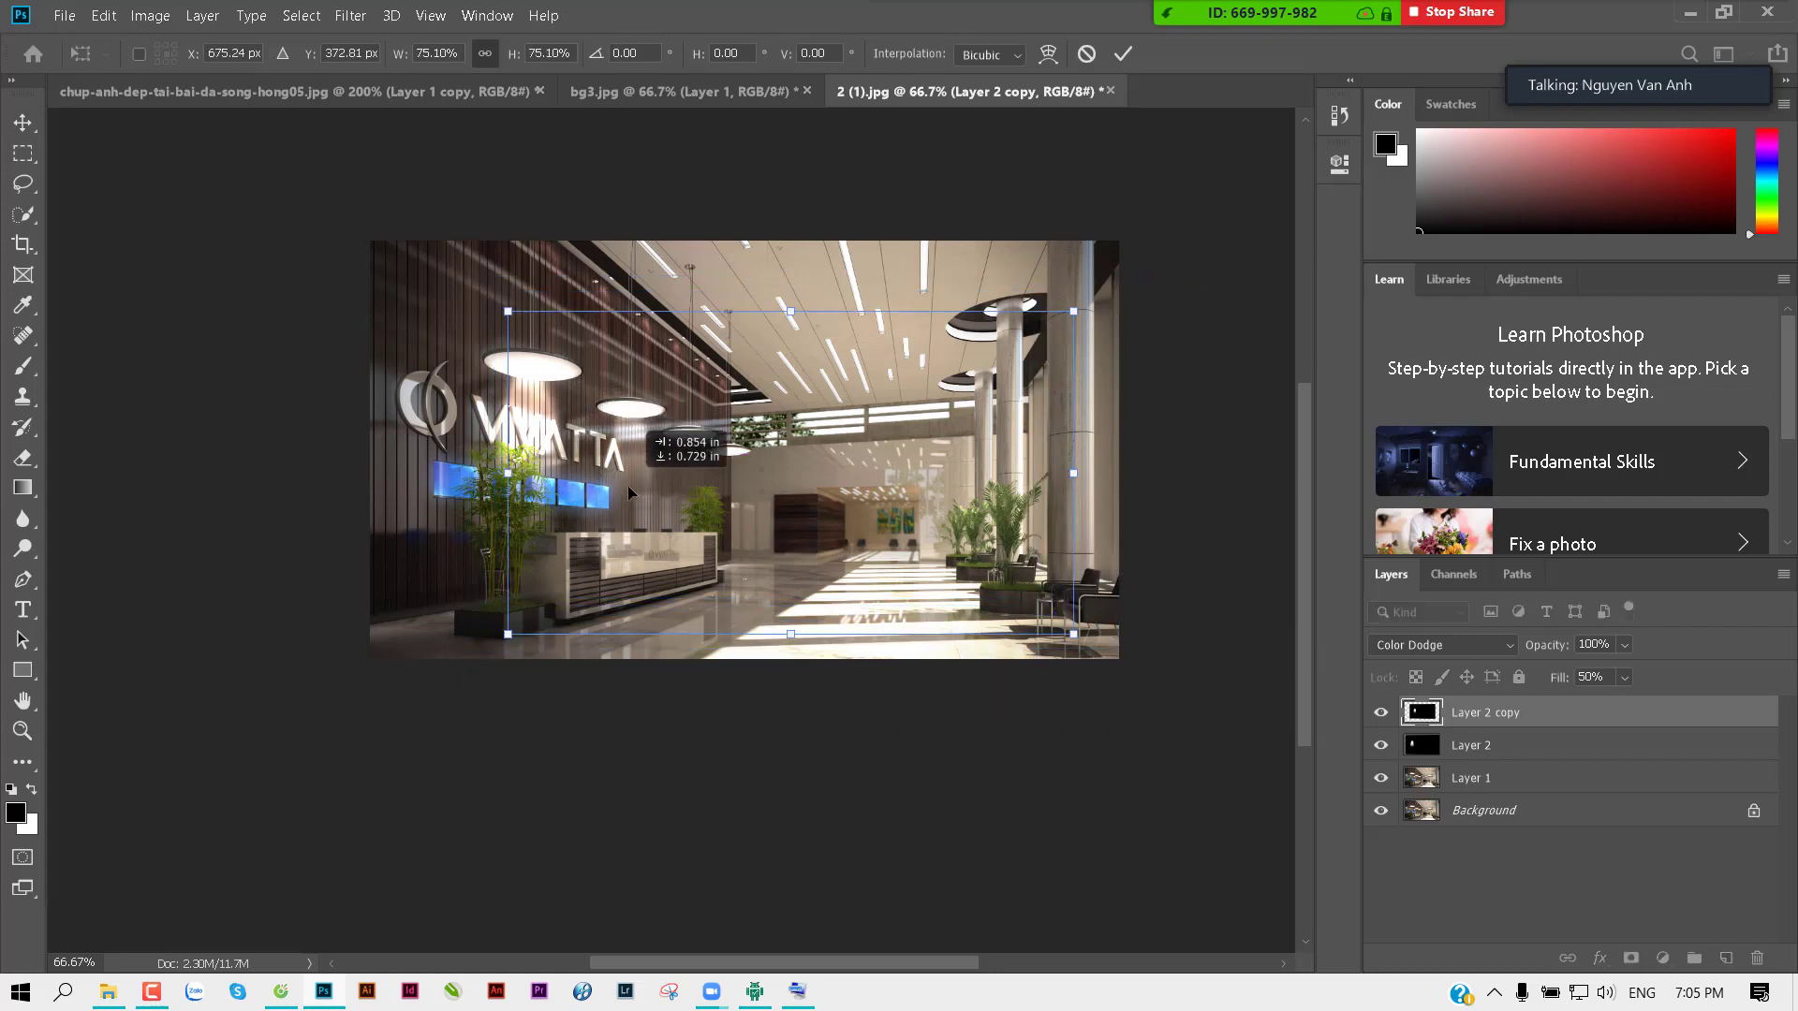
{"action": "key", "text": "Return"}
Step: Add another glow copy and shift it right near the lamps
{"action": "key", "text": "ctrl+plus"}
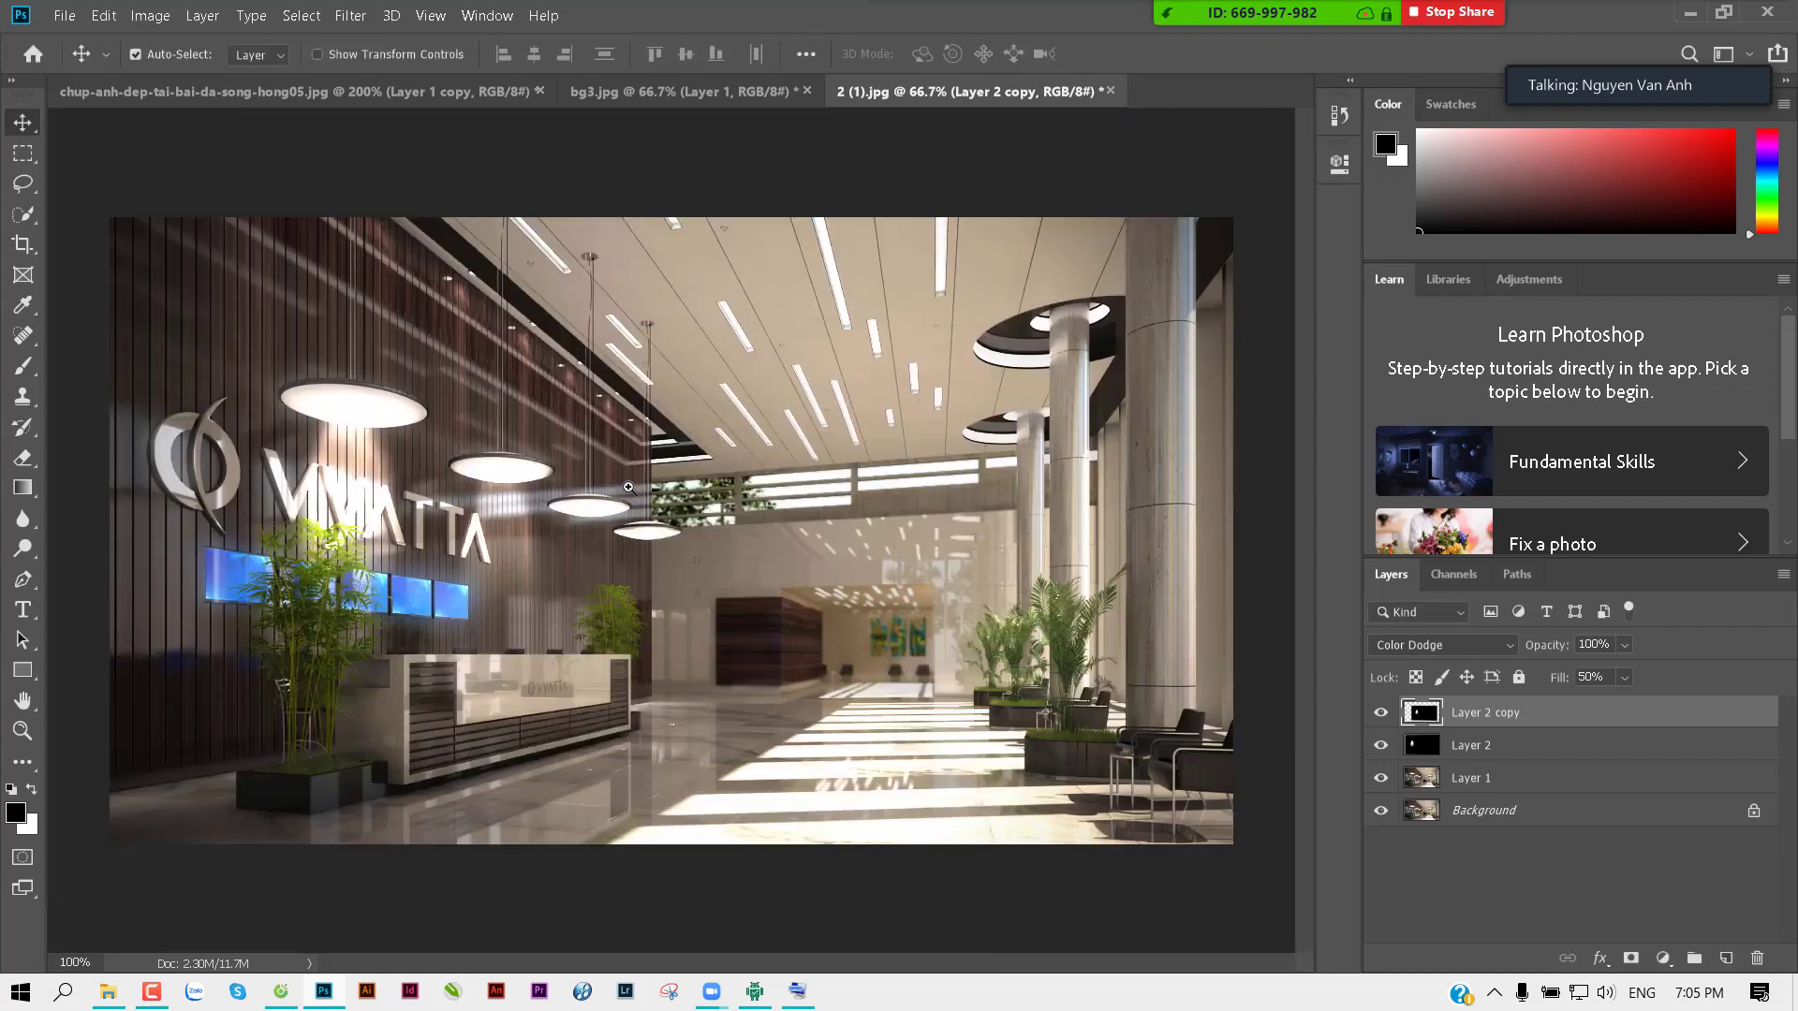
{"action": "key", "text": "ctrl+plus"}
{"action": "key", "text": "ctrl+j"}
{"action": "left_click_drag", "start_coordinate": [534, 560], "coordinate": [641, 438]}
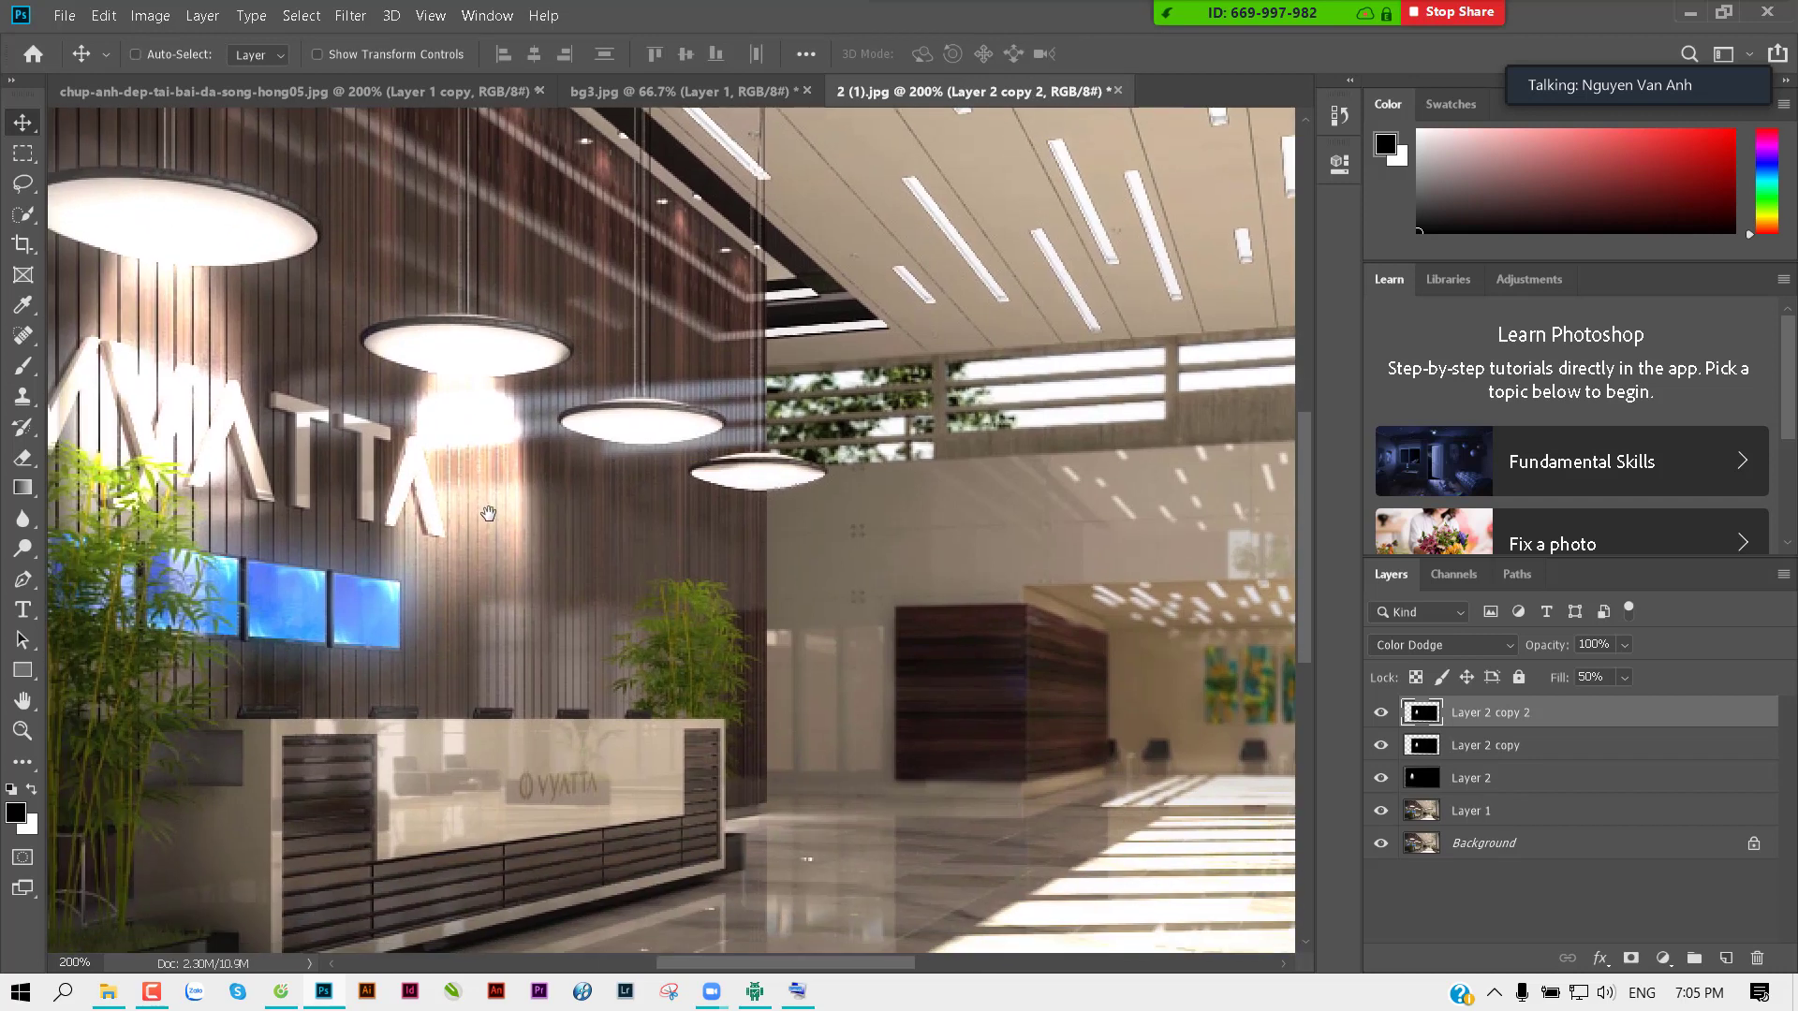
{"action": "left_click_drag", "start_coordinate": [618, 576], "coordinate": [791, 633]}
Step: Add a third glow copy scaled to 71.06% and move it up and left under the lamps
{"action": "key", "text": "ctrl+j"}
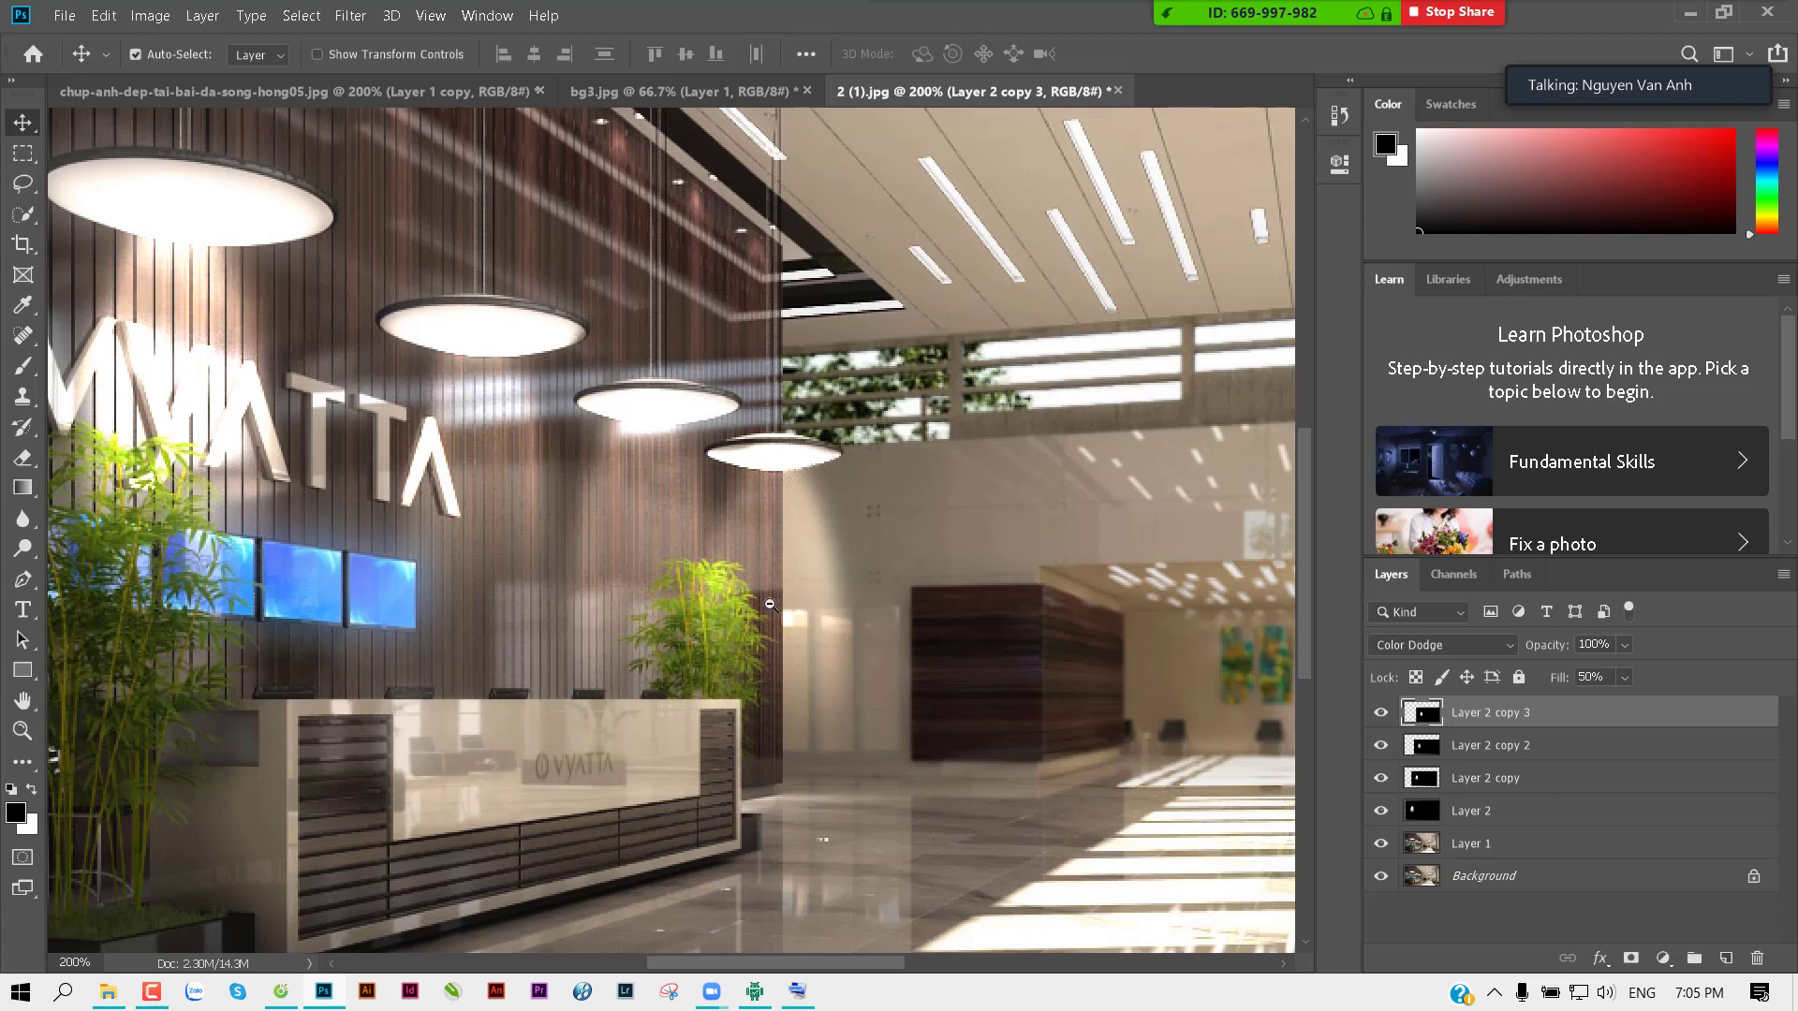
{"action": "key", "text": "ctrl+minus"}
{"action": "key", "text": "ctrl+t"}
{"action": "key", "text": "ctrl+y"}
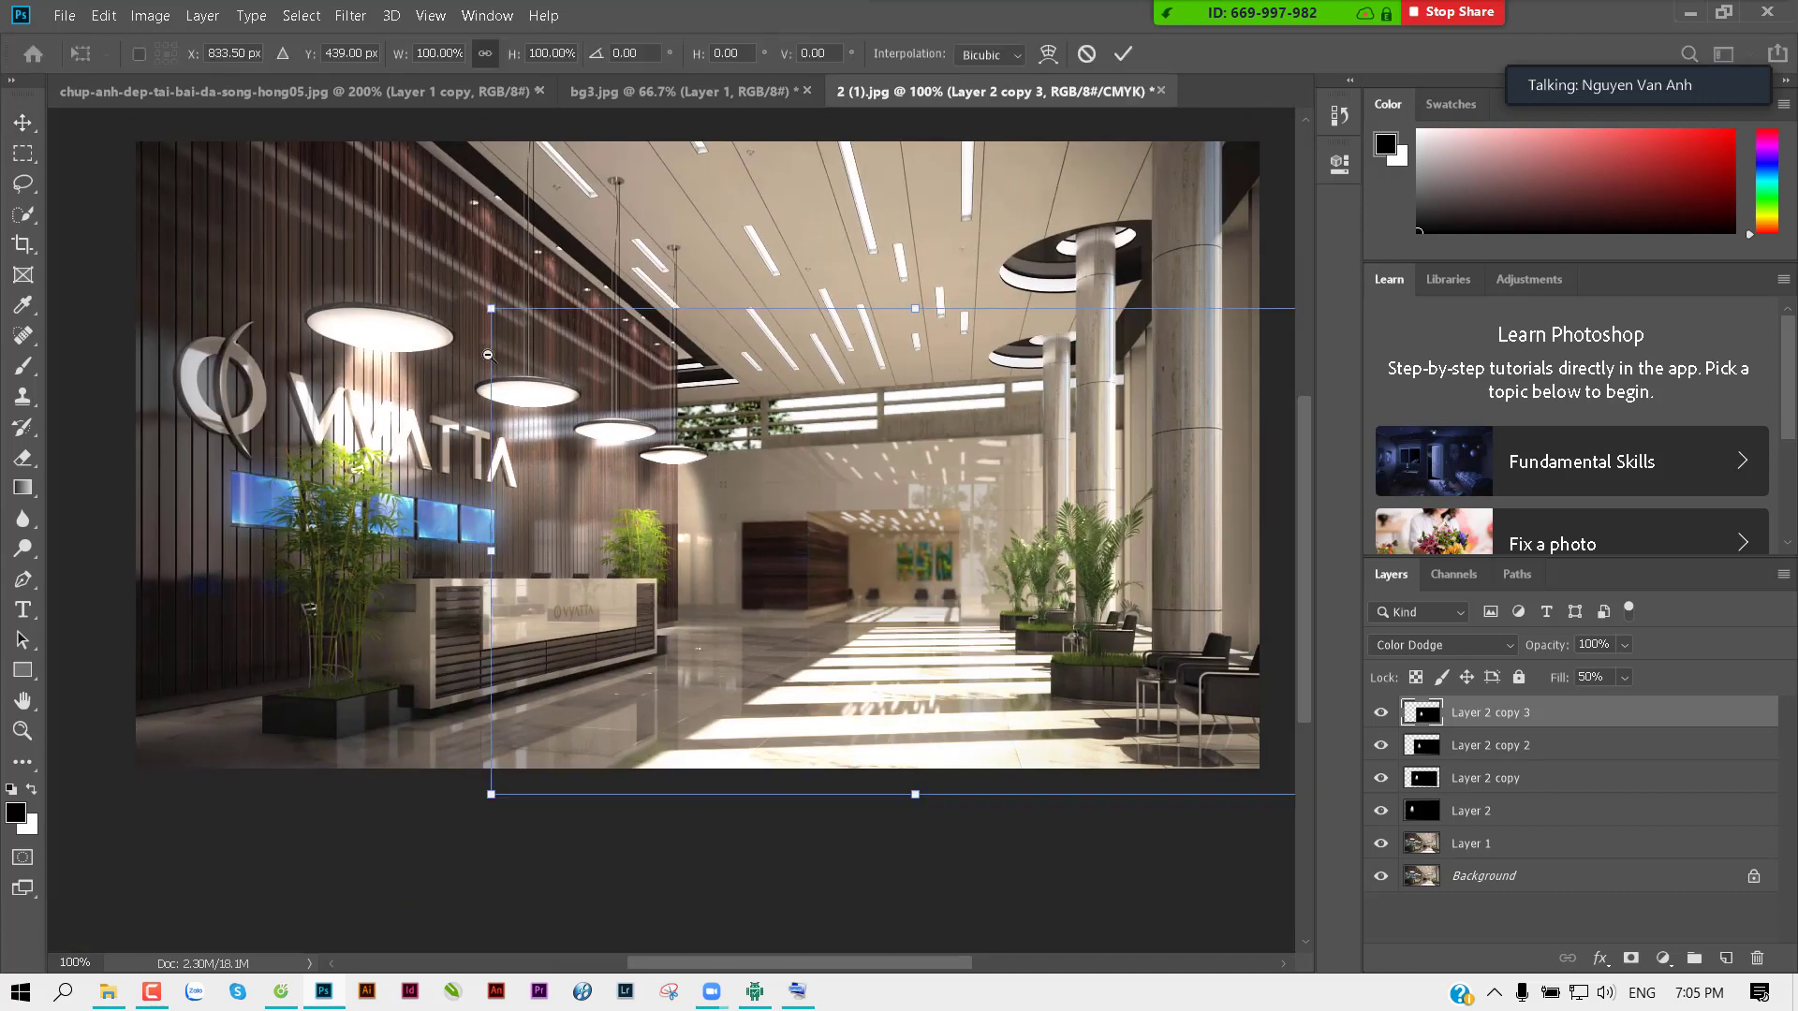
{"action": "left_click_drag", "start_coordinate": [492, 320], "coordinate": [737, 461]}
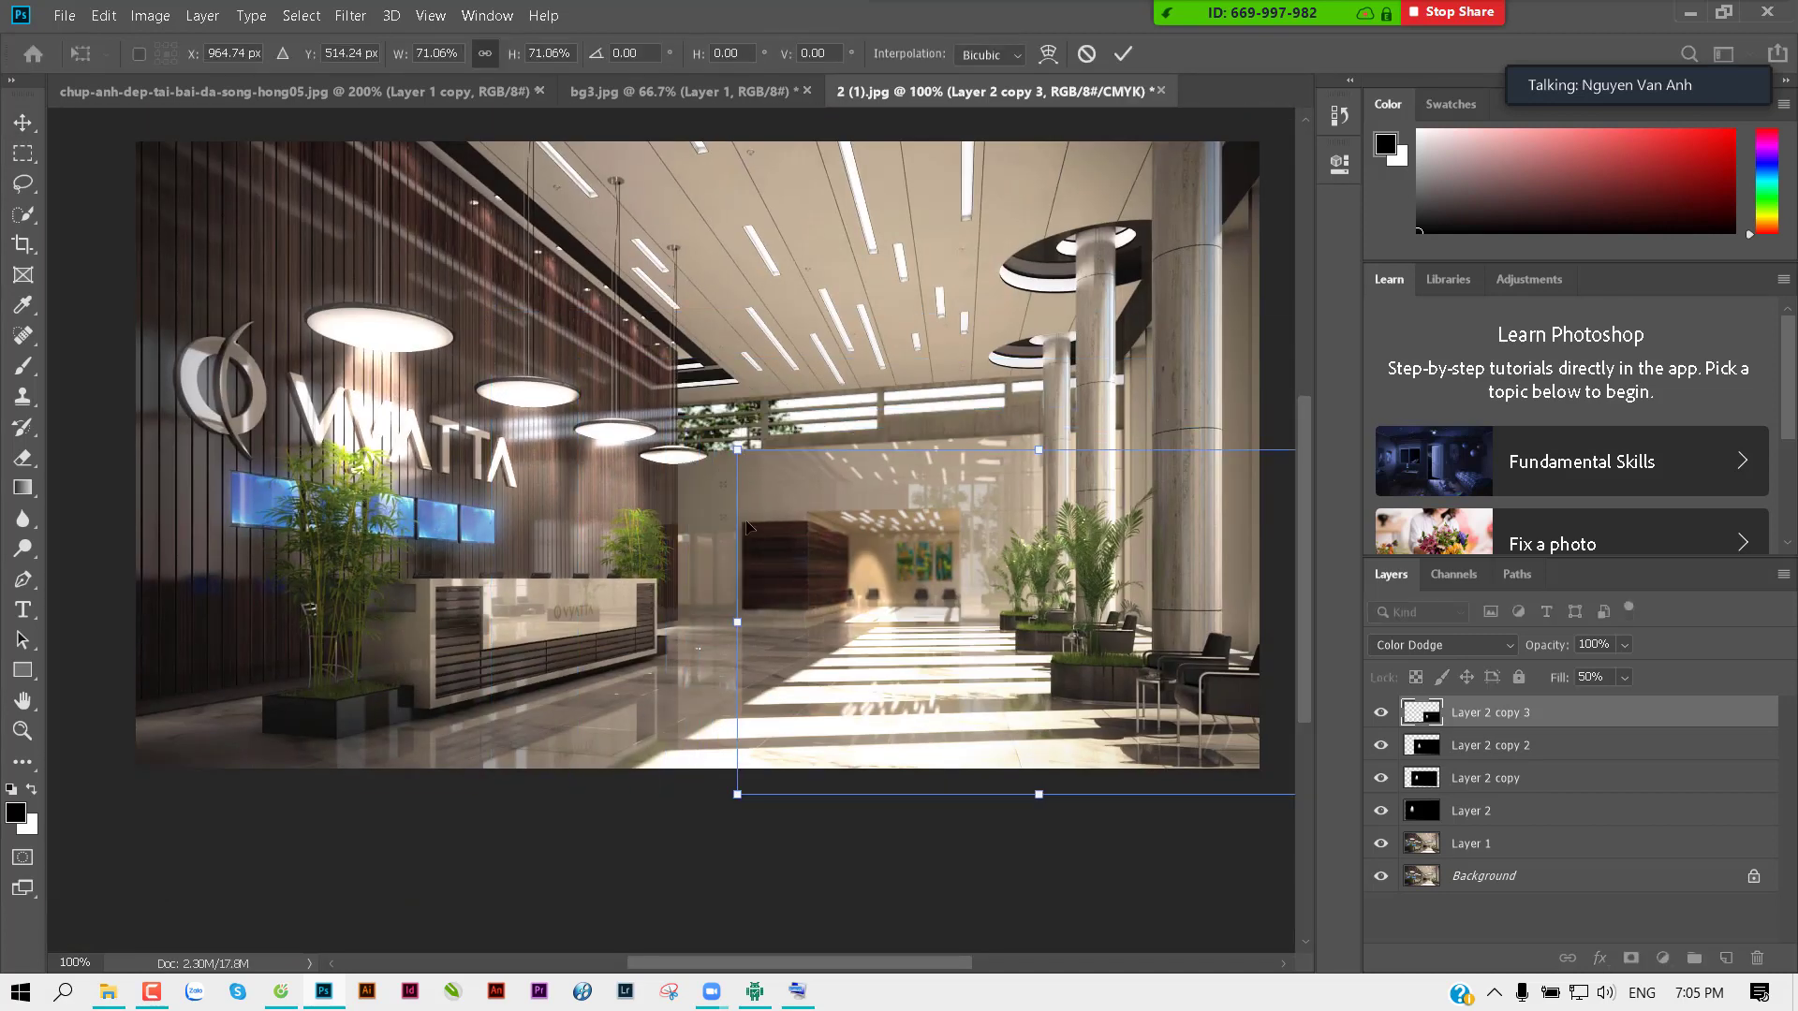
{"action": "left_click_drag", "start_coordinate": [844, 577], "coordinate": [640, 473]}
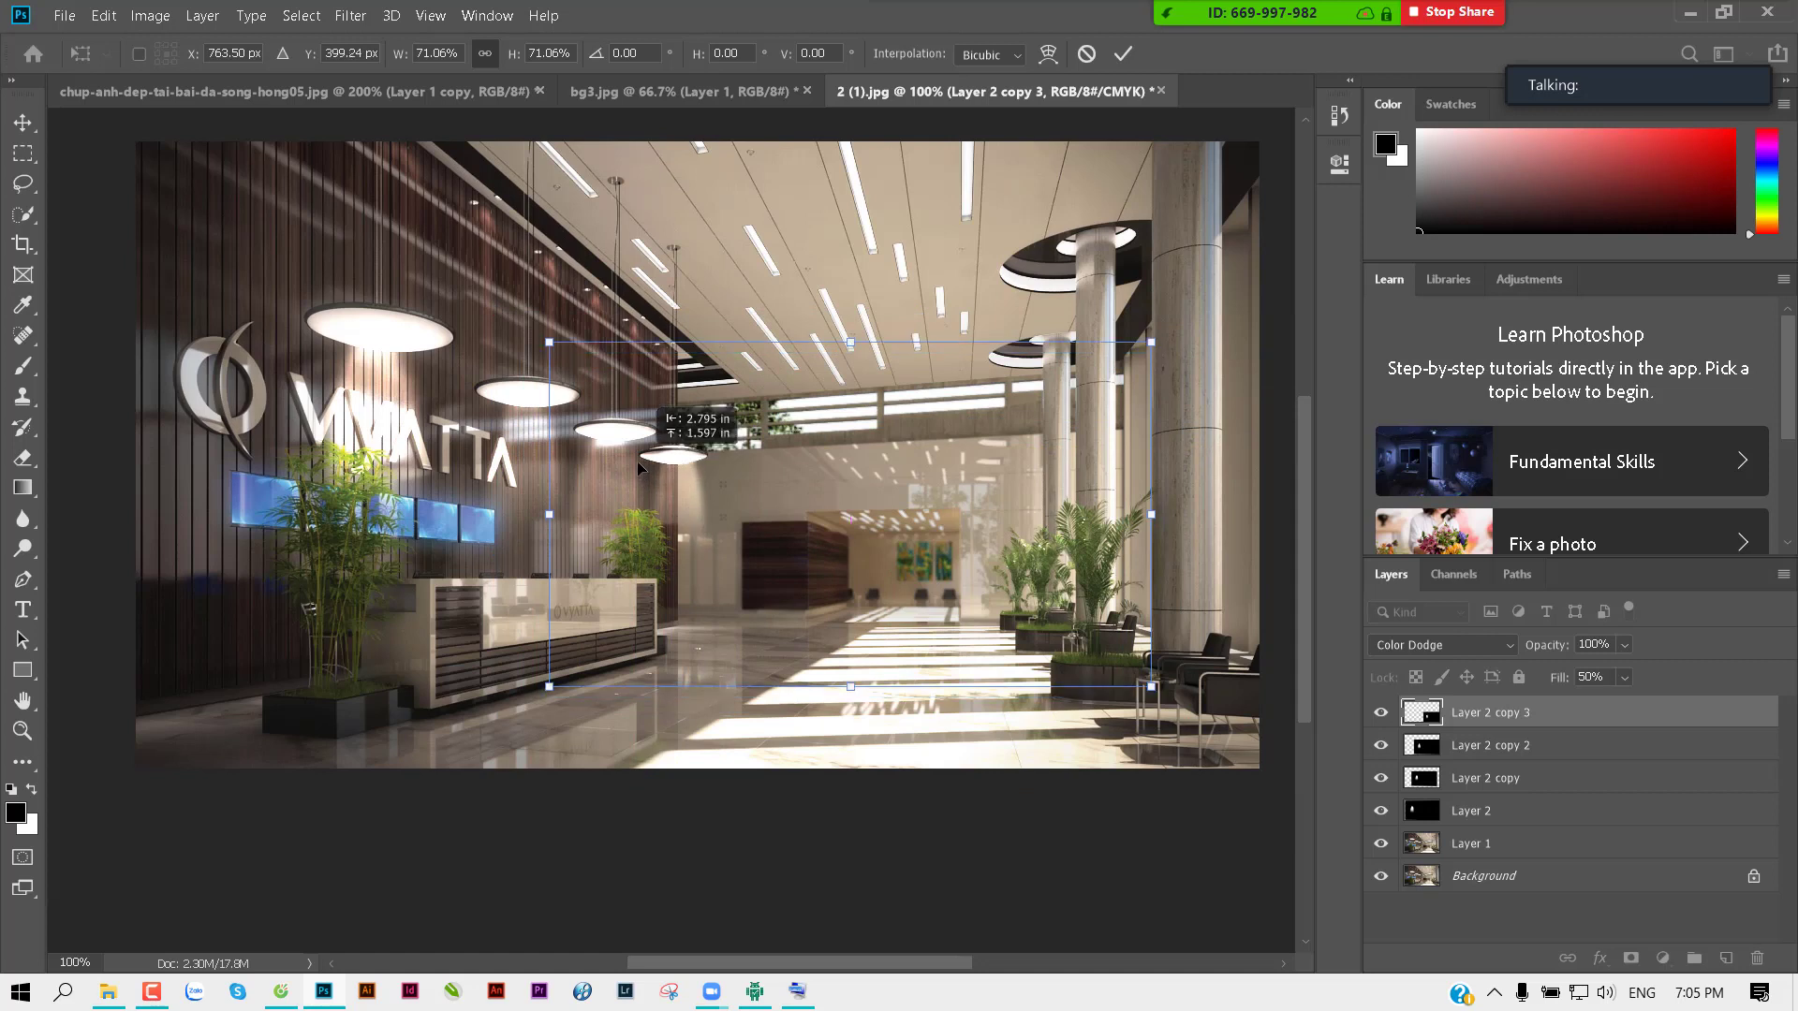
{"action": "key", "text": "Return"}
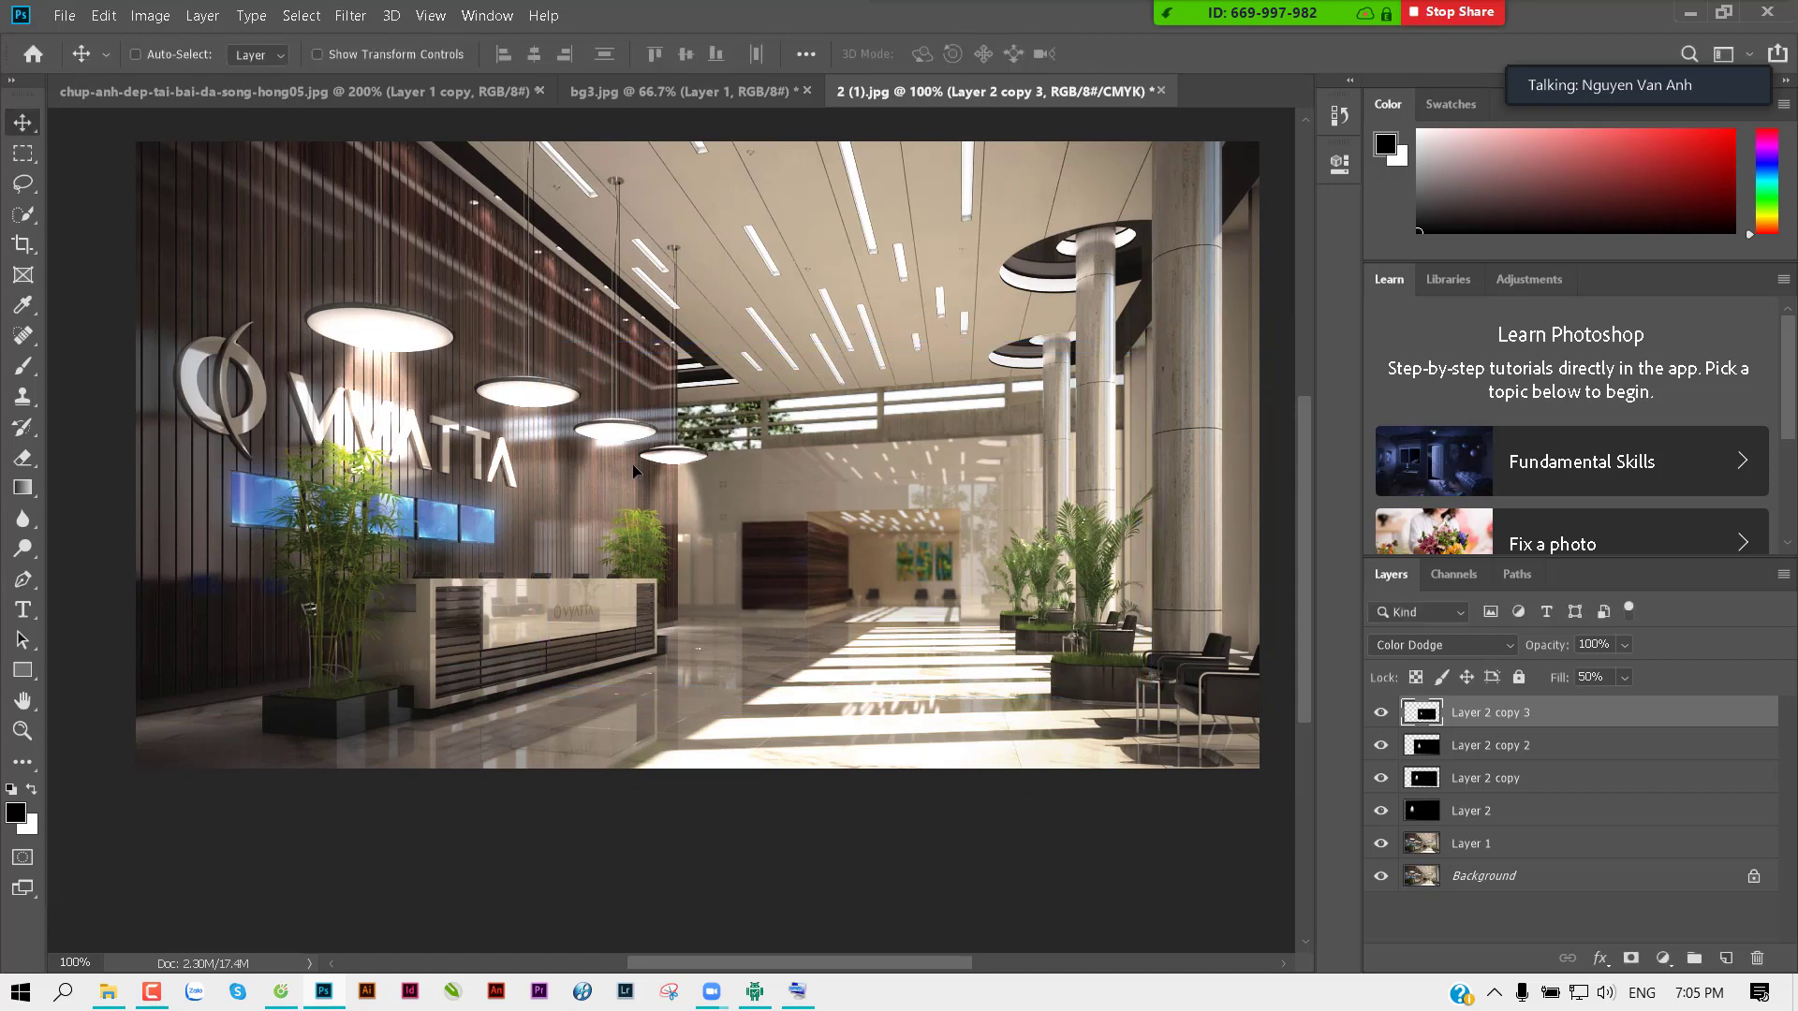
{"action": "key", "text": "ctrl+minus"}
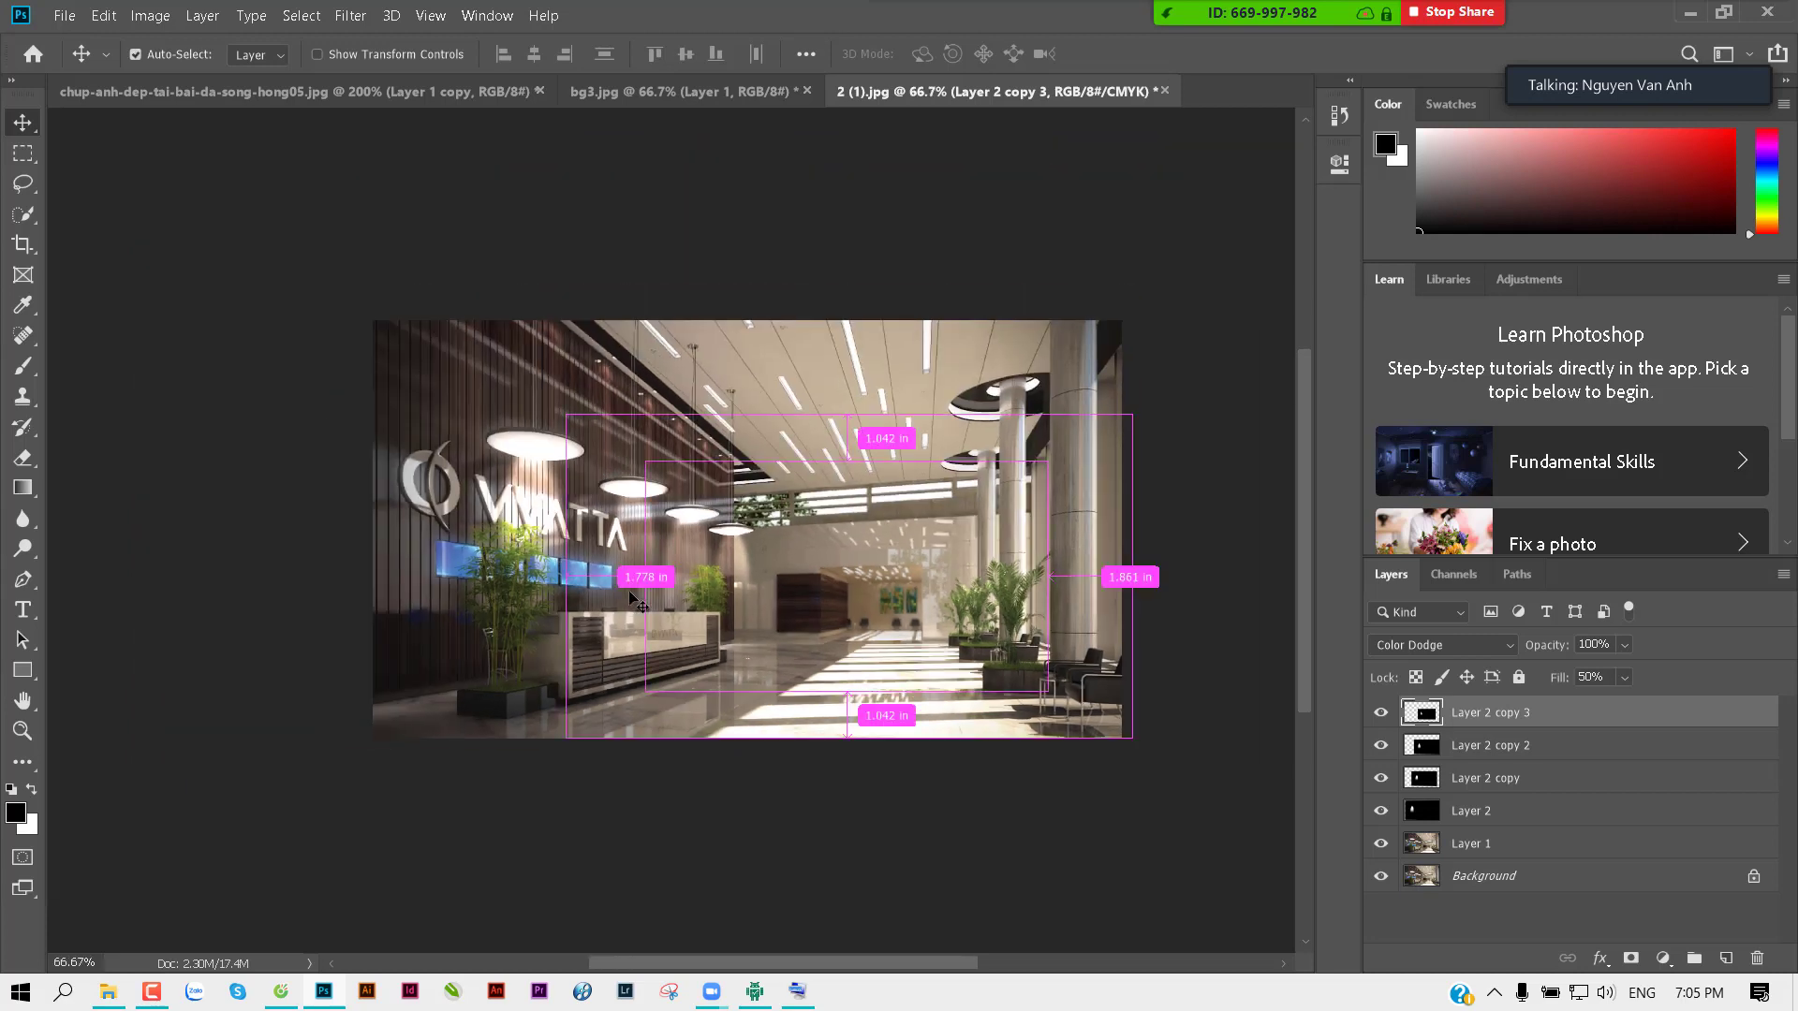
Step: Move Layer 2 copy 3 toward the bottom-right and Layer 2 copy rightward, then enable Auto-Select
{"action": "scroll", "coordinate": [629, 599], "scroll_direction": "up", "scroll_amount": 3}
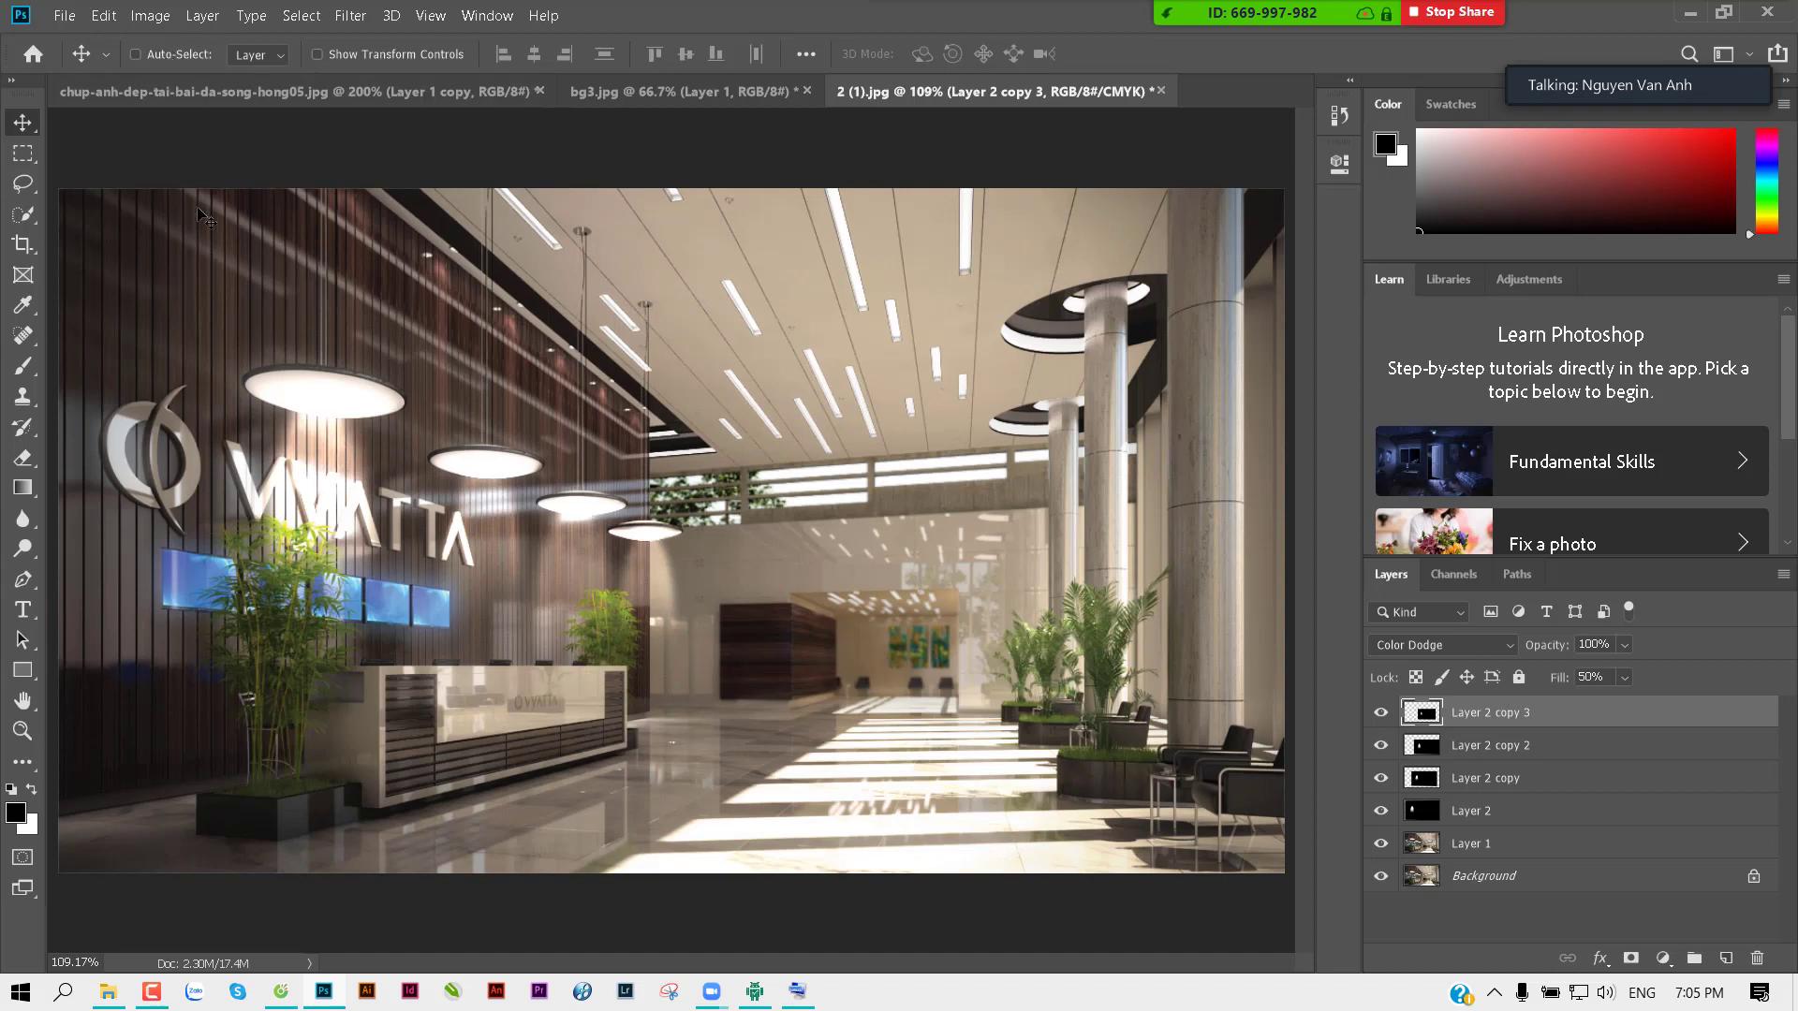
{"action": "left_click", "coordinate": [1442, 749]}
{"action": "left_click", "coordinate": [1456, 716]}
{"action": "left_click_drag", "start_coordinate": [526, 614], "coordinate": [658, 622]}
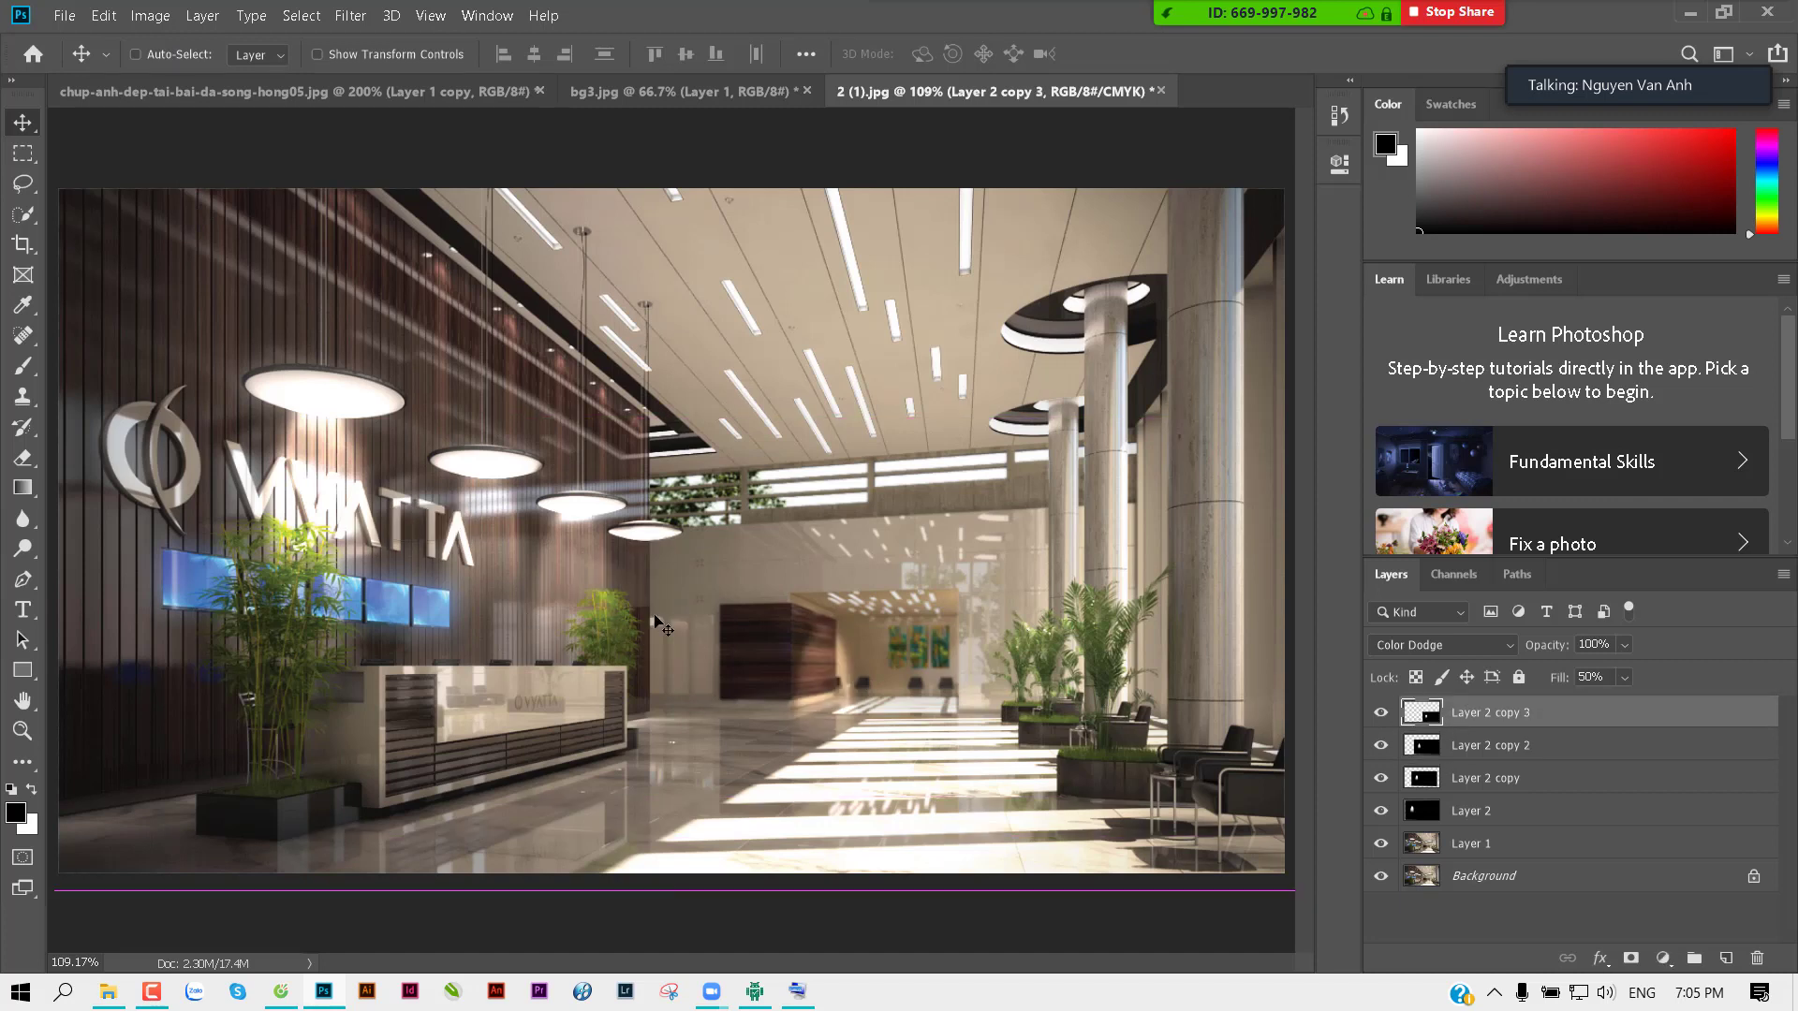
{"action": "left_click", "coordinate": [1433, 753]}
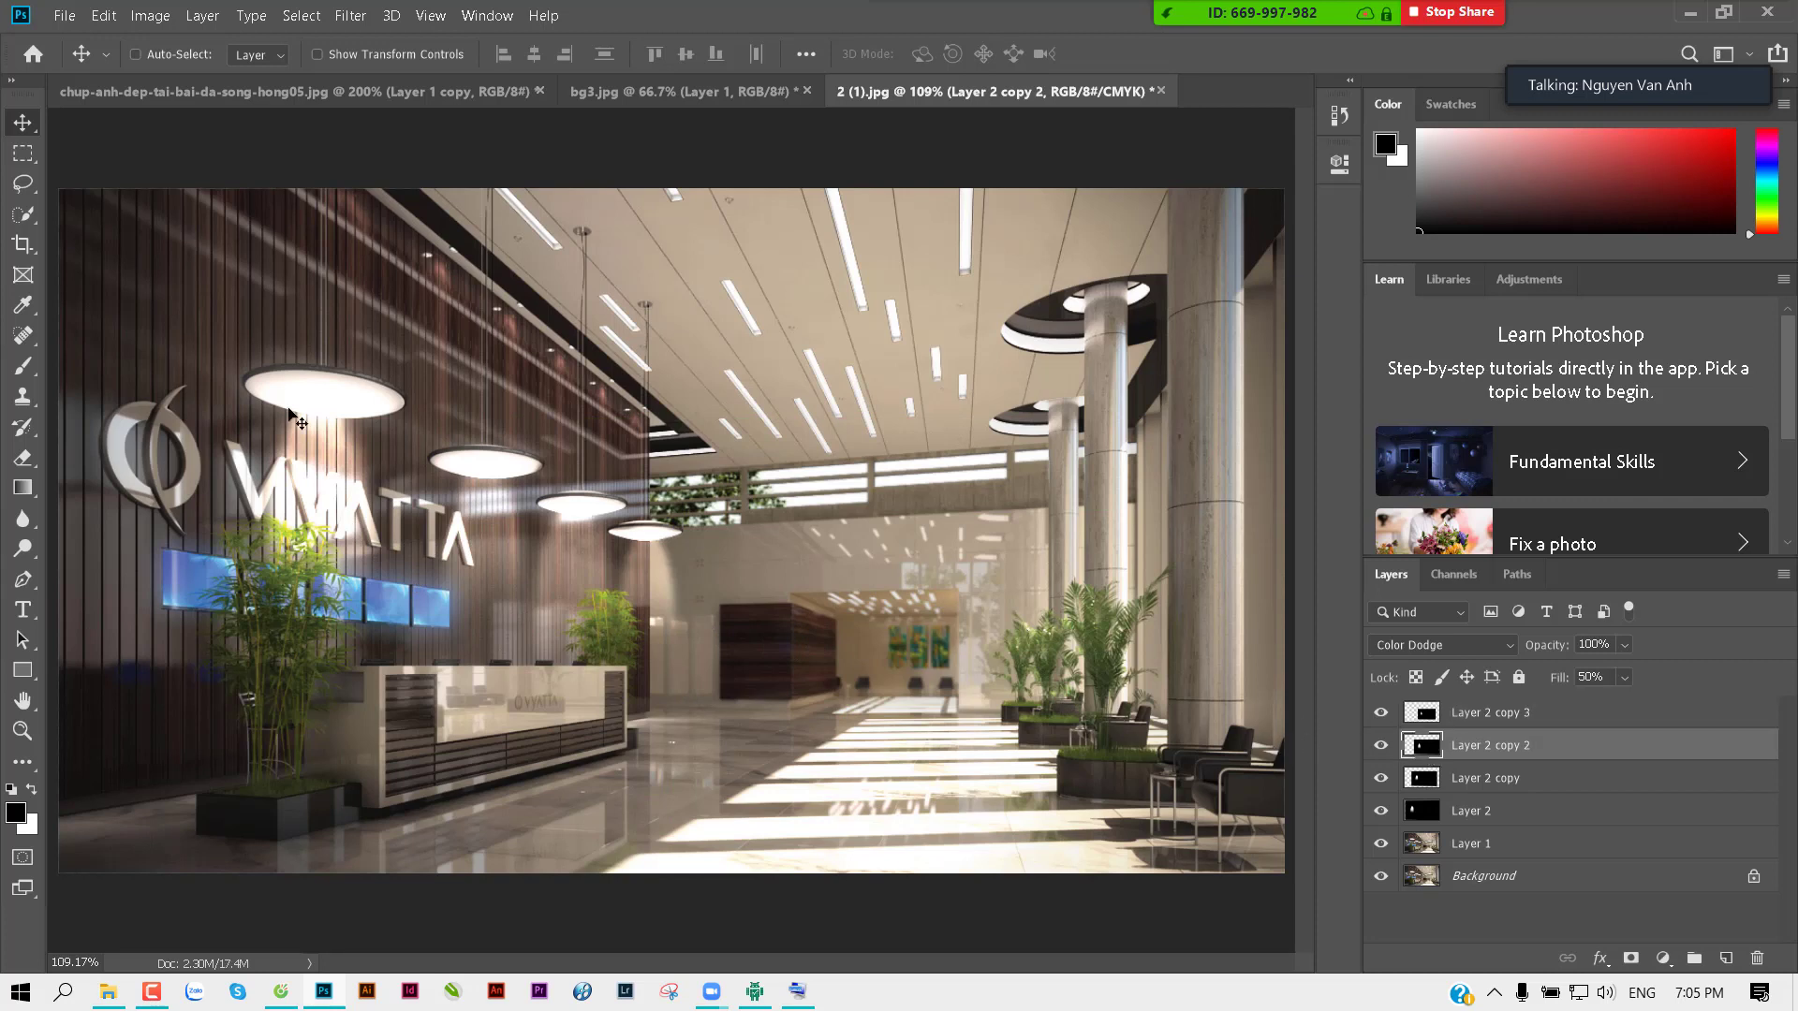
{"action": "left_click_drag", "start_coordinate": [295, 420], "coordinate": [298, 421]}
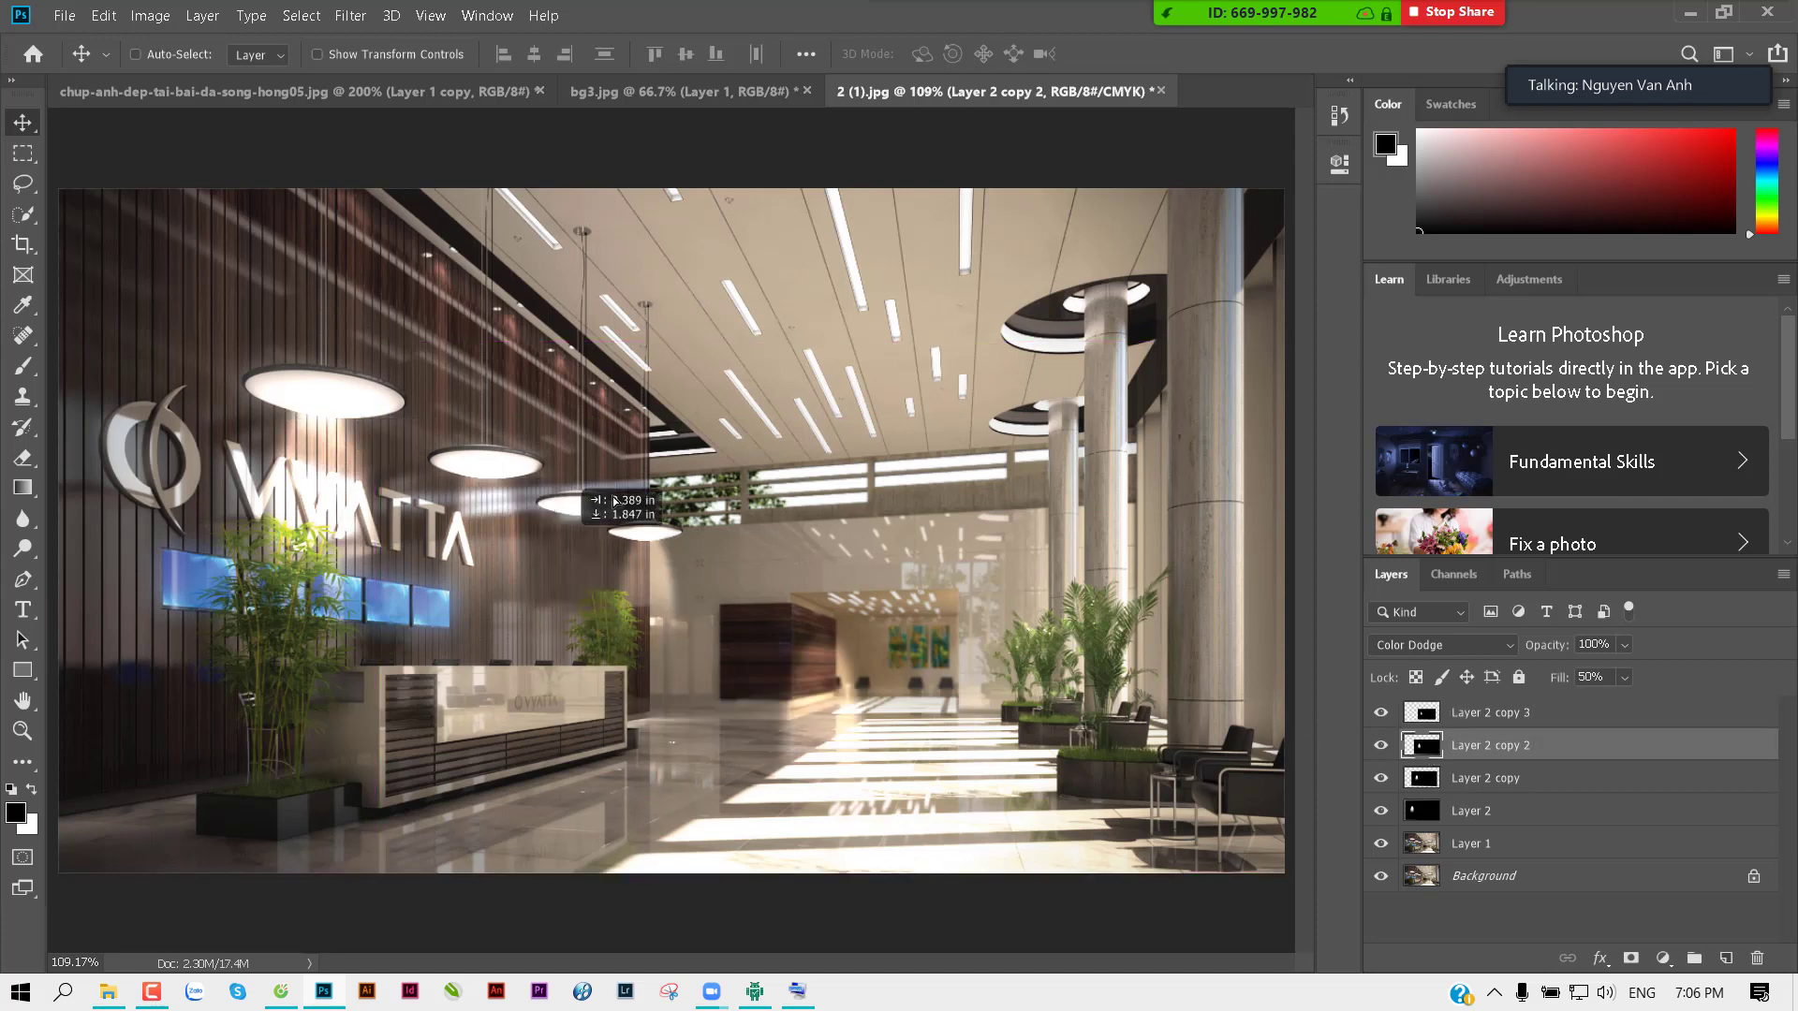
{"action": "left_click", "coordinate": [1470, 796]}
{"action": "left_click_drag", "start_coordinate": [594, 505], "coordinate": [707, 510]}
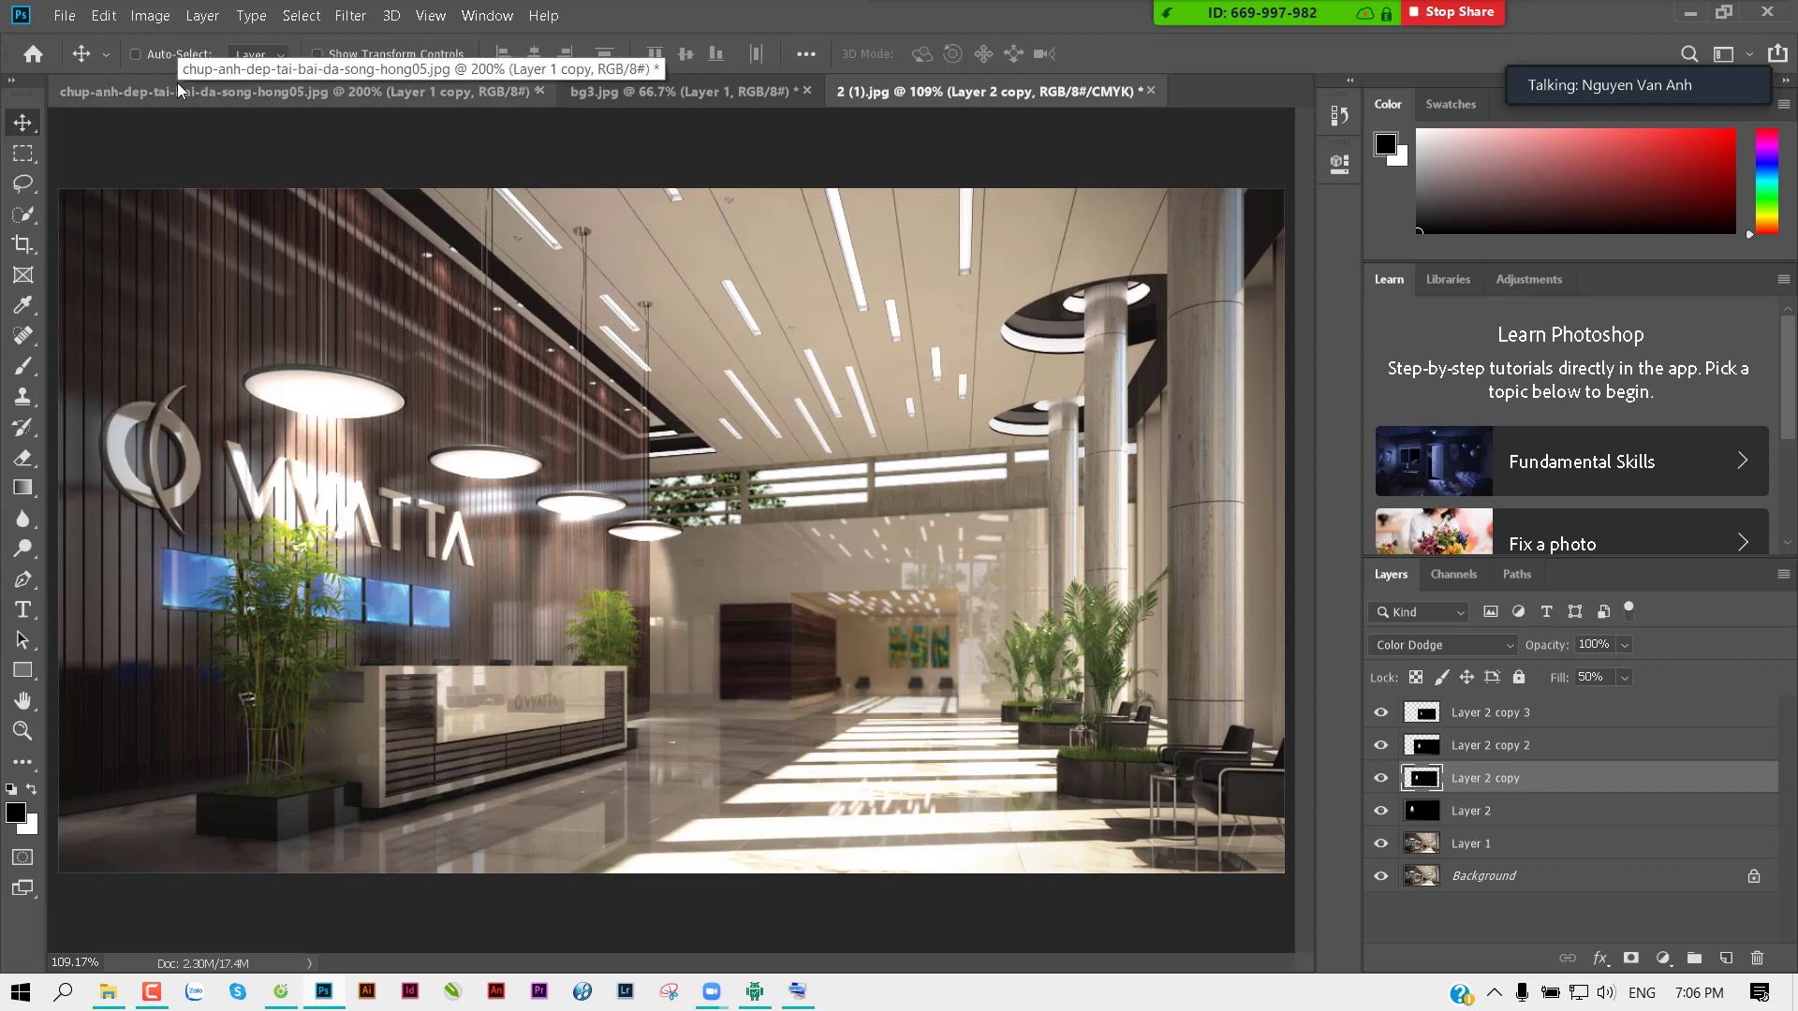
{"action": "key", "text": "ctrl"}
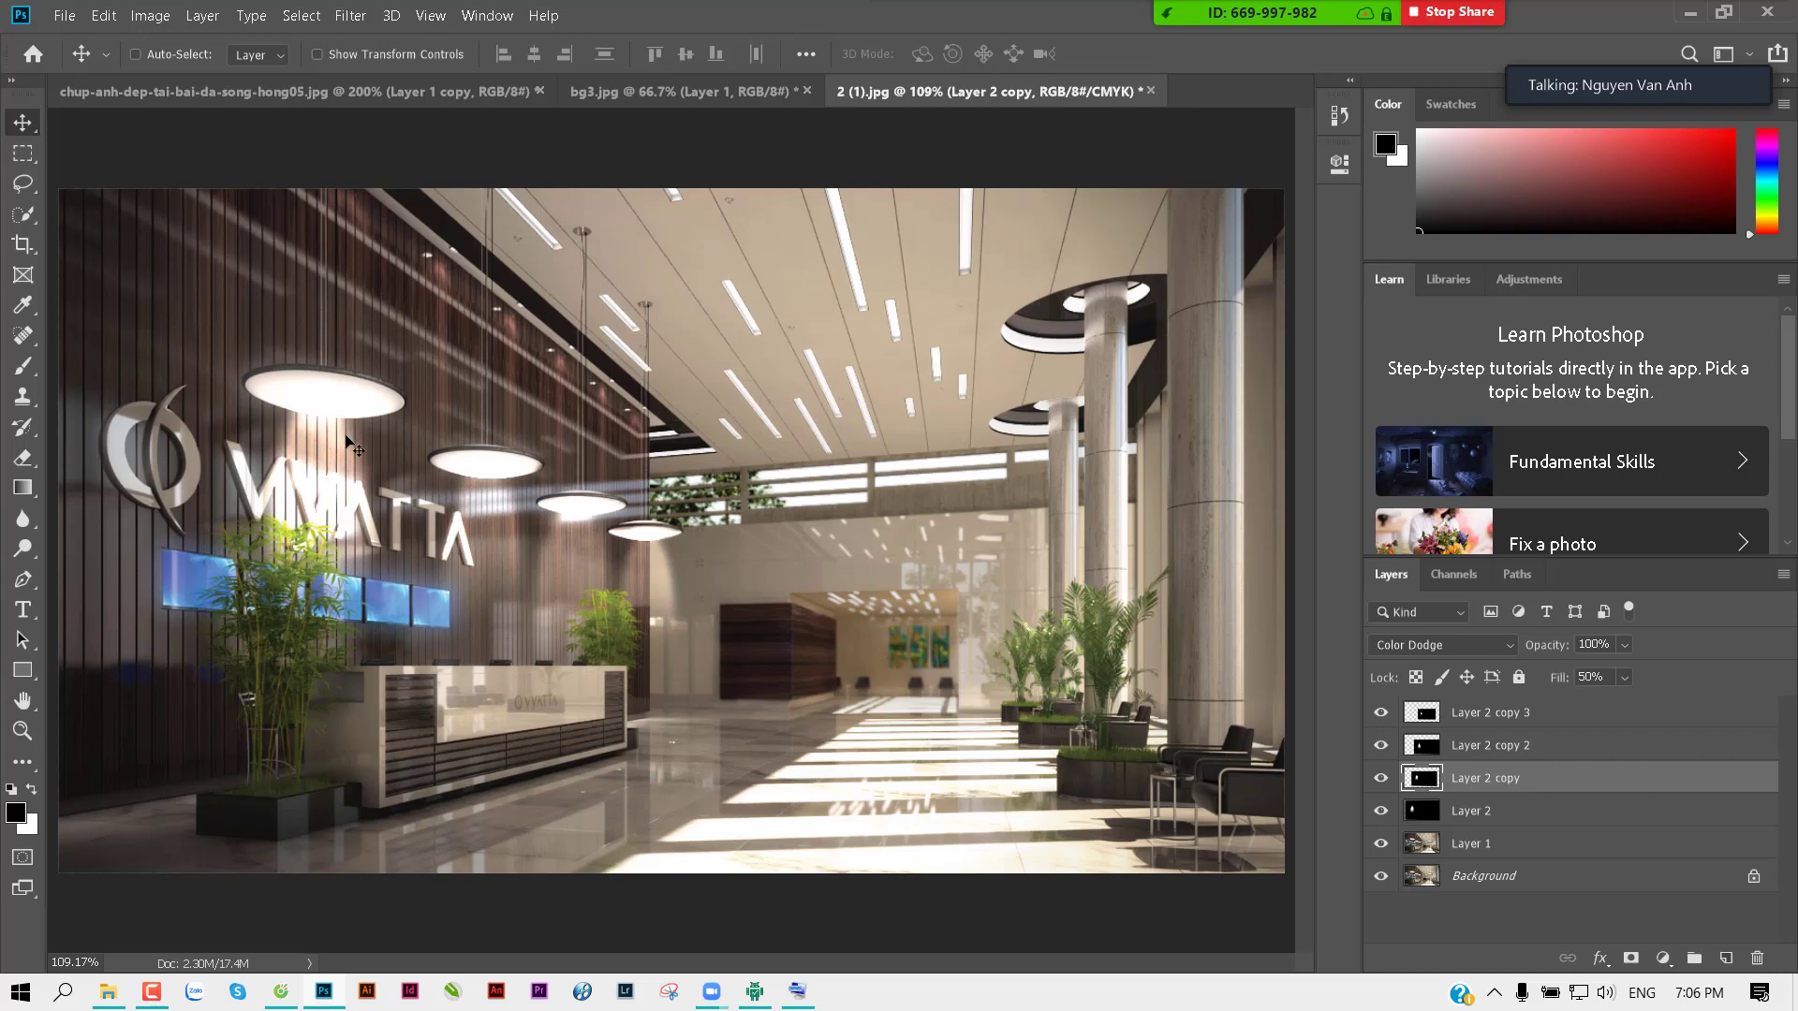
Step: Reposition the glows near the left lamp and the logo lamps
{"action": "left_click_drag", "start_coordinate": [347, 440], "coordinate": [339, 452]}
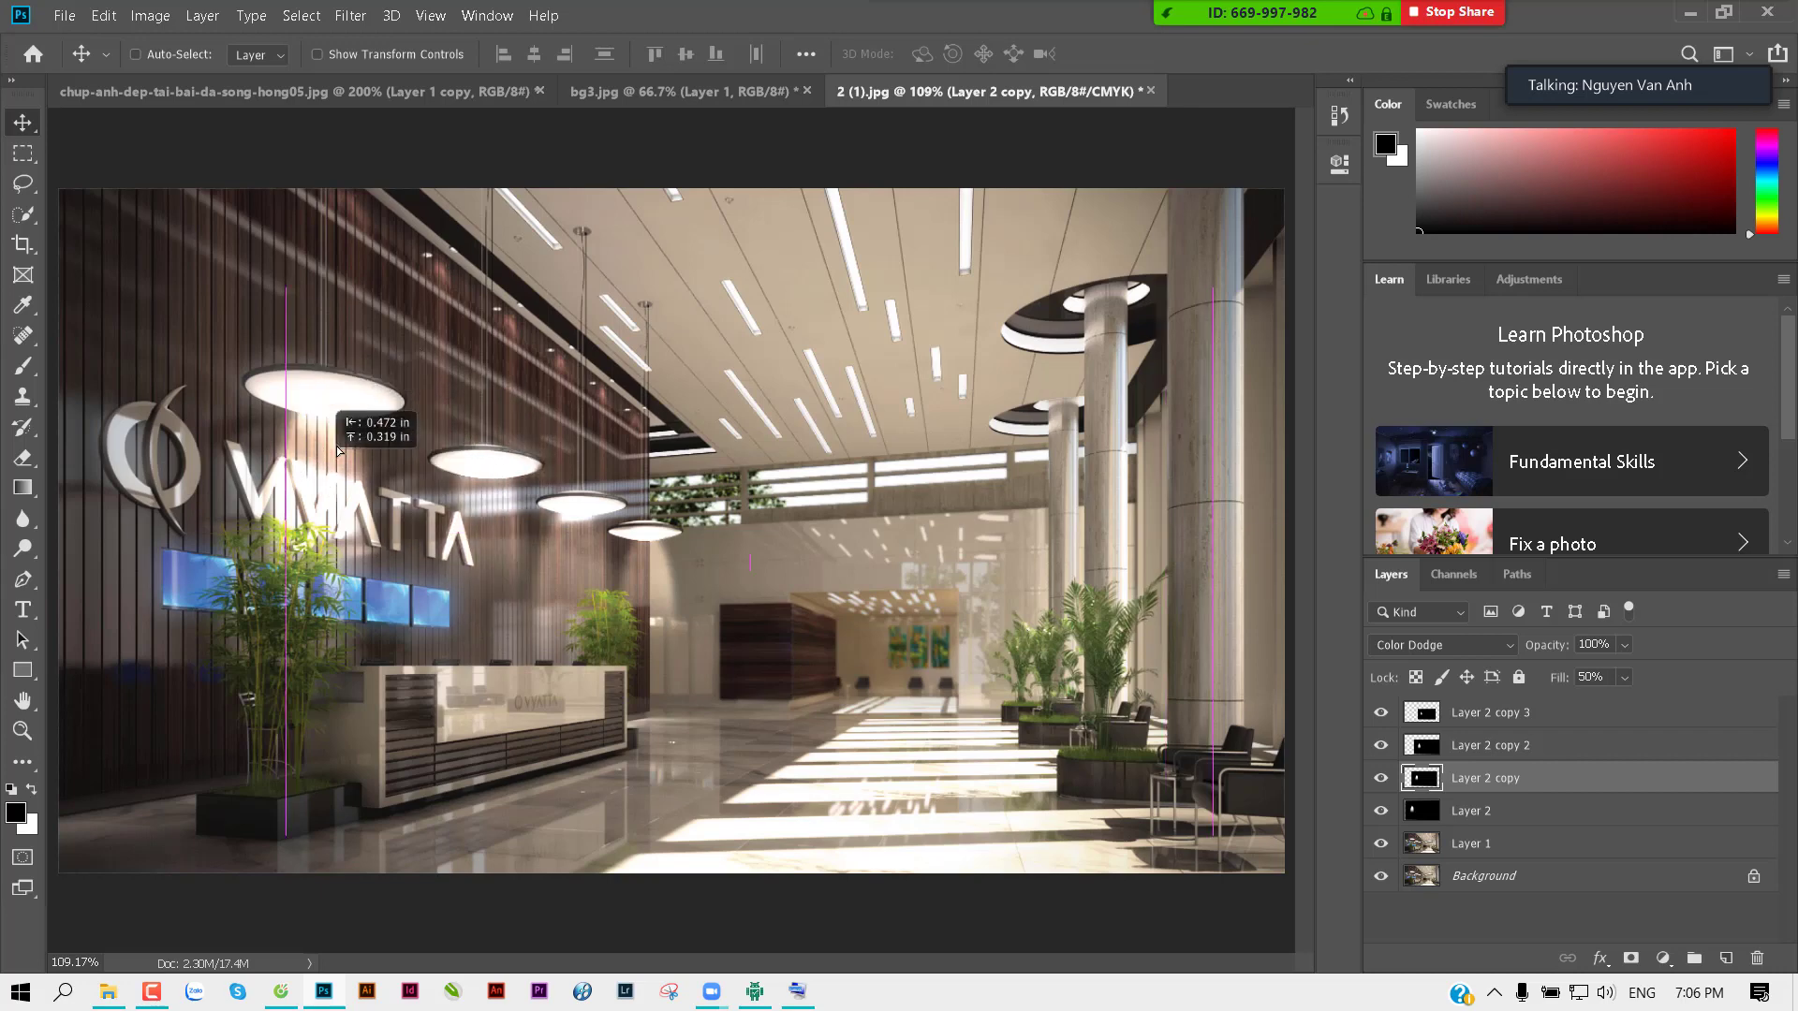
{"action": "scroll", "coordinate": [341, 529], "scroll_direction": "up", "scroll_amount": 1}
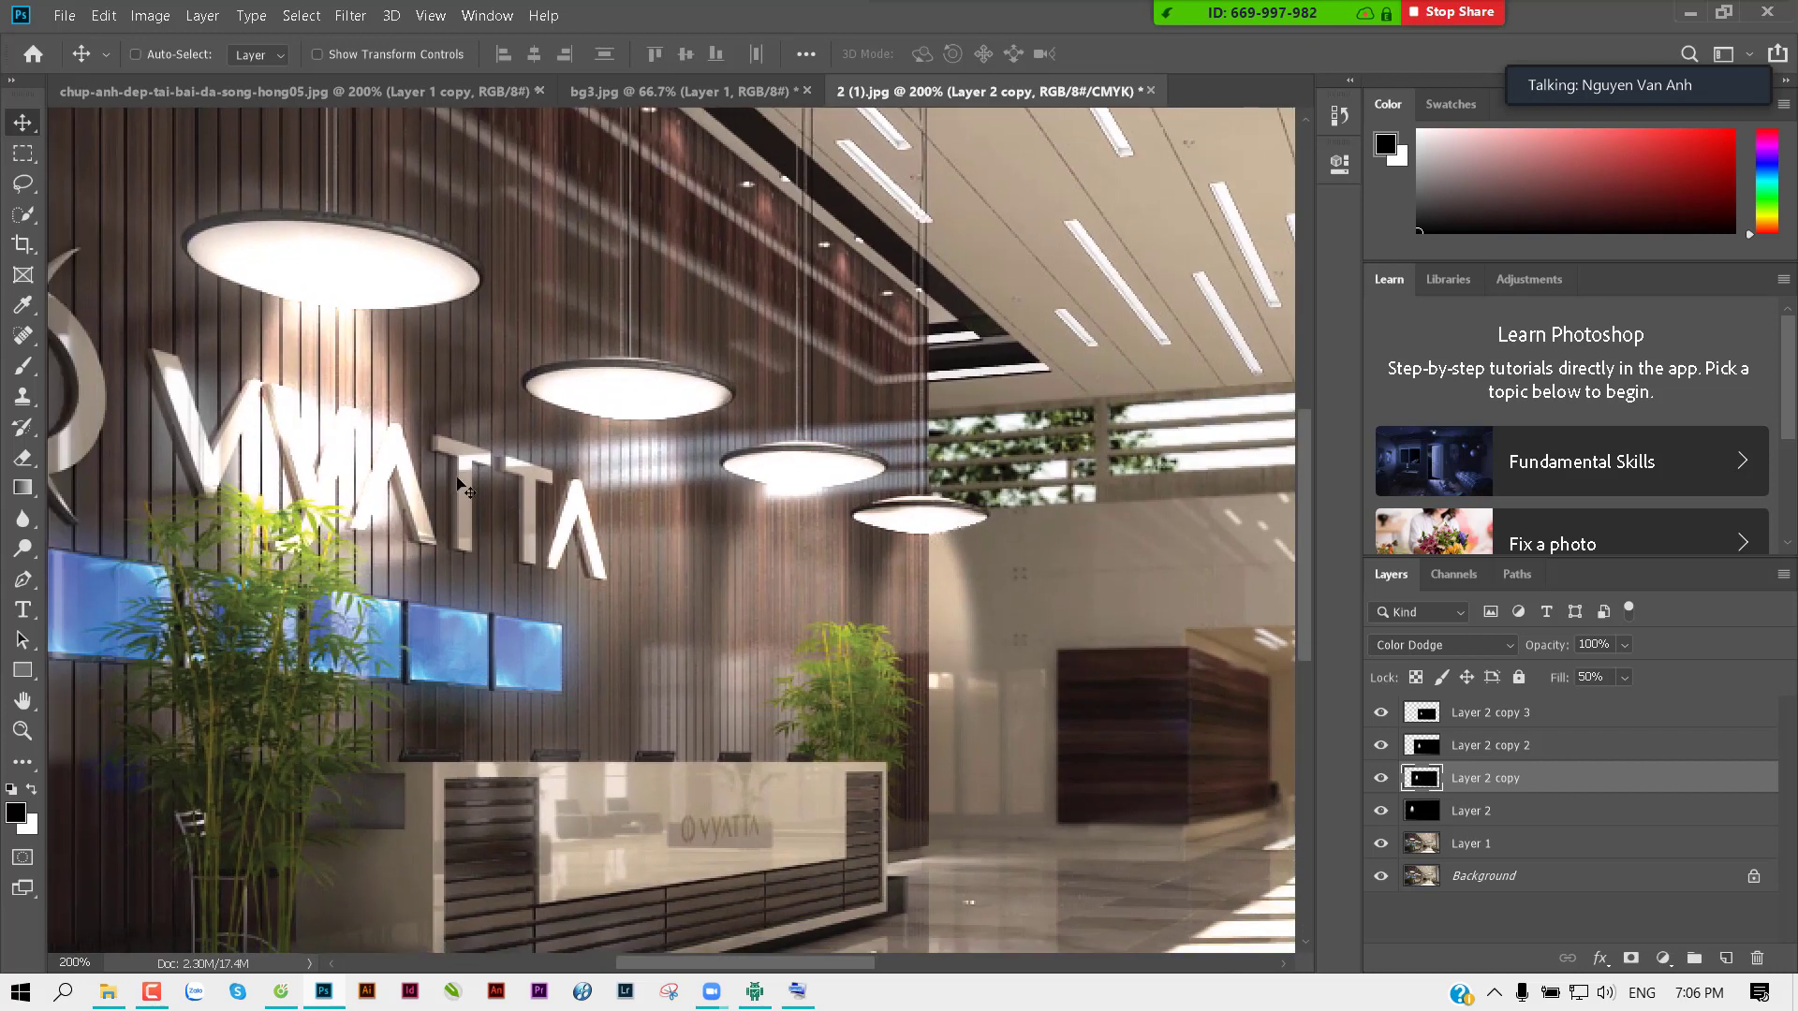
{"action": "mouse_move", "coordinate": [459, 484]}
{"action": "left_mouse_down"}
{"action": "mouse_move", "coordinate": [350, 410]}
{"action": "mouse_move", "coordinate": [284, 333]}
{"action": "left_mouse_up"}
{"action": "left_click_drag", "start_coordinate": [663, 520], "coordinate": [626, 459]}
Step: Preview Layer 2 copy in Normal at 100% fill, then return it to Color Dodge at 50% fill
{"action": "left_click", "coordinate": [1442, 642]}
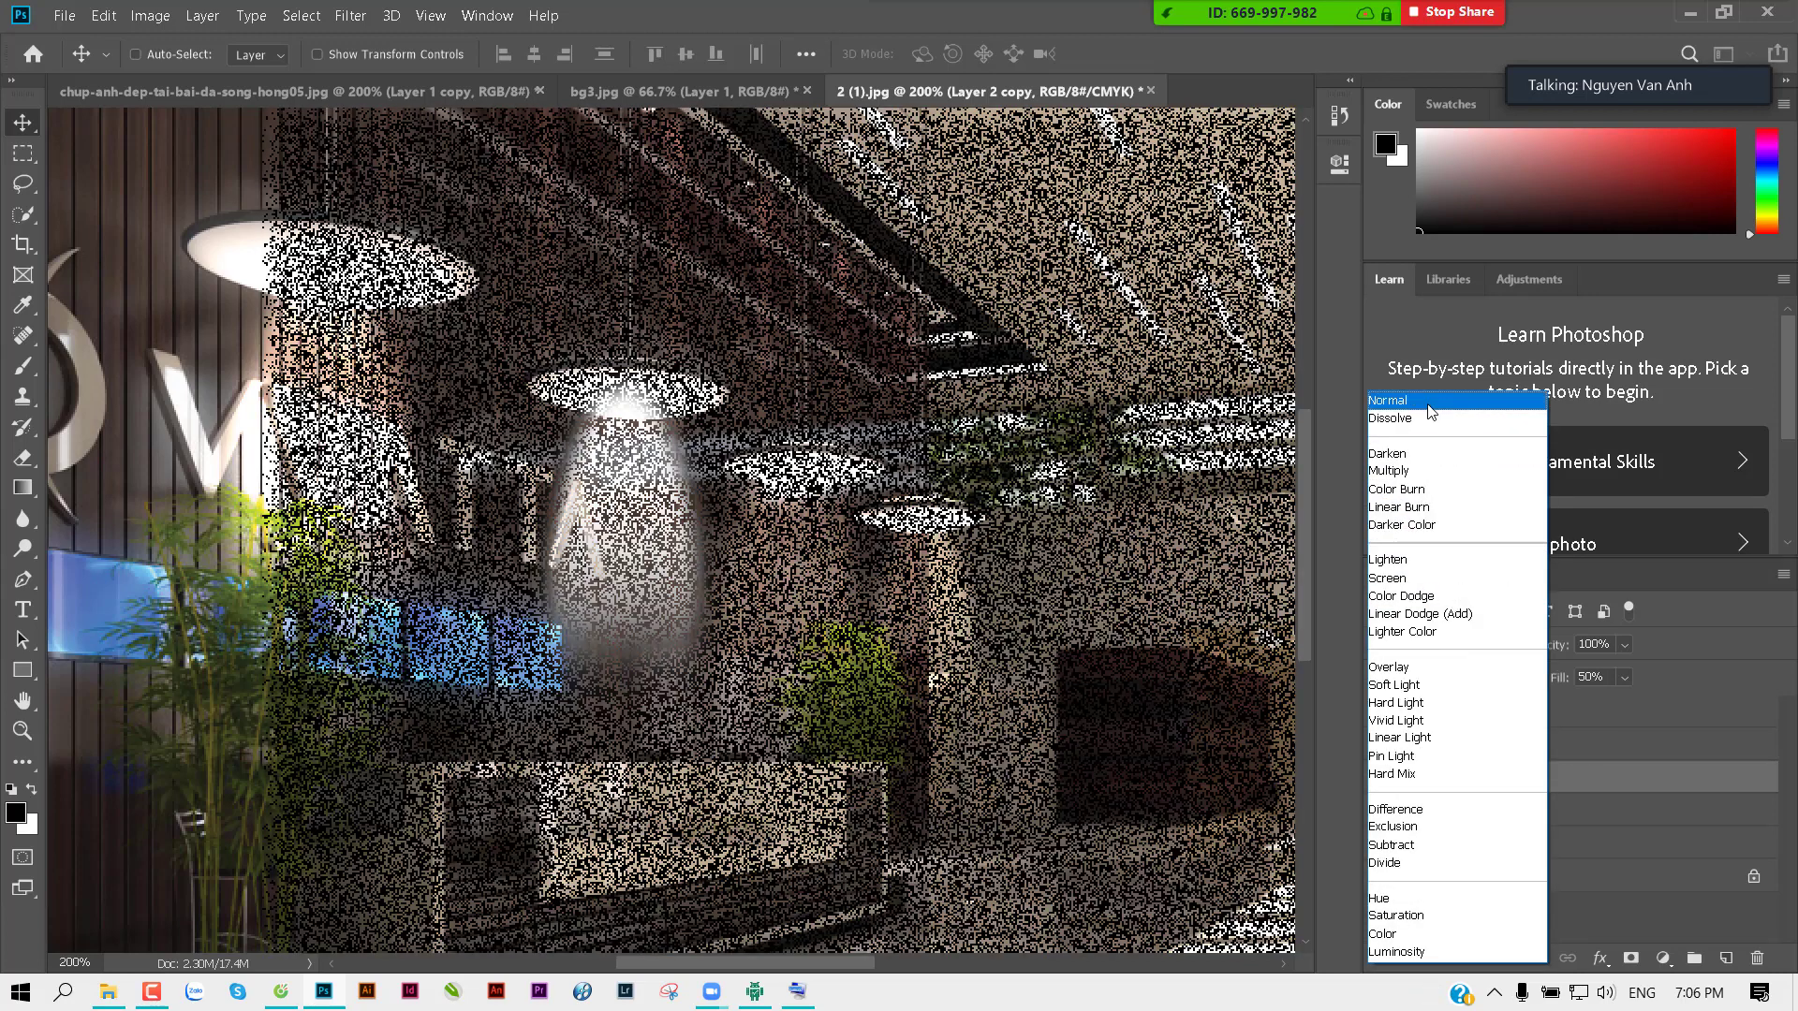
{"action": "left_click", "coordinate": [1395, 400]}
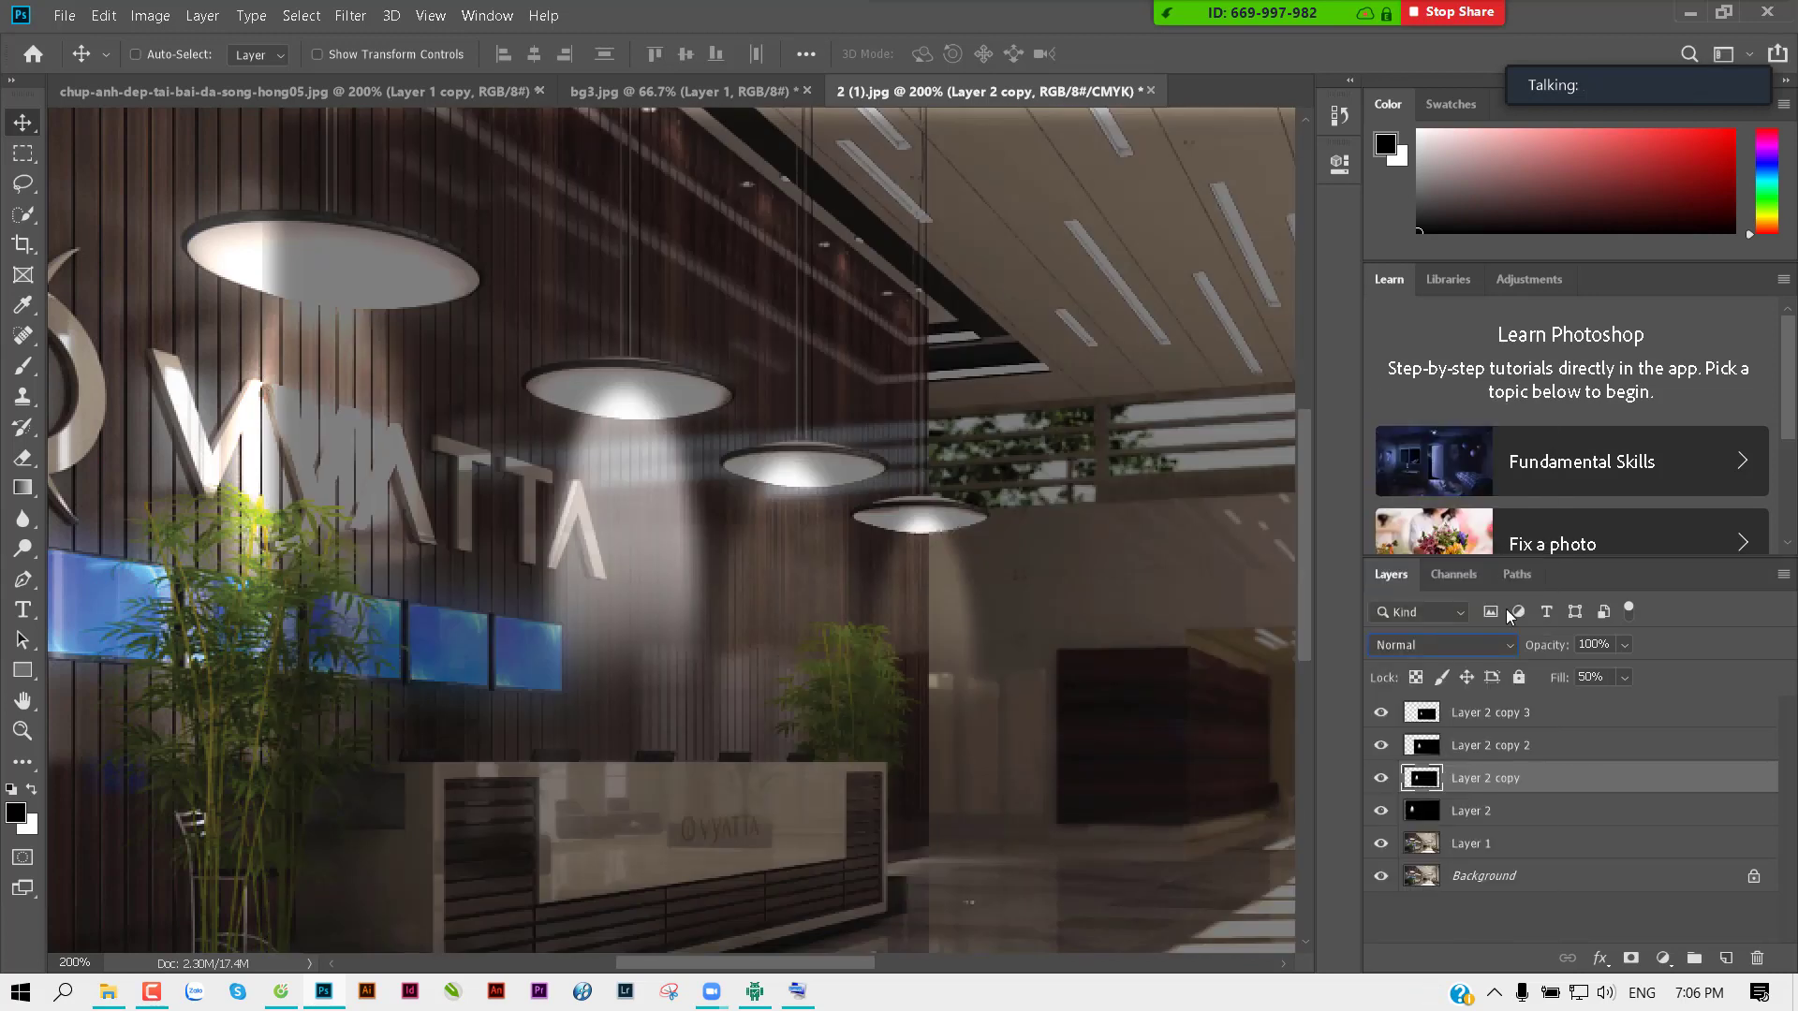
{"action": "left_click", "coordinate": [1622, 677]}
{"action": "left_click_drag", "start_coordinate": [1704, 706], "coordinate": [1710, 707]}
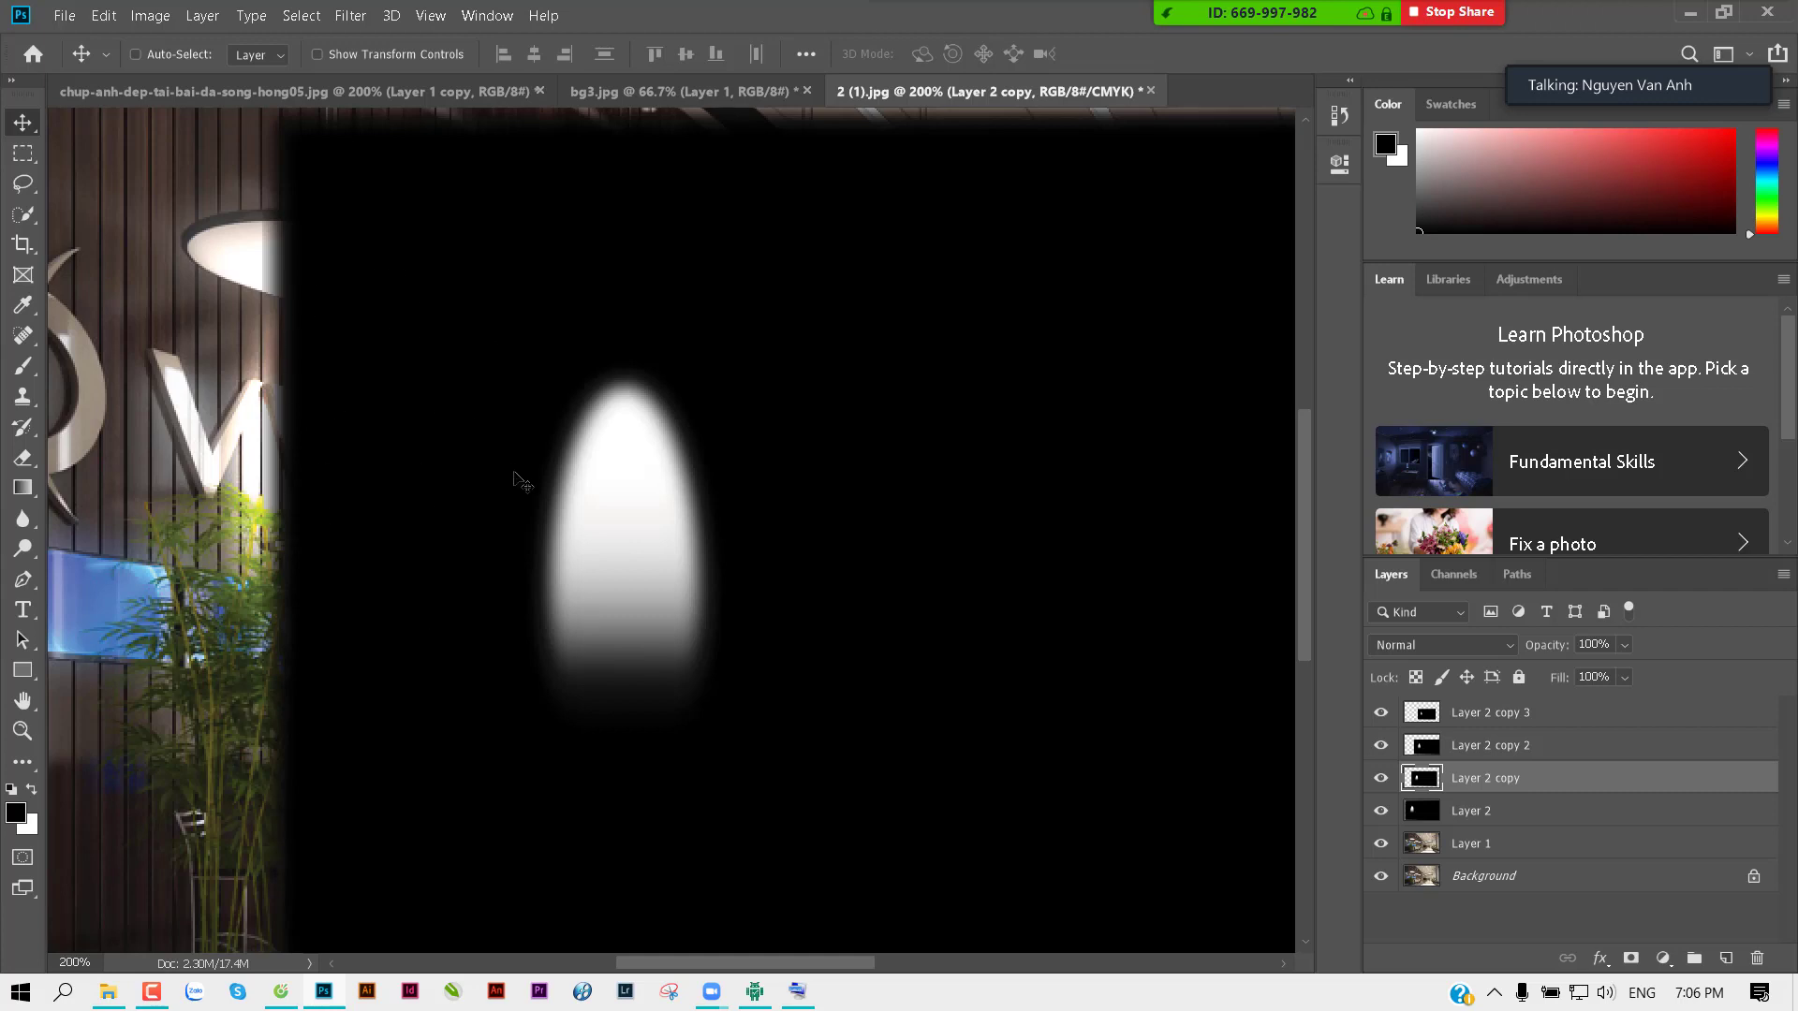
{"action": "key", "text": "ctrl"}
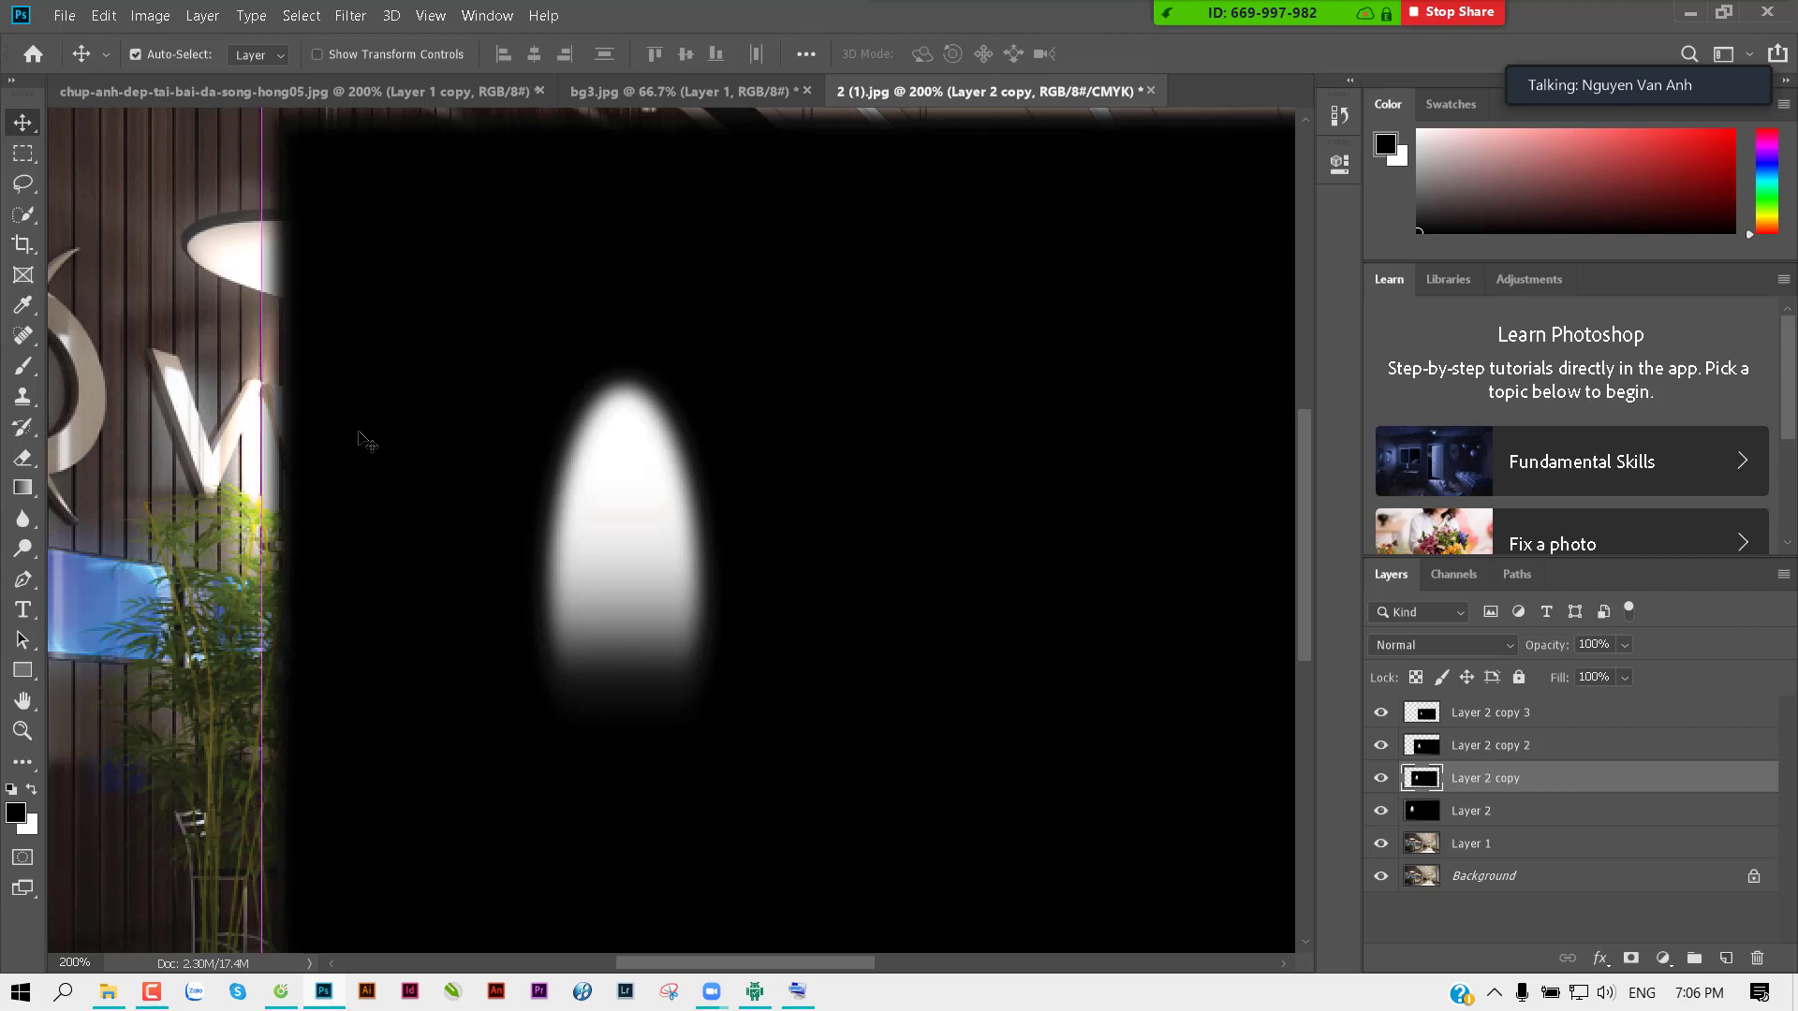
{"action": "left_click", "coordinate": [1408, 642]}
{"action": "left_click", "coordinate": [845, 641]}
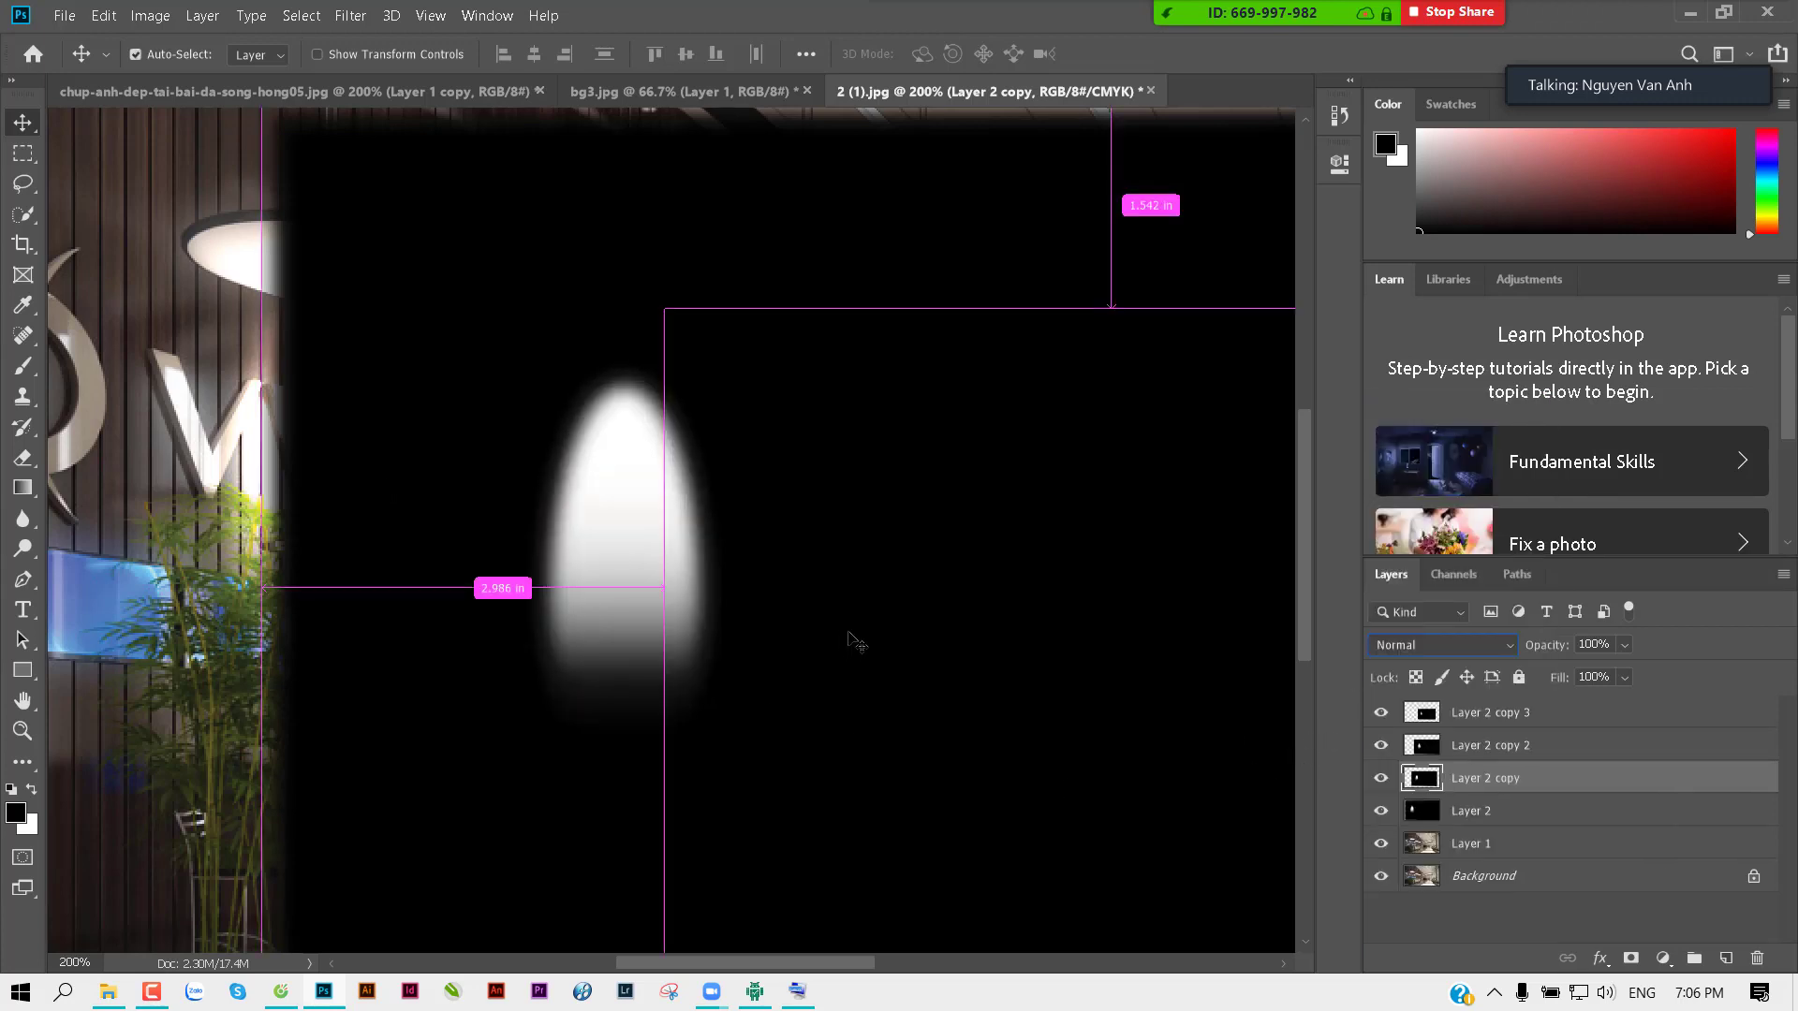
{"action": "key", "text": "shift+5"}
{"action": "key", "text": "shift+alt+d"}
{"action": "key", "text": "ctrl+minus"}
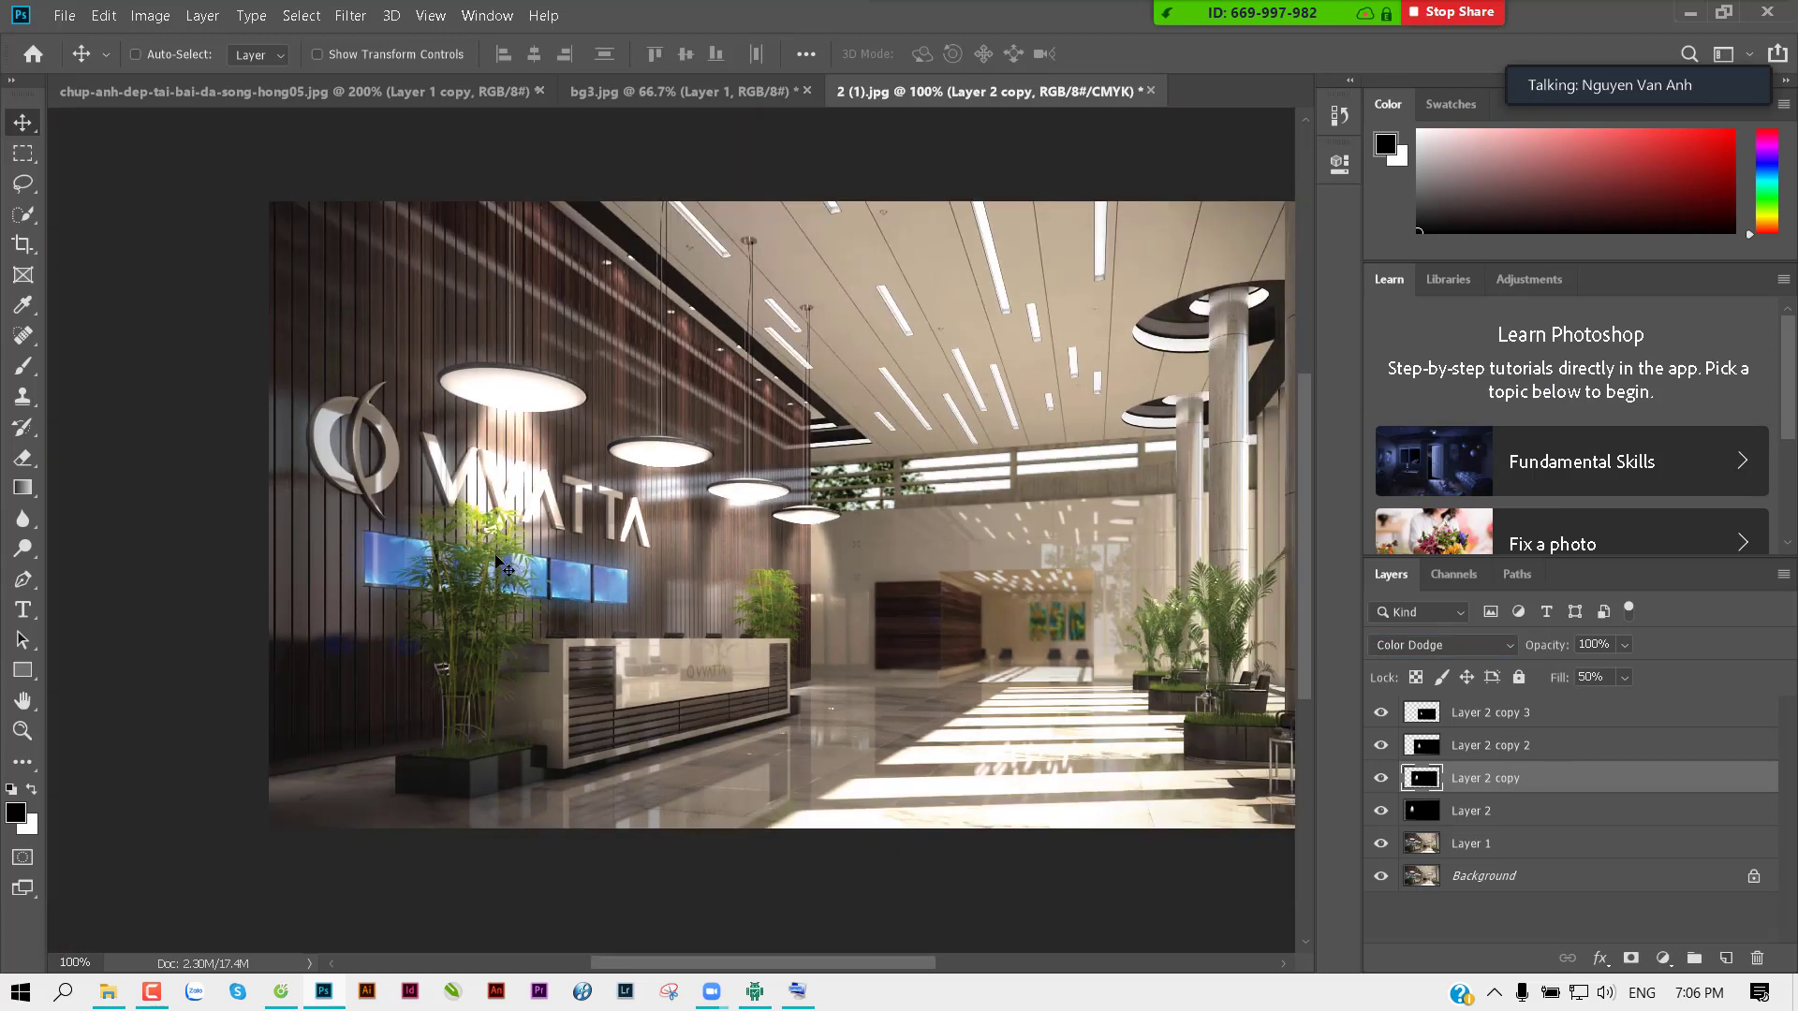
{"action": "key", "text": "ctrl+plus"}
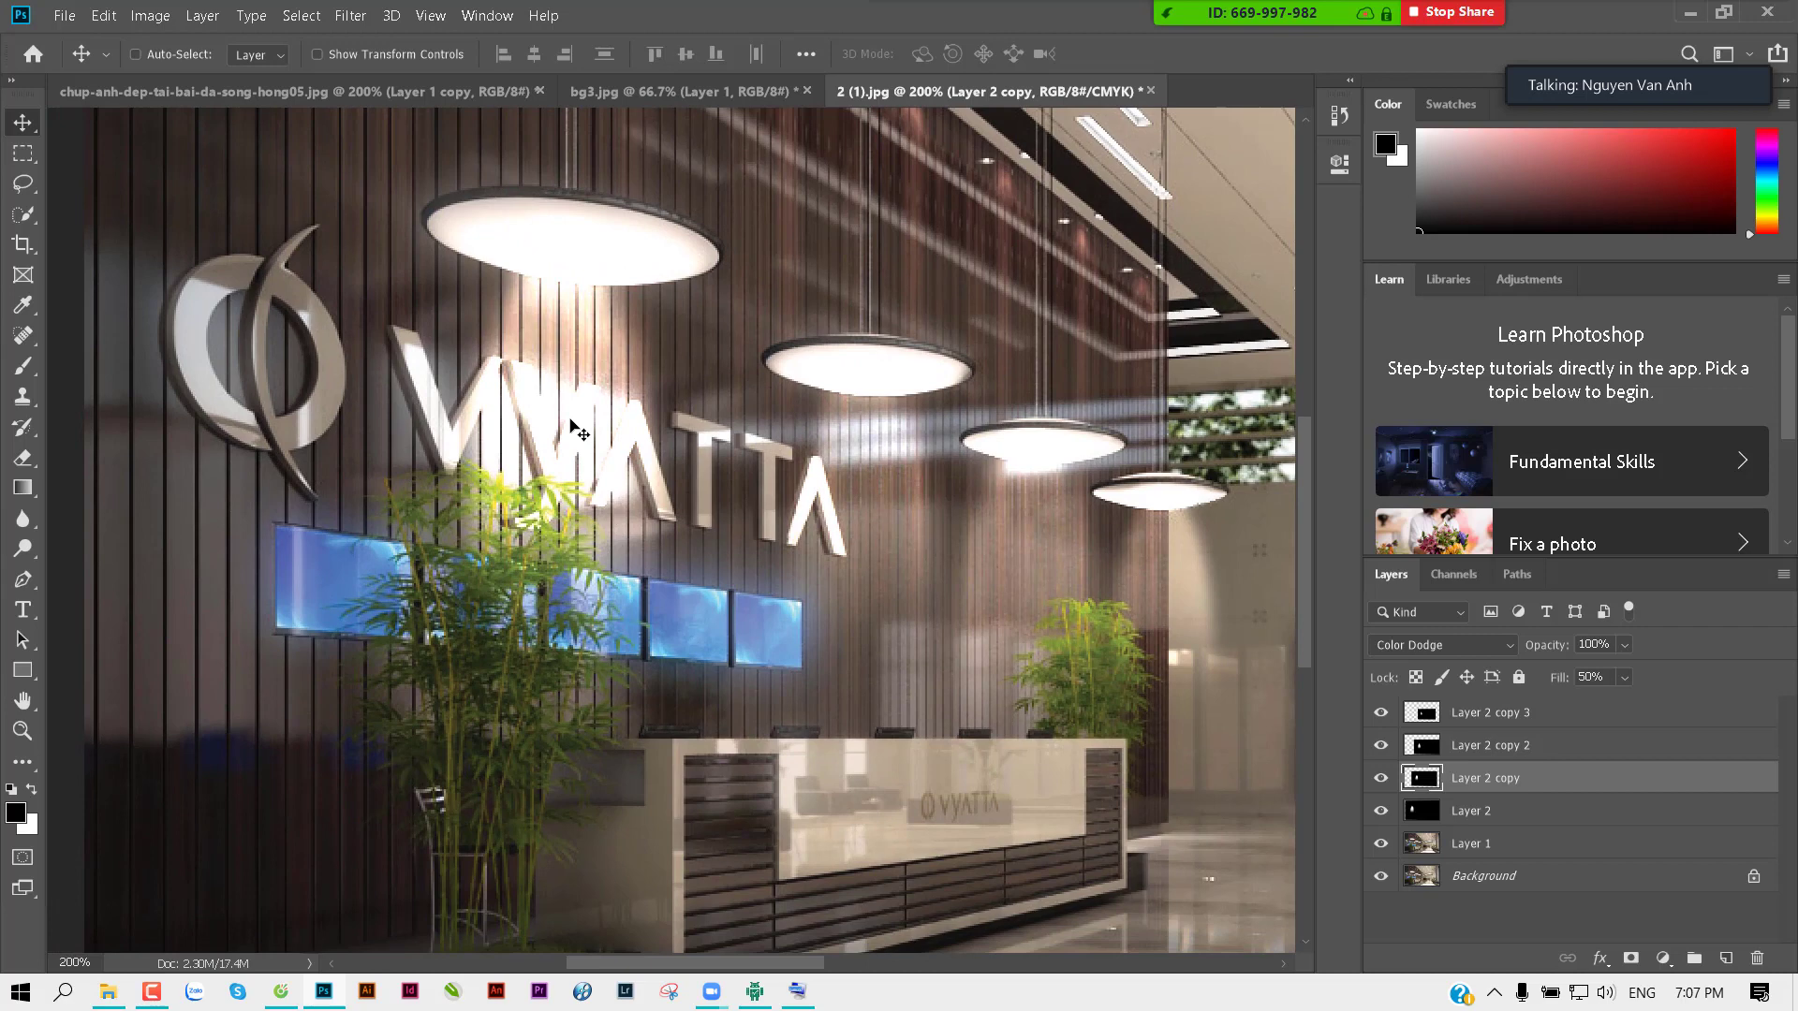
Step: Pick Layer 2 copy from the canvas and shift its glow down and right
{"action": "right_click", "coordinate": [554, 381]}
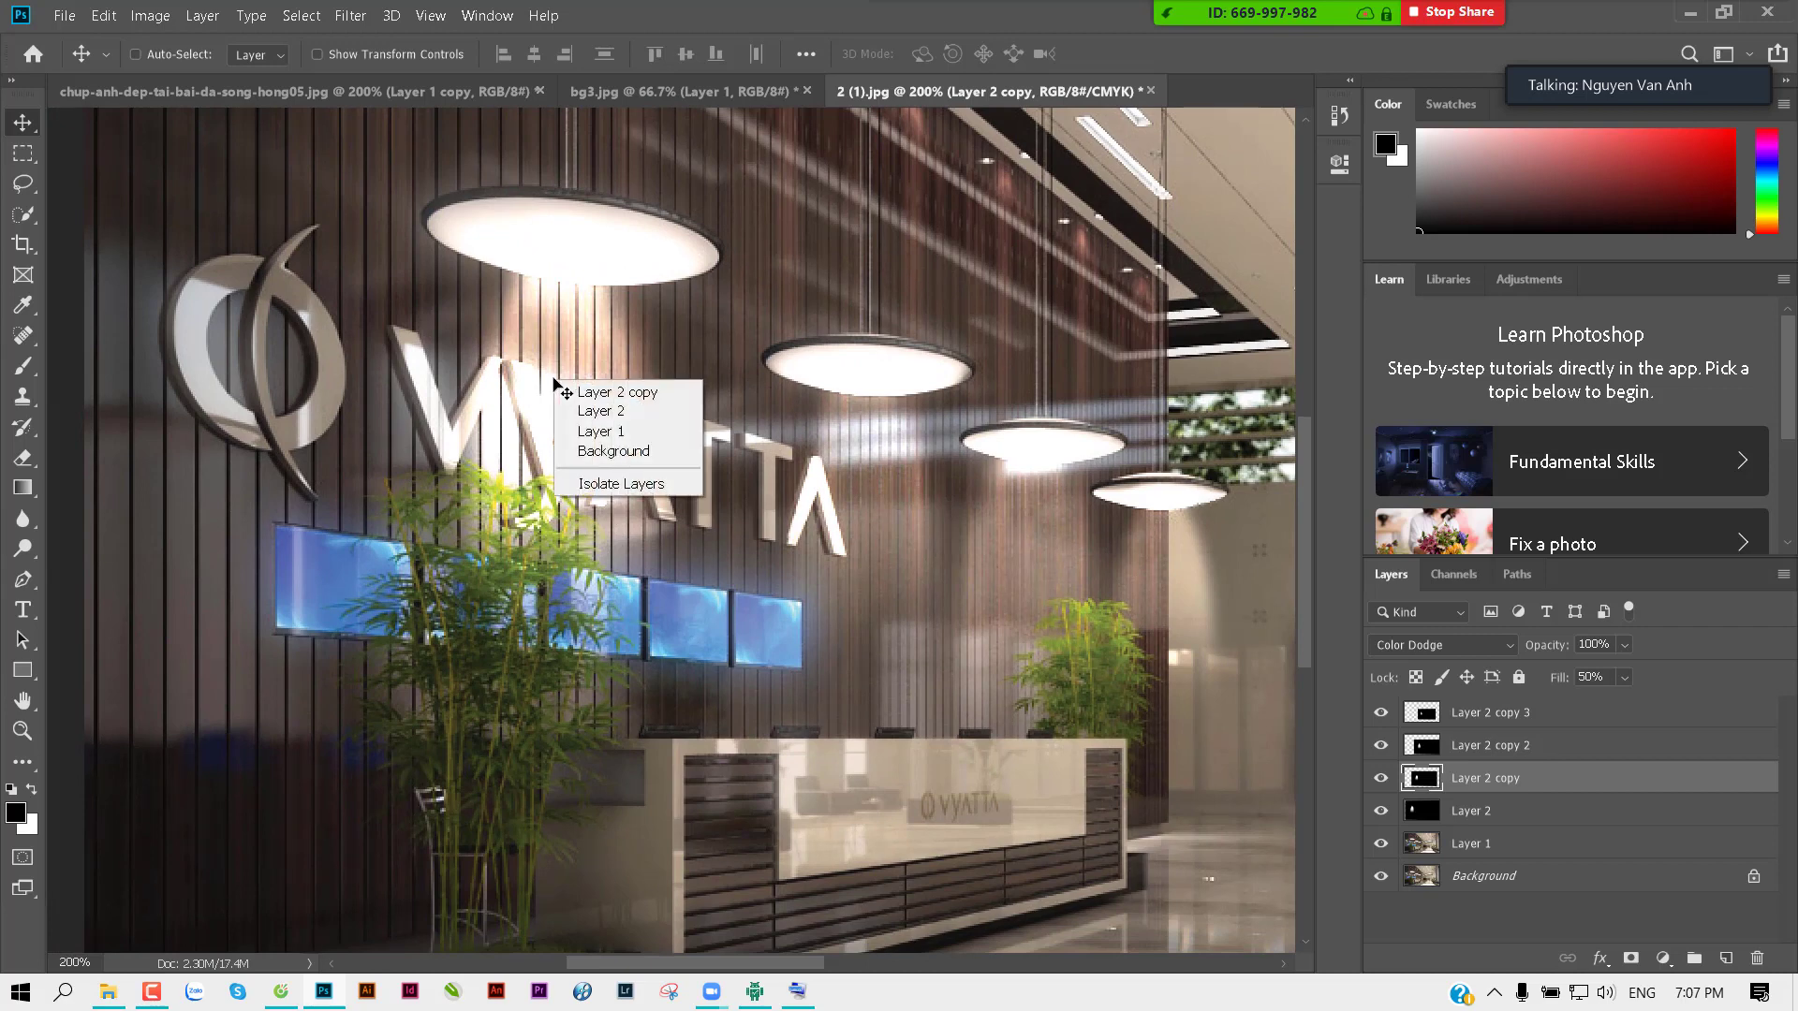
{"action": "left_click", "coordinate": [614, 396]}
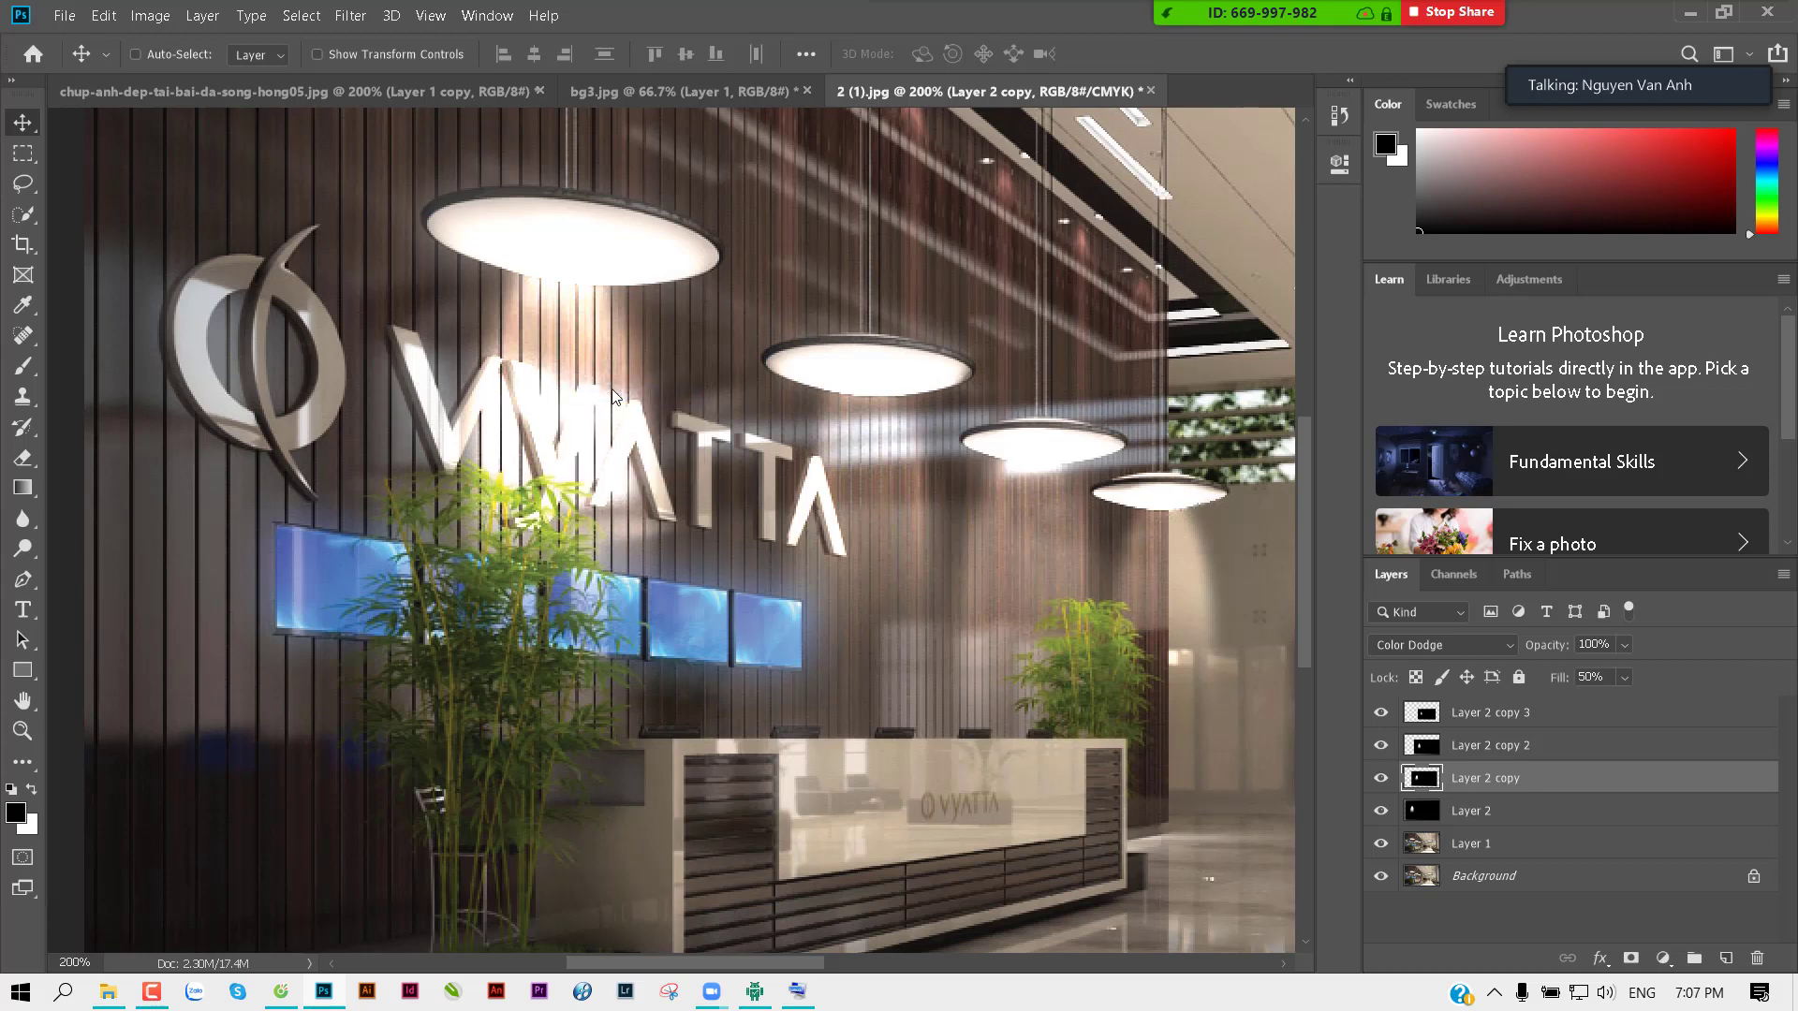
{"action": "left_click_drag", "start_coordinate": [613, 395], "coordinate": [771, 509]}
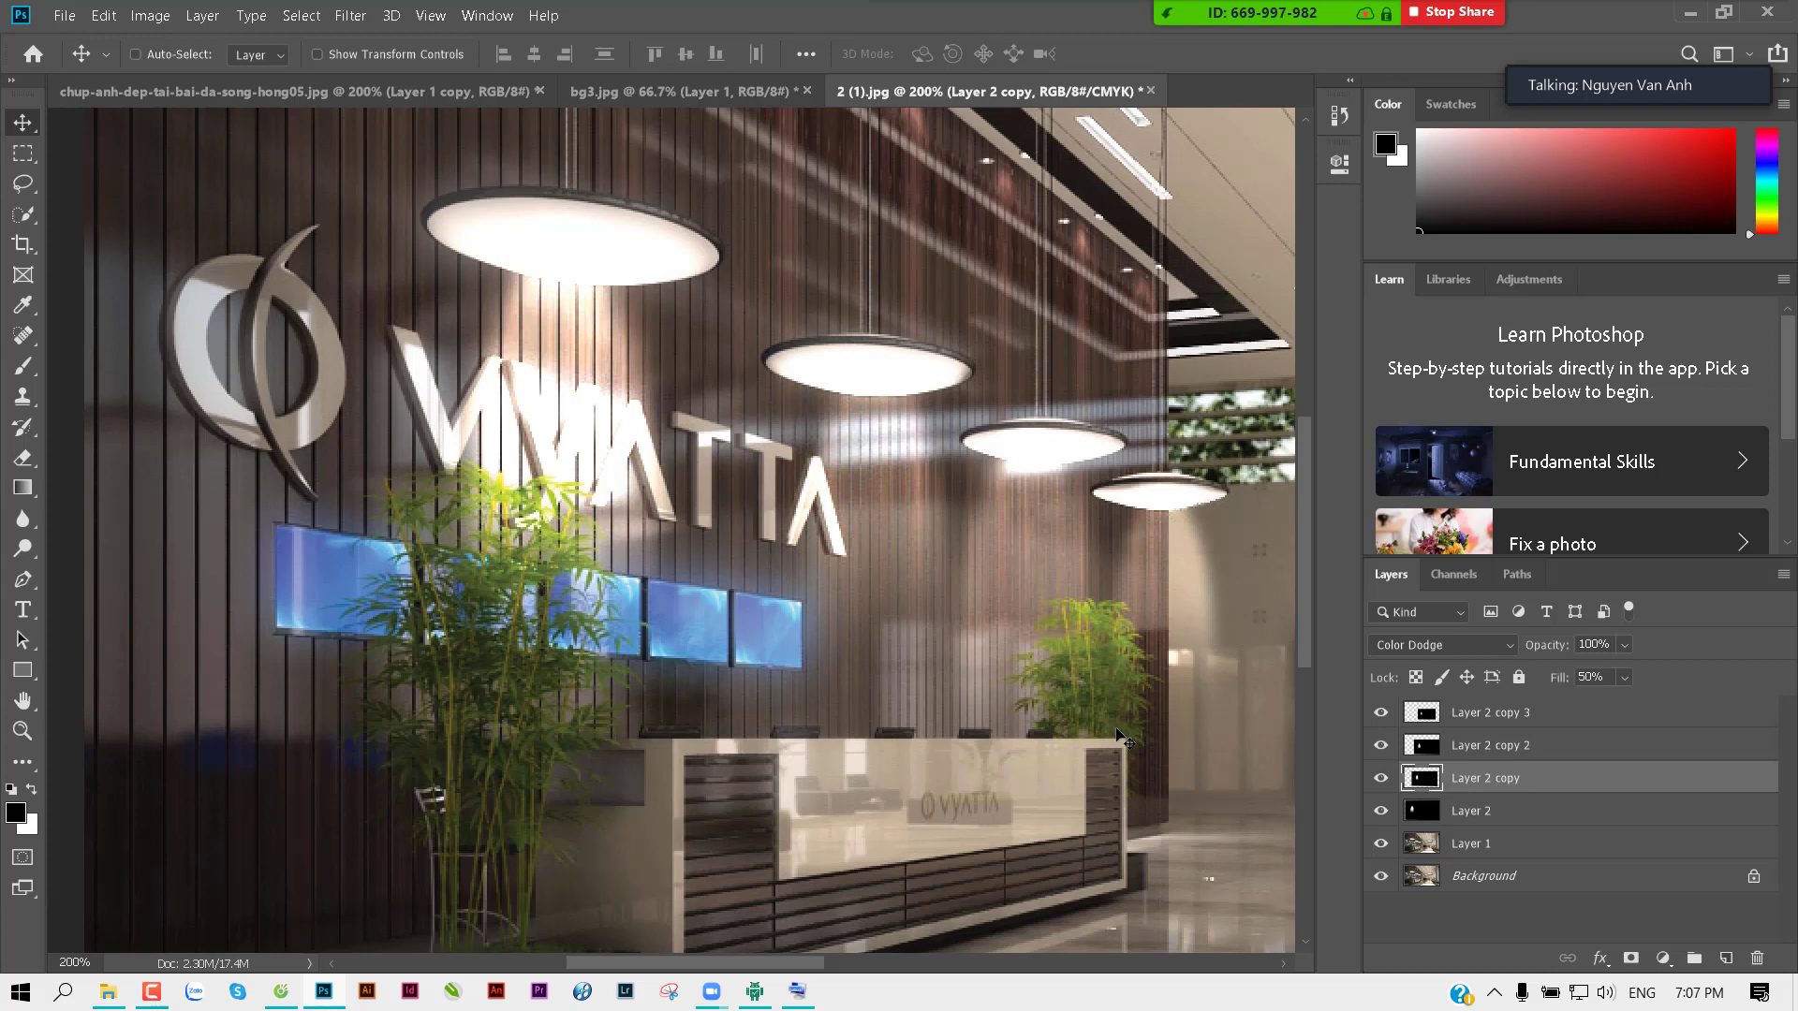
Step: Rename Layer 2 to 'asnh sang 1' and Layer 2 copy to 'as 2'
{"action": "double_click", "coordinate": [1469, 810]}
{"action": "type", "text": "ang"}
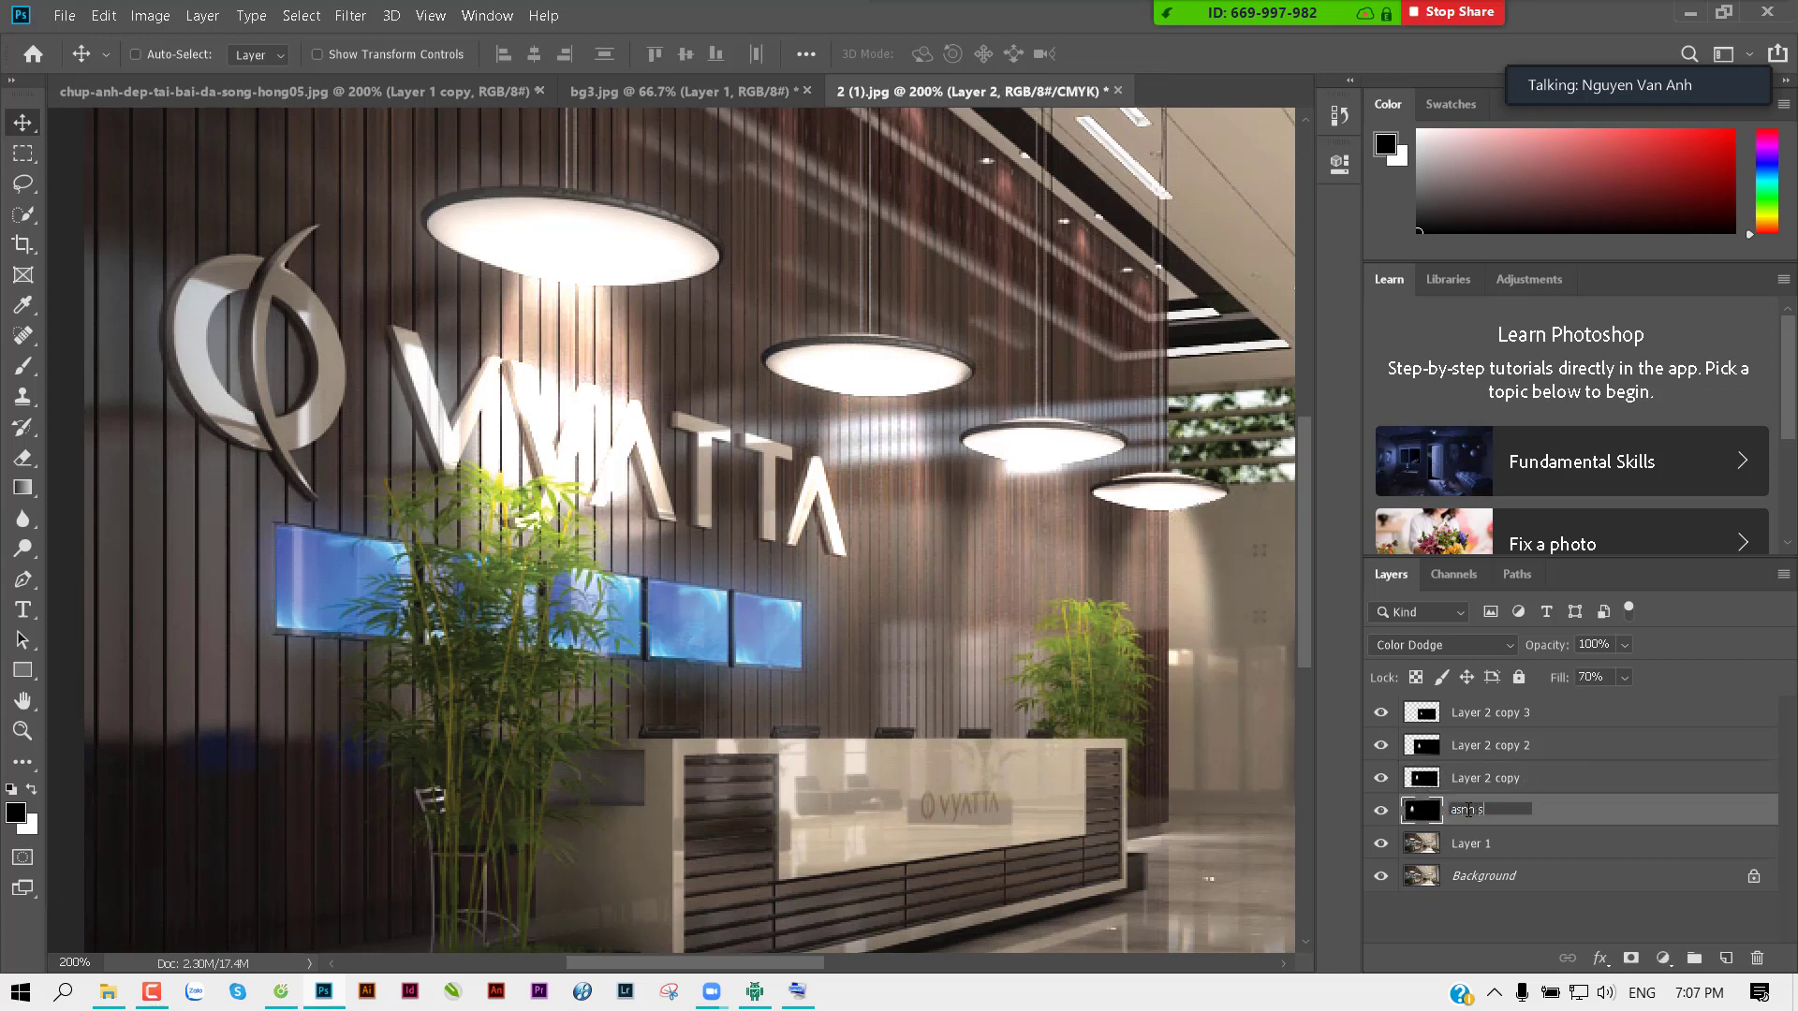
{"action": "type", "text": " 1"}
{"action": "key", "text": "Return"}
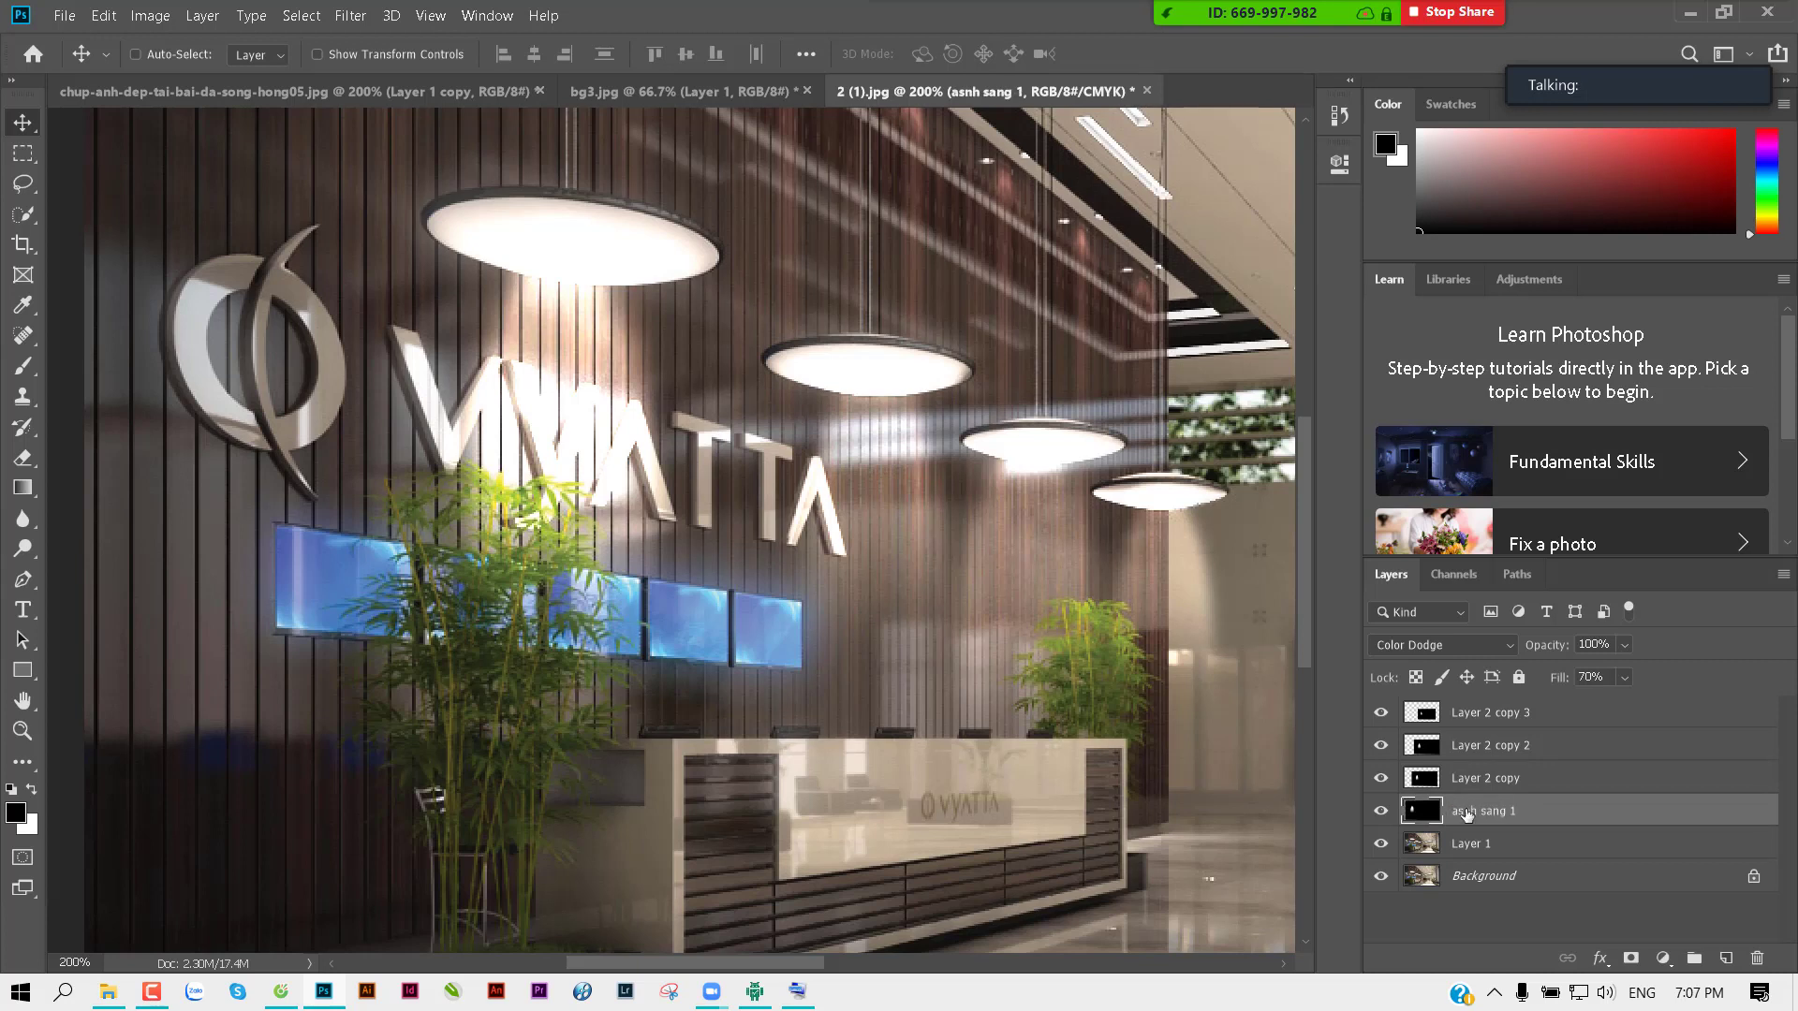
{"action": "left_click", "coordinate": [1381, 811]}
{"action": "left_click", "coordinate": [1381, 778]}
{"action": "double_click", "coordinate": [1484, 778]}
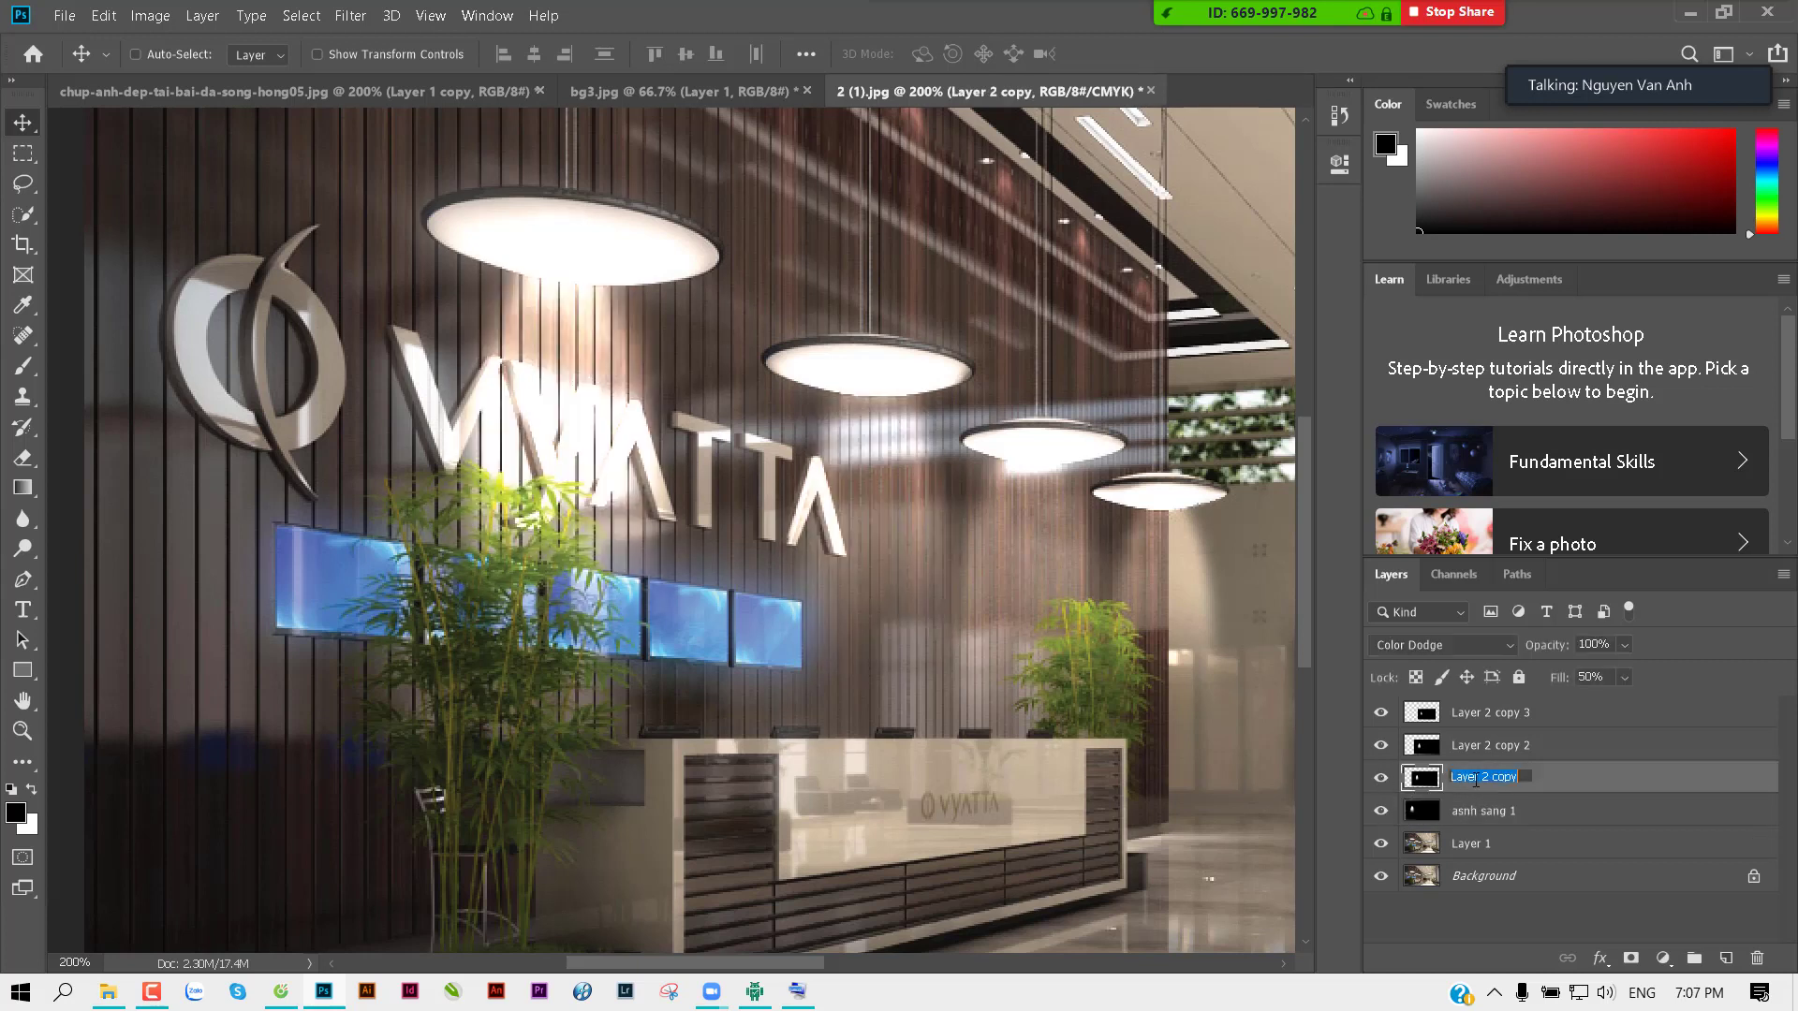
{"action": "type", "text": "as 2"}
{"action": "key", "text": "Return"}
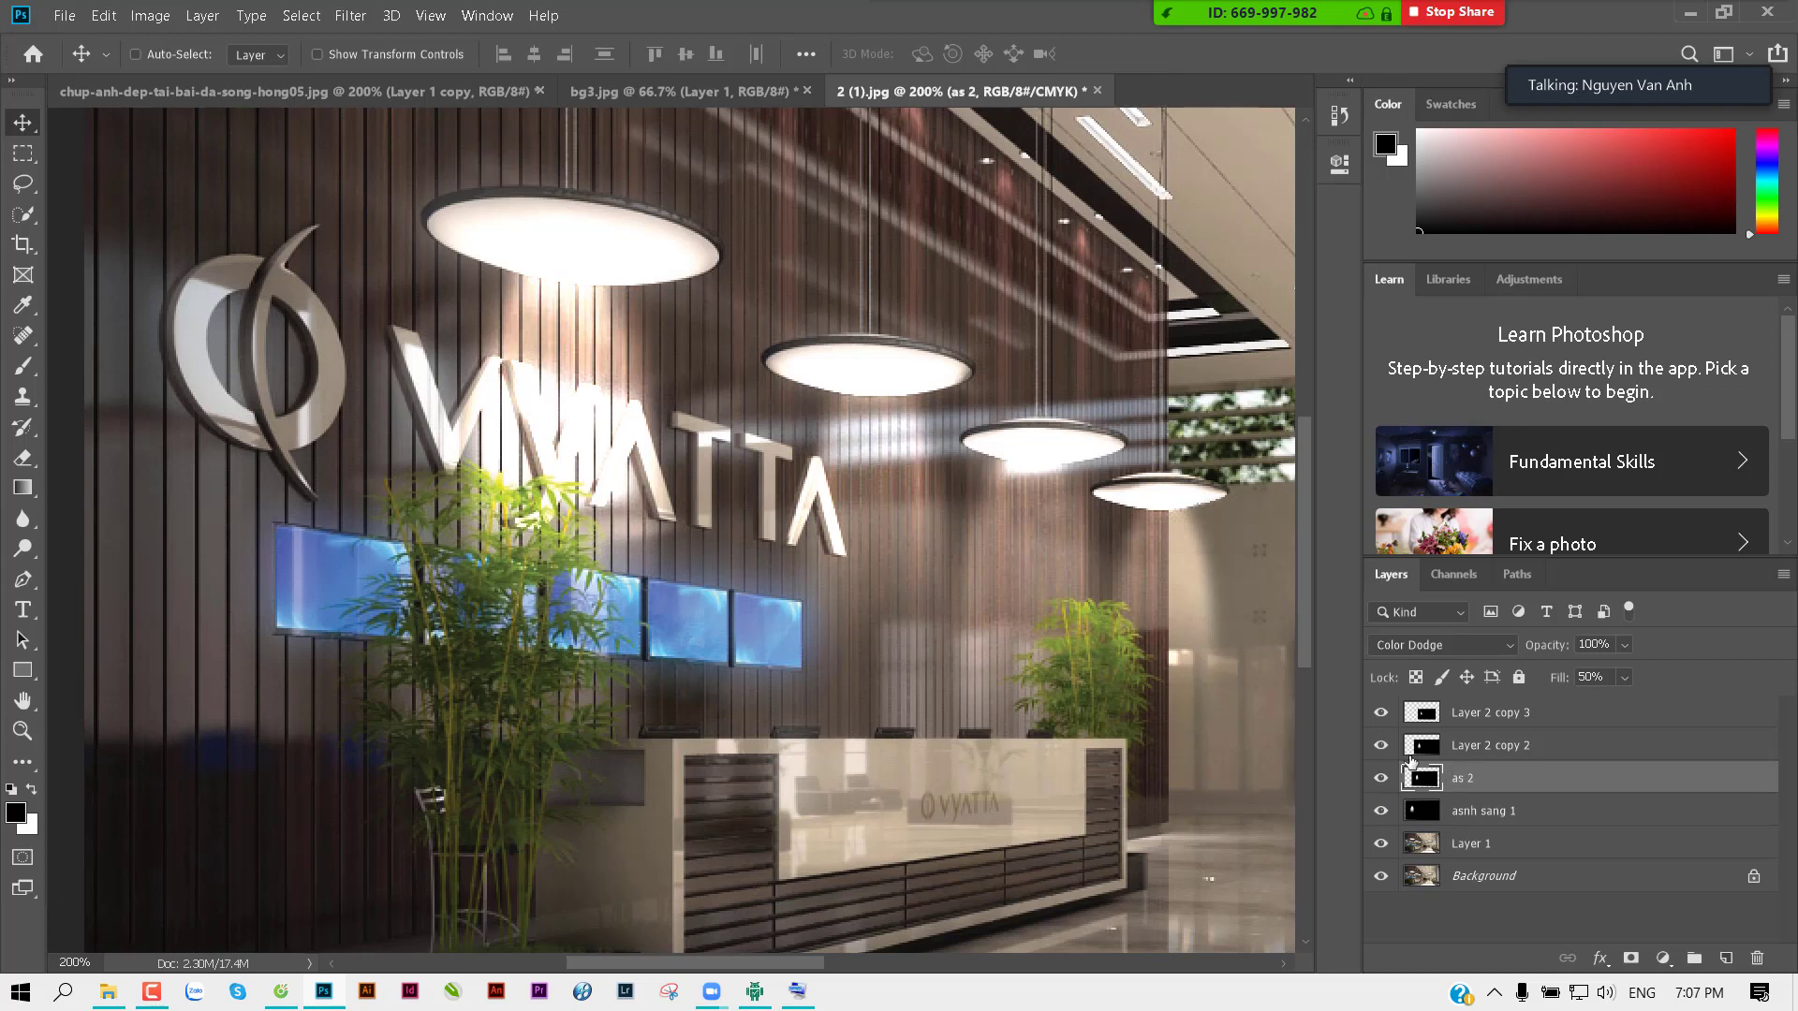
Step: Rename Layer 2 copy 2 to 'as3' and Layer 2 copy 3 to 'as4'
{"action": "left_click", "coordinate": [1470, 755]}
{"action": "double_click", "coordinate": [1477, 745]}
{"action": "type", "text": "a"}
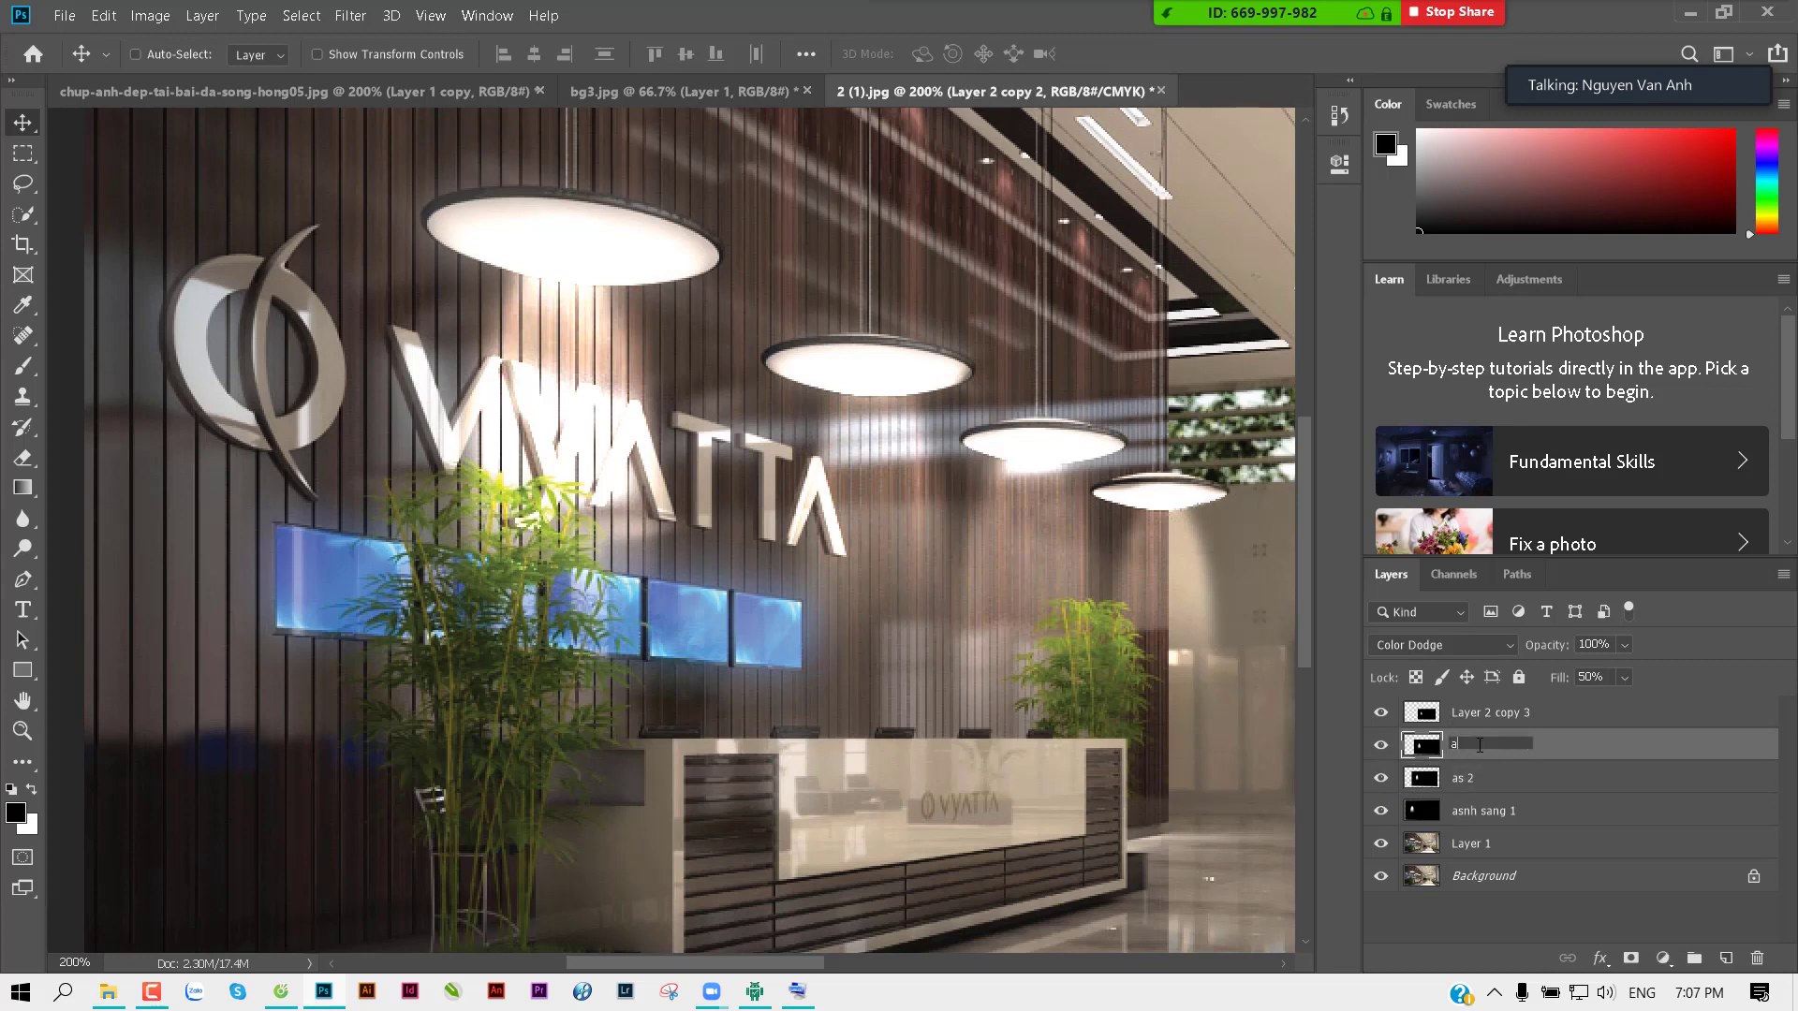
{"action": "type", "text": "s3"}
{"action": "key", "text": "Return"}
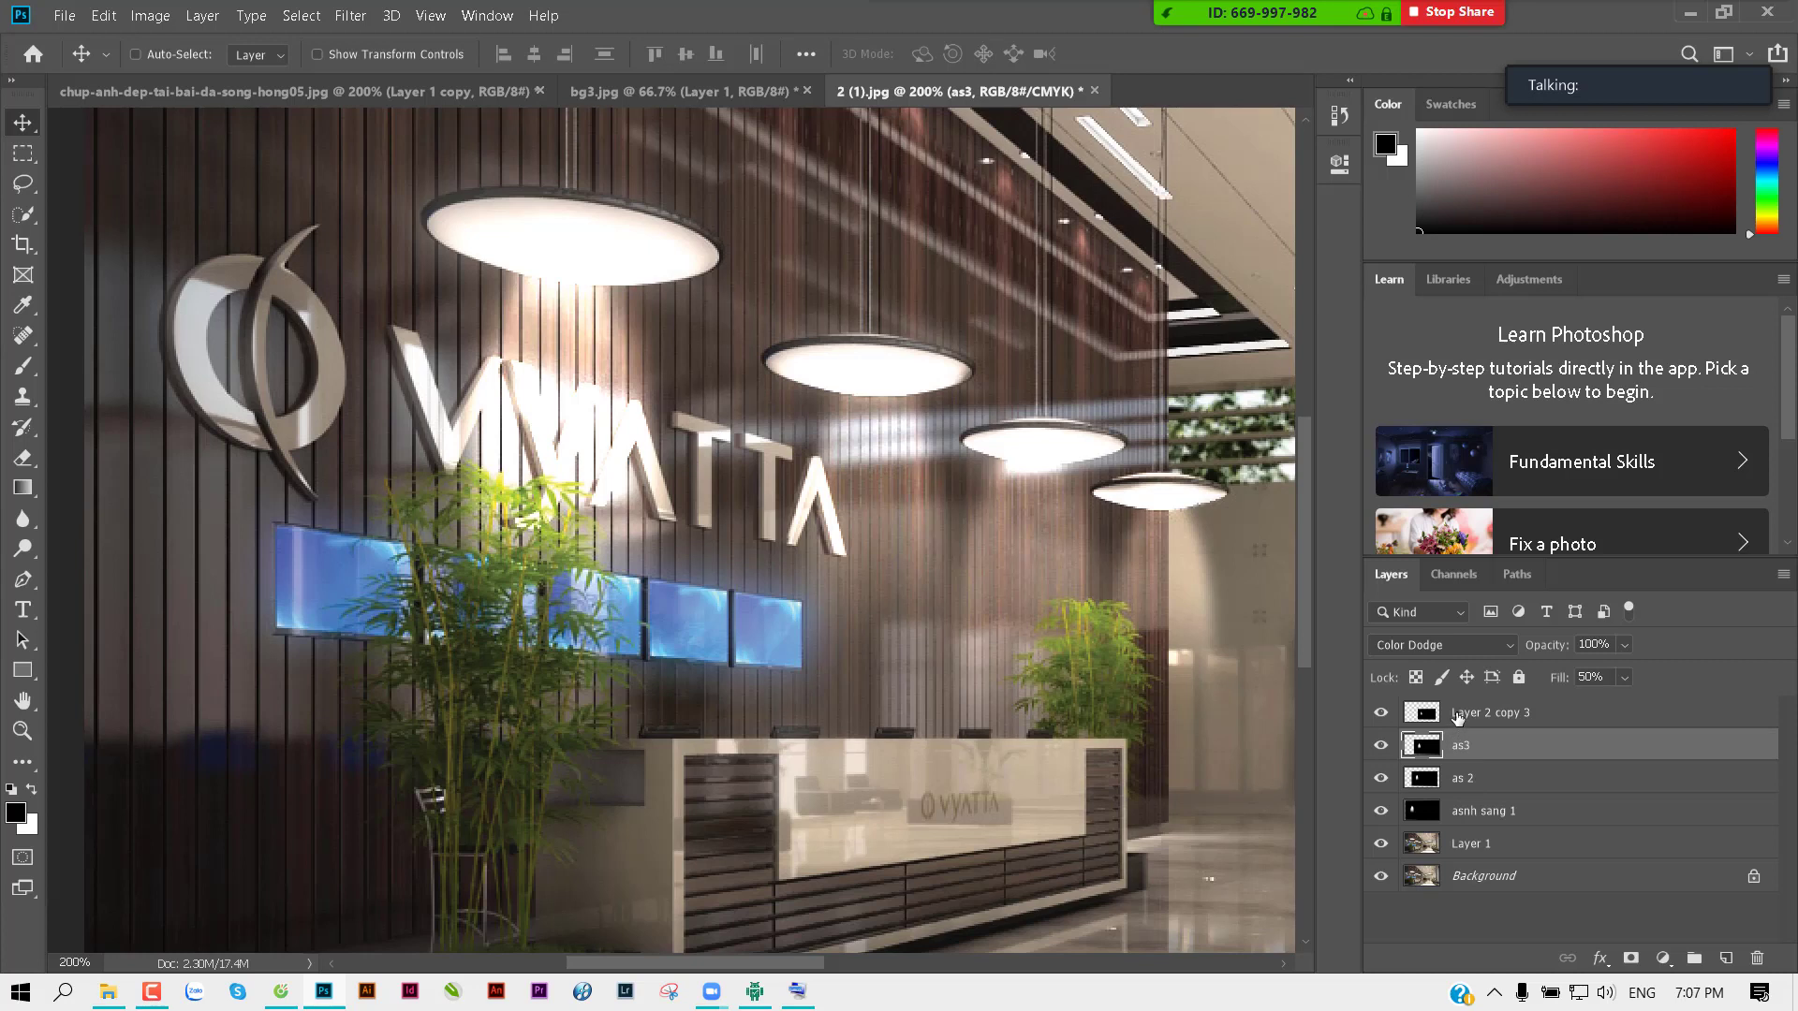
{"action": "double_click", "coordinate": [1457, 713]}
{"action": "type", "text": "as4"}
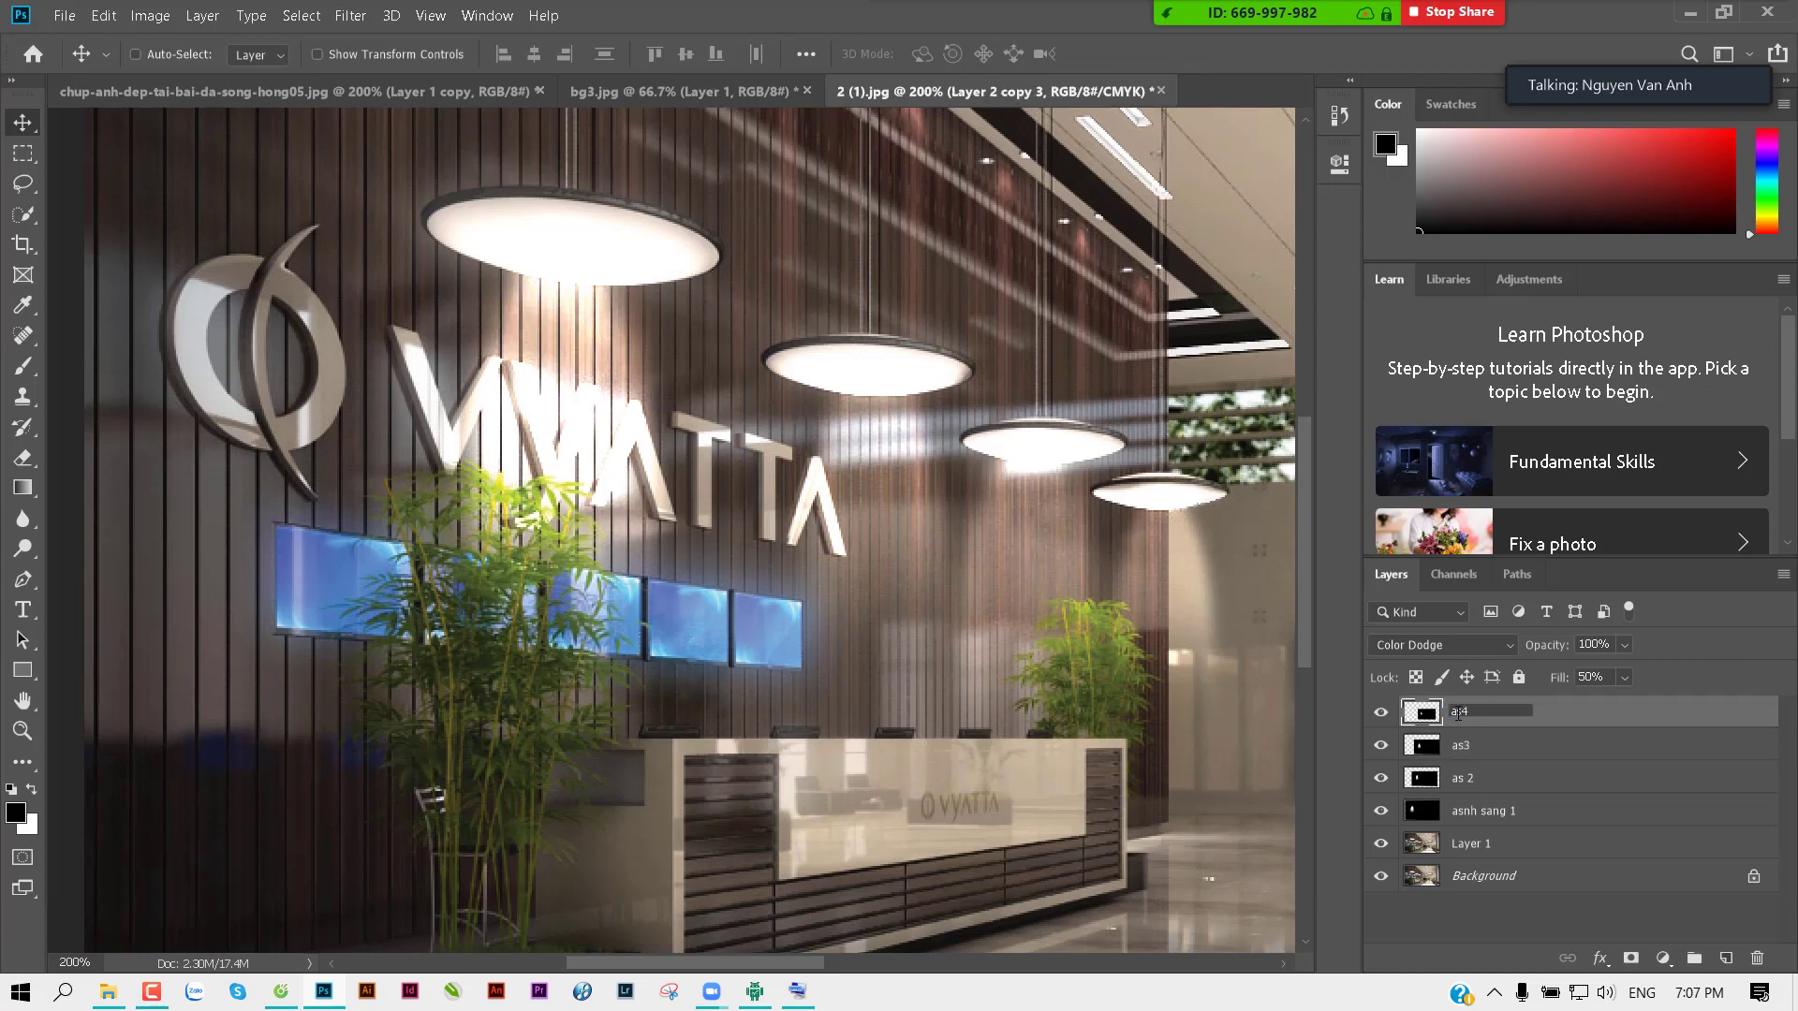
{"action": "key", "text": "Return"}
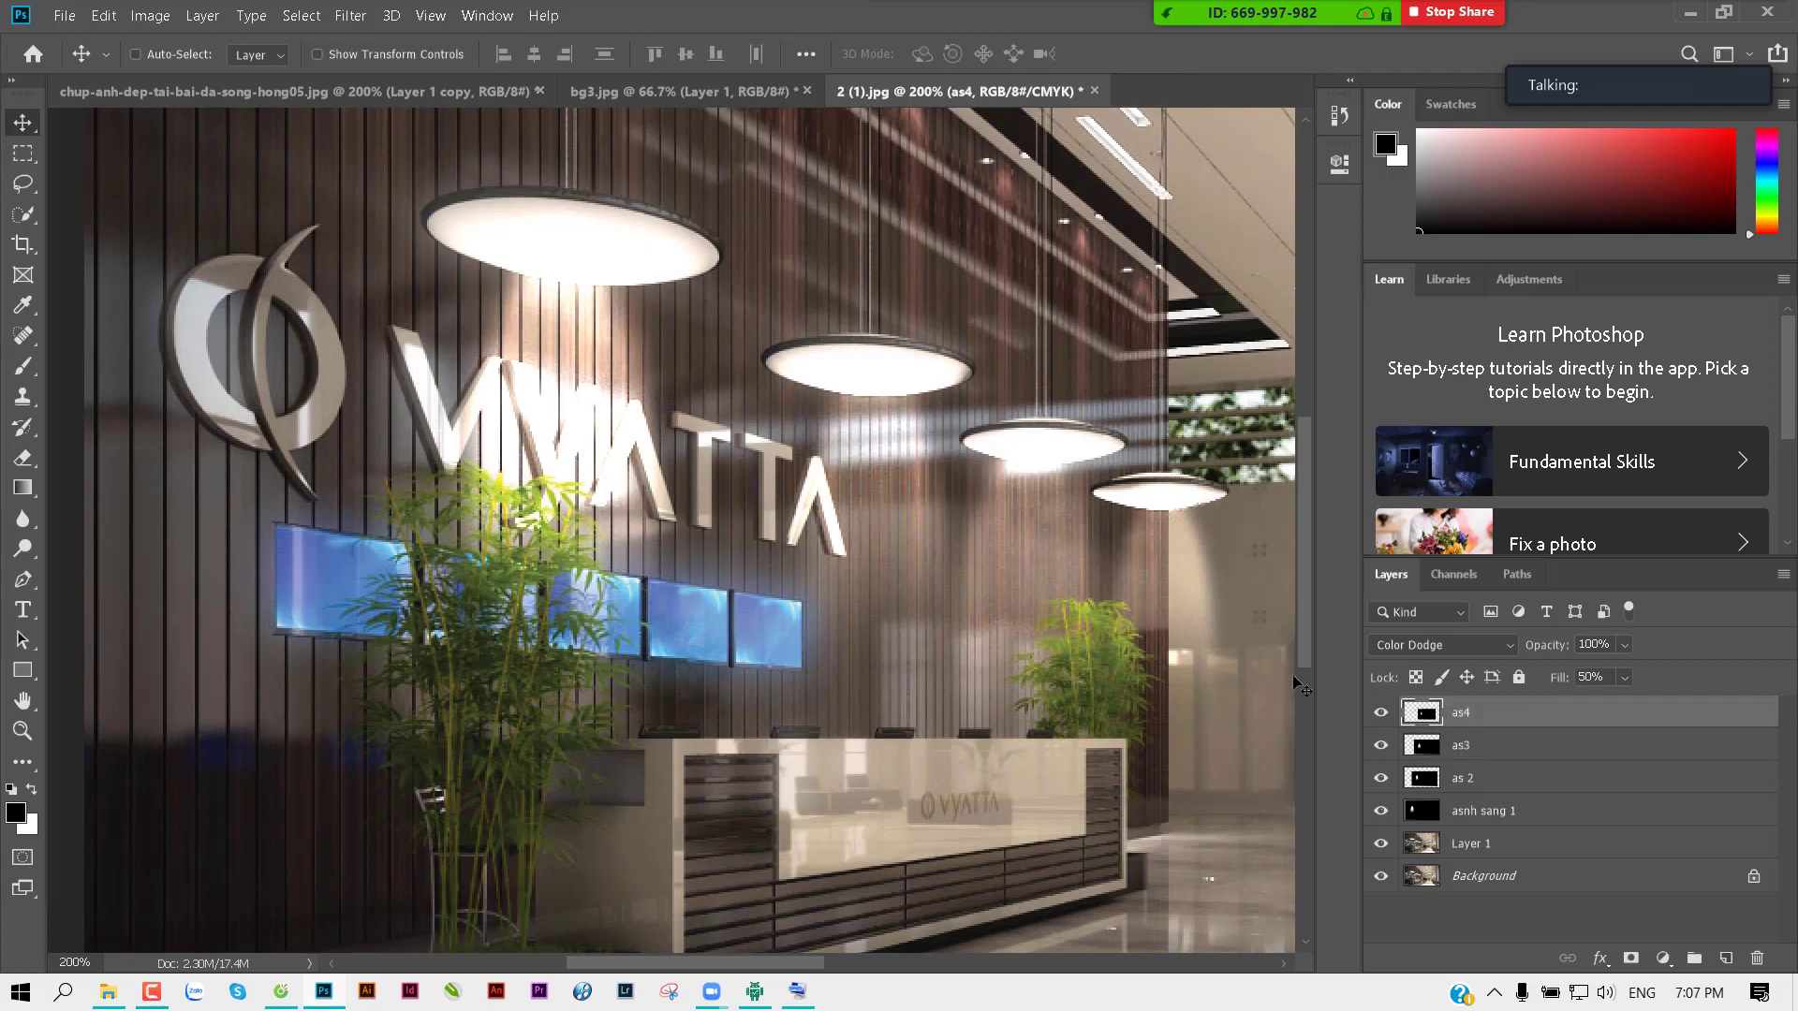
Step: Zoom to the logo lettering and move the asnh sang 1 glow up and left
{"action": "key", "text": "ctrl+alt+space"}
{"action": "left_click", "coordinate": [875, 502], "text": "ctrl+alt"}
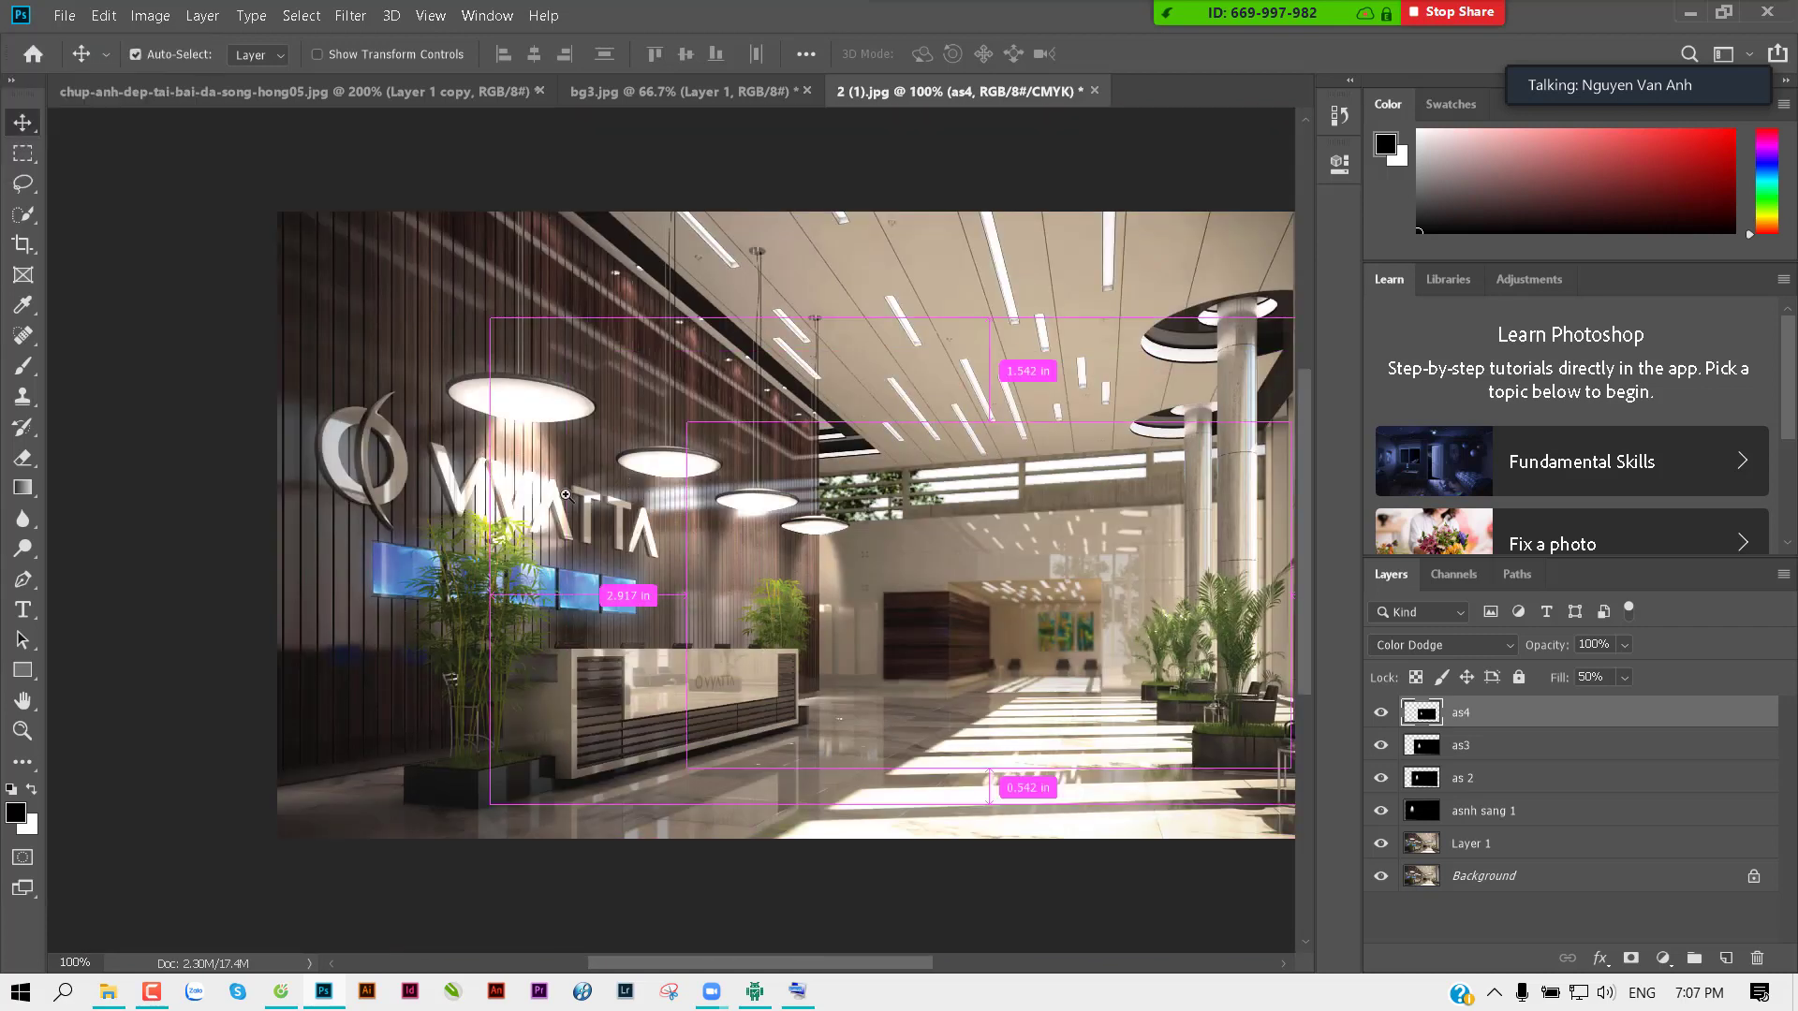
{"action": "left_click", "coordinate": [604, 496], "text": "ctrl"}
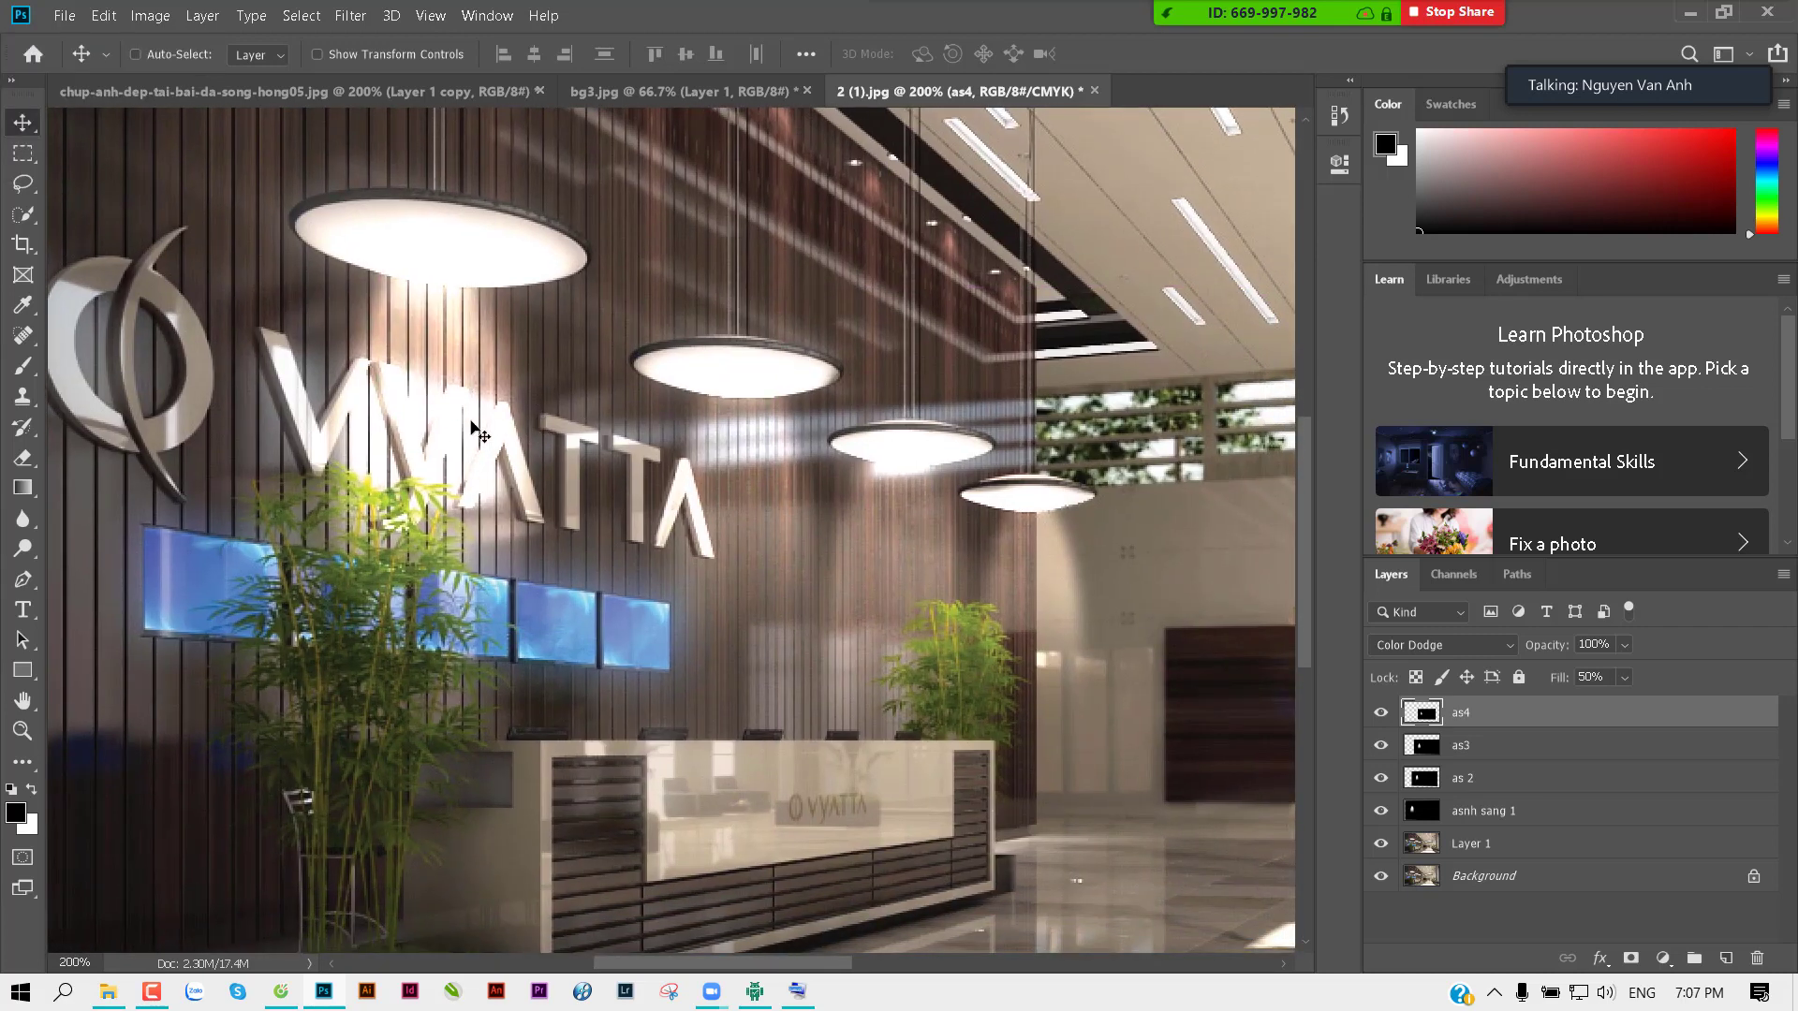
{"action": "right_click", "coordinate": [404, 339]}
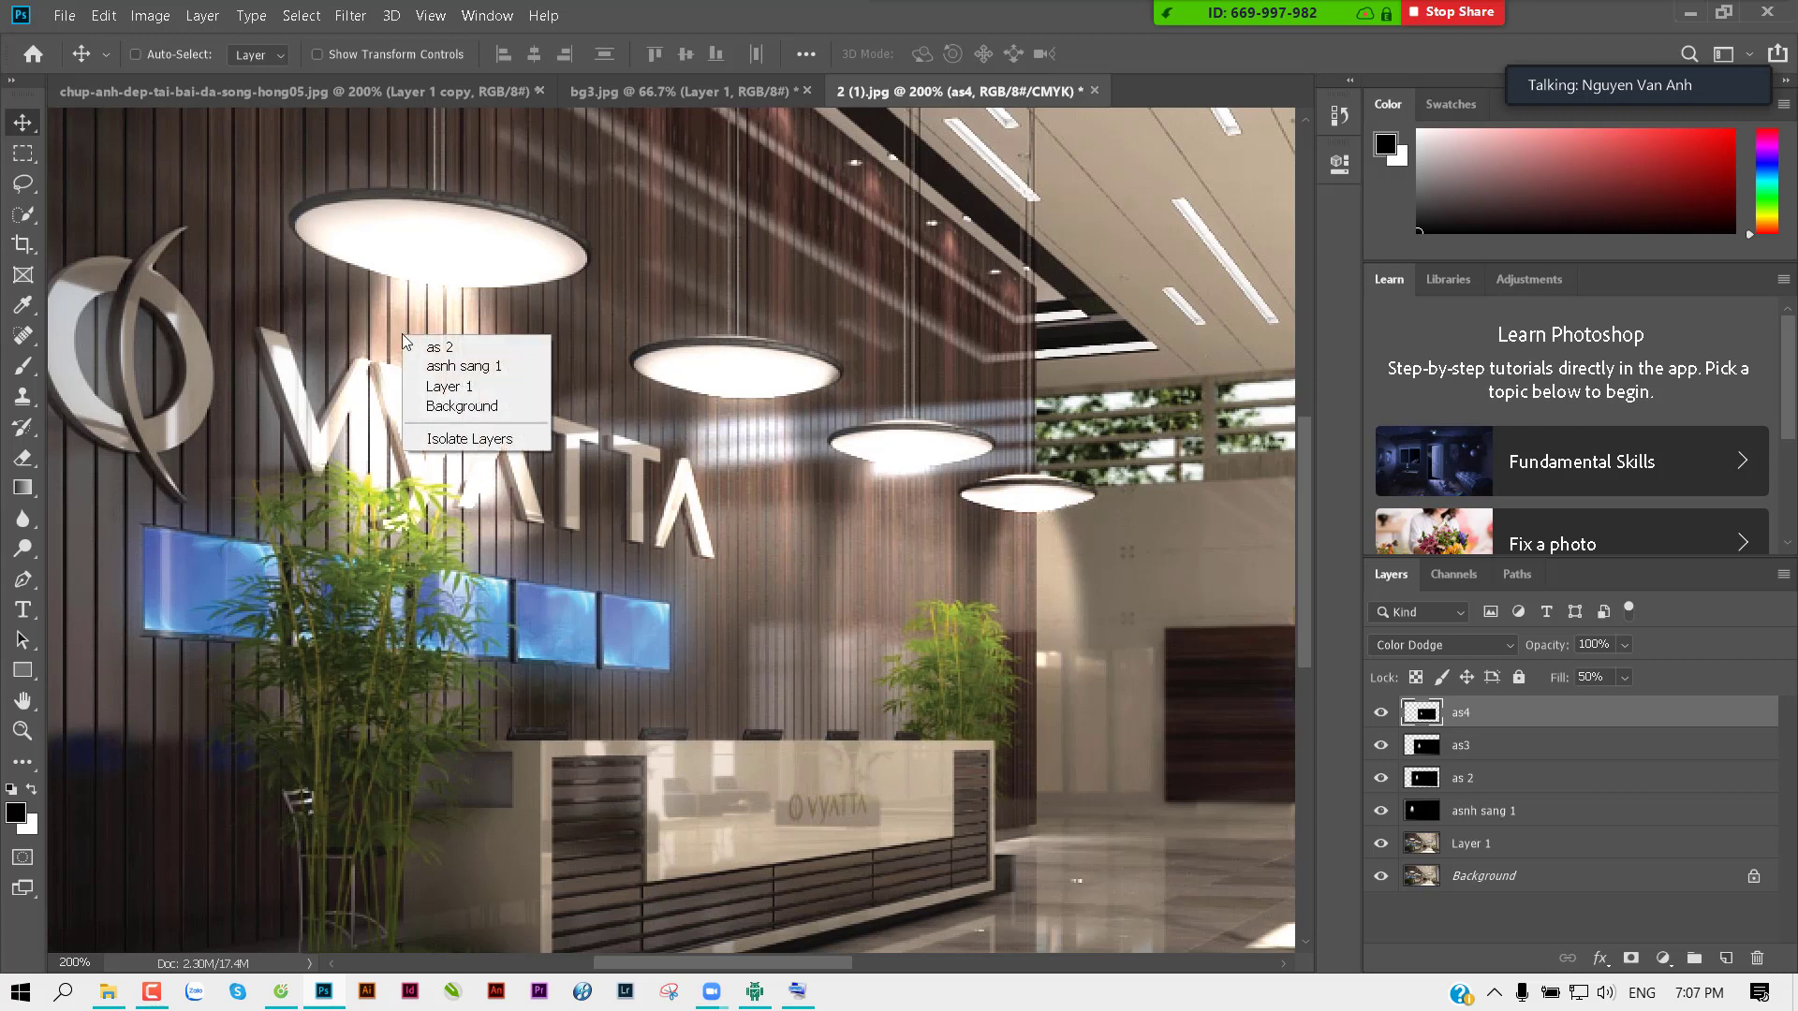
{"action": "left_click", "coordinate": [527, 373]}
{"action": "mouse_move", "coordinate": [527, 372]}
{"action": "left_mouse_down"}
{"action": "mouse_move", "coordinate": [475, 358]}
{"action": "mouse_move", "coordinate": [485, 374]}
{"action": "mouse_move", "coordinate": [460, 344]}
{"action": "left_mouse_up"}
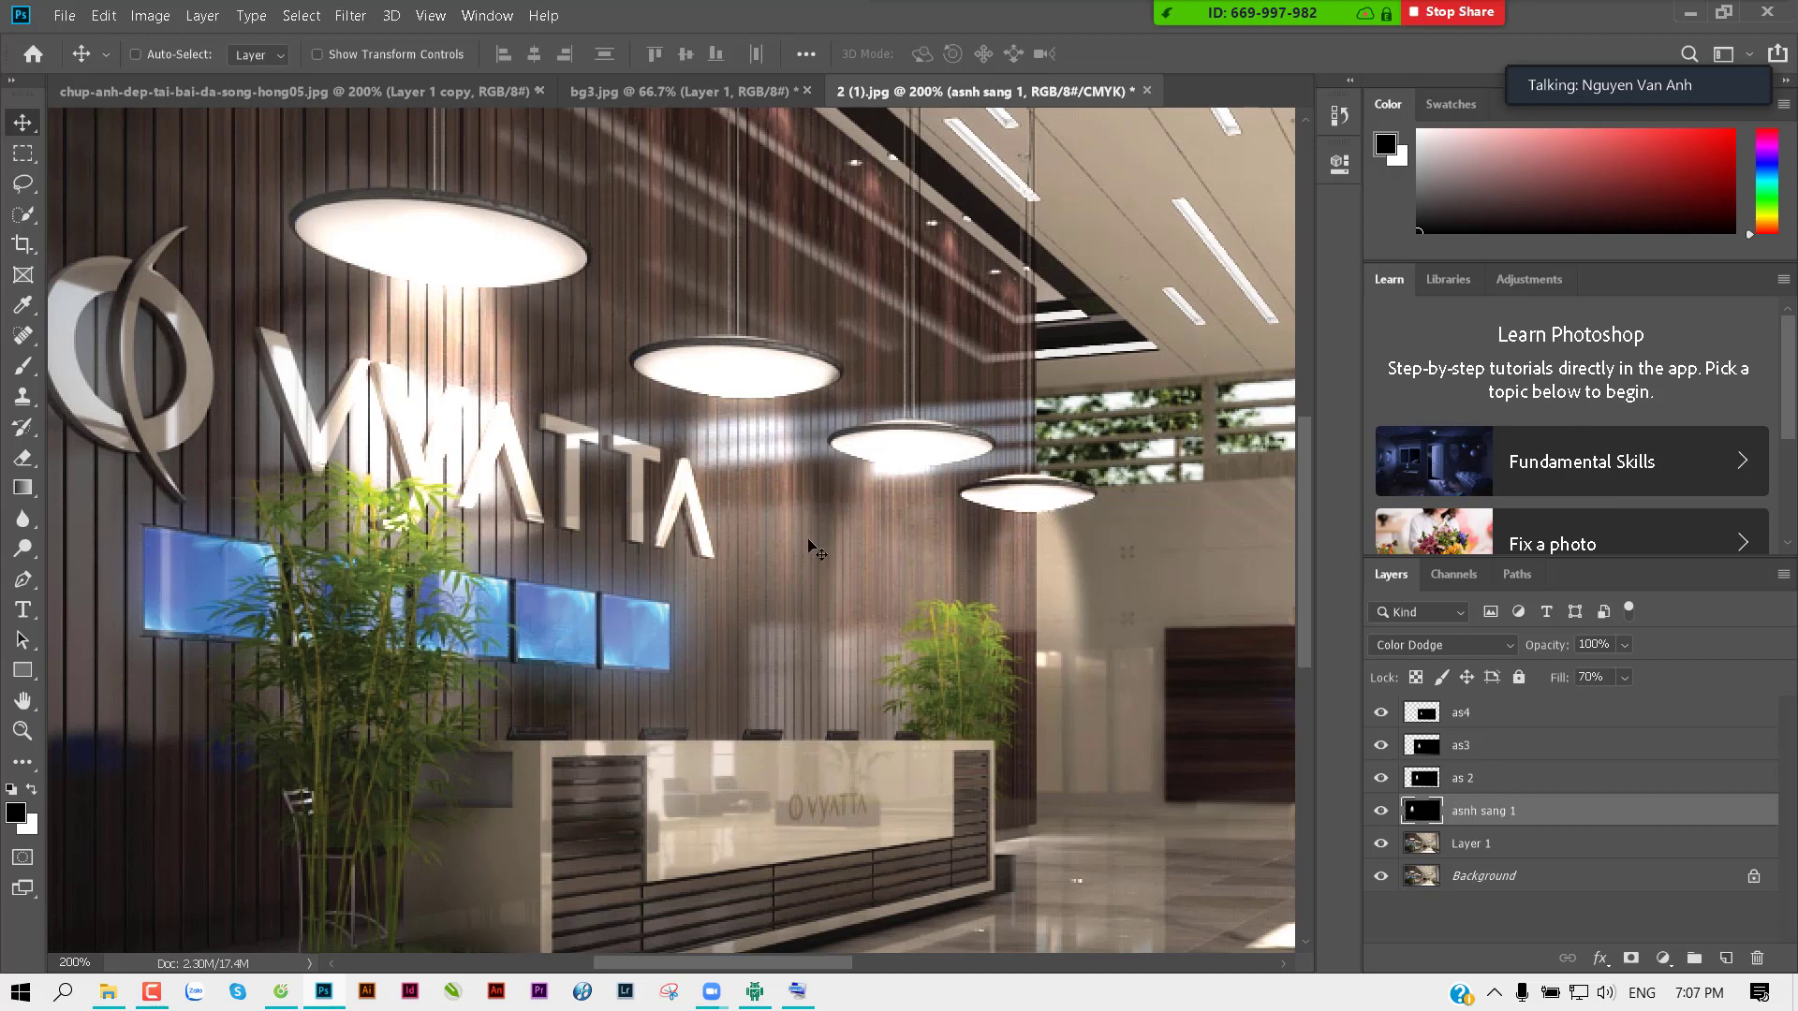
Step: Nudge the as 2 beam slightly down and shift the as3 beam to the right
{"action": "right_click", "coordinate": [740, 463]}
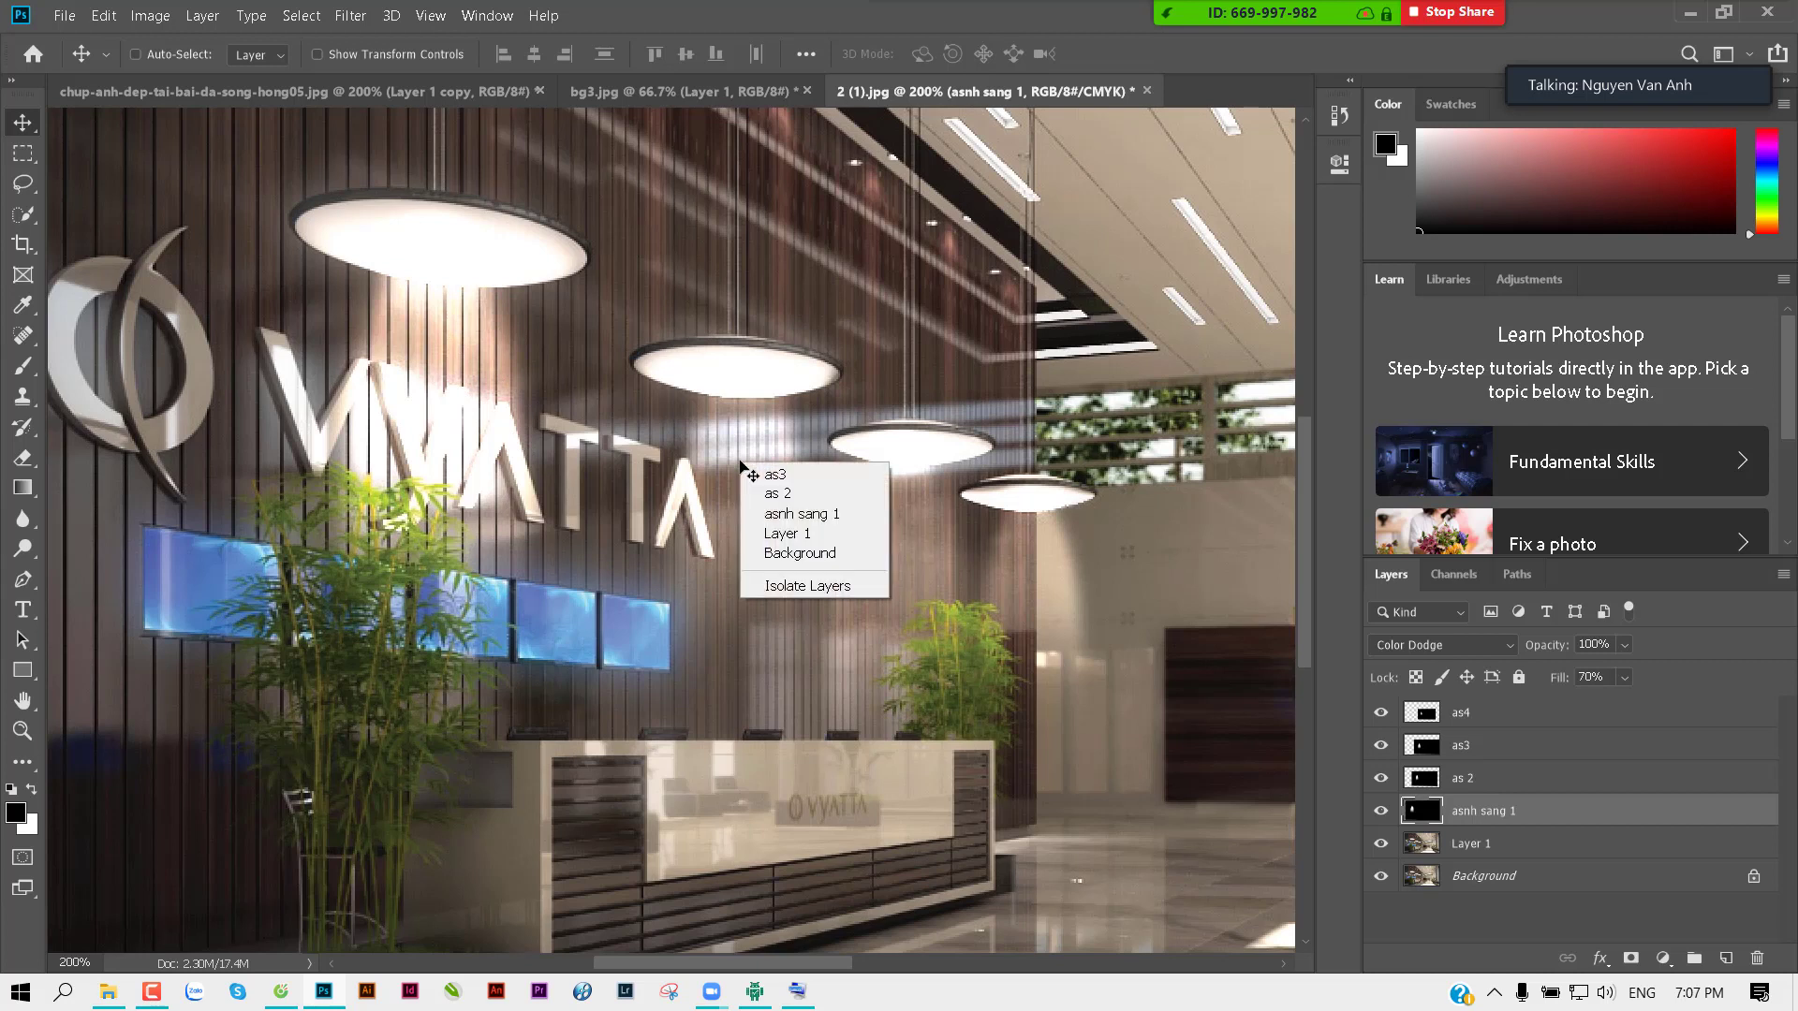
{"action": "left_click", "coordinate": [773, 496]}
{"action": "left_click_drag", "start_coordinate": [773, 502], "coordinate": [763, 514]}
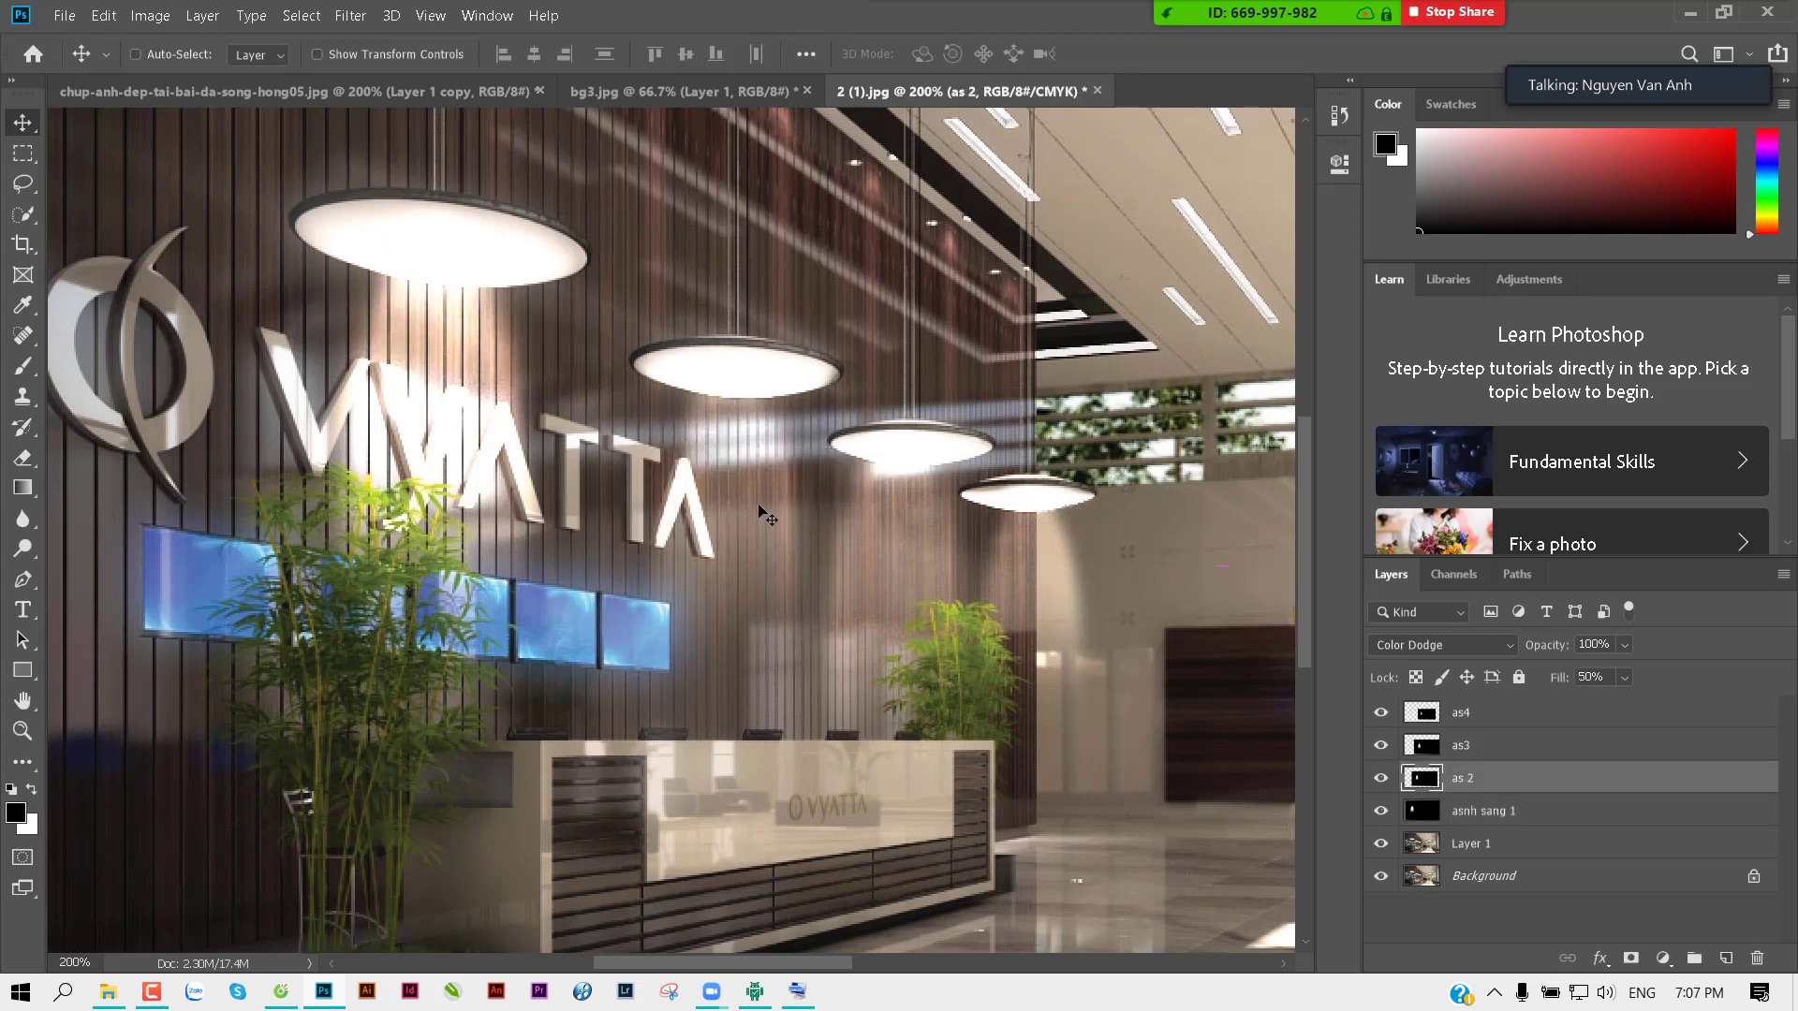
{"action": "right_click", "coordinate": [880, 522]}
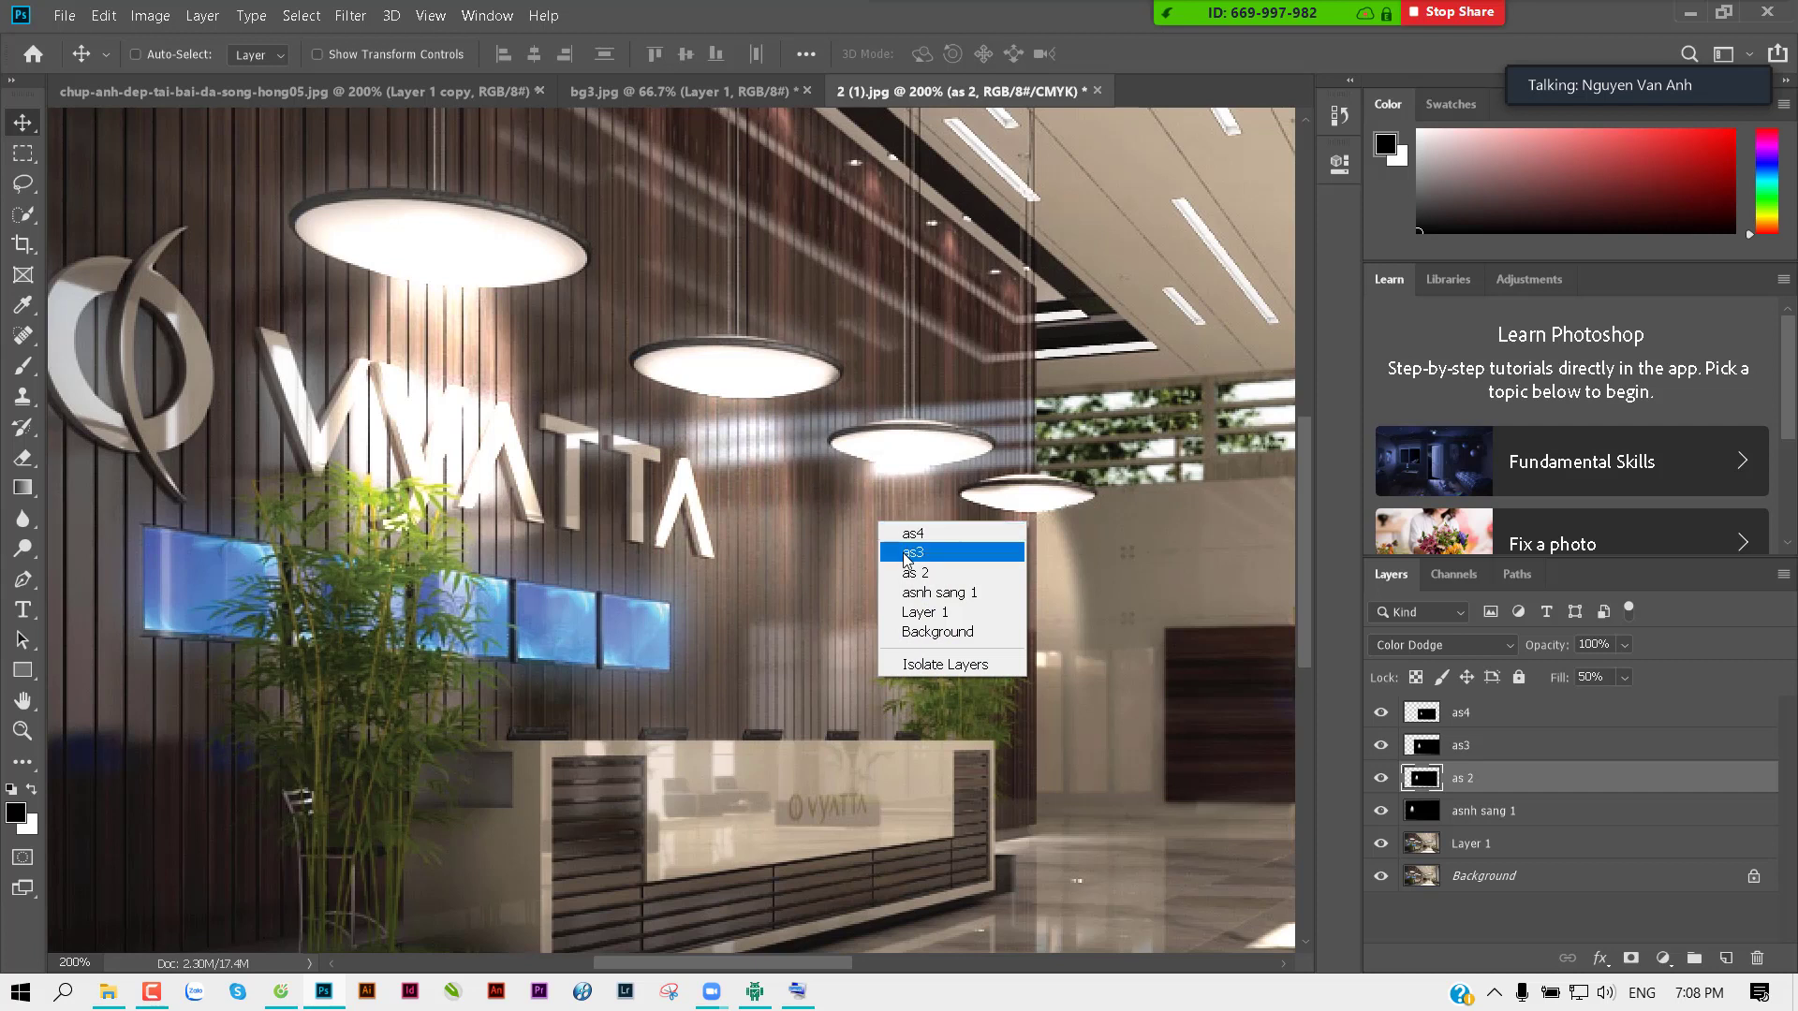
{"action": "left_click", "coordinate": [906, 553]}
{"action": "left_click_drag", "start_coordinate": [880, 549], "coordinate": [1021, 573]}
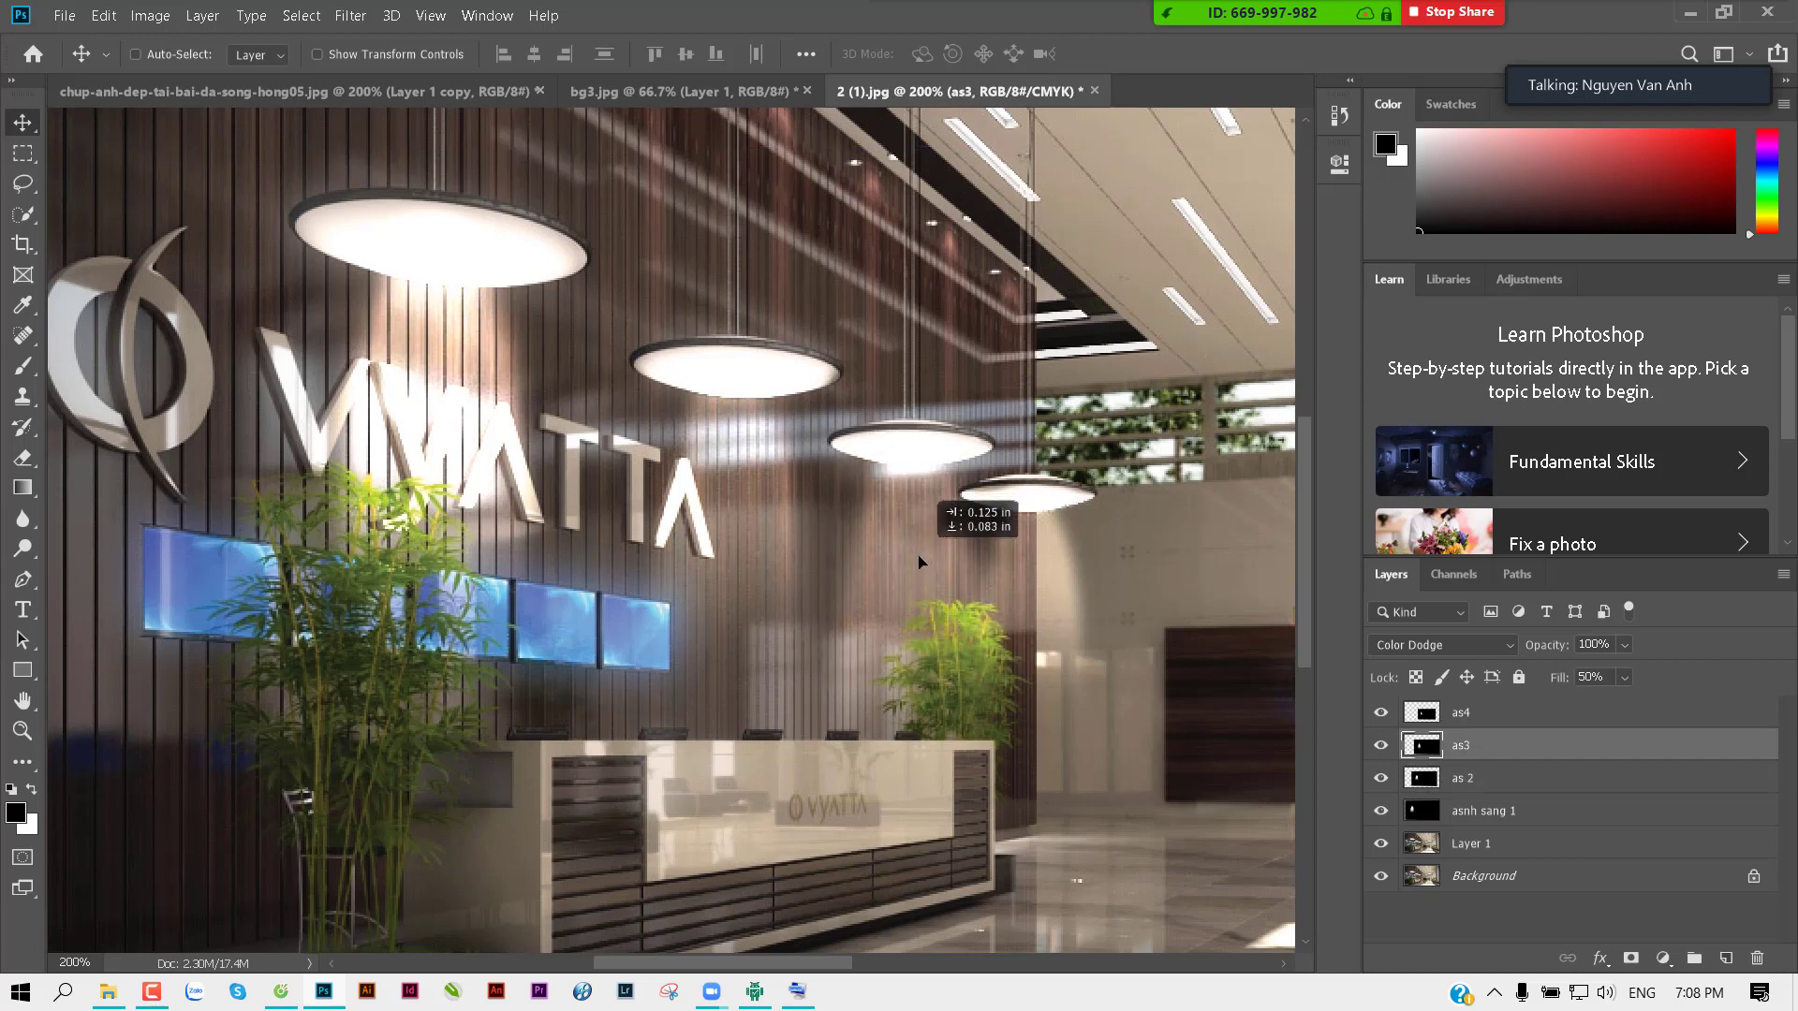
Step: View the whole lobby photo, then bring up the Open dialog on the interior folder
{"action": "right_click", "coordinate": [724, 484]}
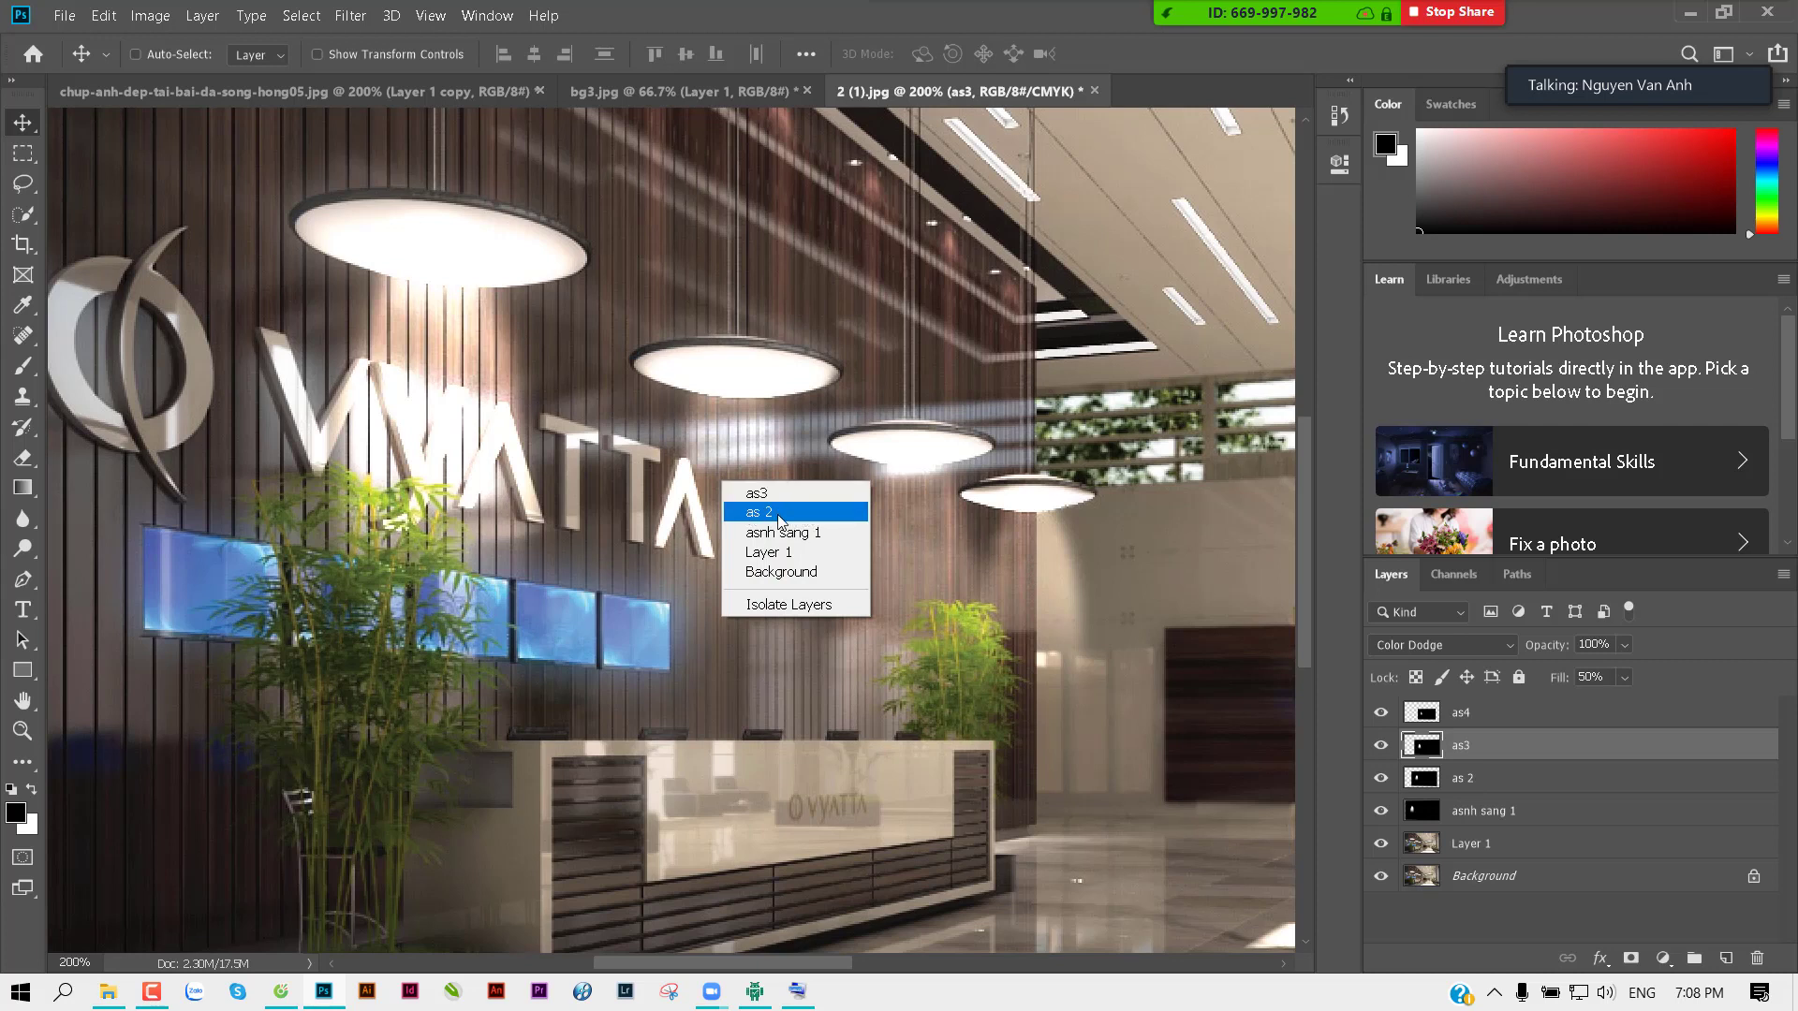
{"action": "left_click", "coordinate": [746, 452]}
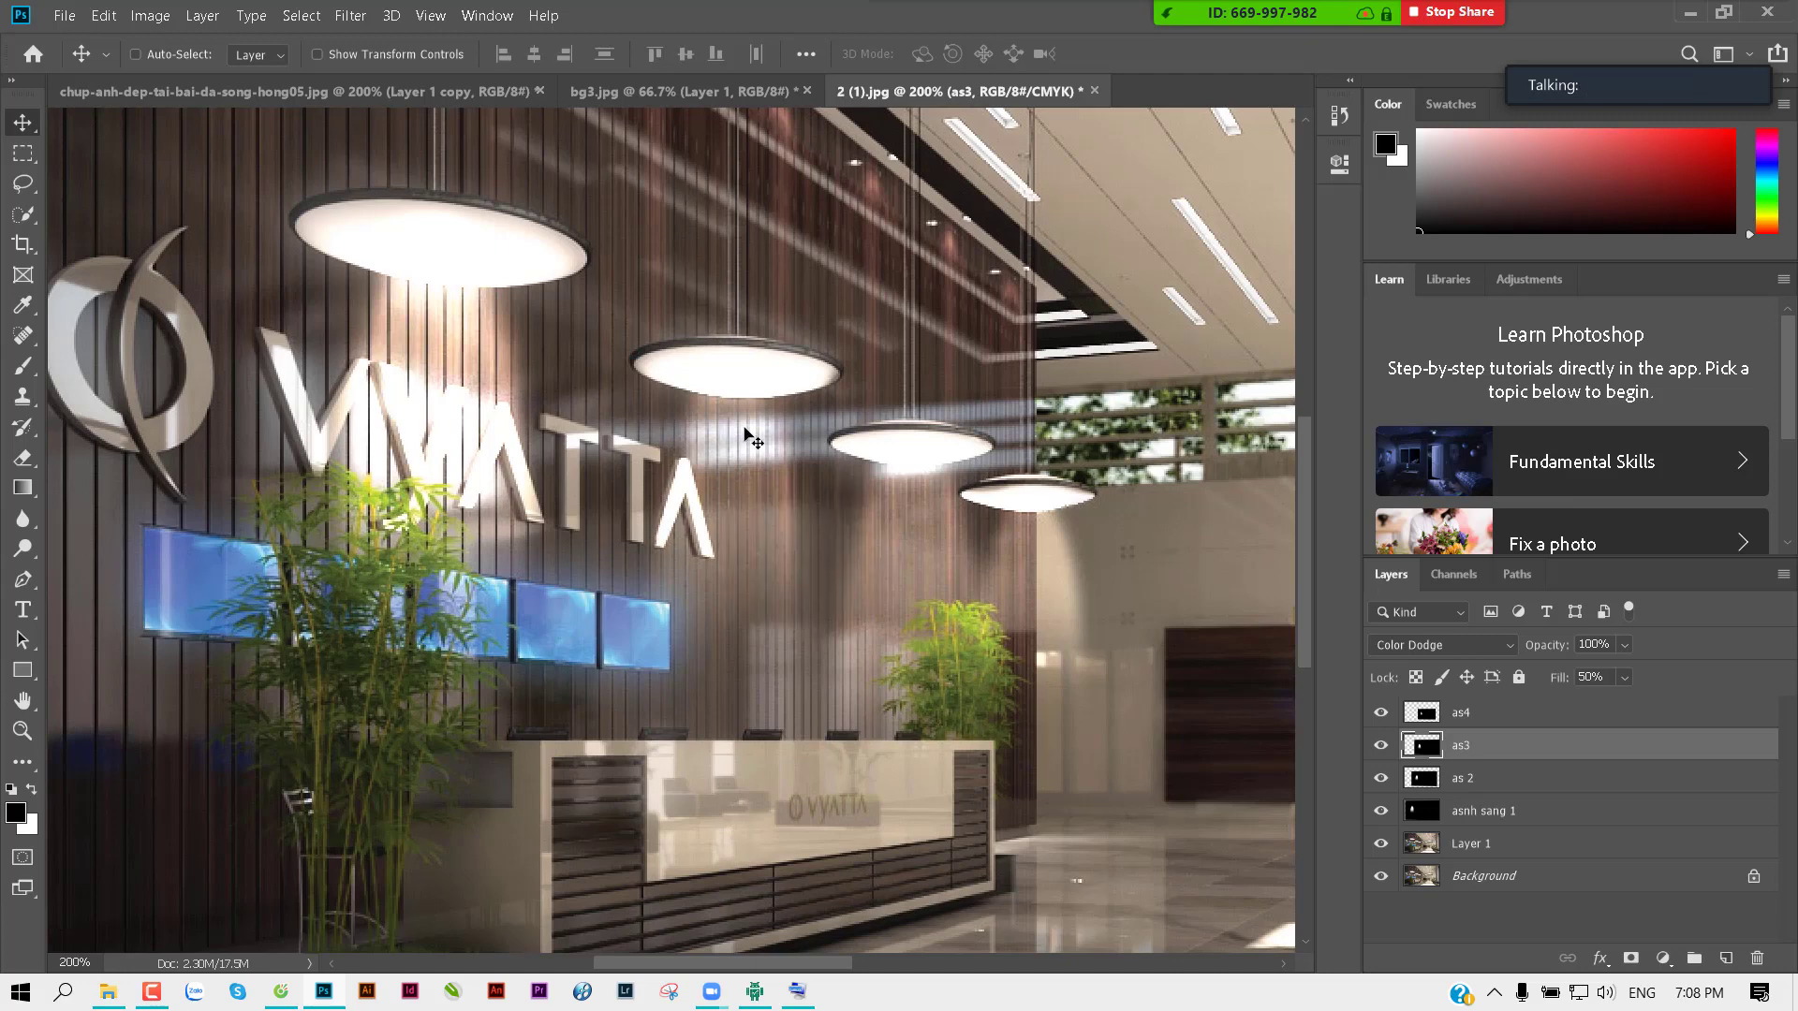
{"action": "left_click", "coordinate": [691, 574]}
{"action": "left_click_drag", "start_coordinate": [870, 623], "coordinate": [699, 638]}
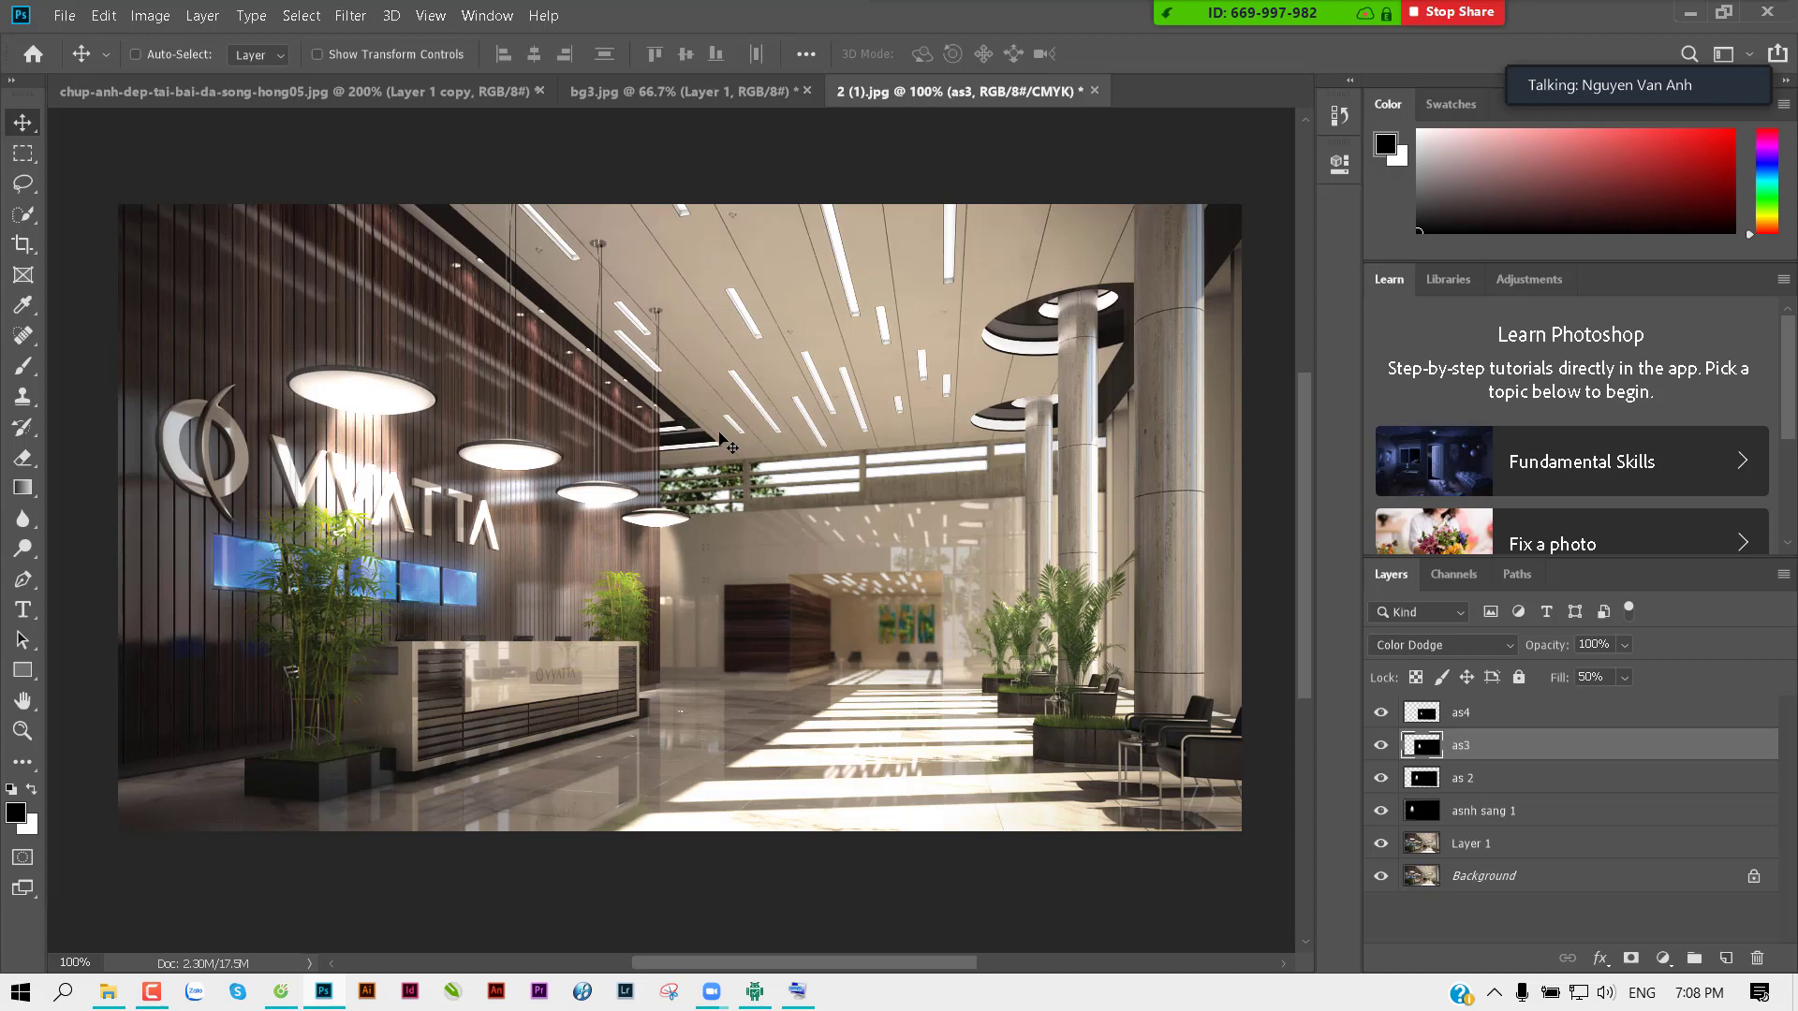
{"action": "key", "text": "ctrl"}
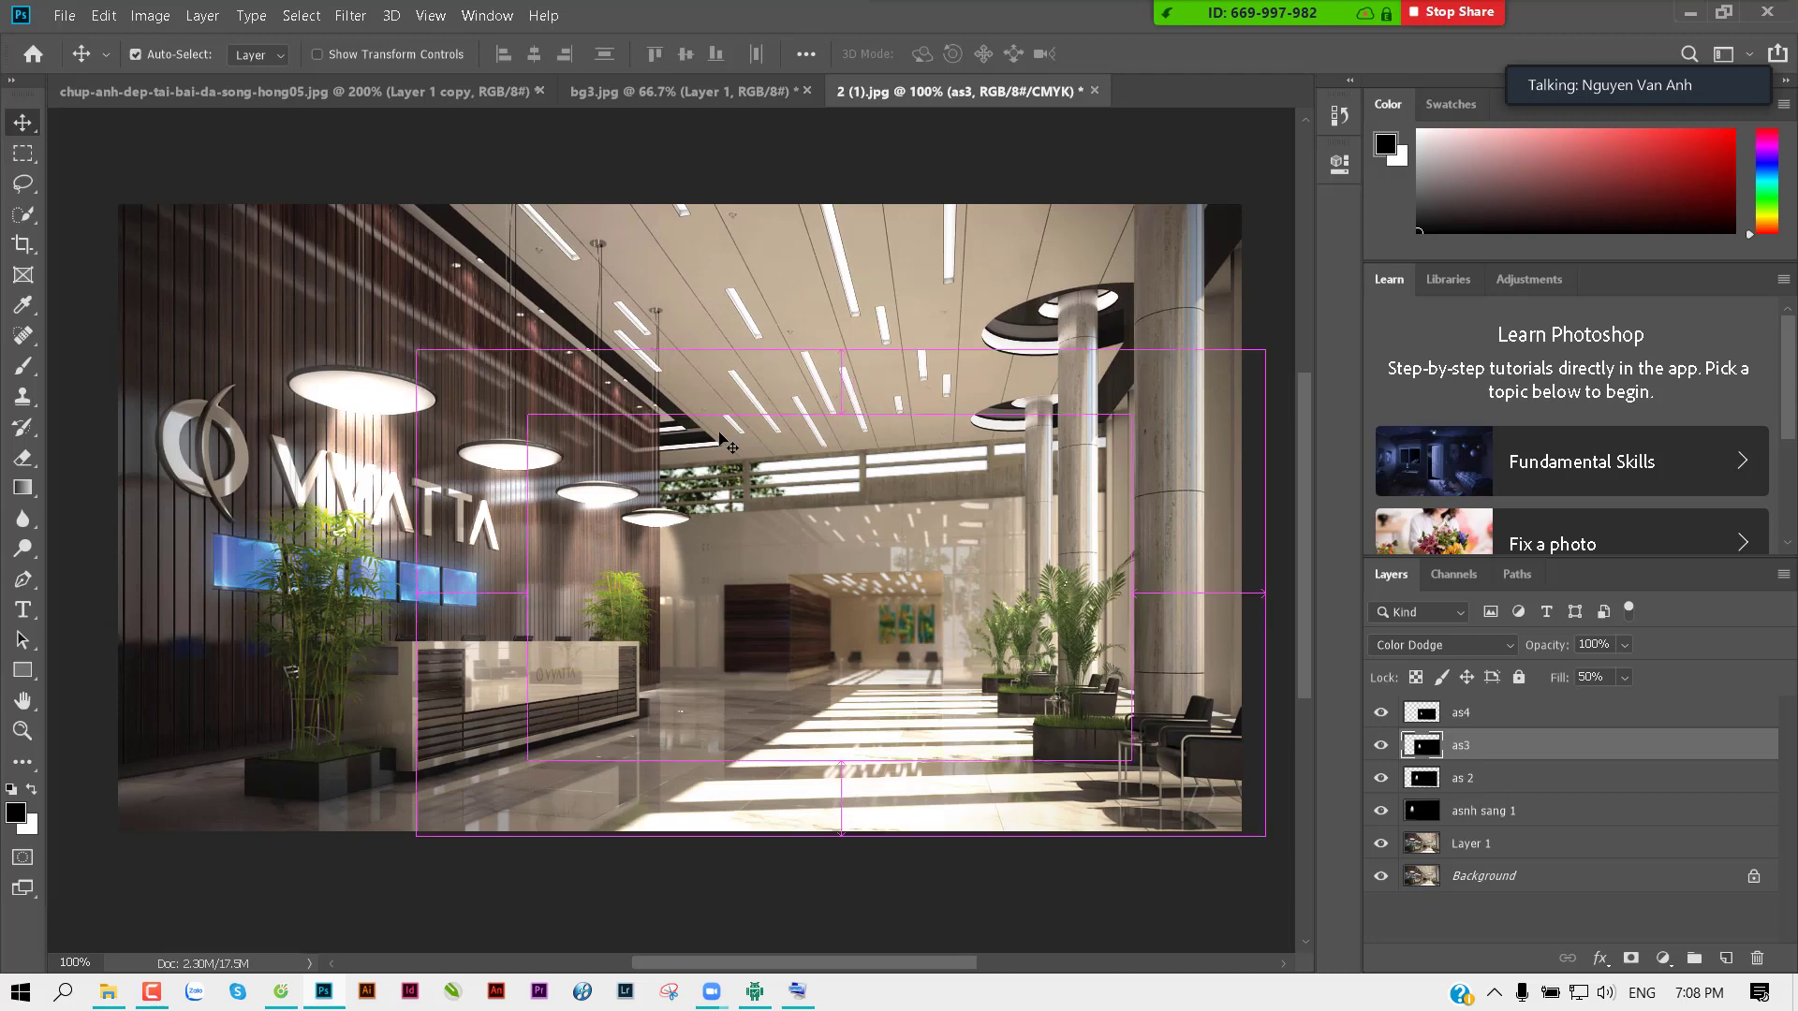
{"action": "key", "text": "ctrl+o"}
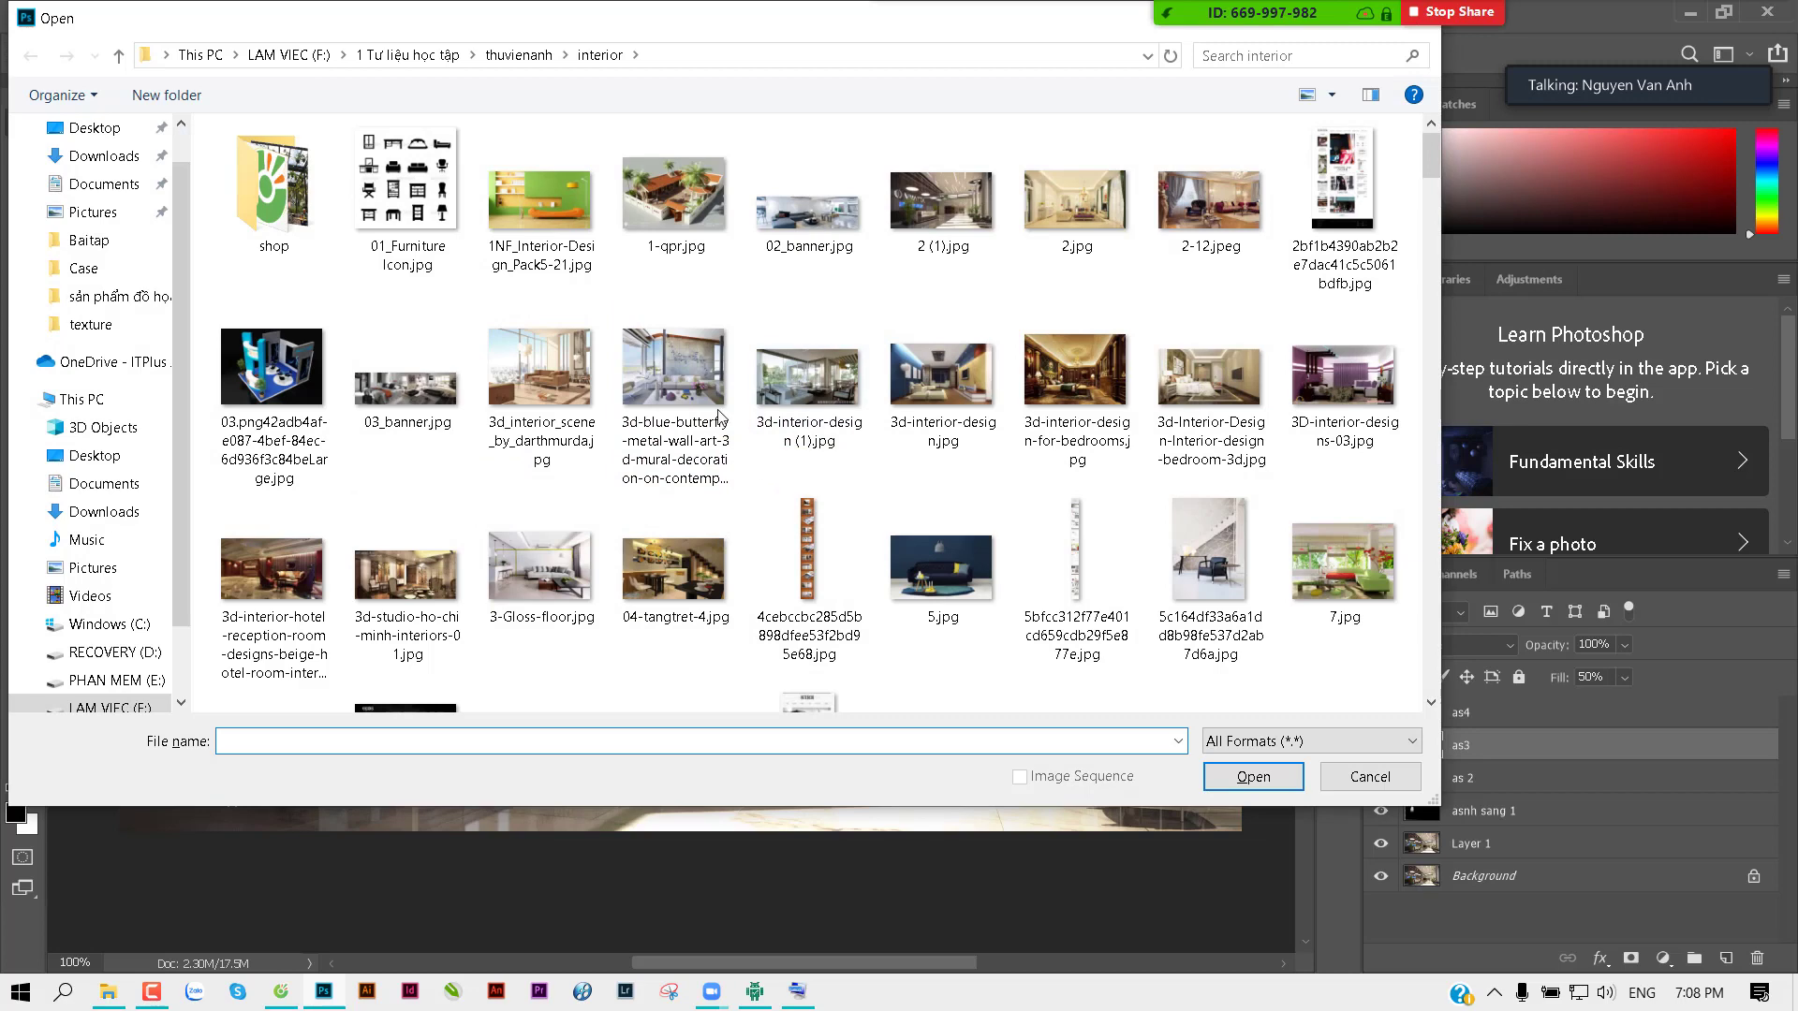
Step: Open iron_man2.jpg from the fim folder and hide the canvas guides
{"action": "left_click", "coordinate": [519, 55]}
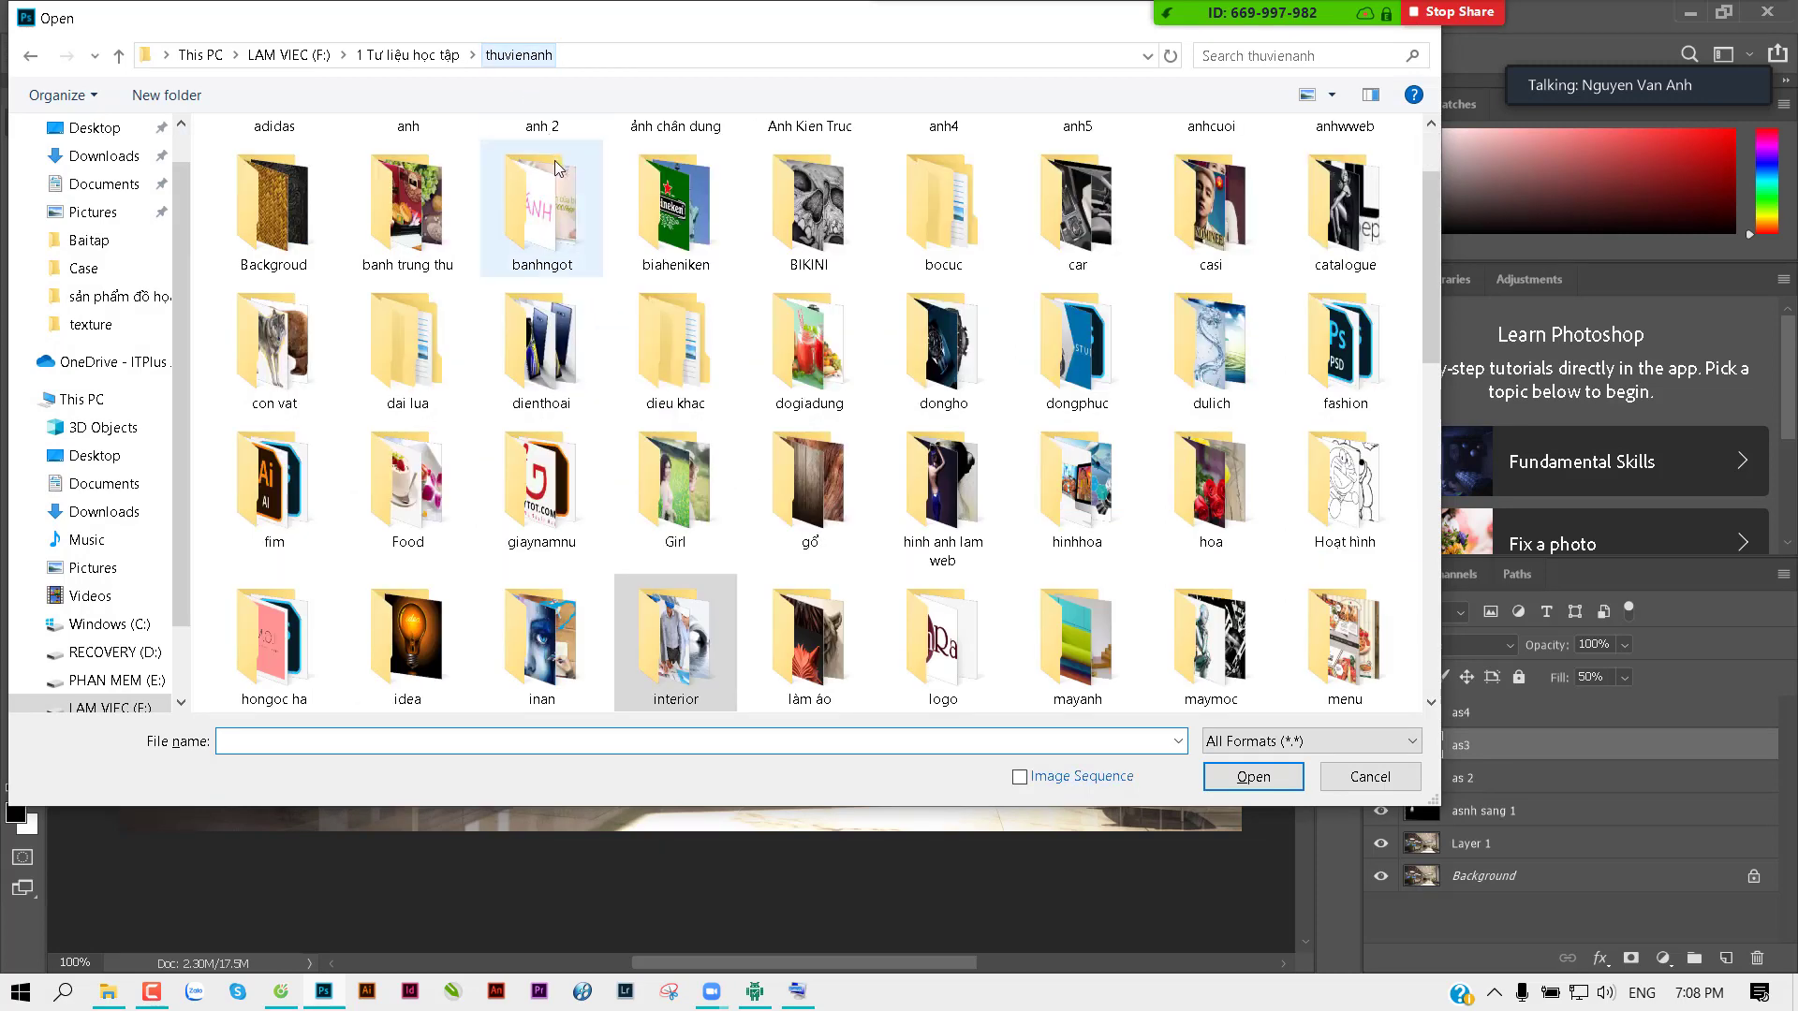
{"action": "left_click", "coordinate": [537, 349]}
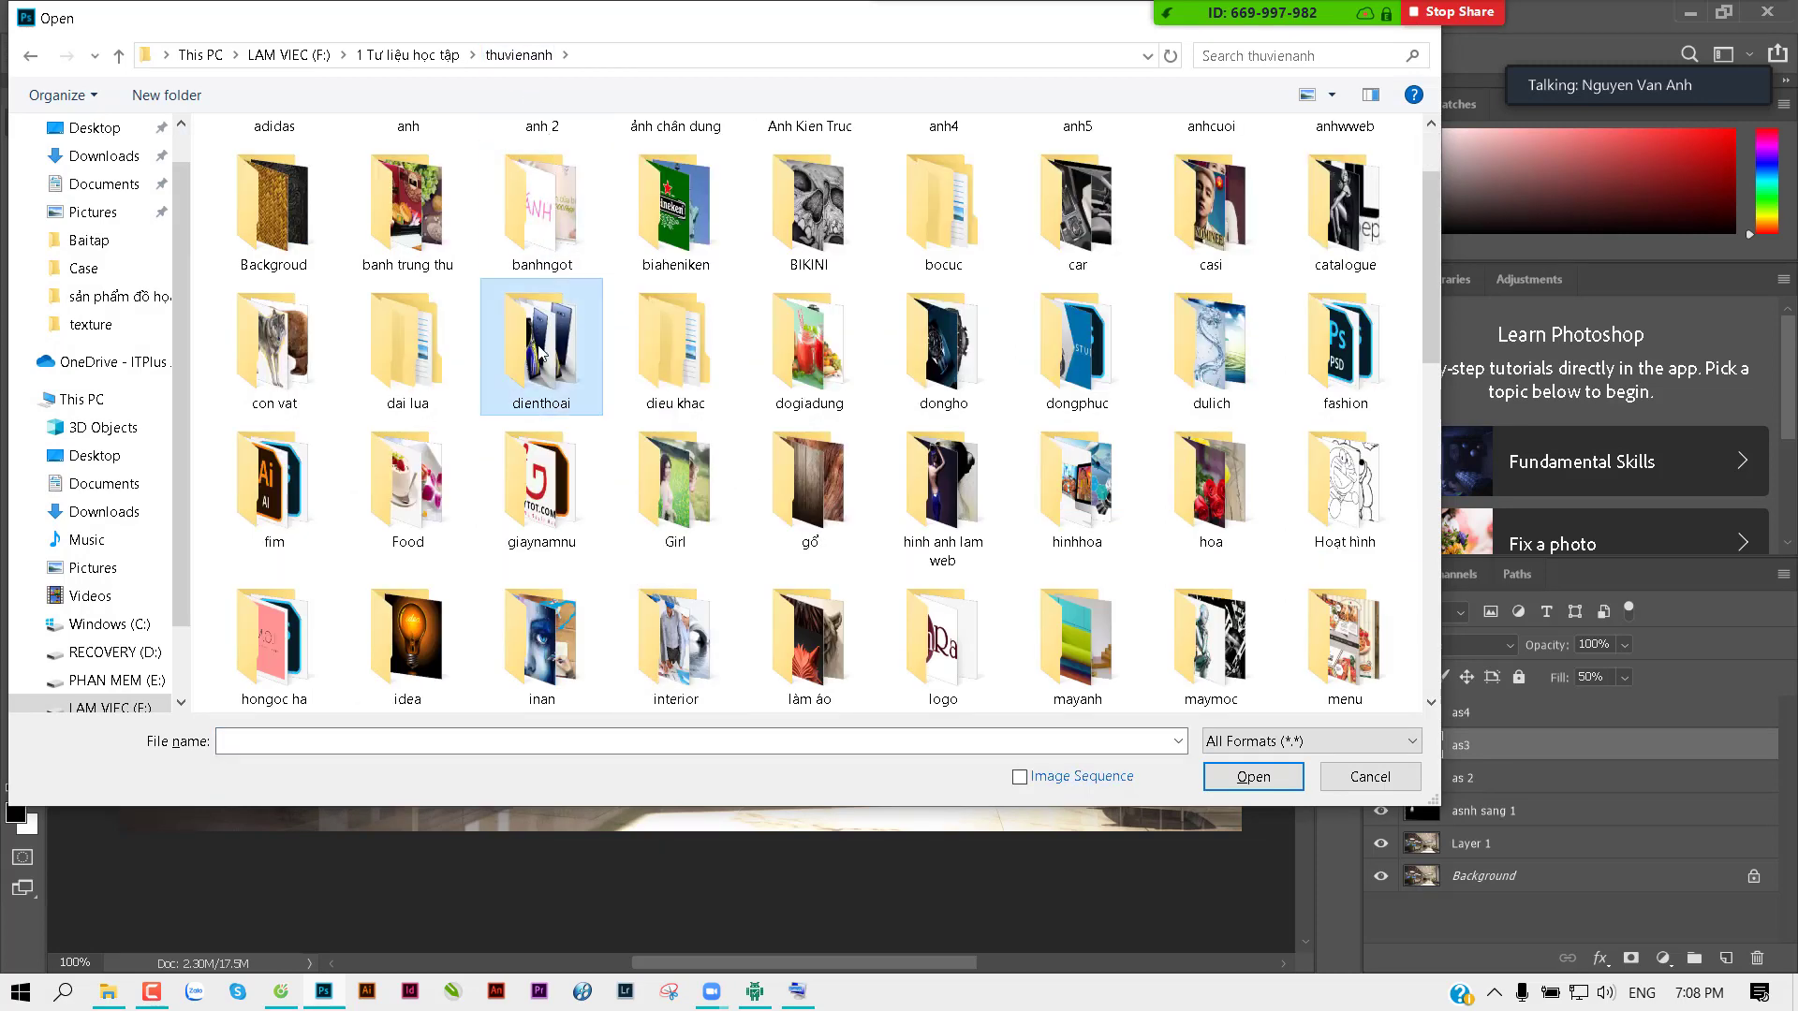
{"action": "key", "text": "f"}
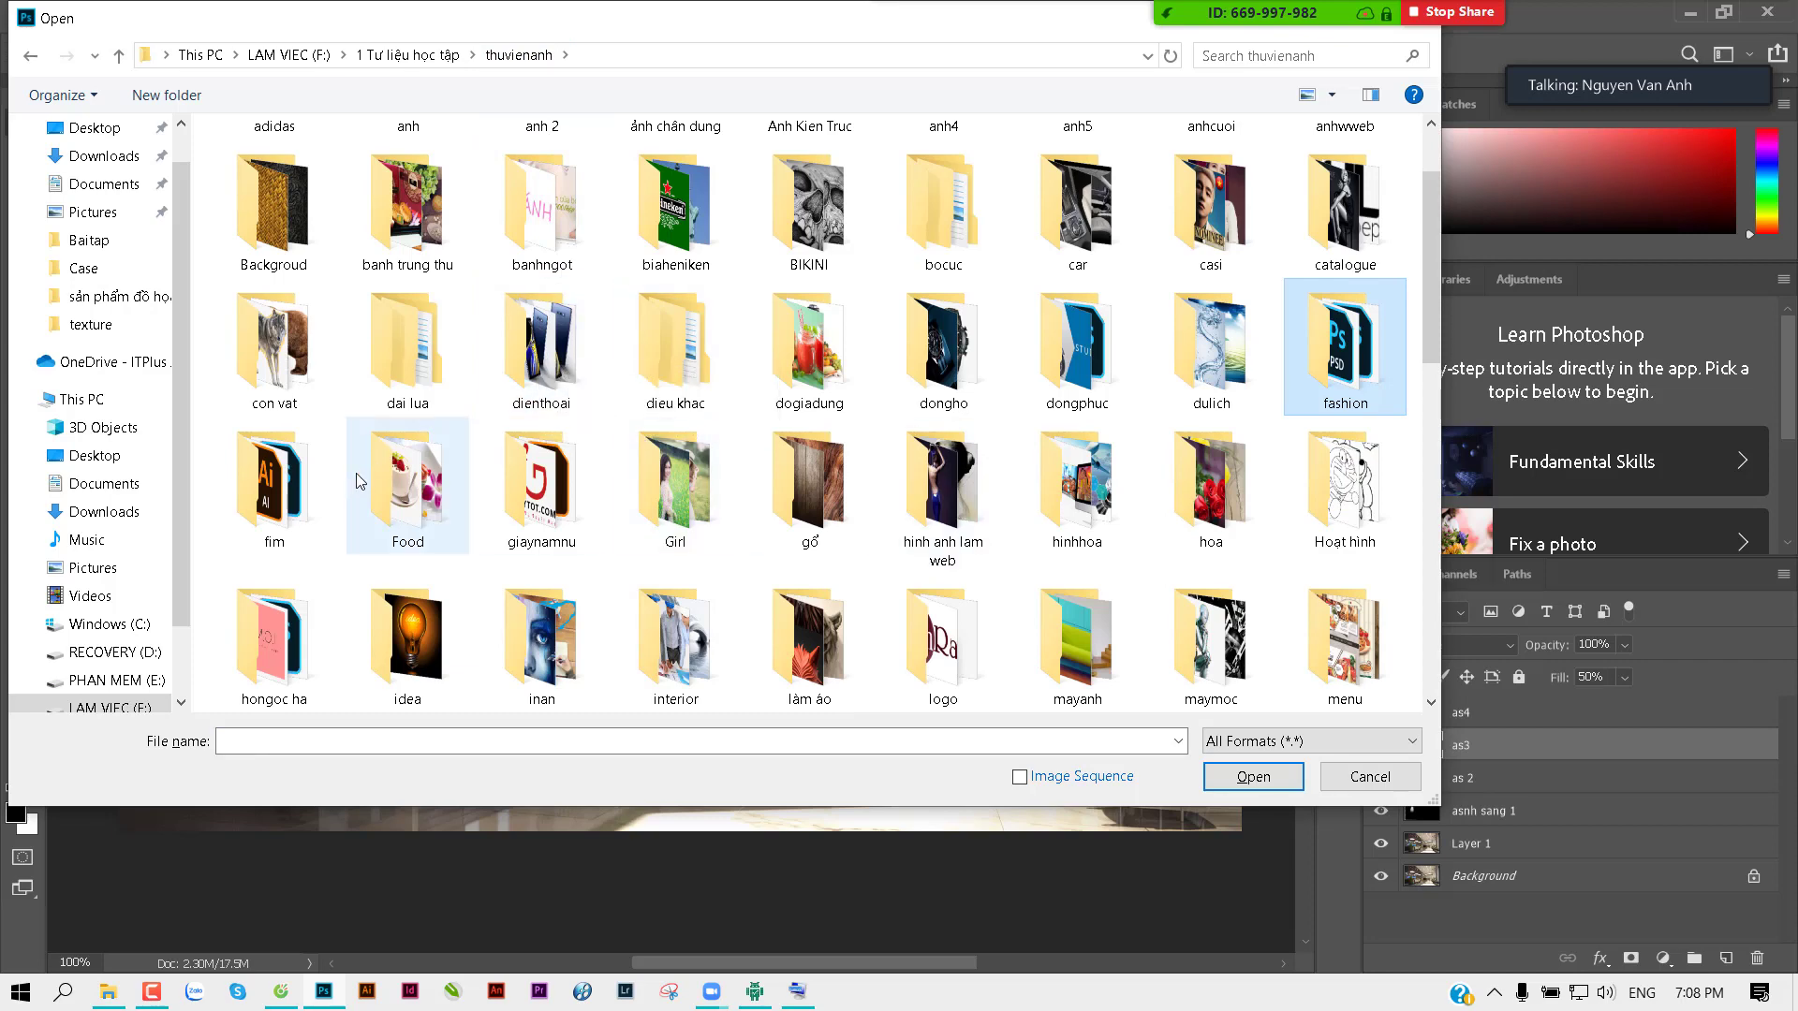
{"action": "mouse_move", "coordinate": [272, 480]}
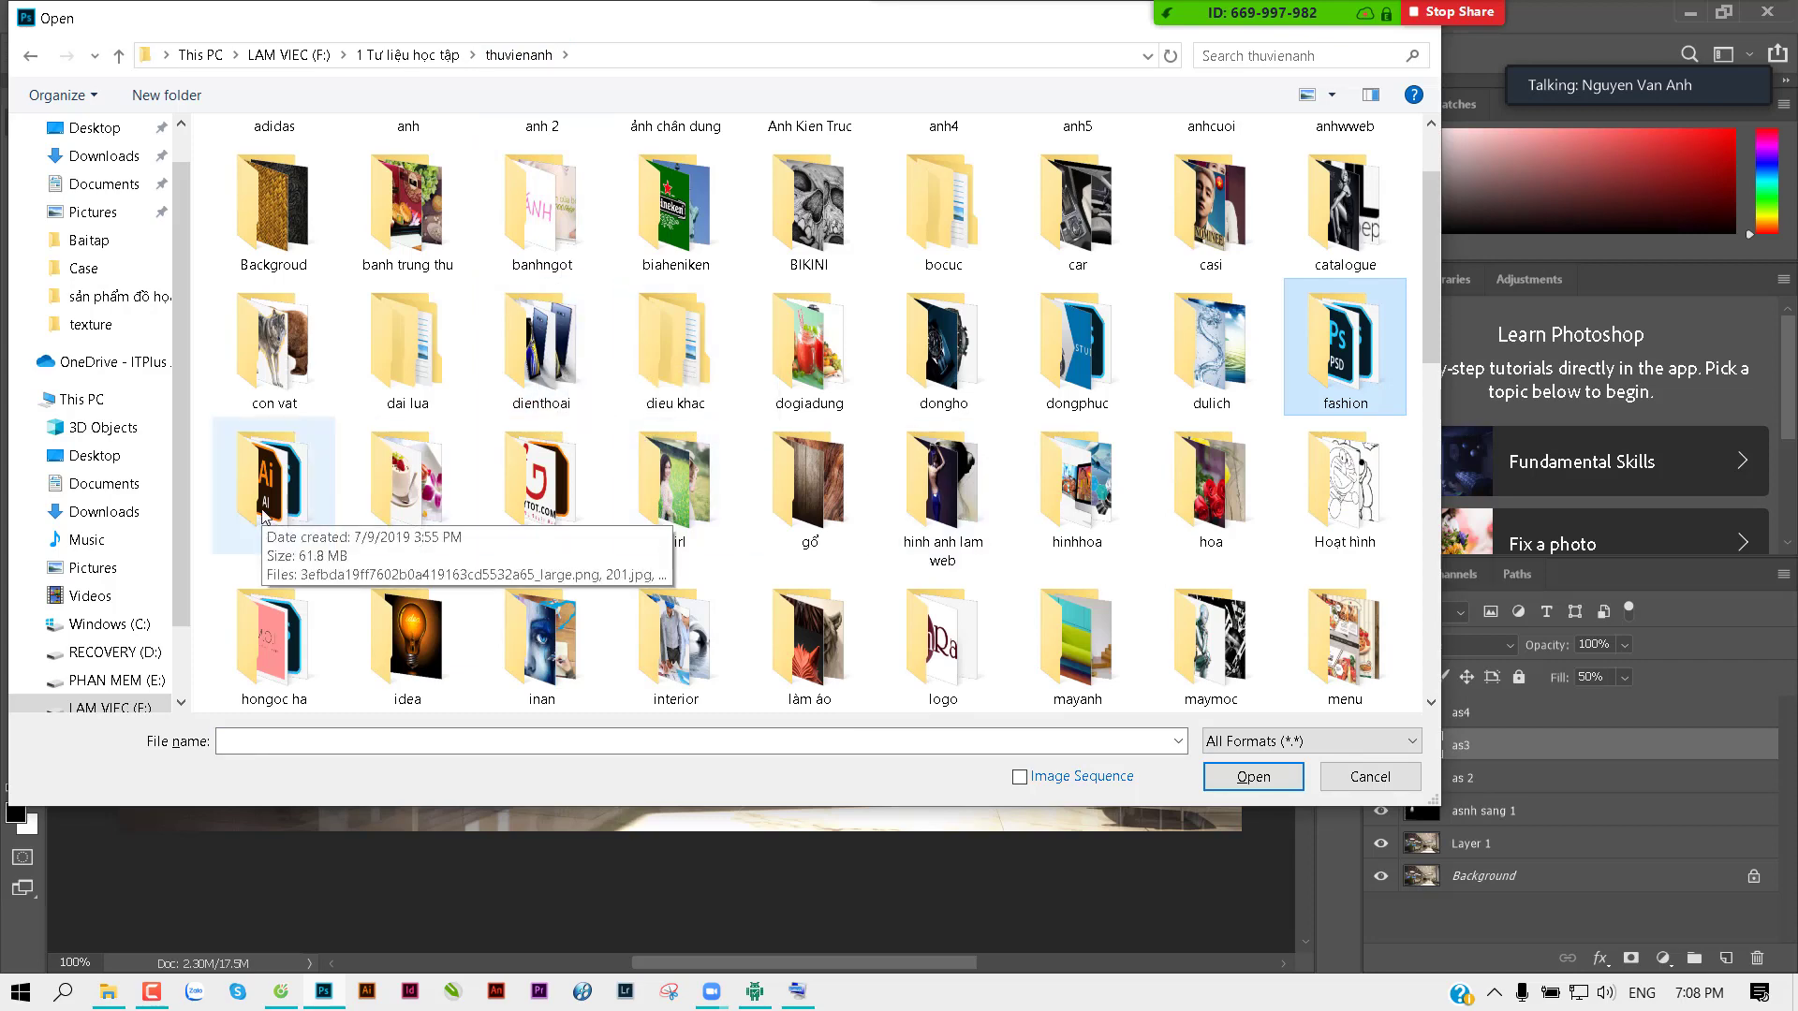
{"action": "left_click", "coordinate": [260, 509]}
{"action": "double_click", "coordinate": [261, 509]}
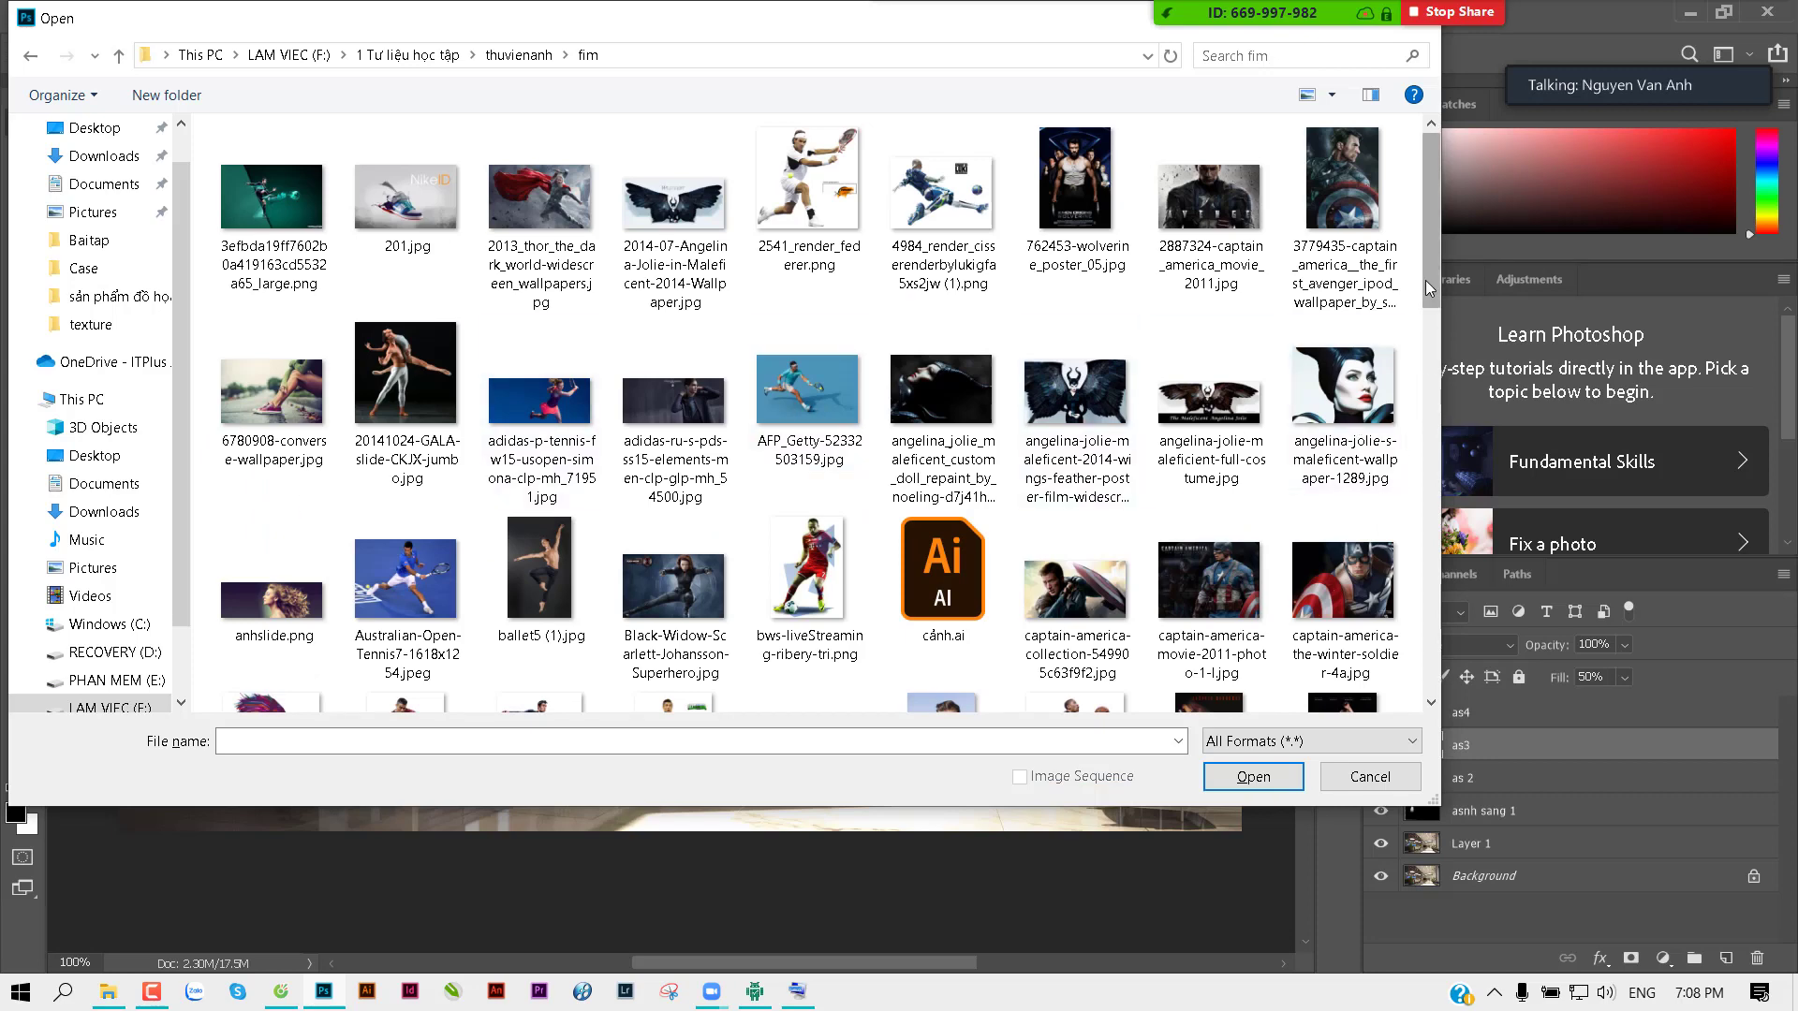
{"action": "left_click_drag", "start_coordinate": [1428, 283], "coordinate": [1431, 423]}
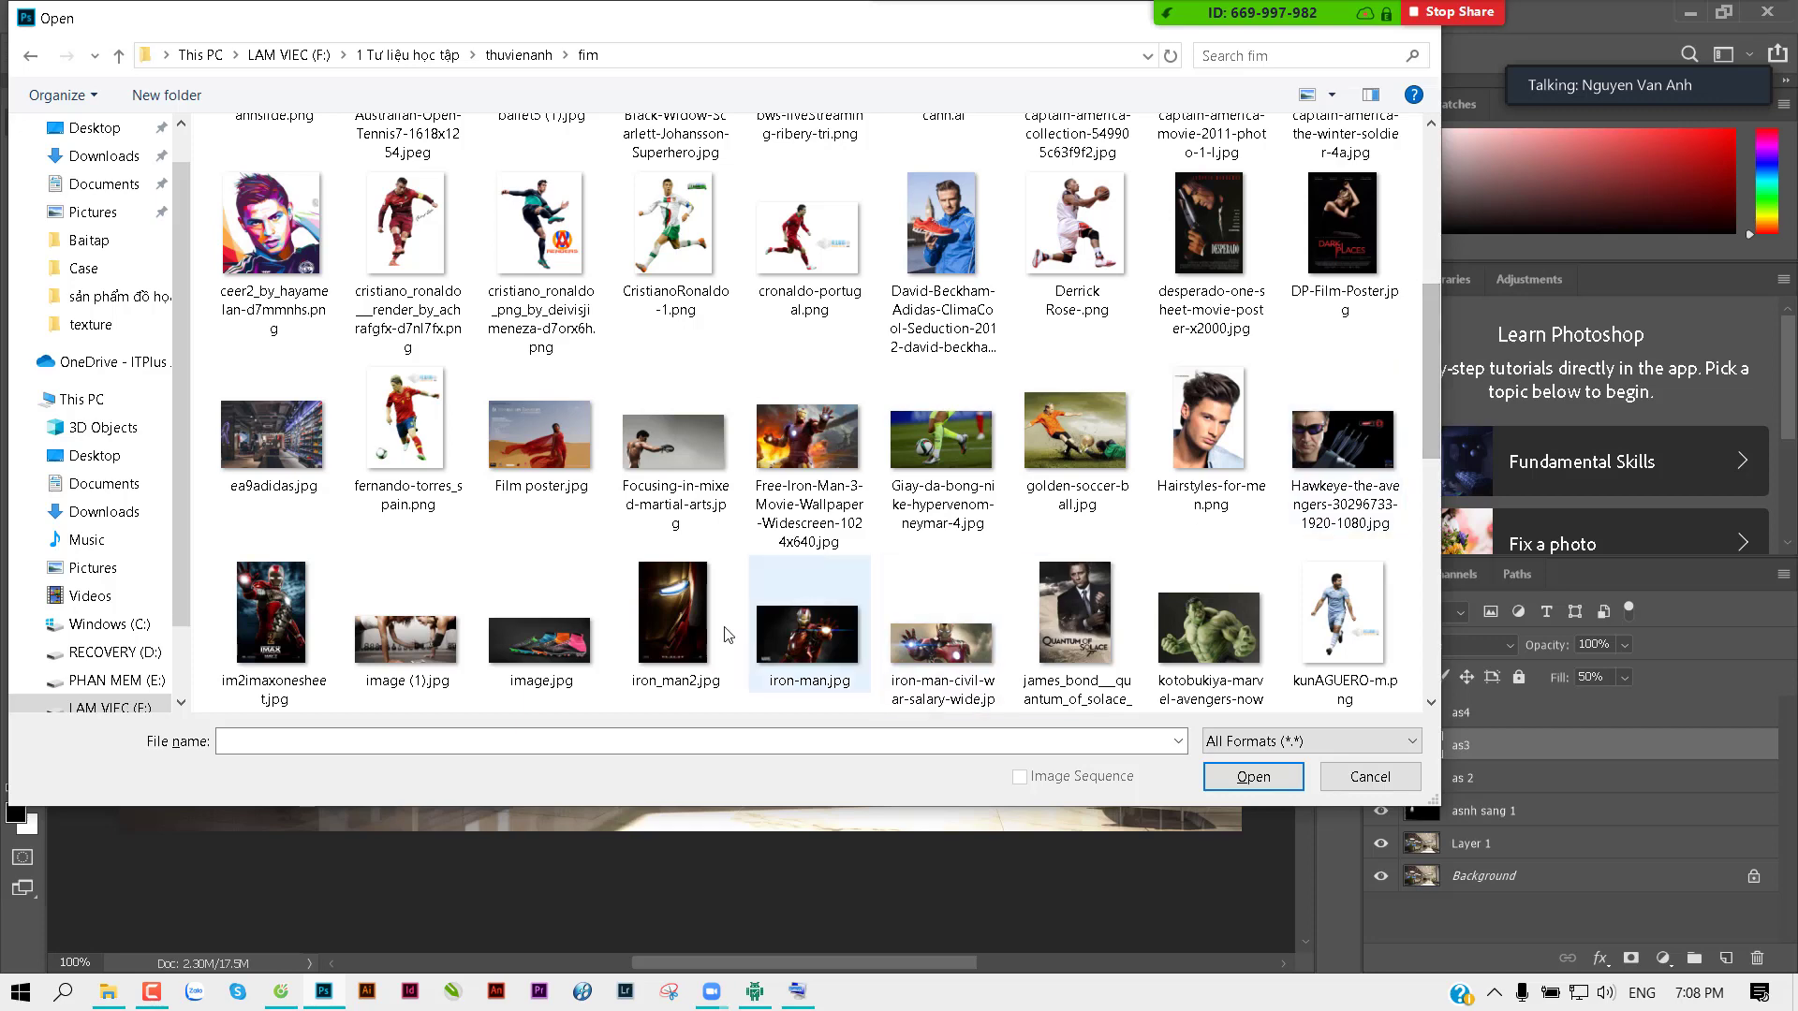
{"action": "double_click", "coordinate": [672, 609]}
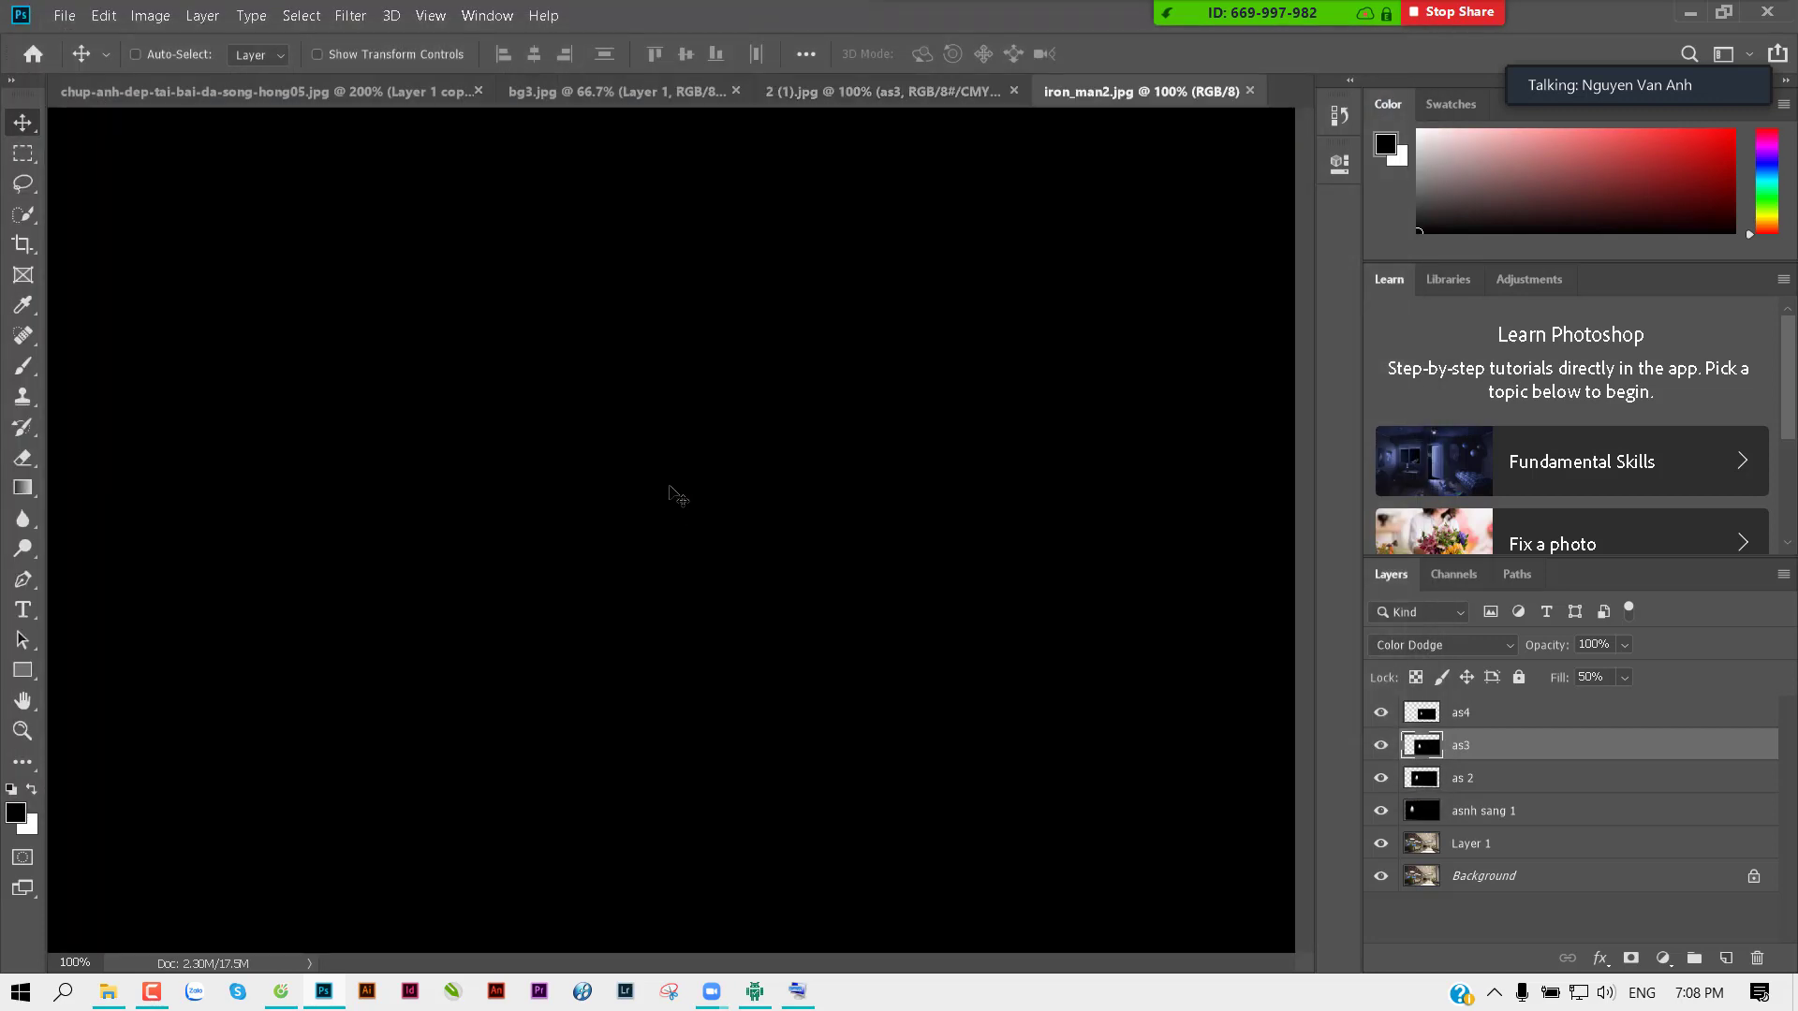
{"action": "key", "text": "ctrl+semicolon"}
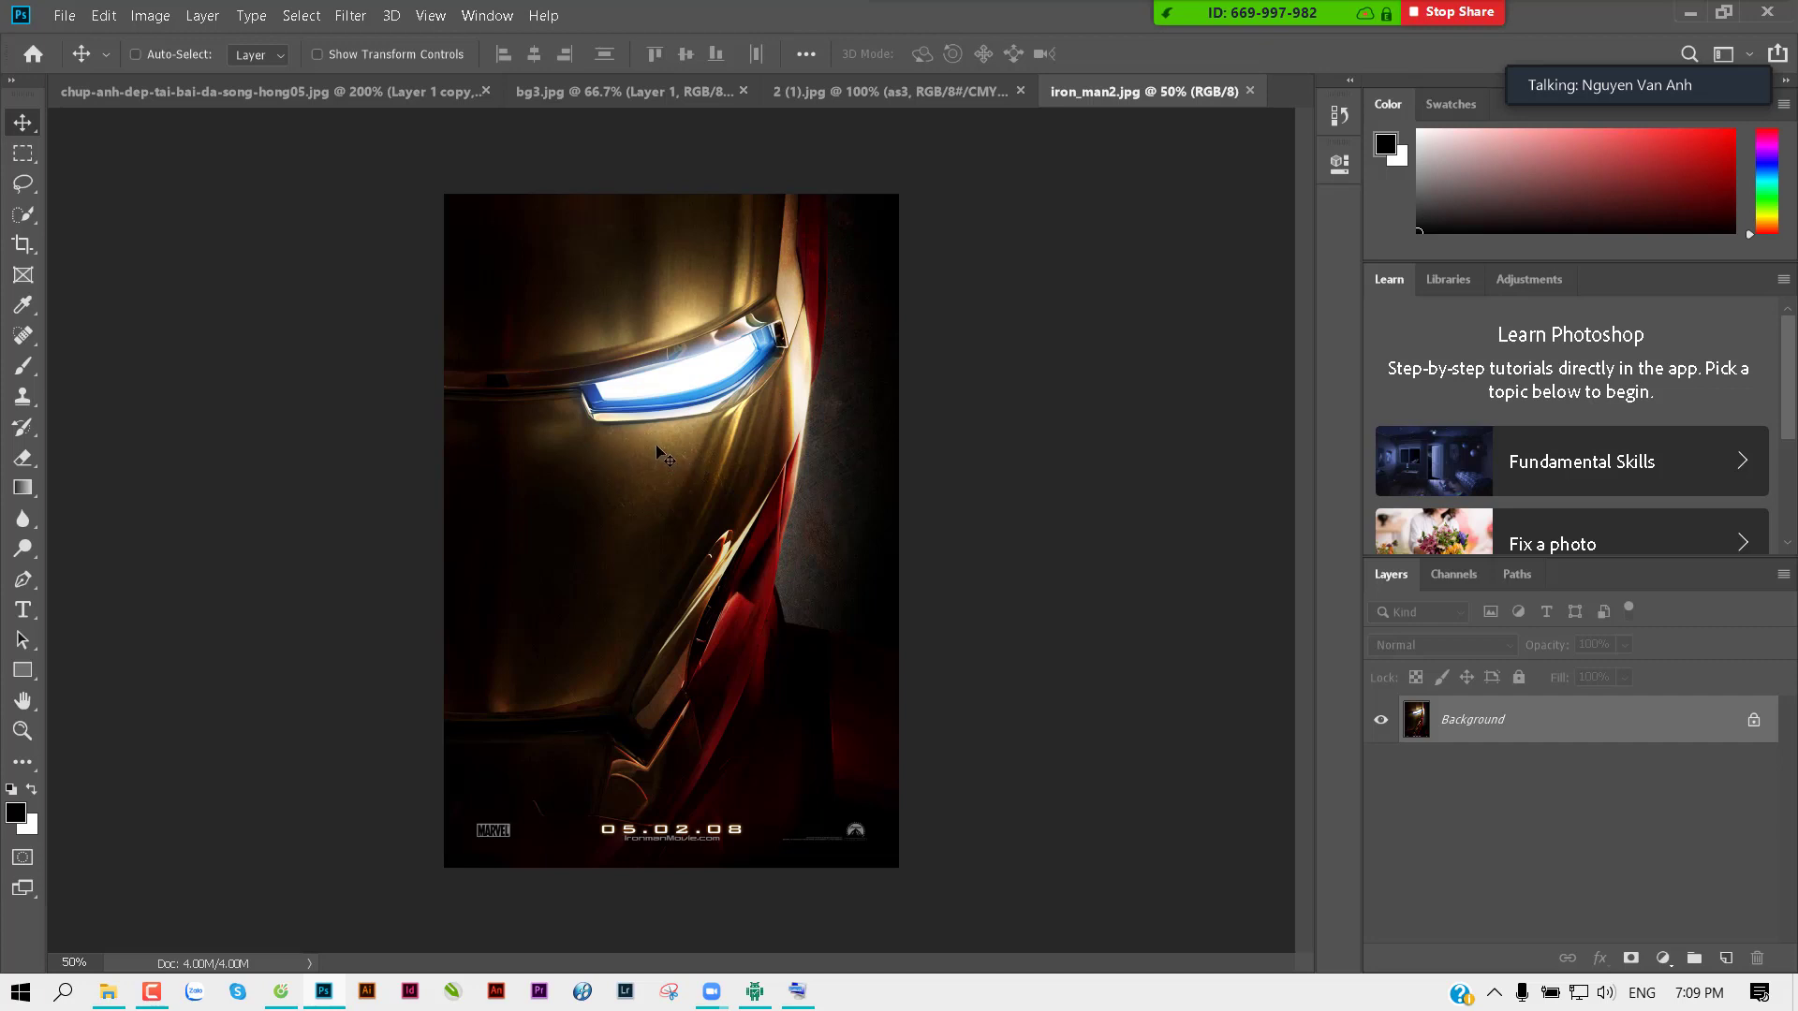
Step: Draw an elliptical selection below the eye on a new empty layer
{"action": "left_click_drag", "start_coordinate": [23, 152], "coordinate": [98, 183]}
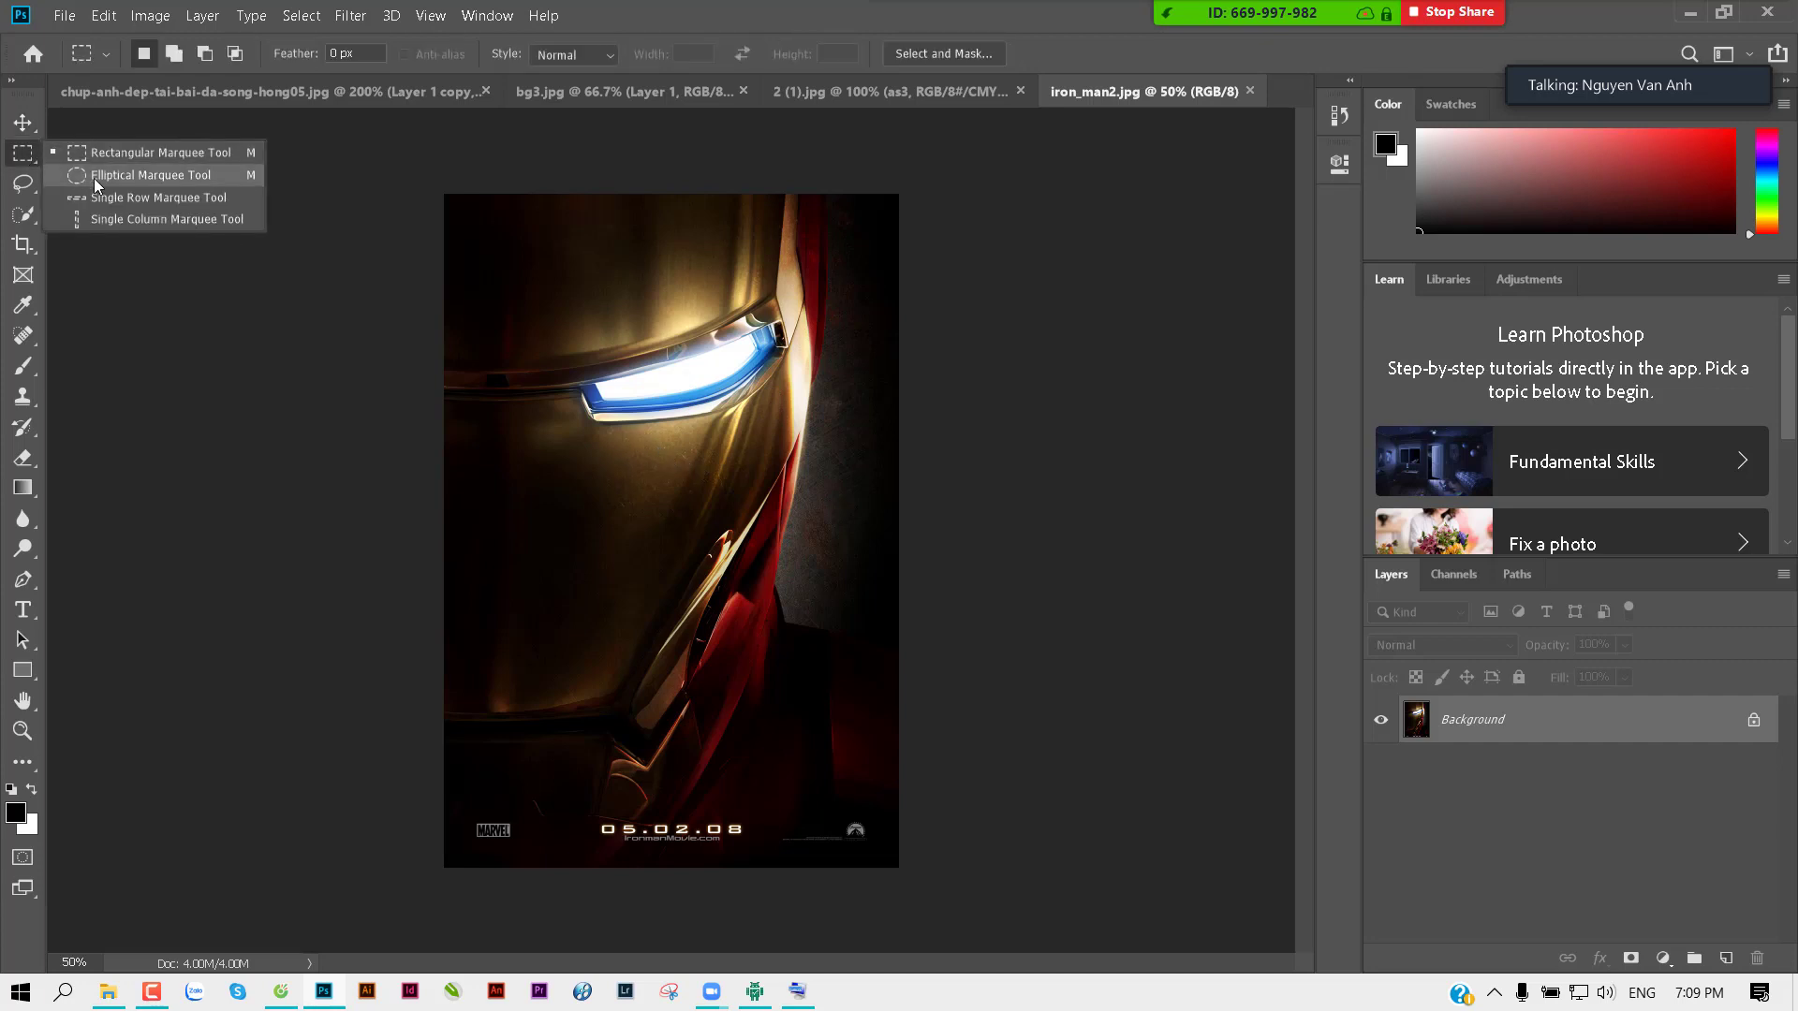
{"action": "left_click", "coordinate": [101, 179]}
{"action": "left_click_drag", "start_coordinate": [614, 440], "coordinate": [747, 598]}
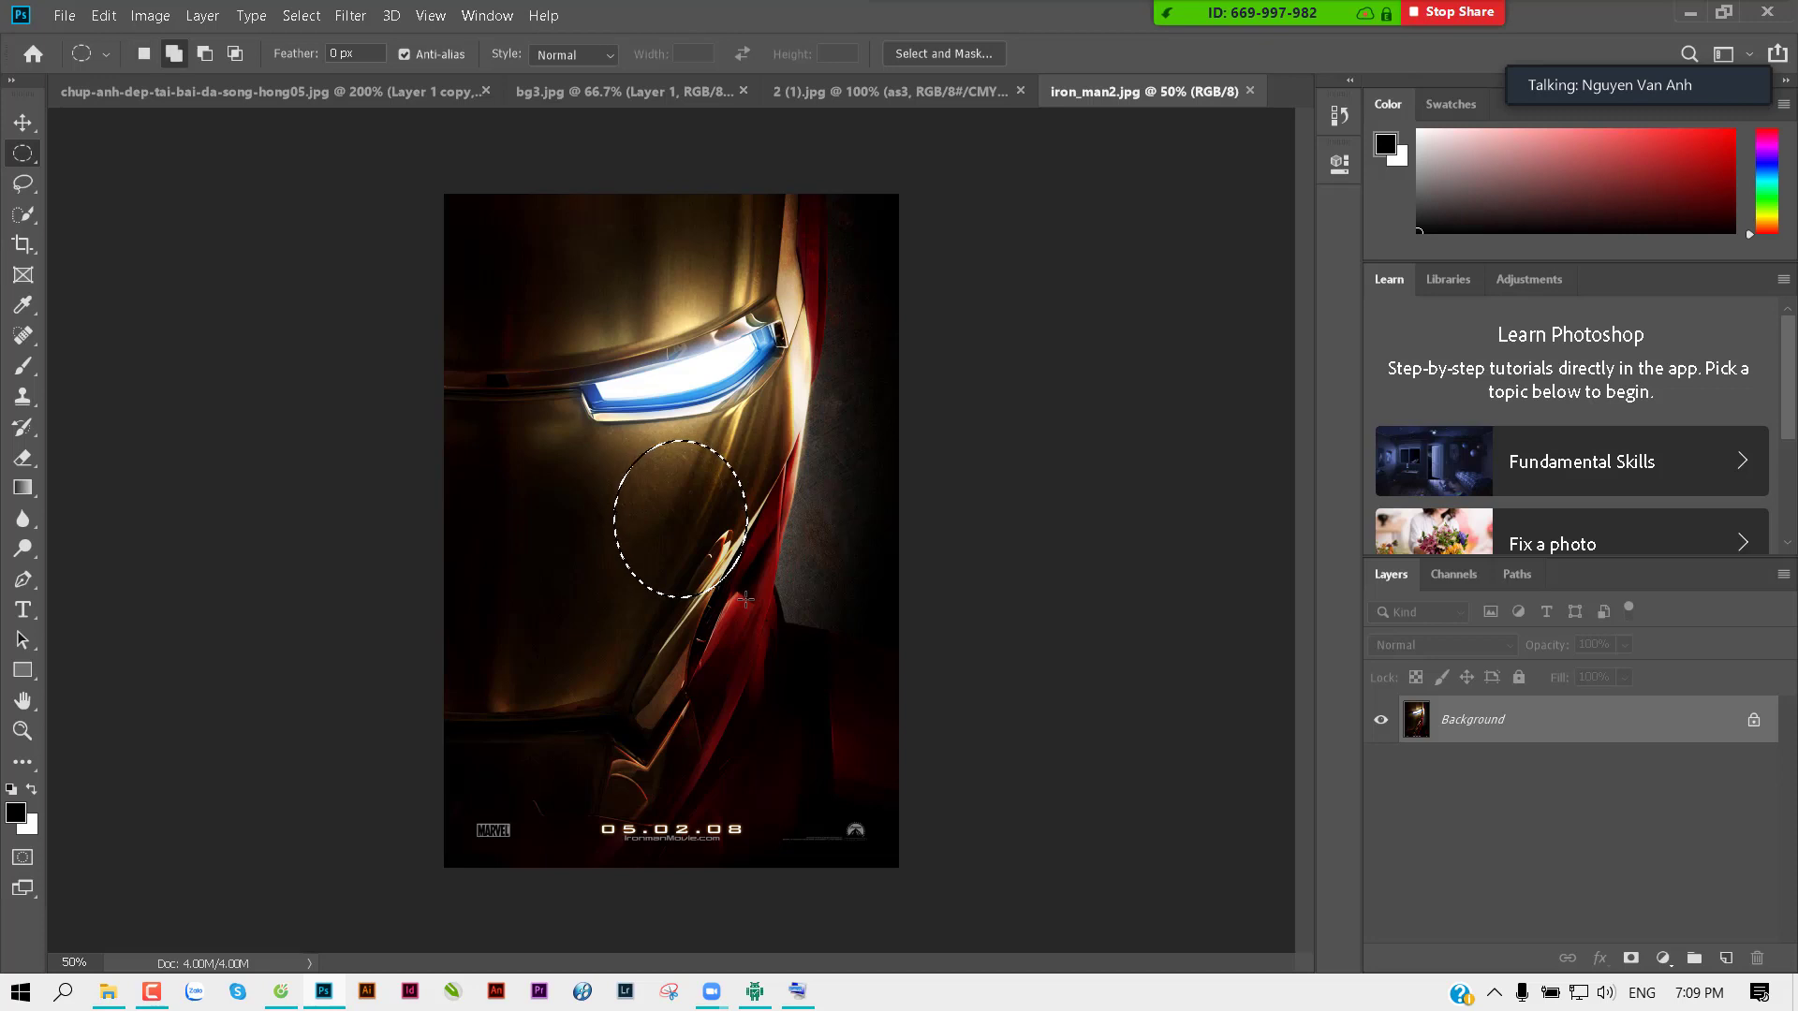
{"action": "key", "text": "ctrl+shift+alt+n"}
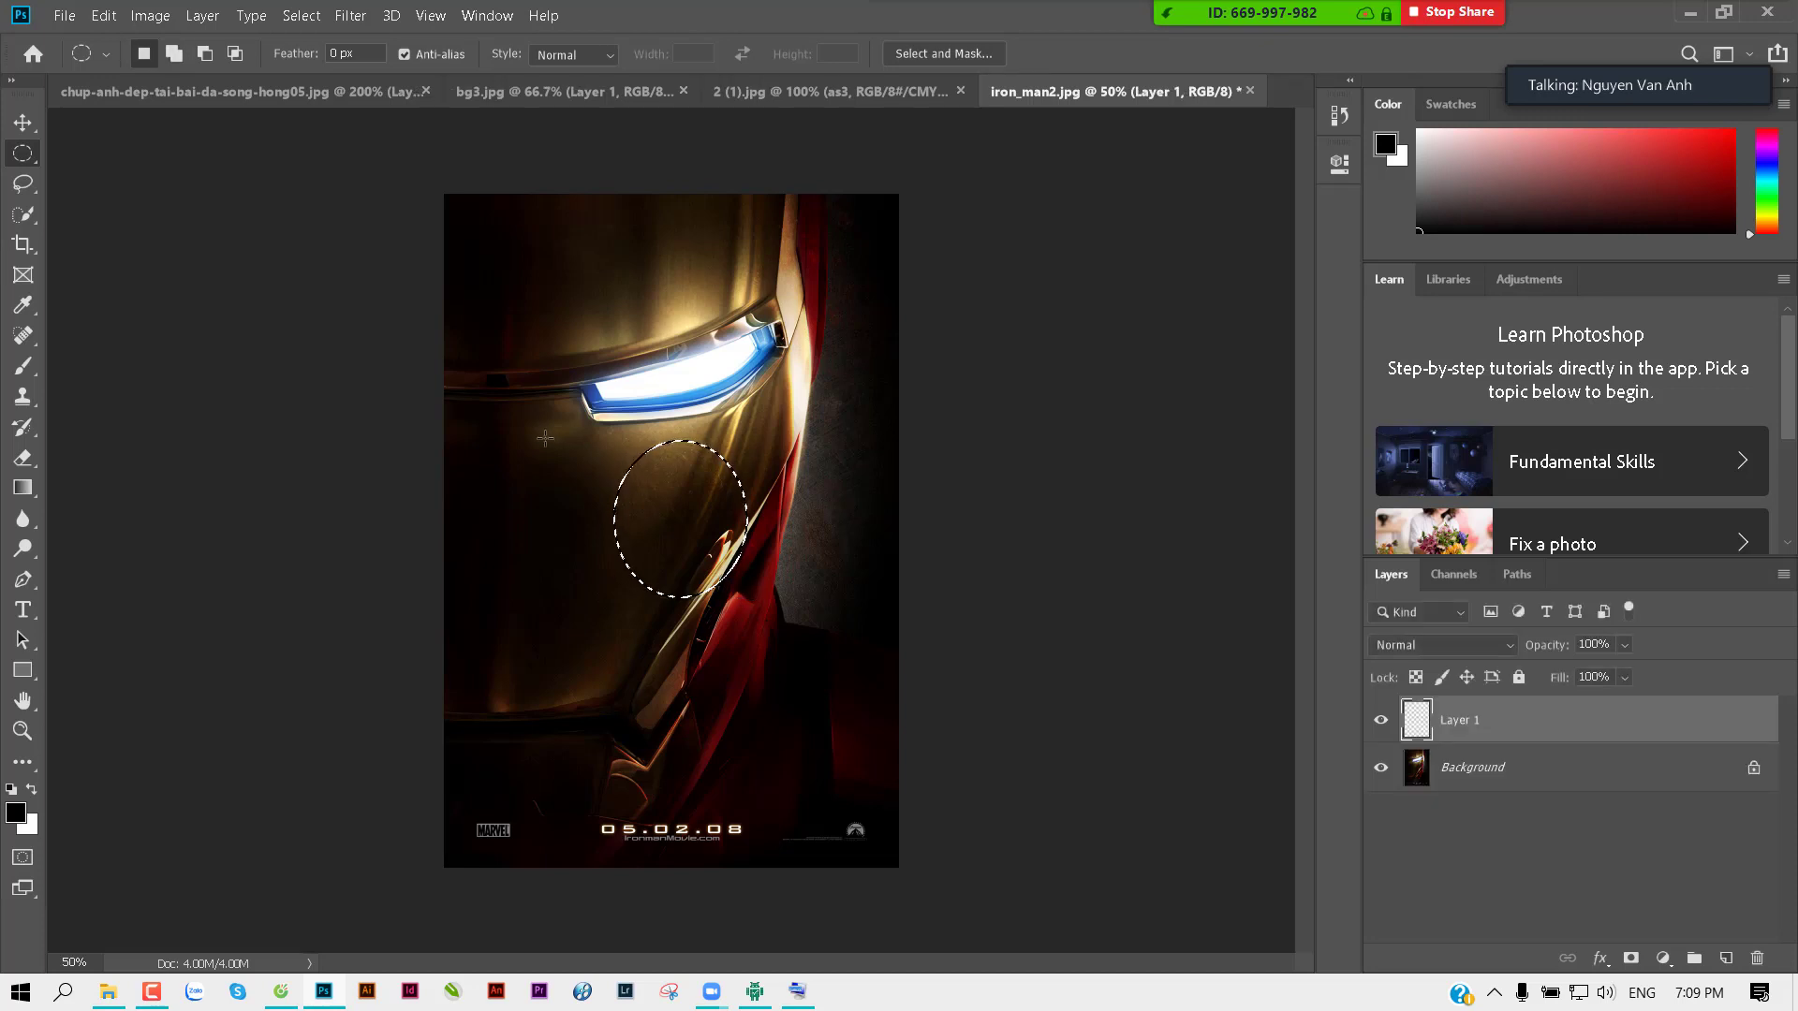
{"action": "key", "text": "ctrl+BackSpace"}
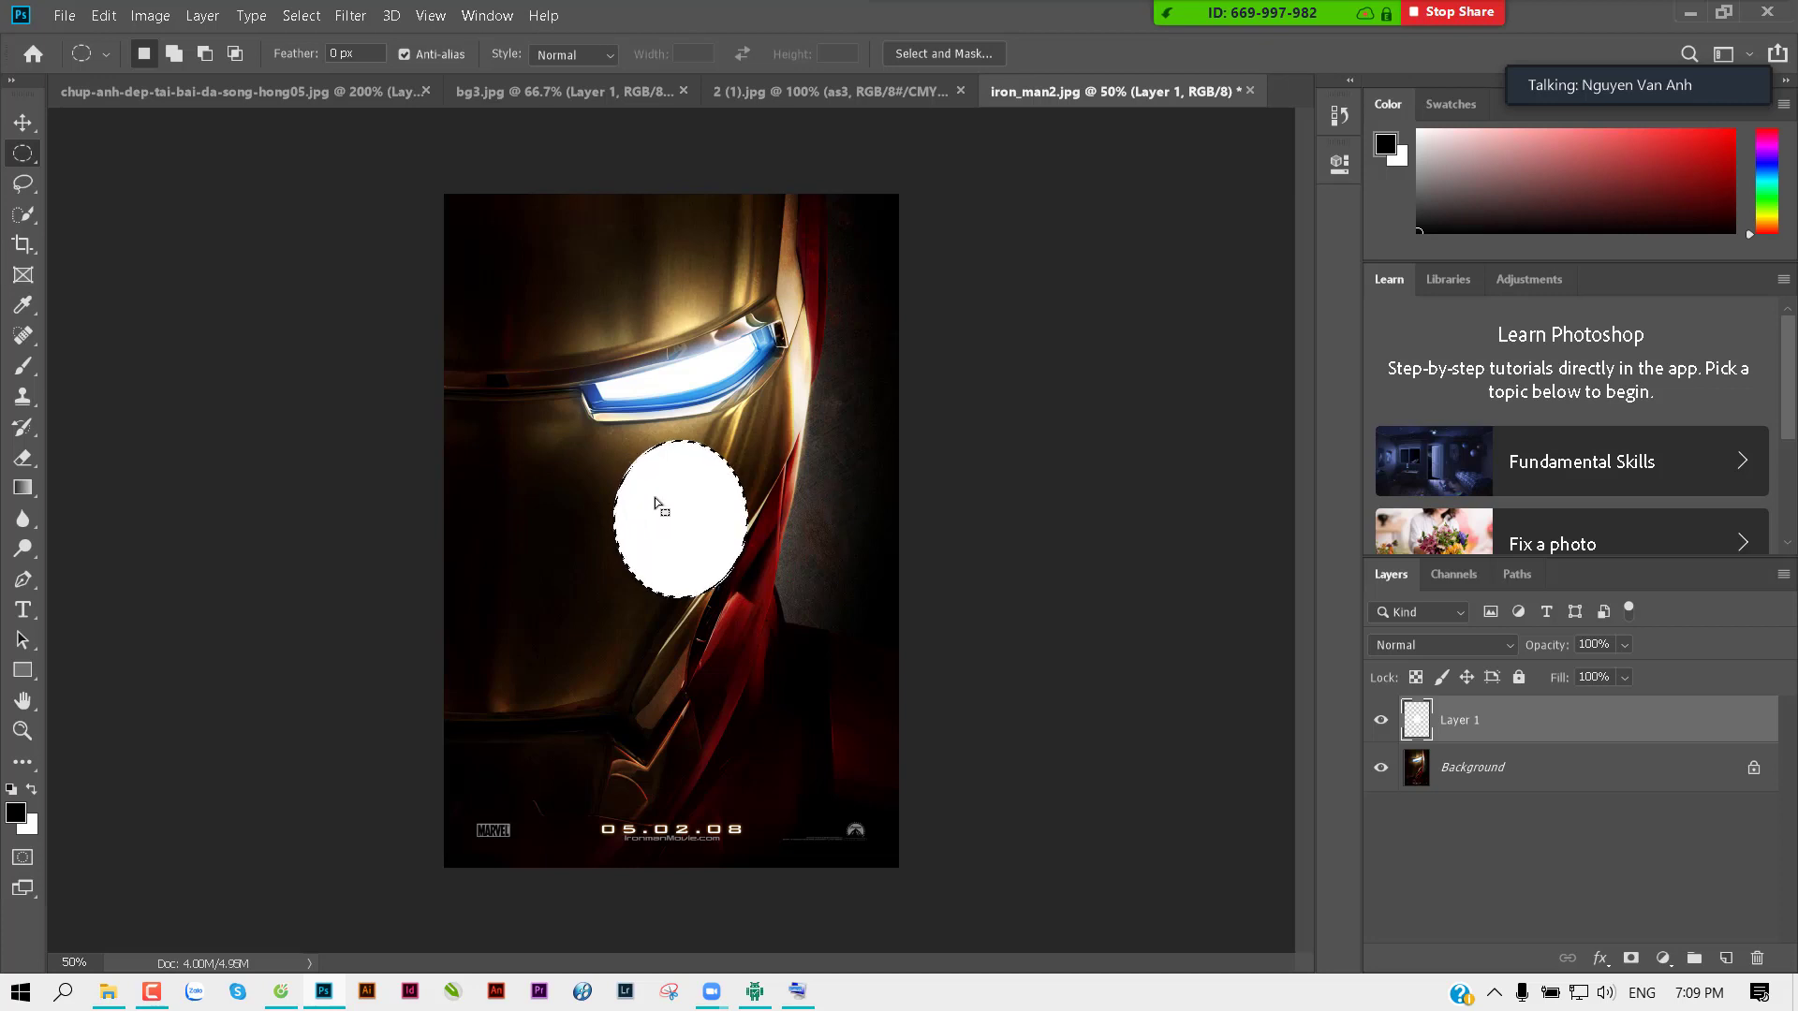
{"action": "key", "text": "ctrl+z"}
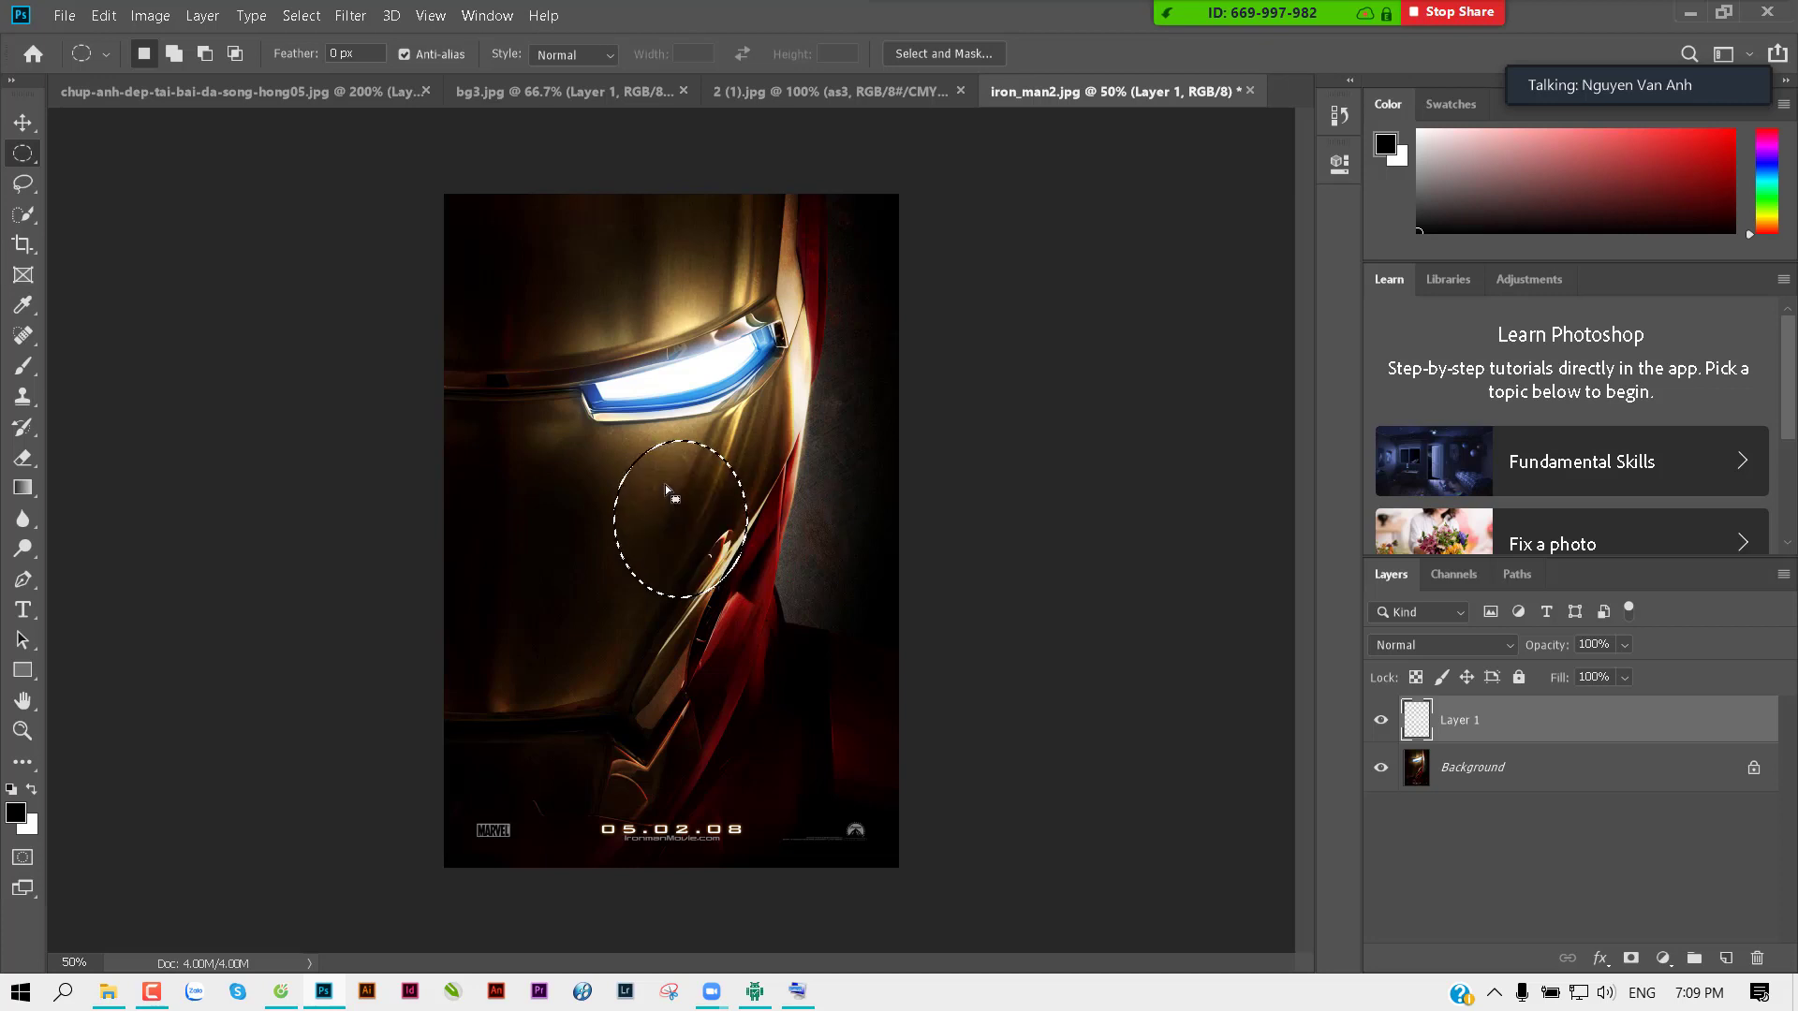
Step: Feather the oval by 10 px and fill it white, then undo to restore the selection
{"action": "key", "text": "shift"}
{"action": "key", "text": "shift+F6"}
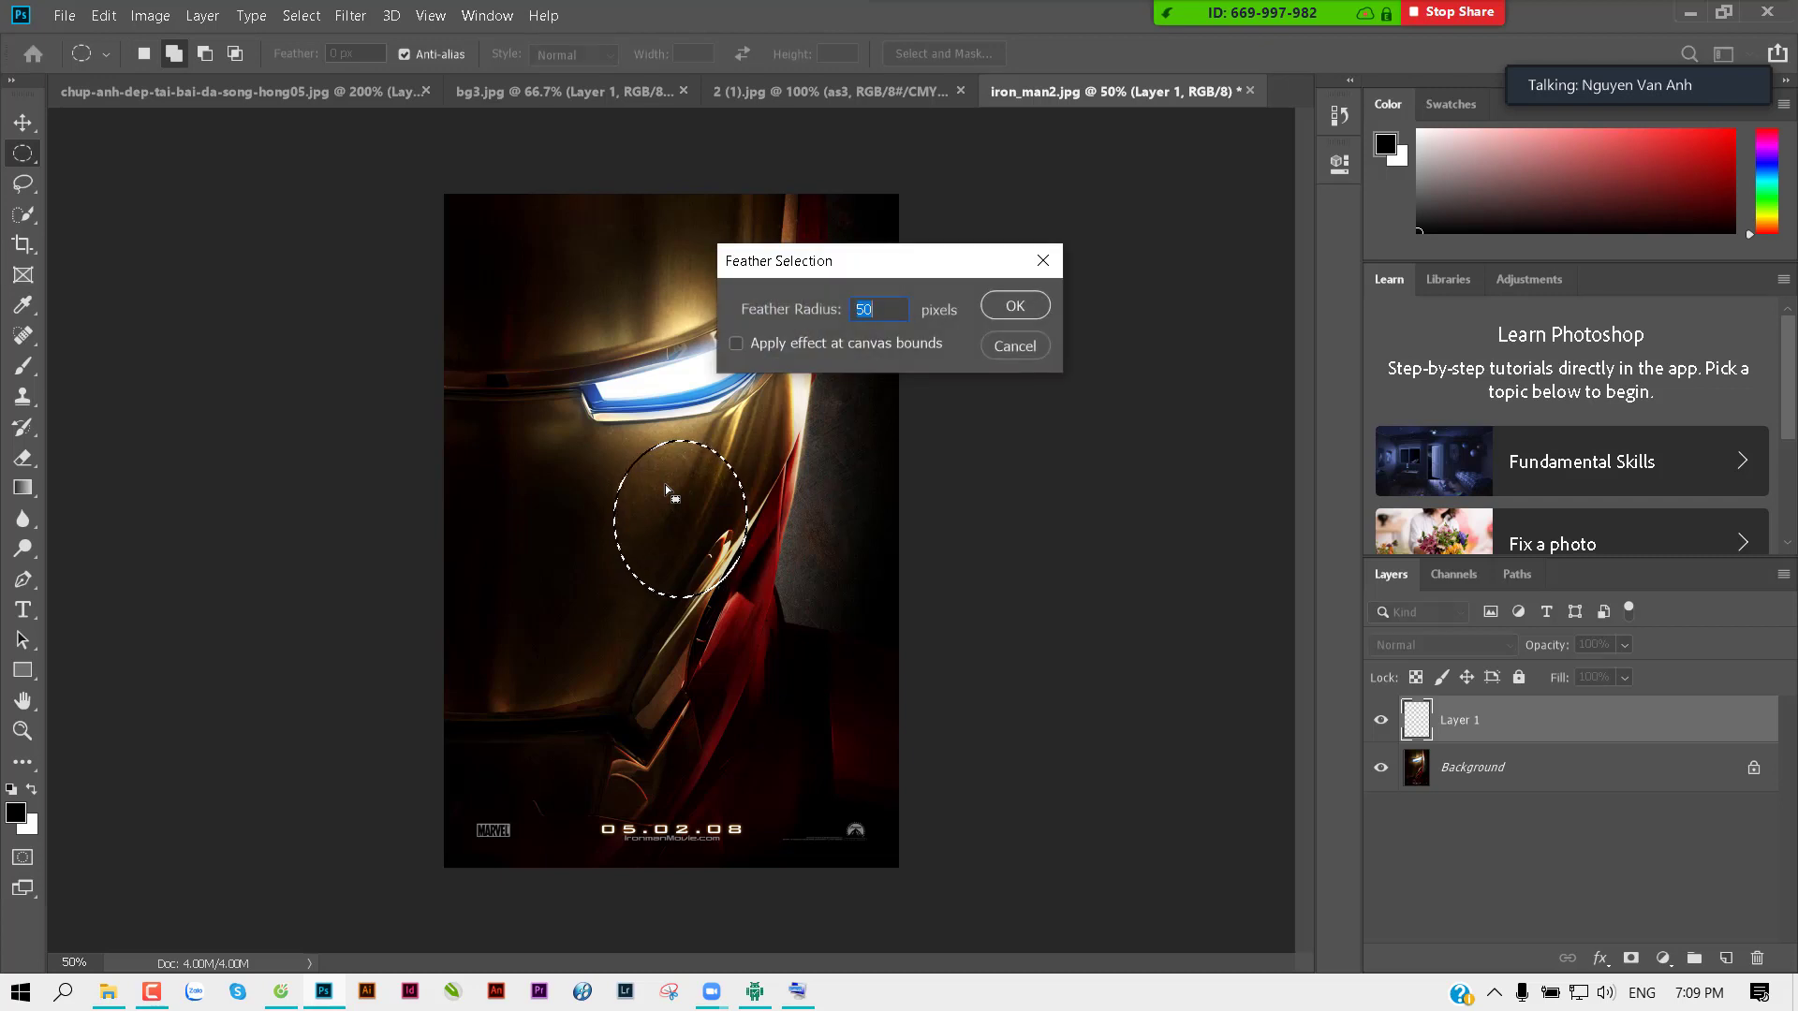
{"action": "type", "text": "10"}
{"action": "key", "text": "Return"}
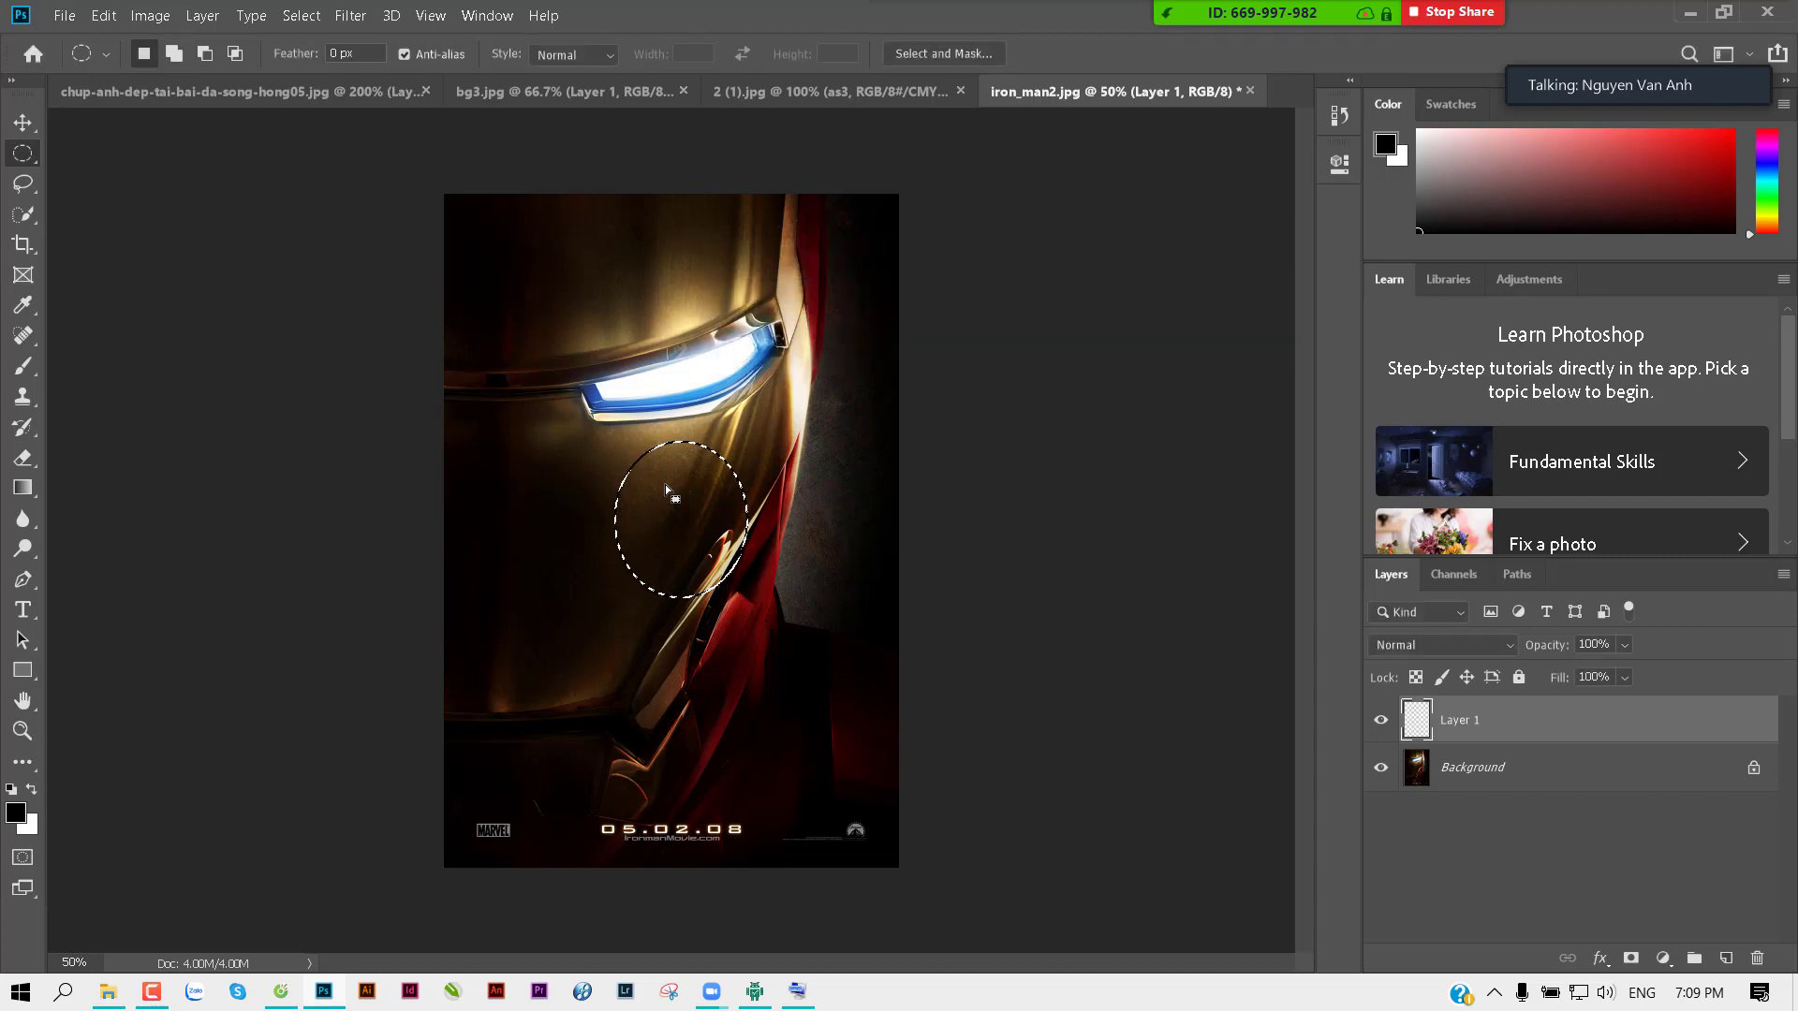
{"action": "key", "text": "ctrl+BackSpace"}
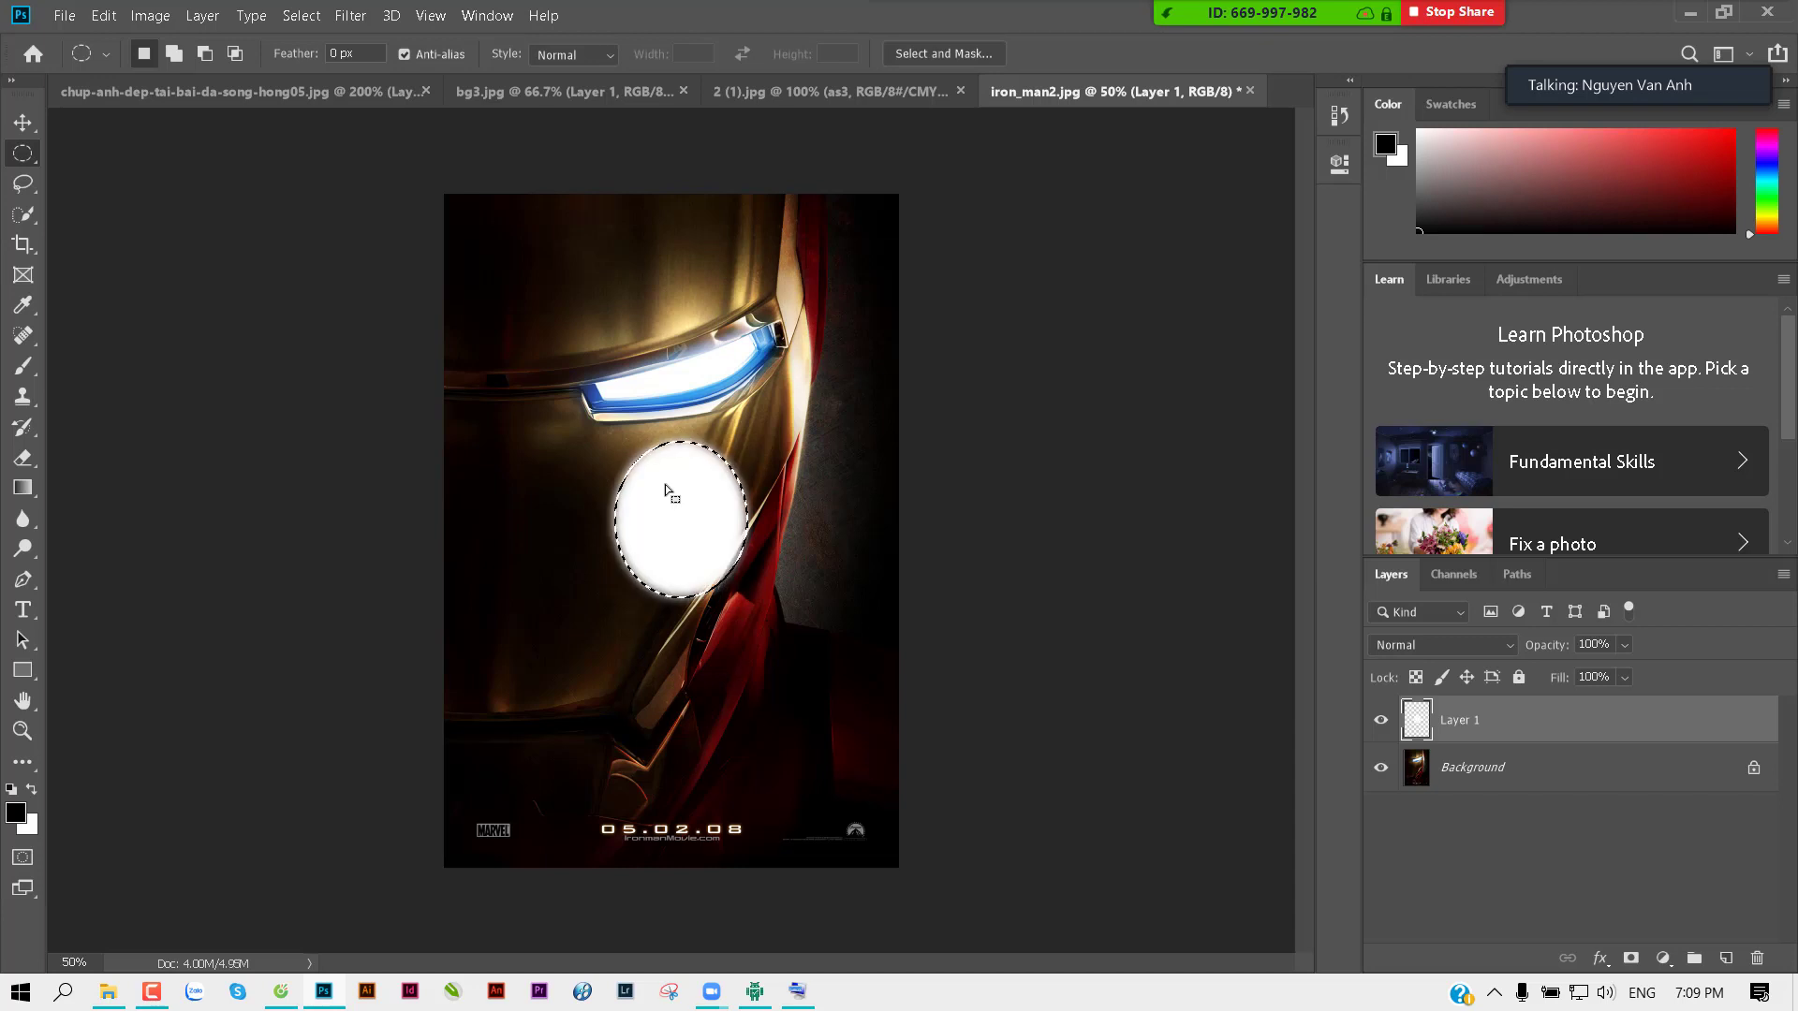
{"action": "key", "text": "ctrl+d"}
{"action": "key", "text": "v"}
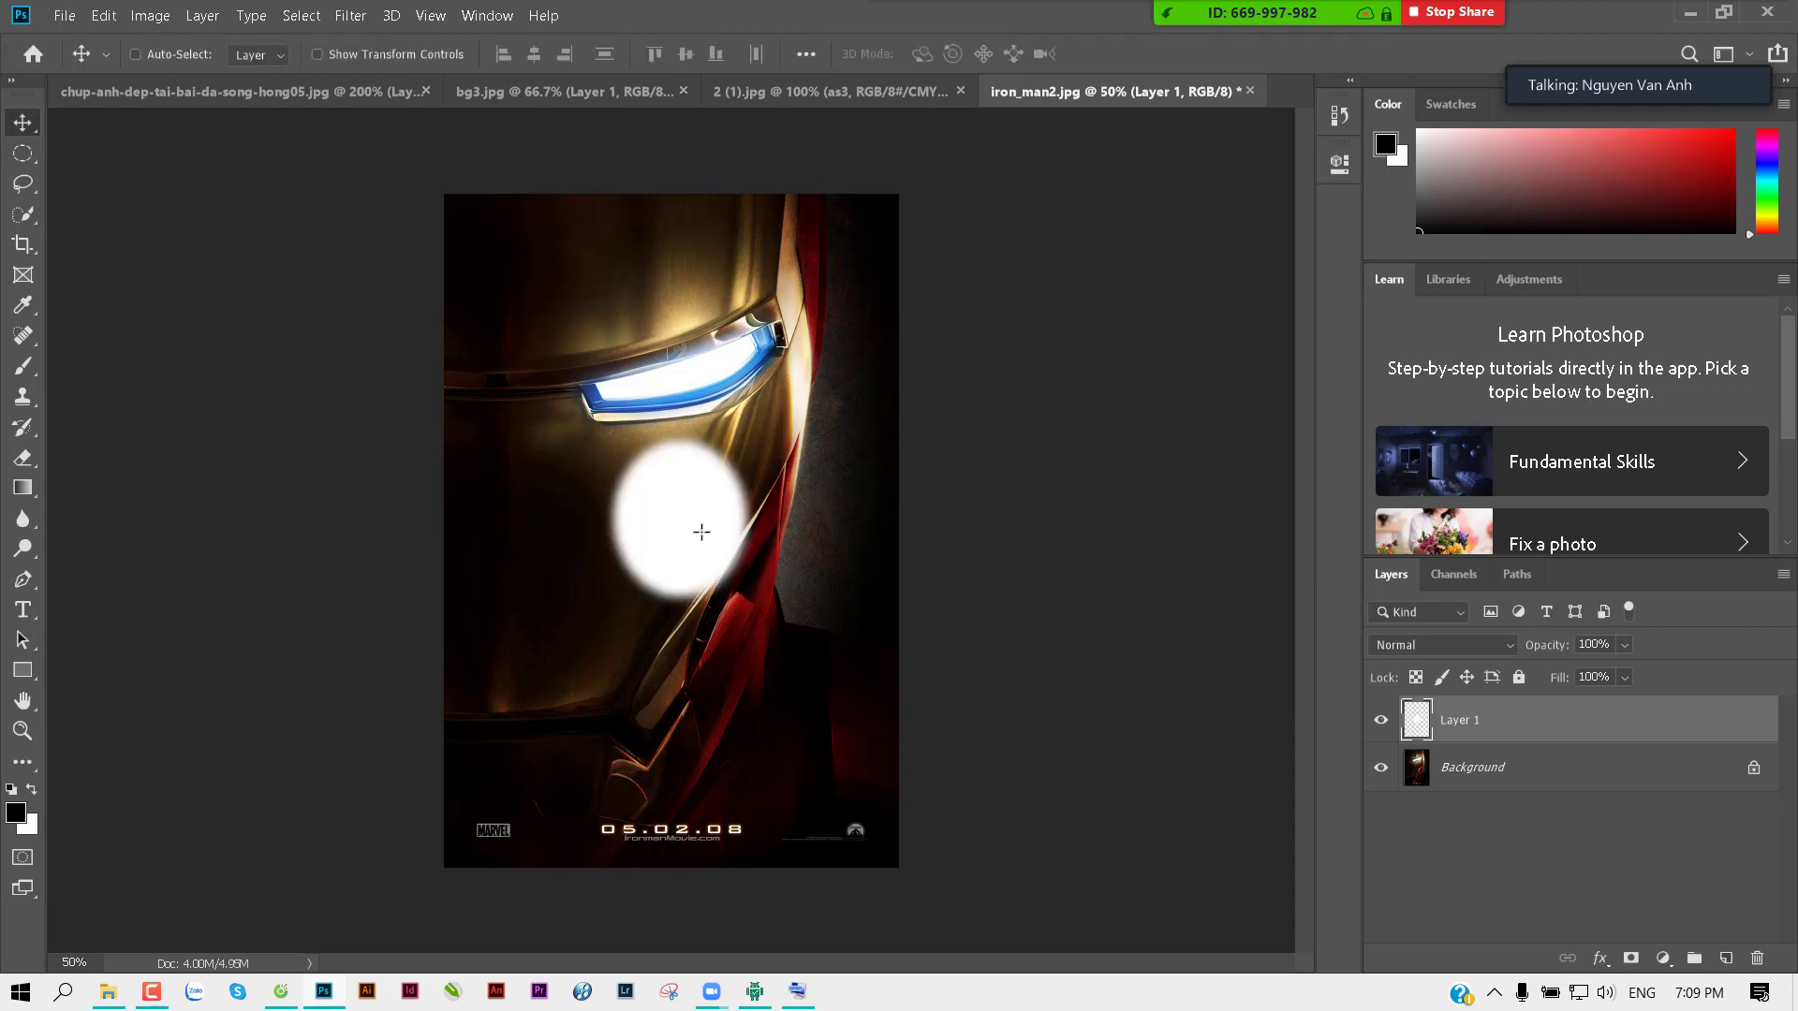
{"action": "key", "text": "ctrl+z"}
{"action": "key", "text": "ctrl+z"}
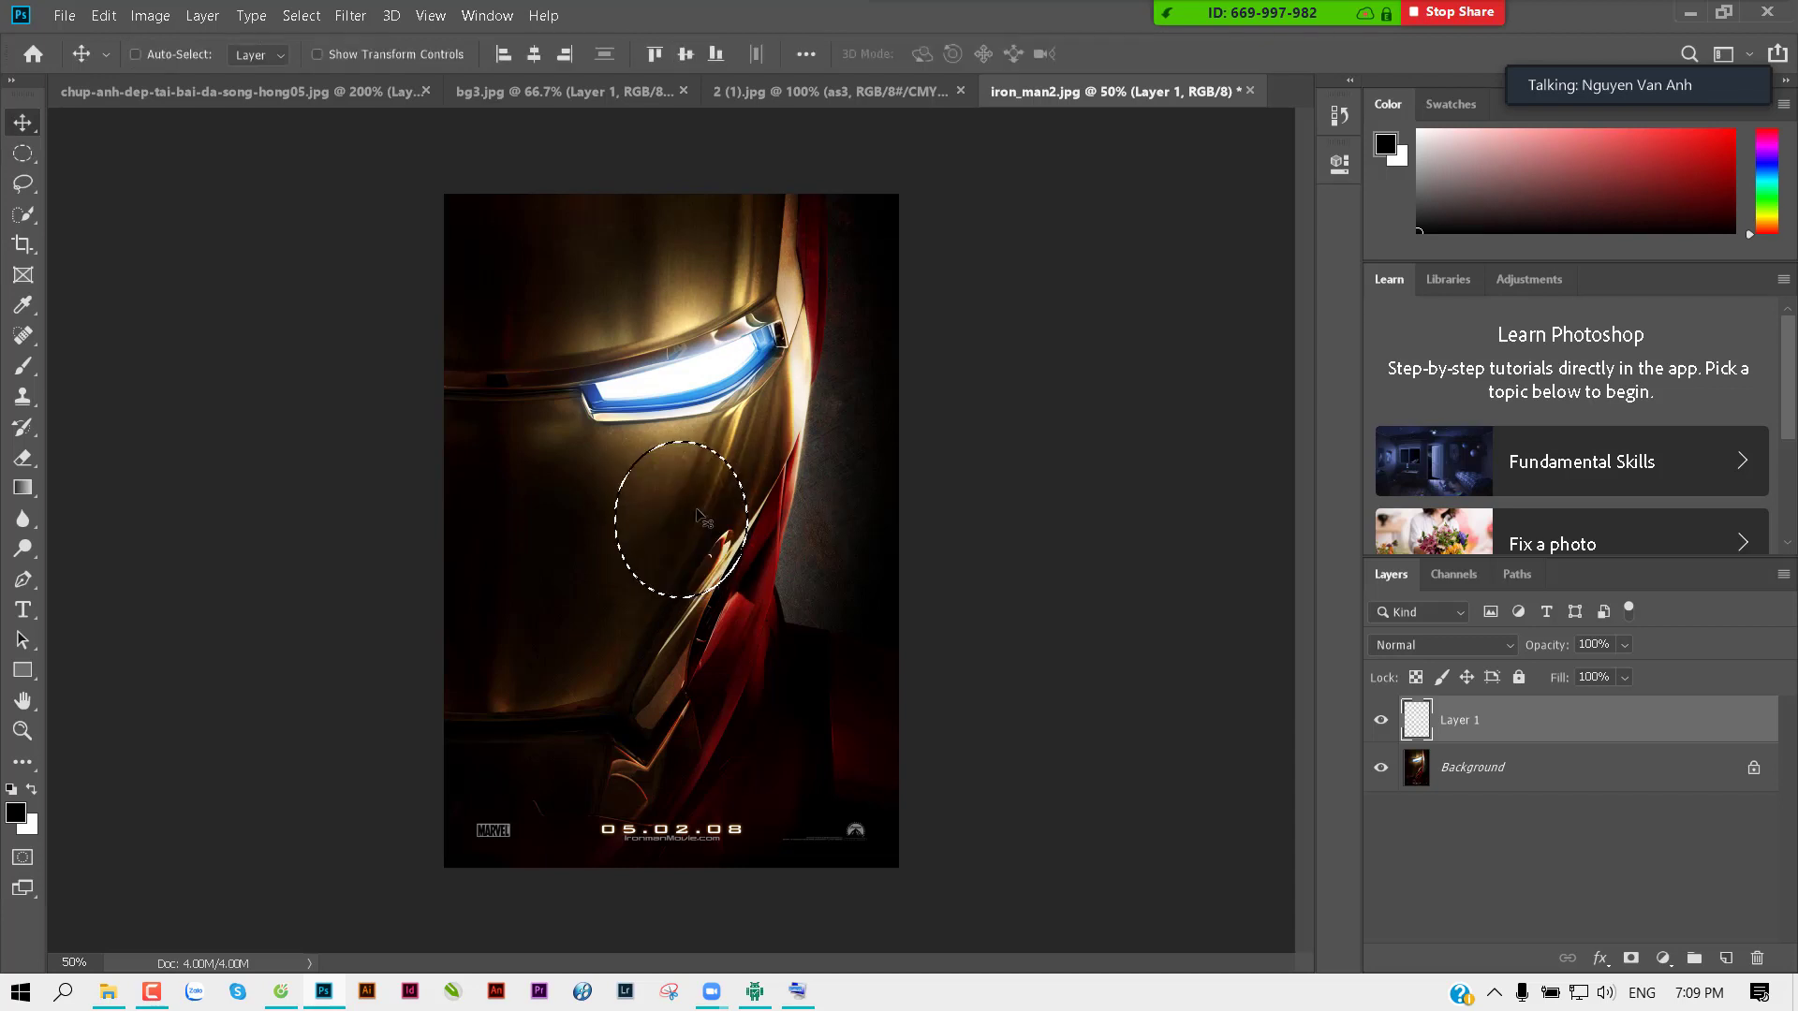
Step: Feather the oval a further 2 px, fill it with white, and deselect
{"action": "key", "text": "shift+F6"}
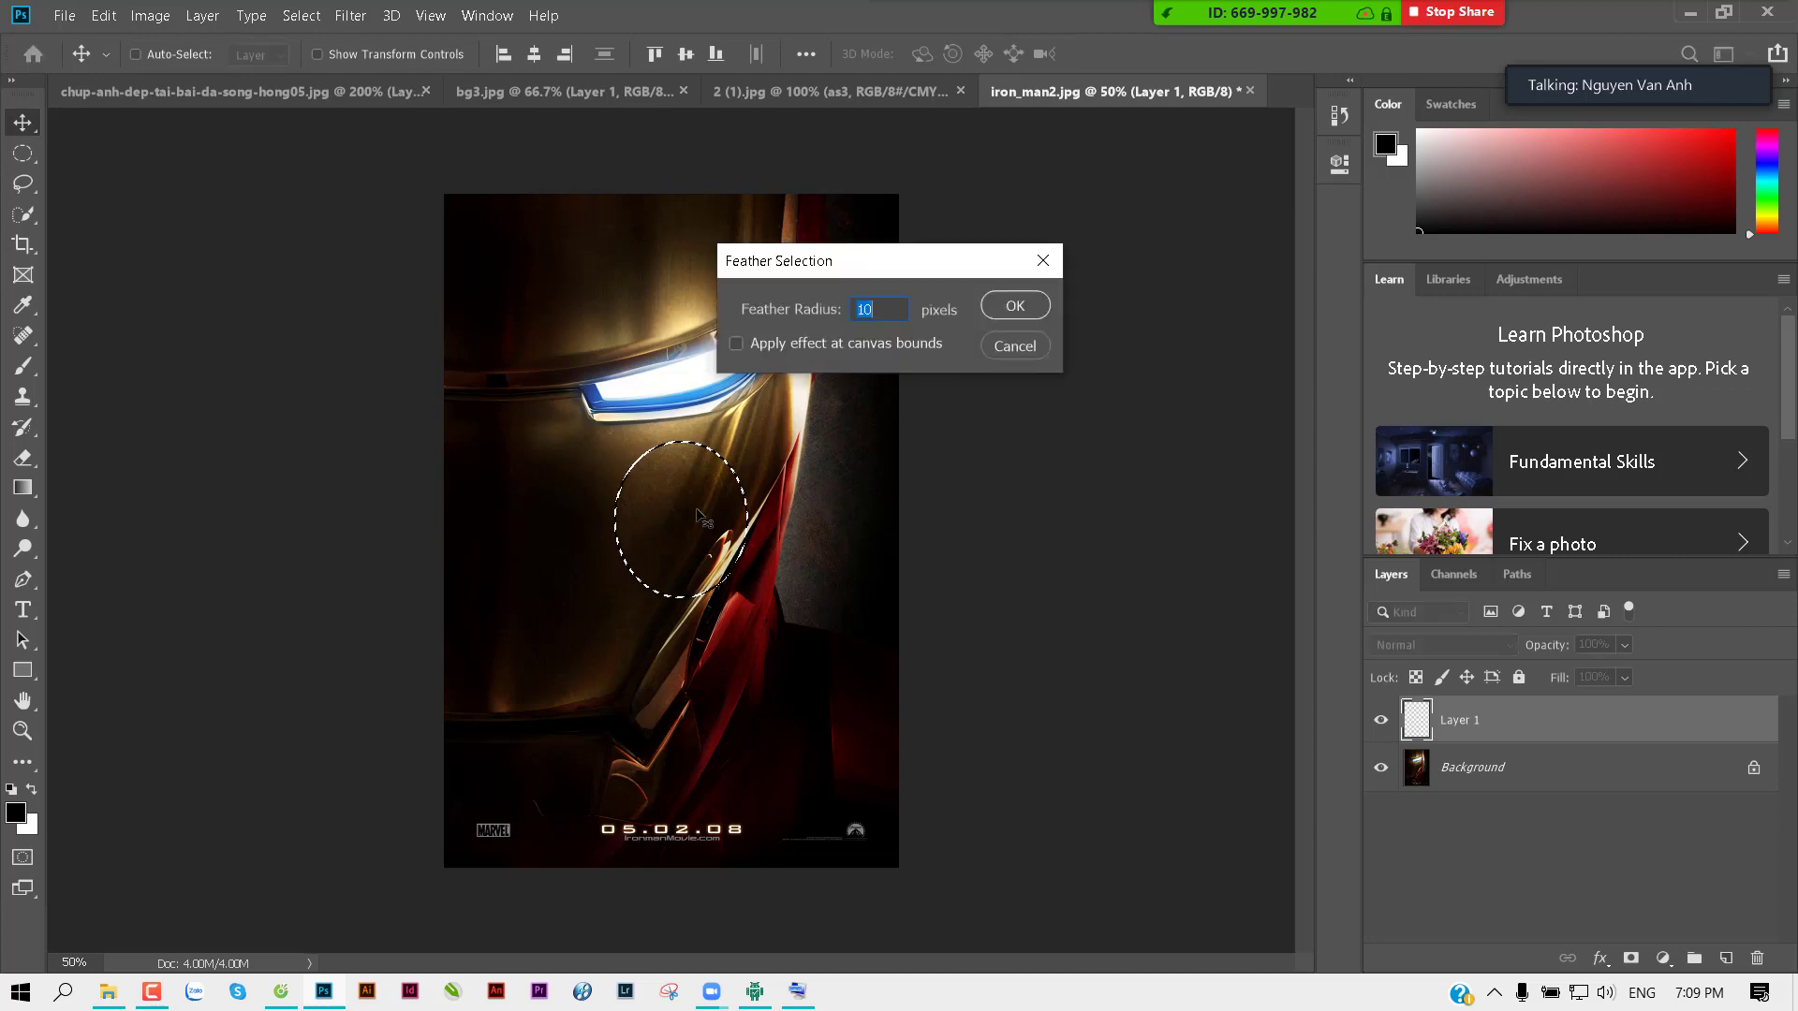
{"action": "type", "text": "2"}
{"action": "key", "text": "Return"}
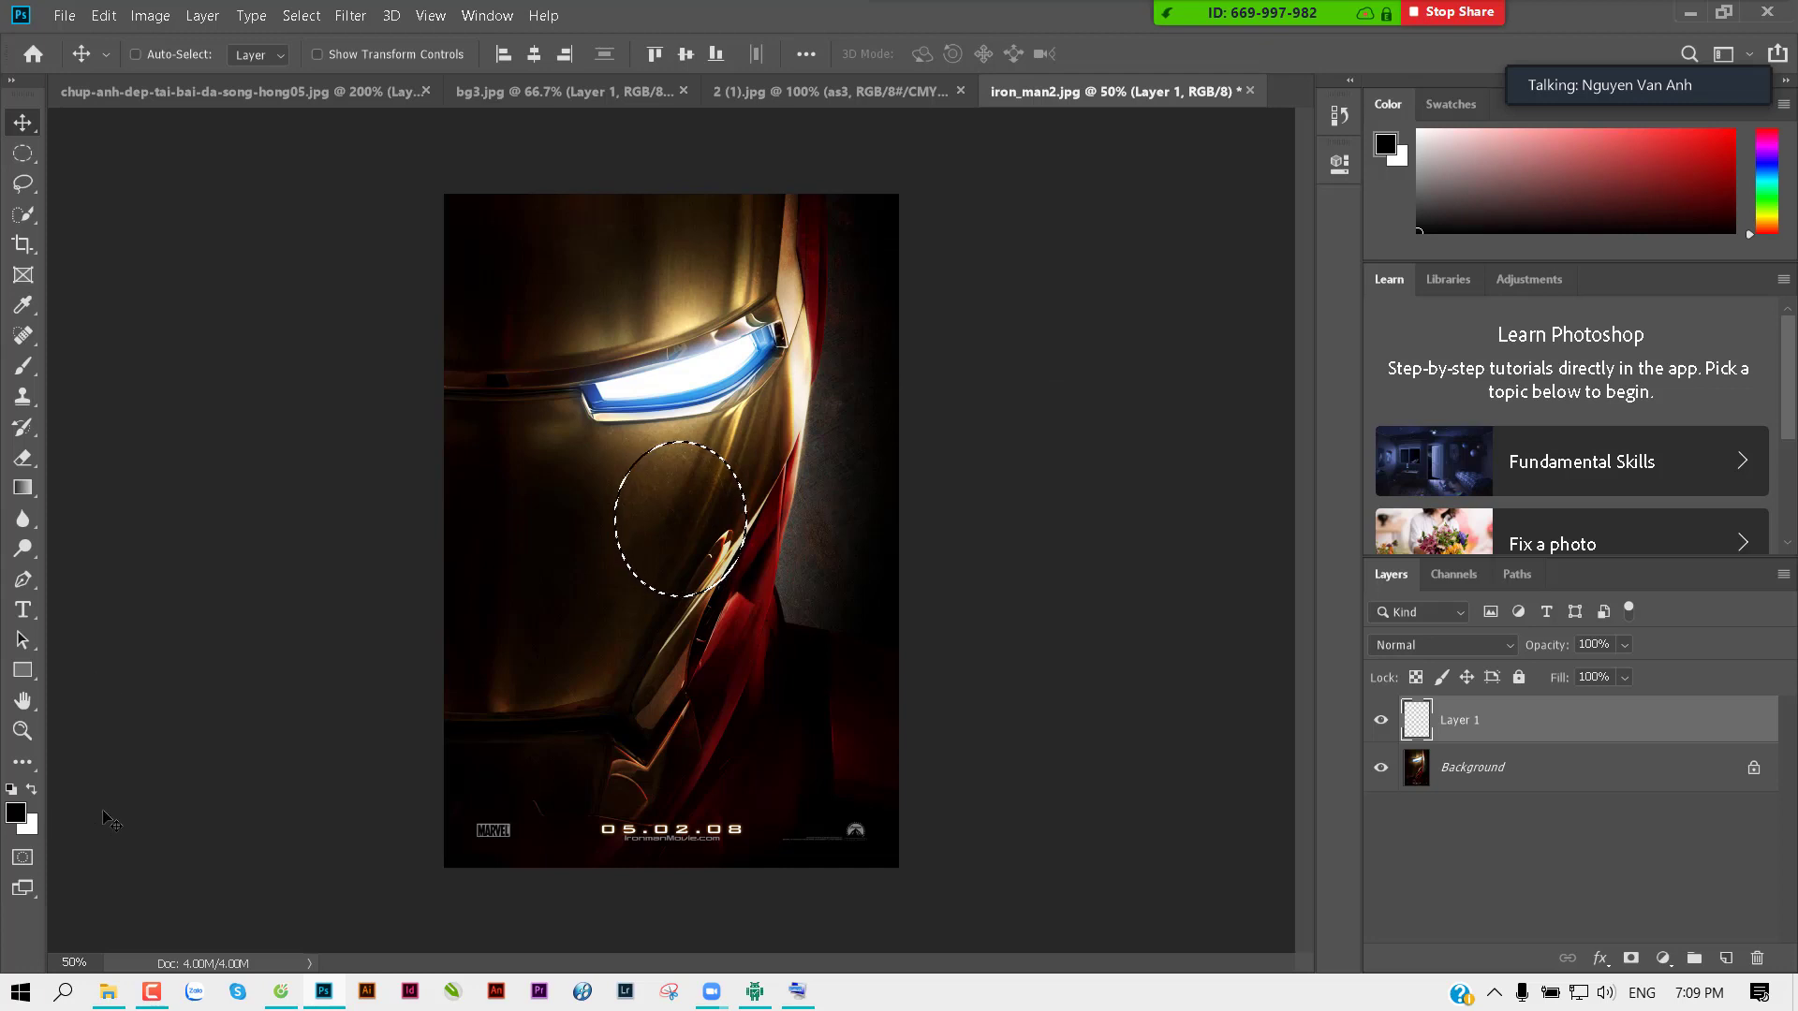
{"action": "key", "text": "ctrl"}
{"action": "key", "text": "ctrl+BackSpace"}
{"action": "key", "text": "ctrl+d"}
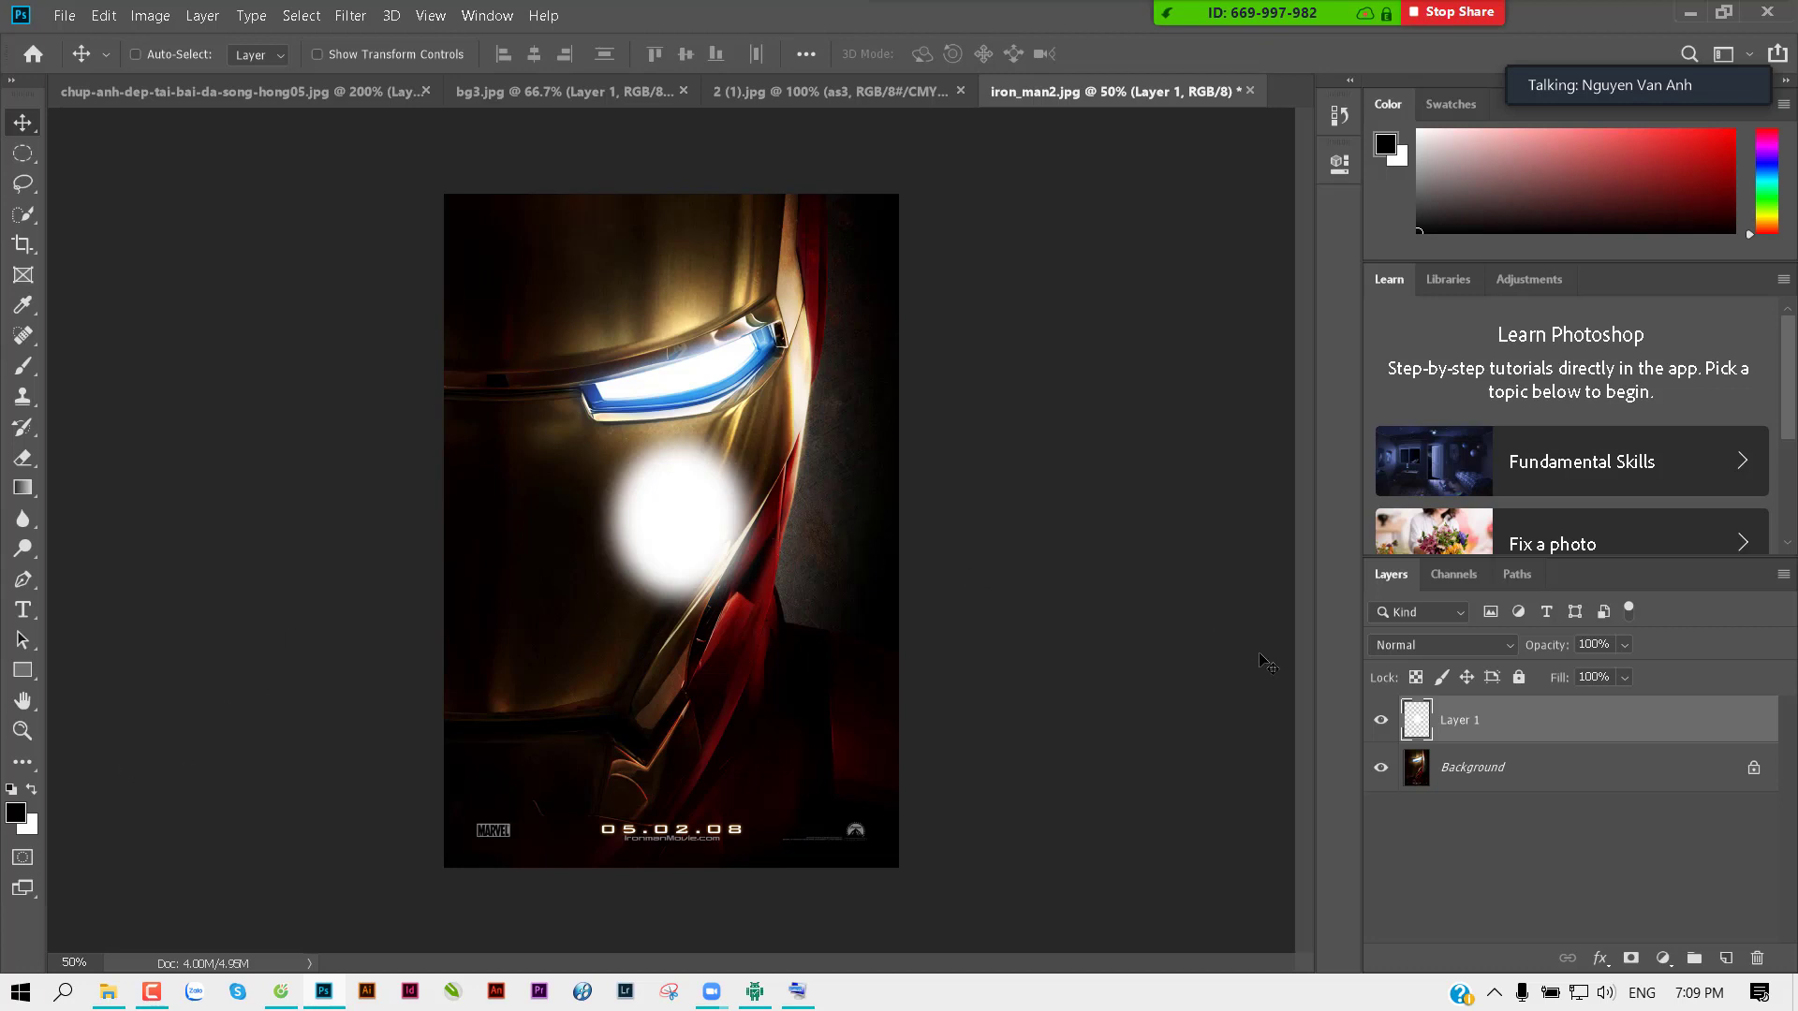
Step: Try Color Dodge on the glow layer and reposition it, then revert to Normal blending
{"action": "left_click", "coordinate": [1487, 642]}
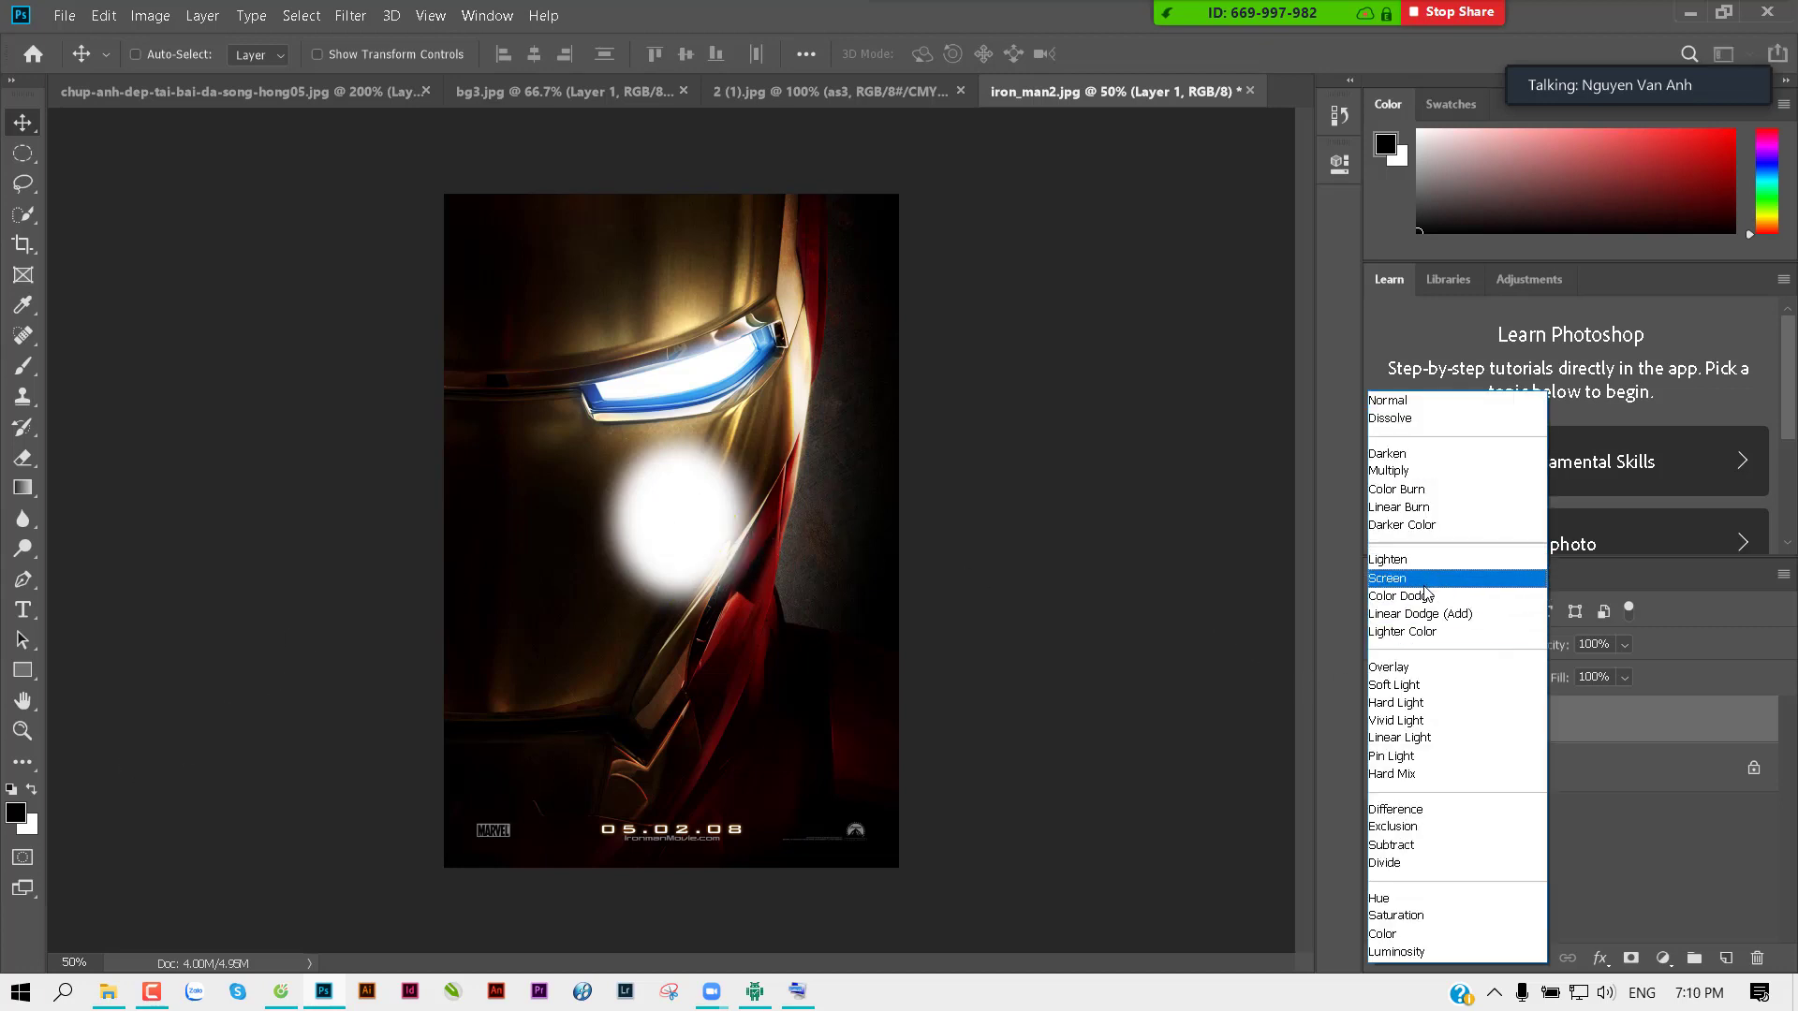
{"action": "left_click", "coordinate": [1415, 600]}
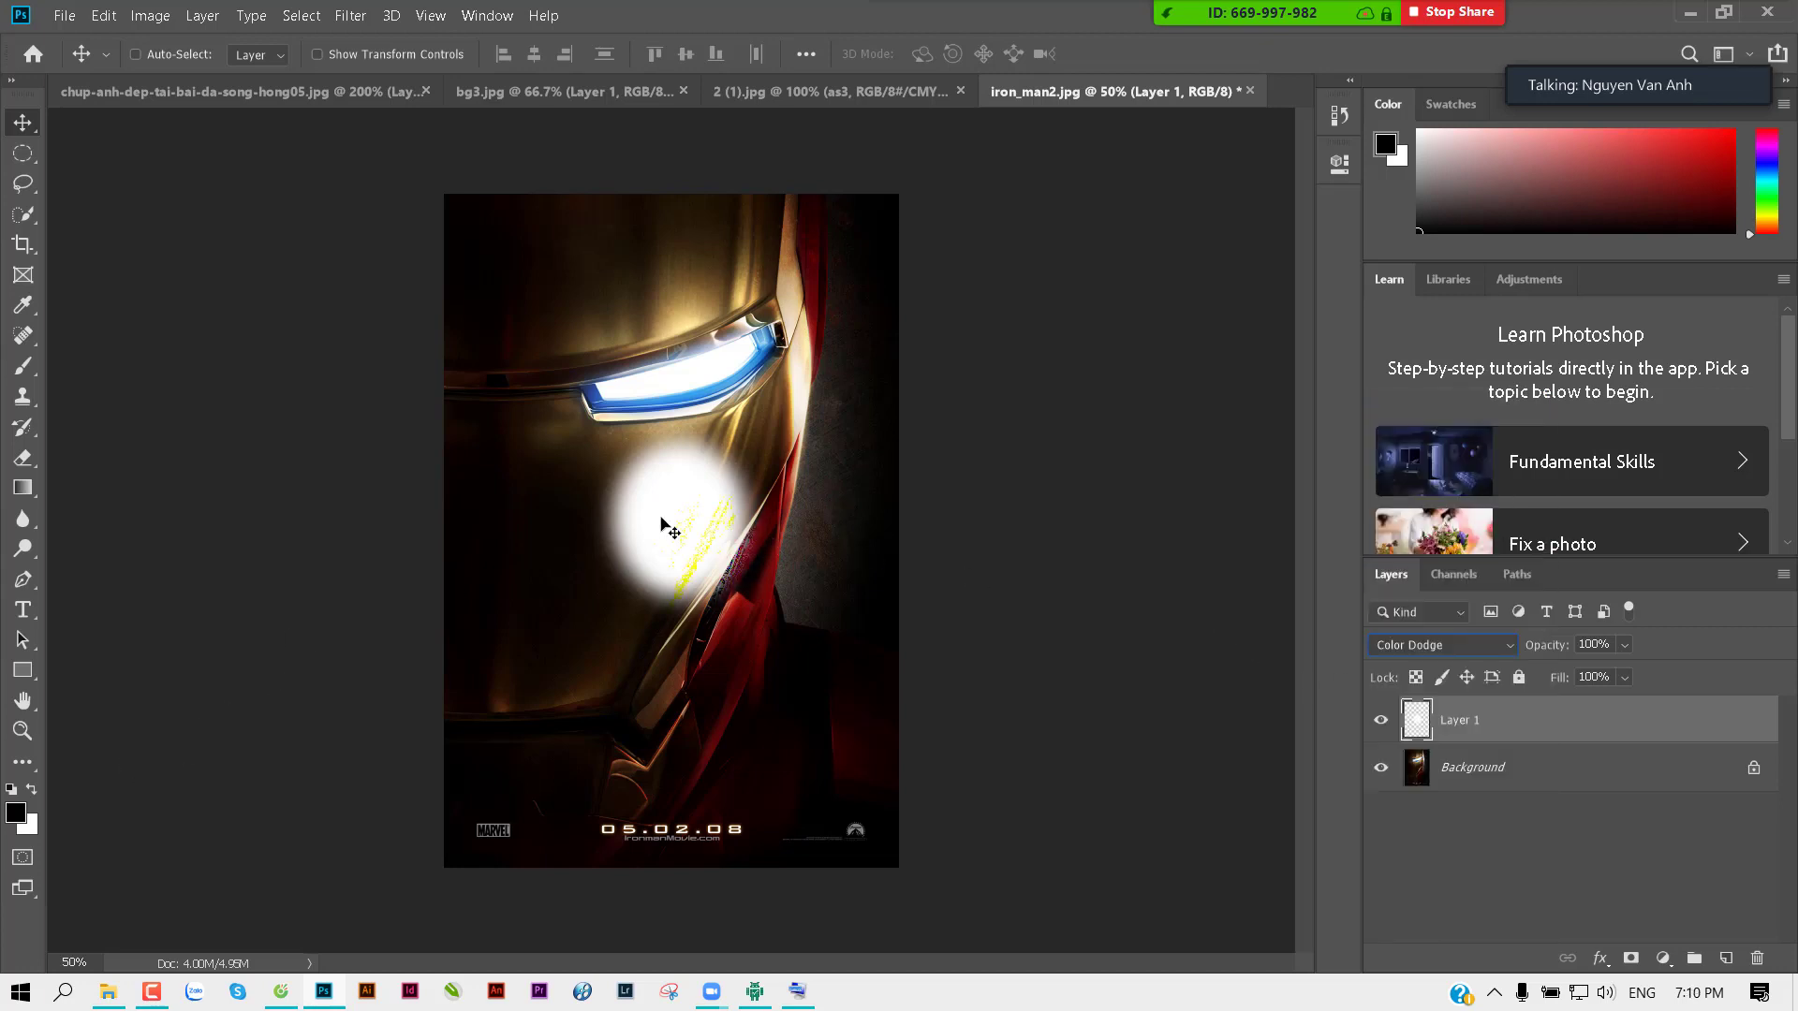
{"action": "left_click_drag", "start_coordinate": [661, 520], "coordinate": [674, 385]}
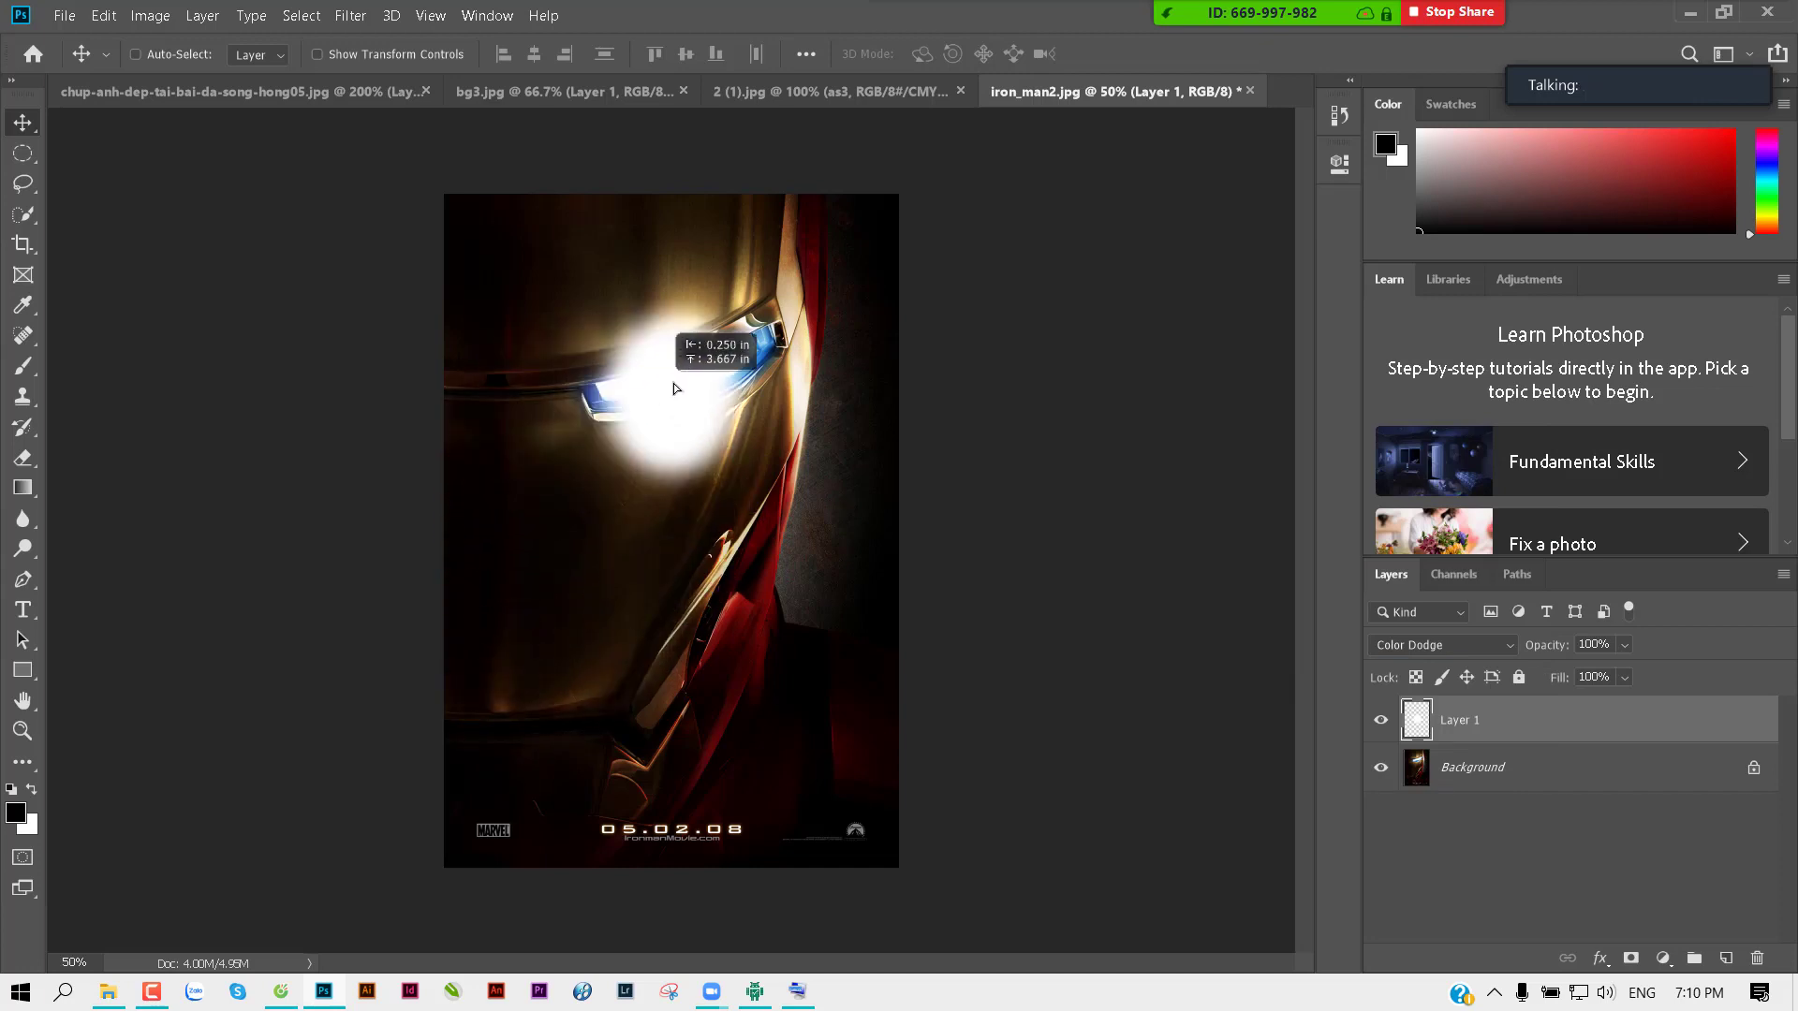
{"action": "left_click_drag", "start_coordinate": [673, 384], "coordinate": [755, 533]}
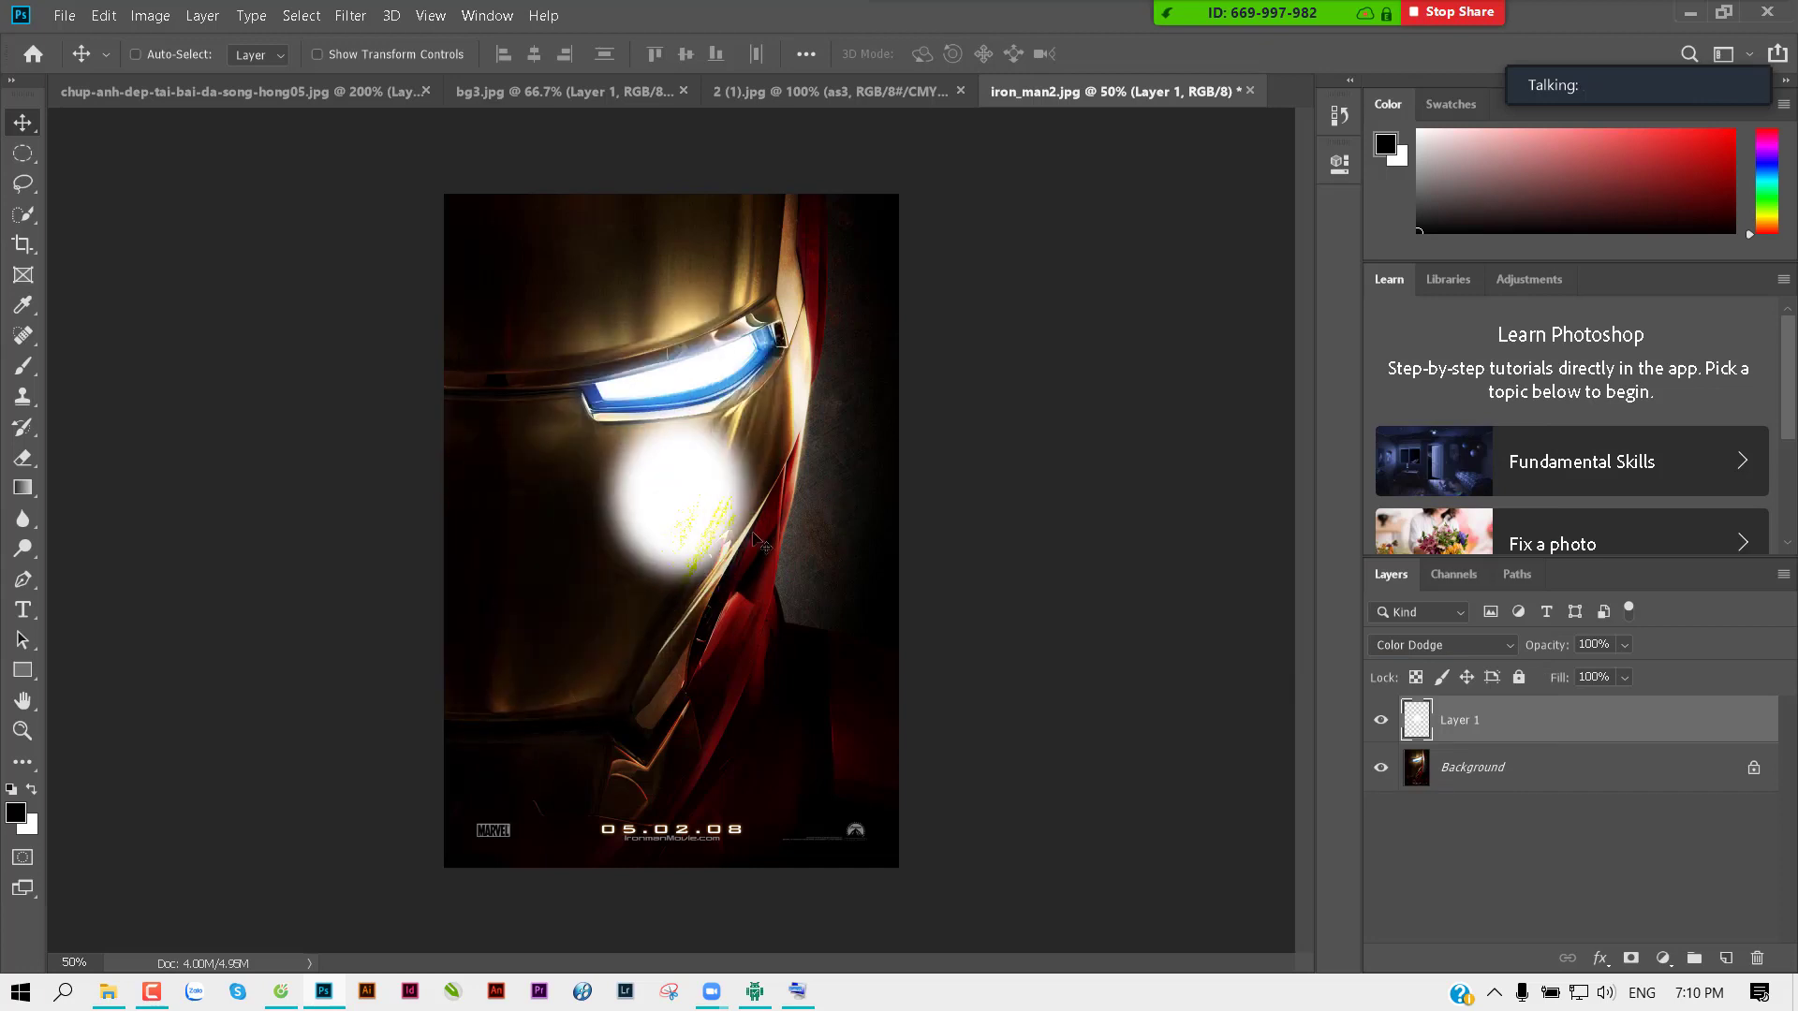
{"action": "left_click", "coordinate": [1440, 644]}
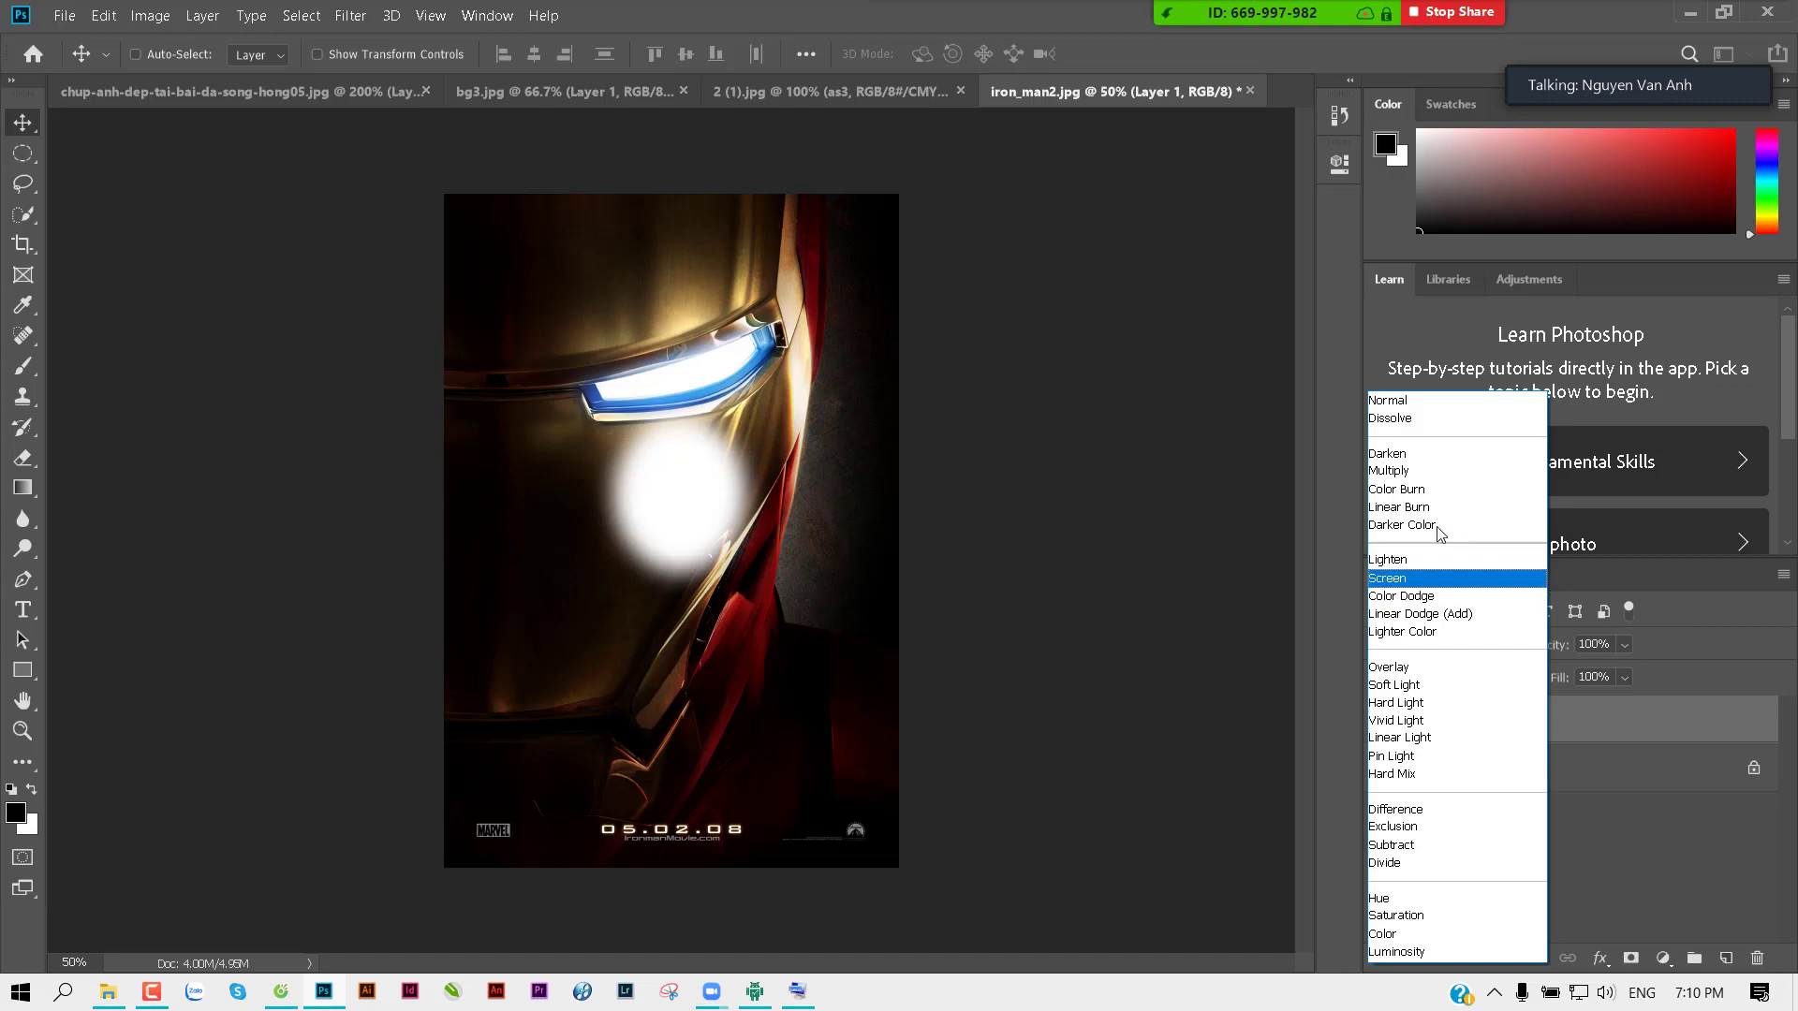
{"action": "left_click", "coordinate": [1440, 400]}
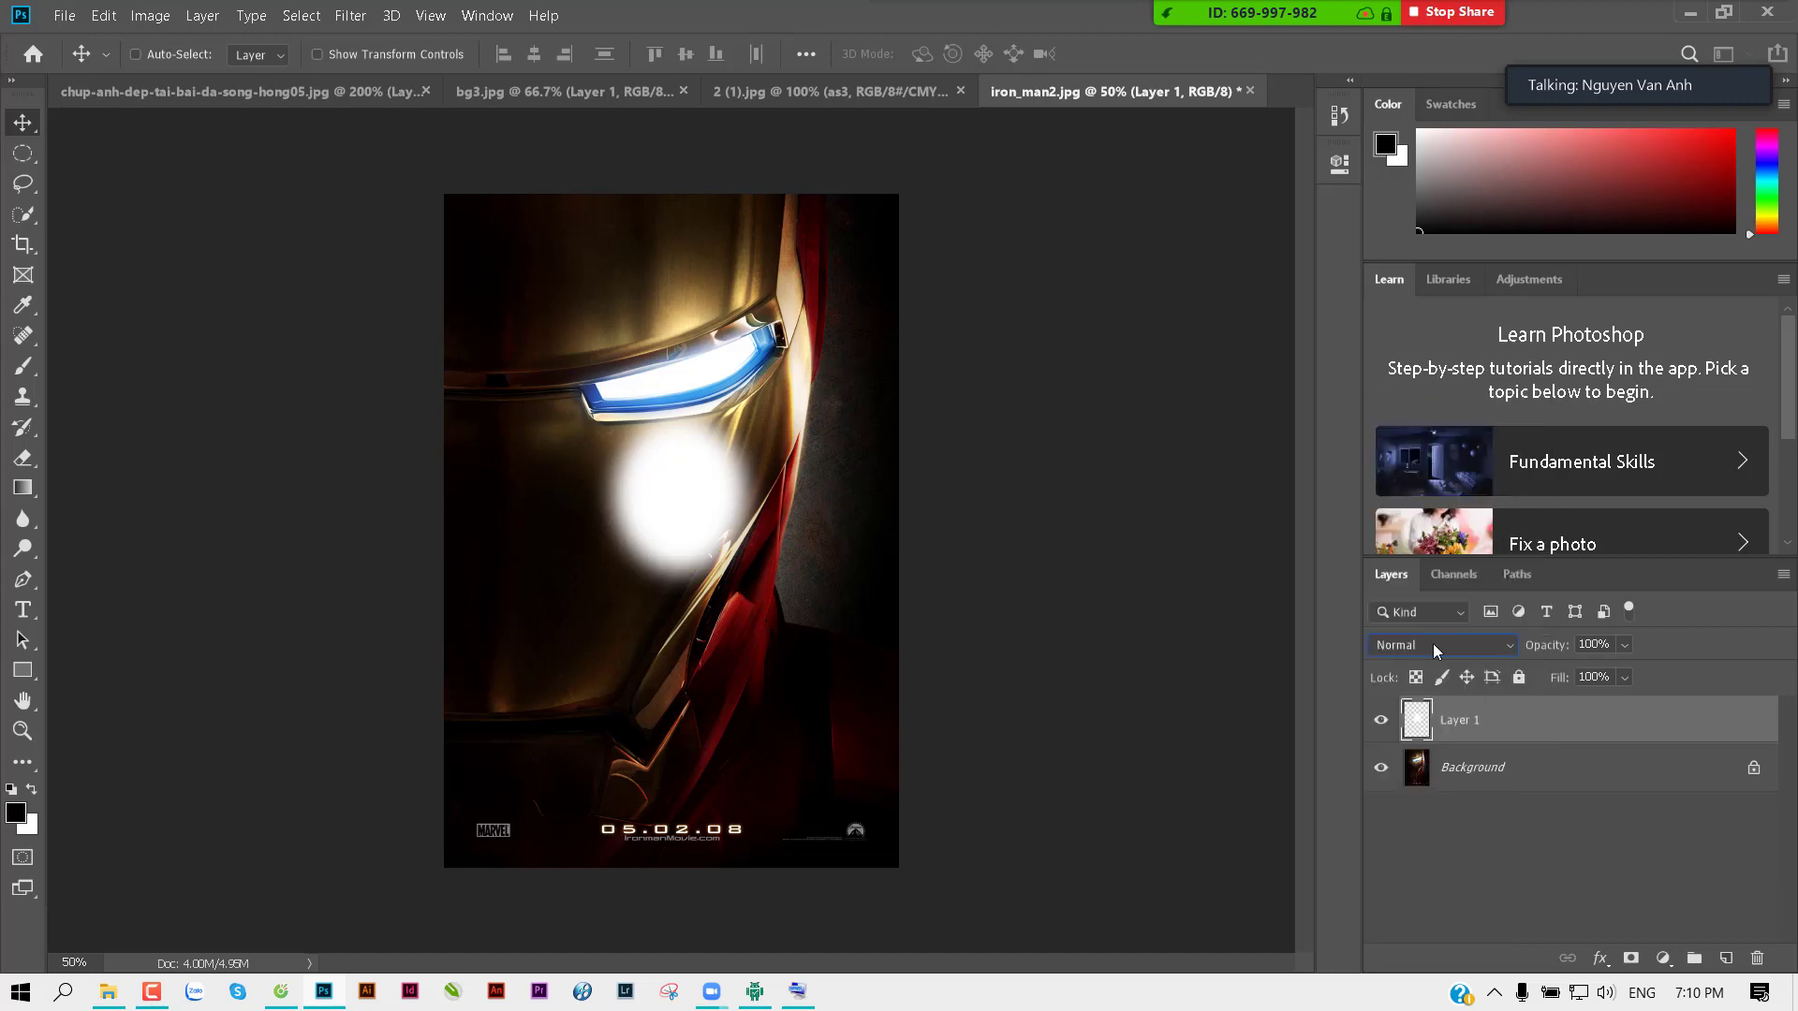
Step: Add a black-filled layer beneath the glow and merge both into Layer 1
{"action": "left_click", "coordinate": [1725, 958]}
{"action": "key", "text": "alt+BackSpace"}
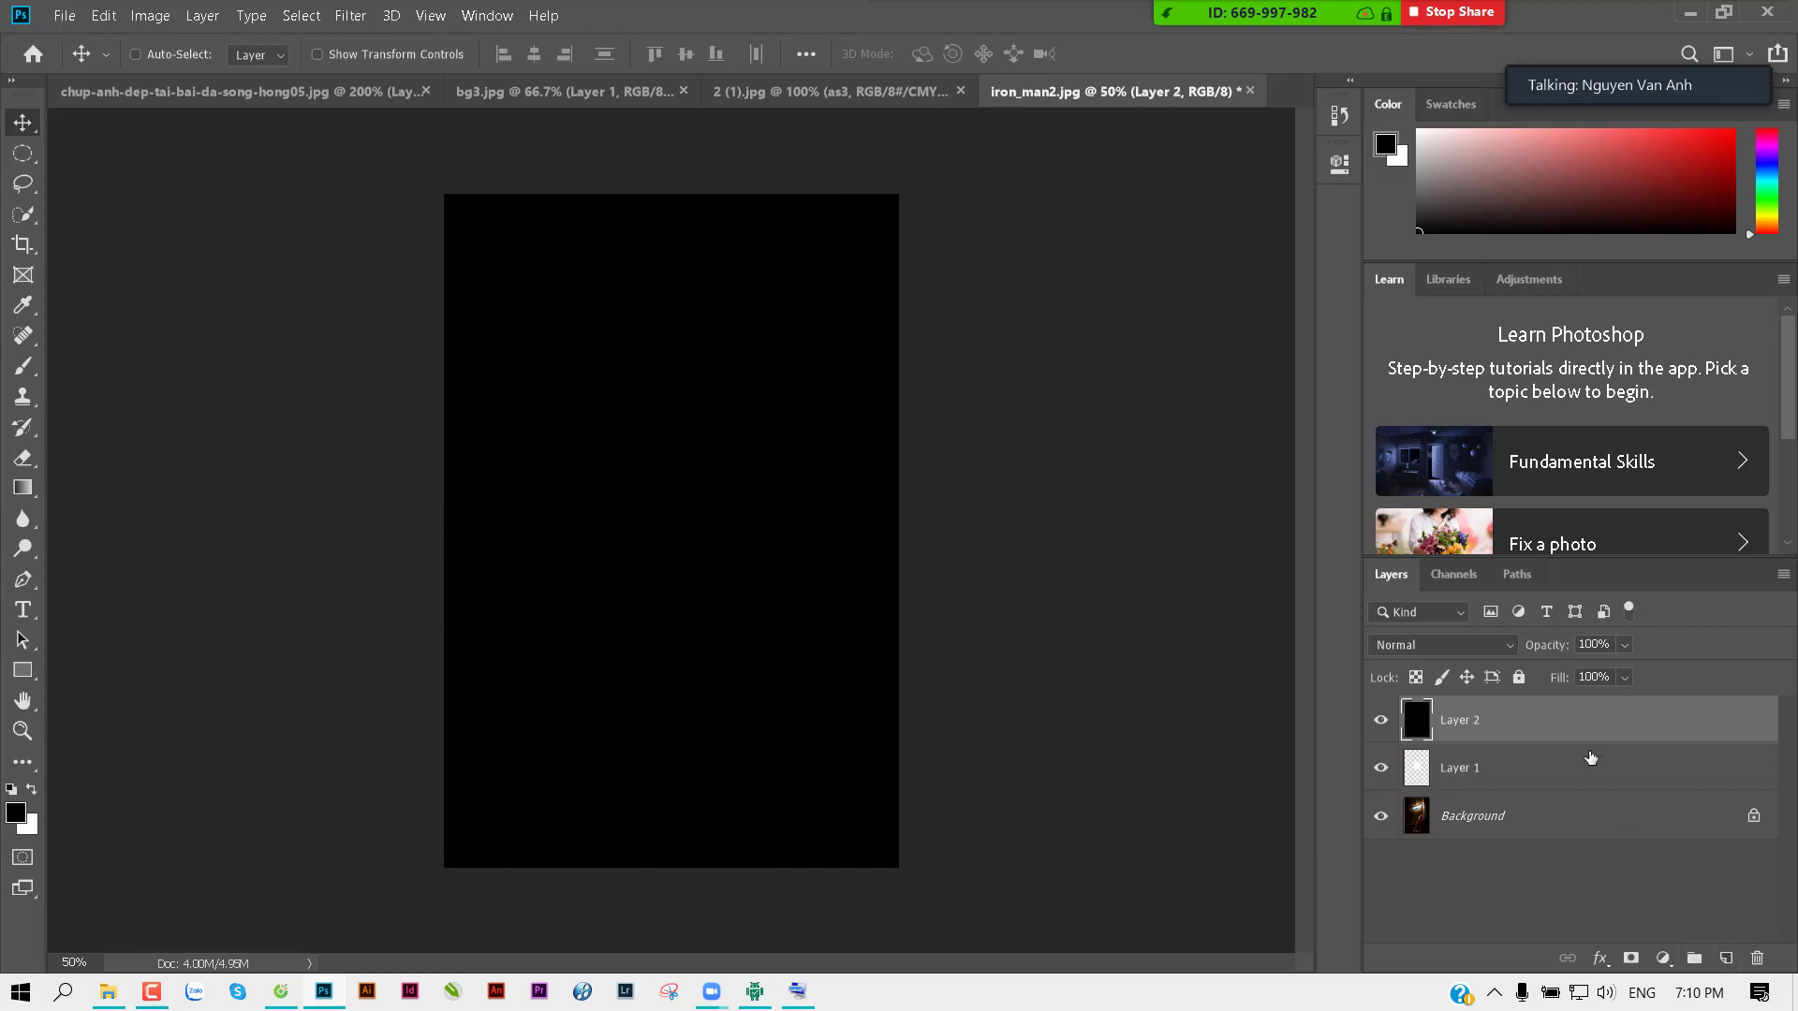
{"action": "key", "text": "ctrl+bracketleft"}
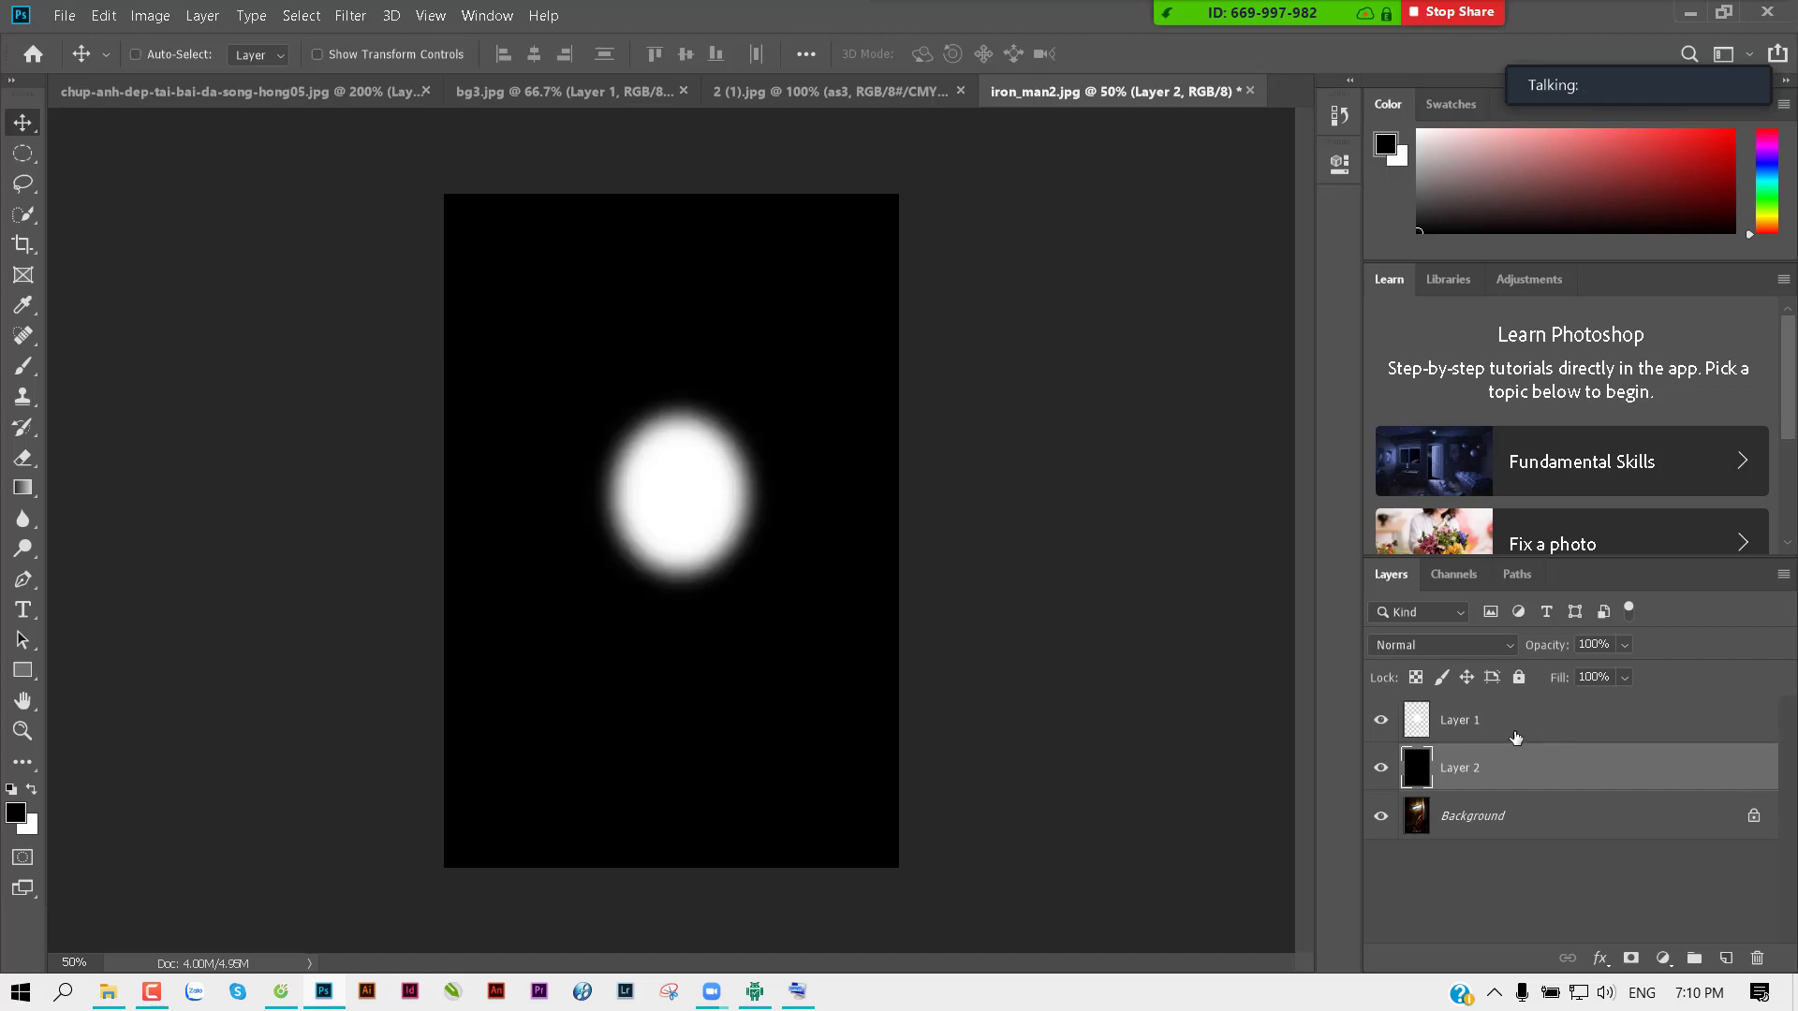
{"action": "left_click", "coordinate": [1515, 737], "text": "shift"}
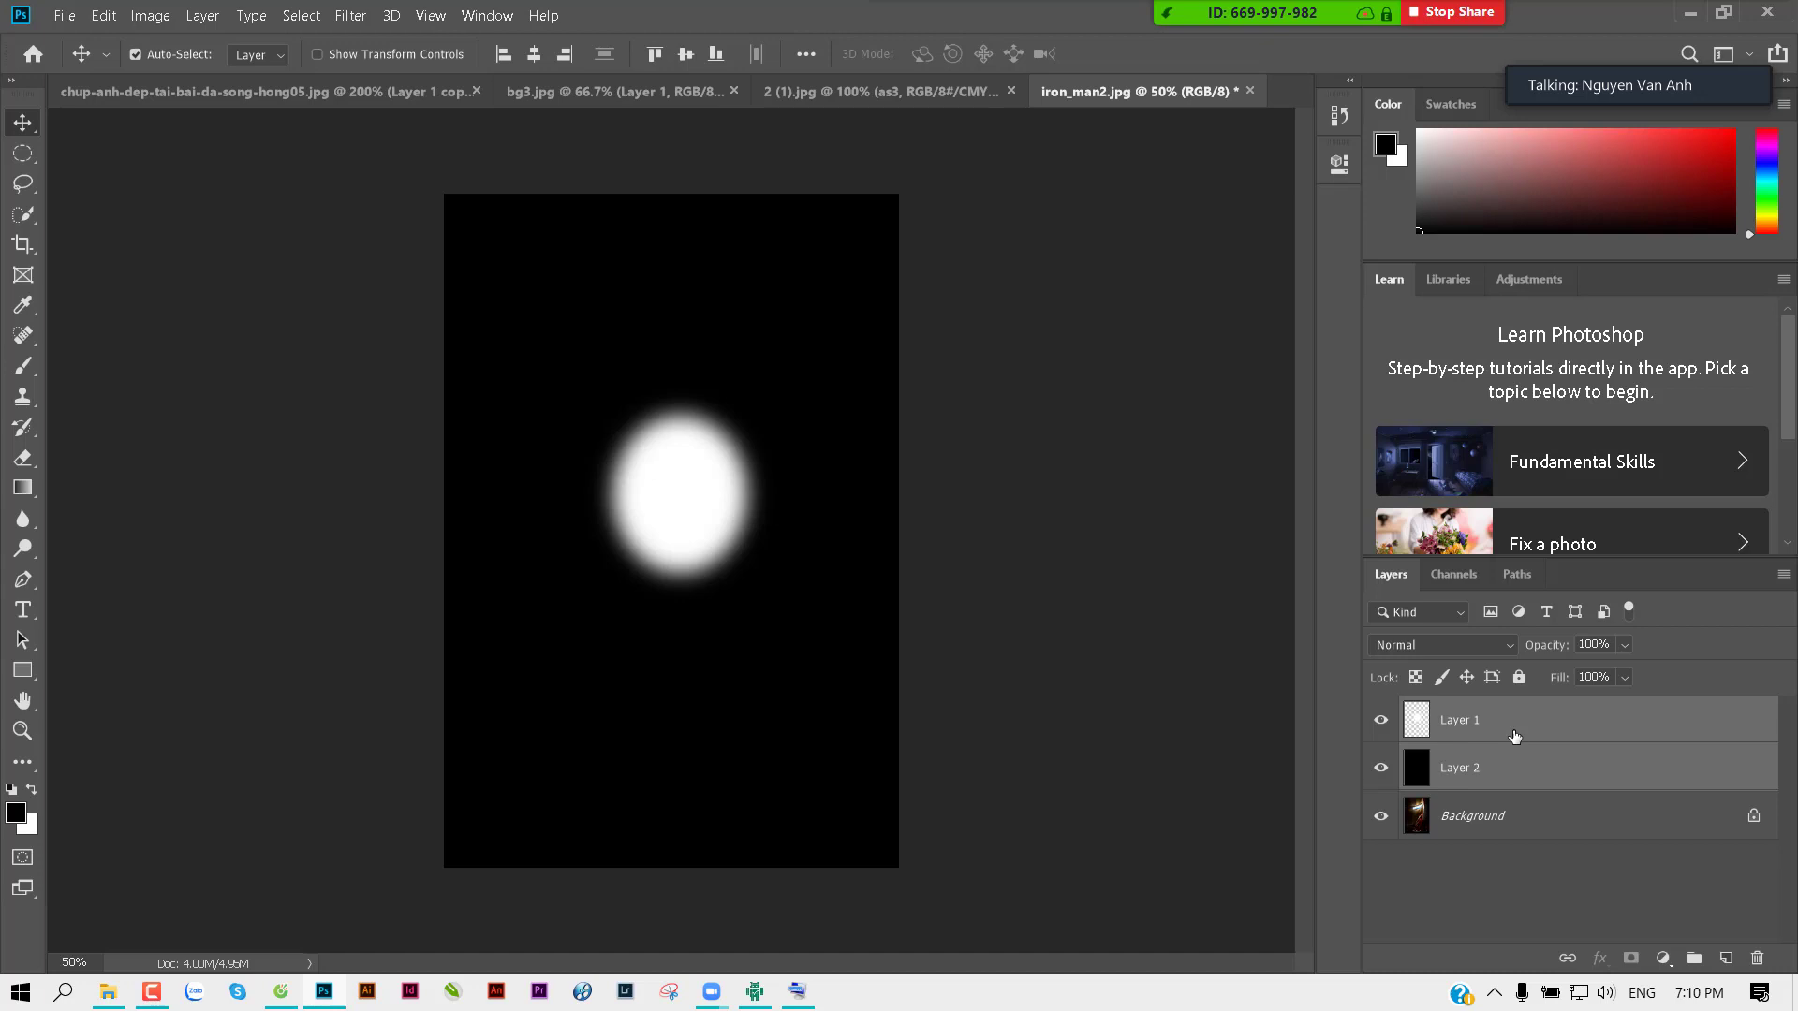
{"action": "key", "text": "ctrl+e"}
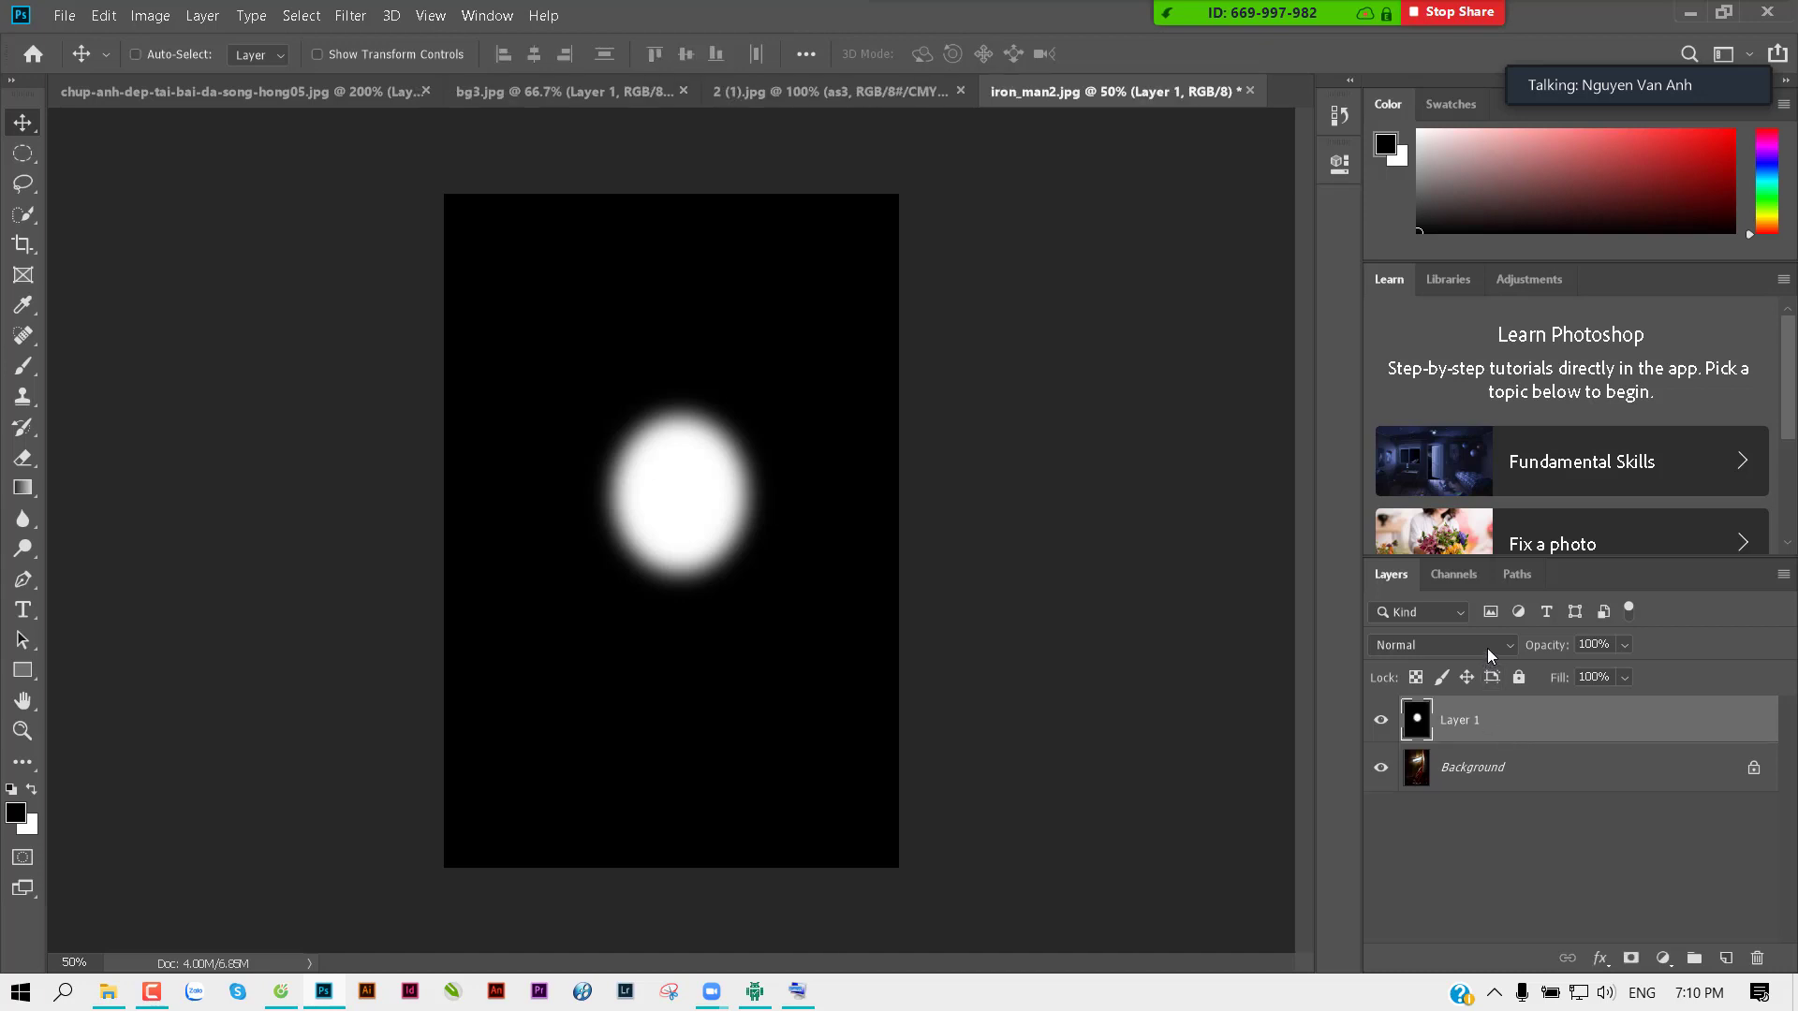
Step: Set Layer 1 to Color Dodge with 70% fill and drag the glow over the eye
{"action": "left_click", "coordinate": [1487, 648]}
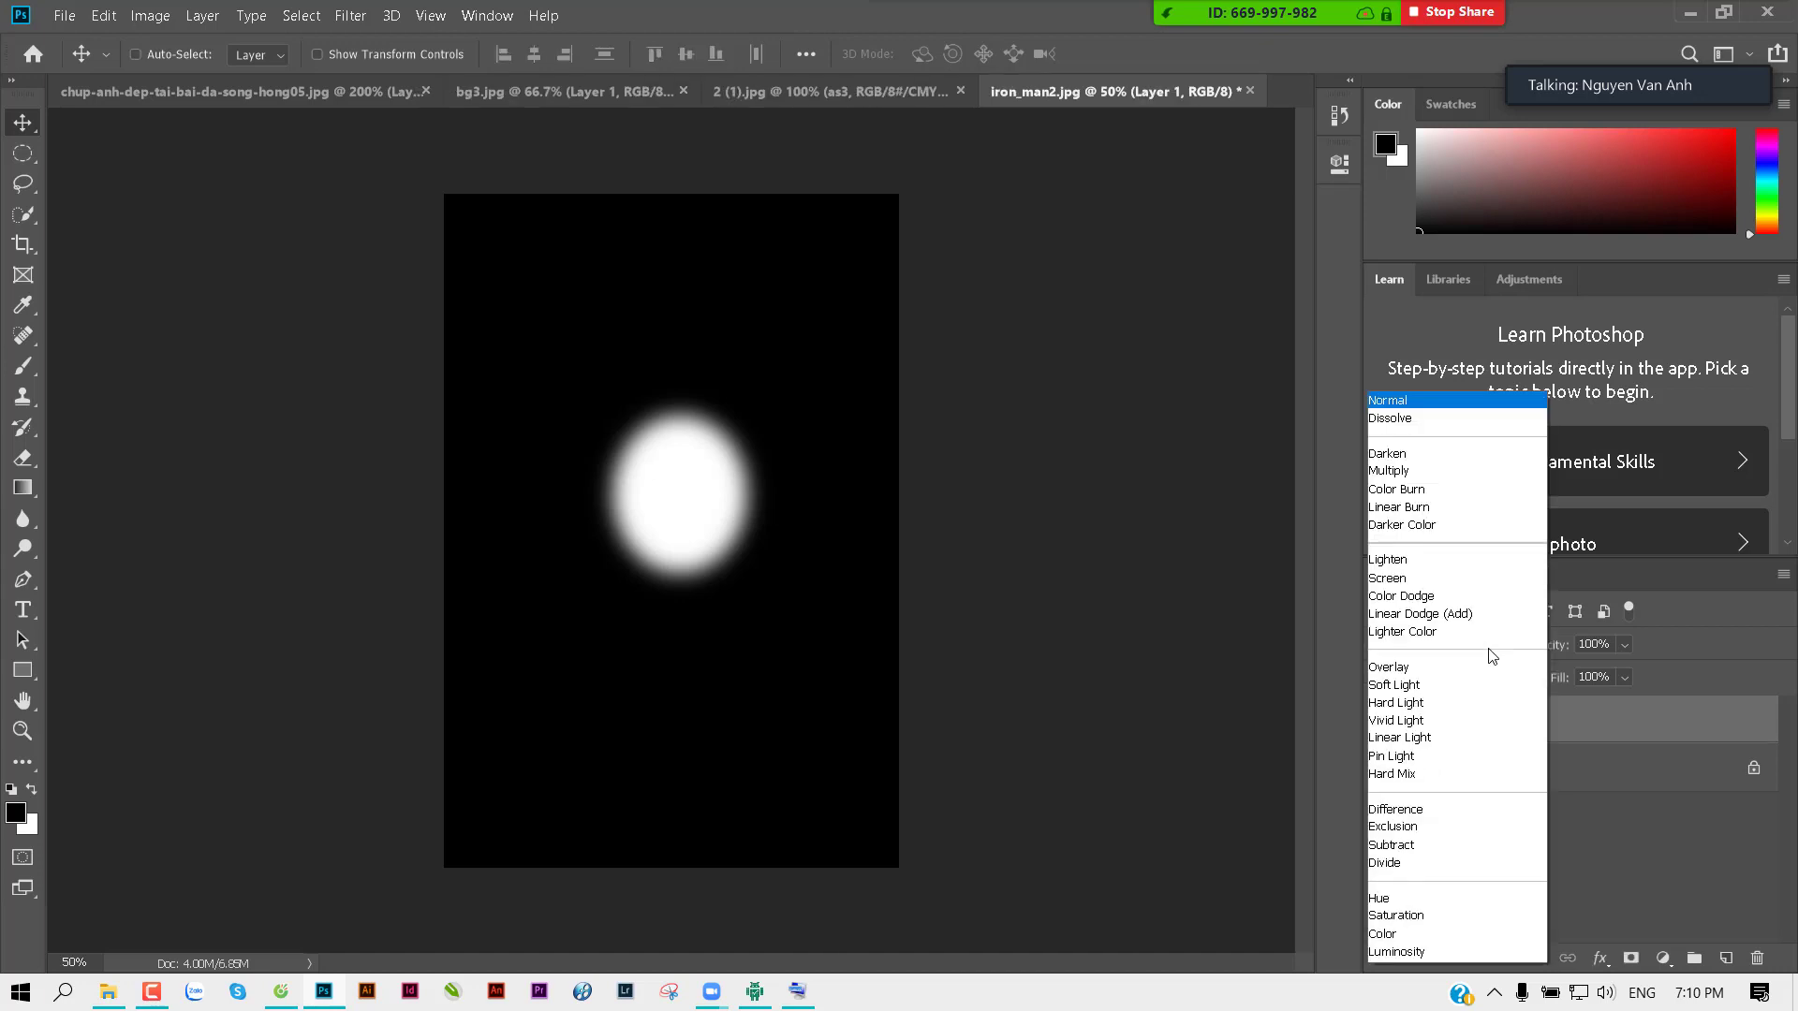
{"action": "left_click", "coordinate": [1442, 600]}
{"action": "mouse_move", "coordinate": [681, 496]}
{"action": "left_mouse_down"}
{"action": "mouse_move", "coordinate": [531, 637]}
{"action": "mouse_move", "coordinate": [766, 465]}
{"action": "mouse_move", "coordinate": [733, 491]}
{"action": "left_mouse_up"}
{"action": "left_click", "coordinate": [1624, 675]}
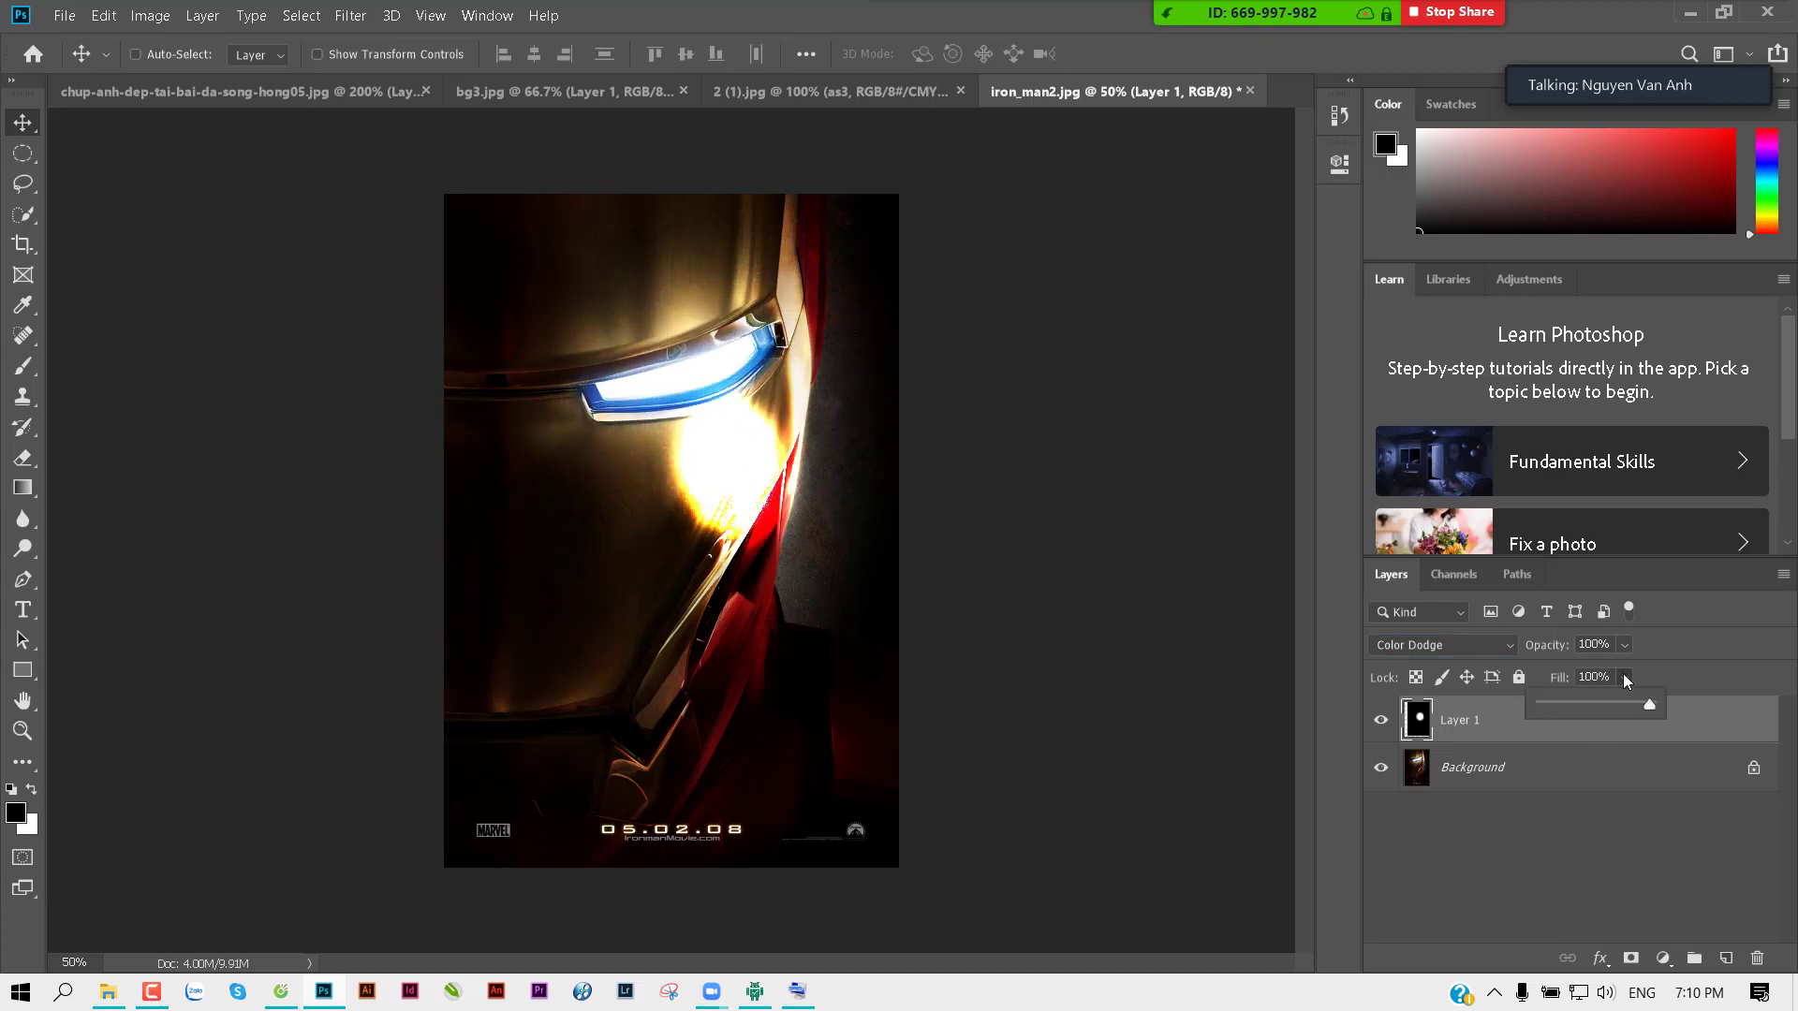
{"action": "key", "text": "ctrl+a"}
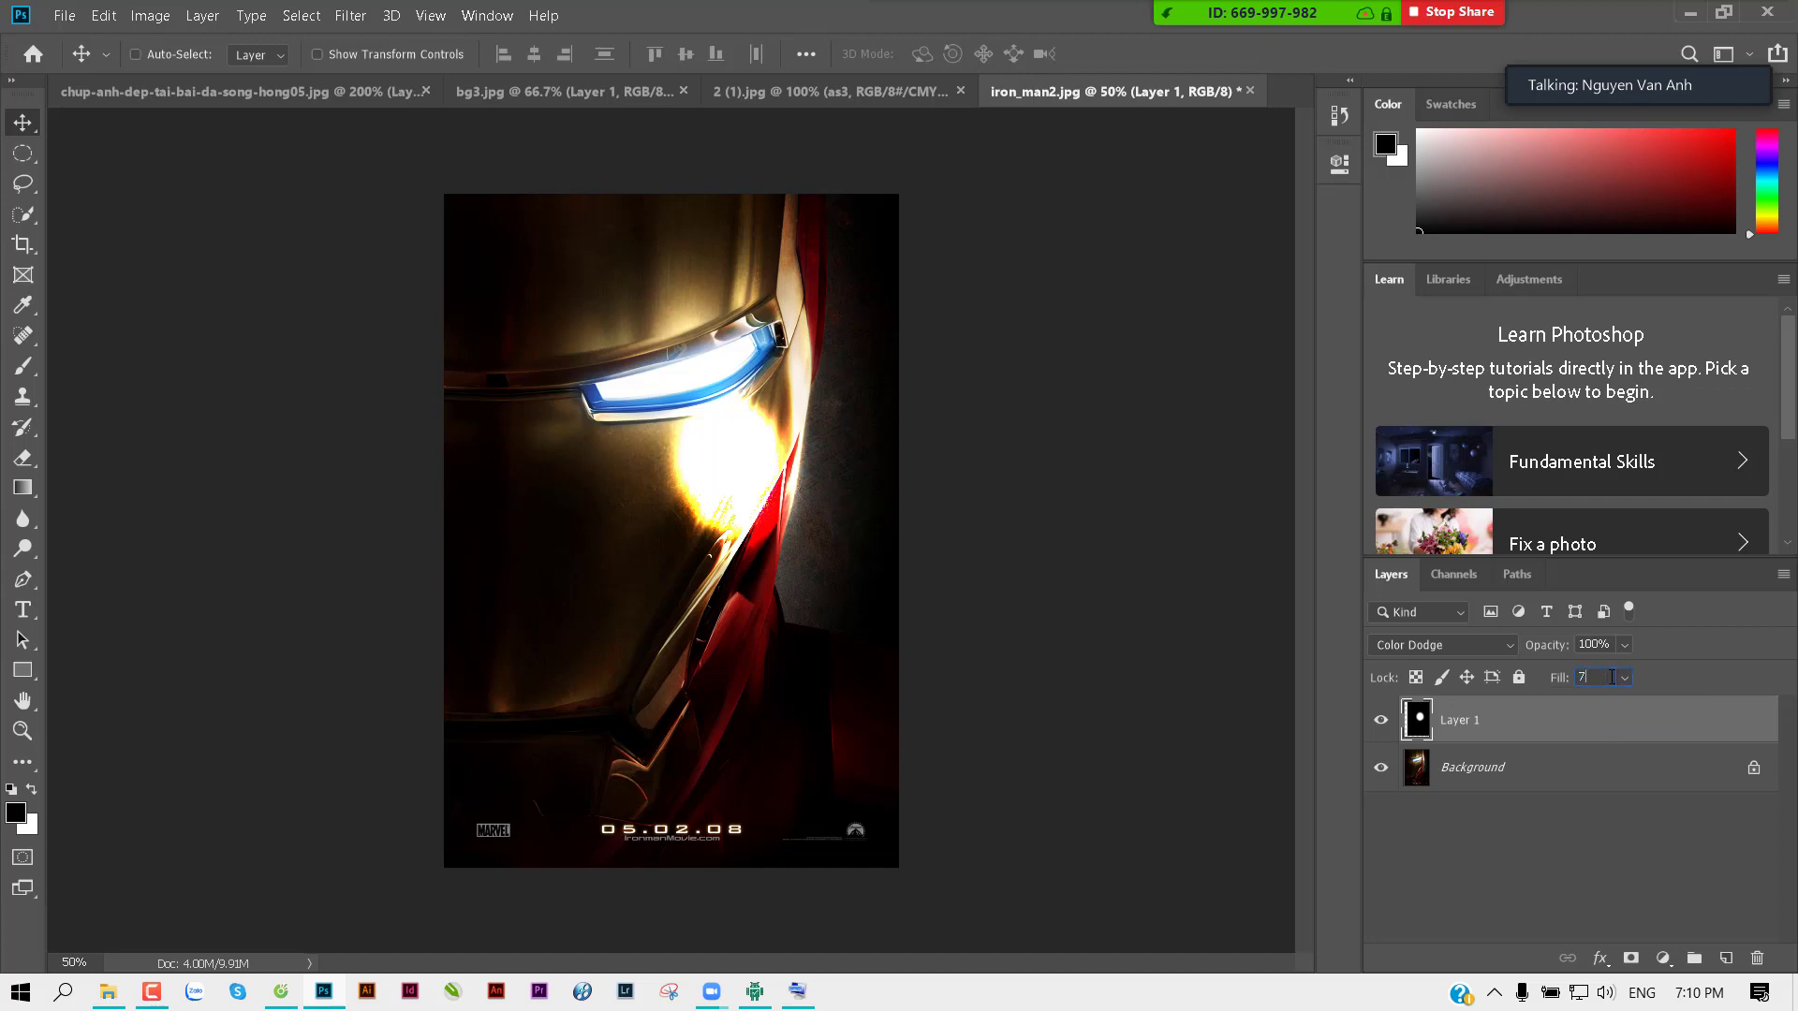
{"action": "type", "text": "0"}
{"action": "key", "text": "Return"}
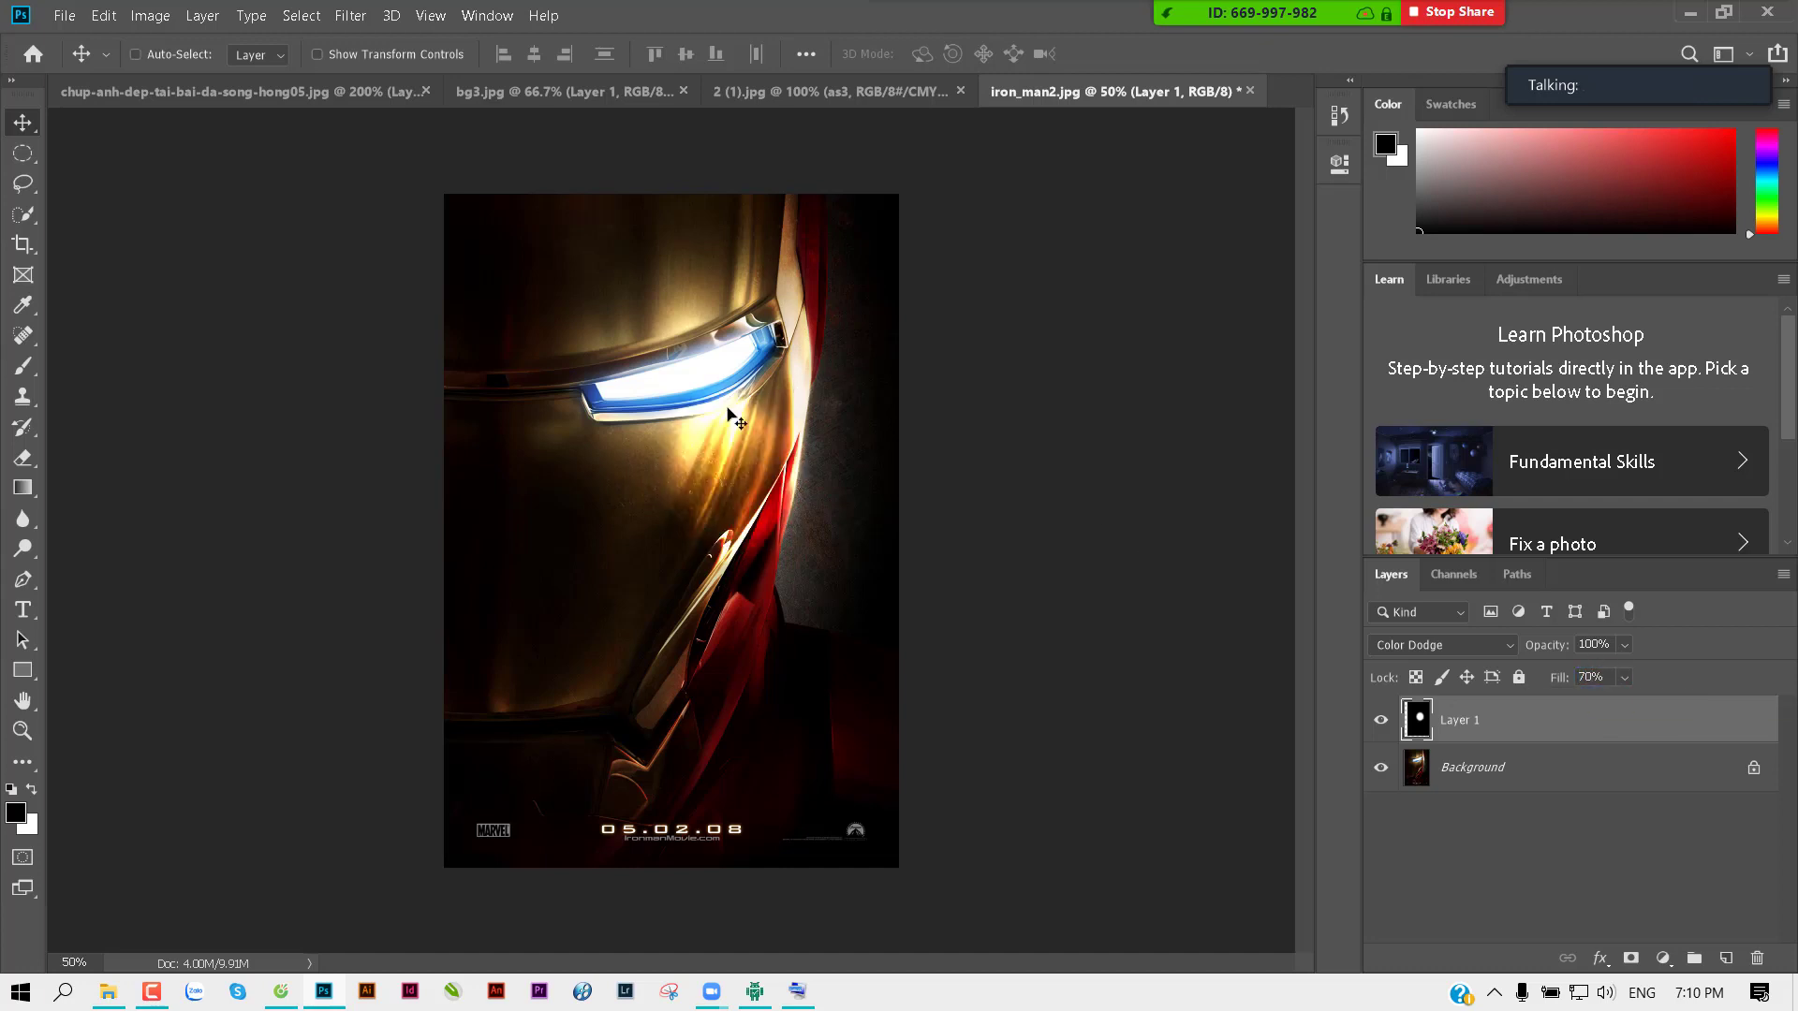
{"action": "mouse_move", "coordinate": [735, 418]}
{"action": "left_mouse_down"}
{"action": "mouse_move", "coordinate": [690, 592]}
{"action": "mouse_move", "coordinate": [489, 409]}
{"action": "mouse_move", "coordinate": [807, 243]}
{"action": "mouse_move", "coordinate": [715, 755]}
{"action": "left_mouse_up"}
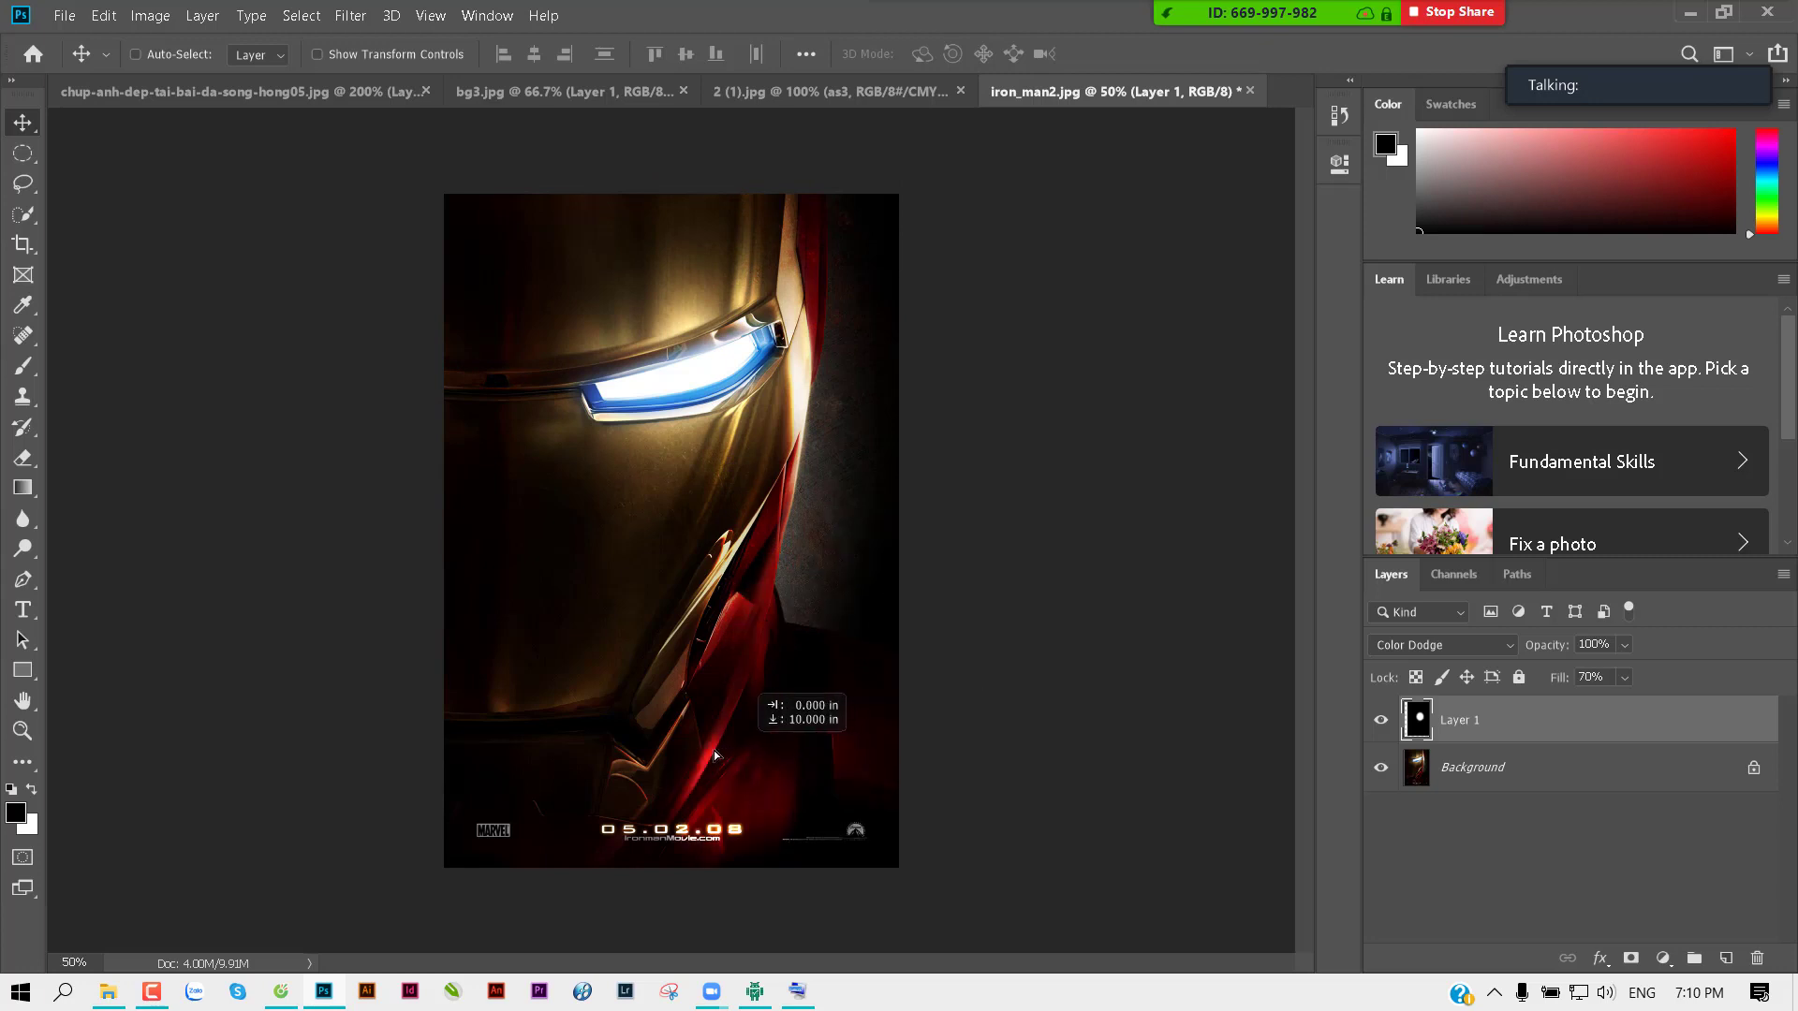
{"action": "mouse_move", "coordinate": [714, 755]}
{"action": "left_mouse_down"}
{"action": "mouse_move", "coordinate": [734, 291]}
{"action": "mouse_move", "coordinate": [660, 319]}
{"action": "left_mouse_up"}
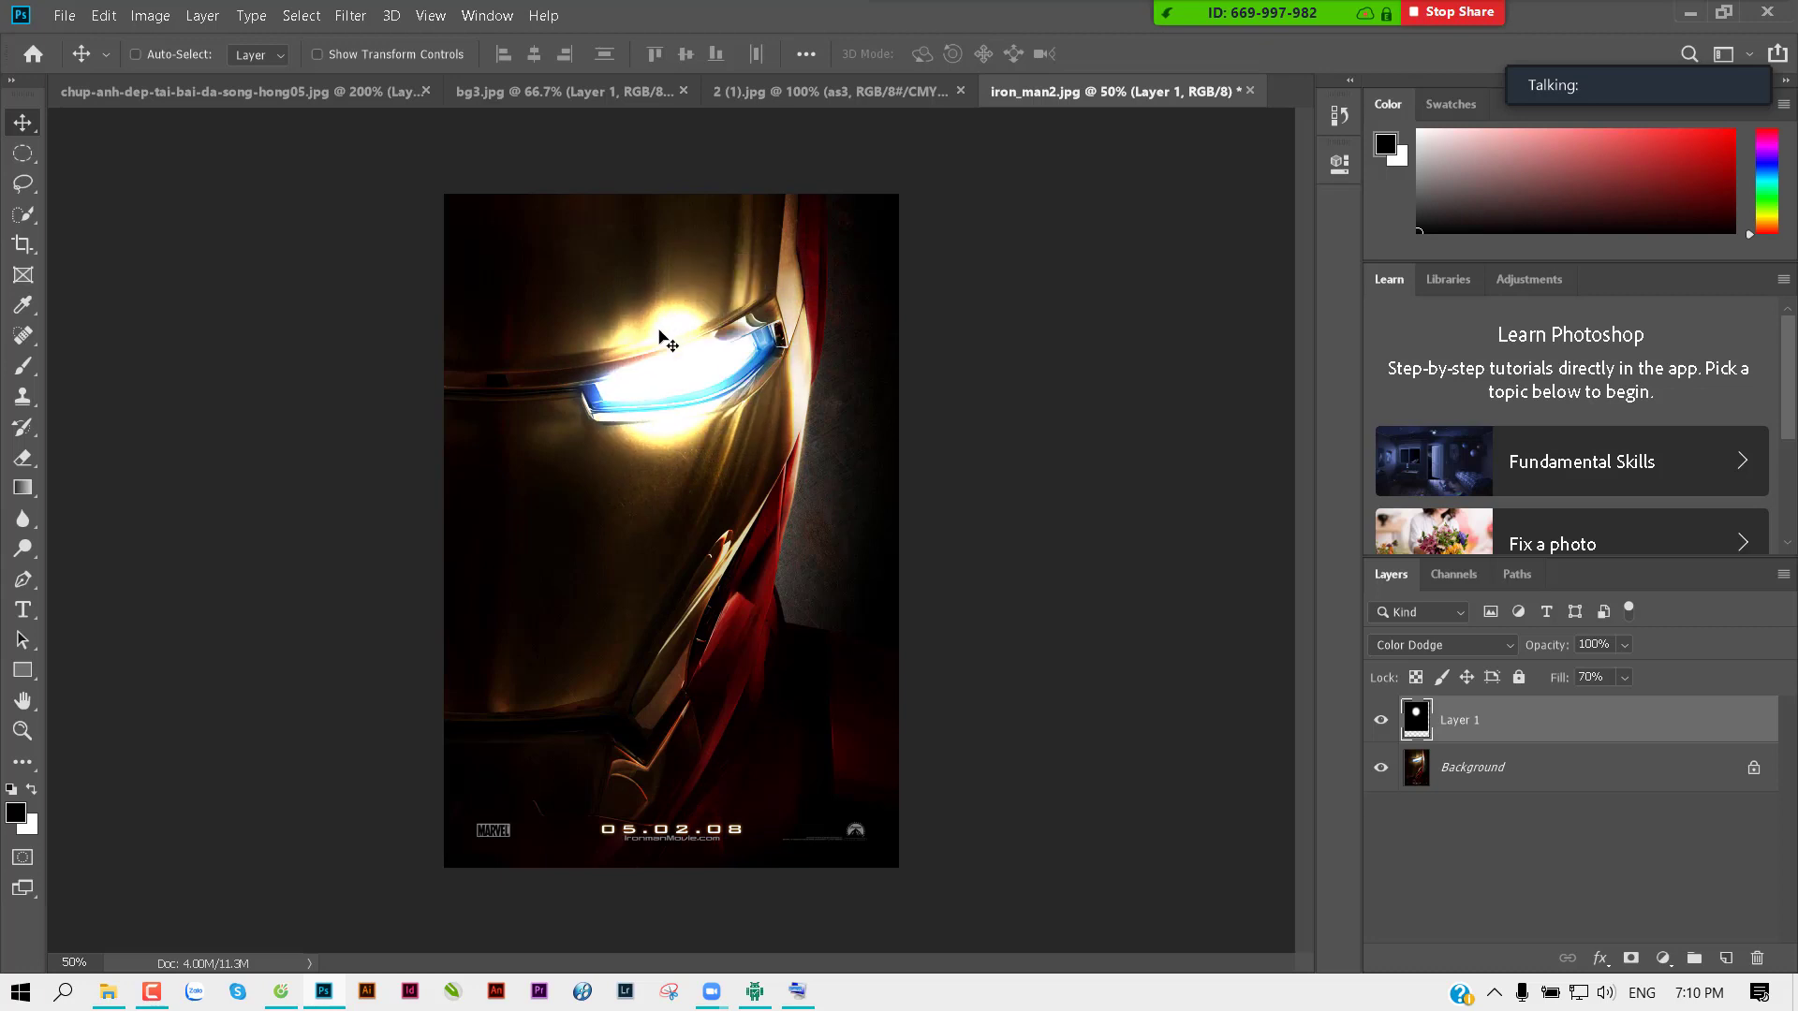
Step: Enlarge the glow to about 126% and shift it, then delete Layer 1 and bring up the Open dialog
{"action": "key", "text": "ctrl+t"}
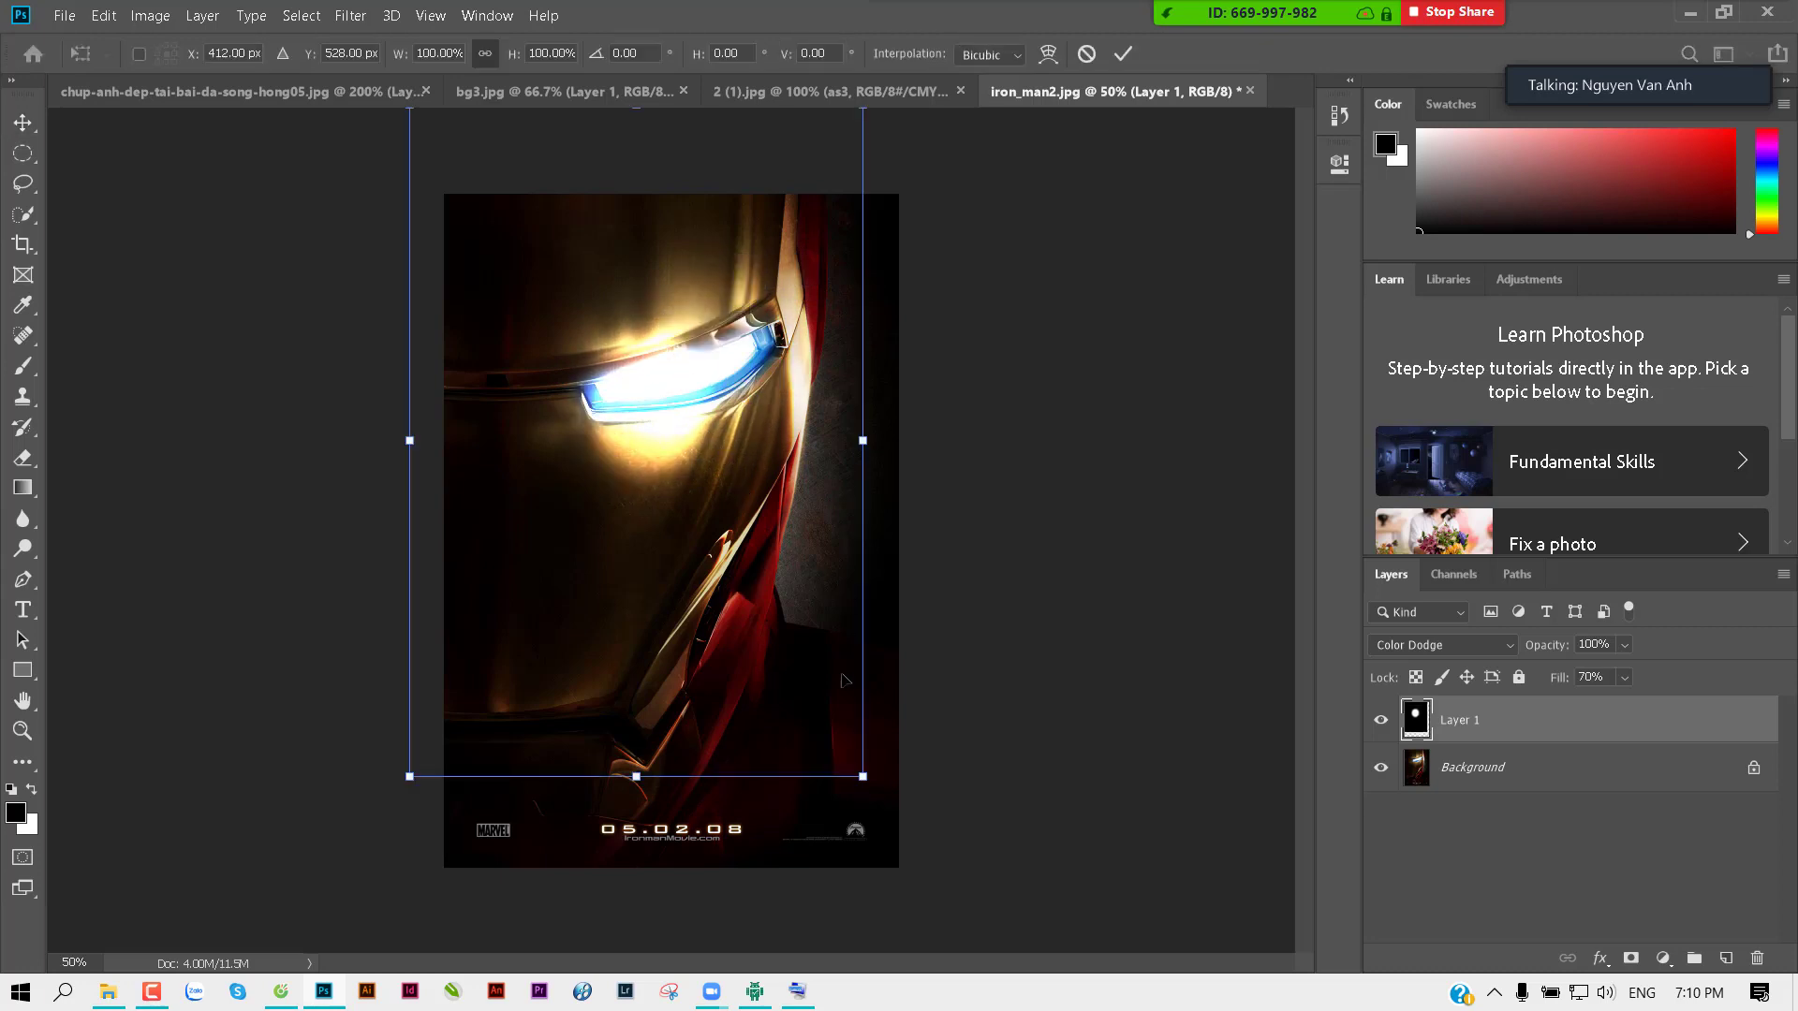
{"action": "left_click_drag", "start_coordinate": [859, 788], "coordinate": [980, 951]}
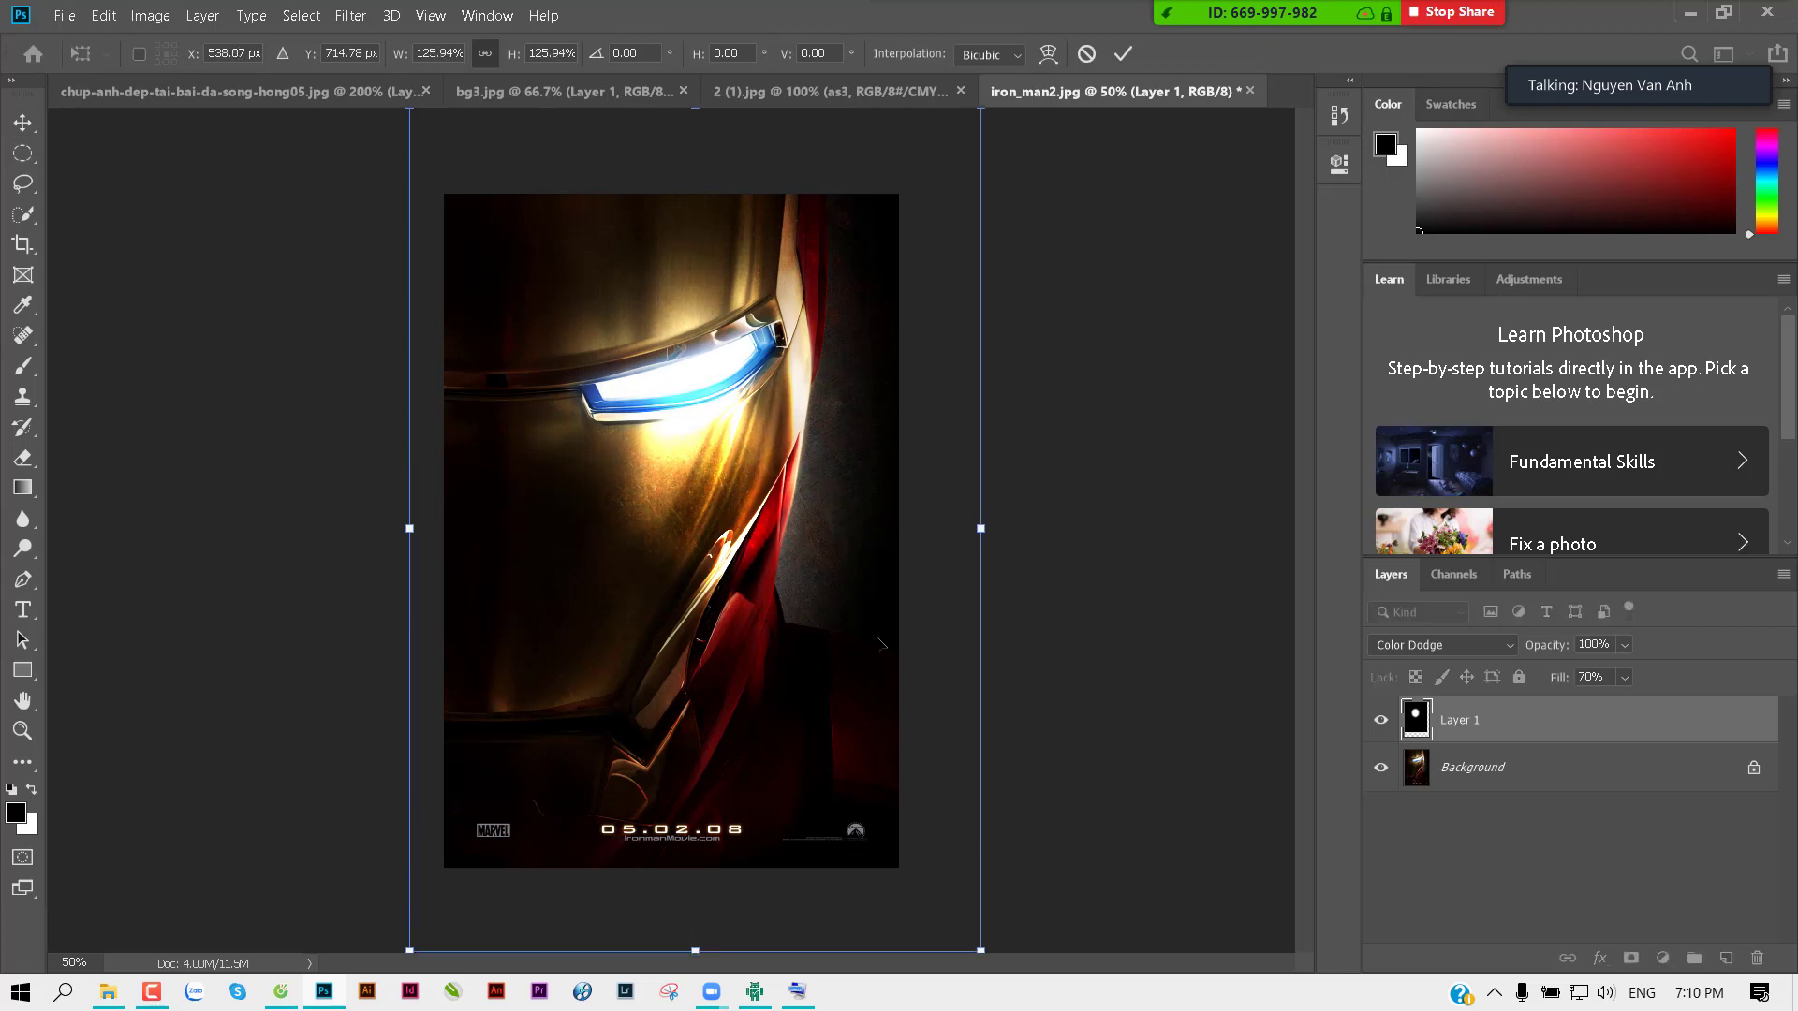
{"action": "key", "text": "Return"}
{"action": "mouse_move", "coordinate": [800, 504]}
{"action": "left_mouse_down"}
{"action": "mouse_move", "coordinate": [550, 290]}
{"action": "mouse_move", "coordinate": [702, 333]}
{"action": "left_mouse_up"}
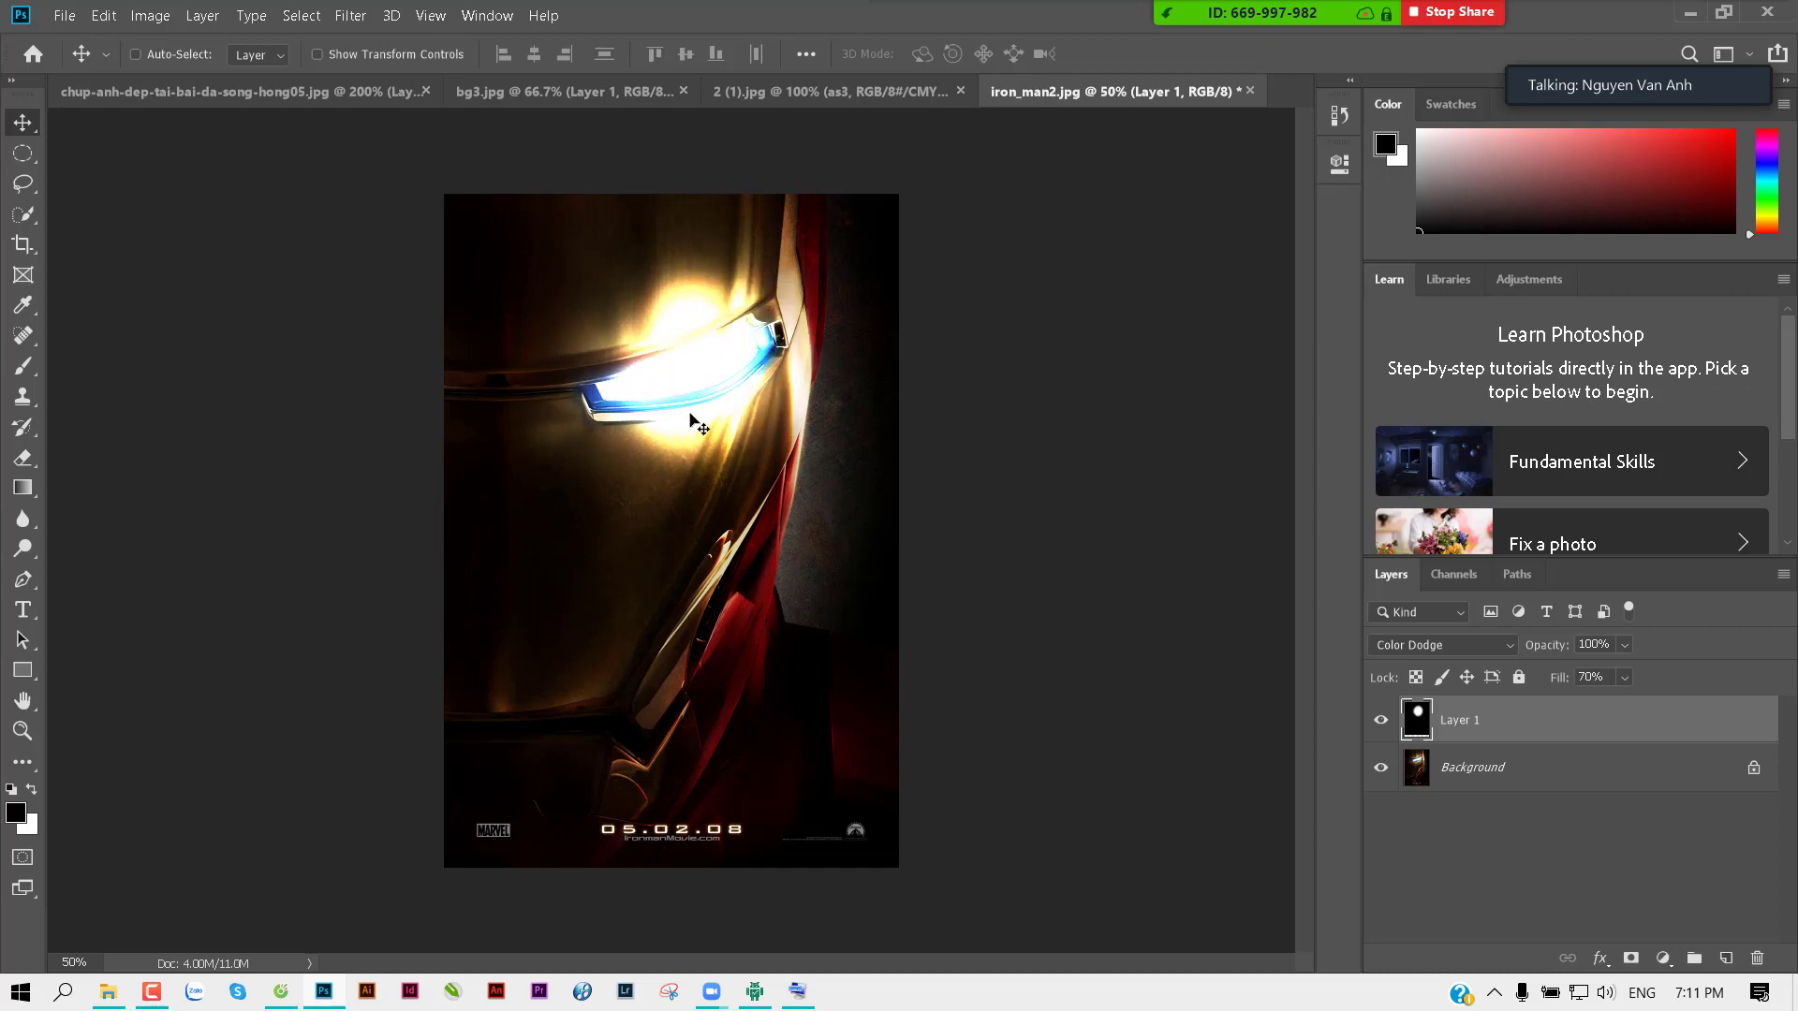
{"action": "key", "text": "Delete"}
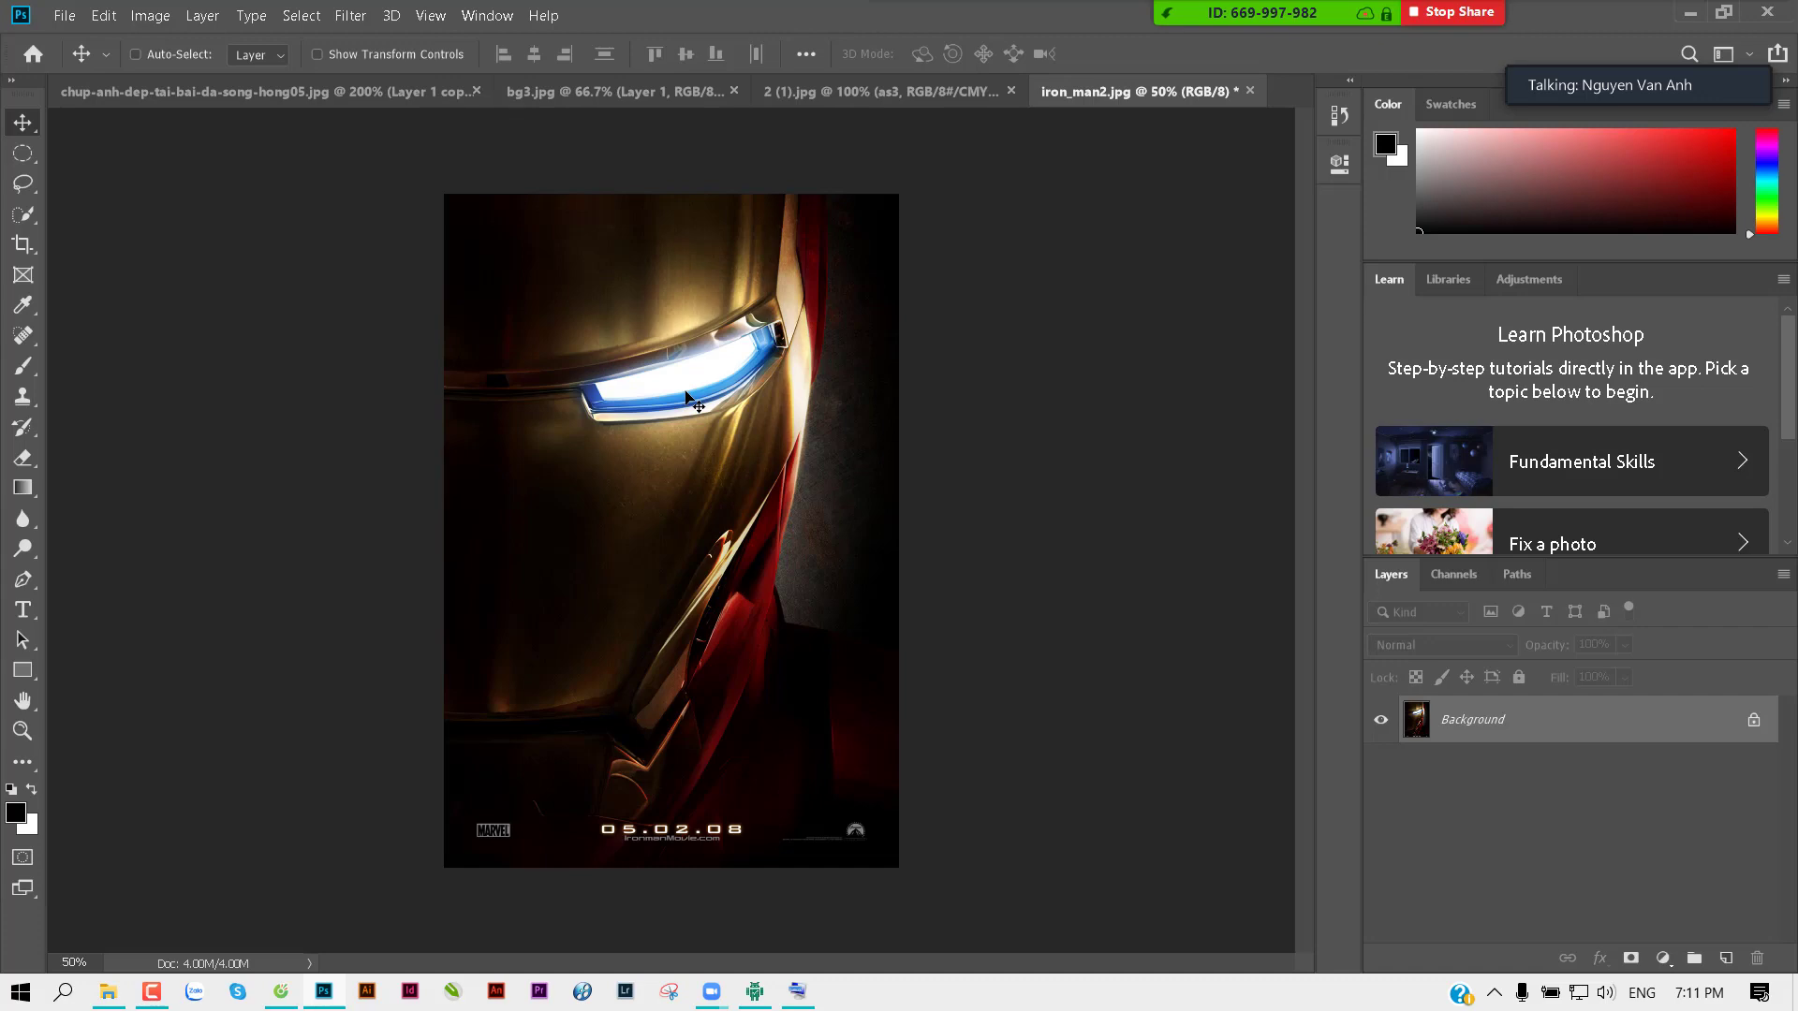
{"action": "key", "text": "ctrl+o"}
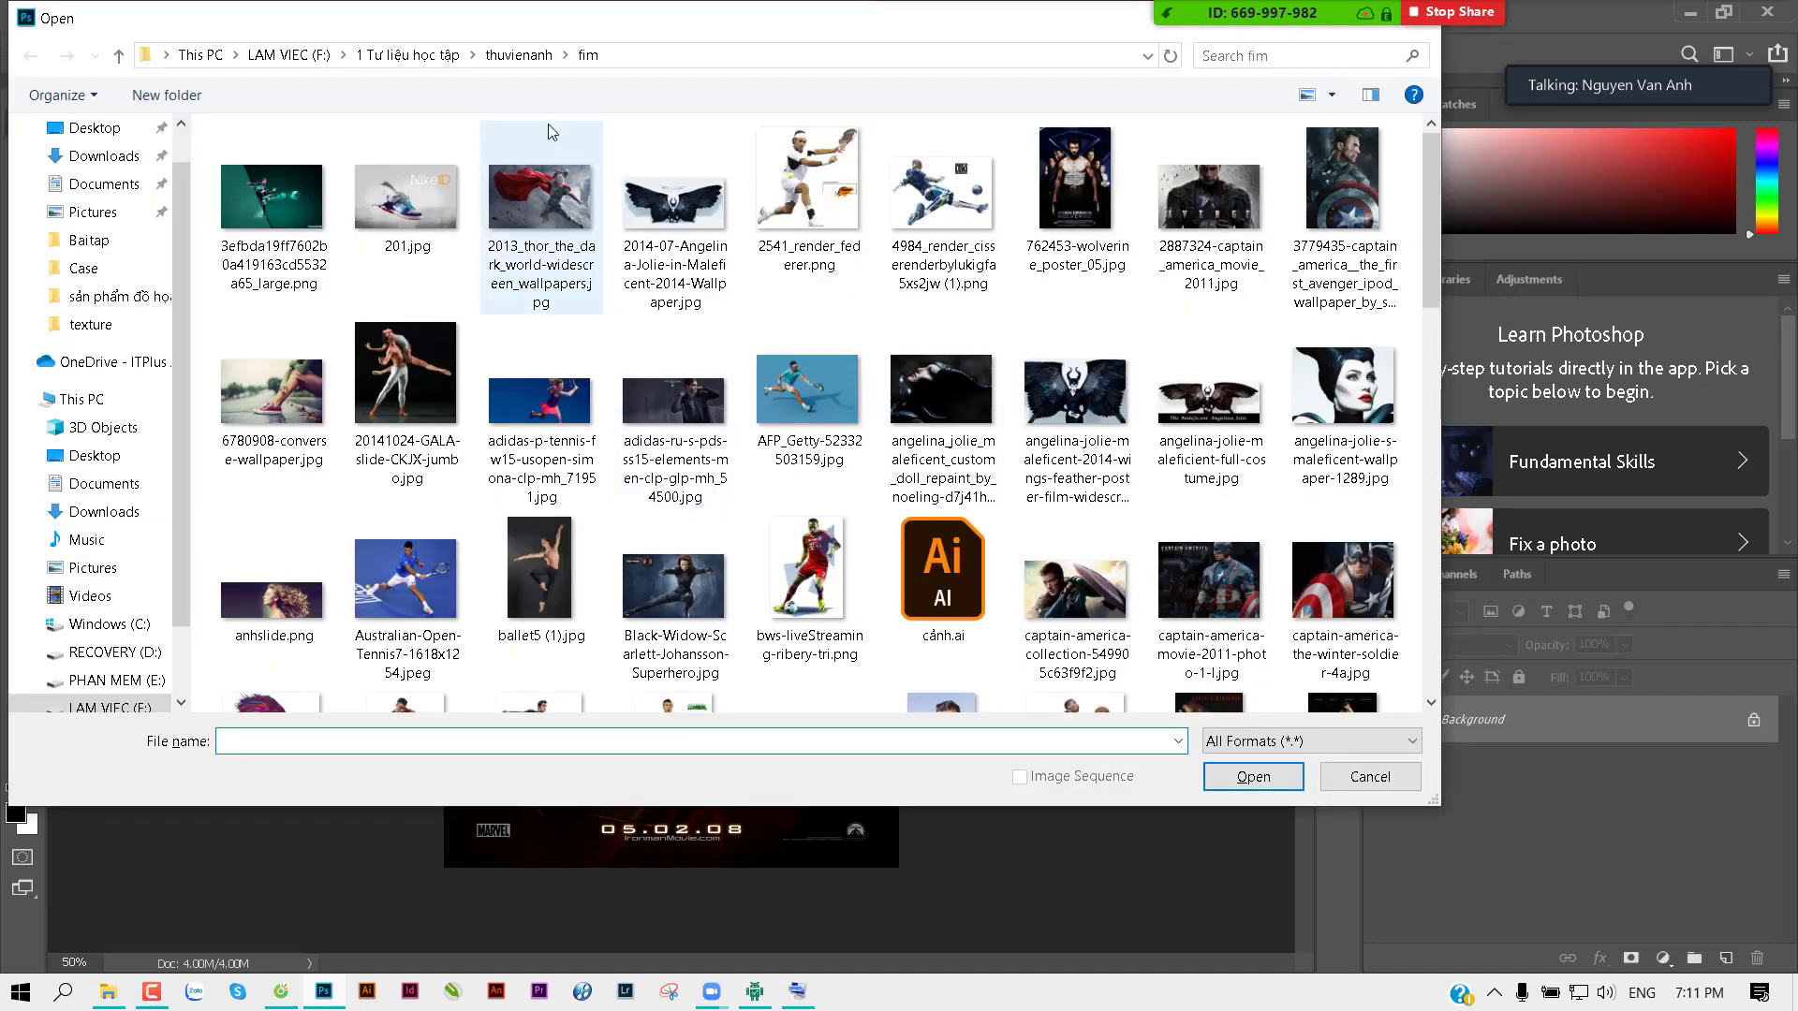
Step: Browse thuvienanh > Backgroud > texture and open maxresdefault (3).jpg
{"action": "left_click", "coordinate": [488, 62]}
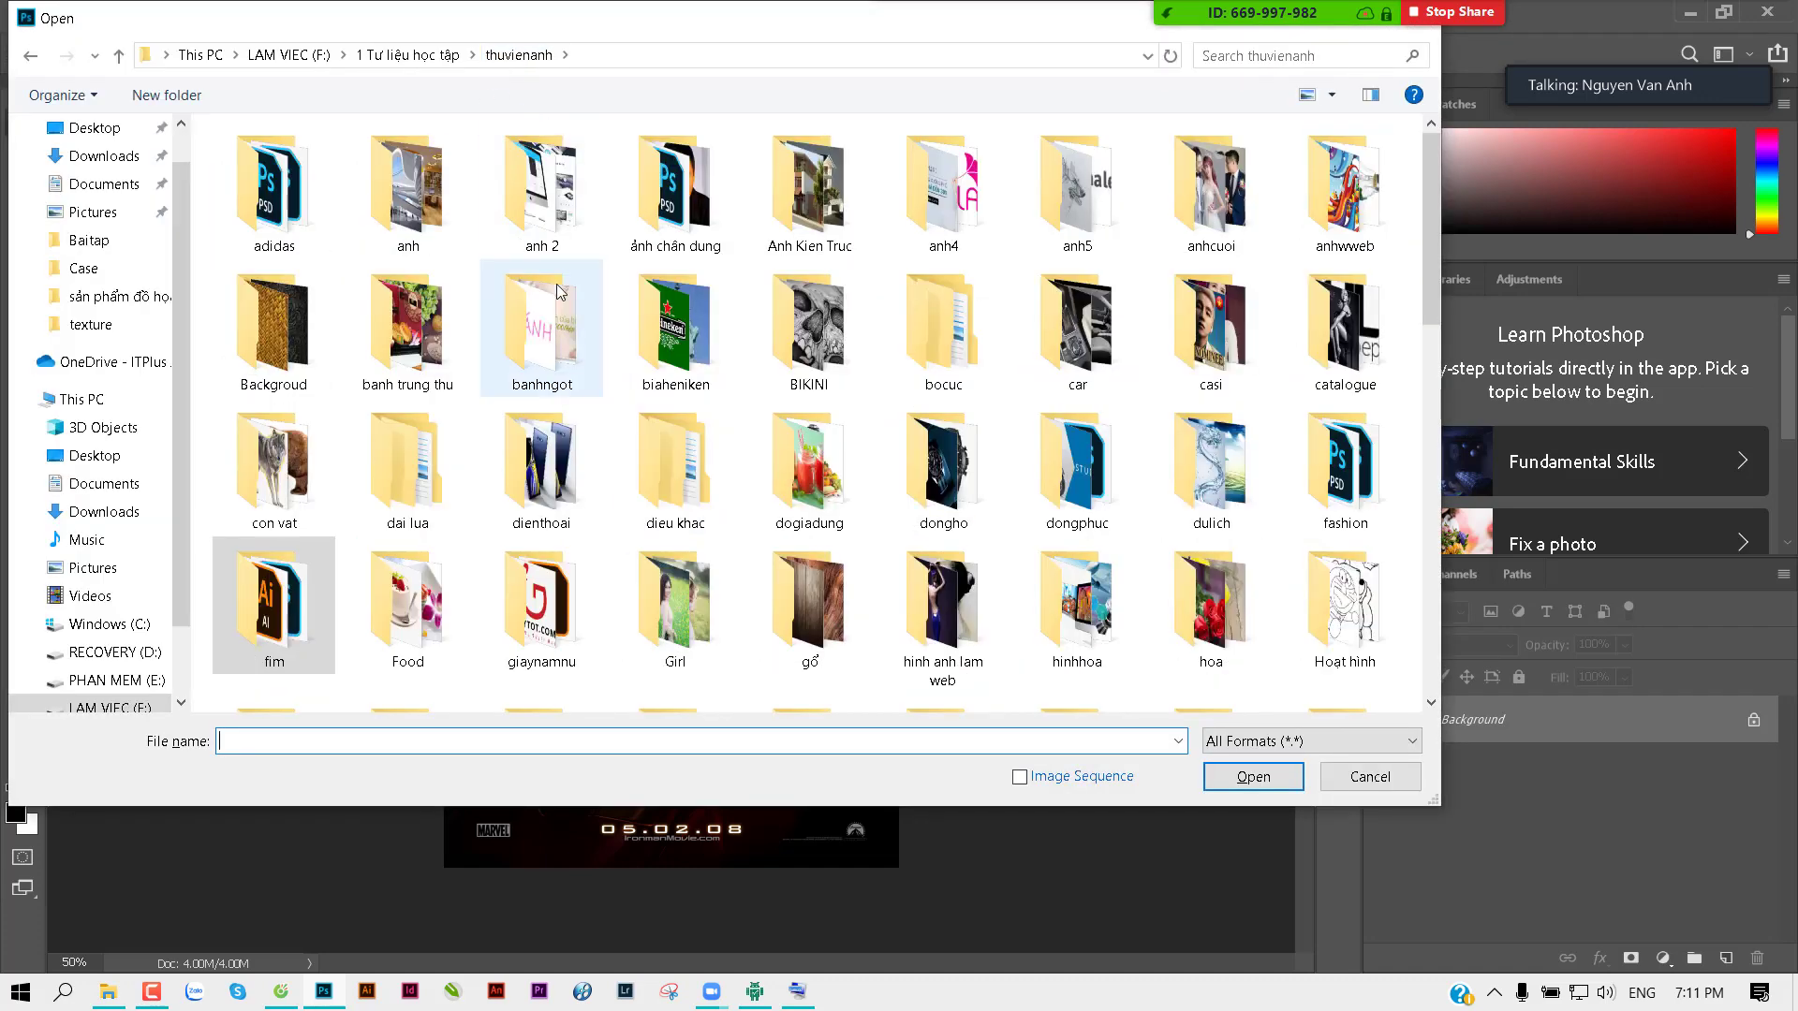
{"action": "double_click", "coordinate": [239, 324]}
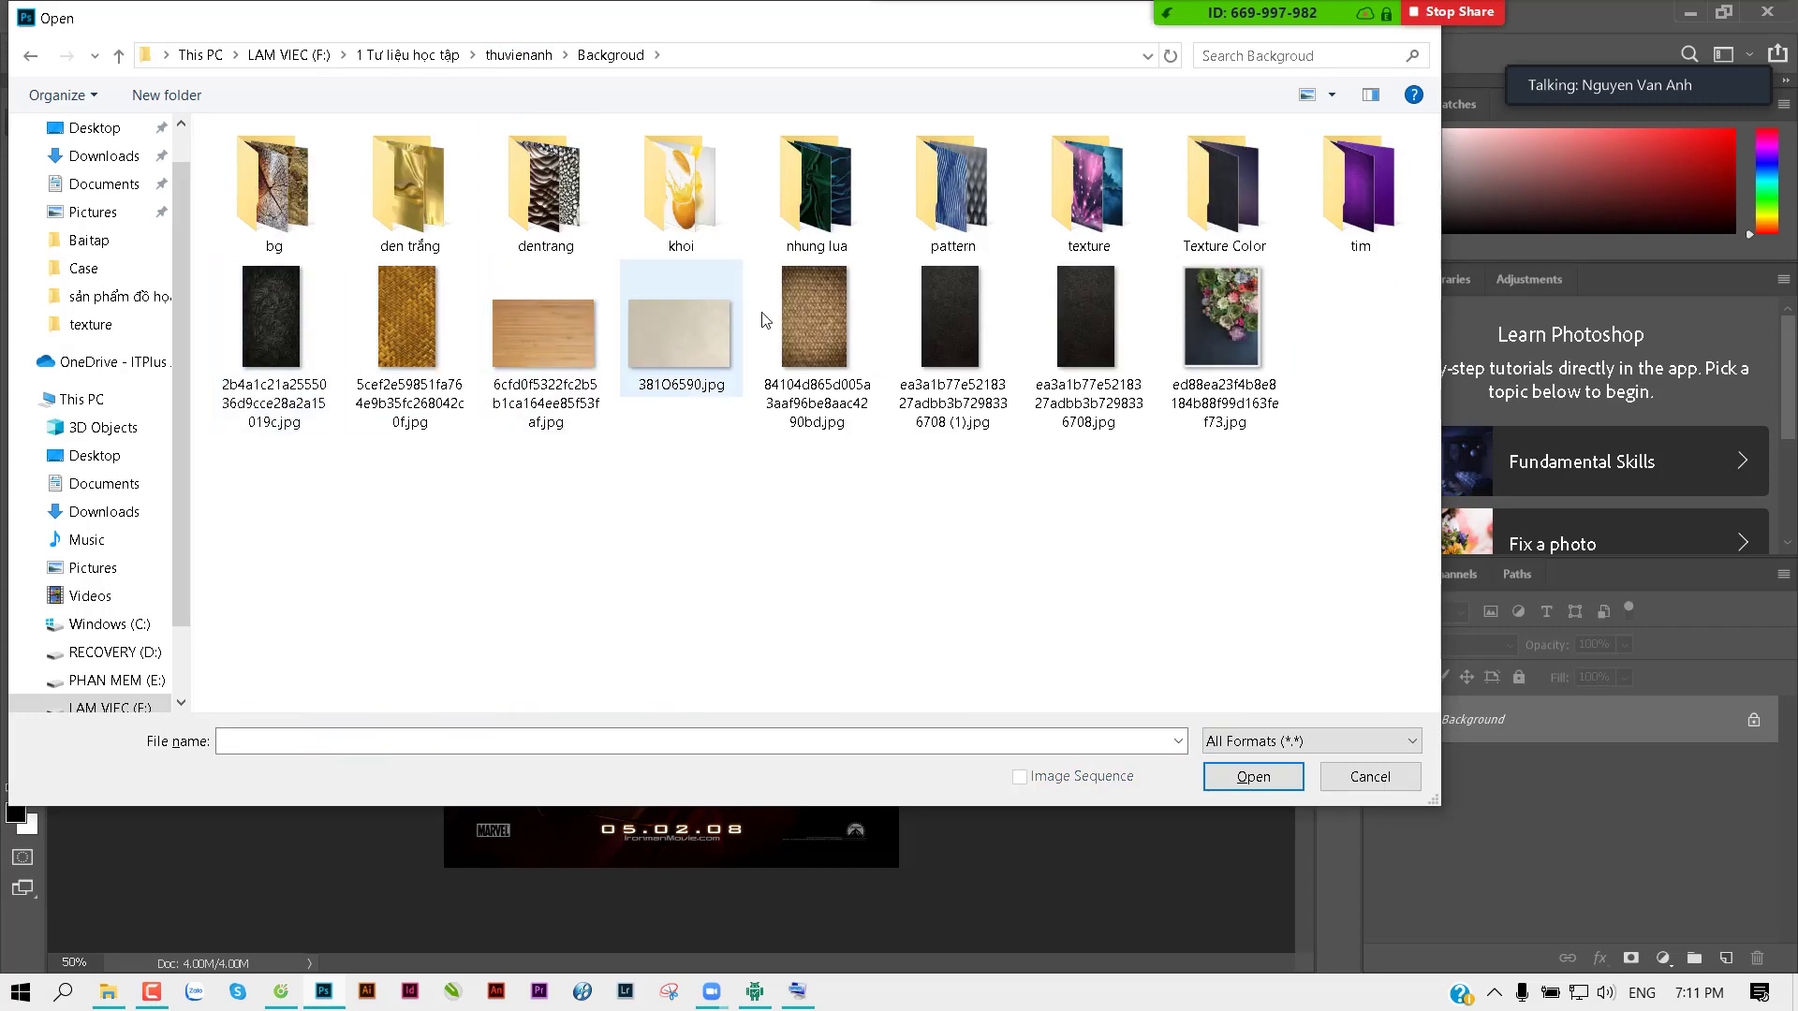
{"action": "double_click", "coordinate": [1087, 197]}
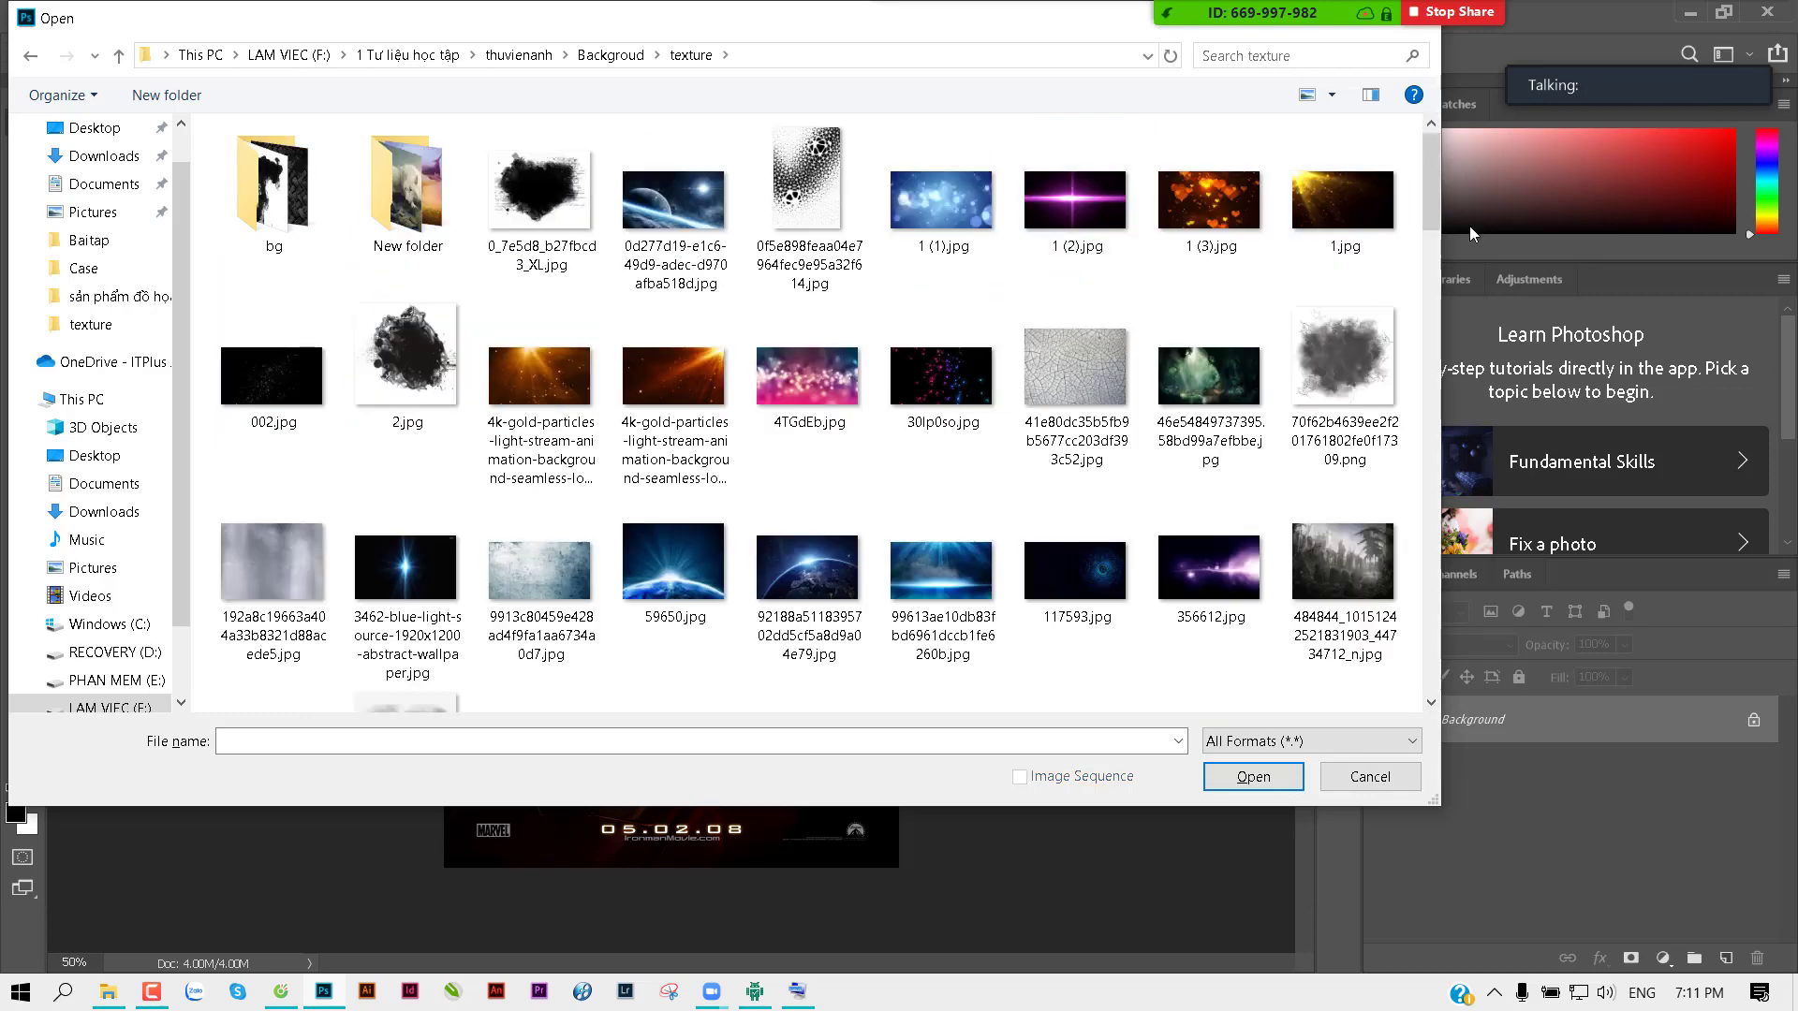
{"action": "left_click_drag", "start_coordinate": [1430, 184], "coordinate": [1437, 285]}
{"action": "left_click_drag", "start_coordinate": [1433, 294], "coordinate": [1438, 546]}
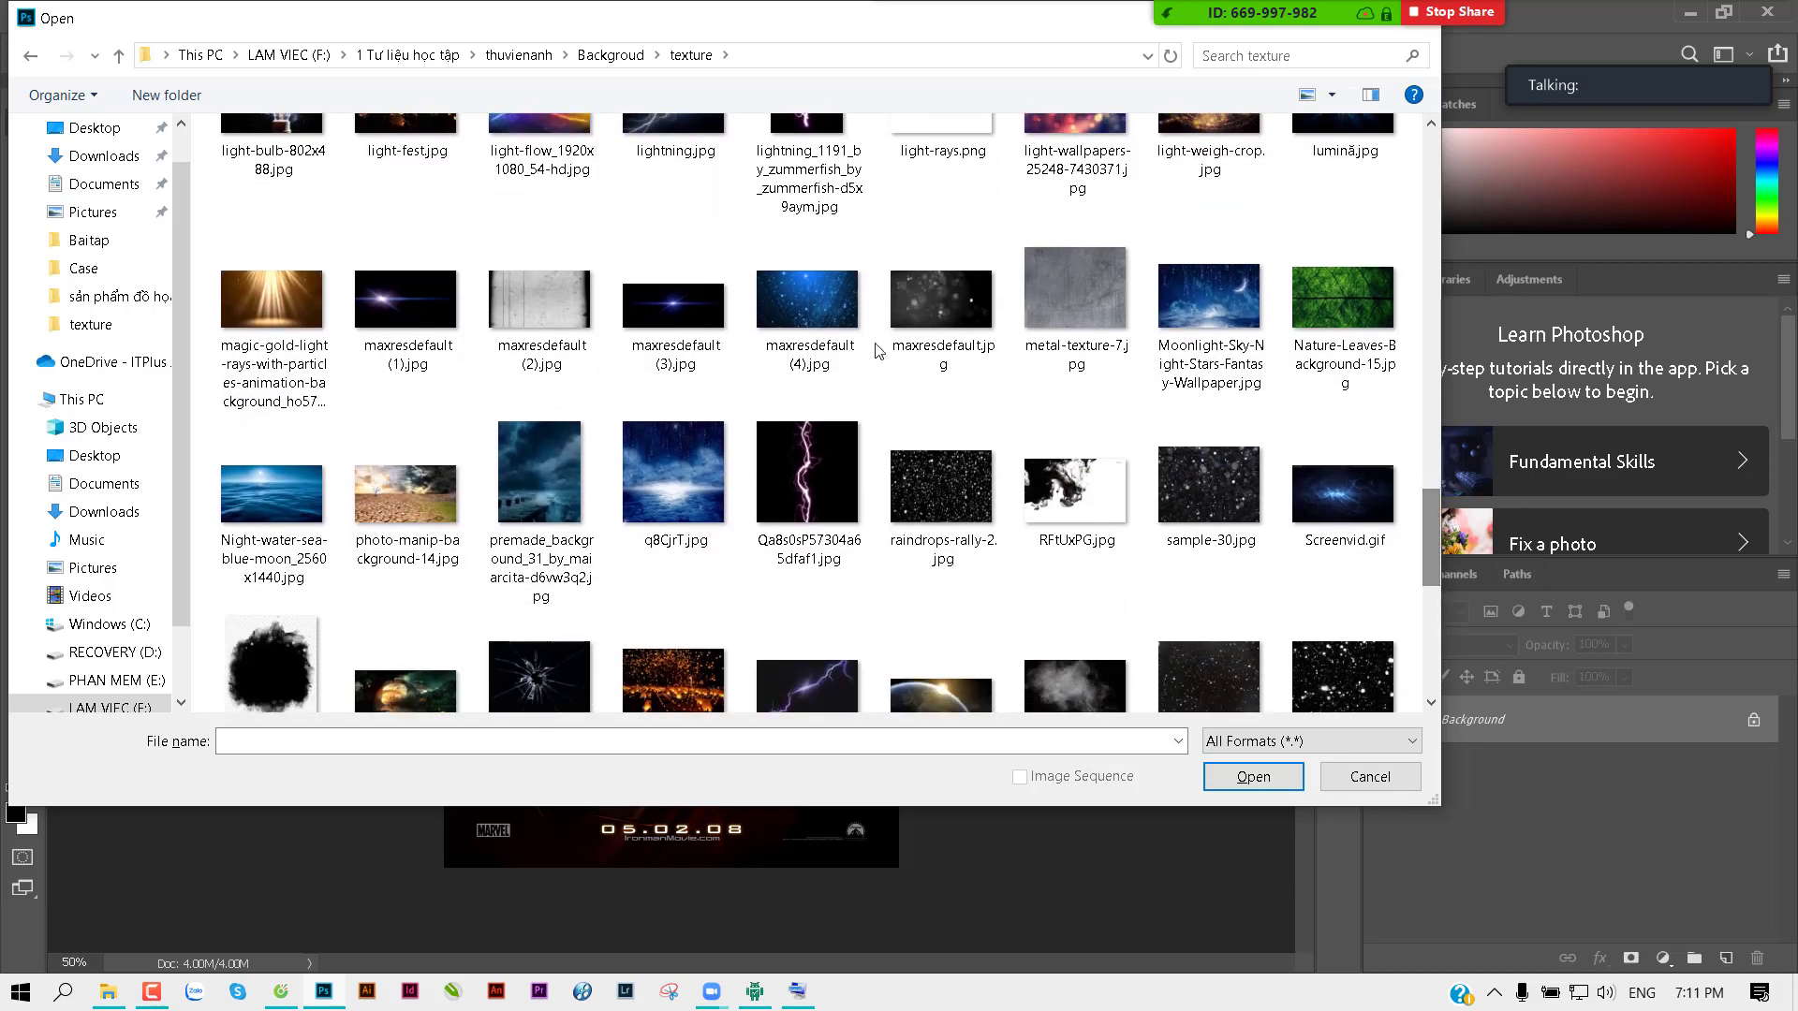
{"action": "double_click", "coordinate": [674, 318]}
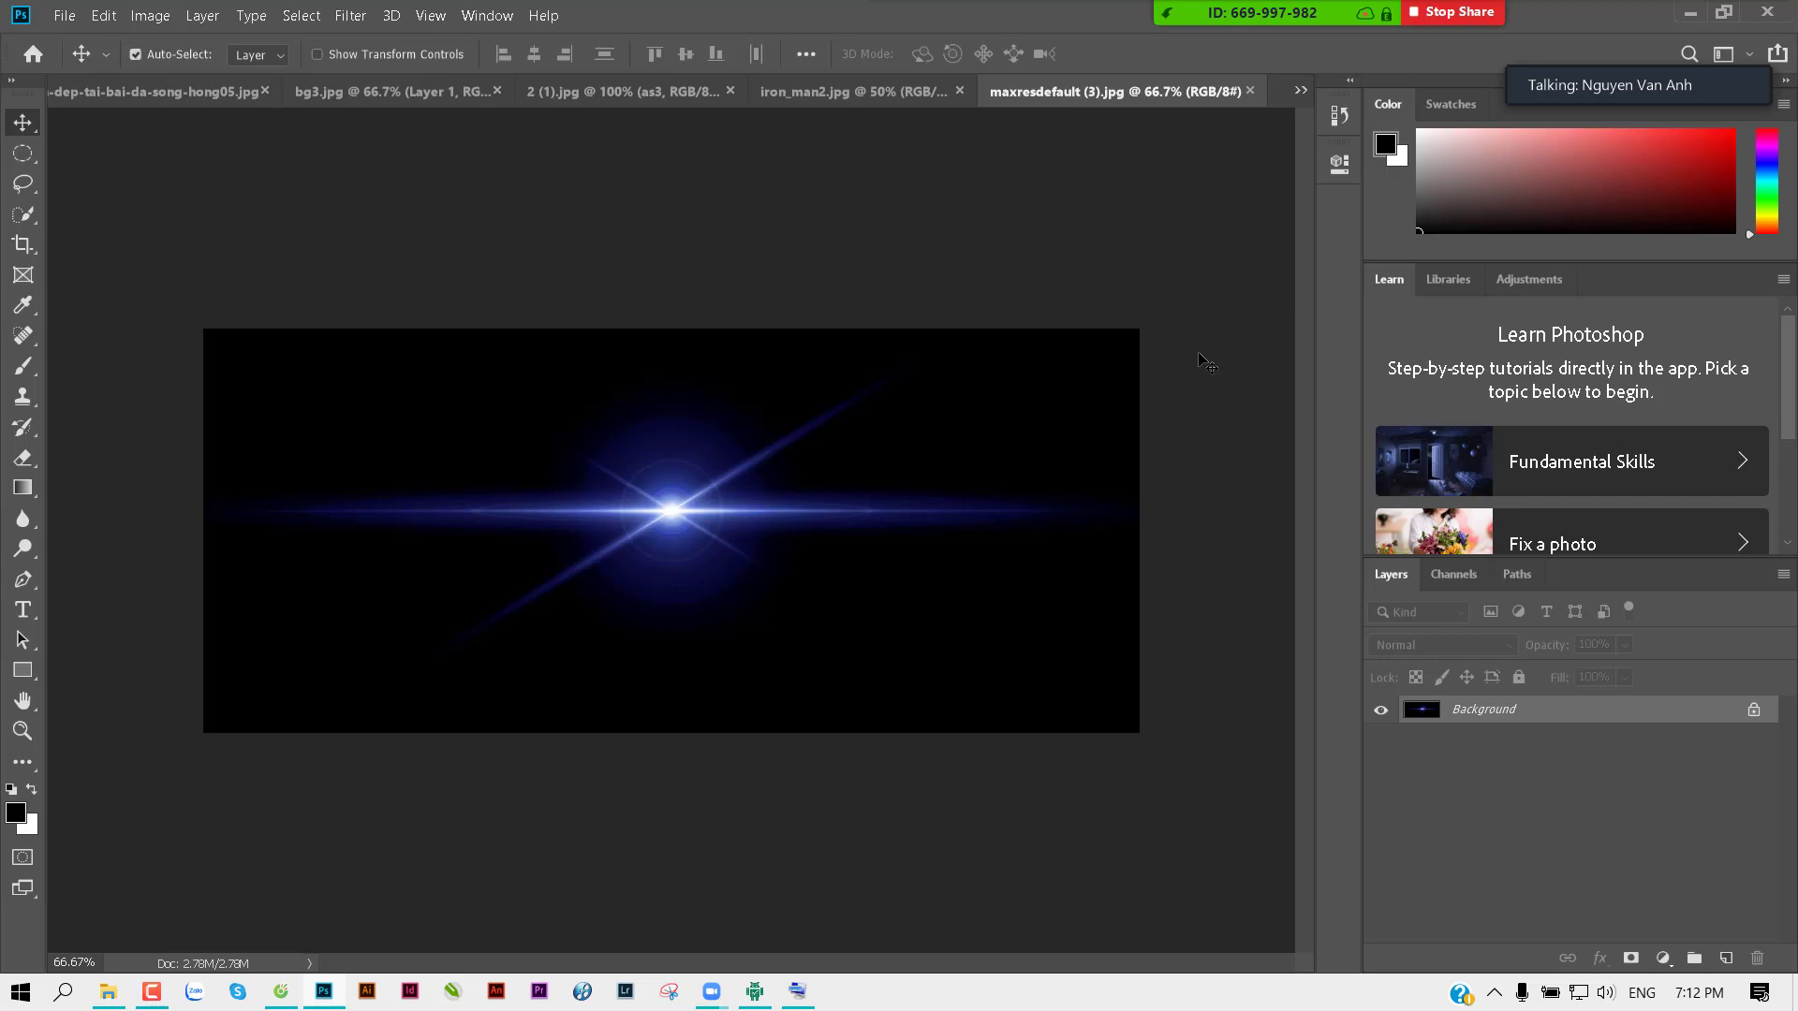
Step: Desaturate the lens flare with Ctrl+Shift+U, select all of it, and close the document
{"action": "key", "text": "ctrl+shift+u"}
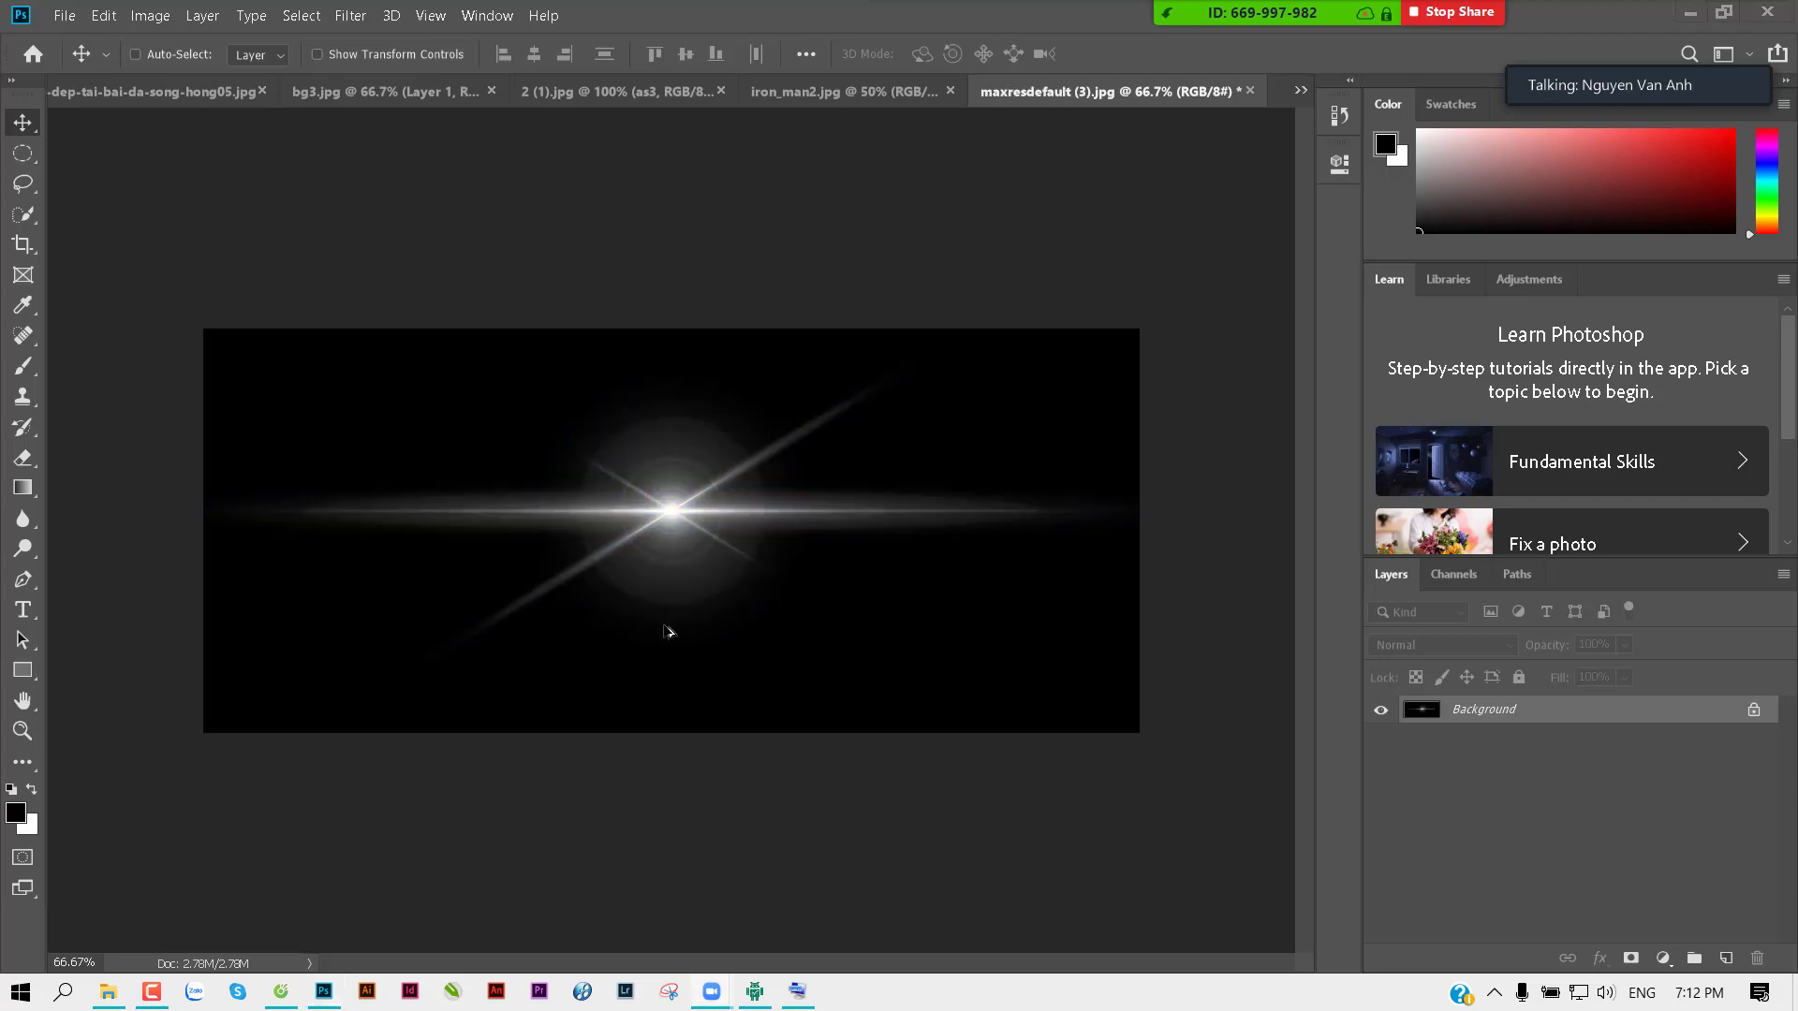
{"action": "left_click", "coordinate": [798, 990]}
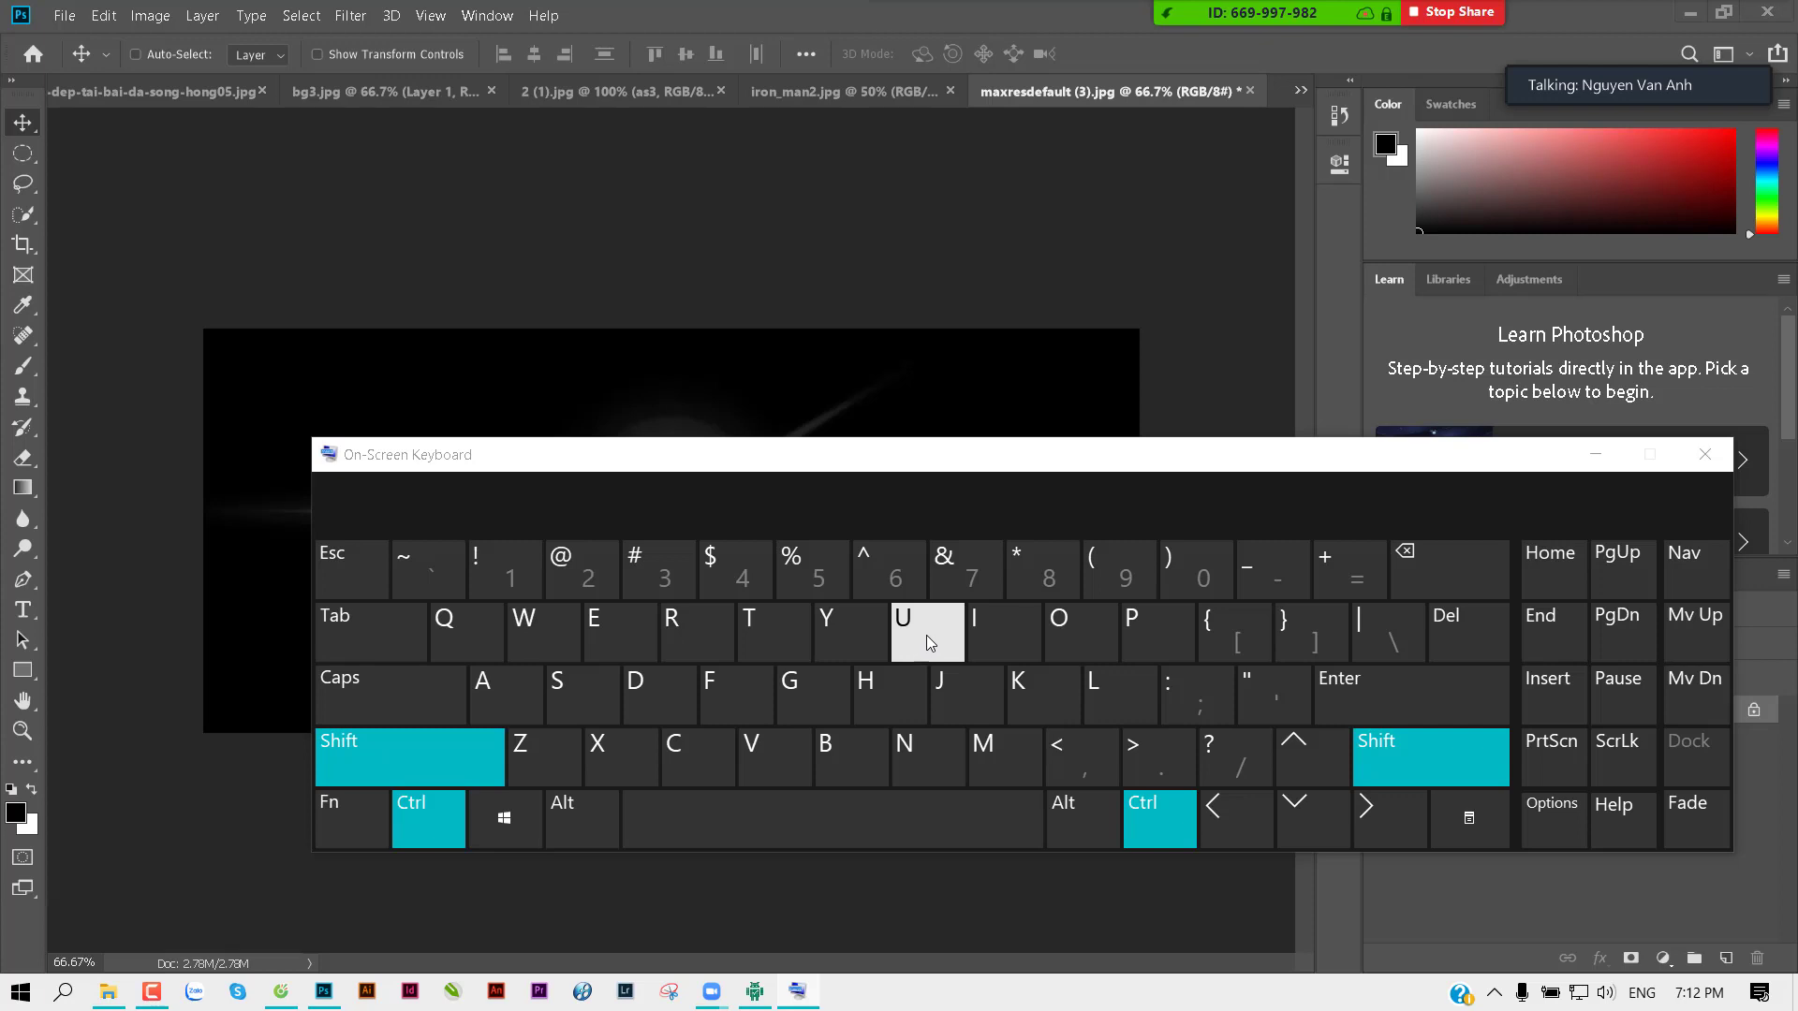
{"action": "left_click", "coordinate": [925, 634]}
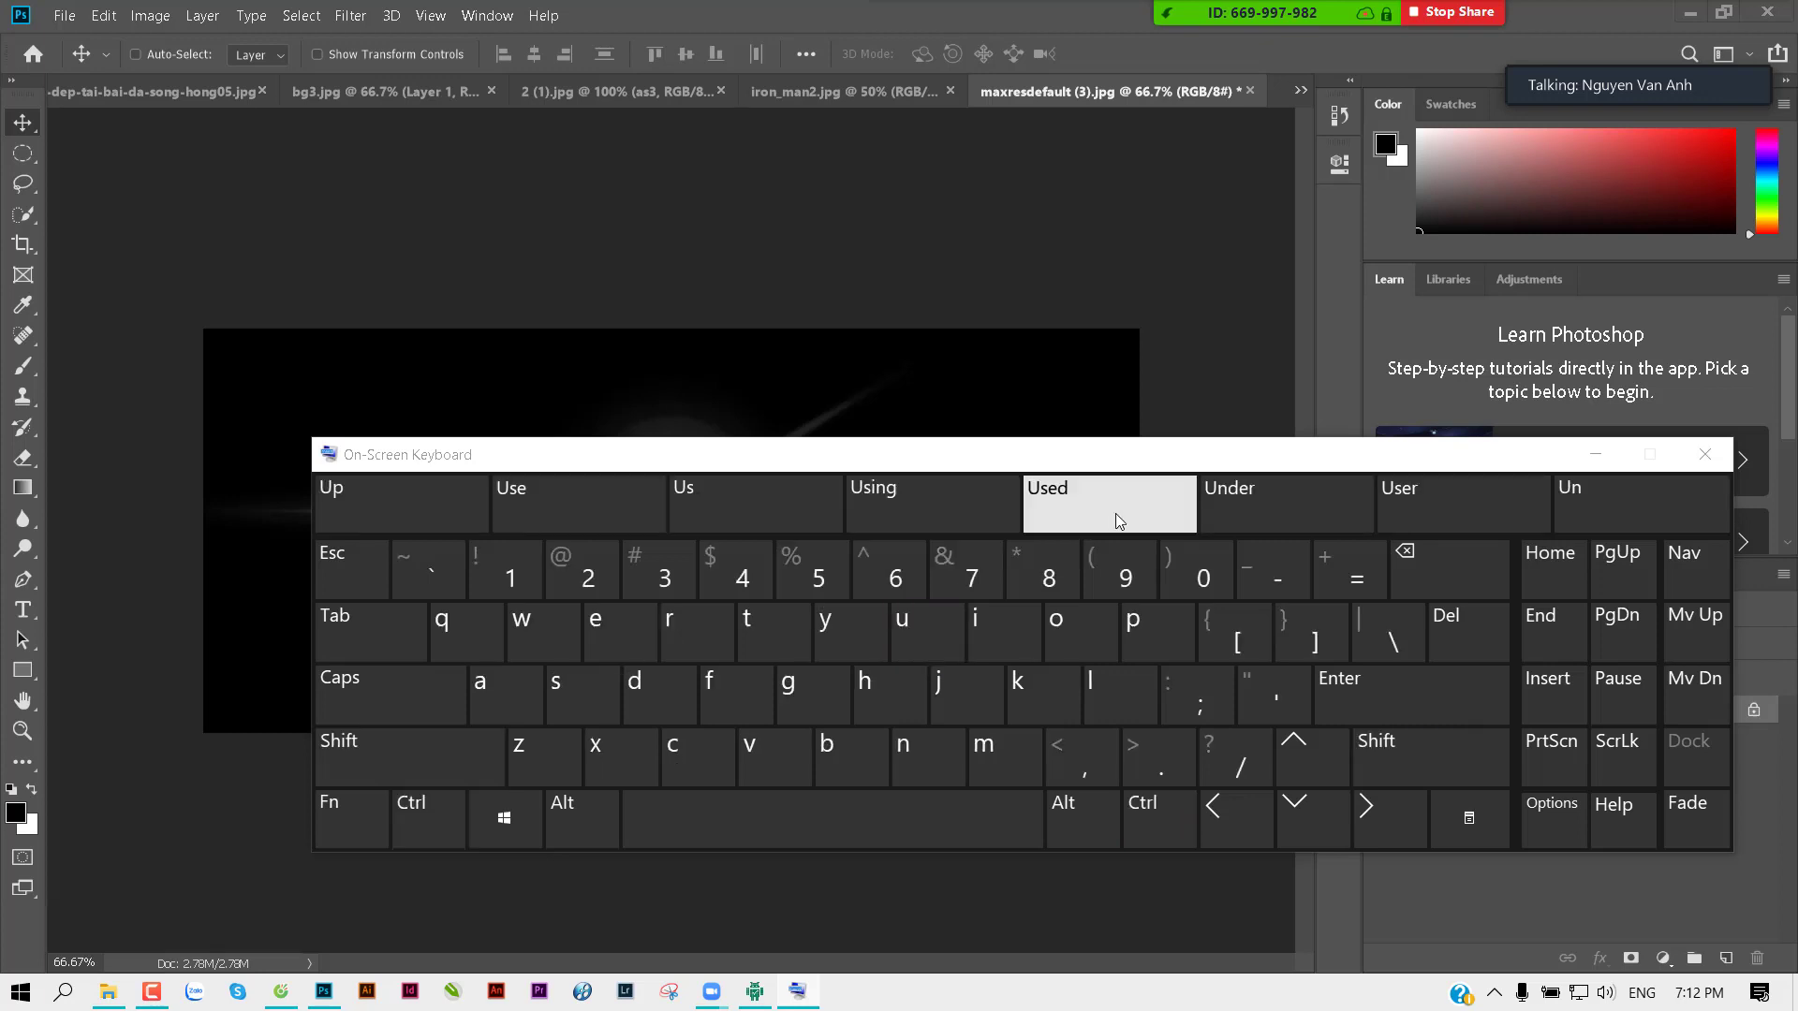
{"action": "left_click", "coordinate": [1594, 459]}
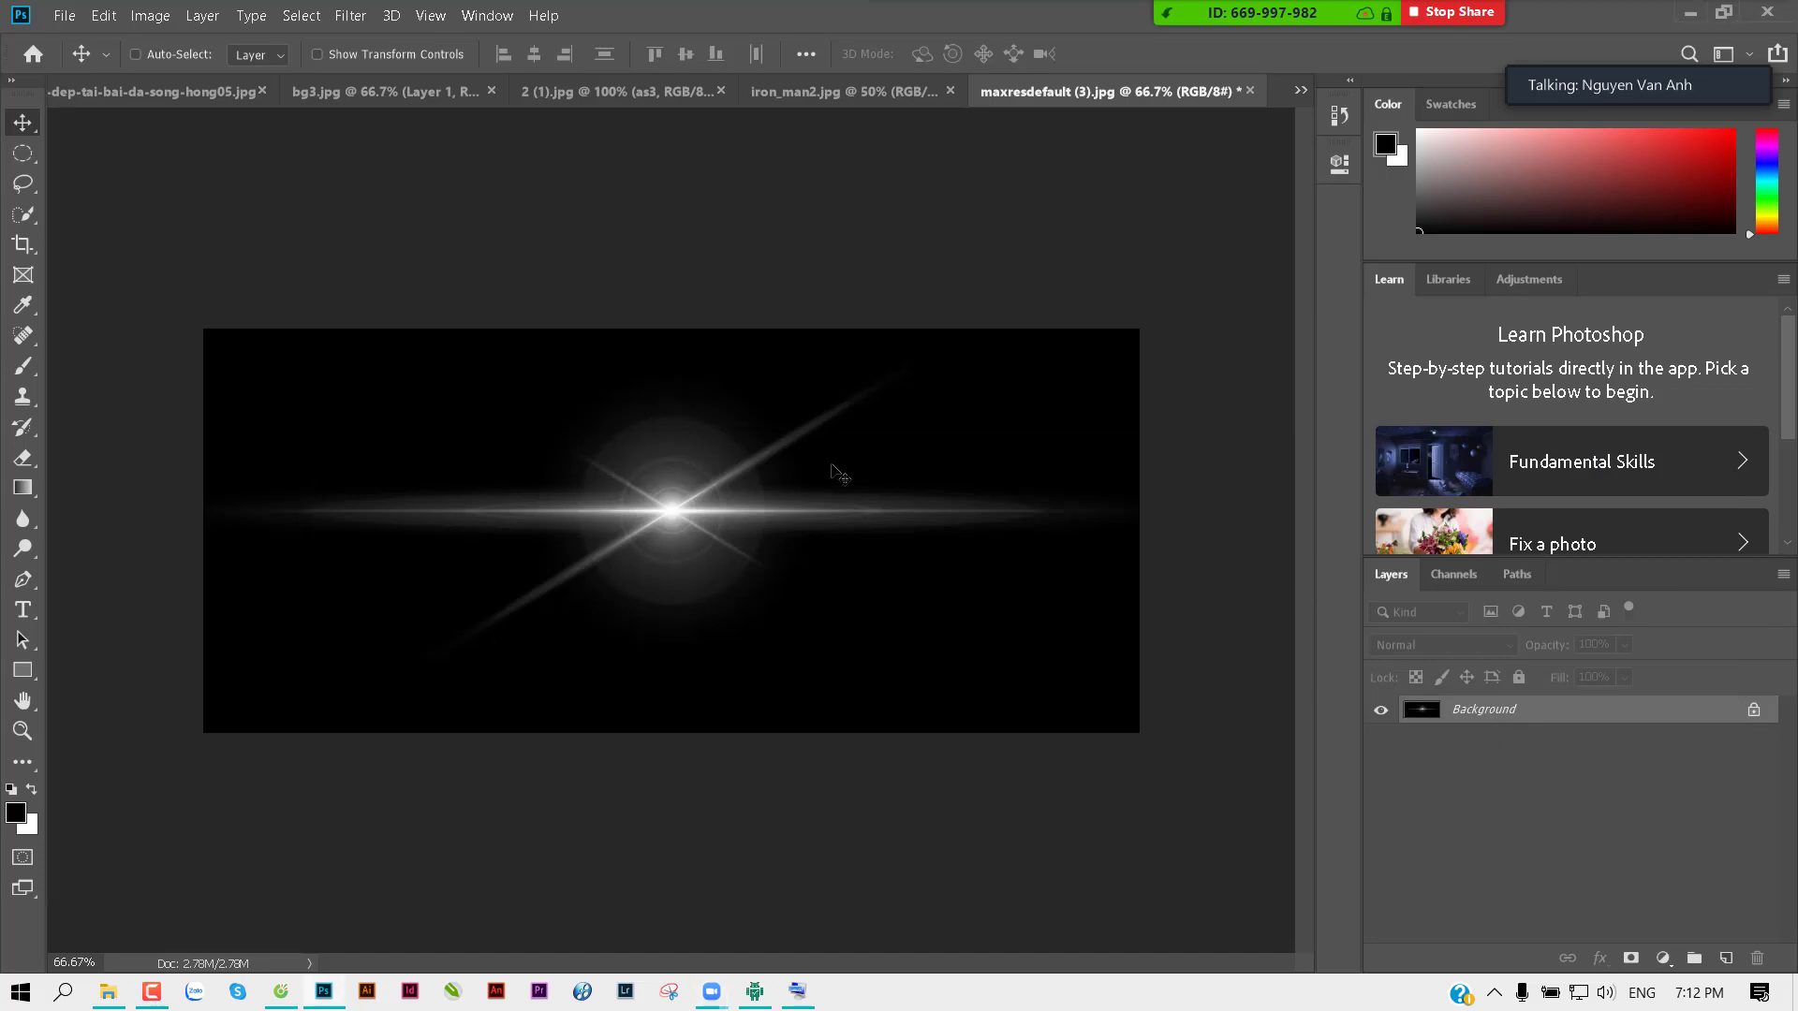
{"action": "key", "text": "ctrl+a"}
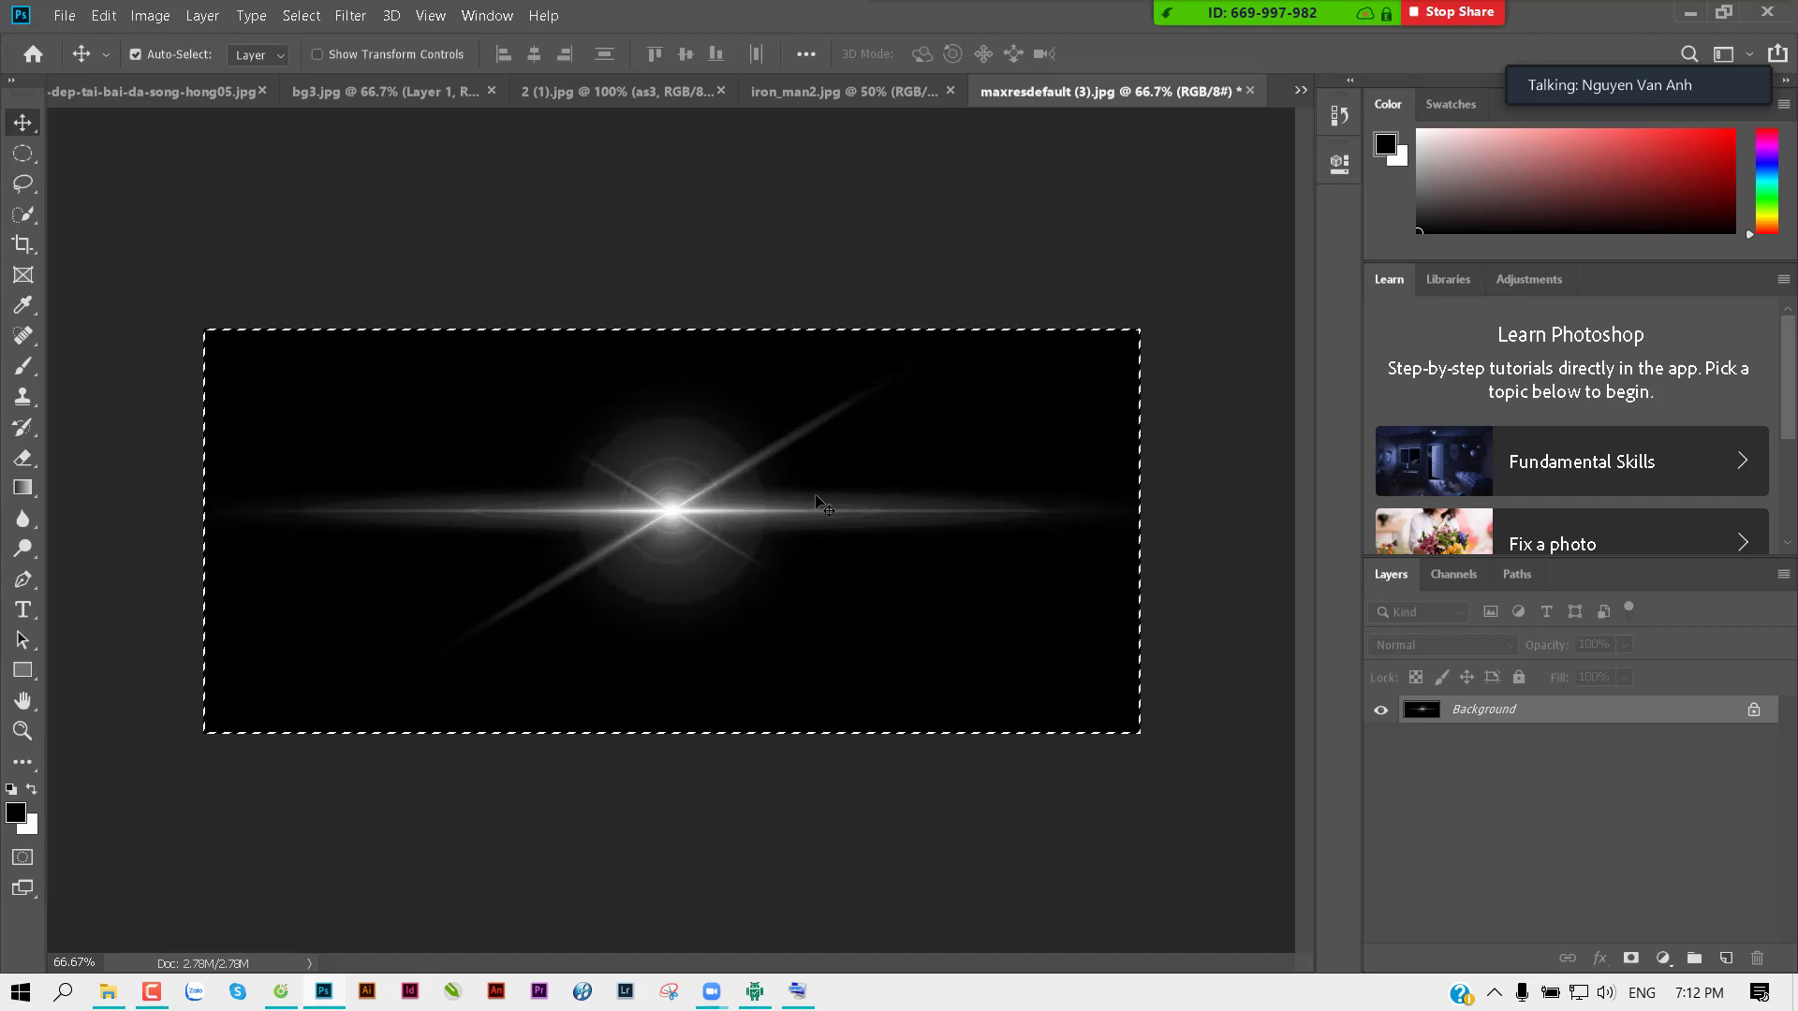
{"action": "key", "text": "ctrl+w"}
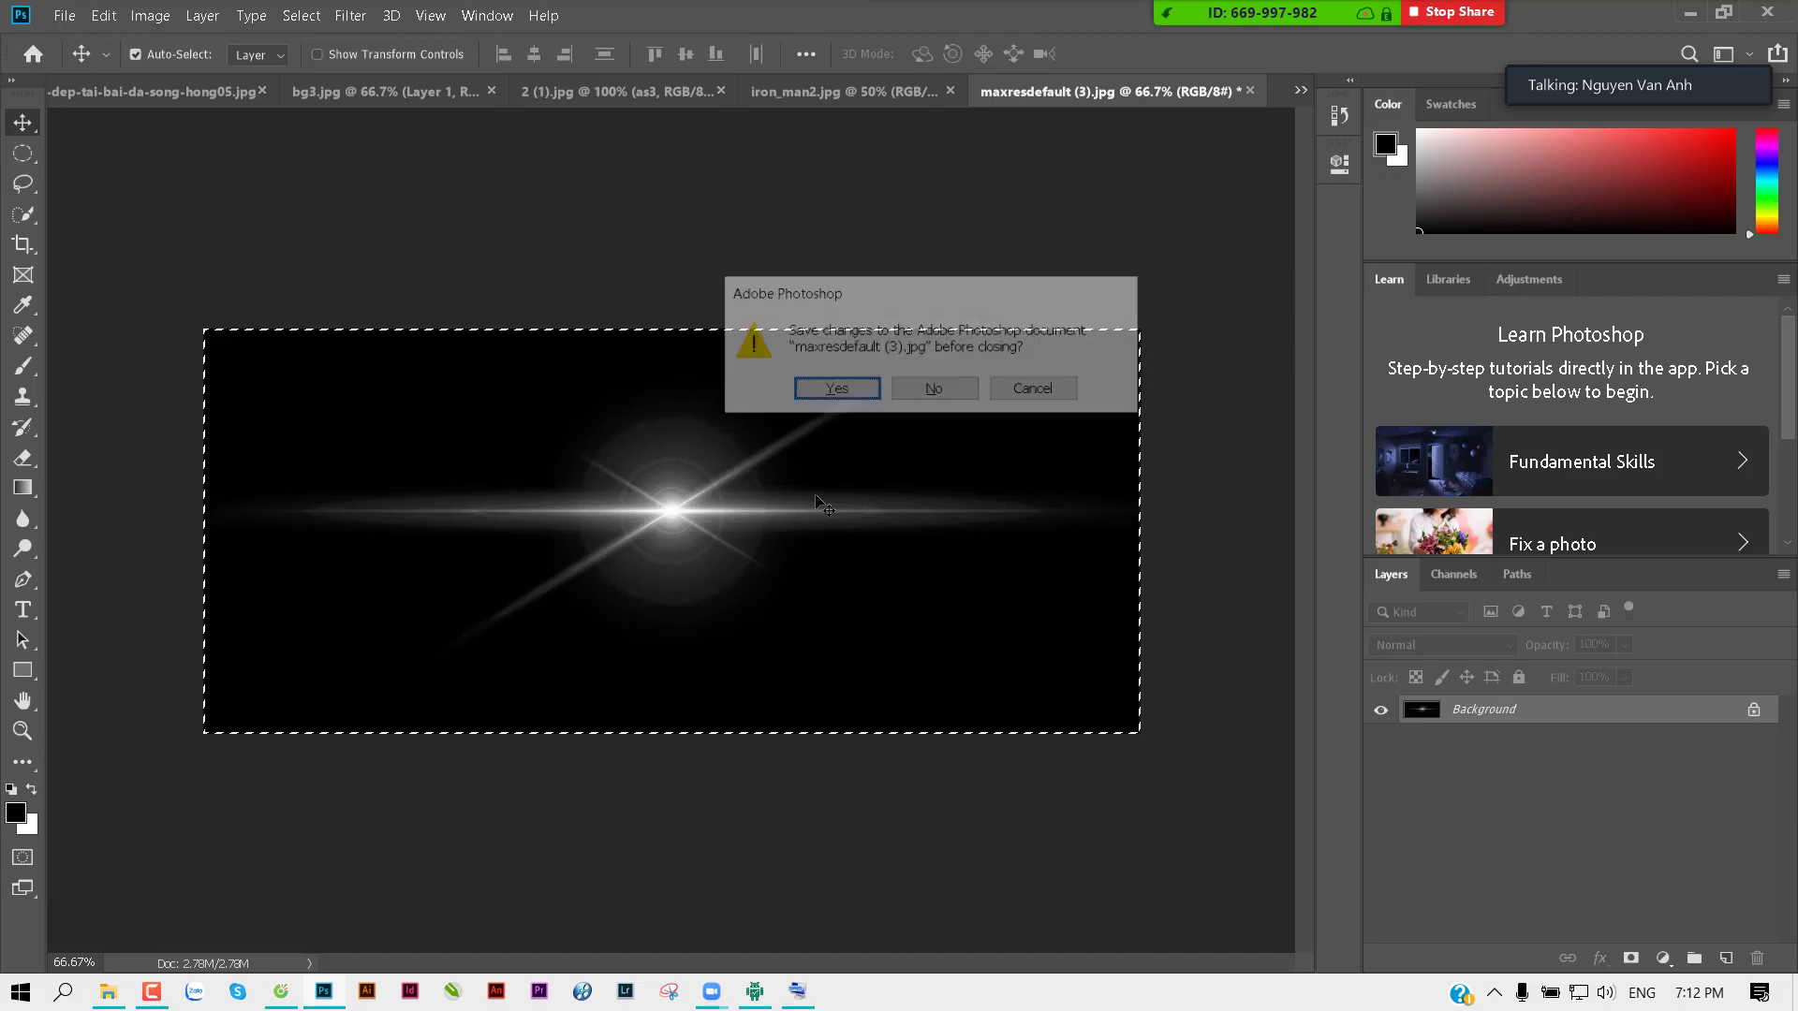
Step: Close the flare unsaved, paste it into the poster, and set it to Color Dodge
{"action": "left_click", "coordinate": [935, 390]}
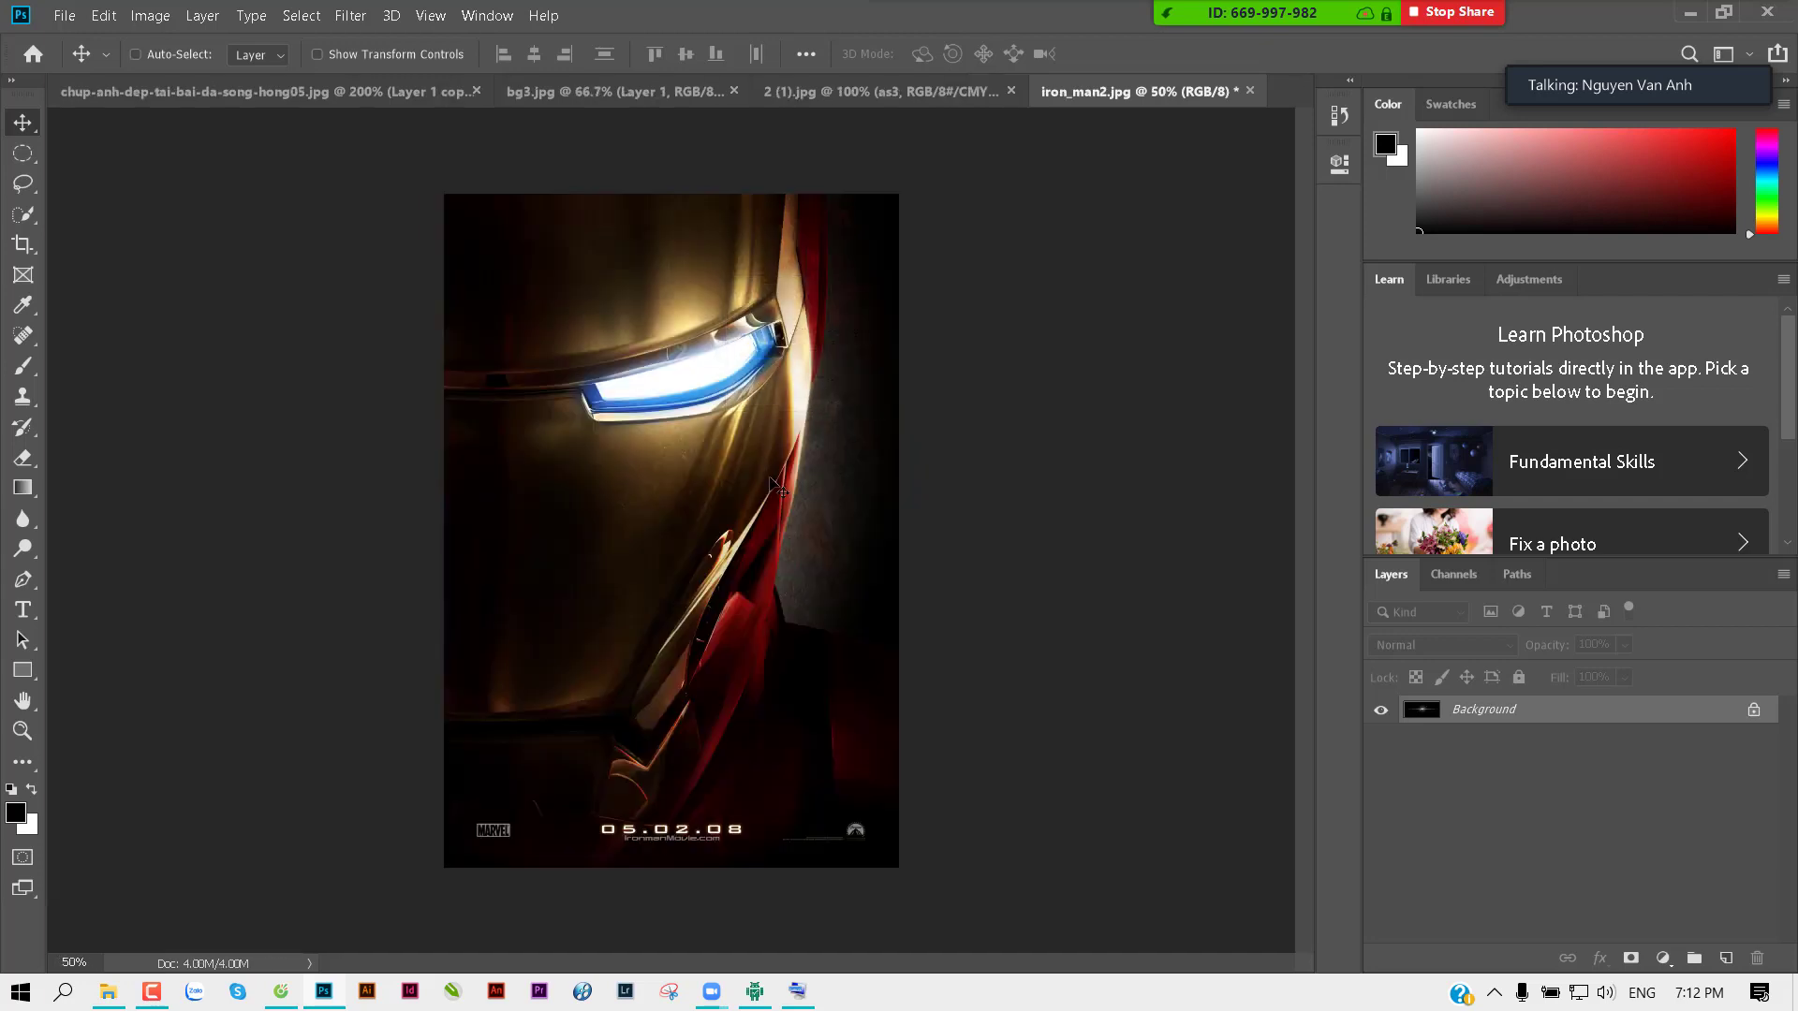
{"action": "key", "text": "ctrl+v"}
{"action": "left_click_drag", "start_coordinate": [627, 515], "coordinate": [621, 425]}
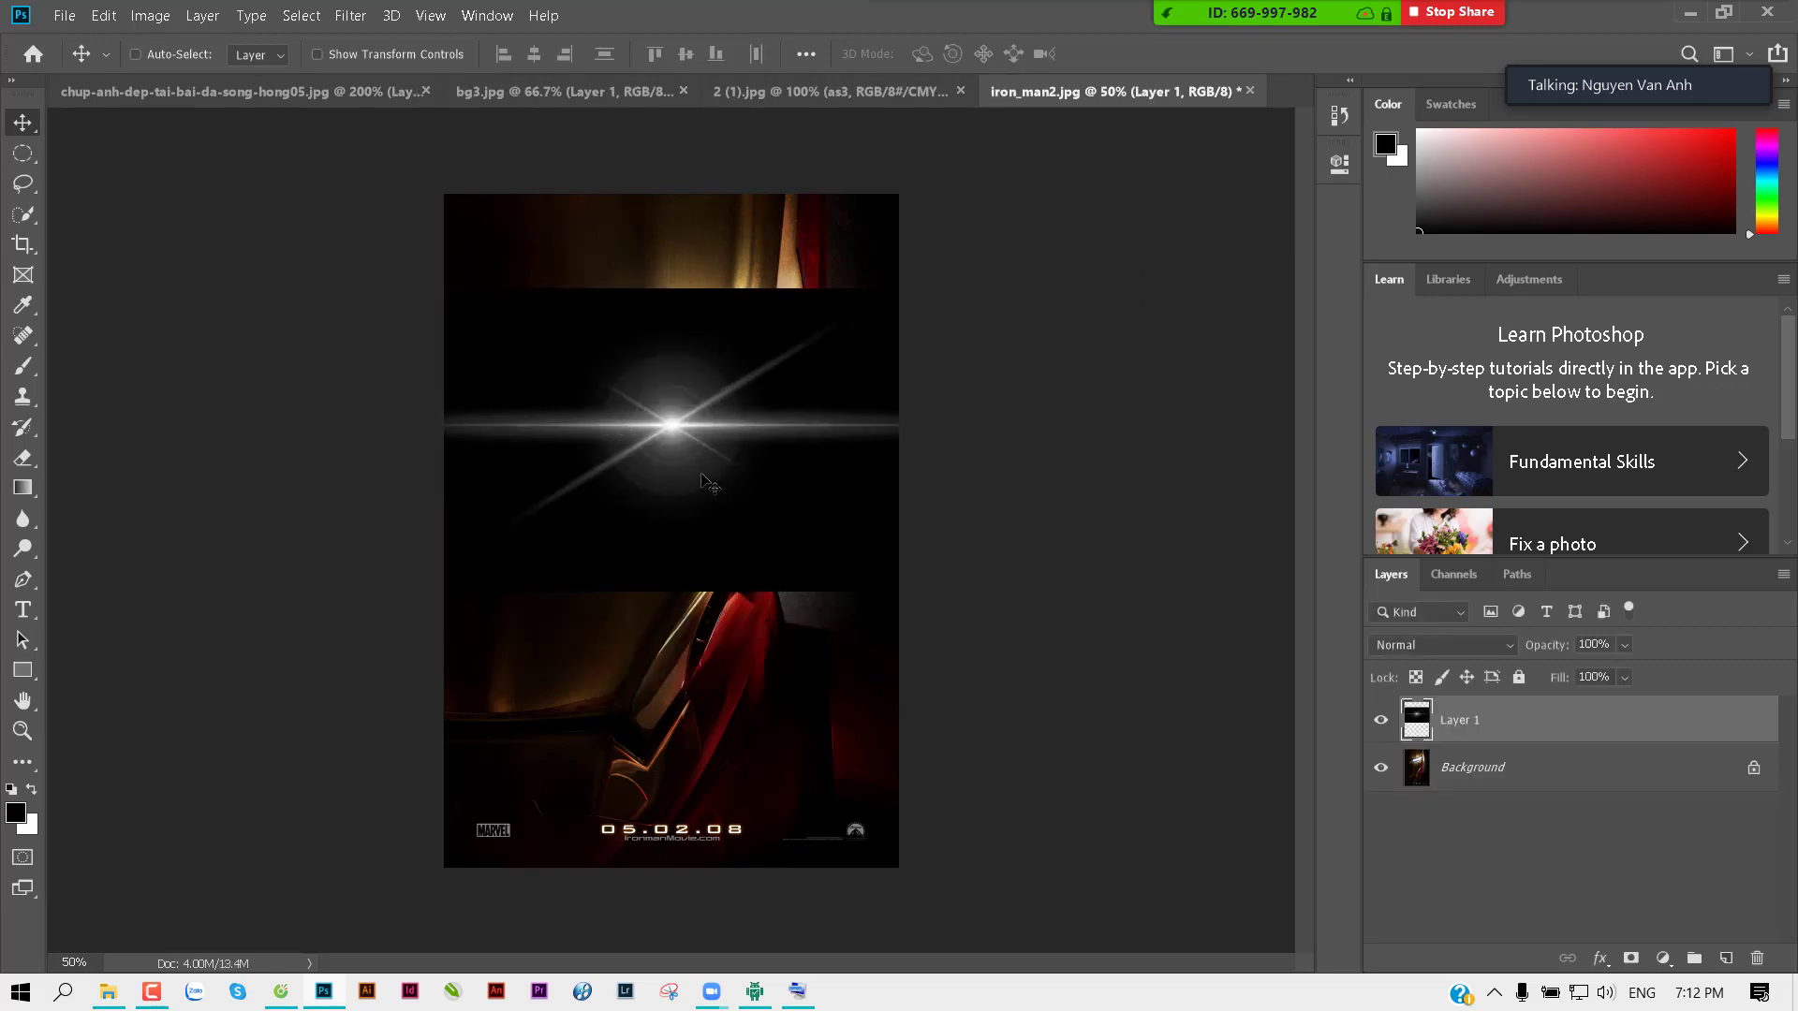
{"action": "left_click", "coordinate": [1447, 645]}
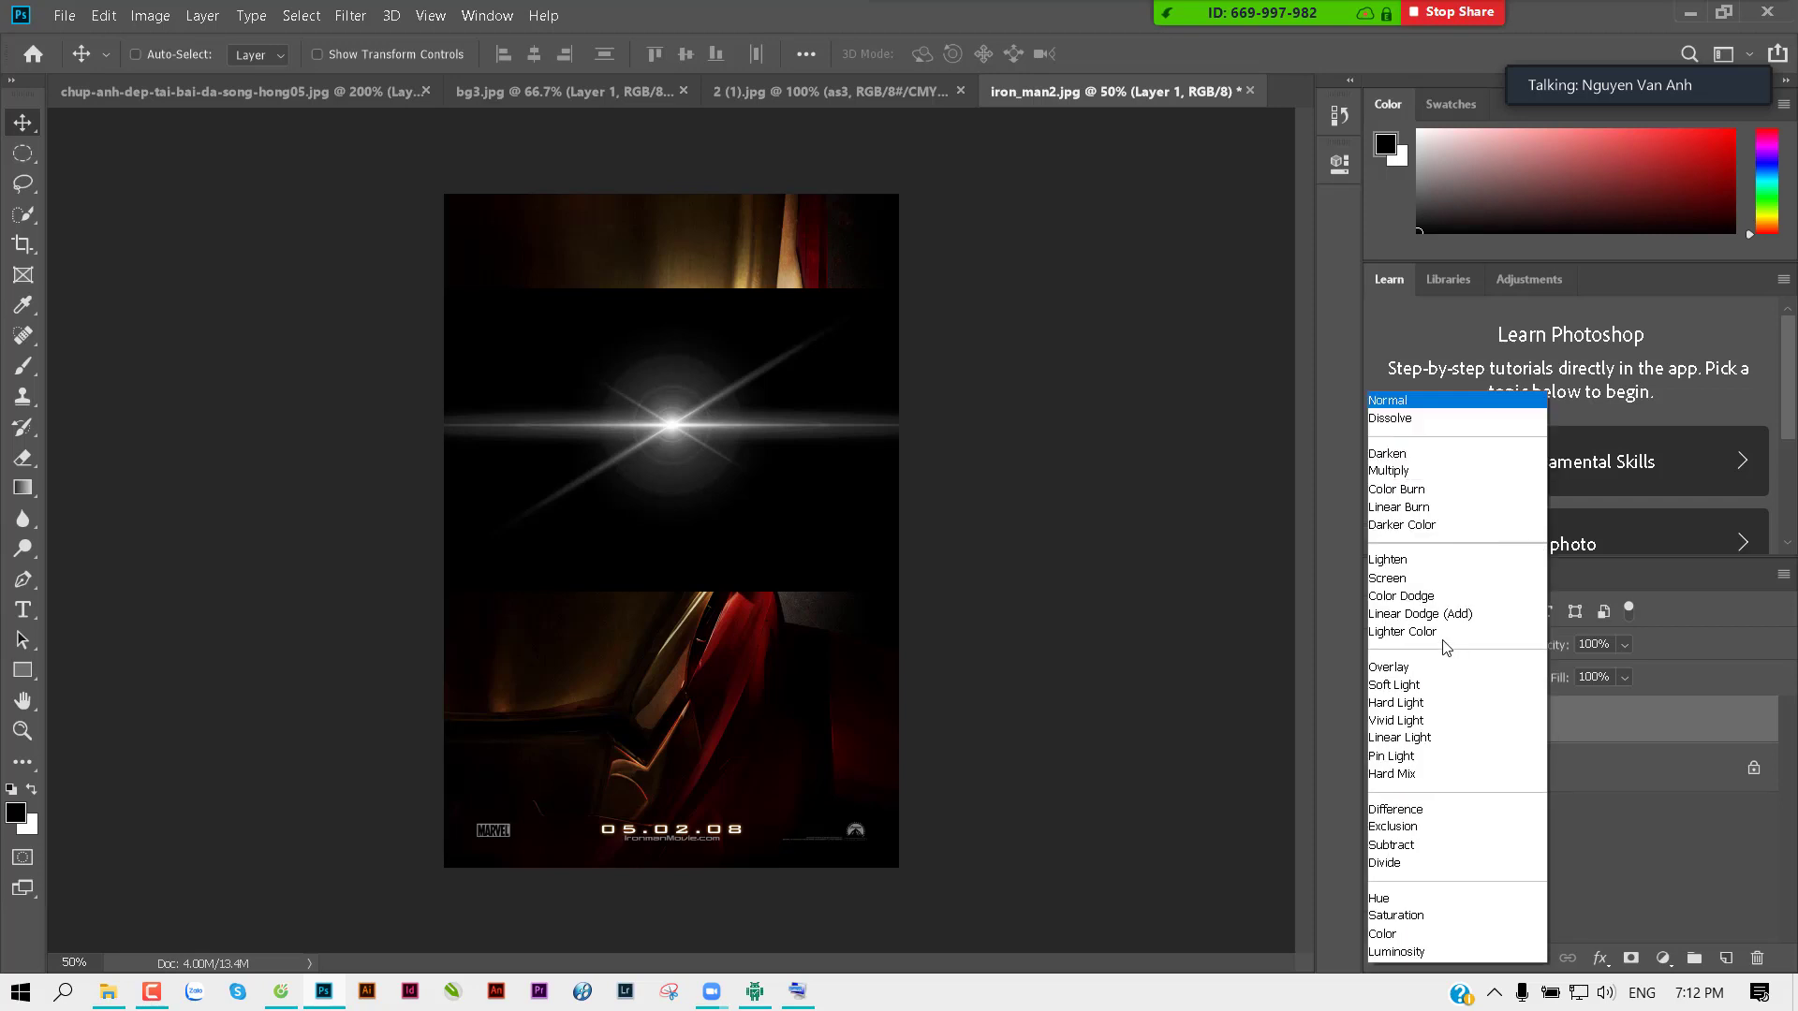
{"action": "left_click", "coordinate": [1430, 600]}
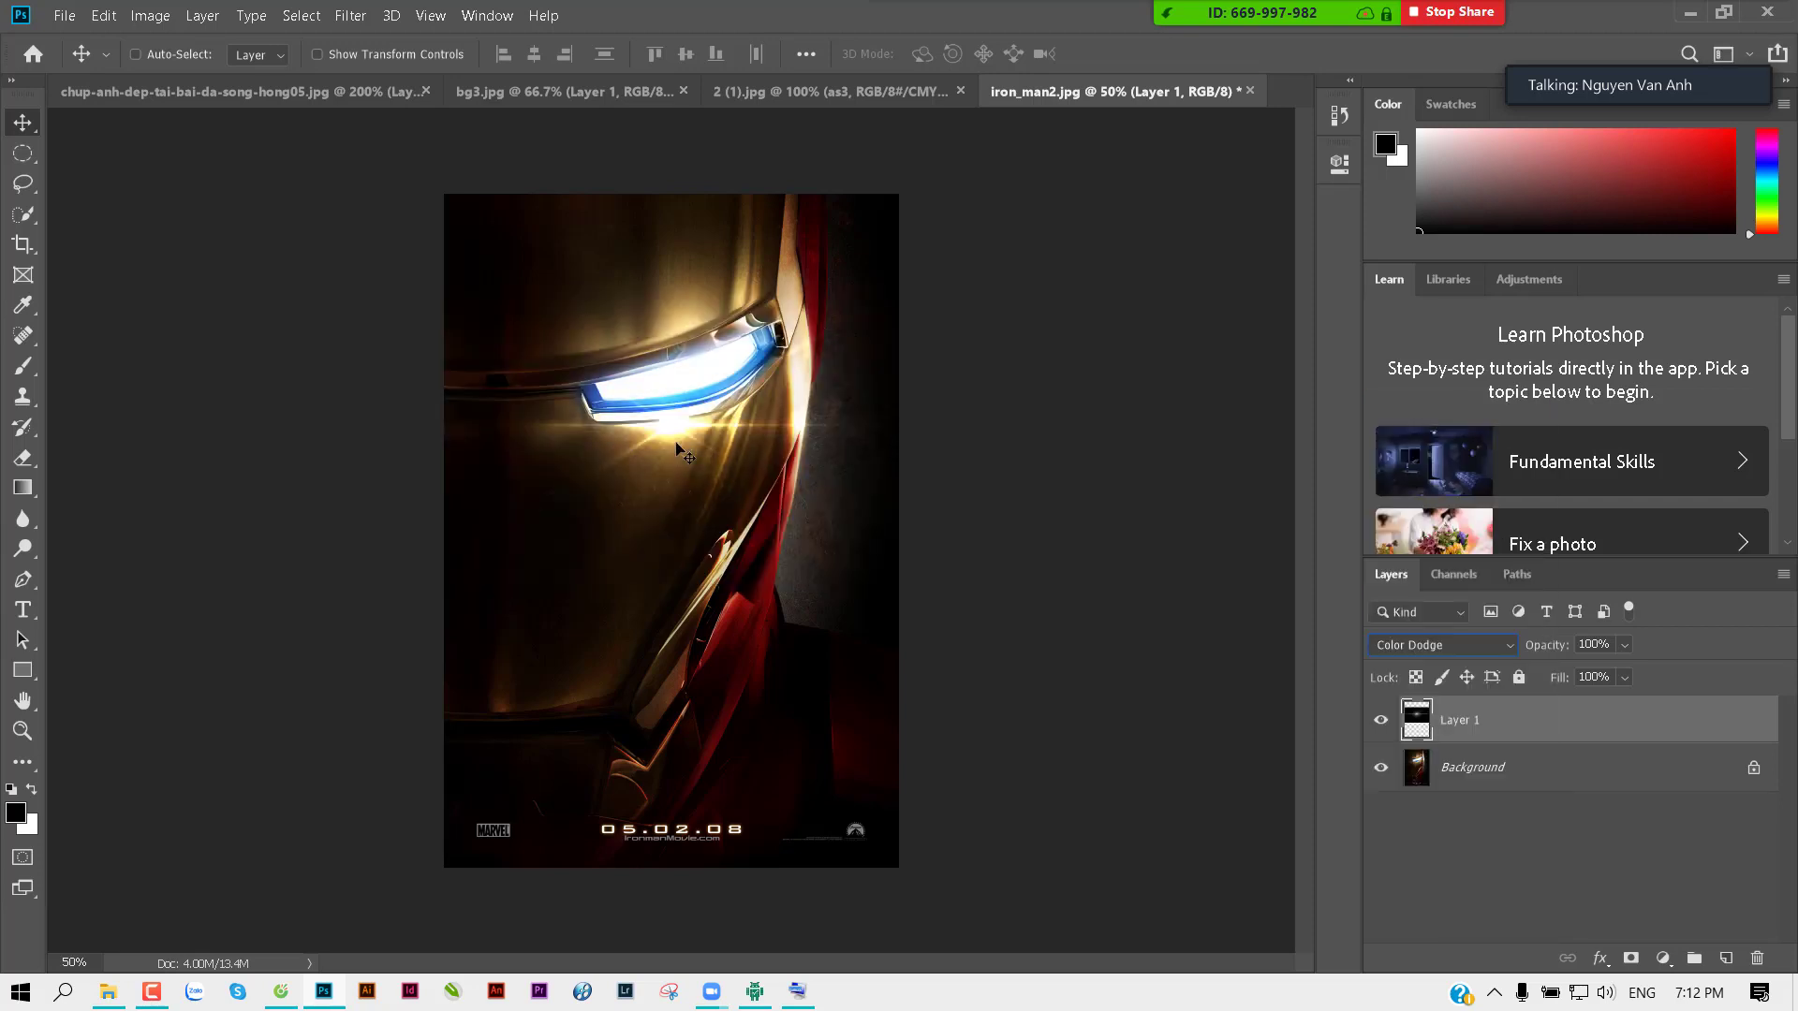
{"action": "left_click_drag", "start_coordinate": [674, 452], "coordinate": [671, 367]}
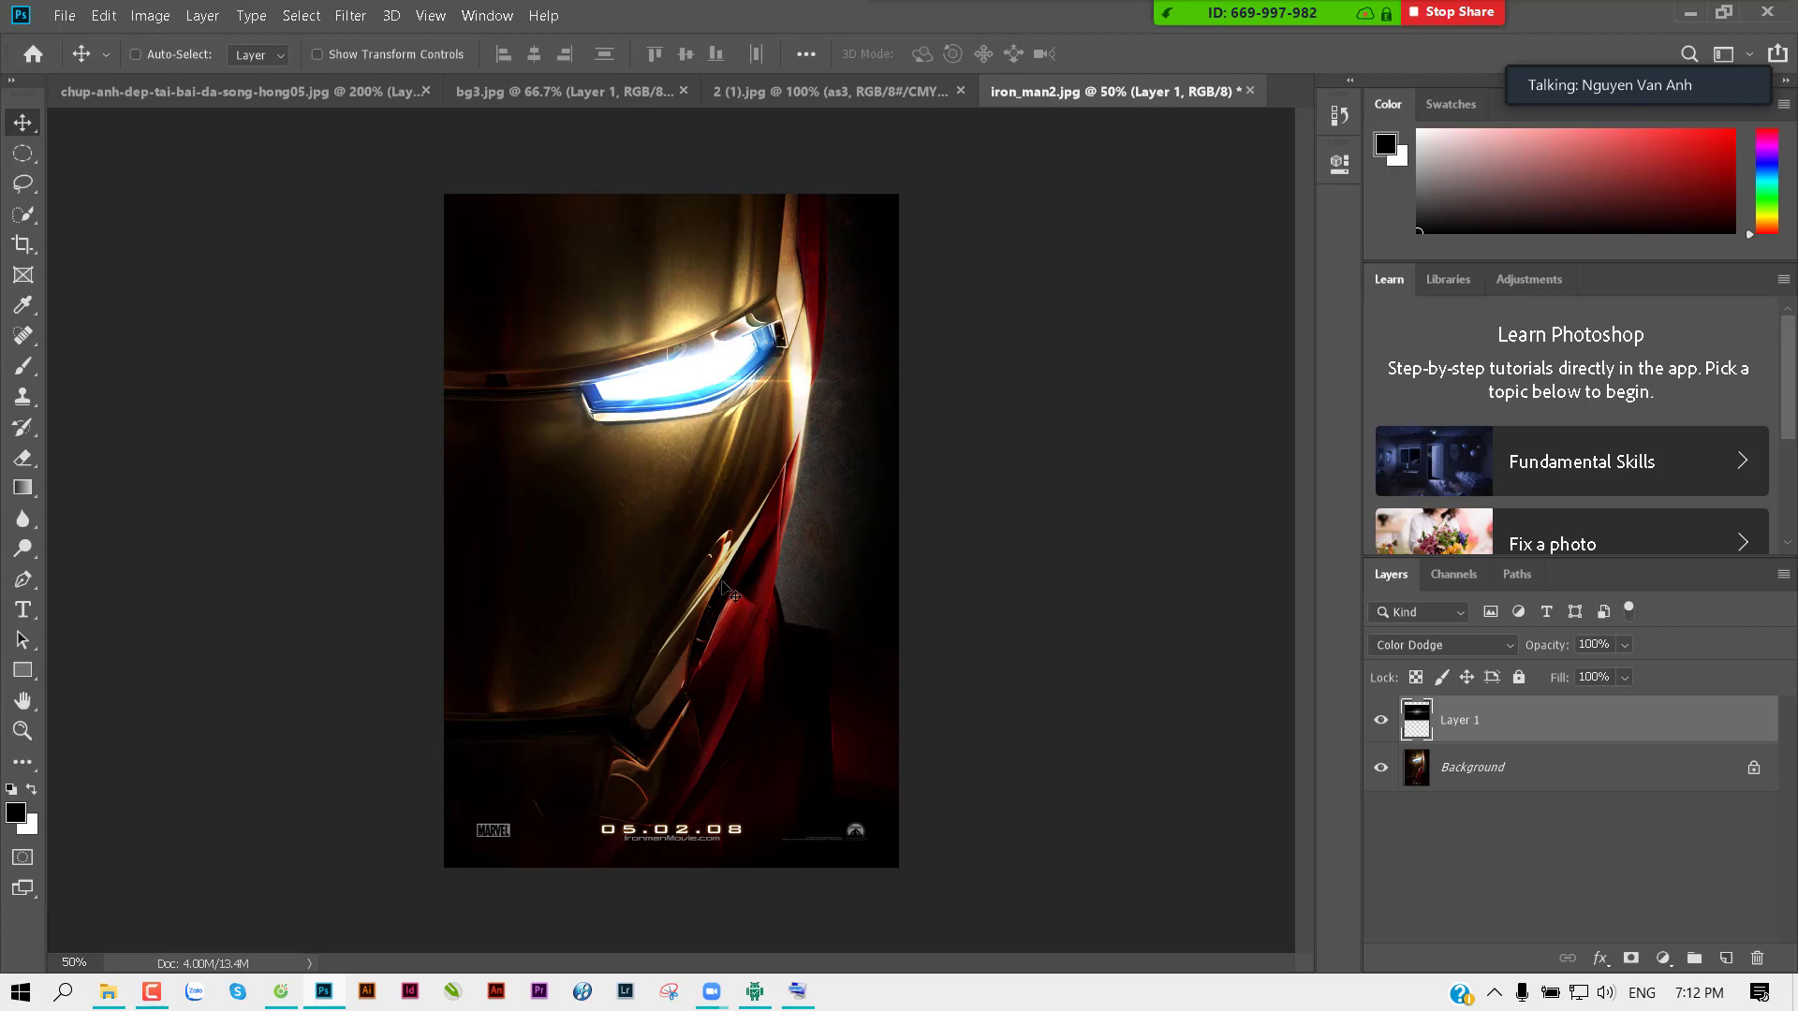
Step: Rotate the flare to about -64°, move it, and squash it into a thin streak
{"action": "key", "text": "ctrl+t"}
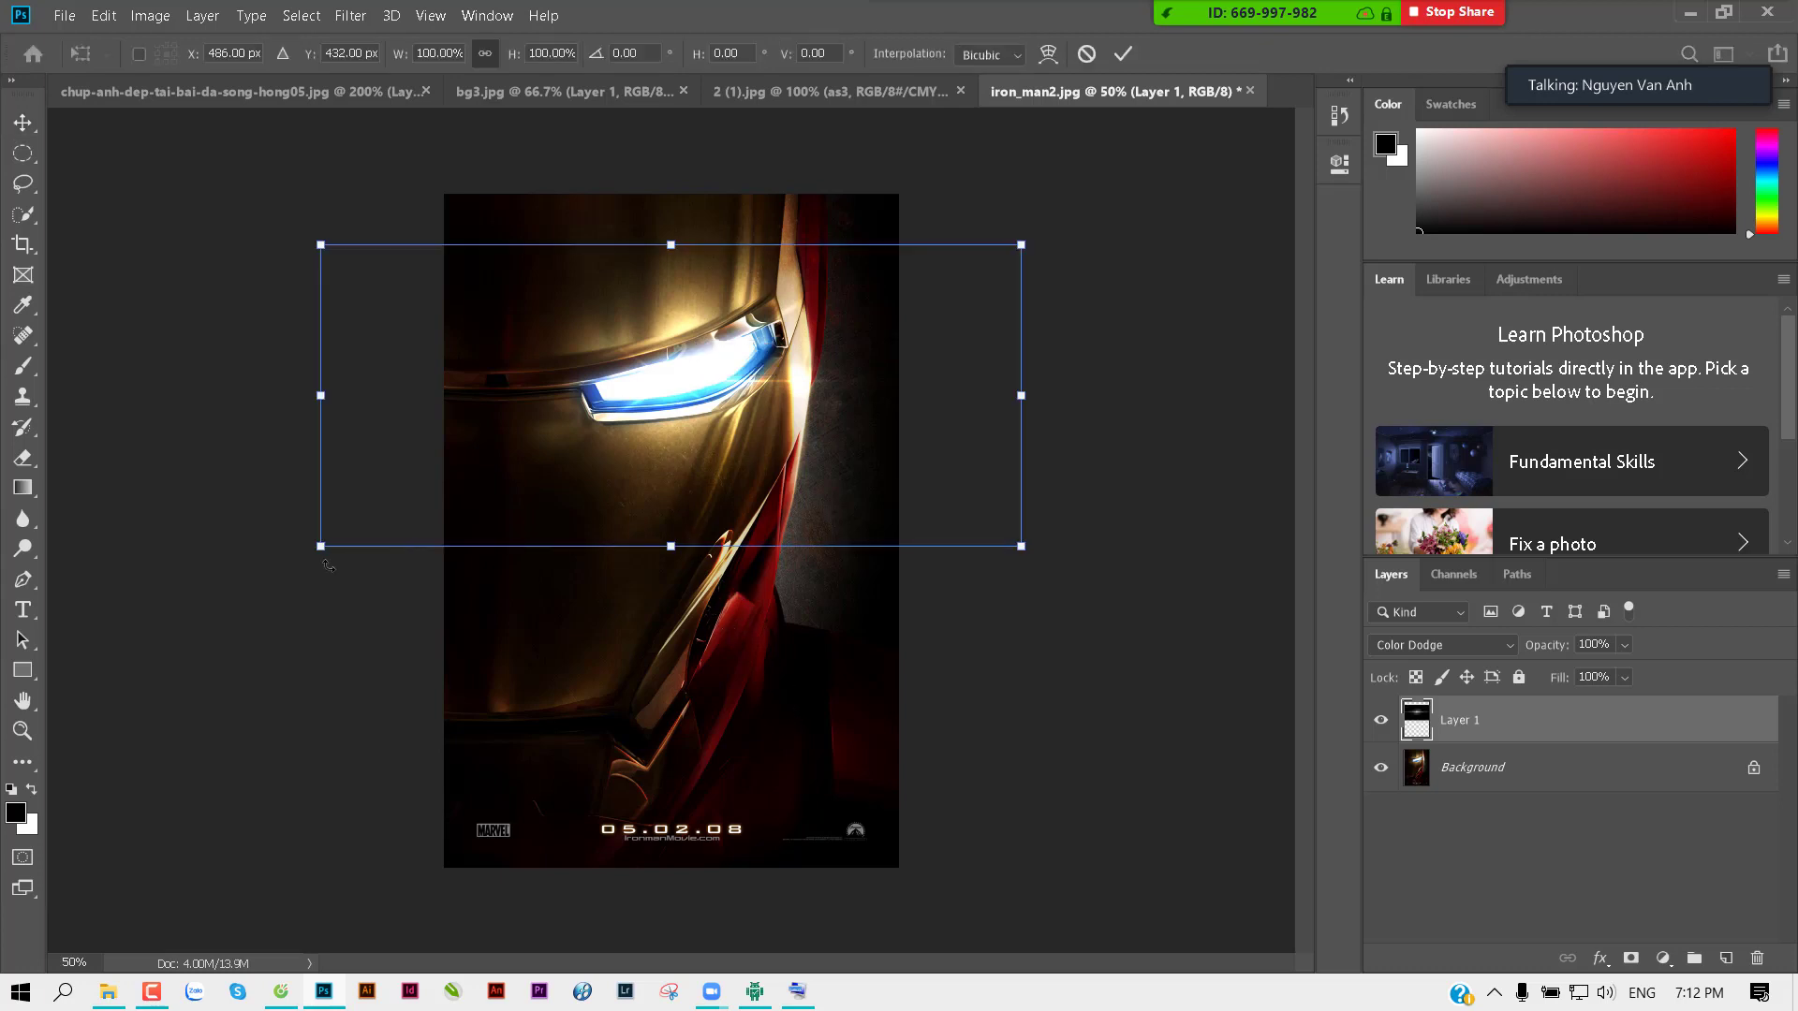
{"action": "left_click_drag", "start_coordinate": [299, 558], "coordinate": [614, 794]}
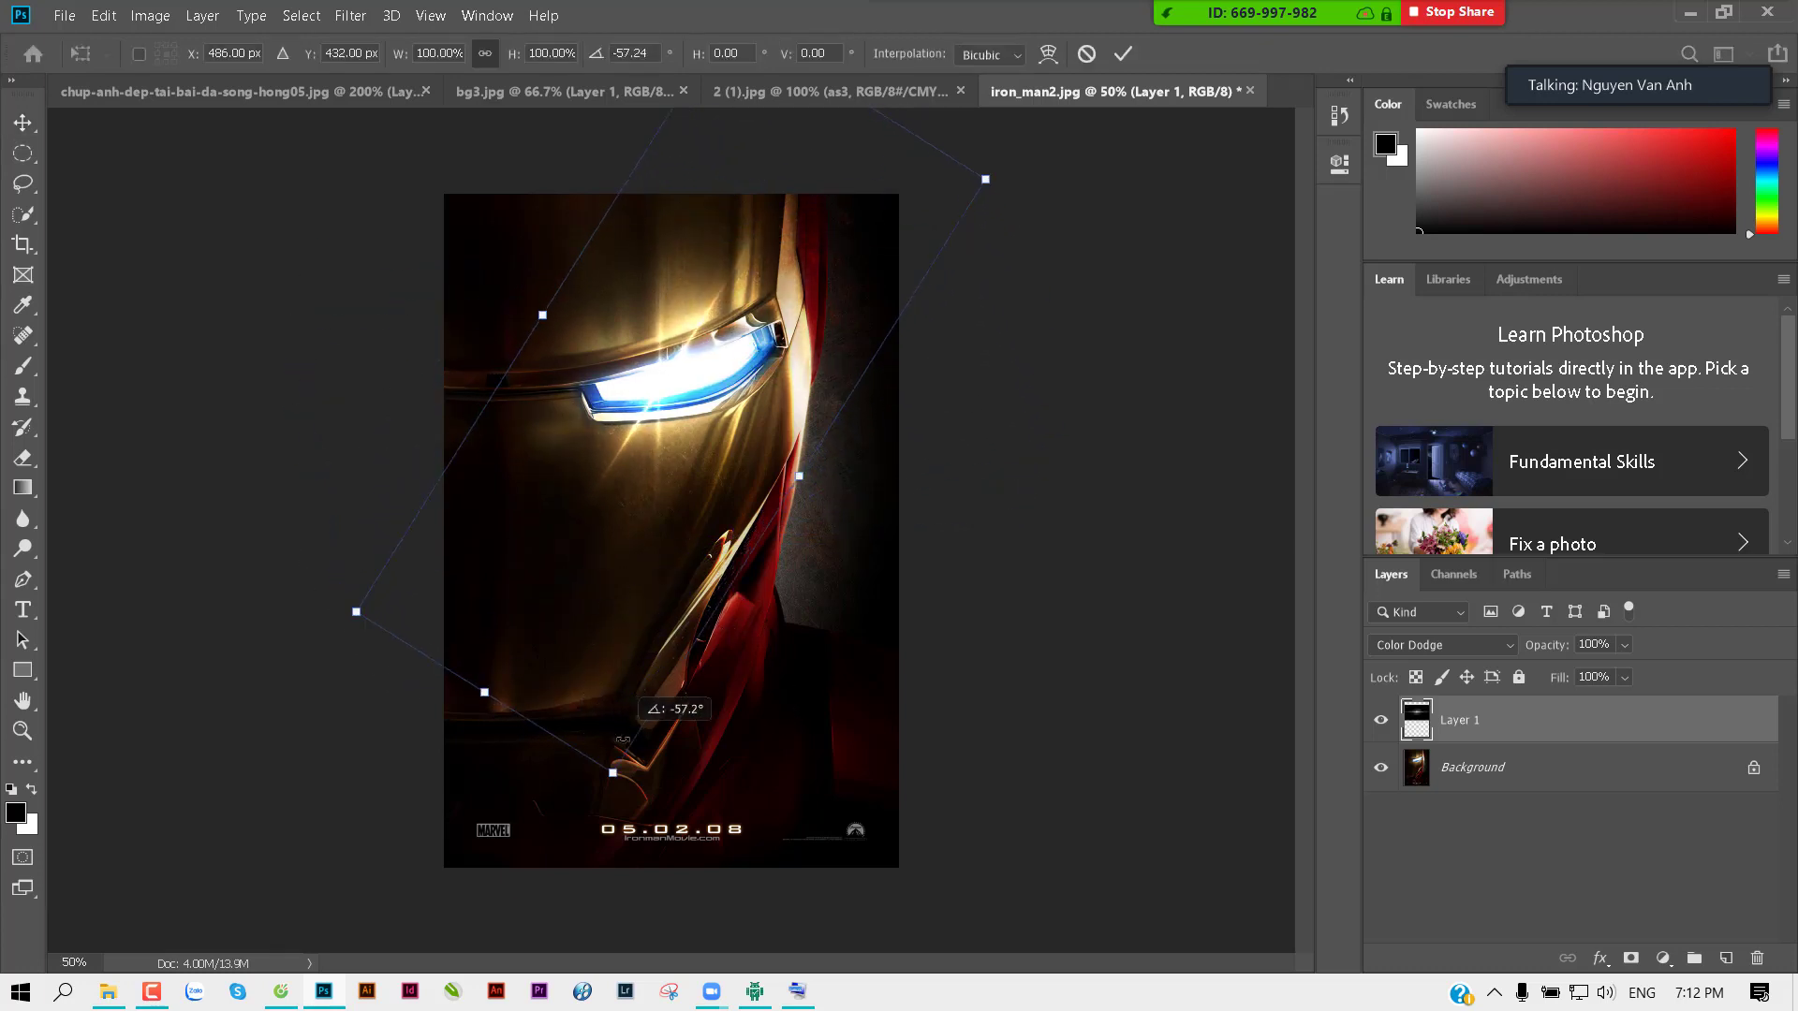
{"action": "mouse_move", "coordinate": [697, 370]}
{"action": "left_mouse_down"}
{"action": "mouse_move", "coordinate": [735, 521]}
{"action": "mouse_move", "coordinate": [738, 505]}
{"action": "left_mouse_up"}
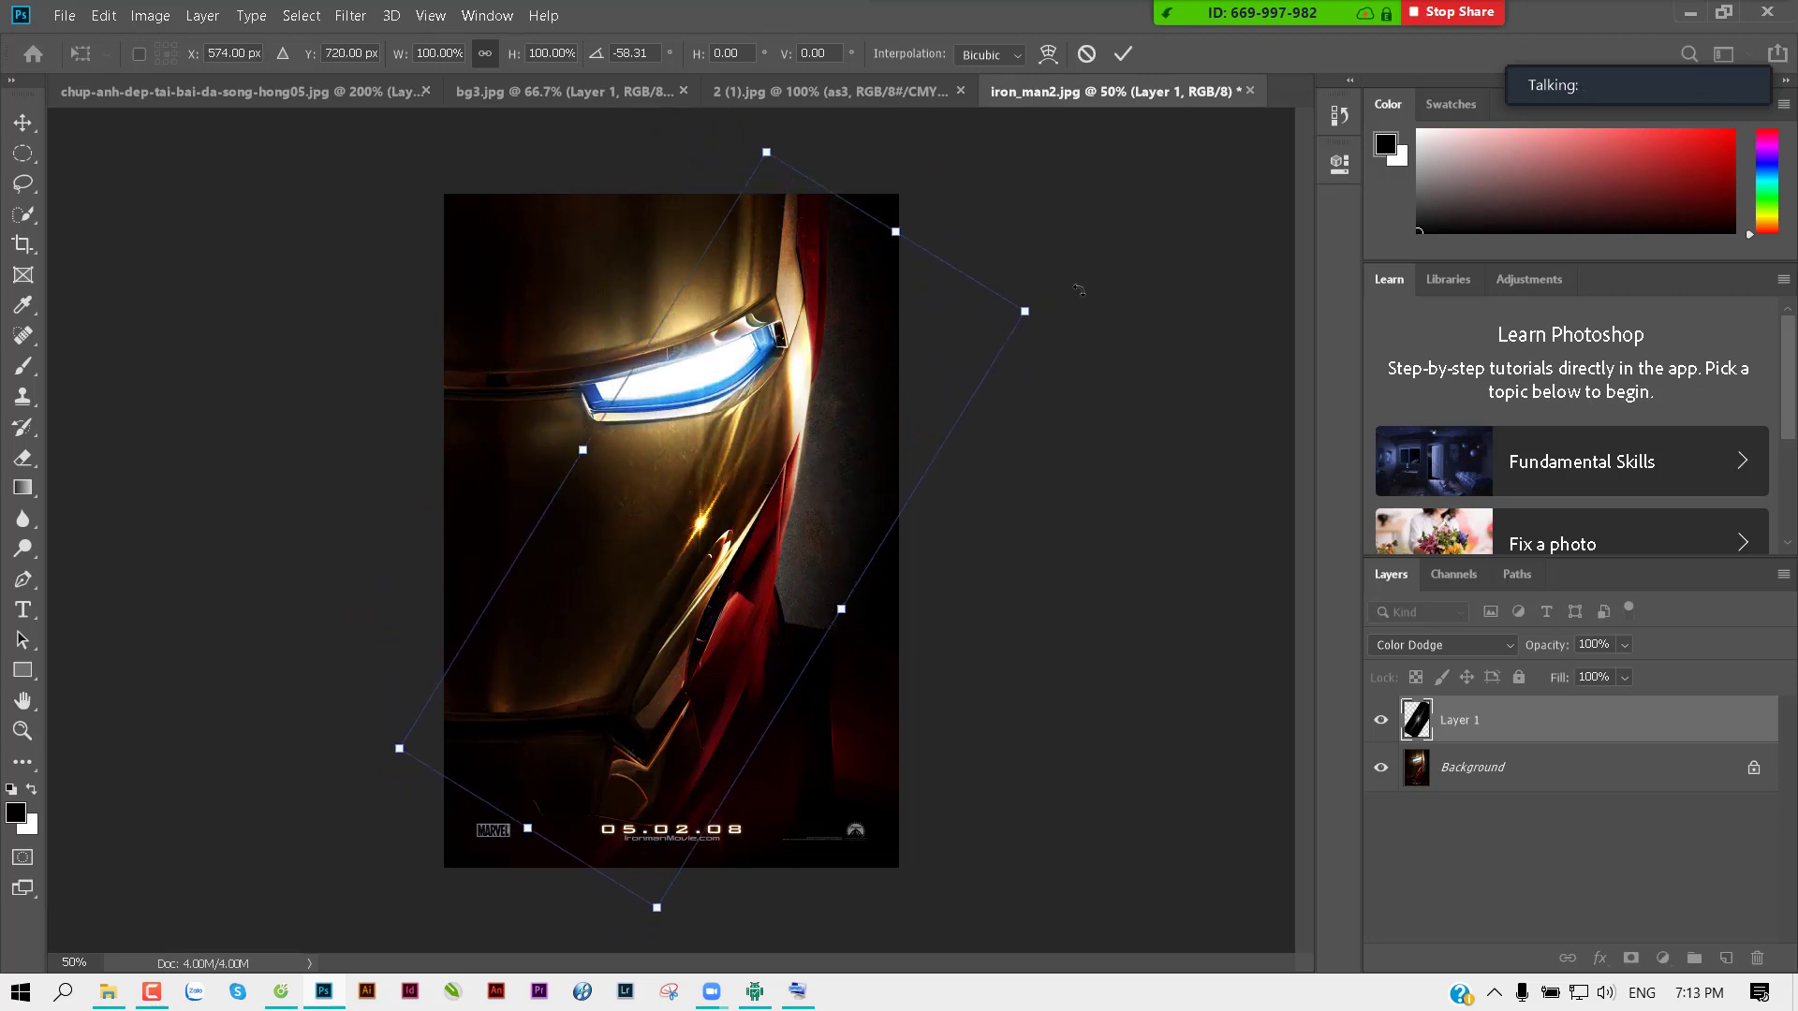
{"action": "left_click_drag", "start_coordinate": [1079, 290], "coordinate": [1065, 245]}
{"action": "left_click_drag", "start_coordinate": [871, 470], "coordinate": [878, 448]}
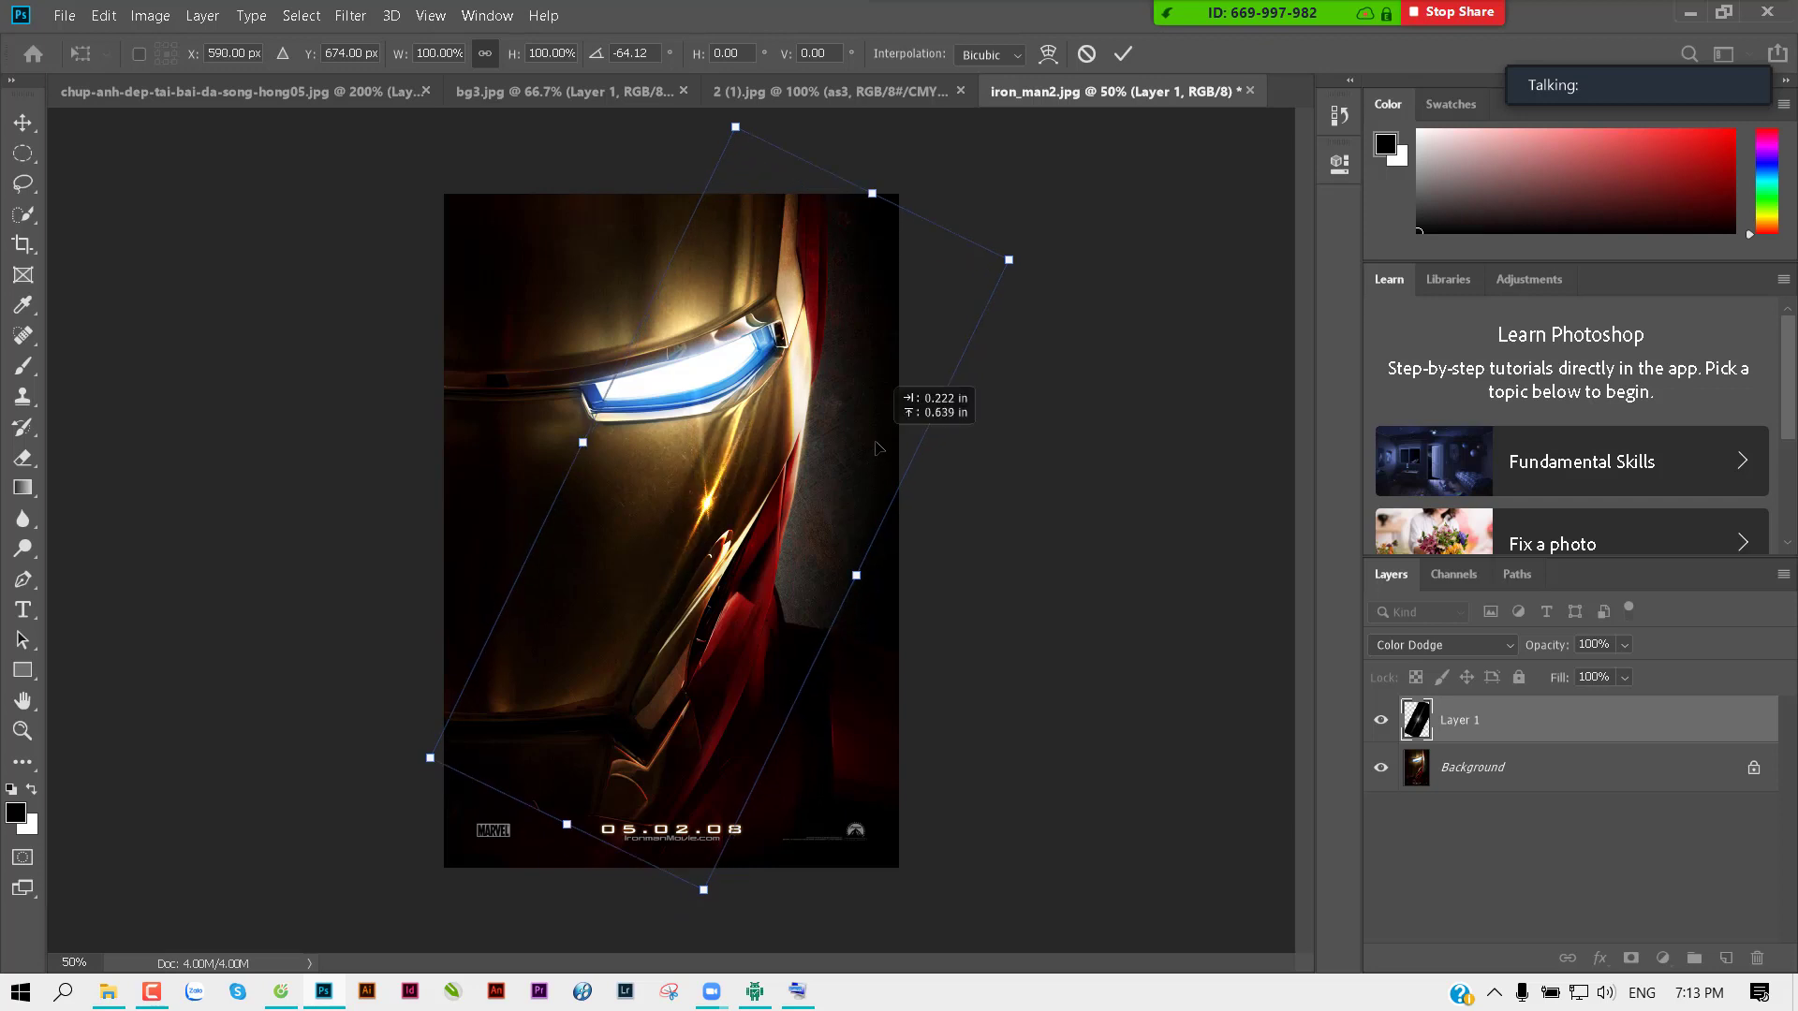
{"action": "mouse_move", "coordinate": [582, 442]}
{"action": "left_mouse_down"}
{"action": "mouse_move", "coordinate": [741, 519]}
{"action": "mouse_move", "coordinate": [707, 503]}
{"action": "left_mouse_up"}
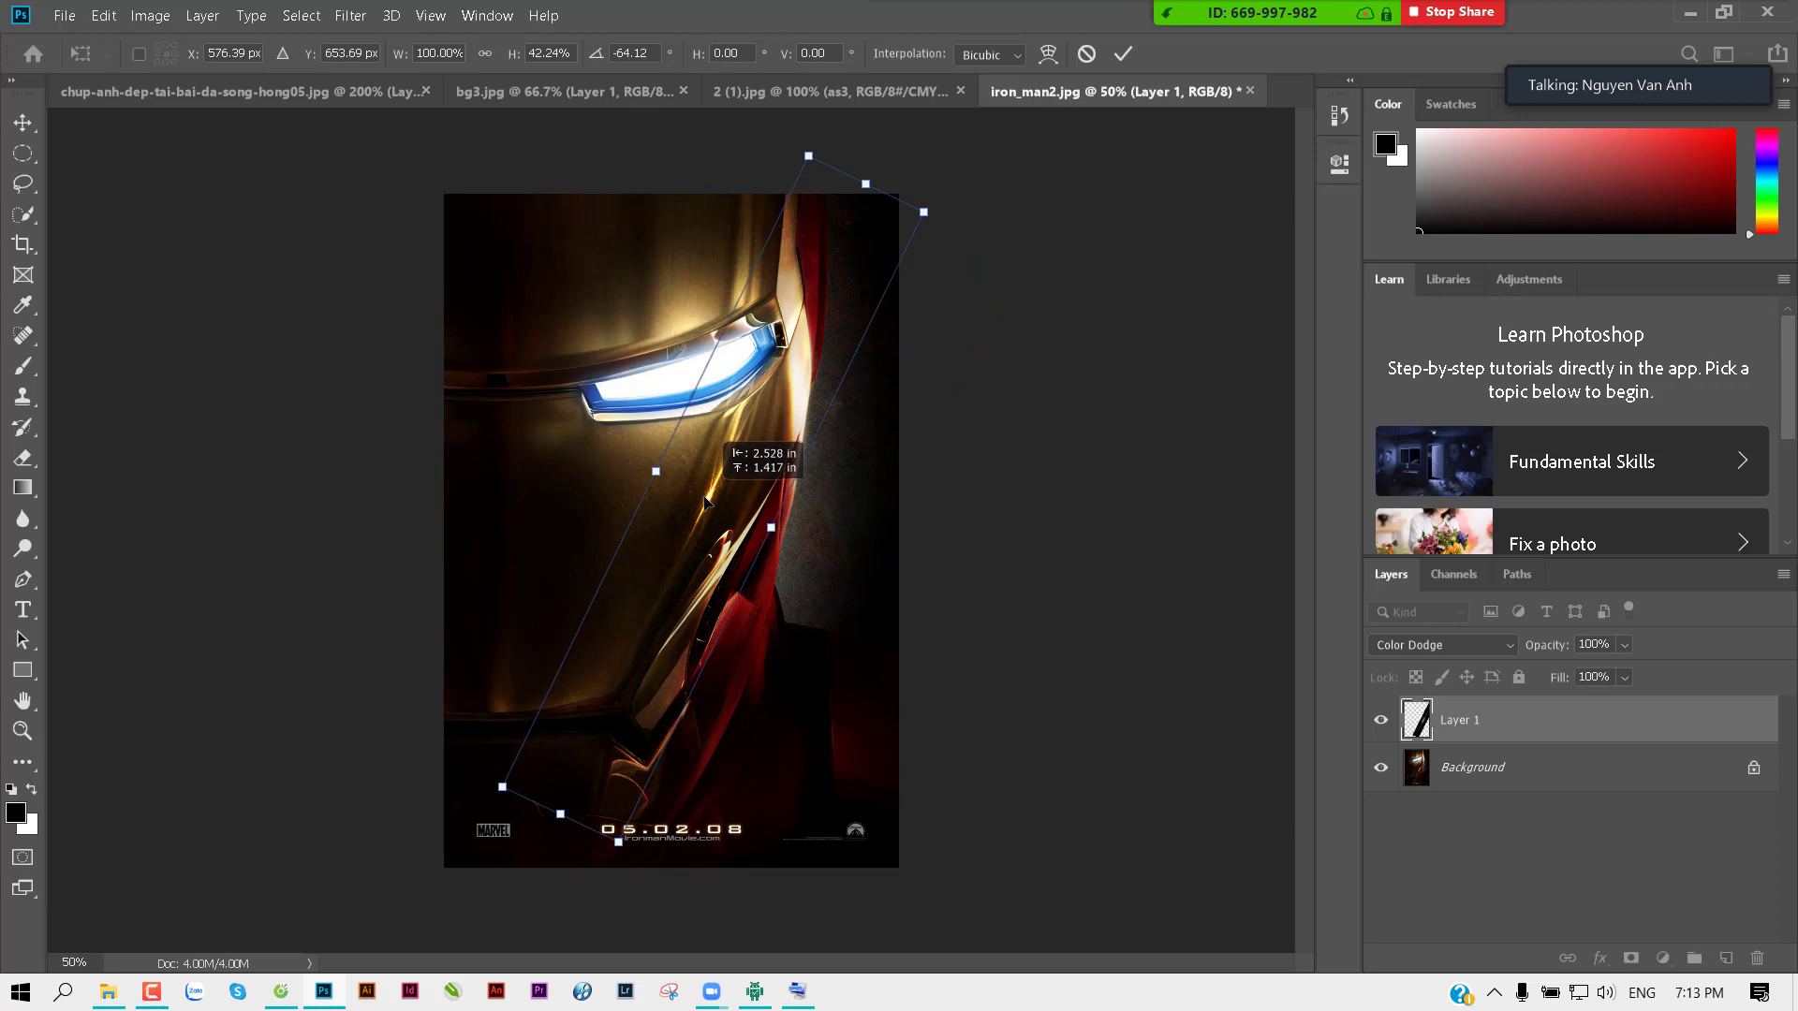
{"action": "key", "text": "ctrl+plus"}
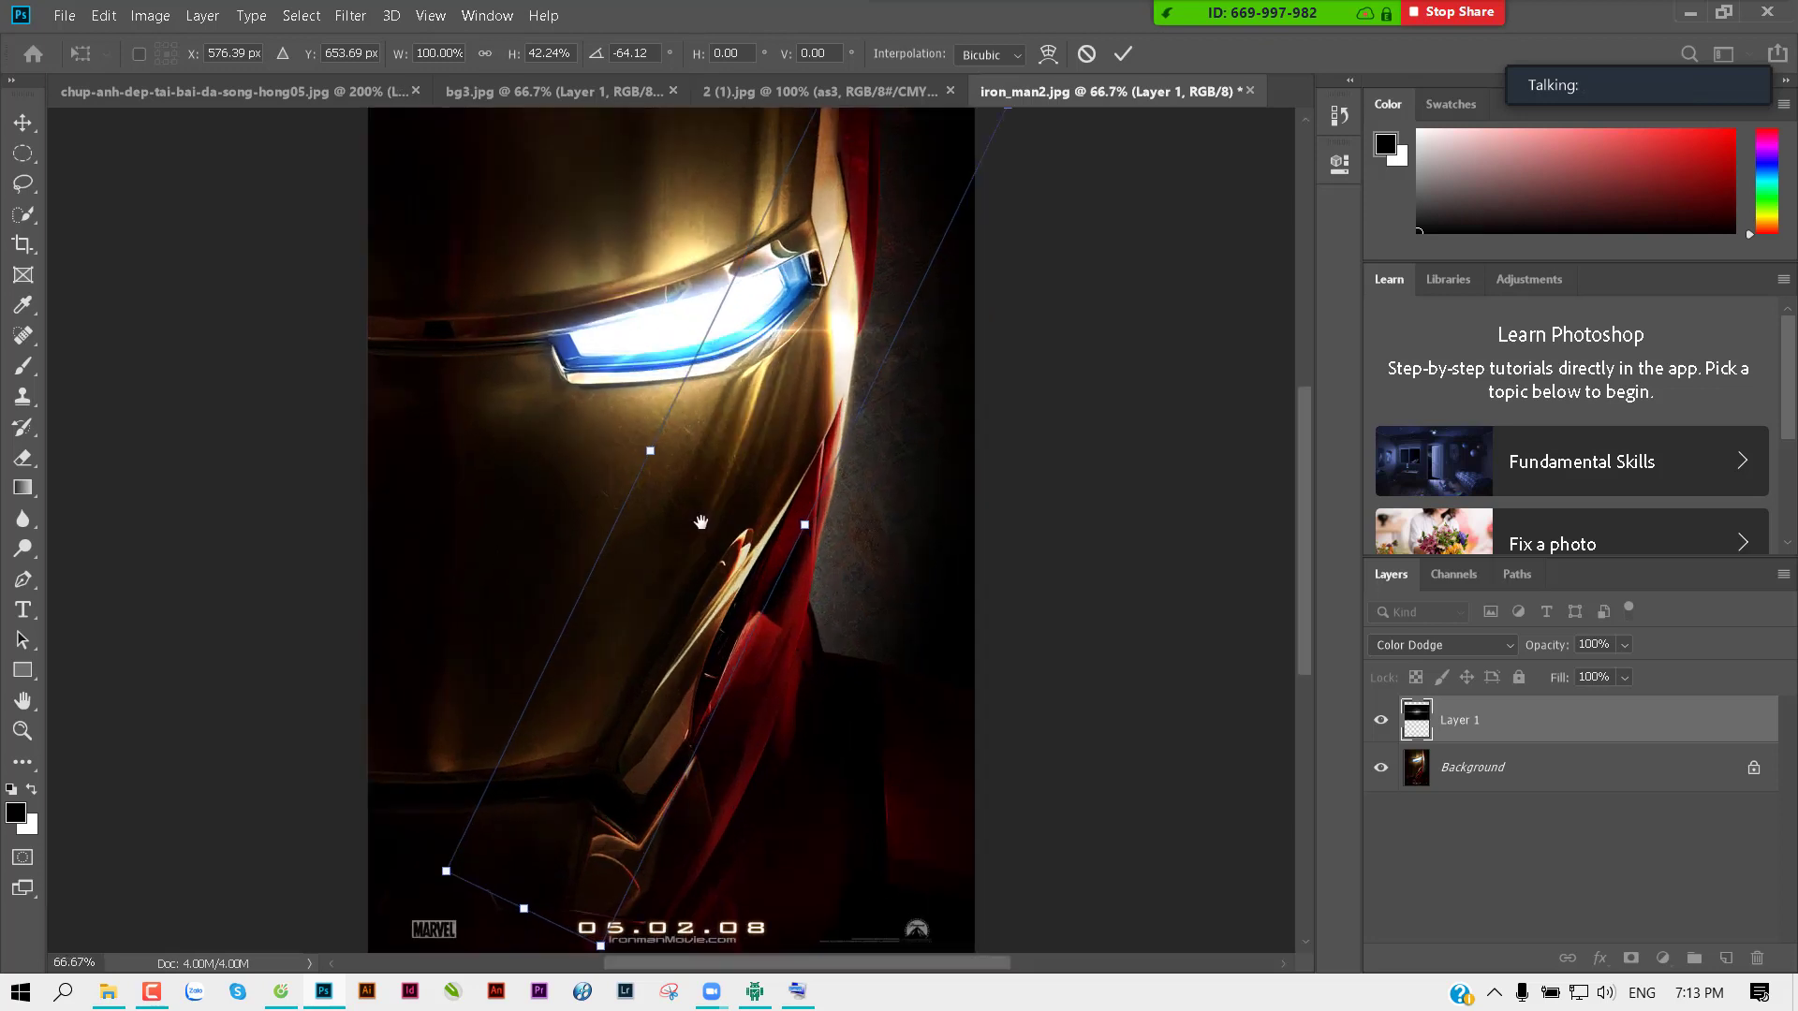
{"action": "left_click_drag", "start_coordinate": [701, 522], "coordinate": [711, 509]}
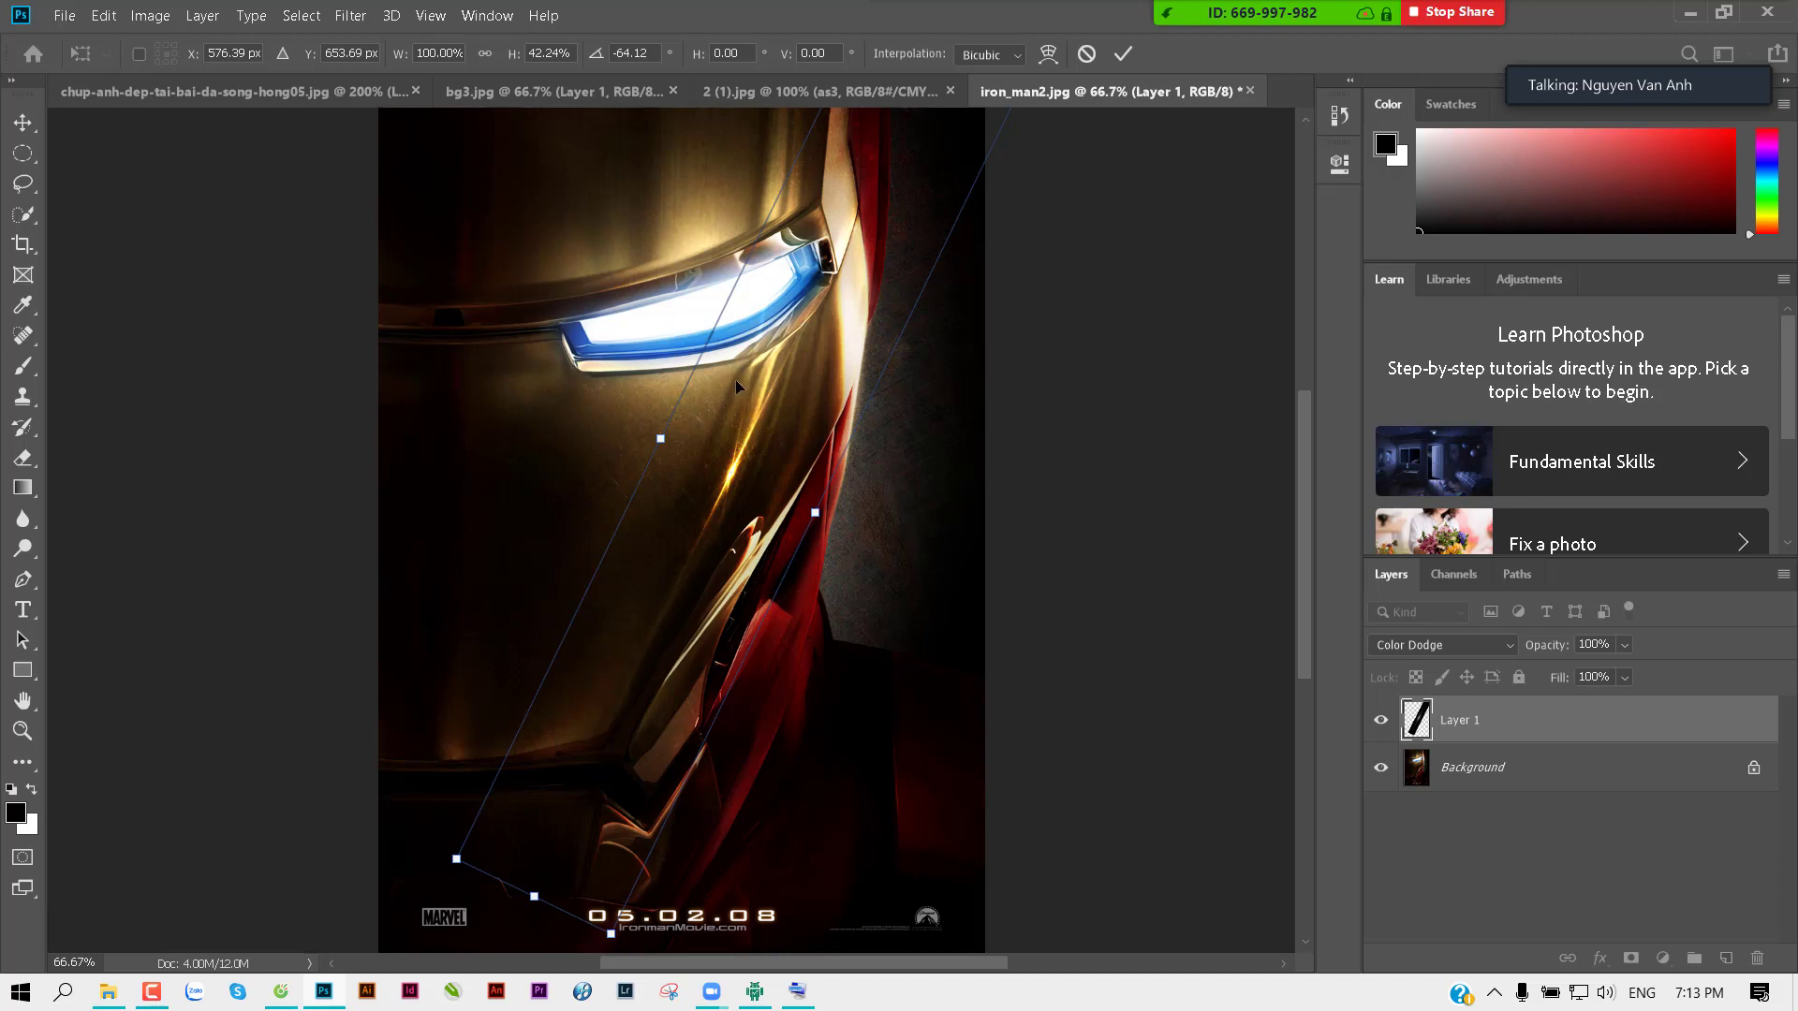
{"action": "key", "text": "ctrl+minus"}
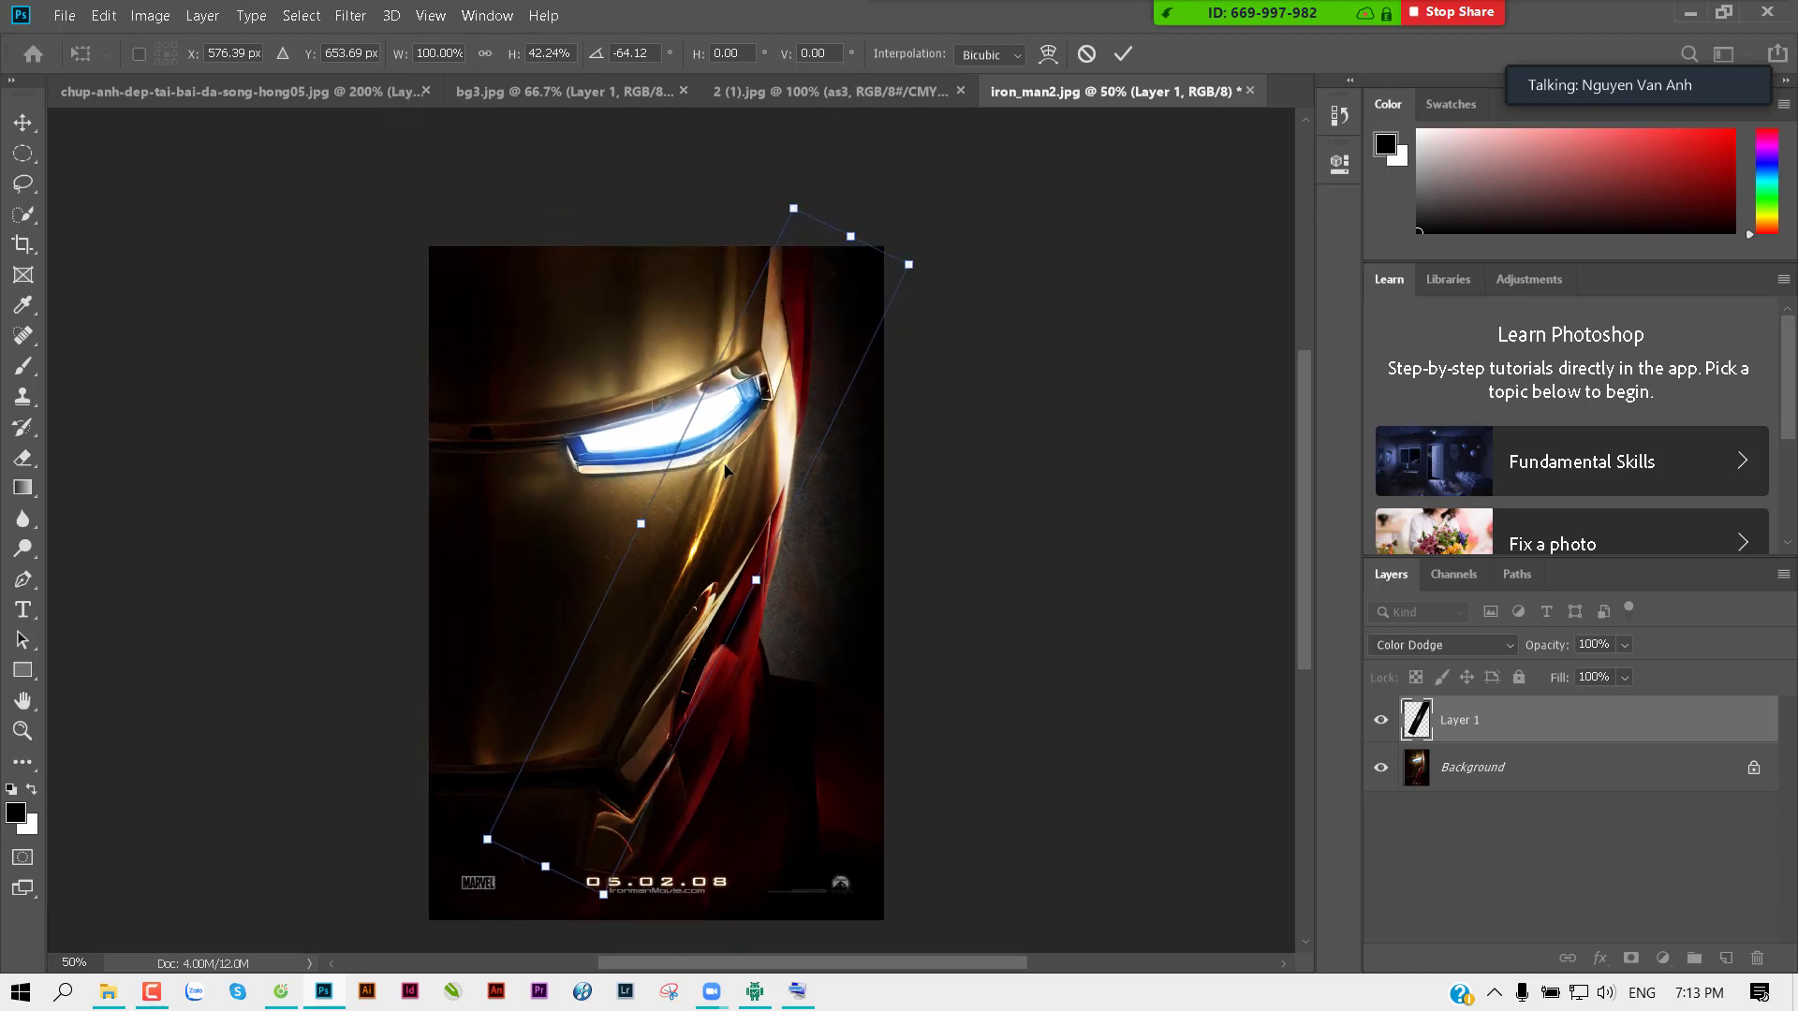
Step: Cancel the rotated transform and commit a plain, unchanged transform on the flare instead
{"action": "key", "text": "Escape"}
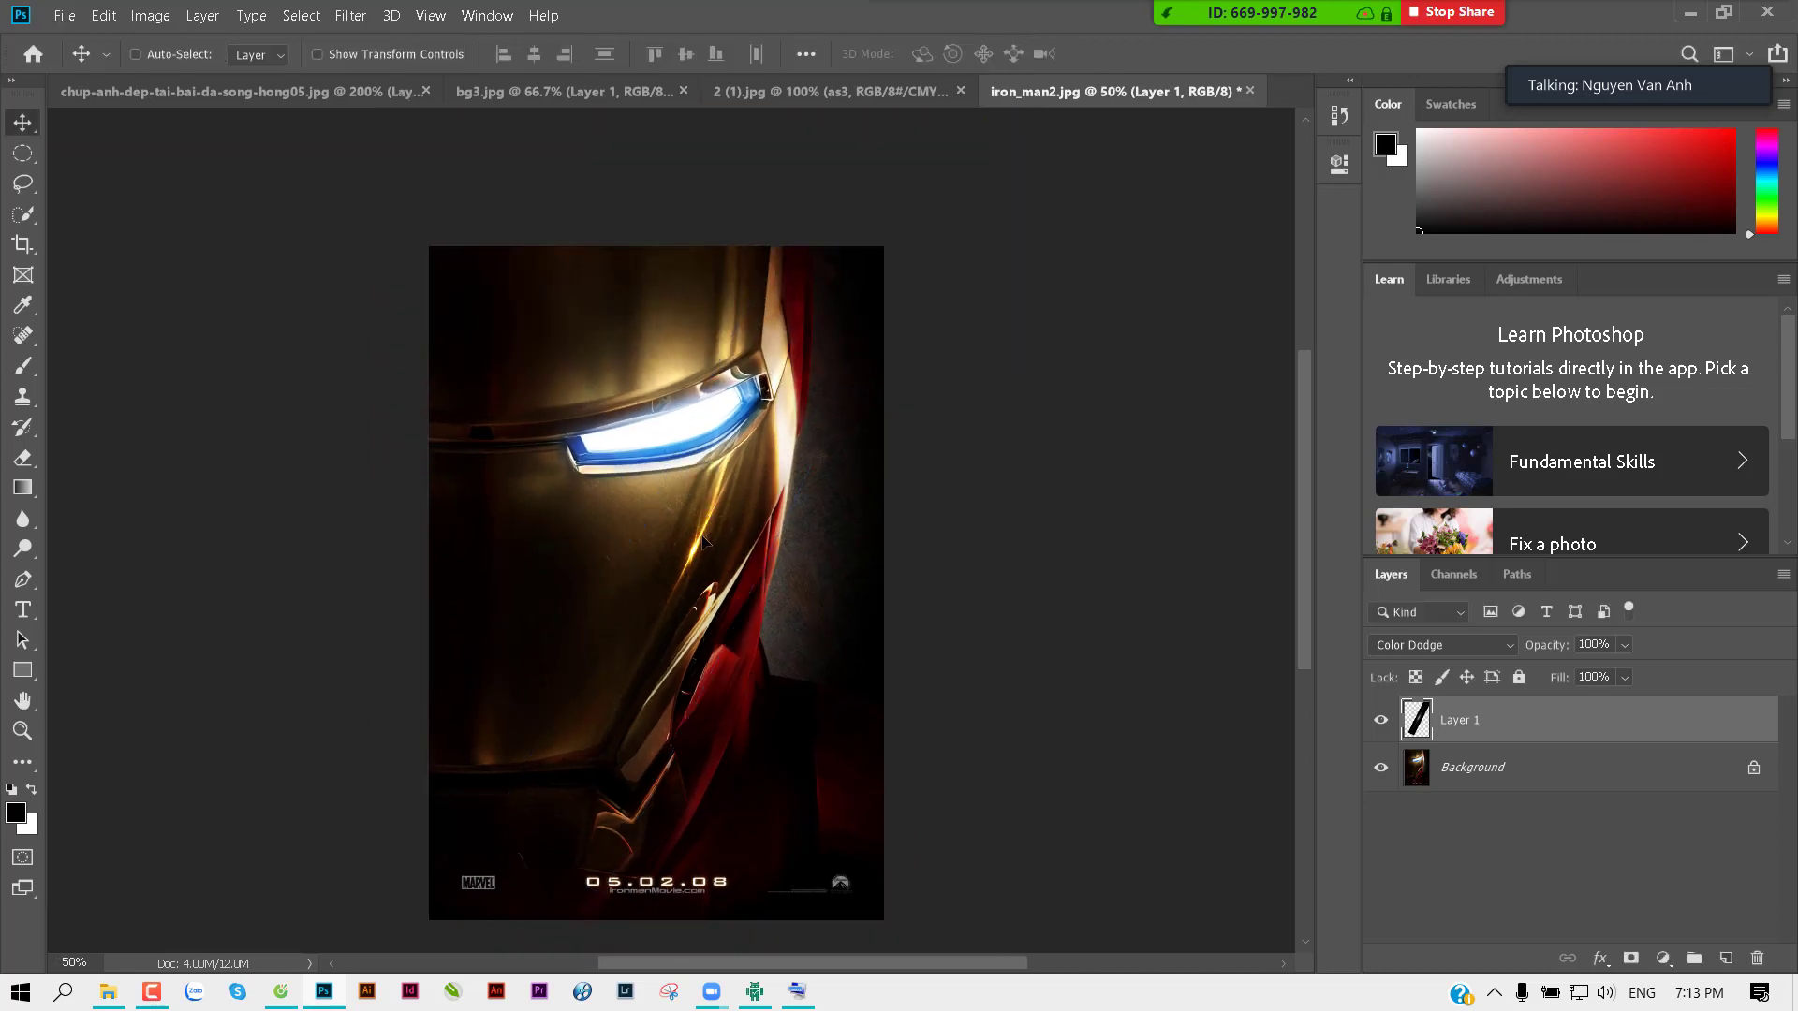
{"action": "key", "text": "ctrl+t"}
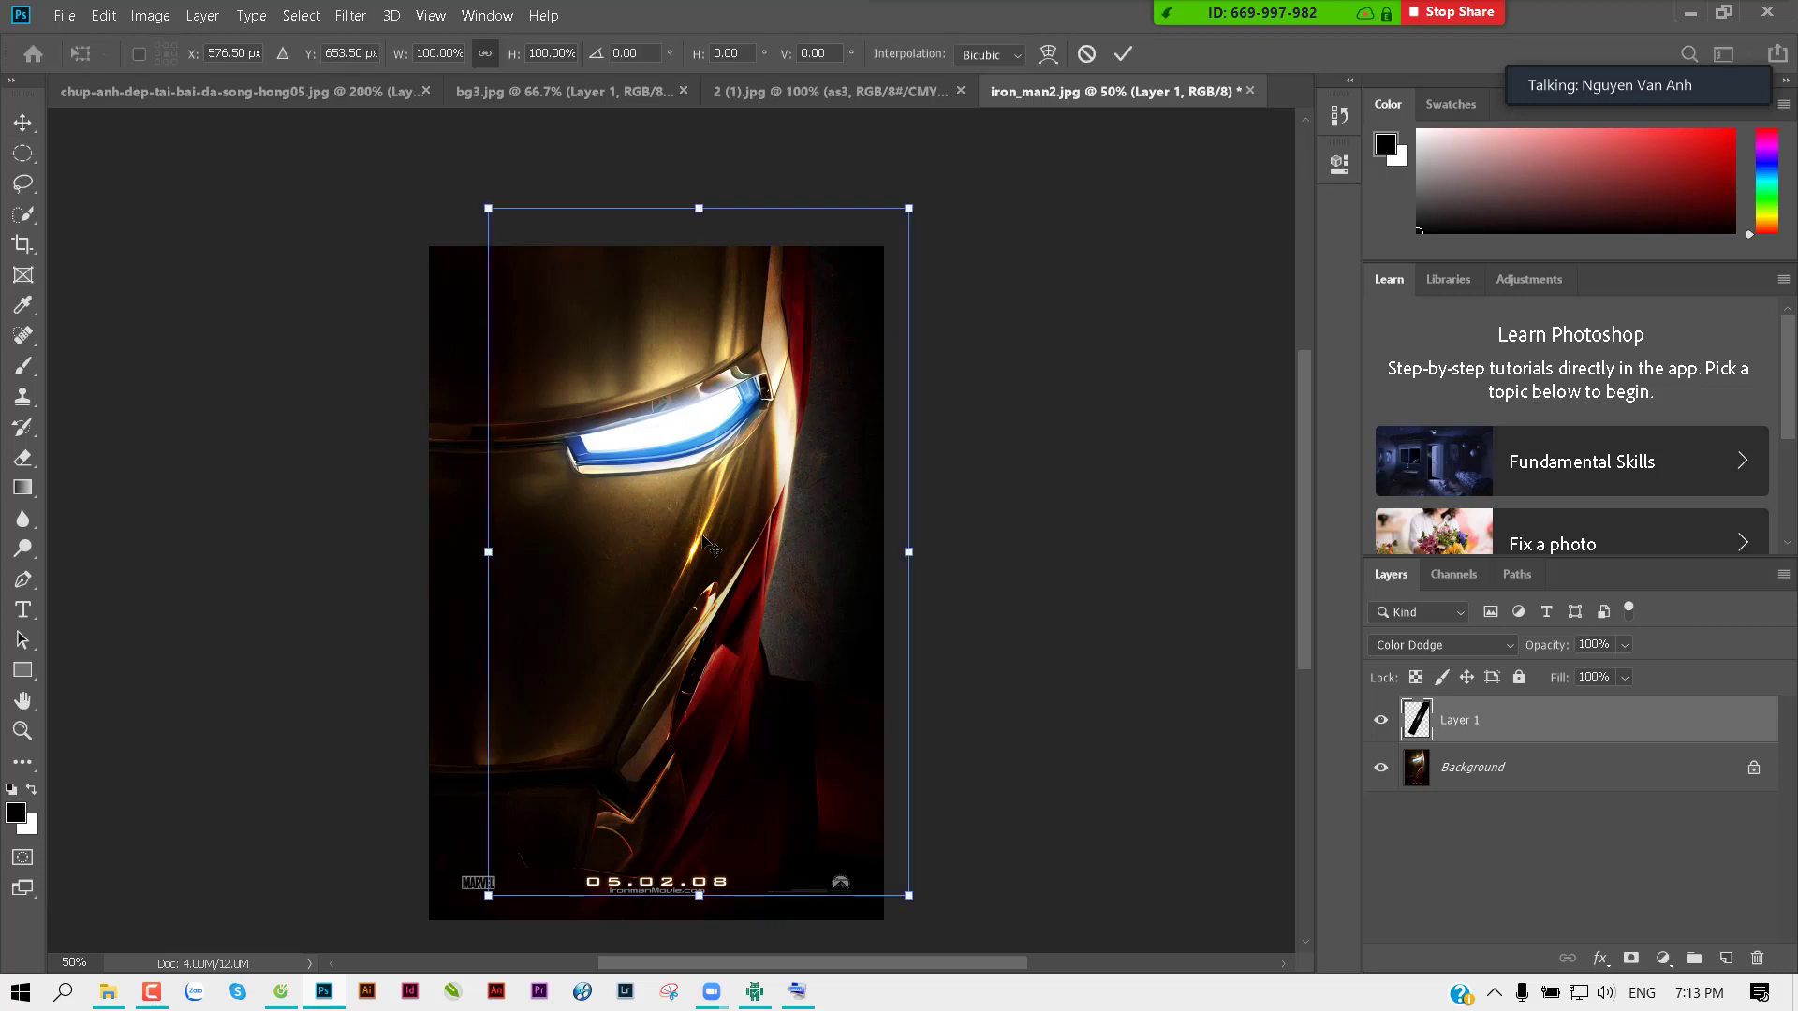
{"action": "key", "text": "Return"}
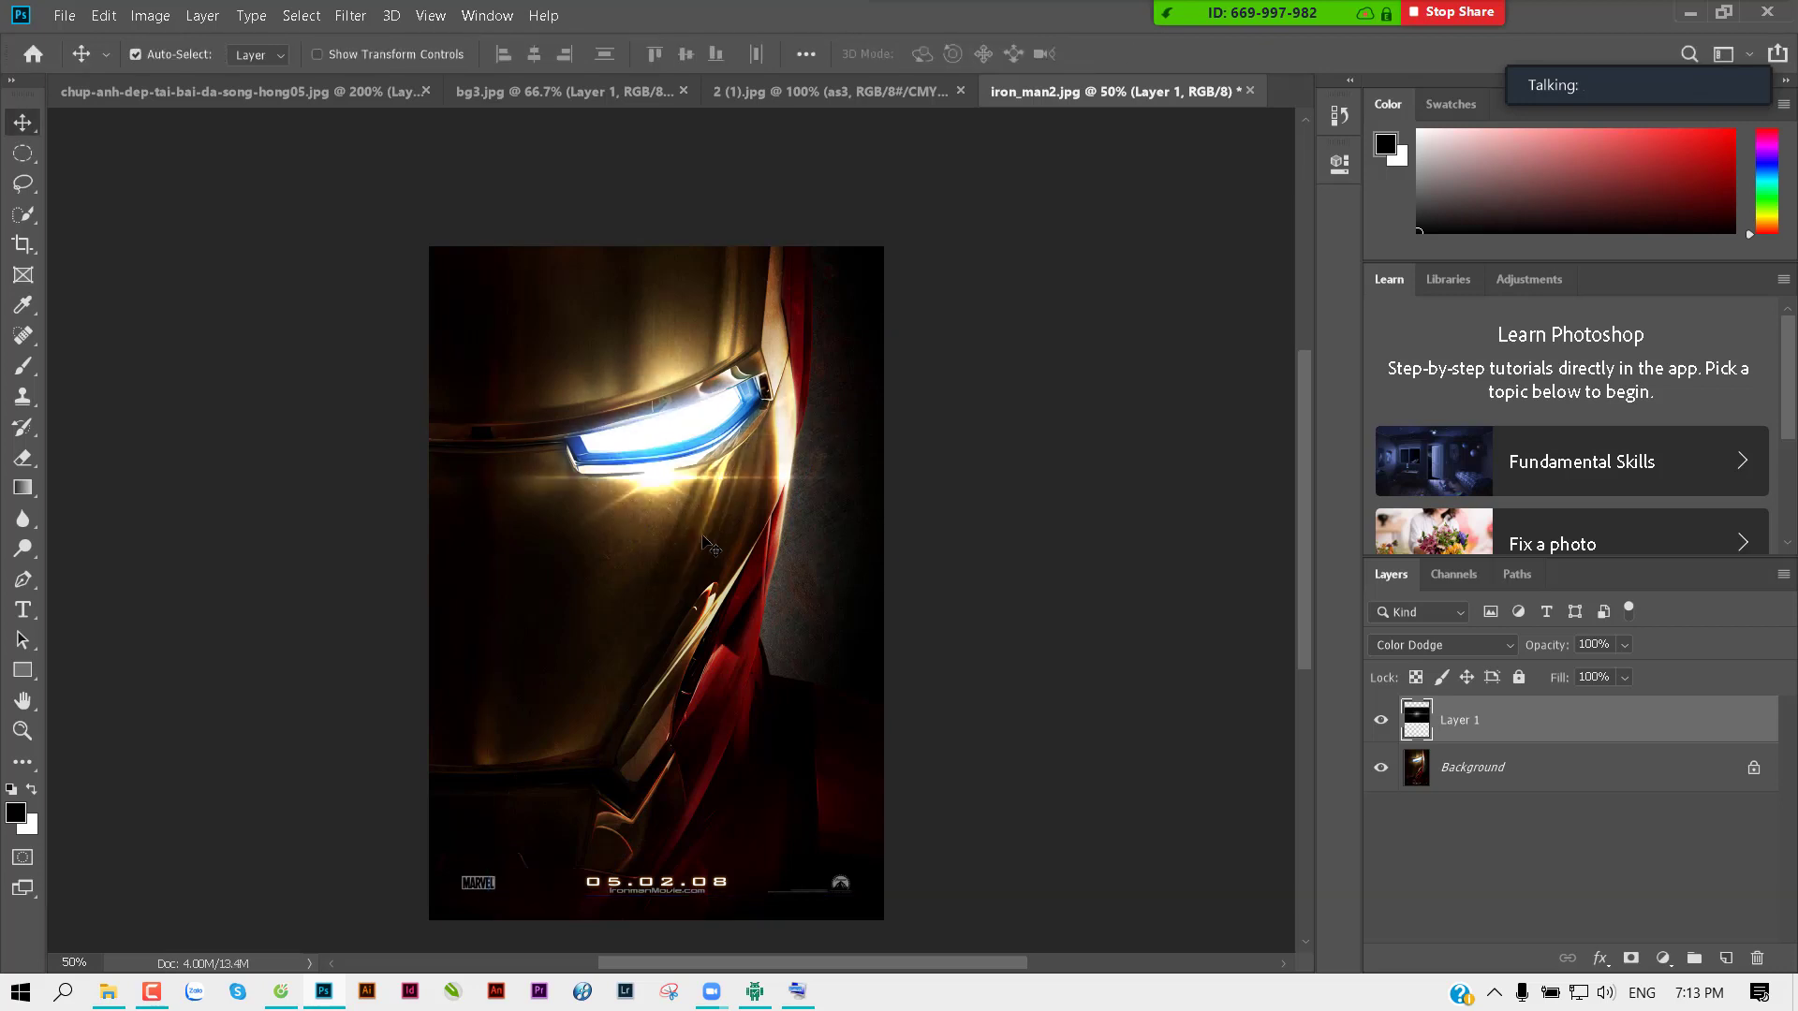
{"action": "key", "text": "ctrl+t"}
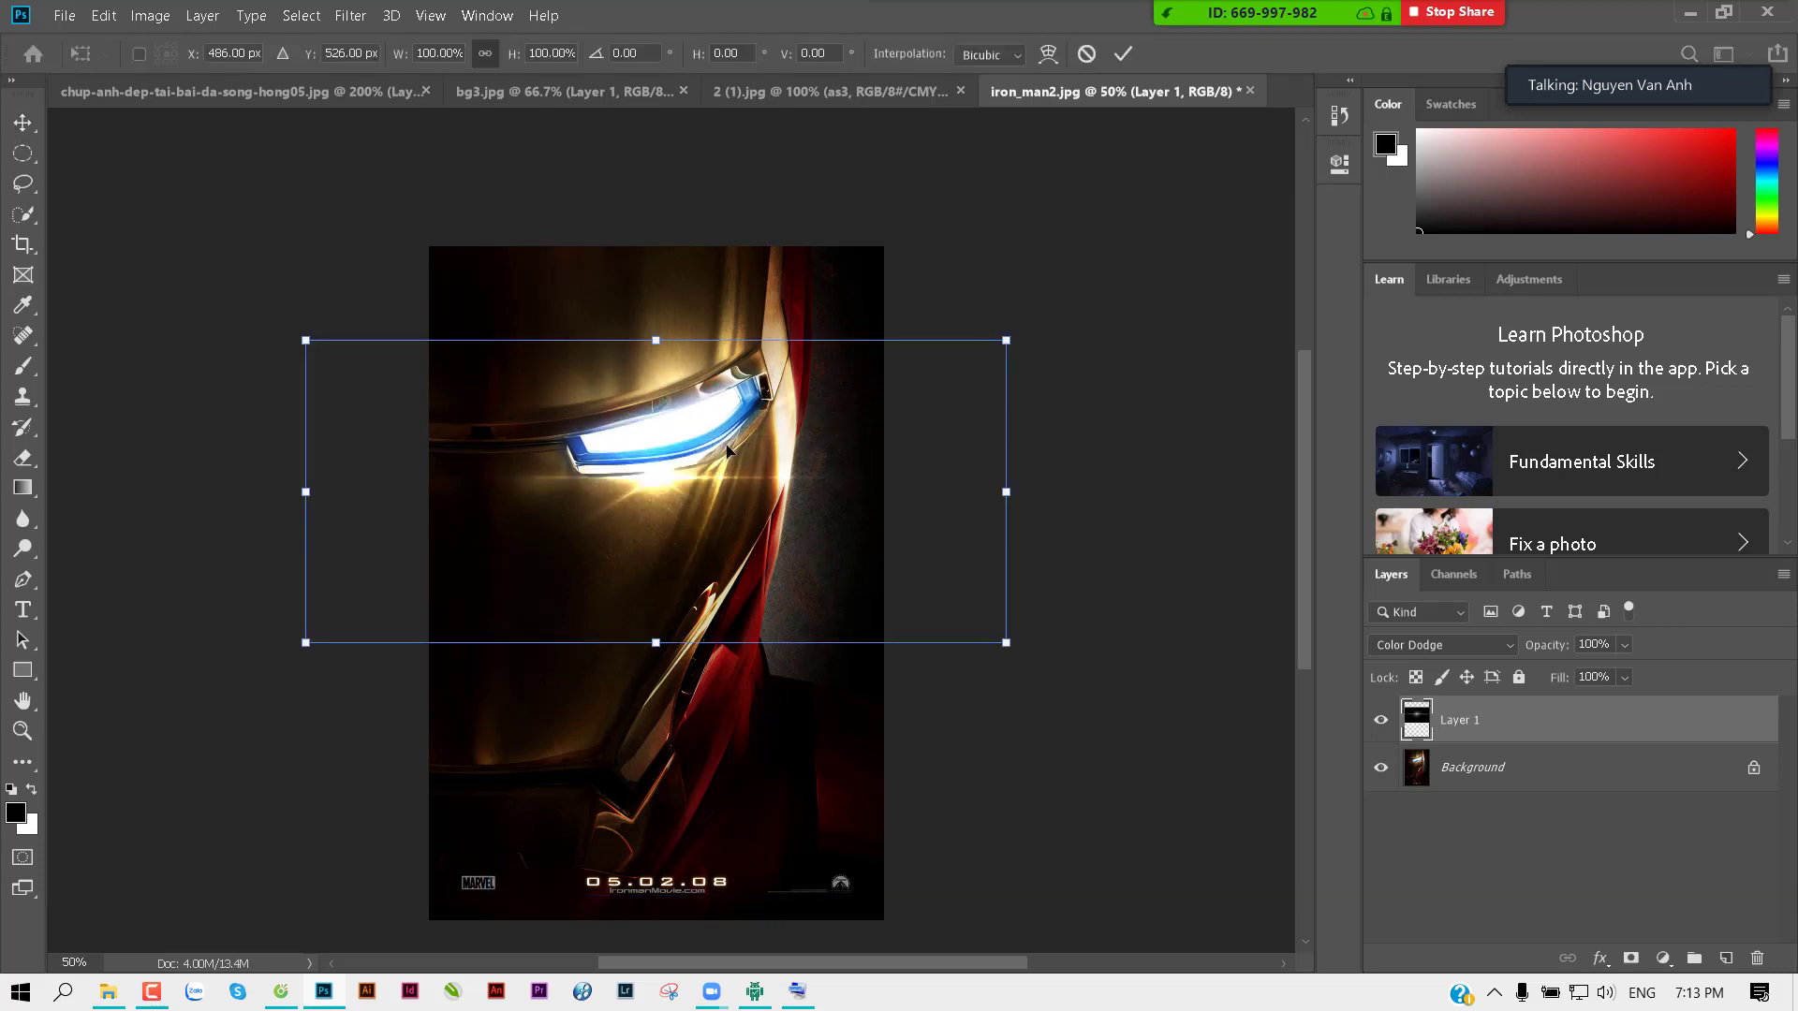
Step: Warp the flare by pulling its top and bottom edges downward into a curve around the eye
{"action": "right_click", "coordinate": [728, 450]}
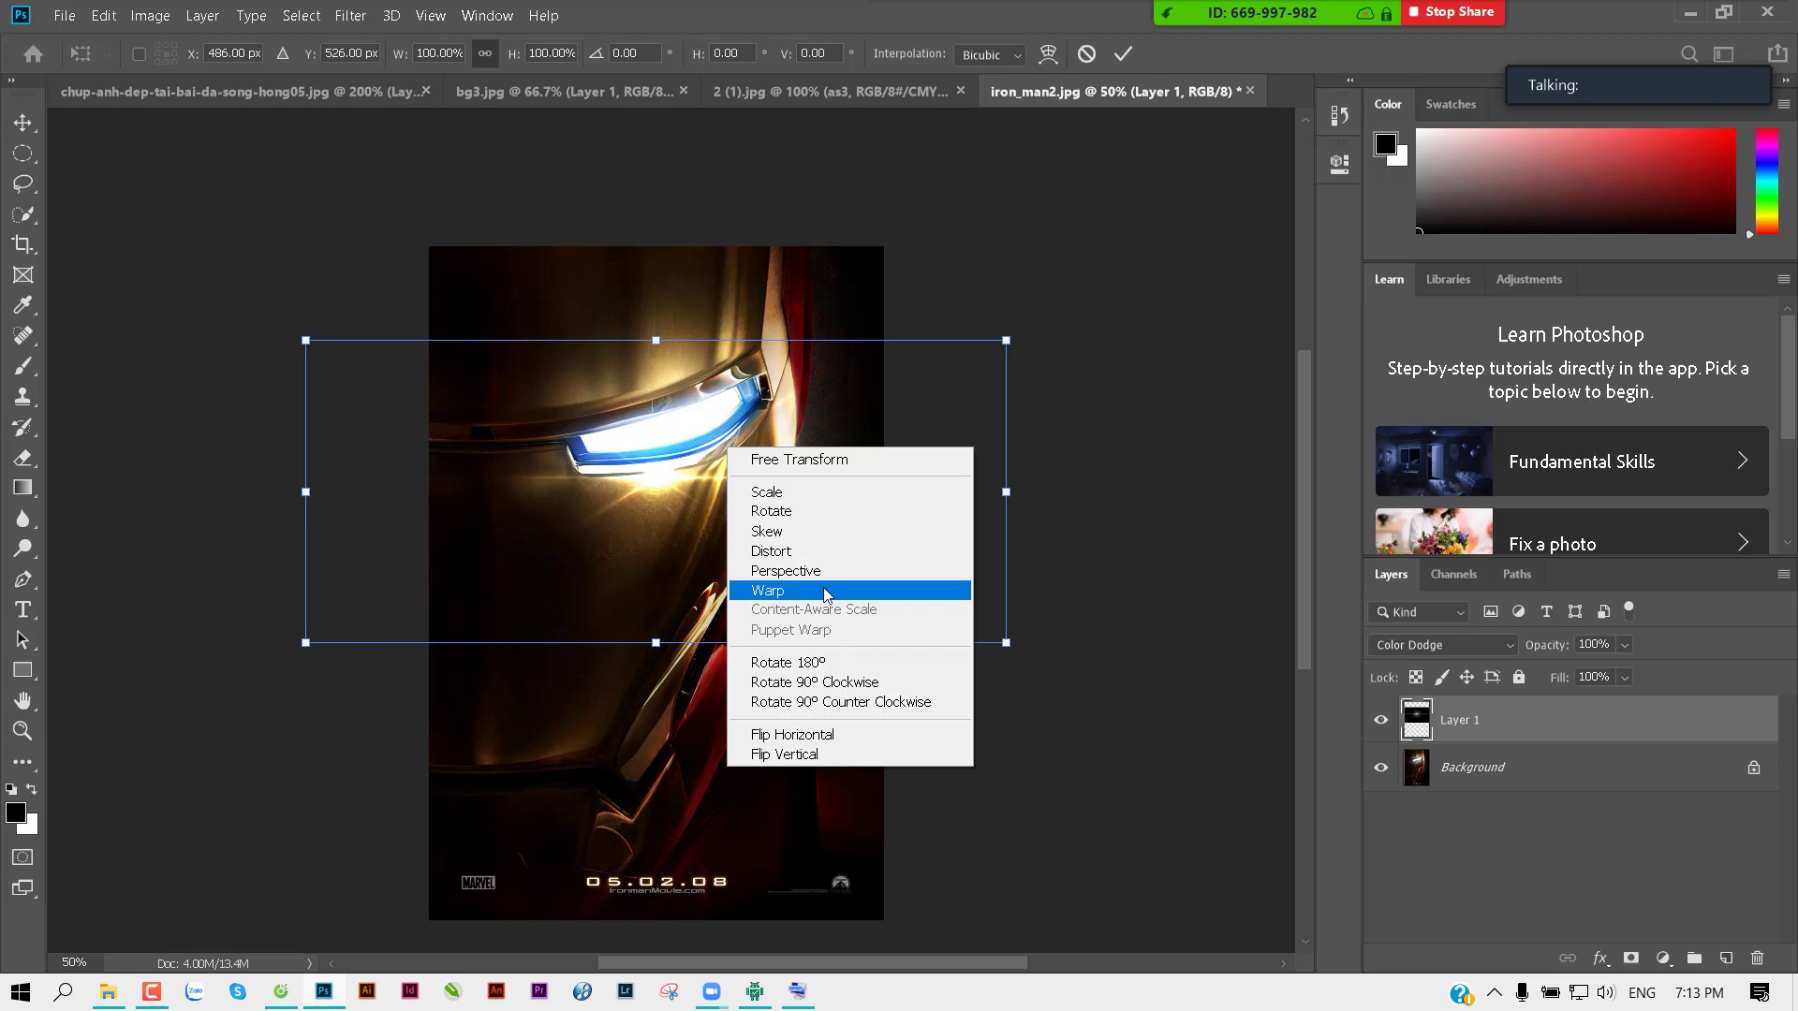
{"action": "left_click", "coordinate": [820, 591]}
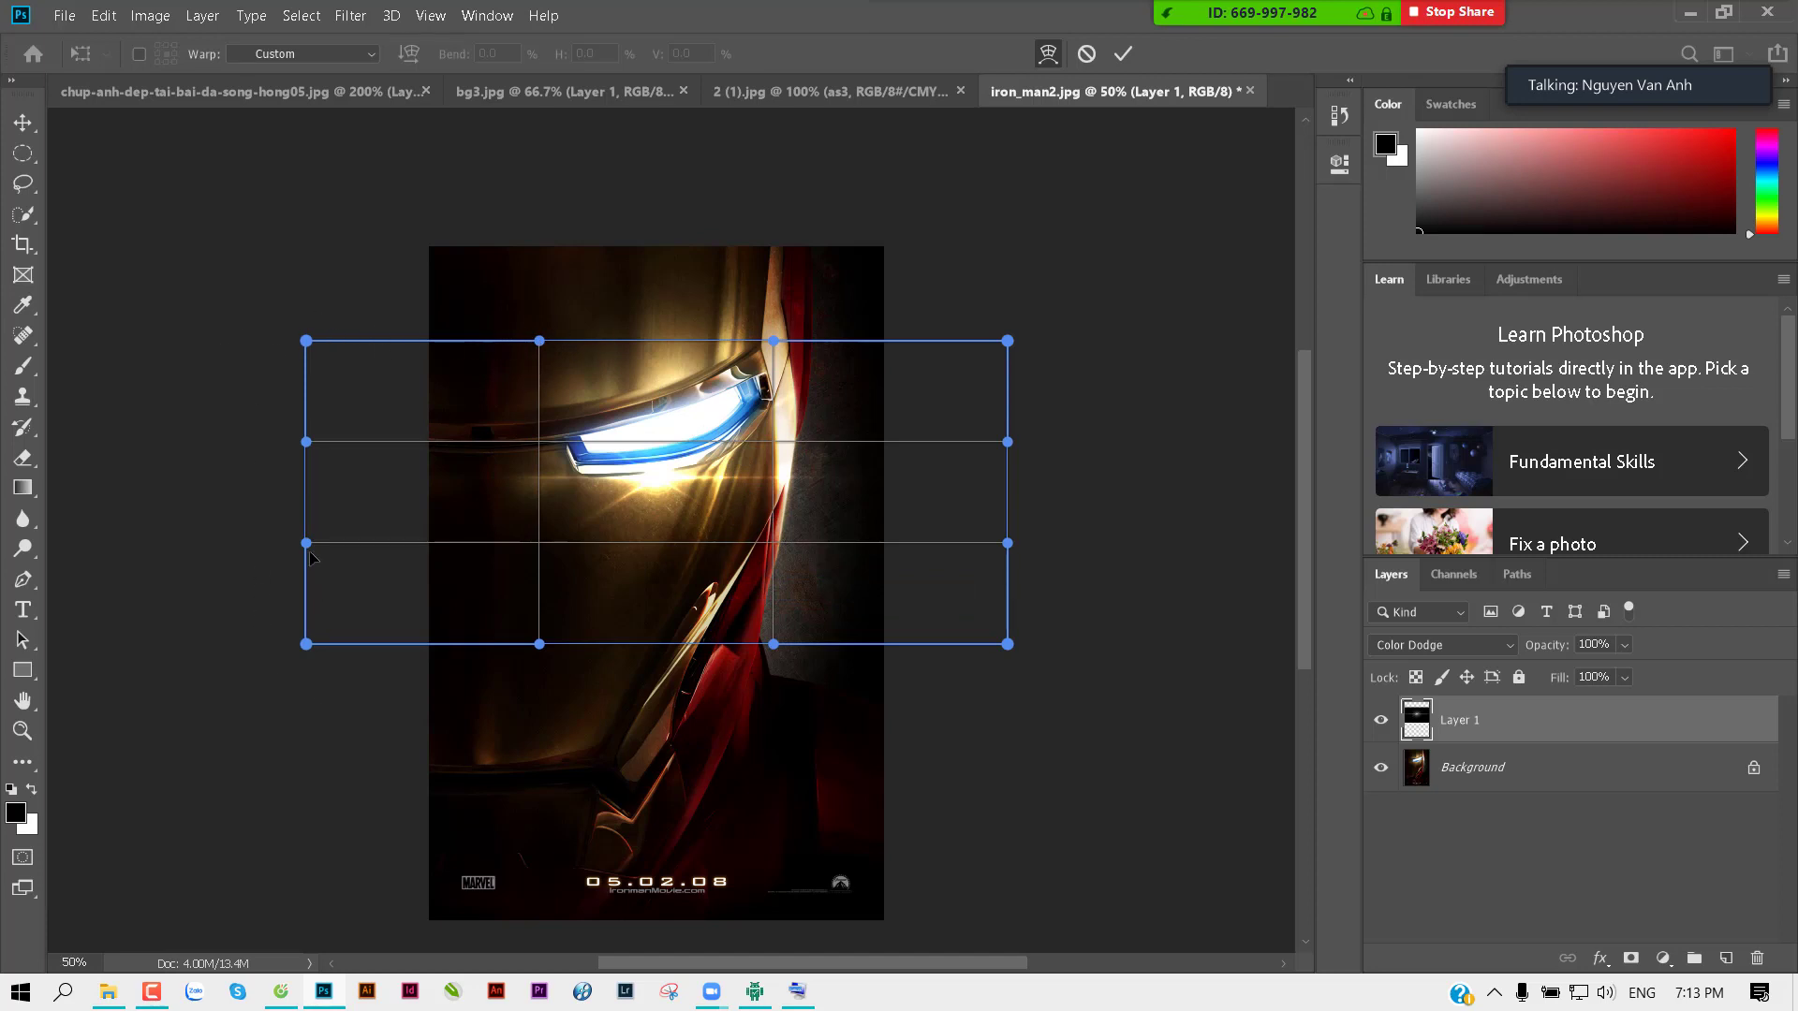
{"action": "mouse_move", "coordinate": [545, 371]}
{"action": "left_mouse_down"}
{"action": "mouse_move", "coordinate": [681, 362]}
{"action": "mouse_move", "coordinate": [781, 471]}
{"action": "left_mouse_up"}
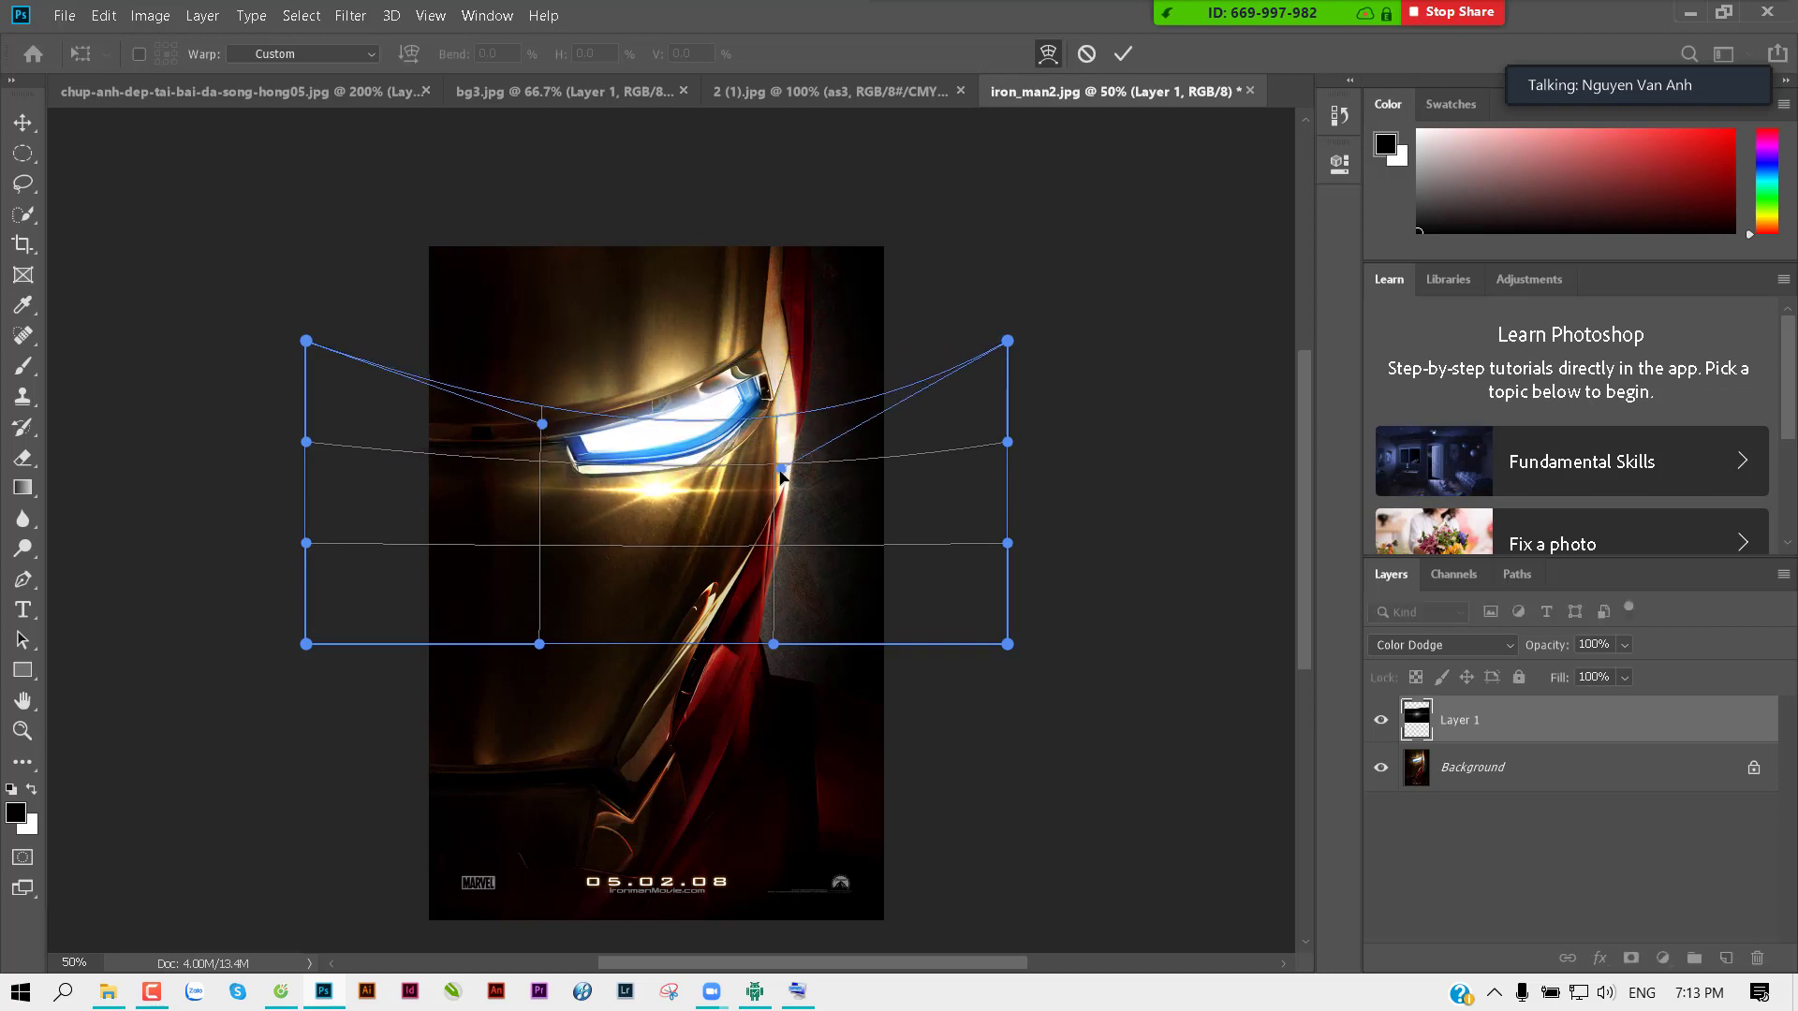
{"action": "left_click_drag", "start_coordinate": [542, 426], "coordinate": [523, 548]}
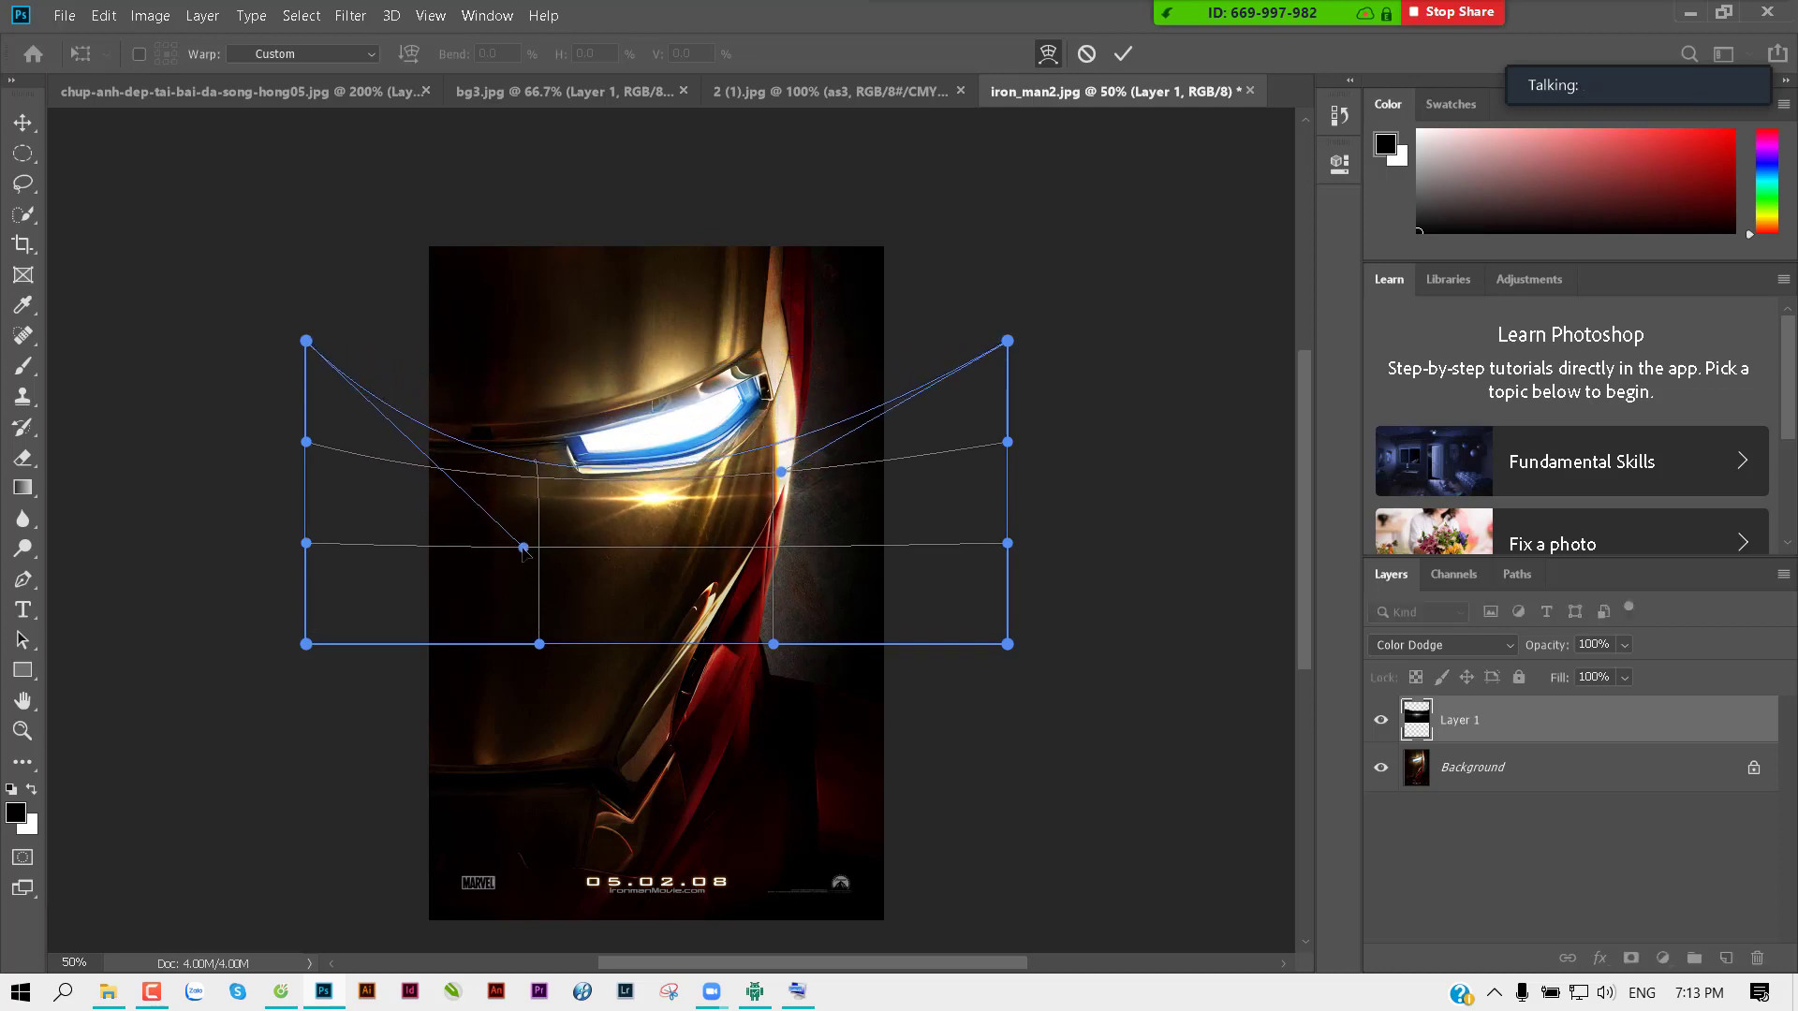
{"action": "mouse_move", "coordinate": [782, 472]}
{"action": "left_mouse_down"}
{"action": "mouse_move", "coordinate": [802, 558]}
{"action": "mouse_move", "coordinate": [796, 481]}
{"action": "left_mouse_up"}
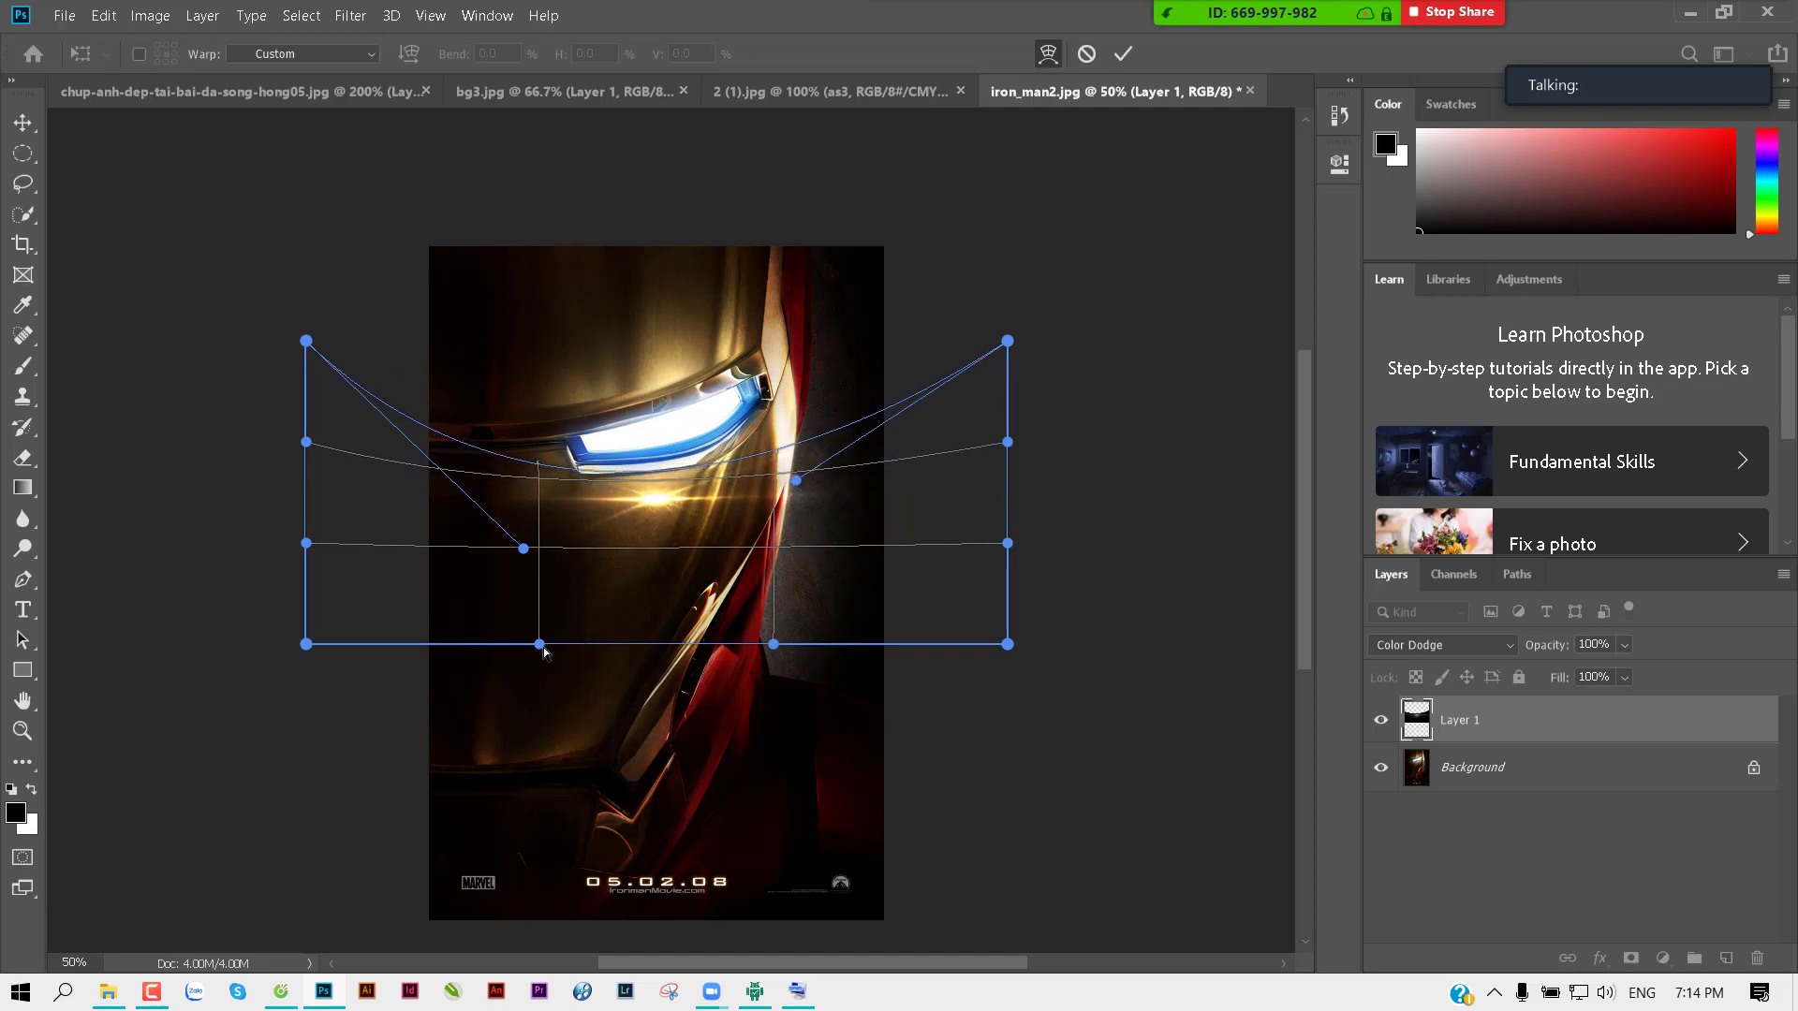
{"action": "left_click_drag", "start_coordinate": [543, 646], "coordinate": [520, 787]}
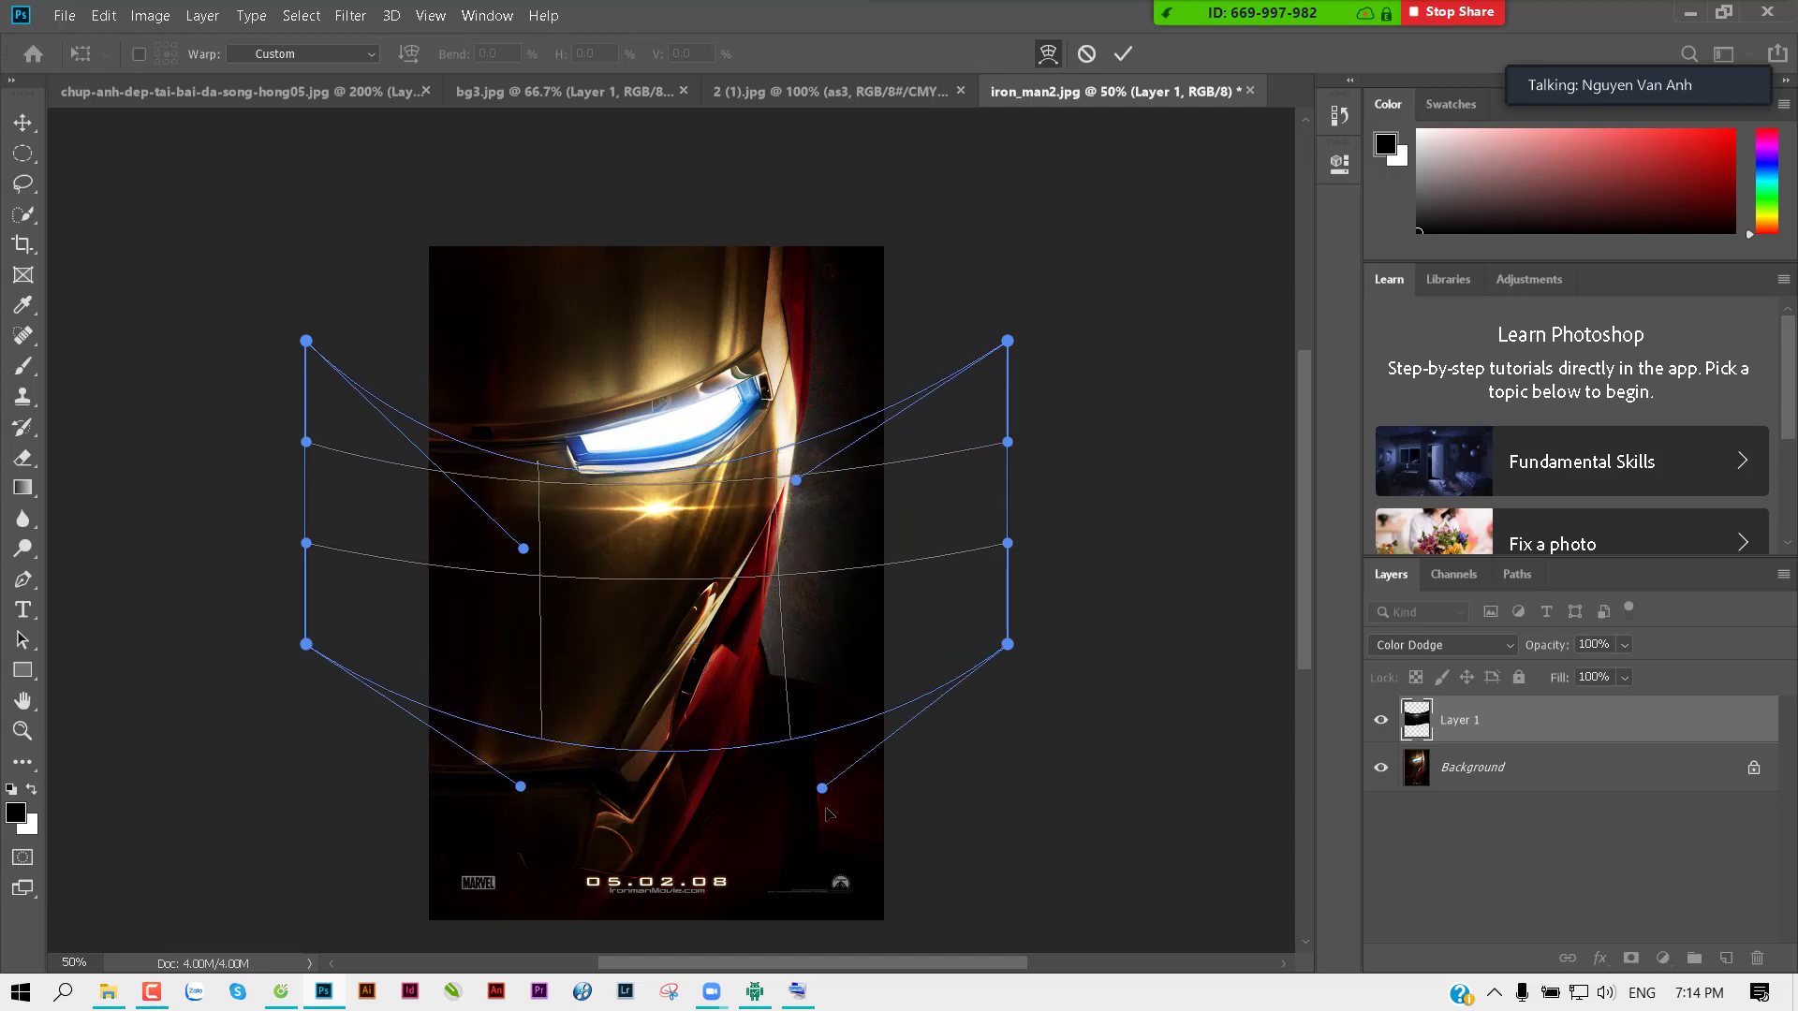
{"action": "left_click_drag", "start_coordinate": [773, 644], "coordinate": [811, 851]}
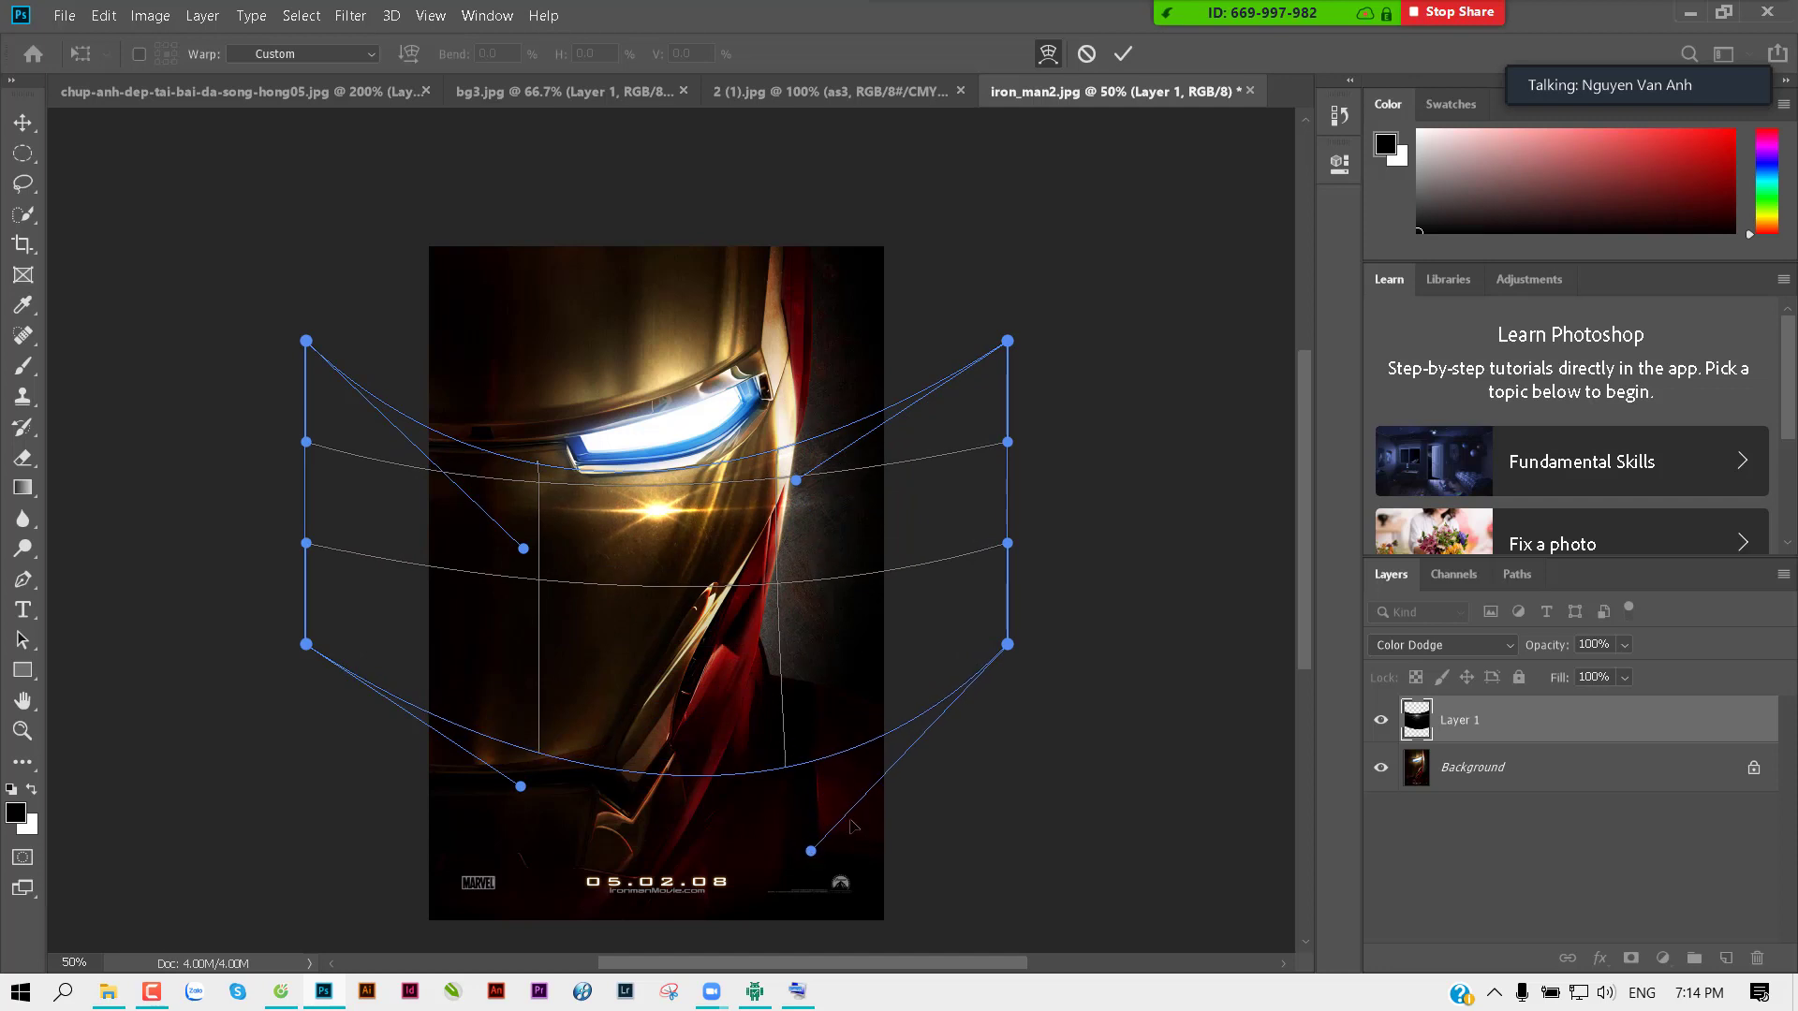
{"action": "key", "text": "Return"}
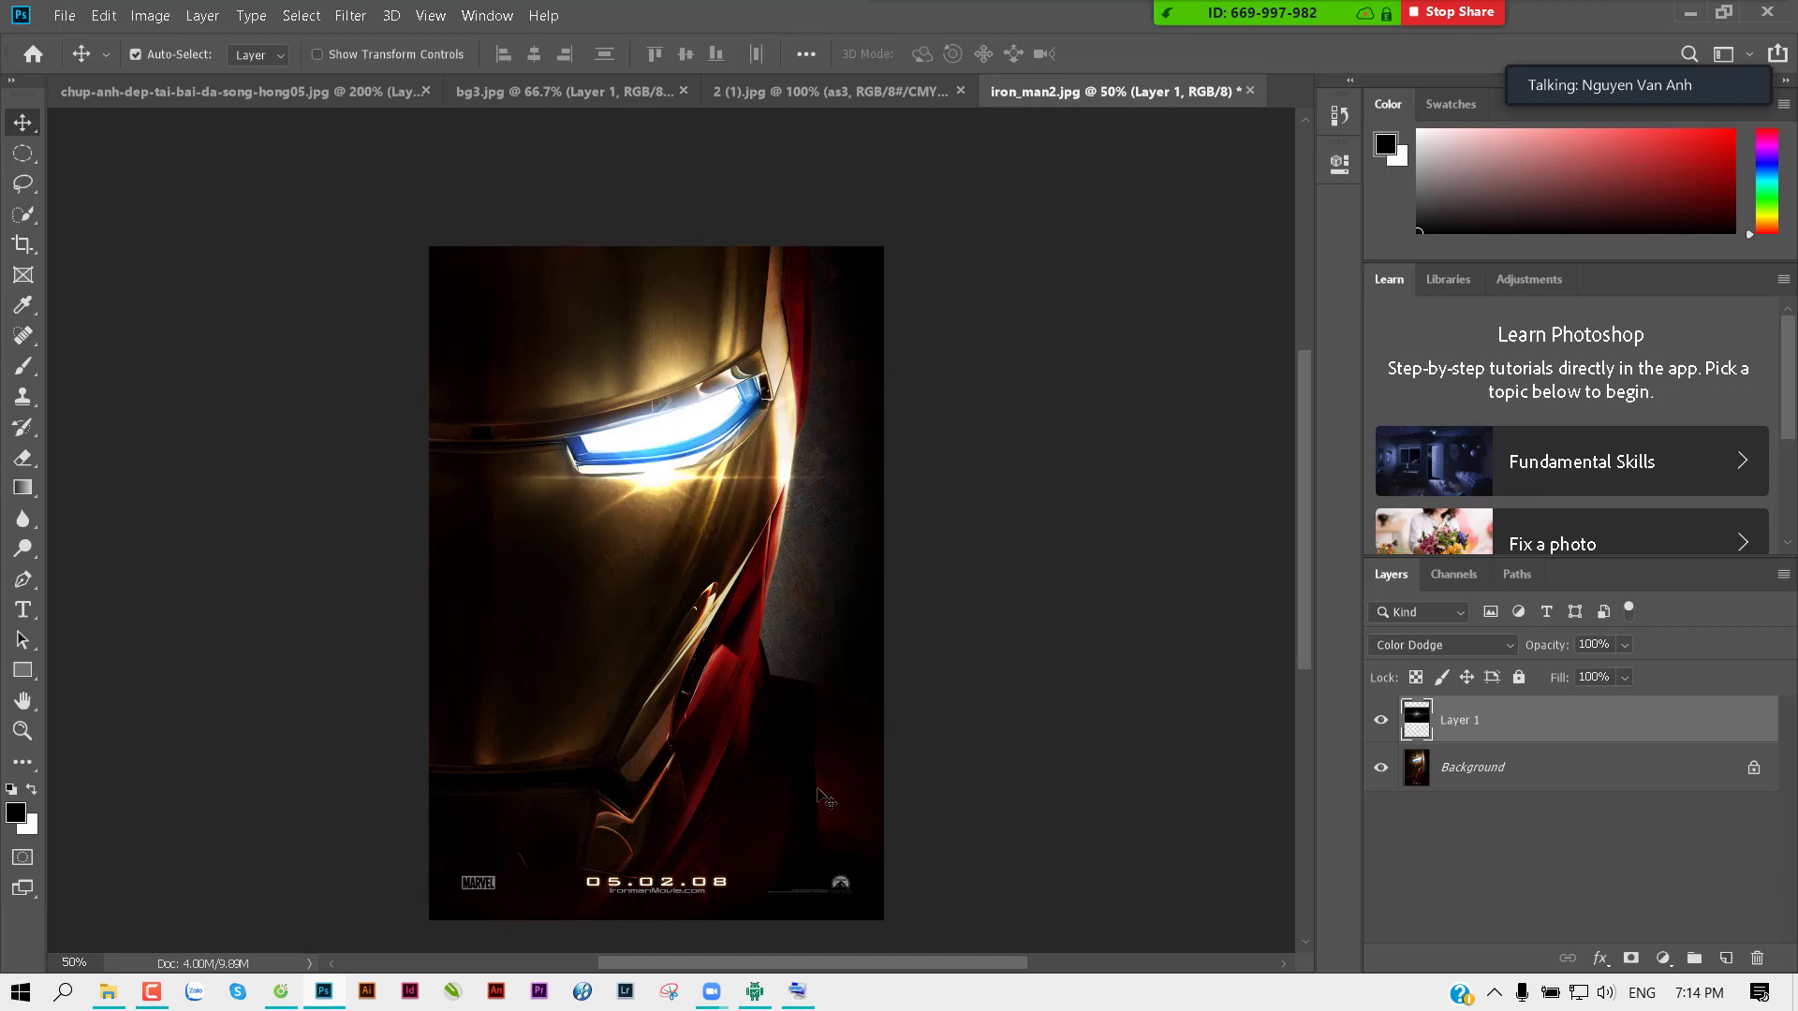
{"action": "key", "text": "ctrl+t"}
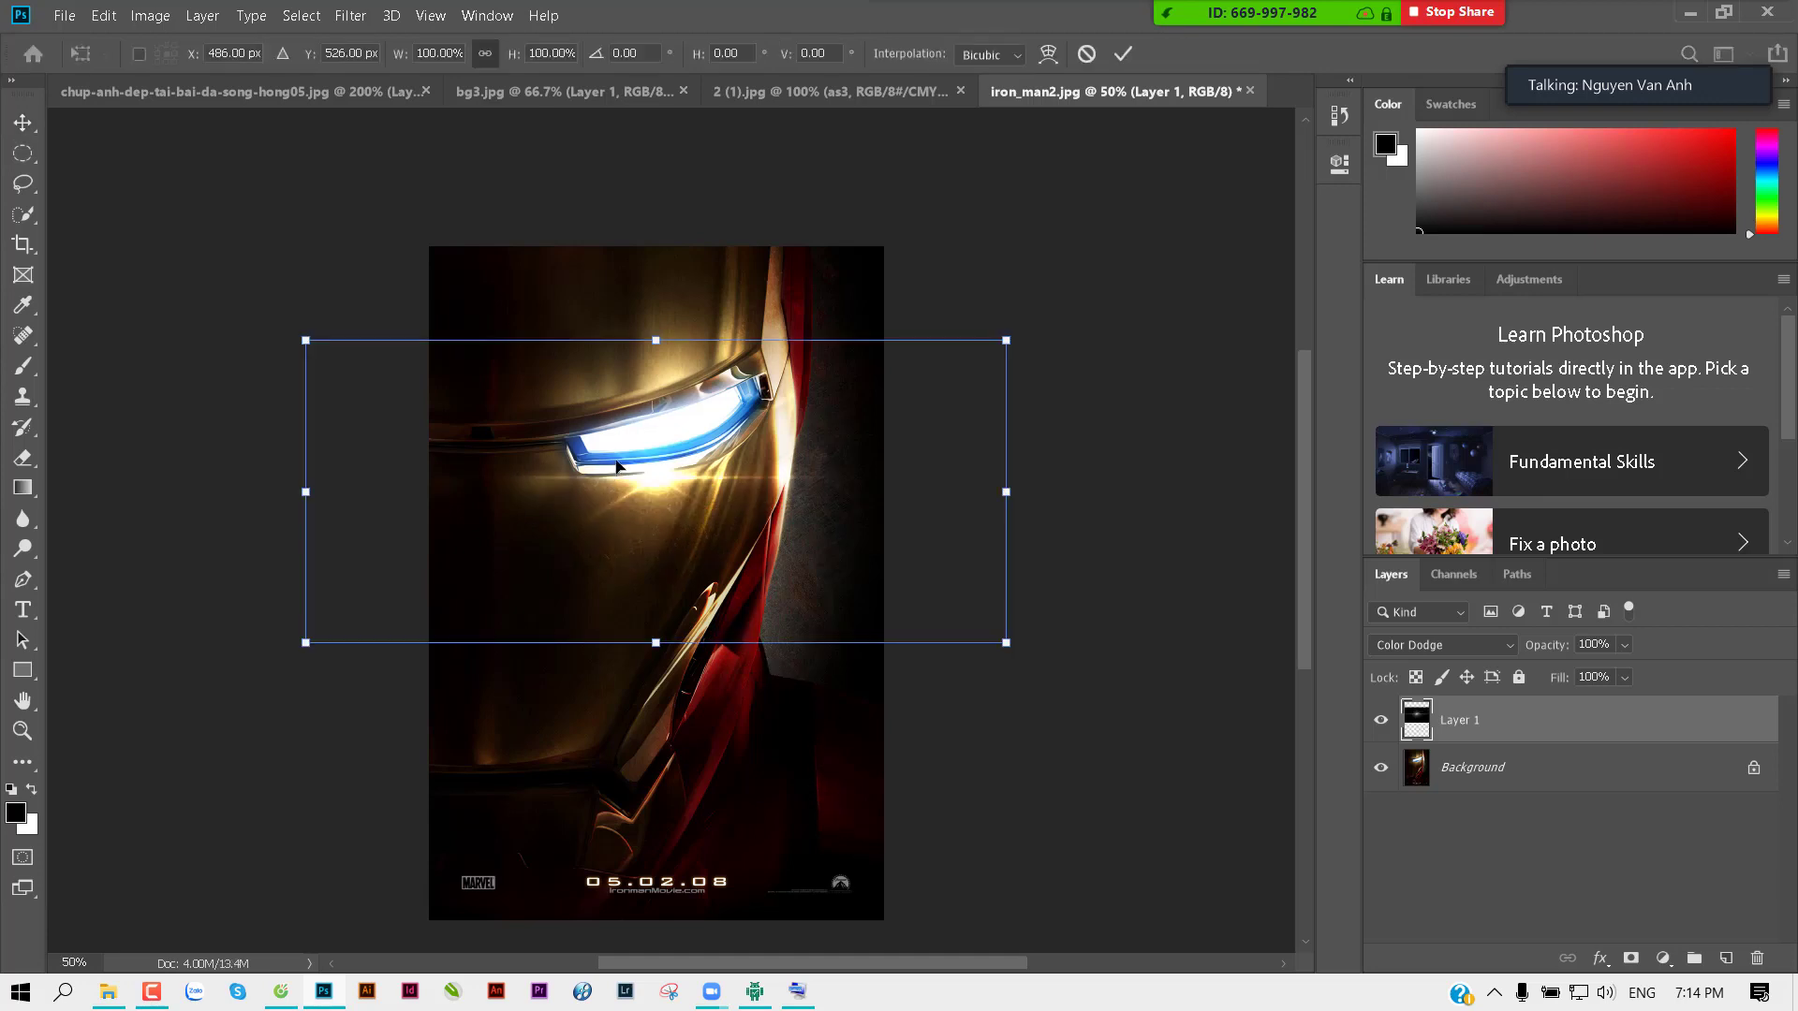
Step: Switch the flare's transform into warp mode, then back out to the plain transform box
{"action": "right_click", "coordinate": [624, 452]}
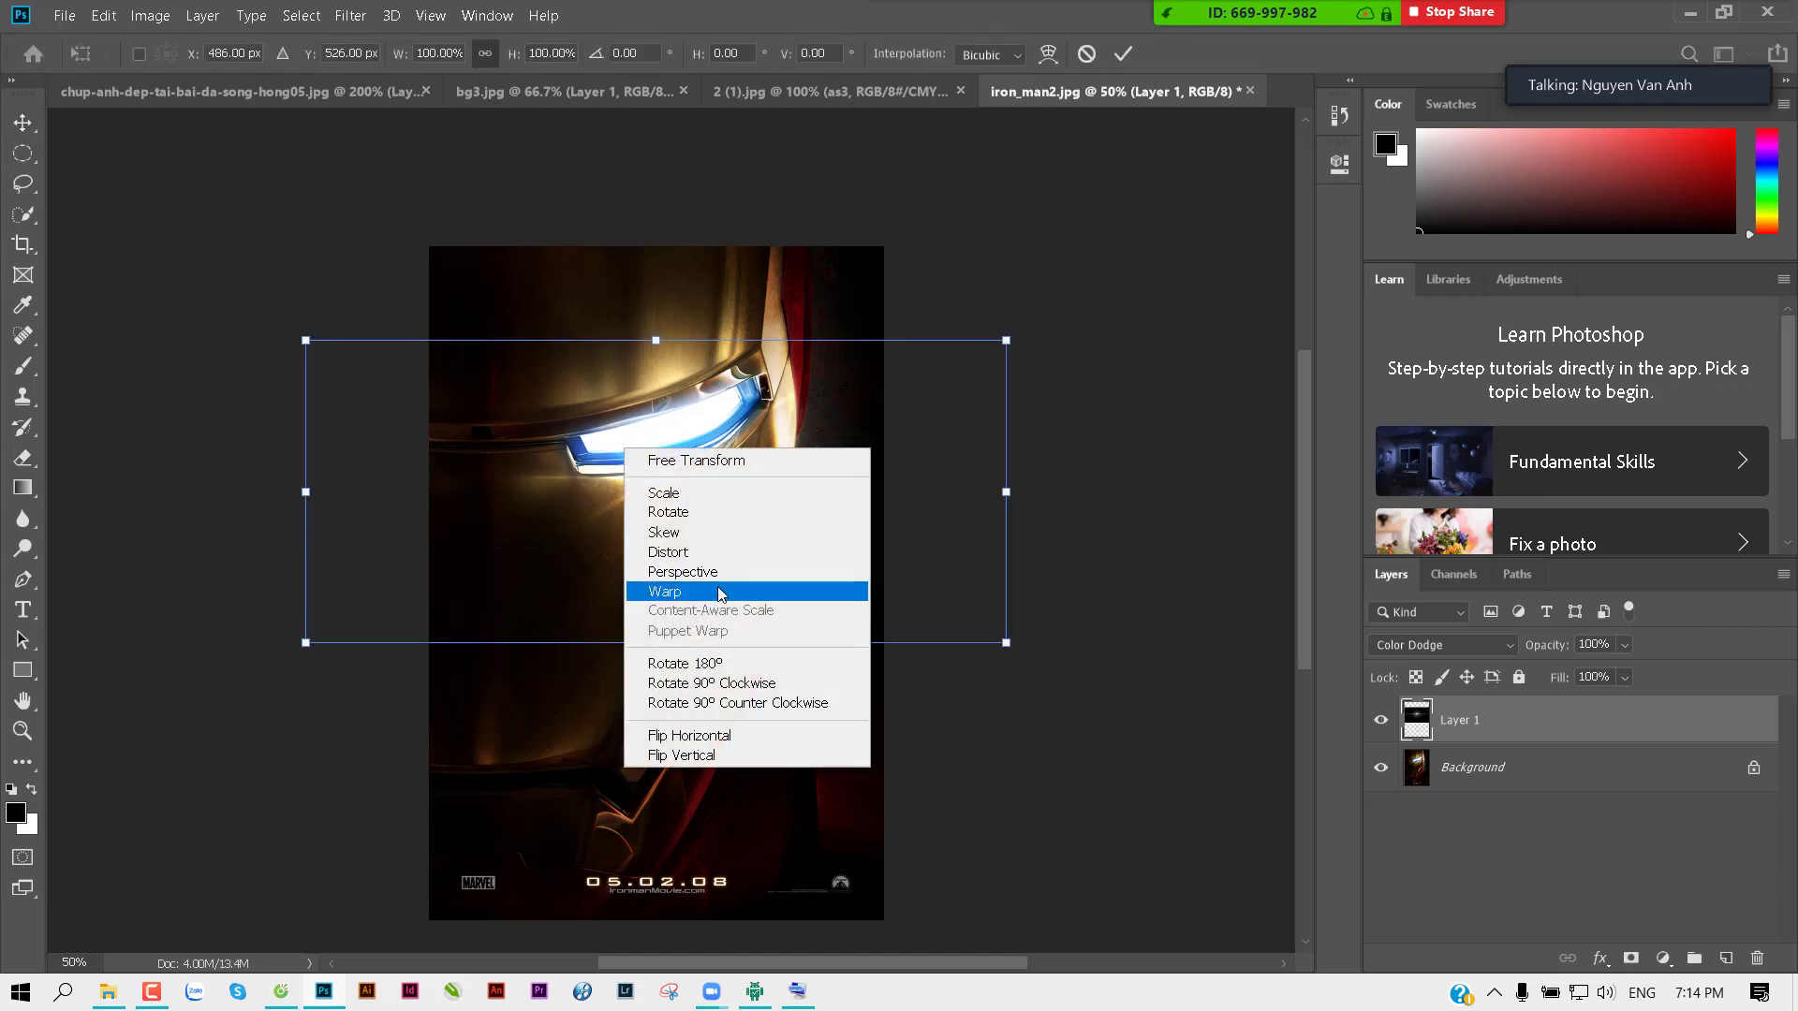
{"action": "left_click", "coordinate": [1053, 735]}
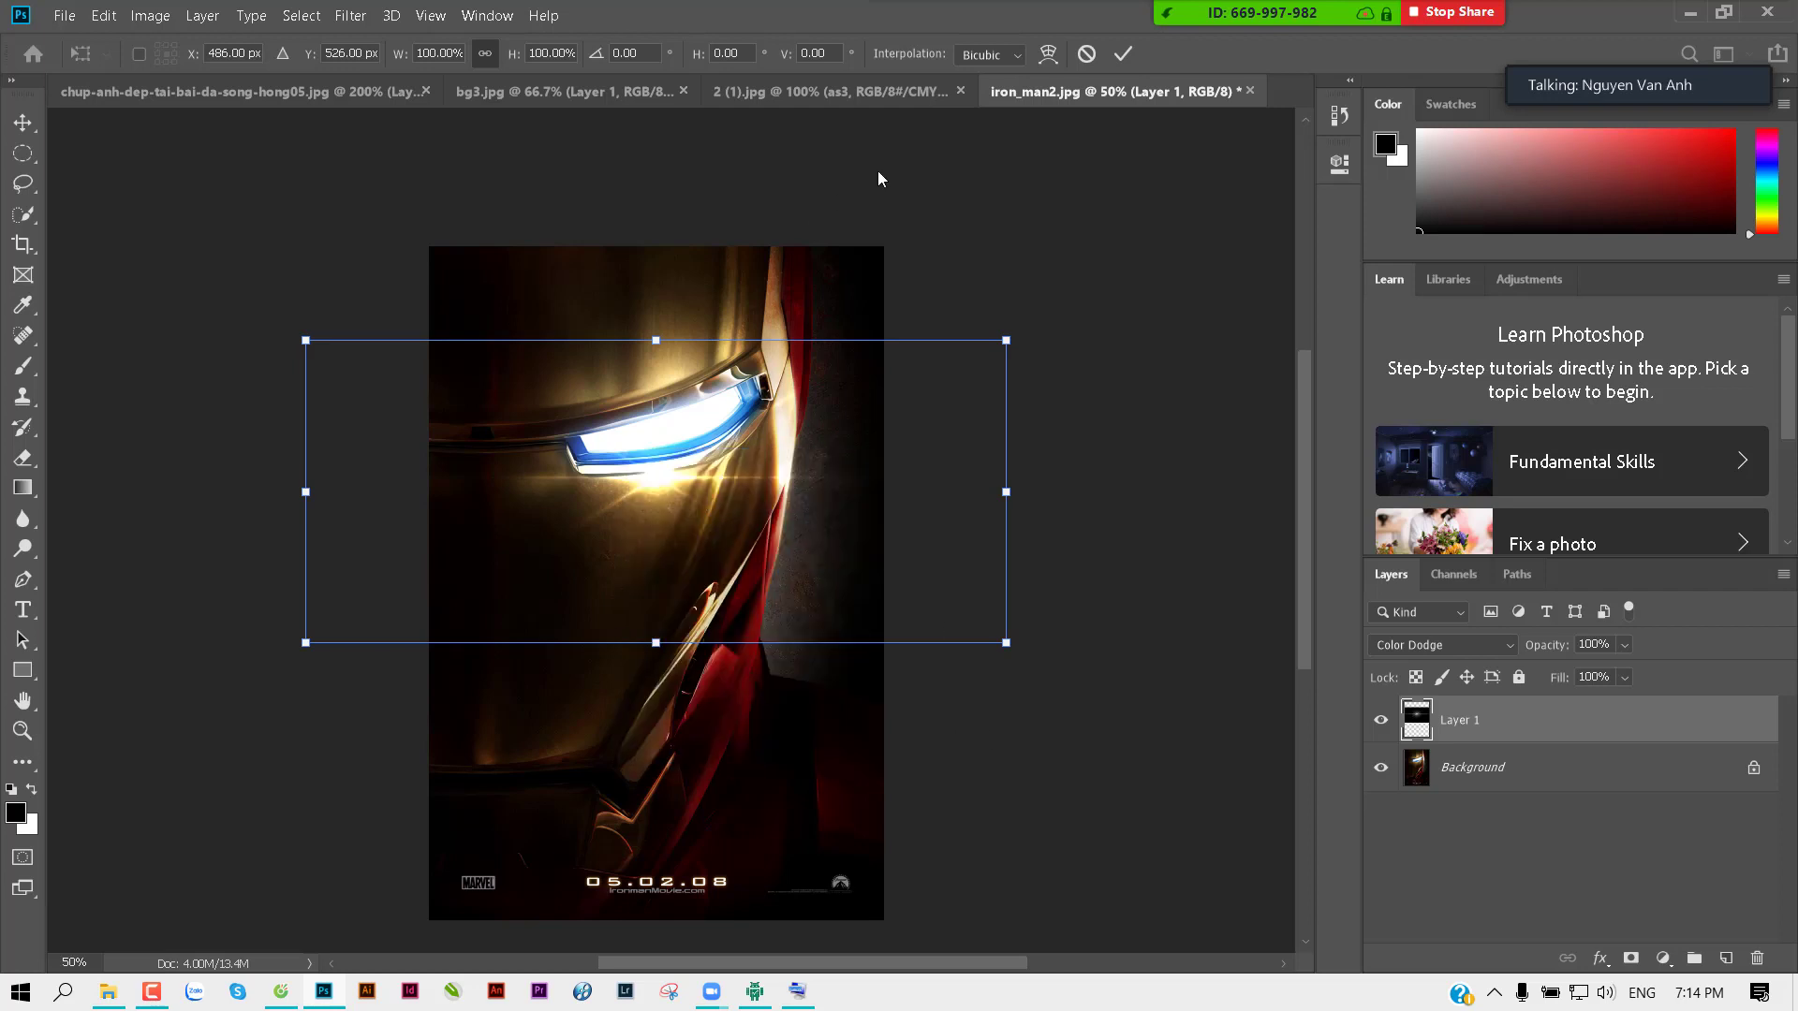
{"action": "left_click", "coordinate": [1047, 54]}
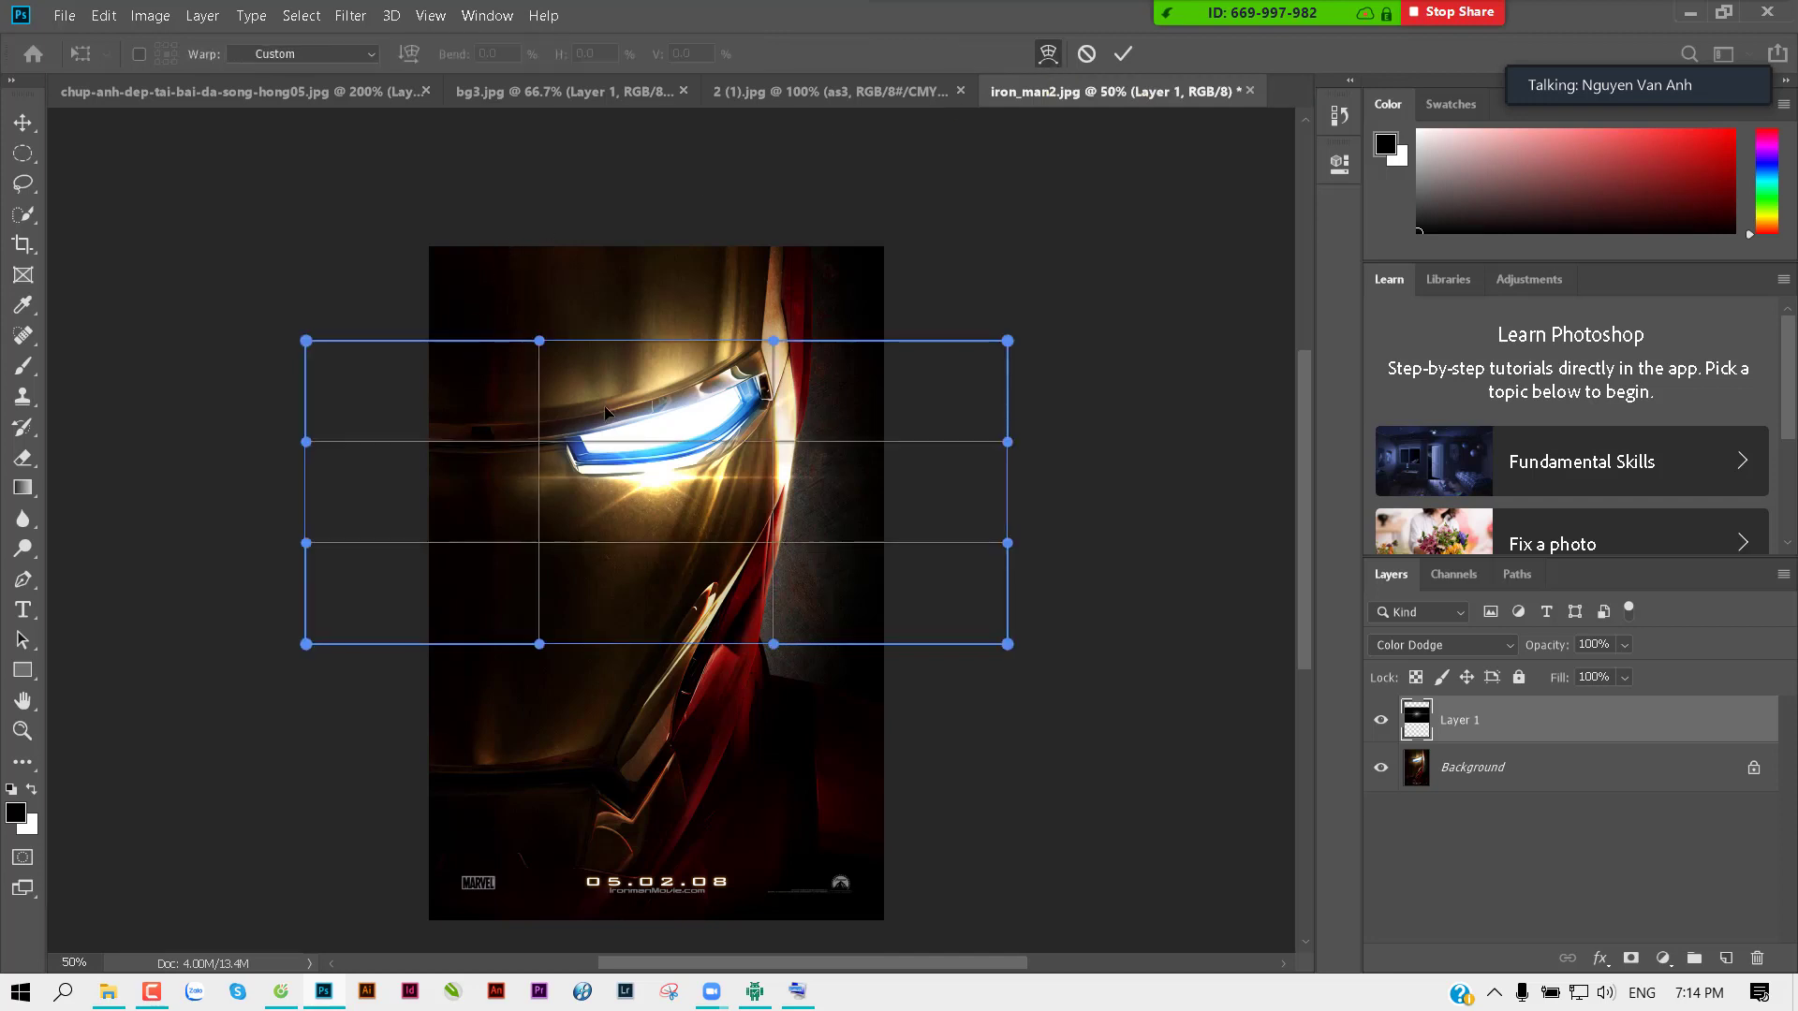
{"action": "key", "text": "Escape"}
{"action": "key", "text": "ctrl+t"}
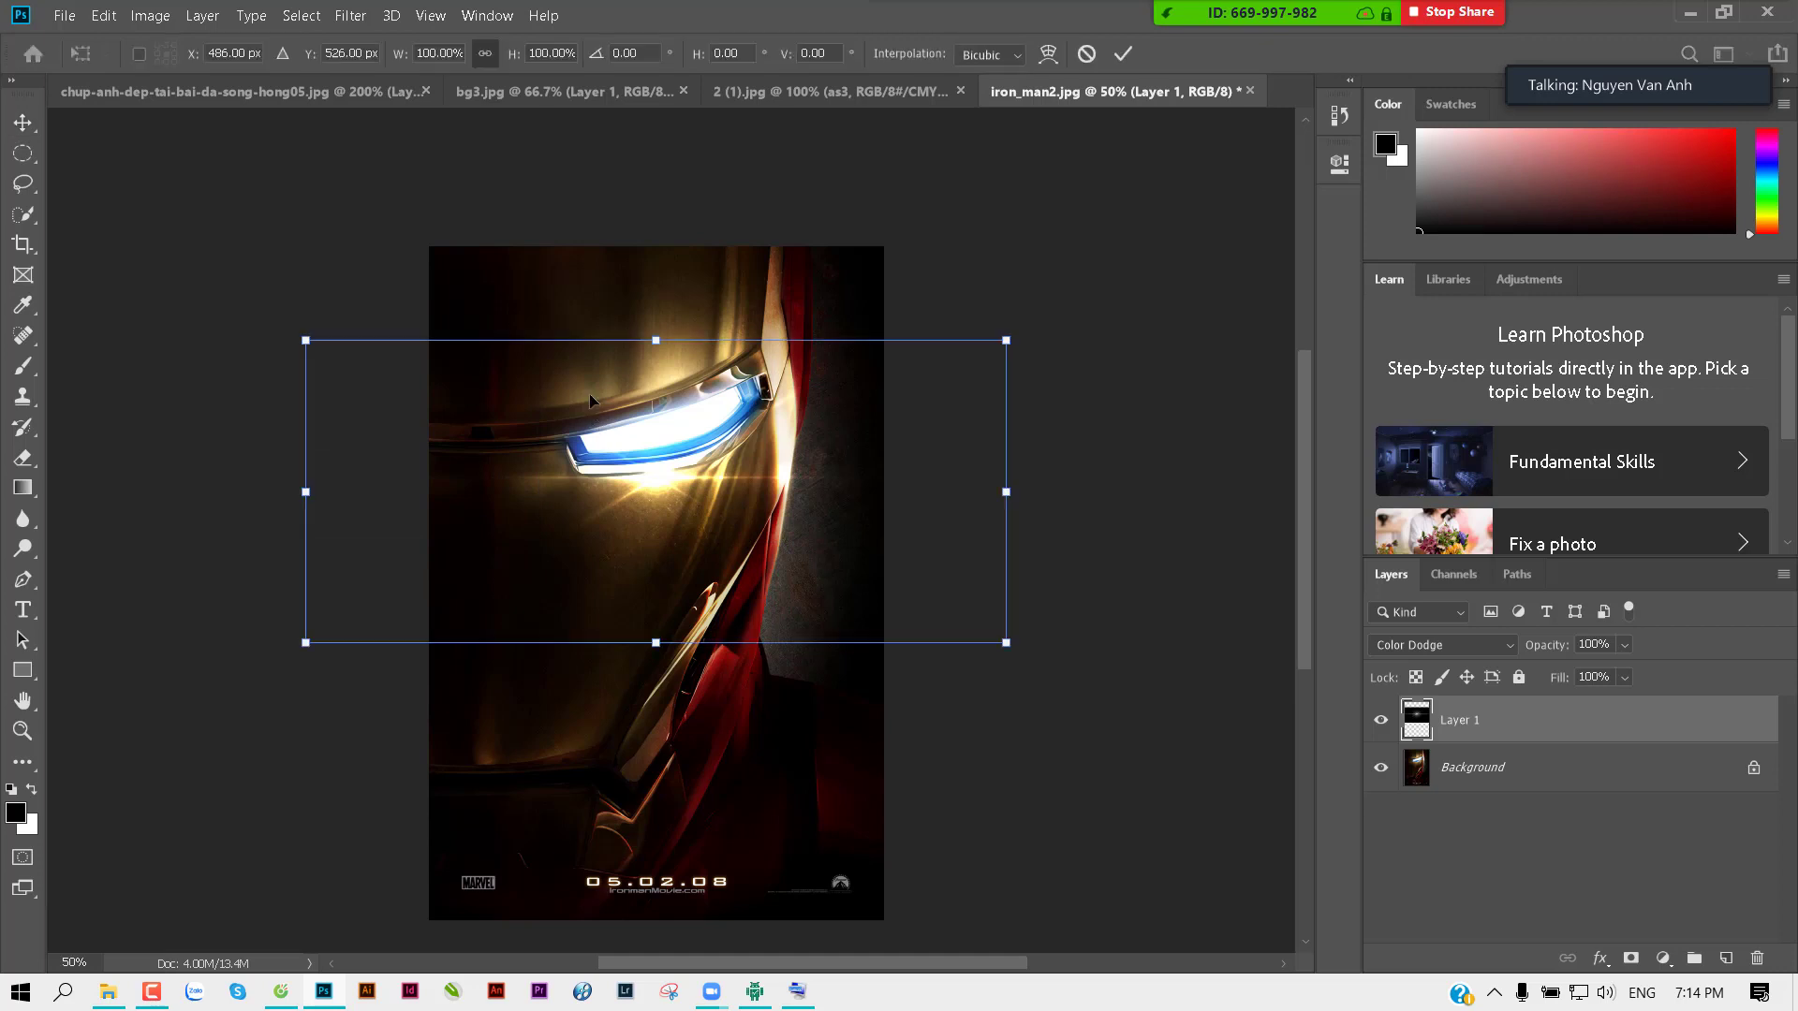
Step: Apply an Arc warp preset bent to -70.4 and commit it
{"action": "right_click", "coordinate": [590, 391]}
{"action": "left_click", "coordinate": [649, 531]}
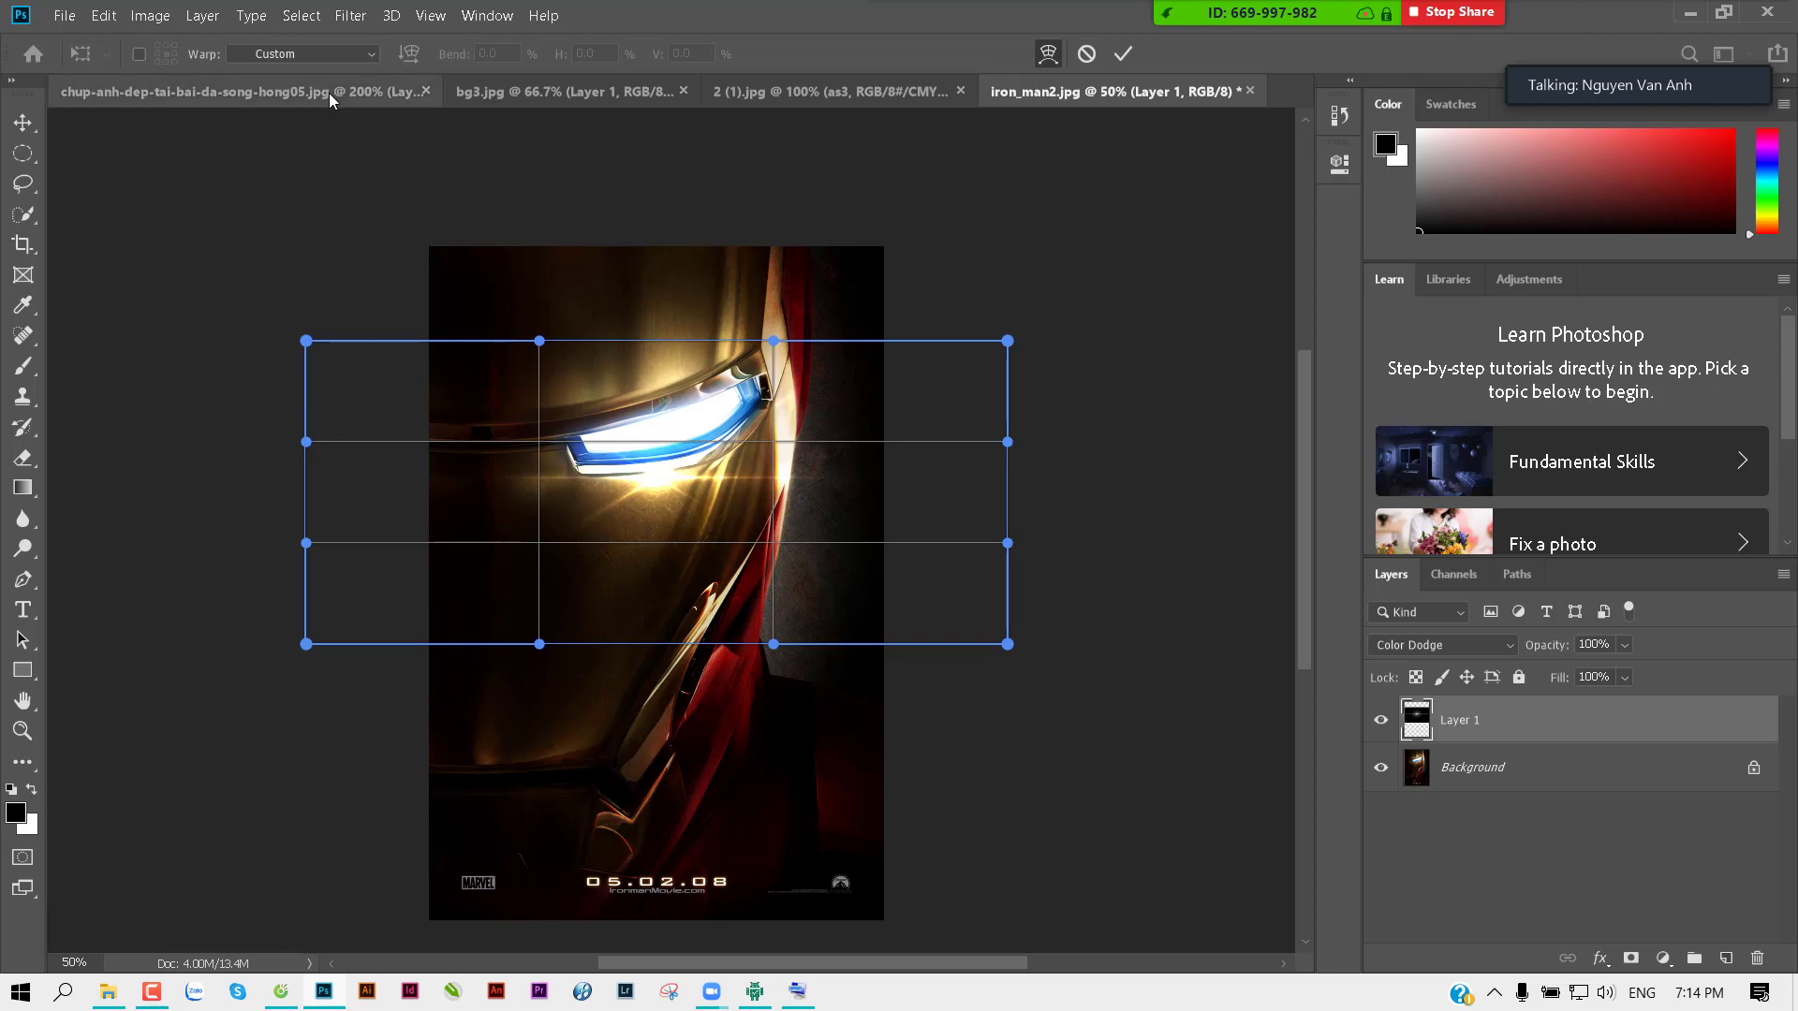
{"action": "left_click", "coordinate": [356, 53]}
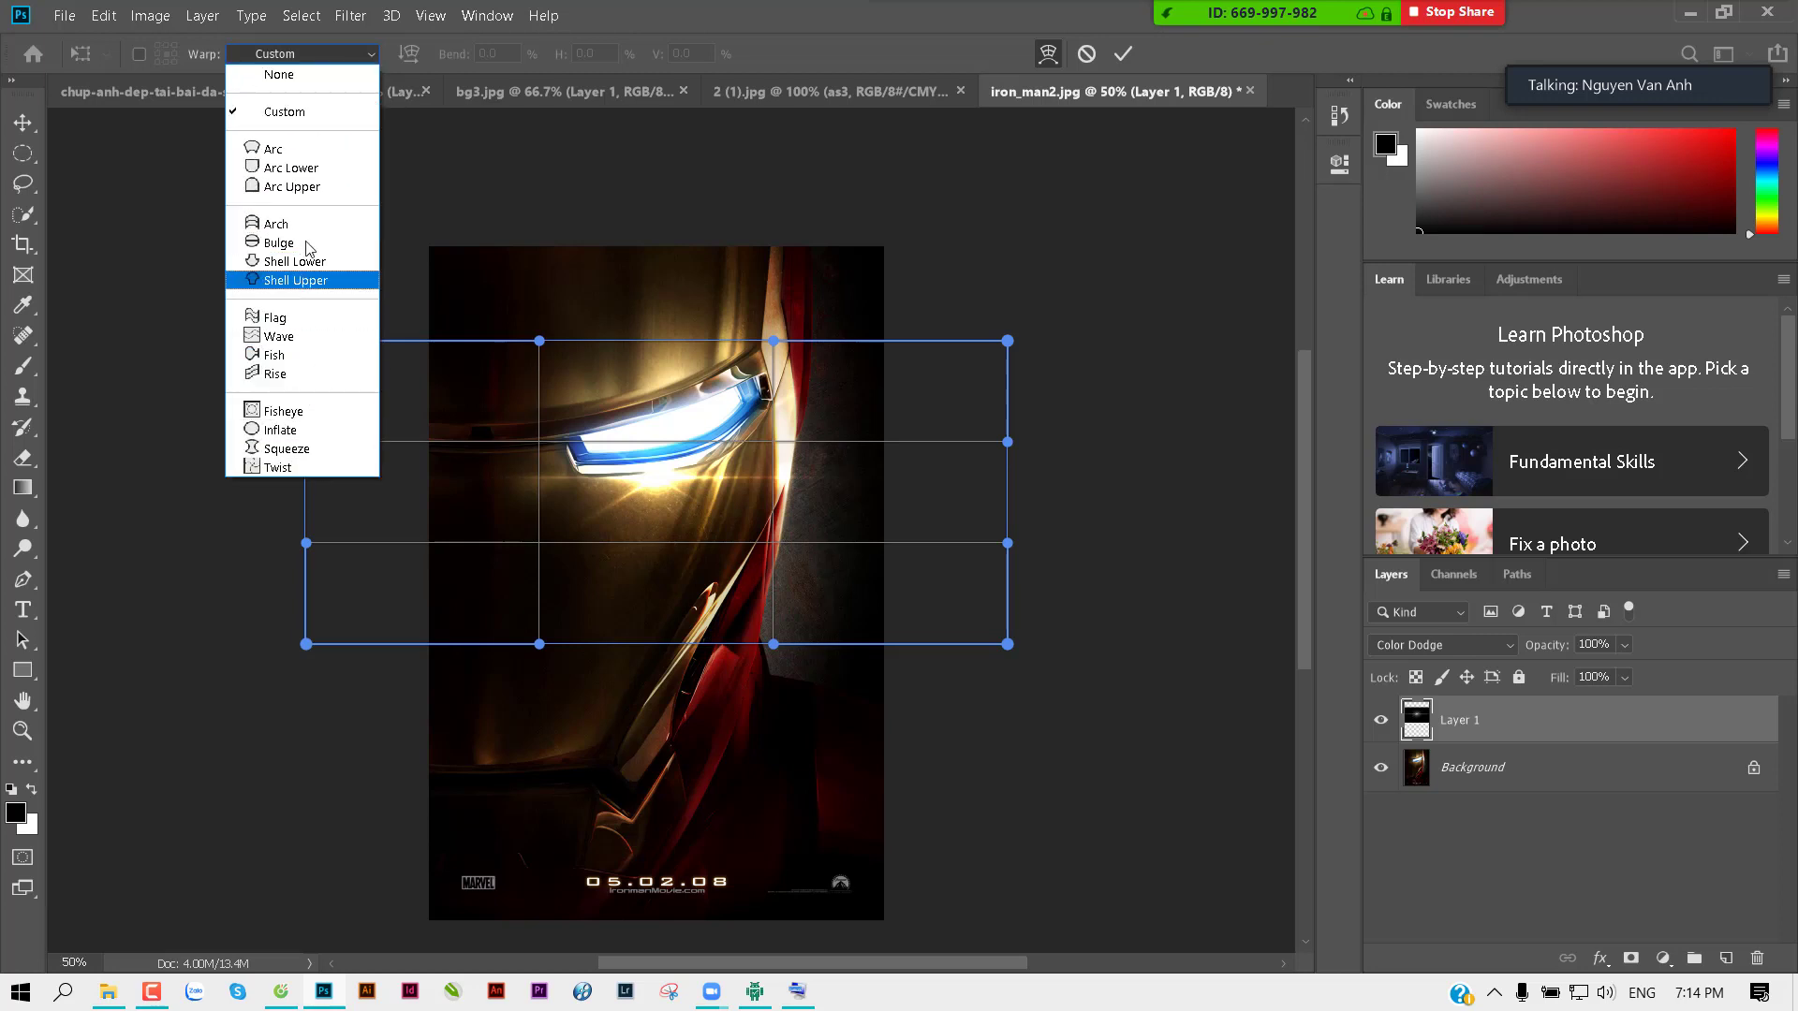
{"action": "left_click", "coordinate": [309, 152]}
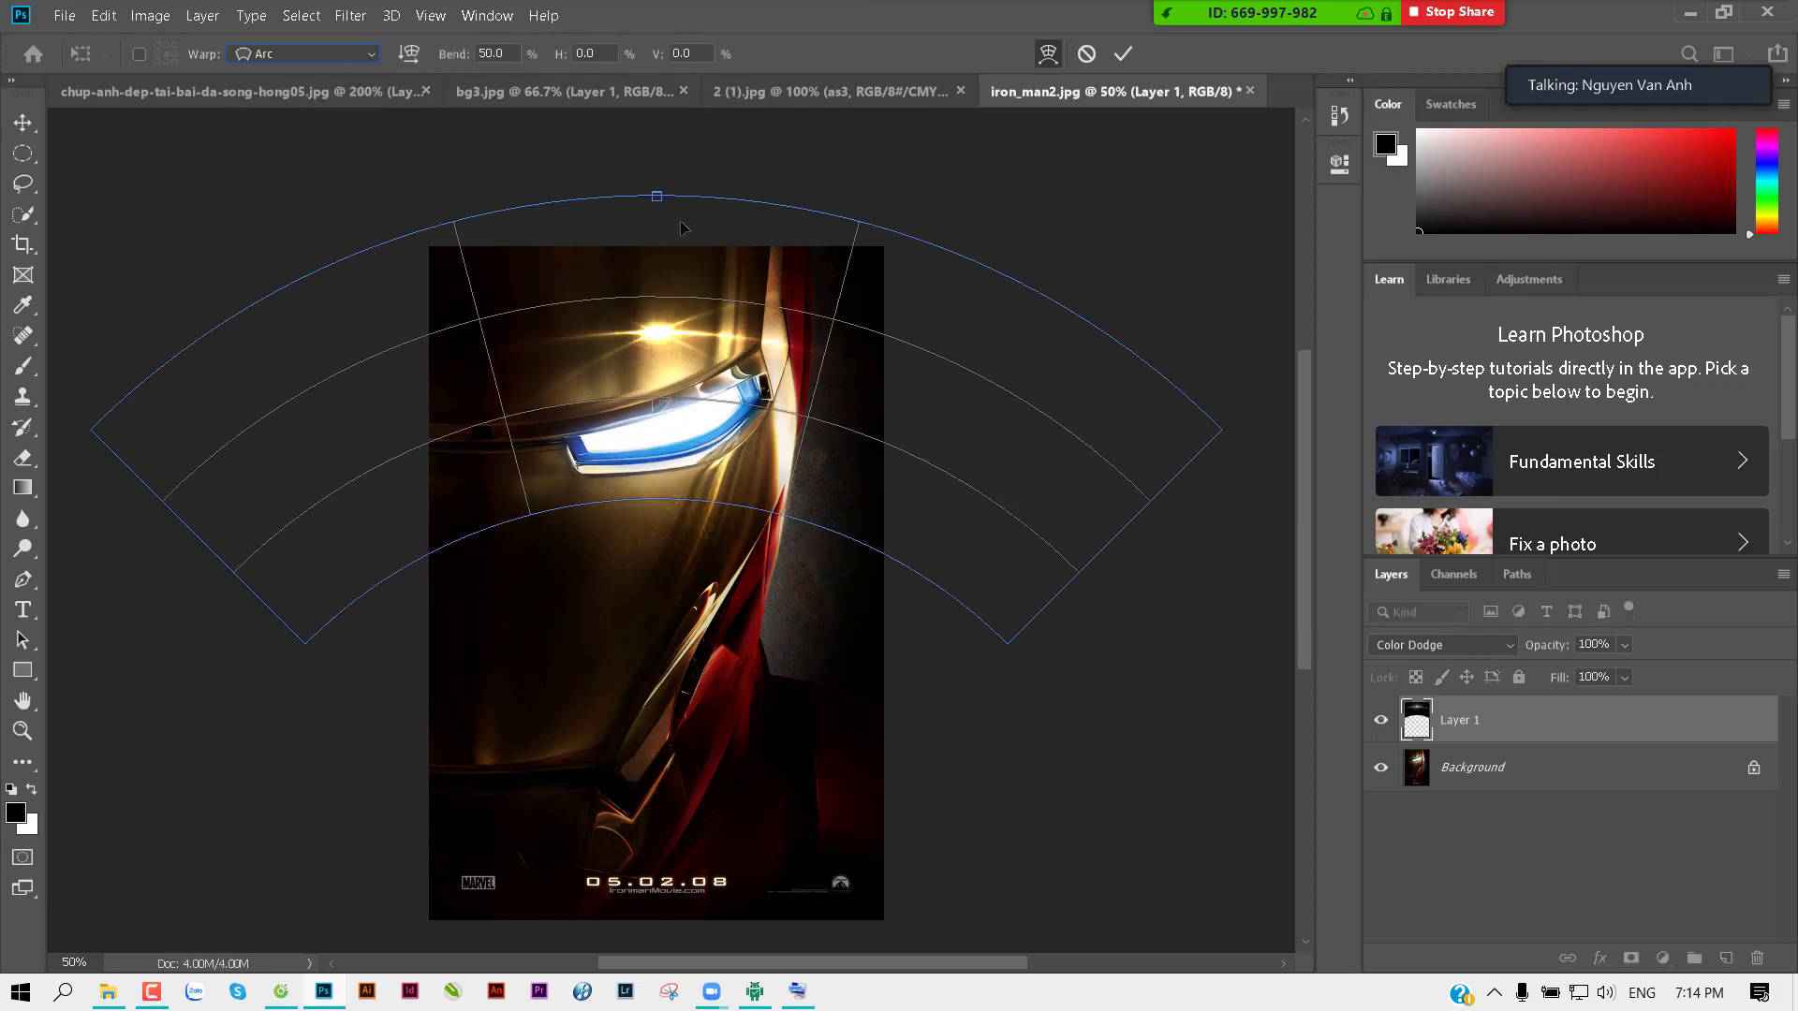
{"action": "left_click_drag", "start_coordinate": [659, 197], "coordinate": [670, 562]}
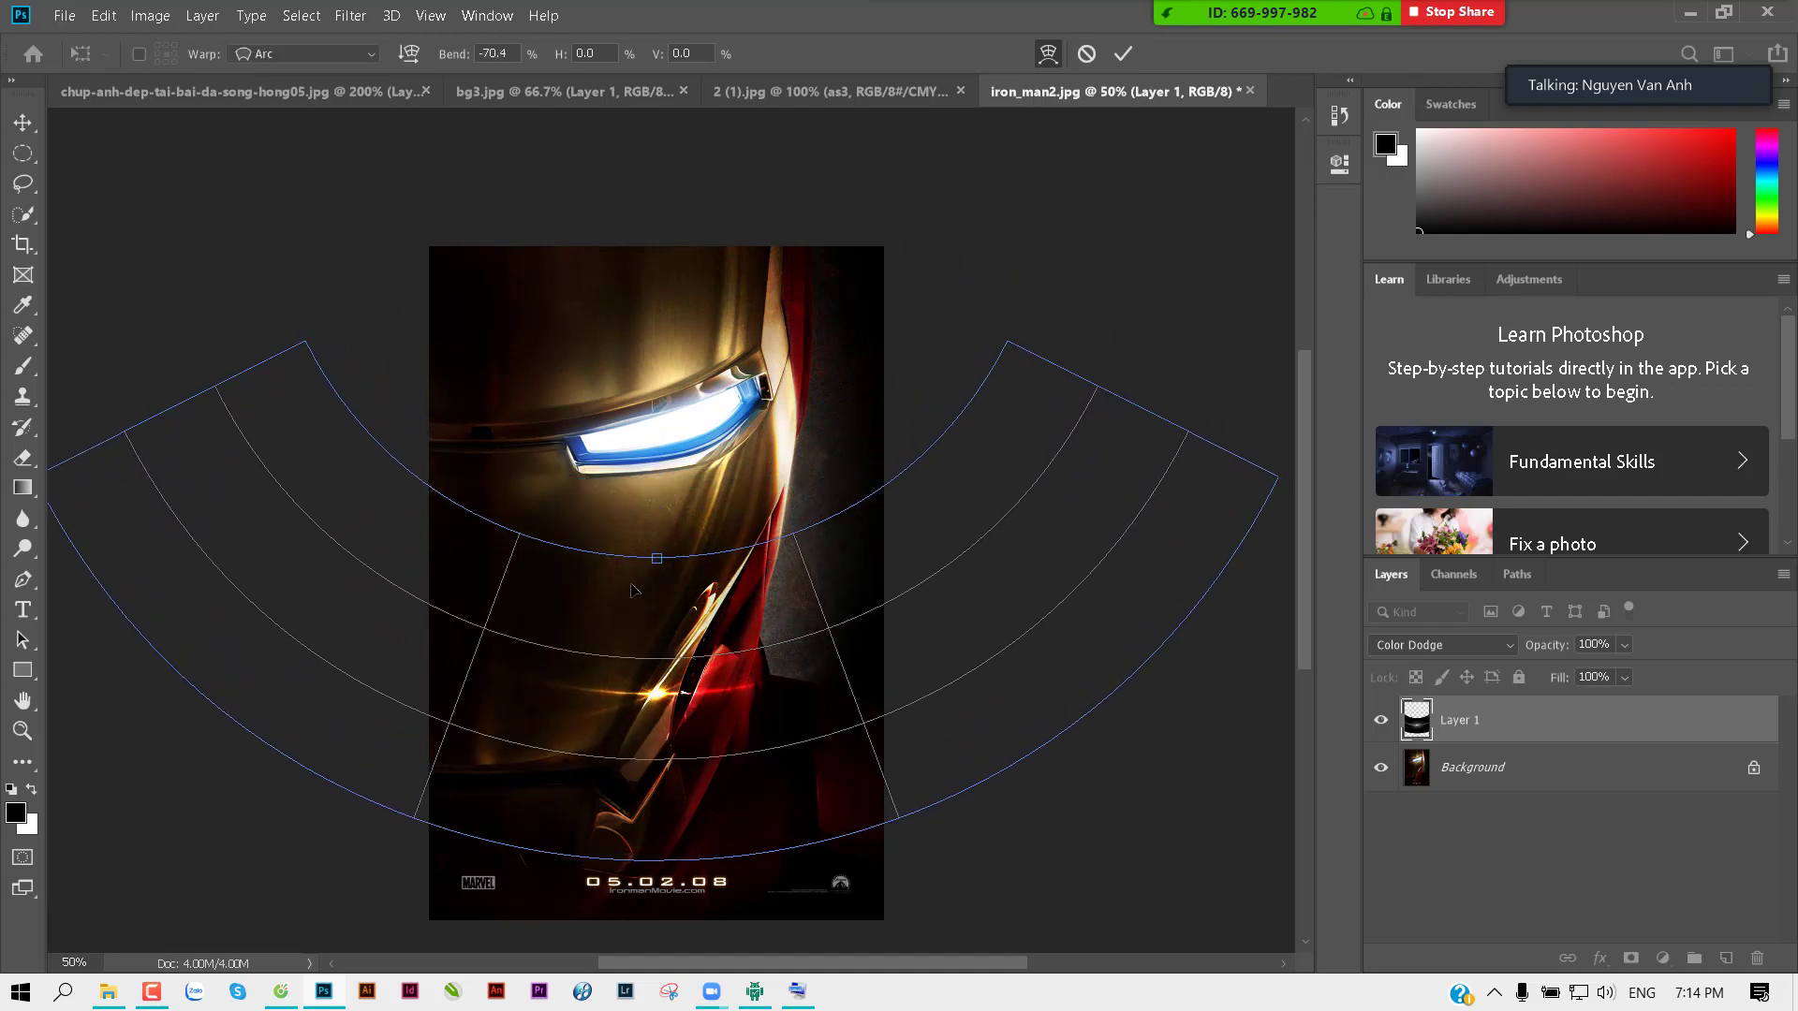
{"action": "left_click", "coordinate": [1121, 58]}
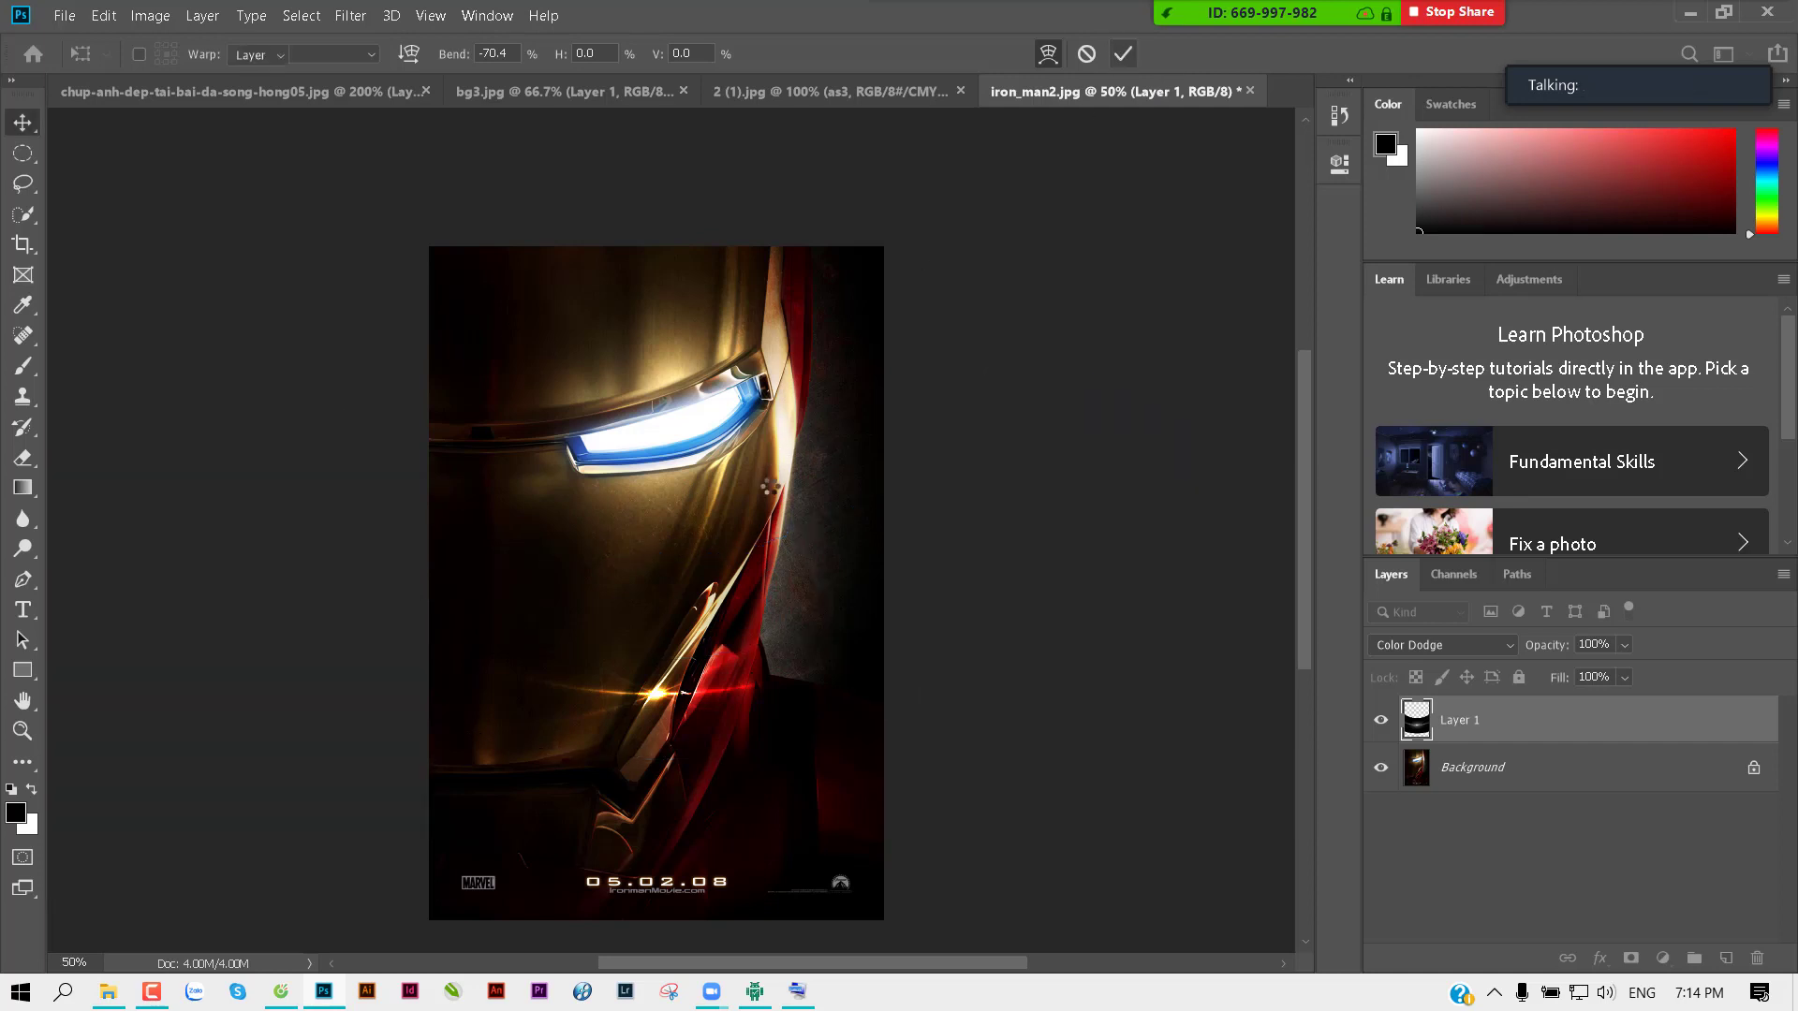
Step: Rotate Layer 1's flare about -67.31° and move it along the helmet's cheek edge
{"action": "key", "text": "ctrl+t"}
{"action": "scroll", "coordinate": [1246, 271], "scroll_direction": "up", "scroll_amount": 5}
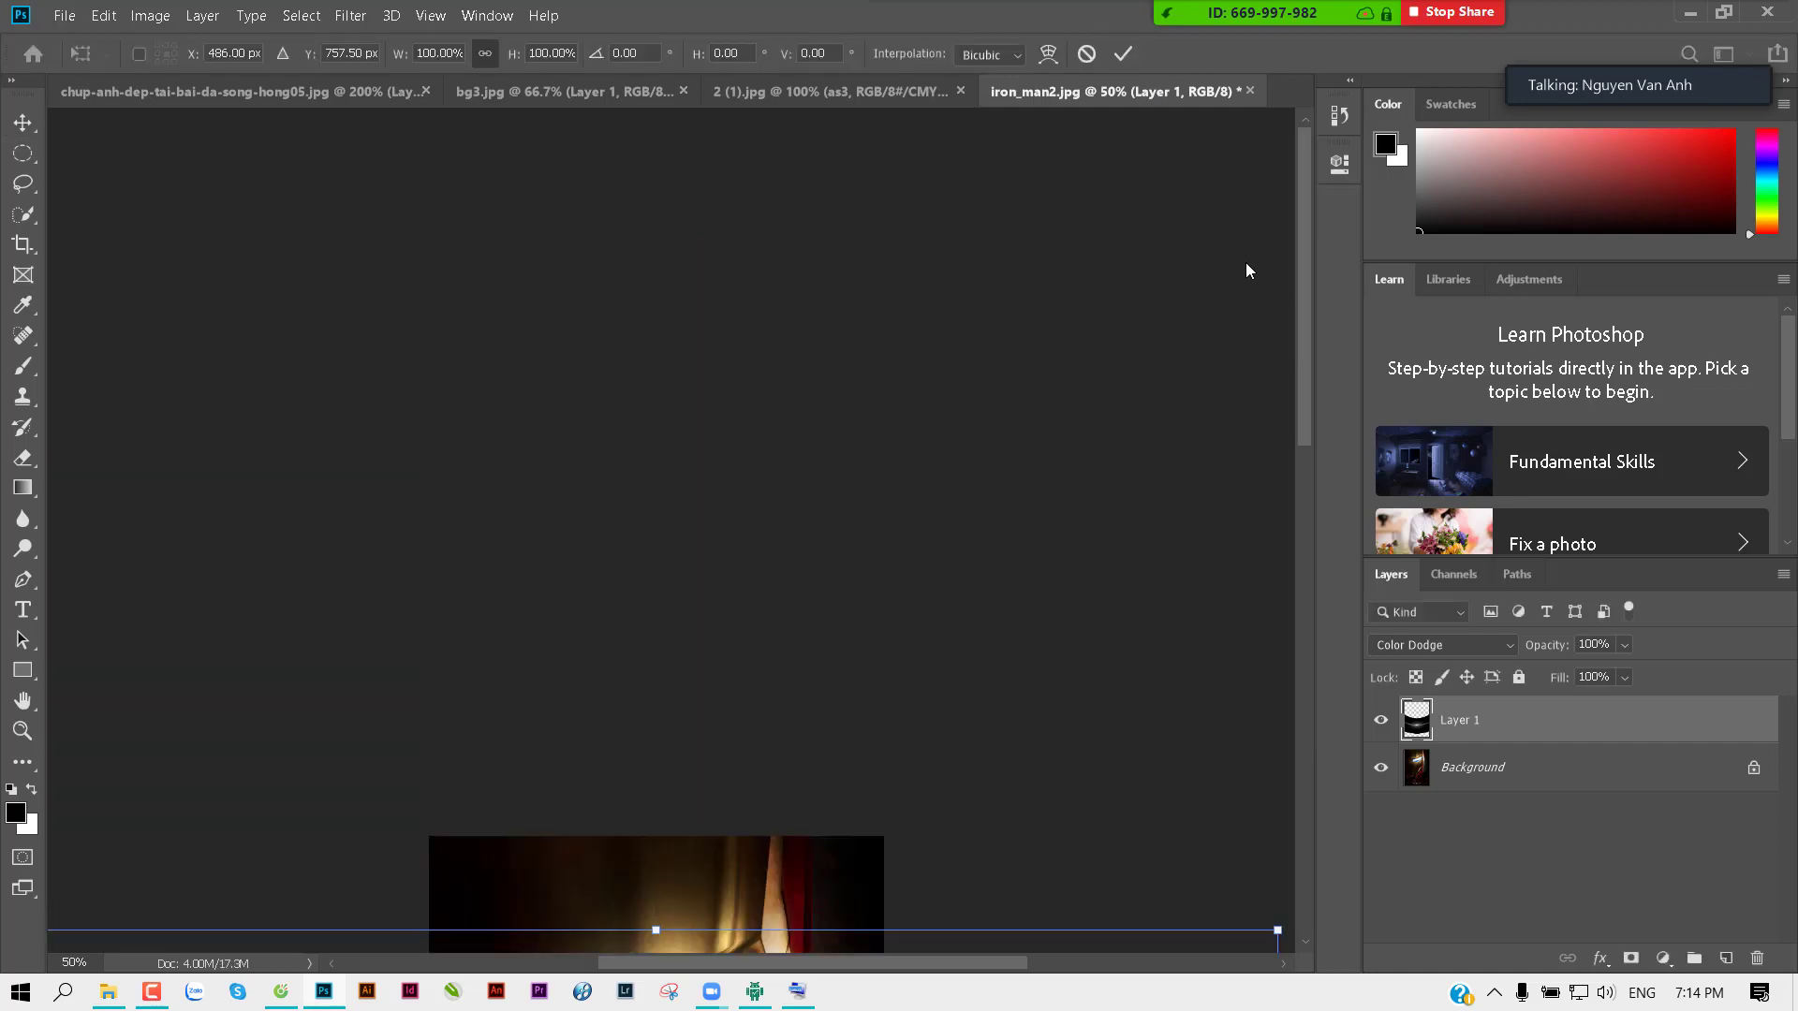
{"action": "key", "text": "ctrl+minus"}
{"action": "mouse_move", "coordinate": [988, 543]}
{"action": "left_mouse_down"}
{"action": "mouse_move", "coordinate": [921, 343]}
{"action": "mouse_move", "coordinate": [566, 154]}
{"action": "left_mouse_up"}
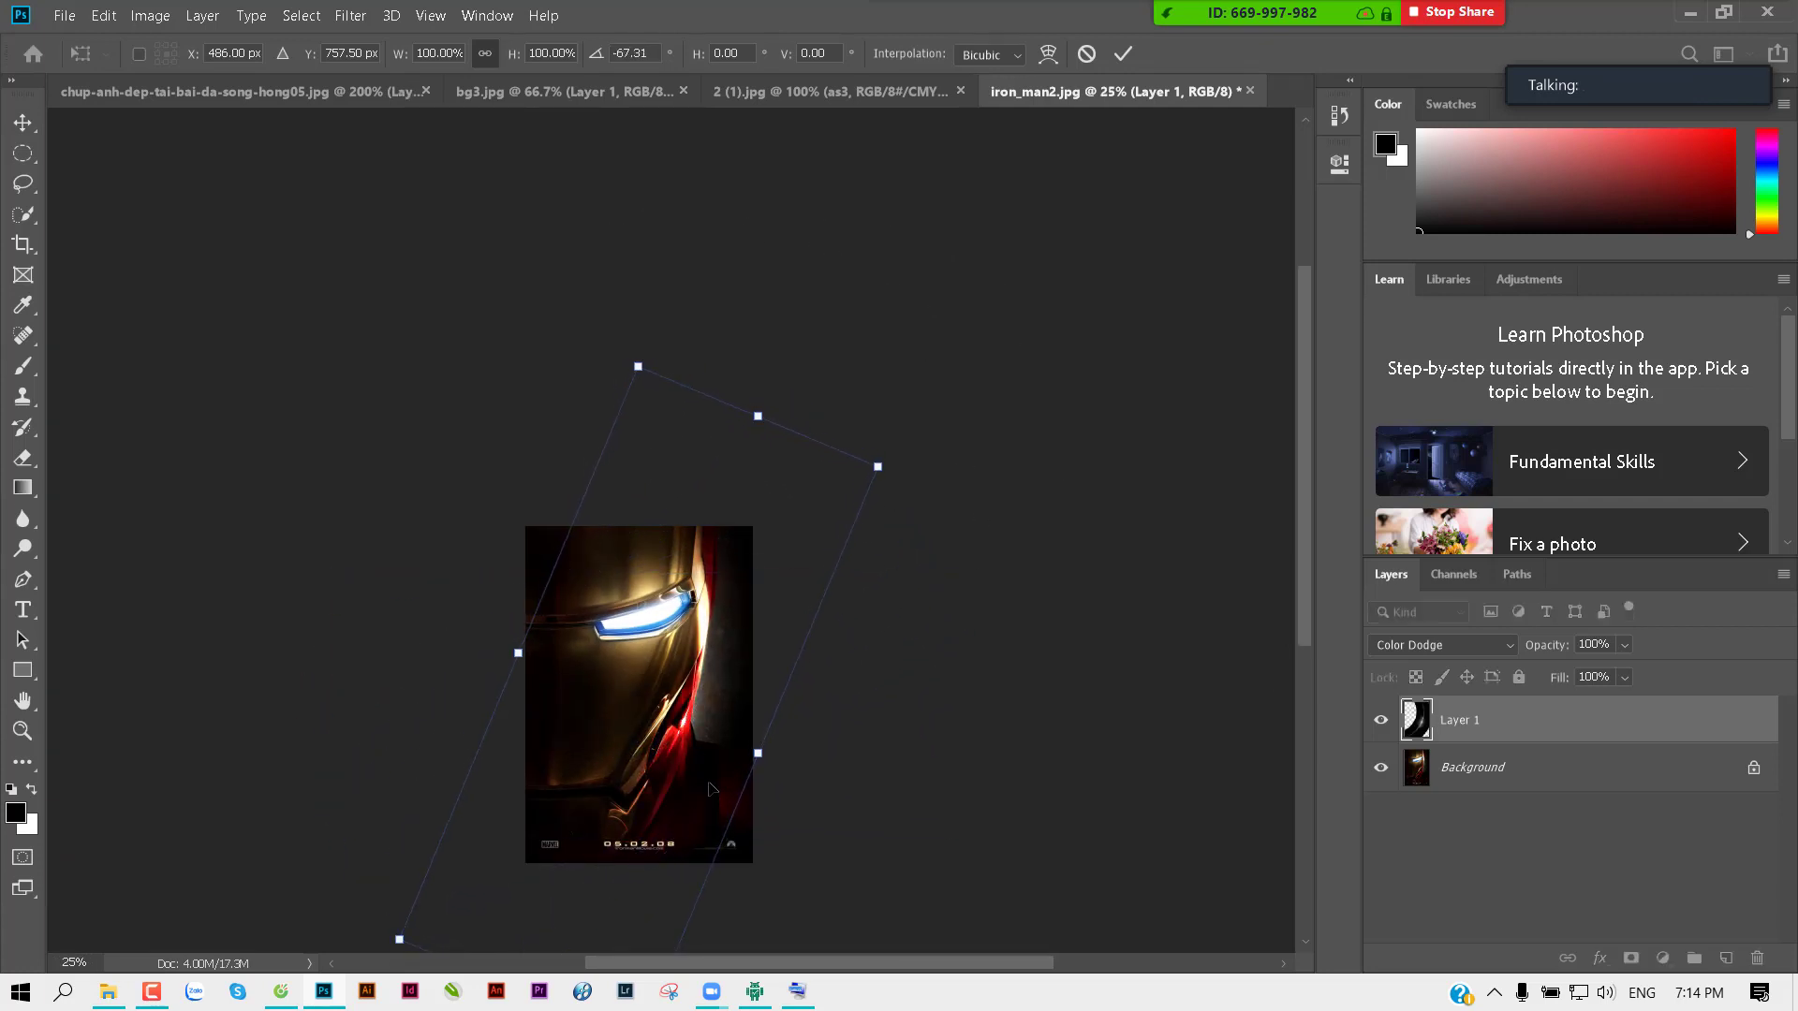
{"action": "mouse_move", "coordinate": [709, 787]}
{"action": "left_mouse_down"}
{"action": "mouse_move", "coordinate": [668, 741]}
{"action": "mouse_move", "coordinate": [683, 750]}
{"action": "left_mouse_up"}
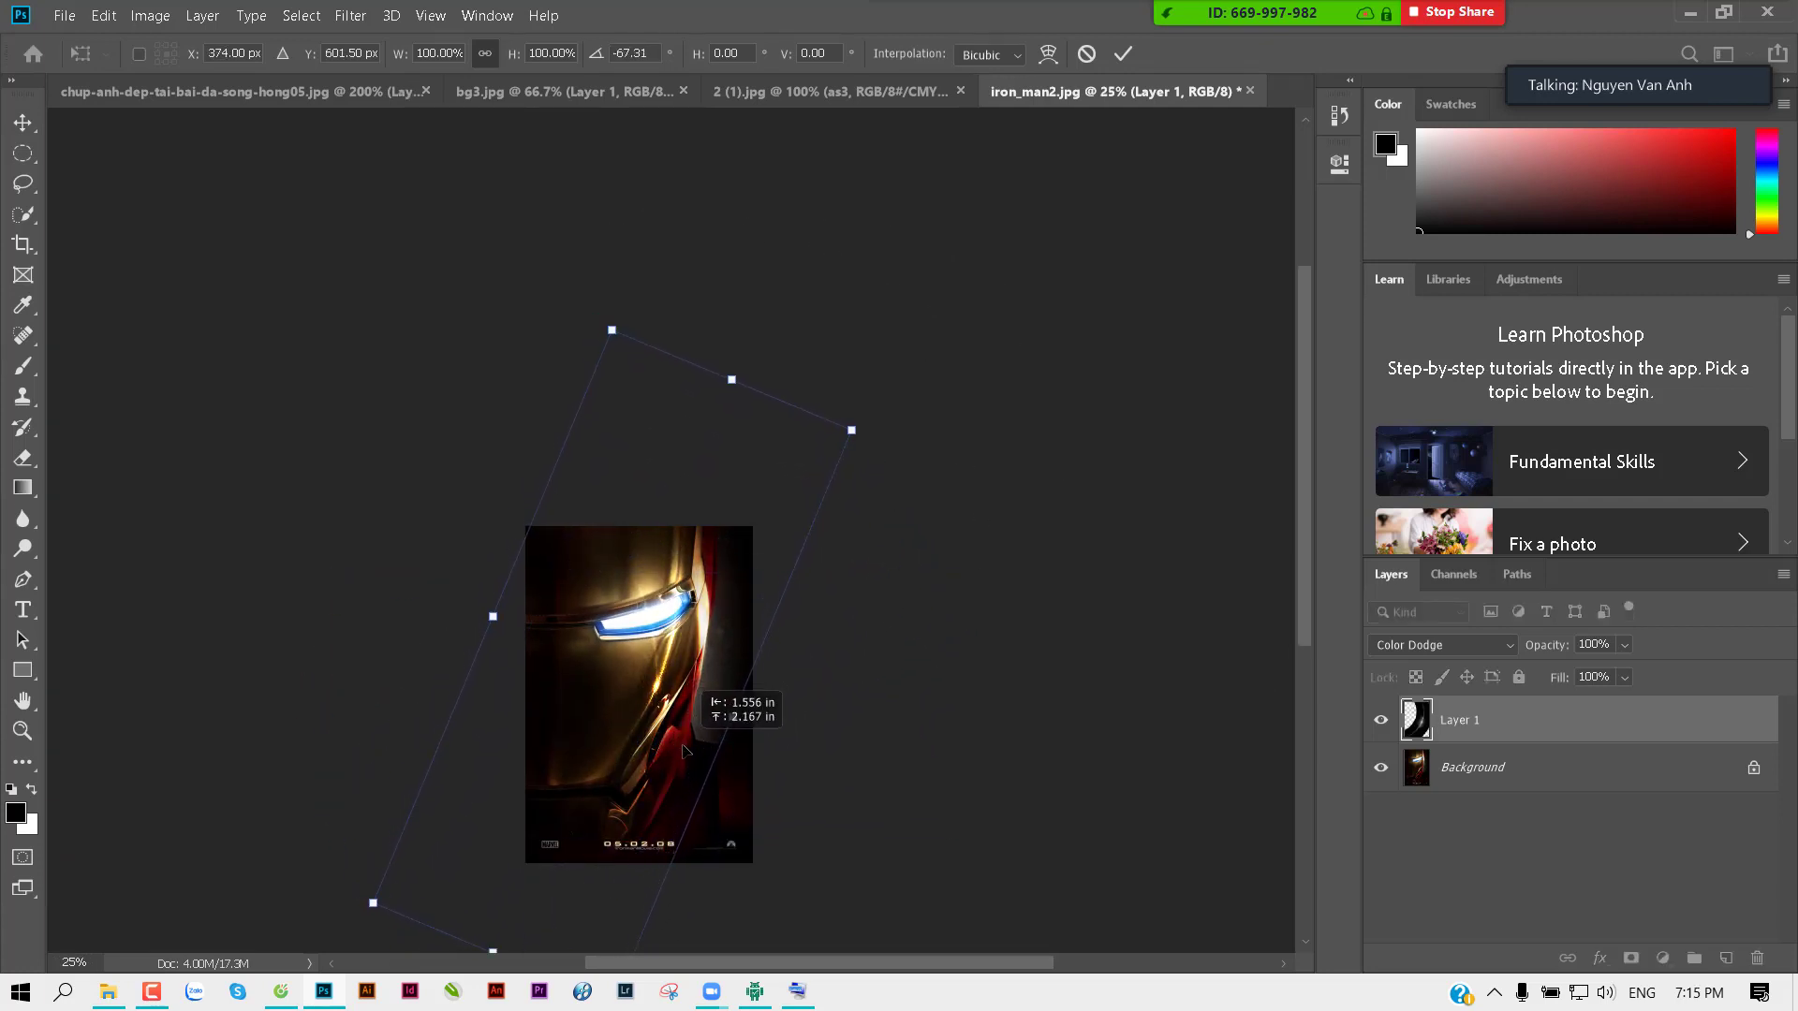
{"action": "key", "text": "Escape"}
{"action": "key", "text": "ctrl+plus"}
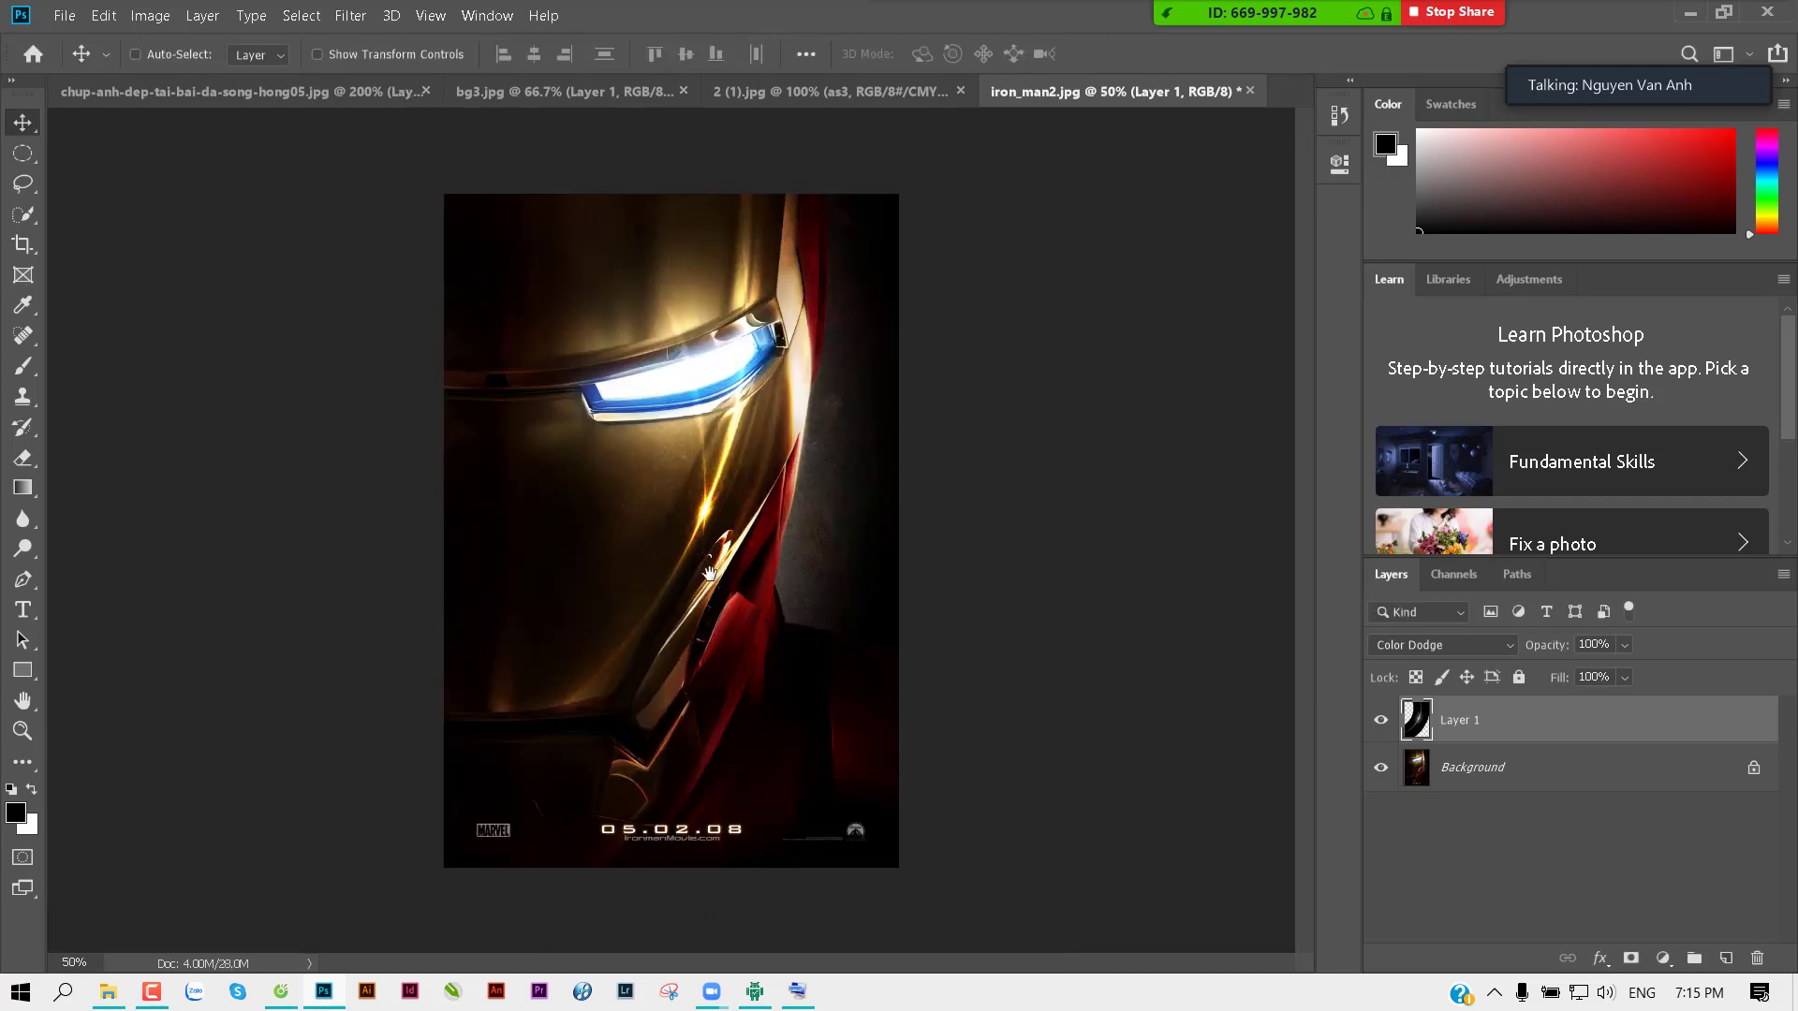
{"action": "left_click", "coordinate": [1413, 642]}
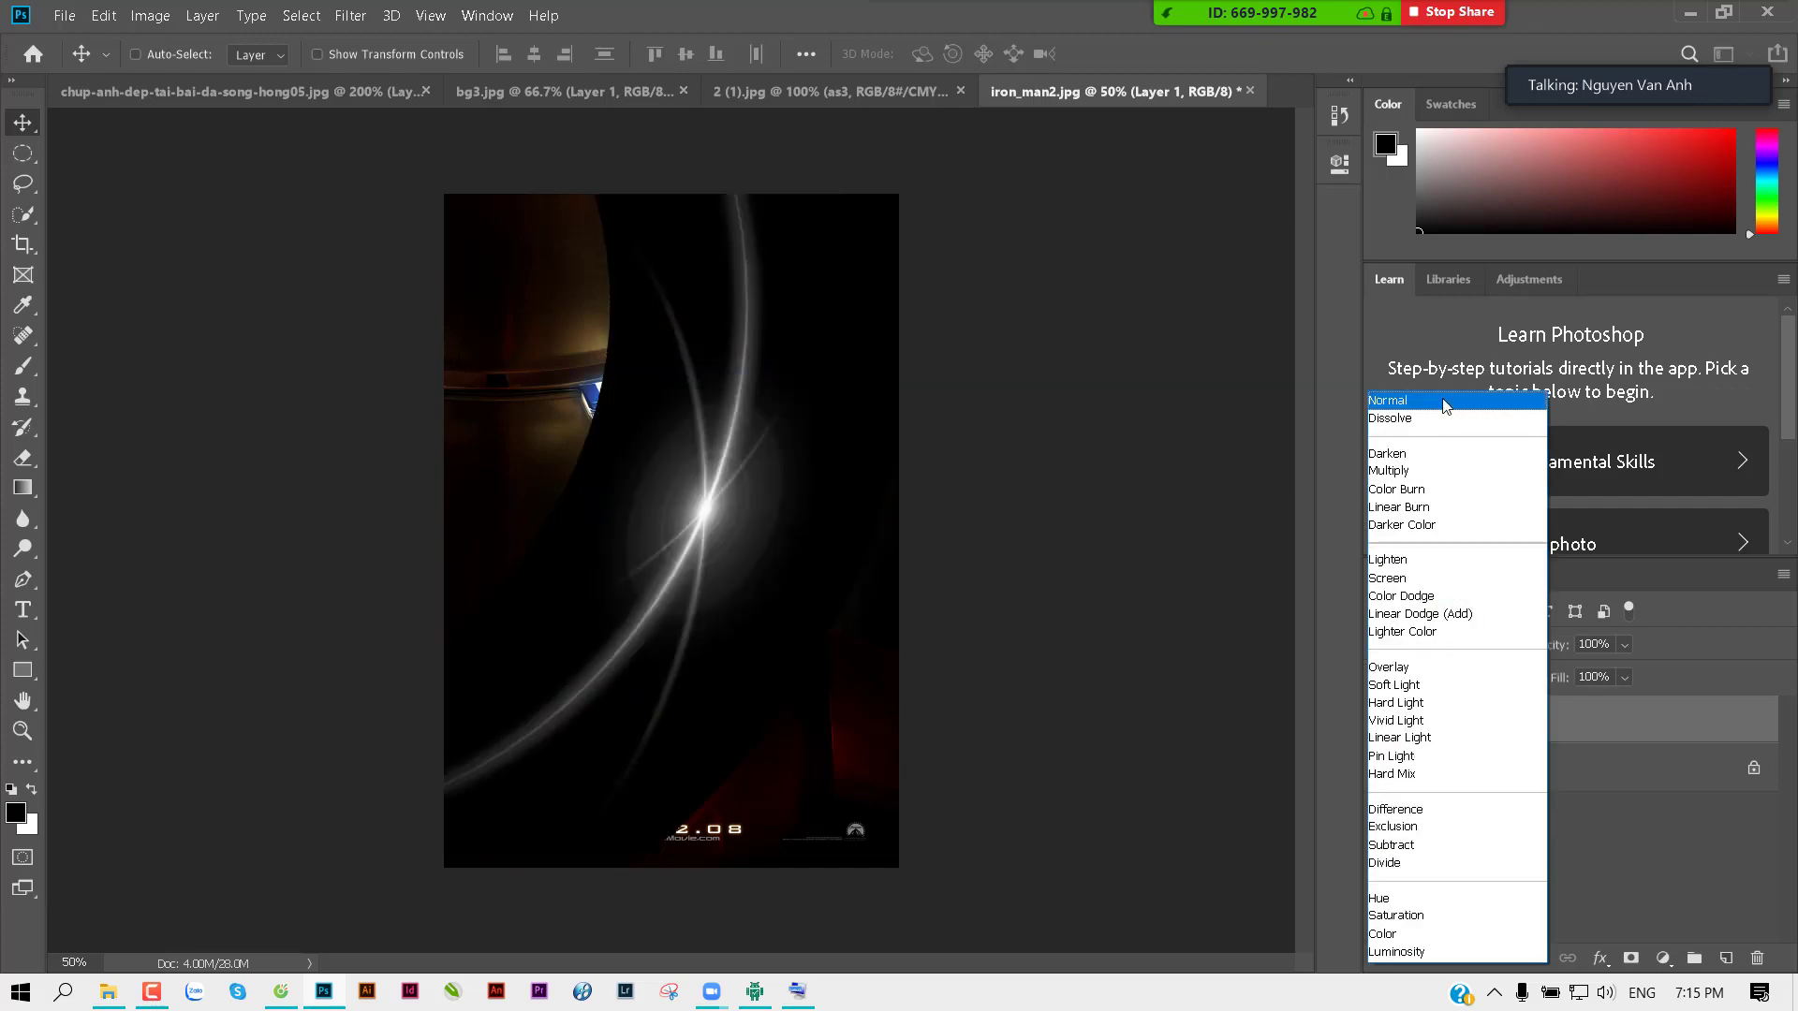
{"action": "left_click", "coordinate": [1442, 400]}
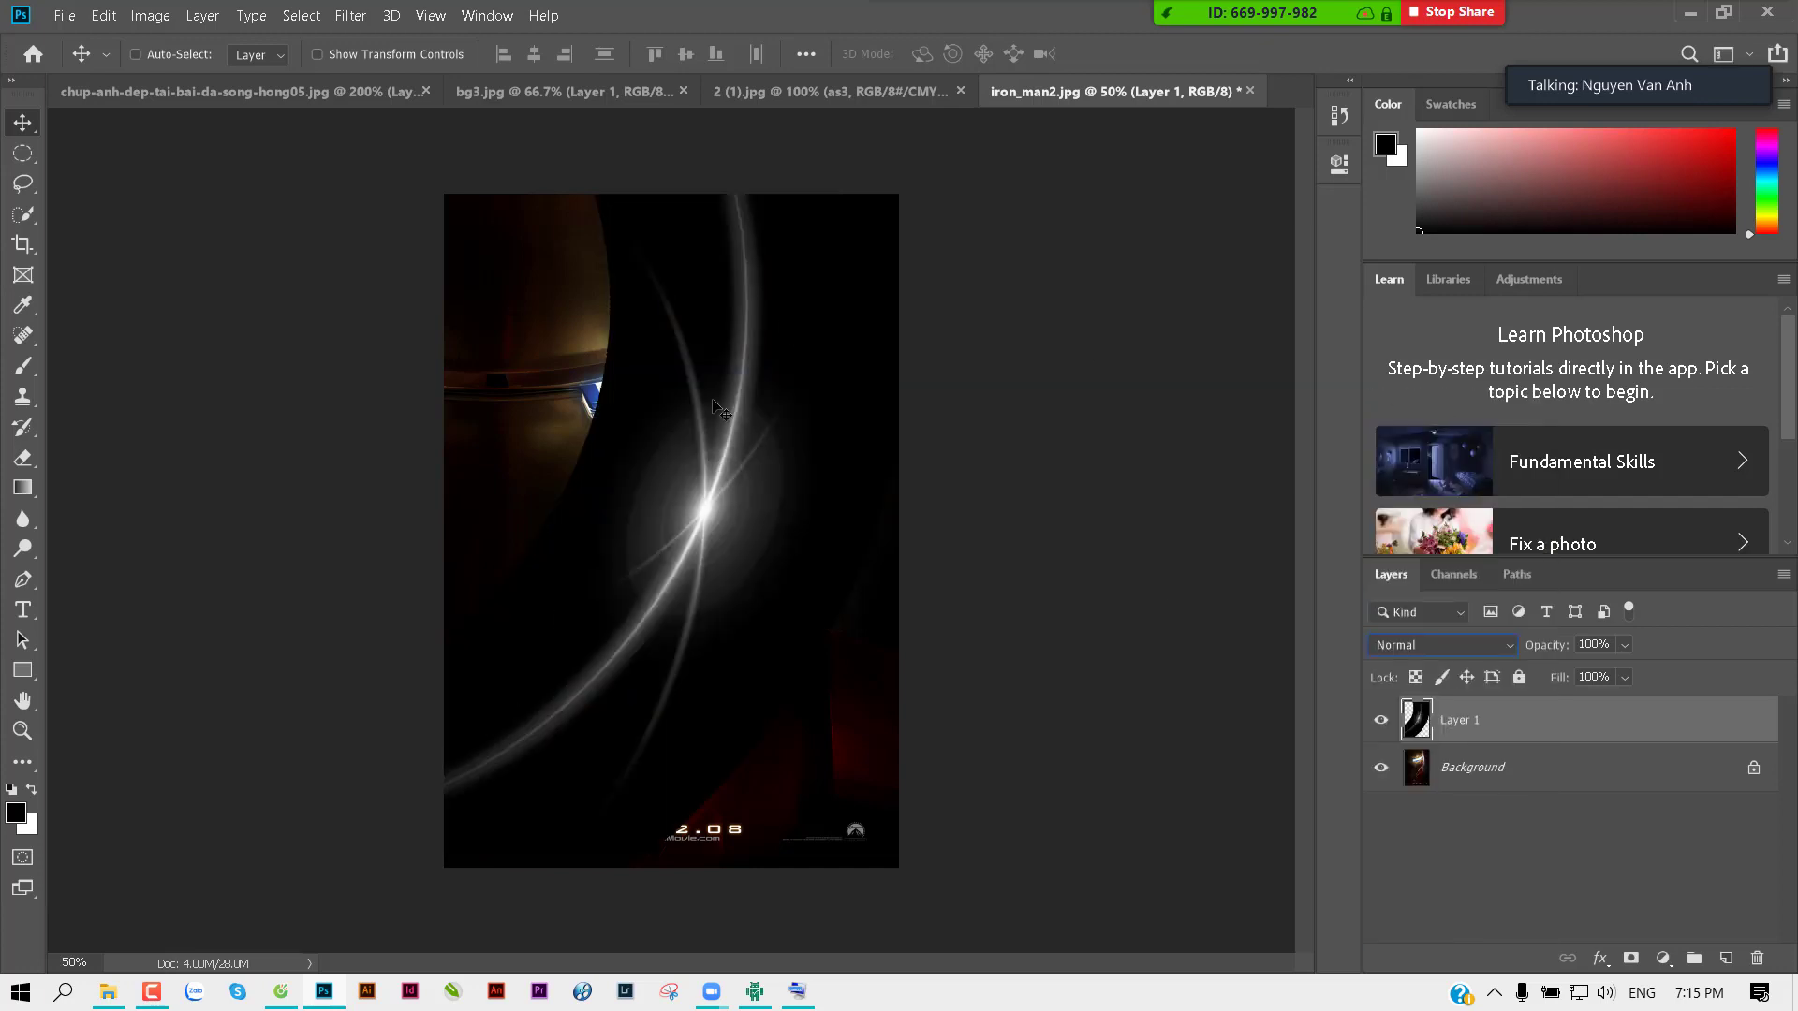
{"action": "left_click", "coordinate": [1478, 644]}
{"action": "left_click", "coordinate": [1404, 596]}
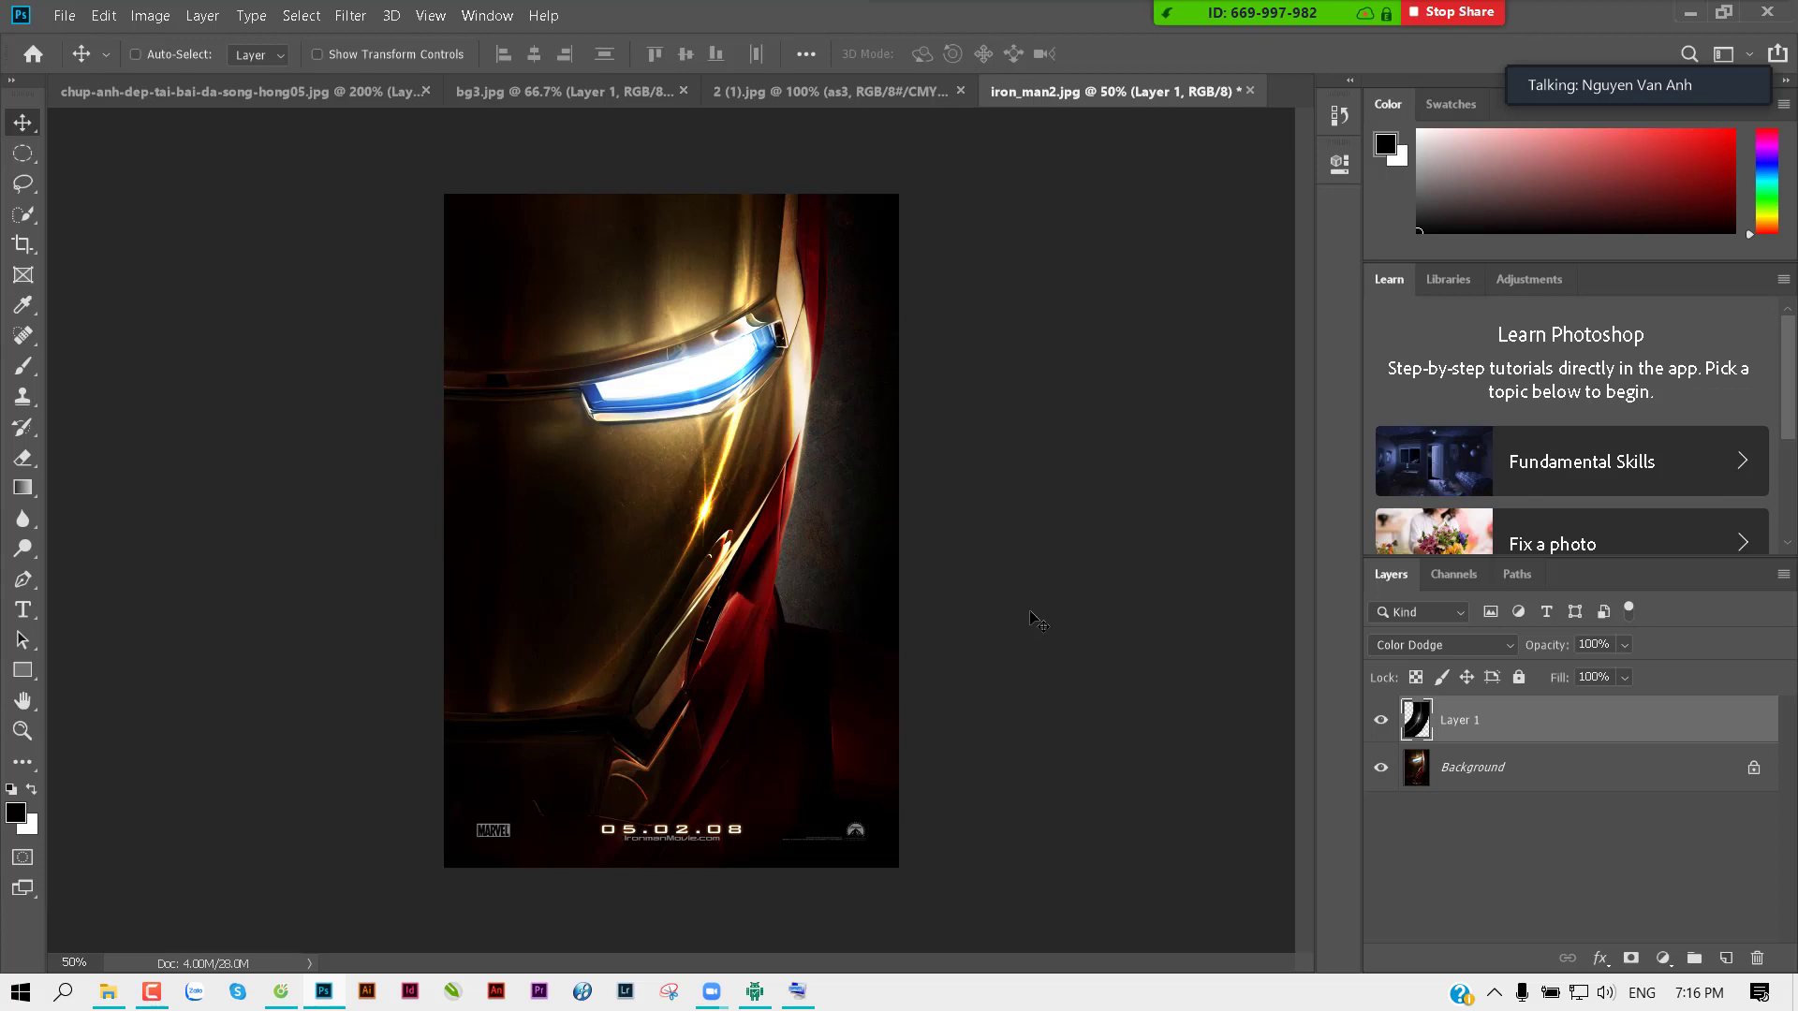
Step: Open cuu-sang-anh-bang-vai-thao-tac-don-gian-trong-photoshop.jpg from 1. Photoshop > 1. Hệ thống bài tập > Bài 3
{"action": "key", "text": "ctrl"}
{"action": "key", "text": "ctrl+o"}
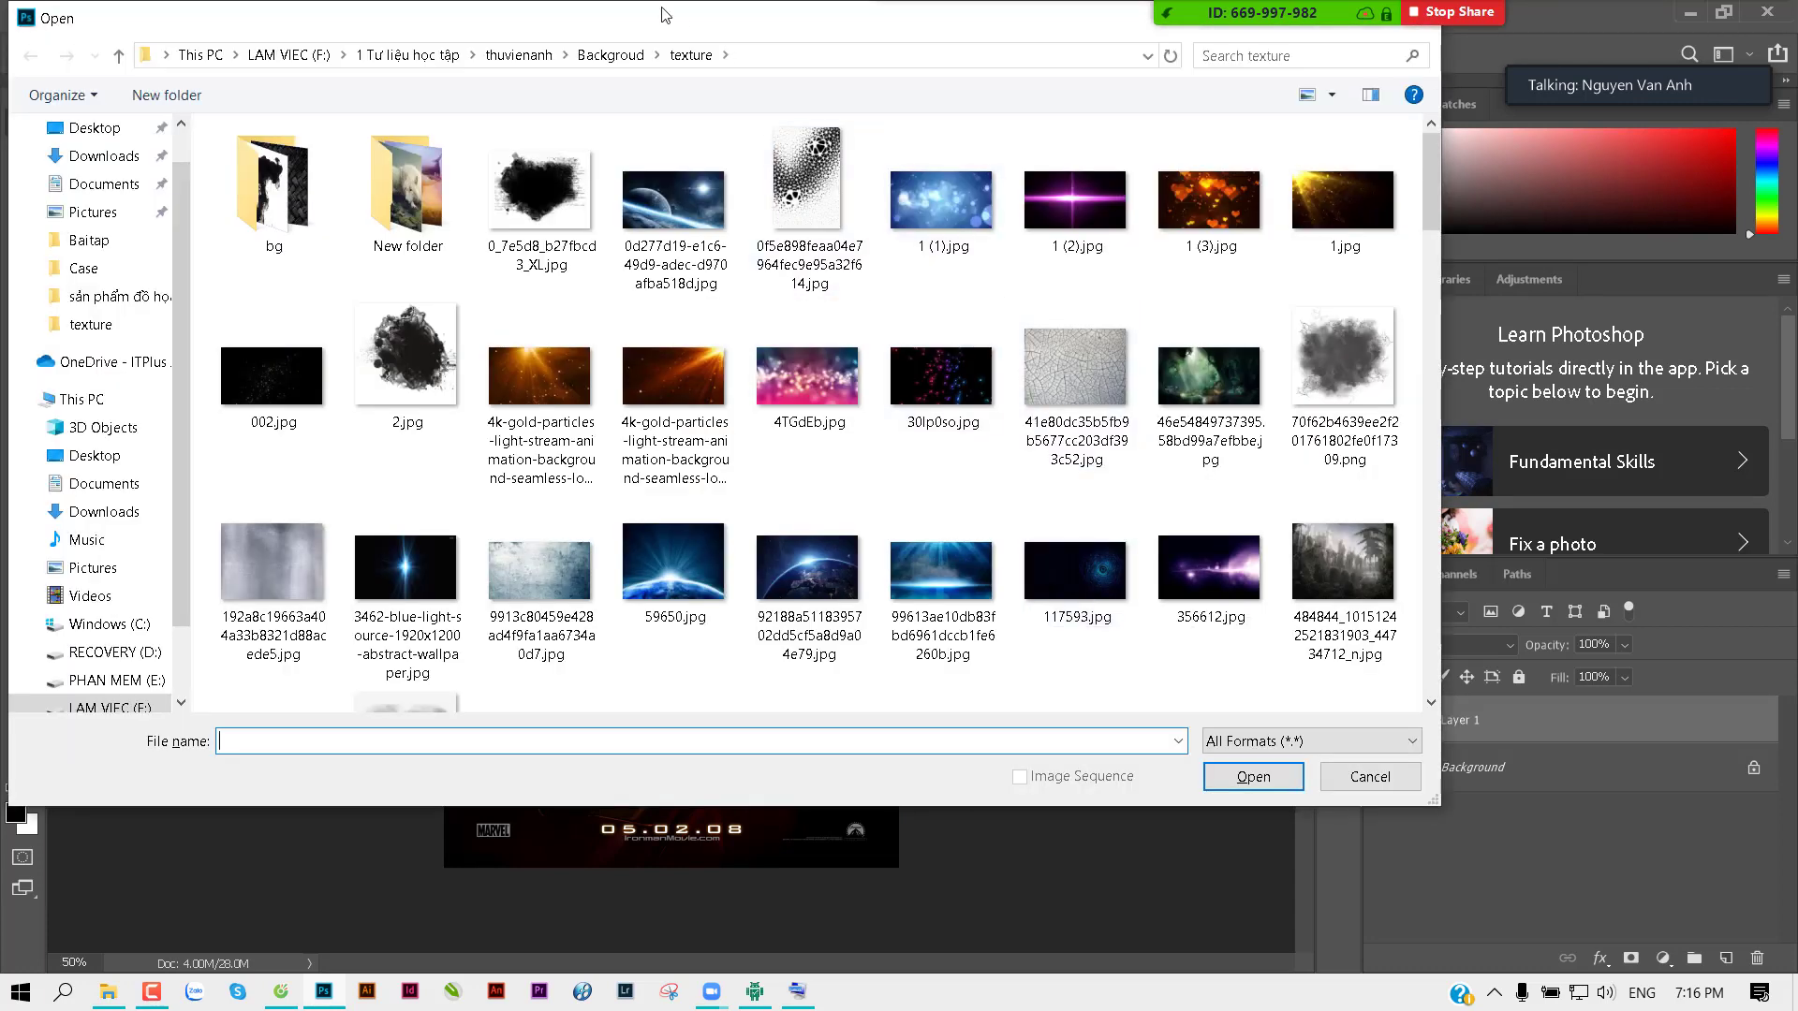
{"action": "left_click", "coordinate": [510, 57]}
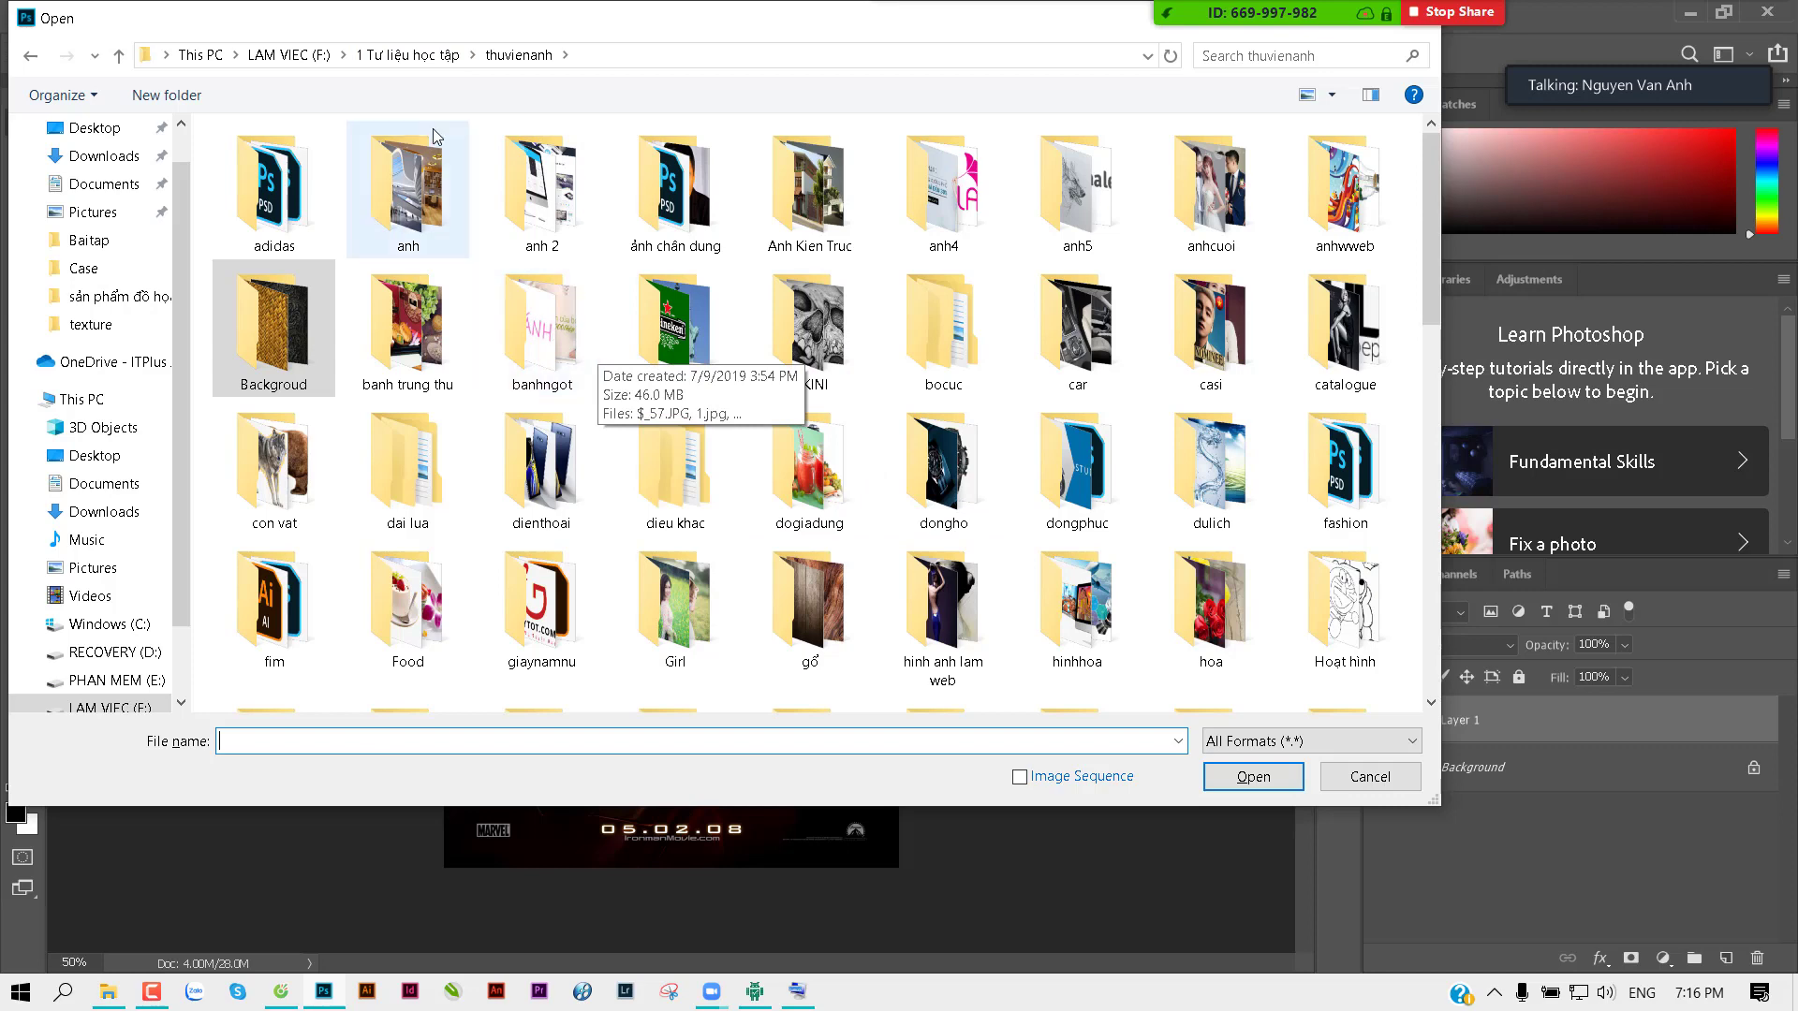
{"action": "left_click", "coordinate": [407, 55]}
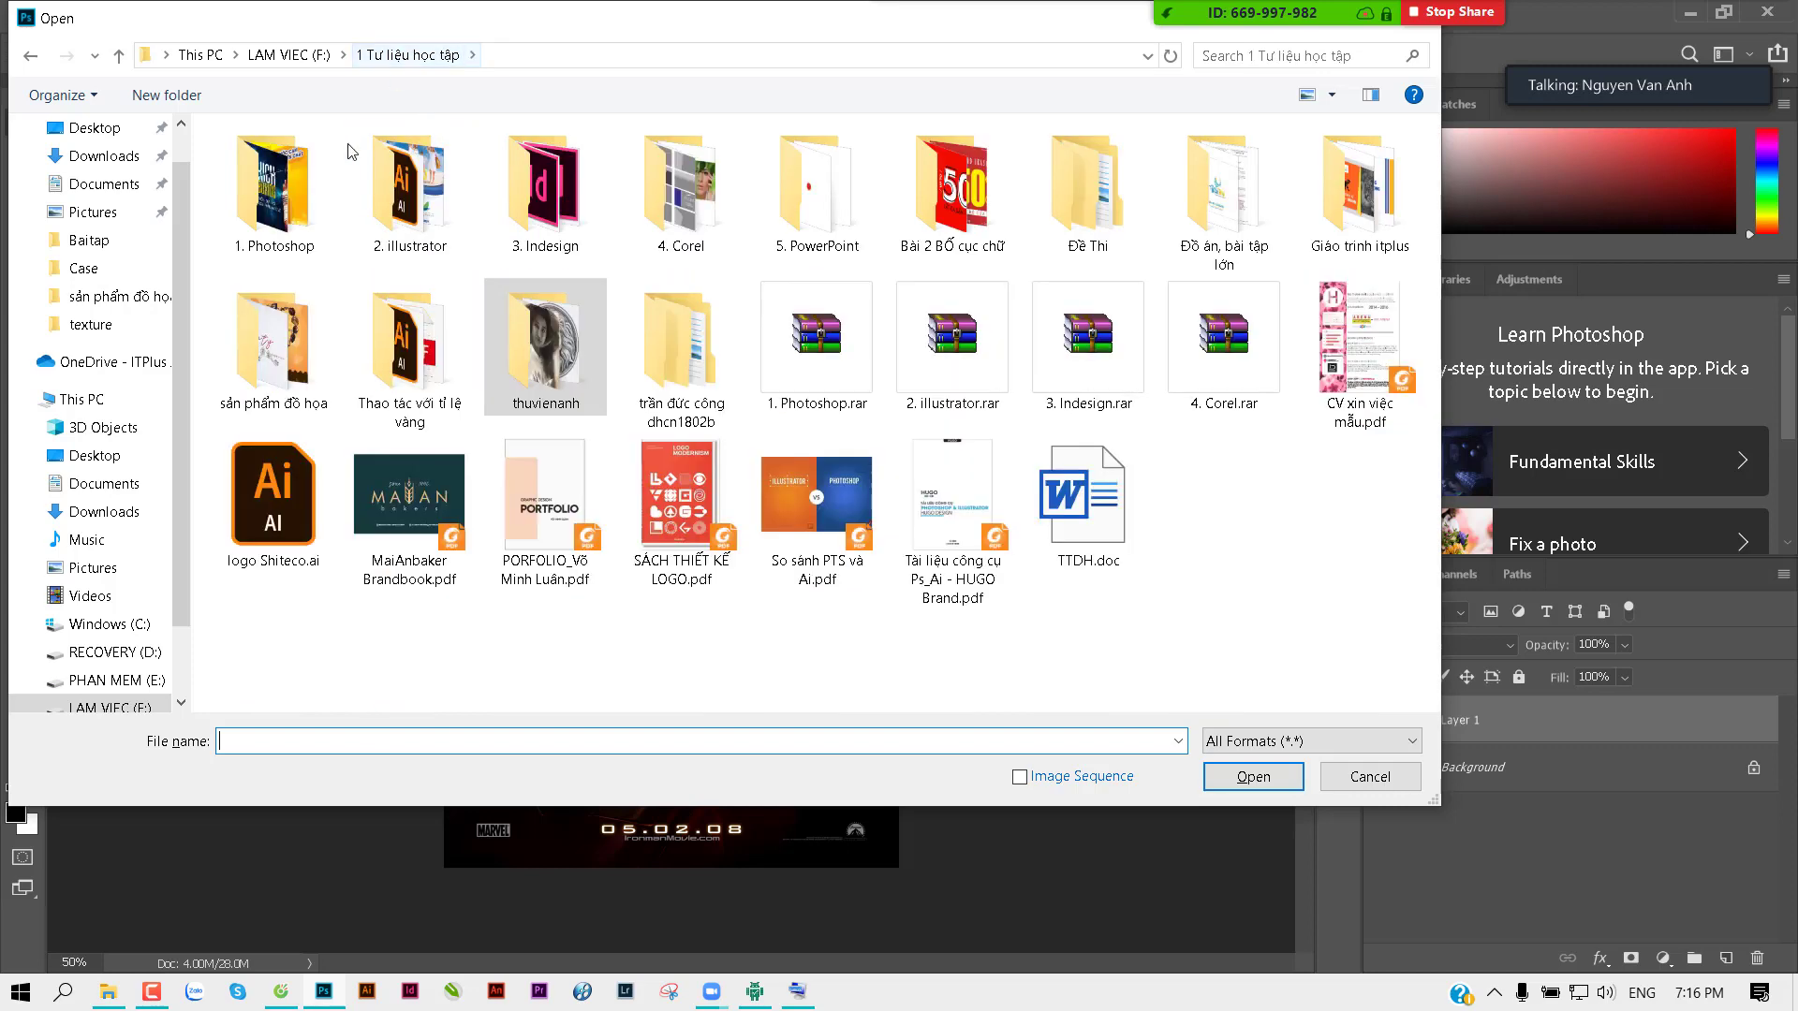
{"action": "double_click", "coordinate": [298, 206]}
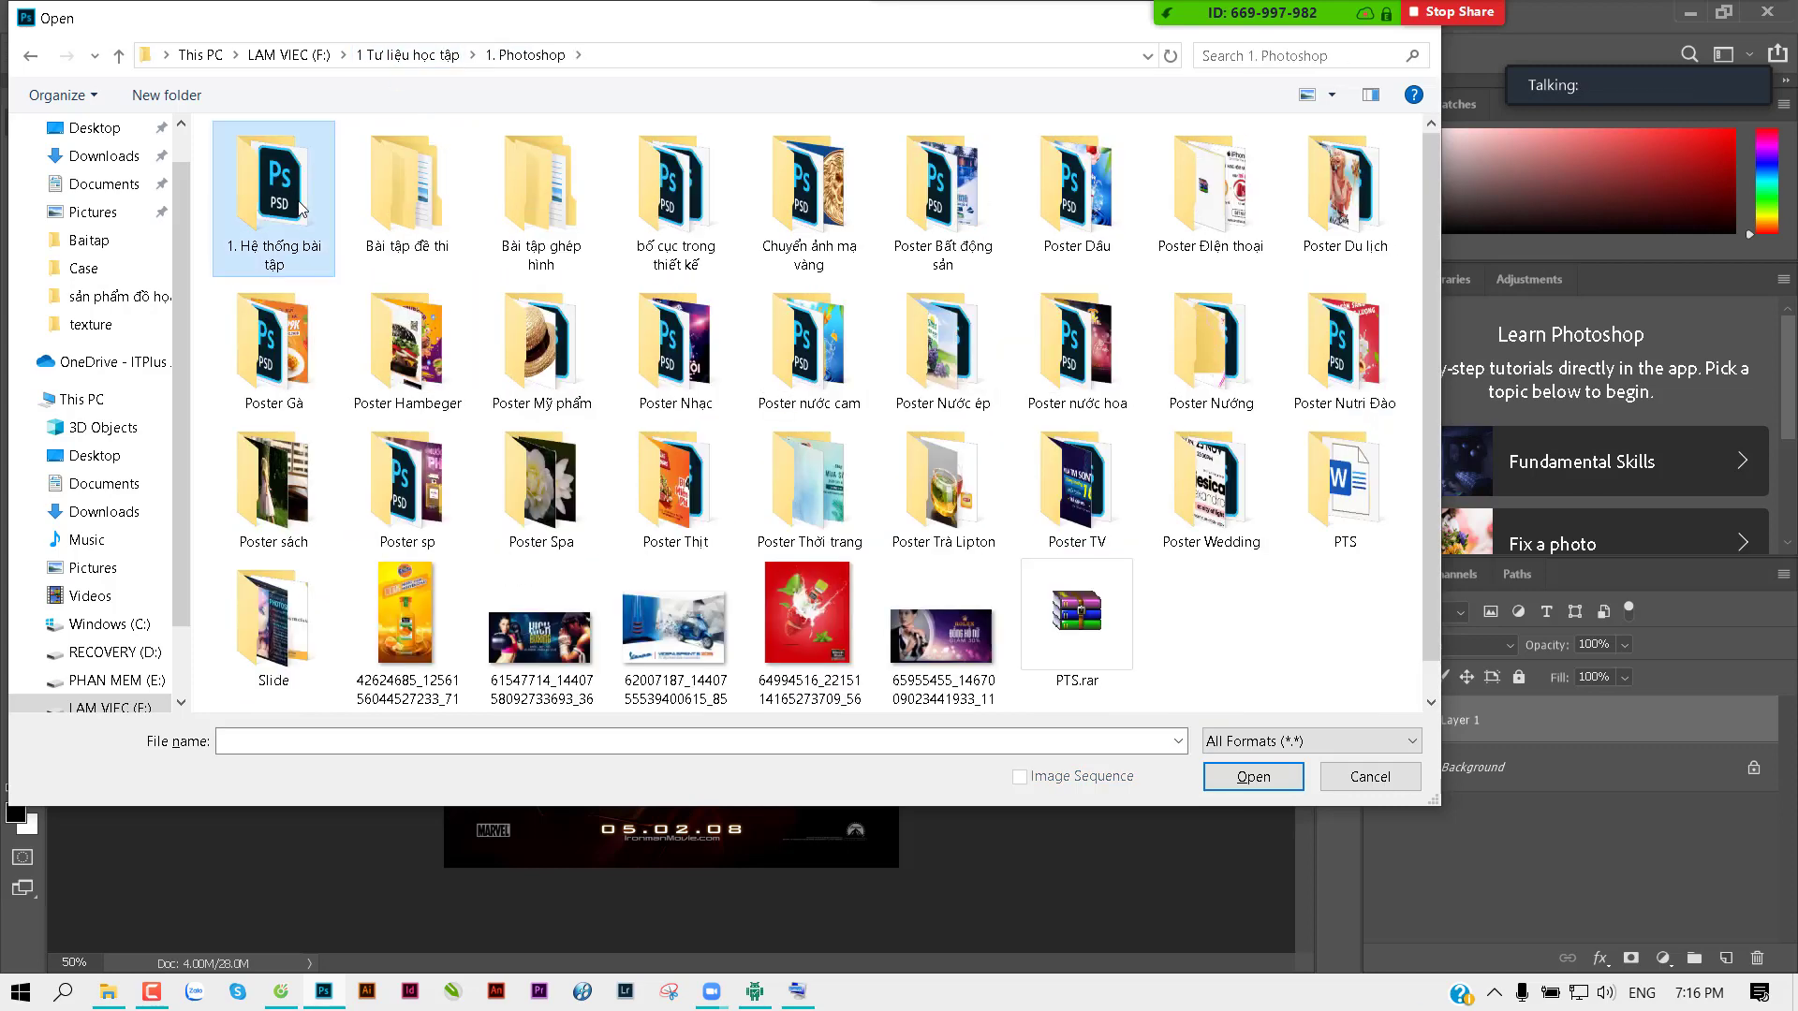
{"action": "double_click", "coordinate": [300, 208]}
{"action": "double_click", "coordinate": [448, 219]}
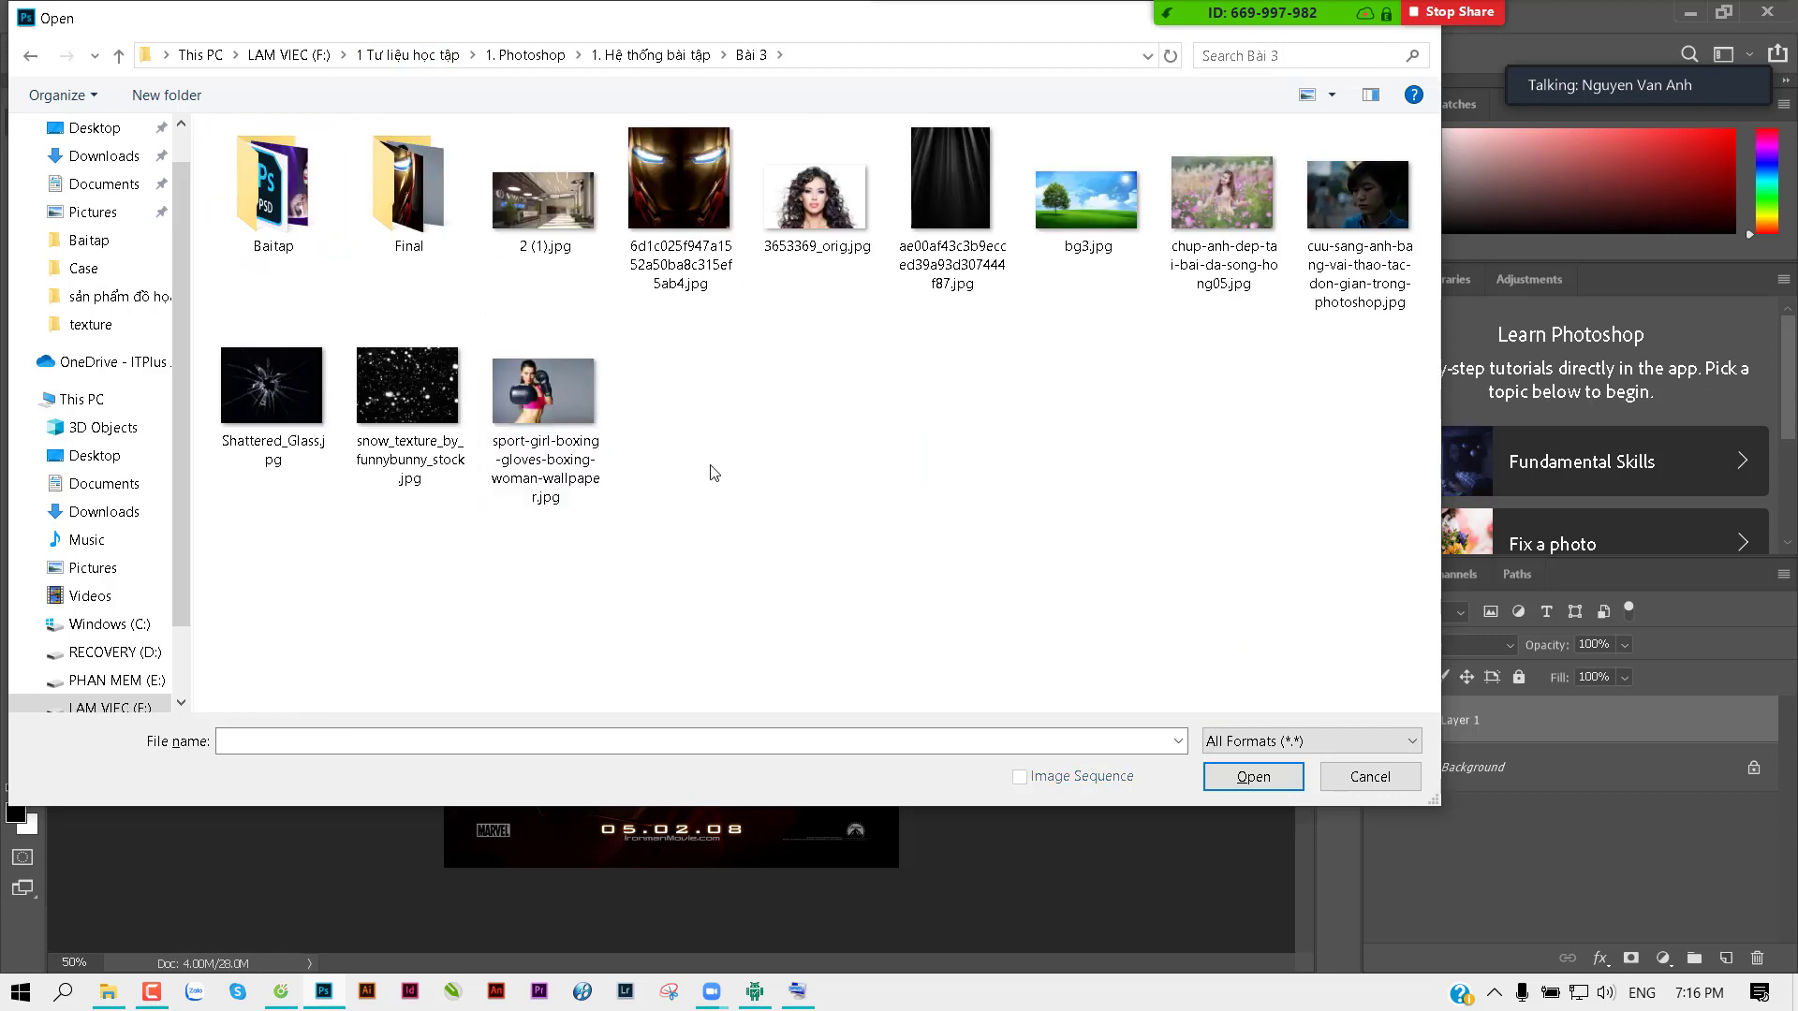
{"action": "double_click", "coordinate": [1357, 219]}
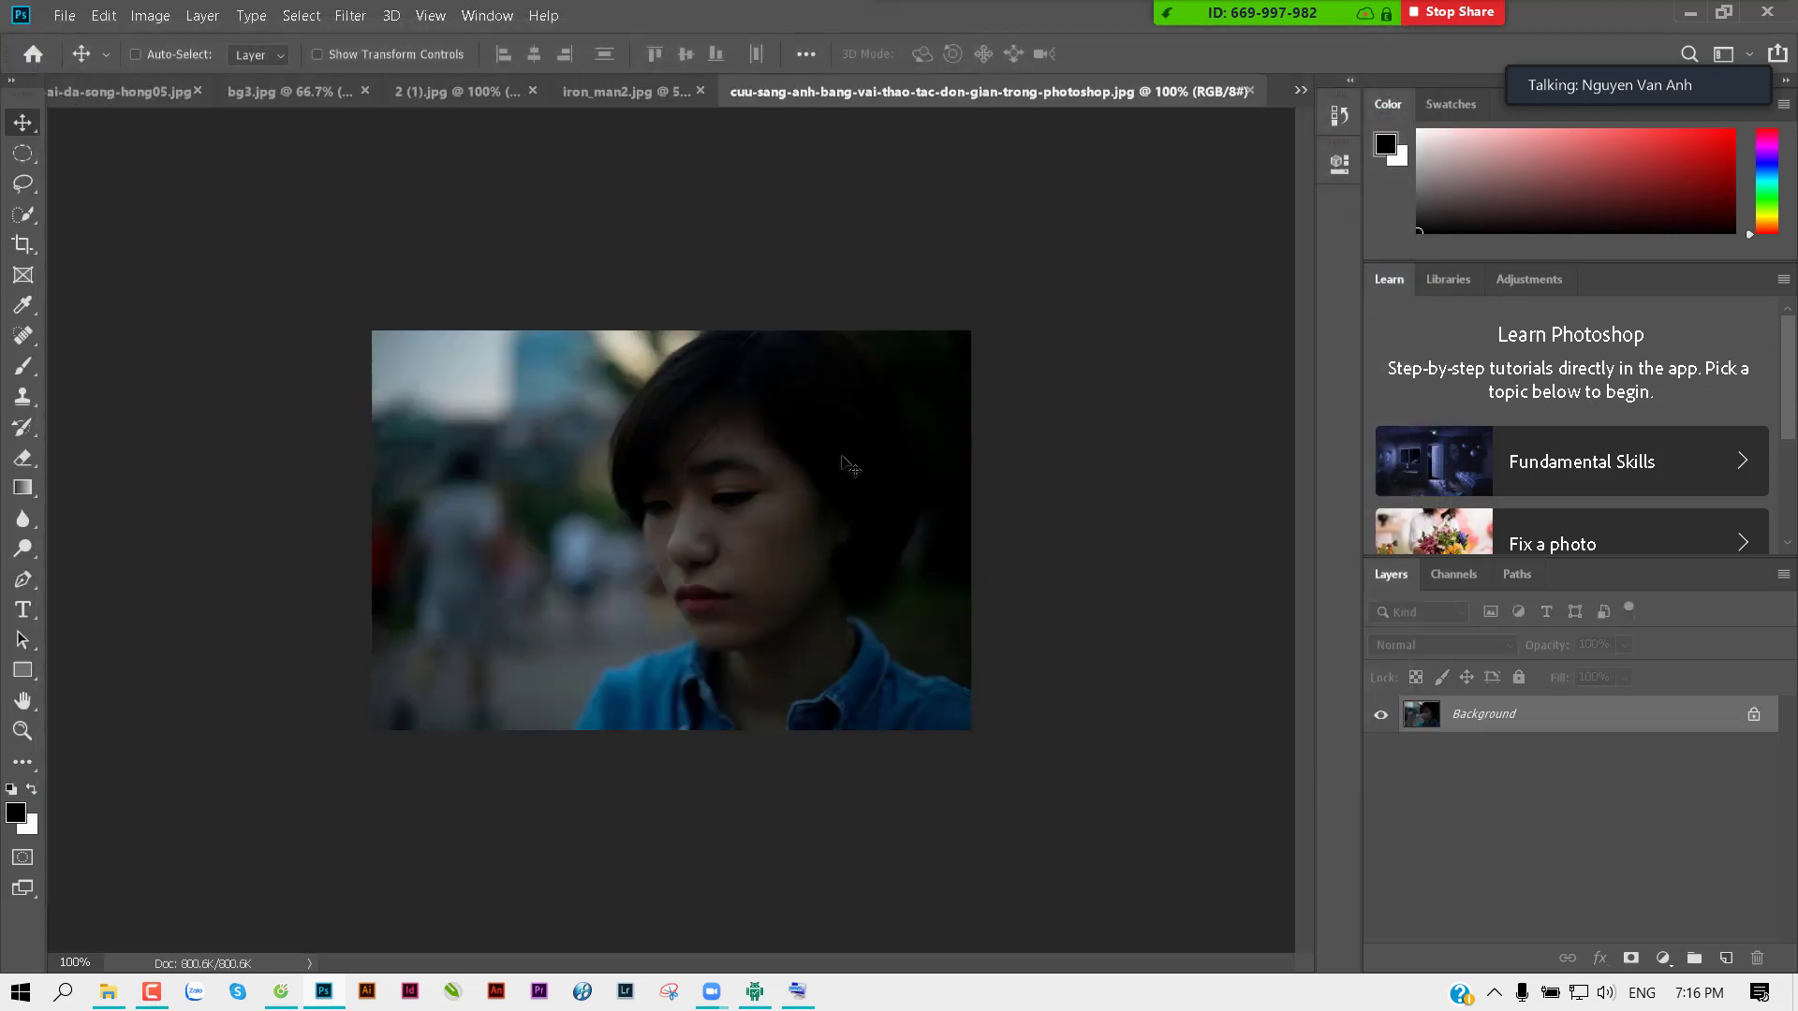
Step: Zoom out to view the whole portrait, then copy its Background to Layer 1 with Ctrl+J
{"action": "scroll", "coordinate": [850, 464], "scroll_direction": "up", "scroll_amount": 3}
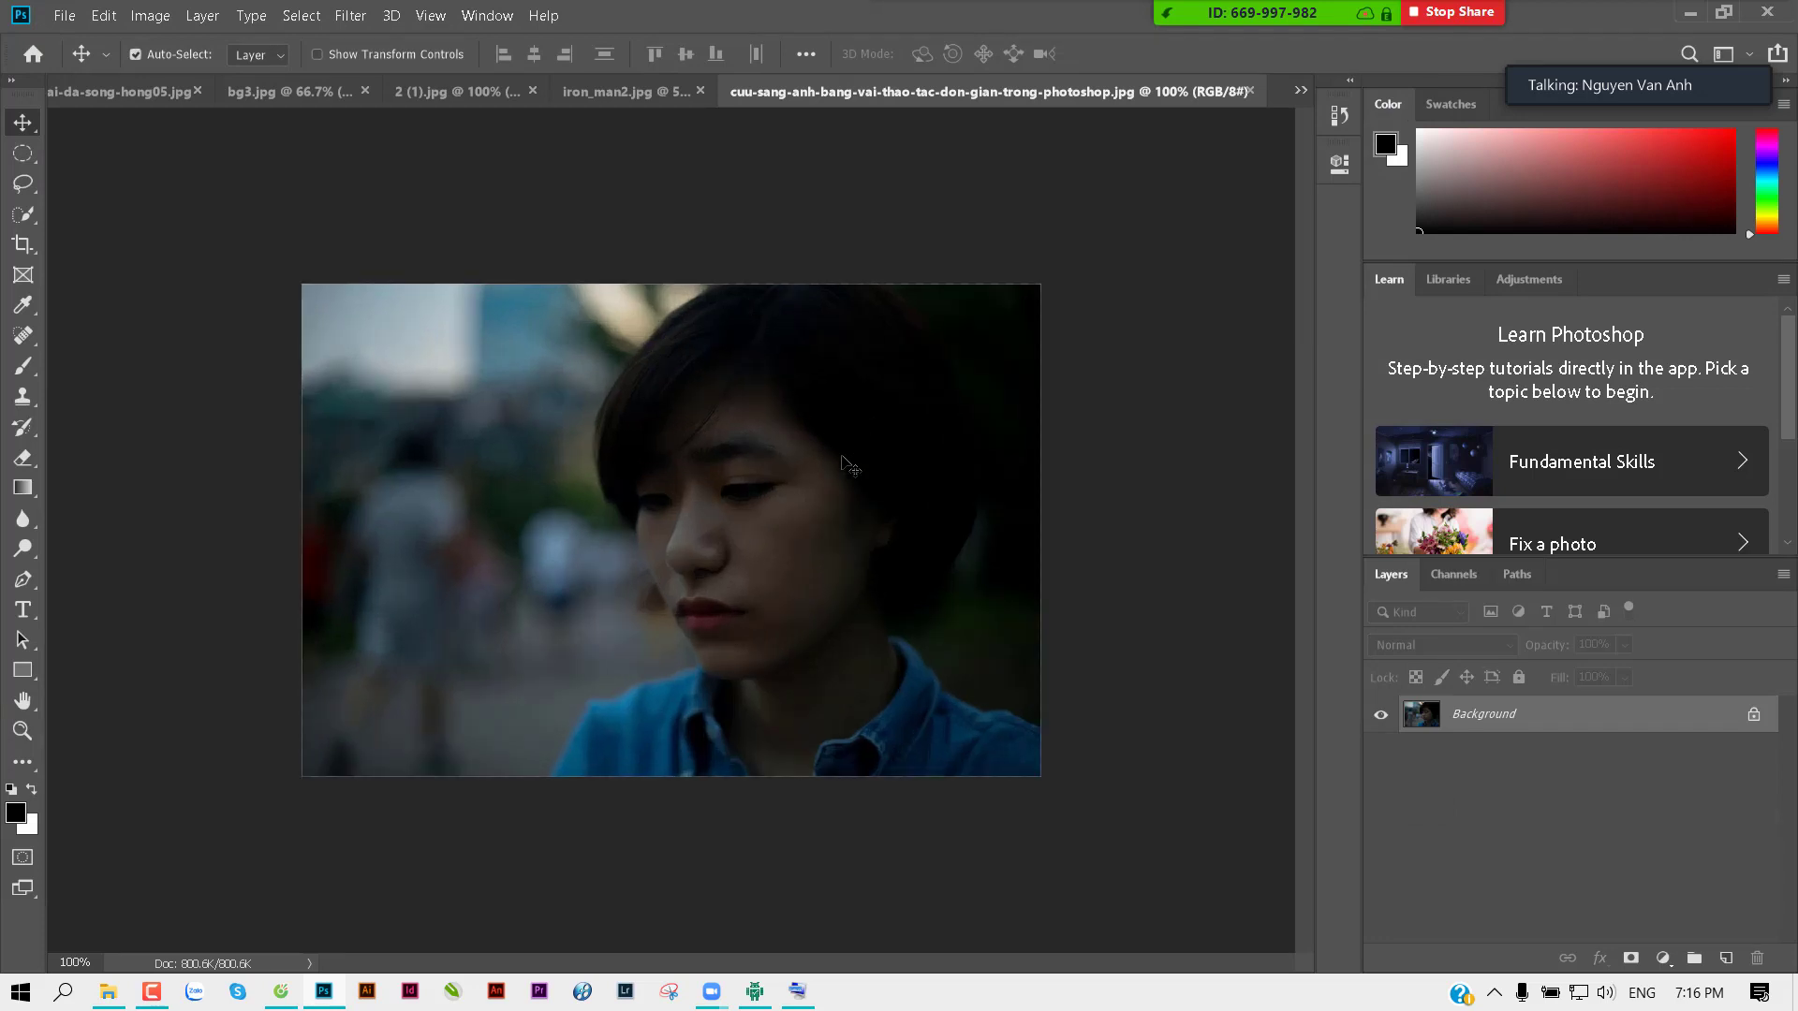
{"action": "key", "text": "ctrl+minus"}
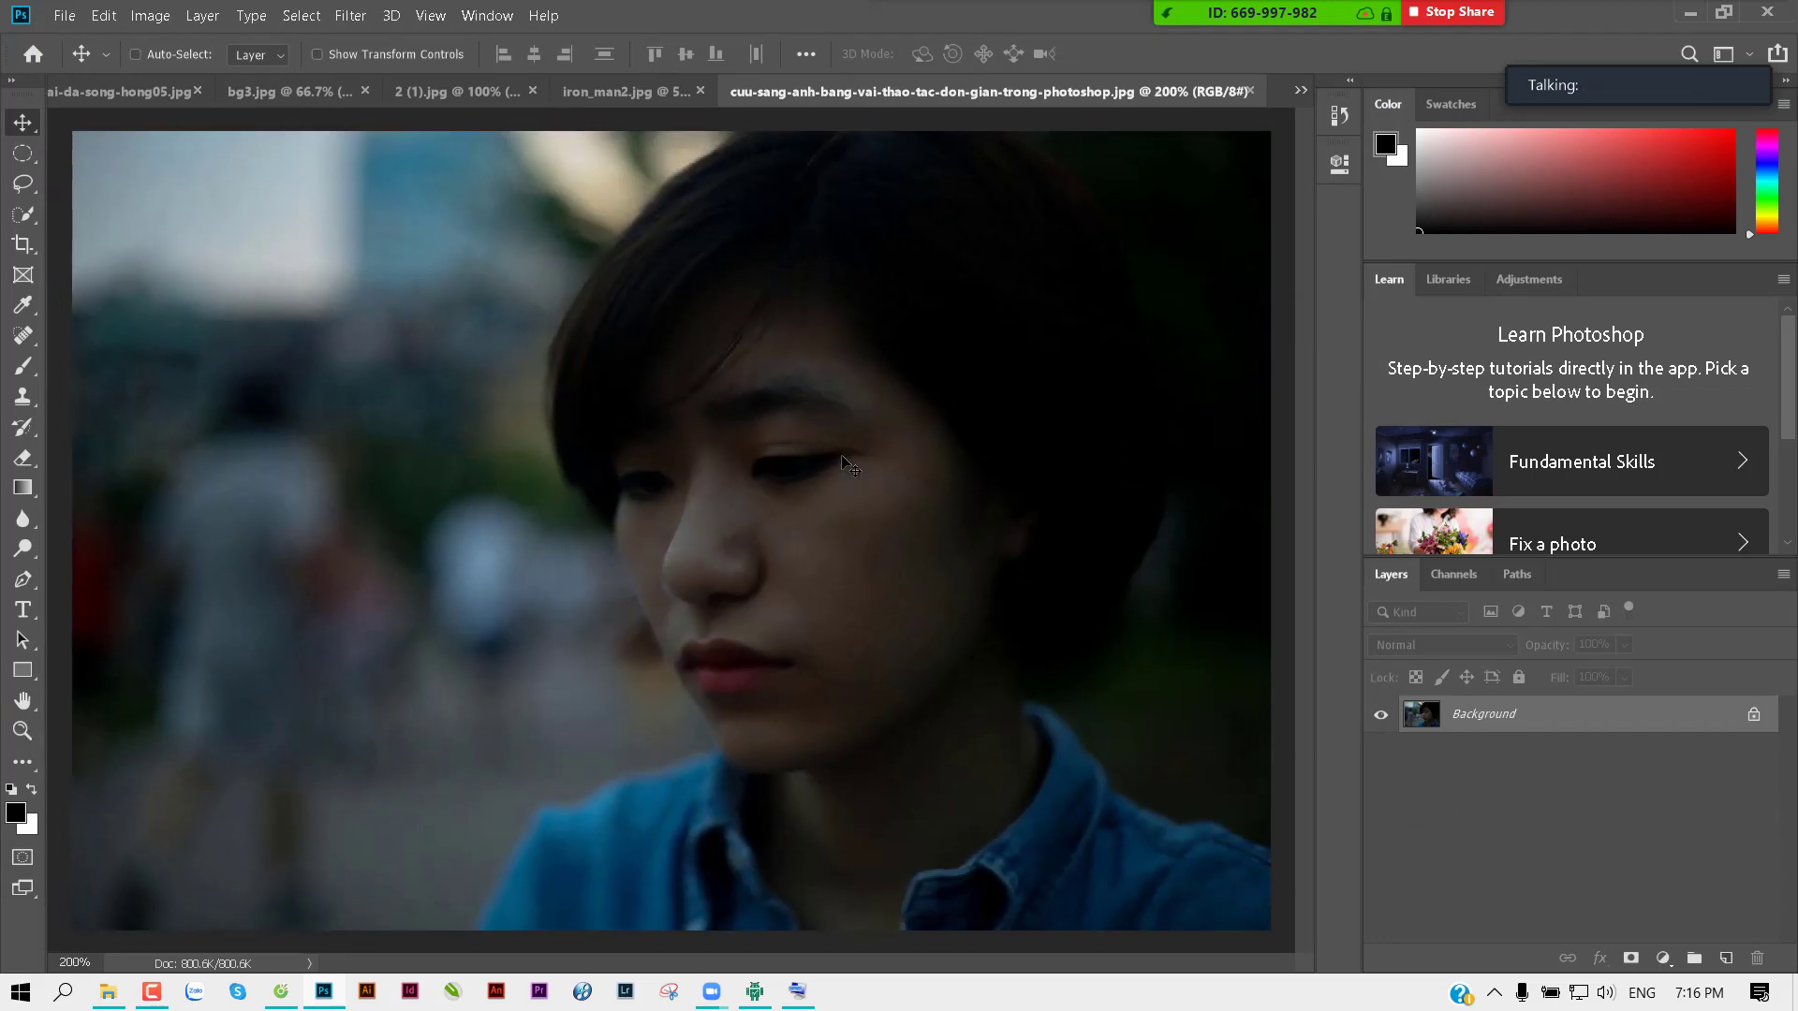
{"action": "key", "text": "ctrl+minus"}
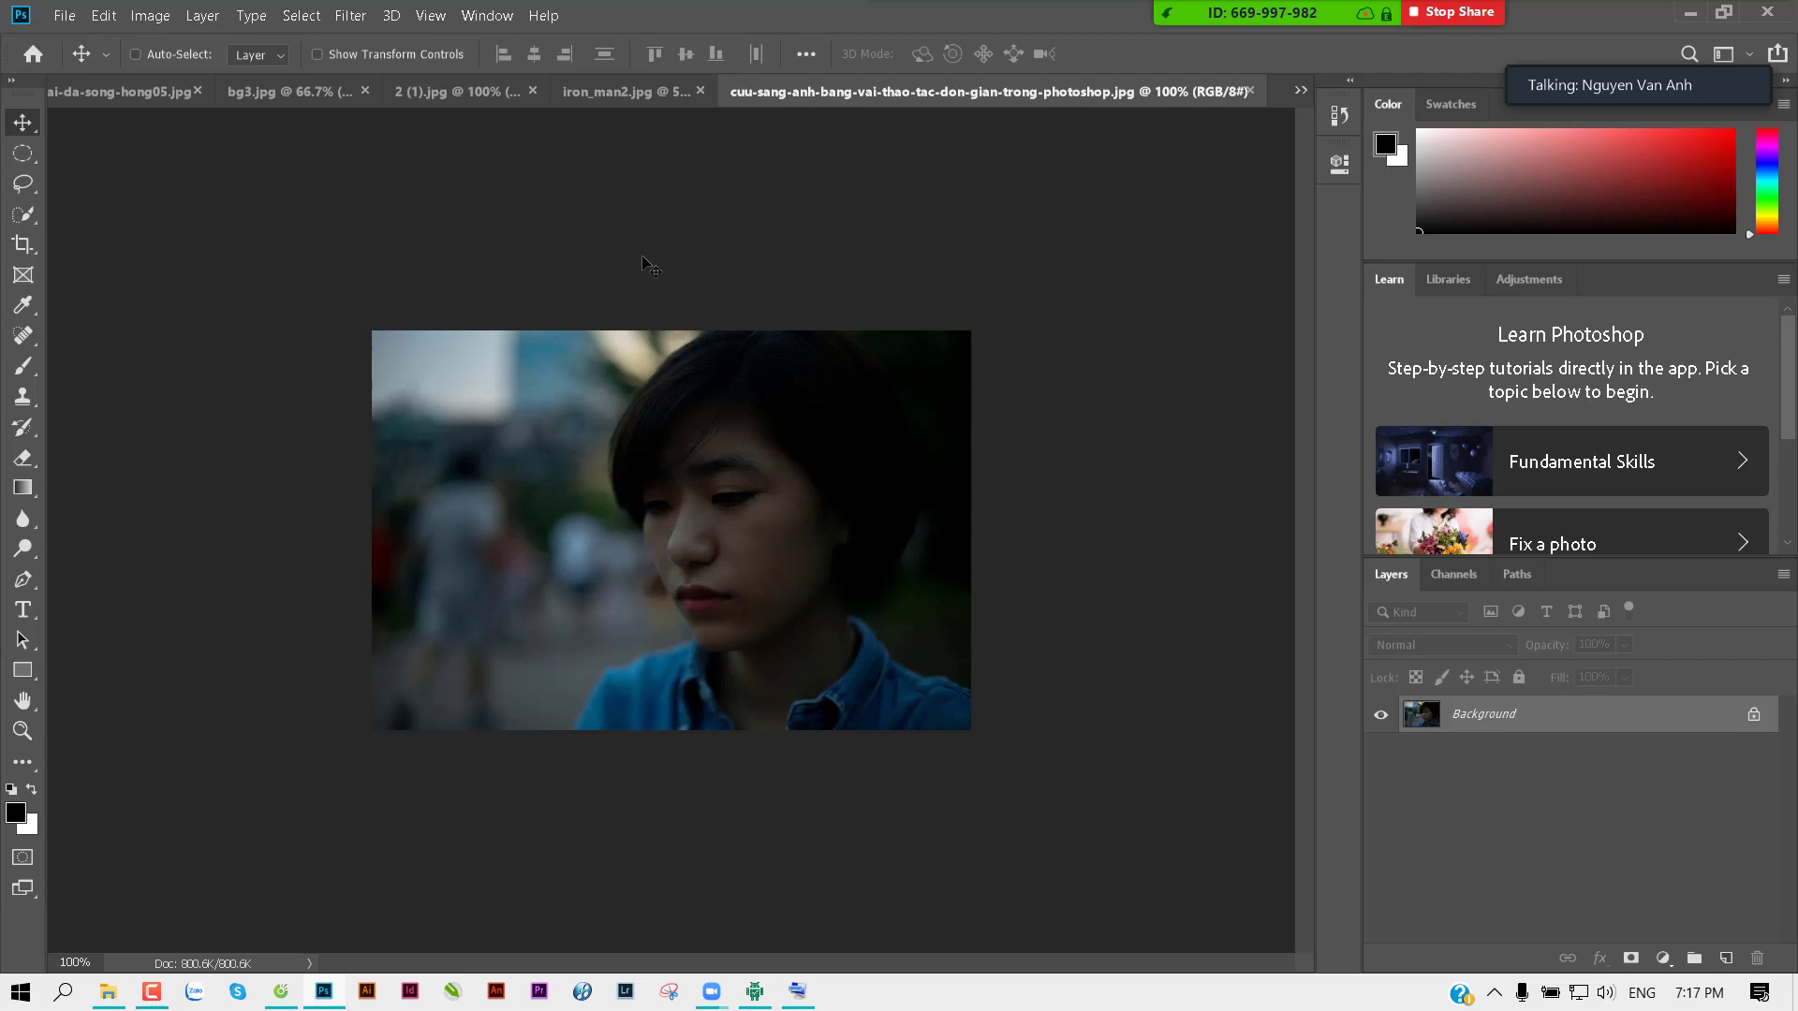
{"action": "key", "text": "ctrl+j"}
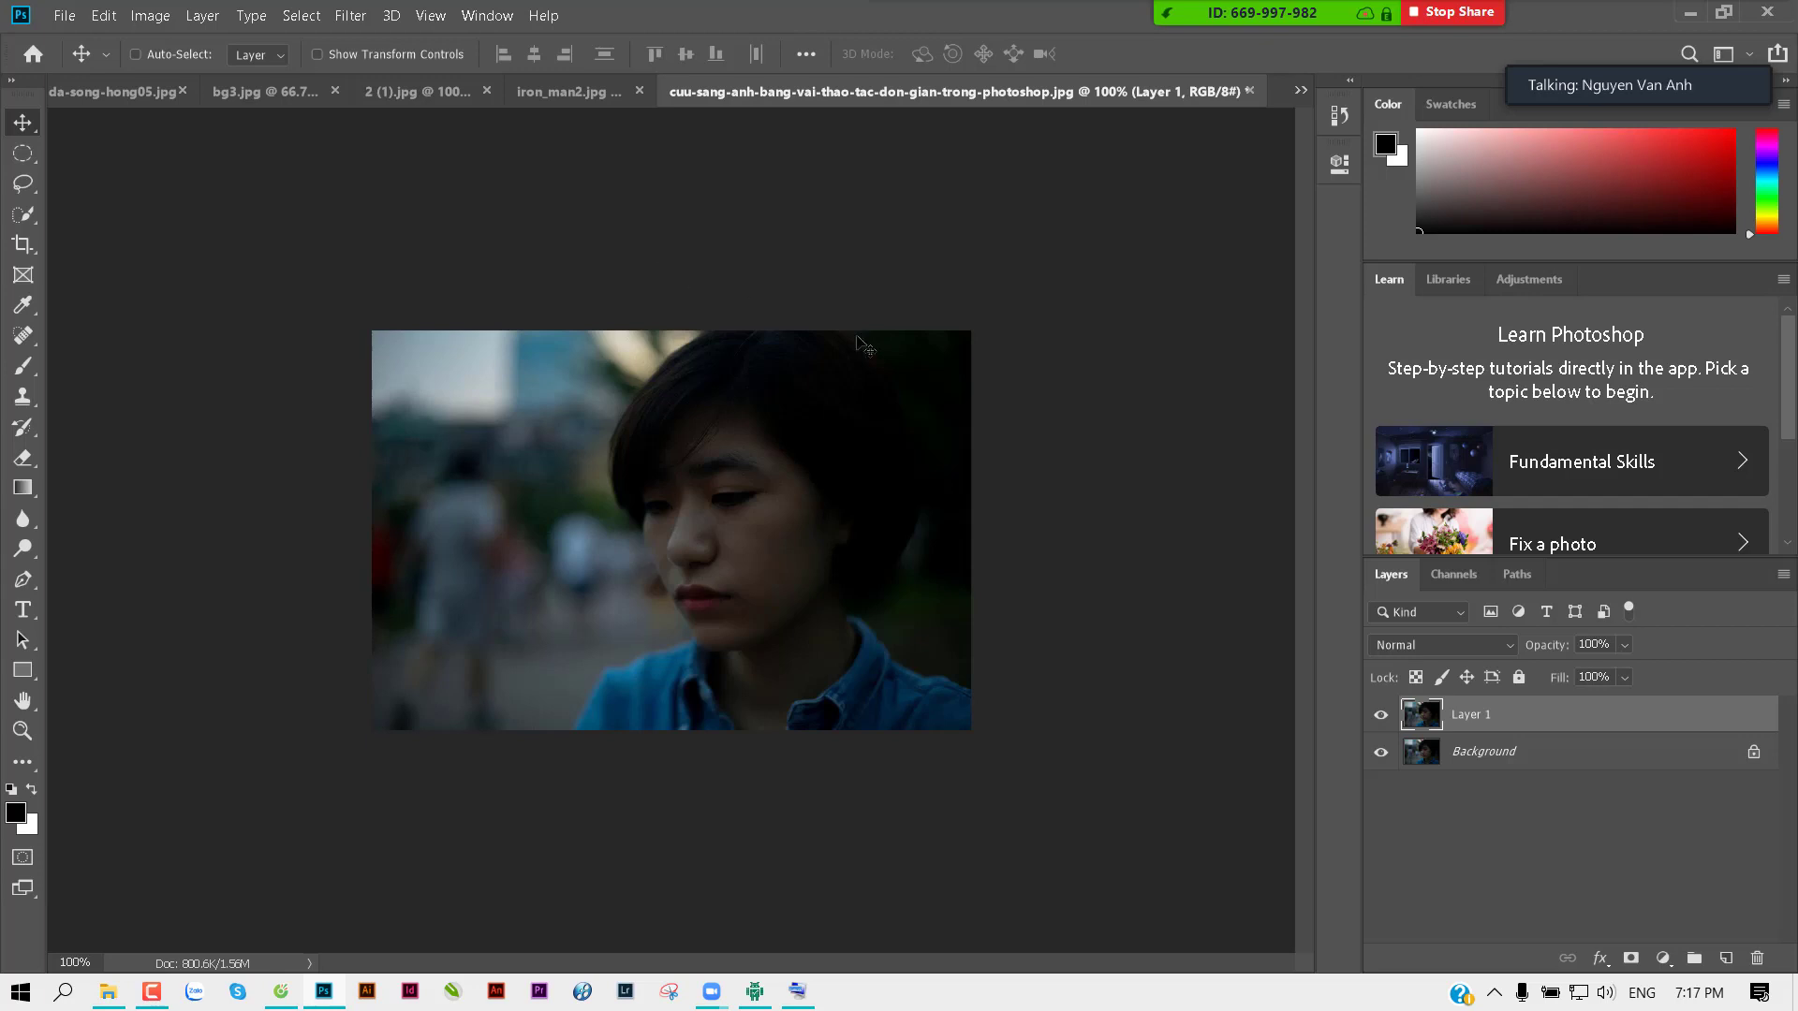
Step: Set Layer 1 to Screen, compare it with the original, and duplicate it as Layer 1 copy
{"action": "left_click", "coordinate": [1420, 646]}
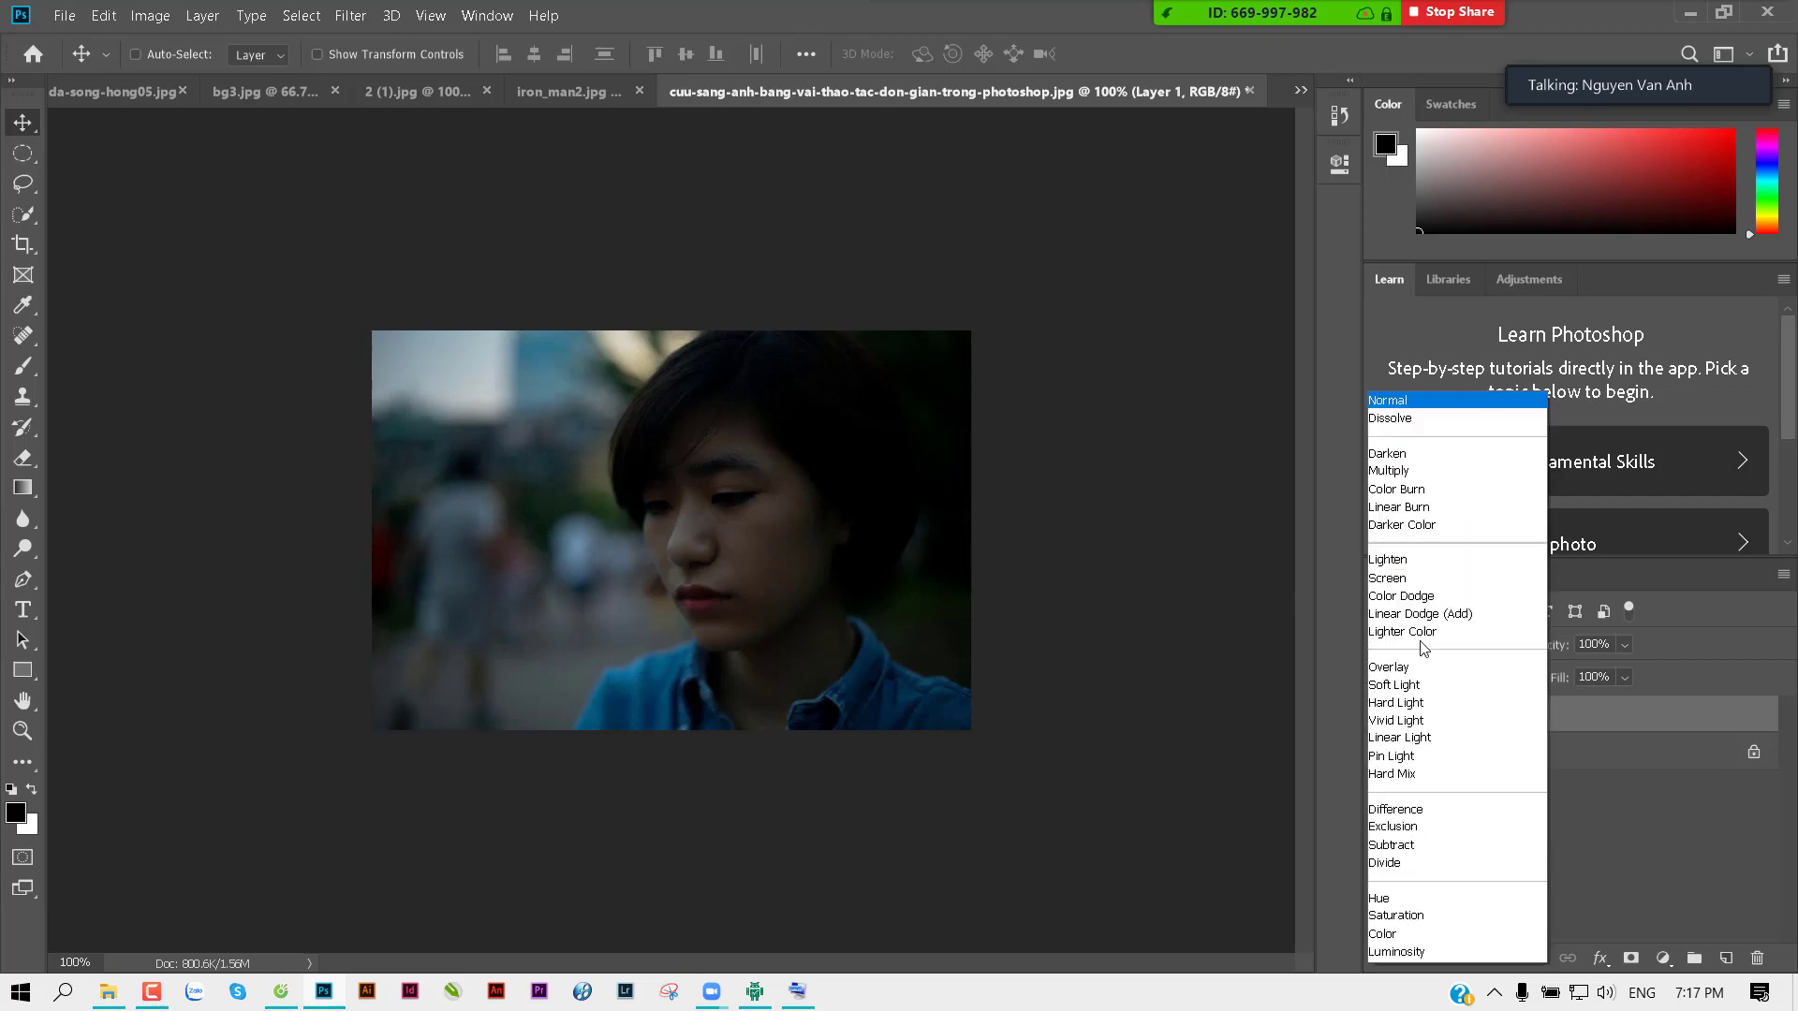
{"action": "left_click", "coordinate": [1407, 580]}
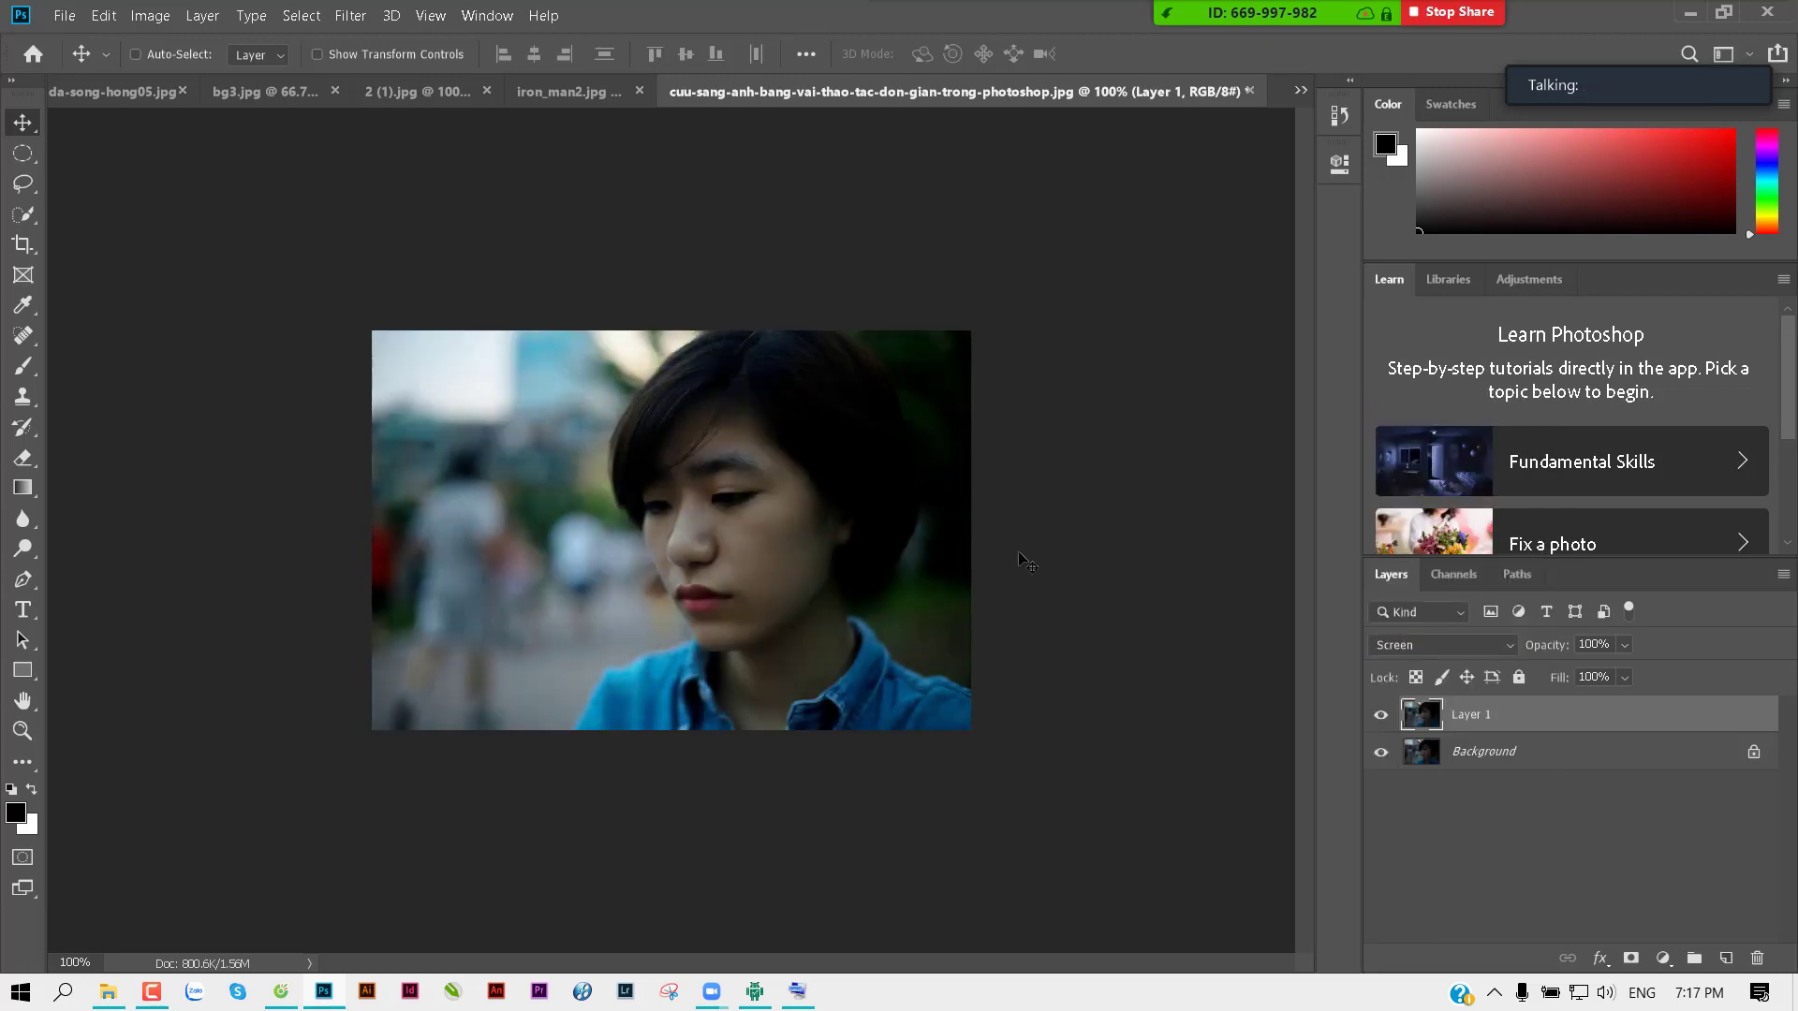
{"action": "key", "text": "ctrl+plus"}
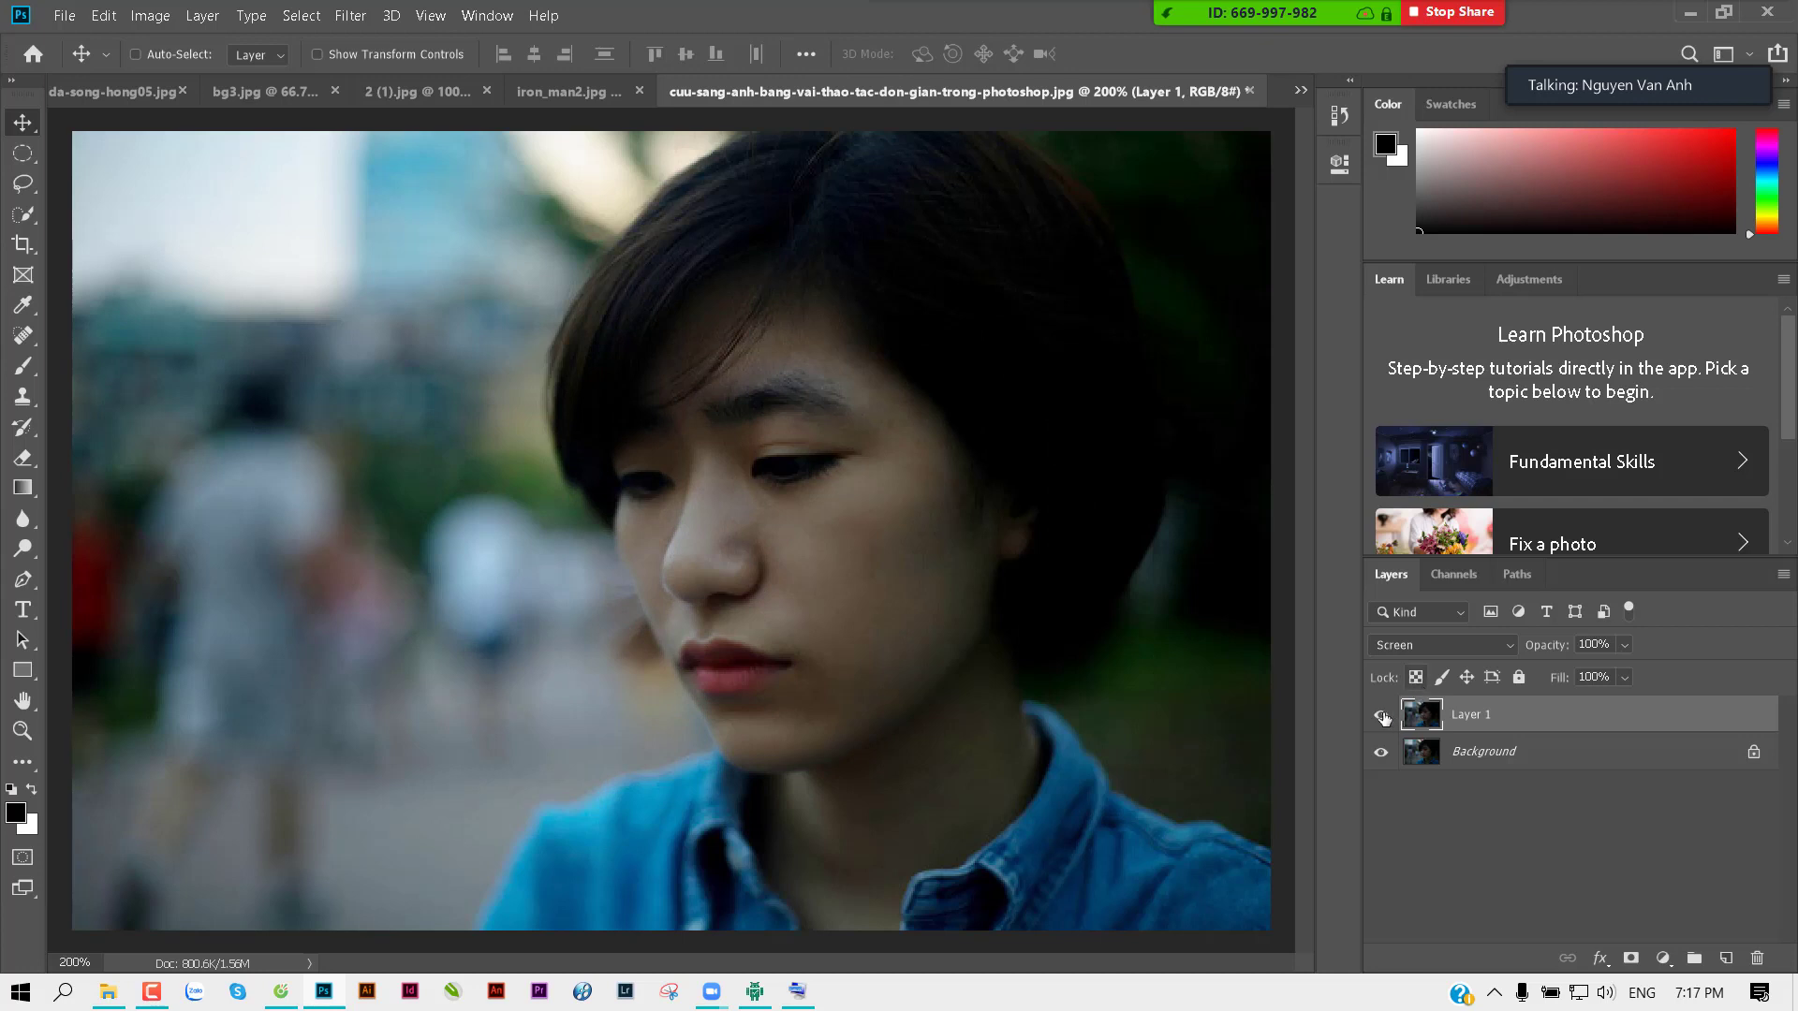
{"action": "left_click", "coordinate": [1381, 715]}
{"action": "key", "text": "ctrl+minus"}
{"action": "left_click", "coordinate": [1382, 715]}
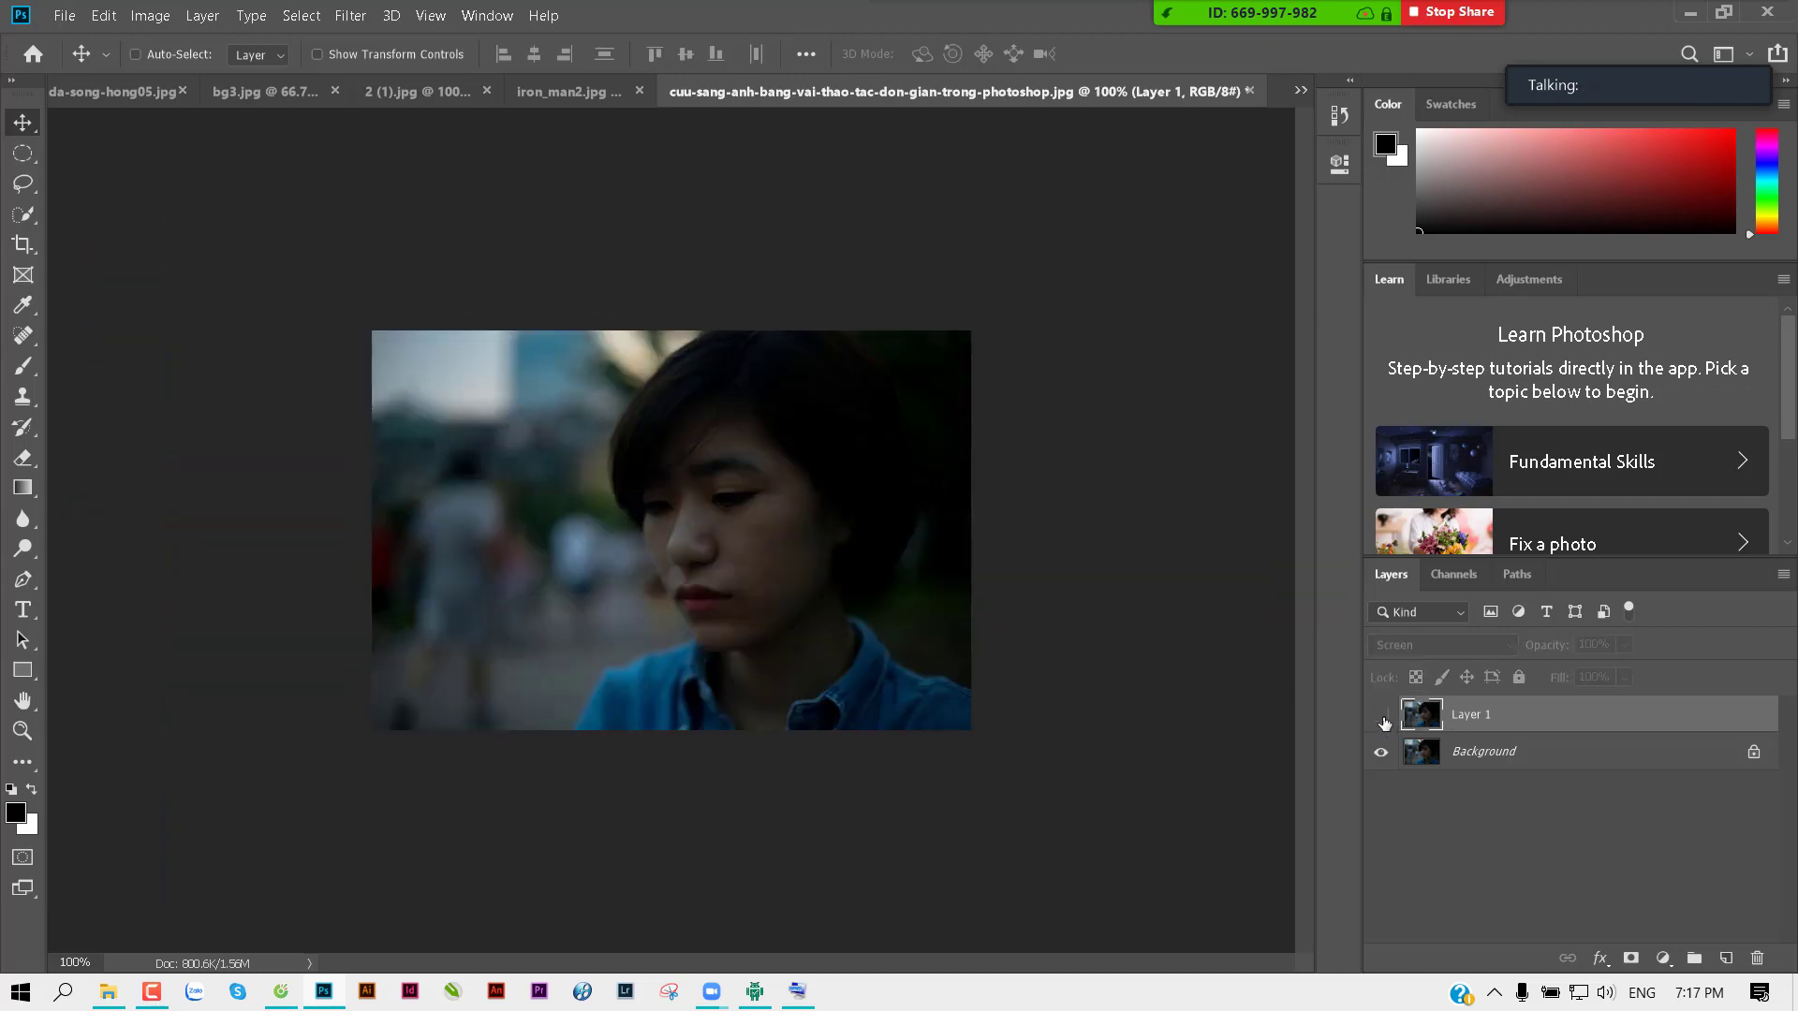
{"action": "left_click", "coordinate": [1381, 716]}
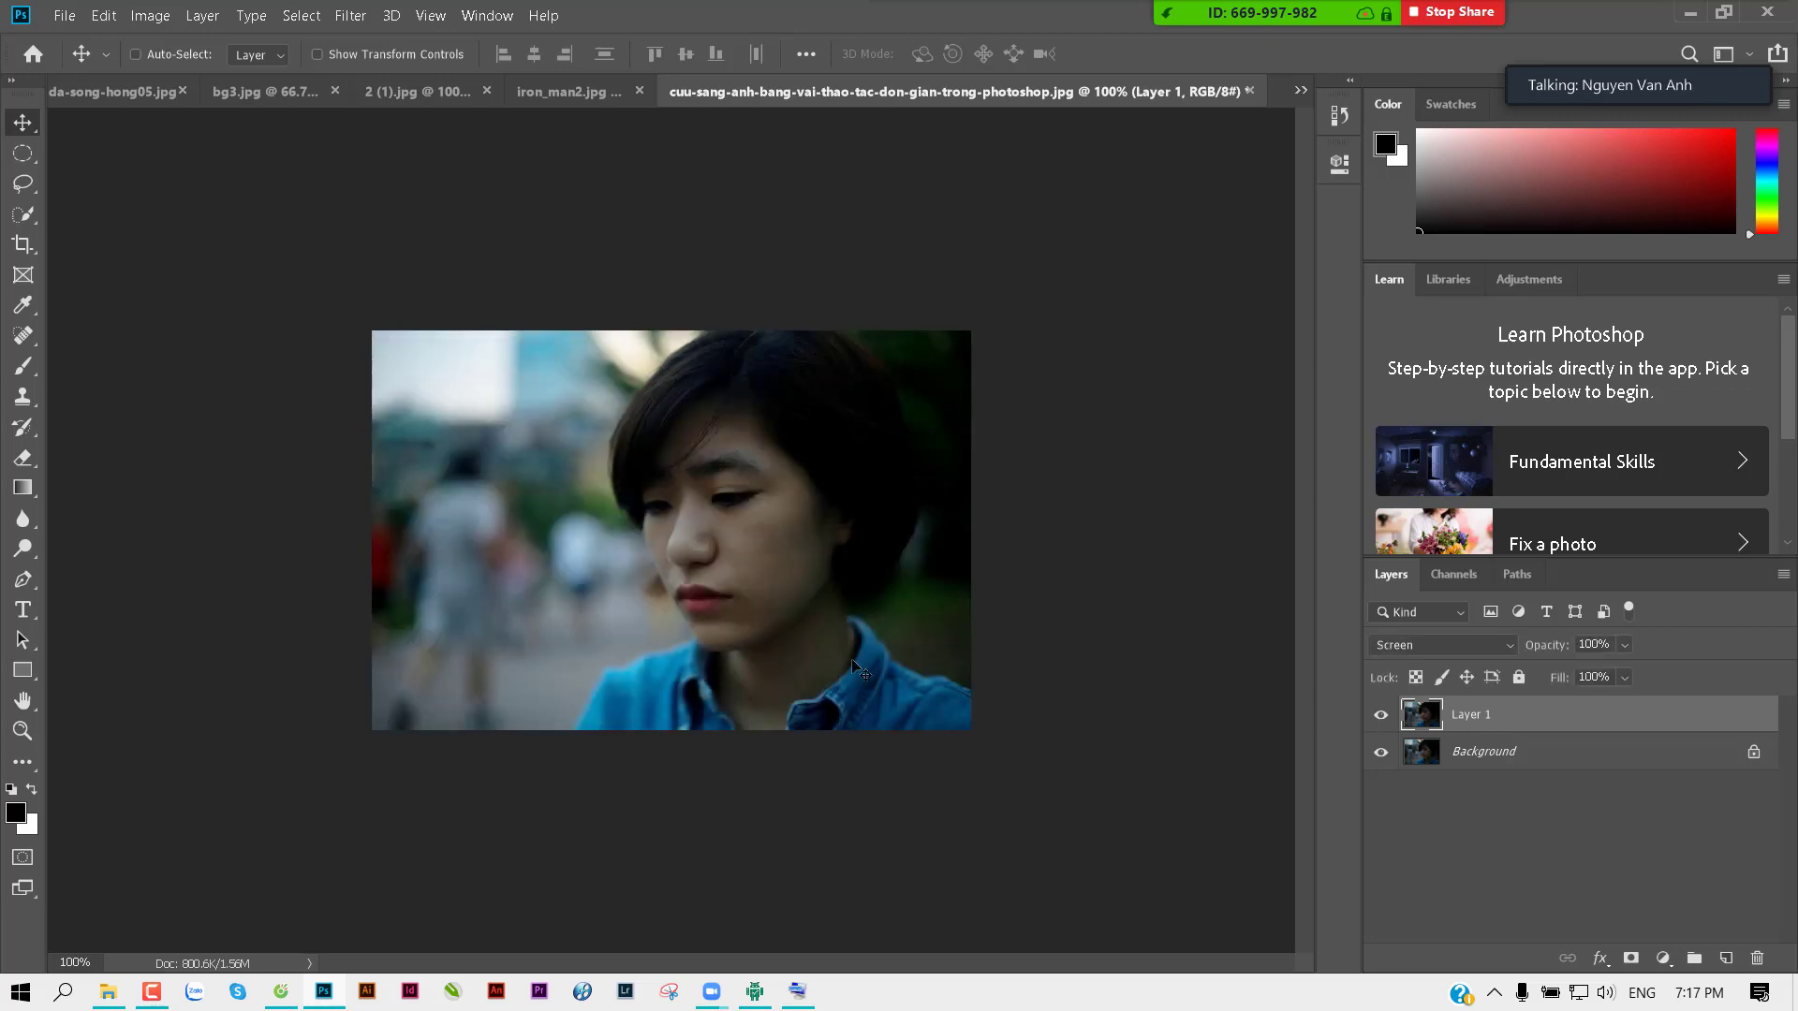
{"action": "key", "text": "ctrl"}
{"action": "key", "text": "ctrl+j"}
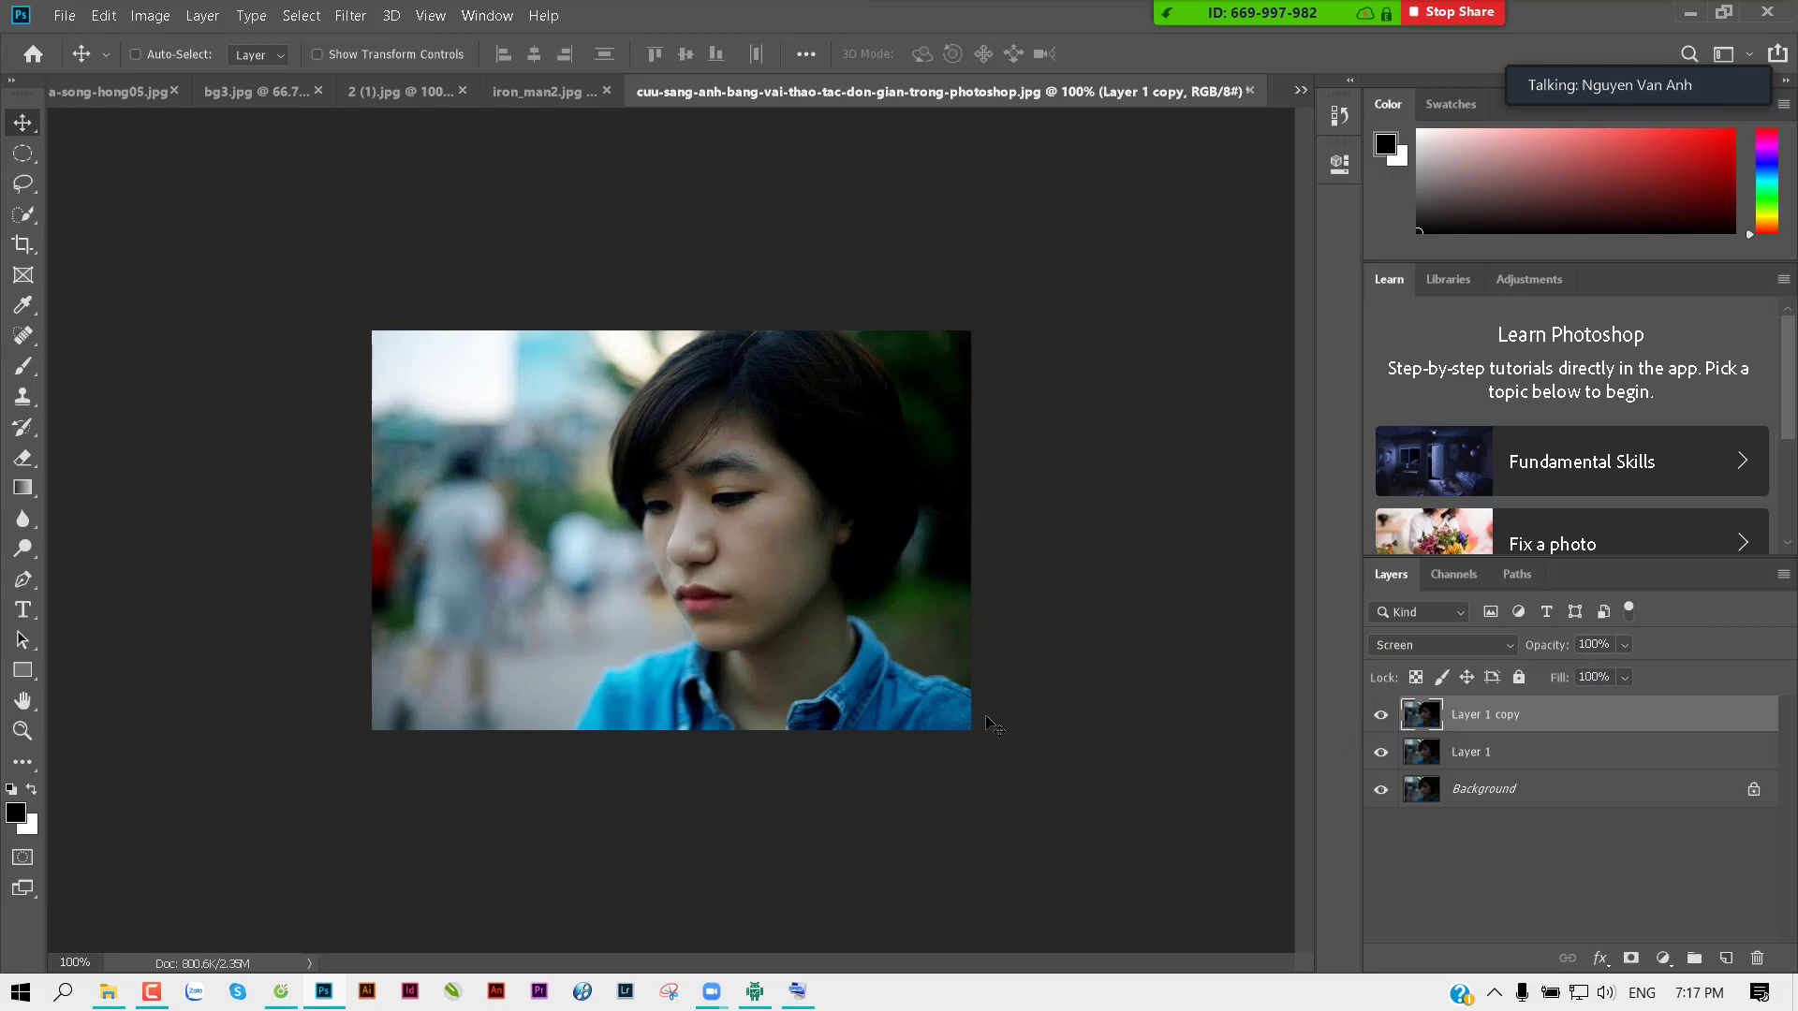
{"action": "key", "text": "ctrl+j"}
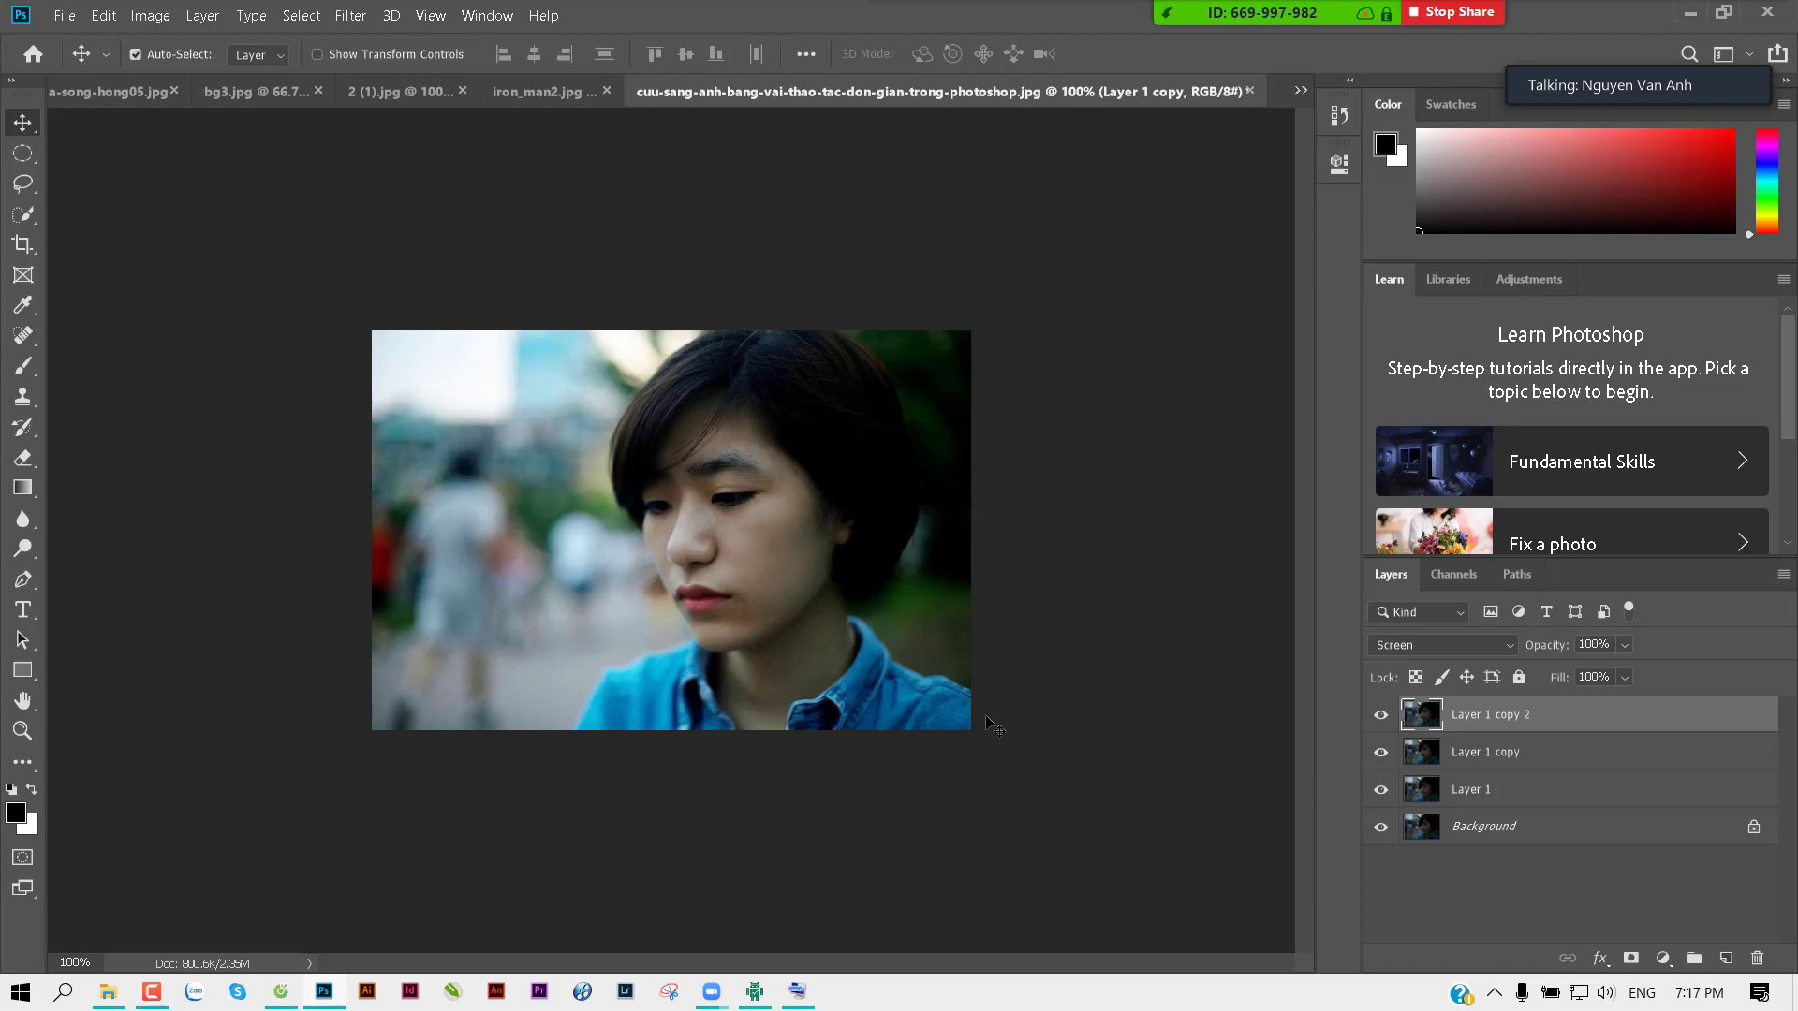
{"action": "key", "text": "ctrl+j"}
{"action": "key", "text": "ctrl+j"}
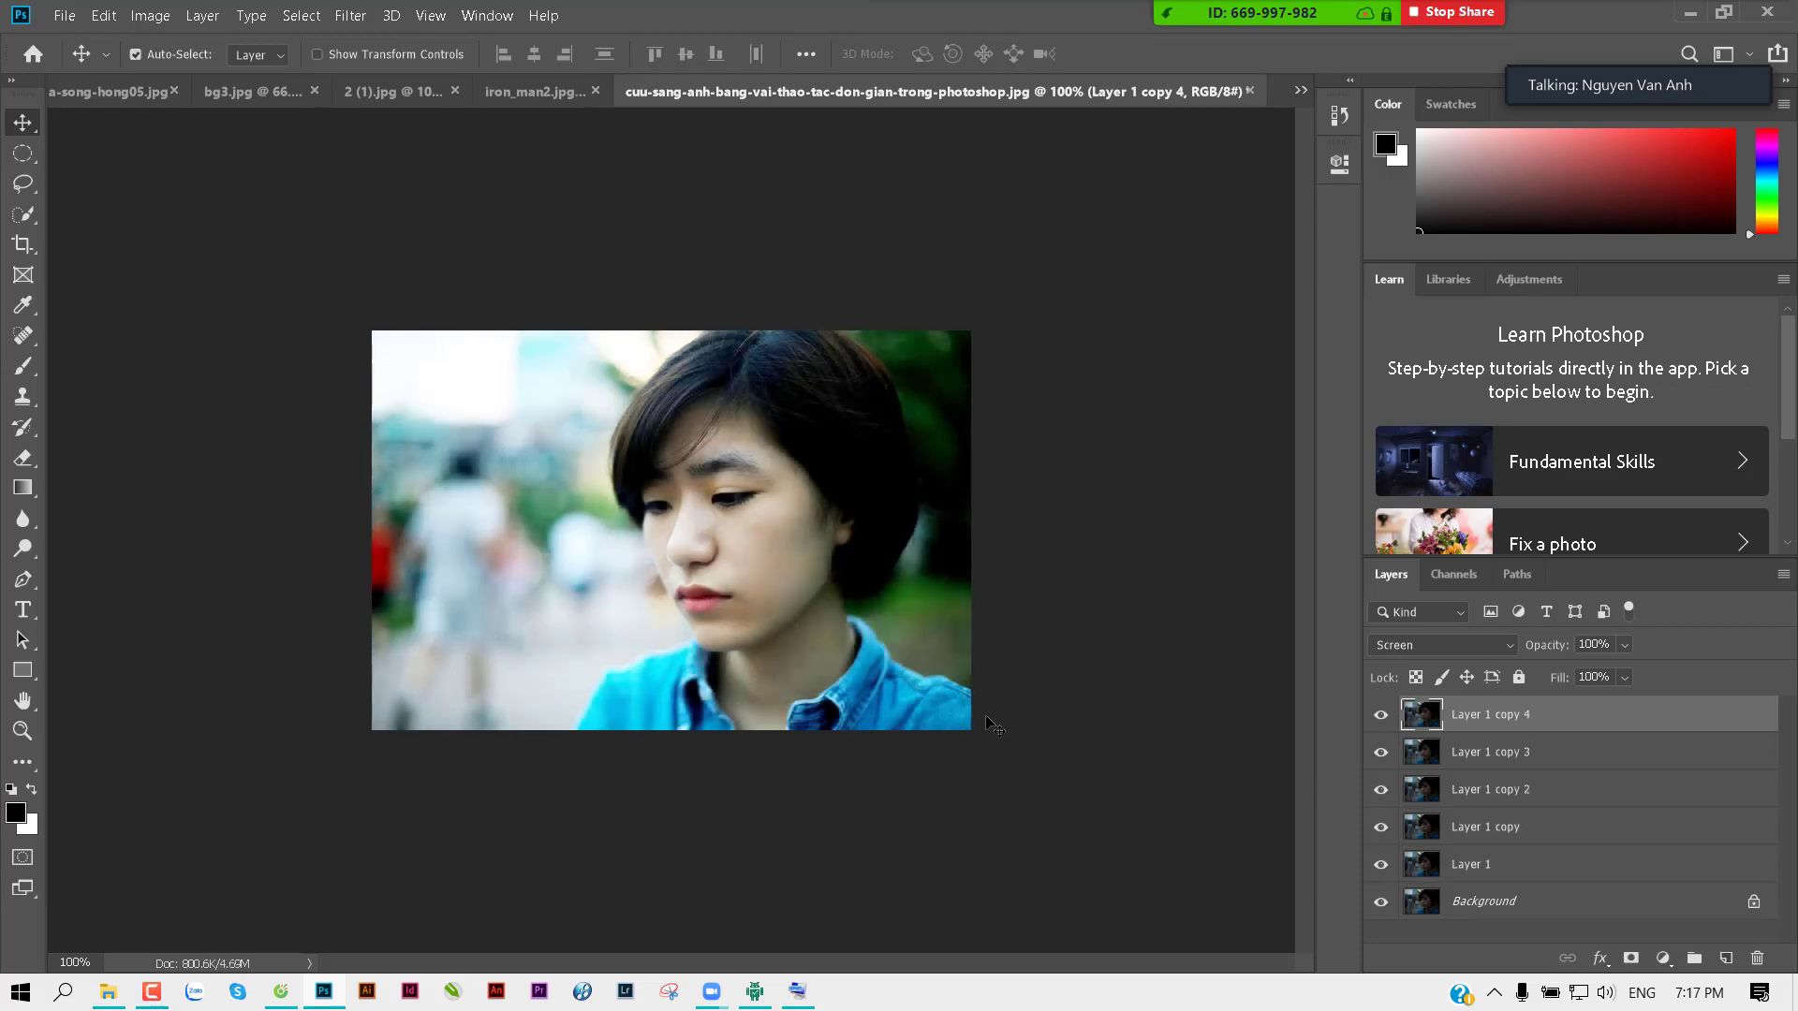
{"action": "key", "text": "ctrl+j"}
{"action": "key", "text": "ctrl+j"}
{"action": "key", "text": "ctrl+j"}
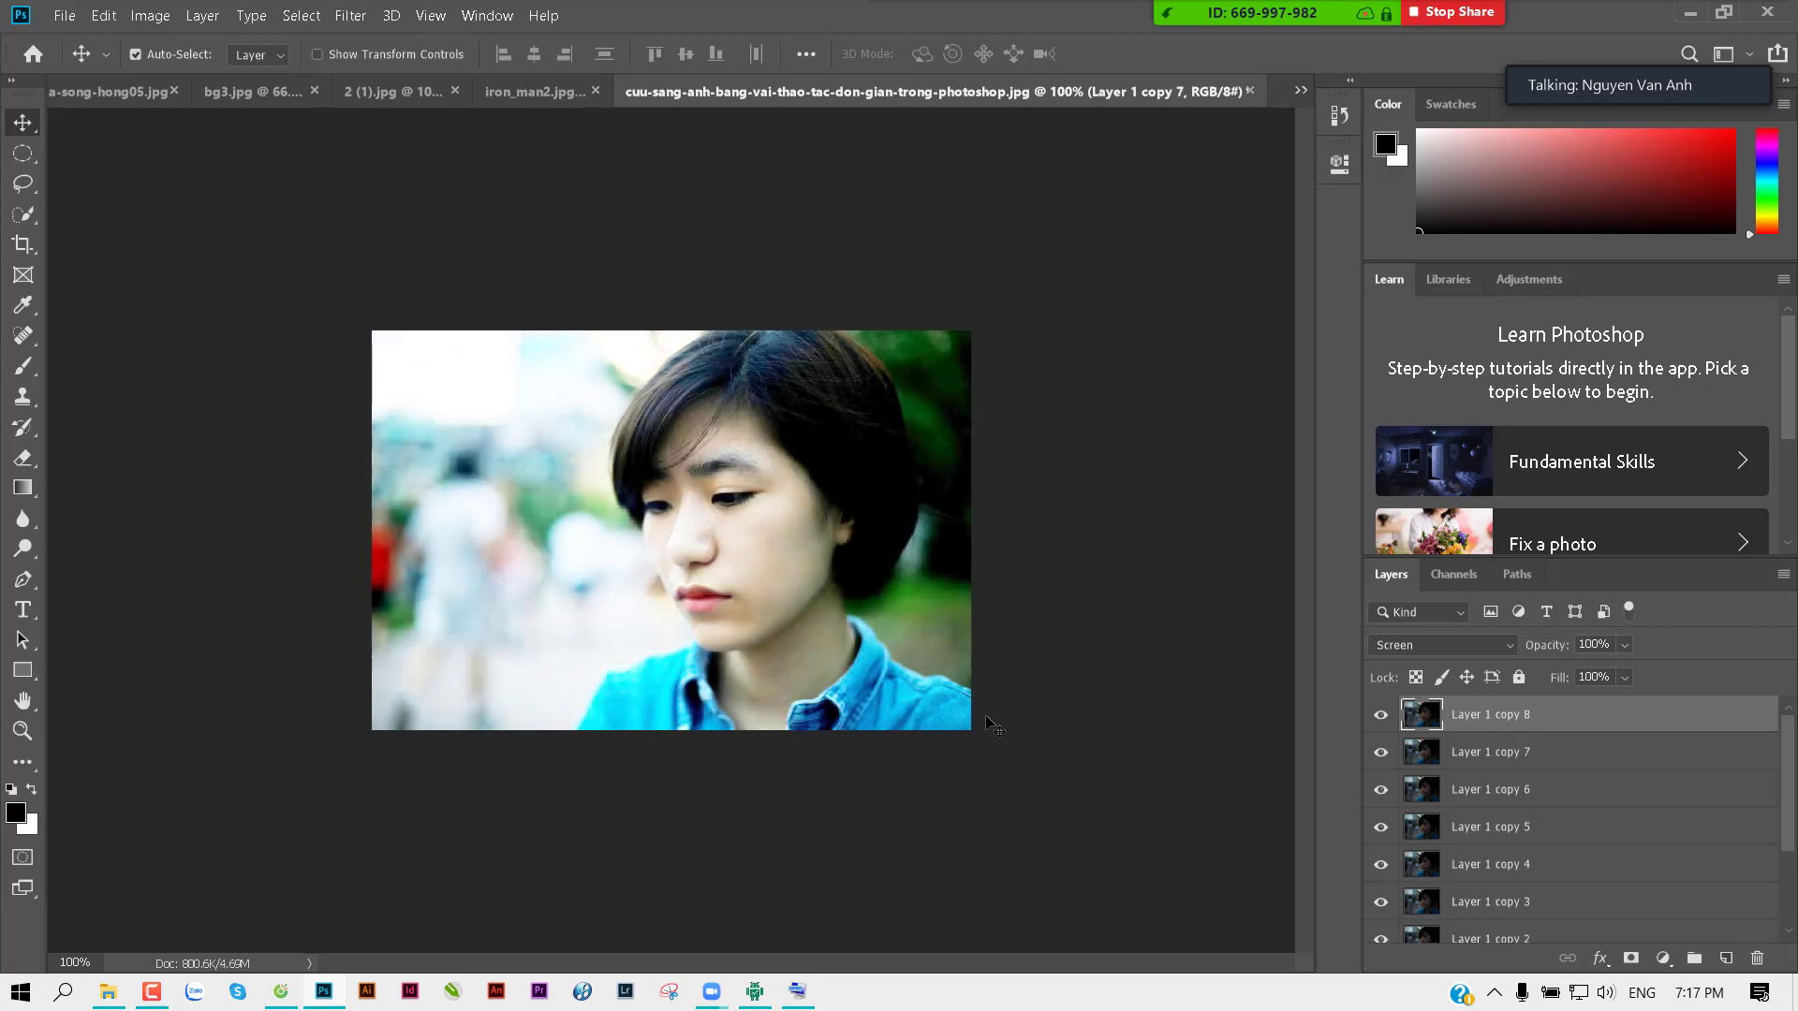
{"action": "key", "text": "ctrl+j"}
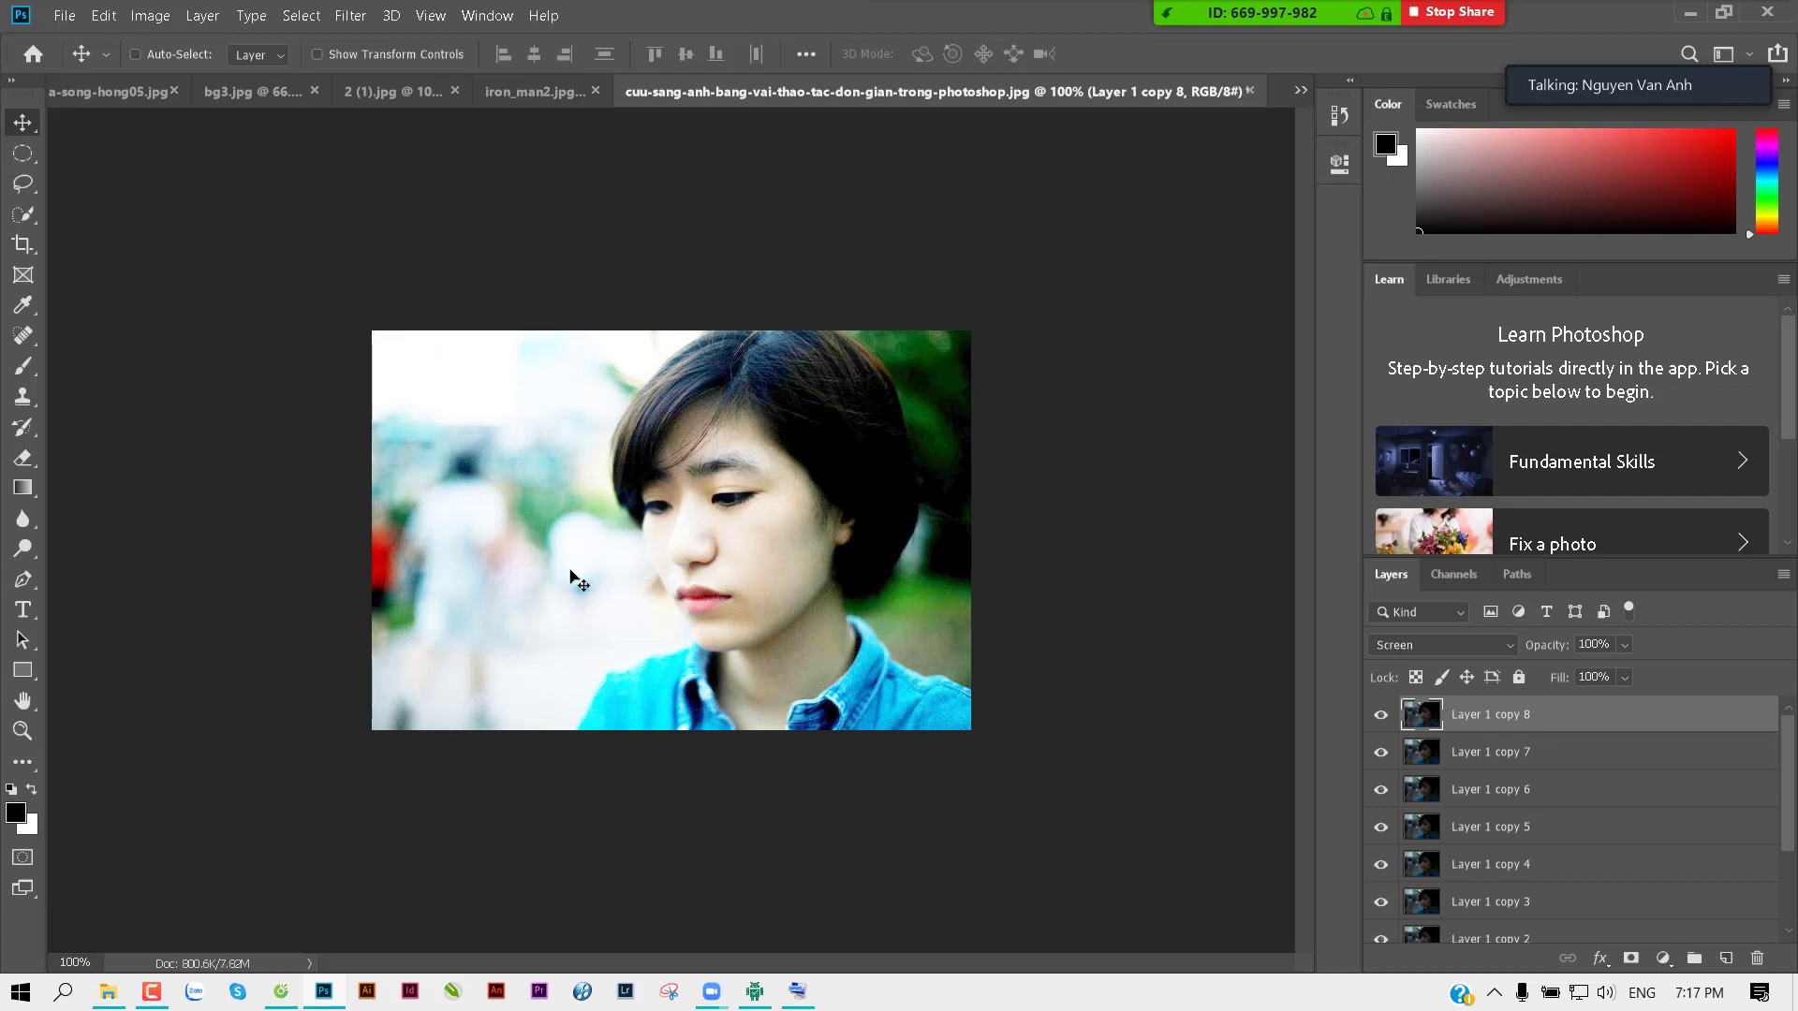
{"action": "key", "text": "ctrl+z"}
{"action": "key", "text": "ctrl+z"}
{"action": "key", "text": "ctrl+z"}
{"action": "key", "text": "ctrl+z"}
{"action": "key", "text": "ctrl+z"}
{"action": "key", "text": "ctrl+z"}
{"action": "key", "text": "ctrl+z"}
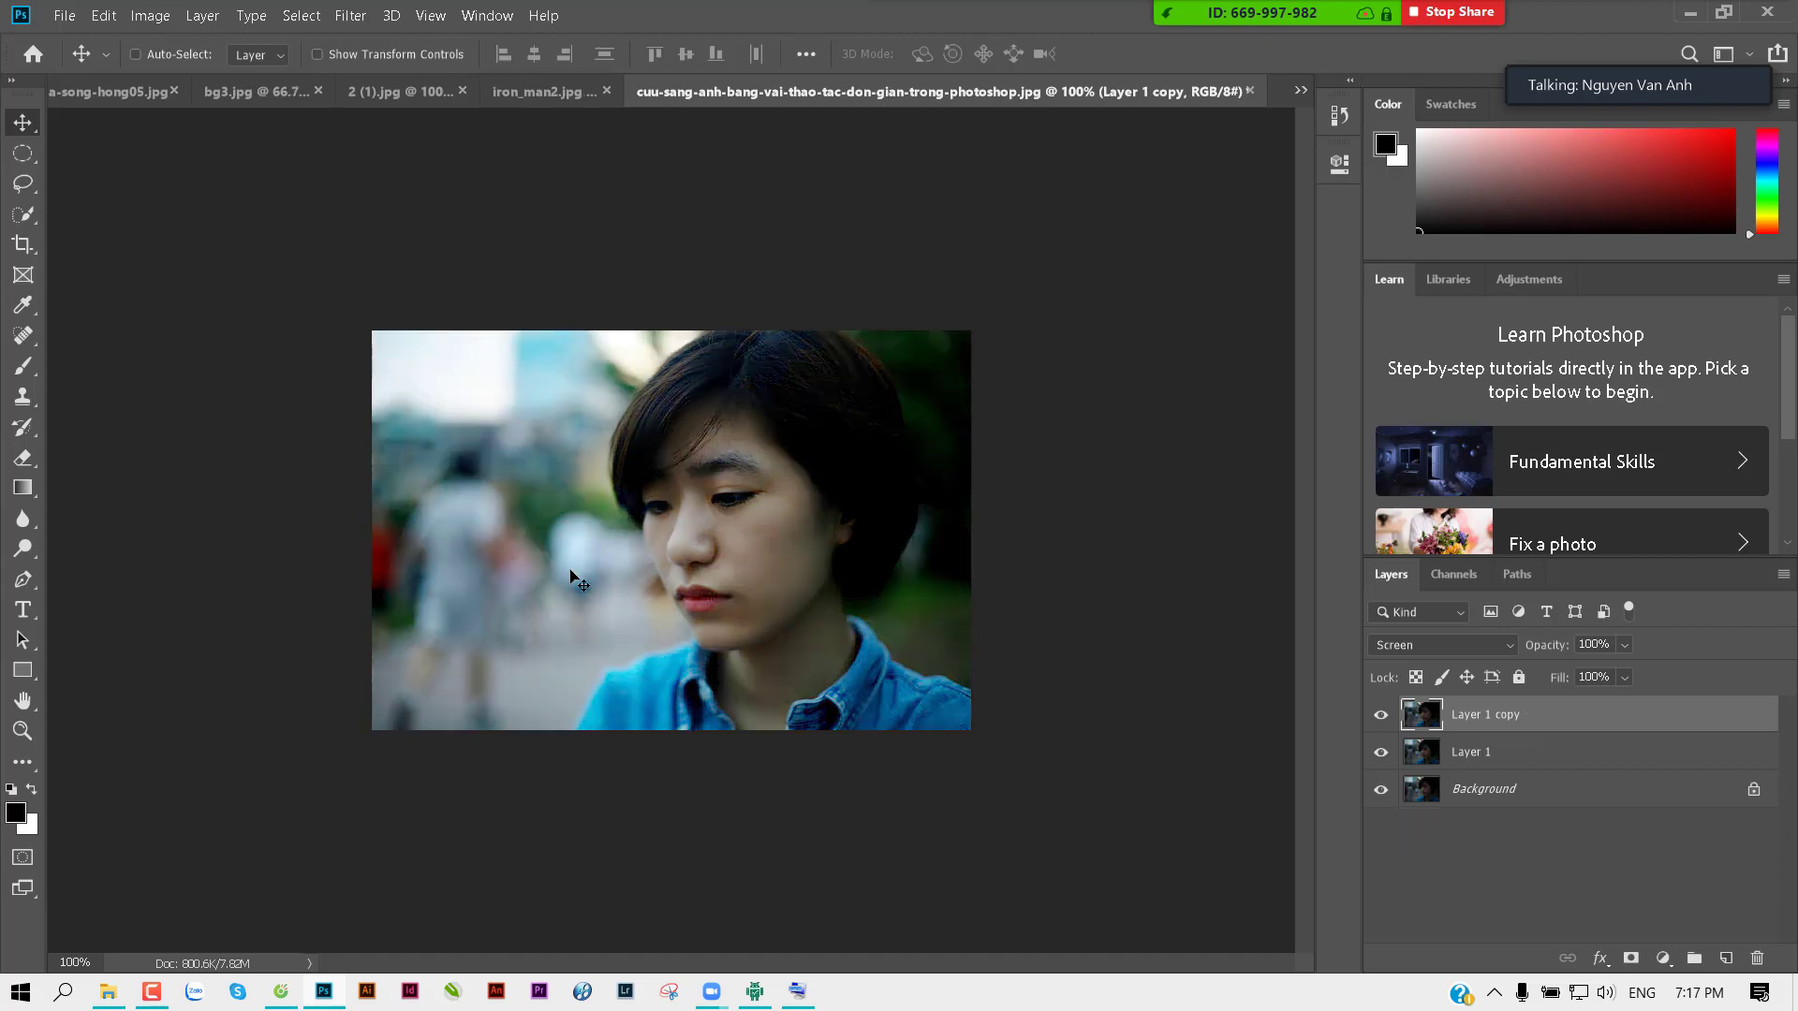
{"action": "key", "text": "ctrl+z"}
{"action": "key", "text": "ctrl+j"}
Step: Browse to 1 Tư liệu học tập > thuvienanh > Girl and open 5344605.jpg as a new document
{"action": "key", "text": "ctrl"}
{"action": "key", "text": "ctrl+o"}
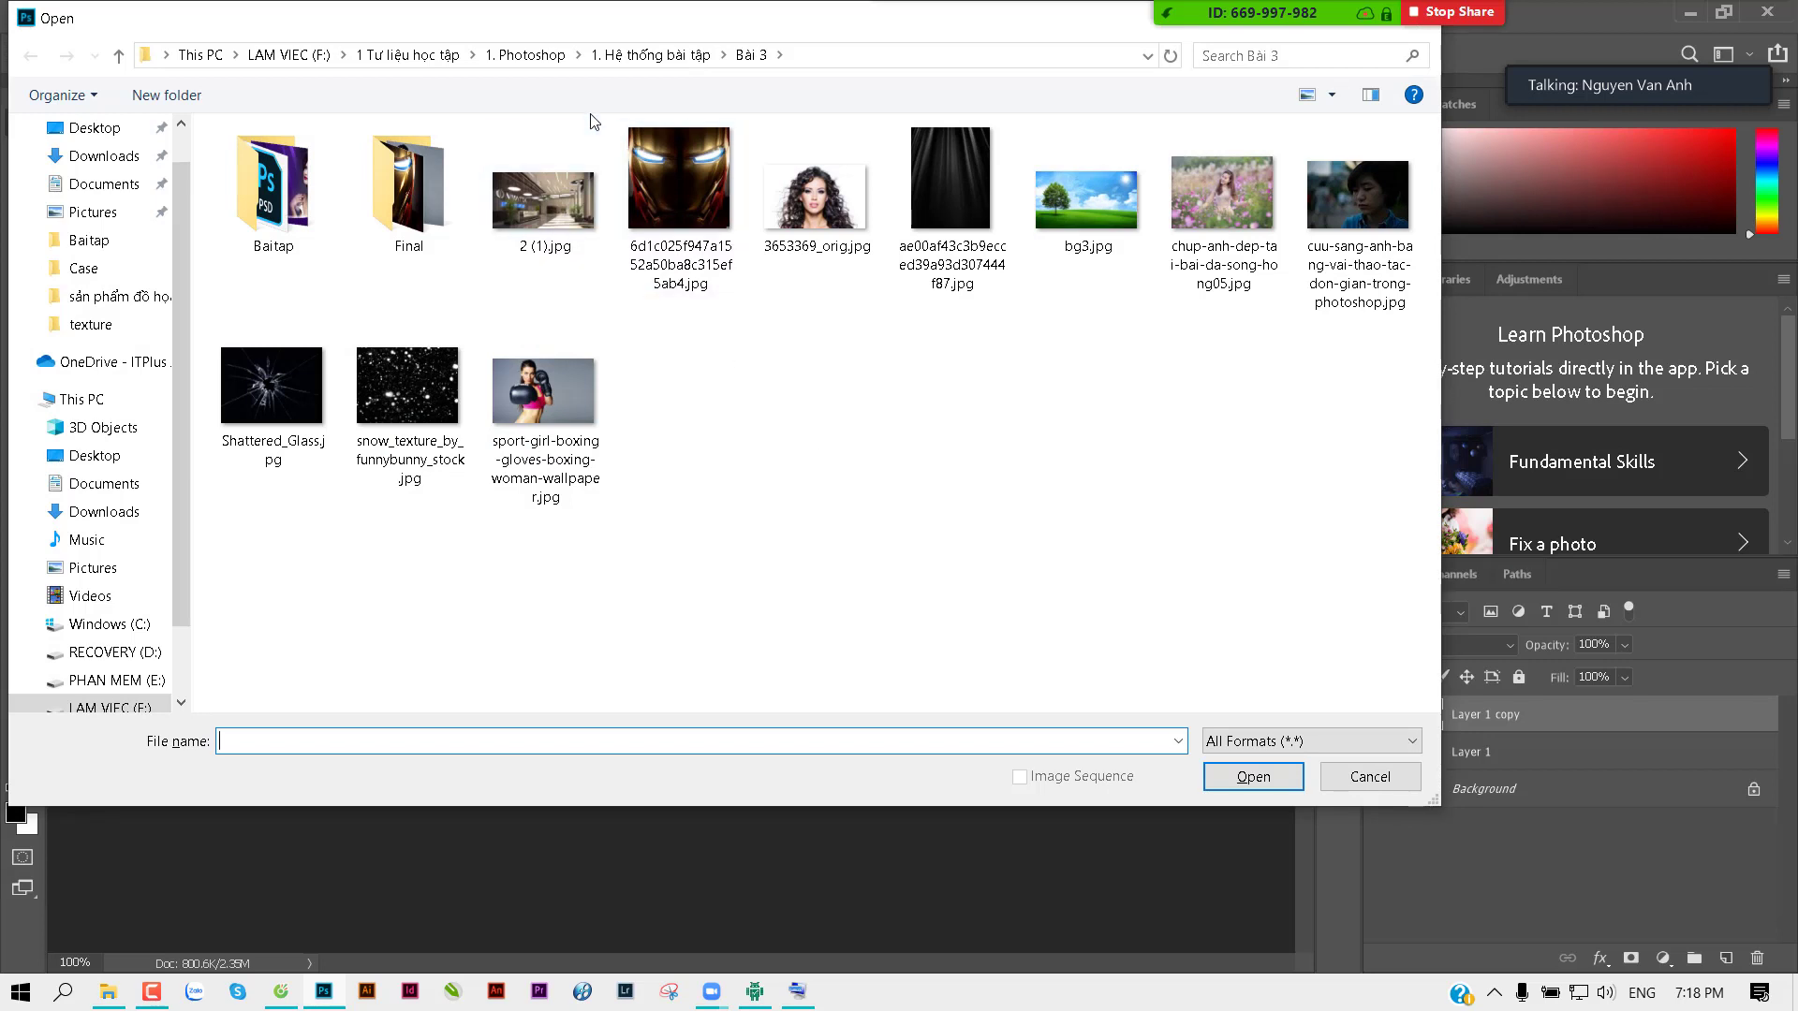
{"action": "left_click", "coordinate": [538, 56]}
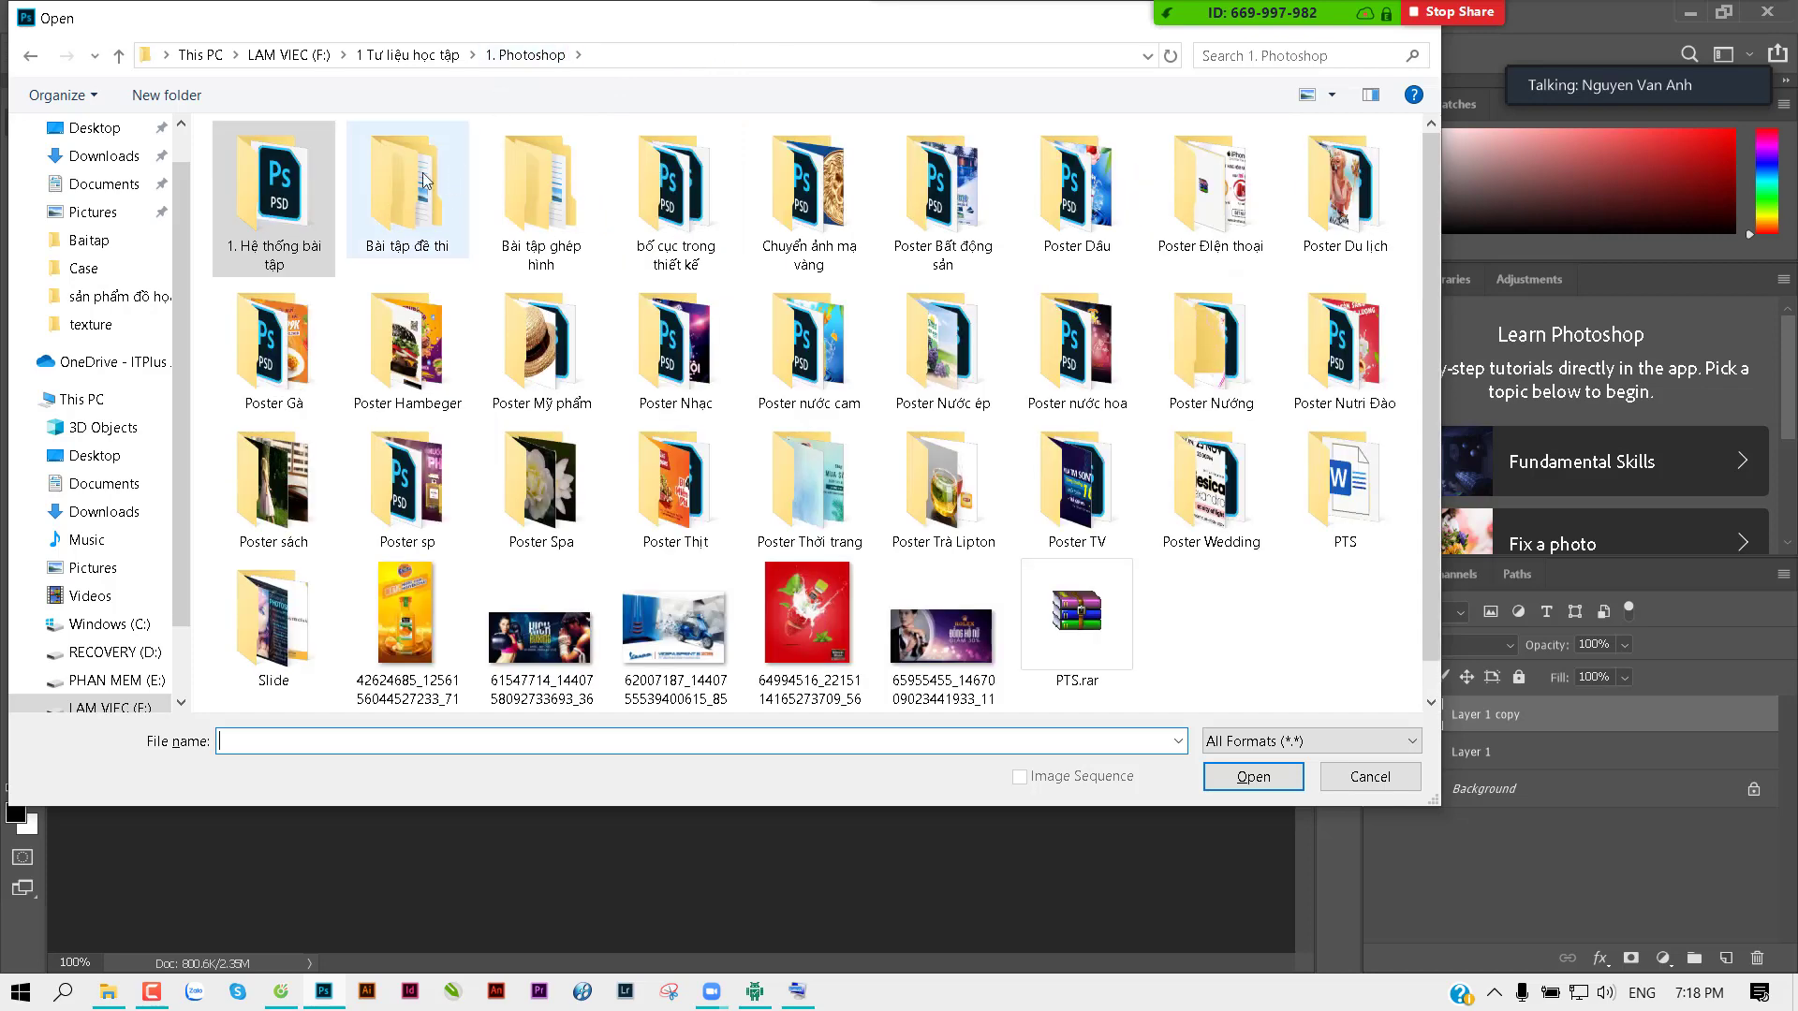
{"action": "left_click", "coordinate": [407, 55]}
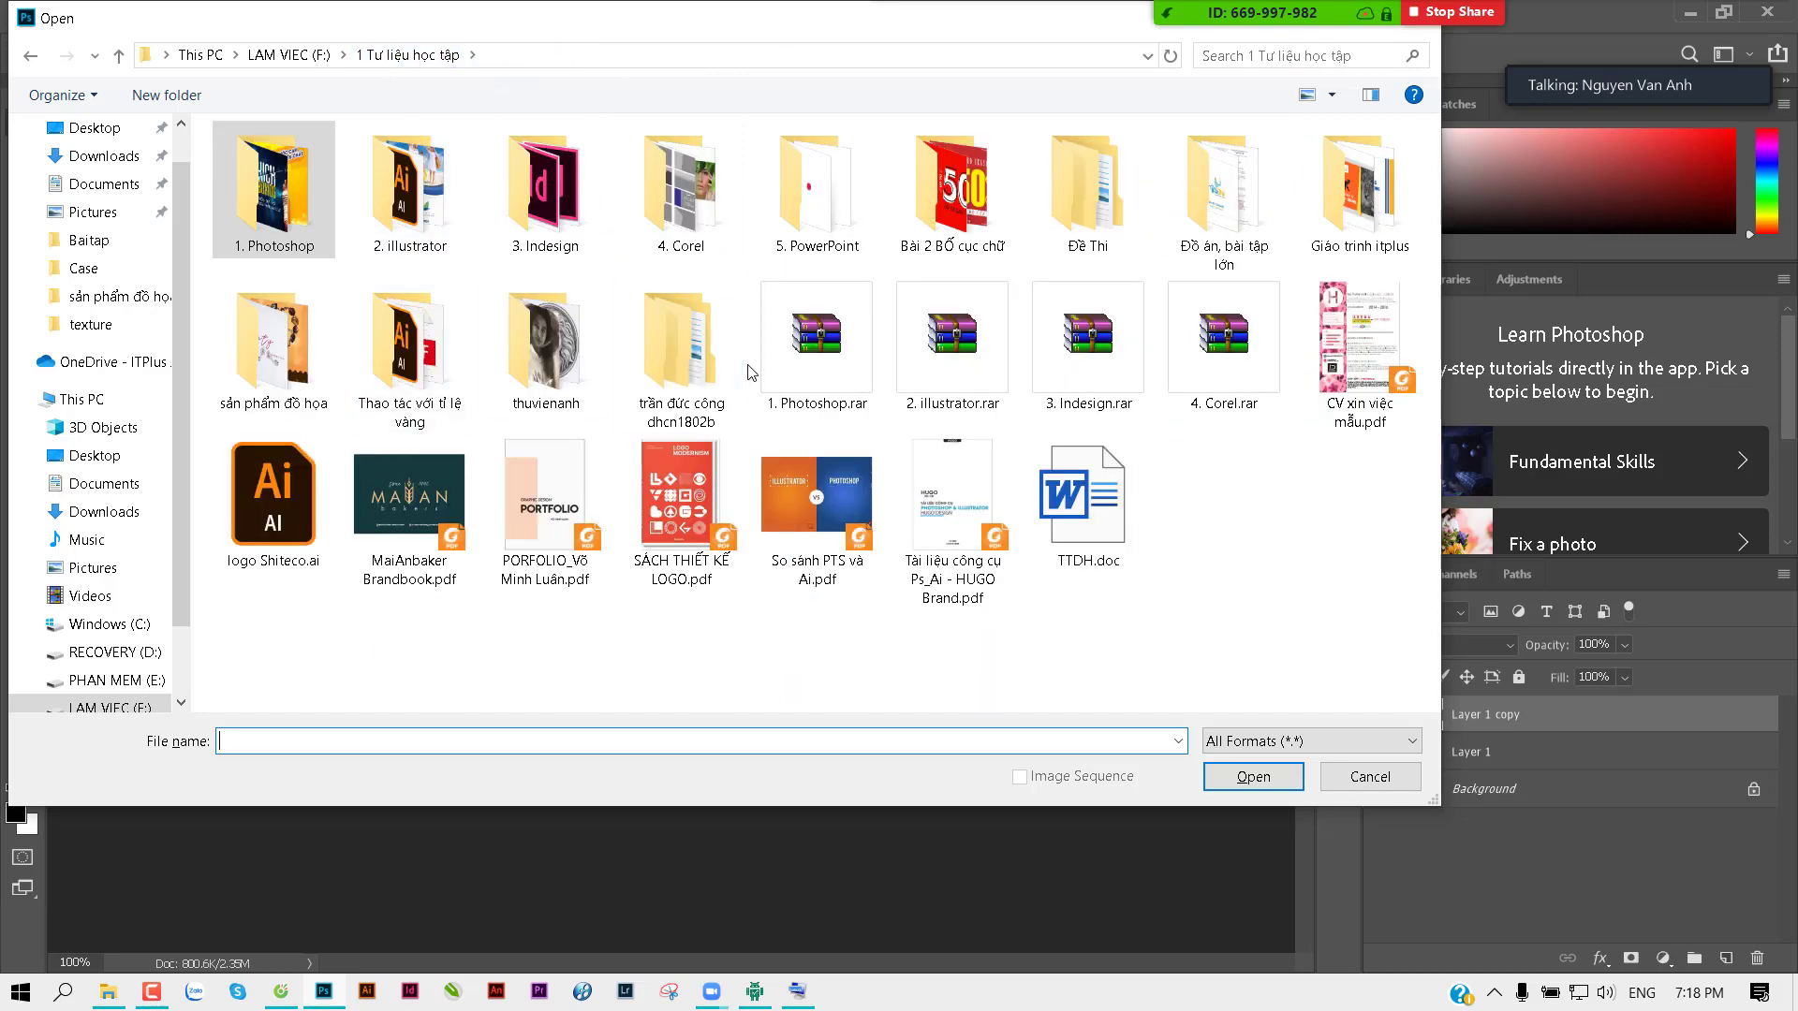
{"action": "double_click", "coordinate": [557, 334]}
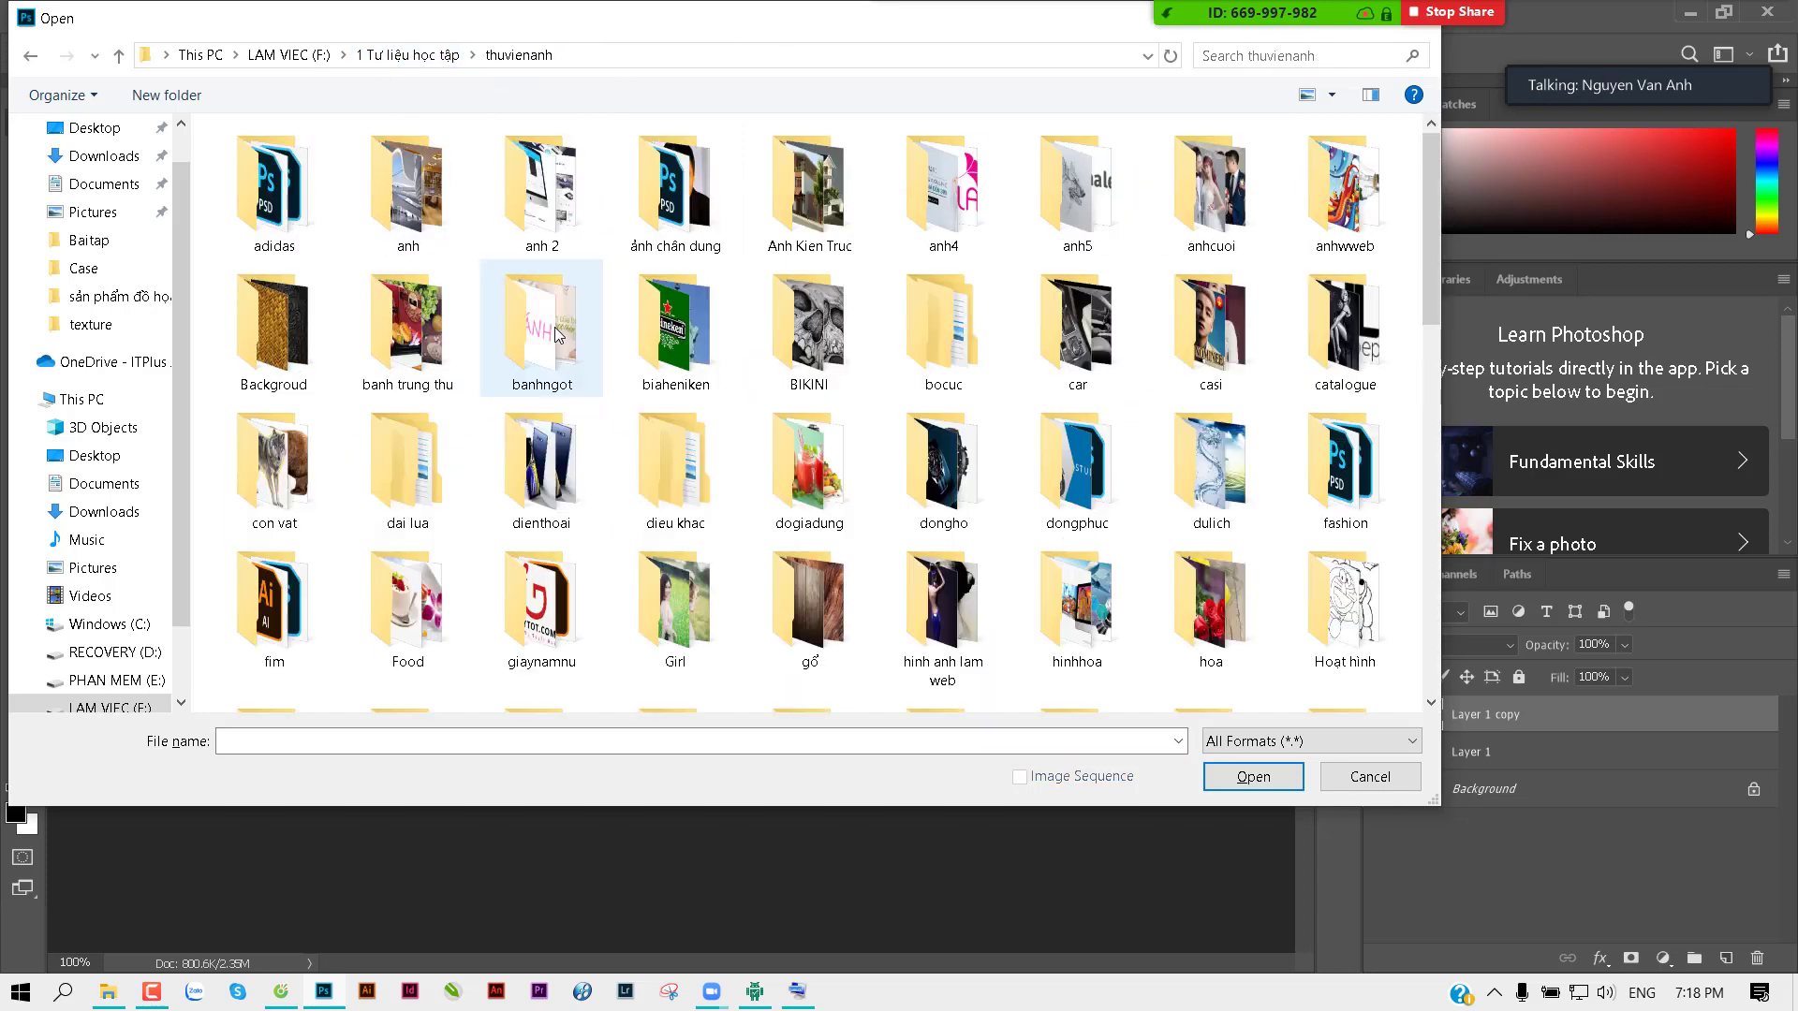
{"action": "left_click", "coordinate": [529, 464]}
{"action": "key", "text": "Down"}
{"action": "double_click", "coordinate": [676, 590]}
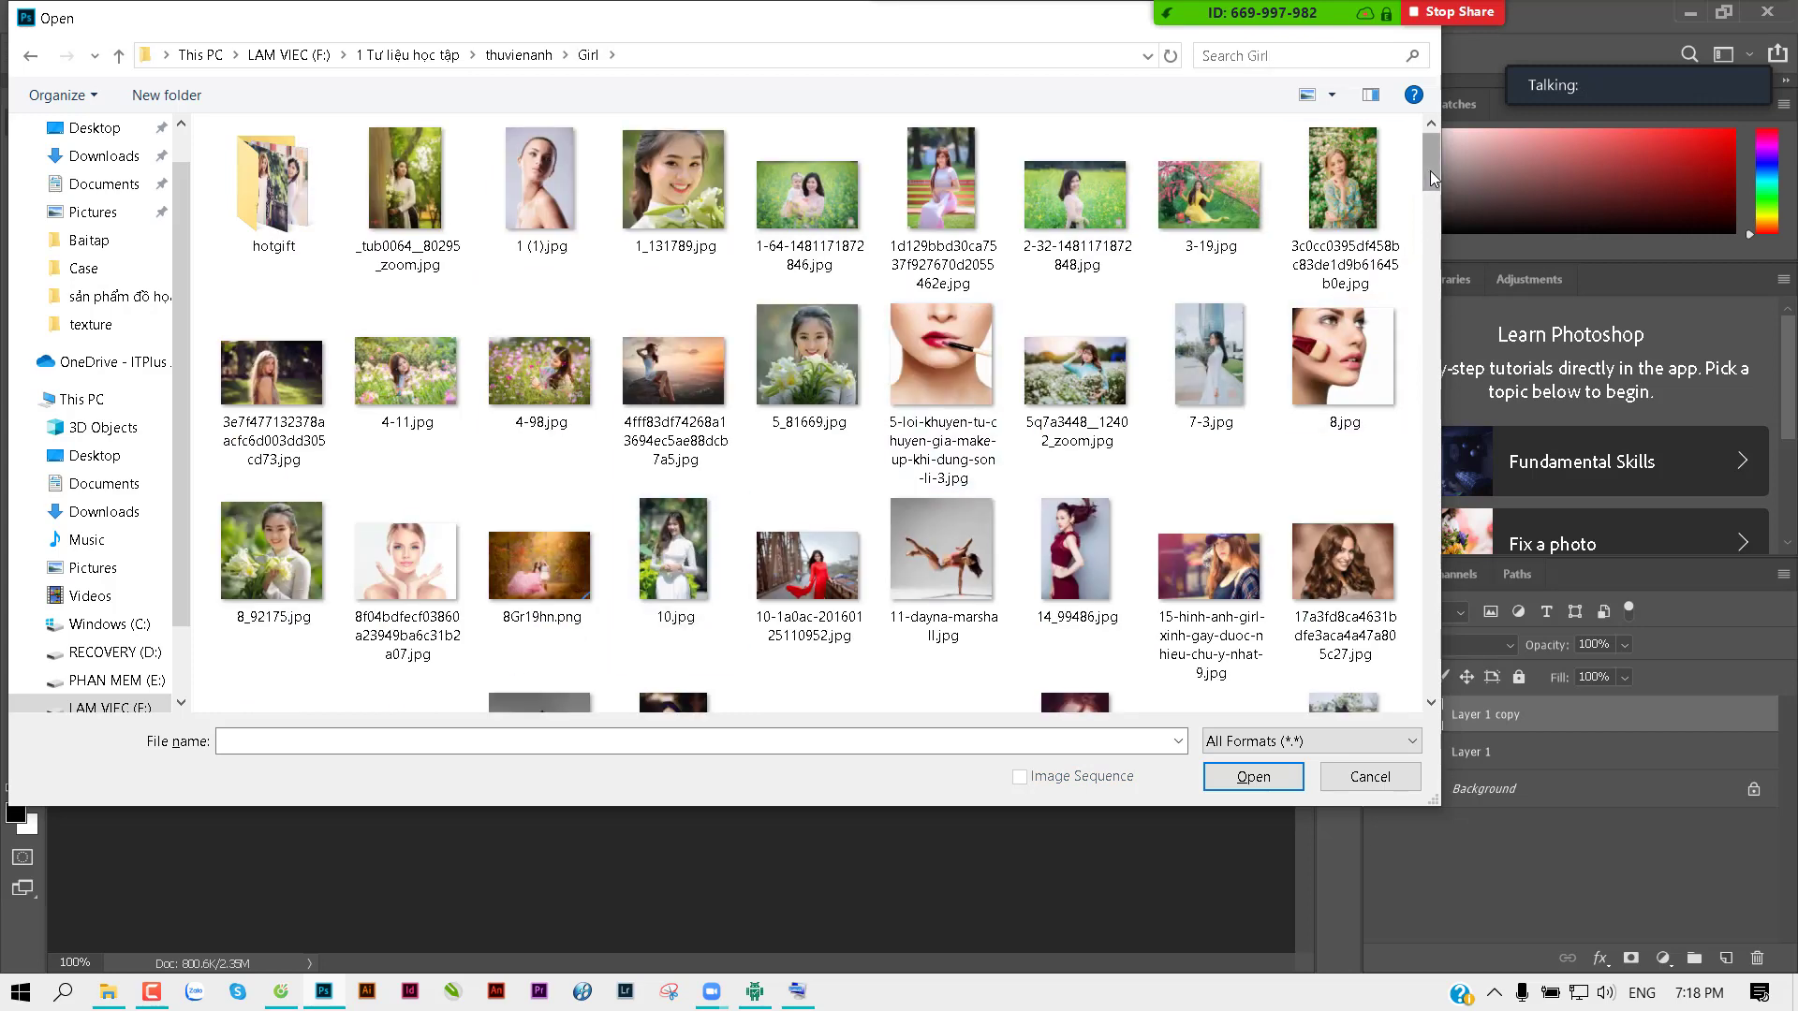
{"action": "left_click_drag", "start_coordinate": [1431, 170], "coordinate": [1433, 240]}
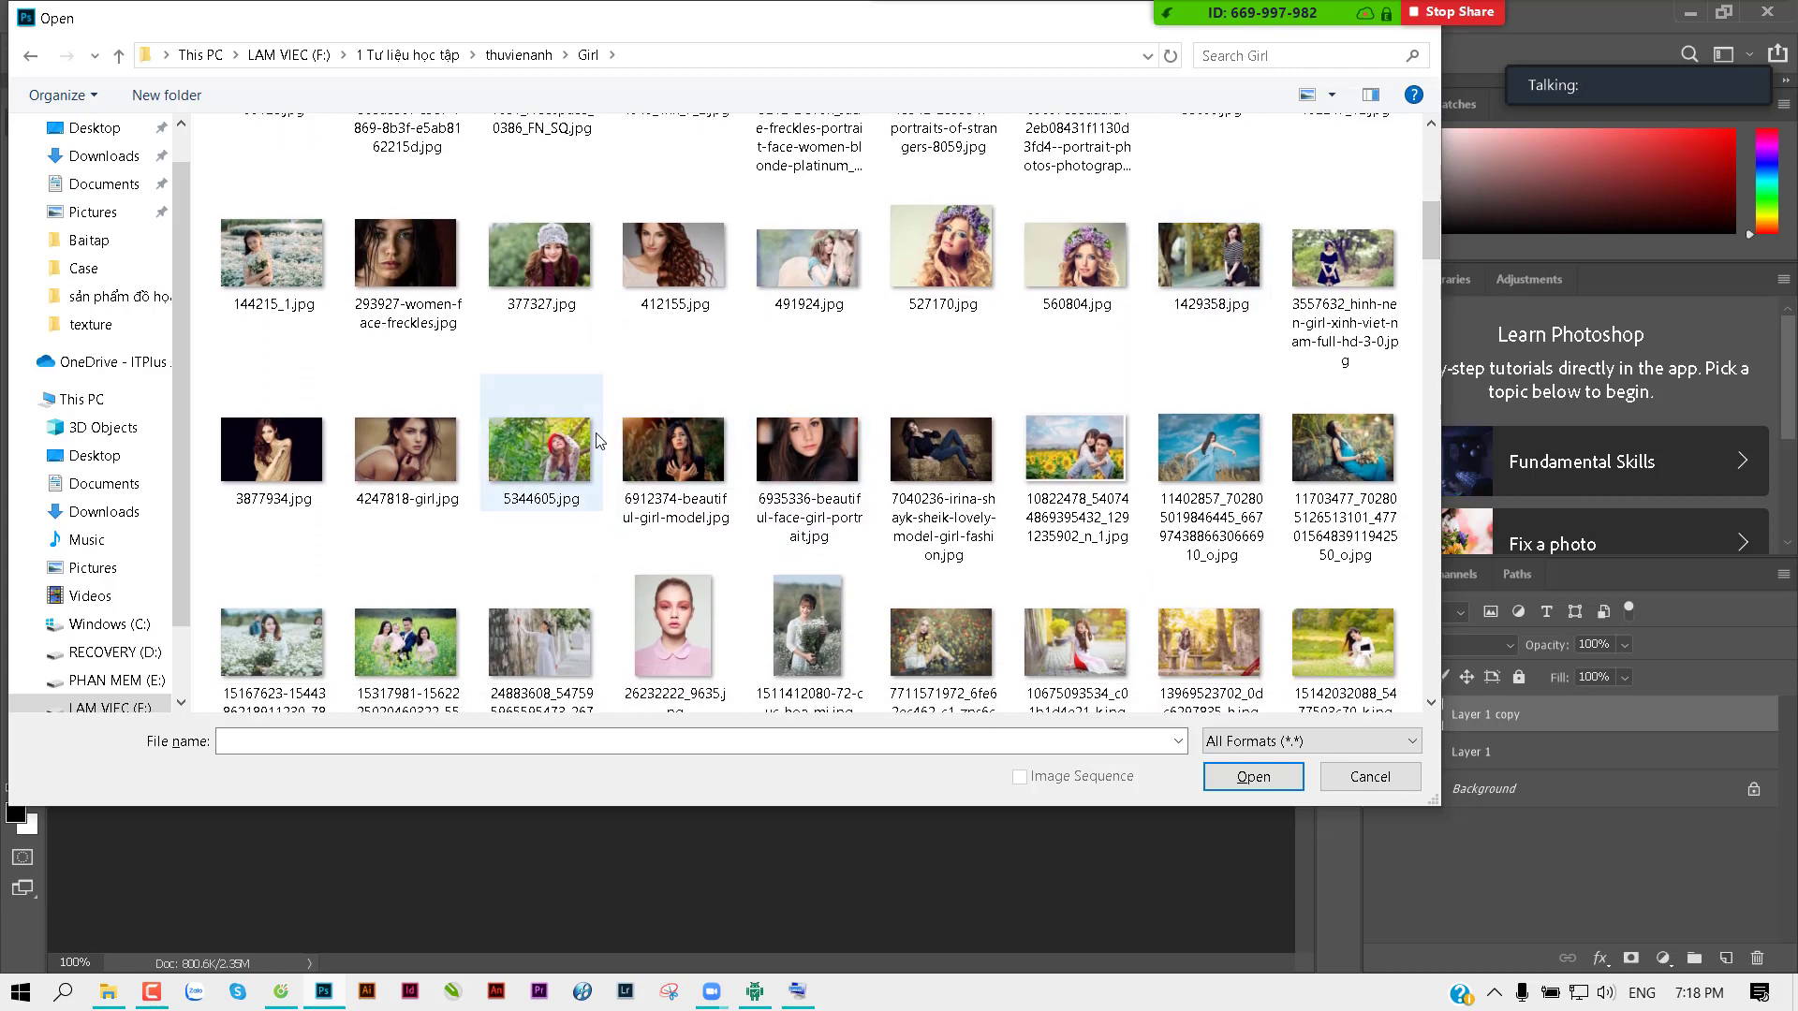
{"action": "key", "text": "Return"}
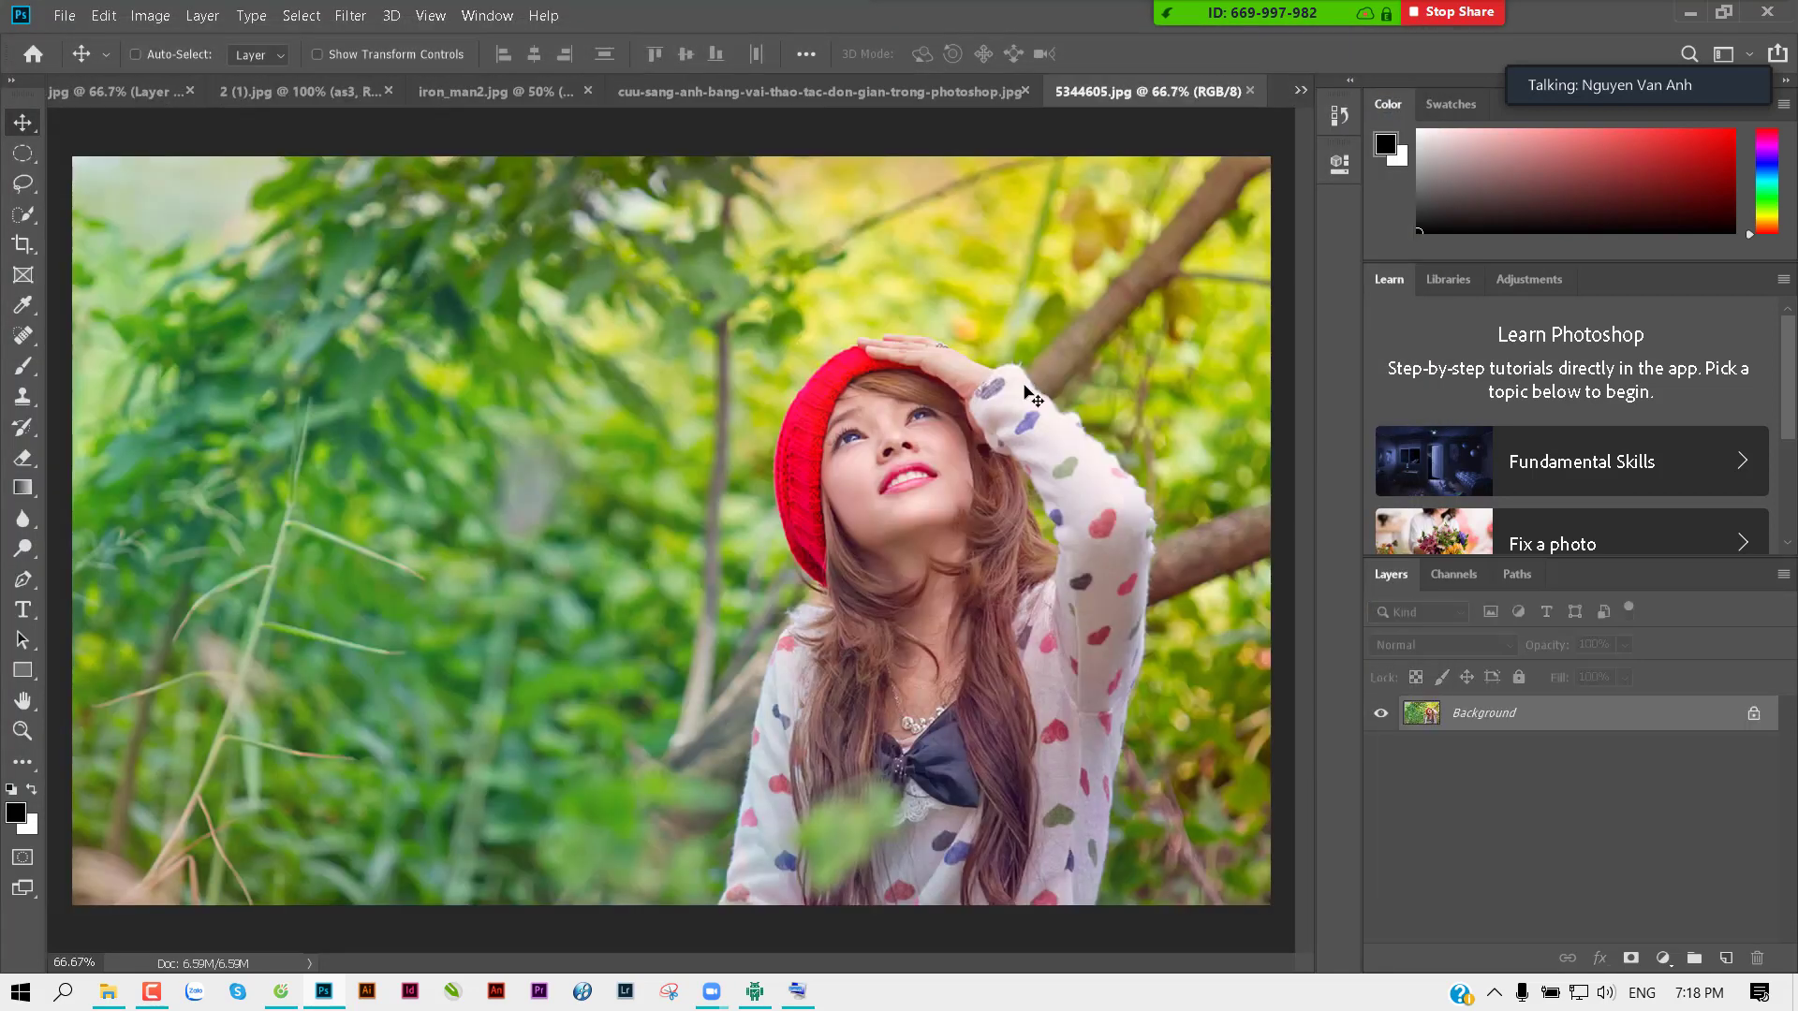
Step: Zoom to 50% and copy 5344605.jpg's Background to Layer 1, leaving its blend mode Normal
{"action": "key", "text": "ctrl+minus"}
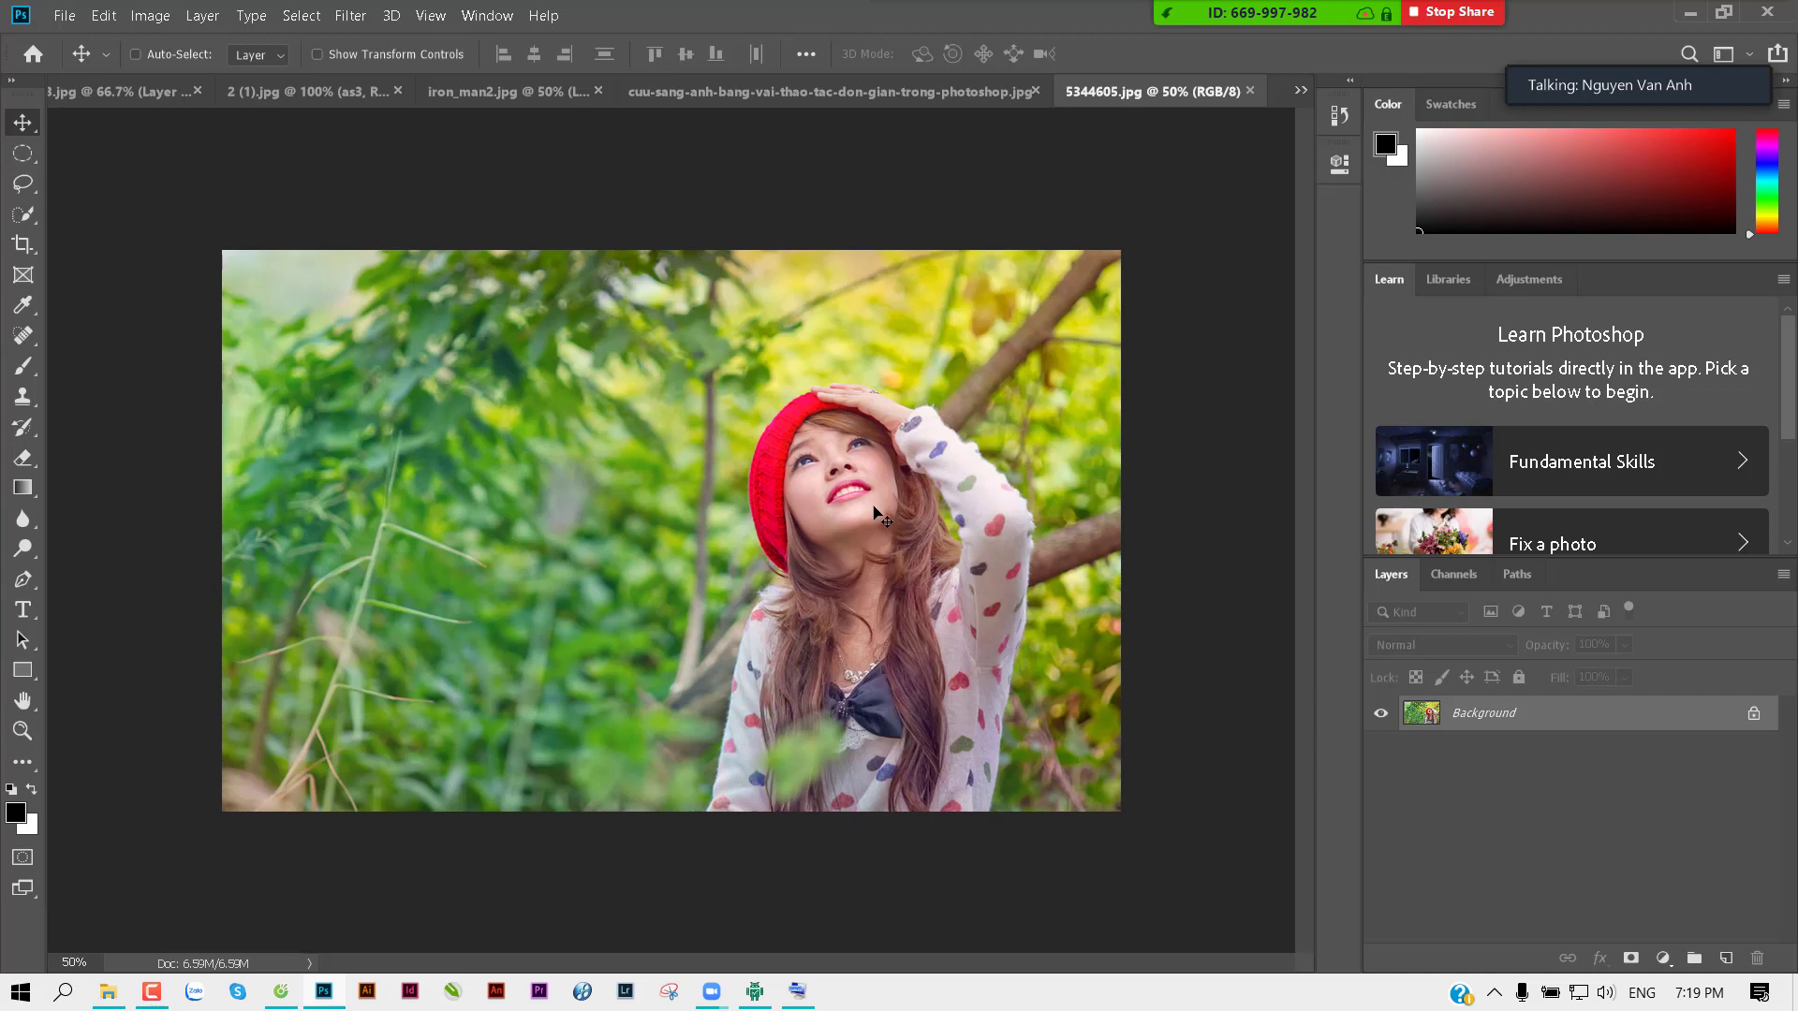
{"action": "key", "text": "ctrl+j"}
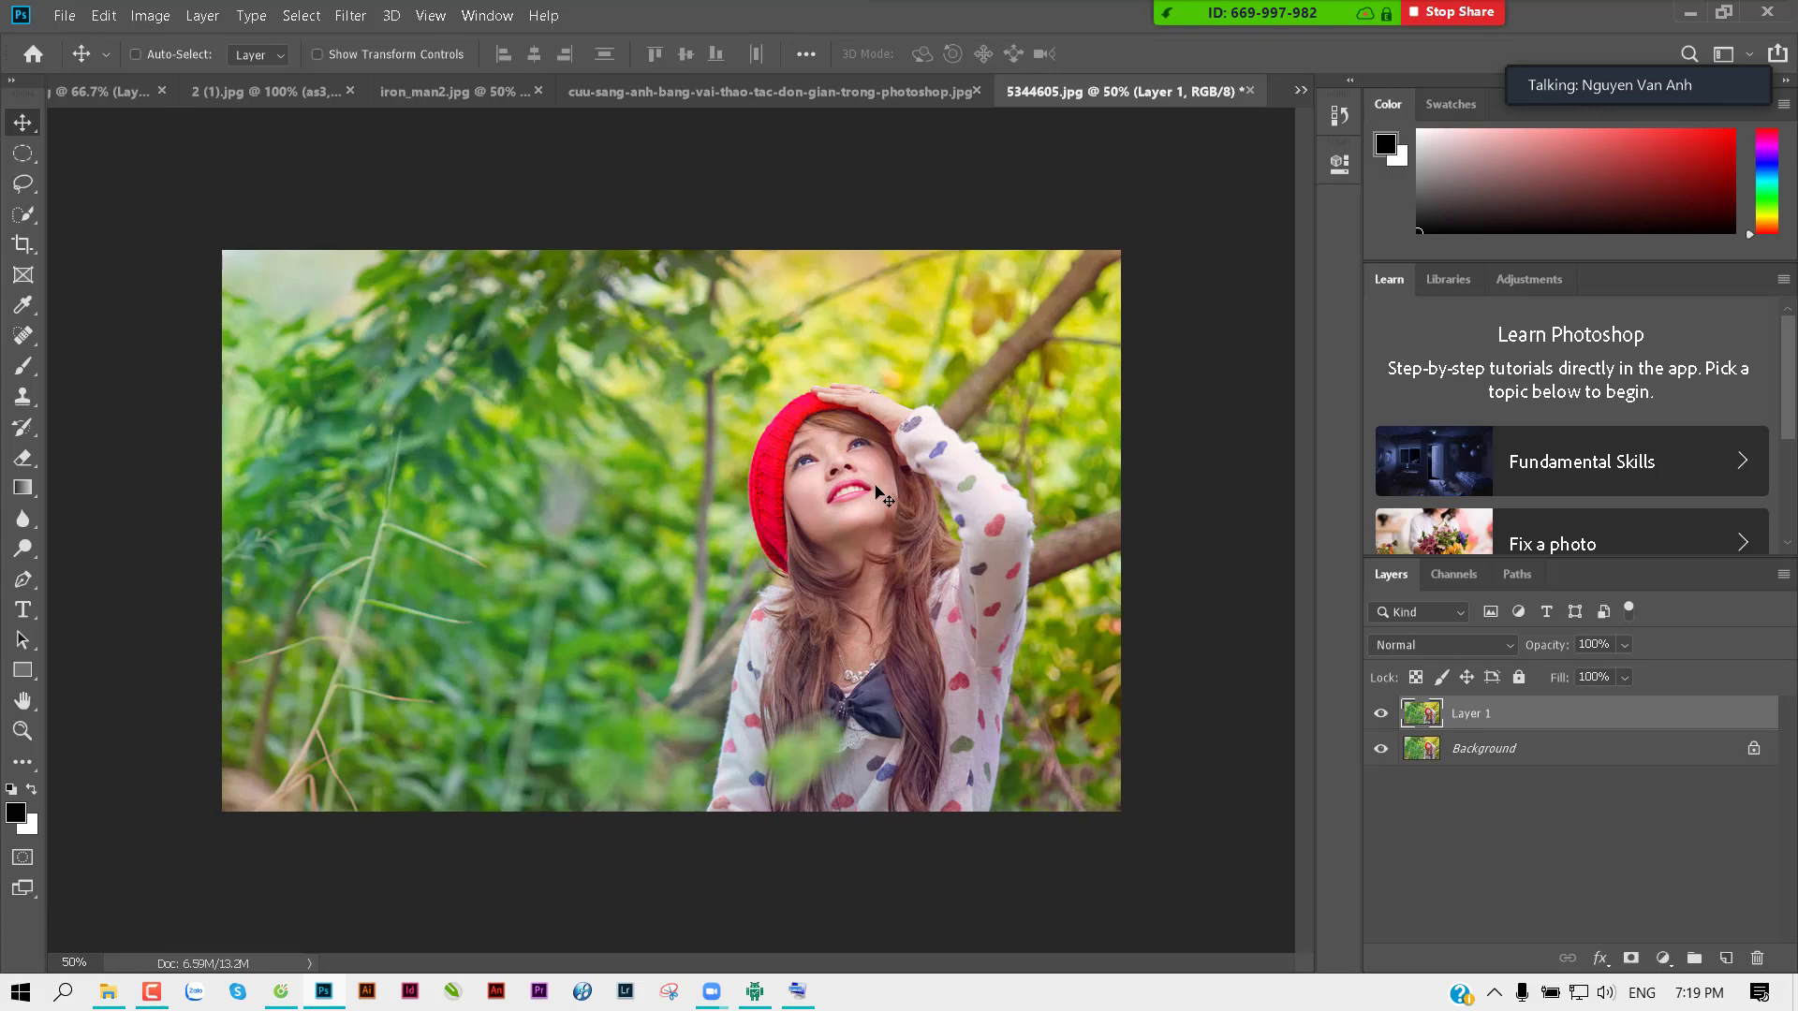
{"action": "left_click", "coordinate": [1424, 644]}
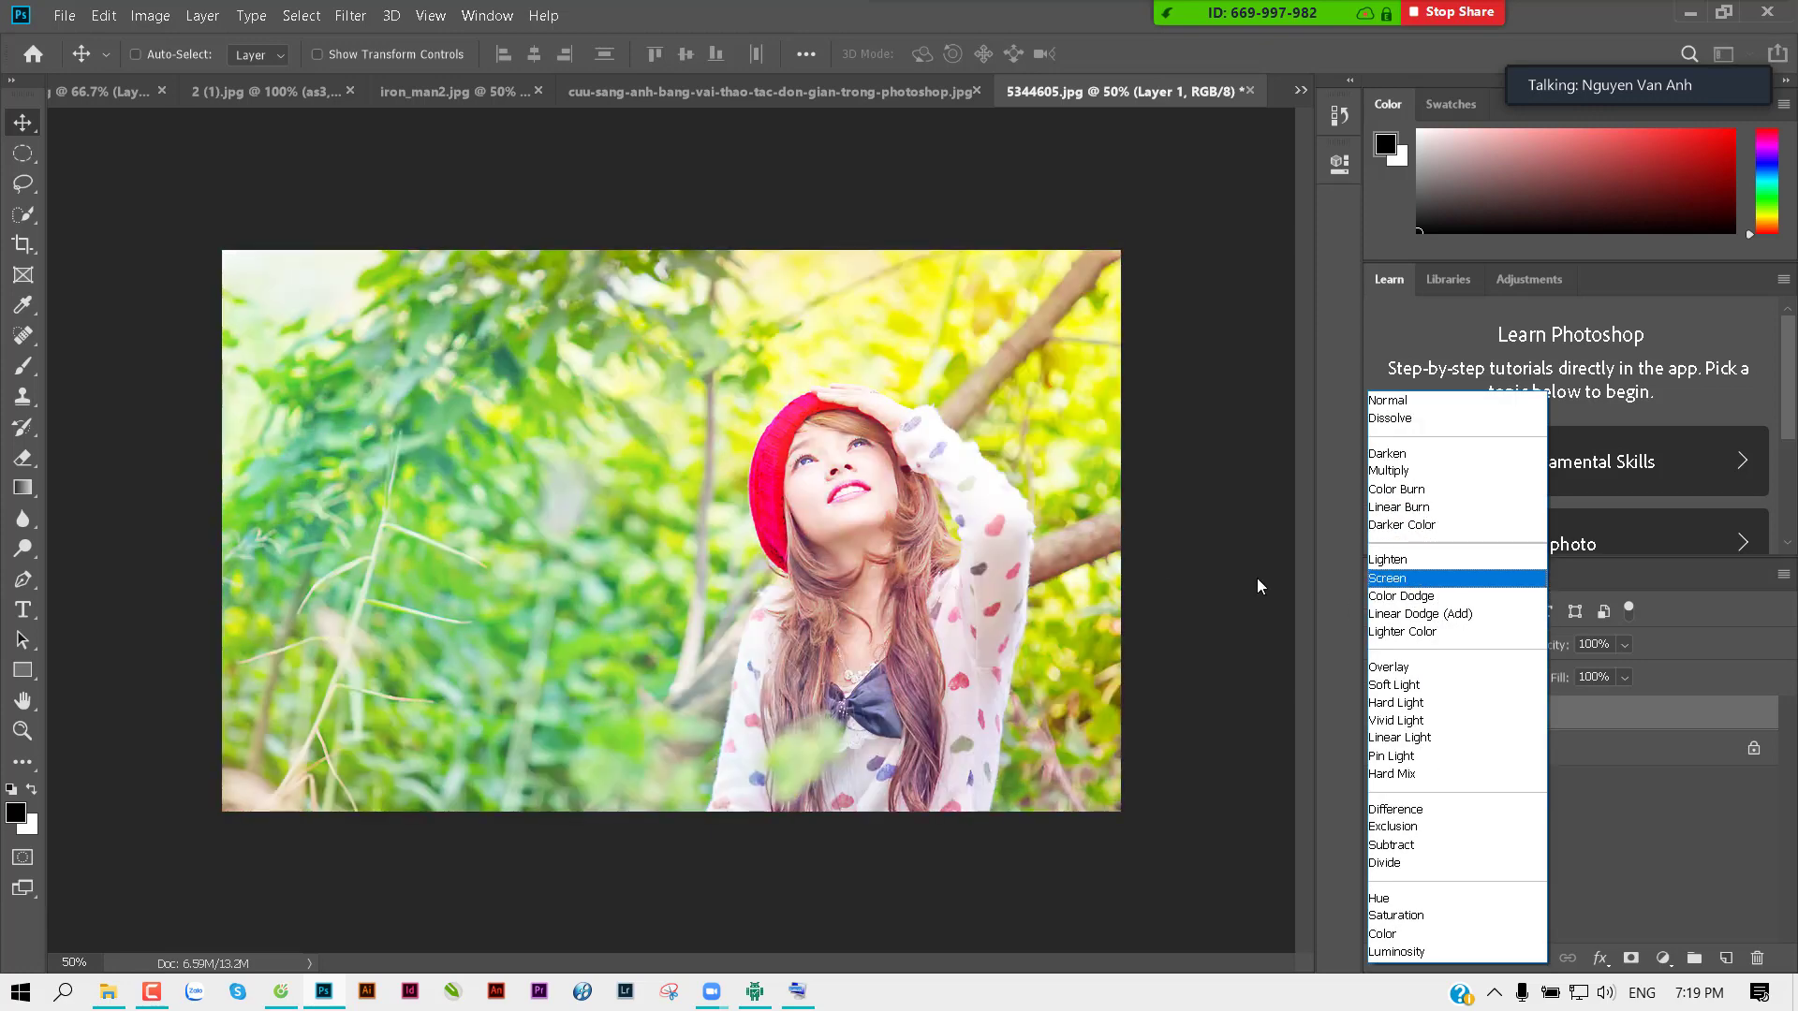
{"action": "key", "text": "Escape"}
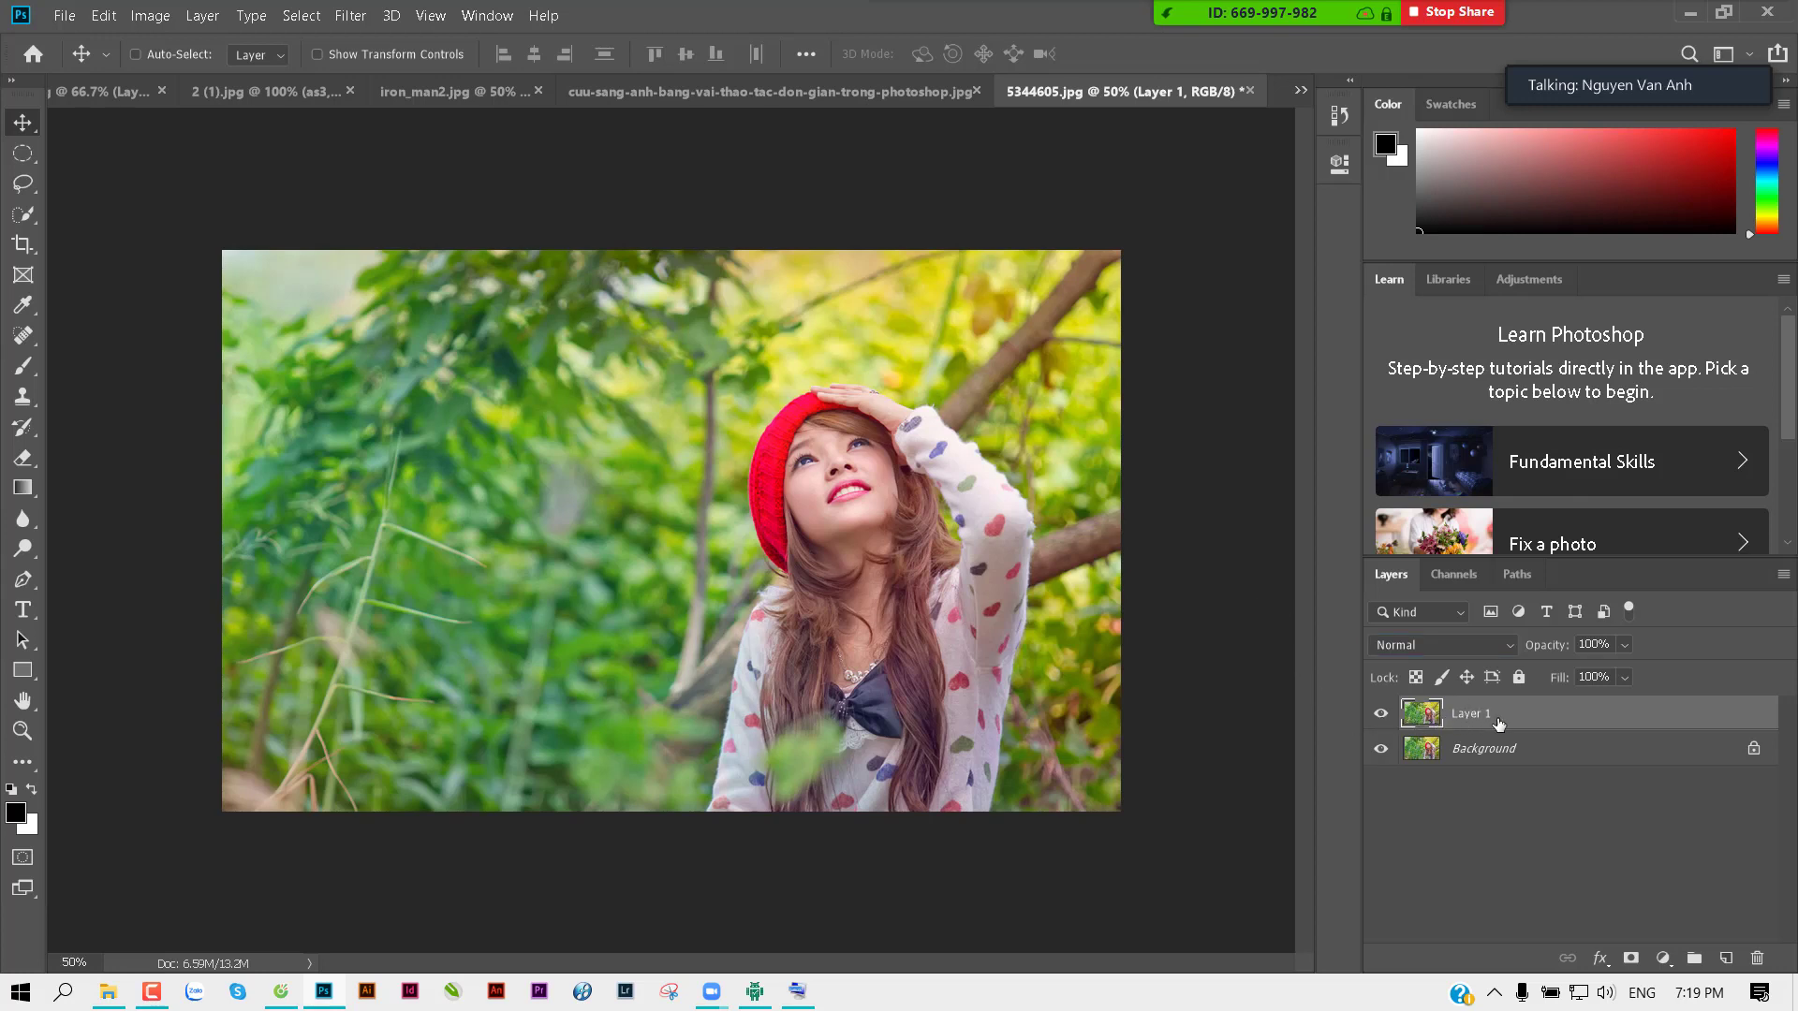
Step: Set Layer 1 to Screen, add a Multiply copy above it, and group both into Group 1
{"action": "left_click", "coordinate": [1430, 648]}
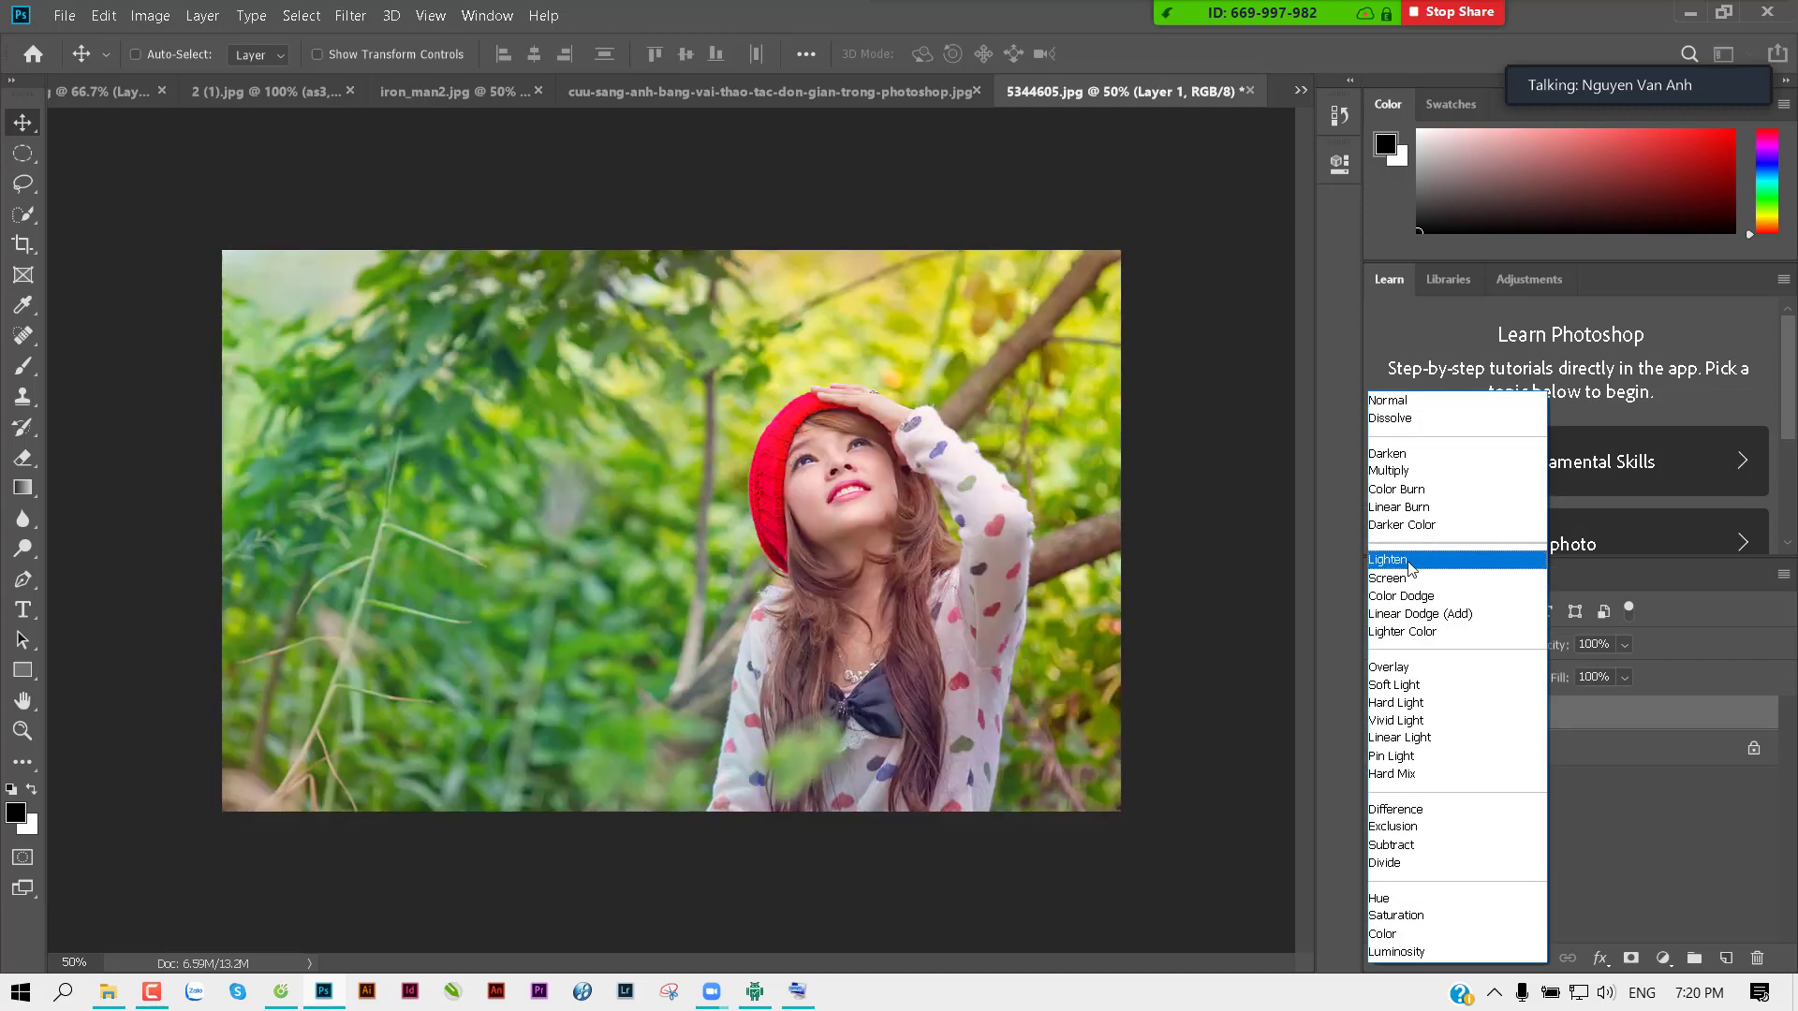
{"action": "left_click", "coordinate": [1394, 578]}
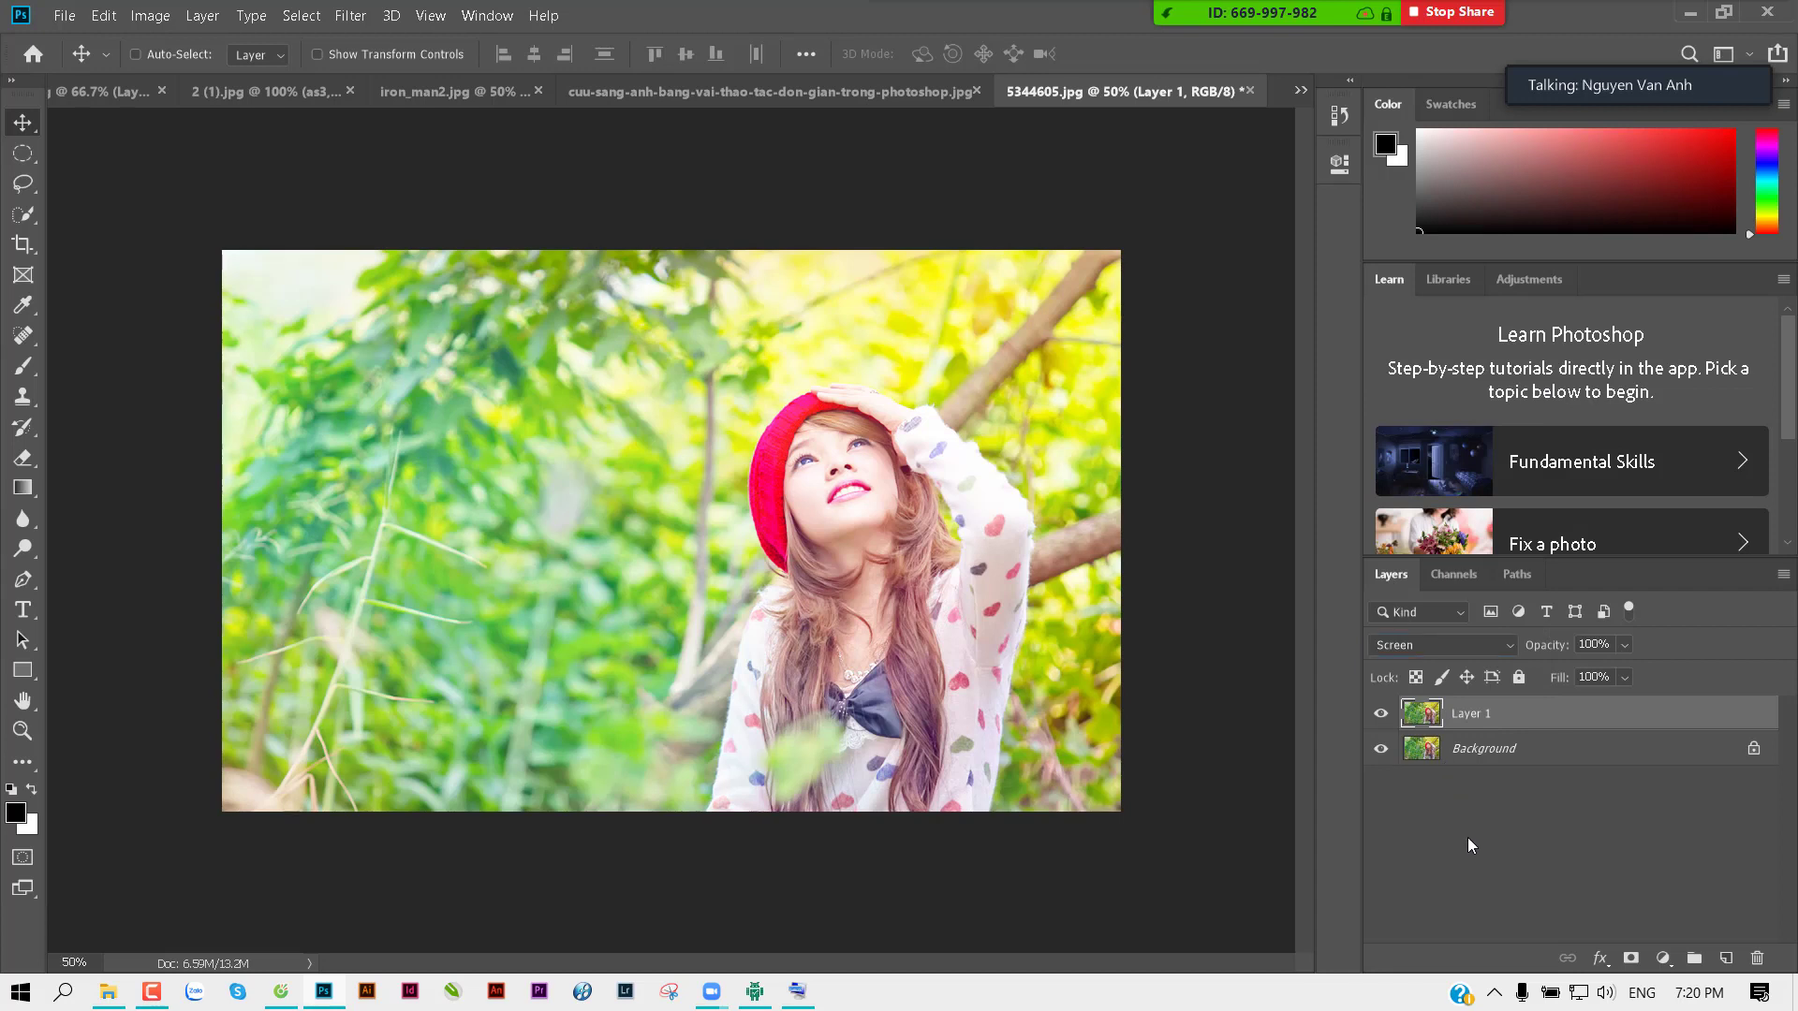
{"action": "key", "text": "ctrl+j"}
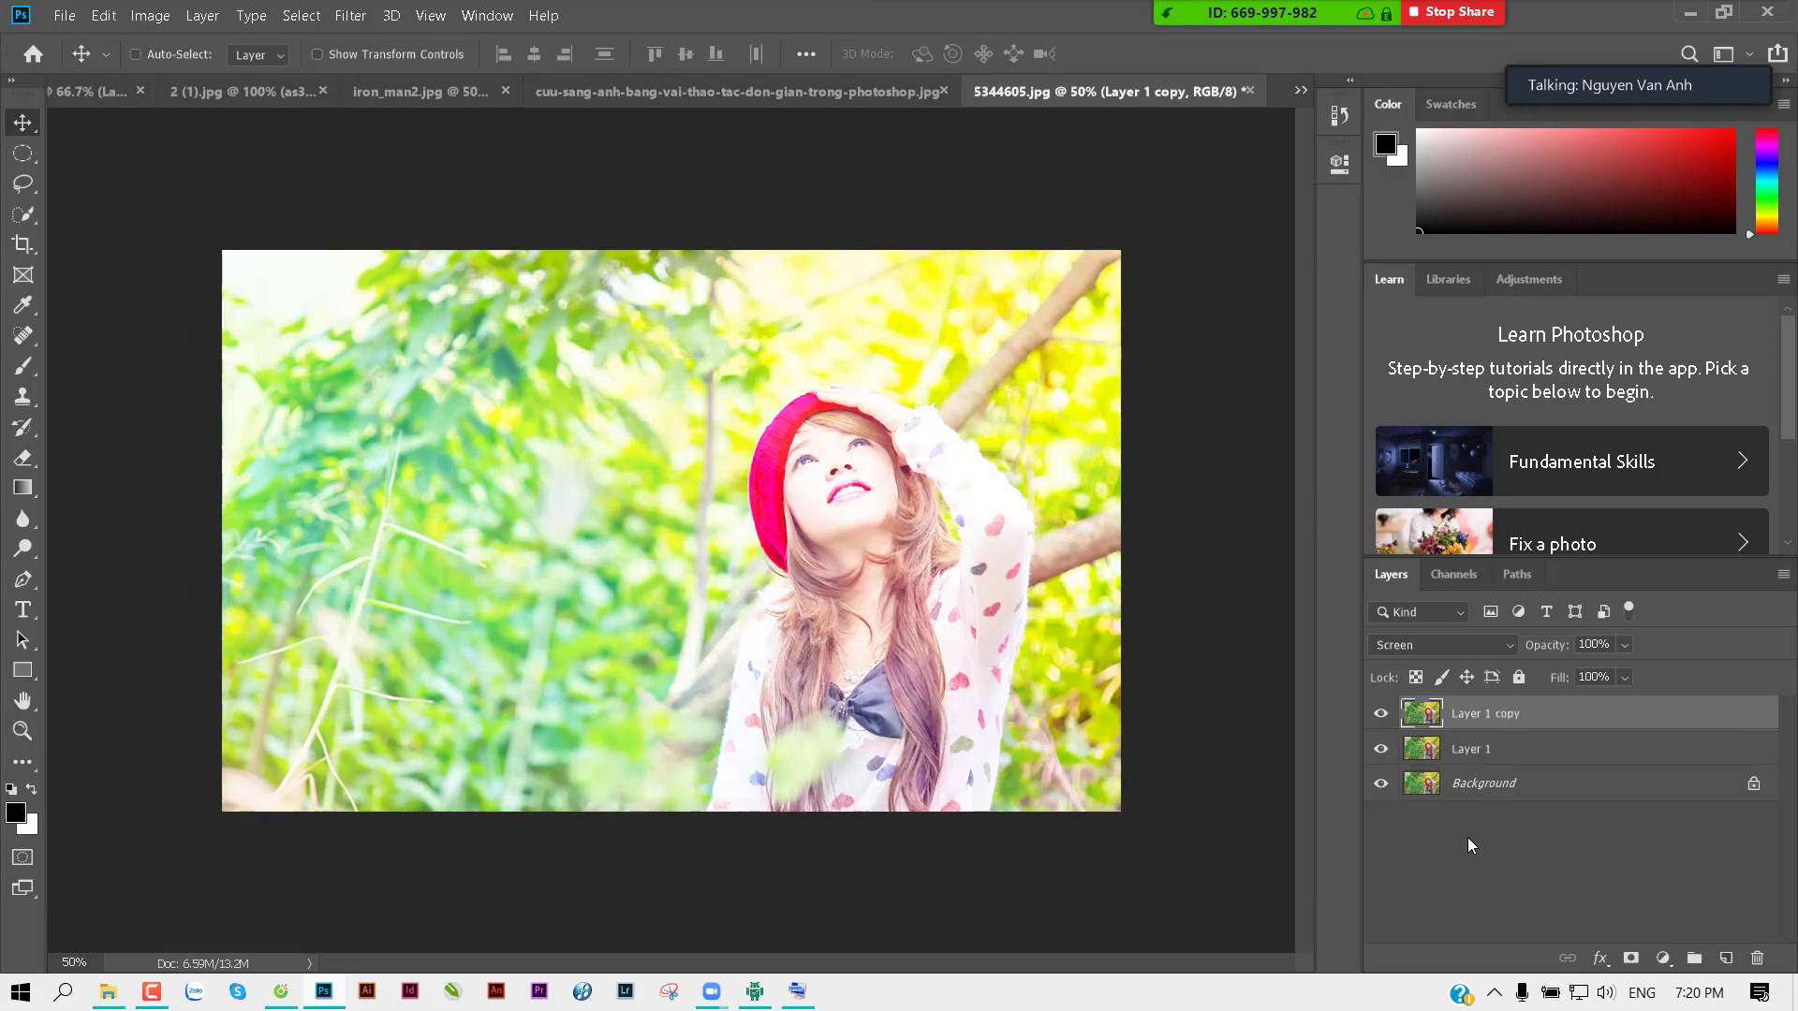
{"action": "left_click", "coordinate": [1455, 644]}
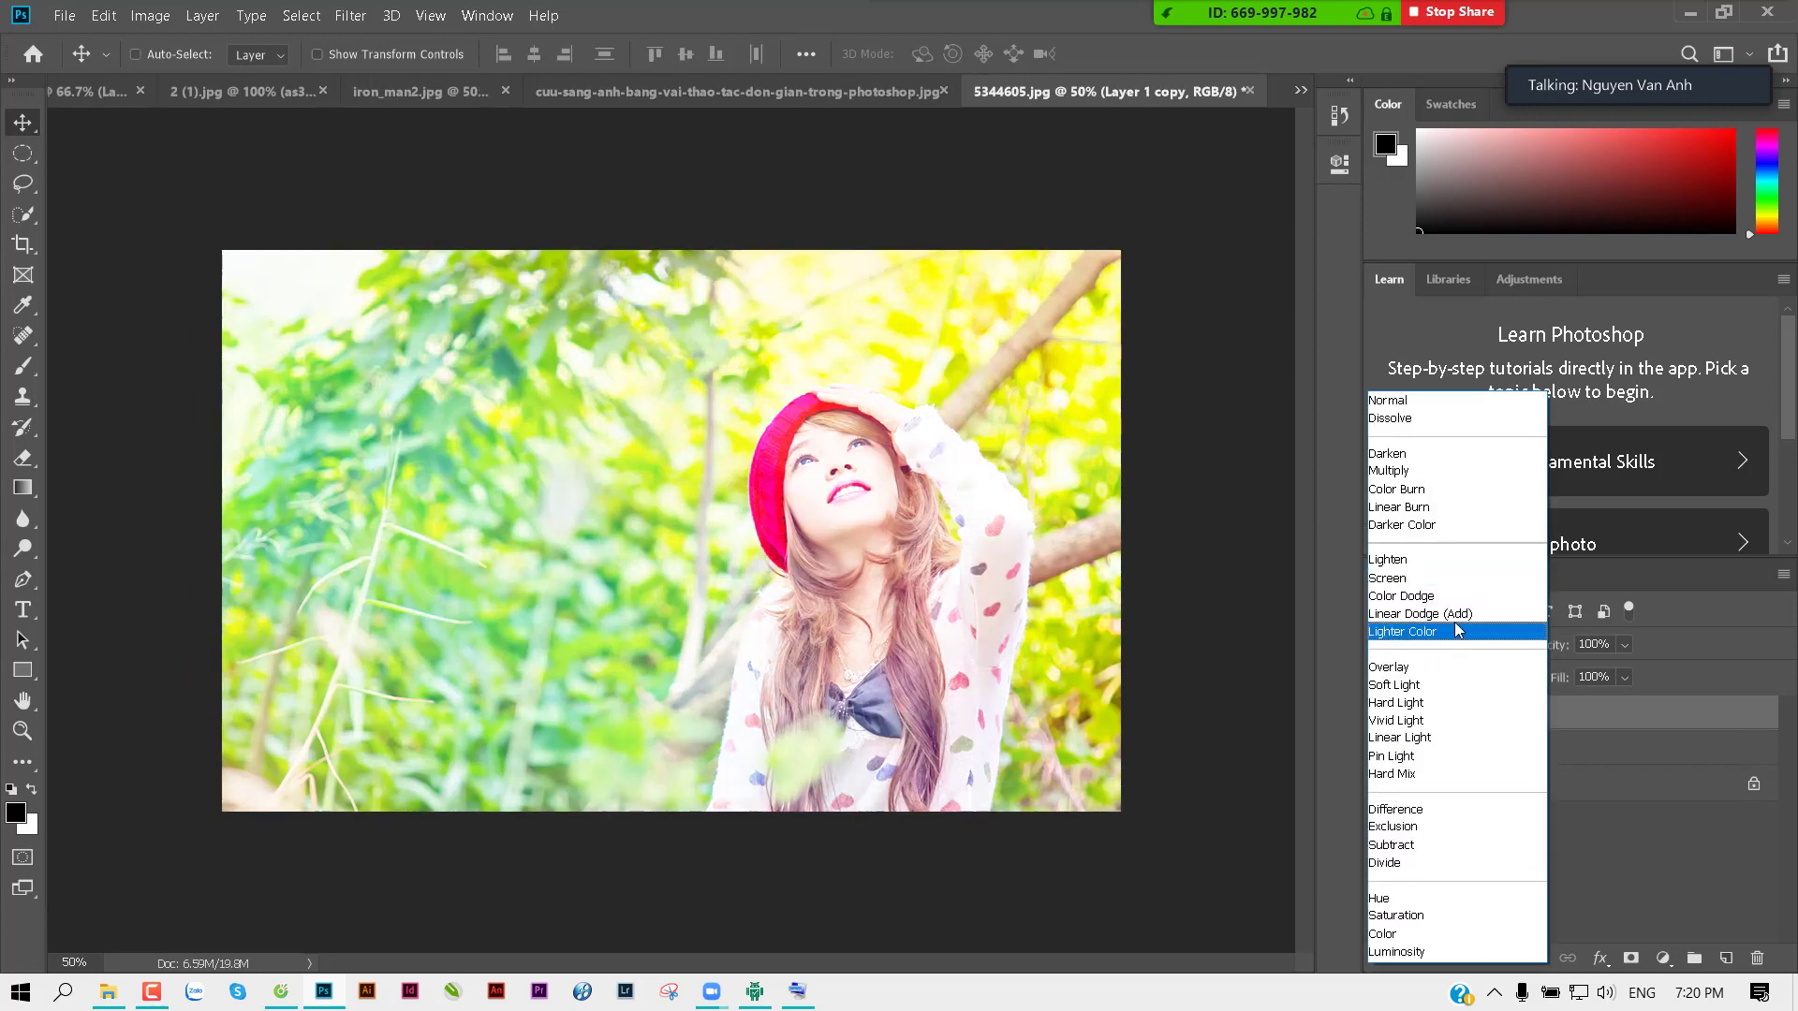
{"action": "left_click", "coordinate": [1427, 473]}
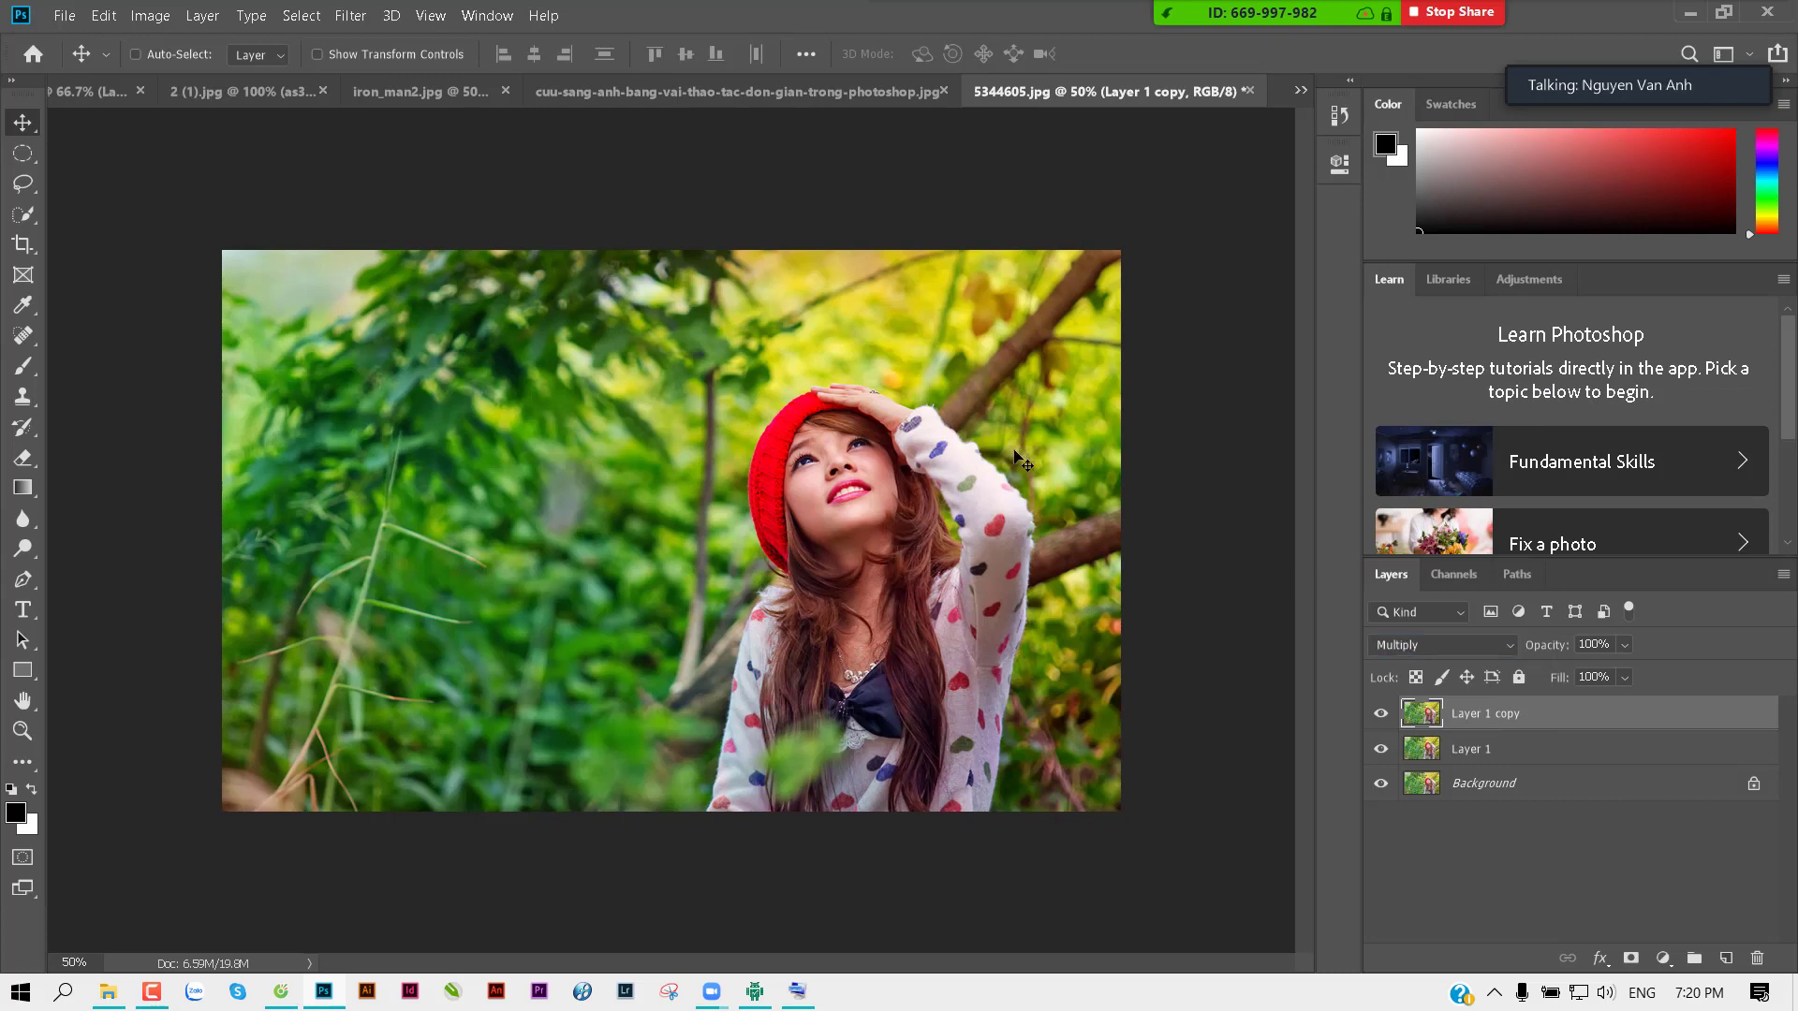
{"action": "left_click", "coordinate": [1545, 753], "text": "shift"}
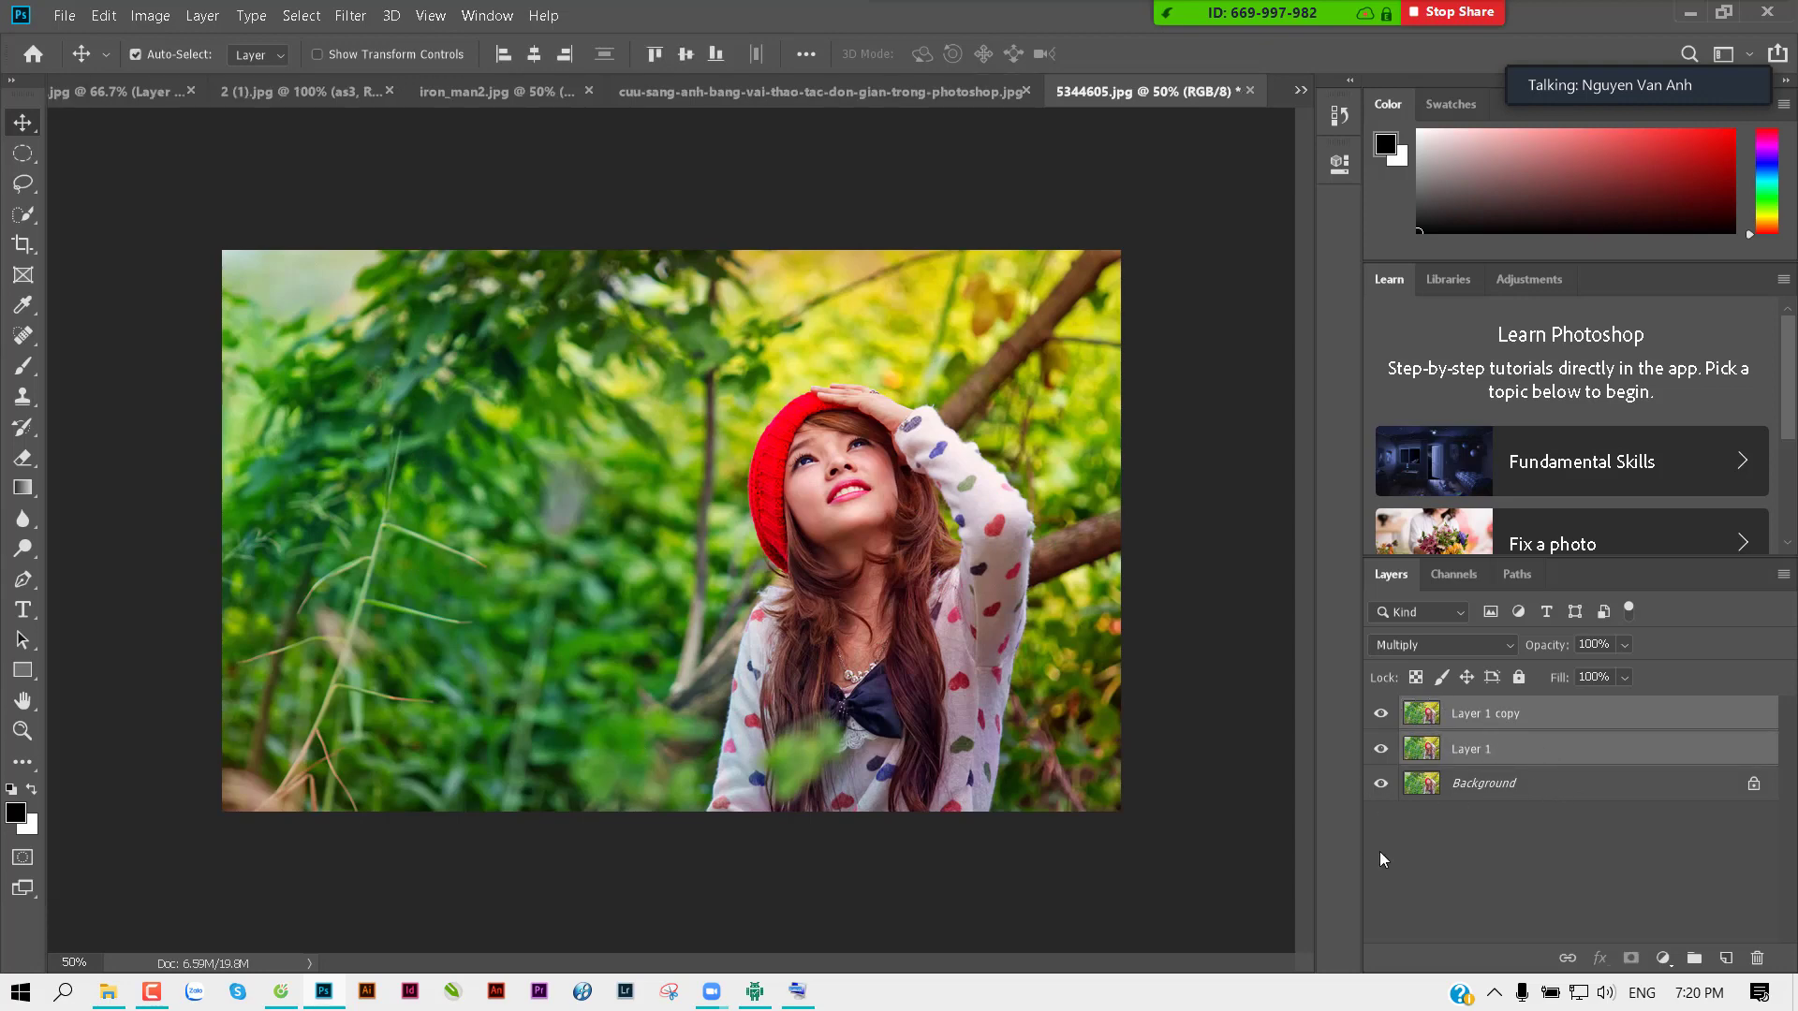
{"action": "key", "text": "ctrl+g"}
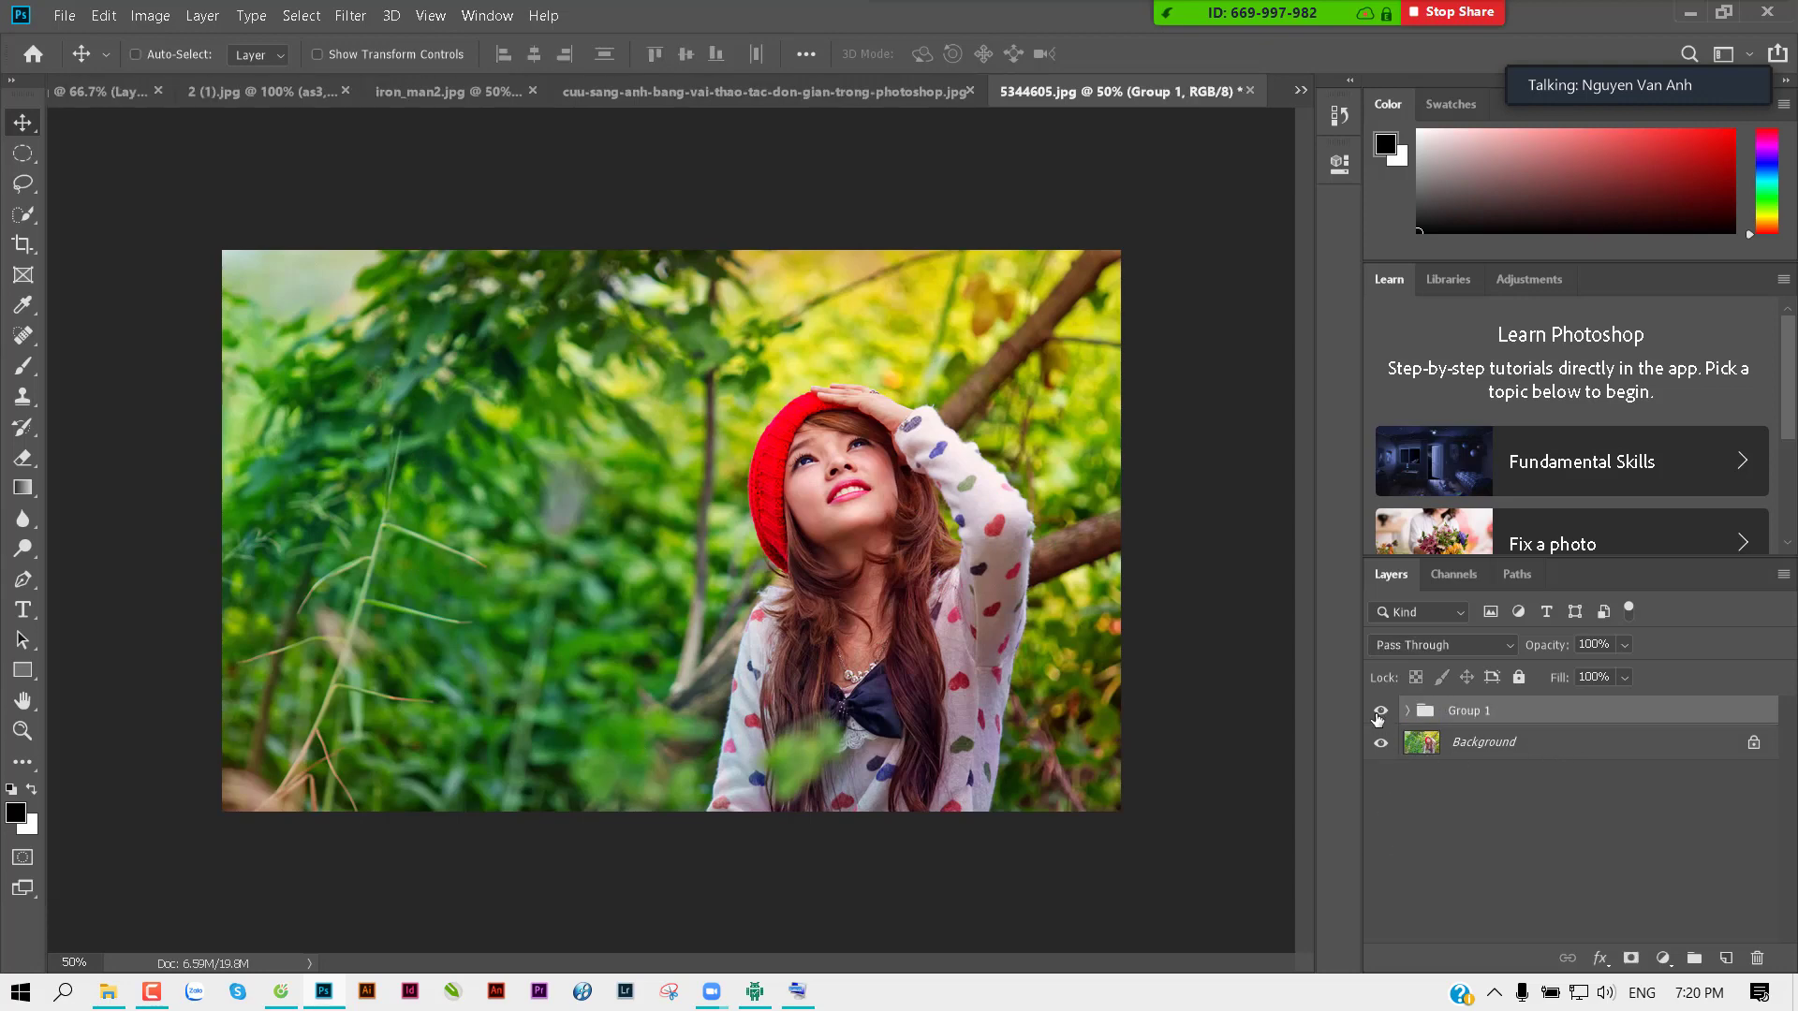
{"action": "left_click", "coordinate": [1378, 715]}
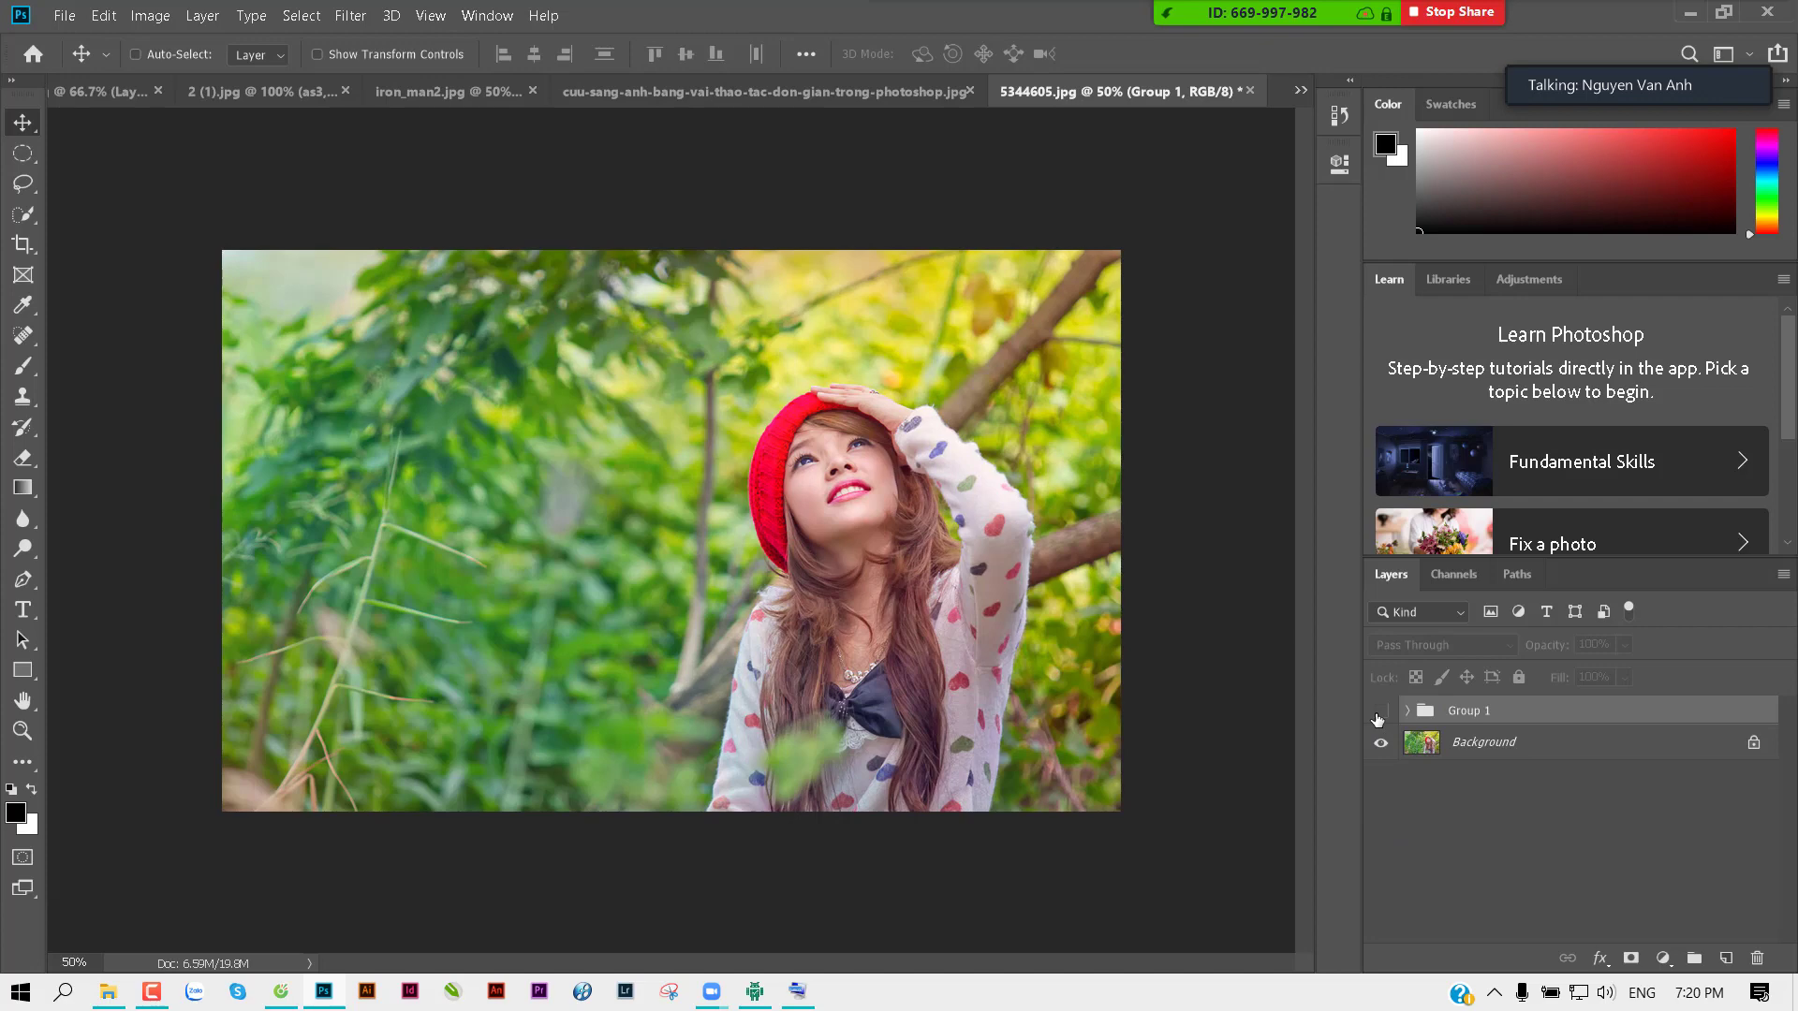
{"action": "left_click", "coordinate": [1379, 712]}
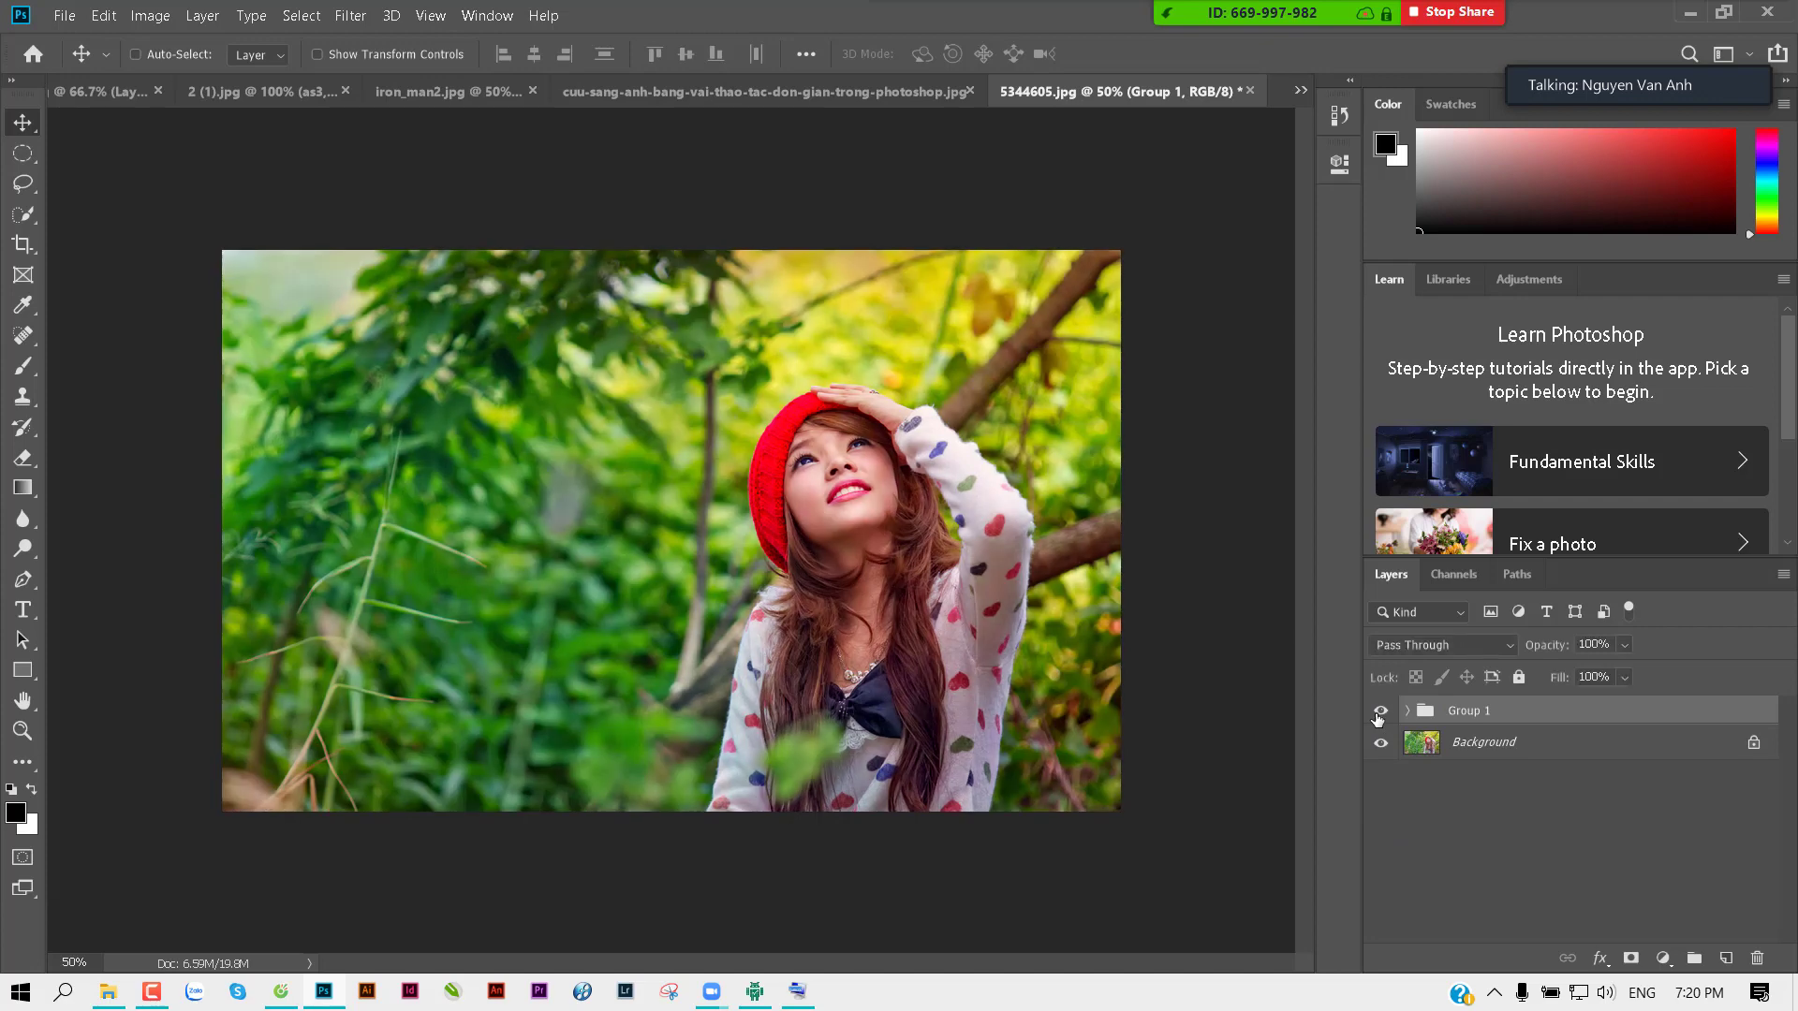
{"action": "left_click", "coordinate": [1380, 712]}
{"action": "left_click", "coordinate": [1381, 714]}
{"action": "left_click", "coordinate": [1381, 713]}
{"action": "left_click", "coordinate": [1381, 713]}
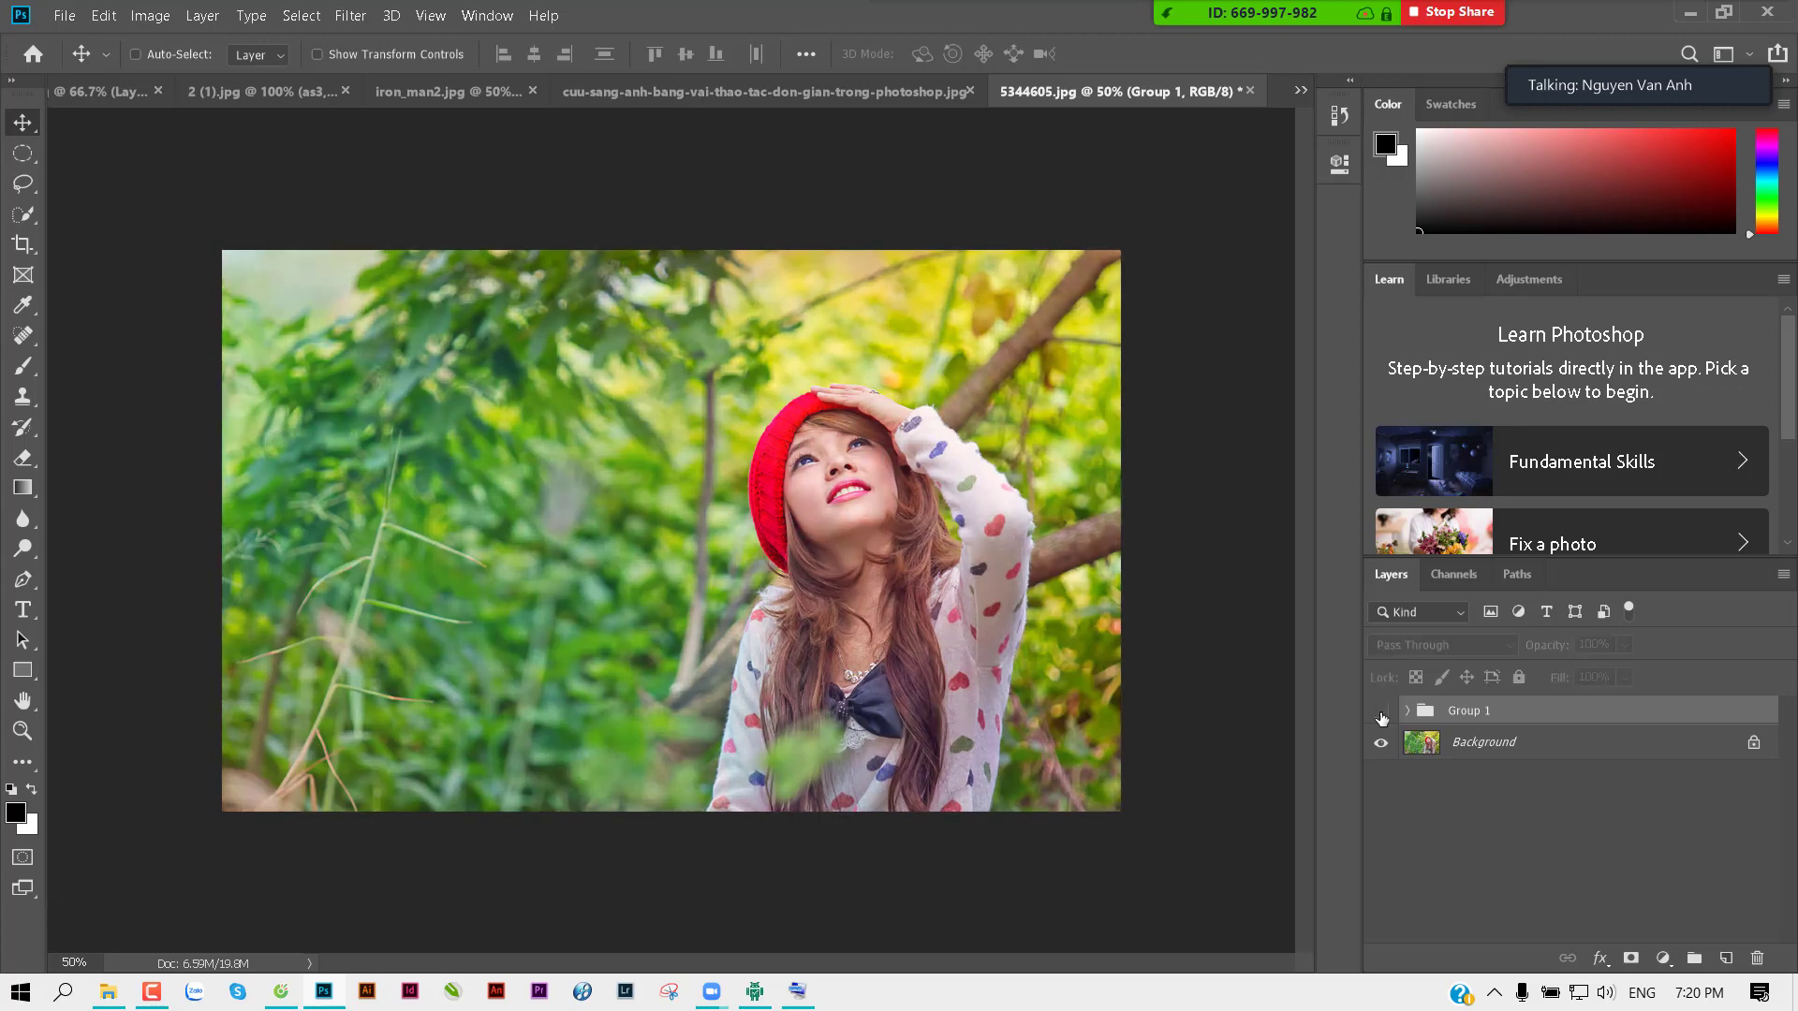
{"action": "left_click", "coordinate": [1381, 713]}
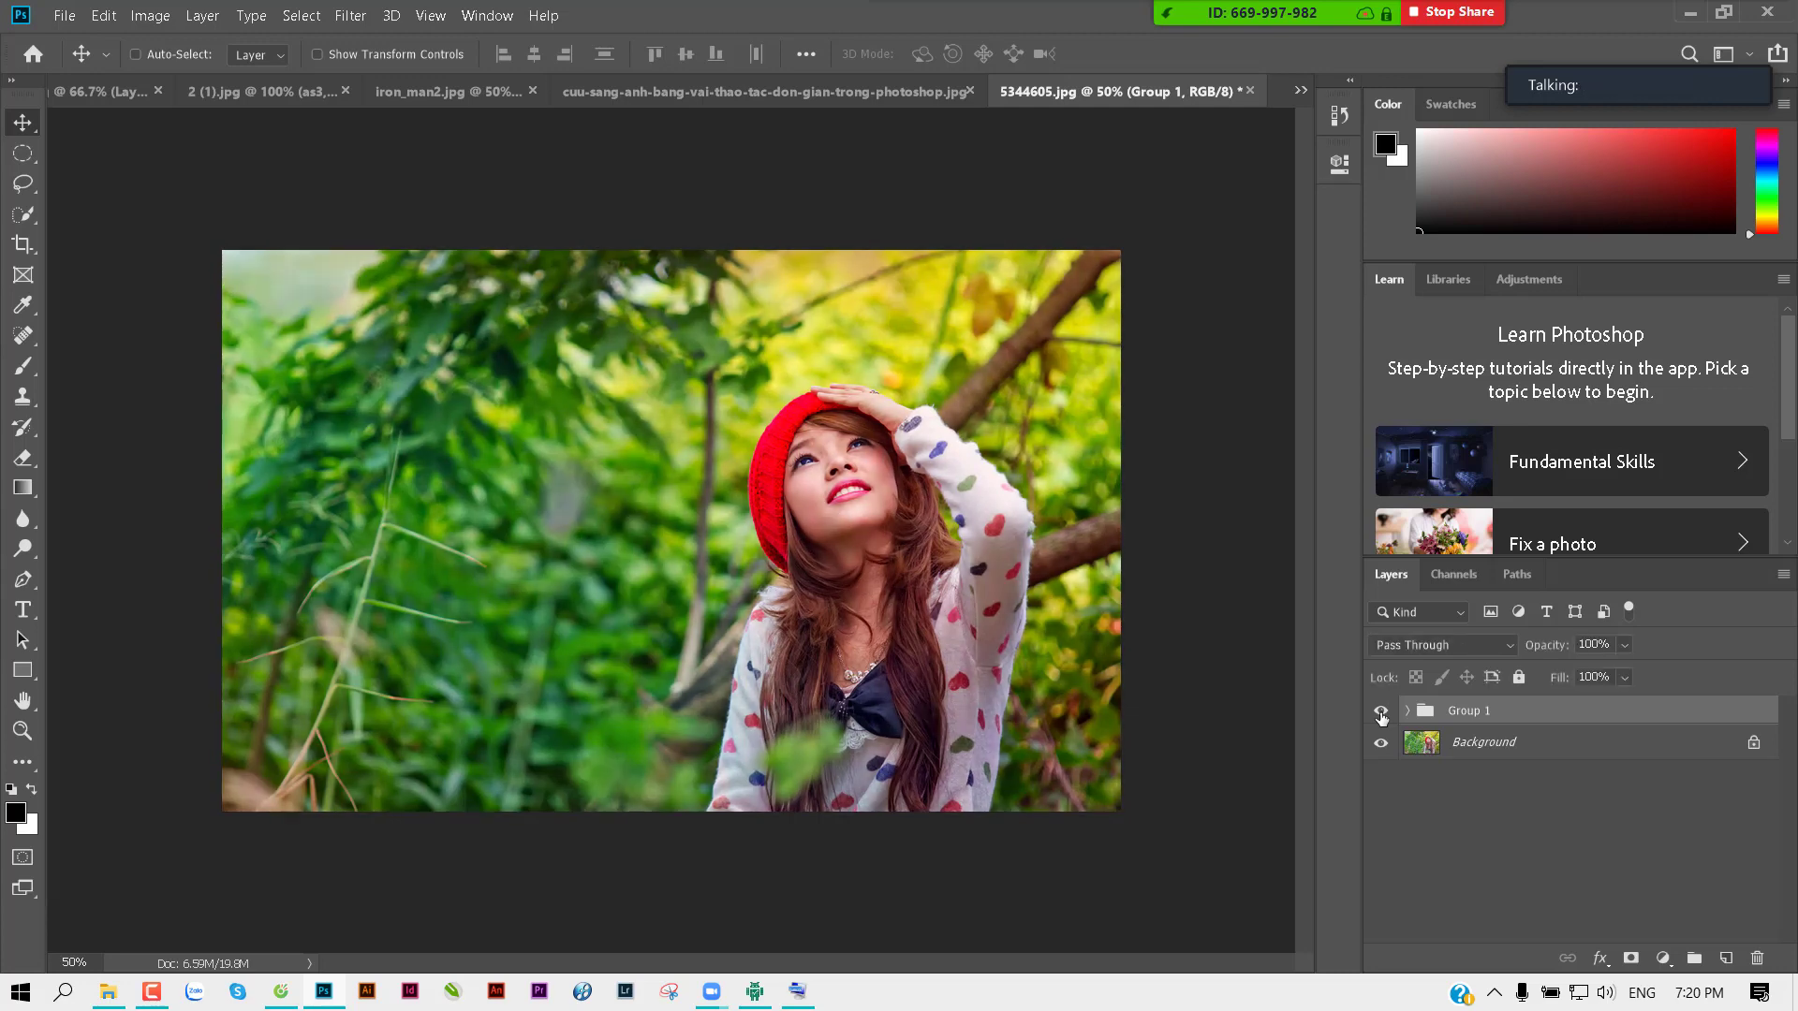
{"action": "left_click", "coordinate": [1381, 714]}
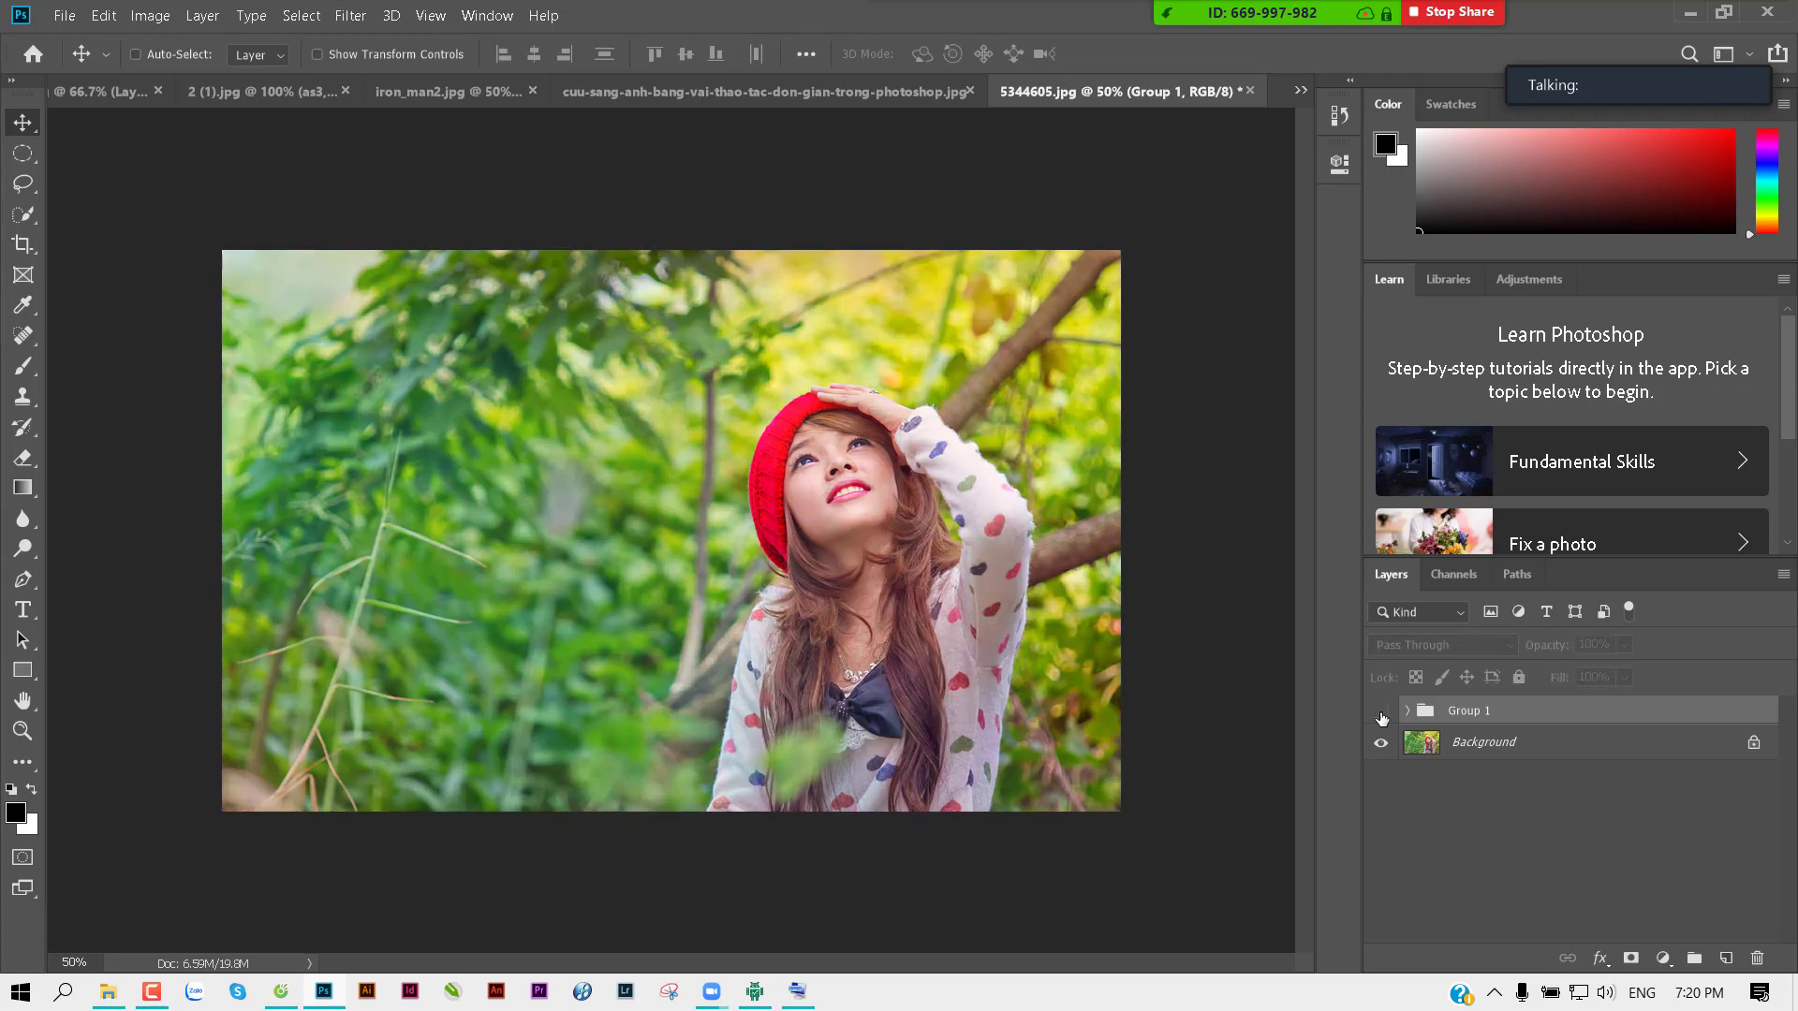
{"action": "left_click", "coordinate": [1381, 714]}
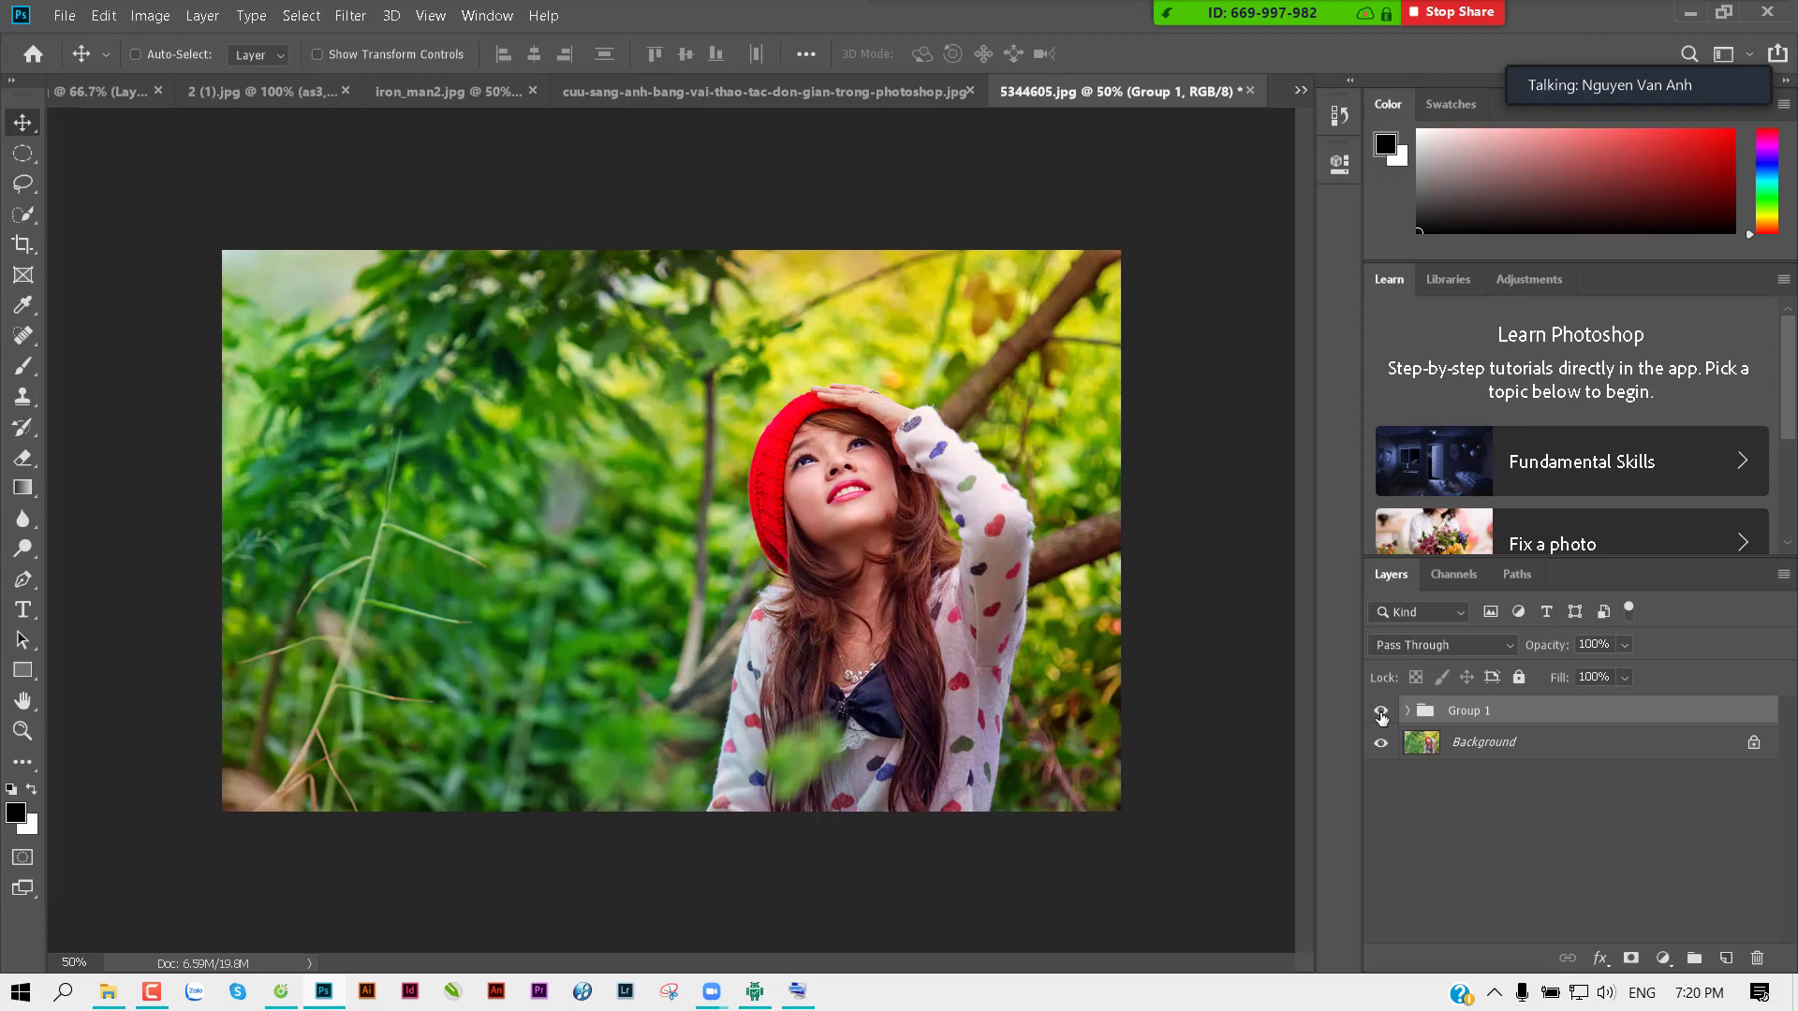
{"action": "left_click", "coordinate": [1381, 712]}
{"action": "left_click", "coordinate": [1382, 712]}
{"action": "left_click", "coordinate": [1381, 713]}
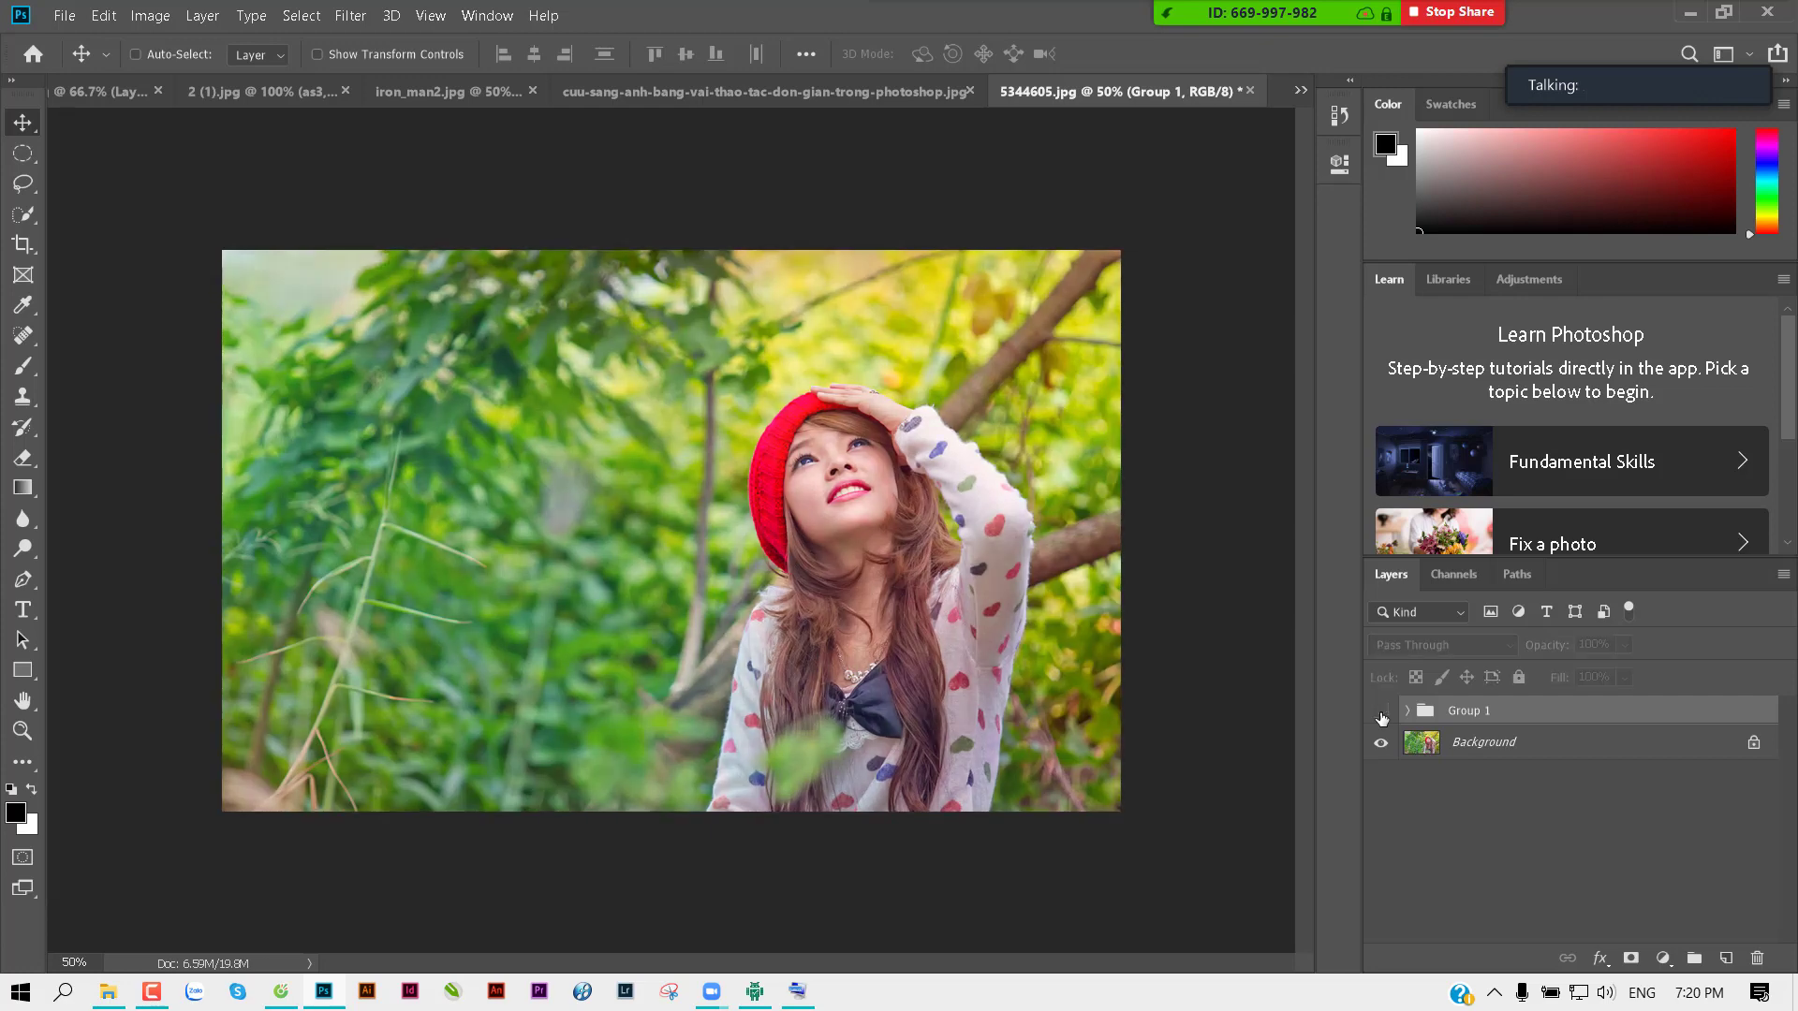
{"action": "left_click", "coordinate": [1381, 715]}
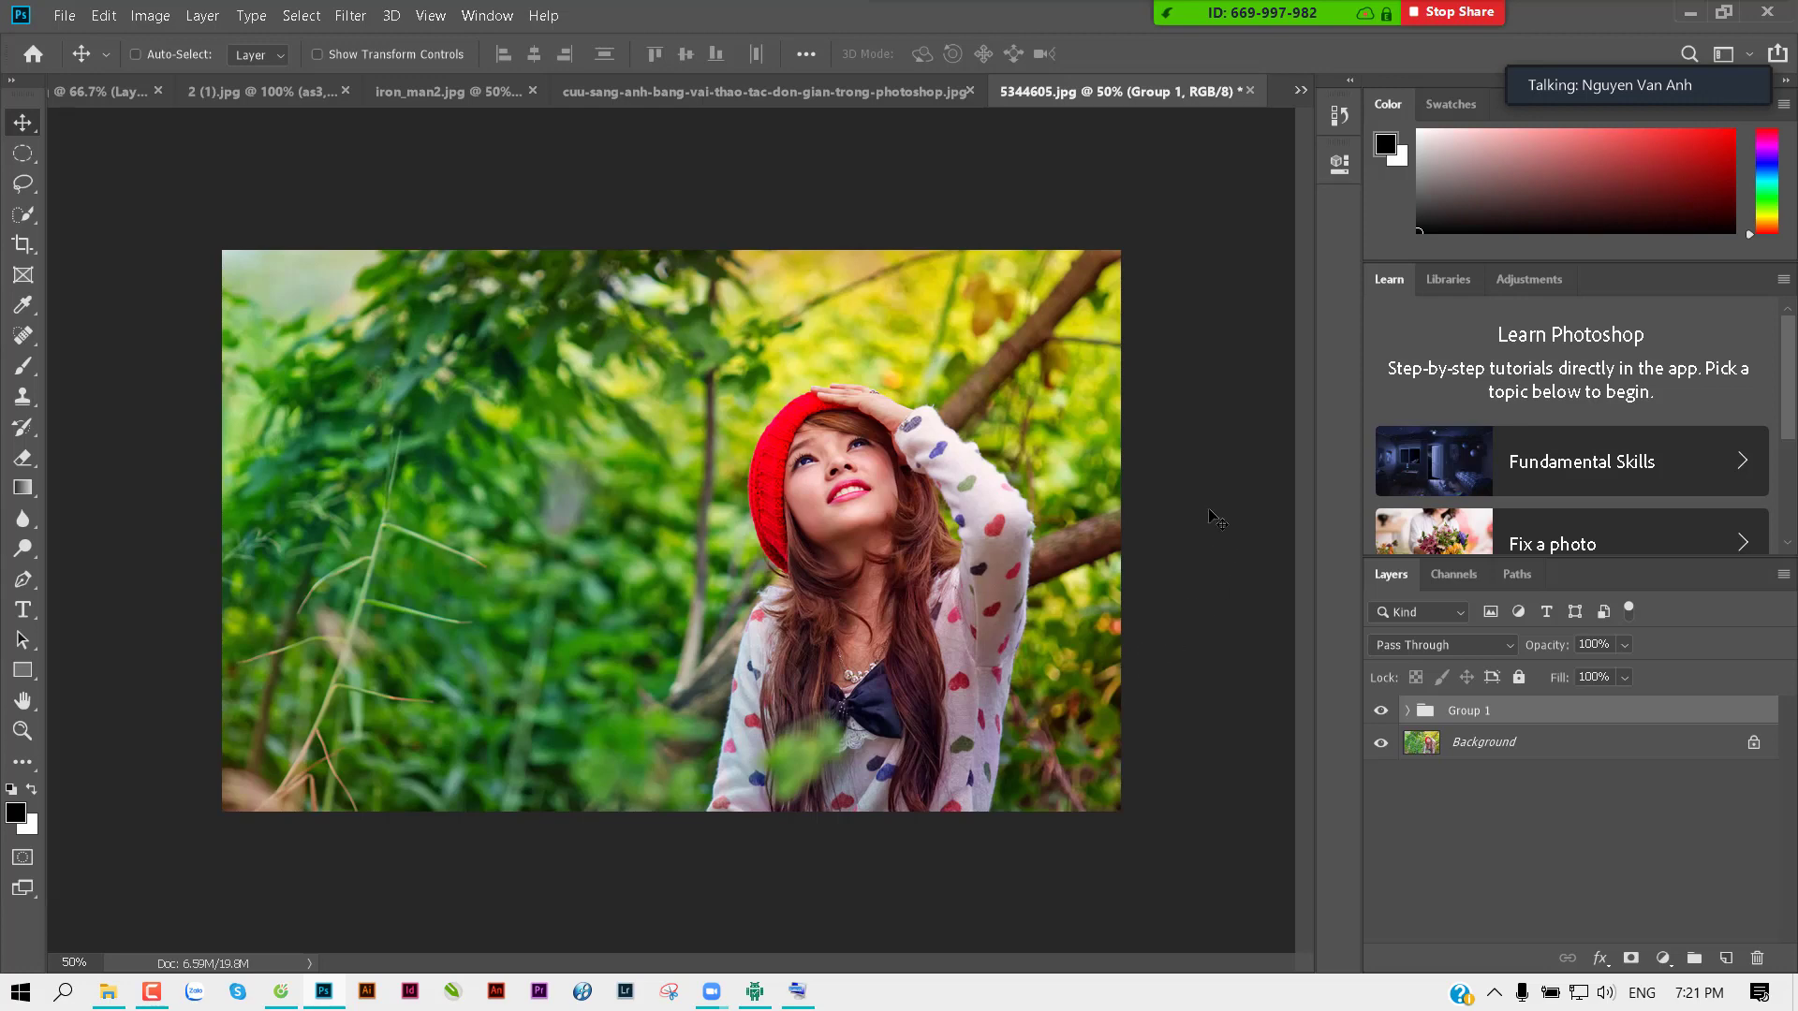
Step: Browse the Open dialog to the thuvienanh > Backgroud > texture folder
{"action": "key", "text": "ctrl"}
{"action": "key", "text": "ctrl+o"}
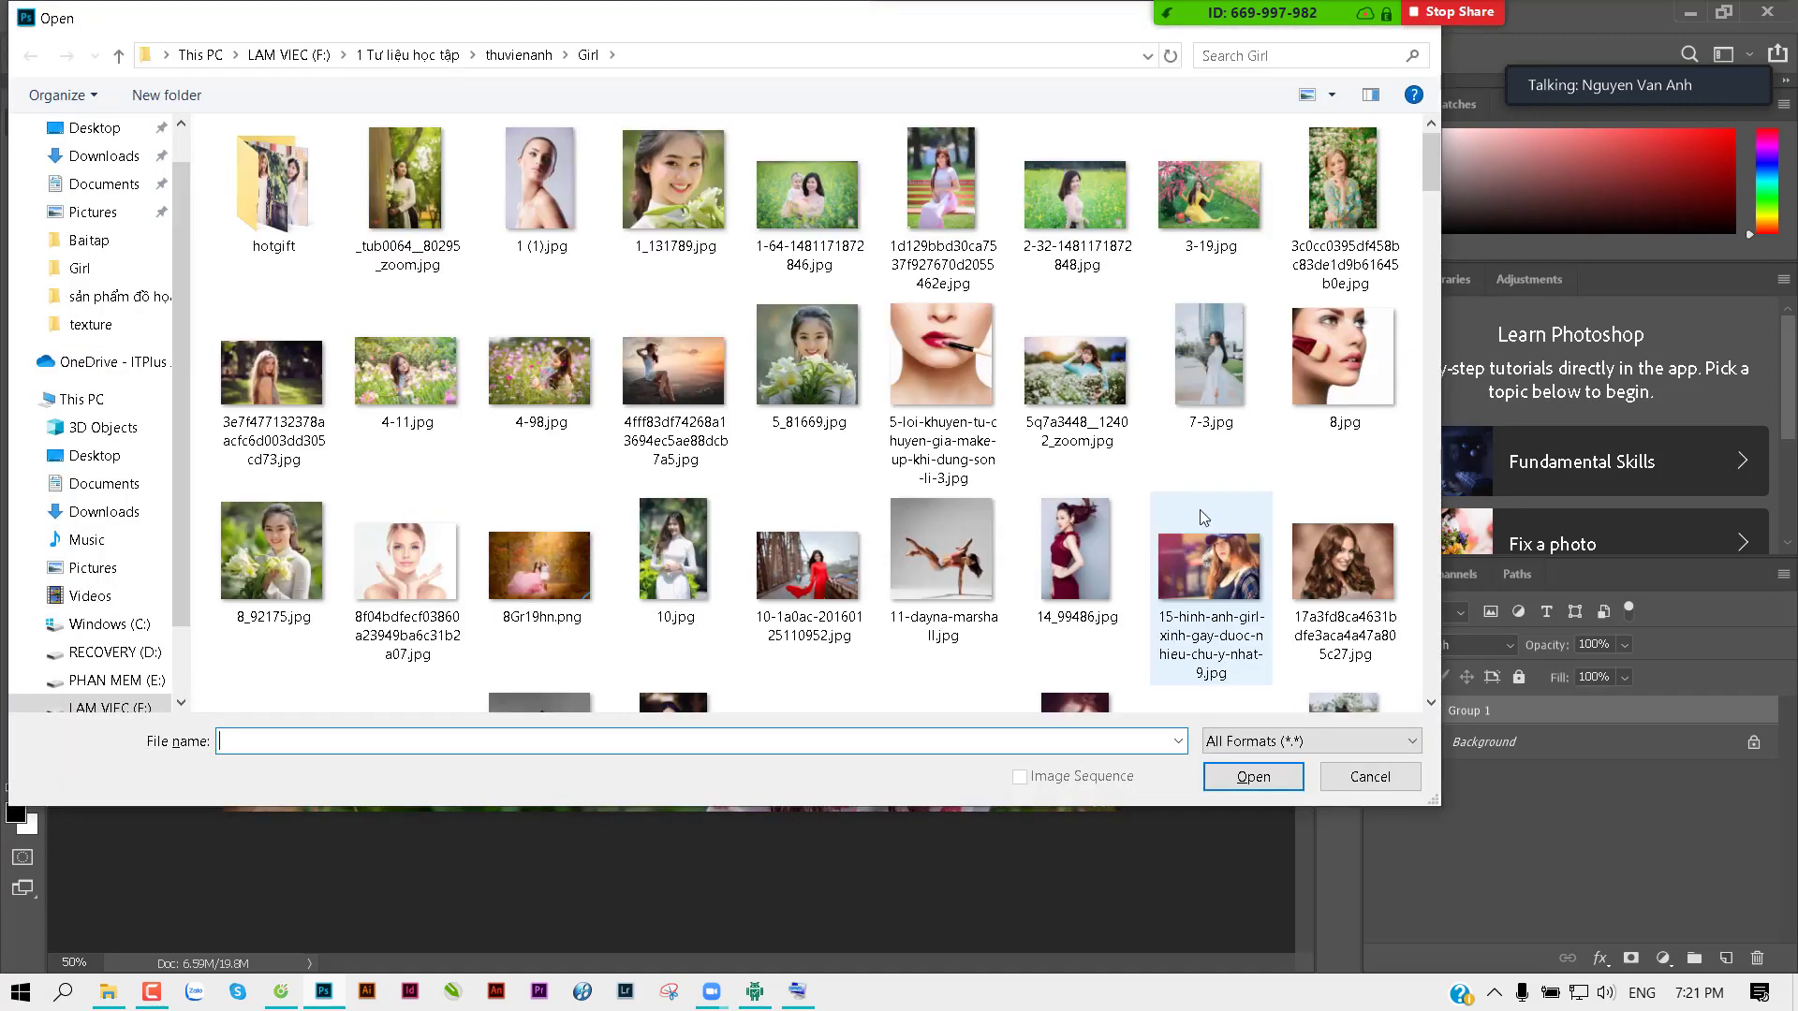
{"action": "left_click", "coordinate": [517, 55]}
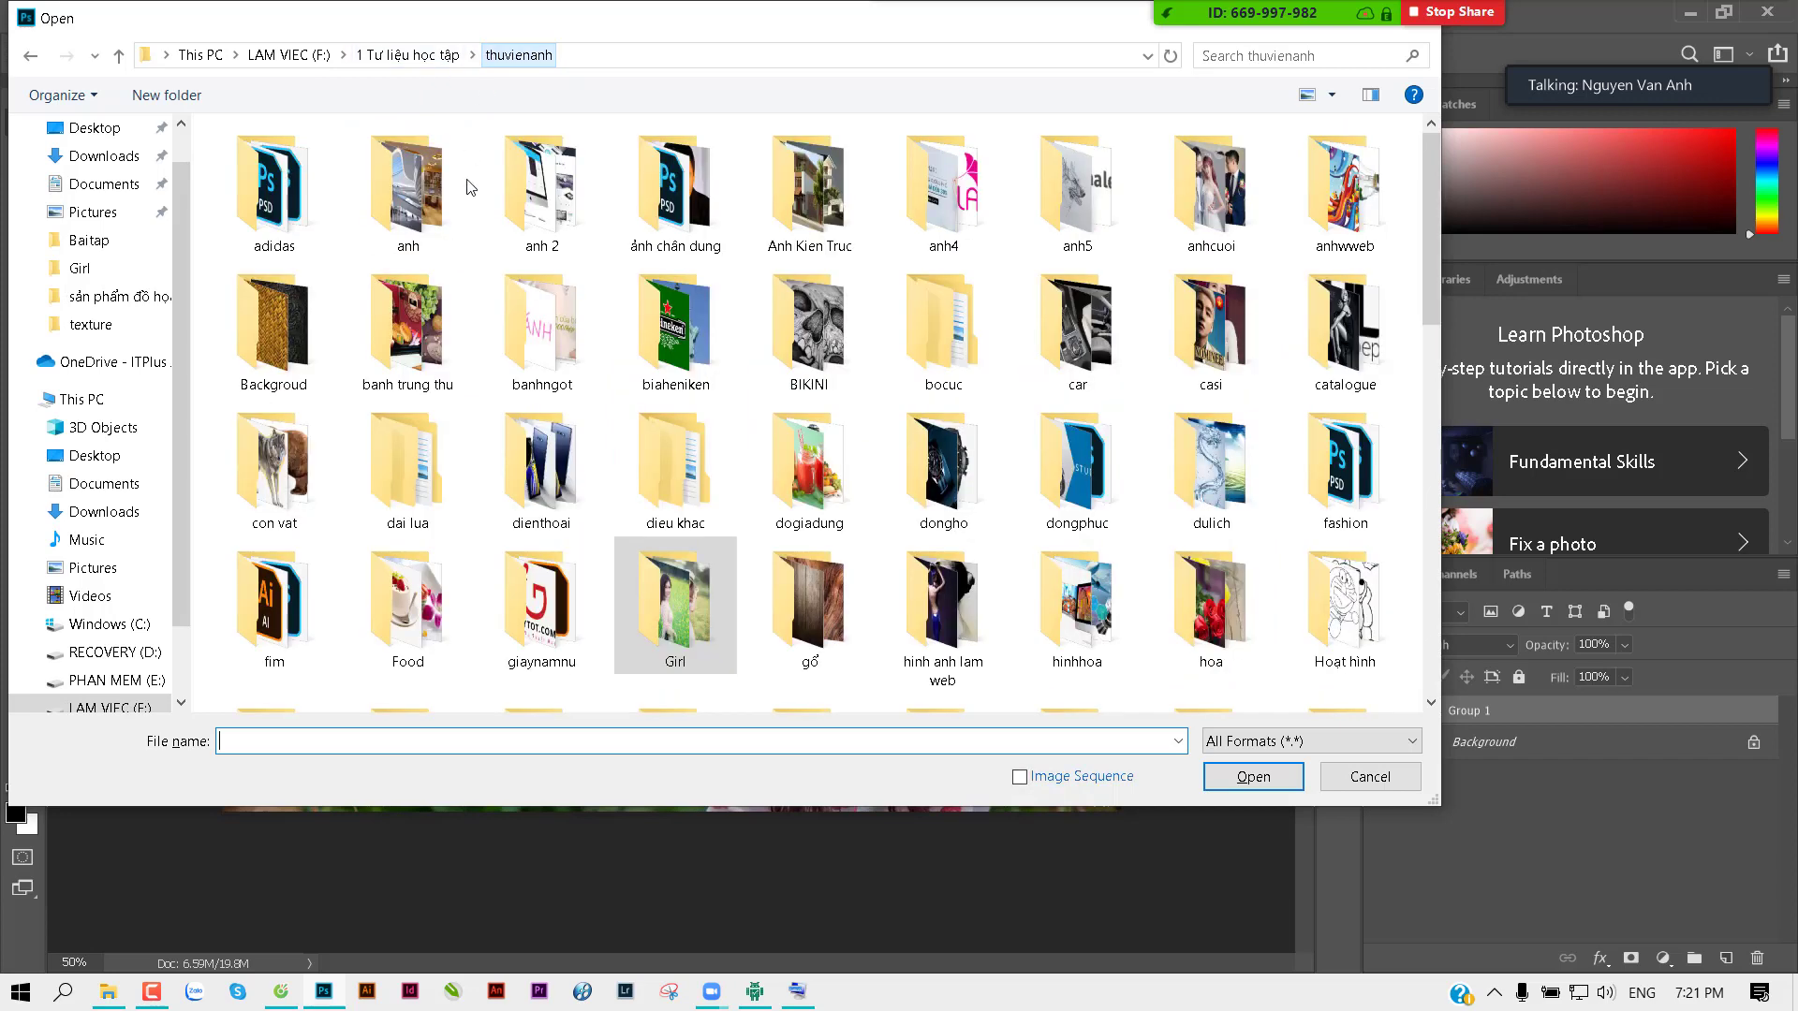
{"action": "double_click", "coordinate": [268, 320]}
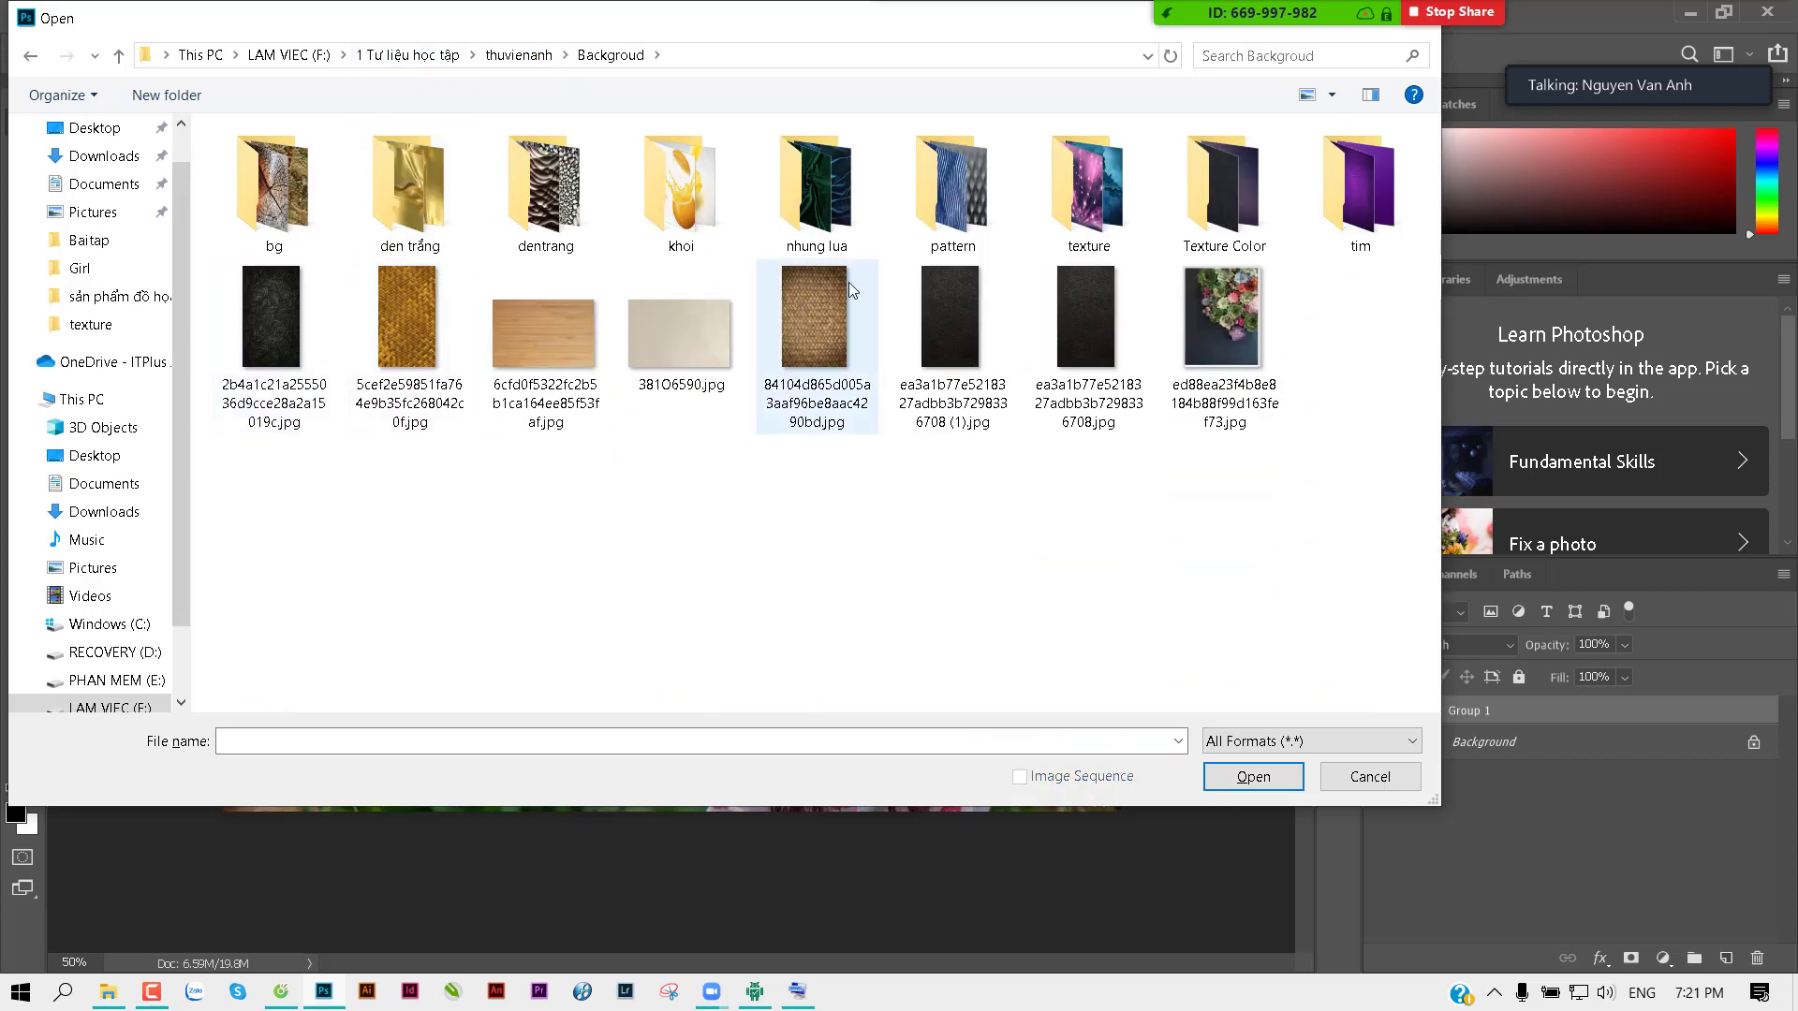
{"action": "double_click", "coordinate": [1095, 240]}
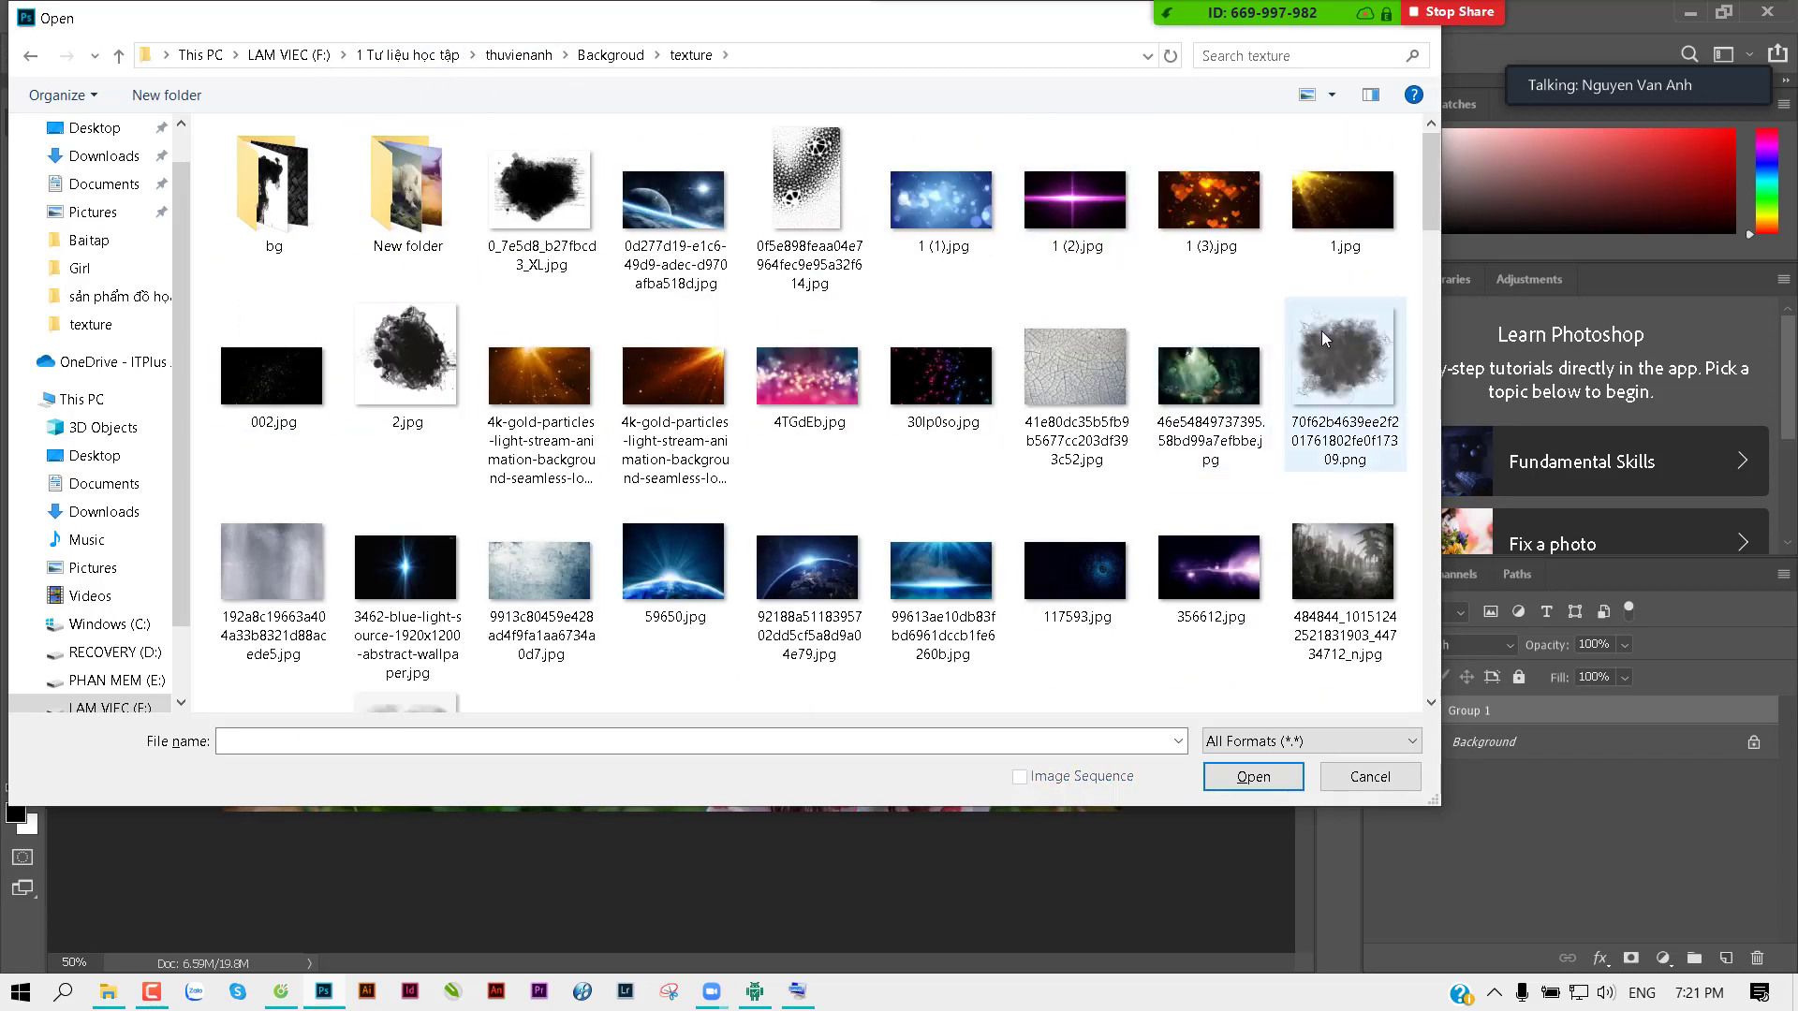
Step: Select the shattered glass texture and cracked-concrete-texture-3.jpg and open both
{"action": "scroll", "coordinate": [1431, 200], "scroll_direction": "down", "scroll_amount": 1}
{"action": "left_click_drag", "start_coordinate": [1431, 201], "coordinate": [1415, 661]}
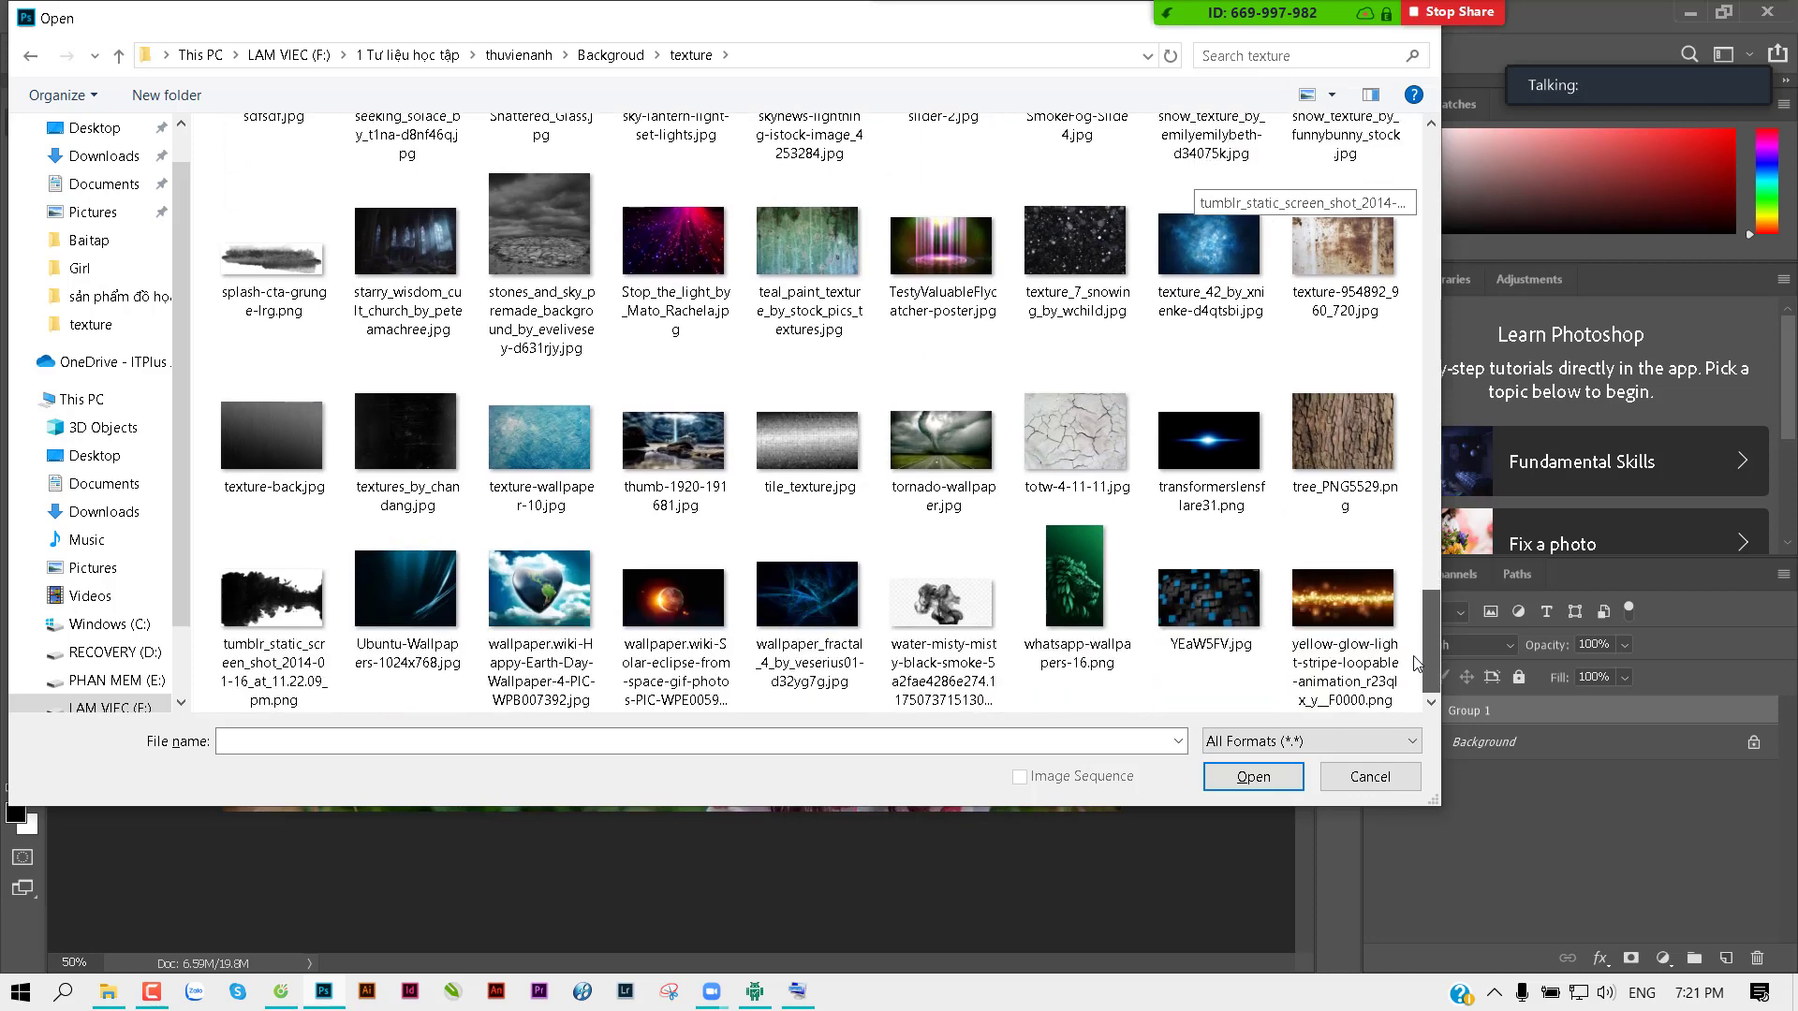
{"action": "scroll", "coordinate": [1413, 669], "scroll_direction": "up", "scroll_amount": 3}
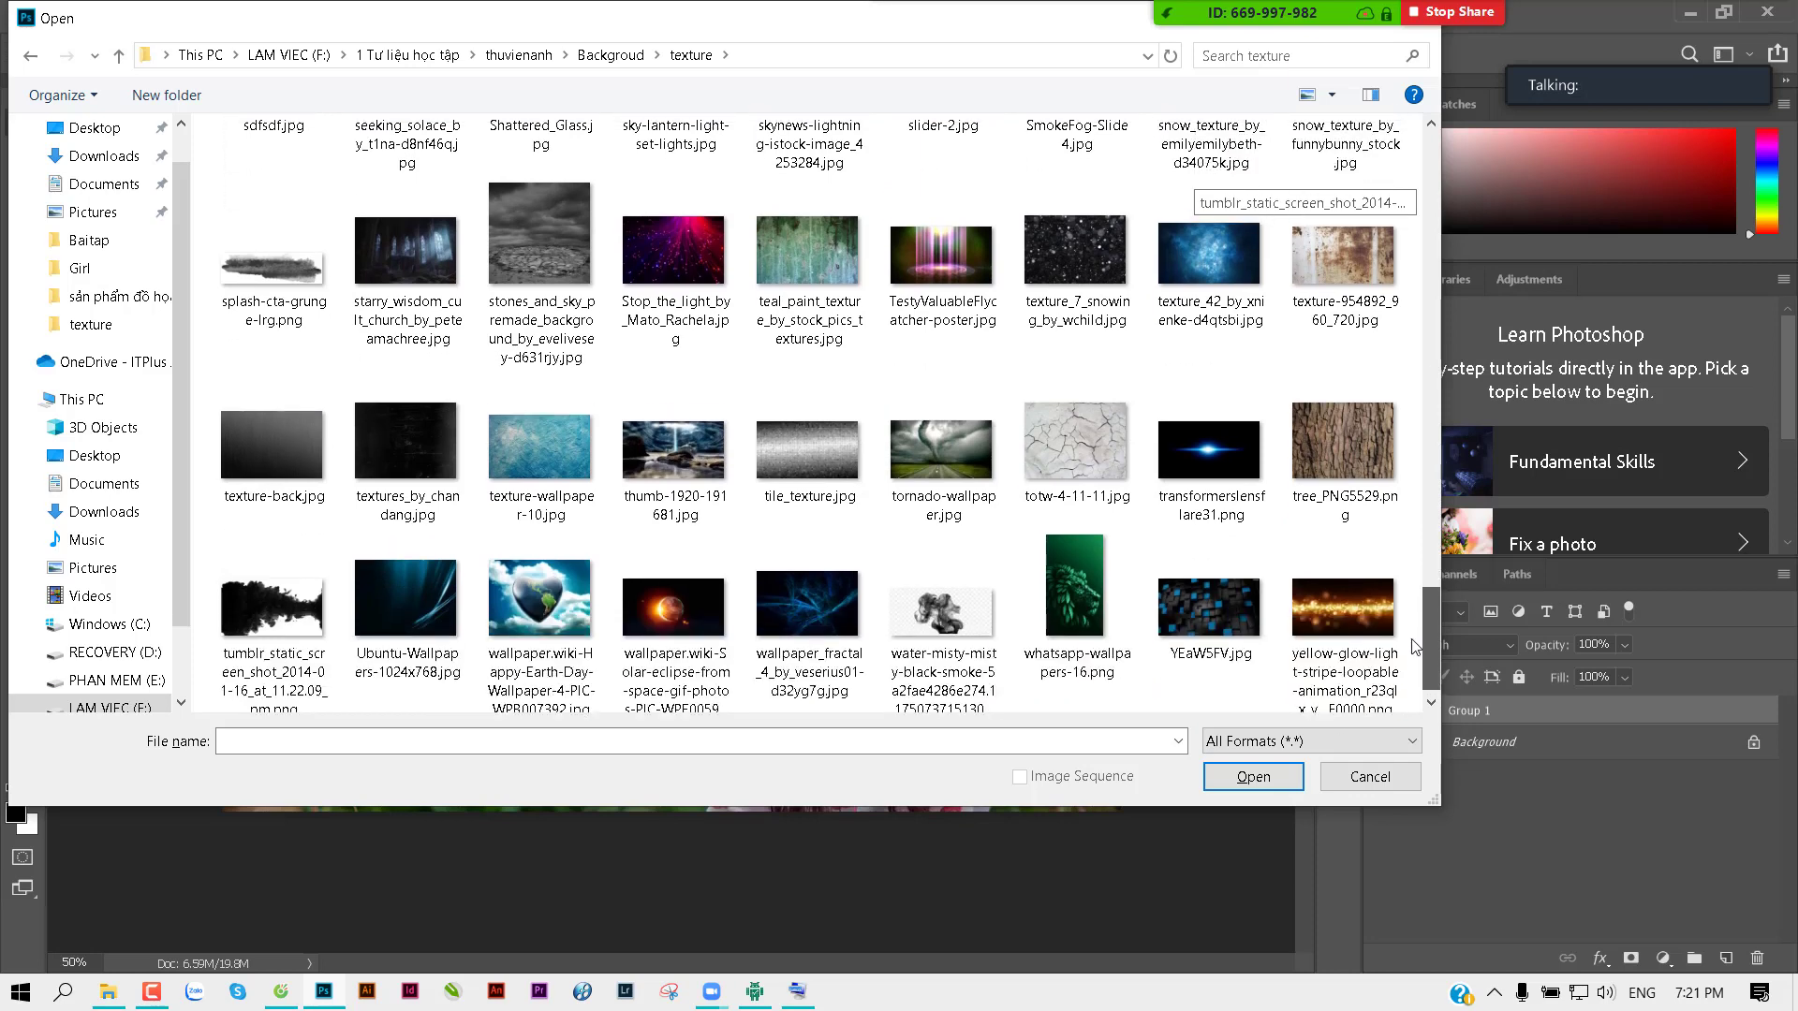
{"action": "scroll", "coordinate": [1414, 607], "scroll_direction": "up", "scroll_amount": 2}
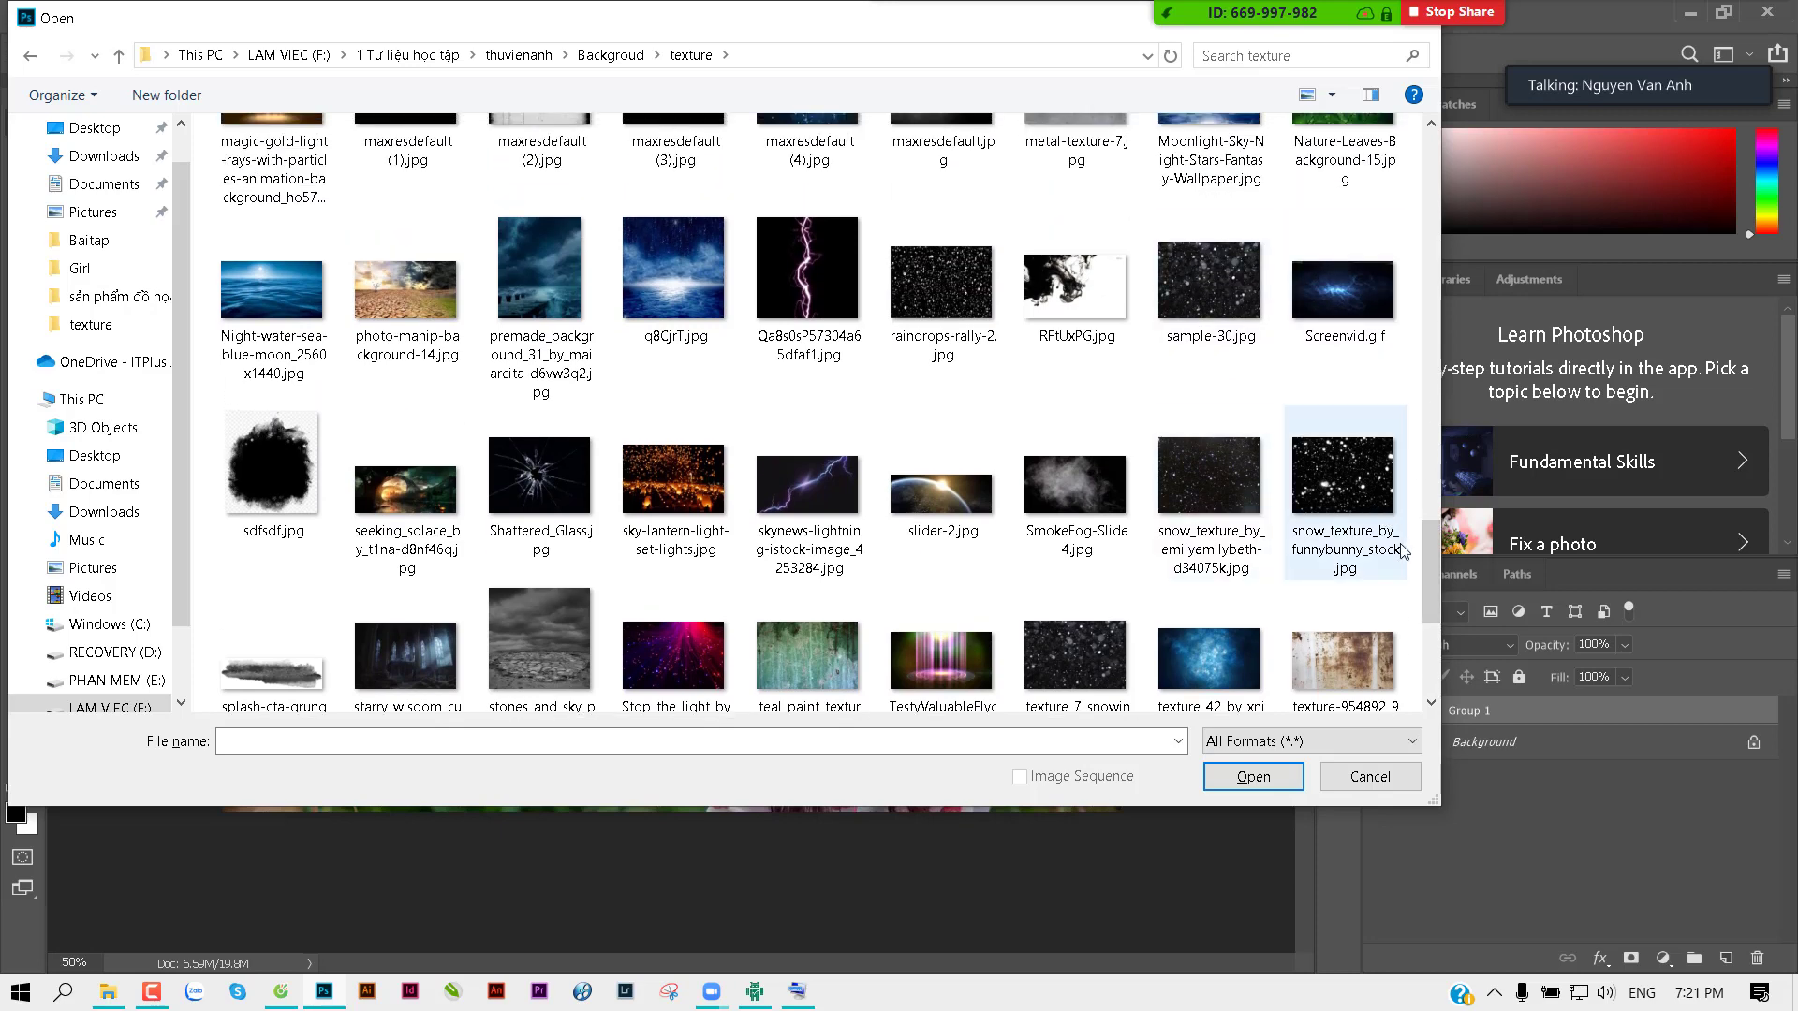
{"action": "left_click_drag", "start_coordinate": [1425, 570], "coordinate": [1436, 406]}
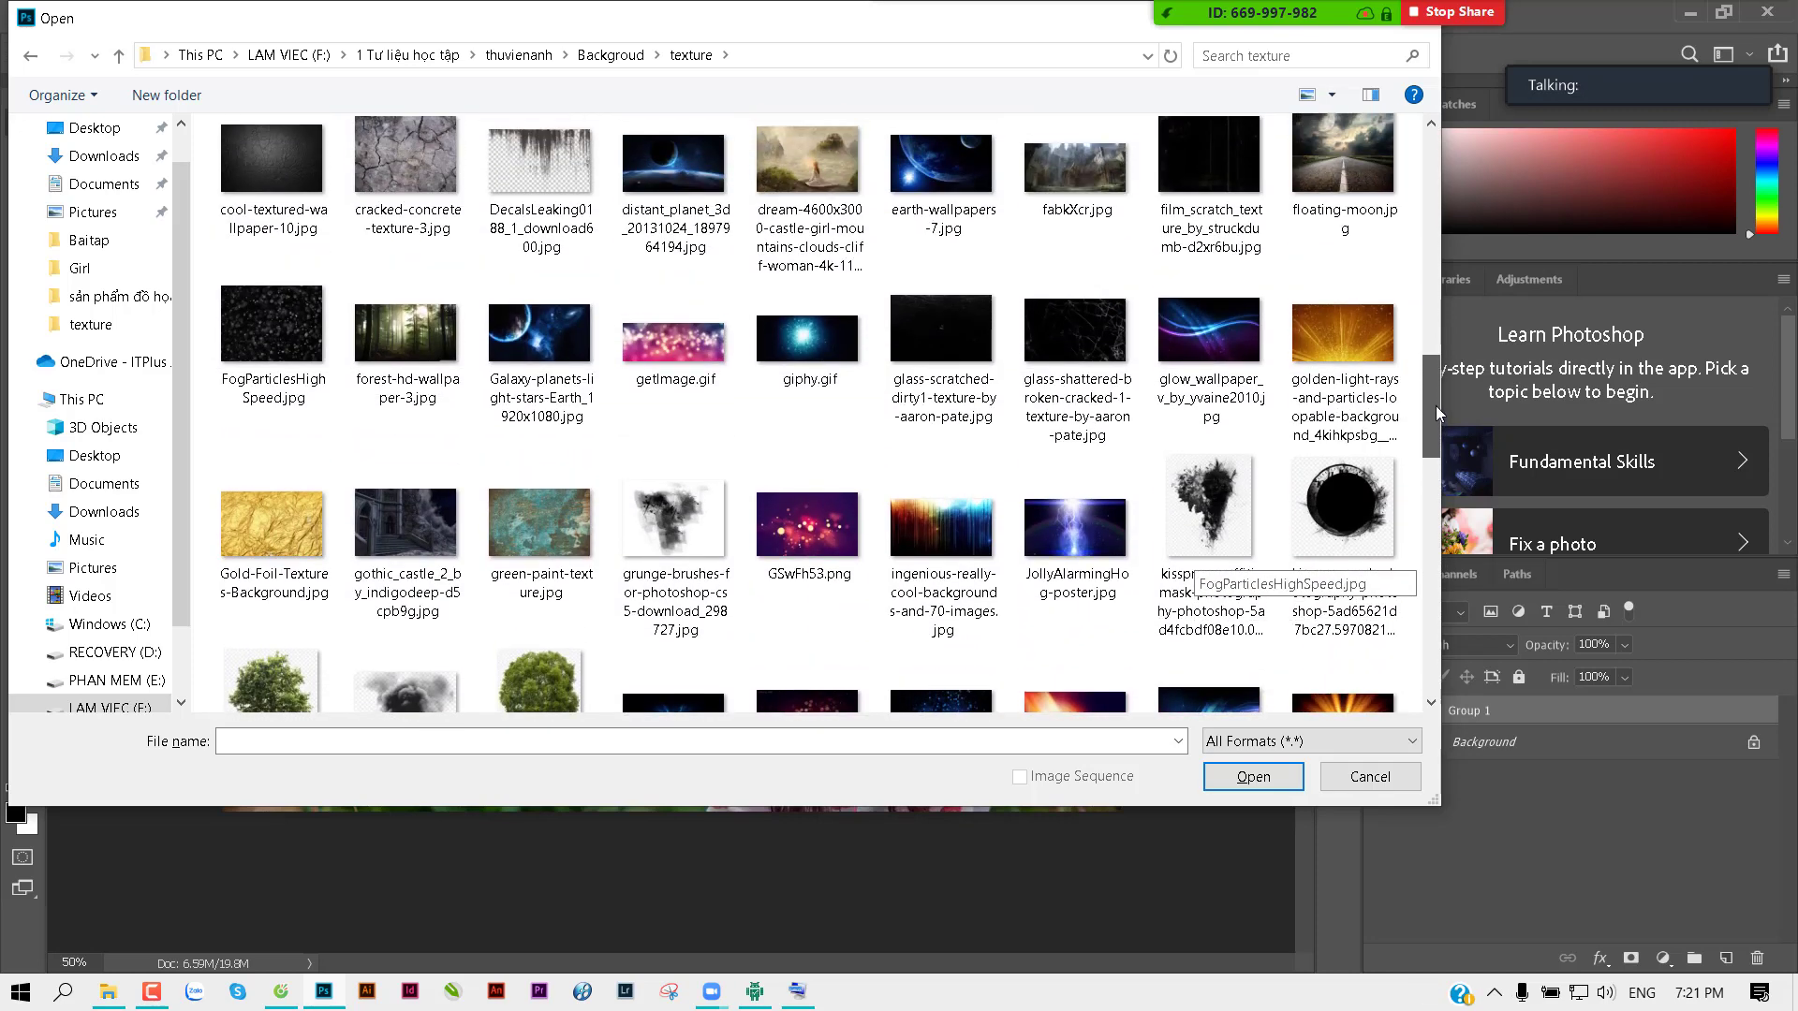
{"action": "left_click", "coordinate": [1081, 338]}
{"action": "scroll", "coordinate": [1223, 448], "scroll_direction": "up", "scroll_amount": 2}
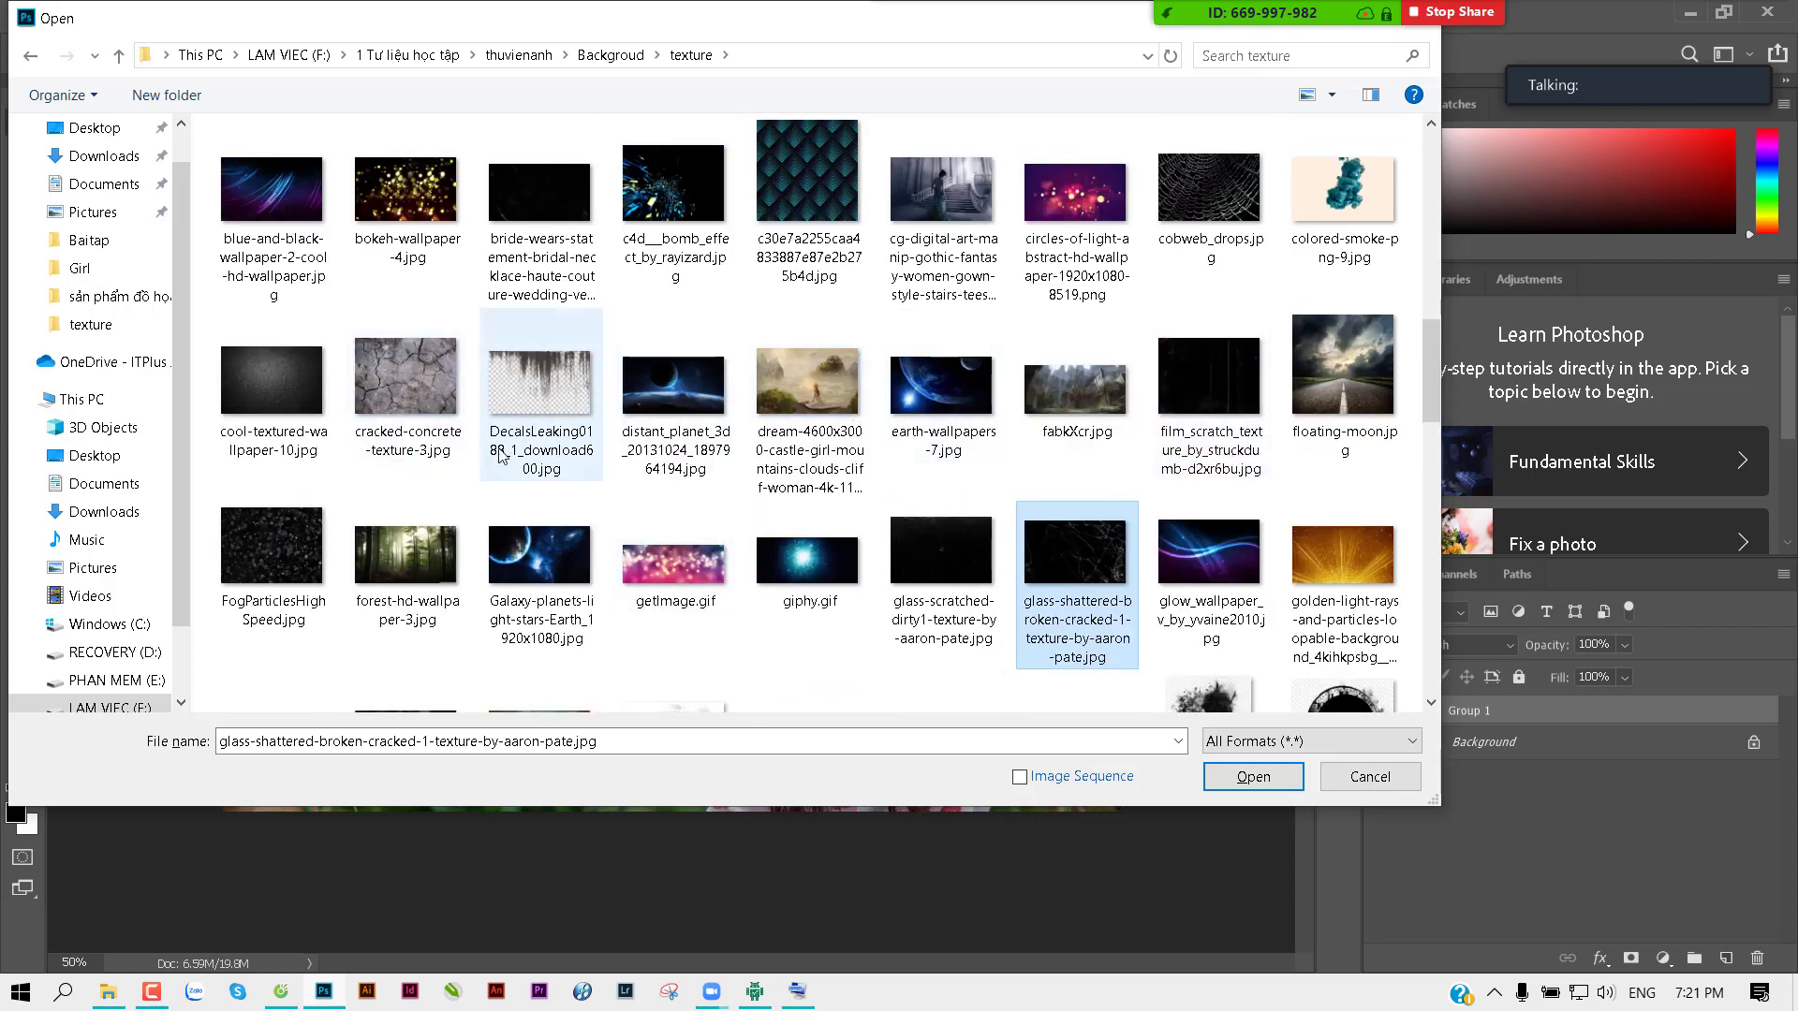
{"action": "left_click", "coordinate": [407, 378], "text": "ctrl"}
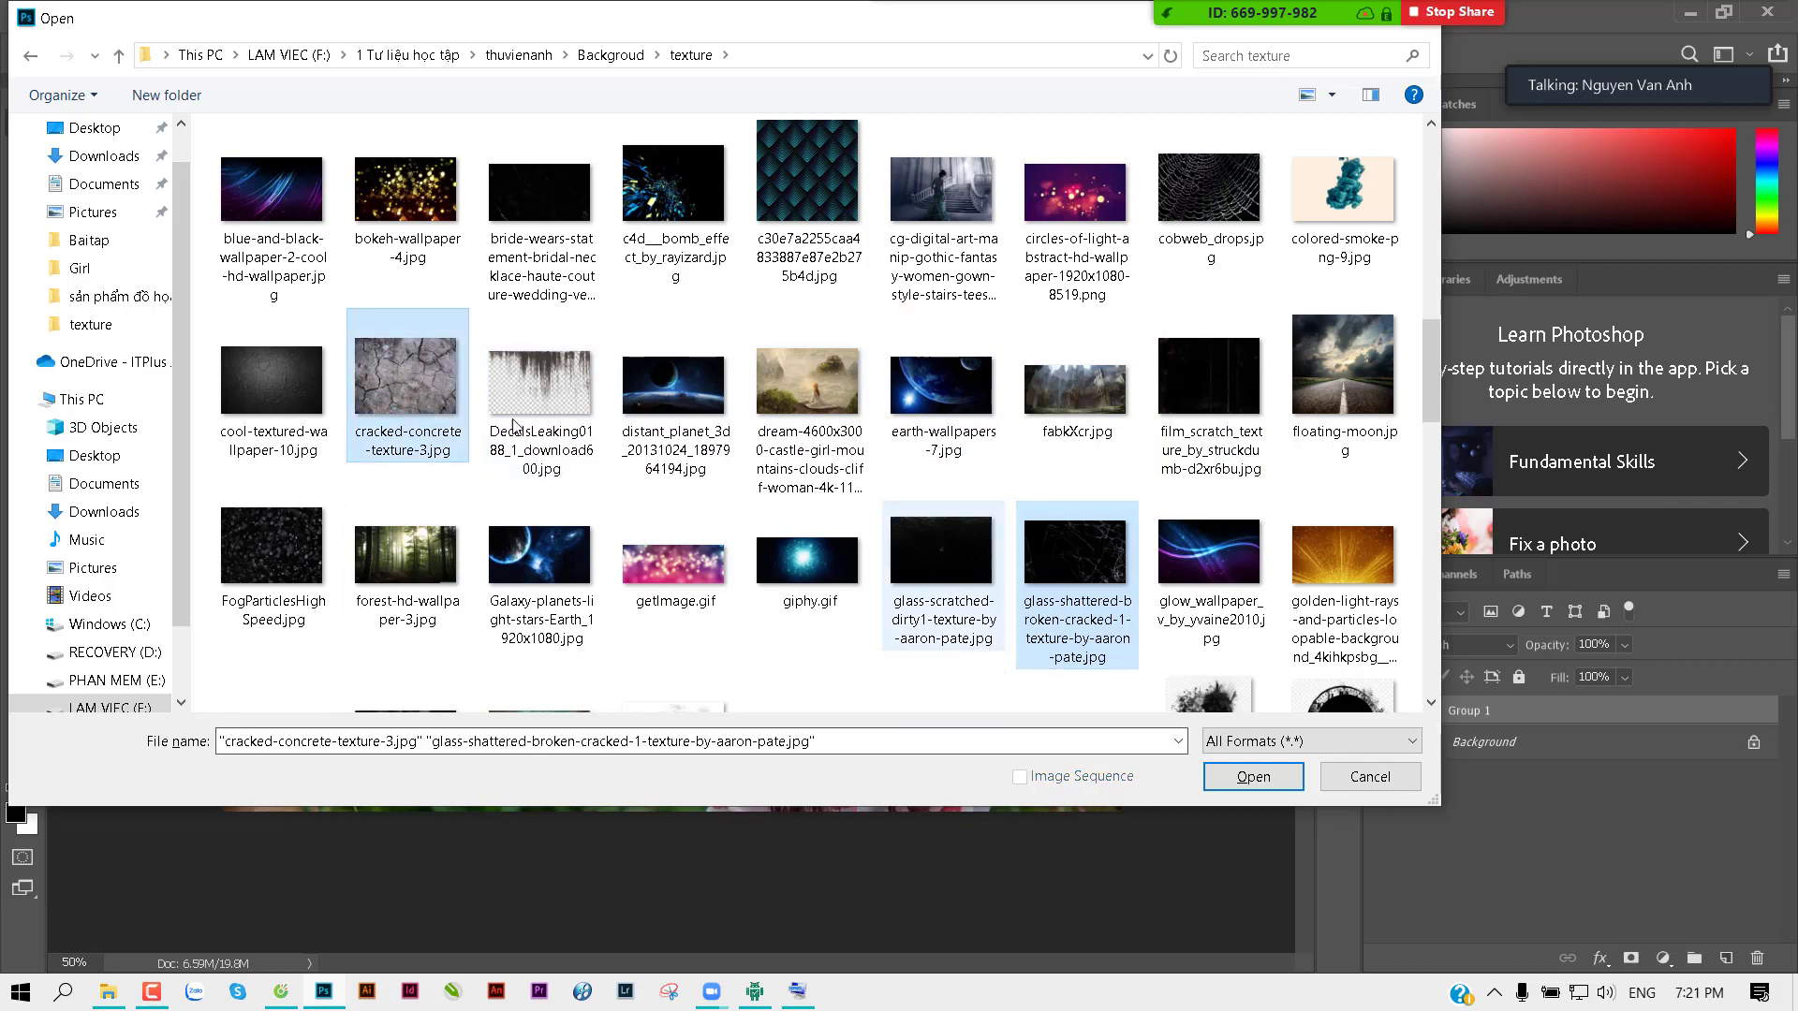
{"action": "scroll", "coordinate": [1063, 532], "scroll_direction": "up", "scroll_amount": 2}
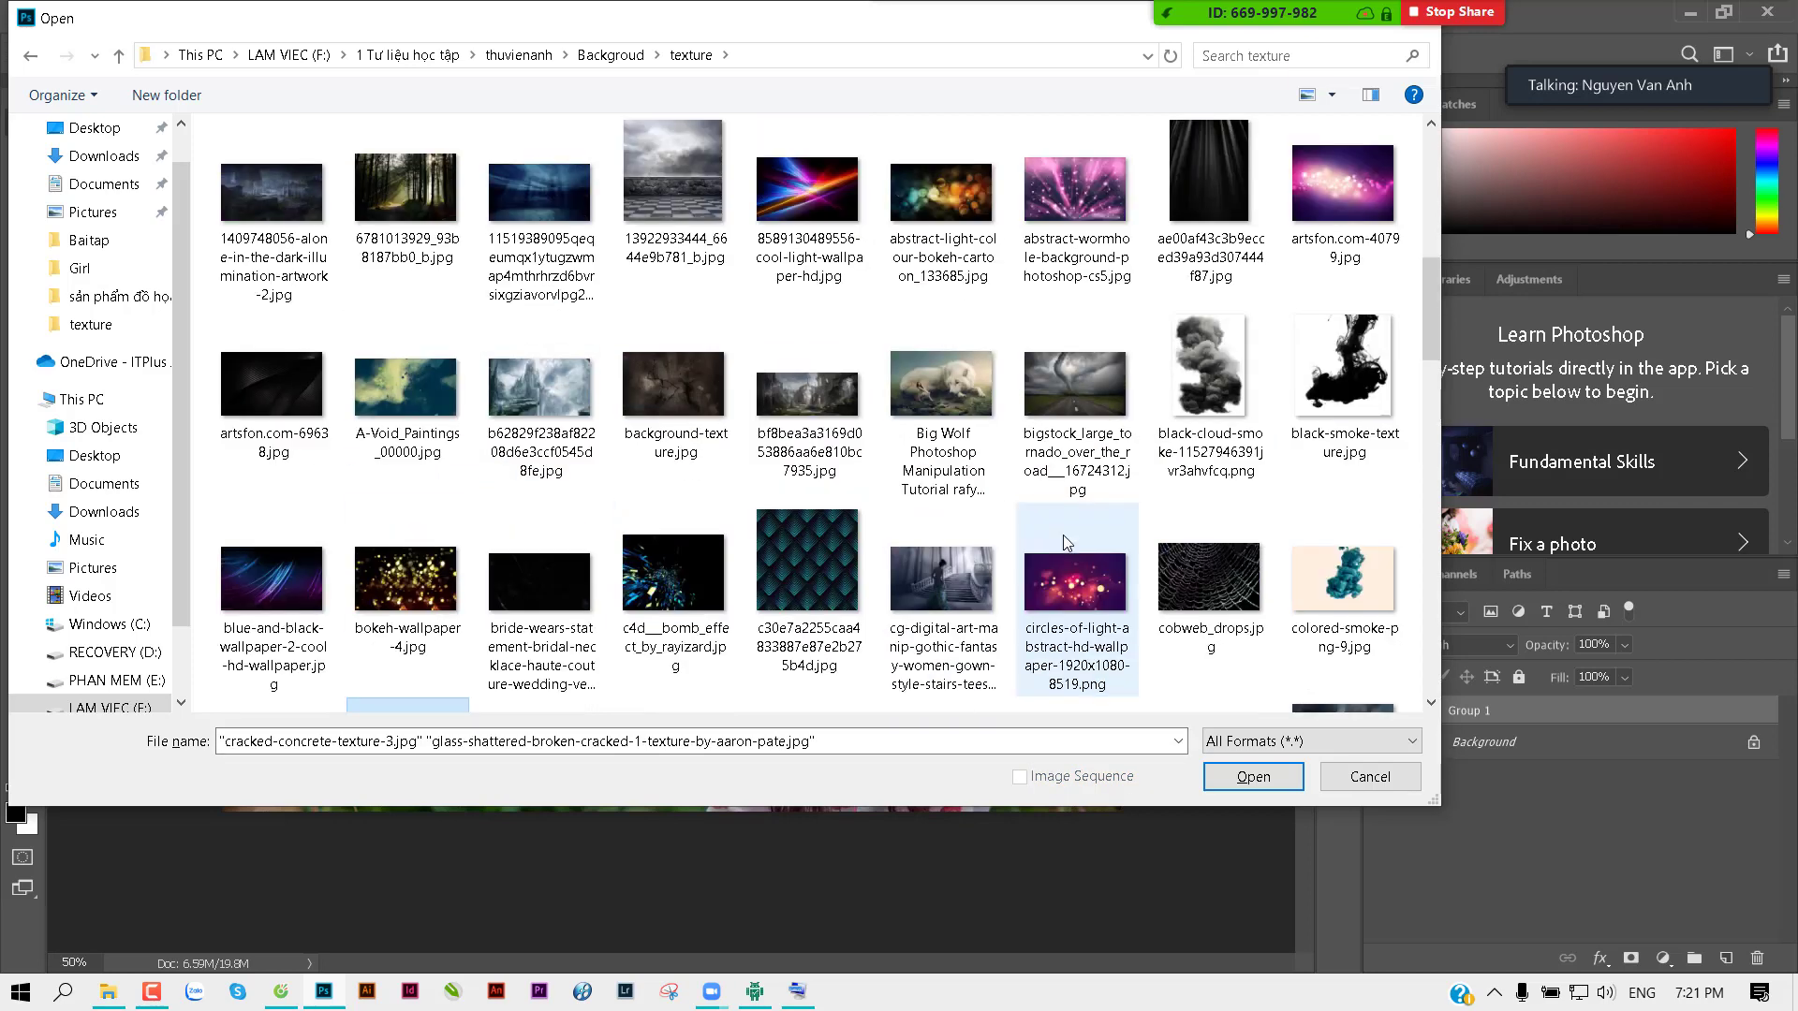
{"action": "left_click", "coordinate": [1236, 769]}
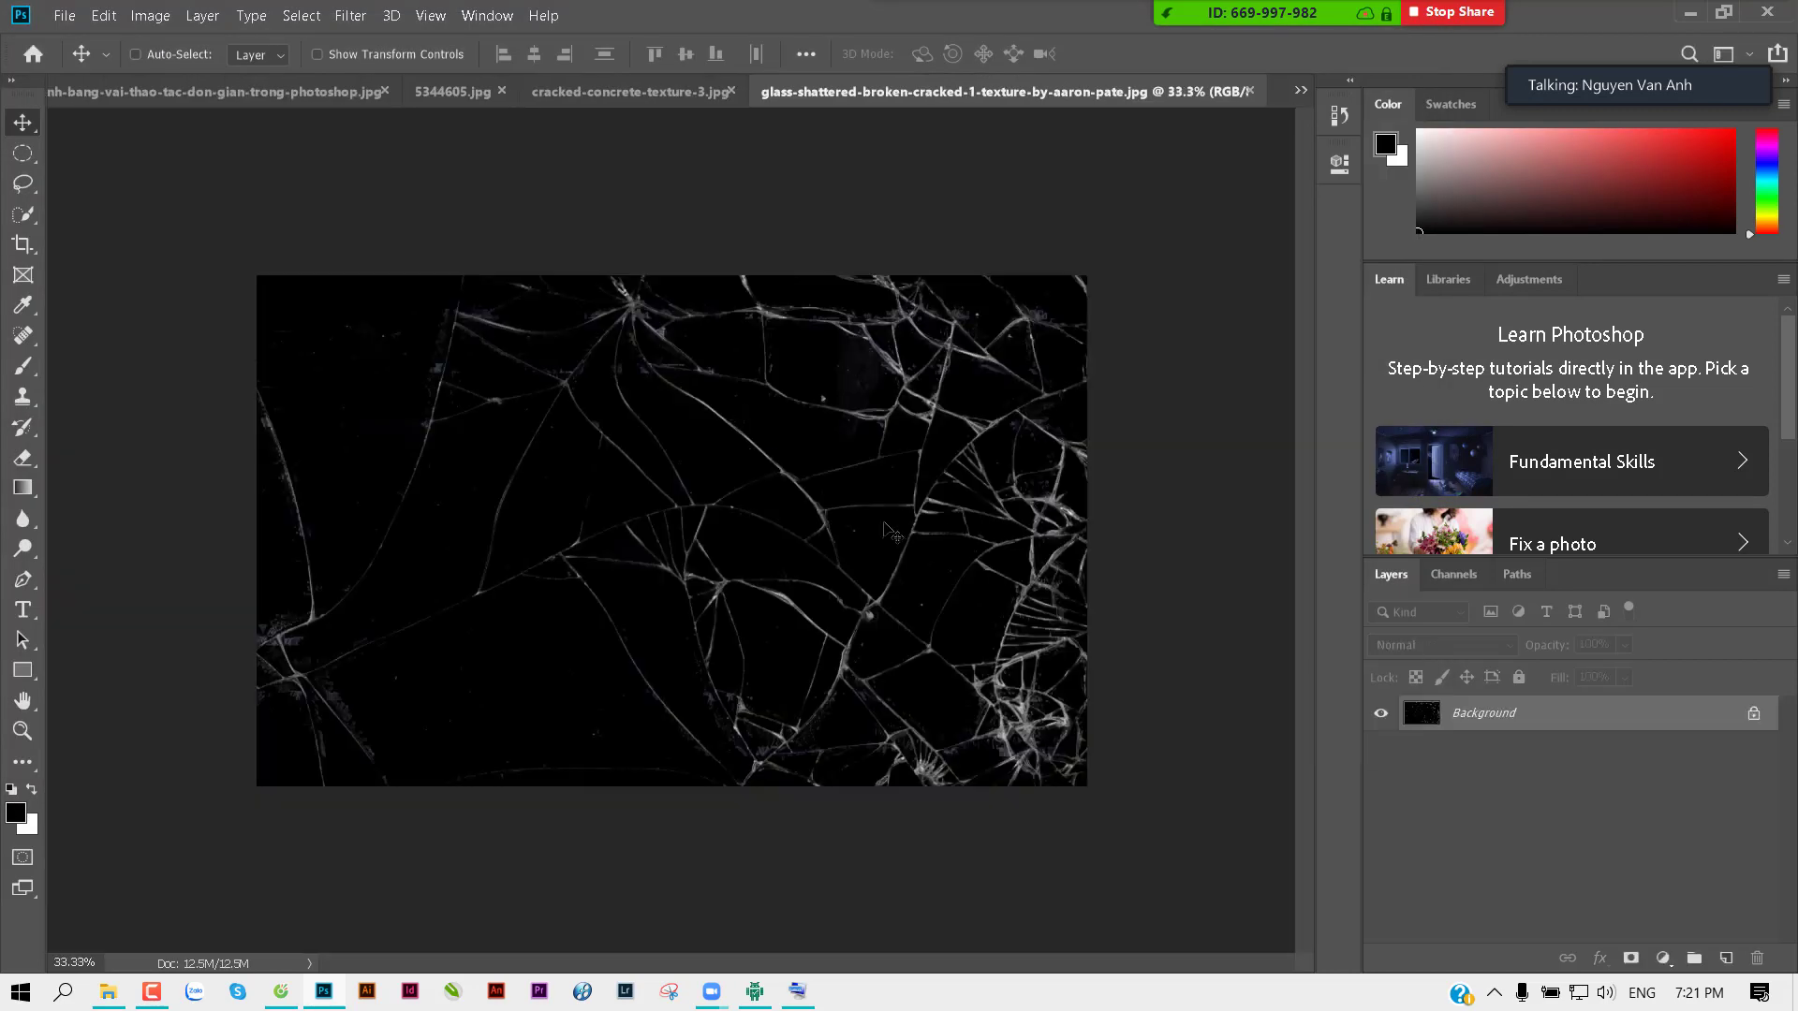
Step: Bring the shattered glass texture into the portrait and scale it to about 73.85%
{"action": "key", "text": "ctrl+a"}
{"action": "left_click_drag", "start_coordinate": [886, 521], "coordinate": [737, 496]}
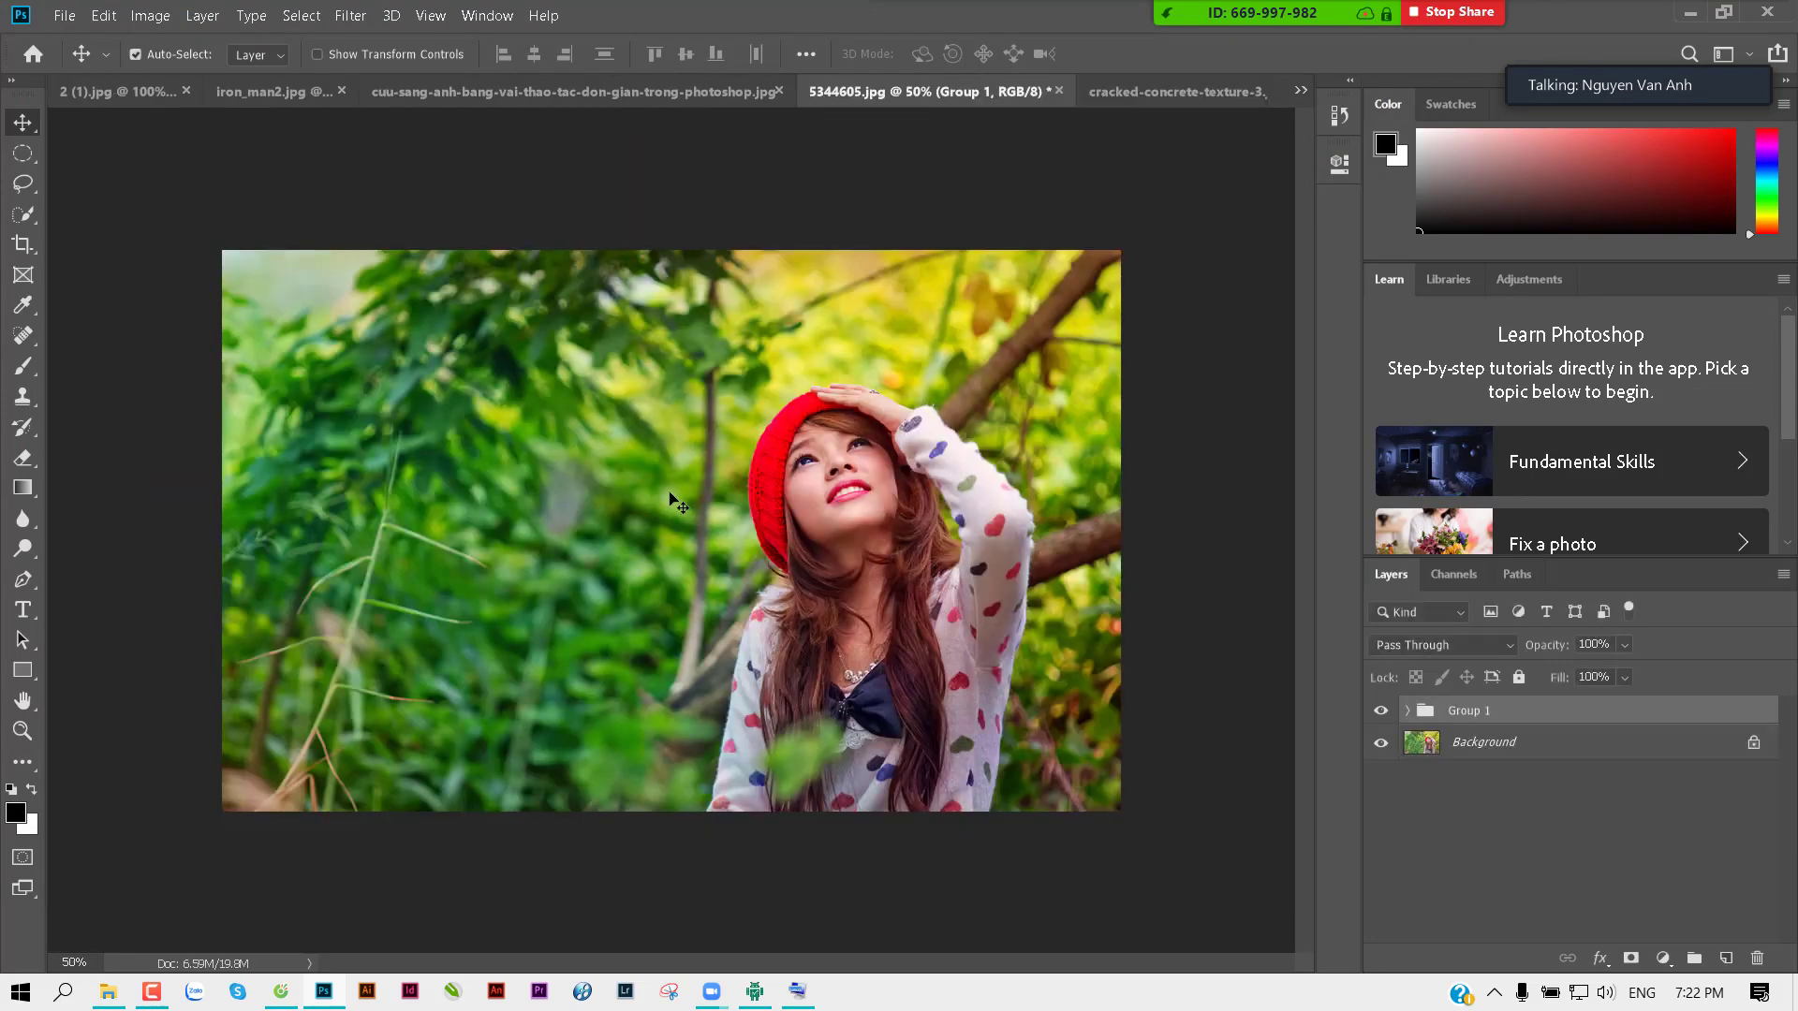
{"action": "left_click_drag", "start_coordinate": [812, 66], "coordinate": [662, 569]}
{"action": "left_click_drag", "start_coordinate": [778, 570], "coordinate": [702, 557]}
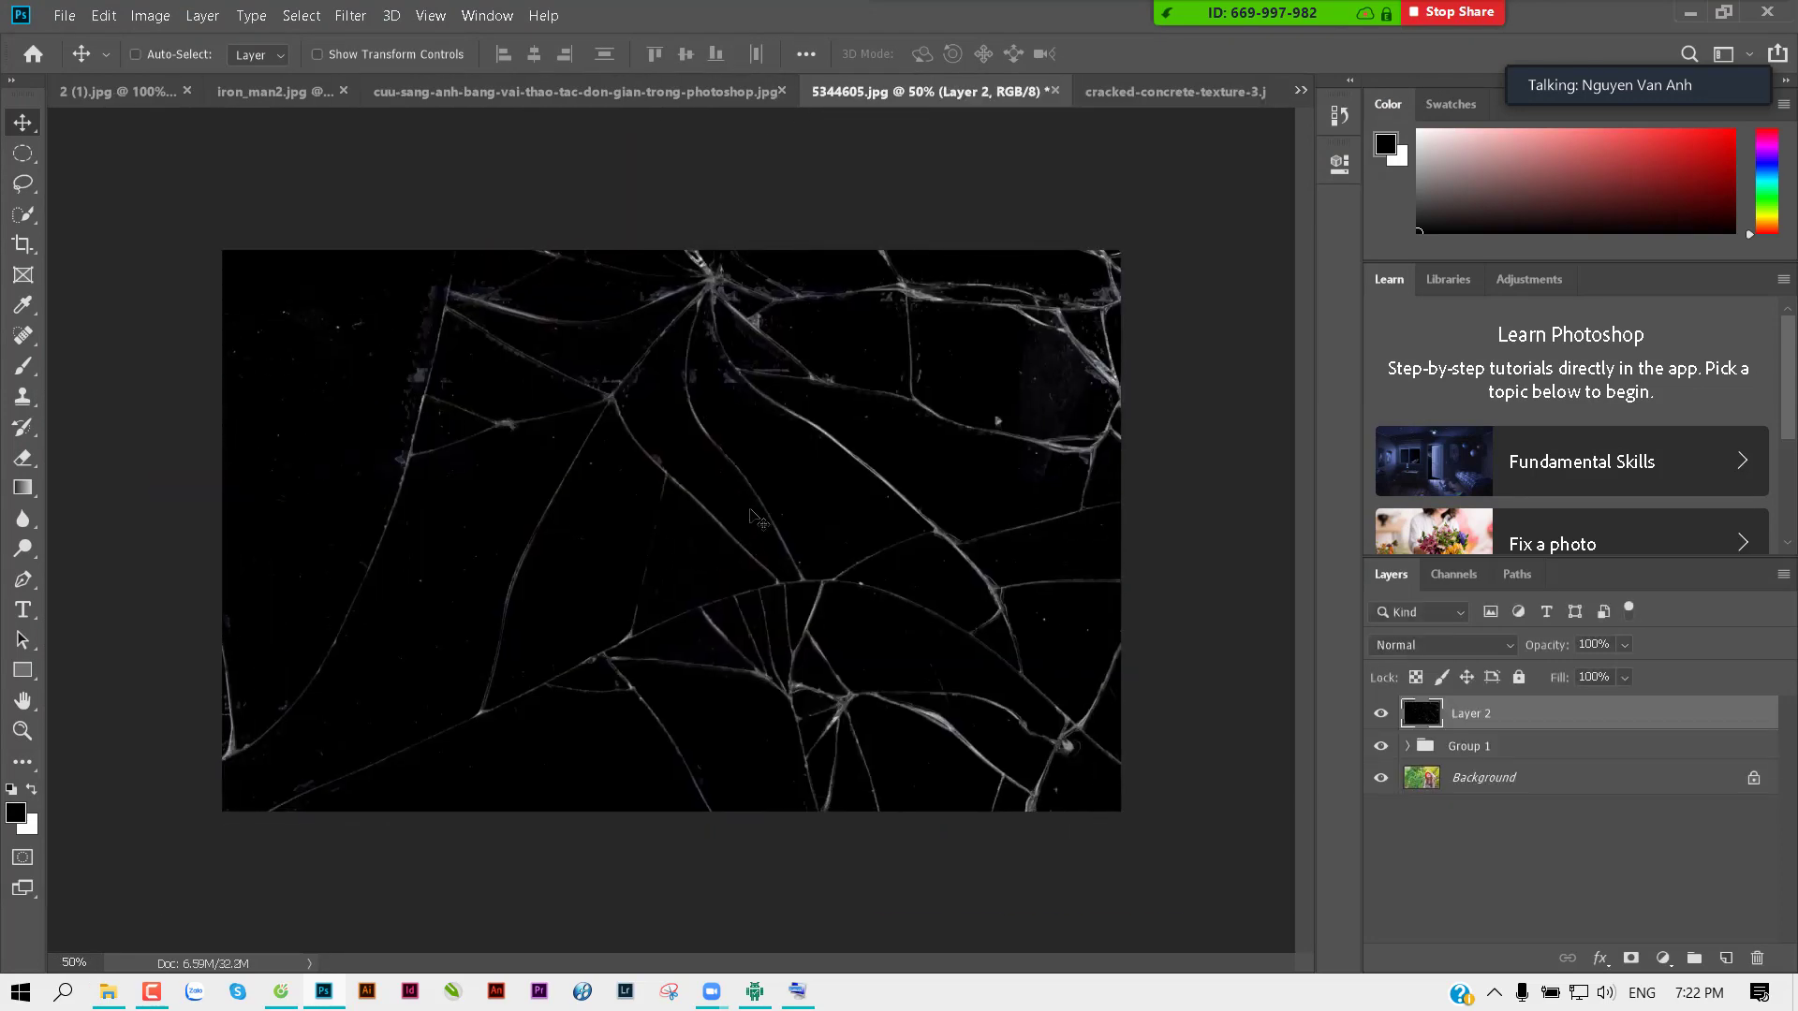
{"action": "key", "text": "ctrl+t"}
{"action": "key", "text": "ctrl+minus"}
{"action": "mouse_move", "coordinate": [319, 332]}
{"action": "left_mouse_down"}
{"action": "mouse_move", "coordinate": [520, 457]}
{"action": "mouse_move", "coordinate": [415, 372]}
{"action": "left_mouse_up"}
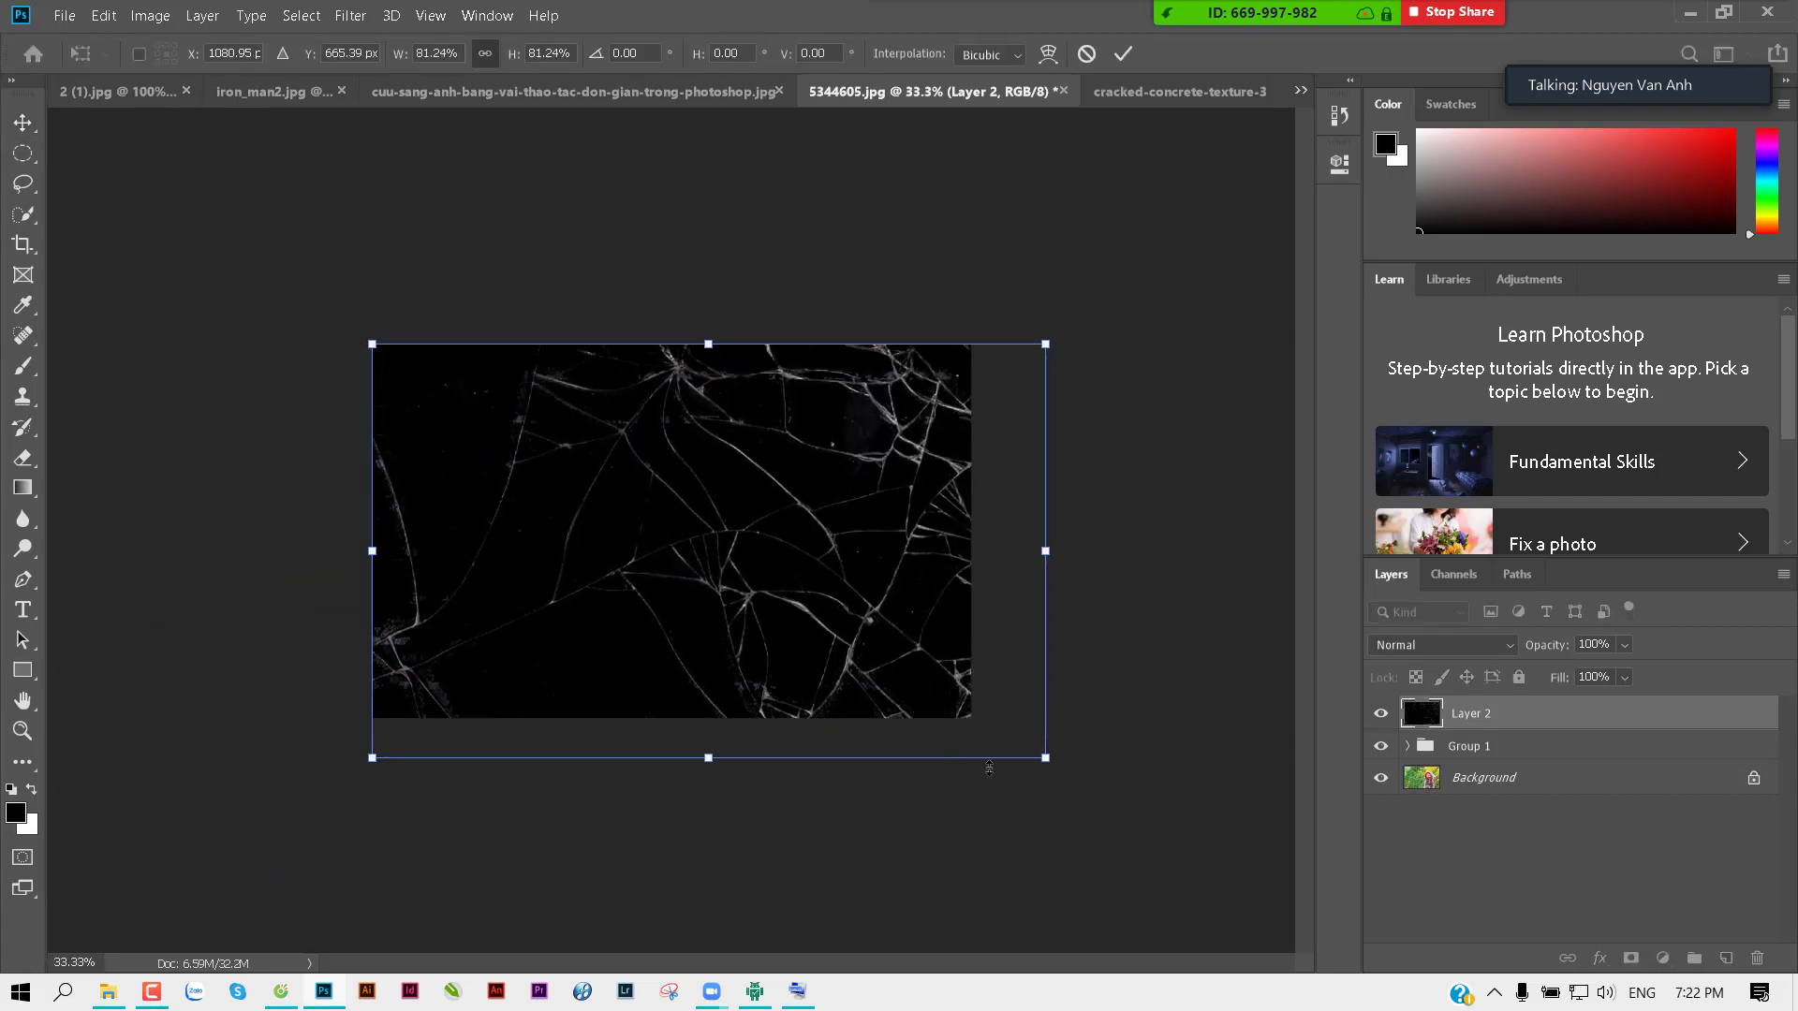
{"action": "left_click_drag", "start_coordinate": [1053, 761], "coordinate": [980, 722]}
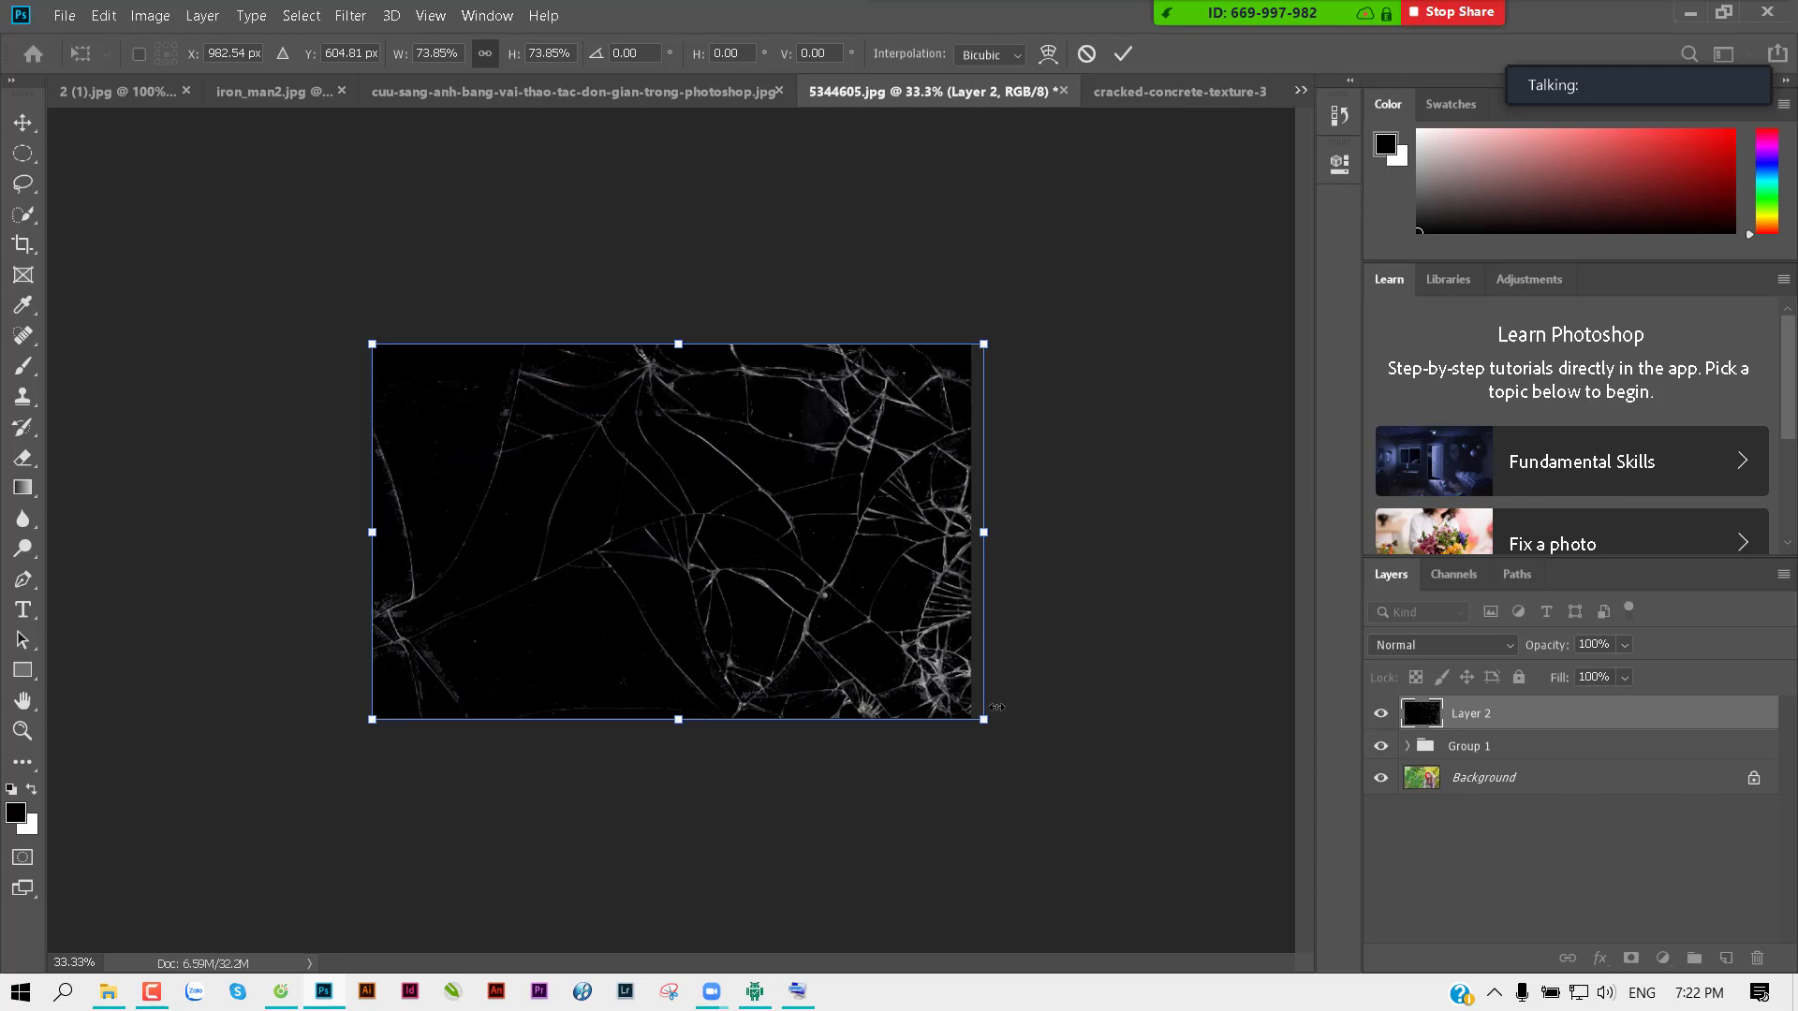
{"action": "key", "text": "Return"}
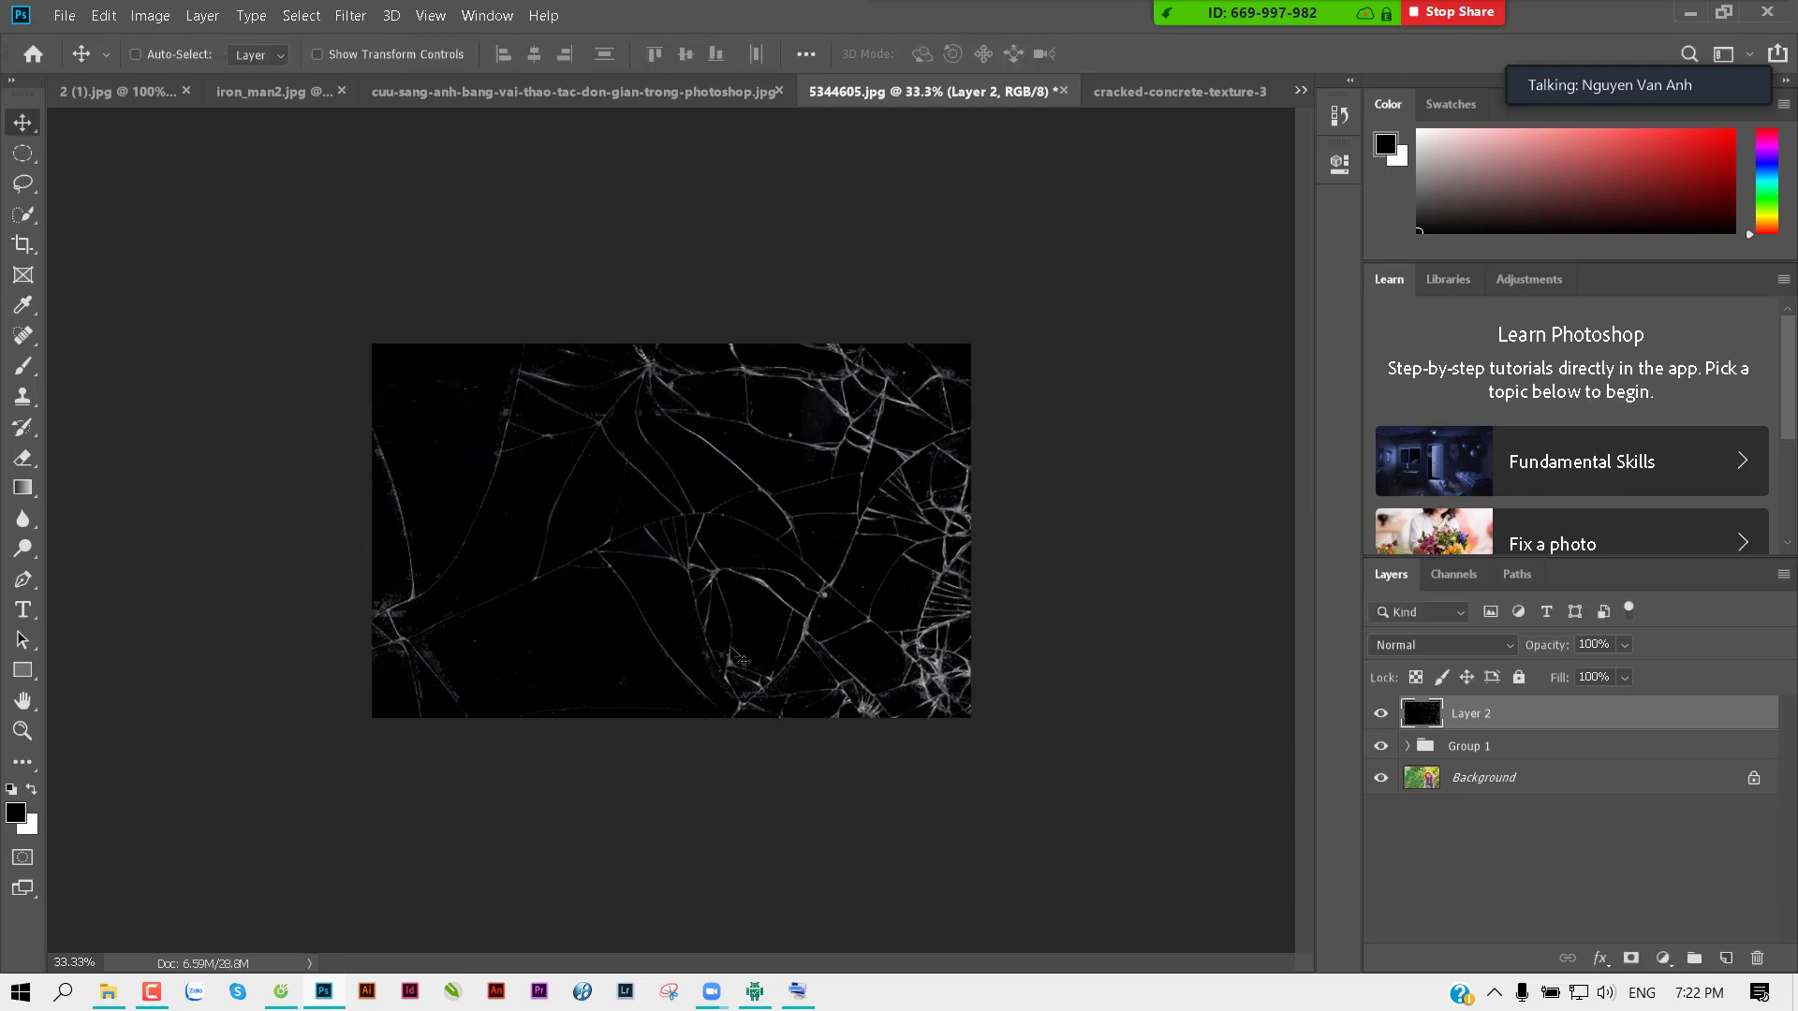
{"action": "key", "text": "c"}
{"action": "key", "text": "ctrl+plus"}
{"action": "key", "text": "v"}
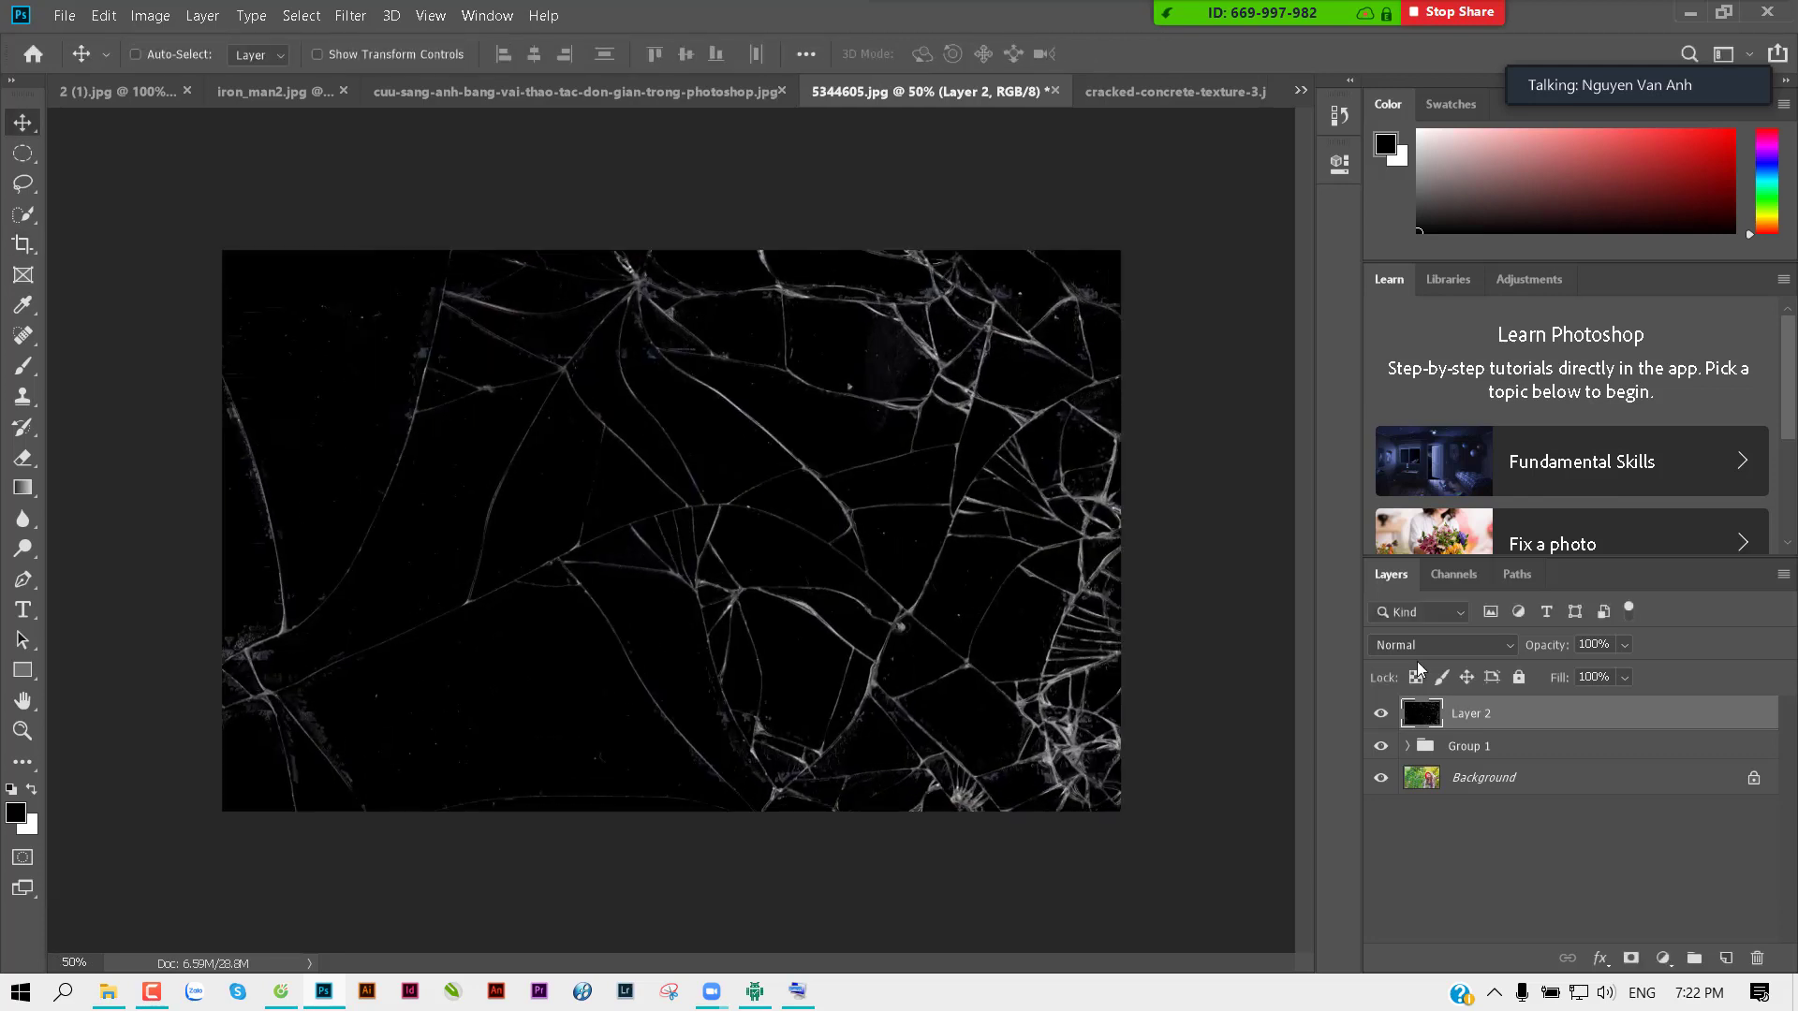
Step: Blend the crack layer in Screen, duplicate it twice, then delete all three crack layers
{"action": "left_click", "coordinate": [1472, 646]}
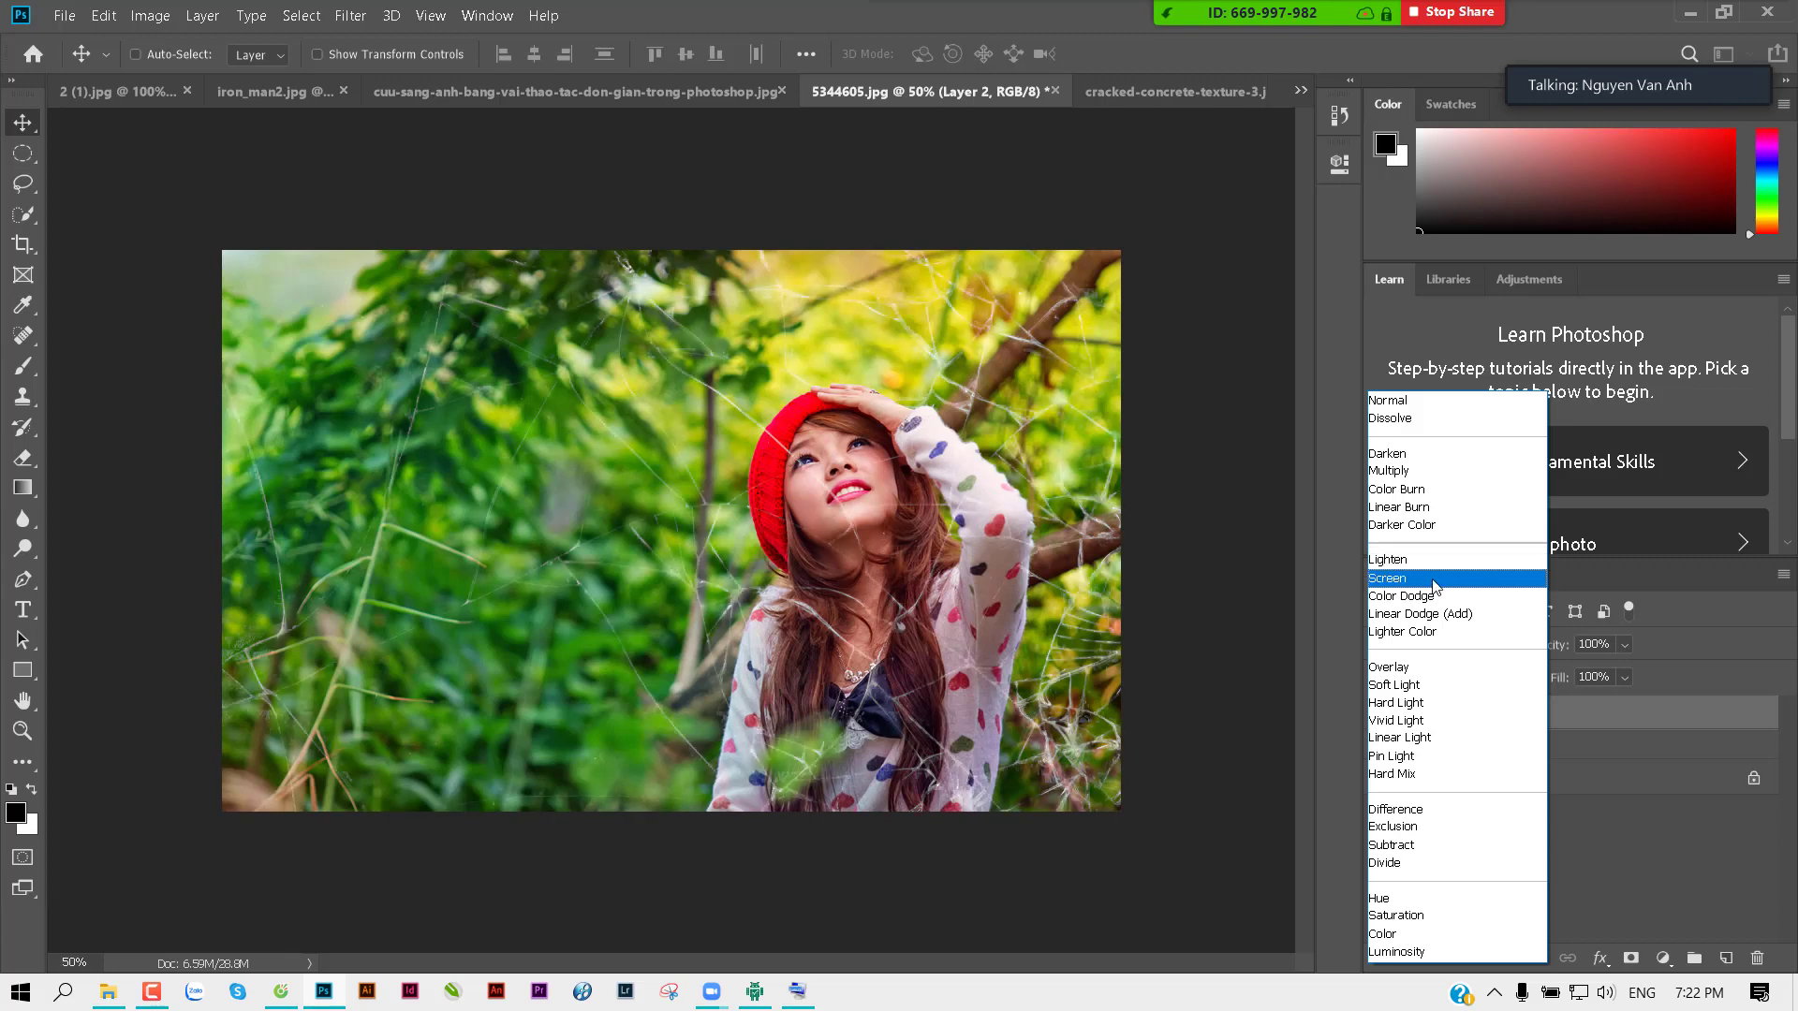
{"action": "left_click", "coordinate": [1435, 581]}
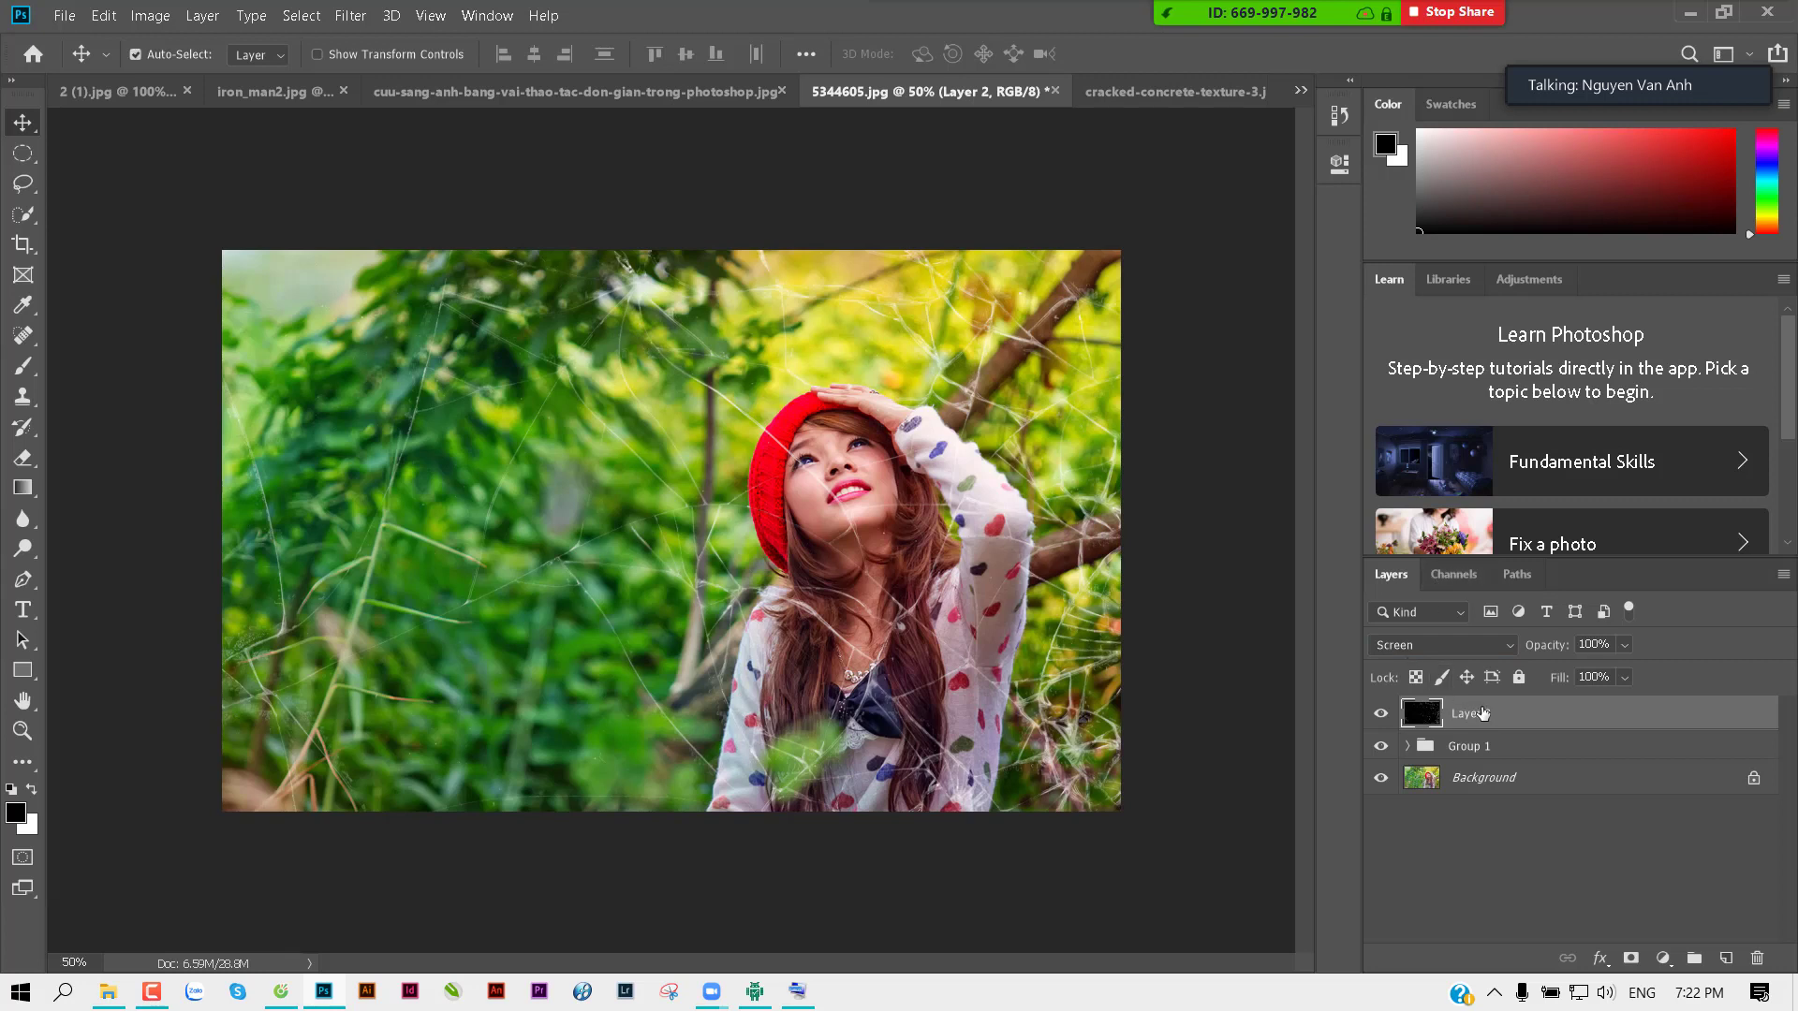
{"action": "key", "text": "ctrl+j"}
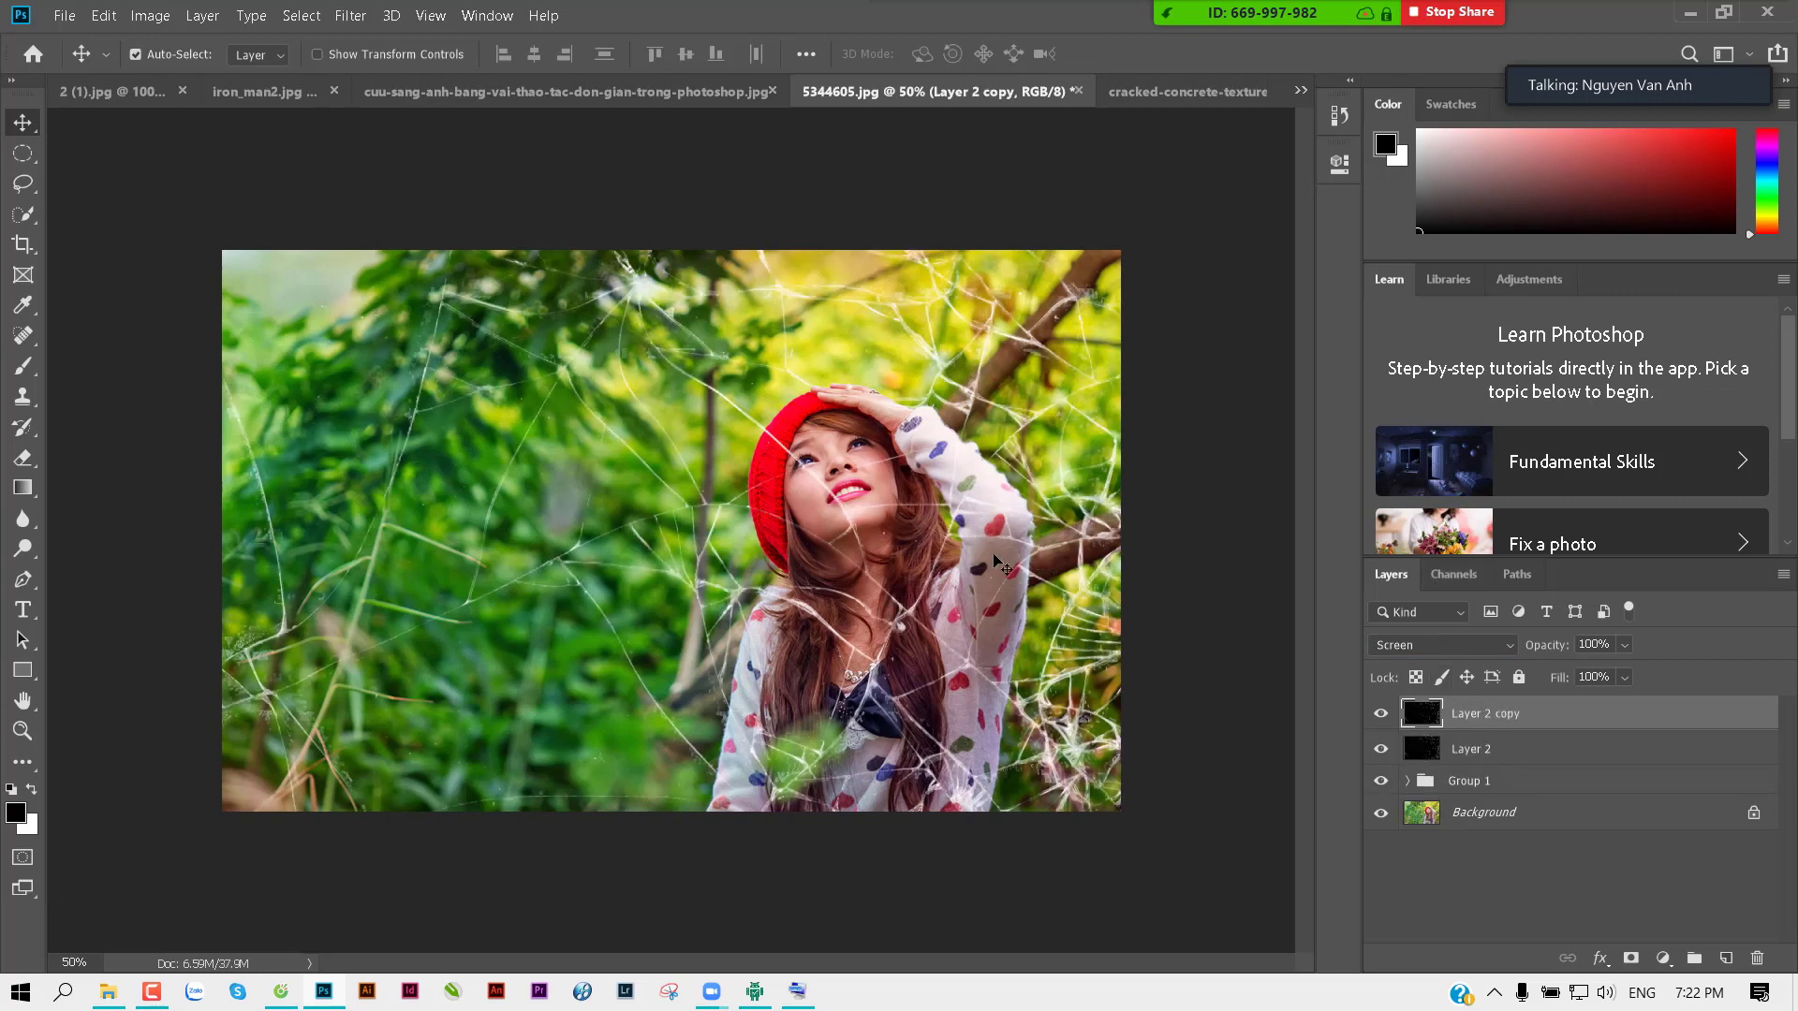
{"action": "key", "text": "ctrl+j"}
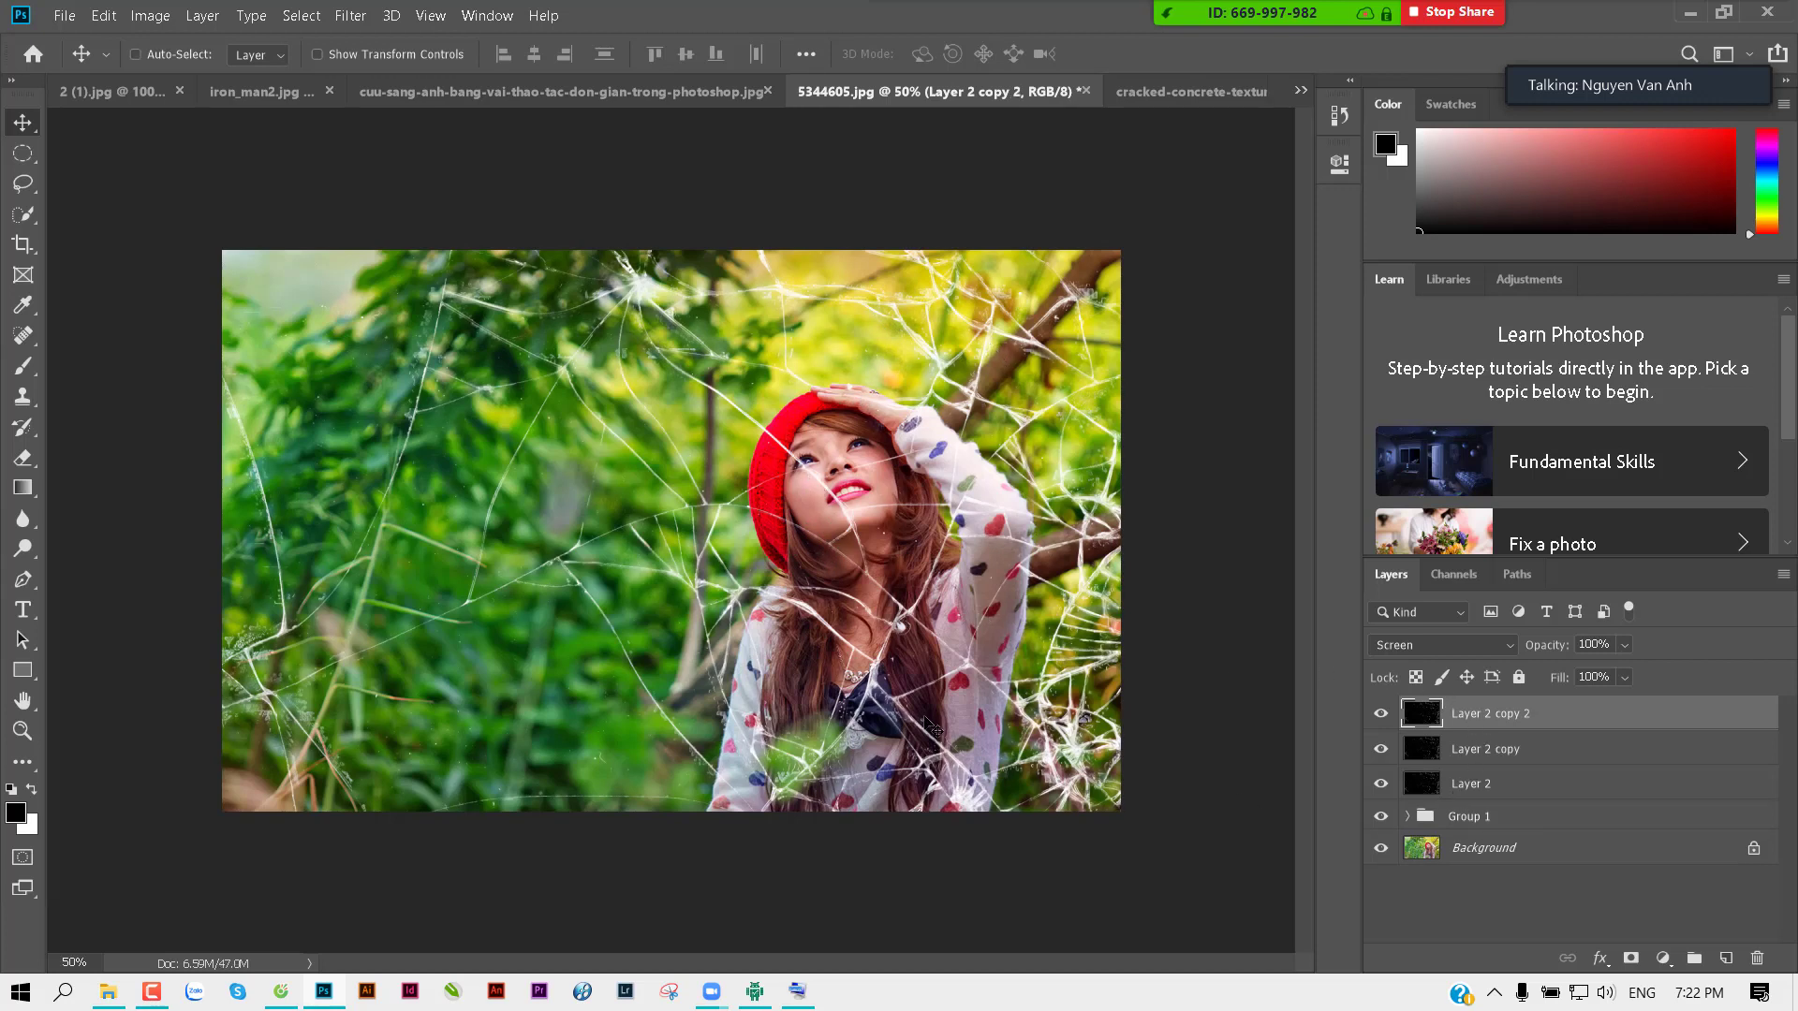
{"action": "key", "text": "Delete"}
{"action": "key", "text": "Delete"}
{"action": "key", "text": "Delete"}
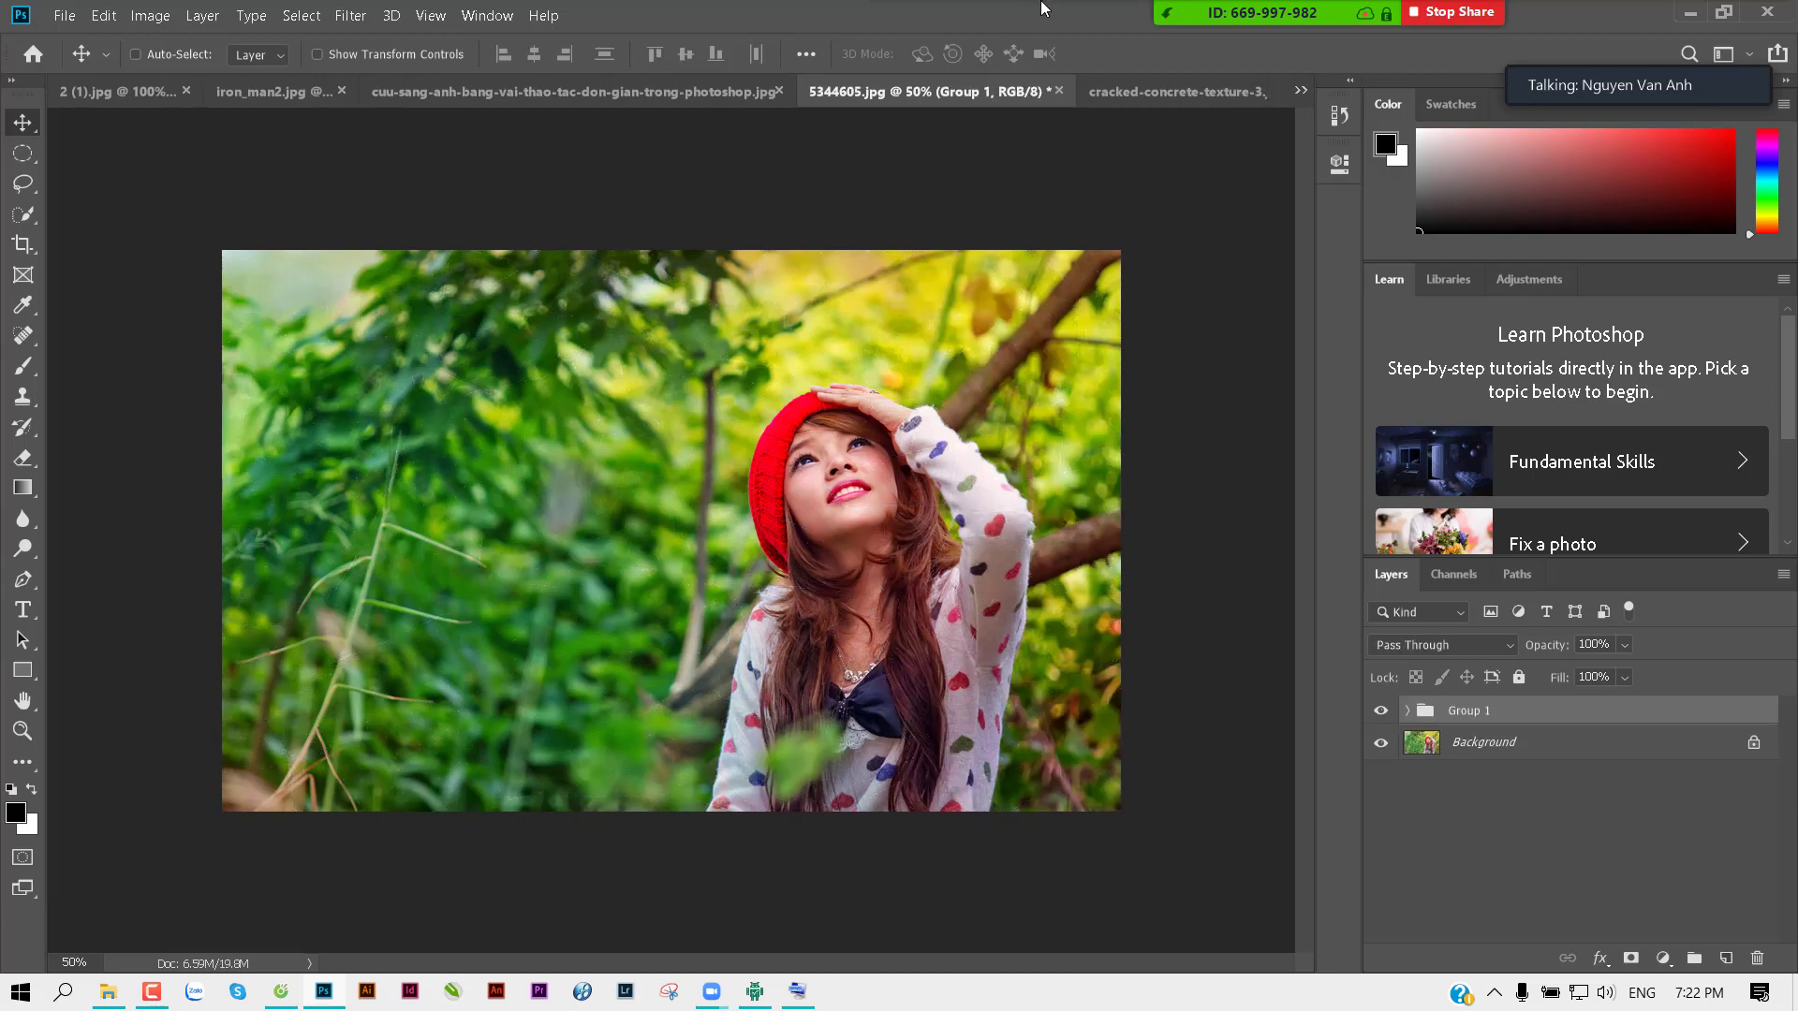
Step: Desaturate the cracked-concrete texture, select it all, and close it without saving
{"action": "left_click", "coordinate": [1155, 86]}
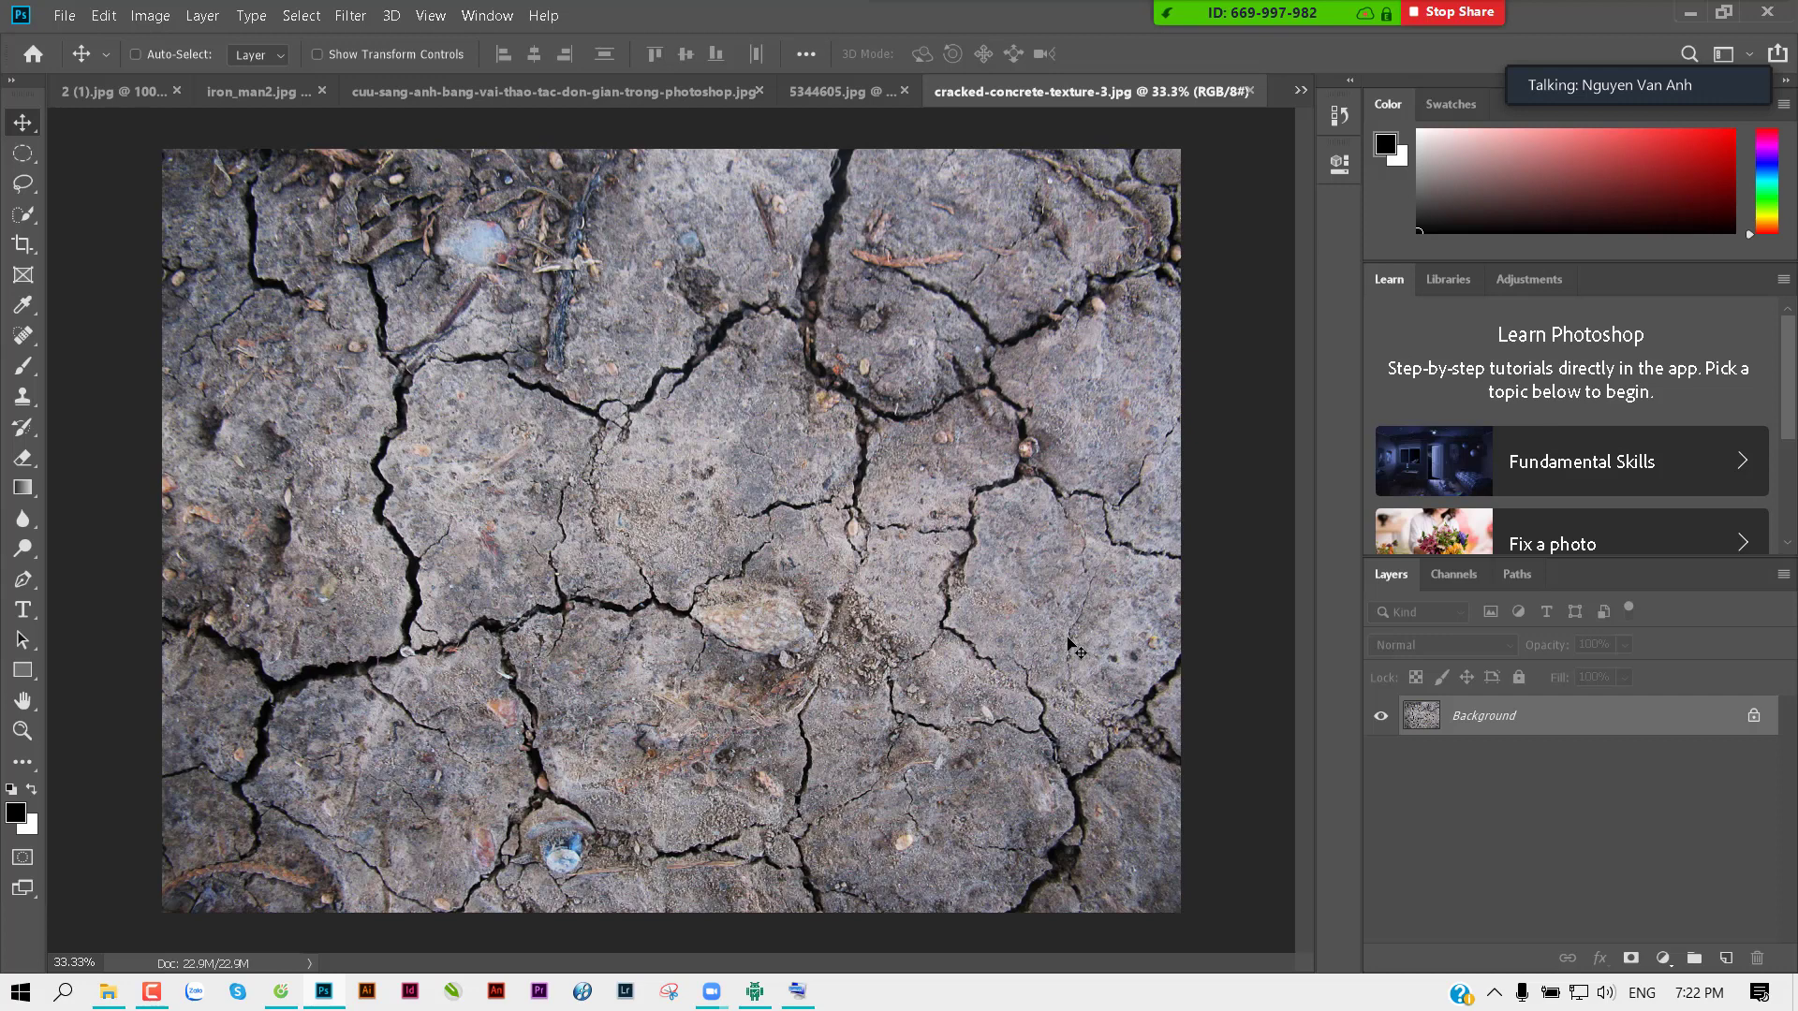
{"action": "key", "text": "ctrl+shift+u"}
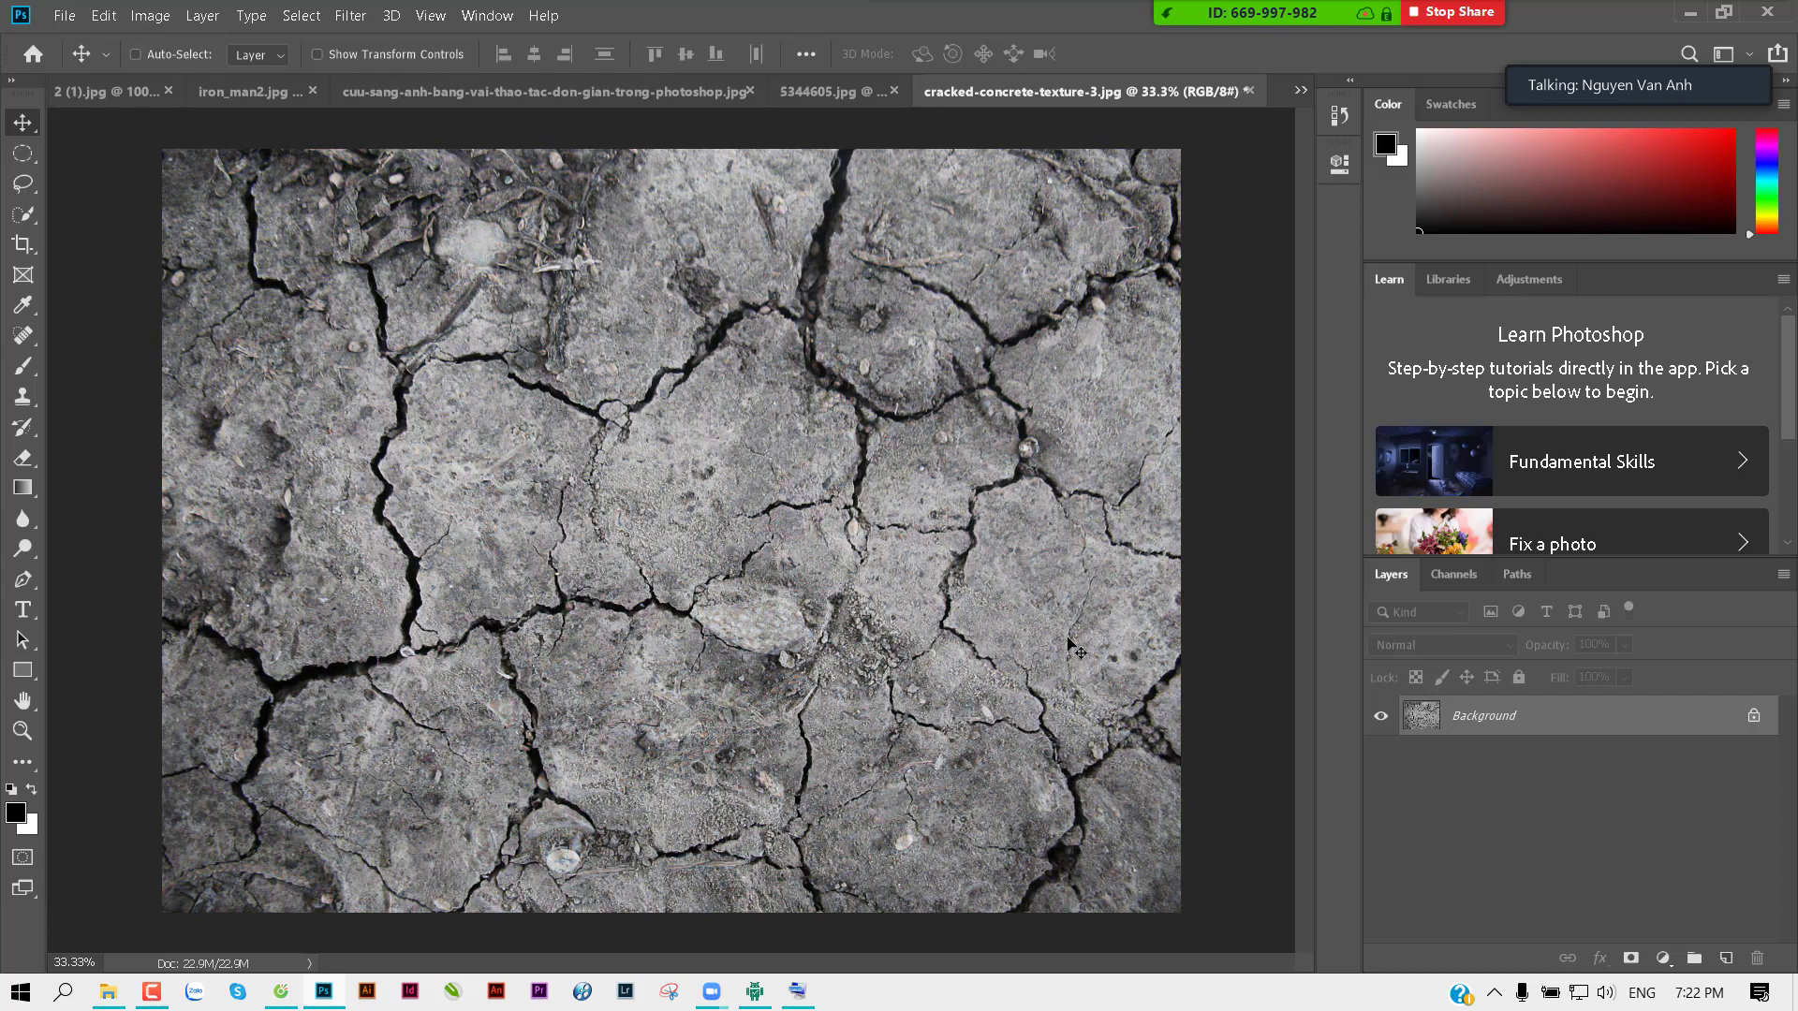
{"action": "left_click", "coordinate": [666, 543]}
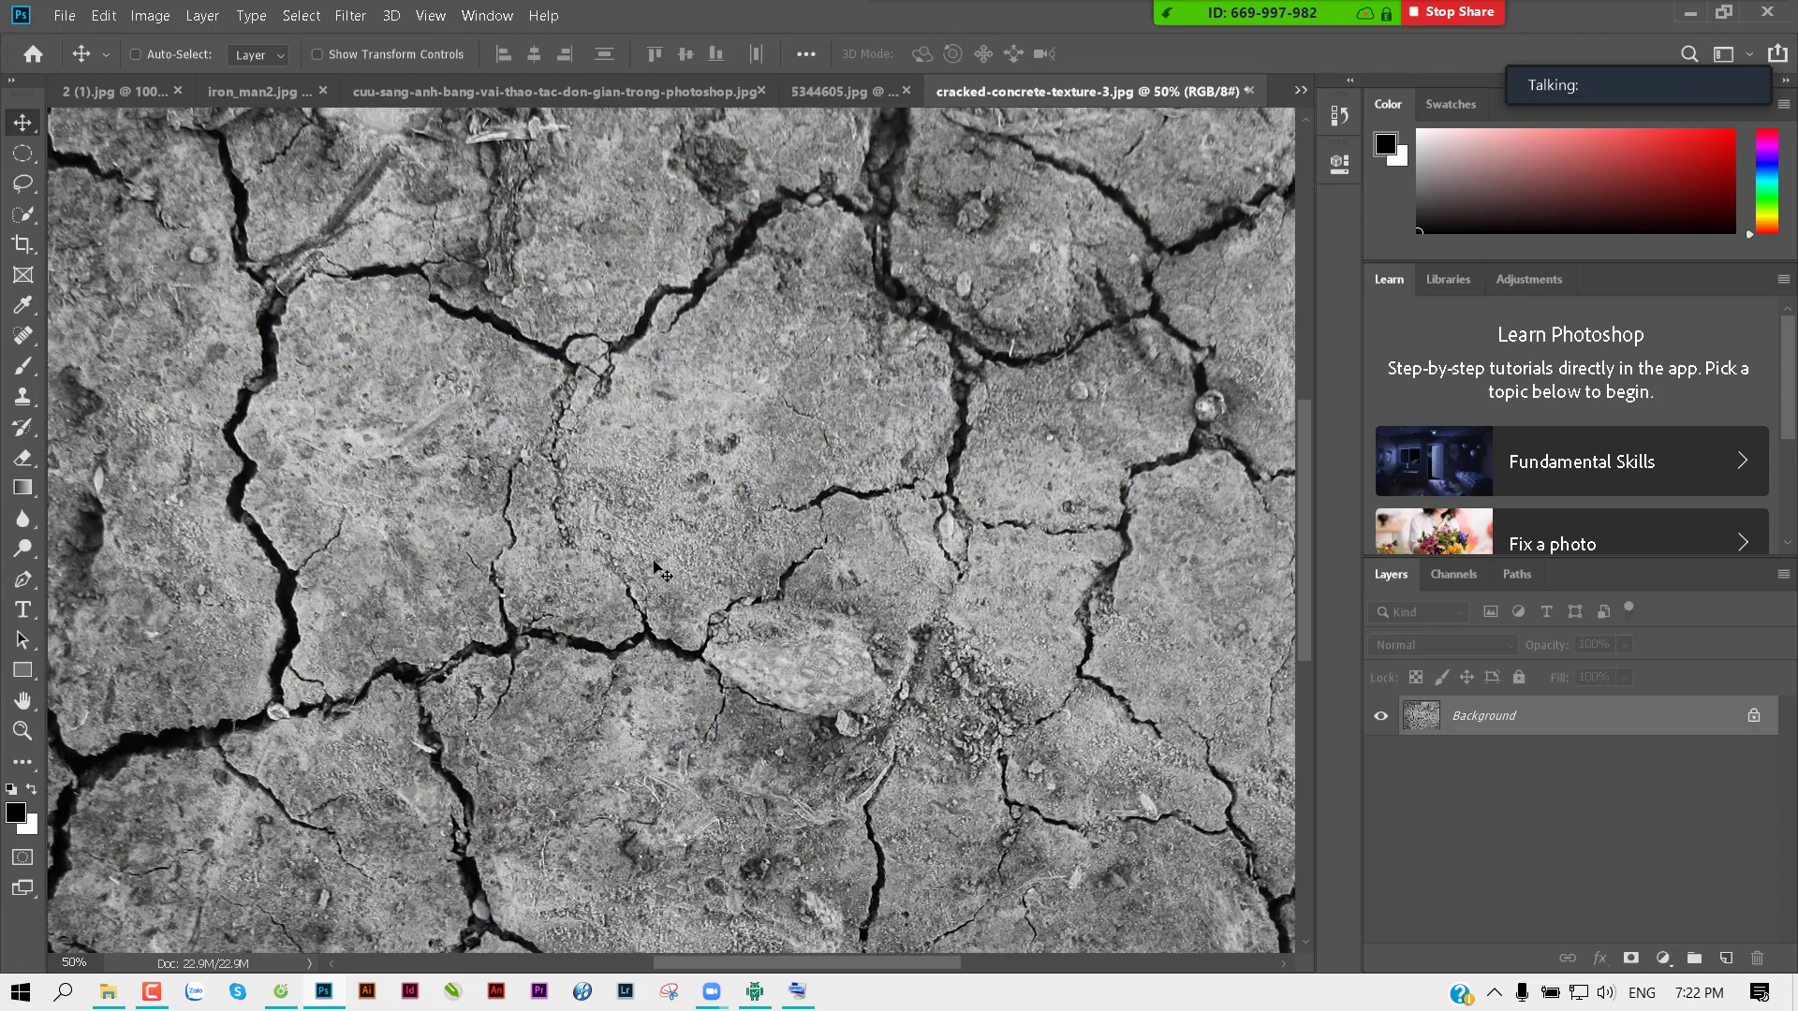
{"action": "left_click", "coordinate": [615, 491], "text": "ctrl+alt"}
{"action": "key", "text": "ctrl+a"}
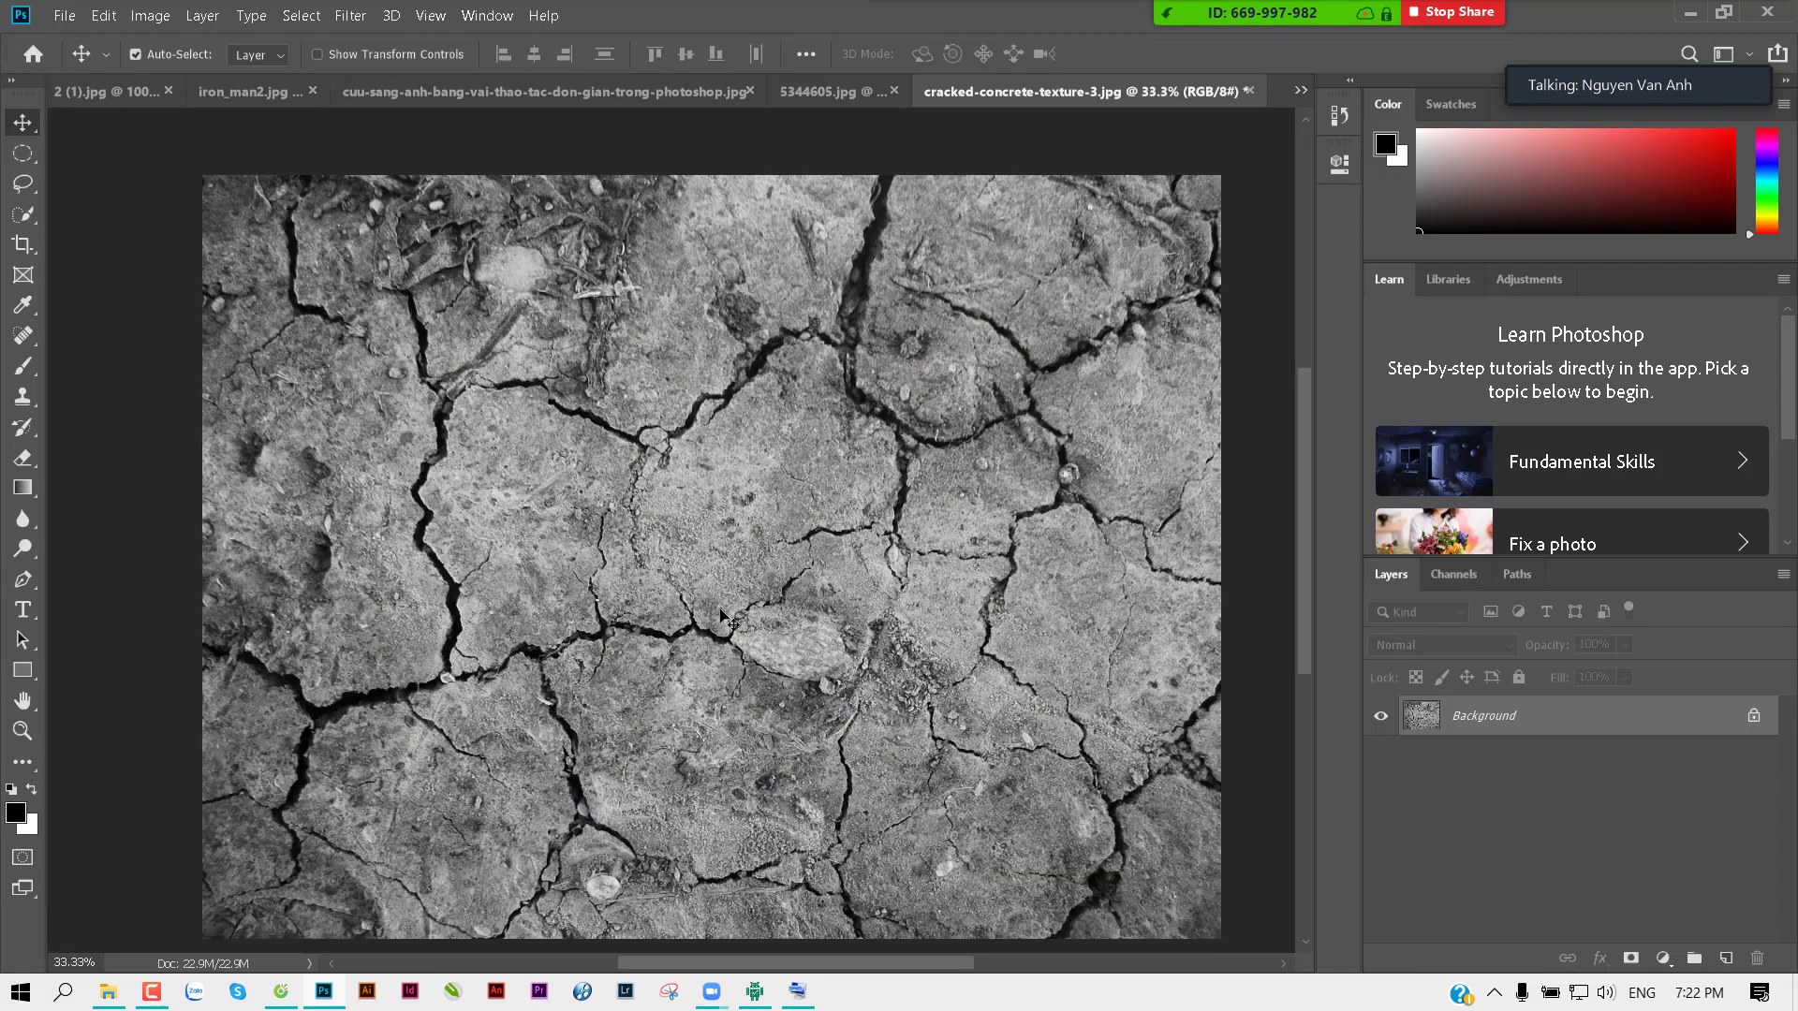
{"action": "key", "text": "ctrl+w"}
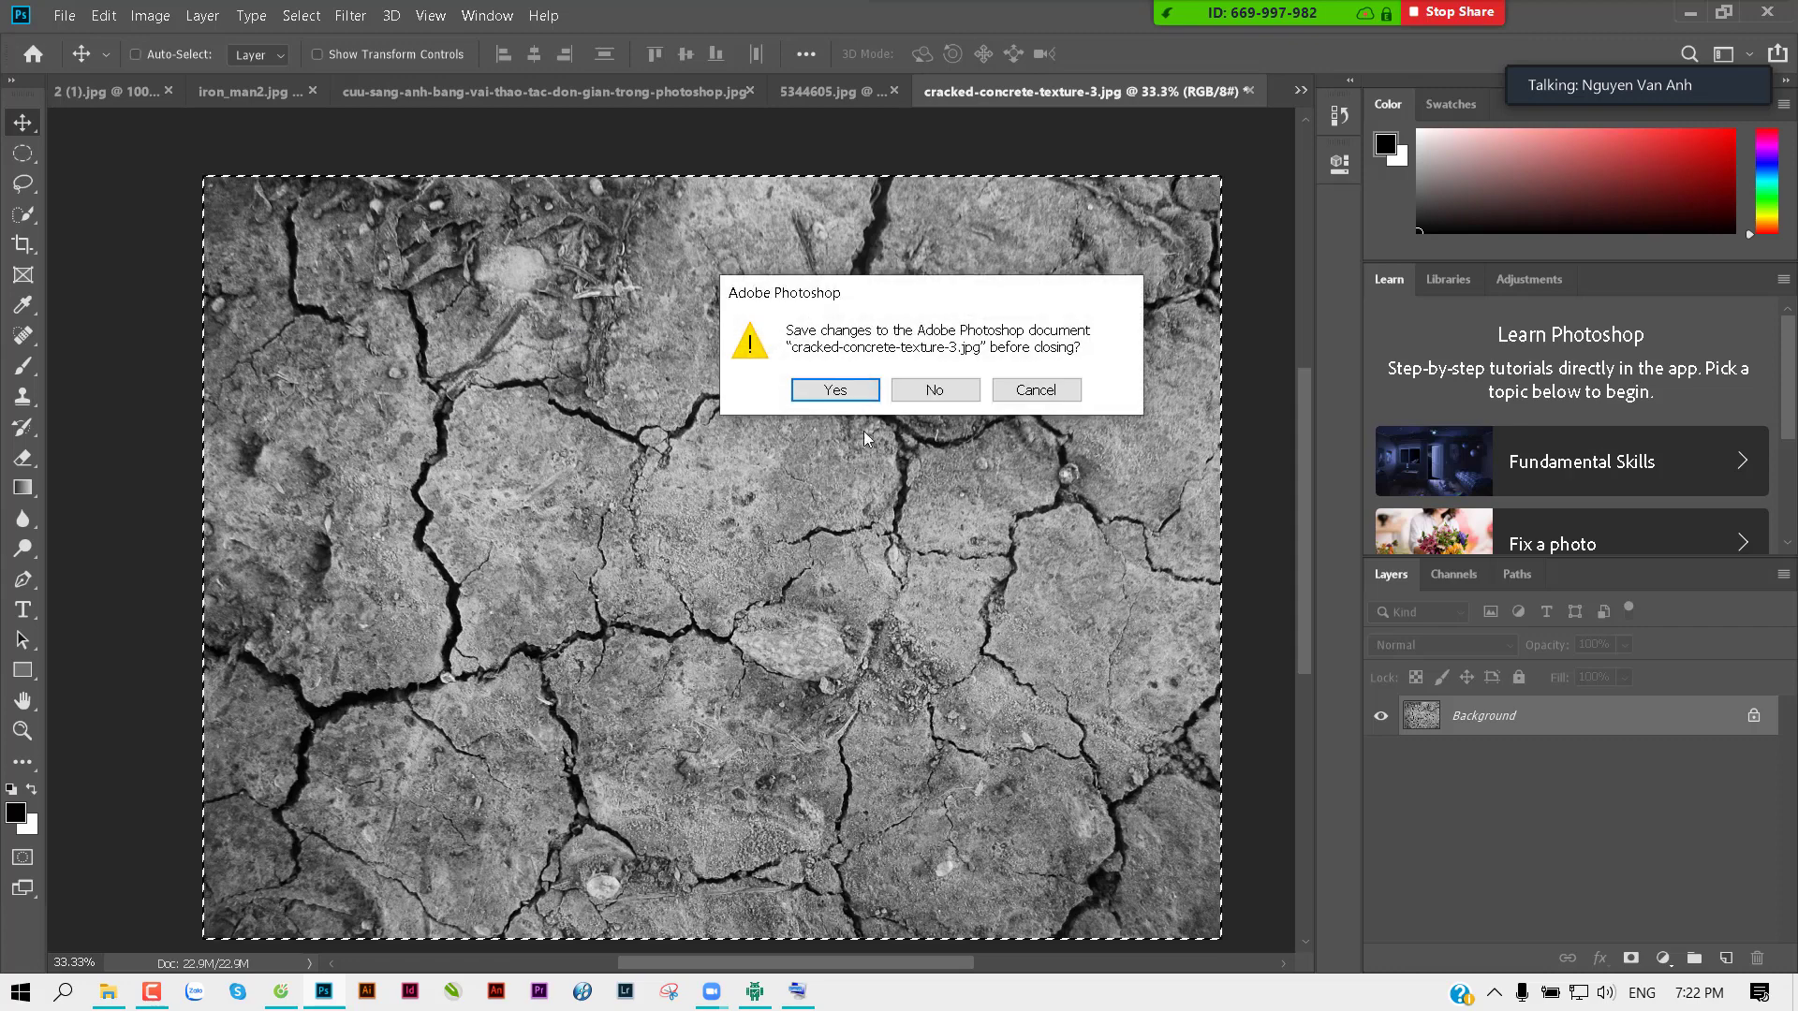
{"action": "left_click", "coordinate": [963, 389]}
Step: Paste the texture into 5344605.jpg as Layer 2, try Screen blending, then delete it
{"action": "key", "text": "ctrl+v"}
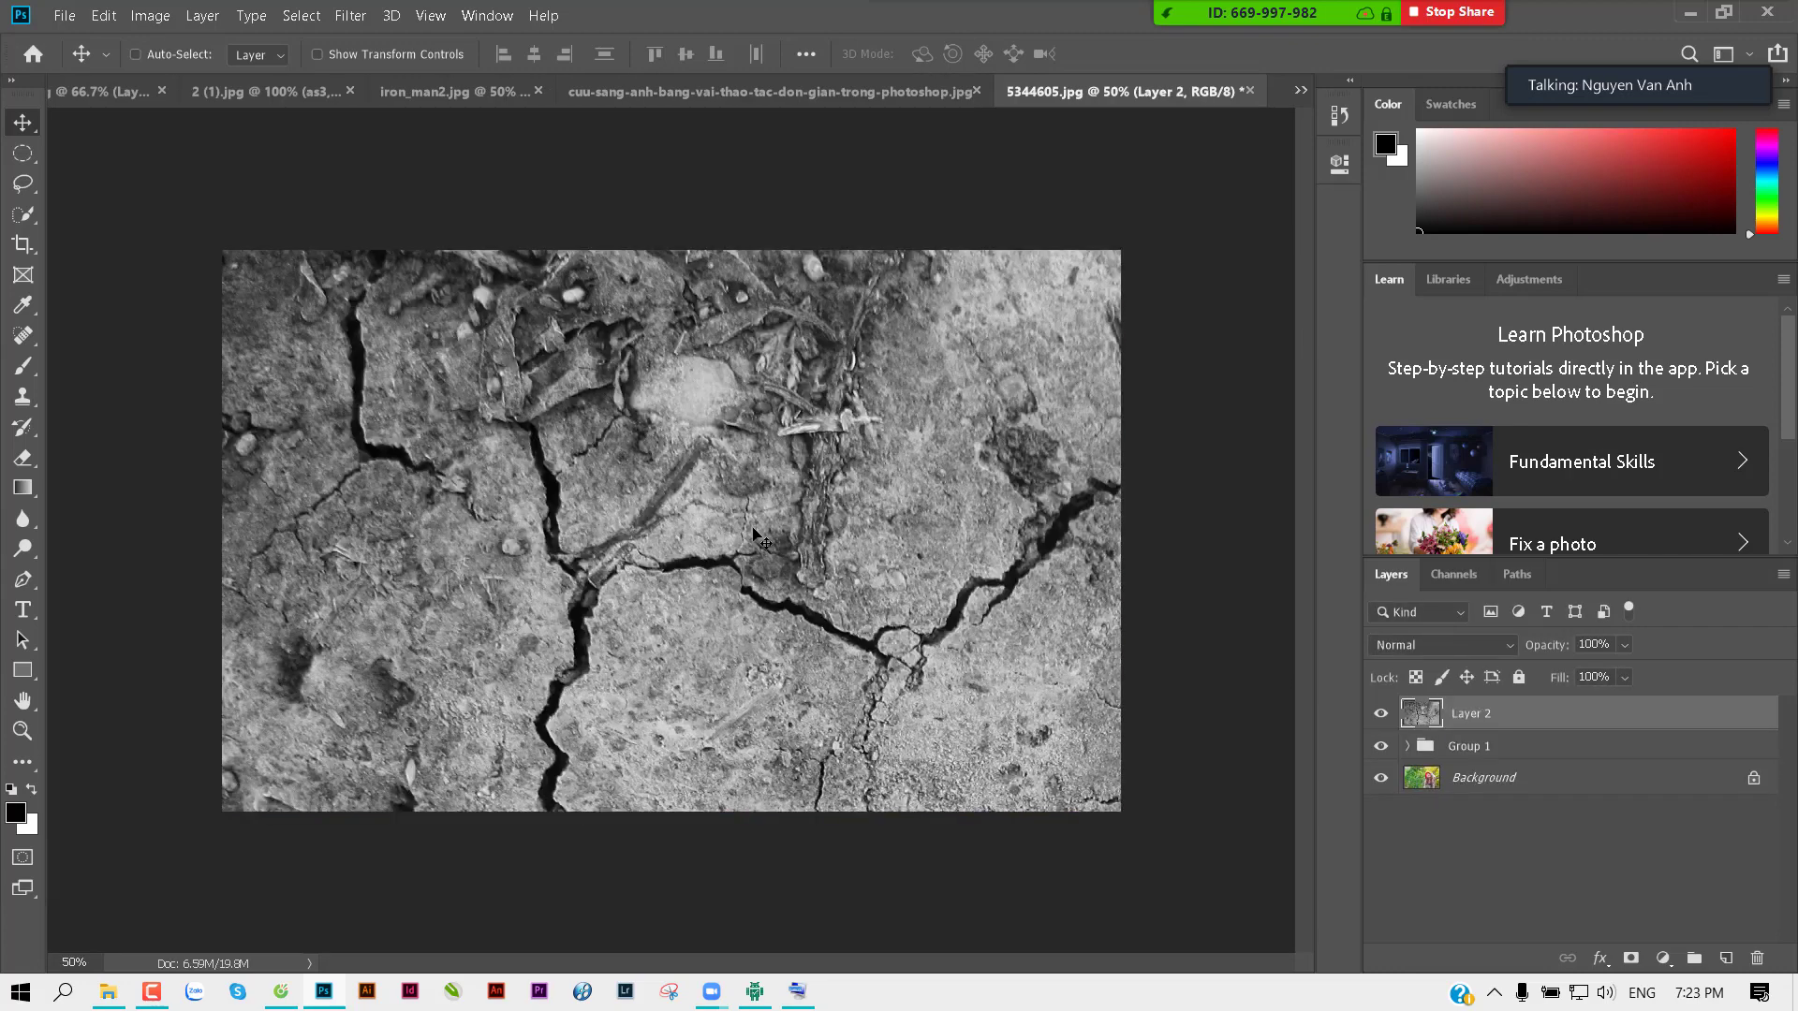
{"action": "left_click_drag", "start_coordinate": [749, 480], "coordinate": [712, 140]}
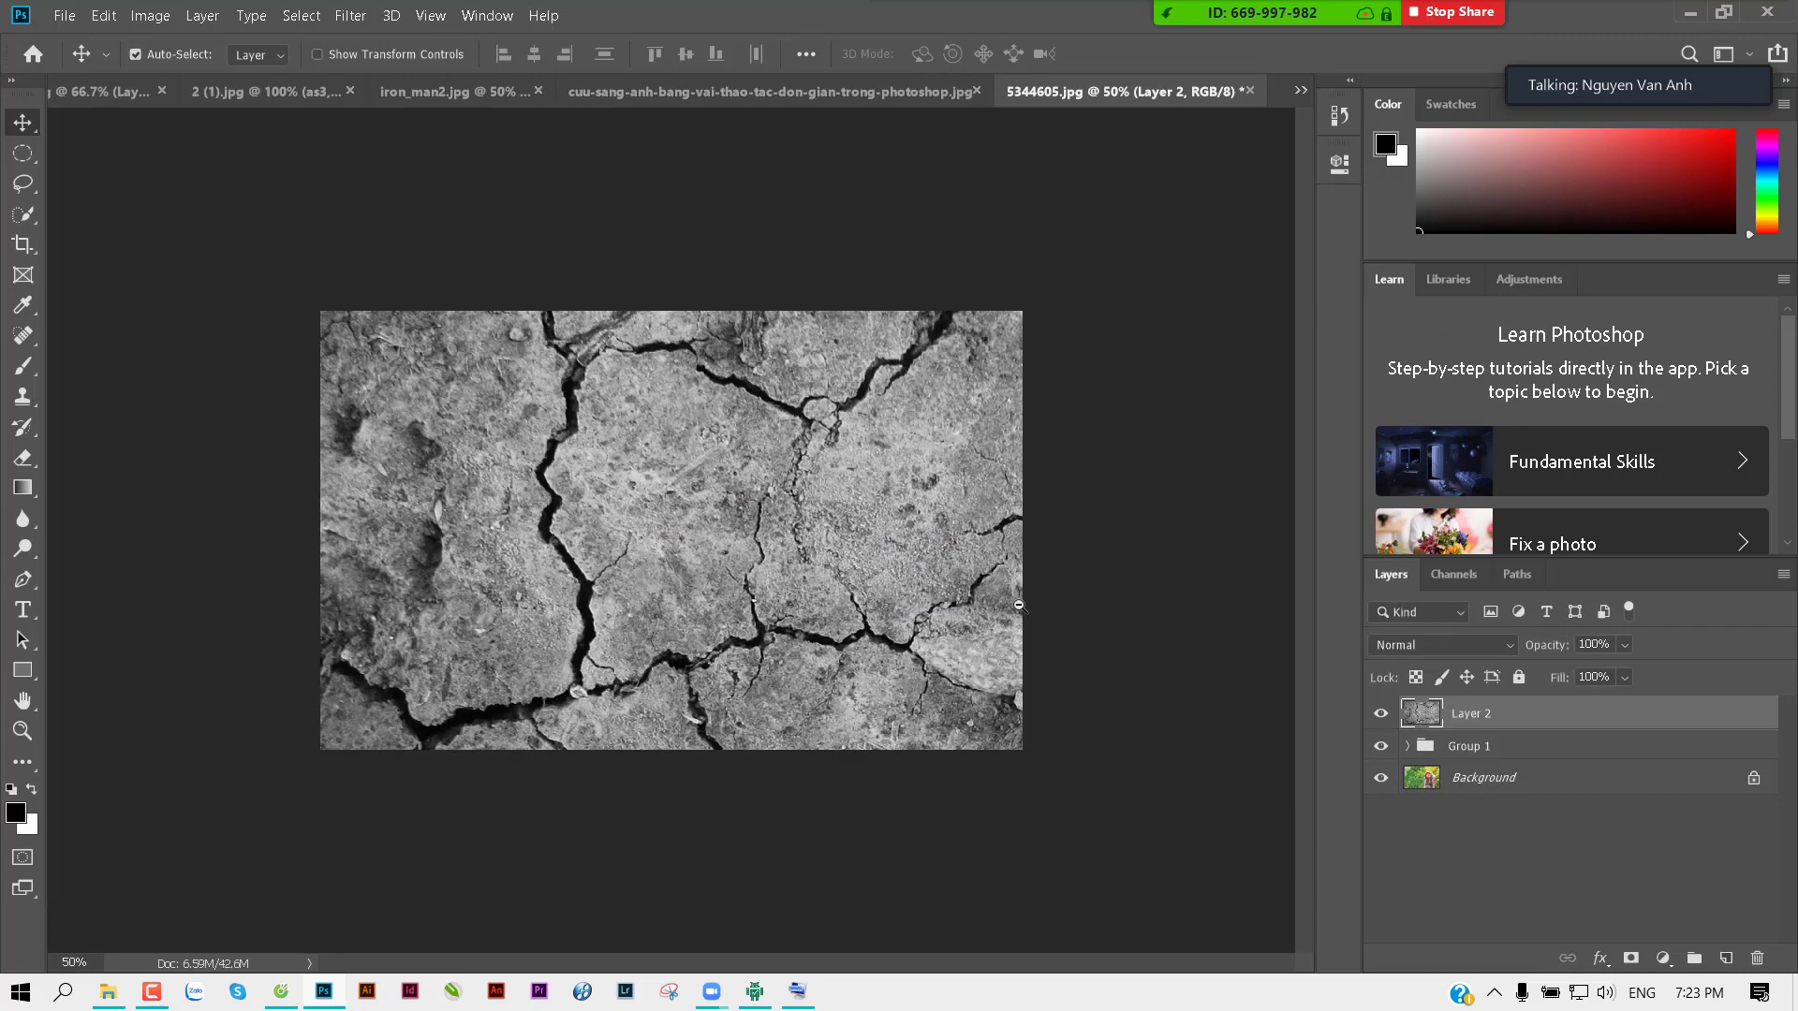
{"action": "key", "text": "ctrl+minus"}
{"action": "left_click", "coordinate": [1441, 642]}
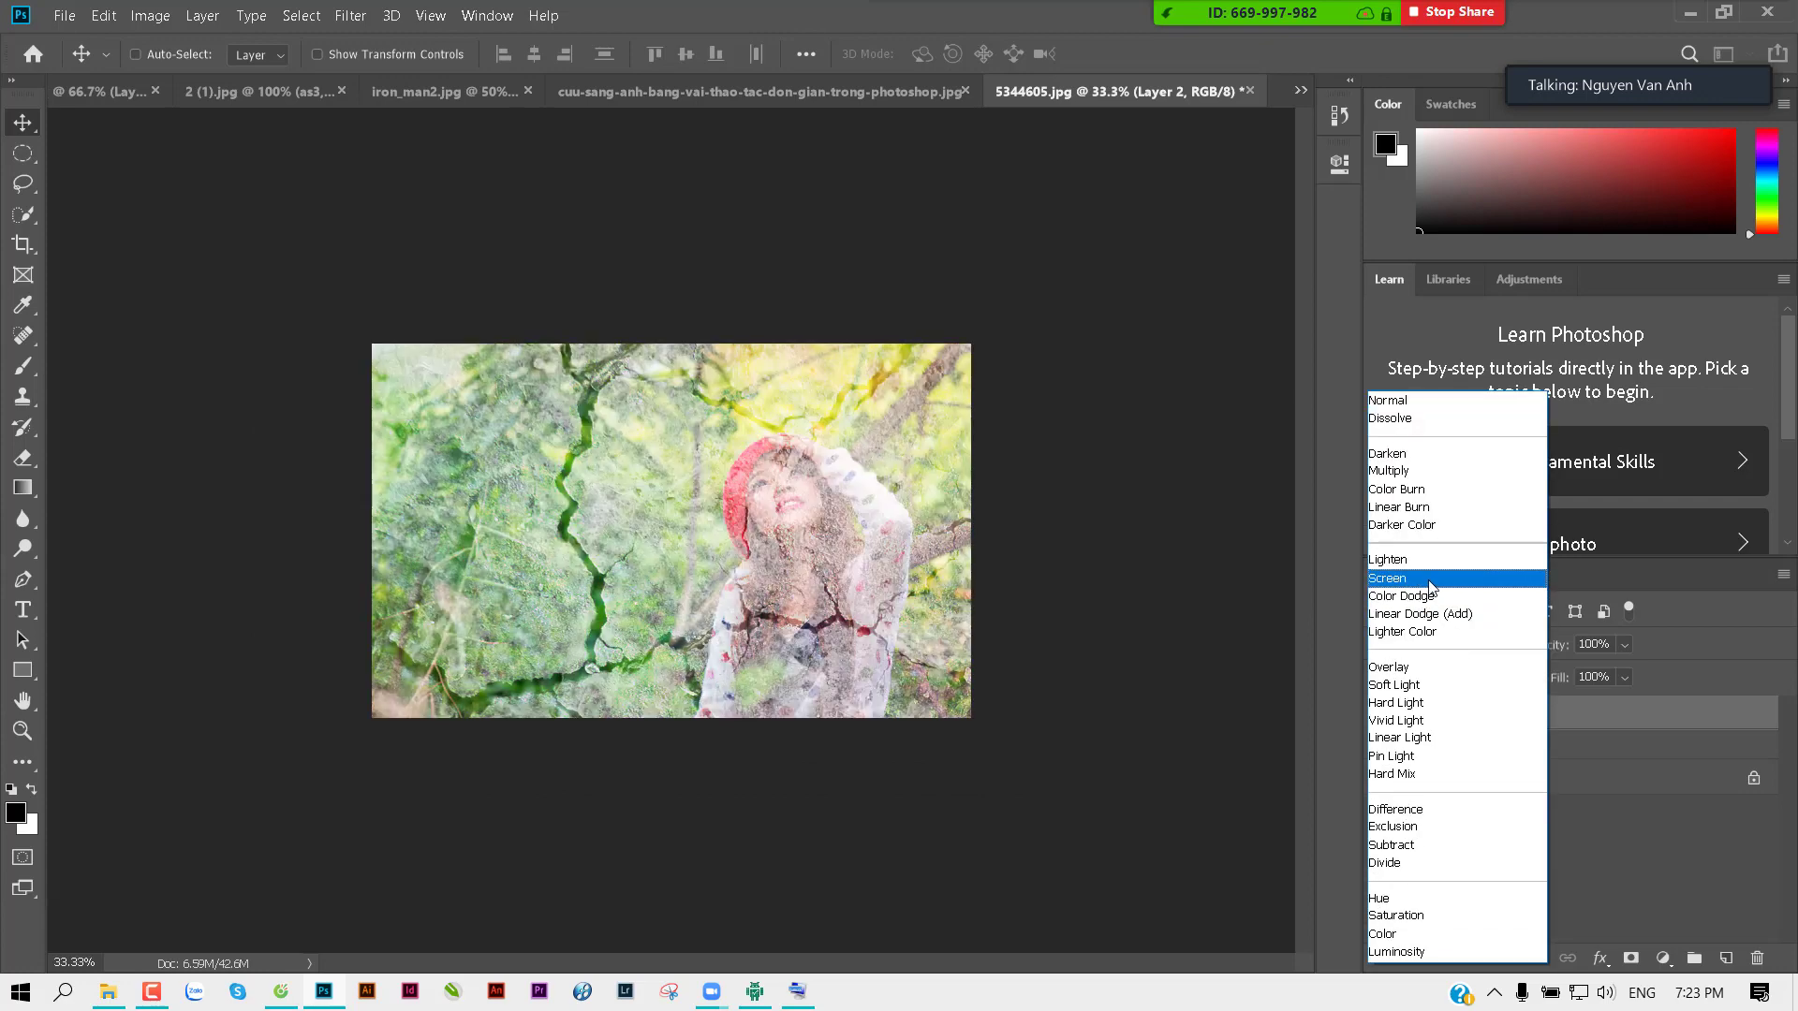
{"action": "left_click", "coordinate": [1431, 580]}
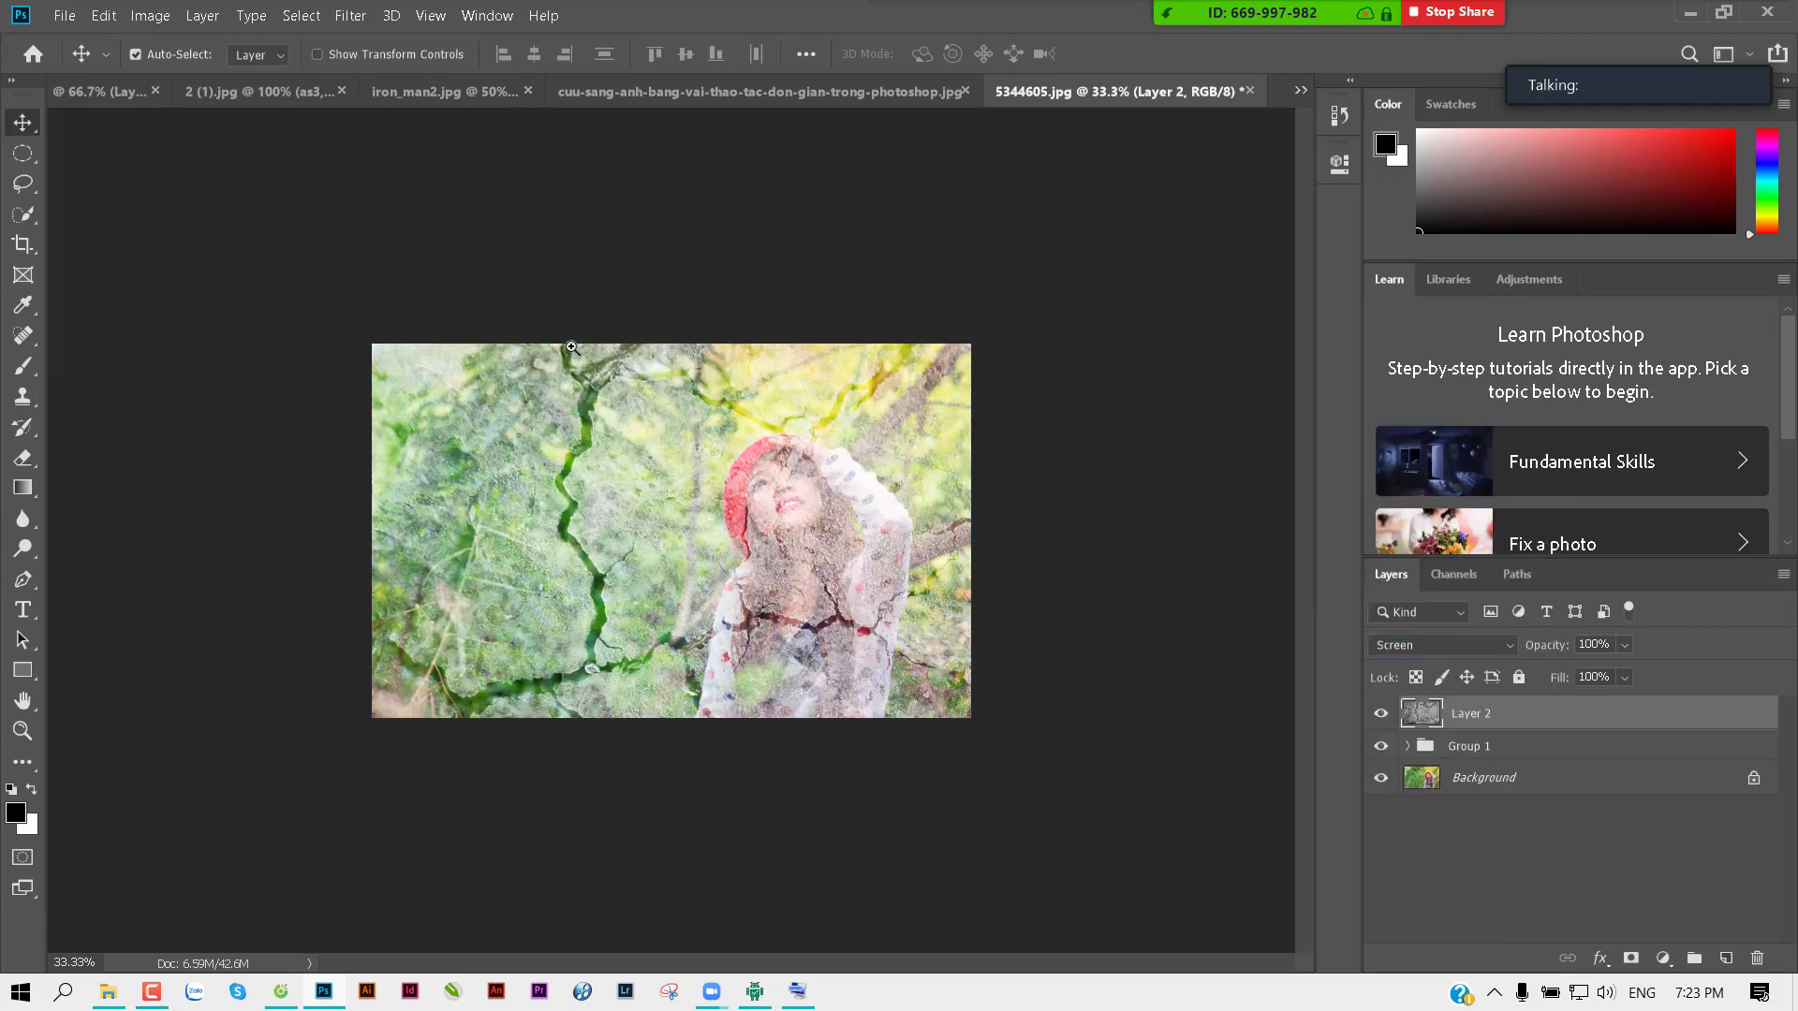
{"action": "left_click", "coordinate": [652, 465], "text": "ctrl"}
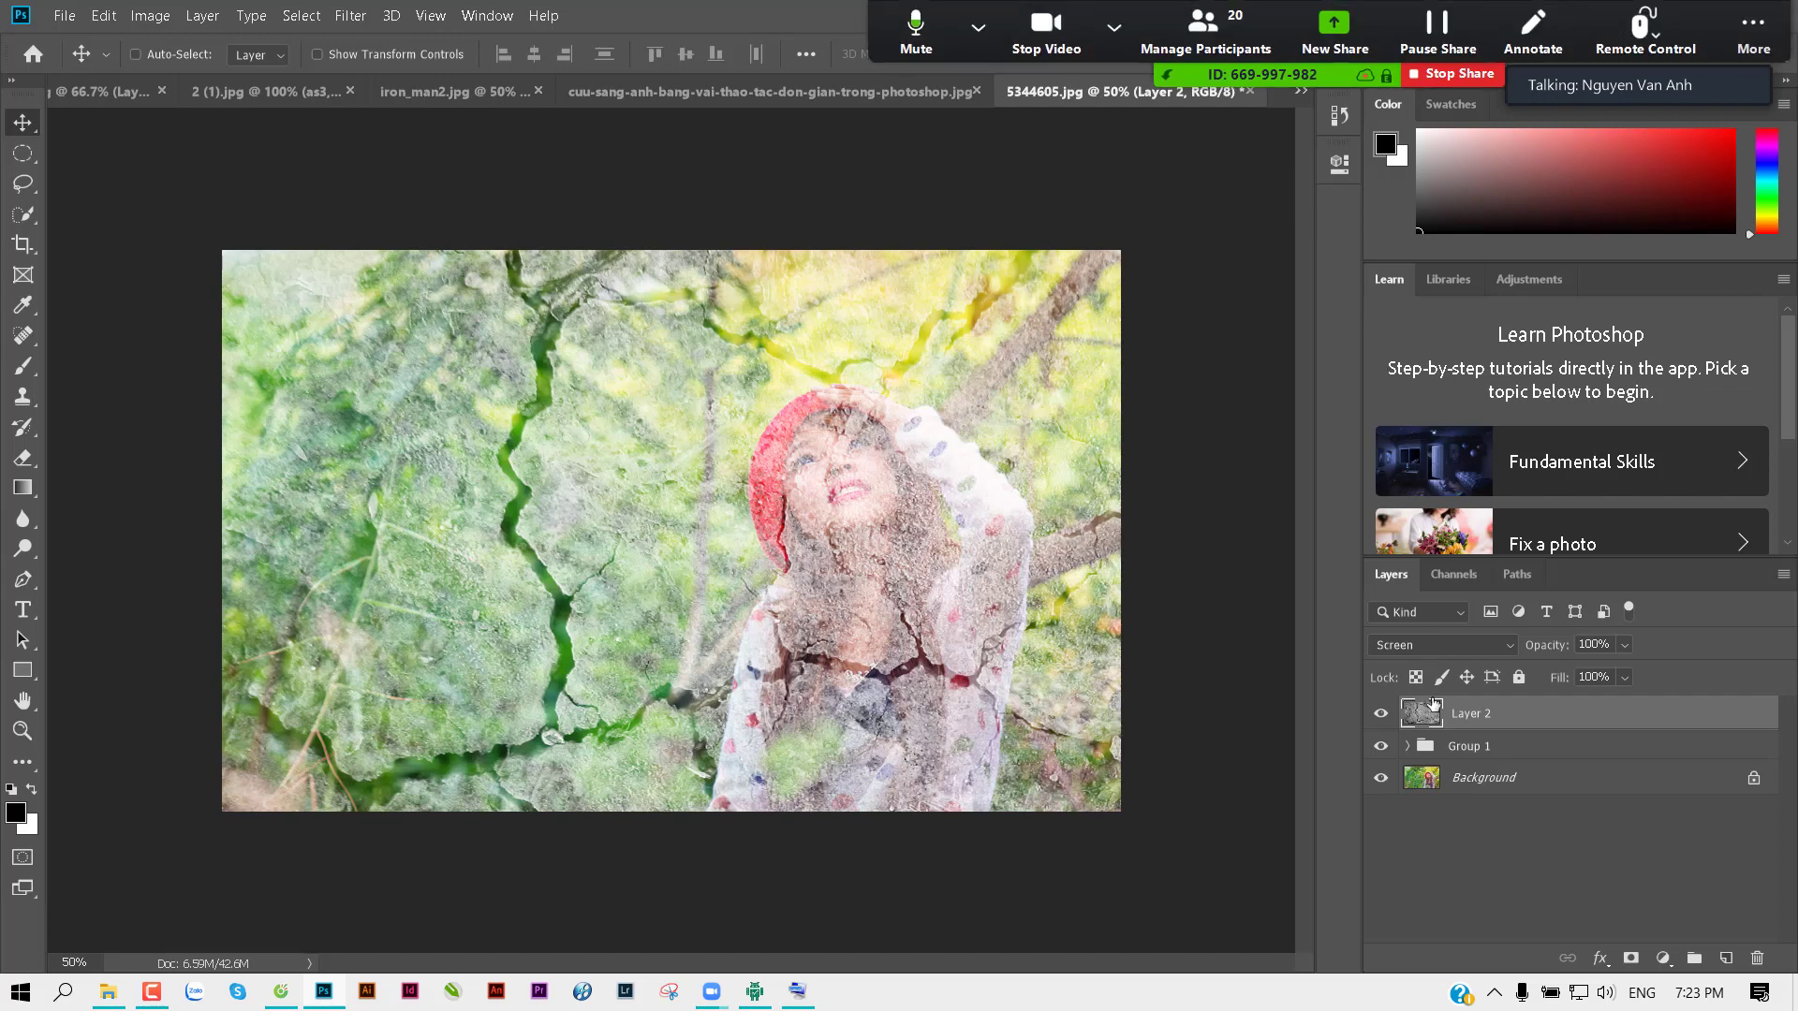
{"action": "left_click", "coordinate": [1440, 646]}
{"action": "left_click", "coordinate": [1395, 398]}
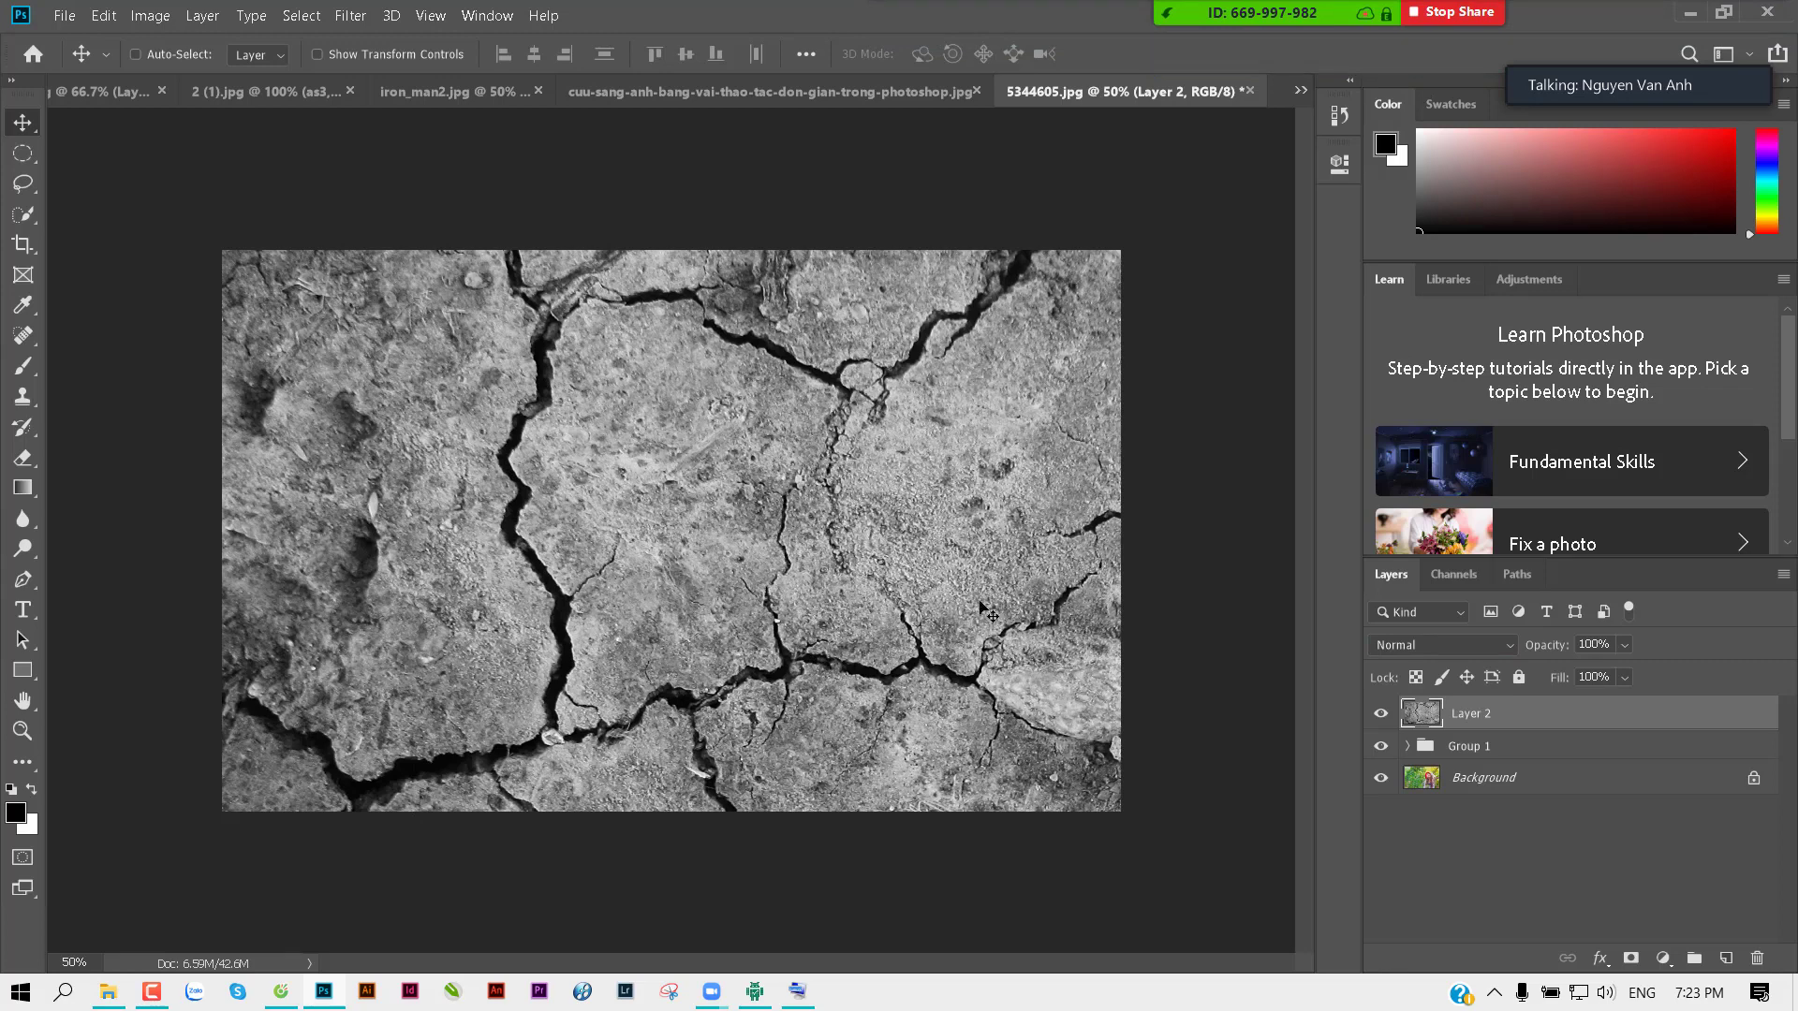
{"action": "key", "text": "Delete"}
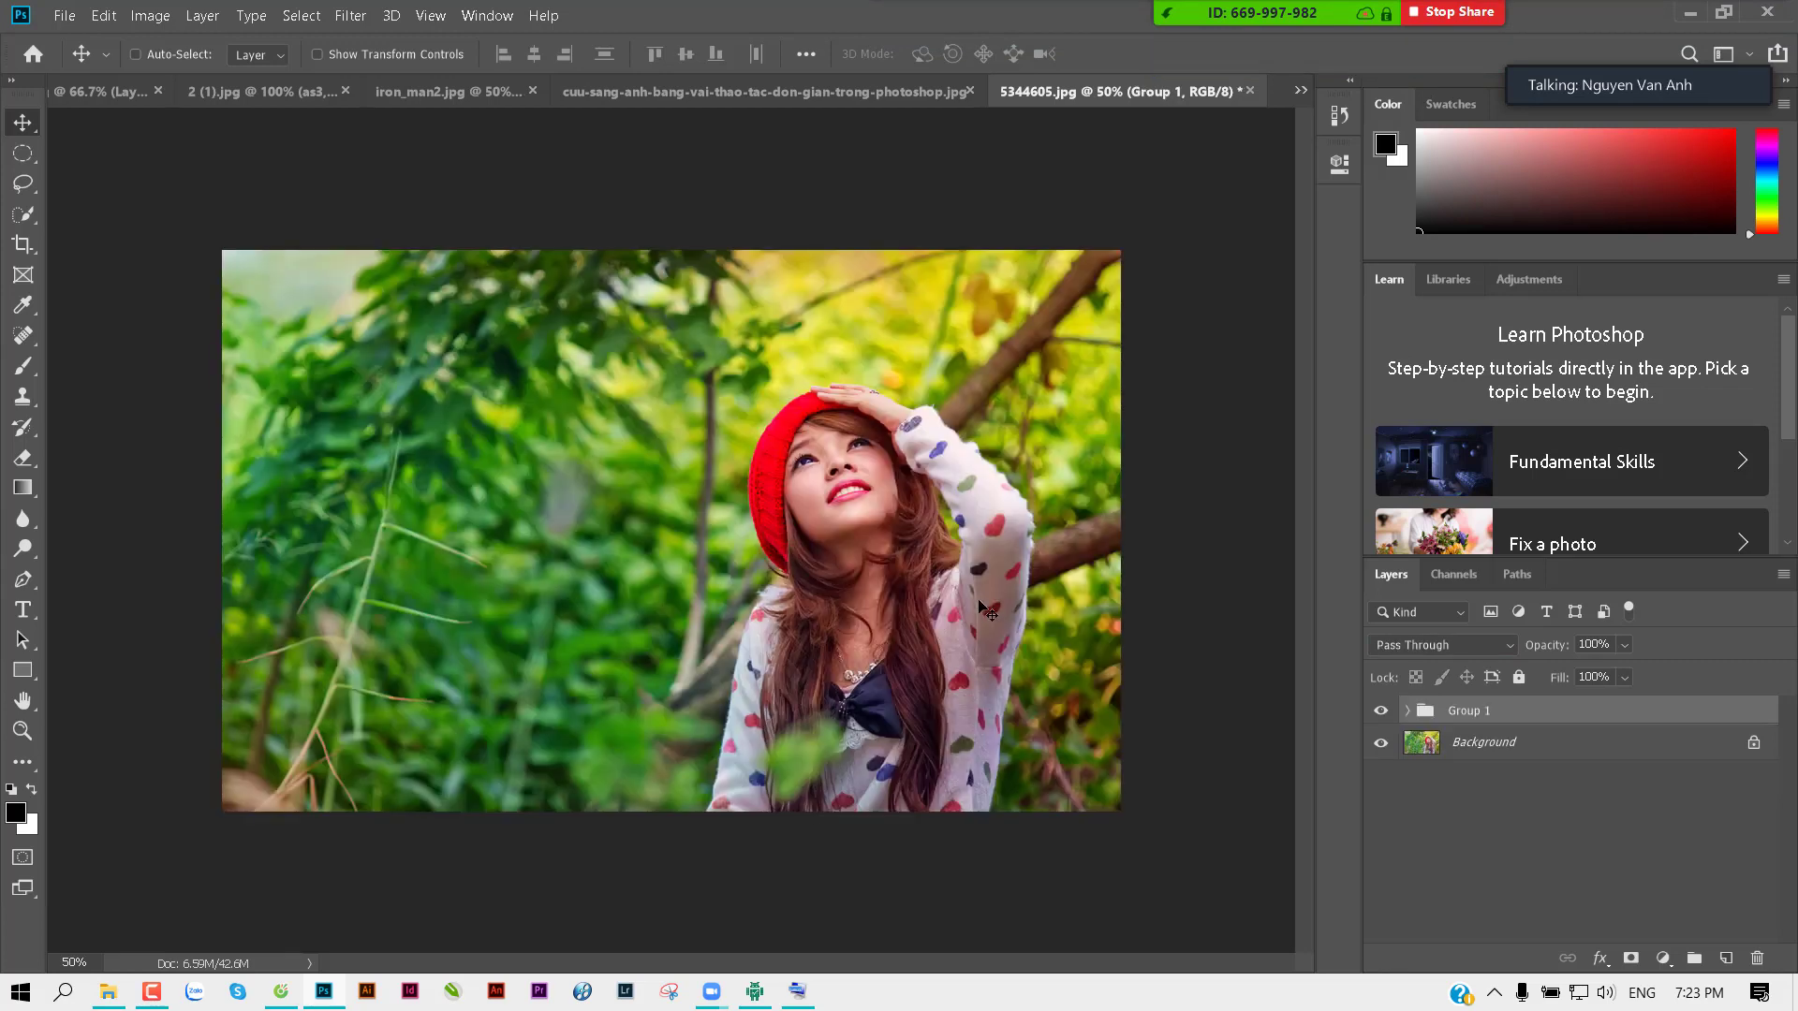
Step: Set Layer 1 copy inside Group 1 to Multiply, then bring up the Open dialog
{"action": "left_click", "coordinate": [1408, 712]}
{"action": "left_click", "coordinate": [1489, 742]}
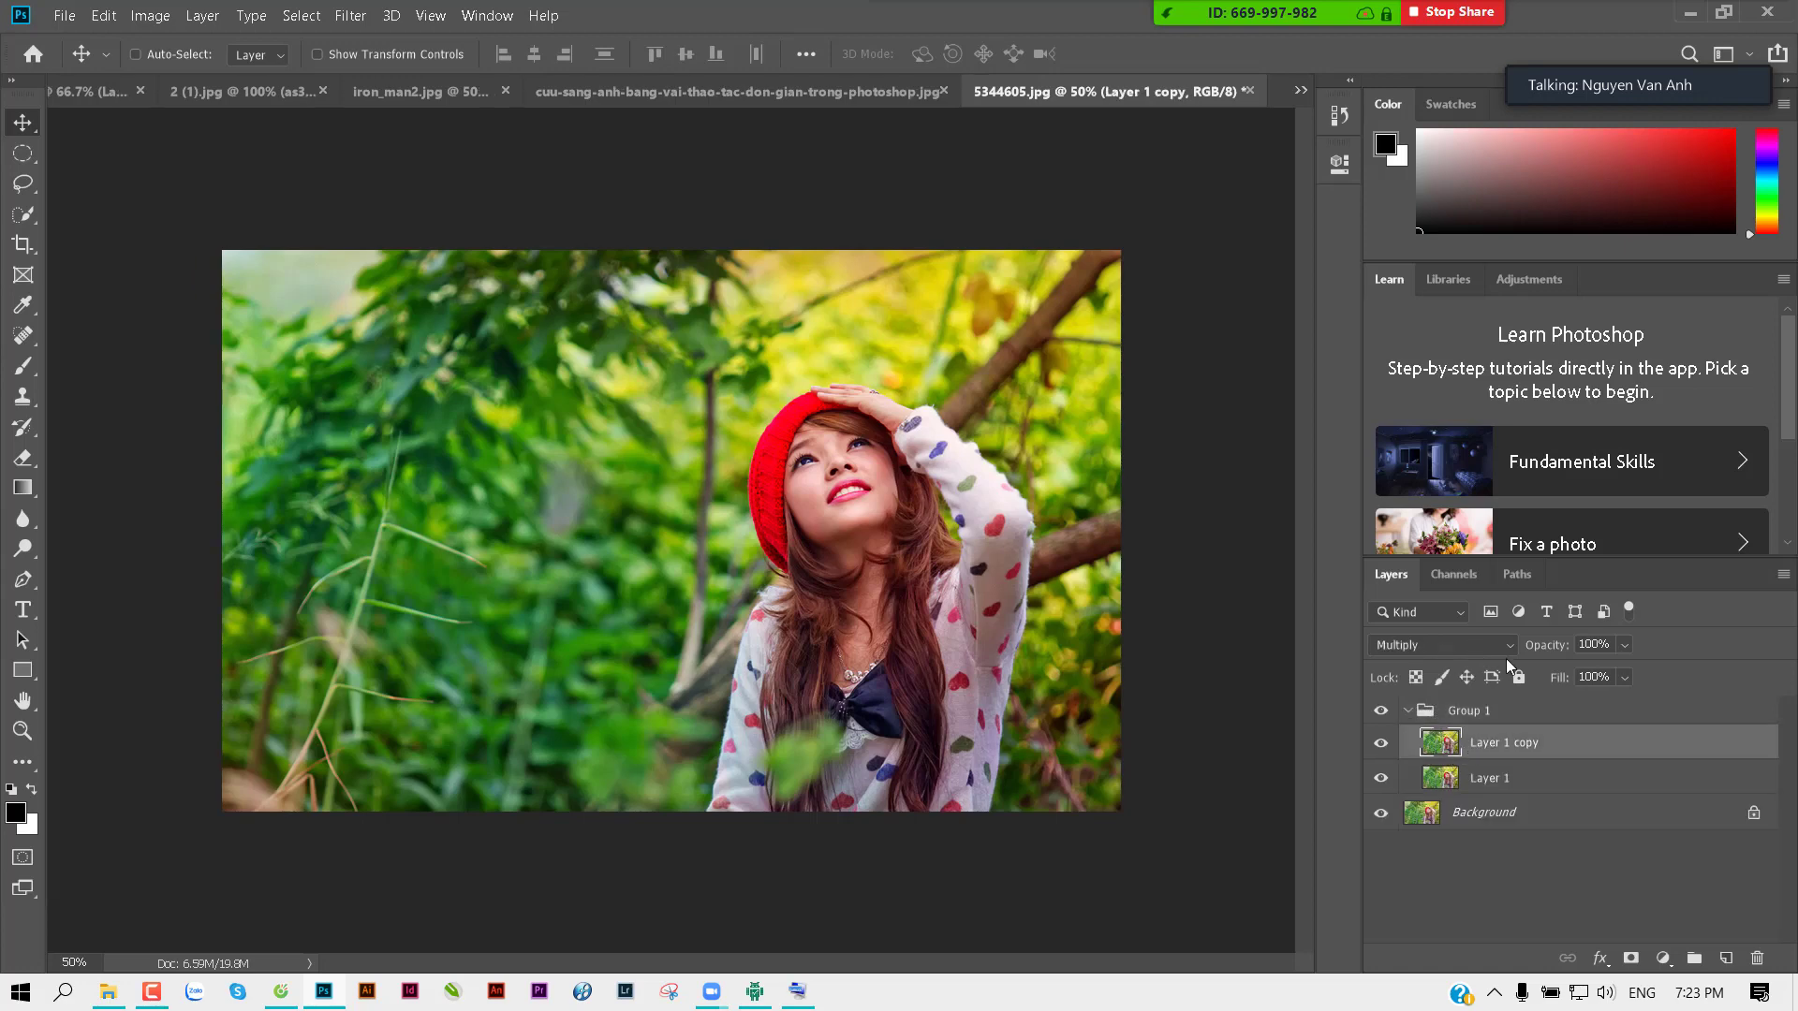
{"action": "left_click", "coordinate": [1498, 646]}
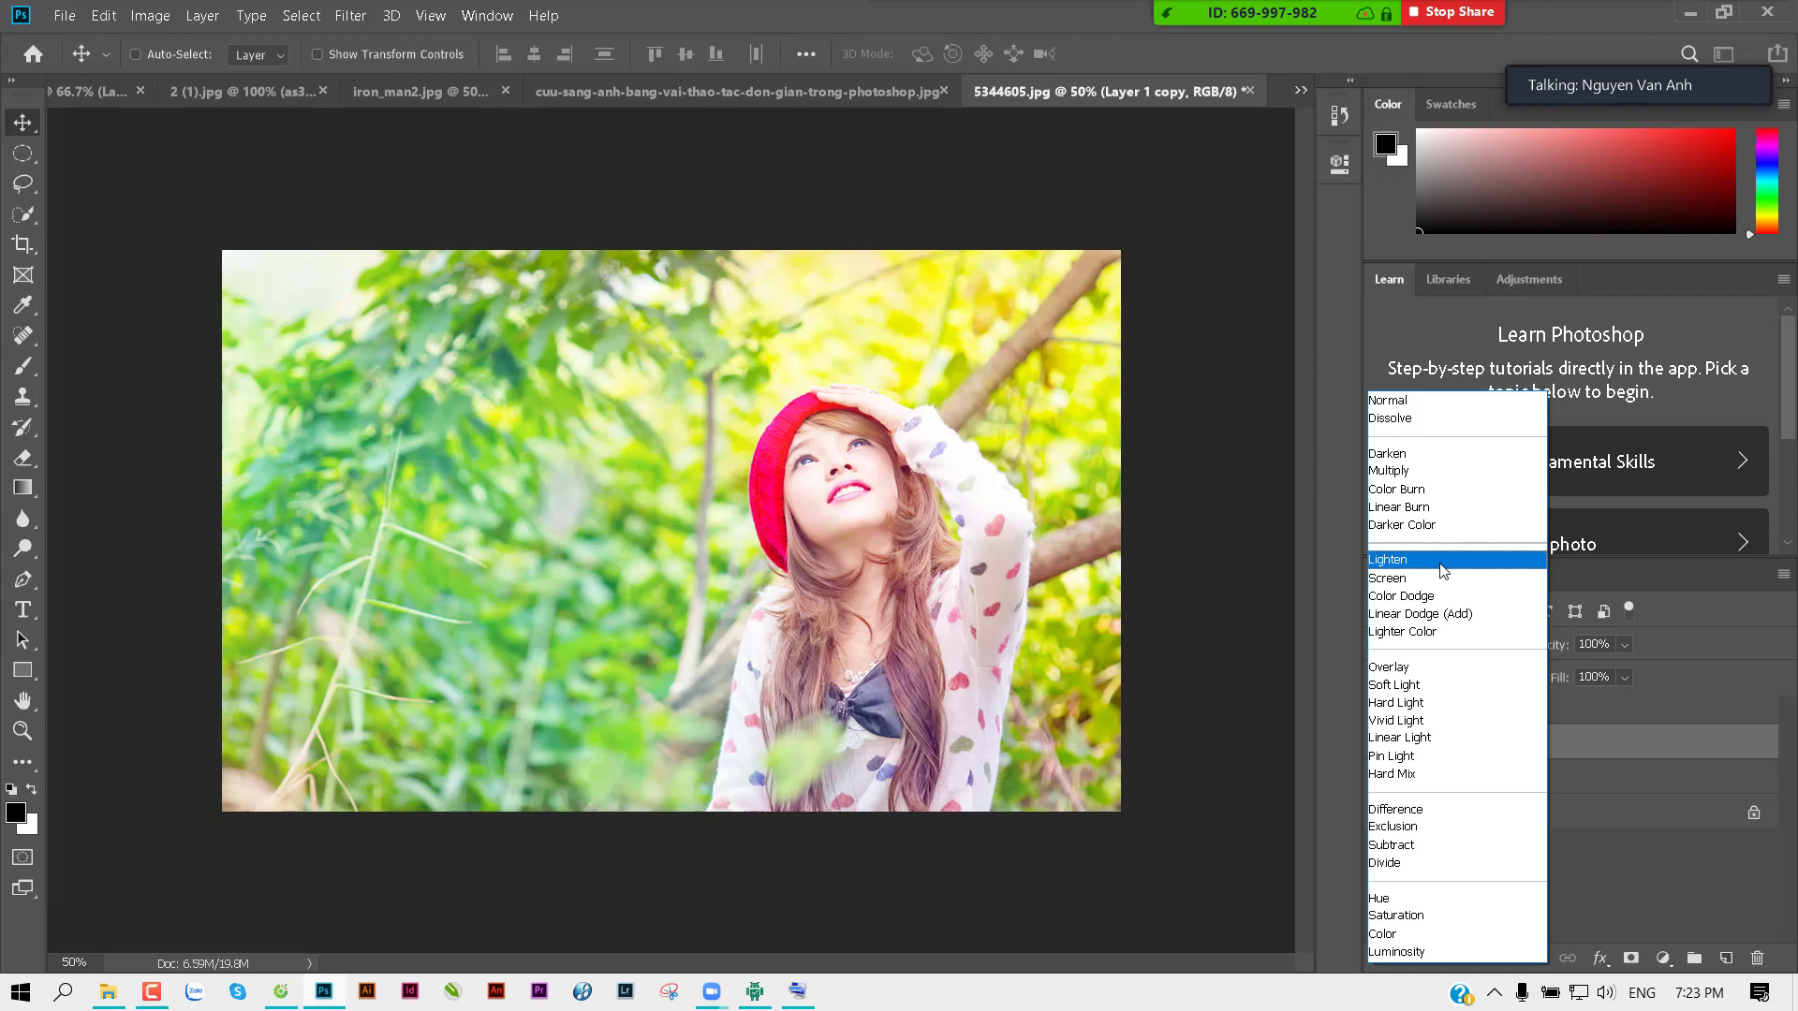
{"action": "key", "text": "Up"}
{"action": "key", "text": "Up"}
{"action": "key", "text": "Up"}
{"action": "key", "text": "Return"}
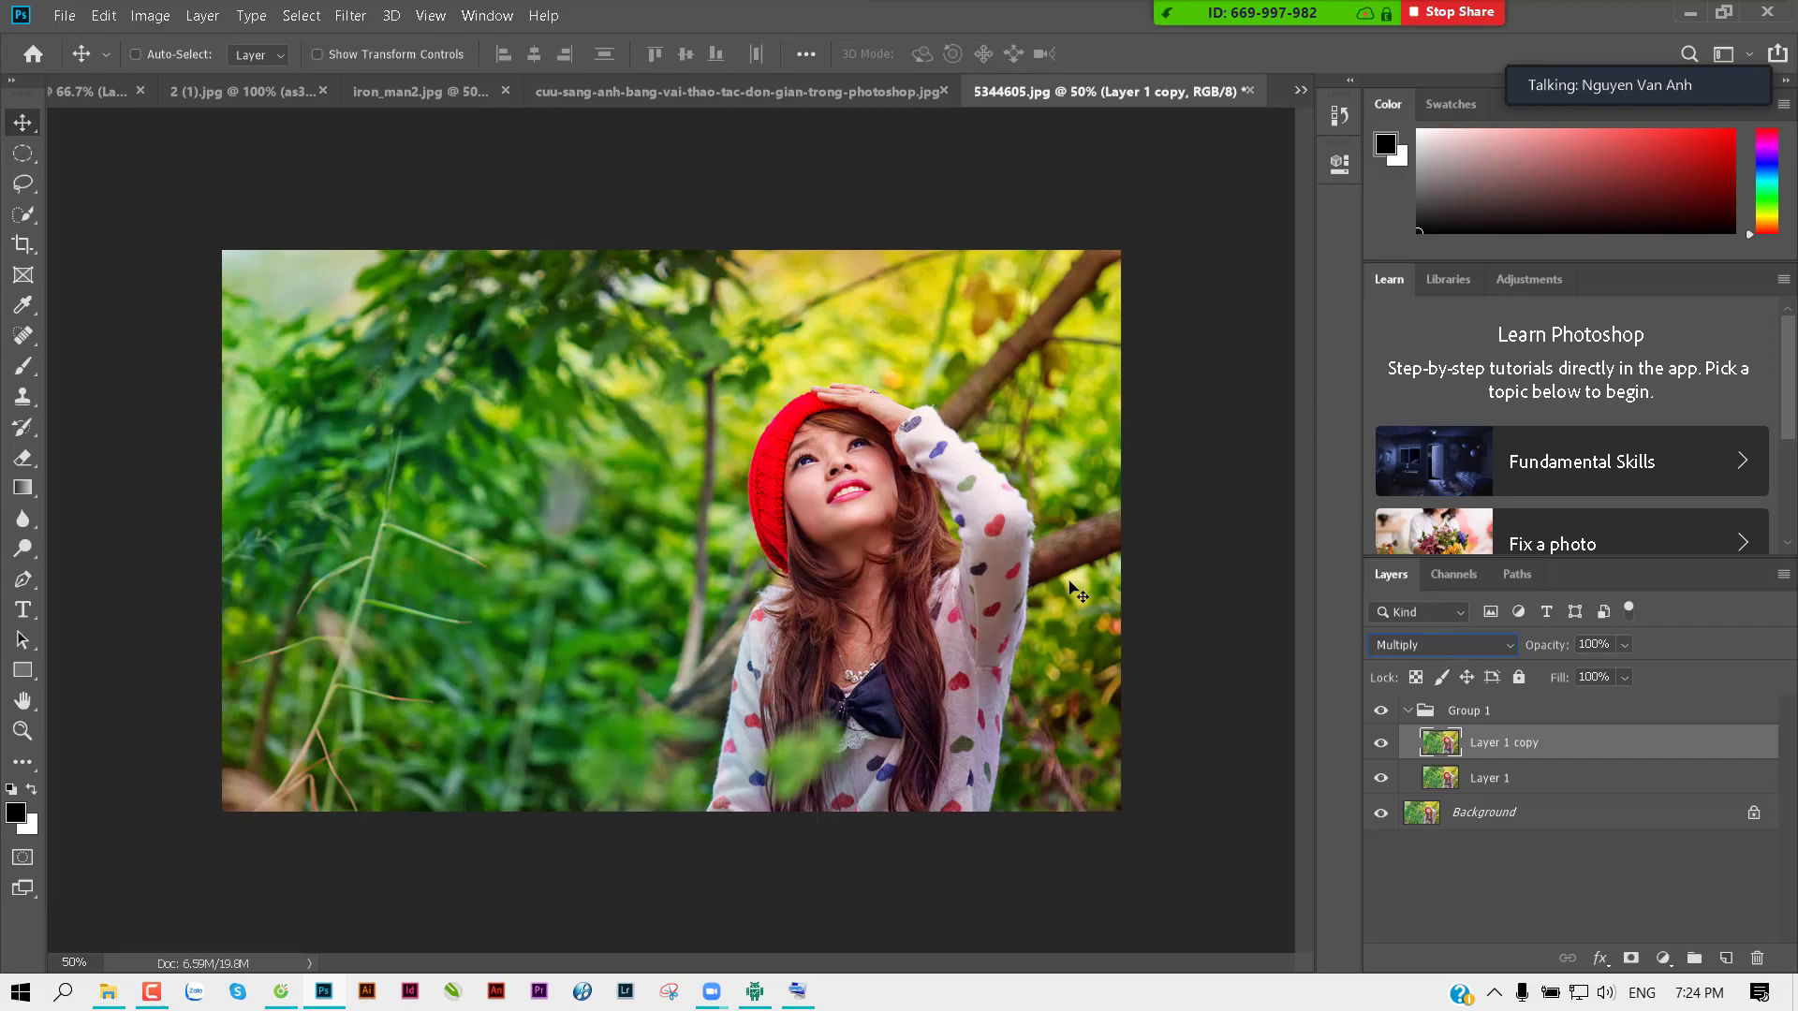
{"action": "key", "text": "ctrl+o"}
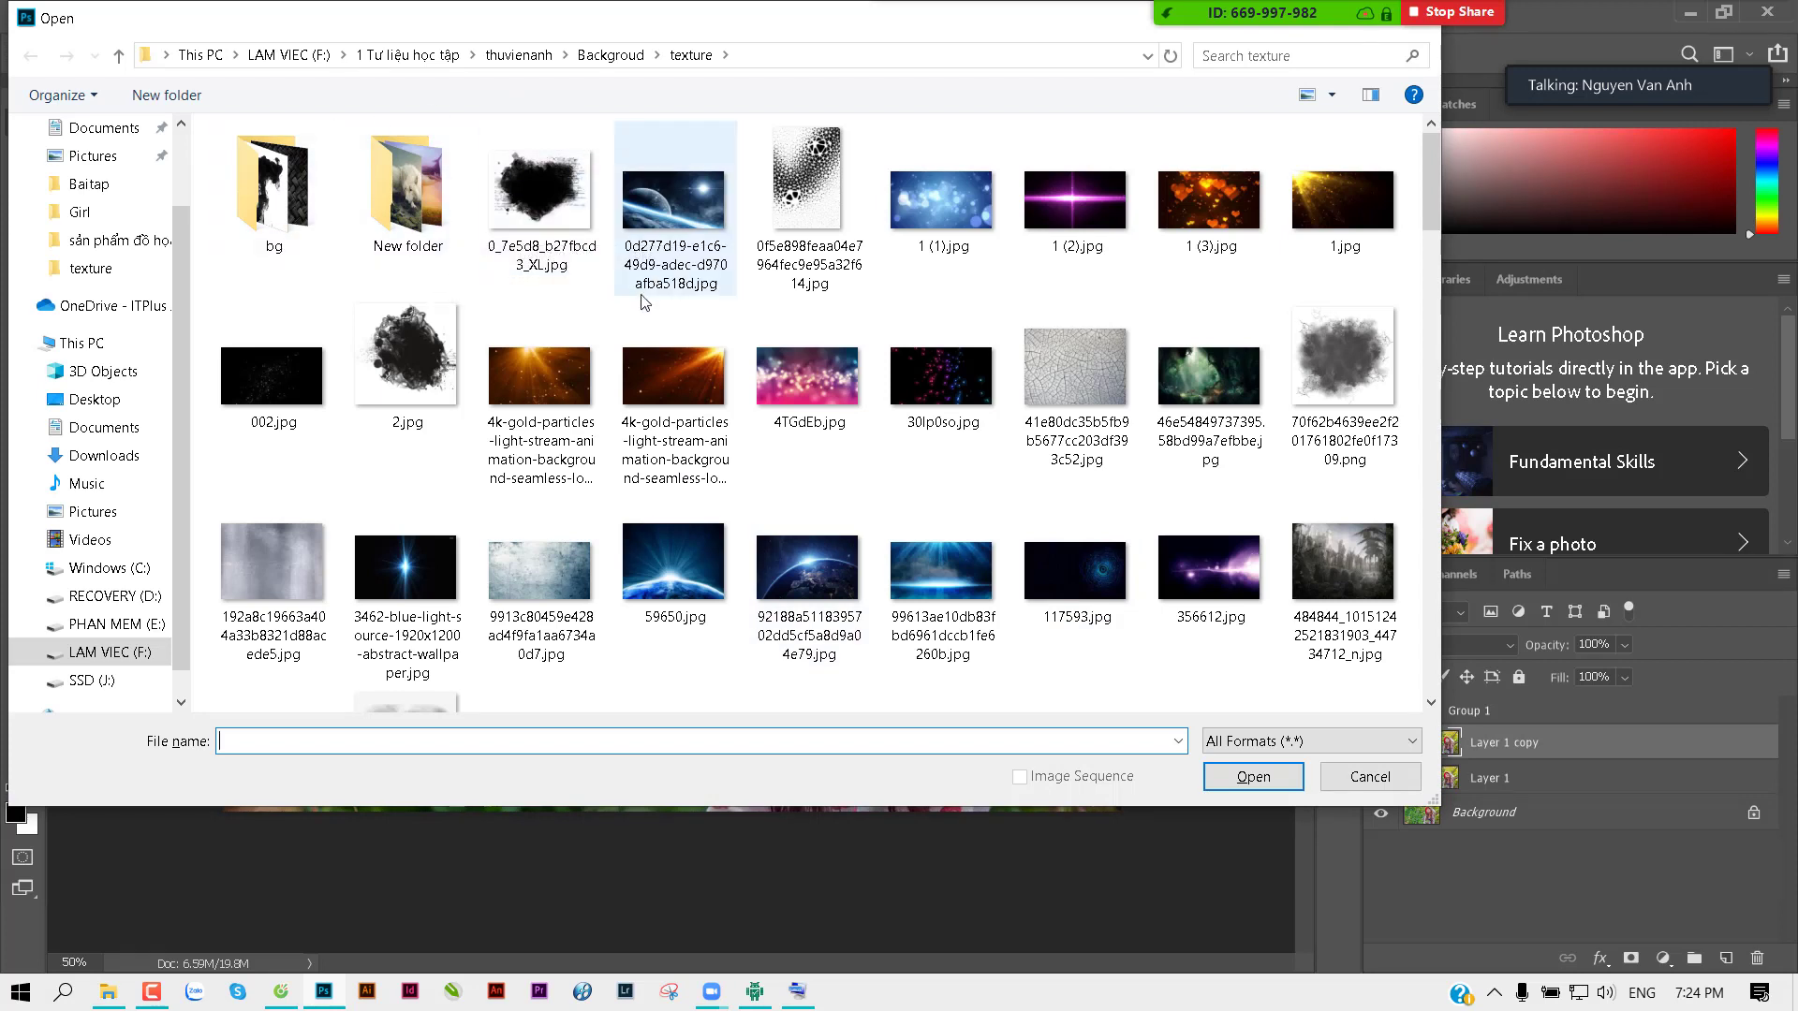
Step: Go up to thuvienanh, enter the mypham folder, and open 7ff5abd94d.jpeg
{"action": "left_click", "coordinate": [520, 56]}
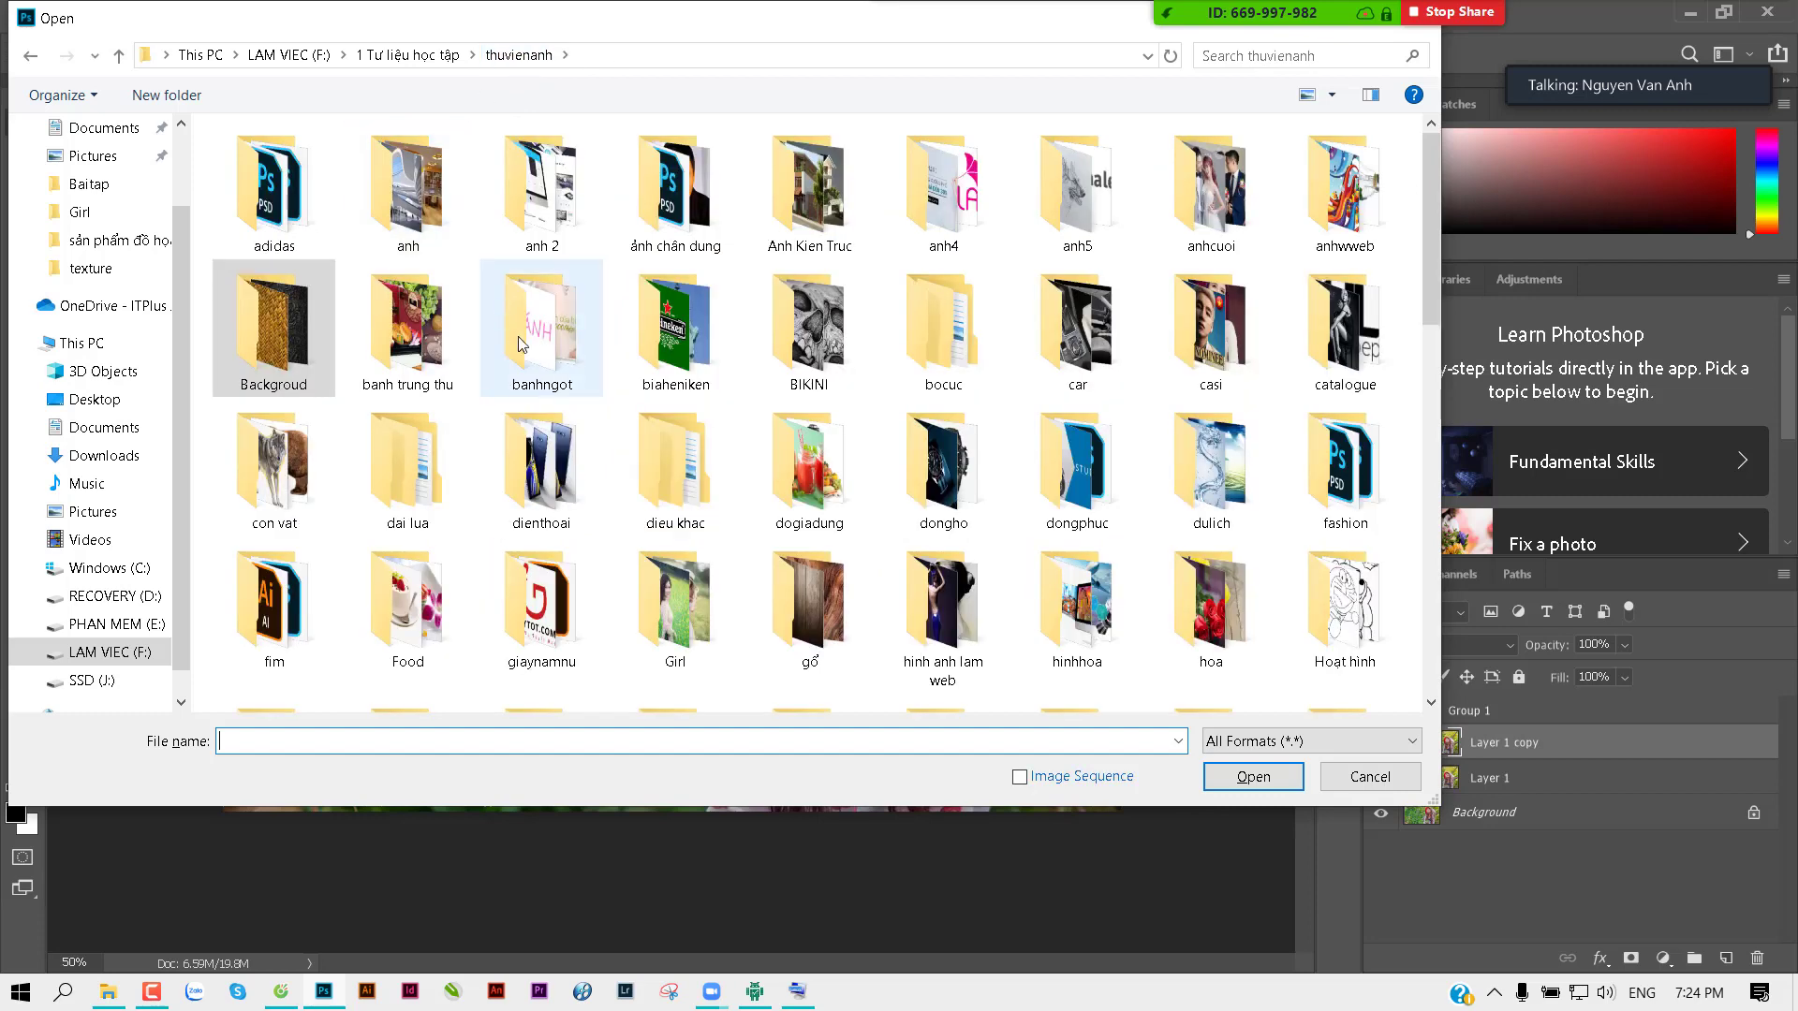
{"action": "left_click", "coordinate": [684, 504]}
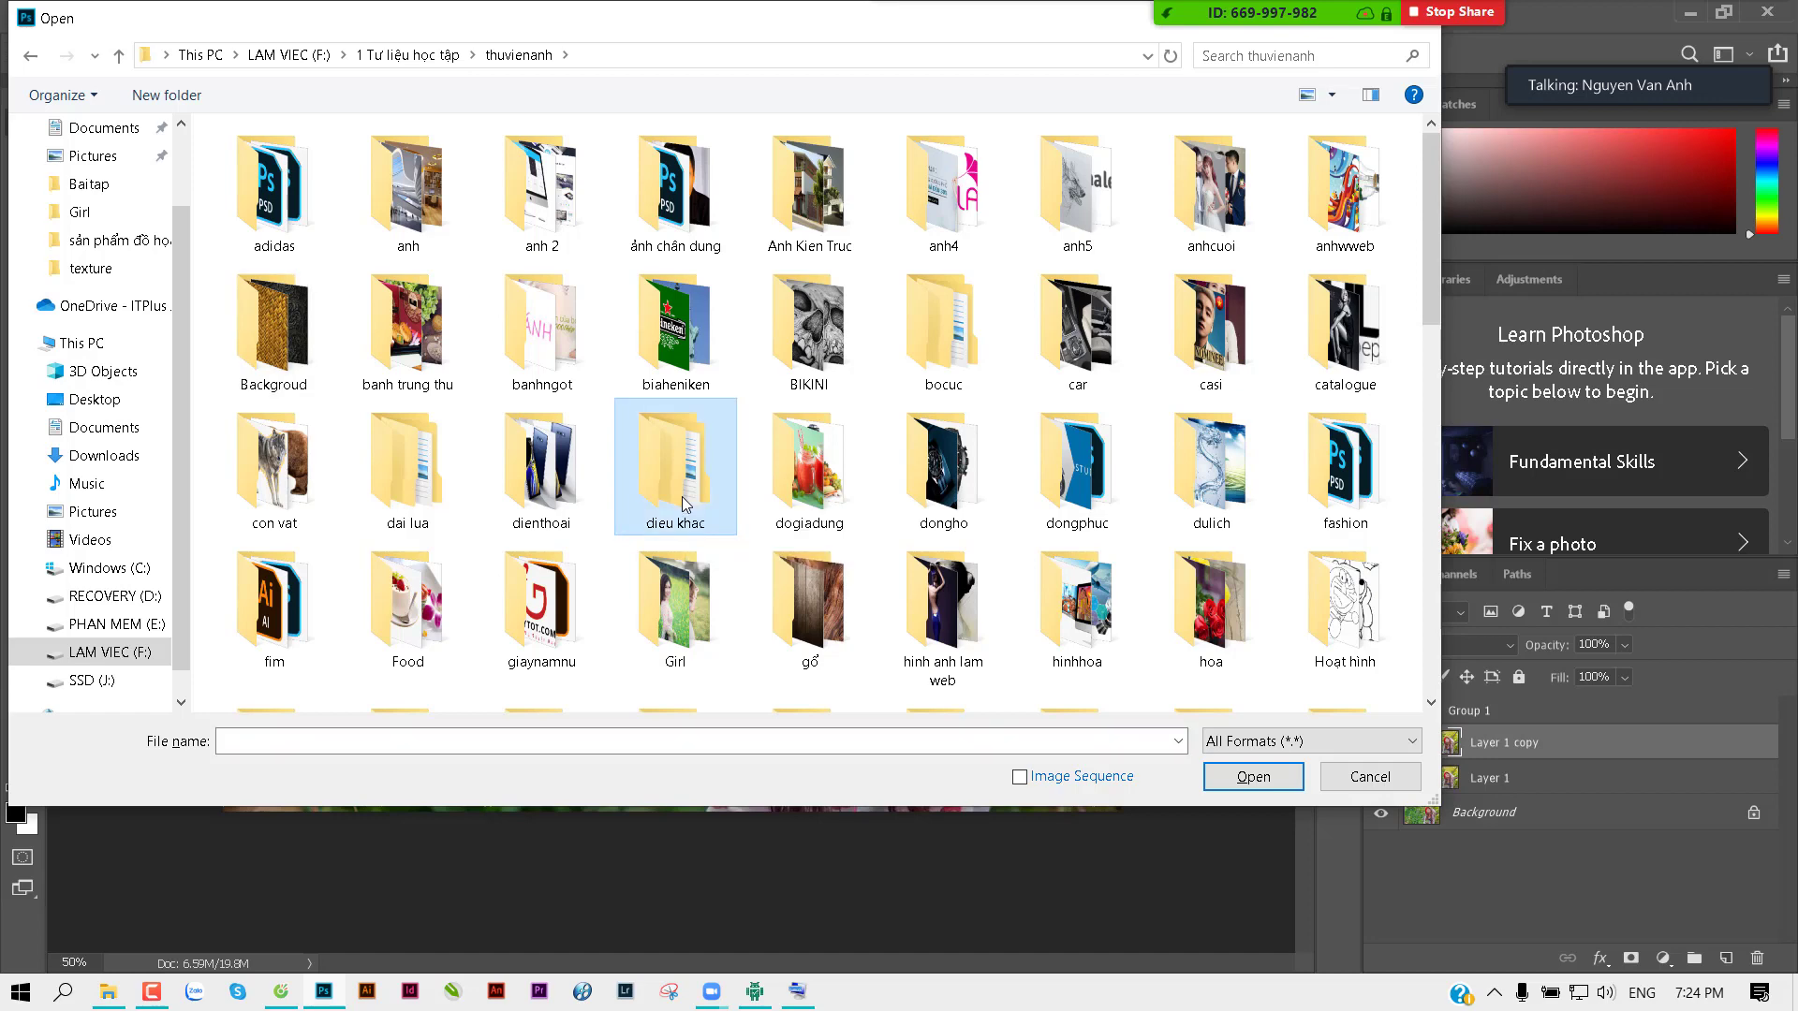
{"action": "key", "text": "m"}
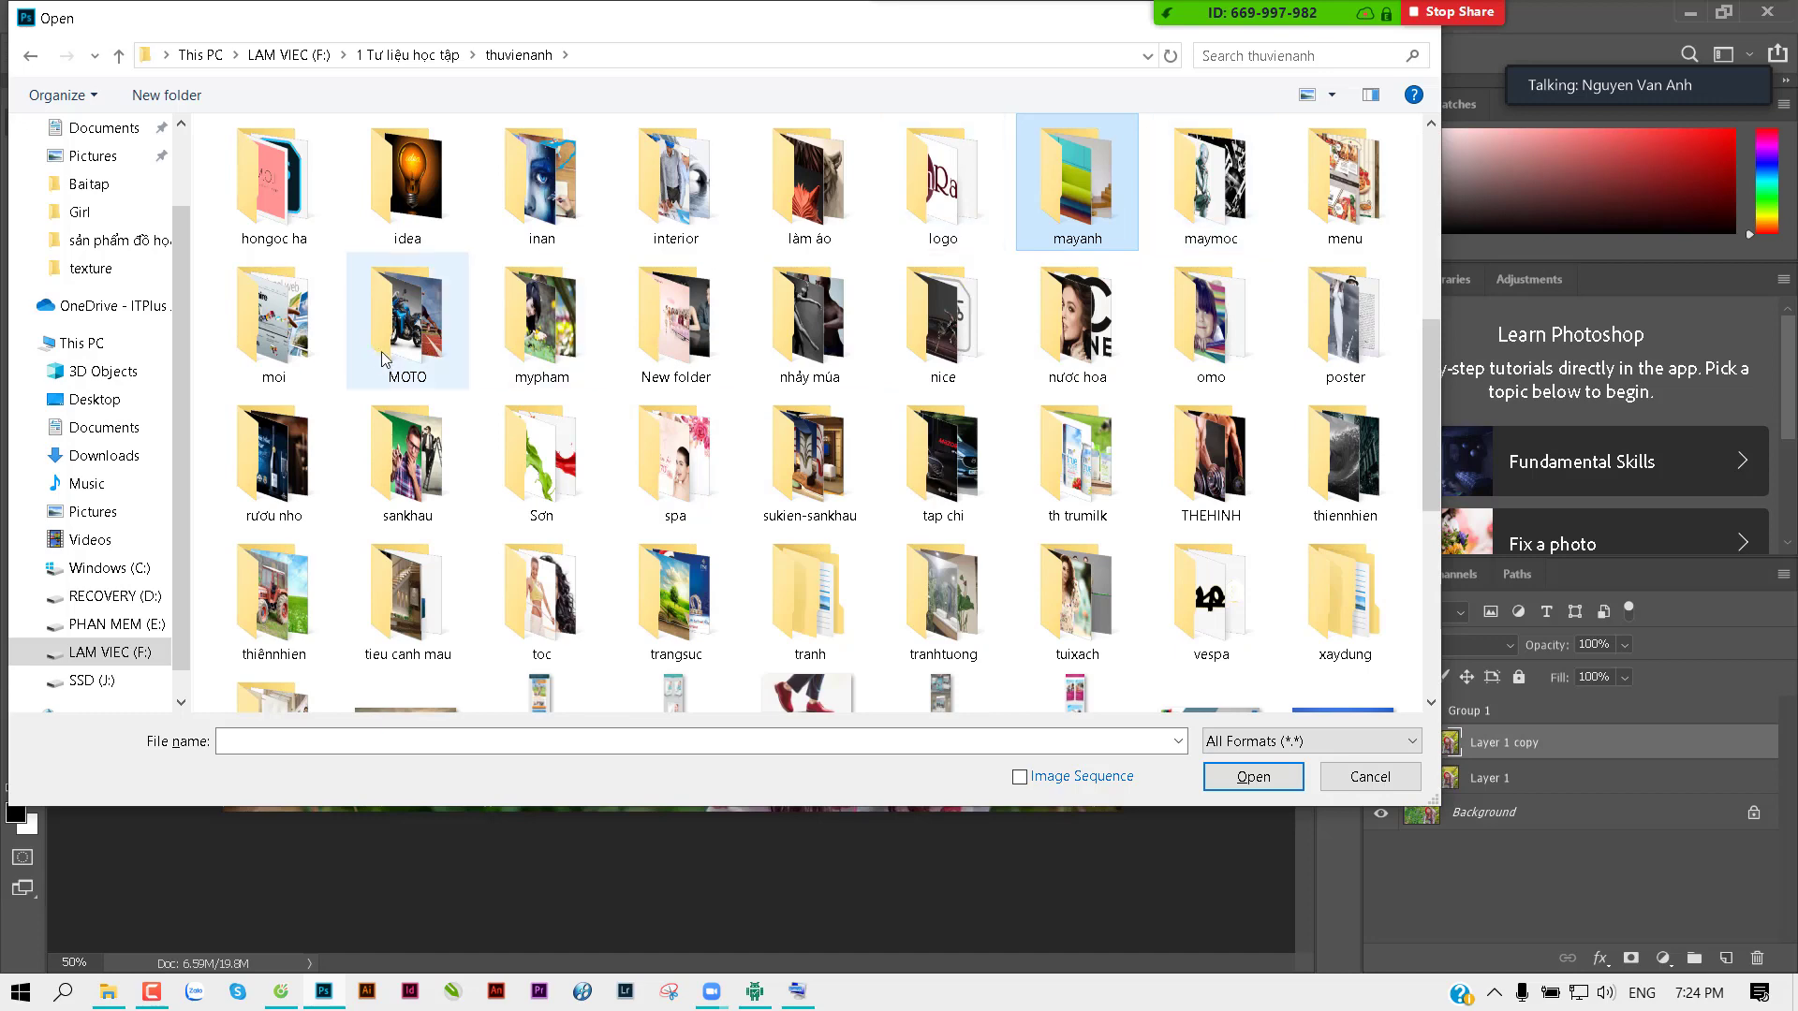
{"action": "double_click", "coordinate": [524, 358]}
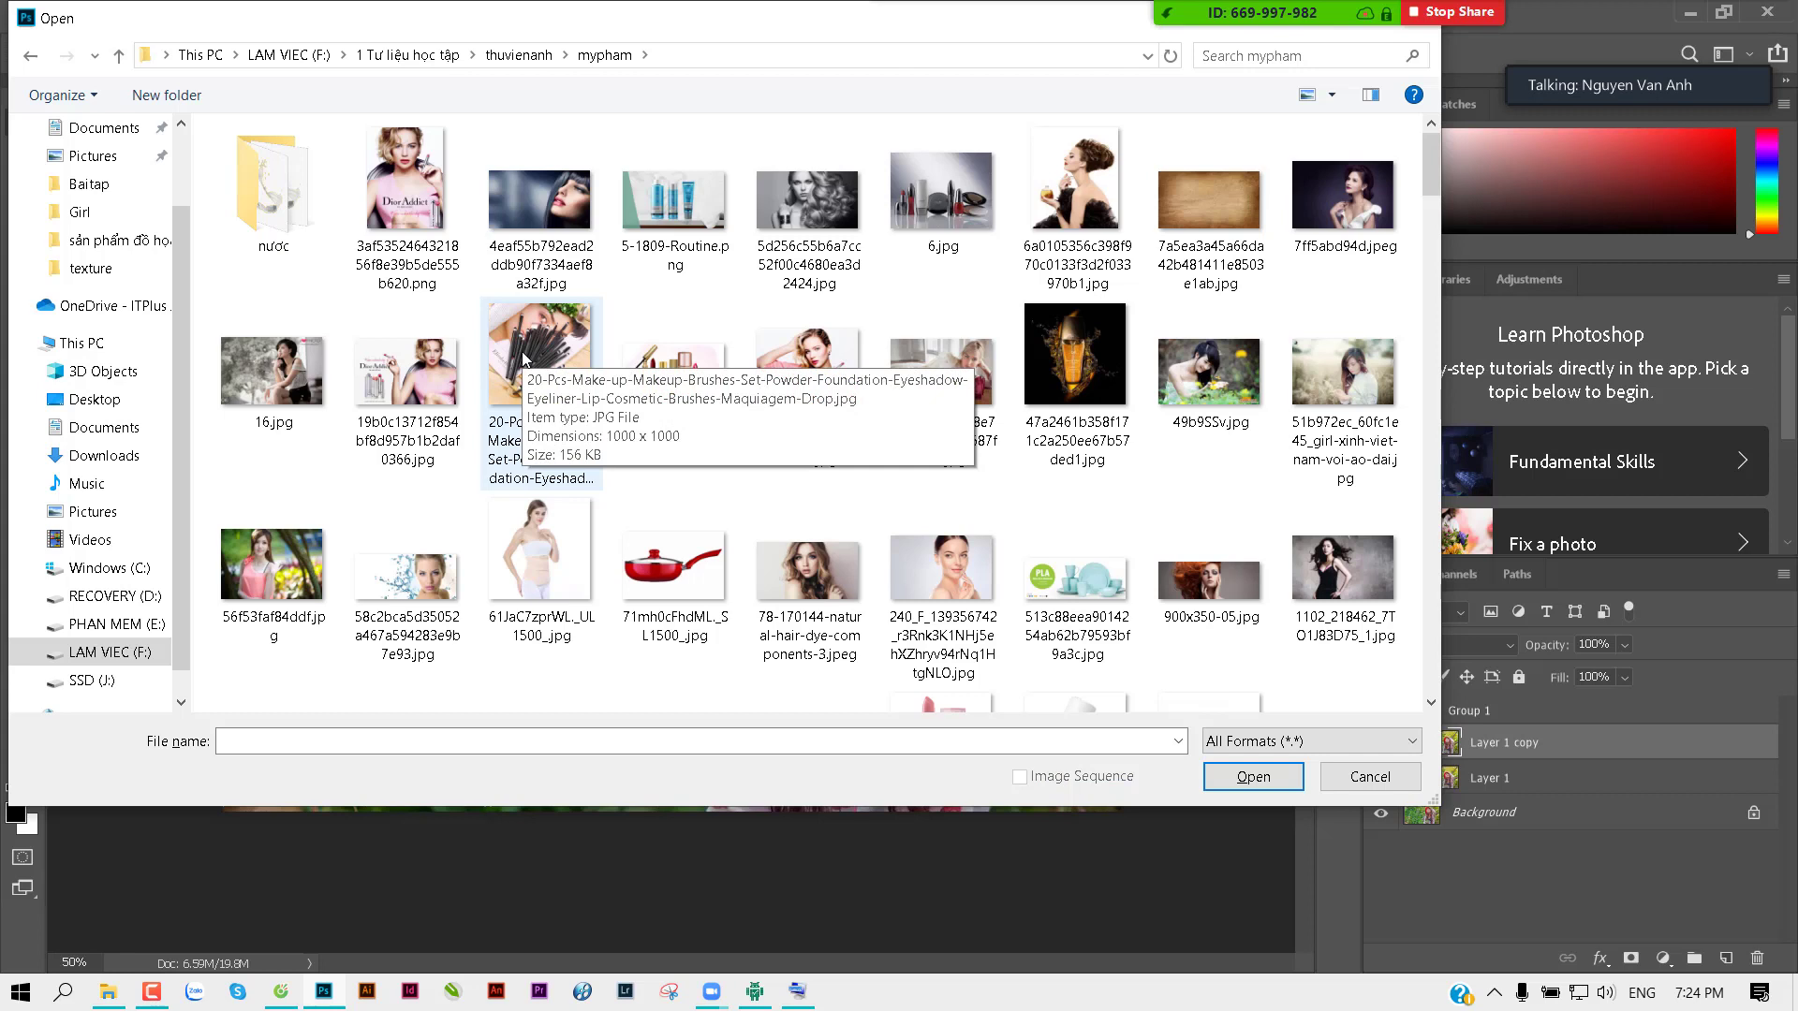
{"action": "left_click", "coordinate": [1347, 211]}
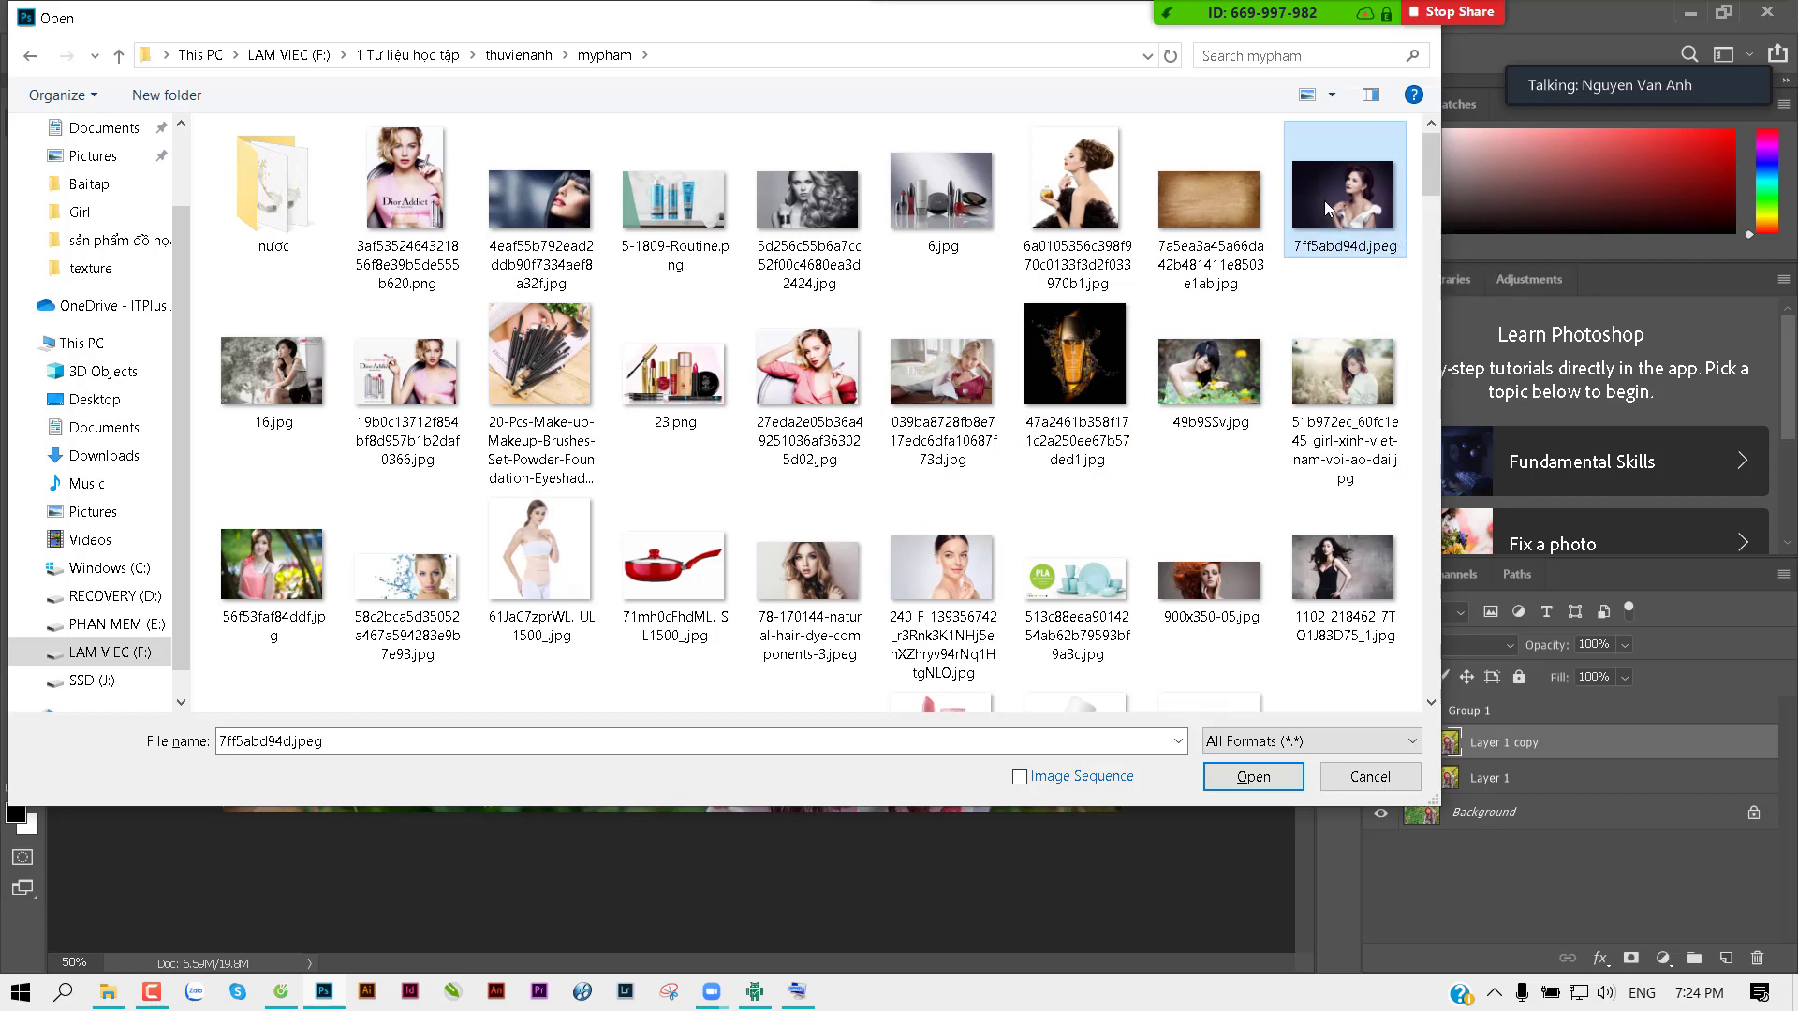
{"action": "double_click", "coordinate": [1324, 201]}
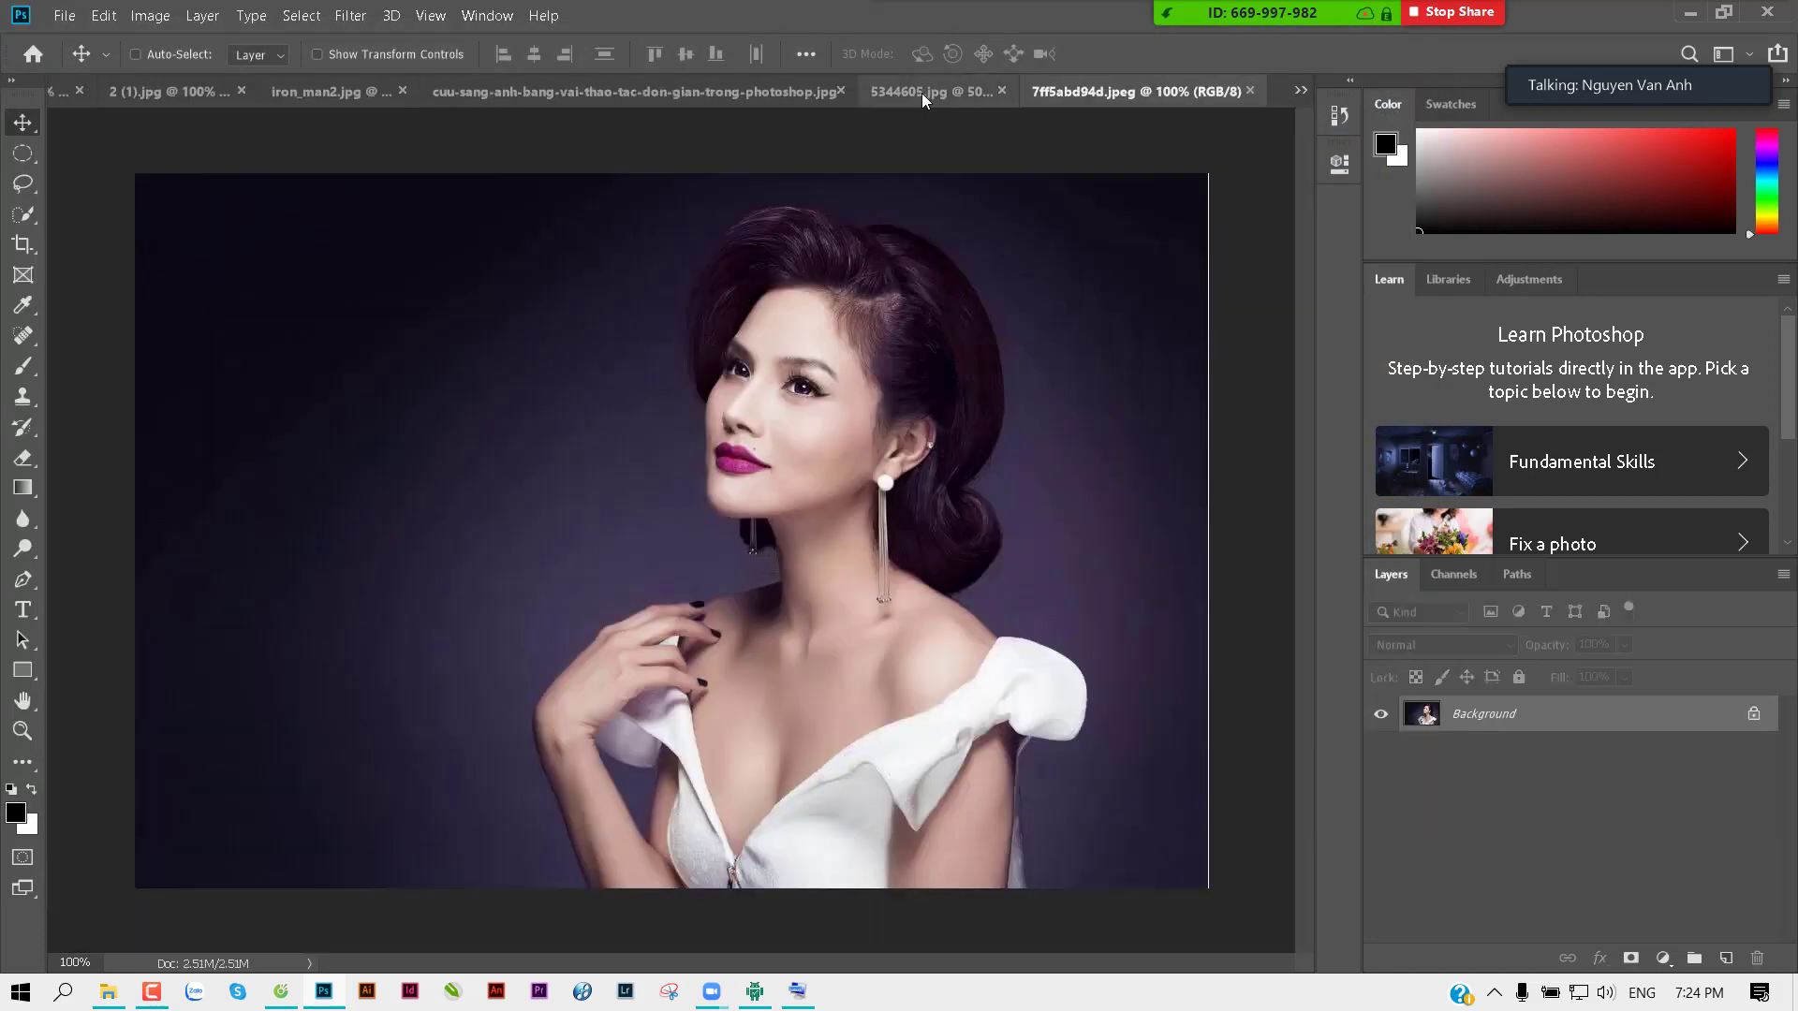
Step: Close 5344605.jpg, the tutorial image and the lobby image without saving
{"action": "left_click", "coordinate": [921, 93]}
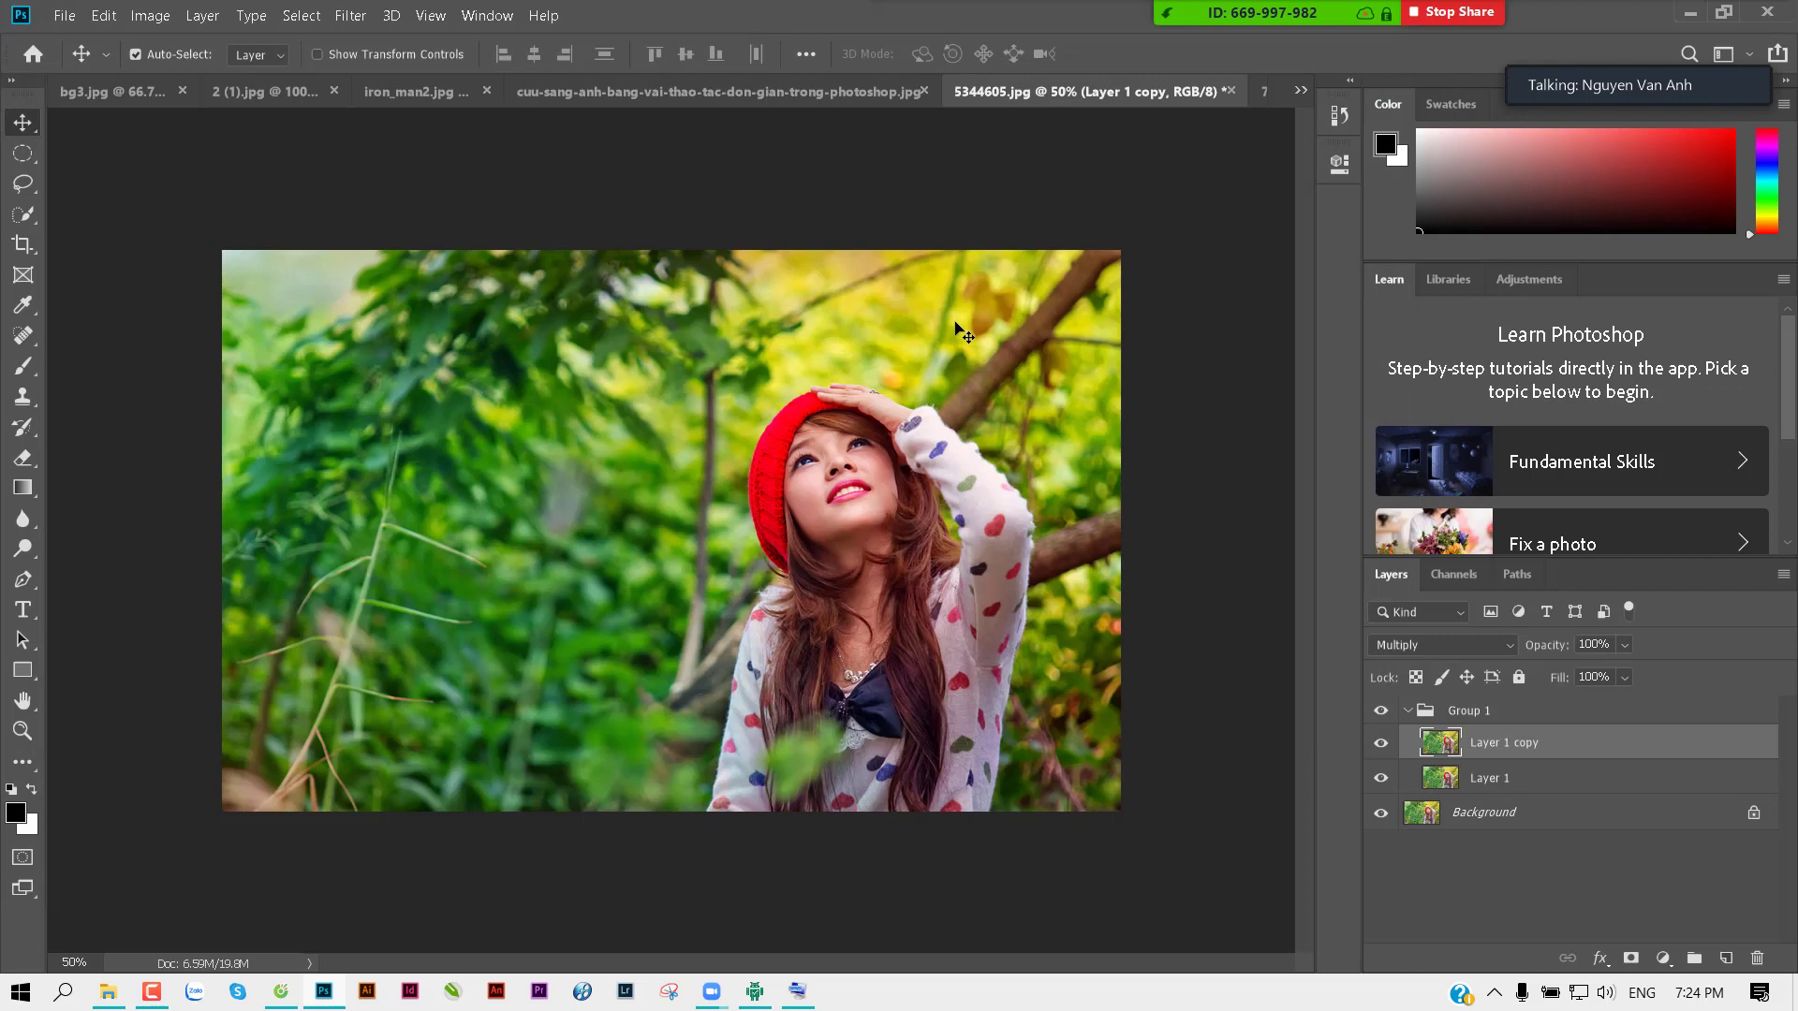
{"action": "key", "text": "ctrl+w"}
{"action": "left_click", "coordinate": [931, 390]}
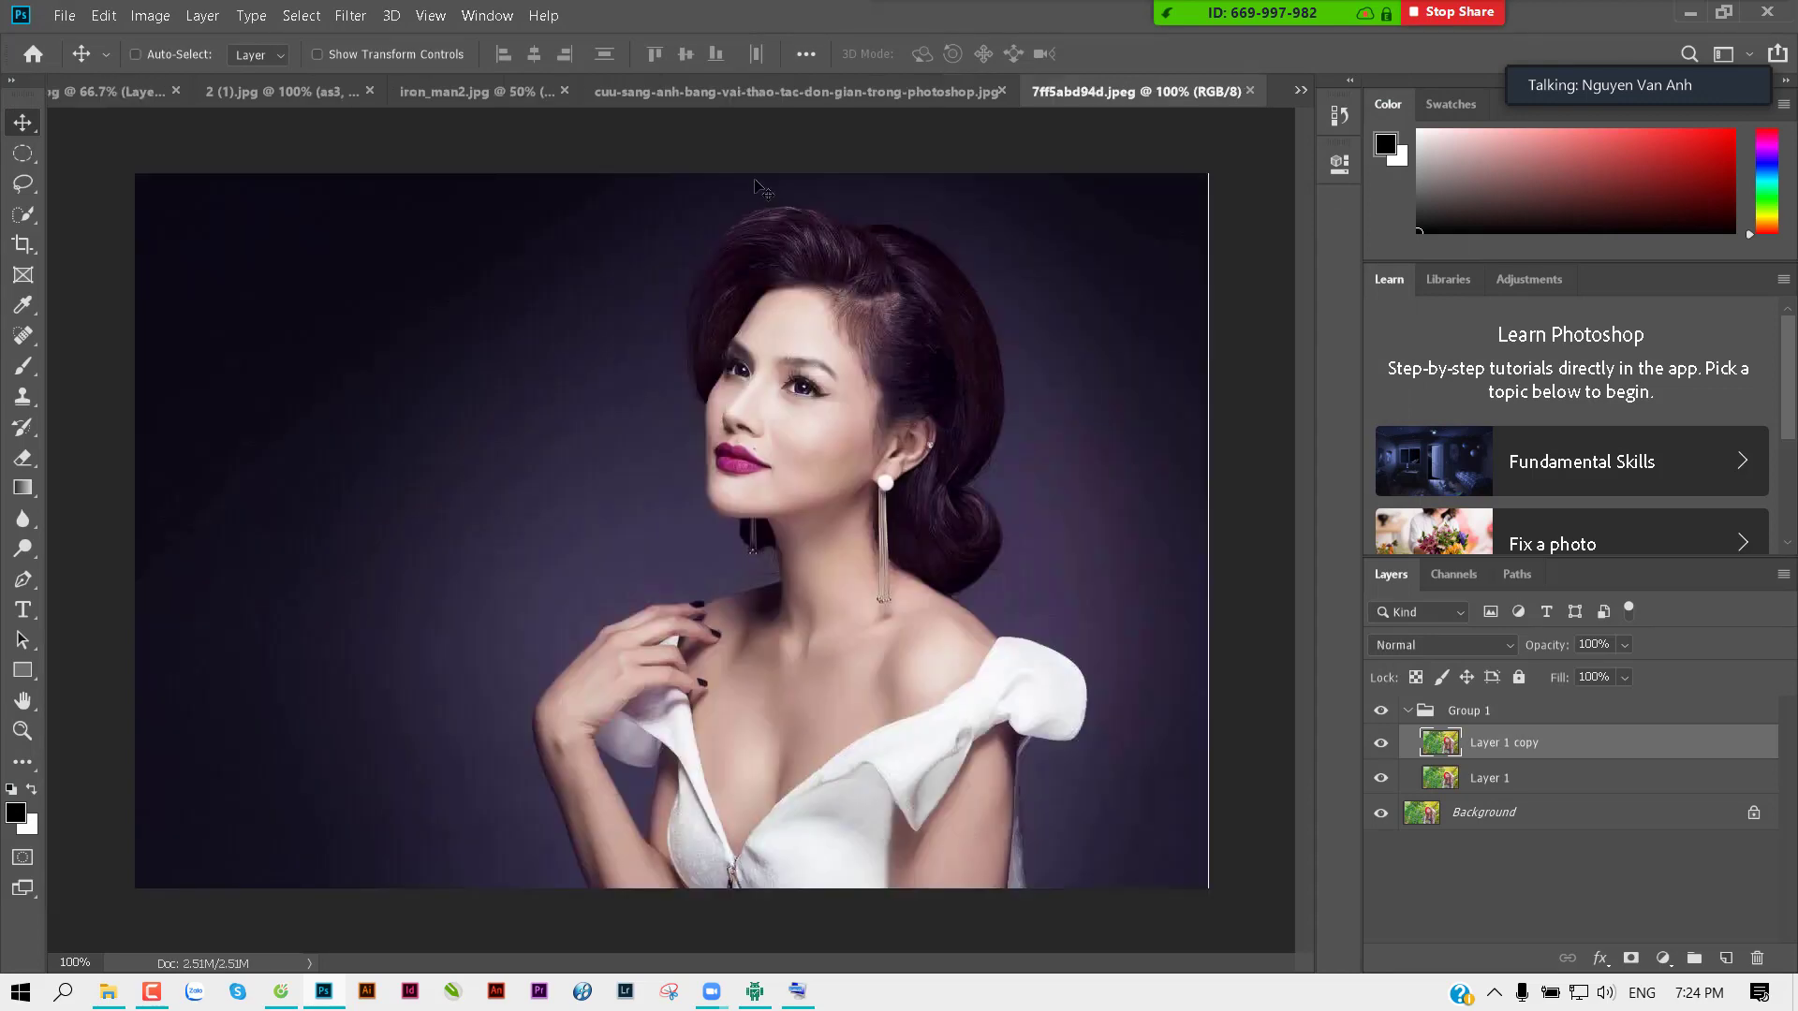
{"action": "left_click", "coordinate": [738, 99]}
{"action": "key", "text": "ctrl+w"}
{"action": "left_click", "coordinate": [931, 389]}
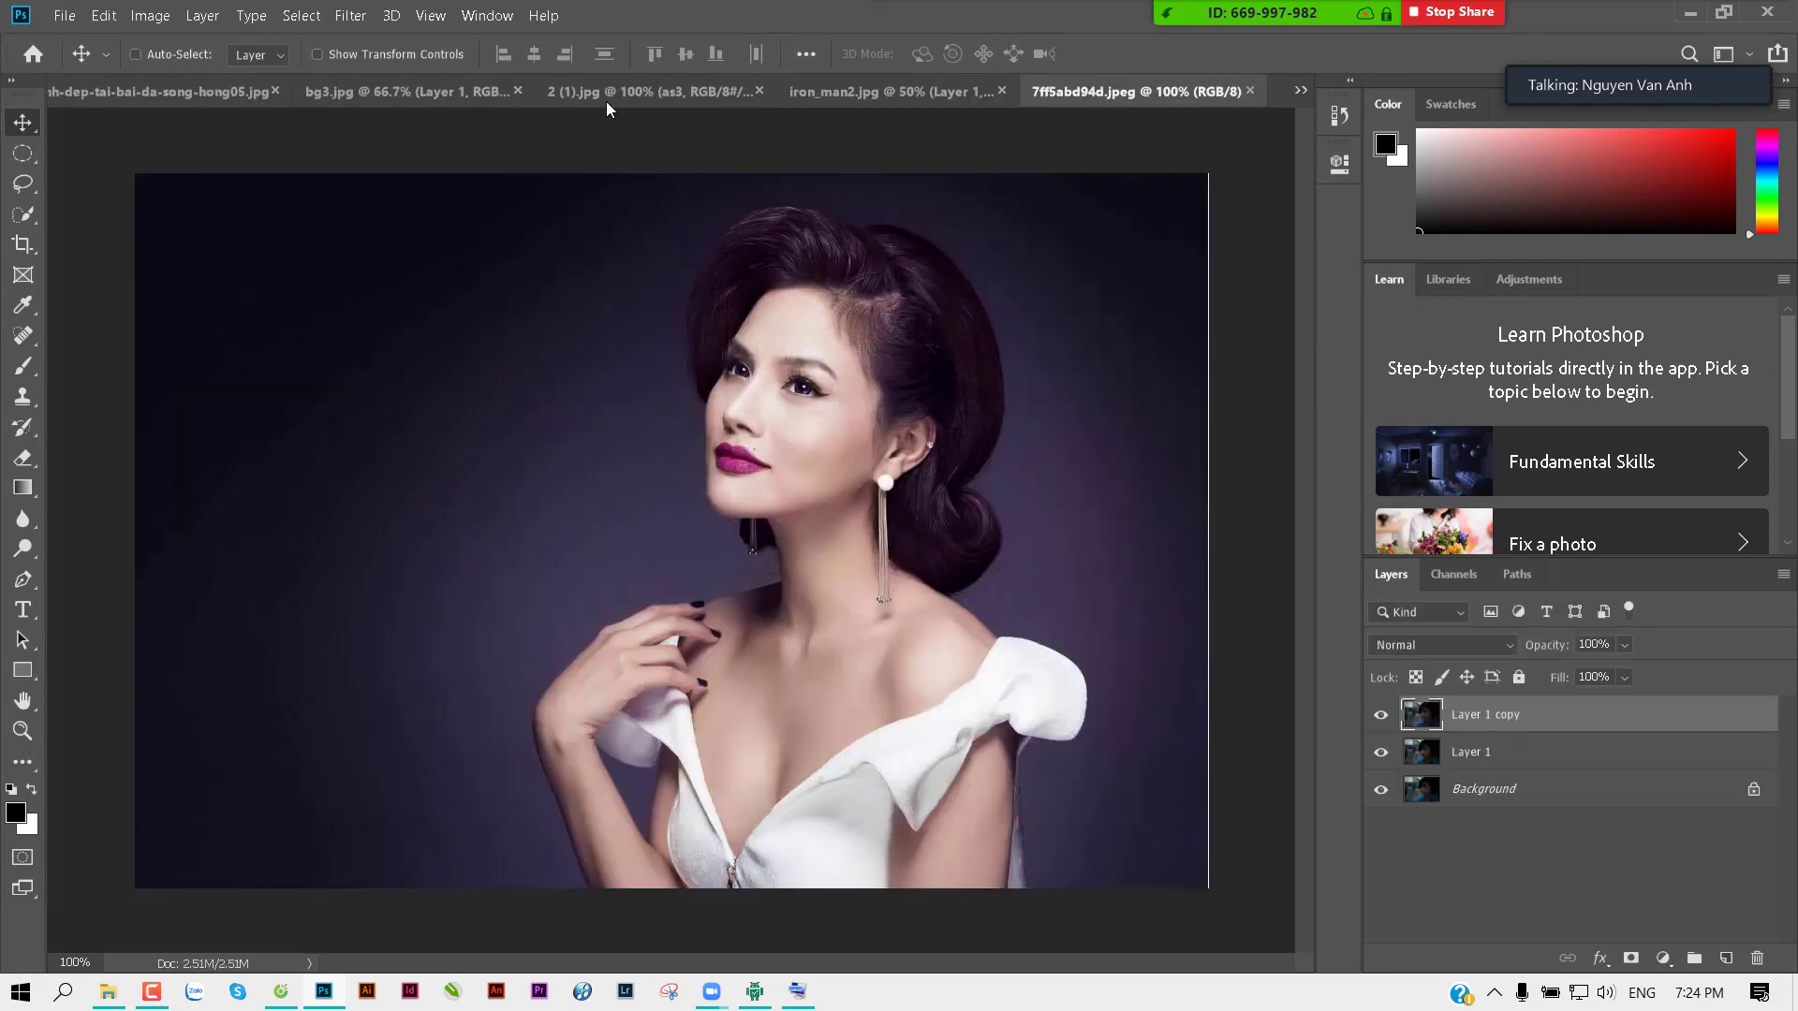
{"action": "left_click", "coordinate": [621, 92]}
{"action": "key", "text": "ctrl+w"}
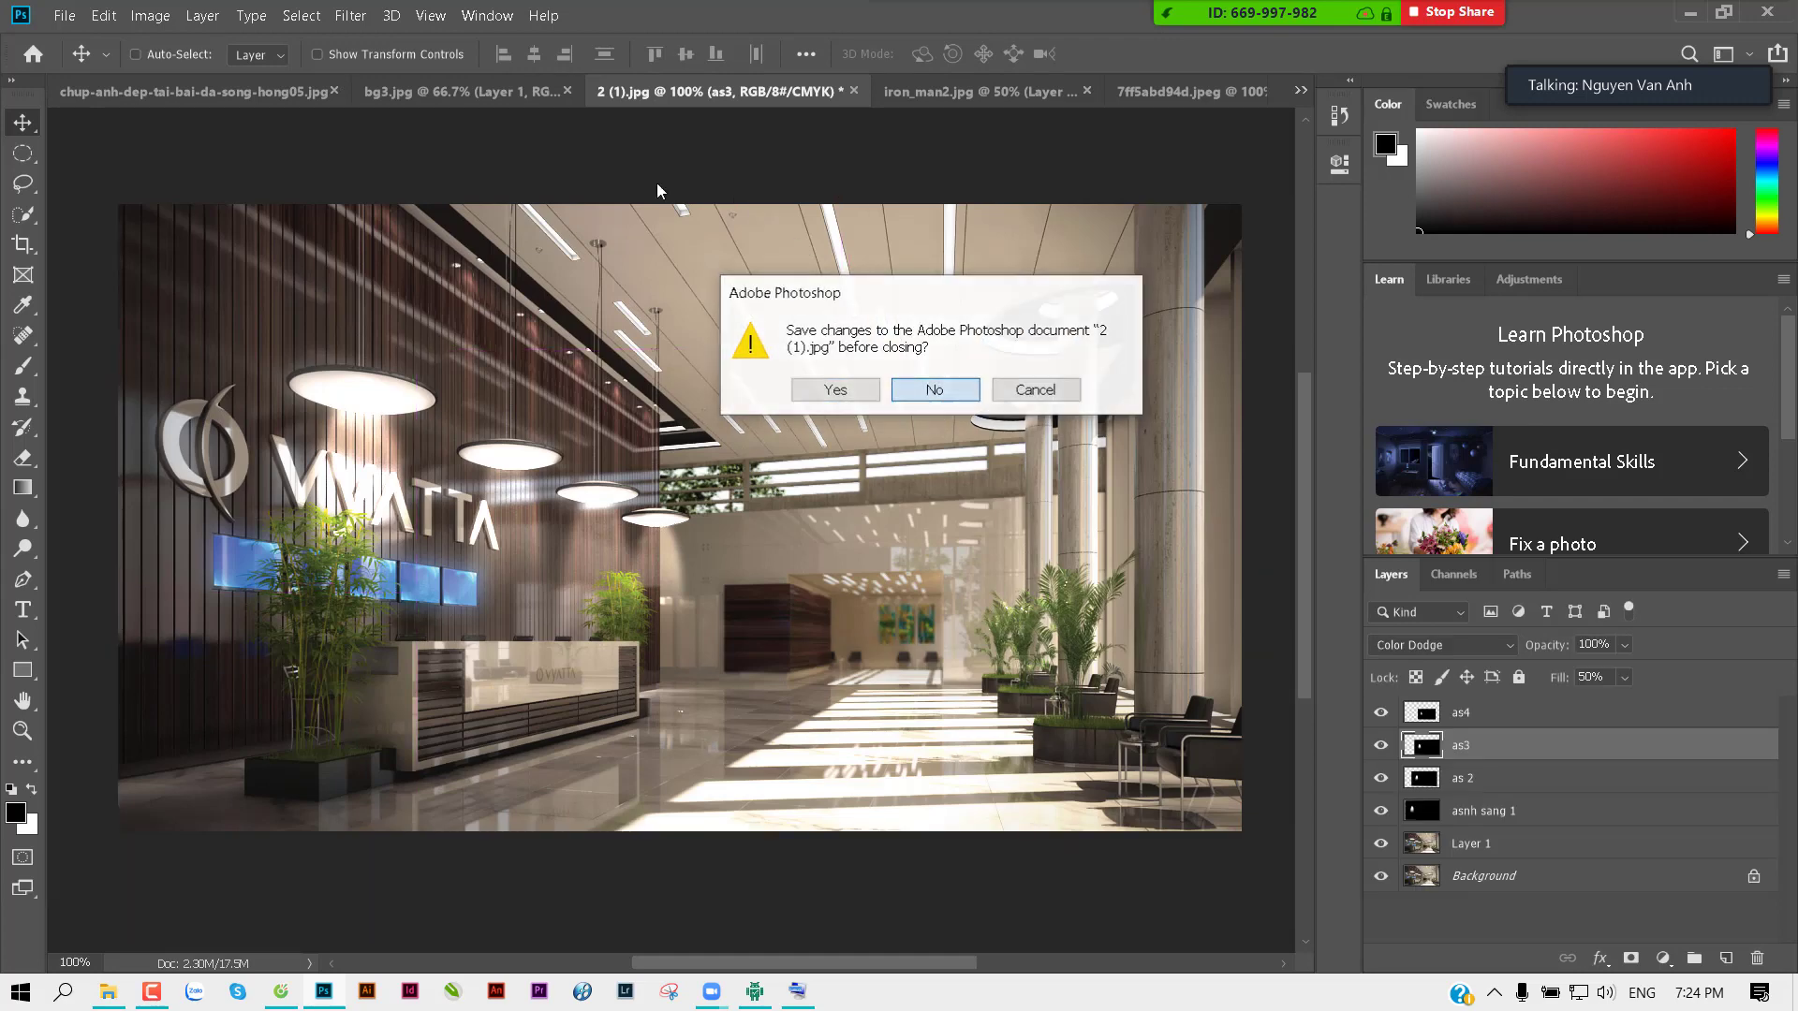
{"action": "left_click", "coordinate": [931, 389]}
Step: Close the flower-field portrait, sky composite and Iron Man poster unsaved, then bring up Open
{"action": "left_click", "coordinate": [477, 92]}
{"action": "key", "text": "ctrl+w"}
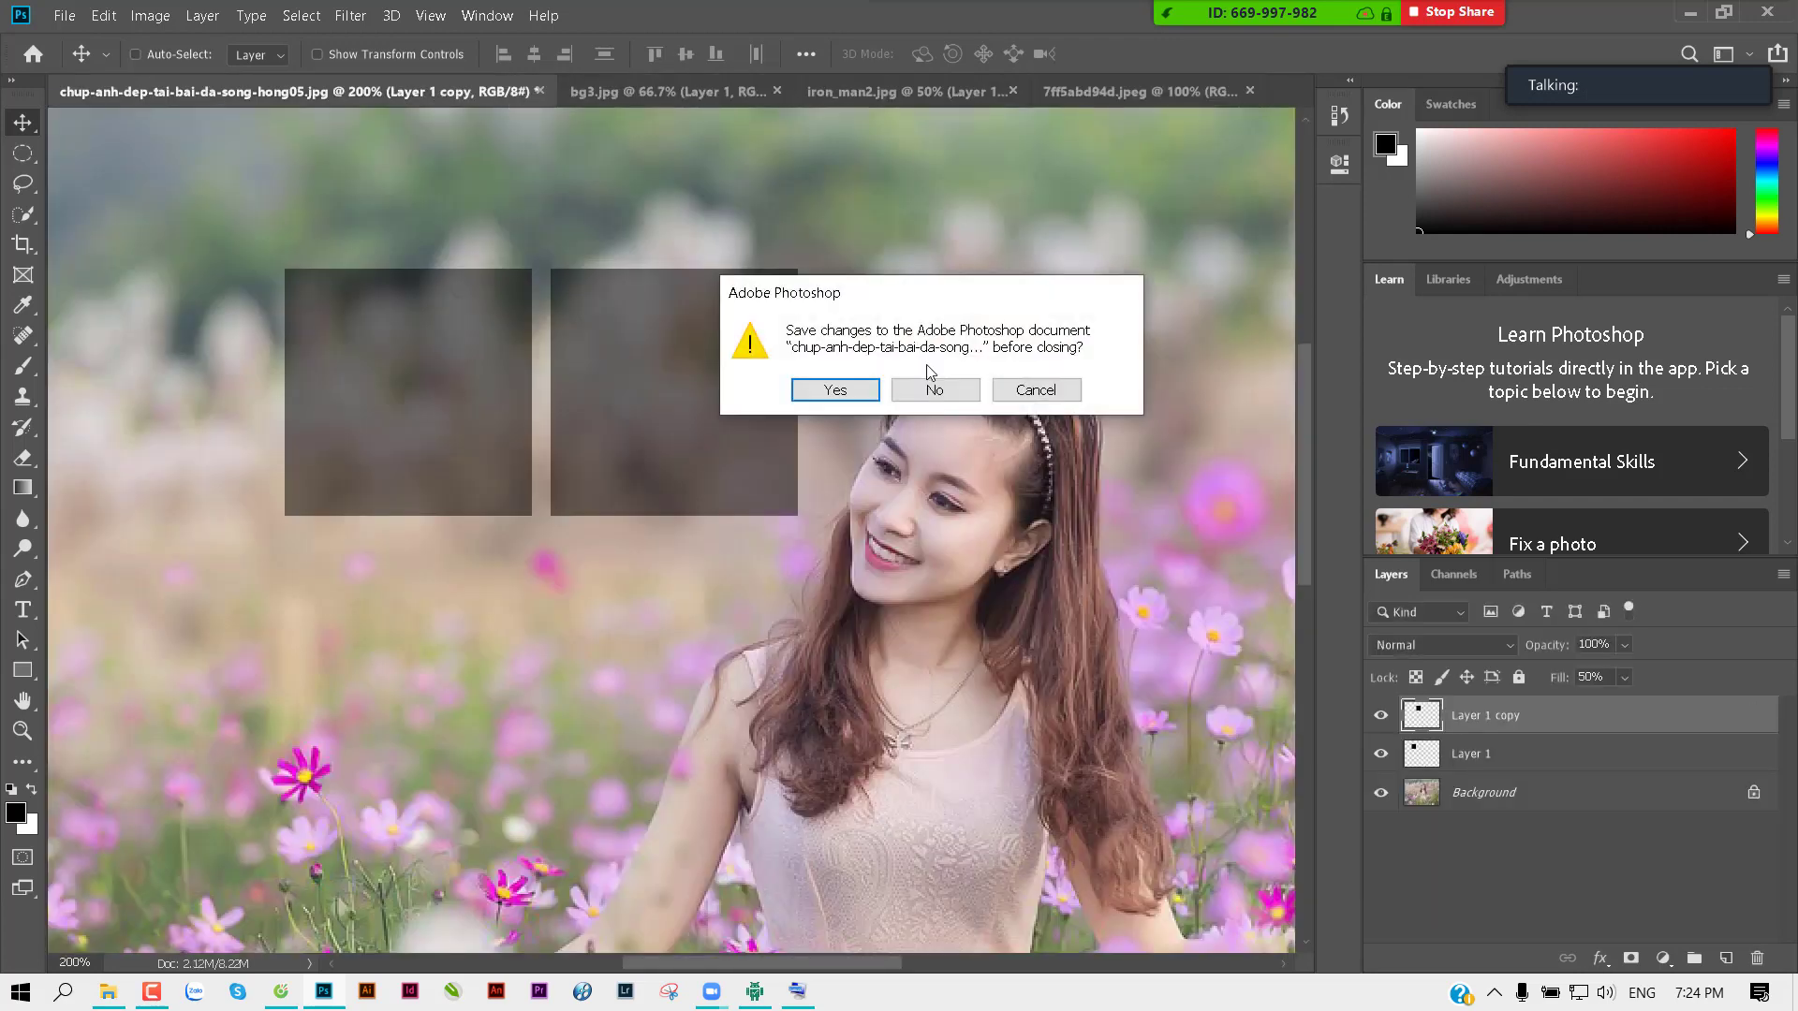
{"action": "left_click", "coordinate": [934, 389]}
{"action": "left_click", "coordinate": [225, 96]}
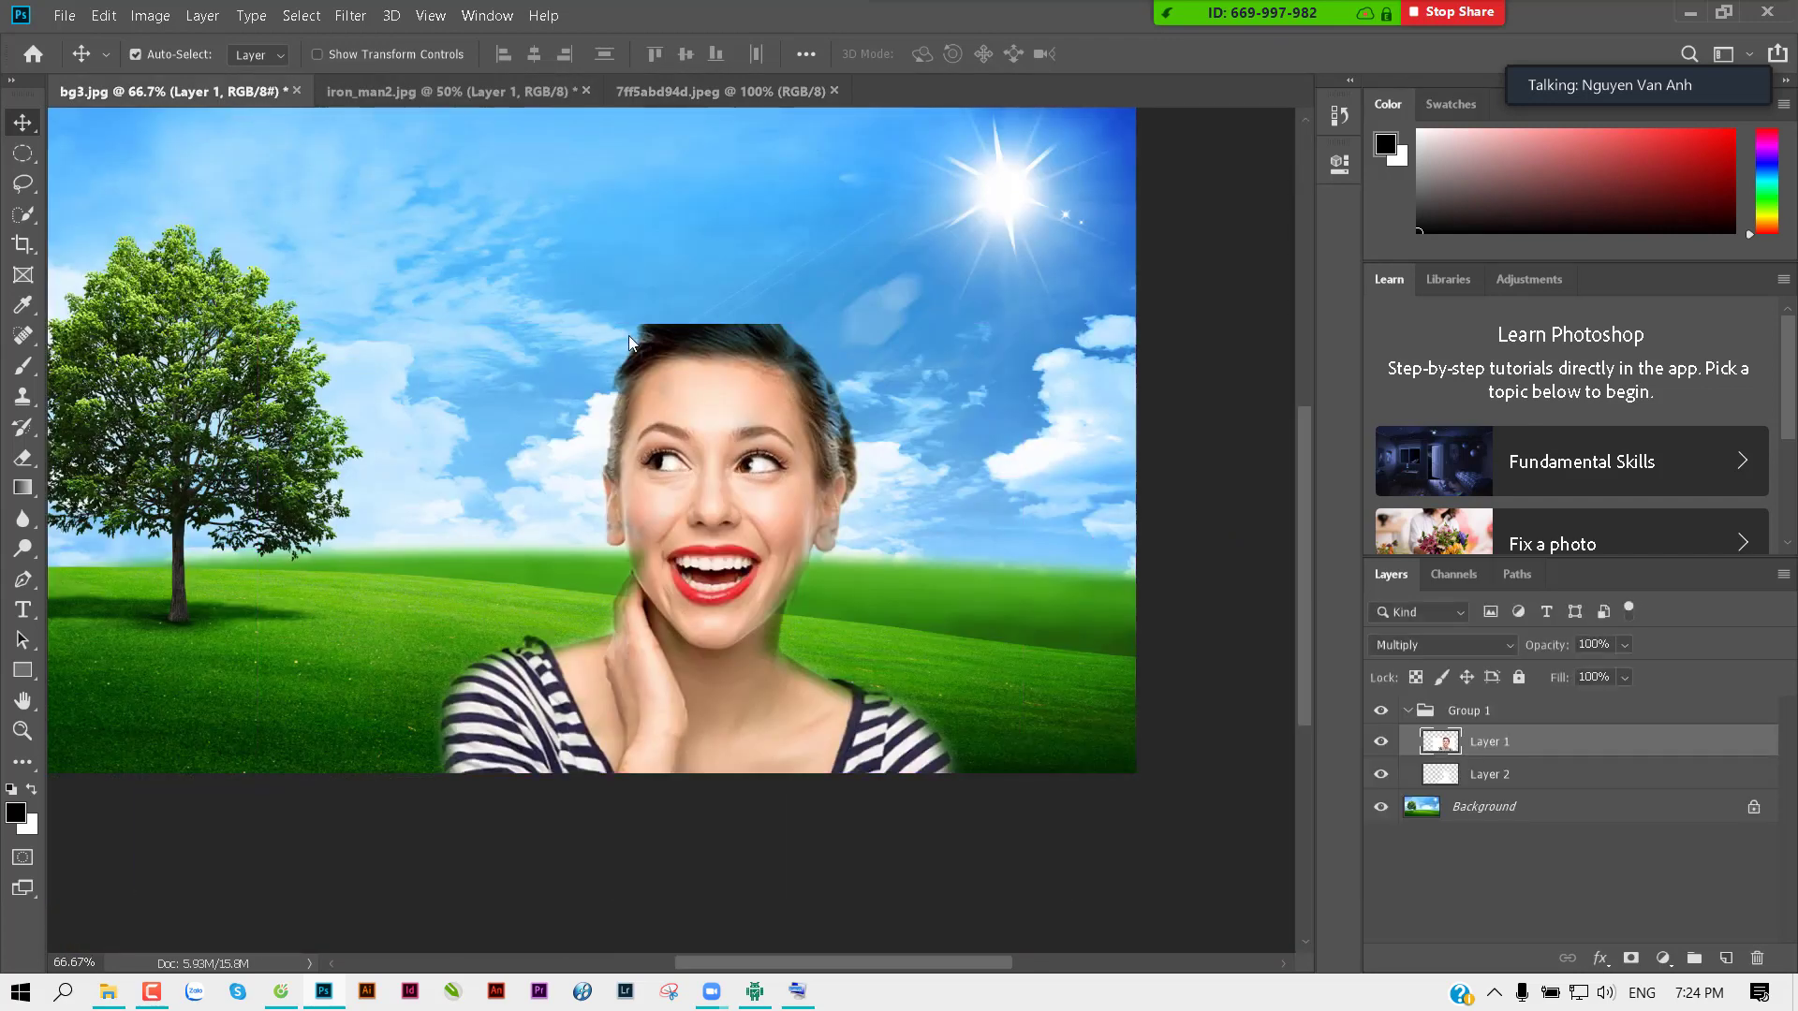
{"action": "key", "text": "ctrl+w"}
{"action": "left_click", "coordinate": [930, 389]}
{"action": "left_click", "coordinate": [184, 91]}
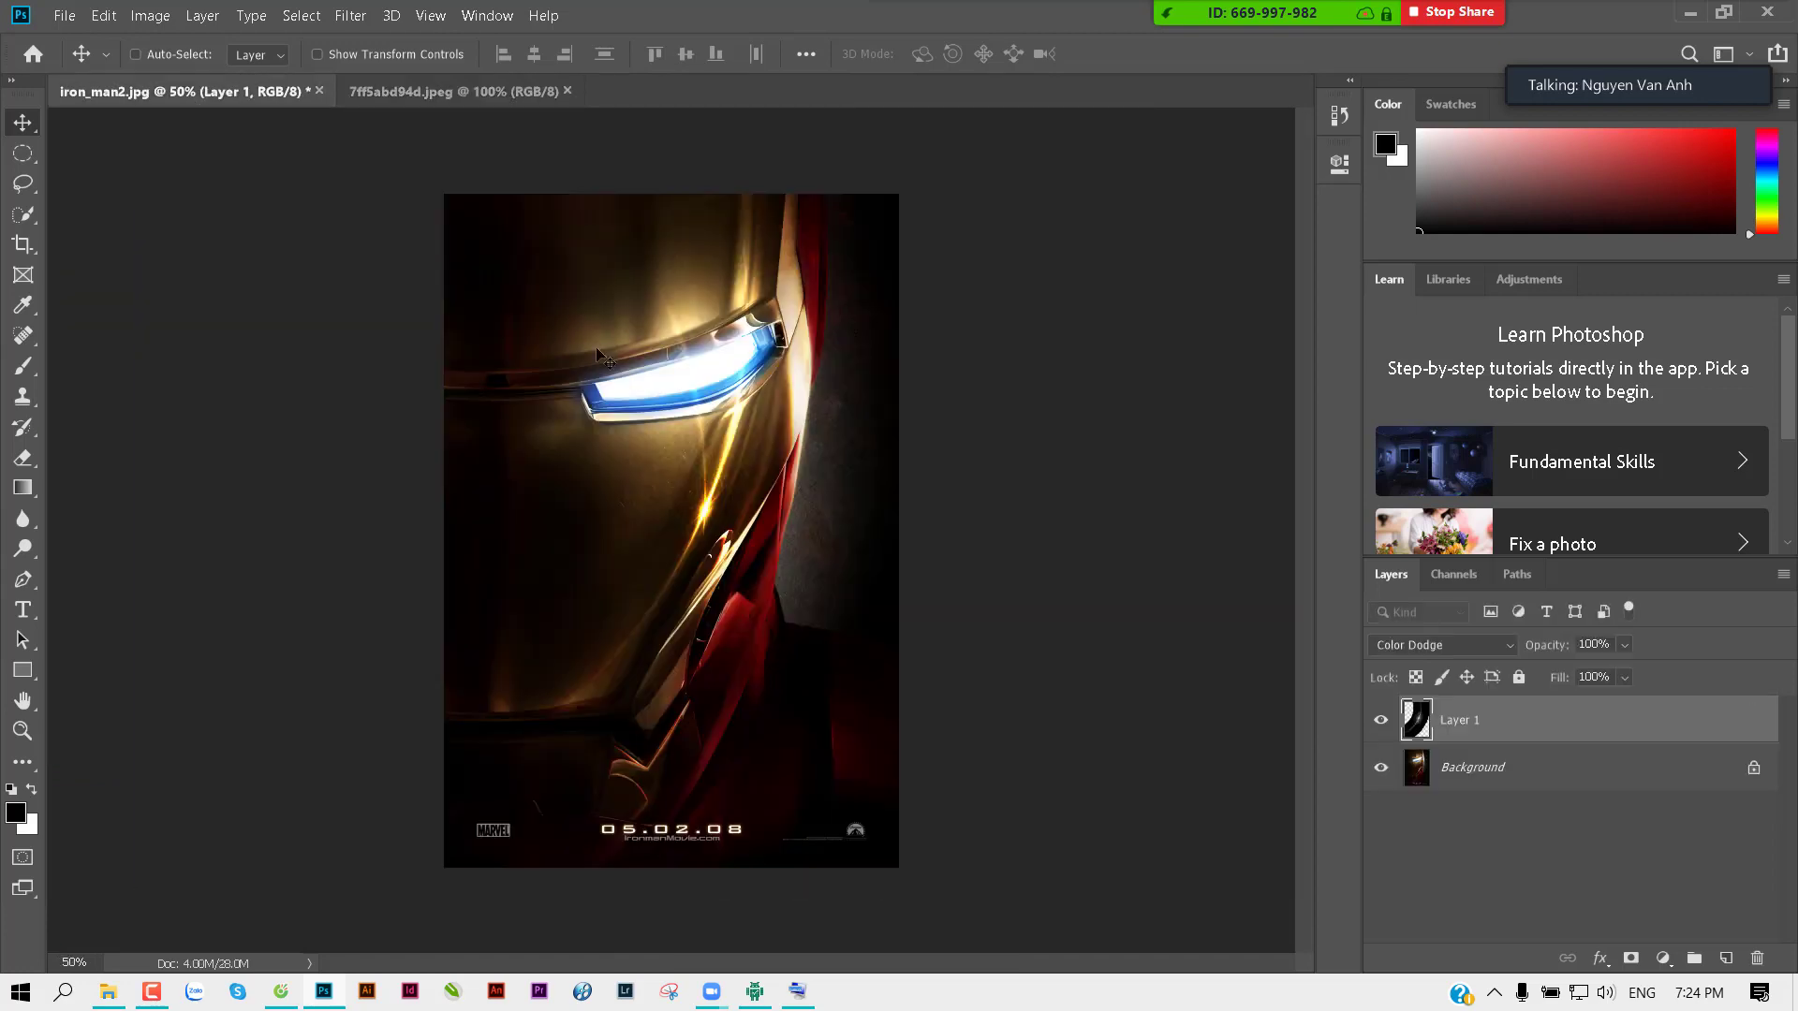
{"action": "key", "text": "ctrl+w"}
{"action": "left_click", "coordinate": [931, 389]}
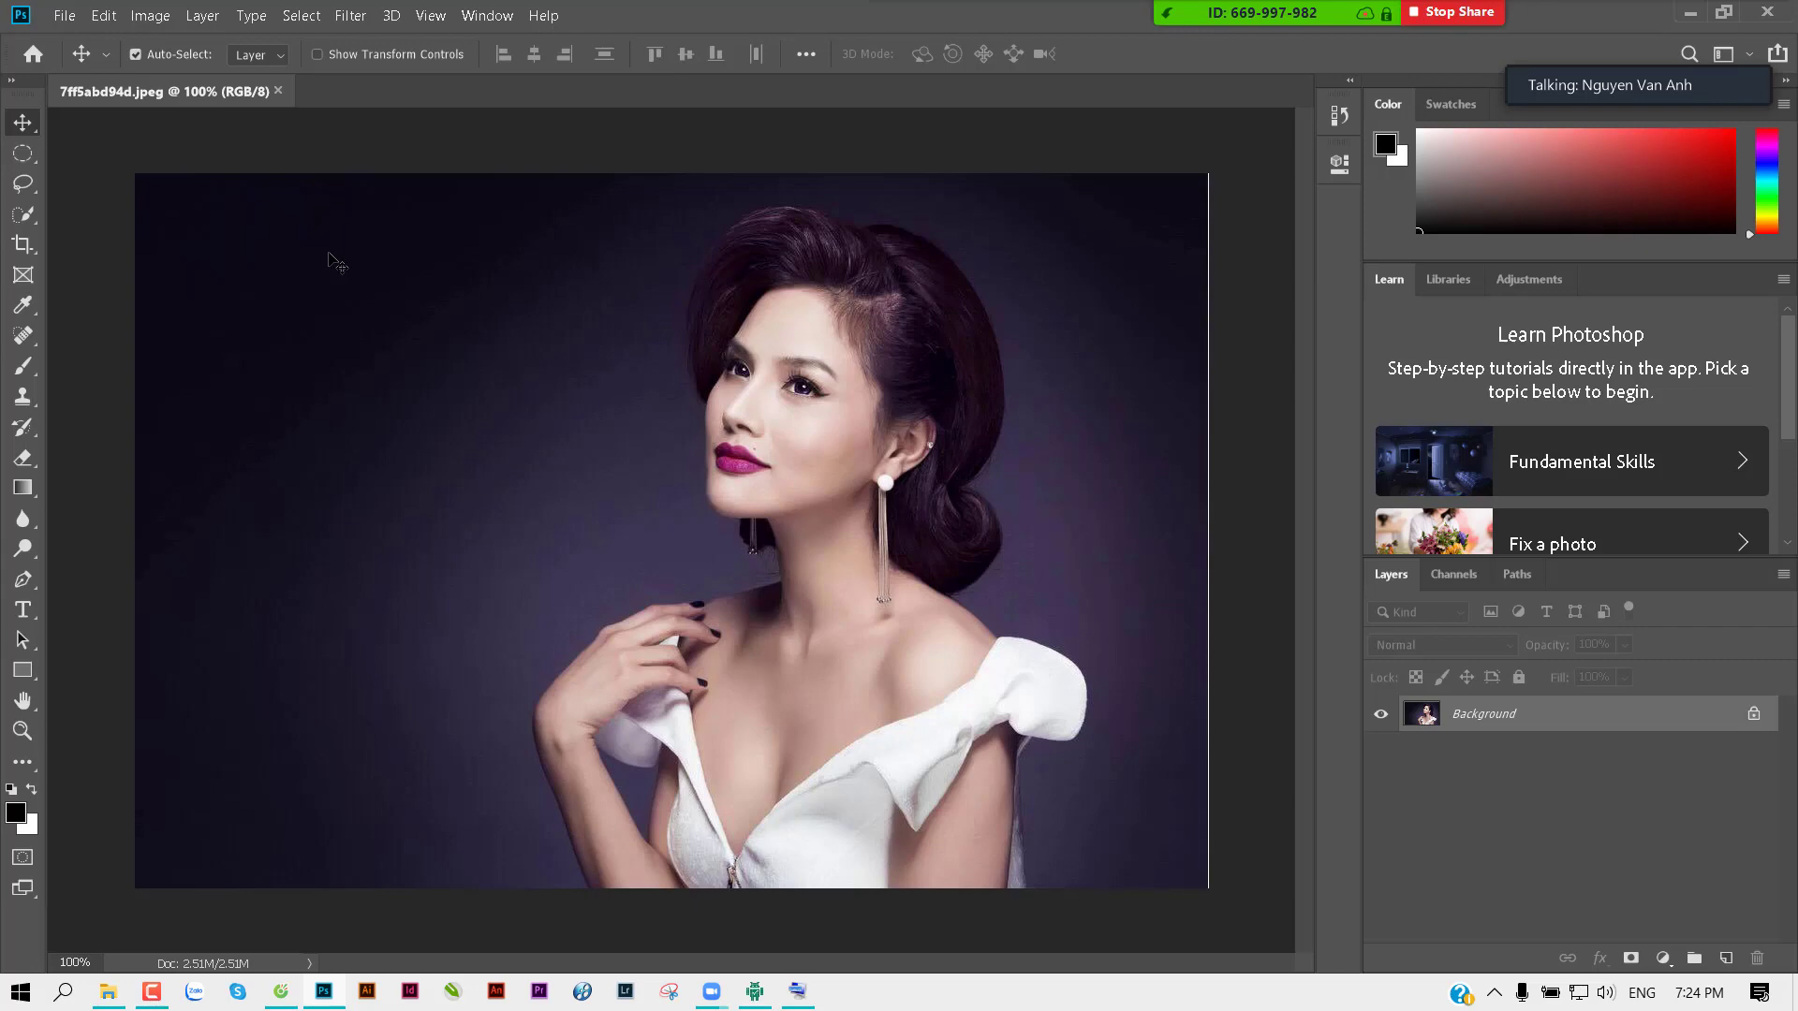
{"action": "key", "text": "ctrl+o"}
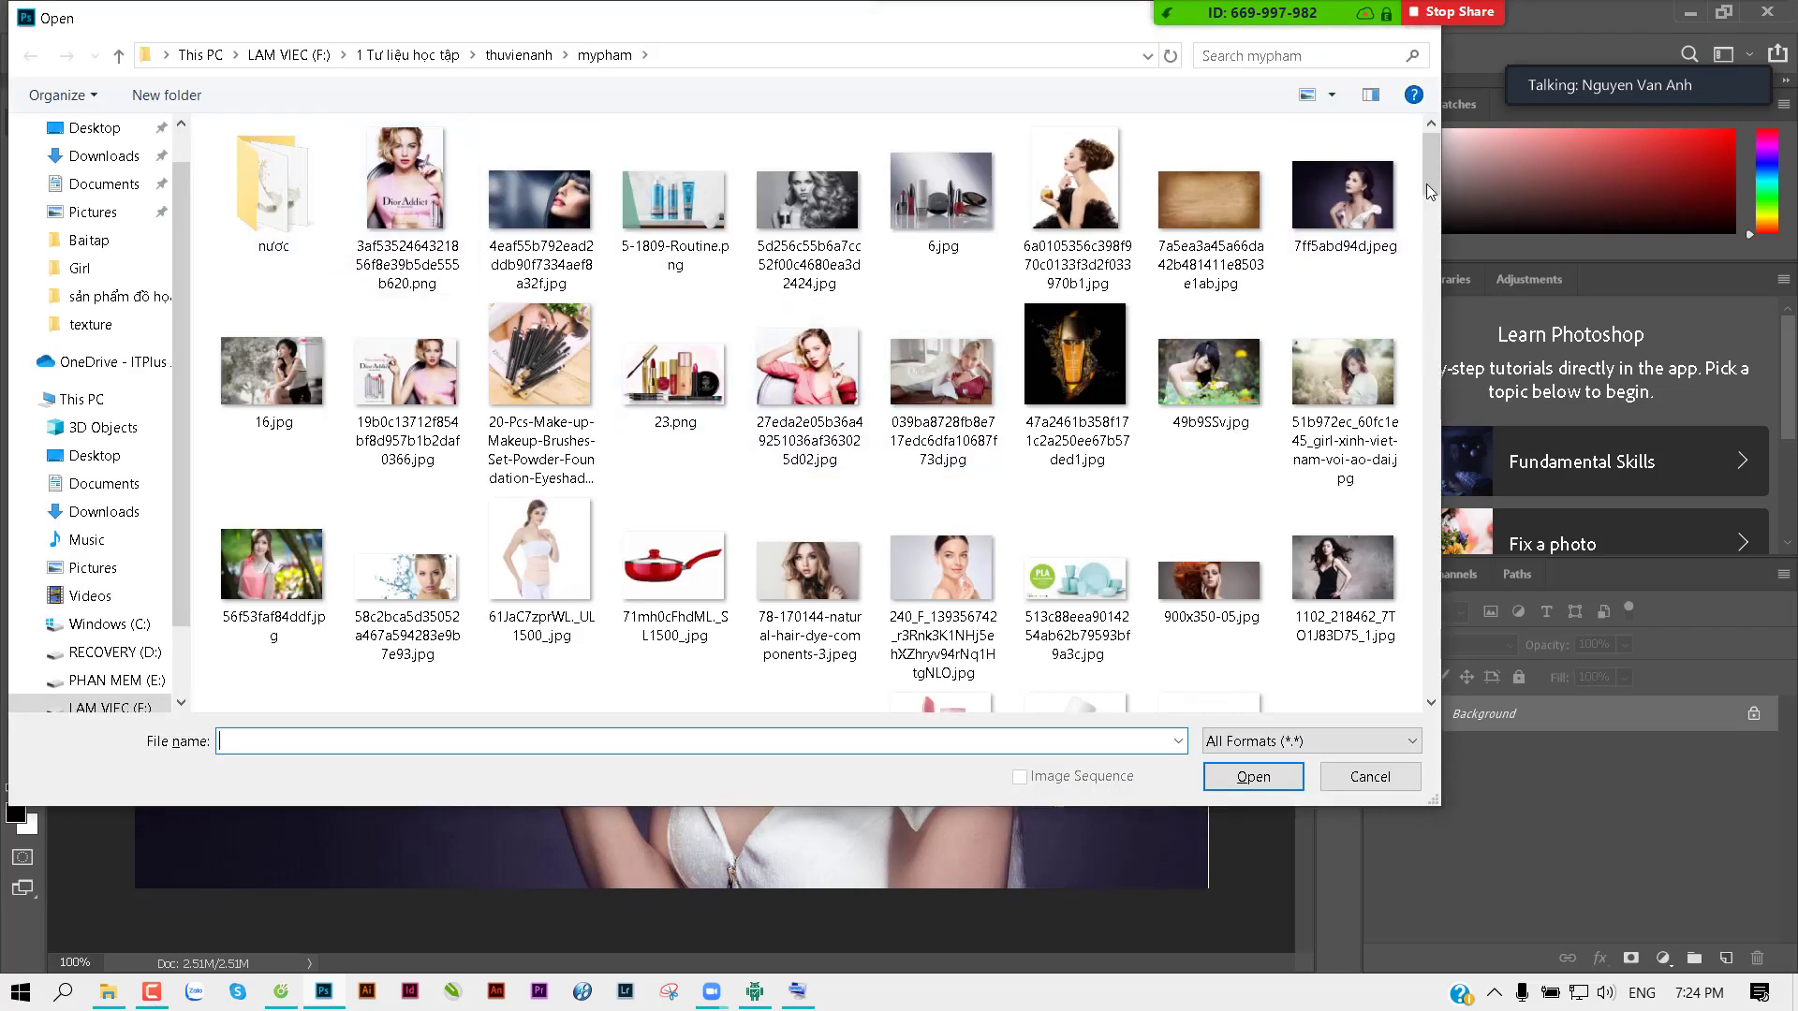
Step: Select logo.png and tm-with-background.png in the mypham folder and open them
{"action": "mouse_move", "coordinate": [1433, 174]}
{"action": "left_mouse_down"}
{"action": "mouse_move", "coordinate": [1448, 358]}
{"action": "mouse_move", "coordinate": [1414, 558]}
{"action": "left_mouse_up"}
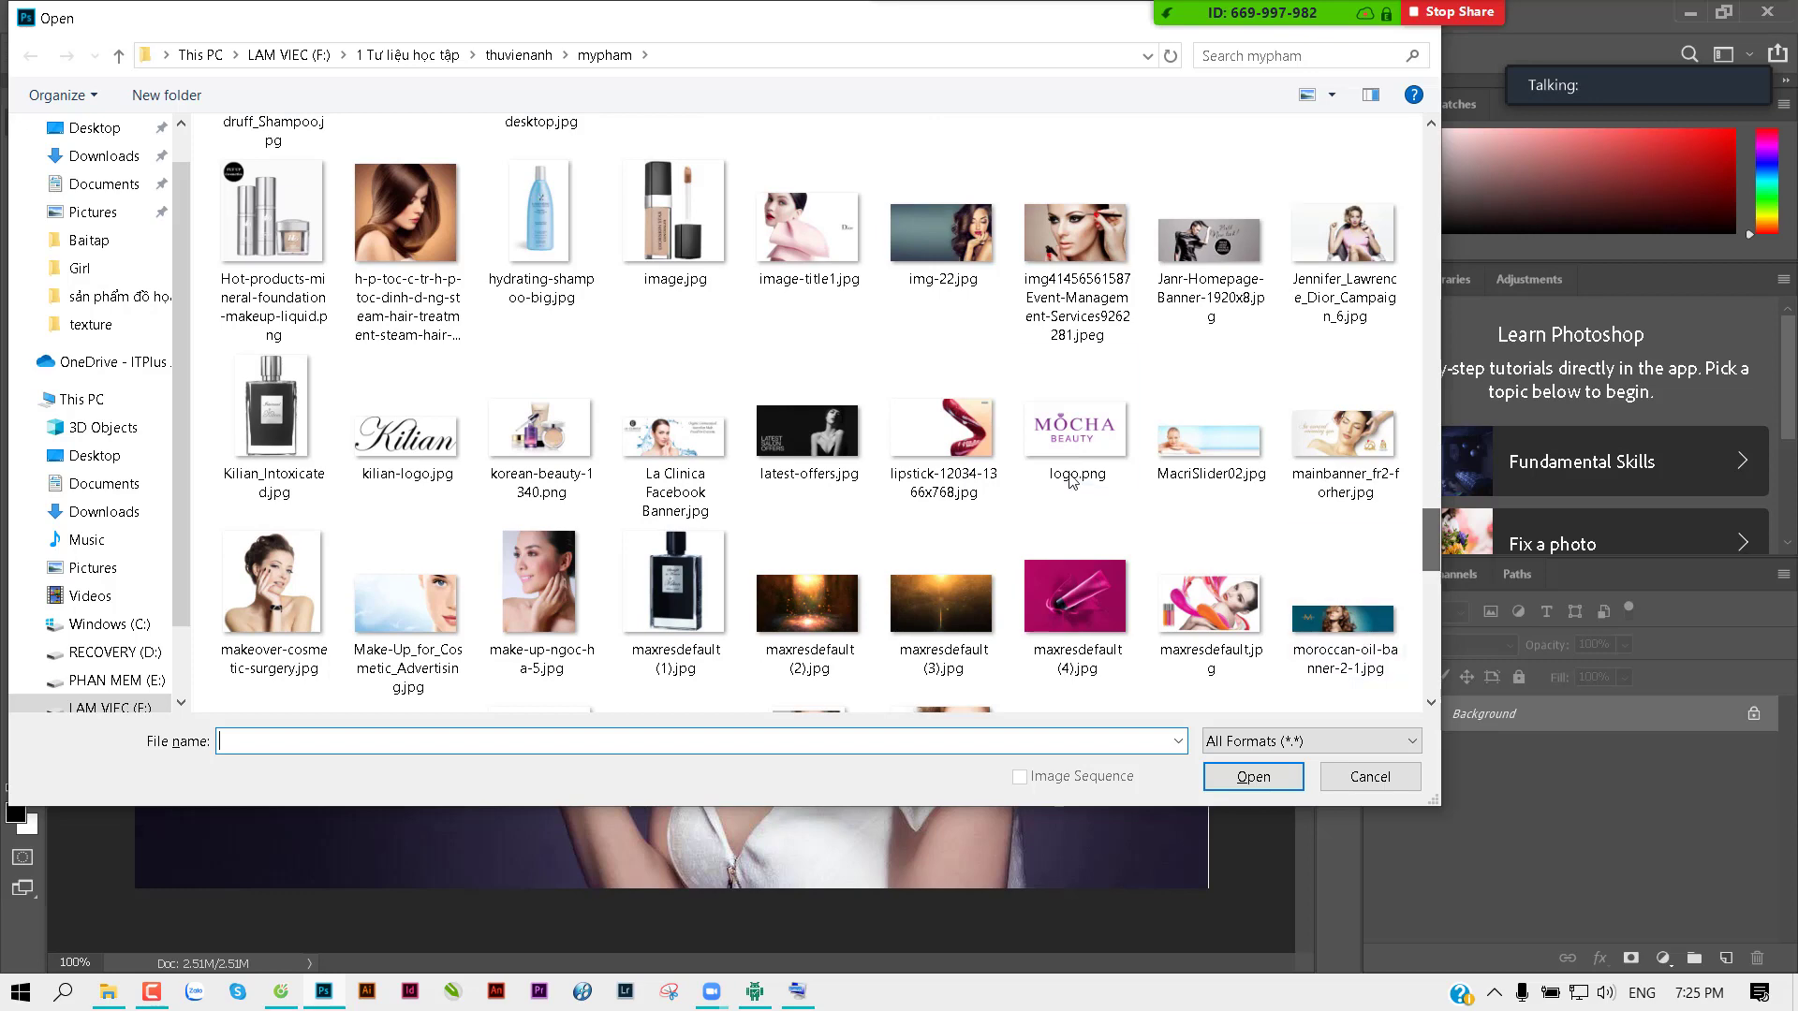
{"action": "left_click", "coordinate": [1075, 429]}
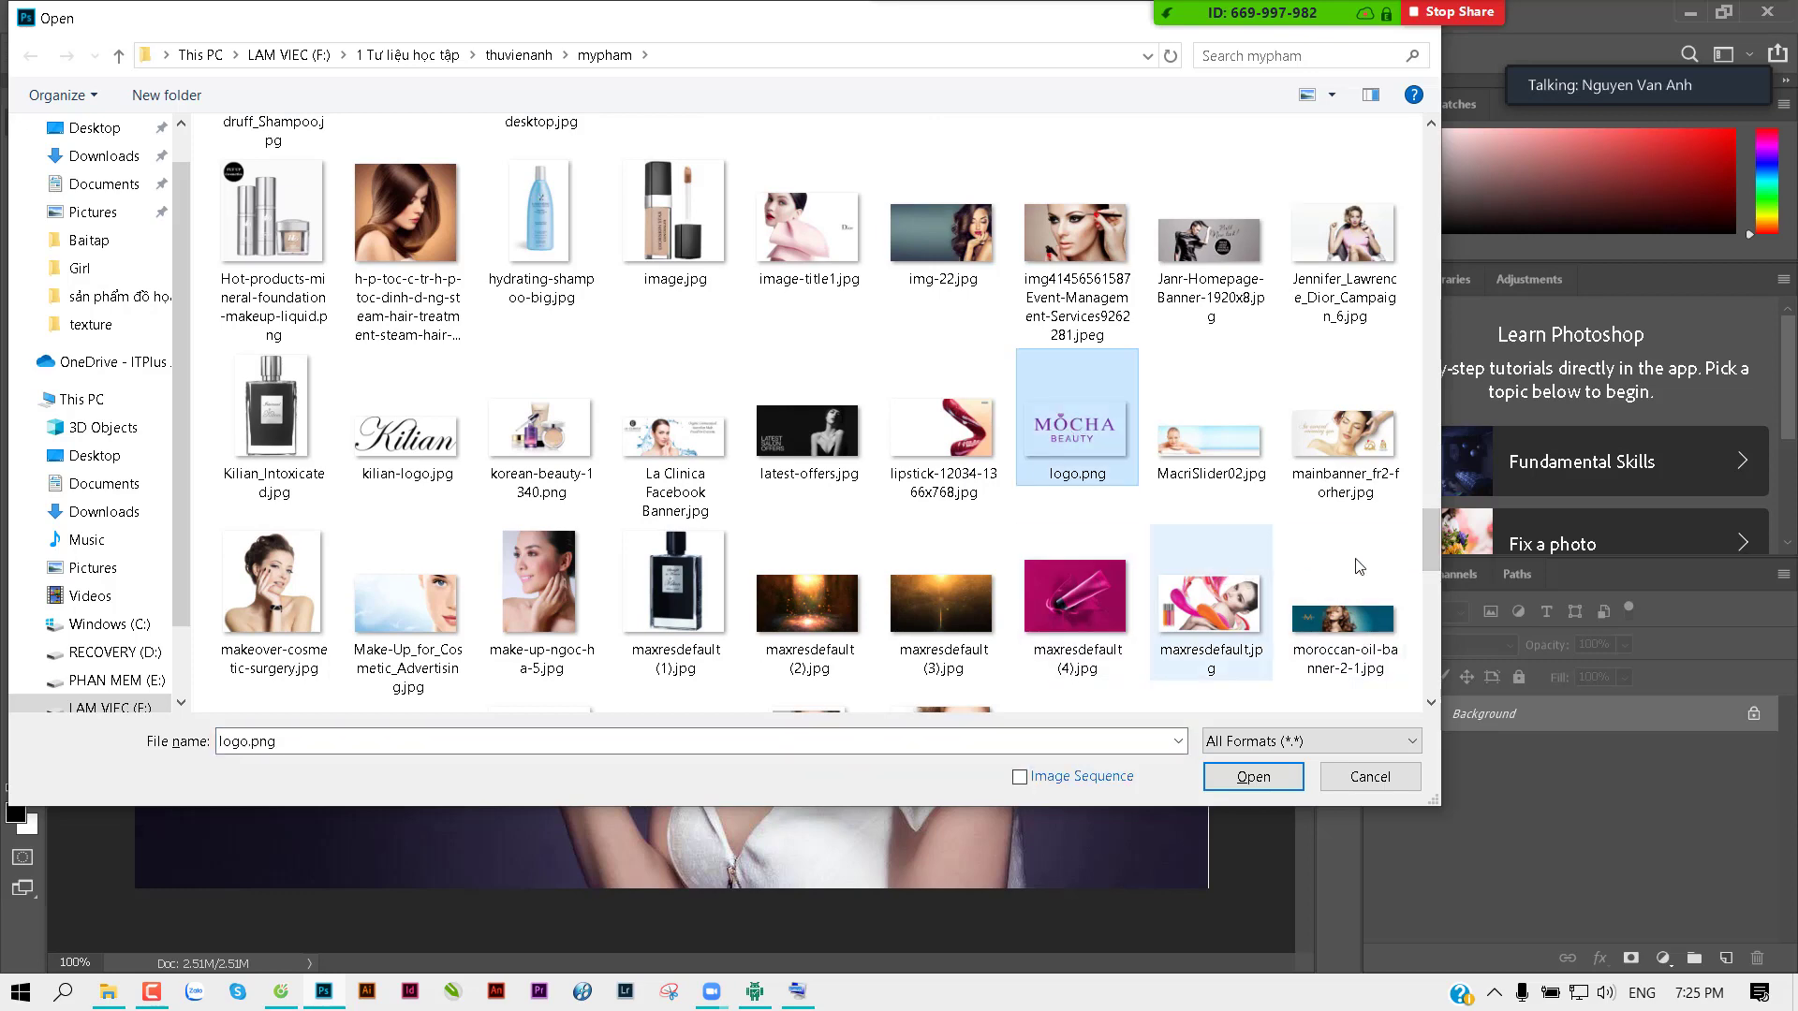
{"action": "left_click_drag", "start_coordinate": [1437, 543], "coordinate": [1430, 607]}
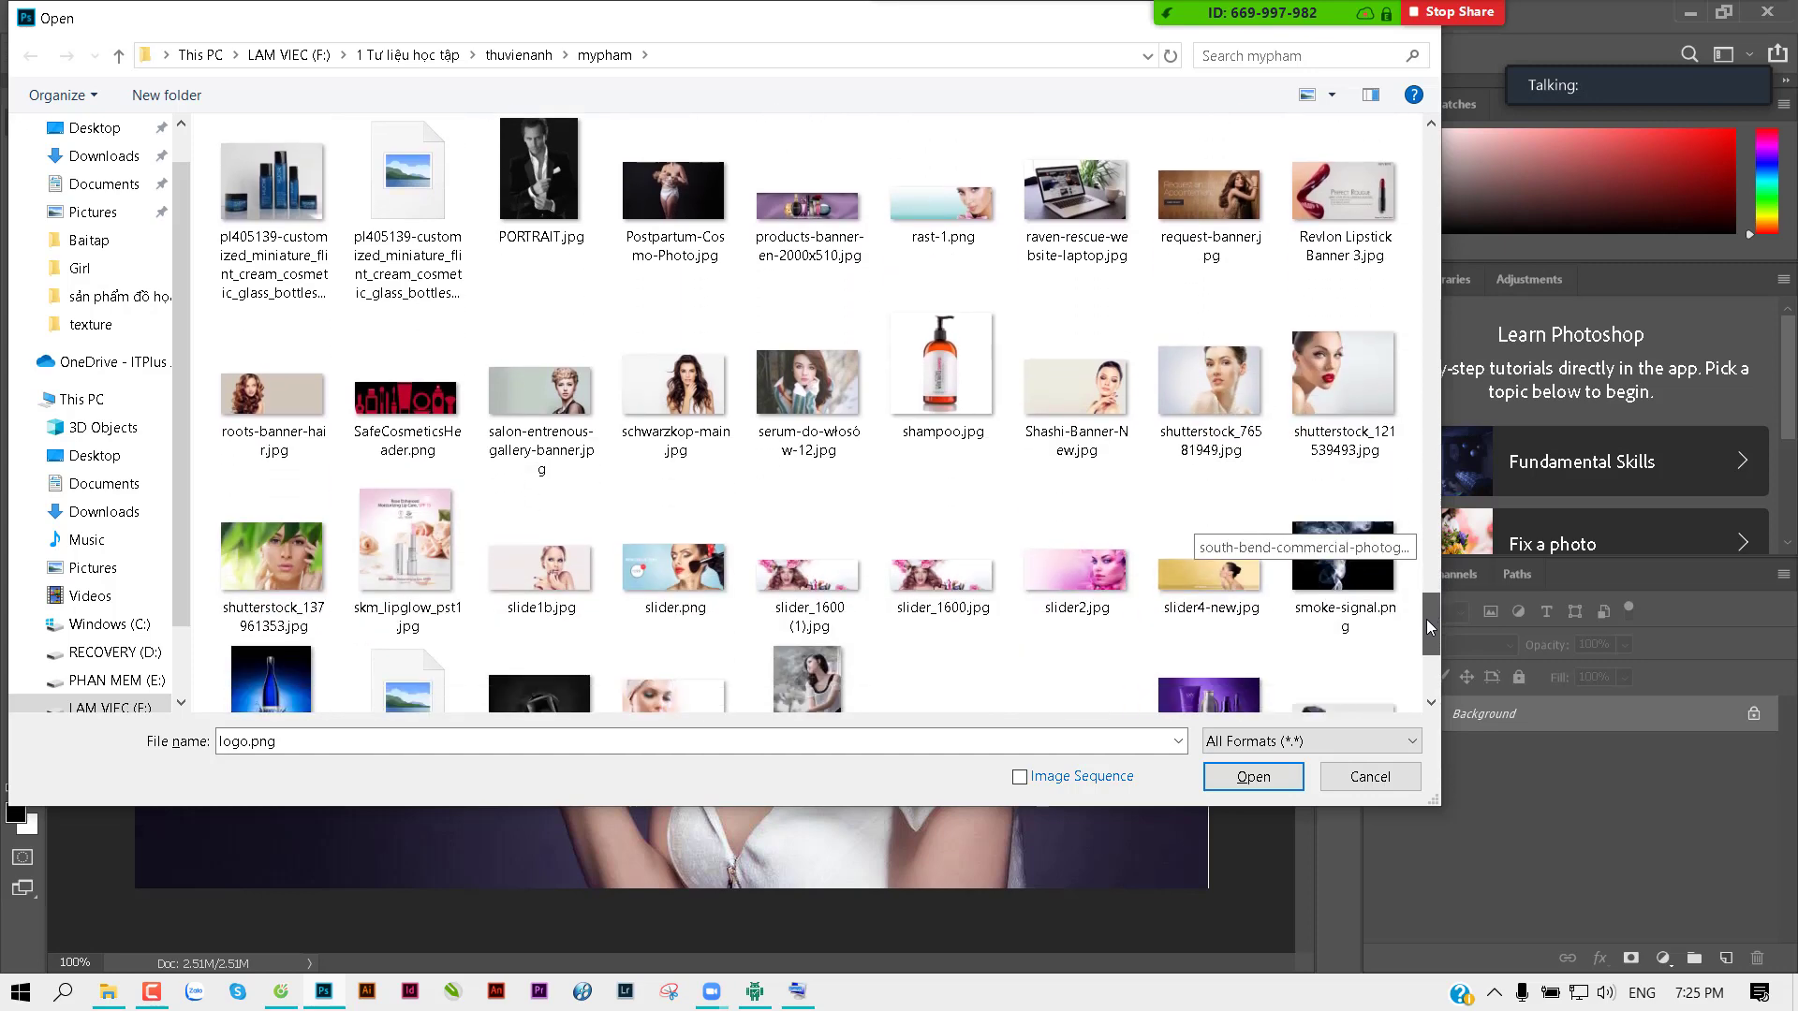
{"action": "left_click_drag", "start_coordinate": [1429, 607], "coordinate": [1425, 625]}
{"action": "left_click", "coordinate": [1208, 632], "text": "ctrl"}
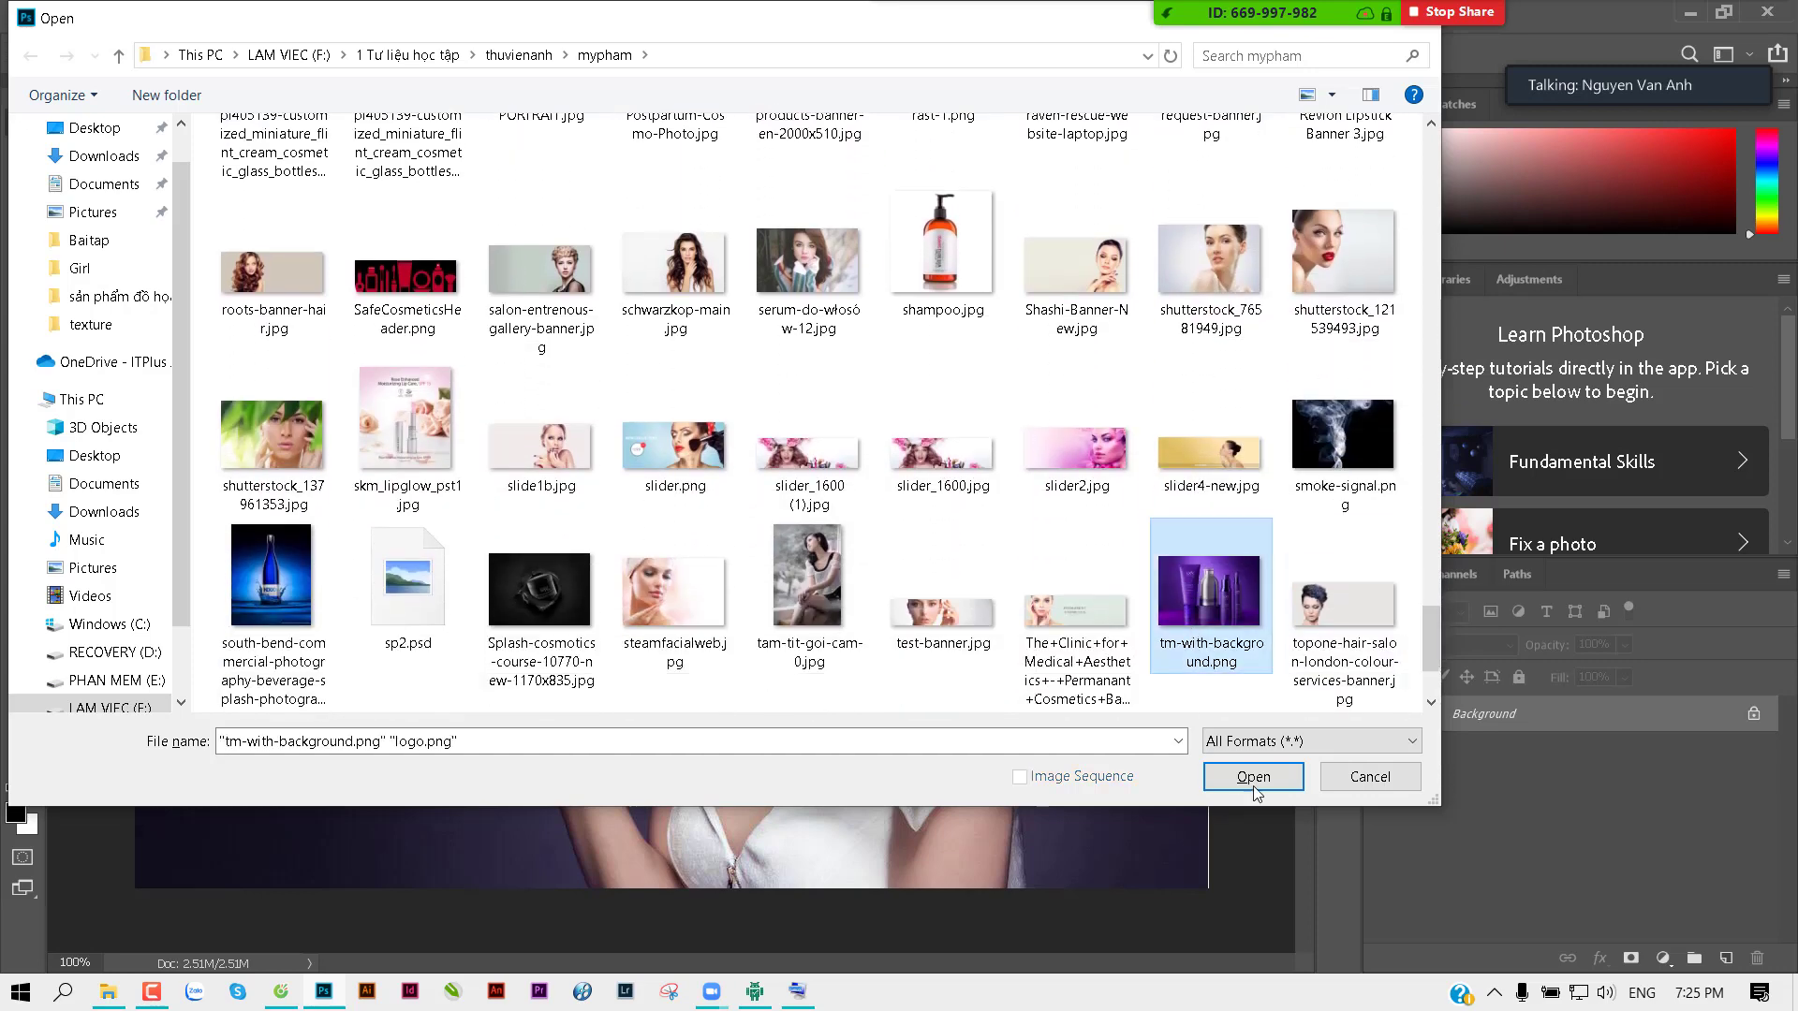
{"action": "left_click", "coordinate": [1253, 776]}
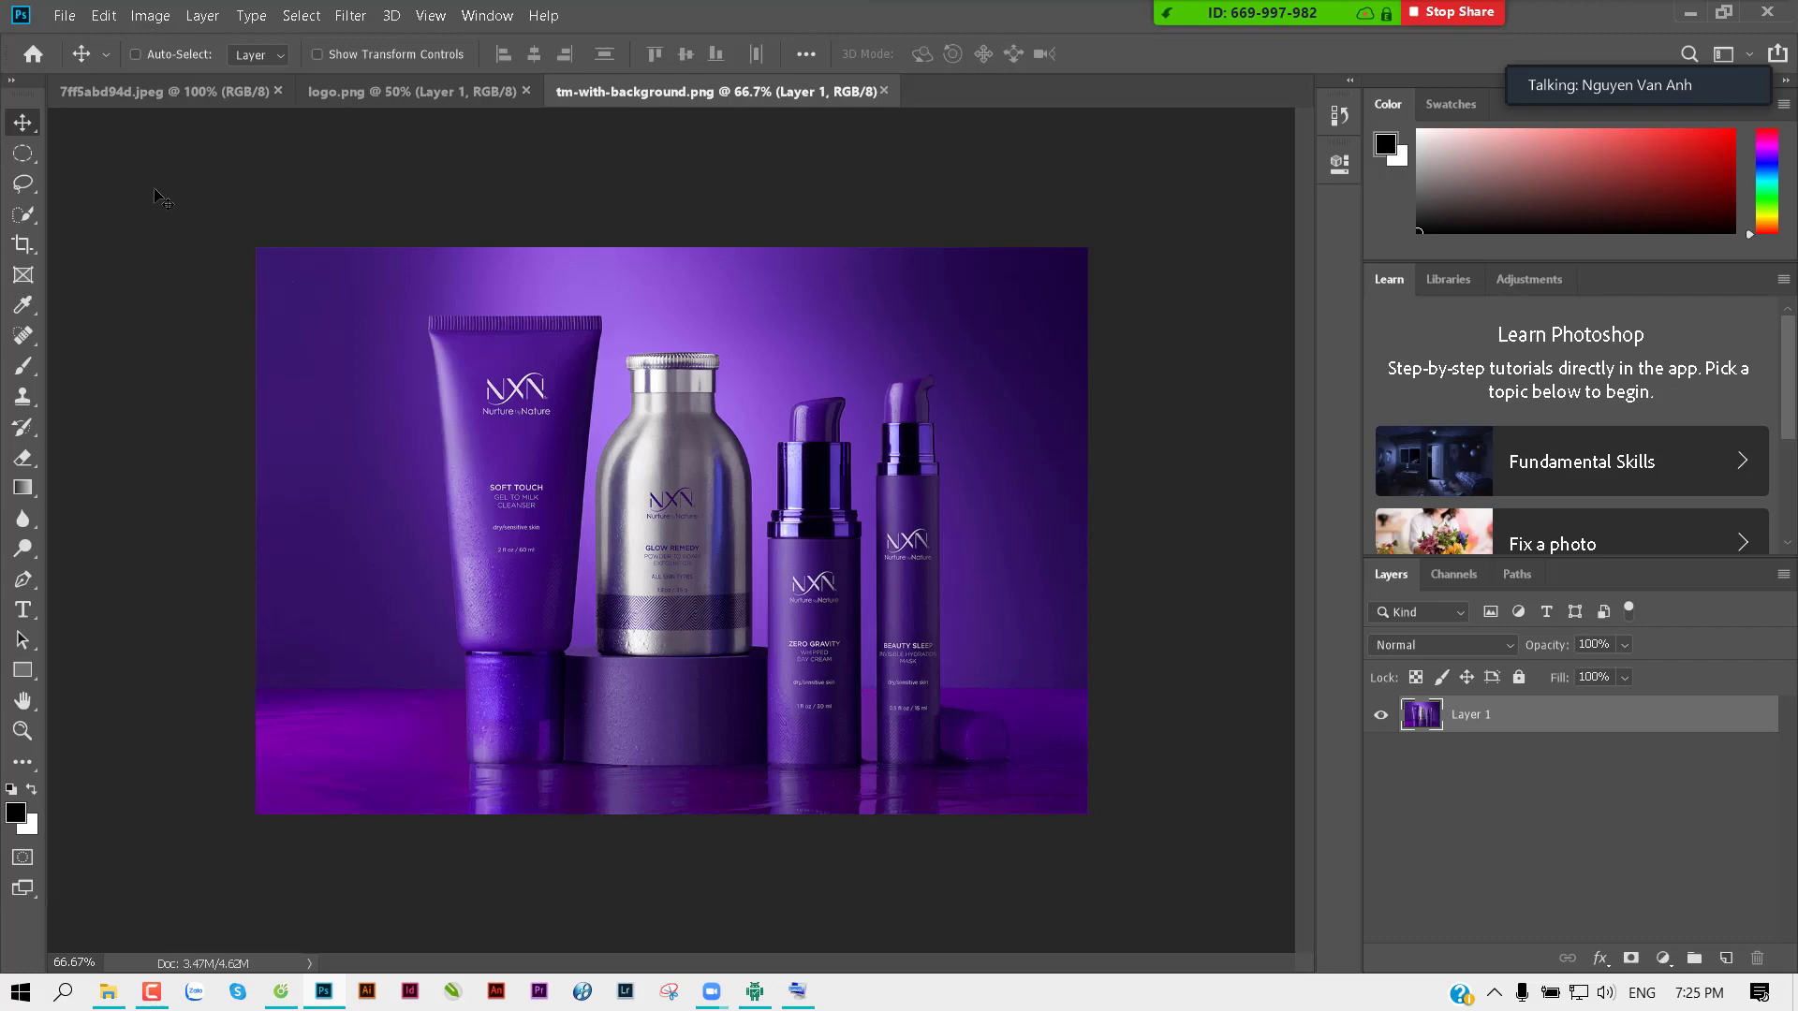
Step: Compare the portrait, MOCHA BEAUTY logo and purple product tabs, then open Window > Arrange
{"action": "left_click", "coordinate": [164, 91]}
{"action": "left_click", "coordinate": [412, 91]}
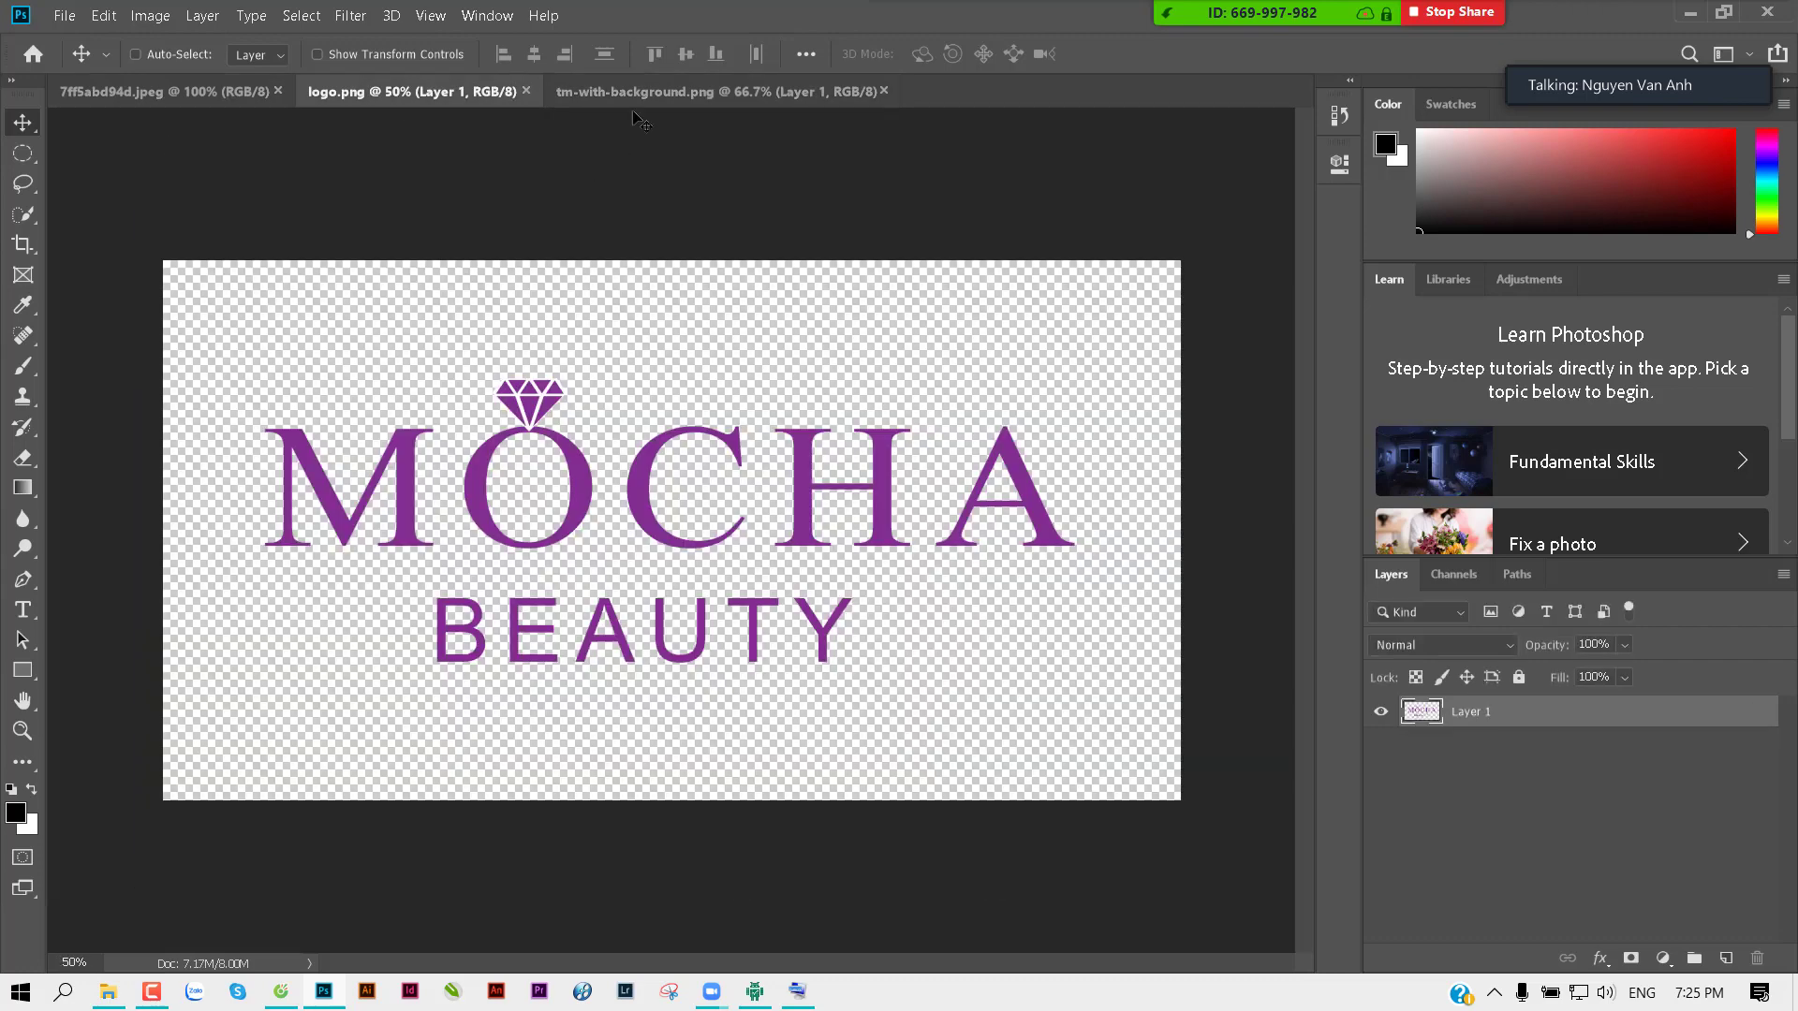
{"action": "left_click", "coordinate": [642, 94]}
{"action": "left_click", "coordinate": [393, 93]}
{"action": "left_click", "coordinate": [168, 94]}
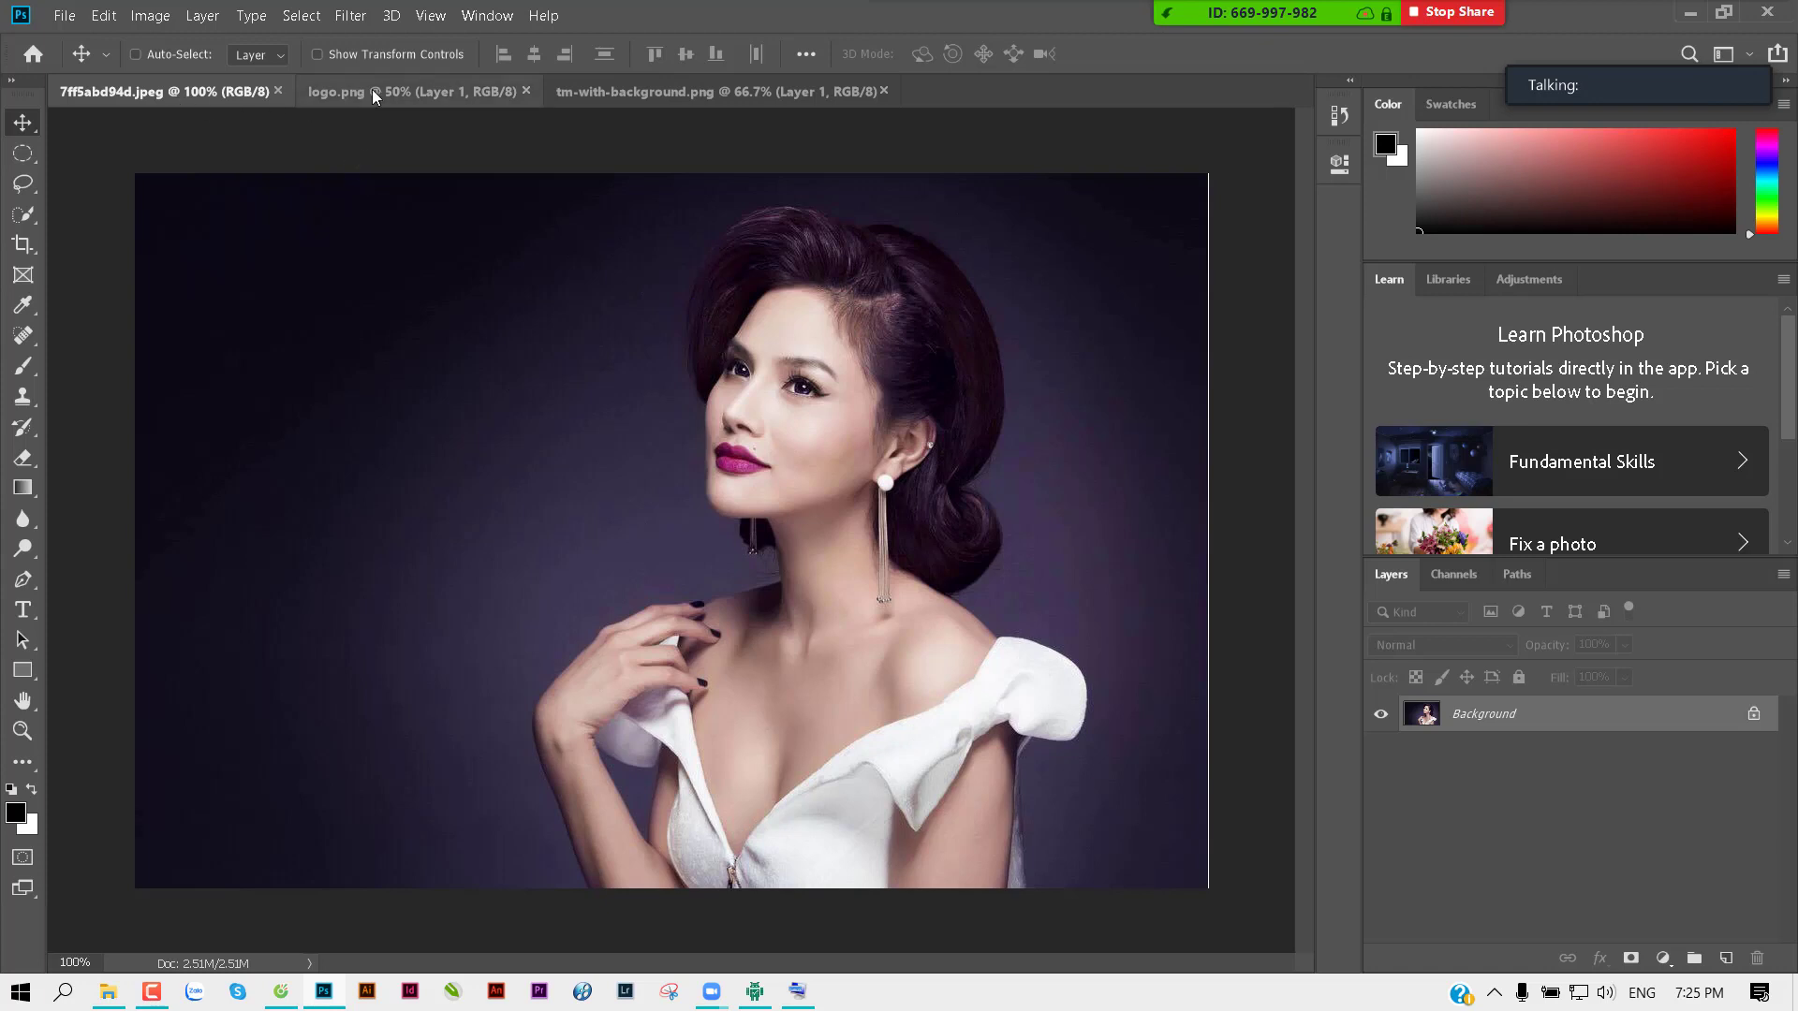
{"action": "left_click", "coordinate": [412, 91]}
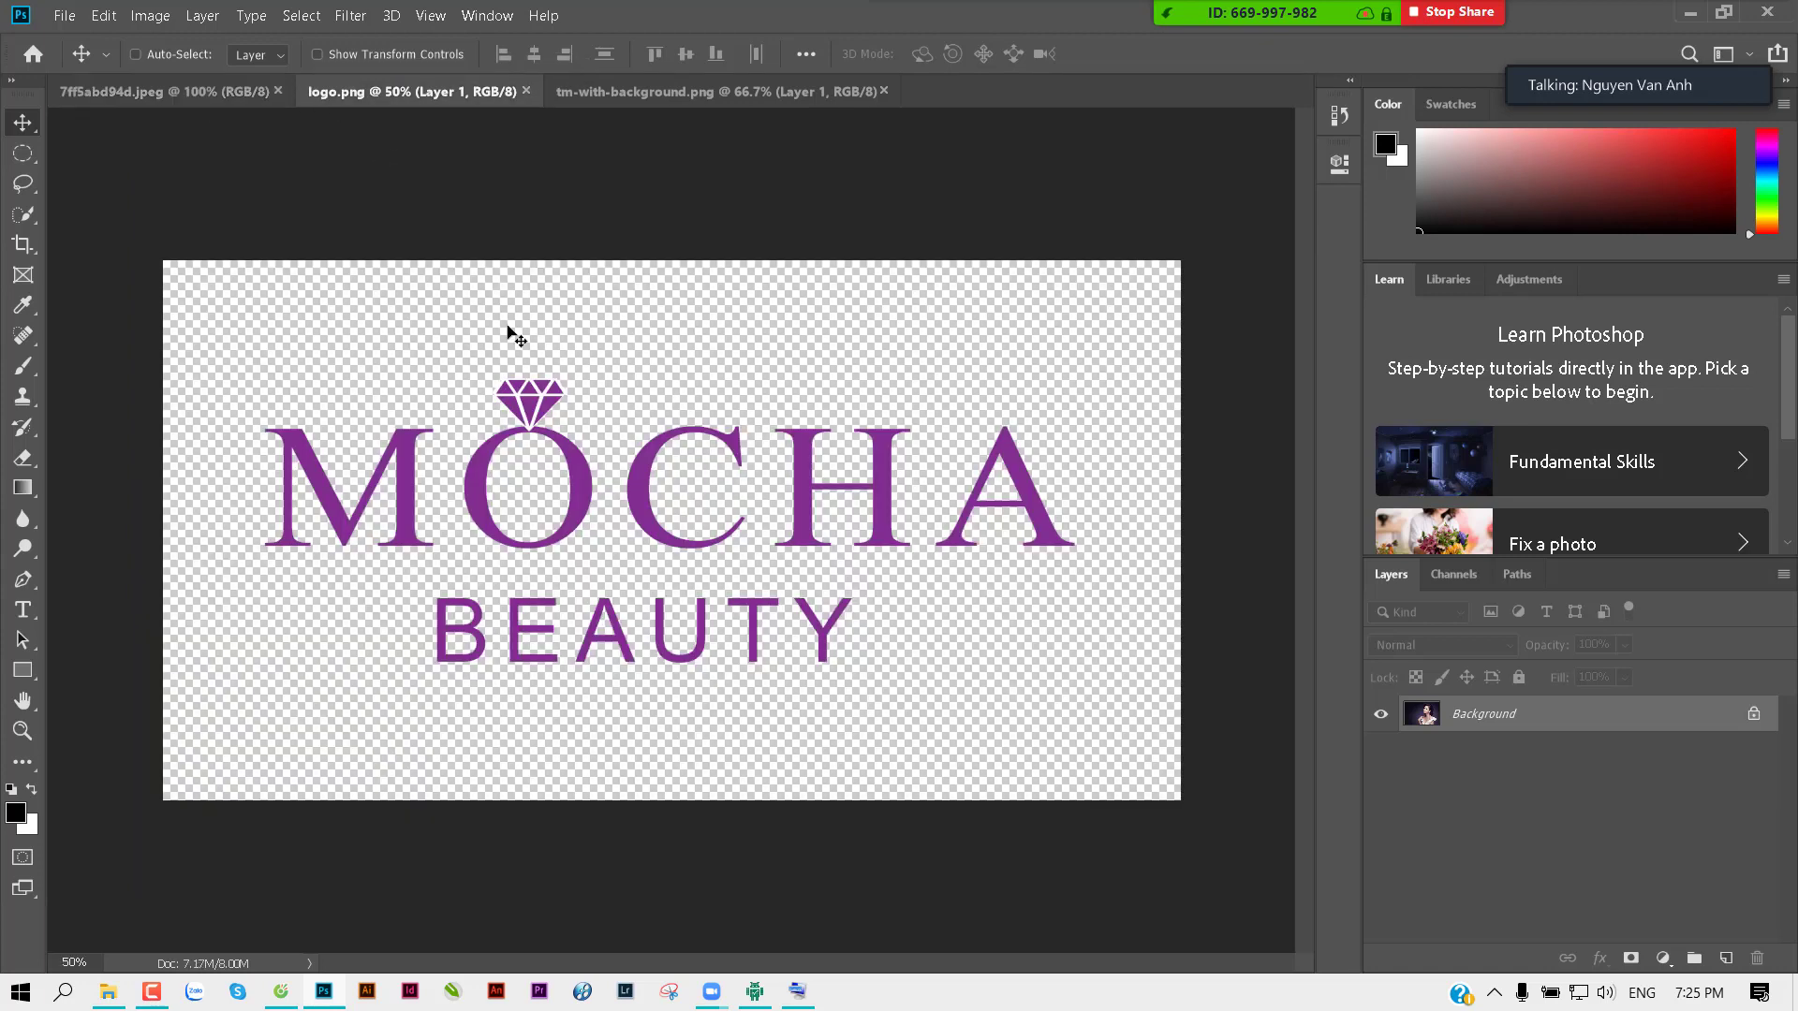
{"action": "left_click", "coordinate": [655, 94]}
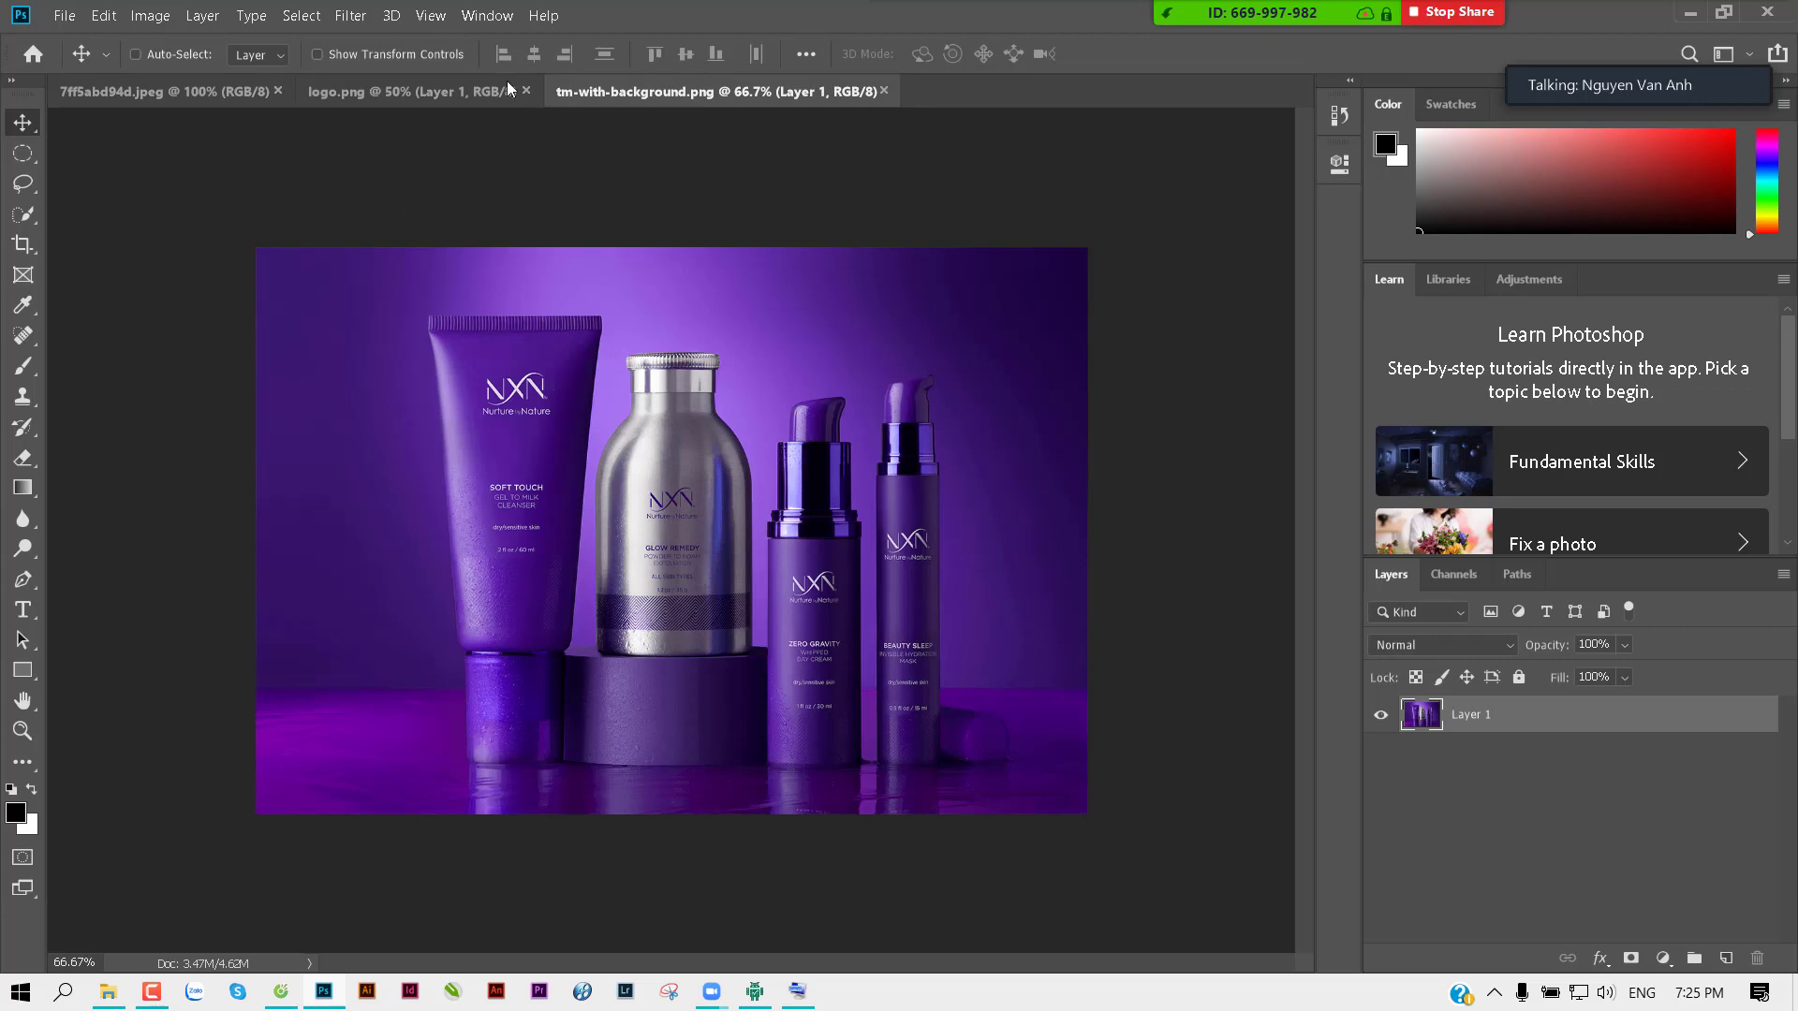
{"action": "left_click", "coordinate": [492, 22]}
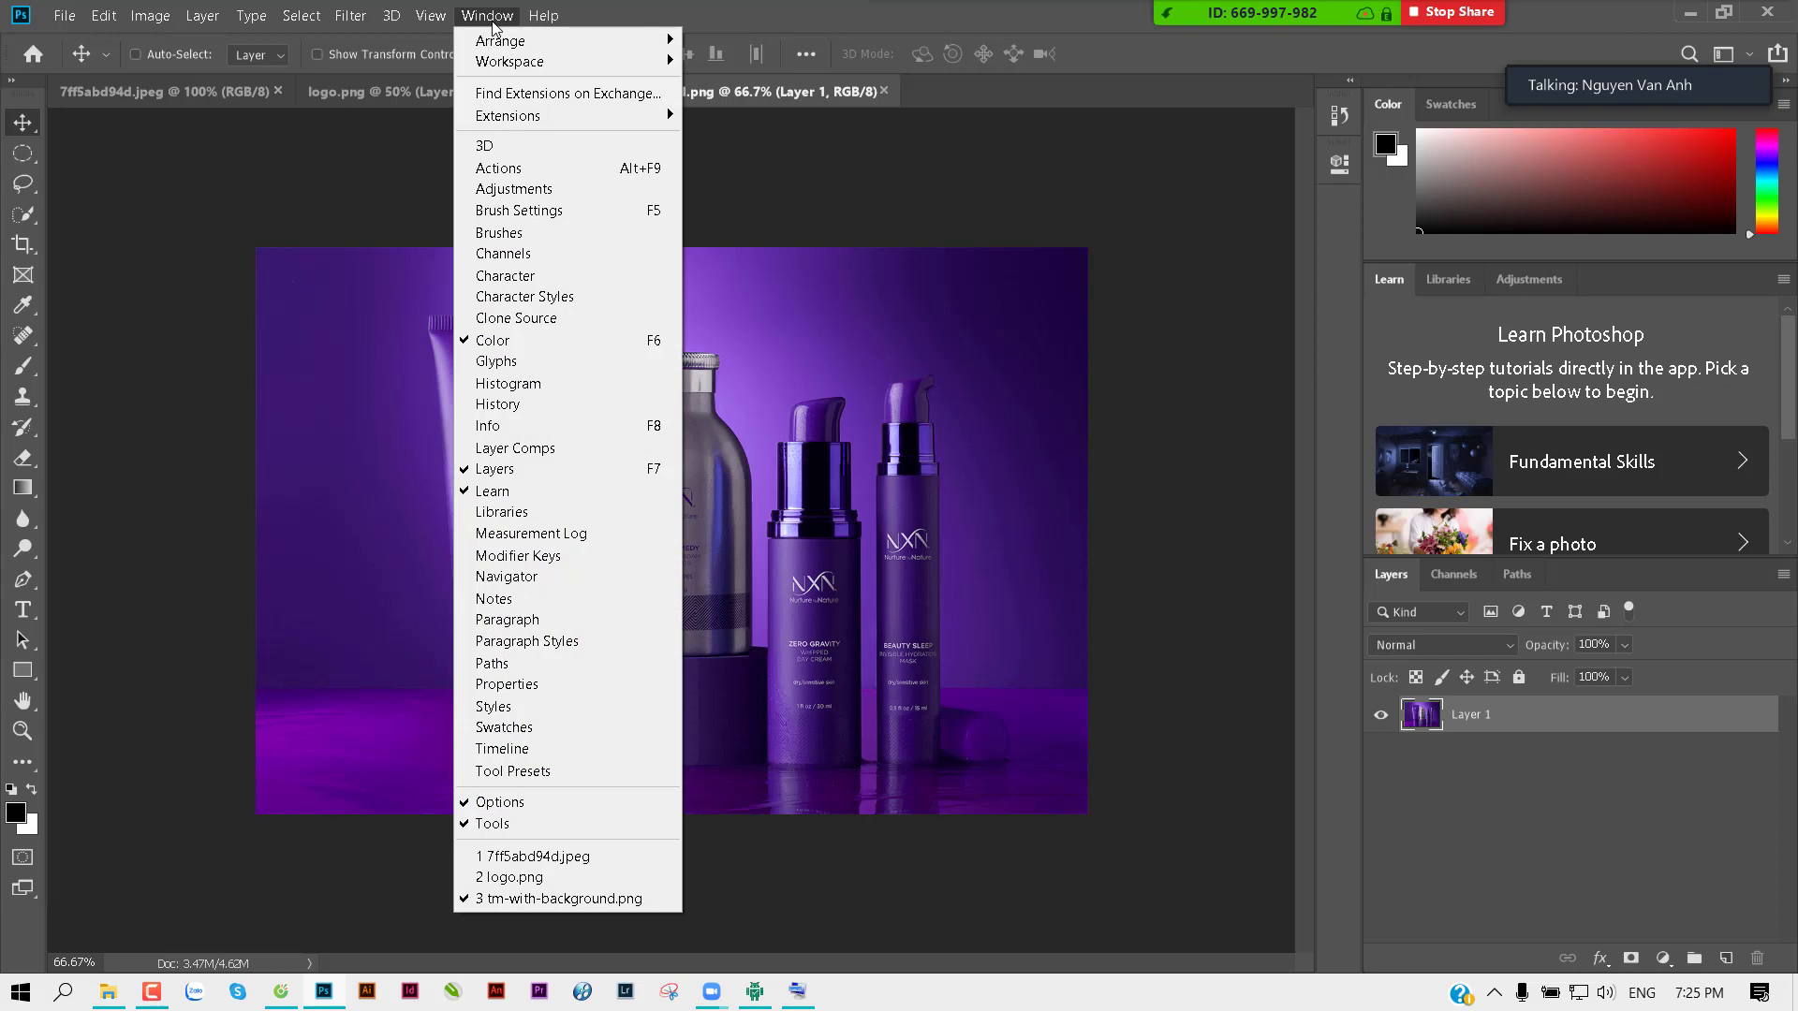
{"action": "mouse_move", "coordinate": [500, 41]}
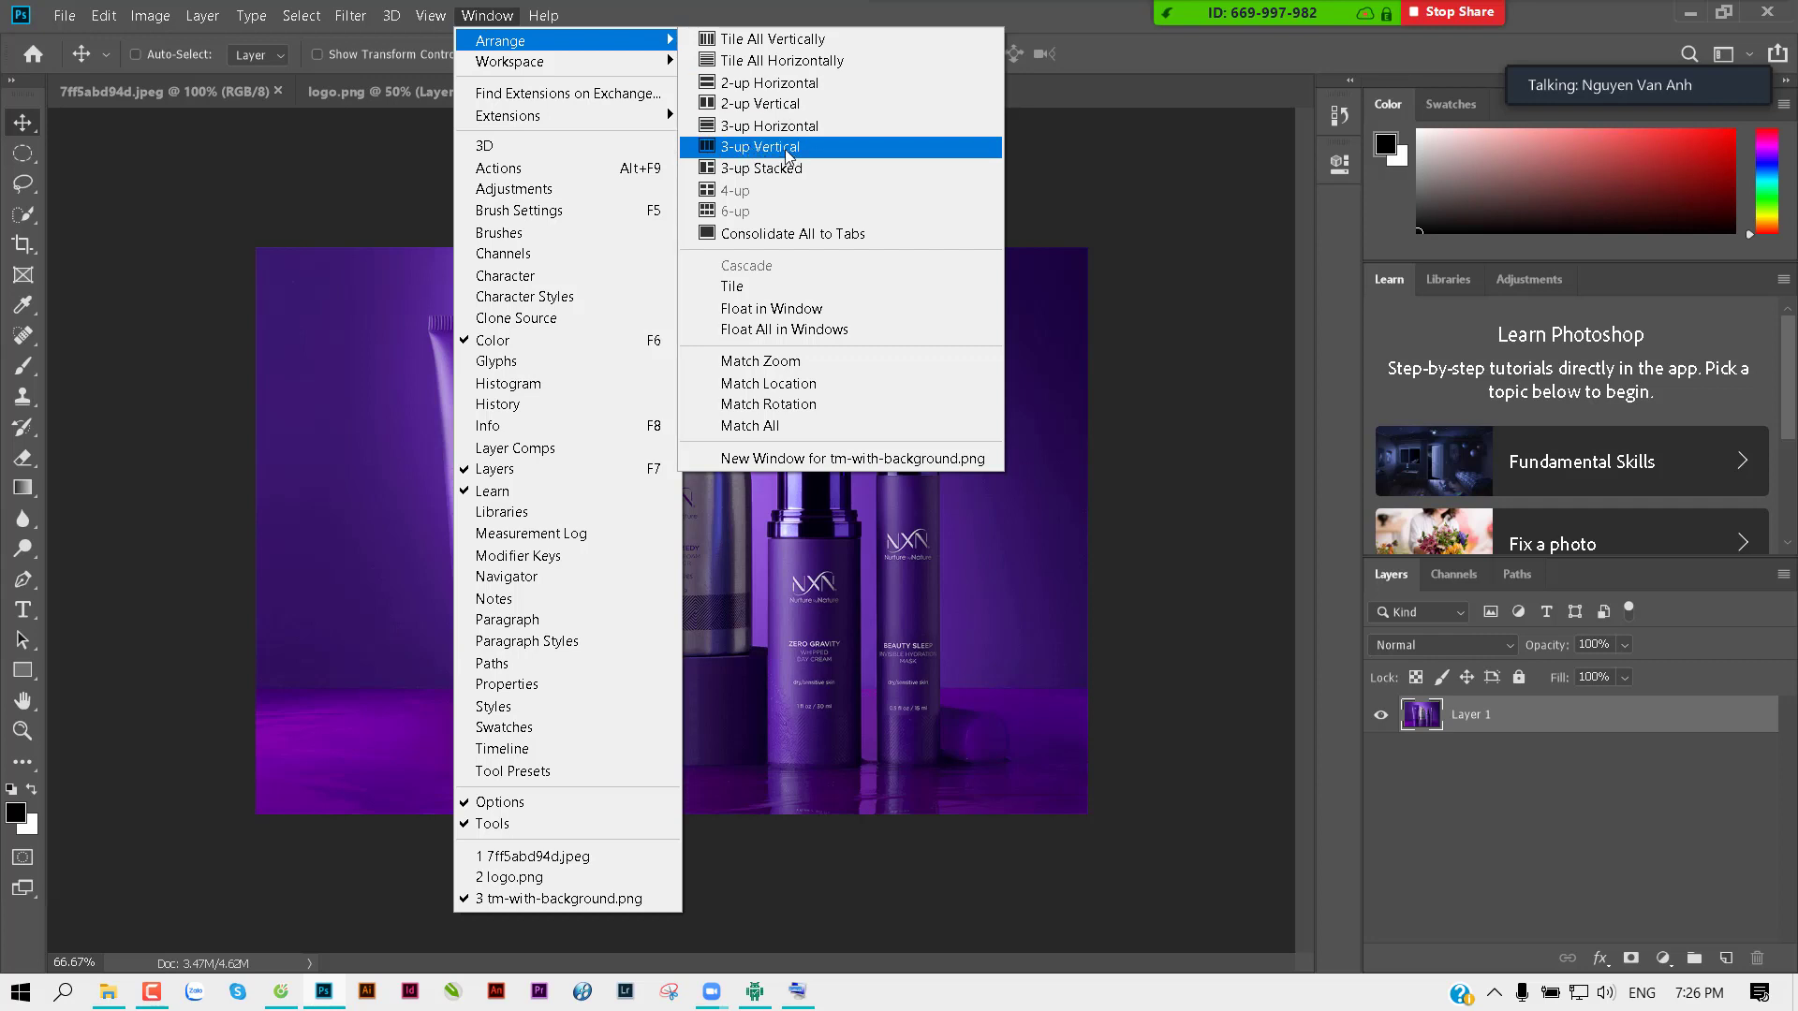
Step: Tile the three images 3-up Vertical and pan the portrait and logo views
{"action": "left_click", "coordinate": [787, 151]}
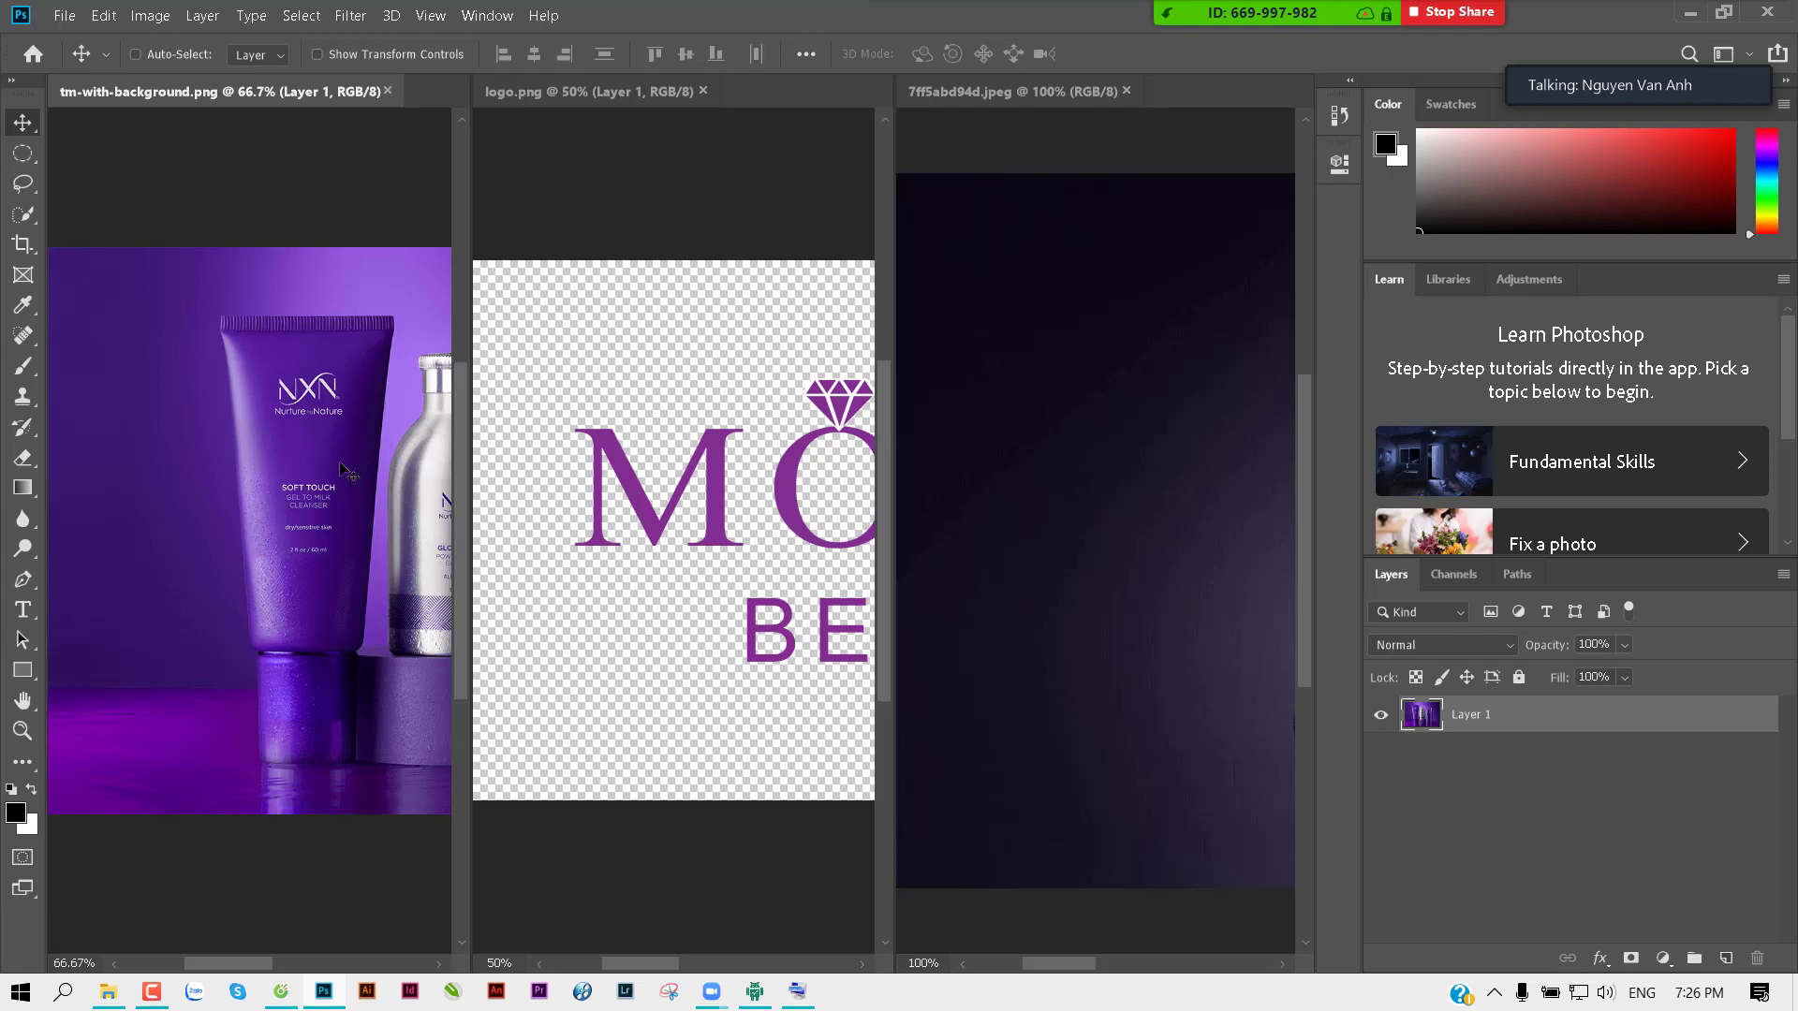
{"action": "left_click", "coordinate": [1159, 492]}
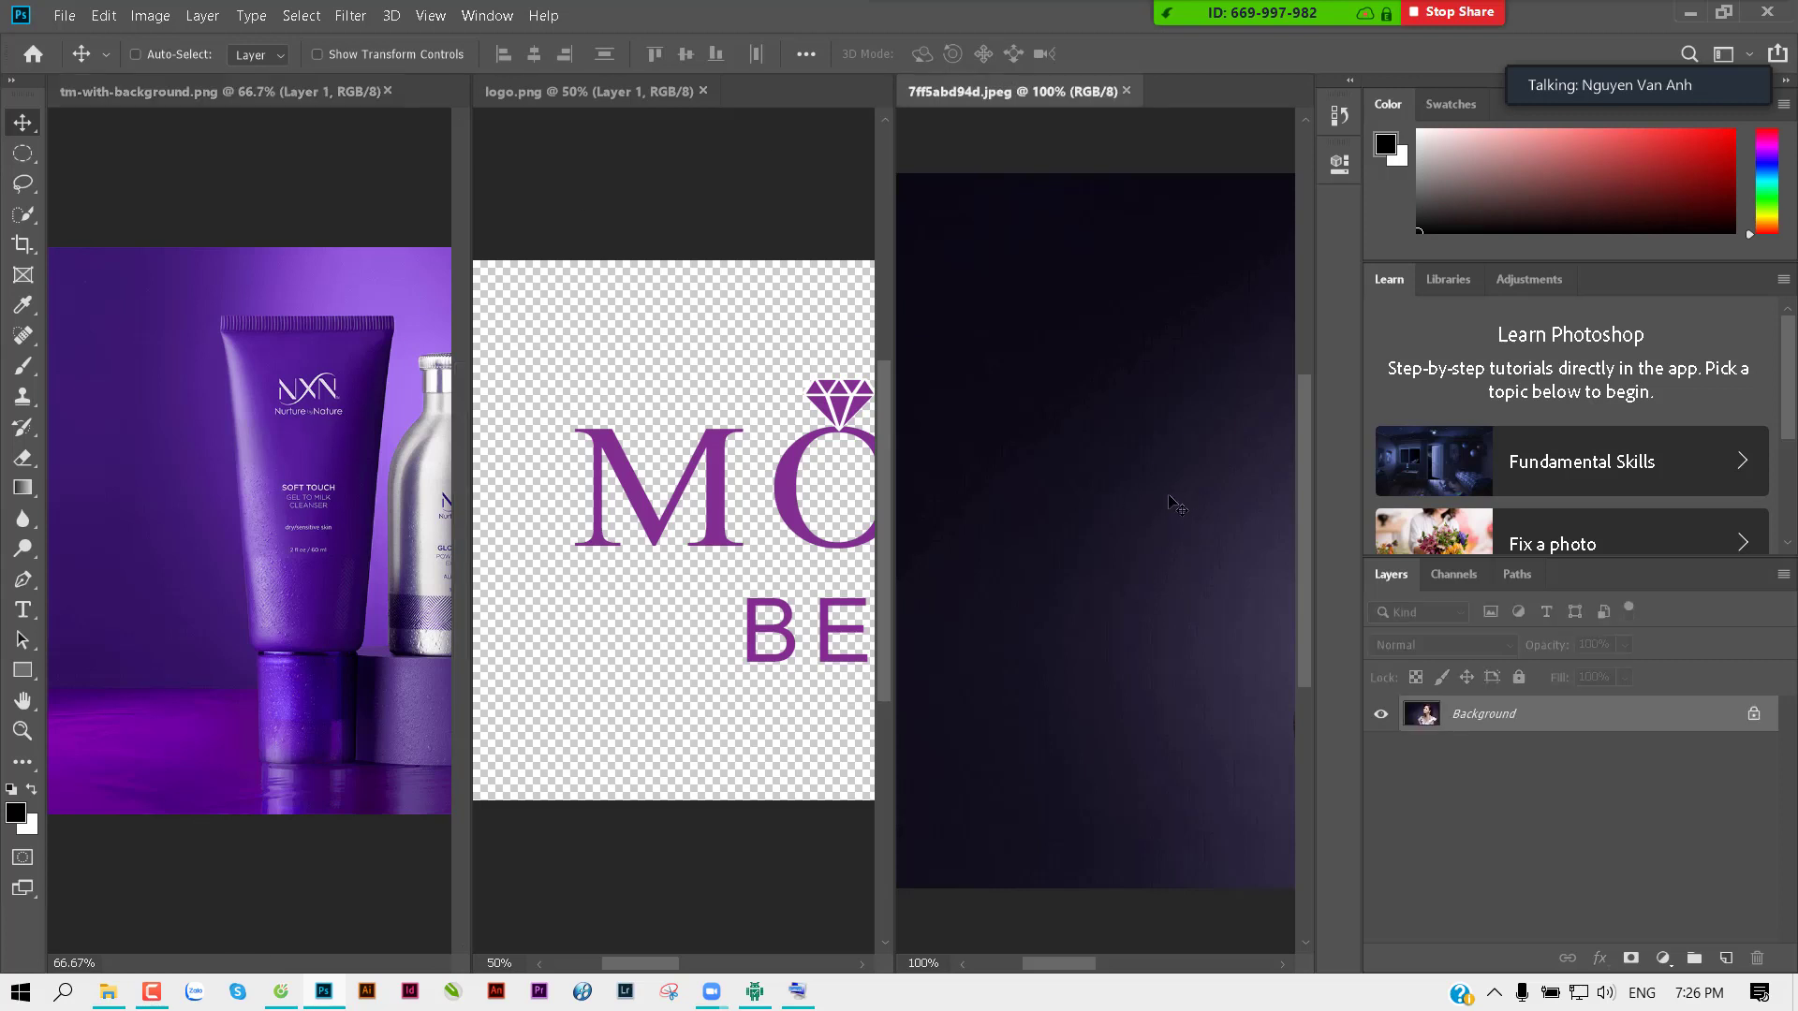
{"action": "left_click", "coordinate": [232, 409]}
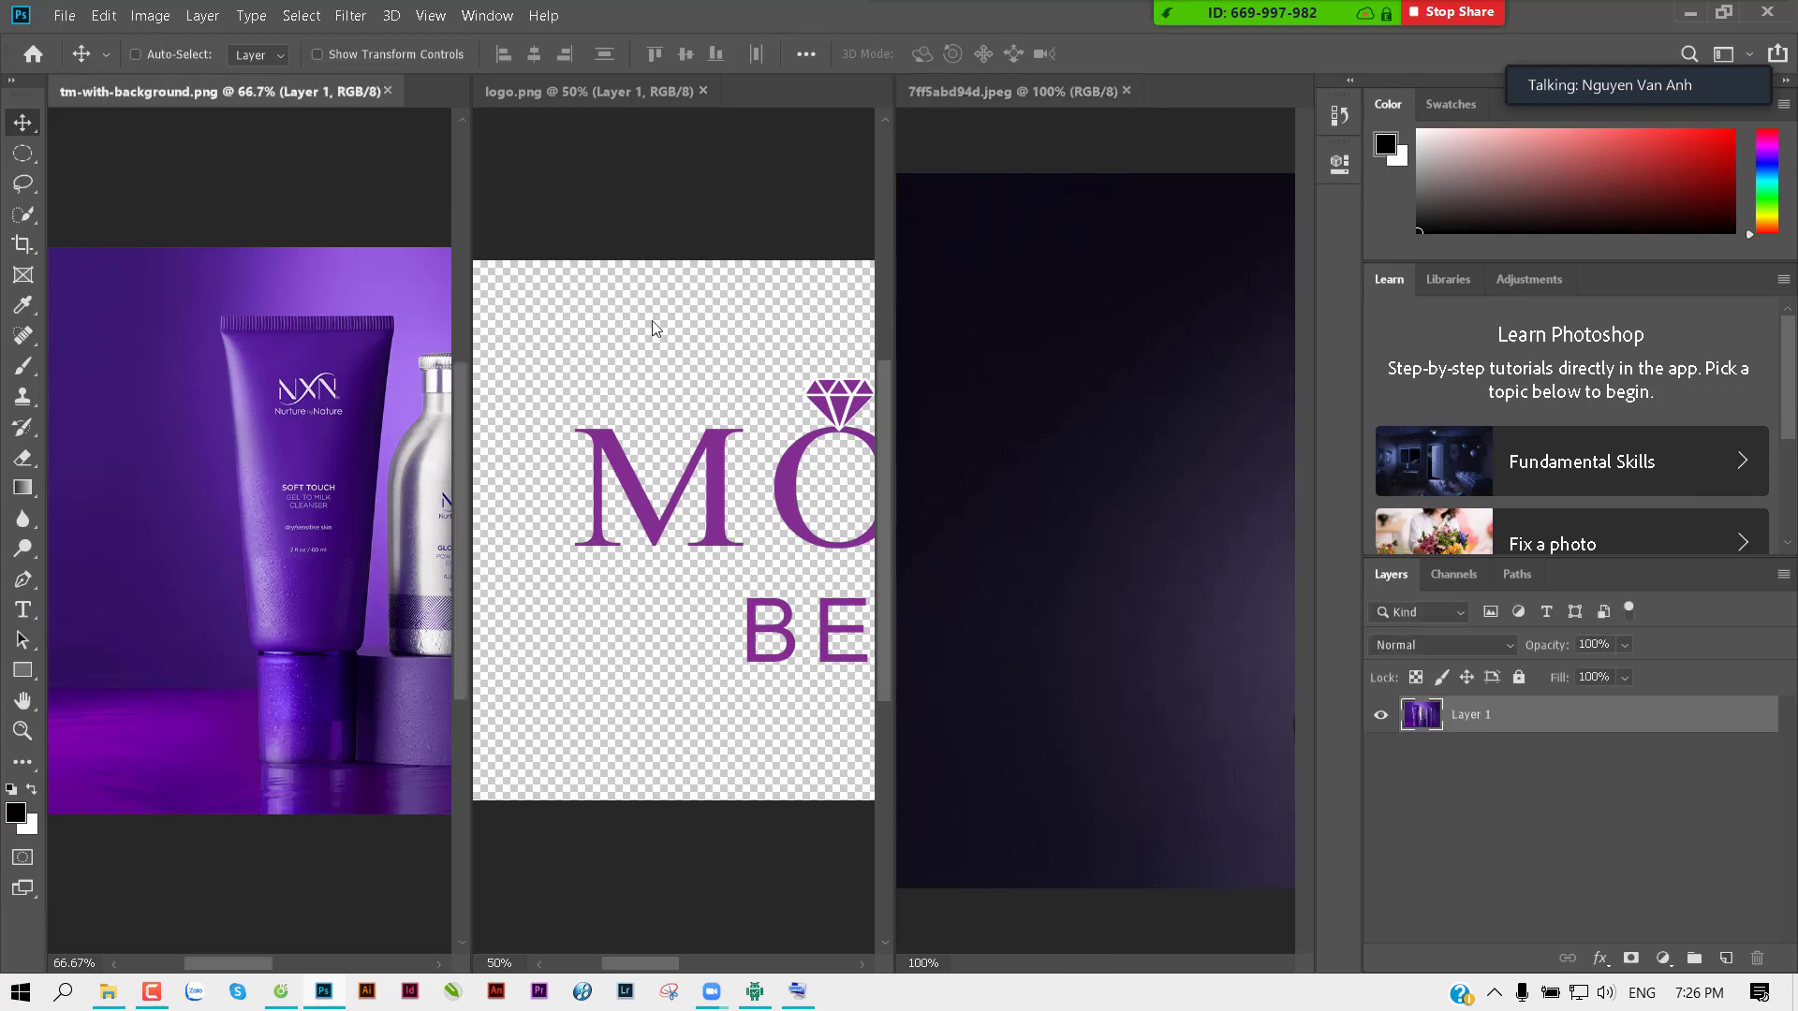
{"action": "left_click", "coordinate": [936, 534]}
{"action": "mouse_move", "coordinate": [1193, 550]}
{"action": "left_mouse_down"}
{"action": "mouse_move", "coordinate": [1039, 554]}
{"action": "mouse_move", "coordinate": [1143, 557]}
{"action": "left_mouse_up"}
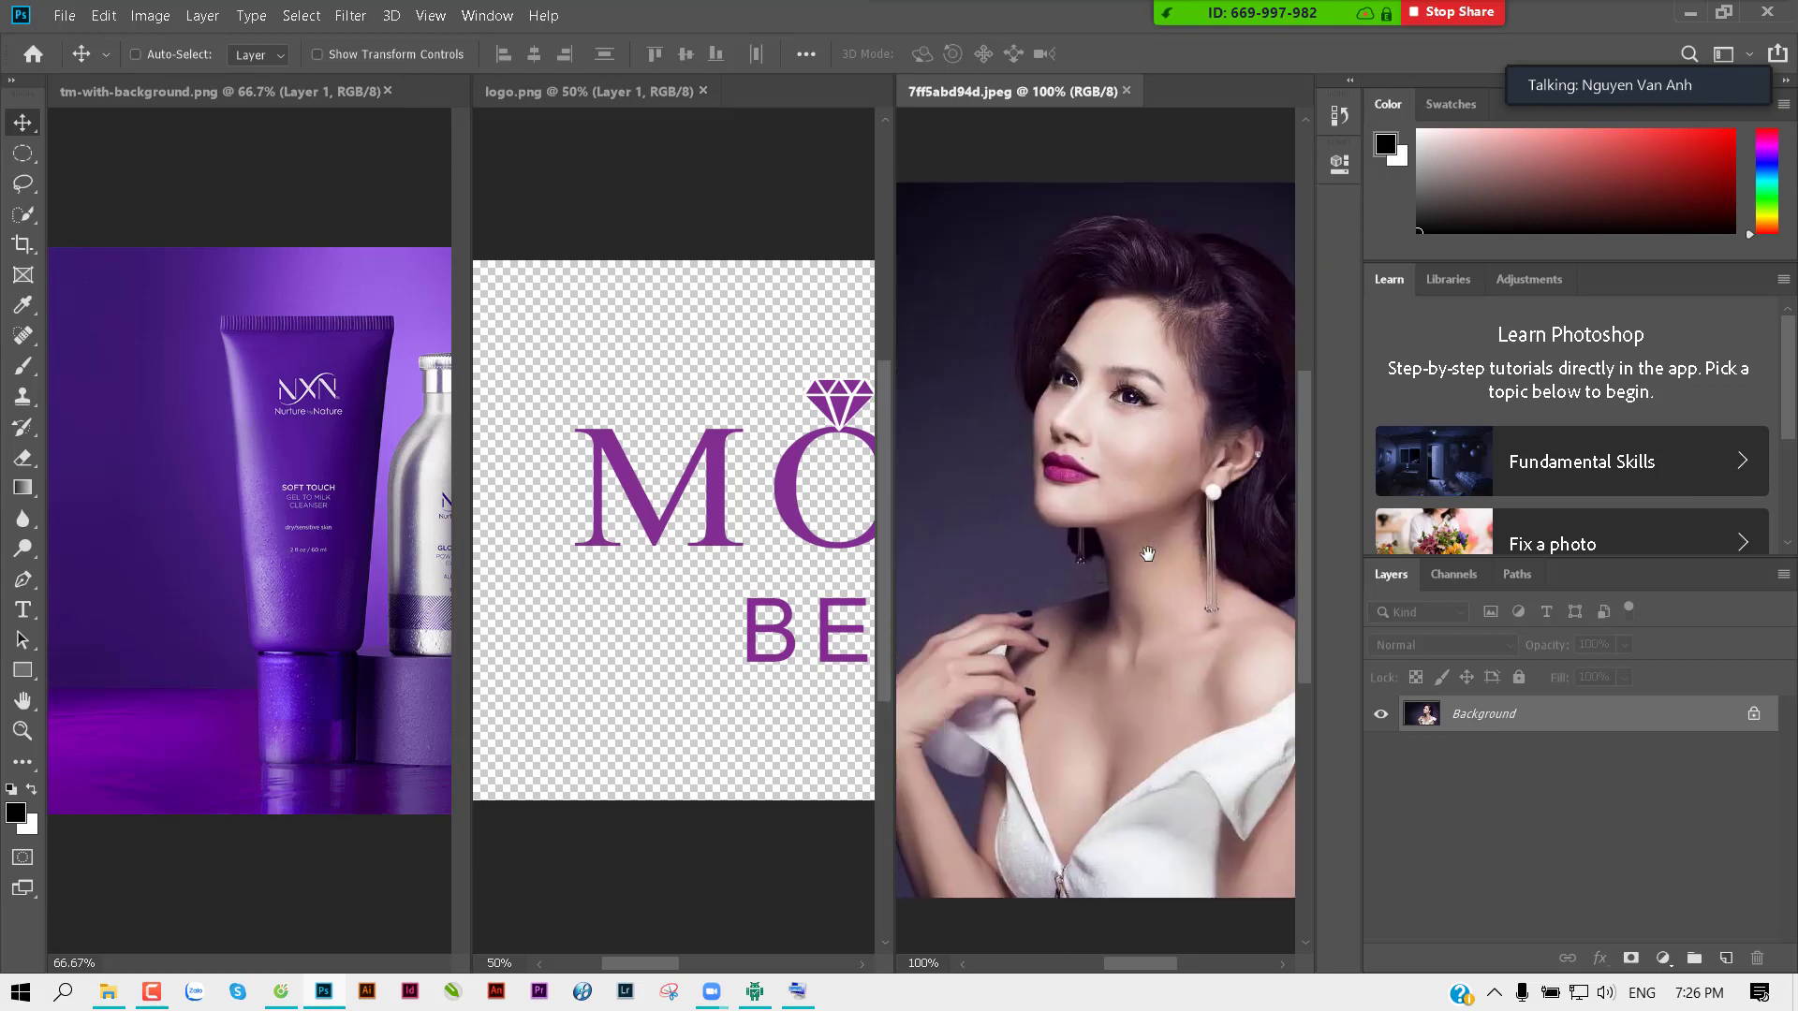
{"action": "left_click", "coordinate": [721, 531]}
{"action": "left_click_drag", "start_coordinate": [721, 531], "coordinate": [593, 517]}
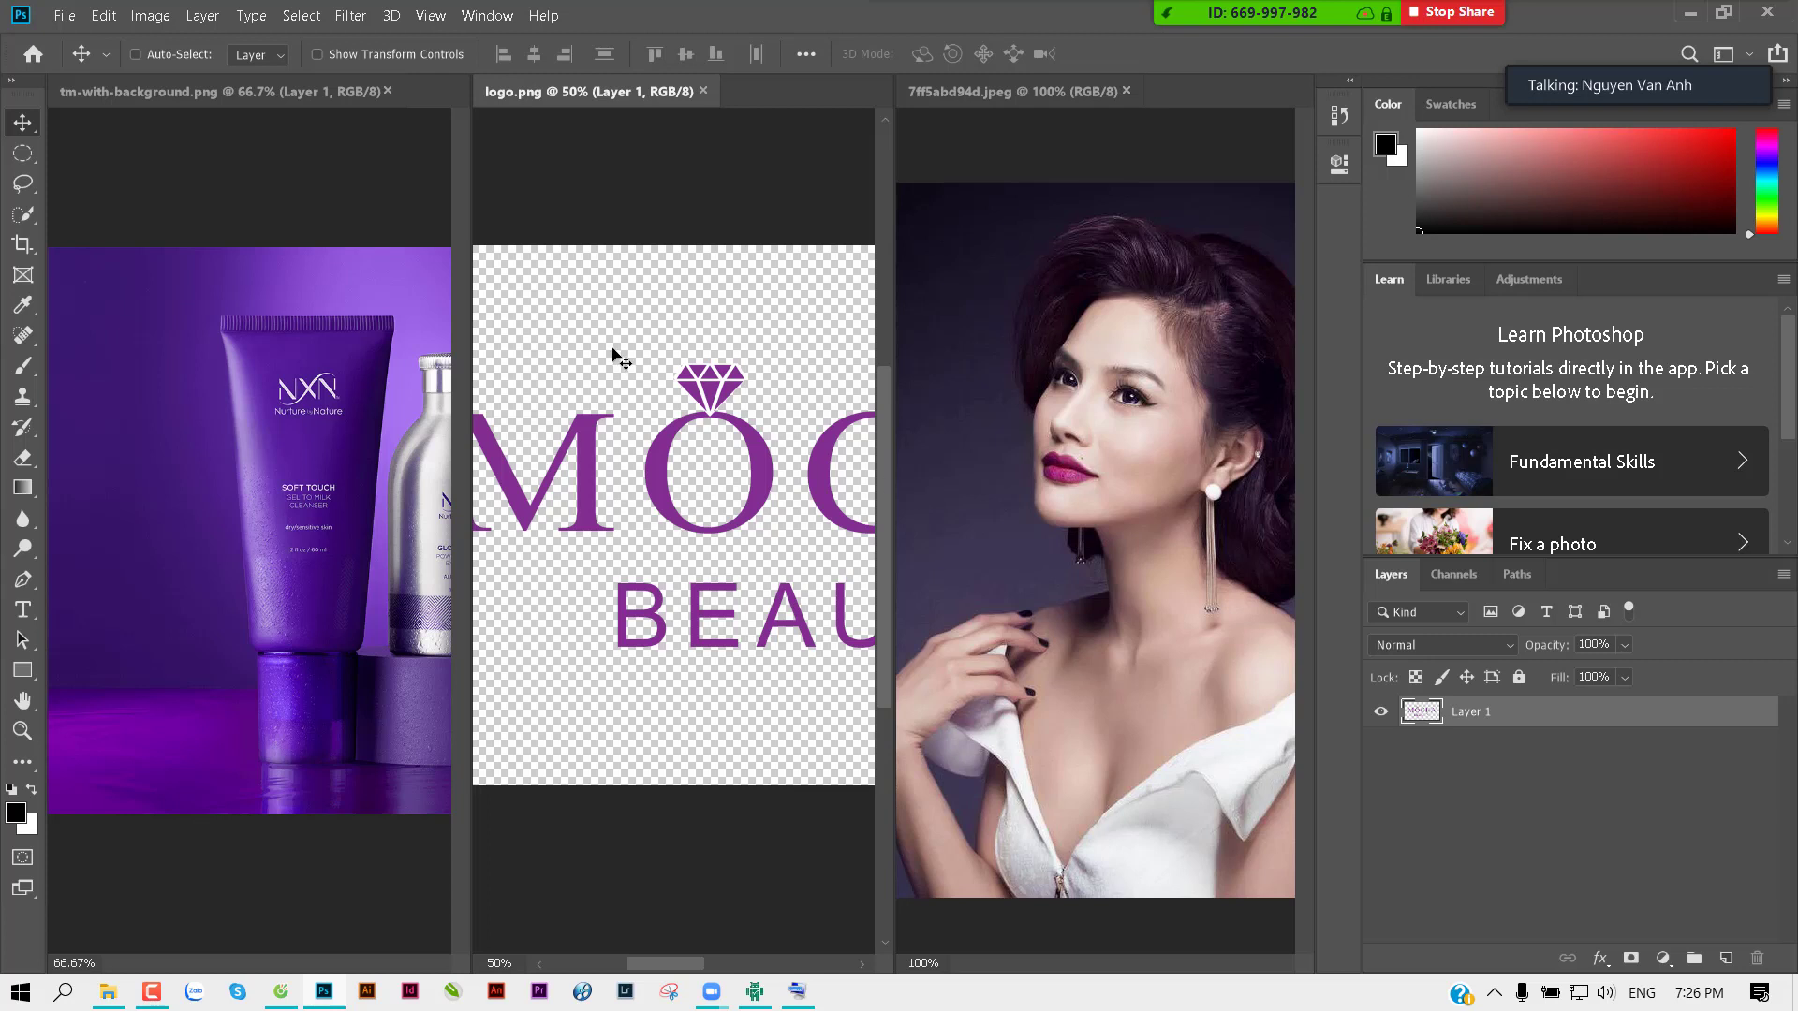
Step: Consolidate all documents to tabs with the purple product shot in front, then launch File Explorer
{"action": "left_click", "coordinate": [487, 21]}
{"action": "mouse_move", "coordinate": [562, 39]}
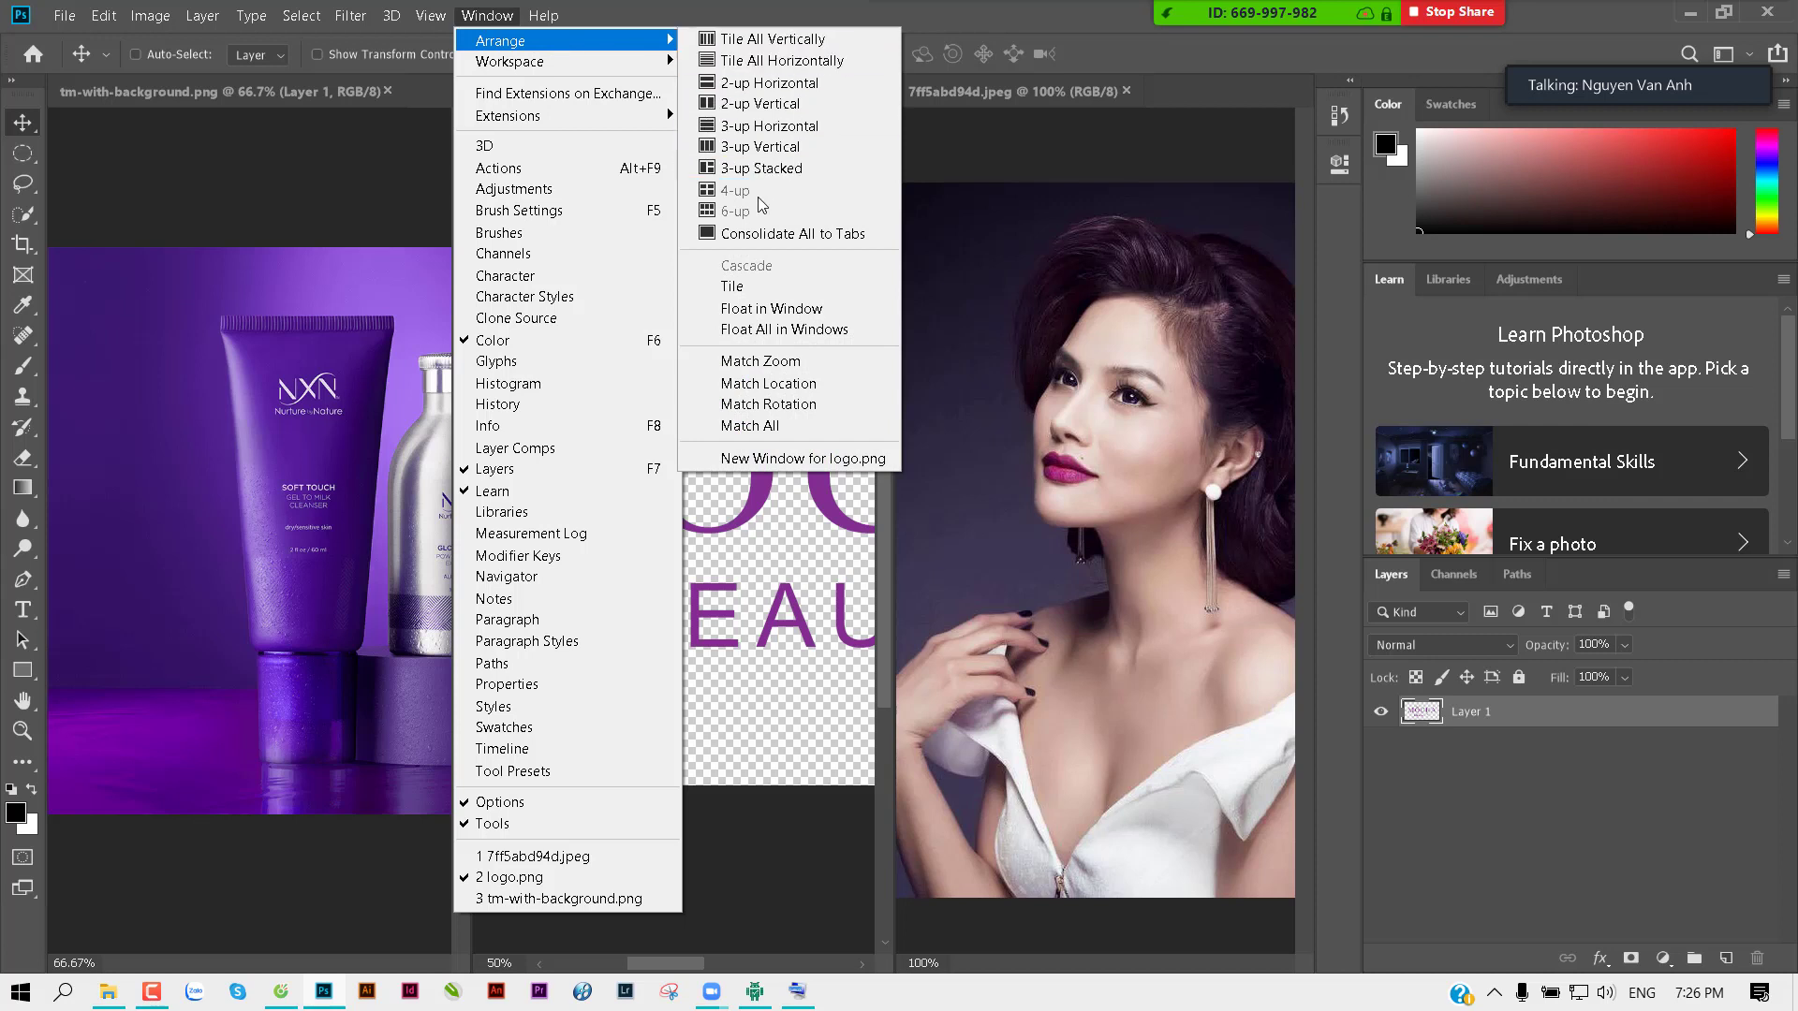
{"action": "left_click", "coordinate": [837, 232]}
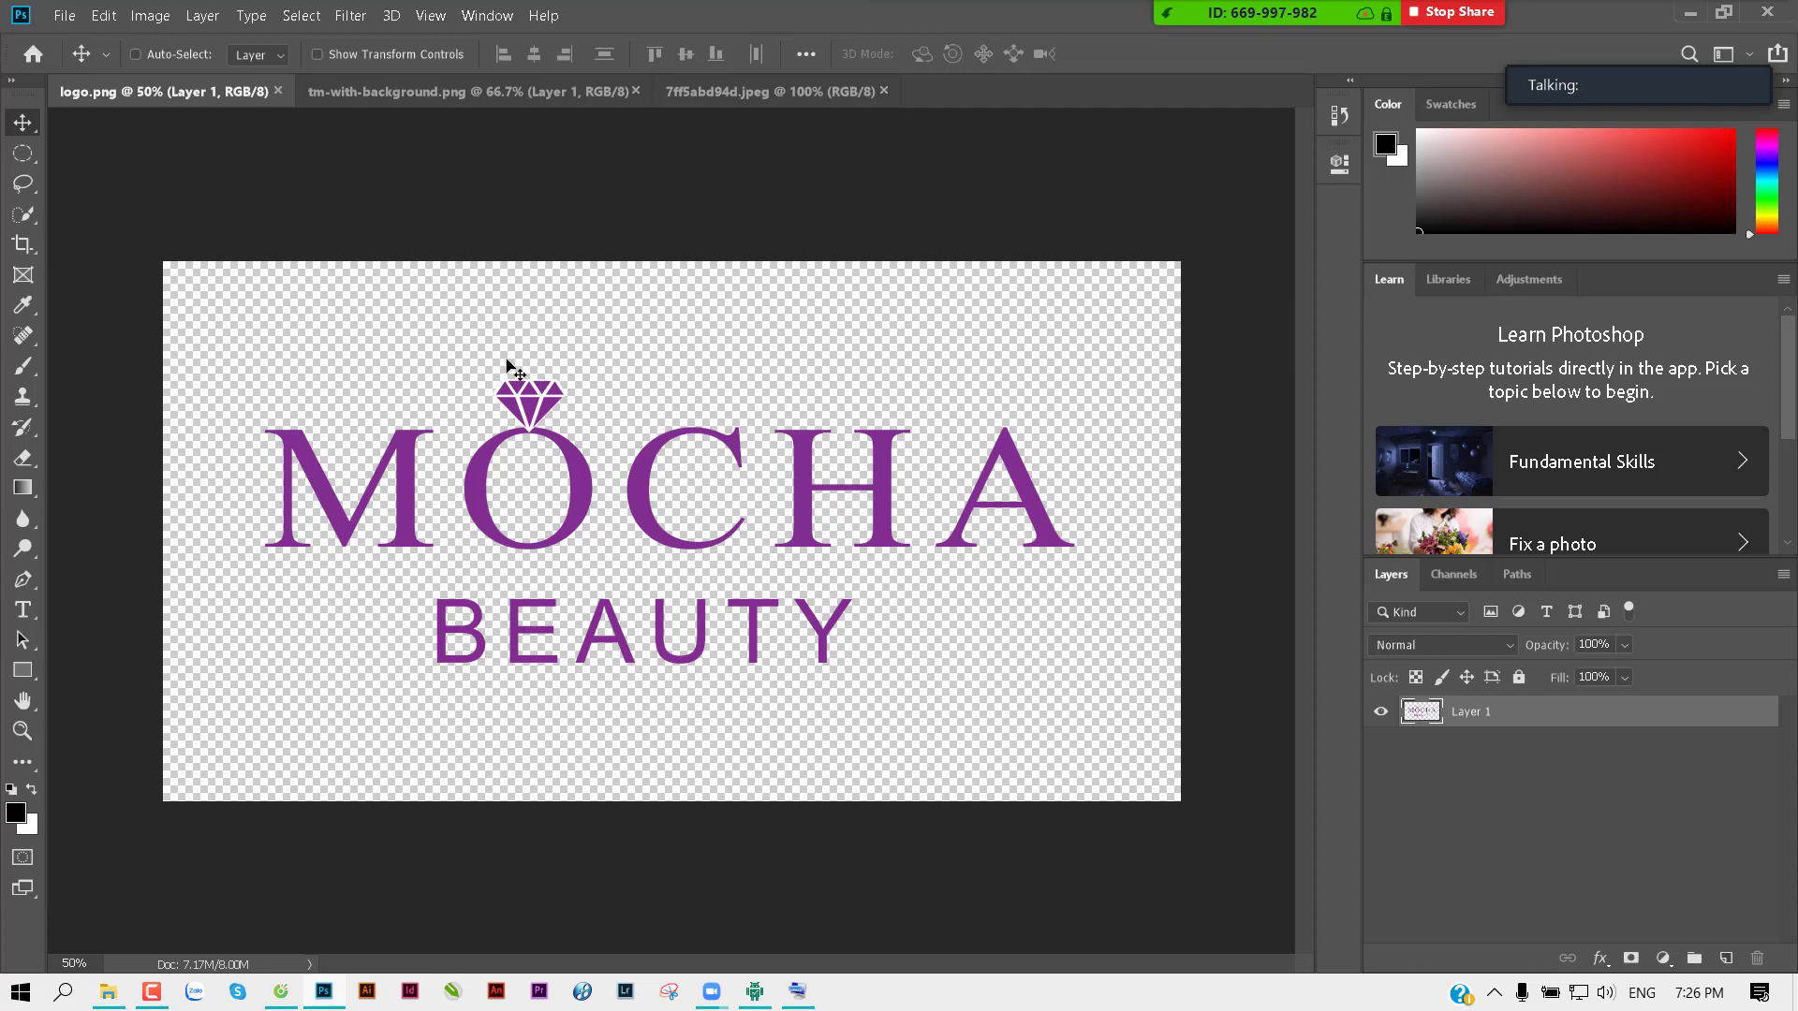
{"action": "left_click", "coordinate": [379, 90]}
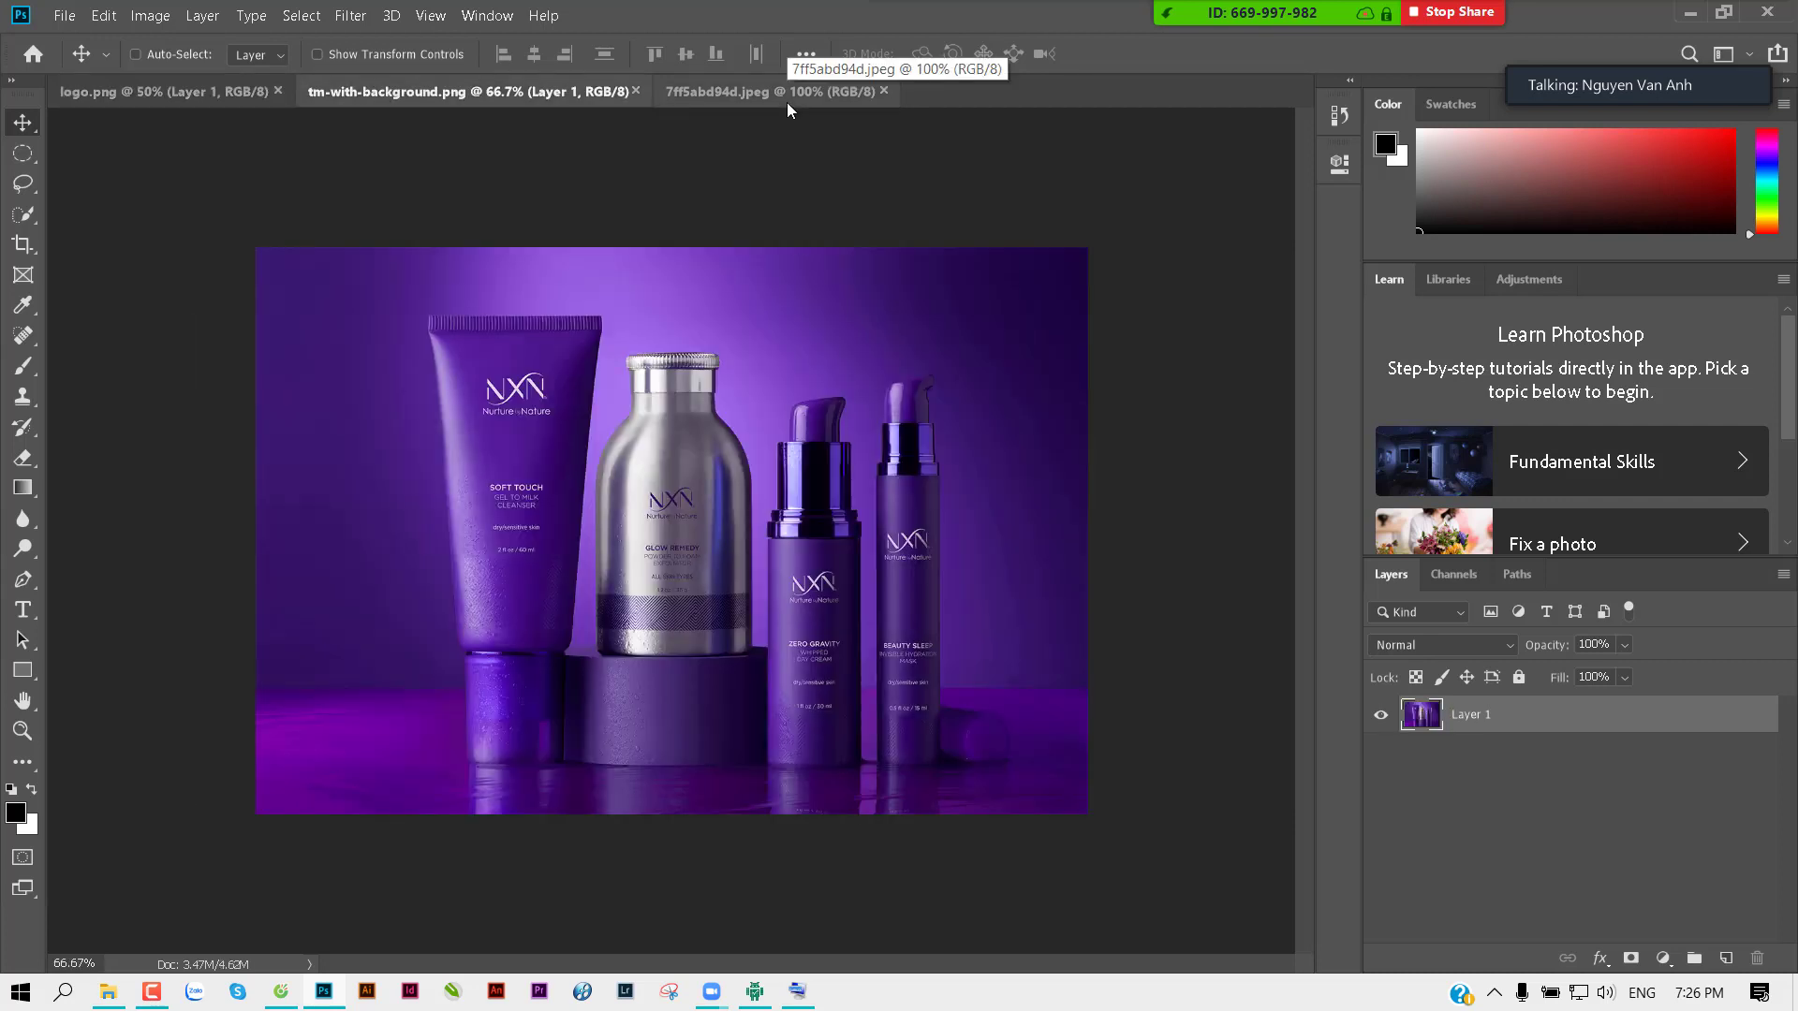
{"action": "key", "text": "ctrl+o"}
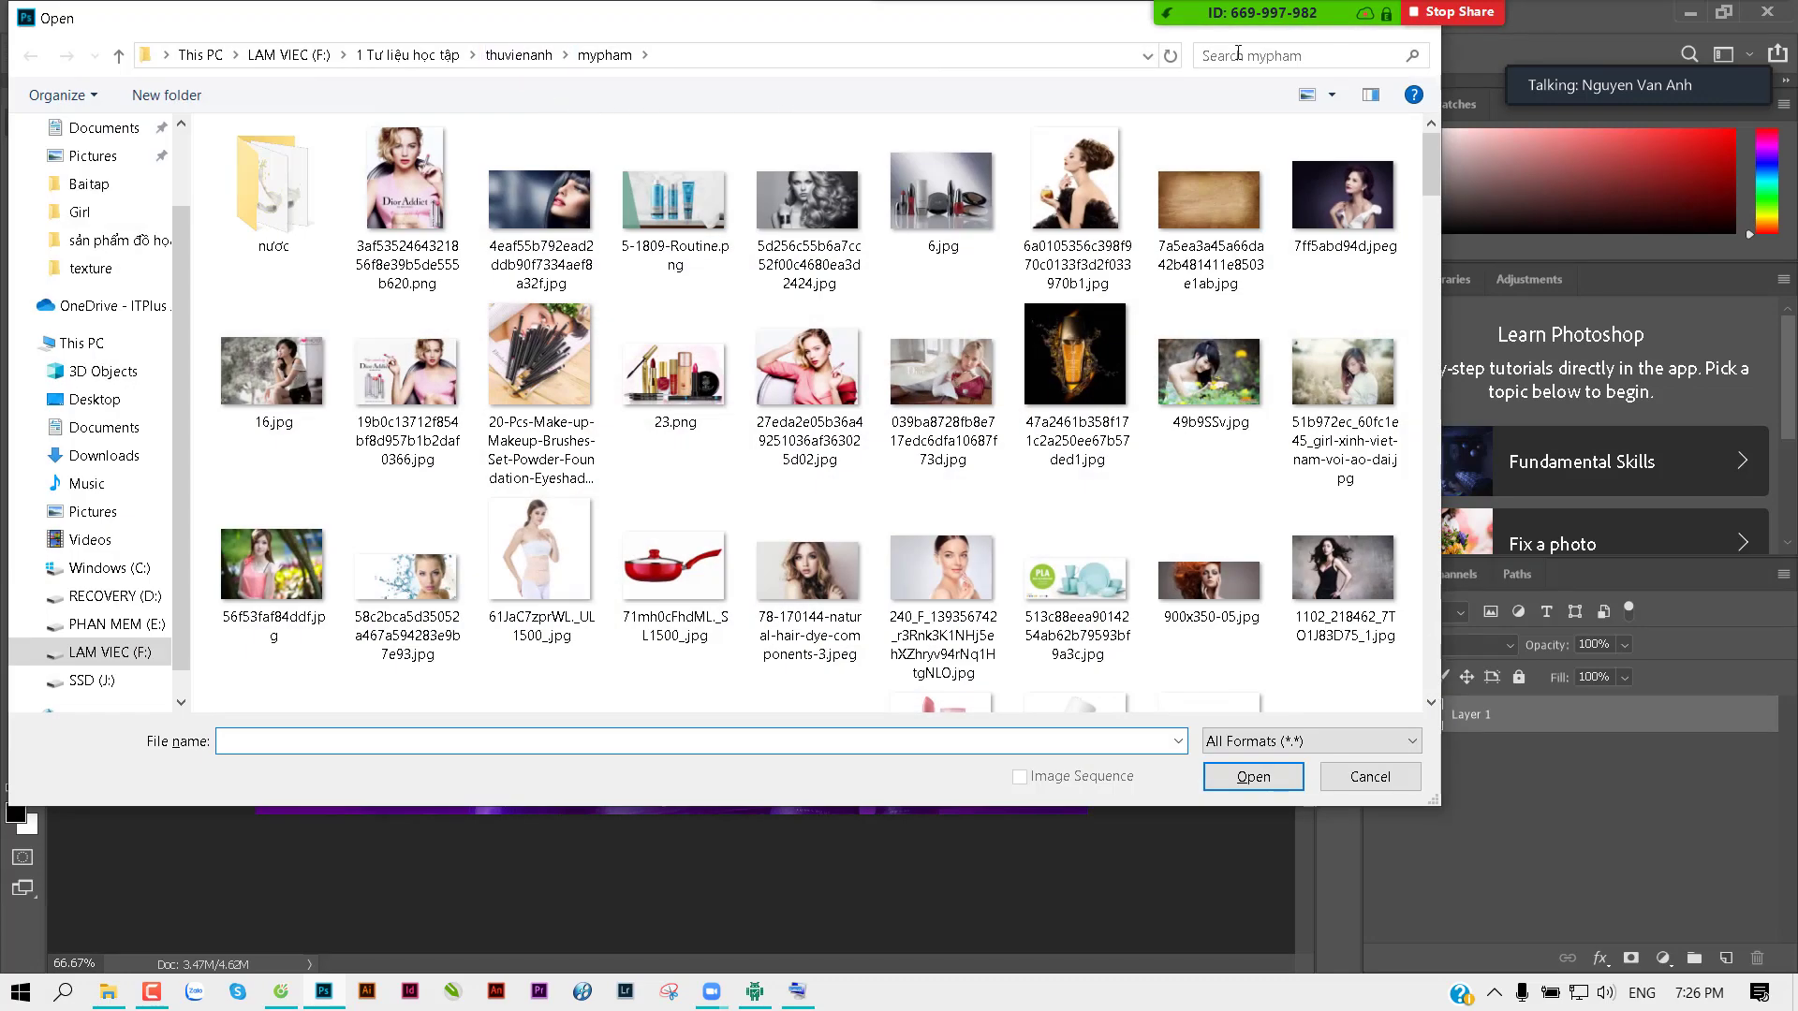
{"action": "left_click_drag", "start_coordinate": [992, 19], "coordinate": [991, 96]}
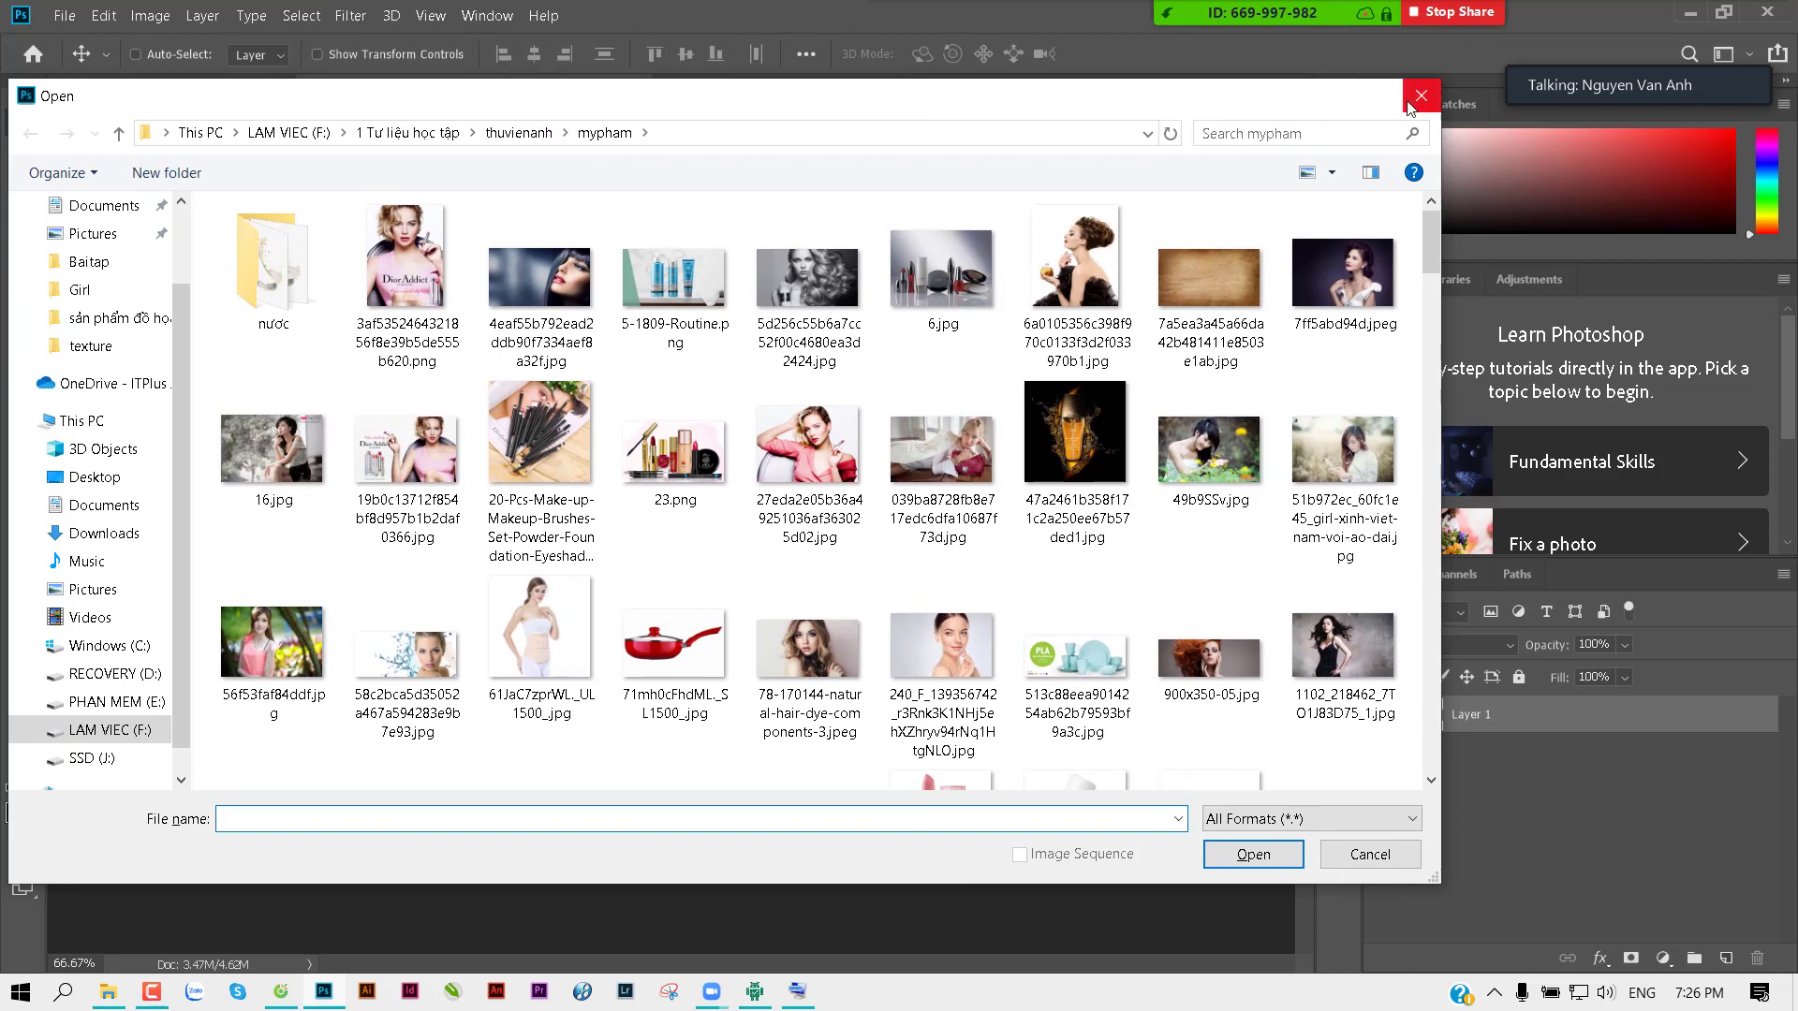
{"action": "key", "text": "Escape"}
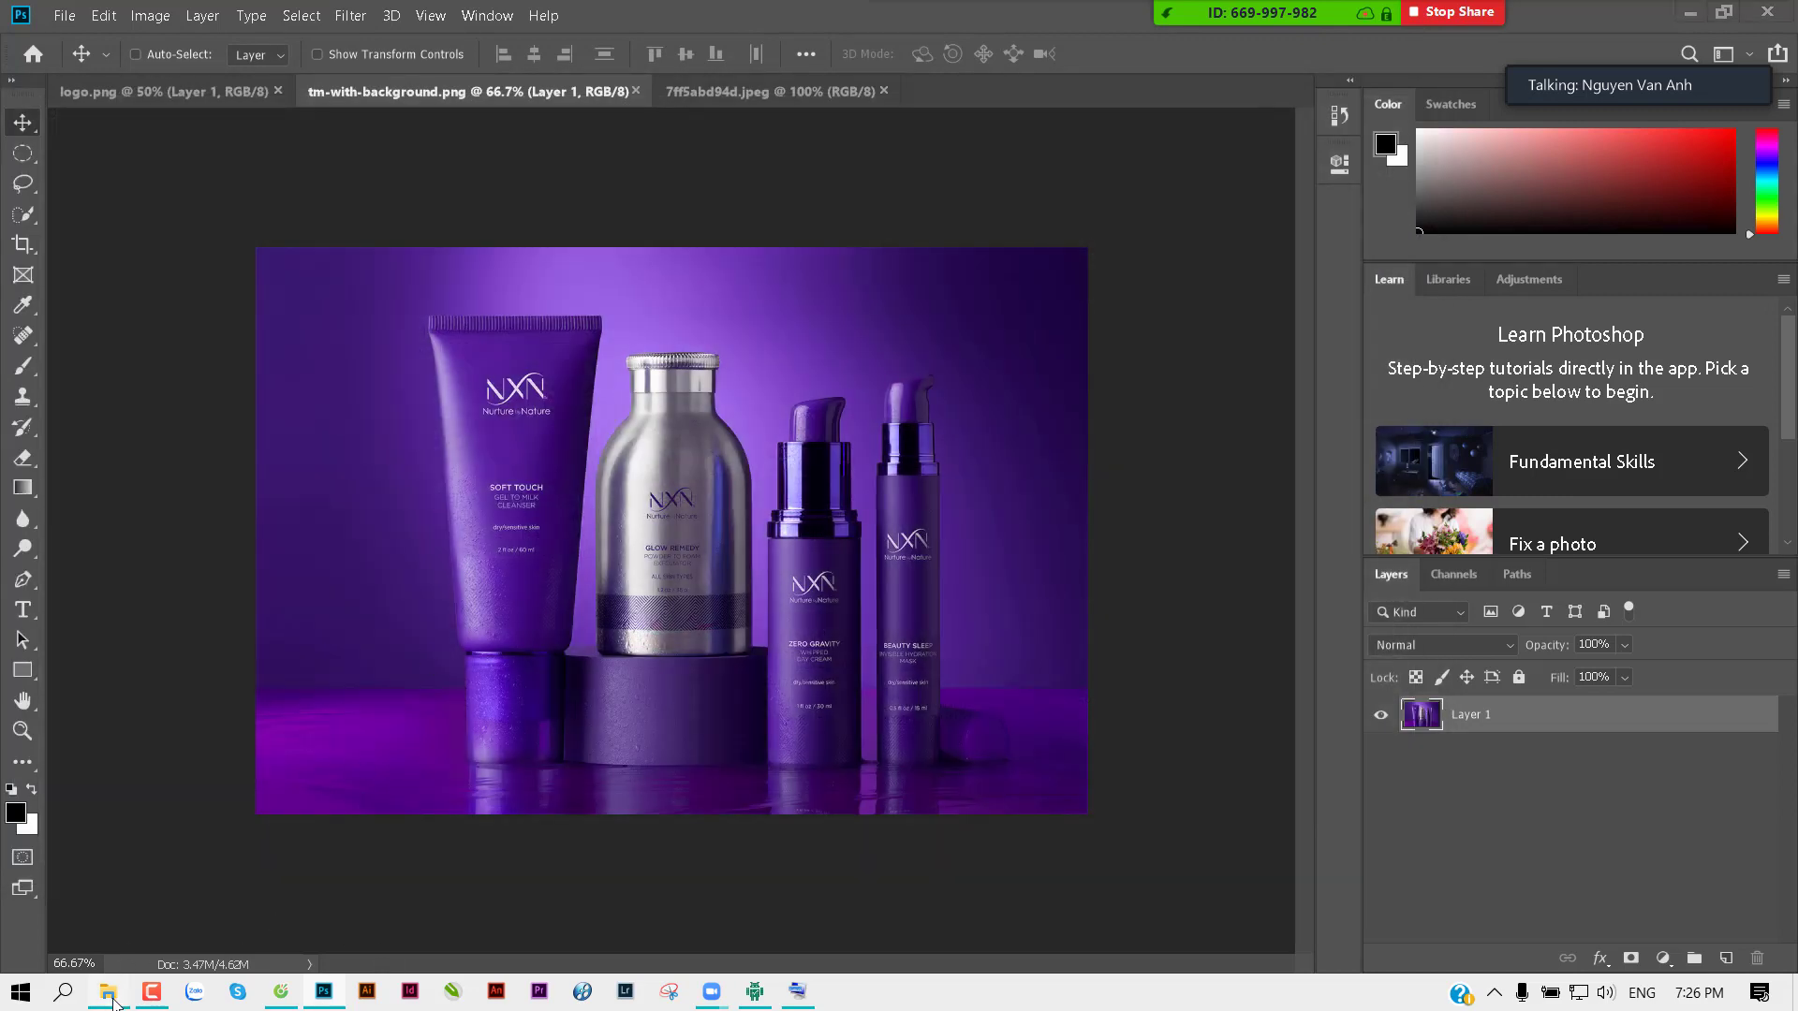
{"action": "left_click", "coordinate": [109, 993]}
Step: Go to the mypham folder and select the portrait 7ff5abd94d.jpeg
{"action": "left_click", "coordinate": [510, 179]}
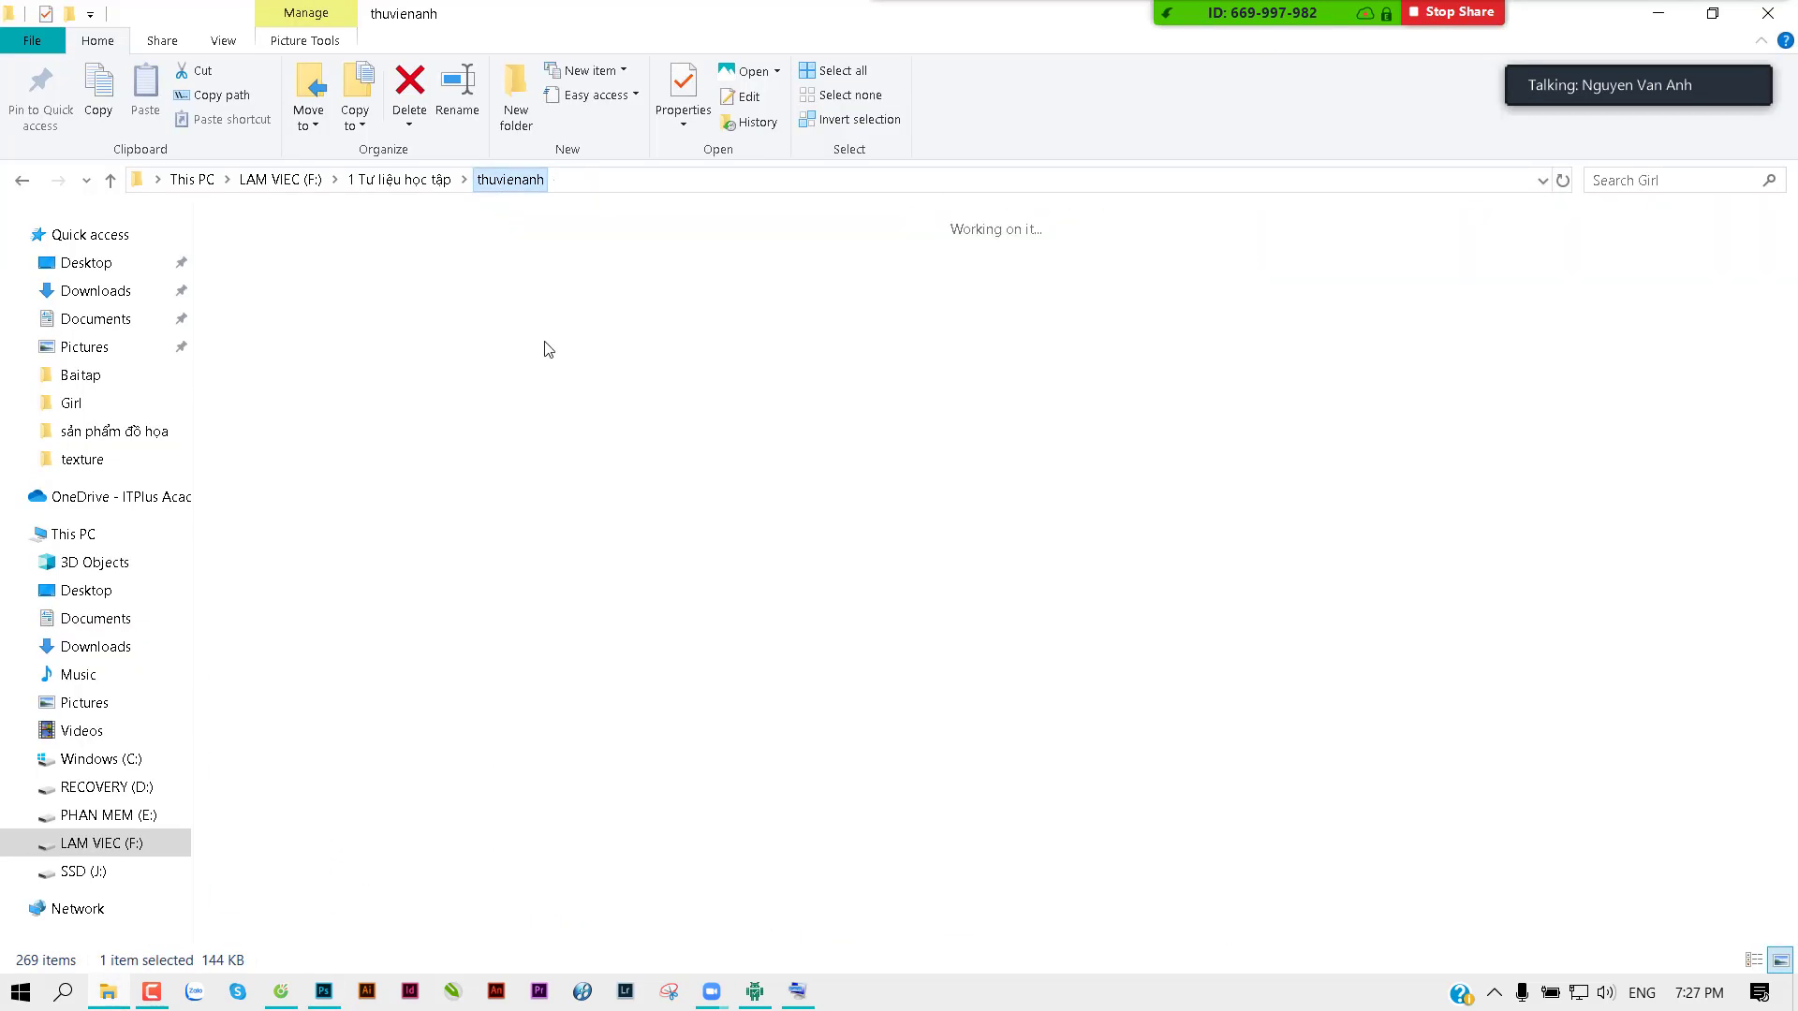
{"action": "key", "text": "Down"}
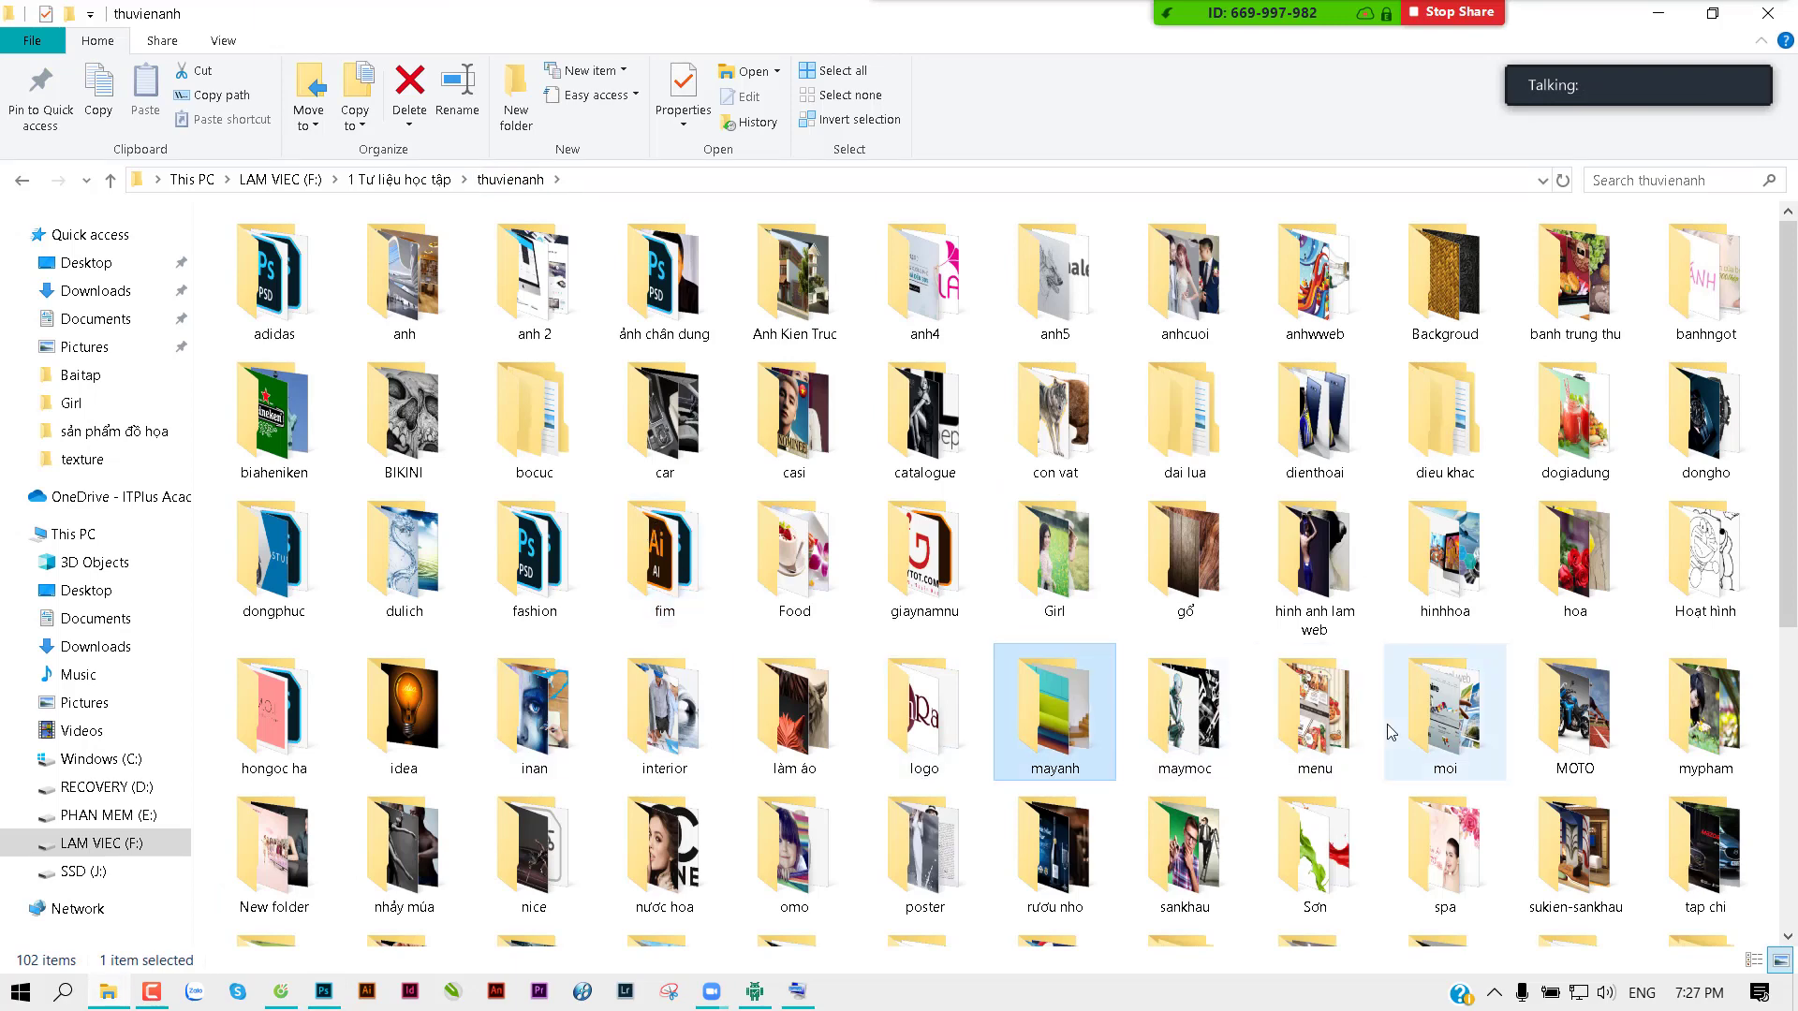
{"action": "double_click", "coordinate": [1680, 711]}
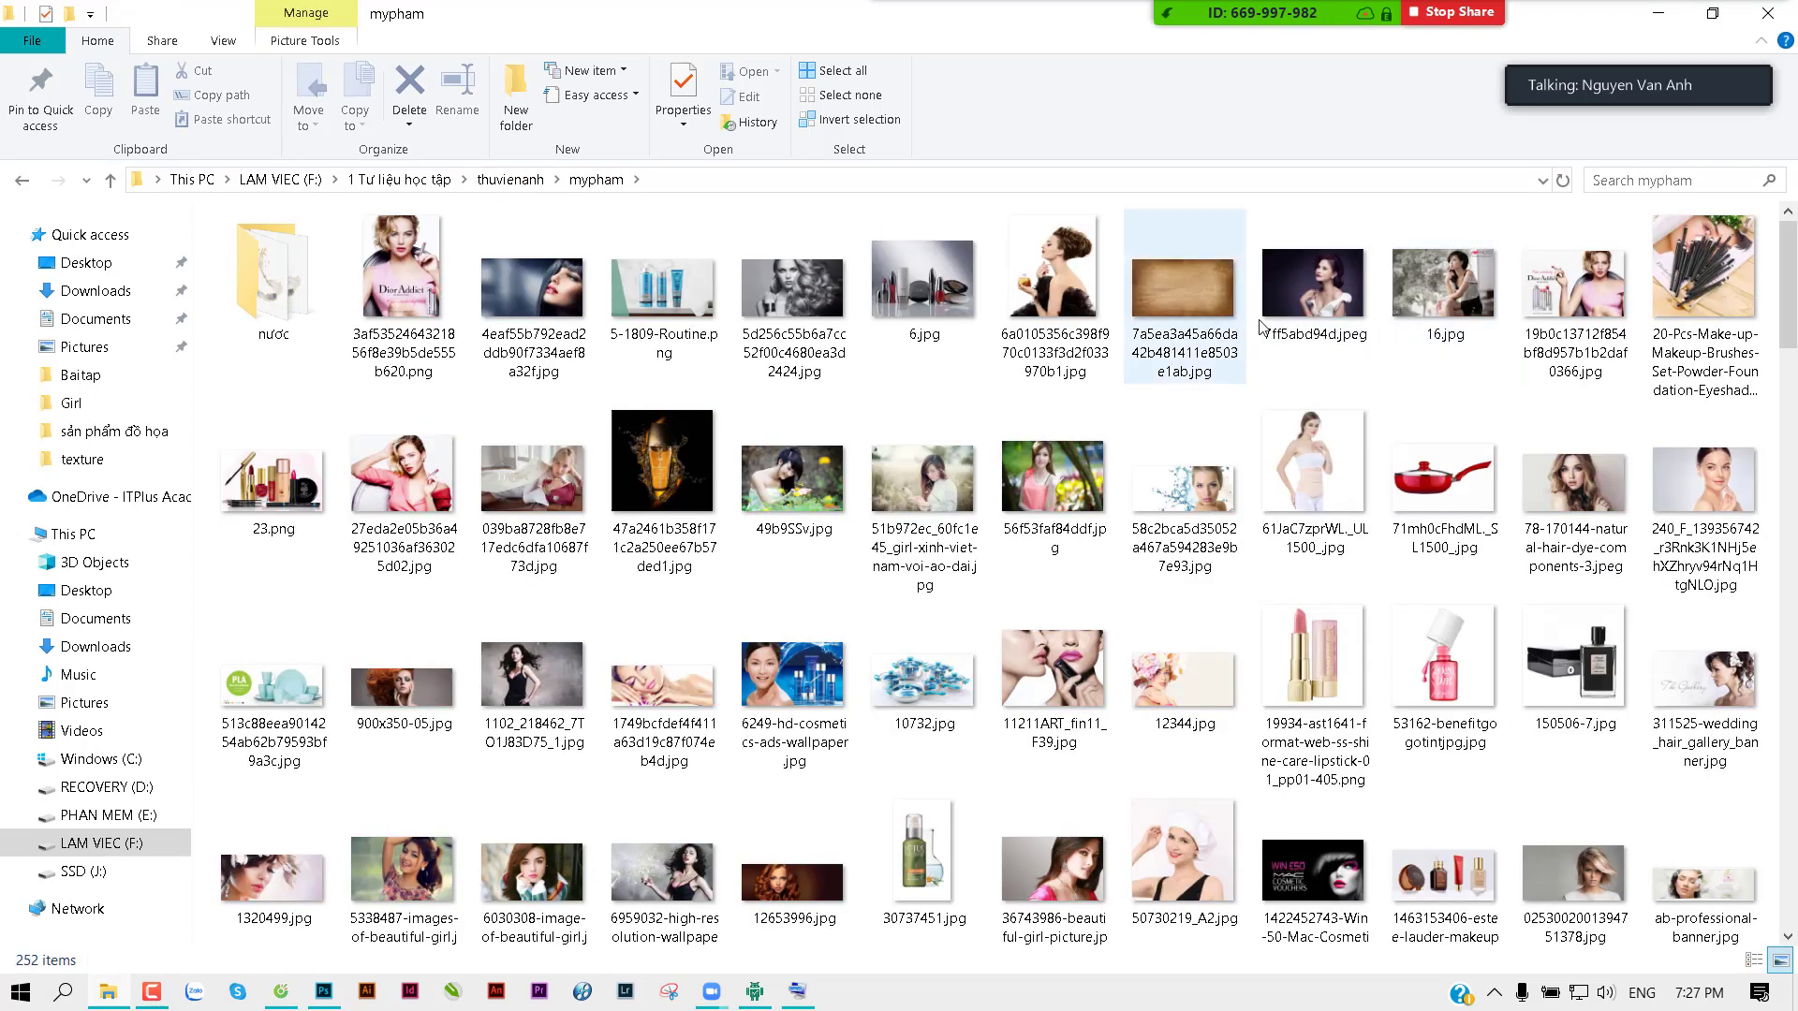
{"action": "left_click", "coordinate": [1263, 323]}
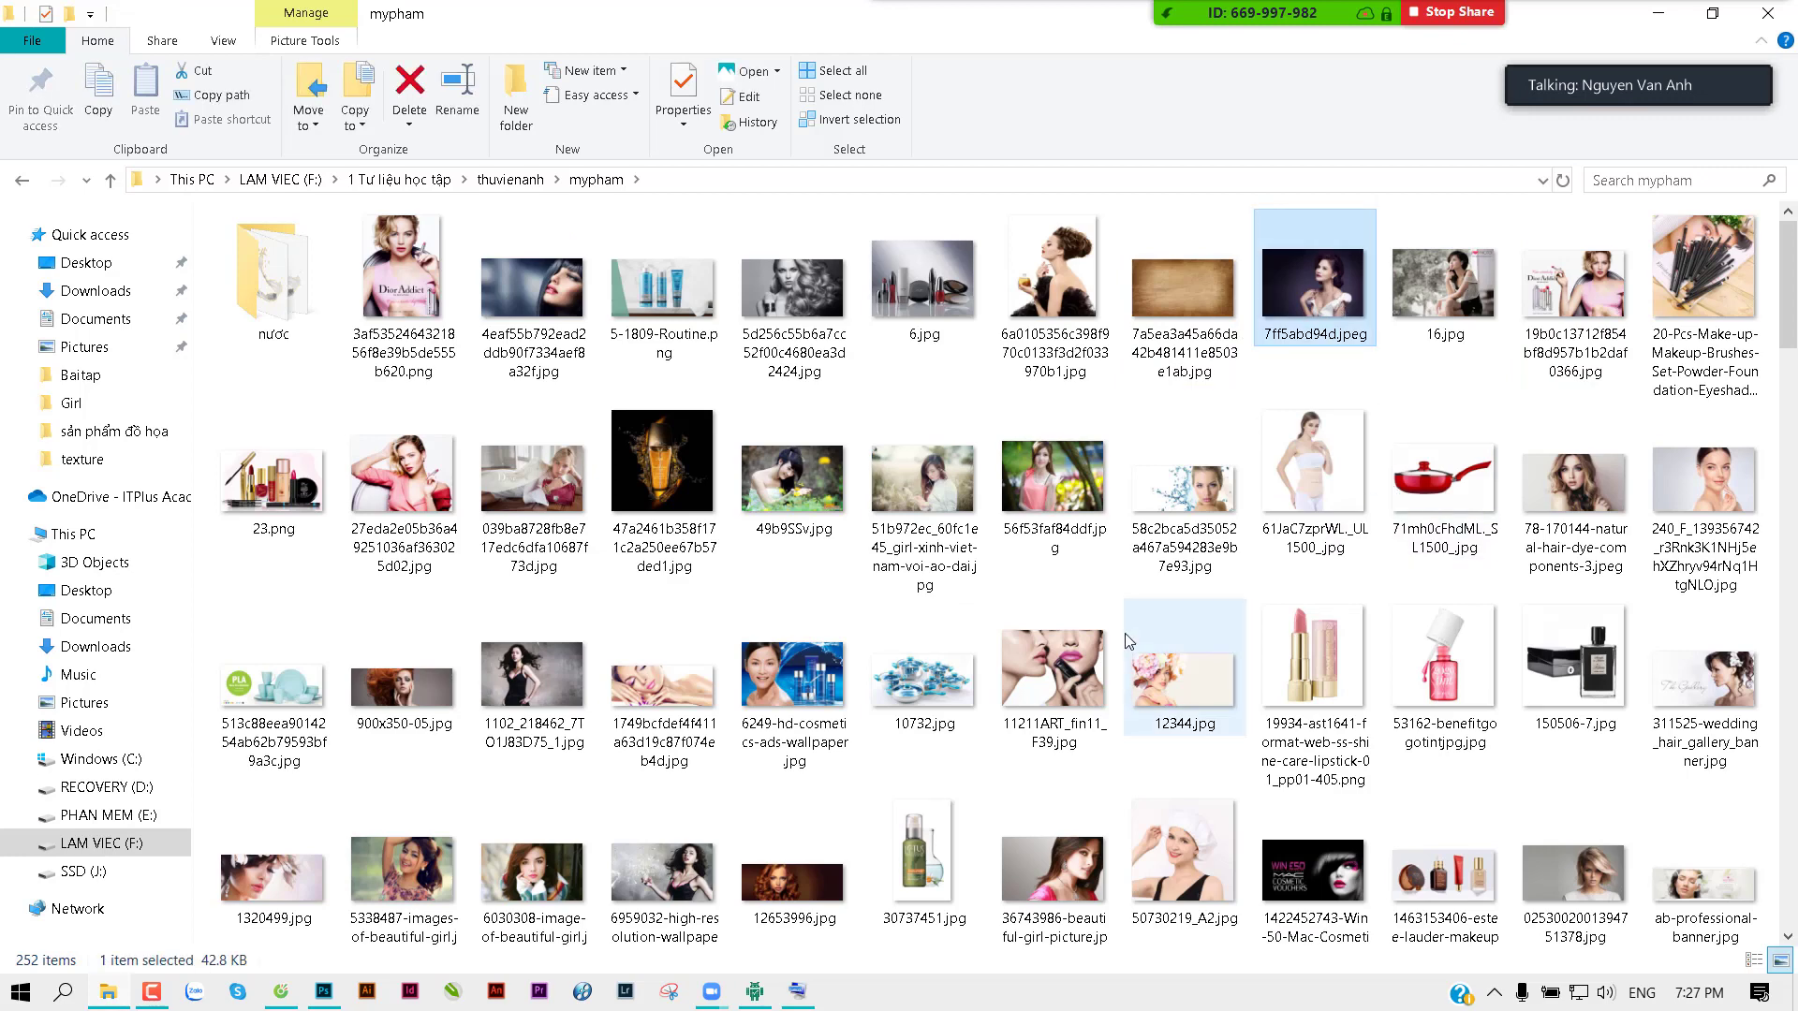
Step: Make a desktop folder named 'Banner Myx phaamr' and open it
{"action": "key", "text": "super+d"}
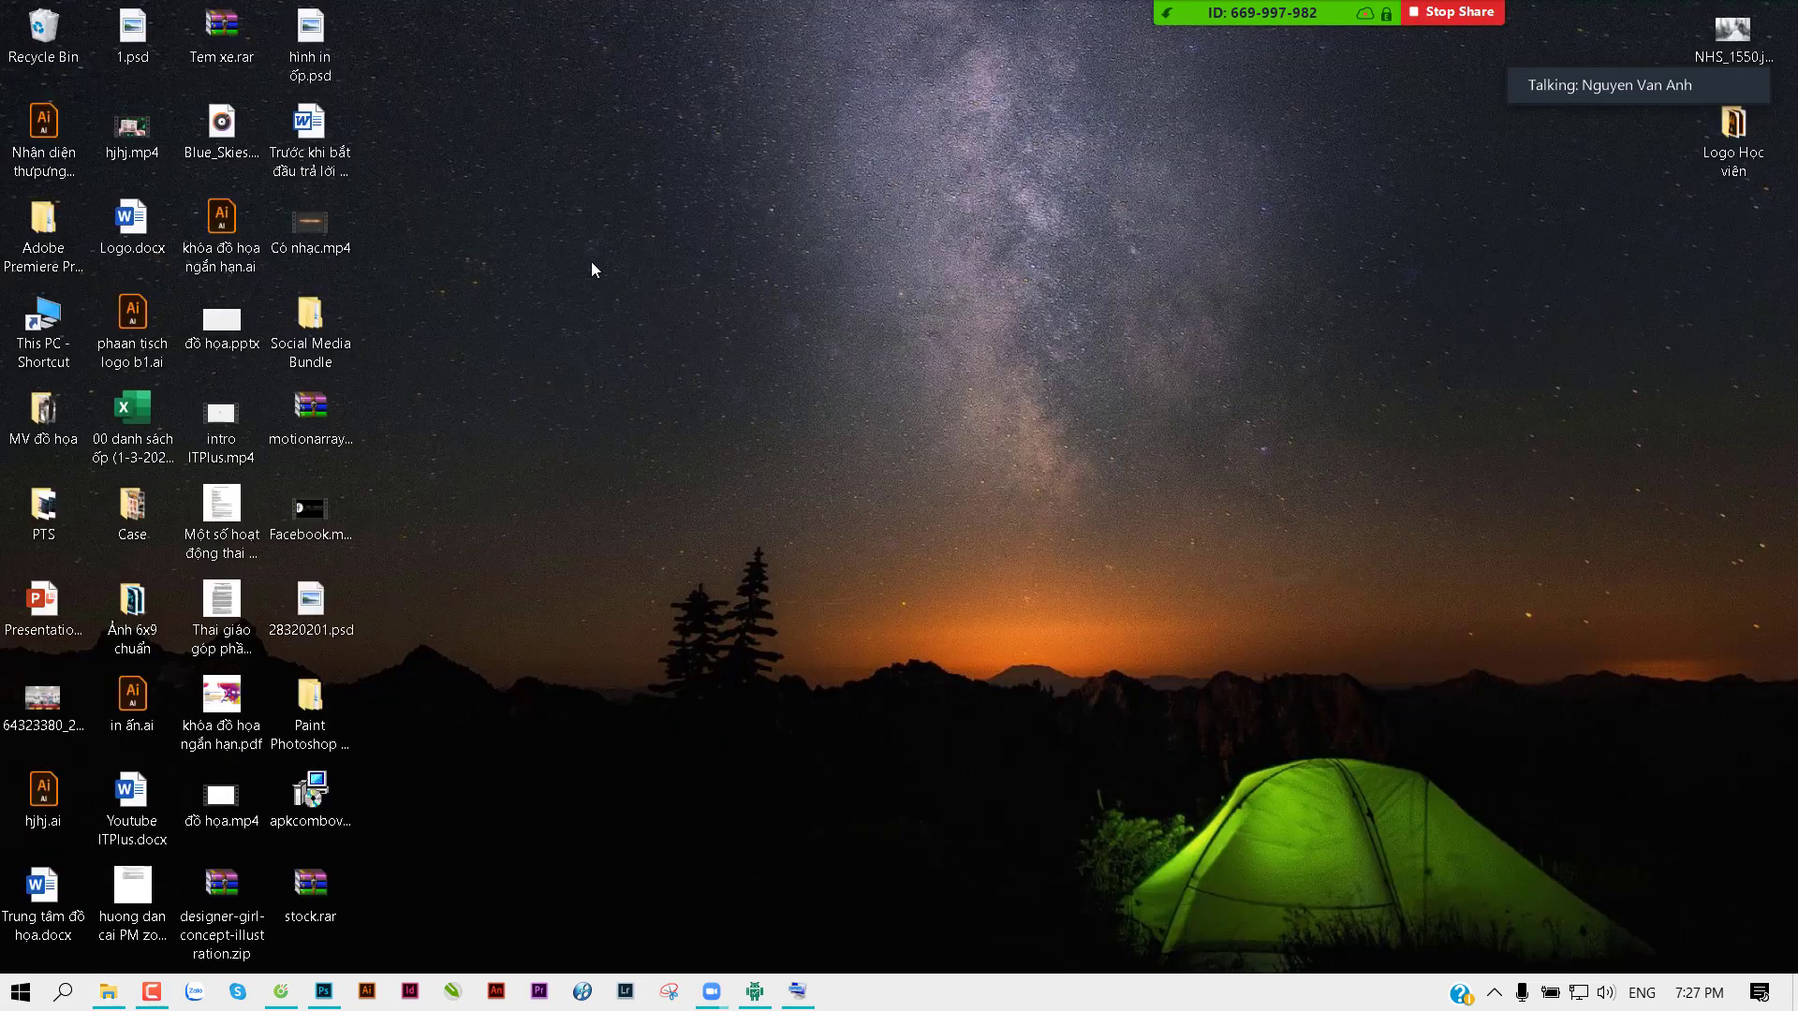
{"action": "right_click", "coordinate": [630, 365]}
{"action": "mouse_move", "coordinate": [599, 482]}
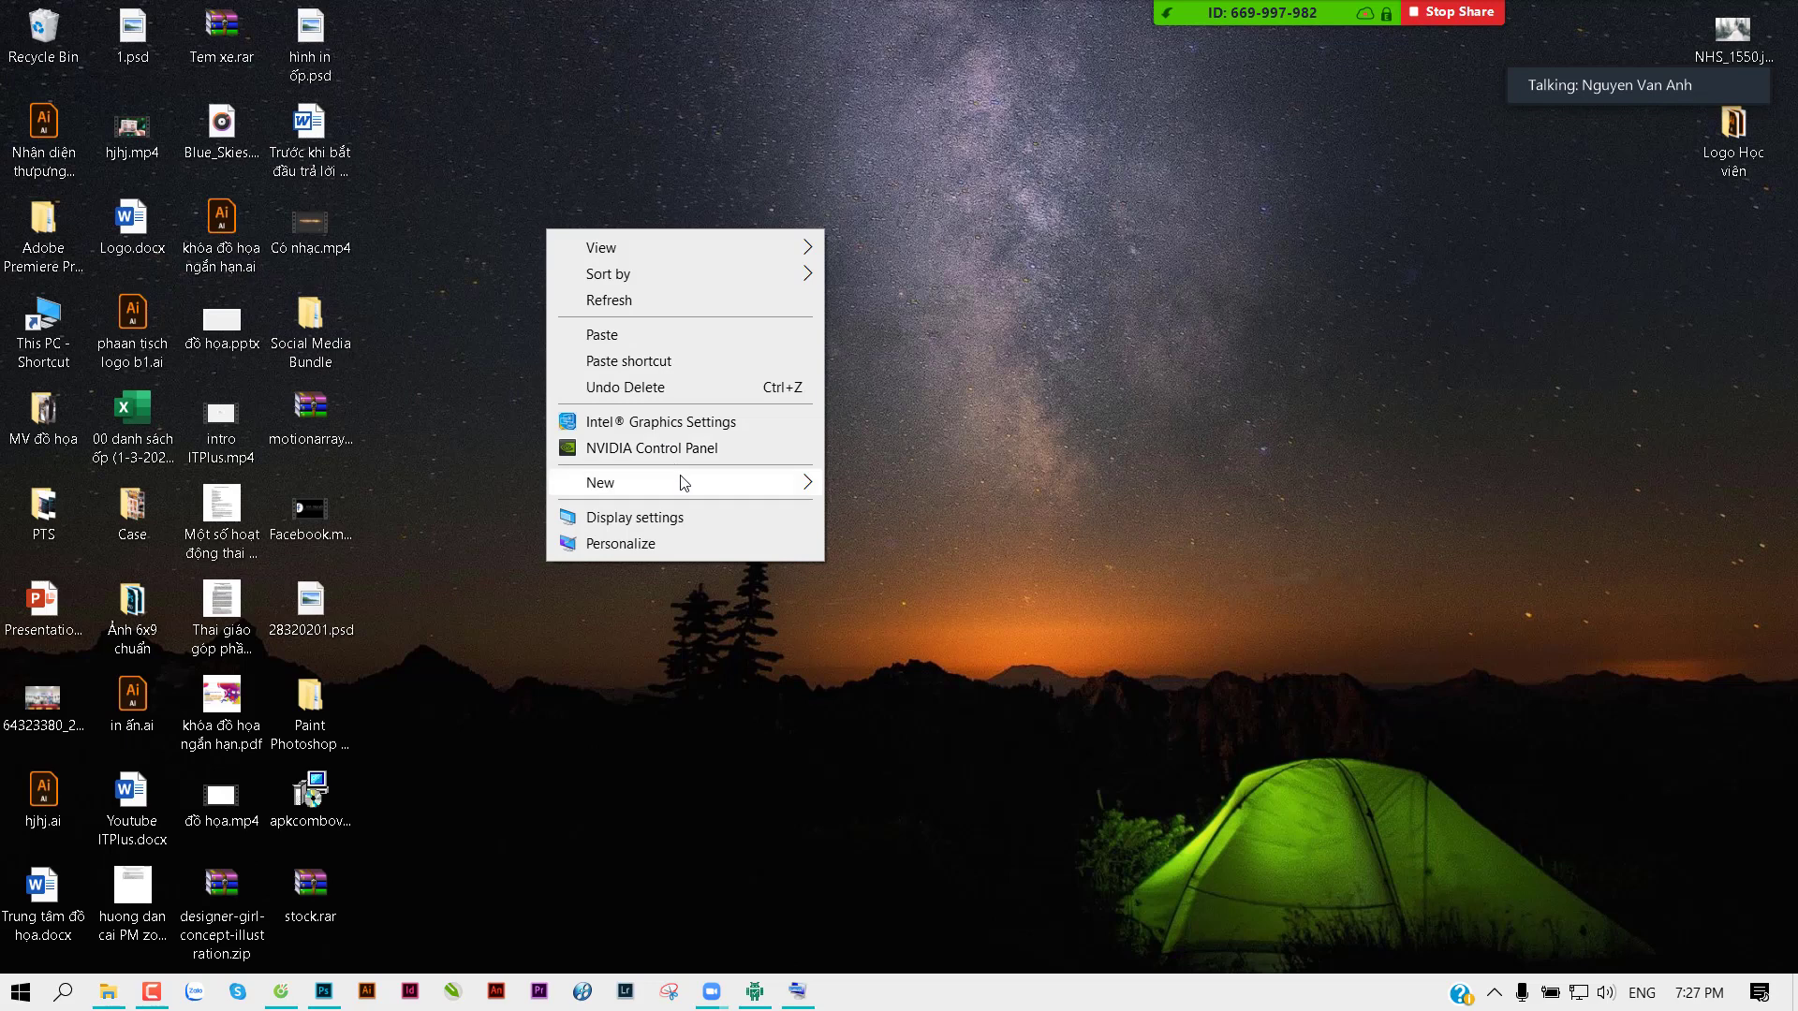
{"action": "left_click", "coordinate": [874, 492]}
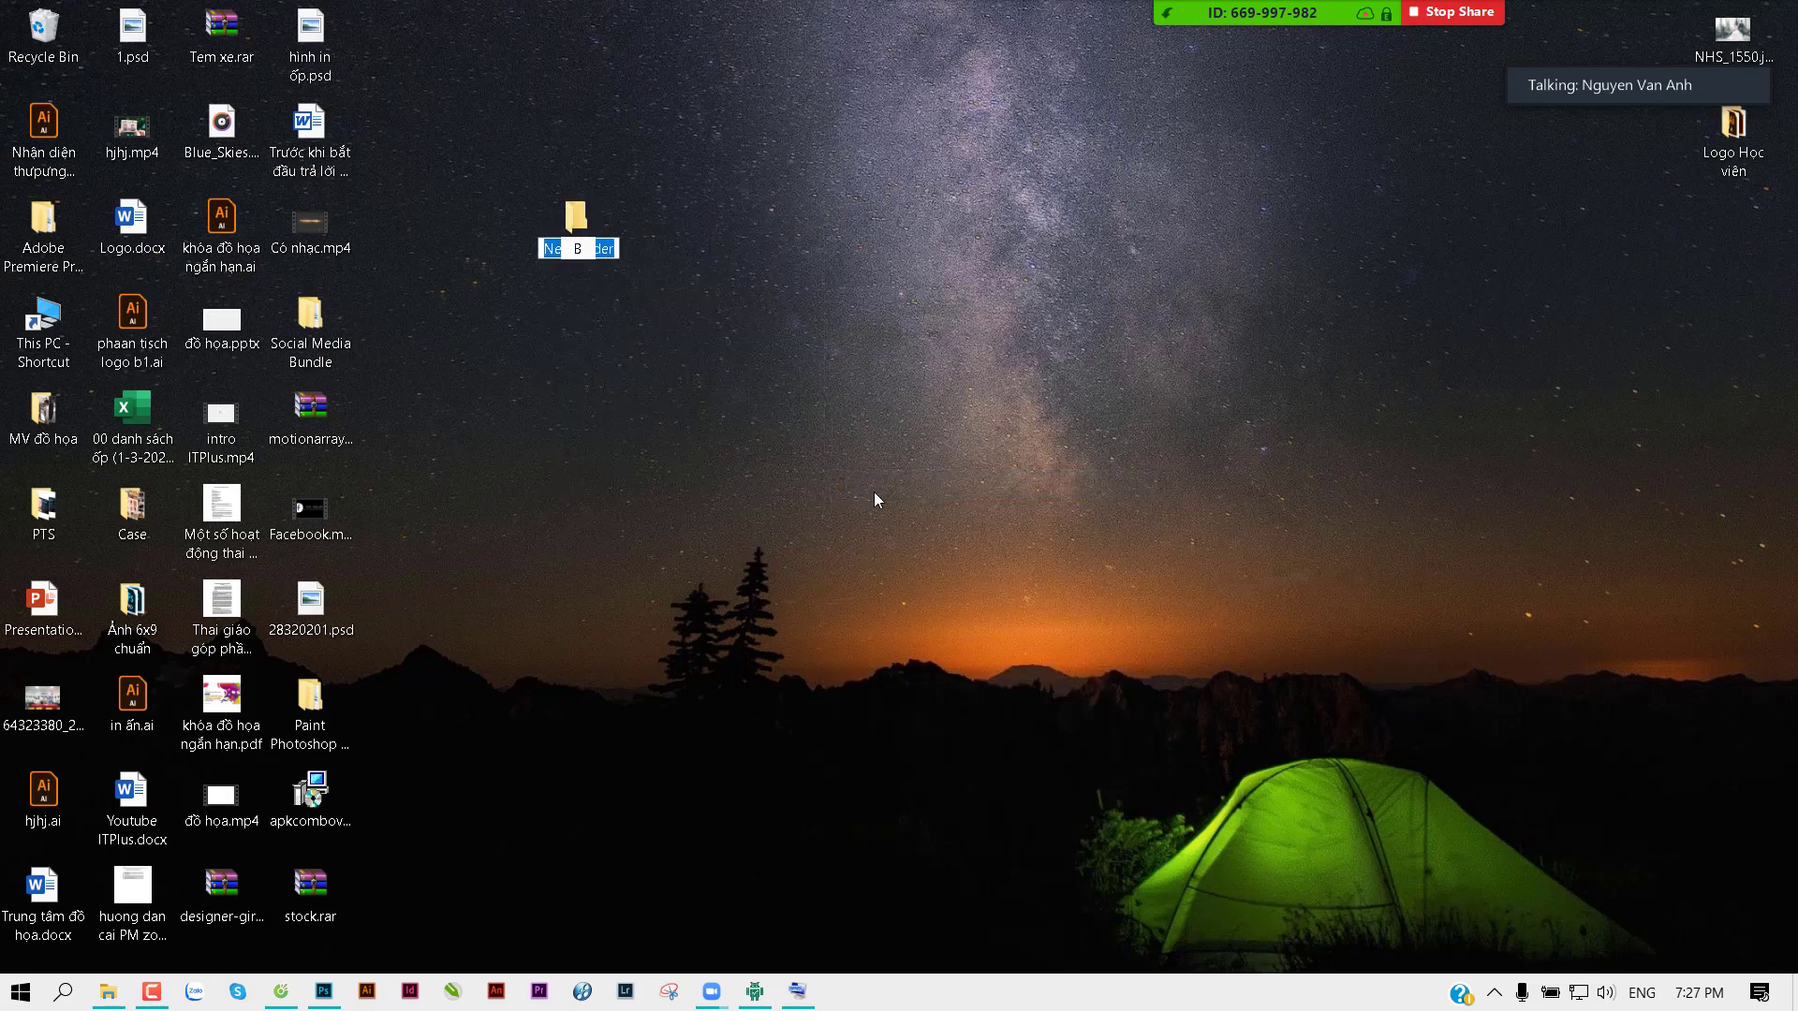
{"action": "type", "text": "Bannerr"}
{"action": "key", "text": "BackSpace"}
{"action": "type", "text": "Myx phaamr"}
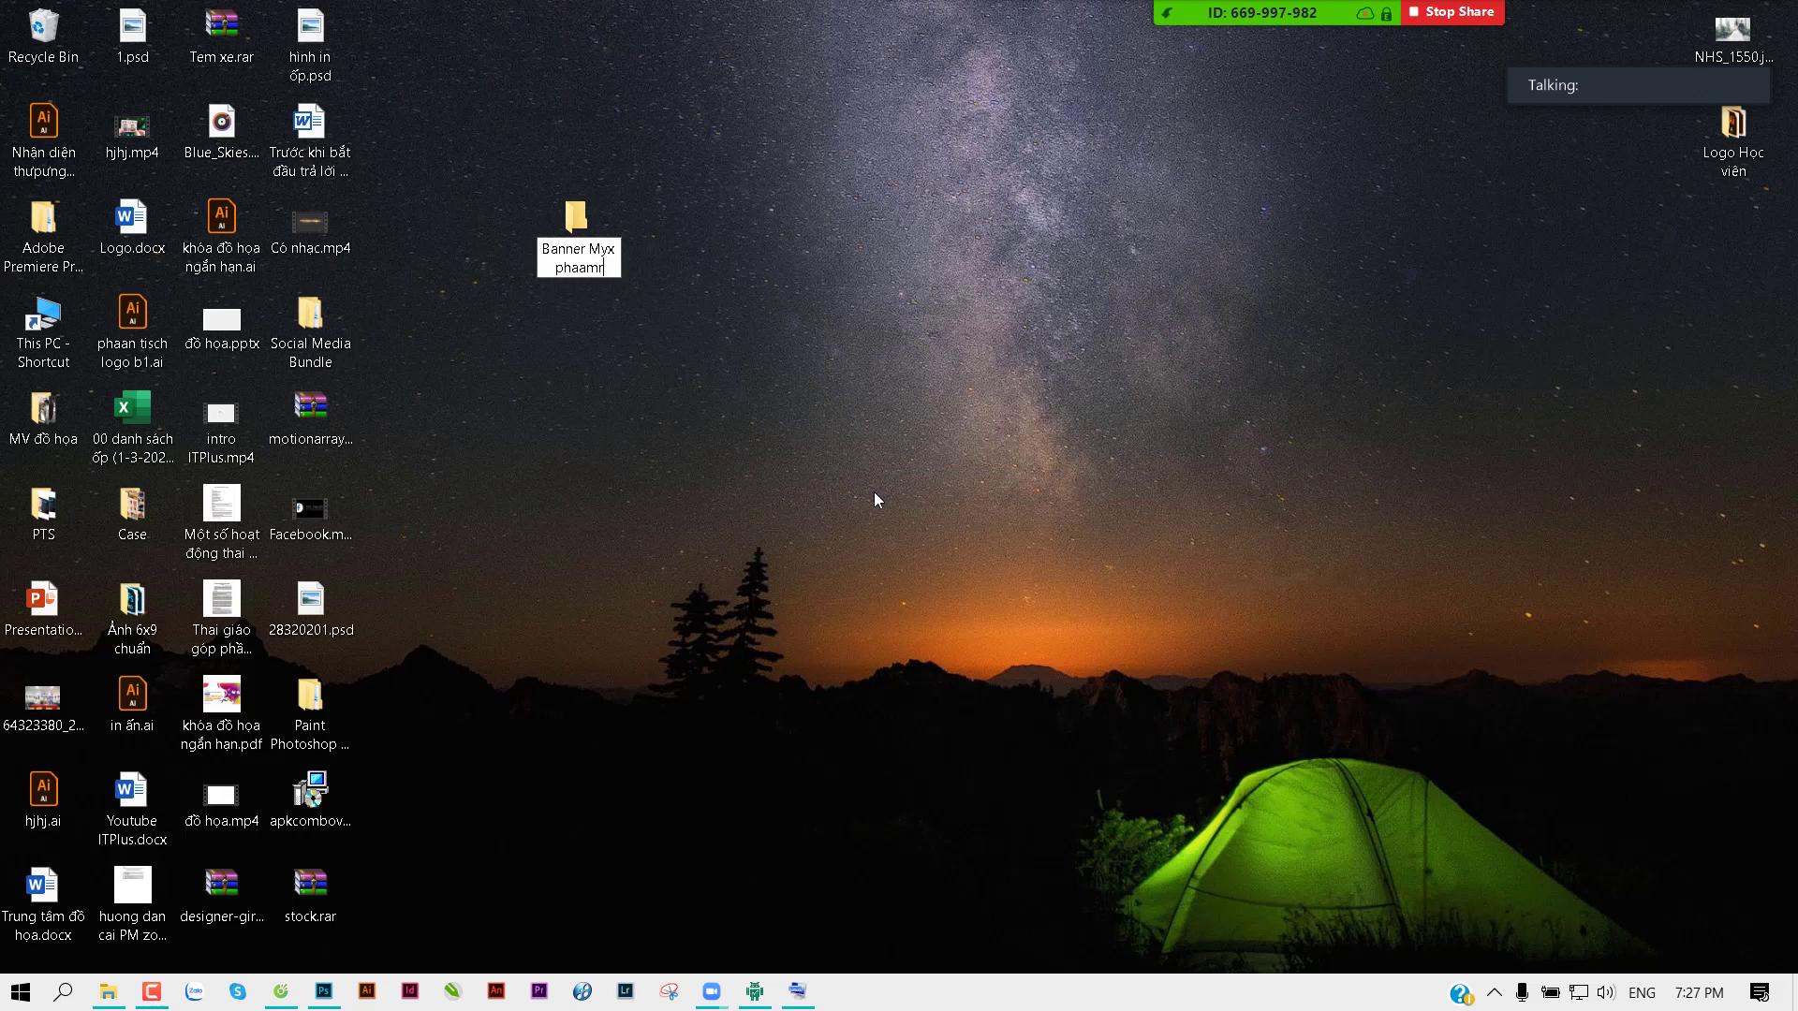
{"action": "key", "text": "Return"}
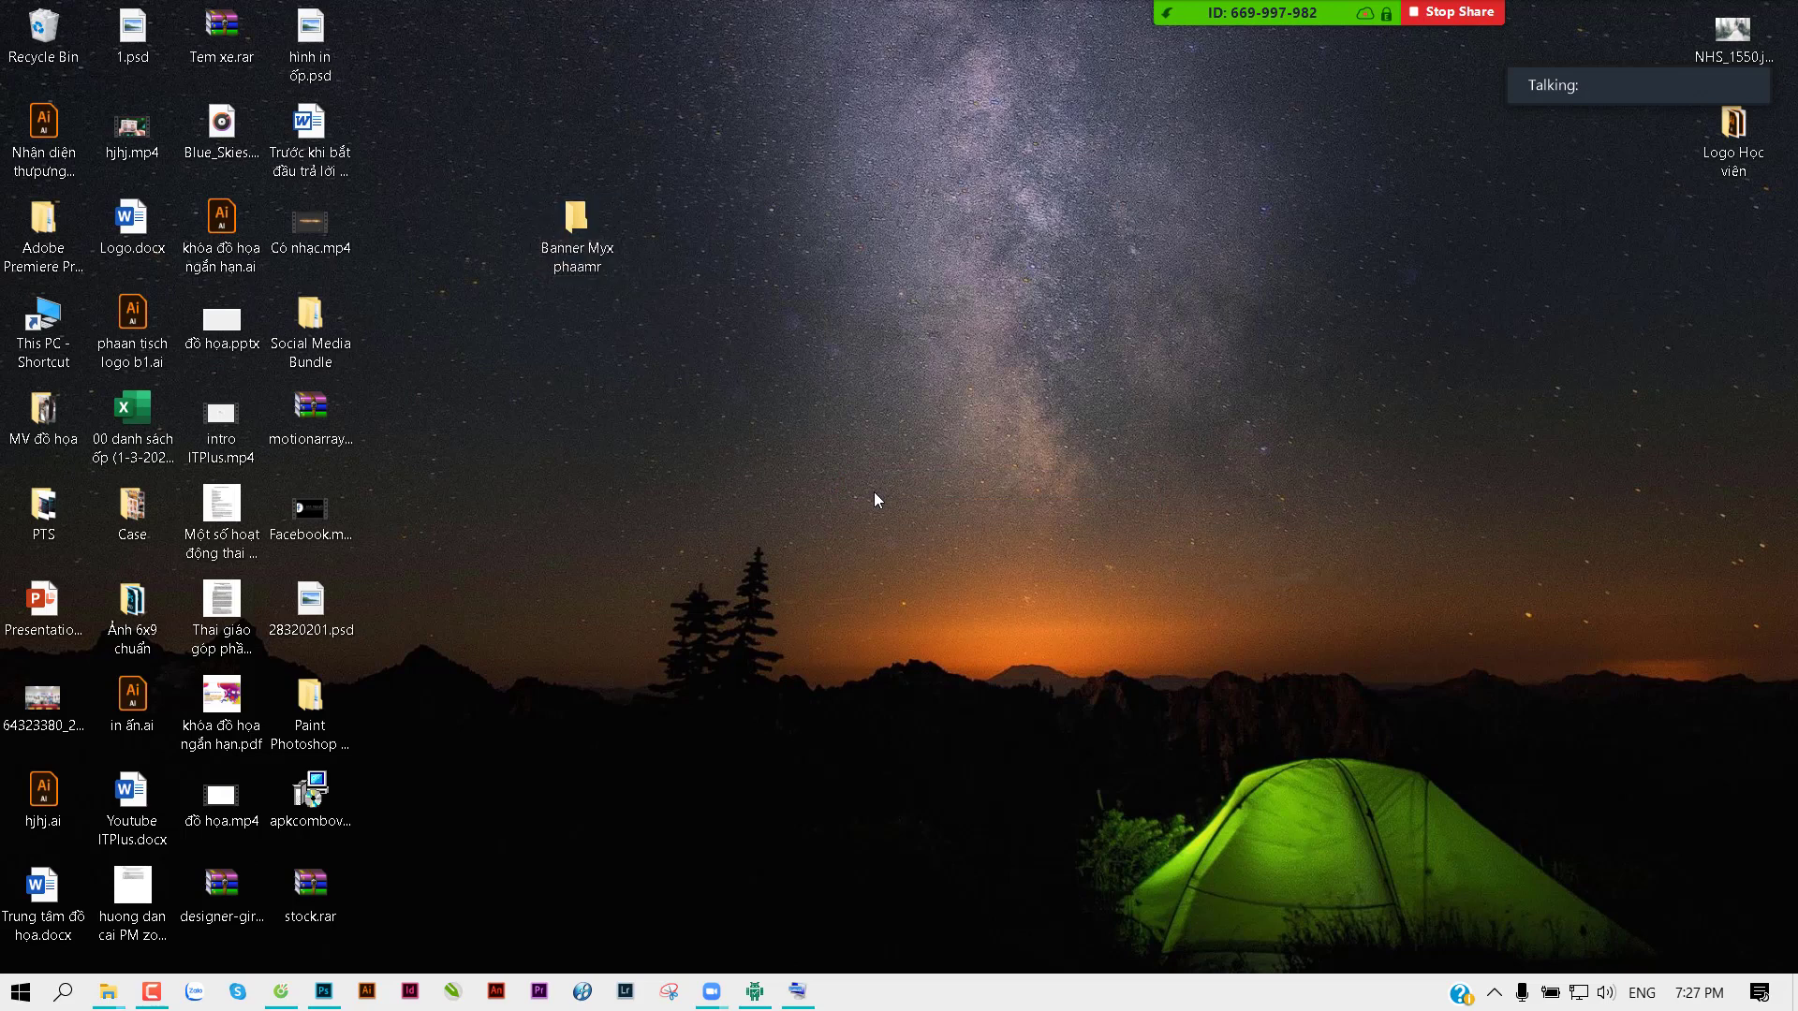
{"action": "key", "text": "Return"}
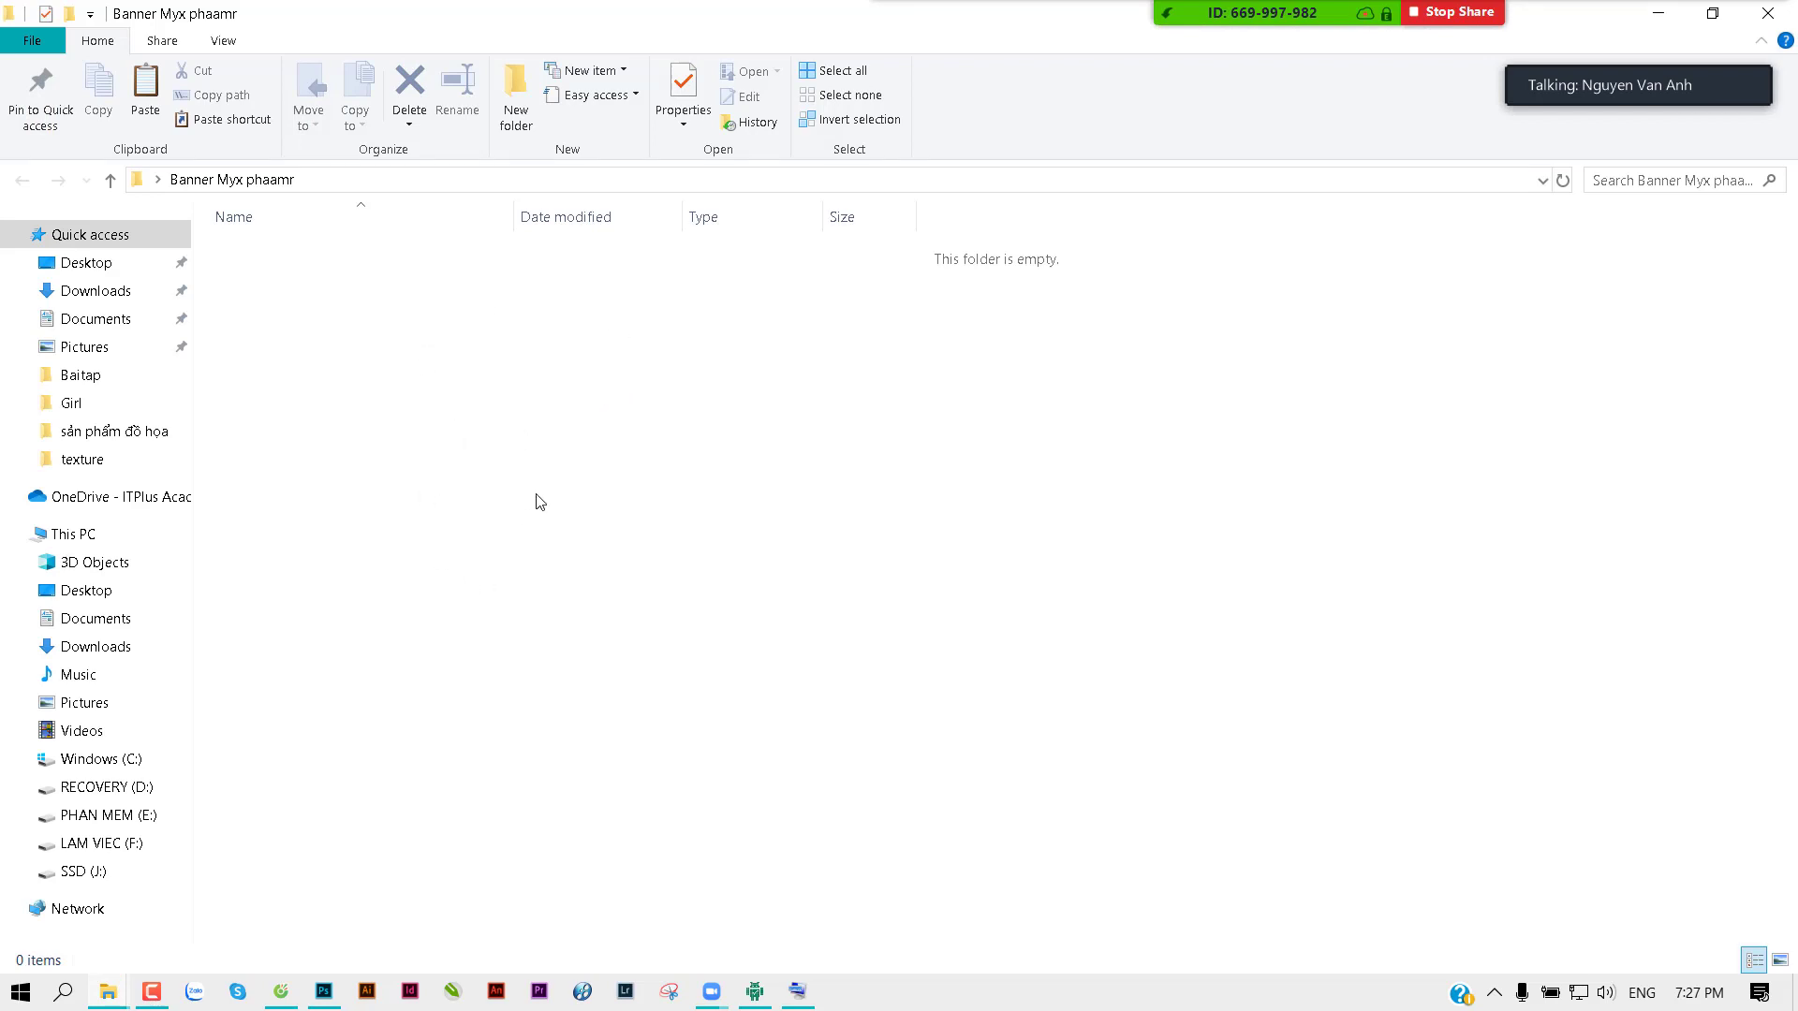
Step: Paste the model photo into the banner folder and show large thumbnails
{"action": "key", "text": "ctrl+v"}
{"action": "left_click", "coordinate": [1779, 960]}
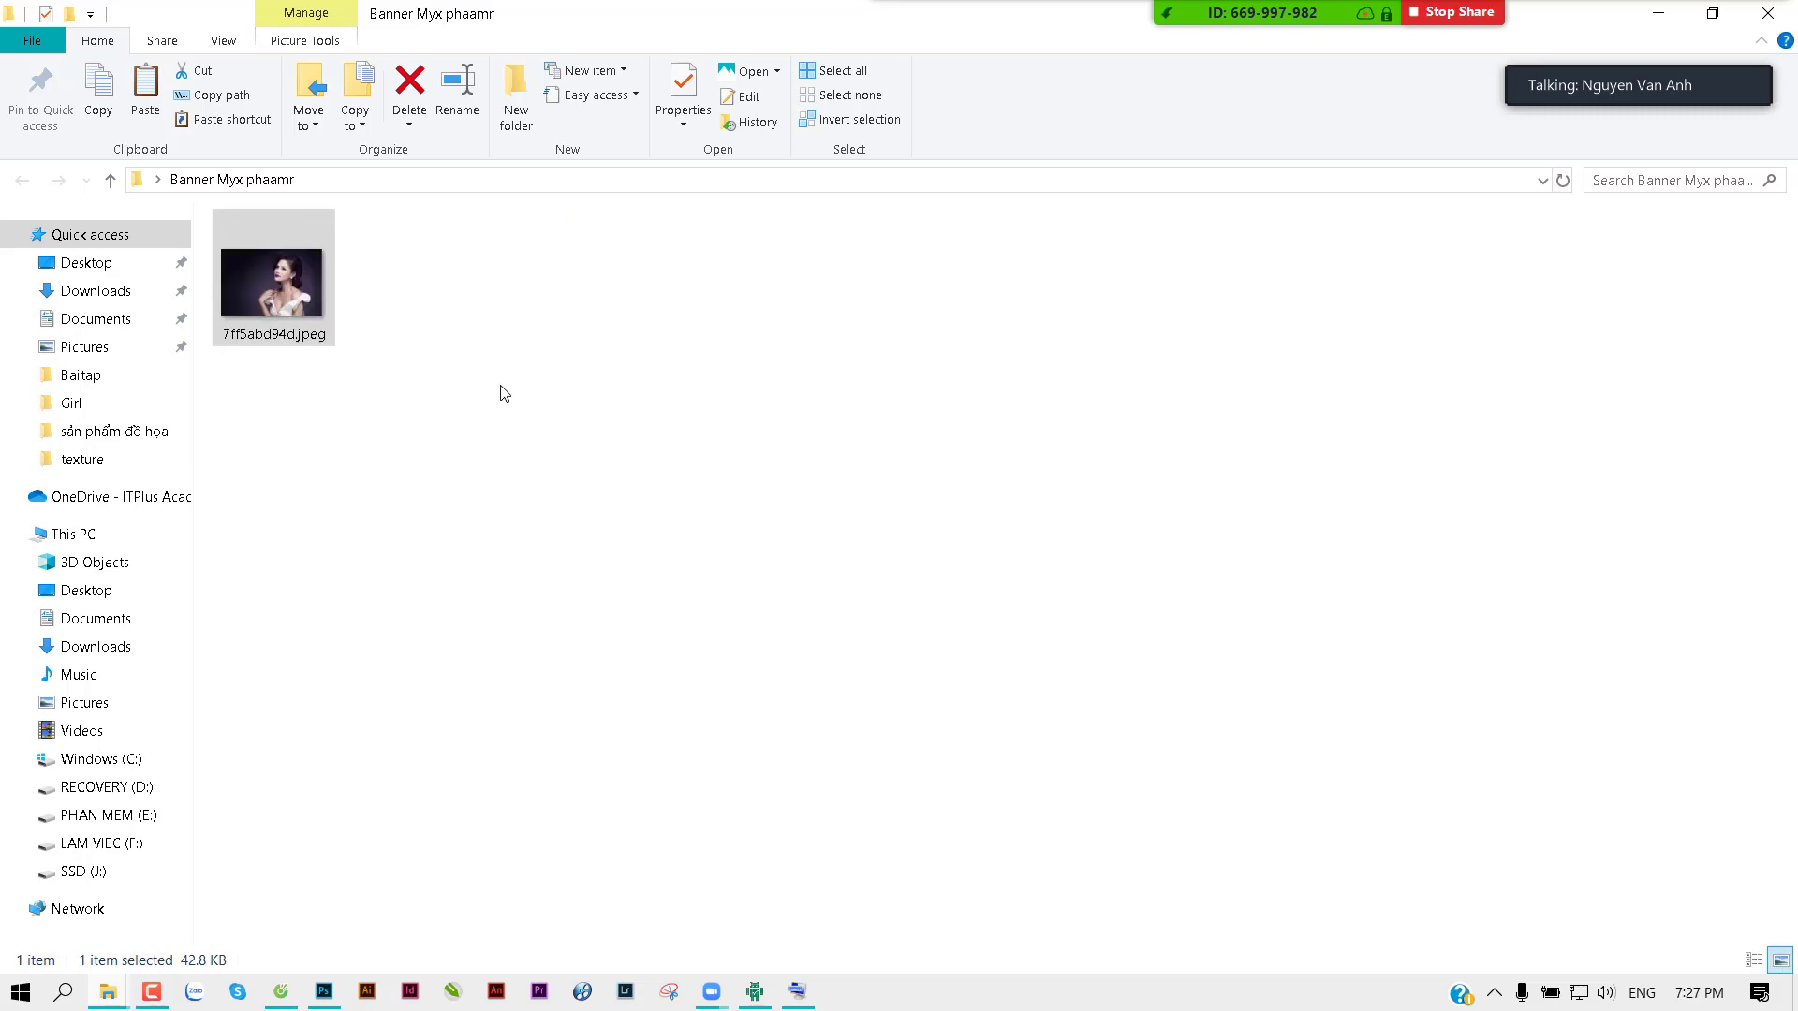
{"action": "left_click", "coordinate": [108, 991]}
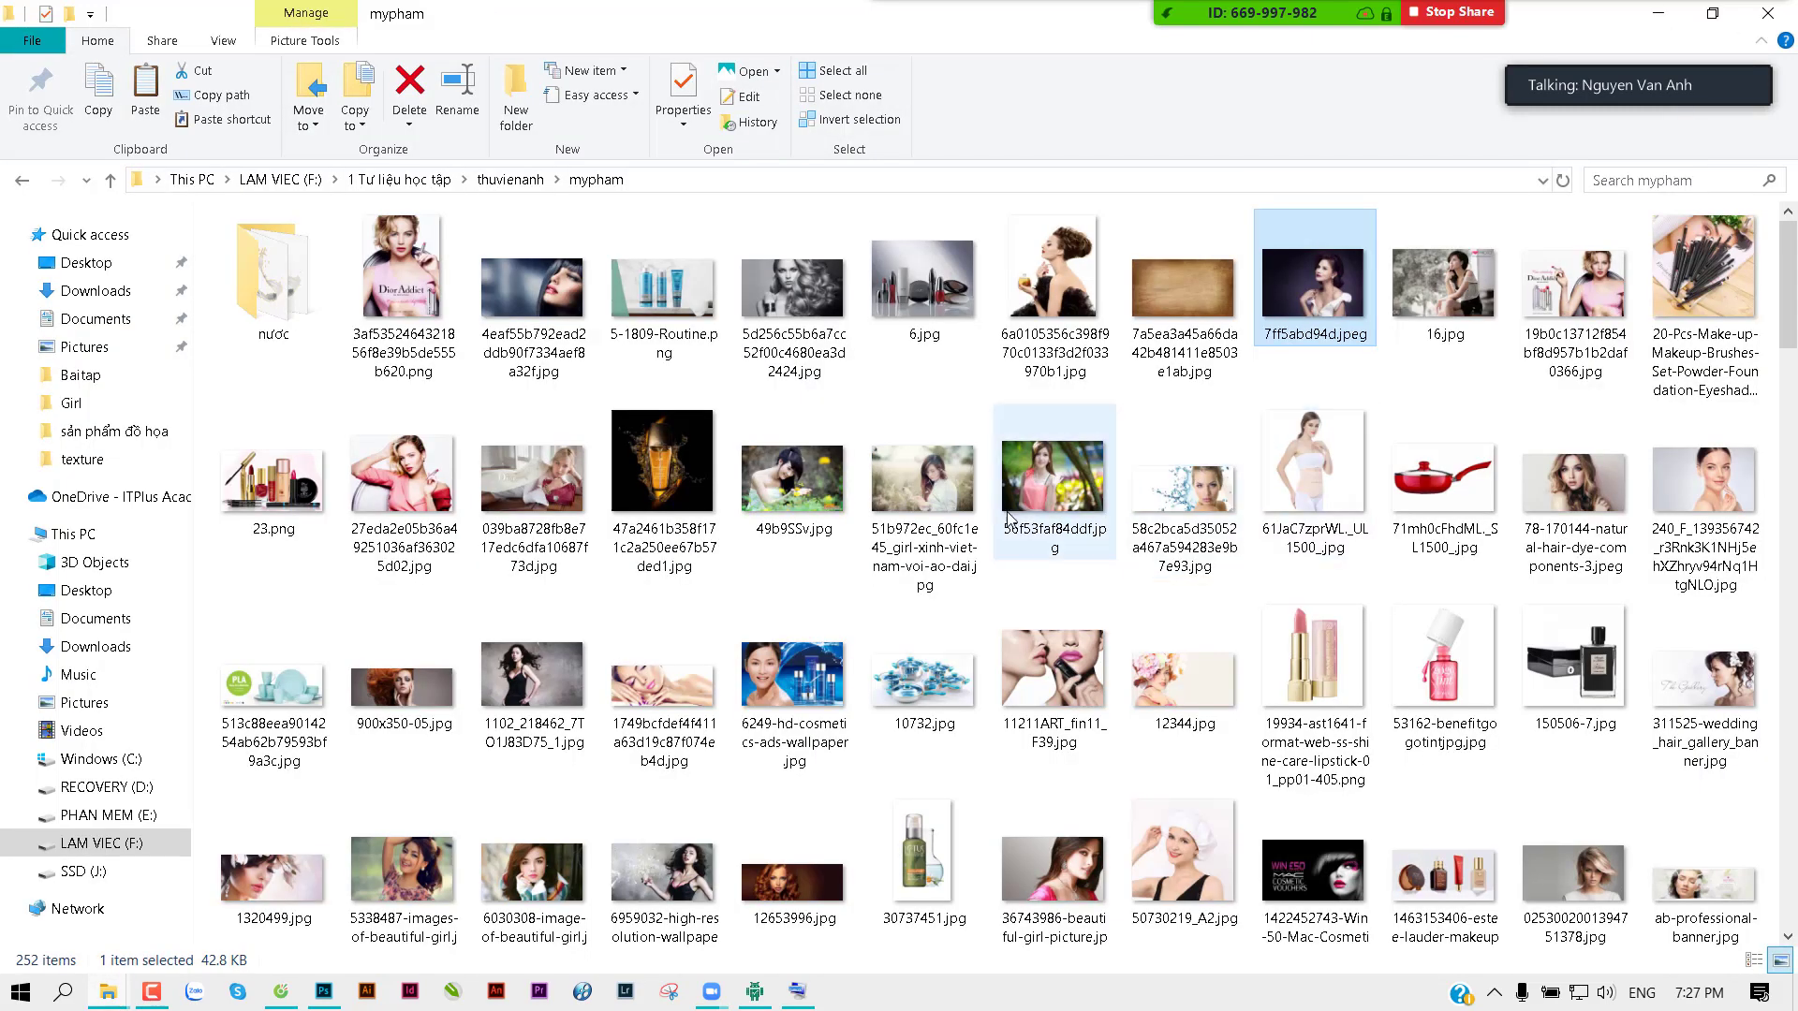
Step: In mypham, select logo.png and the purple product shot tm-with-background.png
{"action": "left_click_drag", "start_coordinate": [1792, 281], "coordinate": [1788, 445]}
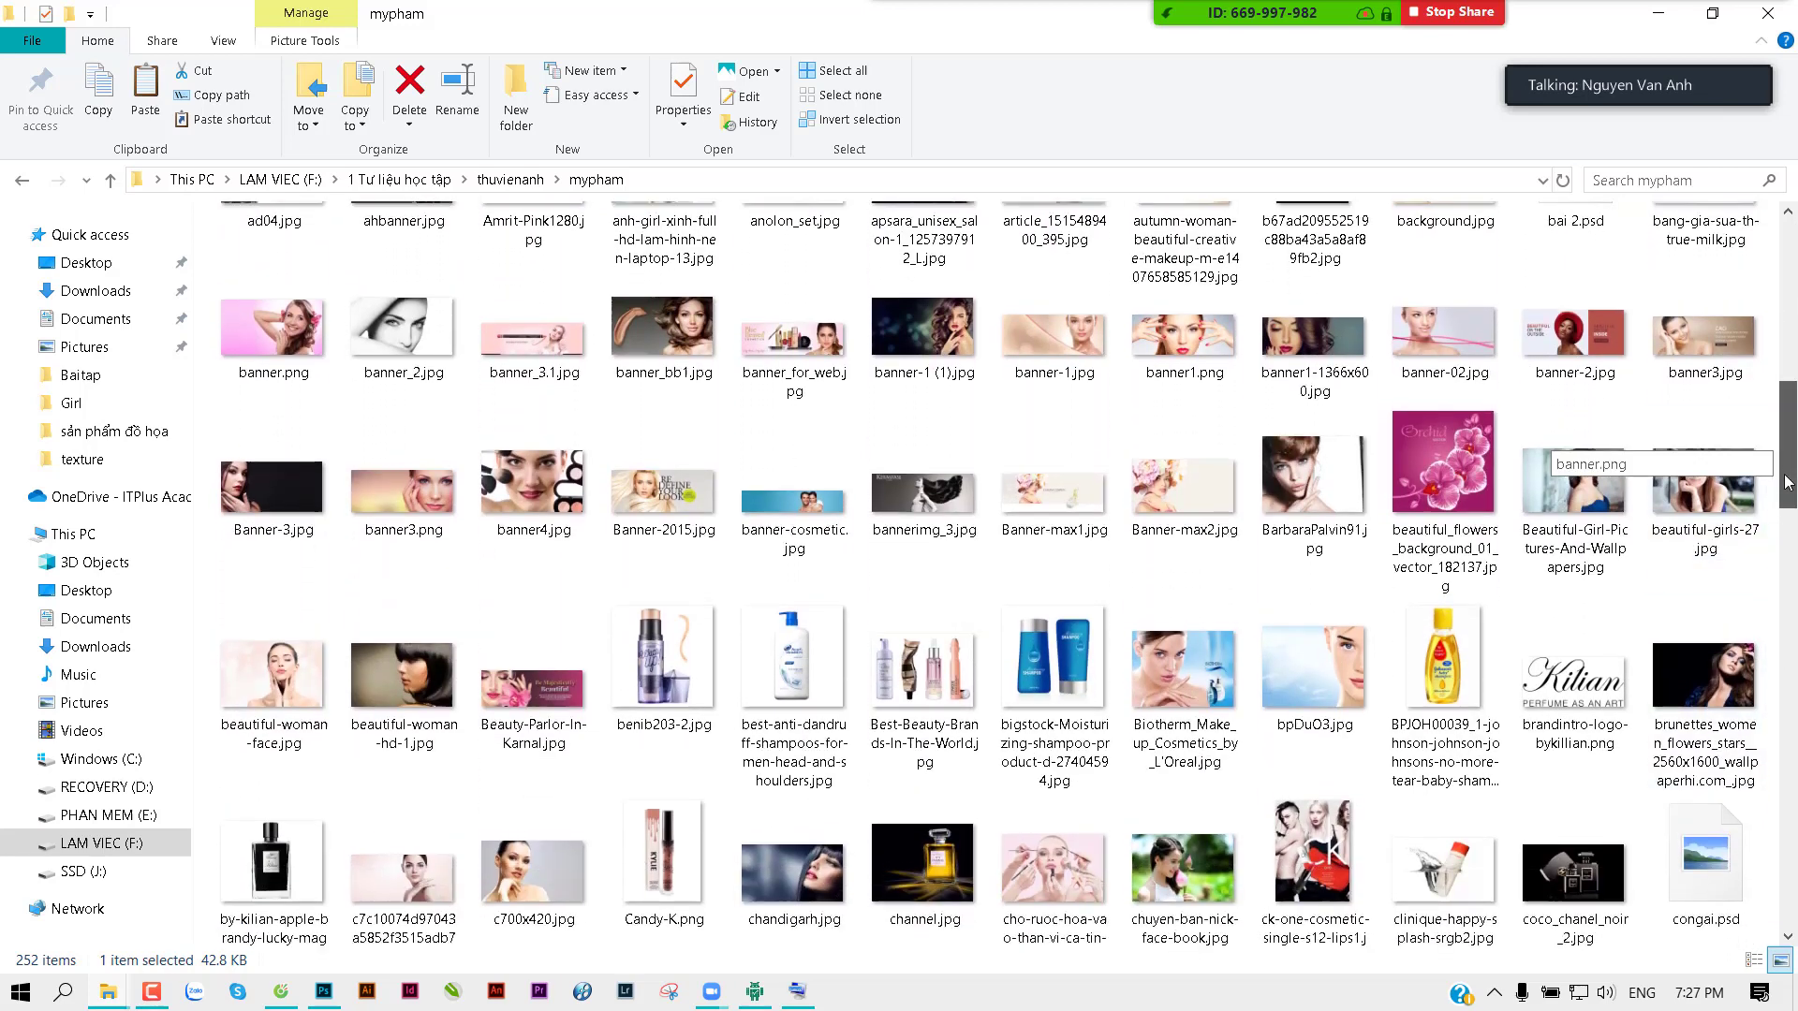
{"action": "left_click_drag", "start_coordinate": [1789, 445], "coordinate": [1794, 730]}
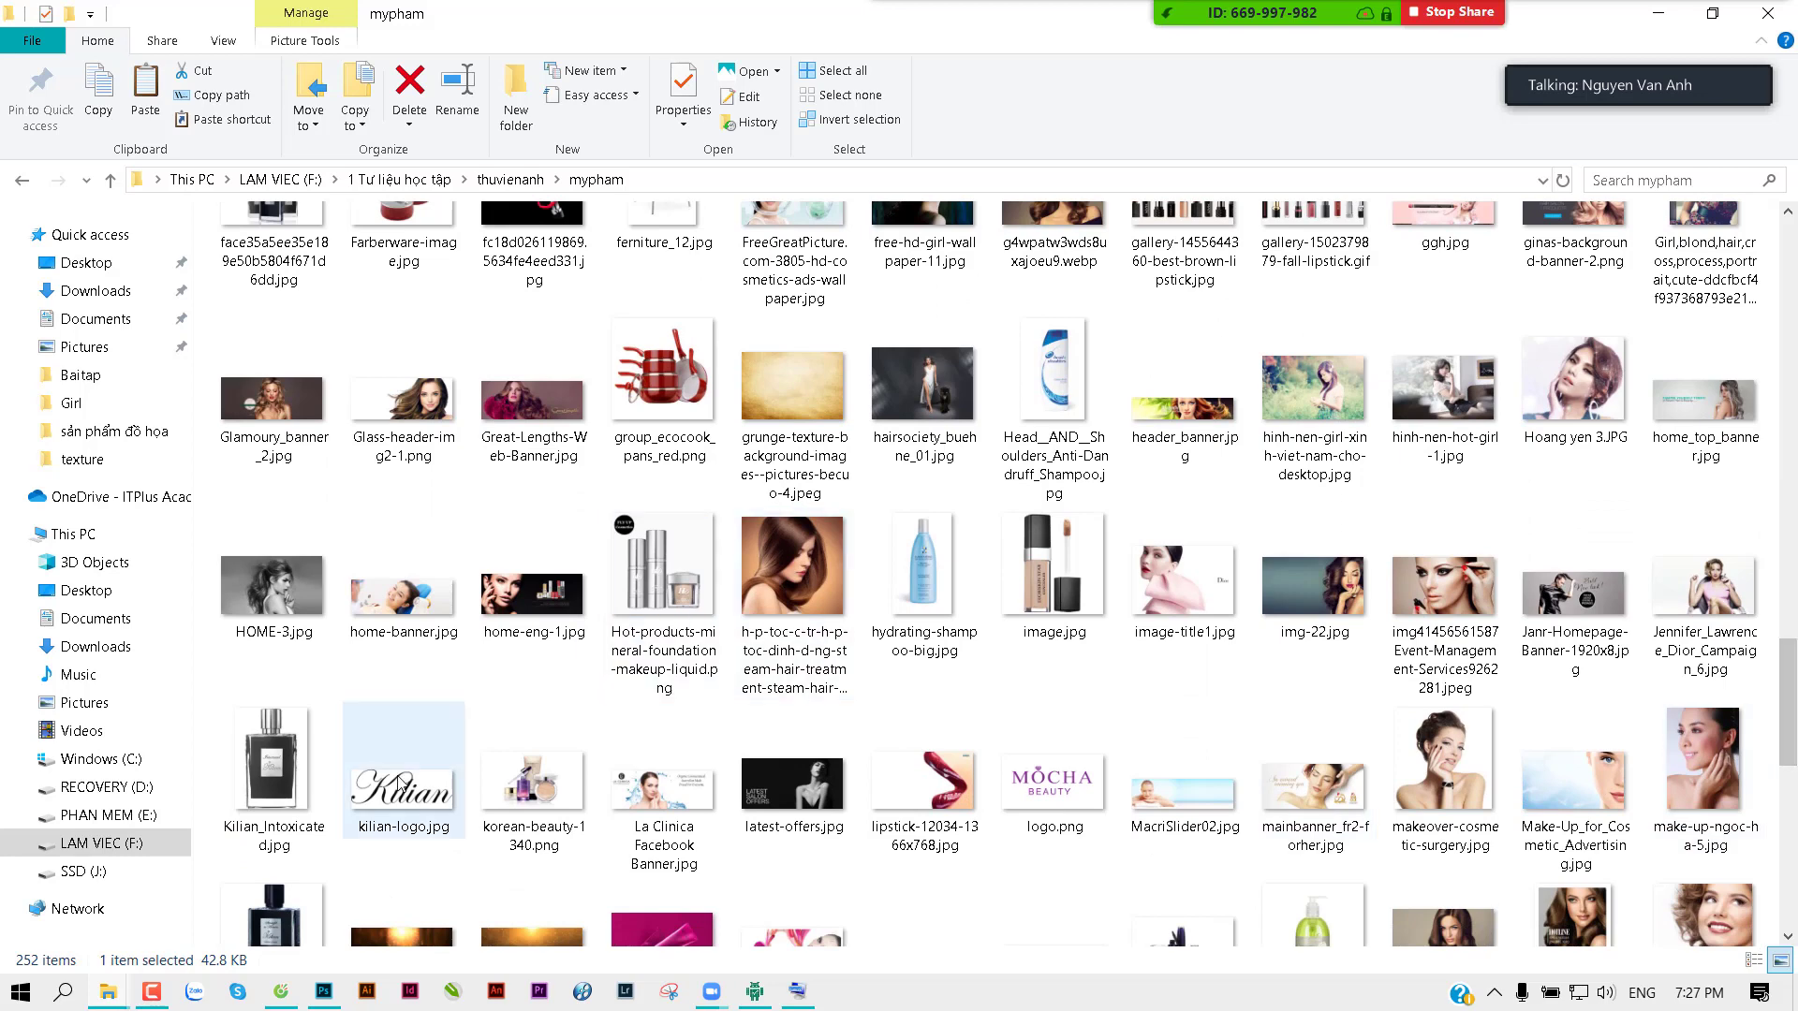
{"action": "left_click", "coordinate": [1078, 754]}
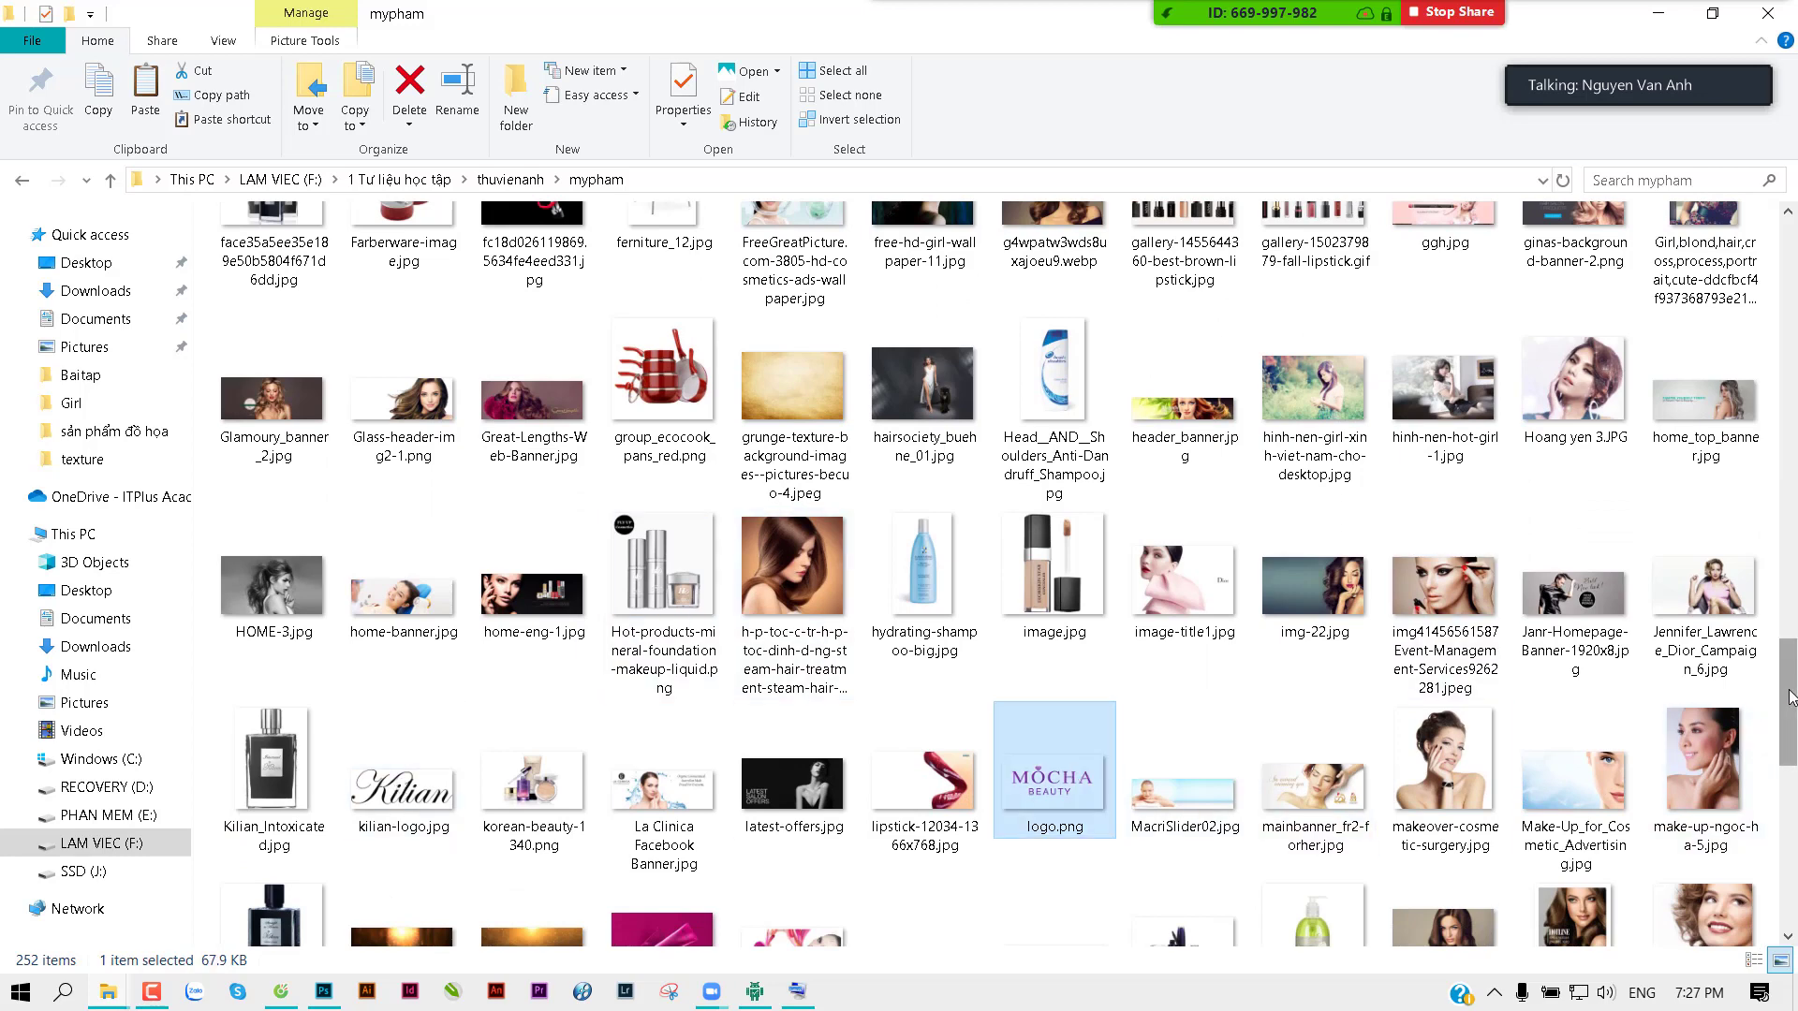
{"action": "left_click_drag", "start_coordinate": [1794, 695], "coordinate": [1794, 857]}
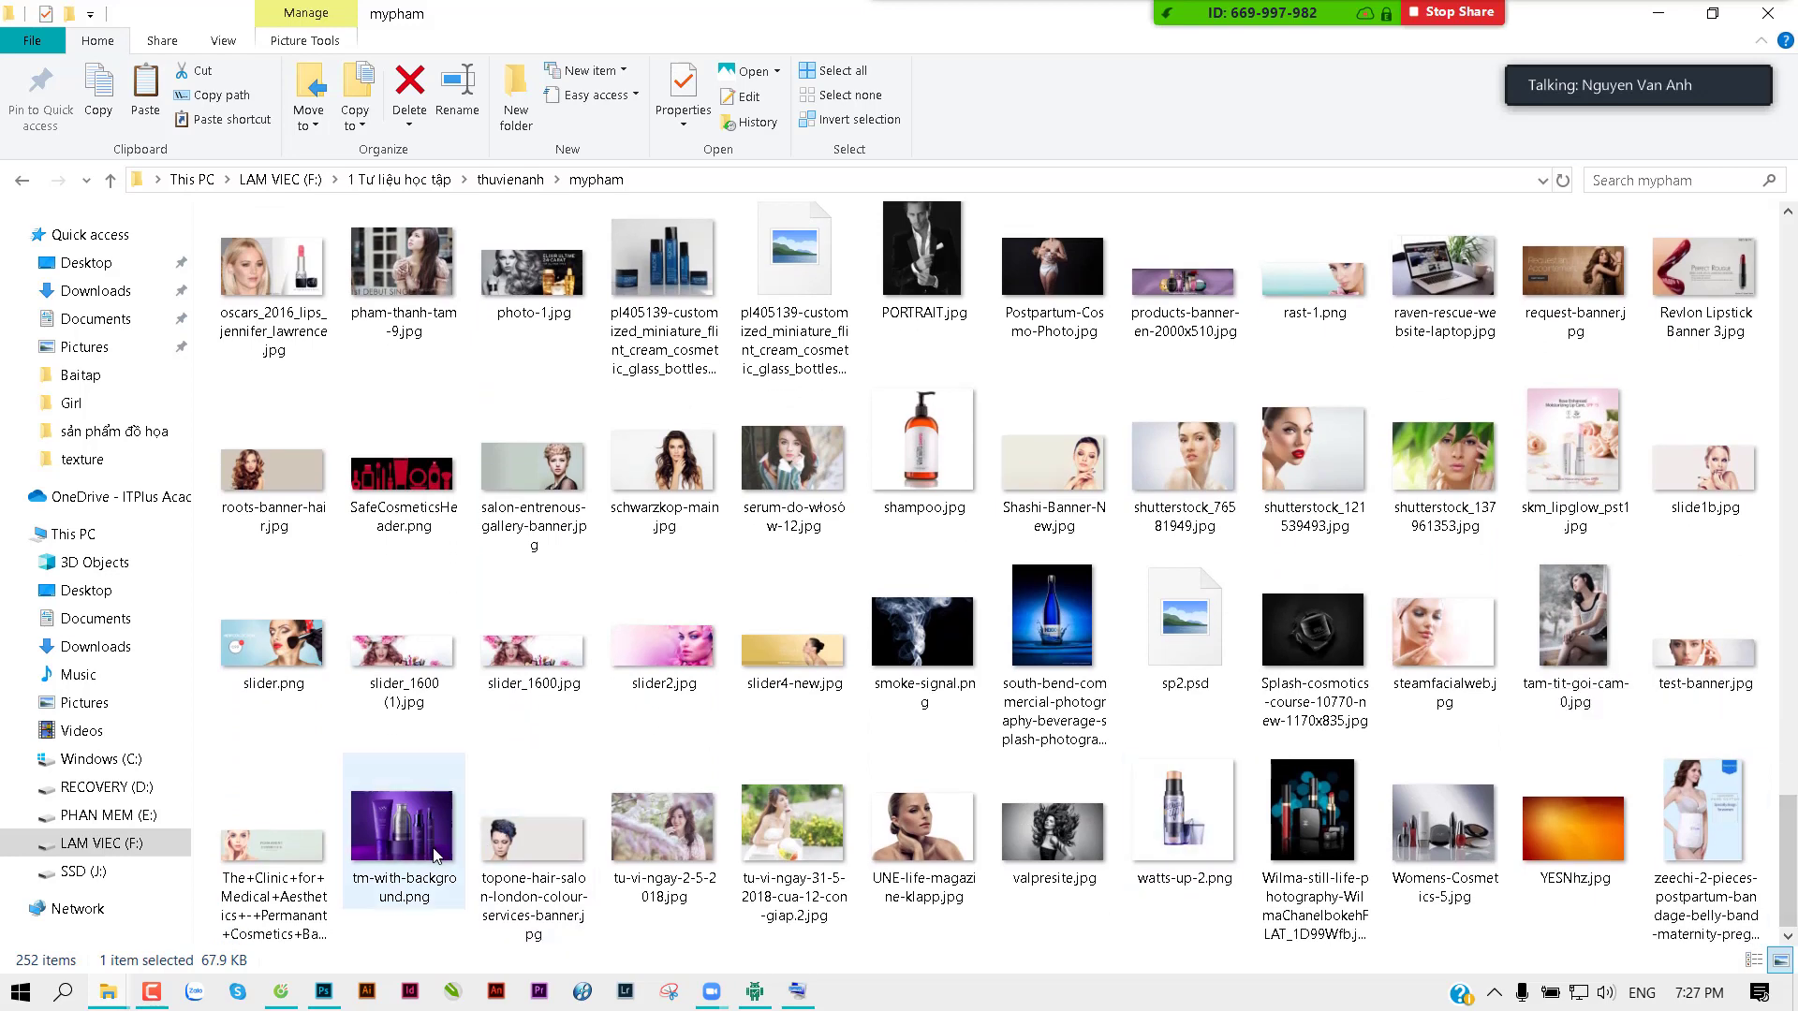
{"action": "left_click", "coordinate": [671, 786], "text": "ctrl"}
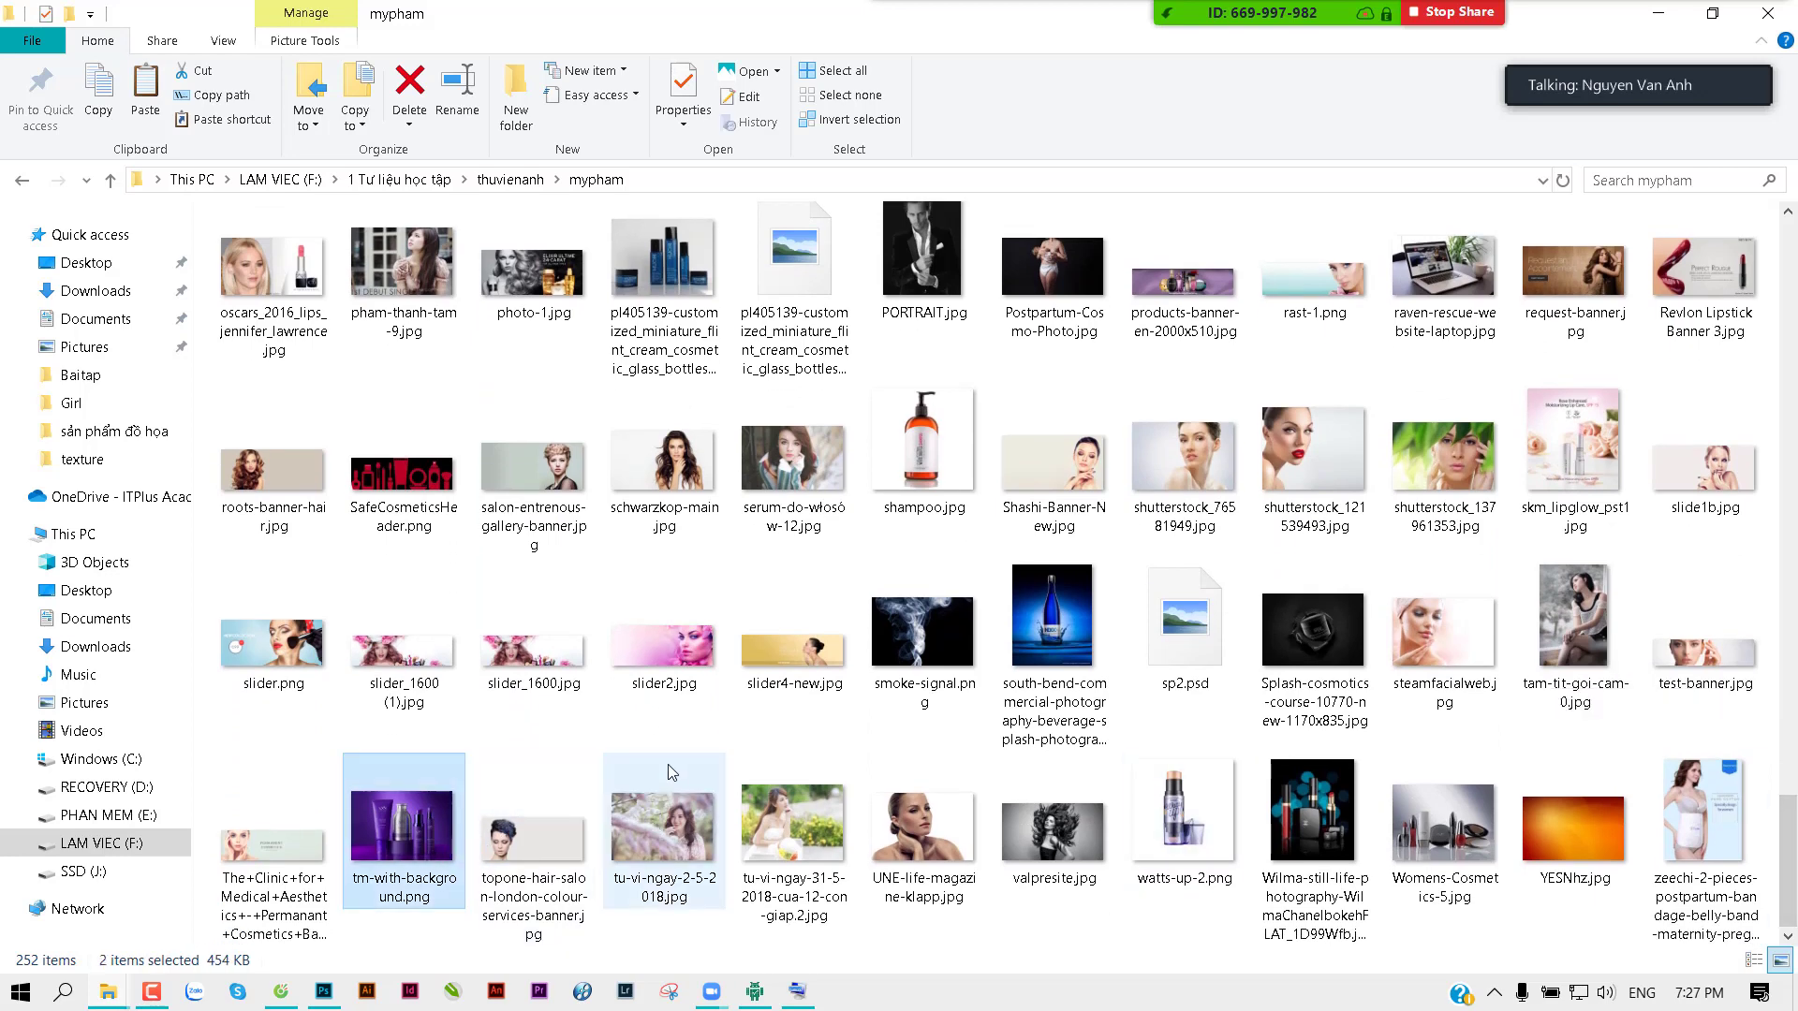
Step: Paste logo.png and tm-with-background.png into the Banner Myx phaamr folder
{"action": "key", "text": "alt+Tab"}
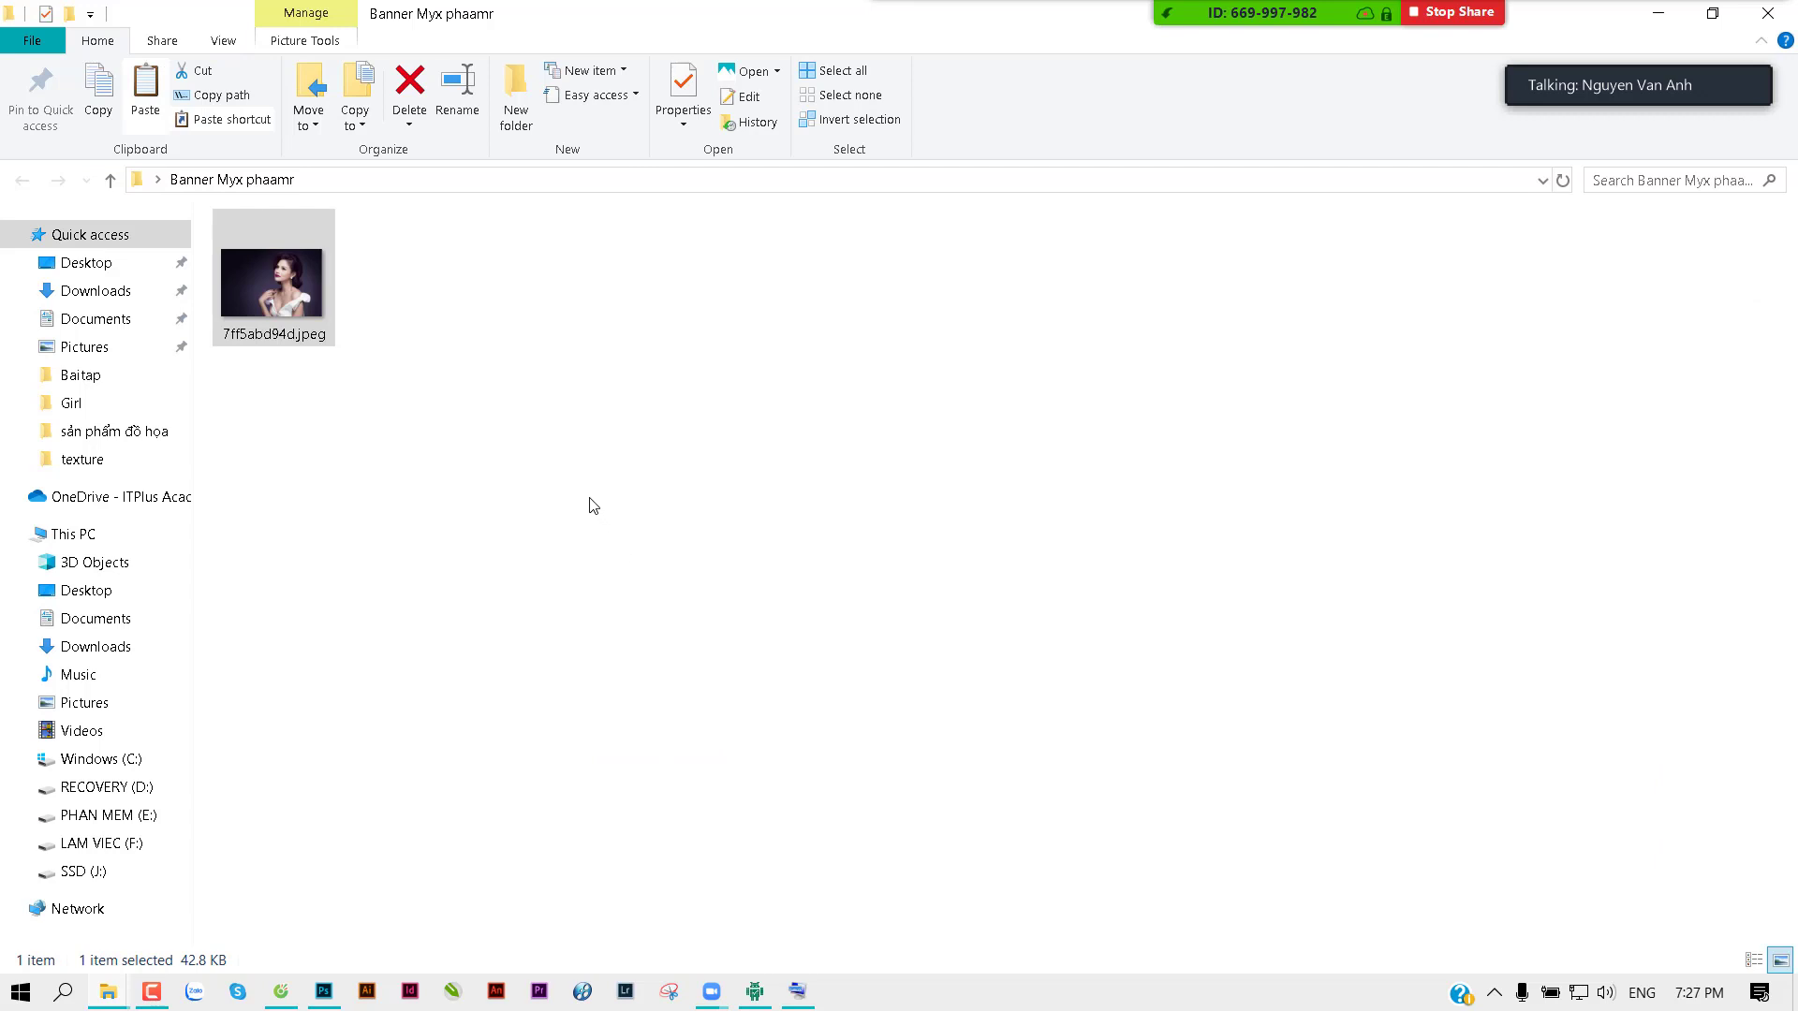
{"action": "key", "text": "ctrl+v"}
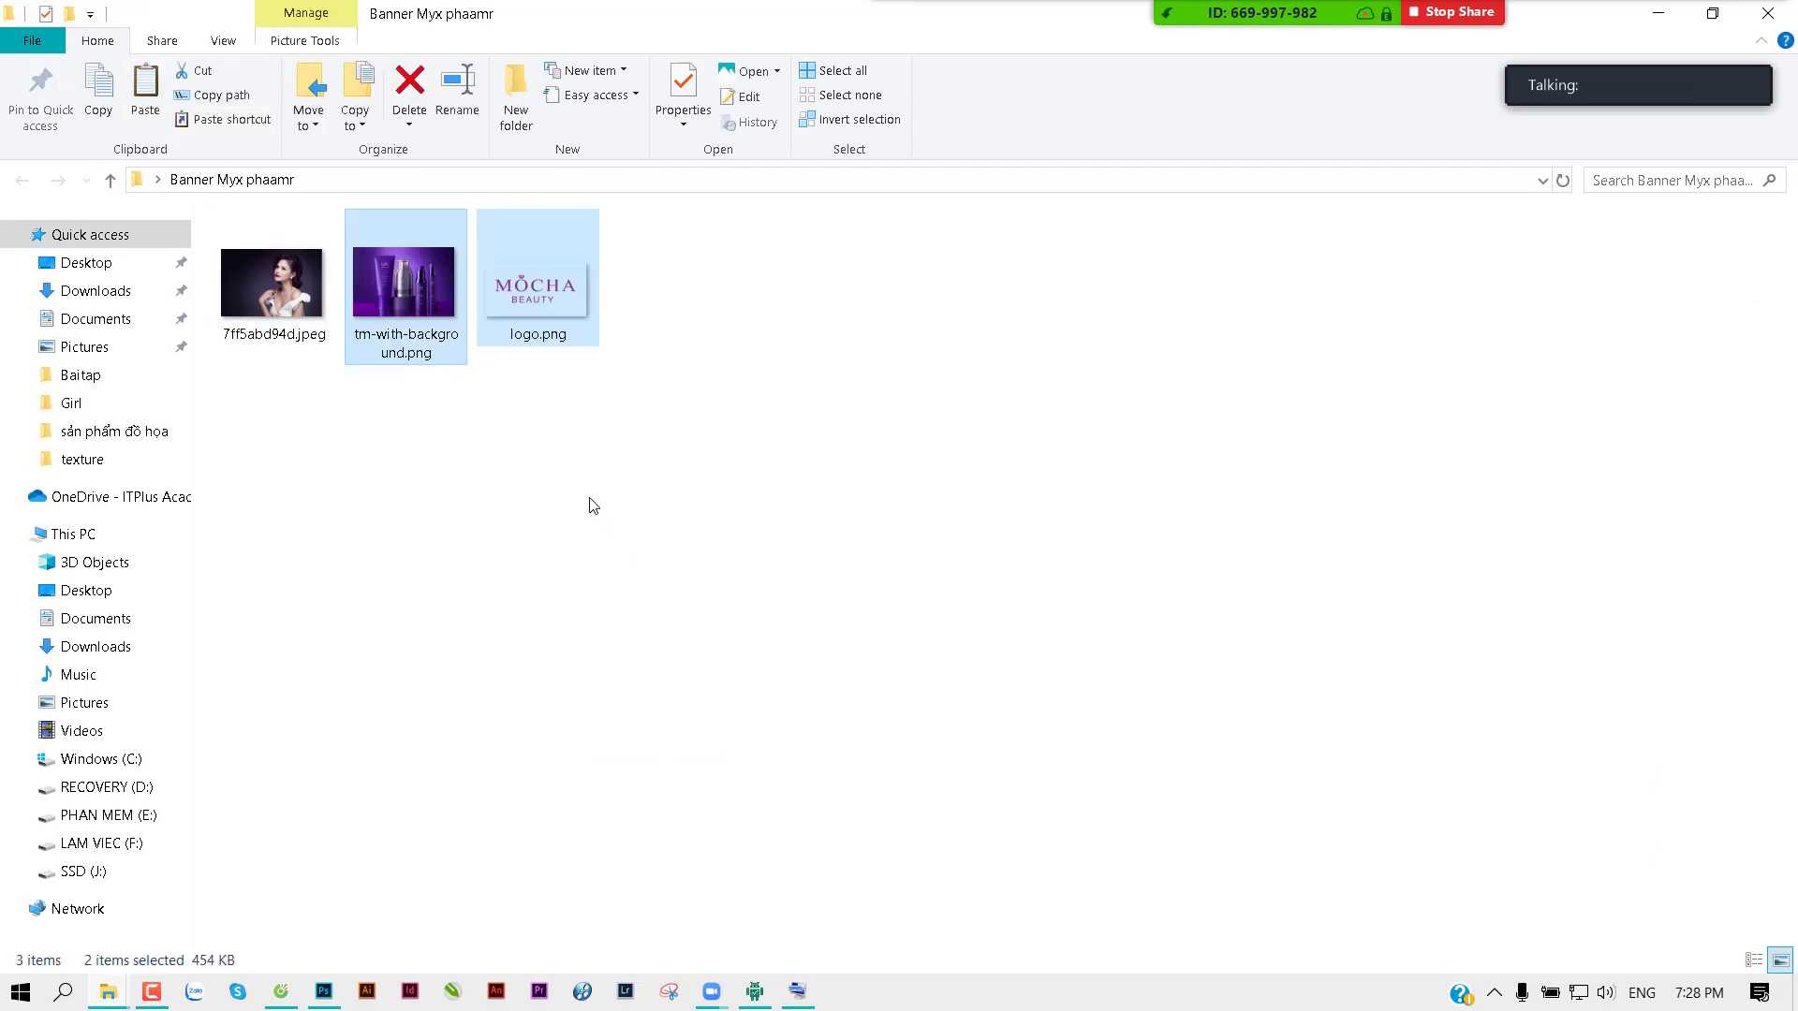
{"action": "left_click", "coordinate": [593, 506]}
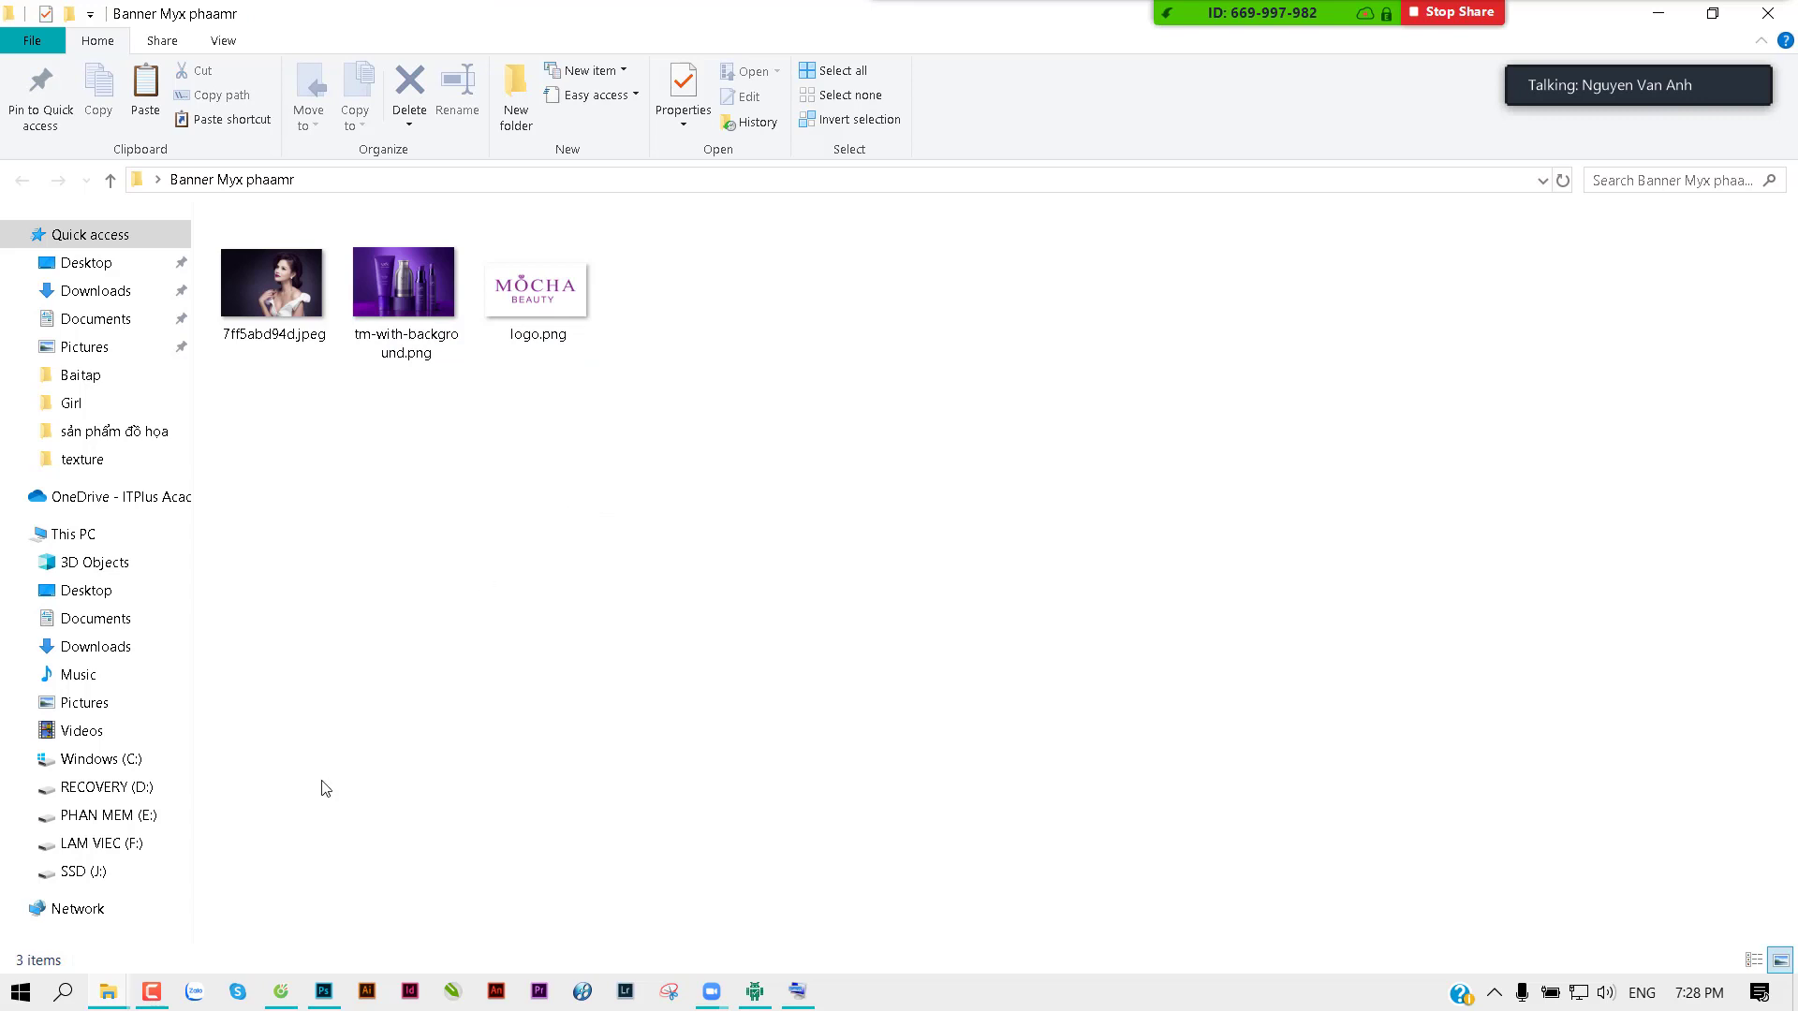
{"action": "mouse_move", "coordinate": [107, 991]}
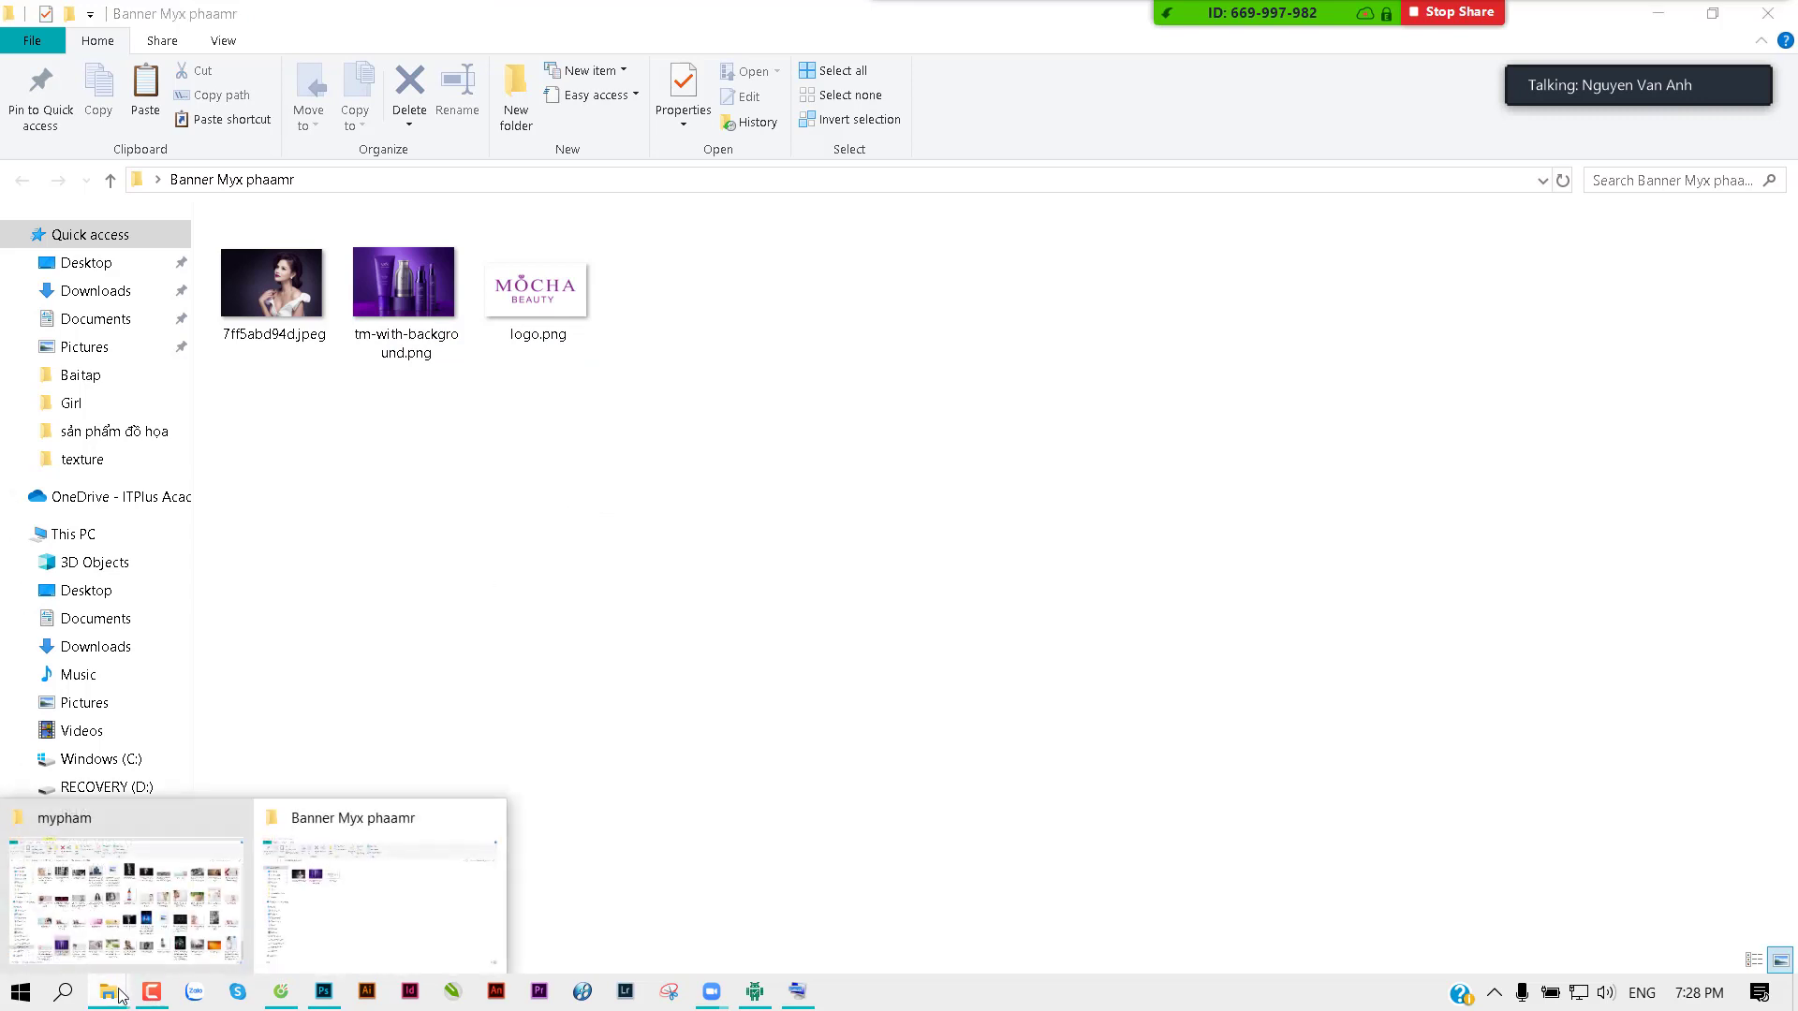
{"action": "left_click", "coordinate": [131, 927]}
Step: Copy the dark curtain texture from Backgroud > texture into the banner folder
{"action": "left_click", "coordinate": [520, 182]}
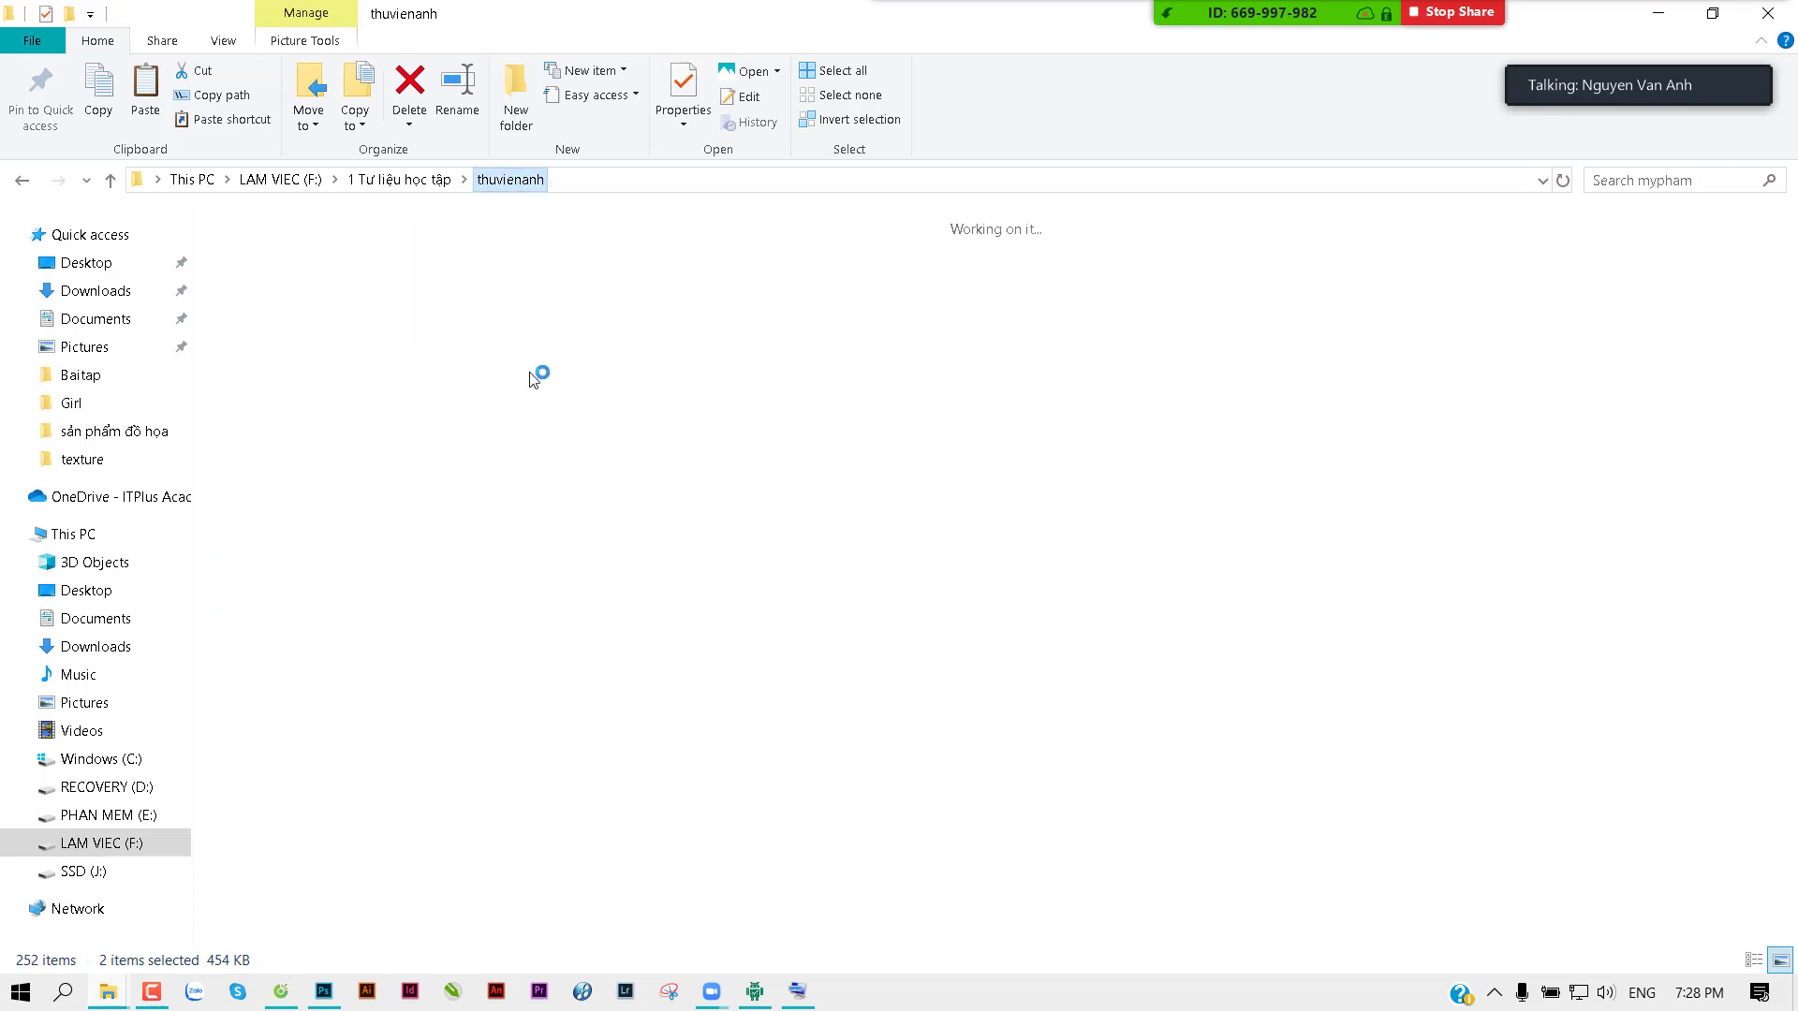
{"action": "left_click", "coordinate": [515, 424]}
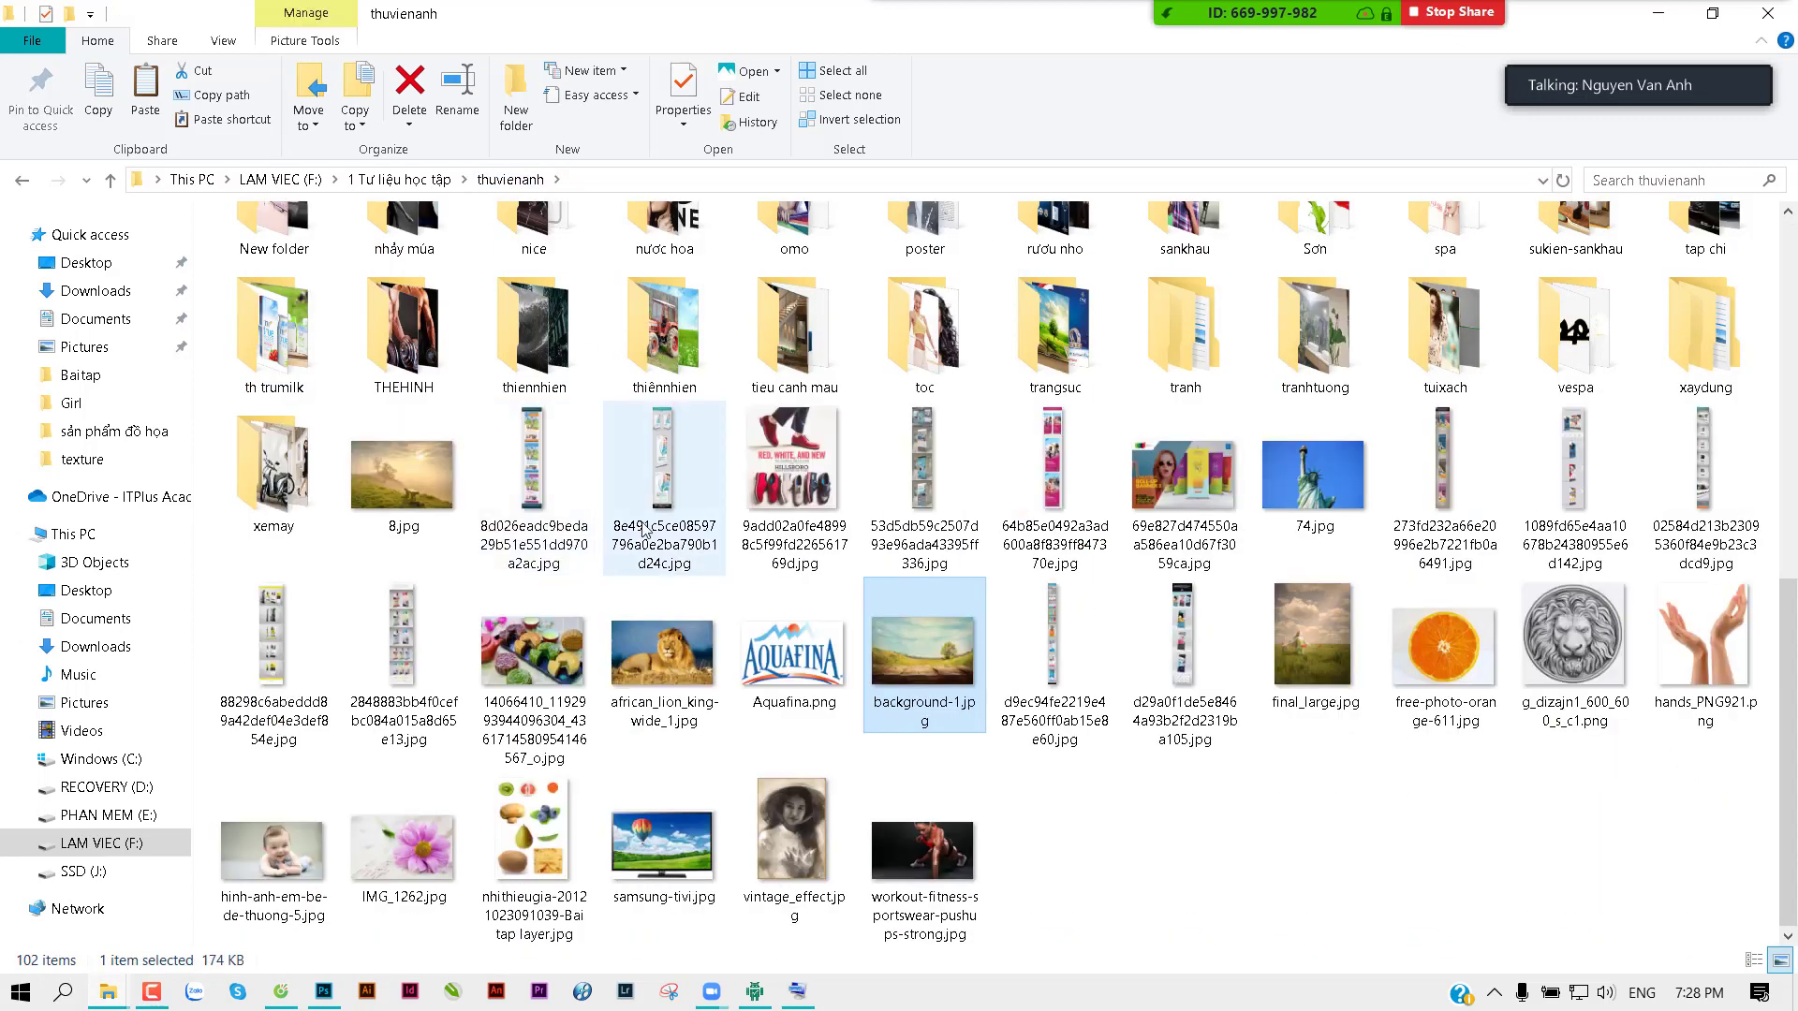
{"action": "scroll", "coordinate": [524, 525], "scroll_direction": "up", "scroll_amount": 5}
{"action": "double_click", "coordinate": [1423, 270]}
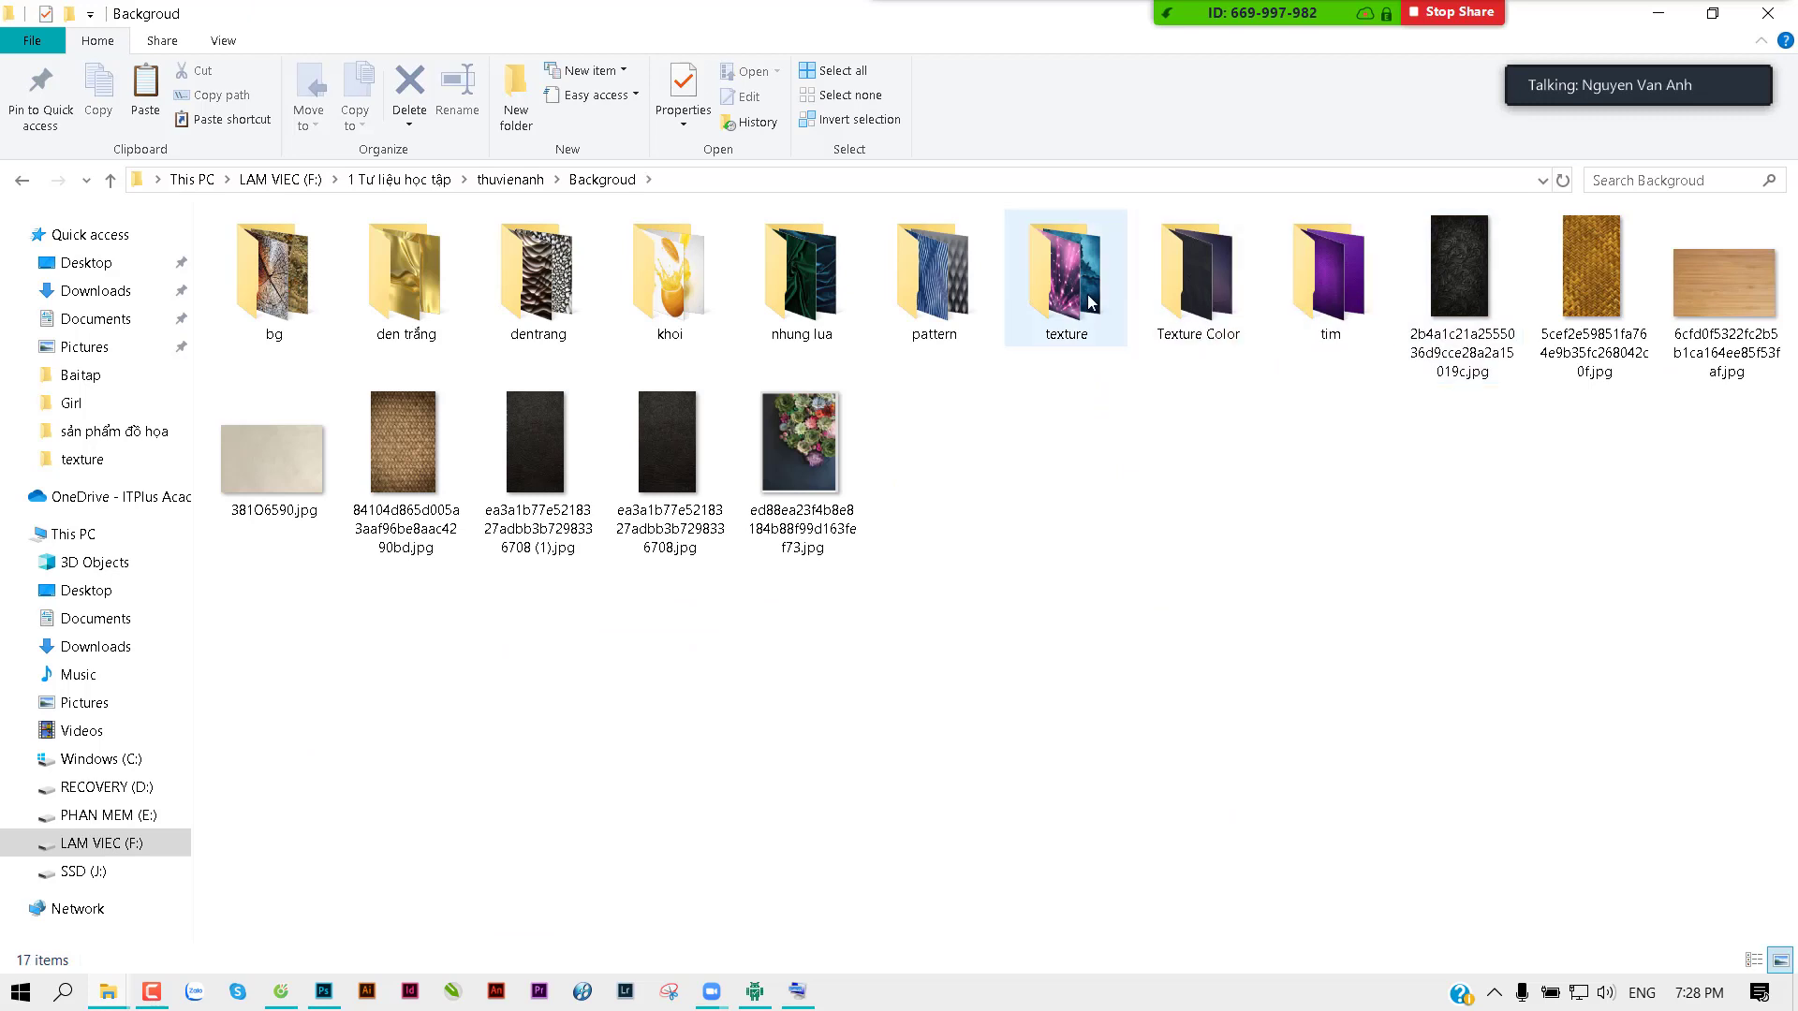
{"action": "double_click", "coordinate": [1087, 294]}
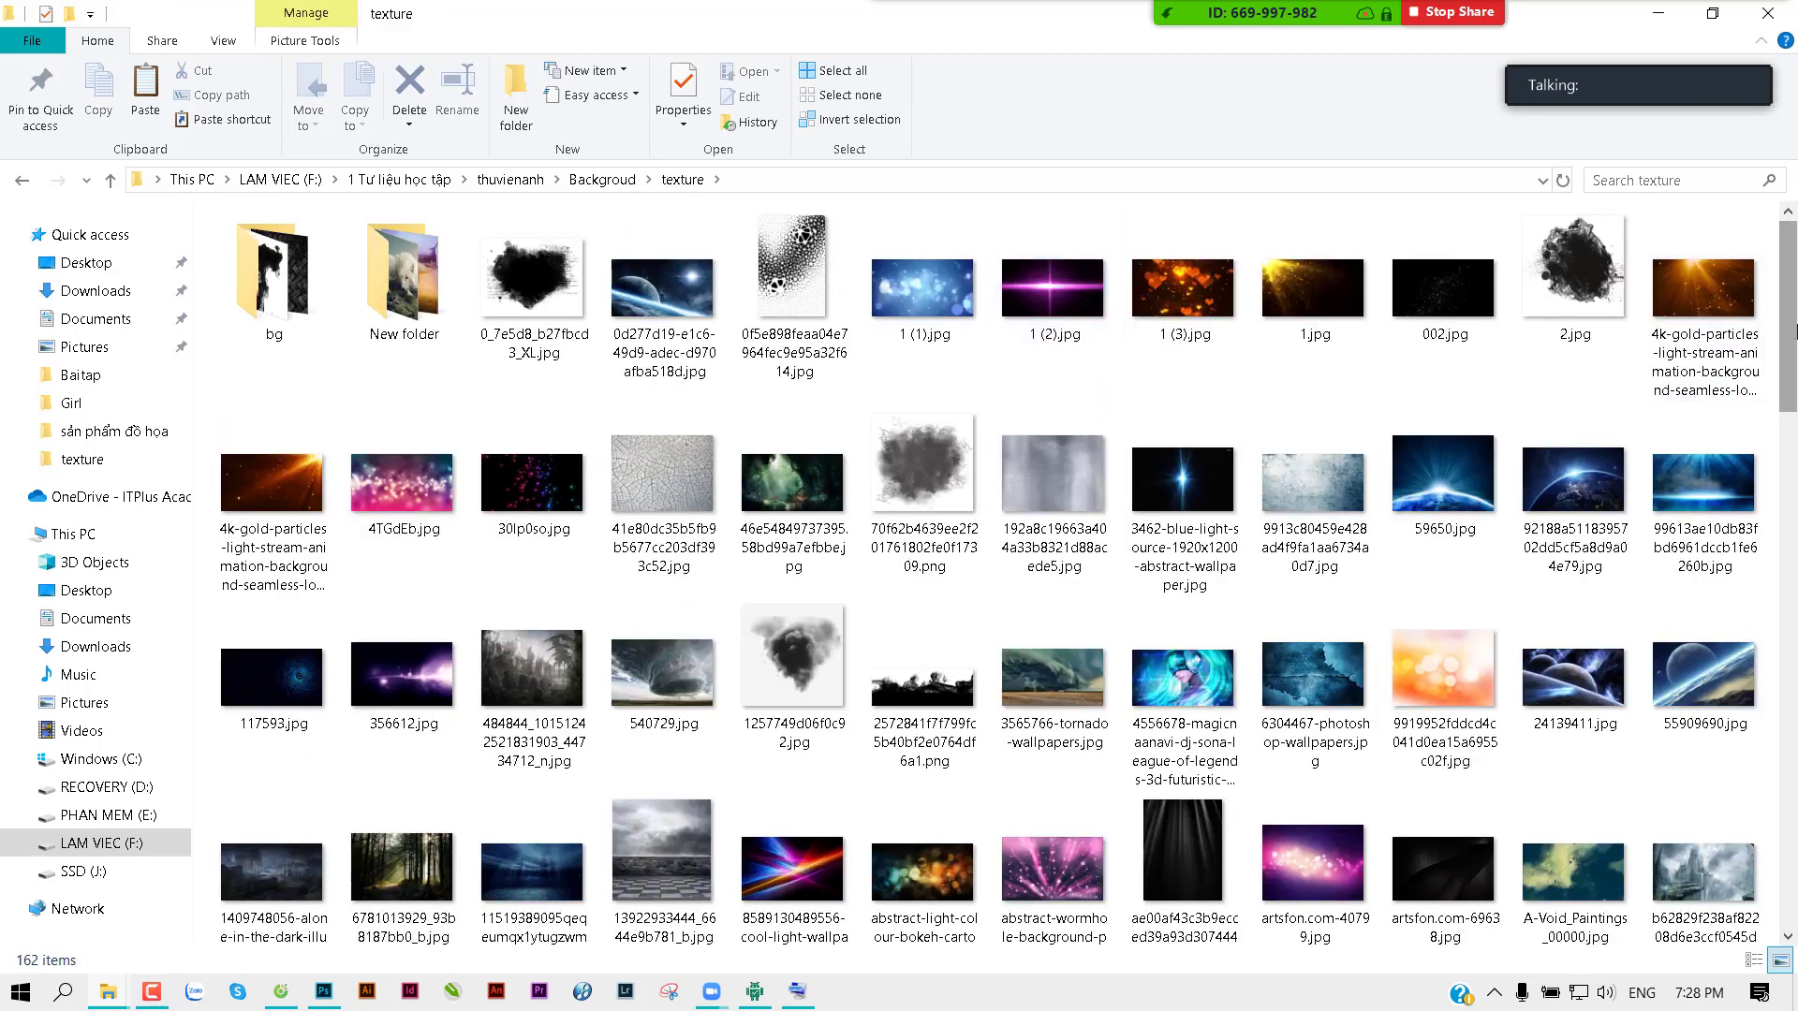
{"action": "scroll", "coordinate": [1786, 374], "scroll_direction": "down", "scroll_amount": 1}
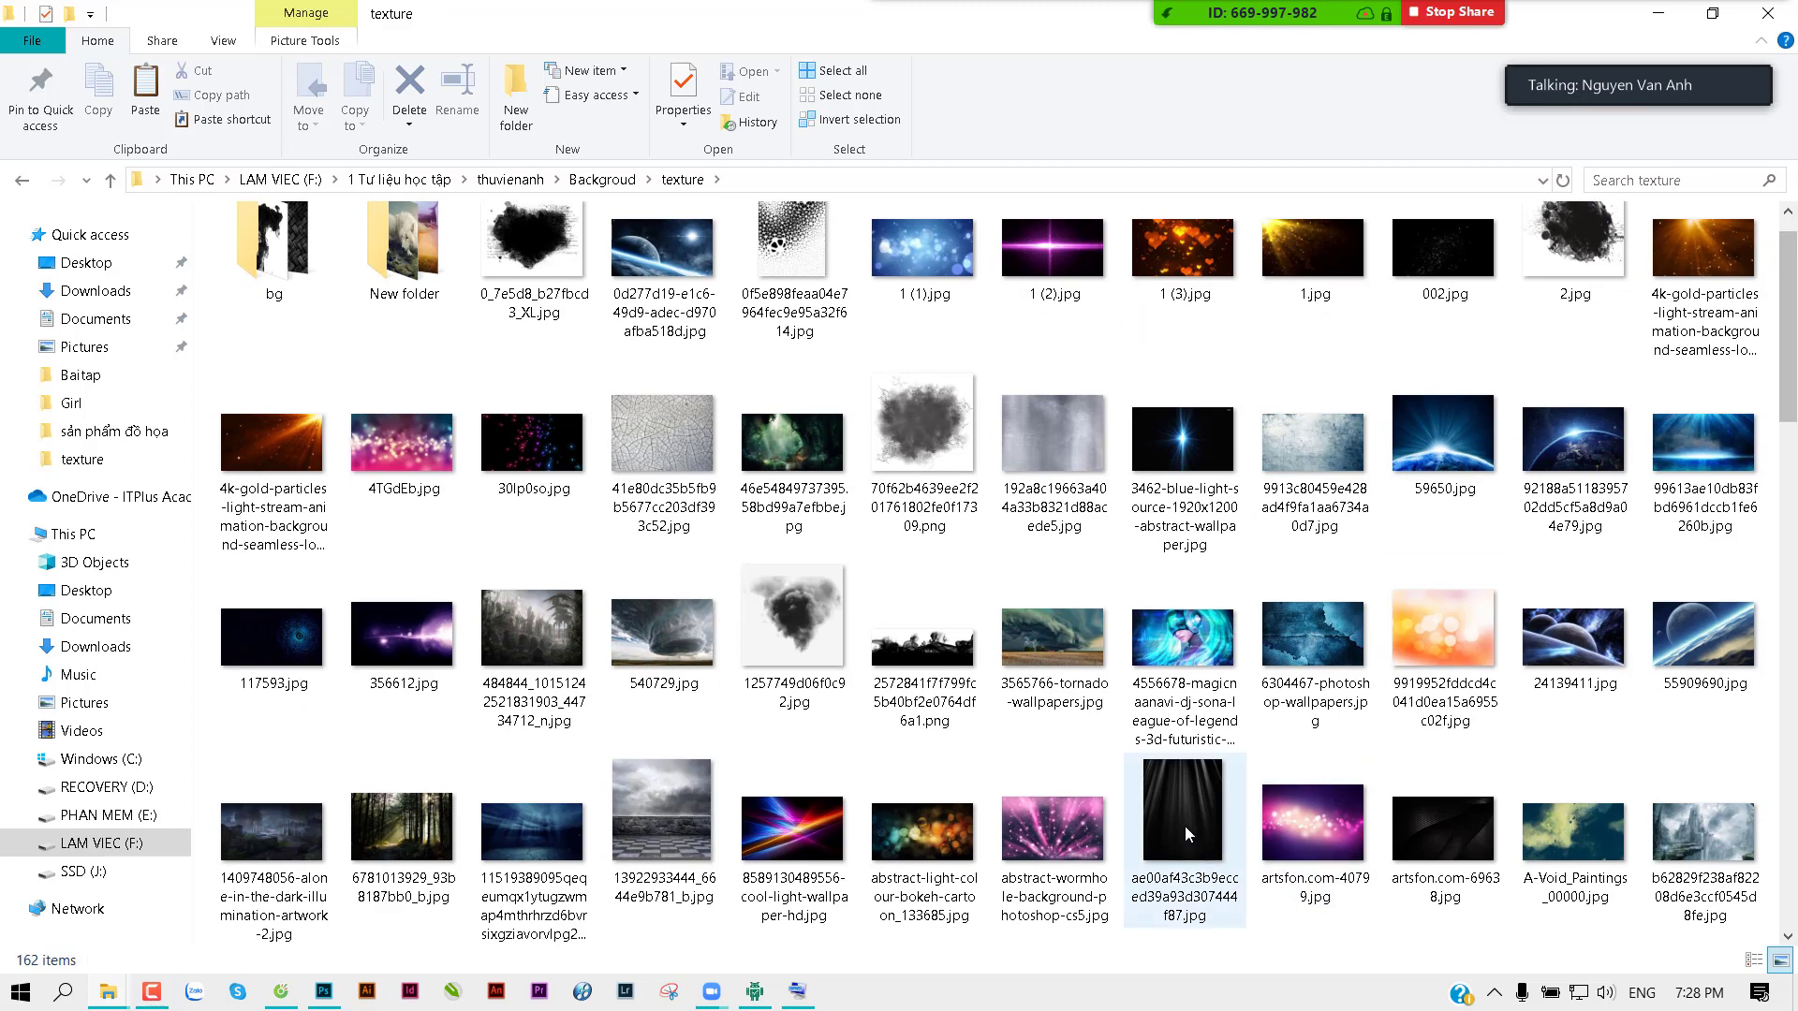
{"action": "left_click", "coordinate": [1183, 824]}
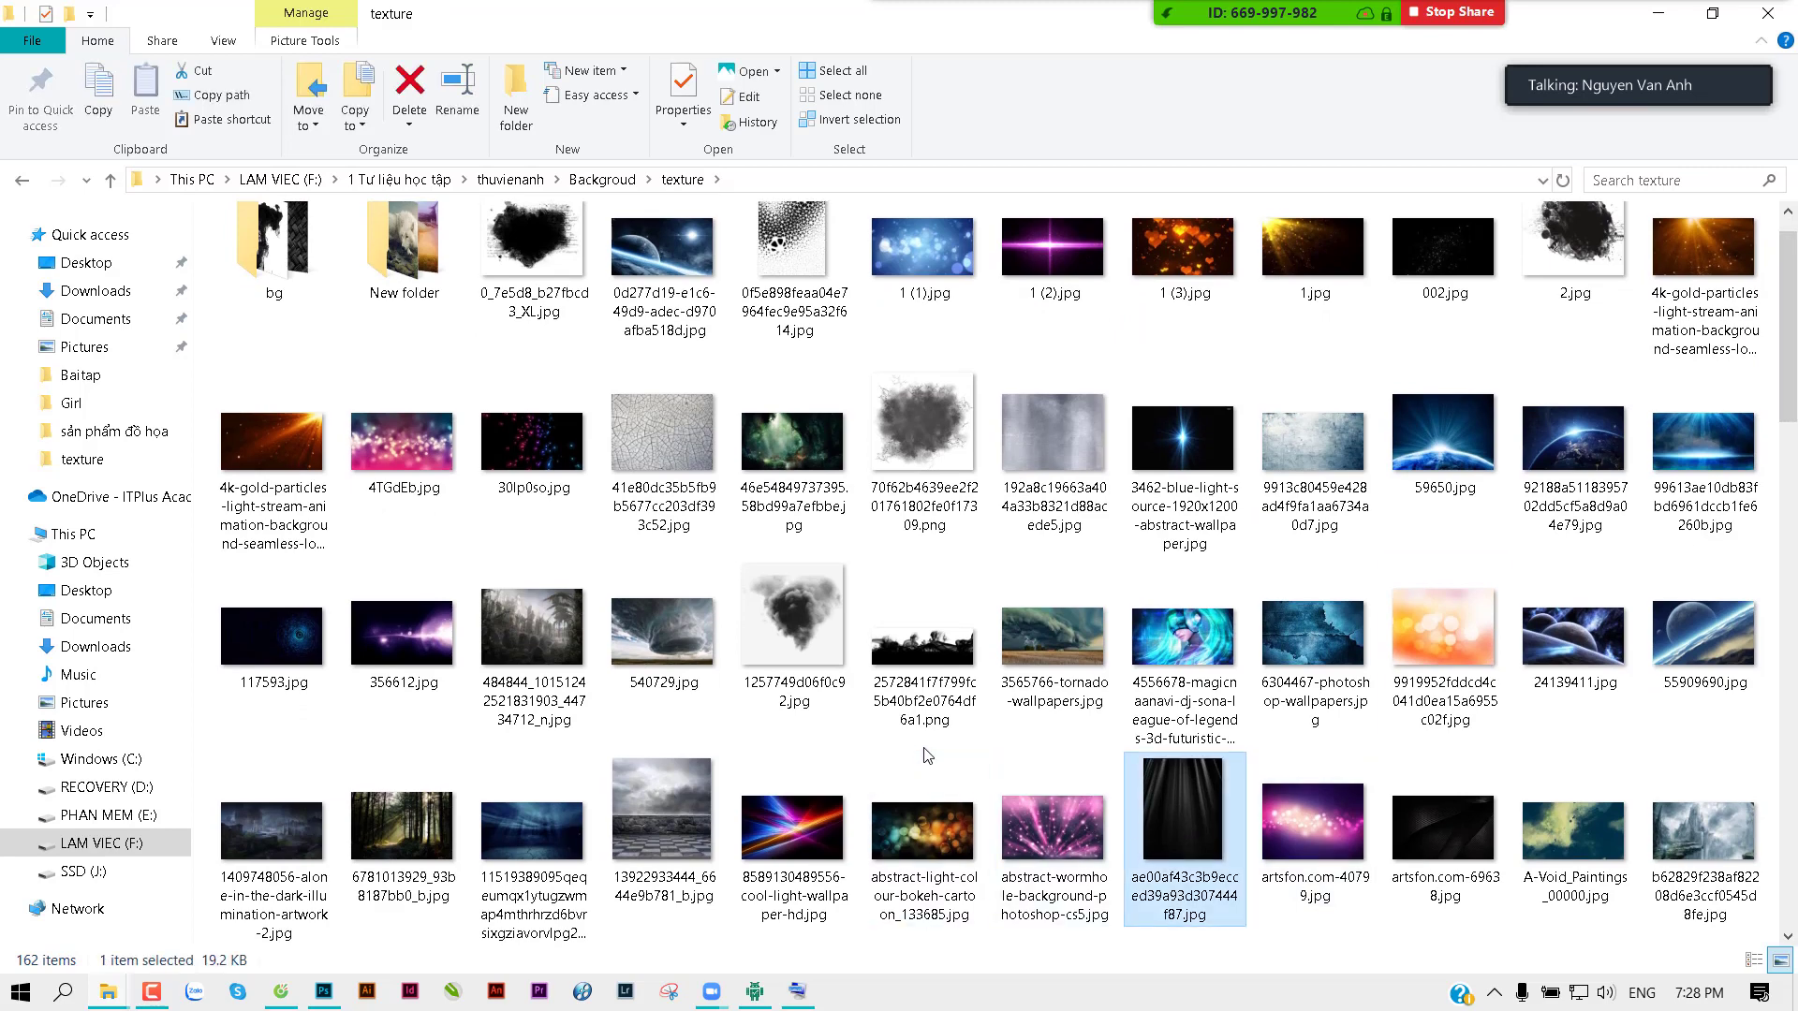
{"action": "key", "text": "alt+Tab"}
{"action": "key", "text": "ctrl+v"}
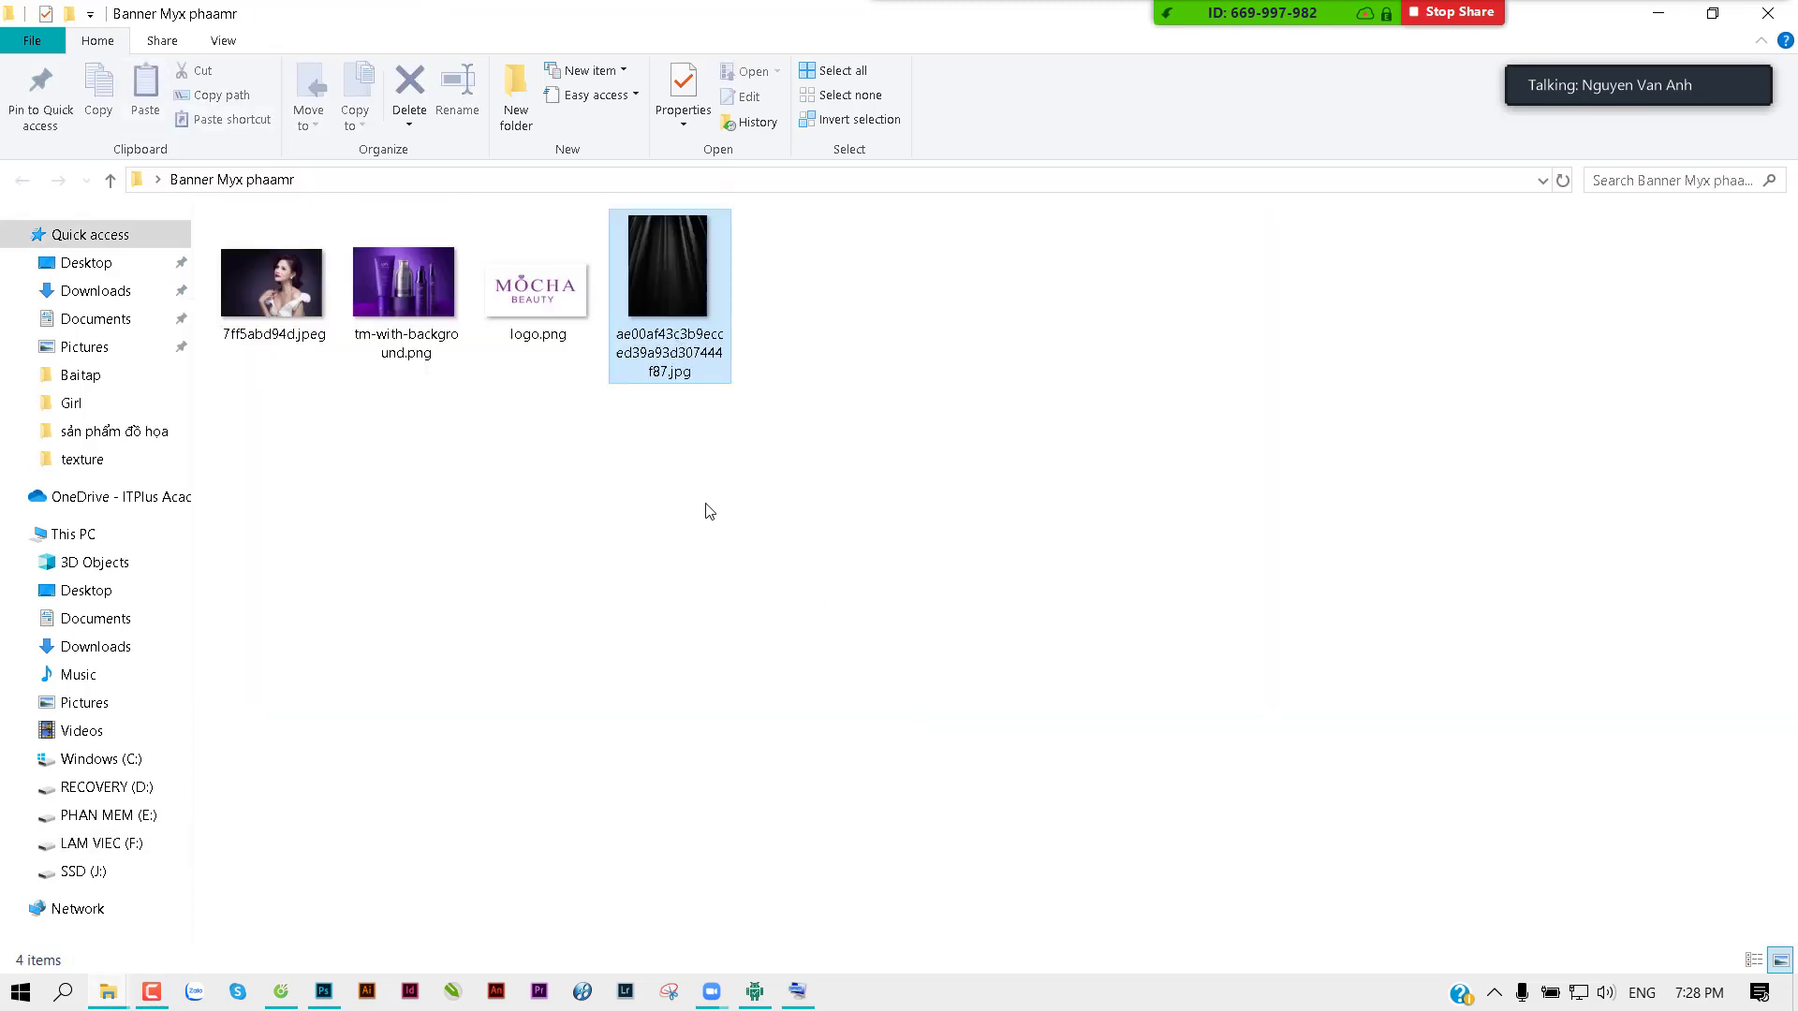
Step: Preview the light image maxresdefault (3).jpg in the texture folder
{"action": "key", "text": "alt+Tab"}
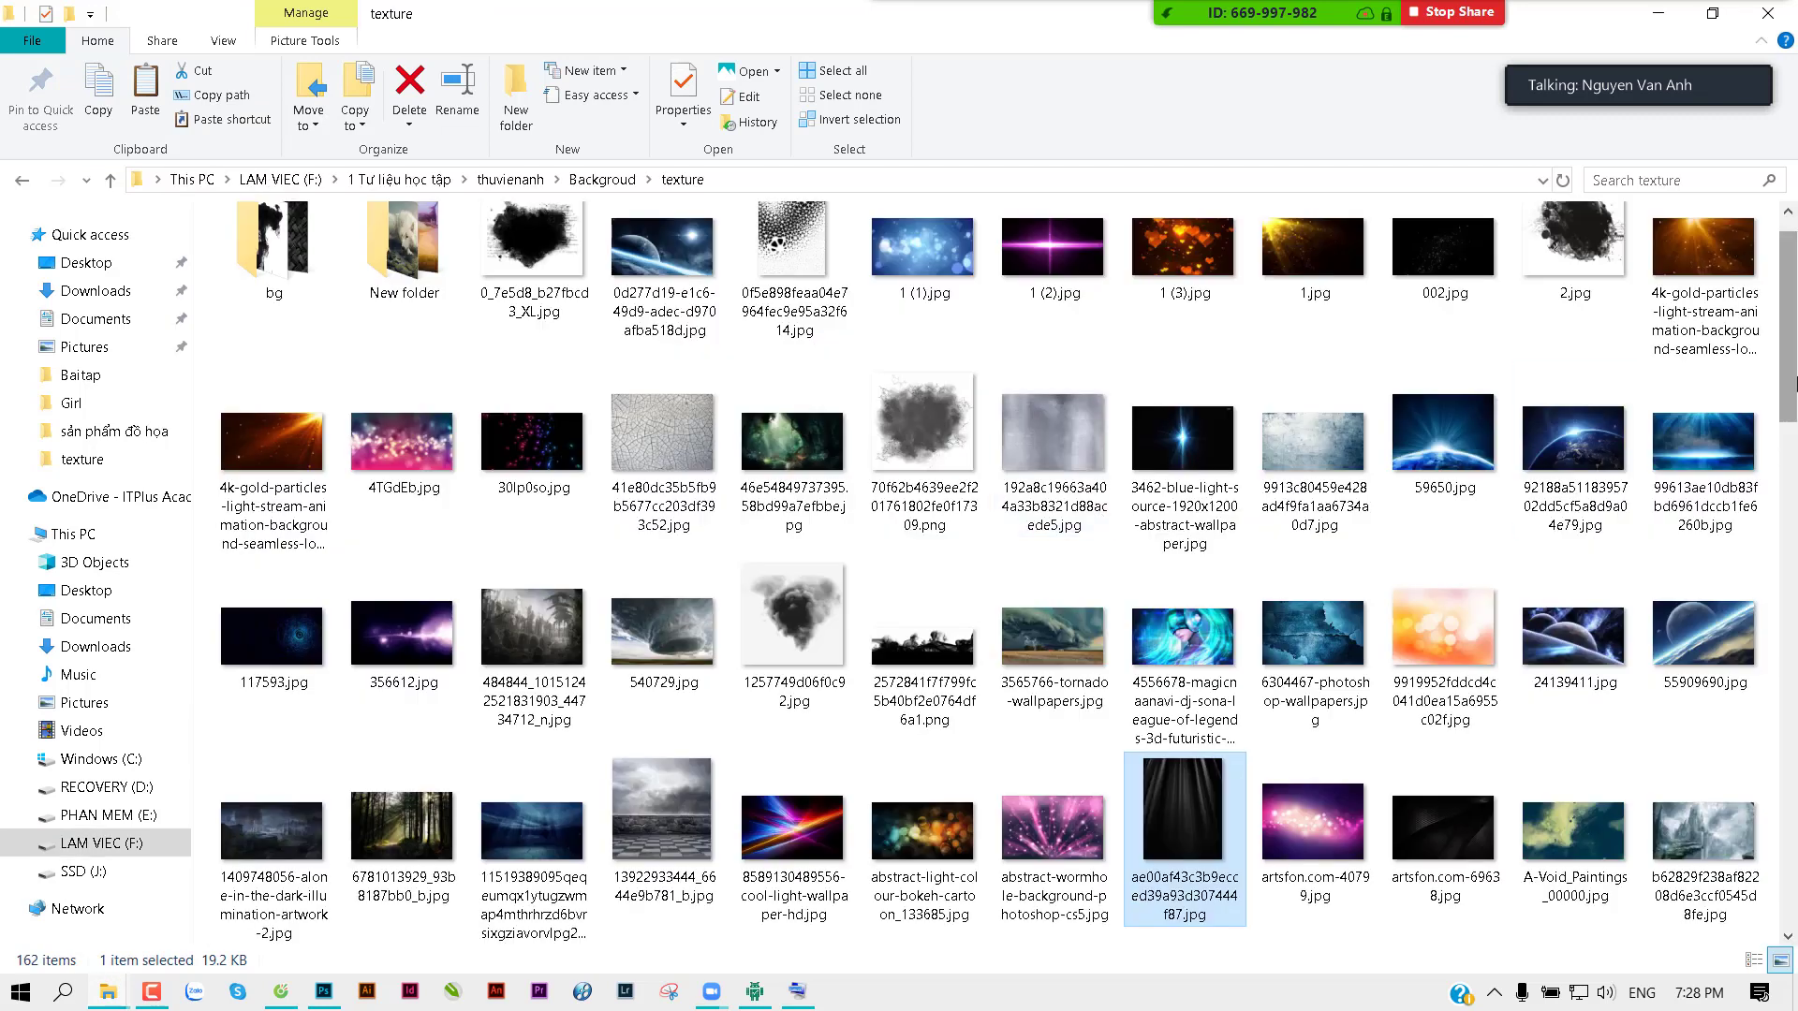
{"action": "left_click_drag", "start_coordinate": [1792, 389], "coordinate": [1794, 759]}
{"action": "left_click", "coordinate": [669, 560]}
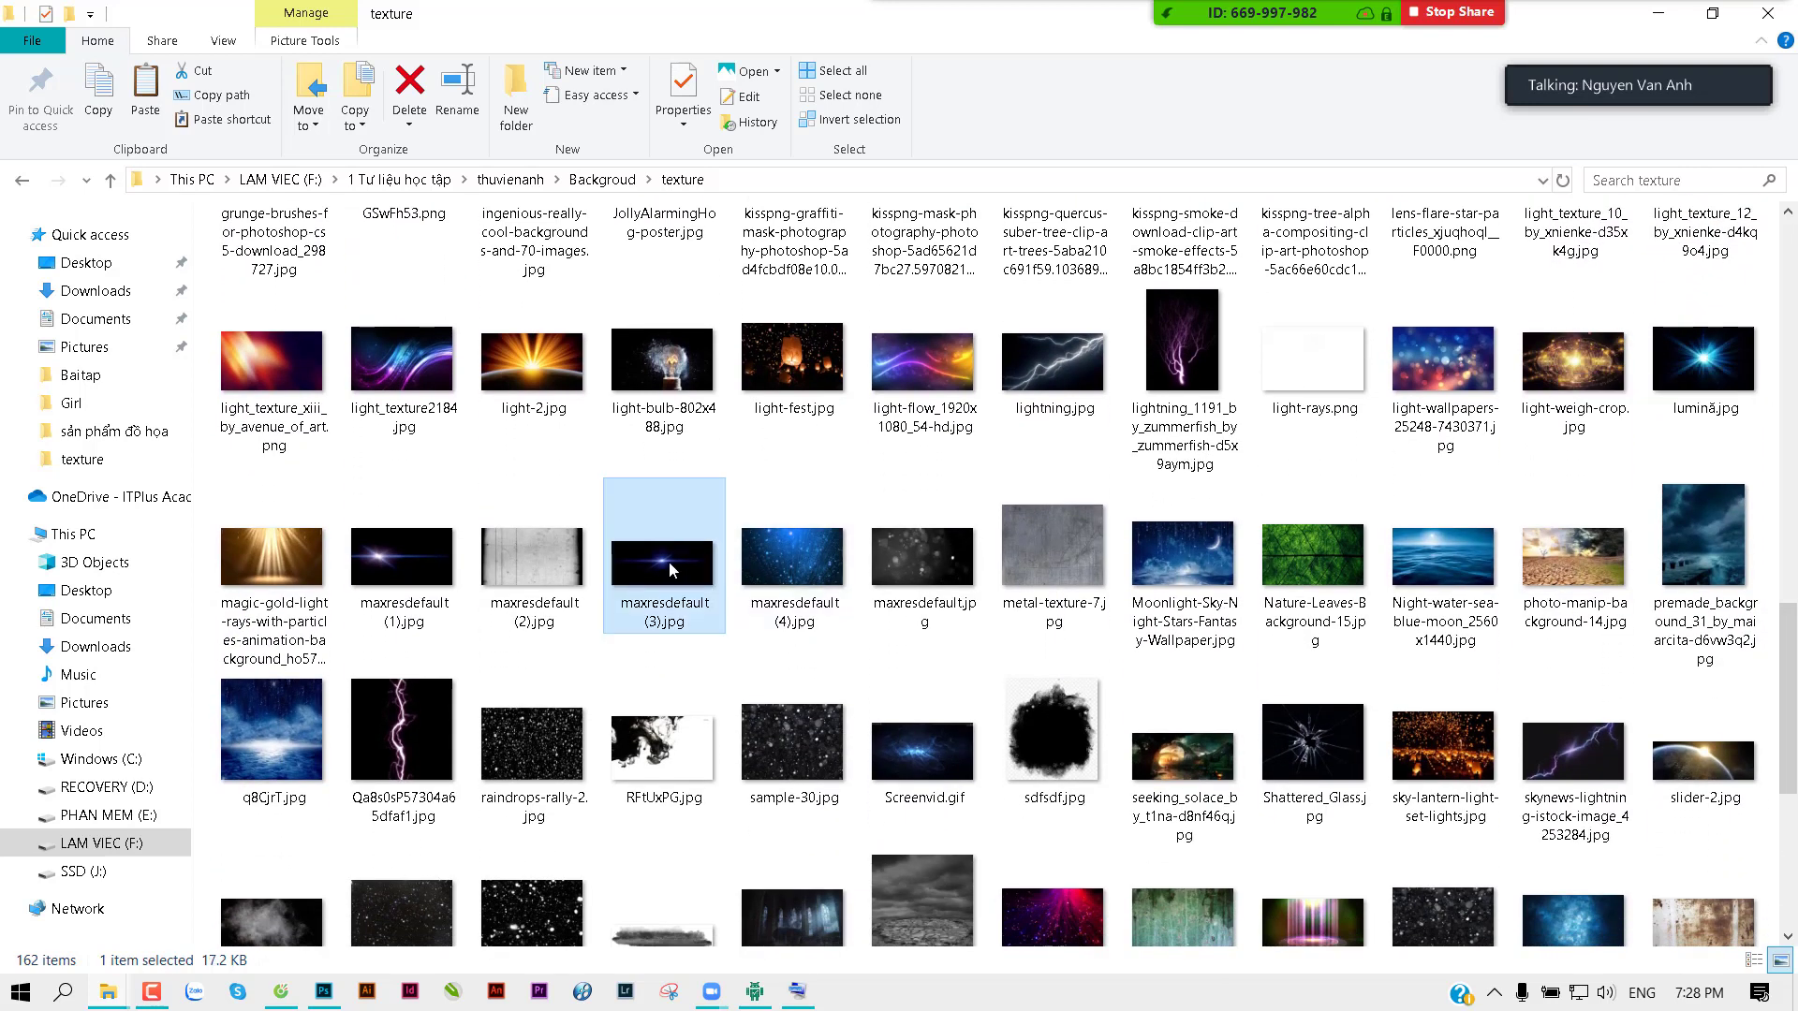
{"action": "double_click", "coordinate": [669, 560]}
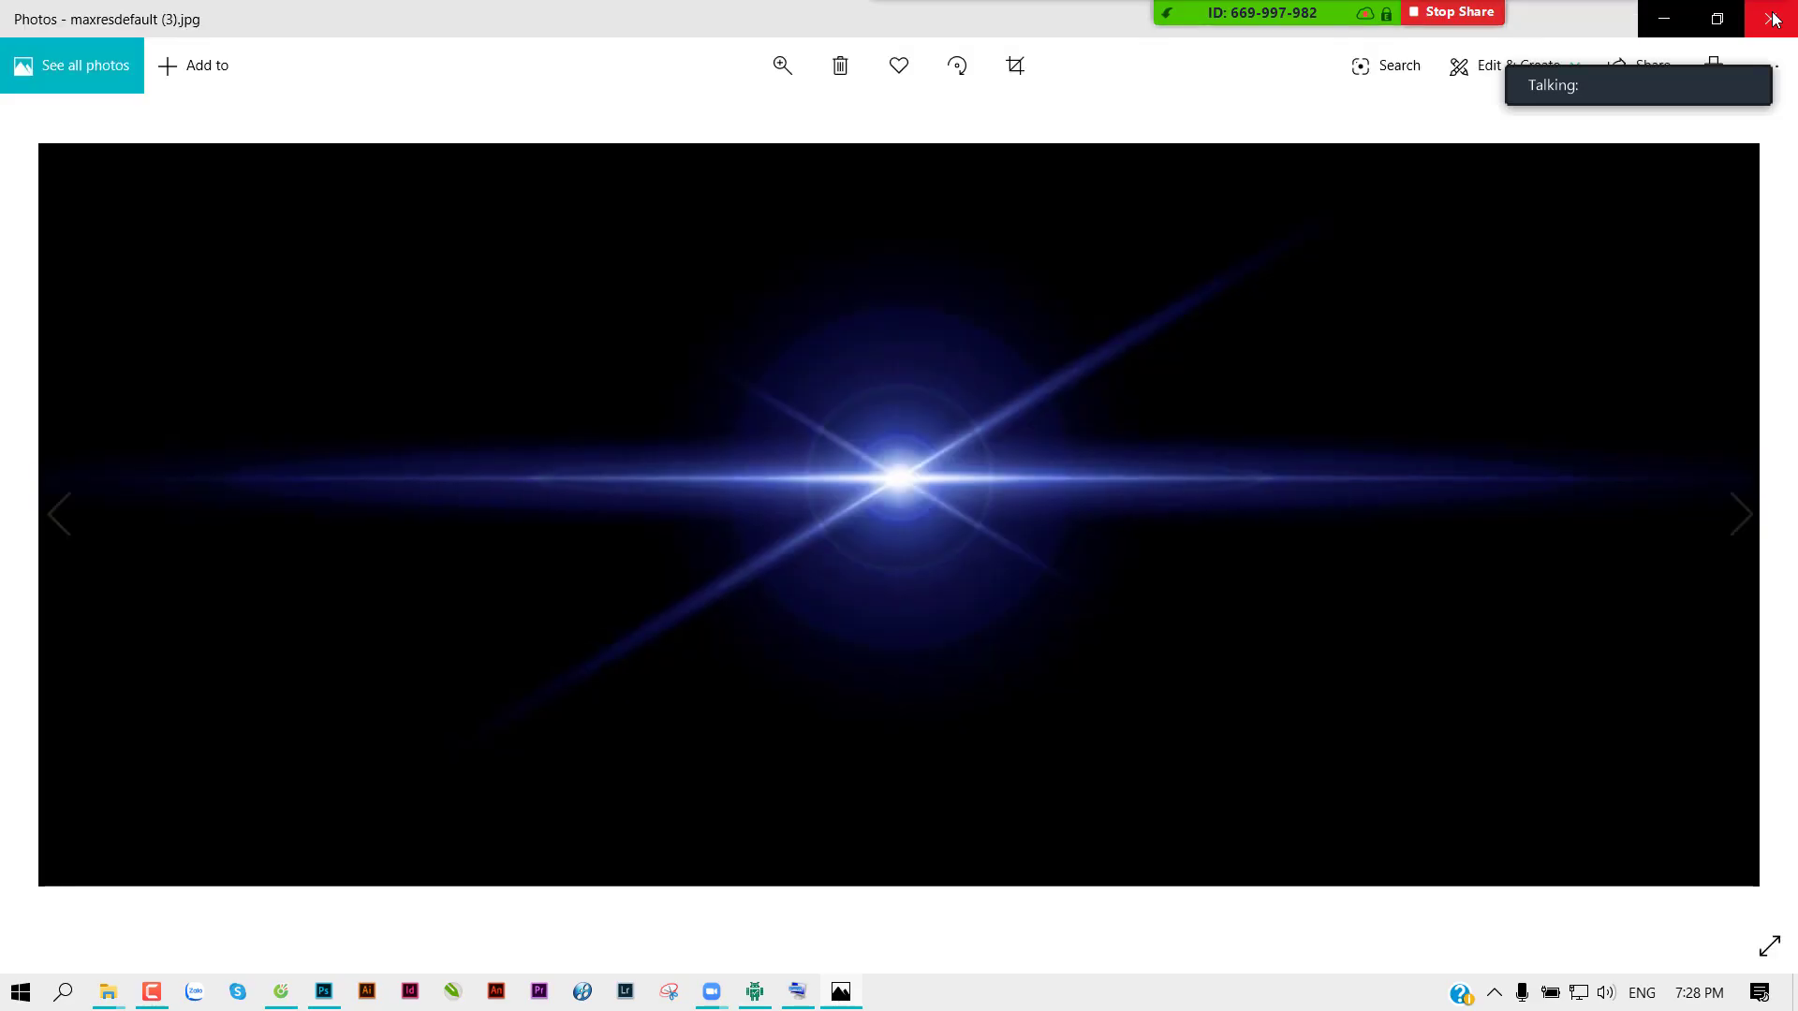
{"action": "left_click", "coordinate": [1776, 16]}
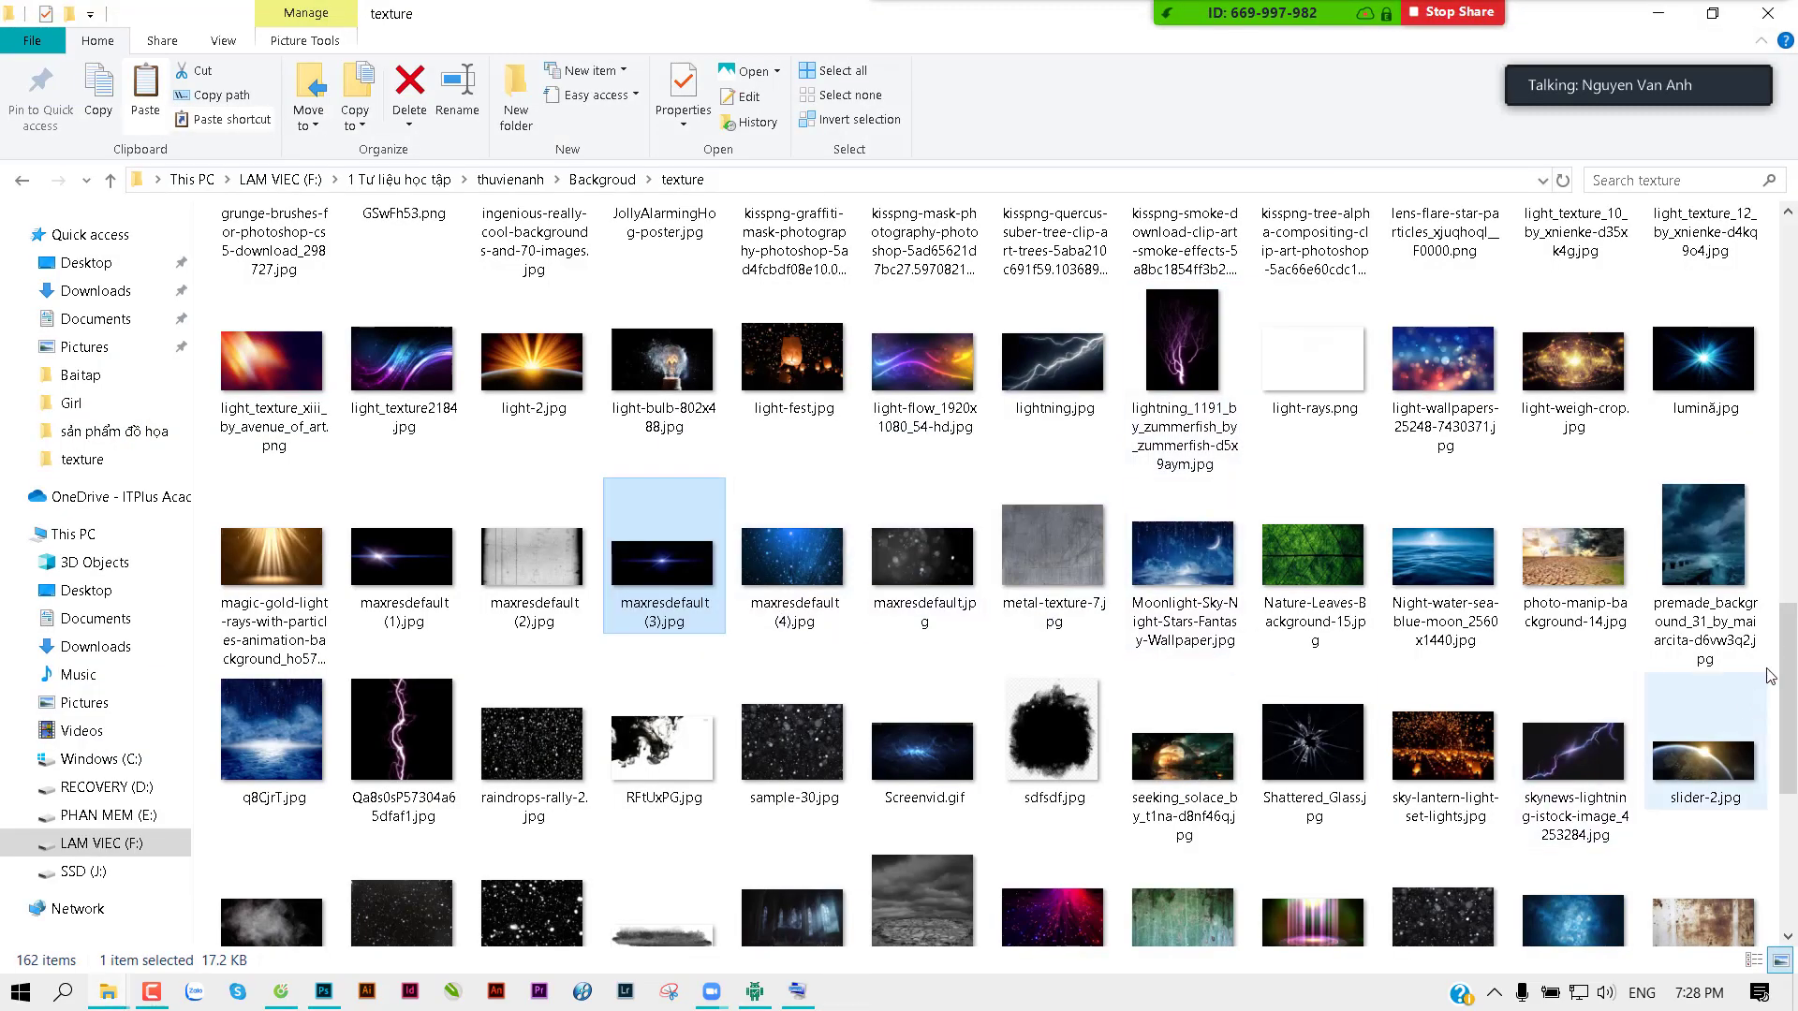
Step: Preview transformerslensflare31.png and paste it into the Banner Myx phaamr folder
{"action": "left_click_drag", "start_coordinate": [1783, 676], "coordinate": [1783, 749]}
{"action": "double_click", "coordinate": [1211, 794]}
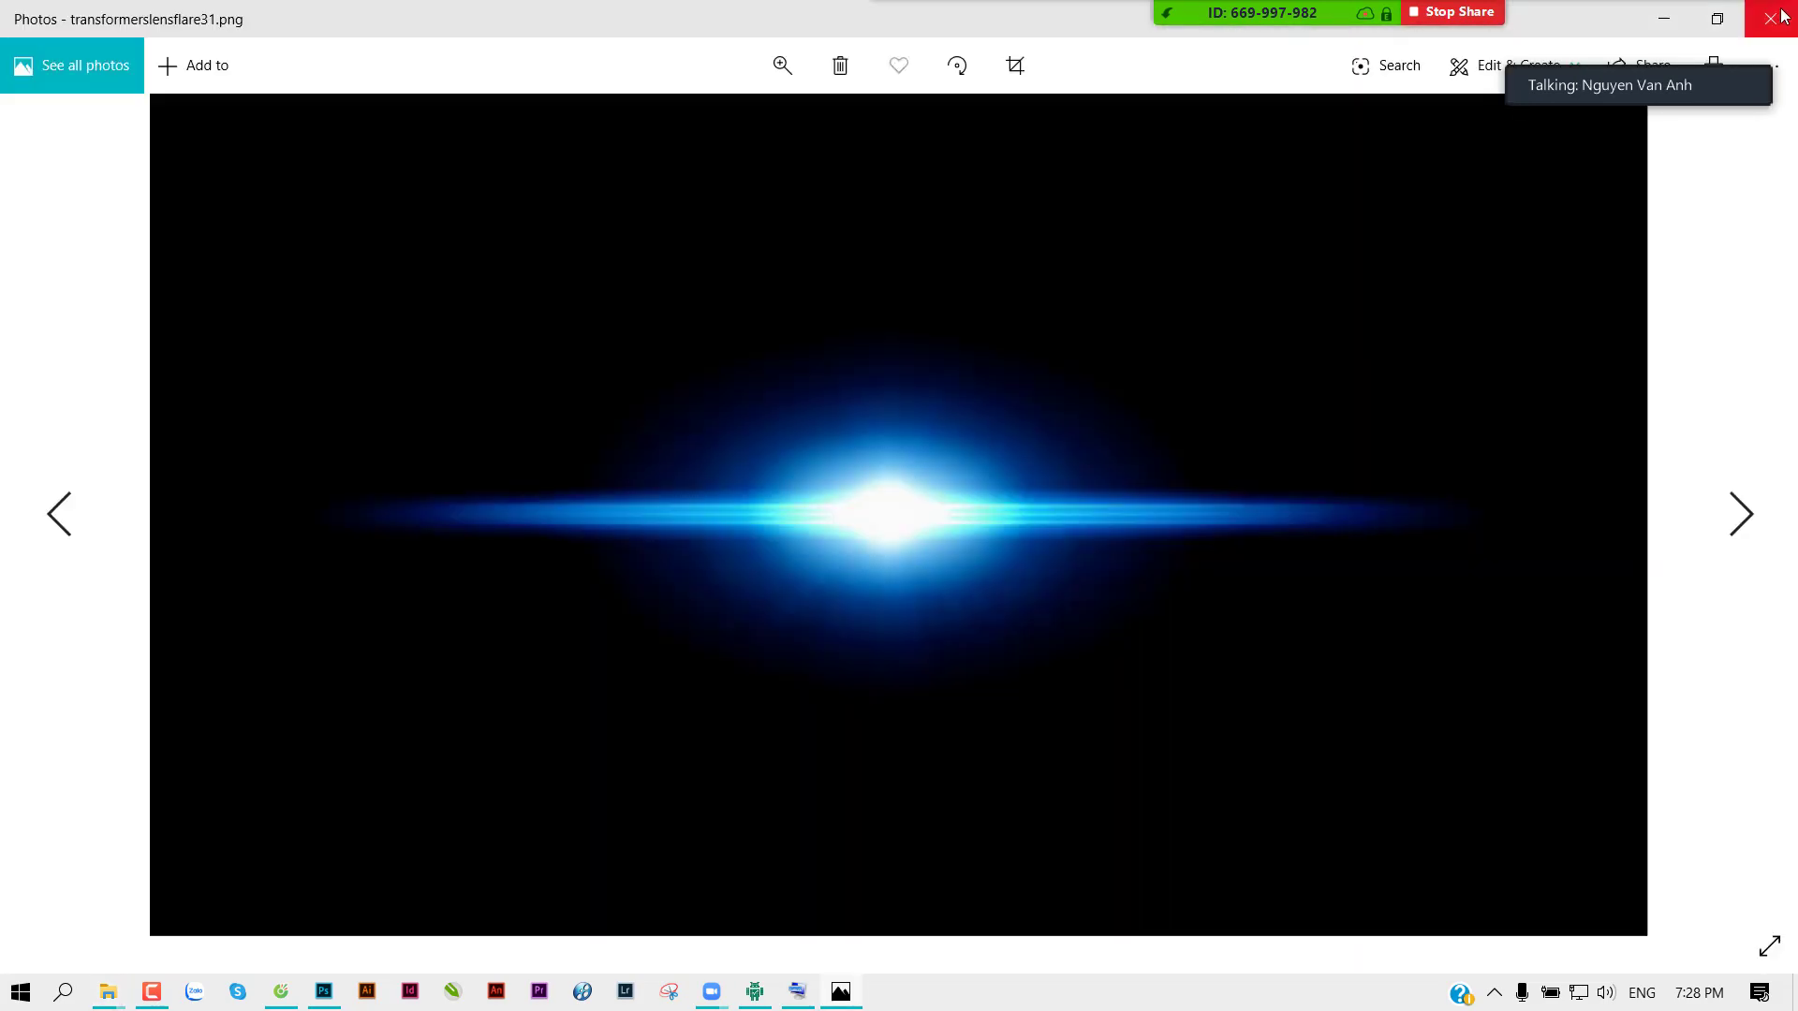
{"action": "left_click", "coordinate": [1783, 17]}
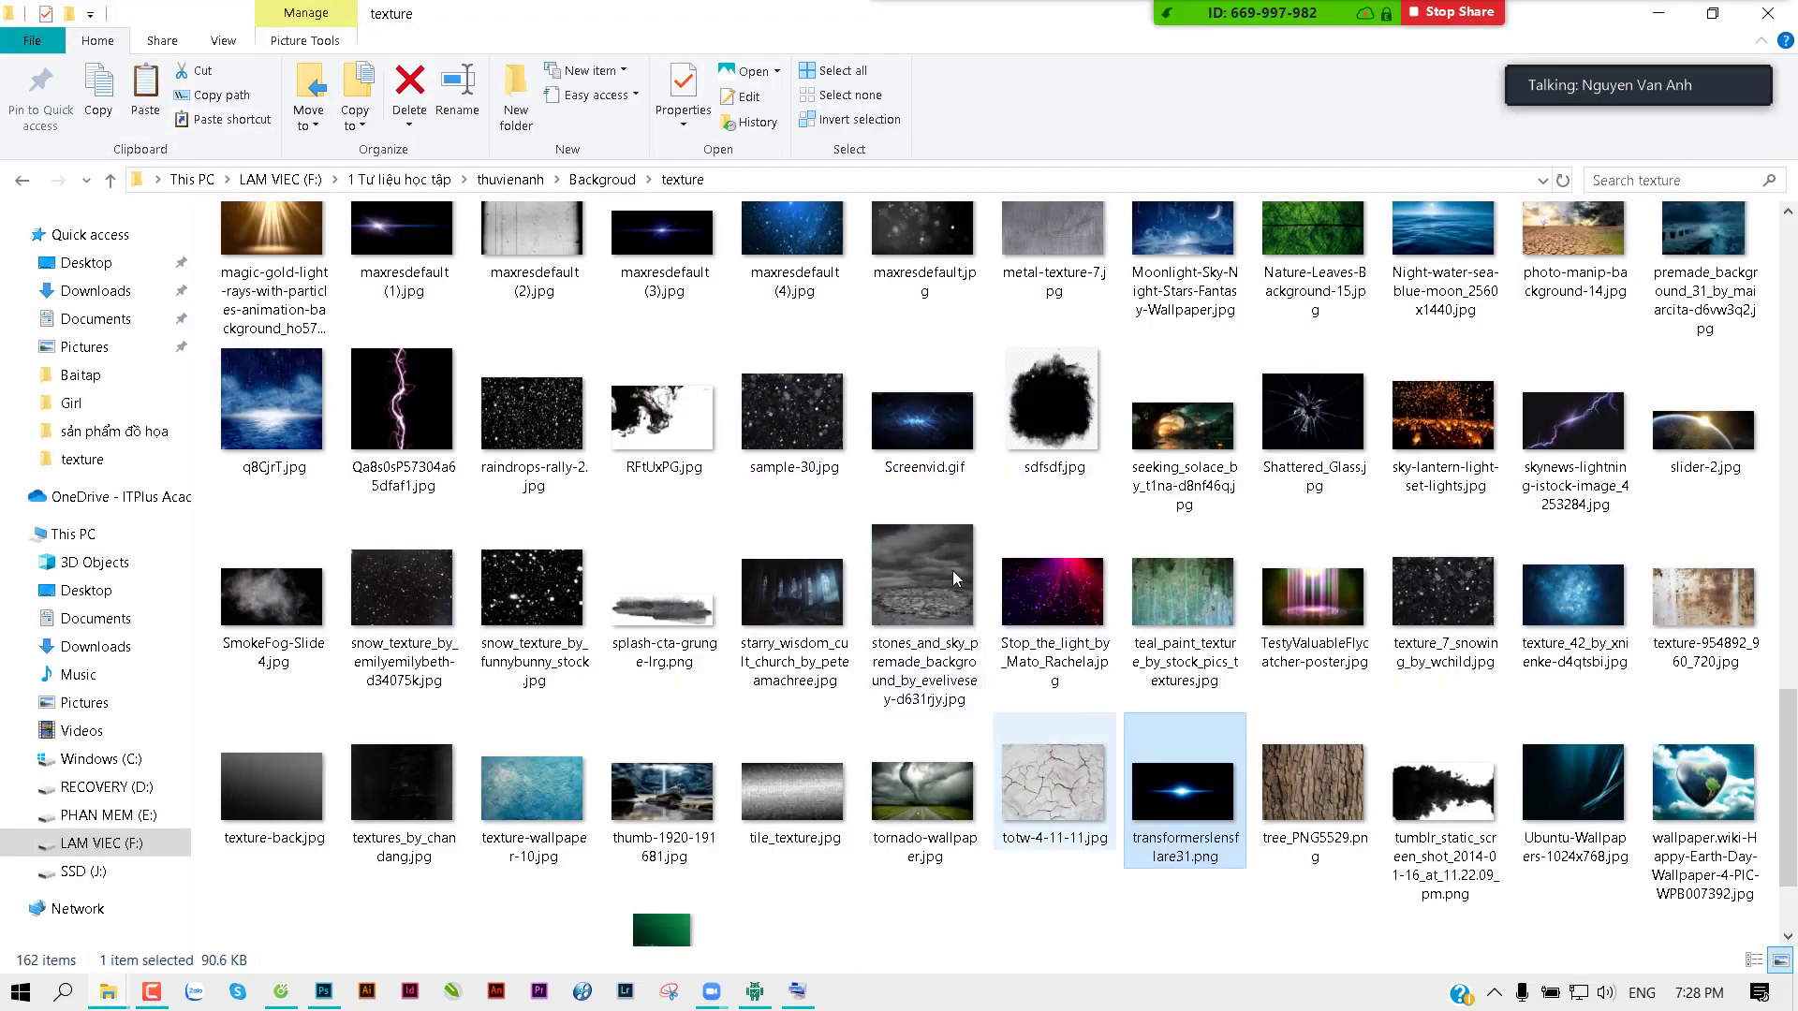
{"action": "key", "text": "ctrl+c"}
{"action": "key", "text": "alt+Tab"}
{"action": "left_click", "coordinate": [849, 479]}
{"action": "key", "text": "ctrl+v"}
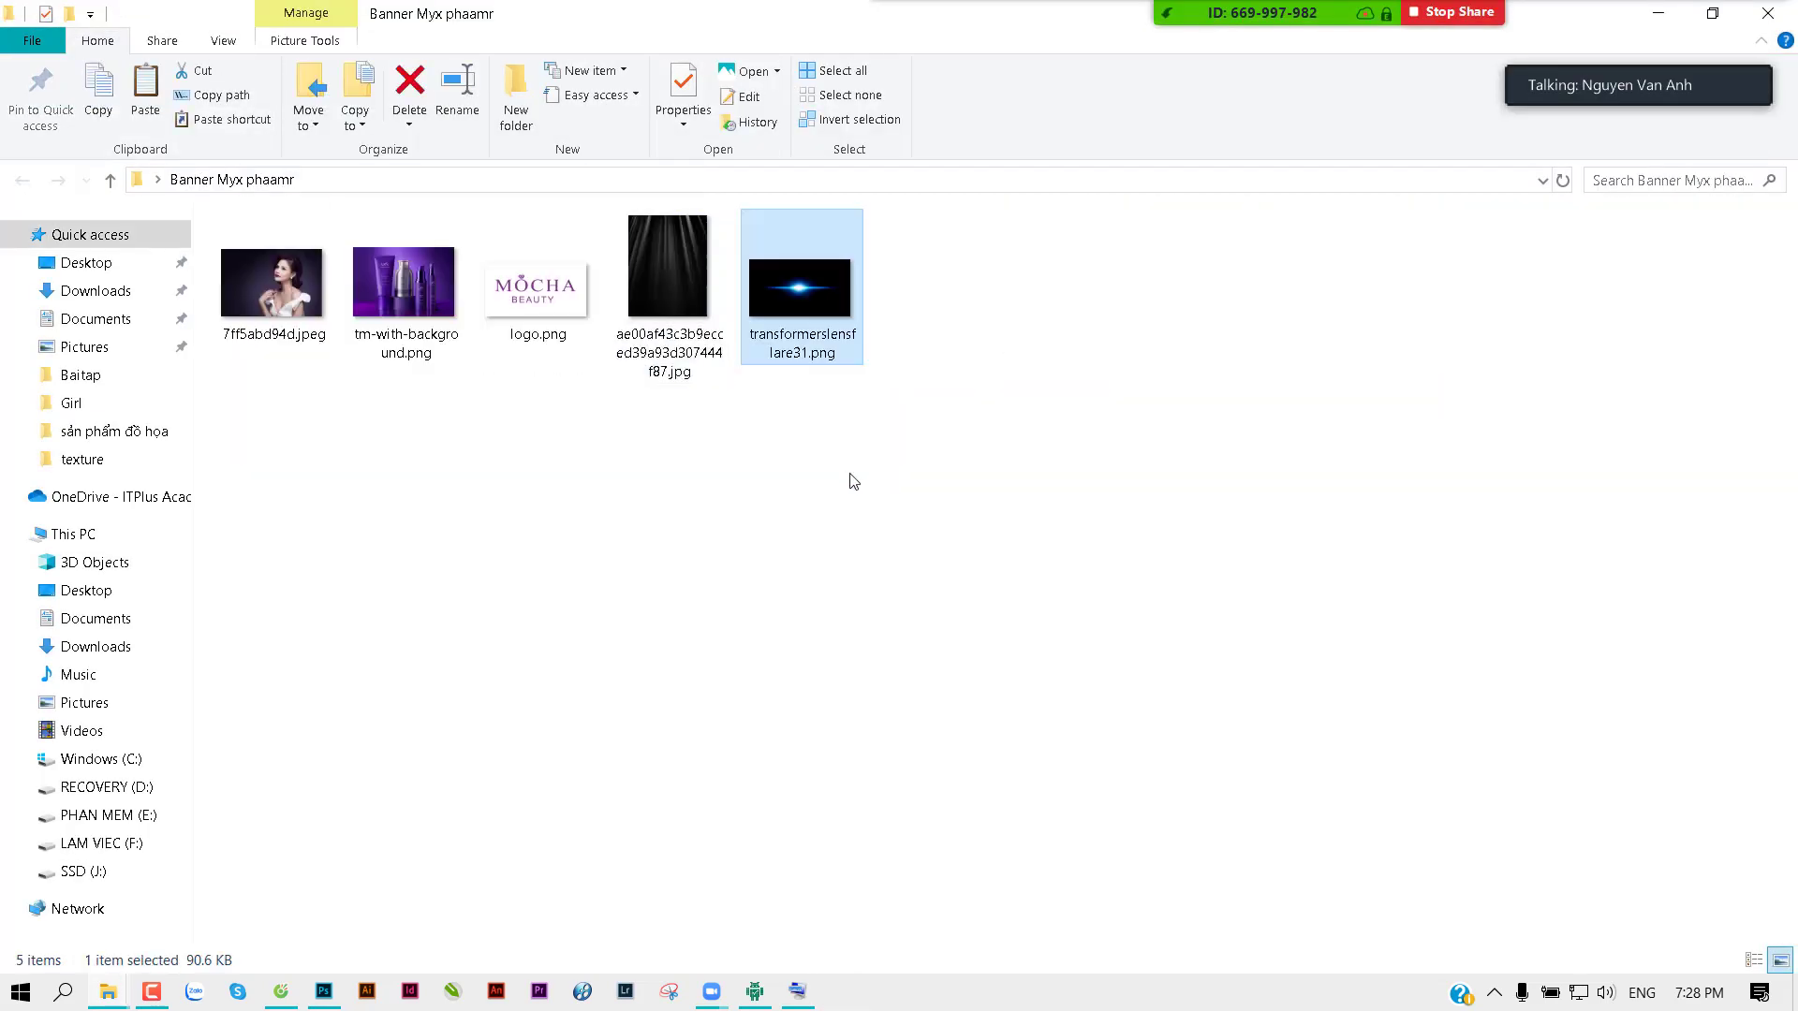
Step: Repeatedly drag-select the banner source files and clear the selection
{"action": "left_click", "coordinate": [854, 481]}
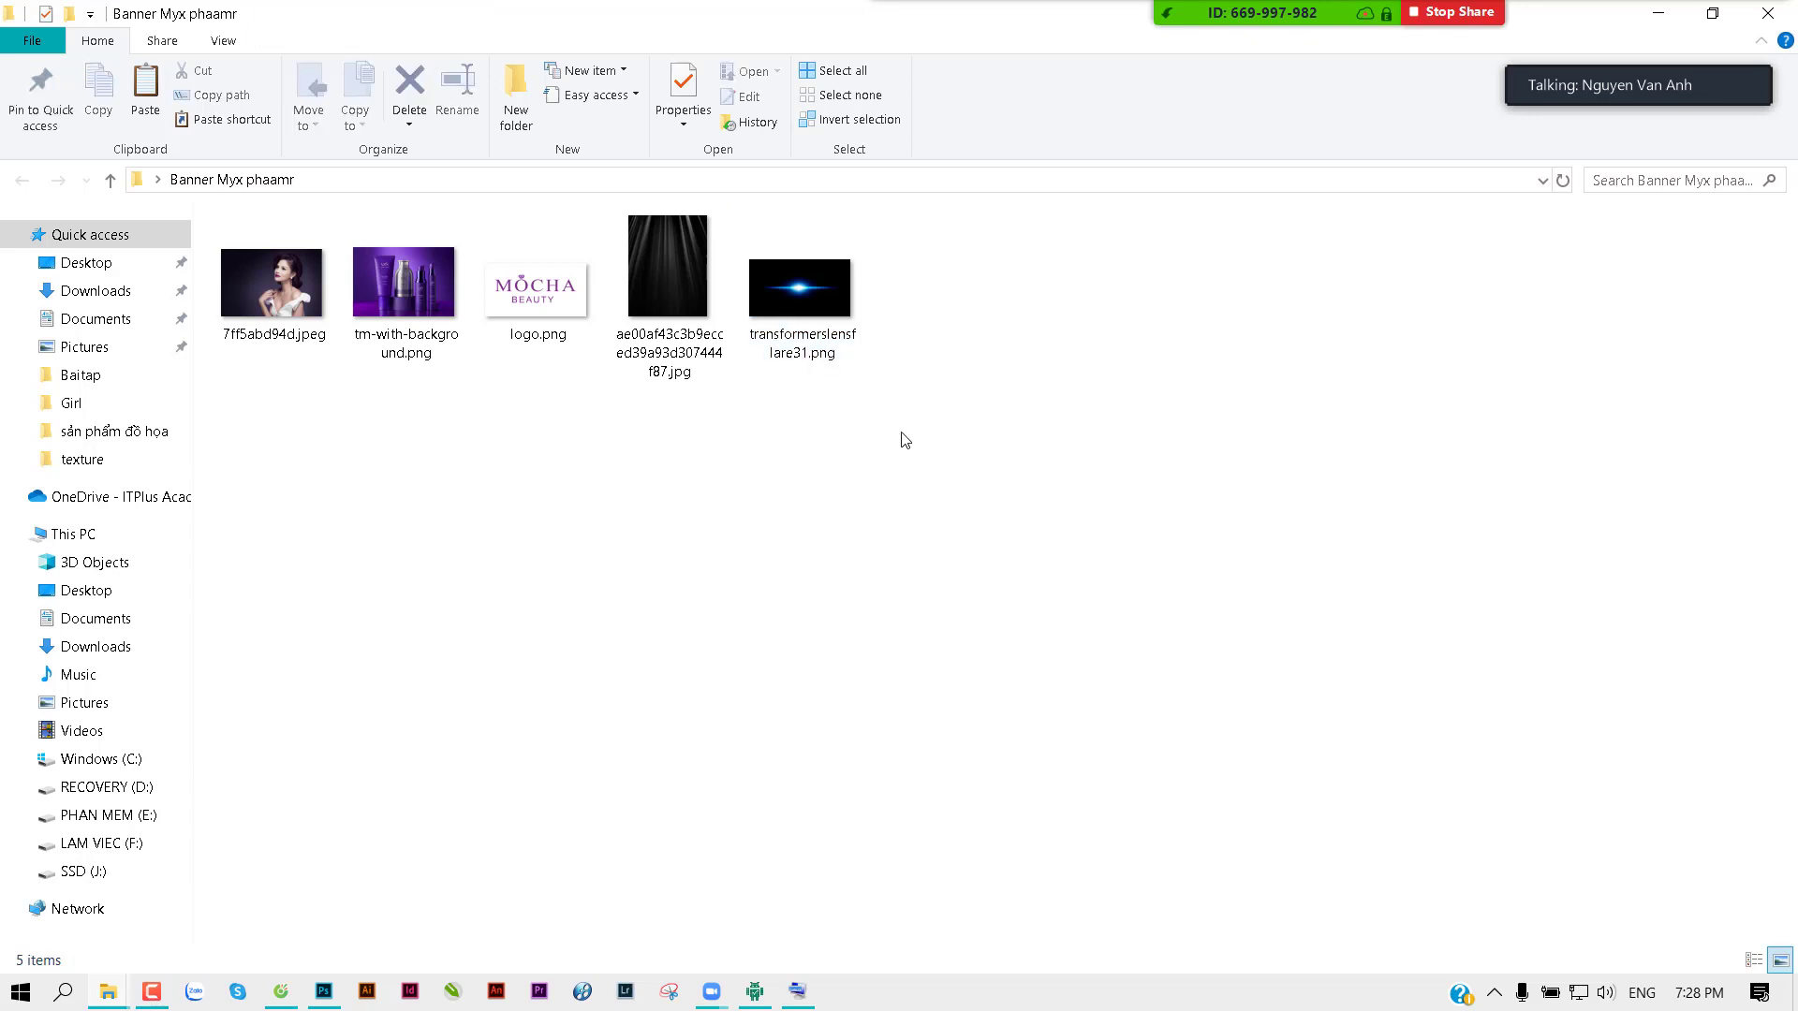
{"action": "left_click_drag", "start_coordinate": [890, 434], "coordinate": [228, 260]}
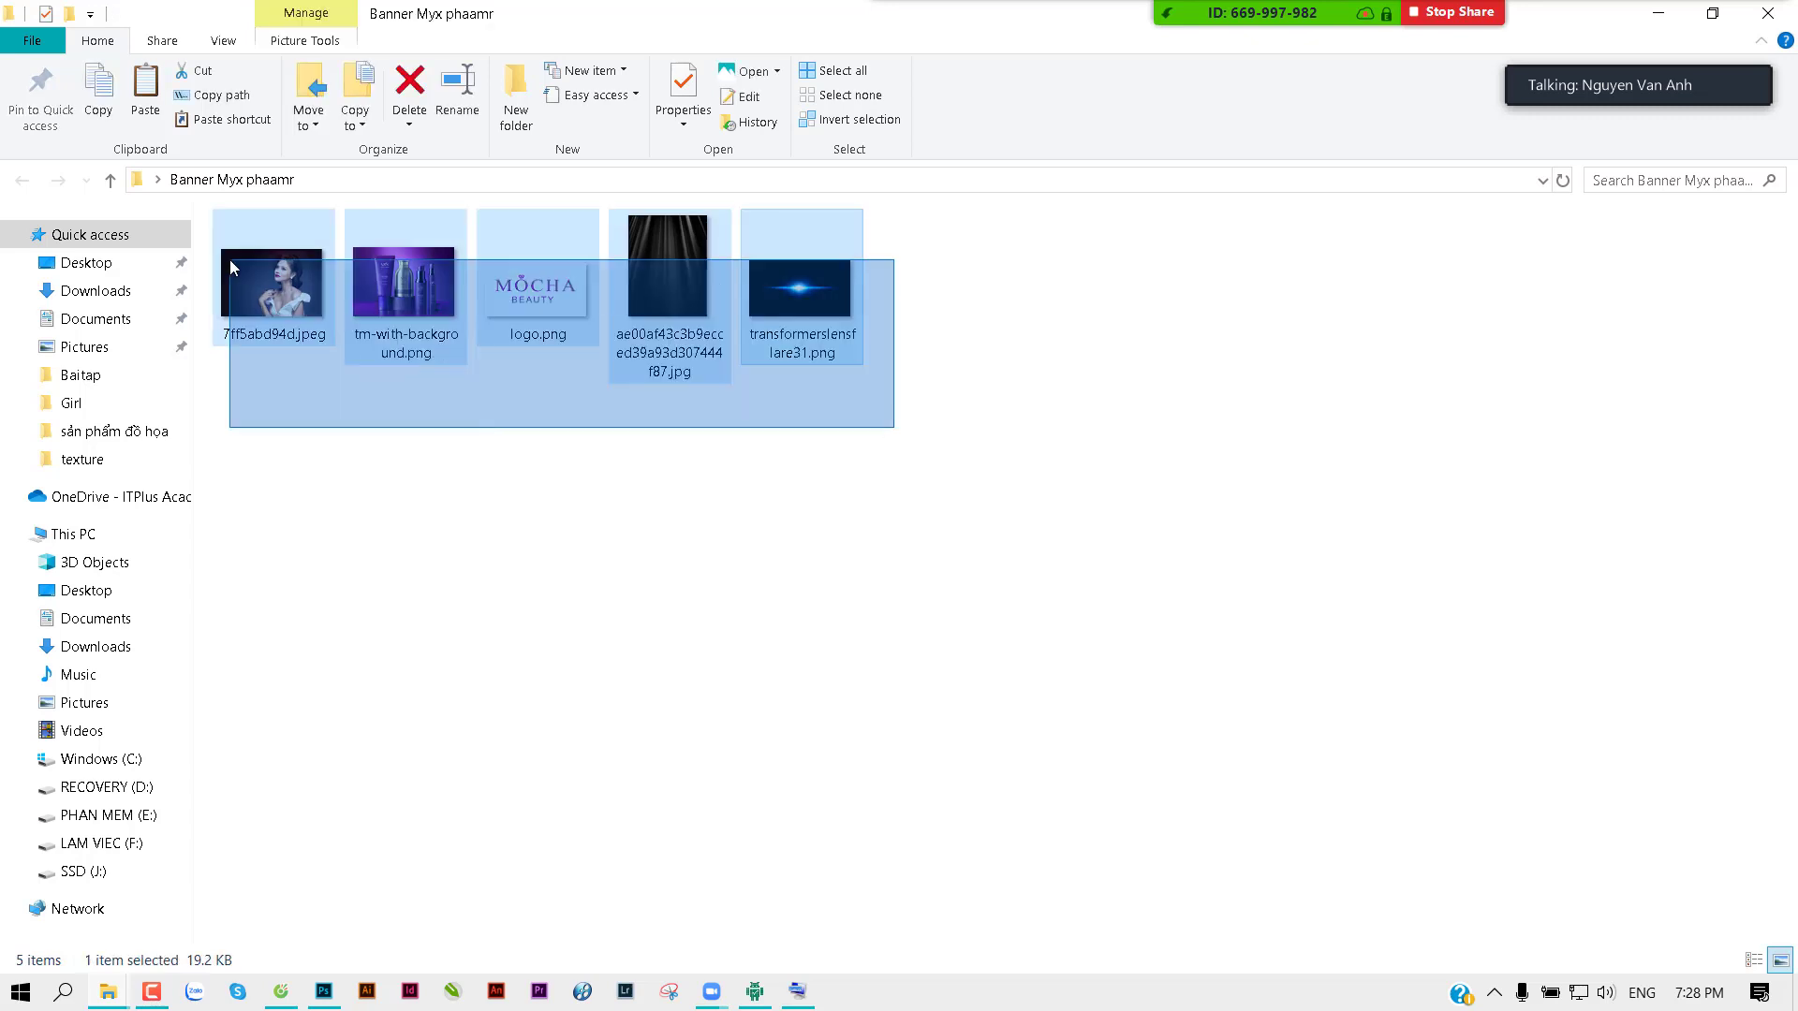
{"action": "left_click", "coordinate": [342, 463]}
{"action": "left_click_drag", "start_coordinate": [272, 418], "coordinate": [916, 286]}
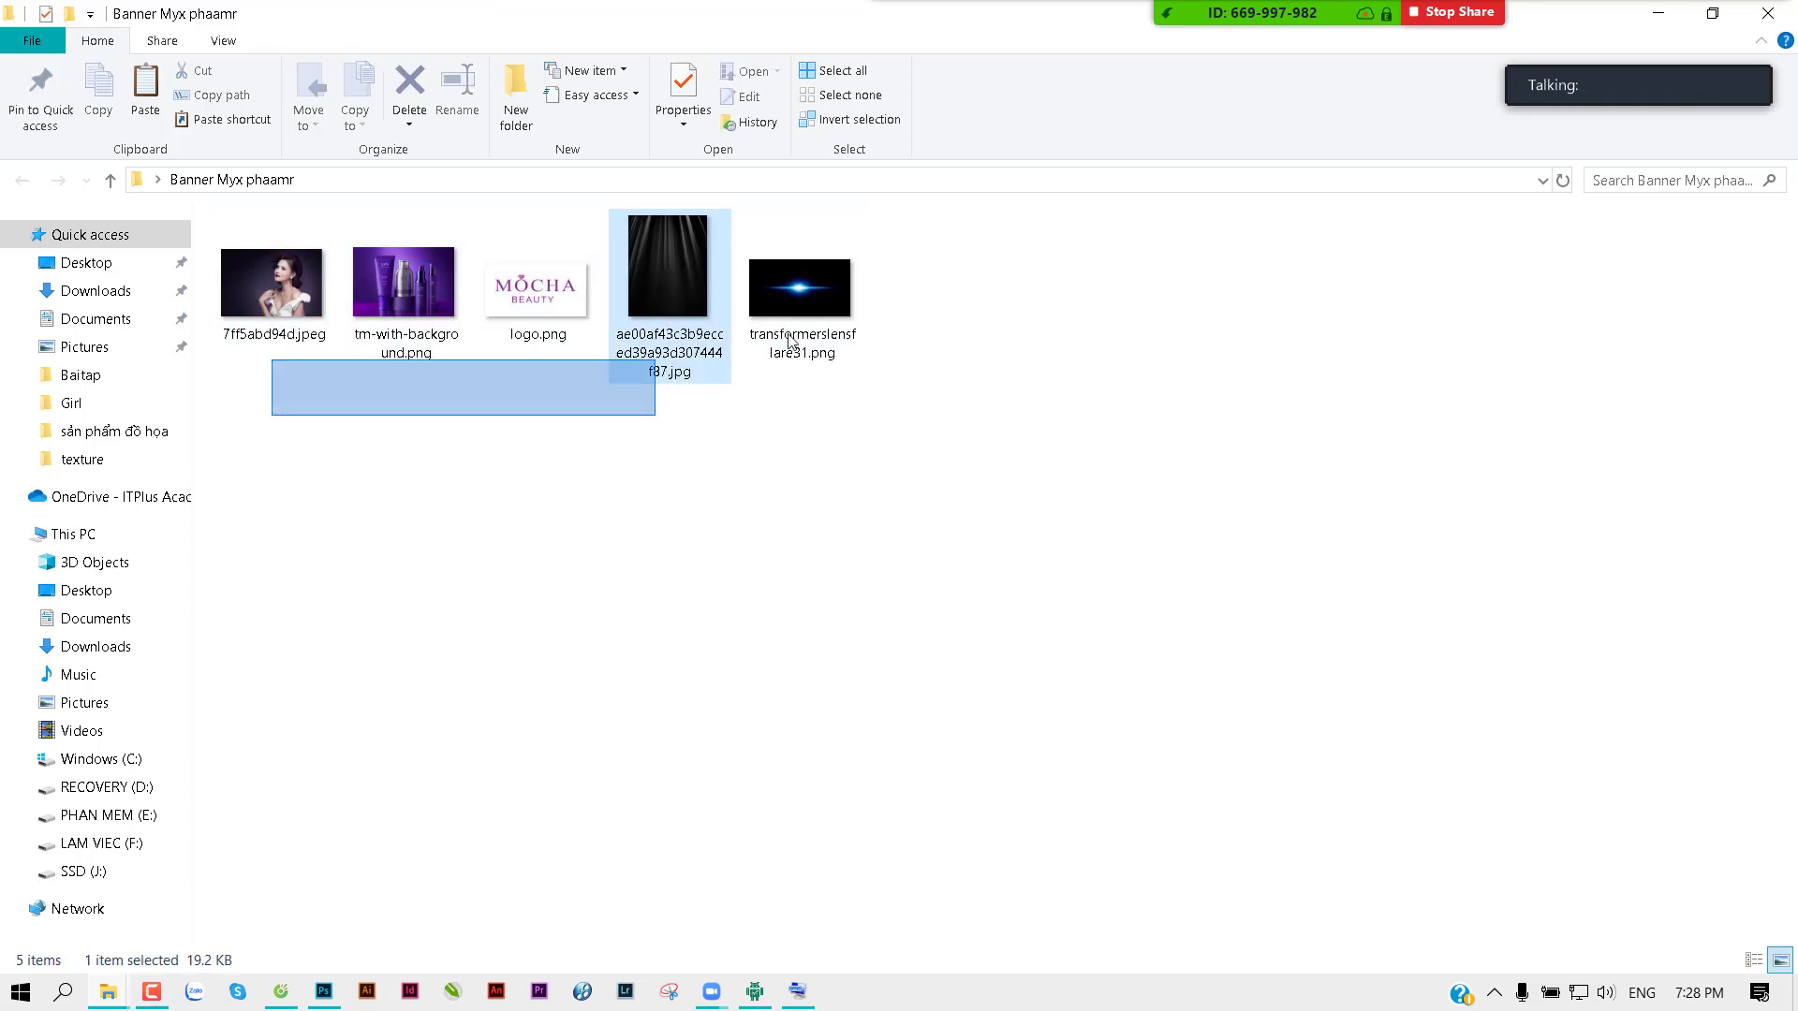
{"action": "left_click", "coordinate": [536, 606]}
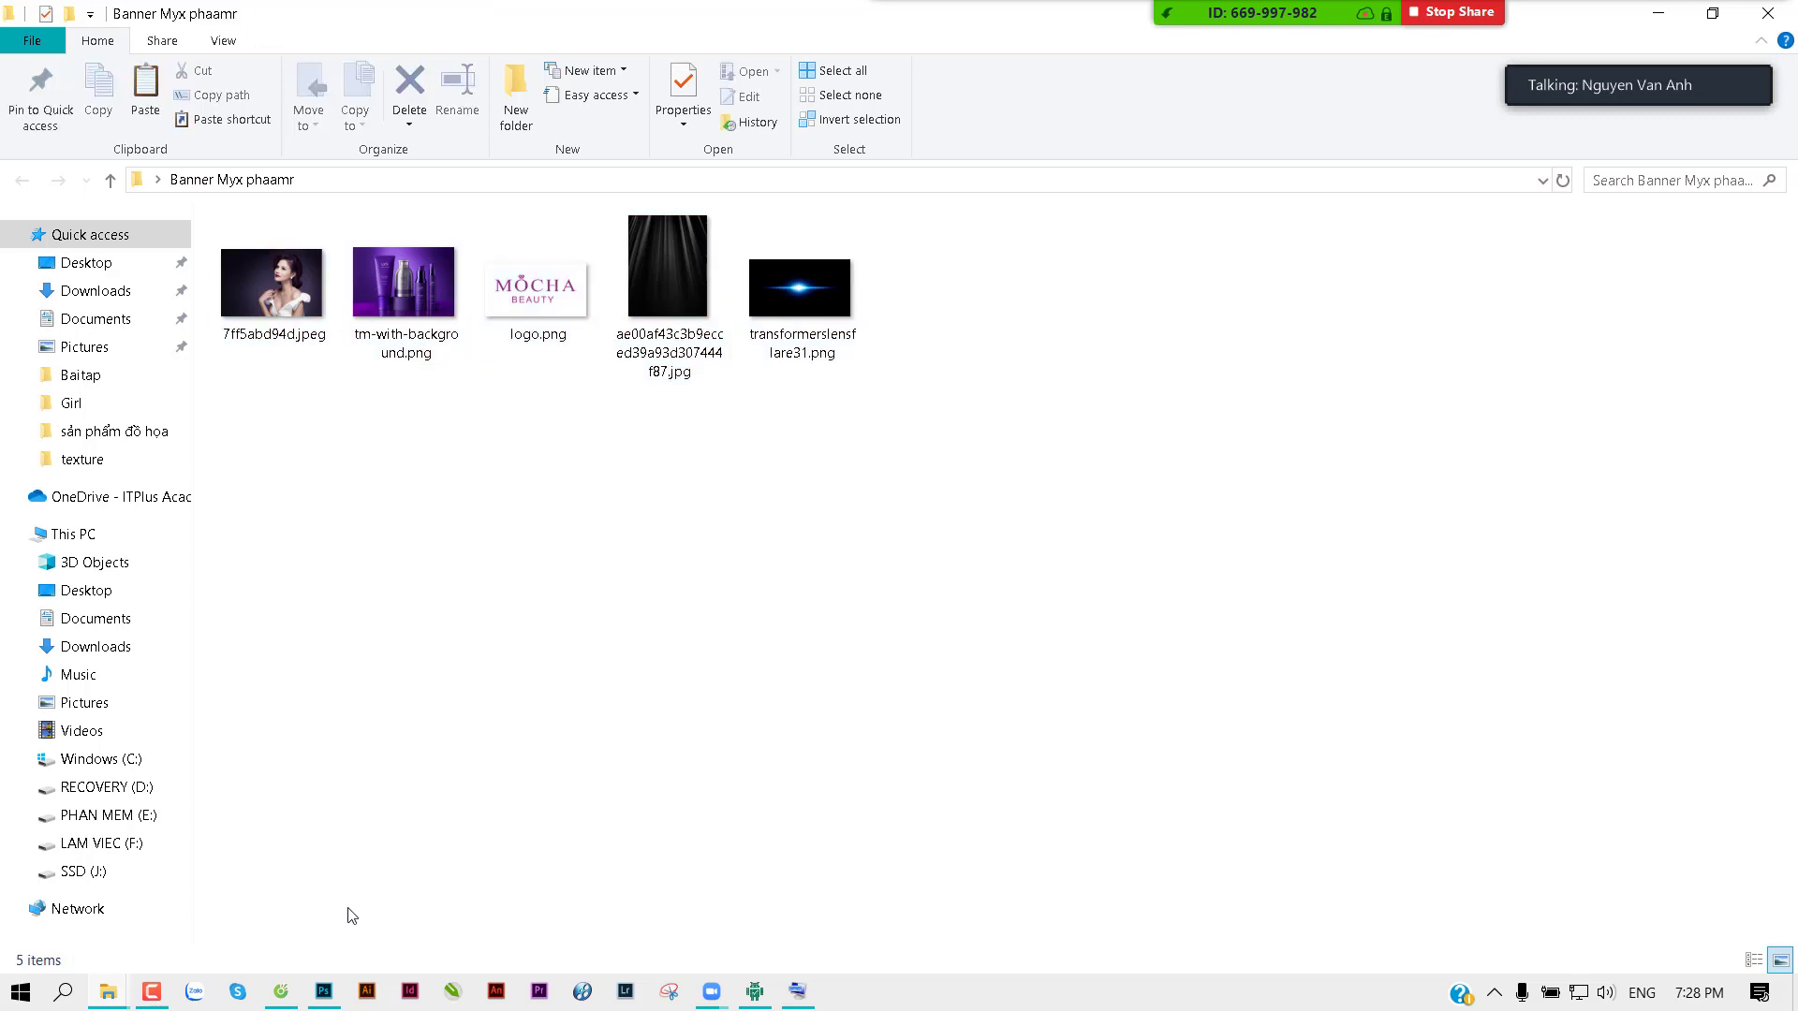
{"action": "left_click_drag", "start_coordinate": [271, 481], "coordinate": [843, 441]}
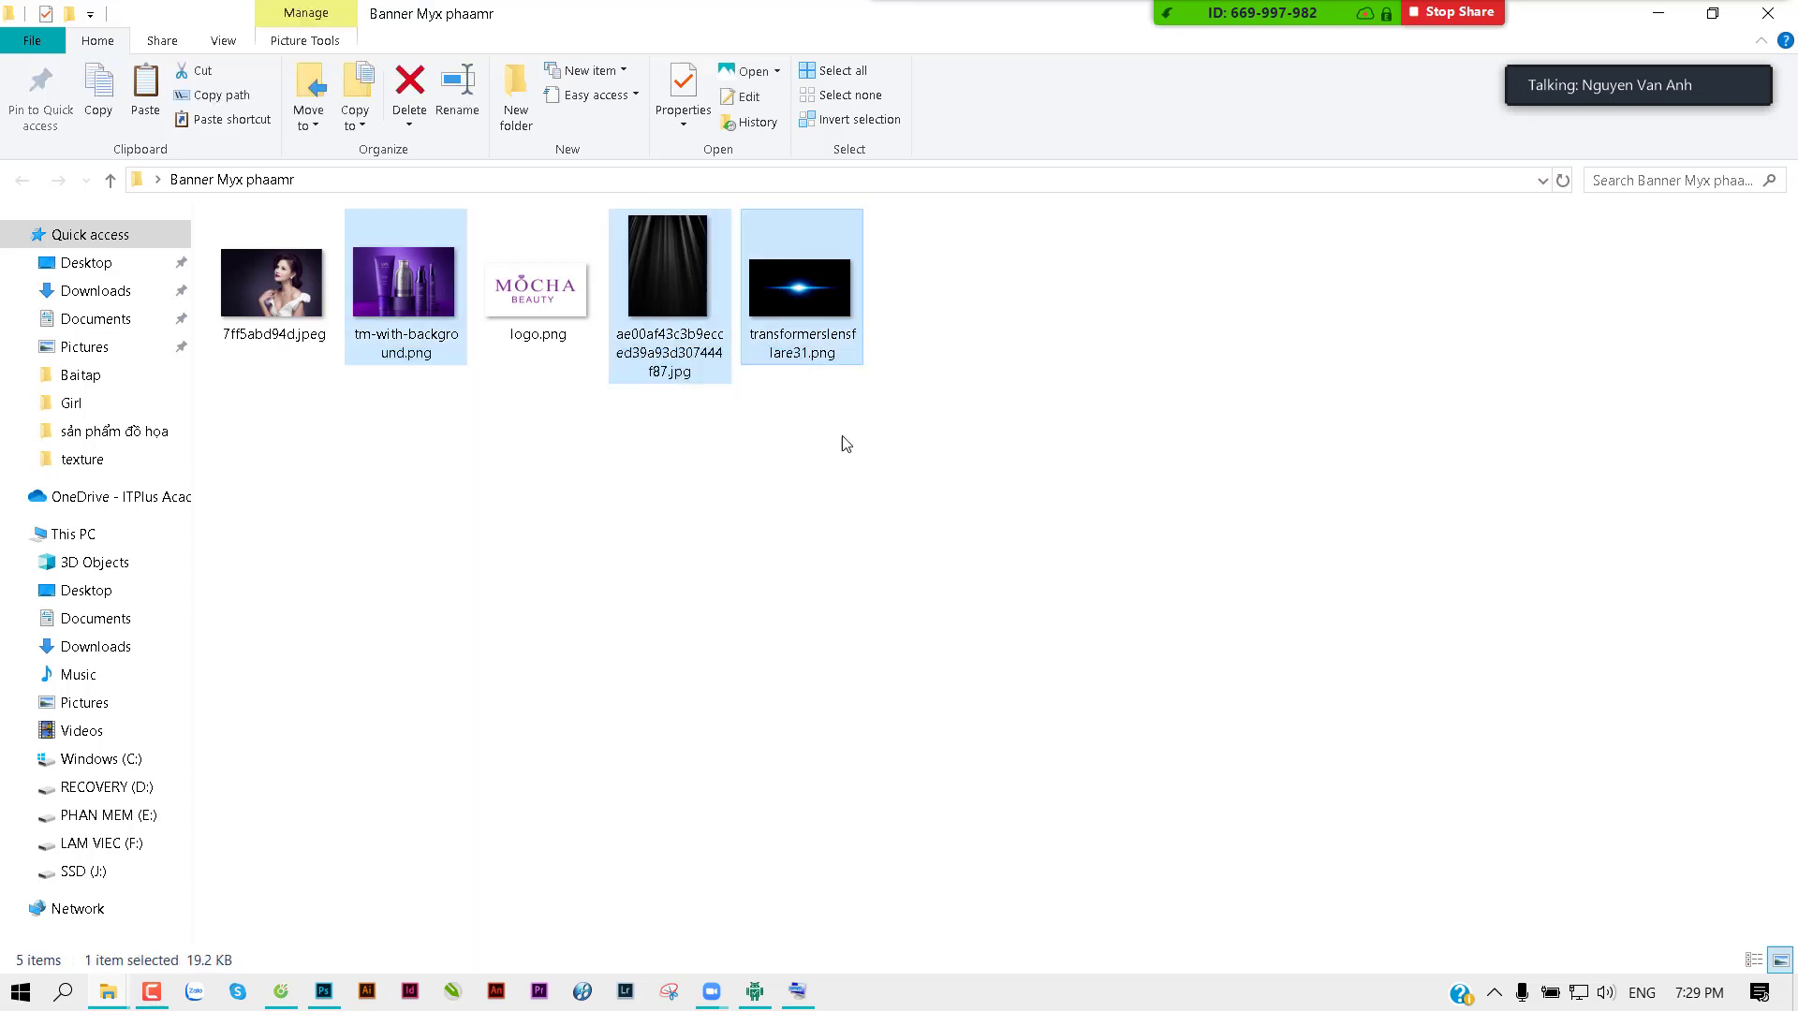
{"action": "left_click", "coordinate": [754, 655]}
Step: Close the product shot, logo and portrait documents in Photoshop
{"action": "left_click", "coordinate": [323, 993]}
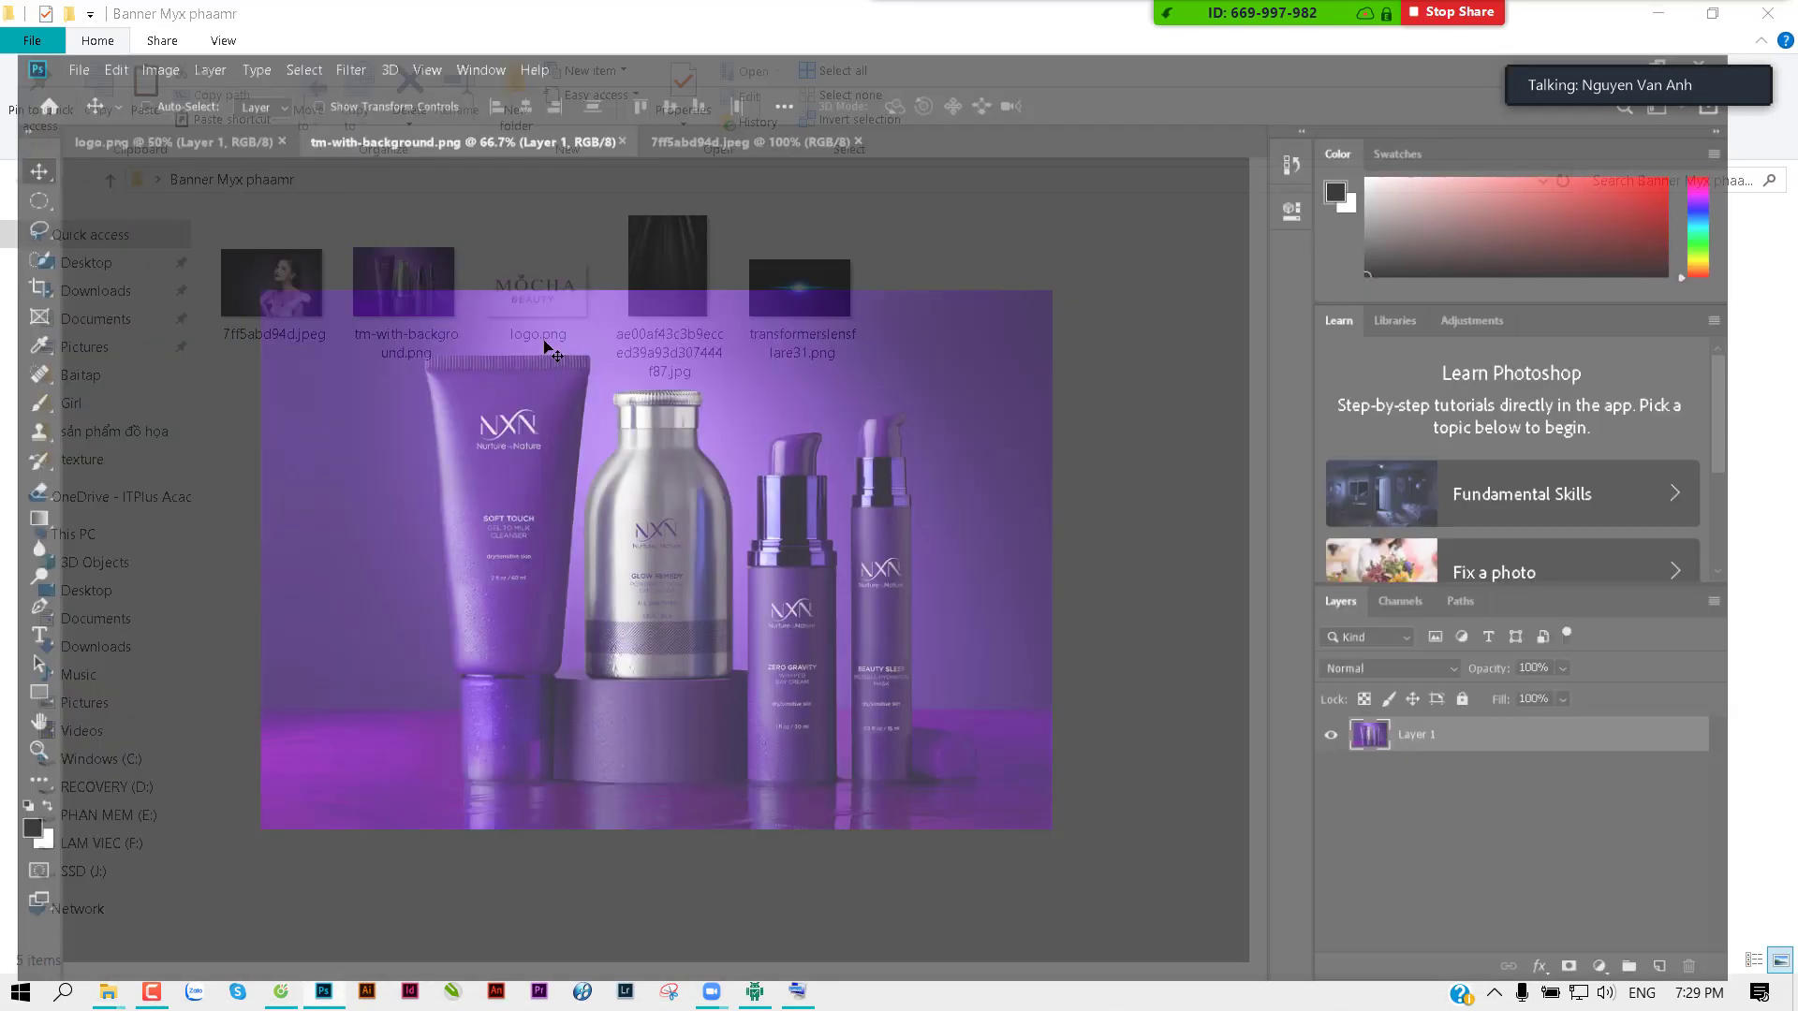
{"action": "key", "text": "ctrl+w"}
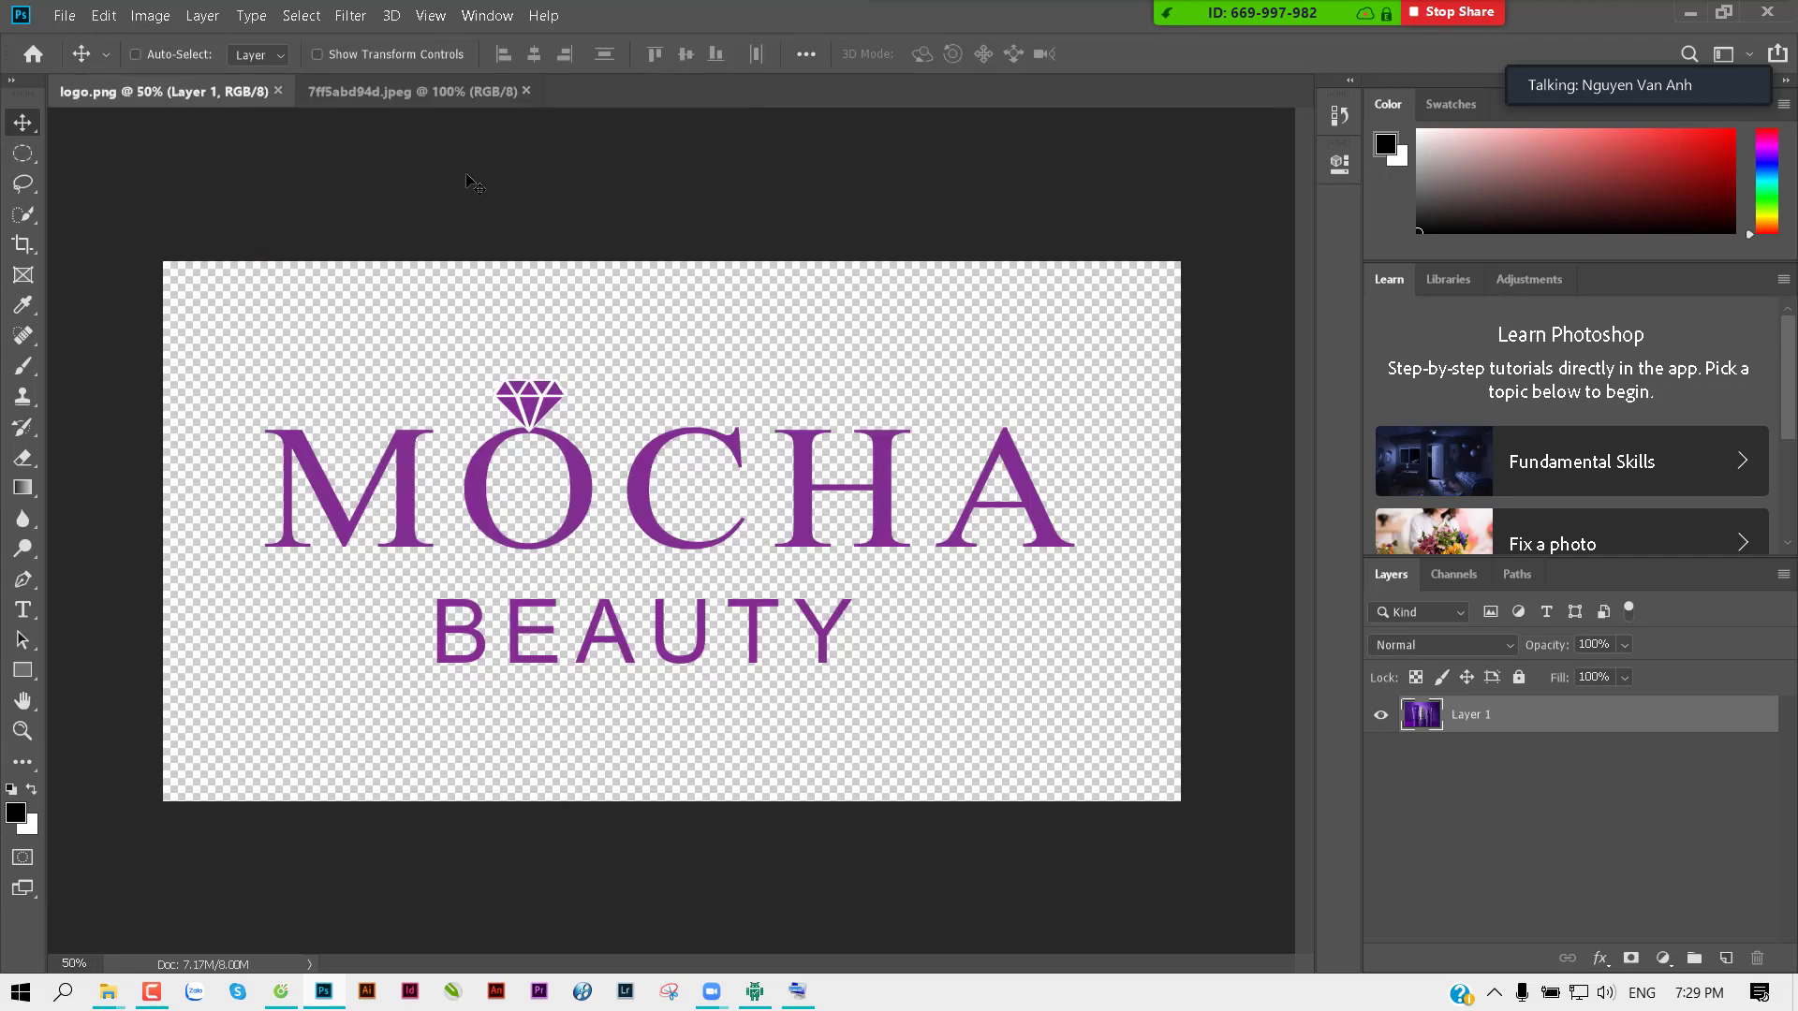
{"action": "left_click", "coordinate": [278, 91]}
{"action": "key", "text": "ctrl+w"}
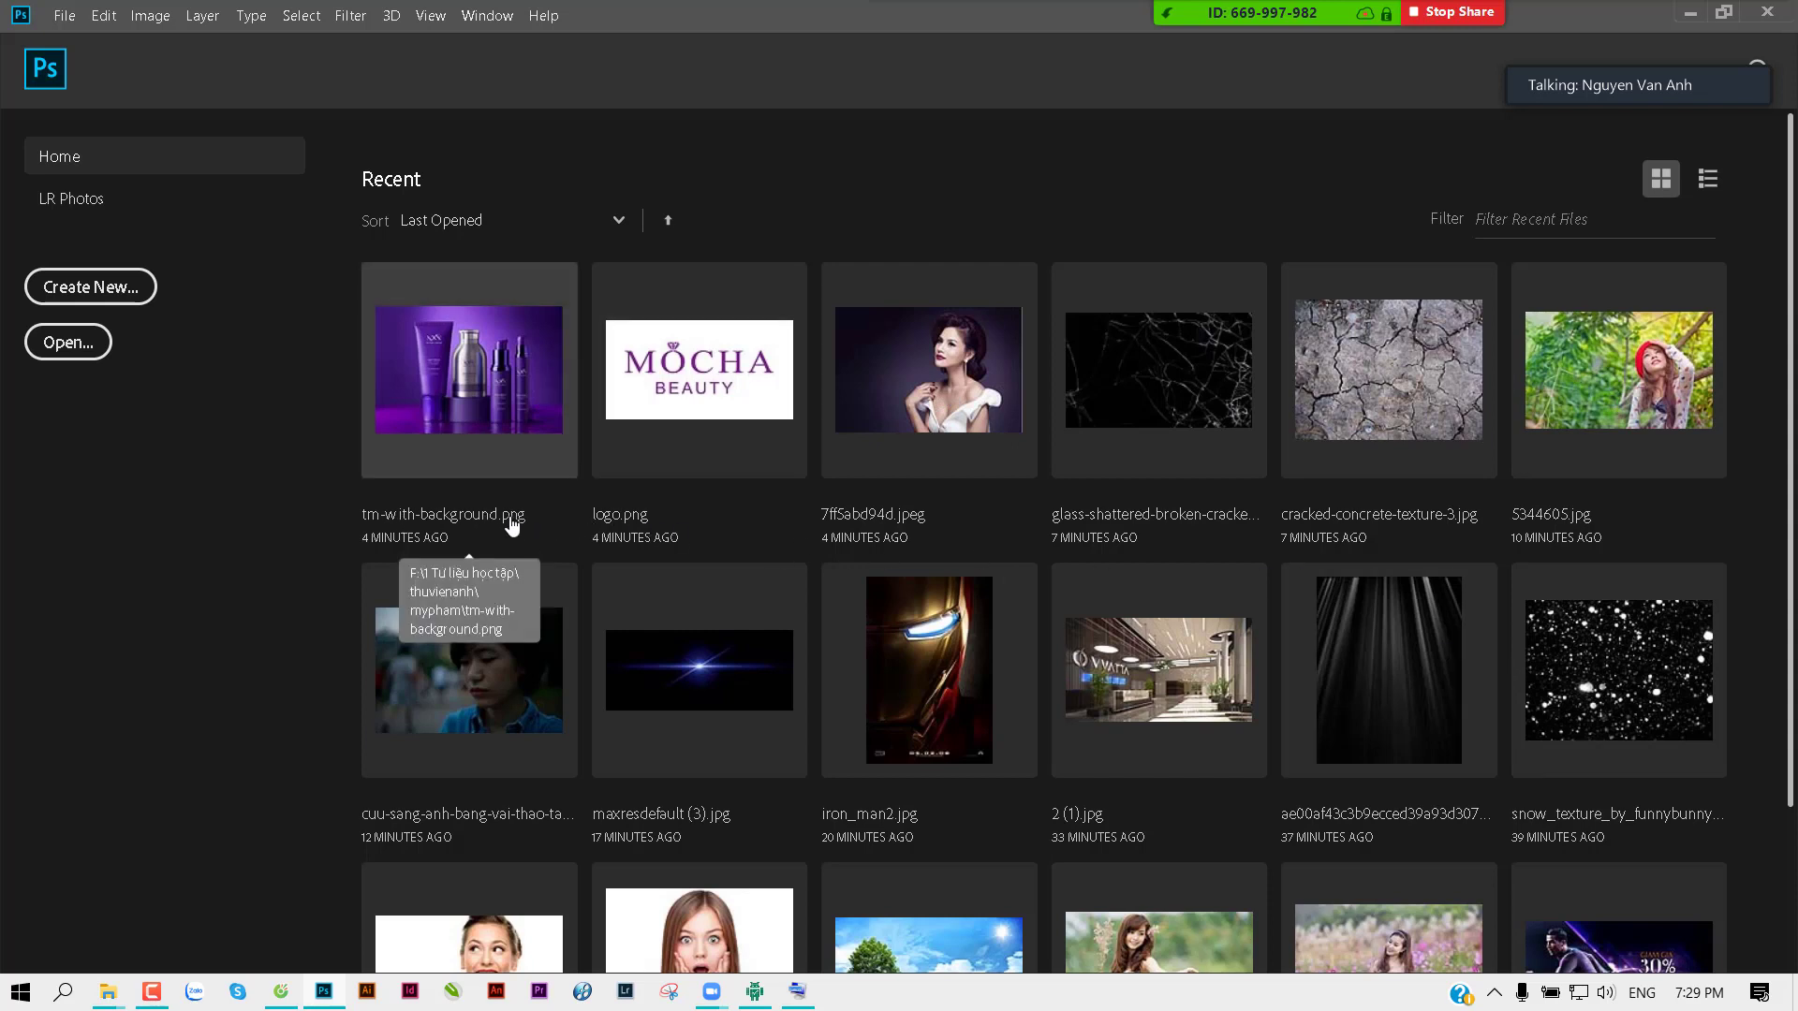
Step: Scroll the Recent files grid, then open New Document with Ctrl+N
{"action": "scroll", "coordinate": [1020, 630], "scroll_direction": "down", "scroll_amount": 3}
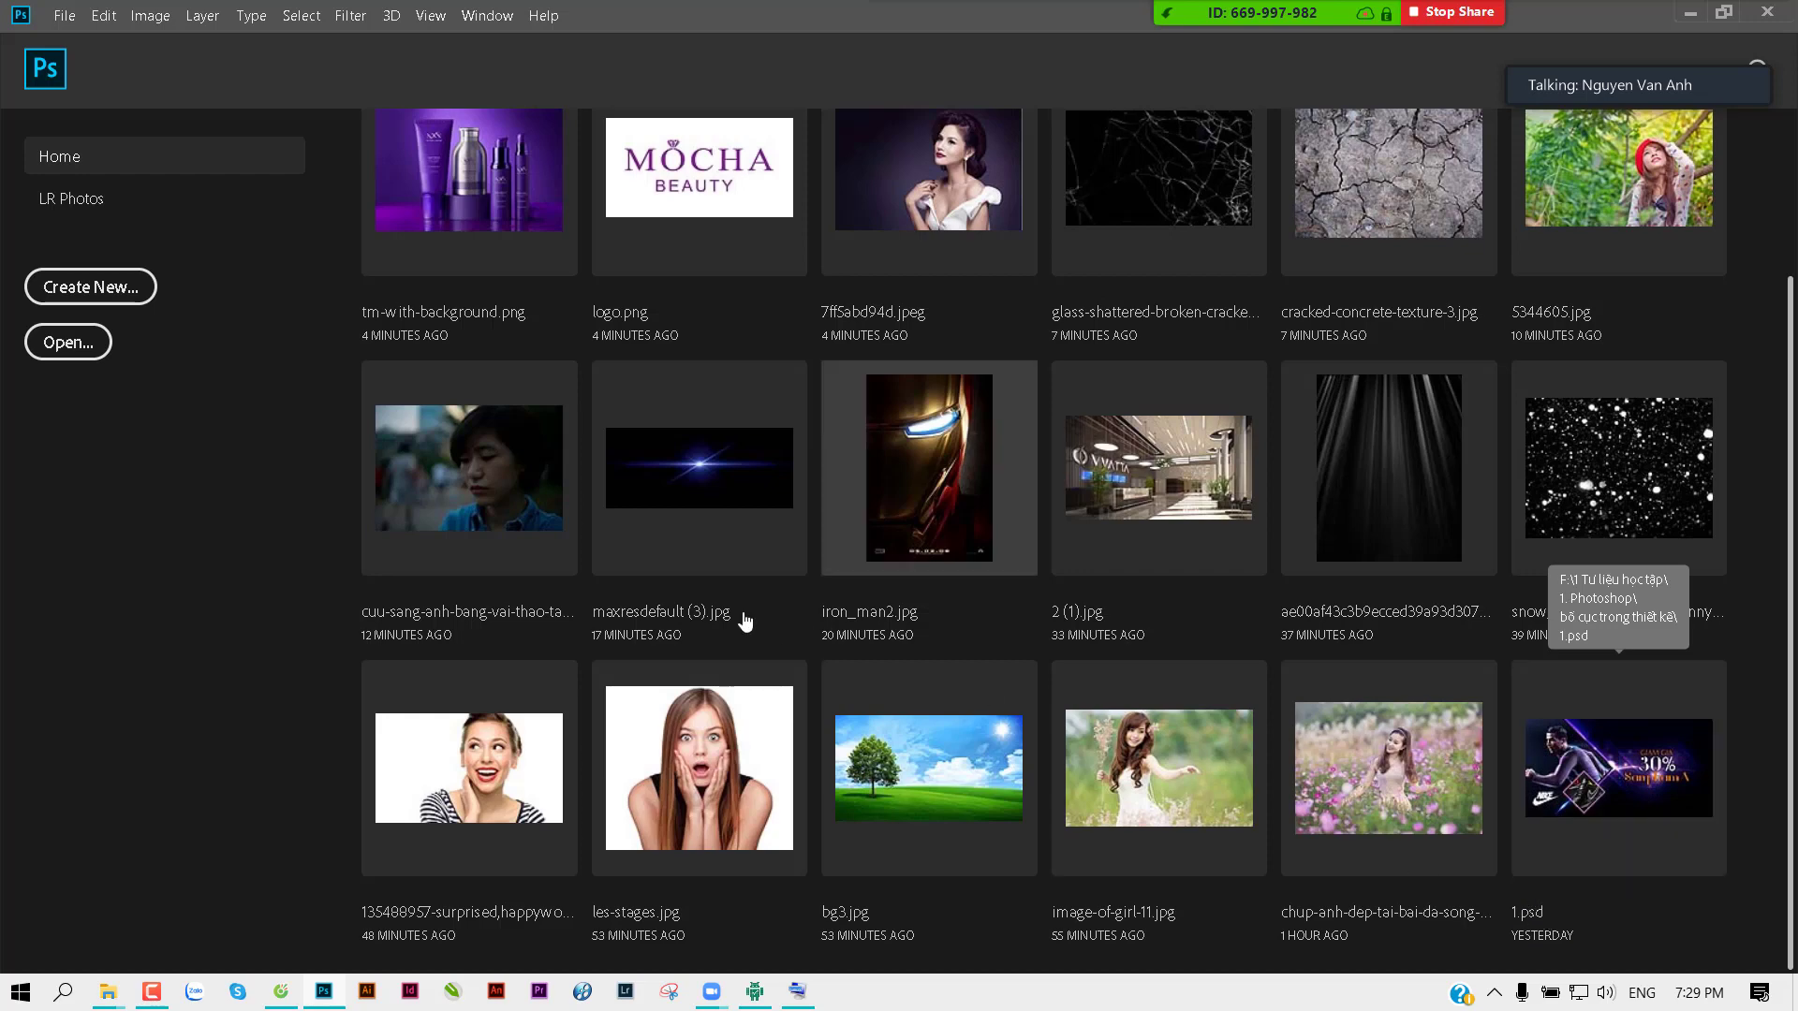
{"action": "scroll", "coordinate": [1545, 899], "scroll_direction": "up", "scroll_amount": 2}
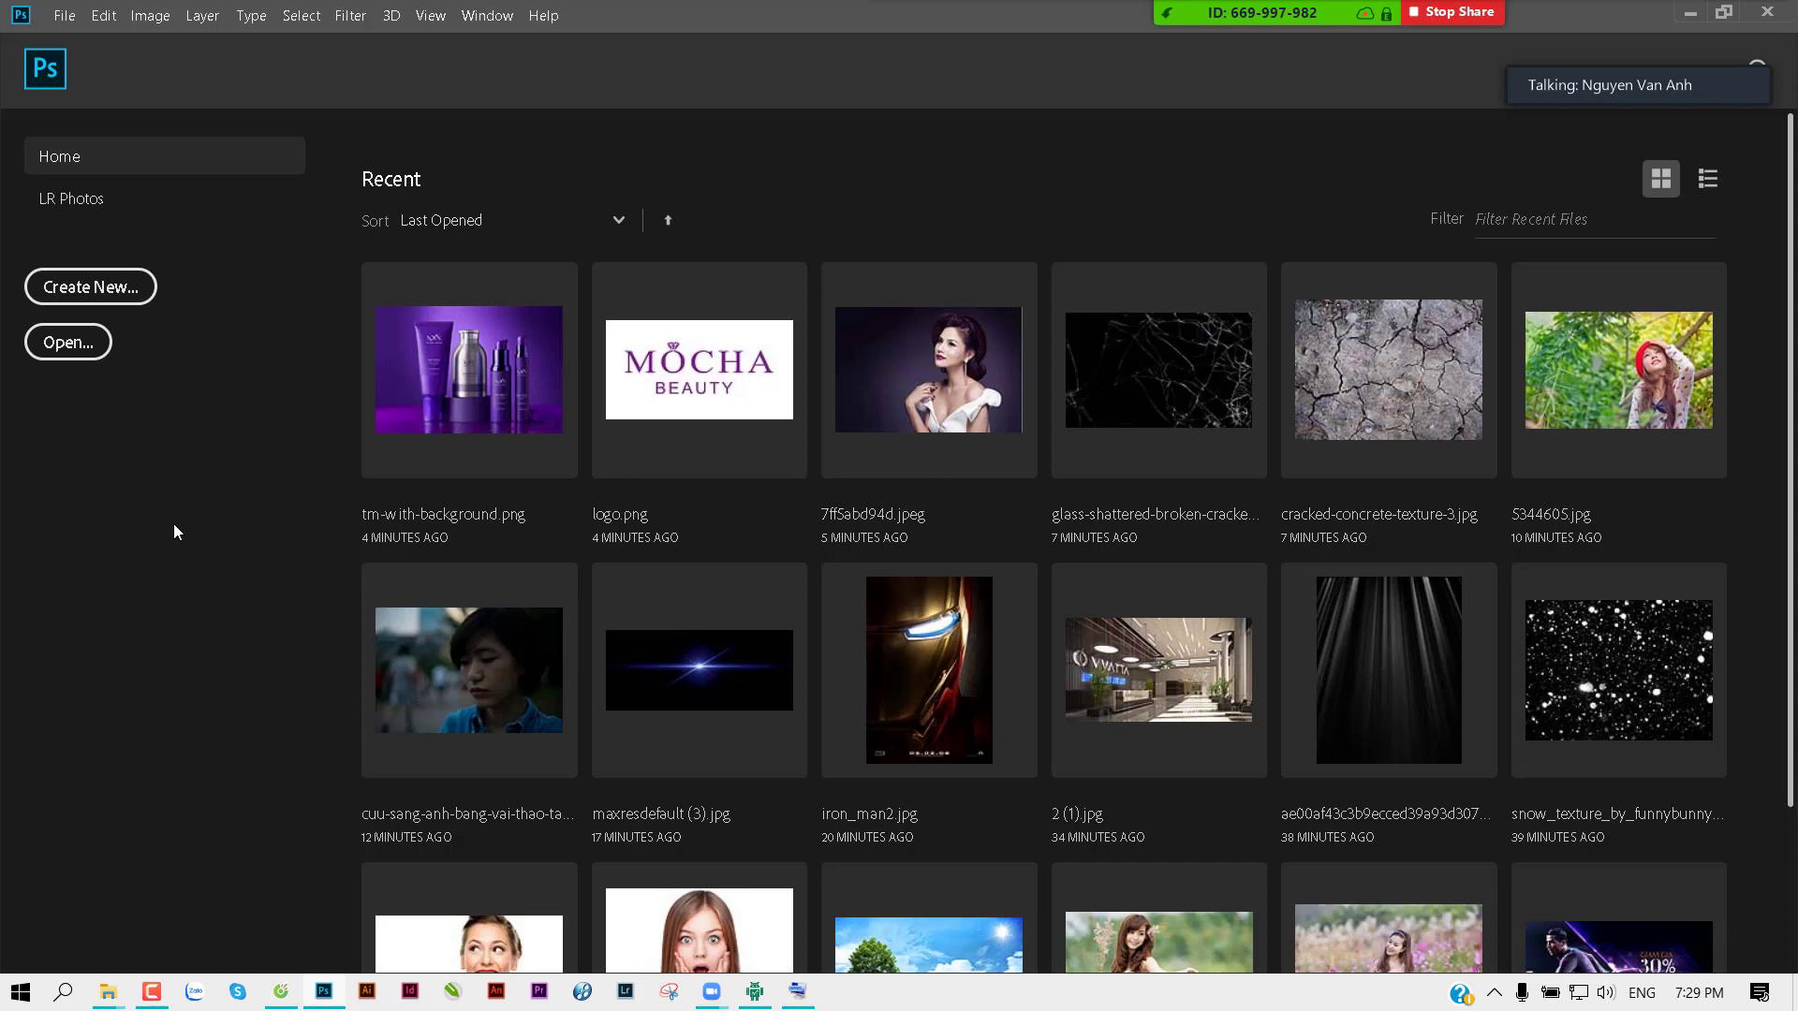
{"action": "key", "text": "ctrl+n"}
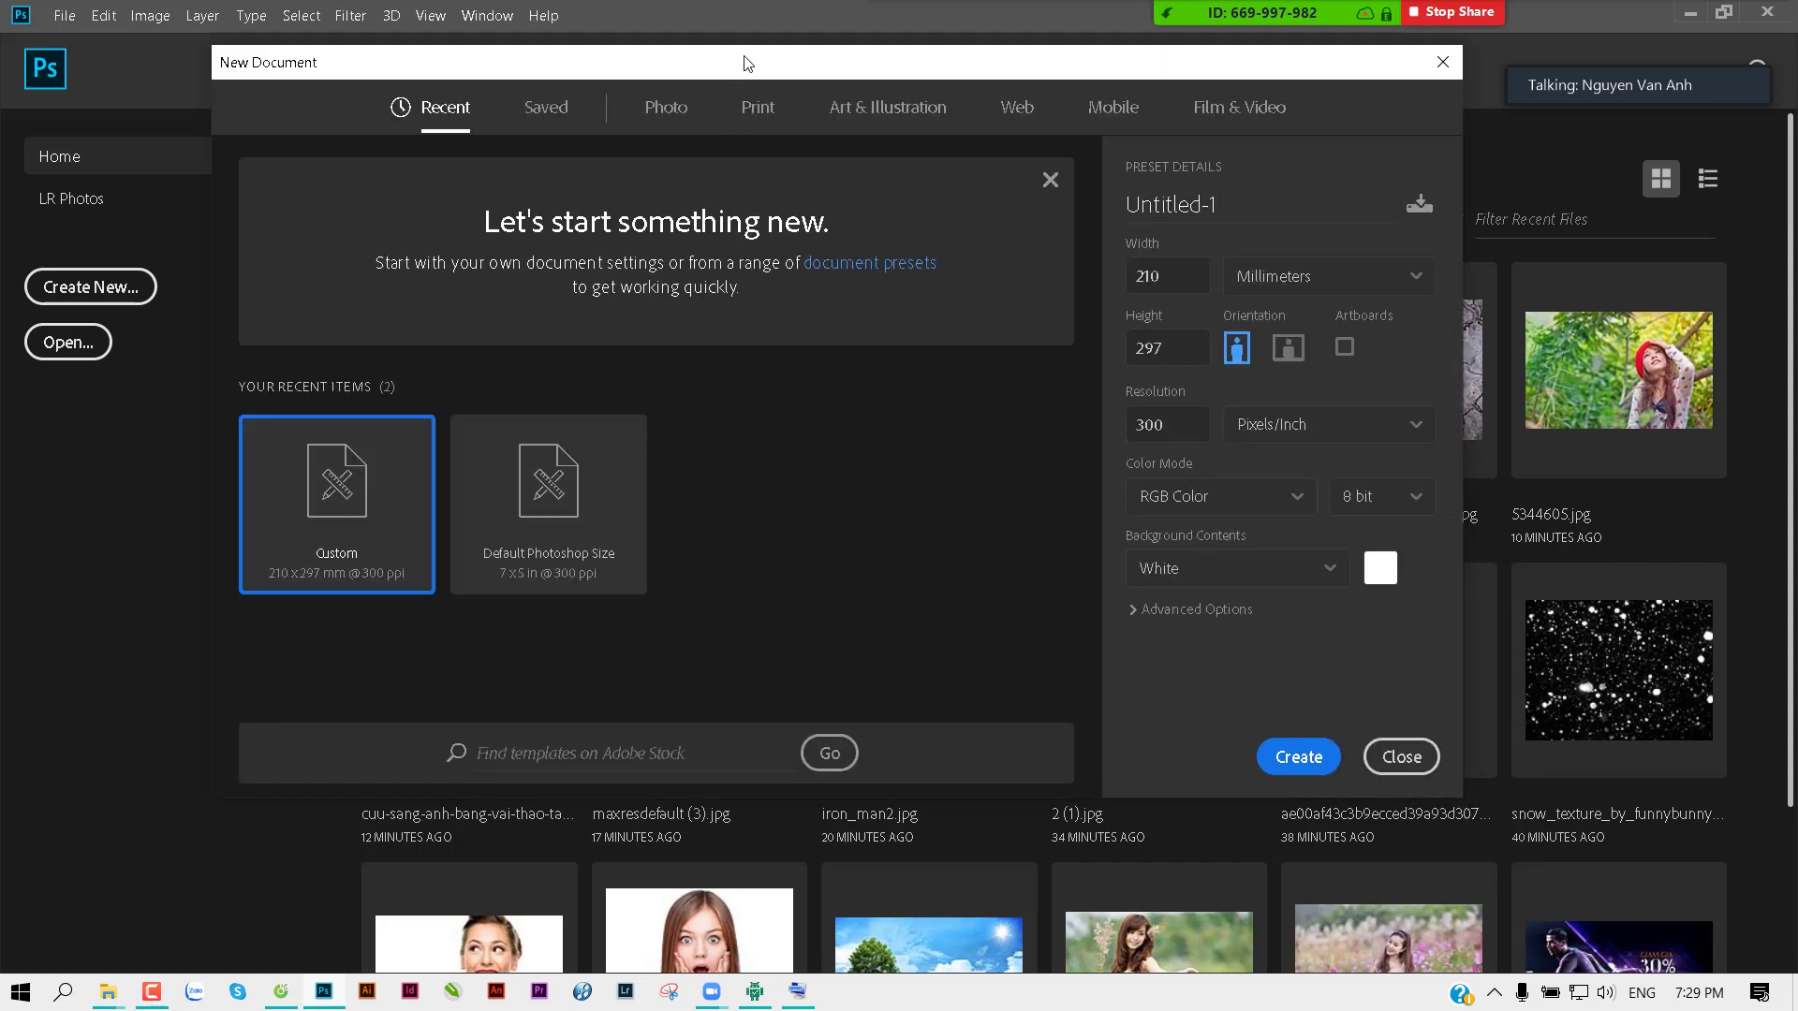
Step: Create a document of 1200 x 600 Picas at 150 Pixels/Inch
{"action": "left_click_drag", "start_coordinate": [744, 62], "coordinate": [806, 105]}
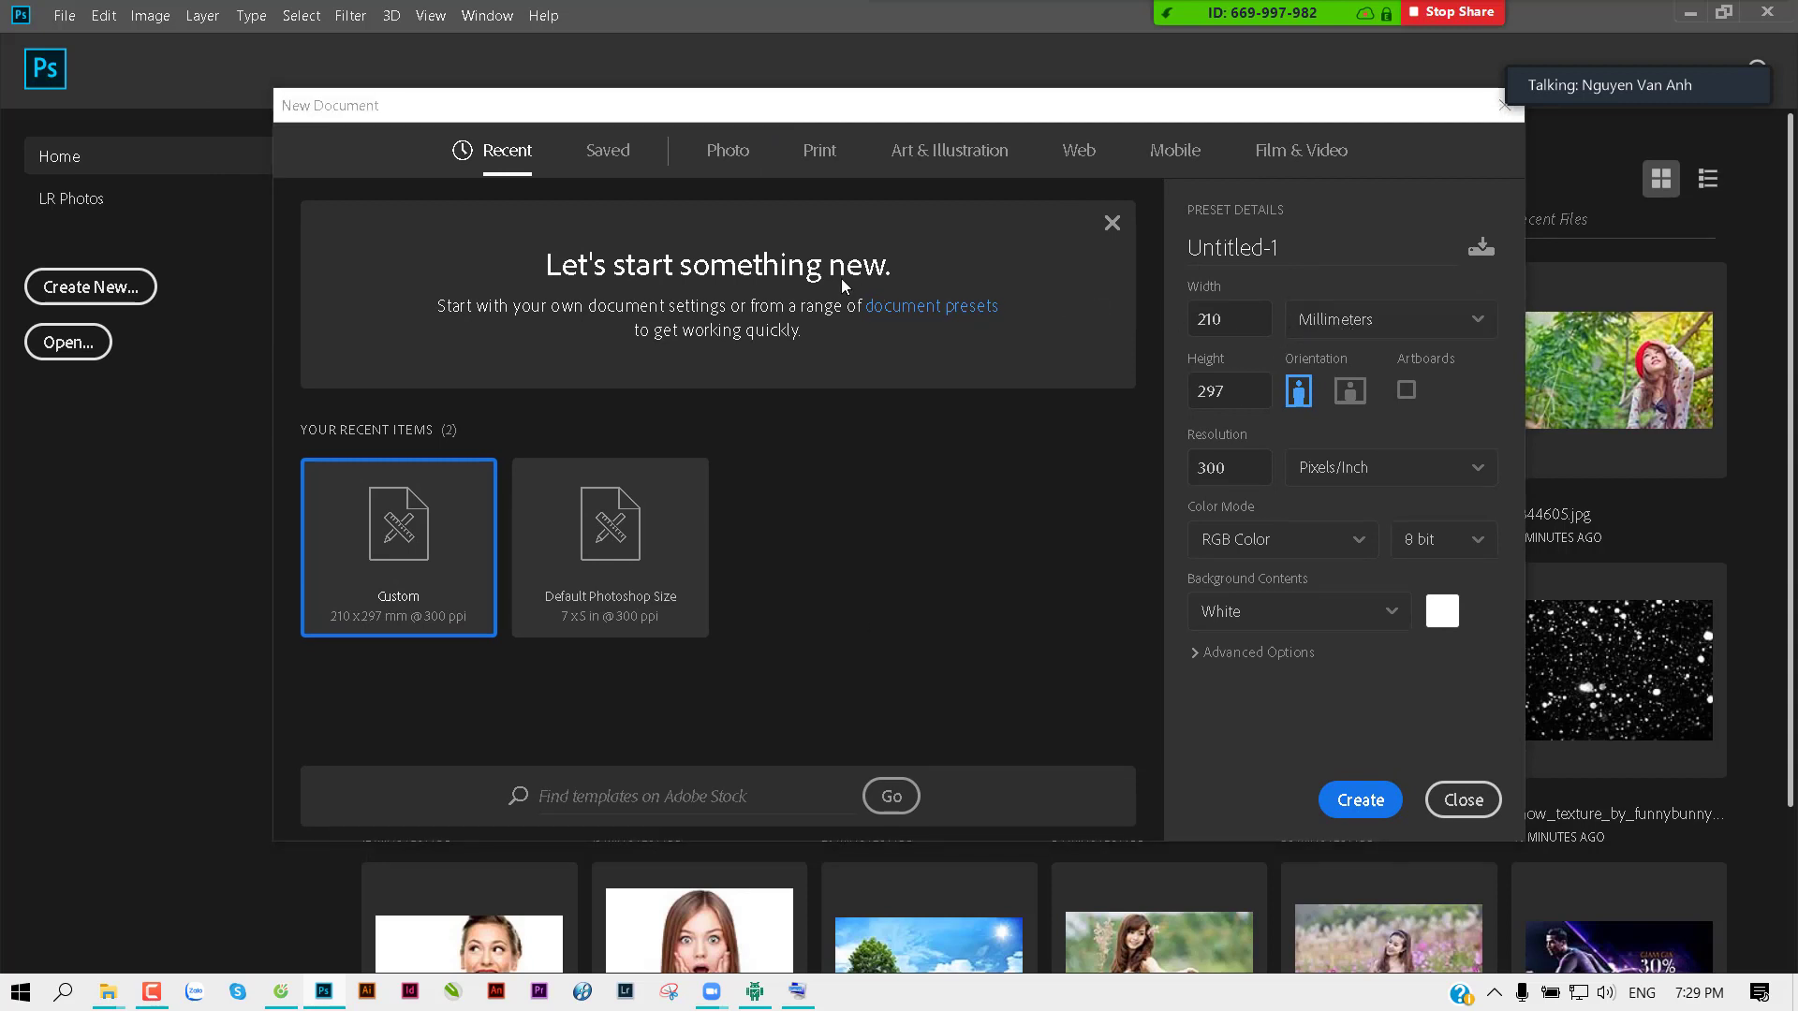
{"action": "left_click", "coordinate": [1372, 327]}
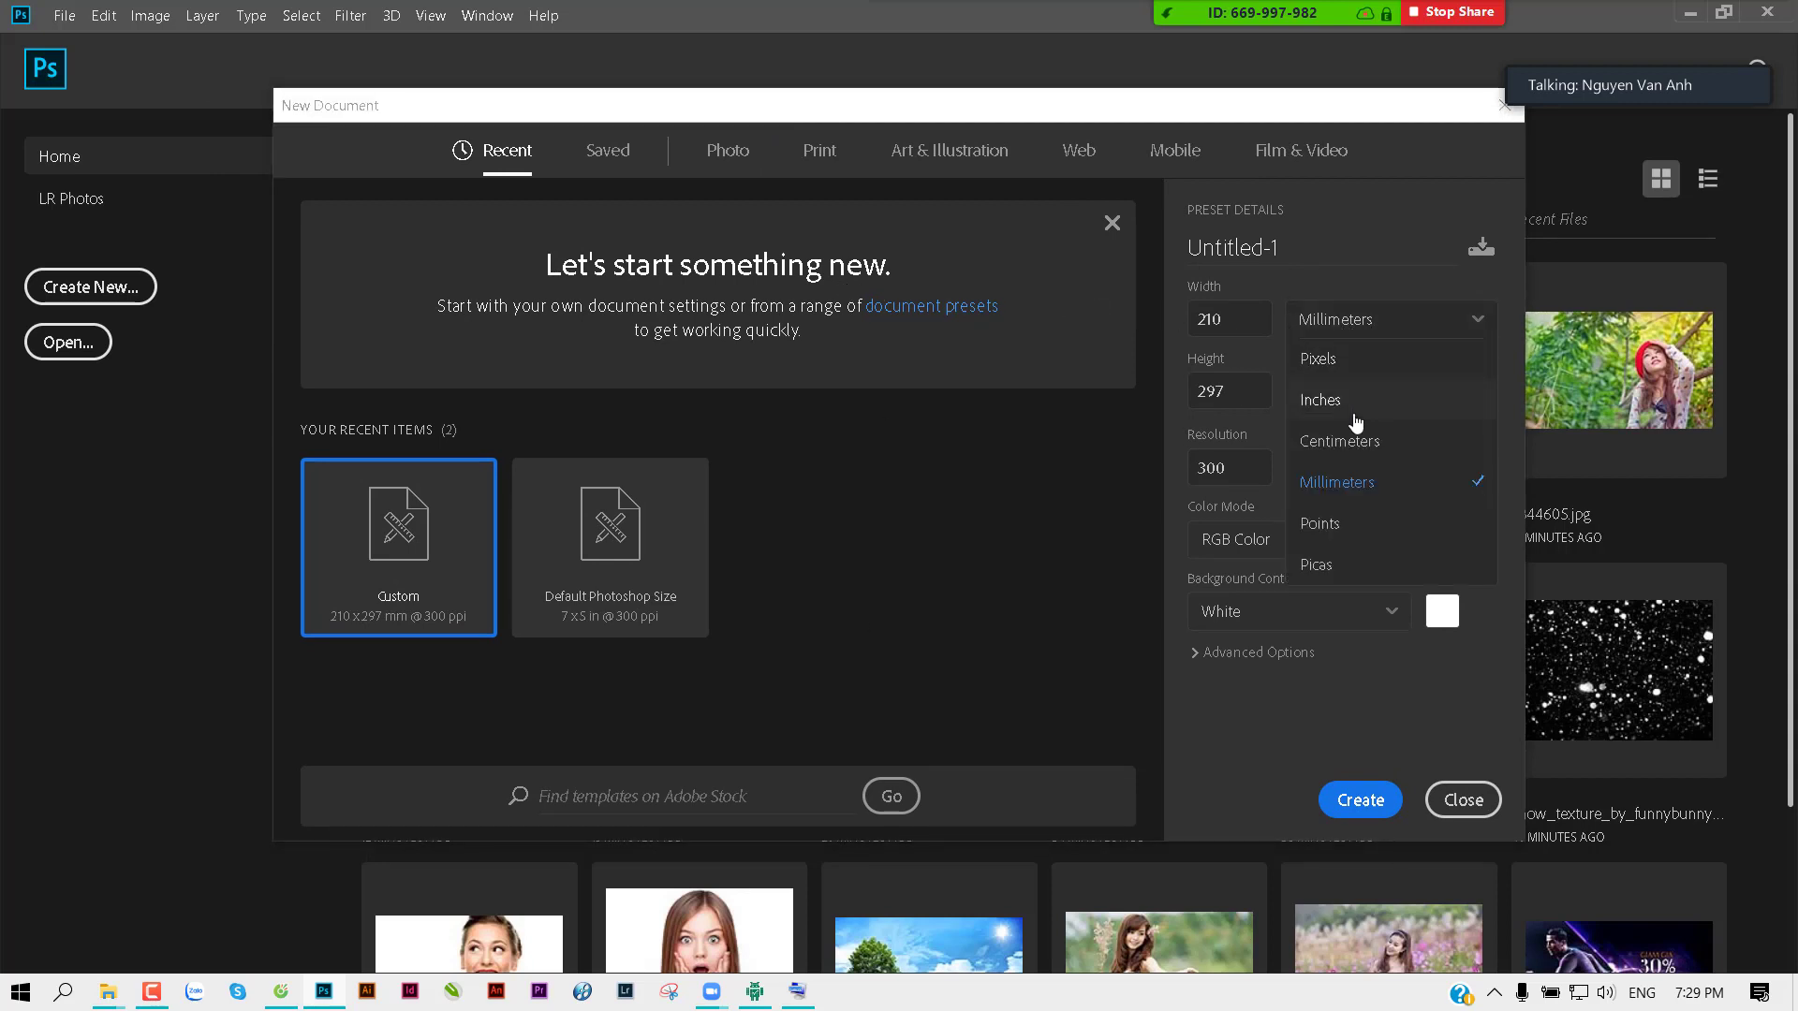
{"action": "left_click", "coordinate": [1321, 562]}
{"action": "double_click", "coordinate": [1255, 316]}
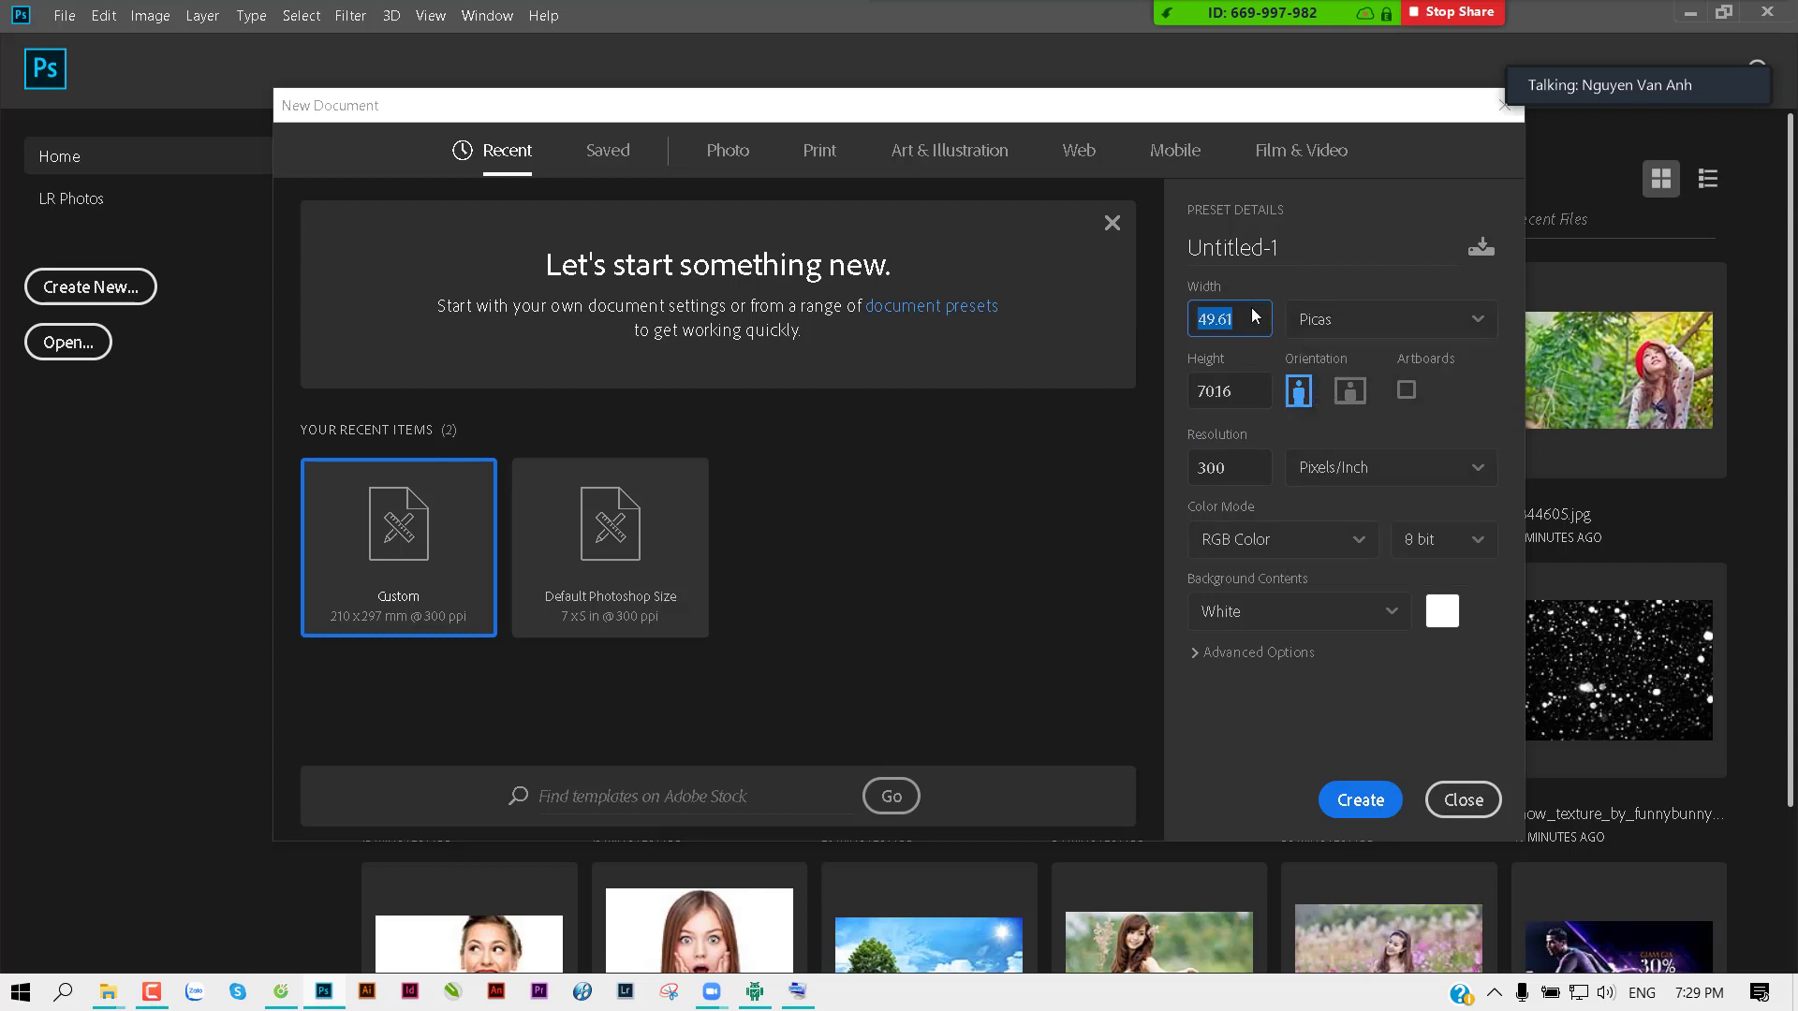
{"action": "type", "text": "1200"}
{"action": "key", "text": "Tab"}
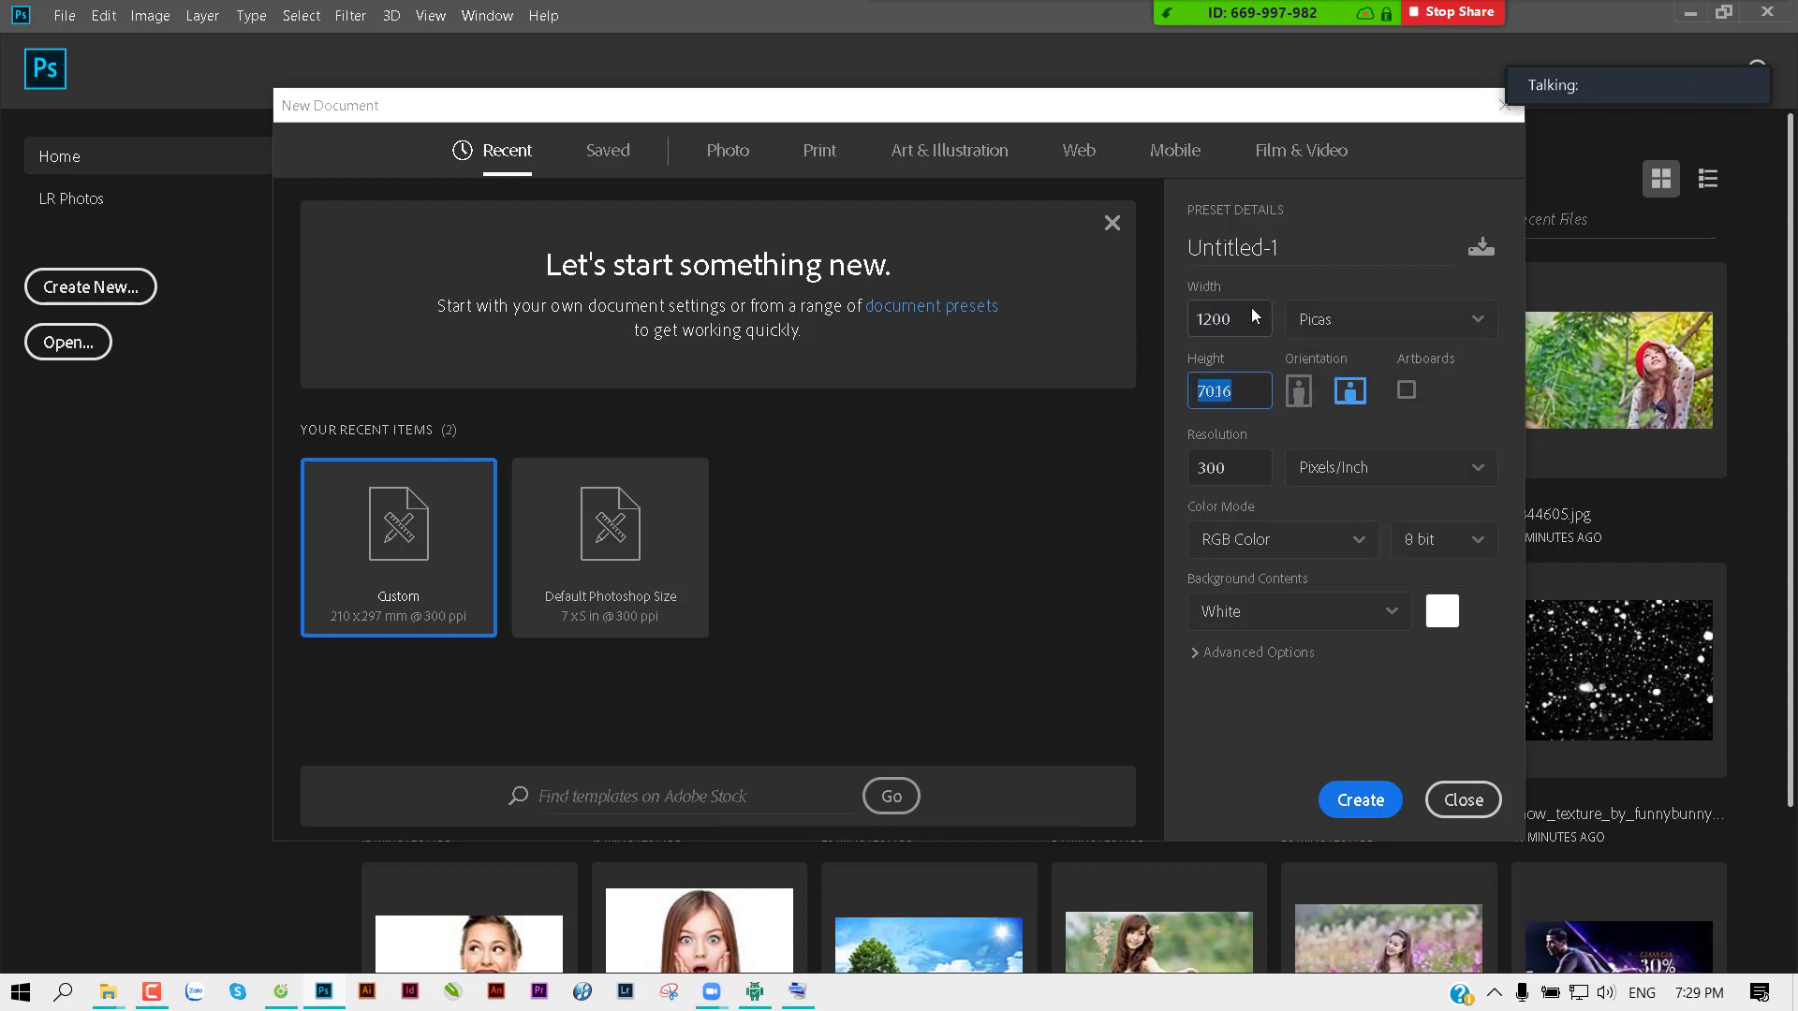
{"action": "type", "text": "600"}
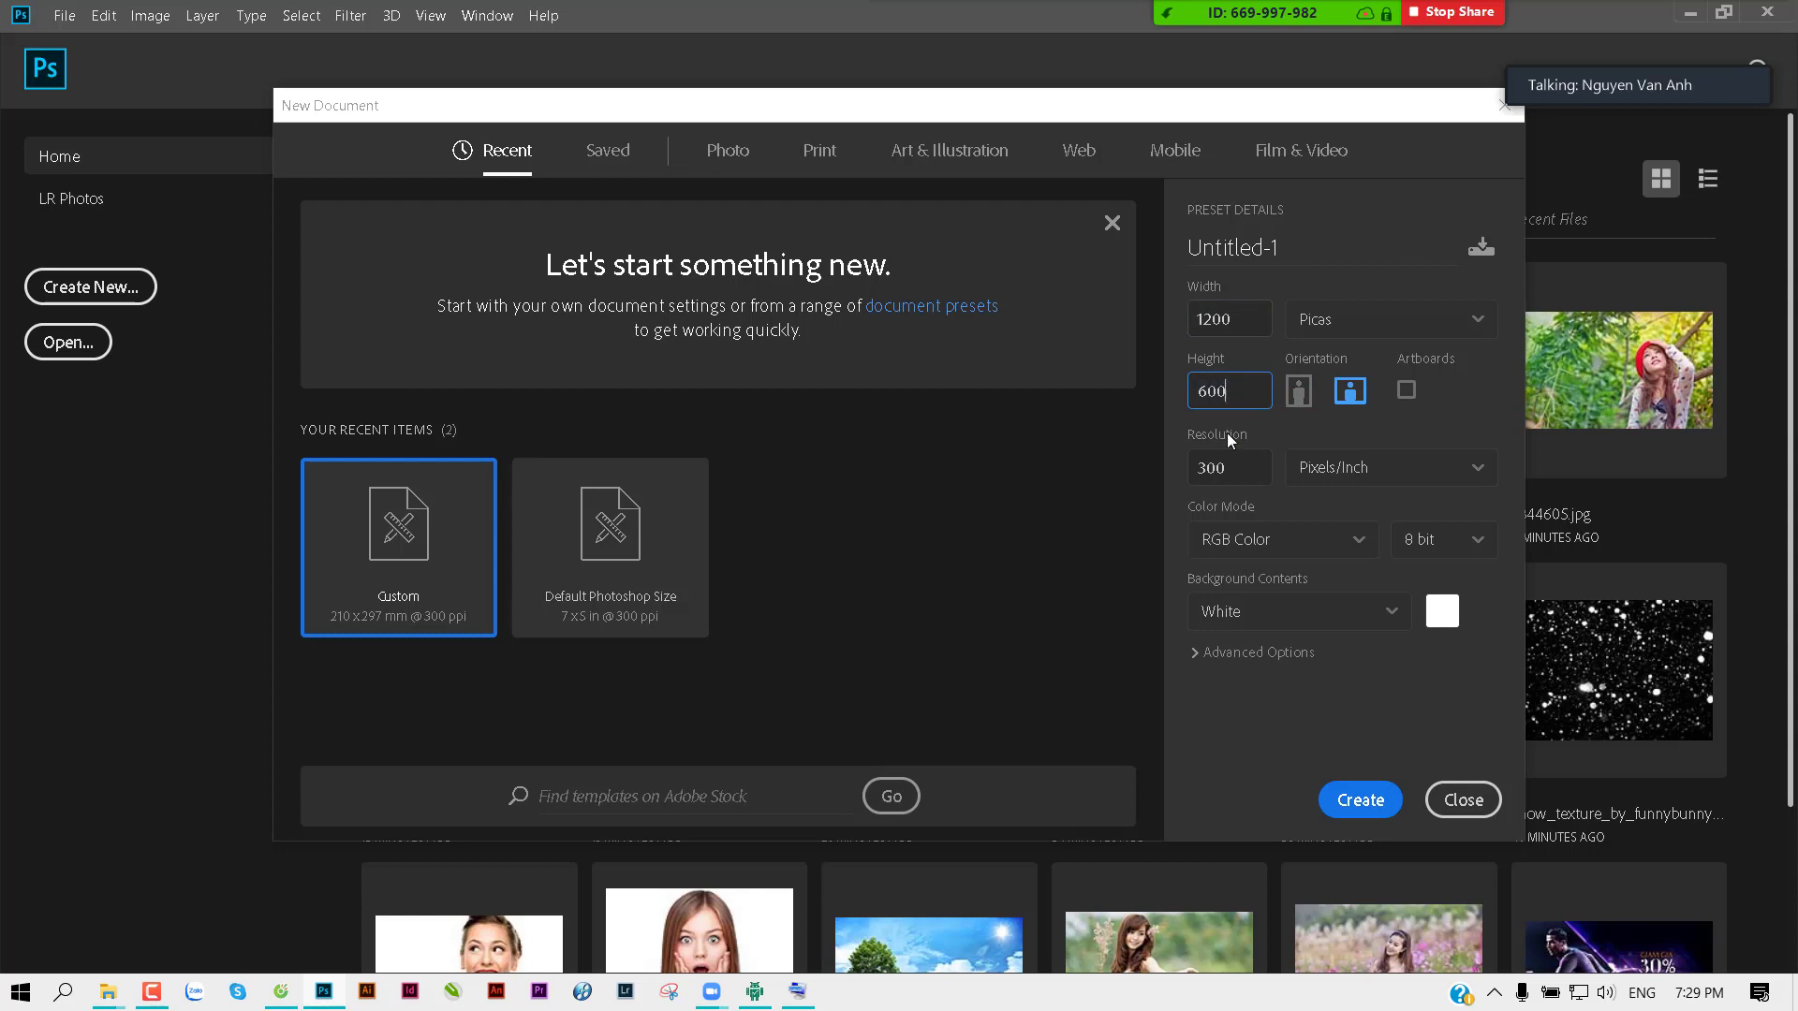
{"action": "double_click", "coordinate": [1237, 470]}
{"action": "type", "text": "150"}
{"action": "left_click_drag", "start_coordinate": [1141, 113], "coordinate": [1008, 120]}
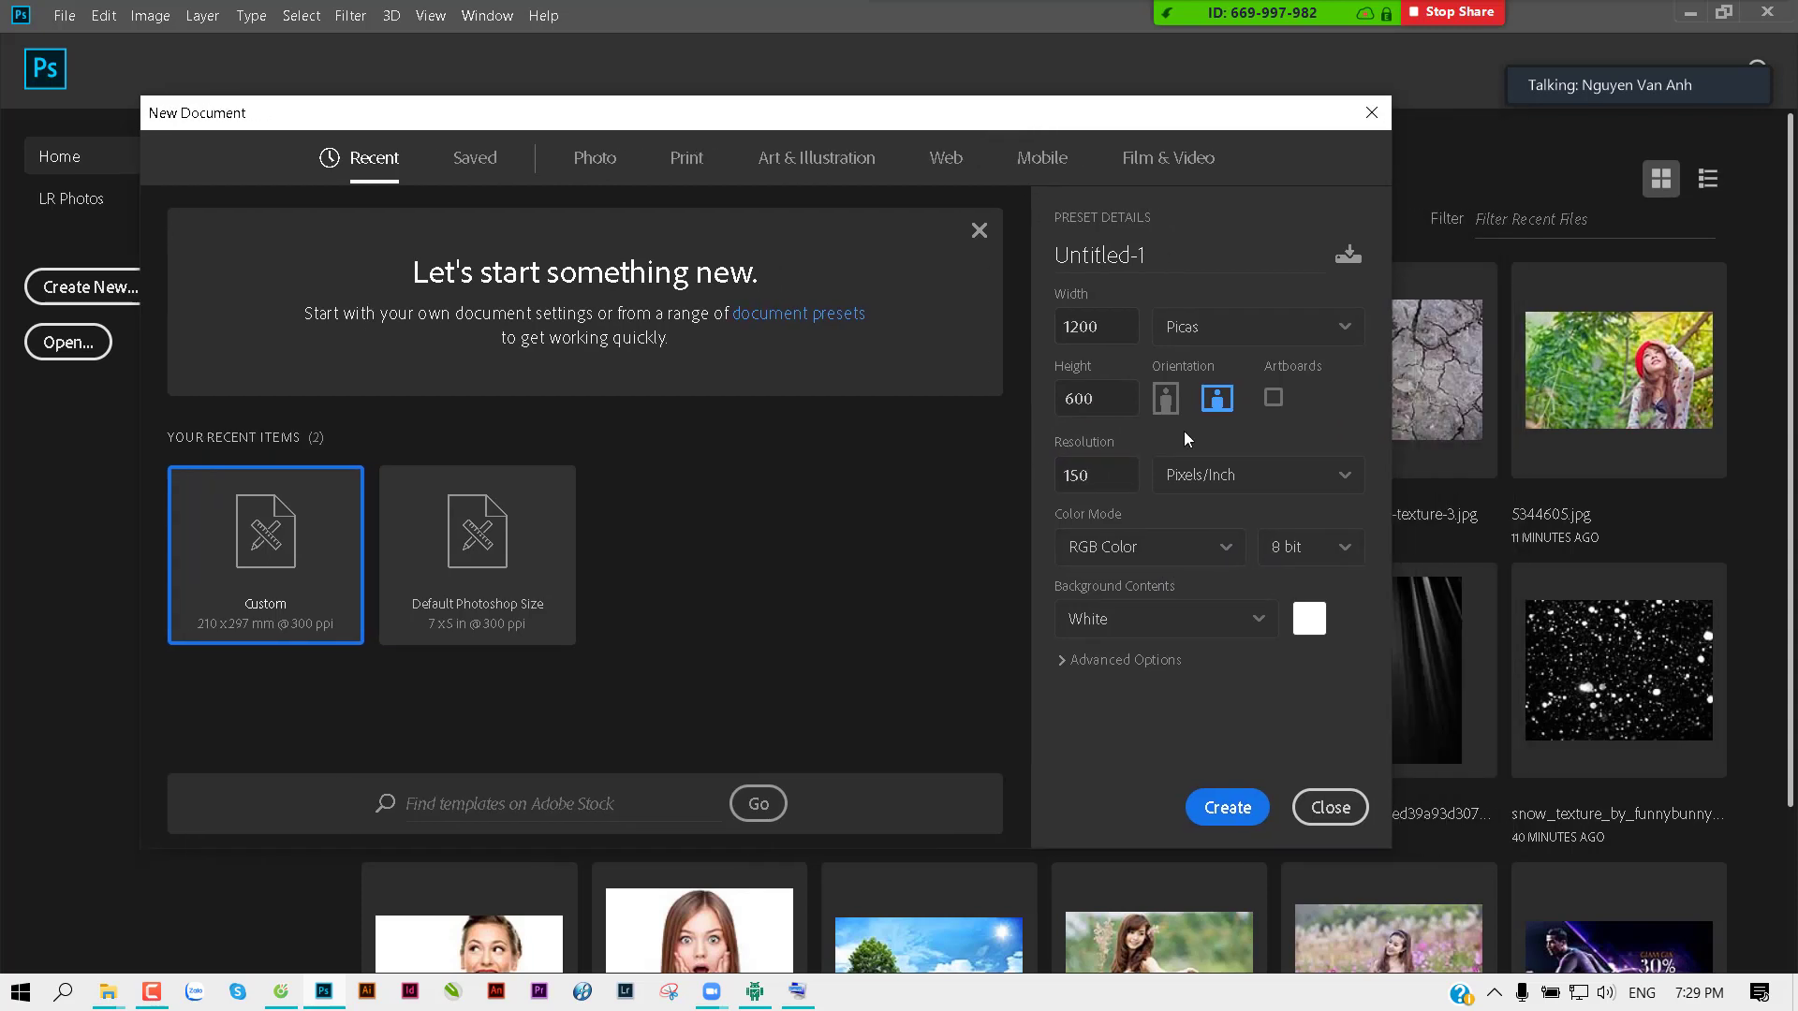
{"action": "left_click", "coordinate": [1225, 807]}
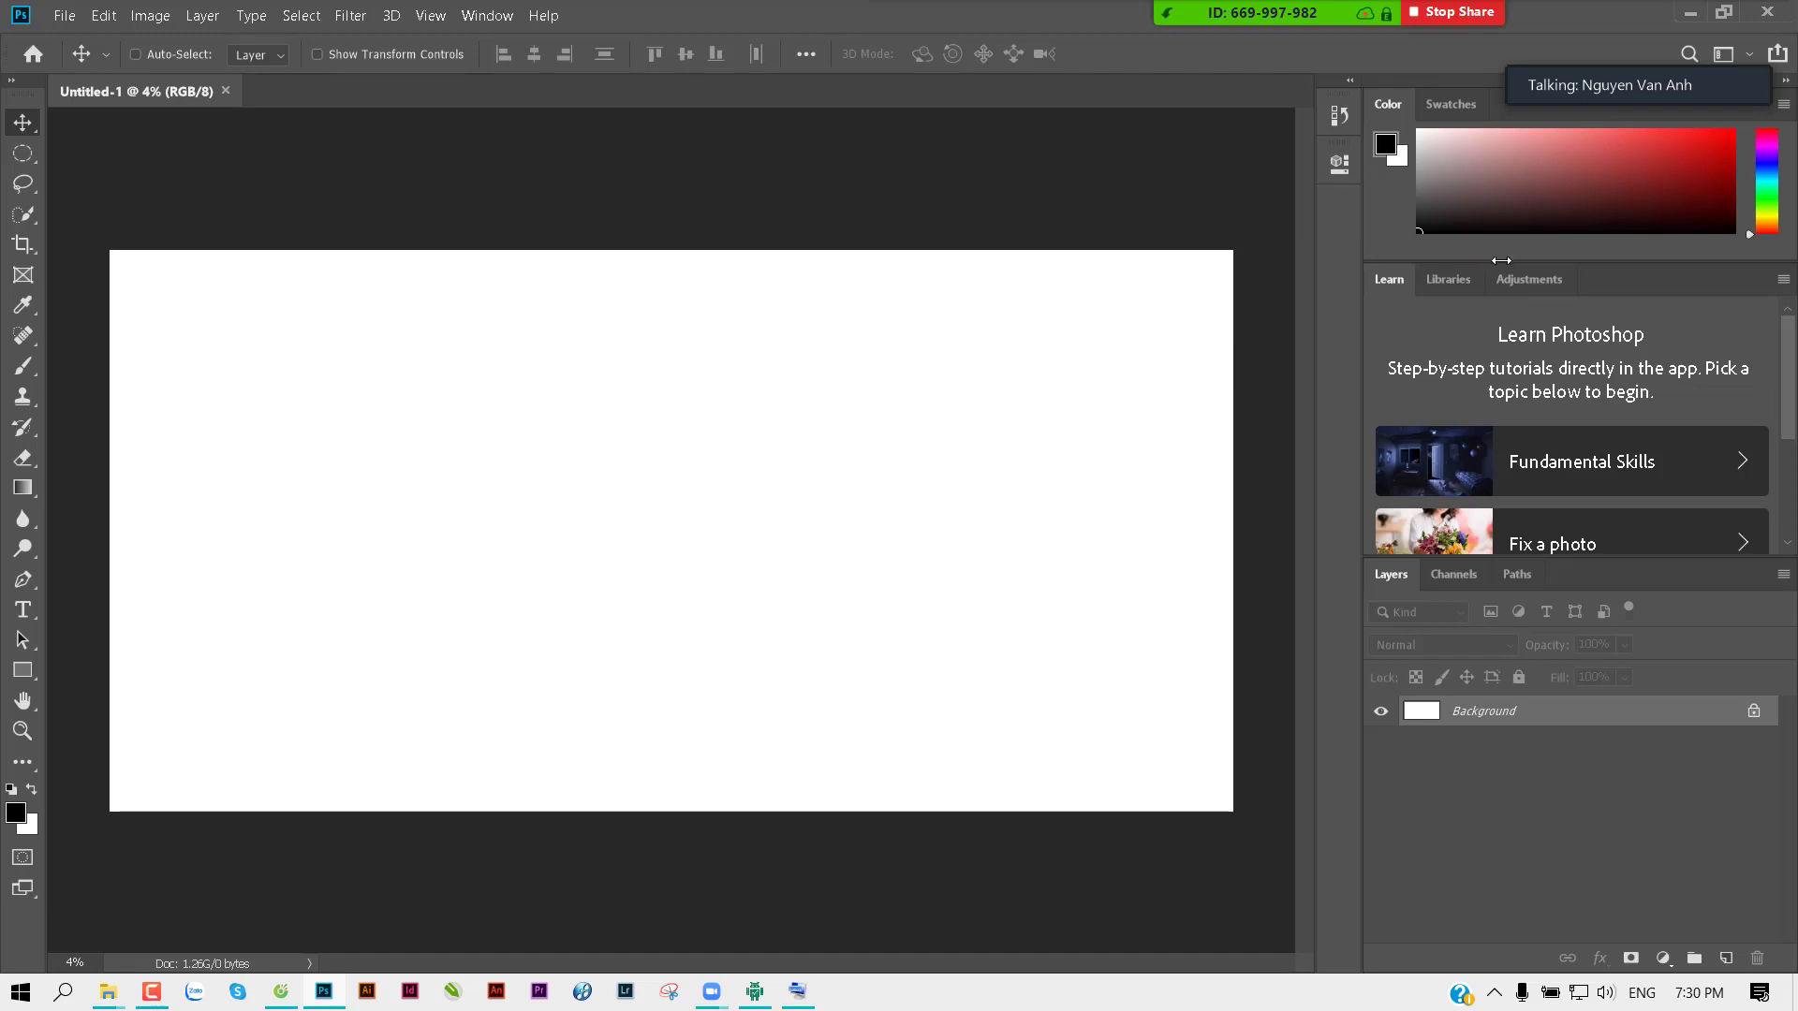
Step: Minimize the Color and Learn panels in the right-hand dock
{"action": "left_click_drag", "start_coordinate": [1710, 52], "coordinate": [1452, 59]}
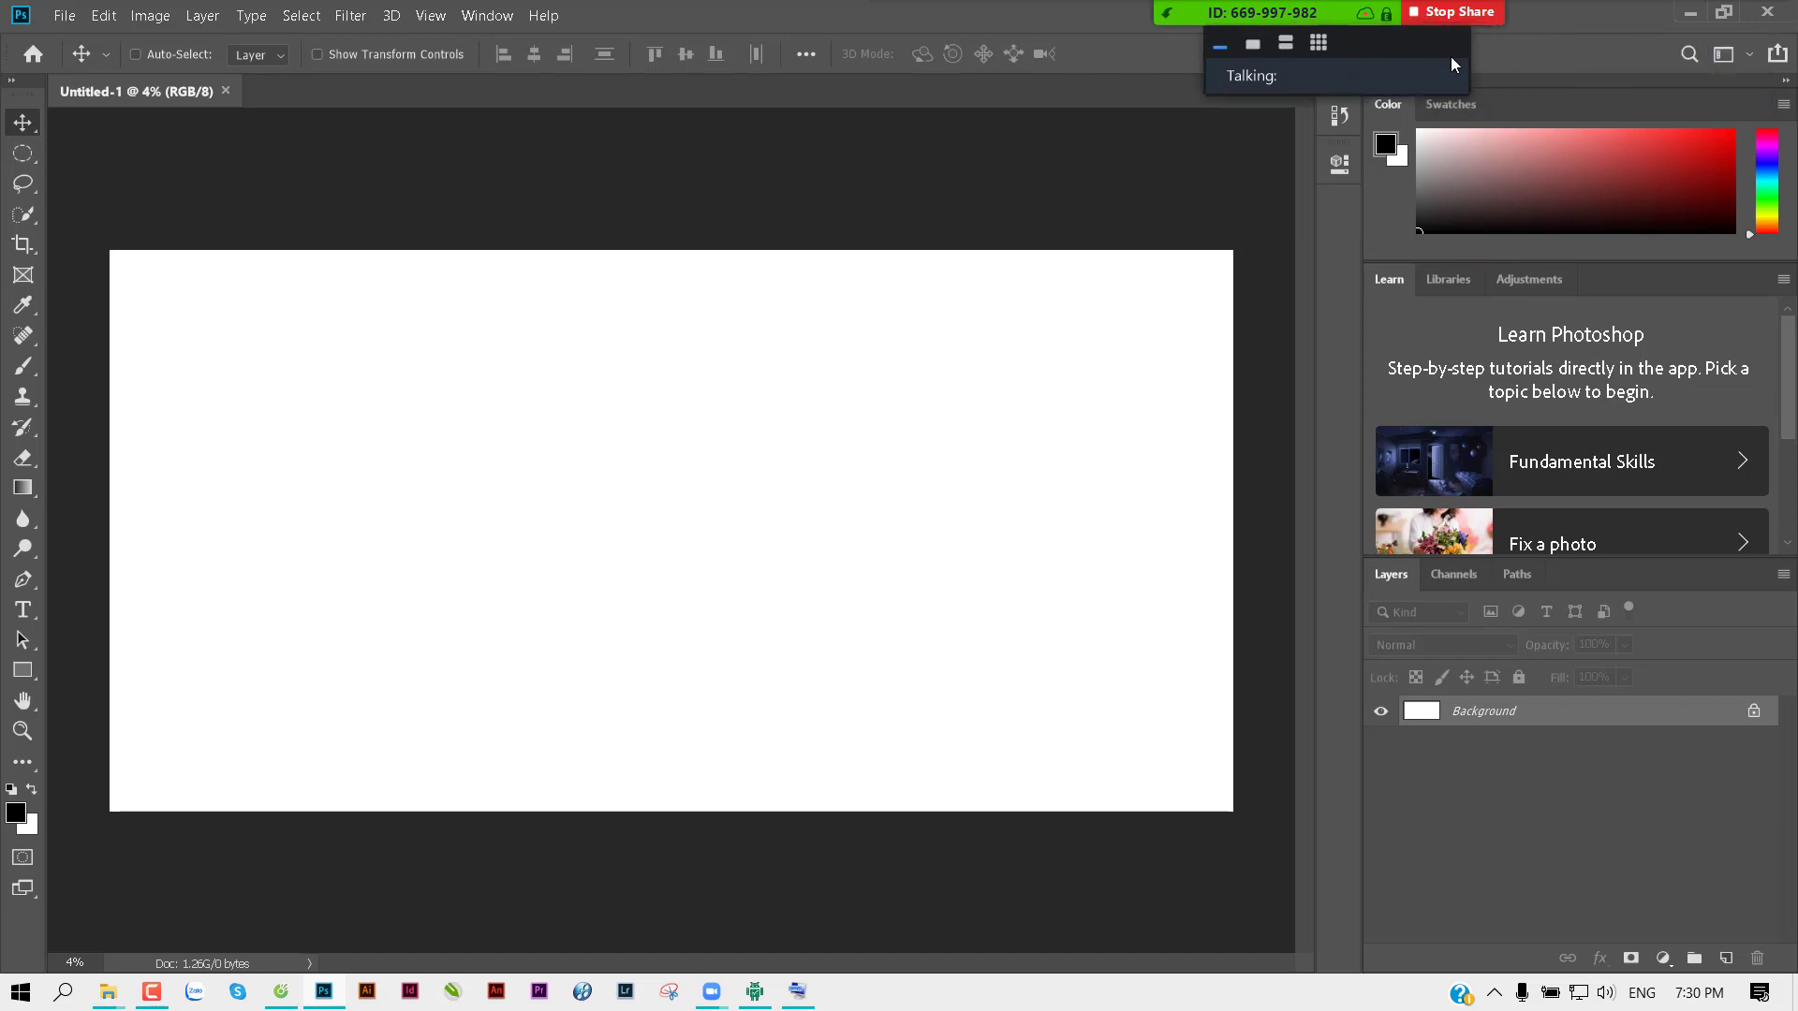
{"action": "right_click", "coordinate": [1560, 103]}
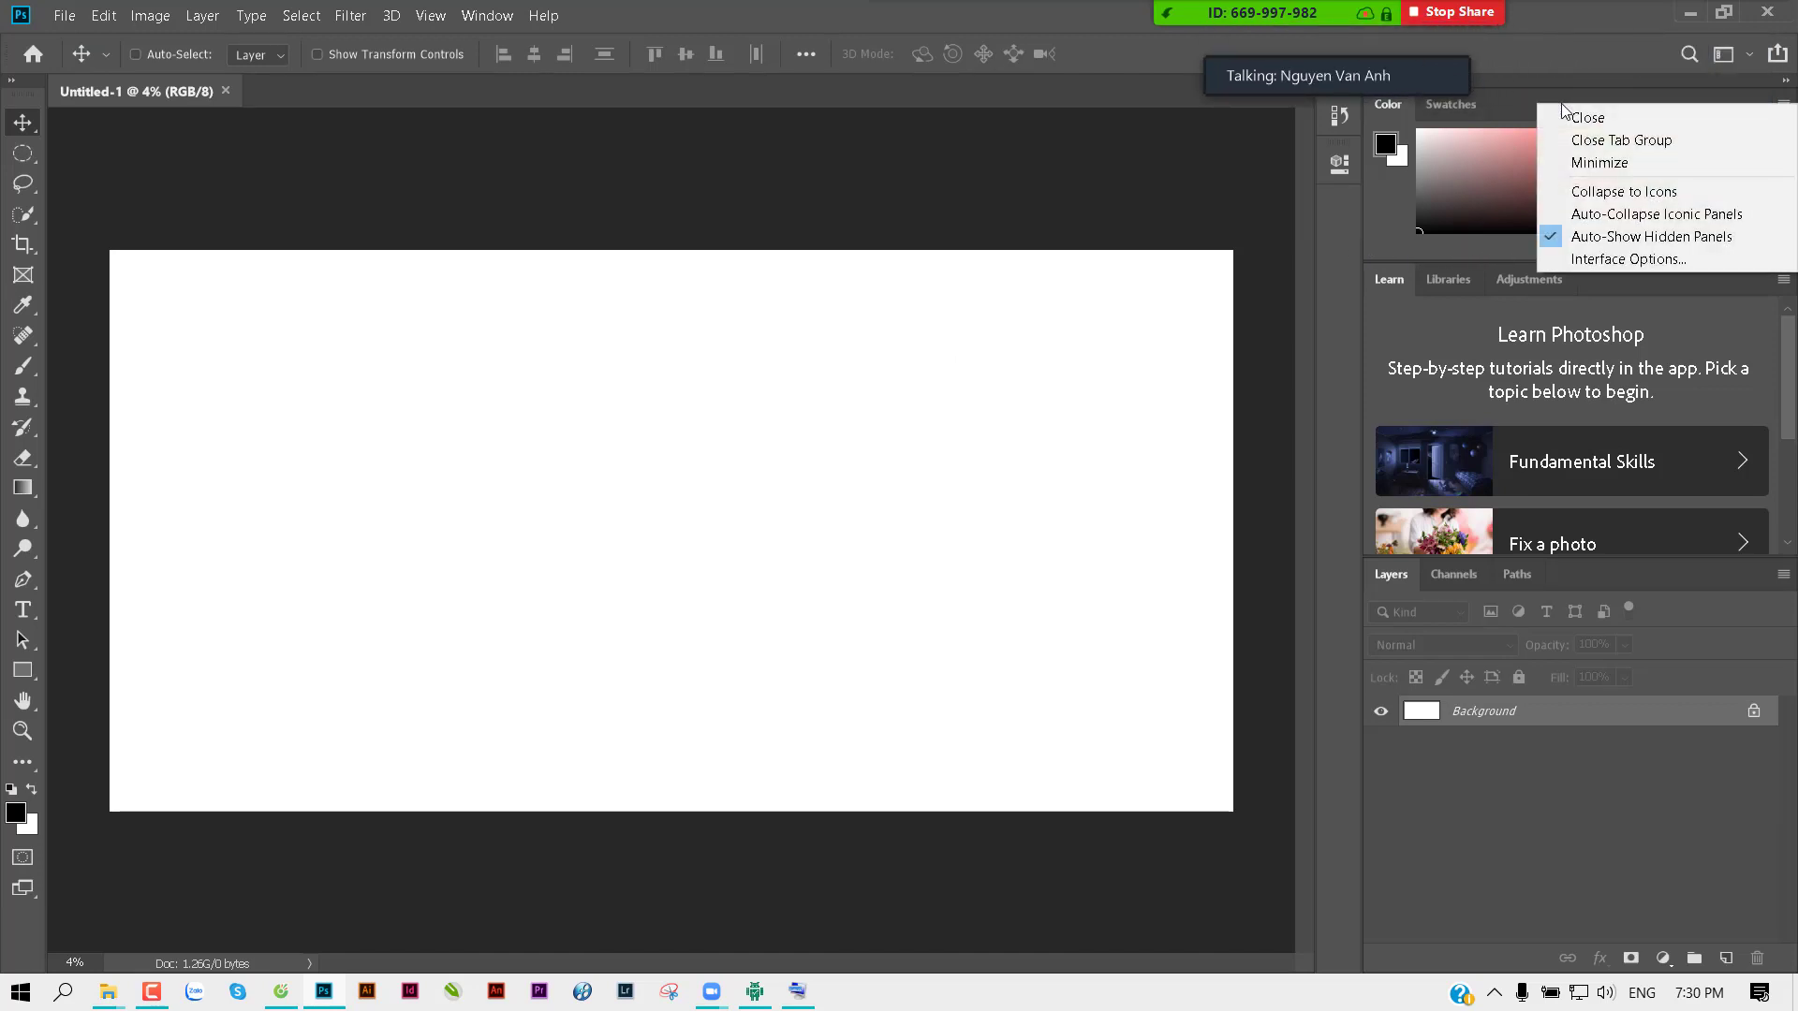
{"action": "left_click", "coordinate": [1588, 163]}
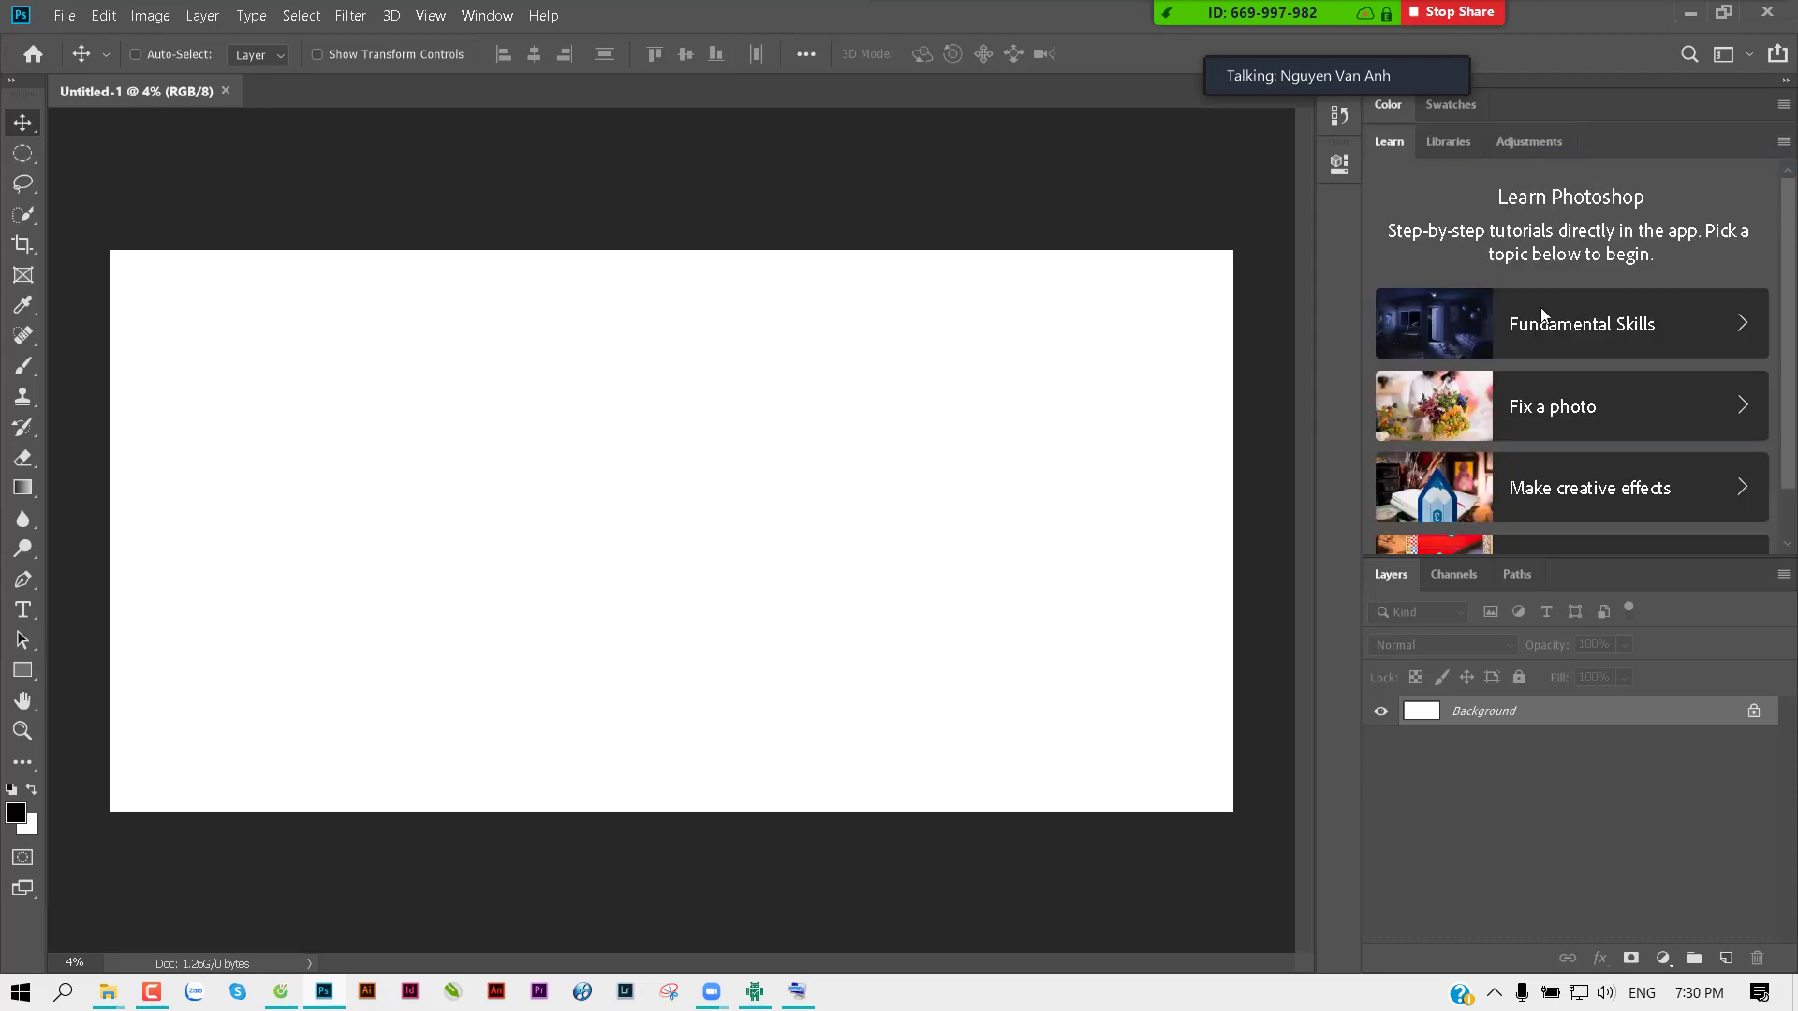
{"action": "right_click", "coordinate": [1611, 148]}
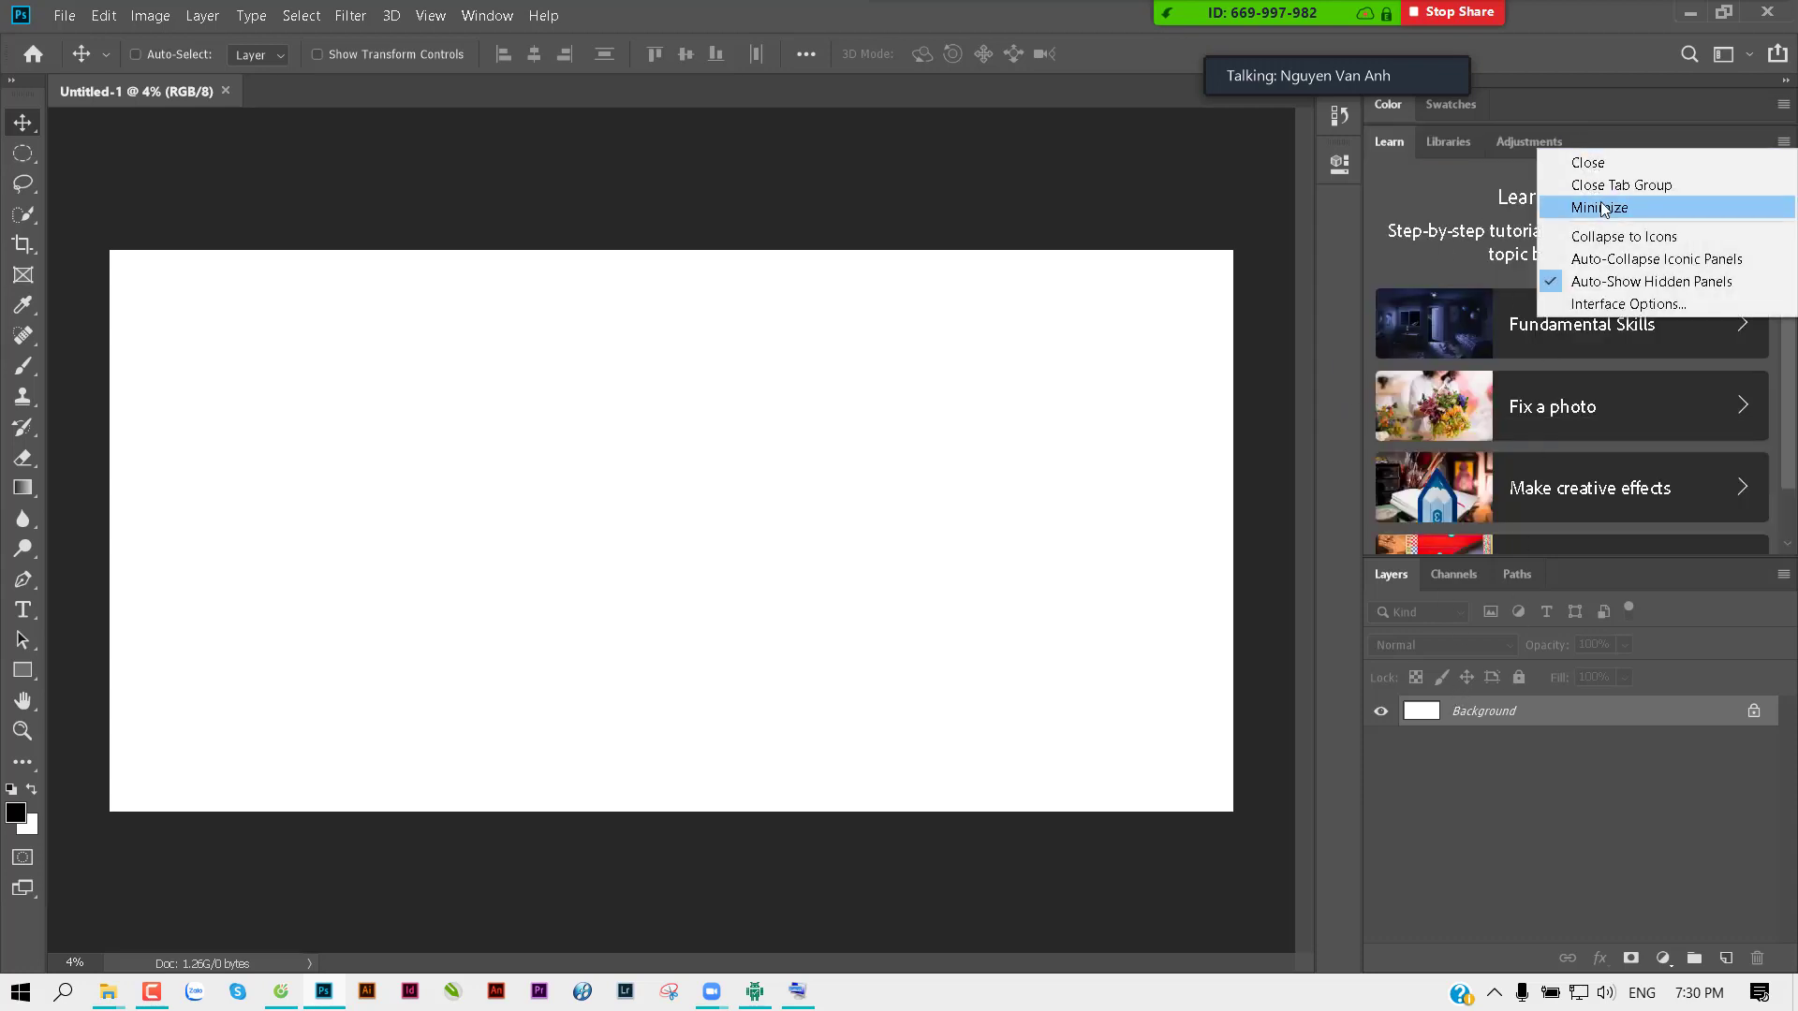
{"action": "left_click", "coordinate": [1603, 211]}
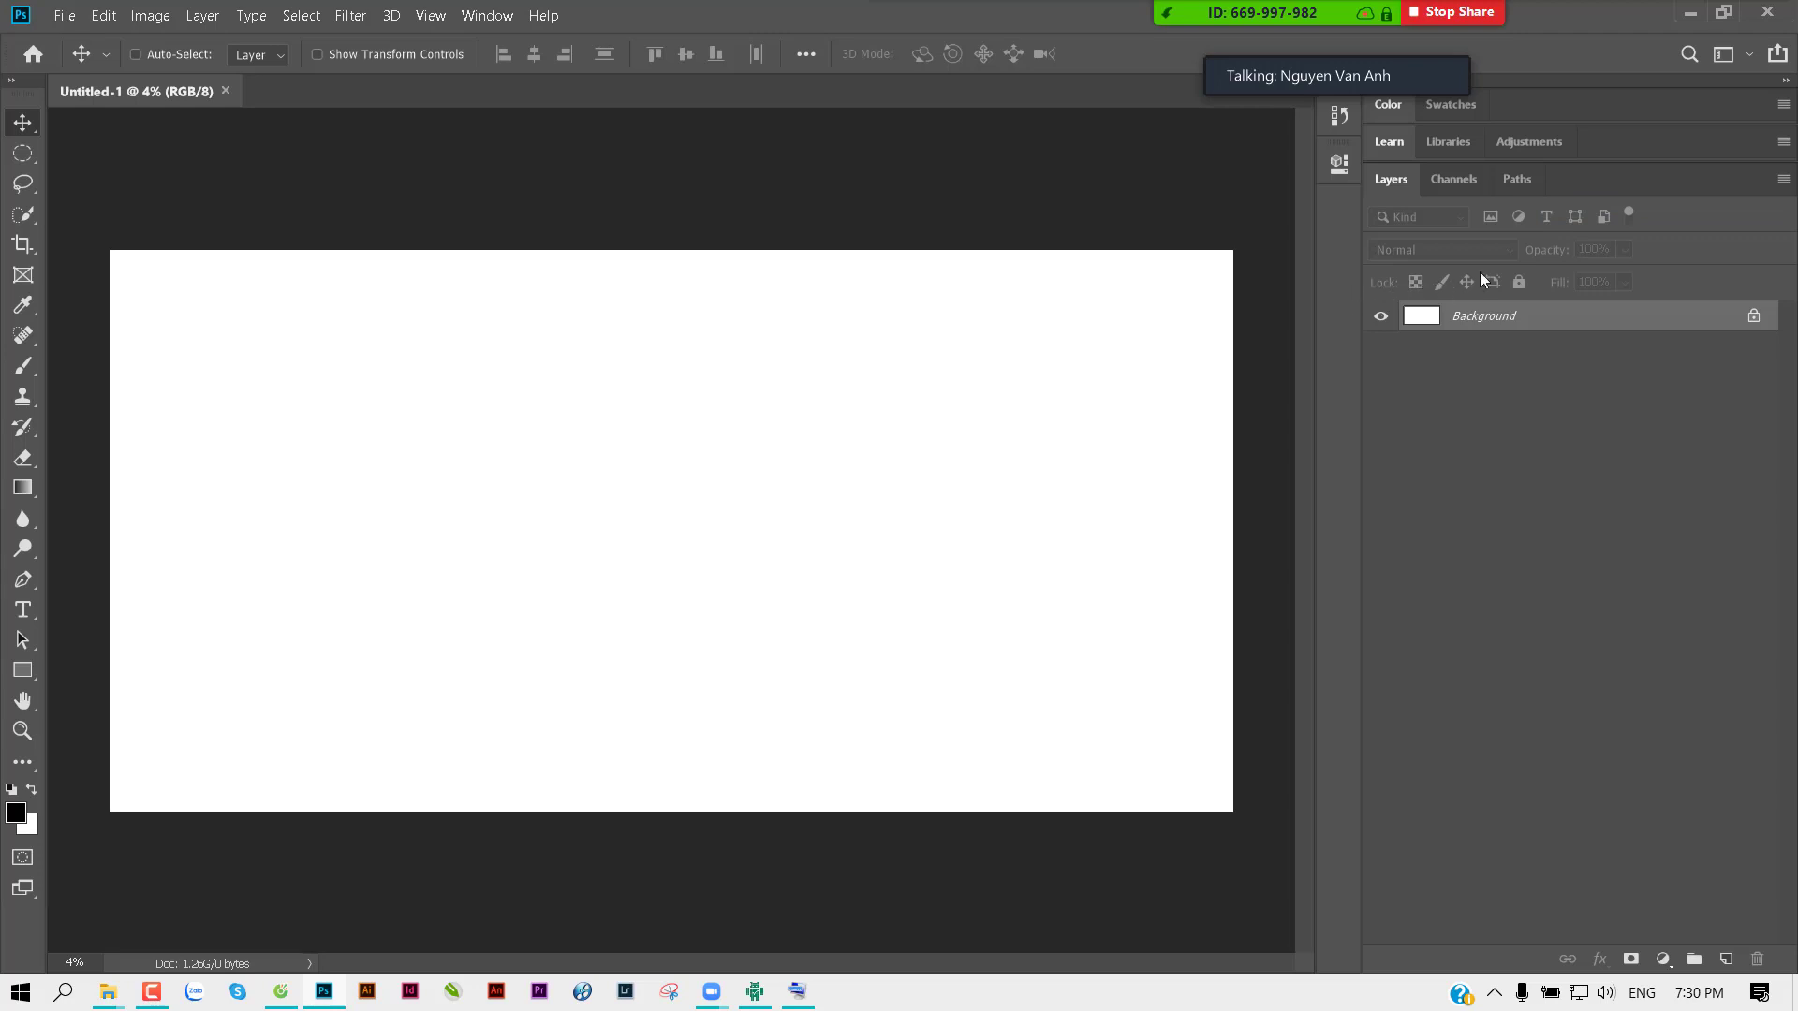
{"action": "mouse_move", "coordinate": [1328, 73]}
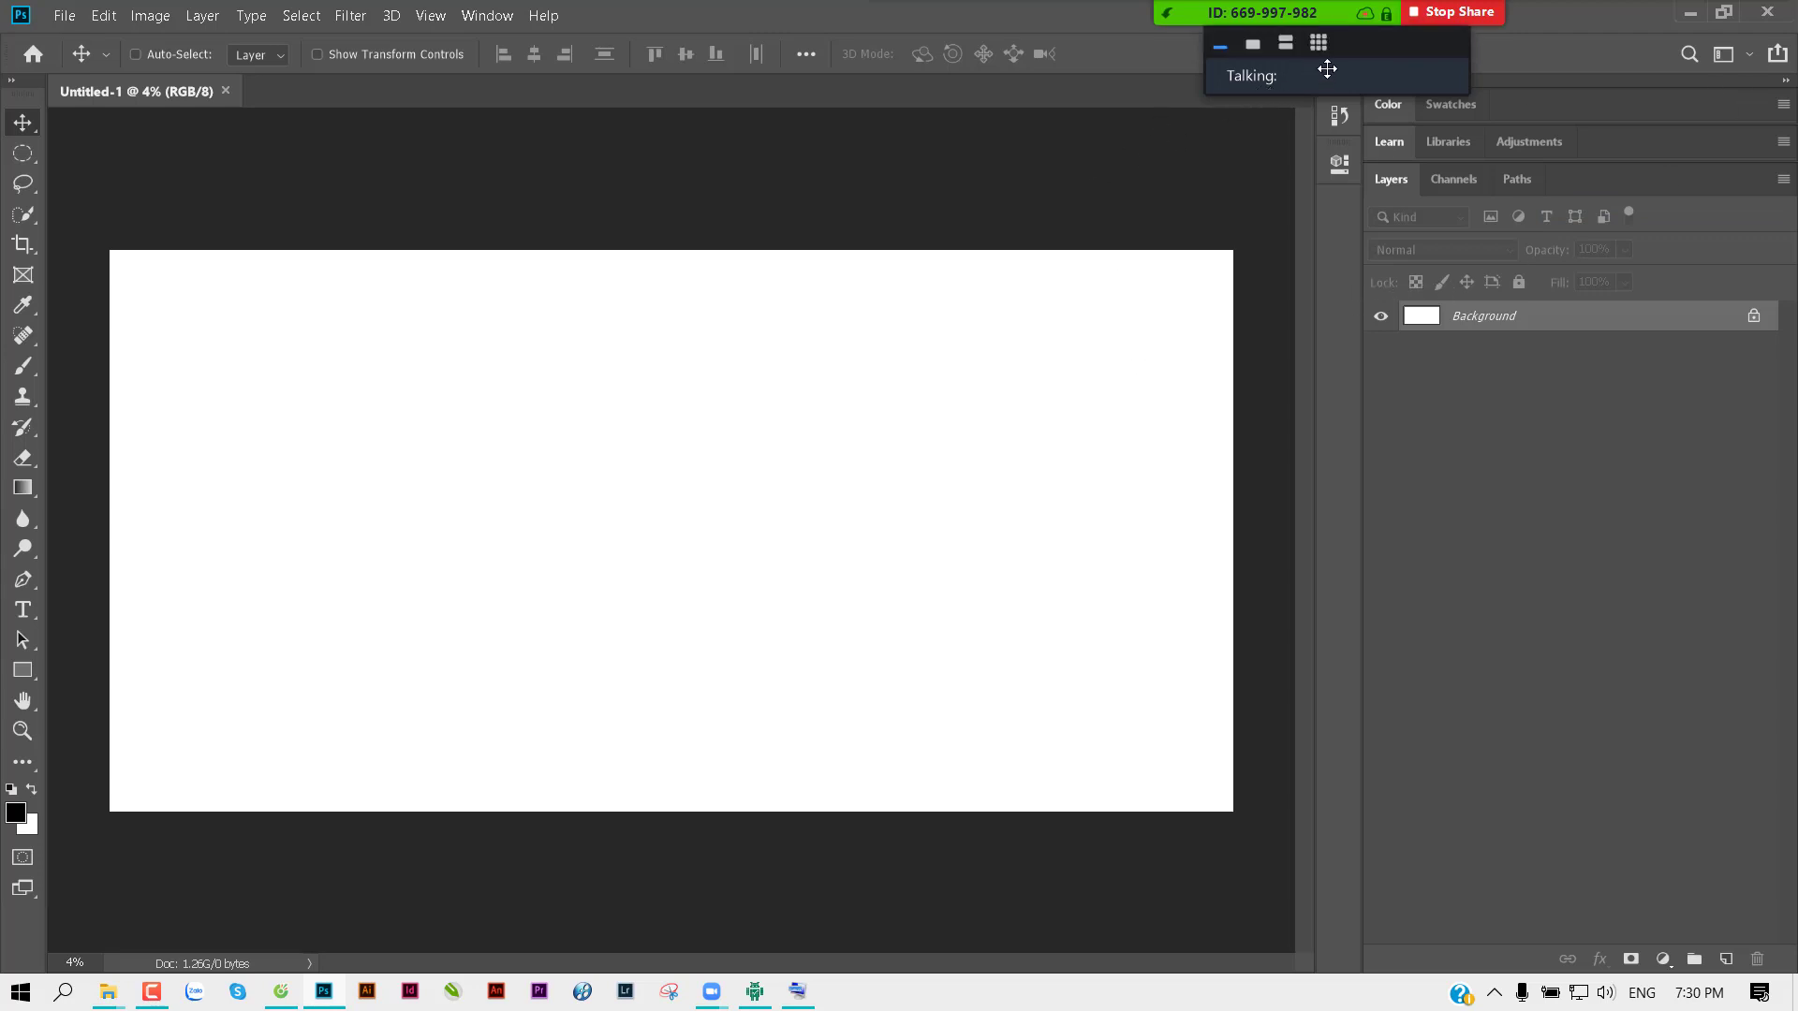
{"action": "left_click_drag", "start_coordinate": [1378, 54], "coordinate": [1701, 53]}
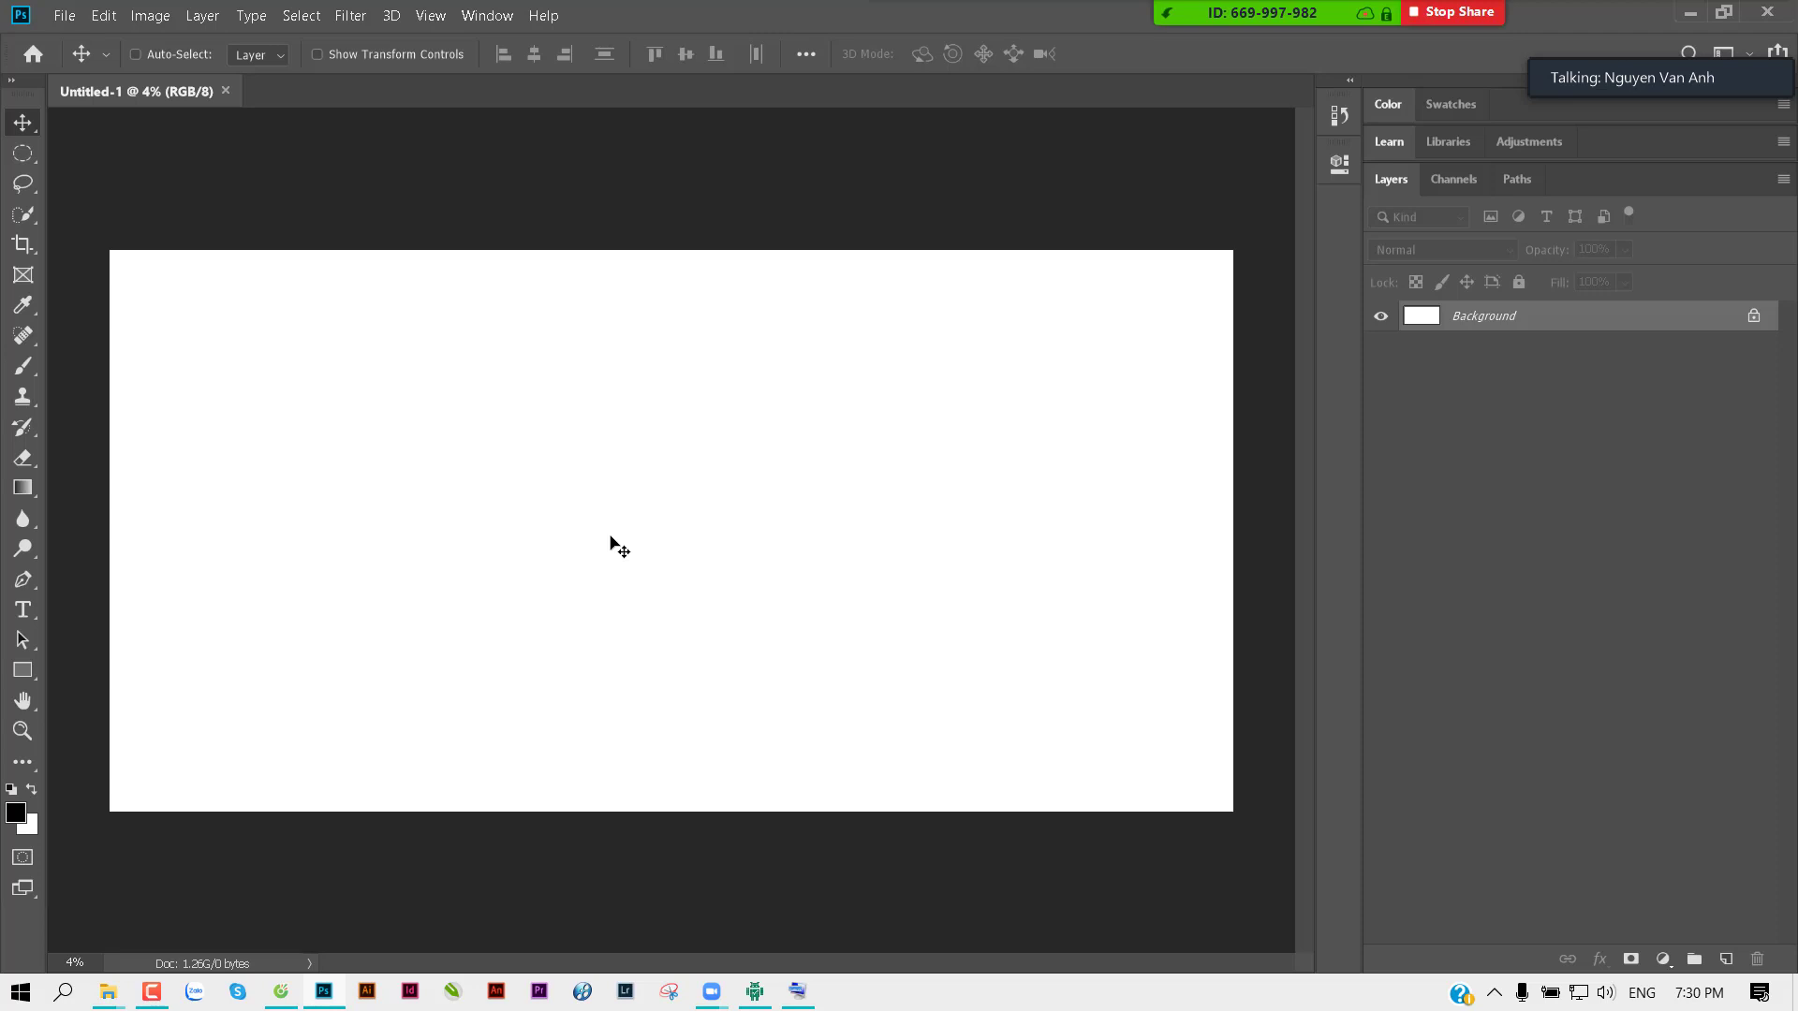
{"action": "key", "text": "alt+Tab"}
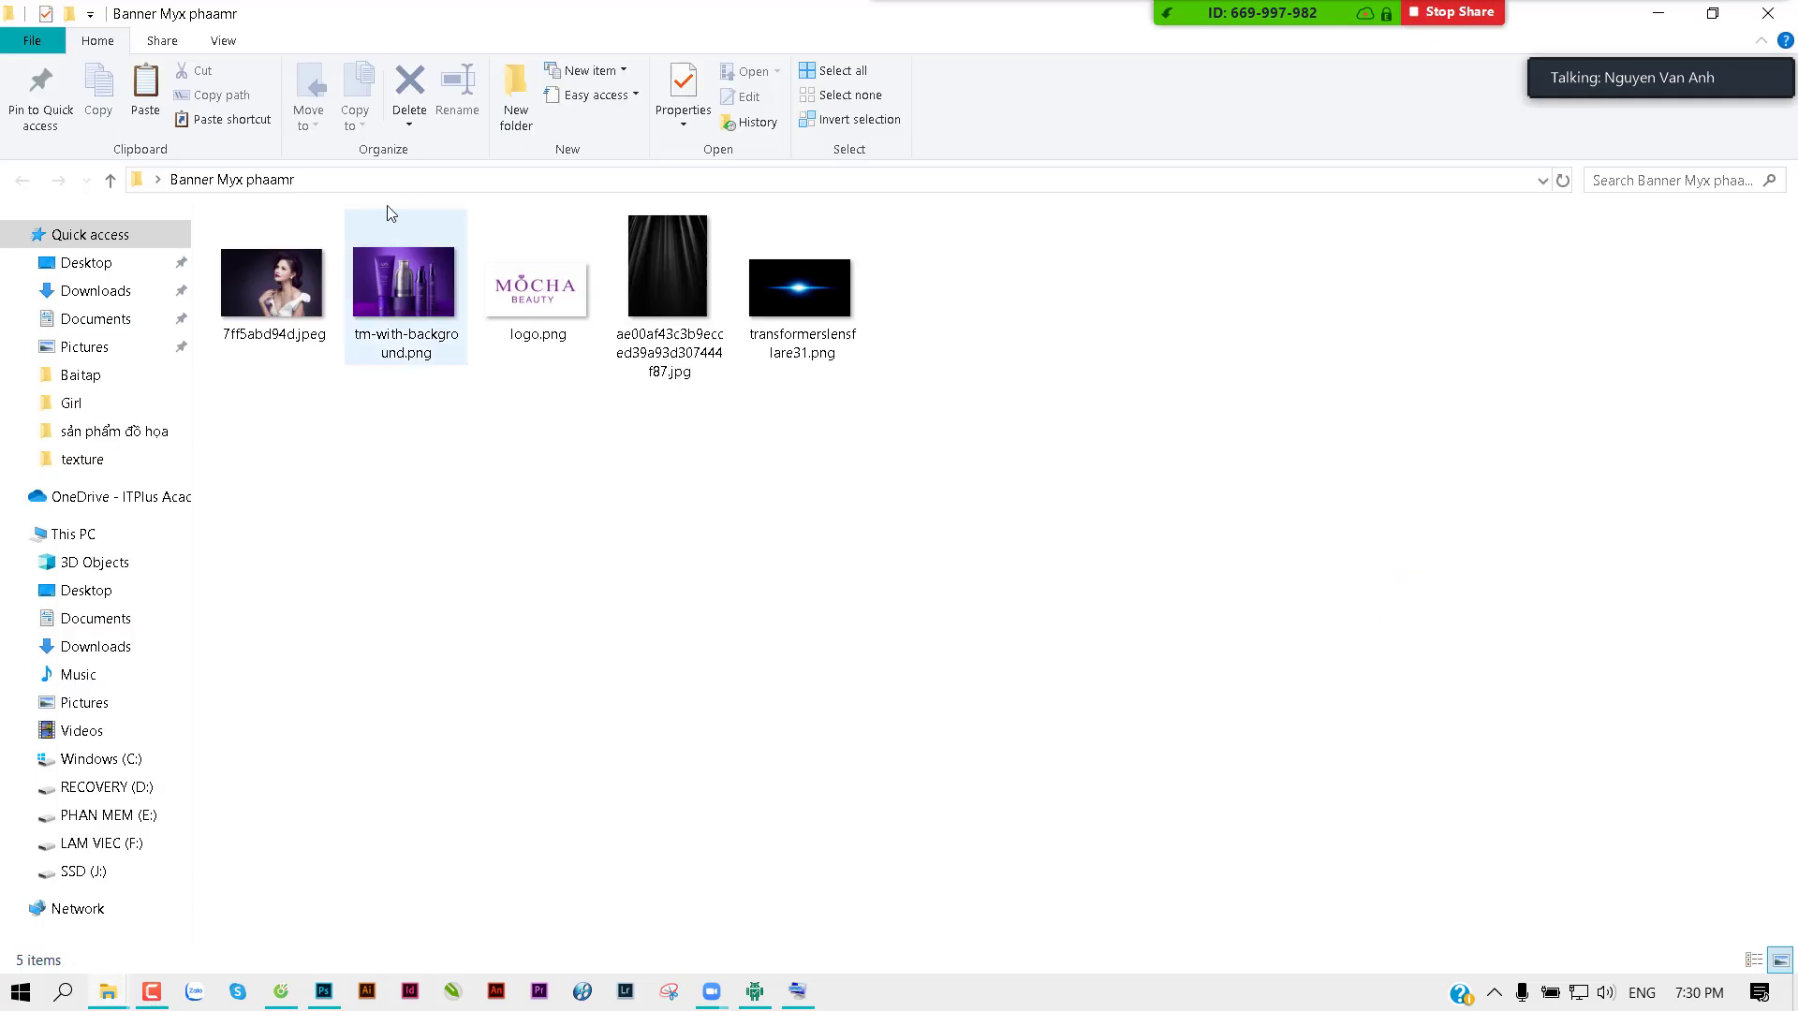
Step: Drag 7ff5abd94d.jpeg from the banner folder onto the Photoshop taskbar icon
{"action": "mouse_move", "coordinate": [273, 285]}
{"action": "left_mouse_down"}
{"action": "mouse_move", "coordinate": [280, 579]}
{"action": "mouse_move", "coordinate": [278, 362]}
{"action": "left_mouse_up"}
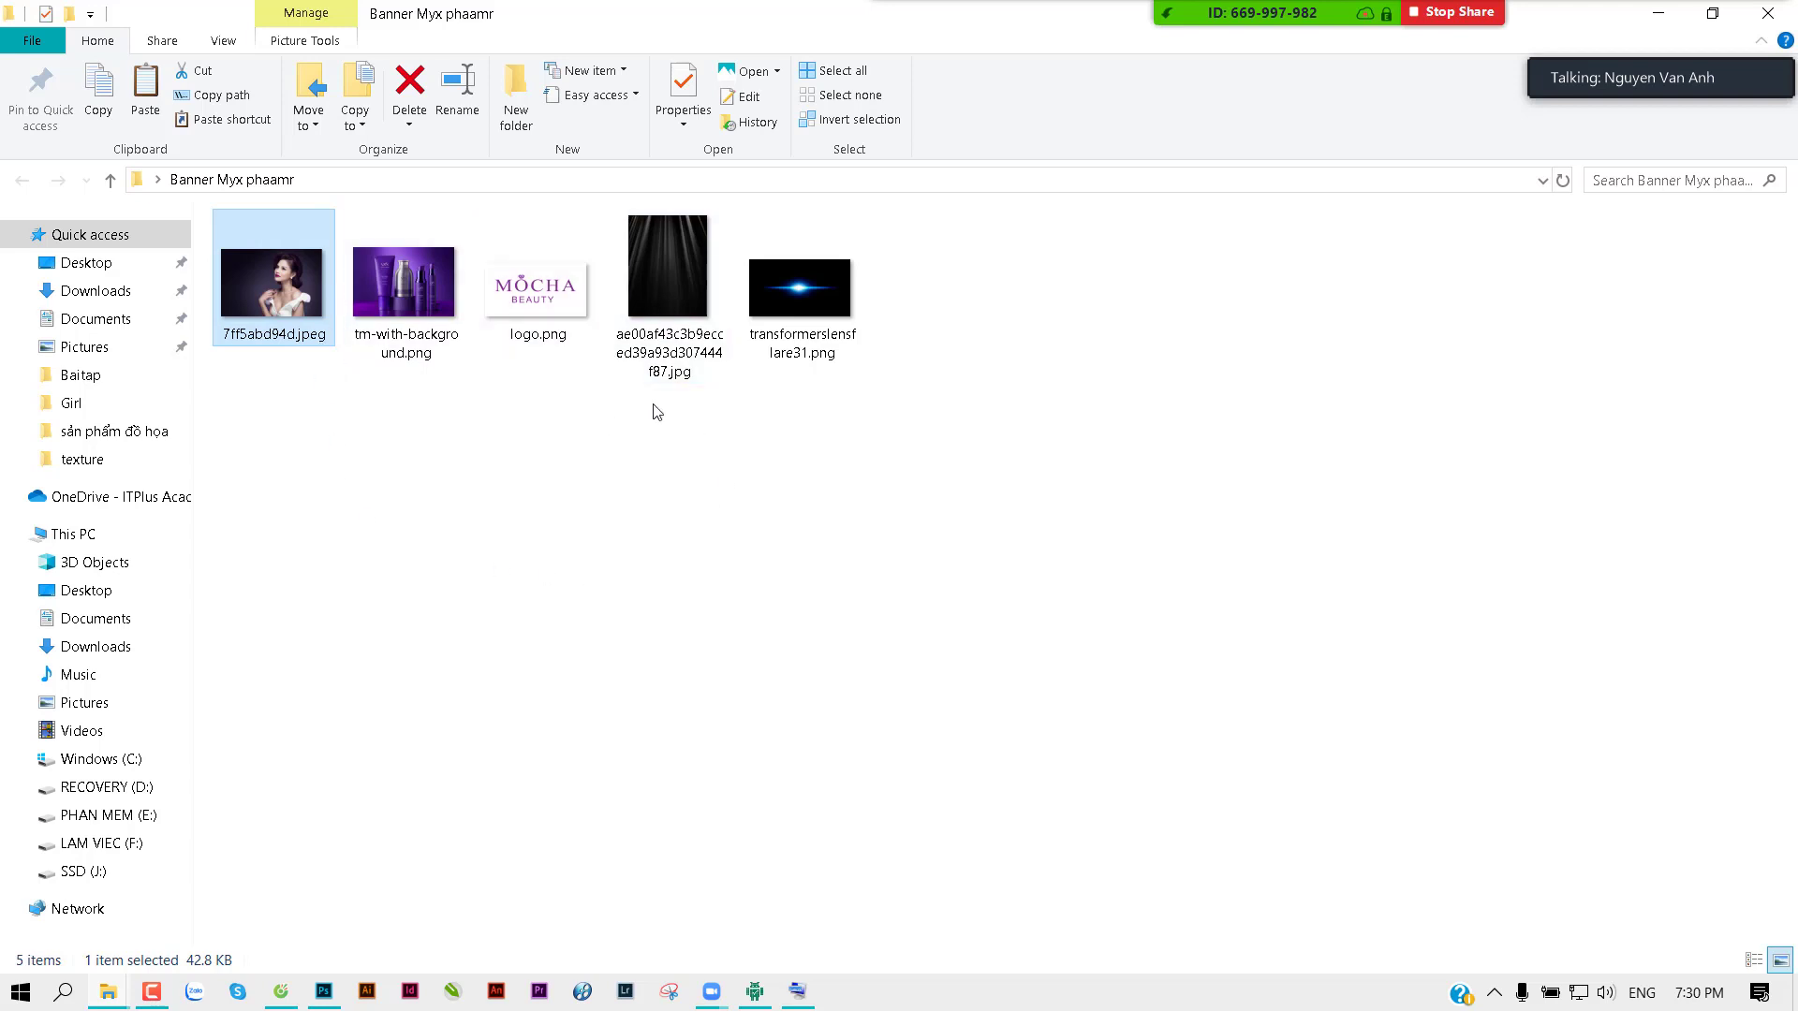
{"action": "left_click_drag", "start_coordinate": [318, 337], "coordinate": [323, 997]}
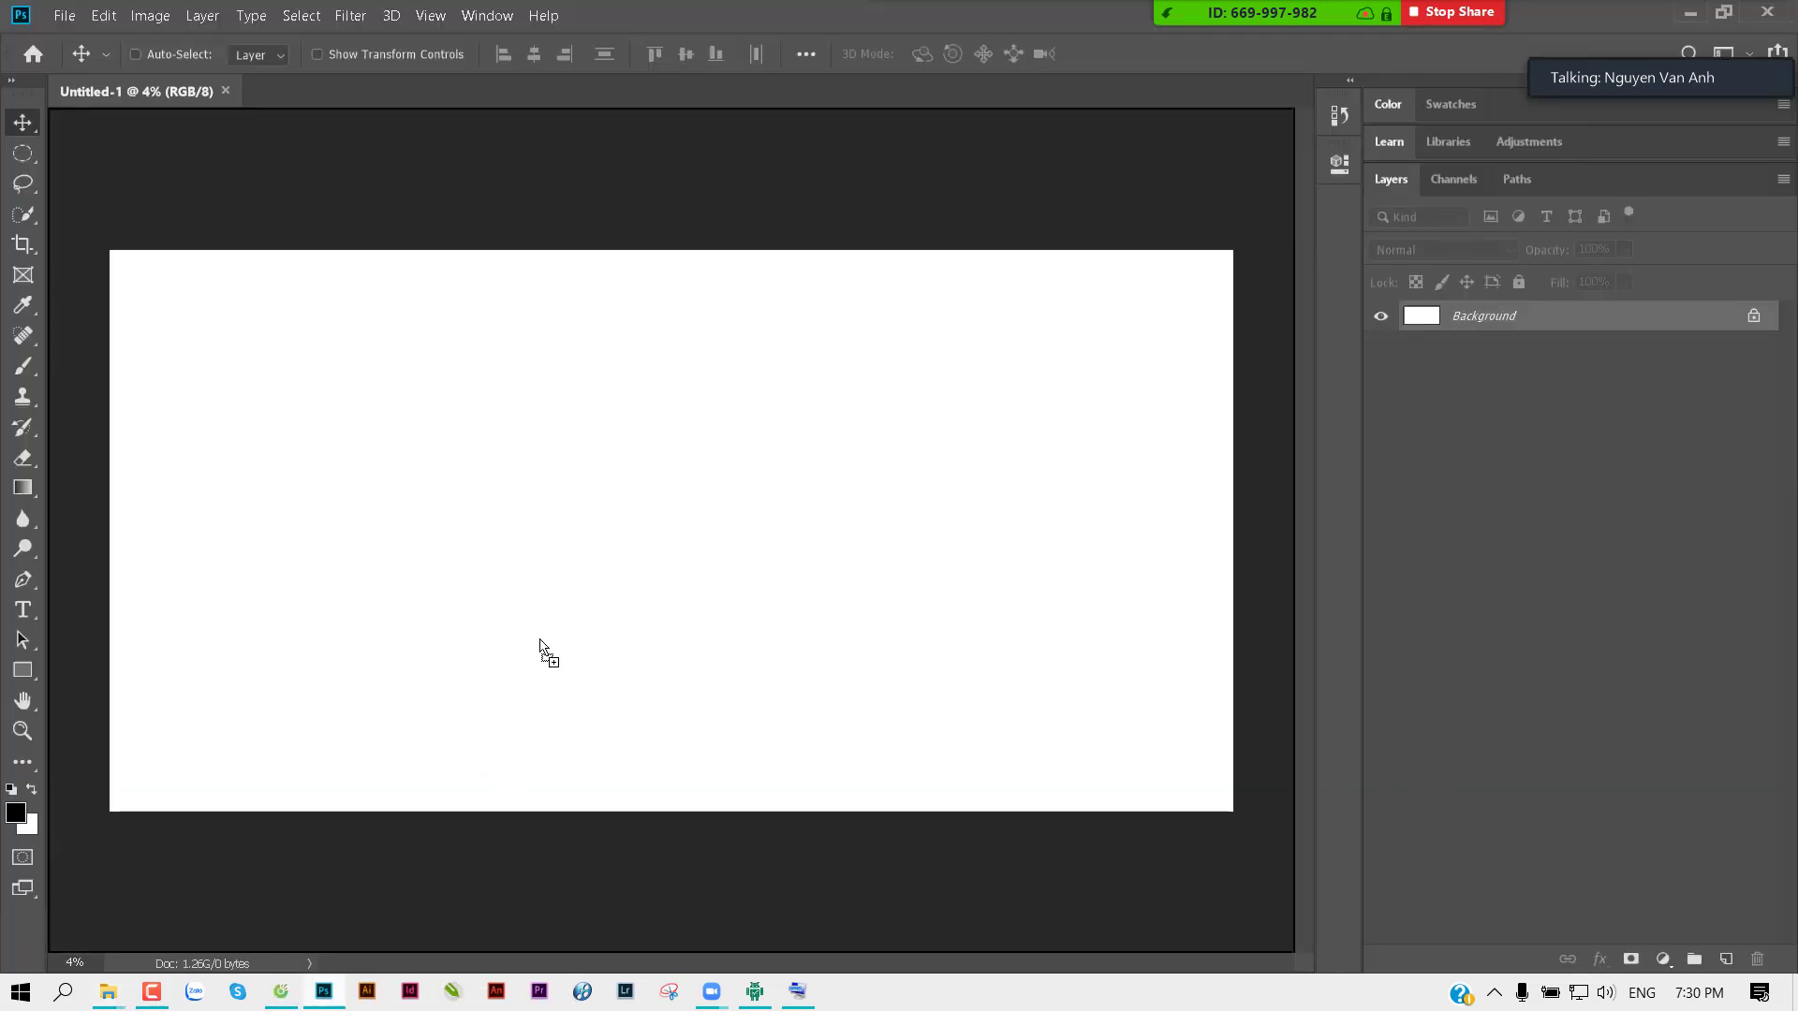
Step: Drop the portrait on the canvas, scale it up, shift it right and commit
{"action": "left_click_drag", "start_coordinate": [323, 997], "coordinate": [539, 646]}
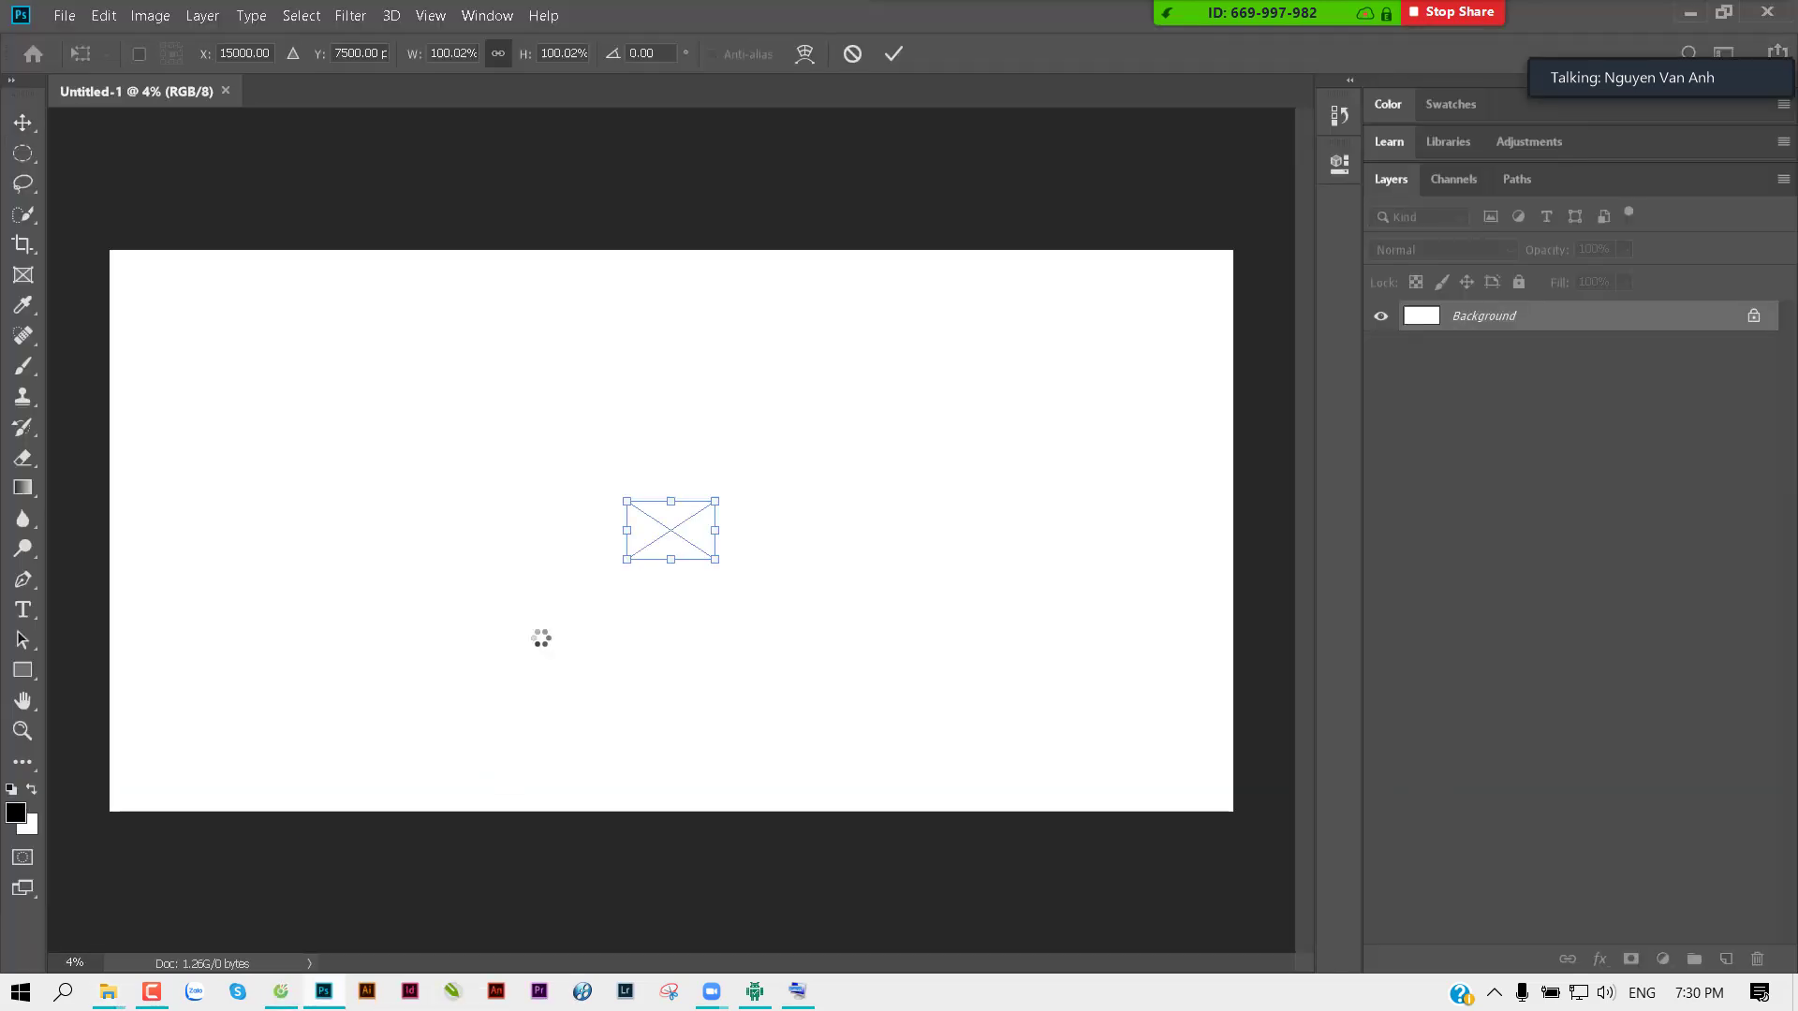
{"action": "left_click_drag", "start_coordinate": [721, 504], "coordinate": [1158, 206]}
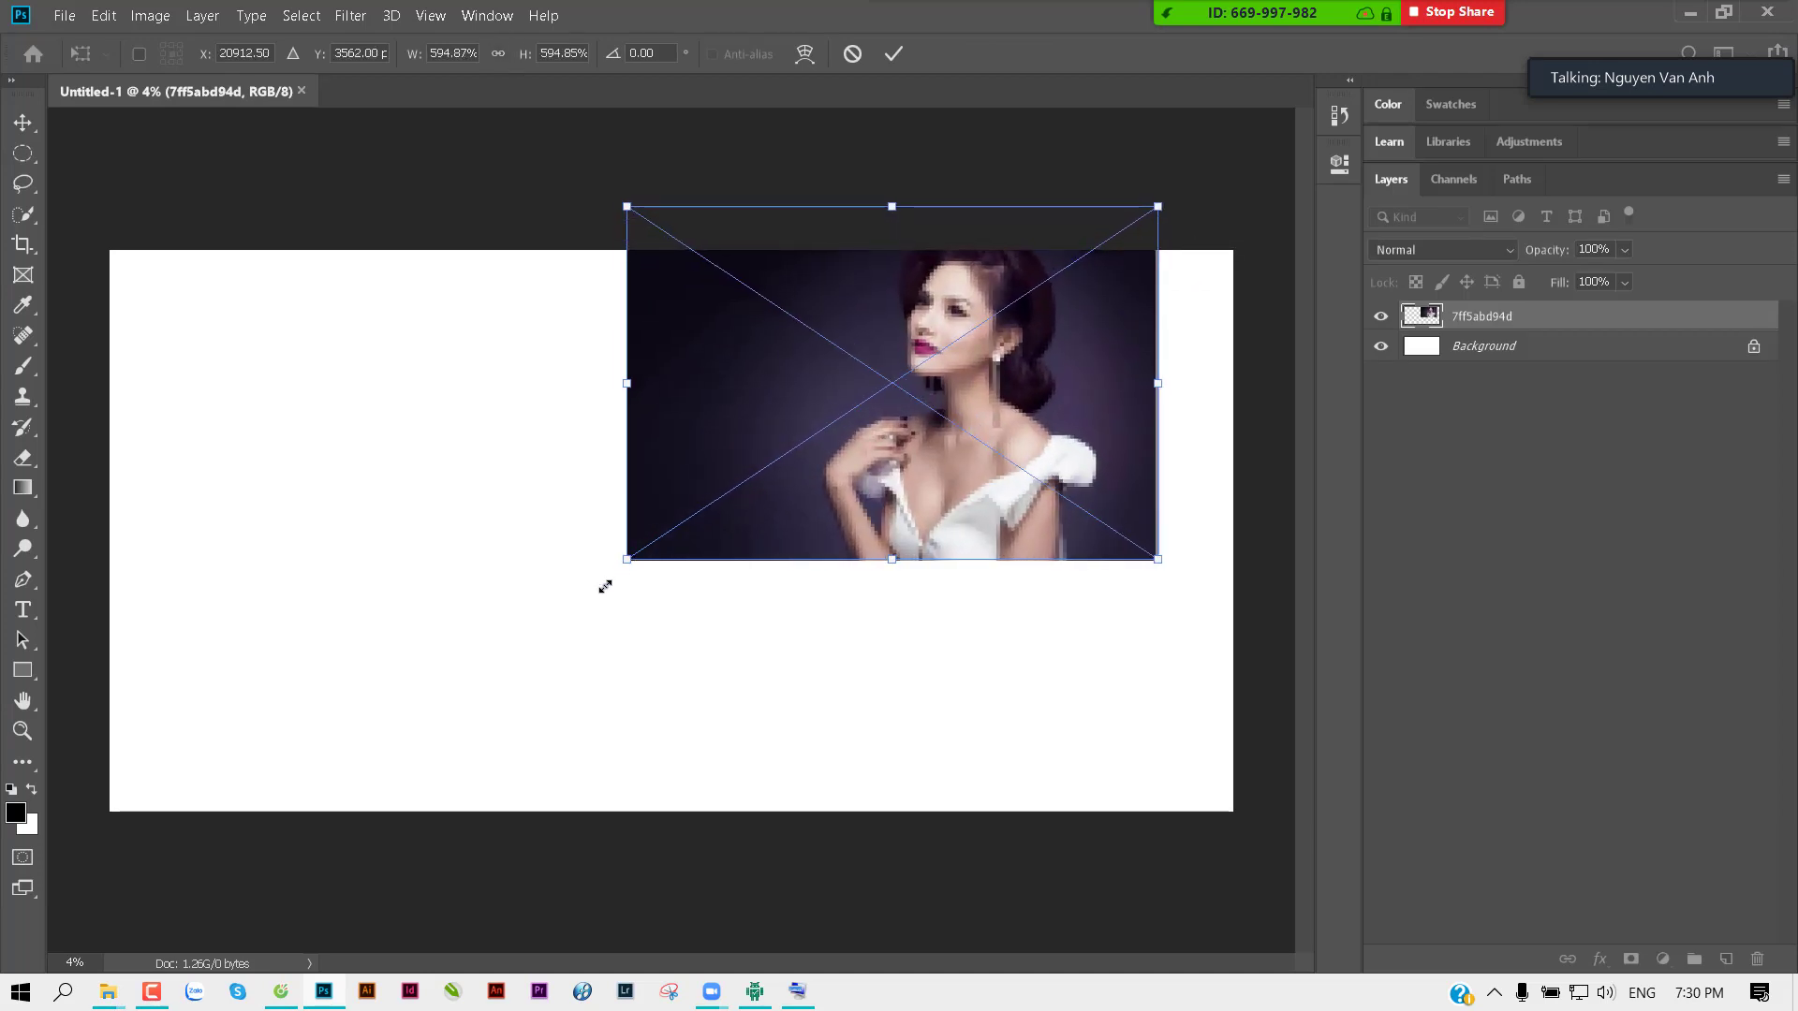
{"action": "left_click_drag", "start_coordinate": [605, 586], "coordinate": [234, 832]}
{"action": "mouse_move", "coordinate": [419, 681]}
{"action": "left_mouse_down"}
{"action": "mouse_move", "coordinate": [629, 713]}
{"action": "mouse_move", "coordinate": [653, 693]}
{"action": "left_mouse_up"}
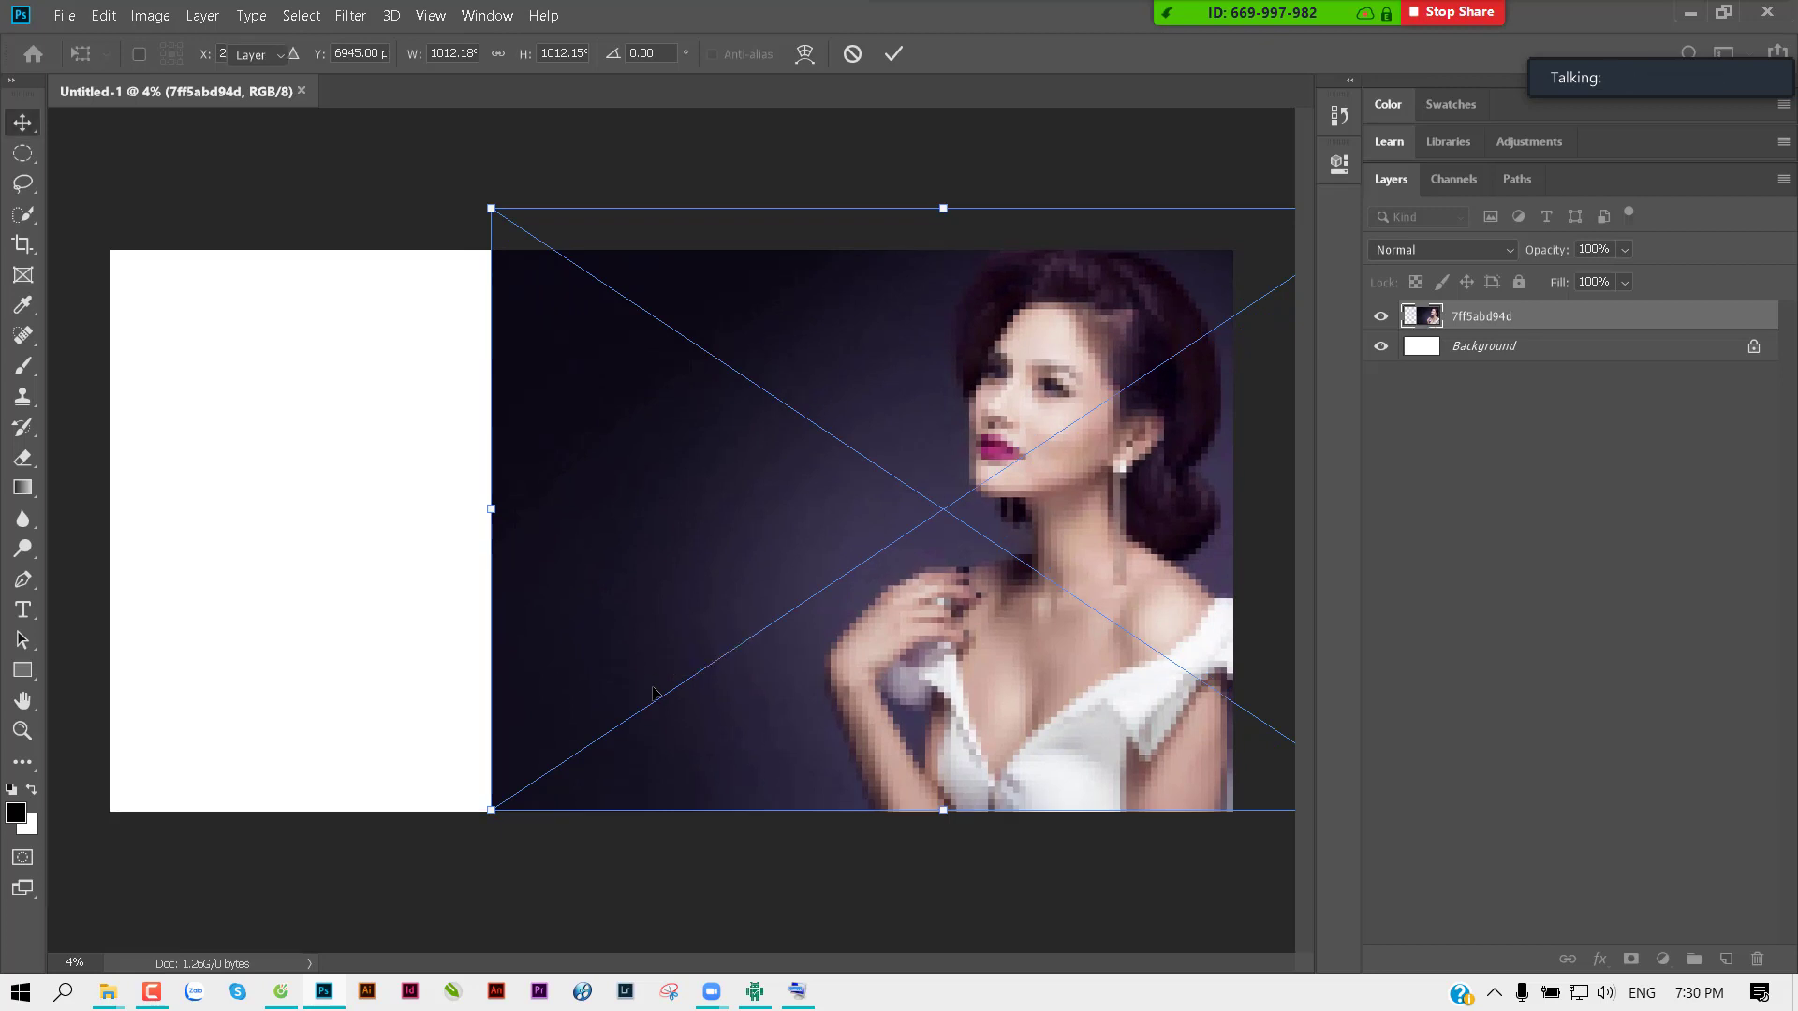
{"action": "key", "text": "Return"}
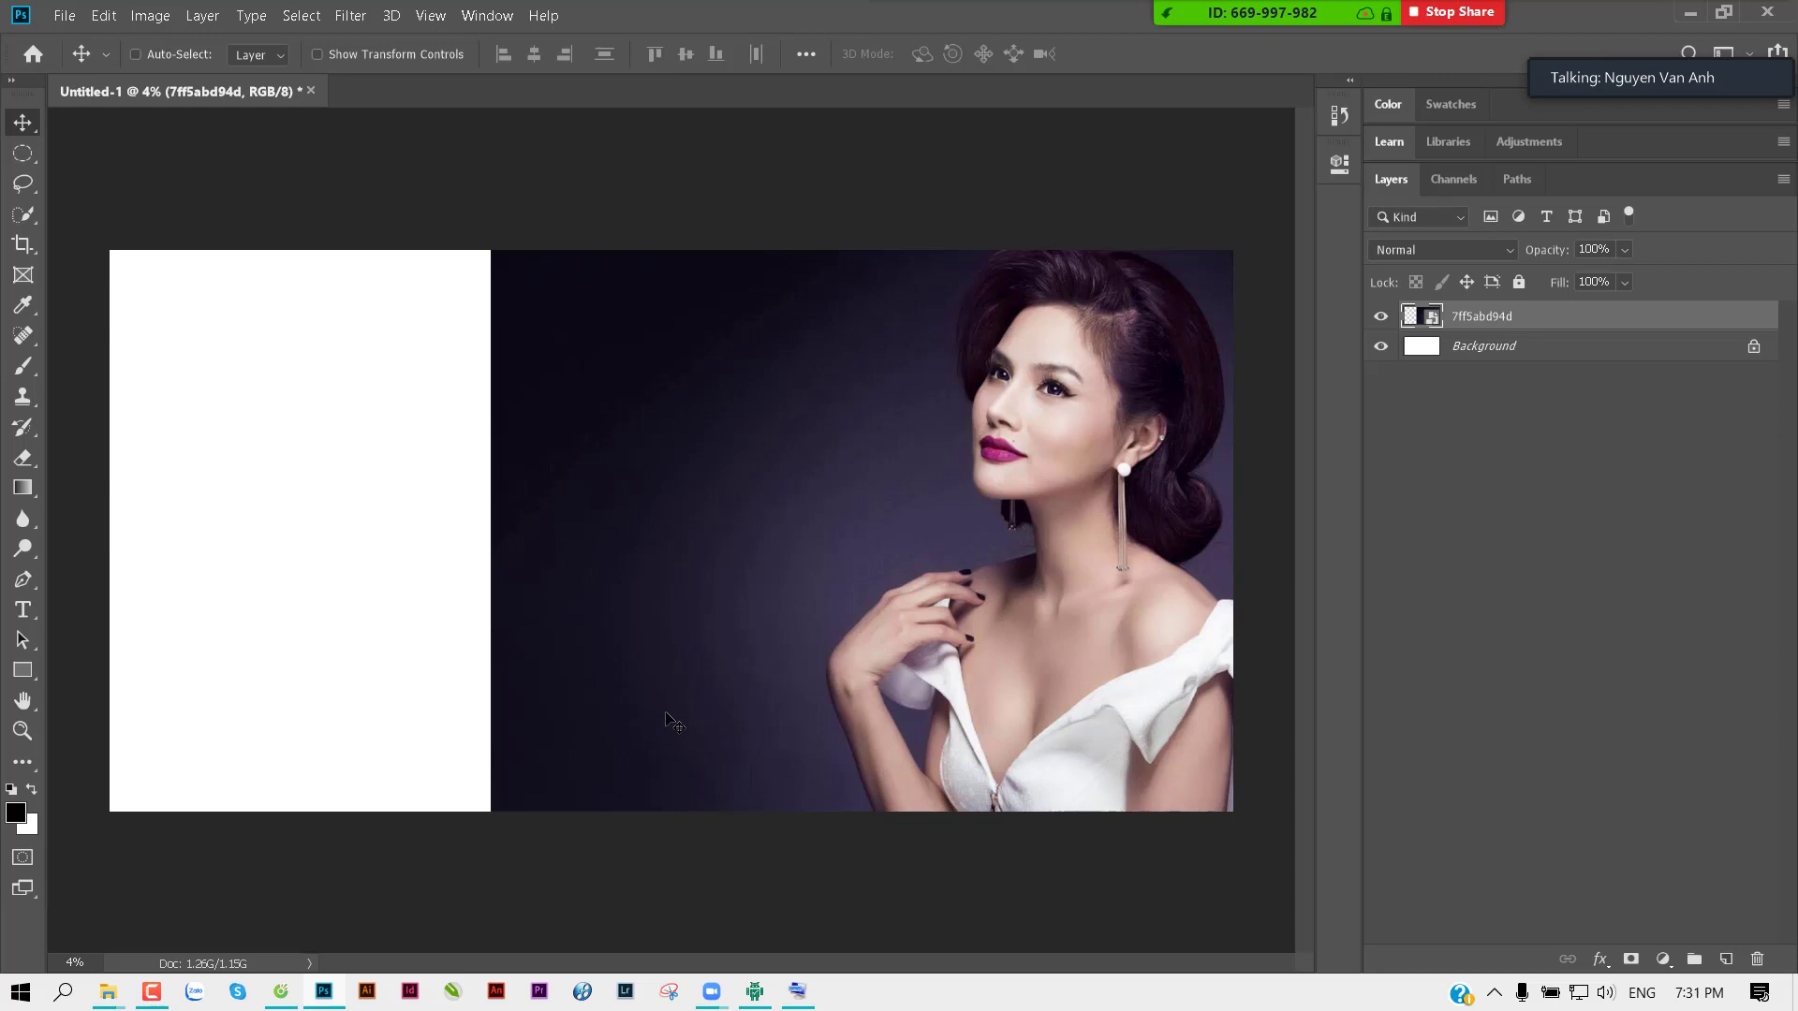
Step: Try deleting an oval area across the portrait's left edge; it fails, so deselect and return to Move
{"action": "left_click", "coordinate": [23, 153]}
{"action": "left_click_drag", "start_coordinate": [412, 390], "coordinate": [606, 659]}
{"action": "key", "text": "Delete"}
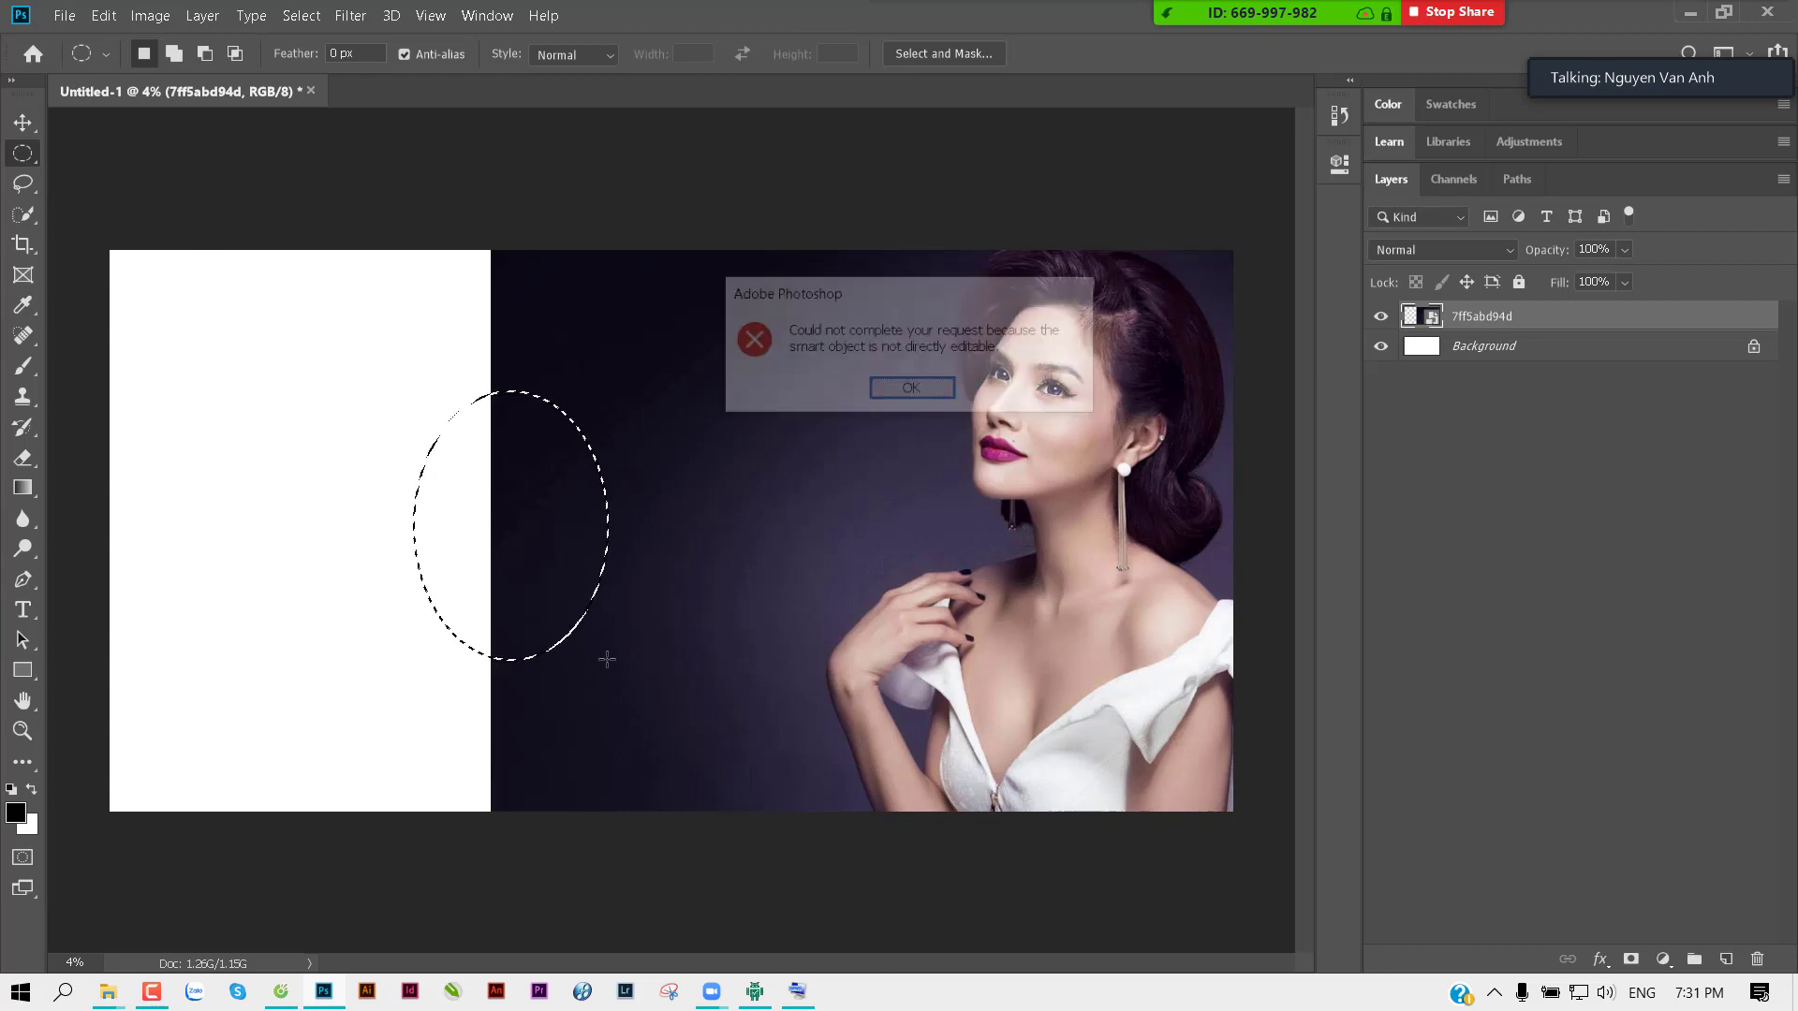
{"action": "key", "text": "Return"}
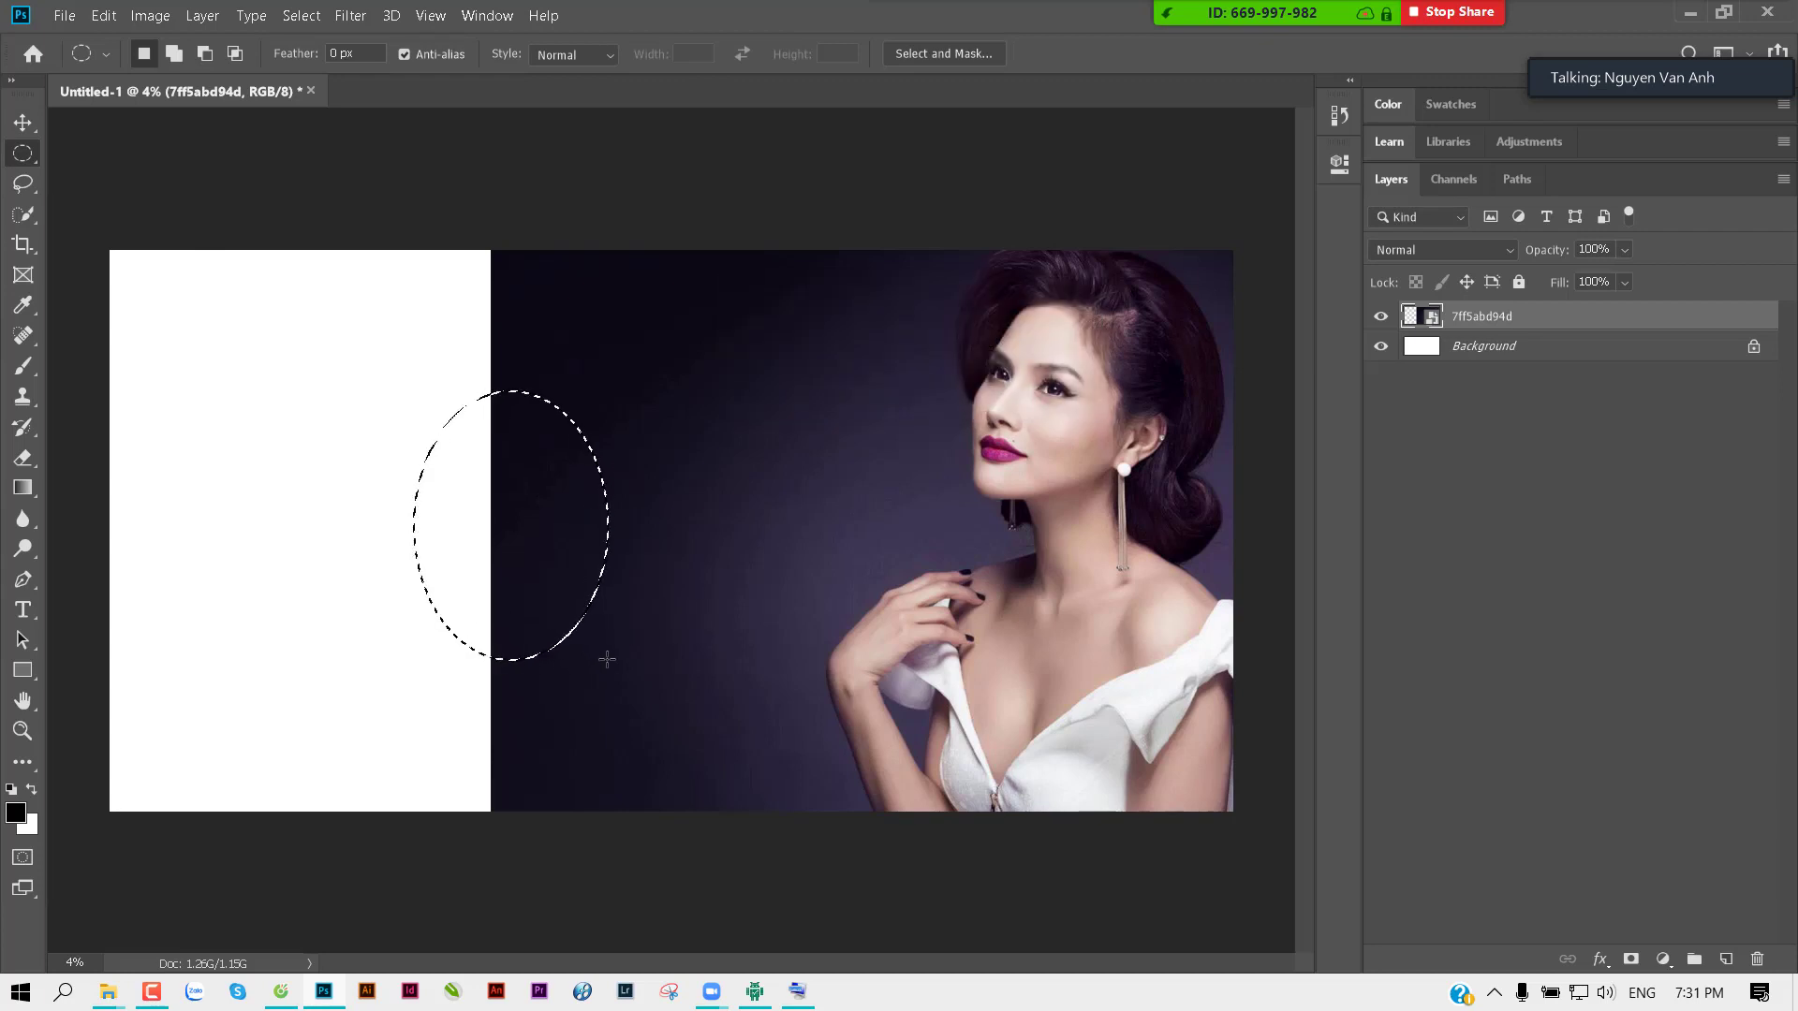
{"action": "key", "text": "Delete"}
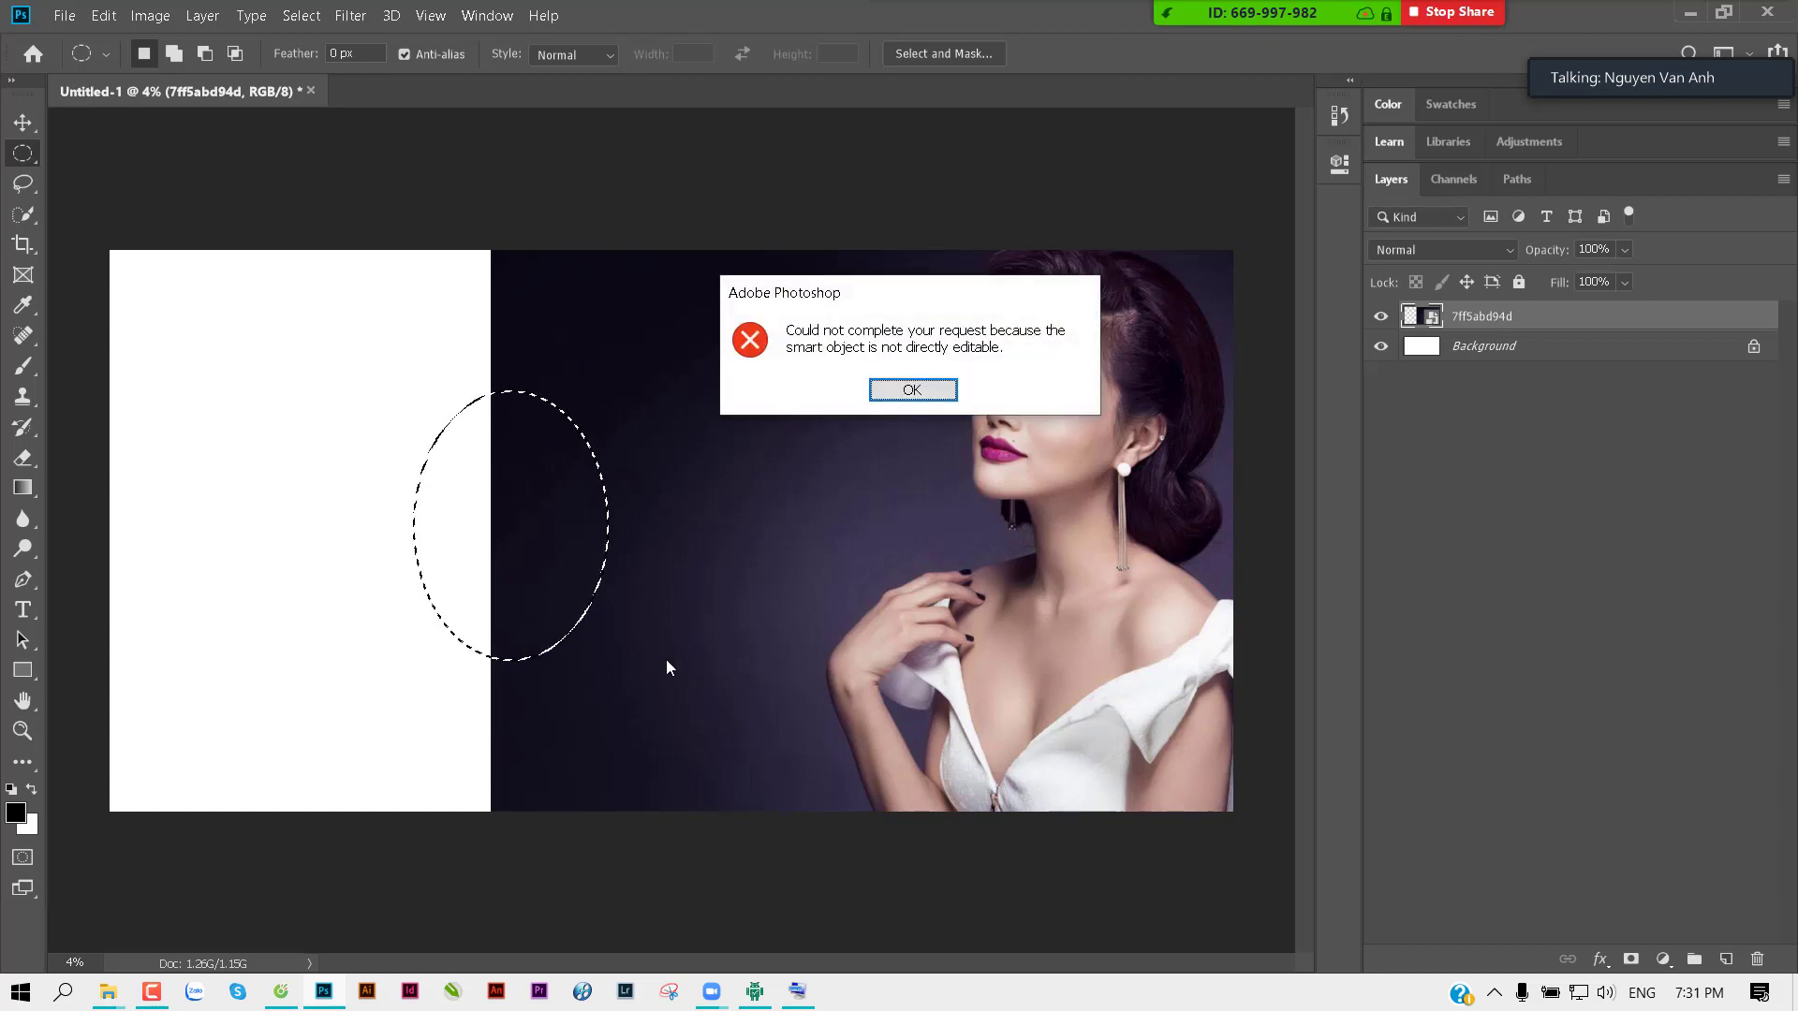
{"action": "left_click", "coordinate": [901, 392]}
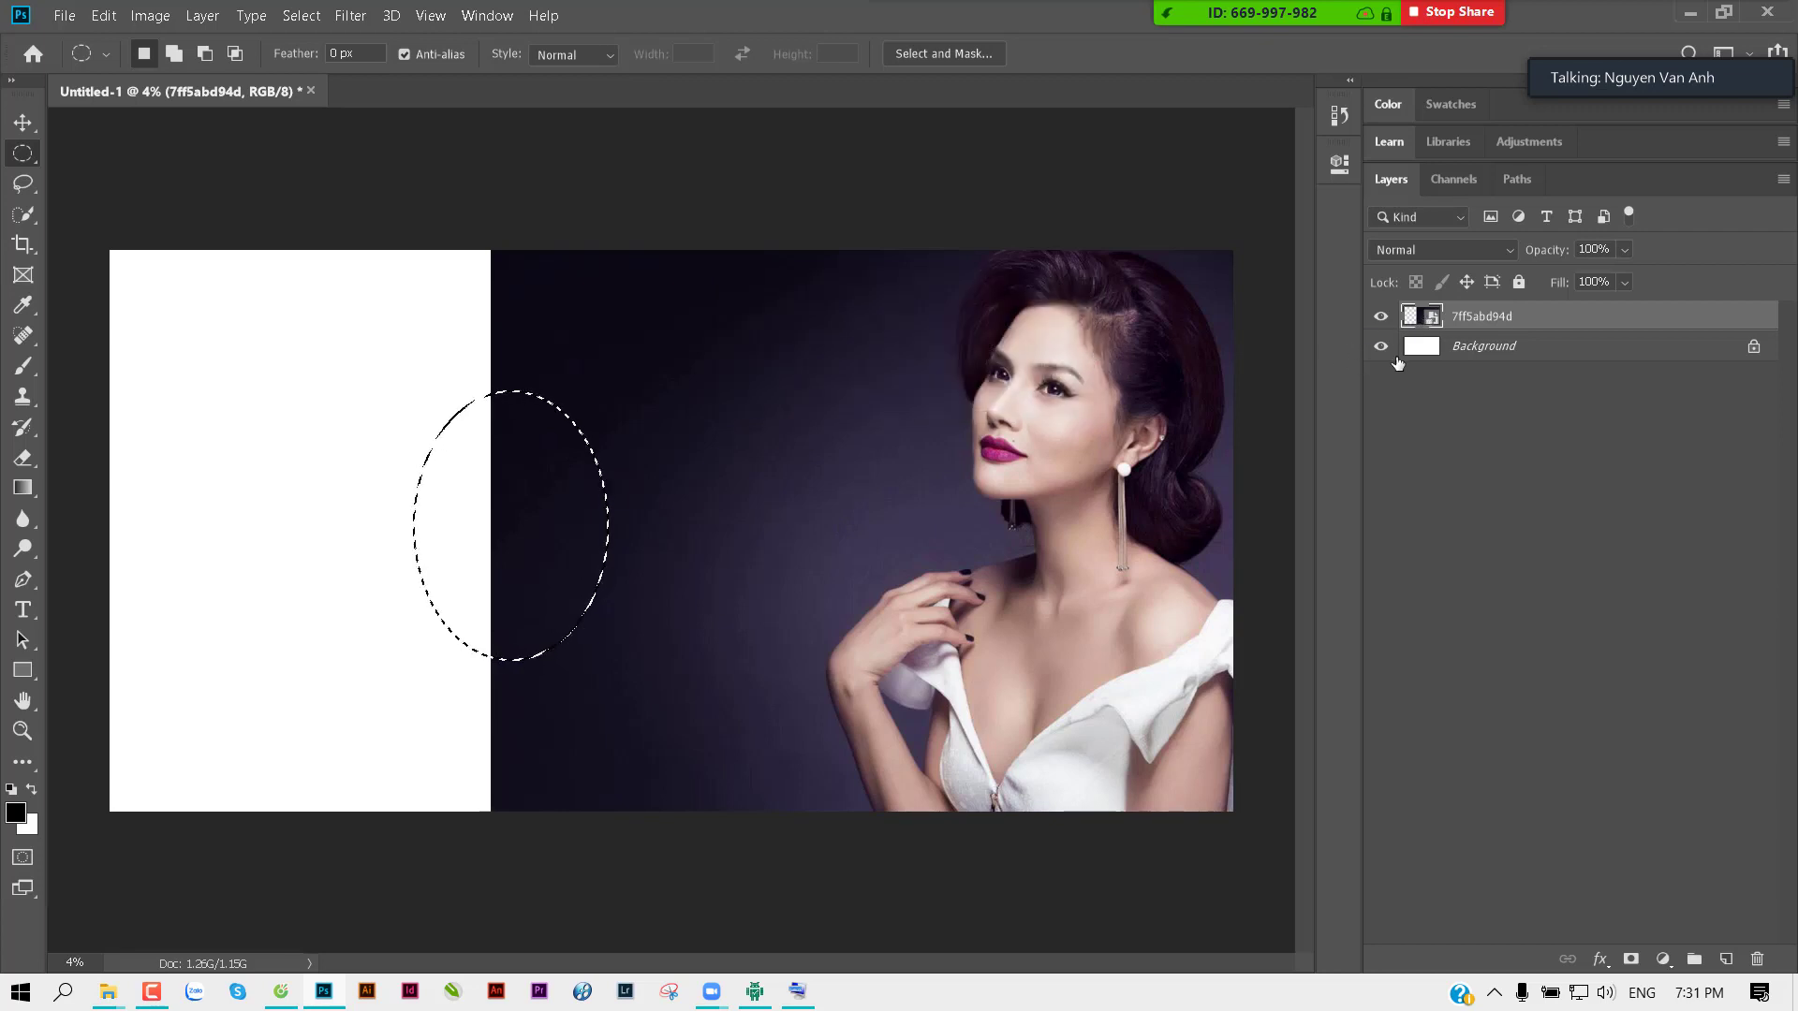
{"action": "key", "text": "ctrl+d"}
{"action": "key", "text": "v"}
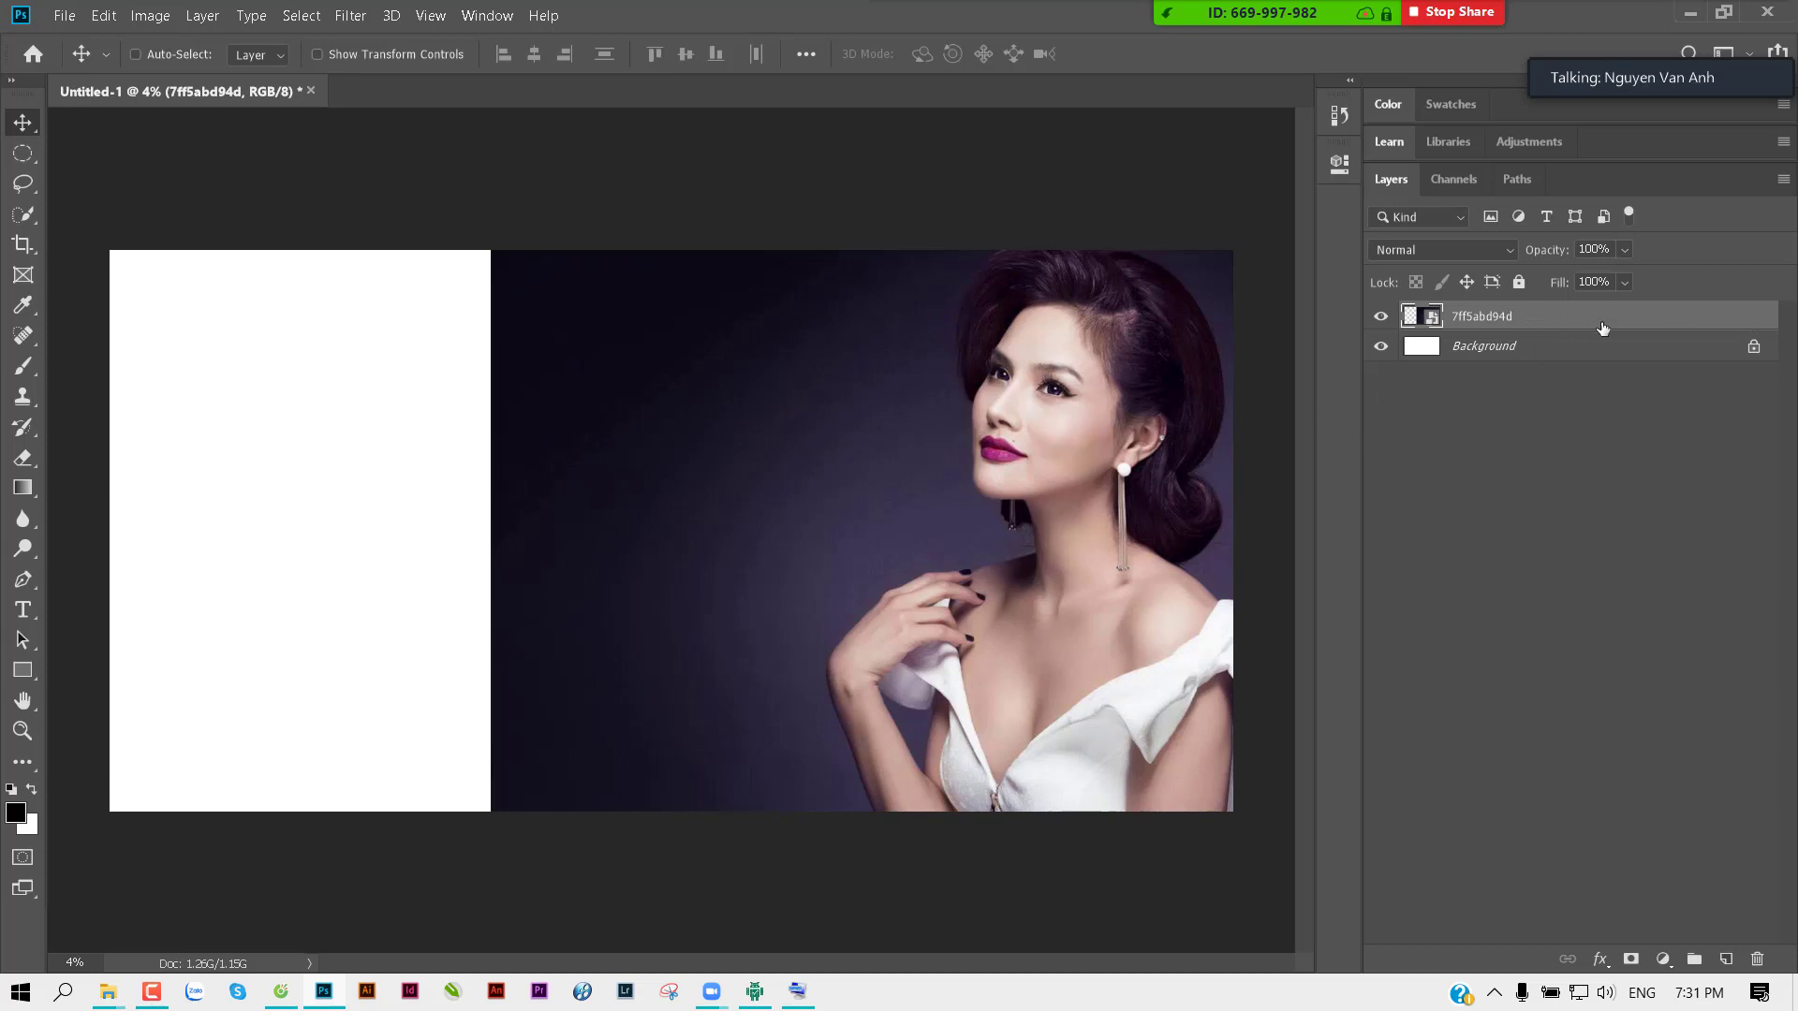
Step: Rasterize the 7ff5abd94d model photo layer
{"action": "right_click", "coordinate": [1648, 323]}
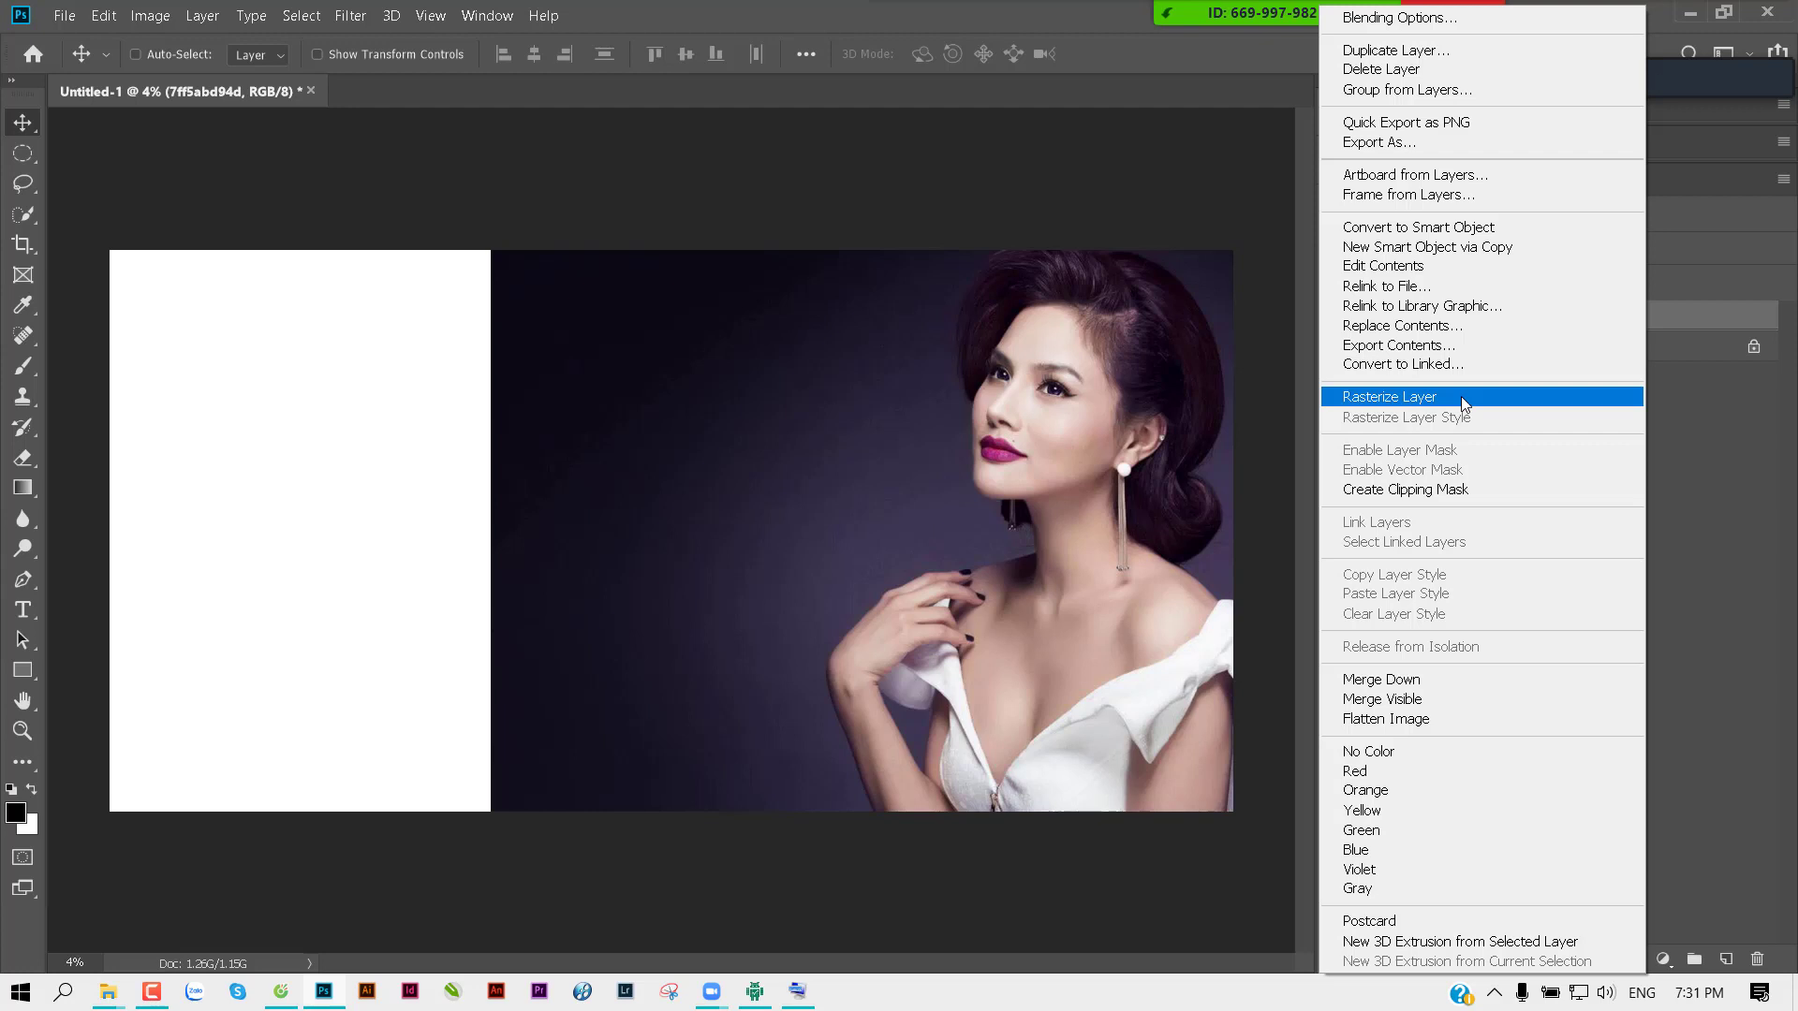
{"action": "left_click", "coordinate": [1710, 407]}
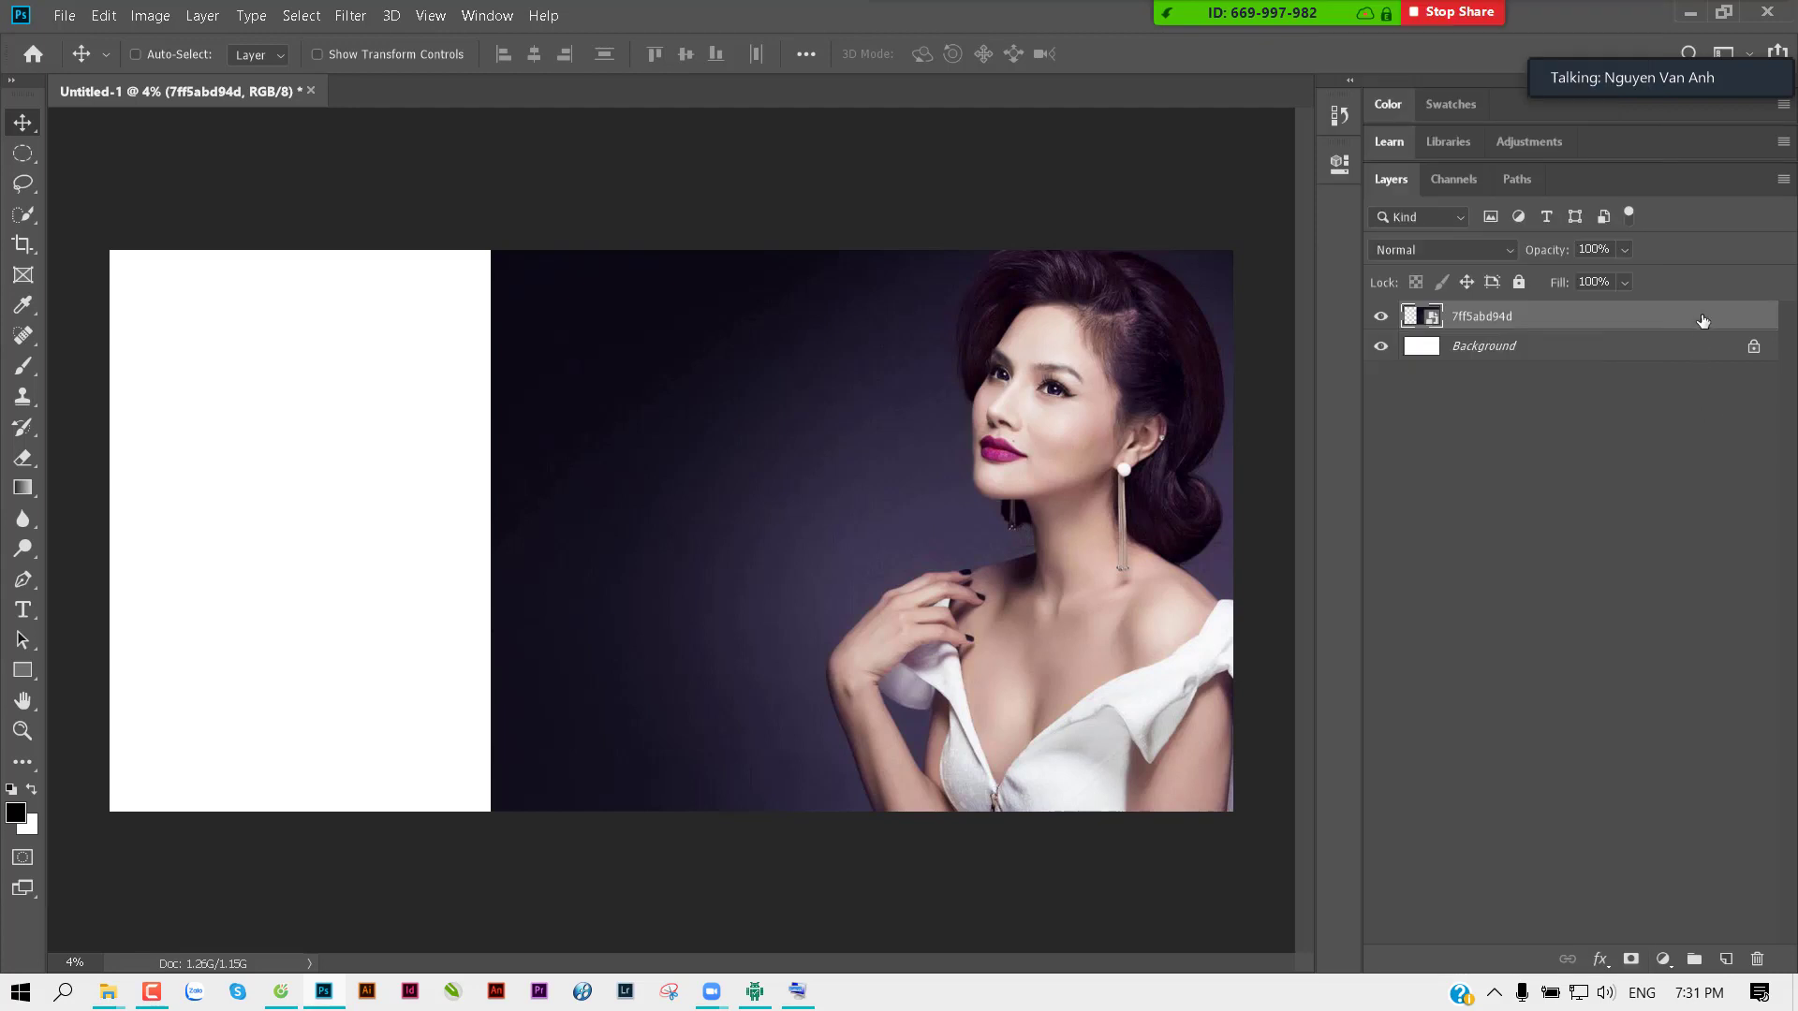
{"action": "right_click", "coordinate": [1702, 320]}
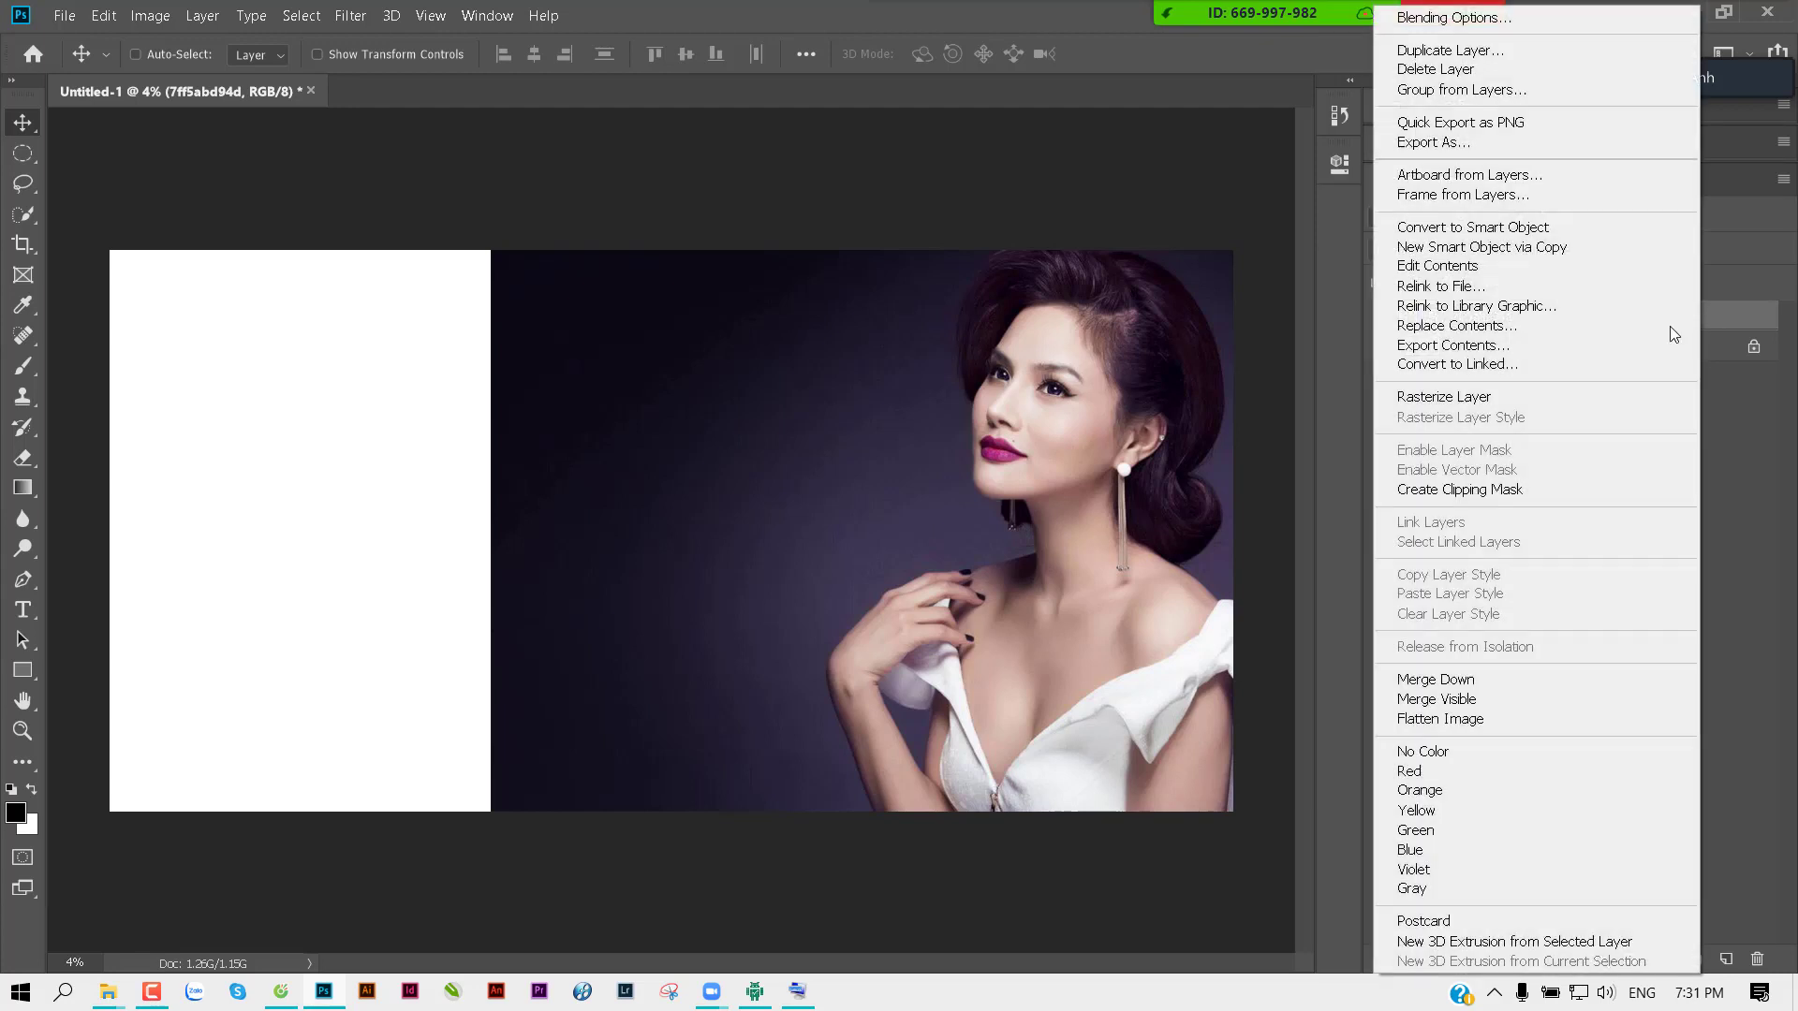
{"action": "left_click", "coordinate": [1499, 397]}
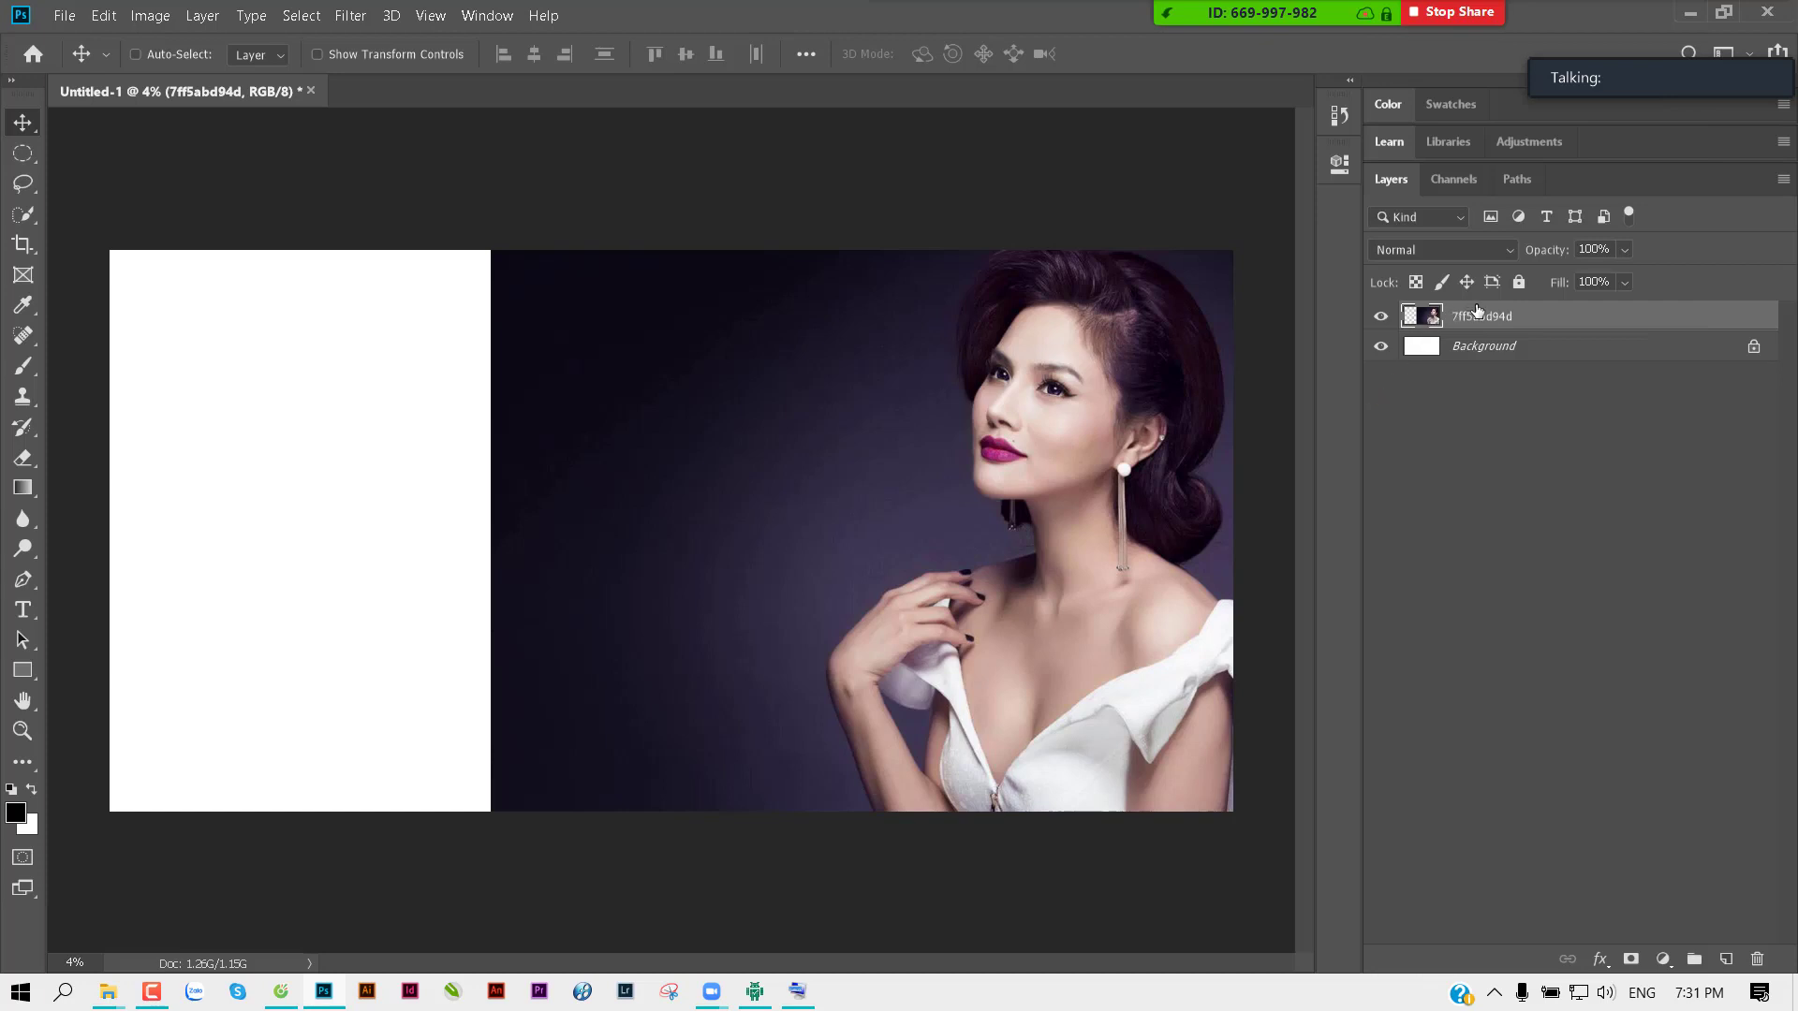
Step: Try an oval cut across the white and photo, undo it, deselect, and zoom out
{"action": "left_click", "coordinate": [26, 155]}
{"action": "left_click_drag", "start_coordinate": [339, 320], "coordinate": [717, 618]}
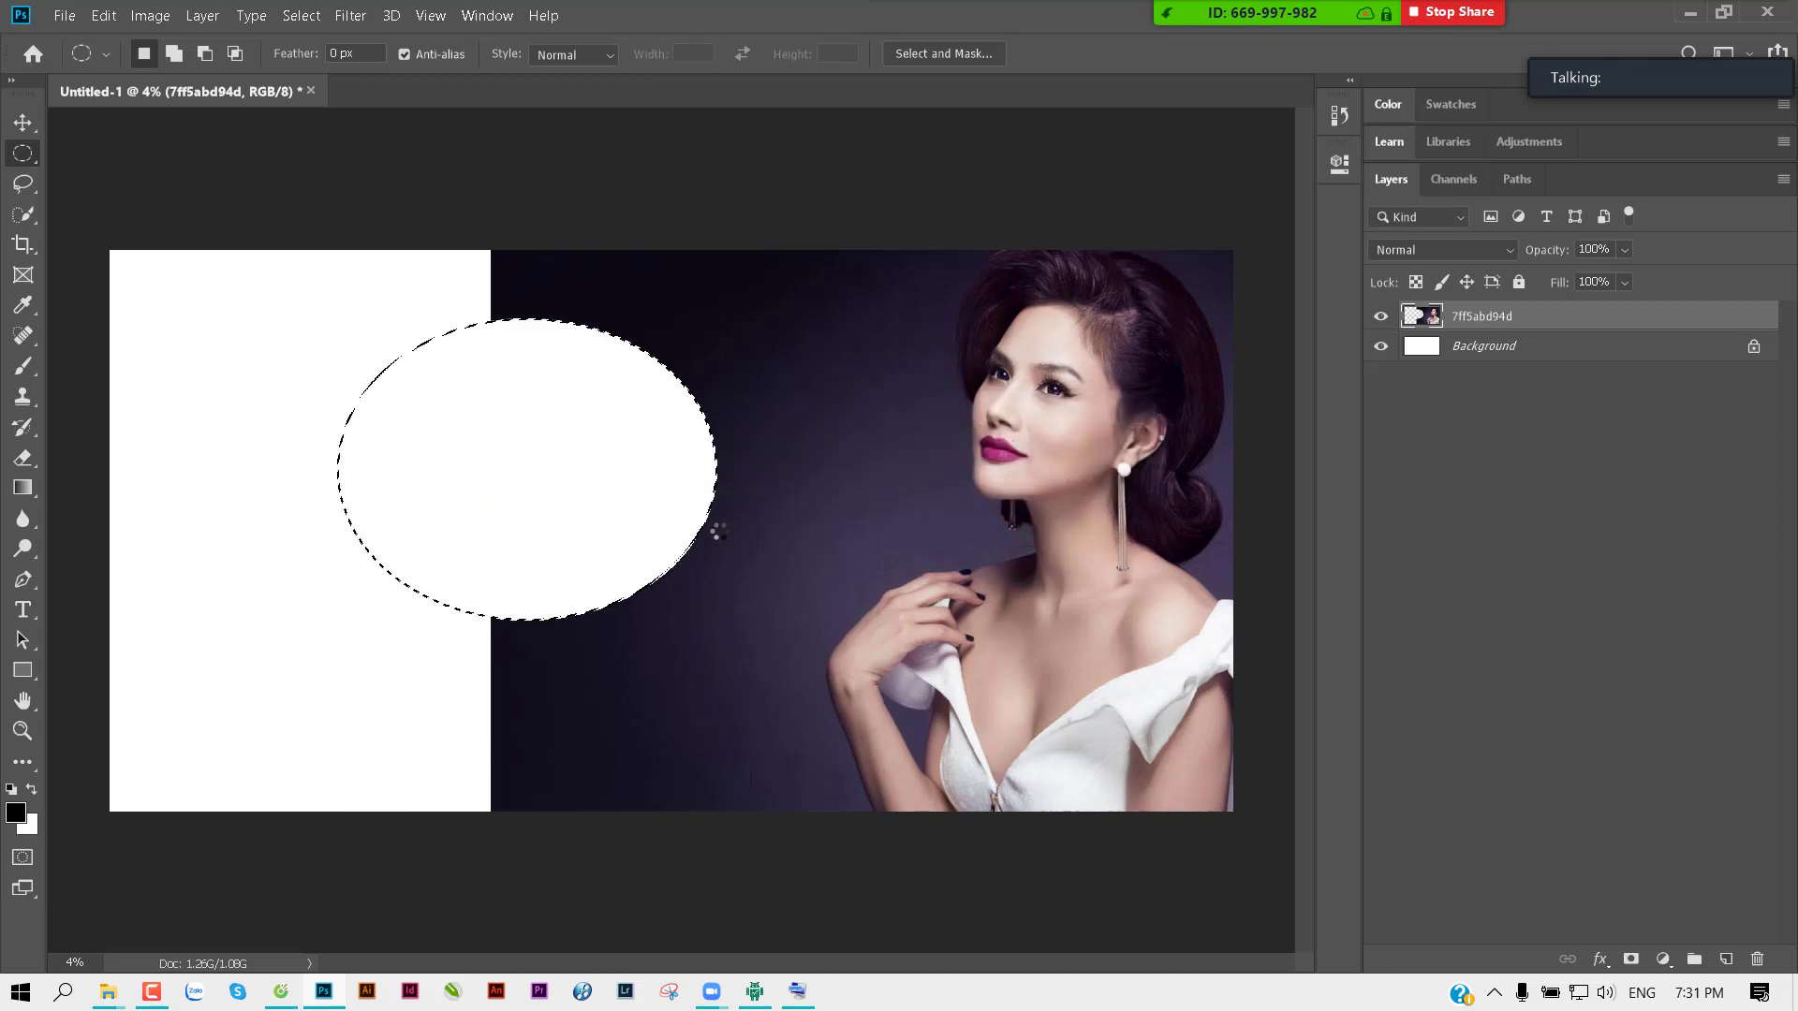
{"action": "key", "text": "ctrl+z"}
{"action": "key", "text": "ctrl+d"}
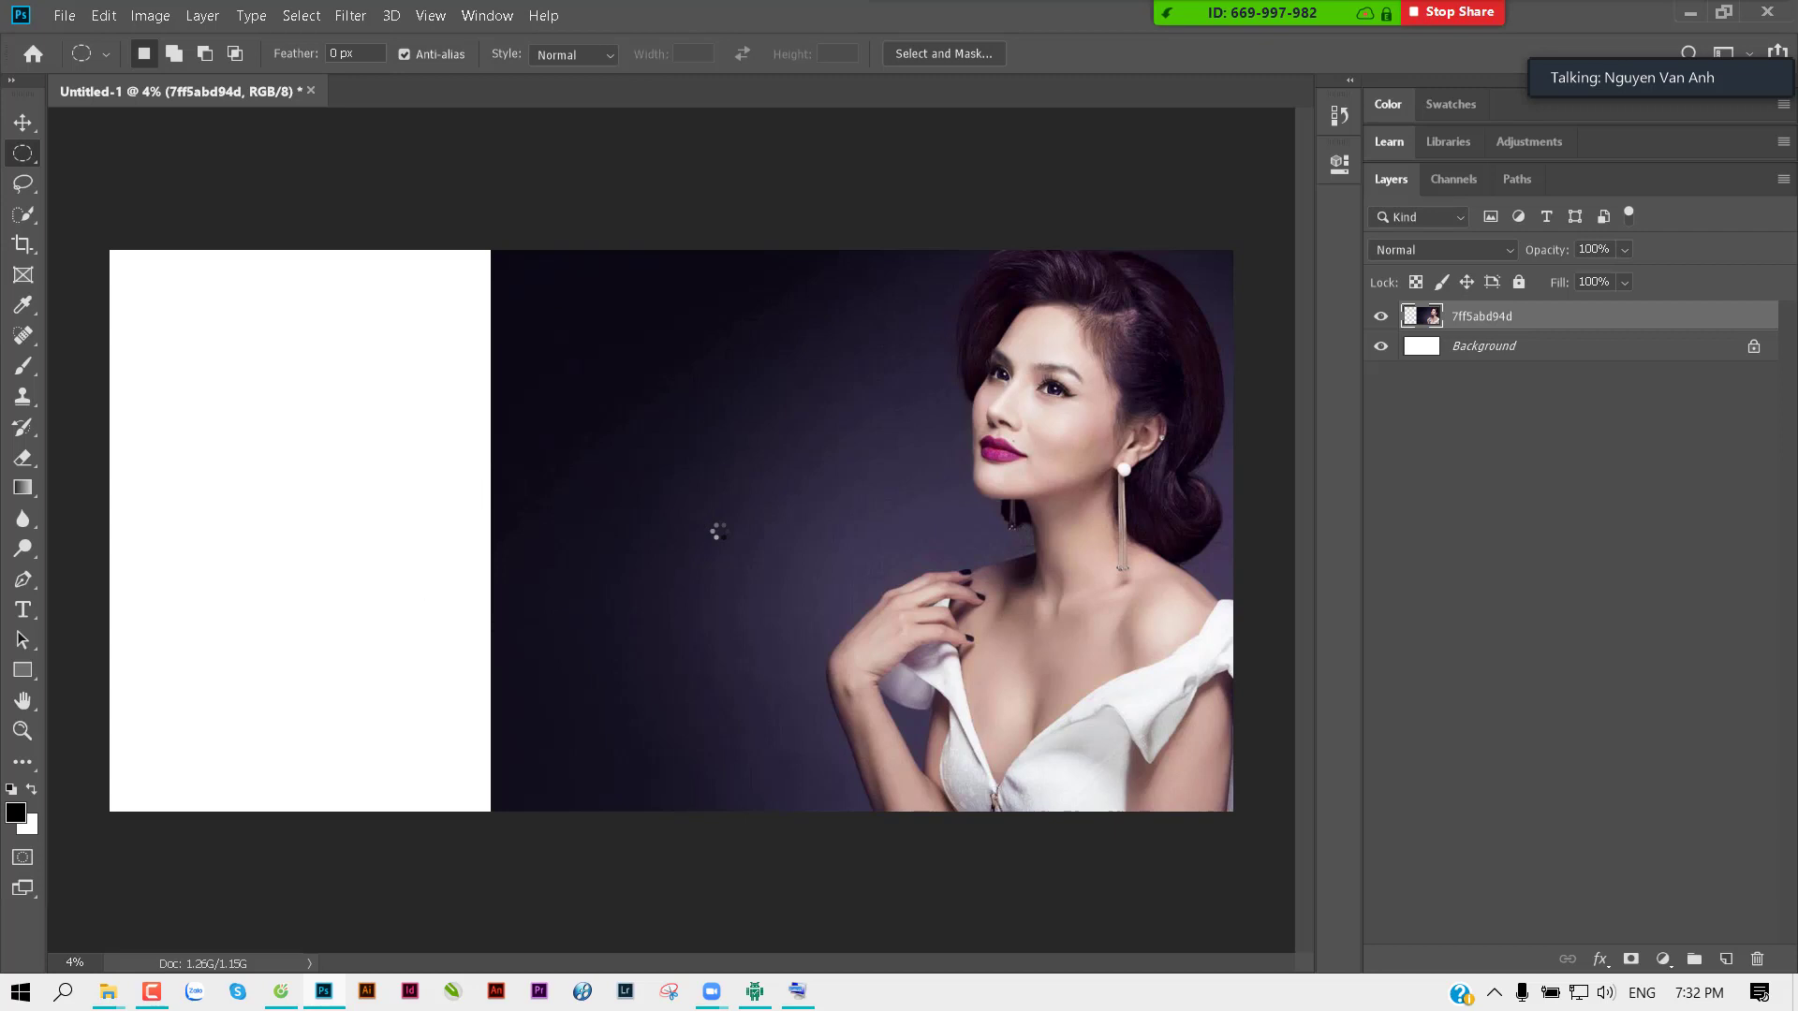
{"action": "key", "text": "v"}
{"action": "key", "text": "ctrl+minus"}
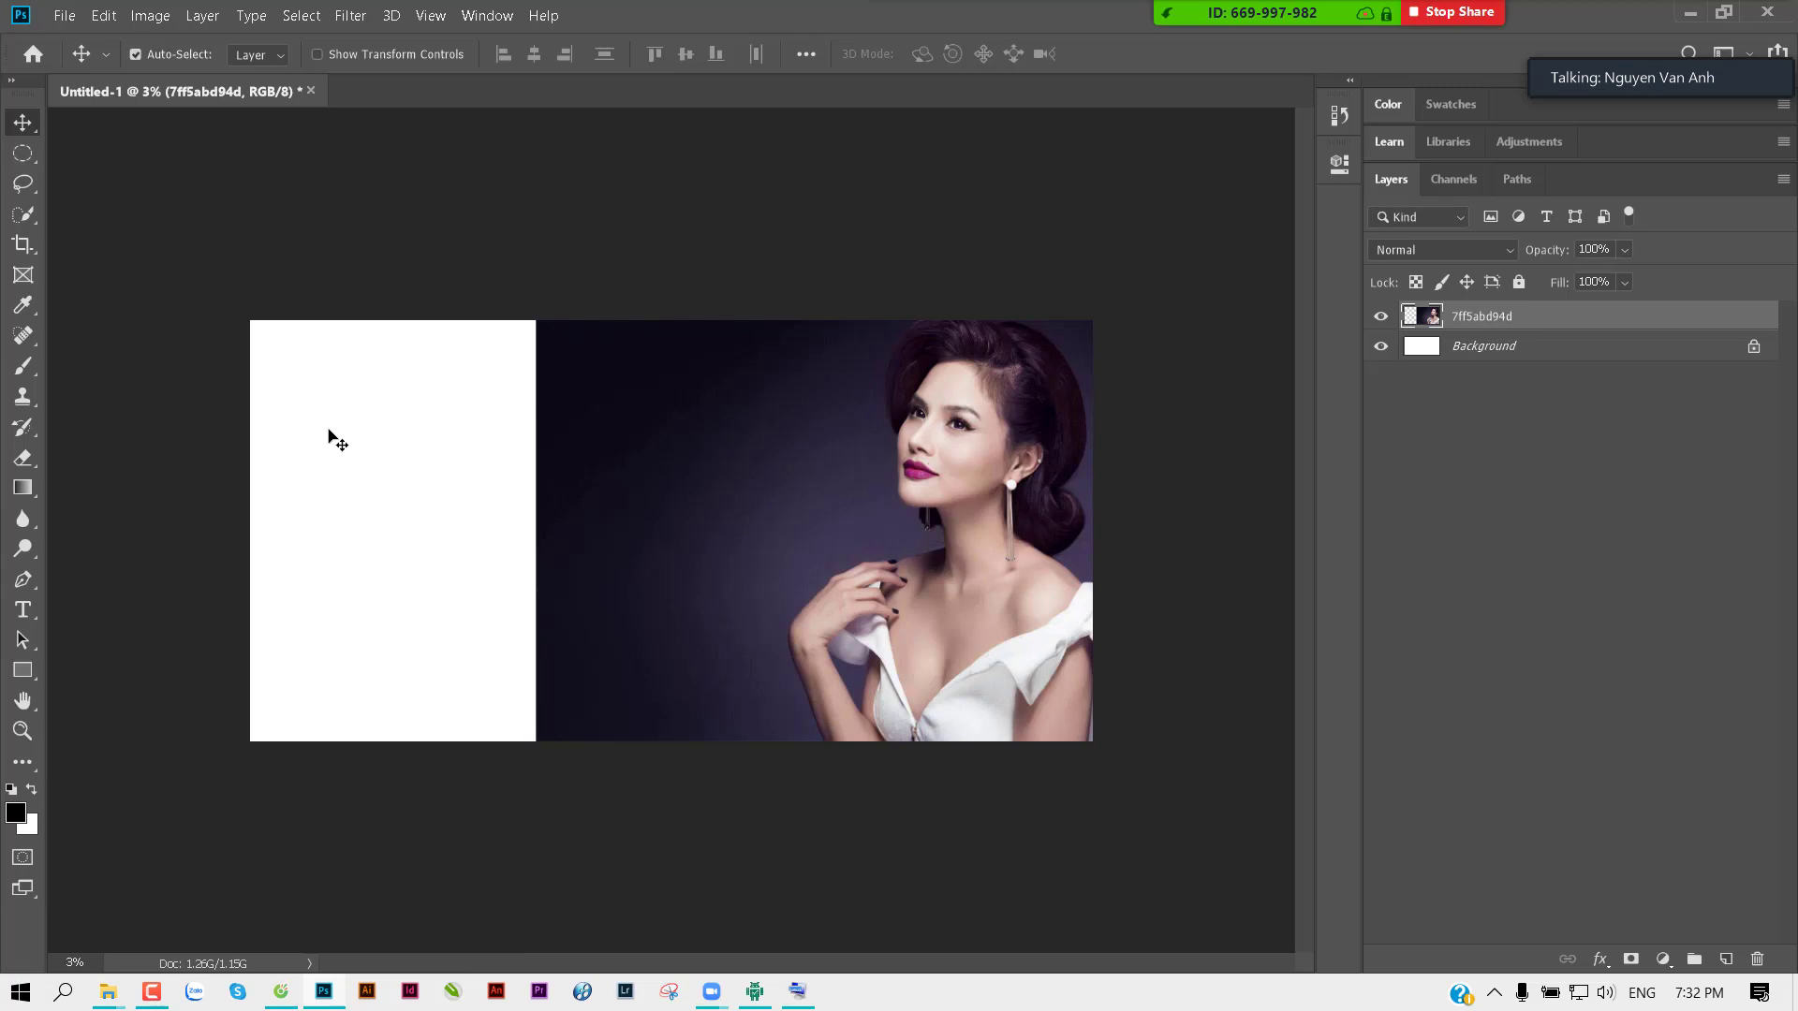
Step: Copy the whole tm-with-background.png product shot and paste it into the banner as a new layer
{"action": "key", "text": "ctrl+o"}
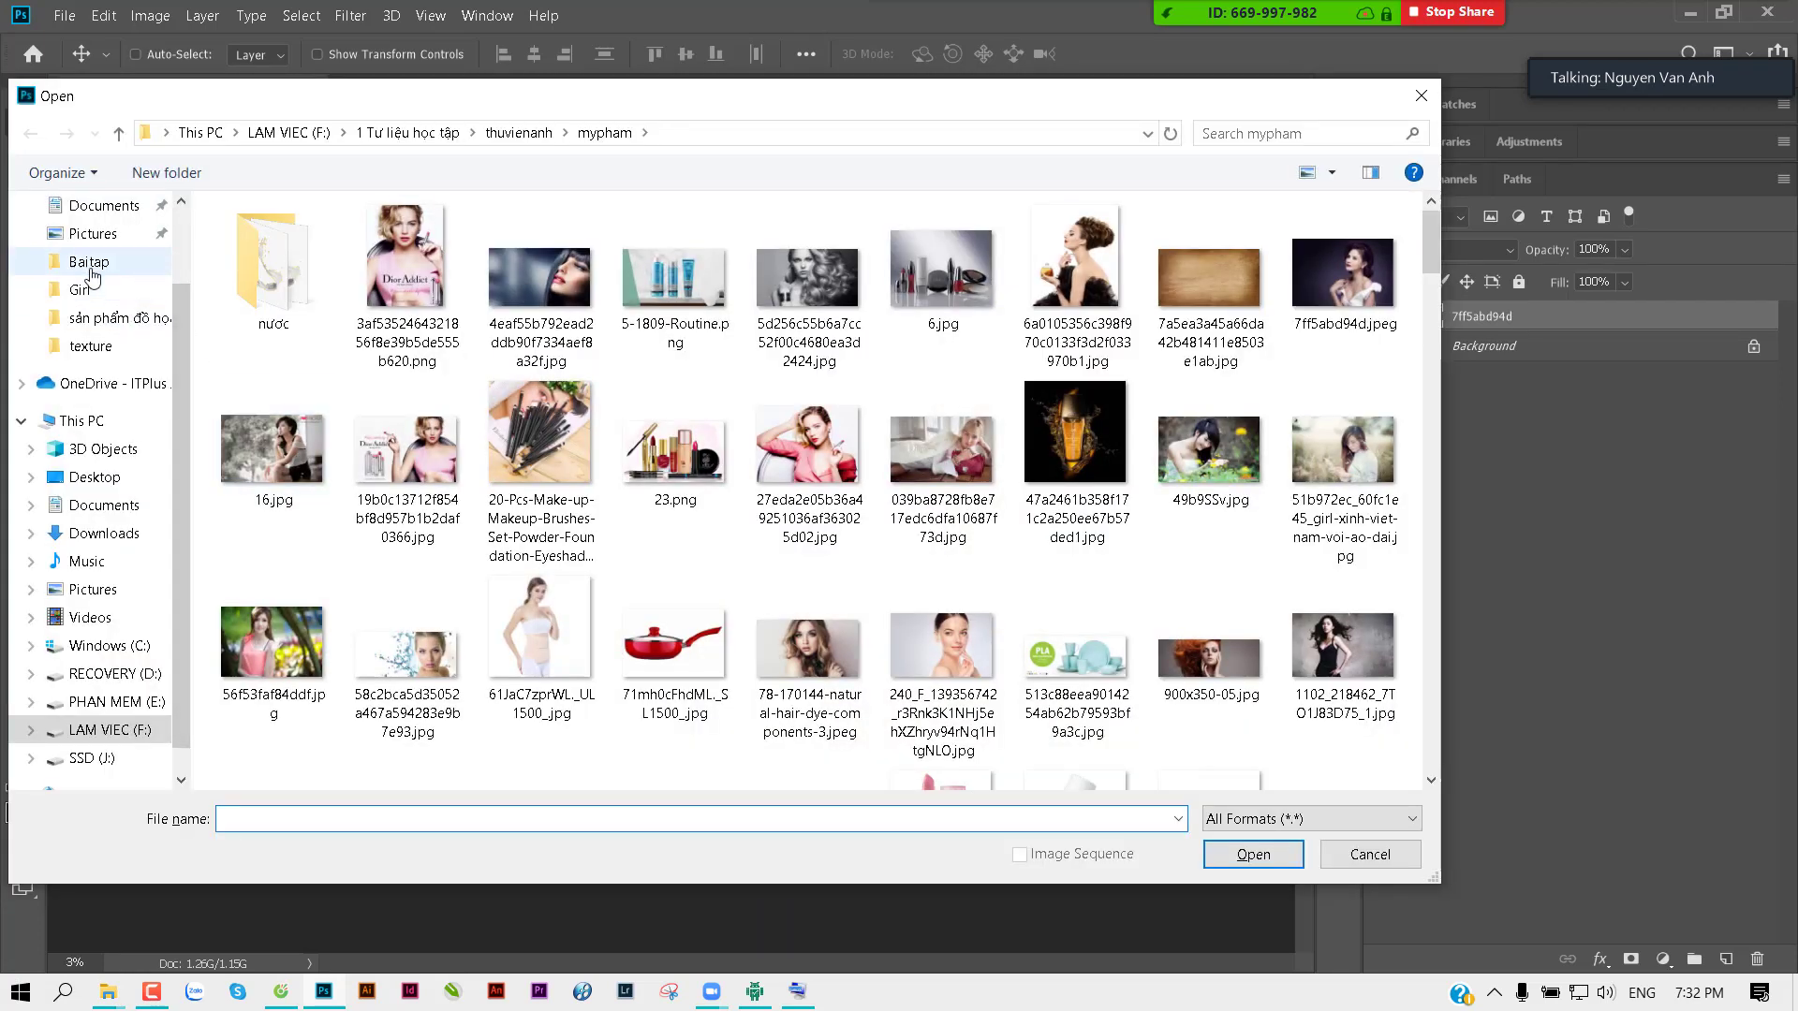
{"action": "scroll", "coordinate": [91, 274], "scroll_direction": "up", "scroll_amount": 2}
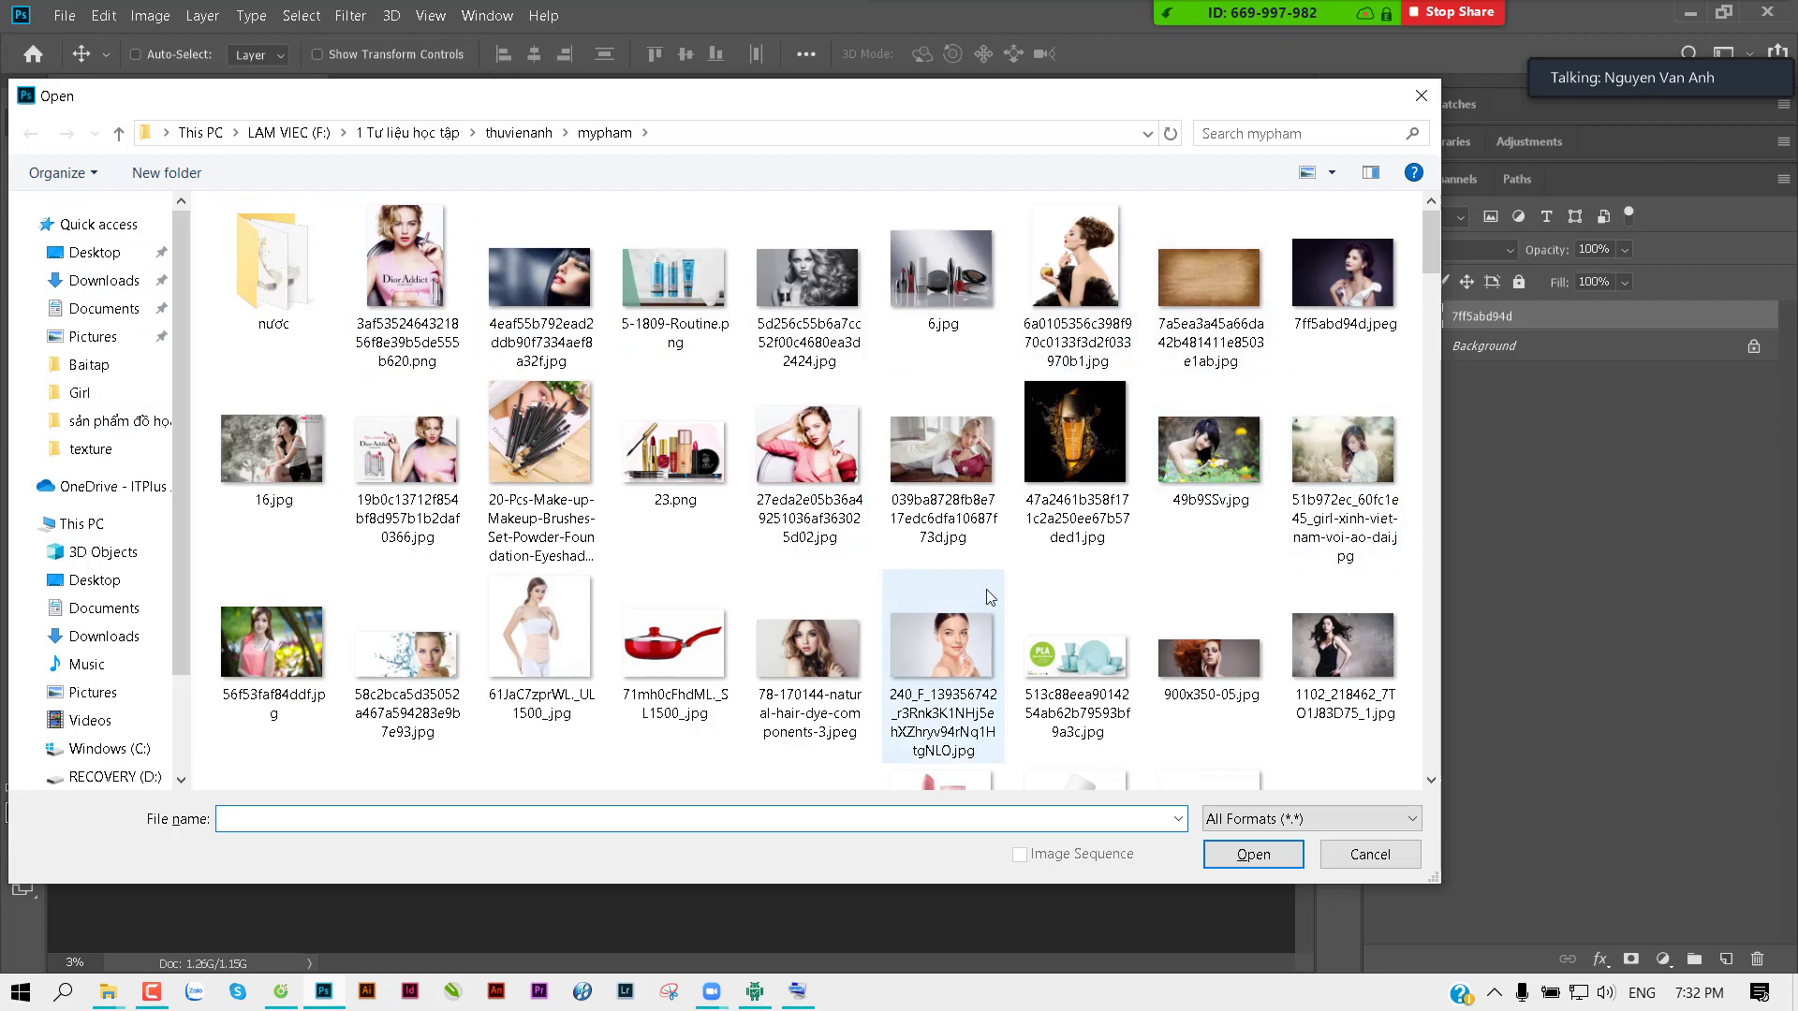
{"action": "scroll", "coordinate": [968, 626], "scroll_direction": "down", "scroll_amount": 5}
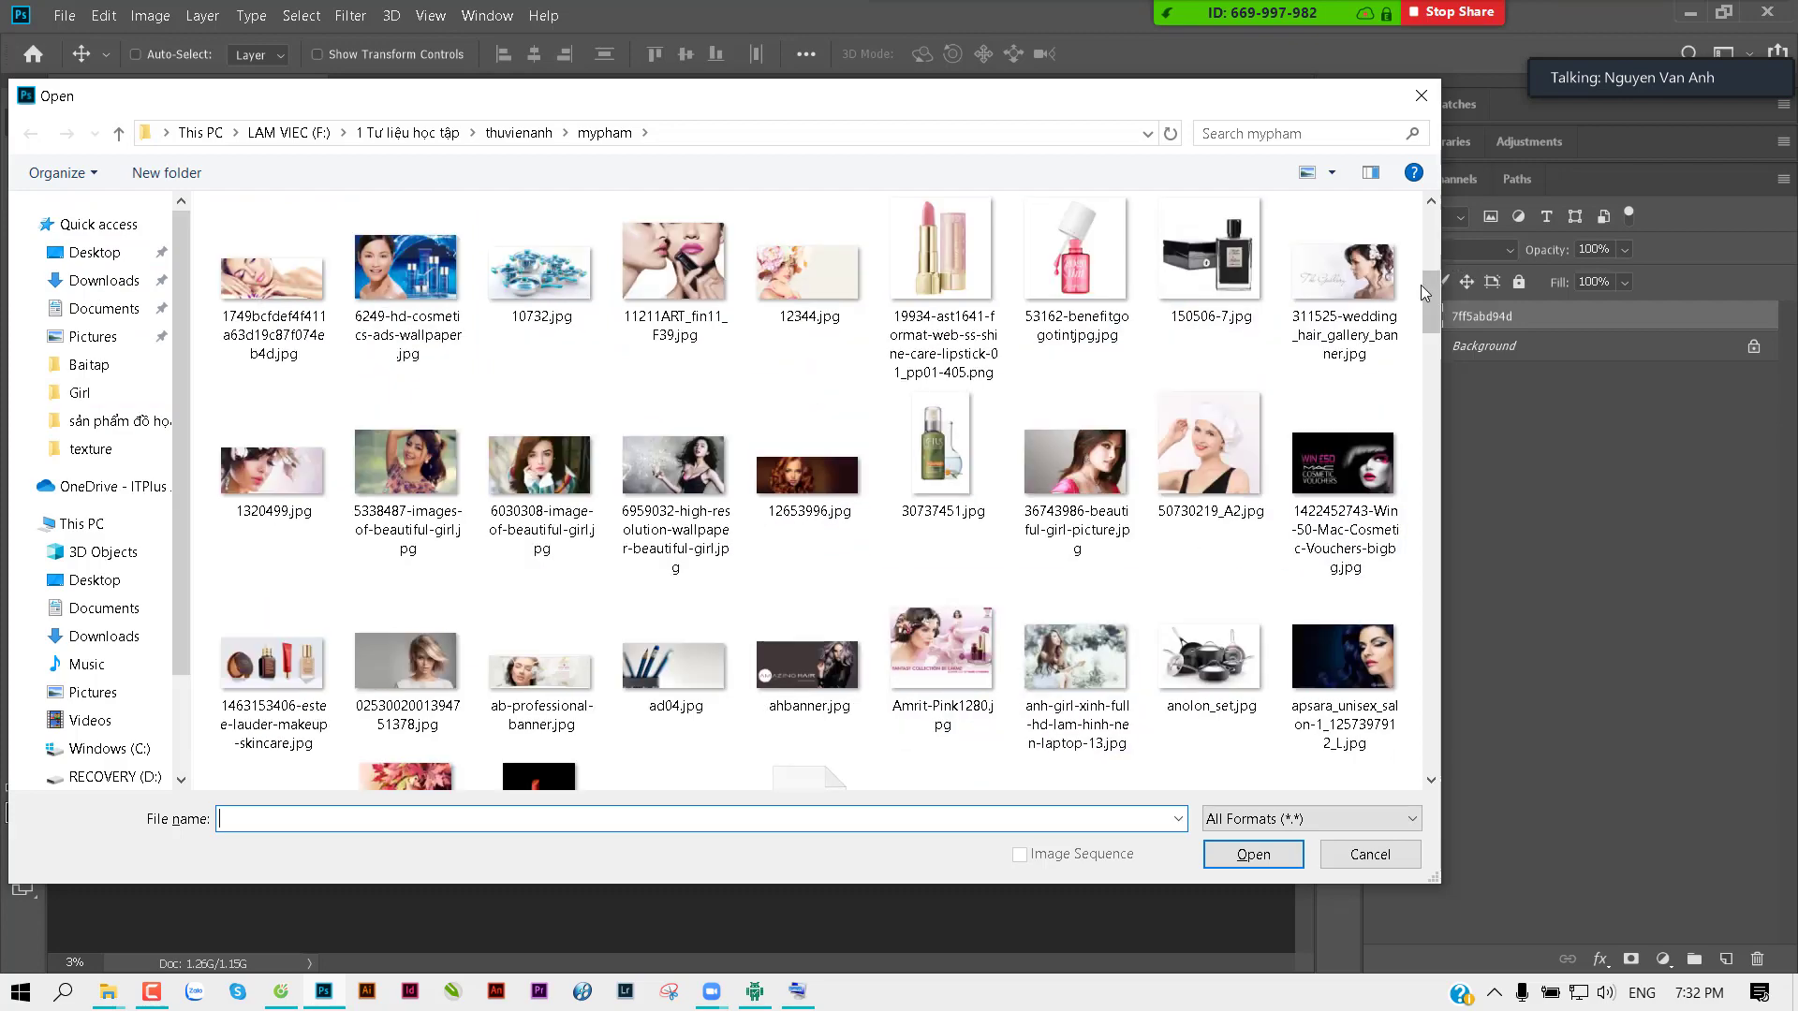
{"action": "left_click_drag", "start_coordinate": [1432, 329], "coordinate": [1433, 742]}
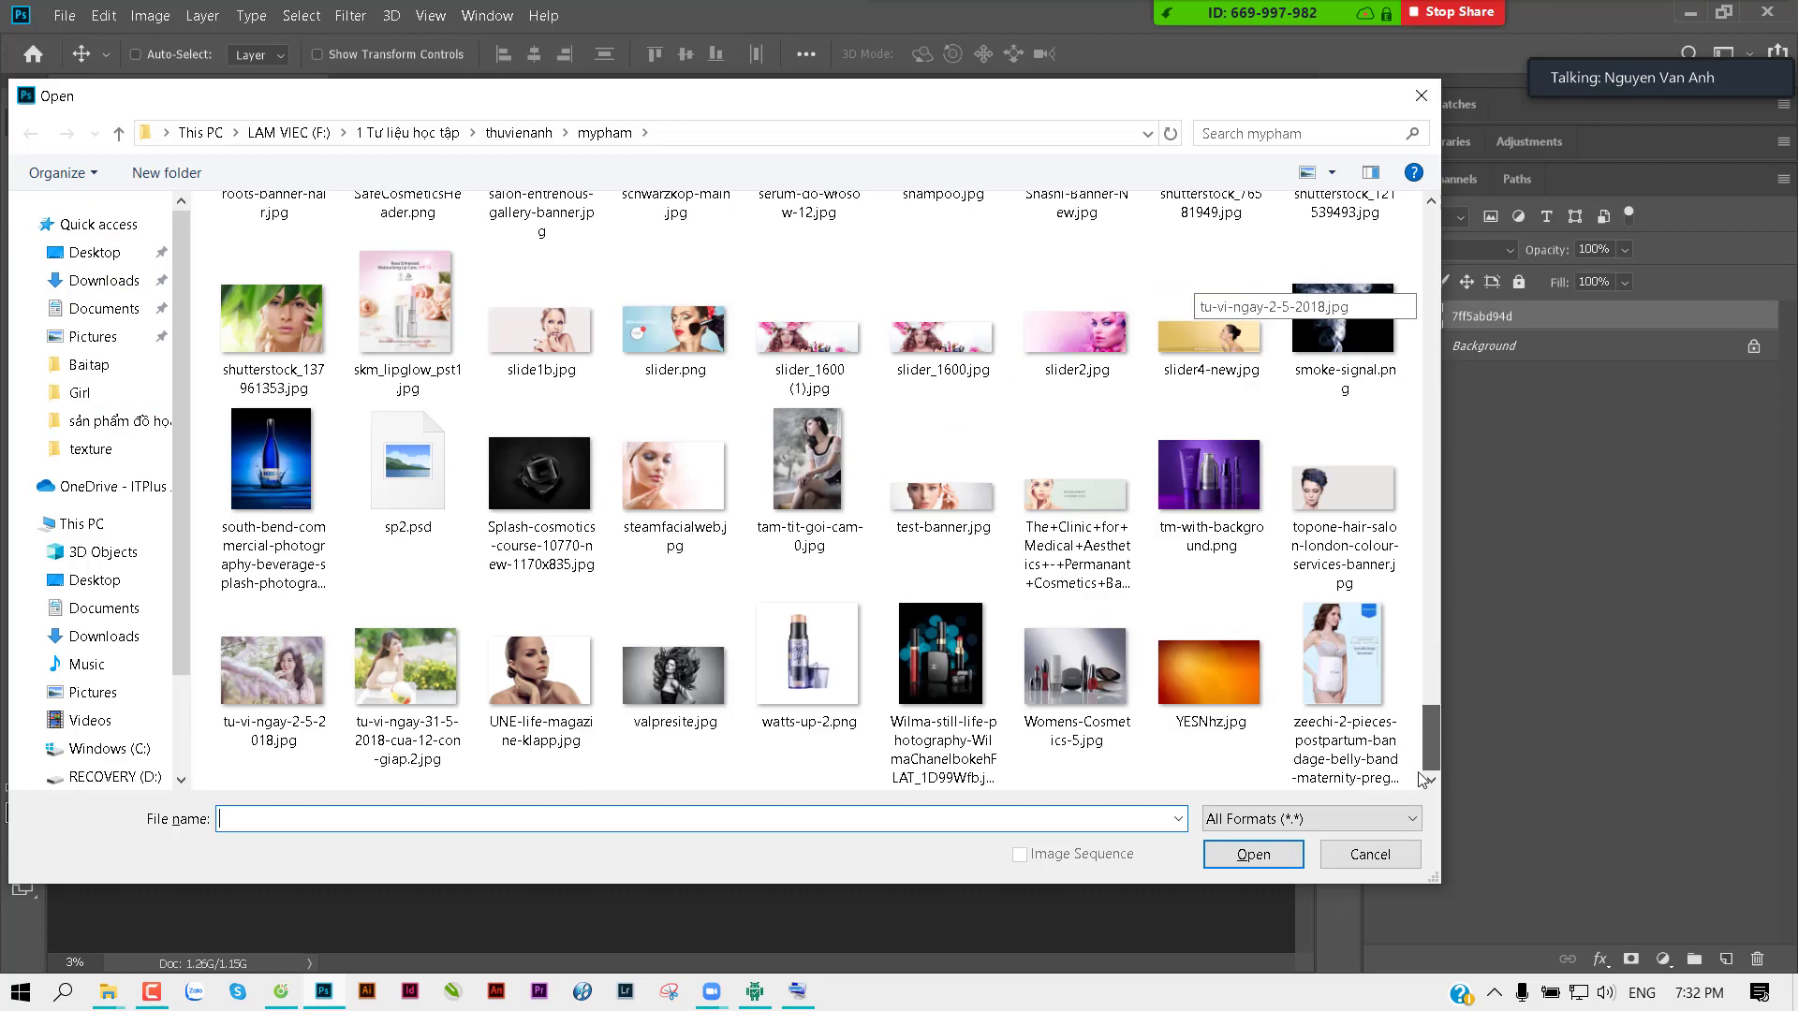
{"action": "double_click", "coordinate": [1211, 478]}
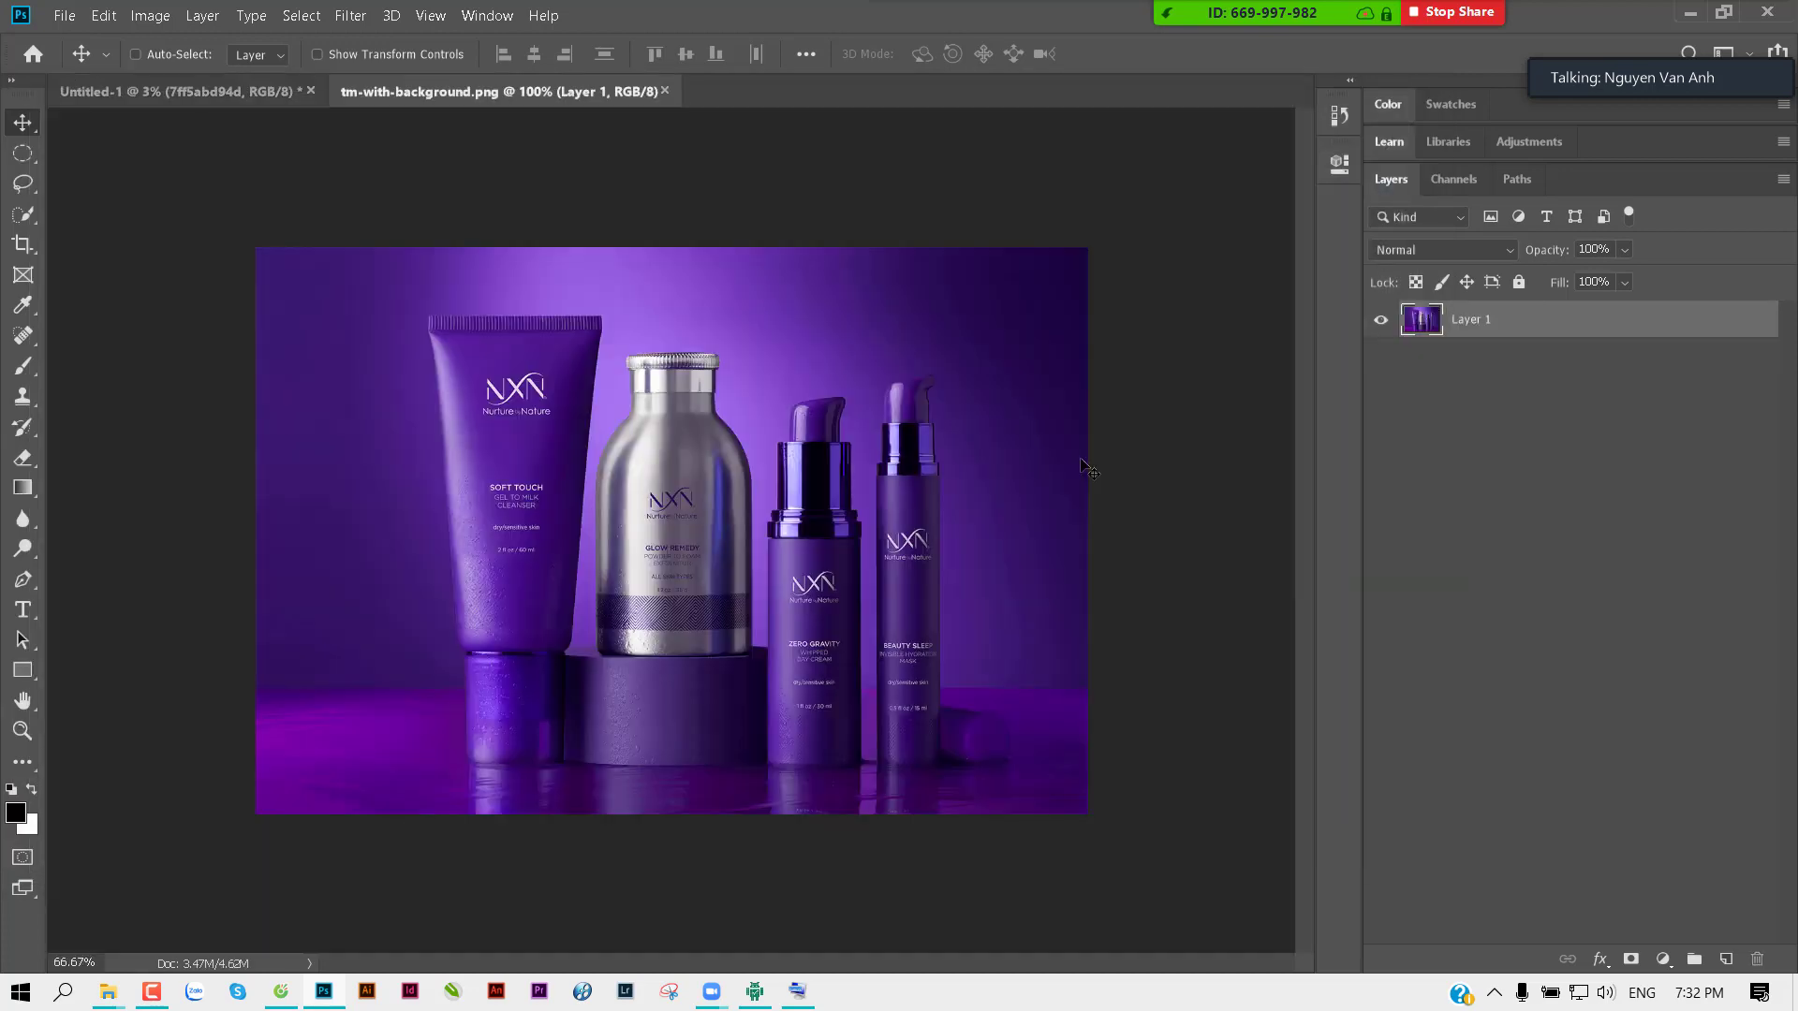
{"action": "key", "text": "ctrl+a"}
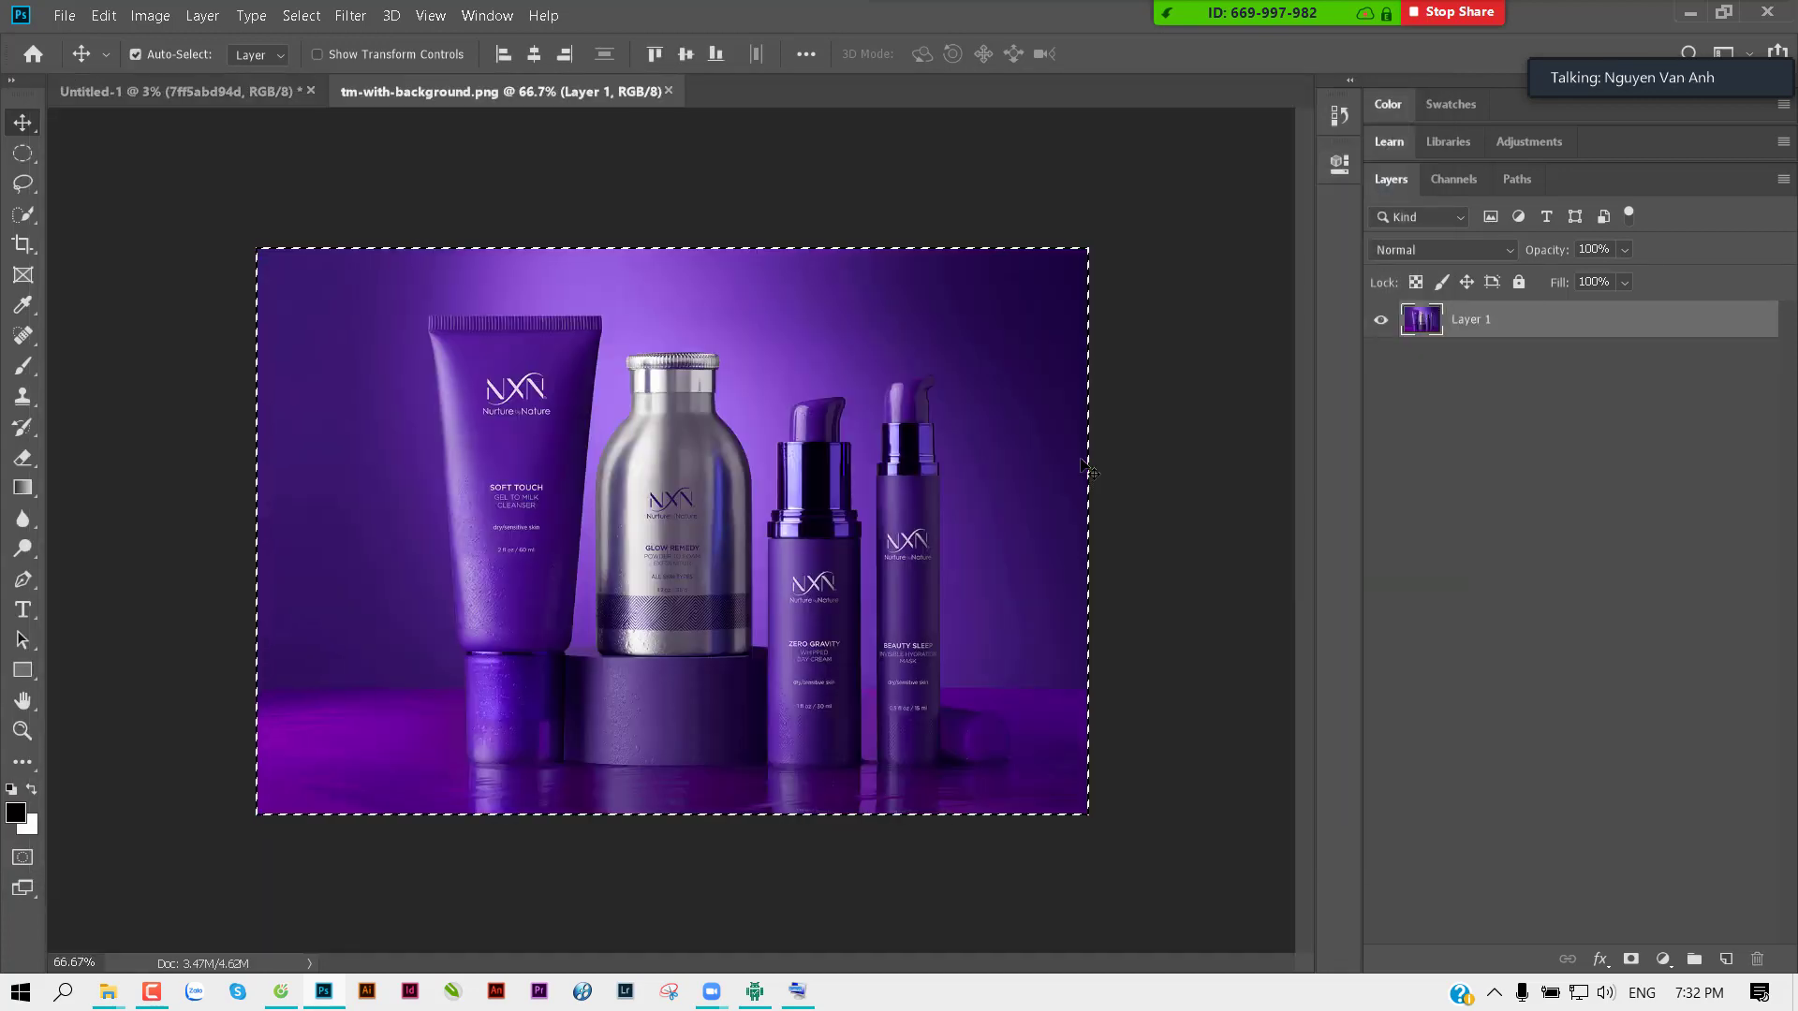
{"action": "key", "text": "ctrl+c"}
{"action": "key", "text": "ctrl+w"}
{"action": "key", "text": "ctrl+v"}
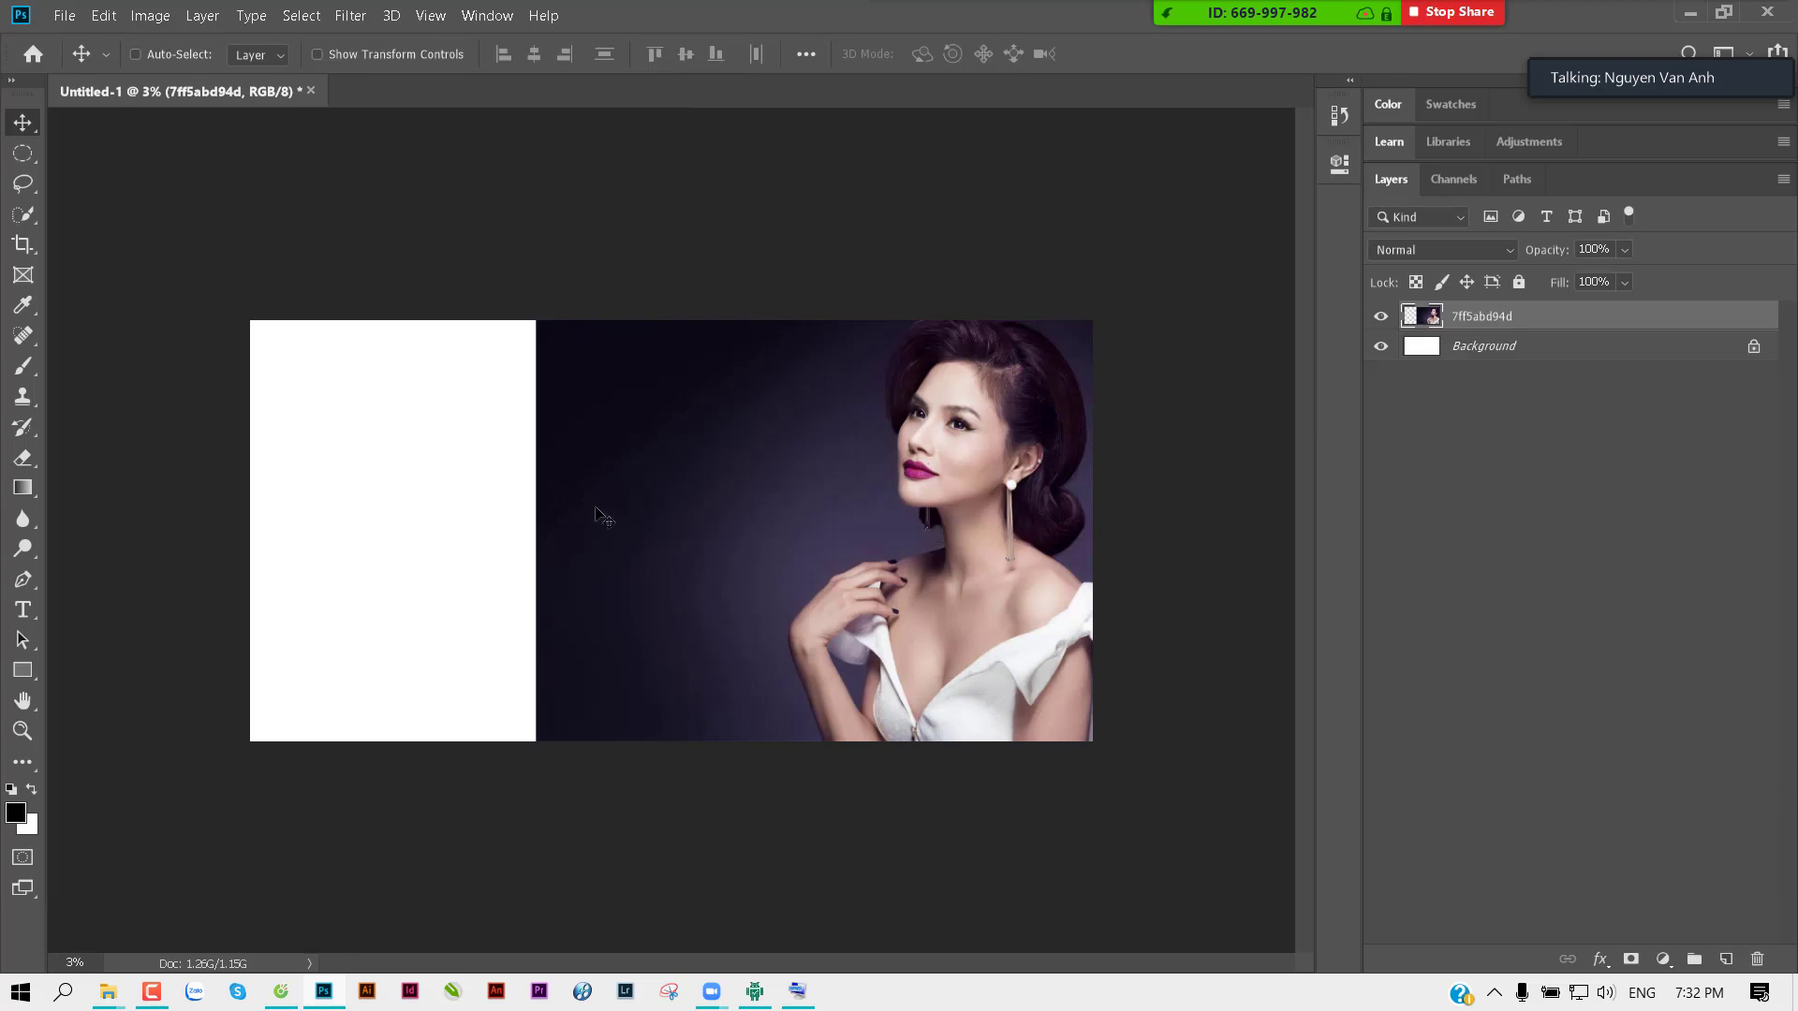
Step: Scale the product shot up to about 884% and move it over the white left area
{"action": "key", "text": "ctrl+t"}
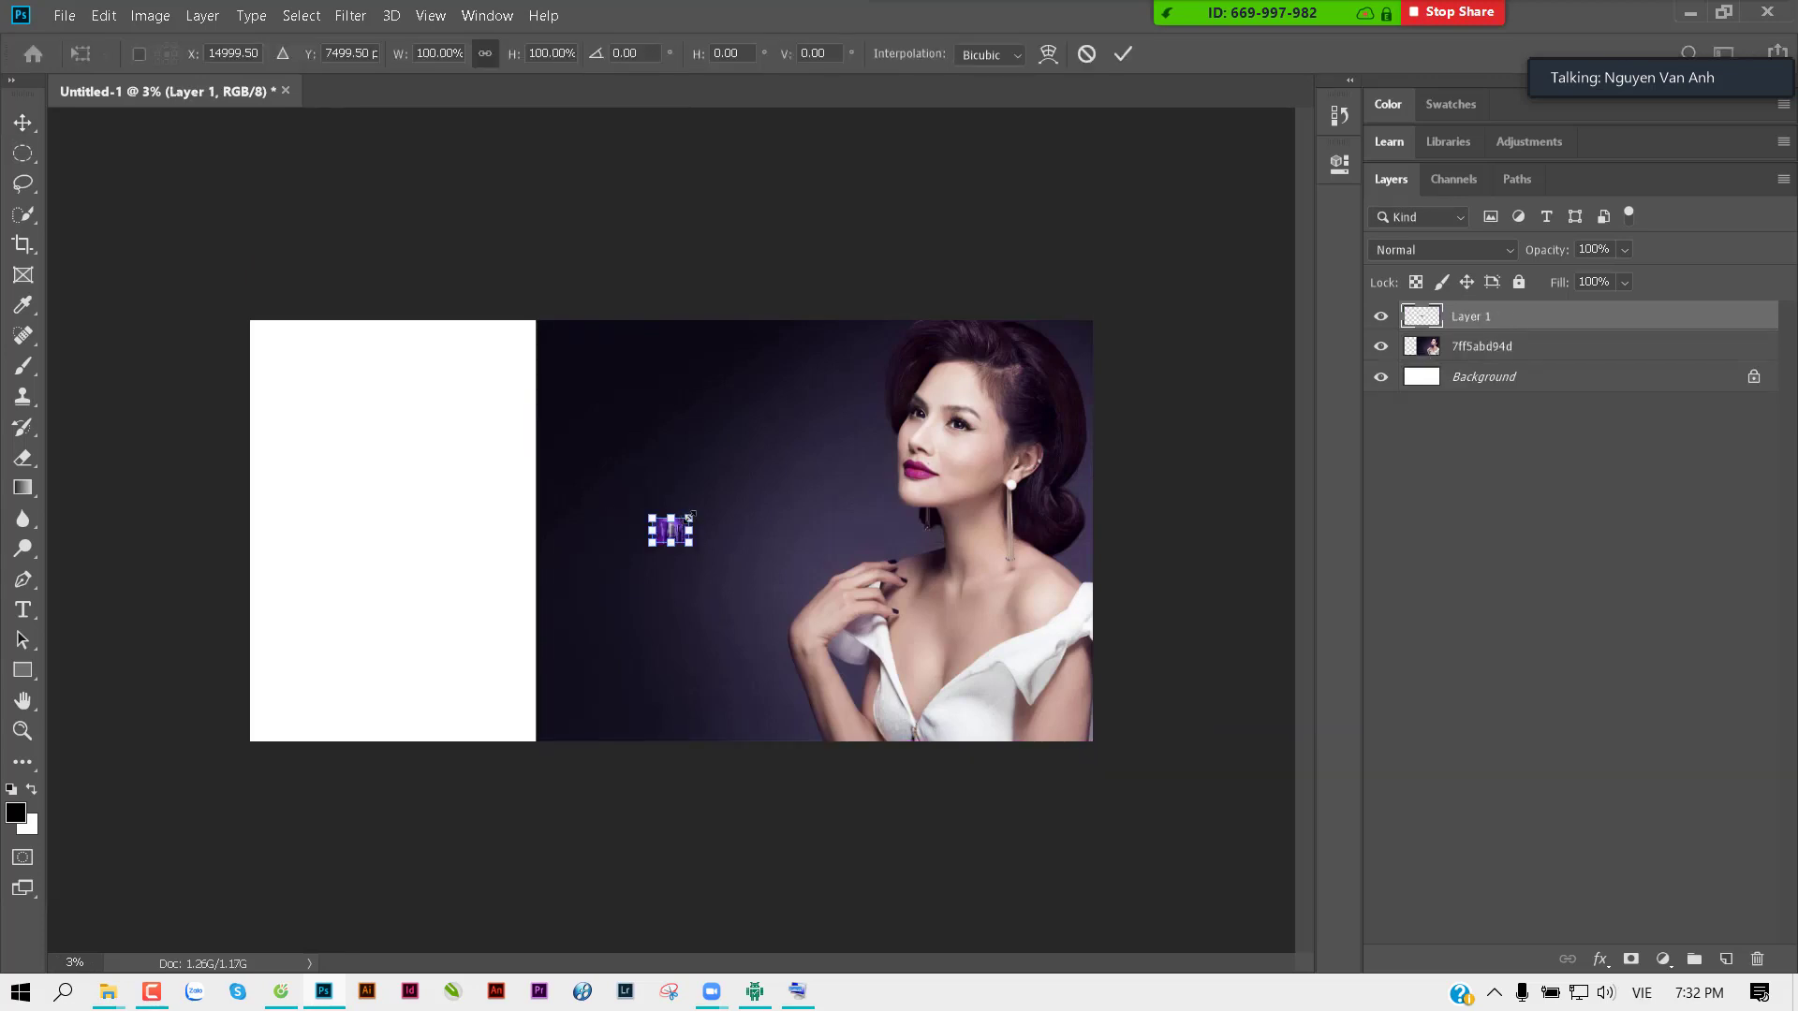
{"action": "left_click_drag", "start_coordinate": [690, 516], "coordinate": [983, 320]}
{"action": "left_click_drag", "start_coordinate": [833, 437], "coordinate": [486, 554]}
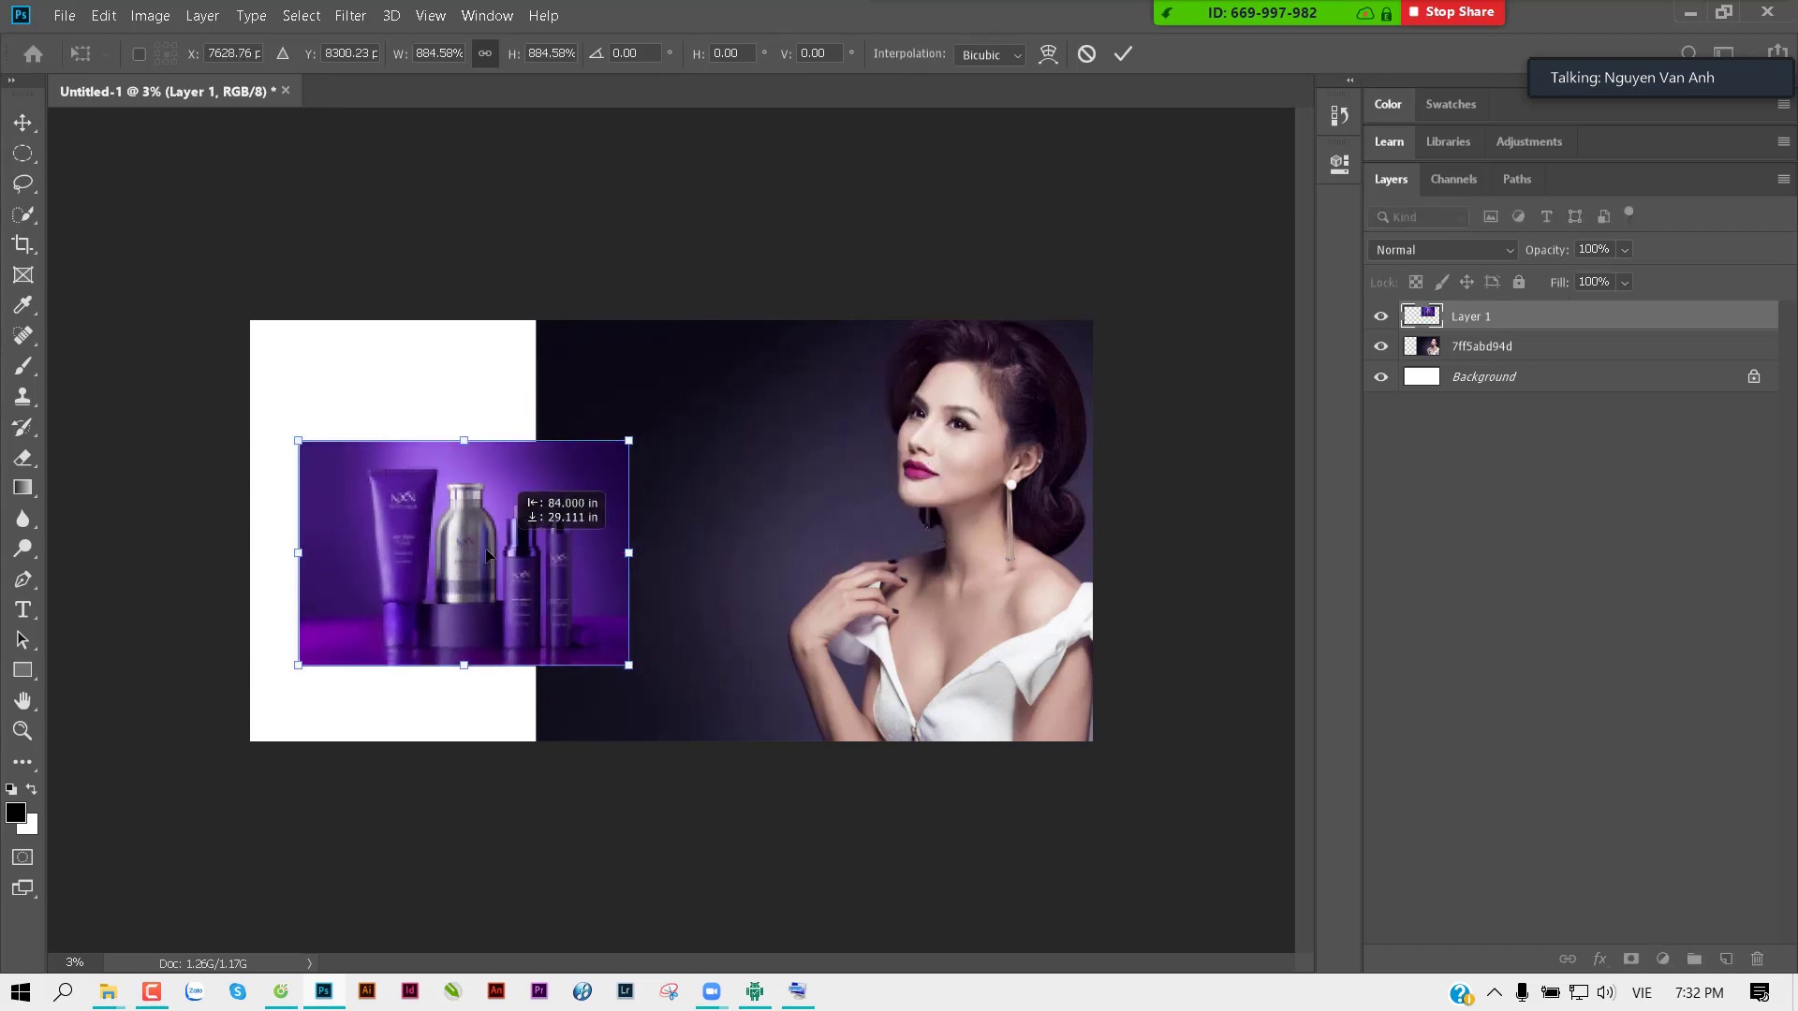
Step: Enlarge the product shot slightly, commit it at the lower left, and lower it a bit
{"action": "left_click_drag", "start_coordinate": [628, 440], "coordinate": [661, 397]}
{"action": "left_click_drag", "start_coordinate": [549, 488], "coordinate": [521, 512]}
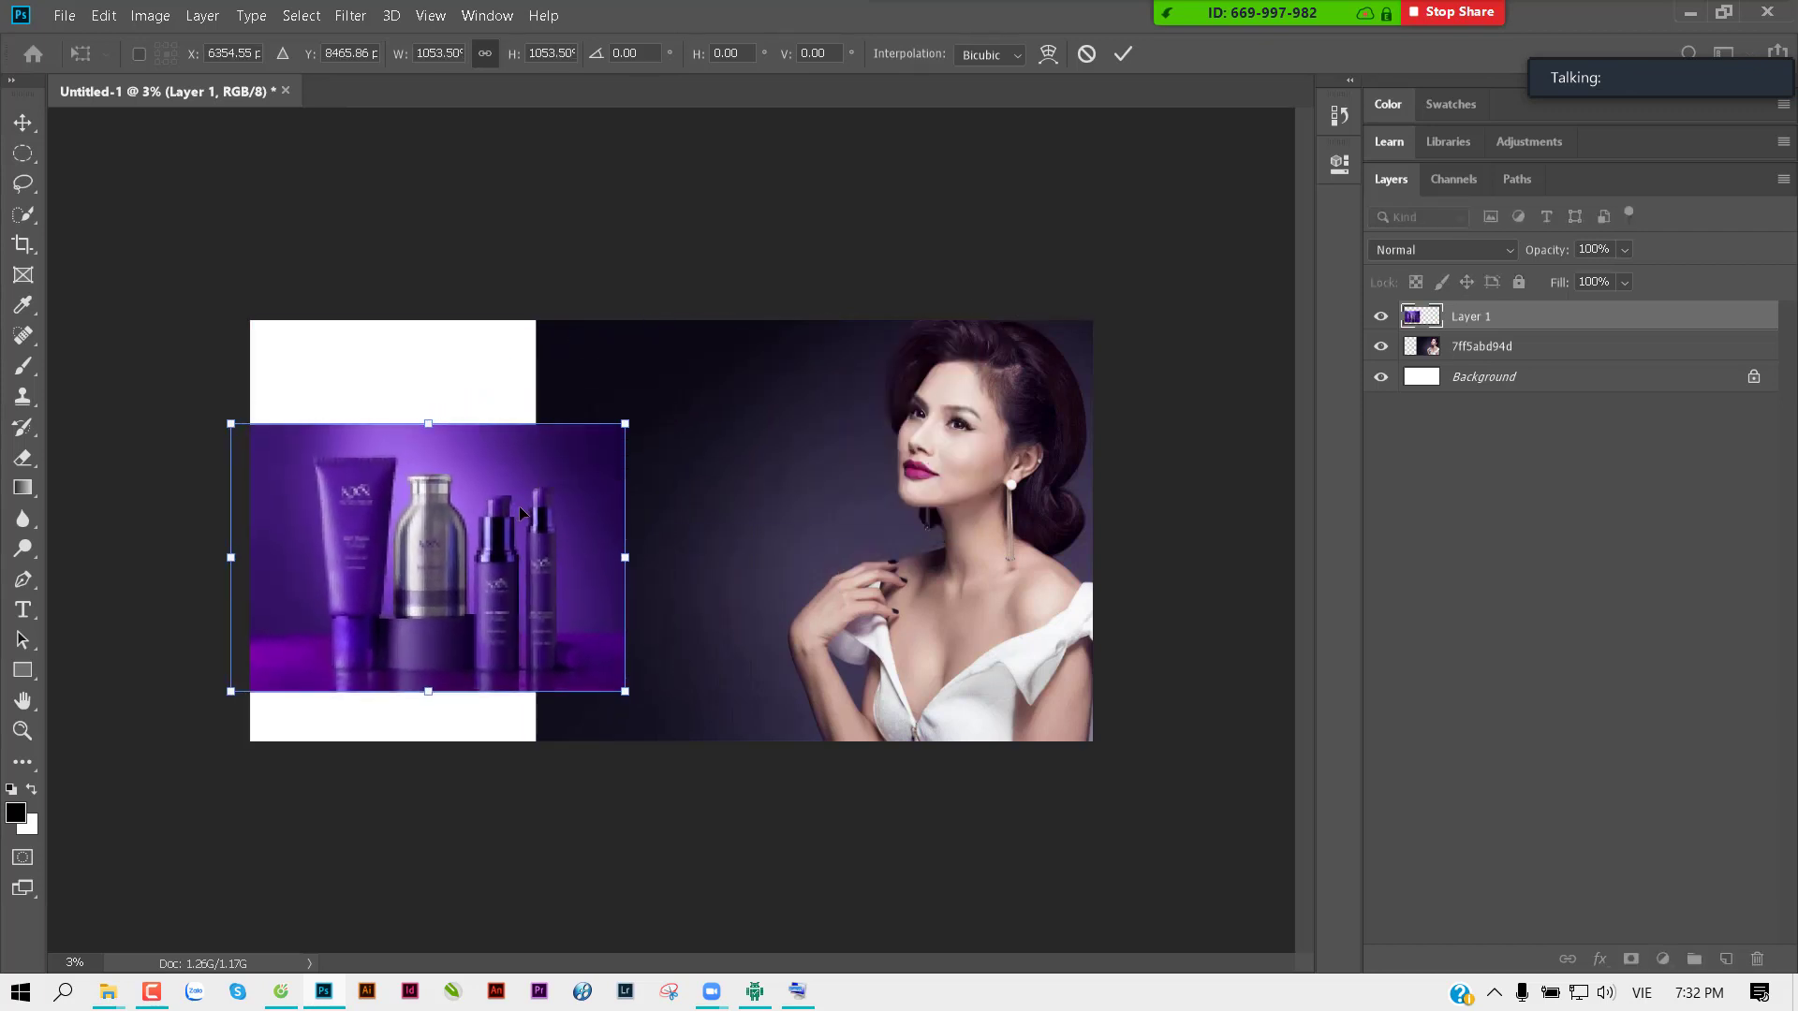
{"action": "key", "text": "Return"}
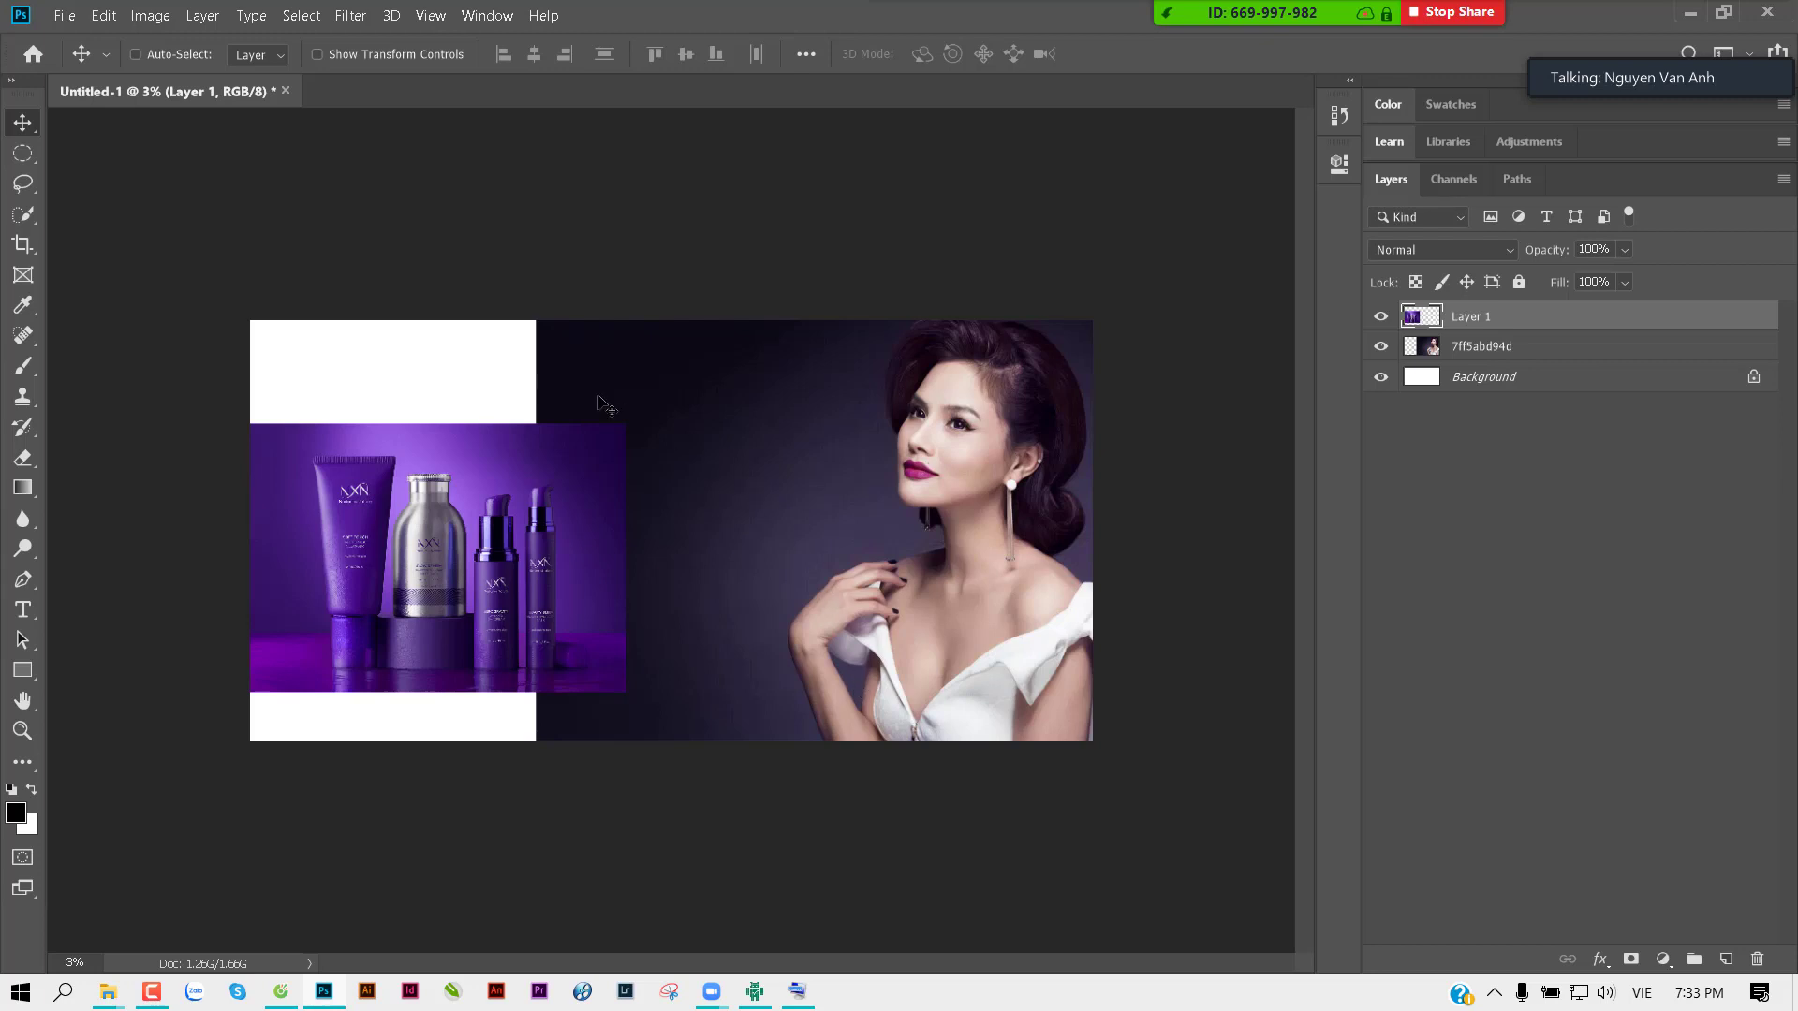
{"action": "left_click_drag", "start_coordinate": [405, 443], "coordinate": [405, 458]}
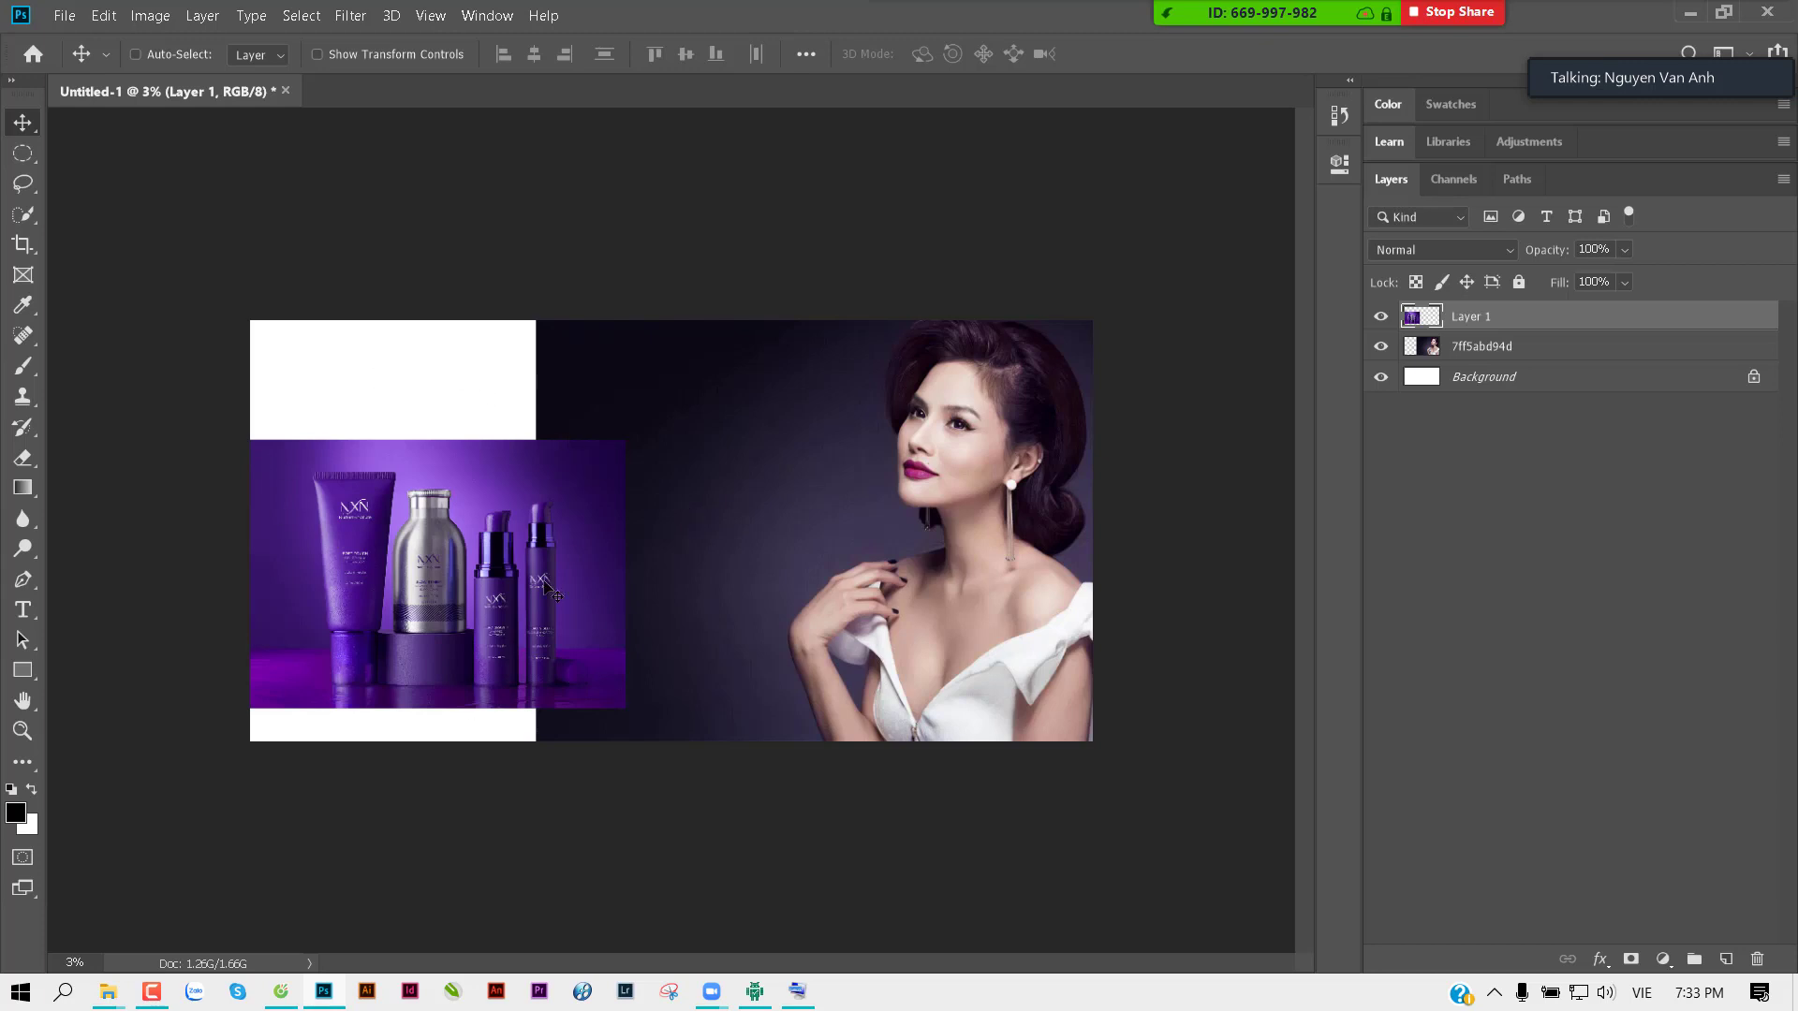
Step: Try enlarging the product shot further toward the bottom-left, then cancel the oversized transform
{"action": "key", "text": "ctrl+t"}
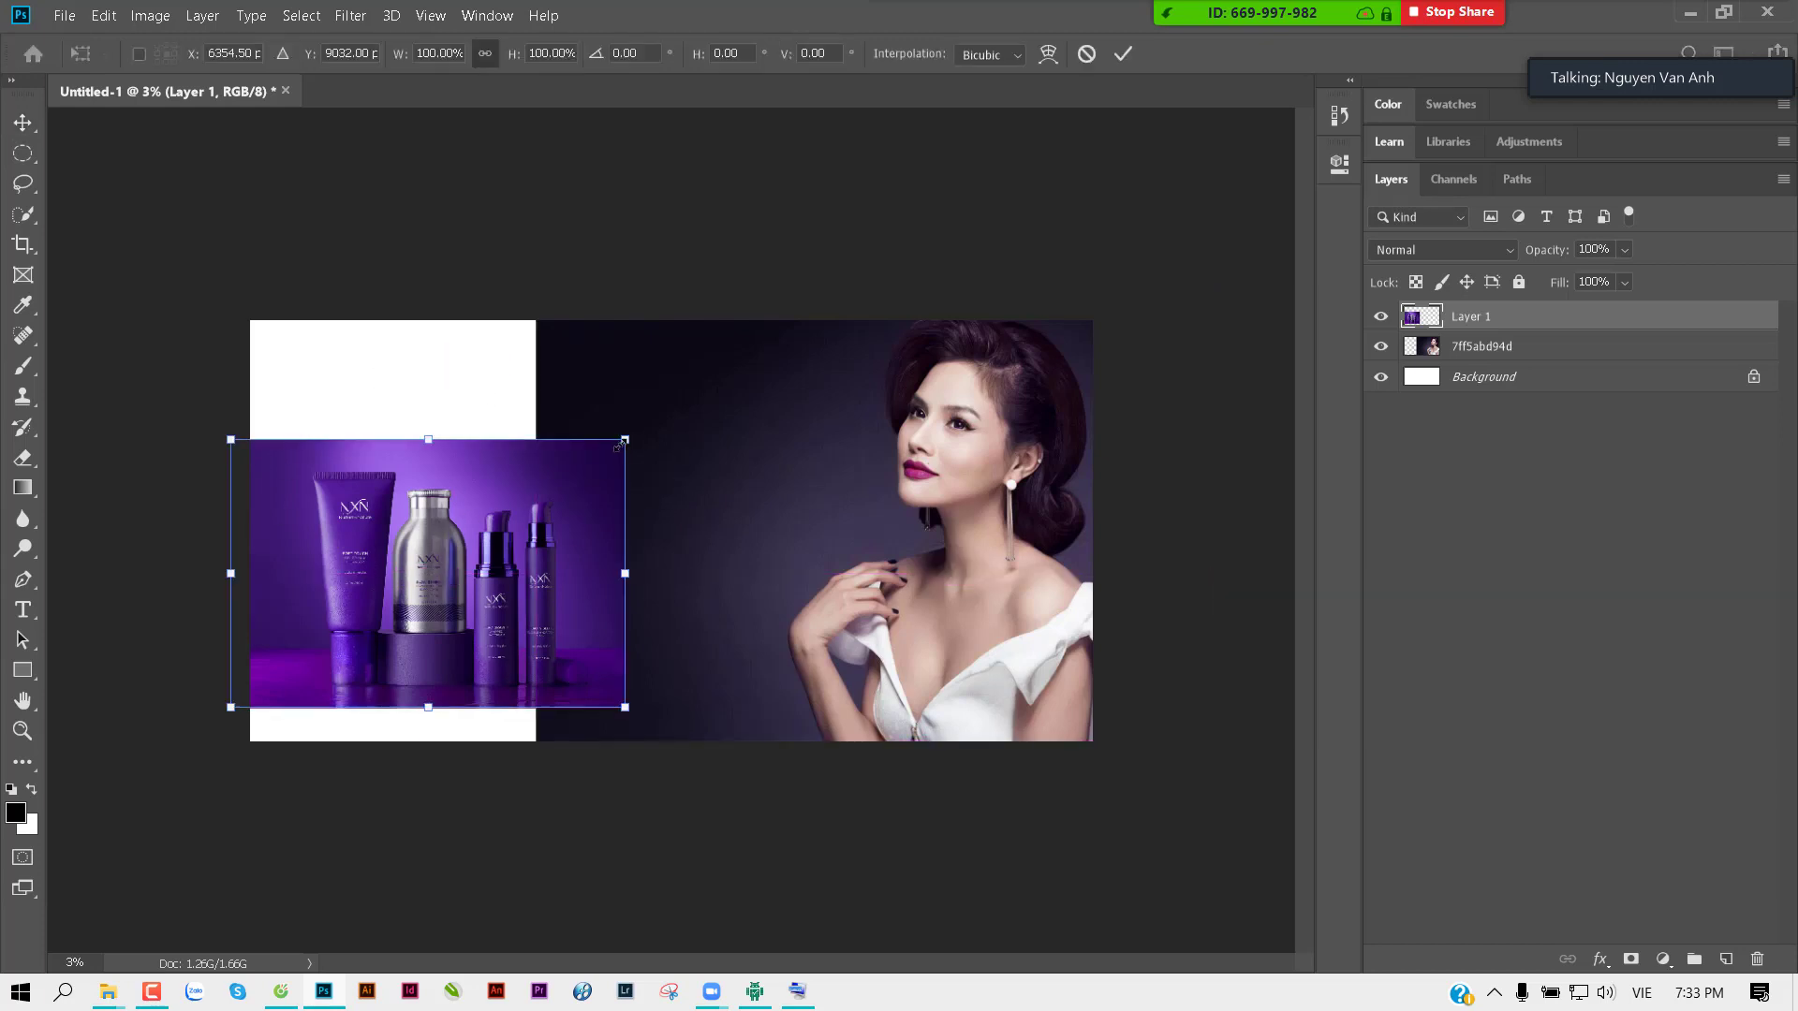
{"action": "left_click_drag", "start_coordinate": [625, 440], "coordinate": [802, 319]}
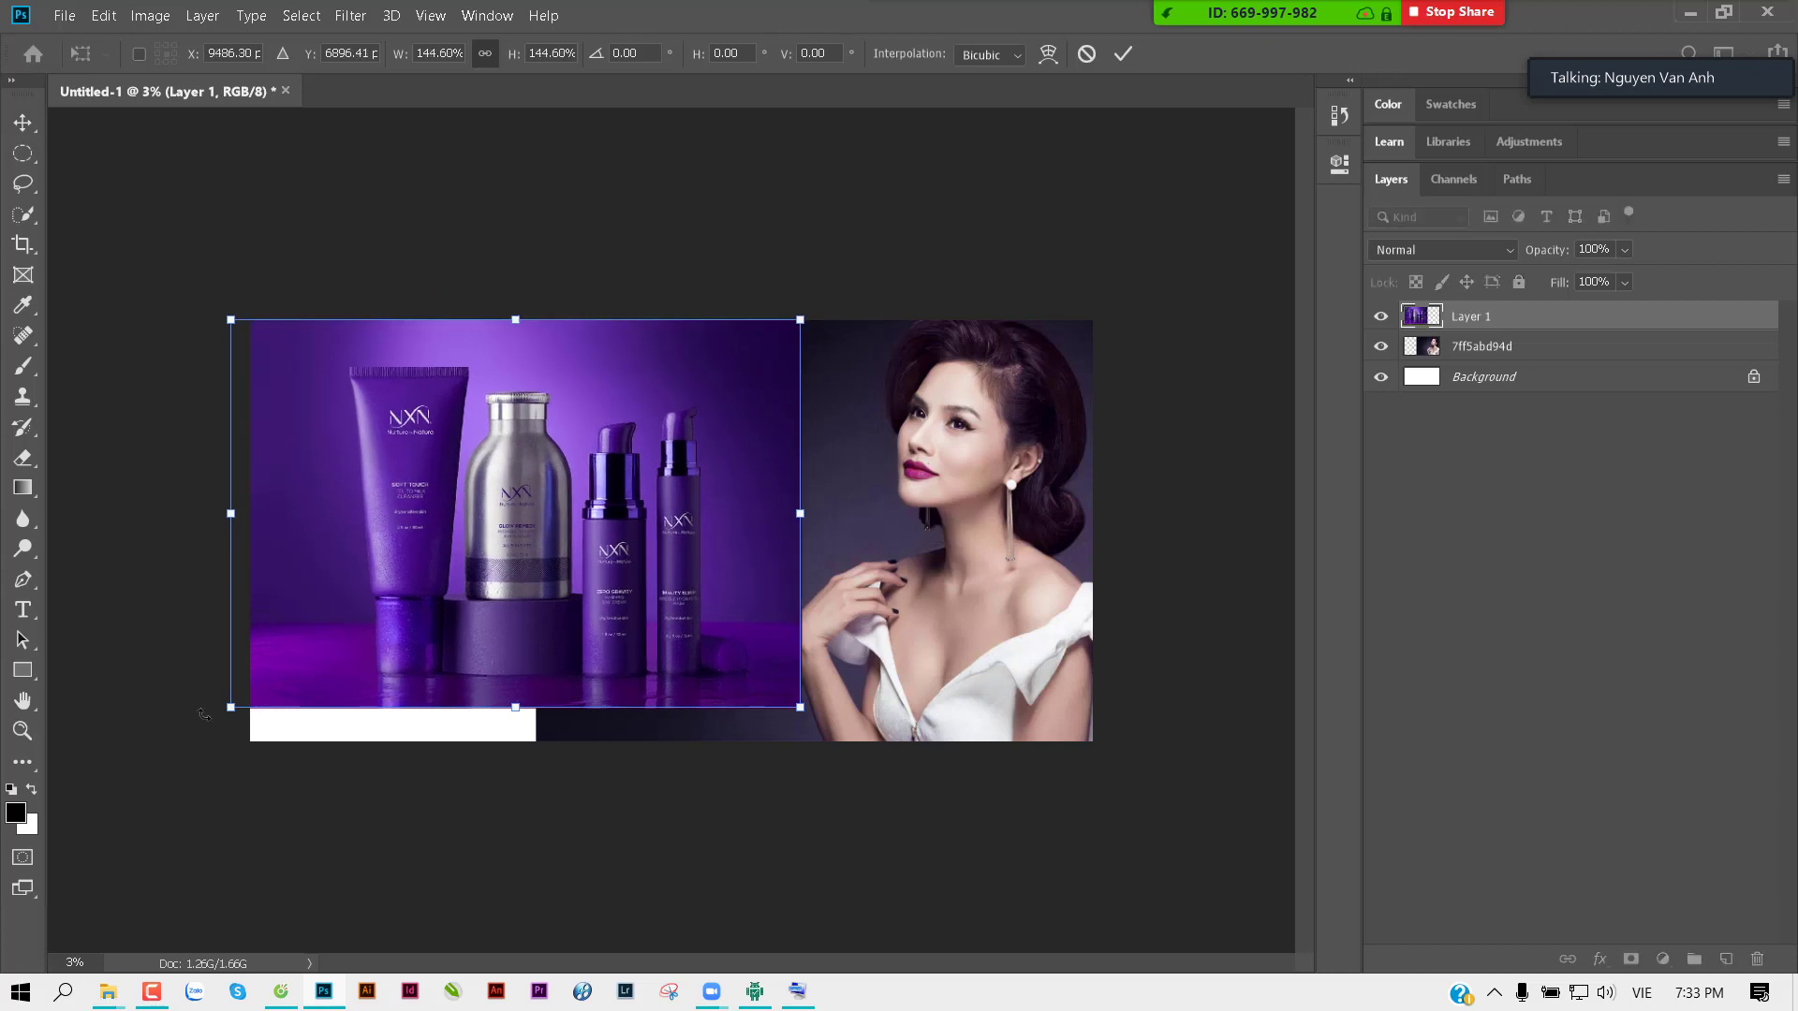
{"action": "left_click_drag", "start_coordinate": [242, 701], "coordinate": [183, 741]}
{"action": "left_click_drag", "start_coordinate": [358, 686], "coordinate": [381, 681]}
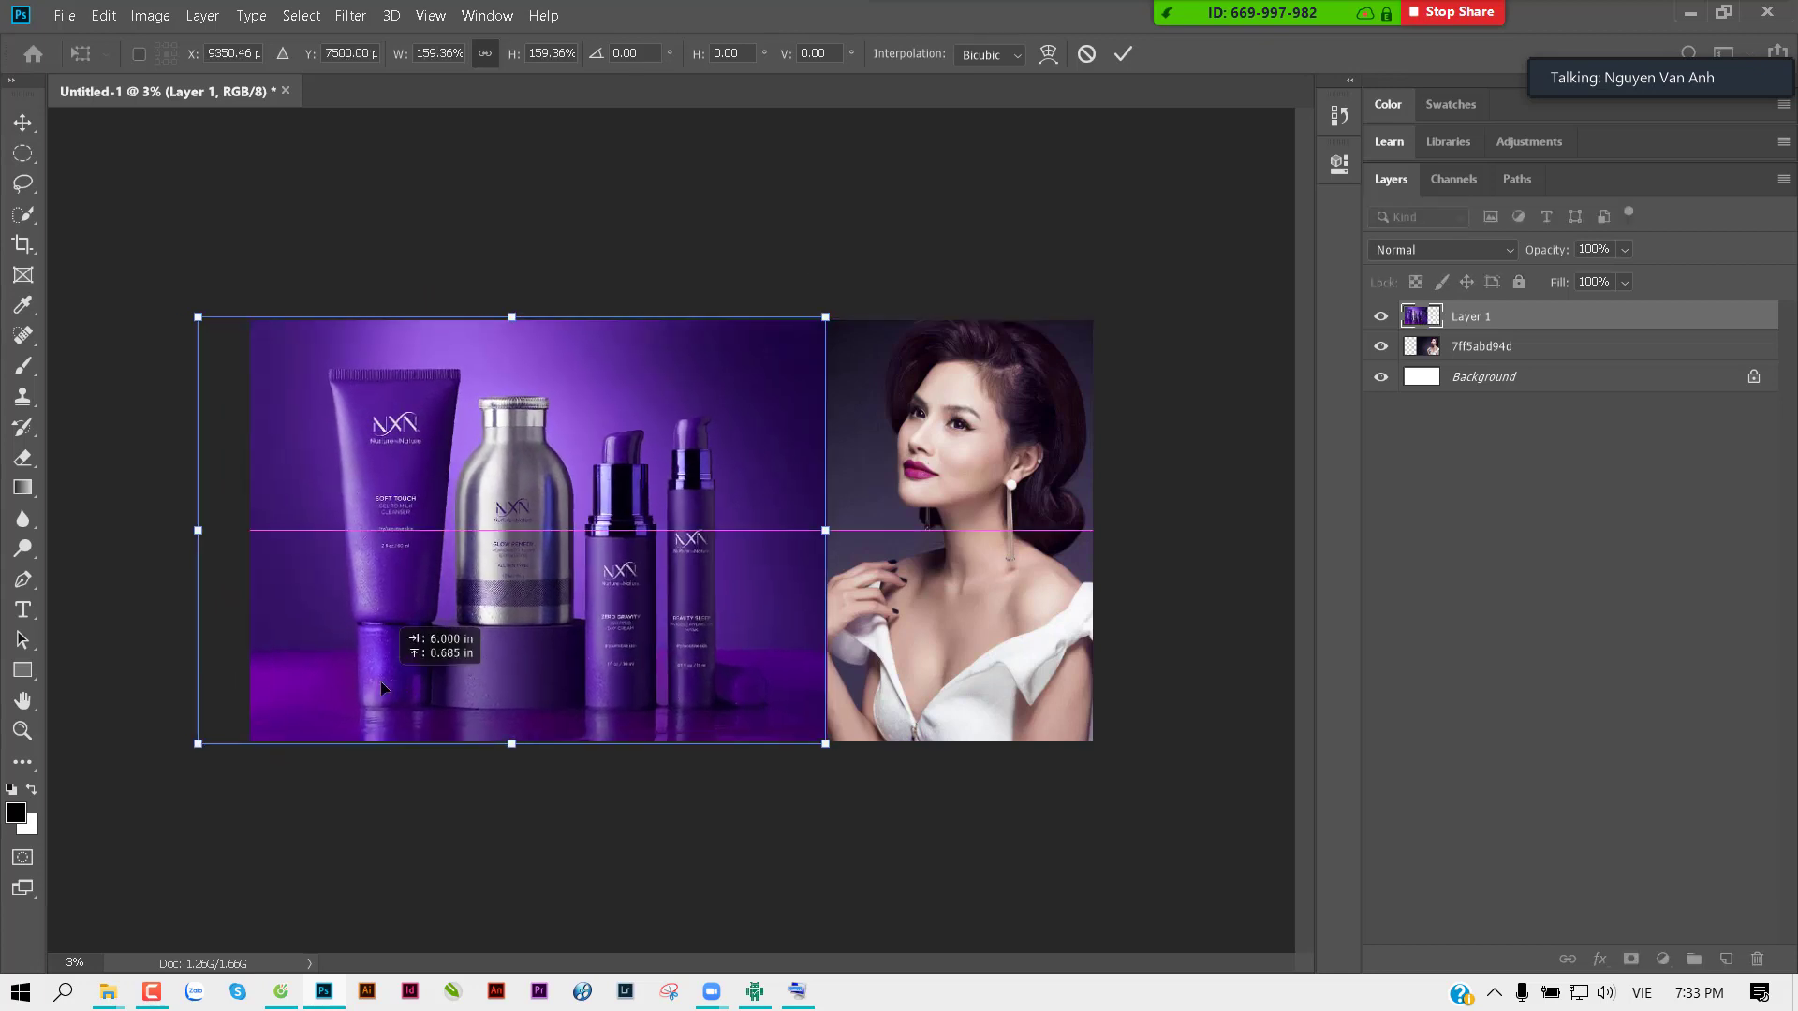
{"action": "key", "text": "Return"}
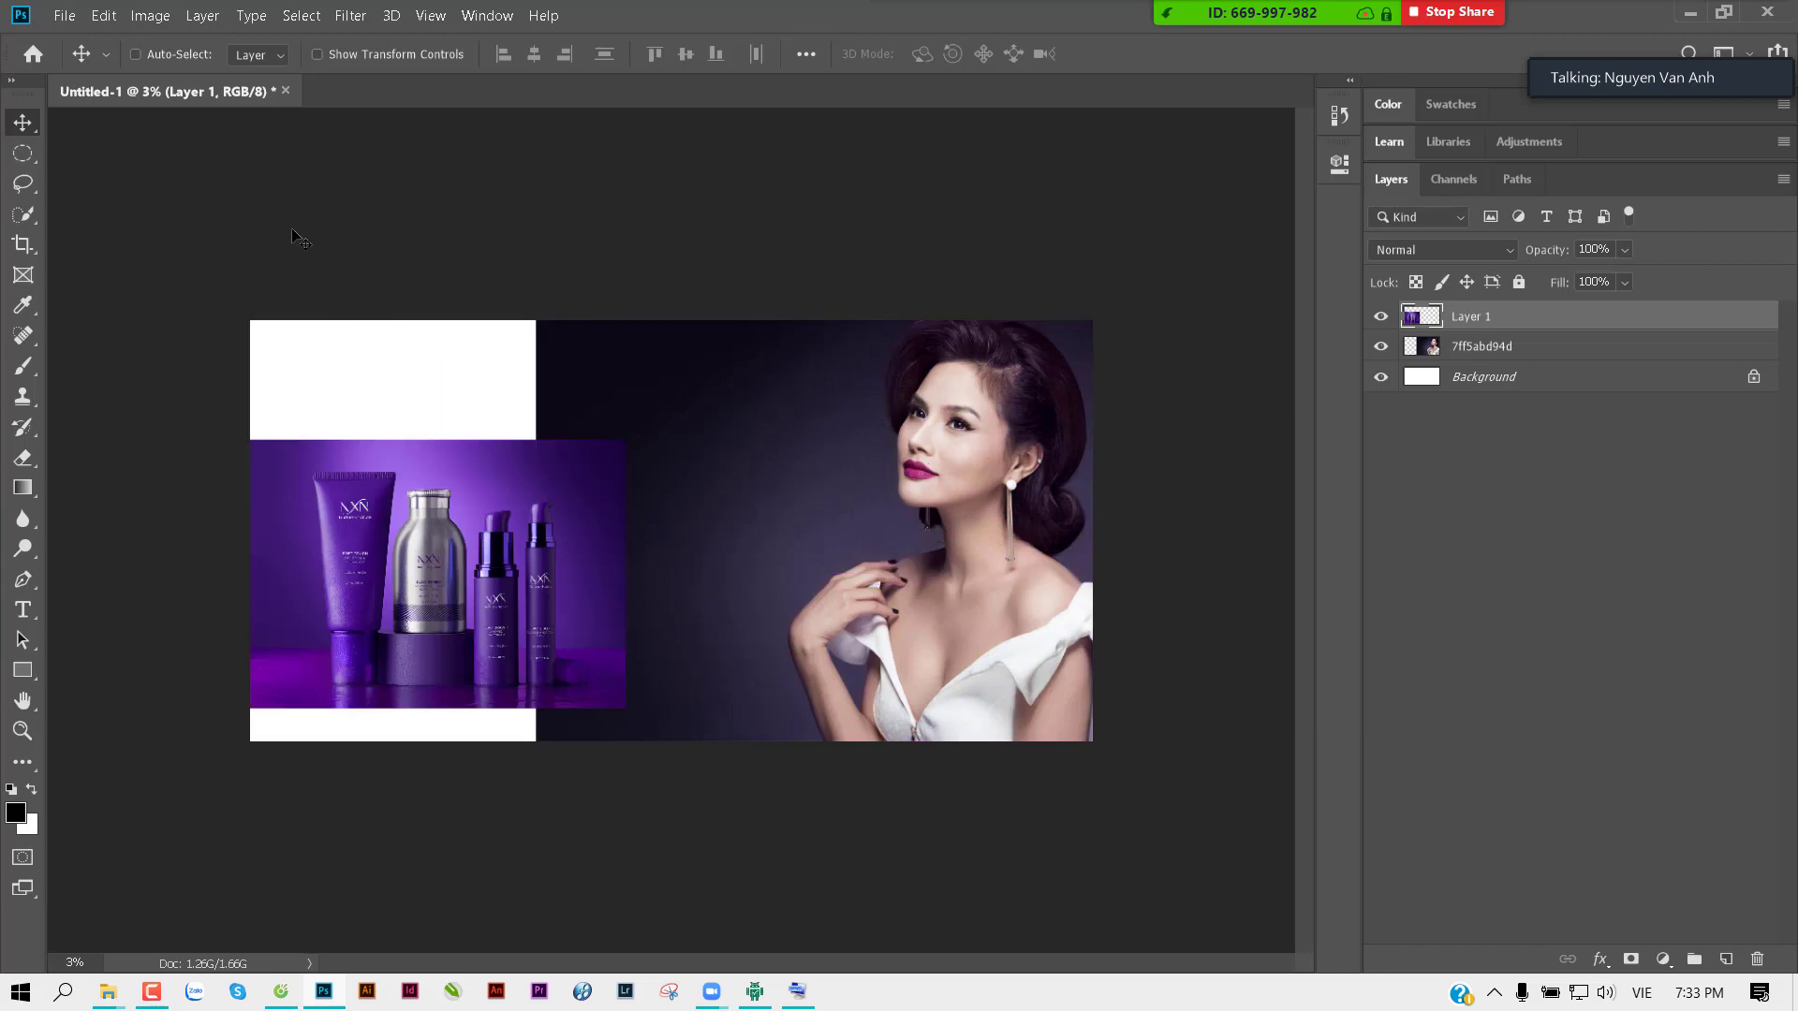
{"action": "left_click", "coordinate": [149, 21]}
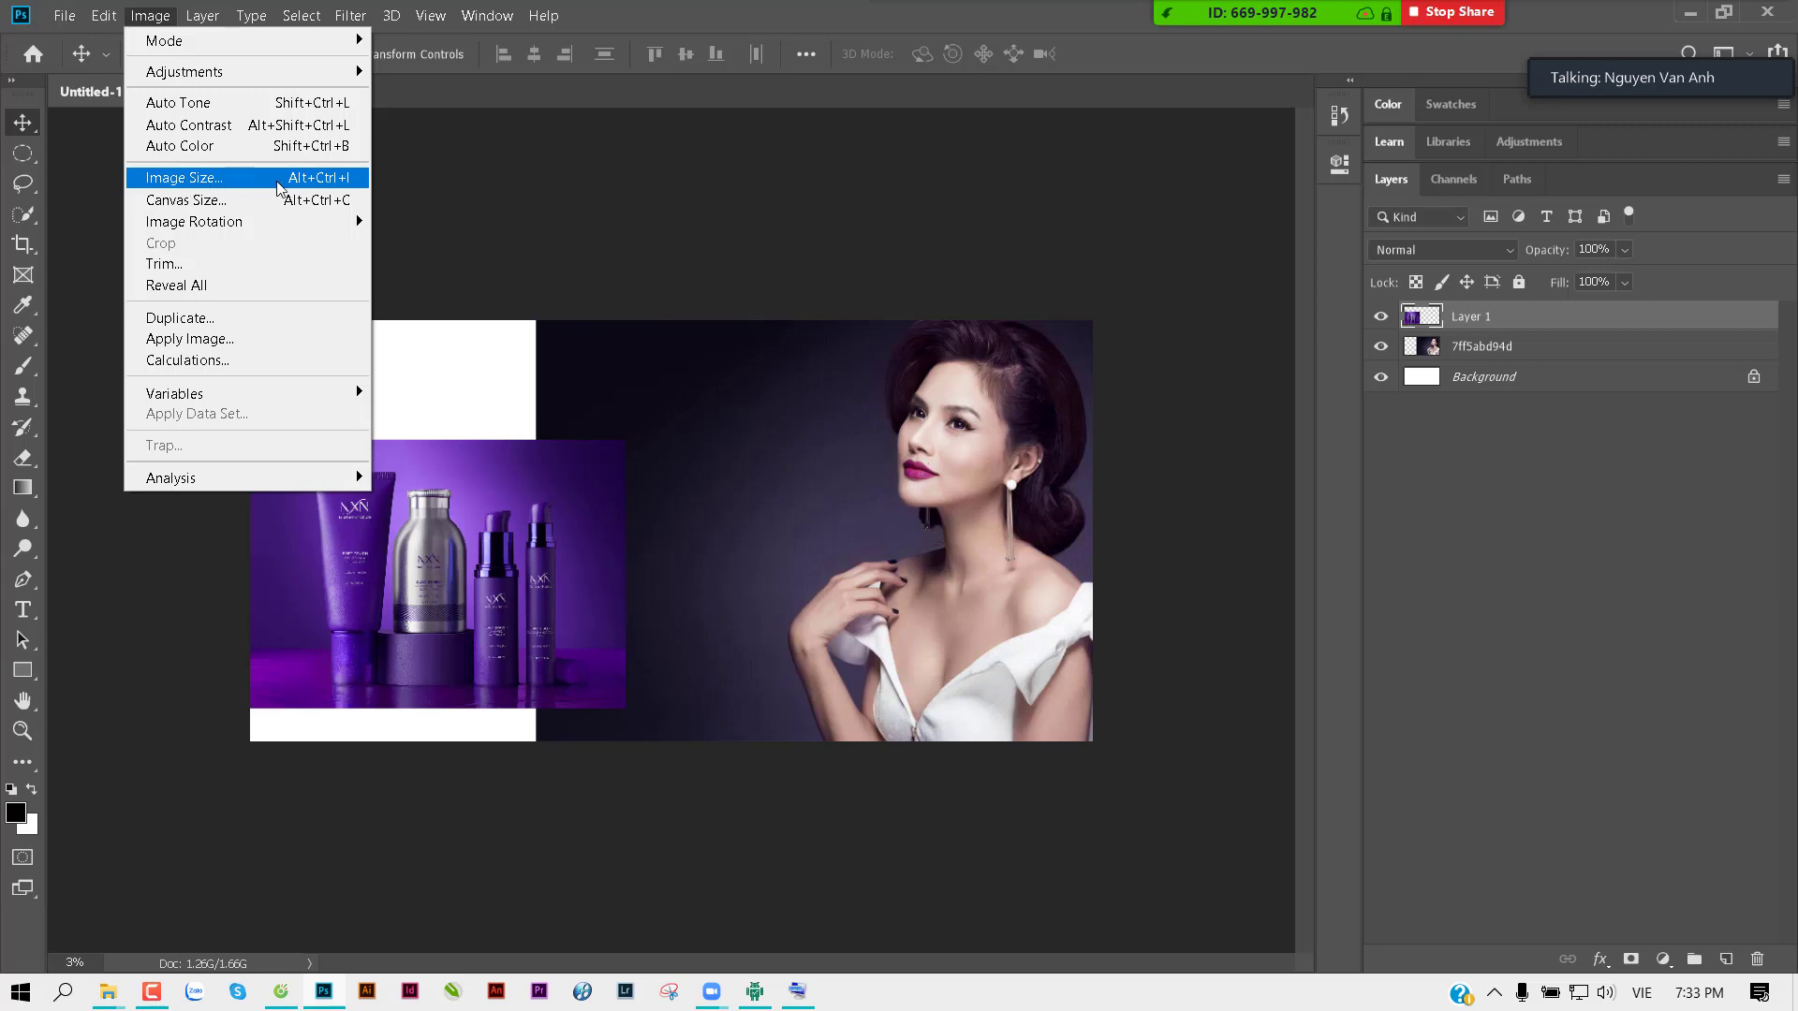
{"action": "left_click", "coordinate": [246, 187]}
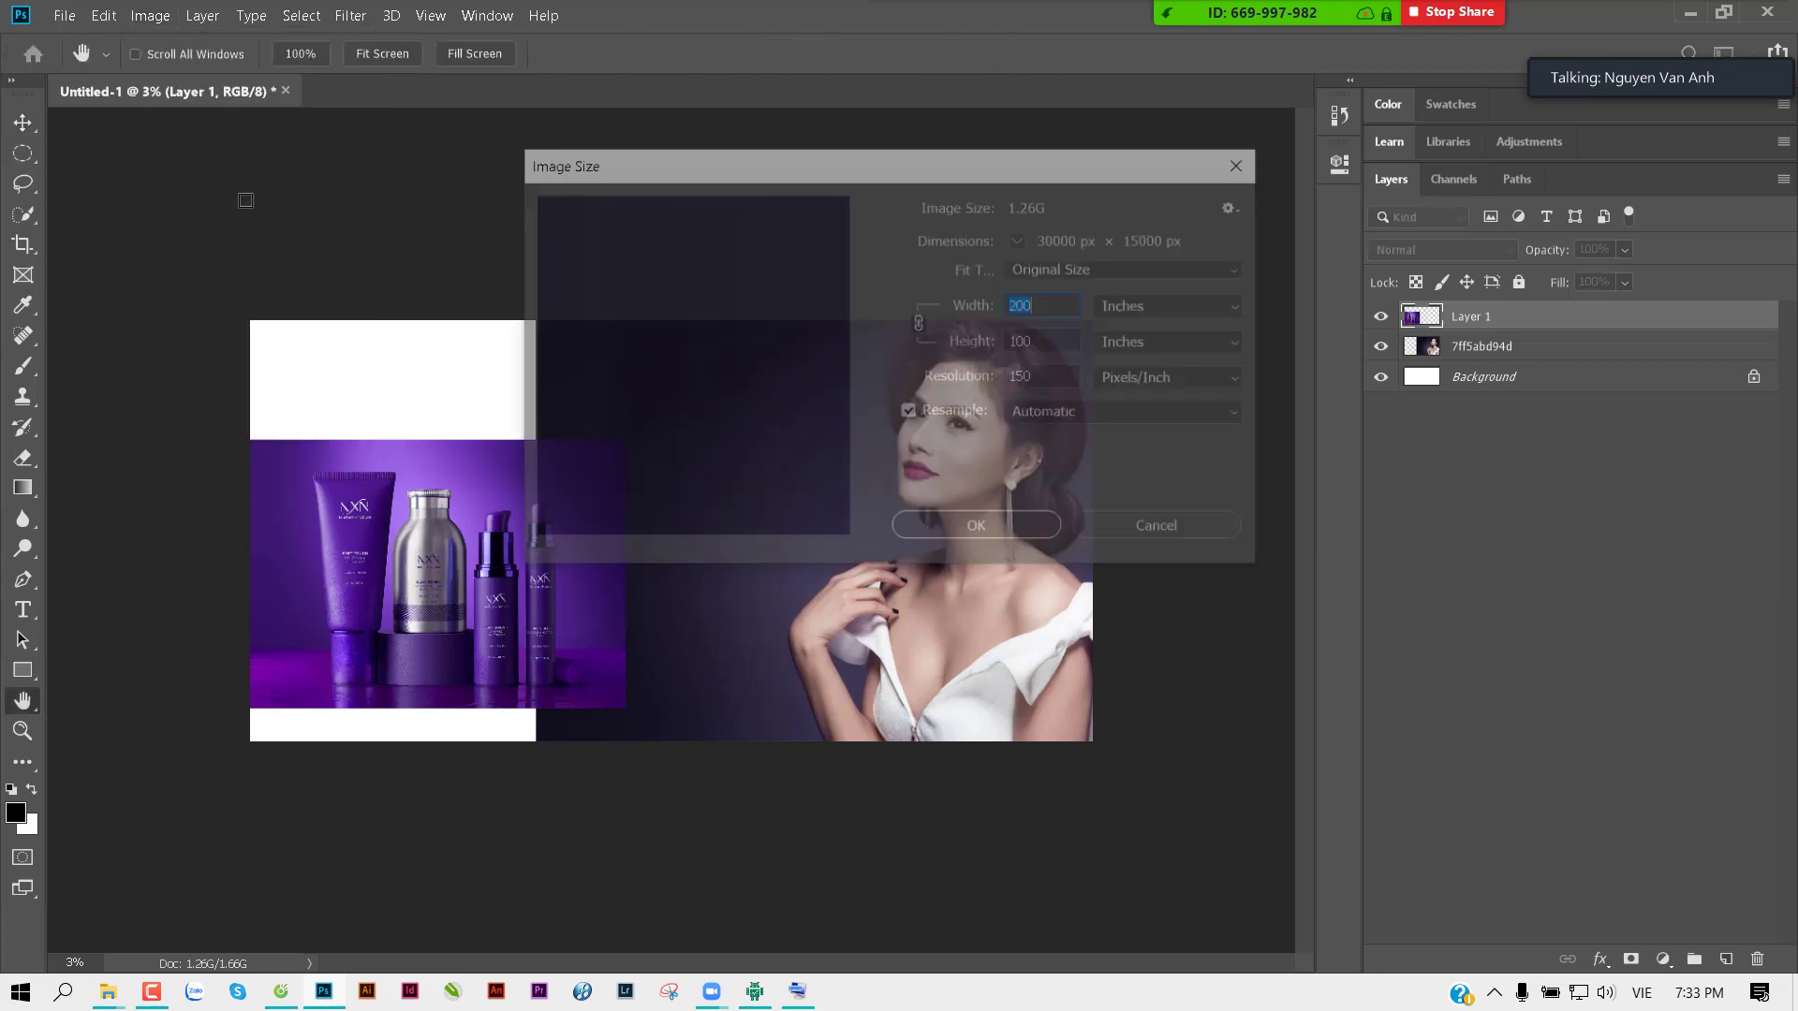
{"action": "left_click", "coordinate": [1154, 309]}
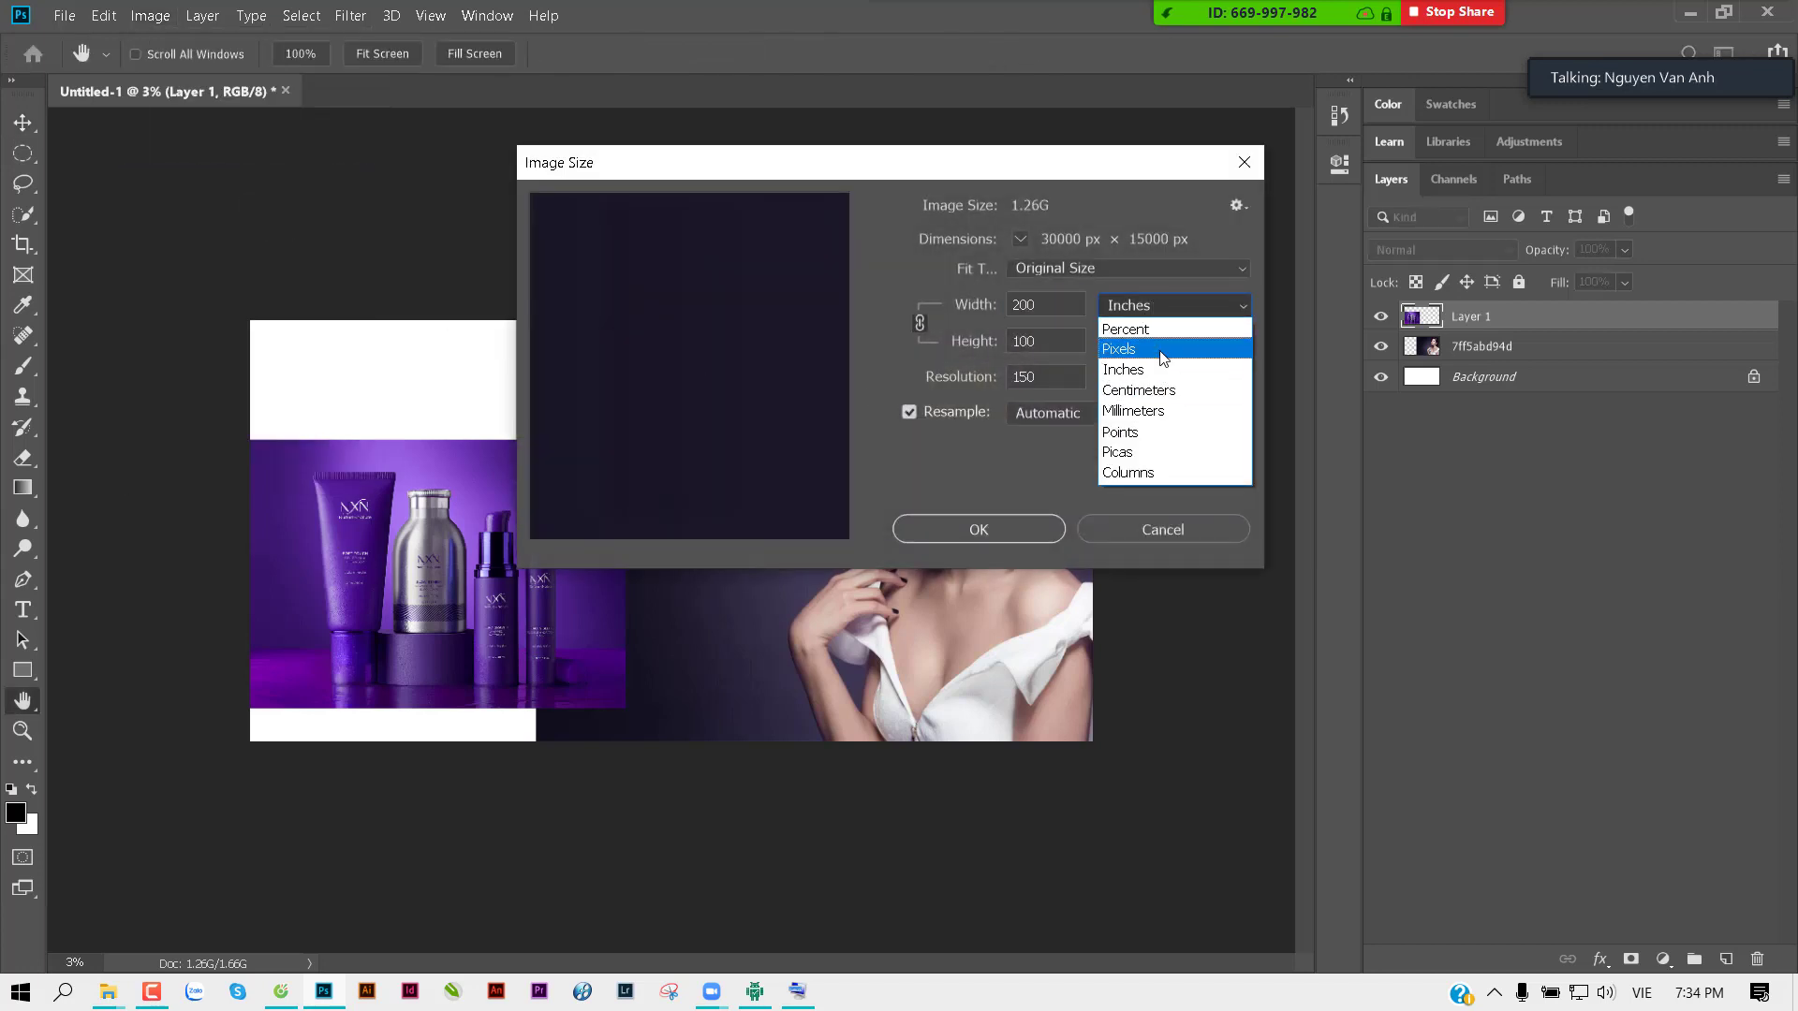
{"action": "left_click", "coordinate": [1162, 352]}
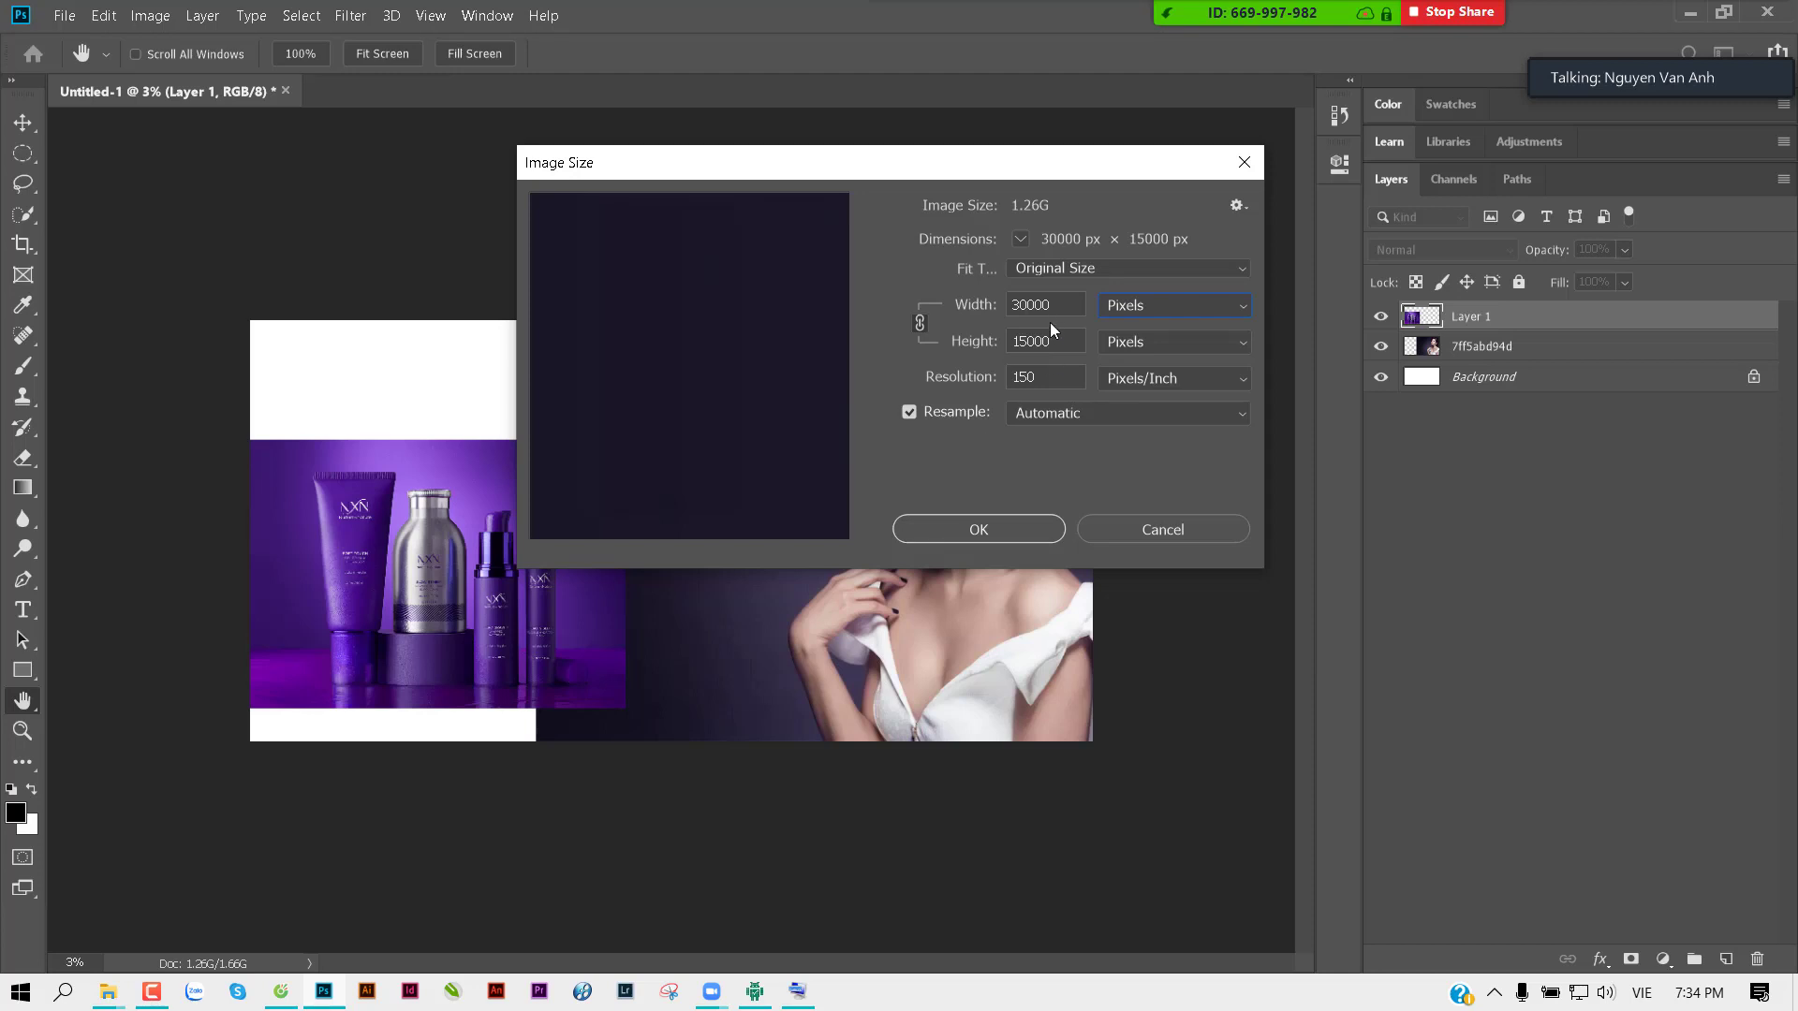
{"action": "left_click", "coordinate": [1244, 162]}
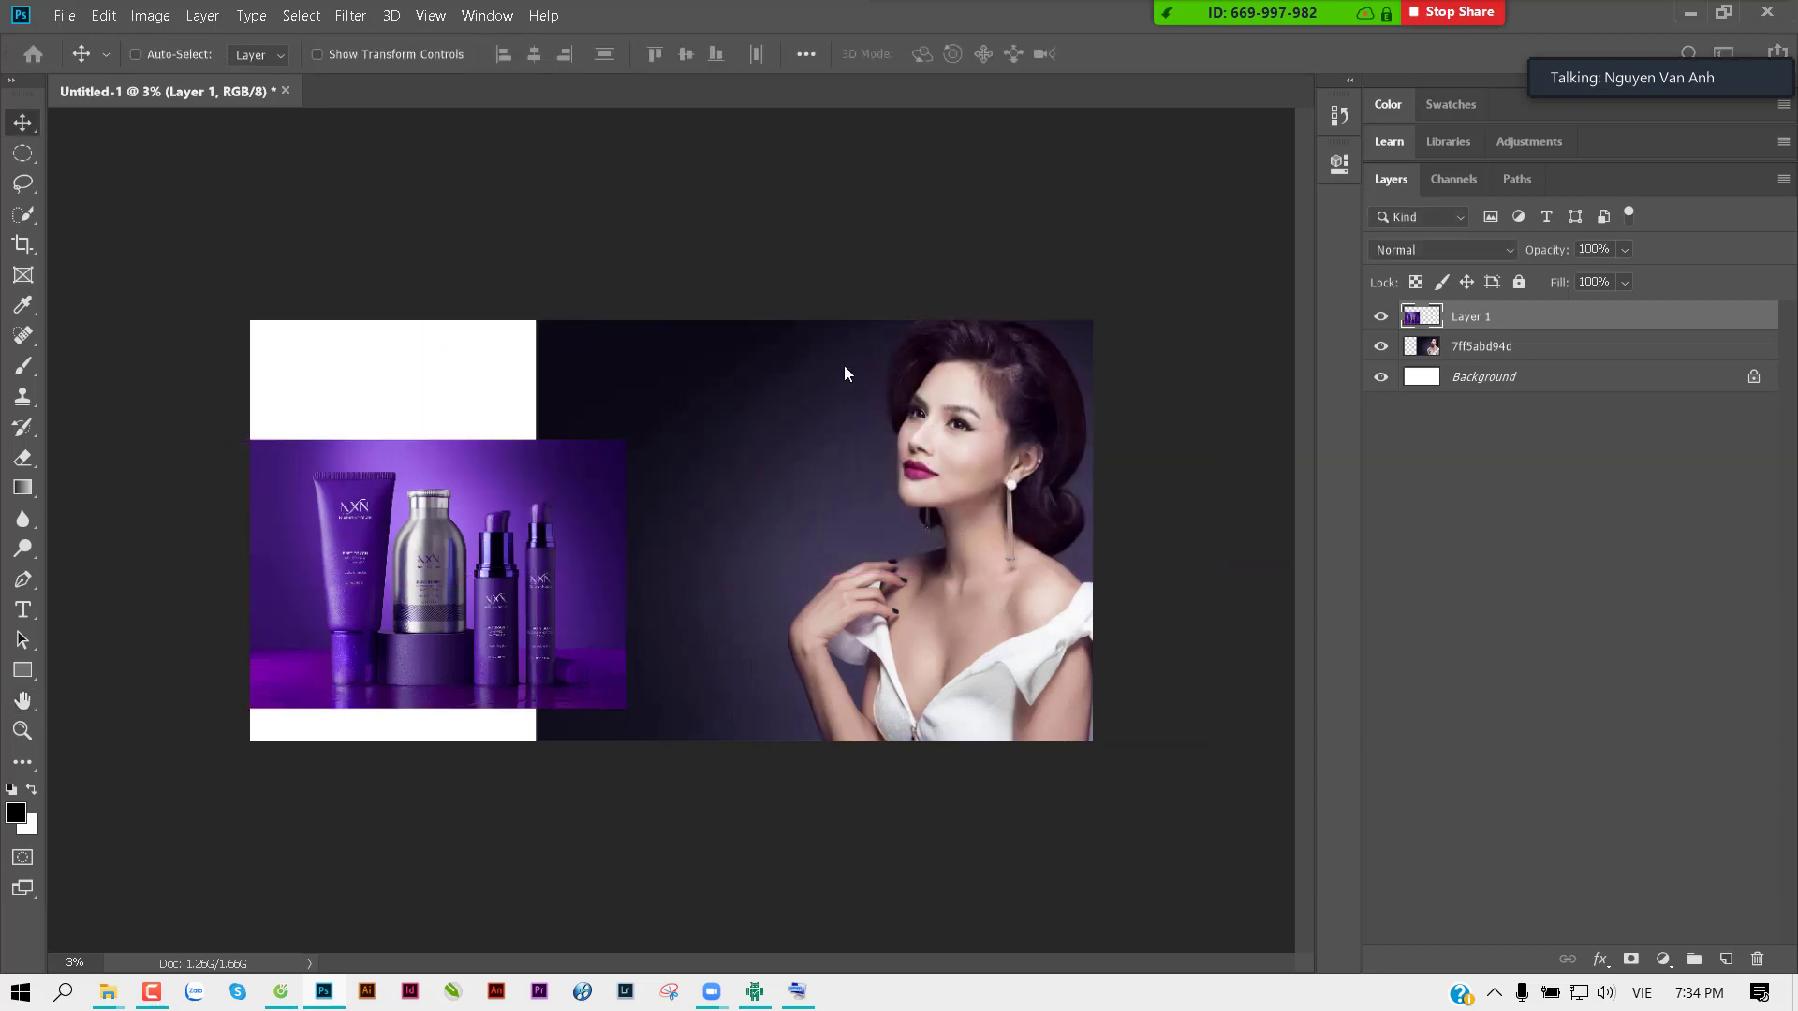
Step: Create a new 1200×600 px document at 150 ppi
{"action": "key", "text": "ctrl+n"}
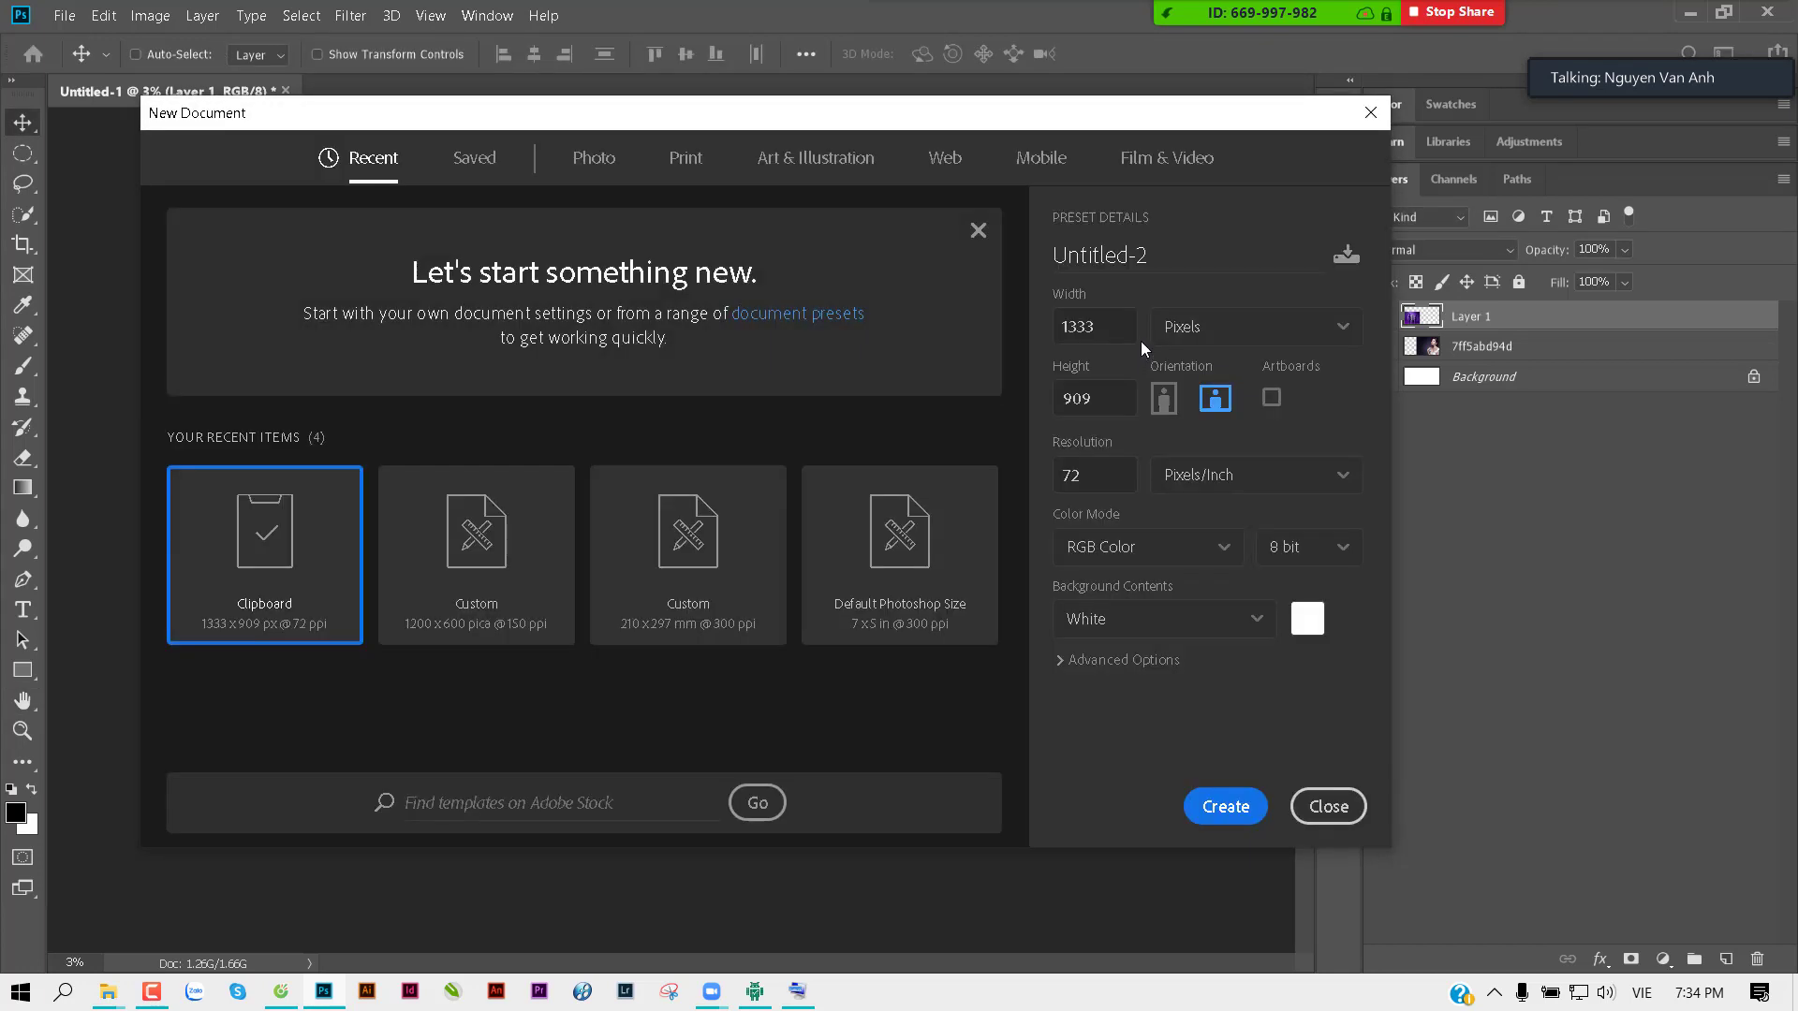
{"action": "left_click", "coordinate": [1220, 325]}
{"action": "double_click", "coordinate": [1111, 326]}
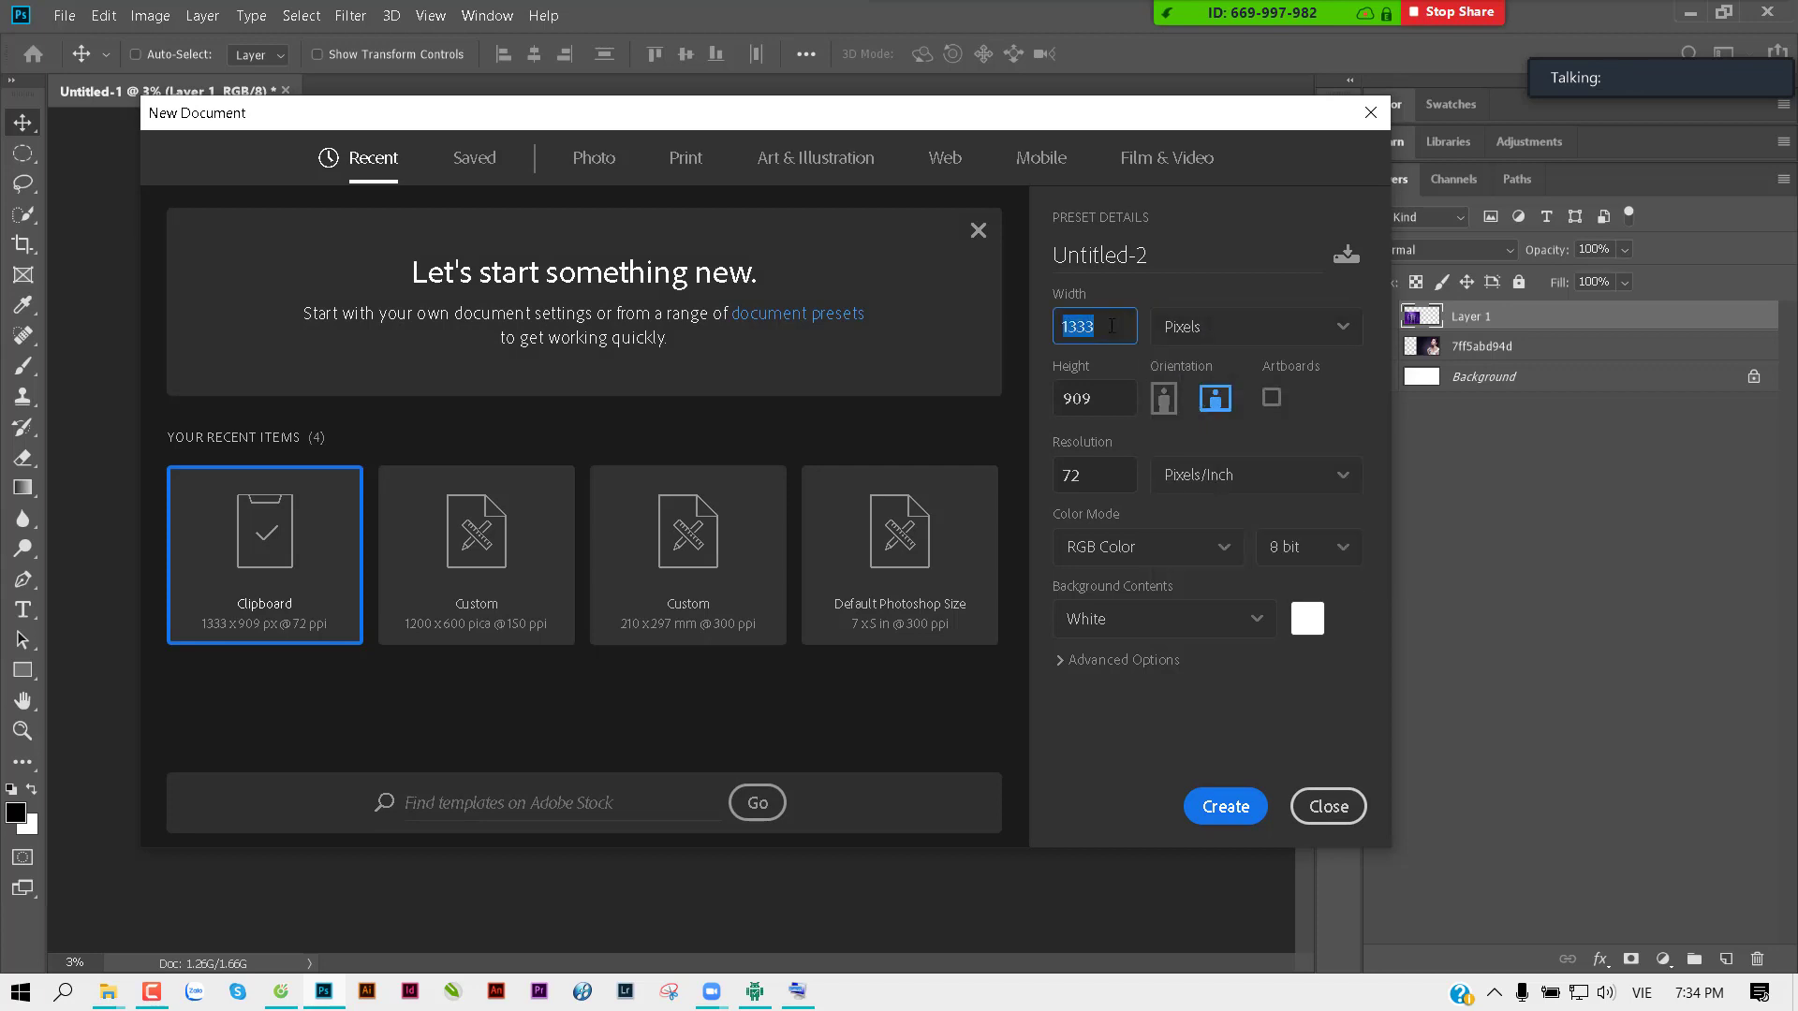
{"action": "type", "text": "1200"}
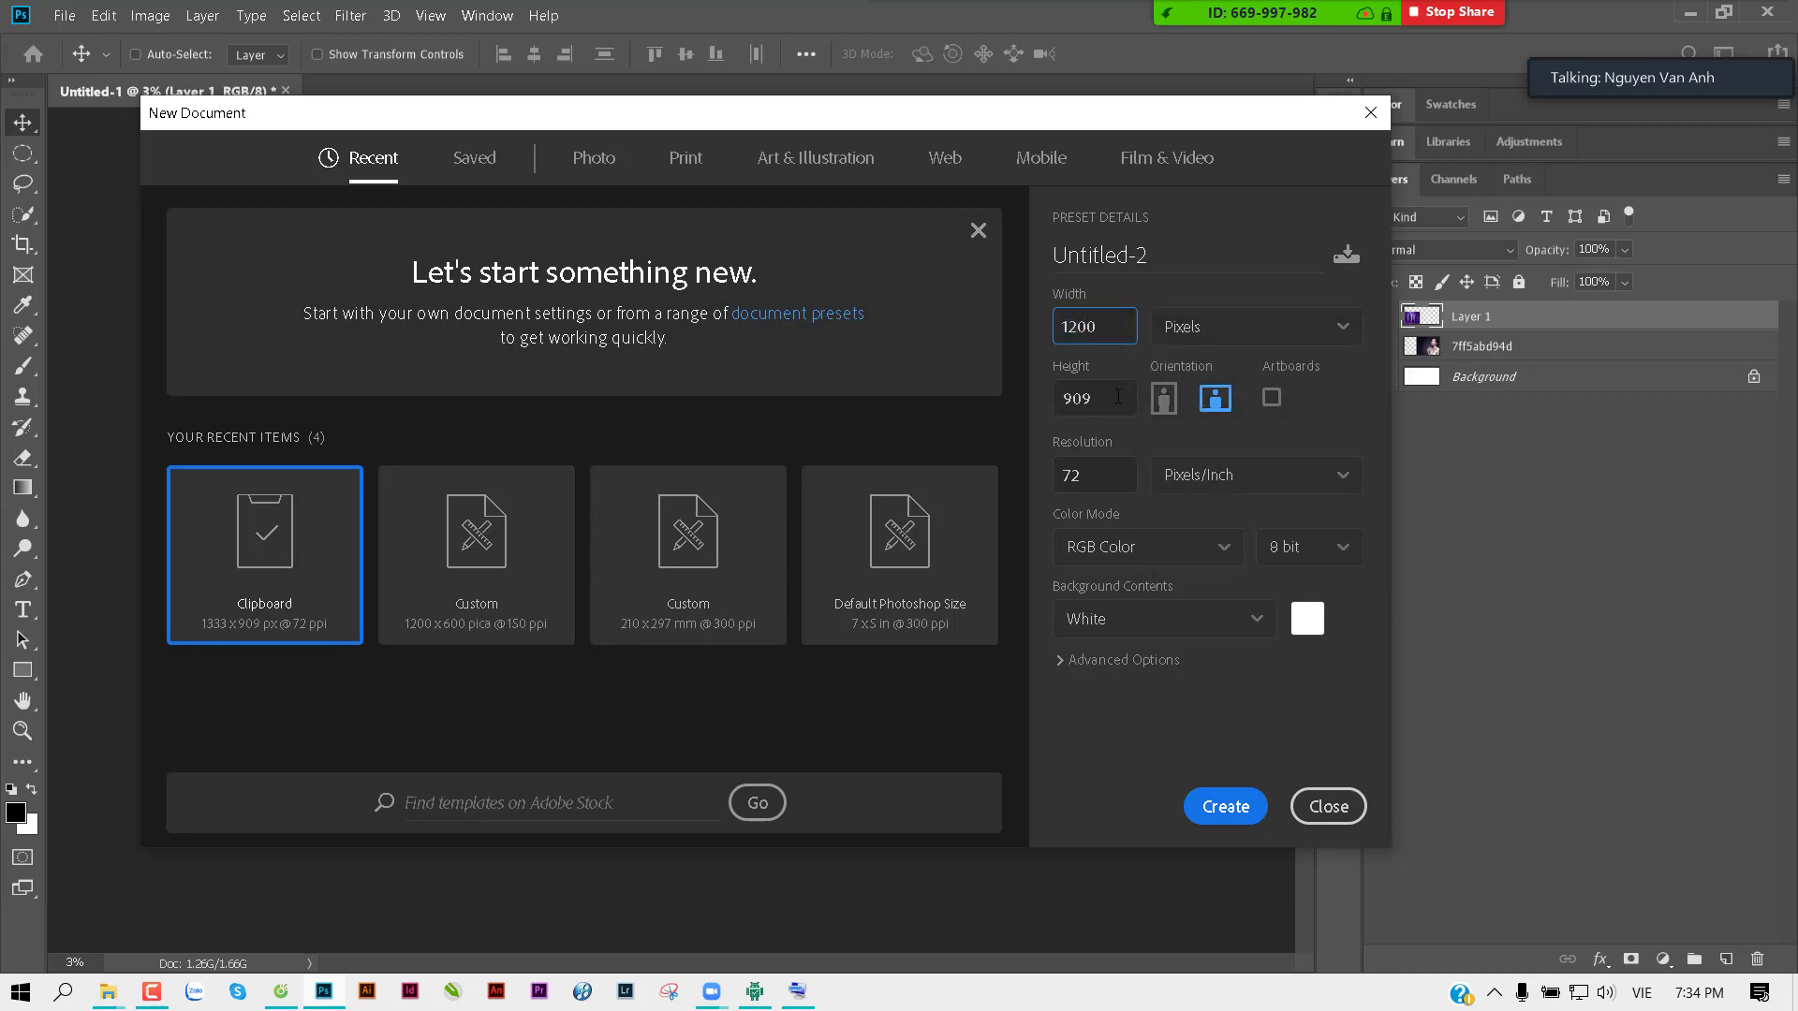
{"action": "double_click", "coordinate": [1117, 397]}
{"action": "type", "text": "600"}
{"action": "double_click", "coordinate": [1088, 481]}
{"action": "type", "text": "150"}
{"action": "left_click", "coordinate": [1210, 805]}
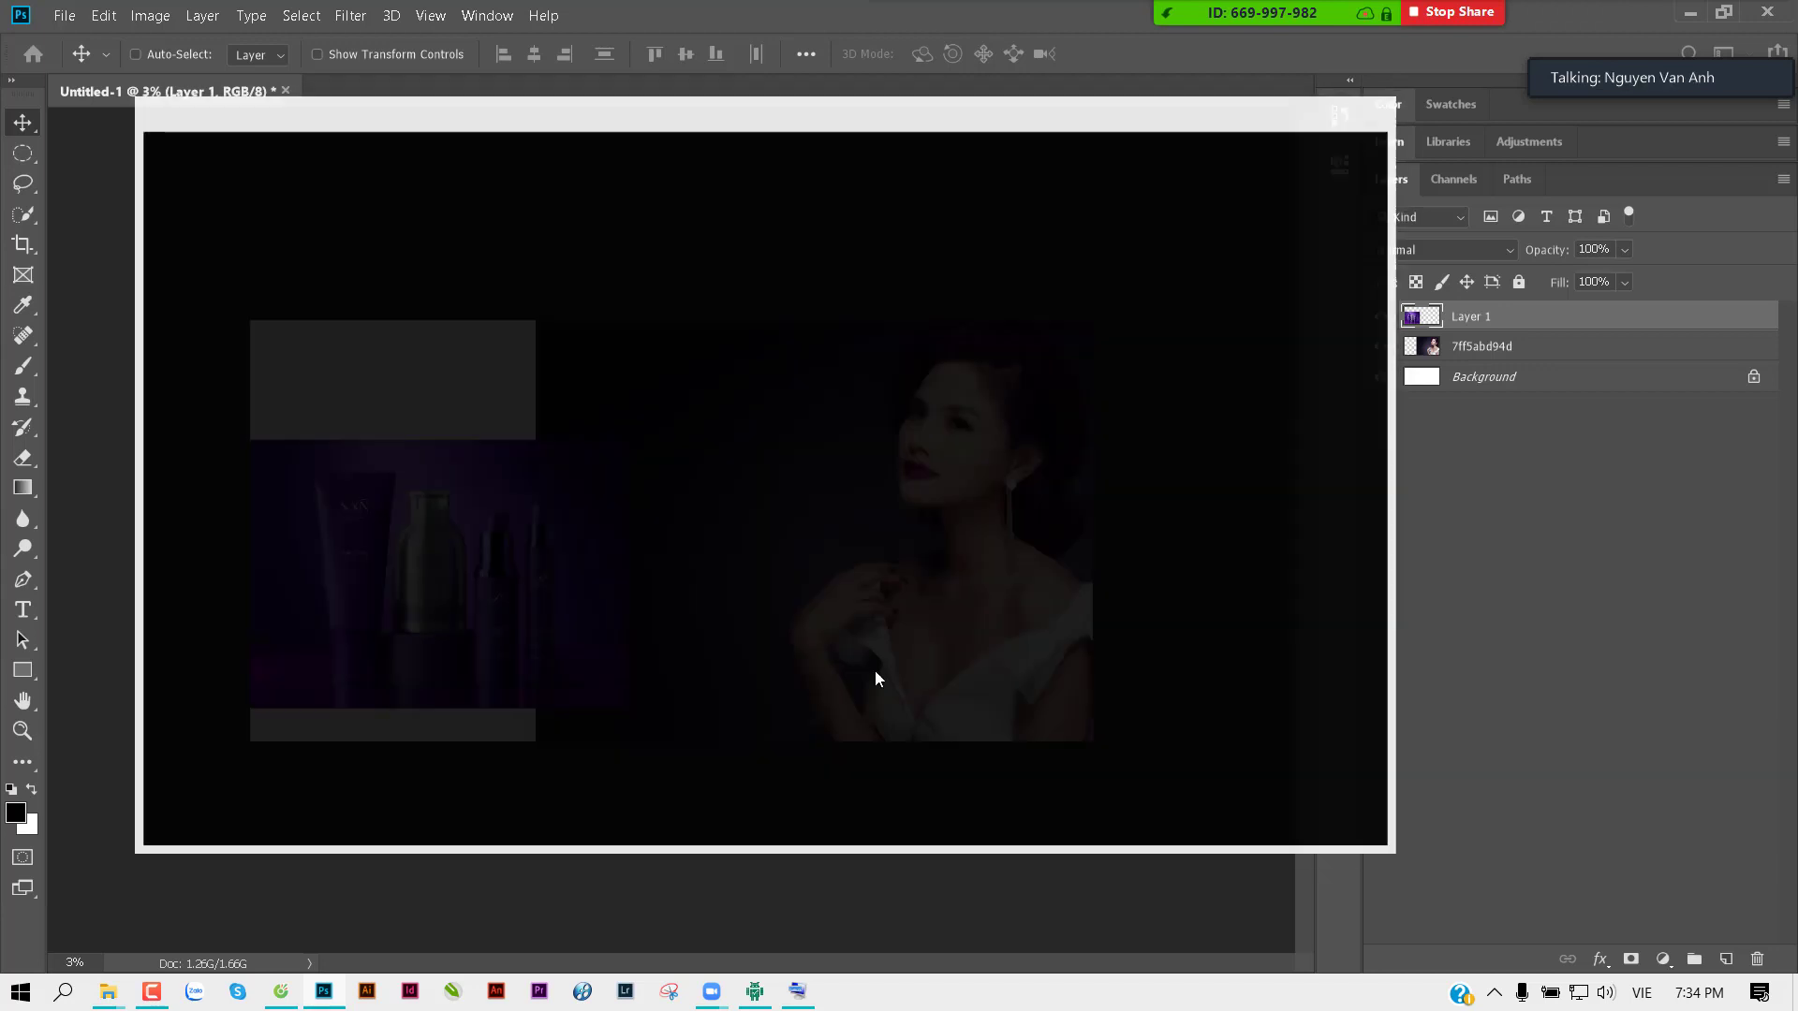
Step: Zoom out on the blank Untitled-2 canvas and bring up the Open dialog showing mypham
{"action": "key", "text": "ctrl+minus"}
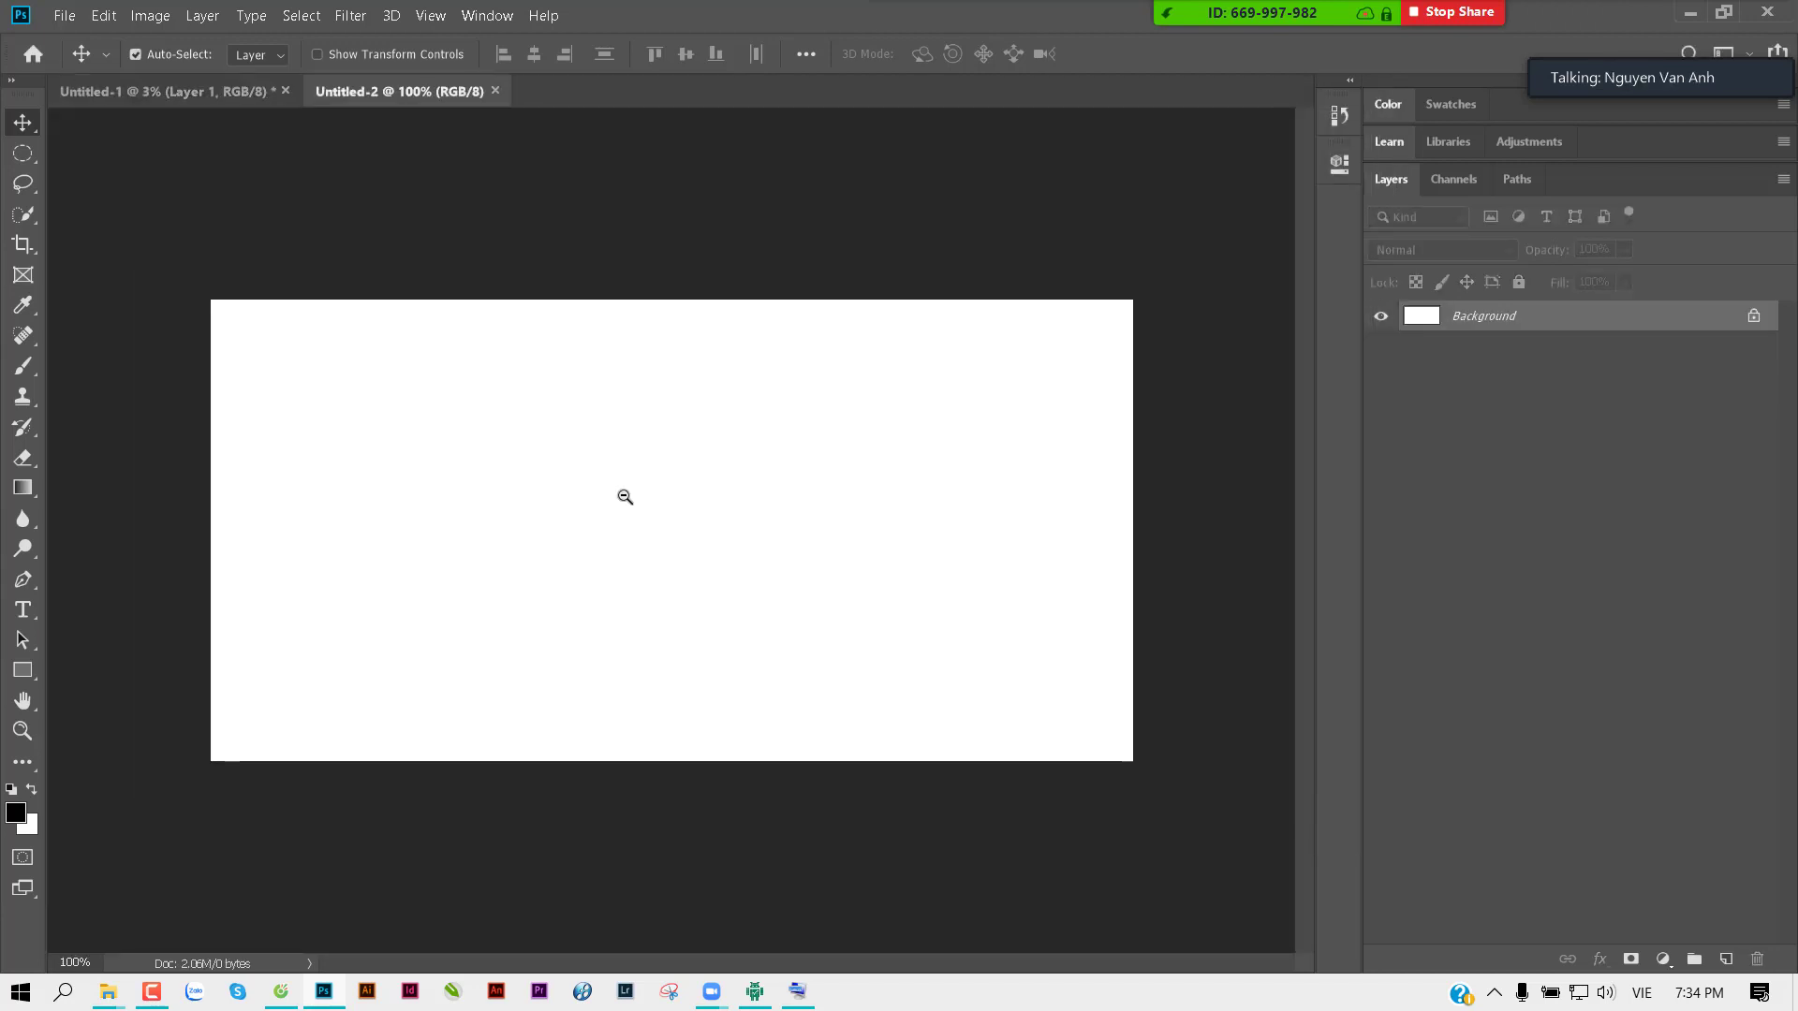
{"action": "key", "text": "ctrl"}
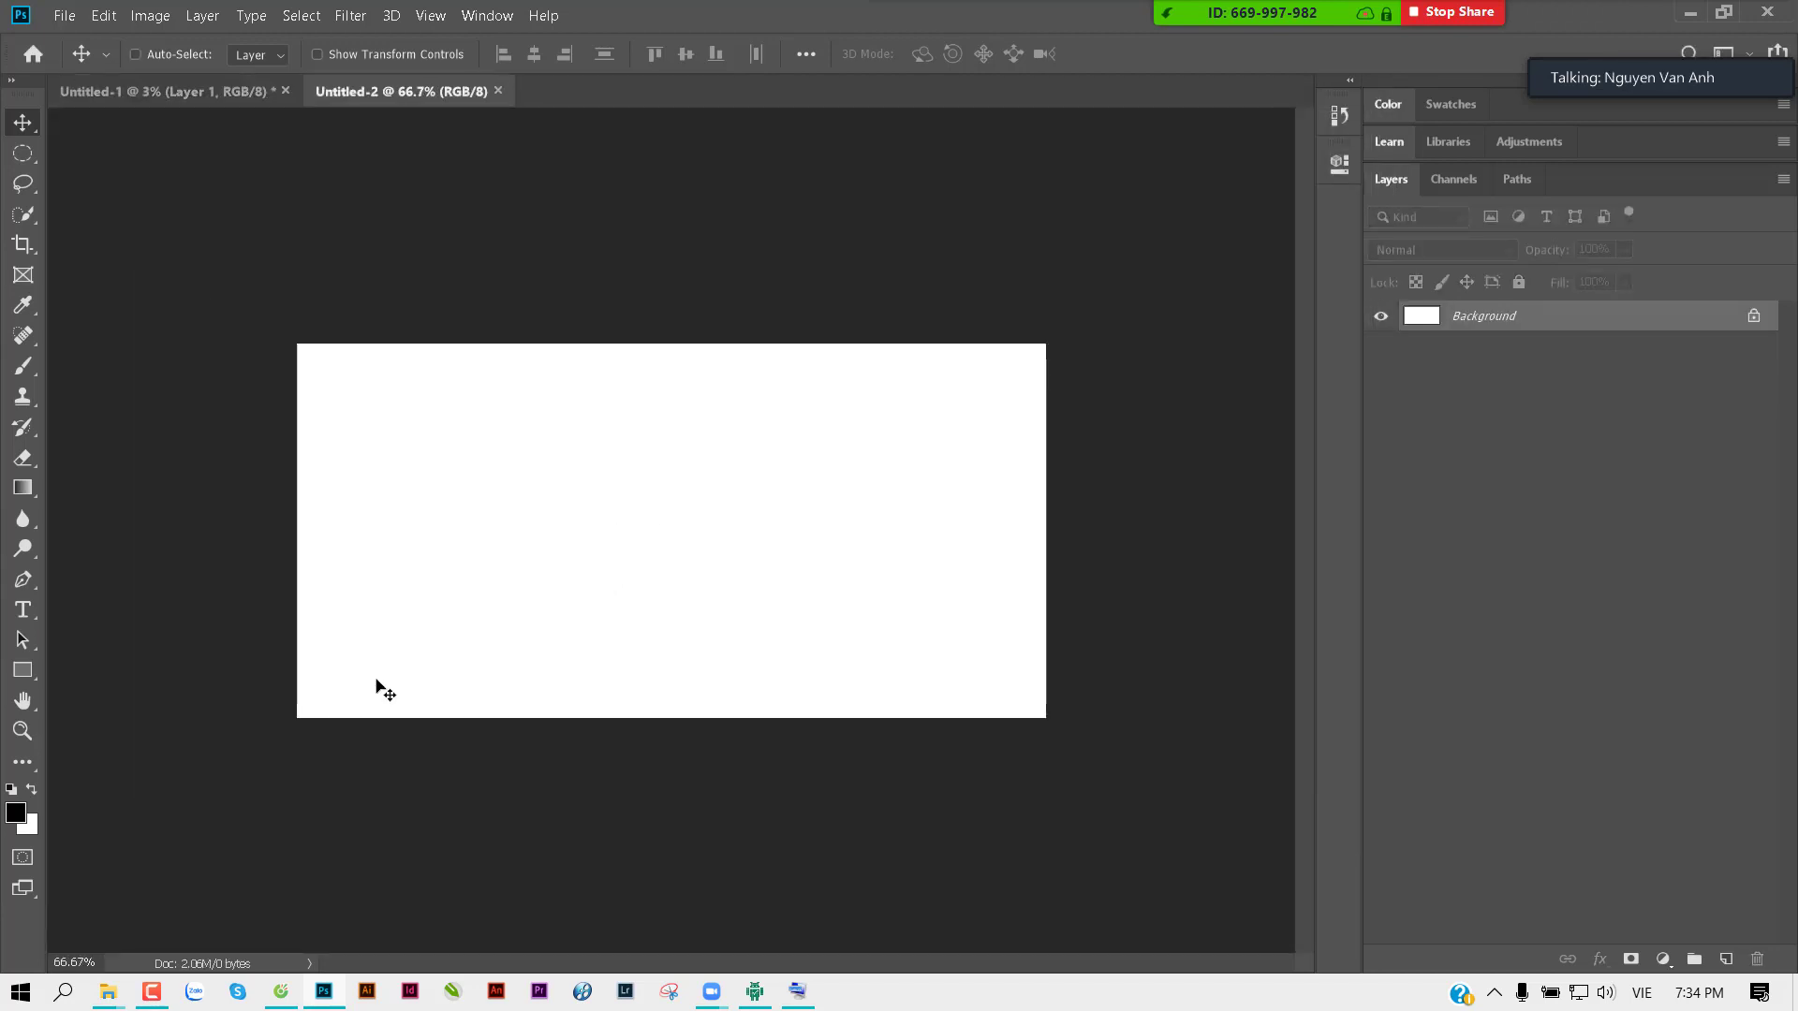
{"action": "key", "text": "ctrl+o"}
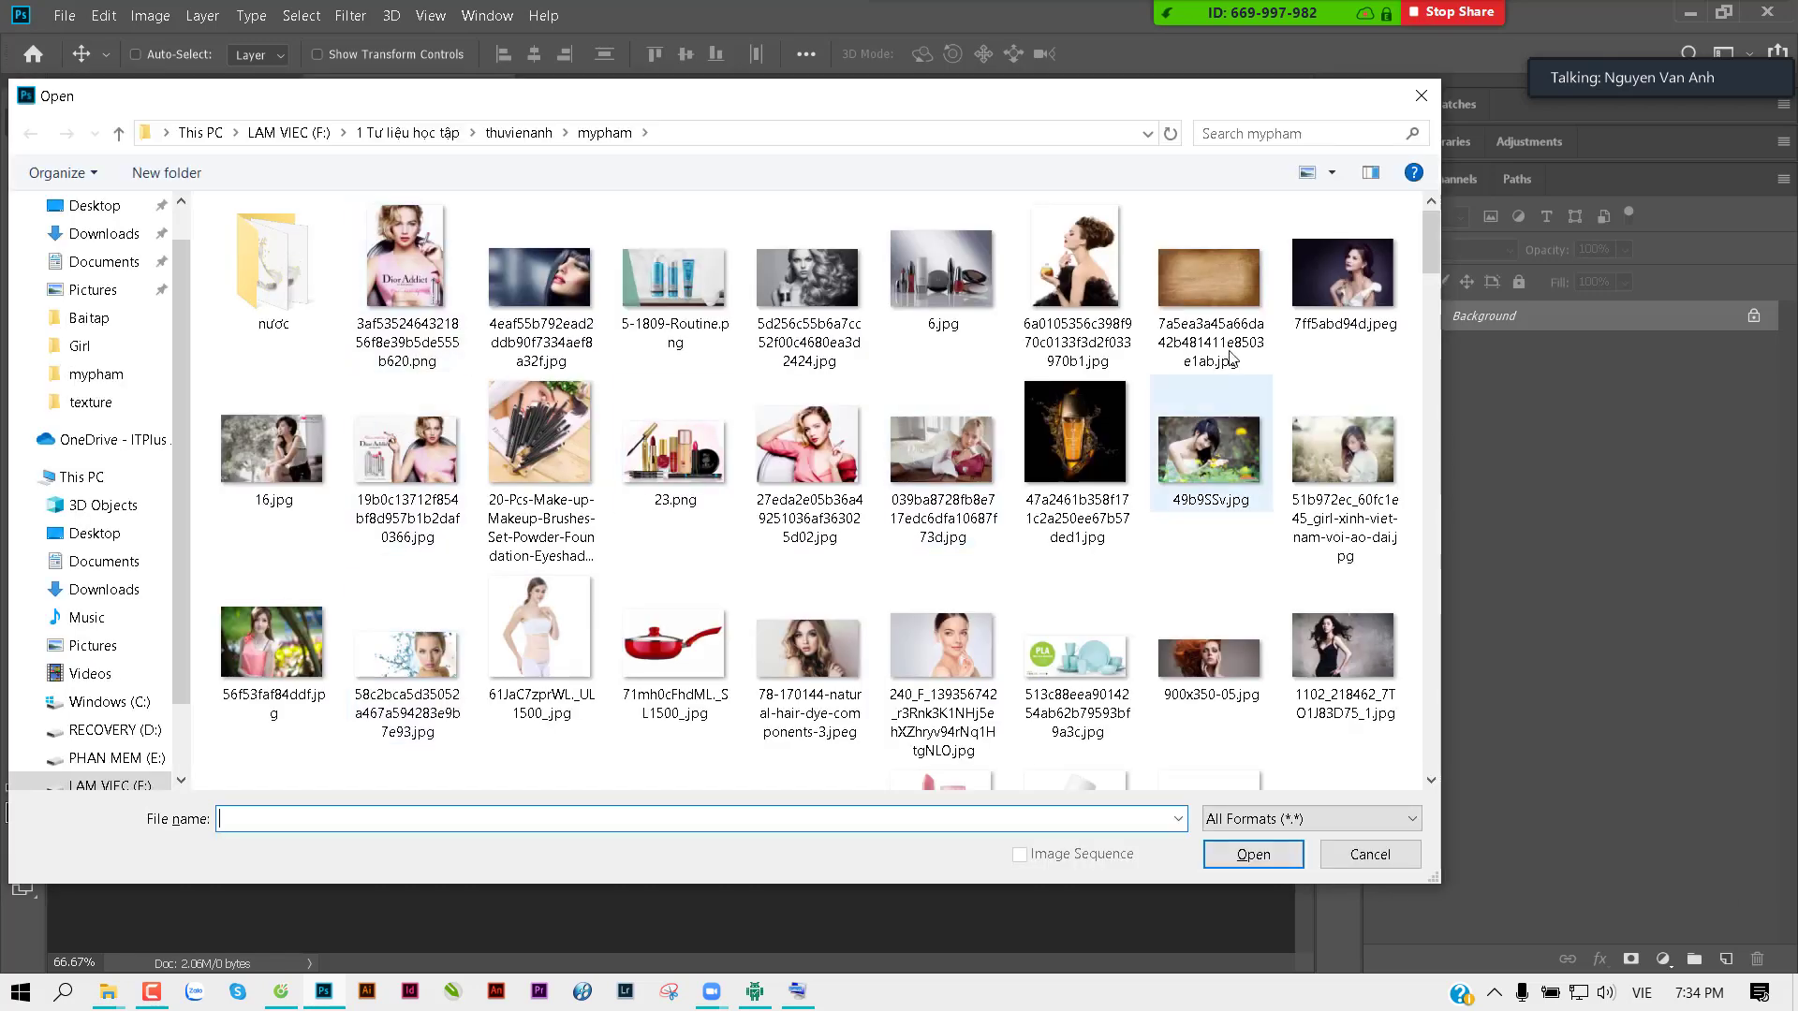
Step: Paste the 7ff5abd94d.jpeg model photo into Untitled-2 as Layer 1 and move it right
{"action": "double_click", "coordinate": [1340, 290]}
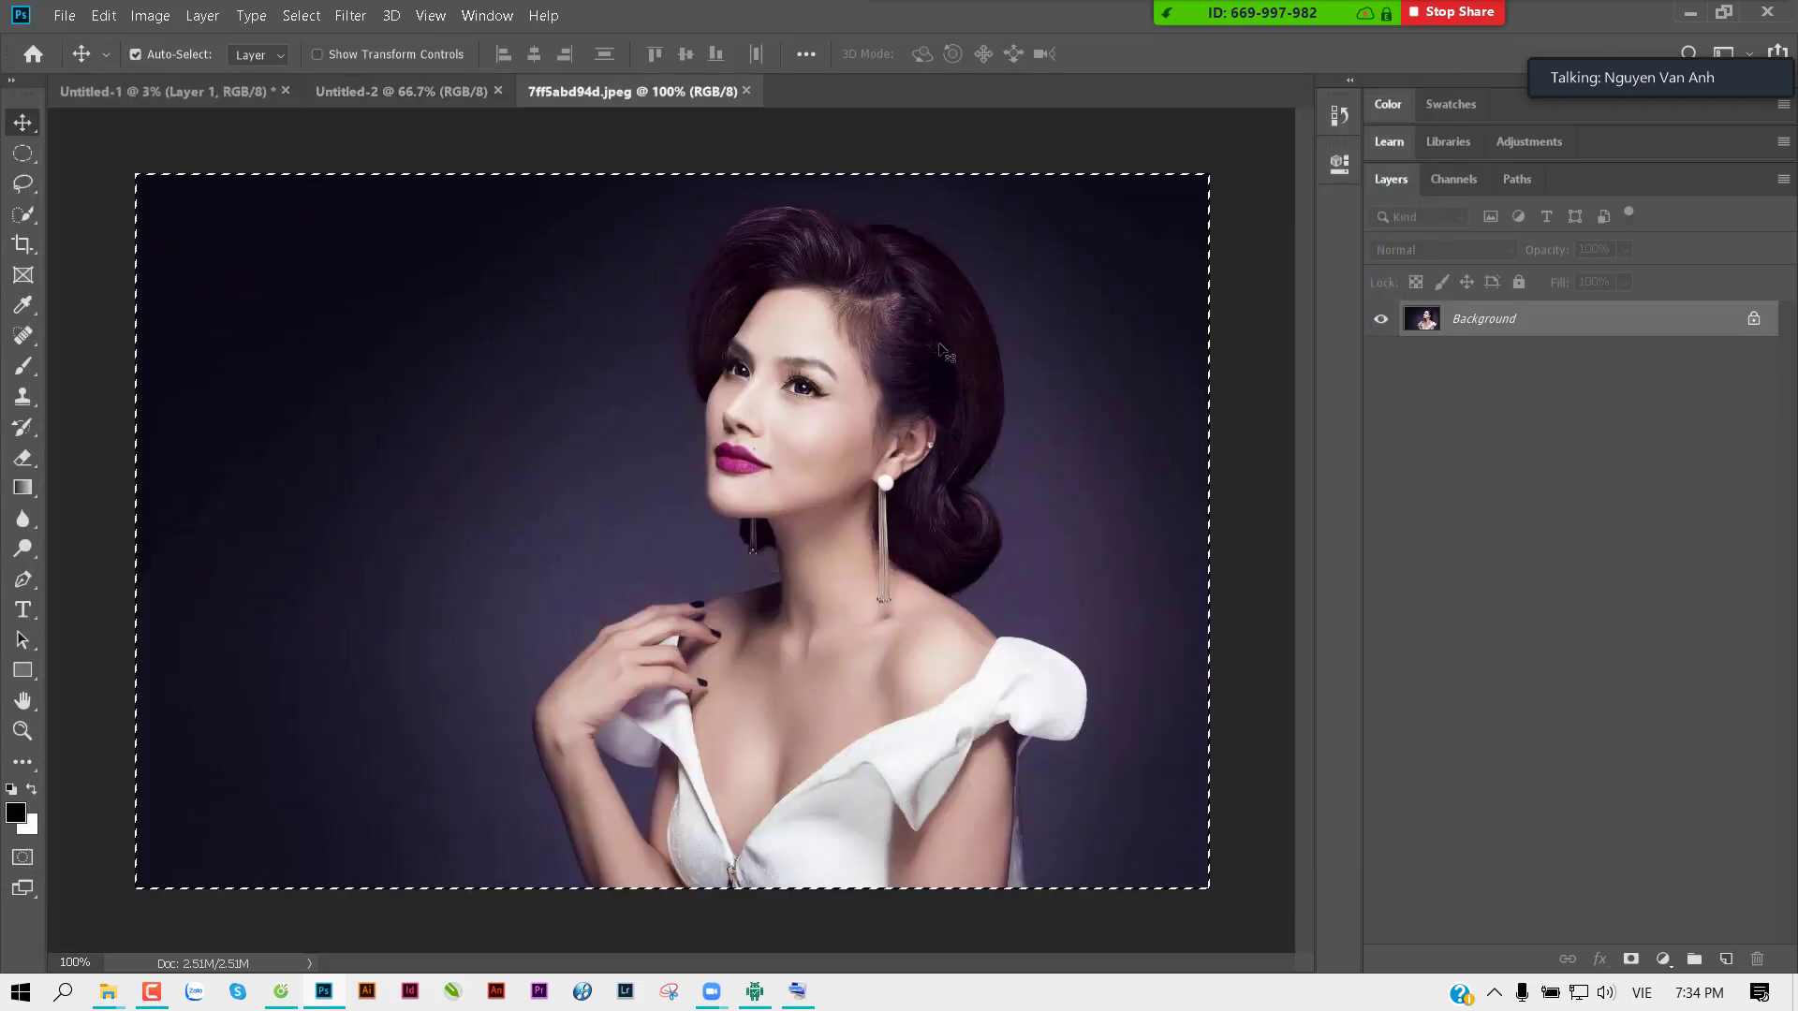
{"action": "key", "text": "ctrl+c"}
{"action": "key", "text": "ctrl+w"}
{"action": "key", "text": "ctrl+v"}
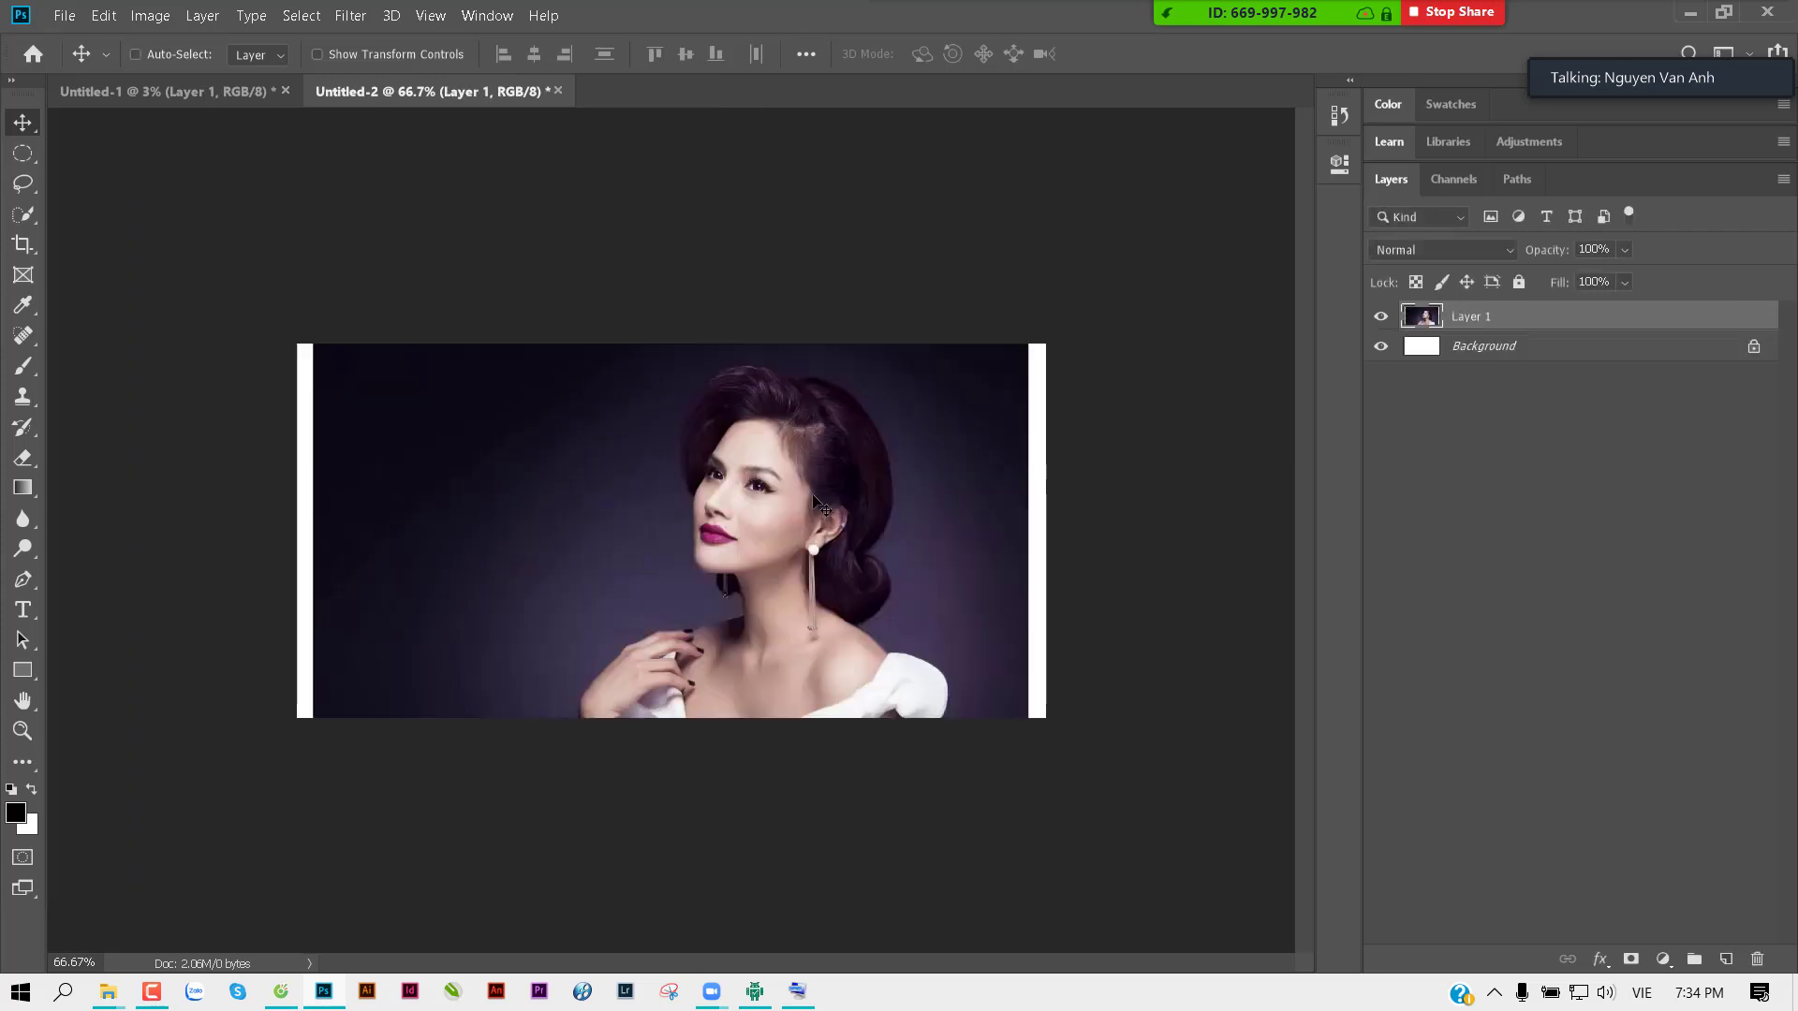
{"action": "left_click_drag", "start_coordinate": [815, 510], "coordinate": [941, 463]}
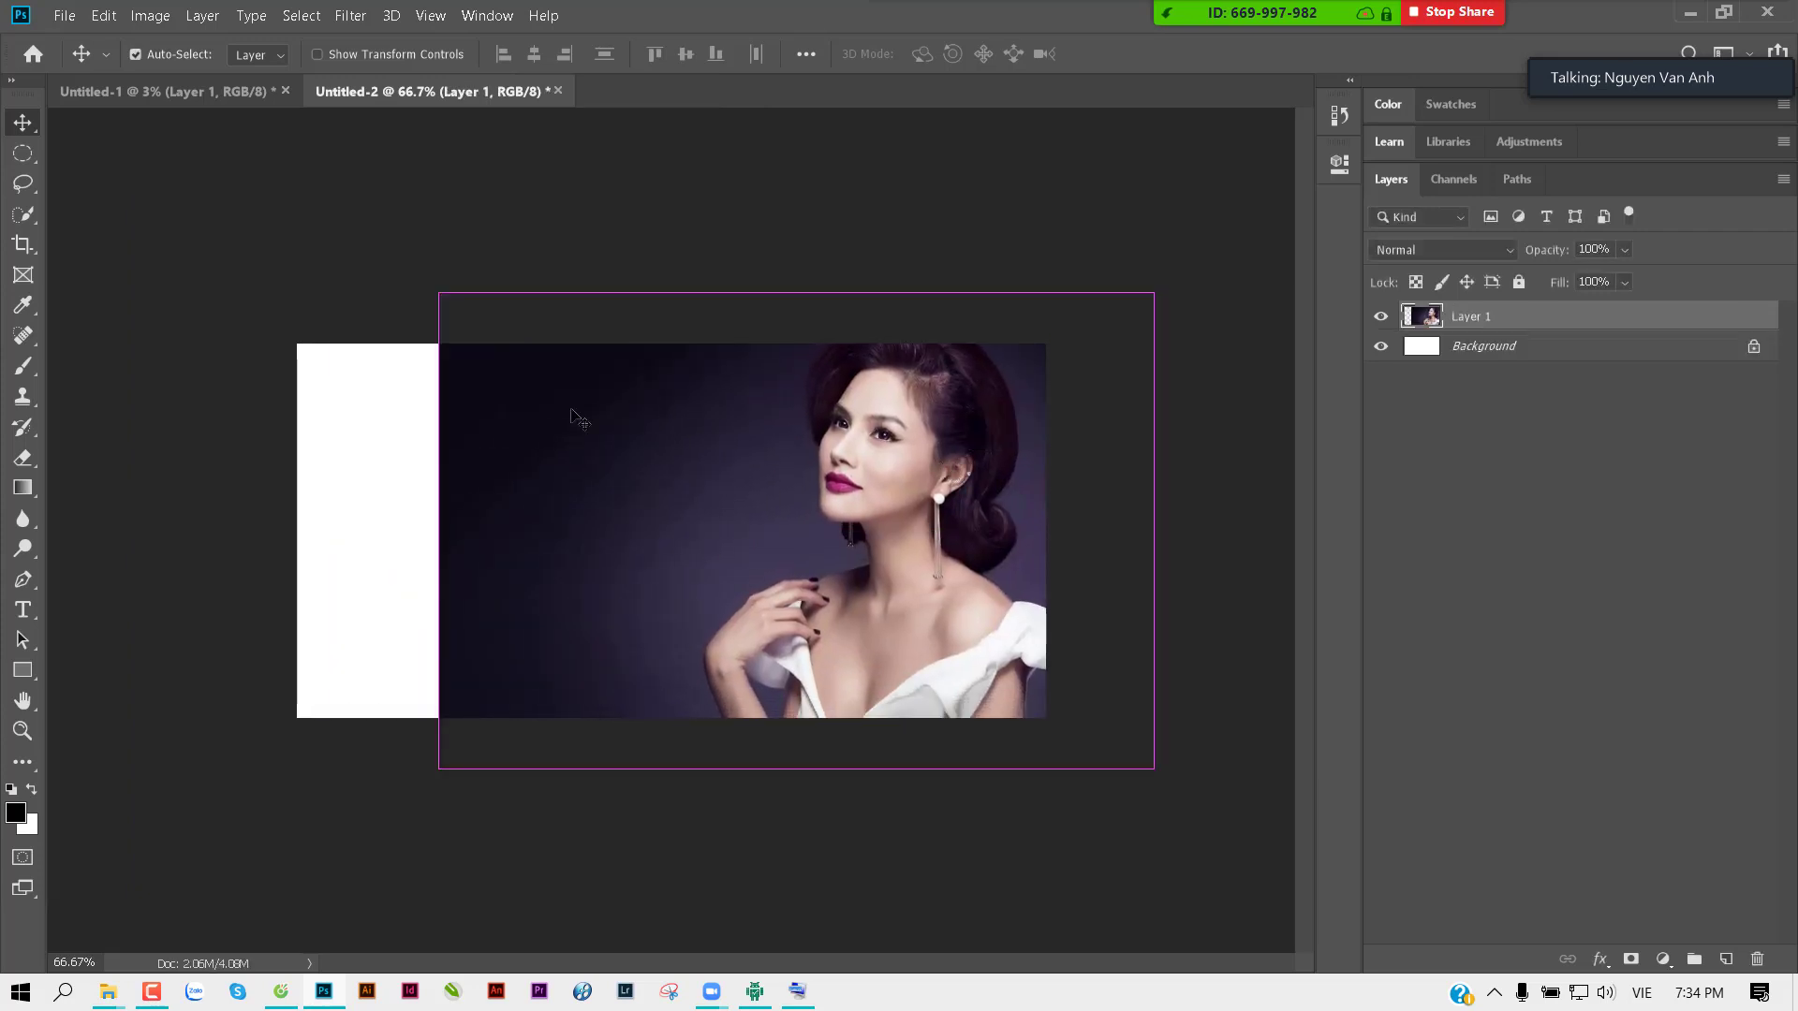
Step: Scale the model photo to about 85% and settle it on the banner's right side
{"action": "key", "text": "ctrl+t"}
{"action": "left_click_drag", "start_coordinate": [439, 293], "coordinate": [529, 352]}
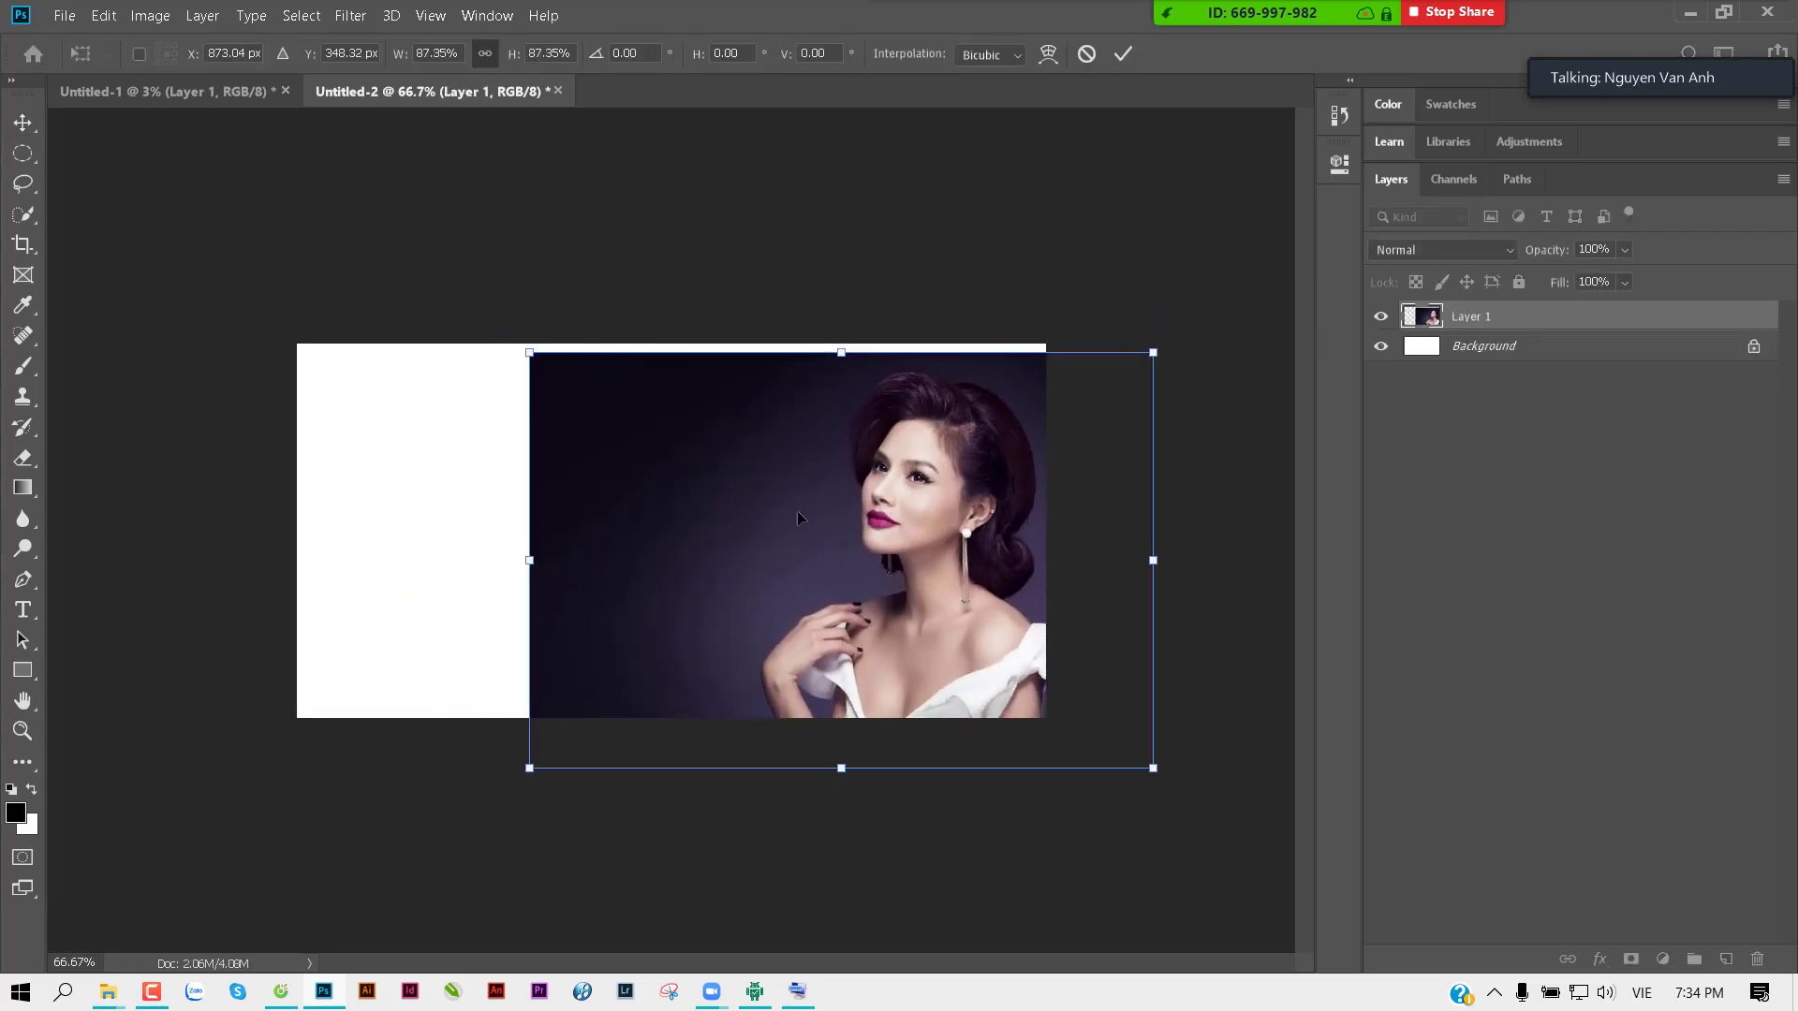
{"action": "left_click_drag", "start_coordinate": [799, 517], "coordinate": [773, 467]}
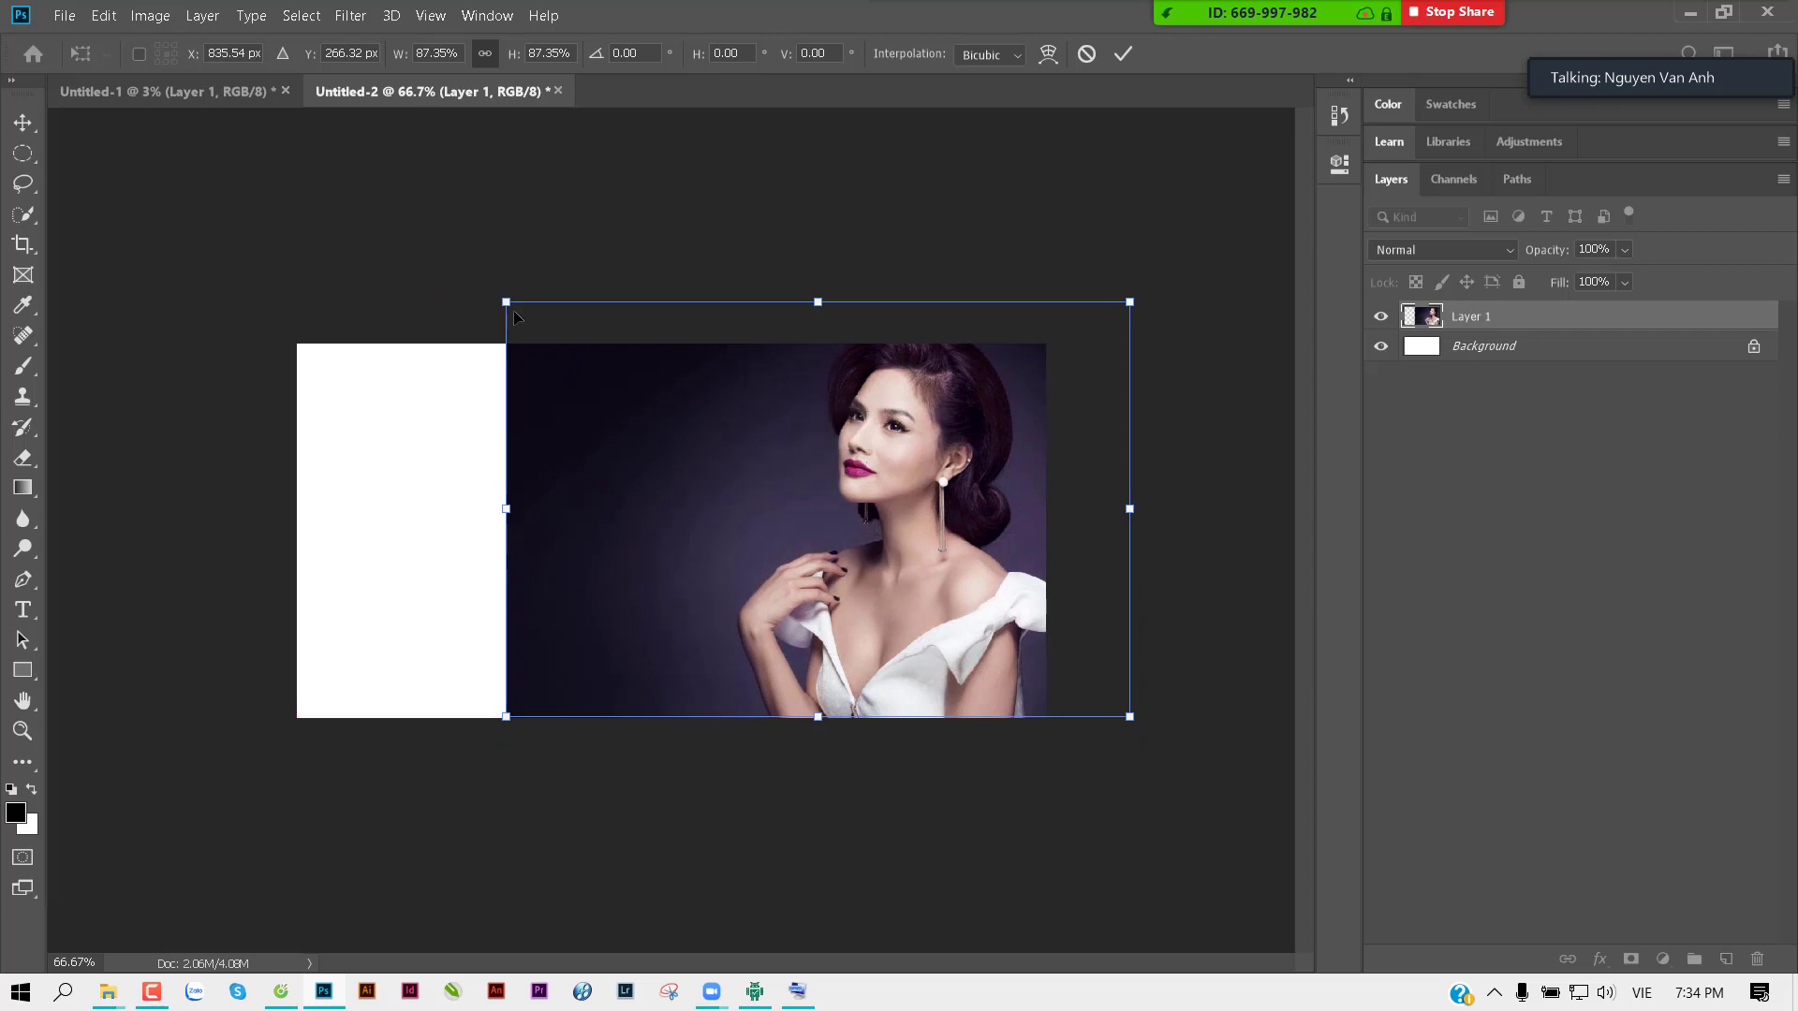
{"action": "left_click_drag", "start_coordinate": [506, 302], "coordinate": [549, 331]}
{"action": "left_click_drag", "start_coordinate": [629, 393], "coordinate": [635, 393]}
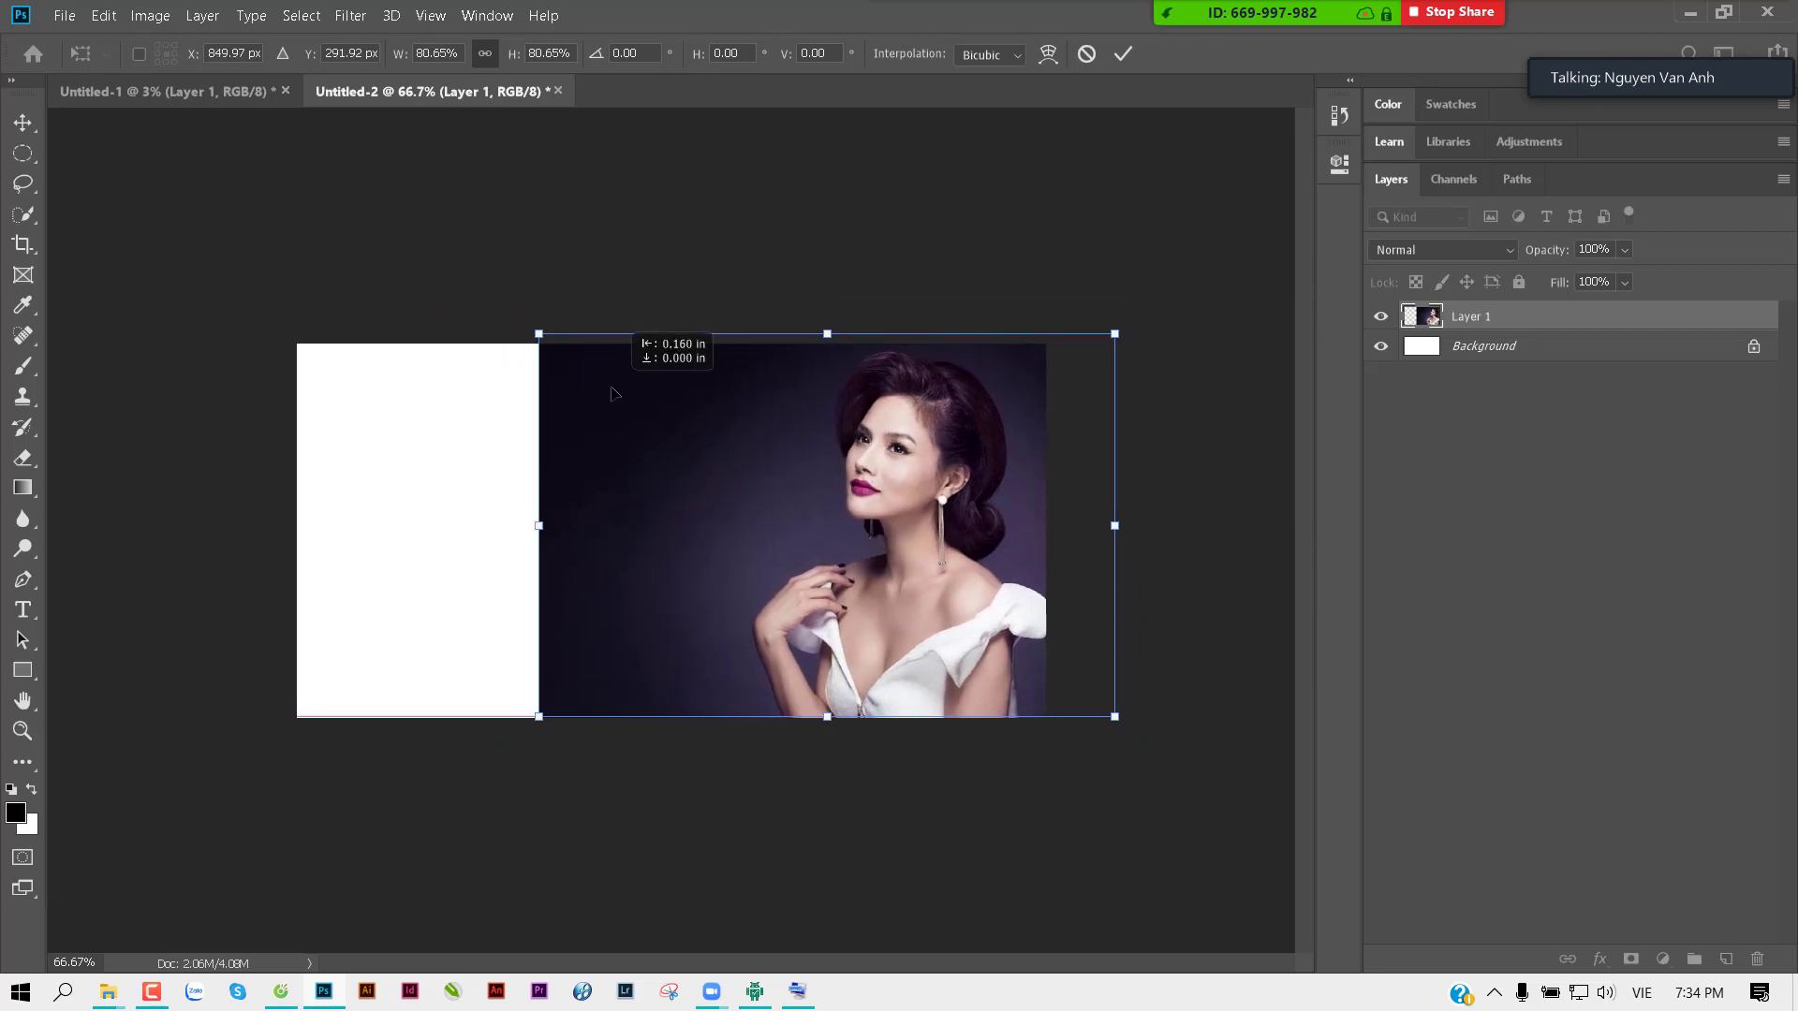
{"action": "left_click_drag", "start_coordinate": [562, 335], "coordinate": [380, 215]}
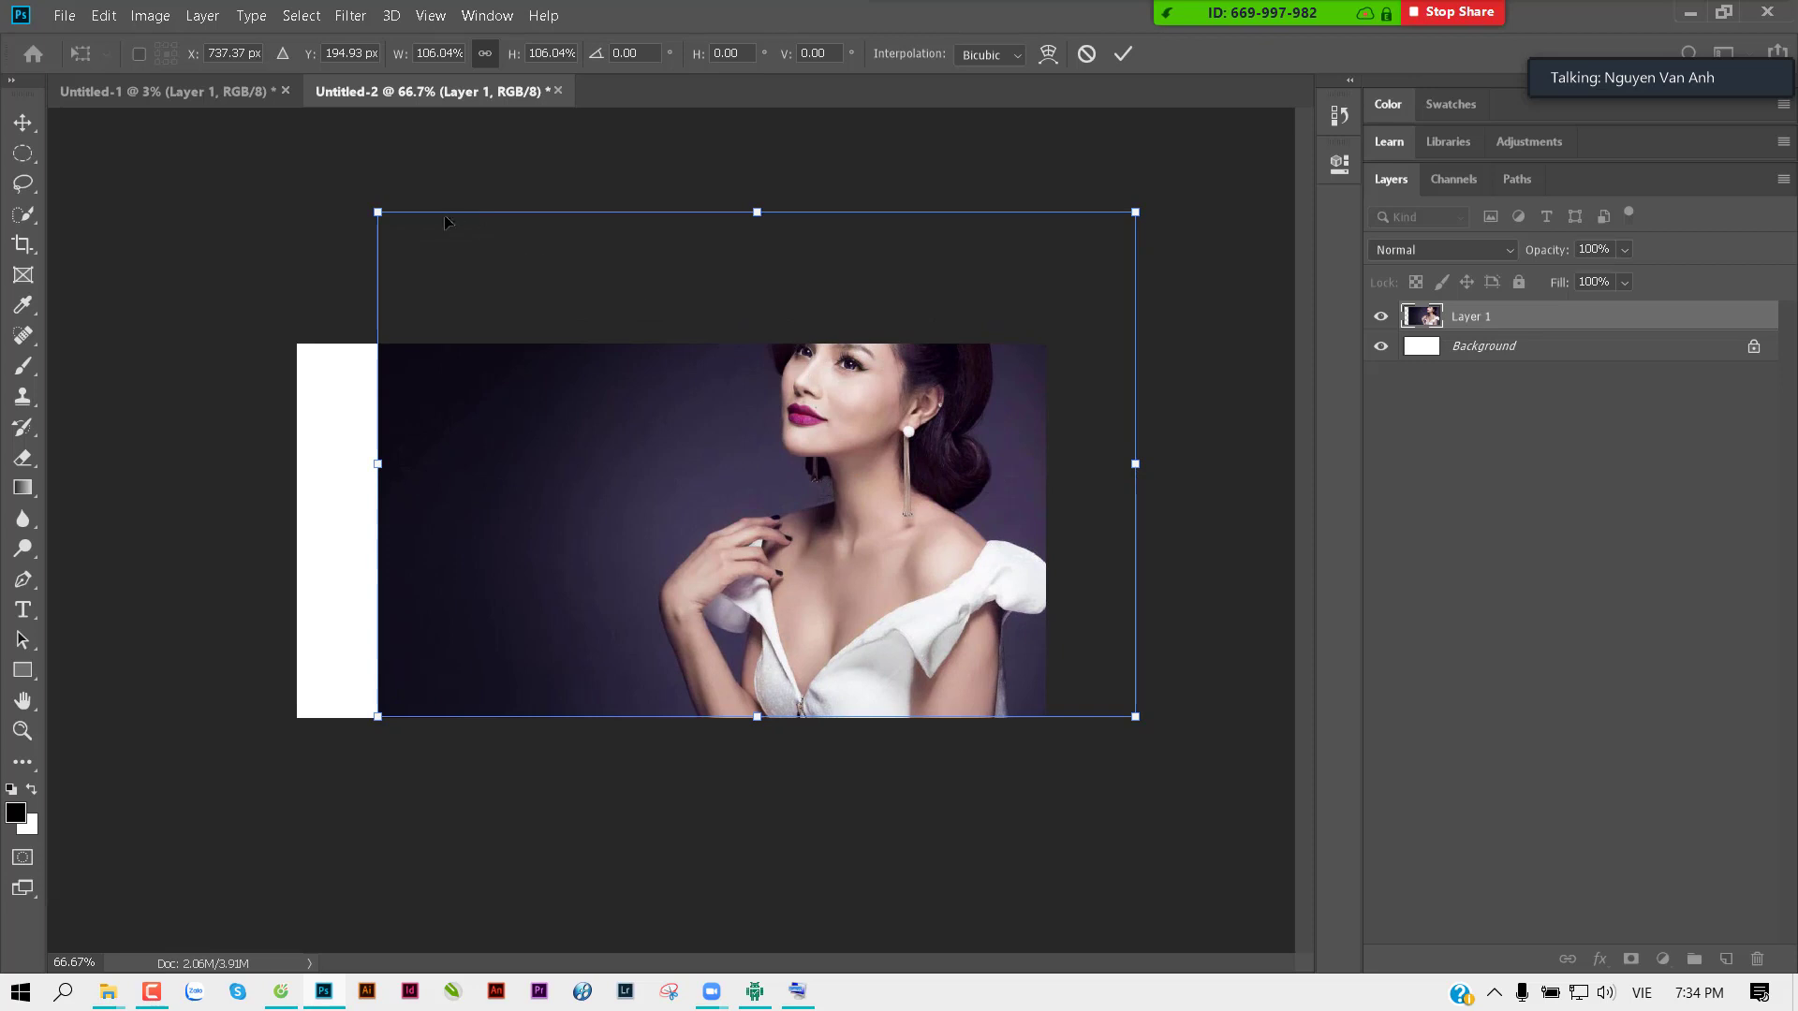
{"action": "left_click_drag", "start_coordinate": [378, 211], "coordinate": [575, 297]}
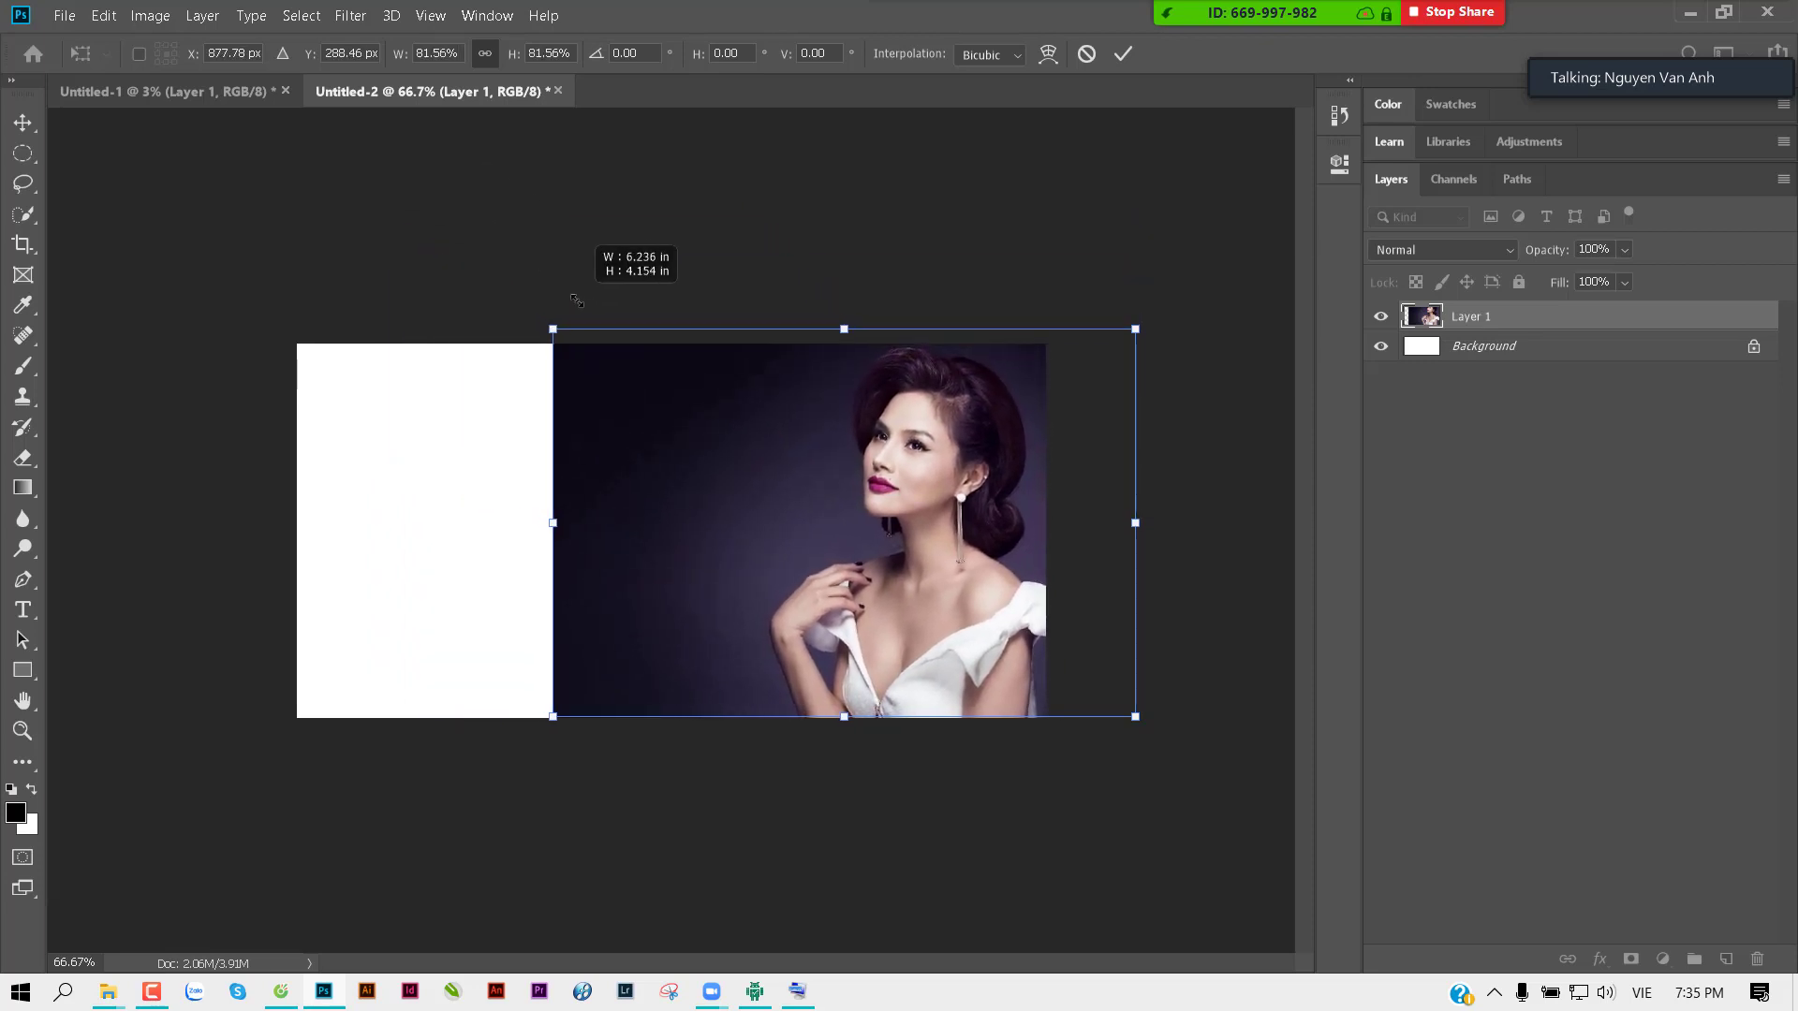
{"action": "key", "text": "Return"}
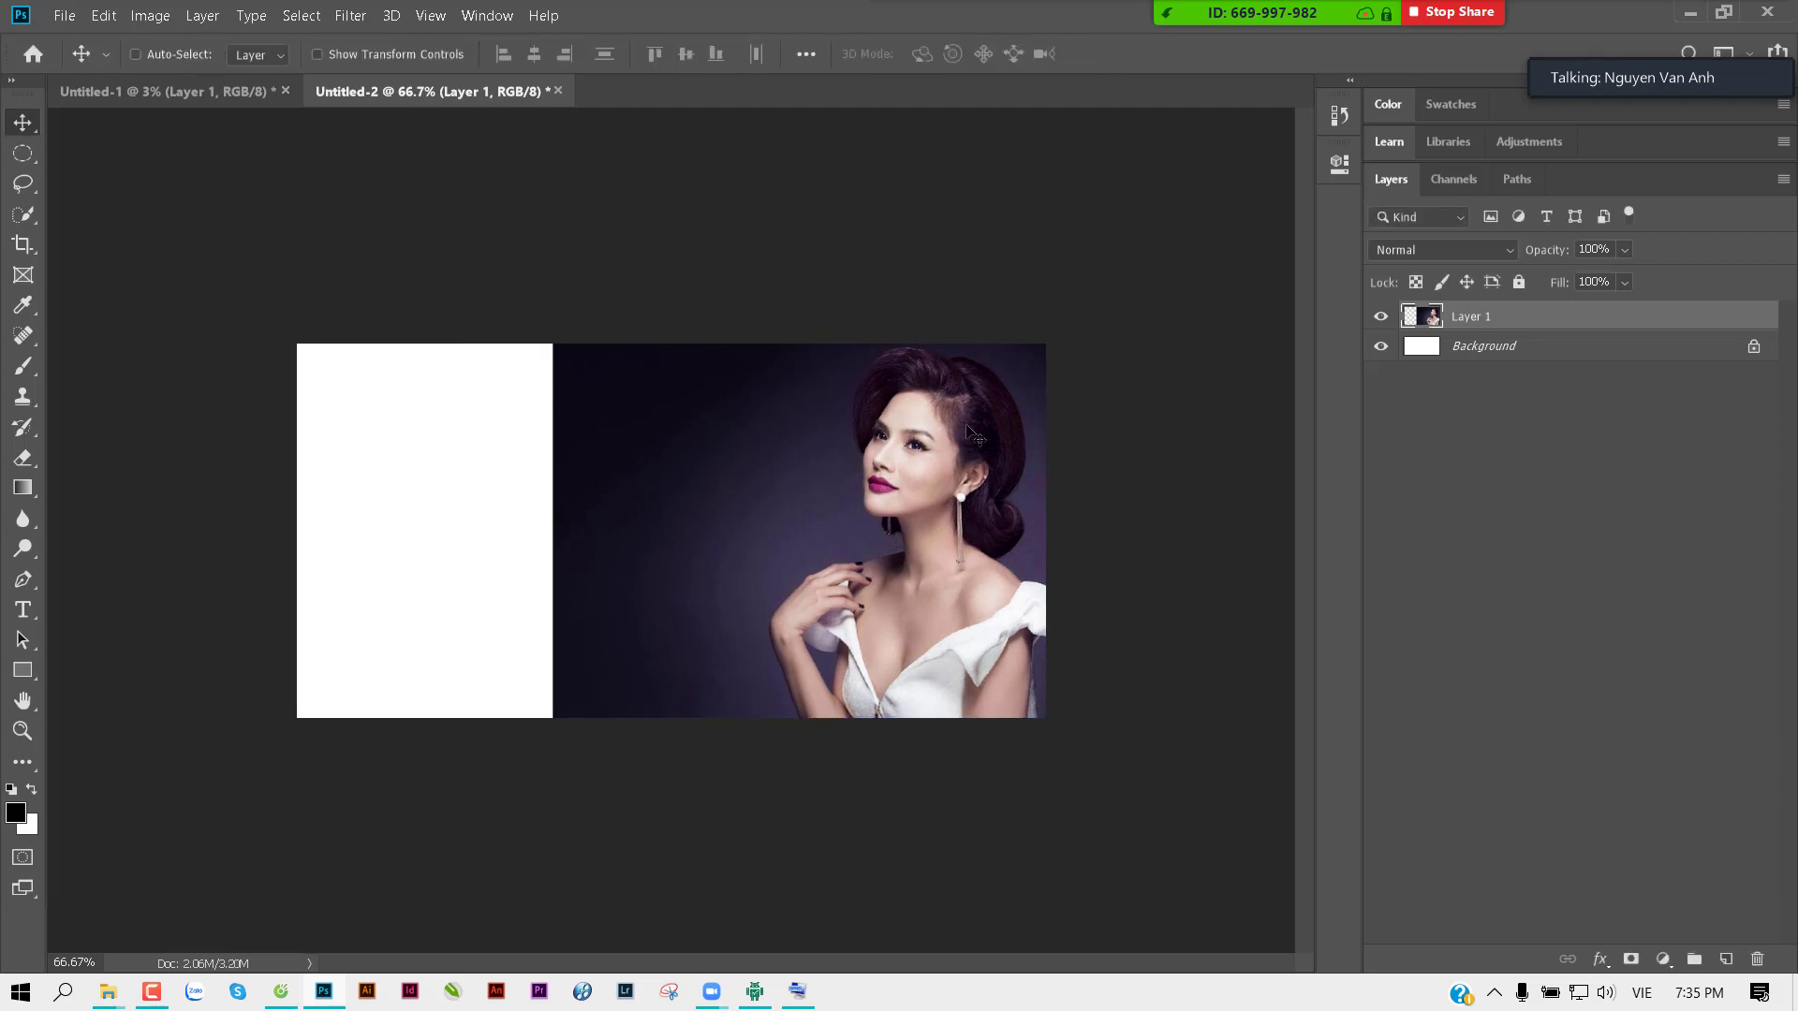
{"action": "mouse_move", "coordinate": [832, 393]}
{"action": "left_mouse_down"}
{"action": "mouse_move", "coordinate": [431, 511]}
{"action": "mouse_move", "coordinate": [480, 463]}
{"action": "mouse_move", "coordinate": [904, 524]}
{"action": "left_mouse_up"}
Step: Paste the tm-with-background.png product shot into Untitled-2 as Layer 2
{"action": "key", "text": "ctrl+o"}
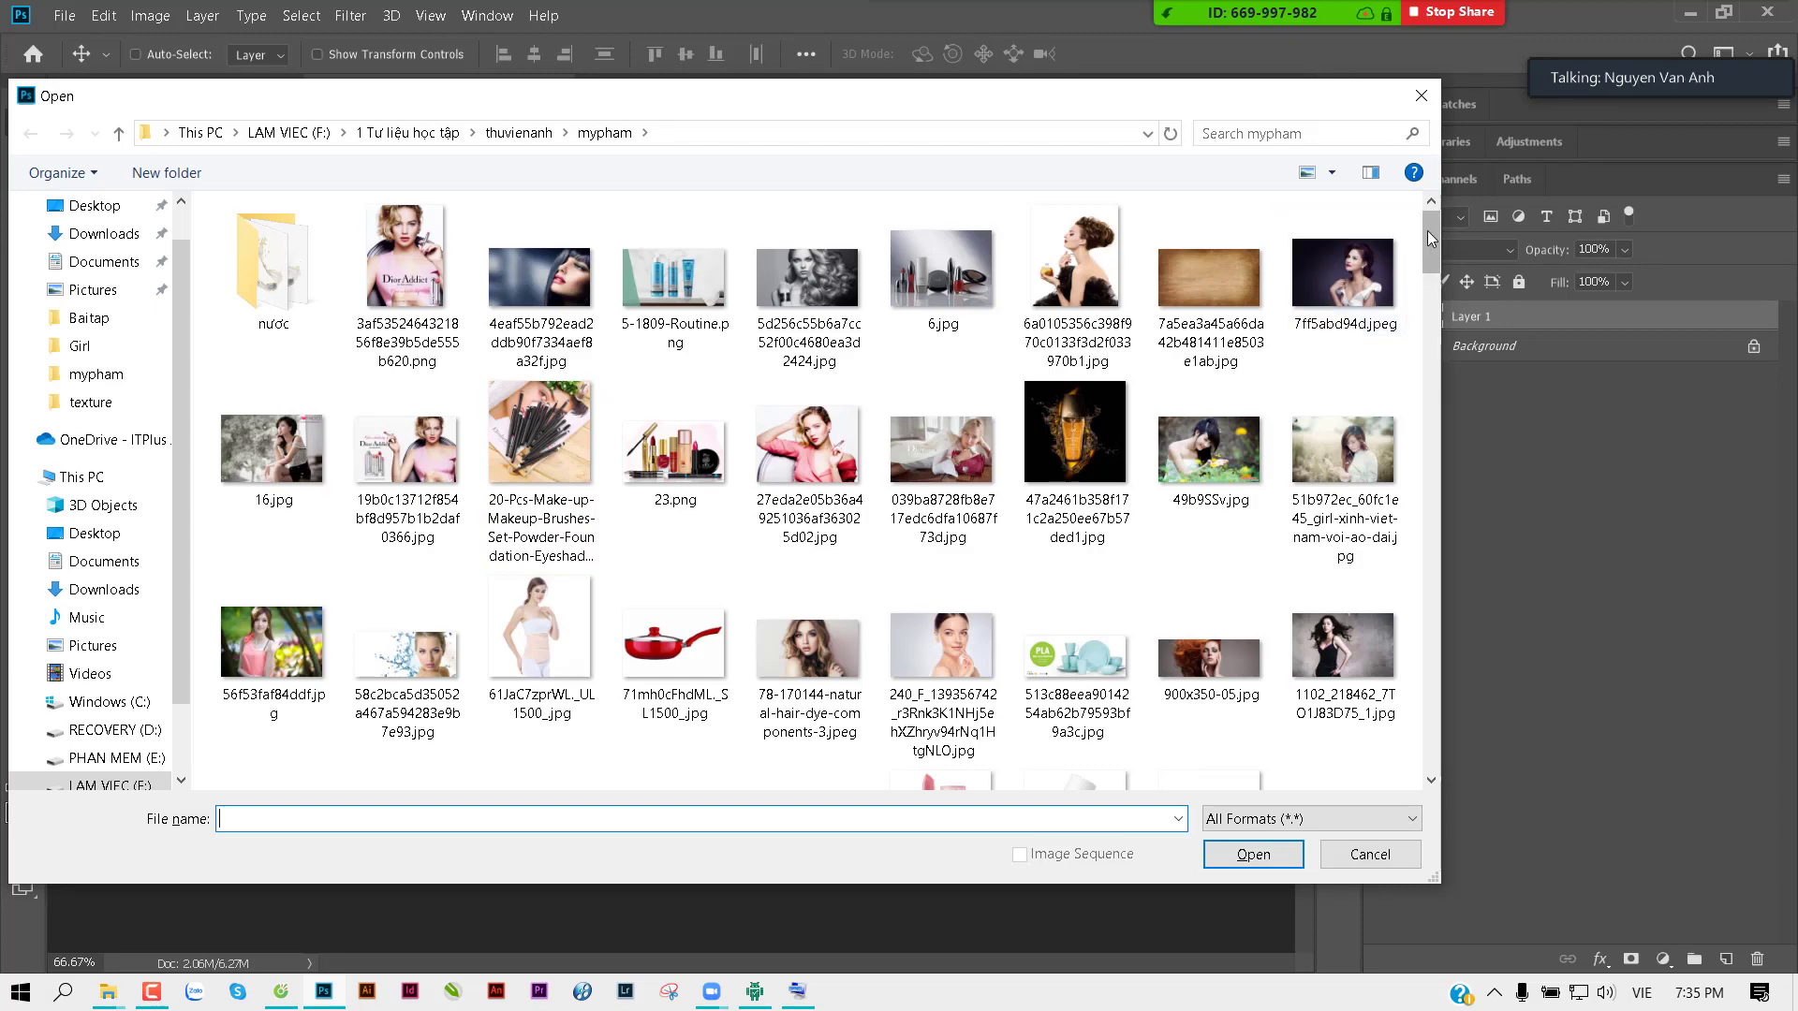
{"action": "left_click_drag", "start_coordinate": [1427, 230], "coordinate": [1422, 767]}
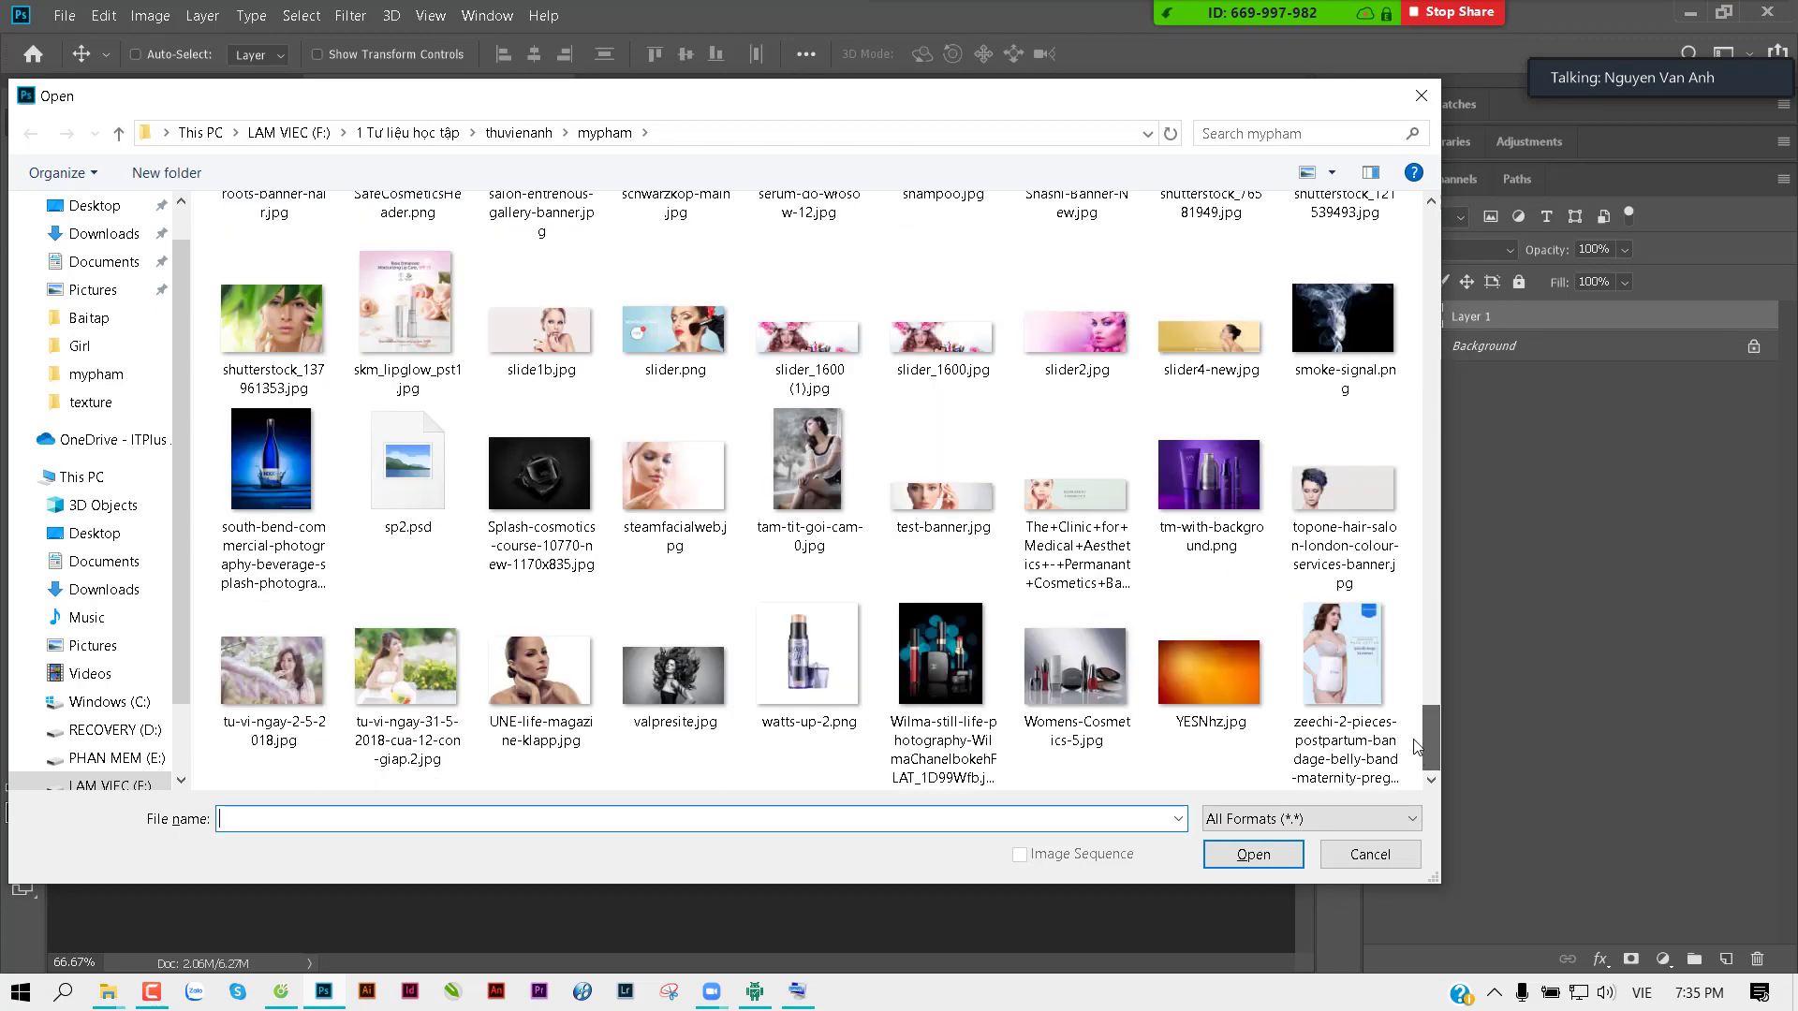
{"action": "left_click", "coordinate": [1184, 509]}
{"action": "double_click", "coordinate": [1185, 508]}
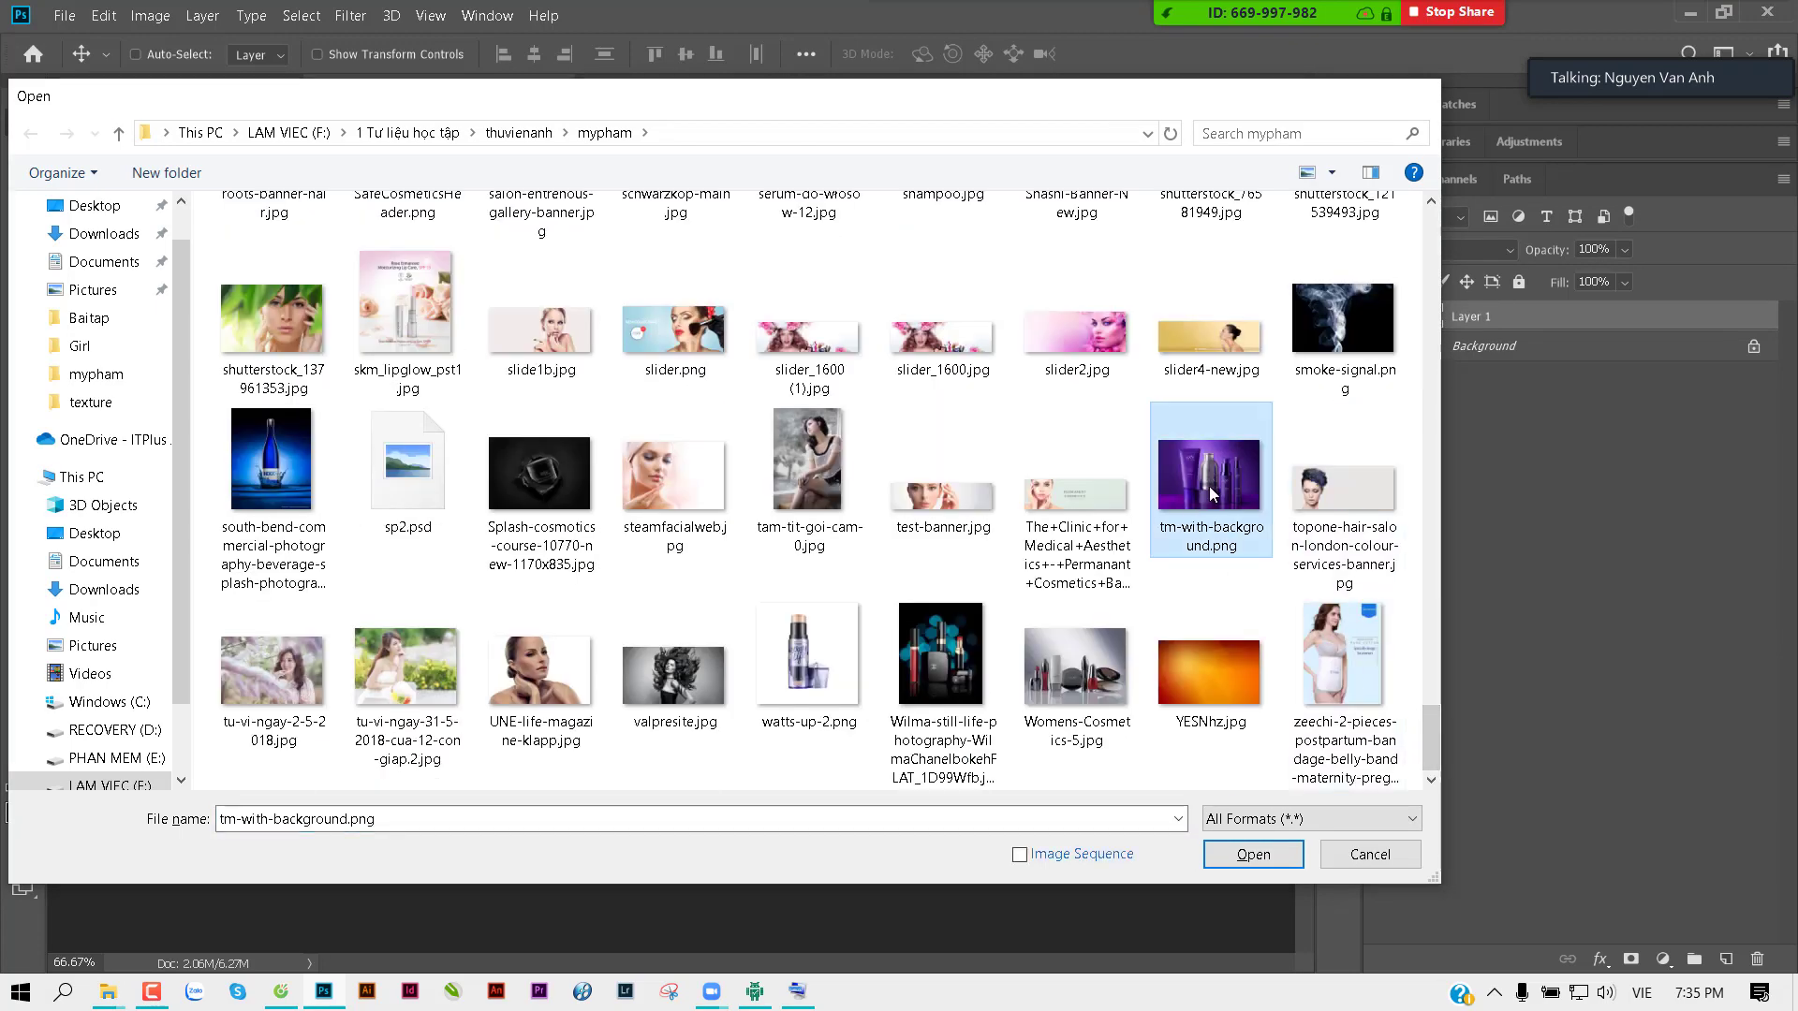
{"action": "key", "text": "ctrl+a"}
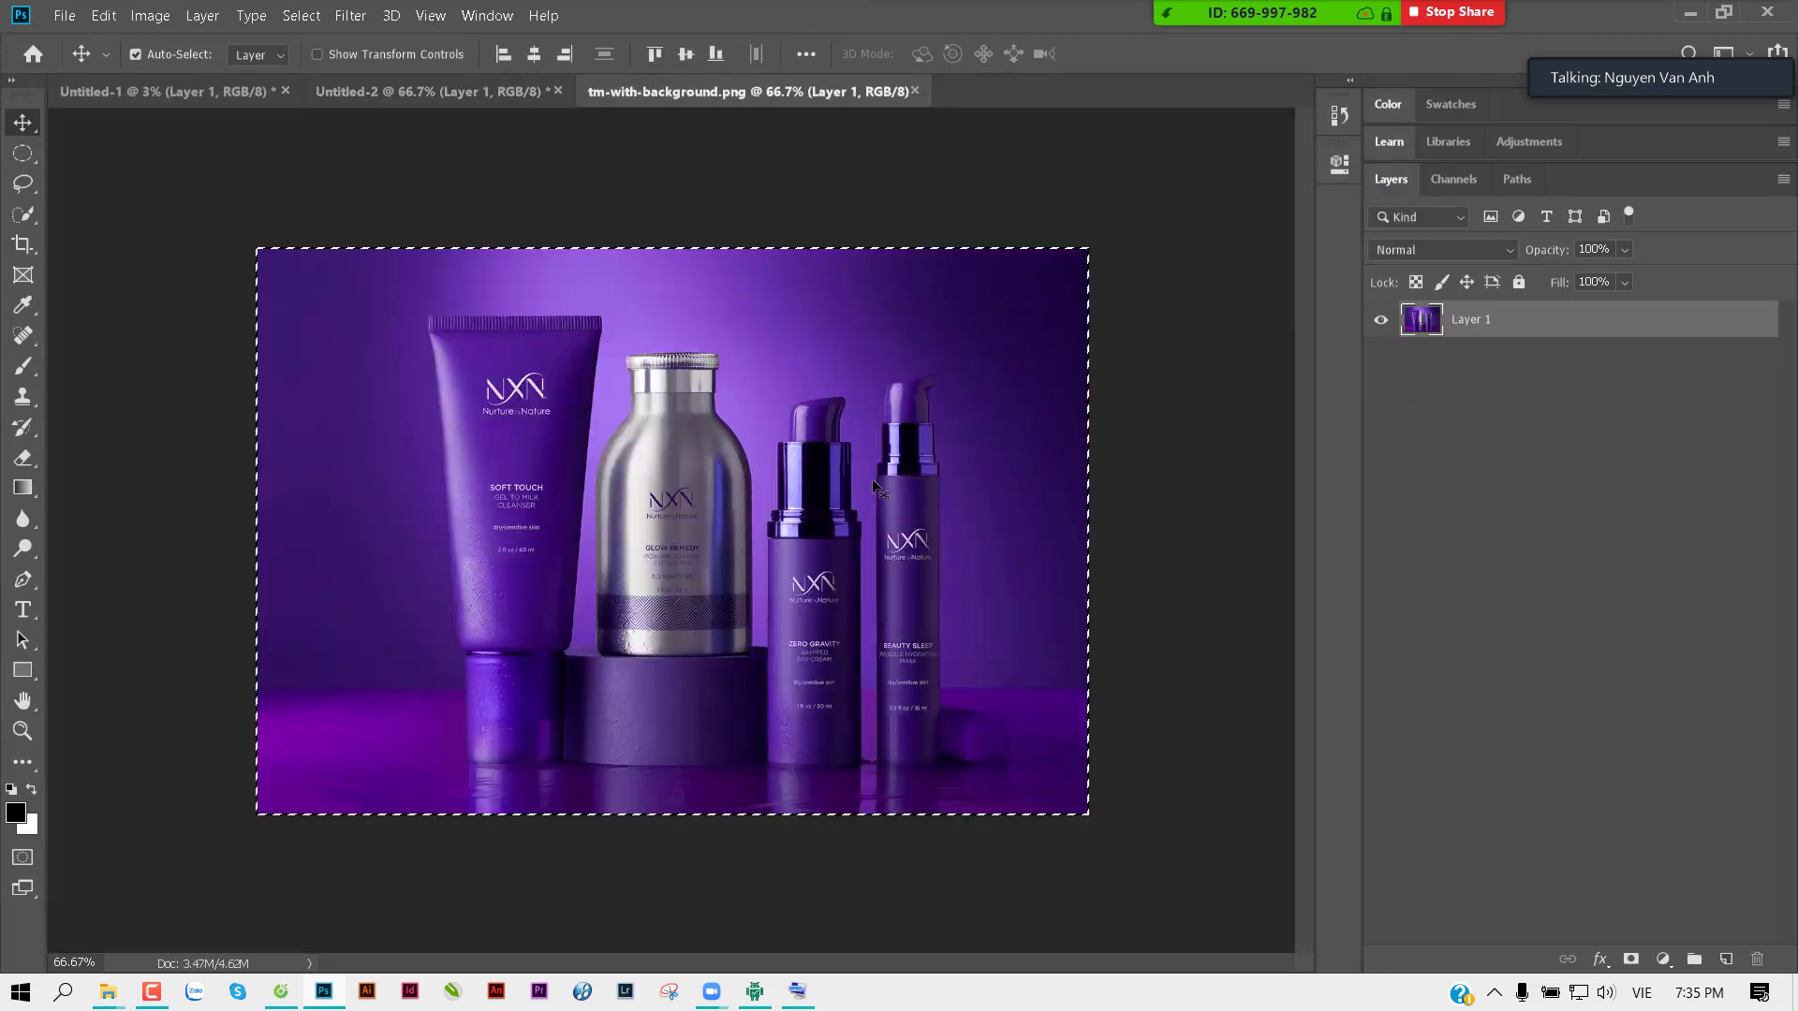
{"action": "key", "text": "ctrl+w"}
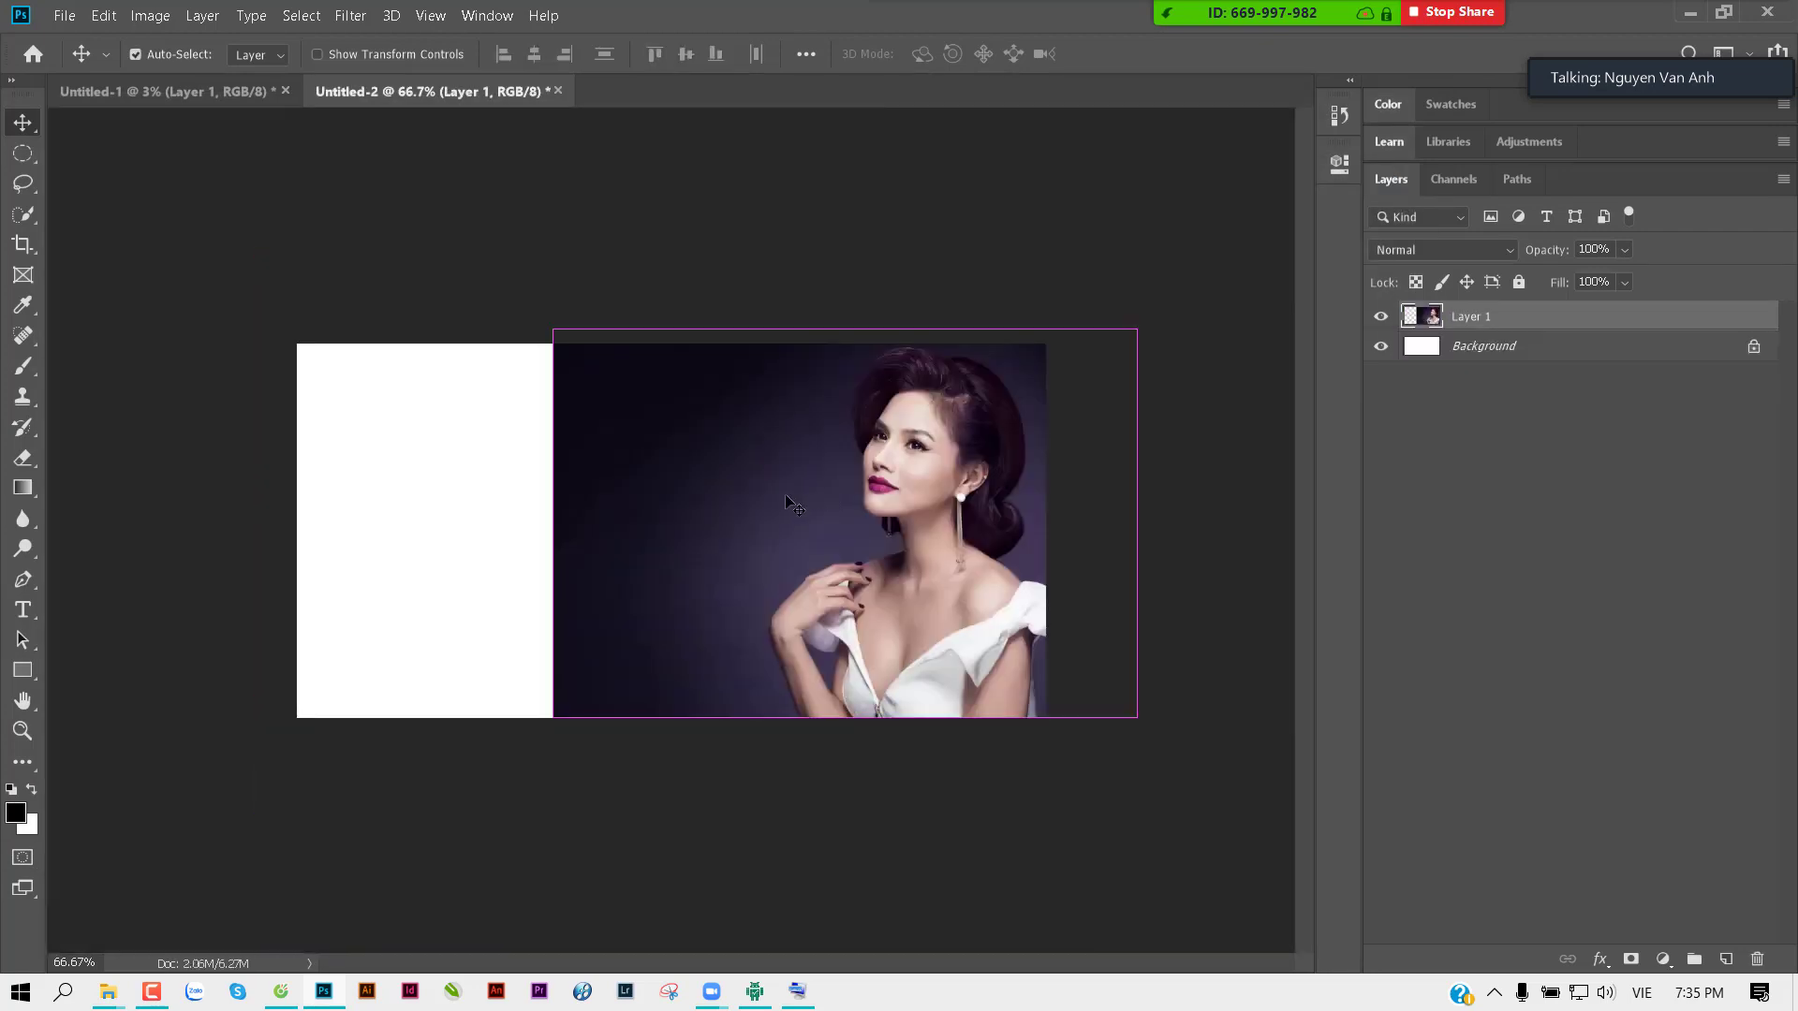
{"action": "key", "text": "ctrl+v"}
Step: Scale Layer 2 to about 39% over the white left area, view at 100%, and hide it
{"action": "left_click_drag", "start_coordinate": [785, 493], "coordinate": [740, 411]}
{"action": "key", "text": "ctrl+t"}
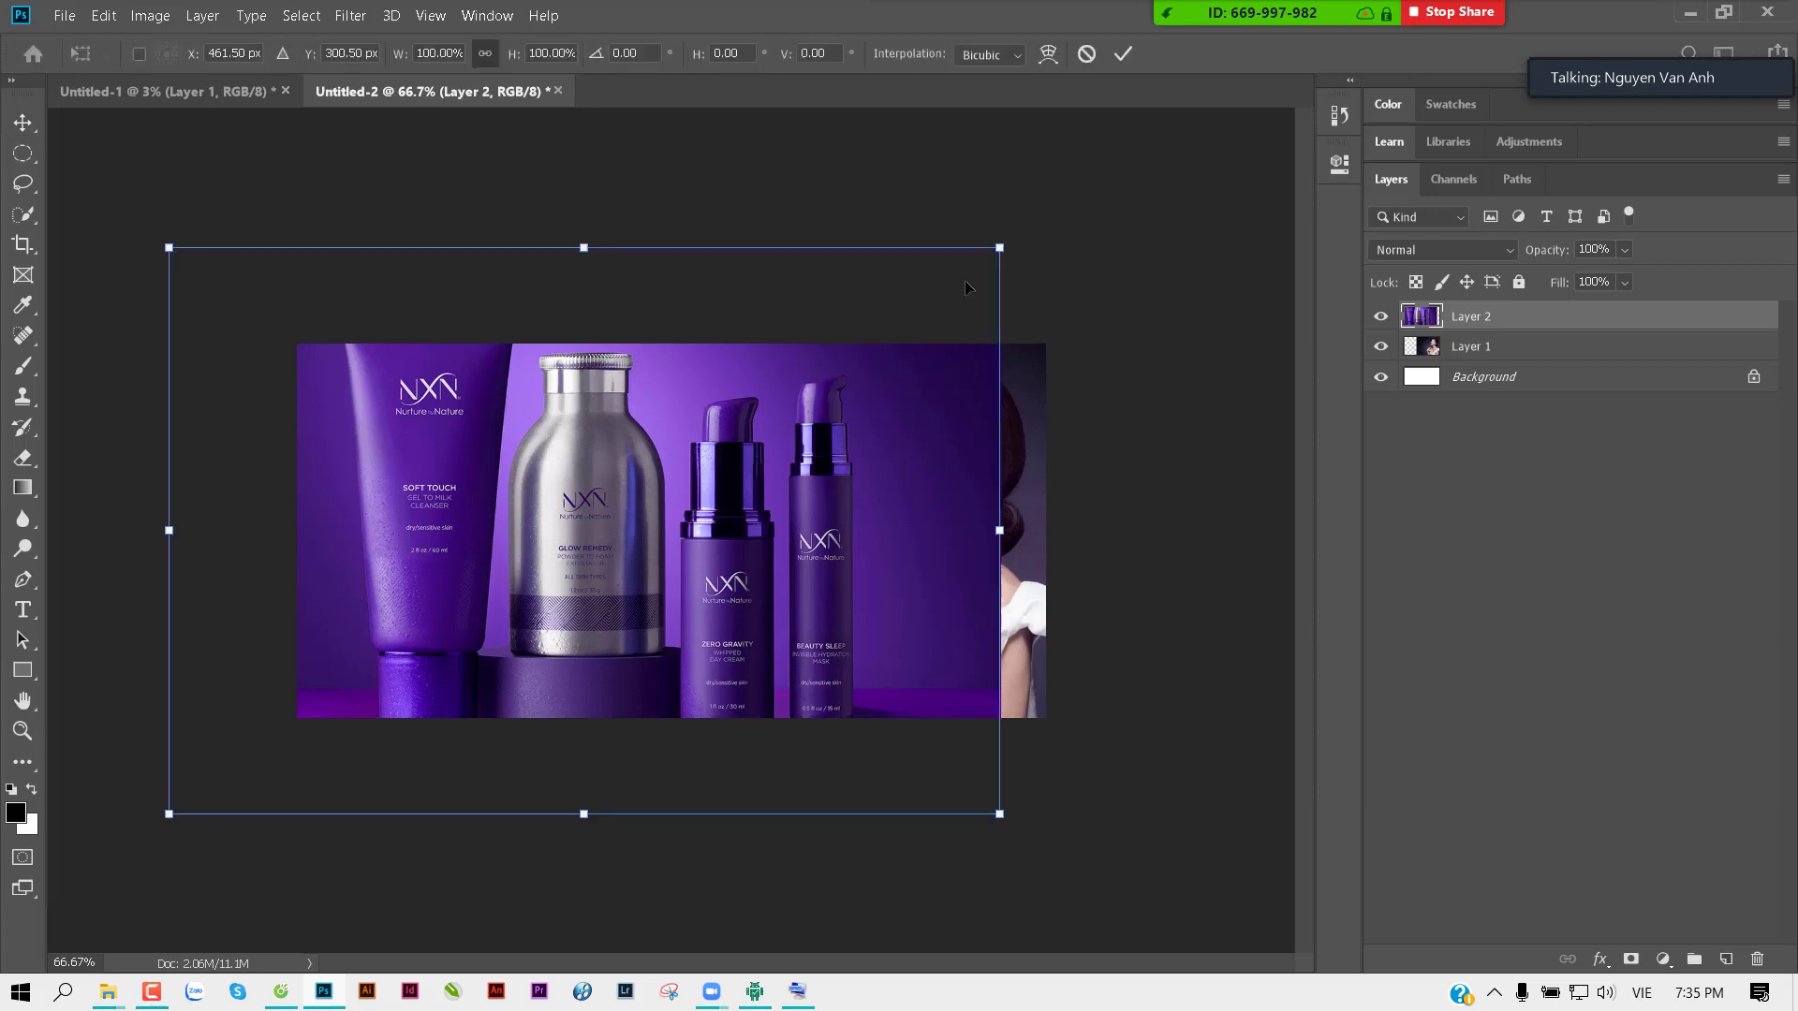
{"action": "mouse_move", "coordinate": [999, 246]}
{"action": "left_mouse_down"}
{"action": "mouse_move", "coordinate": [562, 545]}
{"action": "mouse_move", "coordinate": [693, 449]}
{"action": "mouse_move", "coordinate": [625, 476]}
{"action": "left_mouse_up"}
{"action": "left_click_drag", "start_coordinate": [564, 540], "coordinate": [575, 516]}
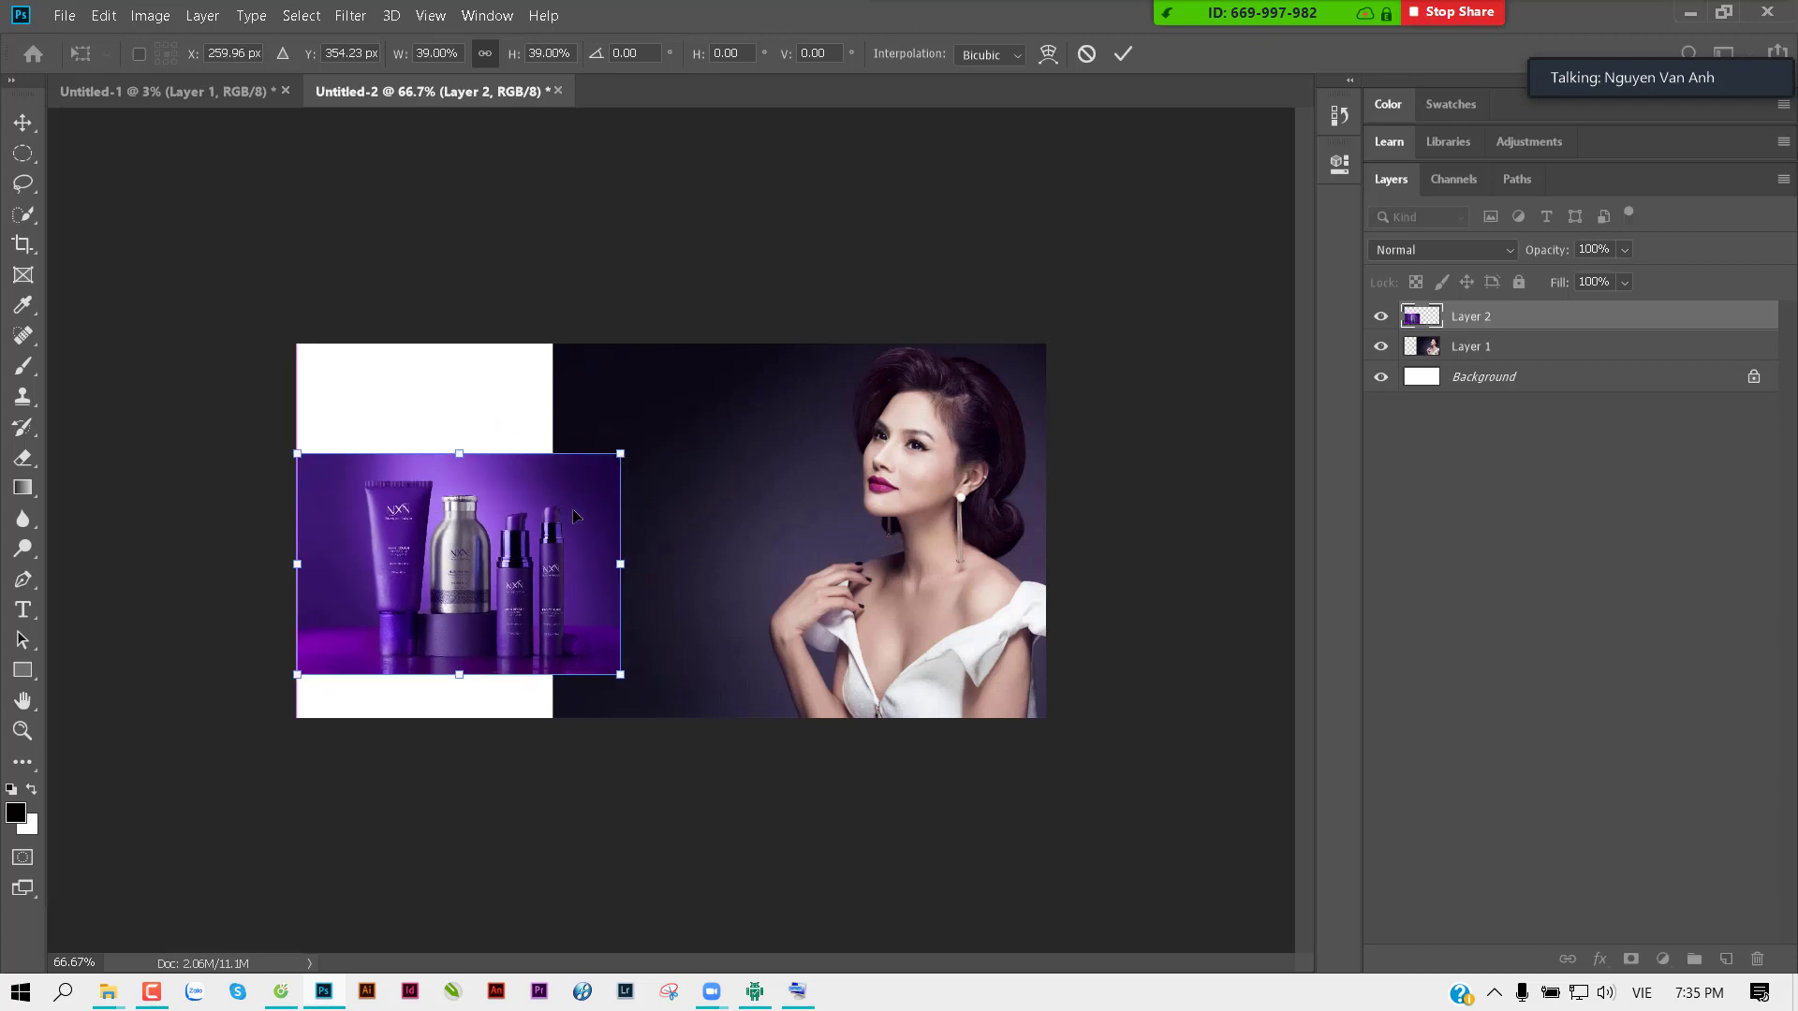
{"action": "key", "text": "Return"}
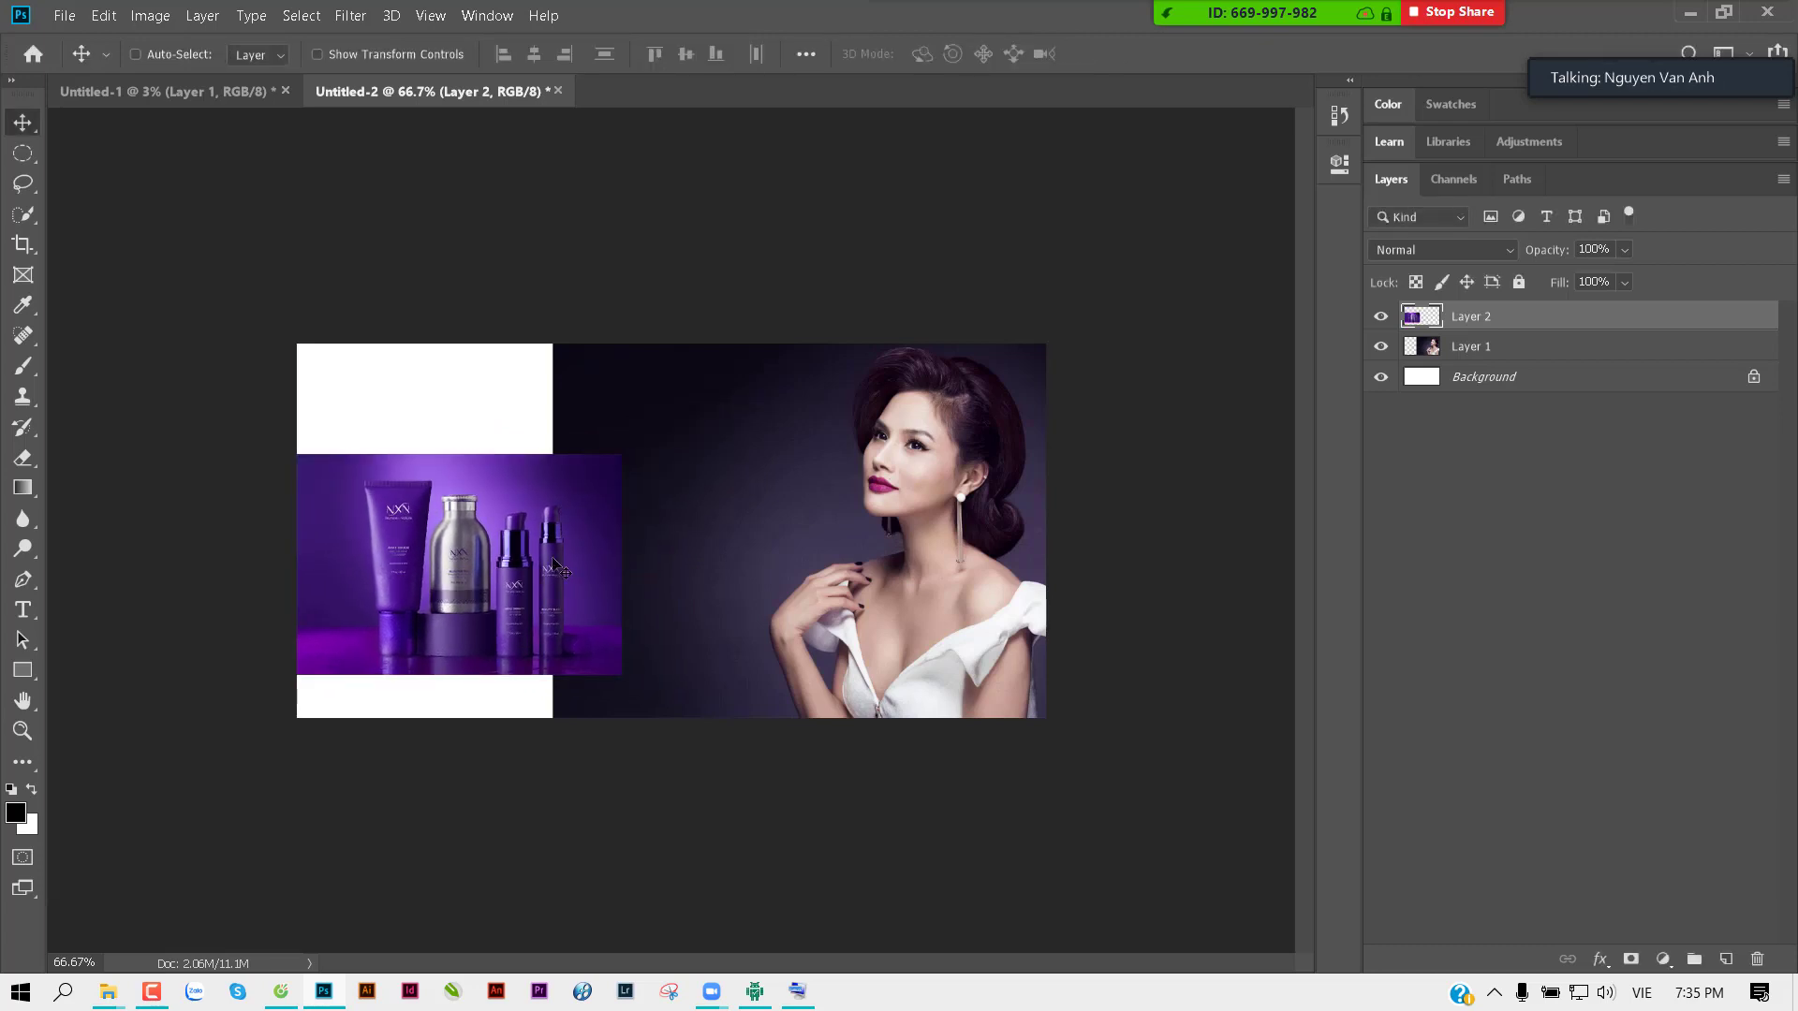
{"action": "key", "text": "ctrl+t"}
{"action": "mouse_move", "coordinate": [621, 674]}
{"action": "left_mouse_down"}
{"action": "mouse_move", "coordinate": [654, 713]}
{"action": "mouse_move", "coordinate": [604, 652]}
{"action": "left_mouse_up"}
{"action": "key", "text": "Return"}
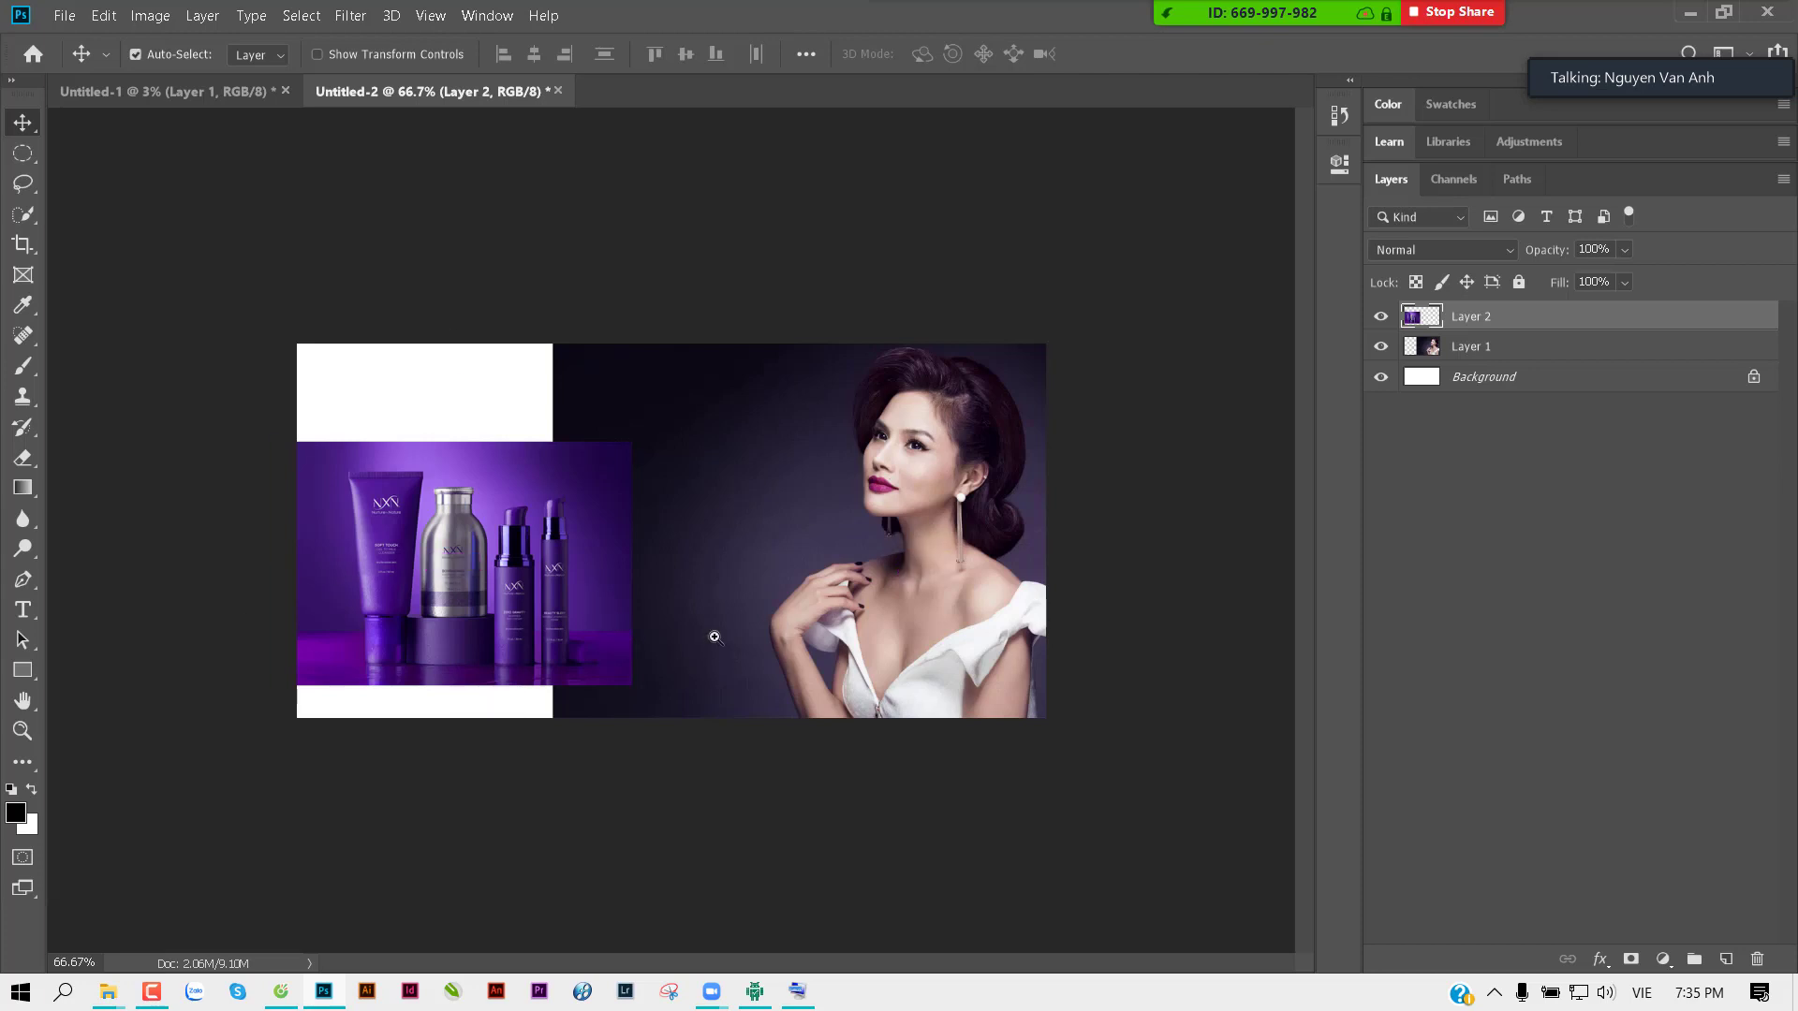
{"action": "key", "text": "ctrl+1"}
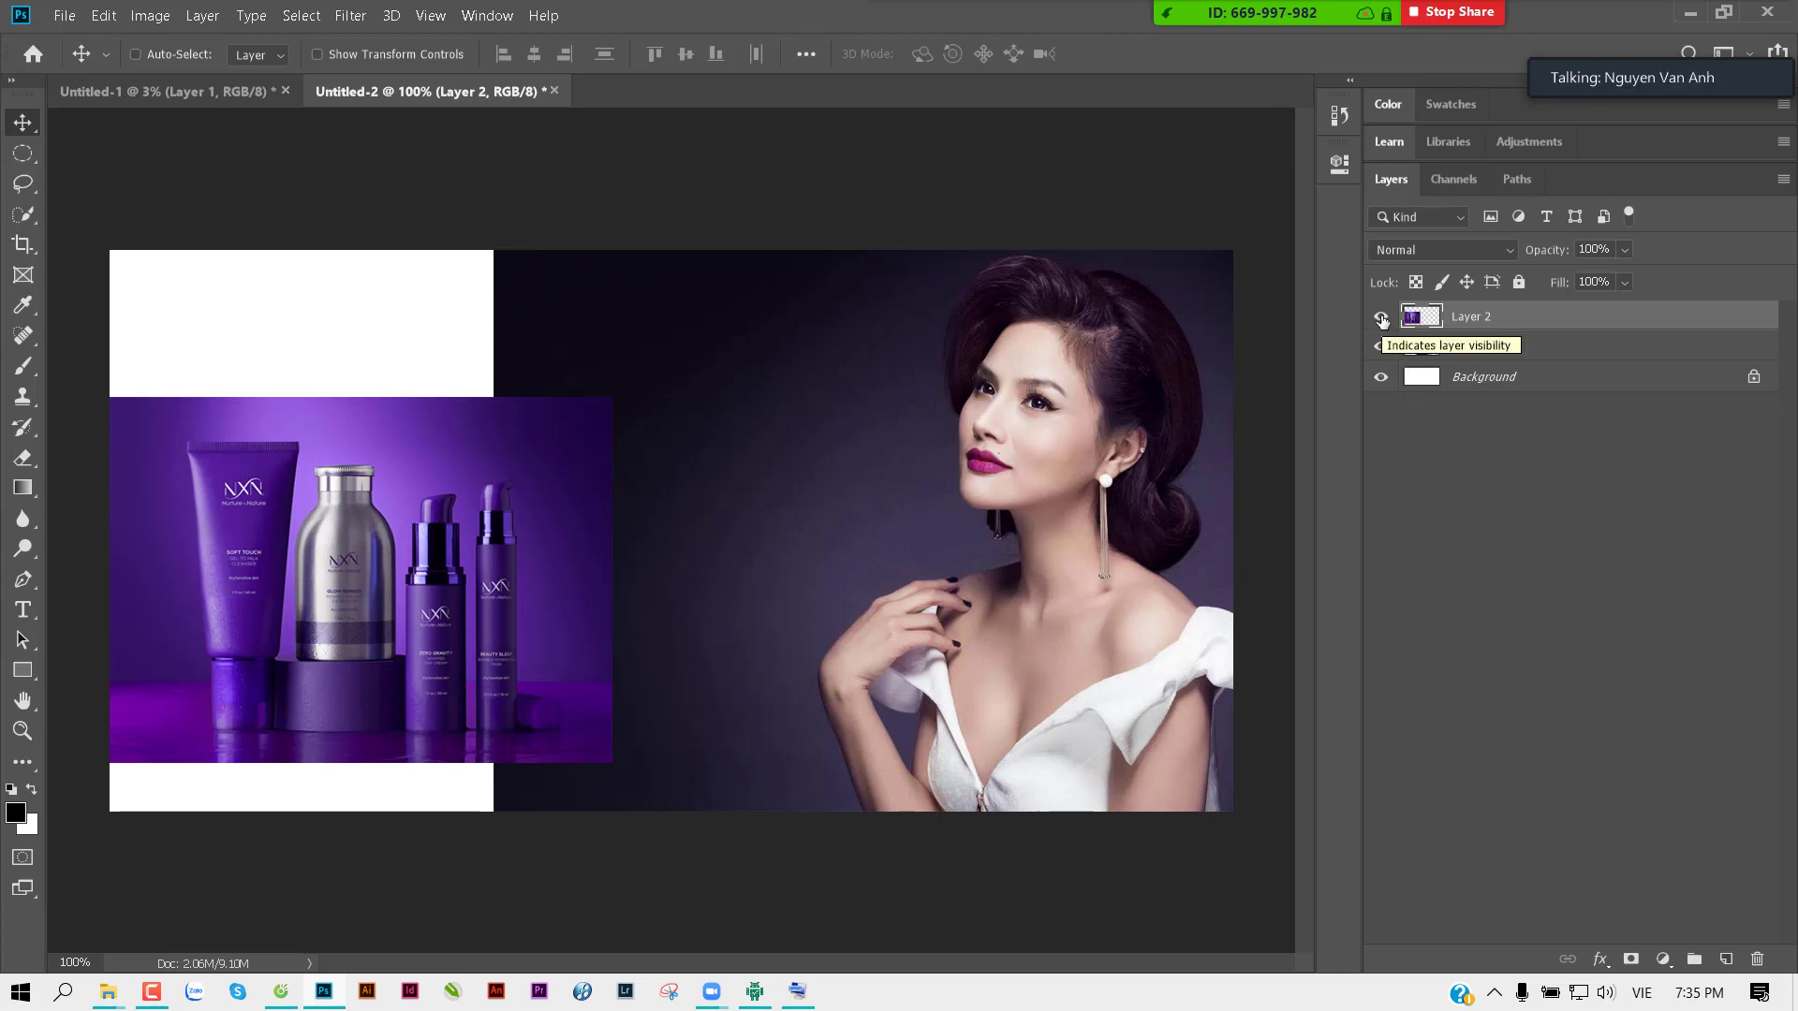
{"action": "left_click", "coordinate": [1382, 319]}
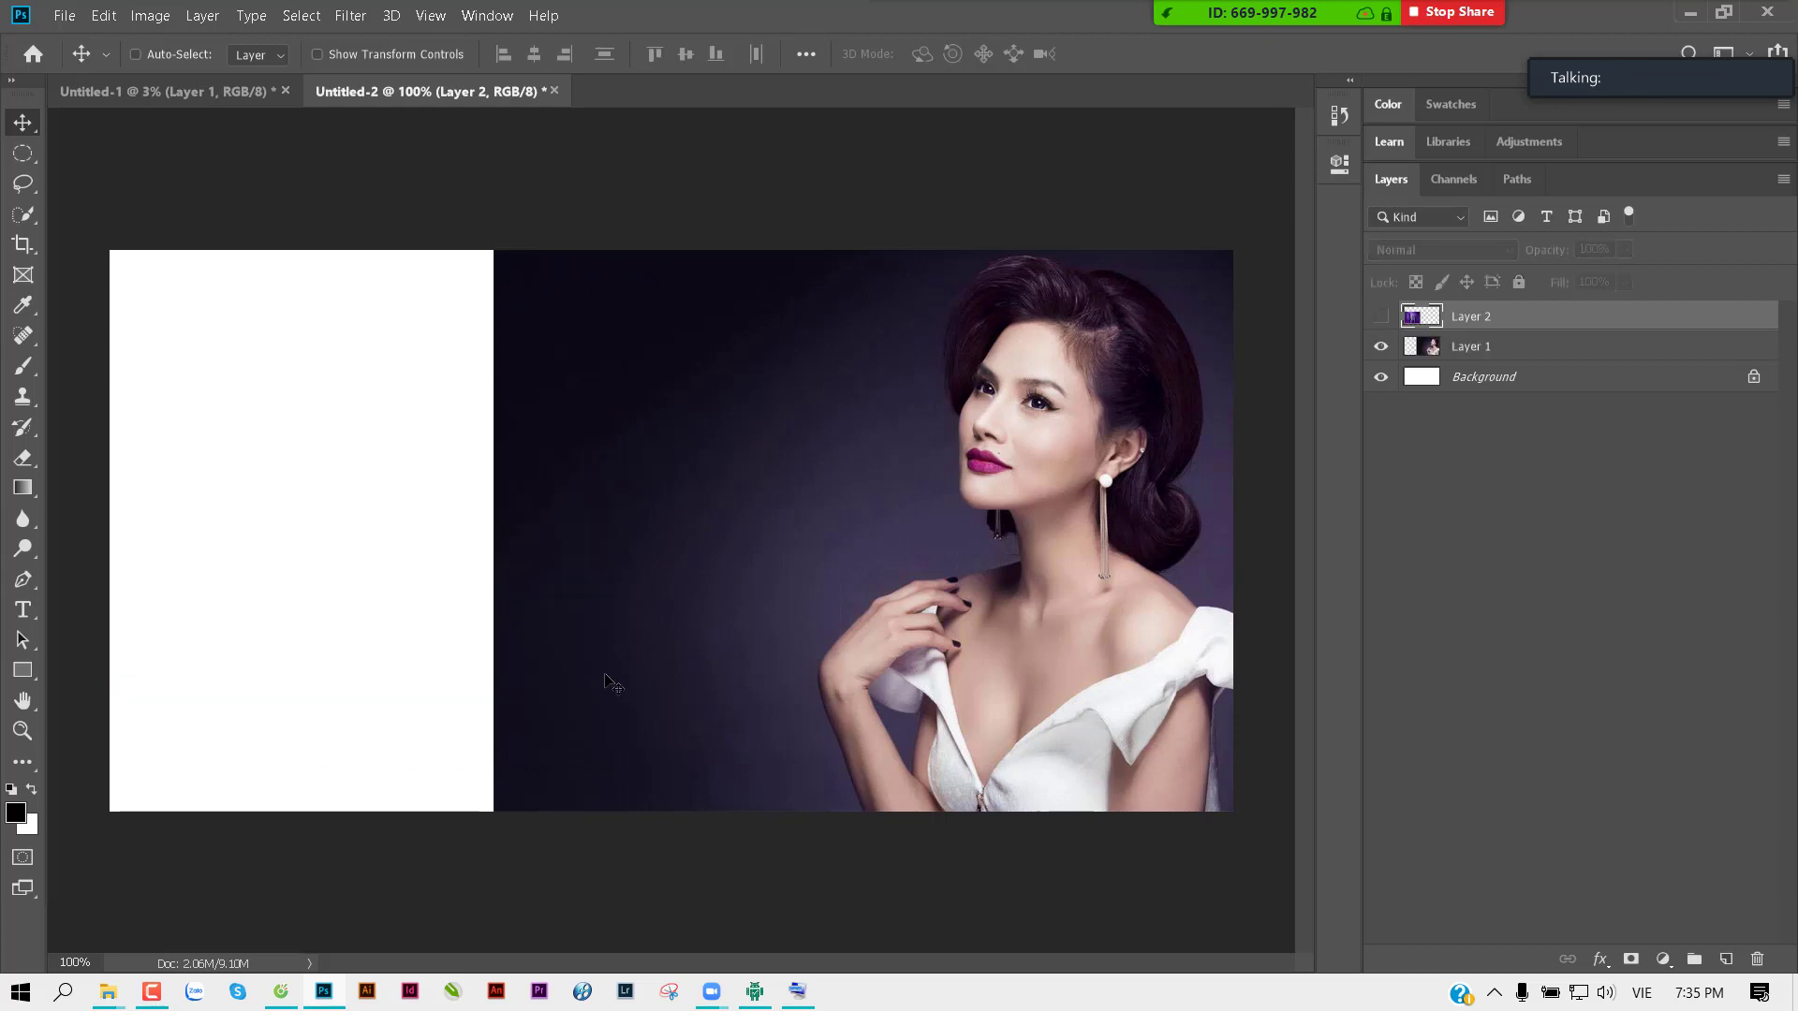
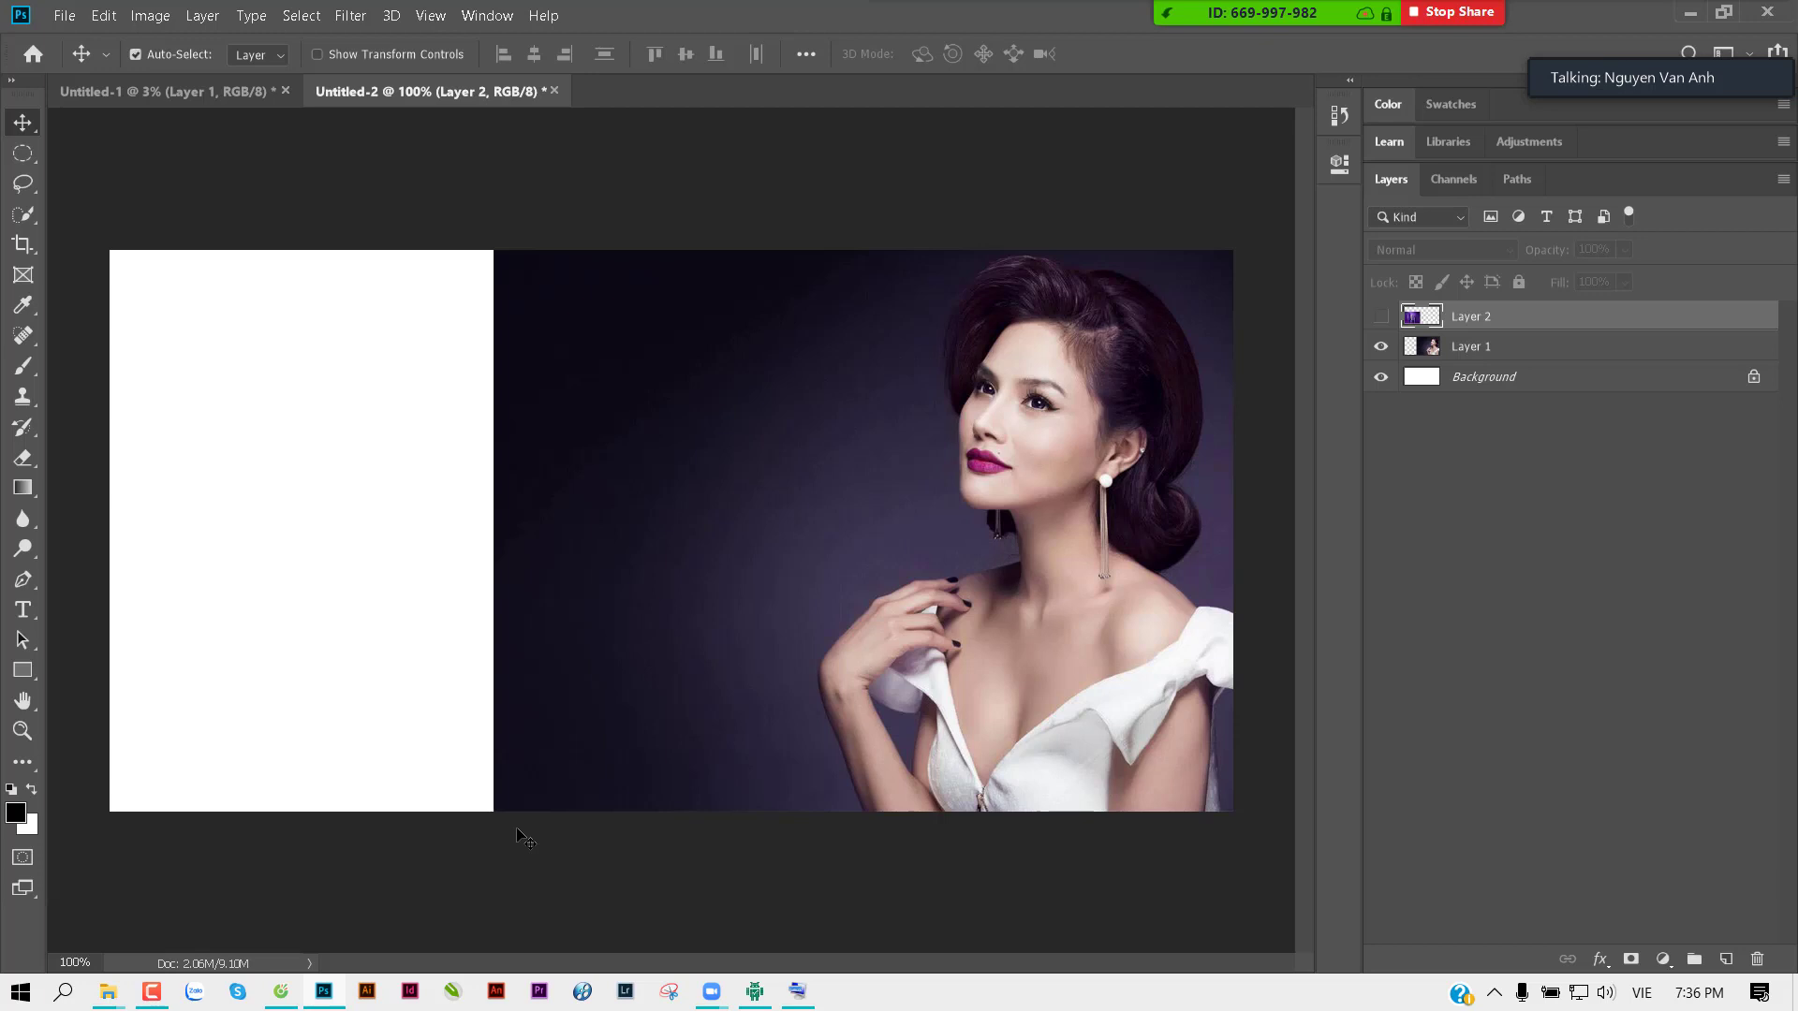
Step: Open 800-PNJ_6.jpg and the red PNJ flyer from thuvienanh > trangsuc > New folder
{"action": "key", "text": "ctrl+o"}
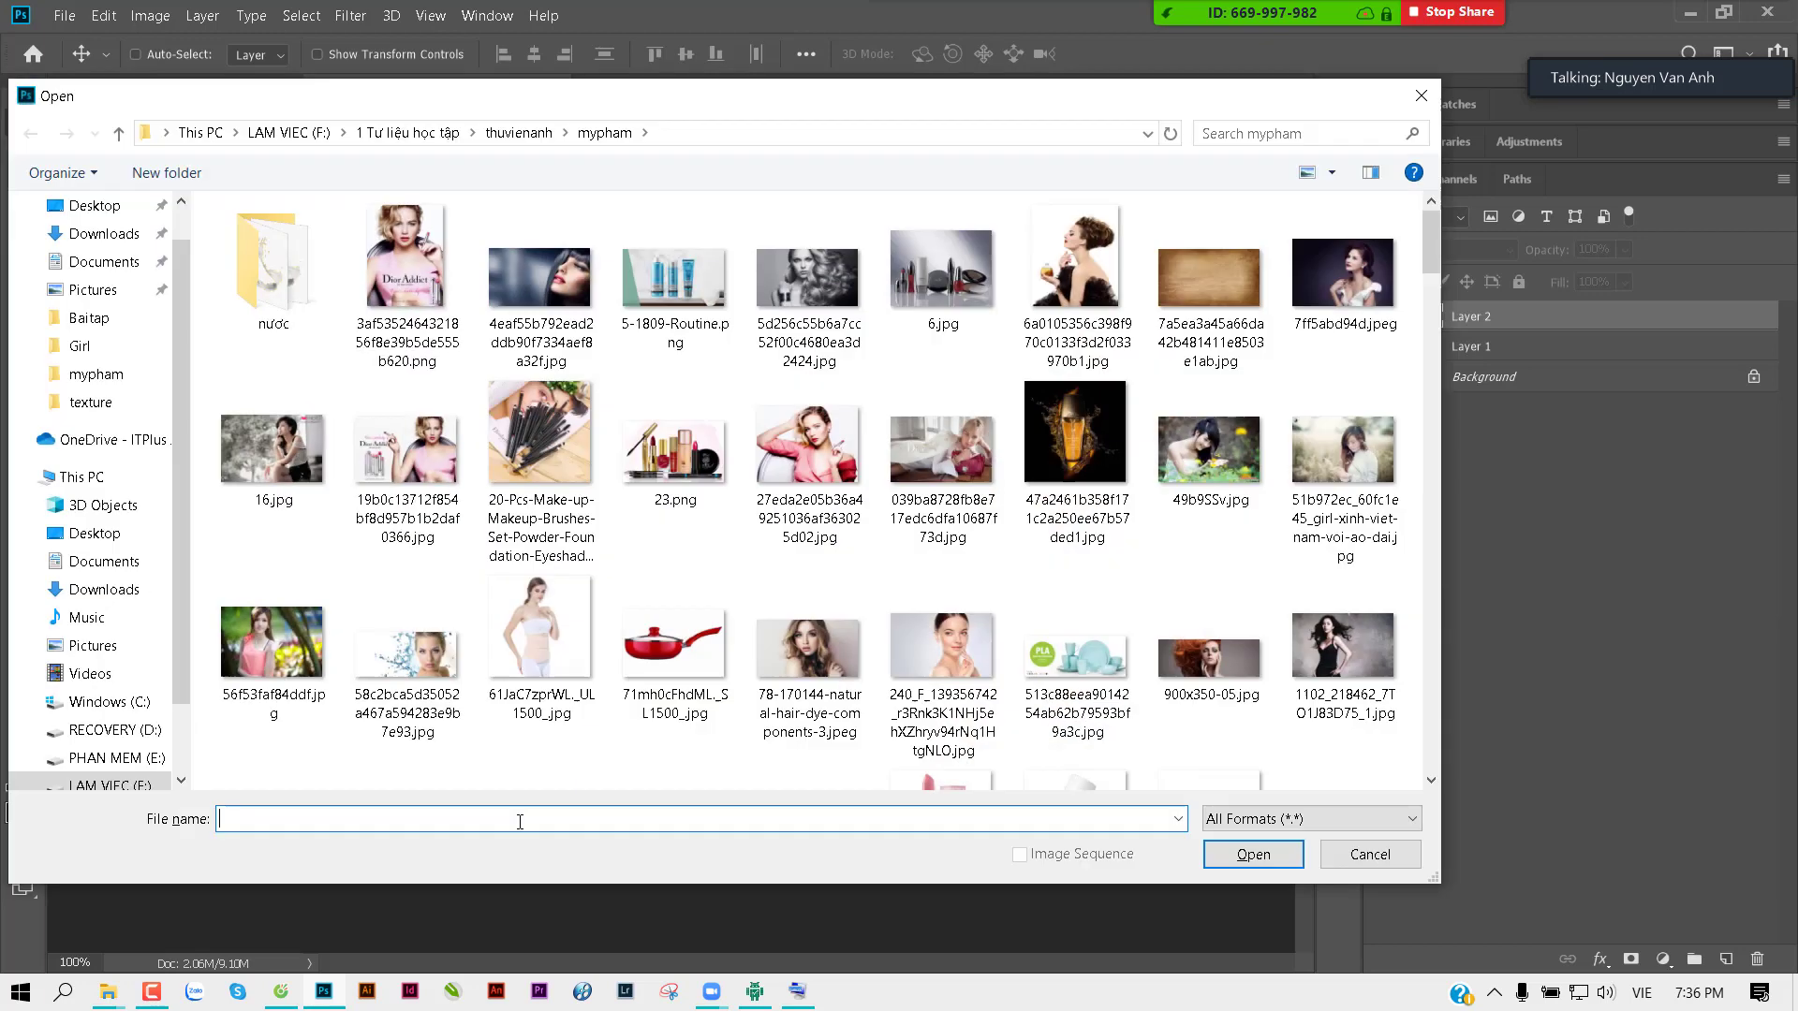
{"action": "left_click", "coordinate": [519, 133]}
{"action": "left_click", "coordinate": [536, 418]}
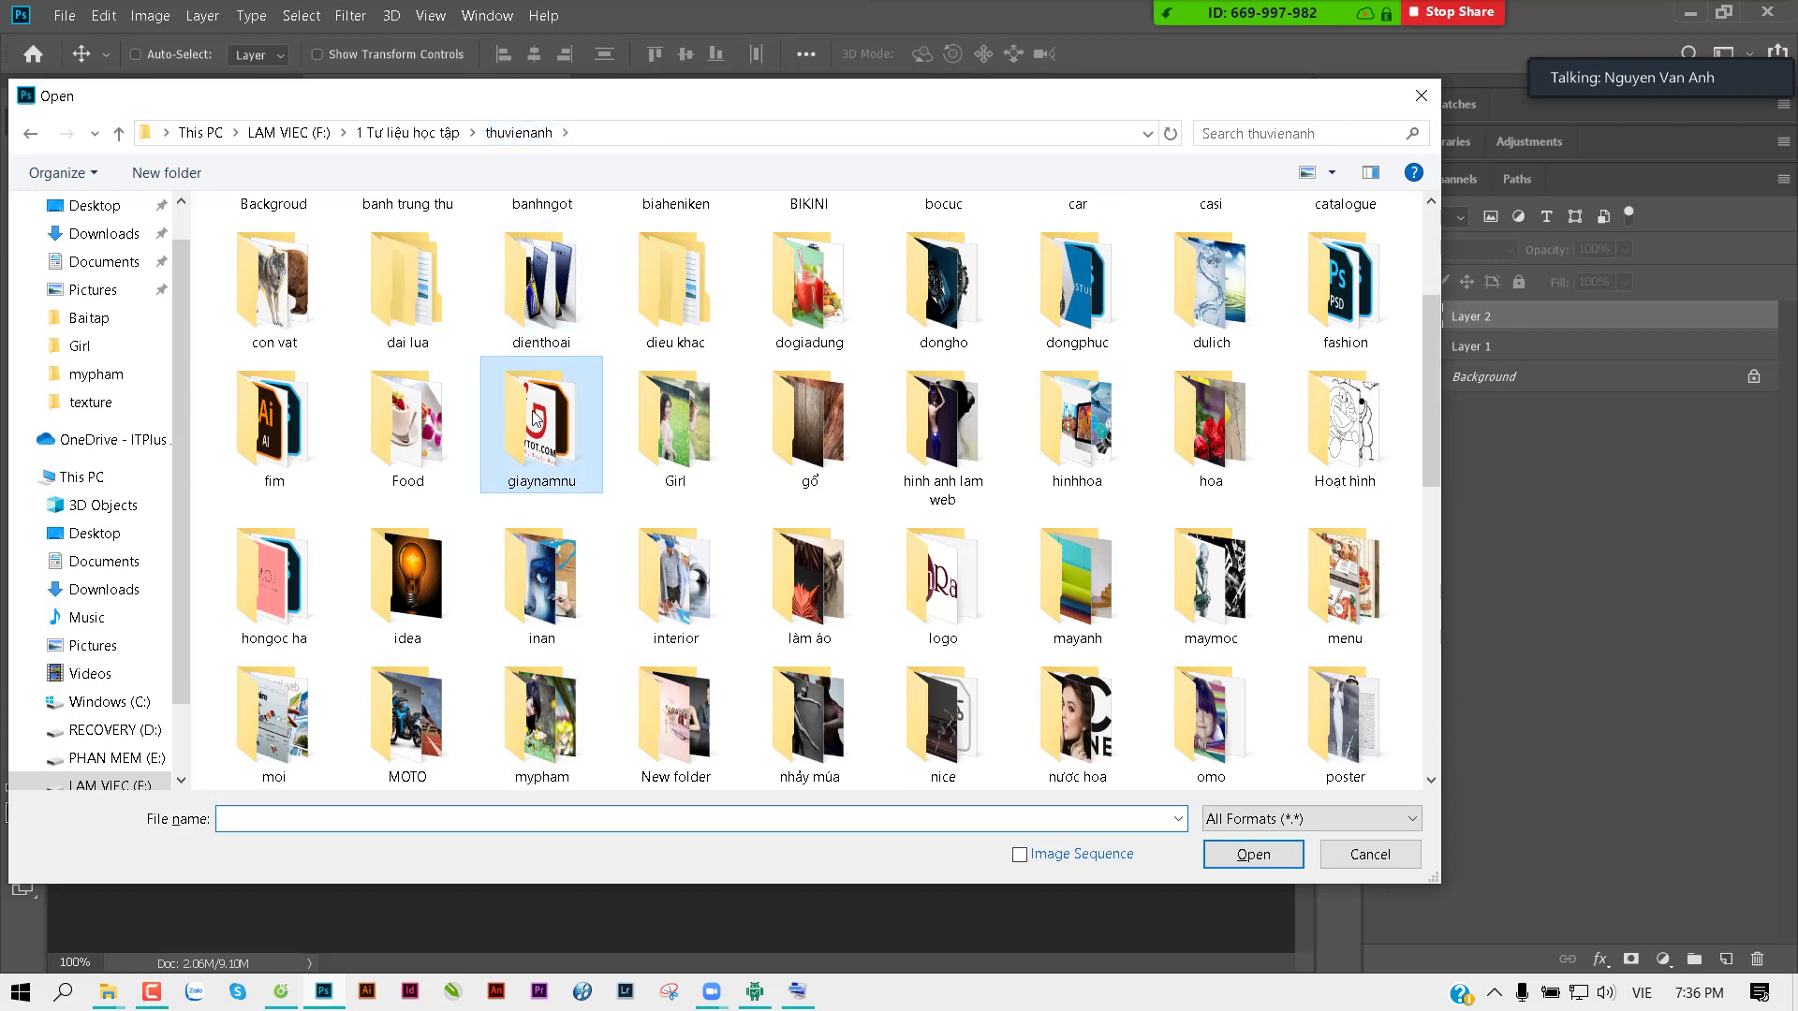
{"action": "key", "text": "t"}
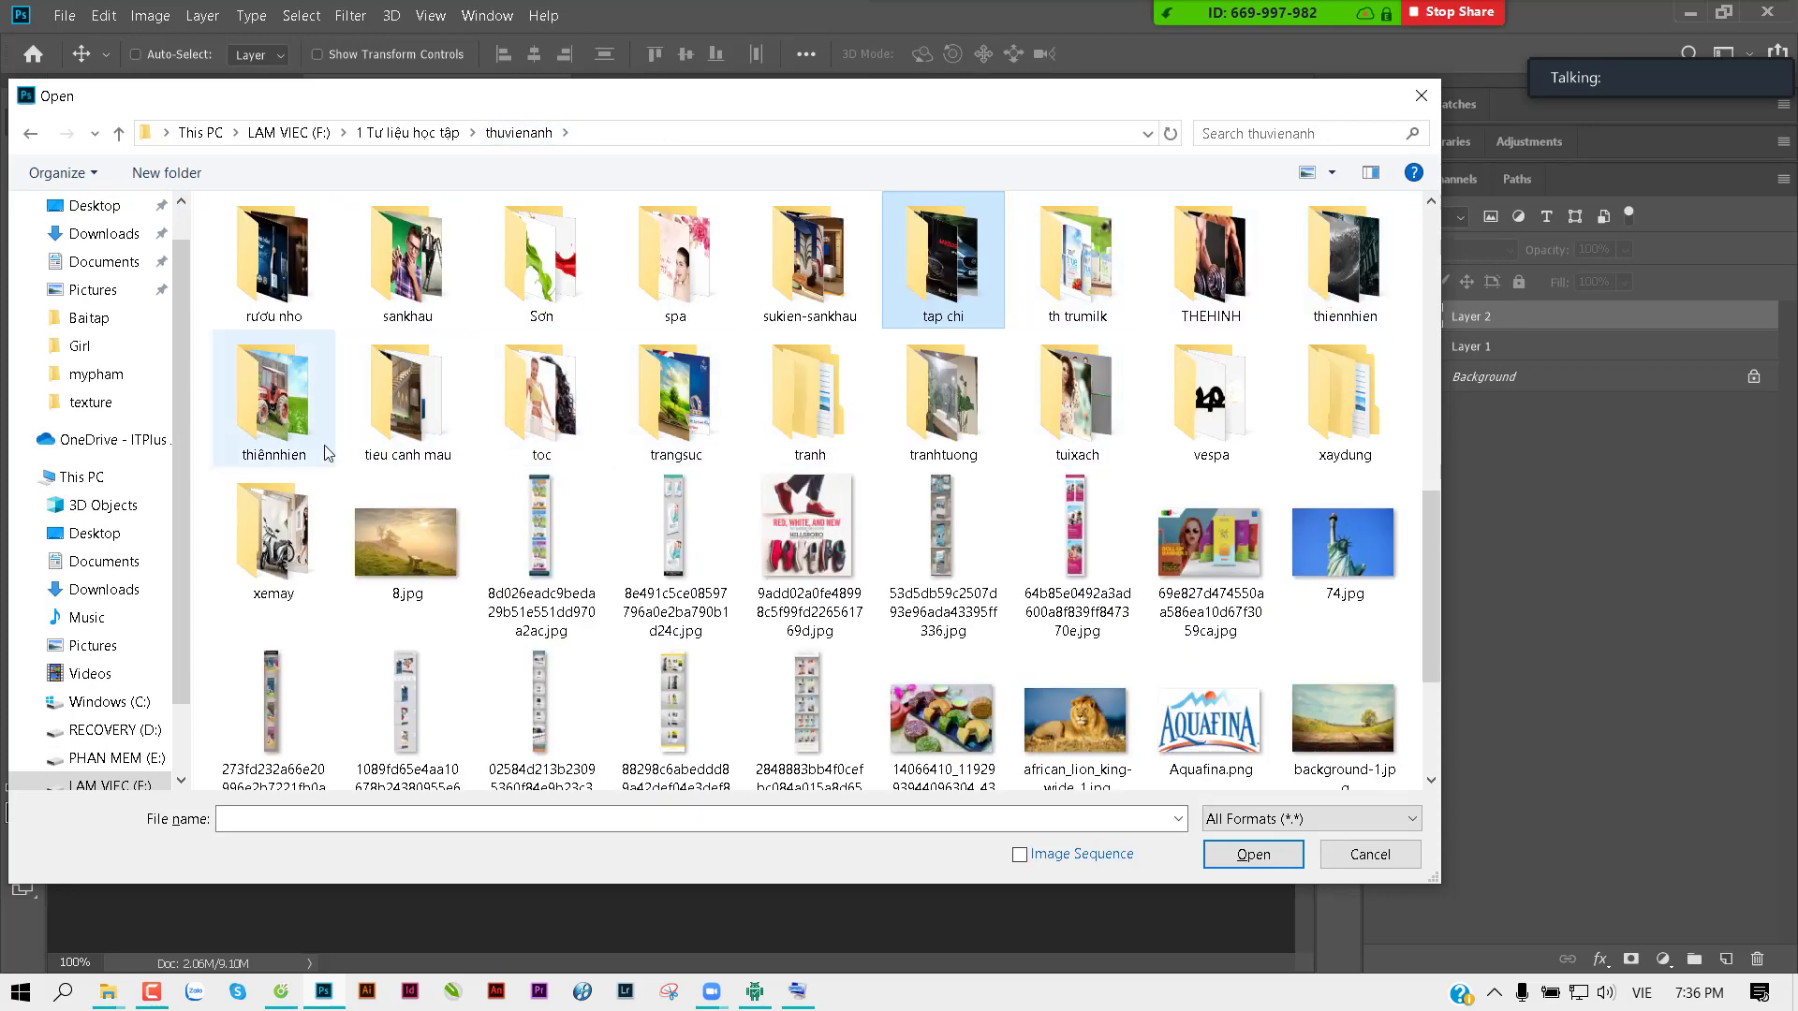
{"action": "double_click", "coordinate": [714, 423]}
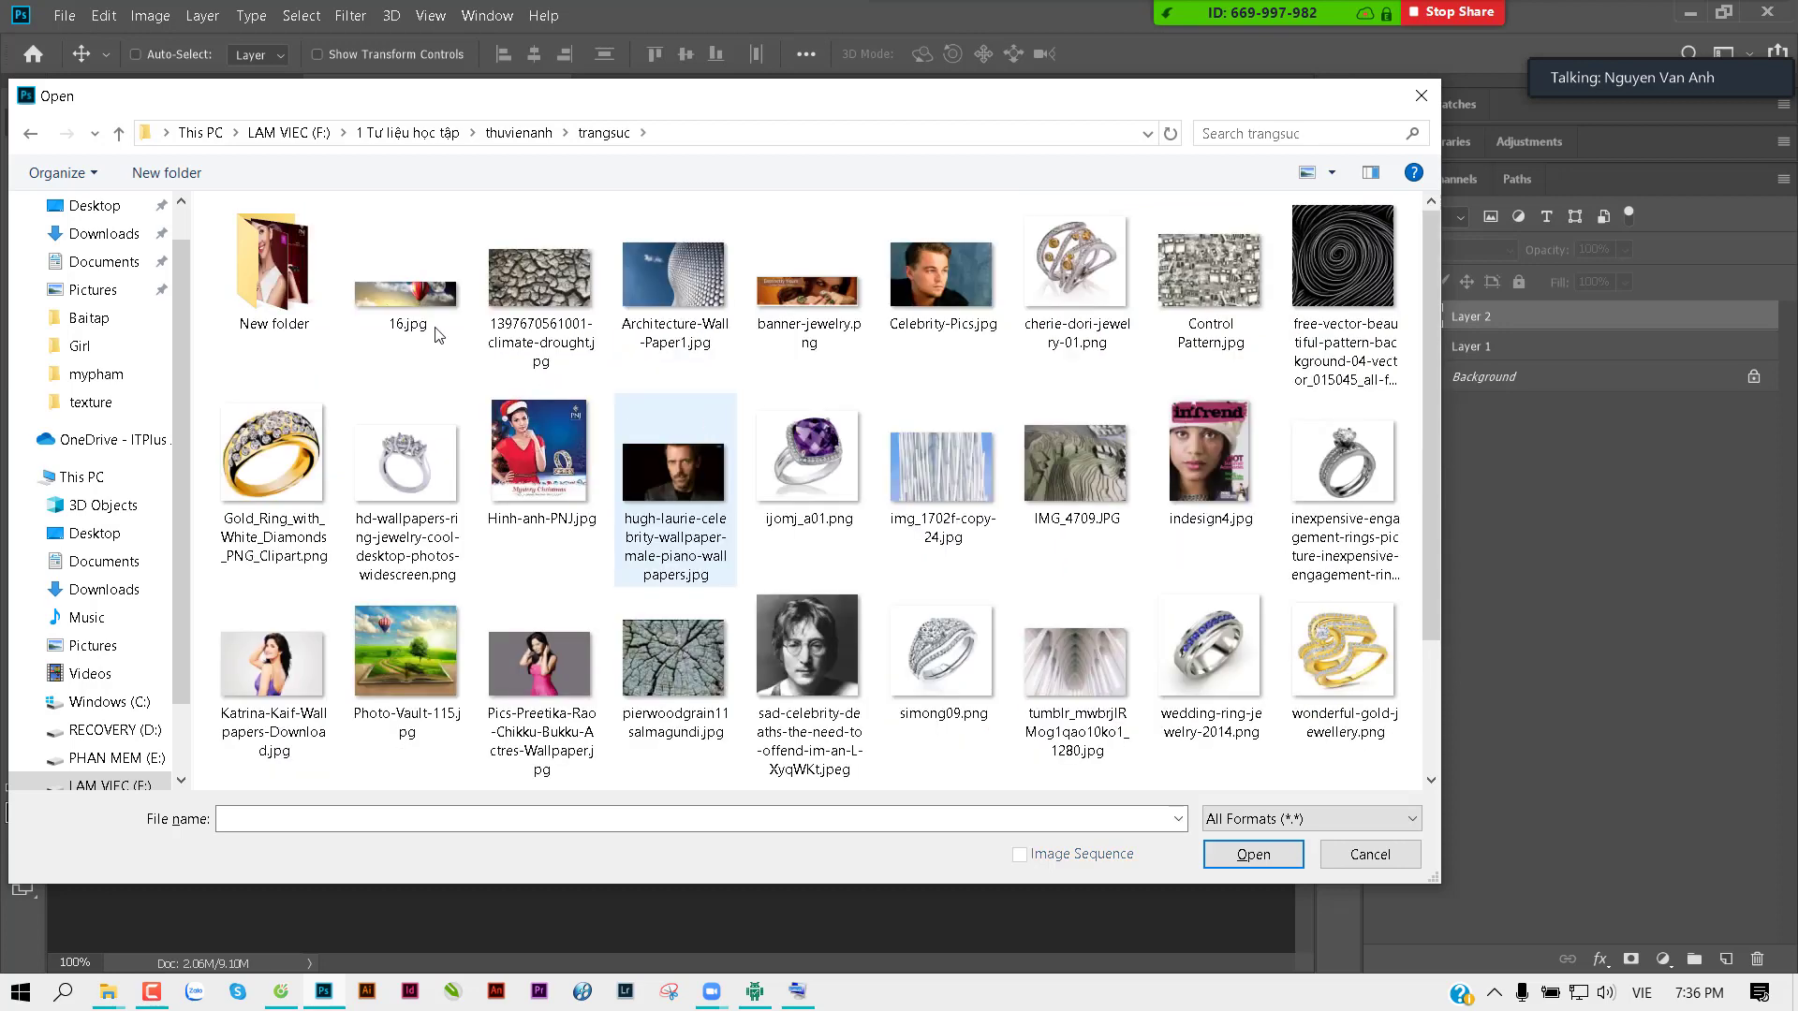
{"action": "left_click", "coordinate": [307, 278]}
{"action": "double_click", "coordinate": [307, 278]}
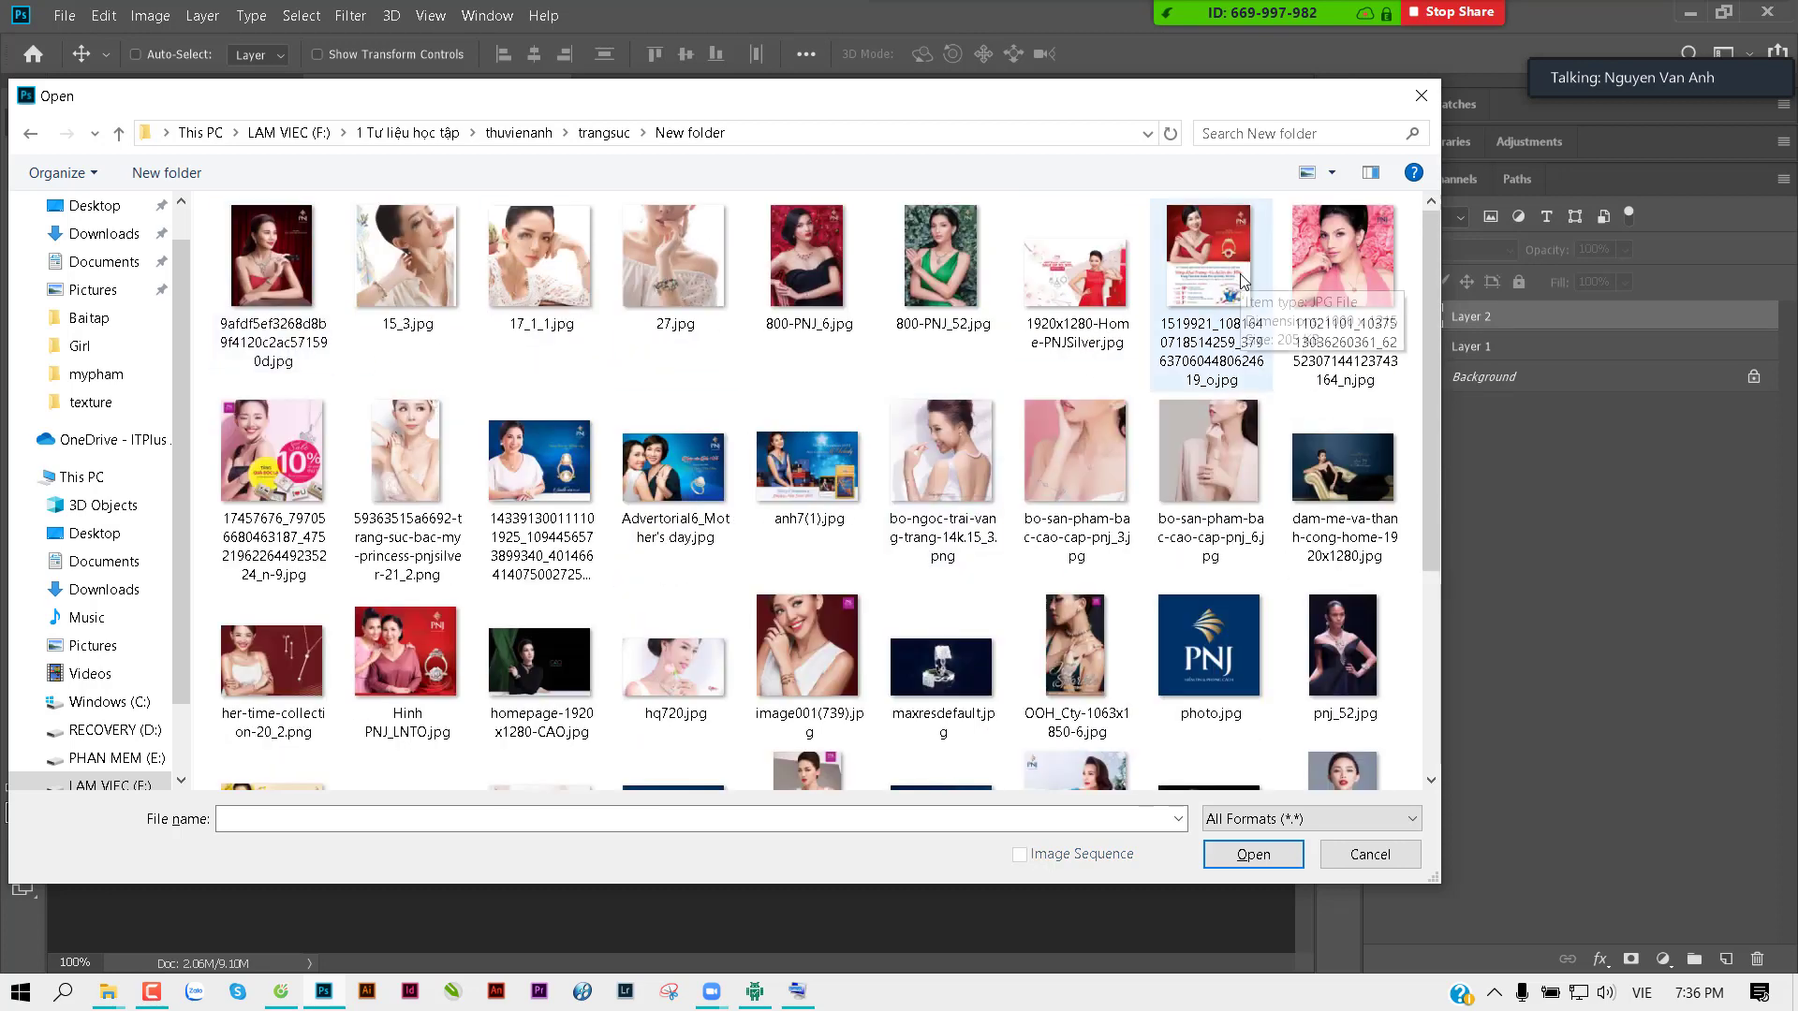
{"action": "key", "text": "Left"}
{"action": "key", "text": "Left"}
{"action": "key", "text": "Left"}
{"action": "left_click", "coordinate": [1250, 311], "text": "ctrl"}
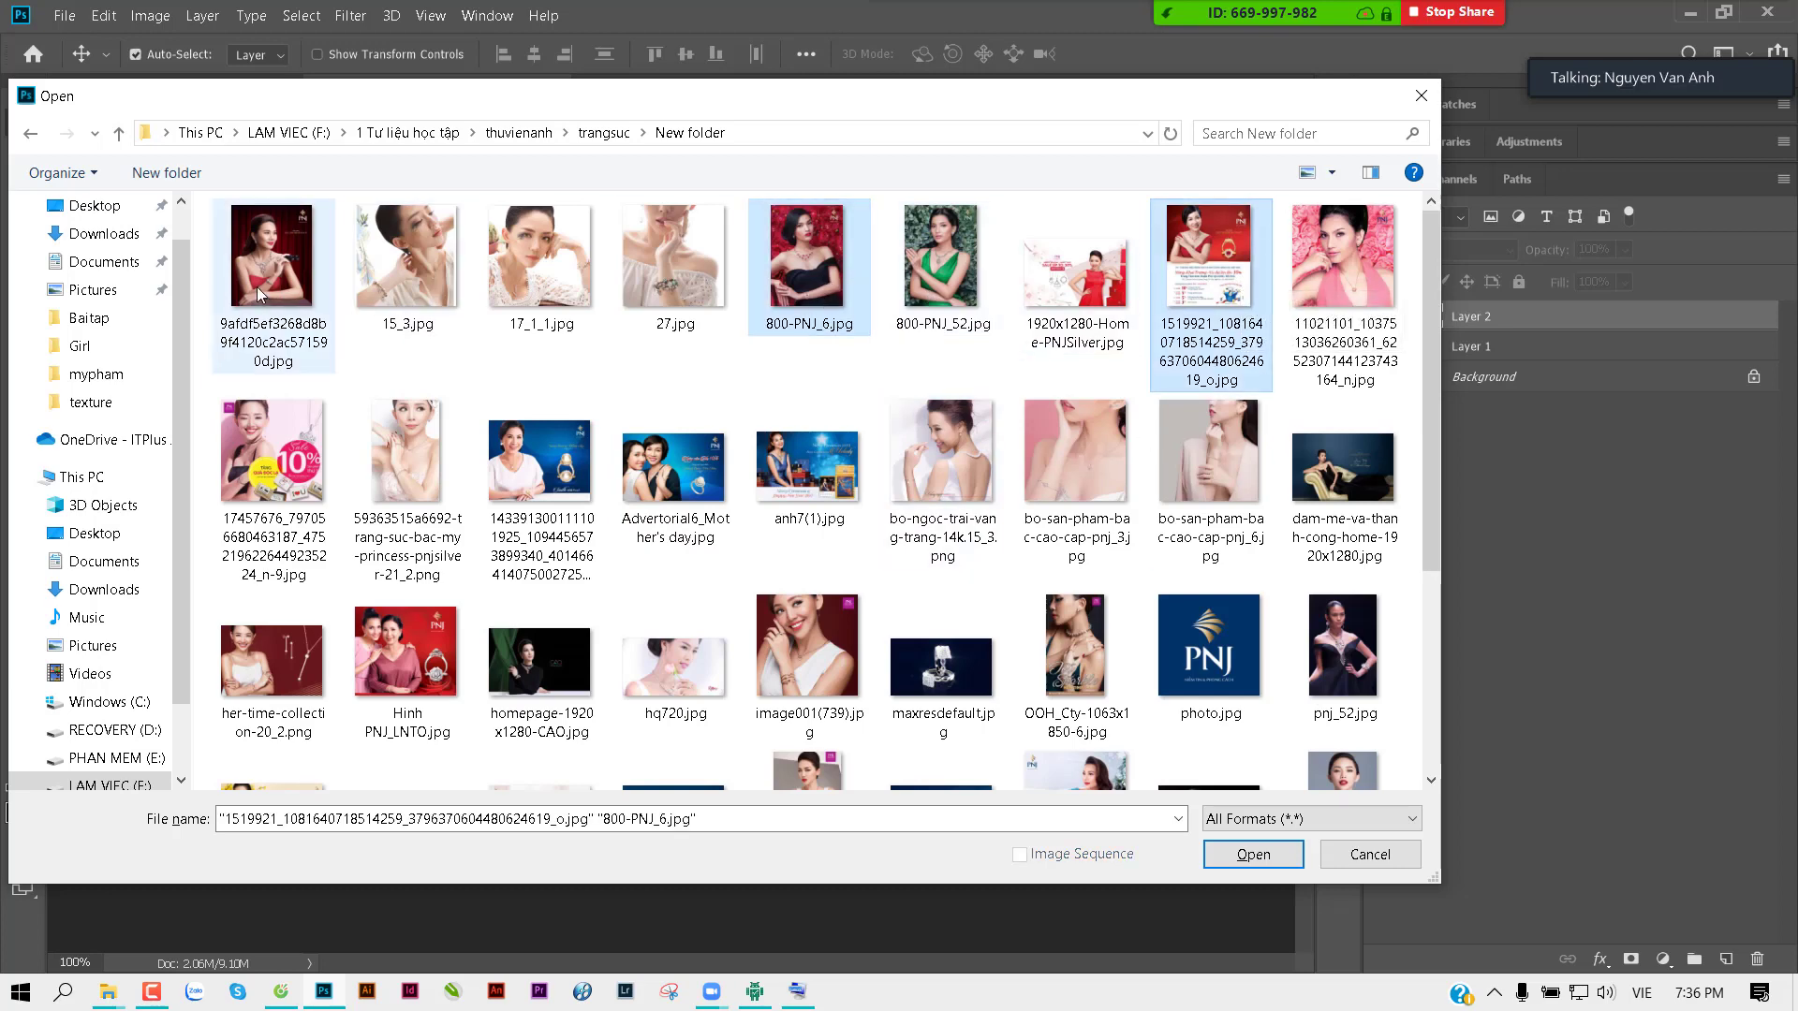
{"action": "left_click", "coordinate": [1253, 856]}
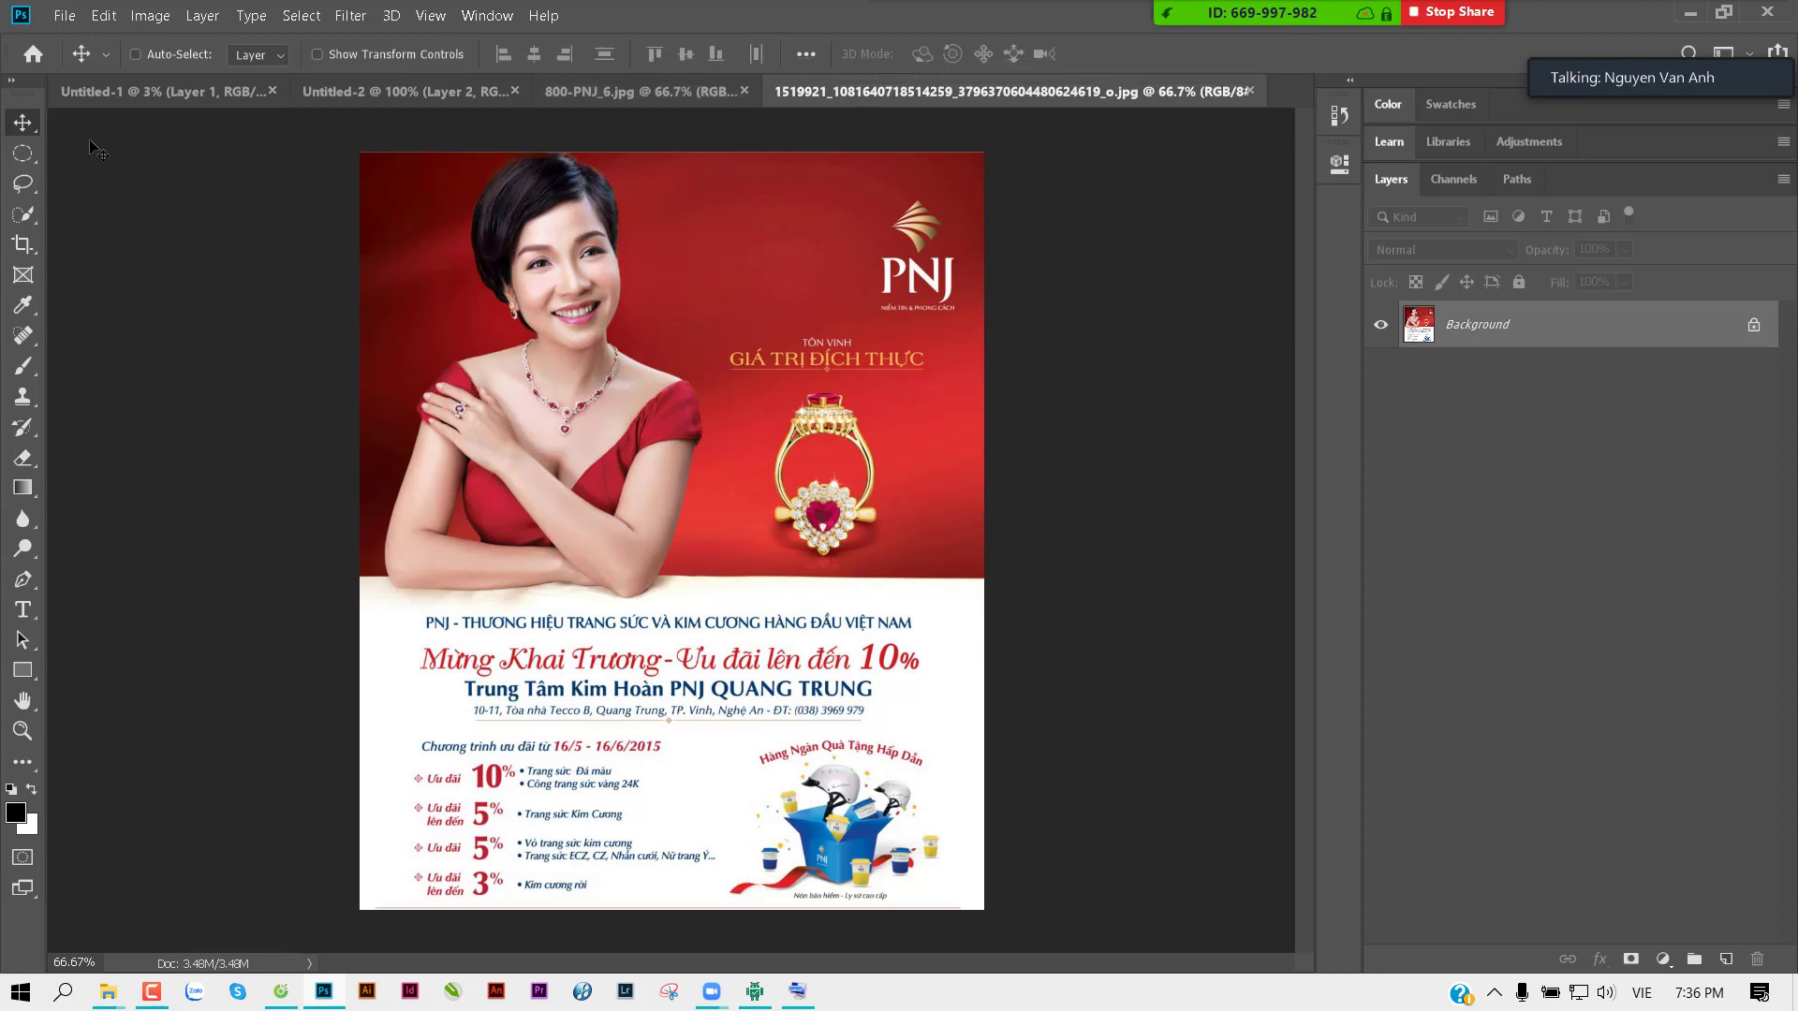
Step: Draw a rectangular marquee around the PNJ logo on the red flyer
{"action": "right_click", "coordinate": [26, 161]}
{"action": "left_click", "coordinate": [141, 157]}
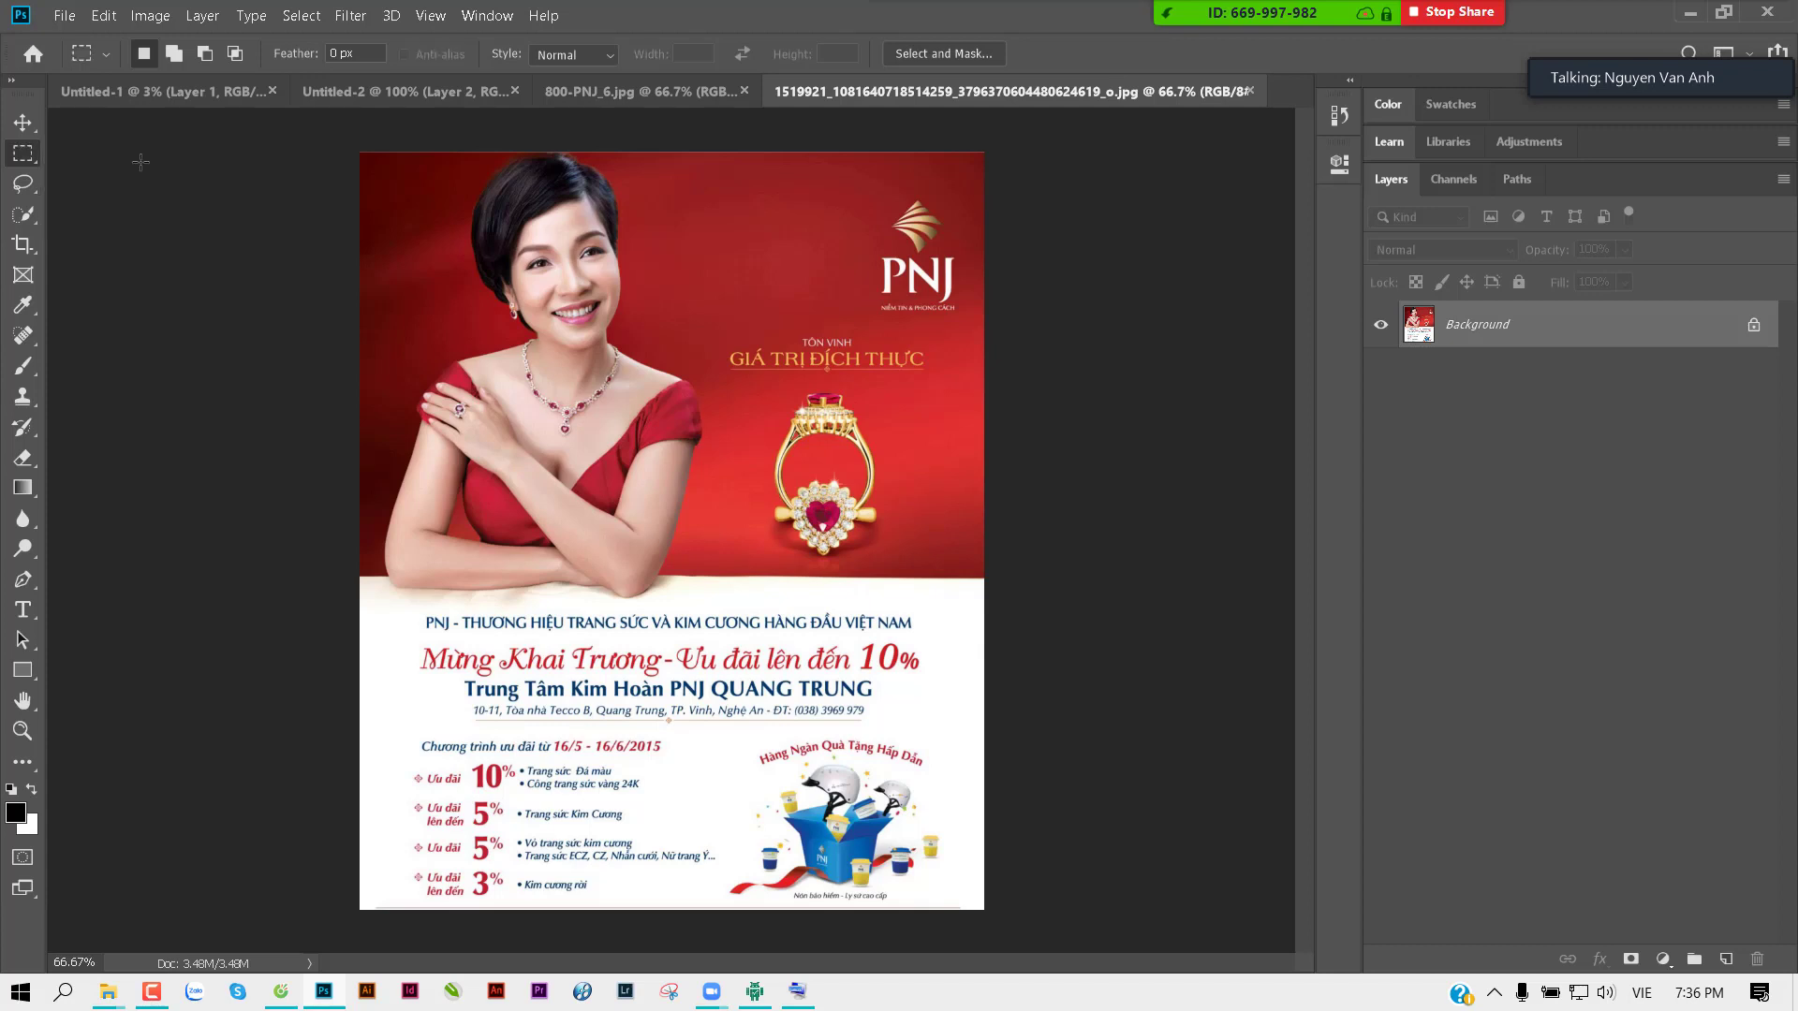
{"action": "left_click_drag", "start_coordinate": [873, 189], "coordinate": [963, 320]}
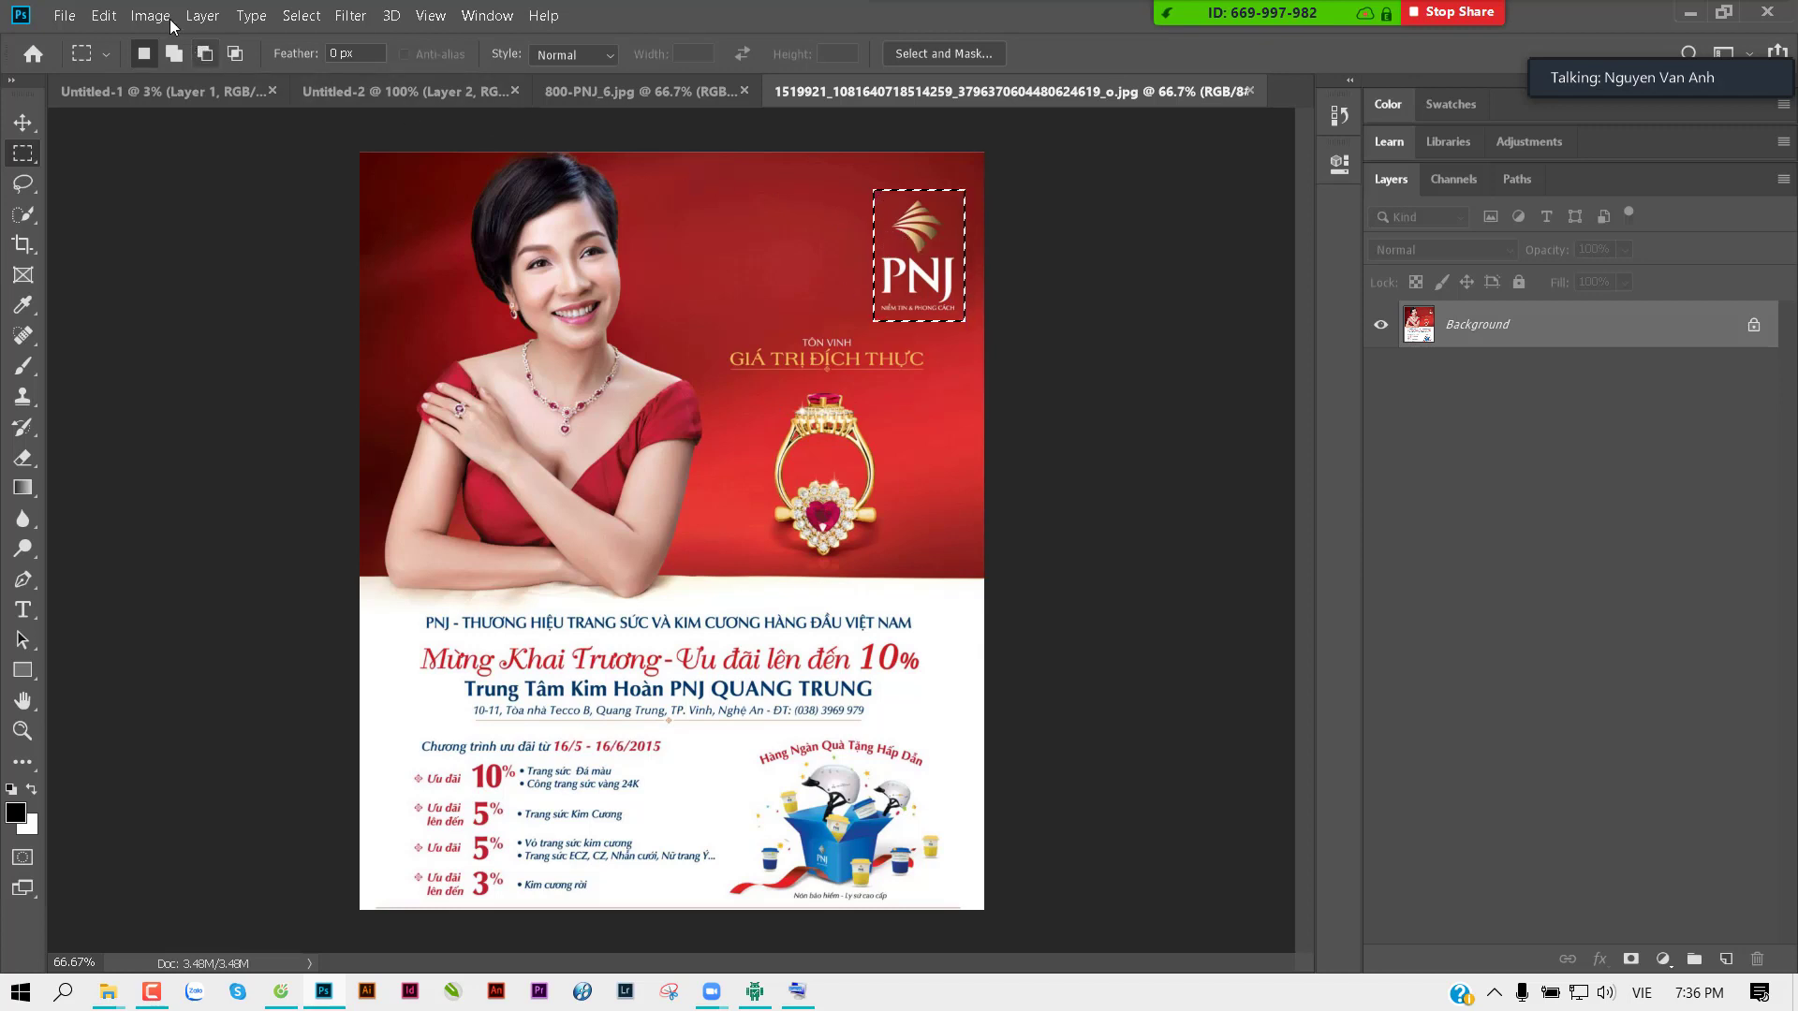
Step: Content-Aware Fill the logo area, deselect, and close the flyer without saving
{"action": "left_click", "coordinate": [165, 17]}
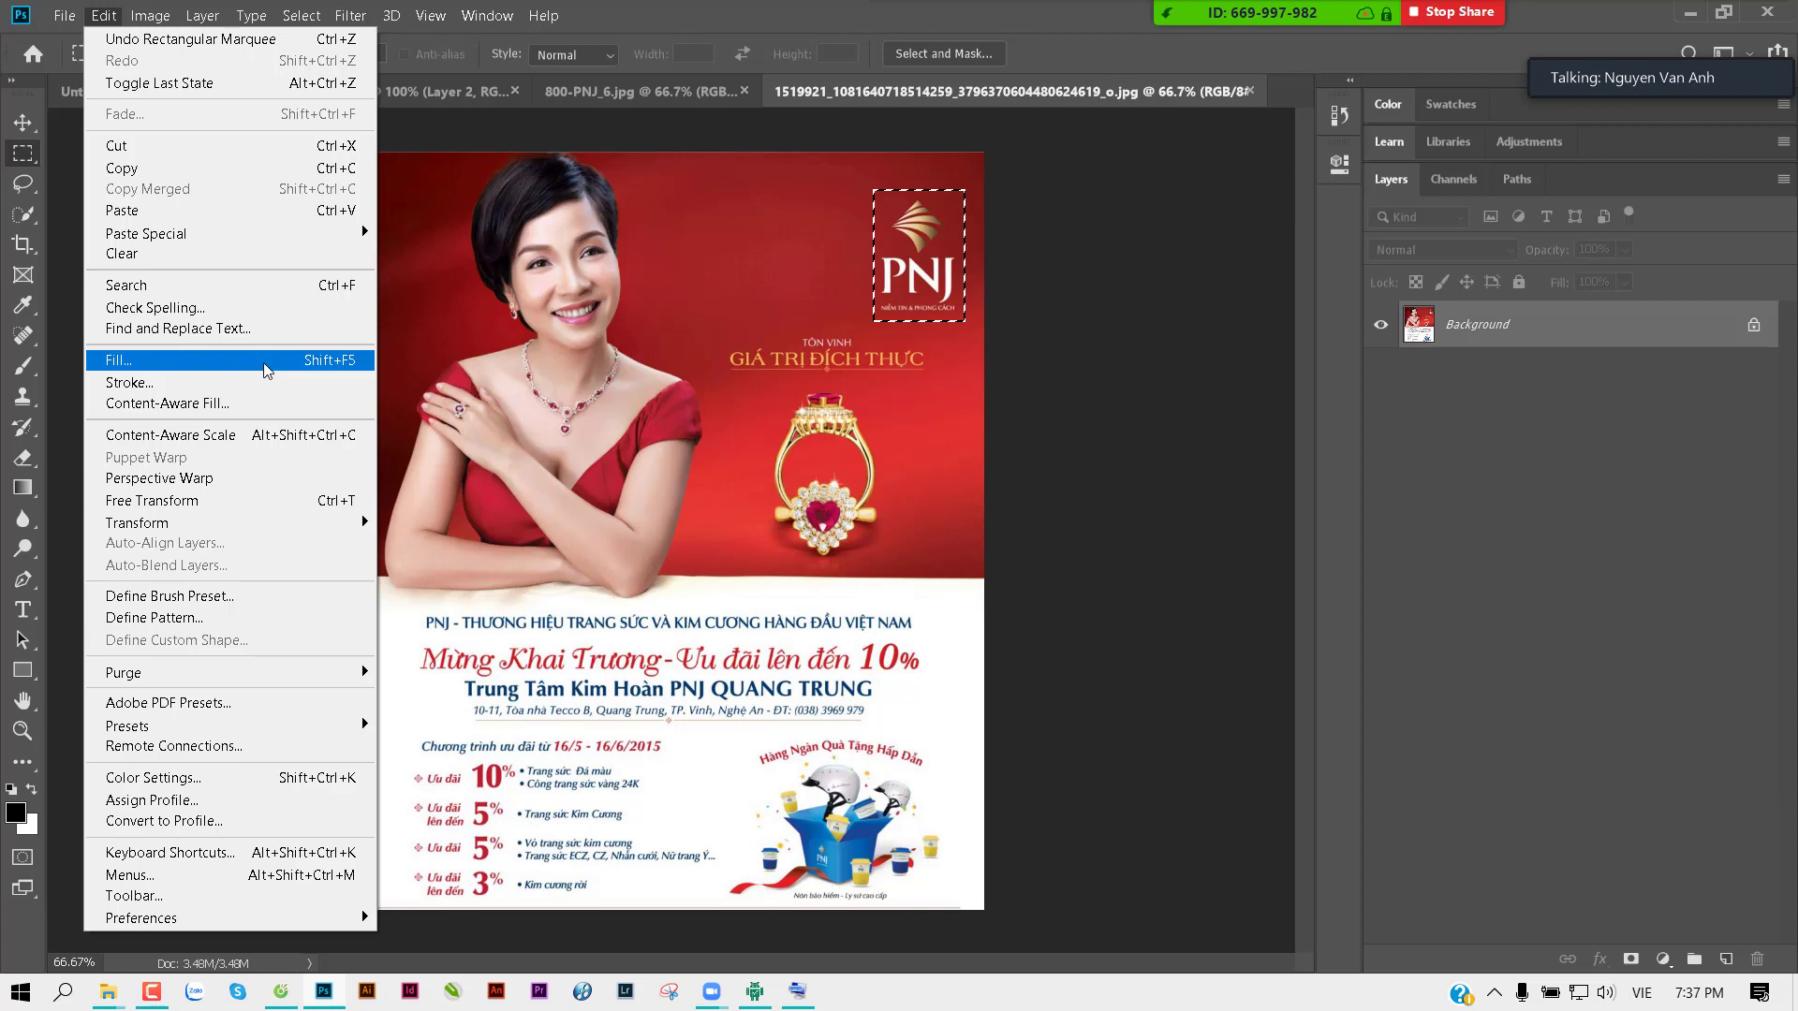
{"action": "left_click", "coordinate": [242, 370]}
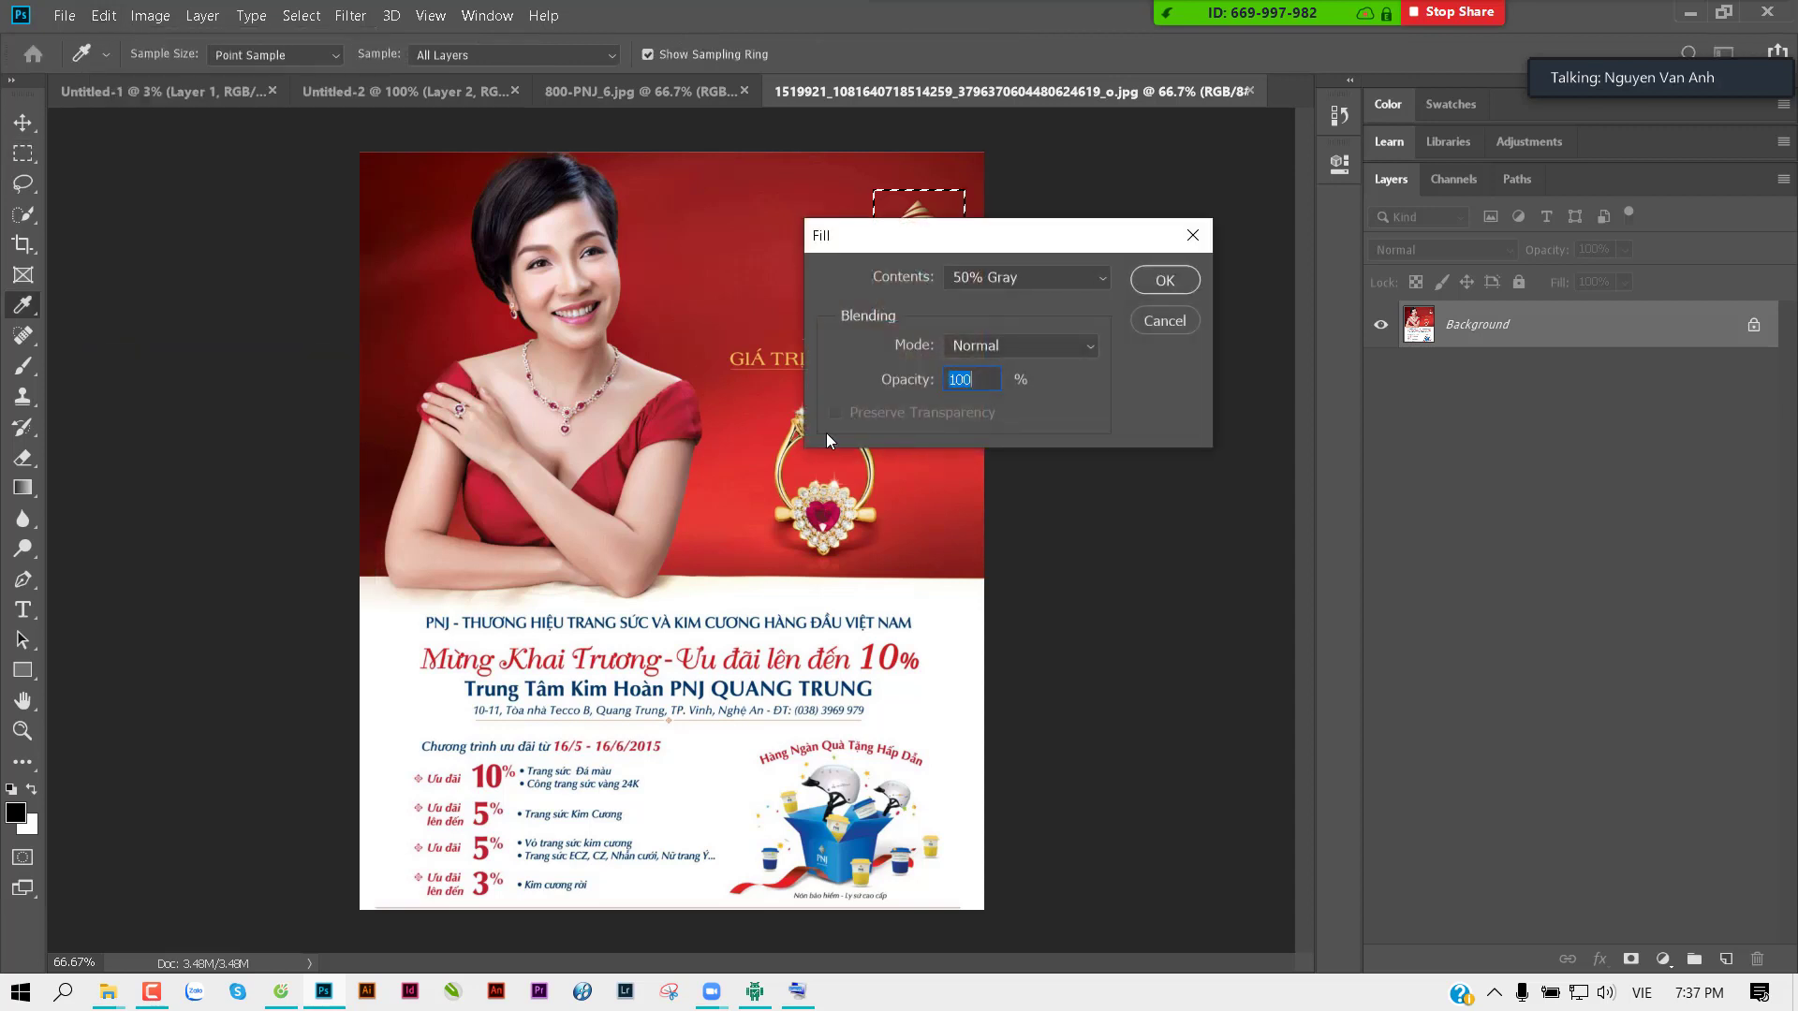
{"action": "left_click_drag", "start_coordinate": [1013, 242], "coordinate": [1201, 239]}
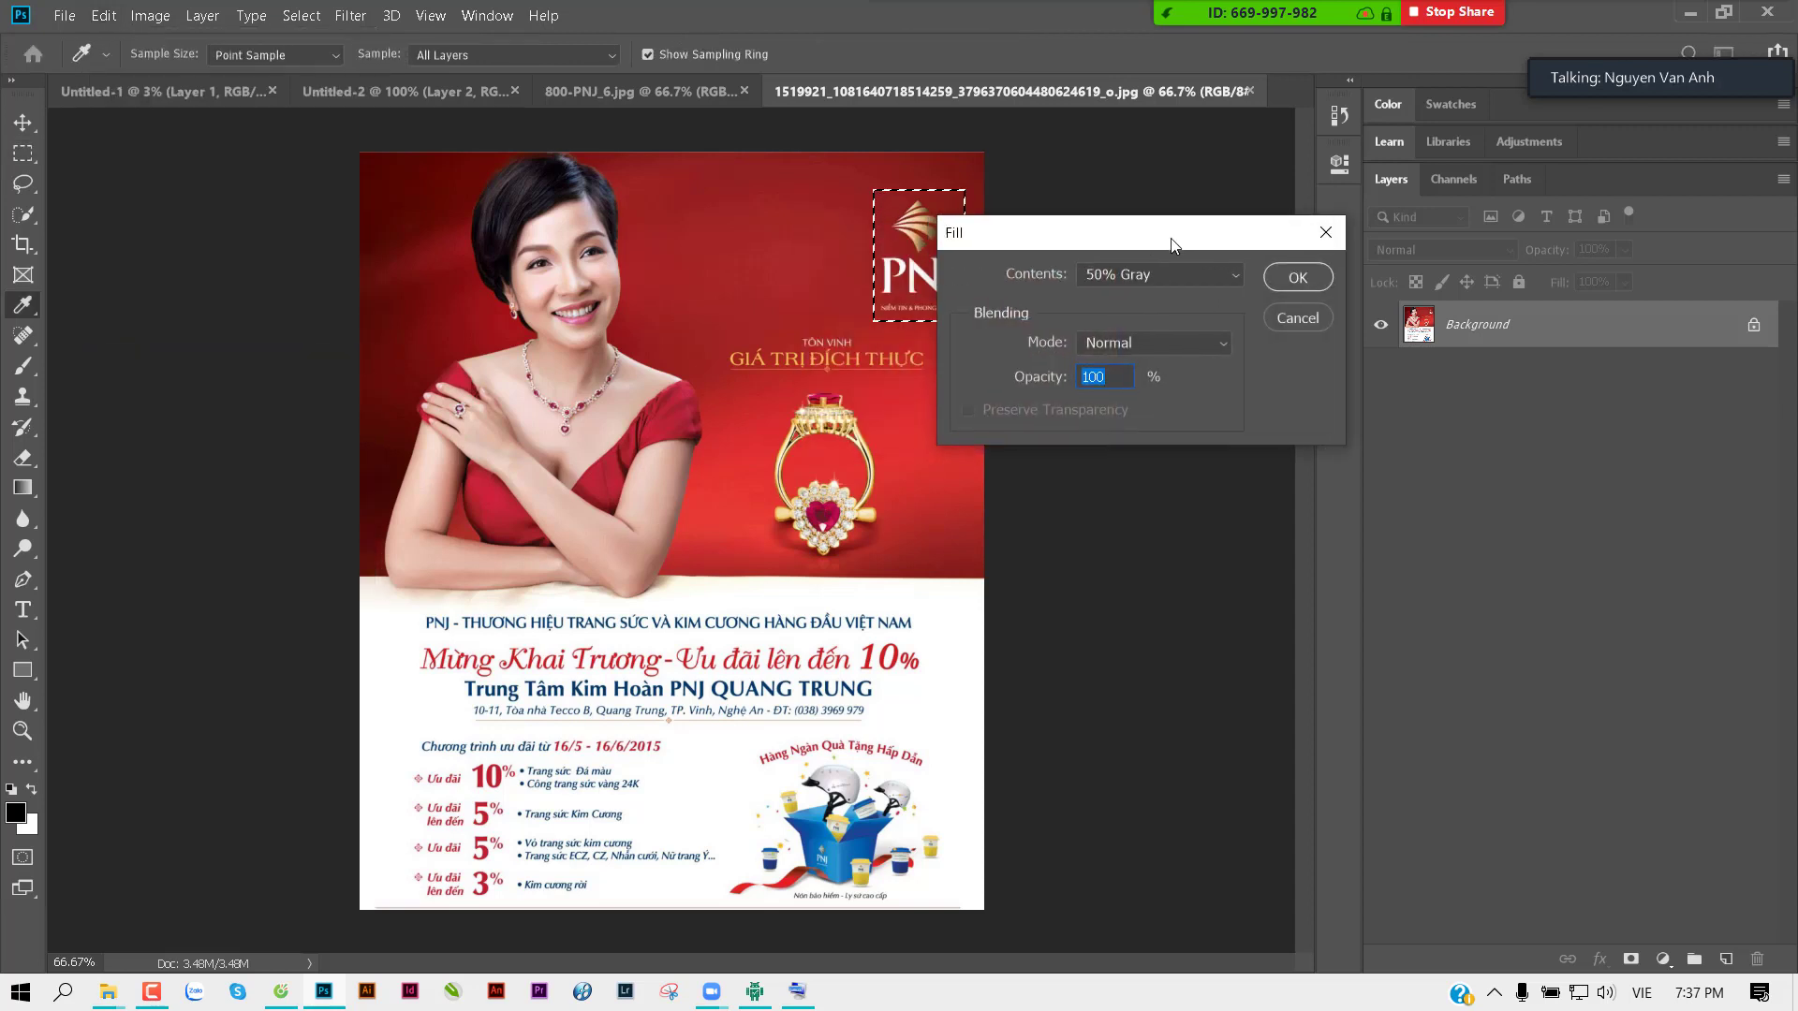
{"action": "left_click", "coordinate": [1195, 284]}
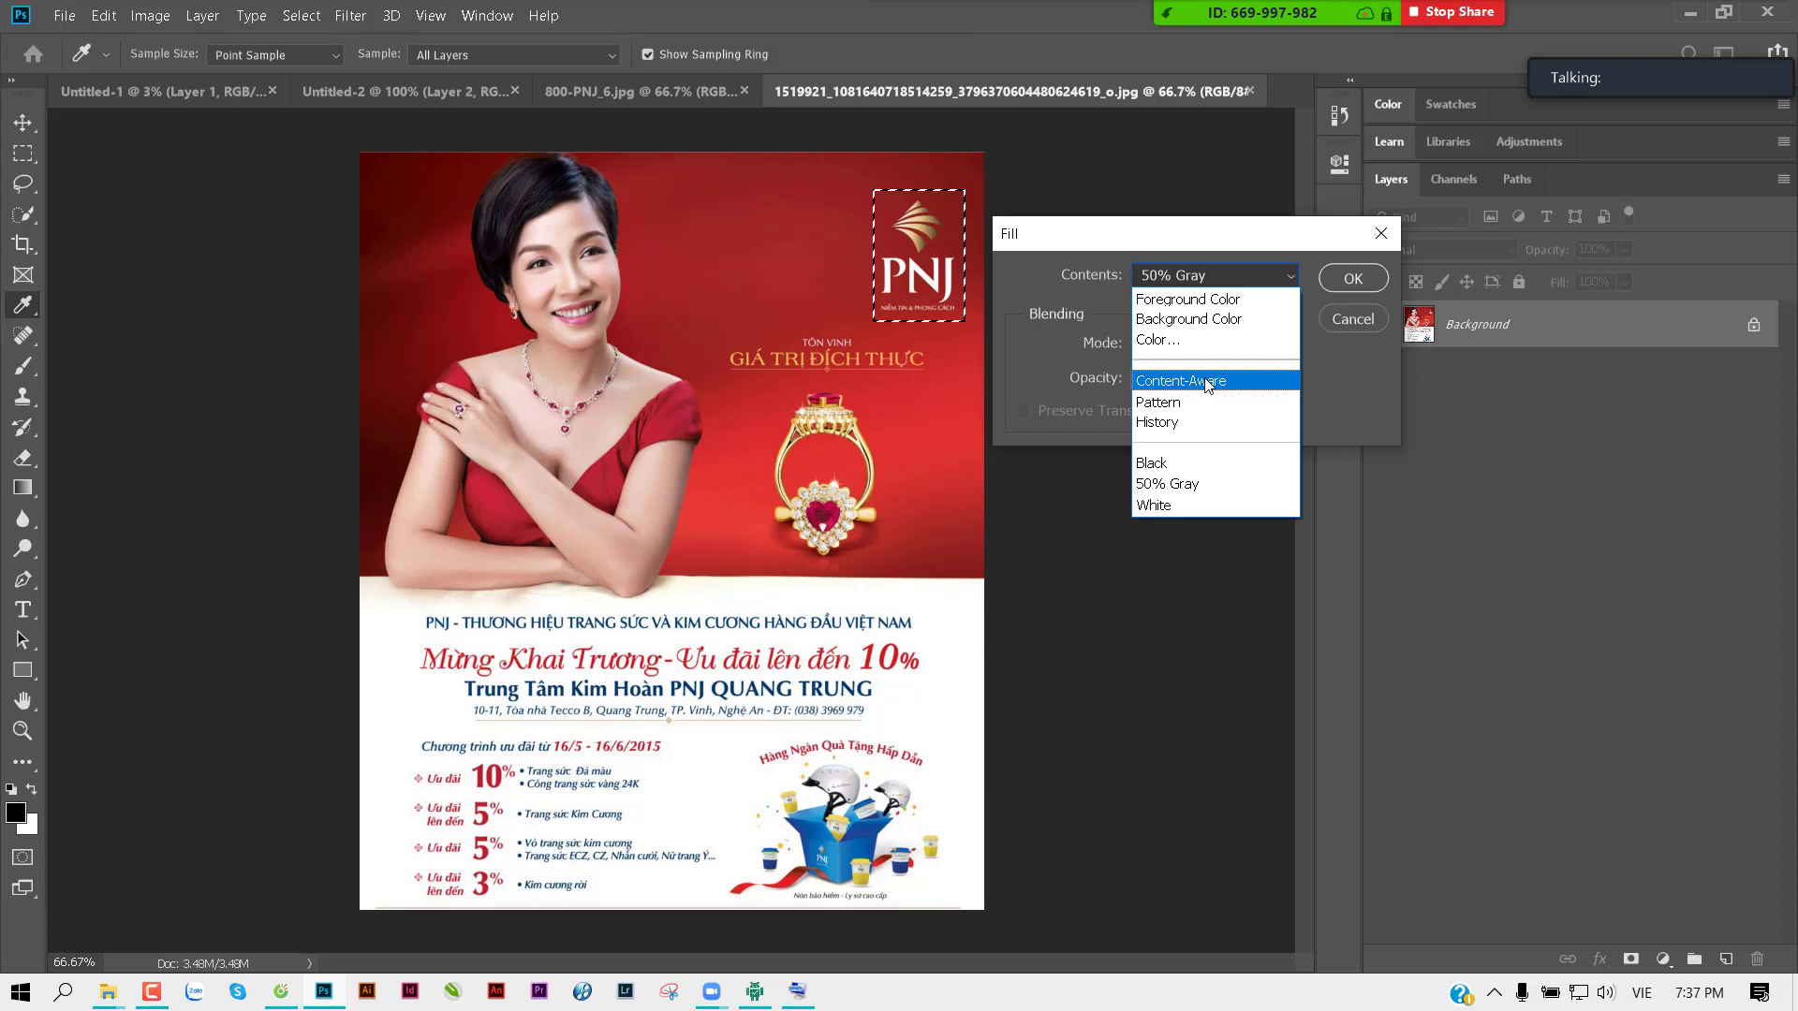
{"action": "left_click", "coordinate": [1208, 381]}
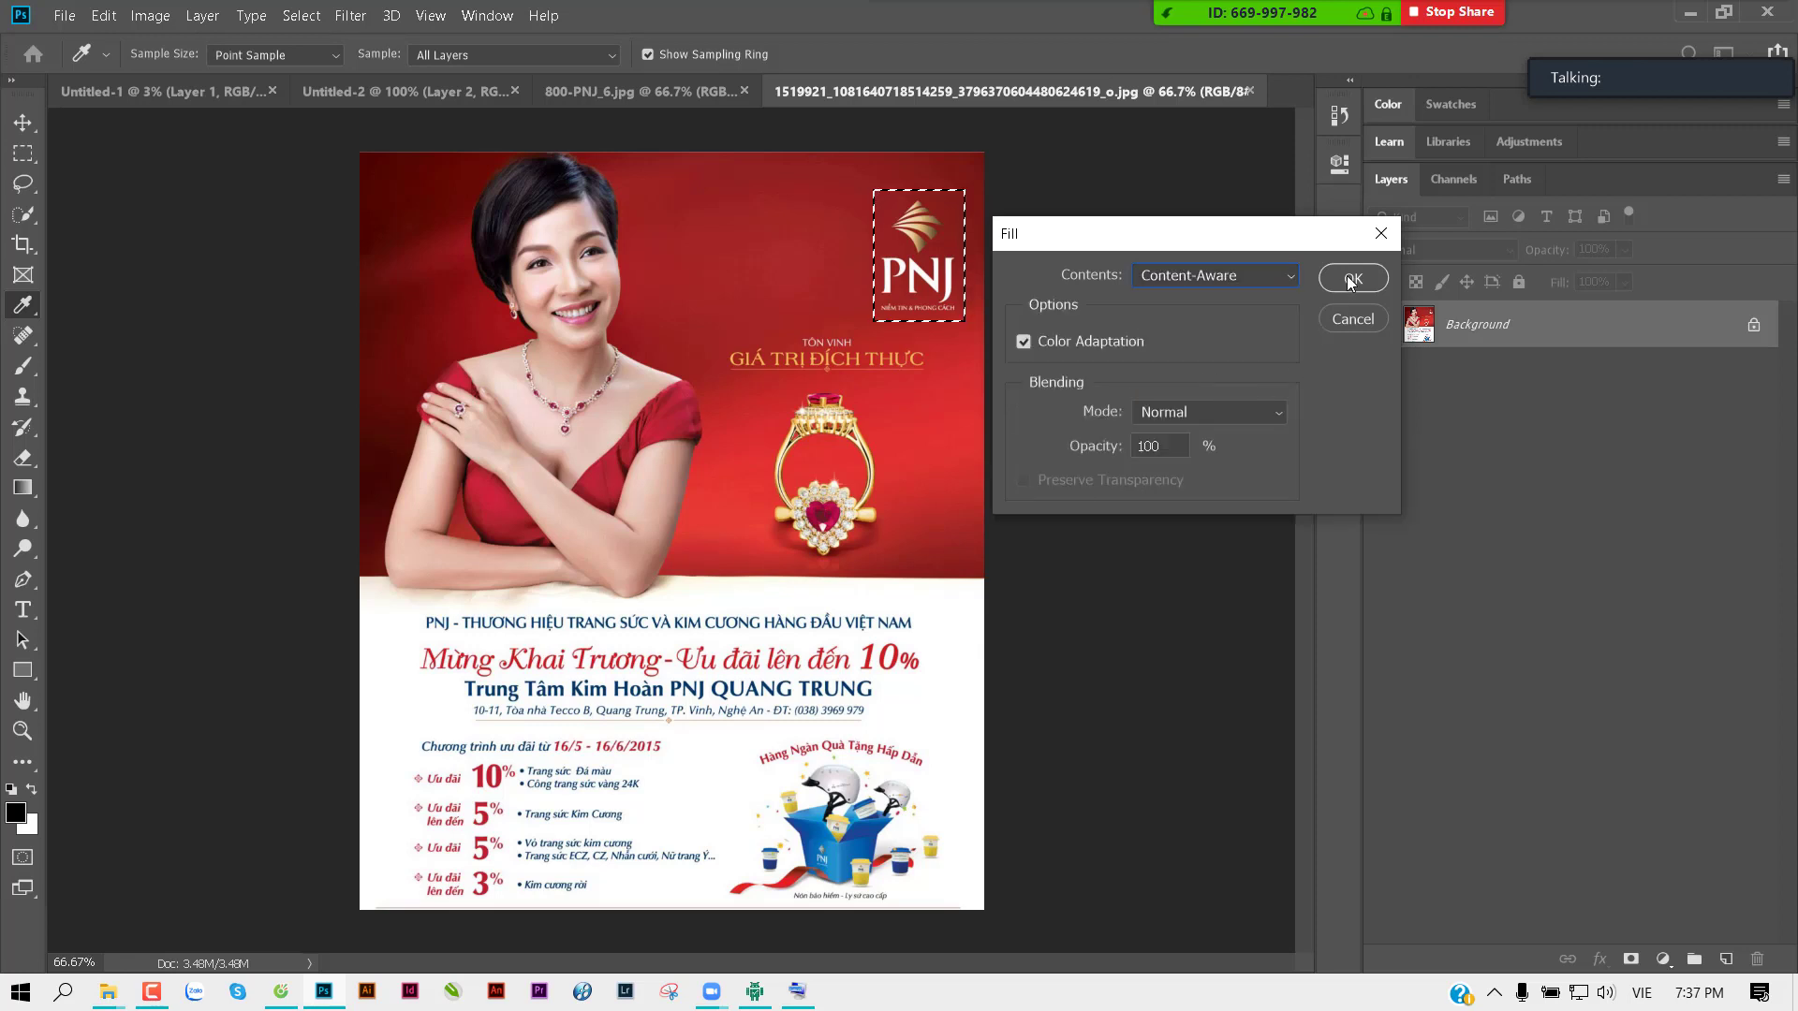
{"action": "key", "text": "Return"}
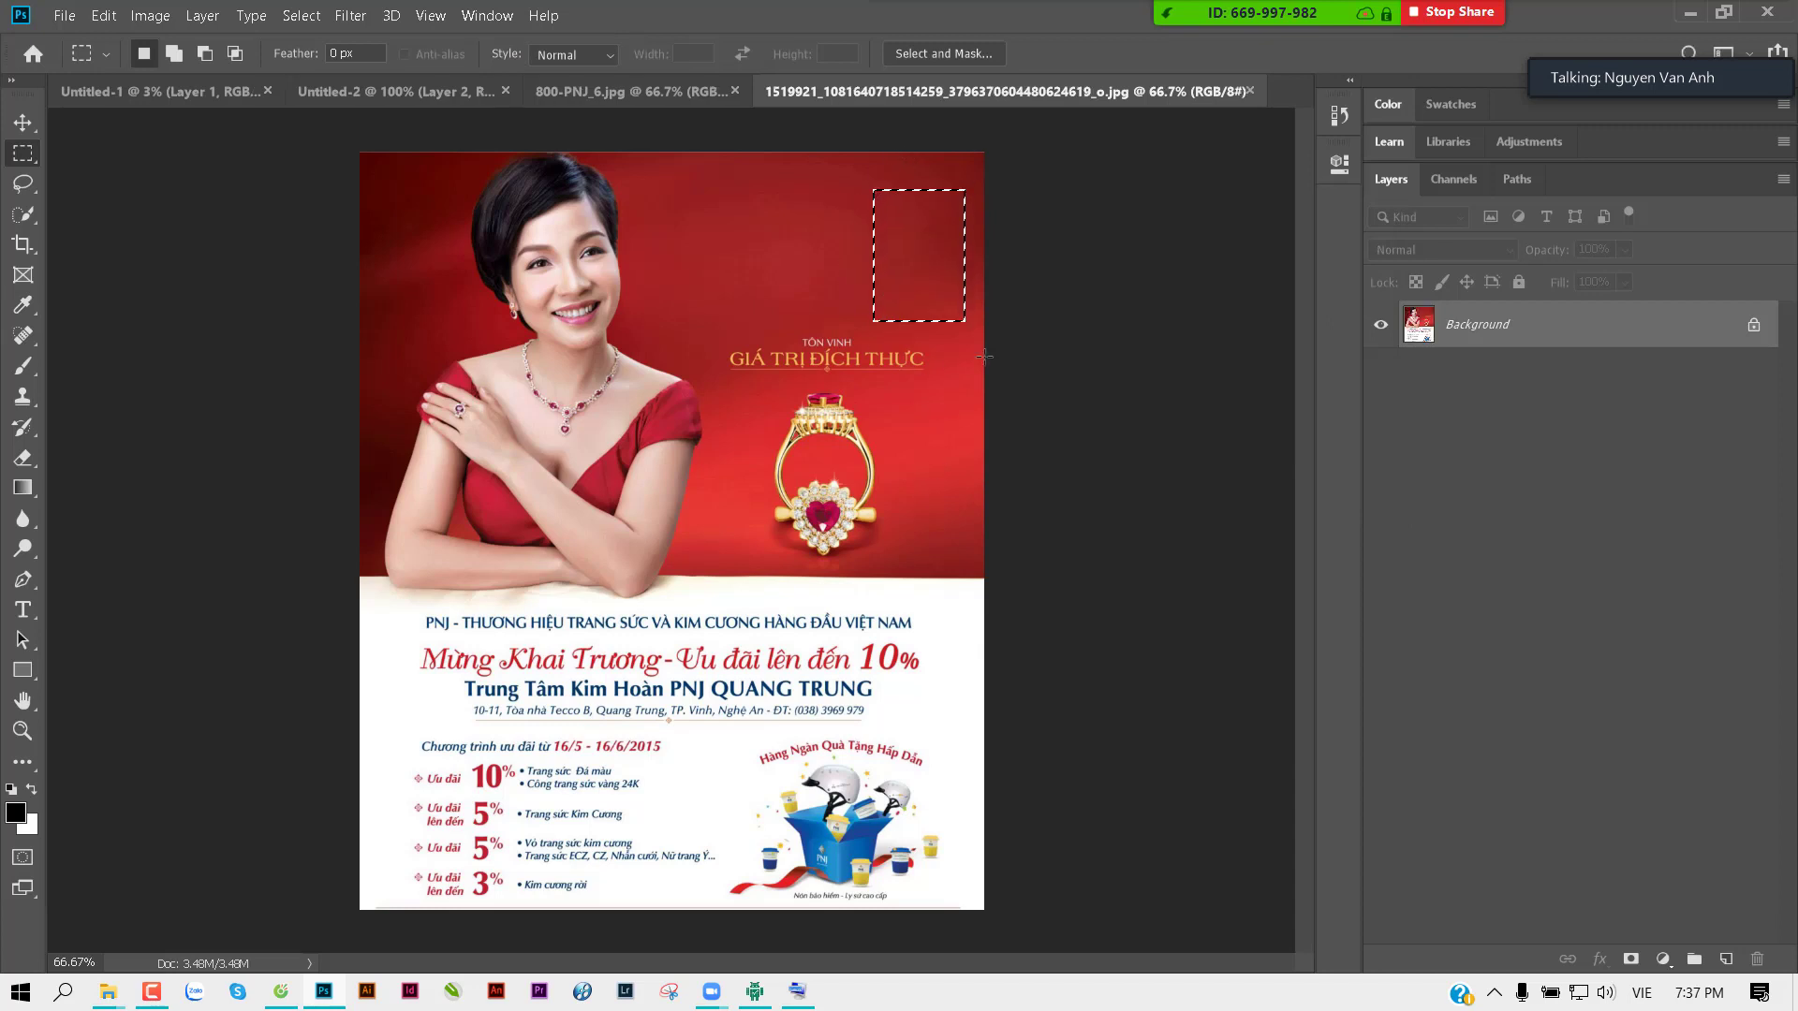
{"action": "key", "text": "ctrl+d"}
{"action": "key", "text": "ctrl+w"}
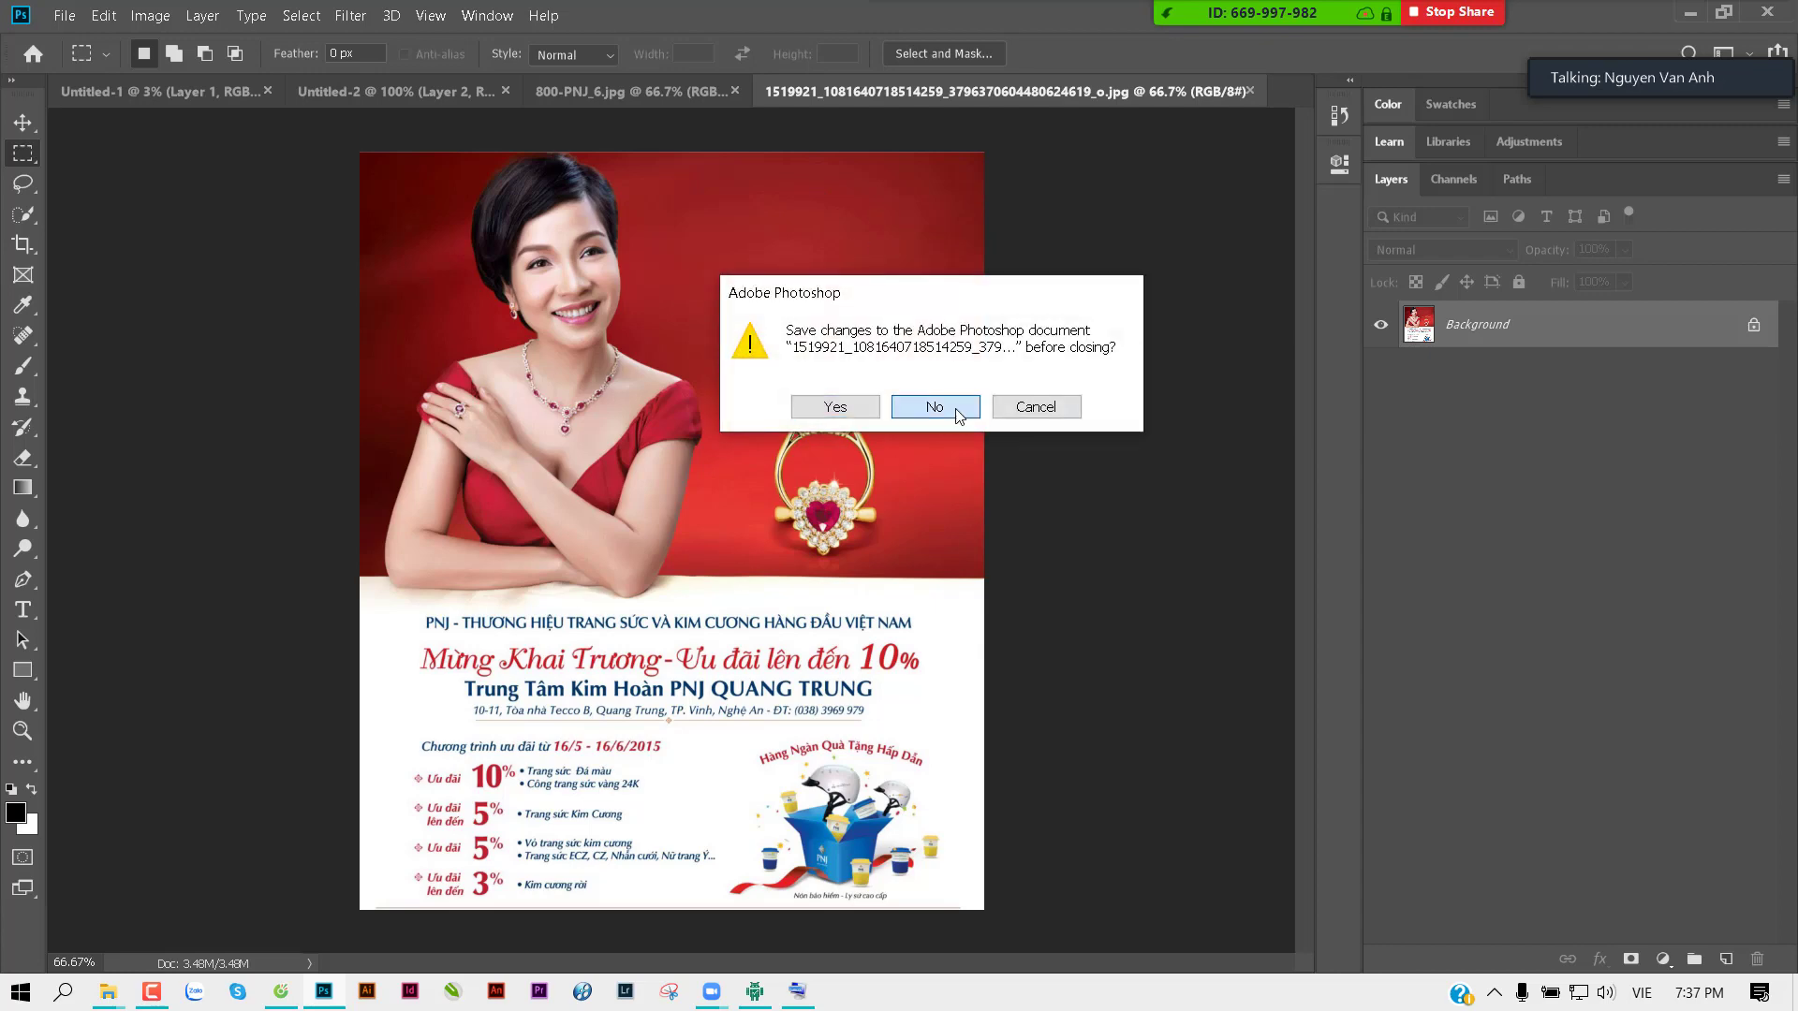
{"action": "left_click", "coordinate": [930, 403]}
Step: Zoom in and Content-Aware Fill the PNJ logo on the rose-petal portrait with petals
{"action": "scroll", "coordinate": [847, 236], "scroll_direction": "up", "scroll_amount": 2}
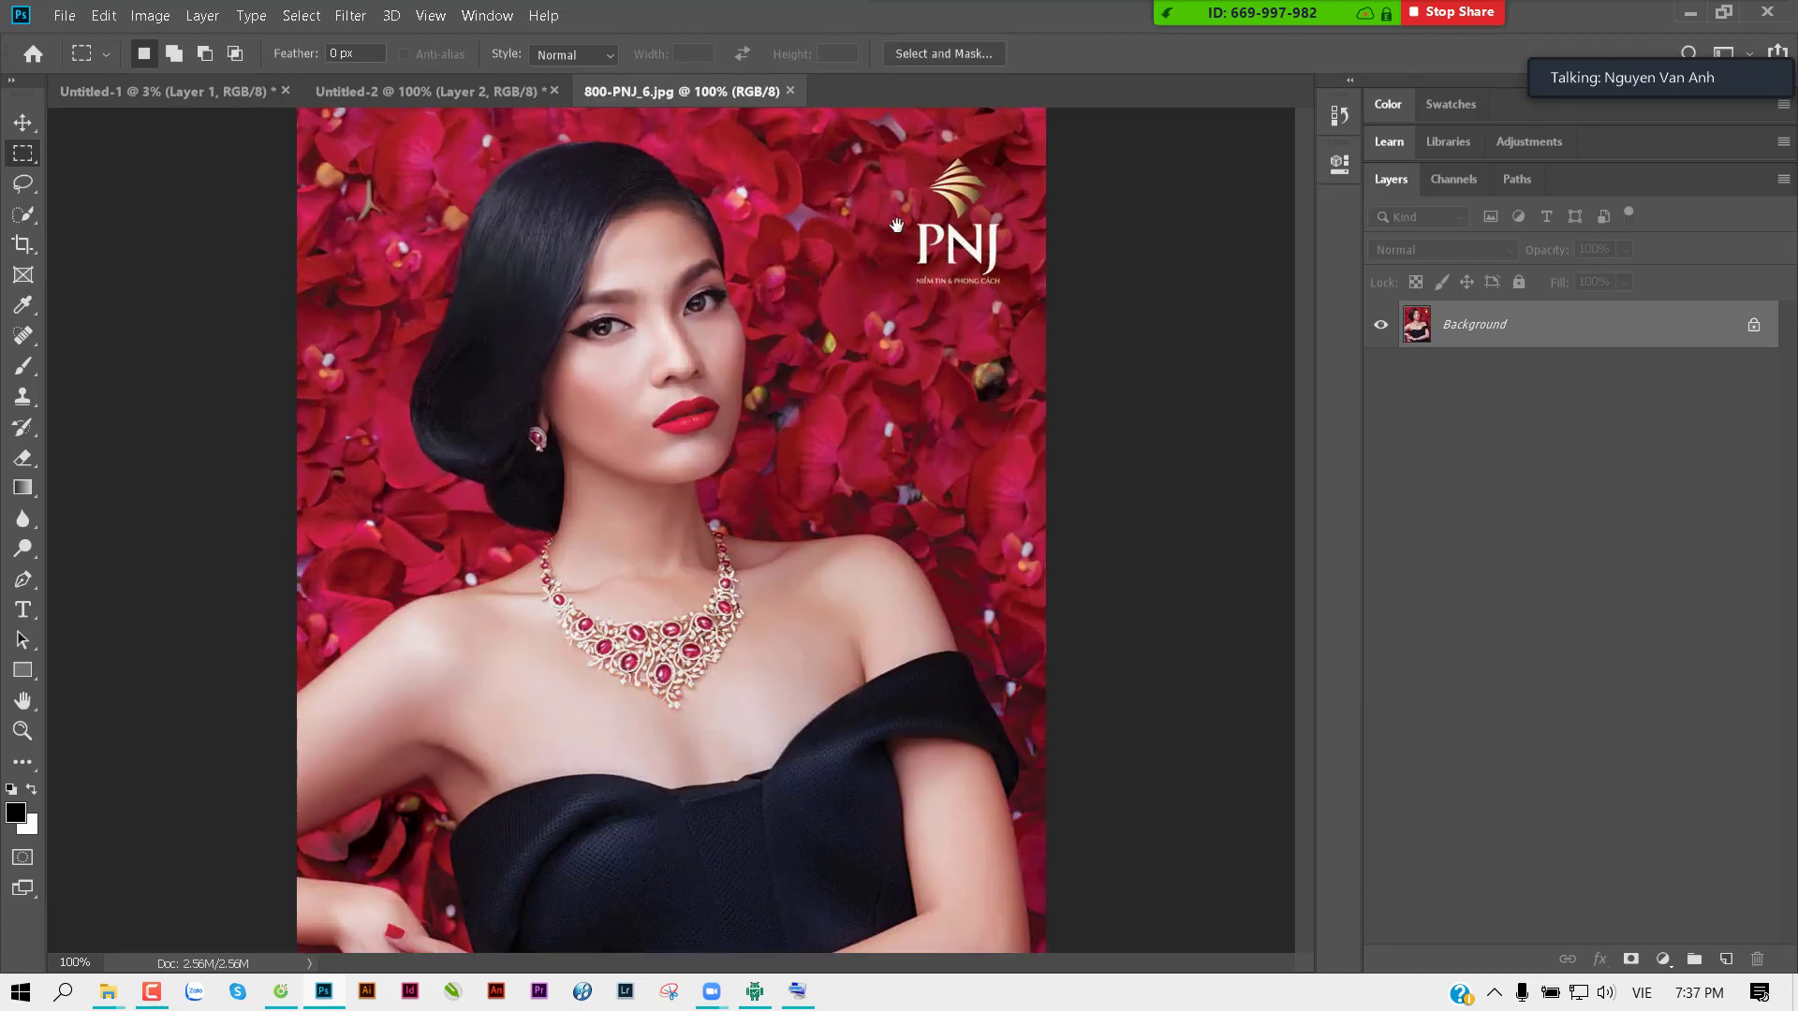
{"action": "scroll", "coordinate": [846, 236], "scroll_direction": "up", "scroll_amount": 2}
{"action": "scroll", "coordinate": [846, 236], "scroll_direction": "up", "scroll_amount": 2}
{"action": "scroll", "coordinate": [846, 235], "scroll_direction": "up", "scroll_amount": 1}
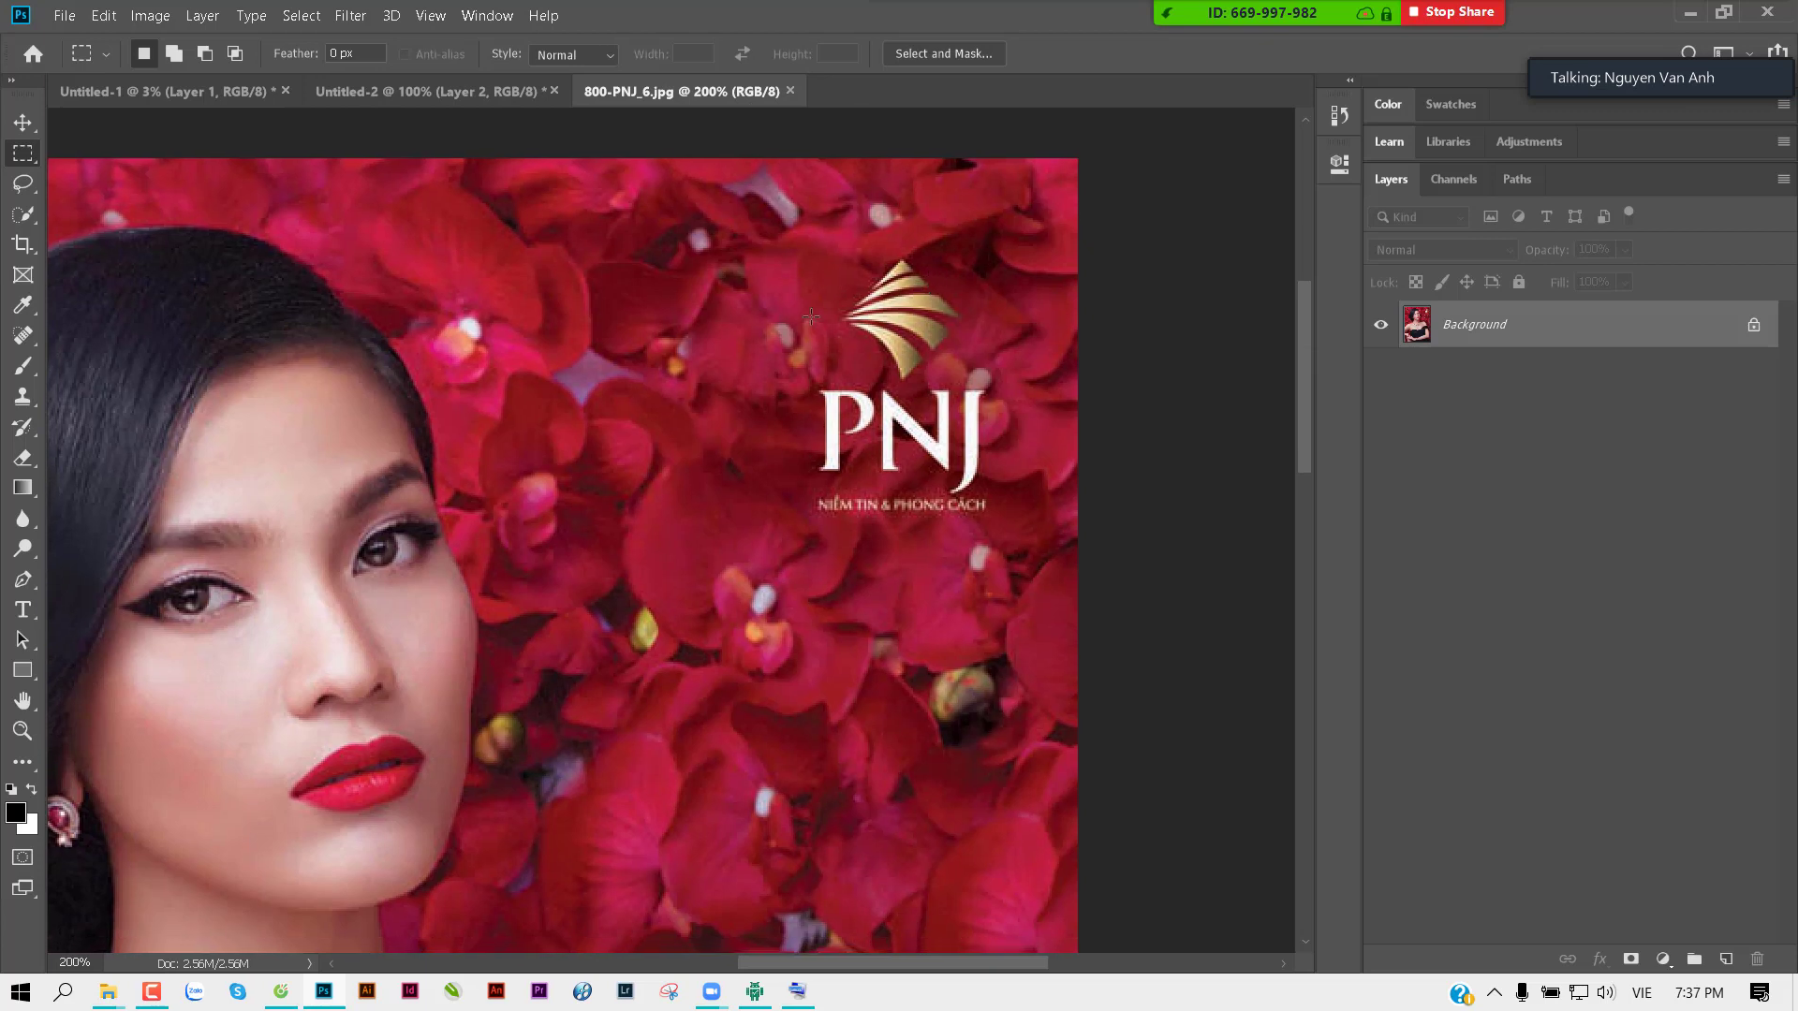
{"action": "left_click_drag", "start_coordinate": [778, 218], "coordinate": [1044, 547]}
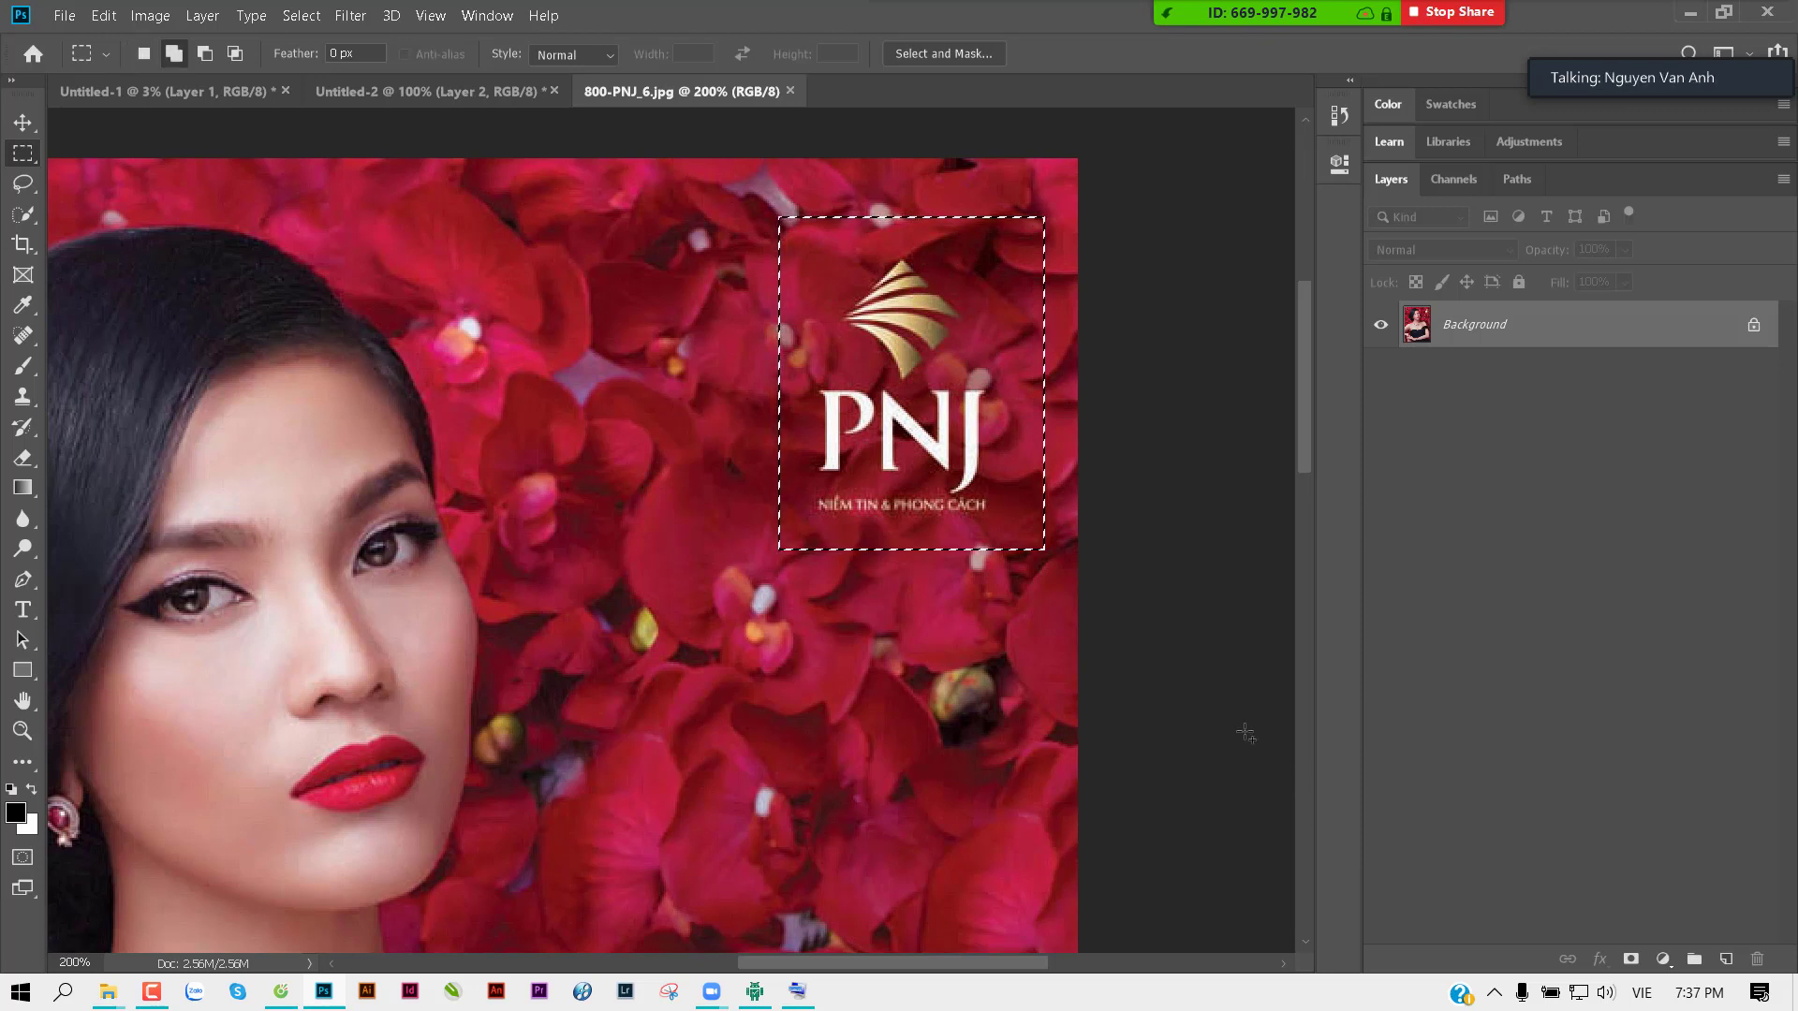
{"action": "key", "text": "shift+BackSpace"}
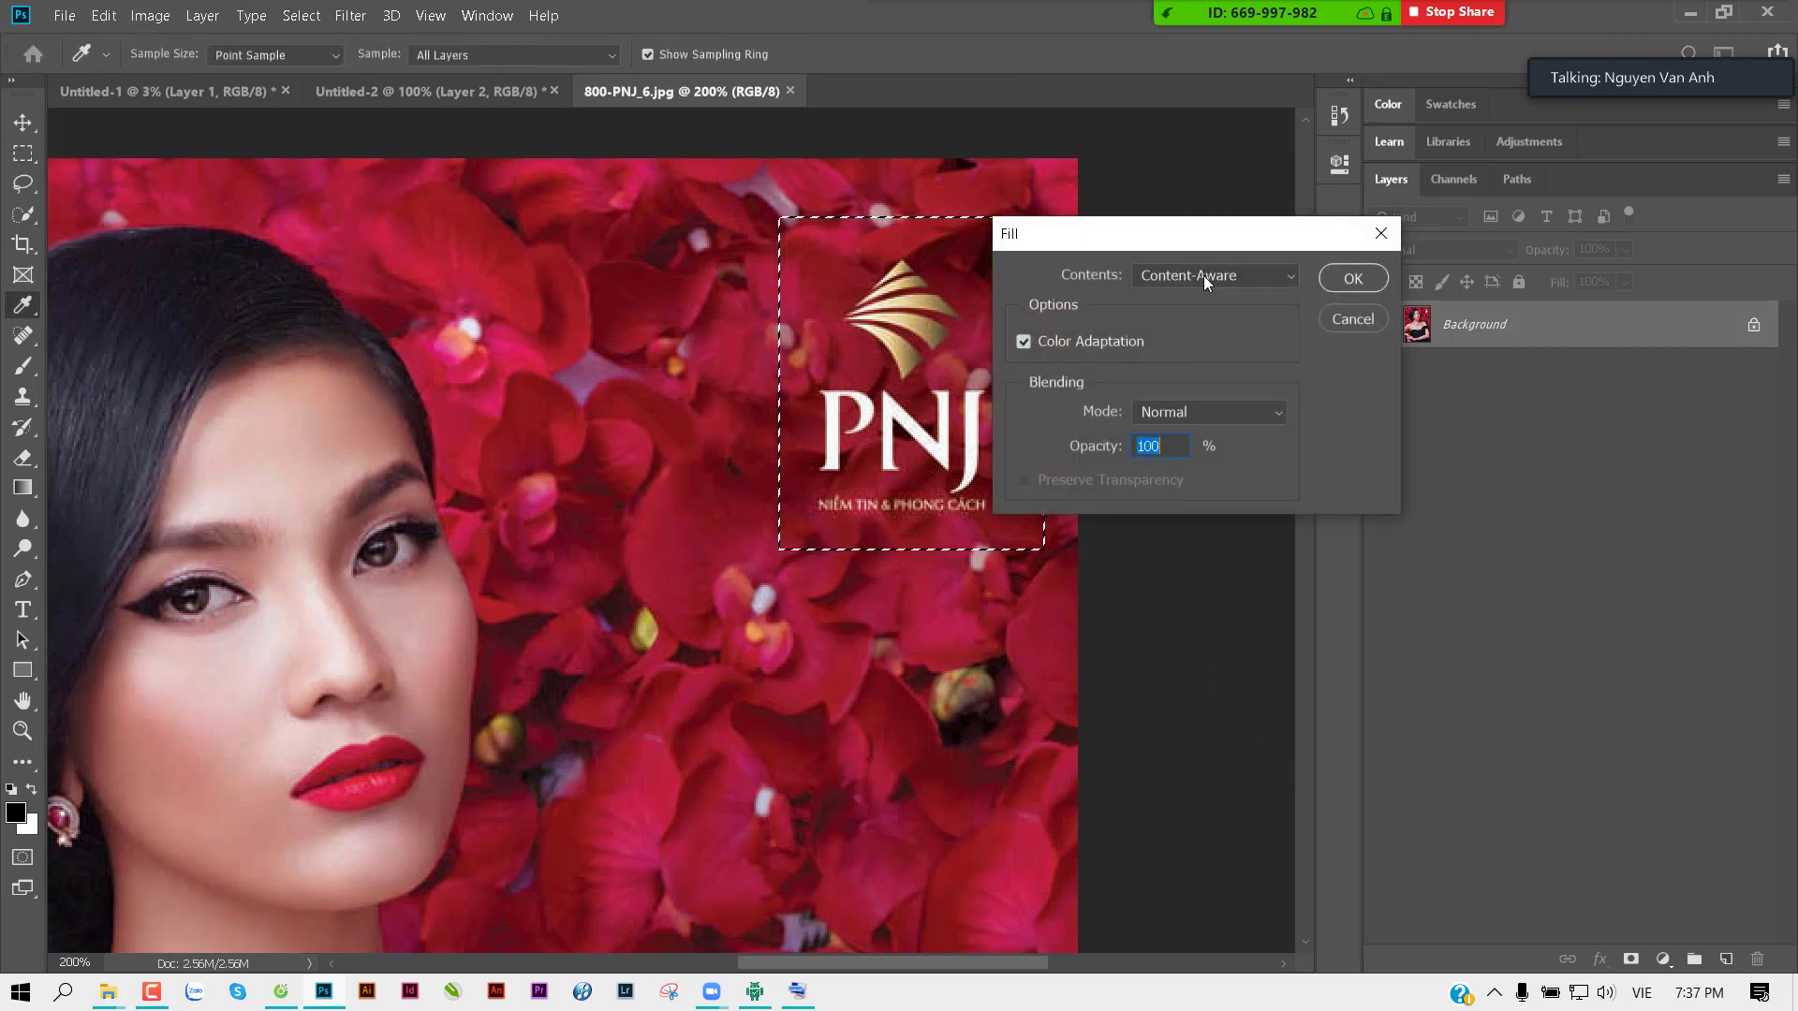
{"action": "left_click_drag", "start_coordinate": [1138, 242], "coordinate": [1265, 242]}
{"action": "left_click", "coordinate": [1477, 278]}
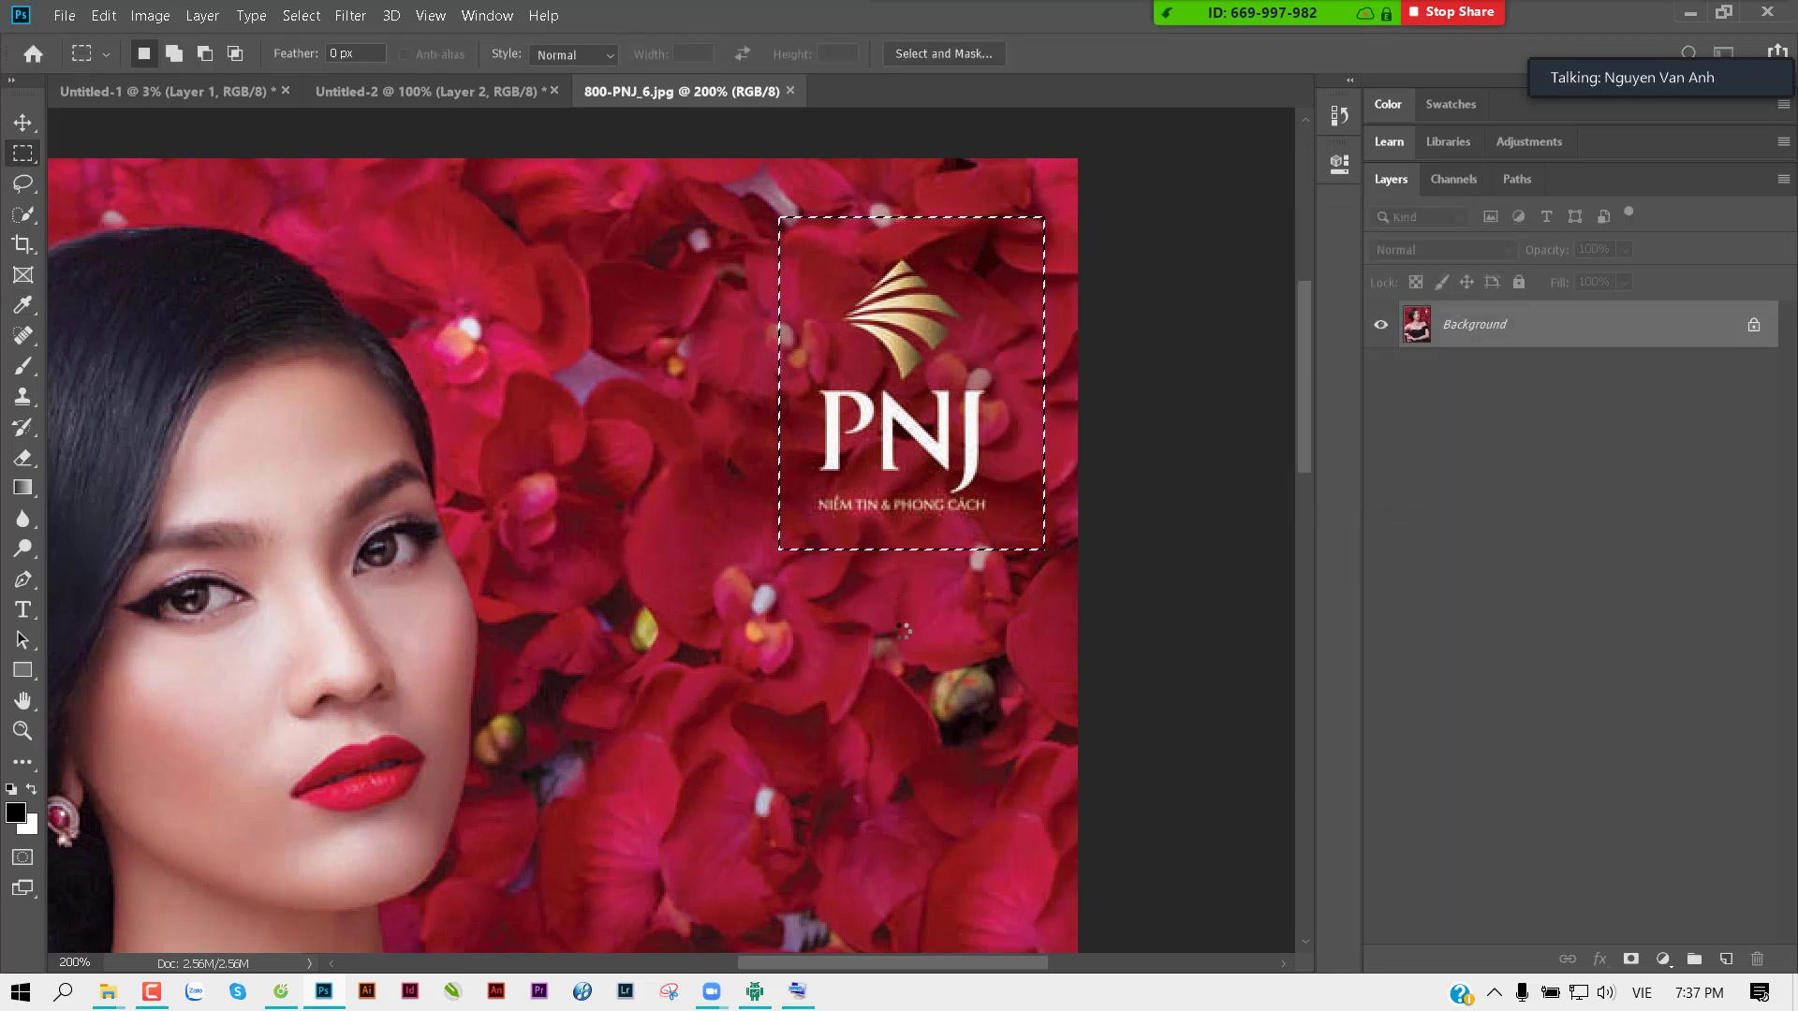
{"action": "key", "text": "ctrl+d"}
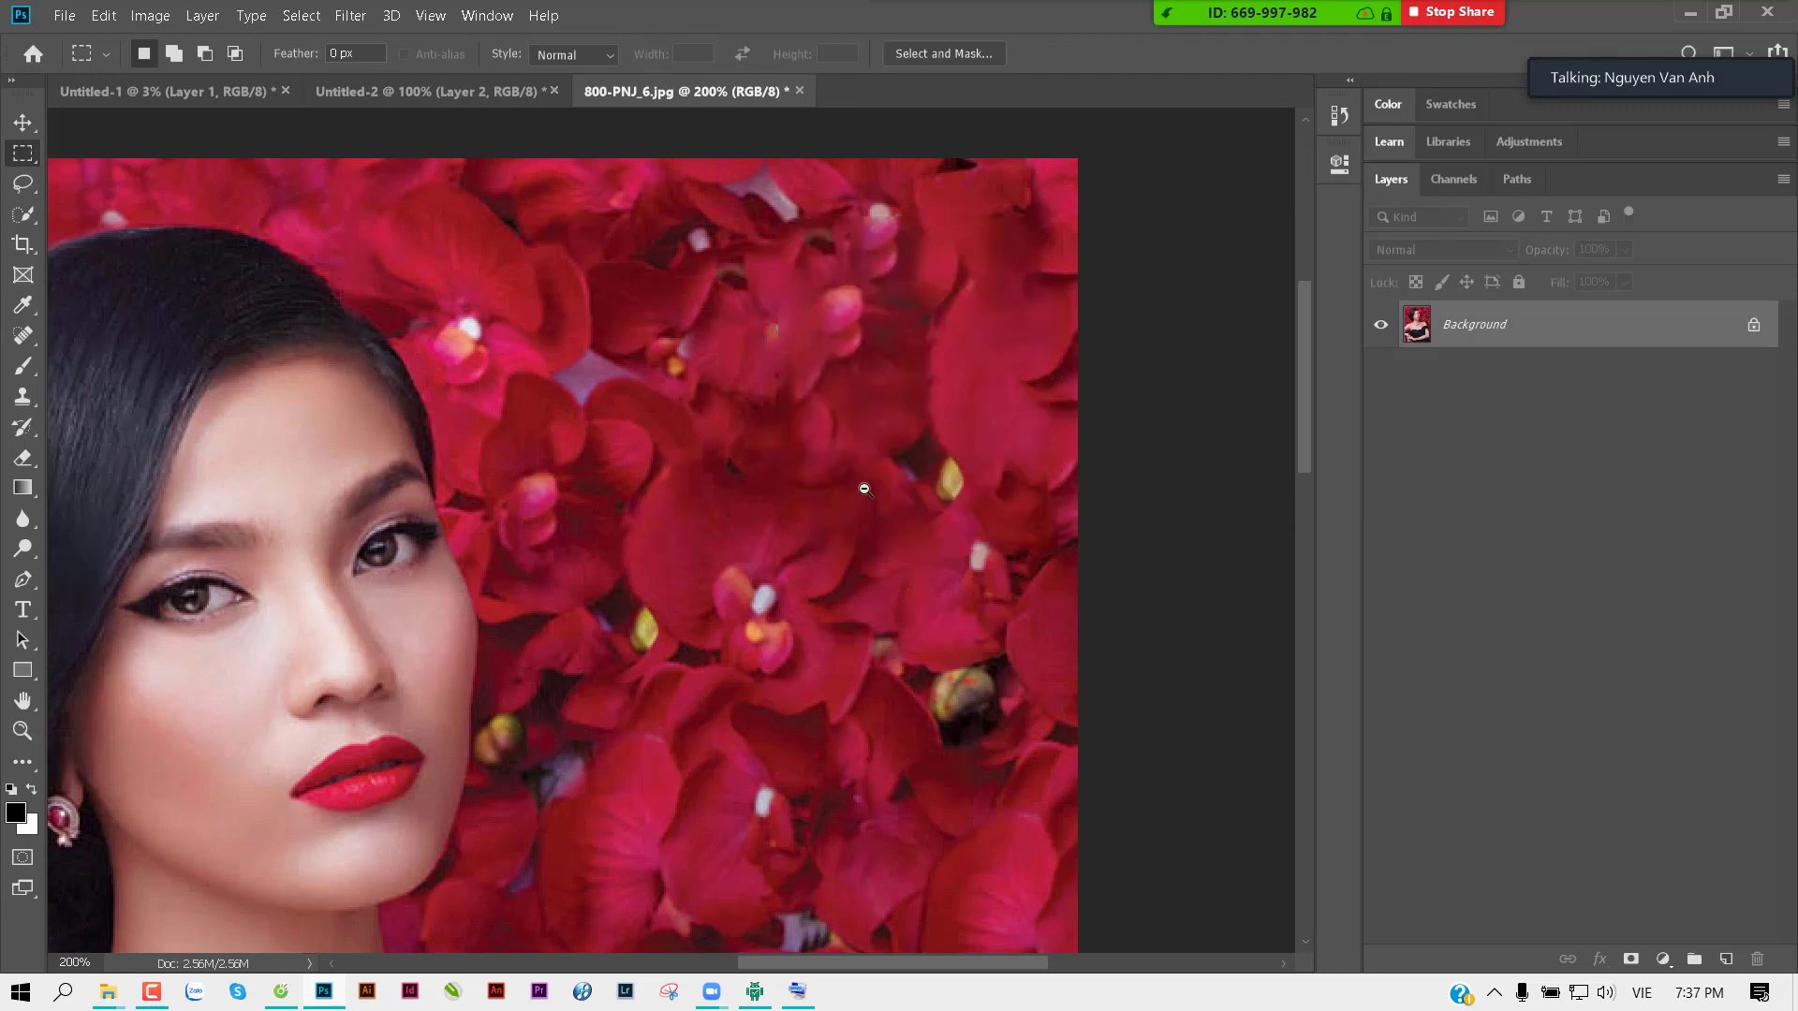
Step: Zoom back out and close 800-PNJ_6.jpg without saving
{"action": "key", "text": "ctrl+minus"}
{"action": "left_click_drag", "start_coordinate": [829, 532], "coordinate": [998, 328]}
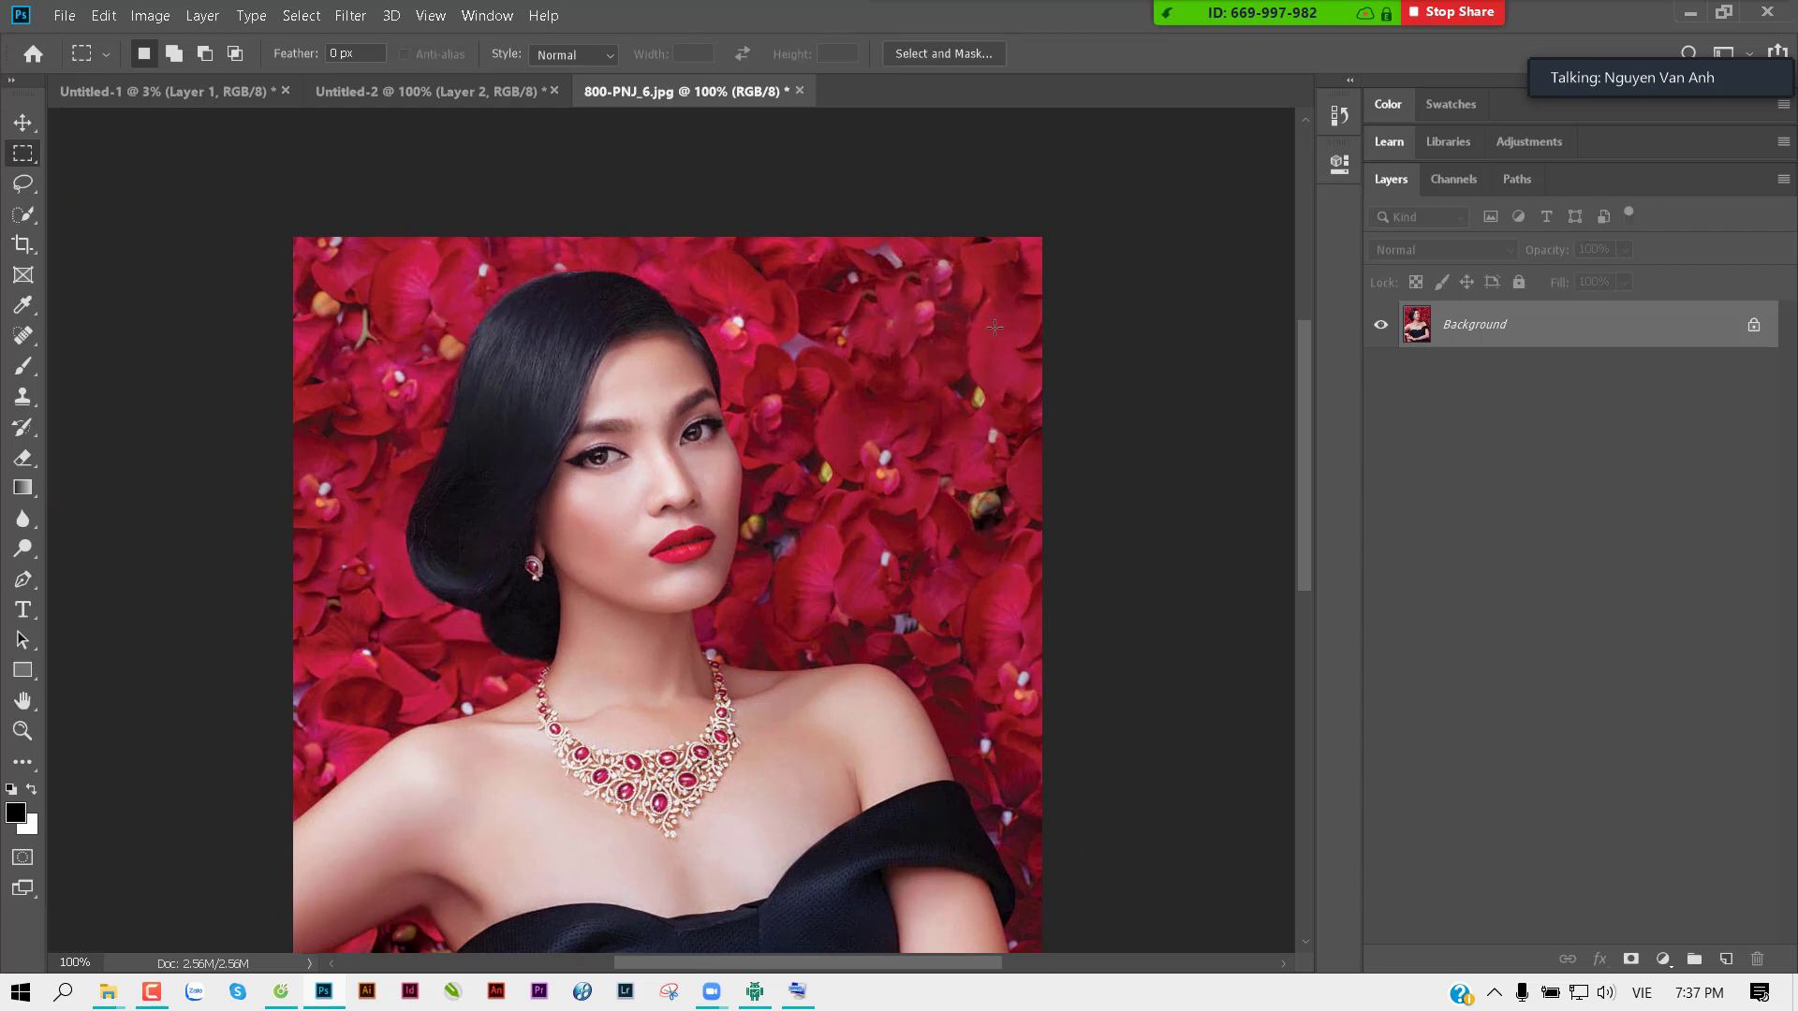
{"action": "left_click_drag", "start_coordinate": [963, 403], "coordinate": [1021, 301]}
{"action": "key", "text": "ctrl+minus"}
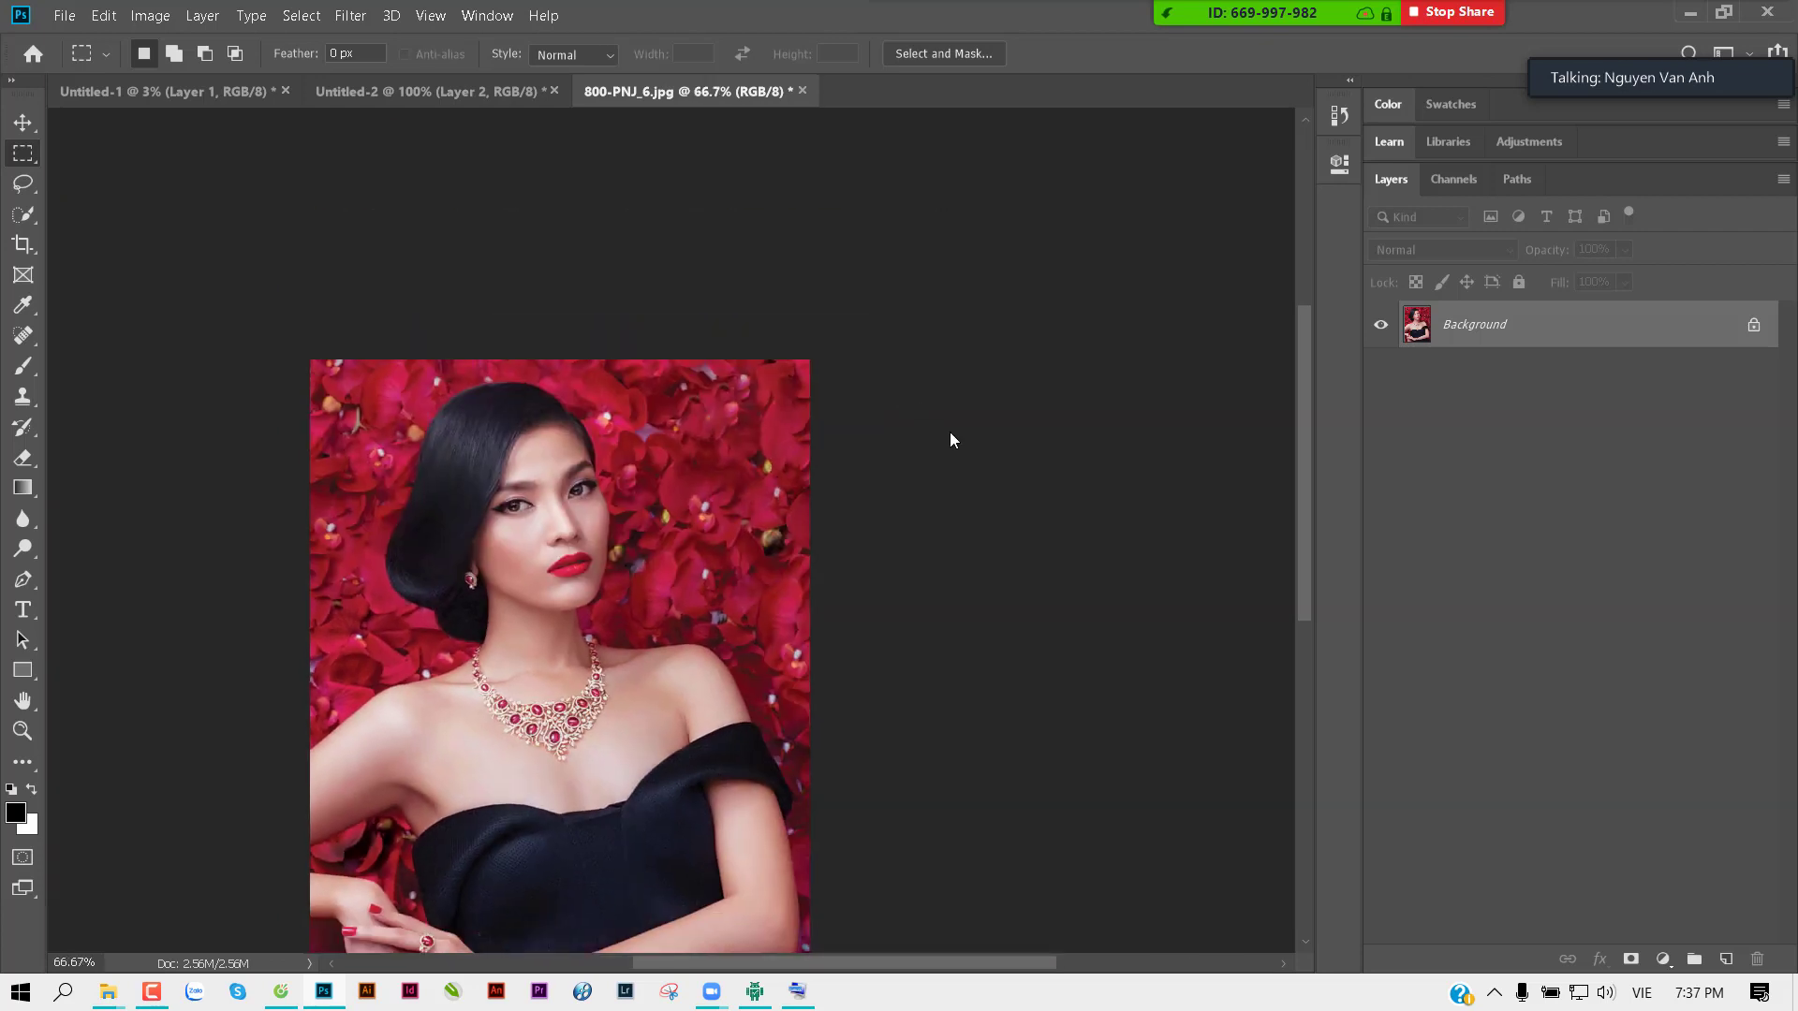
{"action": "key", "text": "ctrl+w"}
{"action": "left_click", "coordinate": [936, 390]}
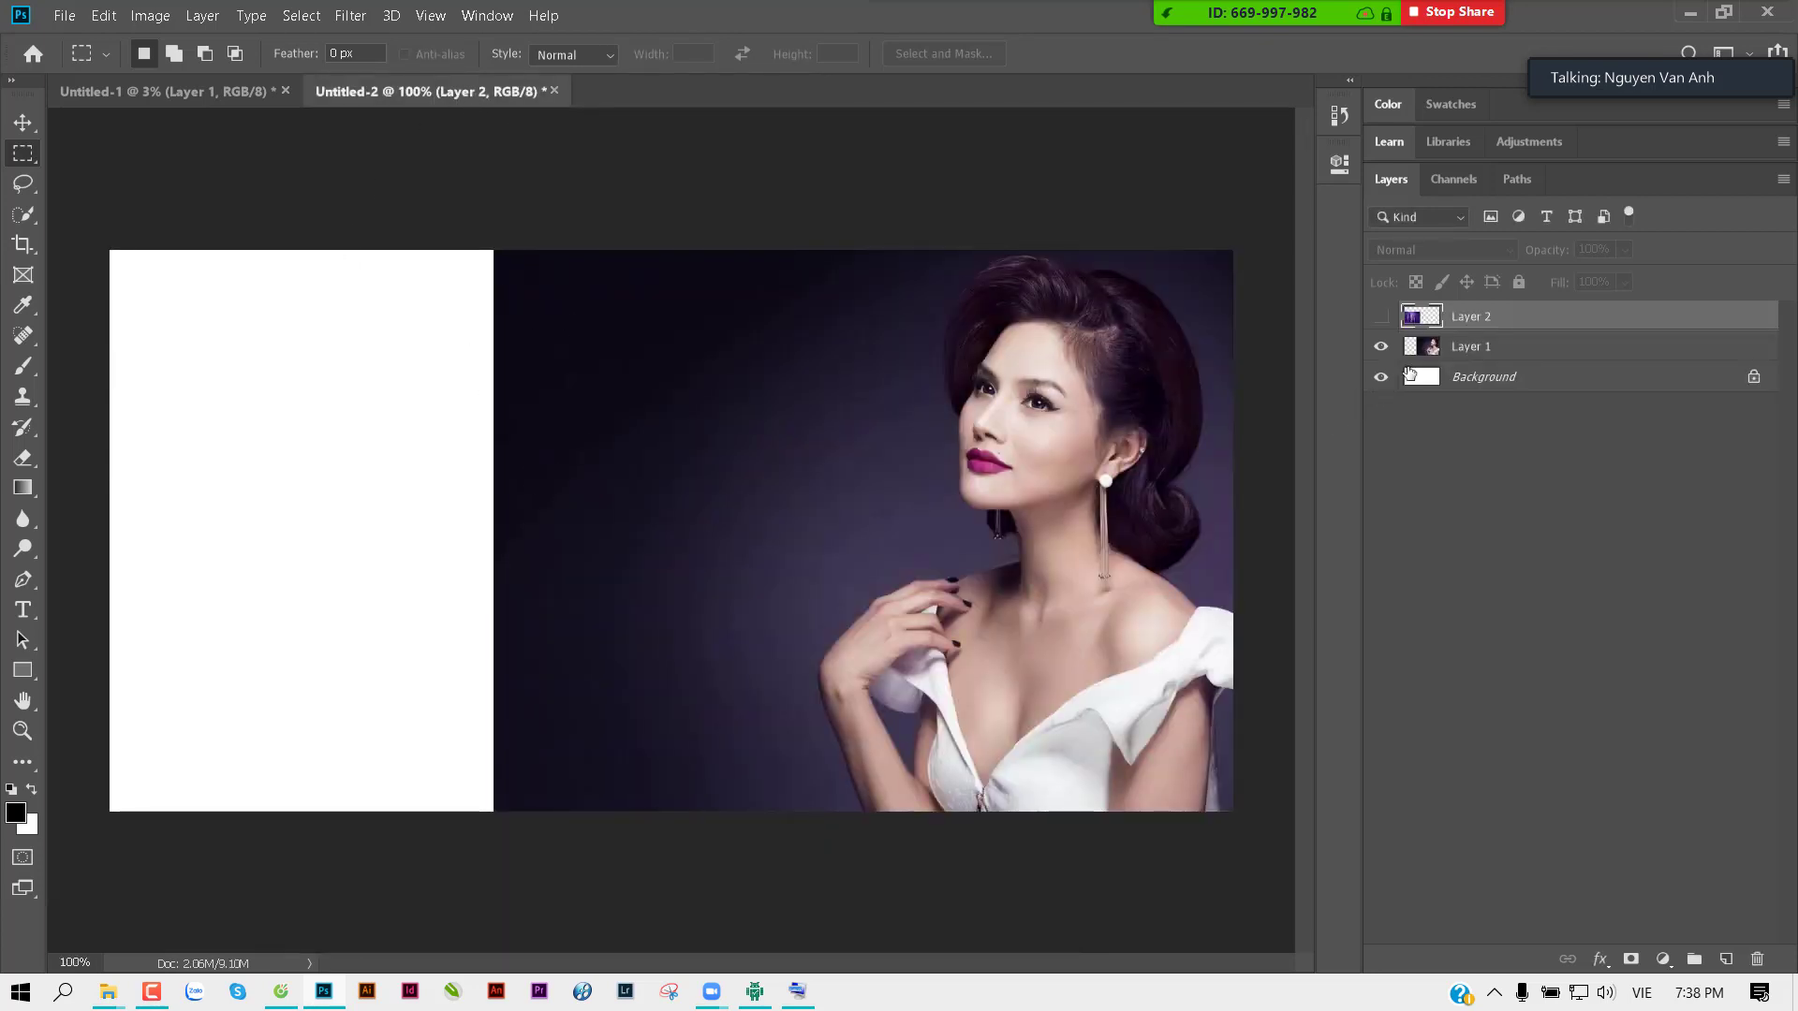
{"action": "left_click", "coordinate": [1400, 351]}
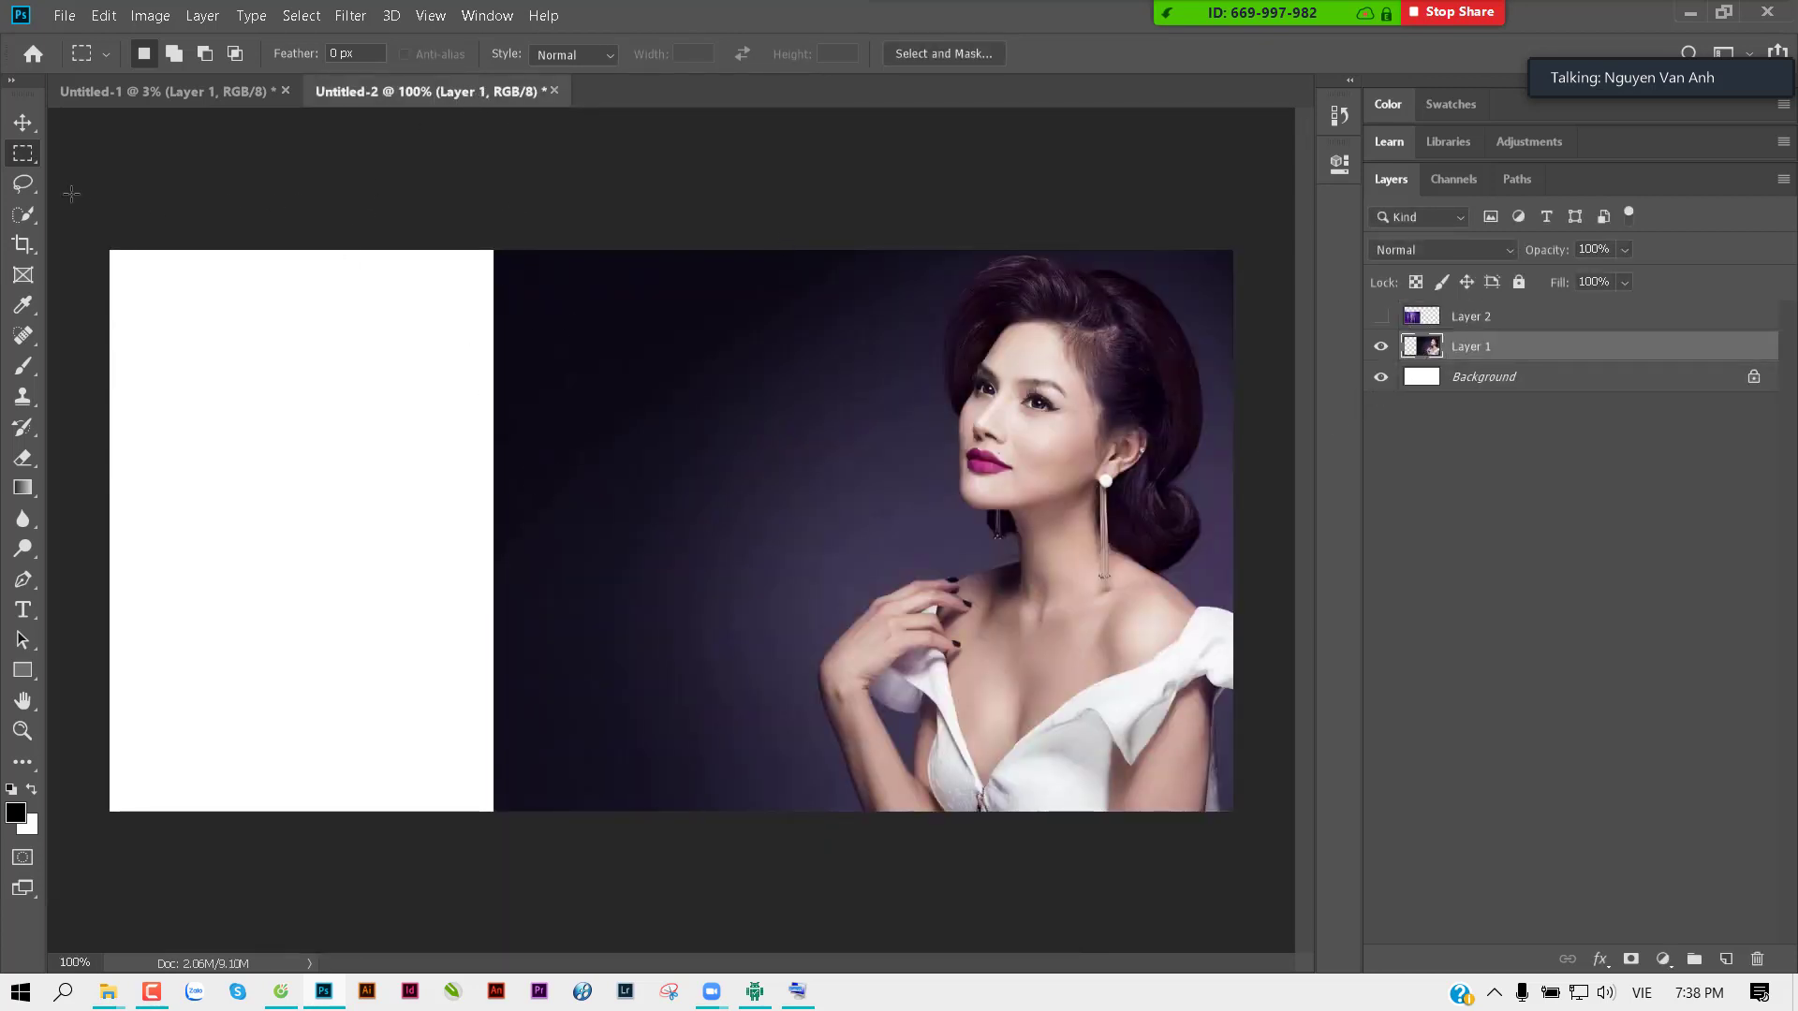
{"action": "left_click_drag", "start_coordinate": [110, 250], "coordinate": [503, 840]}
{"action": "key", "text": "i"}
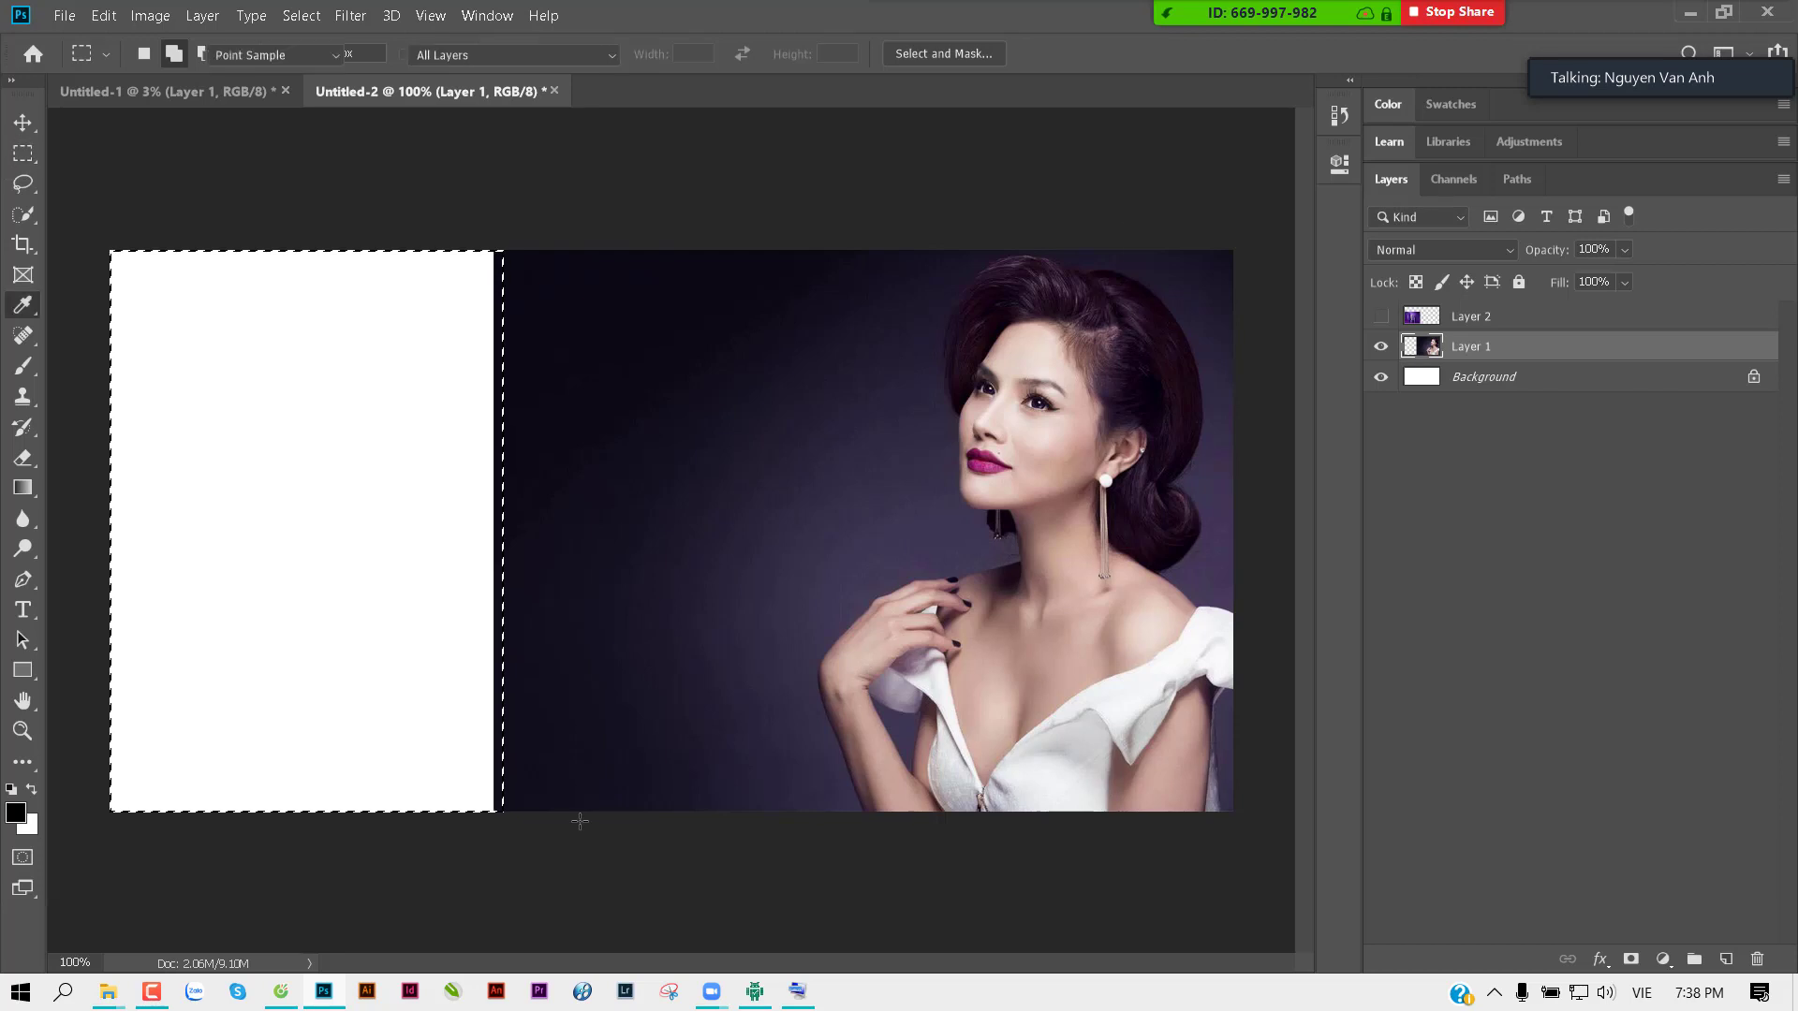
{"action": "key", "text": "shift+F5"}
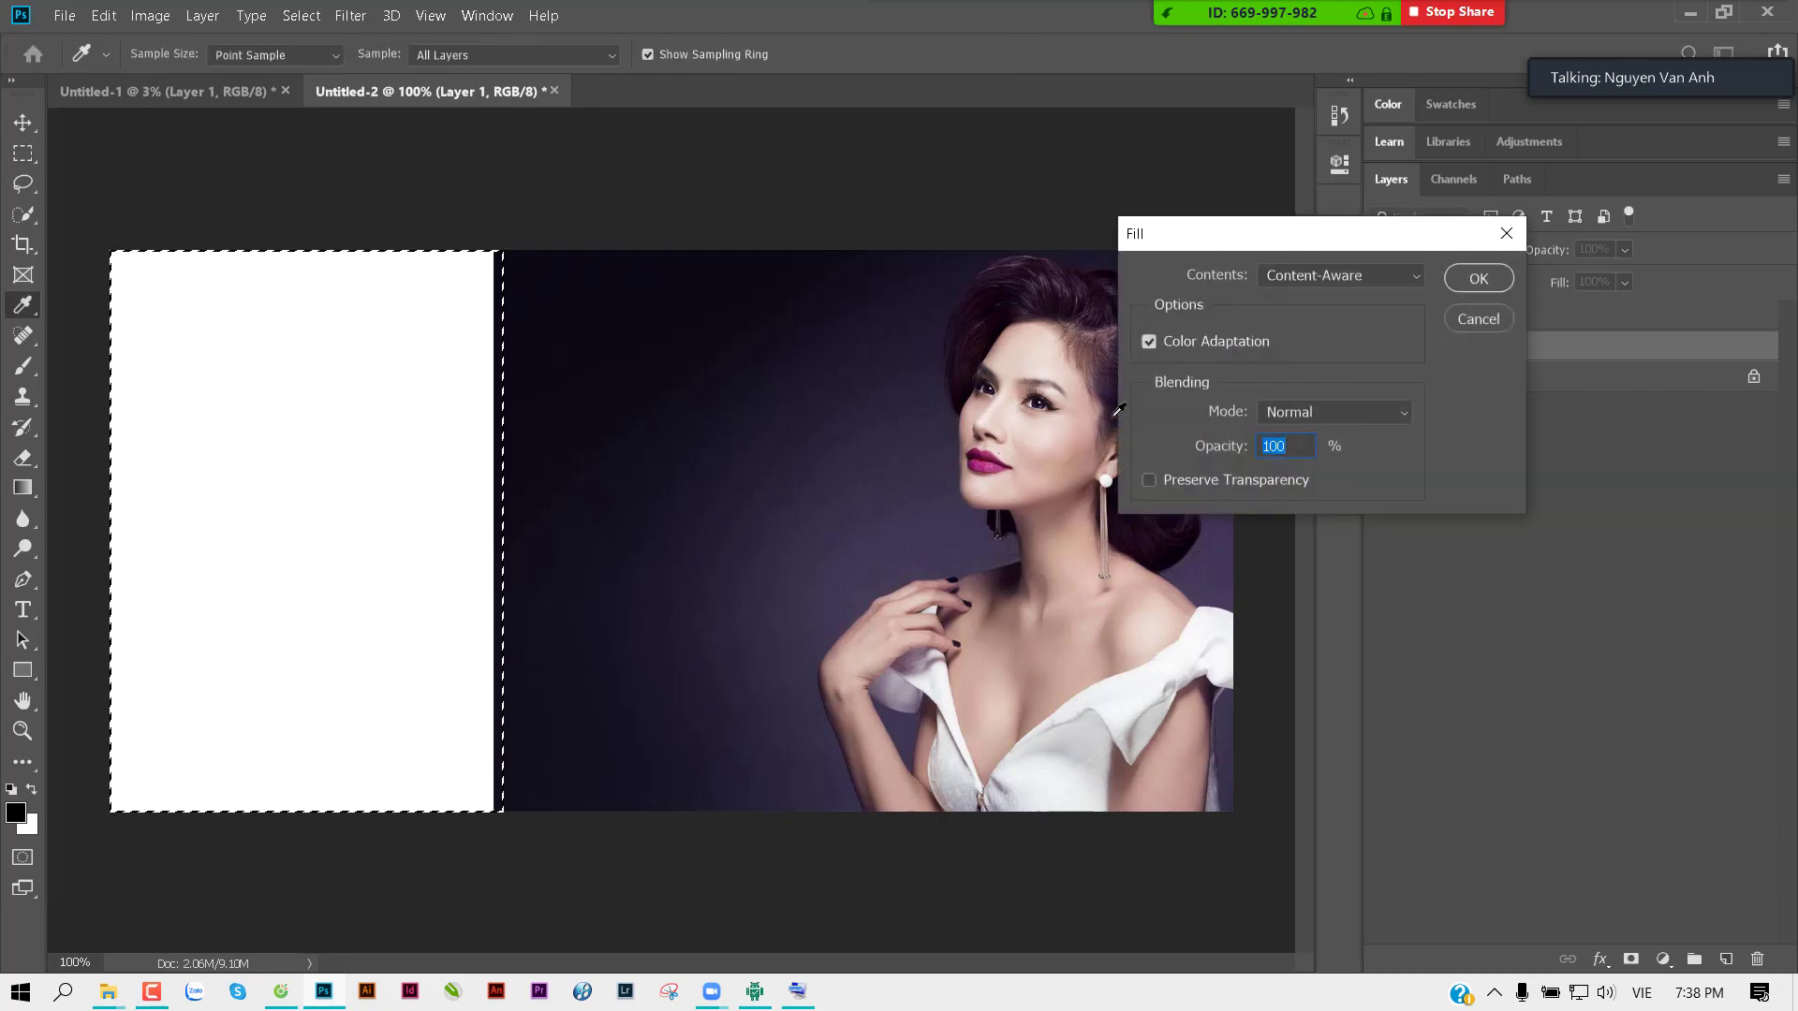
{"action": "left_click", "coordinate": [1468, 283]}
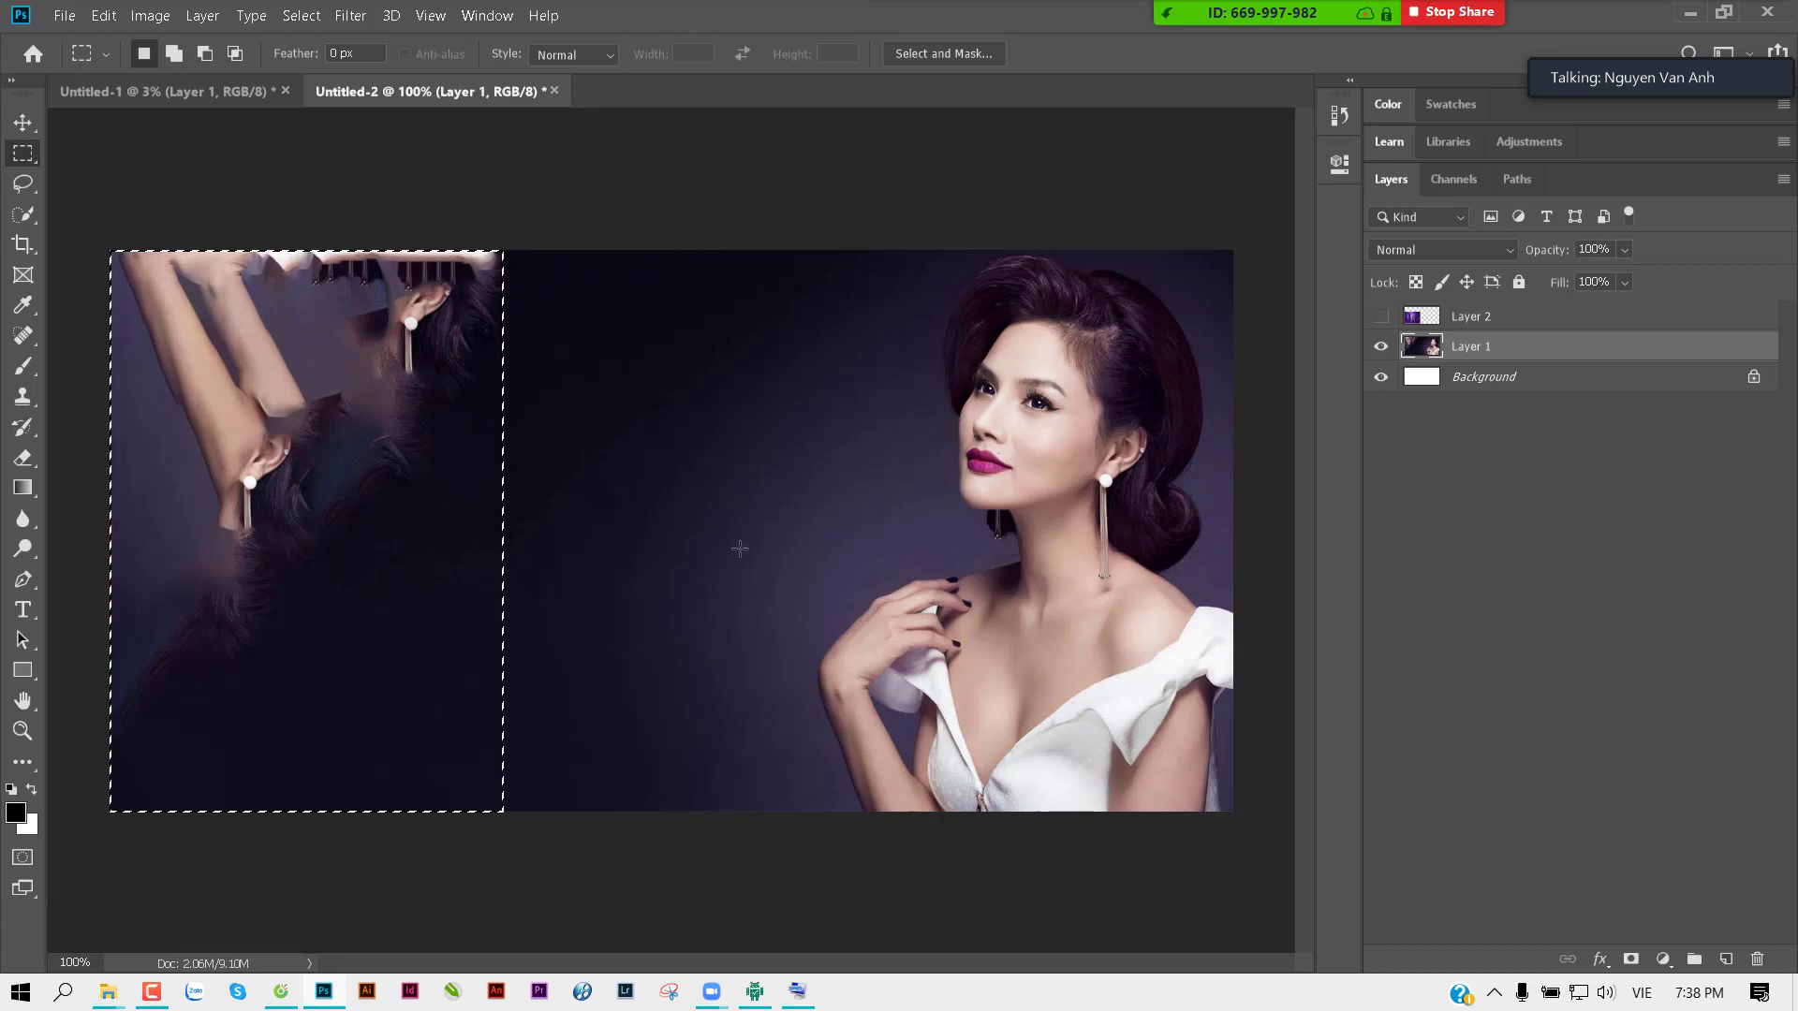
{"action": "key", "text": "Delete"}
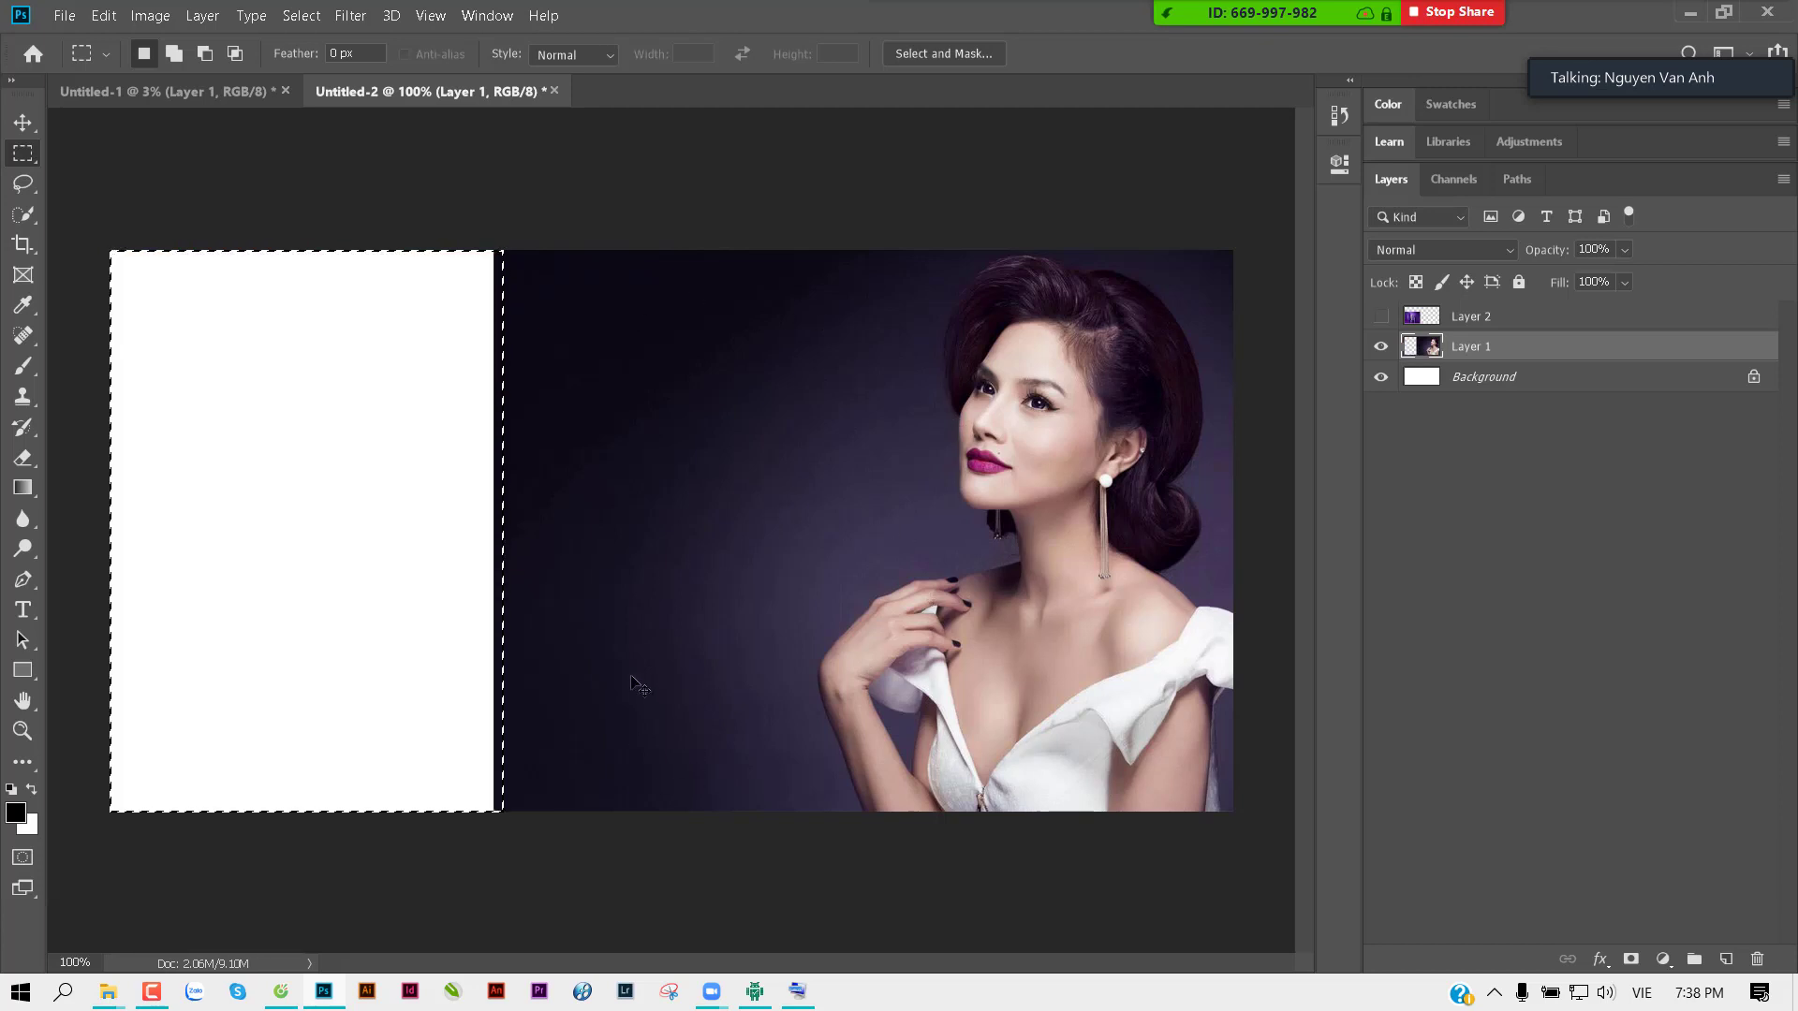
{"action": "key", "text": "ctrl+d"}
{"action": "left_click_drag", "start_coordinate": [105, 235], "coordinate": [495, 953]}
{"action": "key", "text": "shift+F5"}
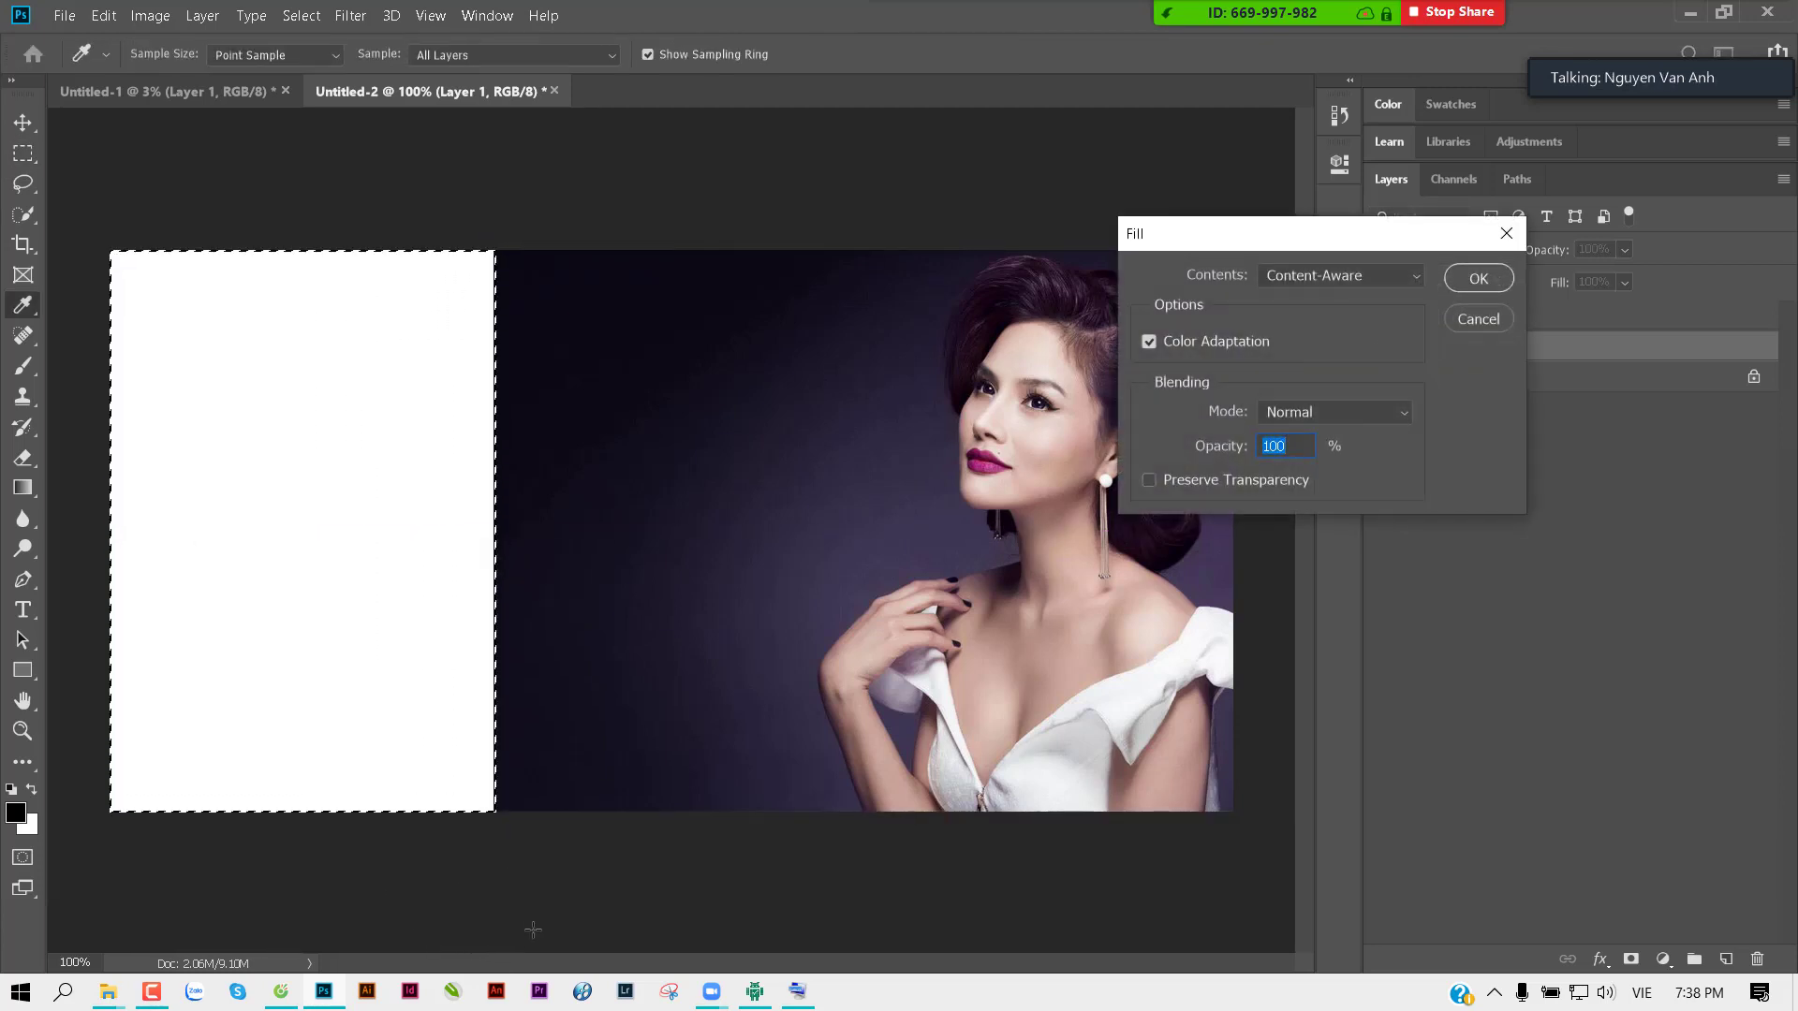
{"action": "key", "text": "Return"}
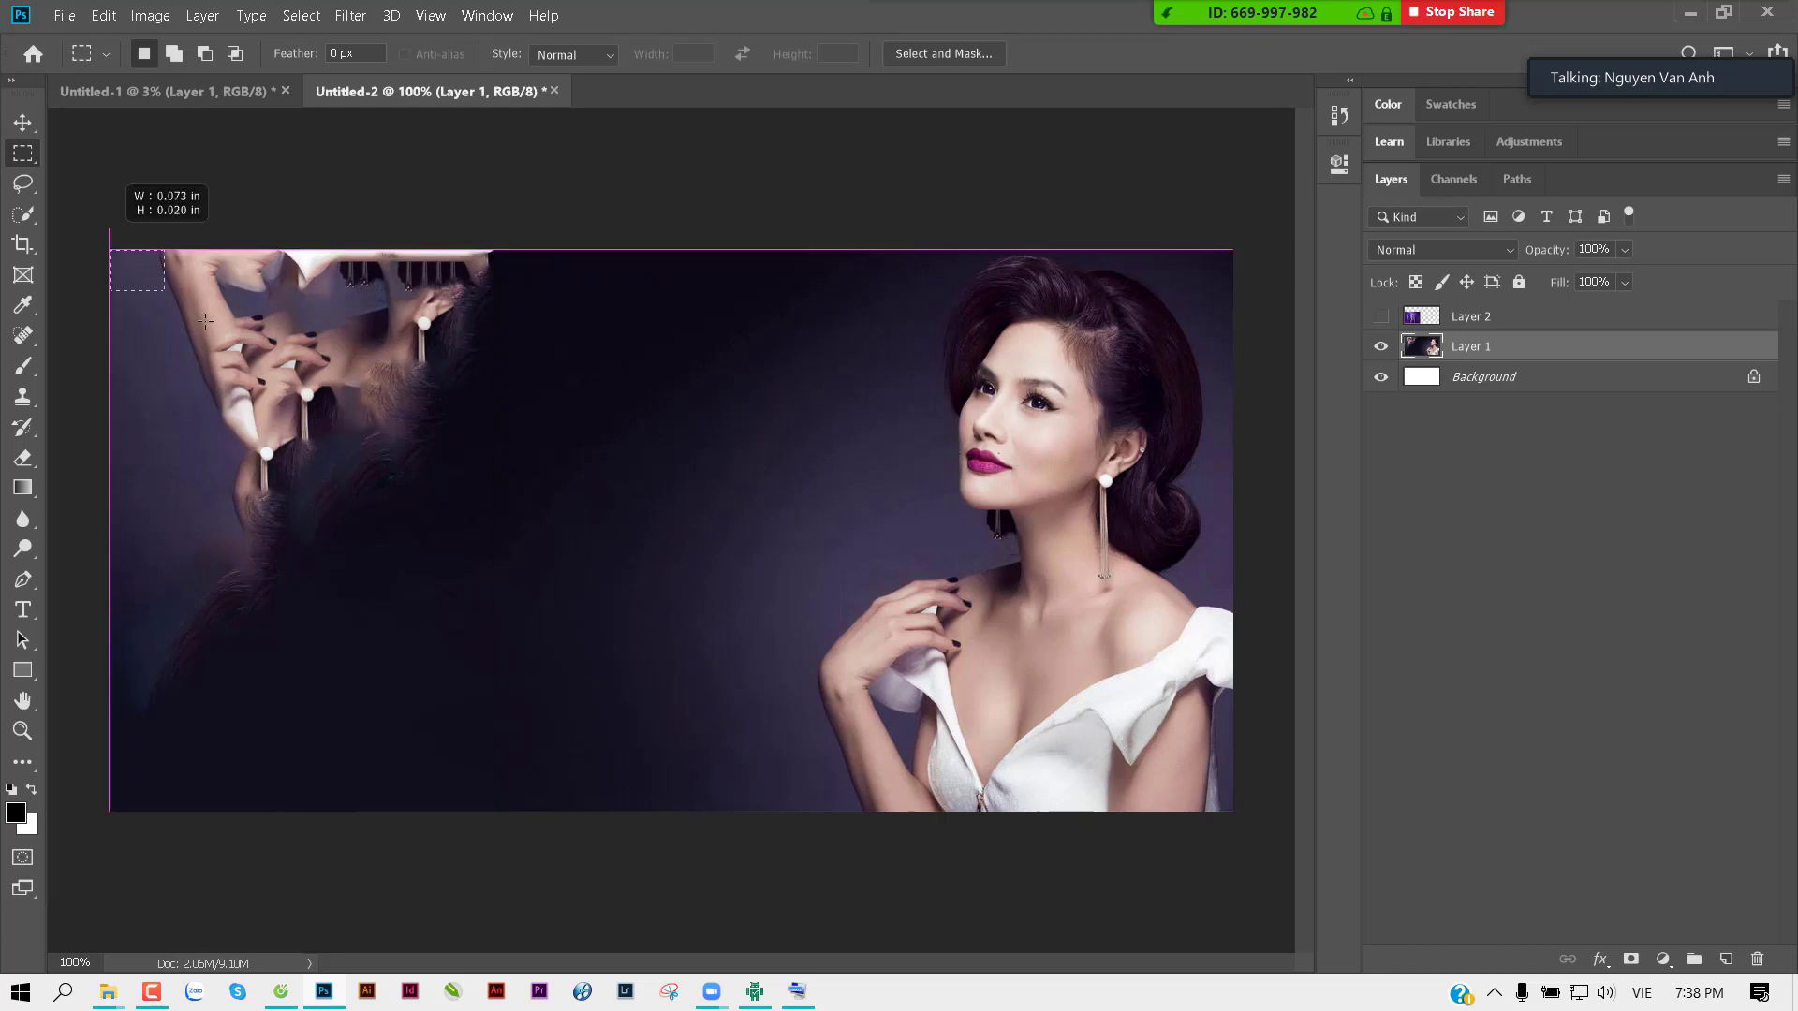
{"action": "key", "text": "Delete"}
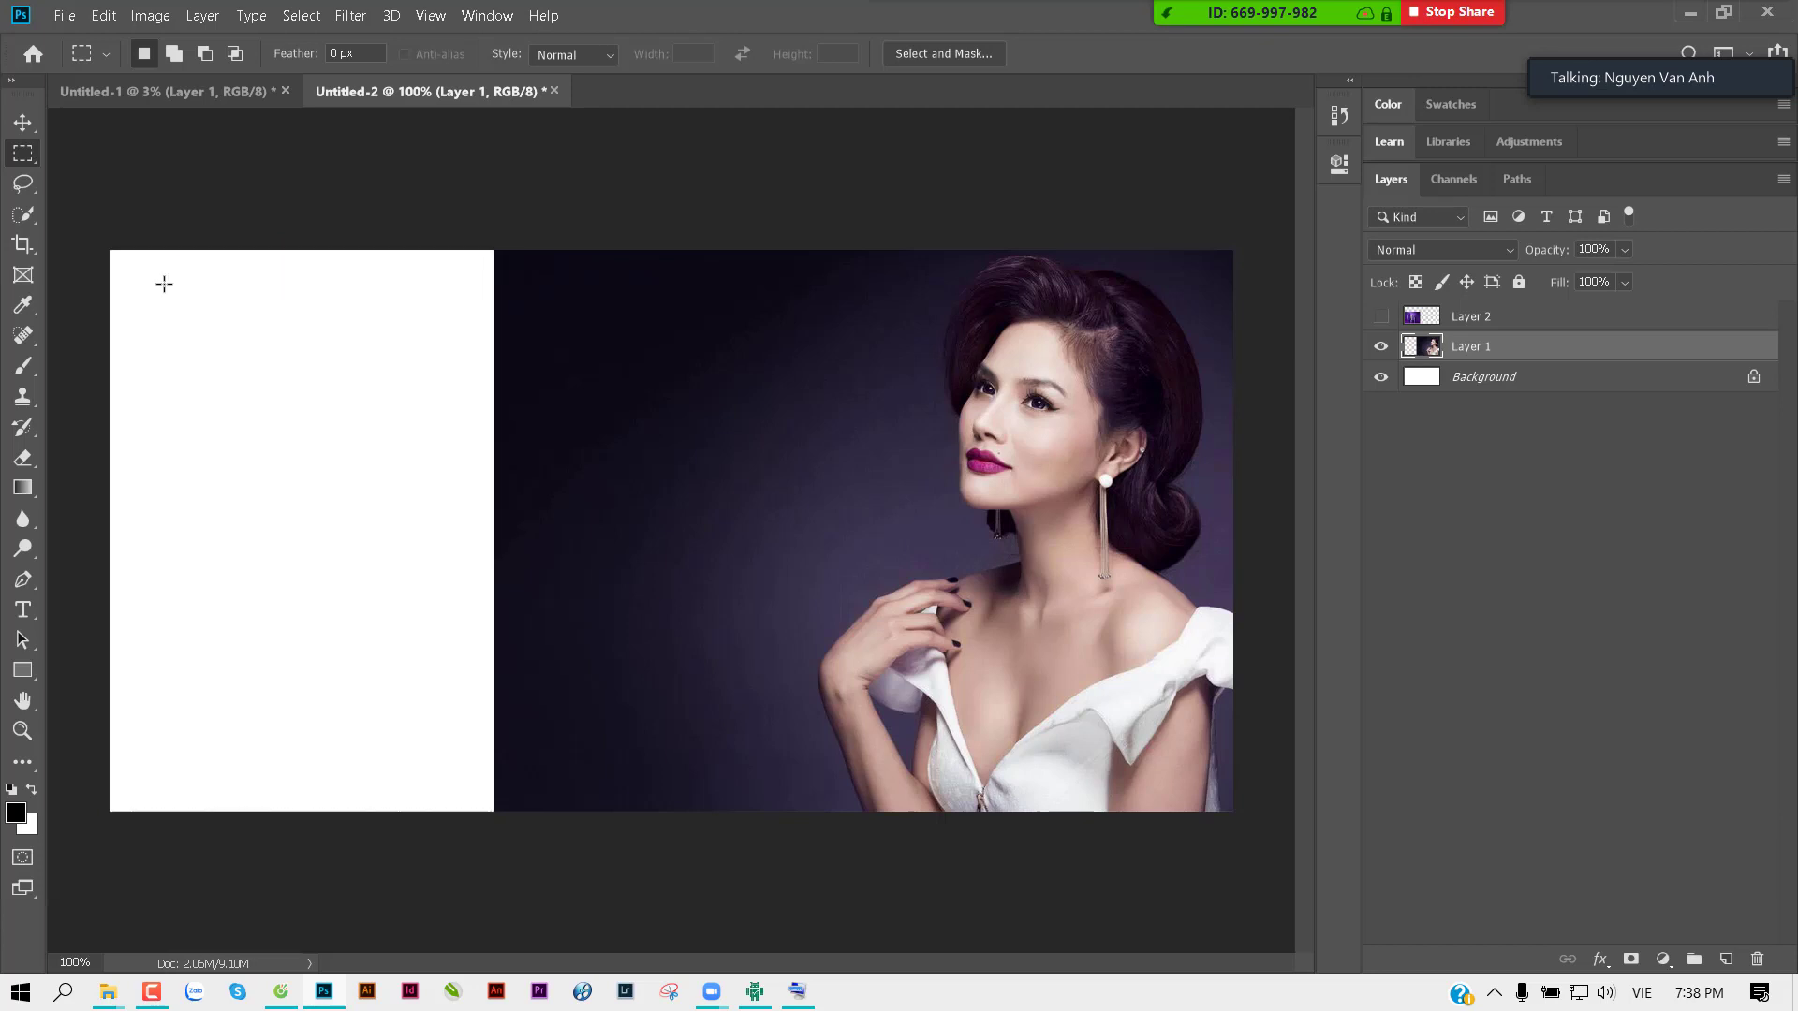
{"action": "left_click_drag", "start_coordinate": [105, 207], "coordinate": [677, 885]}
{"action": "key", "text": "shift+F5"}
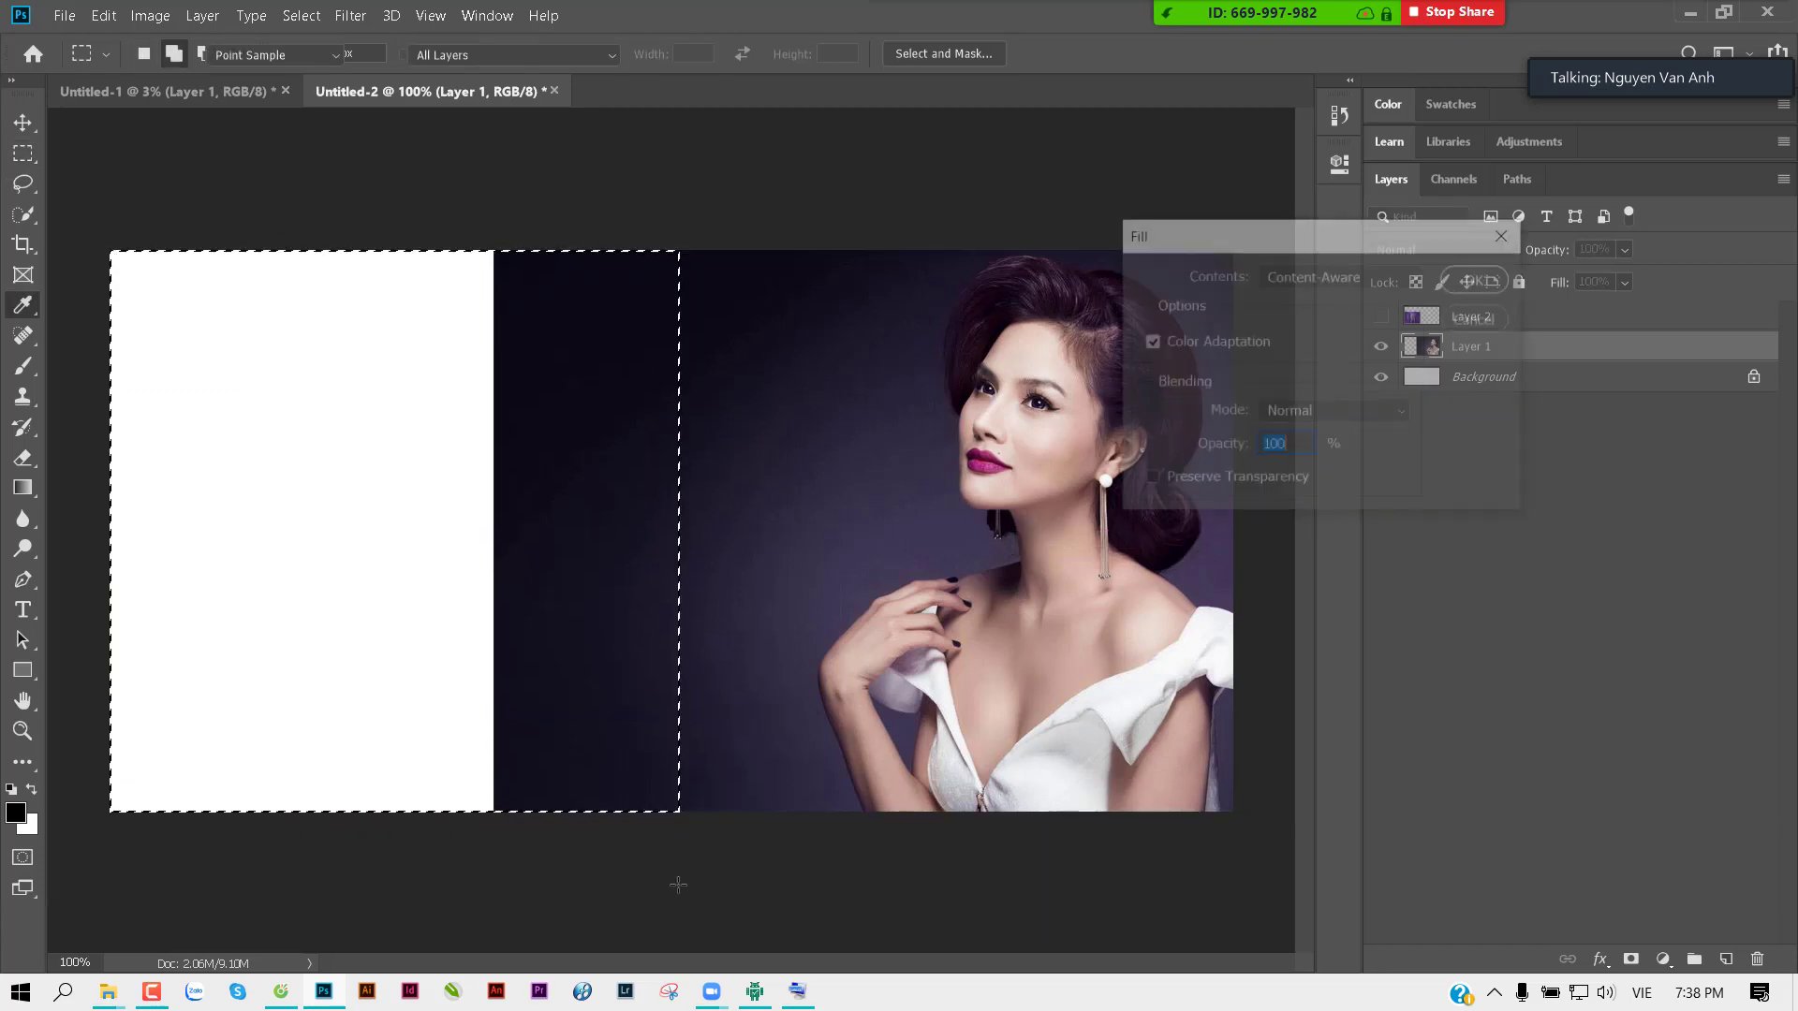
{"action": "key", "text": "Return"}
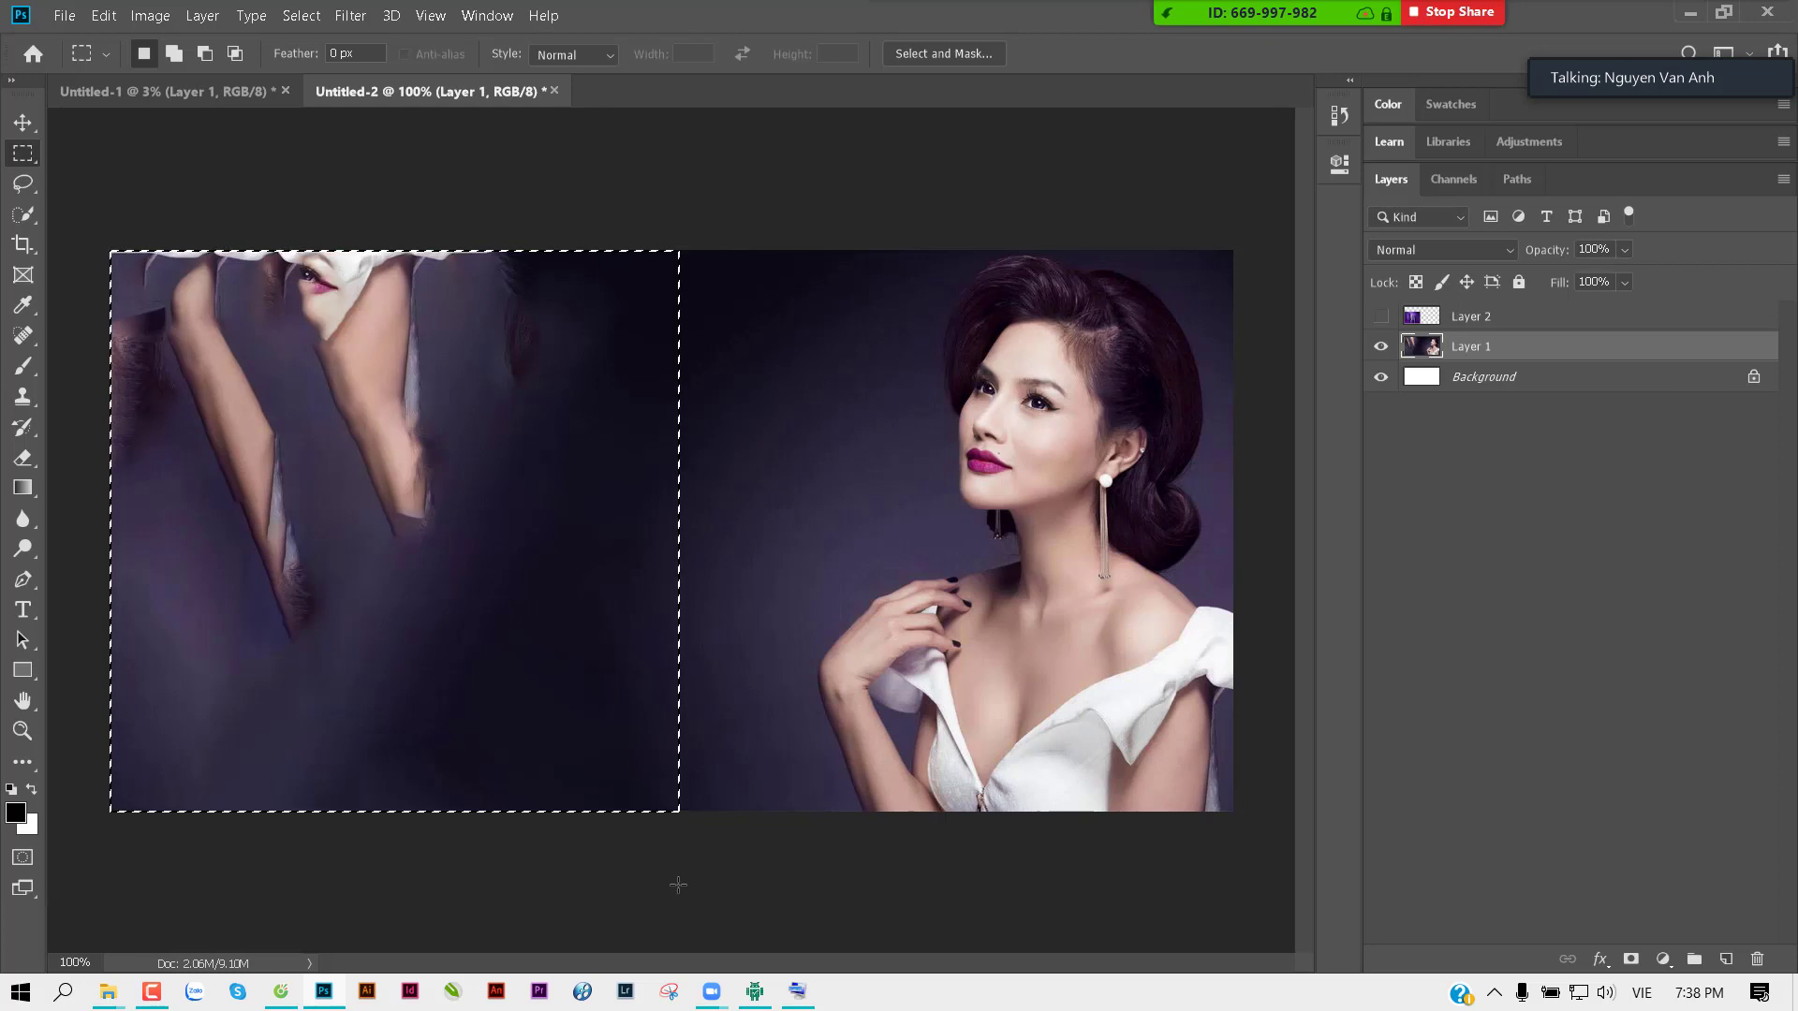
{"action": "key", "text": "ctrl+z"}
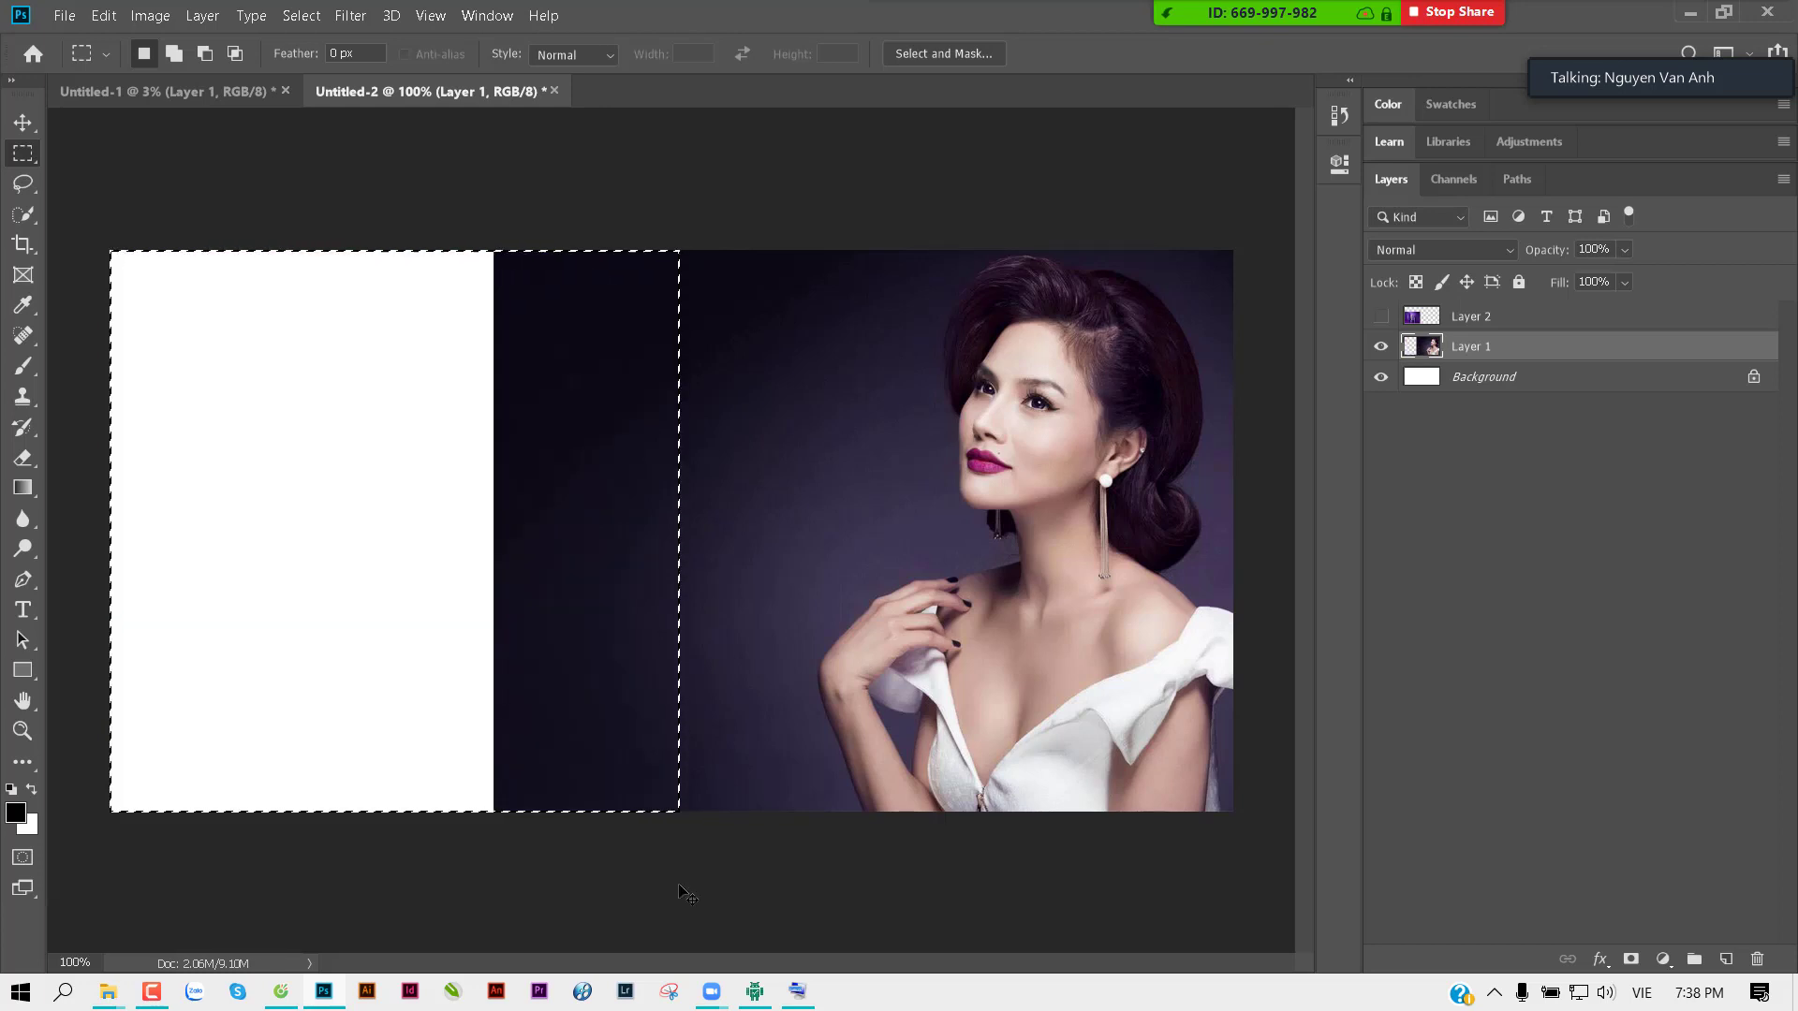
{"action": "key", "text": "ctrl+d"}
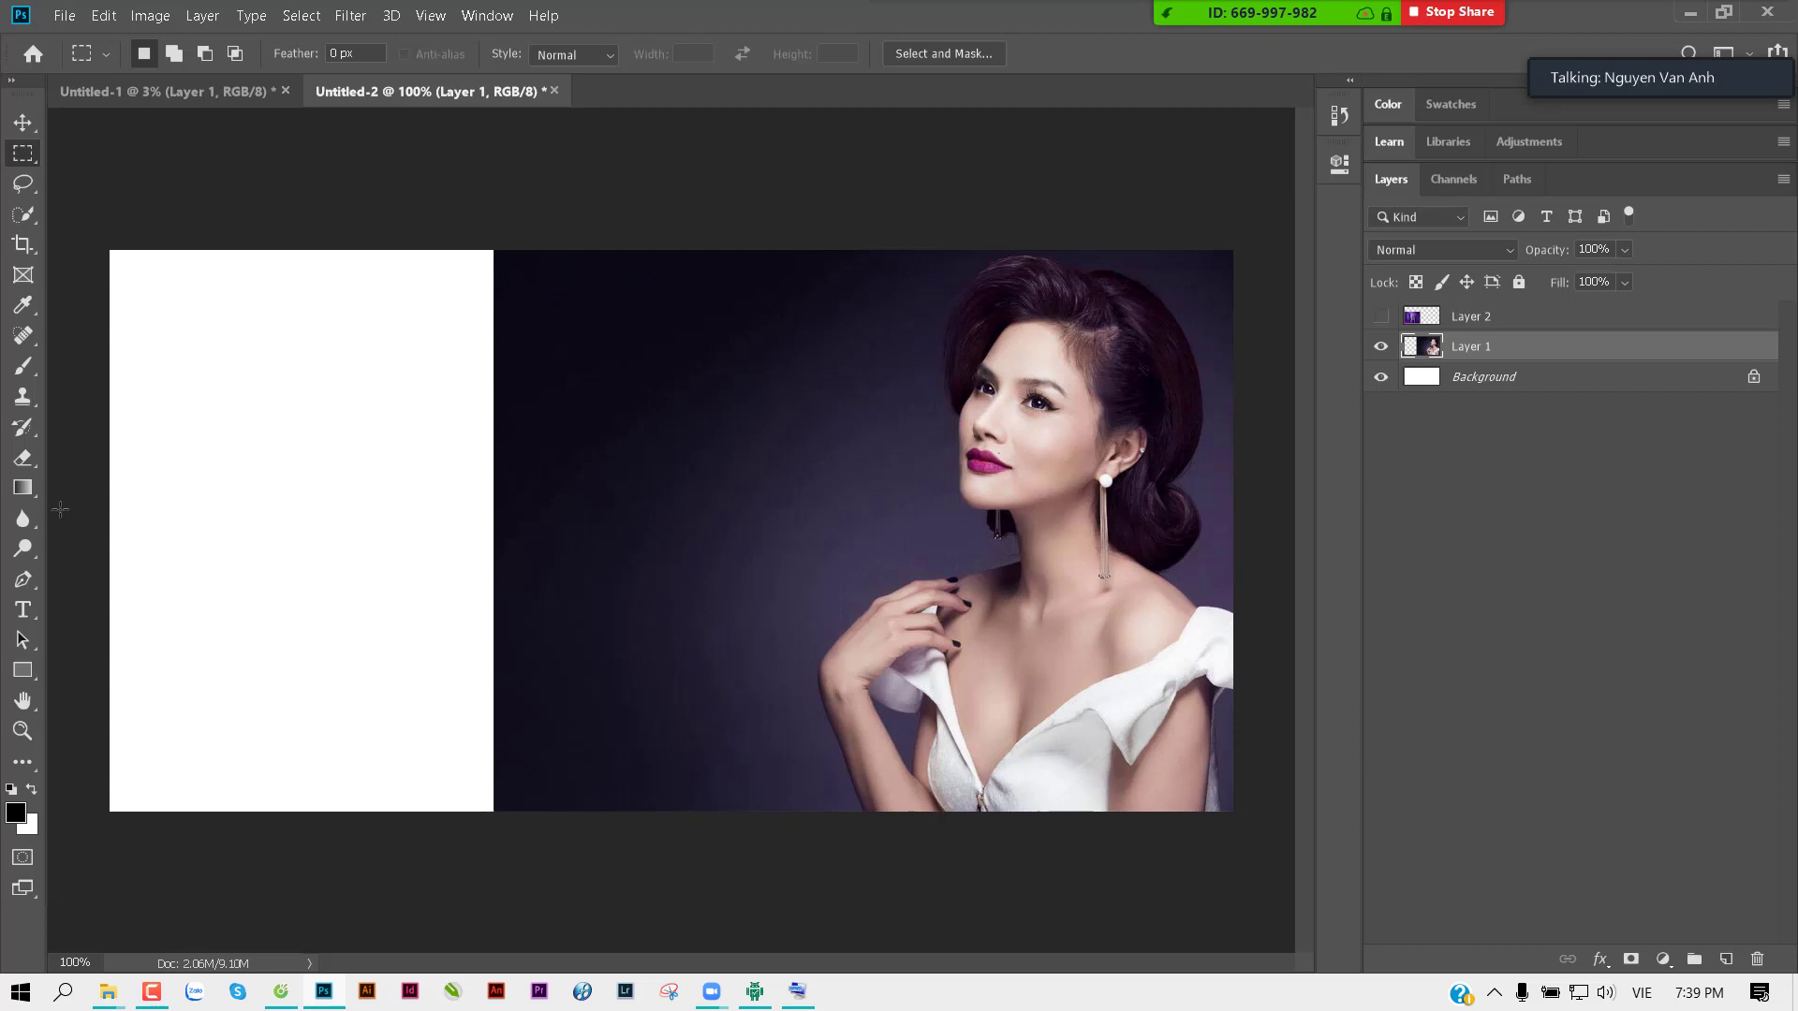
Step: Eyedropper-sample the near-black background colour as the foreground colour
{"action": "key", "text": "i"}
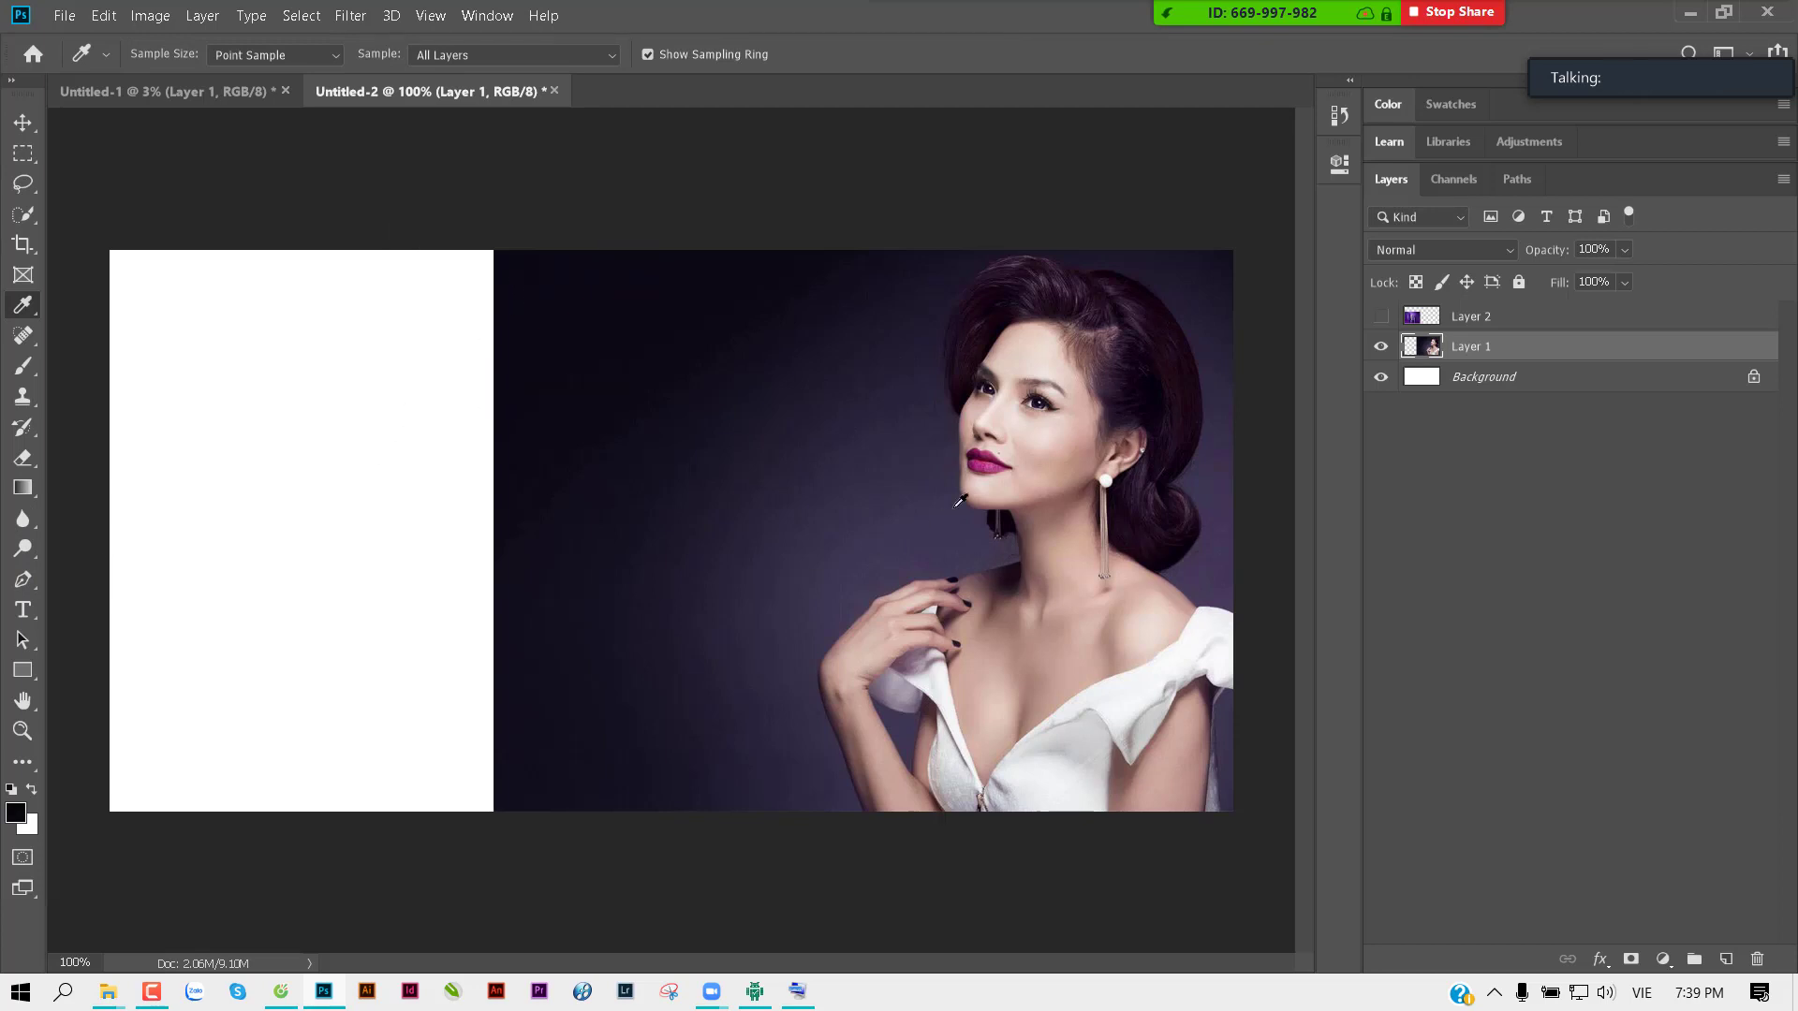
{"action": "left_click", "coordinate": [1012, 432]}
{"action": "left_click", "coordinate": [988, 456]}
{"action": "left_click", "coordinate": [369, 345]}
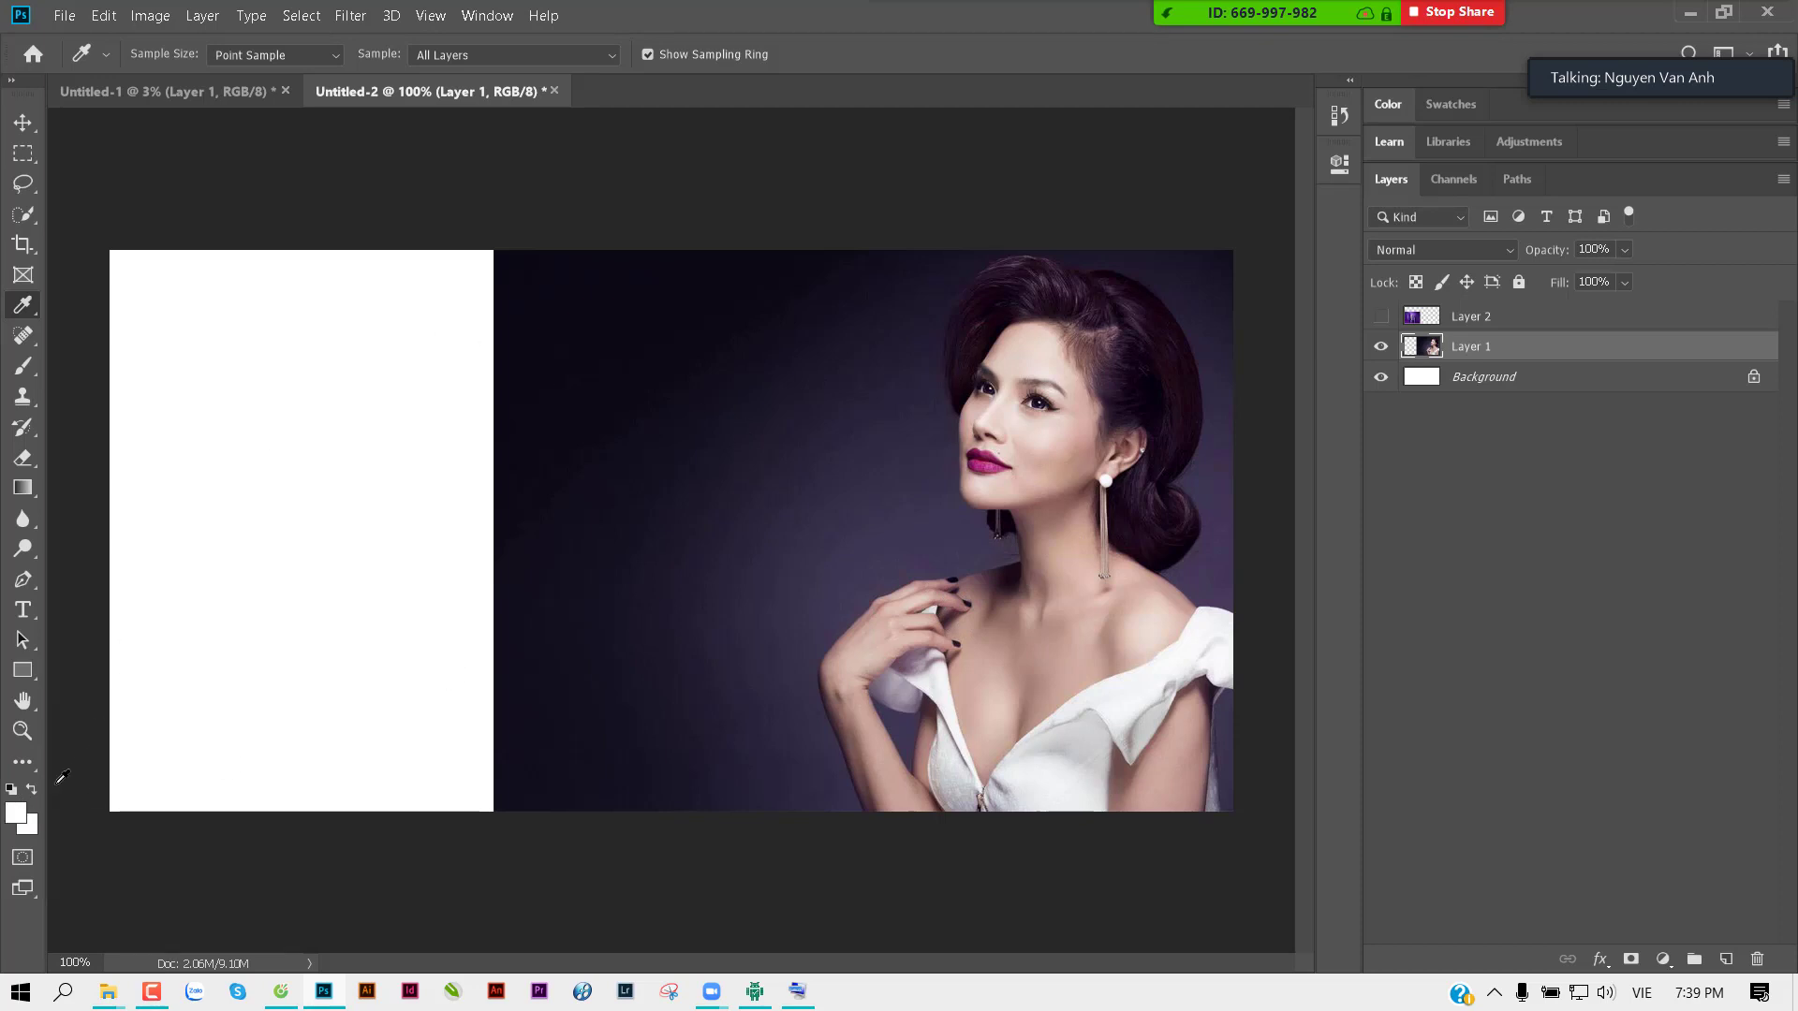
{"action": "left_click", "coordinate": [501, 250]}
Step: Fill the white strip on the canvas's left with the near-black colour
{"action": "key", "text": "m"}
{"action": "left_click_drag", "start_coordinate": [109, 250], "coordinate": [498, 872]}
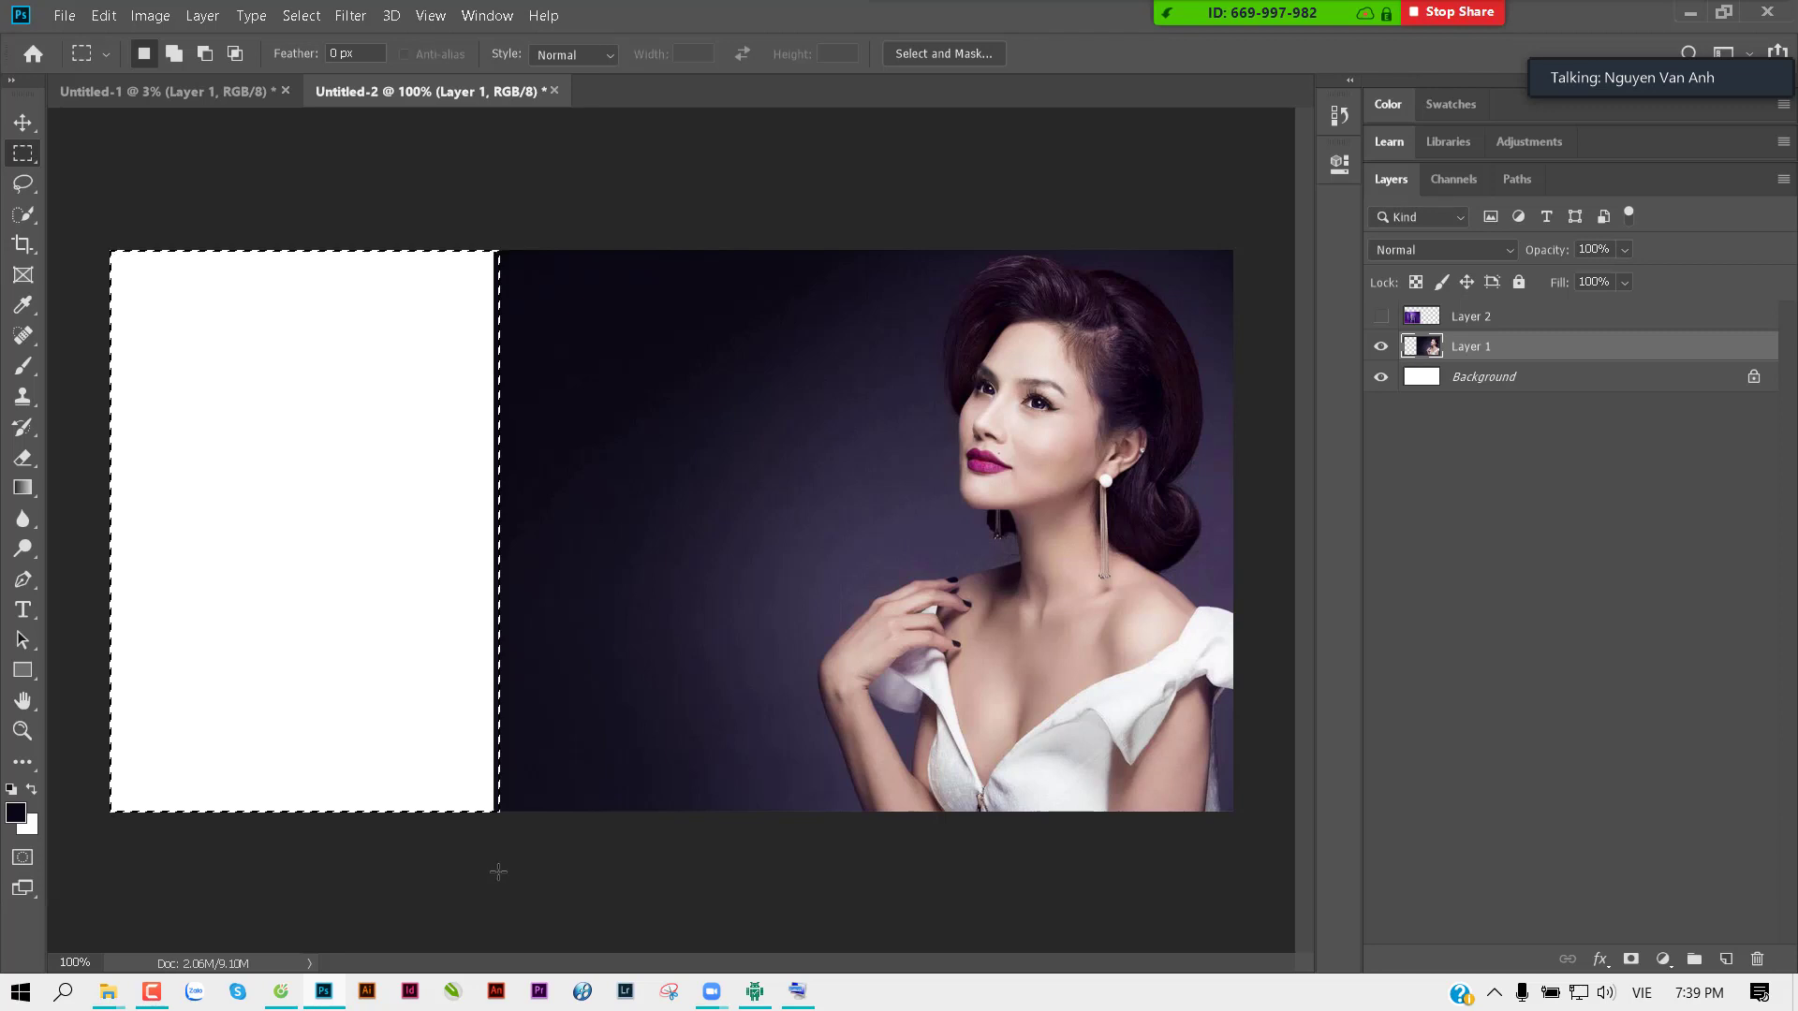
{"action": "key", "text": "alt+BackSpace"}
{"action": "key", "text": "ctrl+d"}
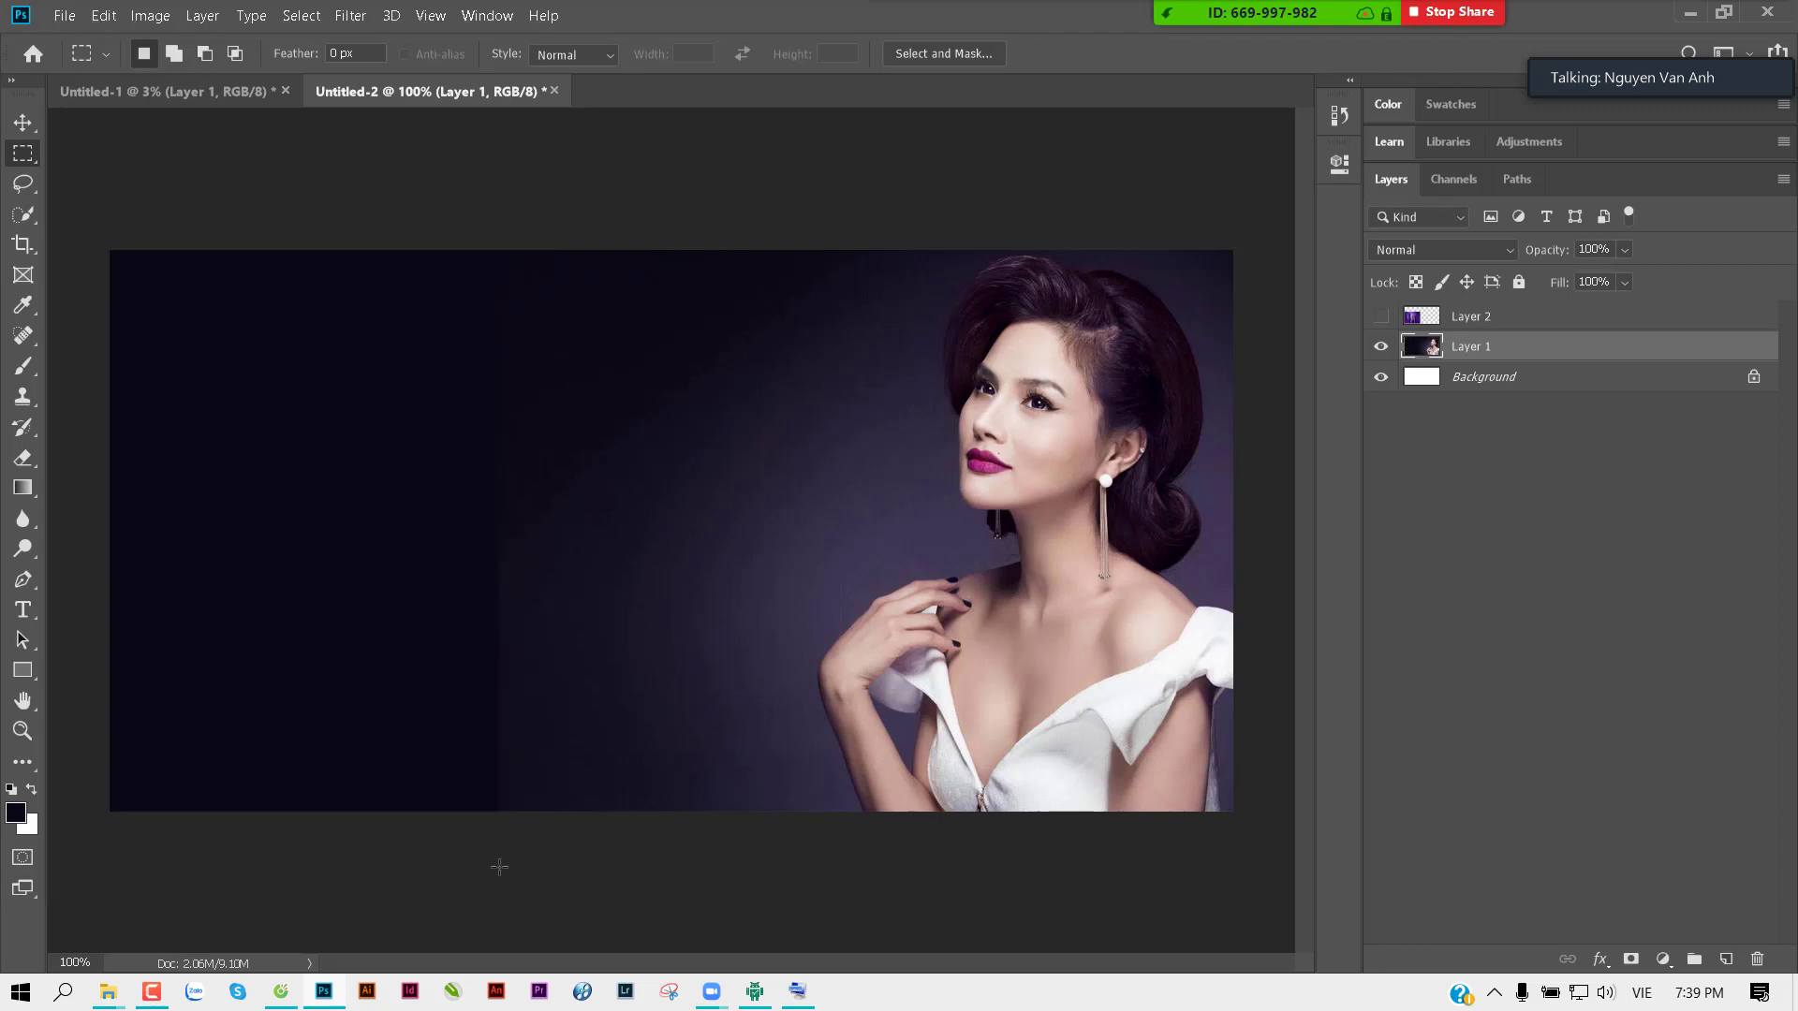
Step: Make Layer 2's purple product image visible and the active layer
{"action": "key", "text": "v"}
{"action": "key", "text": "ctrl+minus"}
{"action": "key", "text": "ctrl"}
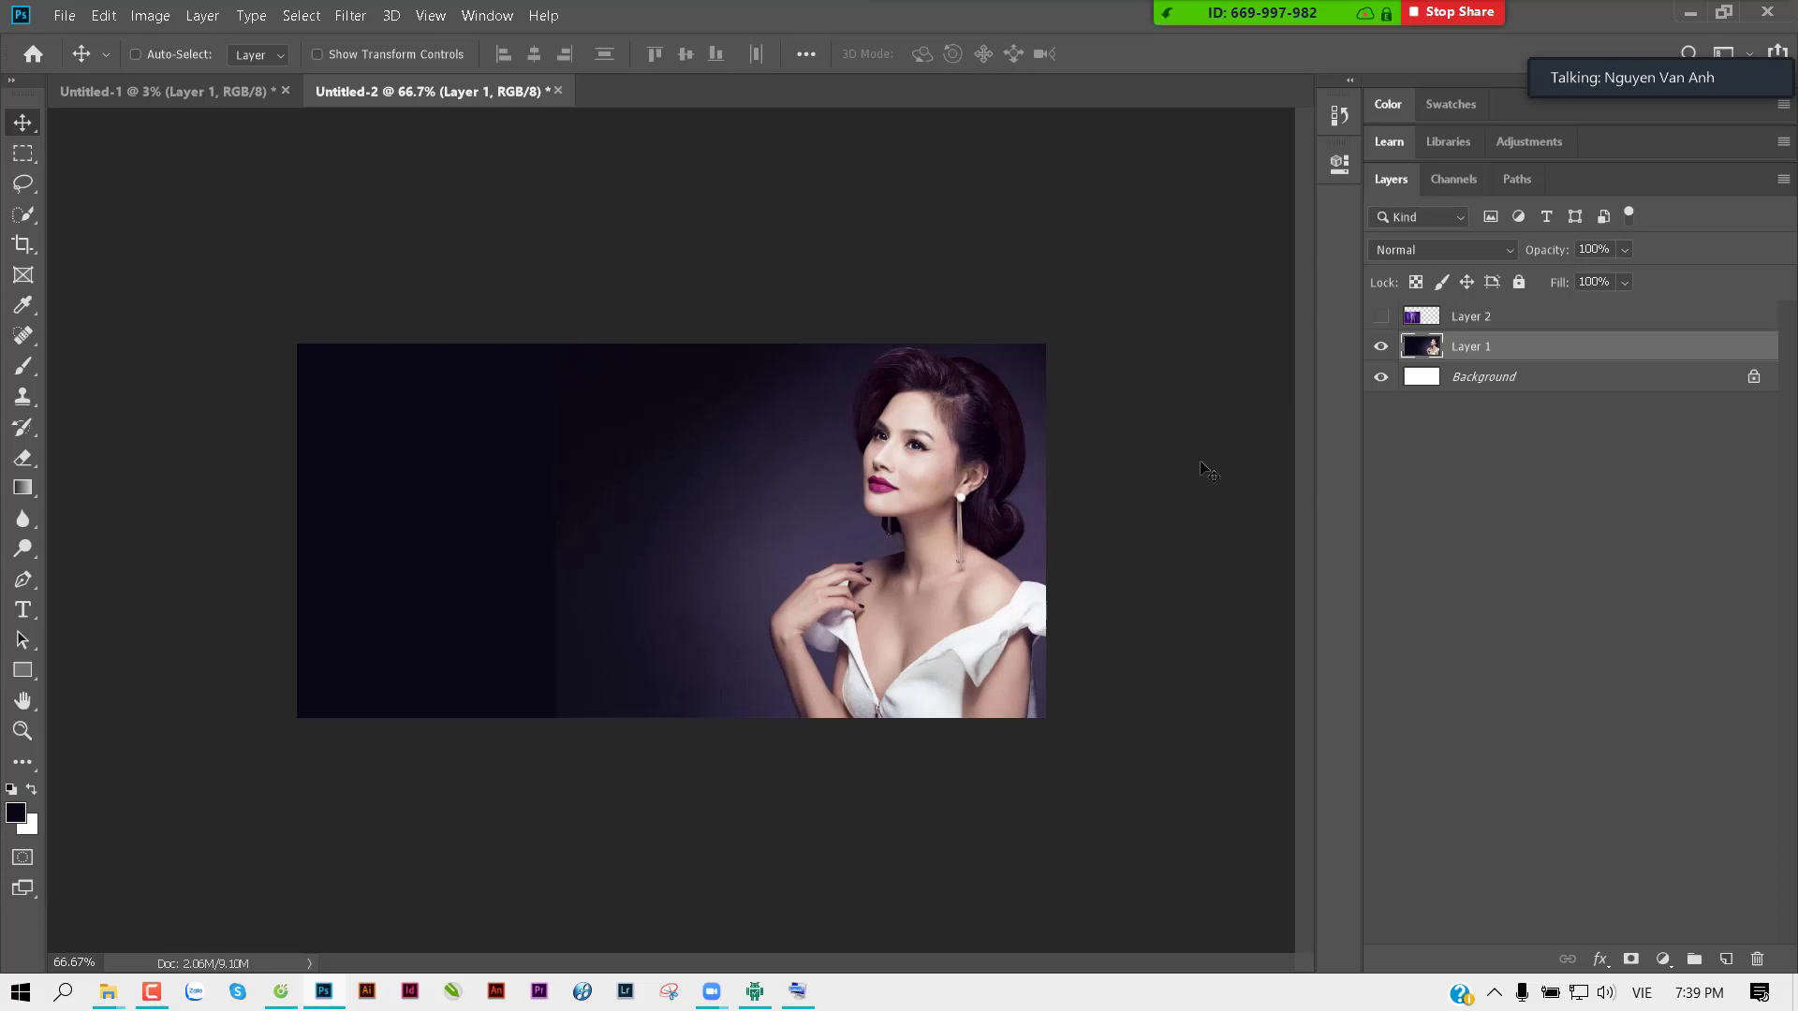
{"action": "left_click", "coordinate": [1381, 316]}
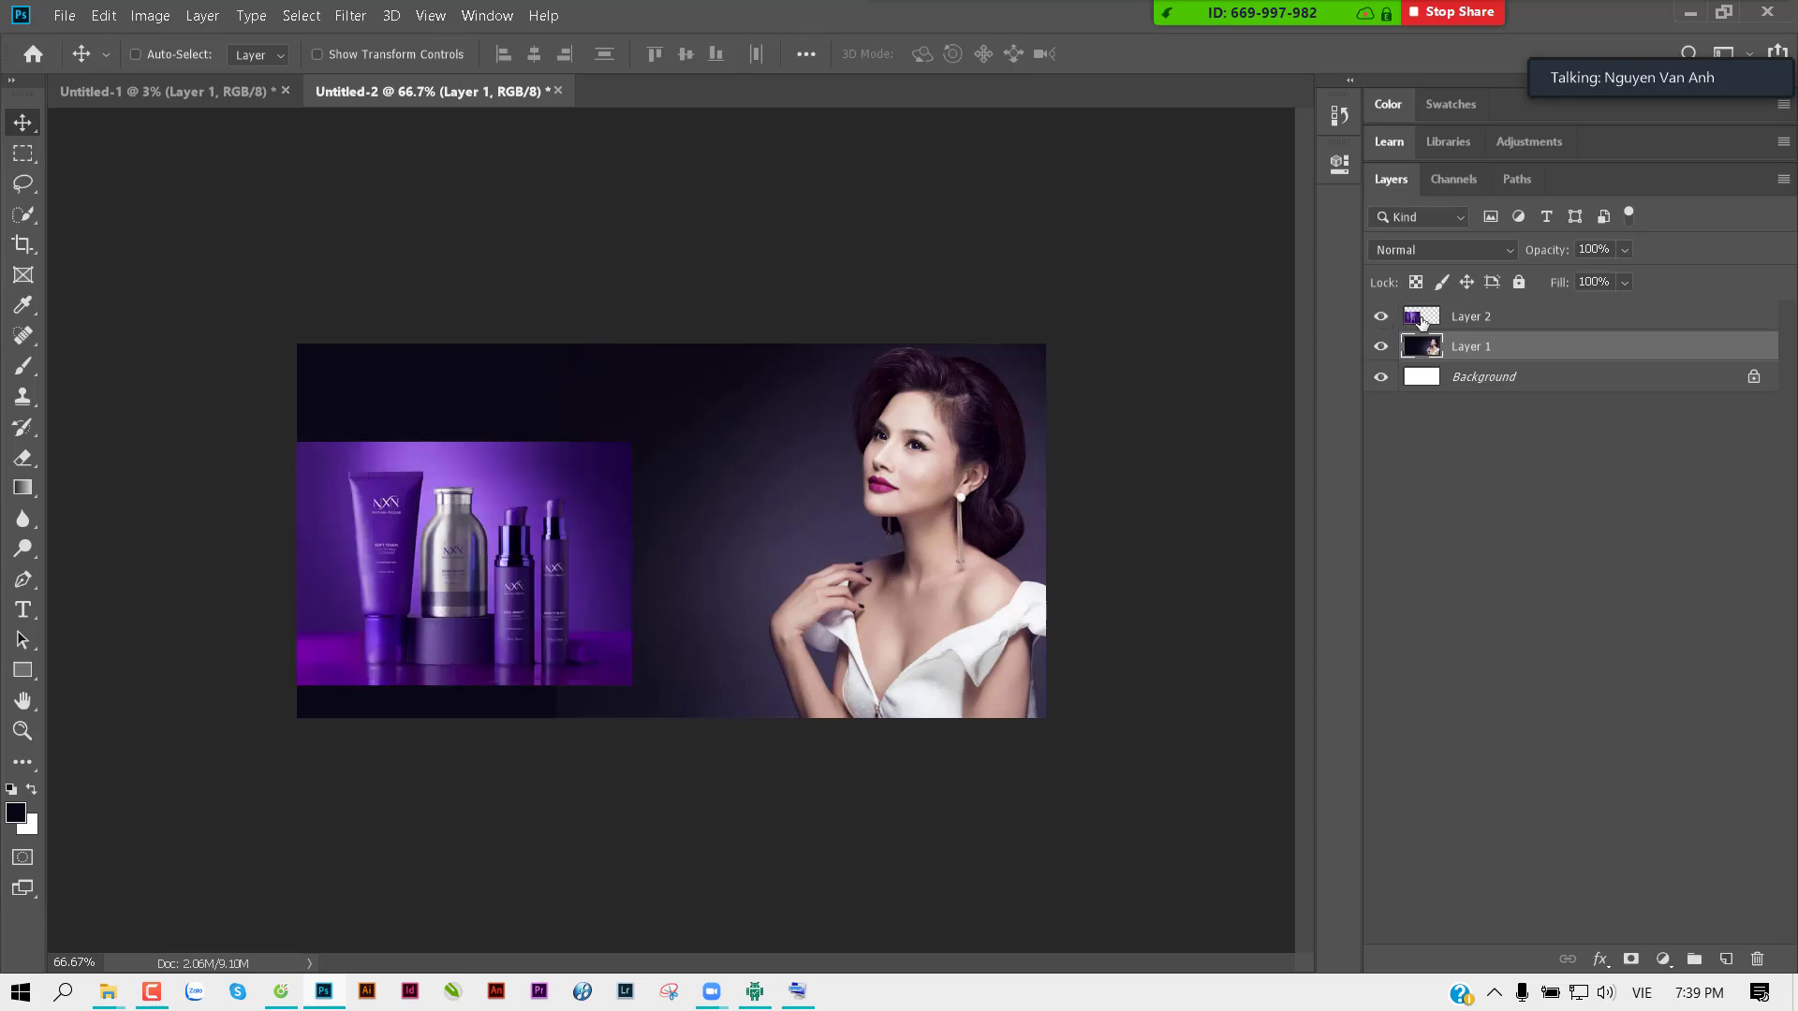
{"action": "left_click", "coordinate": [1458, 319]}
{"action": "key", "text": "ctrl+plus"}
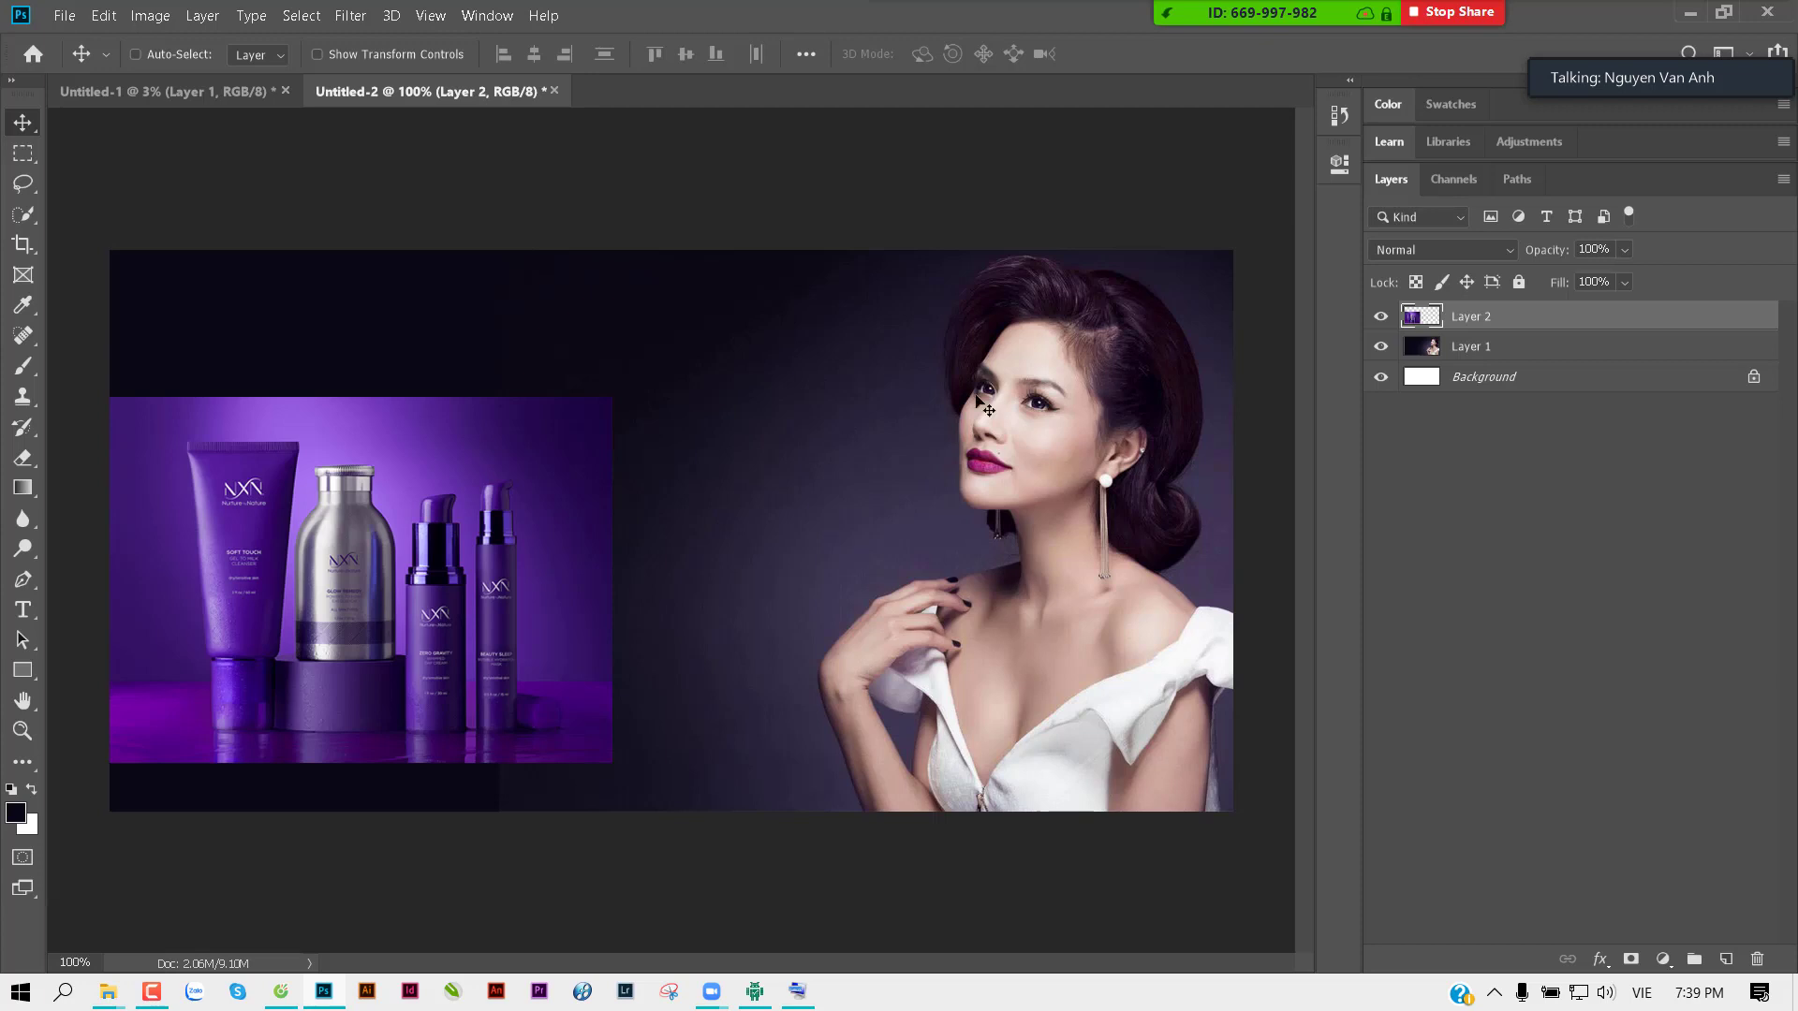
Step: Content-Aware Fill the empty strips across the banner's top and bottom
{"action": "key", "text": "ctrl+minus"}
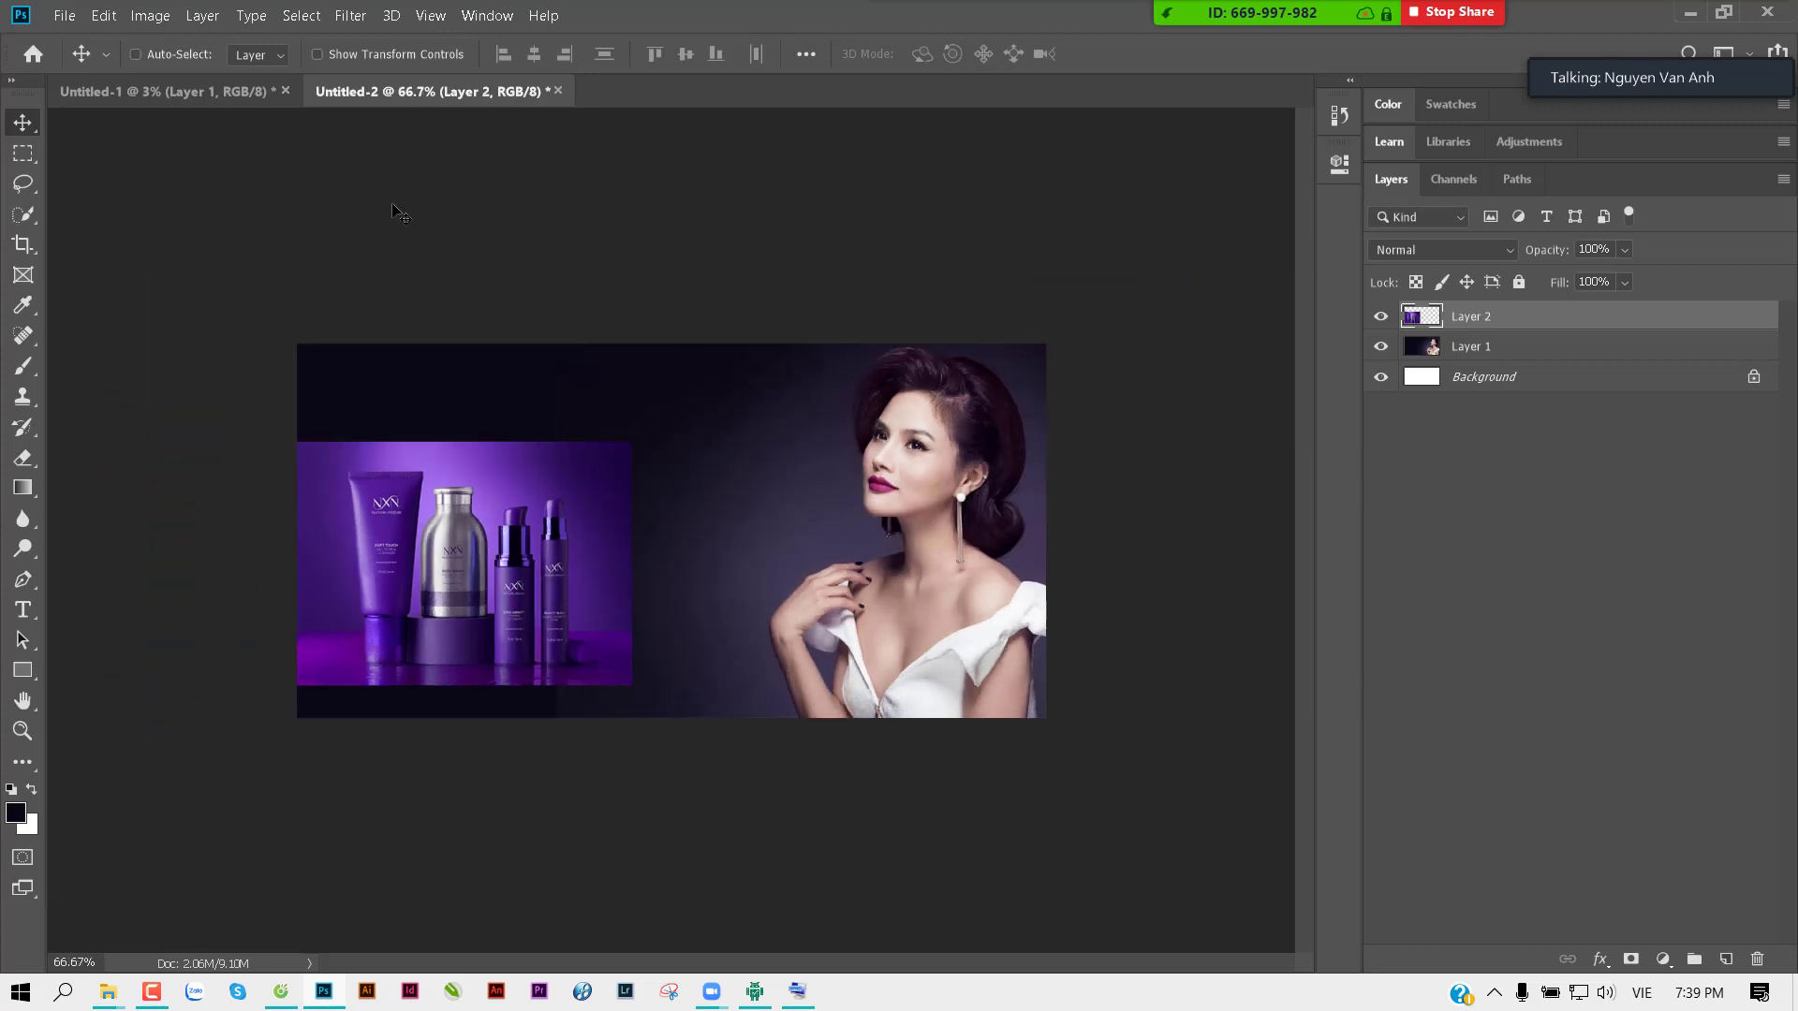
{"action": "left_click", "coordinate": [24, 152]}
{"action": "left_click_drag", "start_coordinate": [178, 262], "coordinate": [1215, 446]}
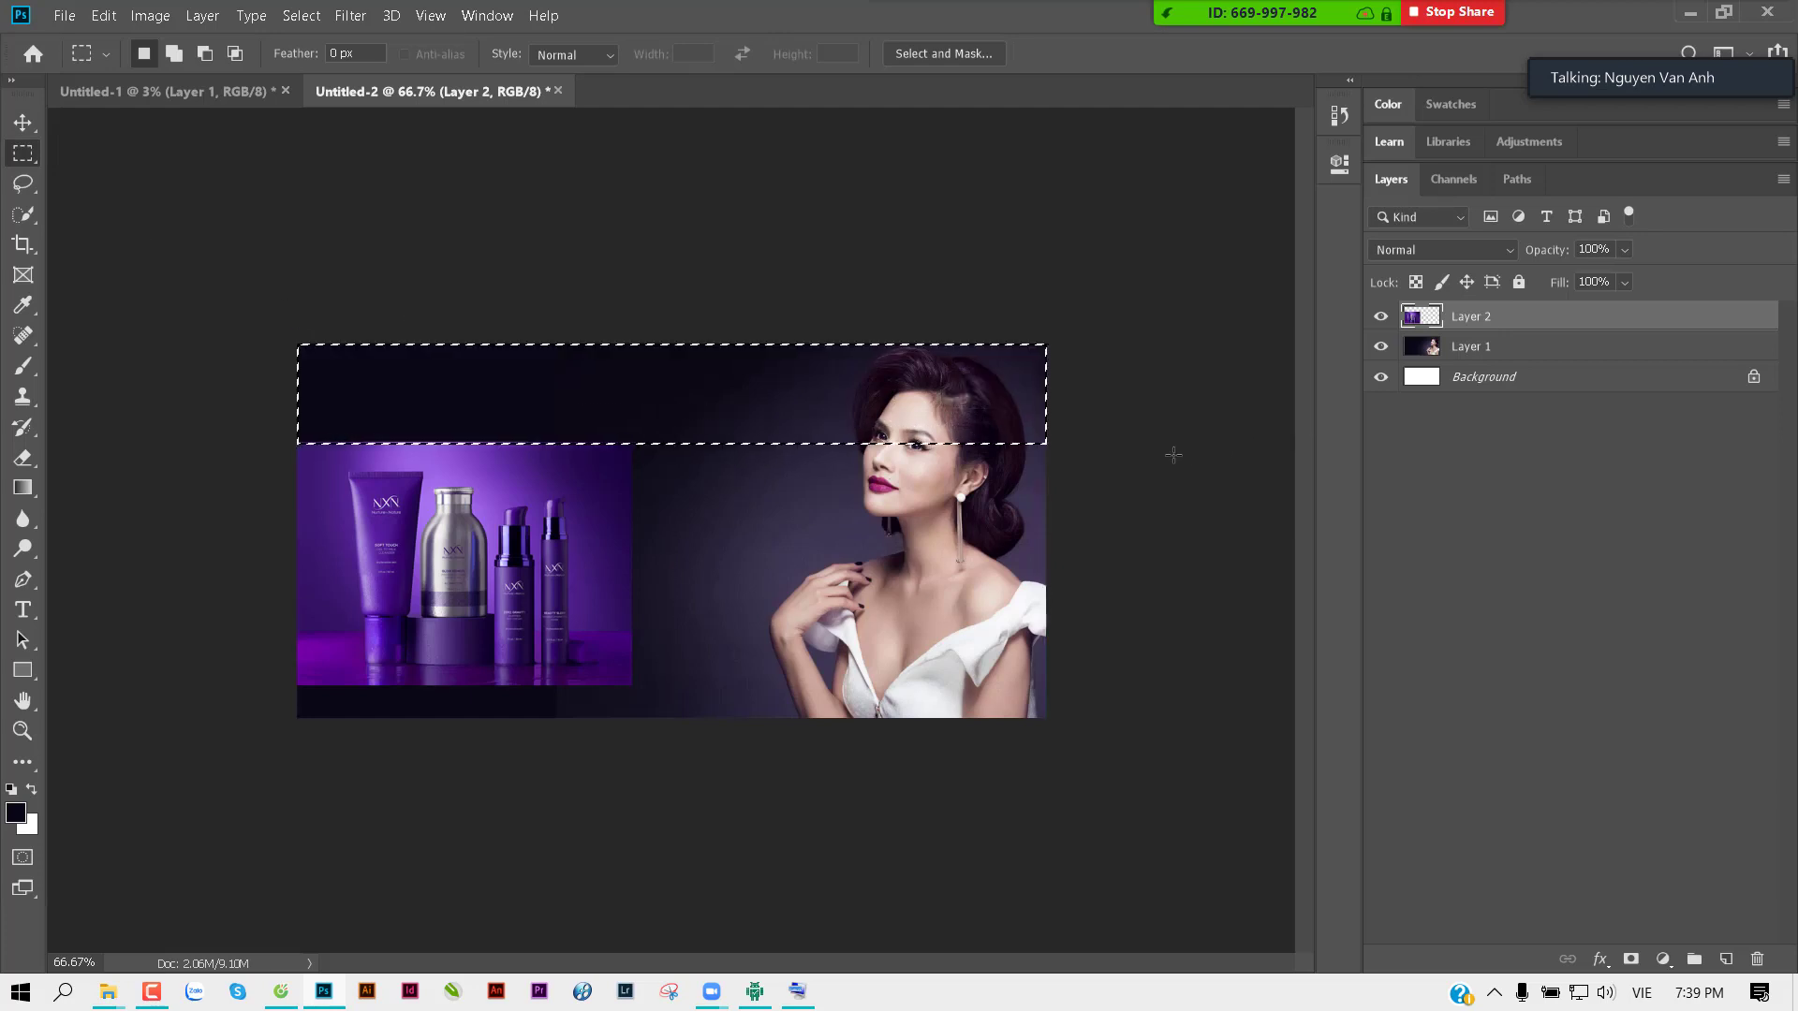
{"action": "key", "text": "shift+F5"}
{"action": "key", "text": "Escape"}
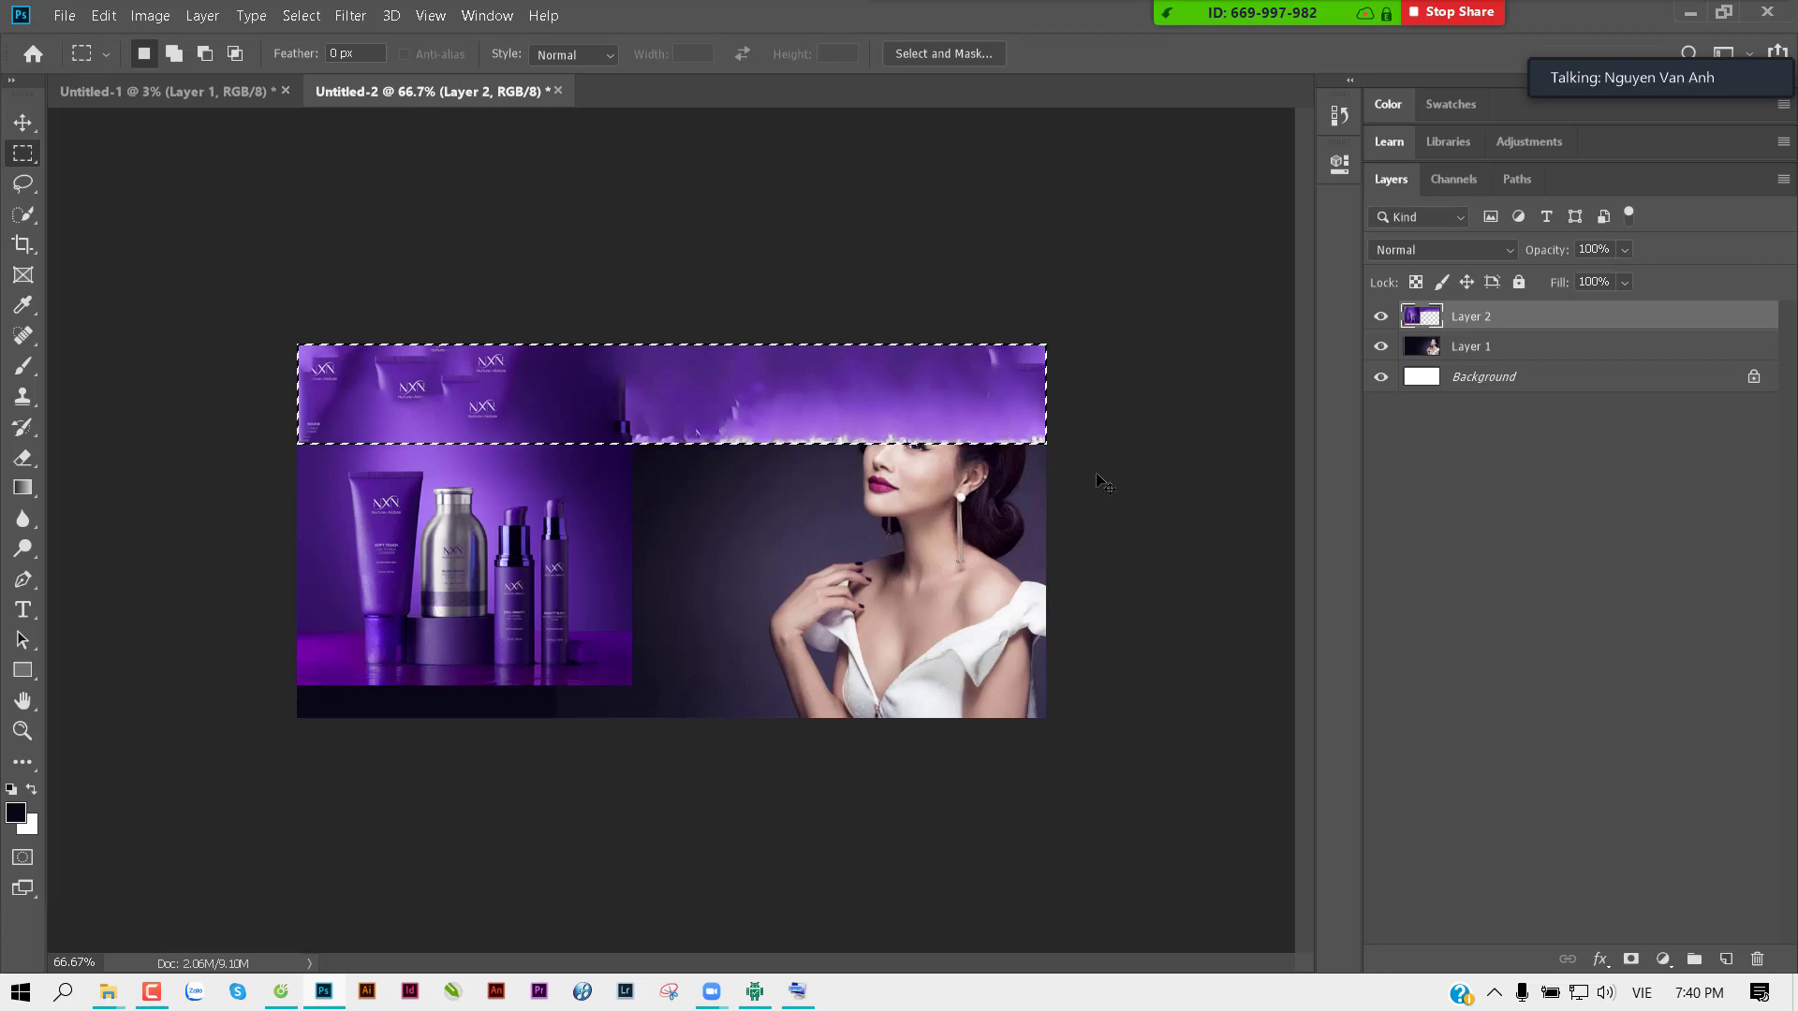
{"action": "key", "text": "ctrl+d"}
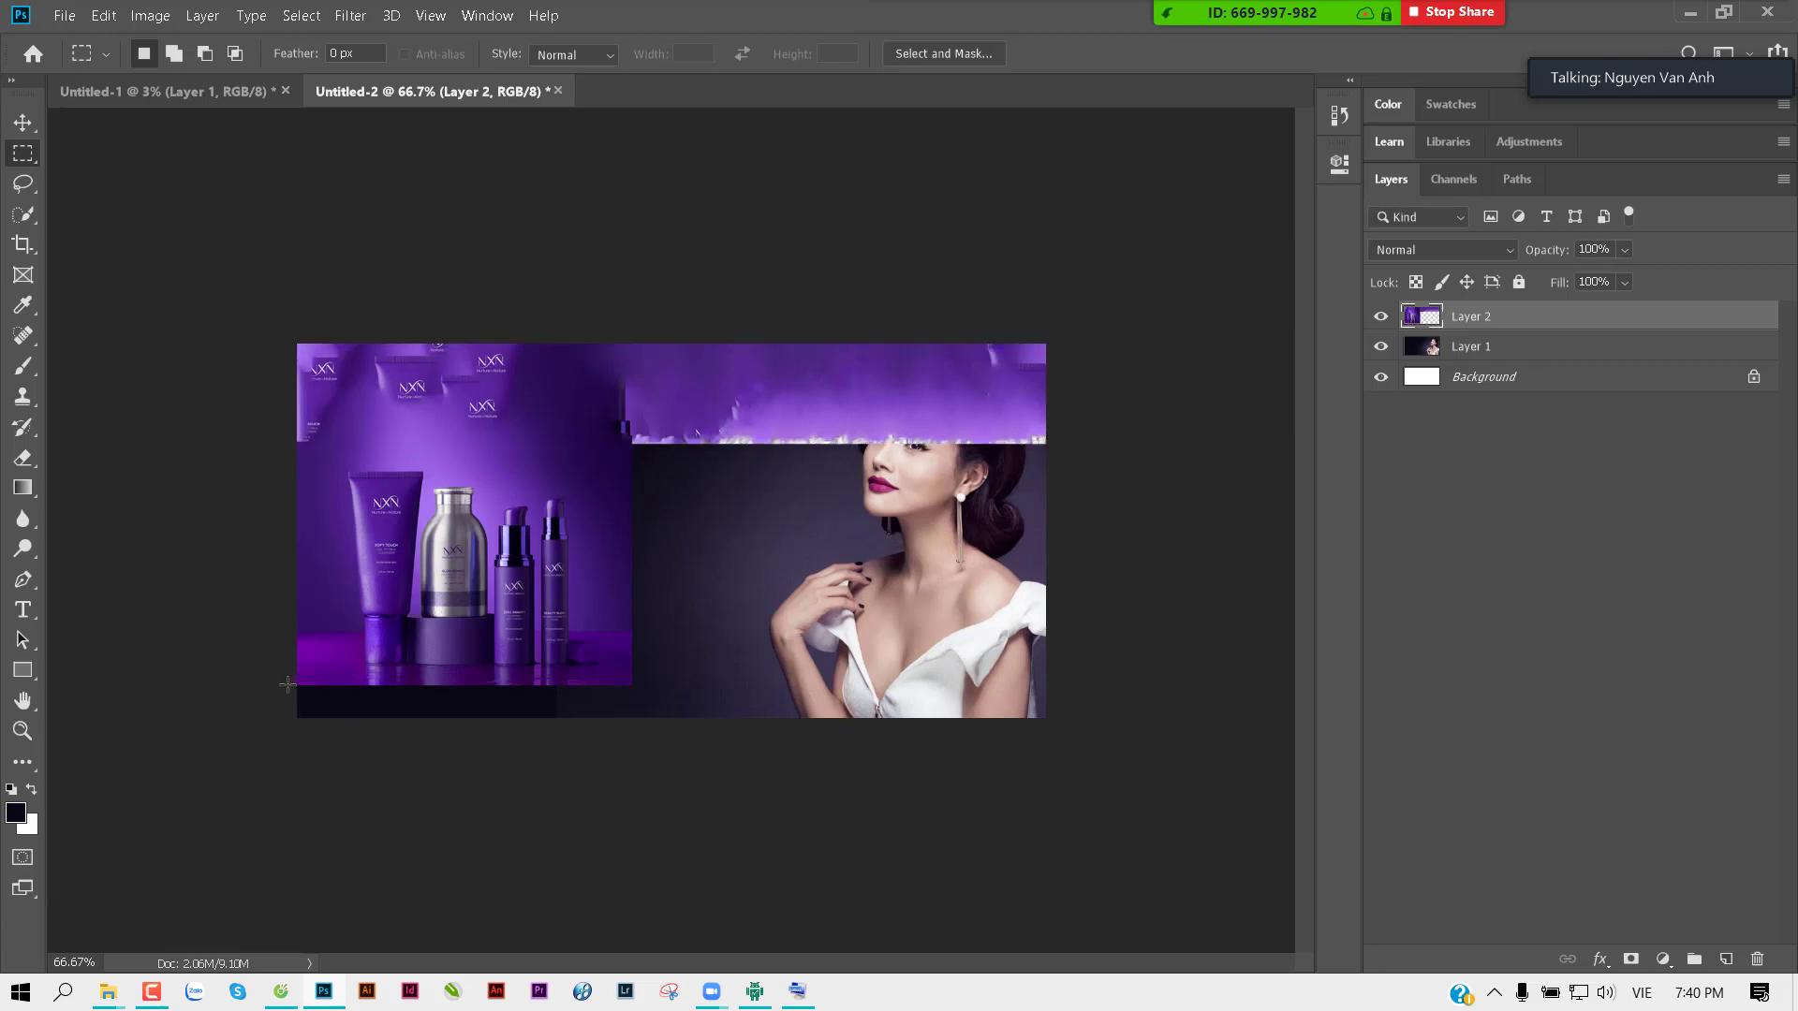
{"action": "left_click_drag", "start_coordinate": [287, 682], "coordinate": [1234, 843]}
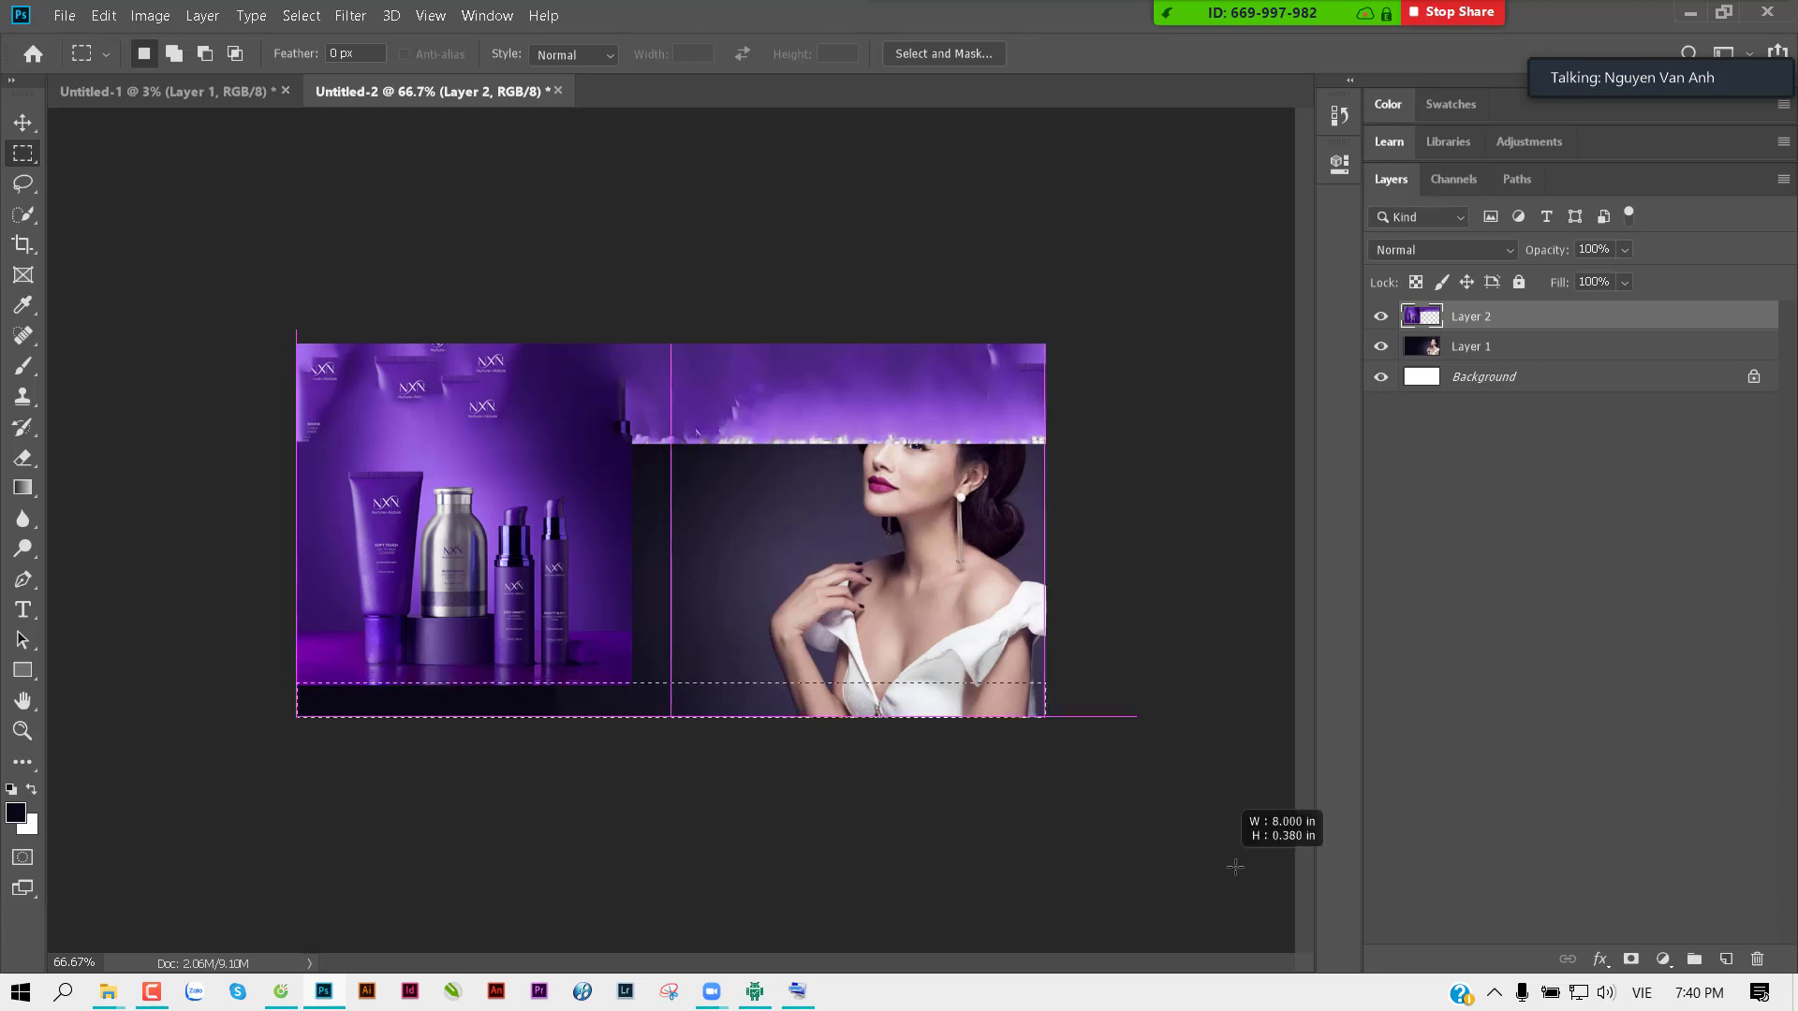
{"action": "key", "text": "shift+F5"}
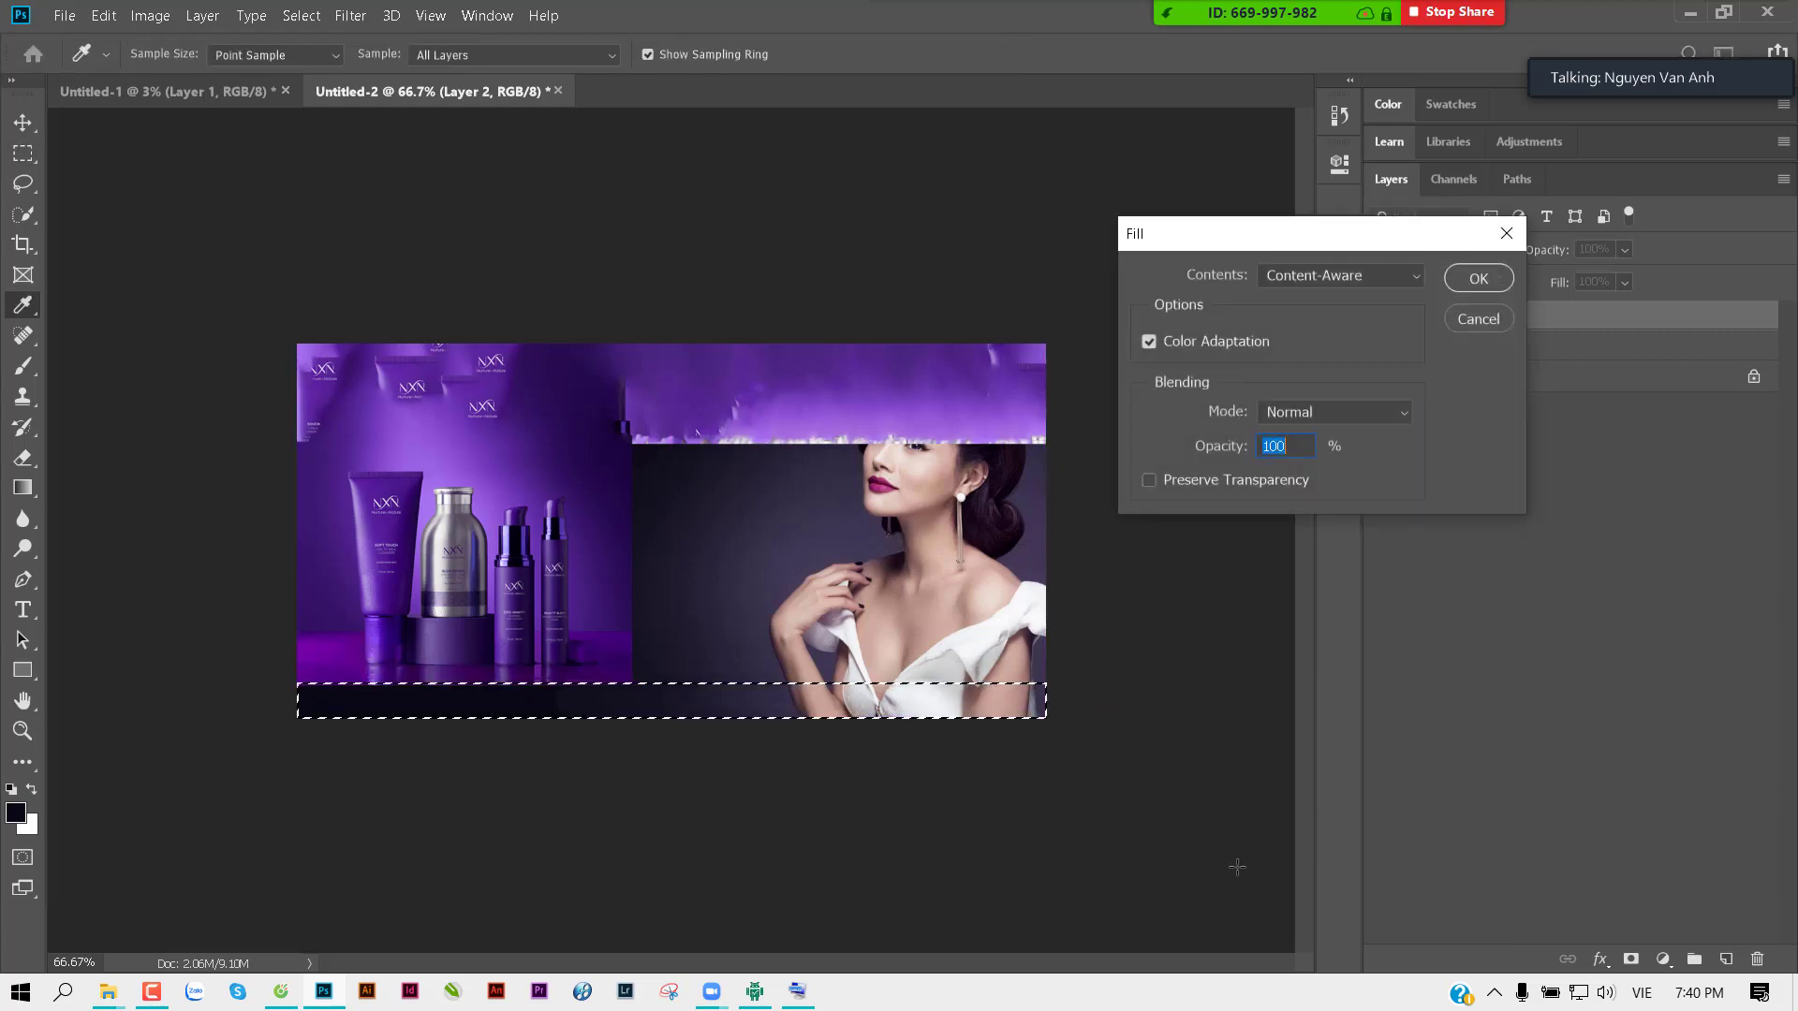
{"action": "key", "text": "Return"}
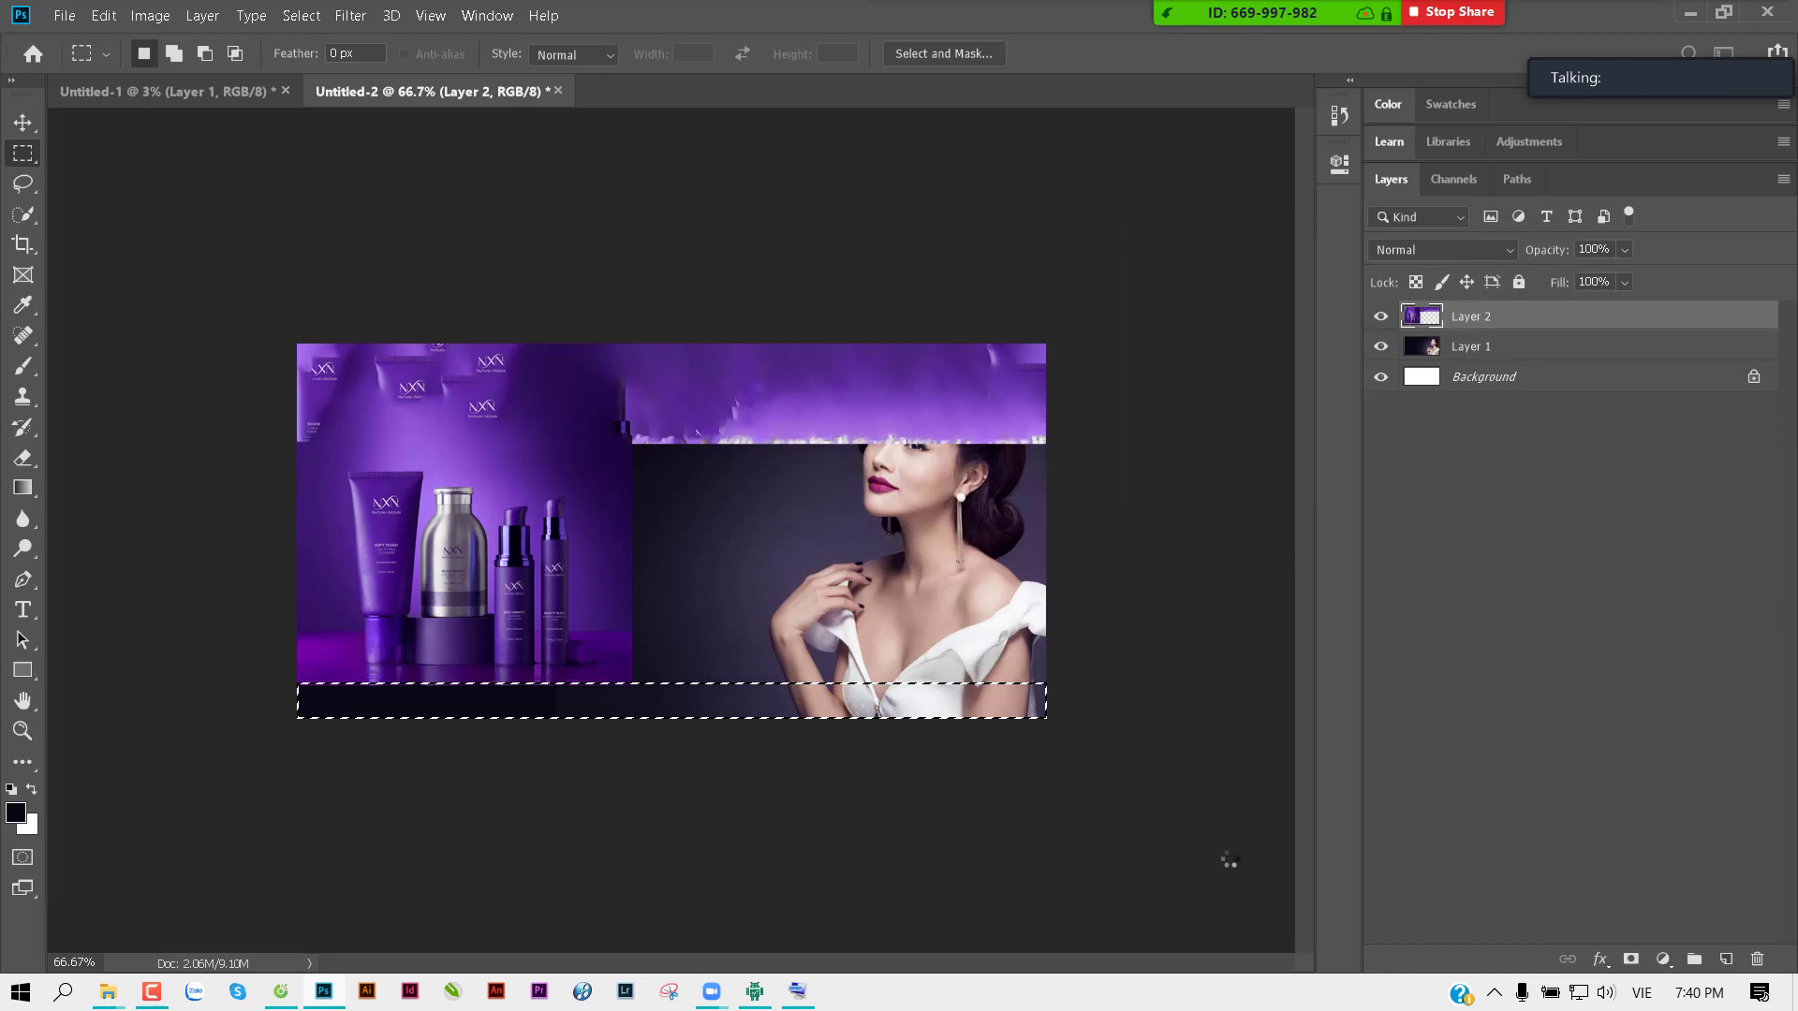
Step: Content-Aware Fill the right half of the banner with the purple image
{"action": "mouse_move", "coordinate": [1127, 714]}
{"action": "left_mouse_down"}
{"action": "mouse_move", "coordinate": [679, 406]}
{"action": "mouse_move", "coordinate": [622, 325]}
{"action": "left_mouse_up"}
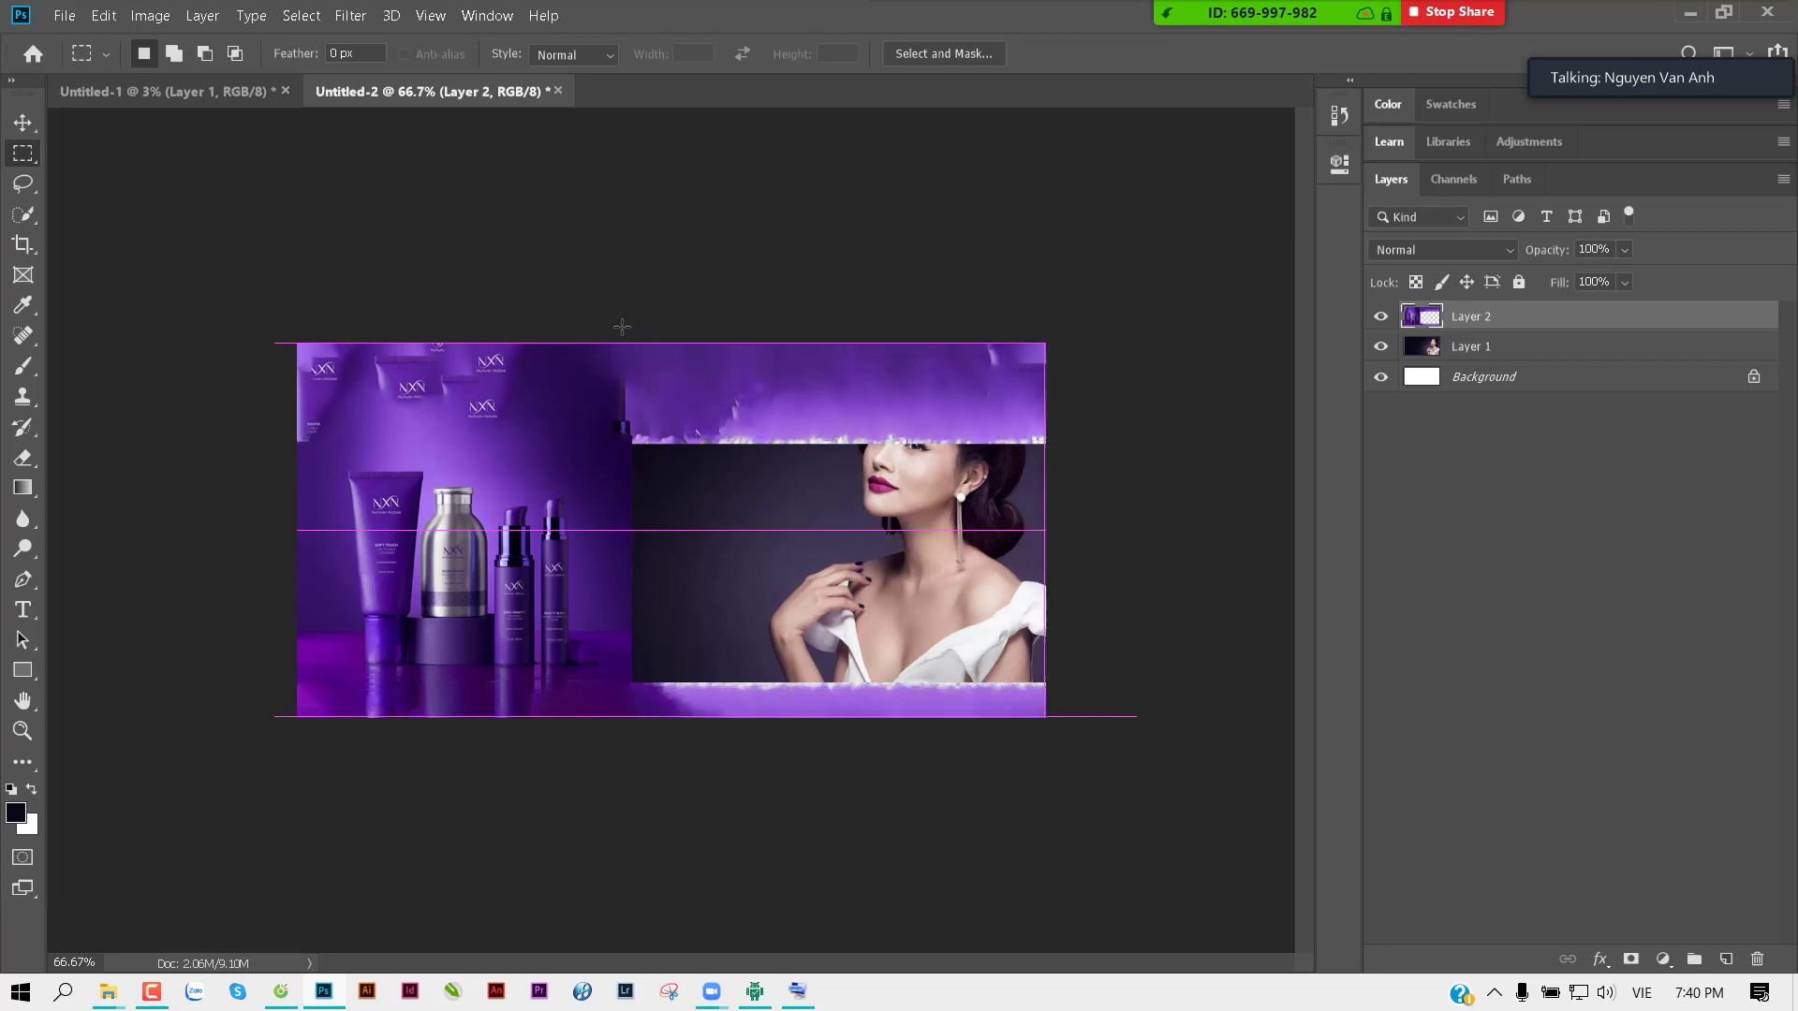
{"action": "key", "text": "shift+F5"}
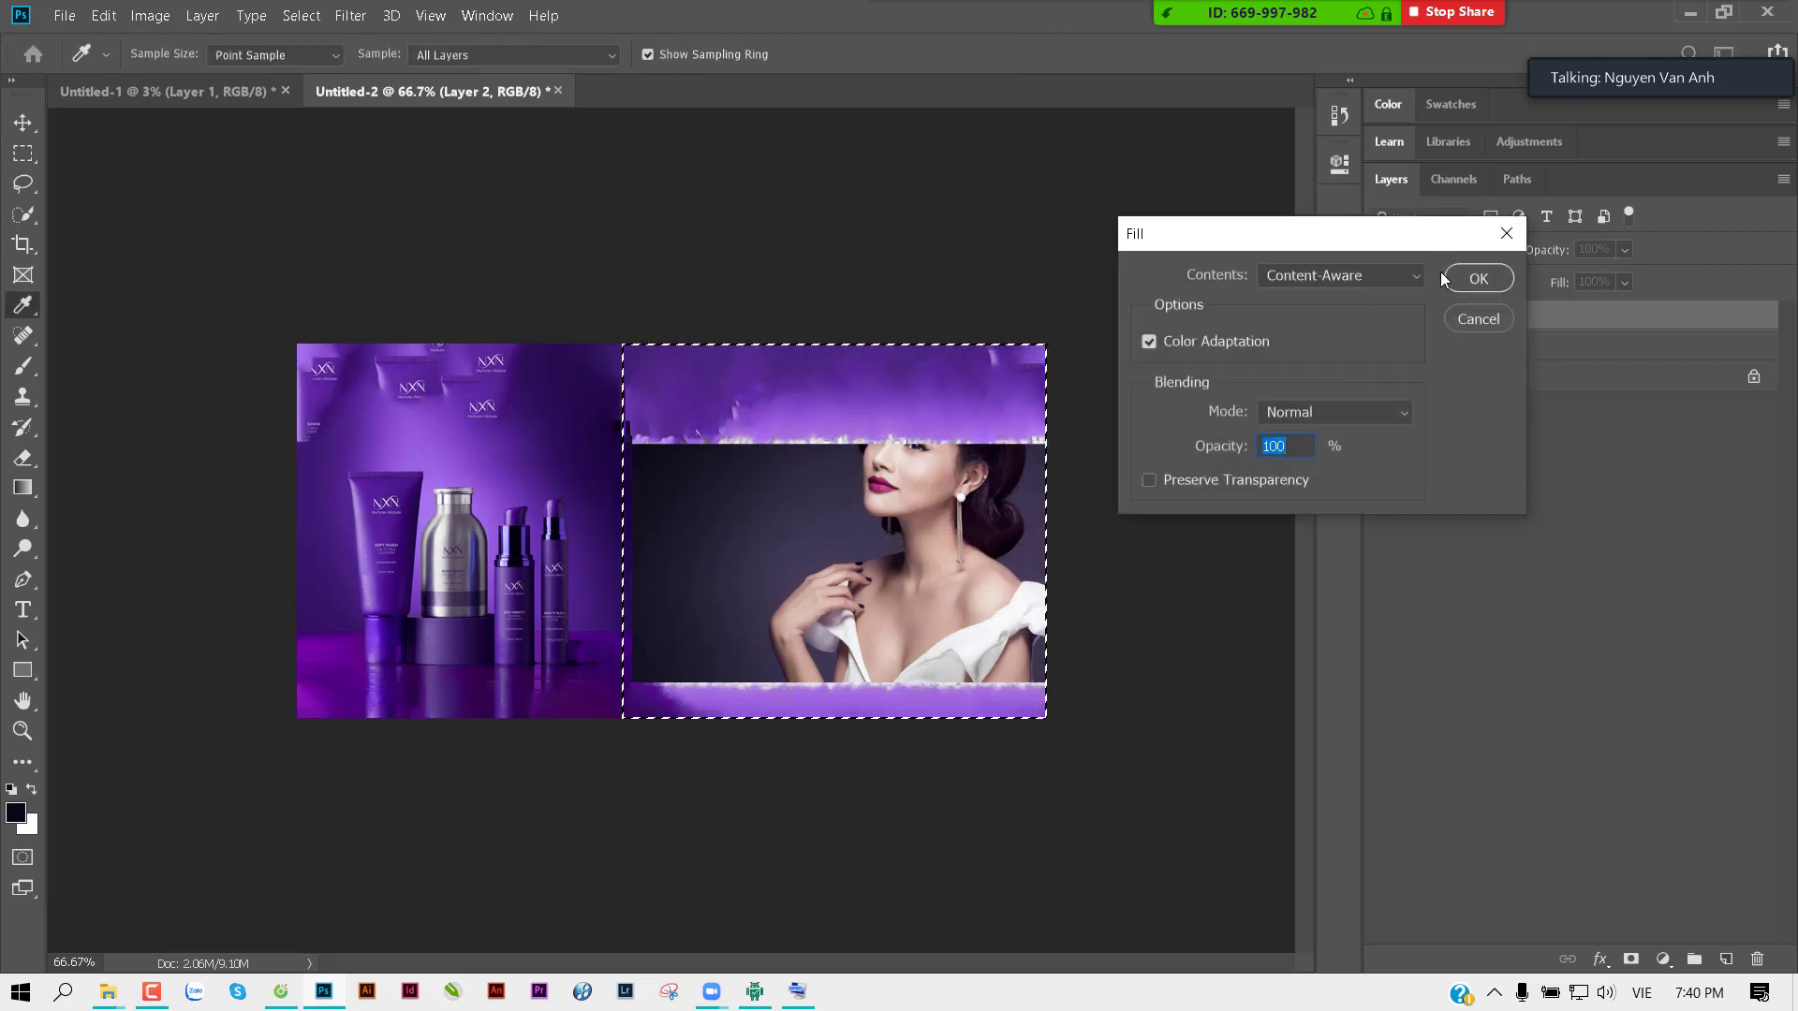
{"action": "left_click", "coordinate": [1472, 278]}
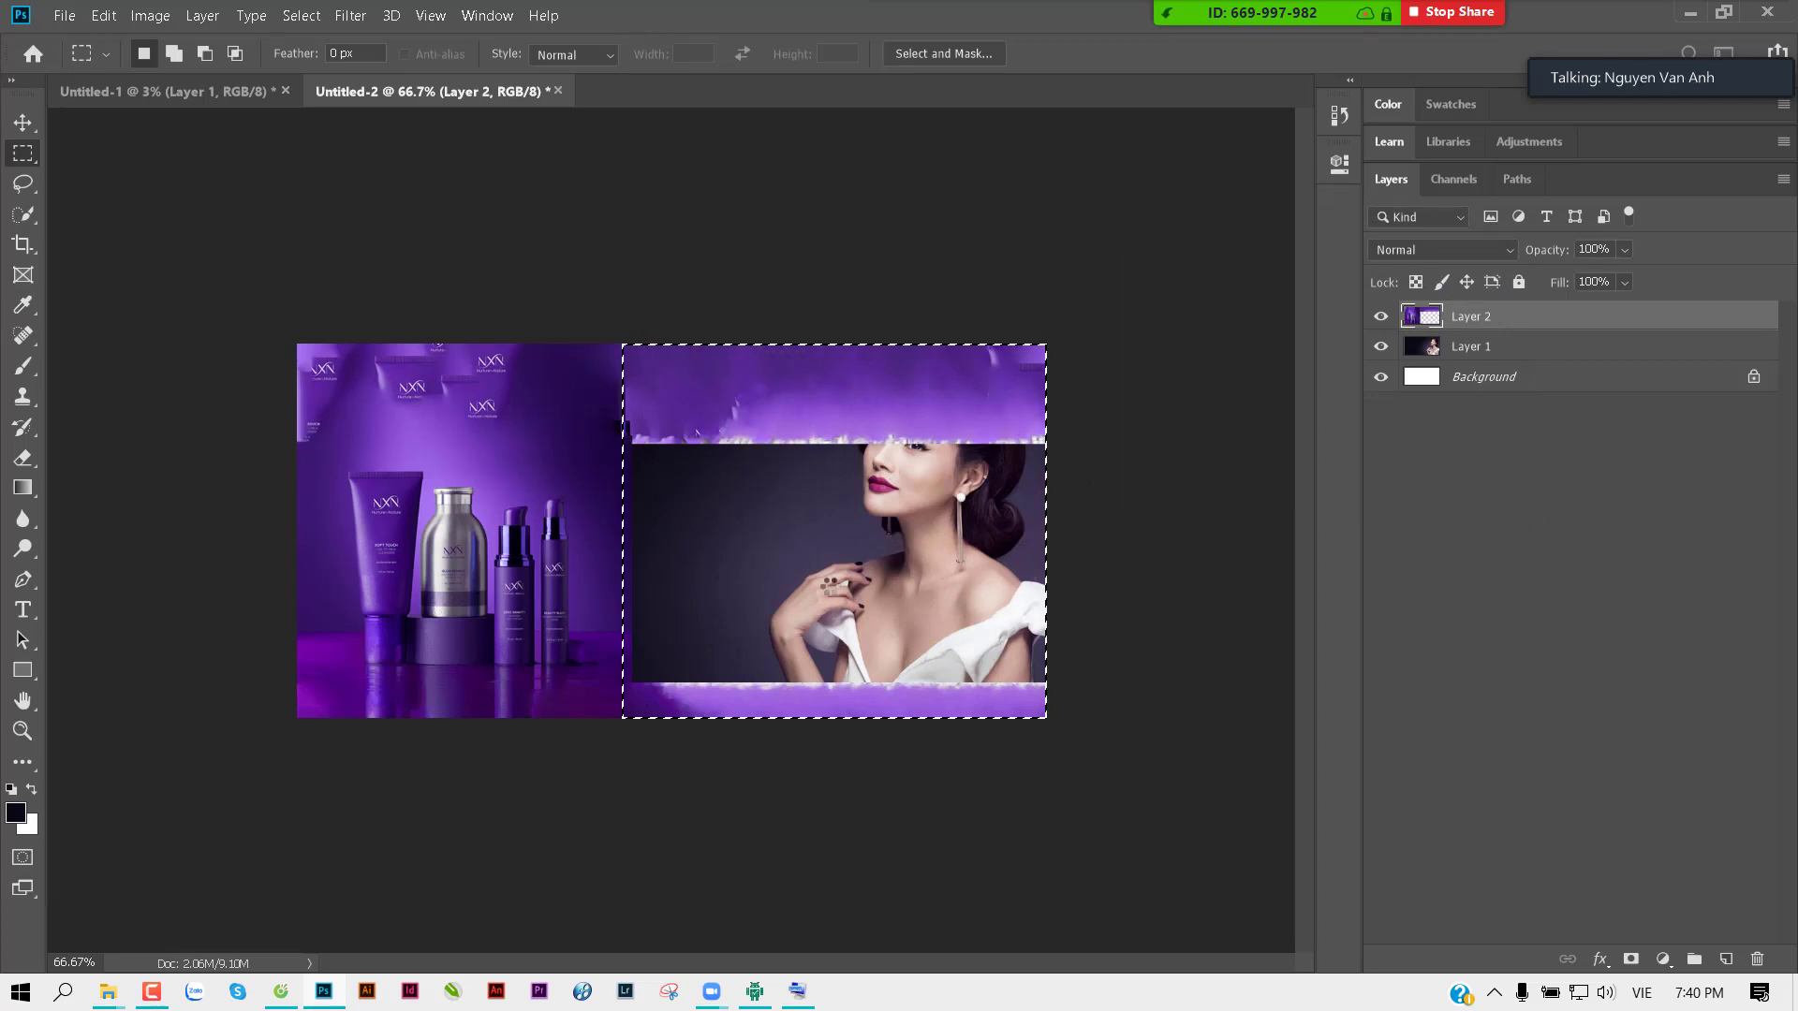
{"action": "key", "text": "ctrl+d"}
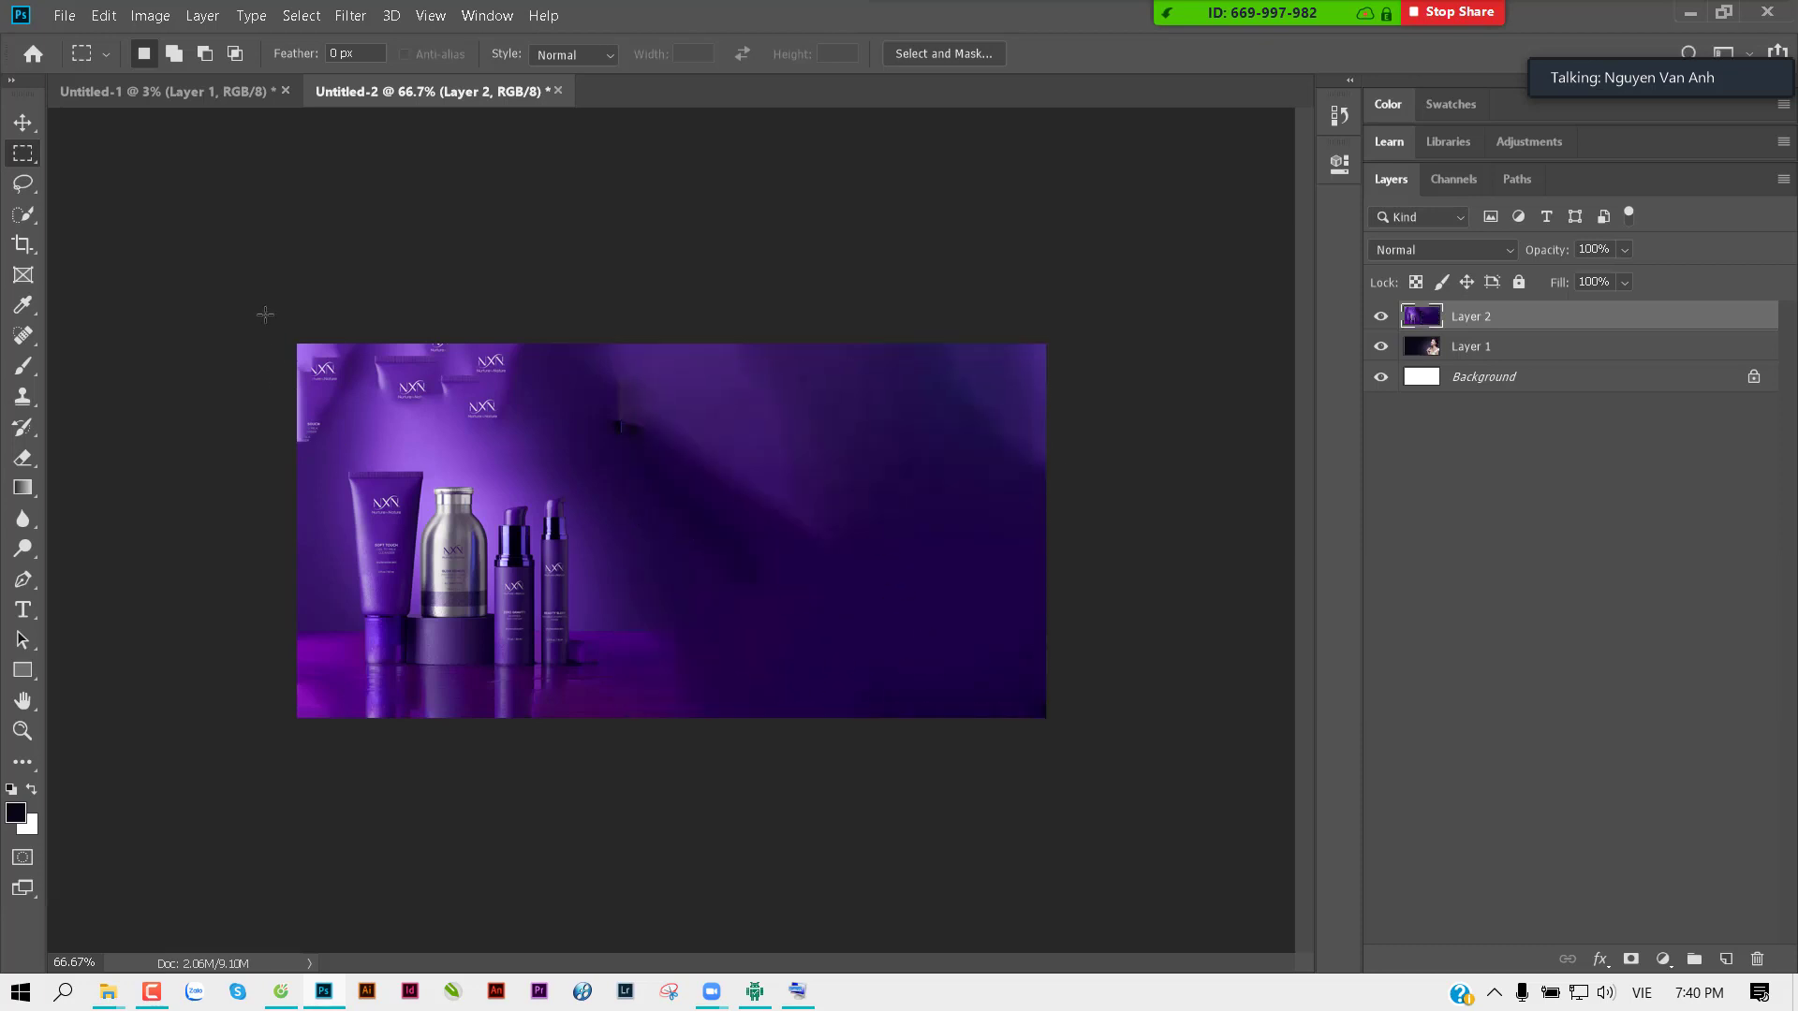
Step: Erase the small logos in the top-left corner with repeated Content-Aware Fills
{"action": "left_click_drag", "start_coordinate": [296, 343], "coordinate": [366, 444]}
{"action": "key", "text": "shift+F5"}
{"action": "key", "text": "Return"}
{"action": "left_click_drag", "start_coordinate": [365, 437], "coordinate": [360, 313]}
{"action": "key", "text": "shift+F5"}
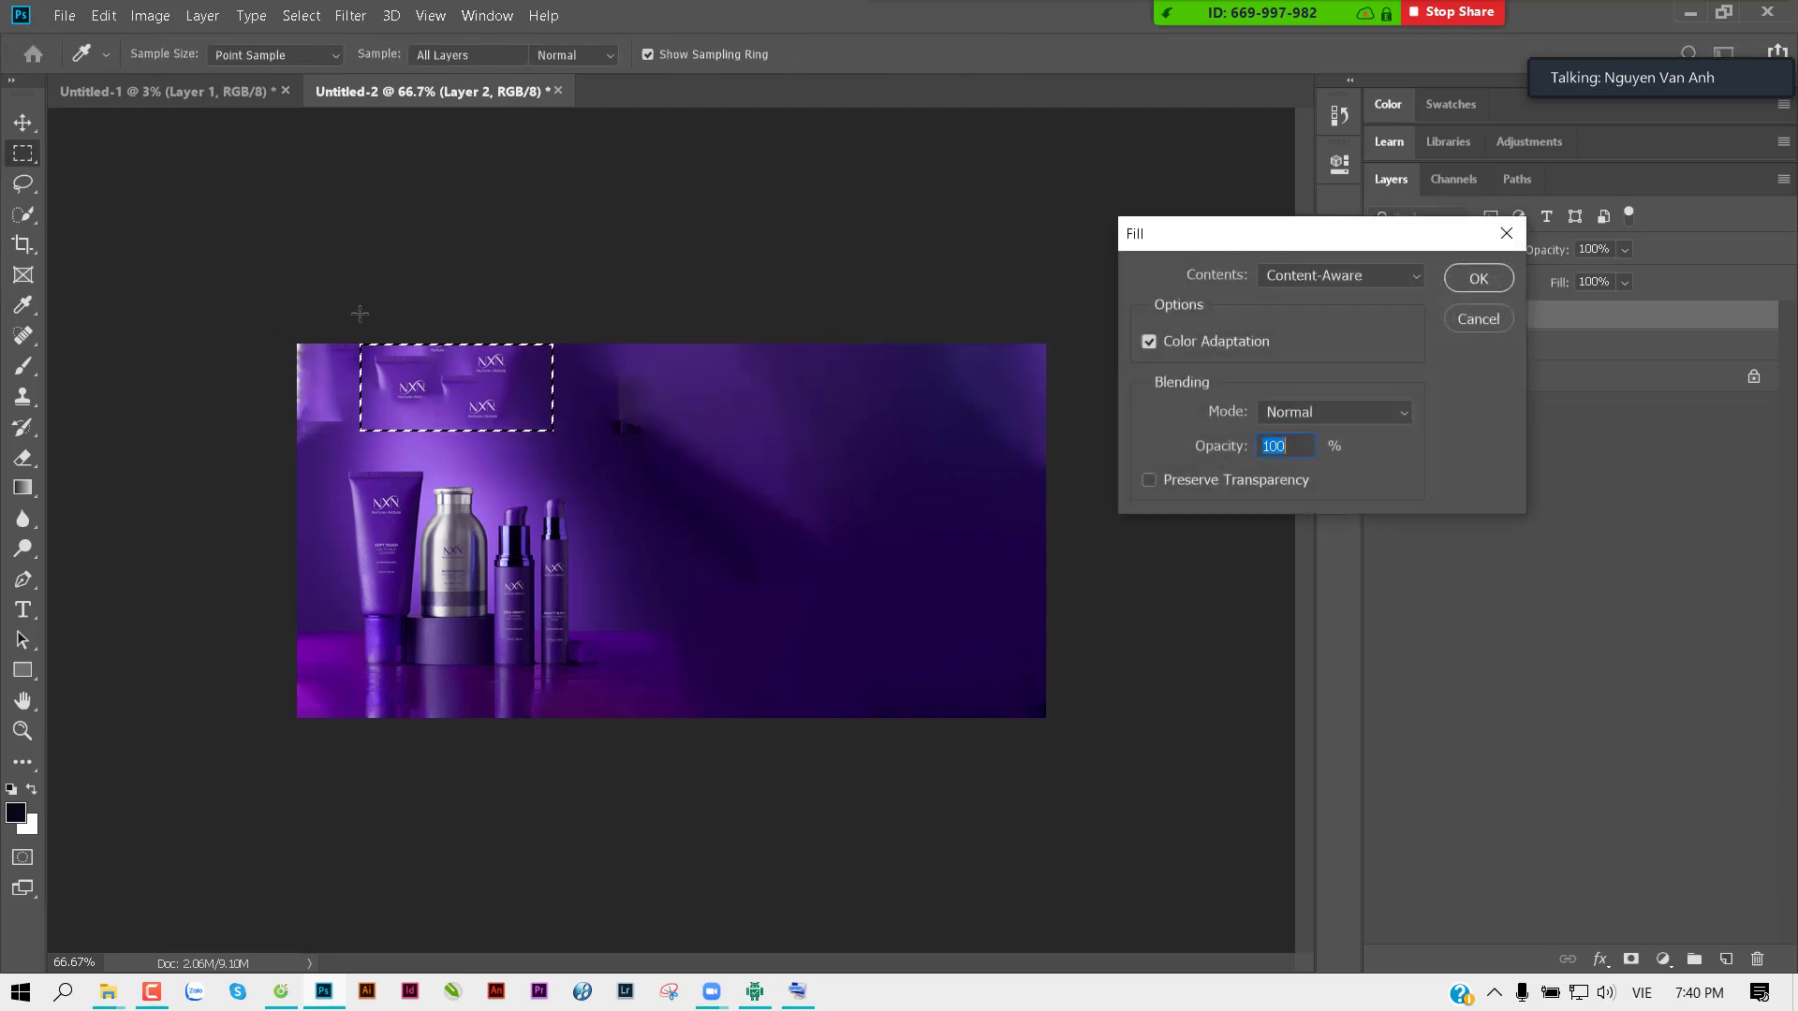
{"action": "key", "text": "Return"}
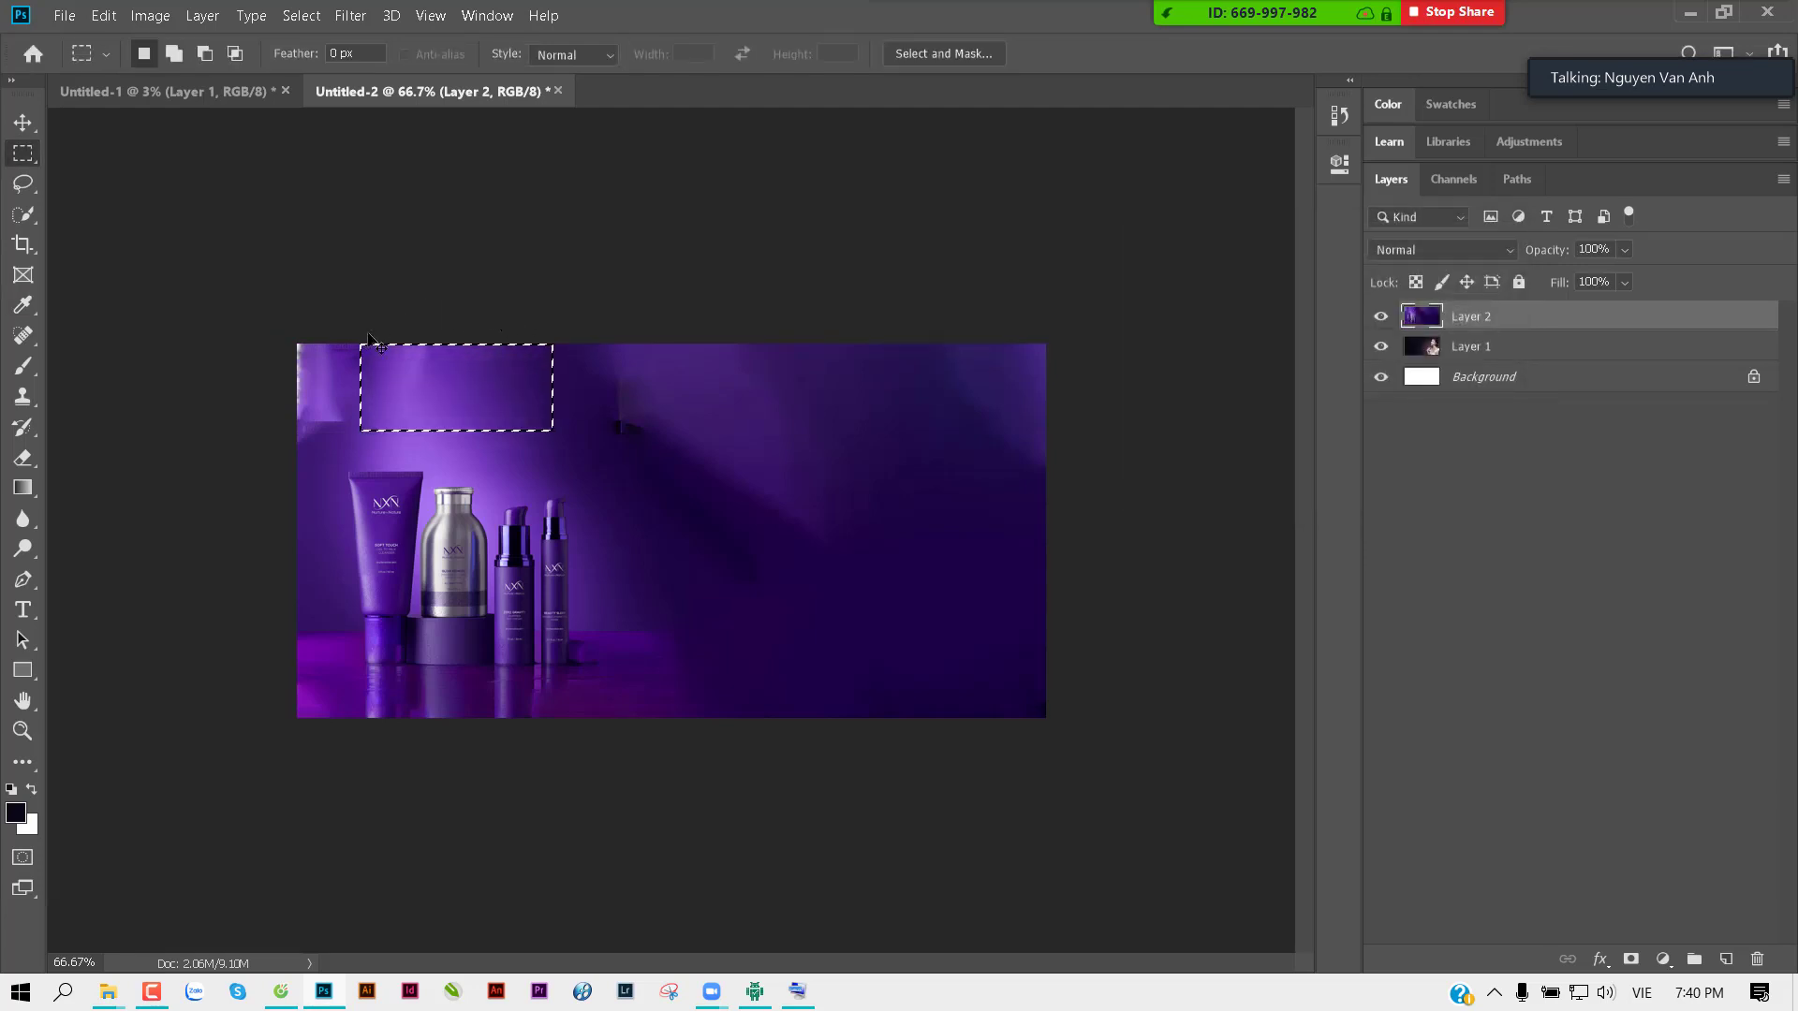
{"action": "key", "text": "ctrl+d"}
{"action": "left_click_drag", "start_coordinate": [294, 429], "coordinate": [352, 318]}
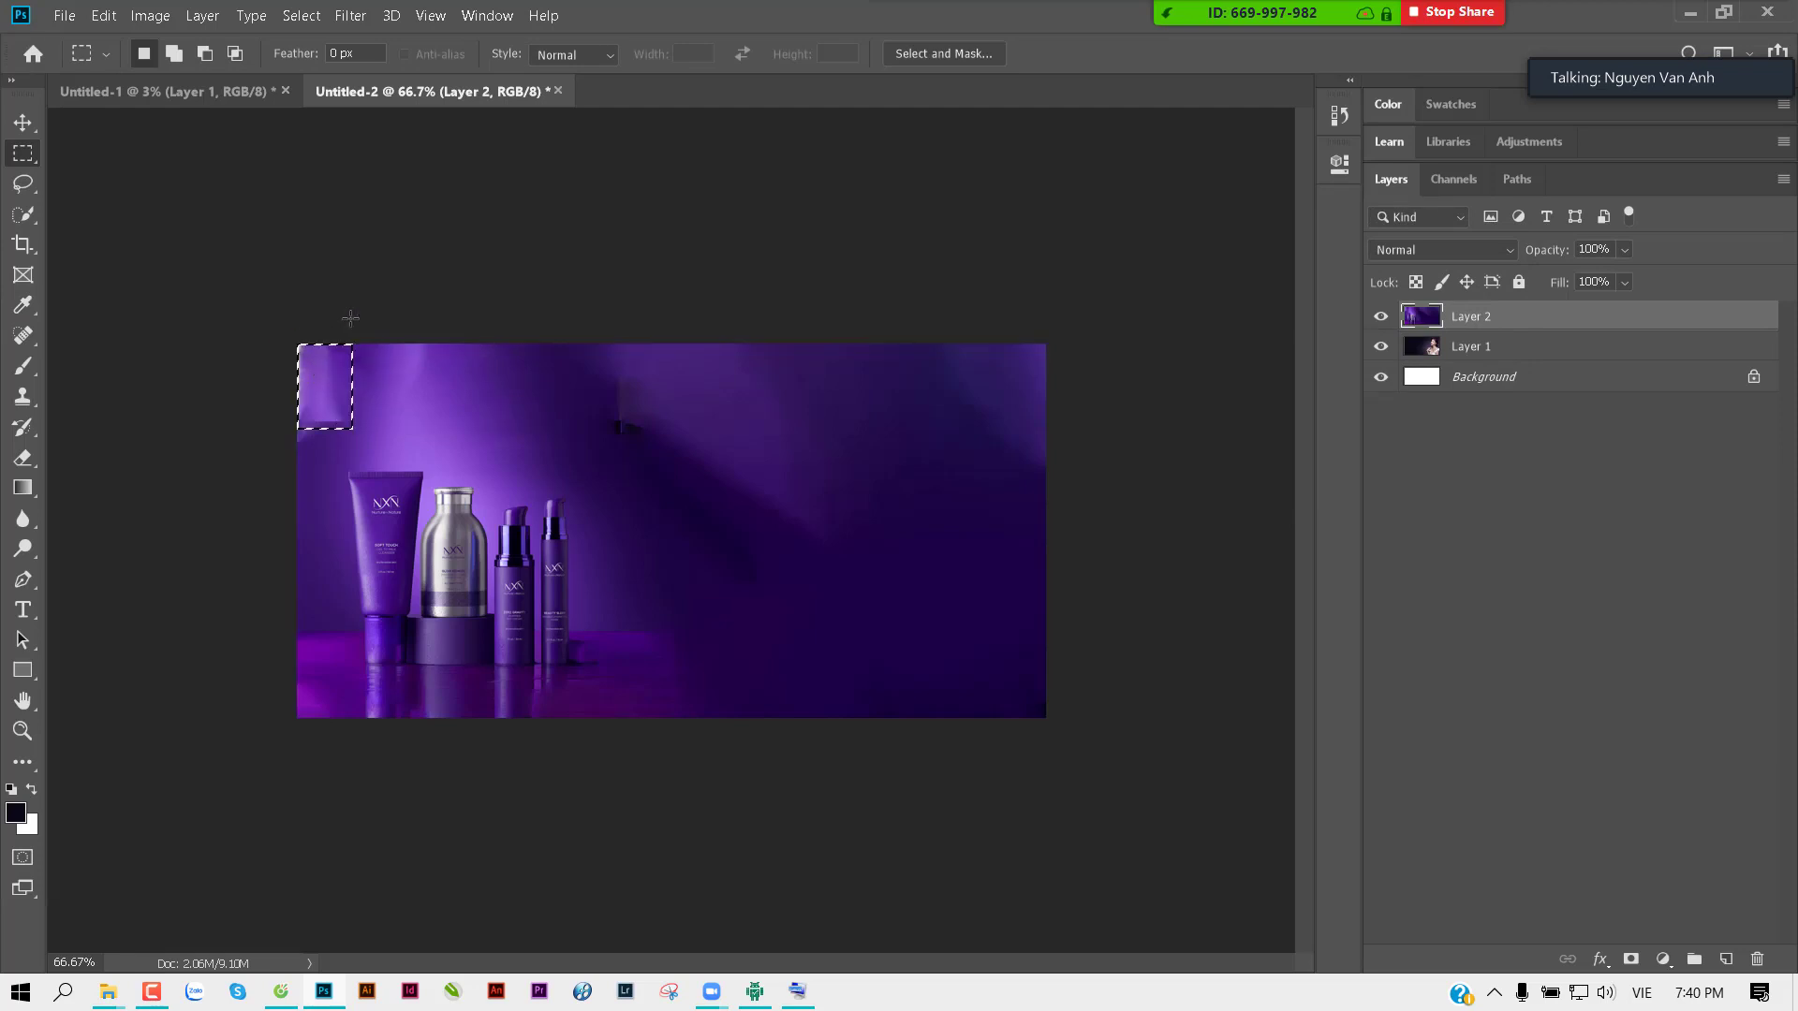
{"action": "key", "text": "shift+F5"}
{"action": "key", "text": "Return"}
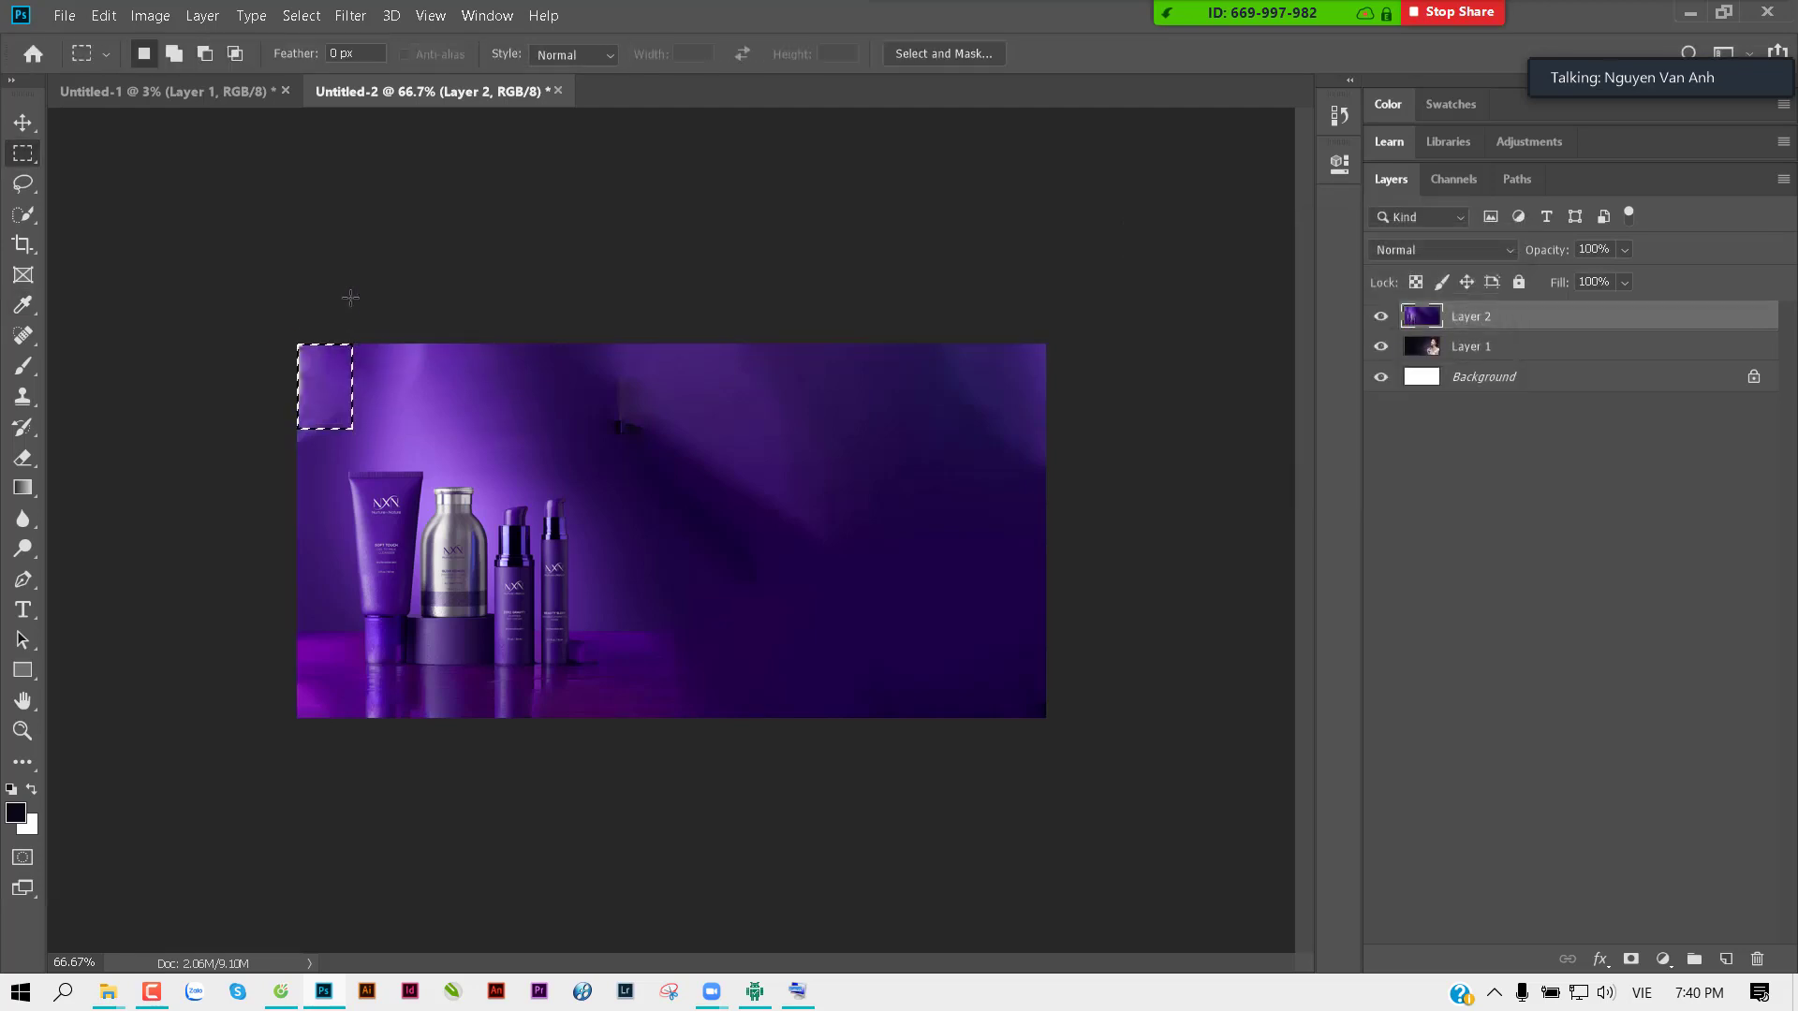
{"action": "key", "text": "ctrl+d"}
Step: Reorder the Layers panel to put the woman's photo layer above the products
{"action": "key", "text": "v"}
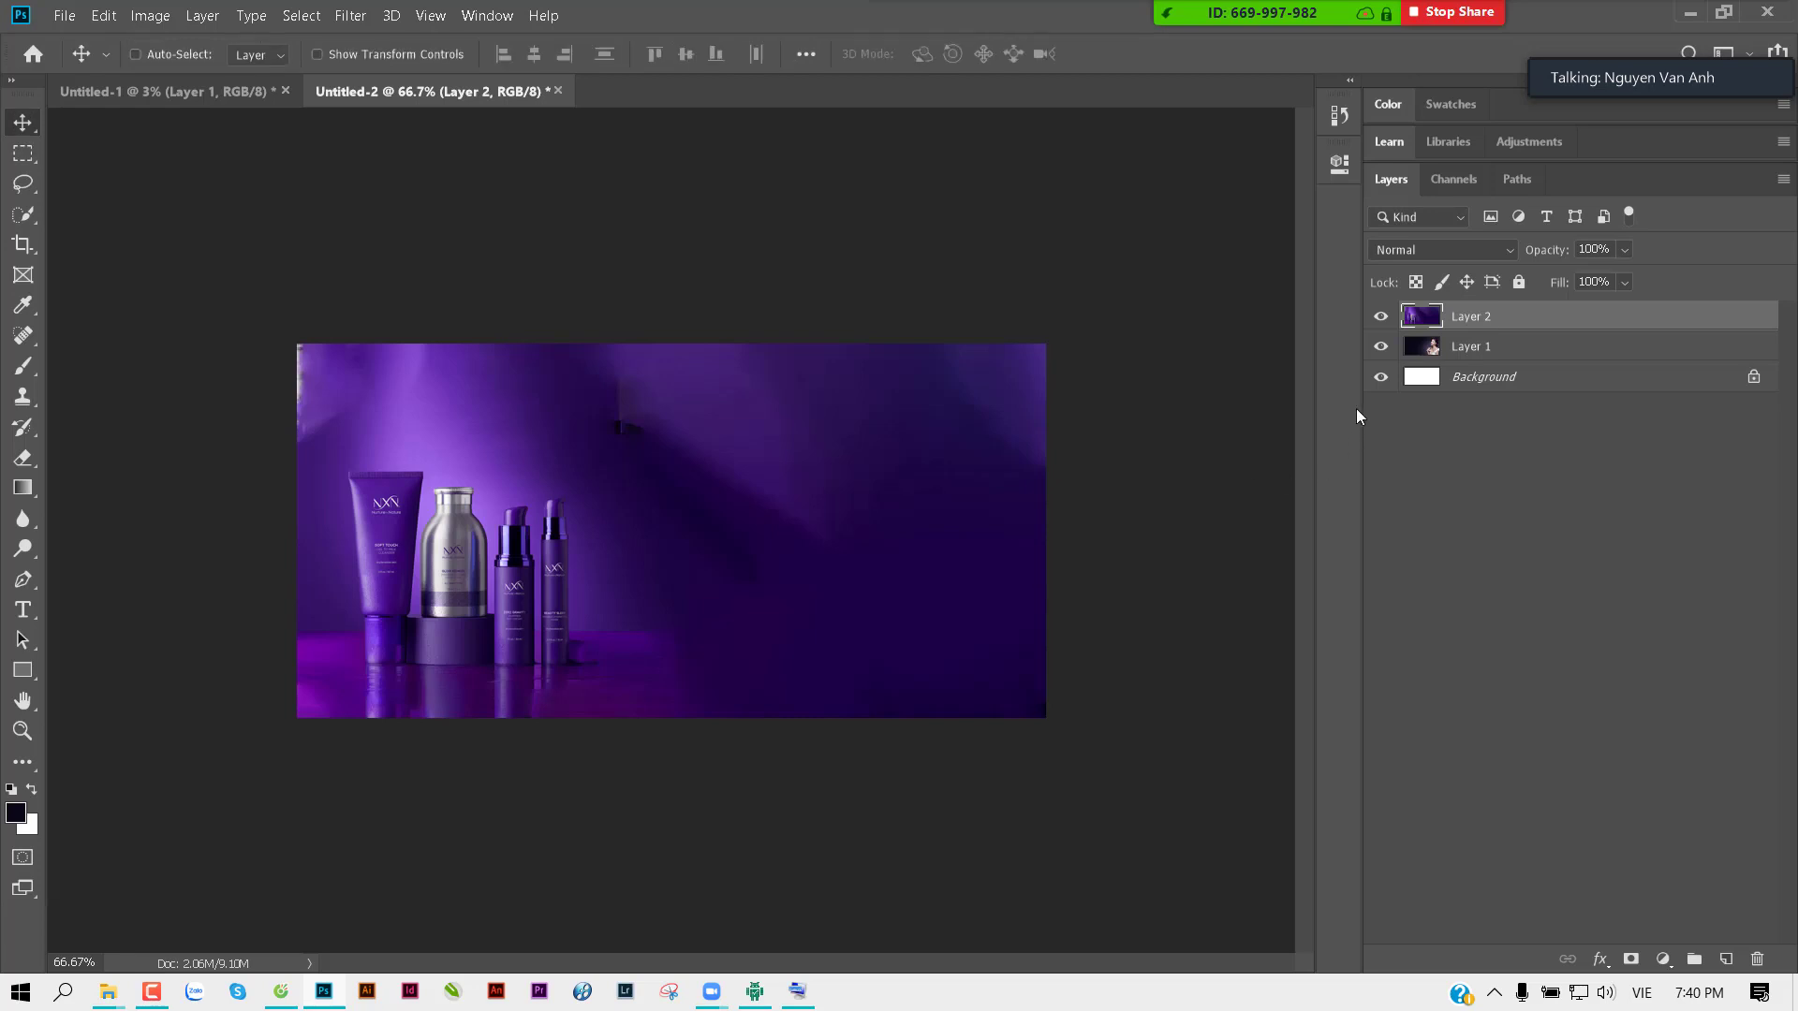
{"action": "left_click_drag", "start_coordinate": [1436, 339], "coordinate": [1419, 350]}
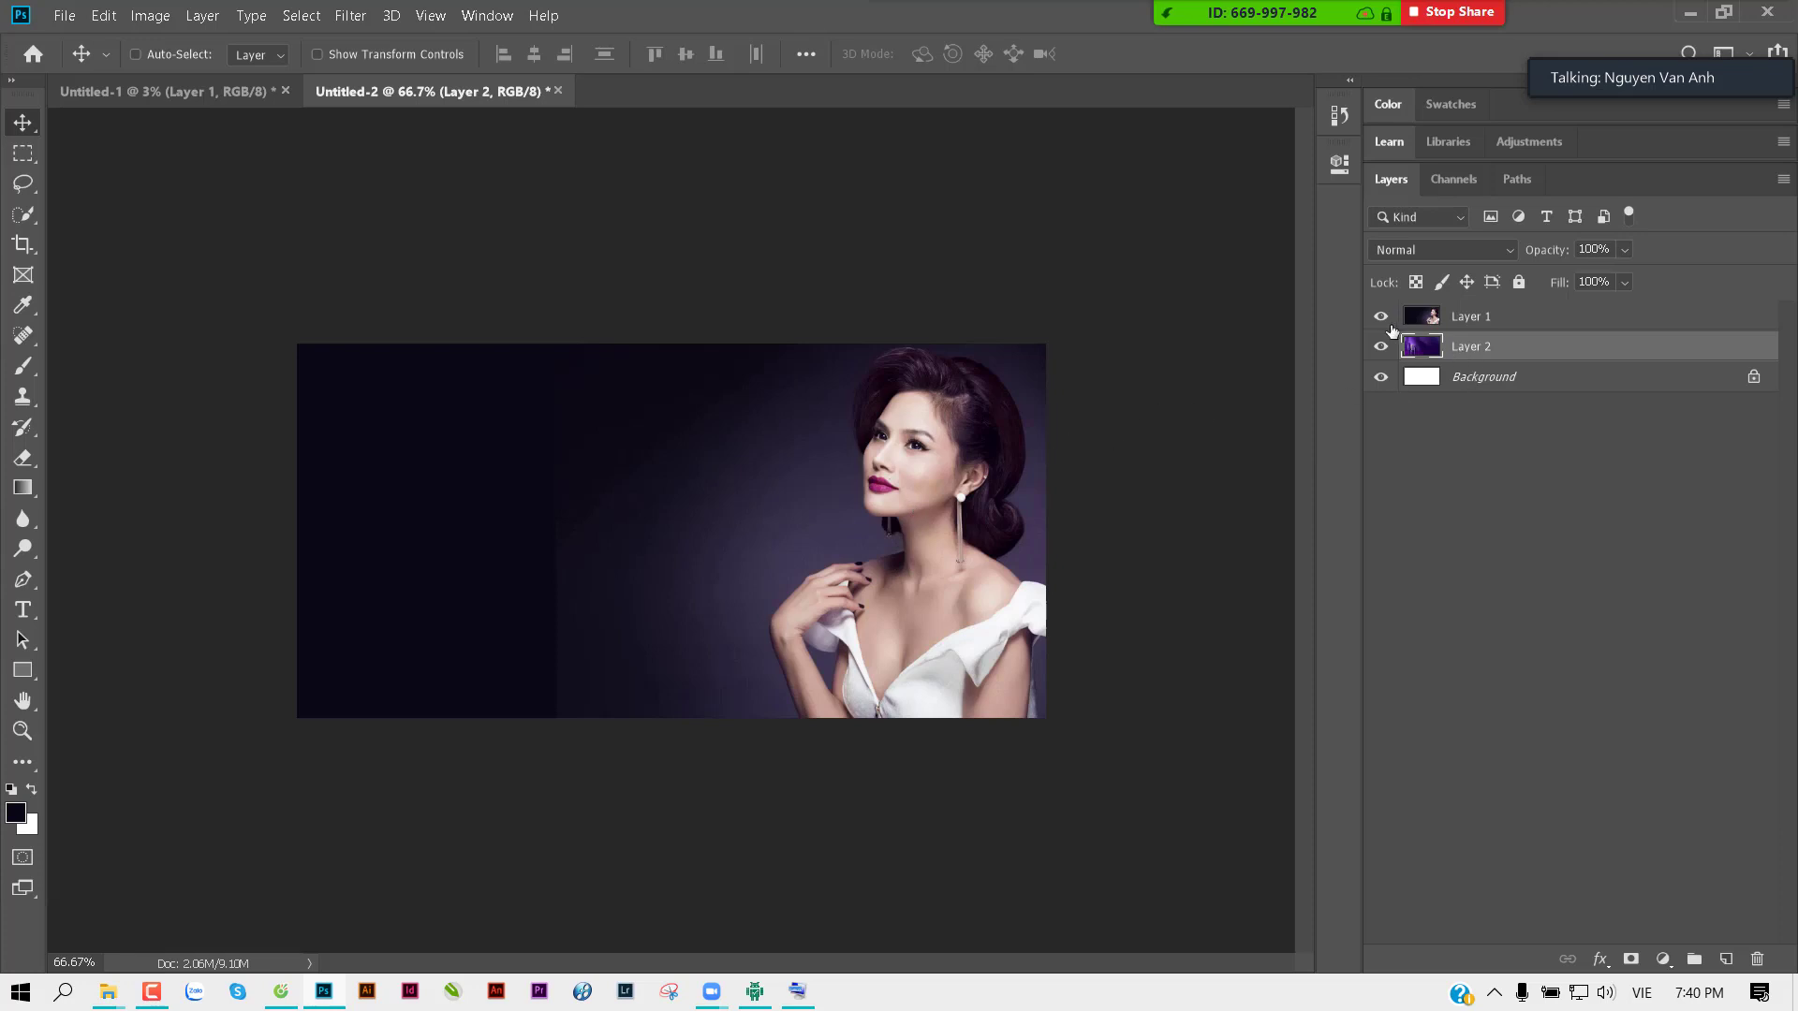
{"action": "left_click_drag", "start_coordinate": [1421, 346], "coordinate": [1420, 312]}
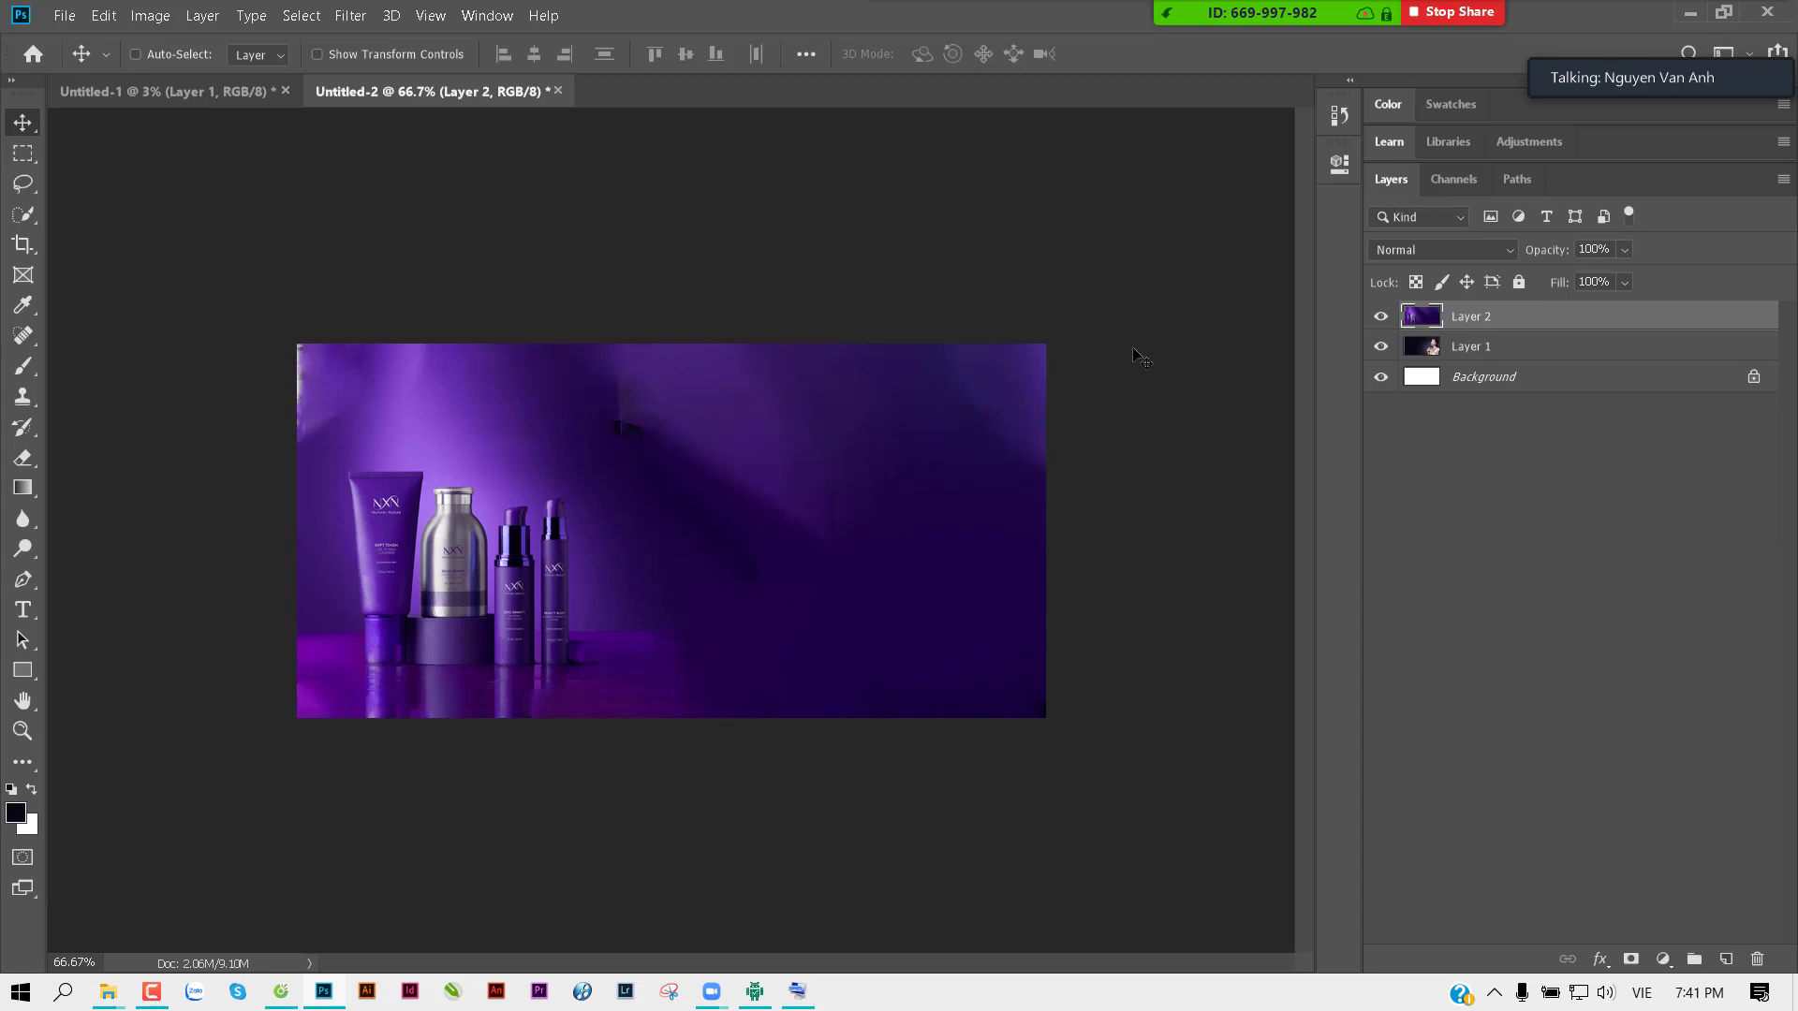
Step: Test-delete the right part of the canvas, then undo the deletion
{"action": "key", "text": "m"}
{"action": "left_click_drag", "start_coordinate": [1044, 717], "coordinate": [739, 234]}
{"action": "key", "text": "Delete"}
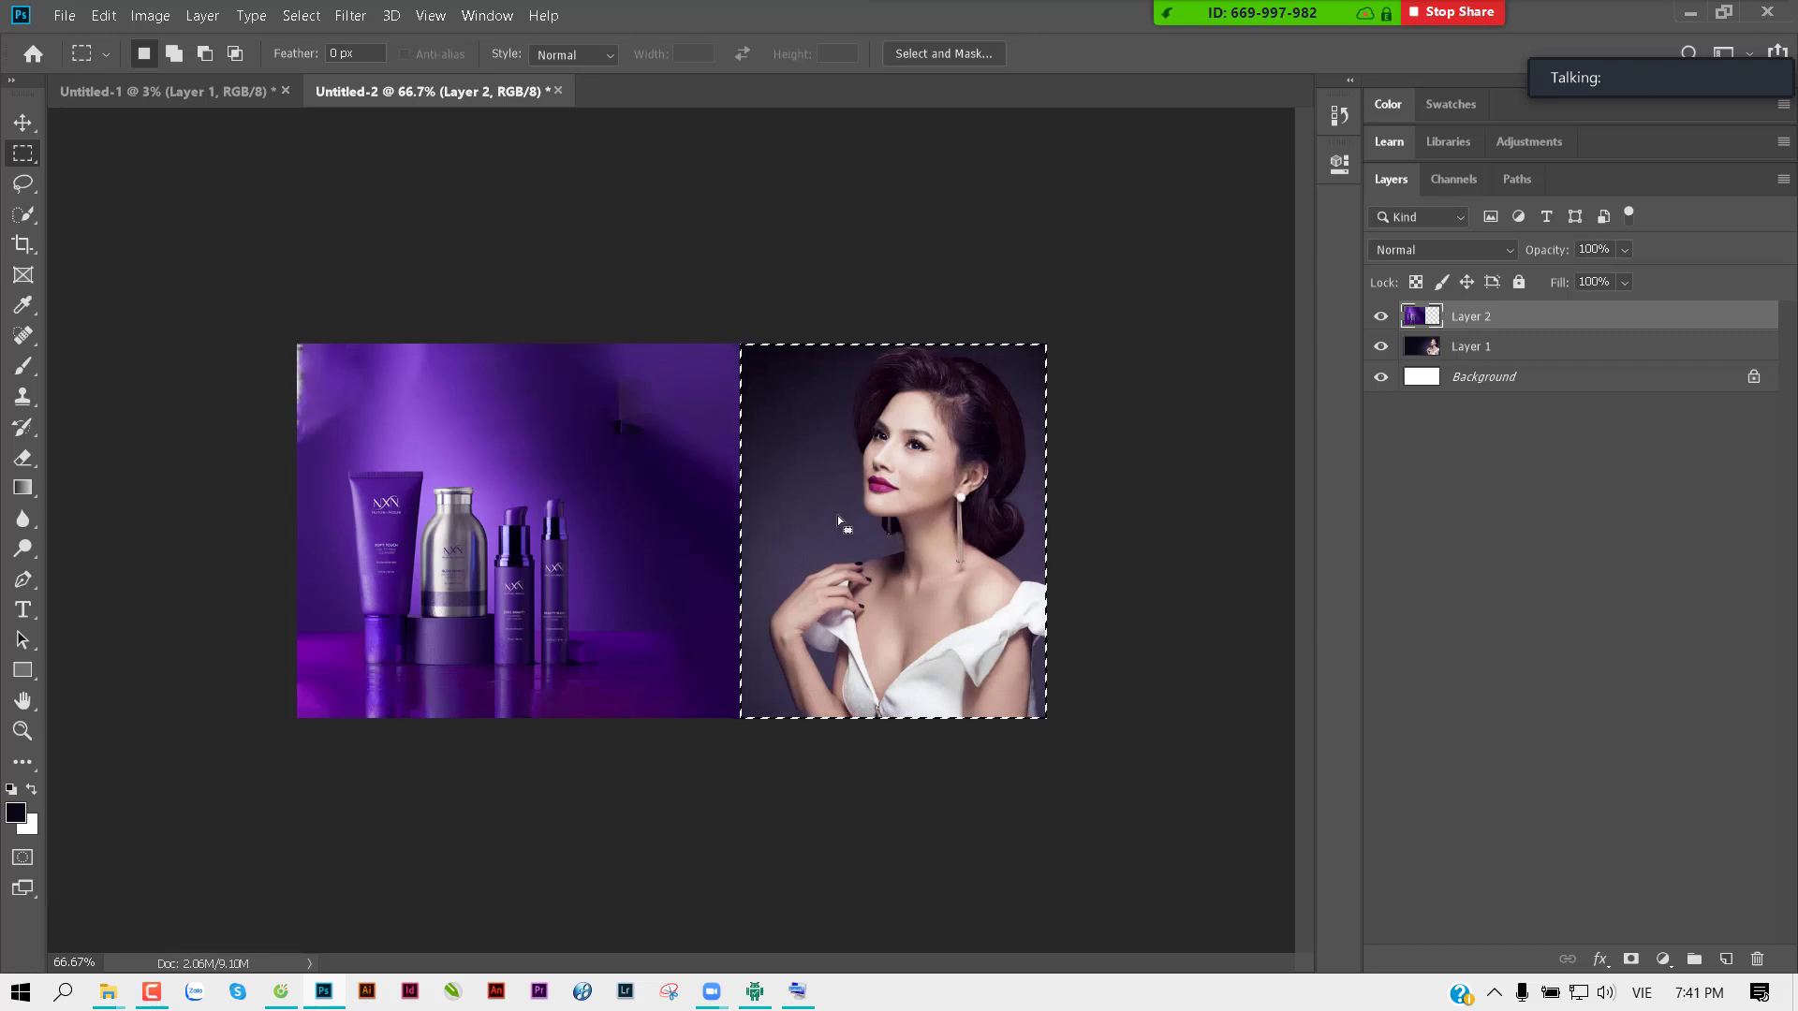
{"action": "left_click", "coordinate": [863, 498]}
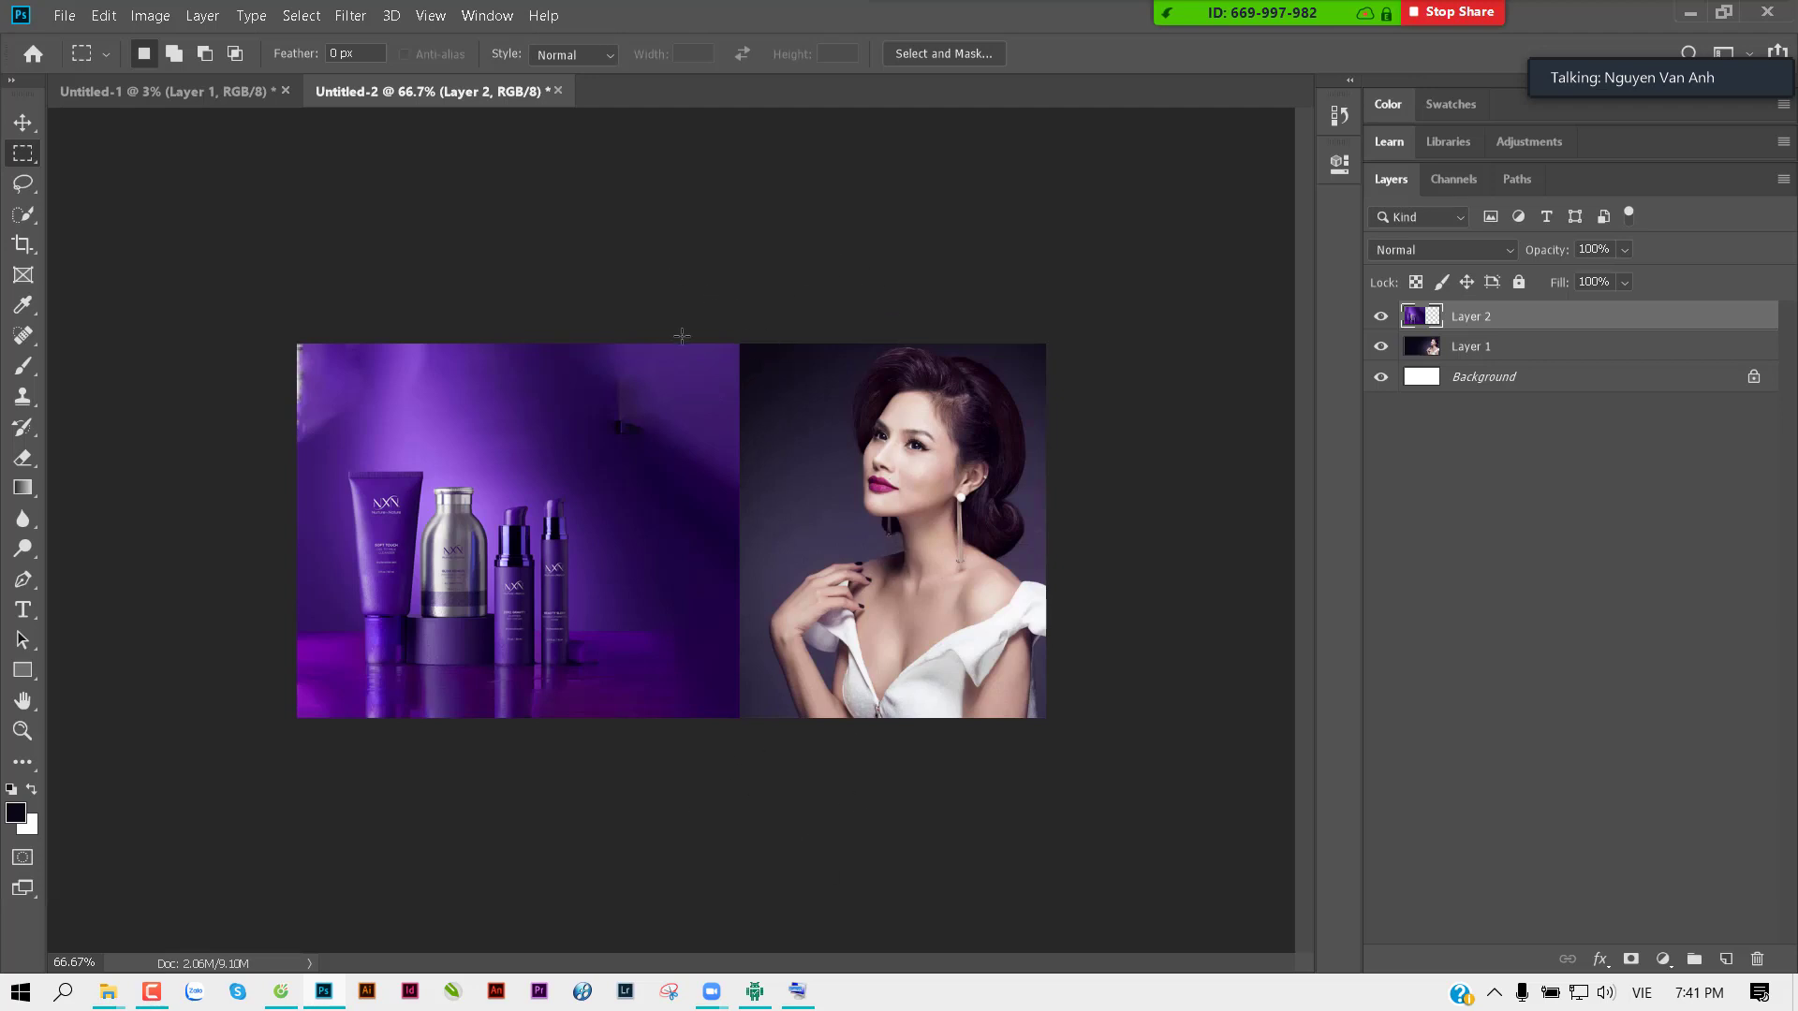
{"action": "key", "text": "ctrl+z"}
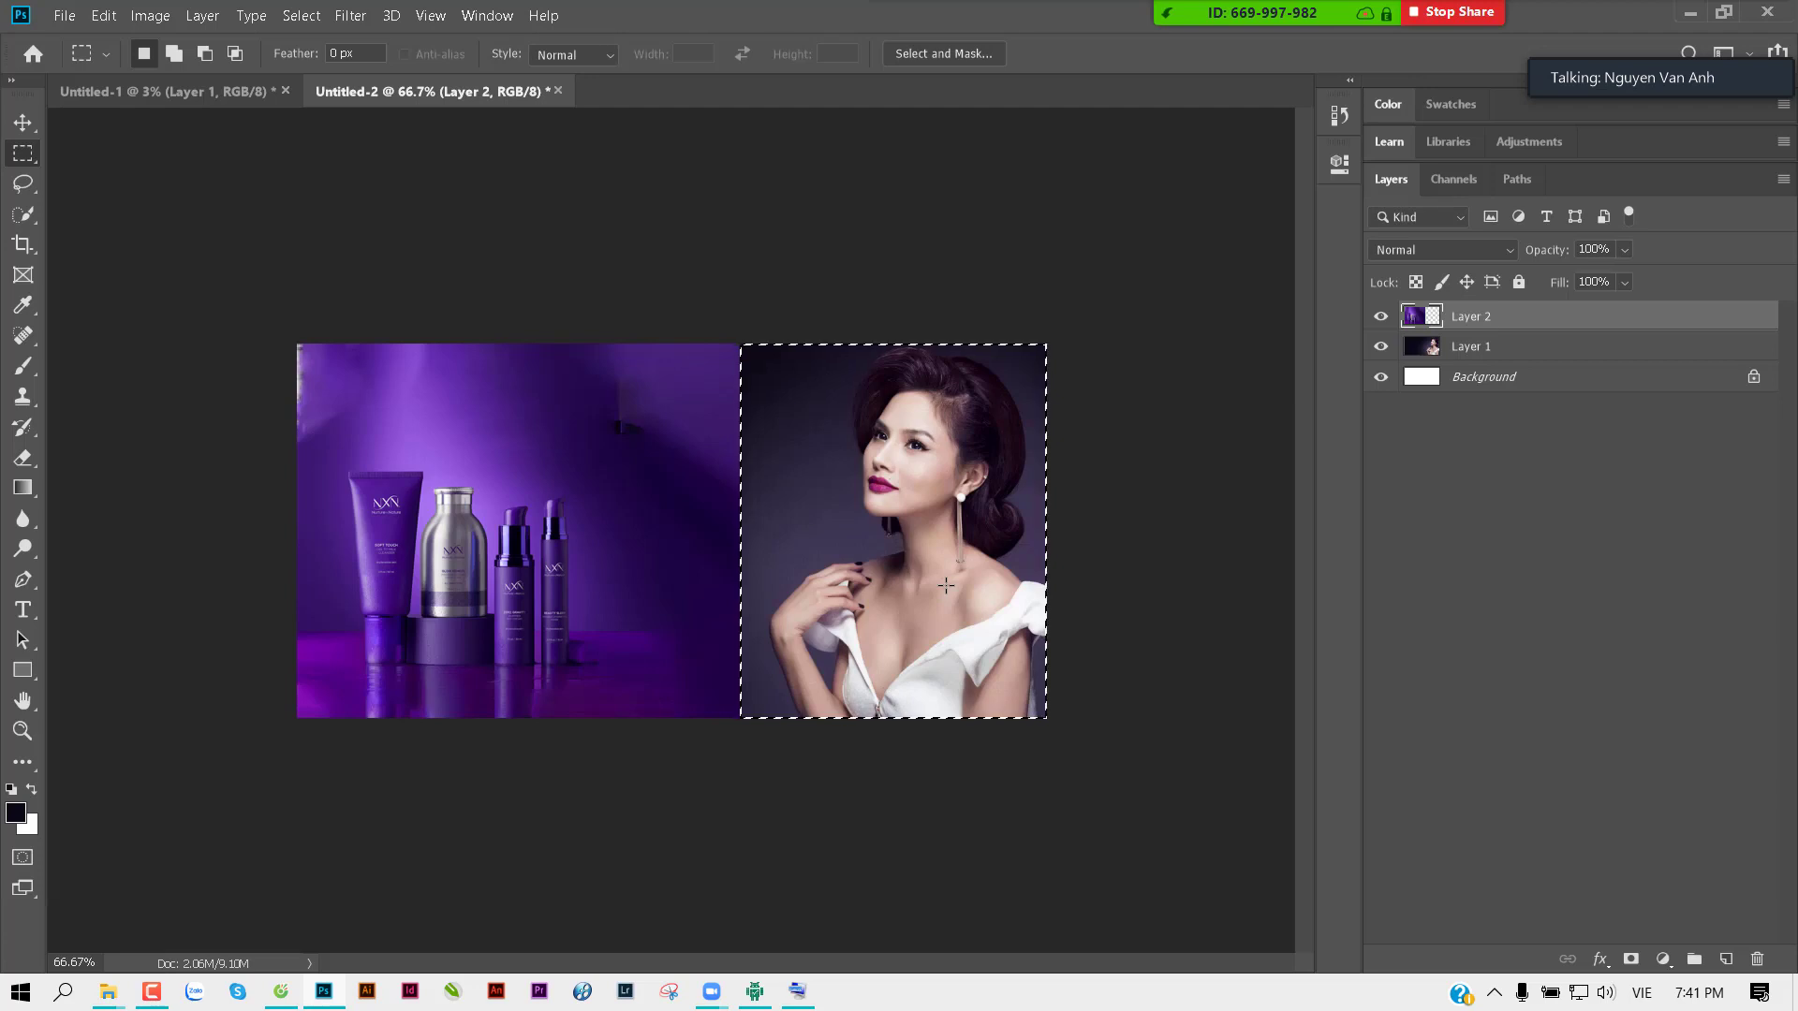
{"action": "key", "text": "ctrl+z"}
Step: Deselect and drag Layer 2 below Layer 1 in the Layers panel
{"action": "key", "text": "ctrl+d"}
{"action": "key", "text": "v"}
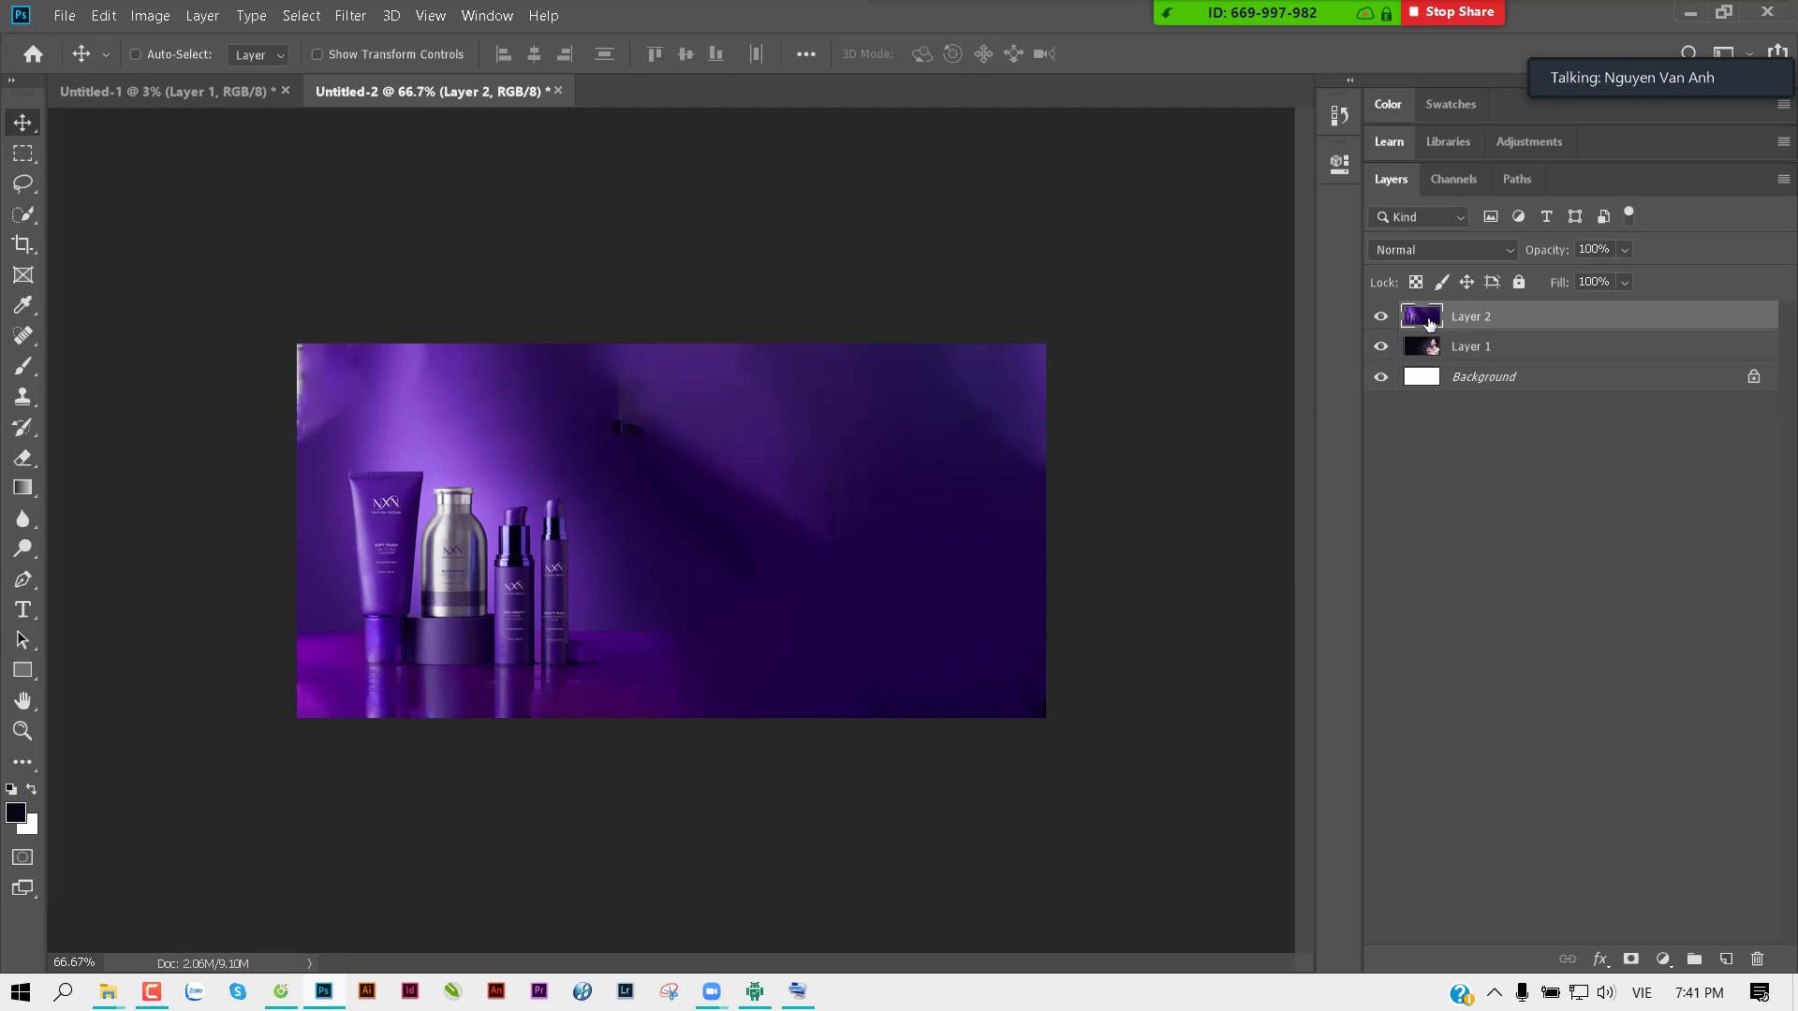
{"action": "left_click_drag", "start_coordinate": [1428, 323], "coordinate": [1405, 363]}
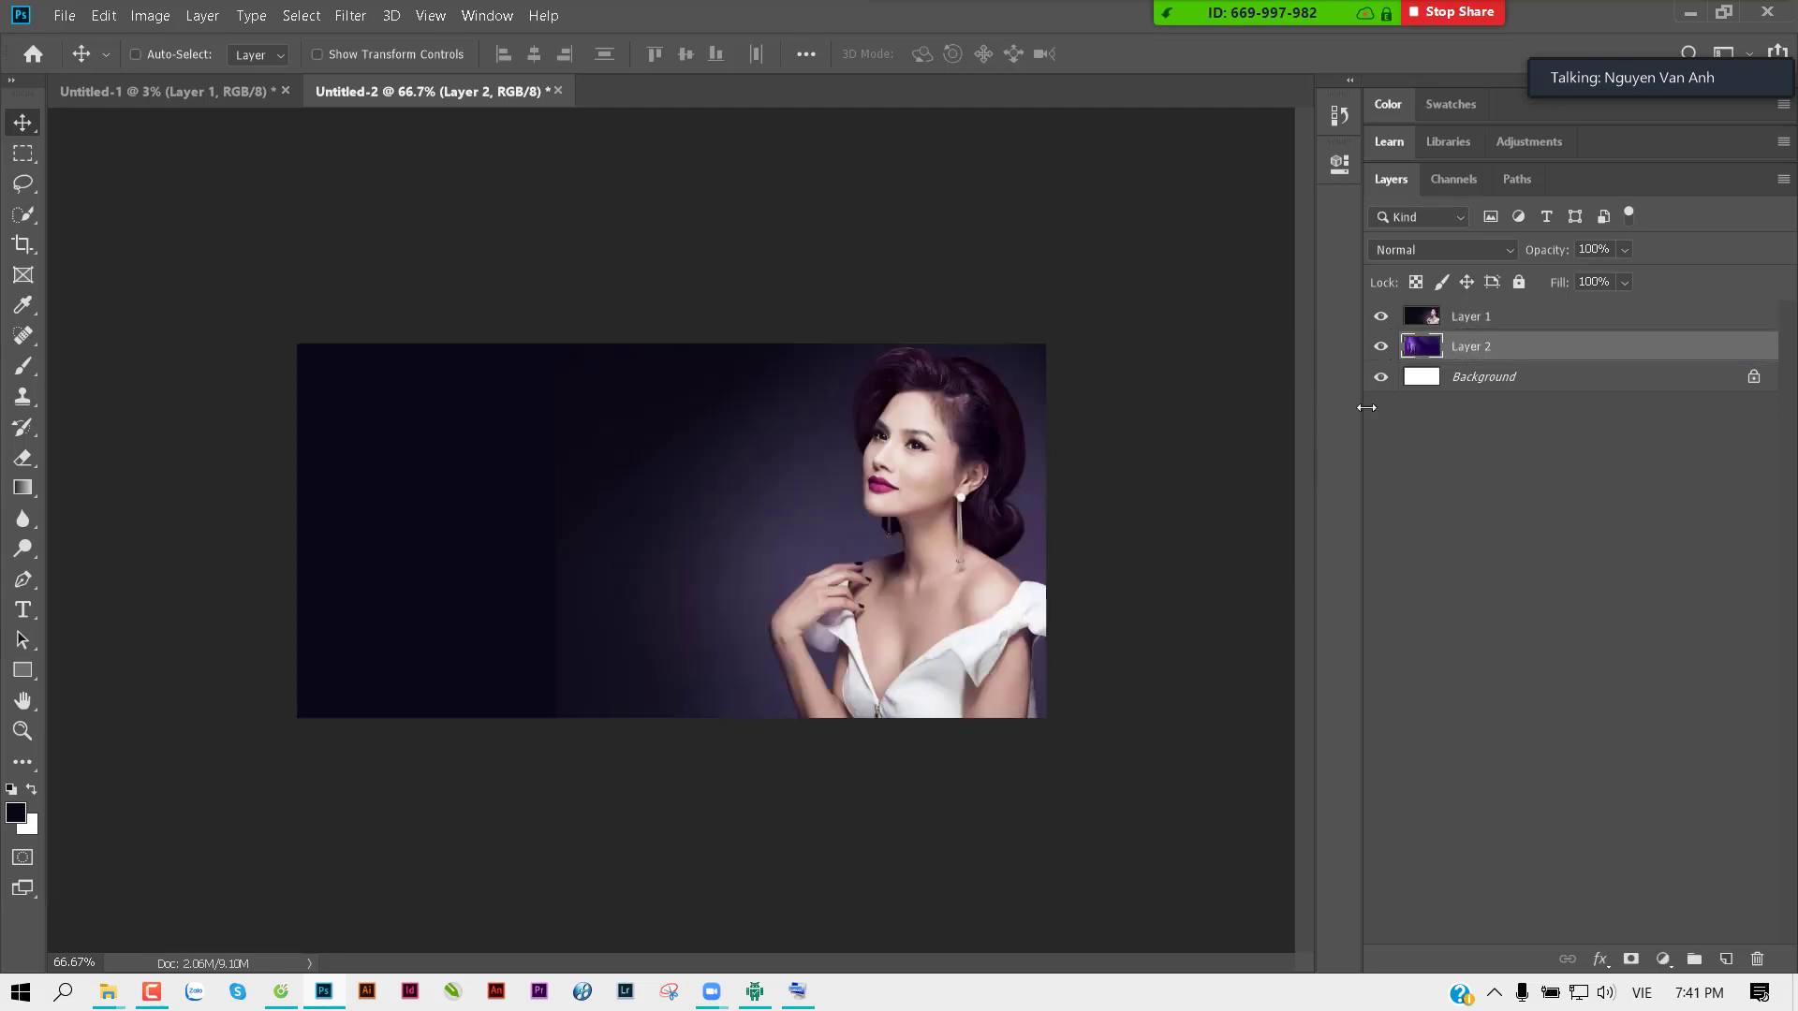
Step: On Layer 1, test-delete the unfeathered left area, then restore it
{"action": "left_click", "coordinate": [1417, 321]}
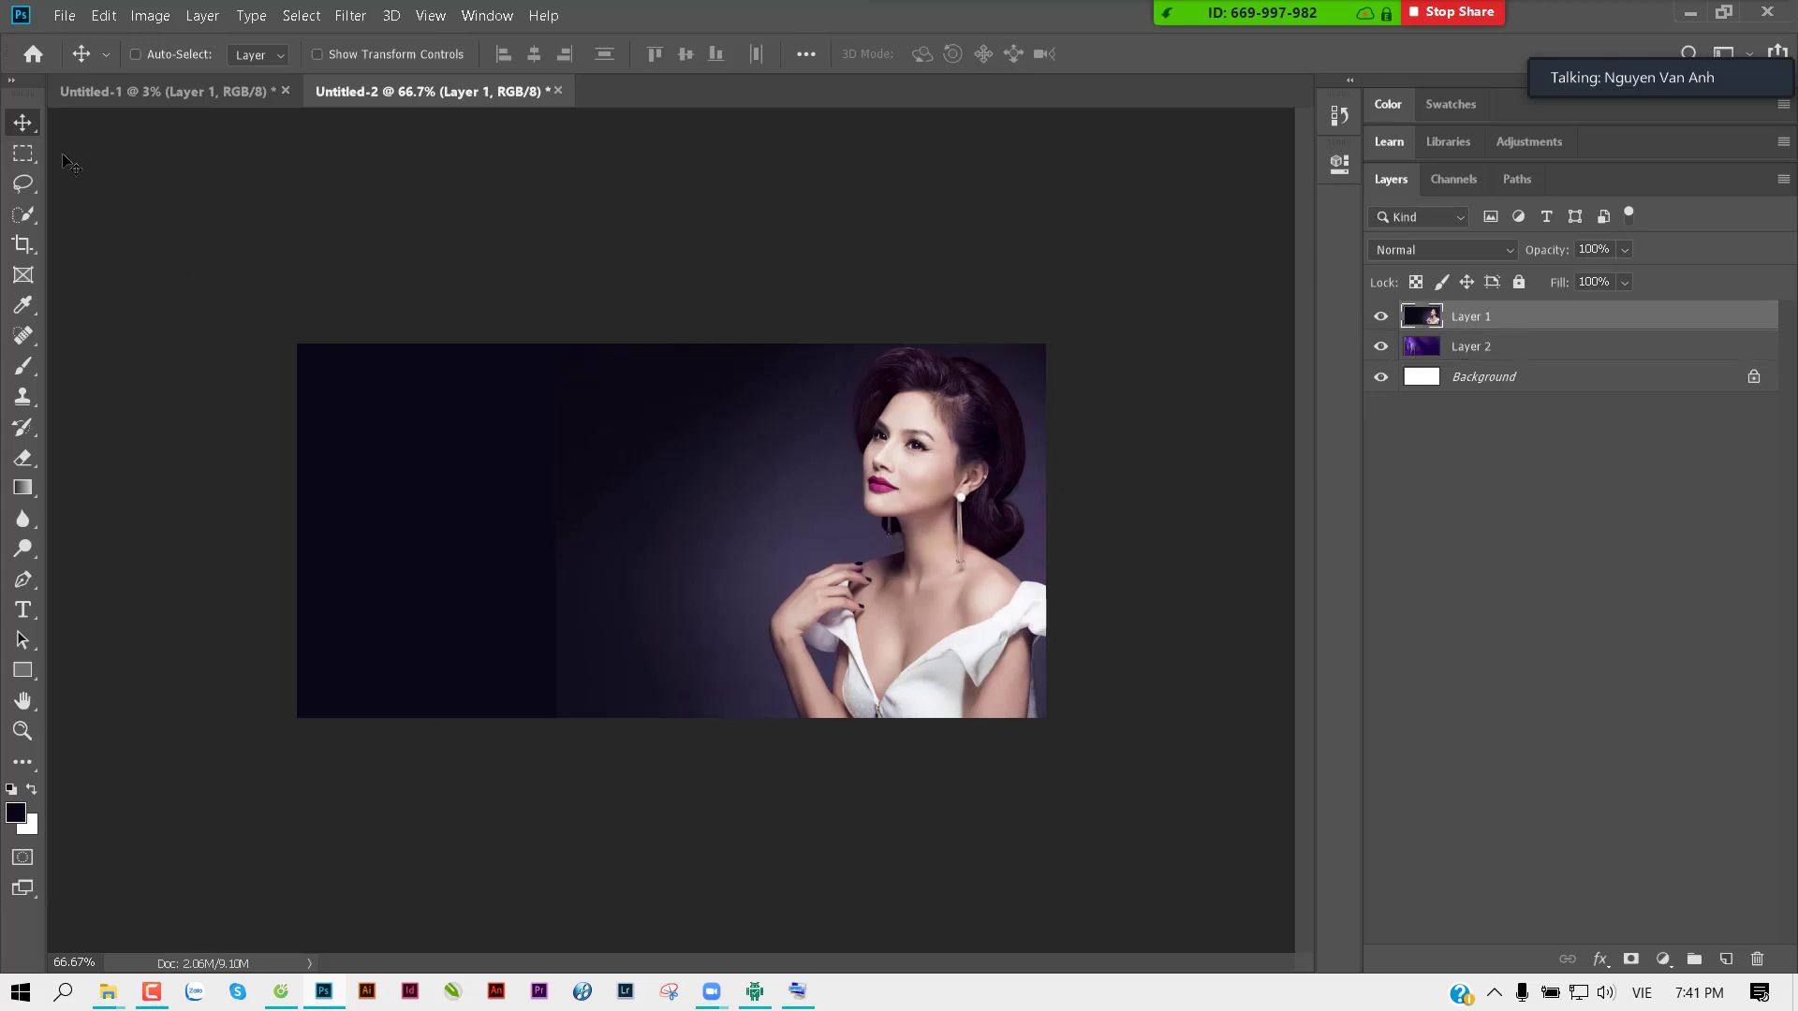
{"action": "left_click", "coordinate": [22, 153]}
{"action": "left_click_drag", "start_coordinate": [298, 345], "coordinate": [708, 849]}
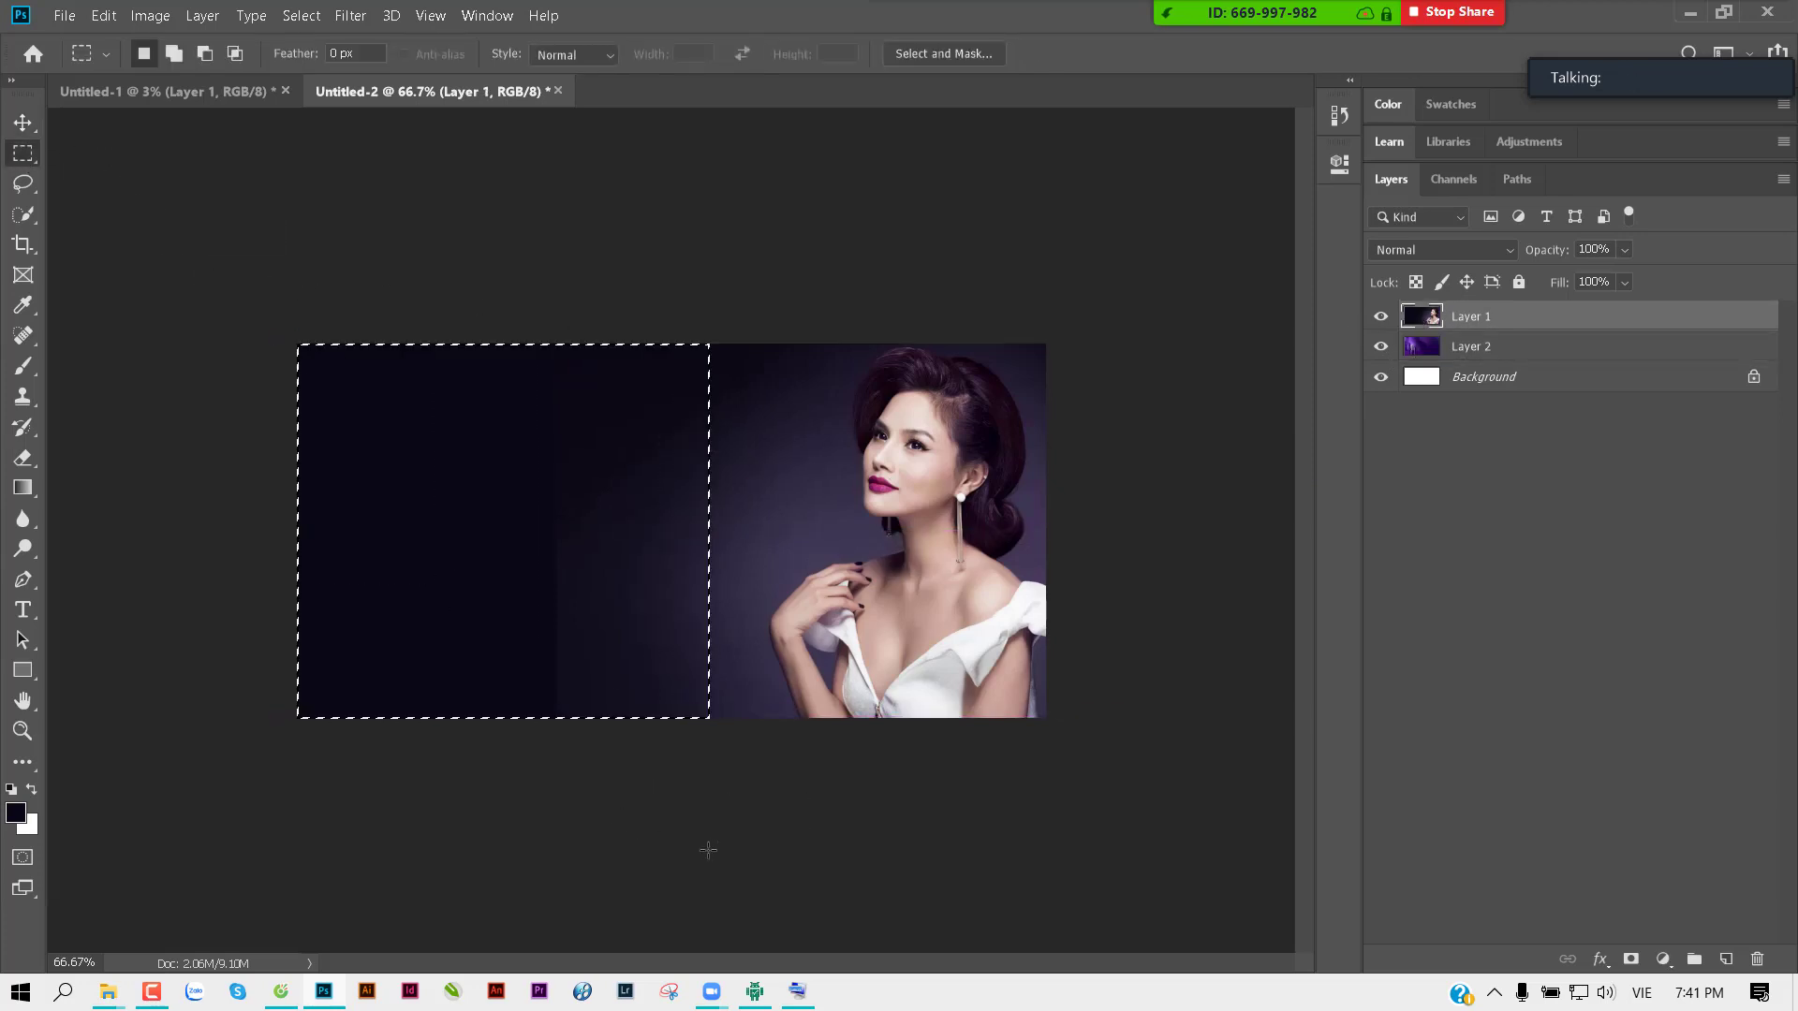
{"action": "key", "text": "Delete"}
{"action": "key", "text": "ctrl+d"}
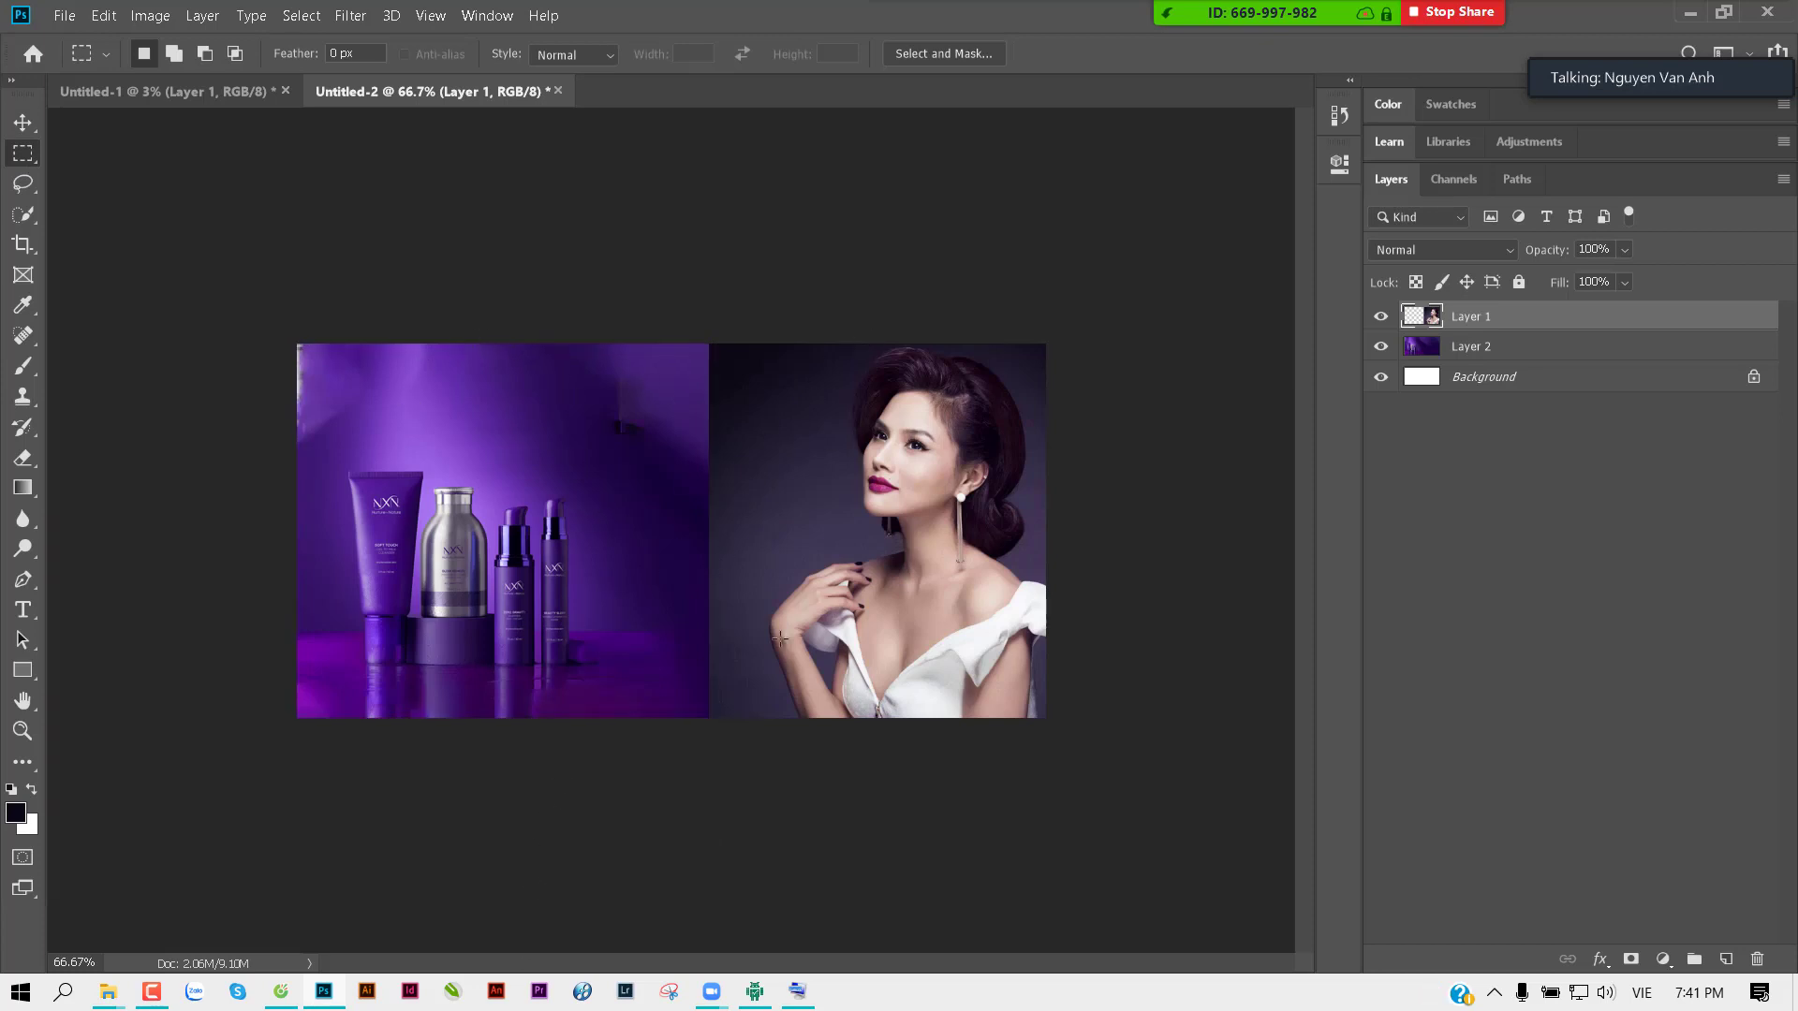
{"action": "key", "text": "ctrl+shift+d"}
{"action": "key", "text": "alt+BackSpace"}
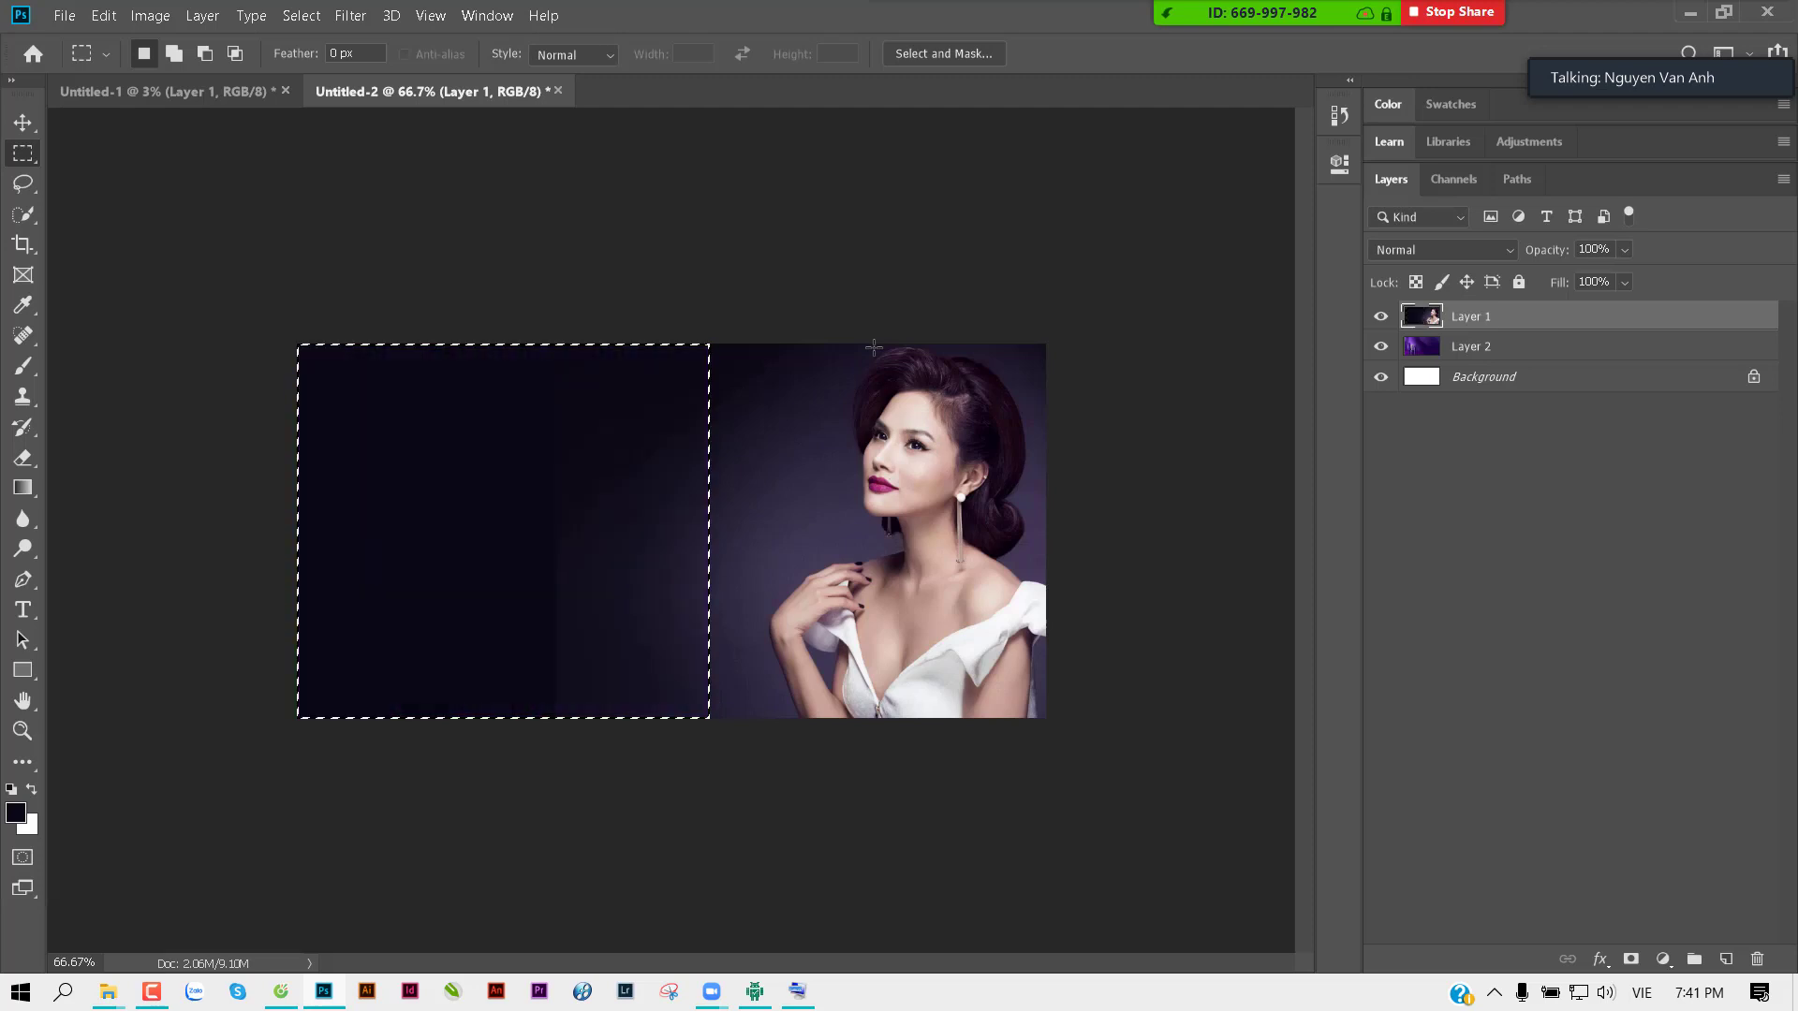
{"action": "key", "text": "ctrl+d"}
Step: Delete Layer 1's left side with a 50-pixel feather, then undo it
{"action": "left_click_drag", "start_coordinate": [292, 339], "coordinate": [694, 801]}
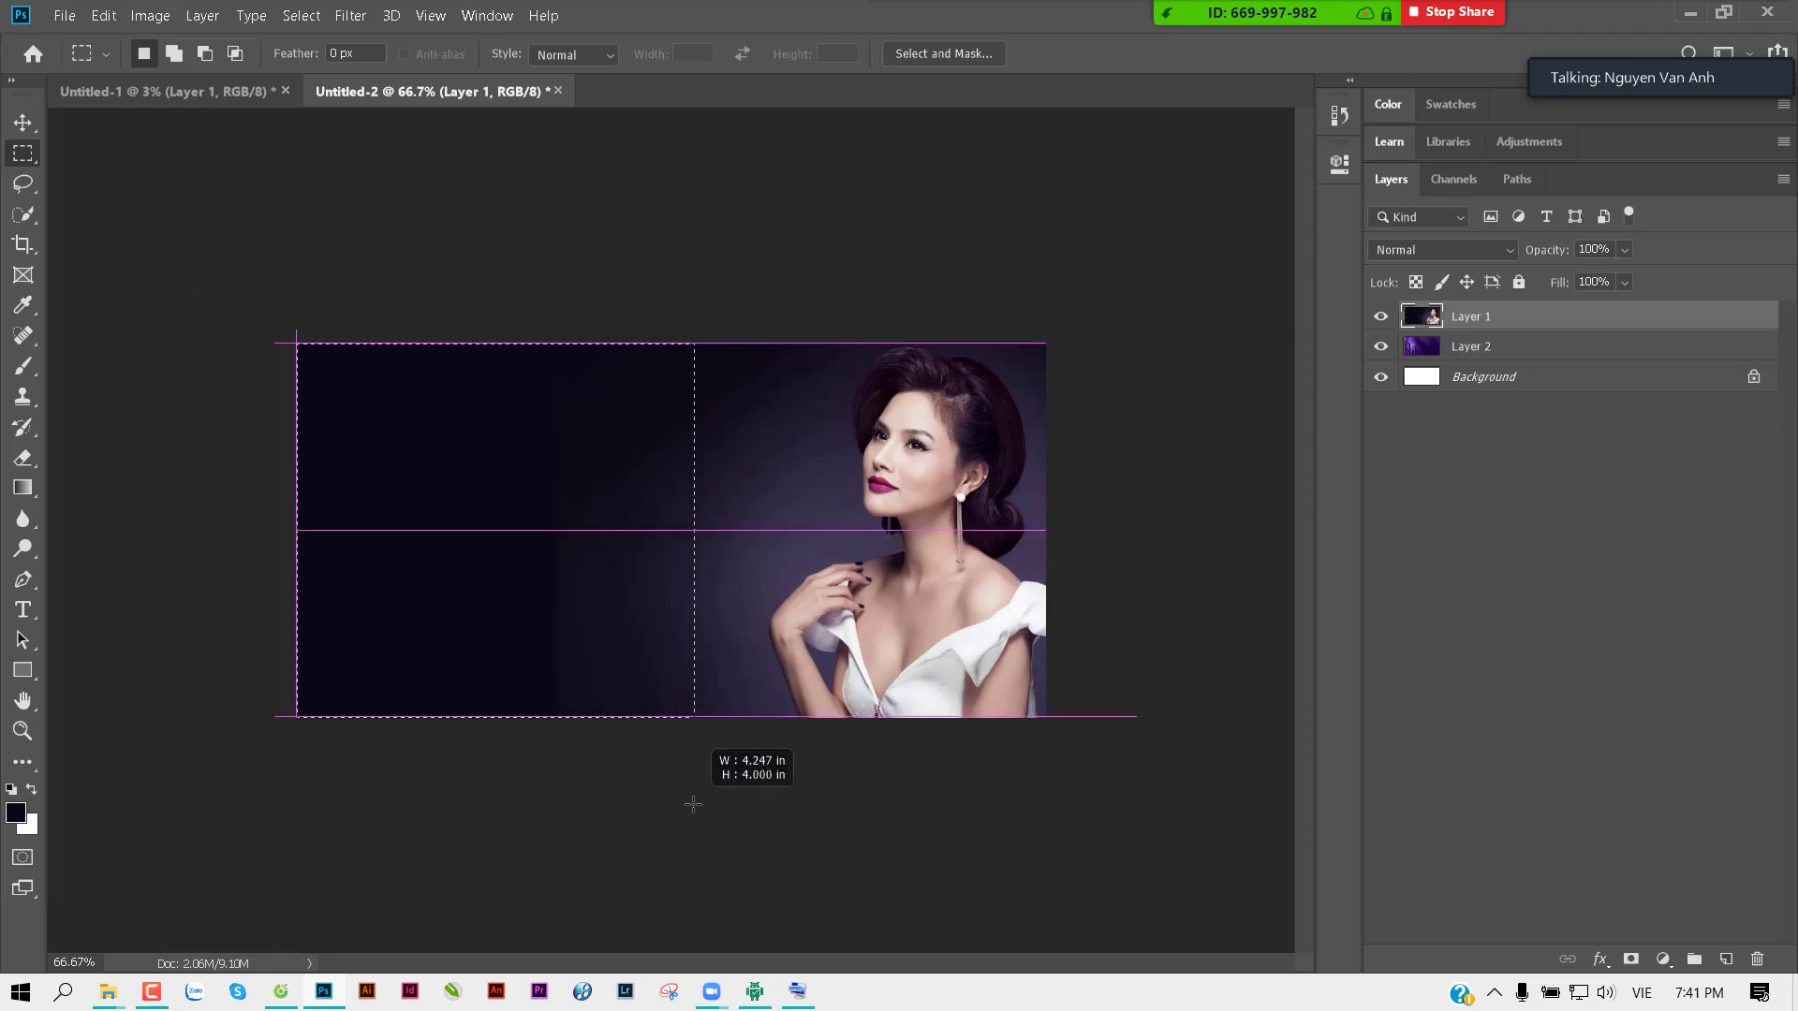
{"action": "key", "text": "shift+F6"}
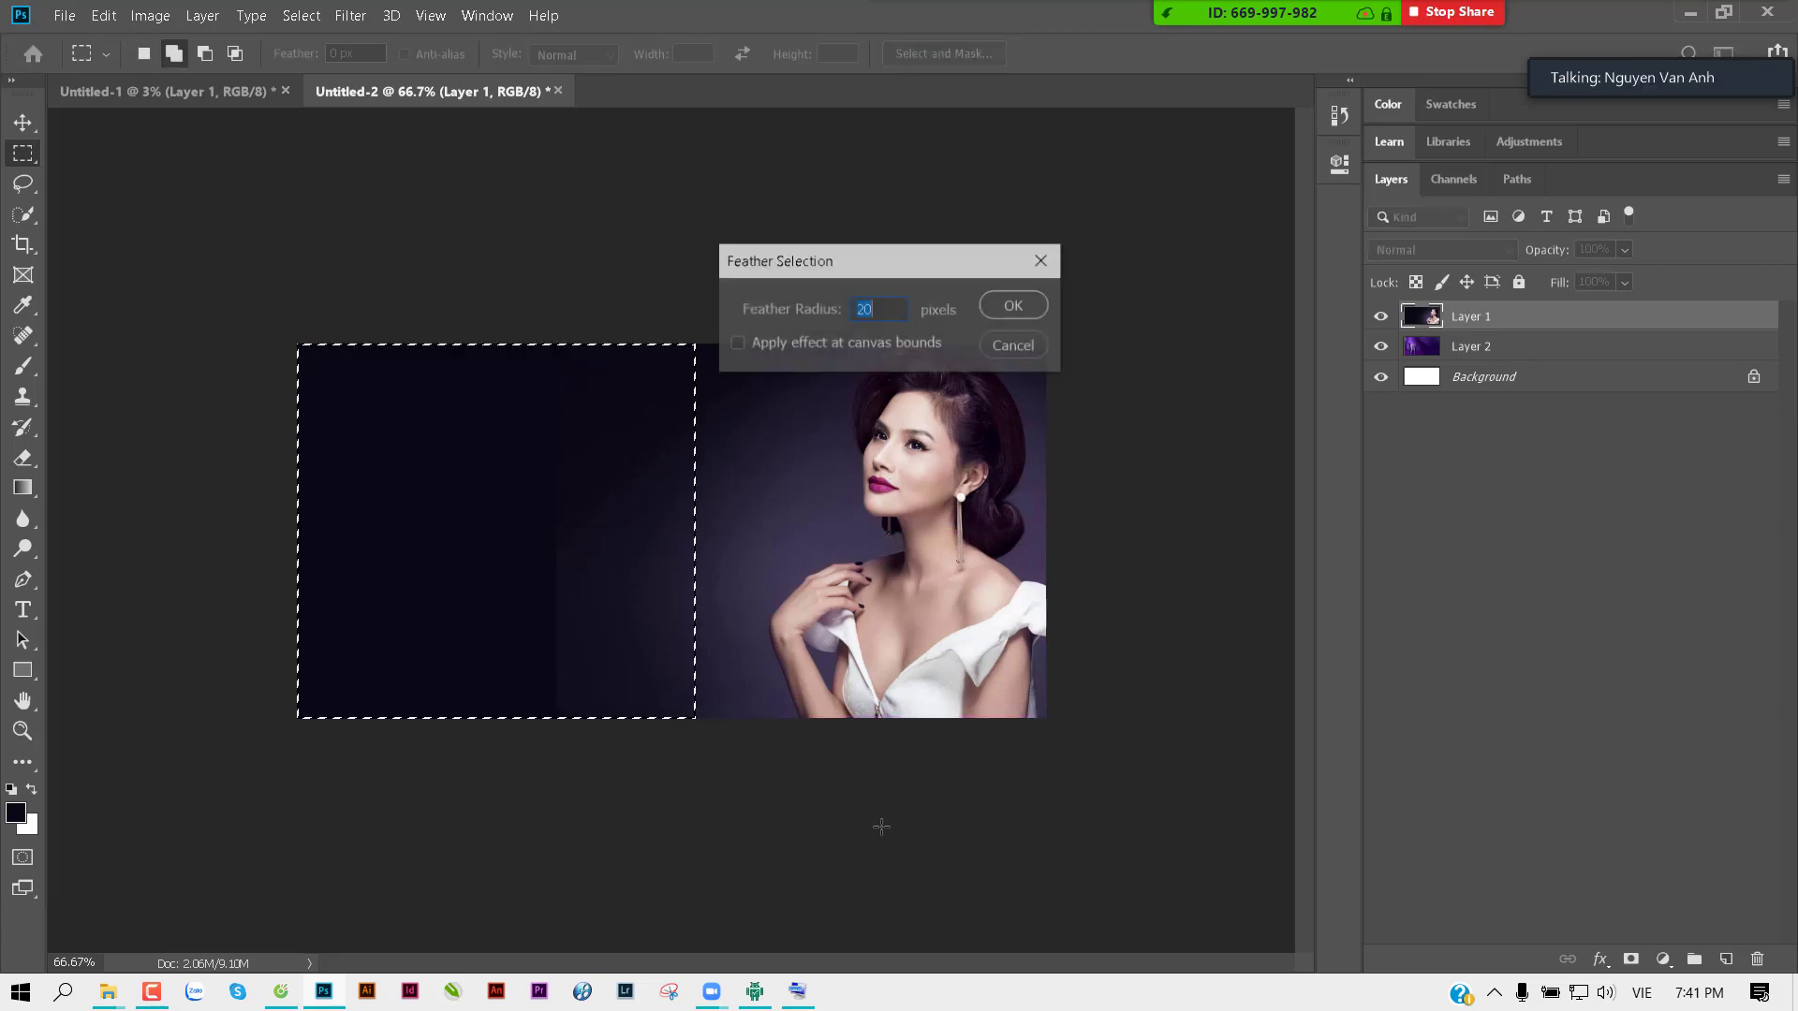
{"action": "type", "text": "5"}
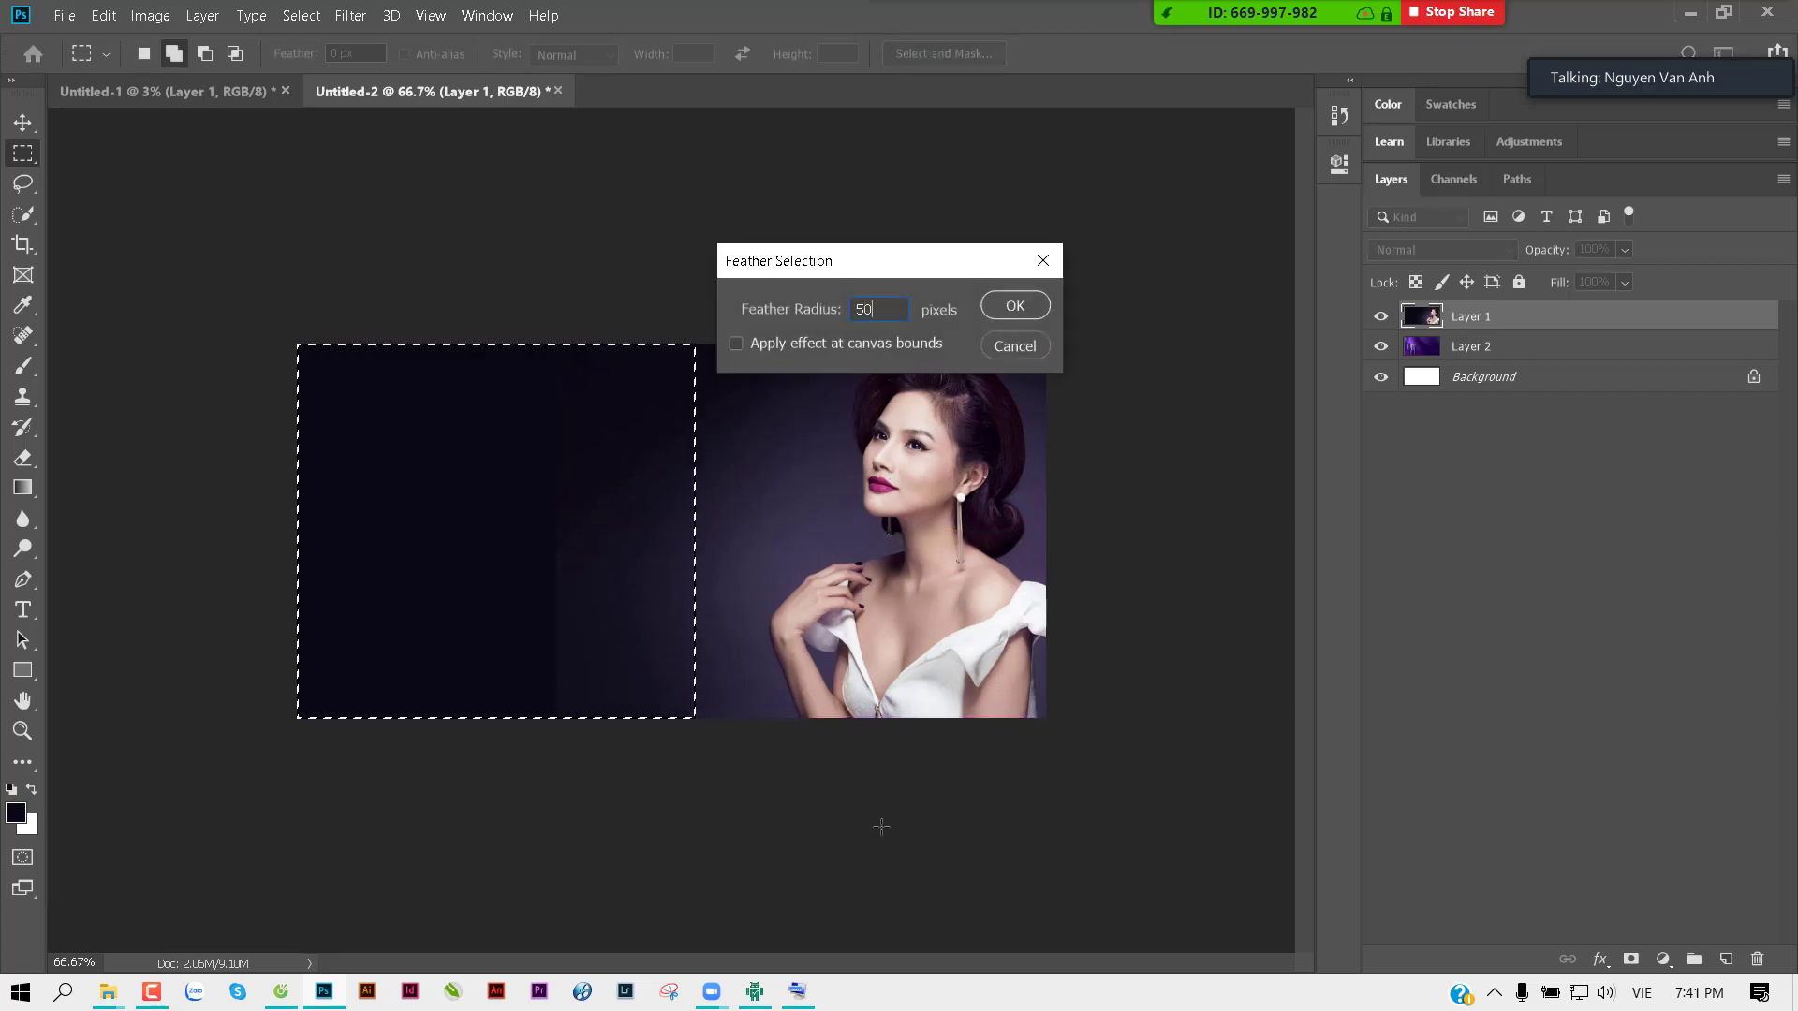
{"action": "key", "text": "Return"}
{"action": "key", "text": "Delete"}
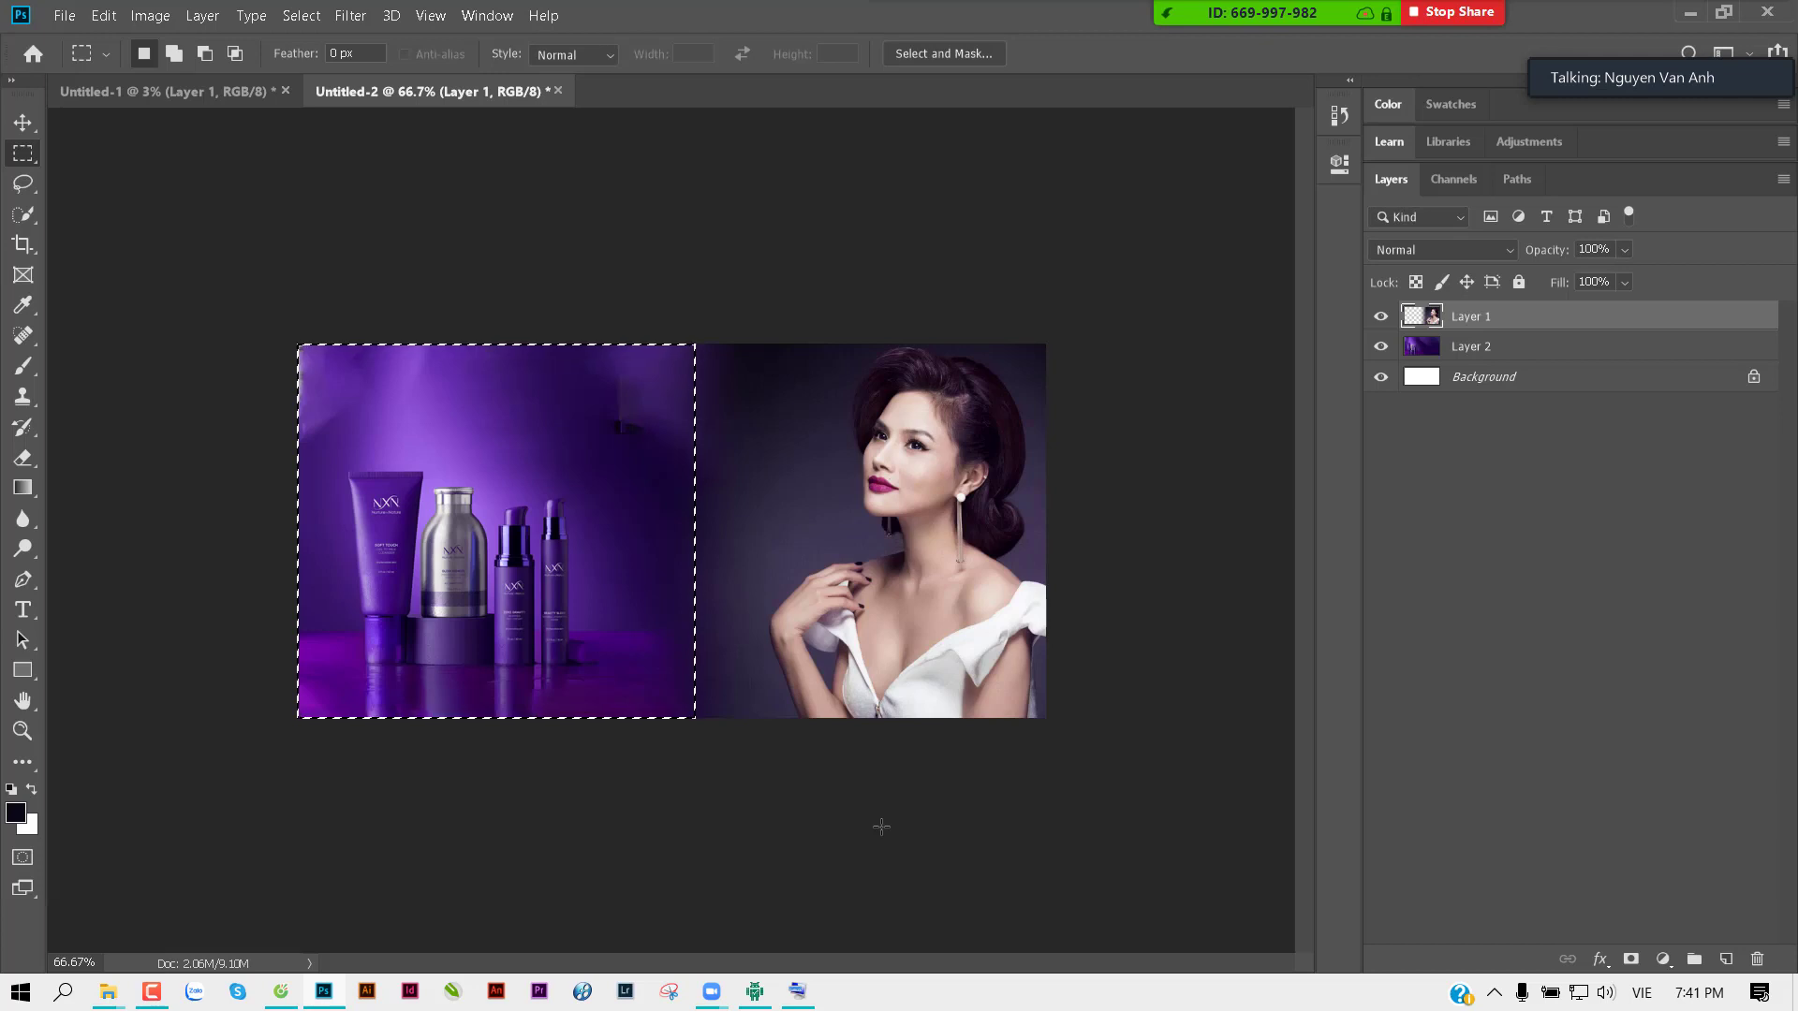
{"action": "key", "text": "ctrl+d"}
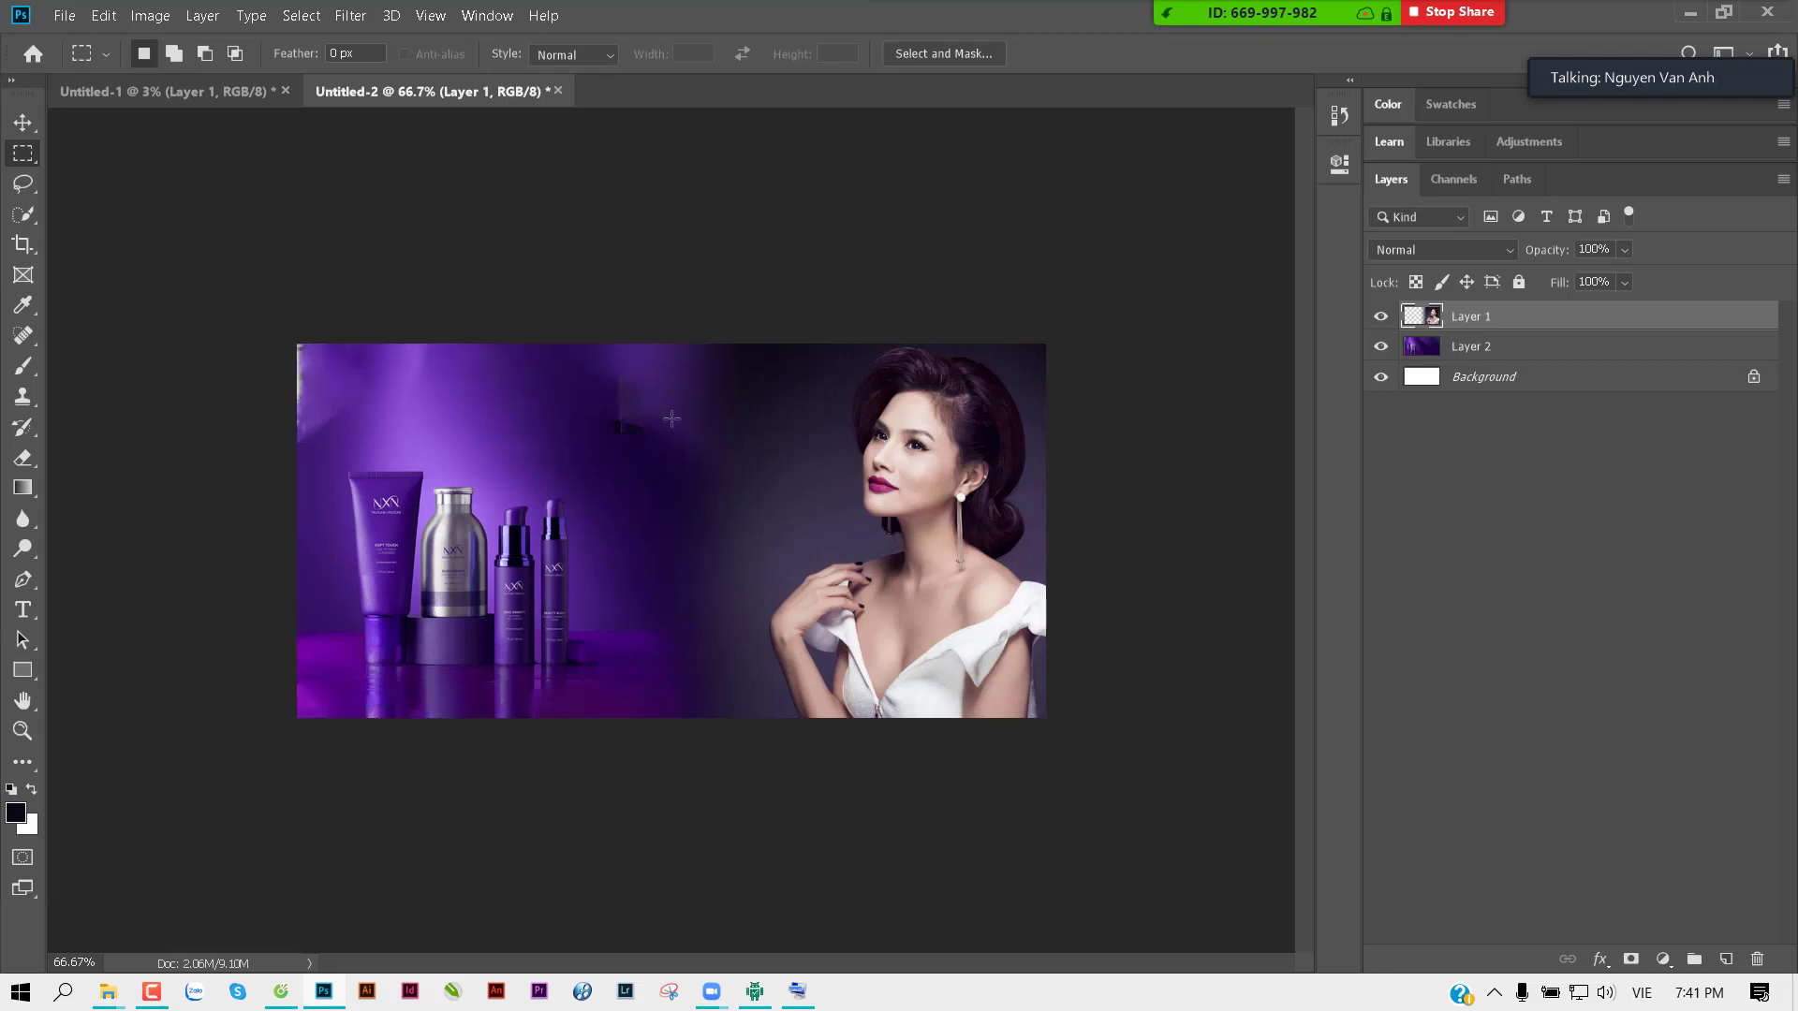
{"action": "key", "text": "ctrl+z"}
{"action": "key", "text": "ctrl+z"}
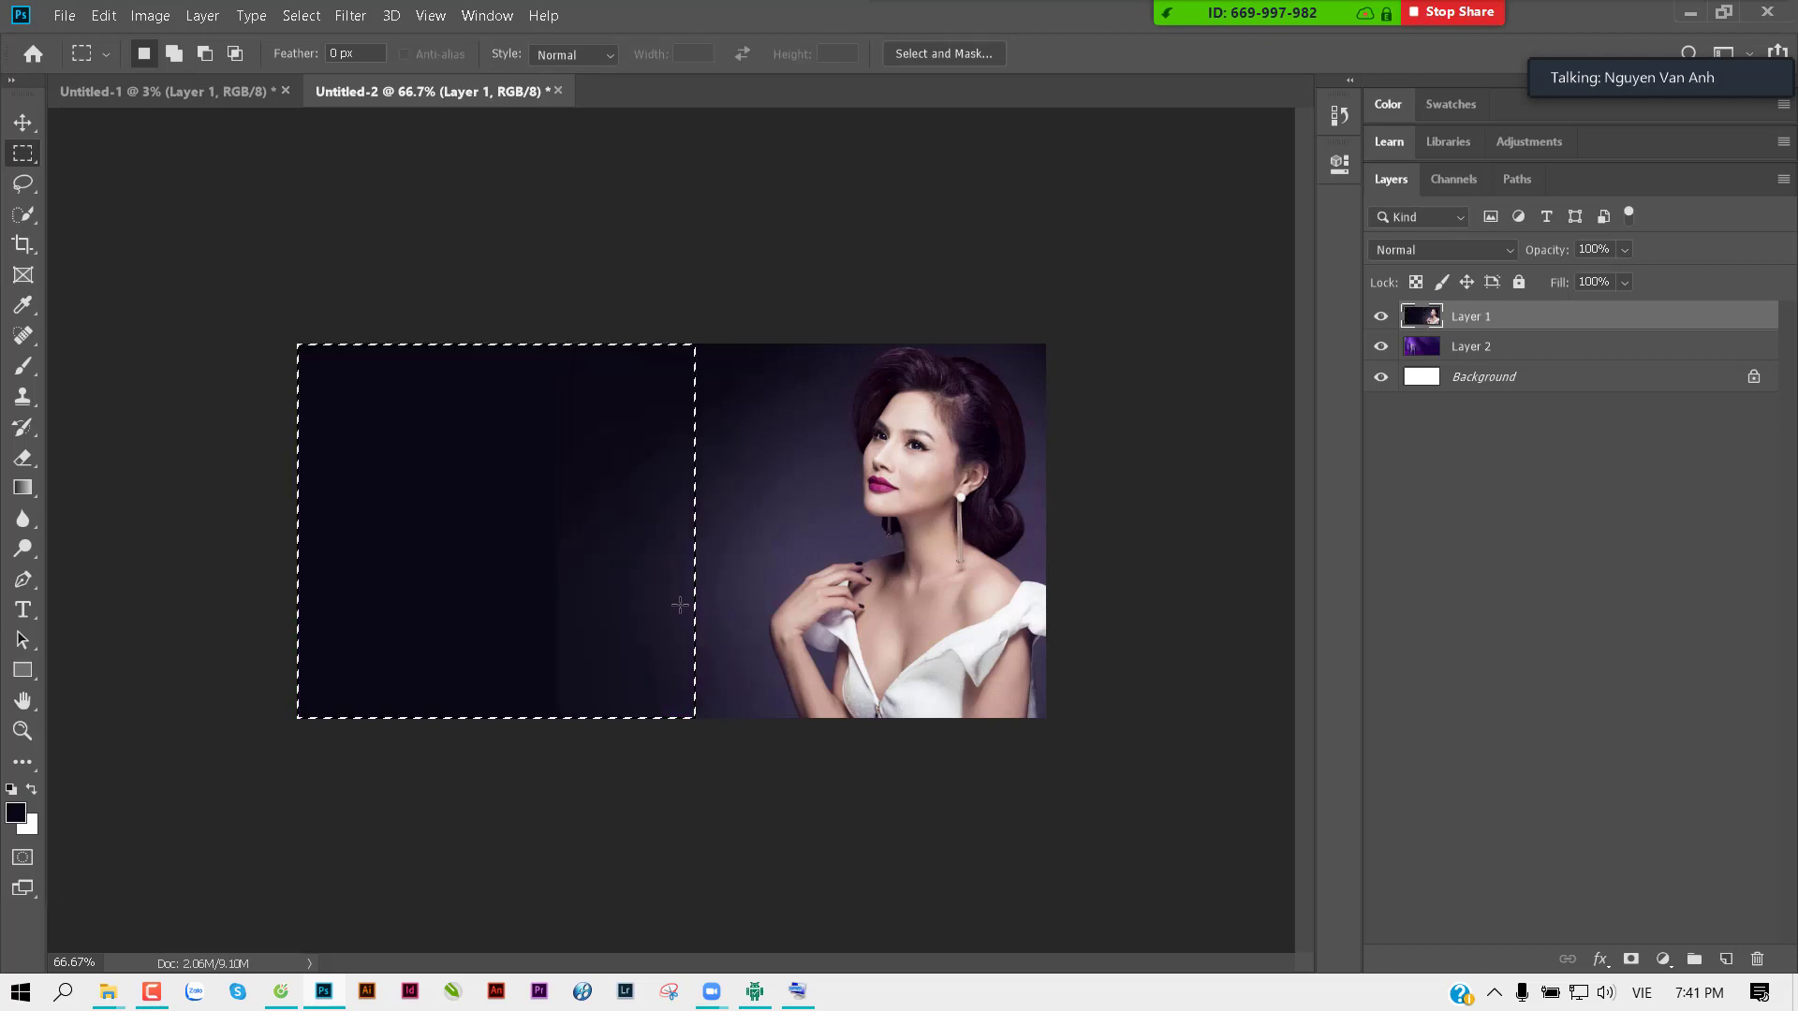
Step: Delete Layer 1's left side again with a 100-pixel feather and deselect
{"action": "key", "text": "shift+F6"}
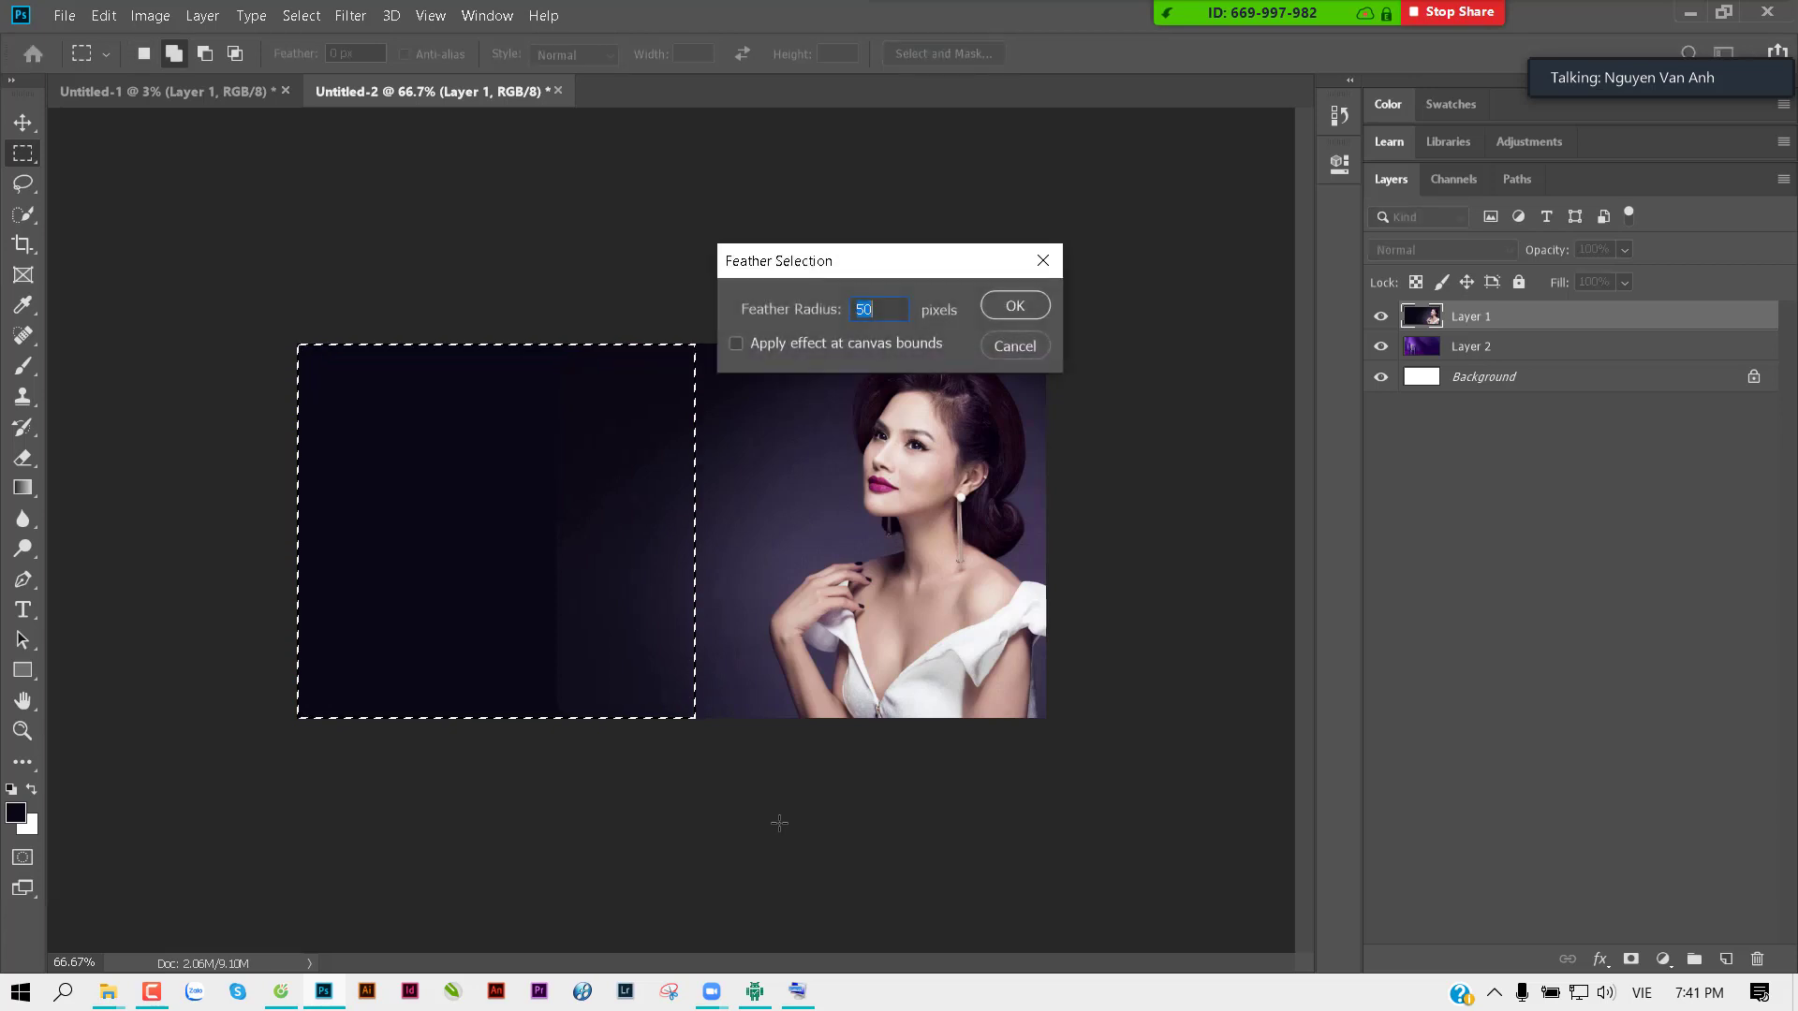
{"action": "type", "text": "100"}
{"action": "key", "text": "Return"}
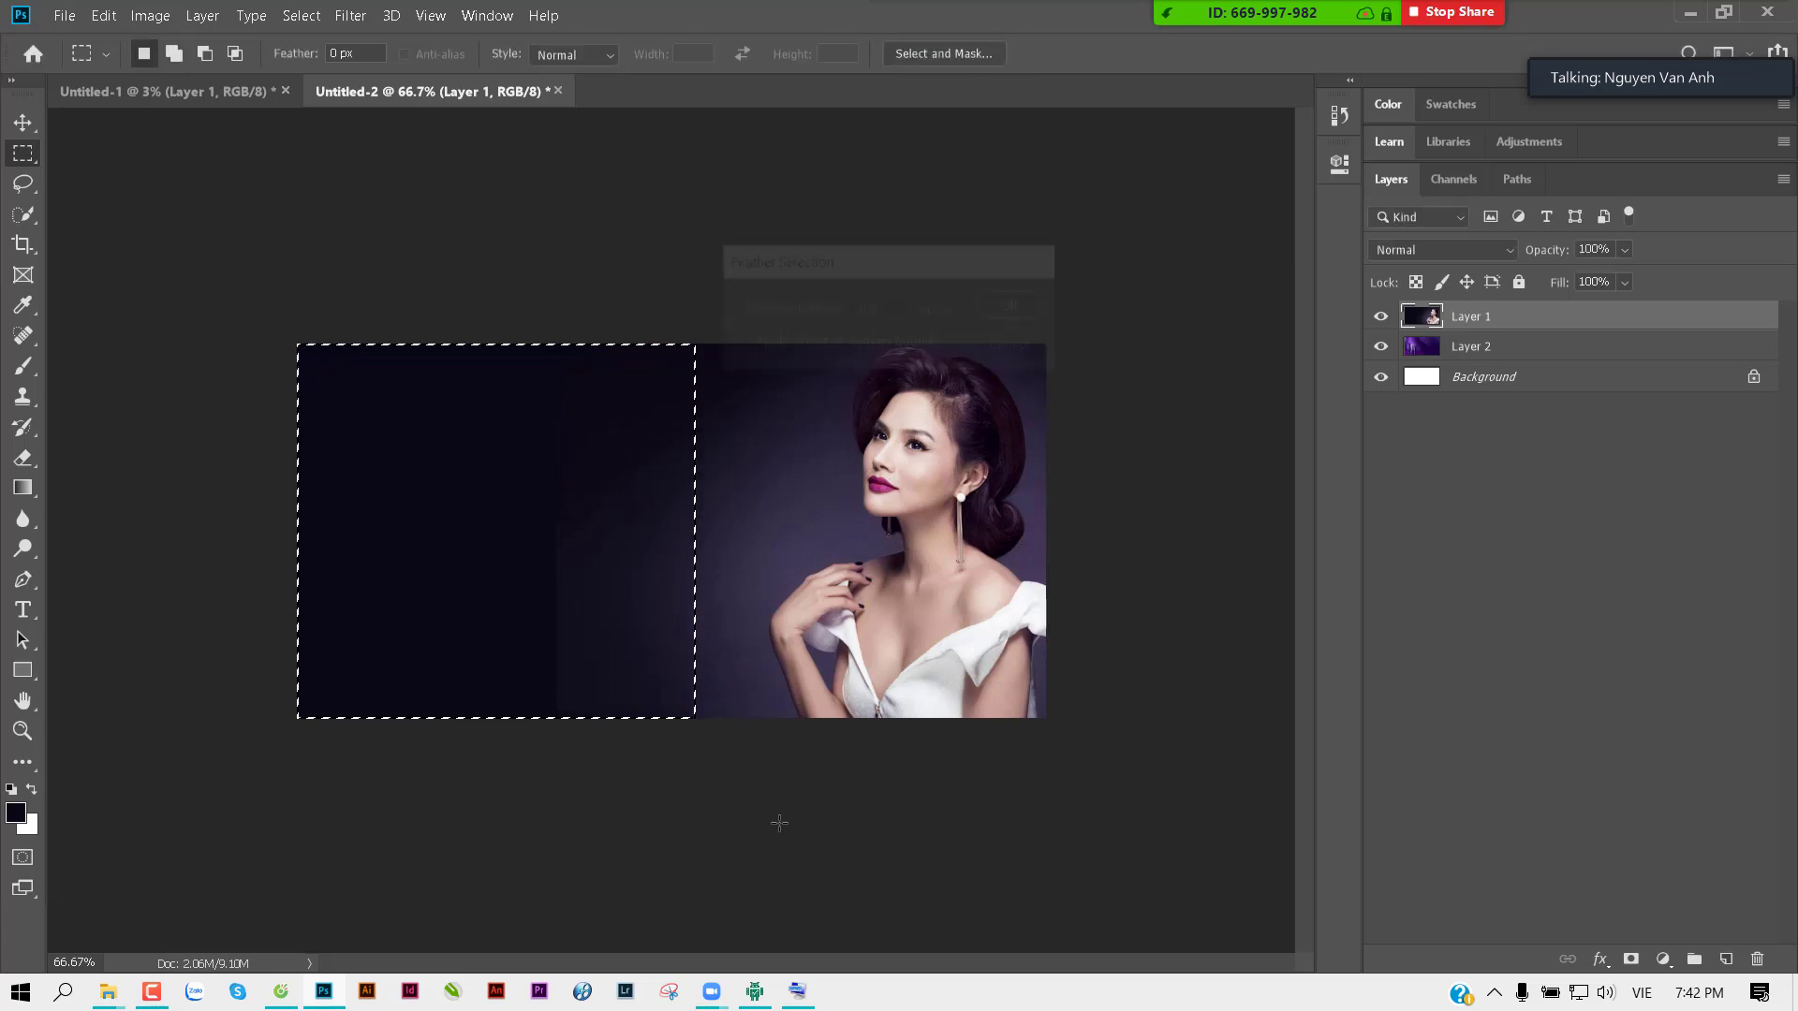
{"action": "key", "text": "Delete"}
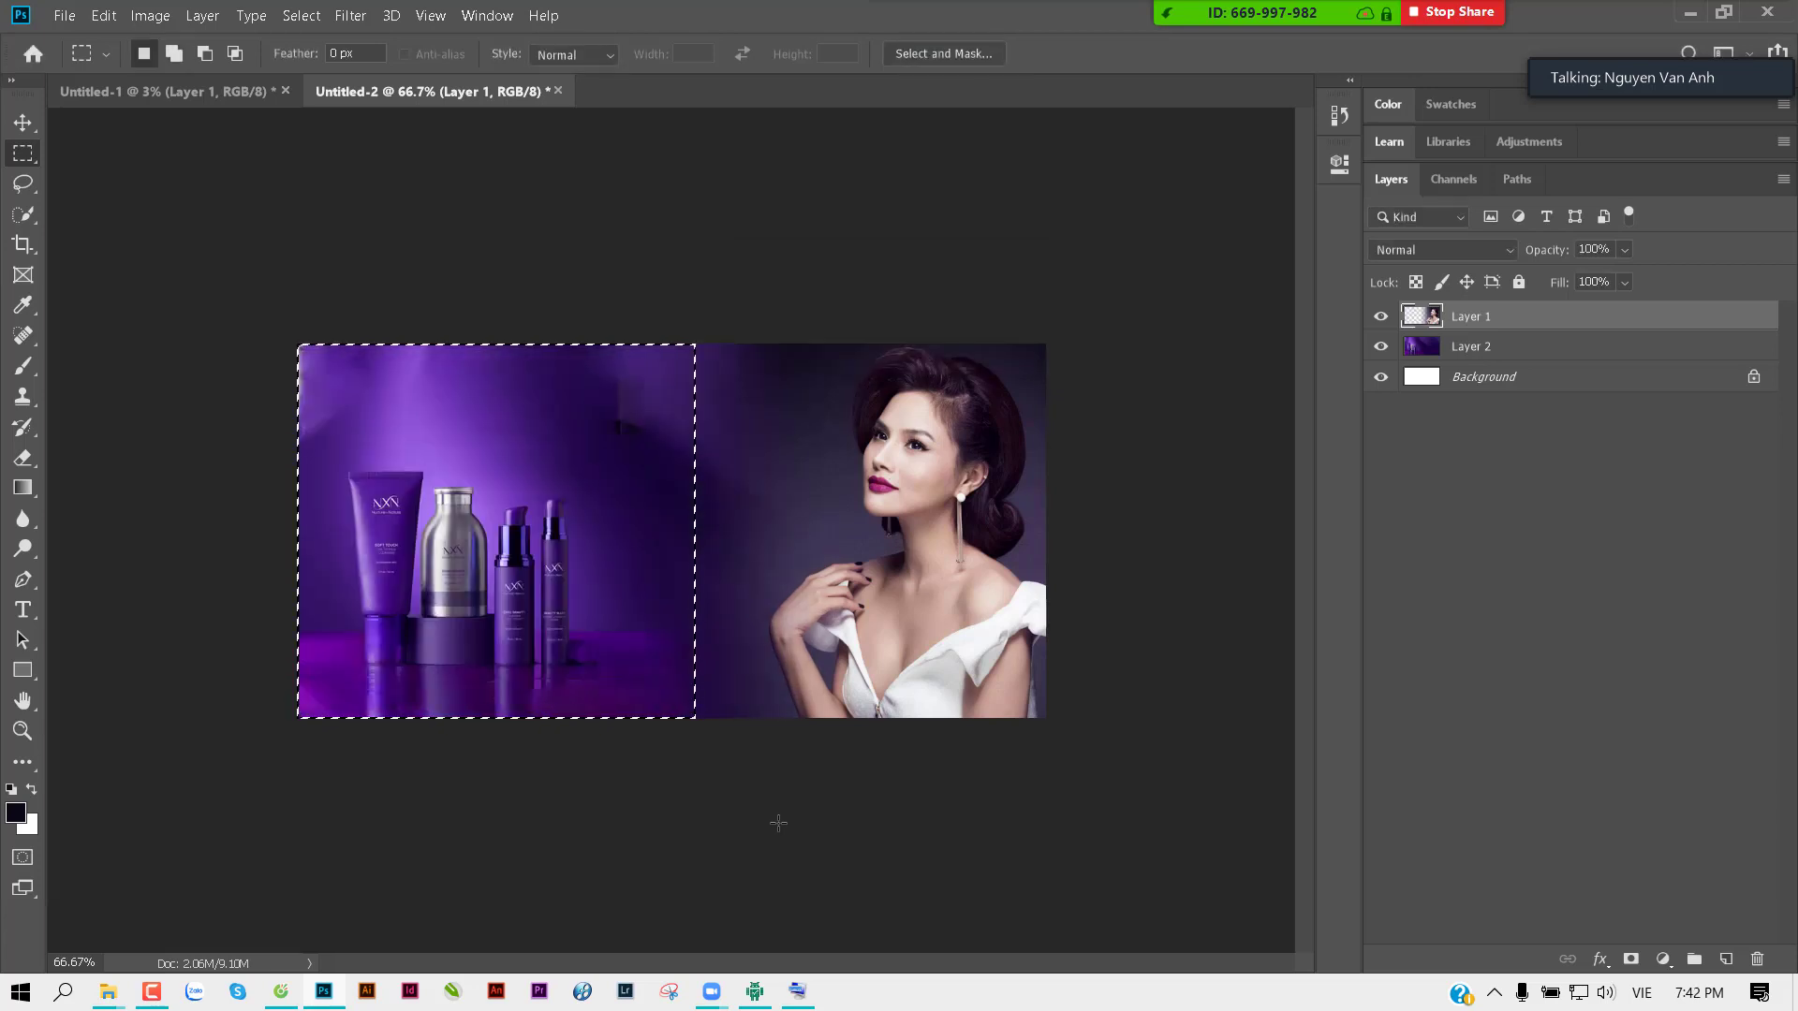
{"action": "key", "text": "ctrl+d"}
{"action": "key", "text": "v"}
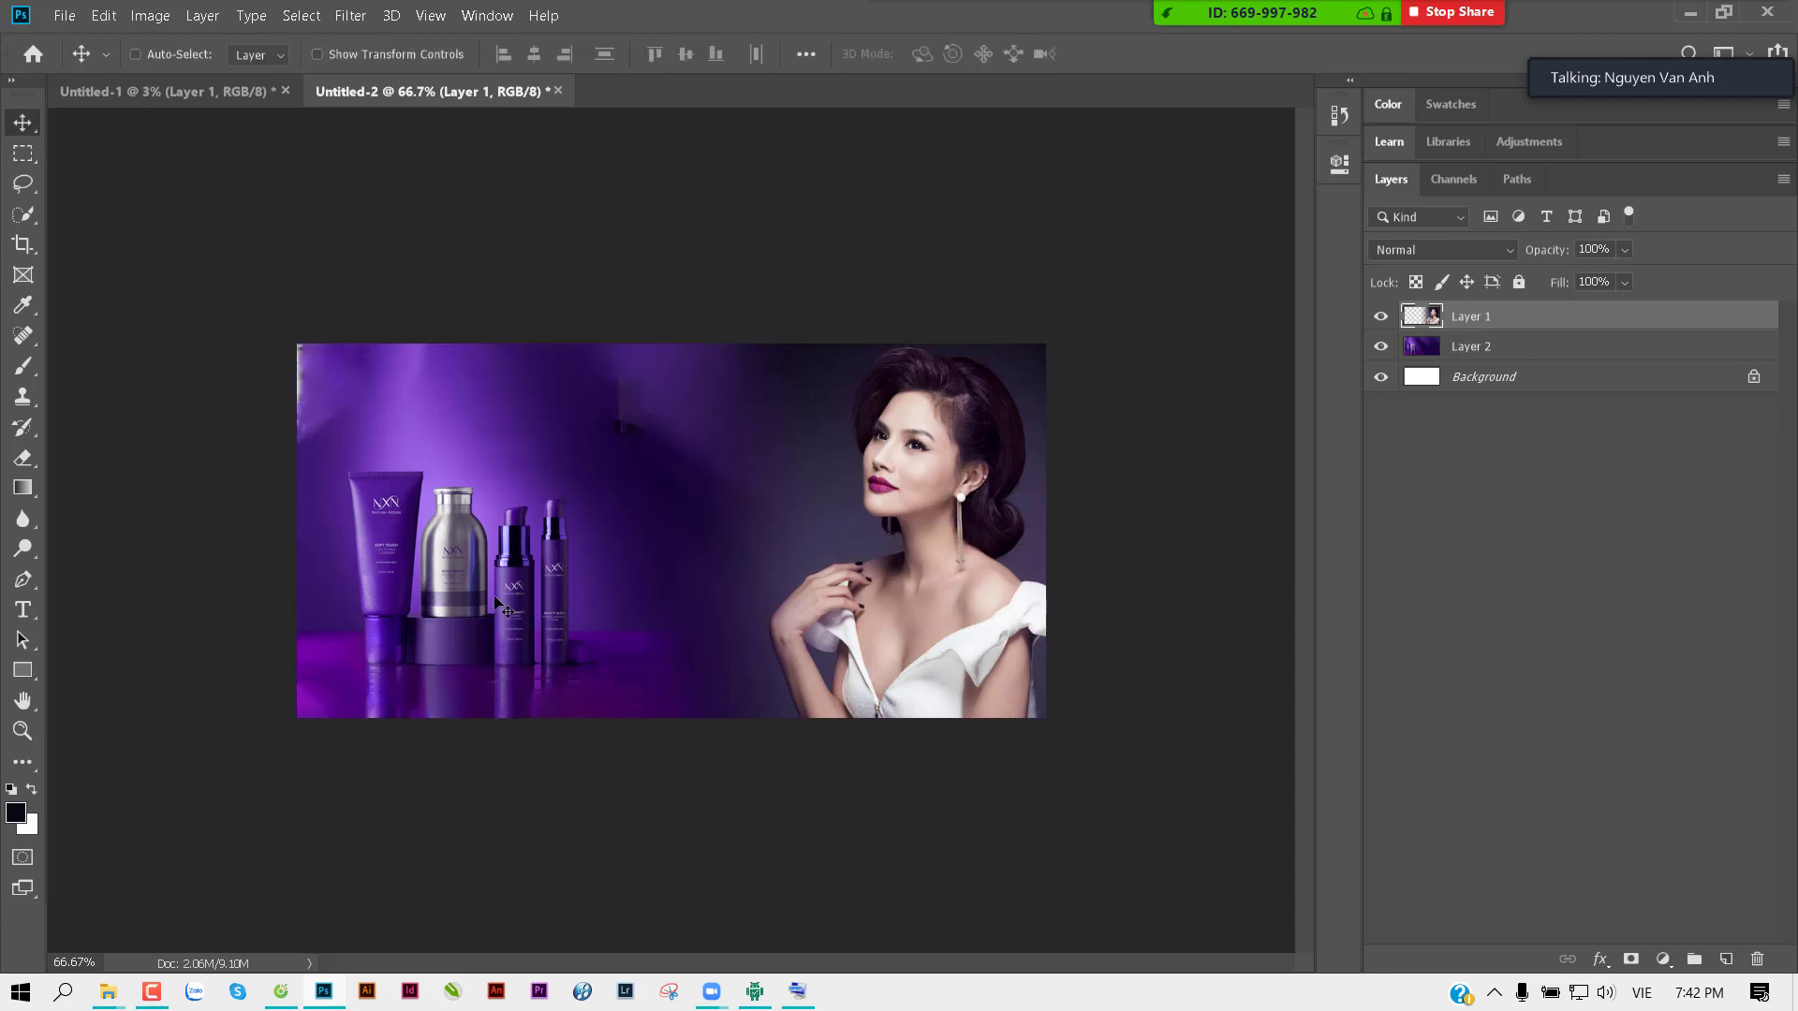
{"action": "left_click", "coordinate": [1465, 347]}
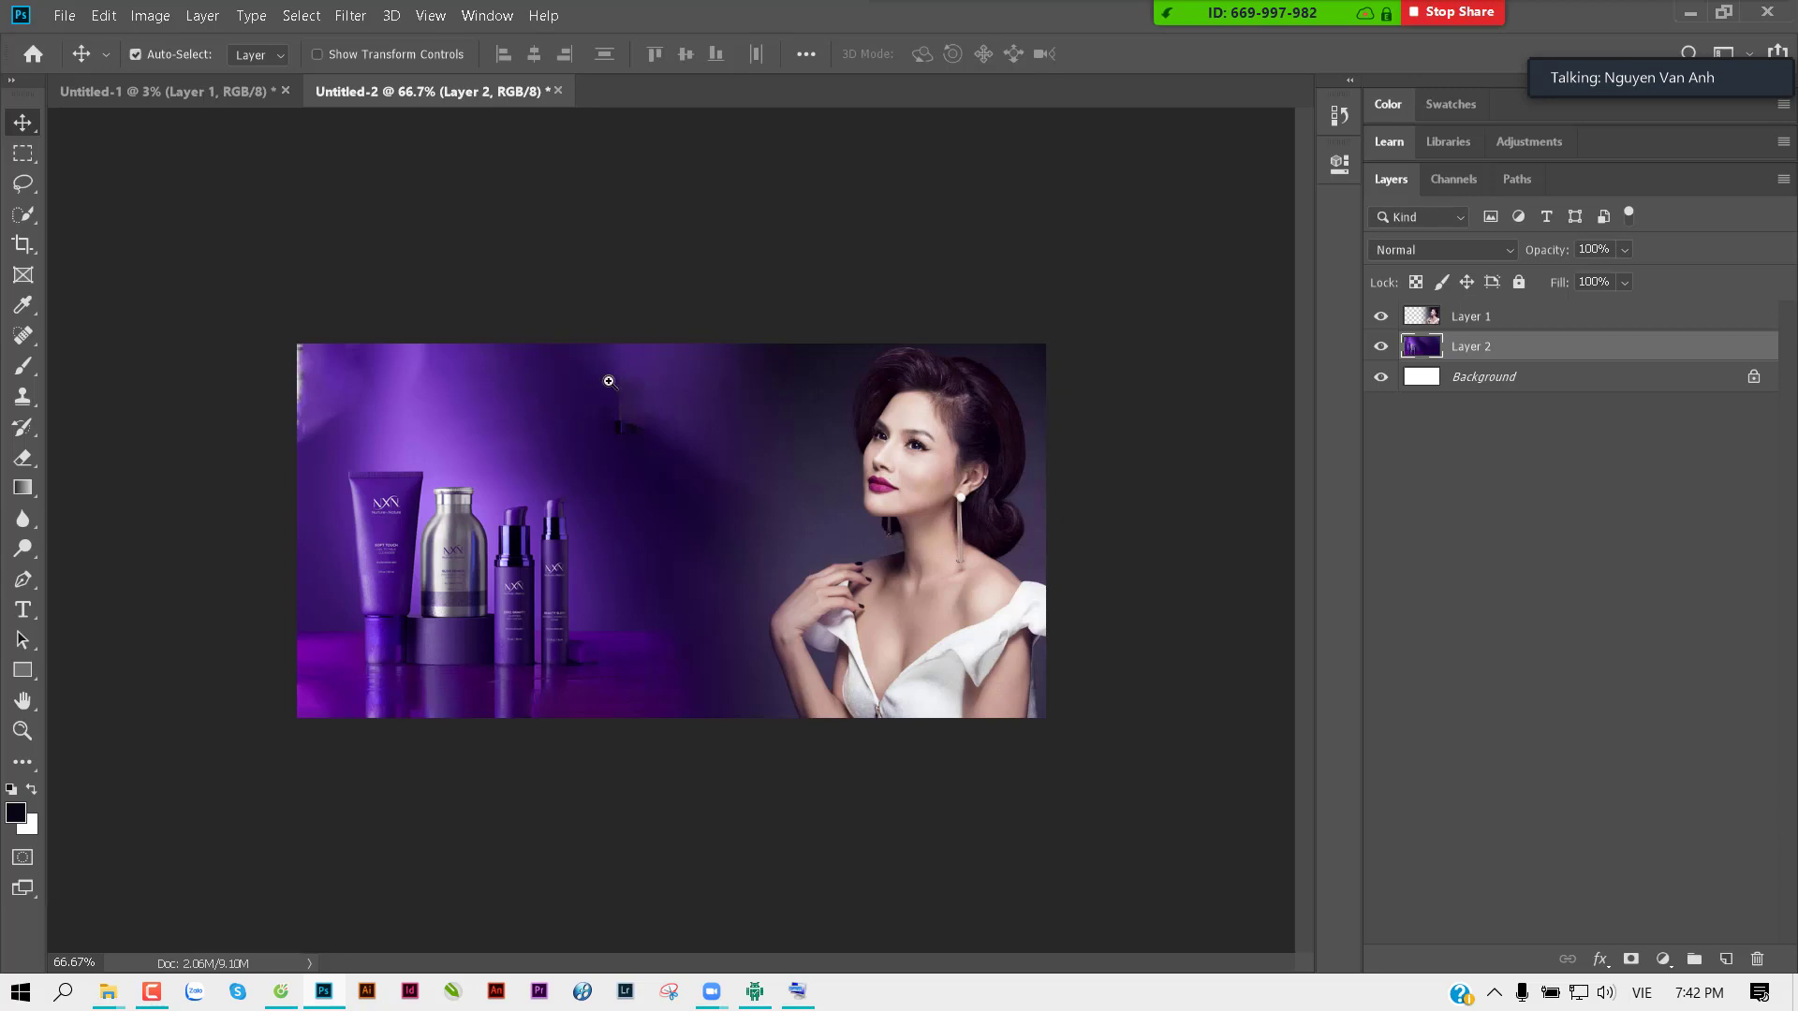
Step: Zoom in and marquee-select the dark smudge on the purple wall above the products
{"action": "left_click", "coordinate": [608, 382], "text": "ctrl"}
{"action": "left_click", "coordinate": [573, 307], "text": "ctrl"}
{"action": "left_click_drag", "start_coordinate": [601, 313], "coordinate": [610, 428]}
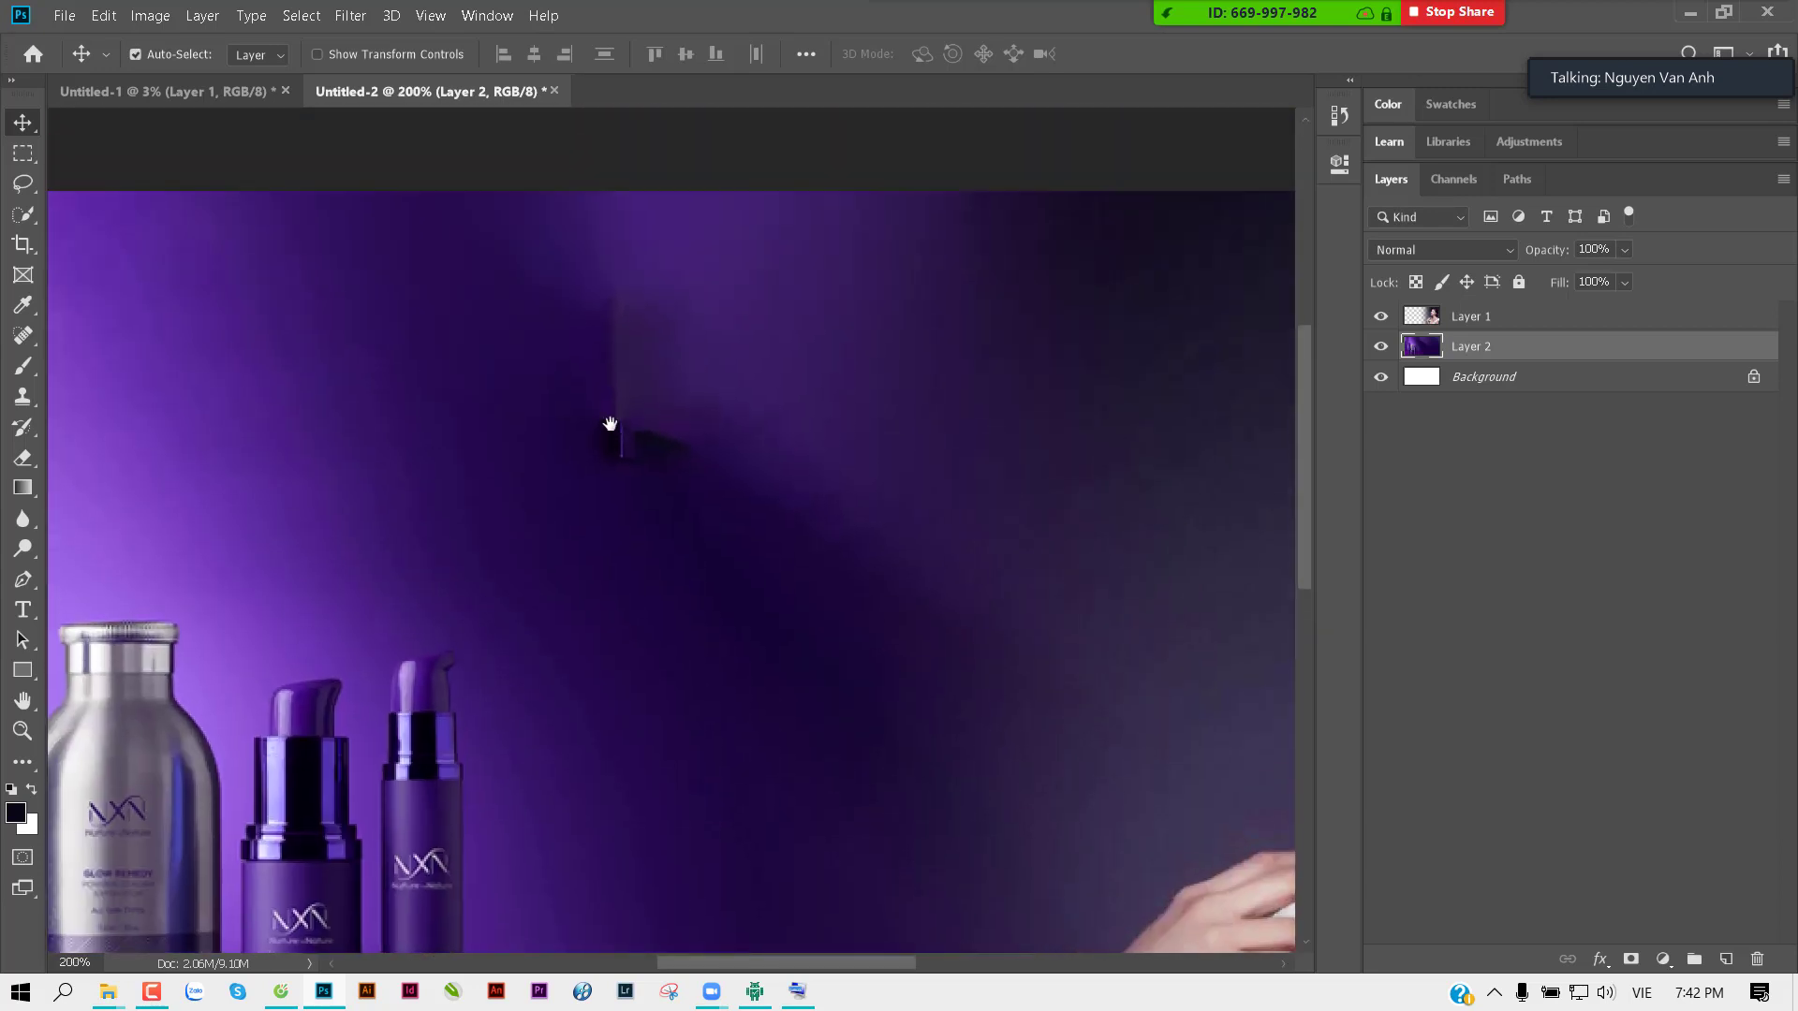
{"action": "left_click", "coordinate": [676, 414], "text": "alt"}
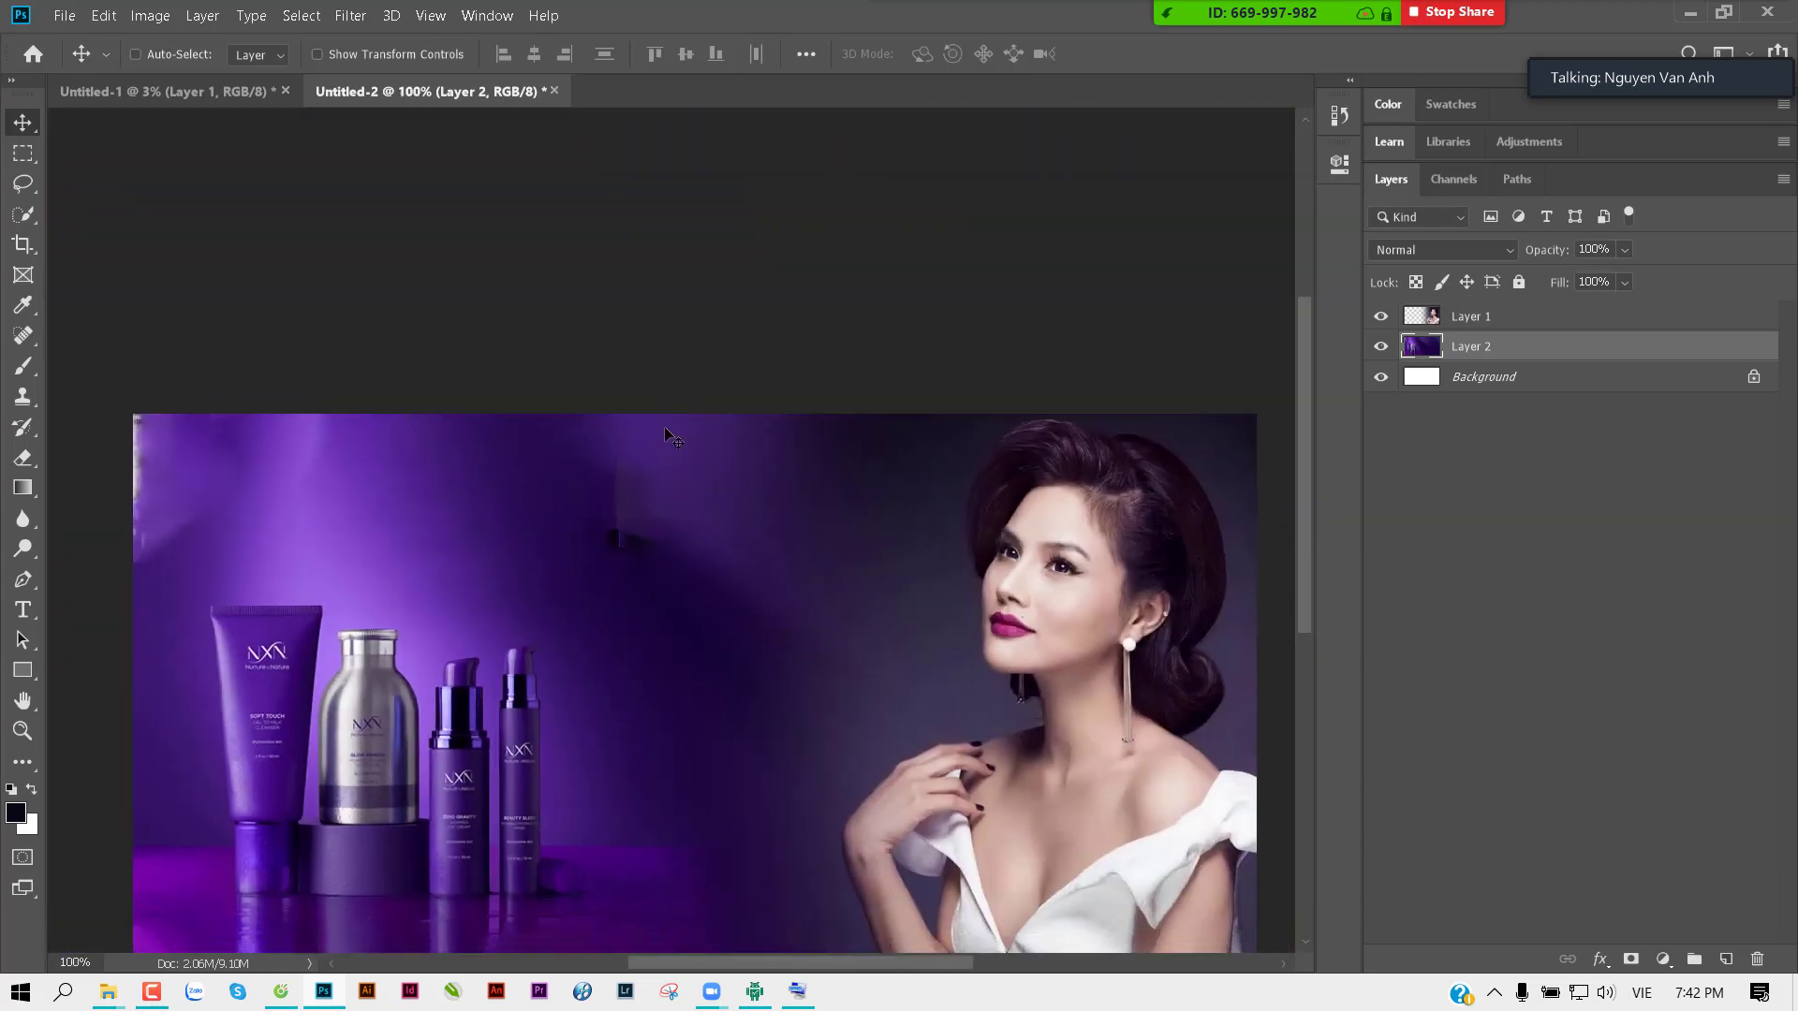
{"action": "key", "text": "m"}
{"action": "left_click_drag", "start_coordinate": [548, 414], "coordinate": [726, 578]}
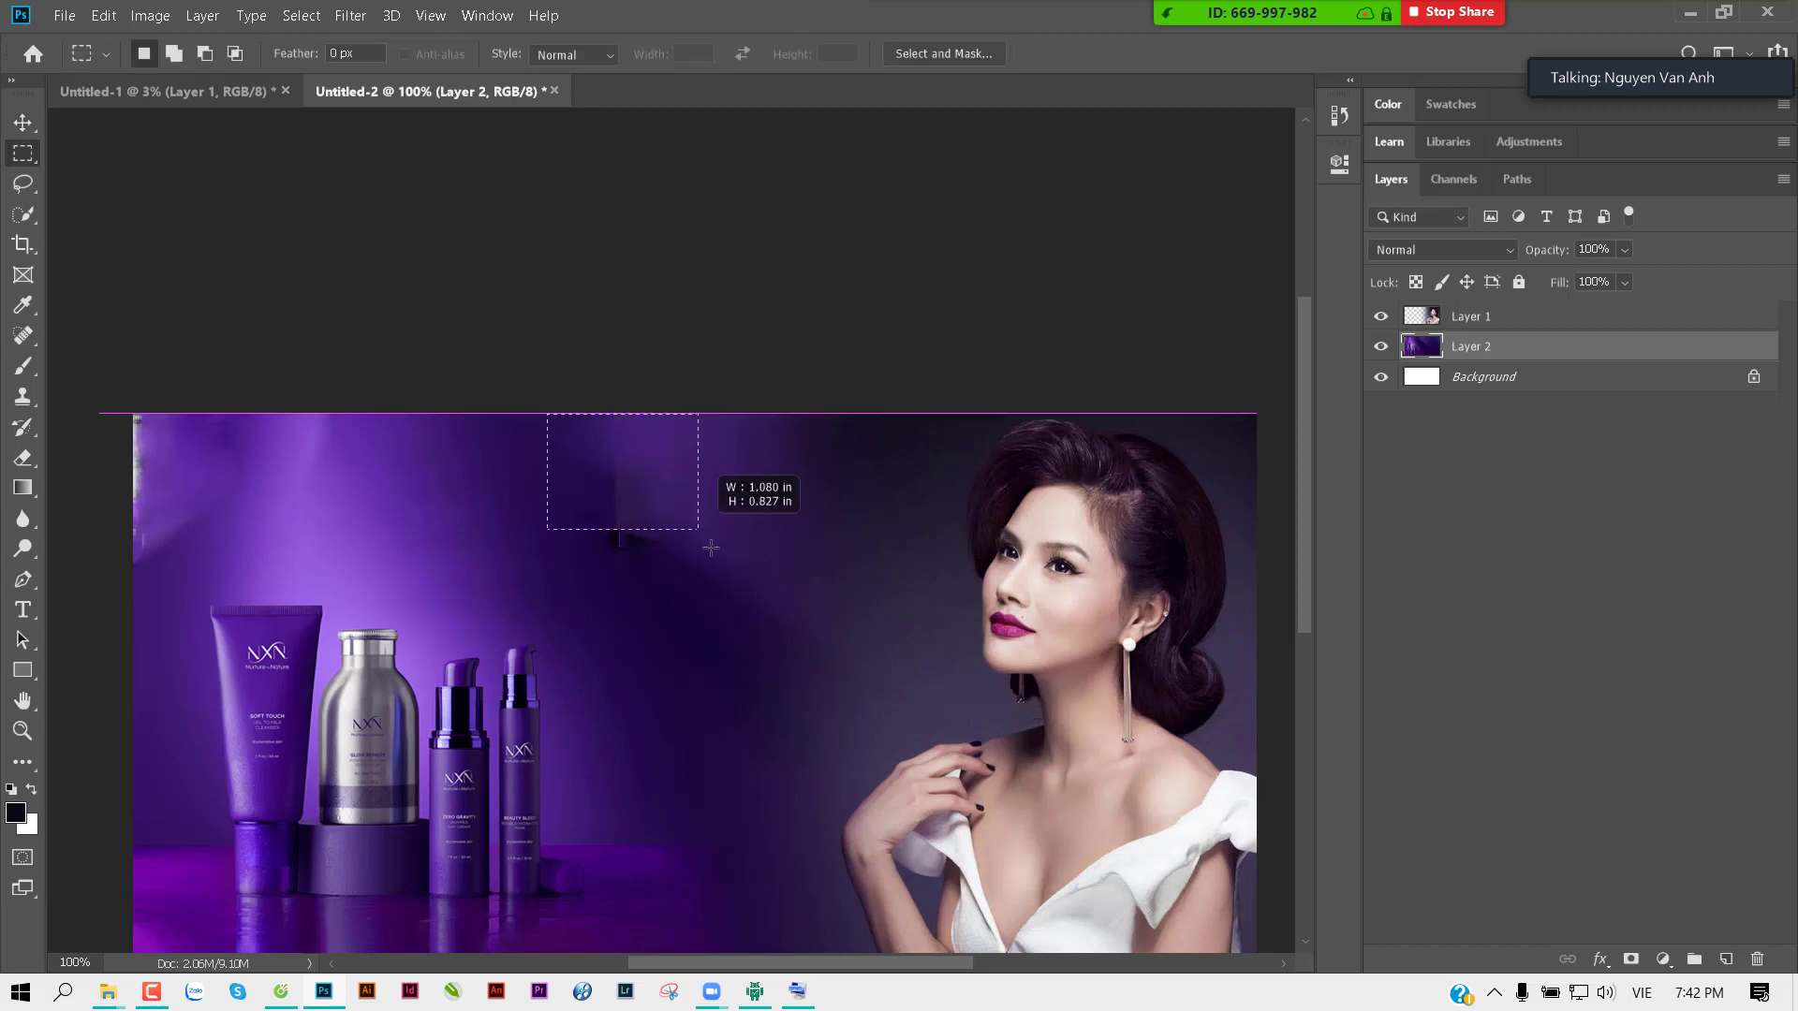
Step: Content-Aware Fill the smudge, deselect, and zoom out to the whole banner
{"action": "key", "text": "shift+F5"}
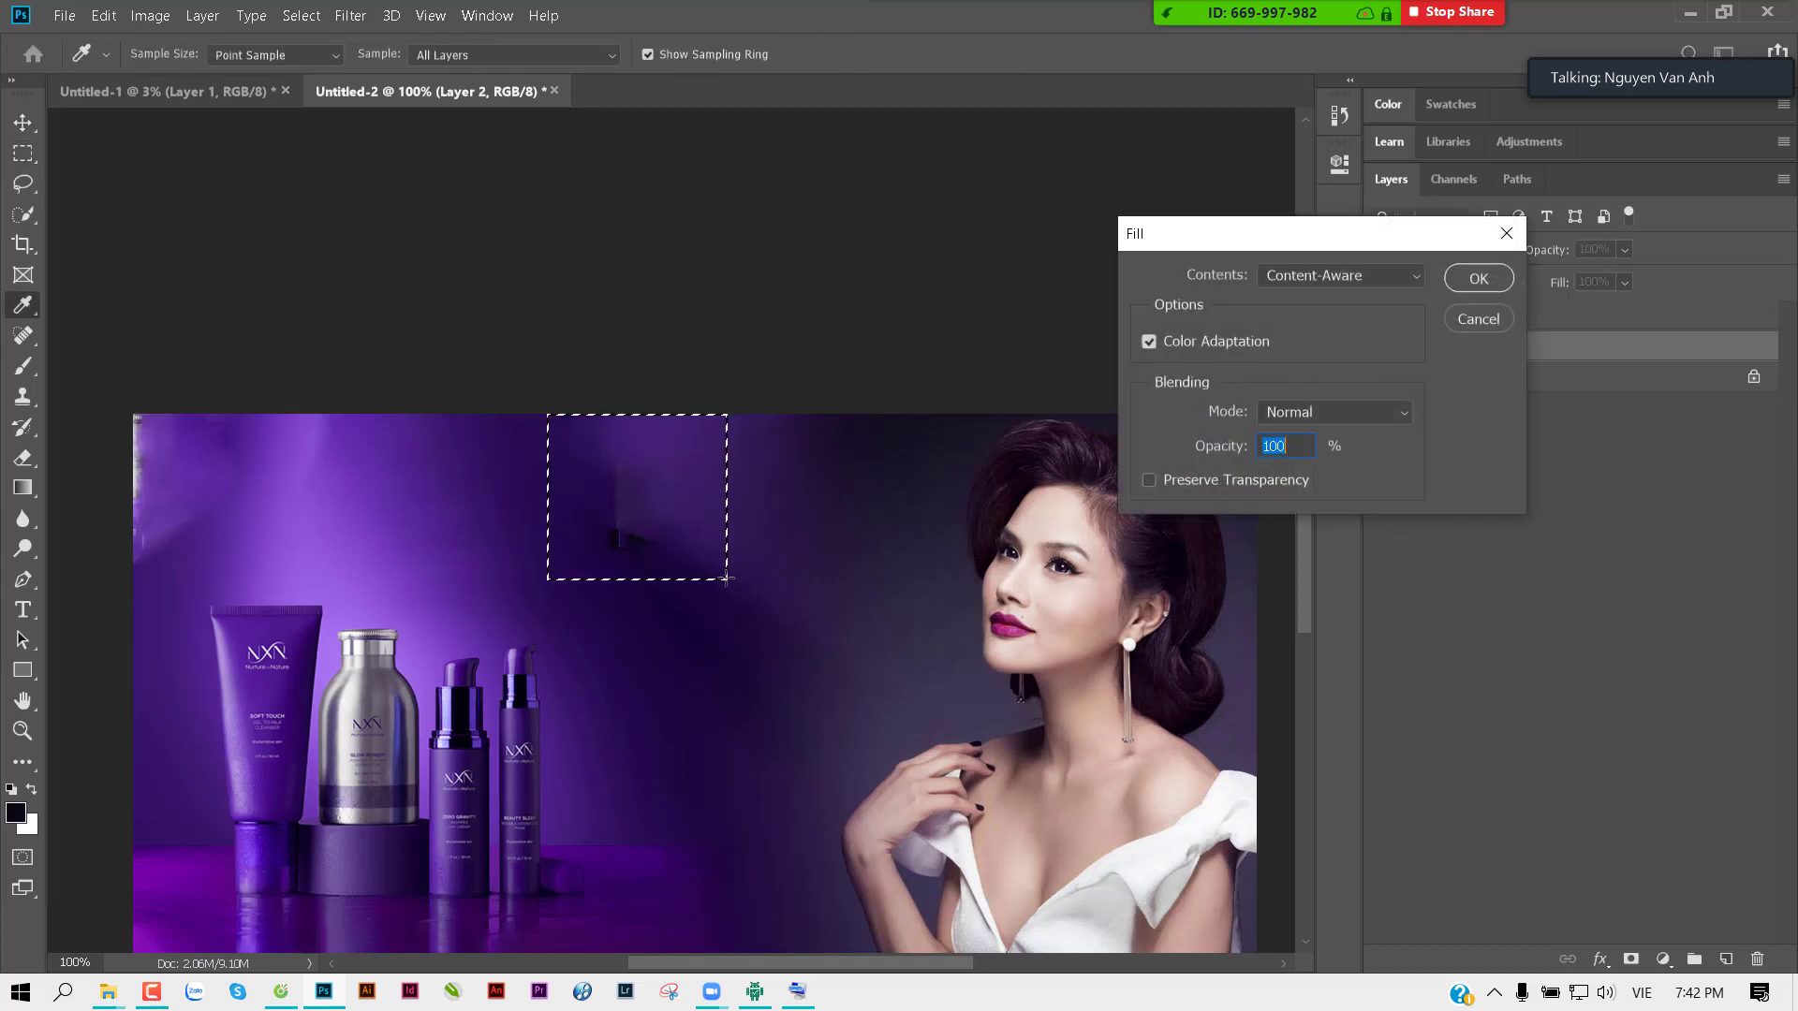
{"action": "key", "text": "Return"}
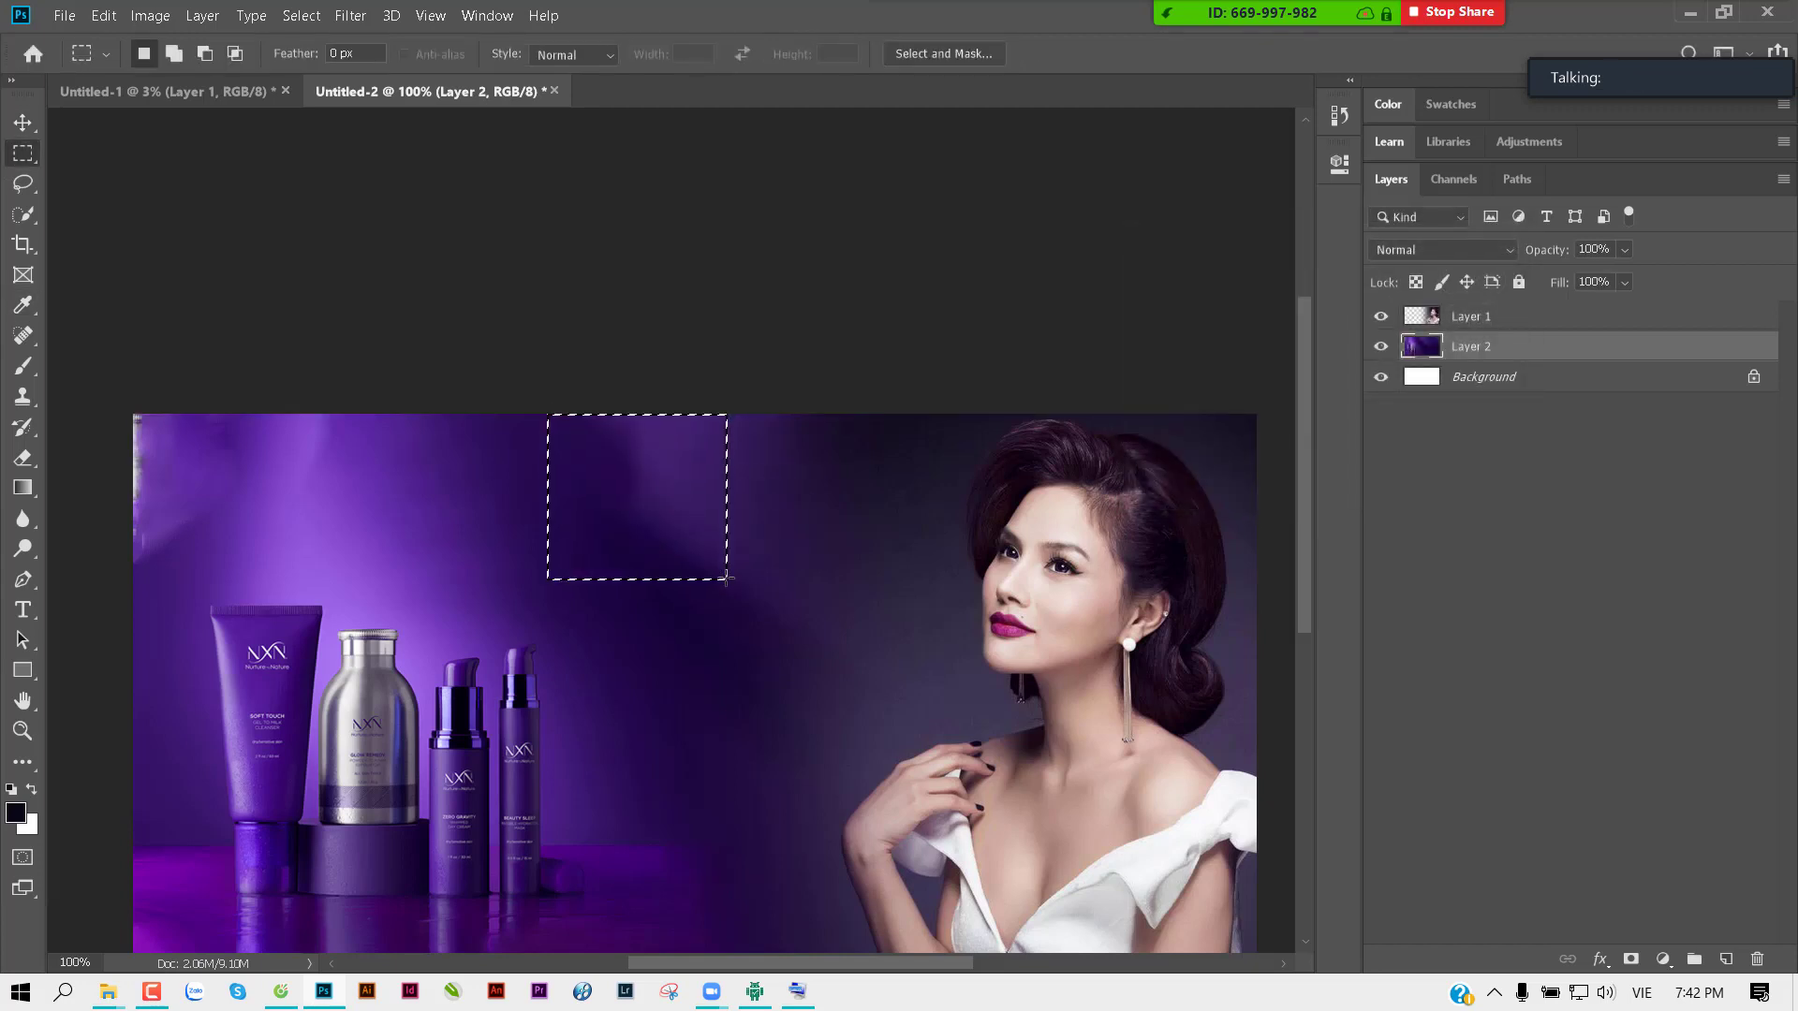
{"action": "key", "text": "ctrl+d"}
{"action": "key", "text": "ctrl+minus"}
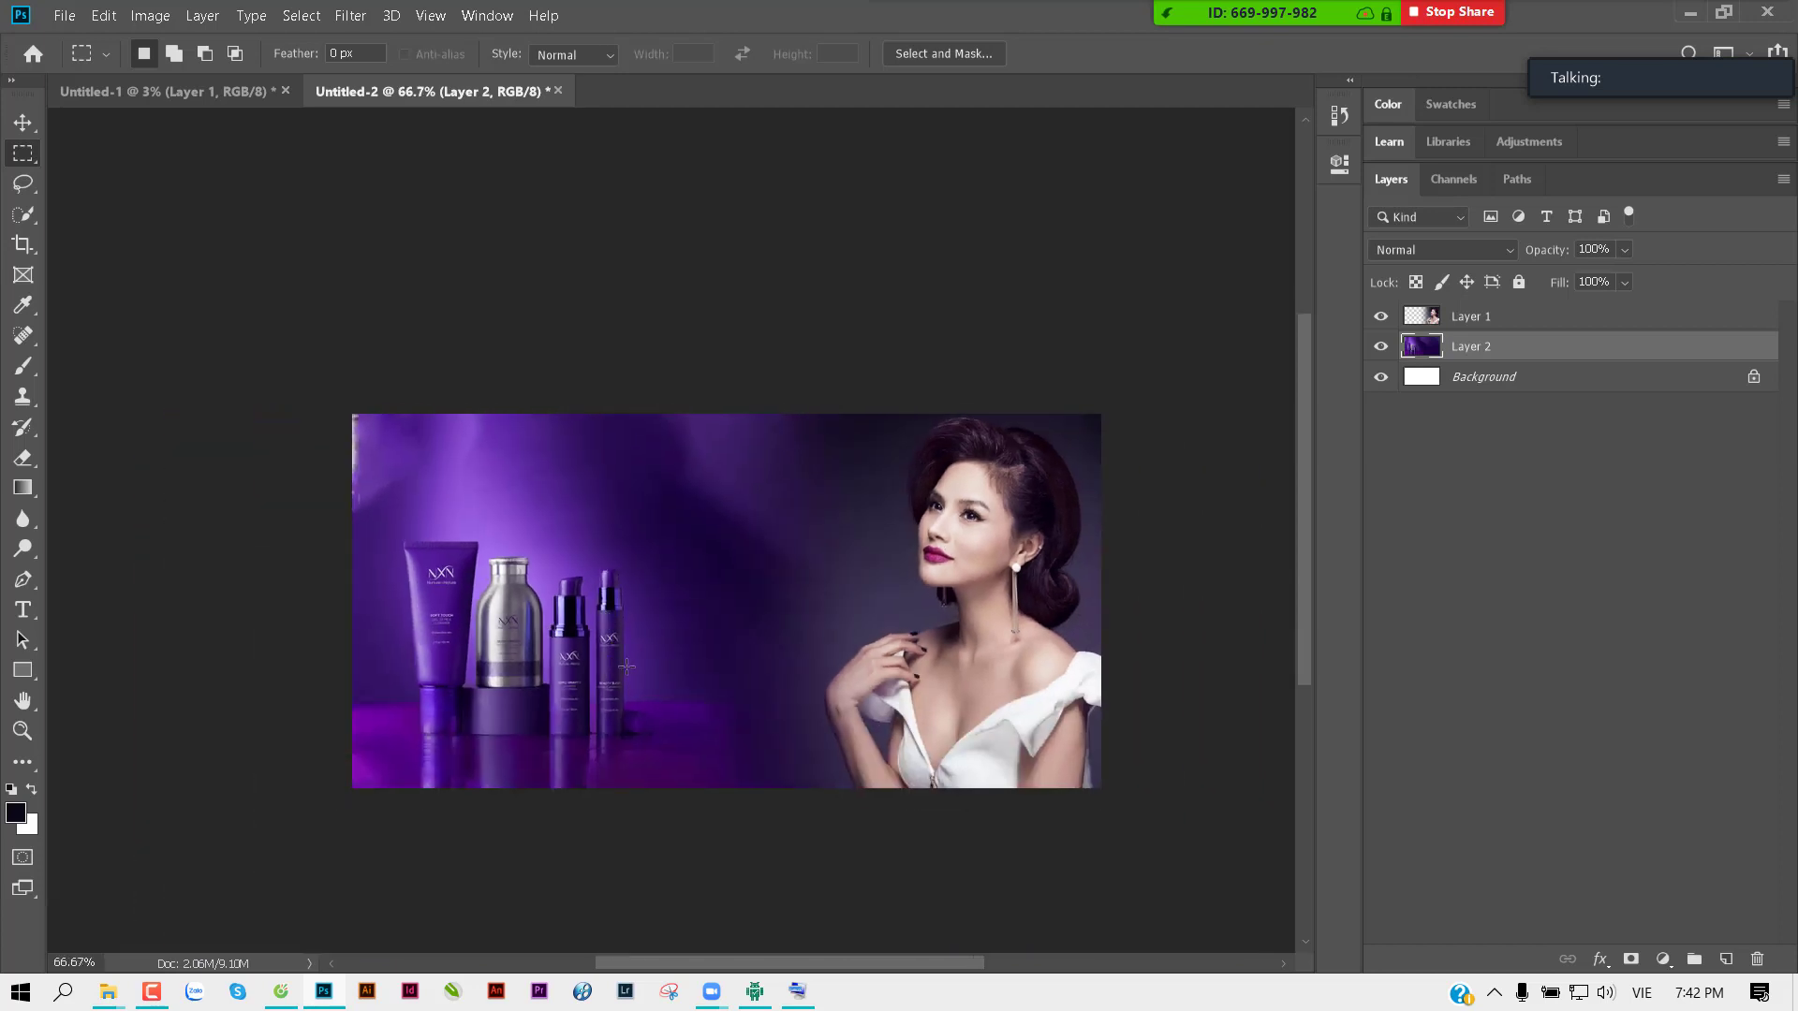
{"action": "key", "text": "v"}
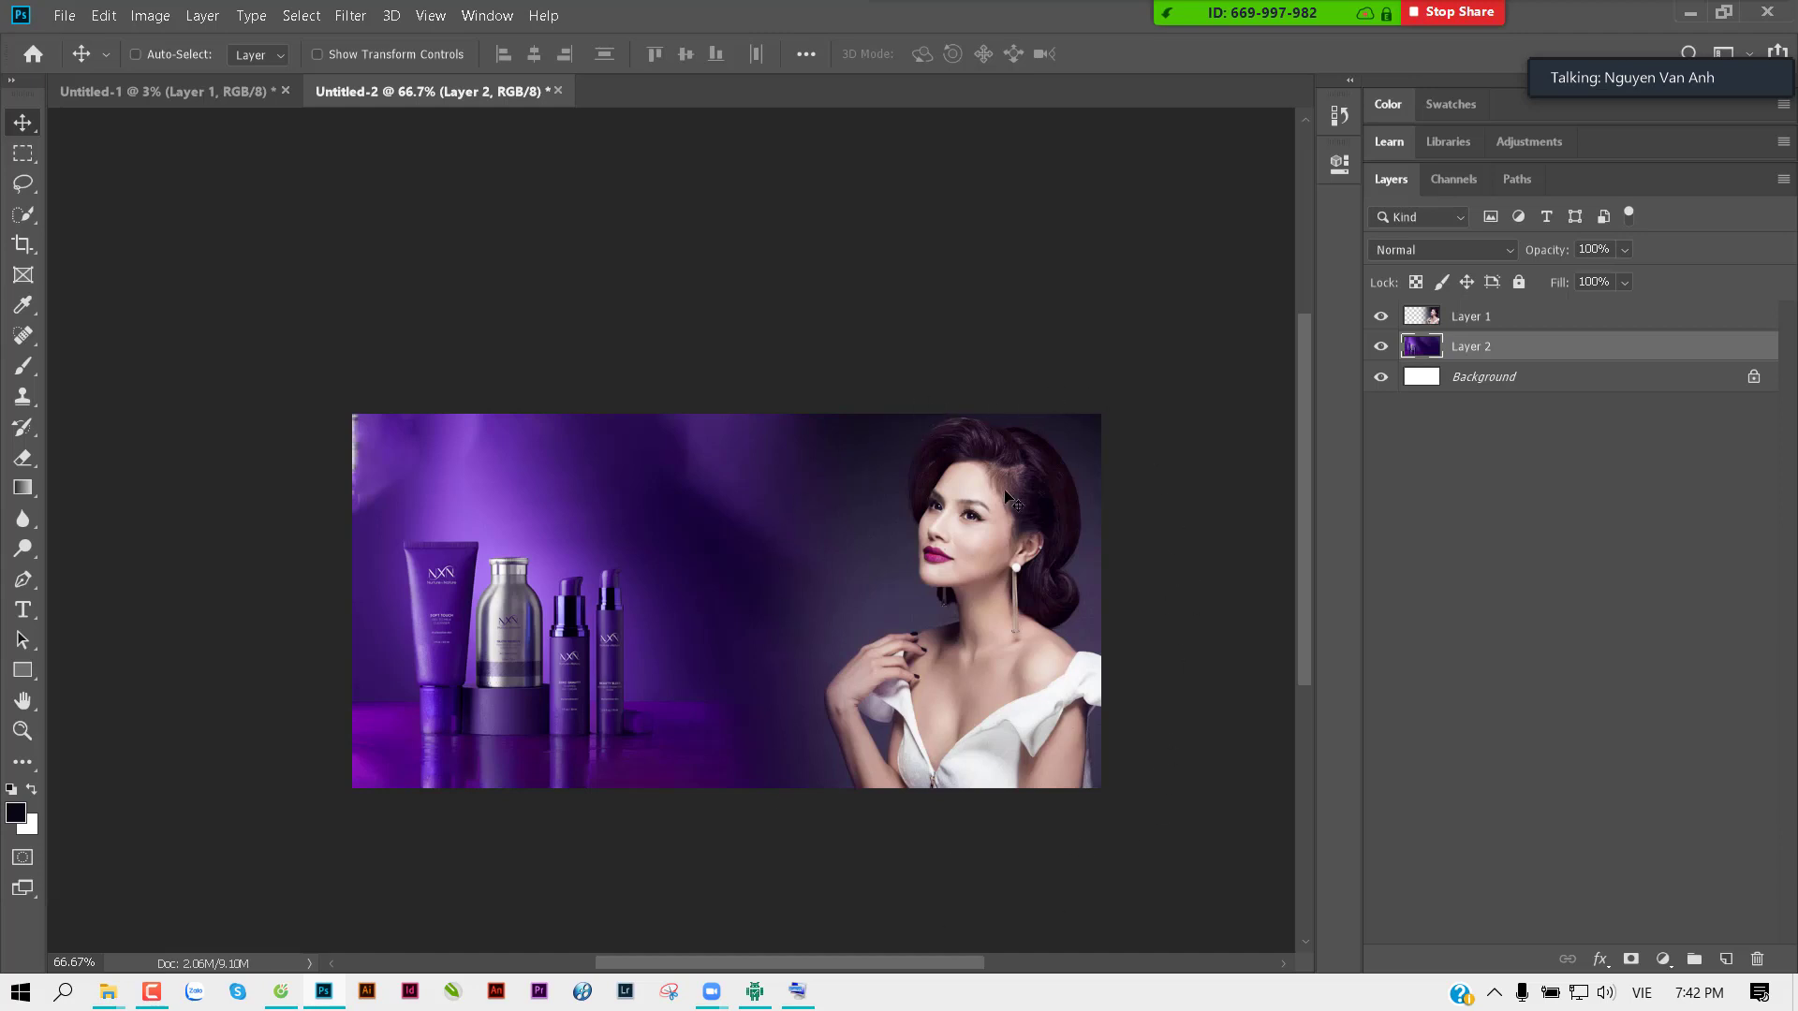
{"action": "key", "text": "ctrl"}
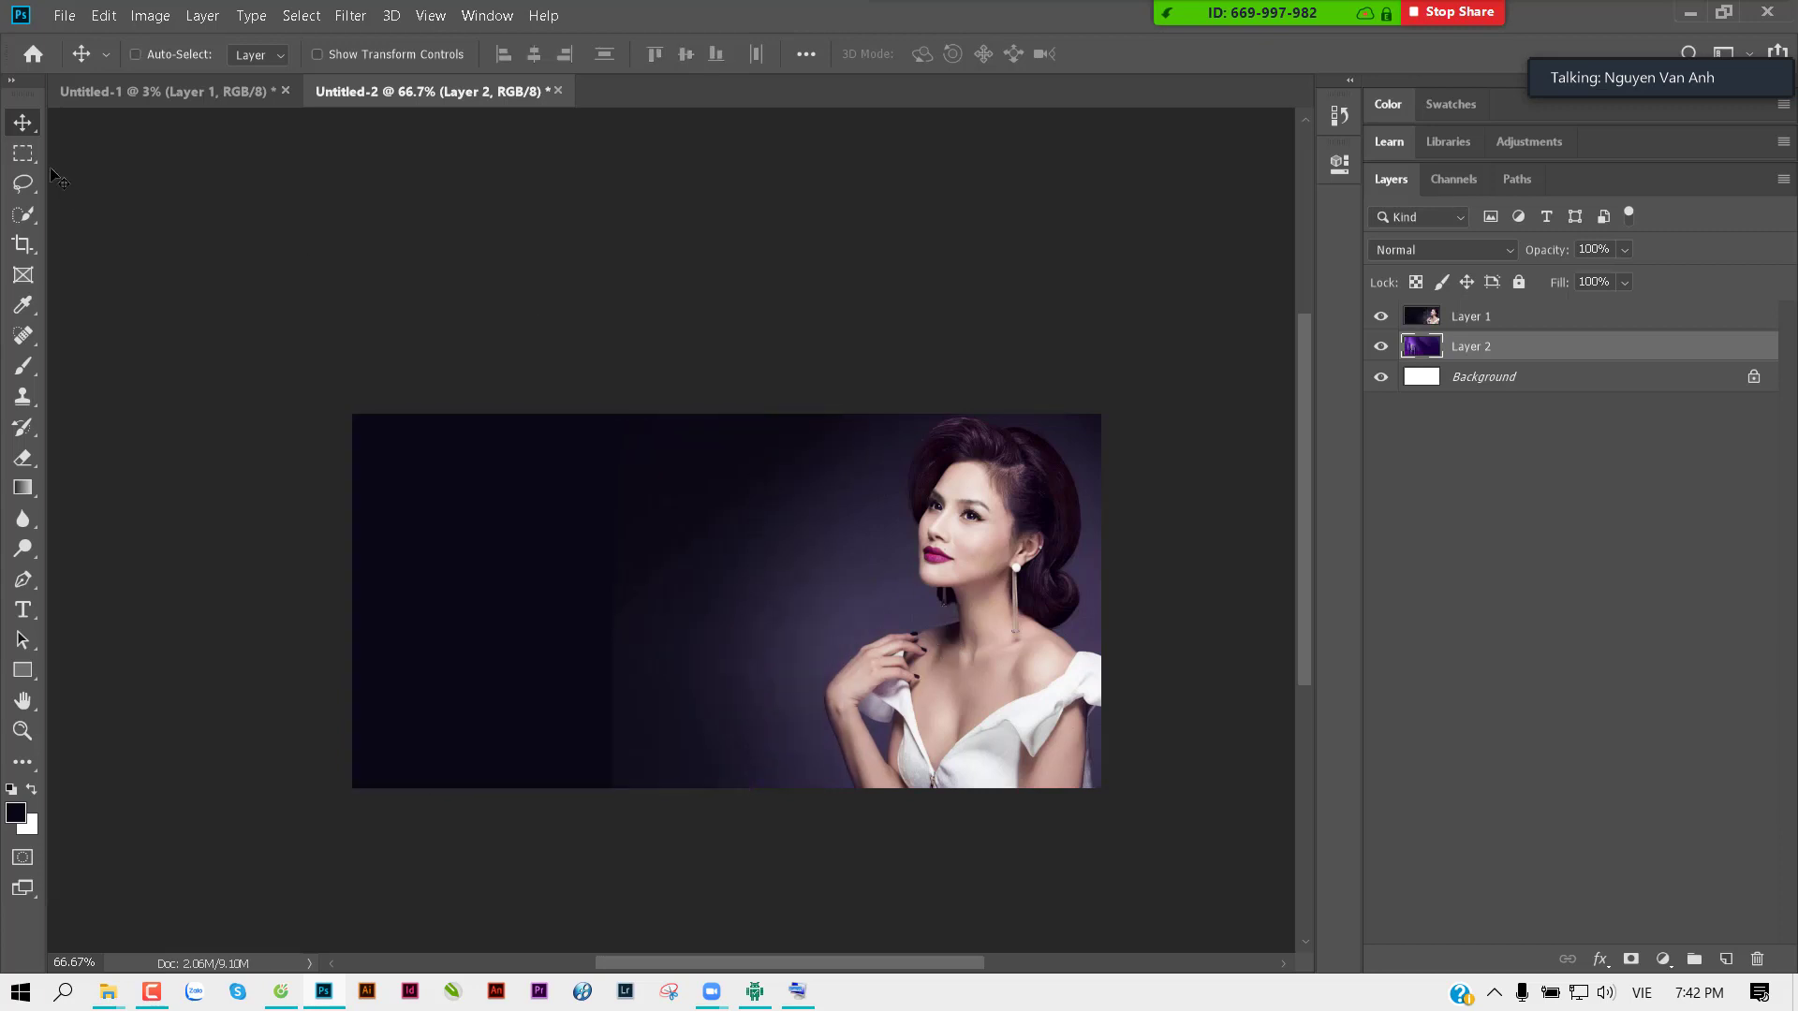
Step: Draw an elliptical selection around the woman on the right of the canvas
{"action": "left_click", "coordinate": [22, 153]}
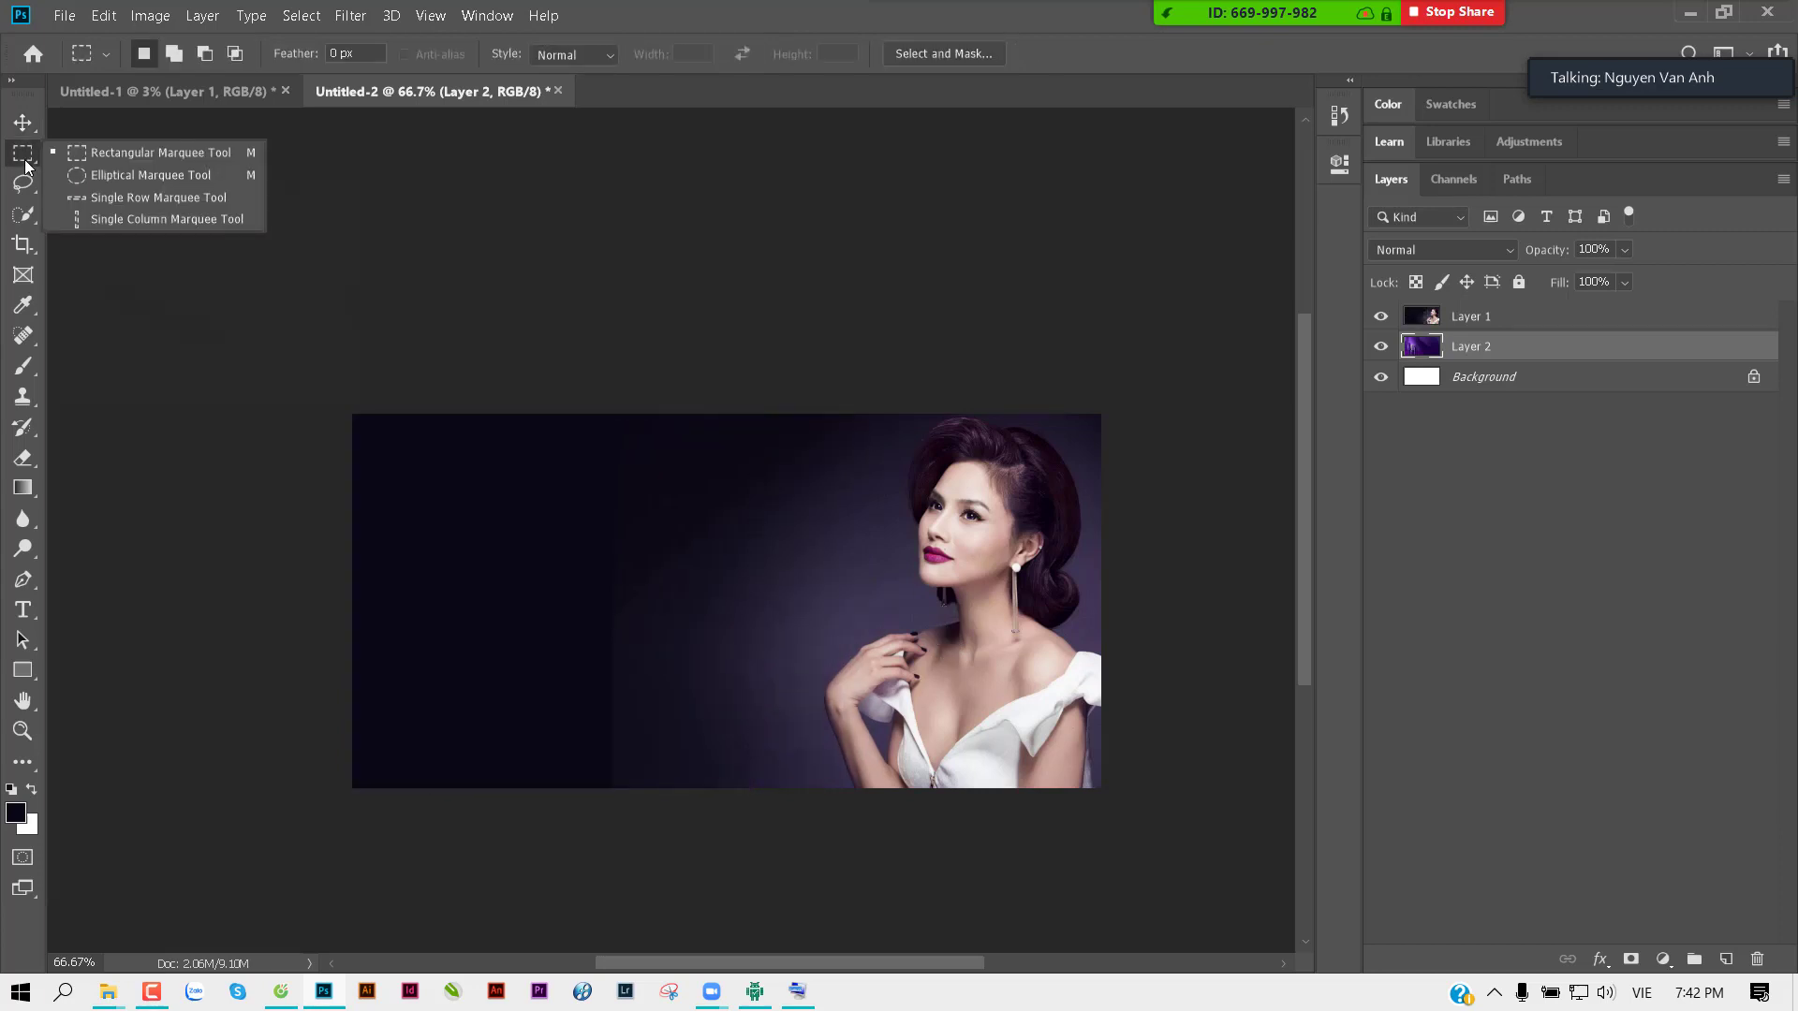
{"action": "left_click", "coordinate": [116, 180]}
{"action": "scroll", "coordinate": [815, 558], "scroll_direction": "down", "scroll_amount": 1}
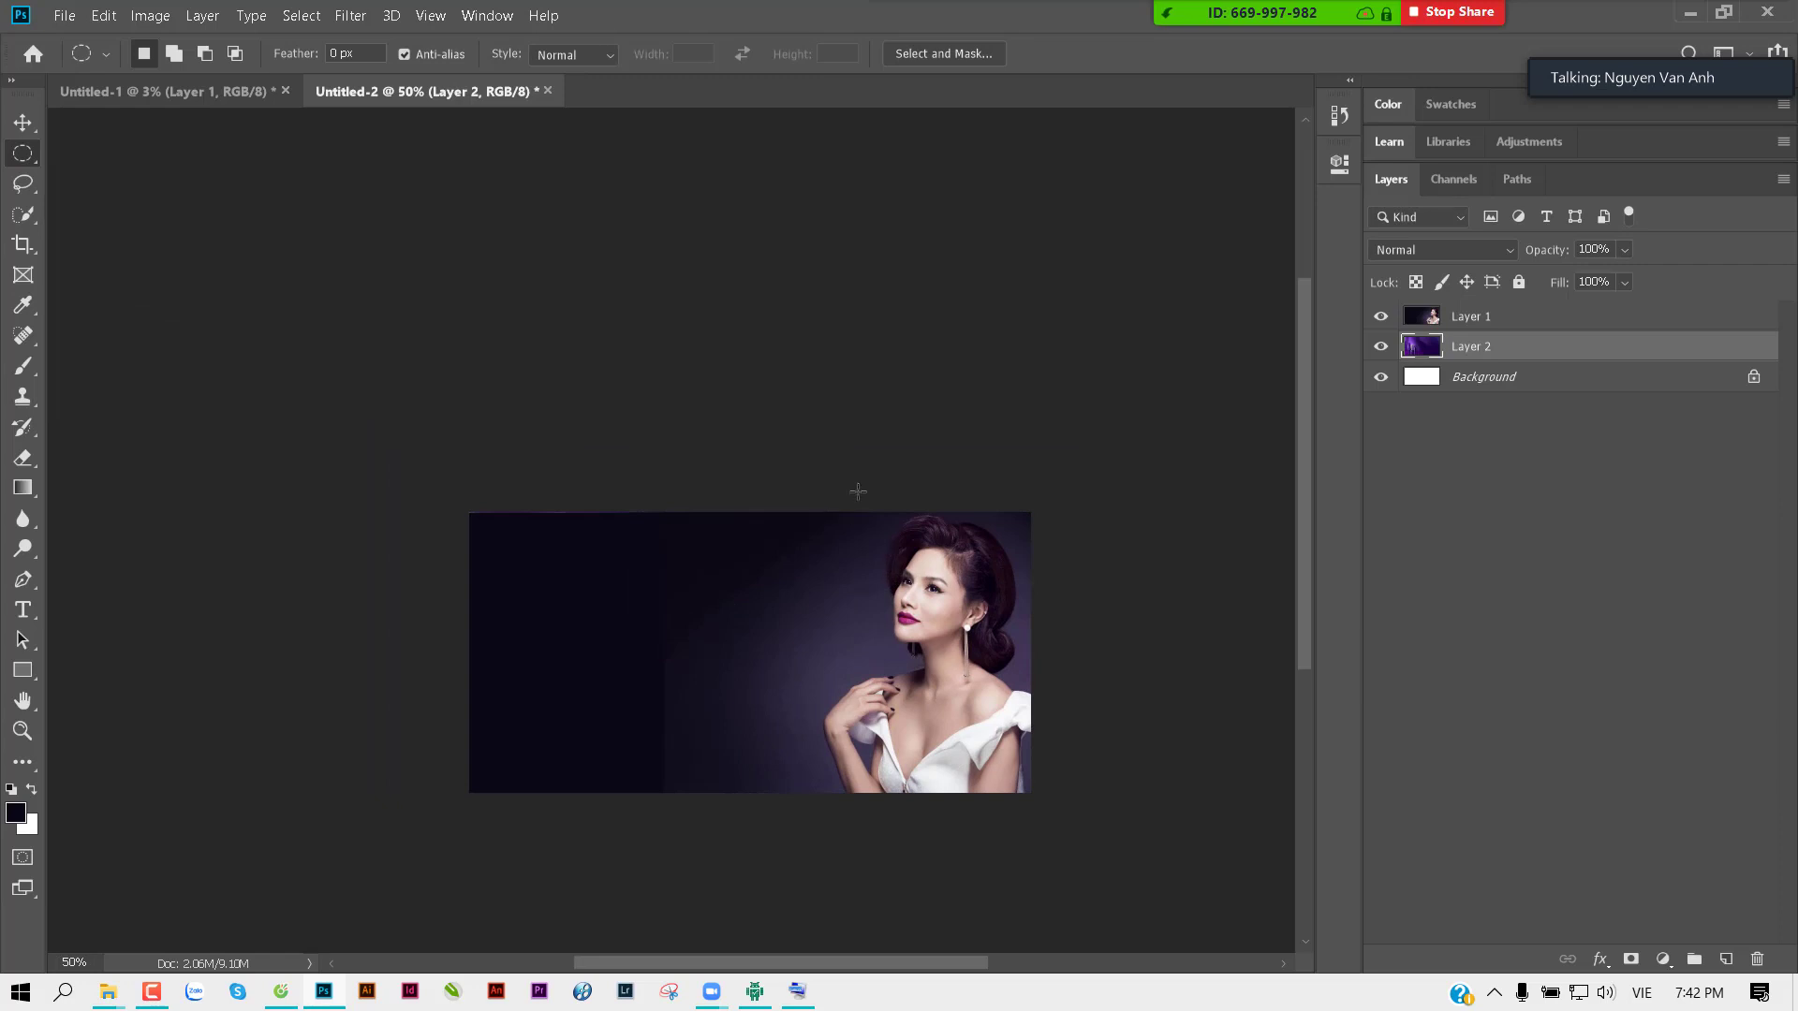
{"action": "left_click_drag", "start_coordinate": [858, 491], "coordinate": [1127, 938]}
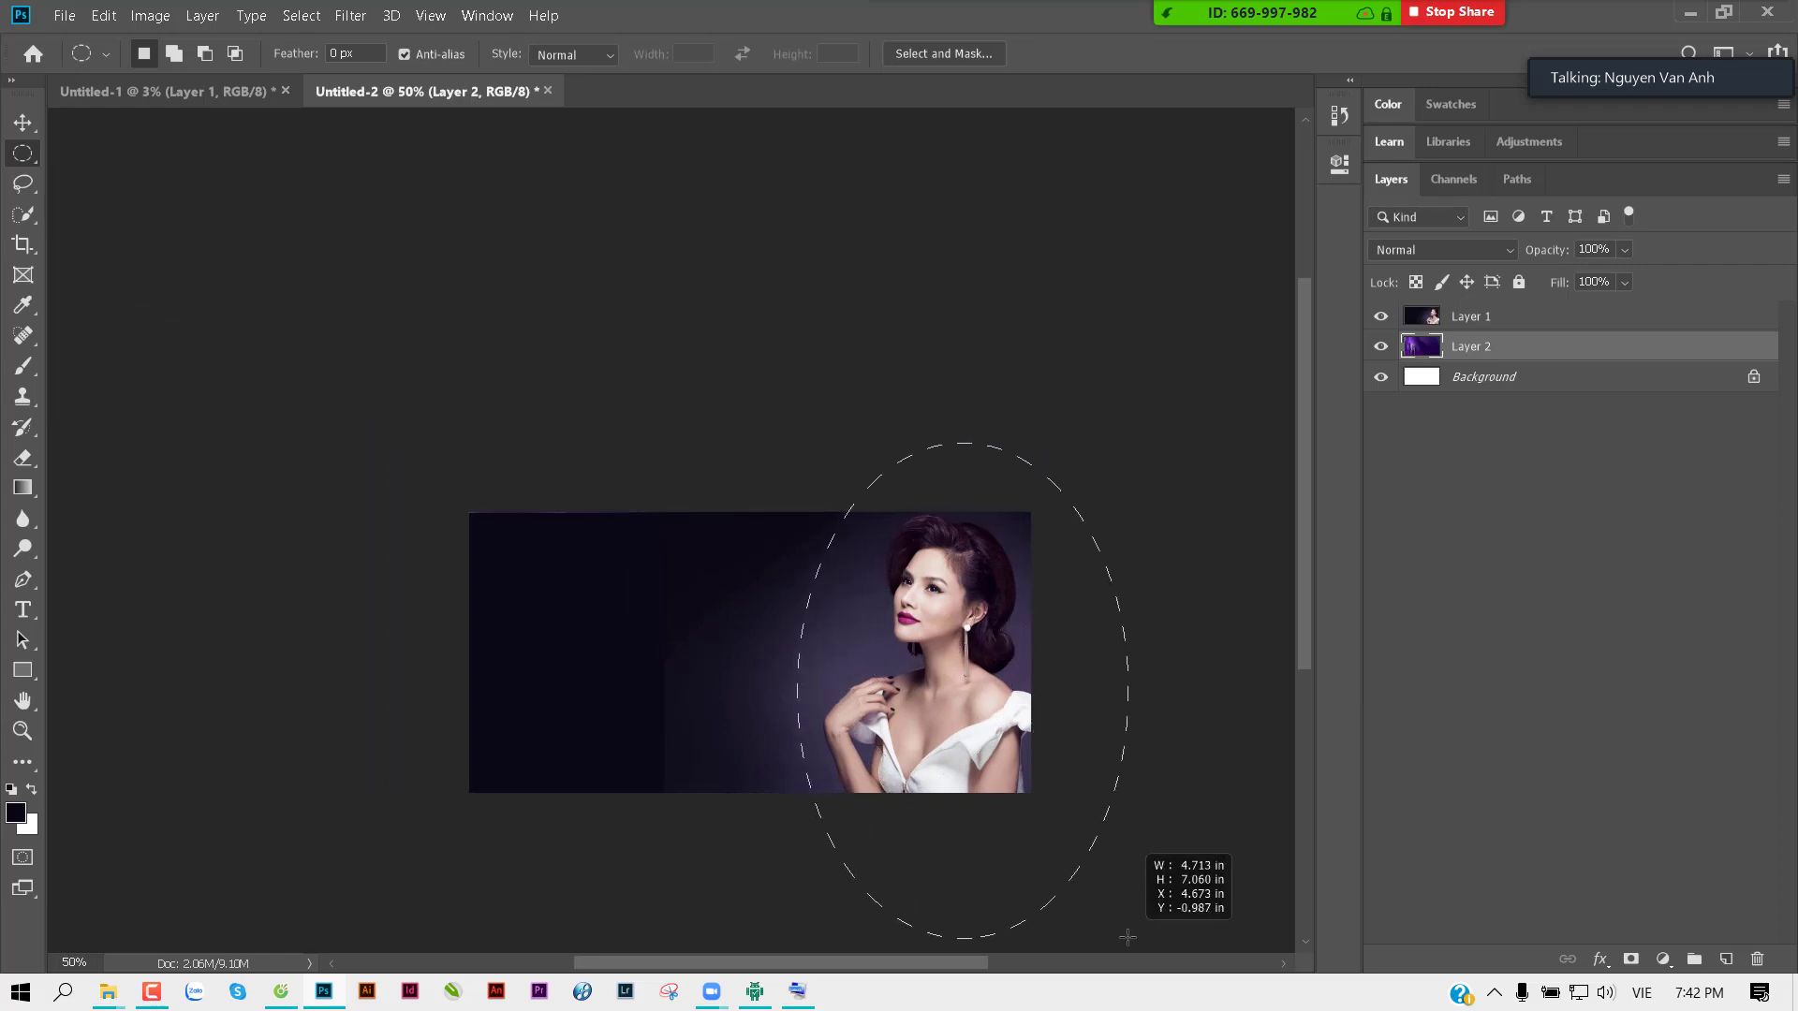
{"action": "left_click_drag", "start_coordinate": [1127, 937], "coordinate": [1144, 896]}
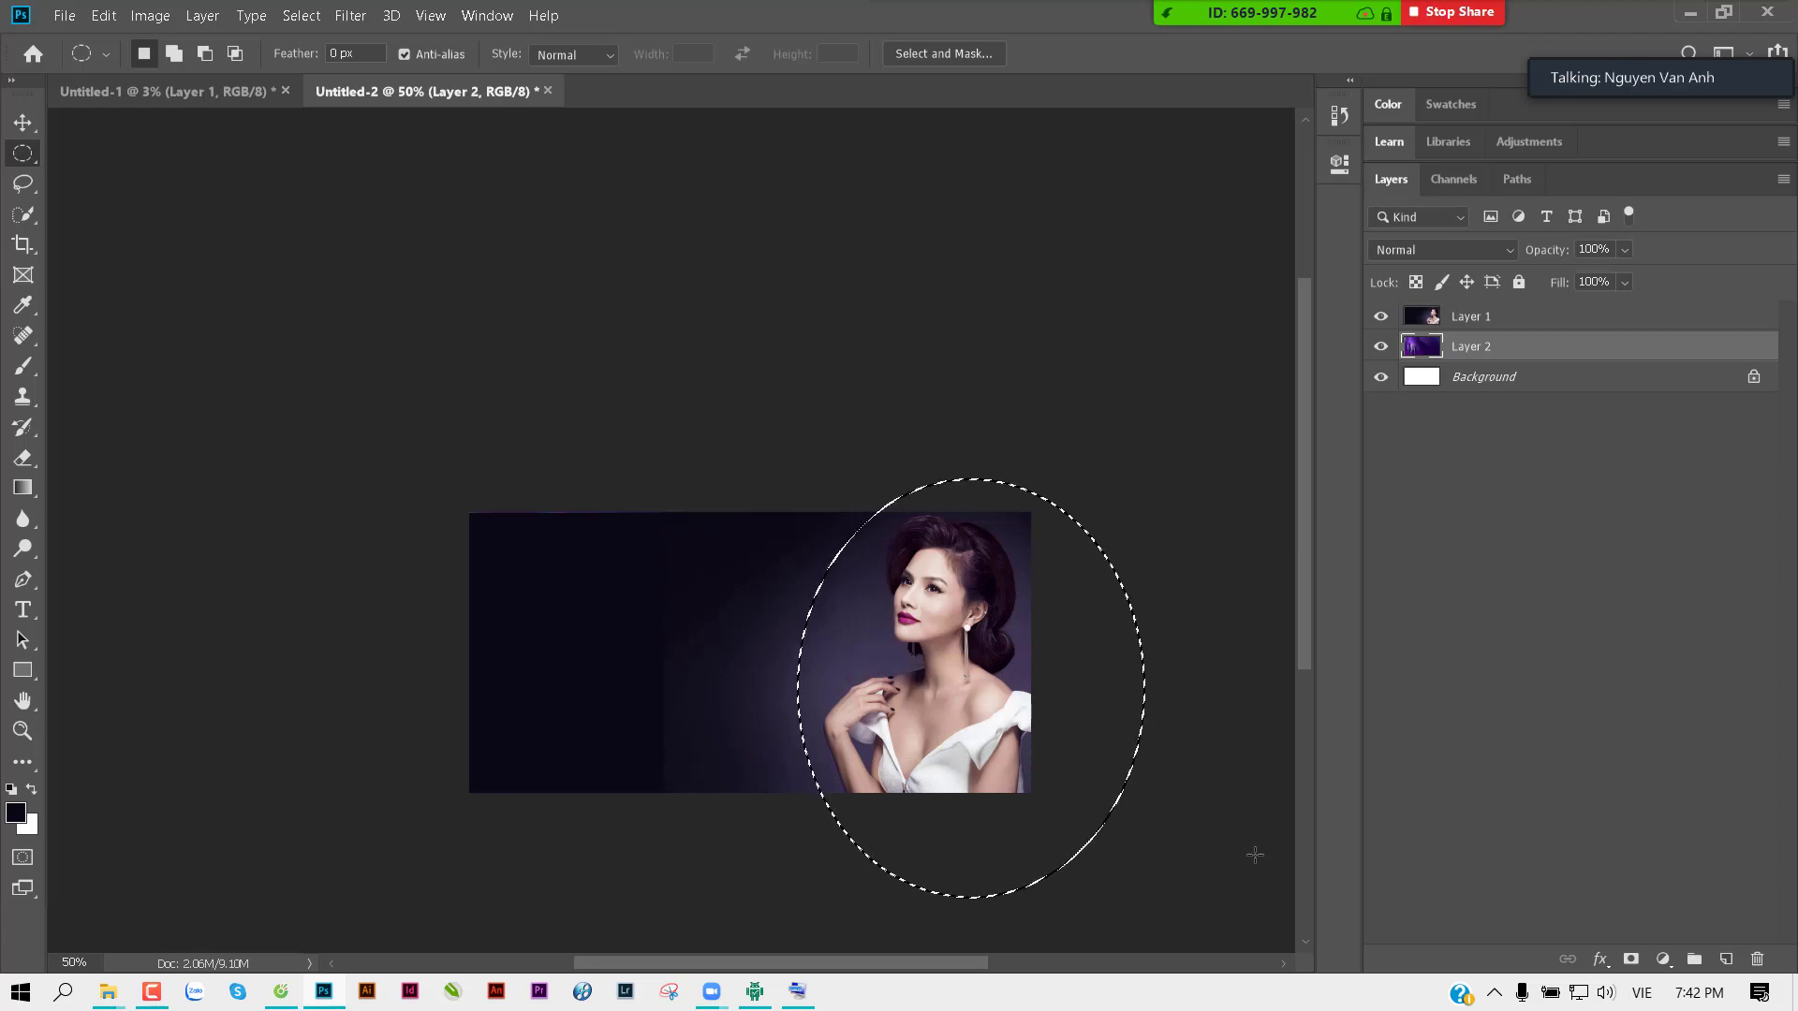
Step: Activate the woman photo layer and restore the ellipse, undoing a trial deletion inside it
{"action": "key", "text": "alt+bracketright"}
{"action": "key", "text": "ctrl+d"}
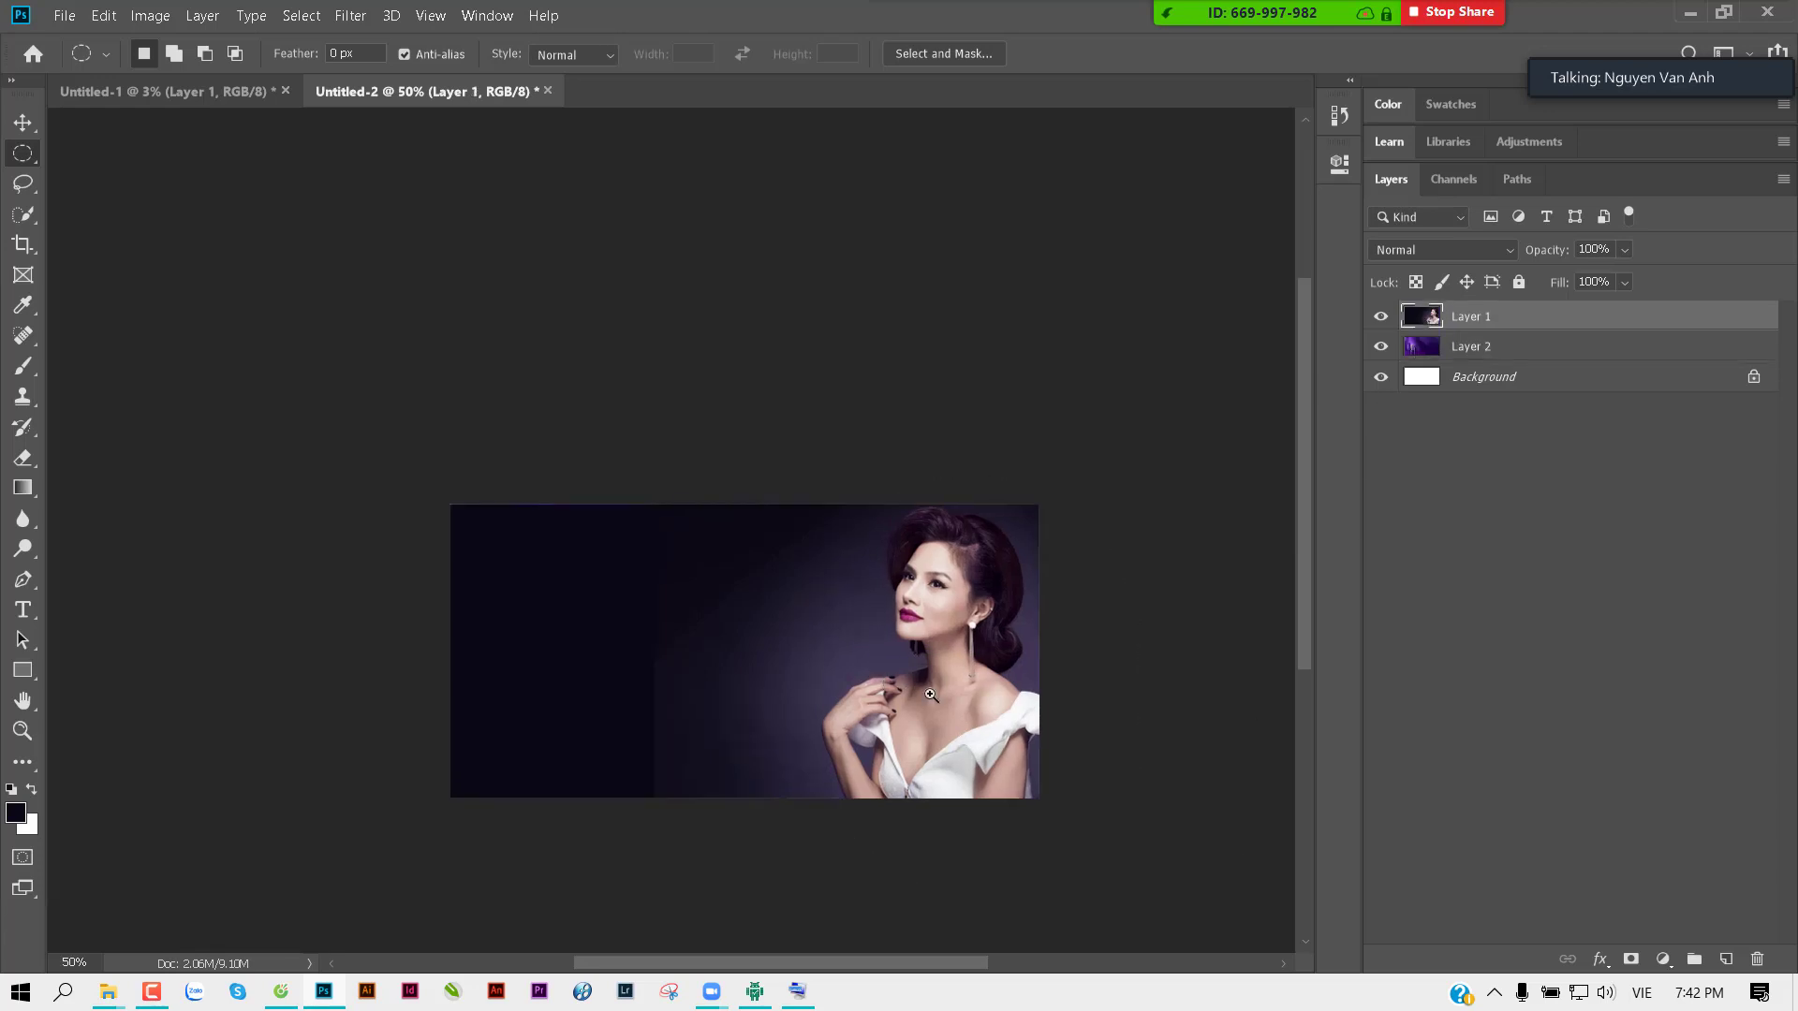
{"action": "left_click", "coordinate": [931, 695], "text": "ctrl"}
{"action": "key", "text": "ctrl+shift+d"}
{"action": "key", "text": "Delete"}
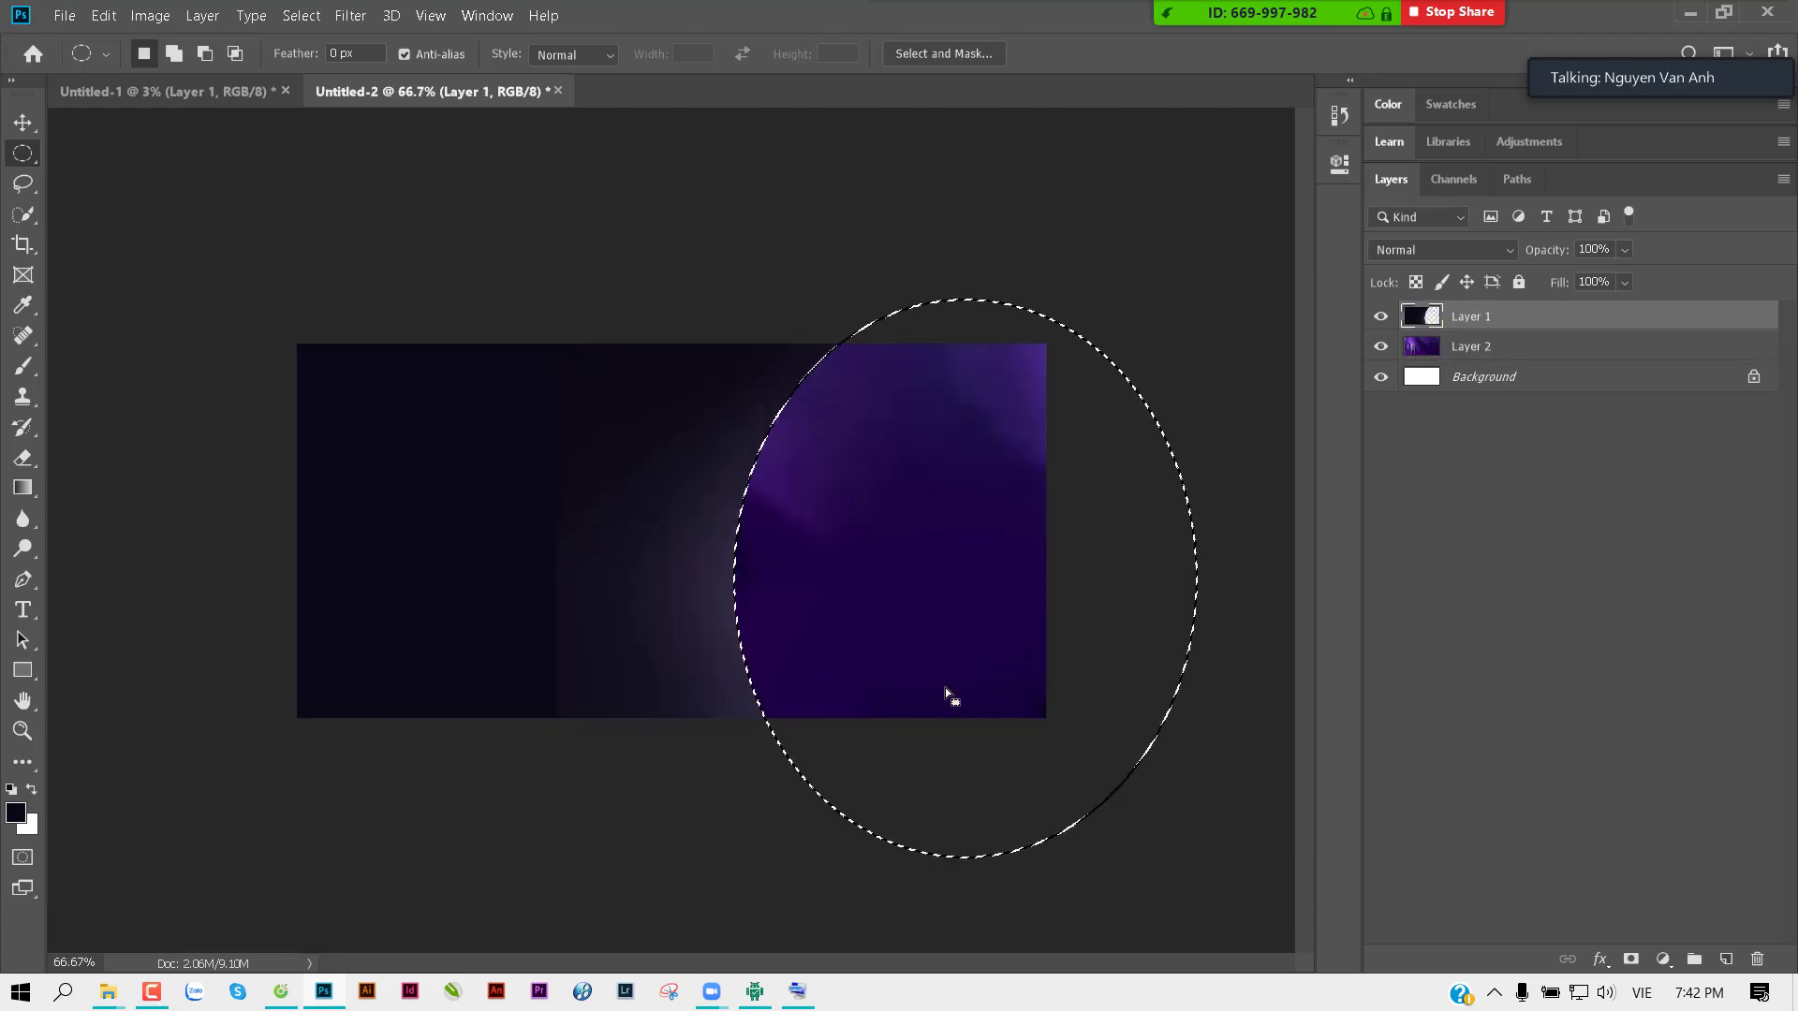
{"action": "key", "text": "ctrl+z"}
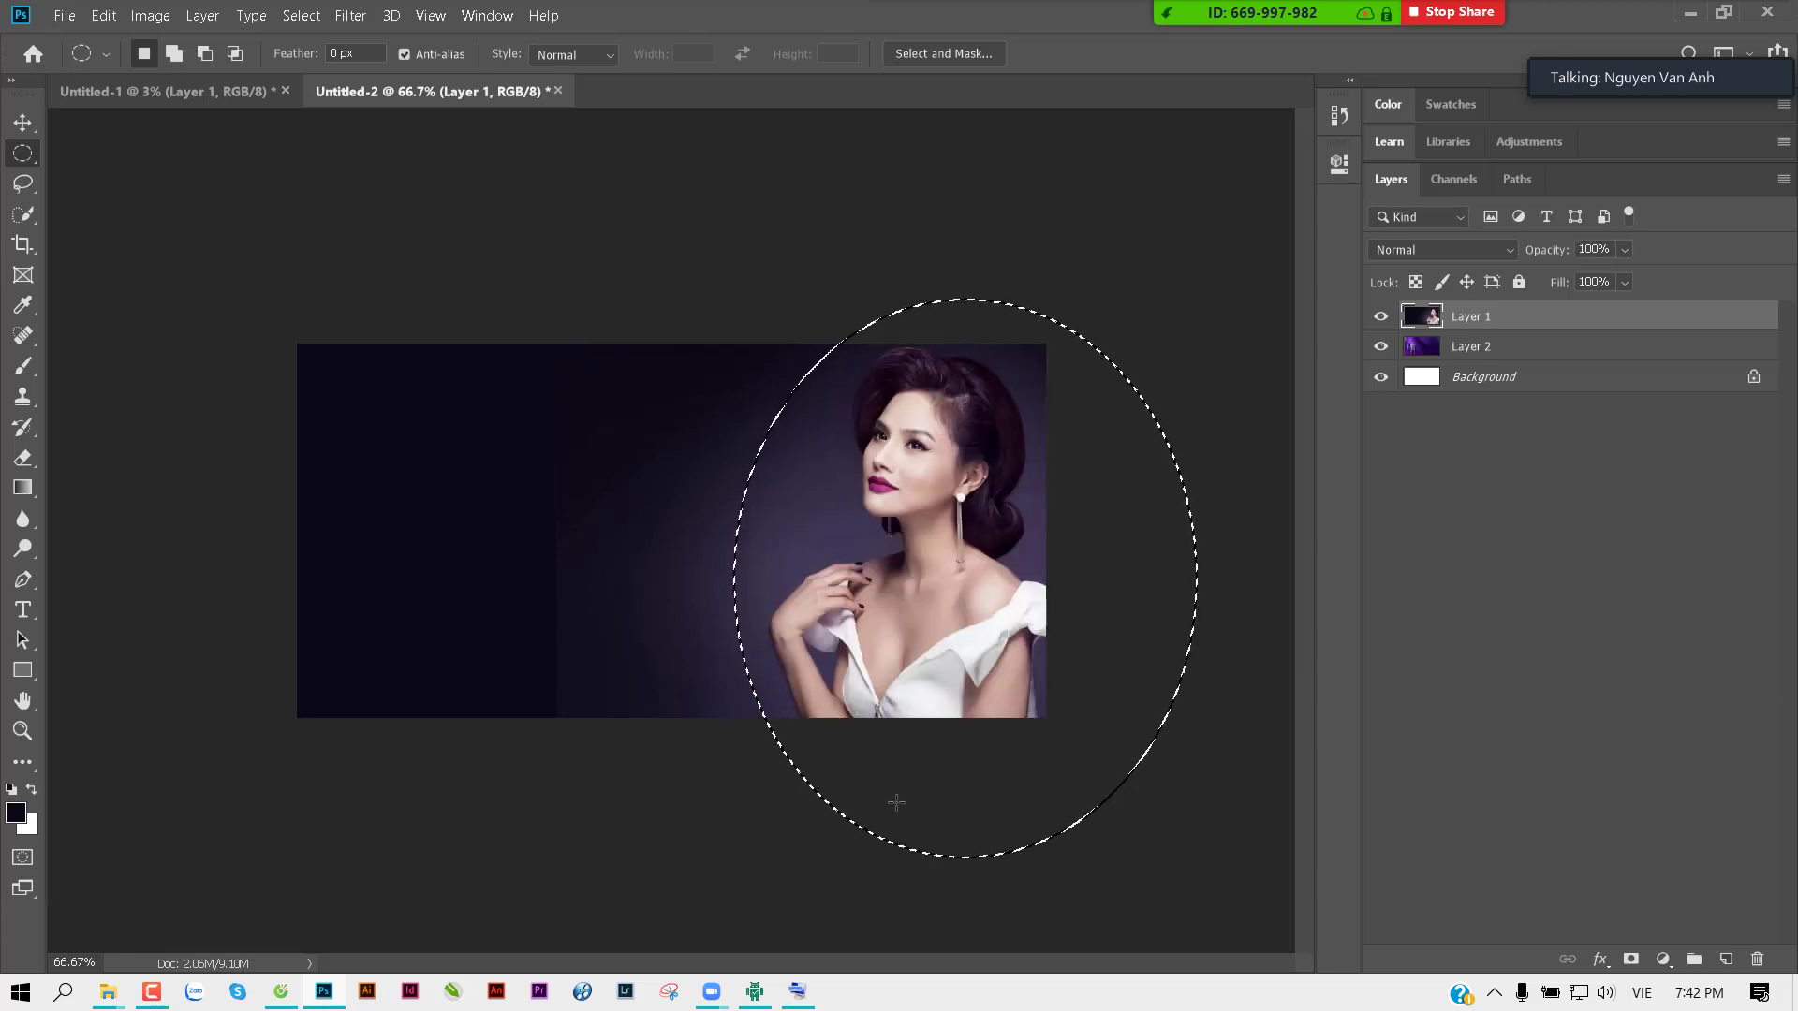
Step: Invert the ellipse and try a feathered deletion of the dark left area, then undo it
{"action": "key", "text": "ctrl+shift+i"}
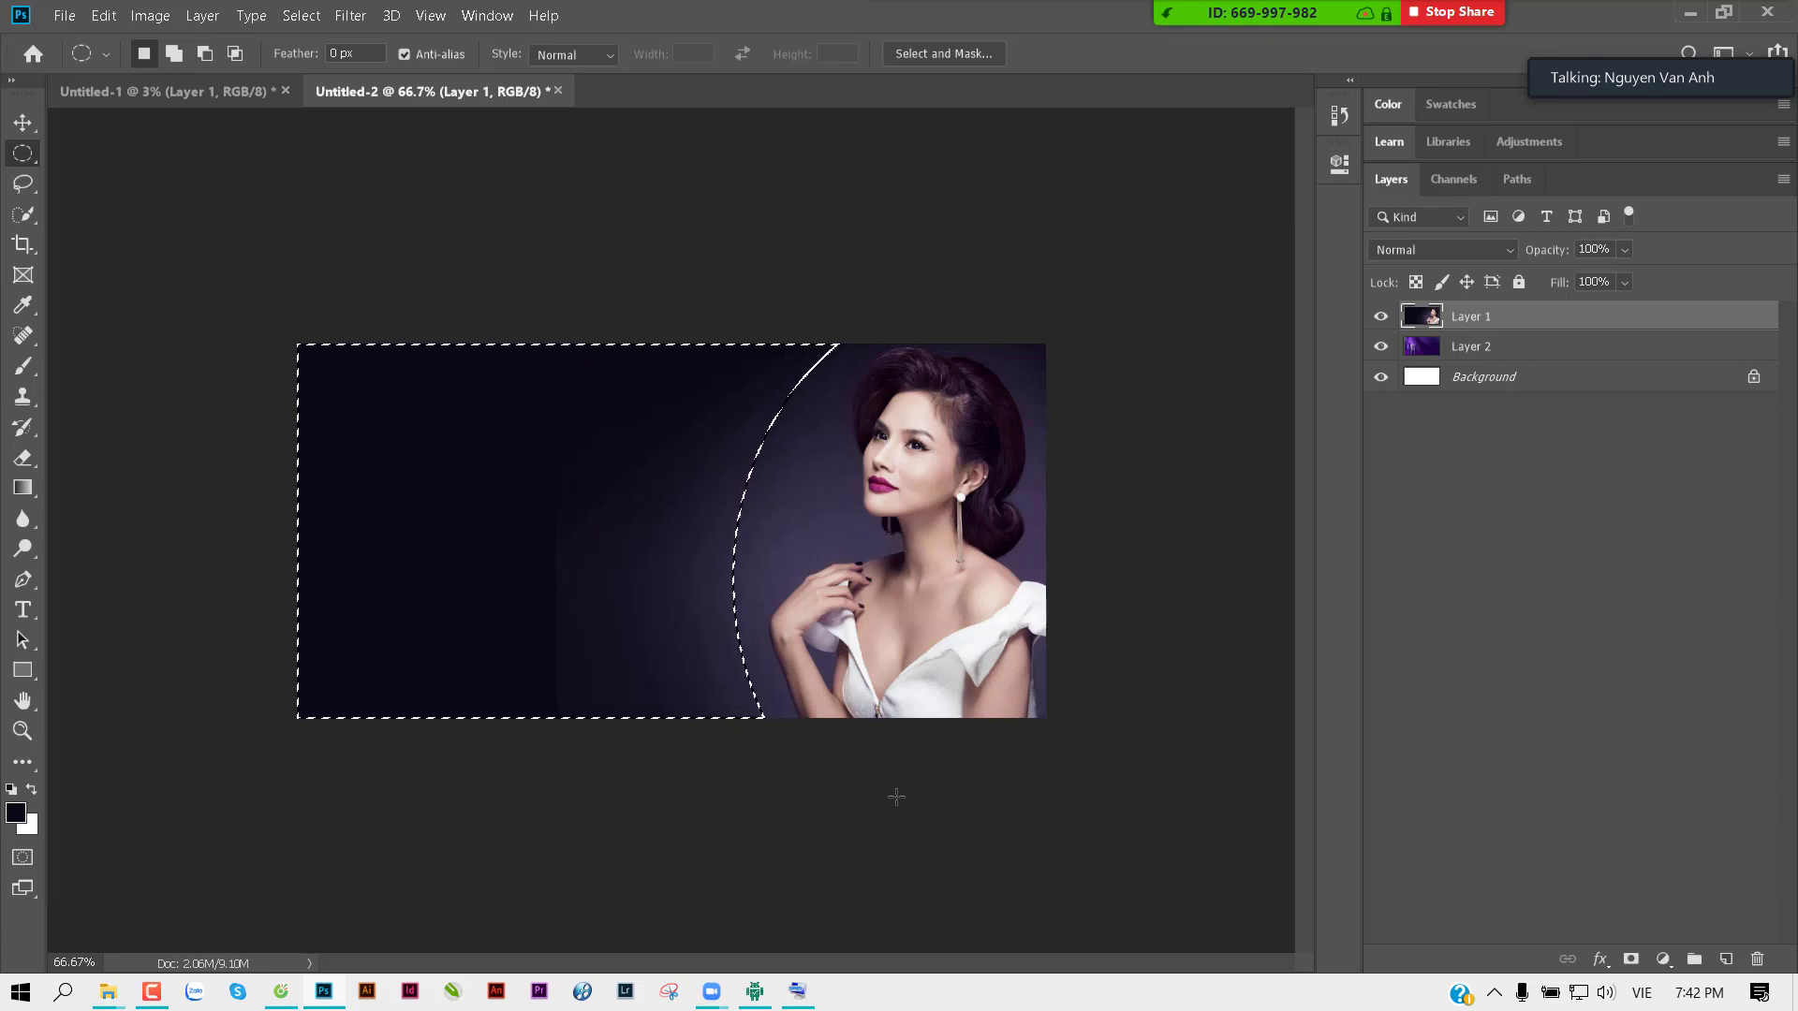
{"action": "key", "text": "shift"}
{"action": "key", "text": "shift+F6"}
{"action": "type", "text": "50"}
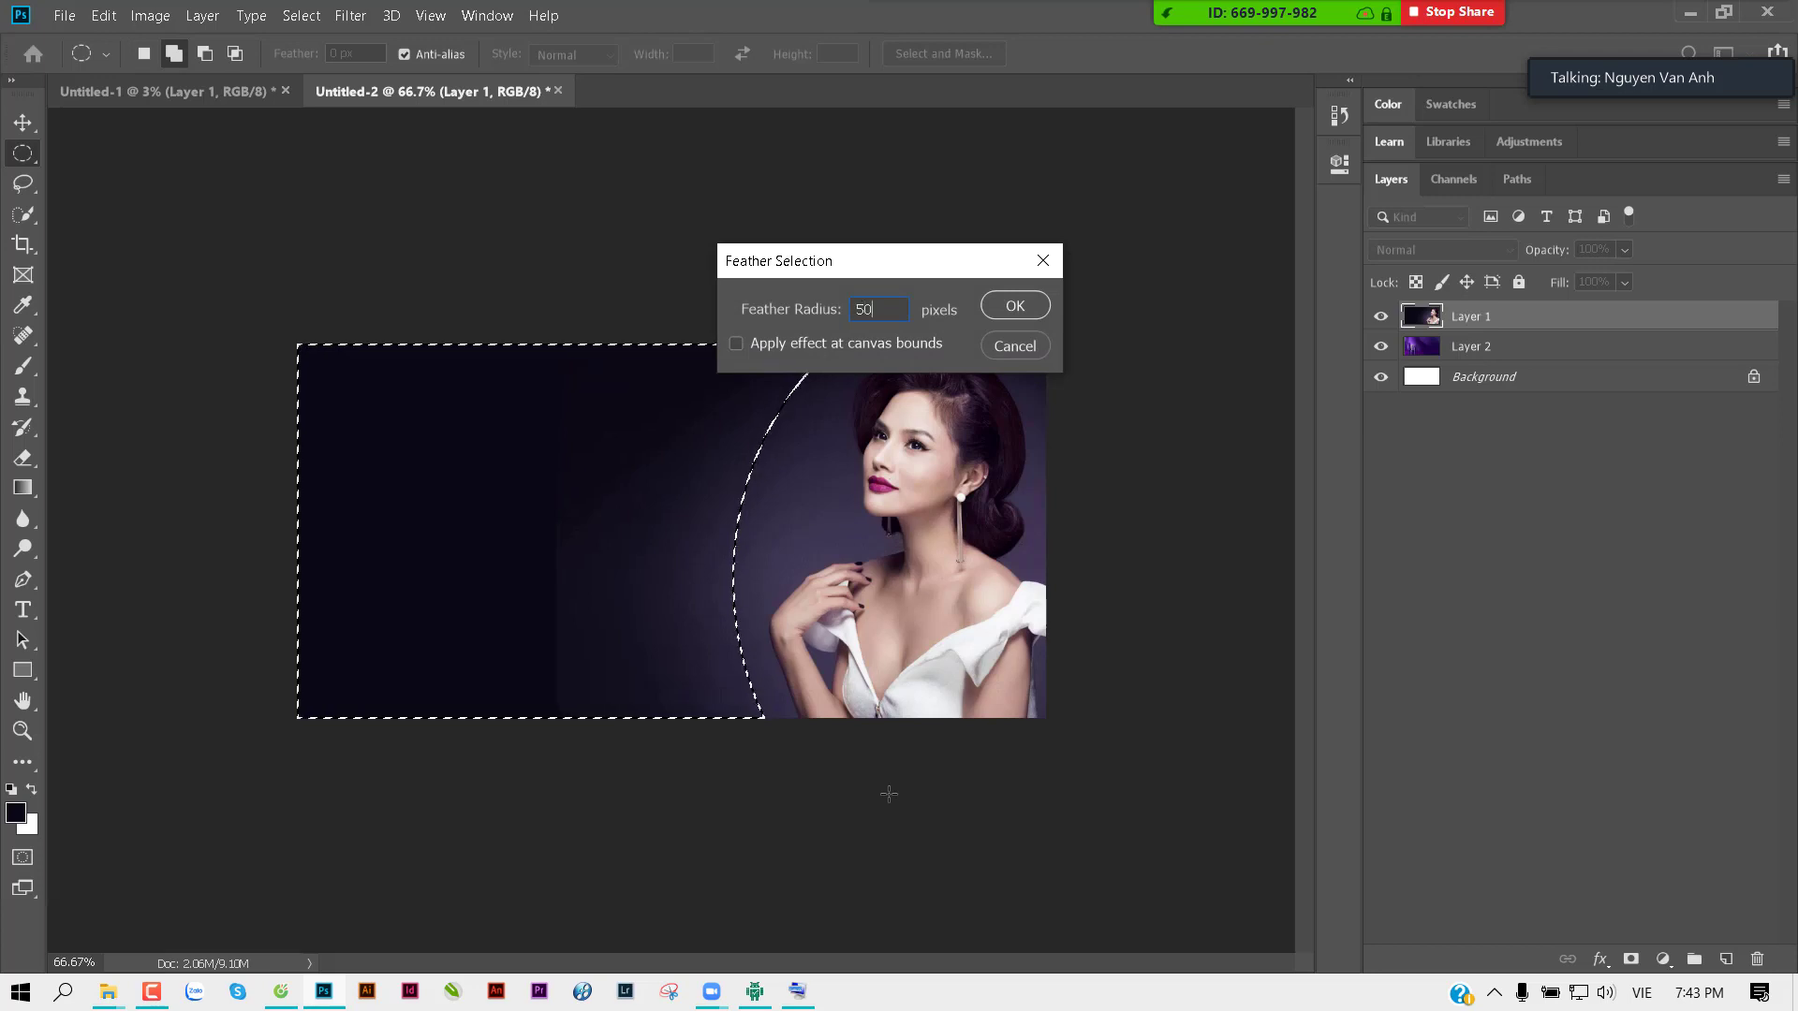
{"action": "key", "text": "Return"}
{"action": "key", "text": "Delete"}
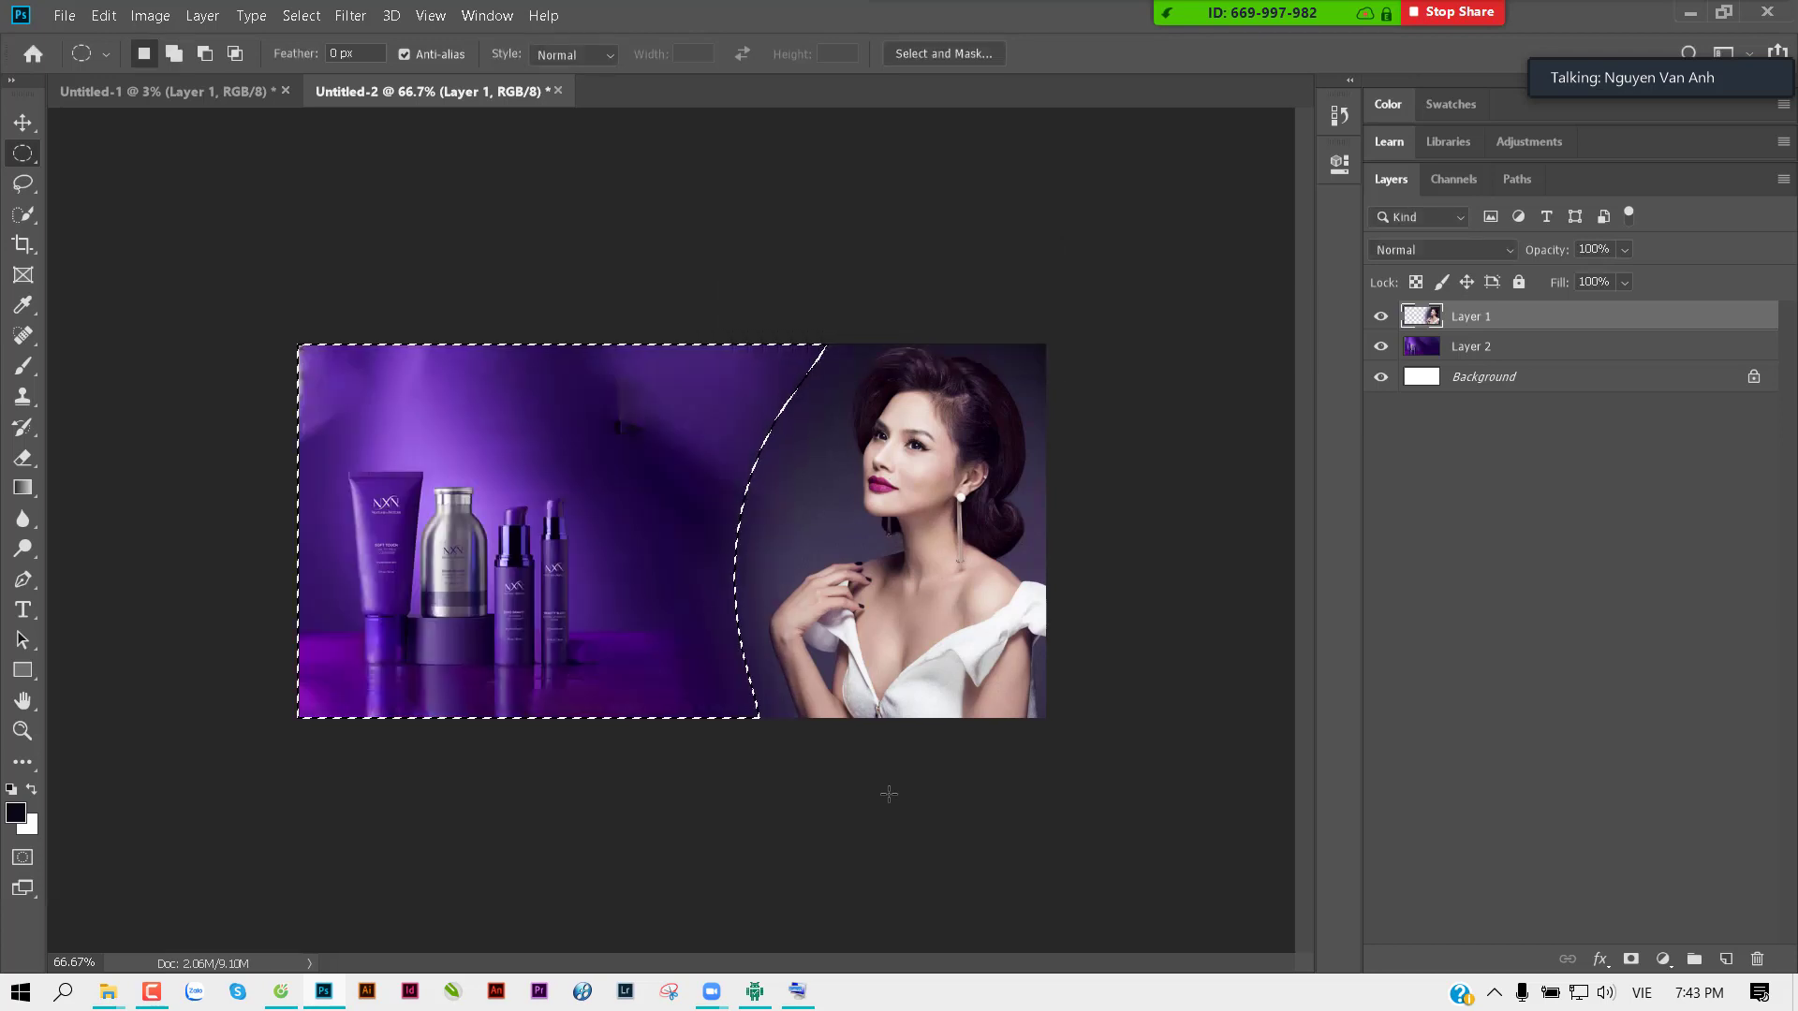
{"action": "key", "text": "ctrl+z"}
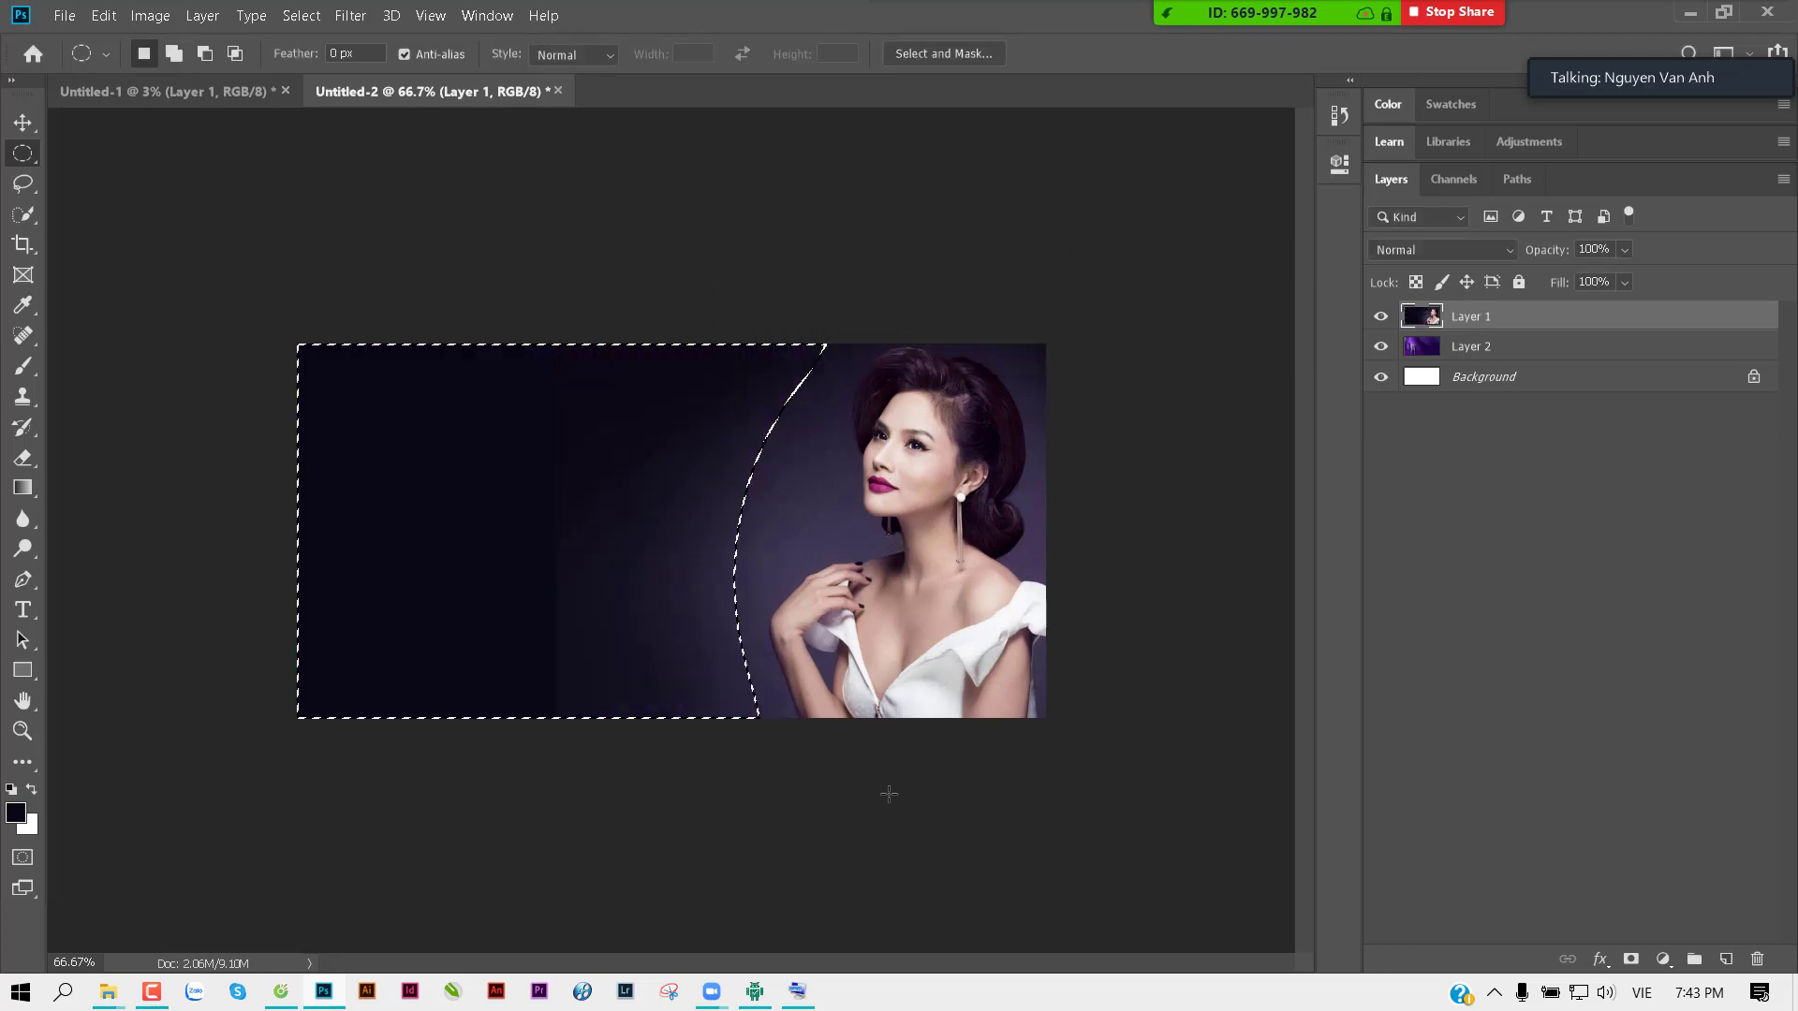
Step: Feather the inverted selection by 80 px, delete the left area, and deselect
{"action": "key", "text": "shift+F6"}
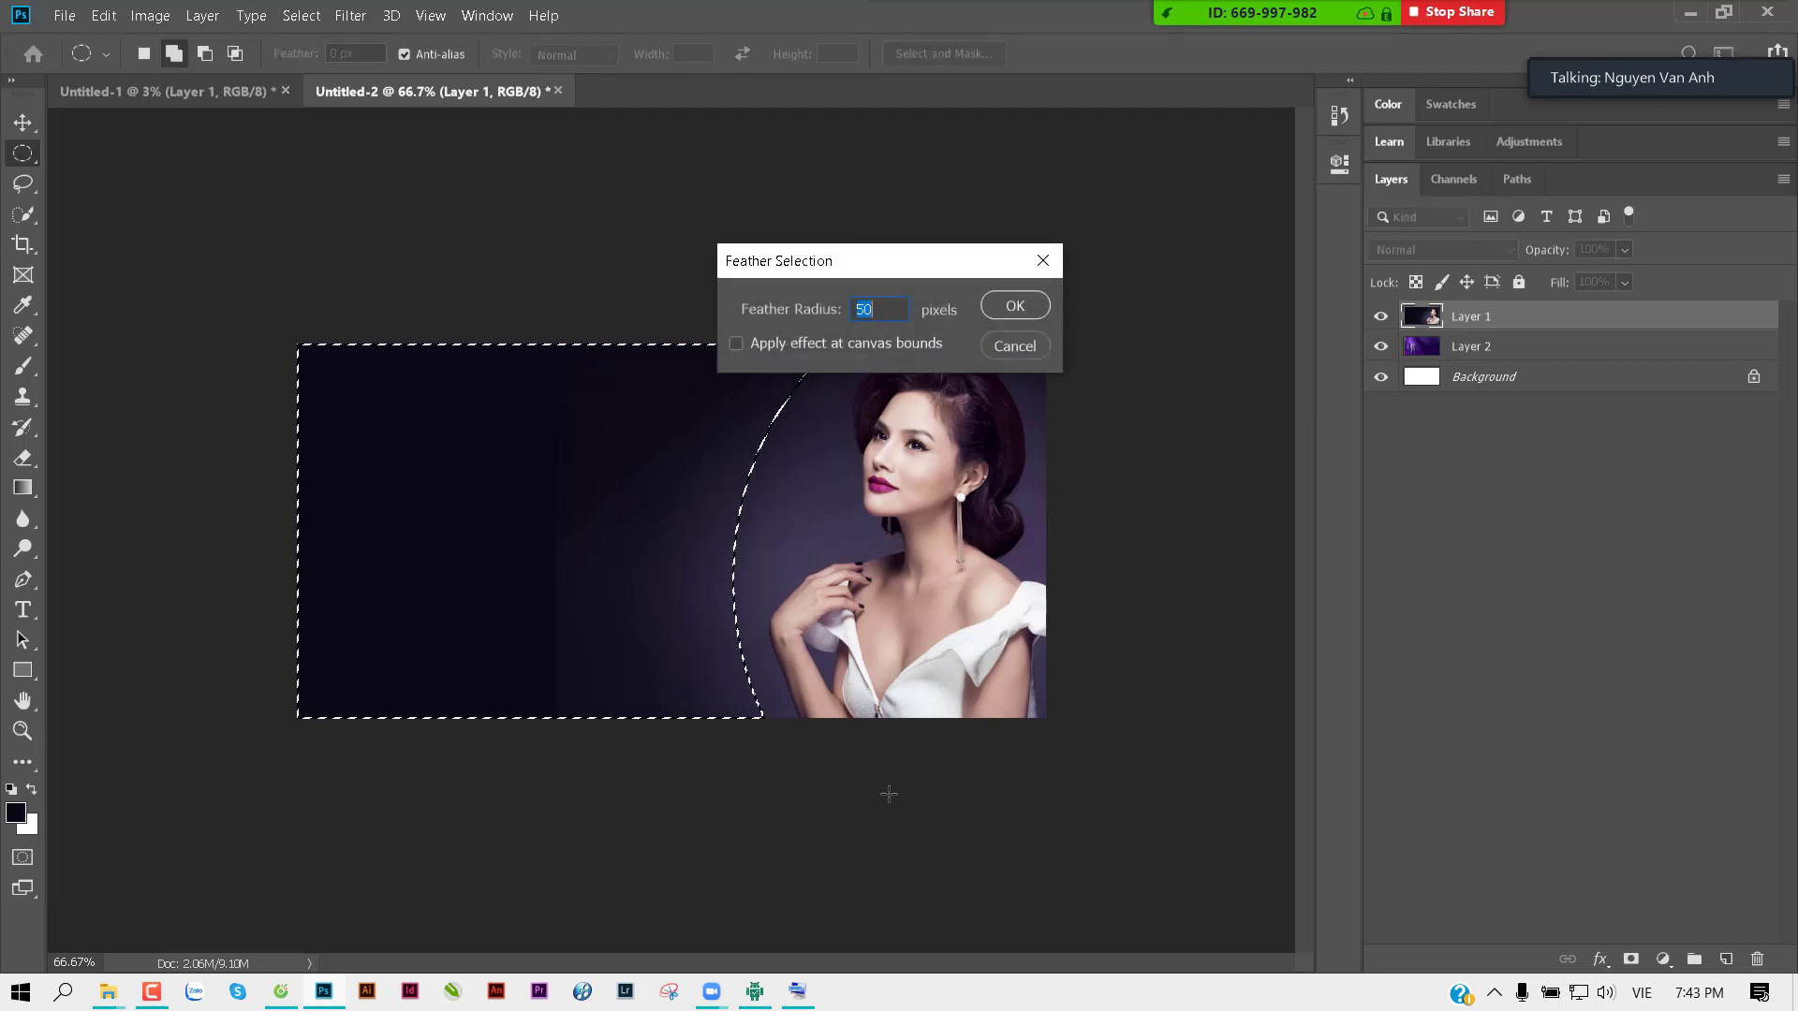
{"action": "type", "text": "8"}
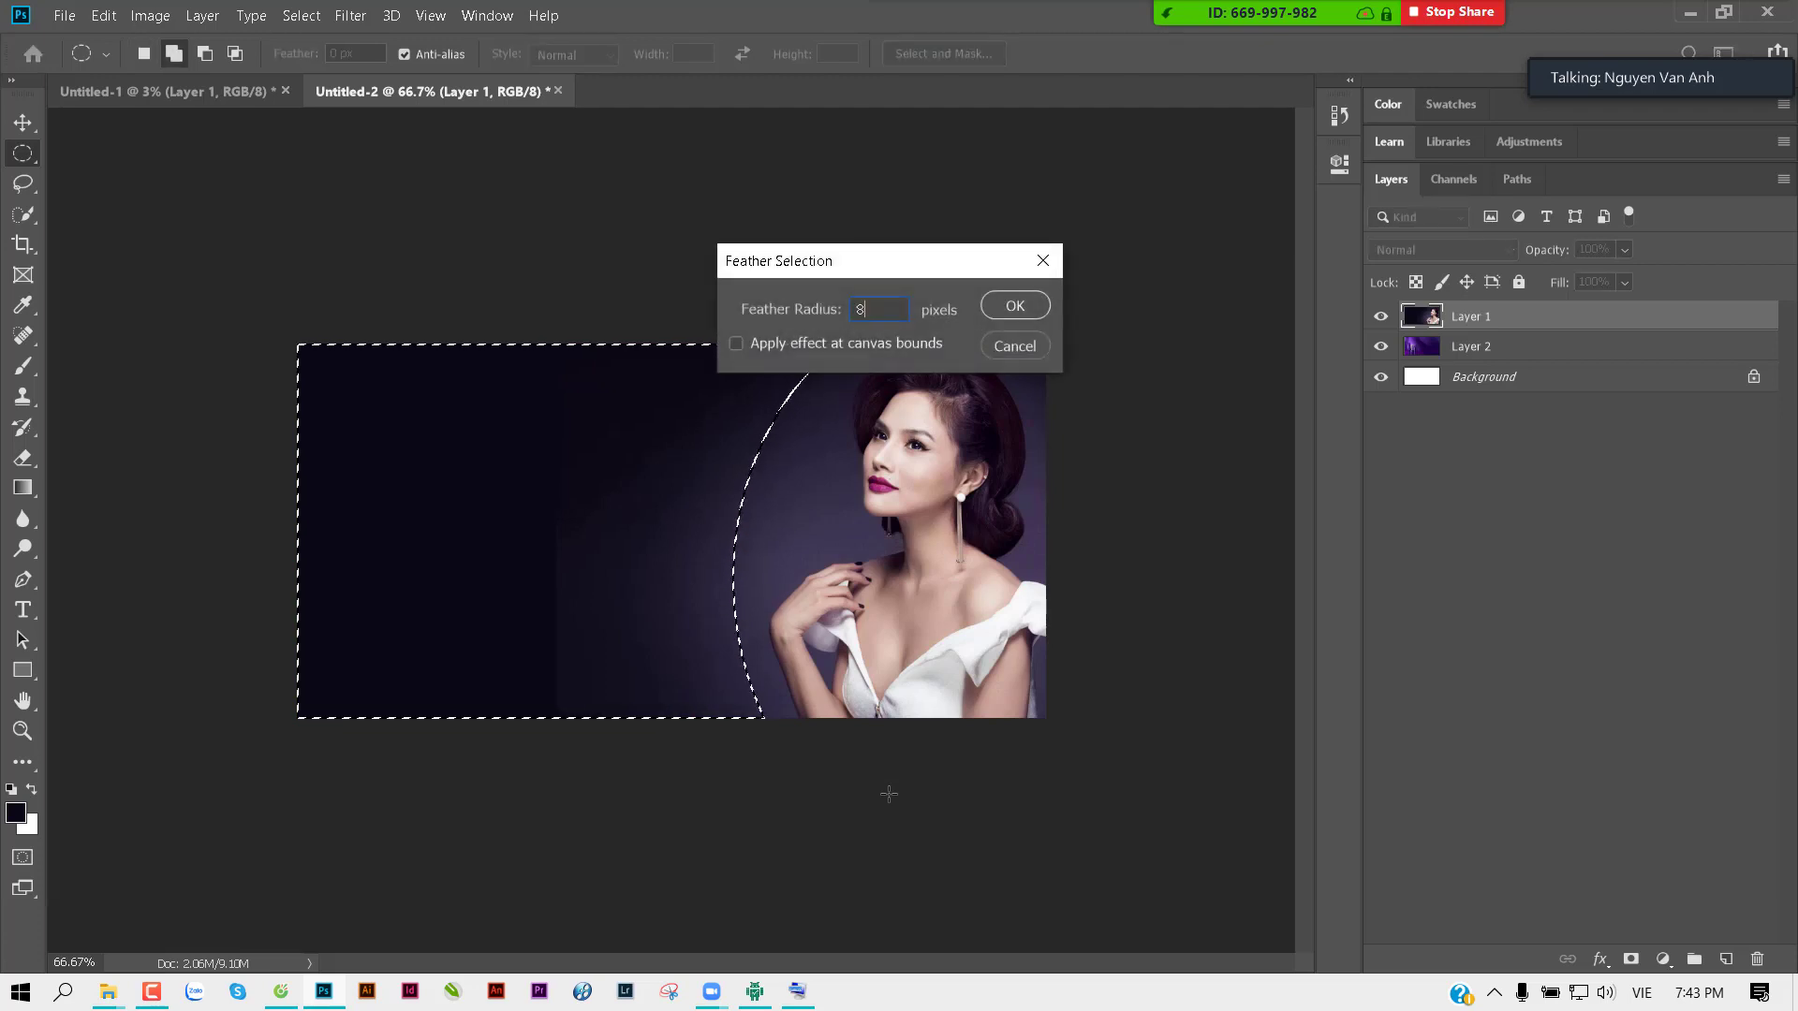
{"action": "type", "text": "0"}
{"action": "key", "text": "Return"}
{"action": "key", "text": "Delete"}
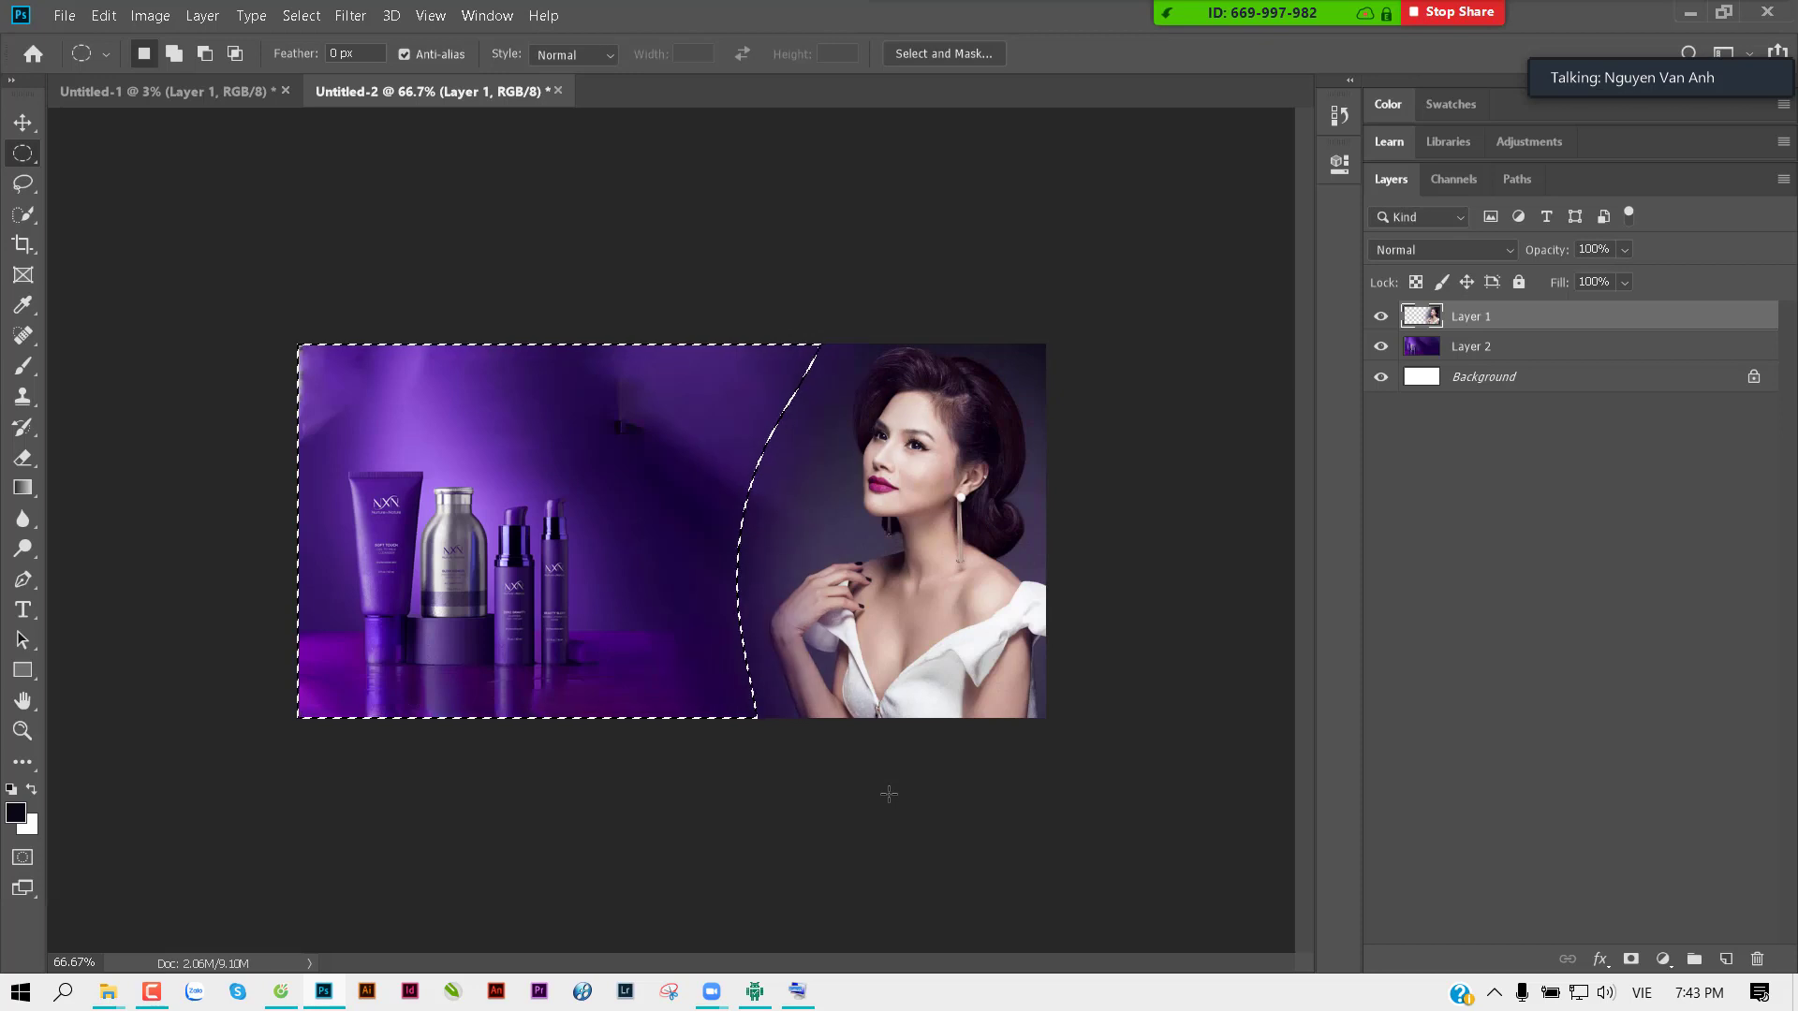
{"action": "key", "text": "ctrl+d"}
{"action": "key", "text": "v"}
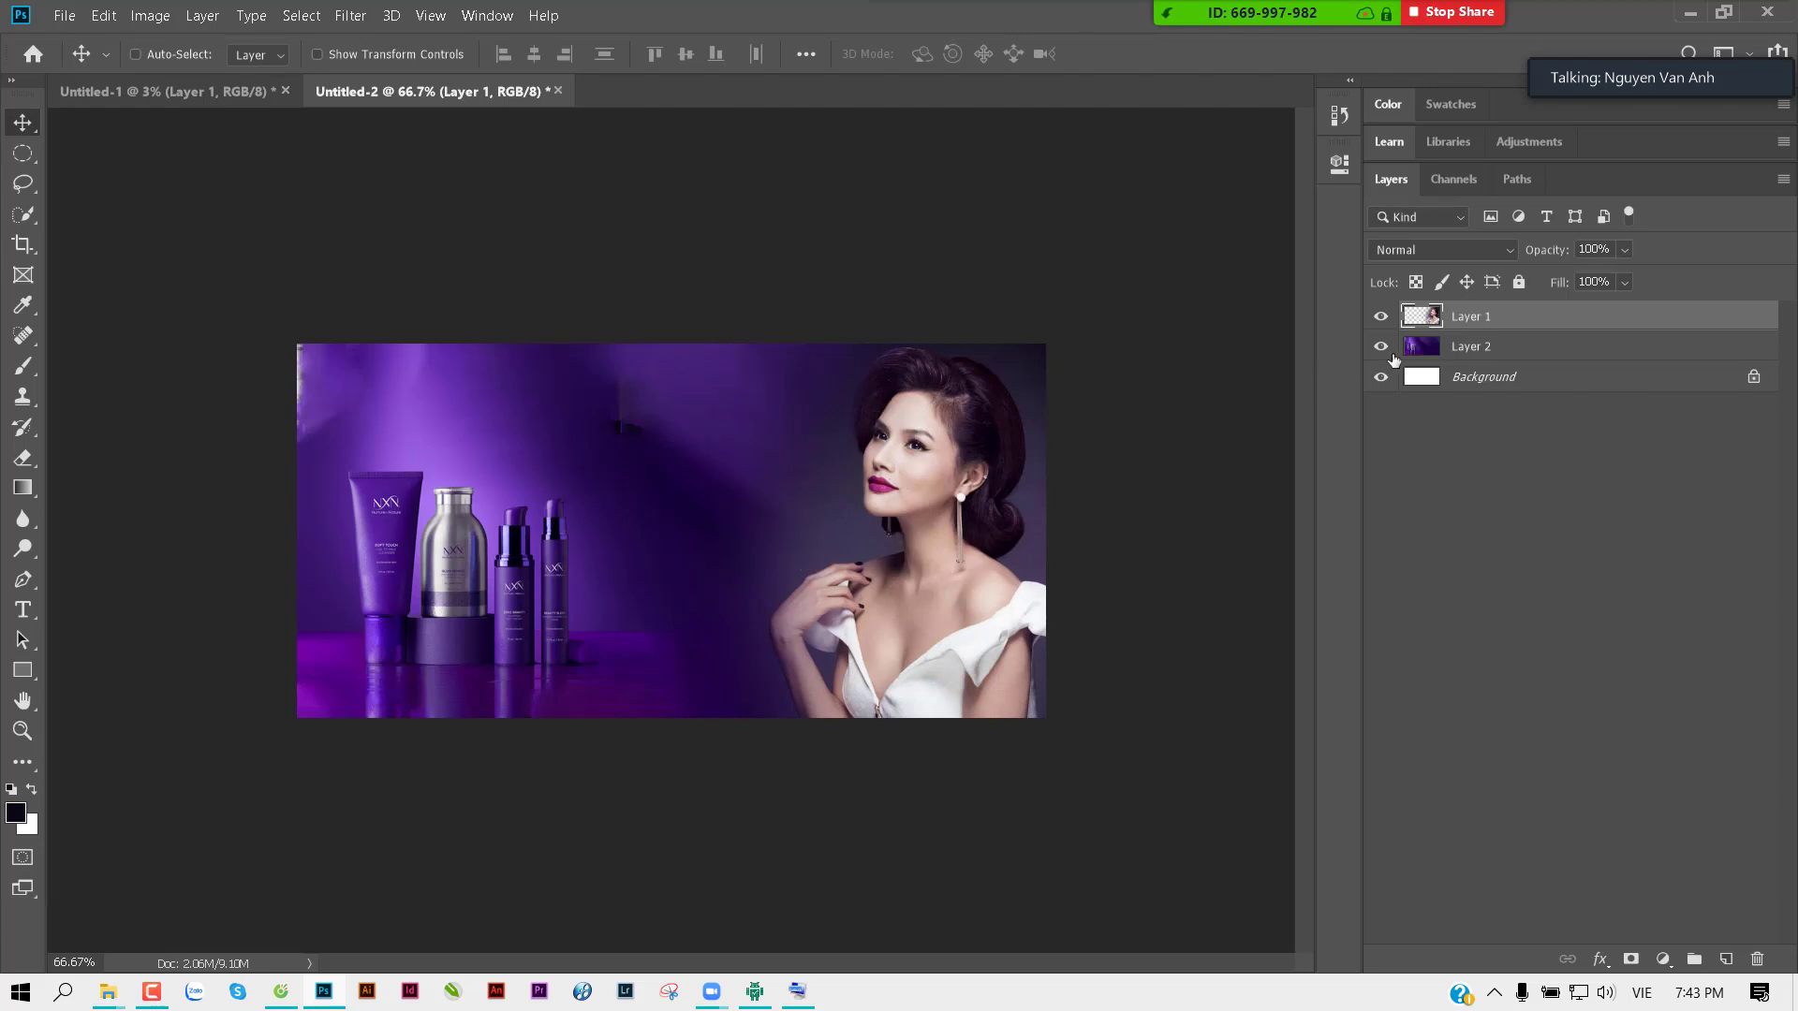
Step: On the products background layer, content-aware fill a circle over the dark mark above the products
{"action": "left_click", "coordinate": [1421, 349]}
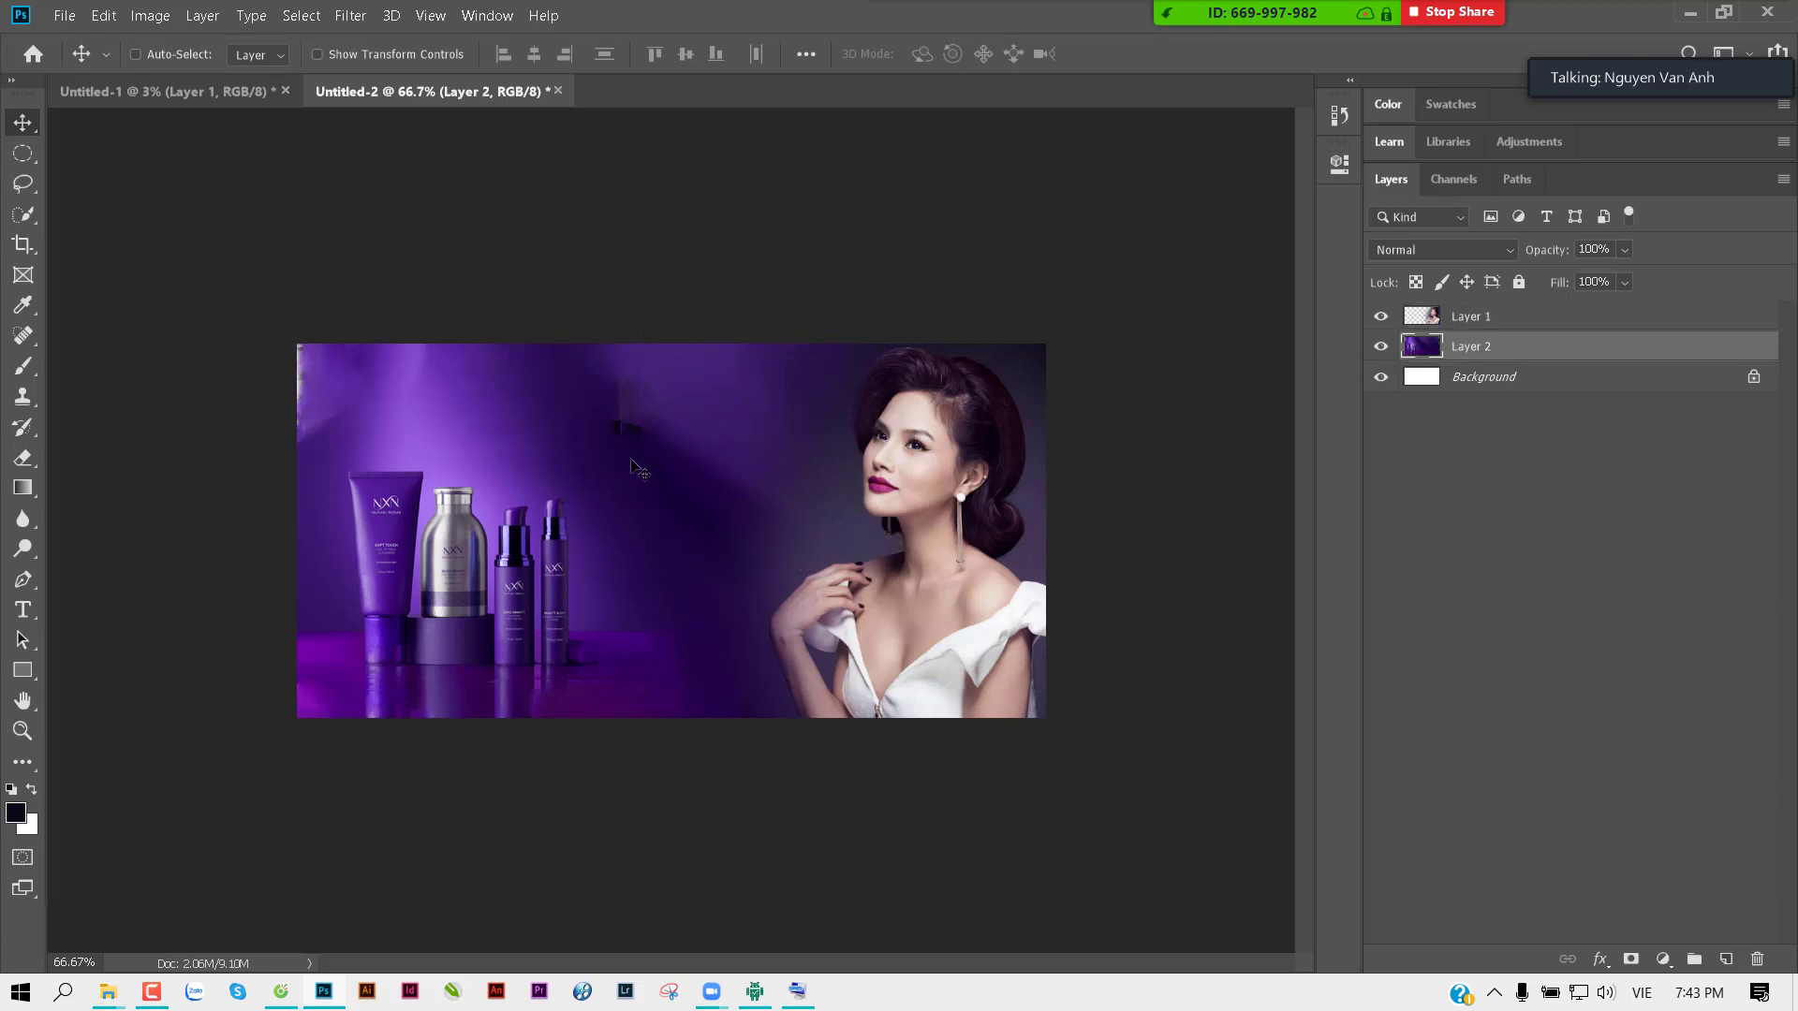
{"action": "key", "text": "m"}
{"action": "left_click_drag", "start_coordinate": [586, 359], "coordinate": [689, 456]}
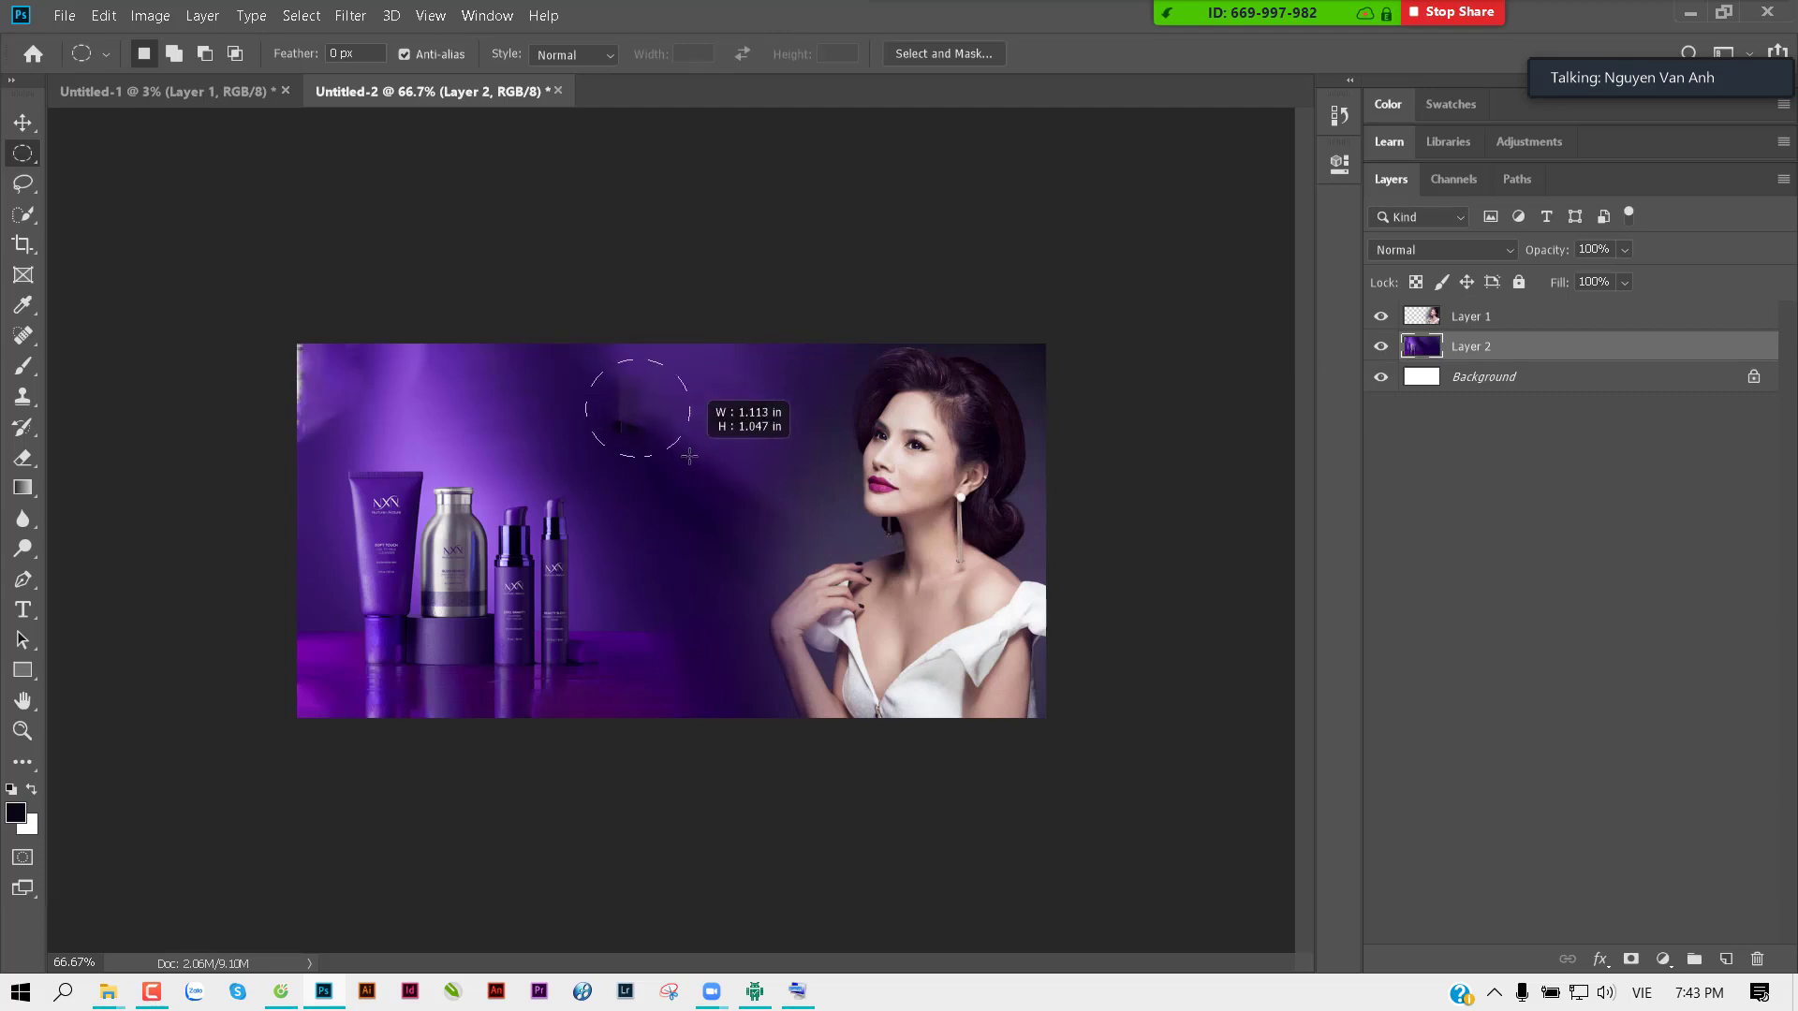
{"action": "key", "text": "i"}
{"action": "key", "text": "shift+BackSpace"}
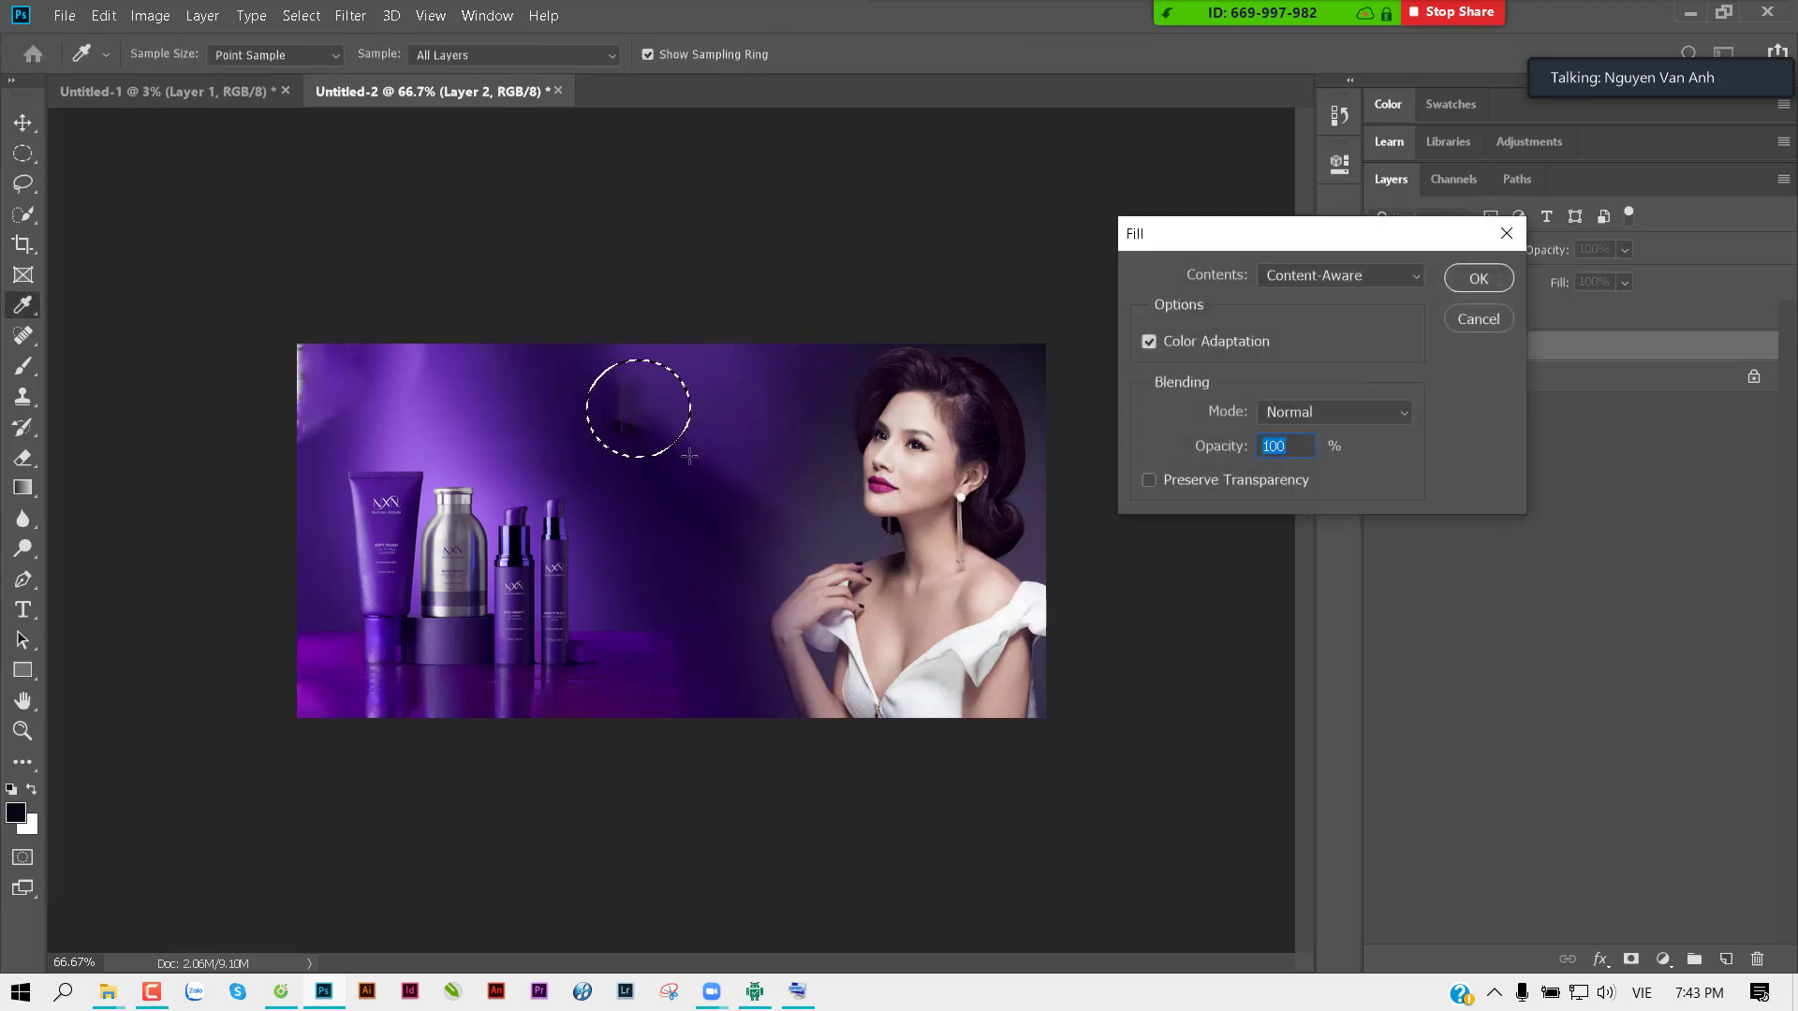
{"action": "key", "text": "Return"}
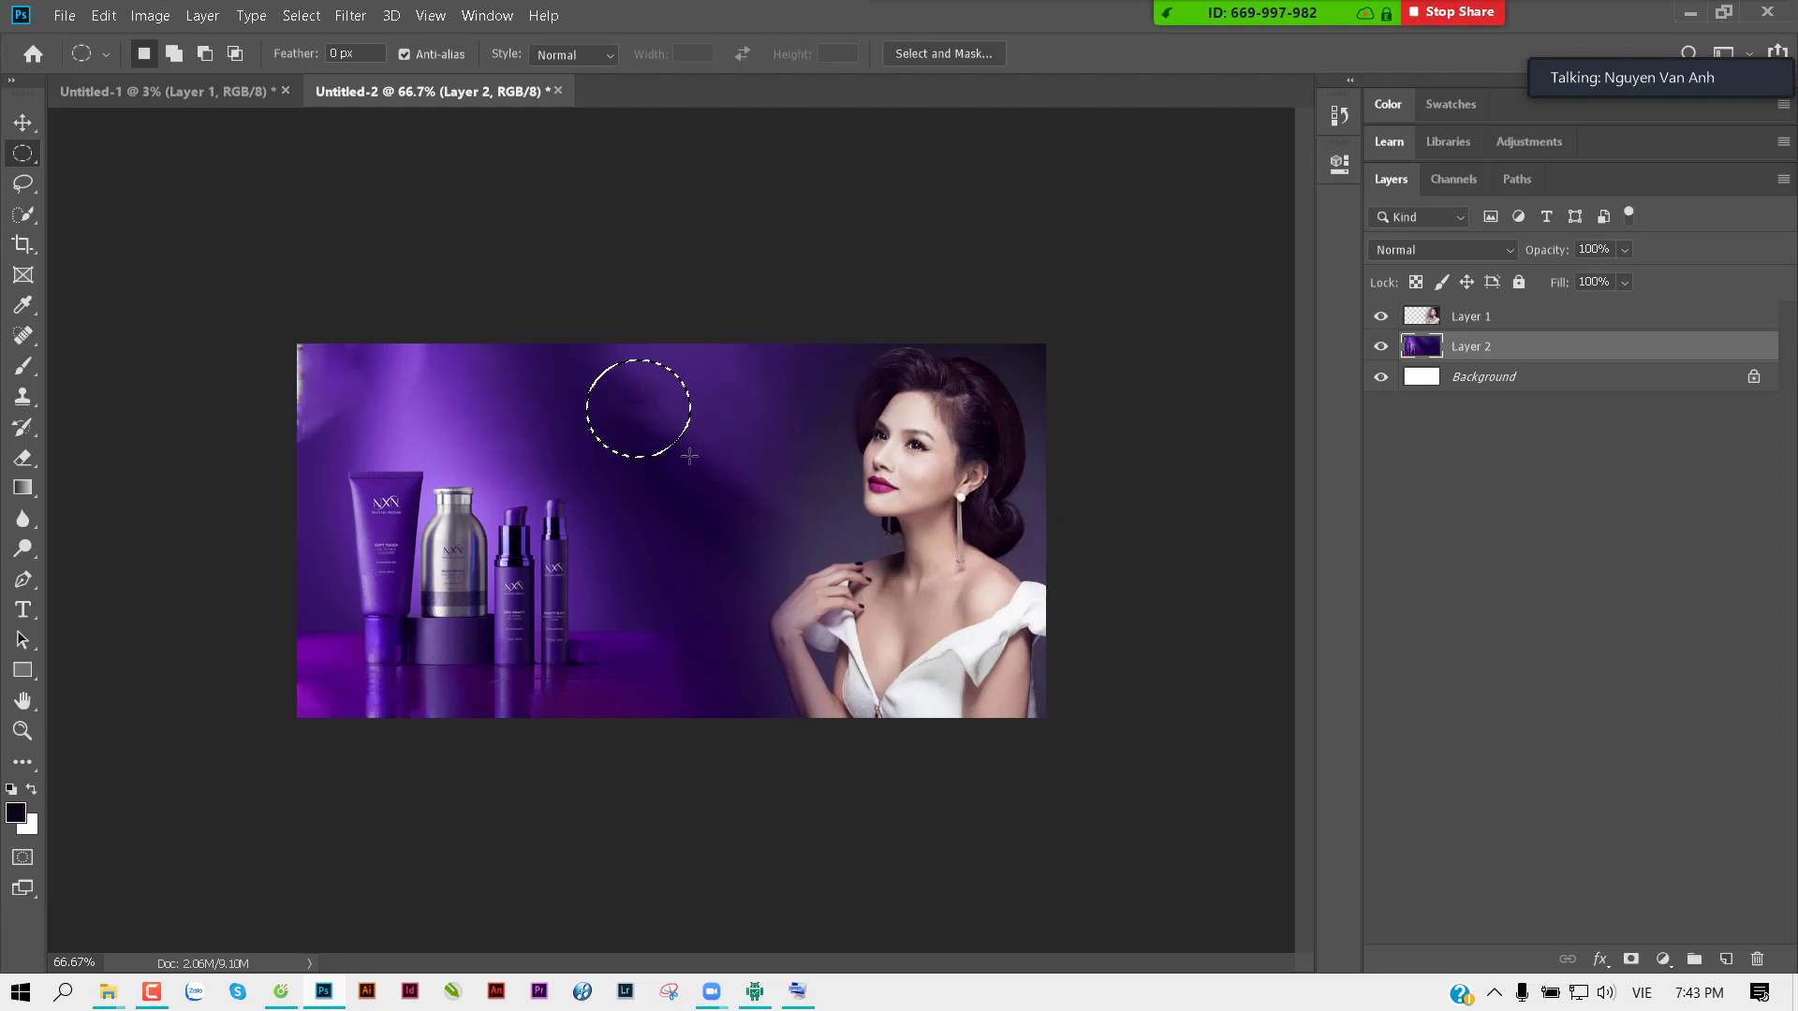
{"action": "key", "text": "ctrl+d"}
{"action": "key", "text": "v"}
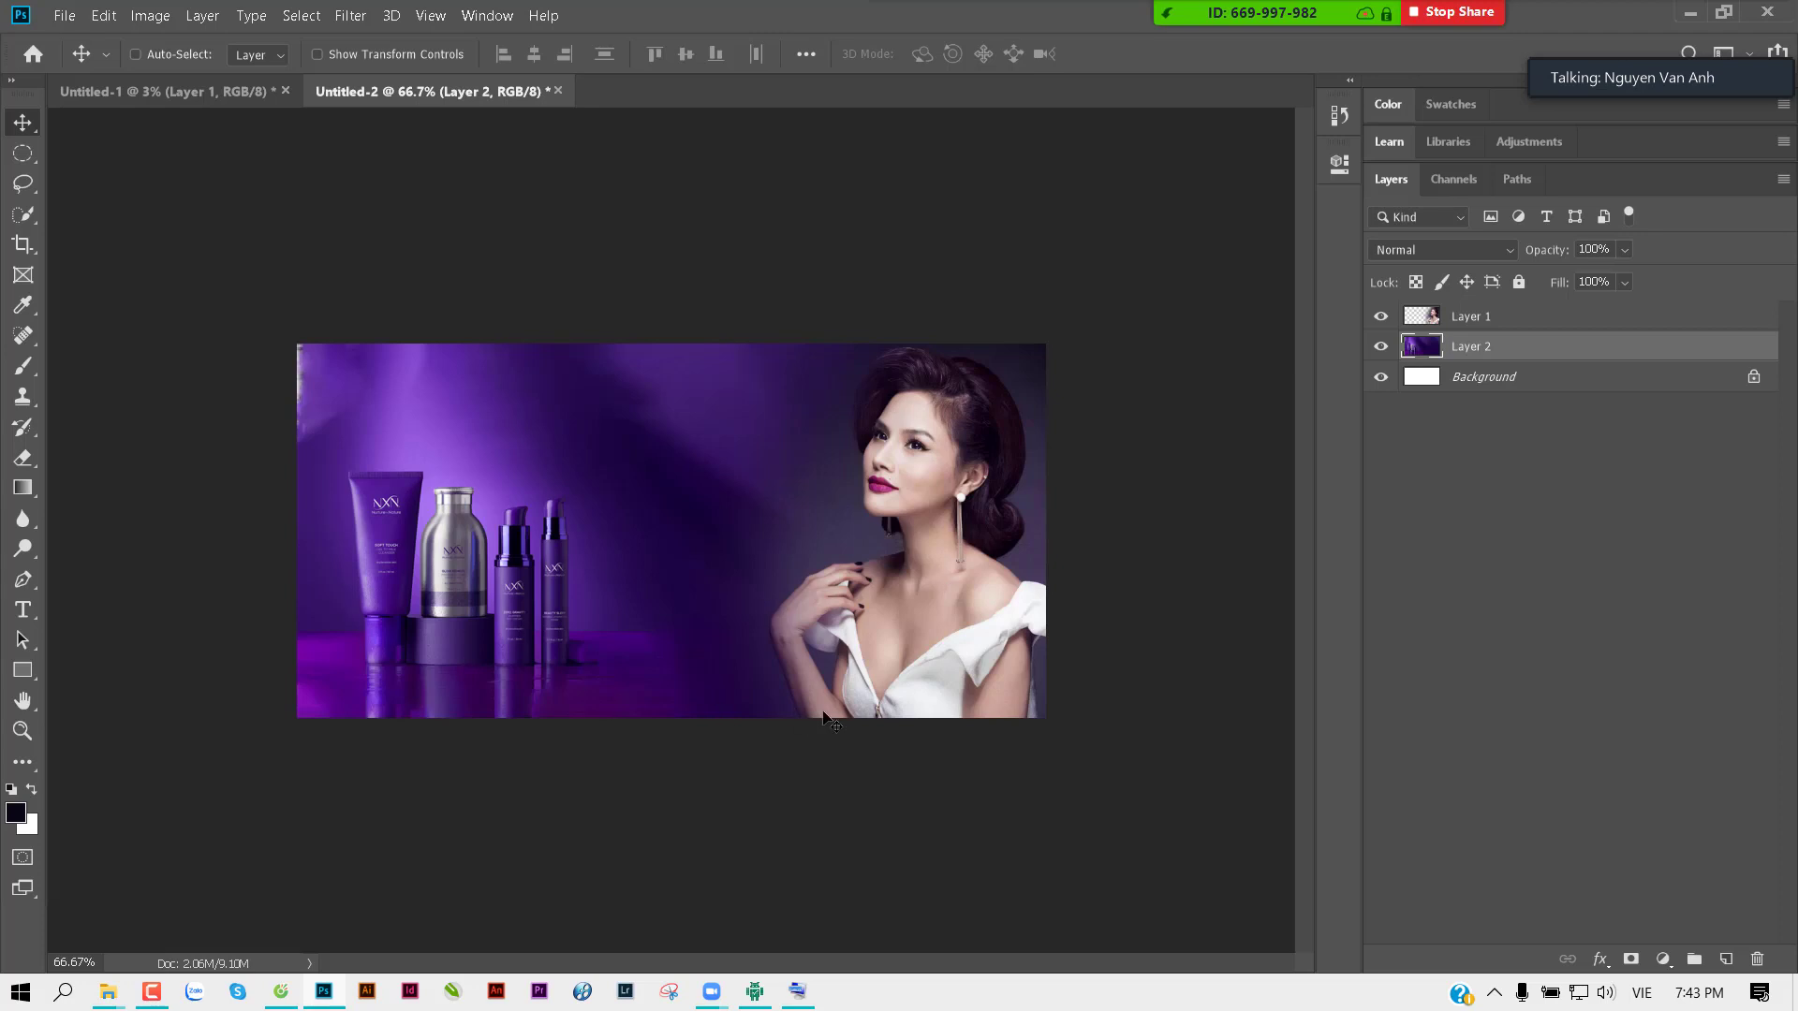
Step: Draw a wide ellipse across the banner, add Layer 3, and invert to the curved bottom strip
{"action": "left_click", "coordinate": [23, 161]}
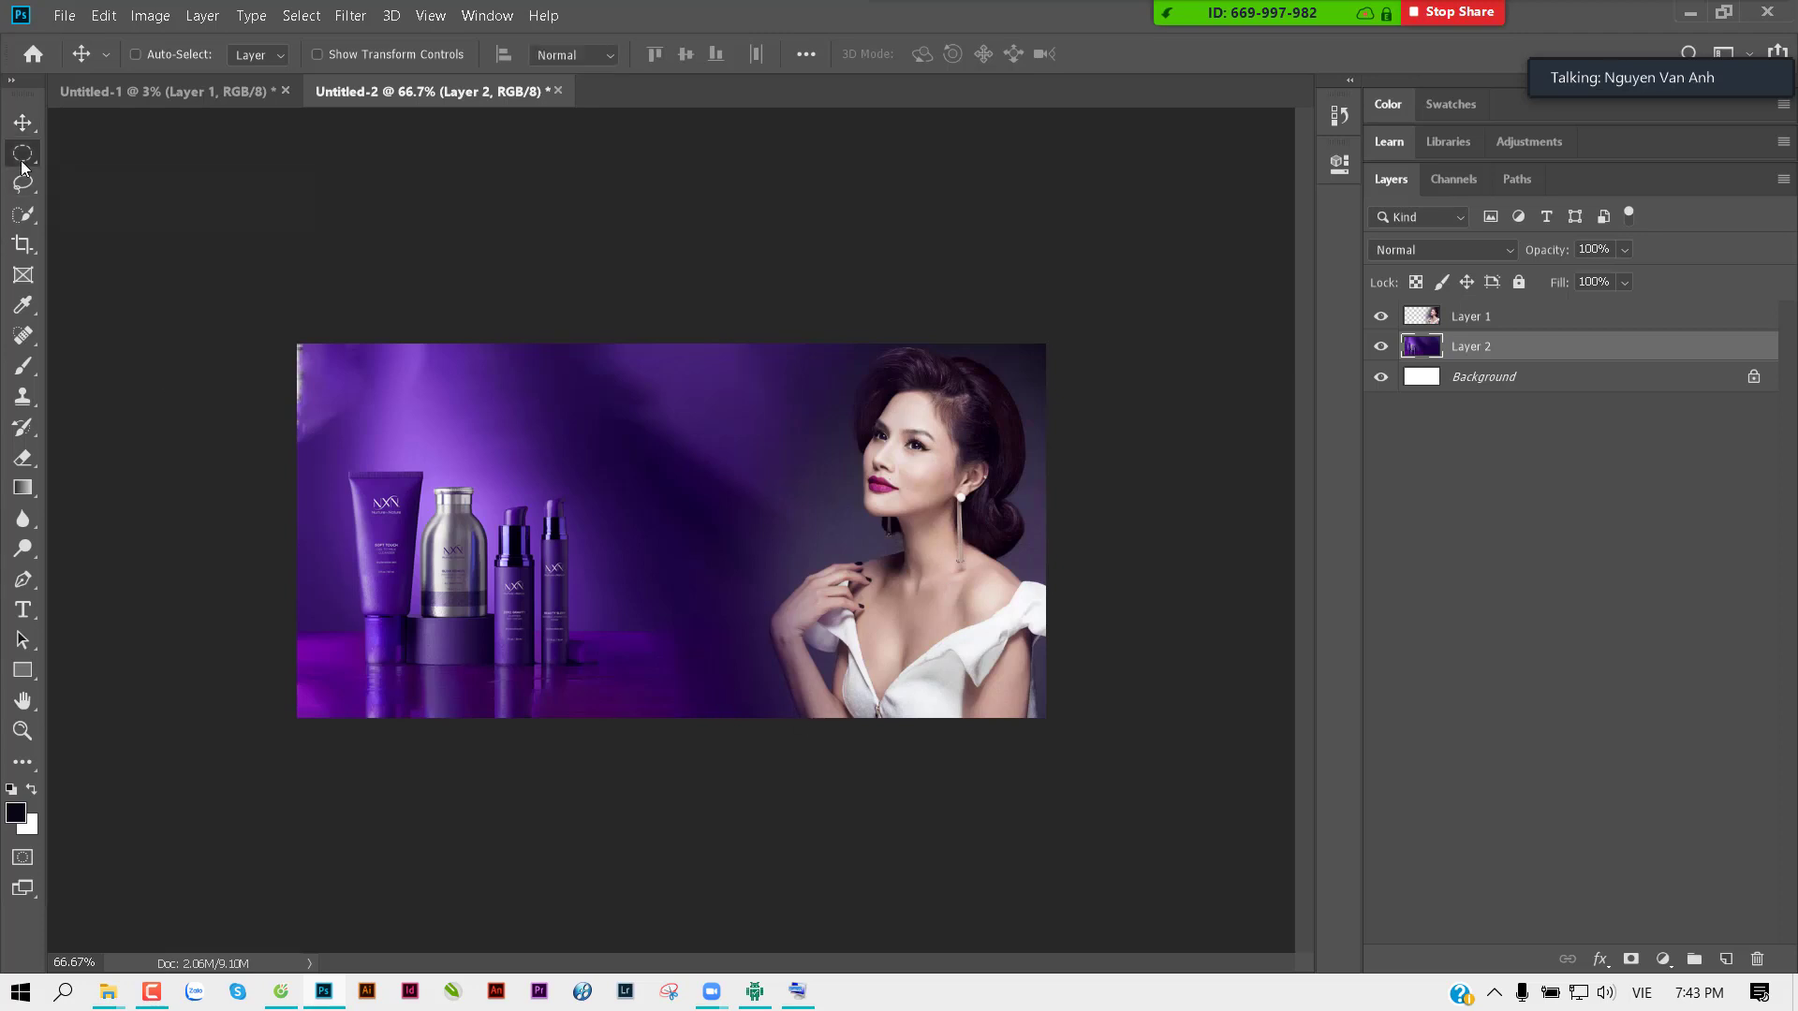
{"action": "left_click", "coordinate": [116, 174]}
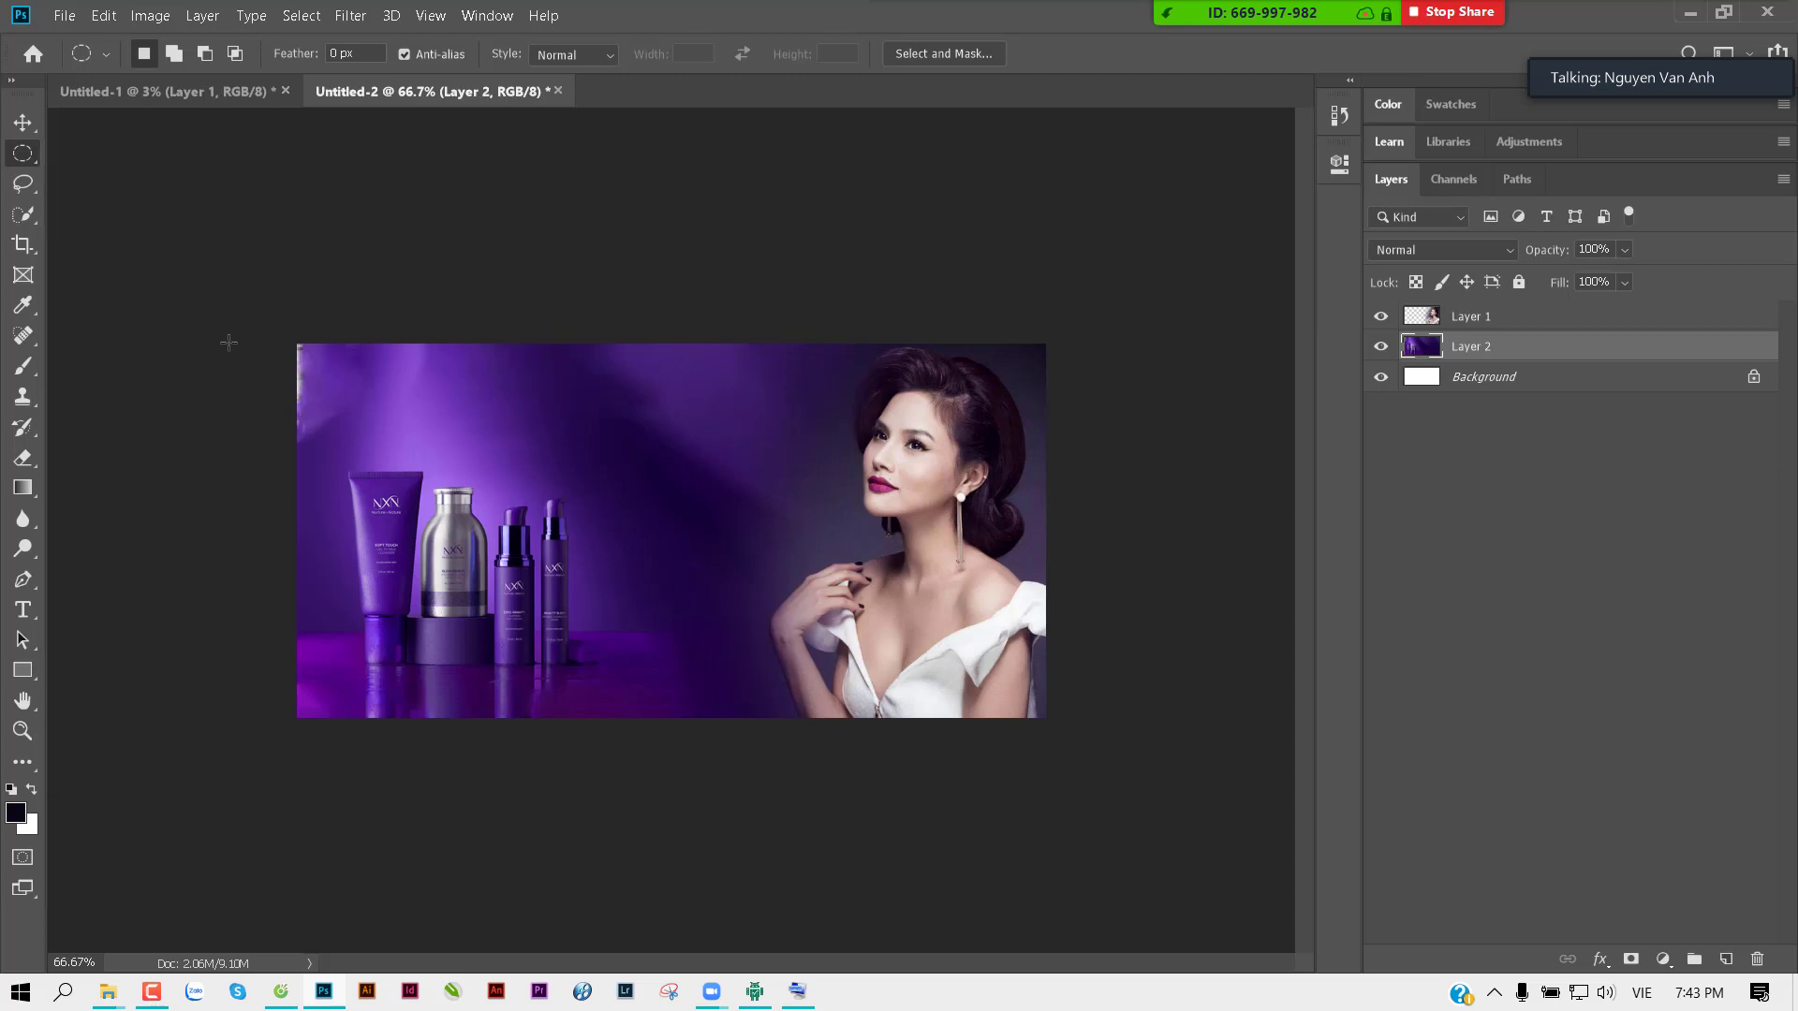
{"action": "mouse_move", "coordinate": [176, 271]}
{"action": "left_mouse_down"}
{"action": "mouse_move", "coordinate": [1192, 692]}
{"action": "mouse_move", "coordinate": [1244, 694]}
{"action": "mouse_move", "coordinate": [1203, 698]}
{"action": "left_mouse_up"}
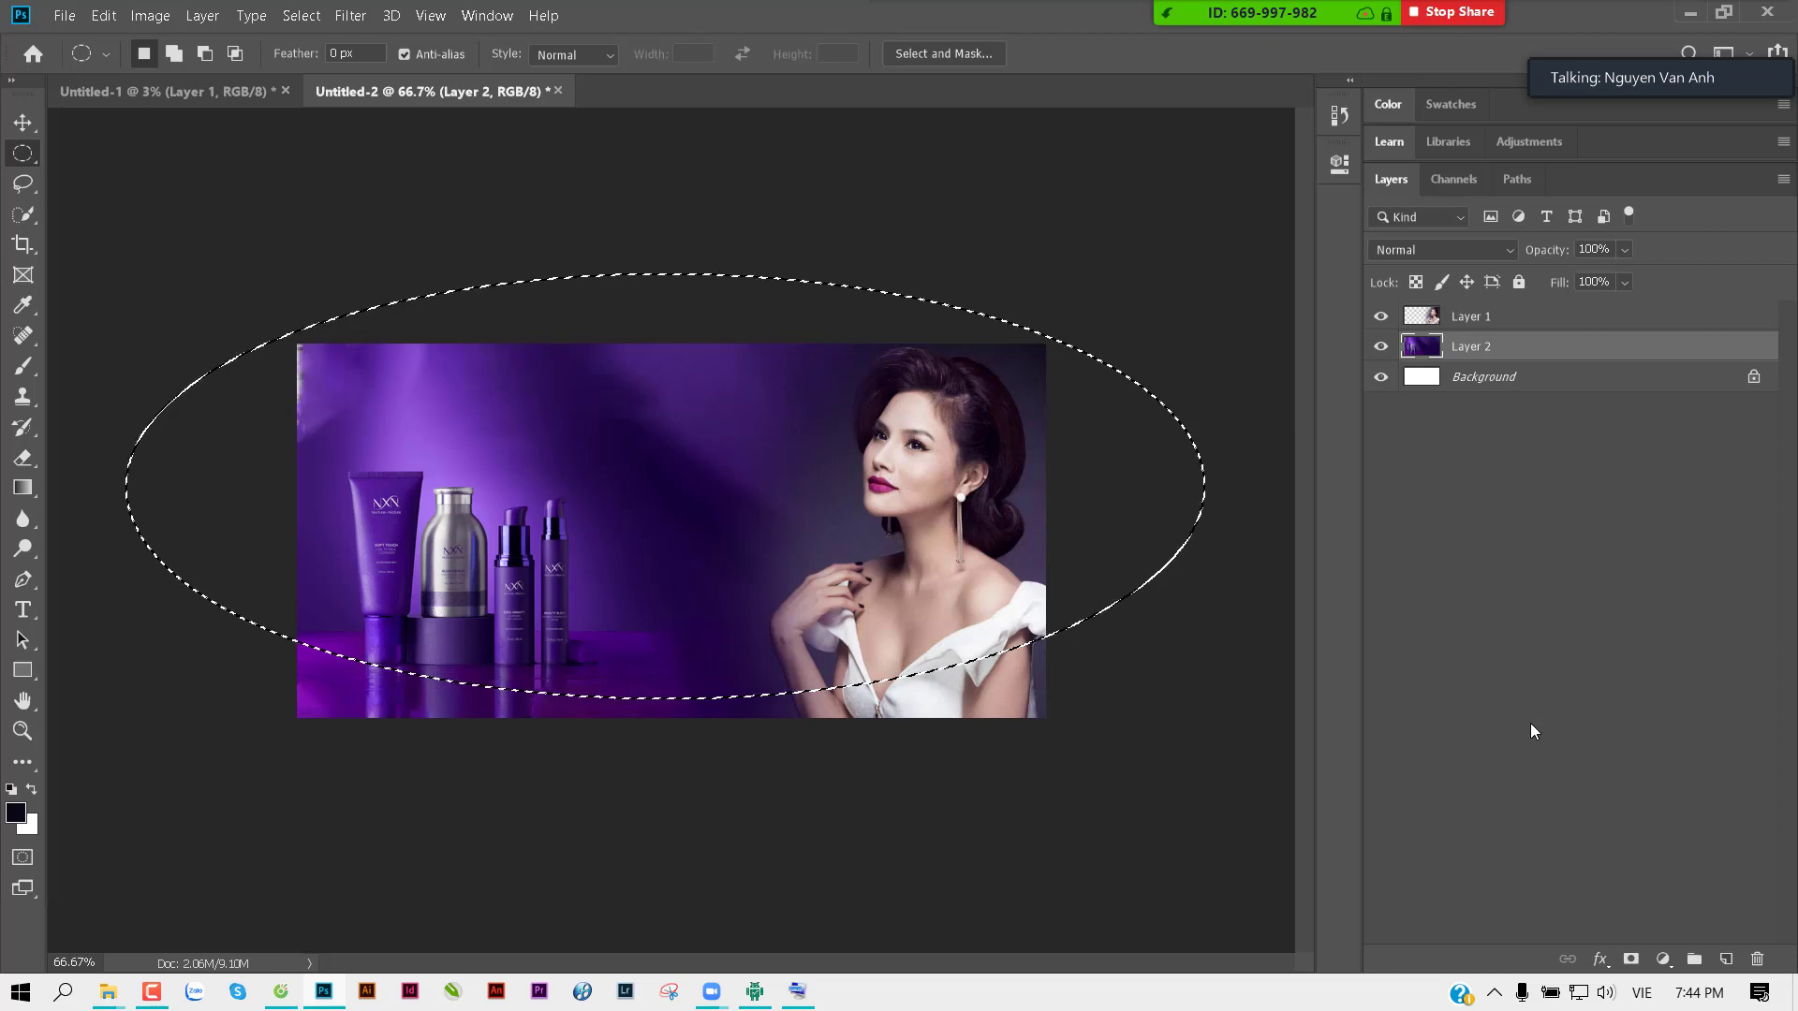
{"action": "key", "text": "ctrl+shift+n"}
{"action": "key", "text": "Return"}
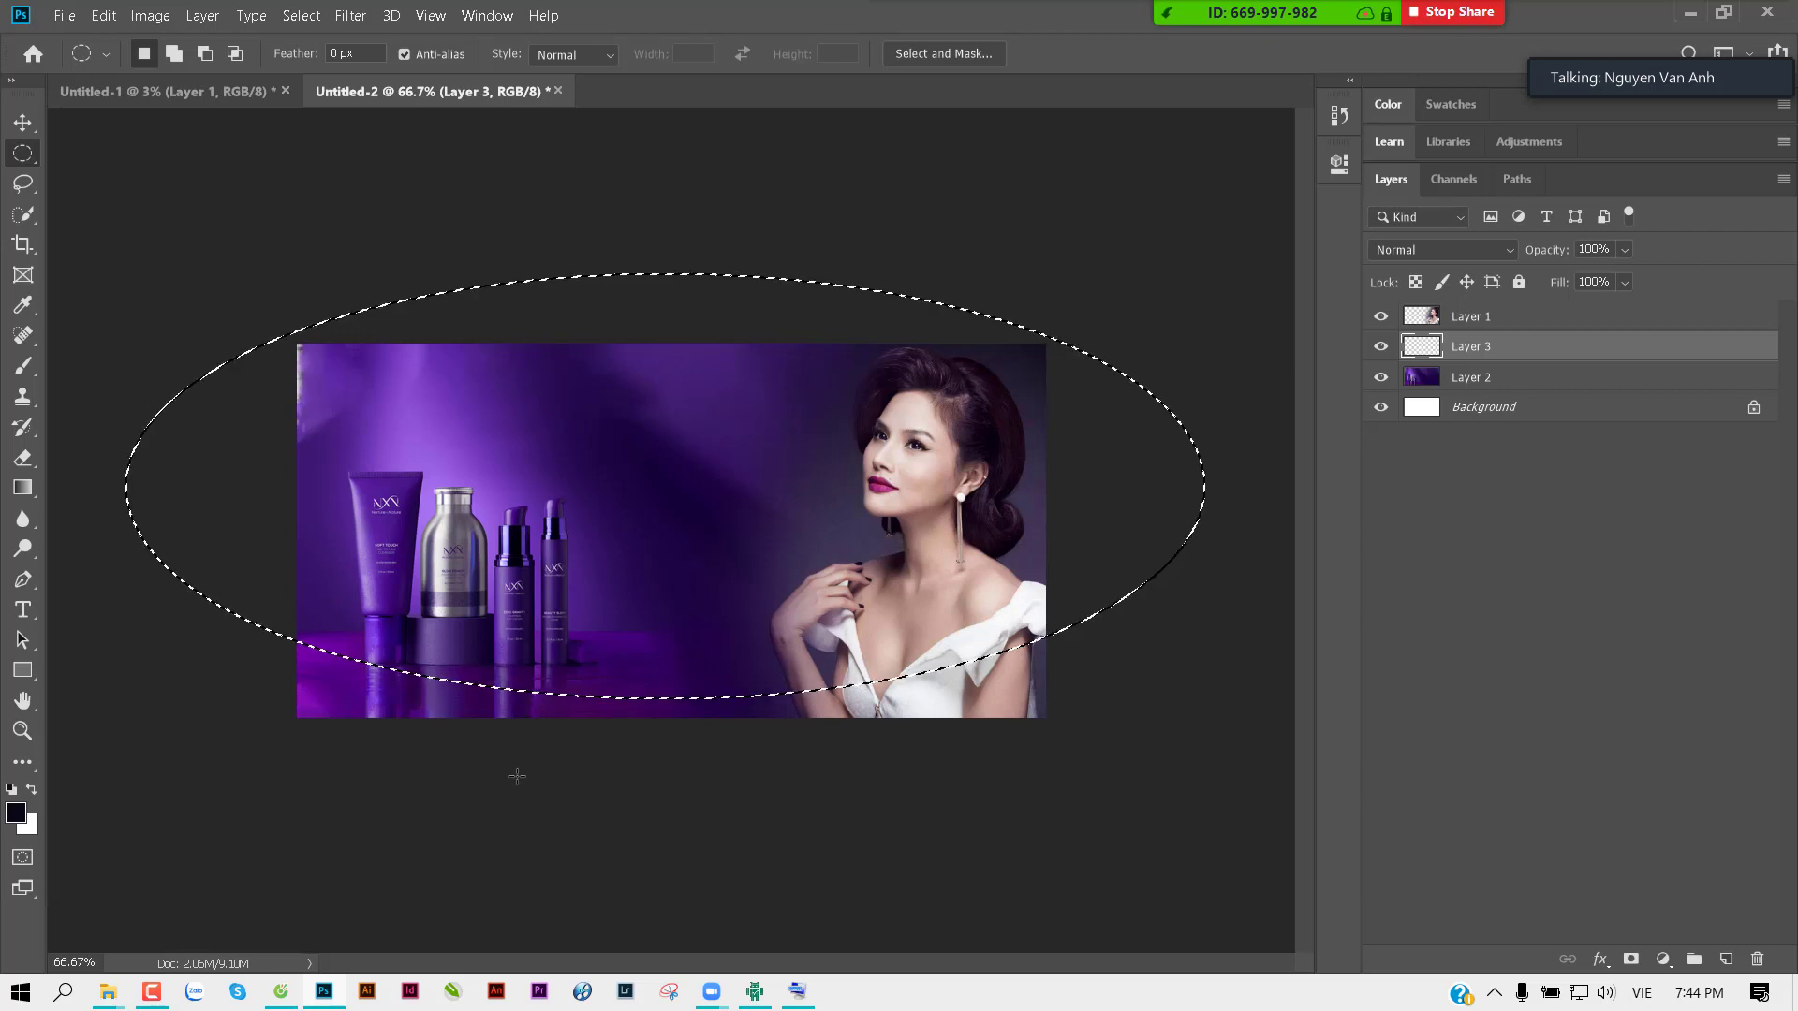
{"action": "key", "text": "ctrl+shift+i"}
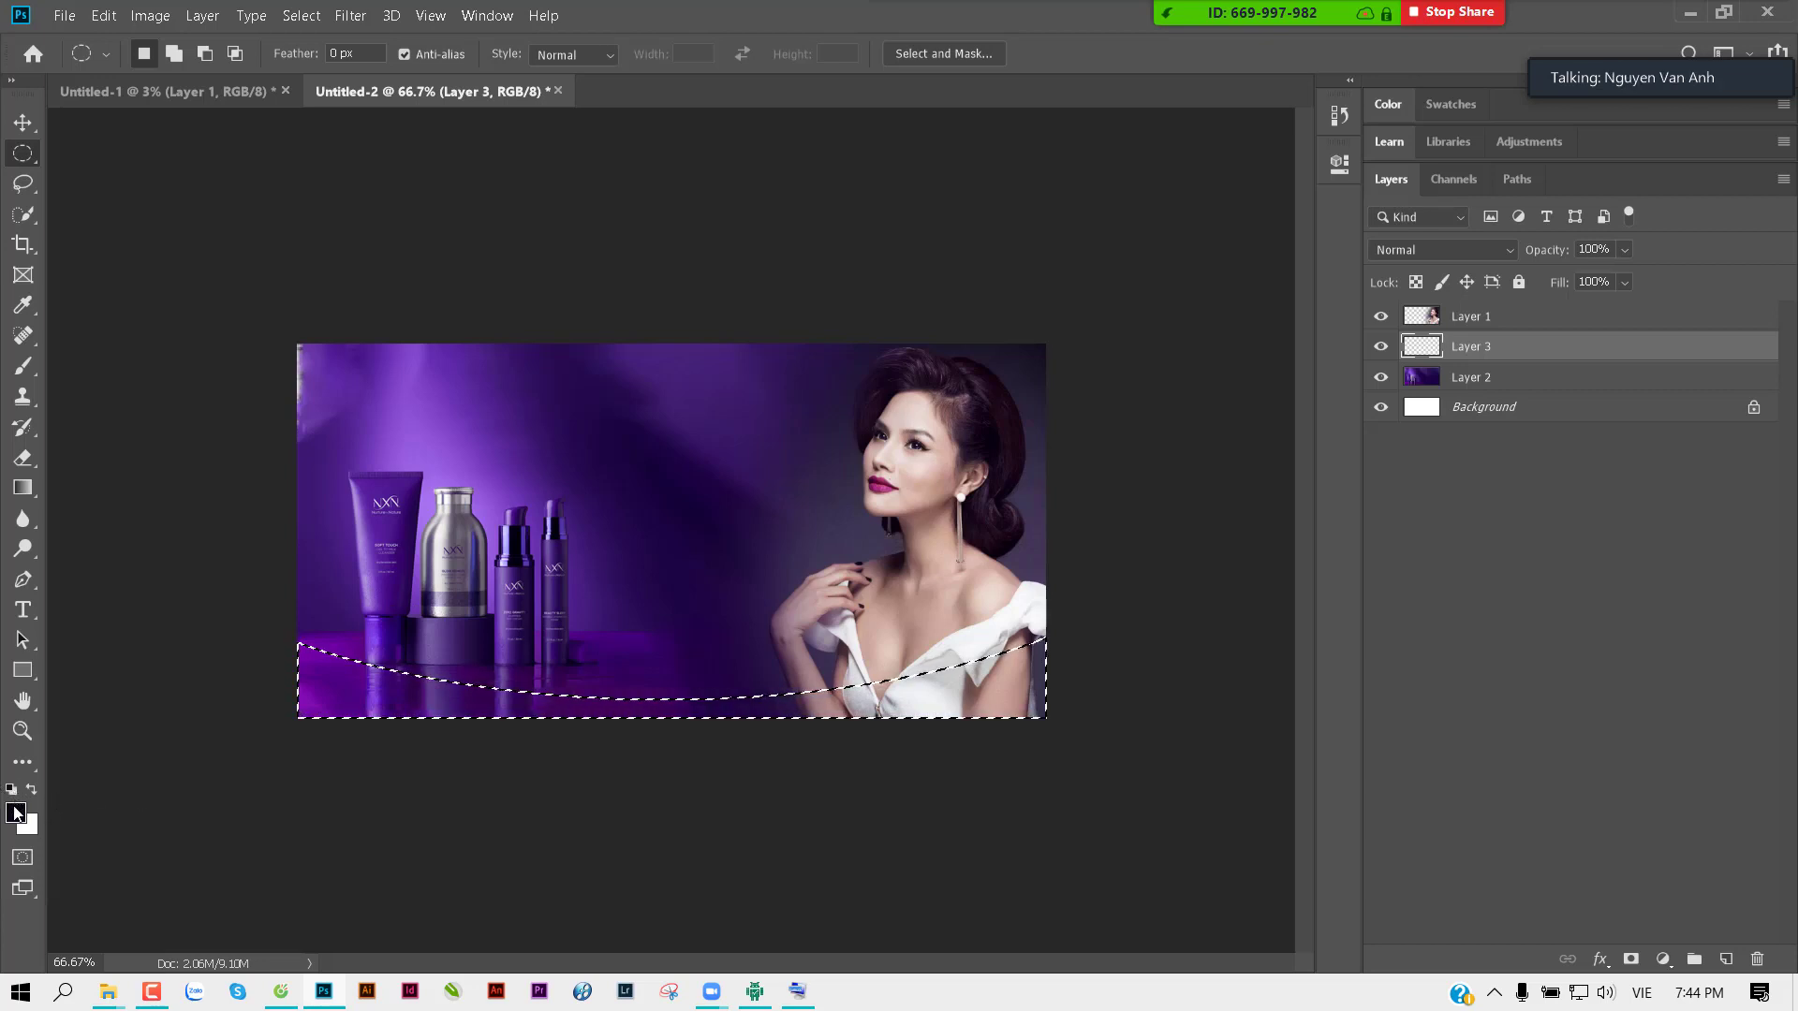
{"action": "key", "text": "i"}
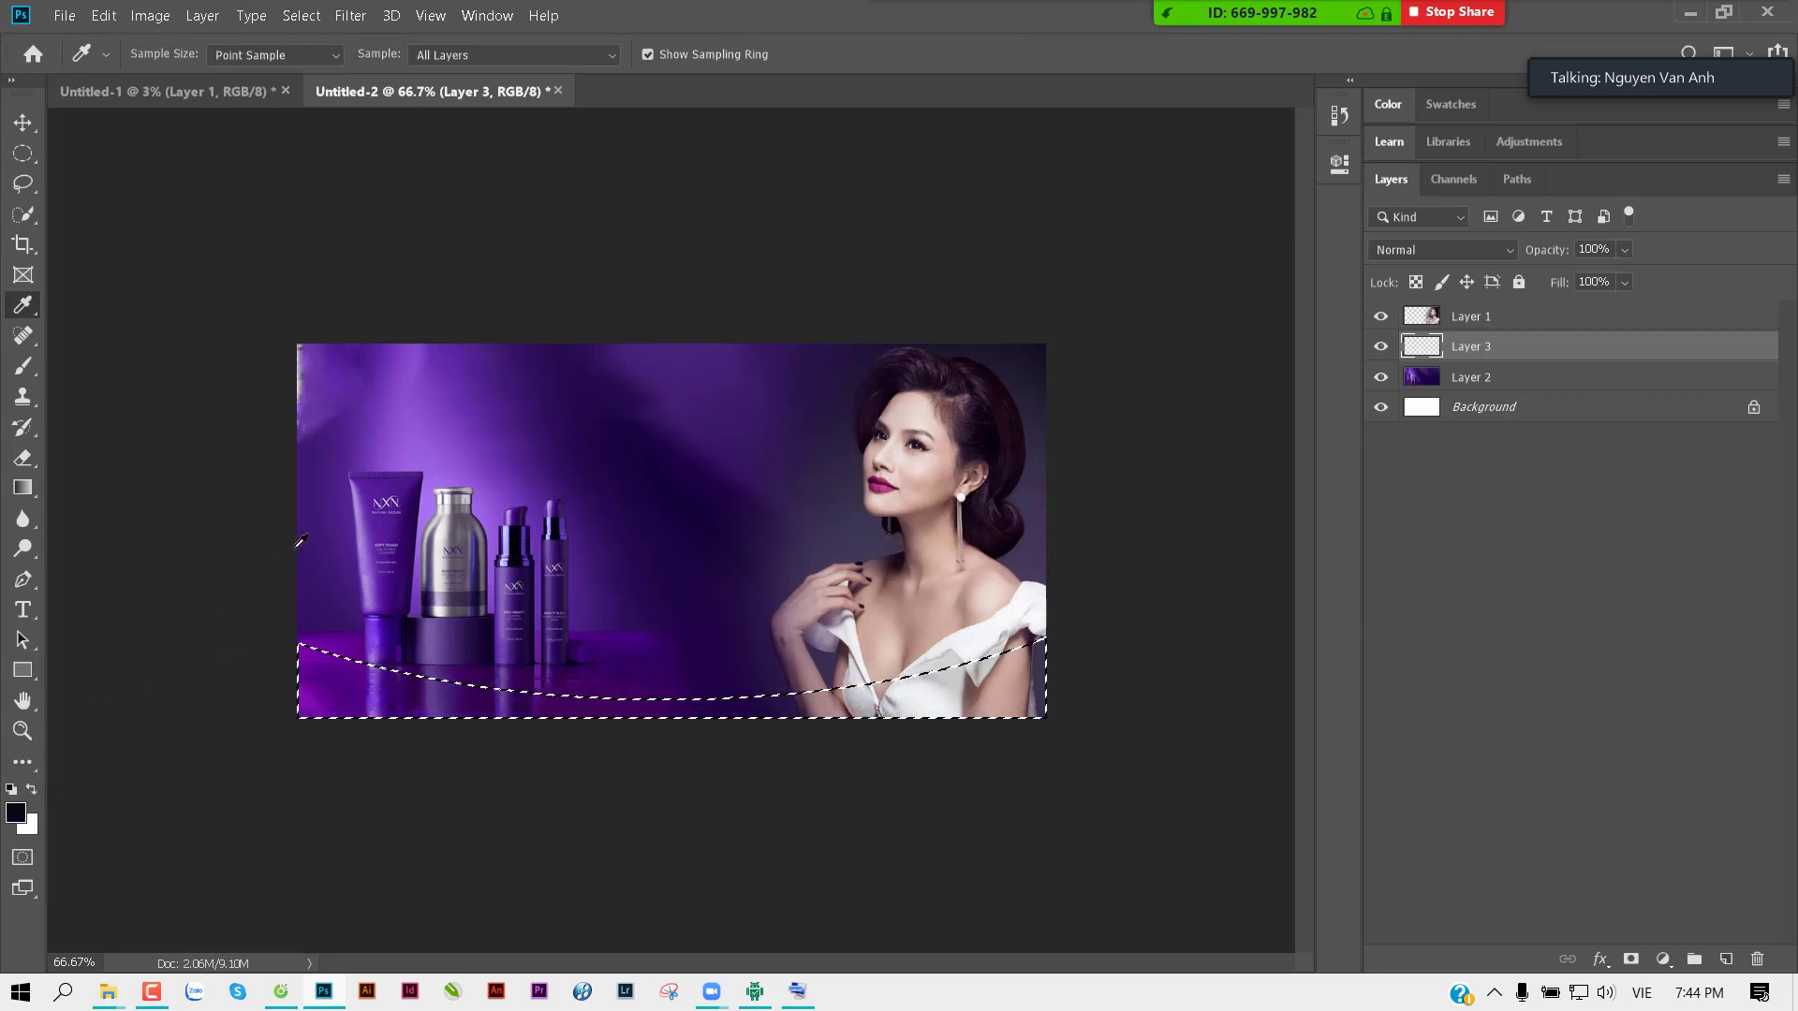
Step: Sample a purple from the banner and adjust it to a brighter blue-purple foreground colour
{"action": "left_click", "coordinate": [386, 535]}
{"action": "left_click", "coordinate": [16, 812]}
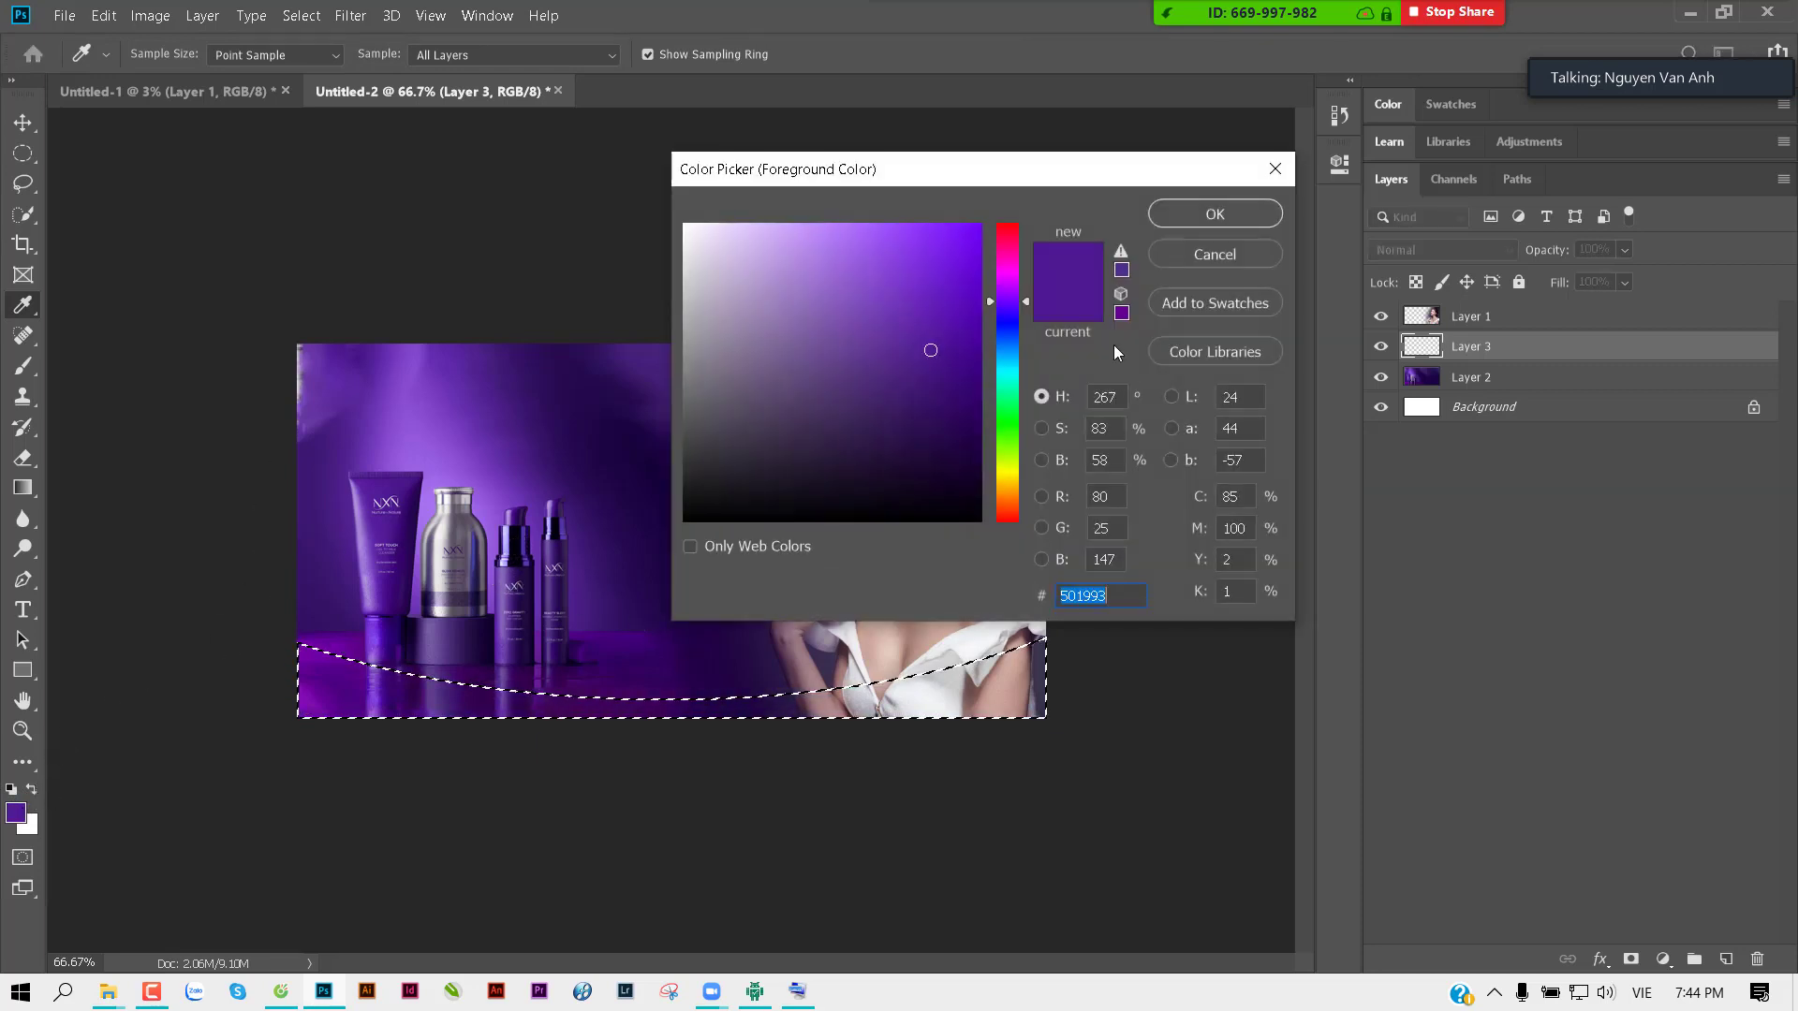
{"action": "left_click", "coordinate": [979, 310]}
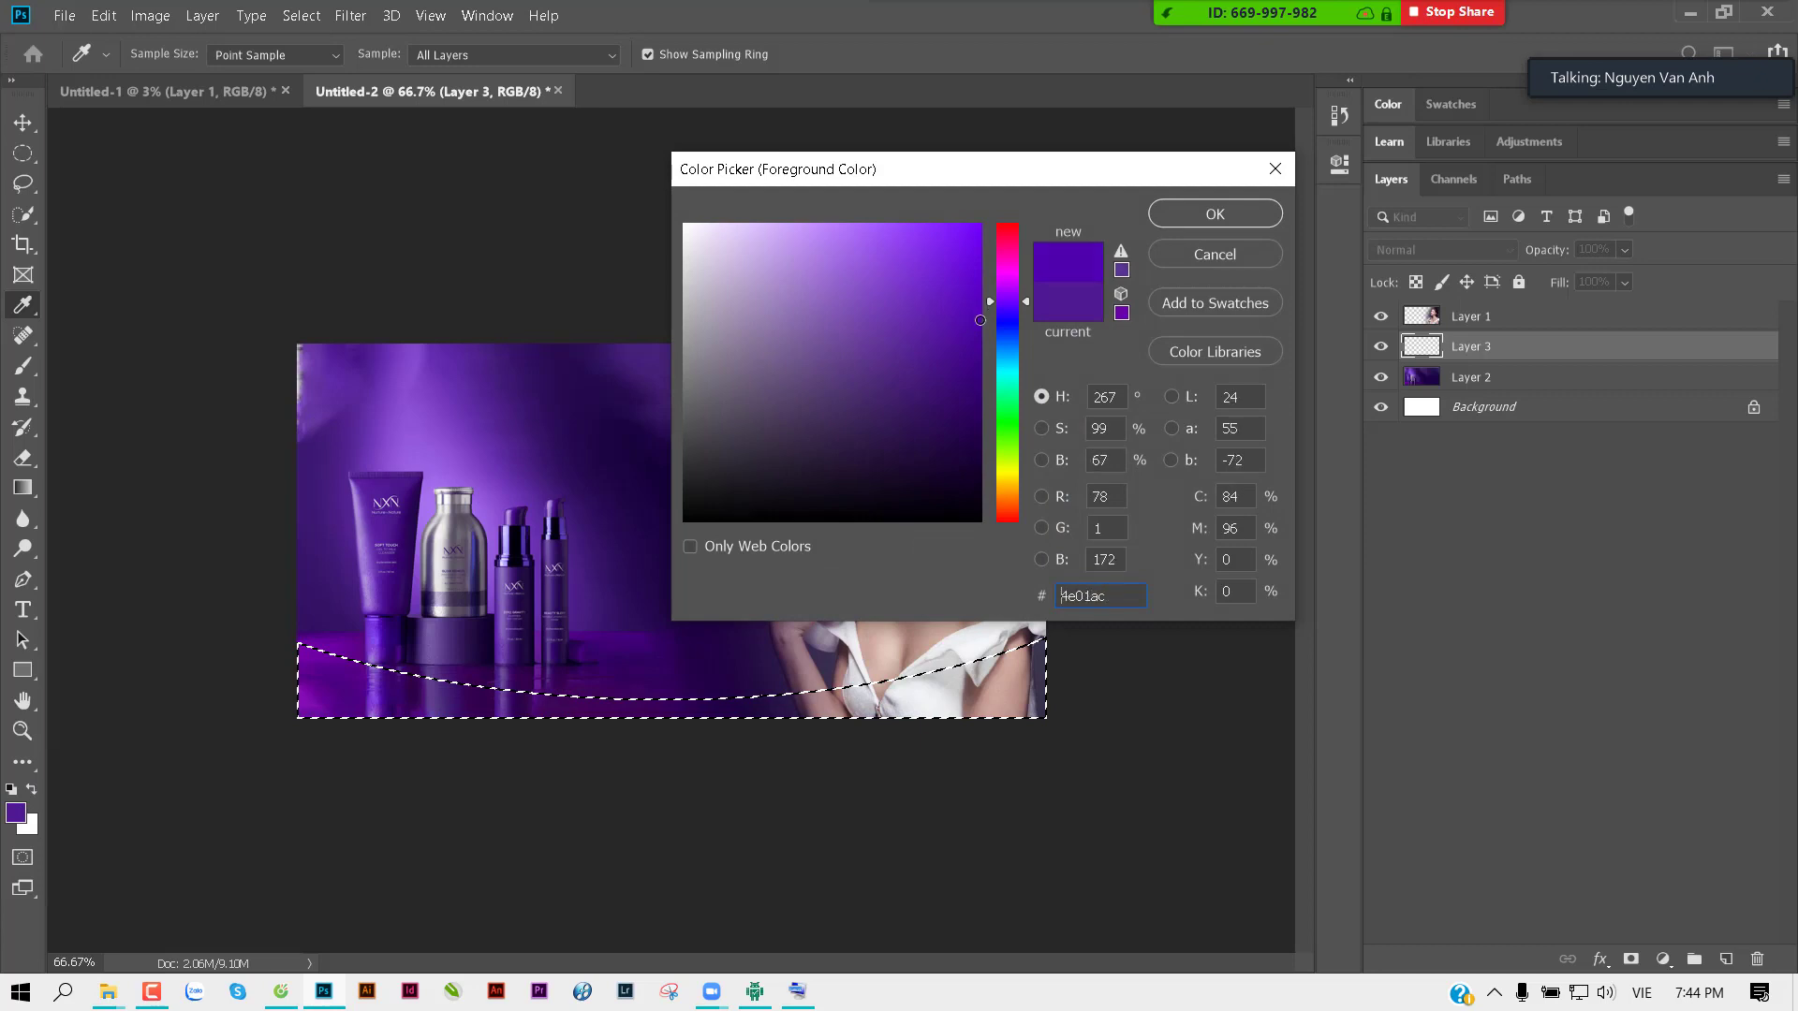
{"action": "left_click", "coordinate": [1008, 310]}
{"action": "left_click", "coordinate": [973, 280]}
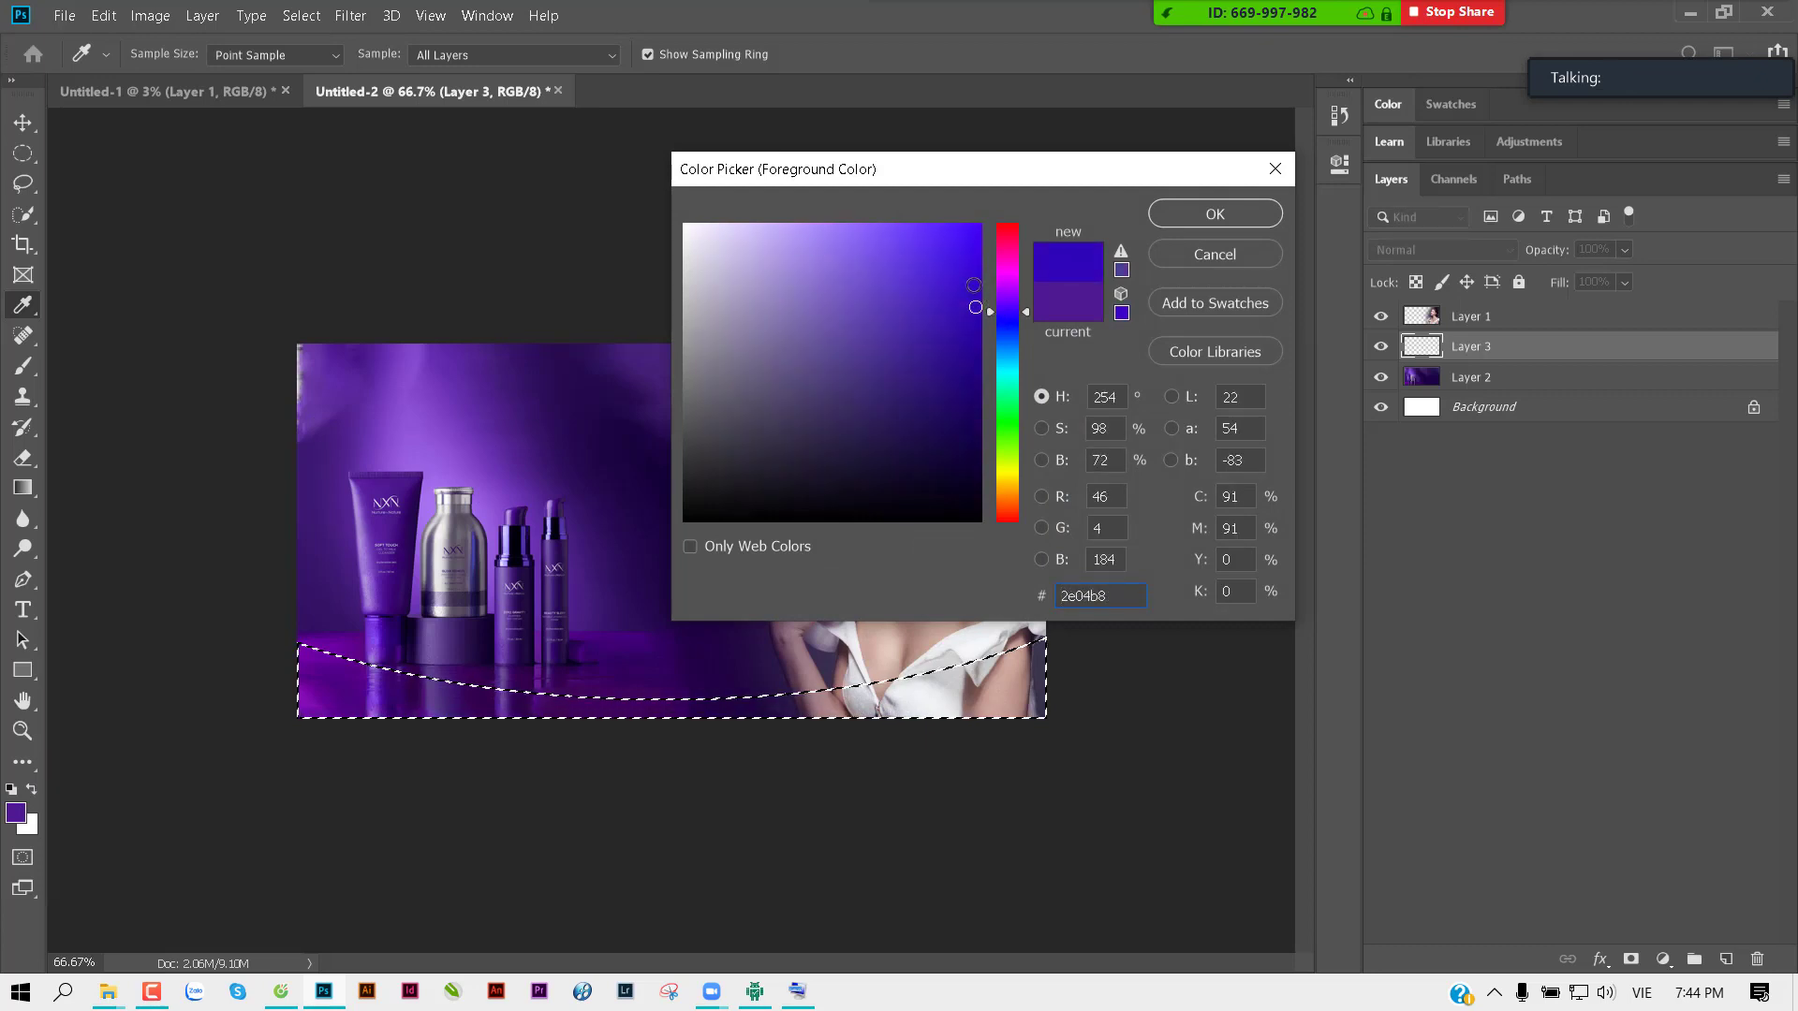
{"action": "left_click", "coordinate": [1259, 212]}
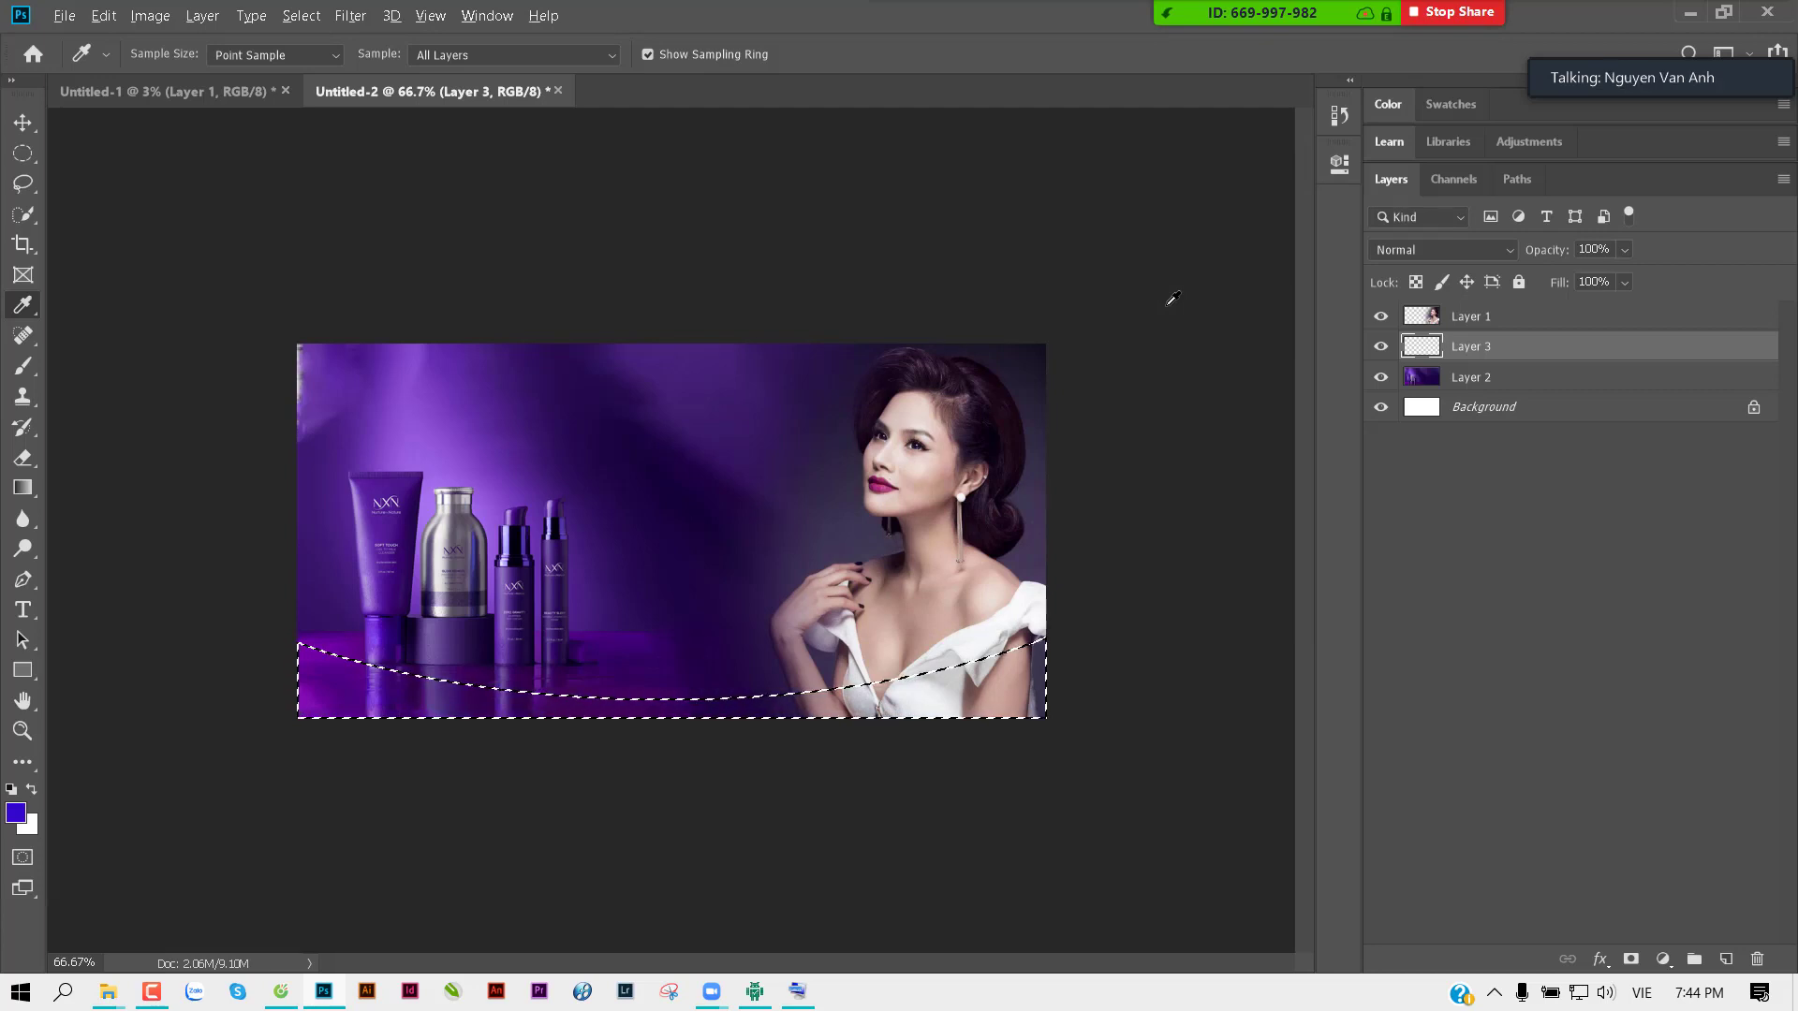
Step: Fill the bottom wave with the blue-purple and move Layer 3 above the woman photo layer
{"action": "key", "text": "alt+BackSpace"}
{"action": "key", "text": "ctrl+d"}
{"action": "key", "text": "v"}
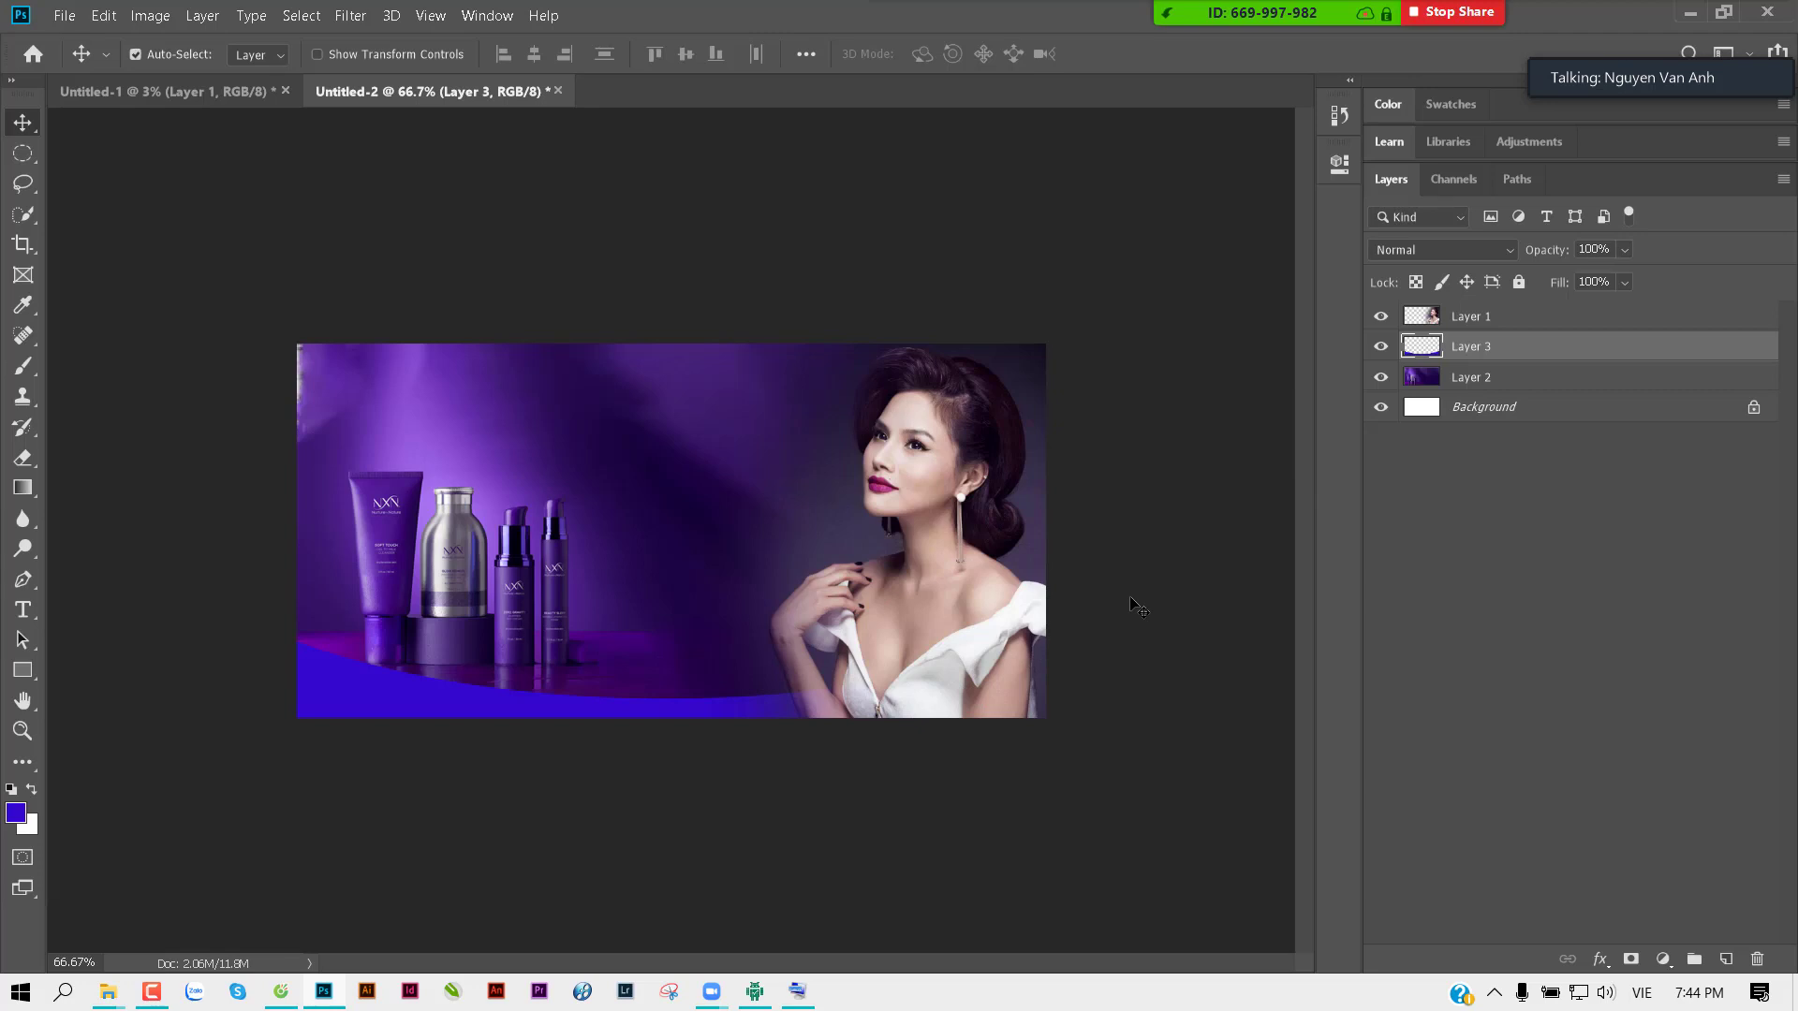
{"action": "key", "text": "ctrl"}
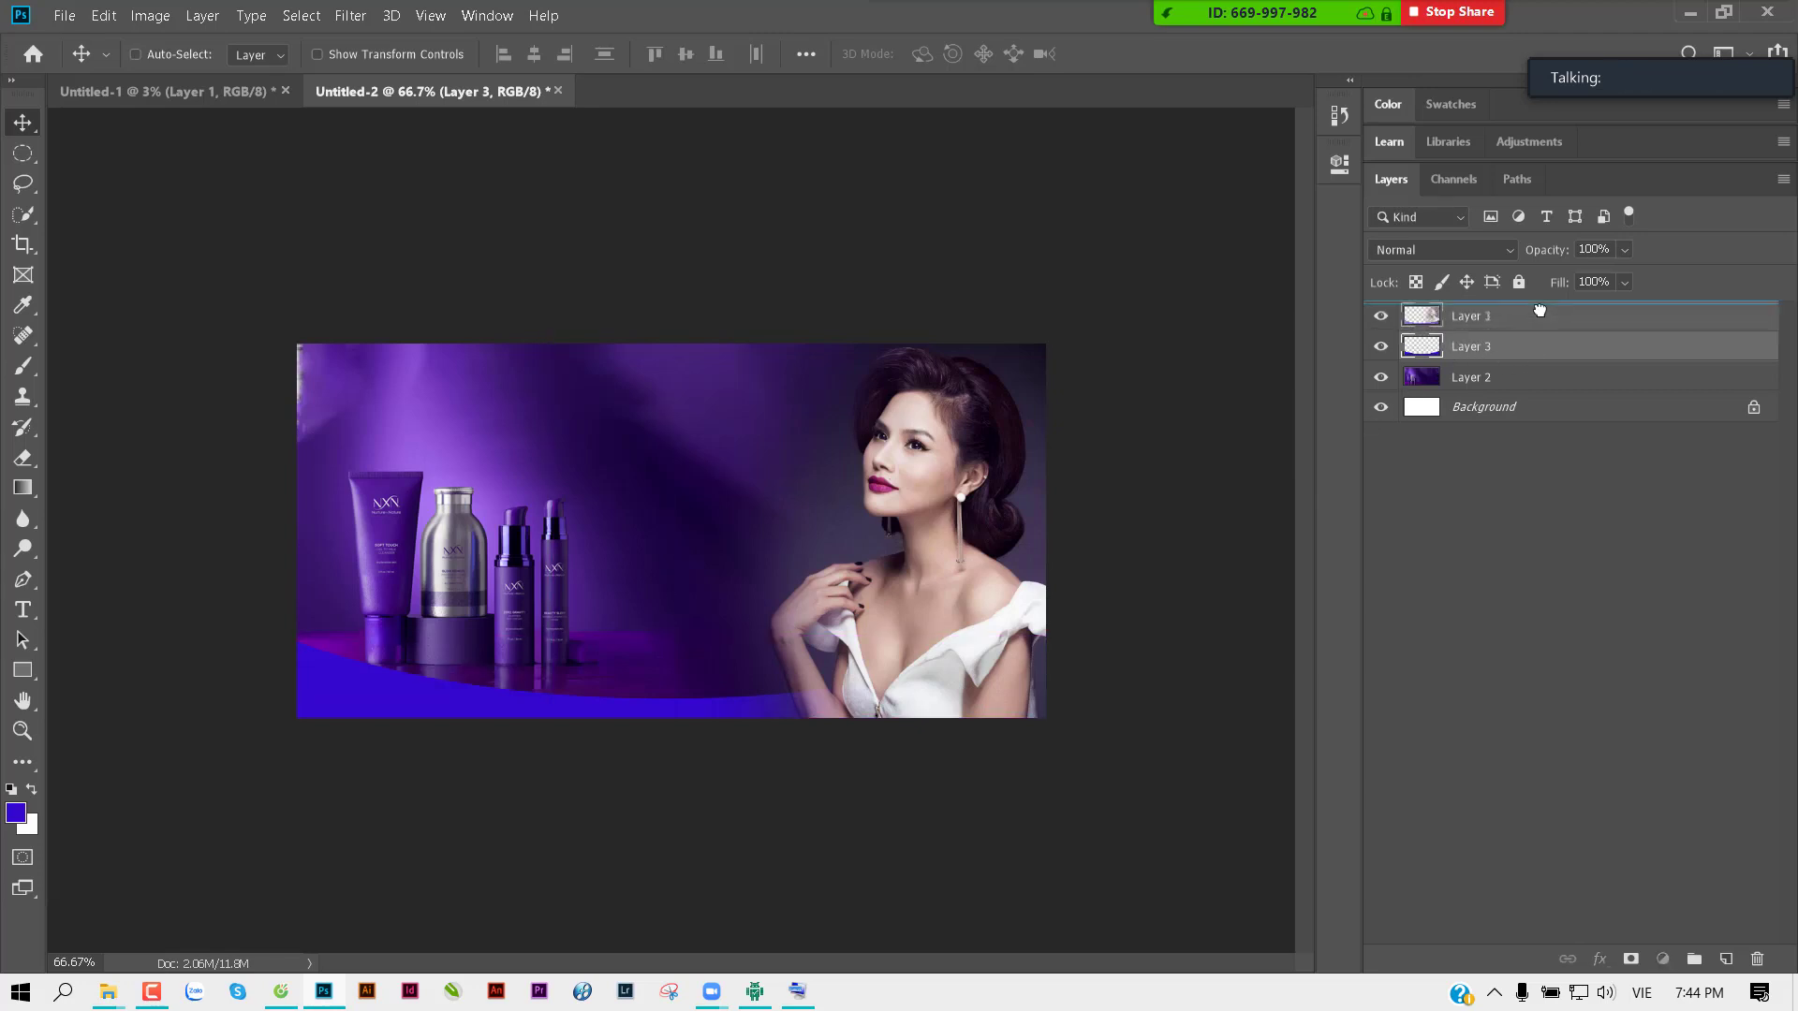
{"action": "left_click_drag", "start_coordinate": [1528, 340], "coordinate": [1528, 309]}
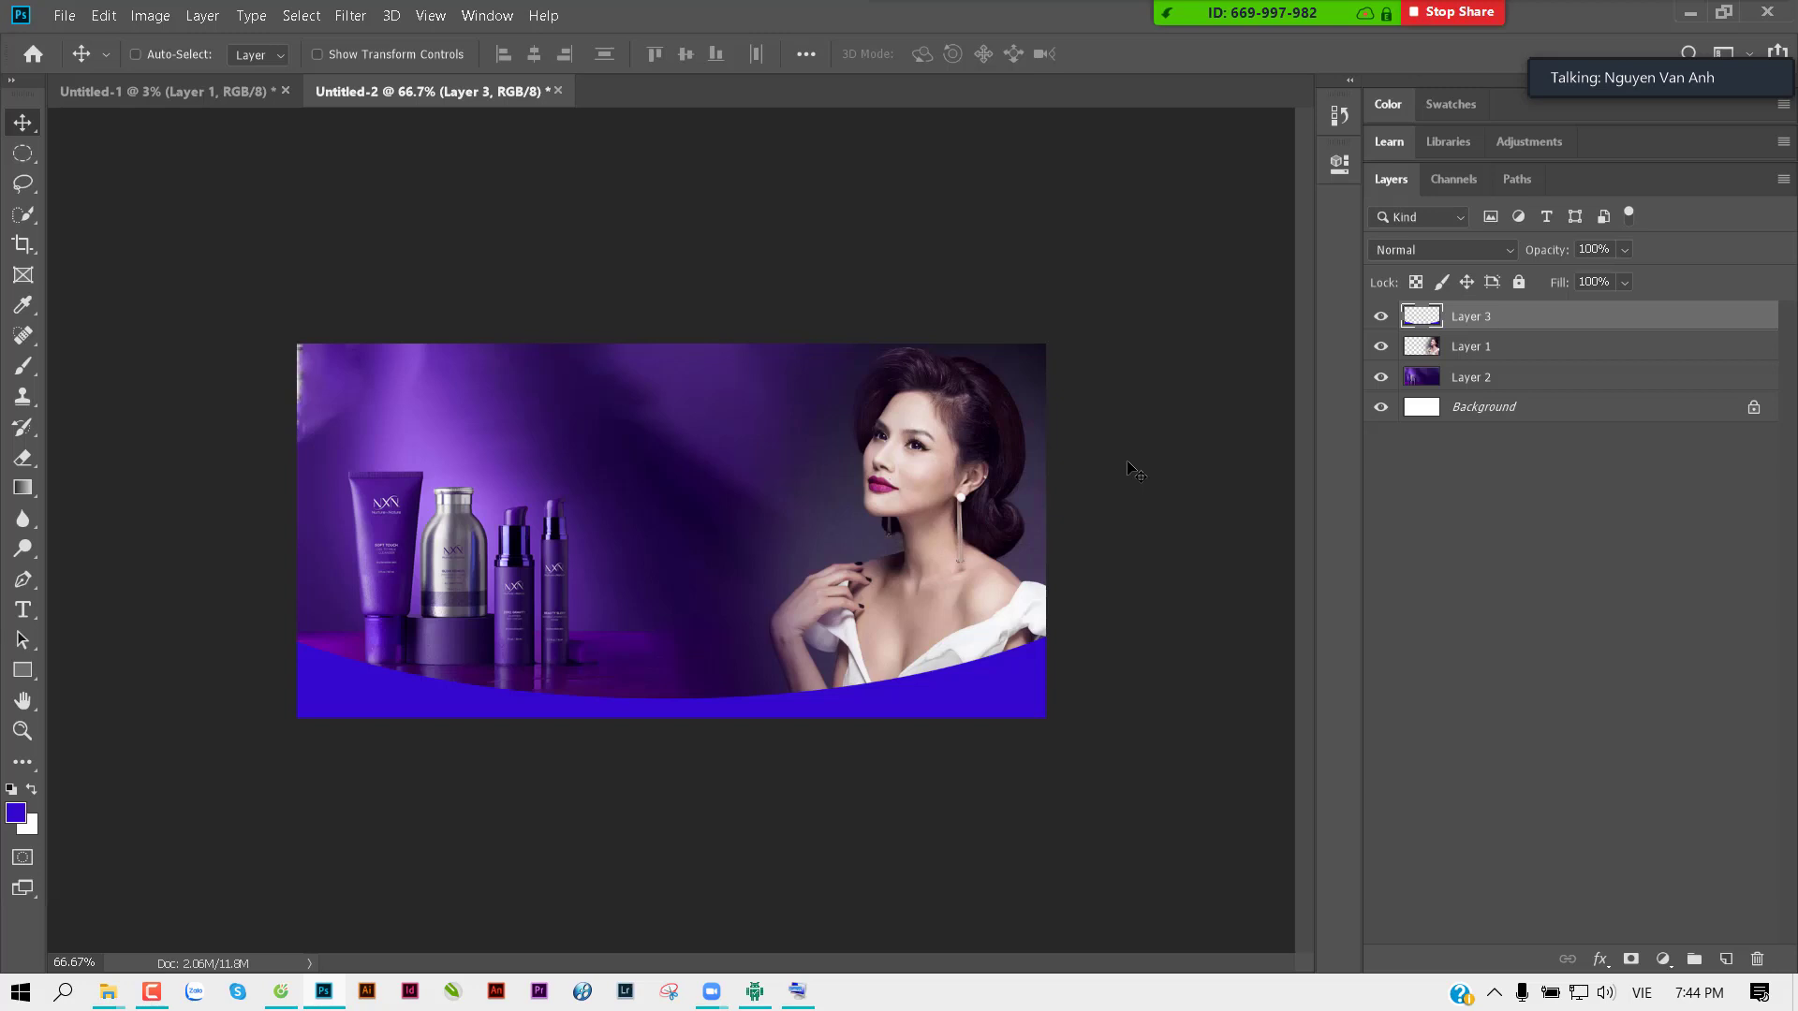
Step: Undo a full-canvas purple fill and lock transparent pixels on Layer 3
{"action": "left_click", "coordinate": [16, 815]}
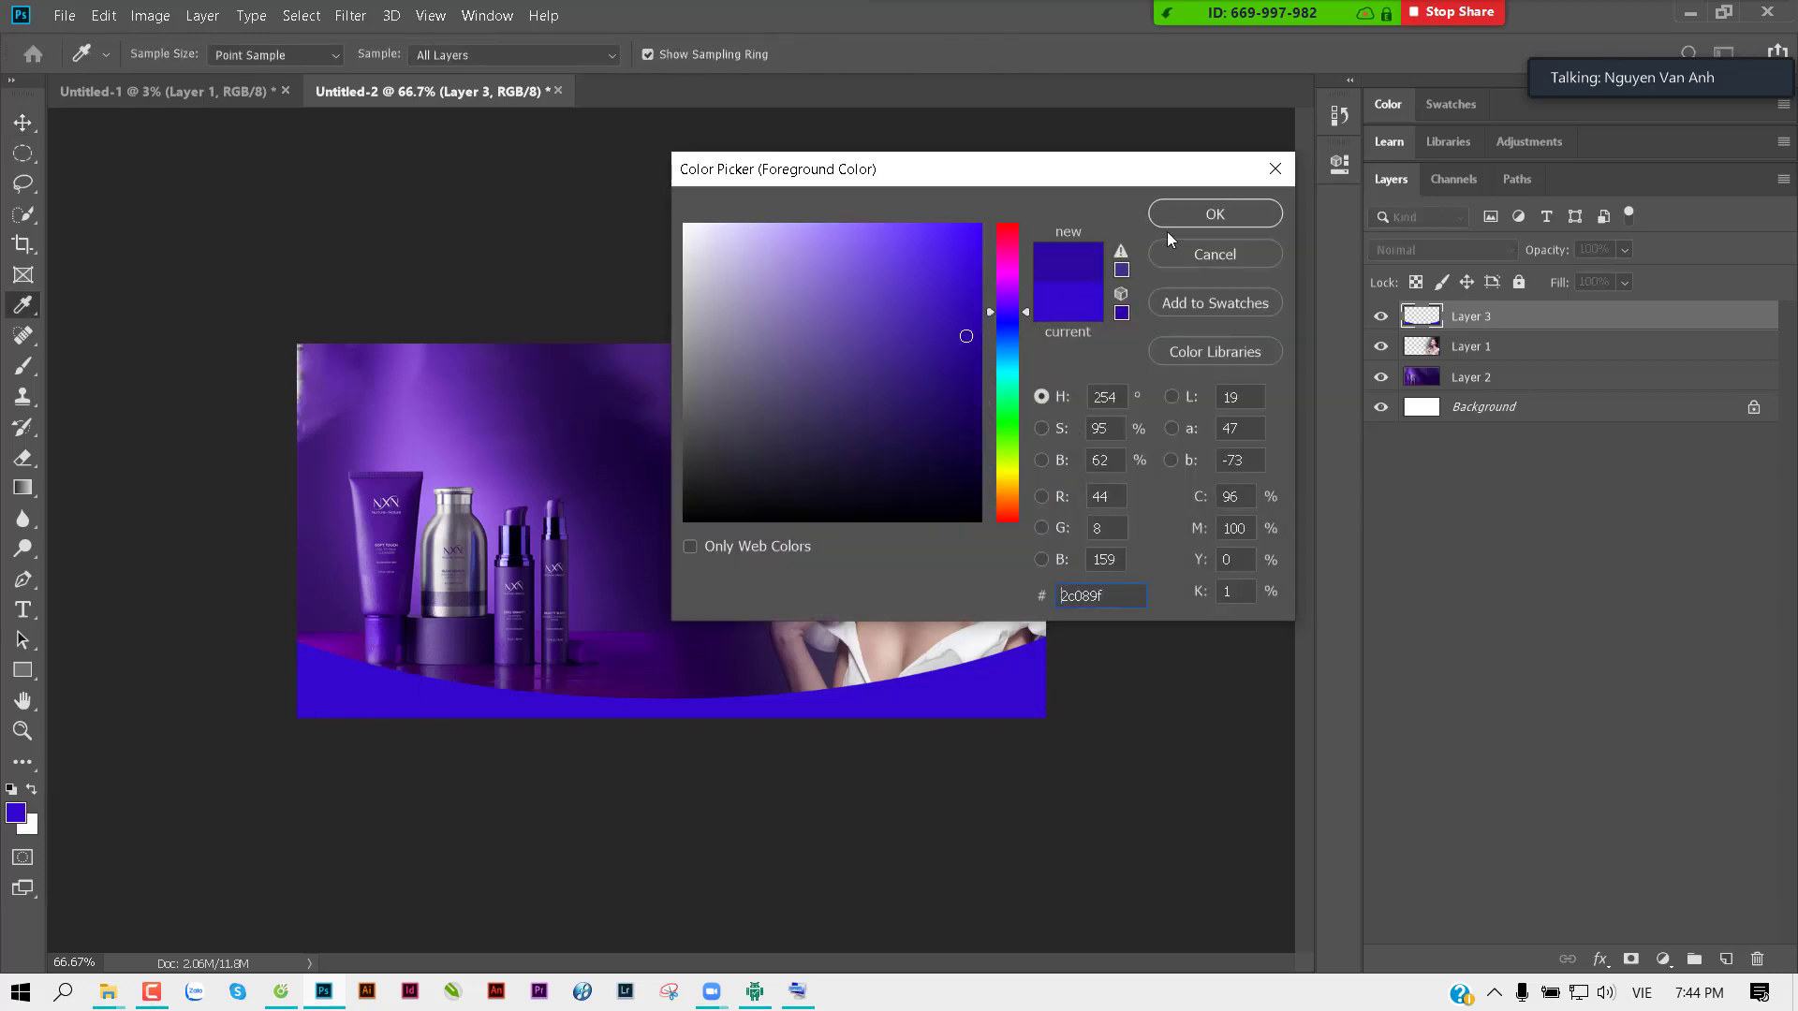
{"action": "left_click", "coordinate": [1181, 214]}
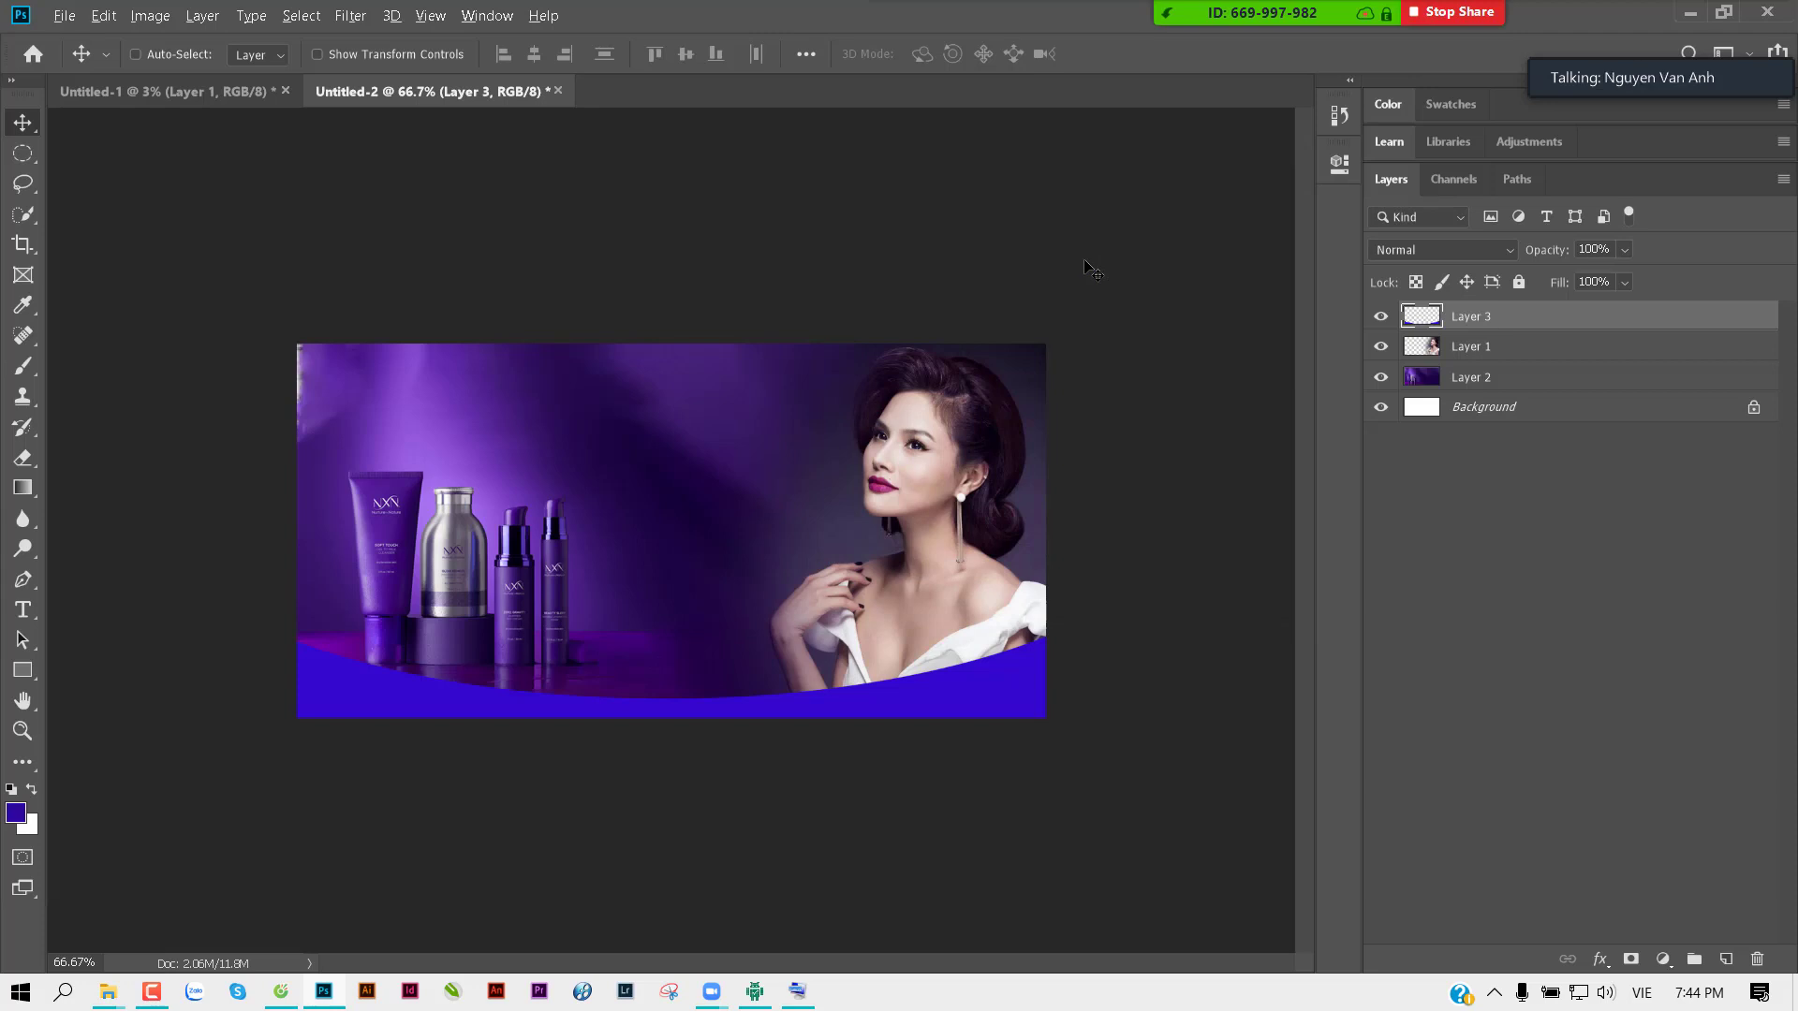
{"action": "key", "text": "alt+BackSpace"}
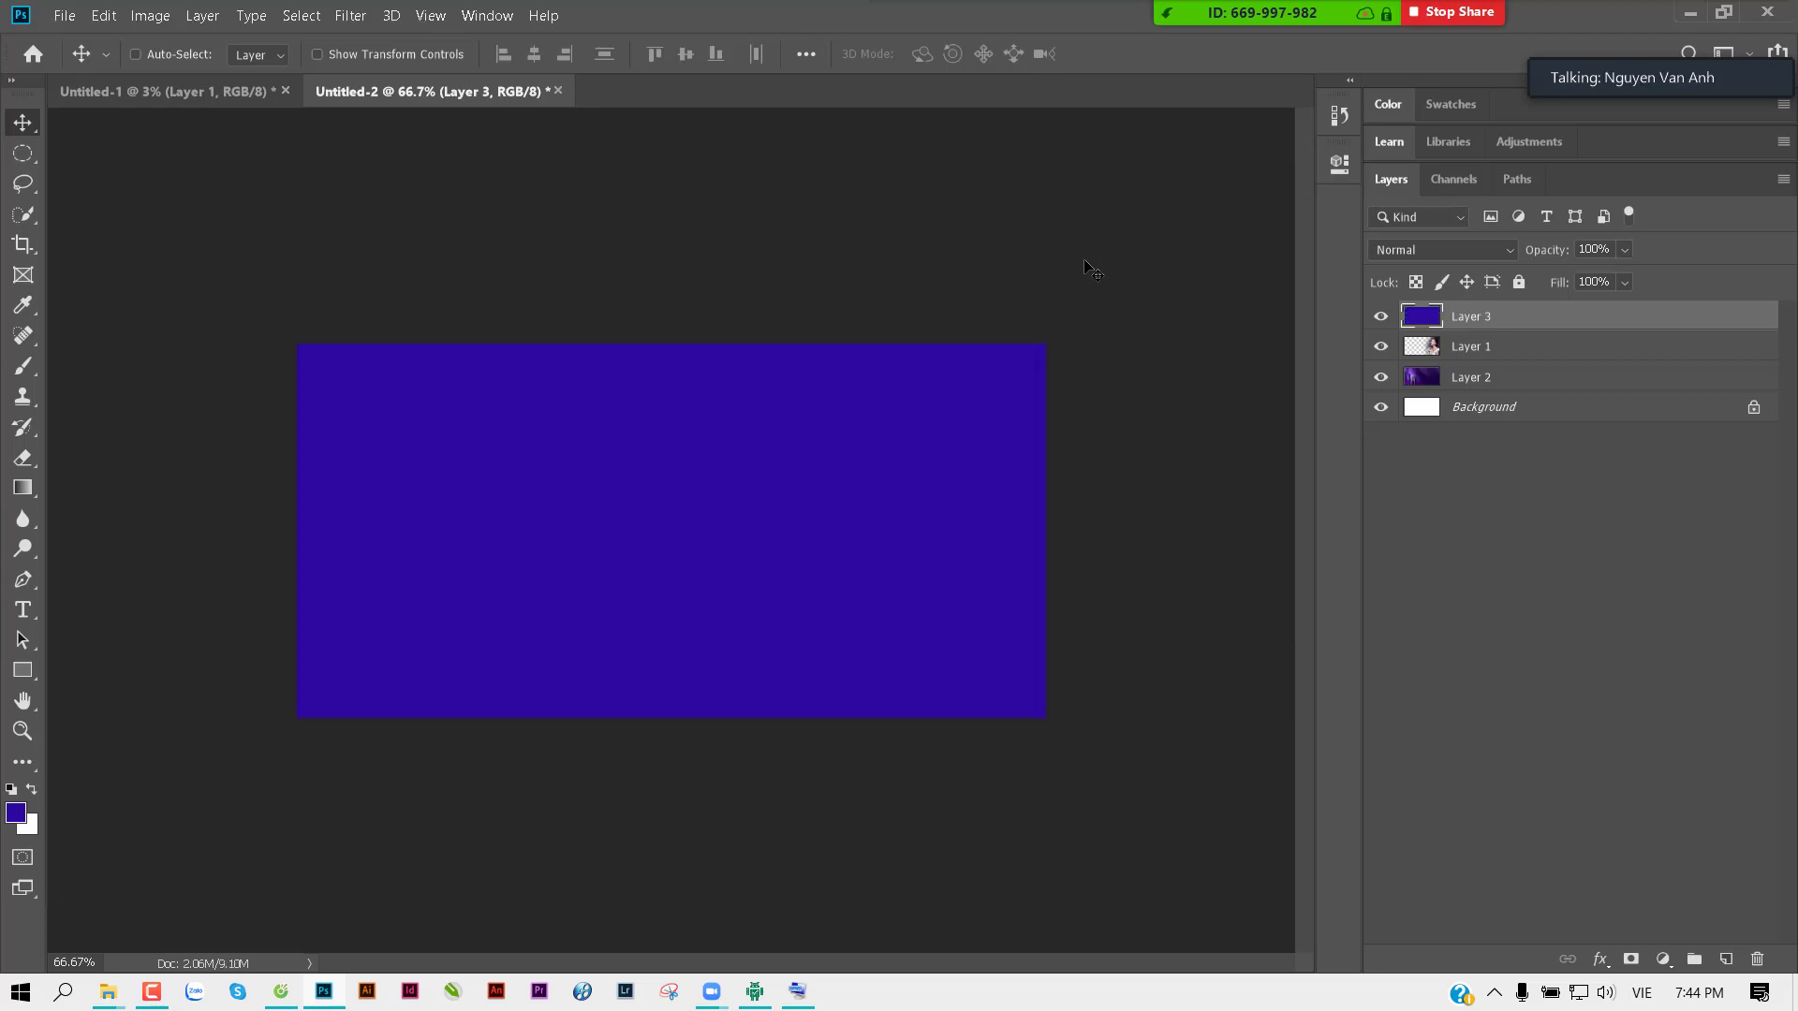
{"action": "key", "text": "ctrl+z"}
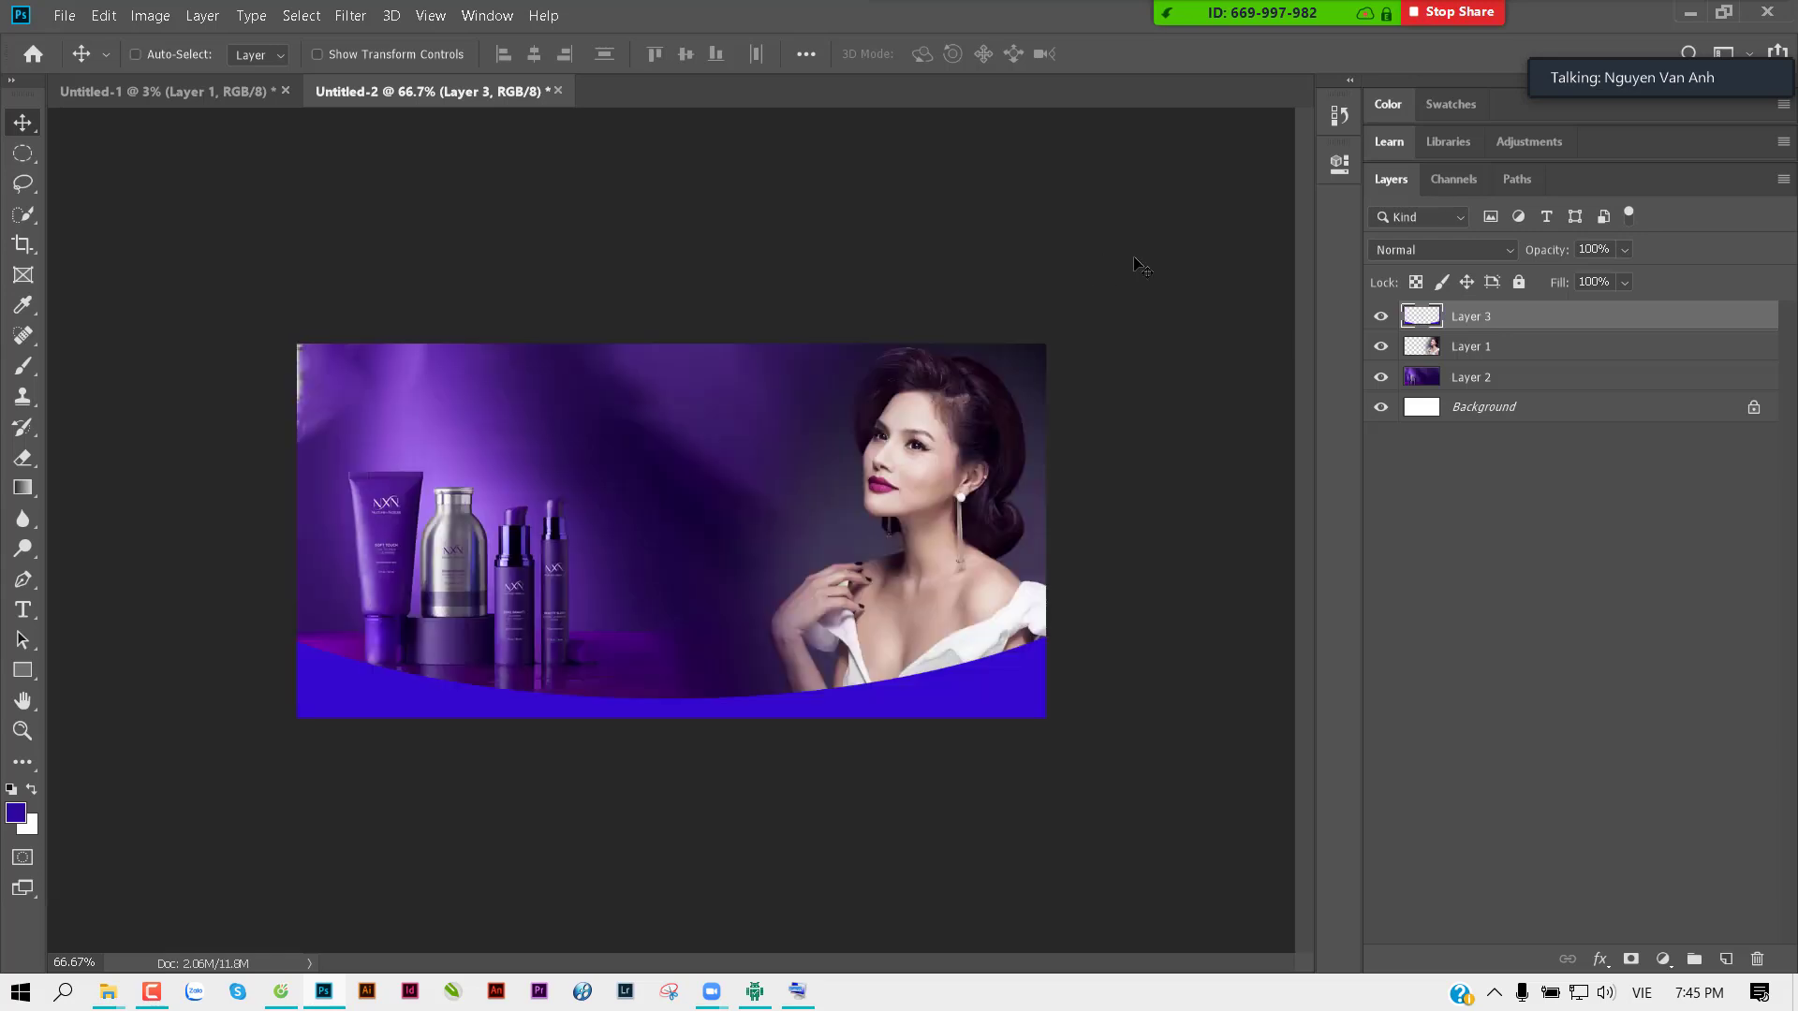
{"action": "left_click", "coordinate": [1413, 283]}
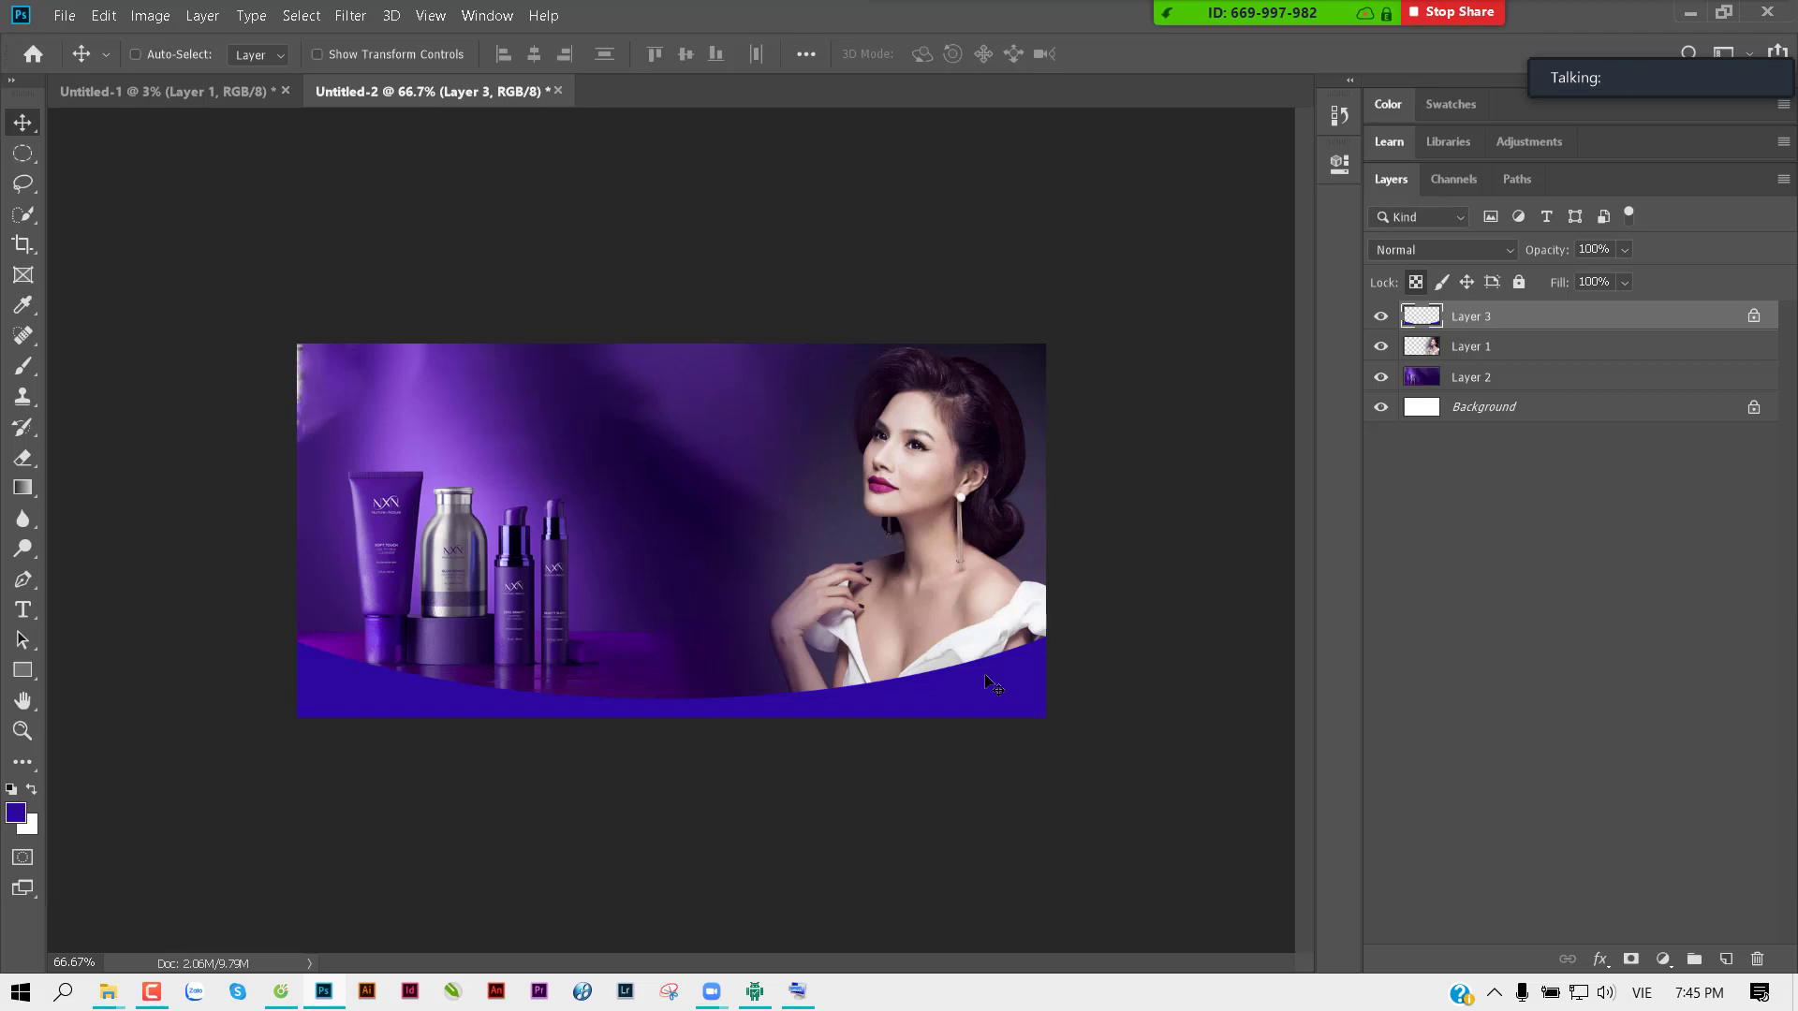
{"action": "key", "text": "XF86AudioLowerVolume"}
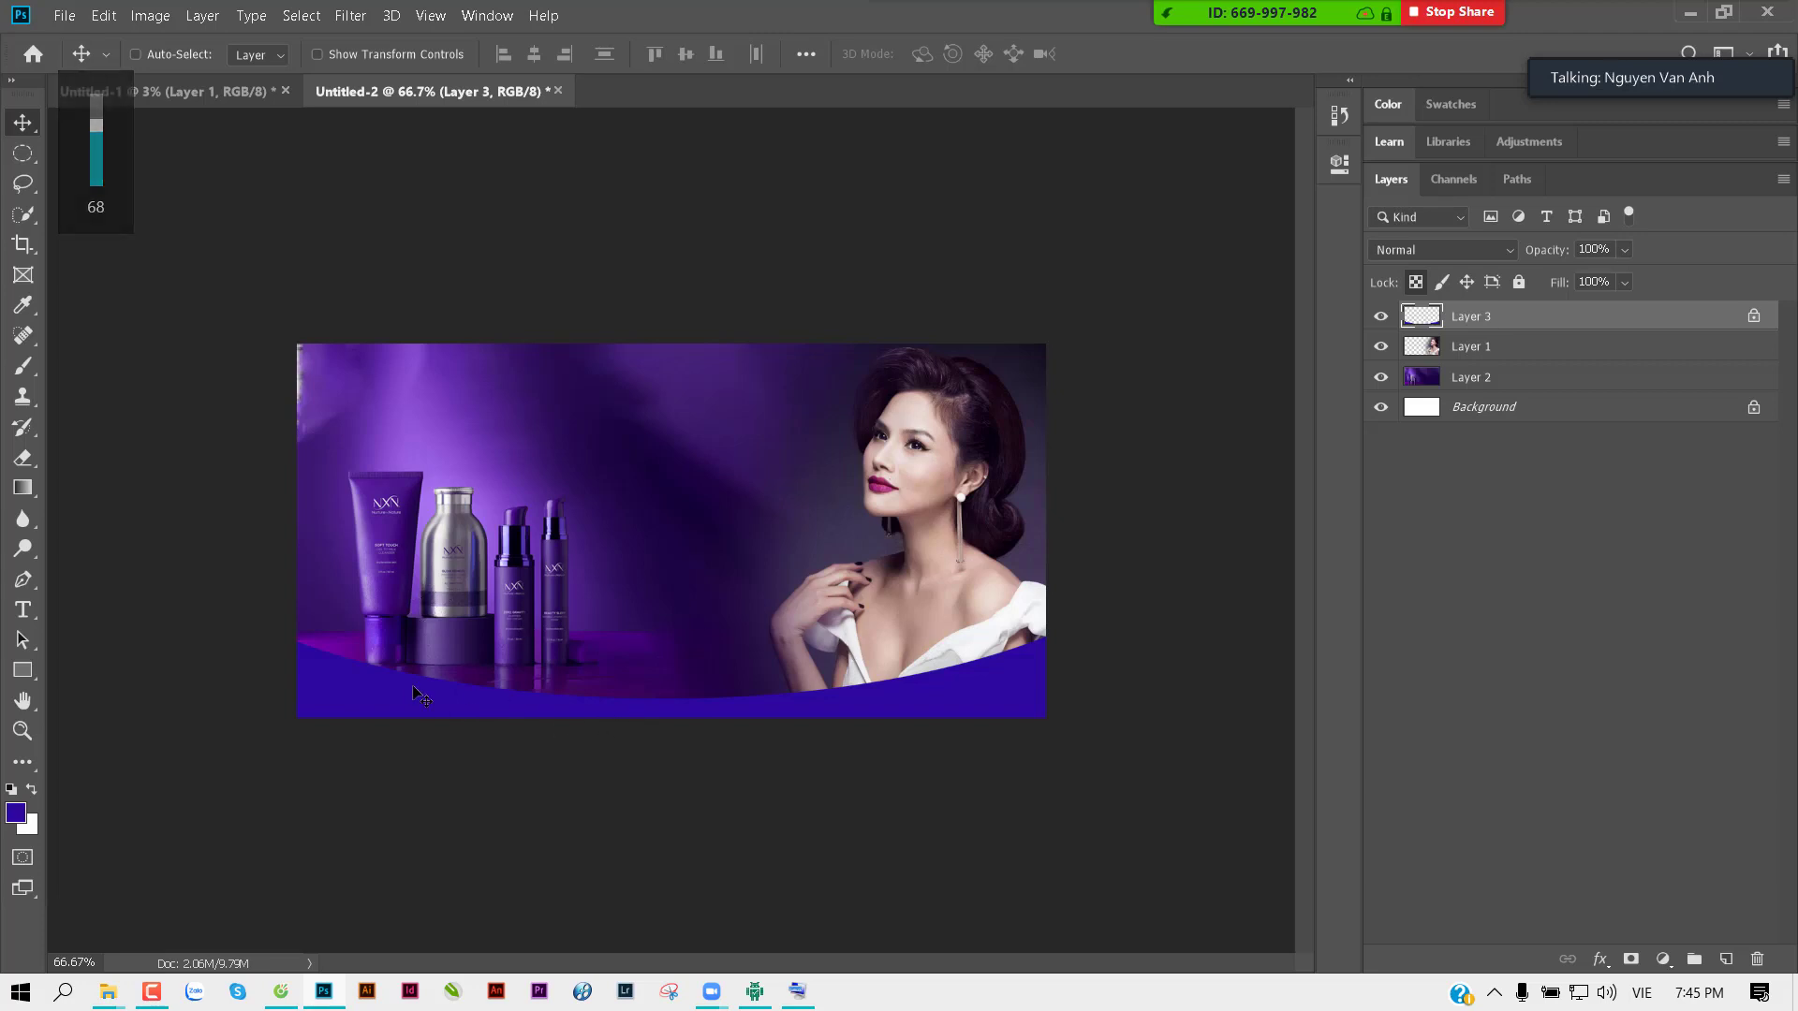
Step: Duplicate the band as Layer 3 copy, stretch it to about 125% height, and place it below Layer 3
{"action": "left_click_drag", "start_coordinate": [1110, 562], "coordinate": [735, 680]}
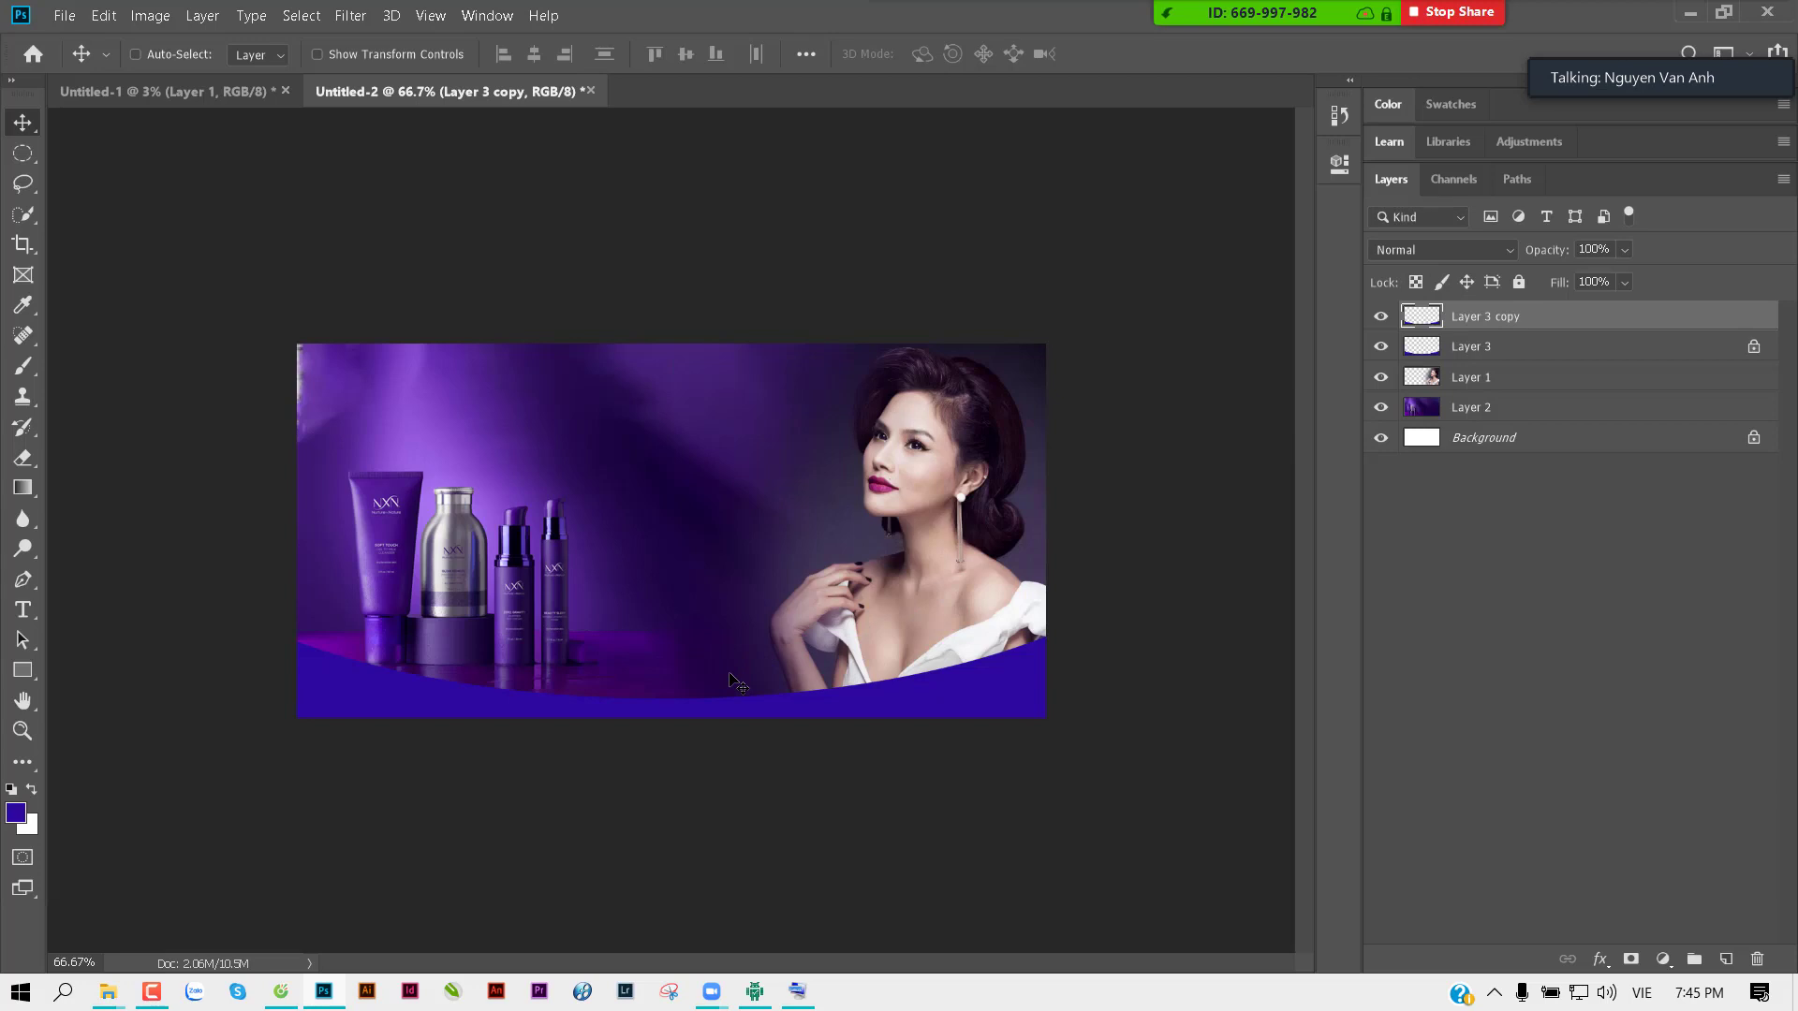
{"action": "key", "text": "ctrl+t"}
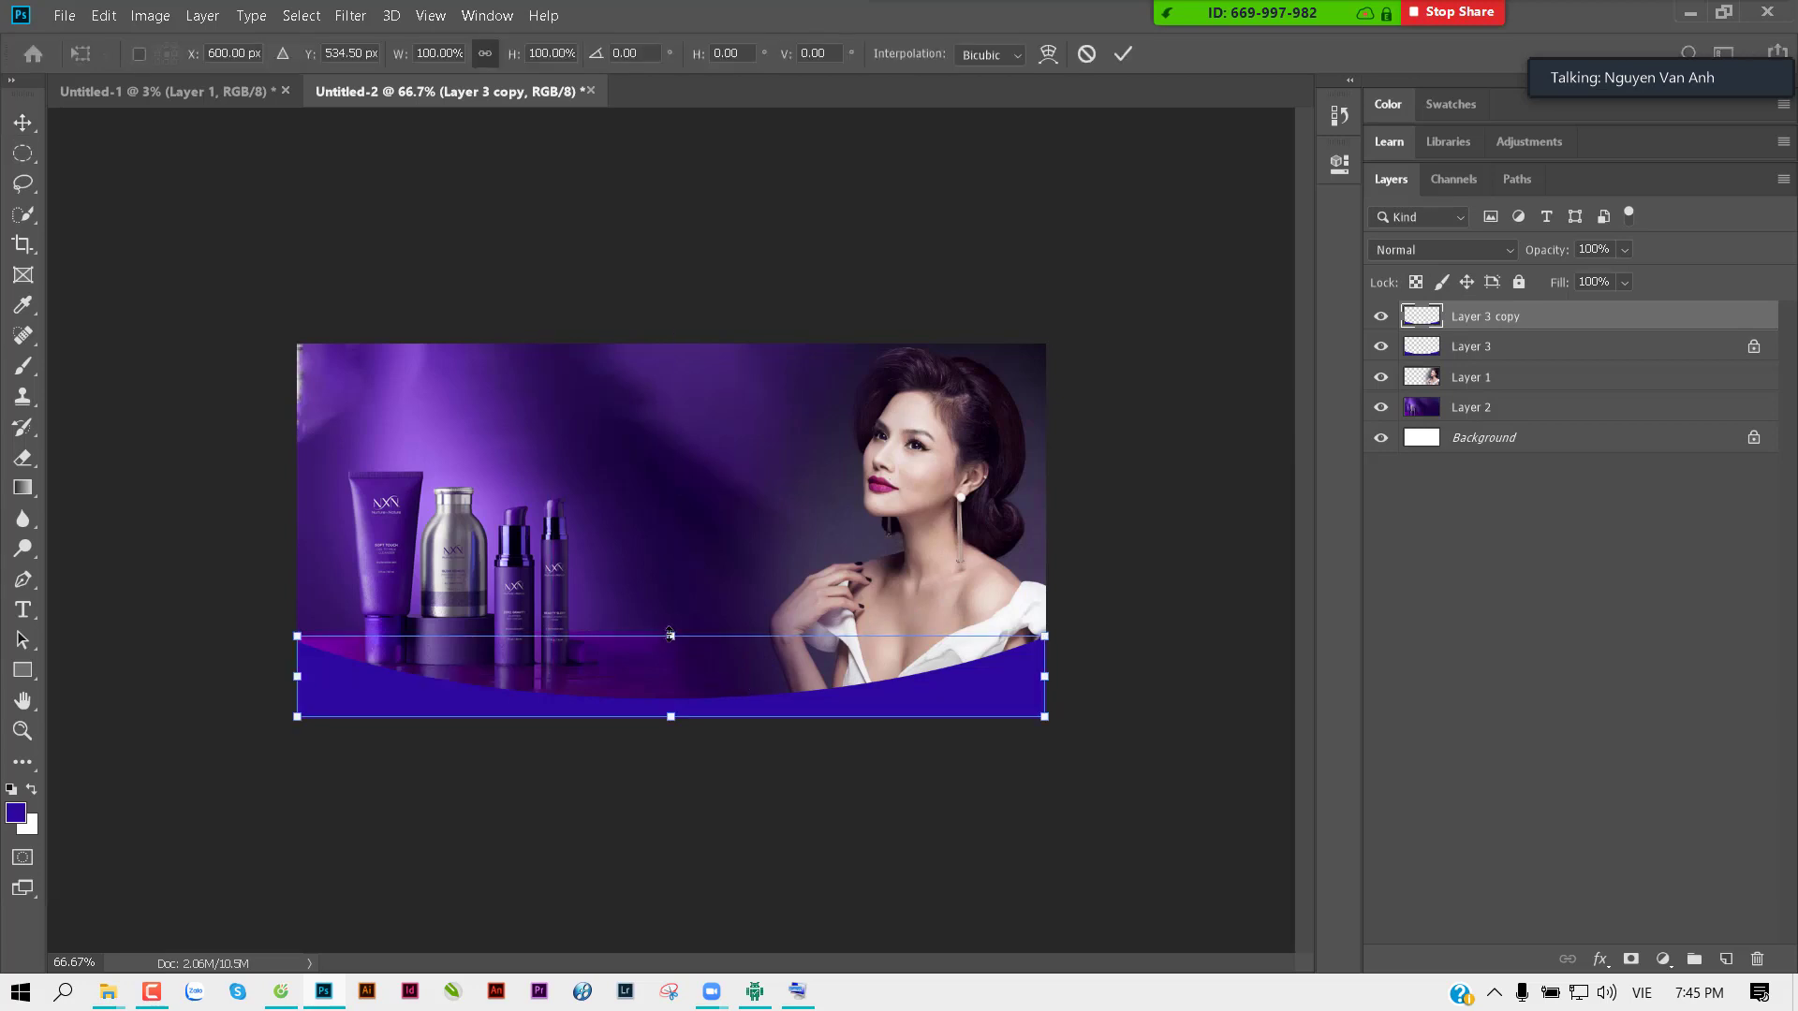
{"action": "left_click_drag", "start_coordinate": [668, 627], "coordinate": [668, 613]}
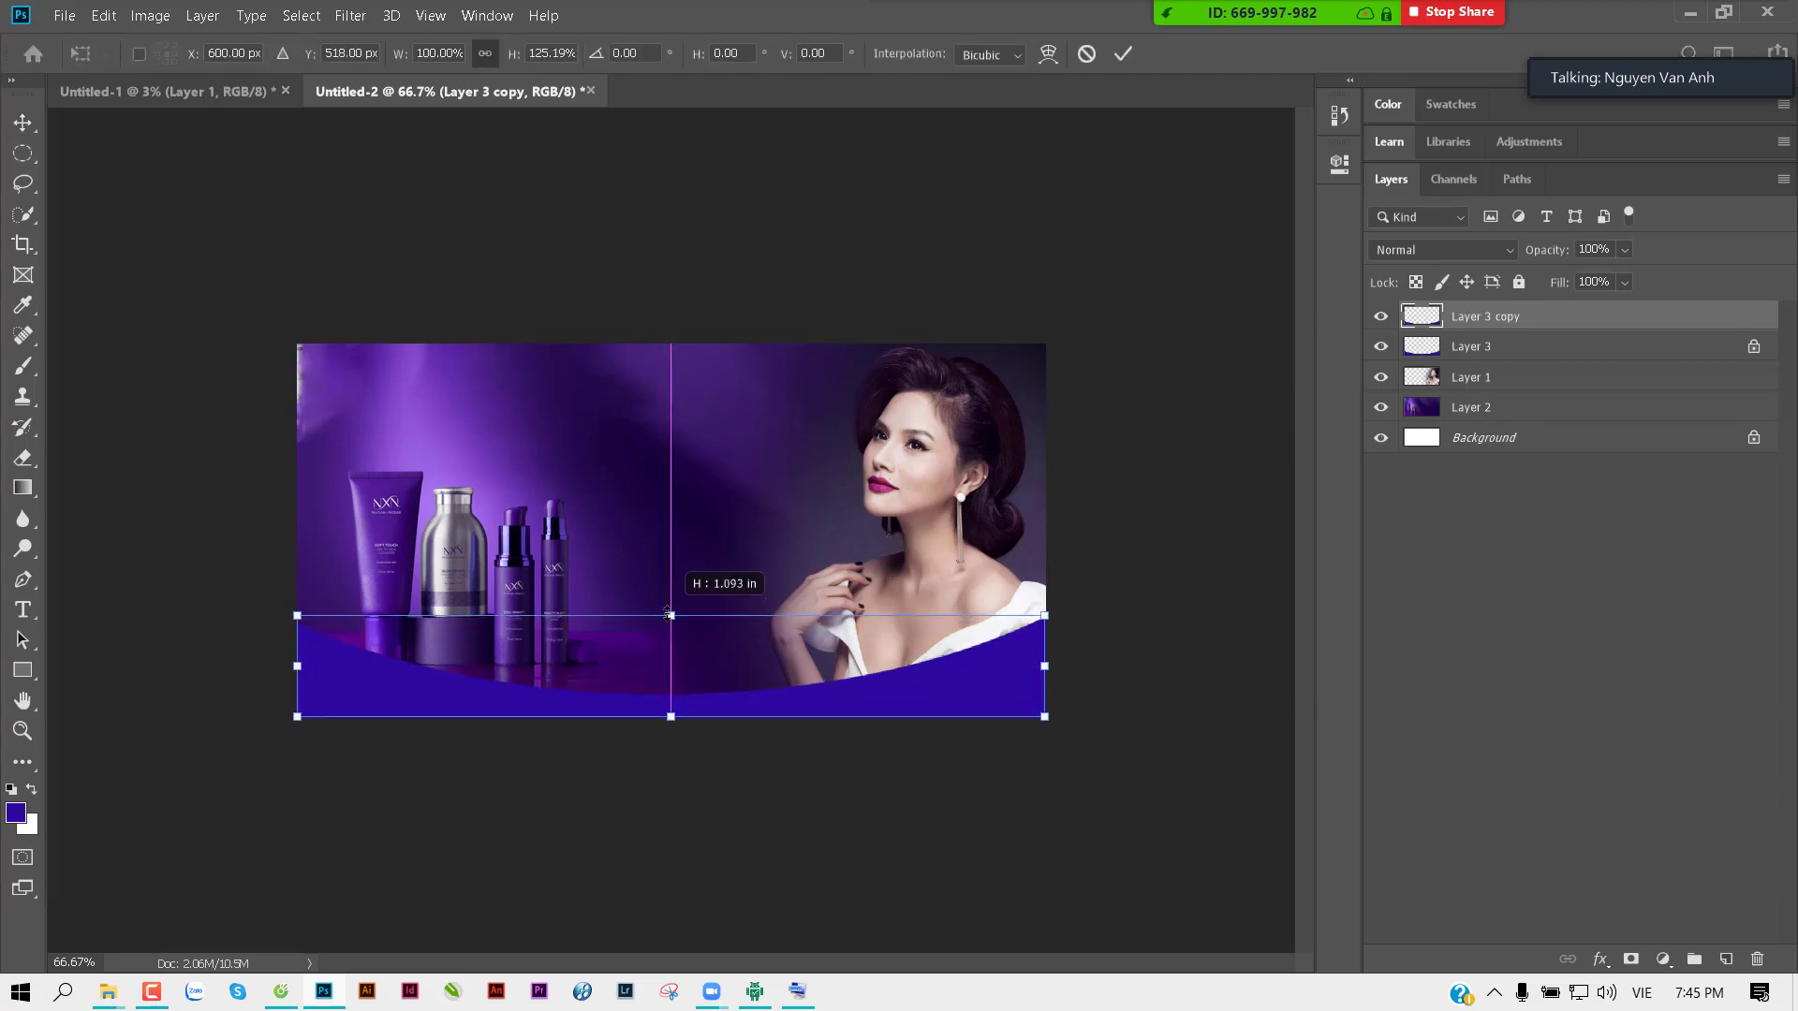
{"action": "key", "text": "Return"}
{"action": "key", "text": "ctrl"}
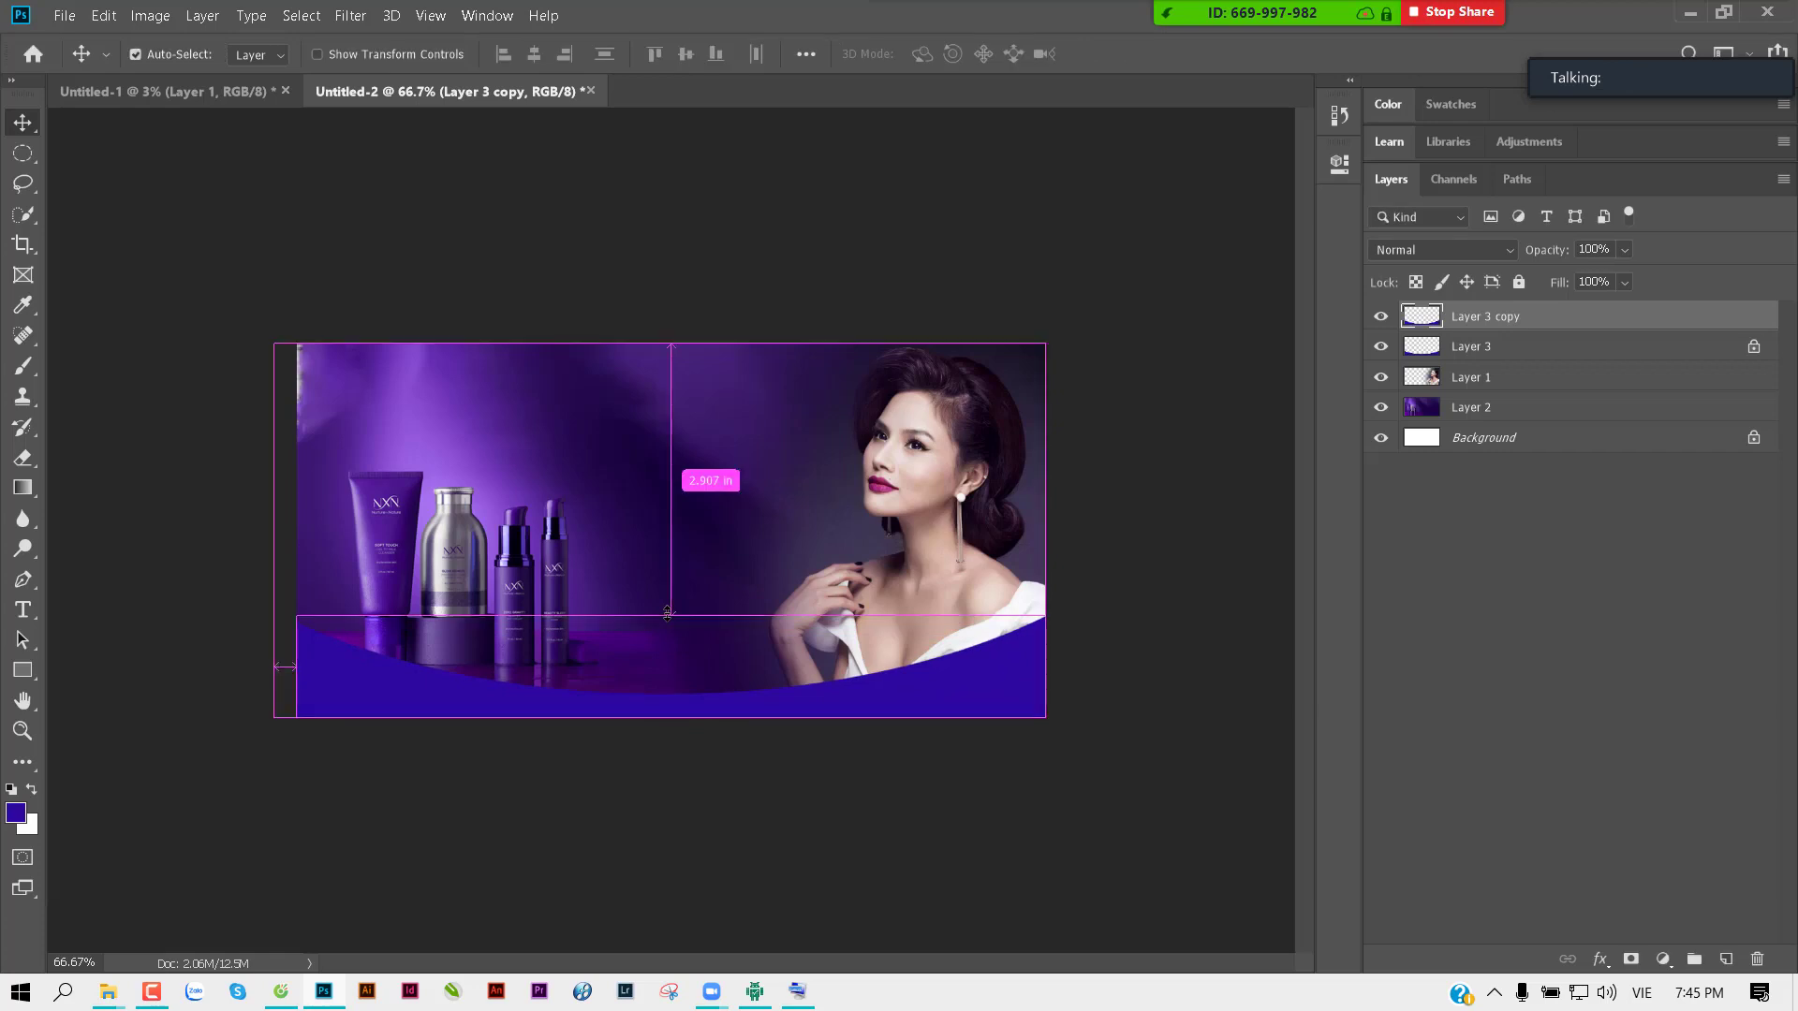
{"action": "left_click_drag", "start_coordinate": [1484, 326], "coordinate": [1401, 363]}
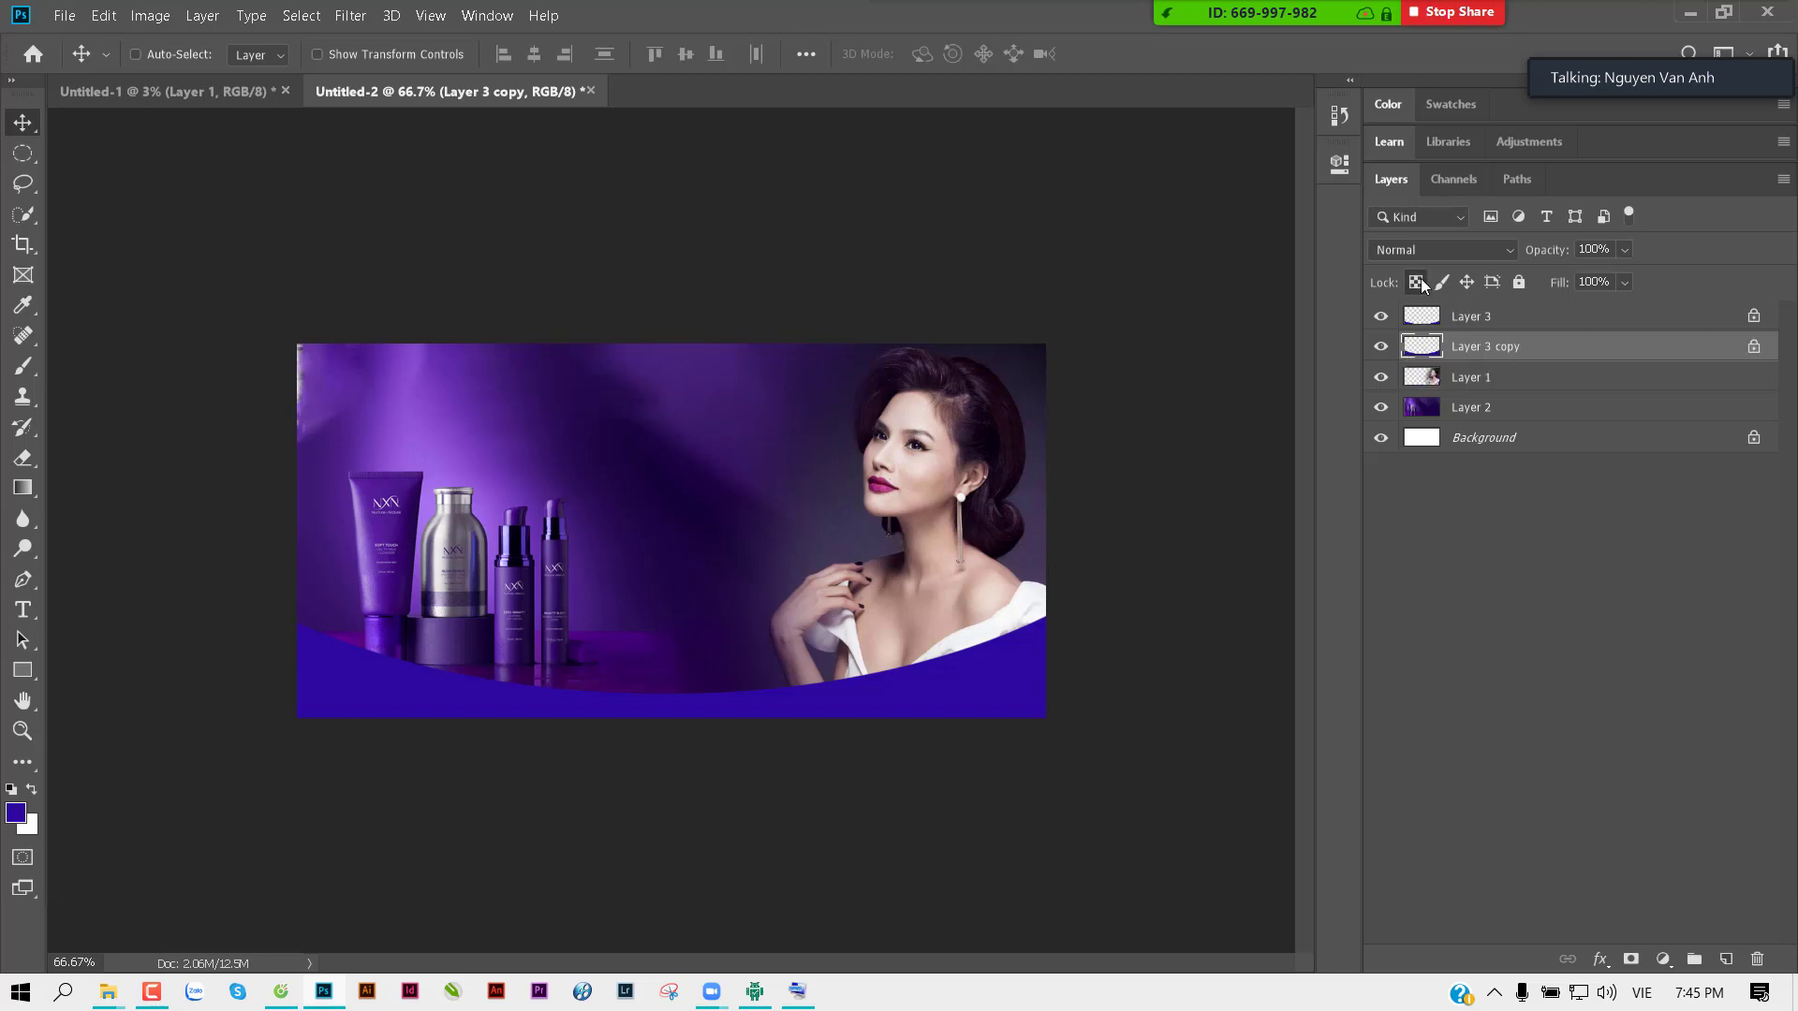
Step: Fill Layer 3 copy with white and set it to Color Dodge with 27% fill
{"action": "key", "text": "ctrl+Delete"}
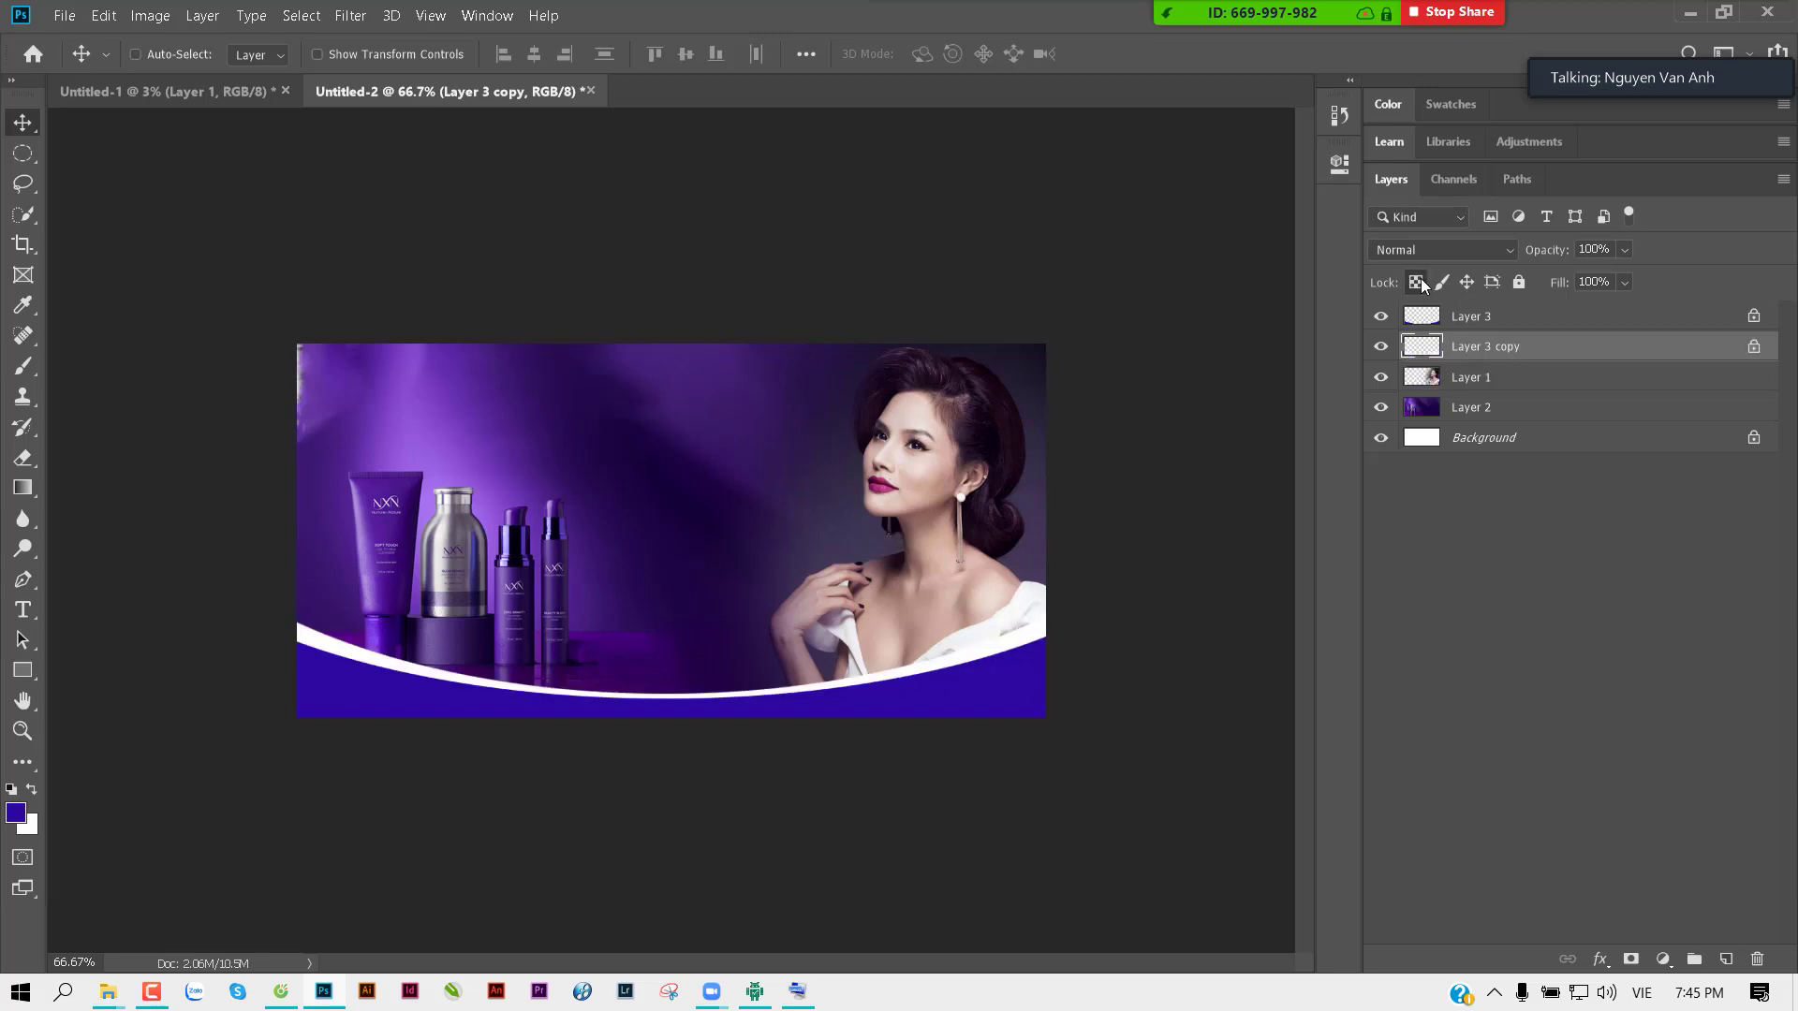
{"action": "left_click", "coordinate": [1466, 248]}
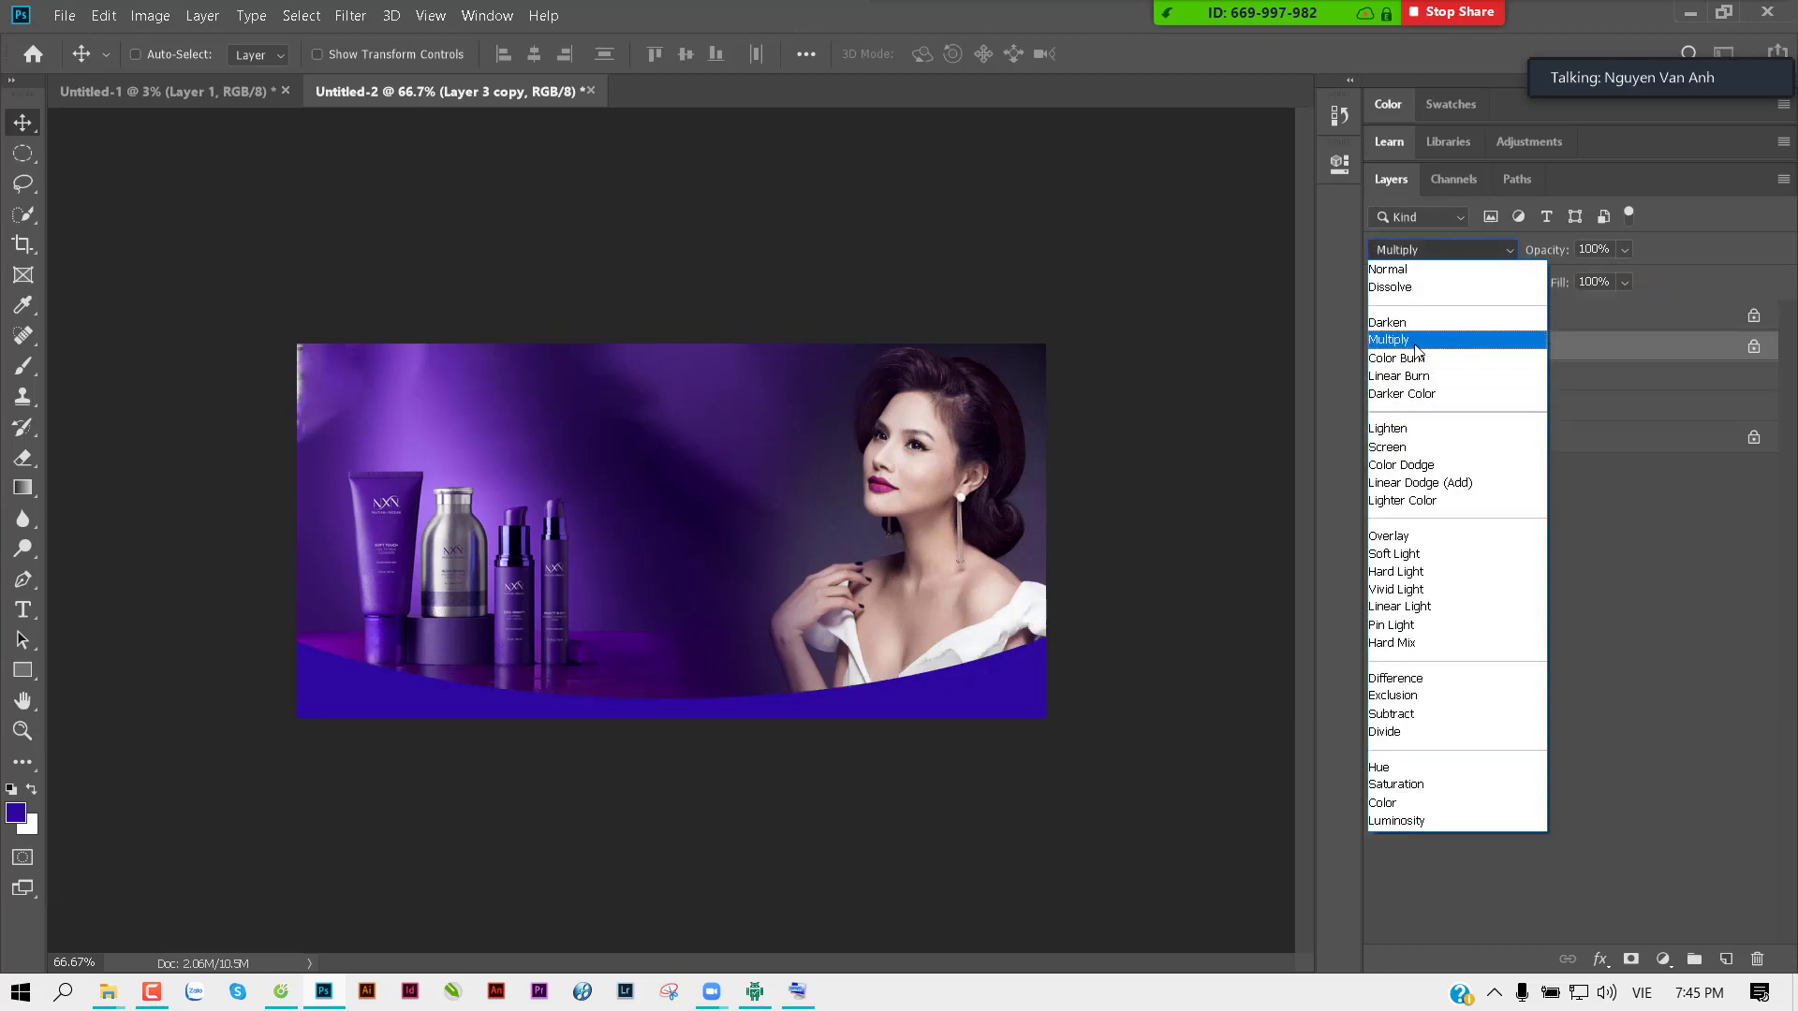
{"action": "left_click", "coordinate": [1427, 466]}
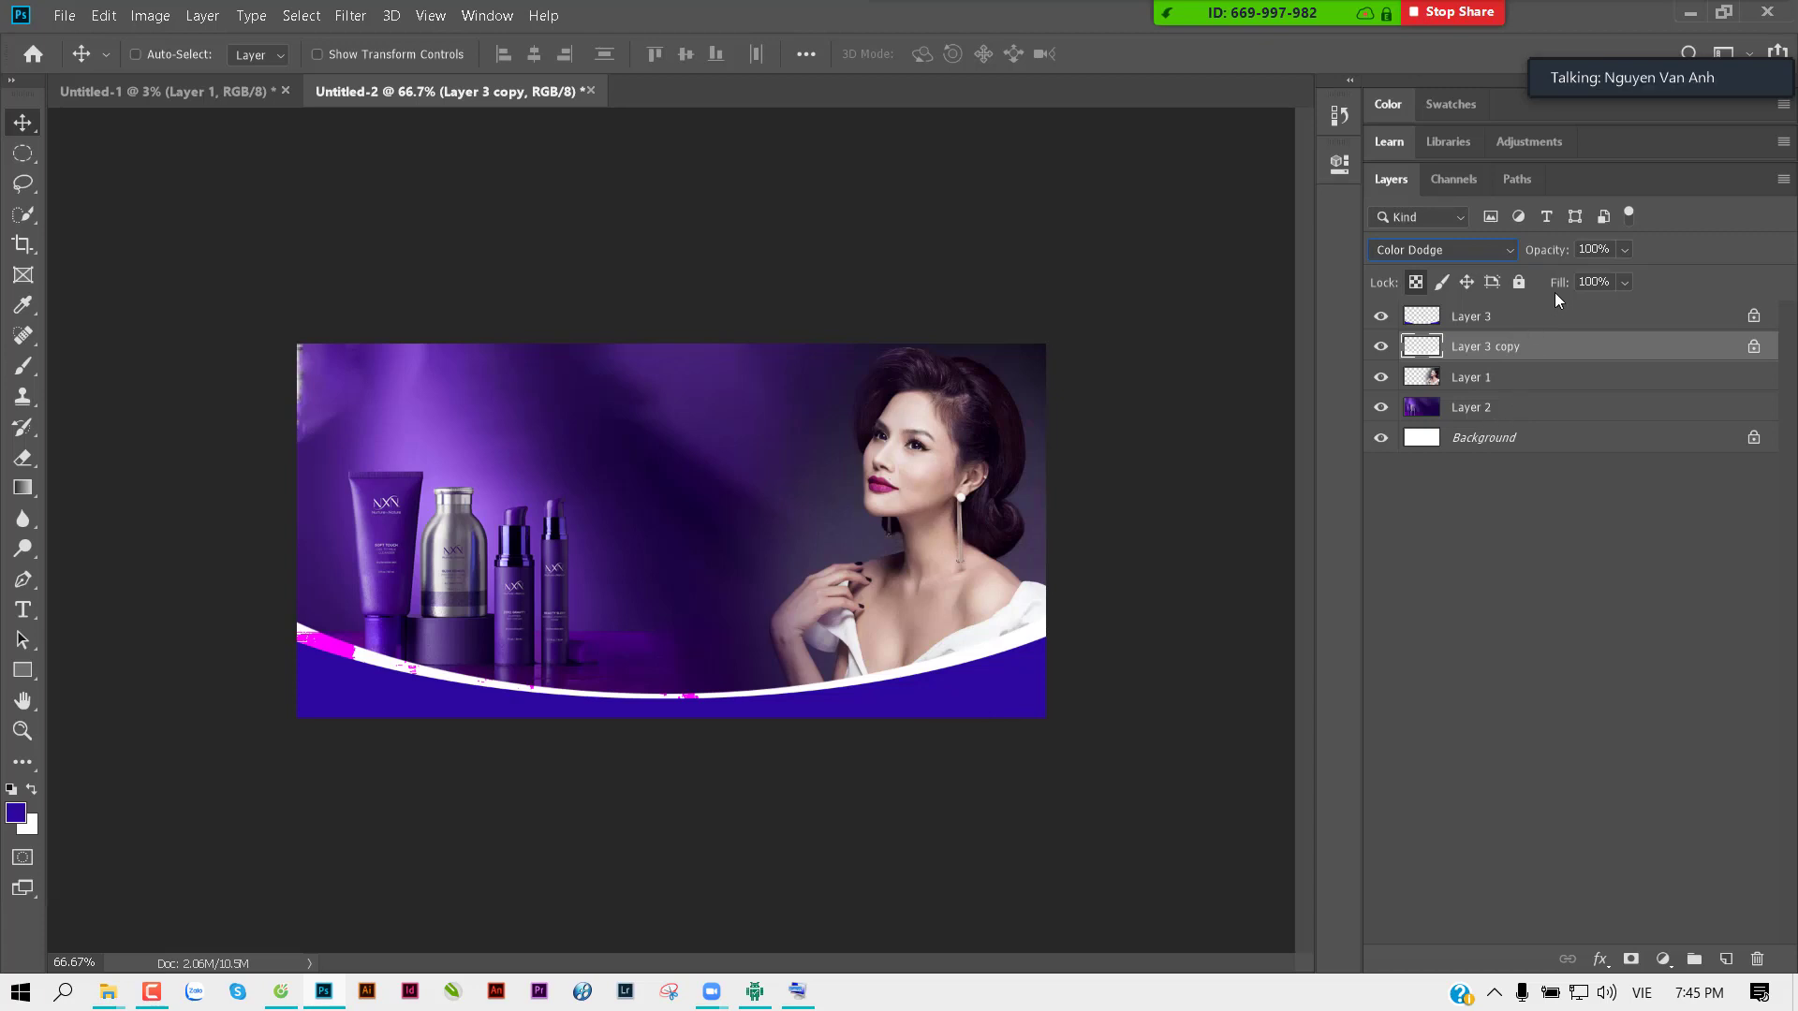
{"action": "left_click", "coordinate": [1626, 282]}
{"action": "left_click", "coordinate": [1571, 309]}
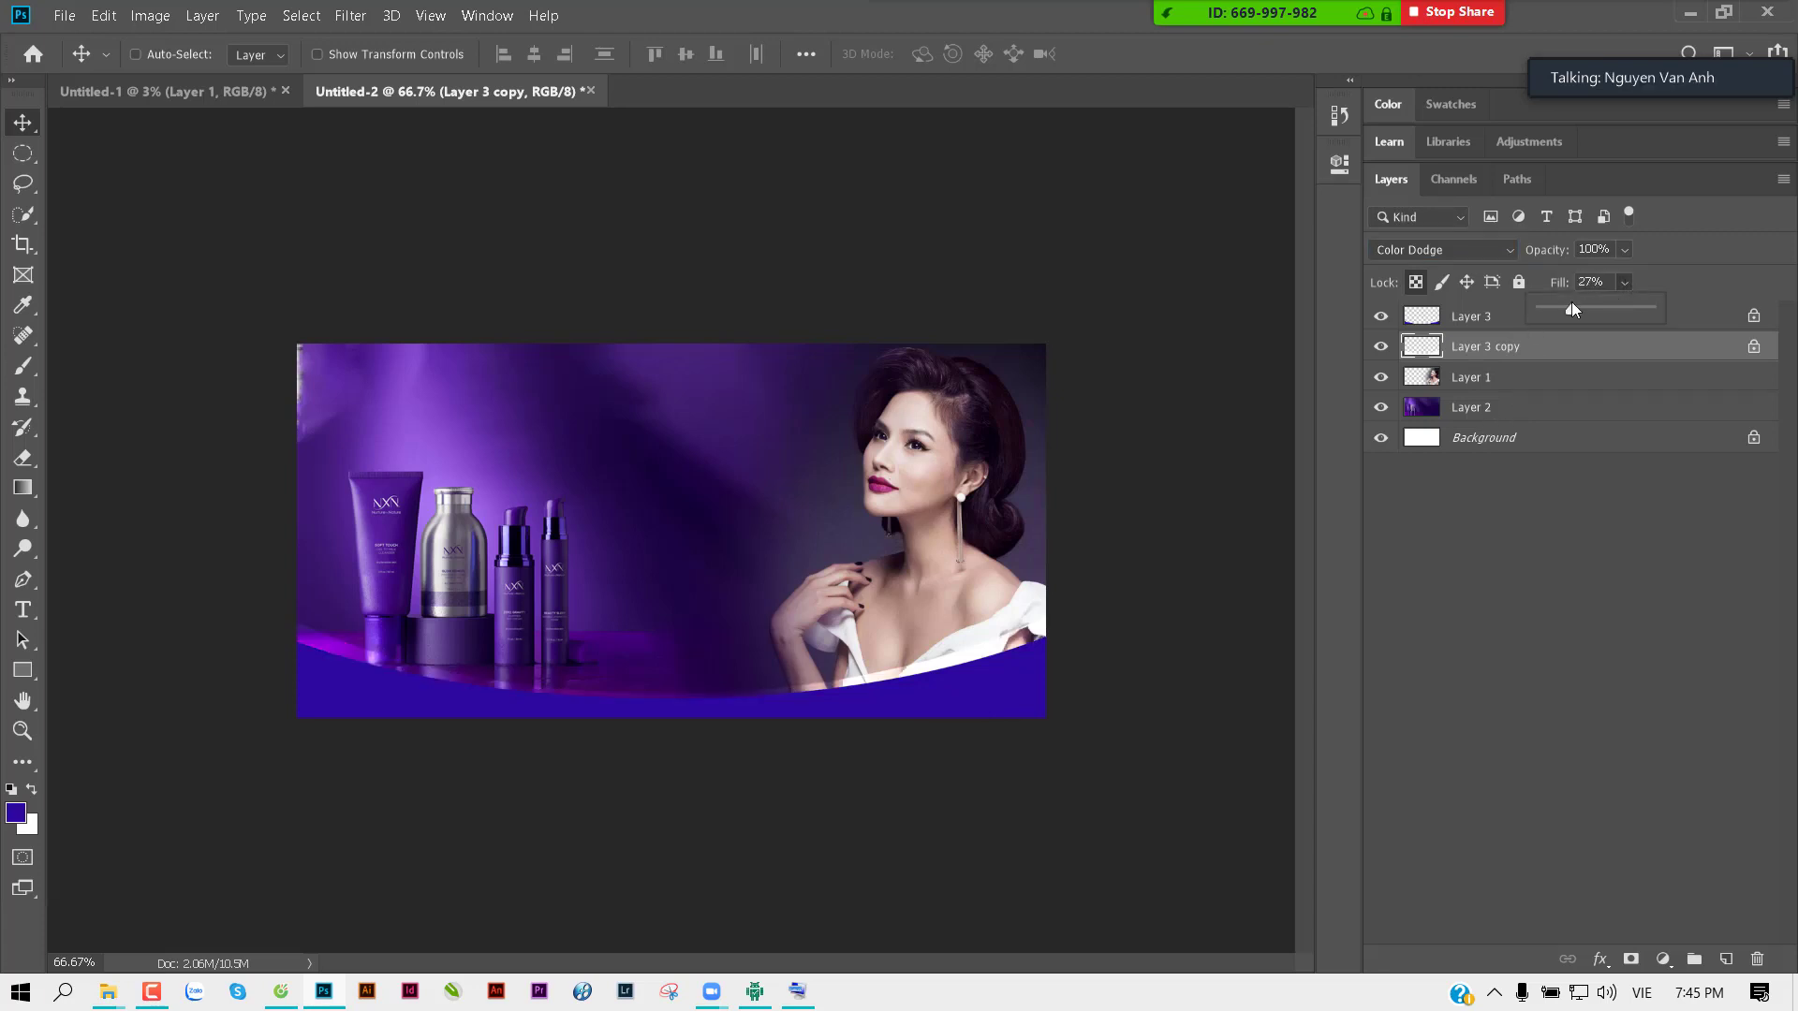
{"action": "left_click", "coordinate": [1563, 537]}
Step: Duplicate the glowing band as Layer 3 copy 2, stretched to about 121% height
{"action": "left_click_drag", "start_coordinate": [1042, 592], "coordinate": [789, 613]}
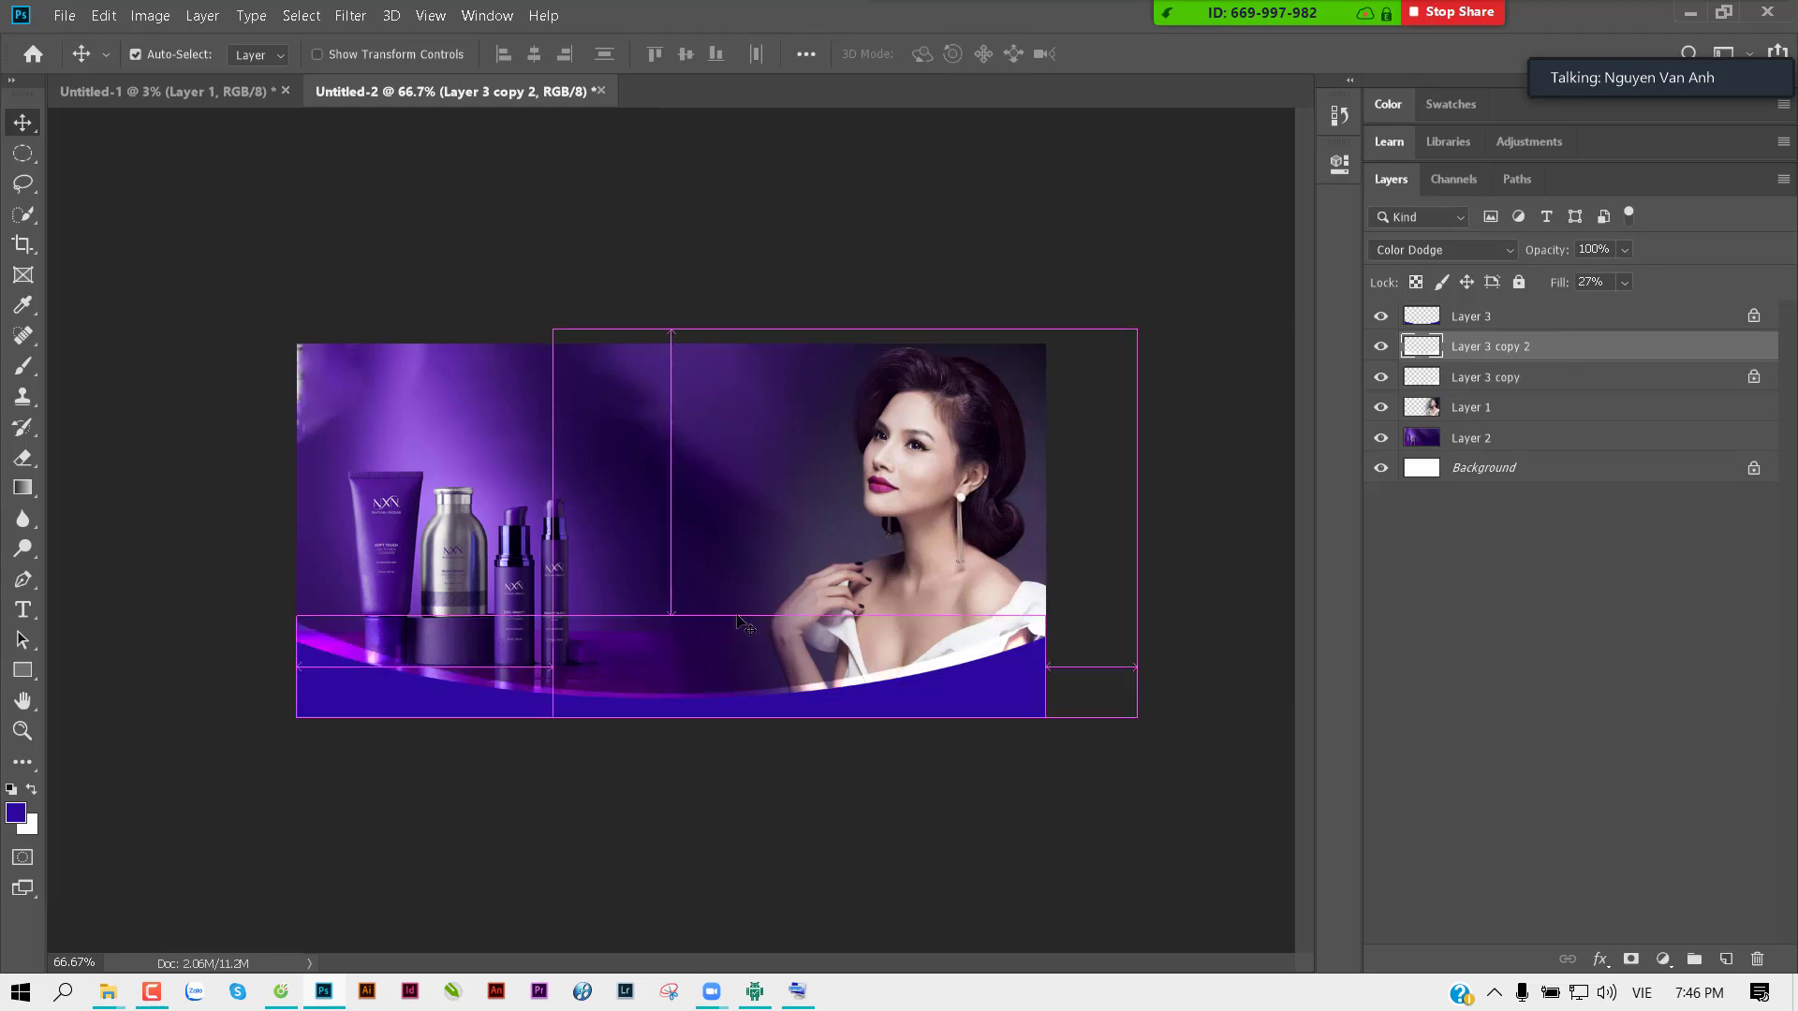
{"action": "key", "text": "ctrl+t"}
{"action": "left_click_drag", "start_coordinate": [671, 615], "coordinate": [671, 592]}
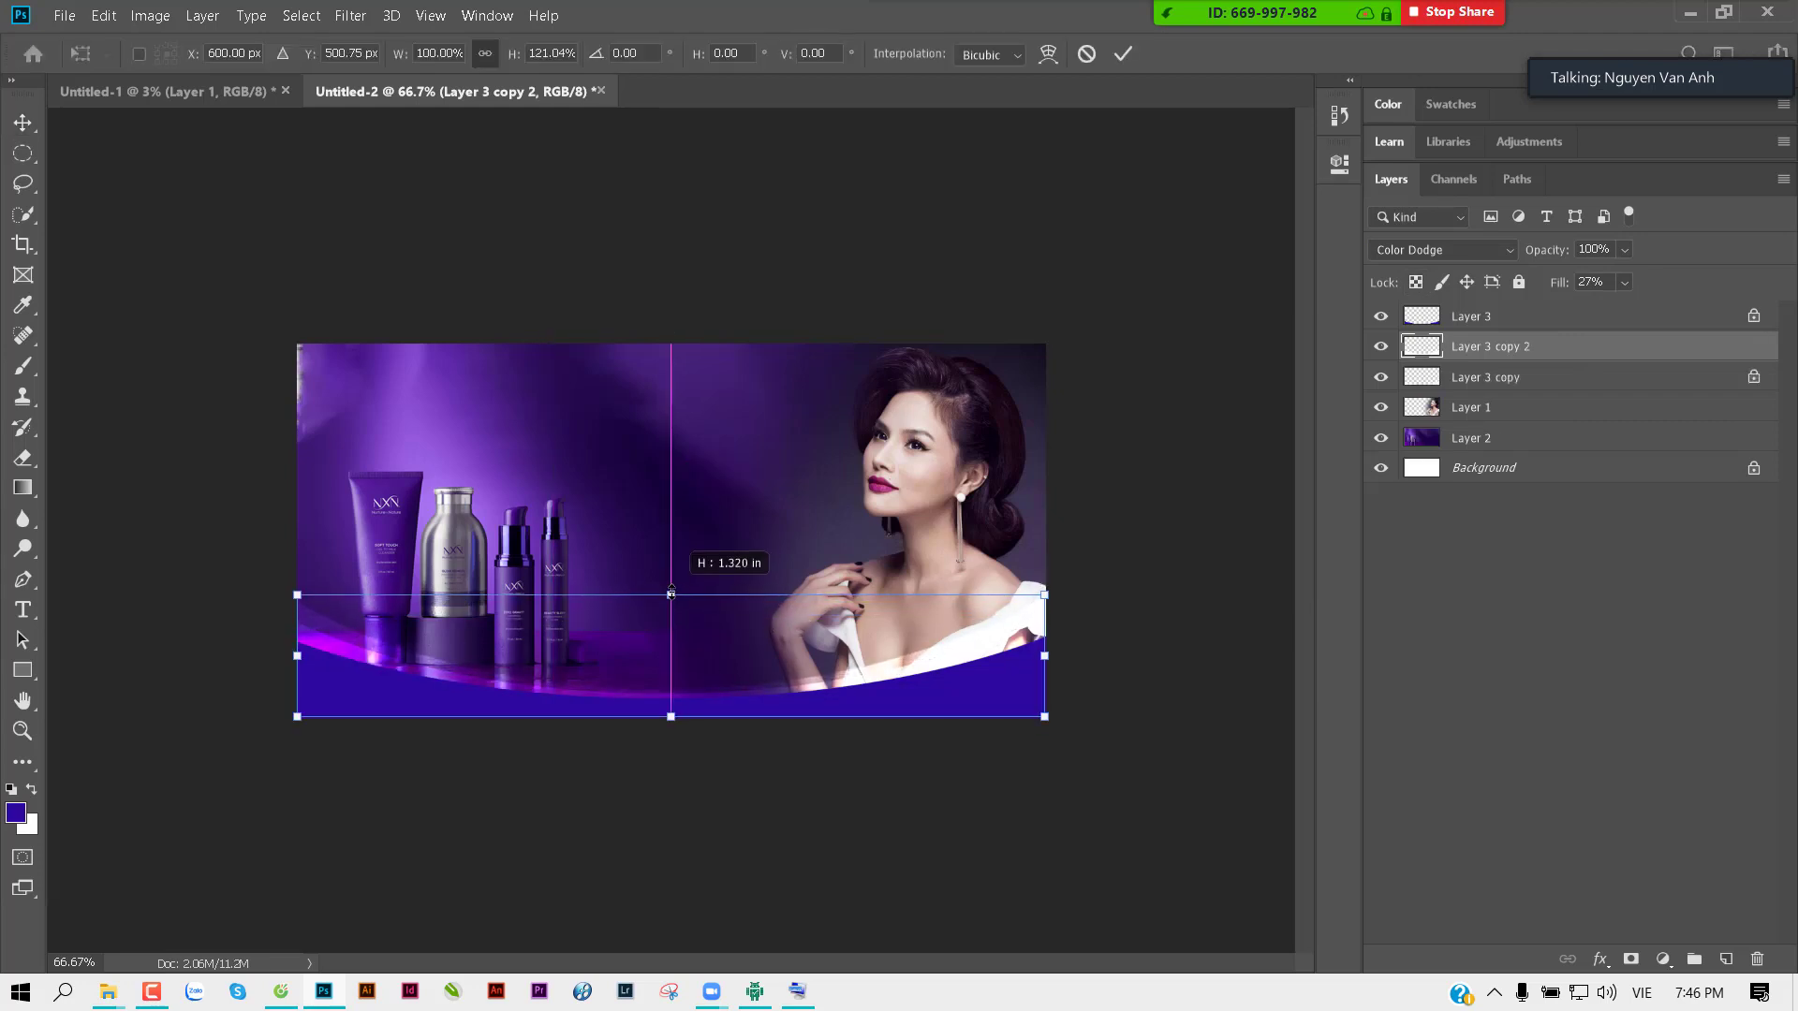
{"action": "key", "text": "Return"}
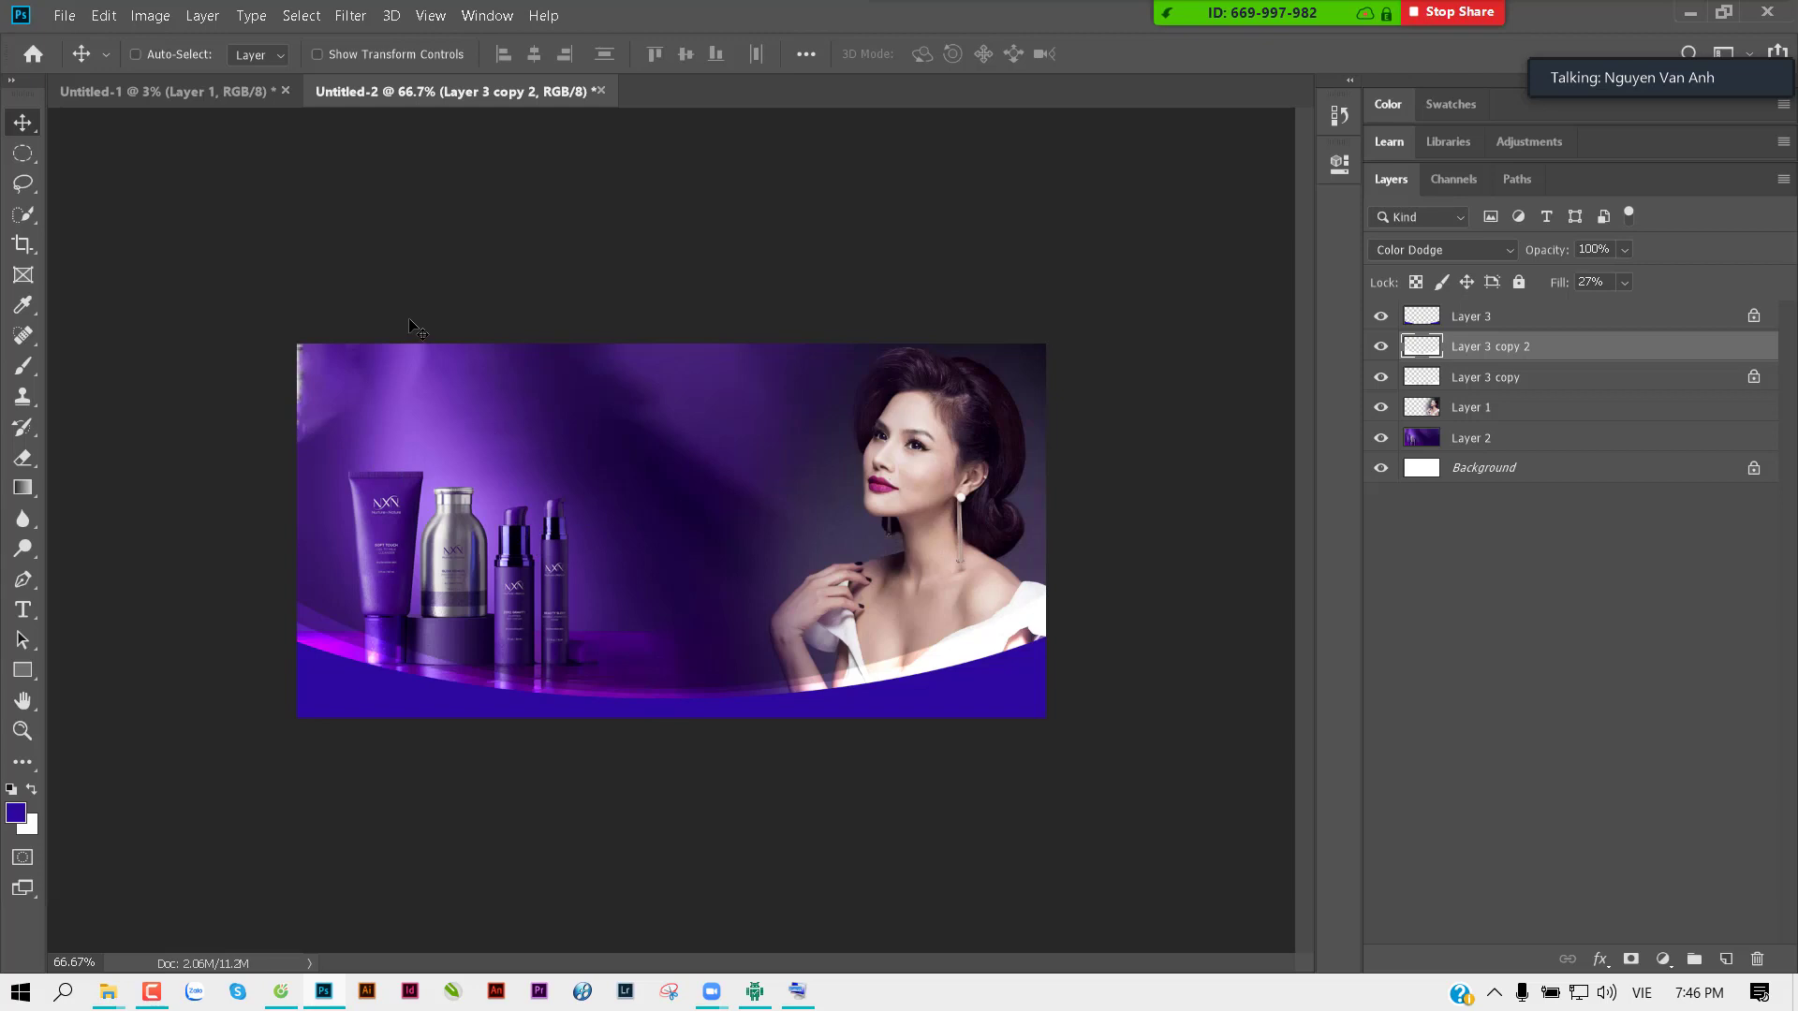
Step: Open the black light-rays image from the thuvienanh Backgroud texture folder
{"action": "key", "text": "ctrl+o"}
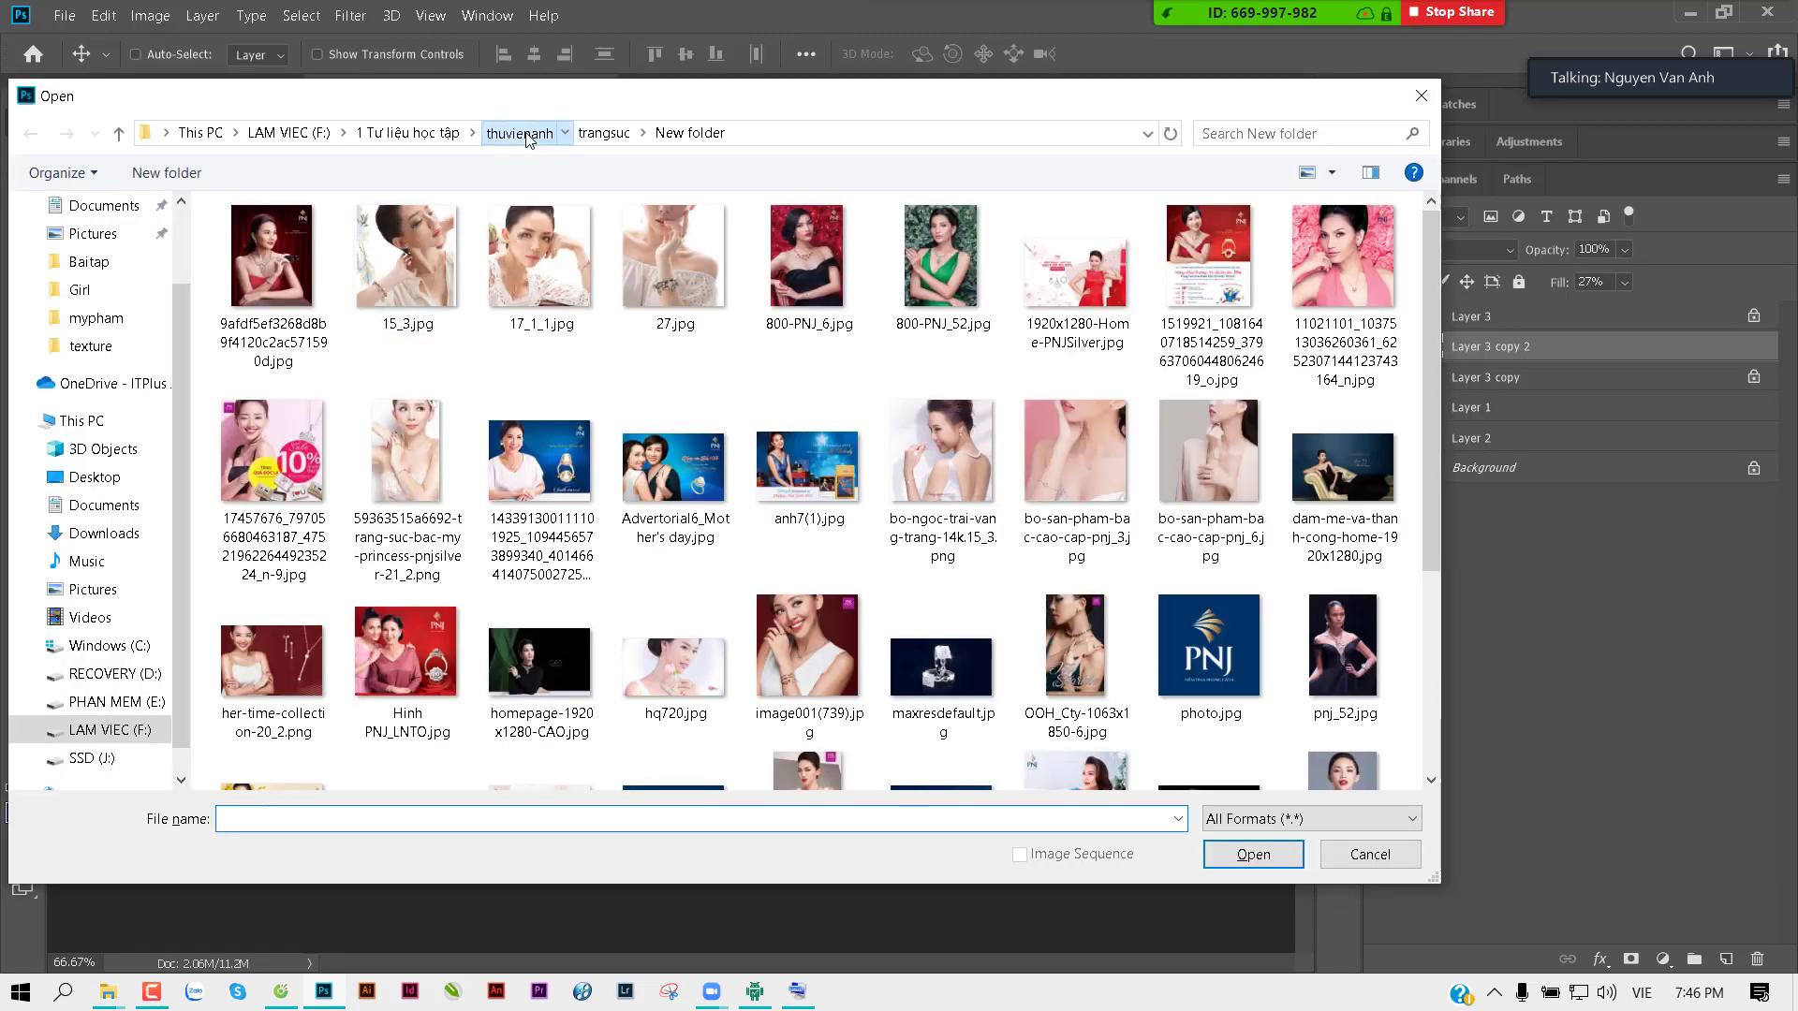
{"action": "left_click", "coordinate": [518, 133]}
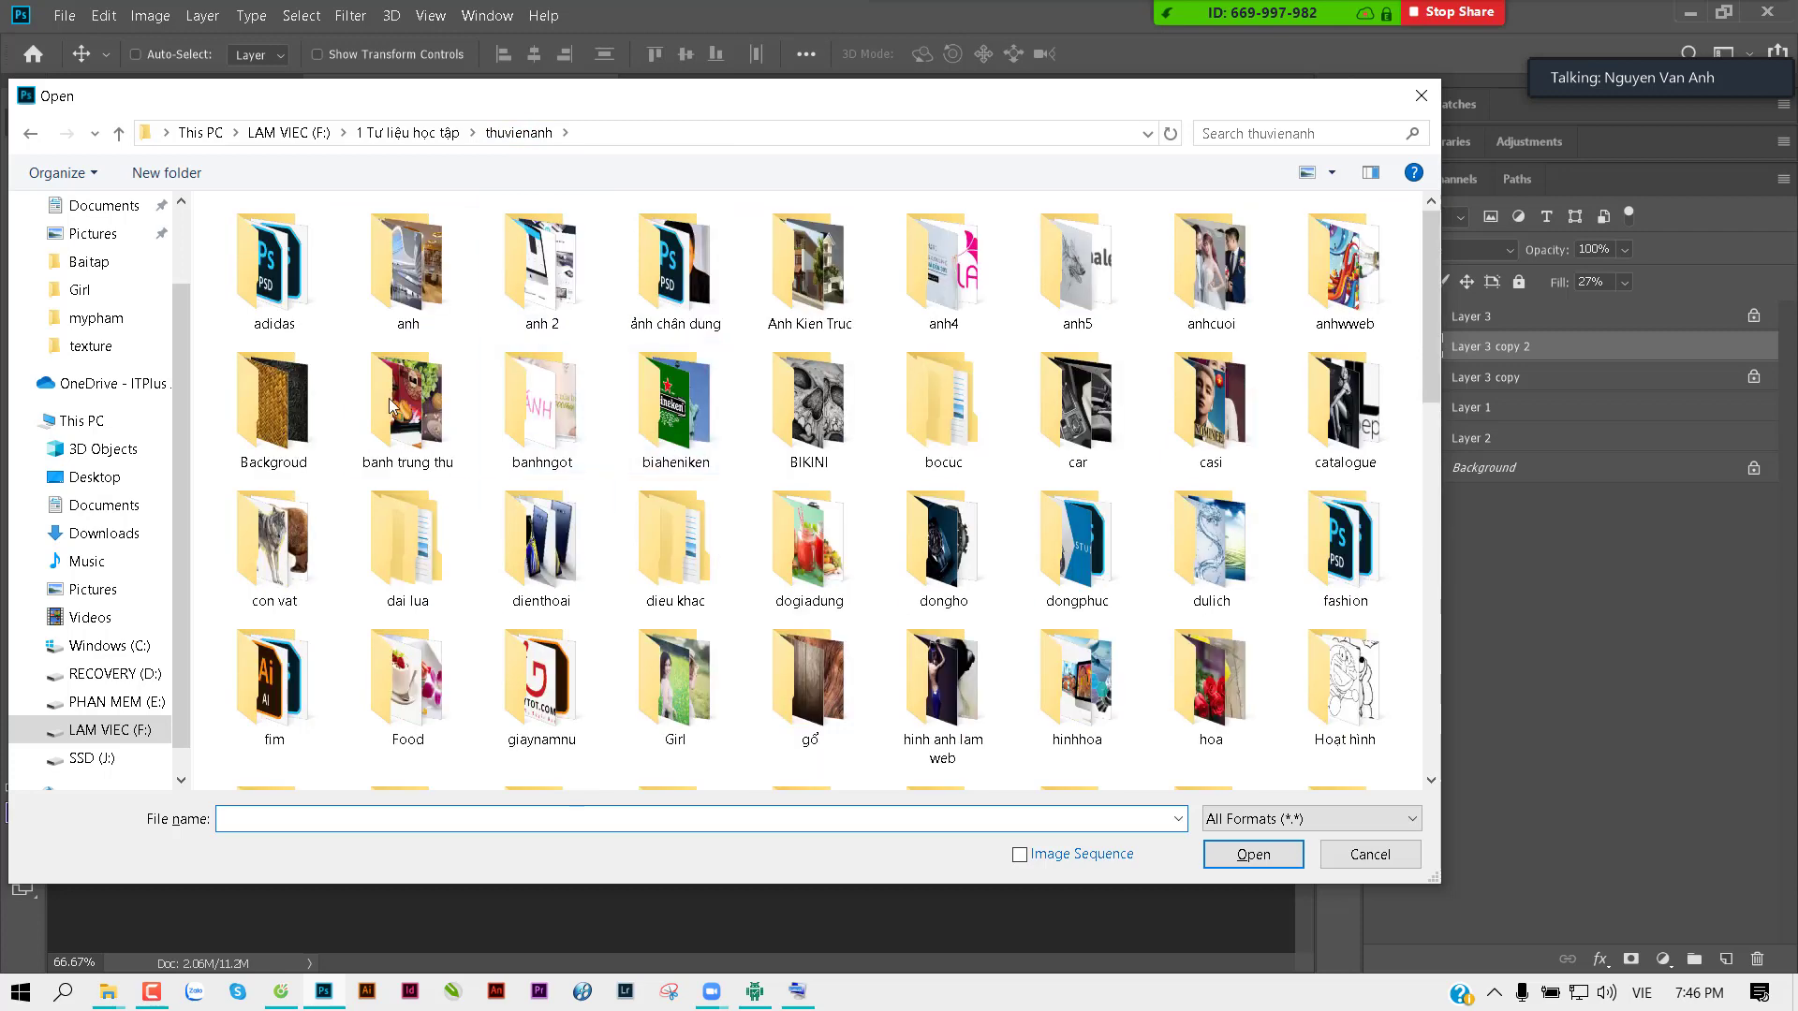
{"action": "double_click", "coordinate": [273, 403]}
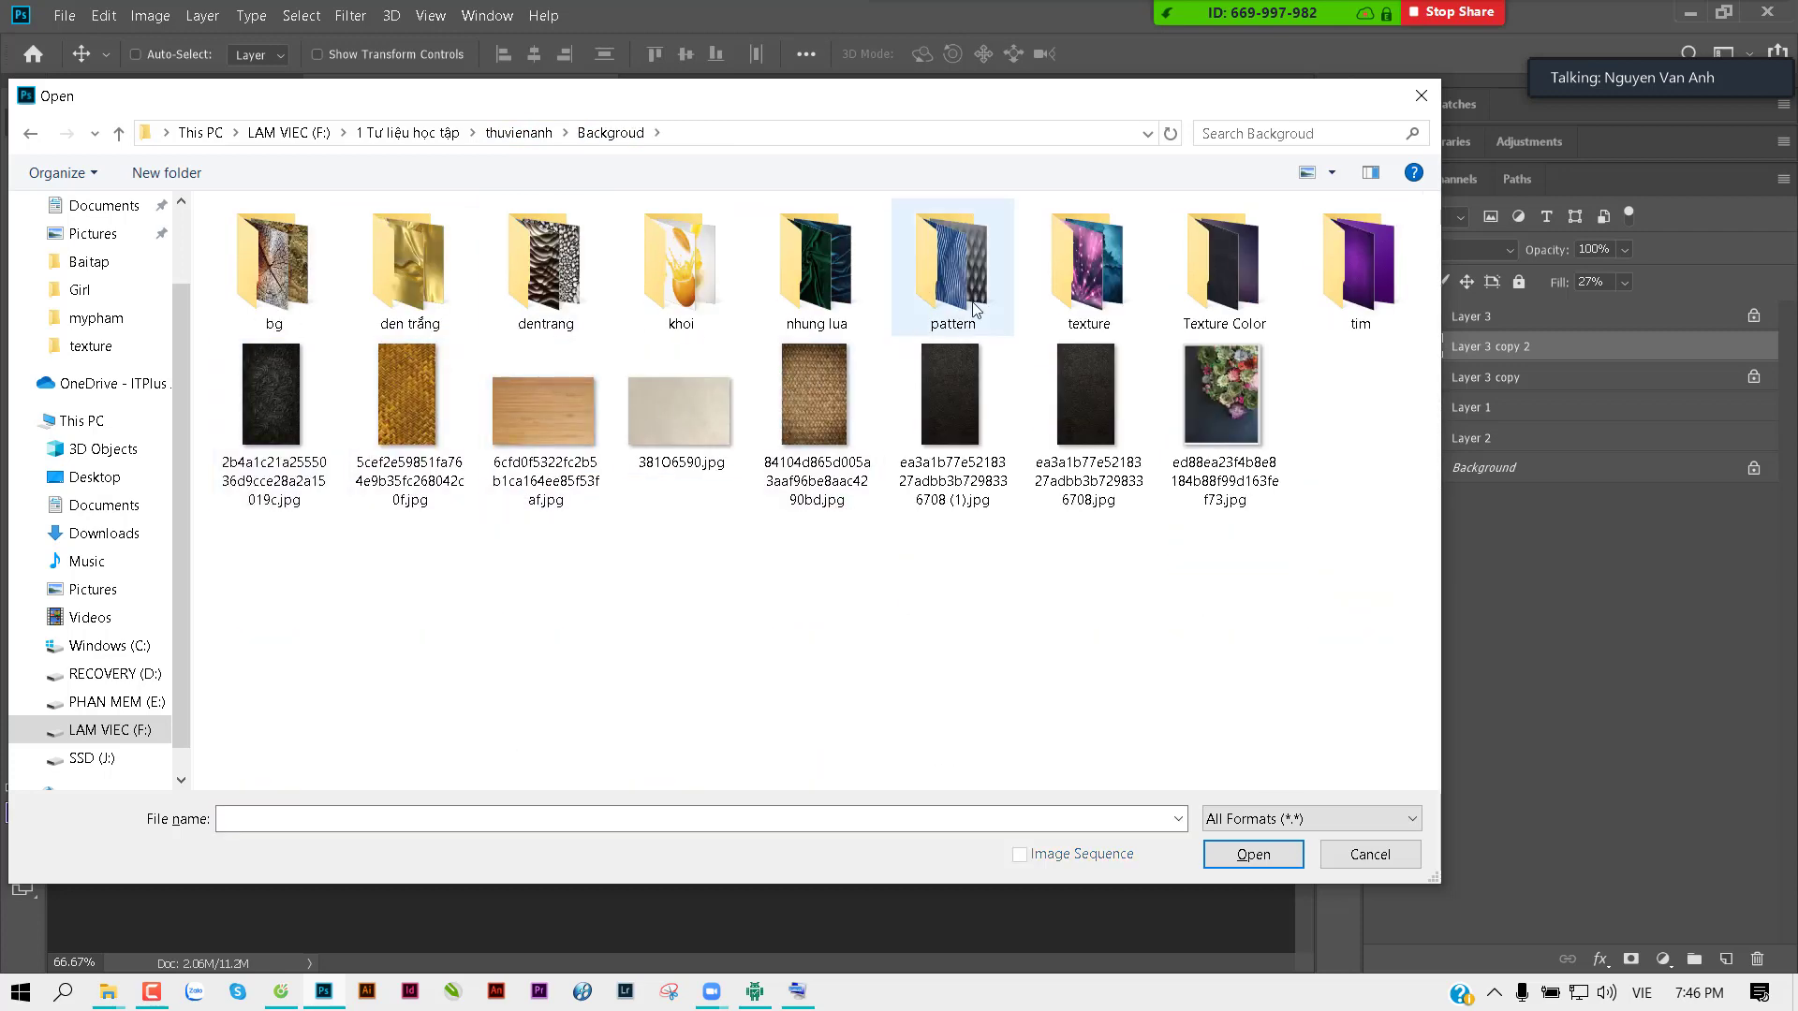
{"action": "double_click", "coordinate": [1092, 295]}
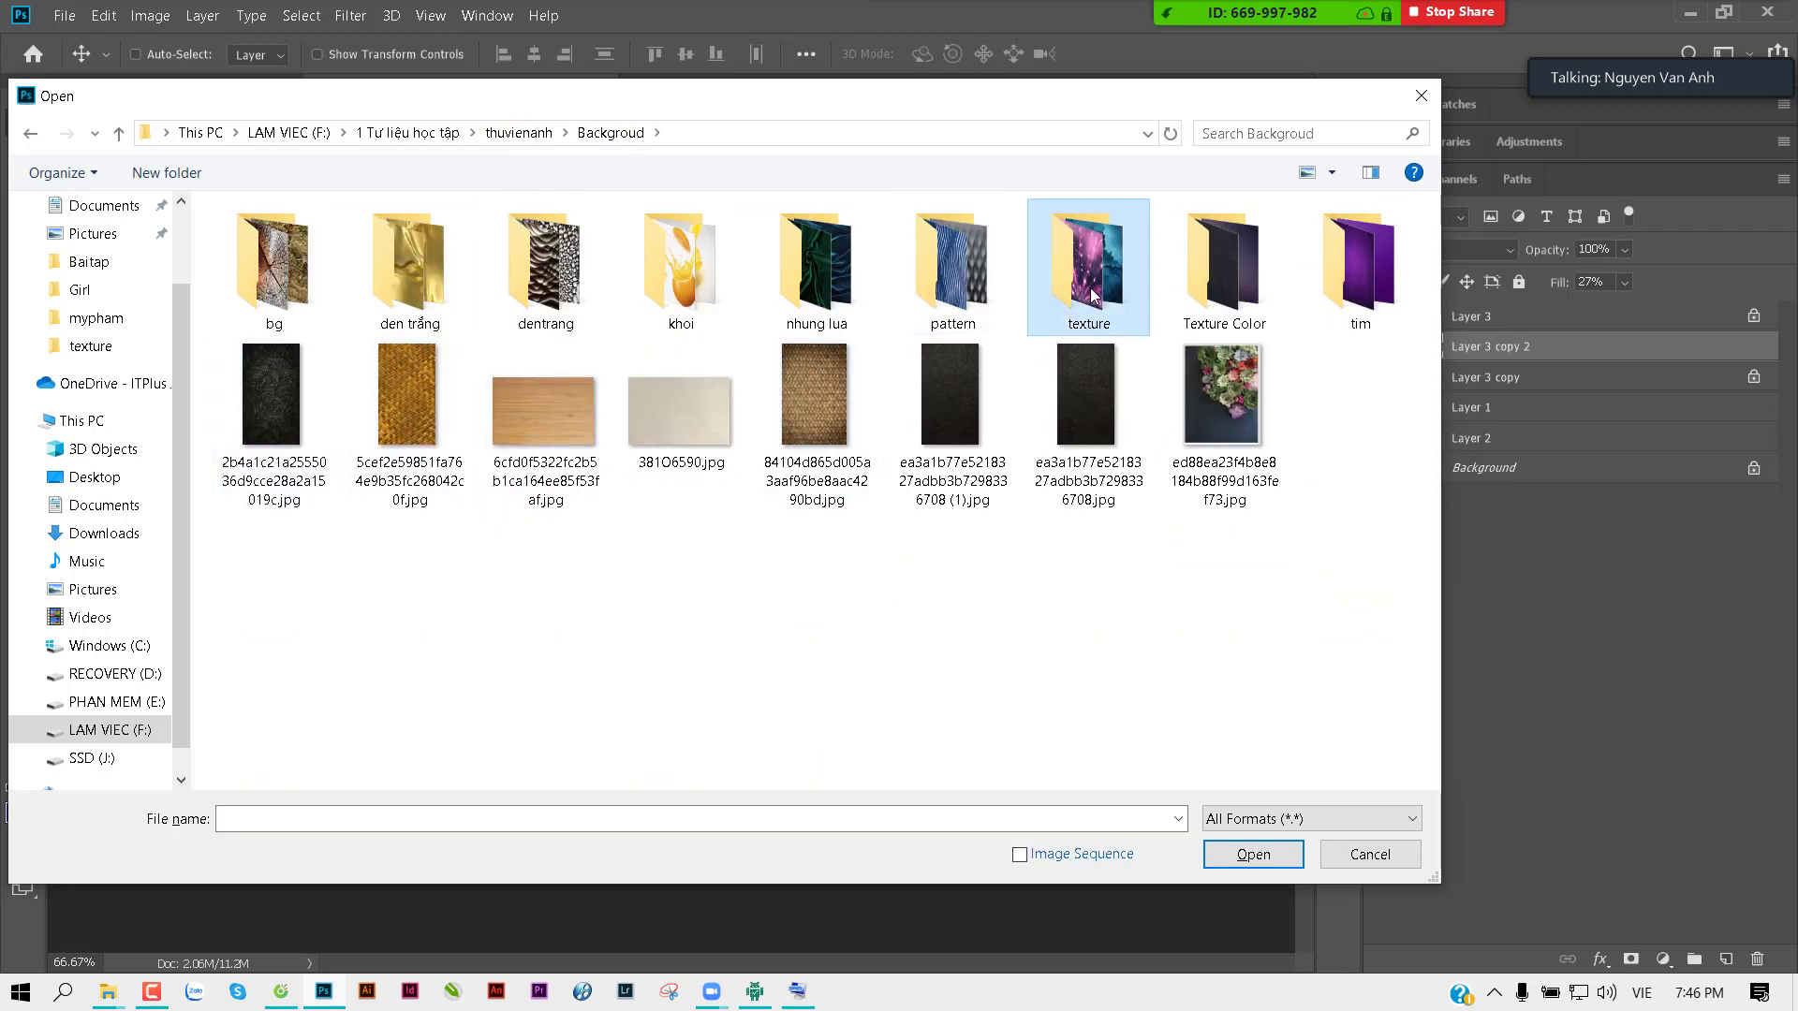
{"action": "left_click_drag", "start_coordinate": [1427, 266], "coordinate": [1430, 325]}
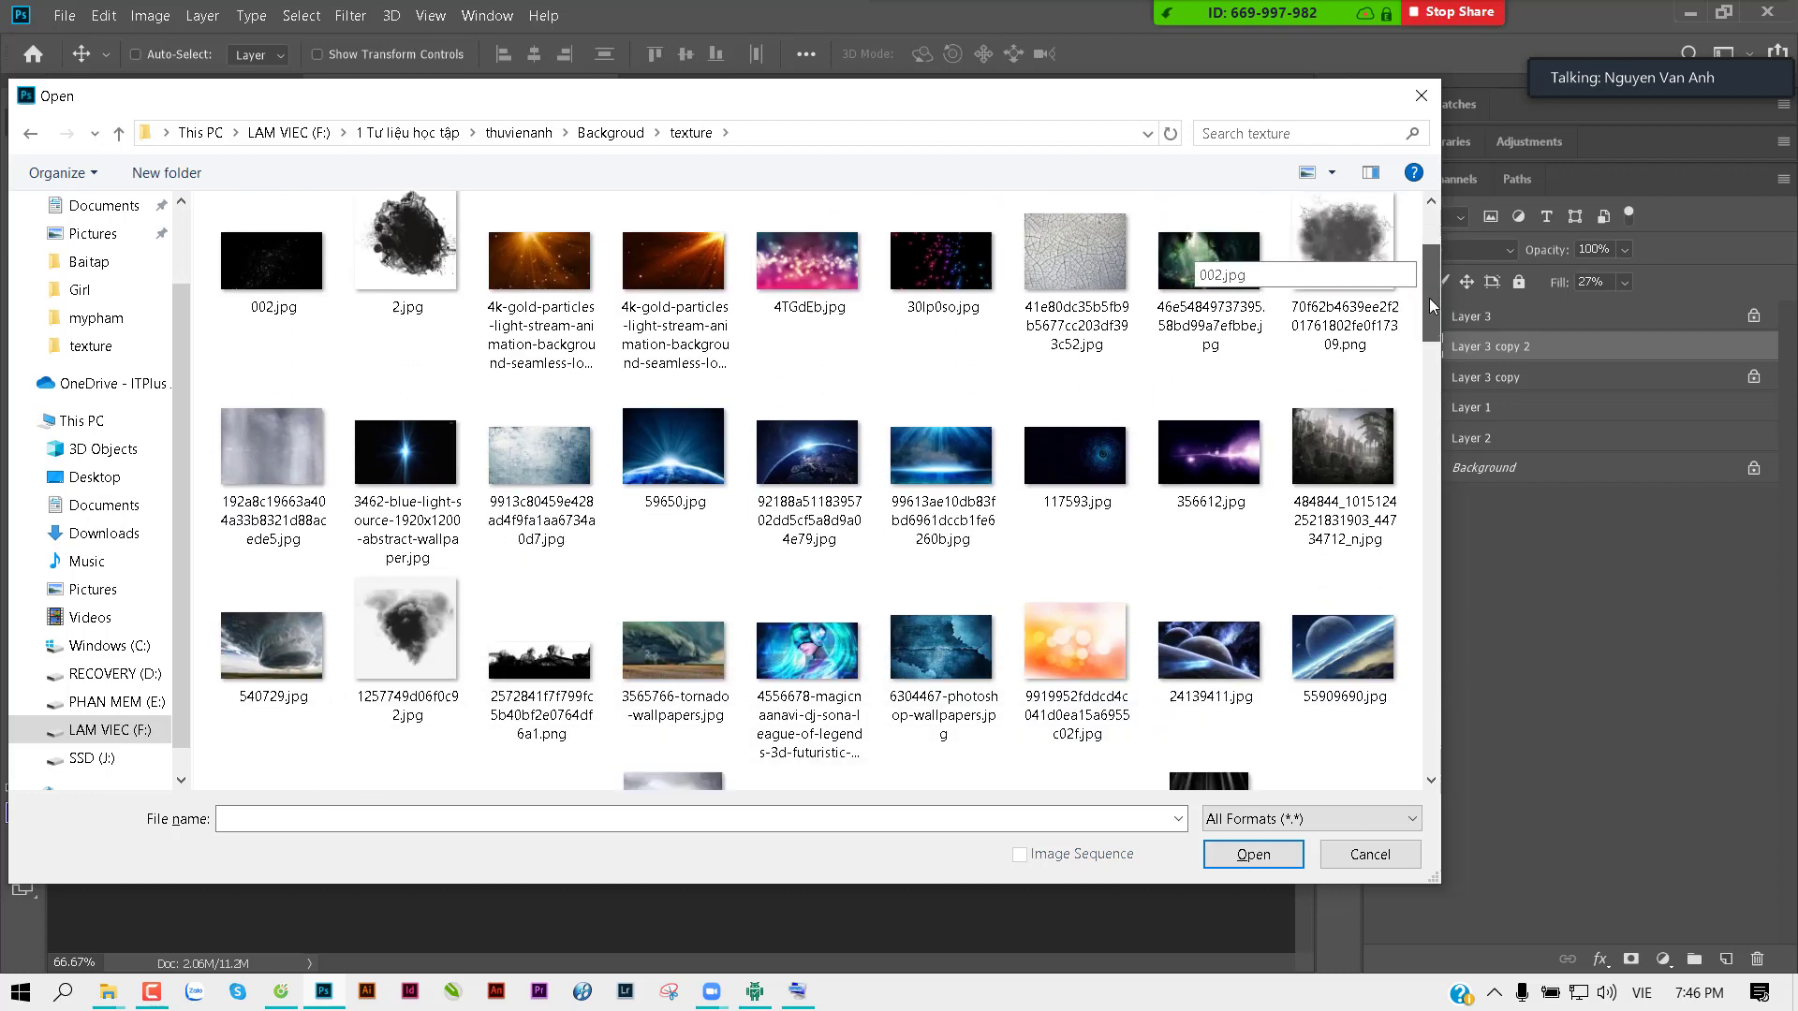
{"action": "left_click", "coordinate": [1224, 585]}
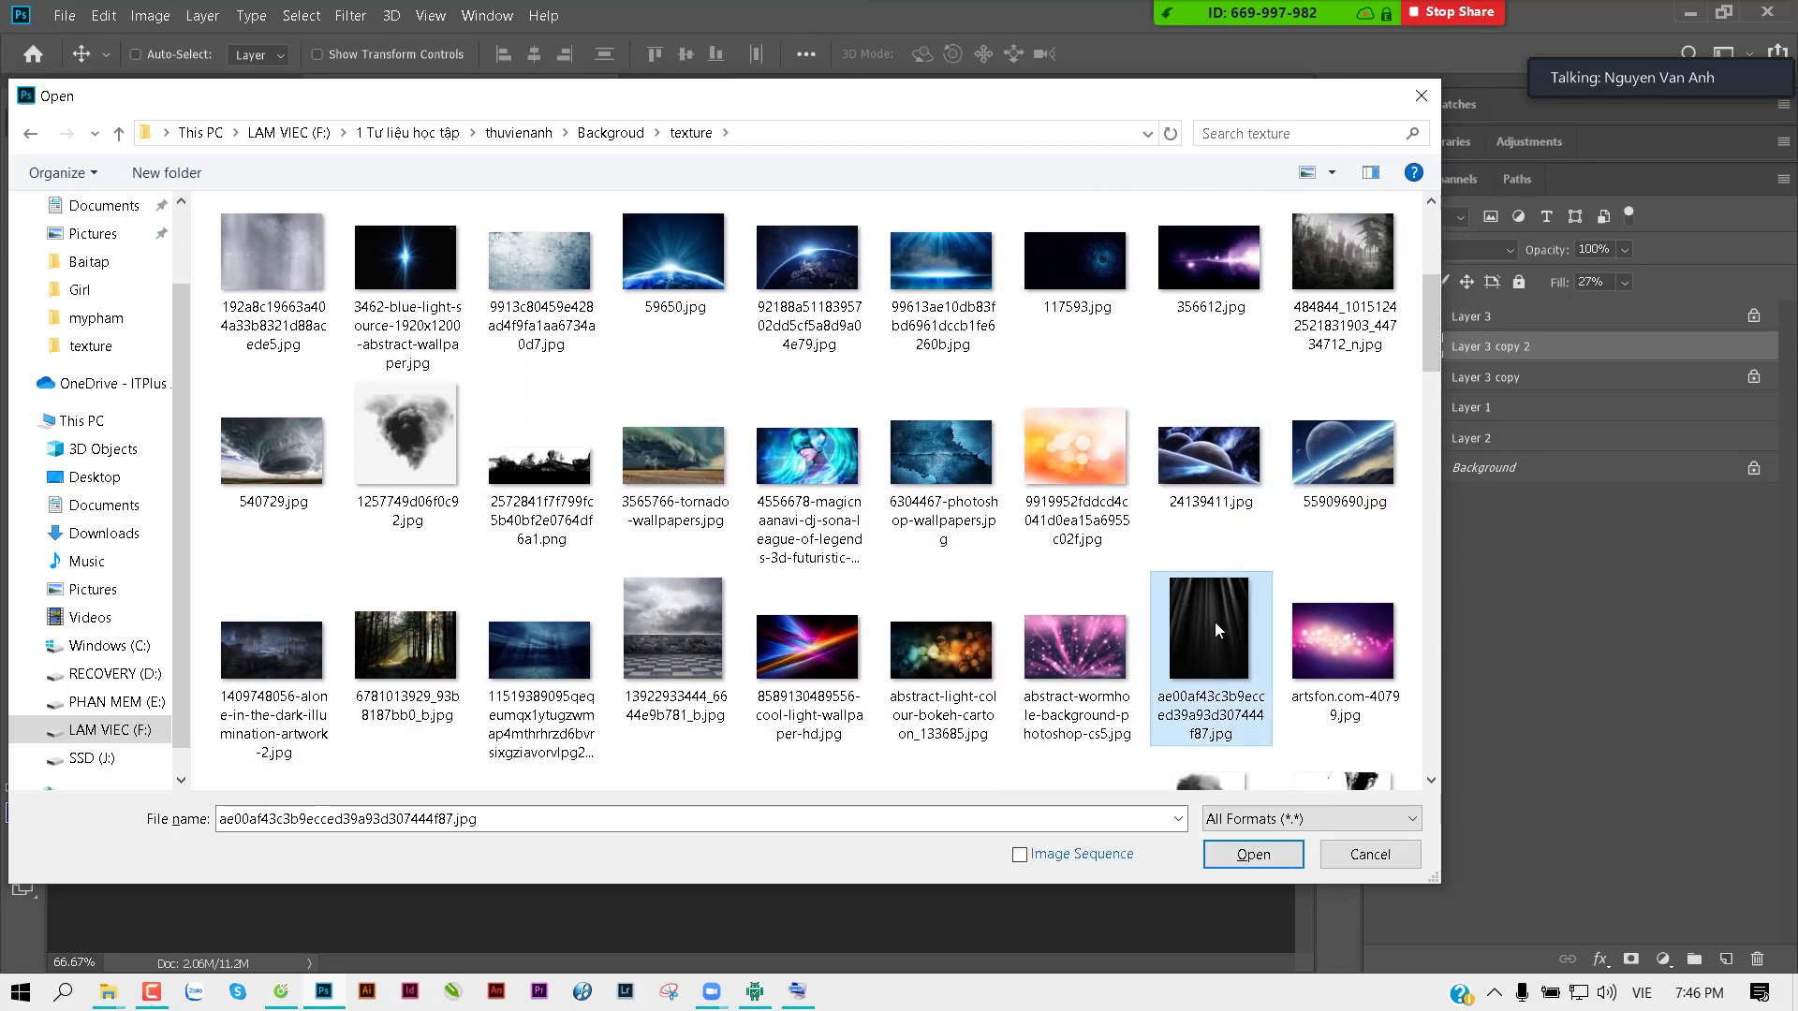
{"action": "left_click", "coordinate": [1245, 855]}
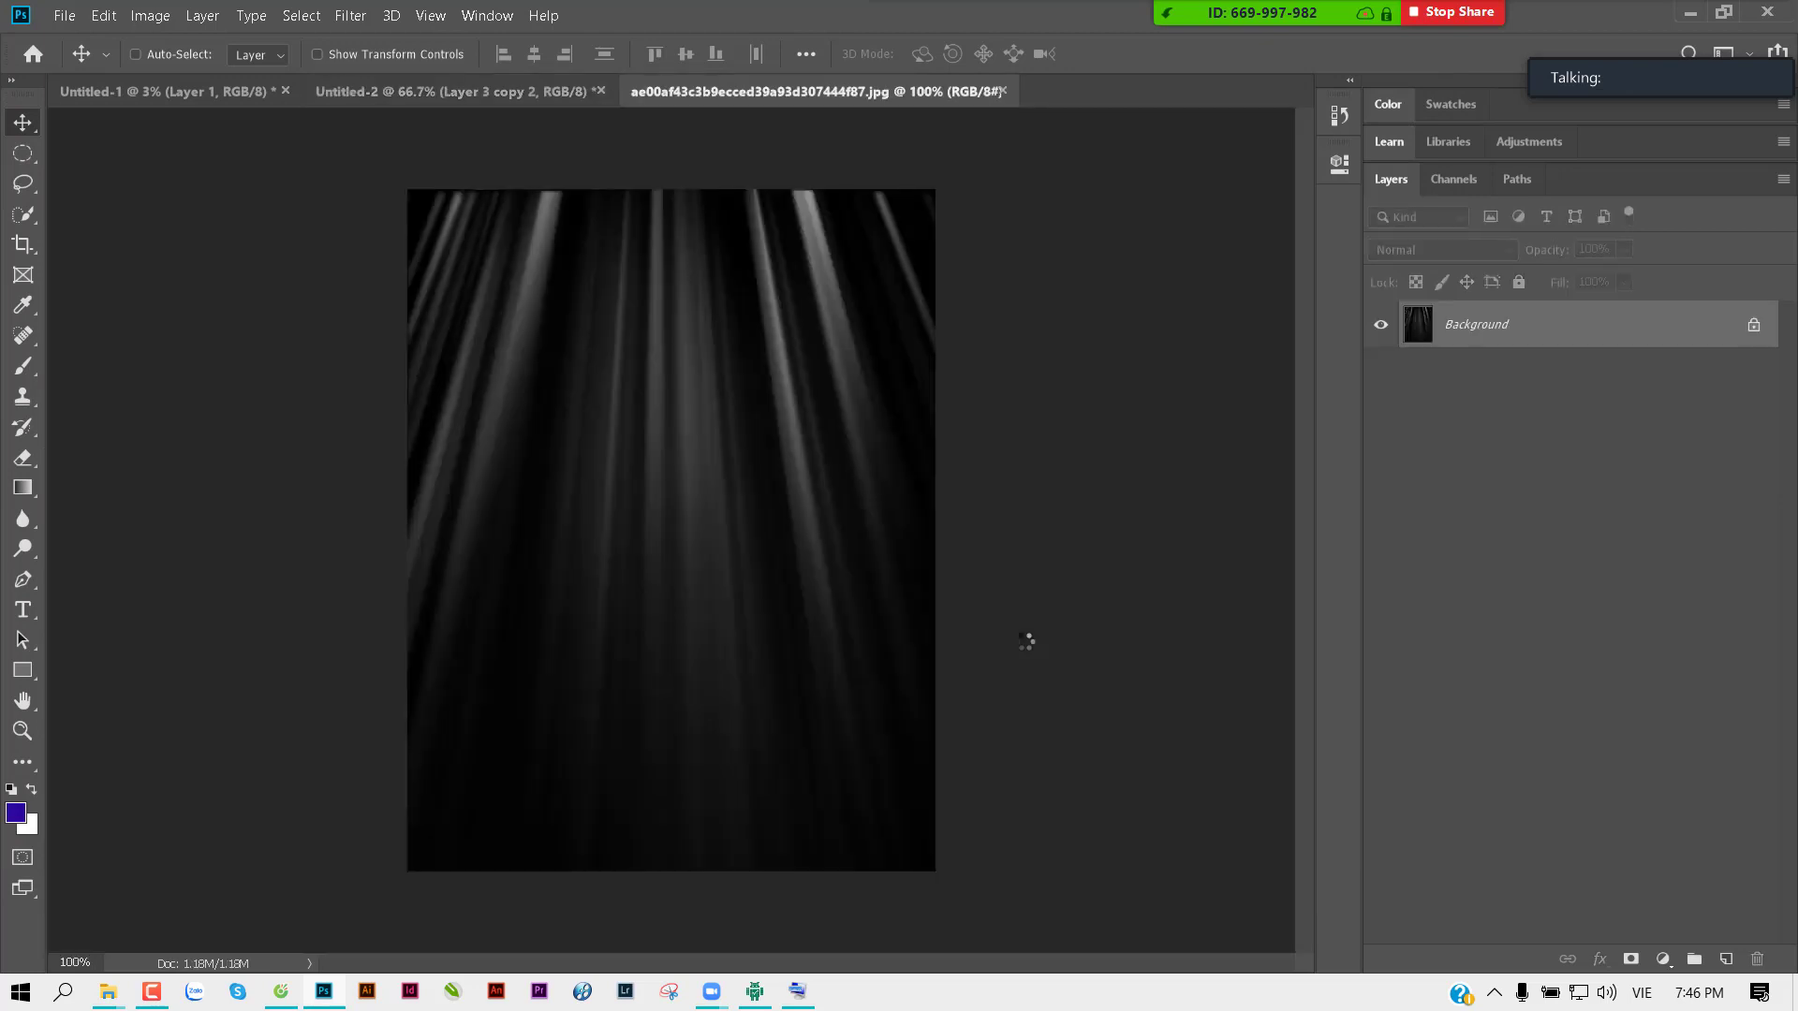
Step: Paste the light rays into the banner as Layer 4 and enlarge them to cover the banner
{"action": "key", "text": "ctrl+a"}
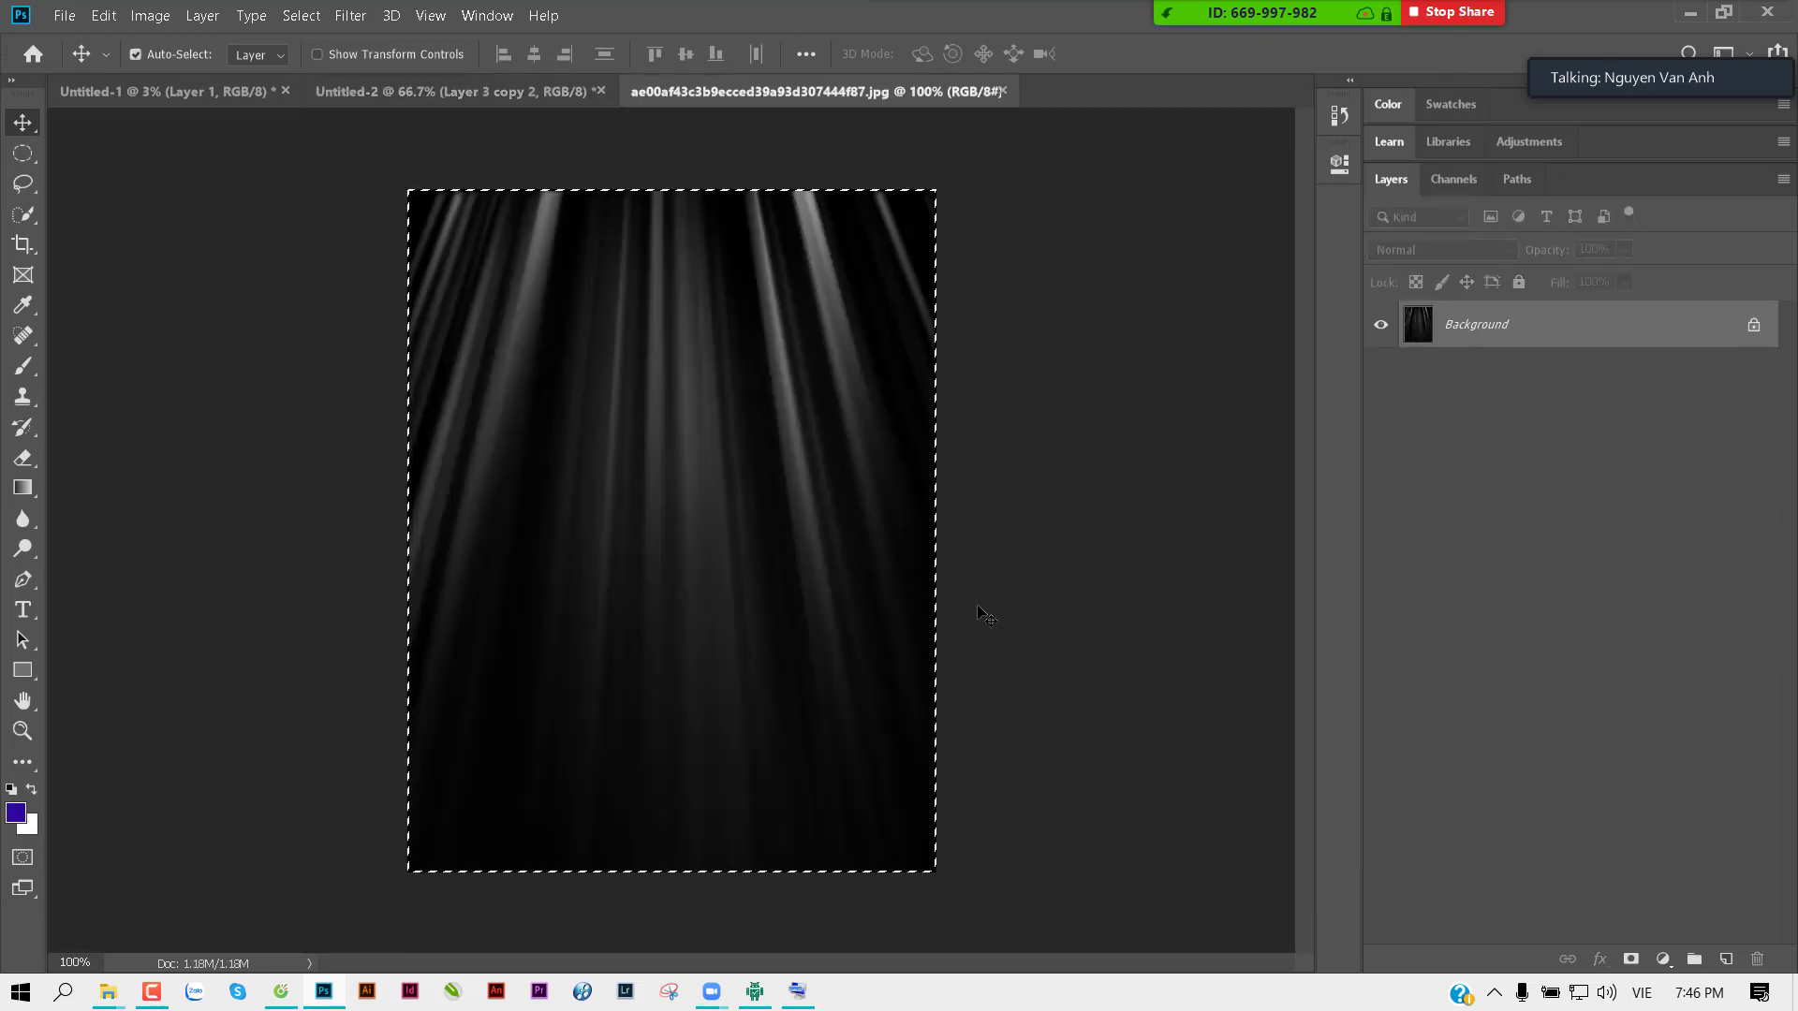
{"action": "key", "text": "ctrl+w"}
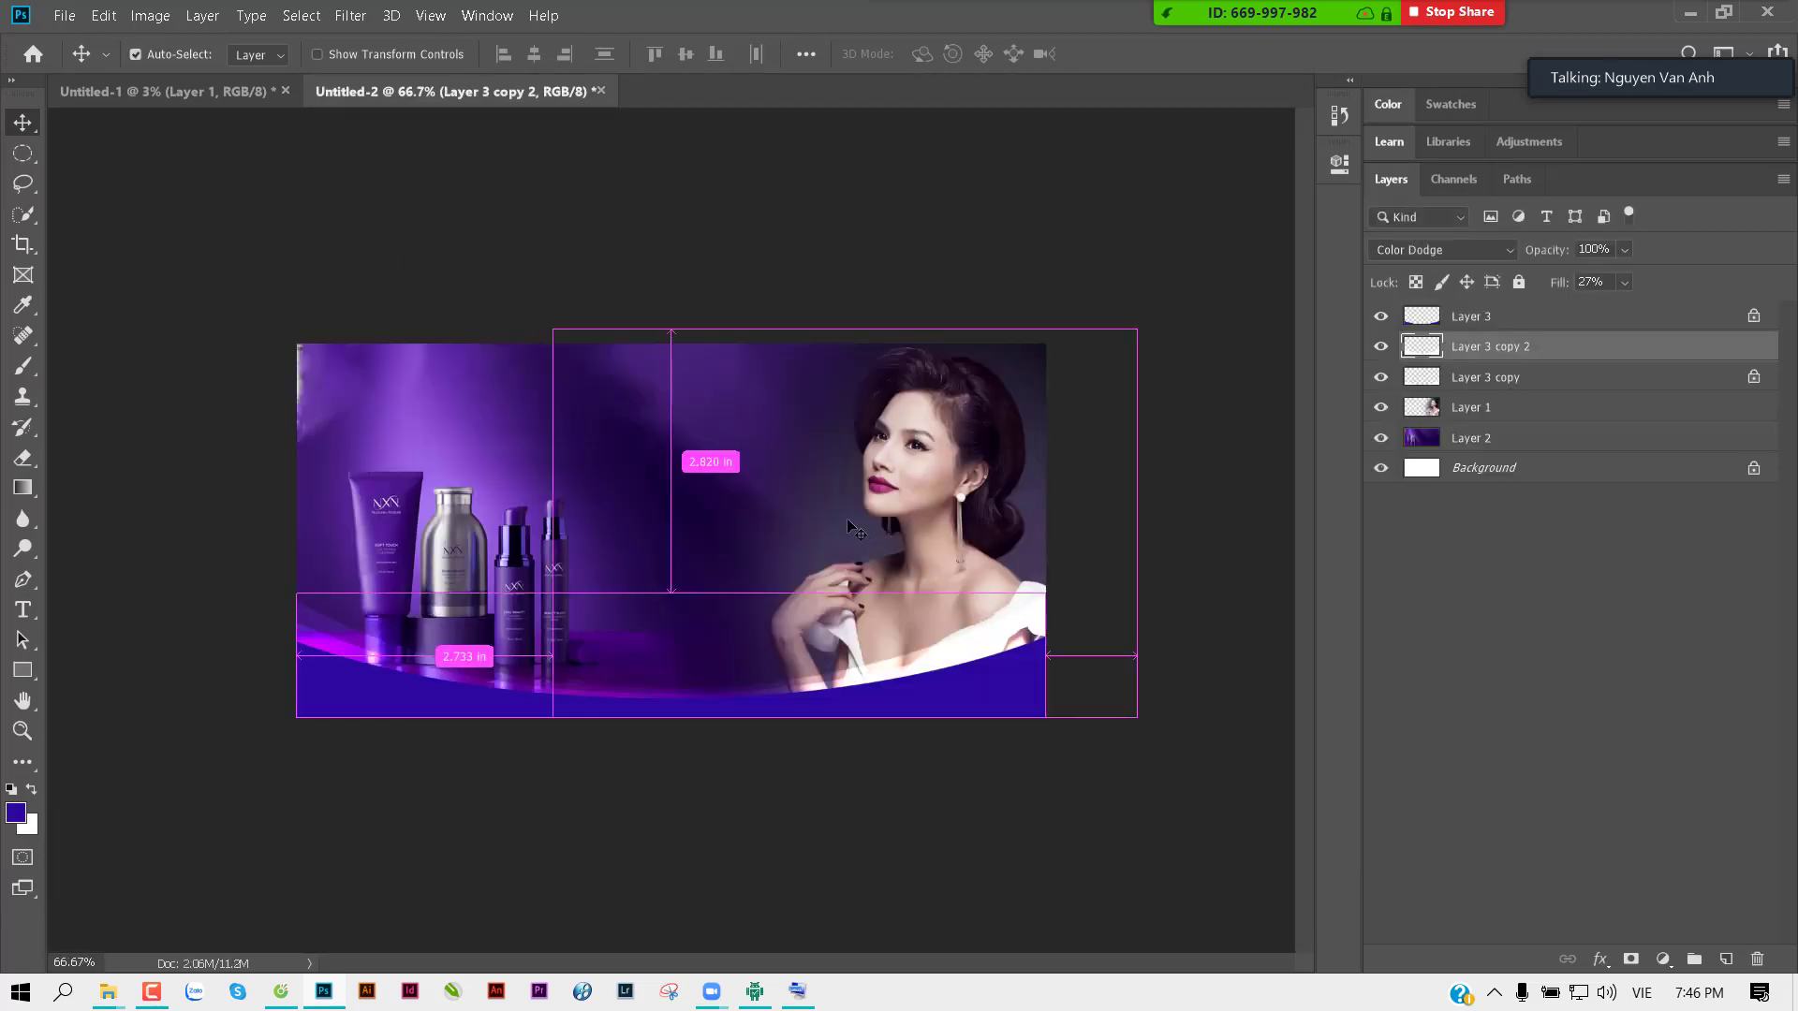
{"action": "key", "text": "ctrl+v"}
{"action": "mouse_move", "coordinate": [719, 521]}
{"action": "left_mouse_down"}
{"action": "mouse_move", "coordinate": [515, 520]}
{"action": "mouse_move", "coordinate": [524, 531]}
{"action": "left_mouse_up"}
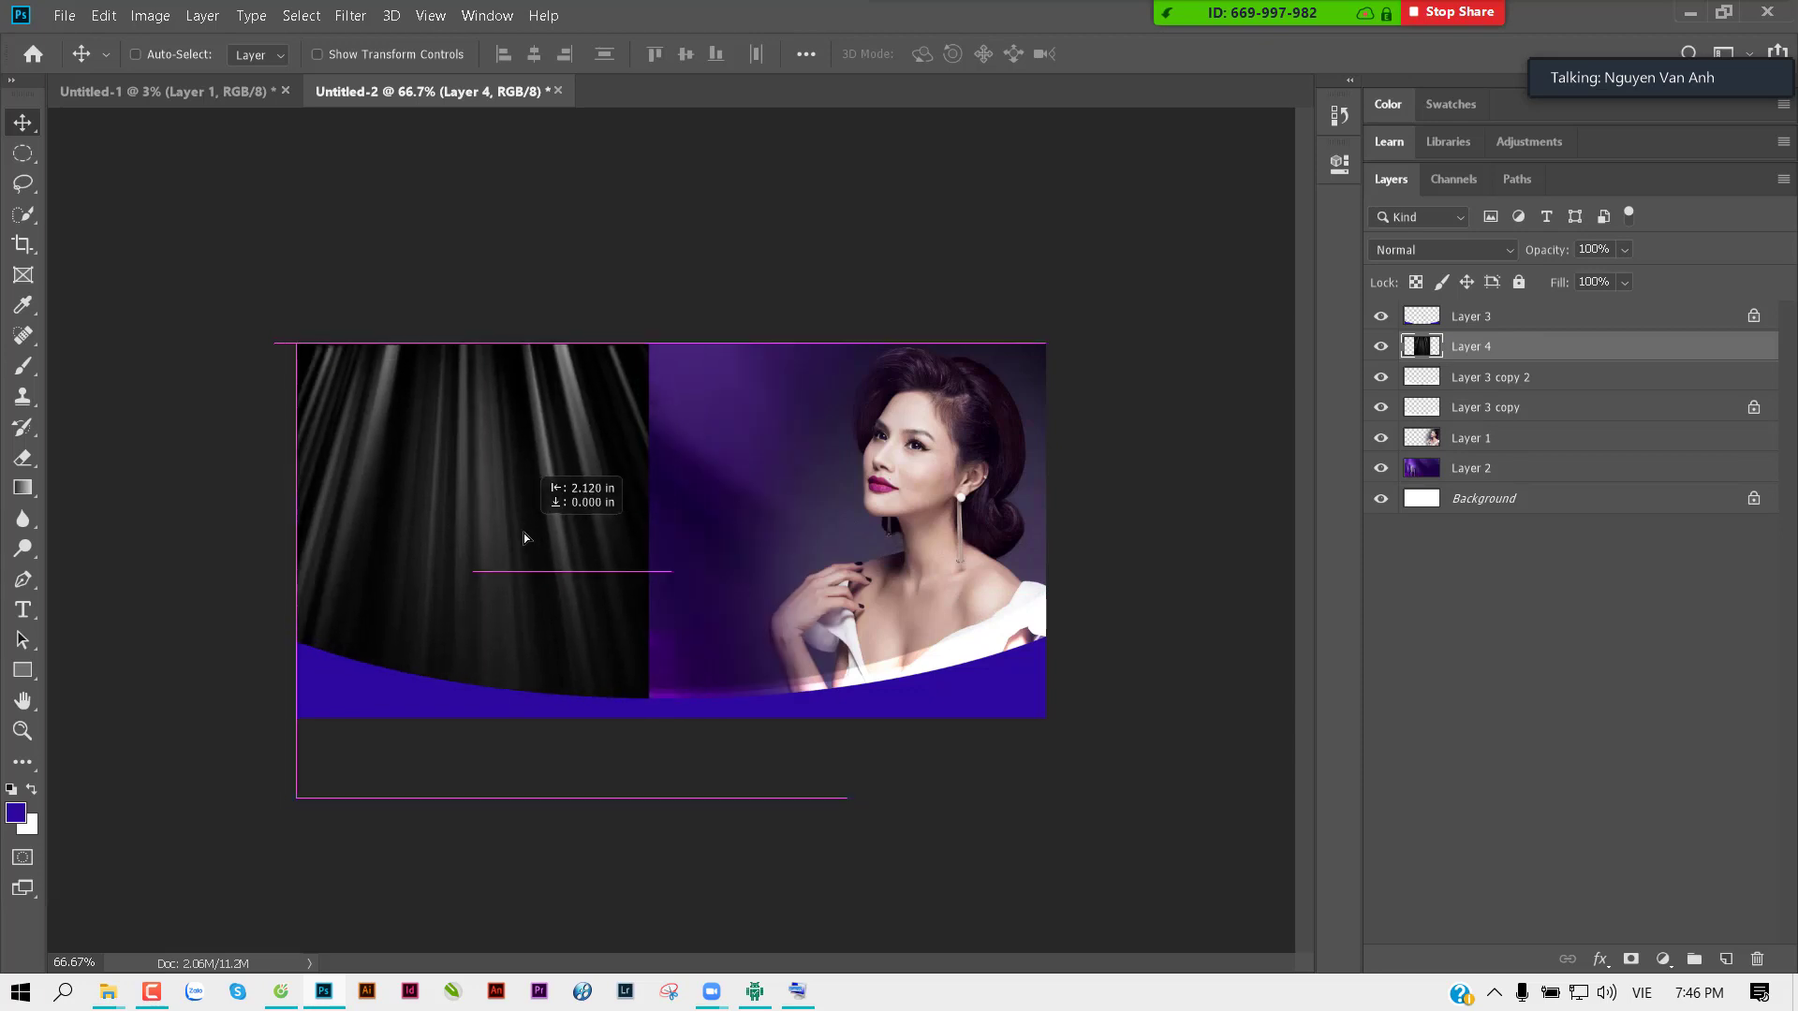
{"action": "key", "text": "ctrl+t"}
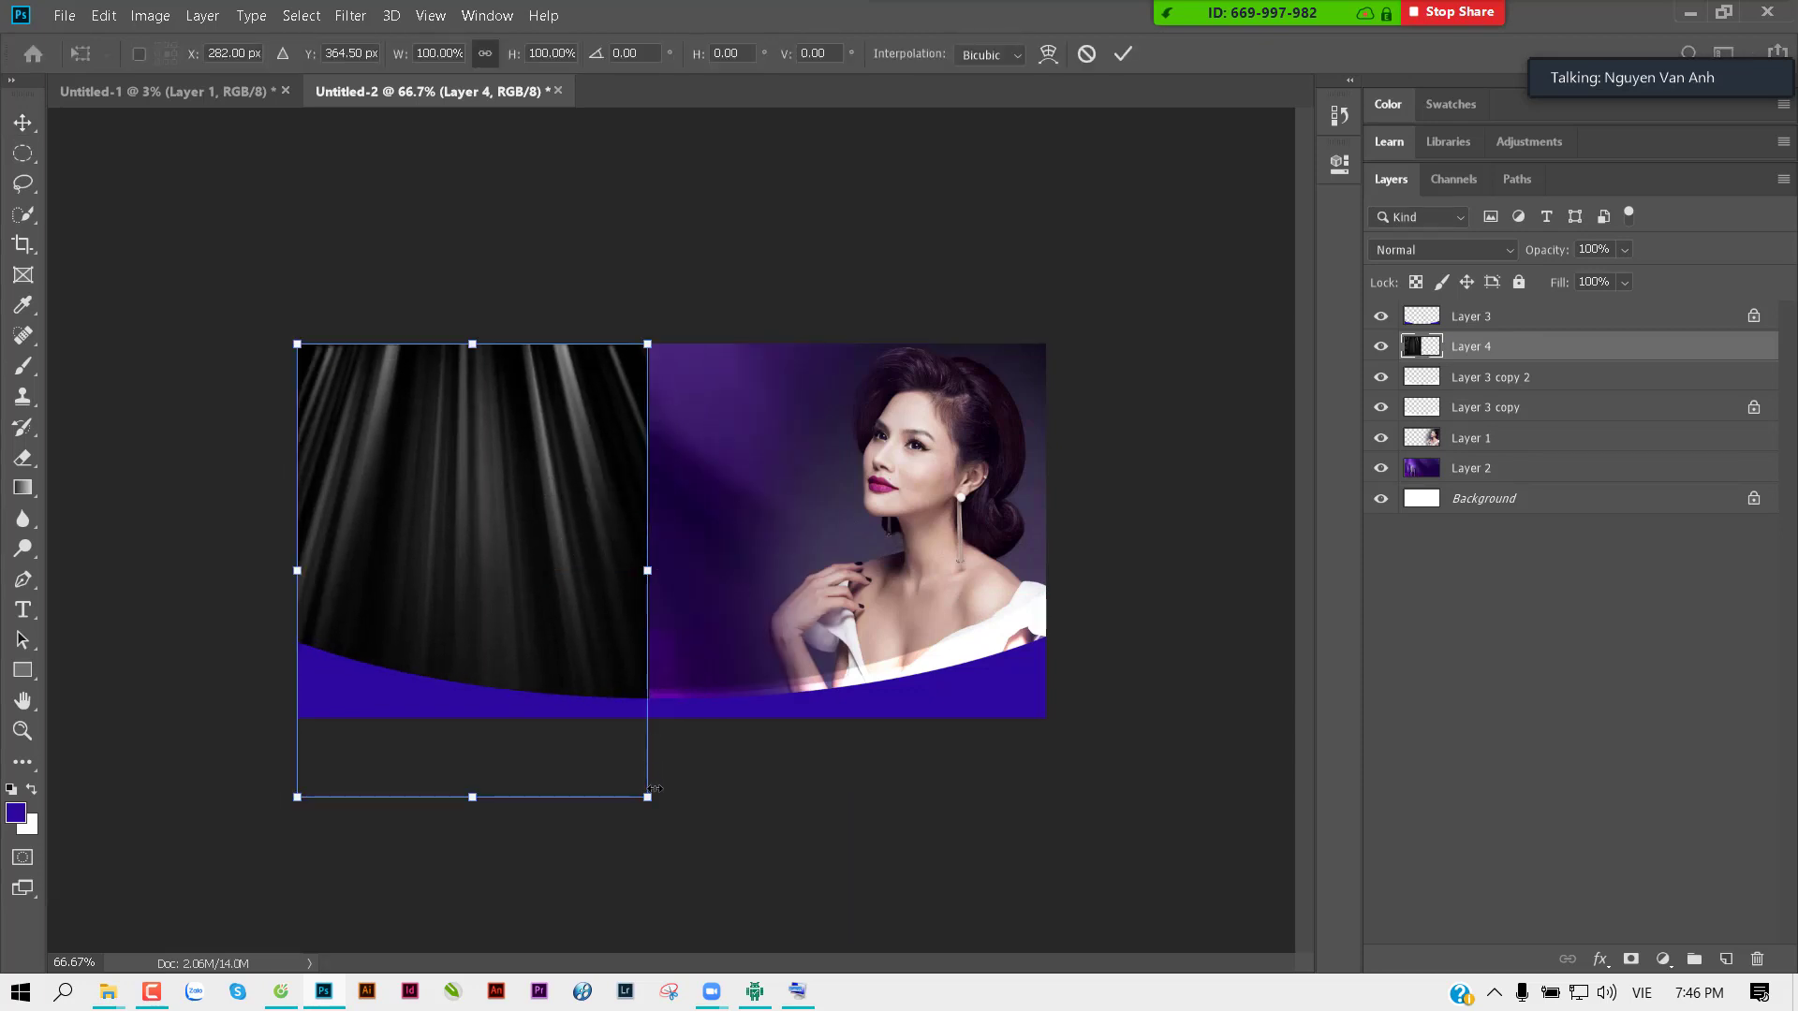
{"action": "mouse_move", "coordinate": [662, 795]}
{"action": "left_mouse_down"}
{"action": "mouse_move", "coordinate": [1051, 710]}
{"action": "mouse_move", "coordinate": [1027, 711]}
{"action": "left_mouse_up"}
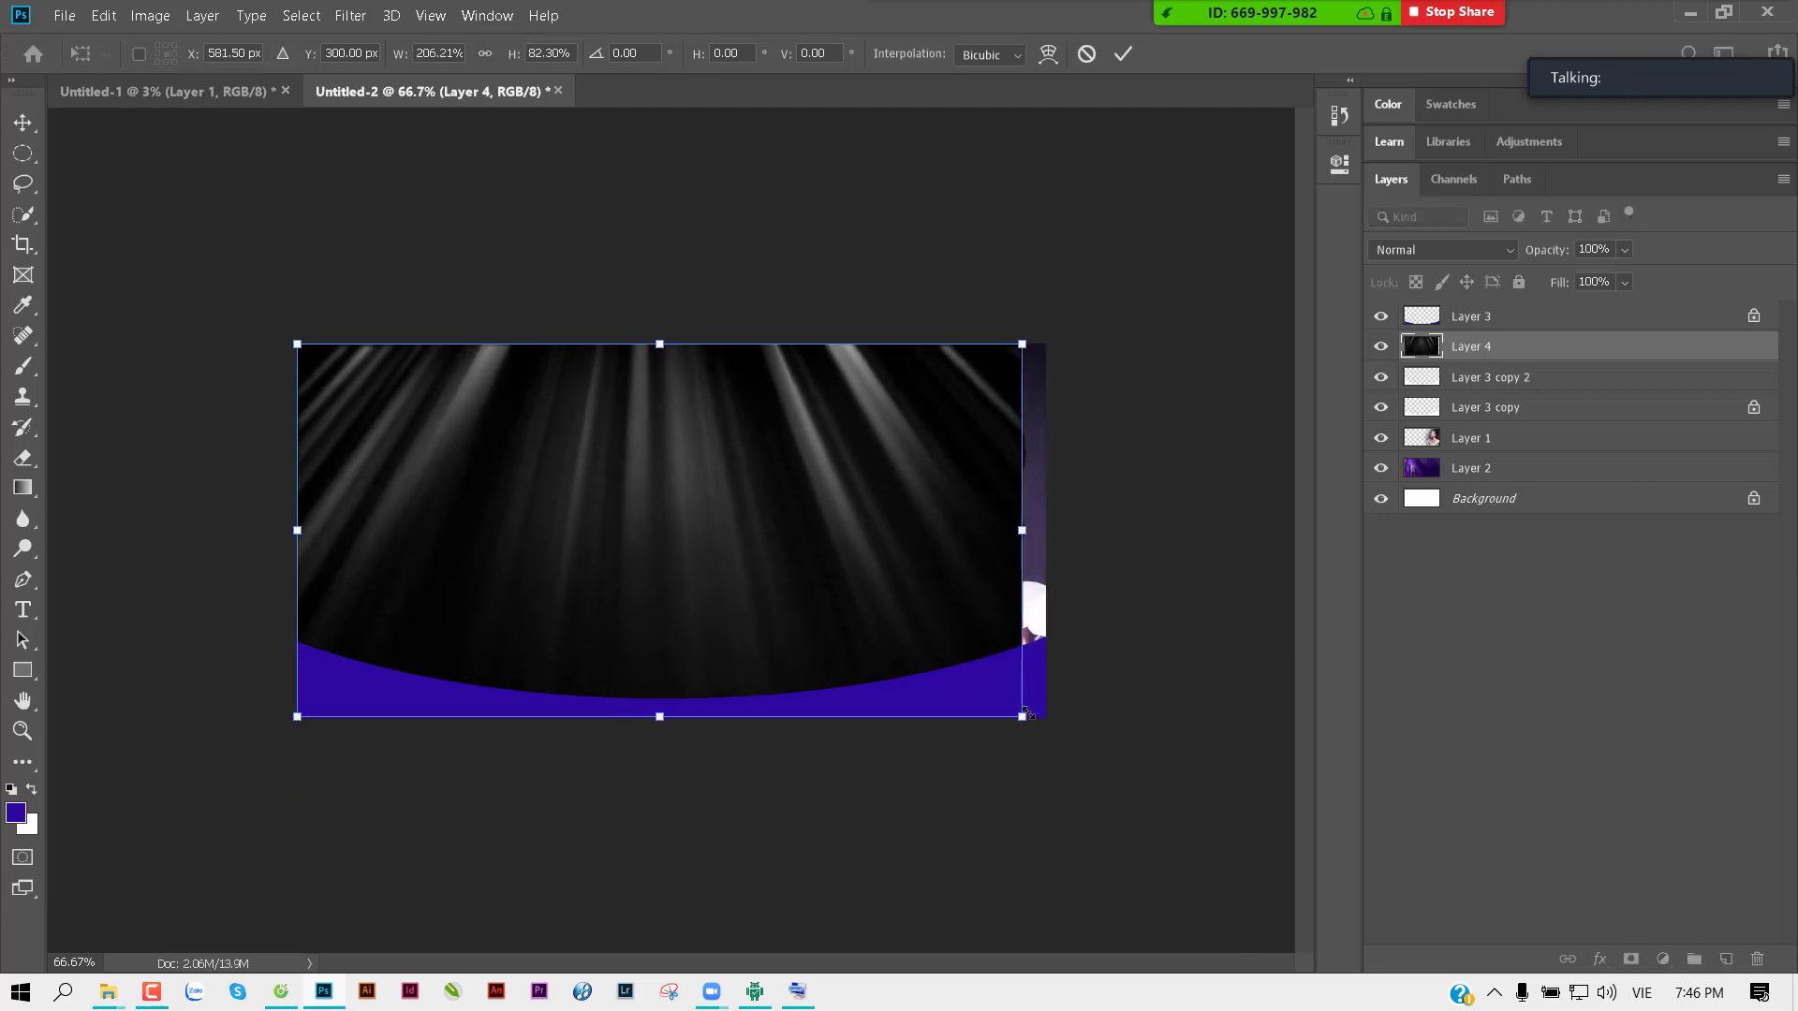
{"action": "key", "text": "Return"}
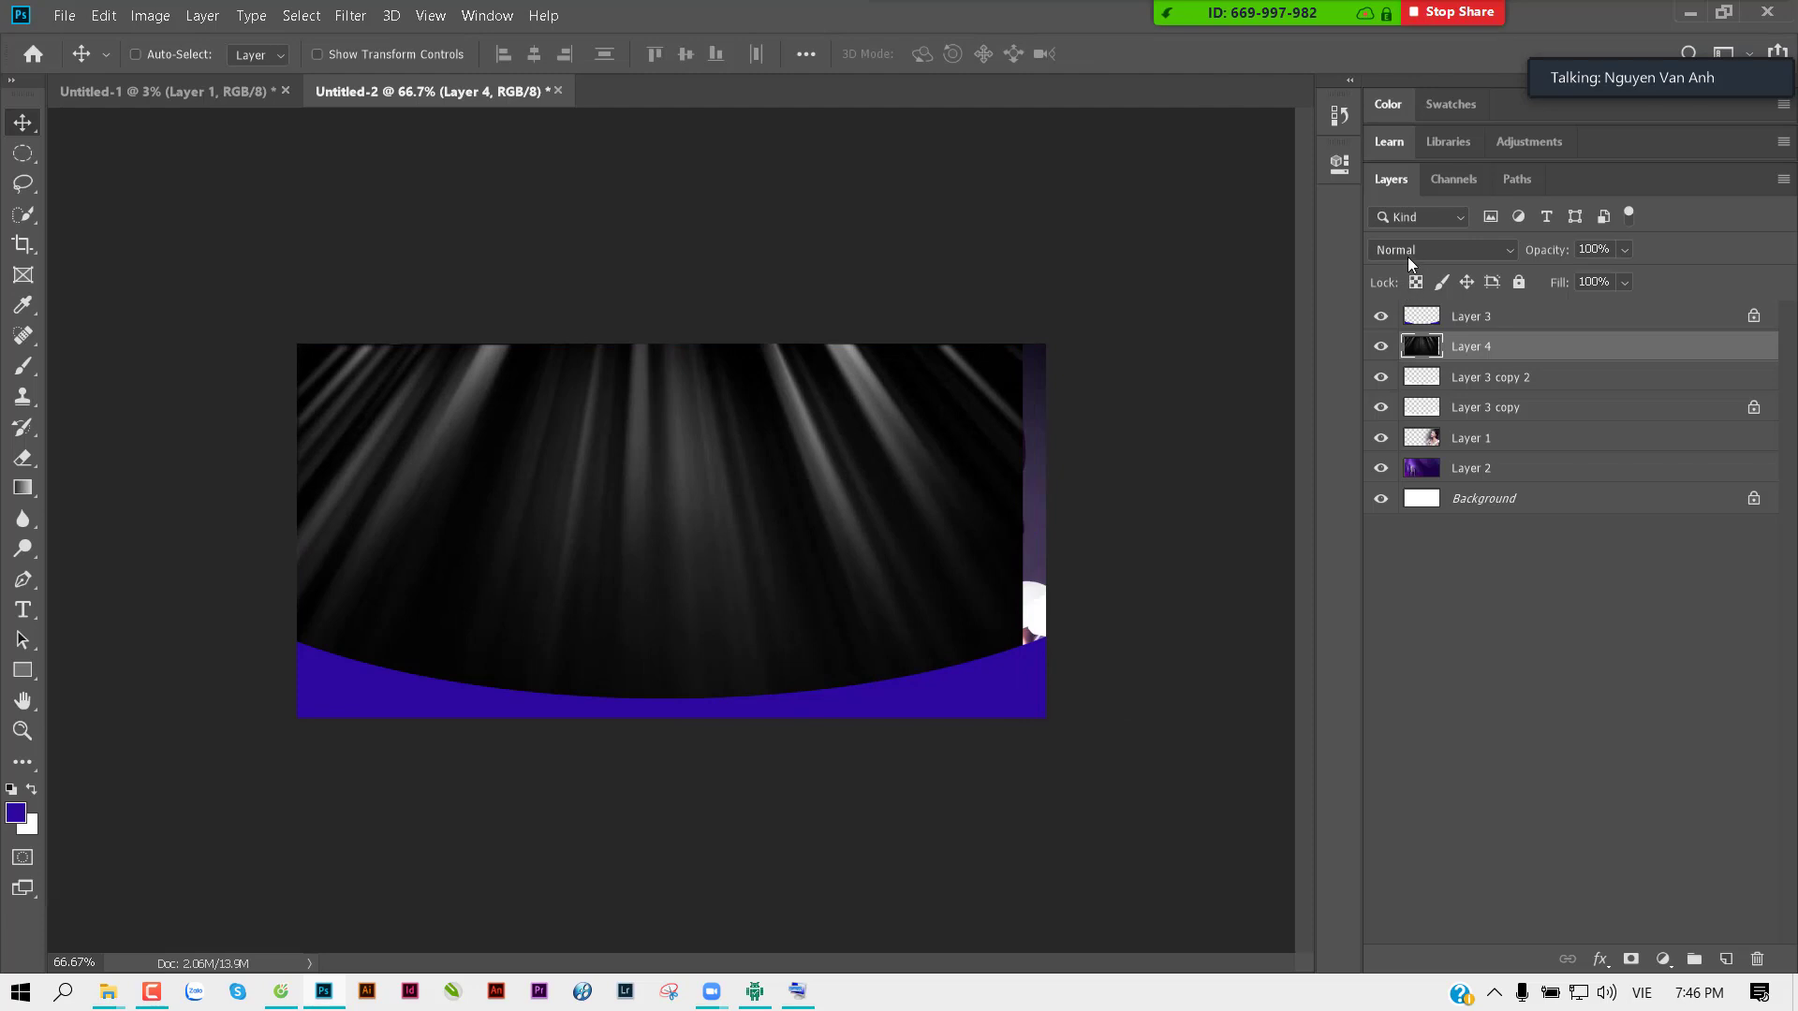
Step: Set Layer 4 to Color Dodge and view the banner at 100%
{"action": "left_click", "coordinate": [1416, 247]}
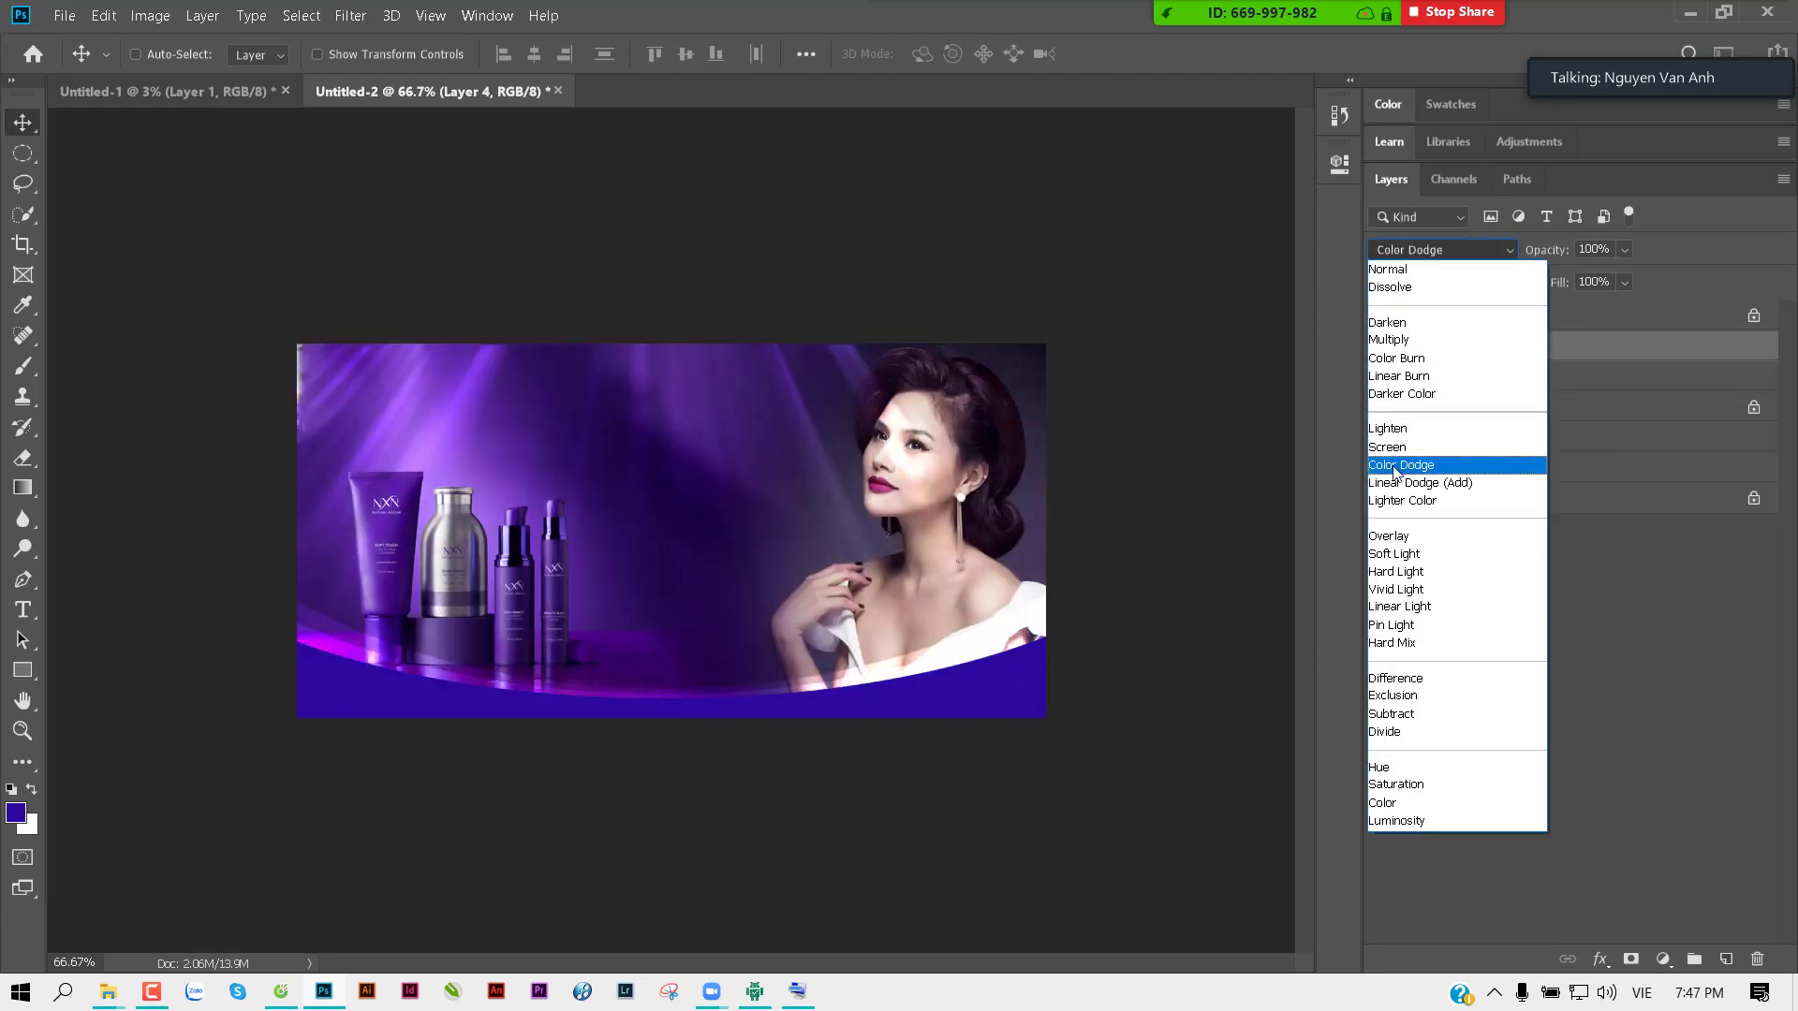
{"action": "left_click", "coordinate": [1397, 465]}
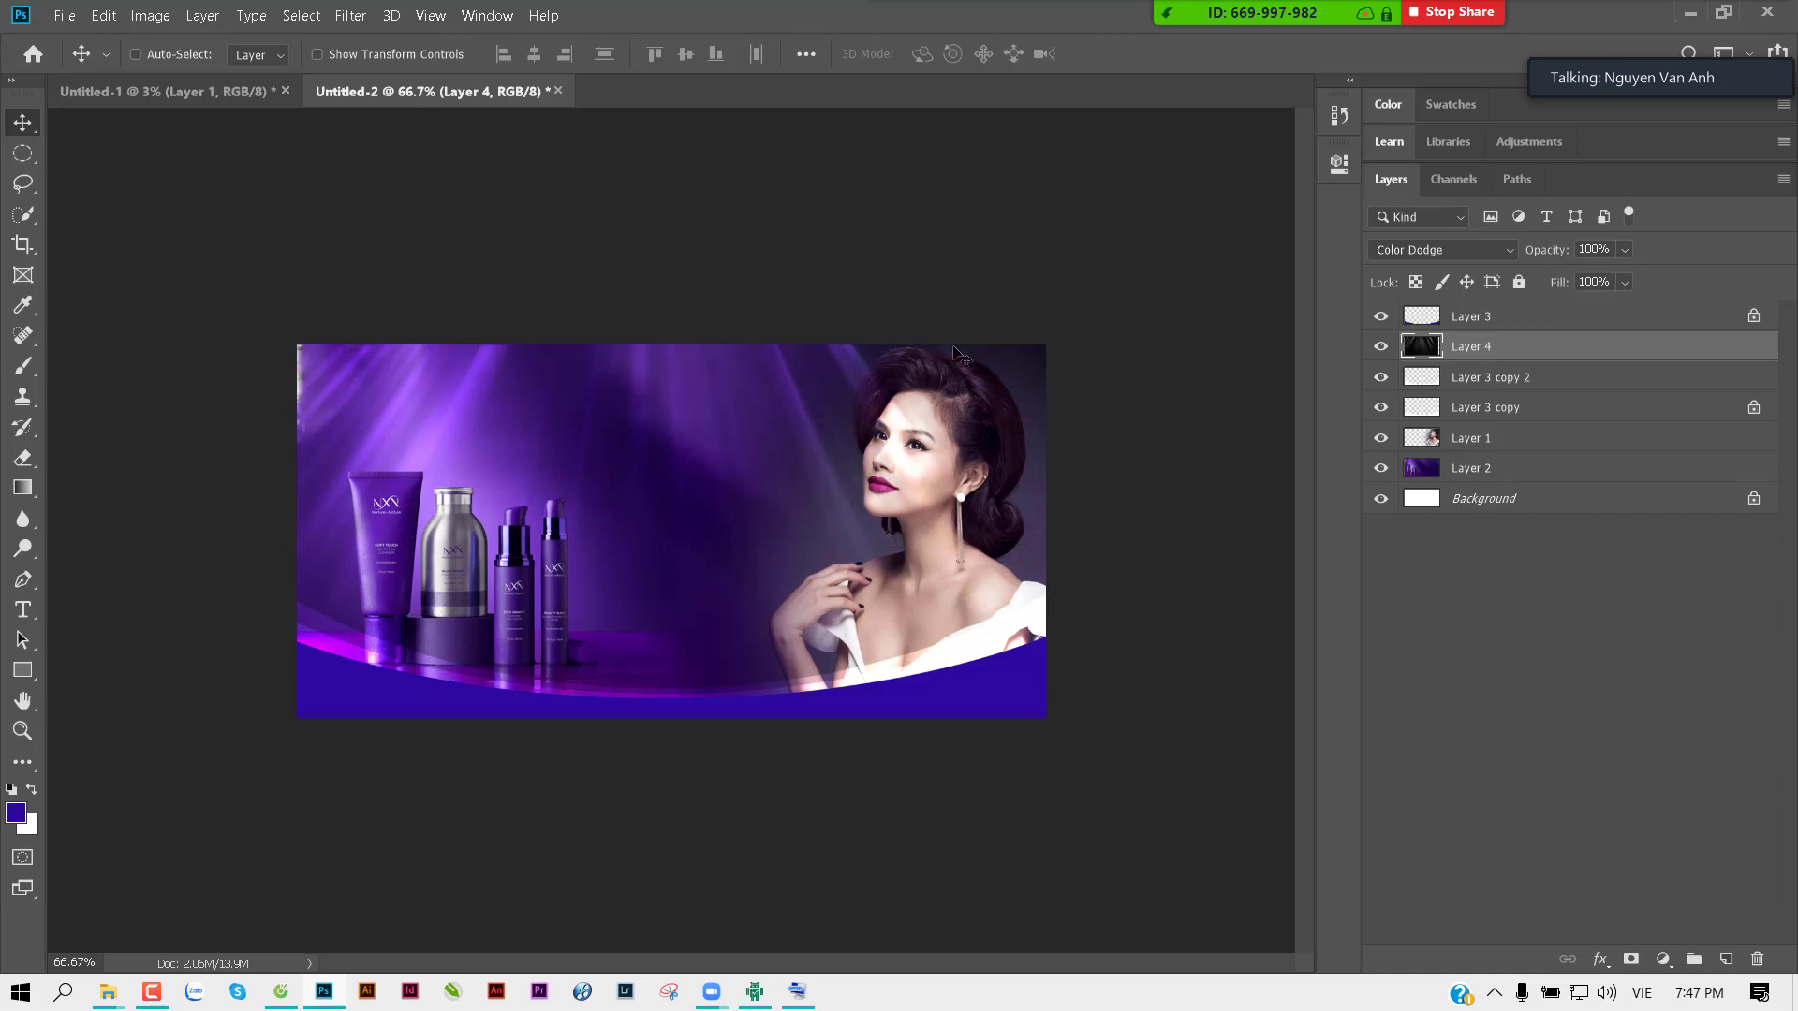
{"action": "key", "text": "ctrl+1"}
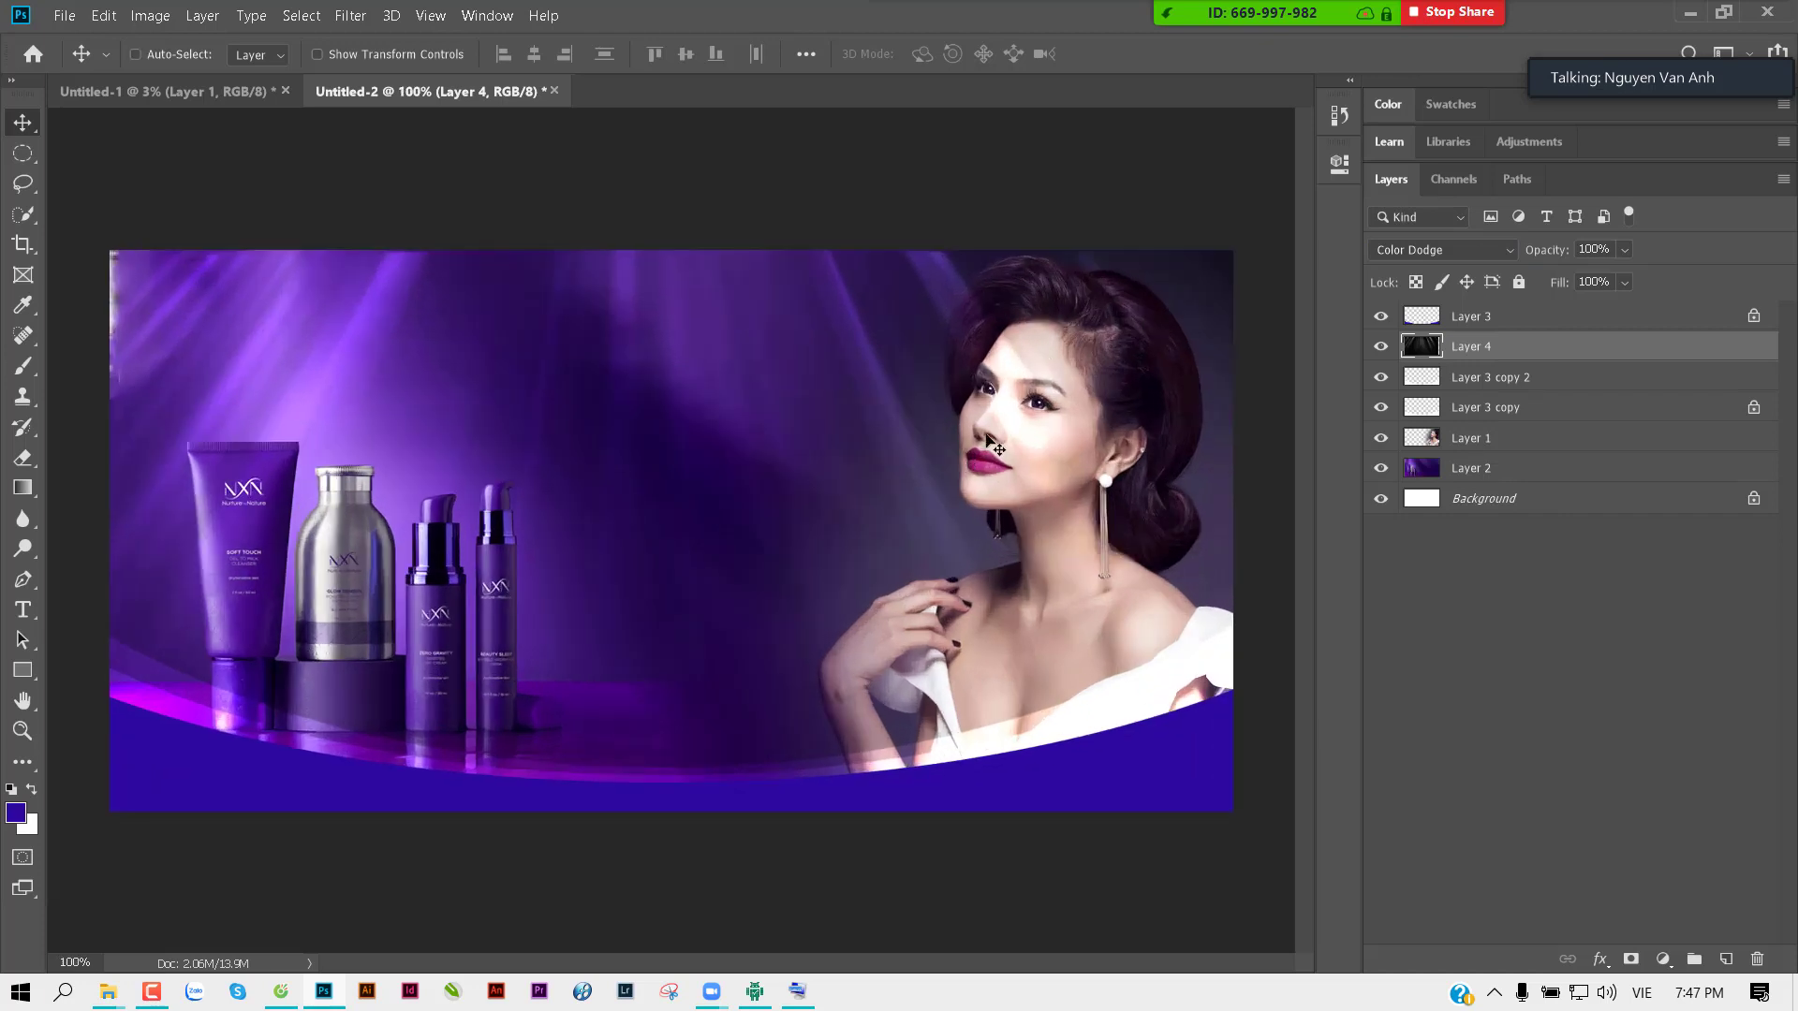
Step: Select an oval around the woman on the right, feathered by 80 px, for Layer 4's mask
{"action": "left_click", "coordinate": [920, 450], "text": "ctrl+alt"}
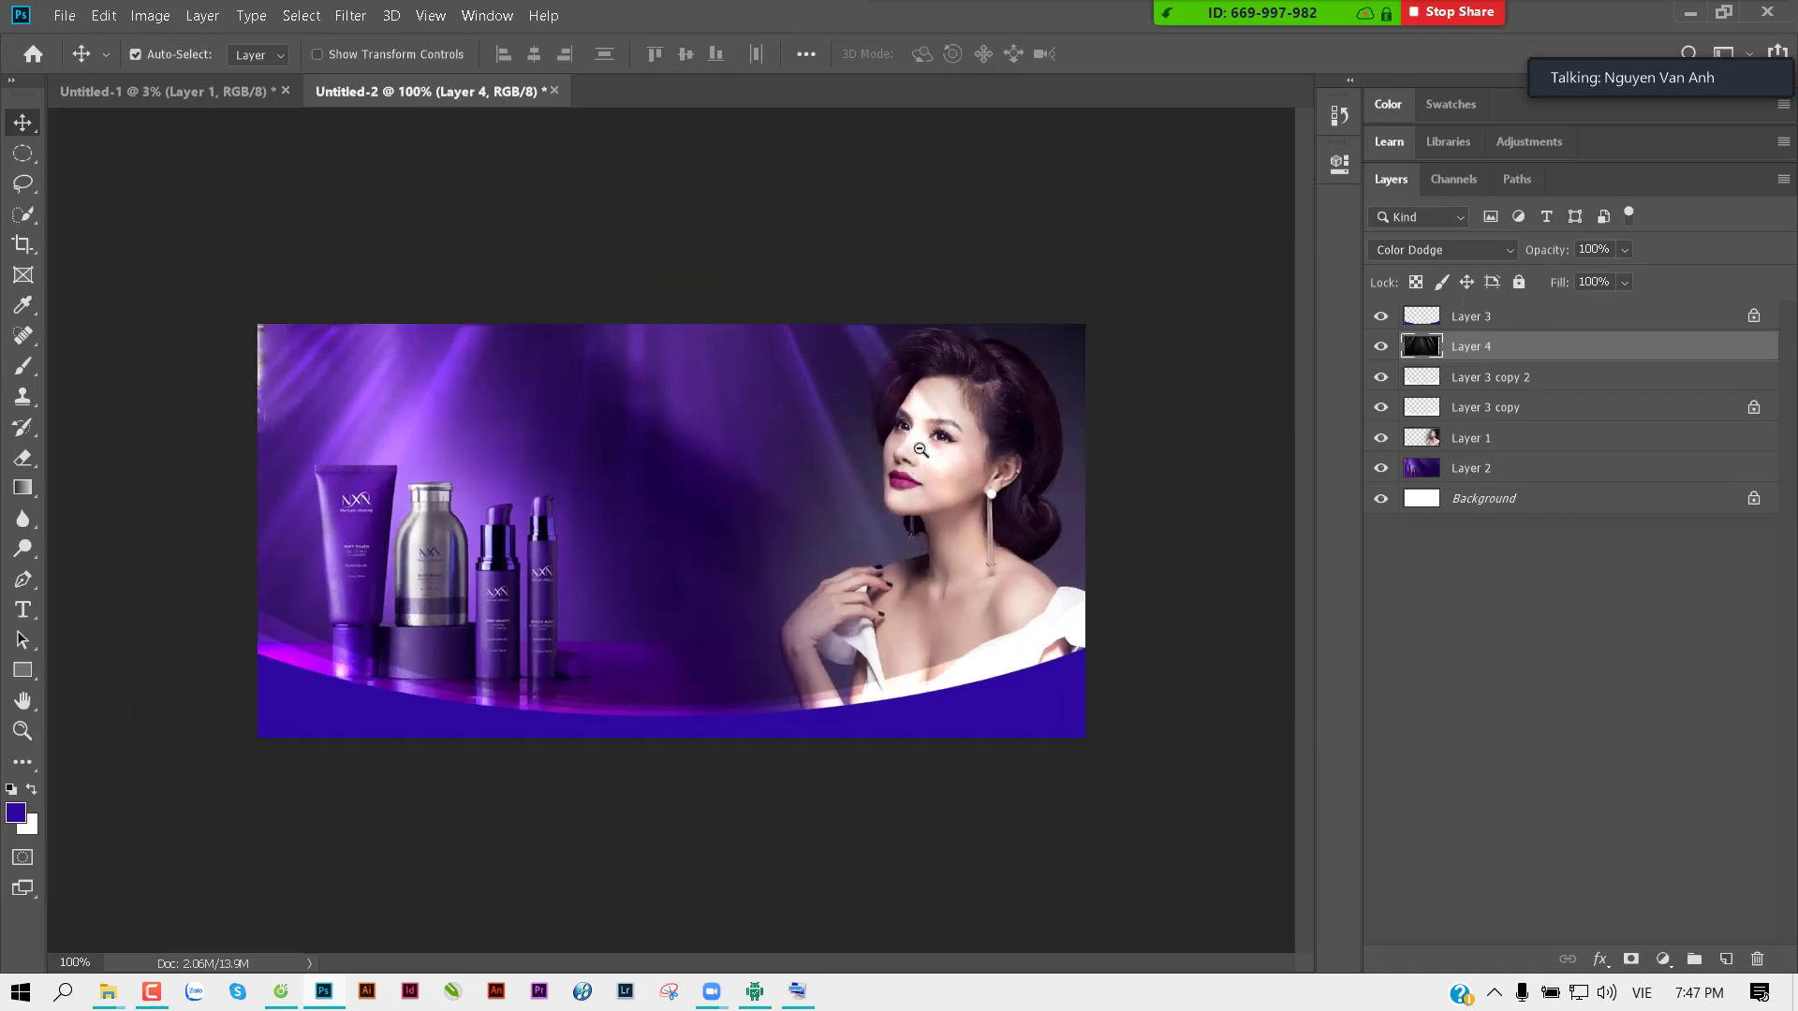
{"action": "left_click", "coordinate": [23, 153]}
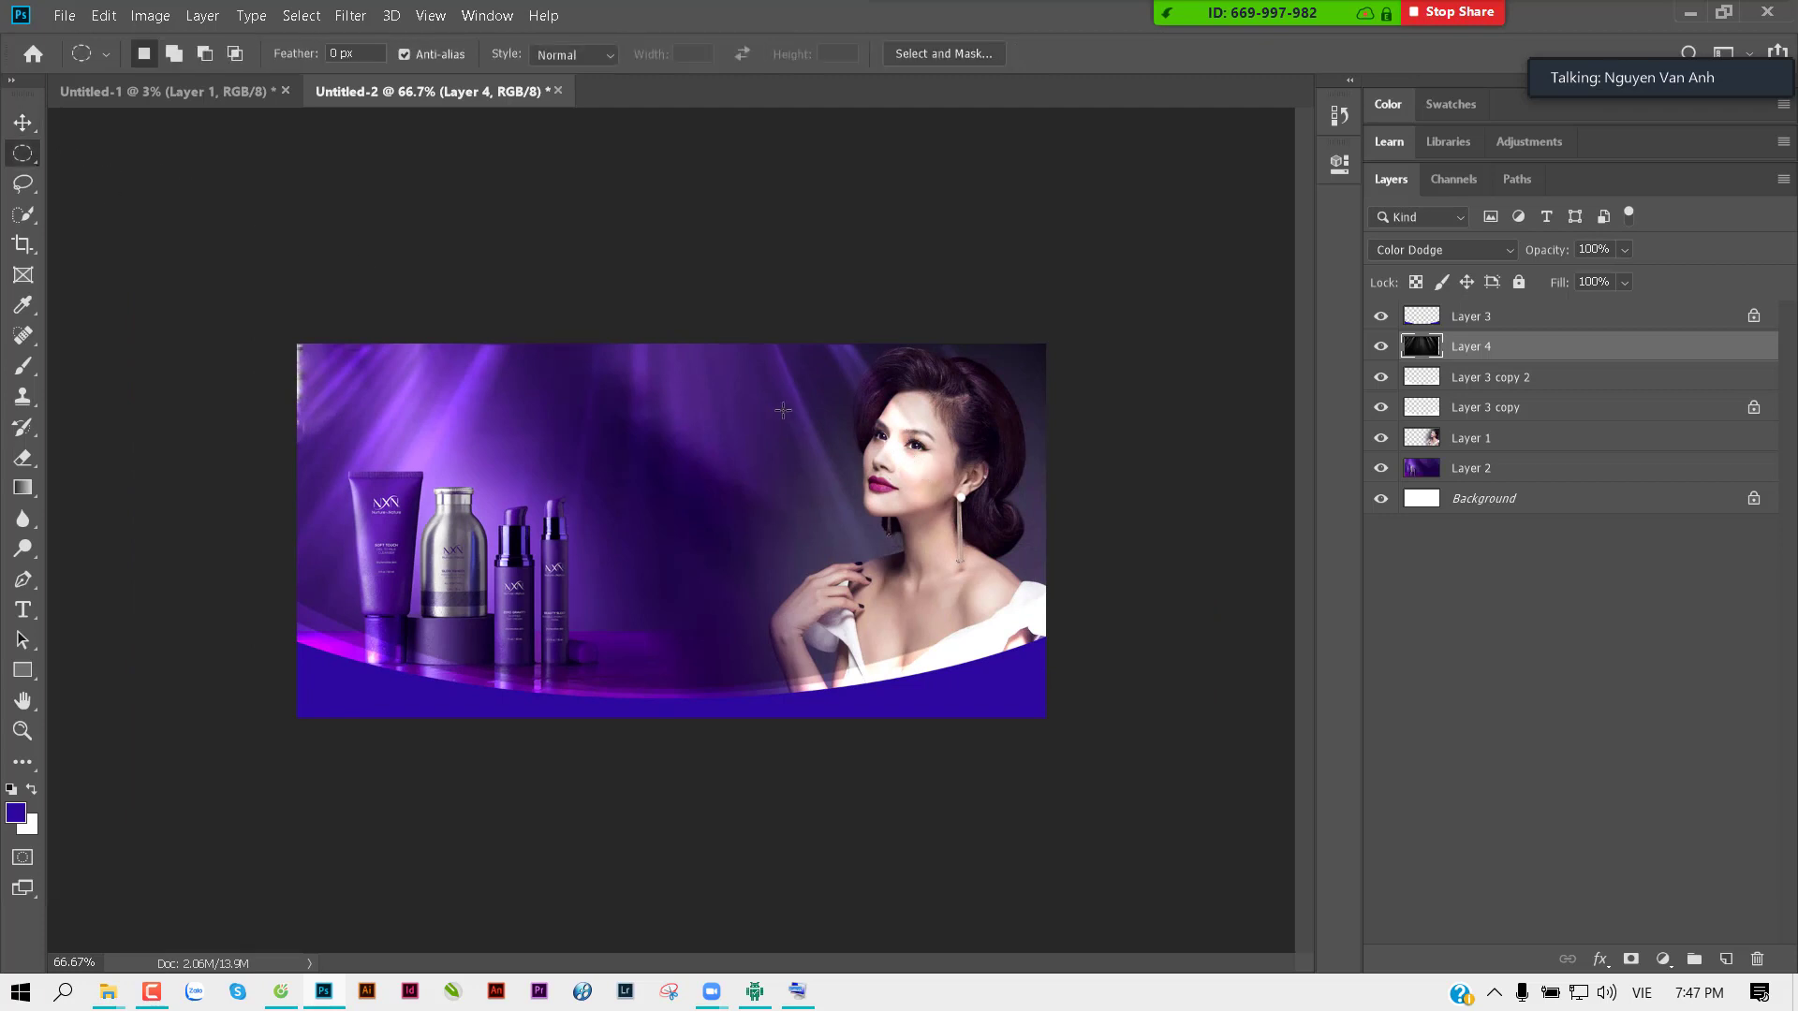
{"action": "left_click_drag", "start_coordinate": [1127, 271], "coordinate": [862, 819]}
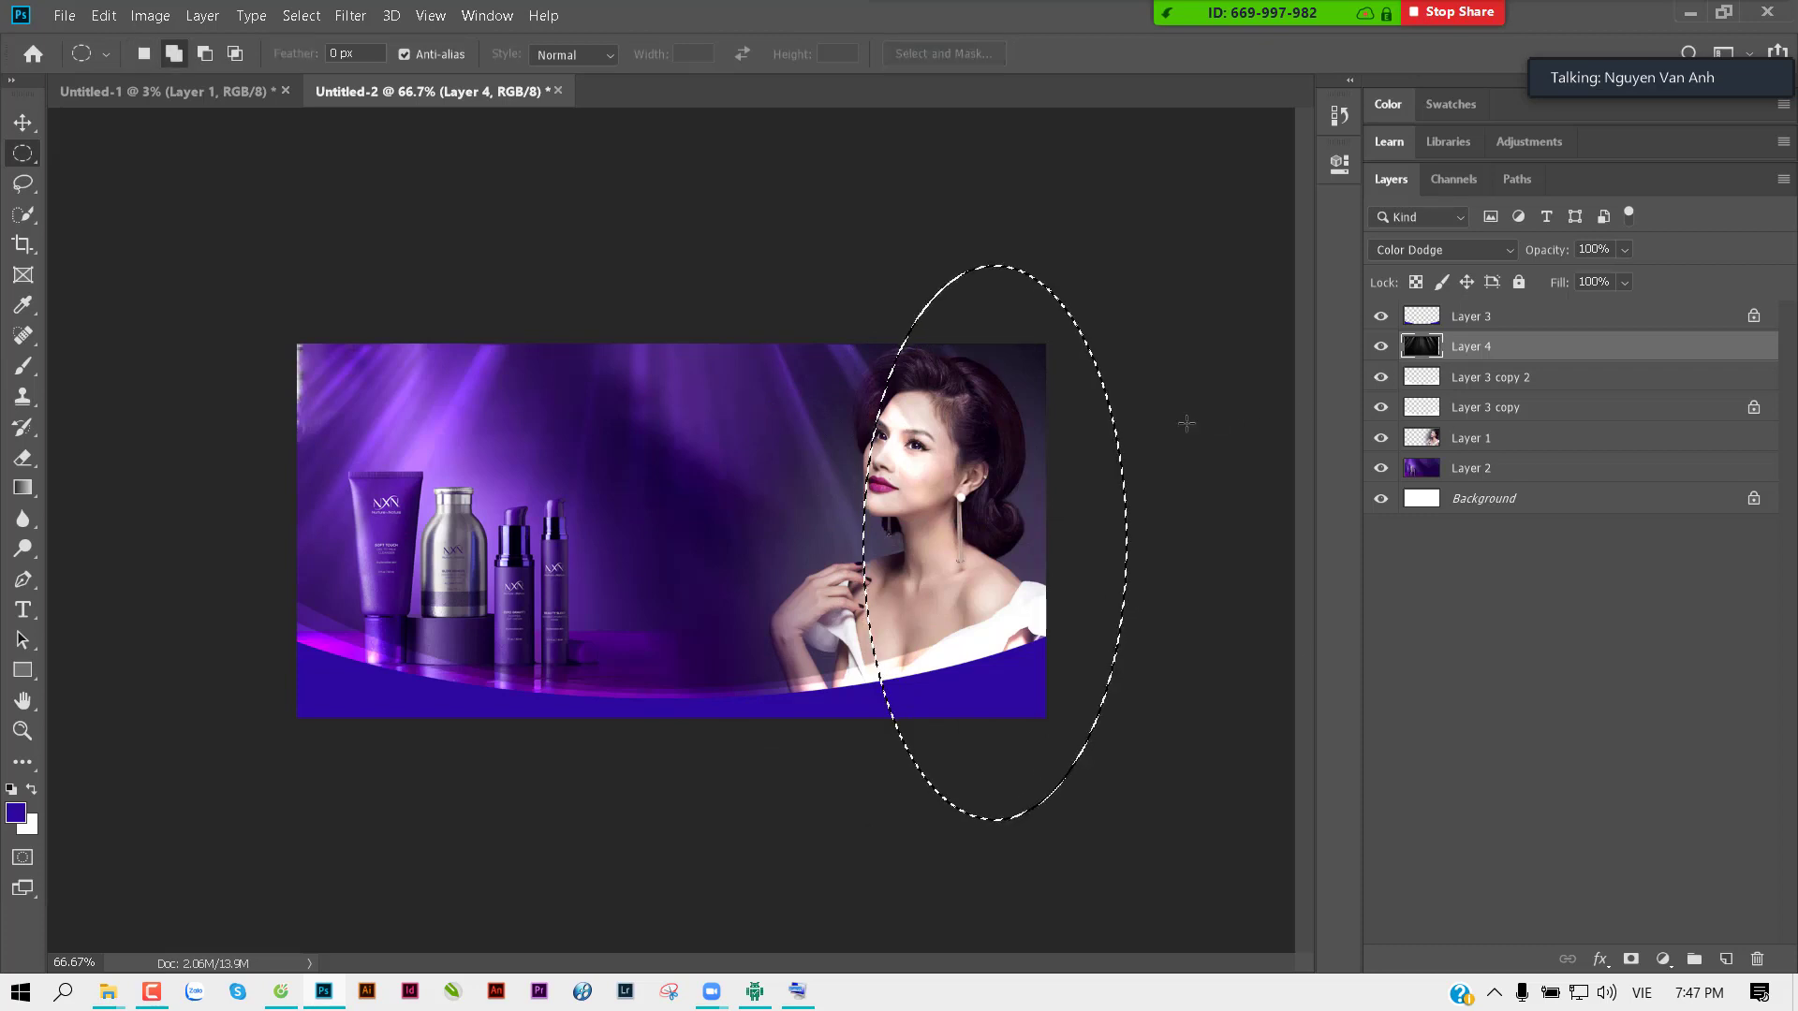
{"action": "key", "text": "shift+F6"}
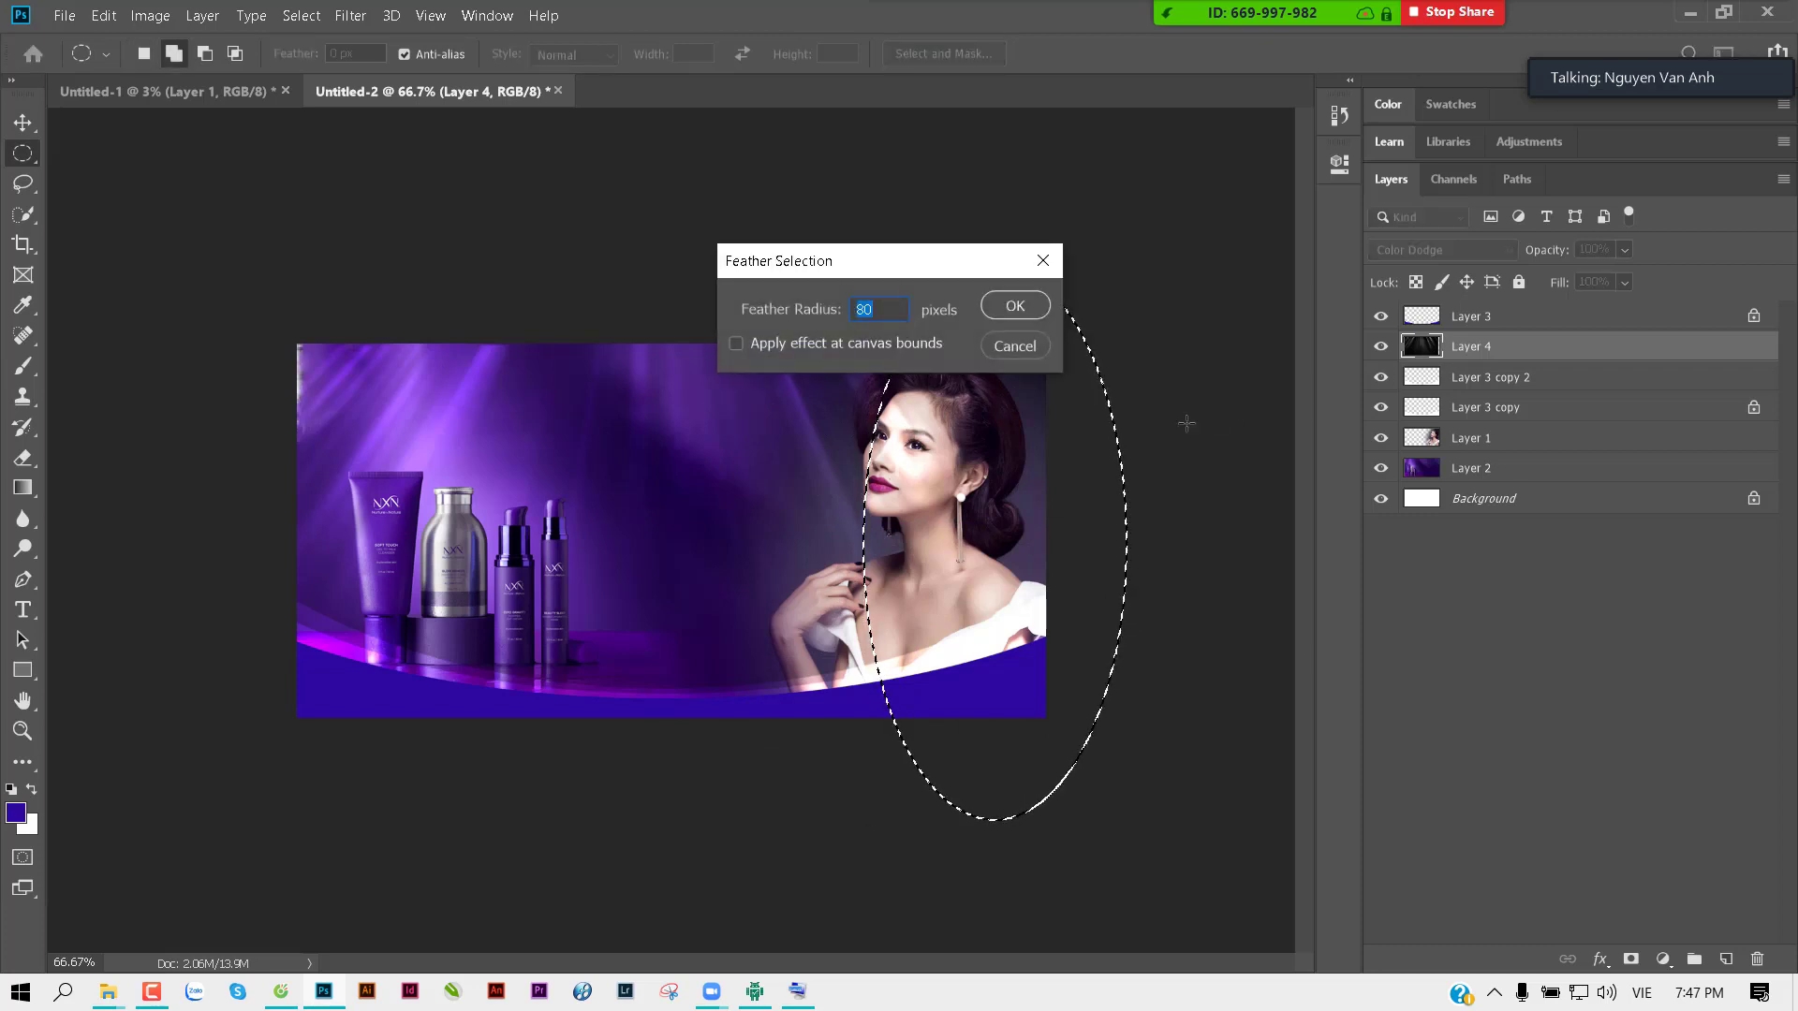
{"action": "key", "text": "Return"}
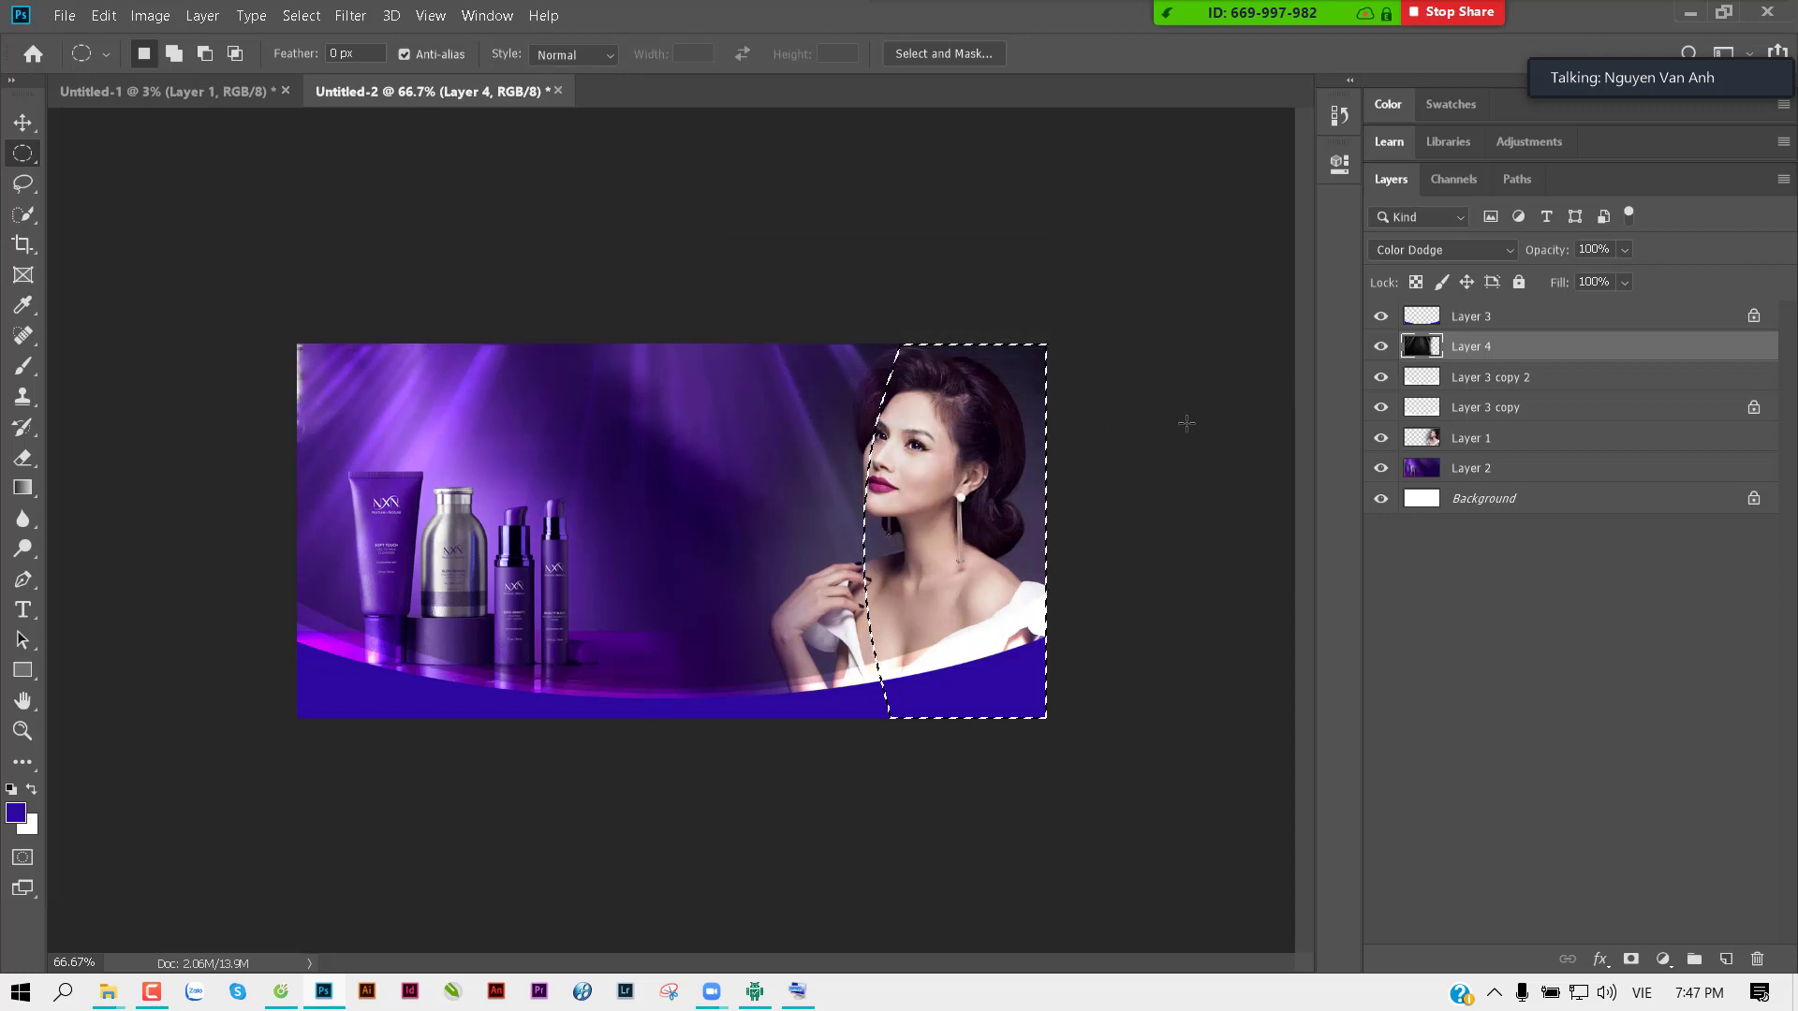
{"action": "key", "text": "ctrl+d"}
{"action": "key", "text": "v"}
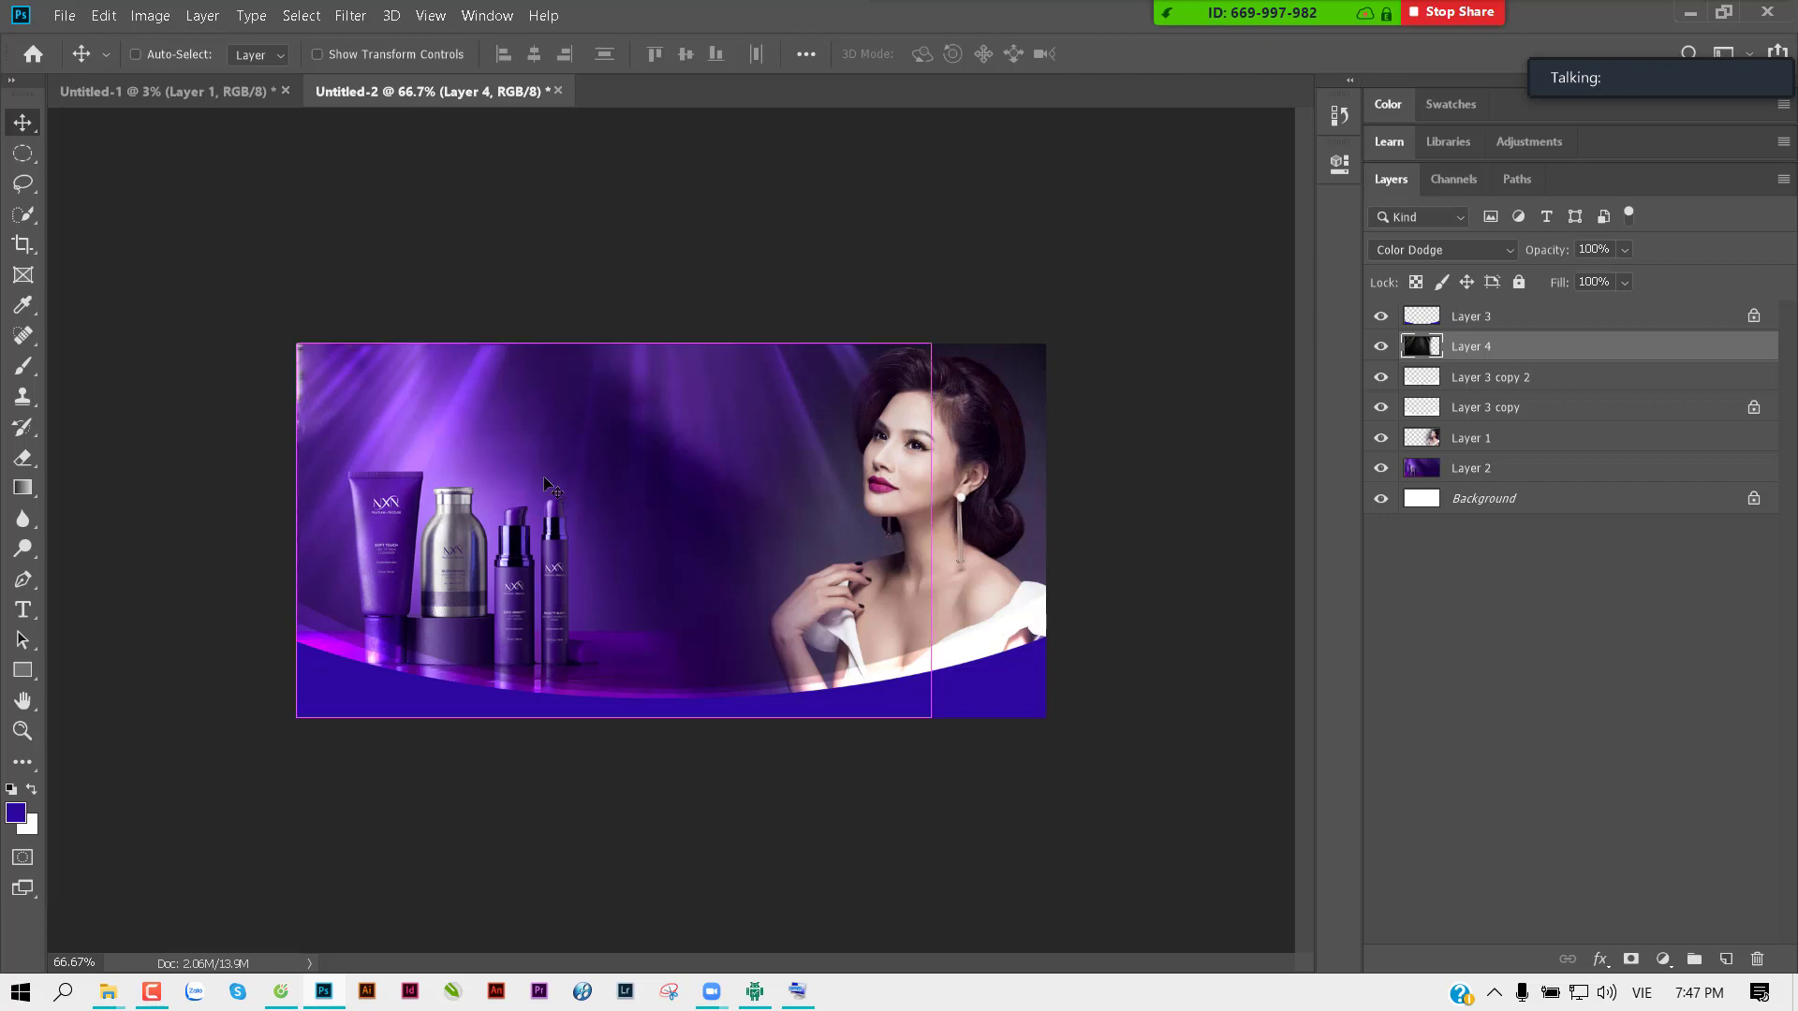
Step: Open logo.png from the thuvienanh mypham folder
{"action": "key", "text": "ctrl+o"}
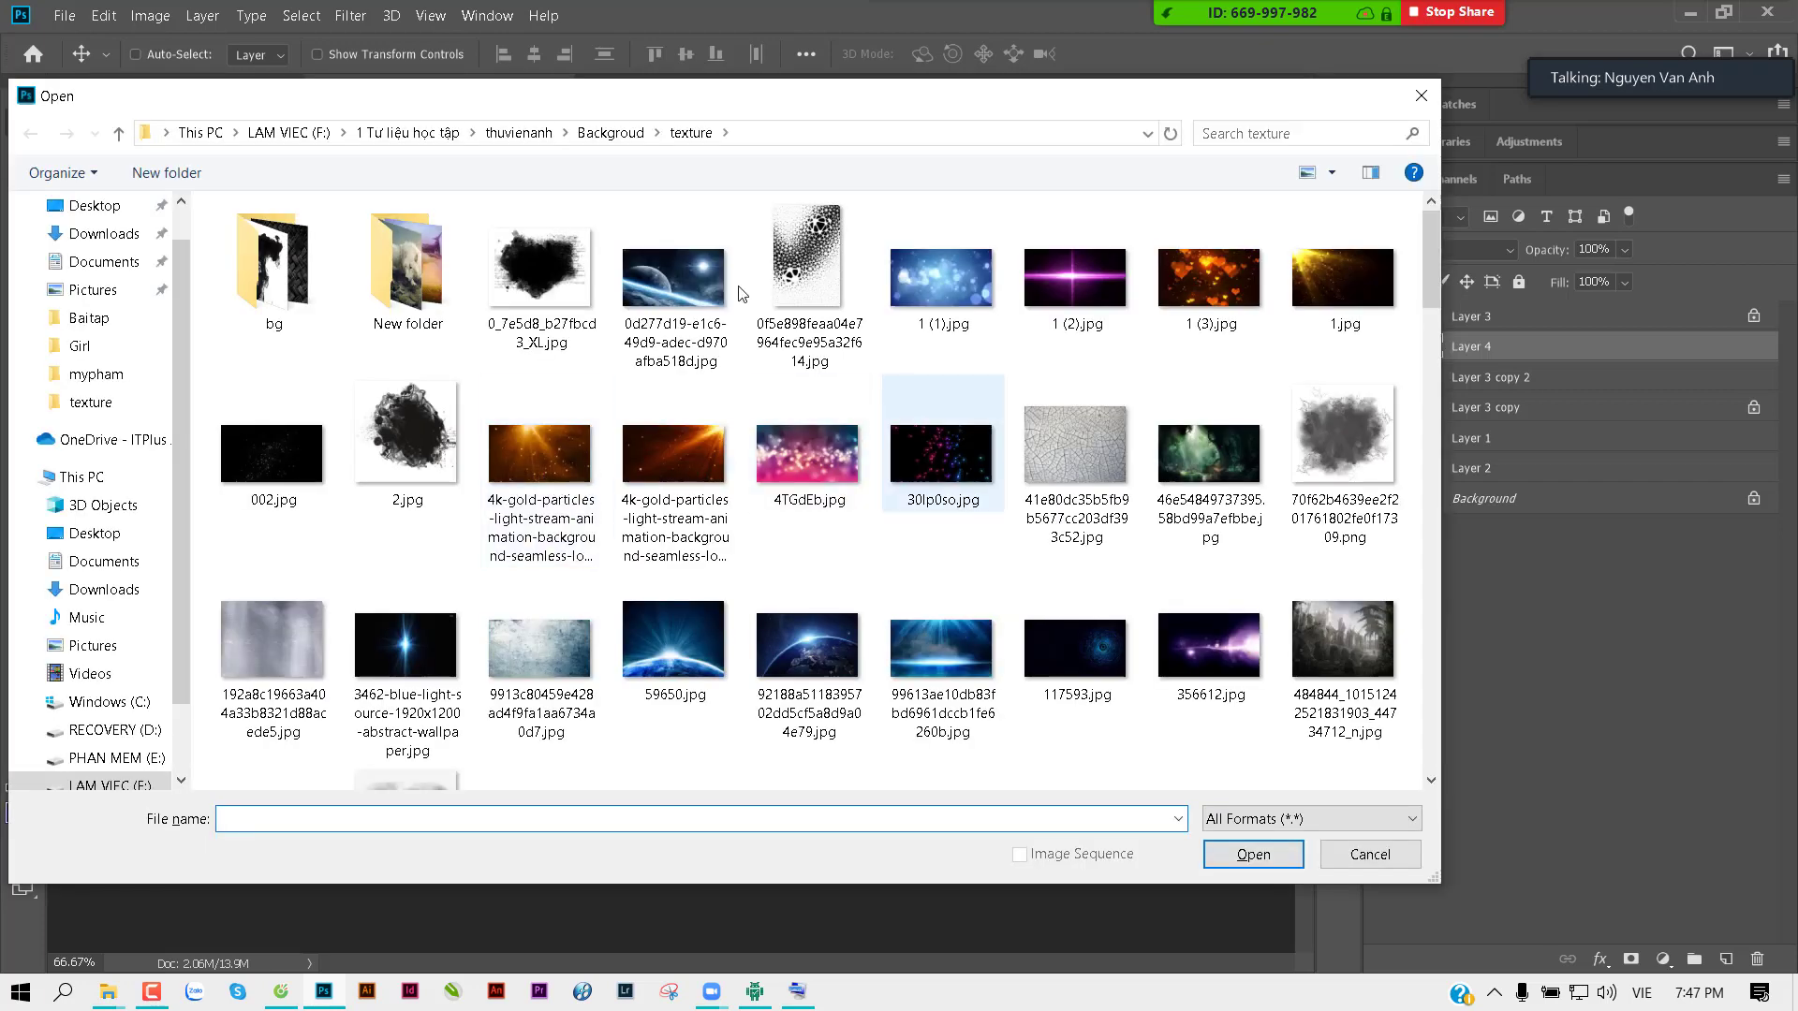
{"action": "left_click", "coordinate": [519, 132]}
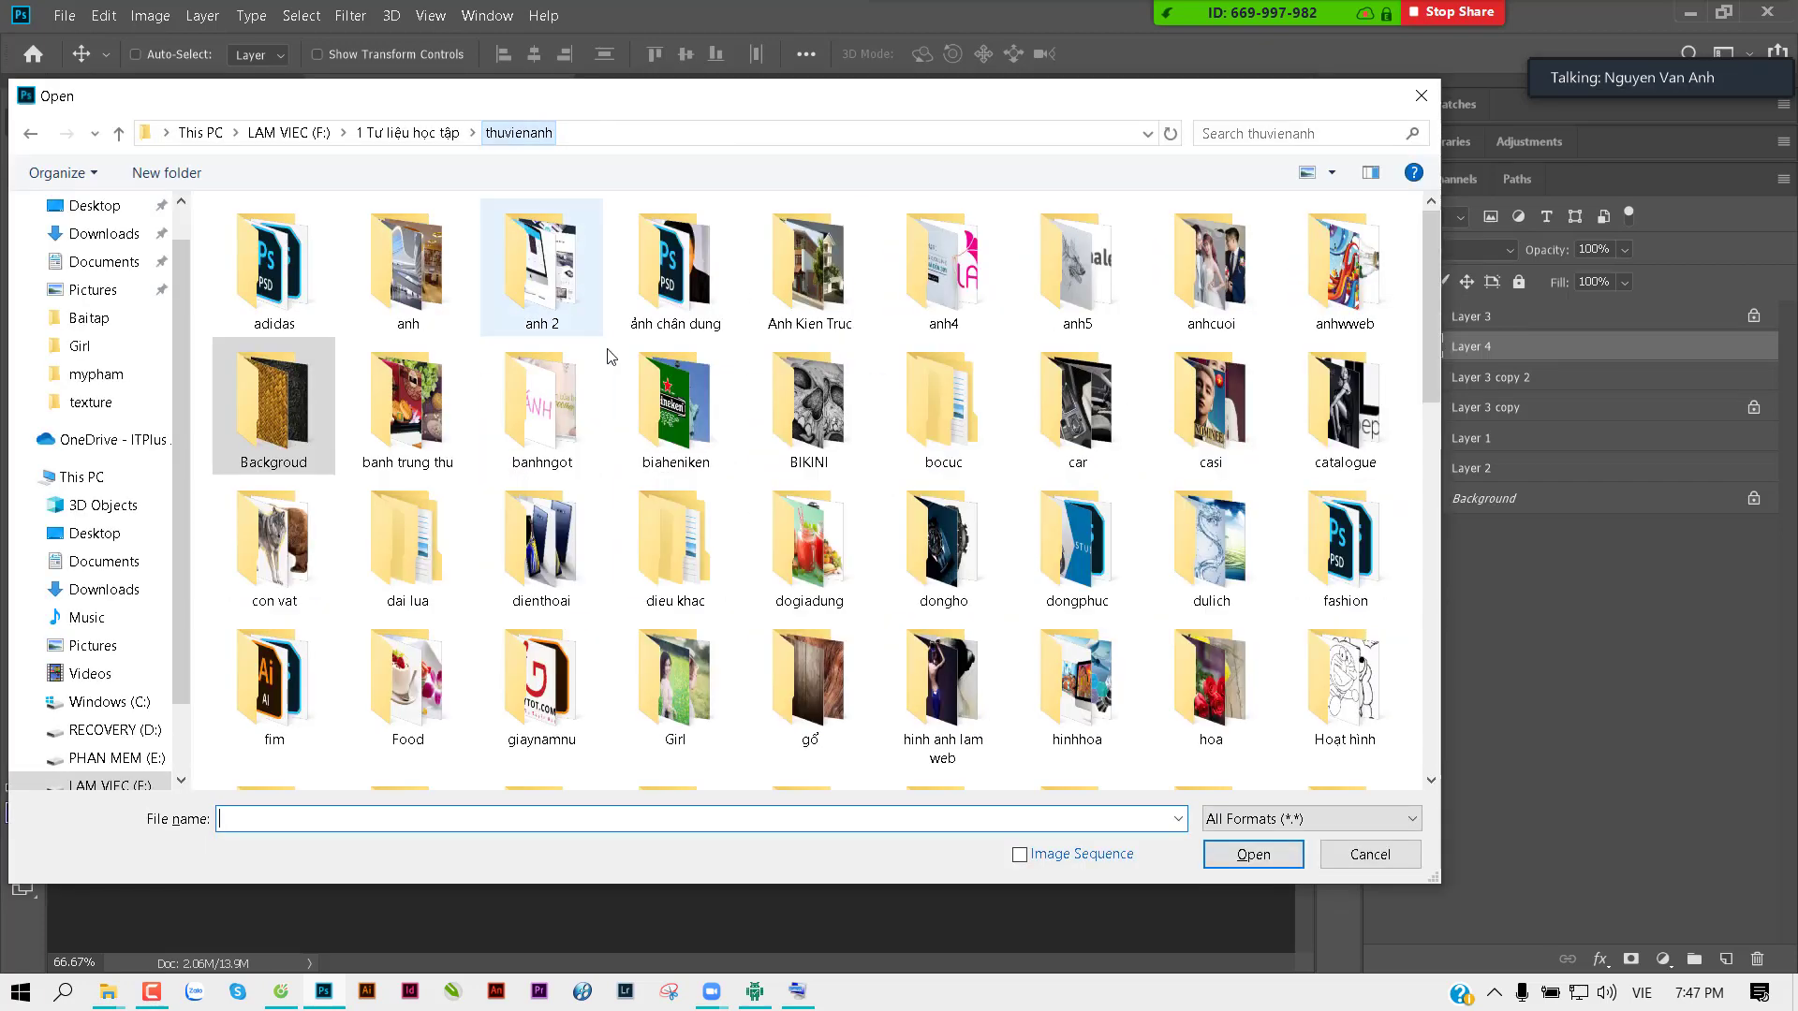
{"action": "left_click", "coordinate": [691, 446]}
{"action": "scroll", "coordinate": [691, 445], "scroll_direction": "down", "scroll_amount": 5}
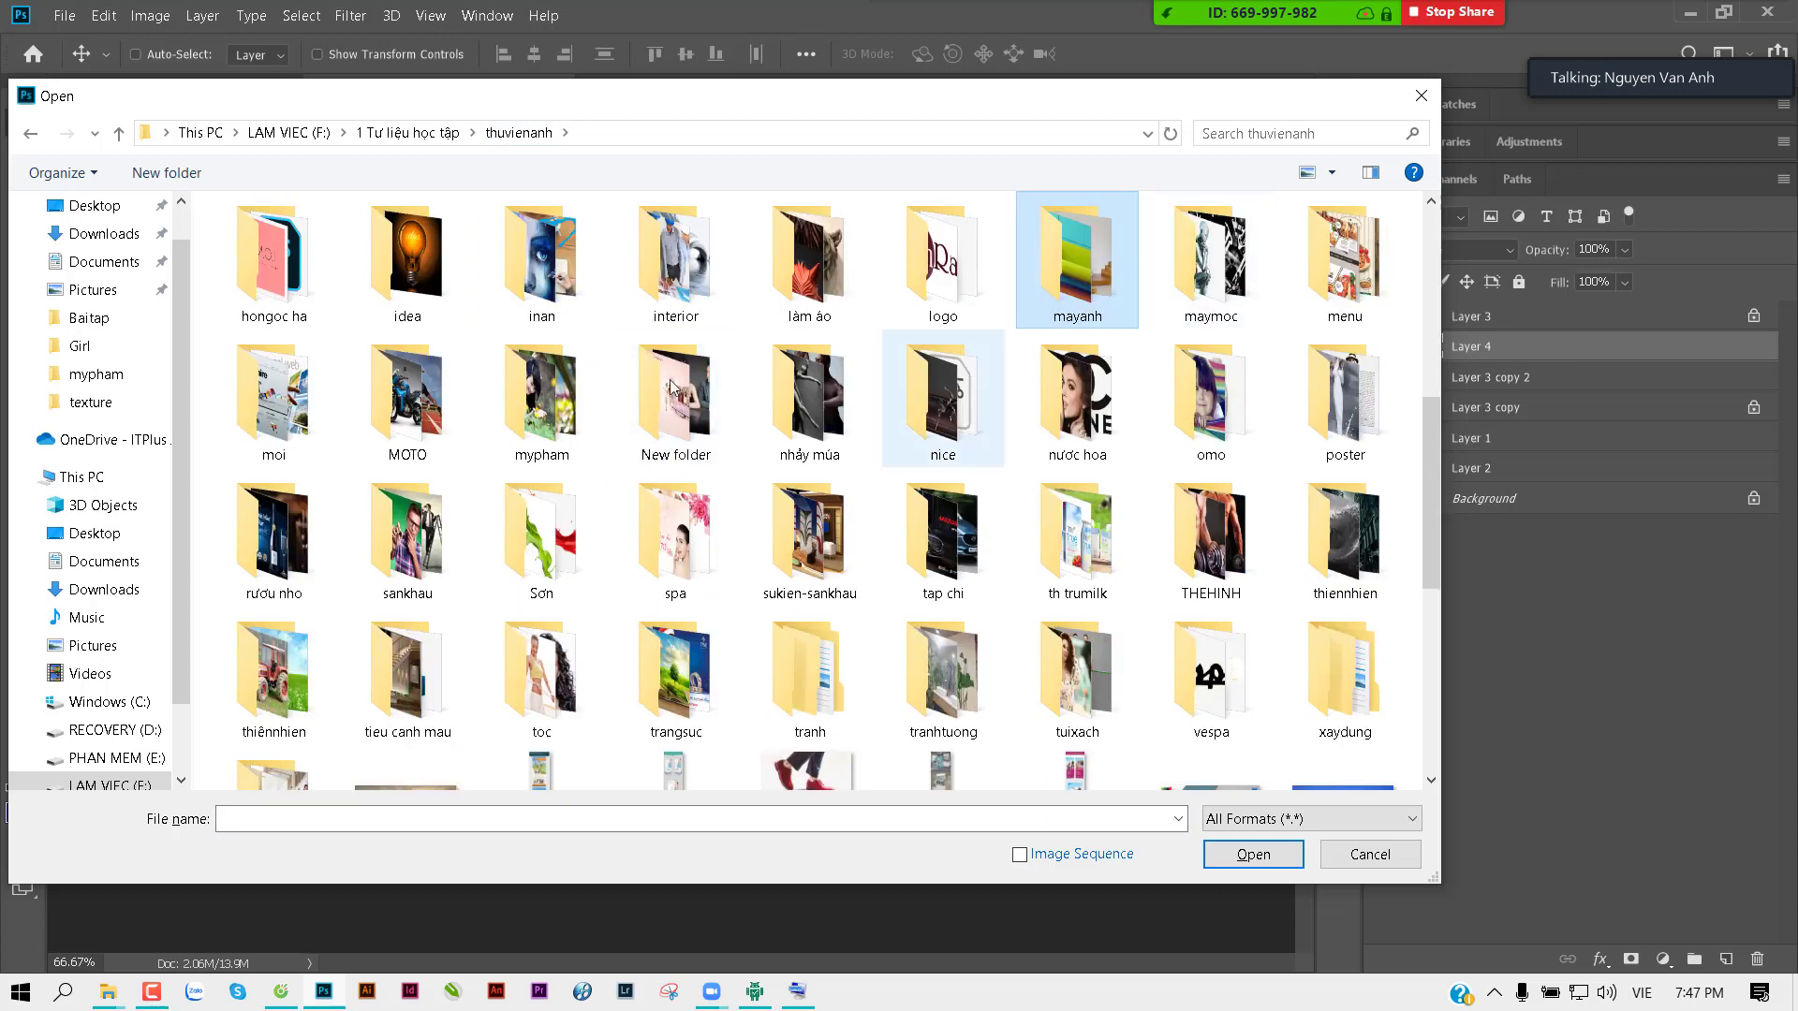
{"action": "double_click", "coordinate": [579, 405]}
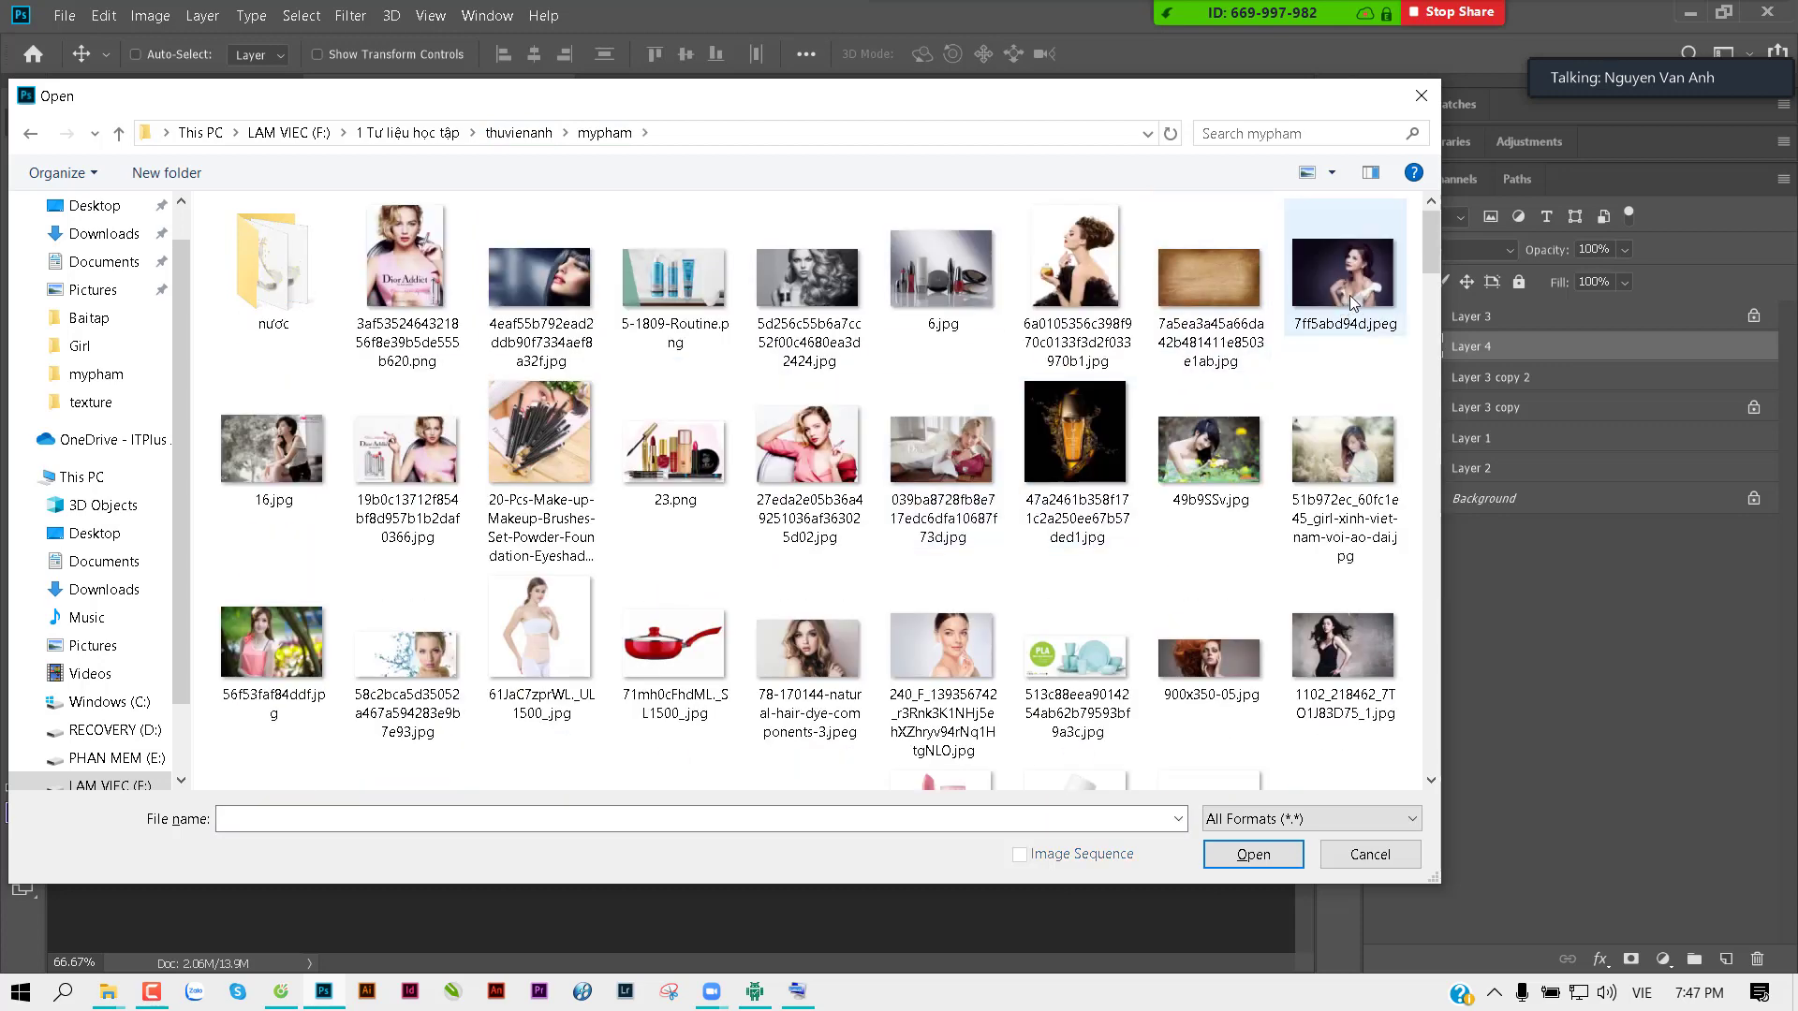
{"action": "left_click_drag", "start_coordinate": [1431, 245], "coordinate": [1421, 620]}
{"action": "left_click", "coordinate": [1066, 515]}
{"action": "left_click", "coordinate": [1221, 857]}
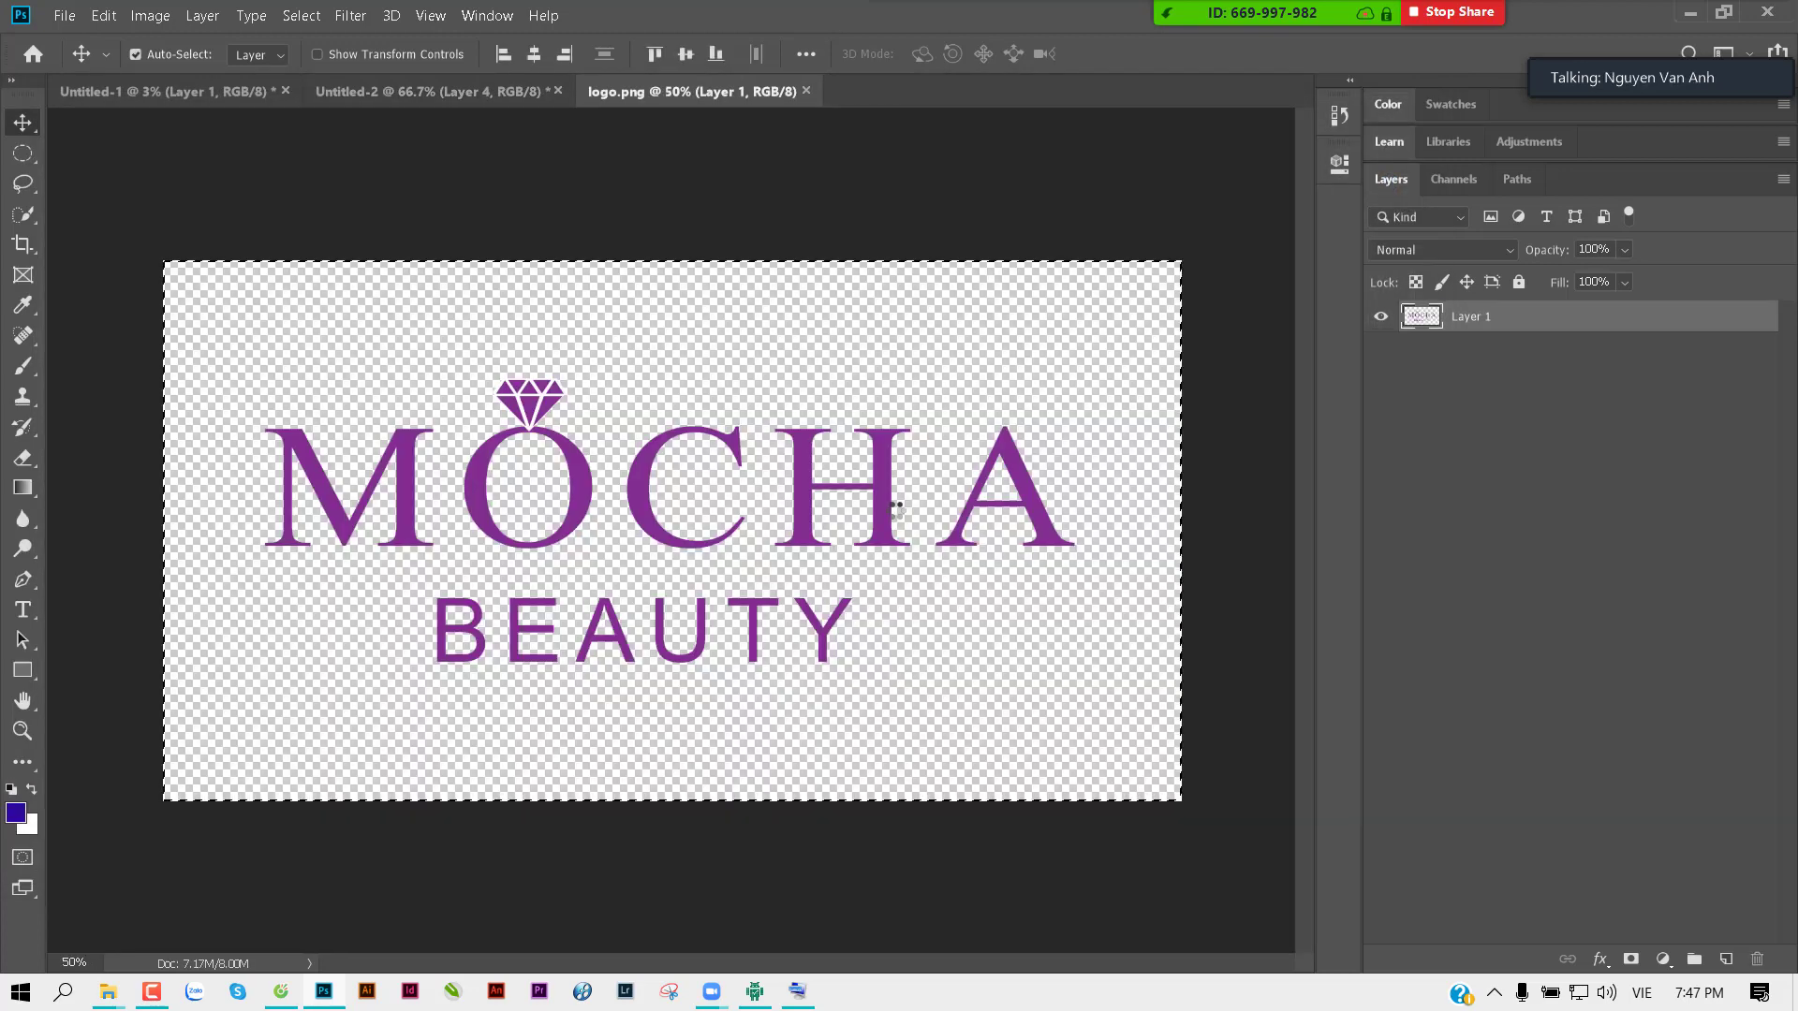
Step: Paste the MOCHA BEAUTY logo into the banner, scaled to about 17.6%, near the top centre
{"action": "key", "text": "ctrl+w"}
{"action": "key", "text": "ctrl+v"}
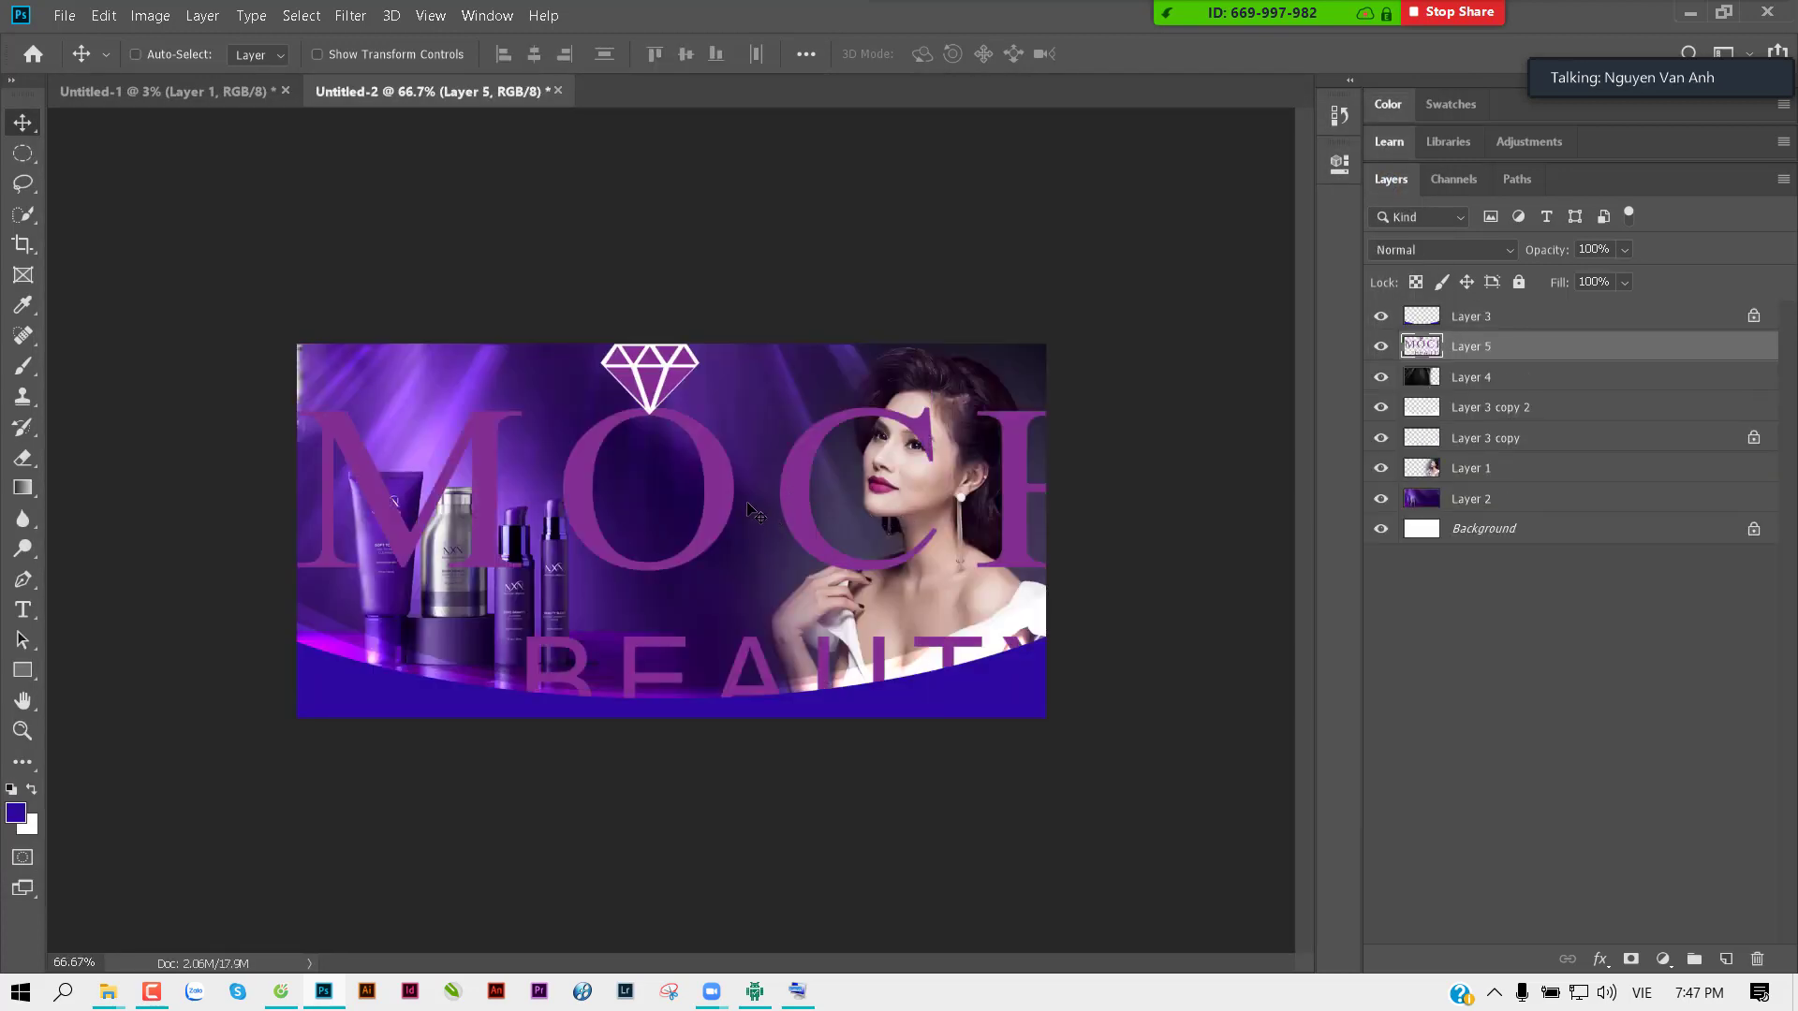
{"action": "key", "text": "ctrl+t"}
{"action": "mouse_move", "coordinate": [298, 342]}
{"action": "left_mouse_down"}
{"action": "mouse_move", "coordinate": [1187, 655]}
{"action": "mouse_move", "coordinate": [663, 444]}
{"action": "left_mouse_up"}
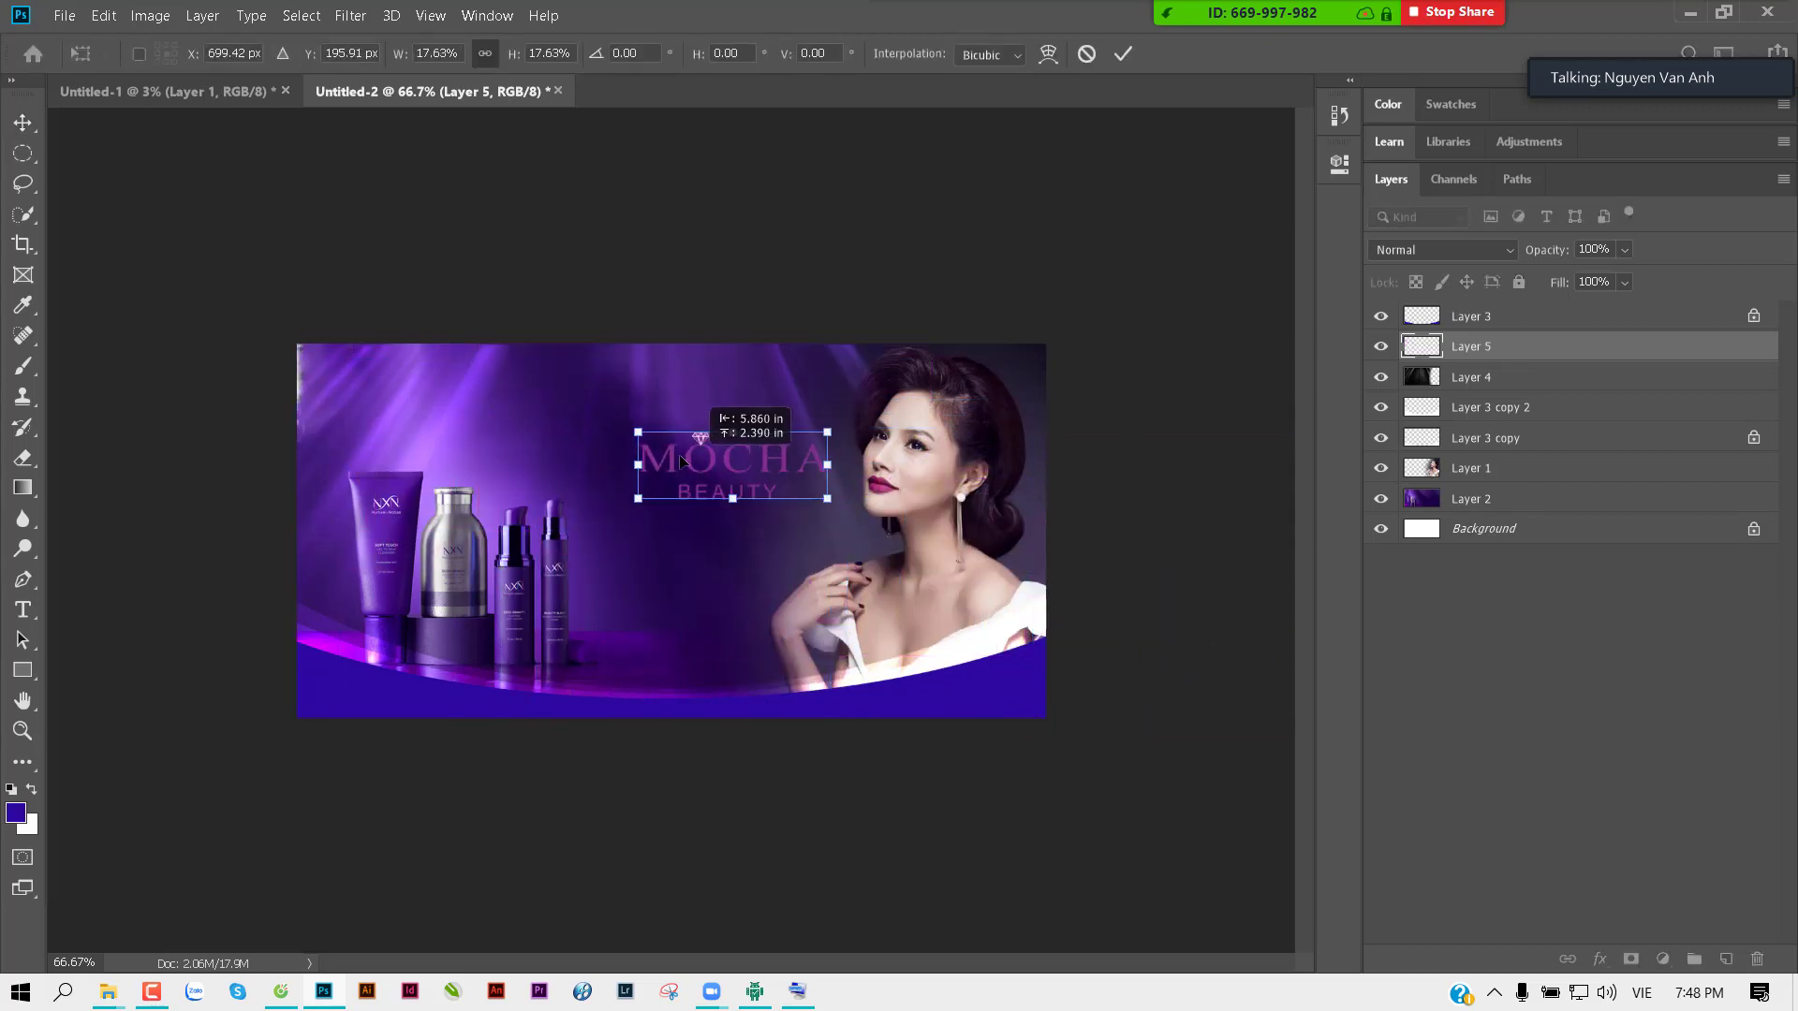
{"action": "left_click_drag", "start_coordinate": [803, 410], "coordinate": [715, 427]}
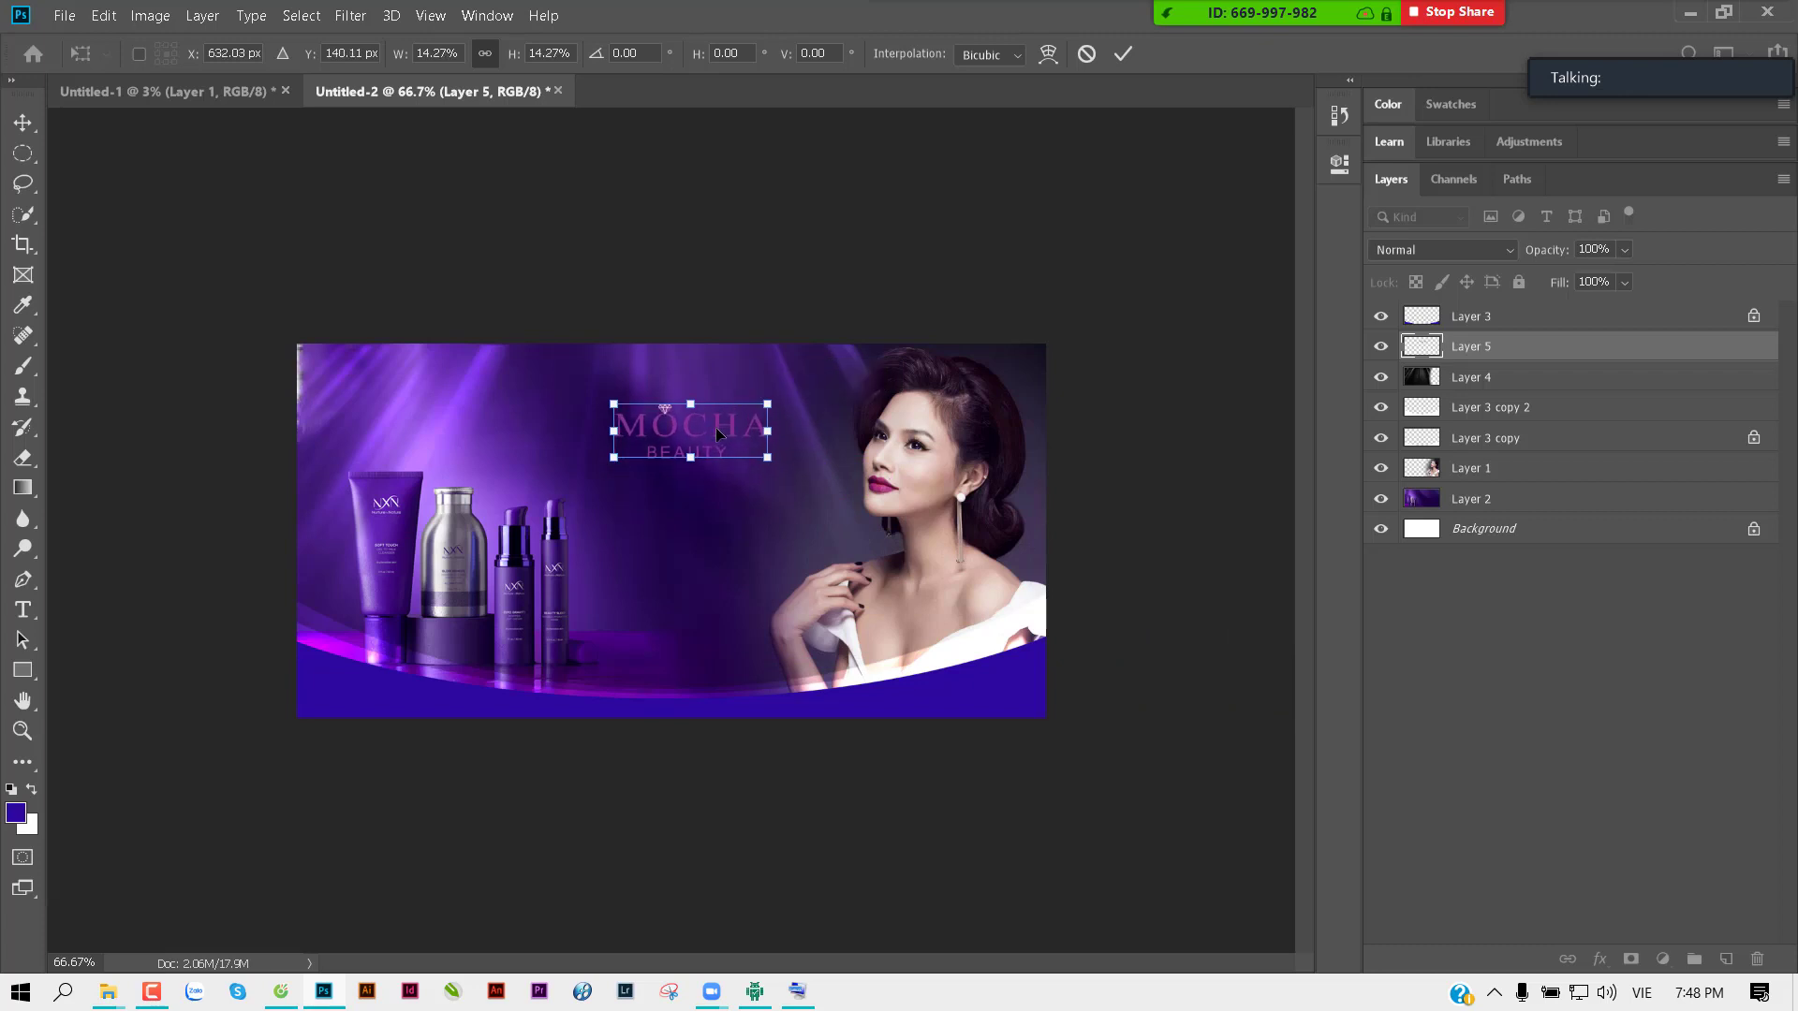
{"action": "key", "text": "Return"}
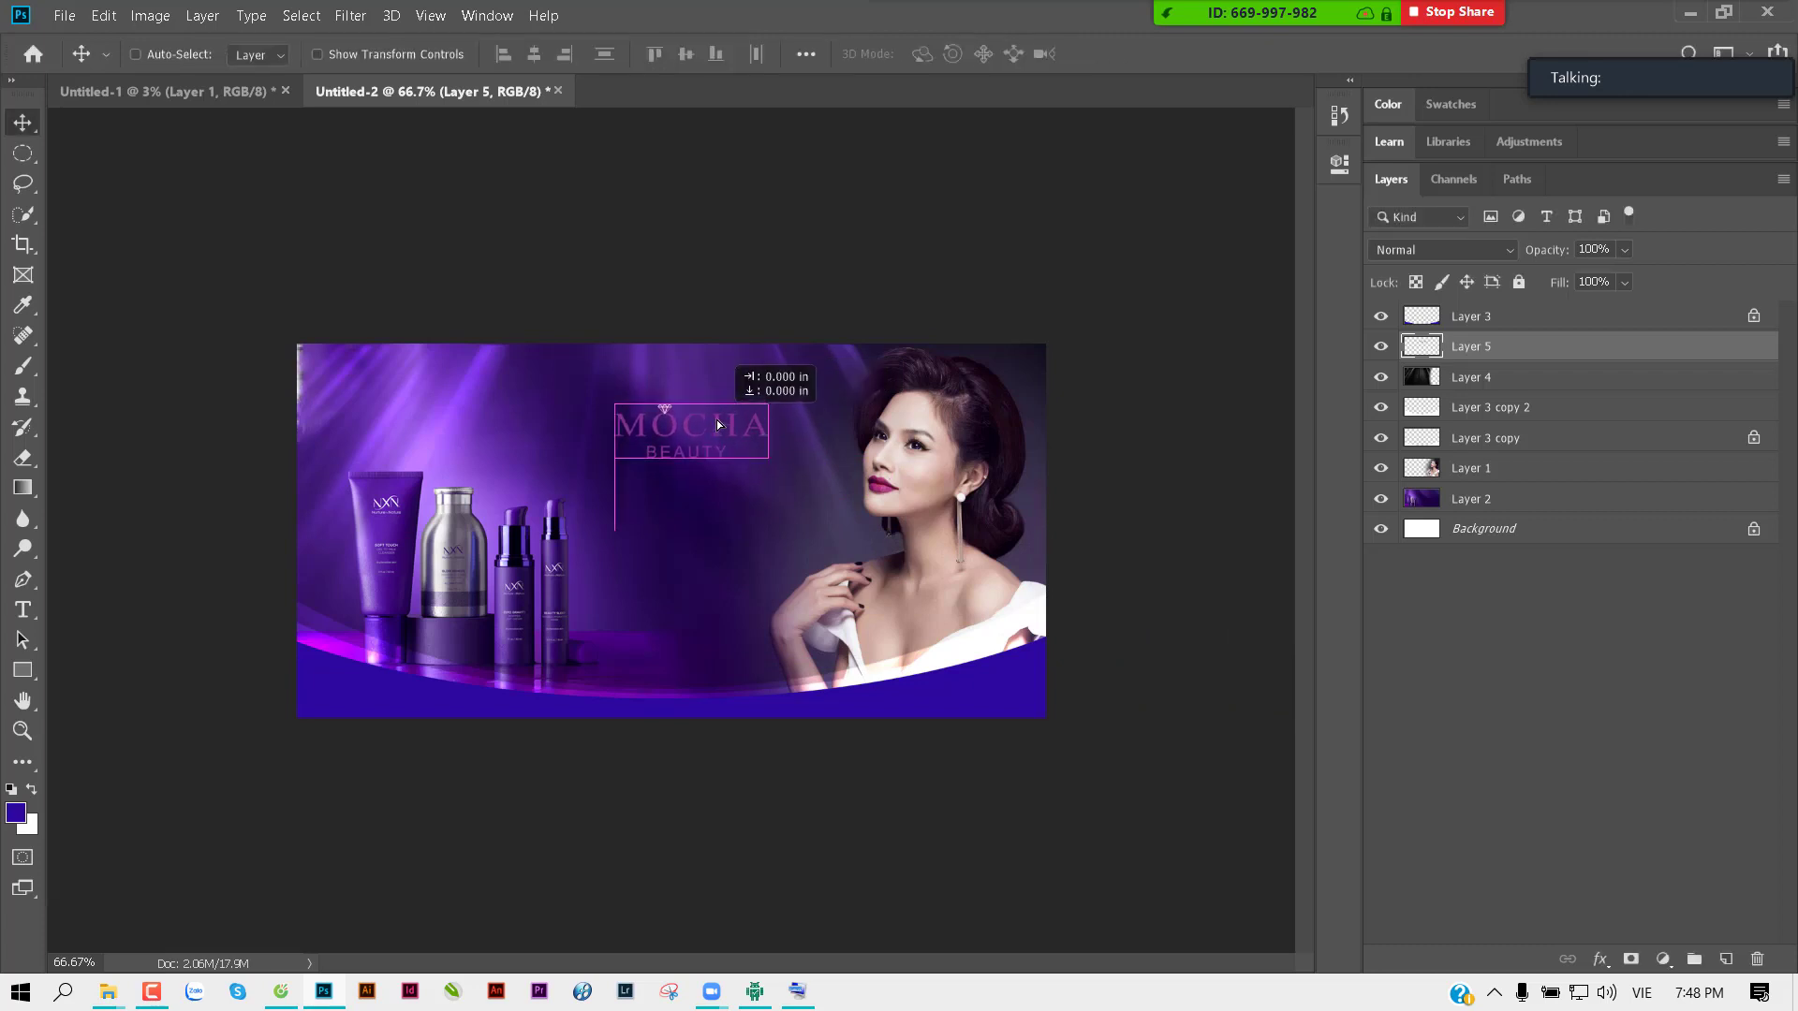
{"action": "left_click_drag", "start_coordinate": [716, 427], "coordinate": [727, 405]}
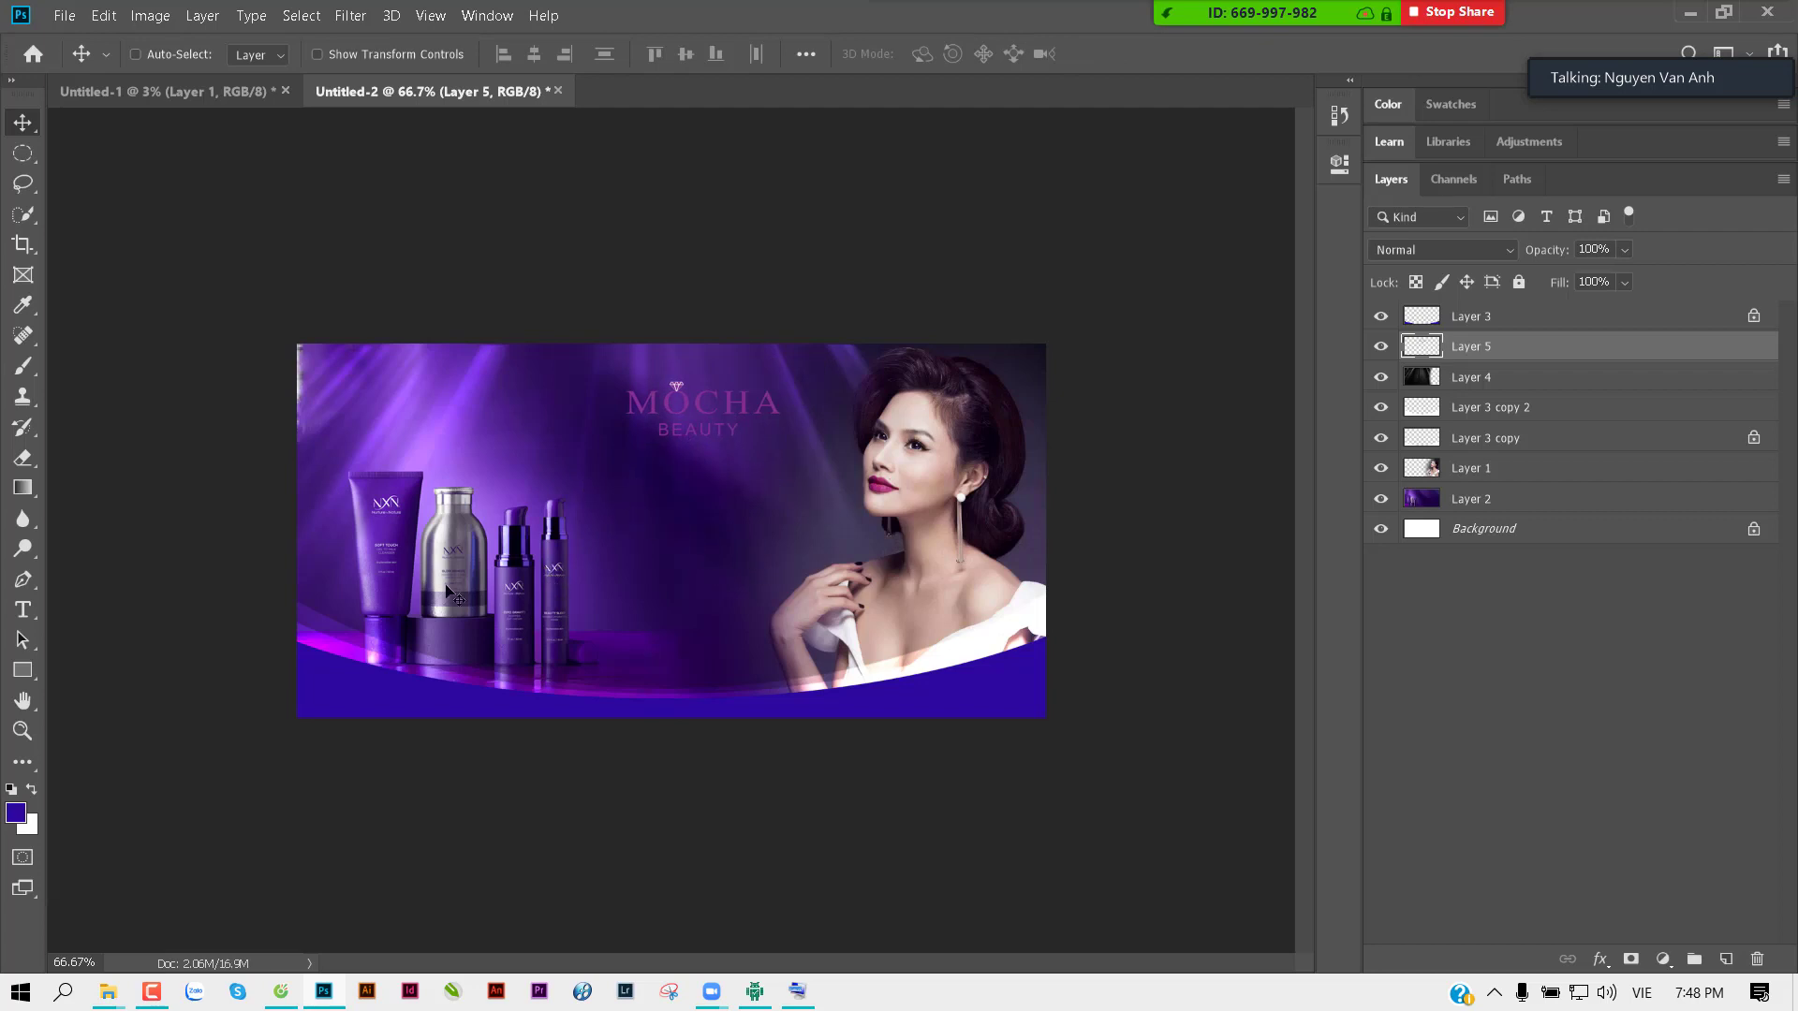
Step: View at 100% and draw a large circular selection over the products
{"action": "key", "text": "ctrl+1"}
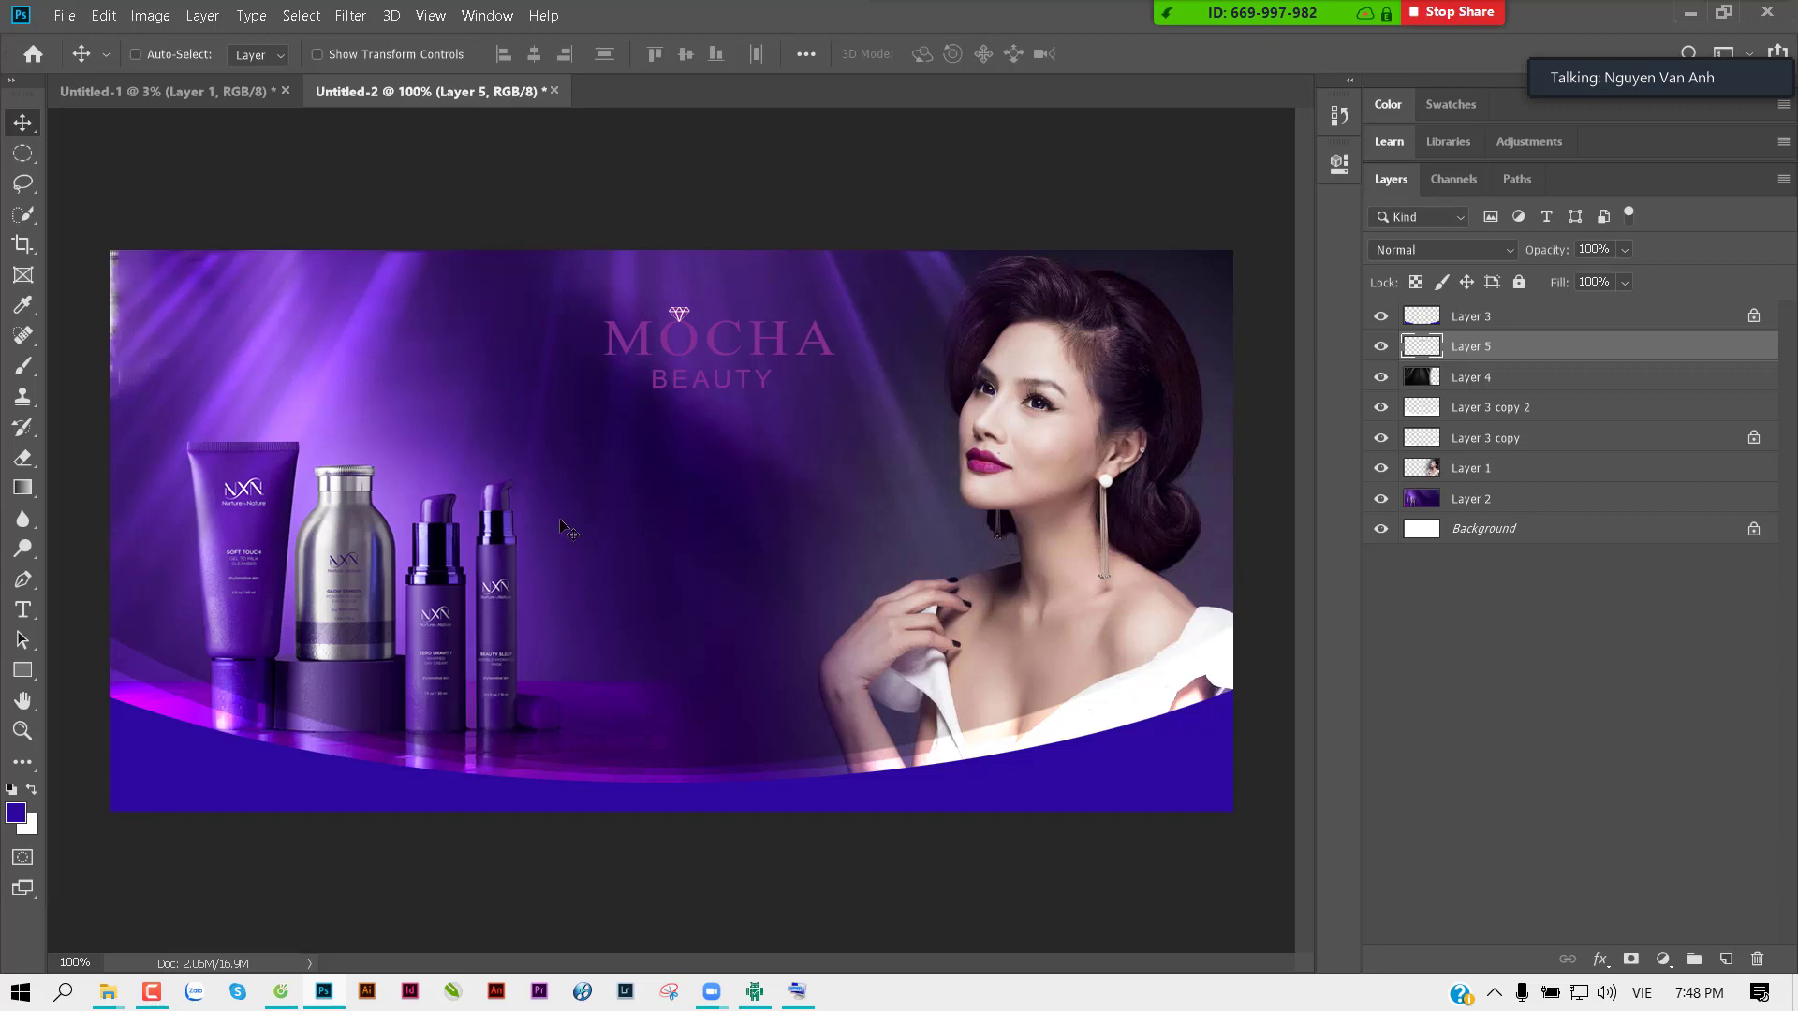
{"action": "left_click", "coordinate": [23, 152]}
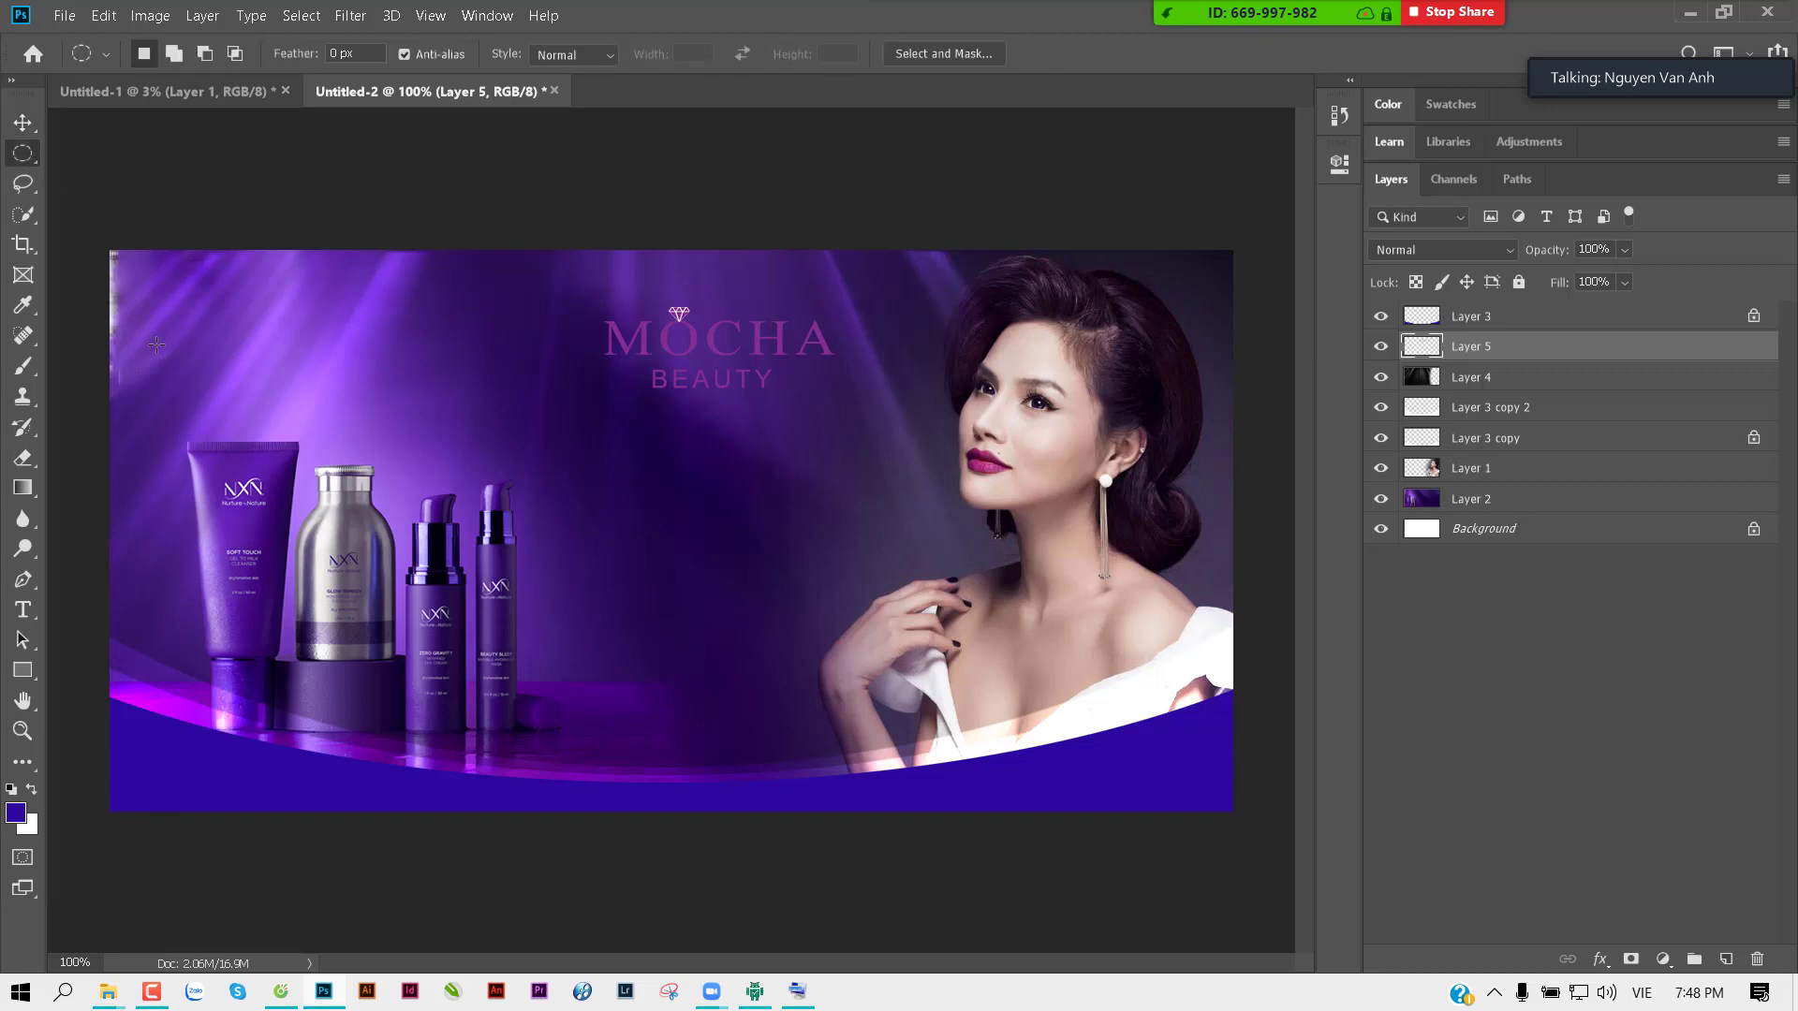
{"action": "mouse_move", "coordinate": [141, 377]}
{"action": "left_mouse_down"}
{"action": "mouse_move", "coordinate": [737, 878]}
{"action": "mouse_move", "coordinate": [714, 811]}
{"action": "left_mouse_up"}
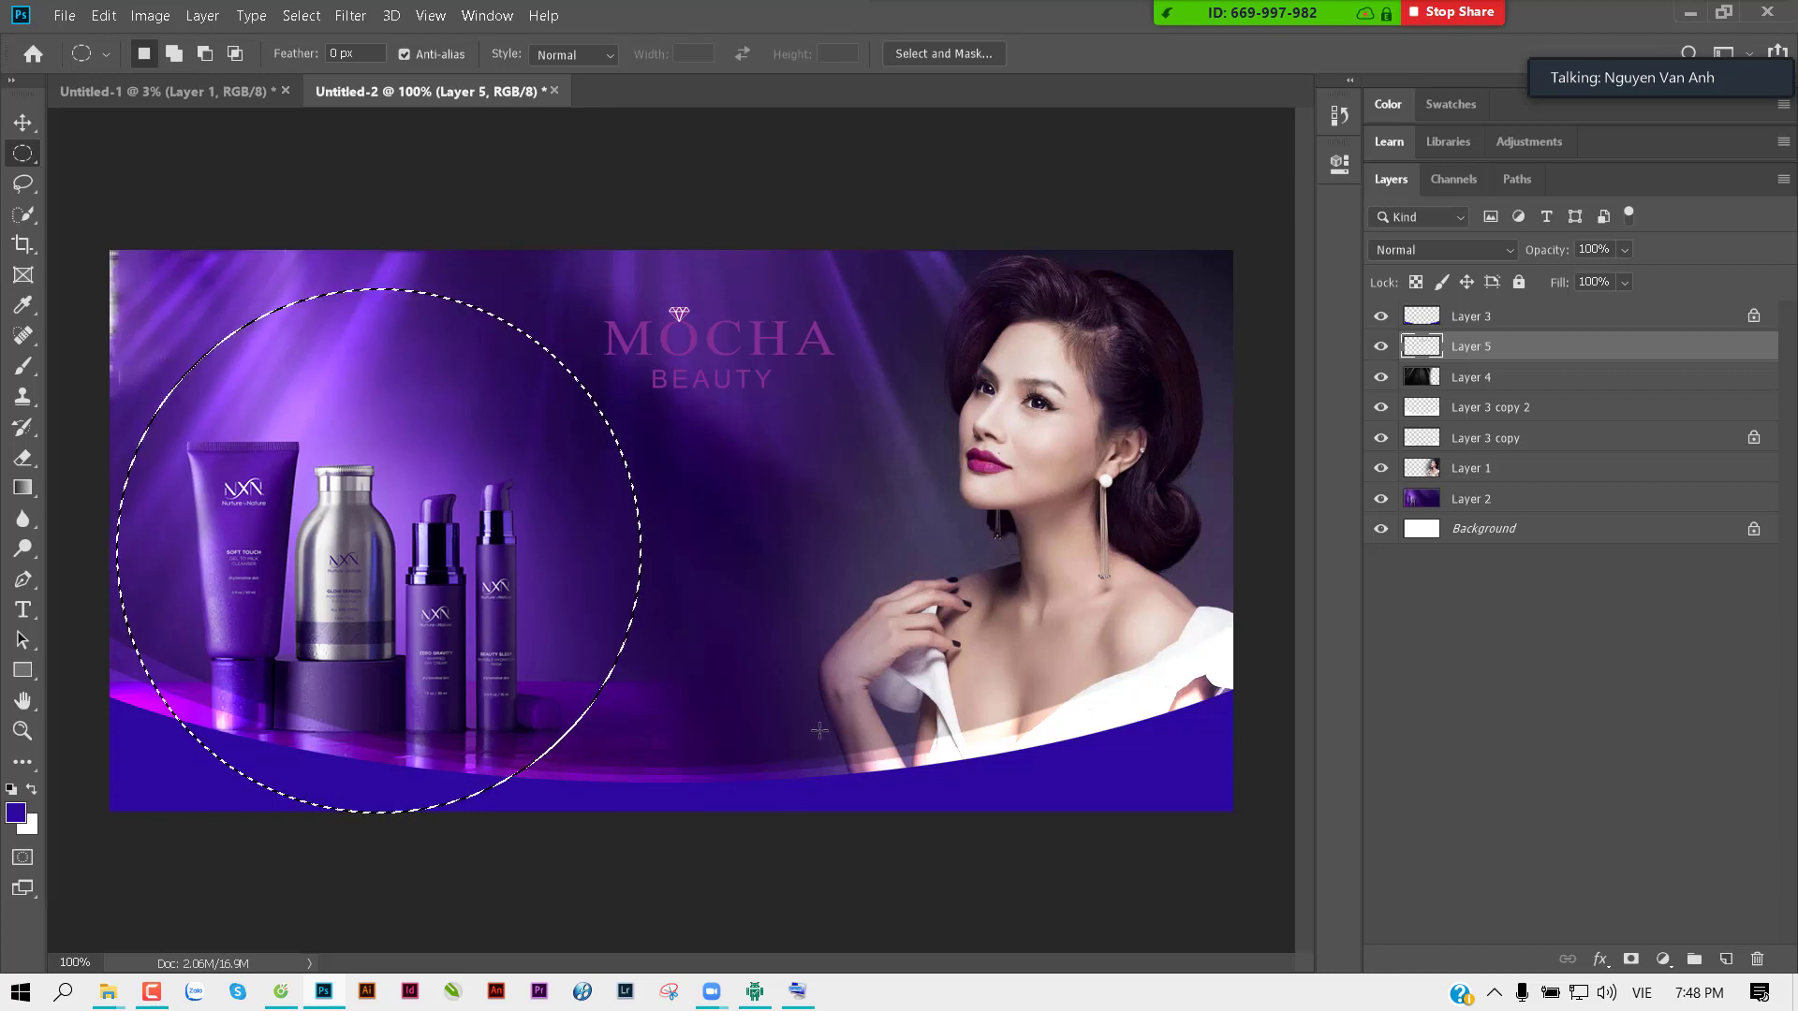
Step: Fill the circular selection with white on a new Layer 6
{"action": "key", "text": "ctrl+shift+n"}
{"action": "key", "text": "Return"}
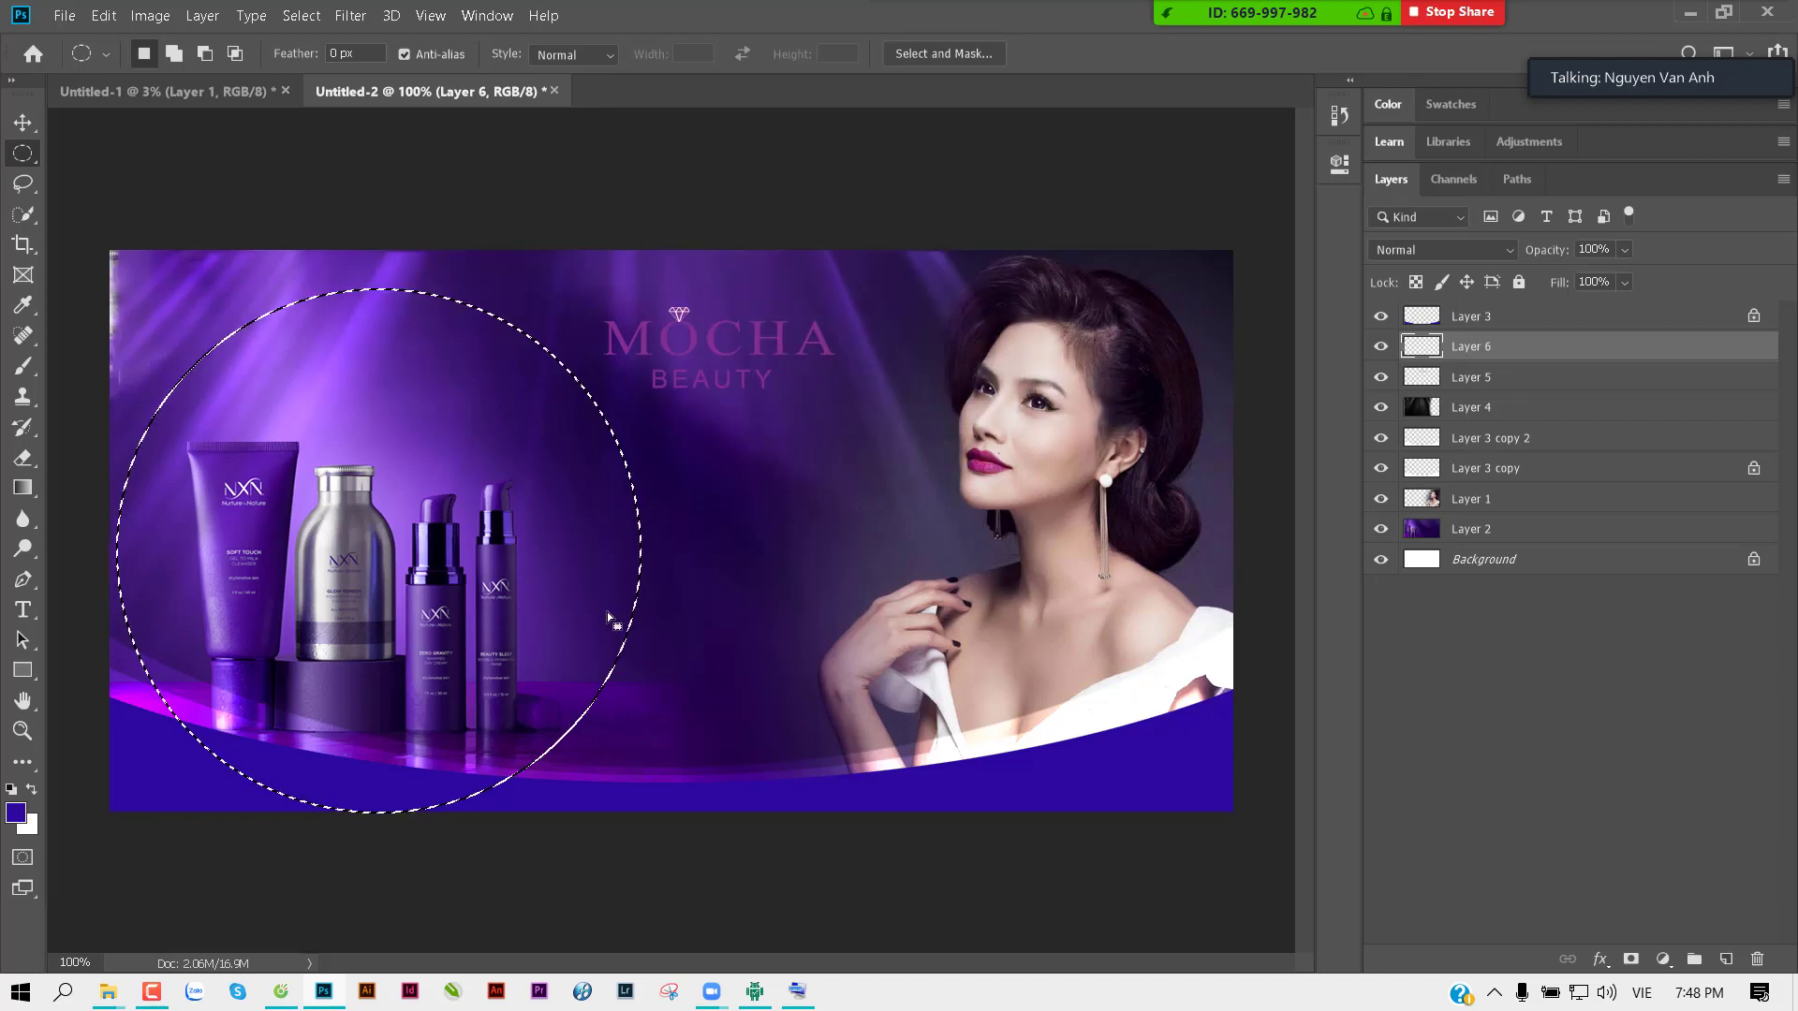
{"action": "key", "text": "ctrl+BackSpace"}
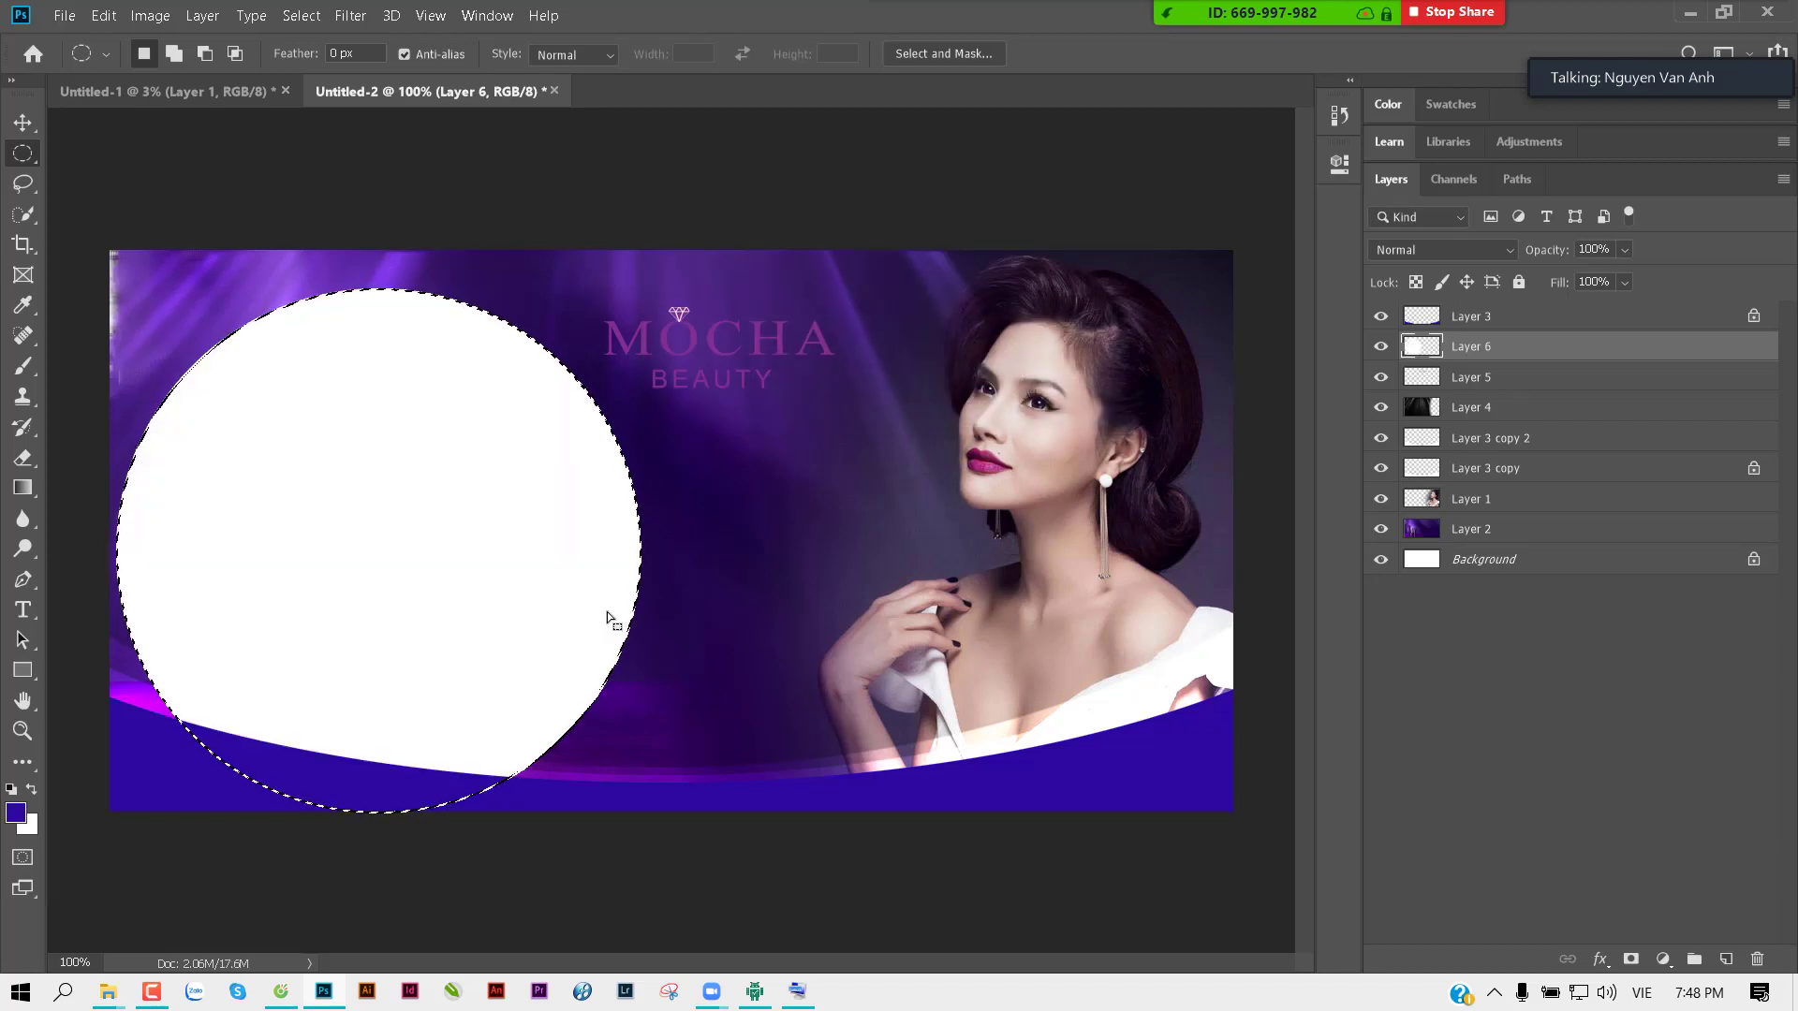
{"action": "key", "text": "ctrl+d"}
{"action": "key", "text": "v"}
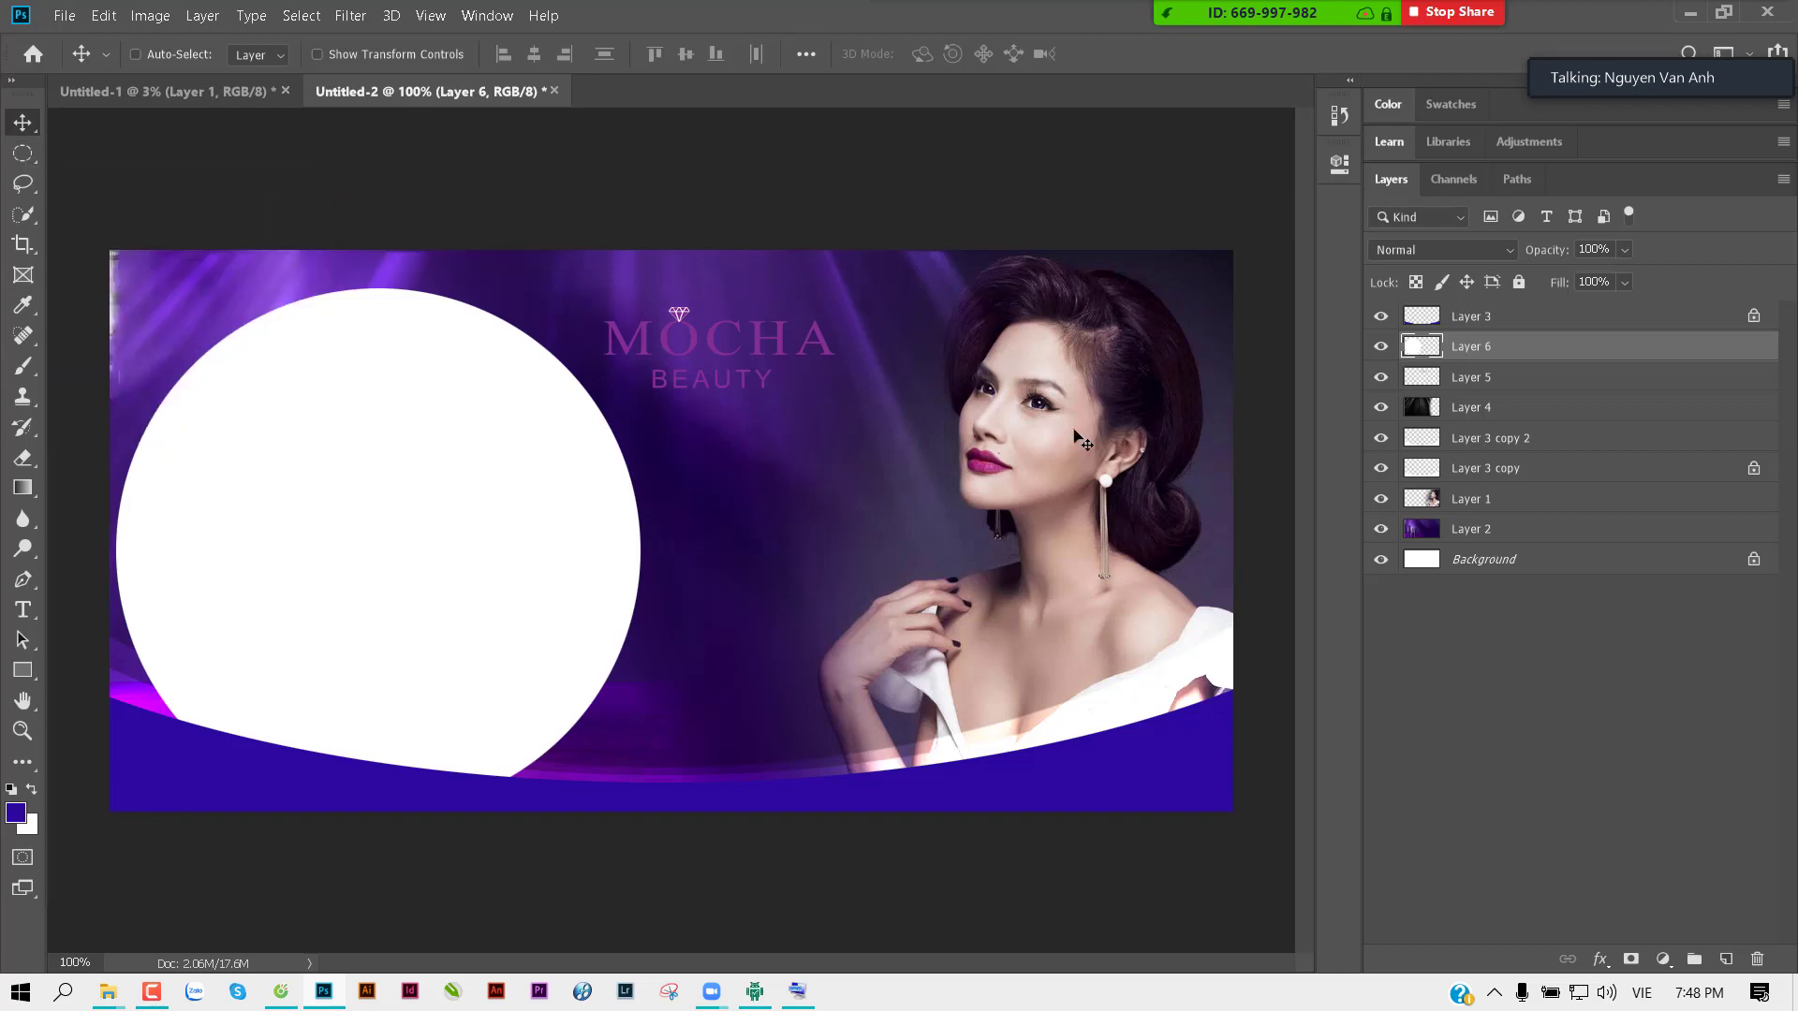
Step: Add a new layer filled with solid black and place it beneath the logo layer
{"action": "left_click", "coordinate": [1432, 379]}
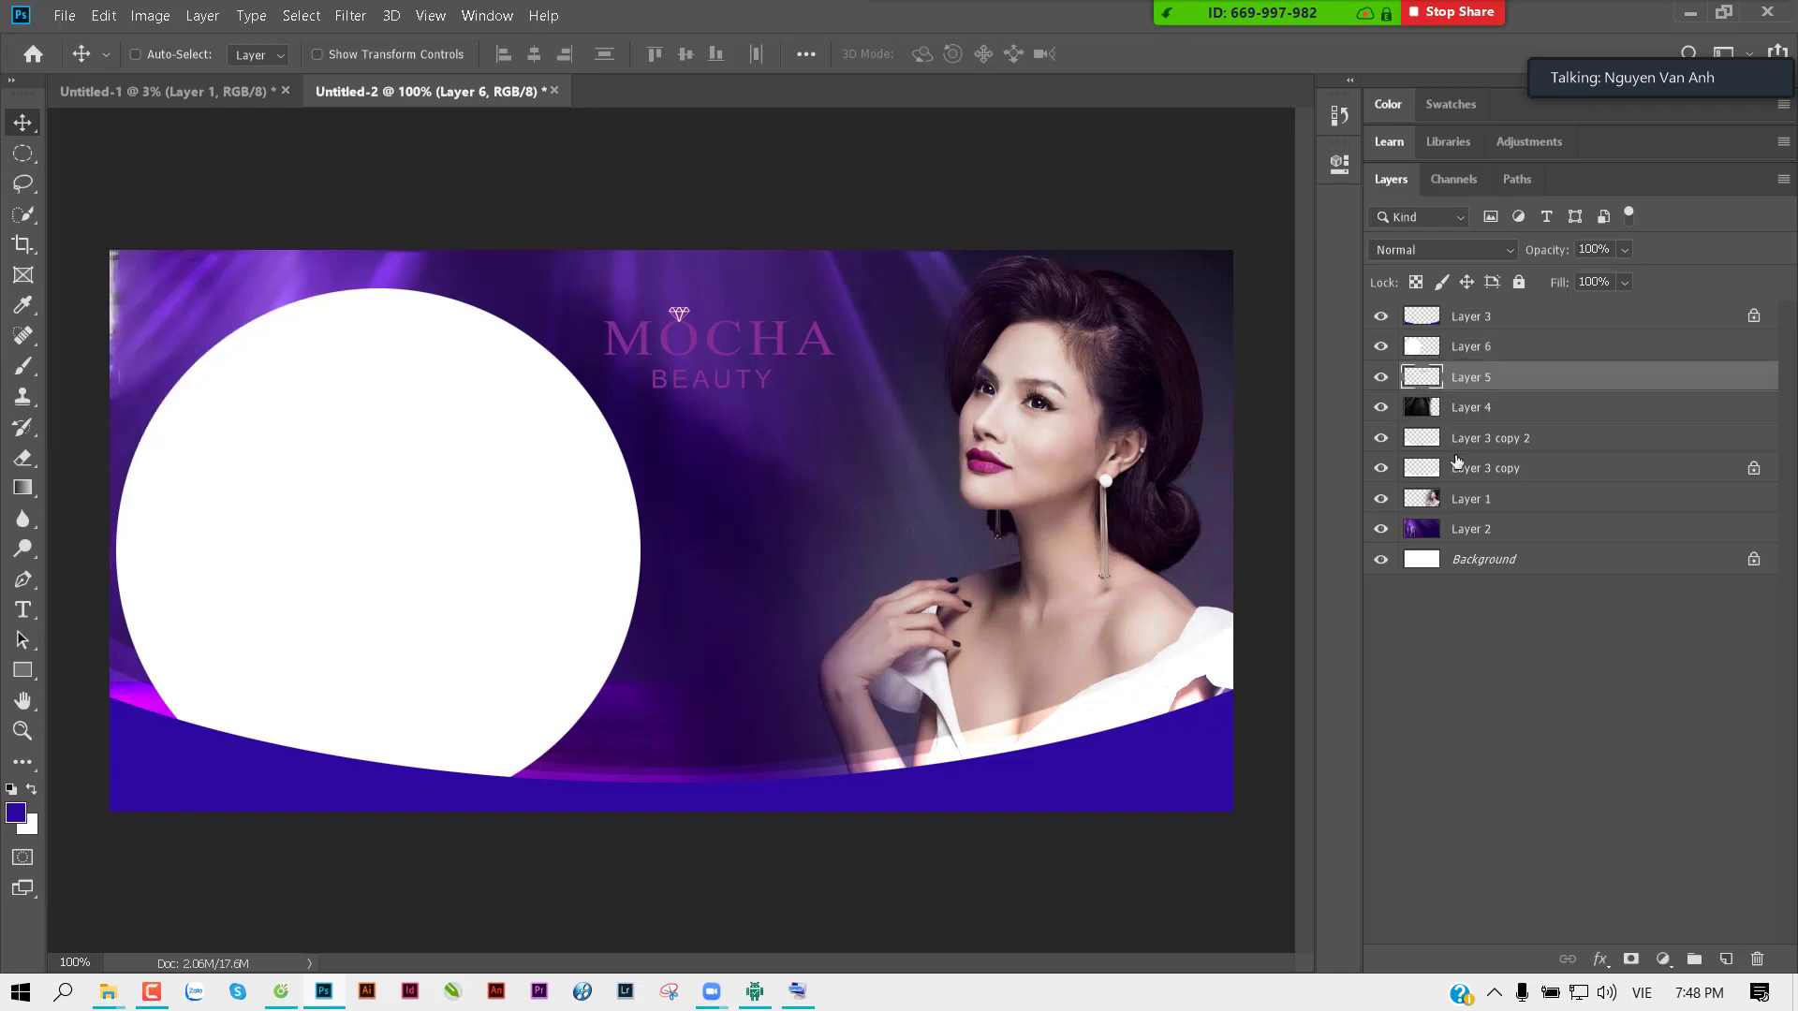
{"action": "left_click", "coordinate": [1727, 962]}
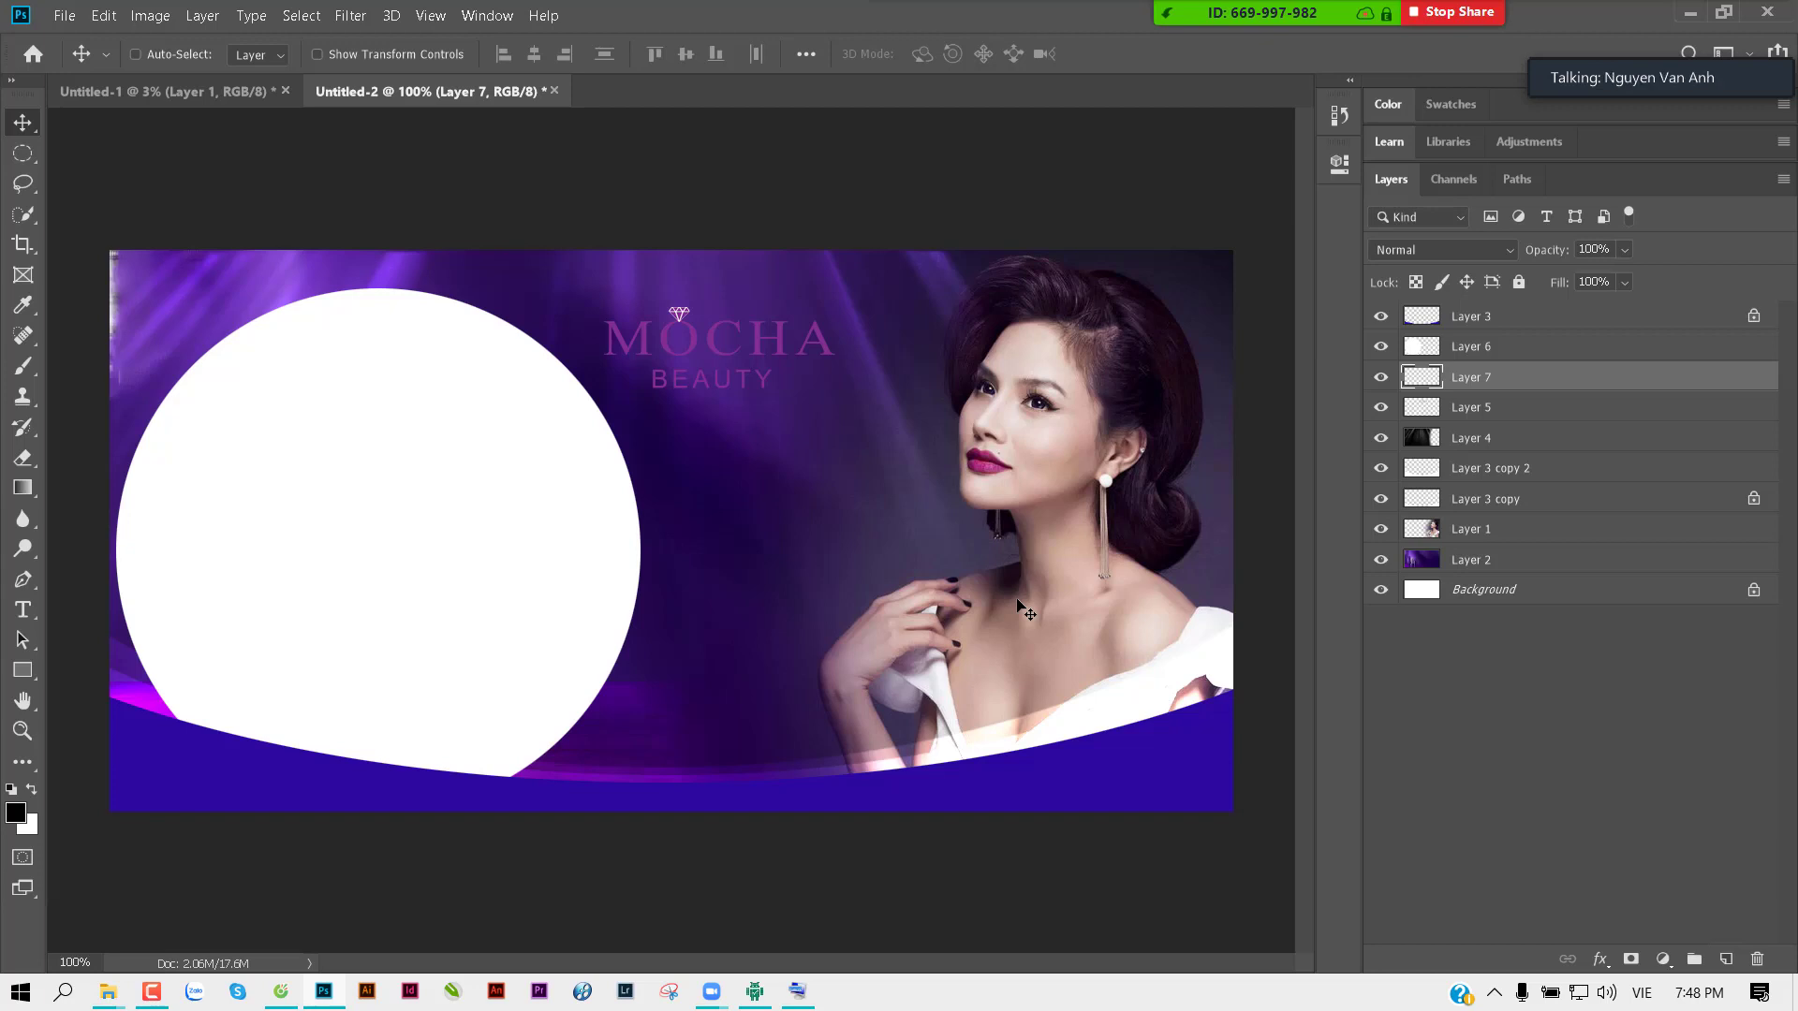
{"action": "key", "text": "alt+BackSpace"}
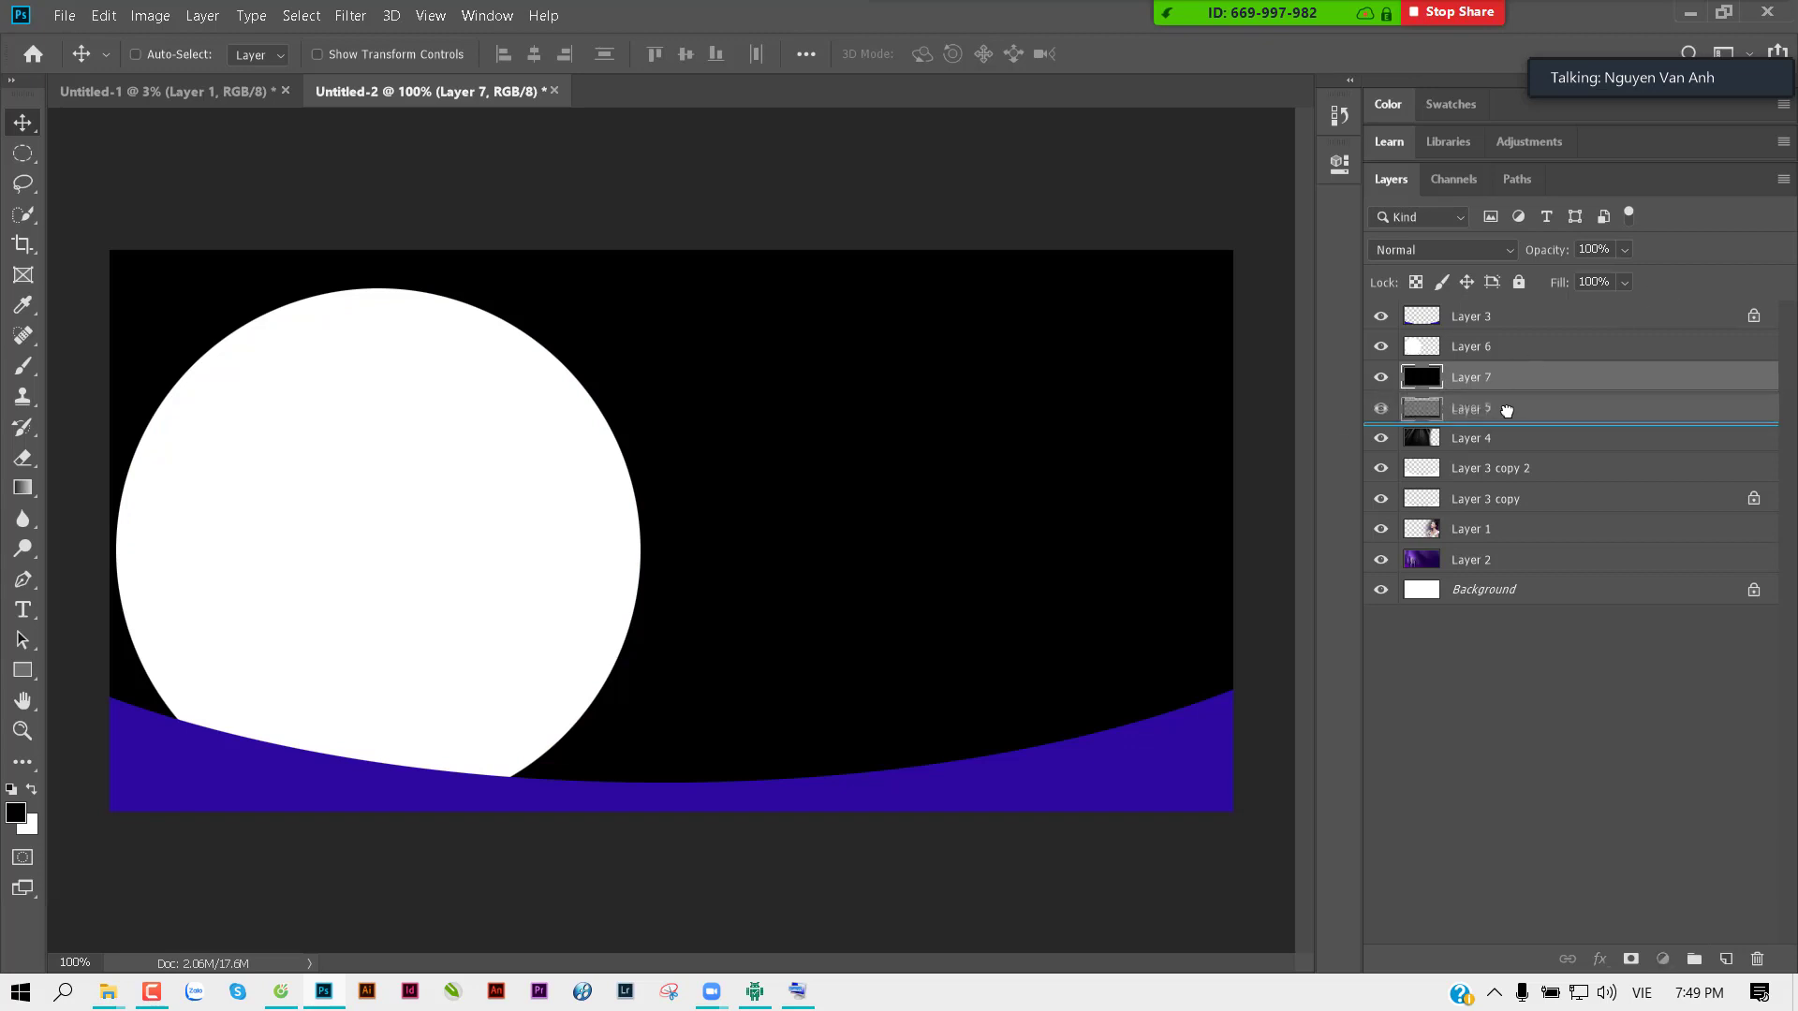
{"action": "left_click_drag", "start_coordinate": [1505, 384], "coordinate": [1505, 419]}
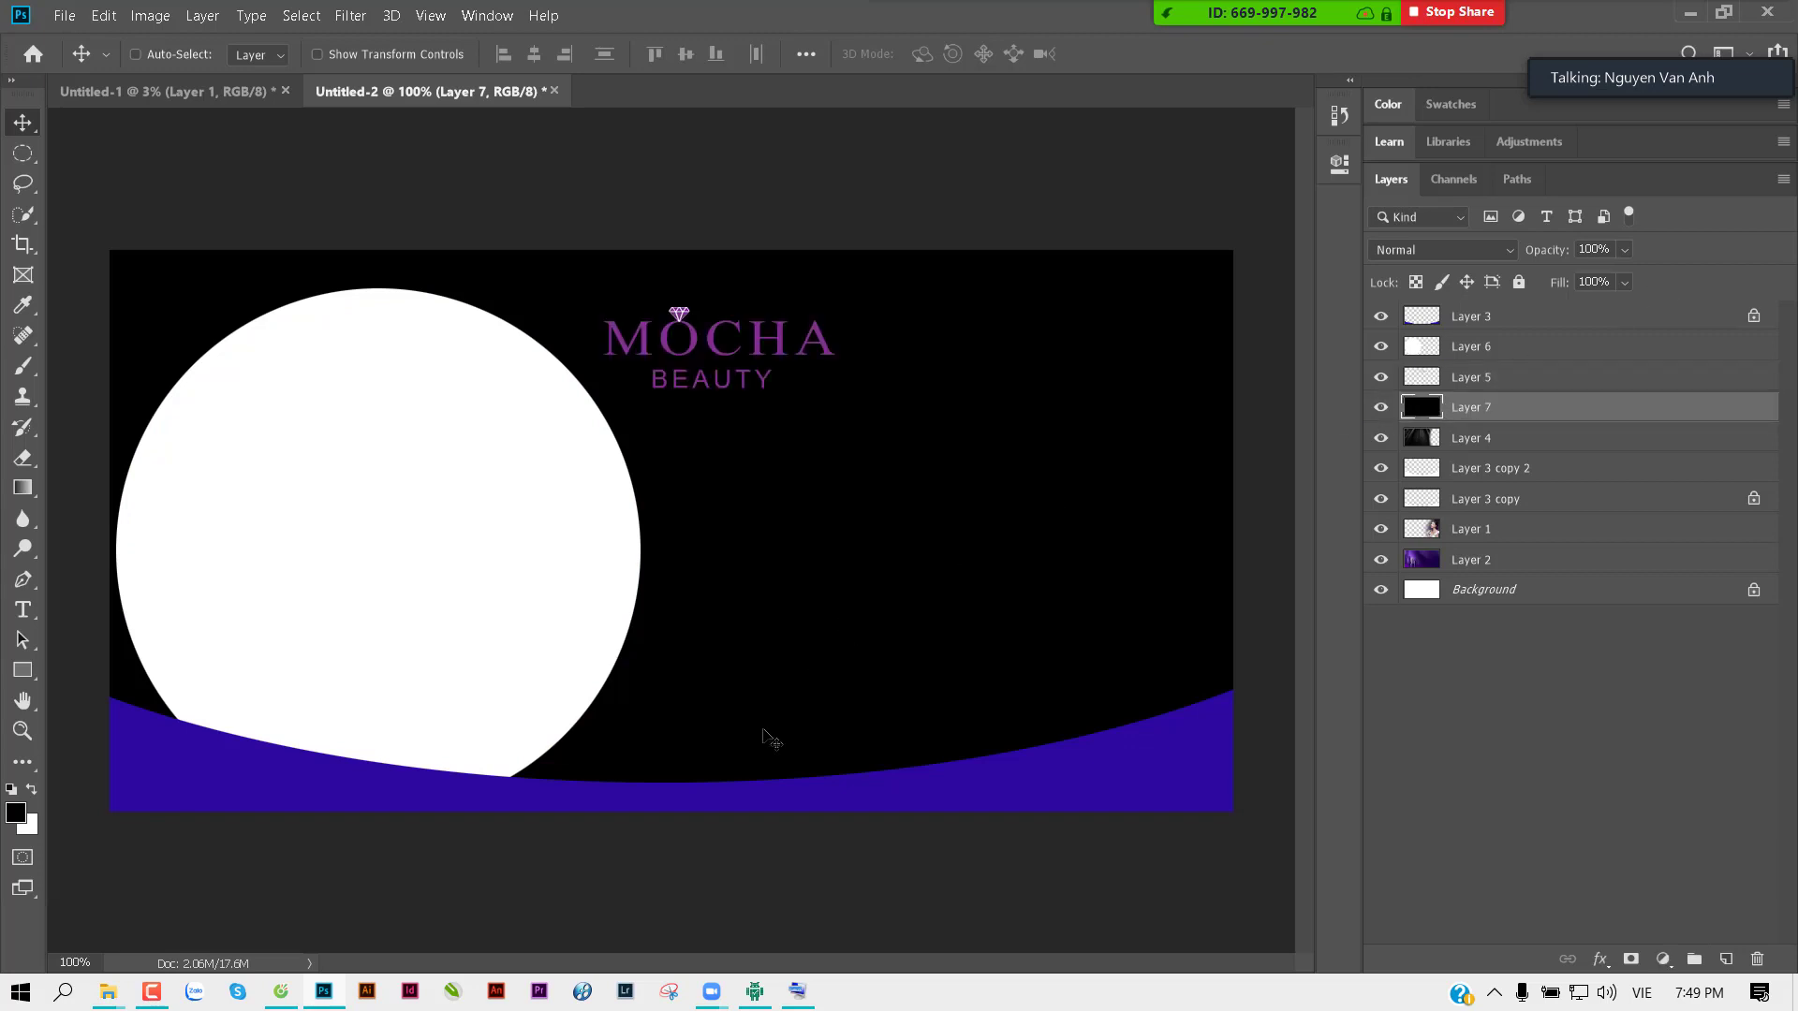
Step: Move the white circle layer beneath the logo, undo a trial shift, and check the zoom
{"action": "left_click", "coordinate": [1468, 379]}
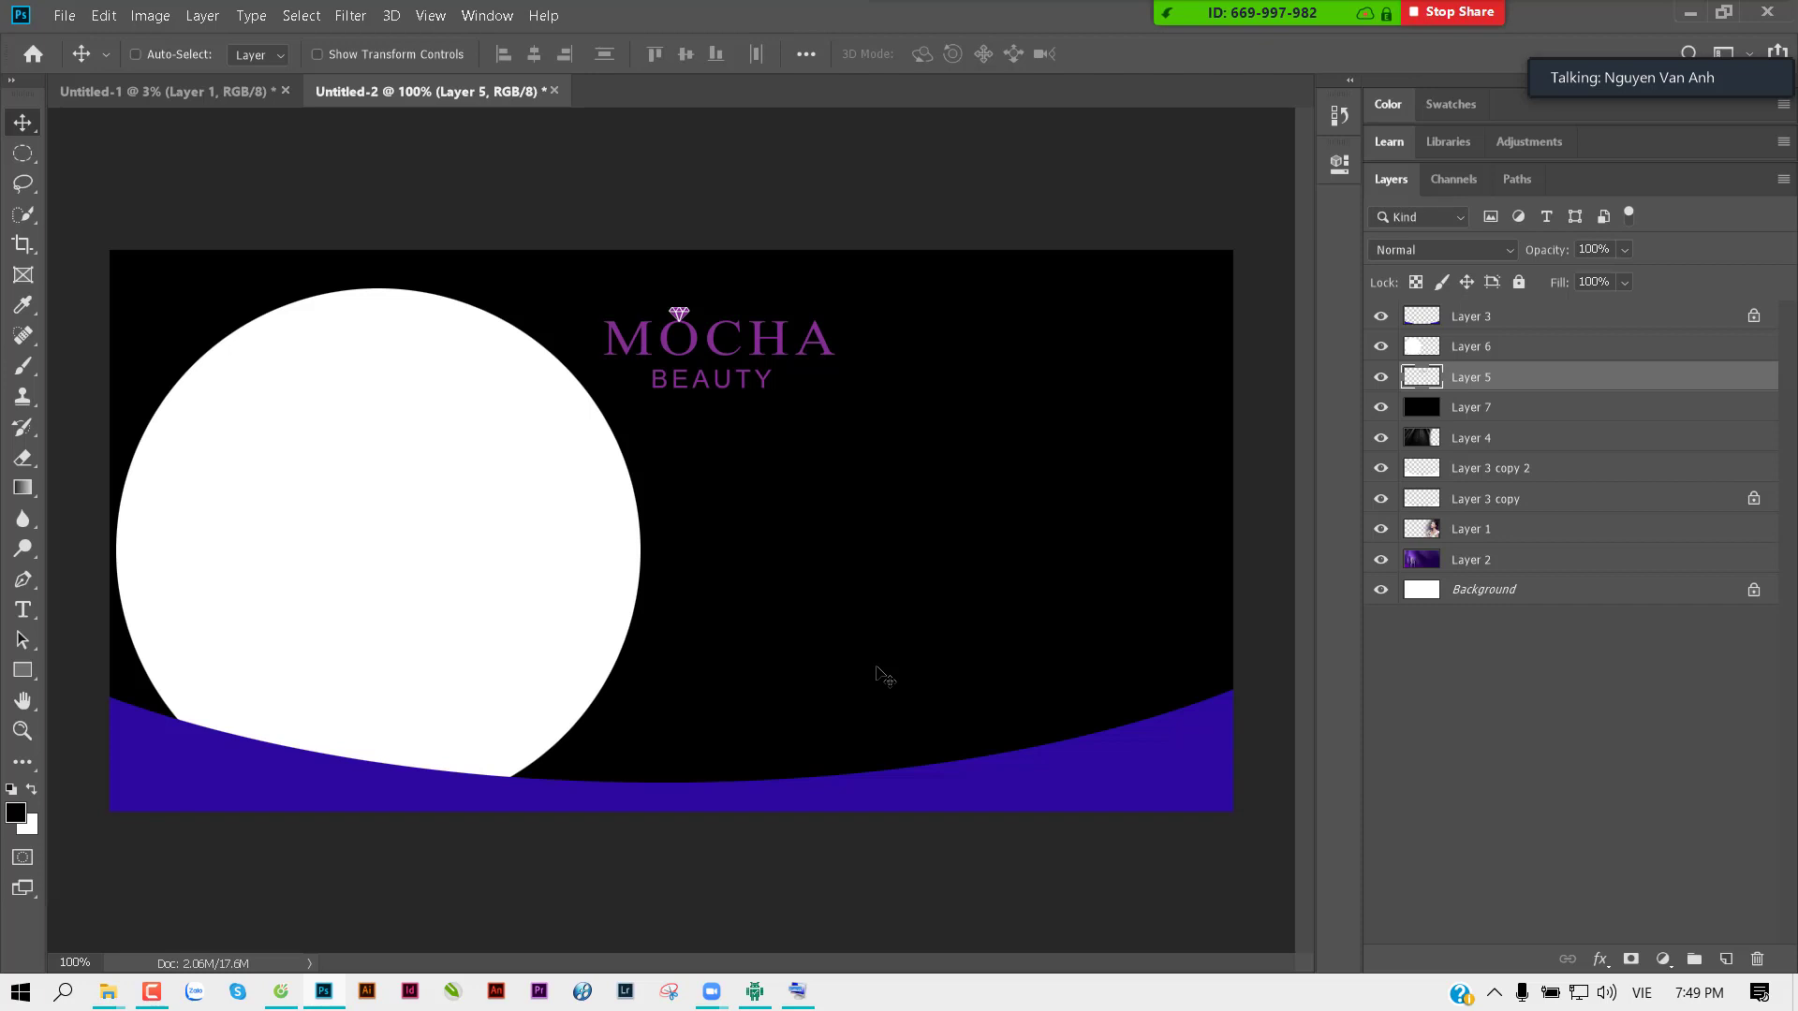
{"action": "left_click", "coordinate": [1381, 379]}
{"action": "left_click_drag", "start_coordinate": [1424, 346], "coordinate": [1430, 394]}
{"action": "left_click", "coordinate": [1381, 379]}
{"action": "left_click_drag", "start_coordinate": [459, 529], "coordinate": [513, 474]}
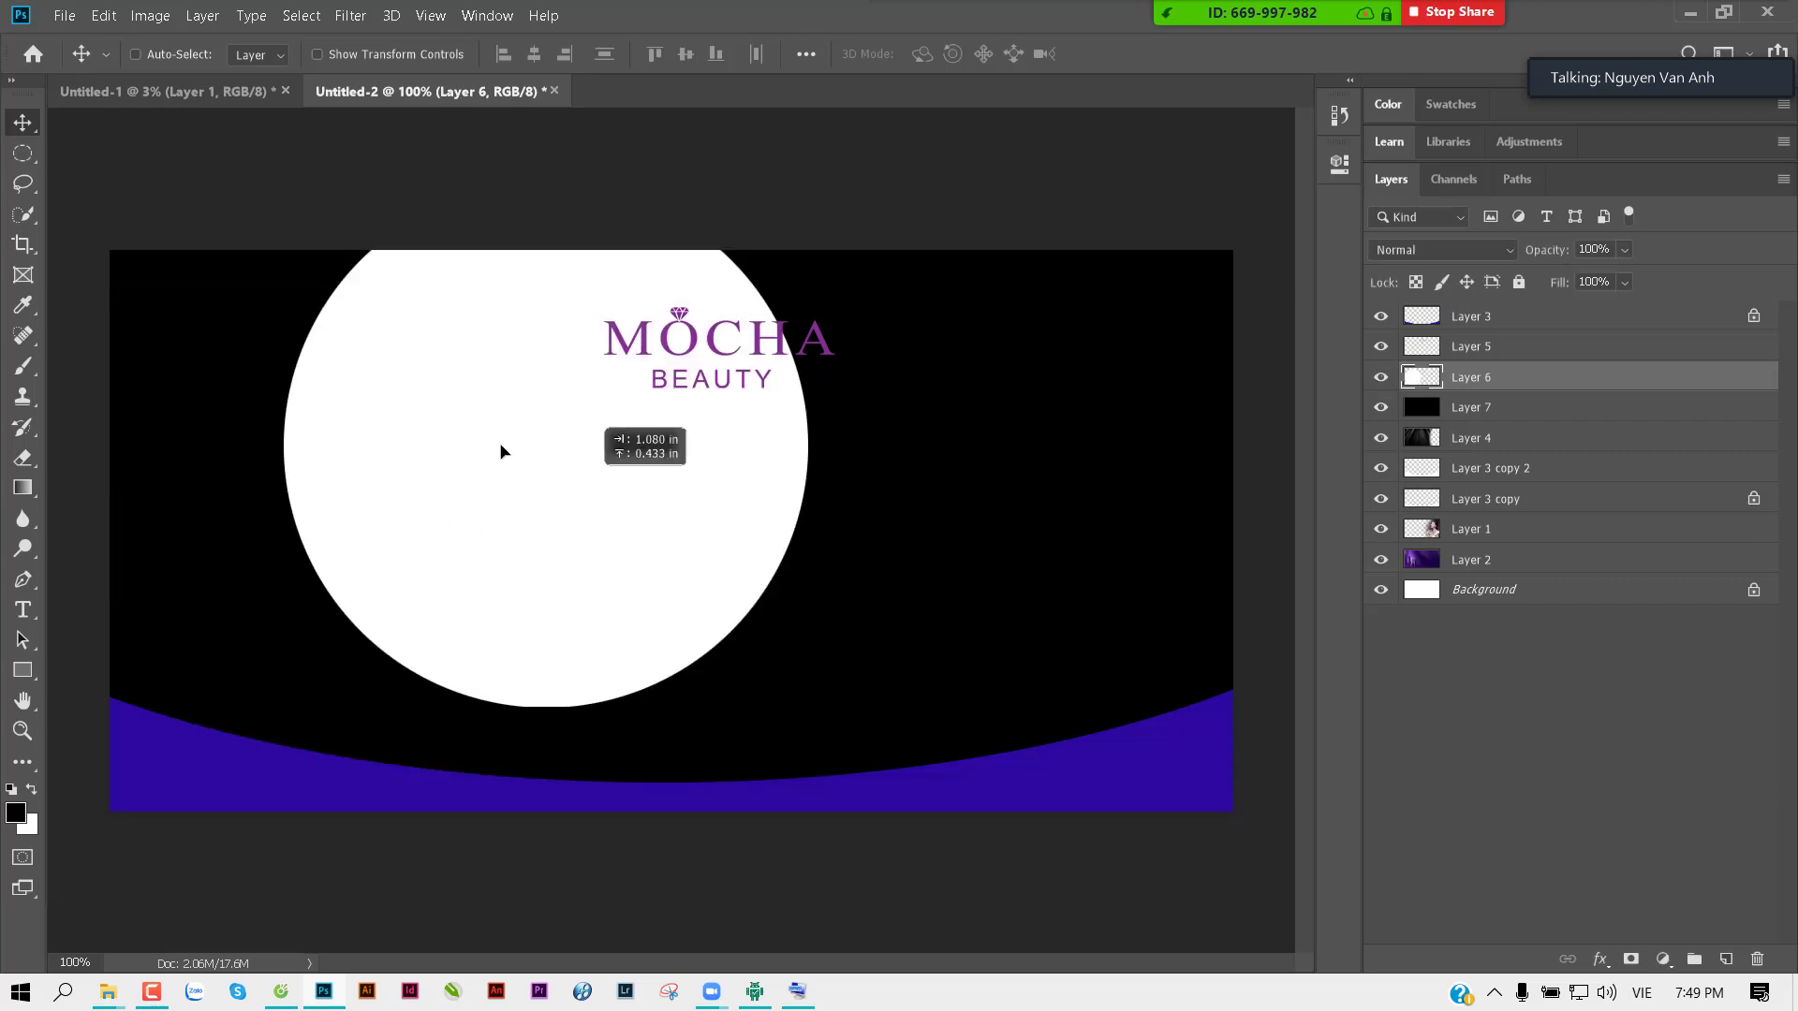
{"action": "key", "text": "ctrl+z"}
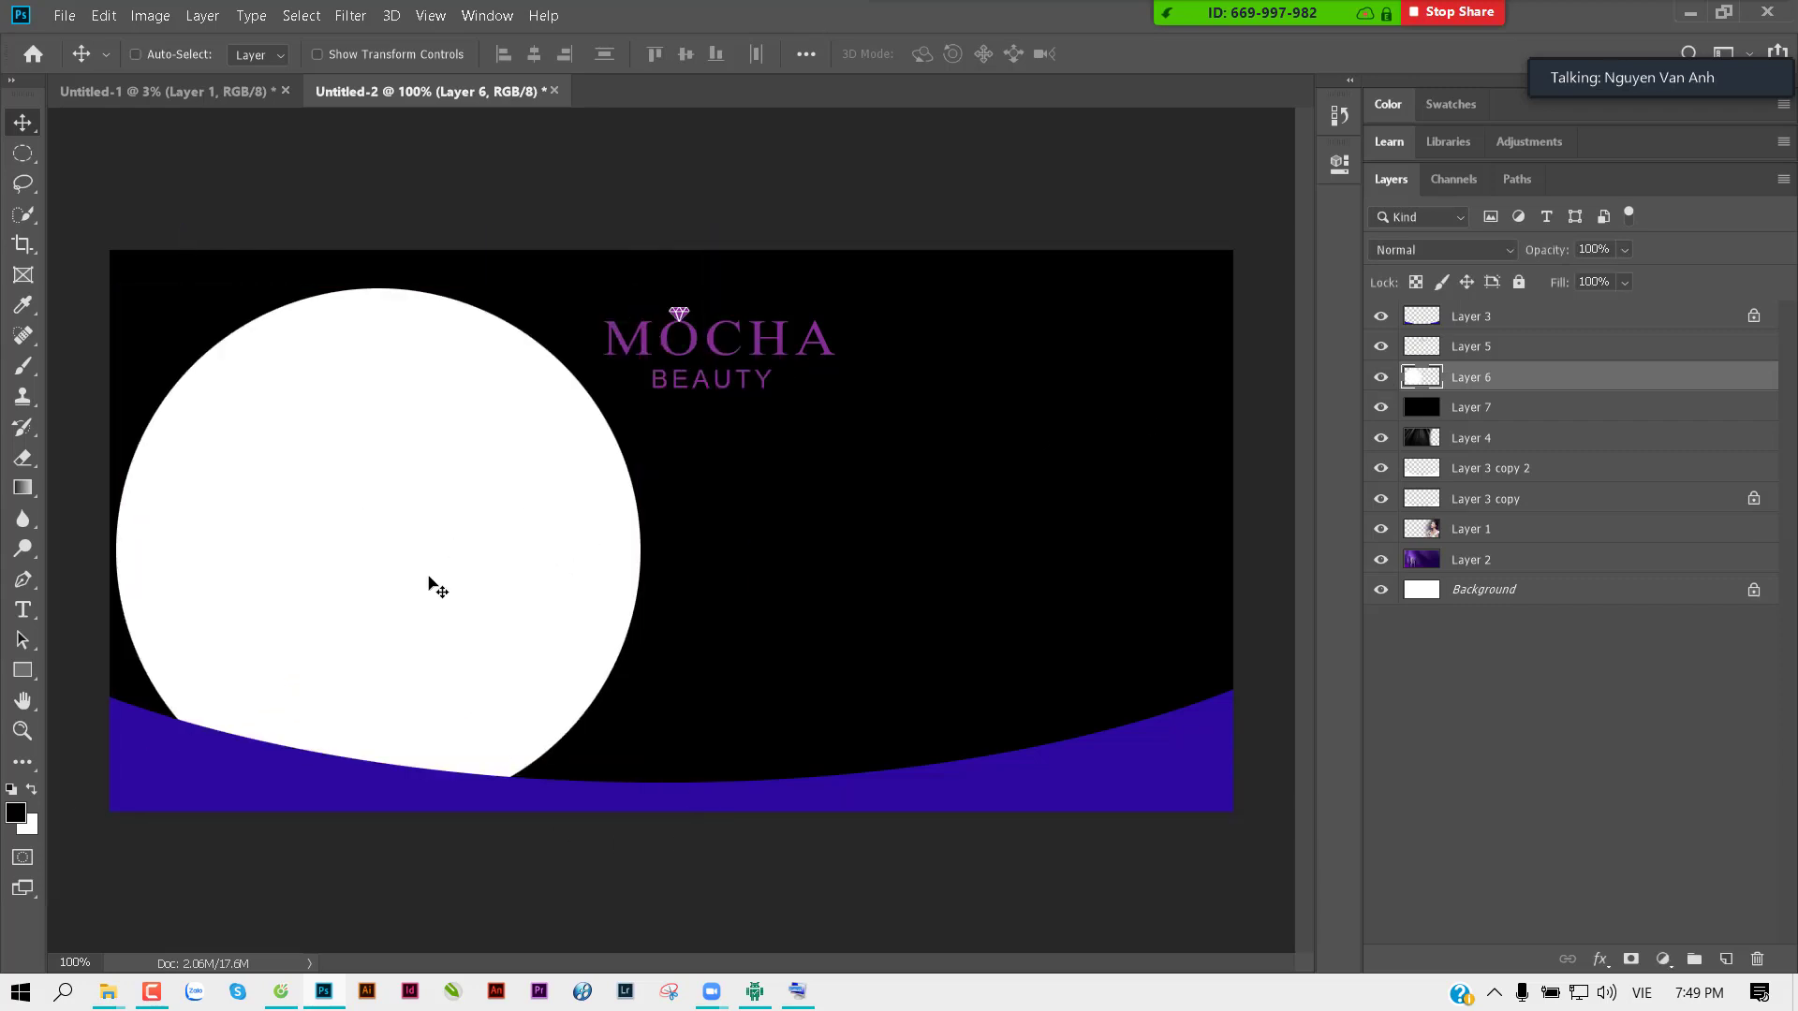
{"action": "key", "text": "ctrl+minus"}
{"action": "key", "text": "ctrl+plus"}
Step: Draw an elliptical selection slightly smaller than the white disc, inside its edge
{"action": "left_click", "coordinate": [23, 153]}
{"action": "right_click", "coordinate": [22, 152]}
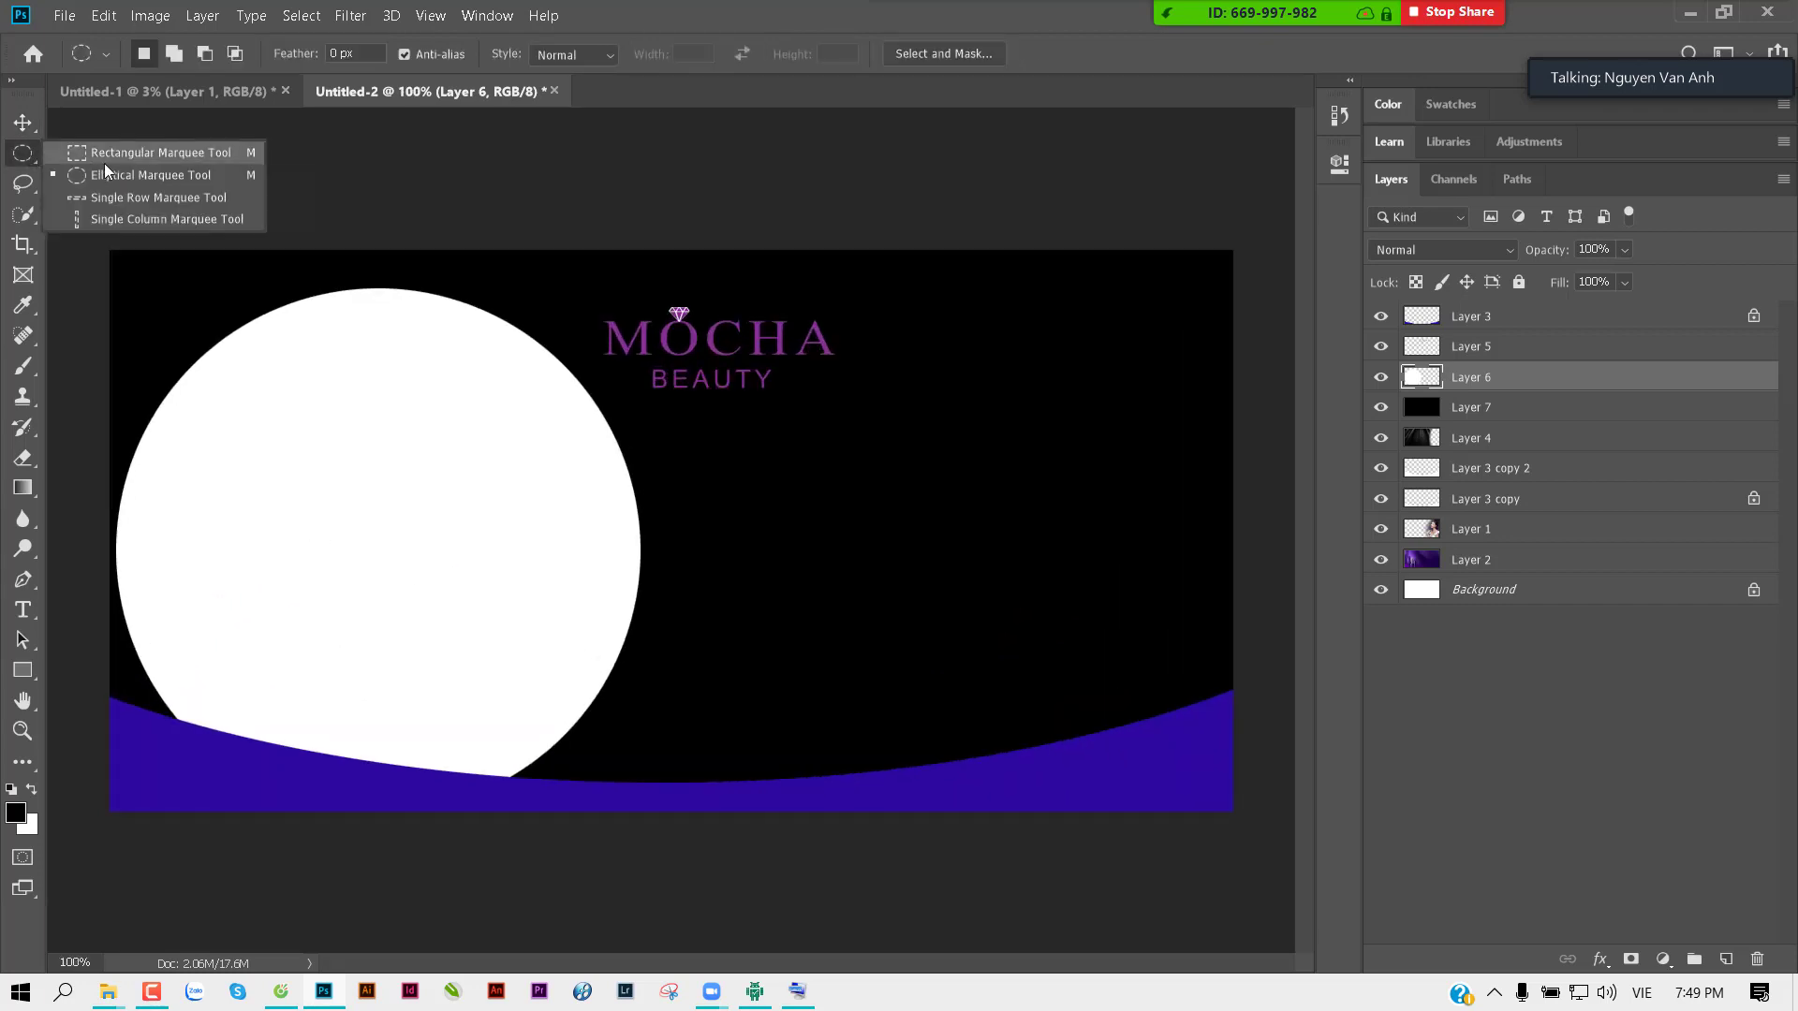
{"action": "left_click", "coordinate": [140, 165]}
{"action": "mouse_move", "coordinate": [218, 394]}
{"action": "left_mouse_down"}
{"action": "mouse_move", "coordinate": [791, 901]}
{"action": "mouse_move", "coordinate": [704, 845]}
{"action": "left_mouse_up"}
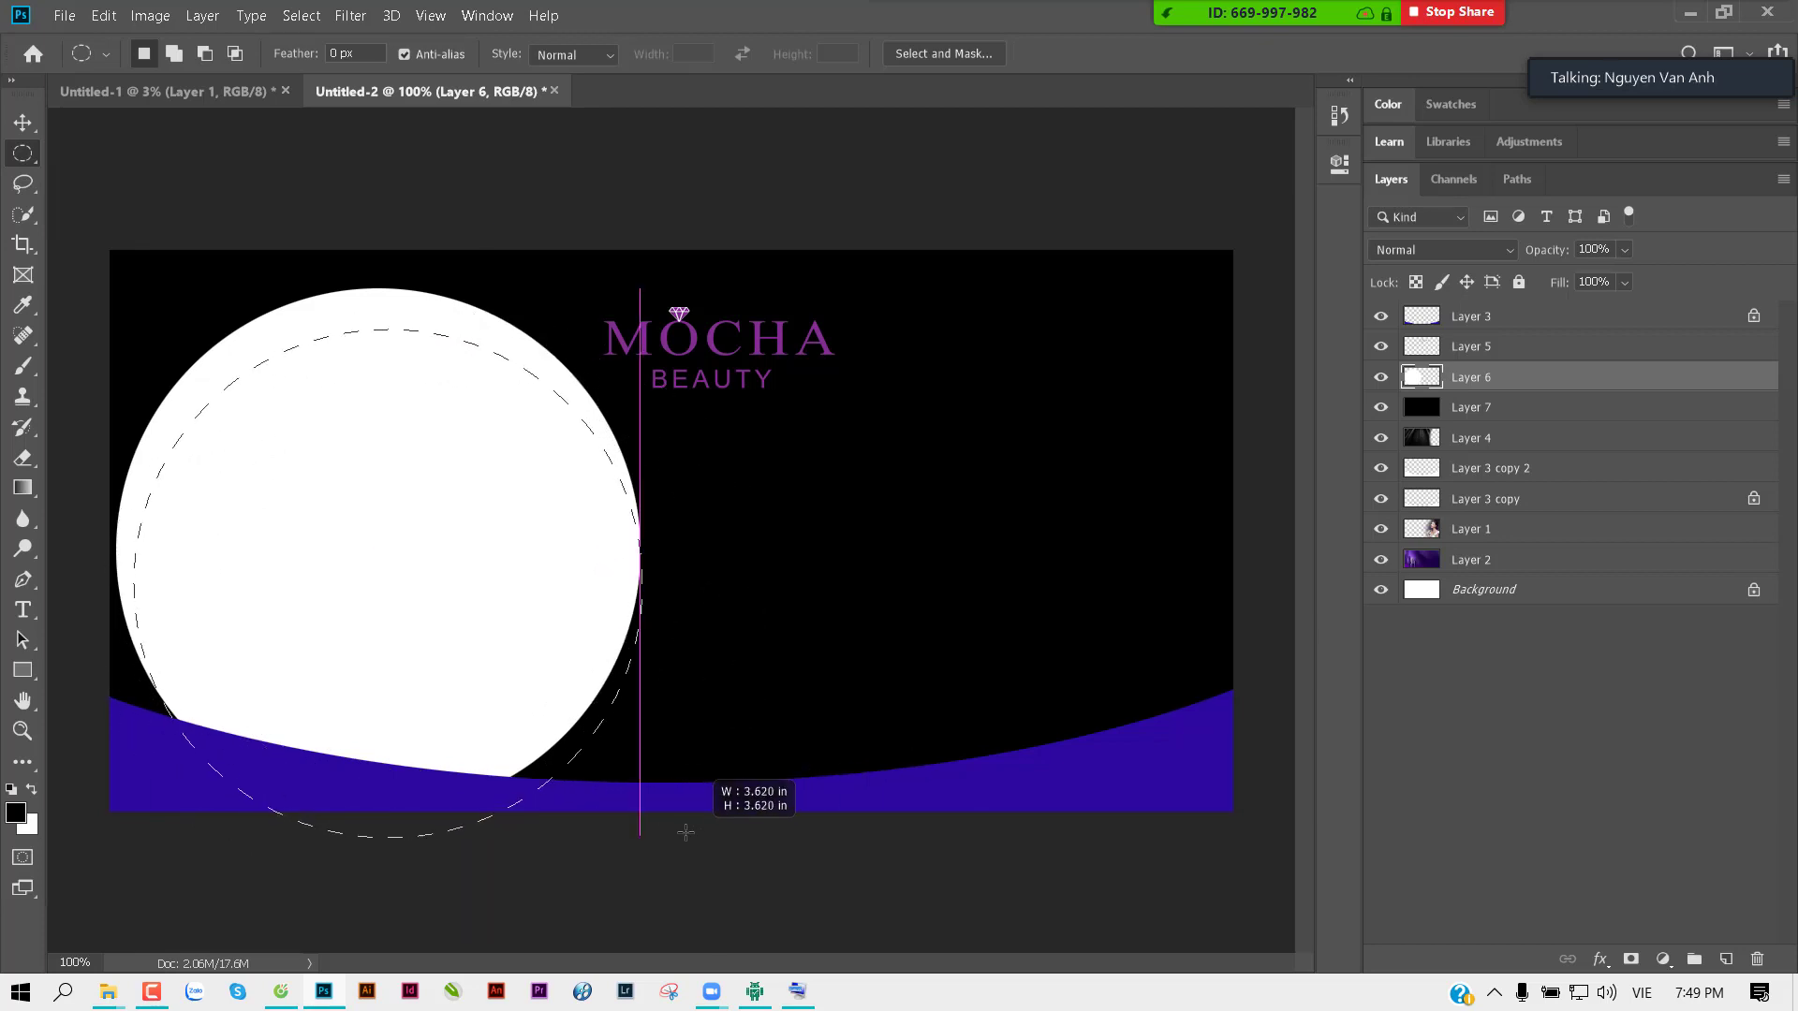
{"action": "left_click_drag", "start_coordinate": [704, 844], "coordinate": [691, 834]}
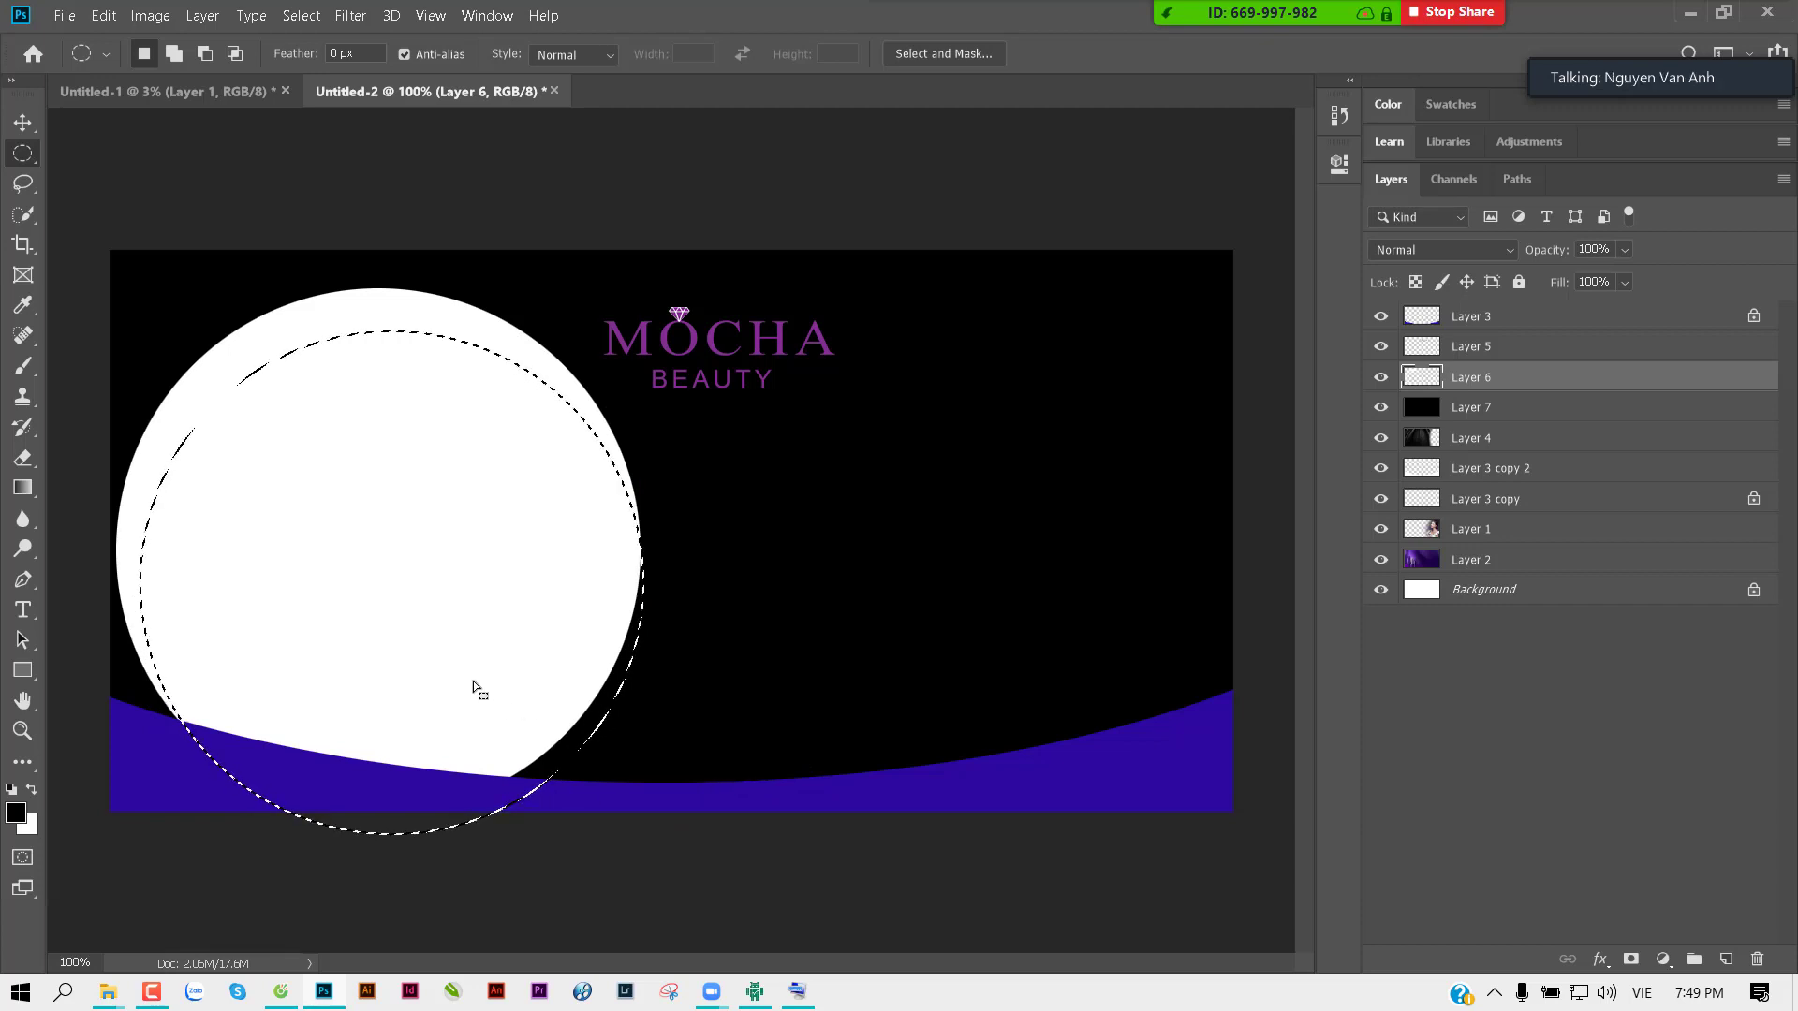
{"action": "key", "text": "Delete"}
{"action": "key", "text": "ctrl+z"}
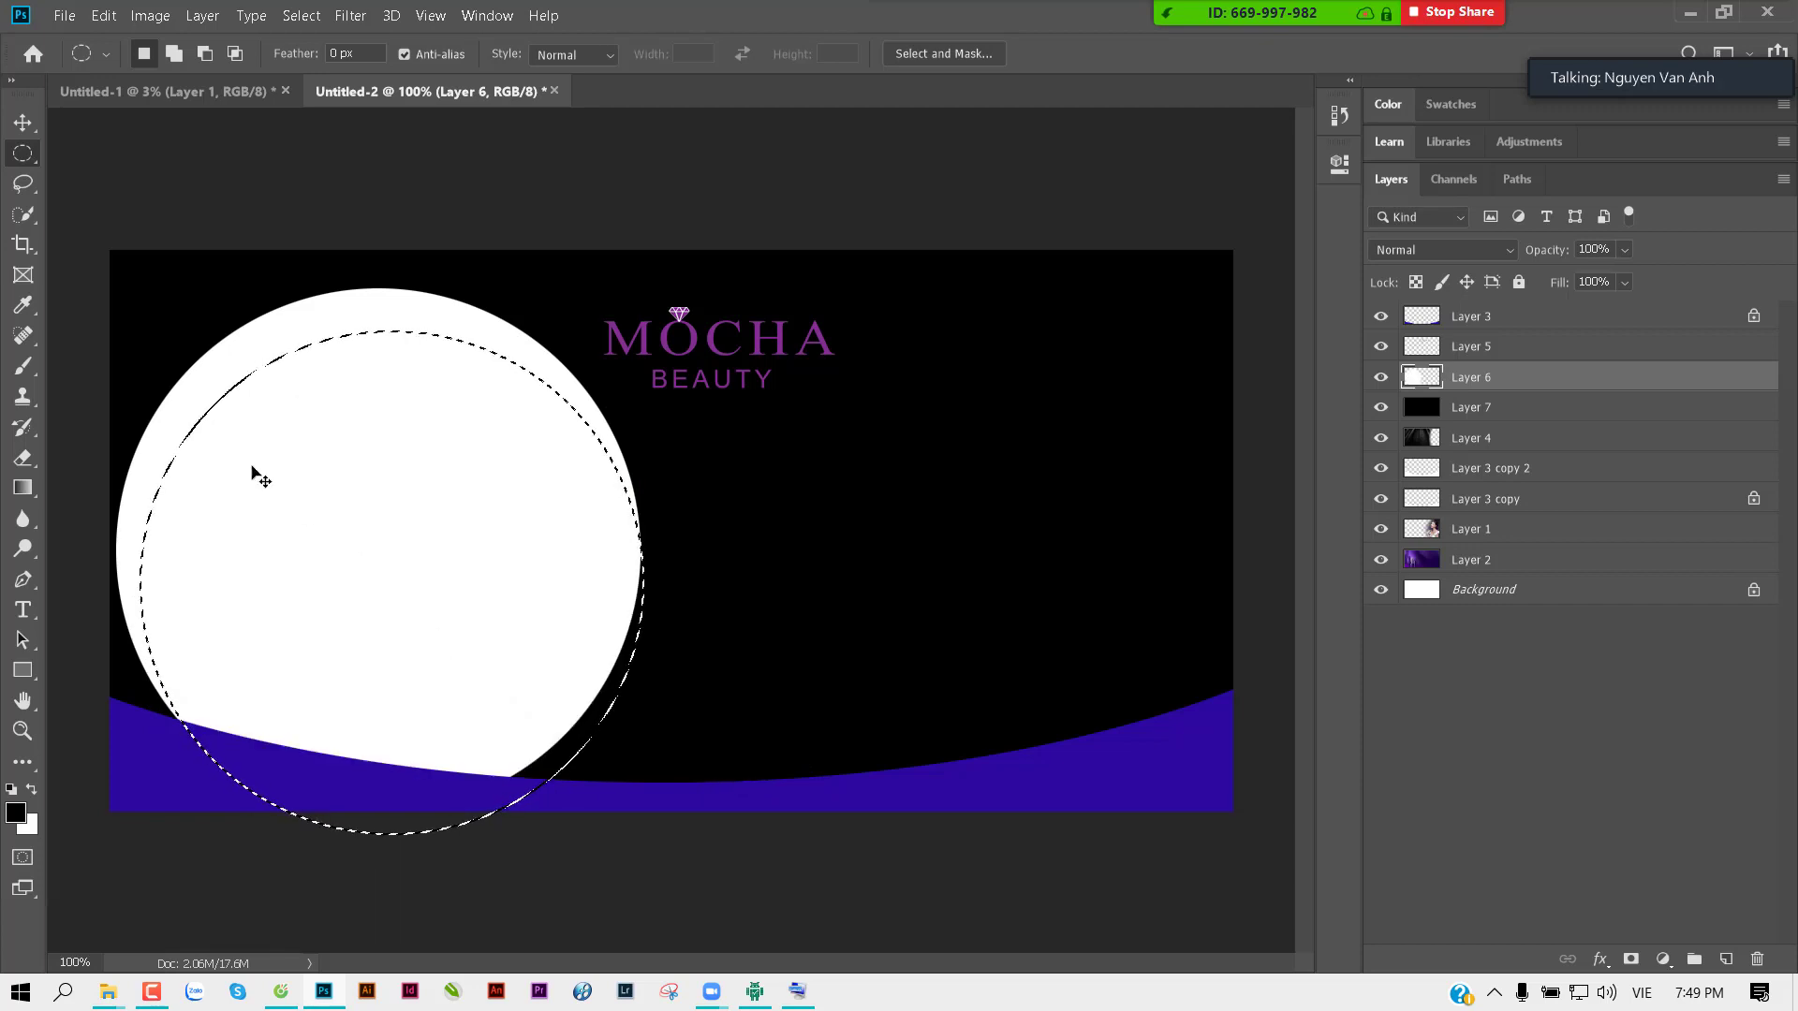
{"action": "mouse_move", "coordinate": [208, 412]}
{"action": "left_mouse_down"}
{"action": "mouse_move", "coordinate": [683, 888]}
{"action": "mouse_move", "coordinate": [667, 841]}
{"action": "left_mouse_up"}
{"action": "key", "text": "ctrl+d"}
{"action": "key", "text": "ctrl+shift+d"}
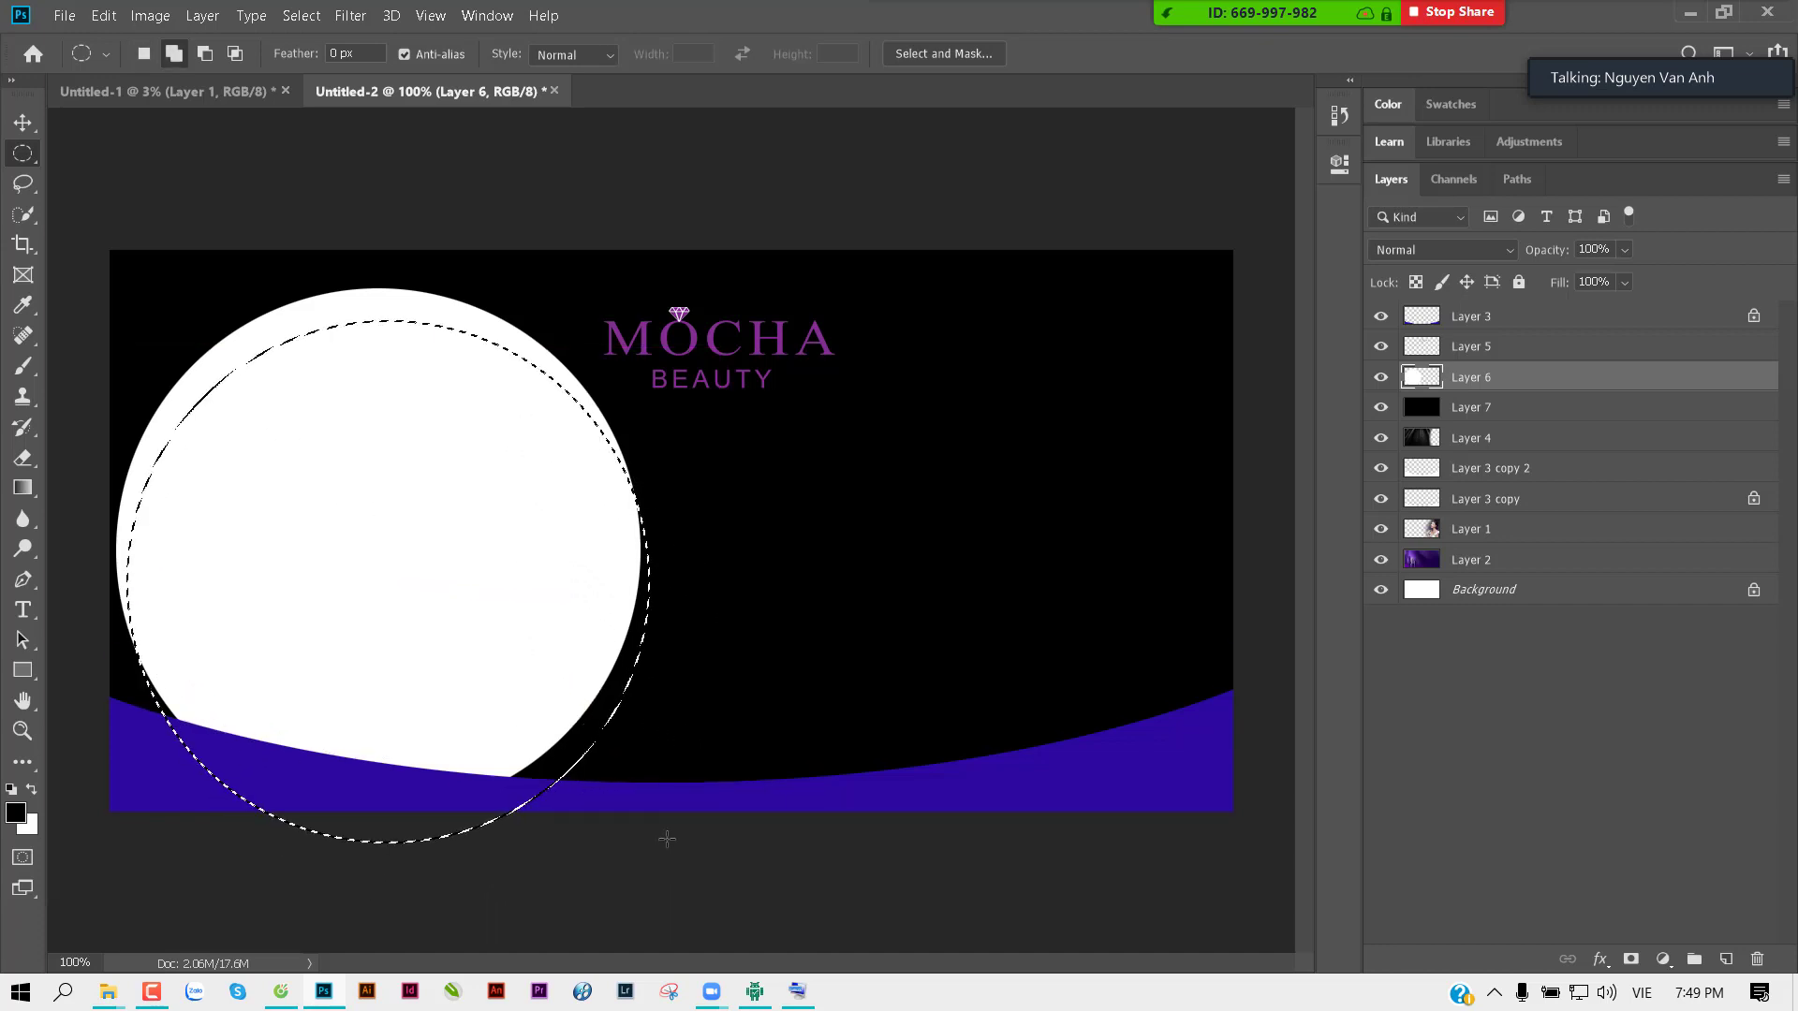
Step: Feather the selection 20 px and delete the interior twice, leaving a soft glowing white rim
{"action": "key", "text": "shift+F6"}
{"action": "type", "text": "20"}
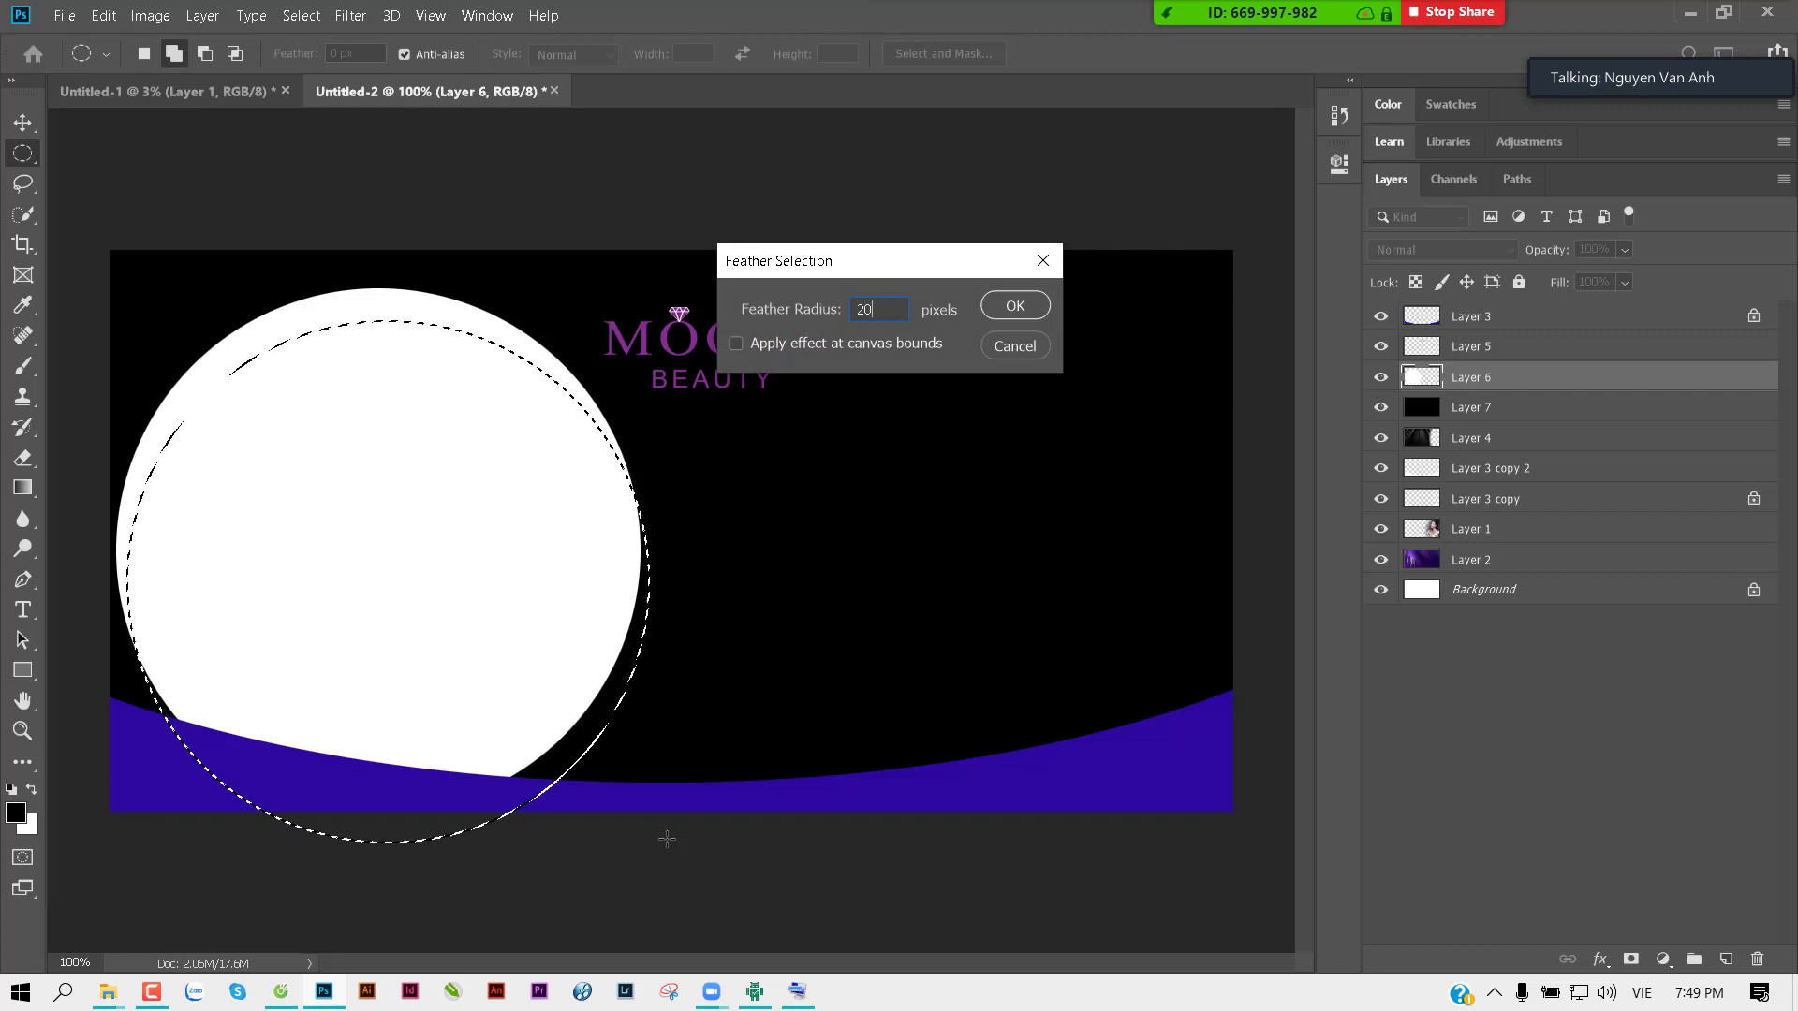
{"action": "key", "text": "Return"}
{"action": "key", "text": "Delete"}
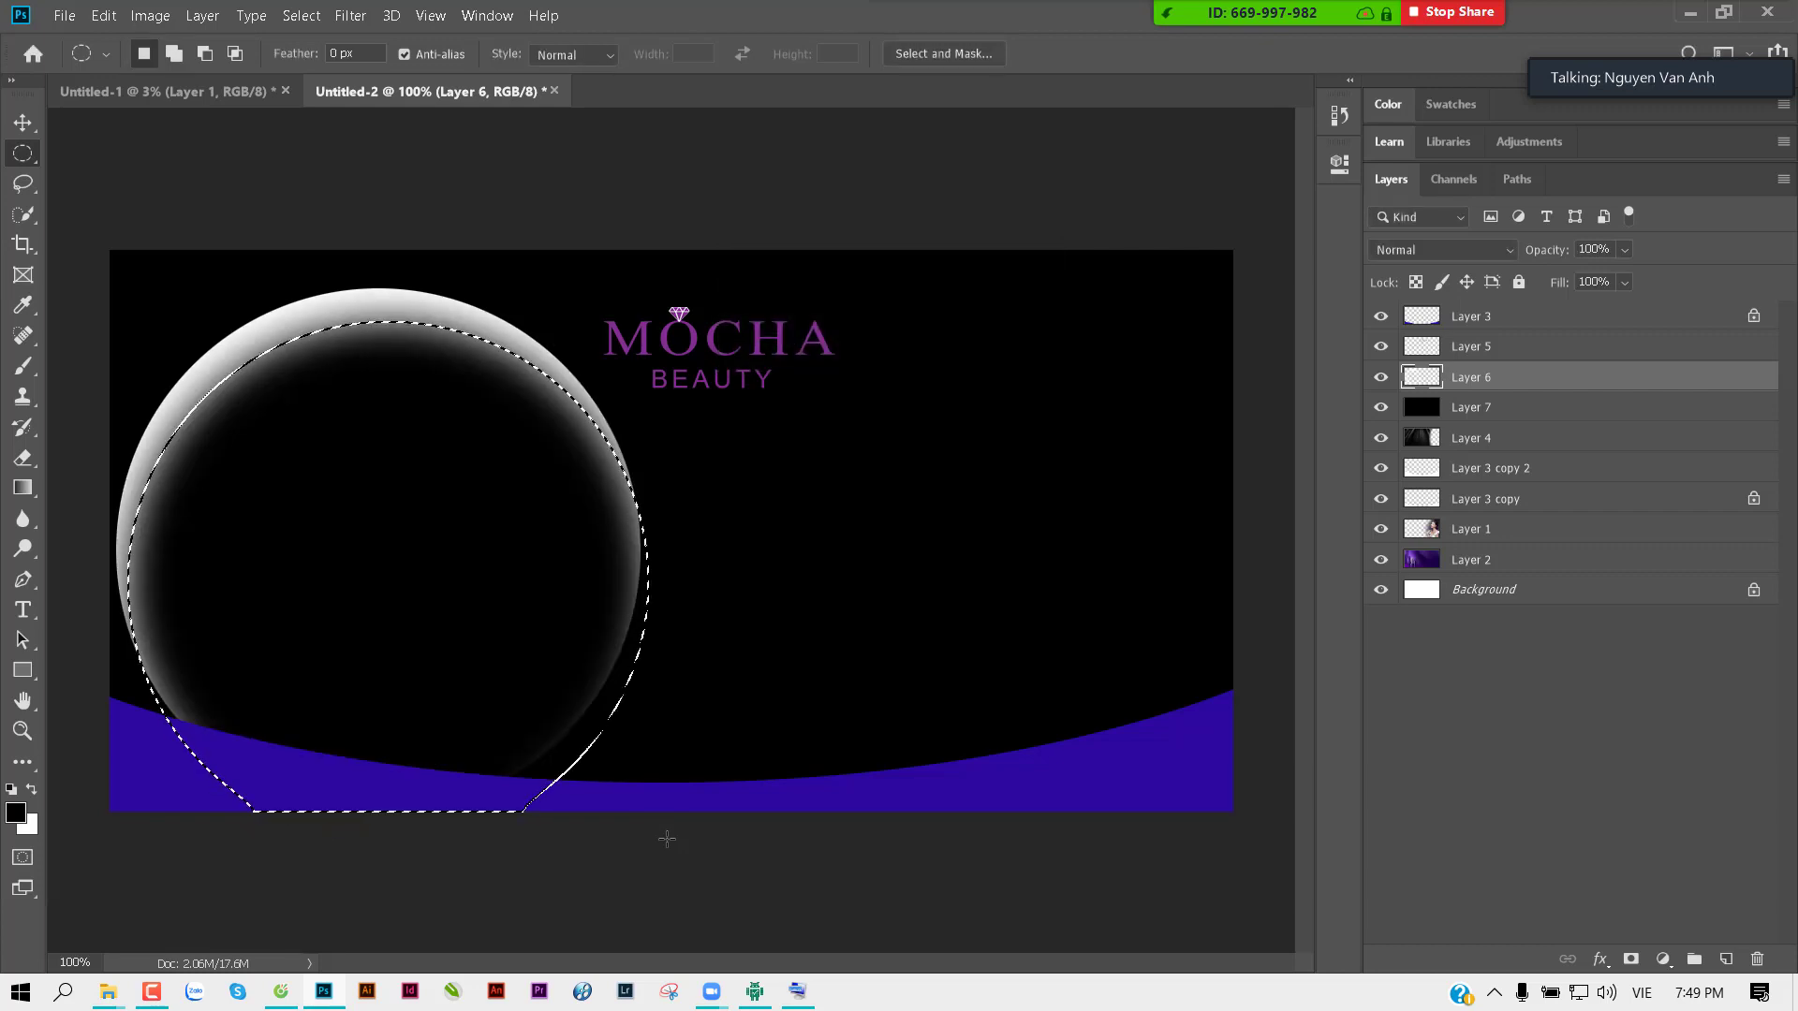
{"action": "key", "text": "Delete"}
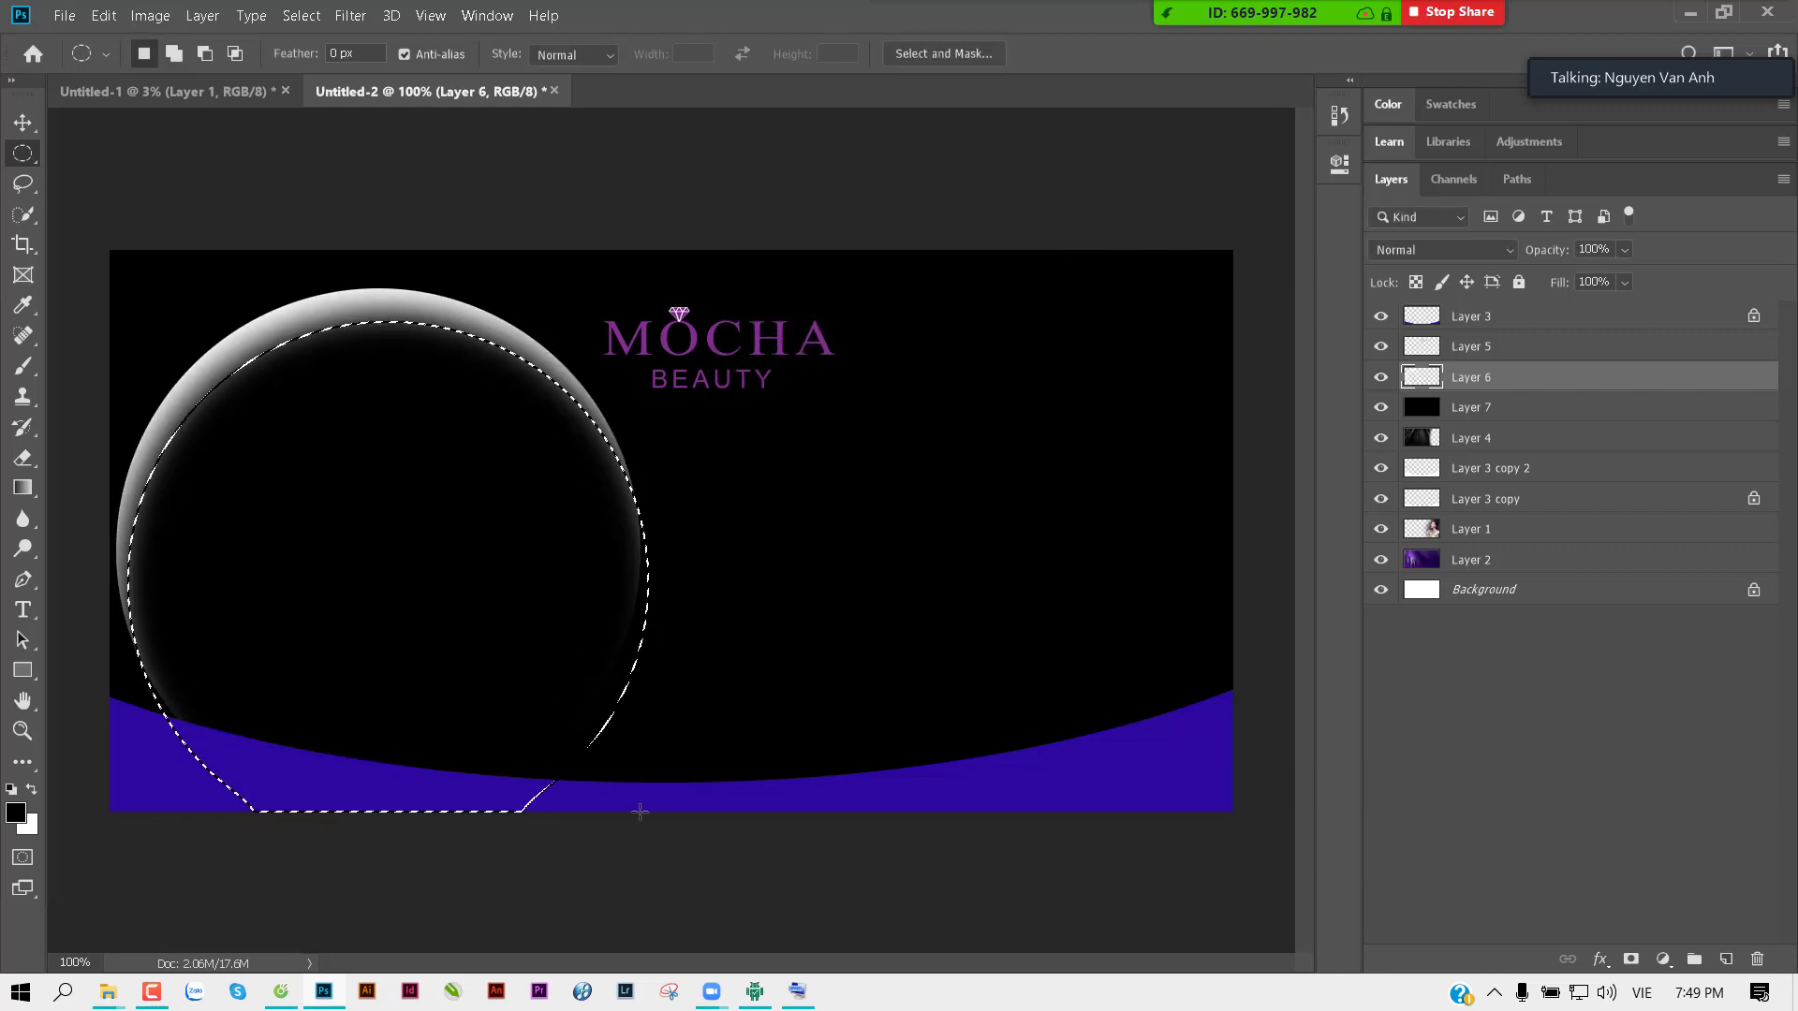
{"action": "key", "text": "ctrl+d"}
{"action": "key", "text": "v"}
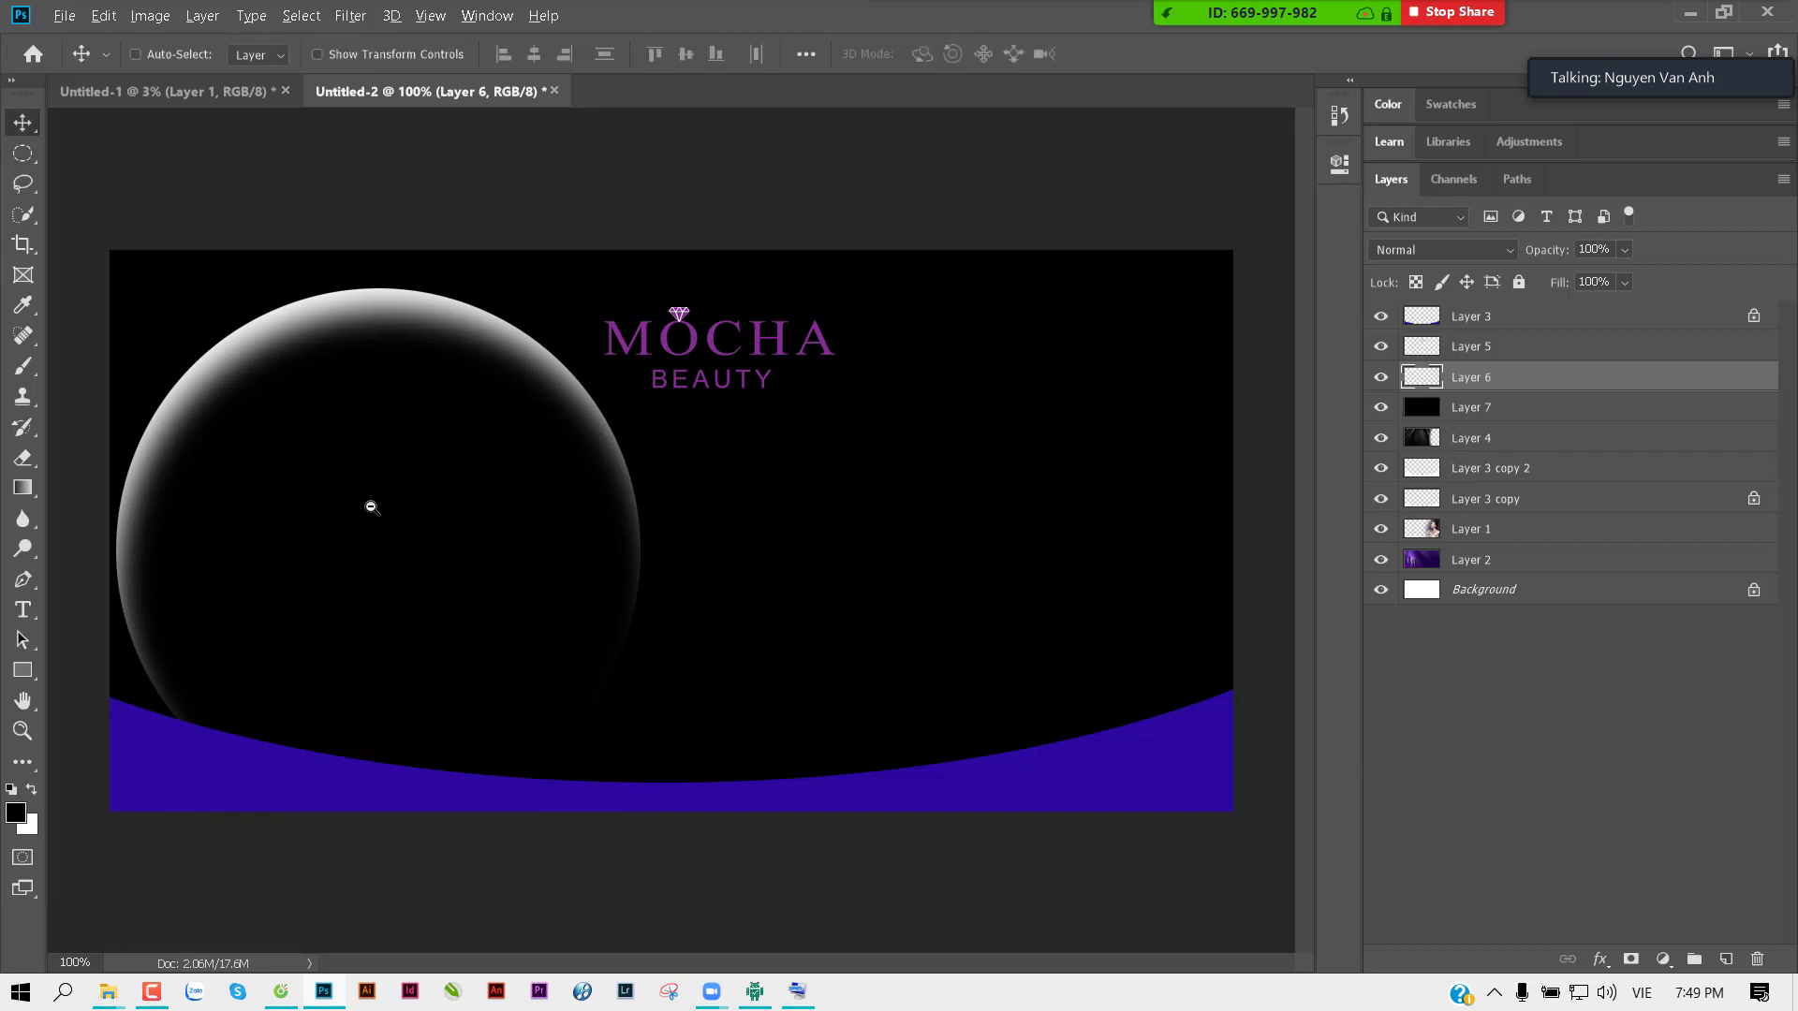
{"action": "key", "text": "ctrl+minus"}
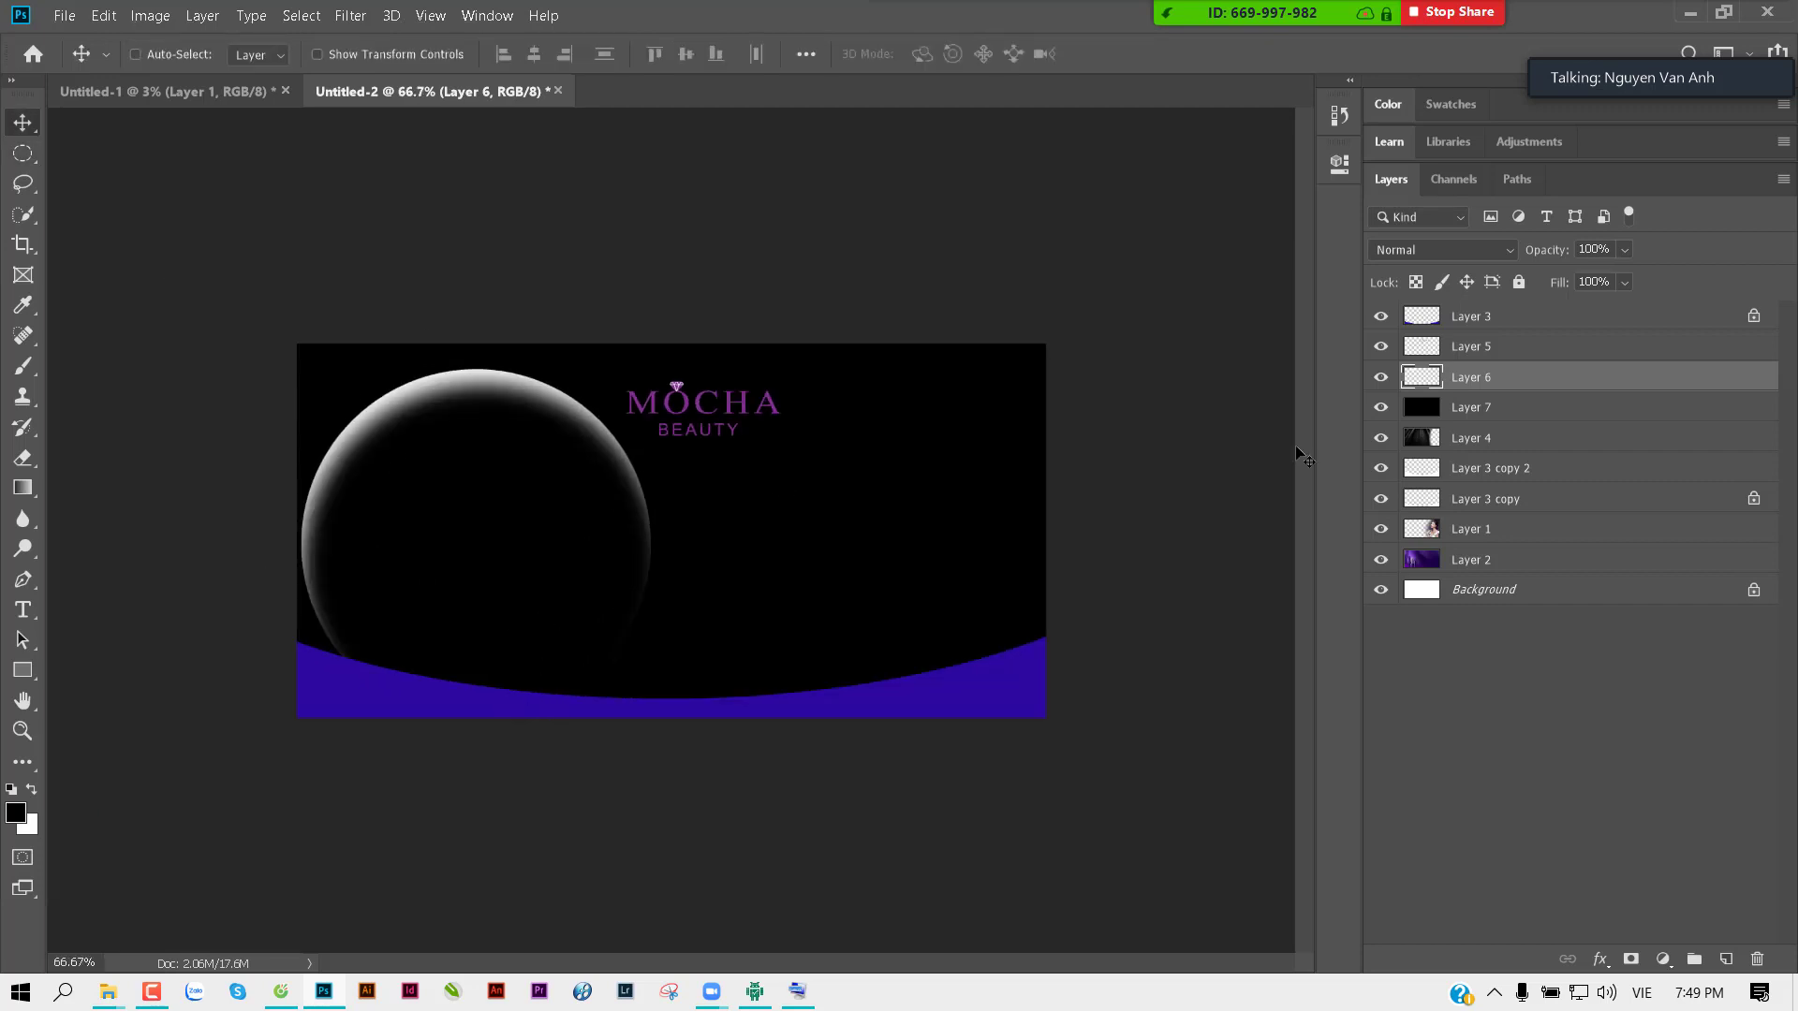
Step: Merge the rim with the black Layer 7 and set the blend mode to Color Dodge
{"action": "left_click", "coordinate": [1489, 409], "text": "ctrl"}
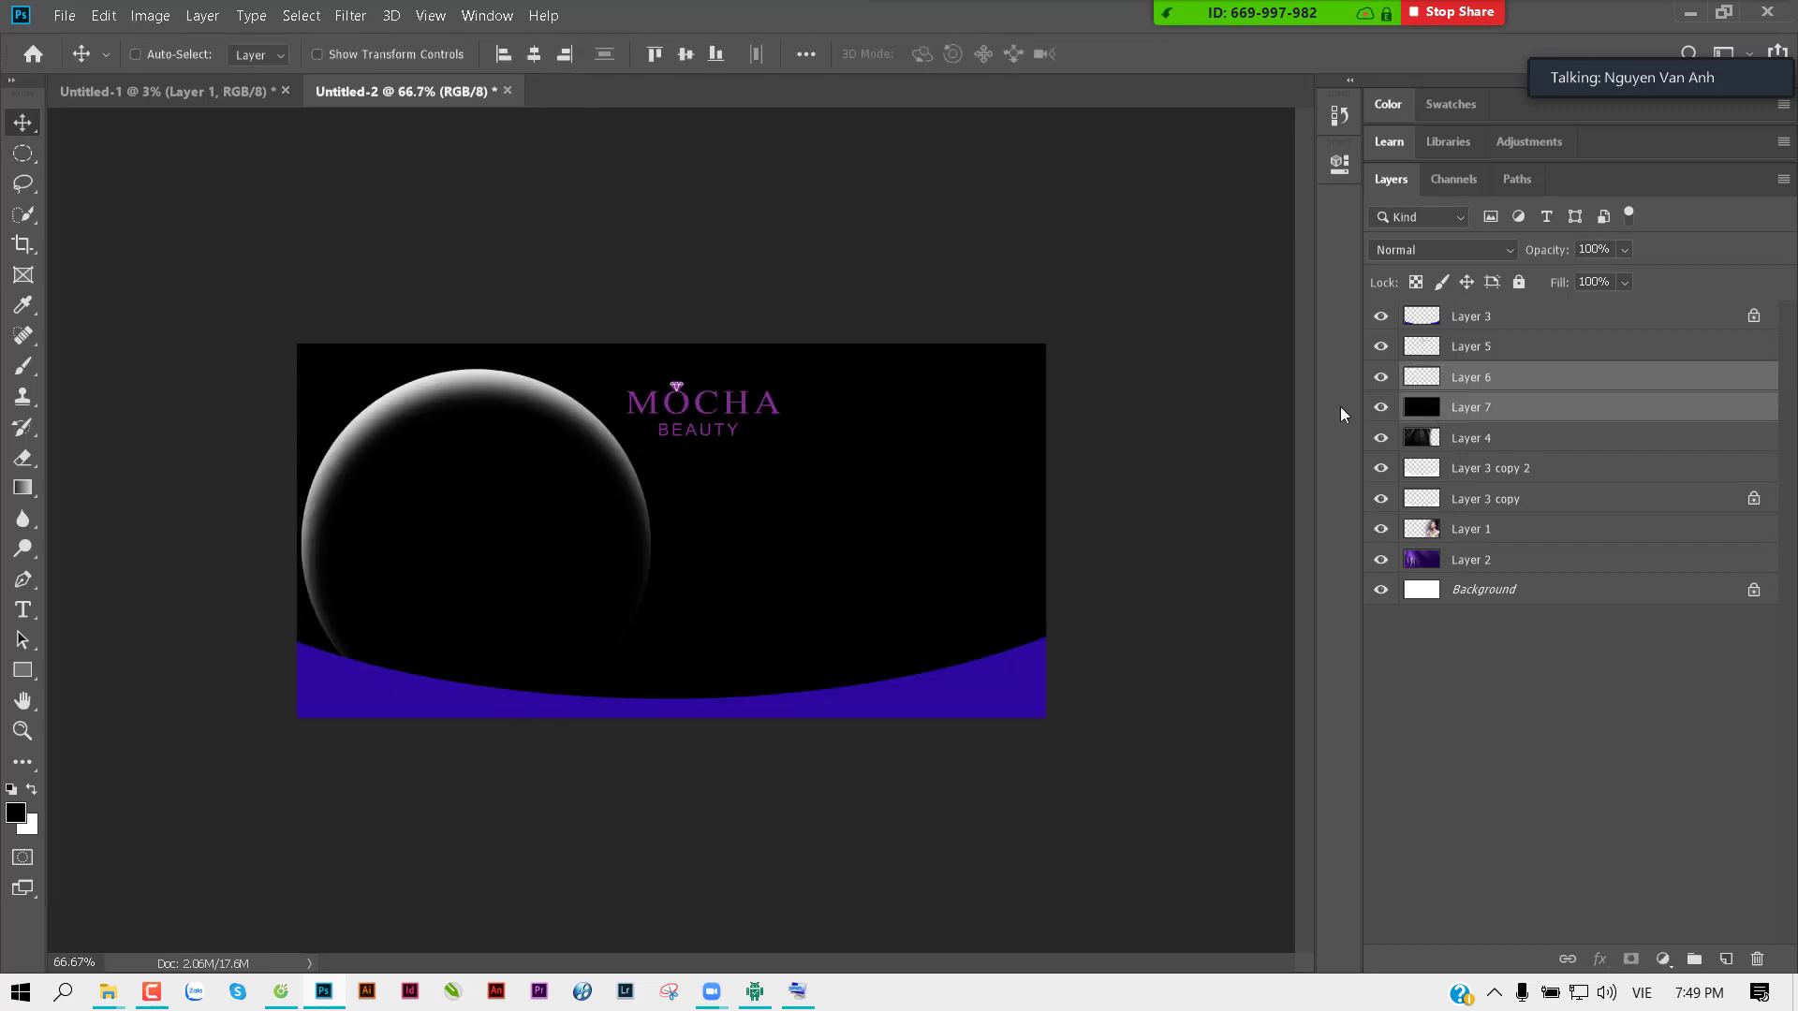
{"action": "left_click_drag", "start_coordinate": [559, 482], "coordinate": [562, 484]}
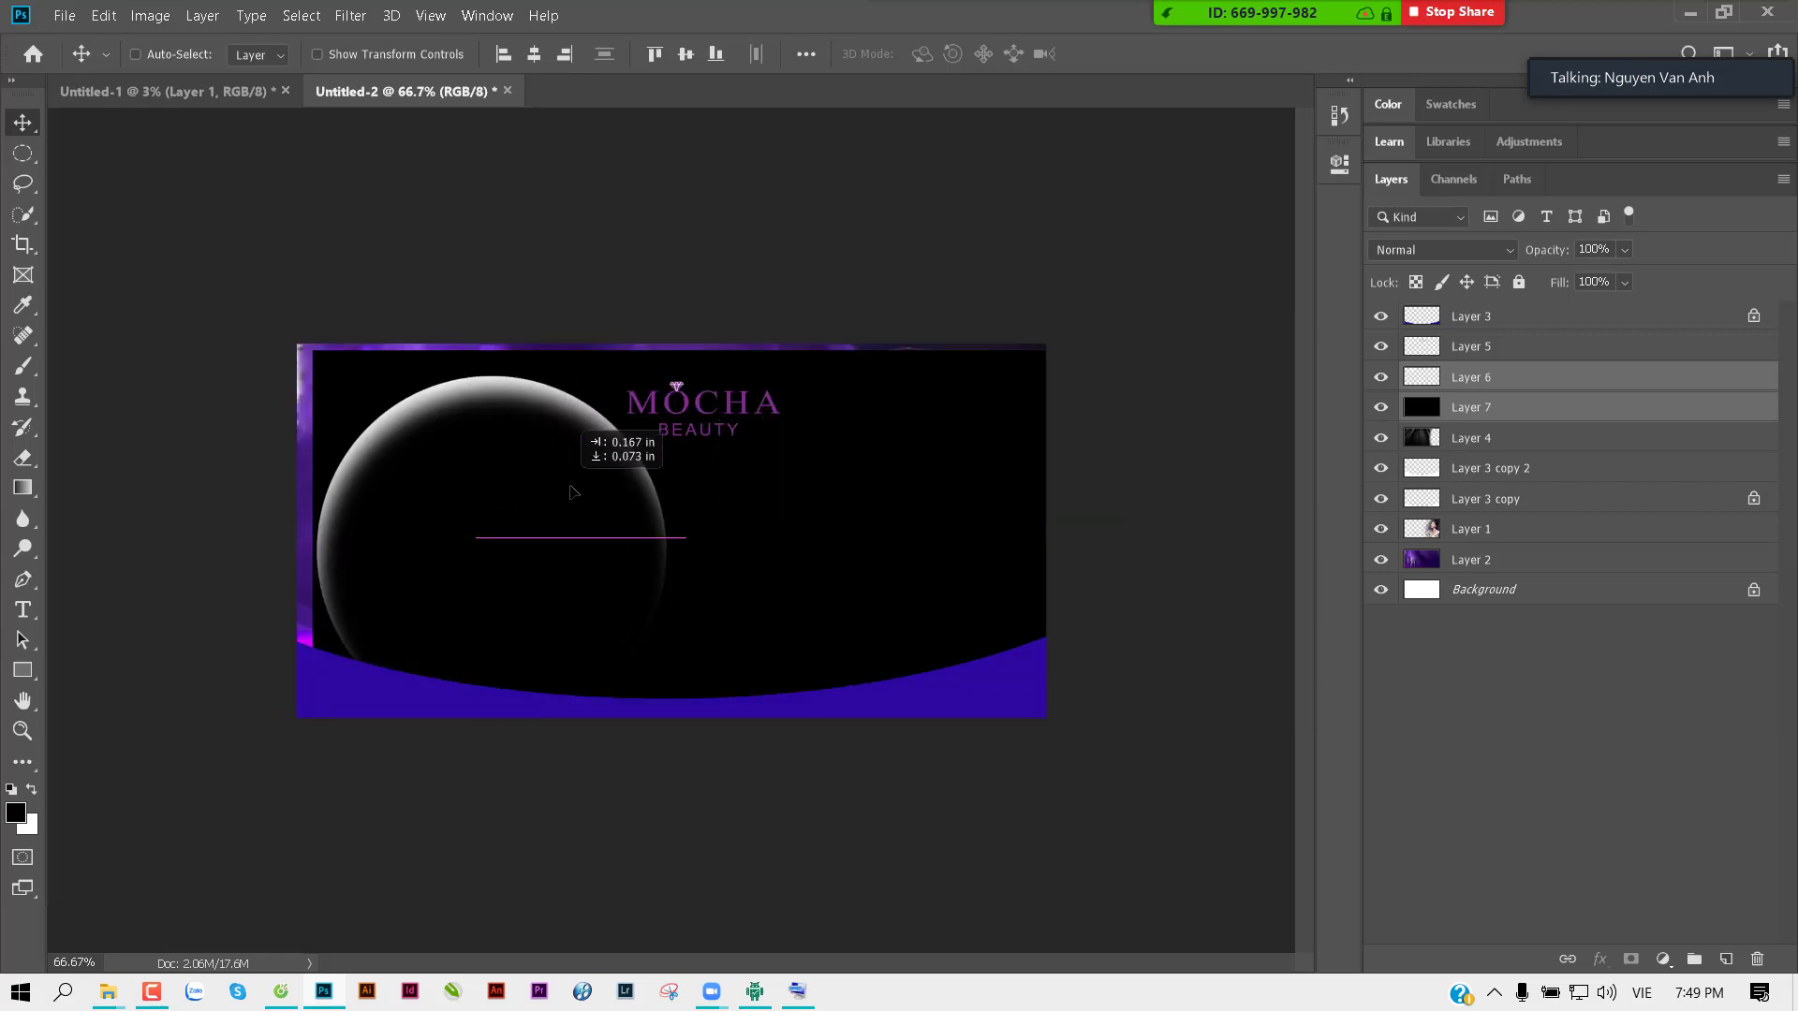
{"action": "key", "text": "ctrl+e"}
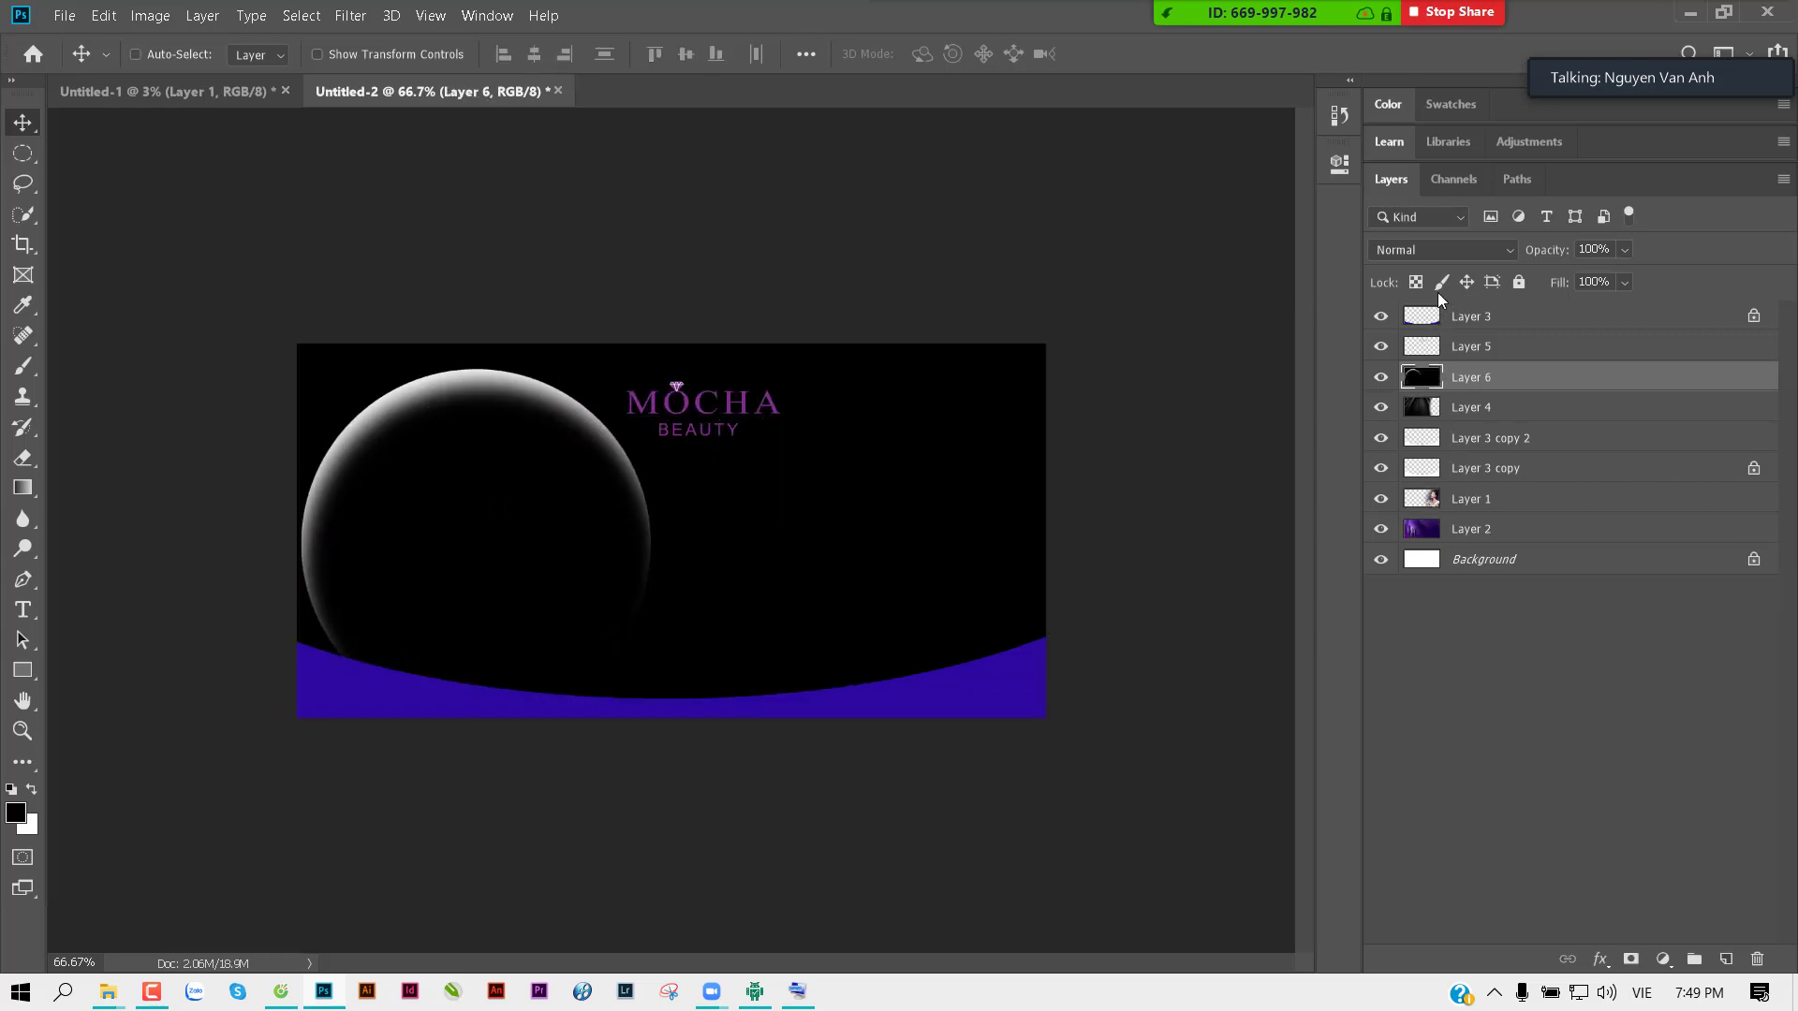
{"action": "left_click", "coordinate": [1461, 251]}
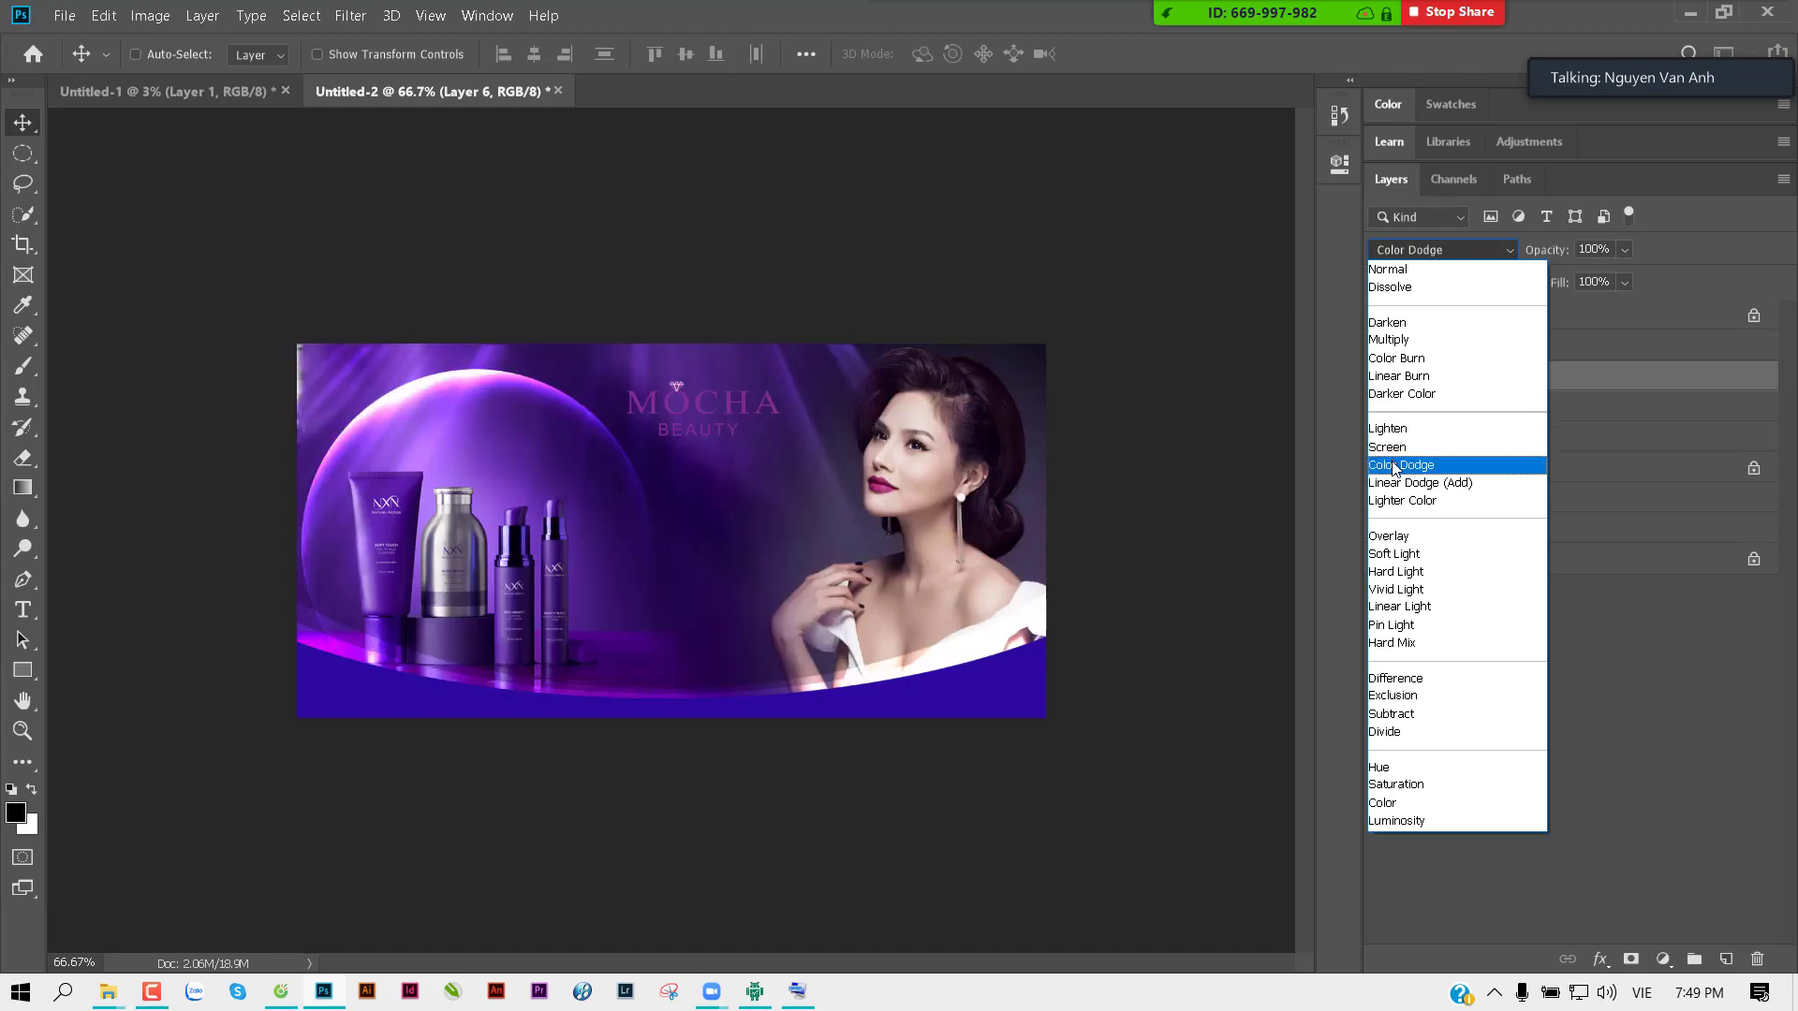
{"action": "left_click", "coordinate": [1395, 466]}
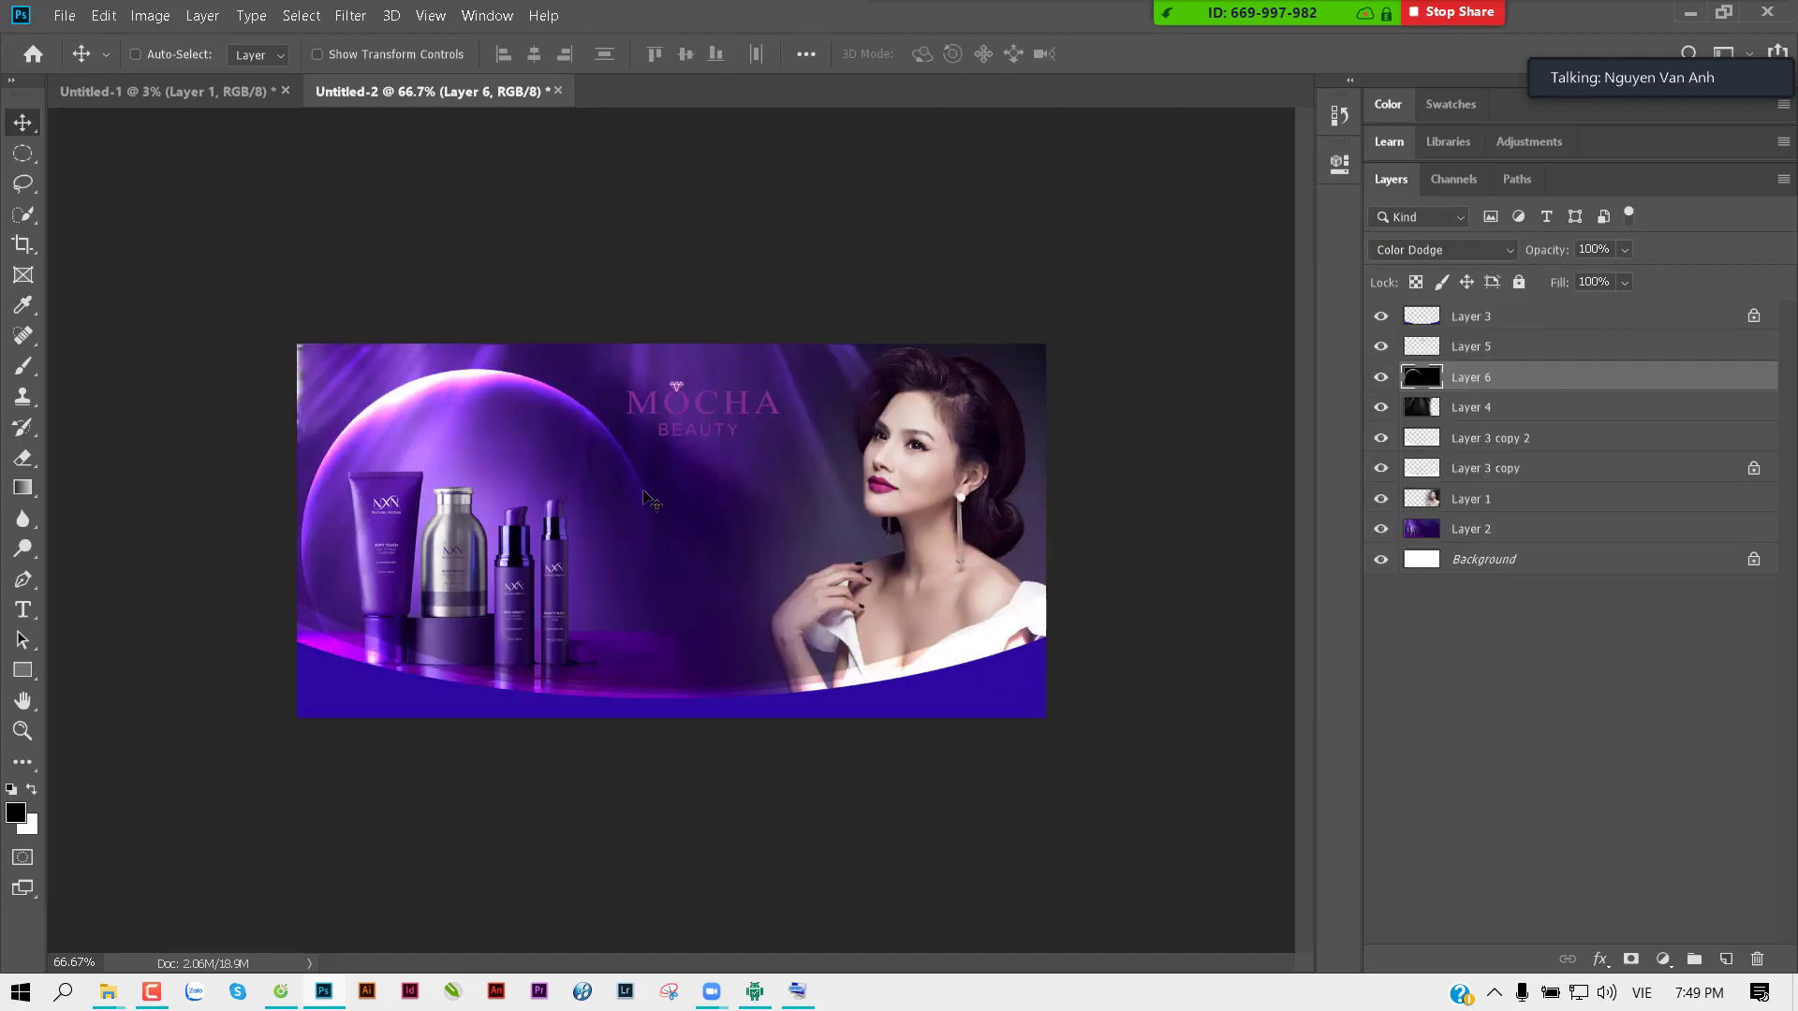
Step: Scale the glowing sphere to about 90% and raise it slightly behind the products
{"action": "mouse_move", "coordinate": [483, 436]}
{"action": "left_mouse_down"}
{"action": "mouse_move", "coordinate": [858, 457]}
{"action": "mouse_move", "coordinate": [489, 434]}
{"action": "left_mouse_up"}
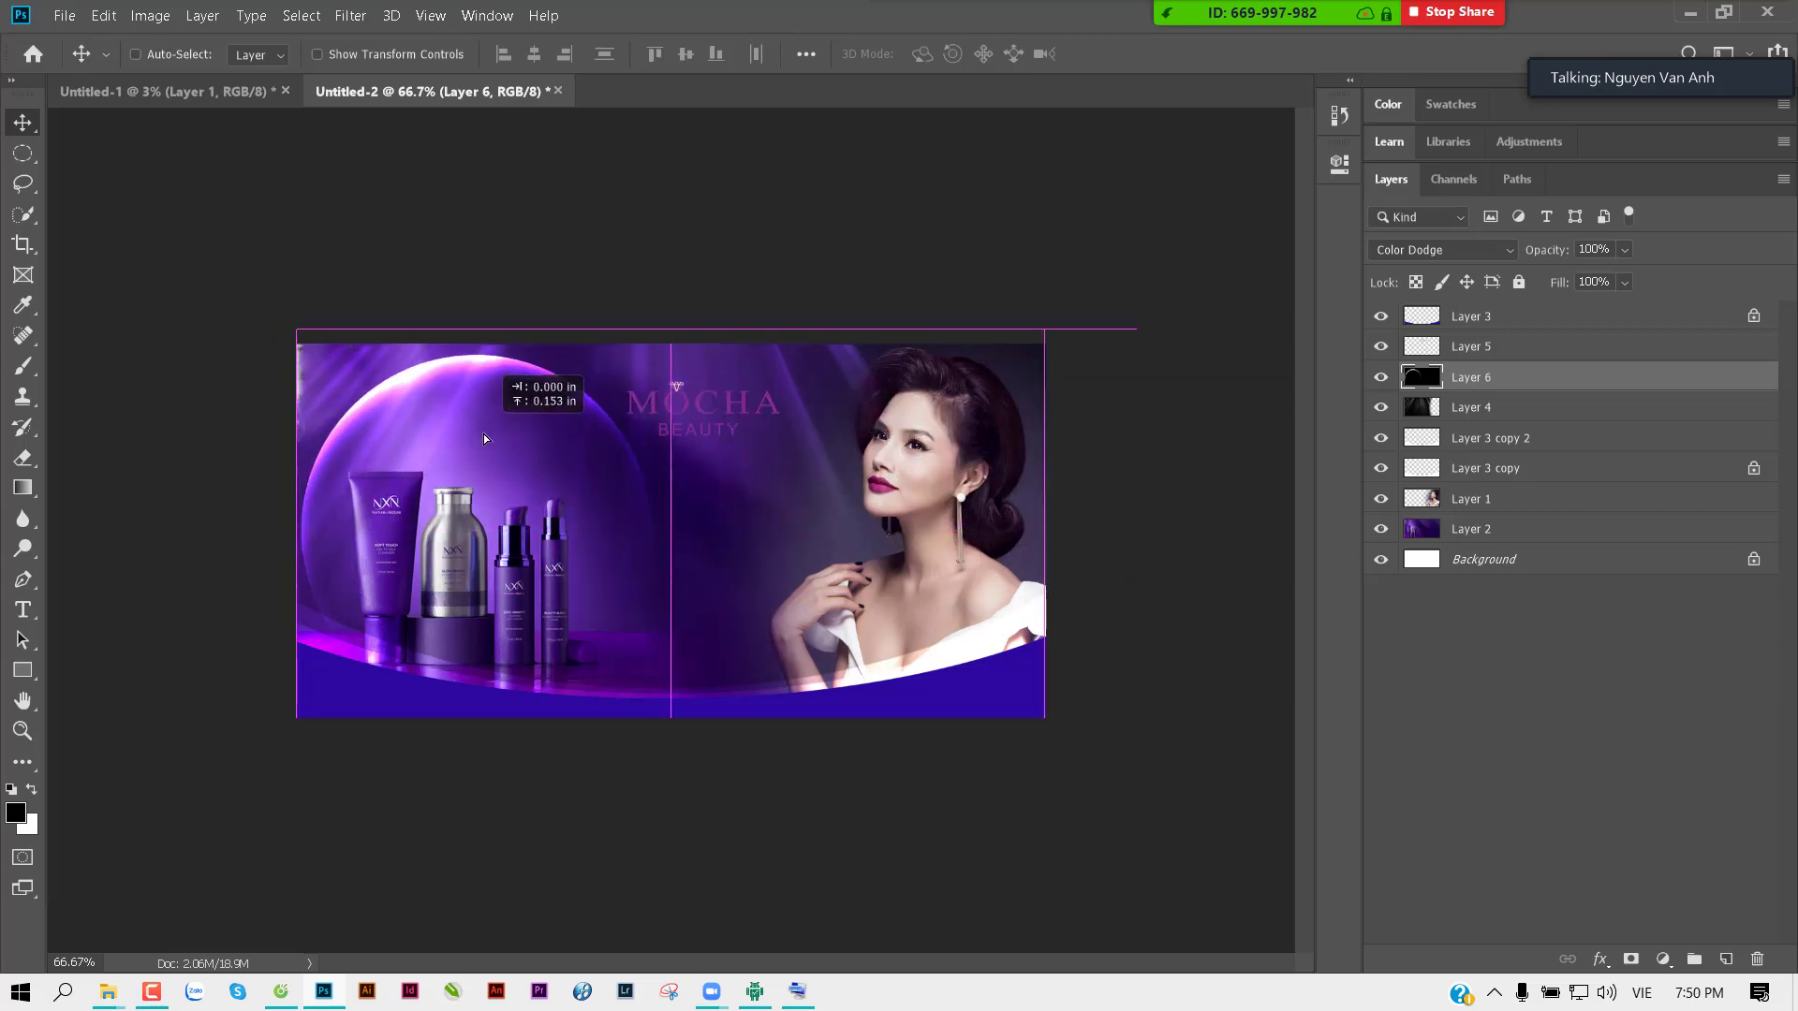
{"action": "left_click_drag", "start_coordinate": [491, 440], "coordinate": [481, 436]}
{"action": "key", "text": "ctrl+t"}
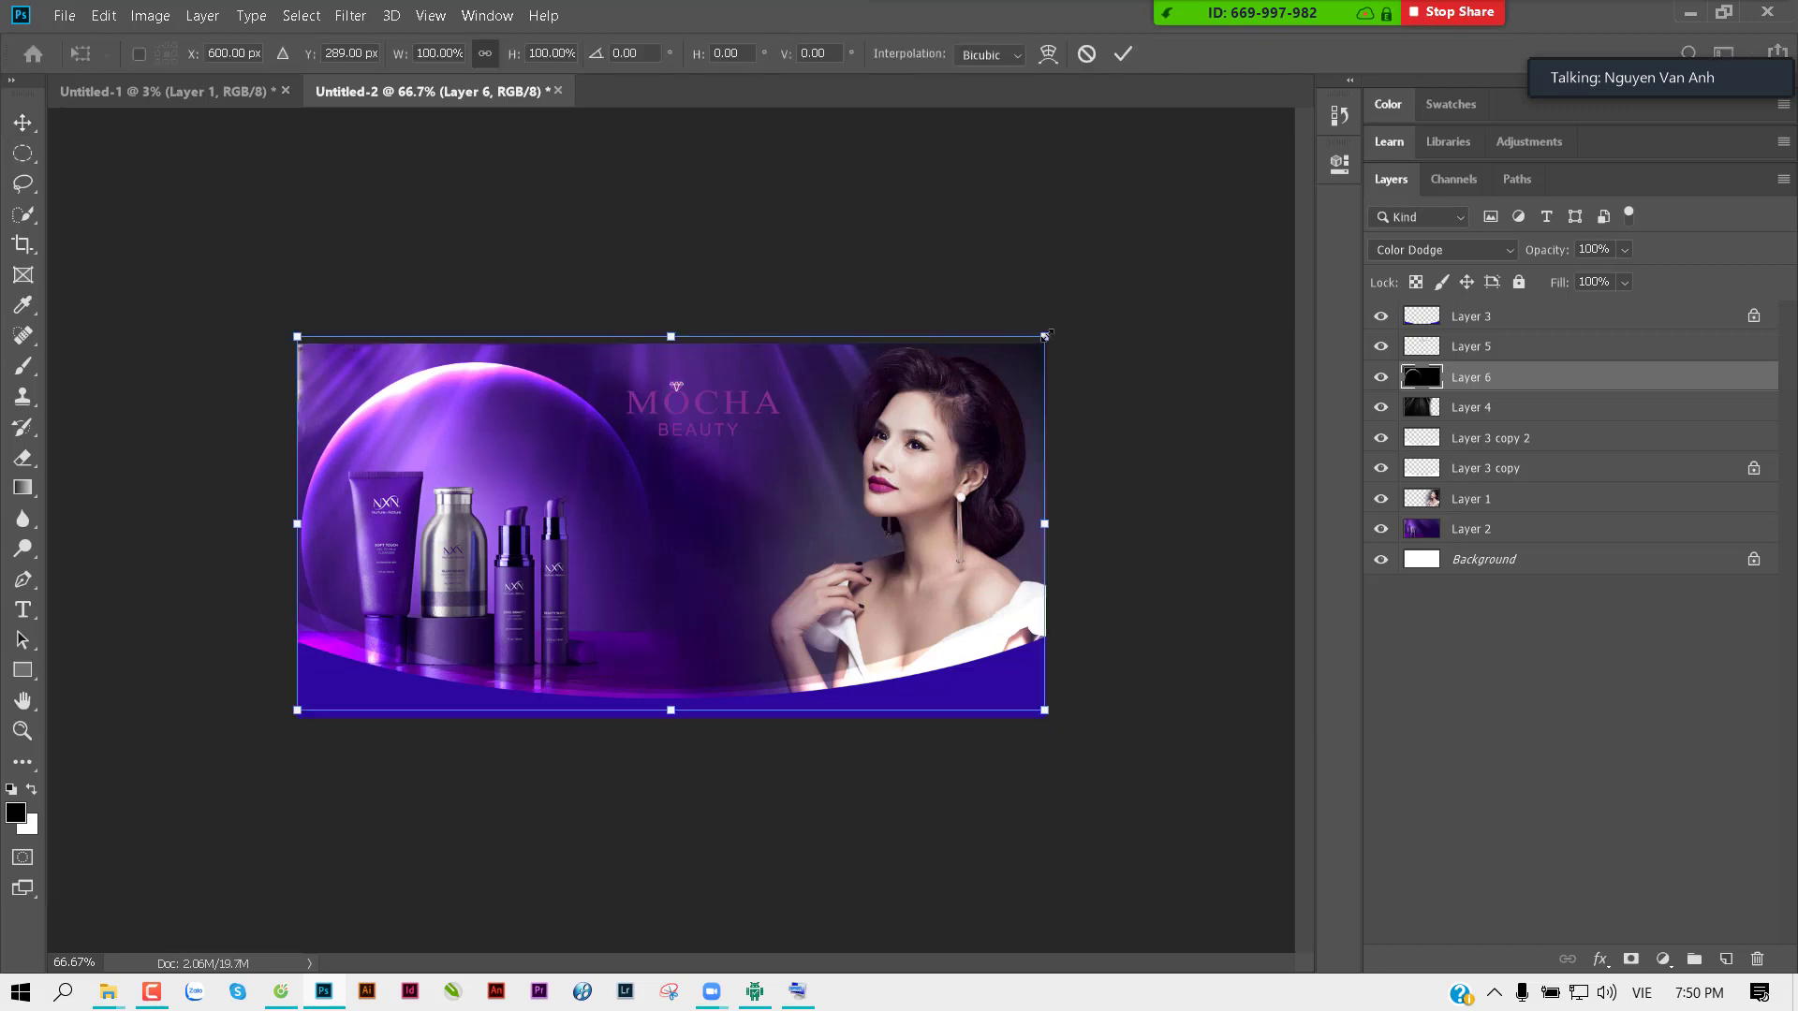
{"action": "left_click_drag", "start_coordinate": [1046, 336], "coordinate": [974, 370]}
{"action": "left_click_drag", "start_coordinate": [792, 487], "coordinate": [790, 476]}
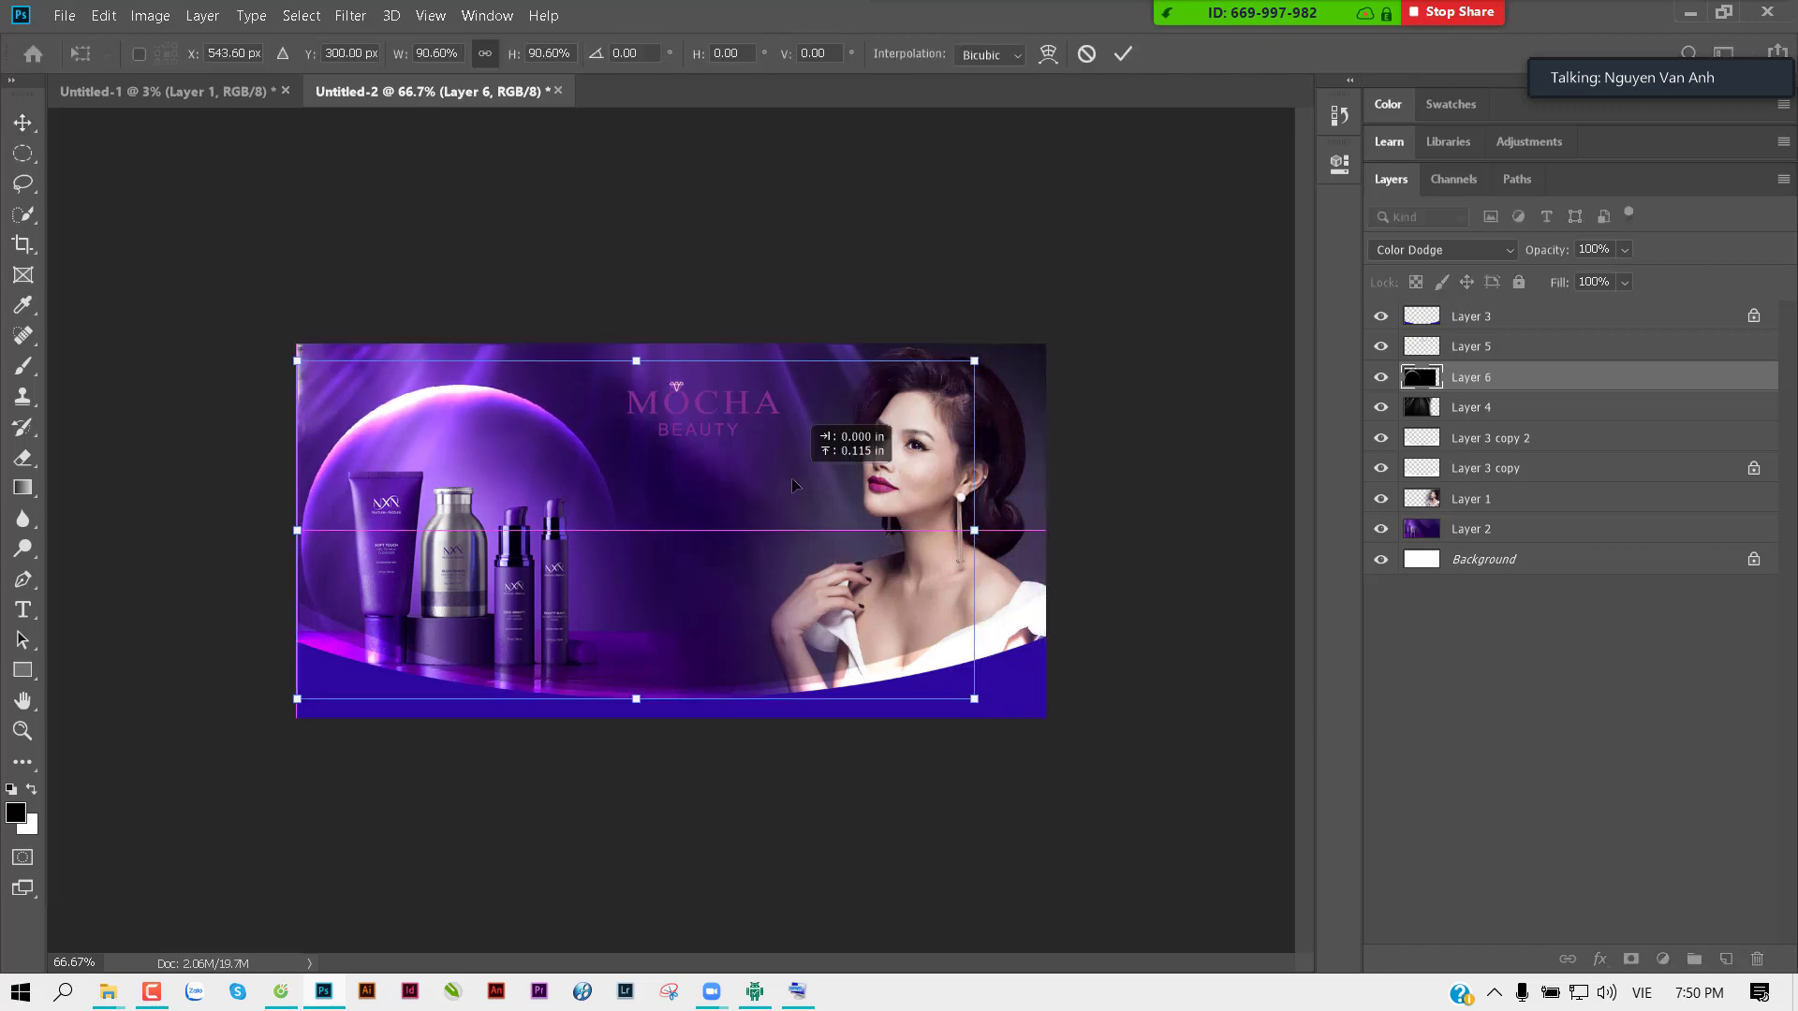
{"action": "key", "text": "Return"}
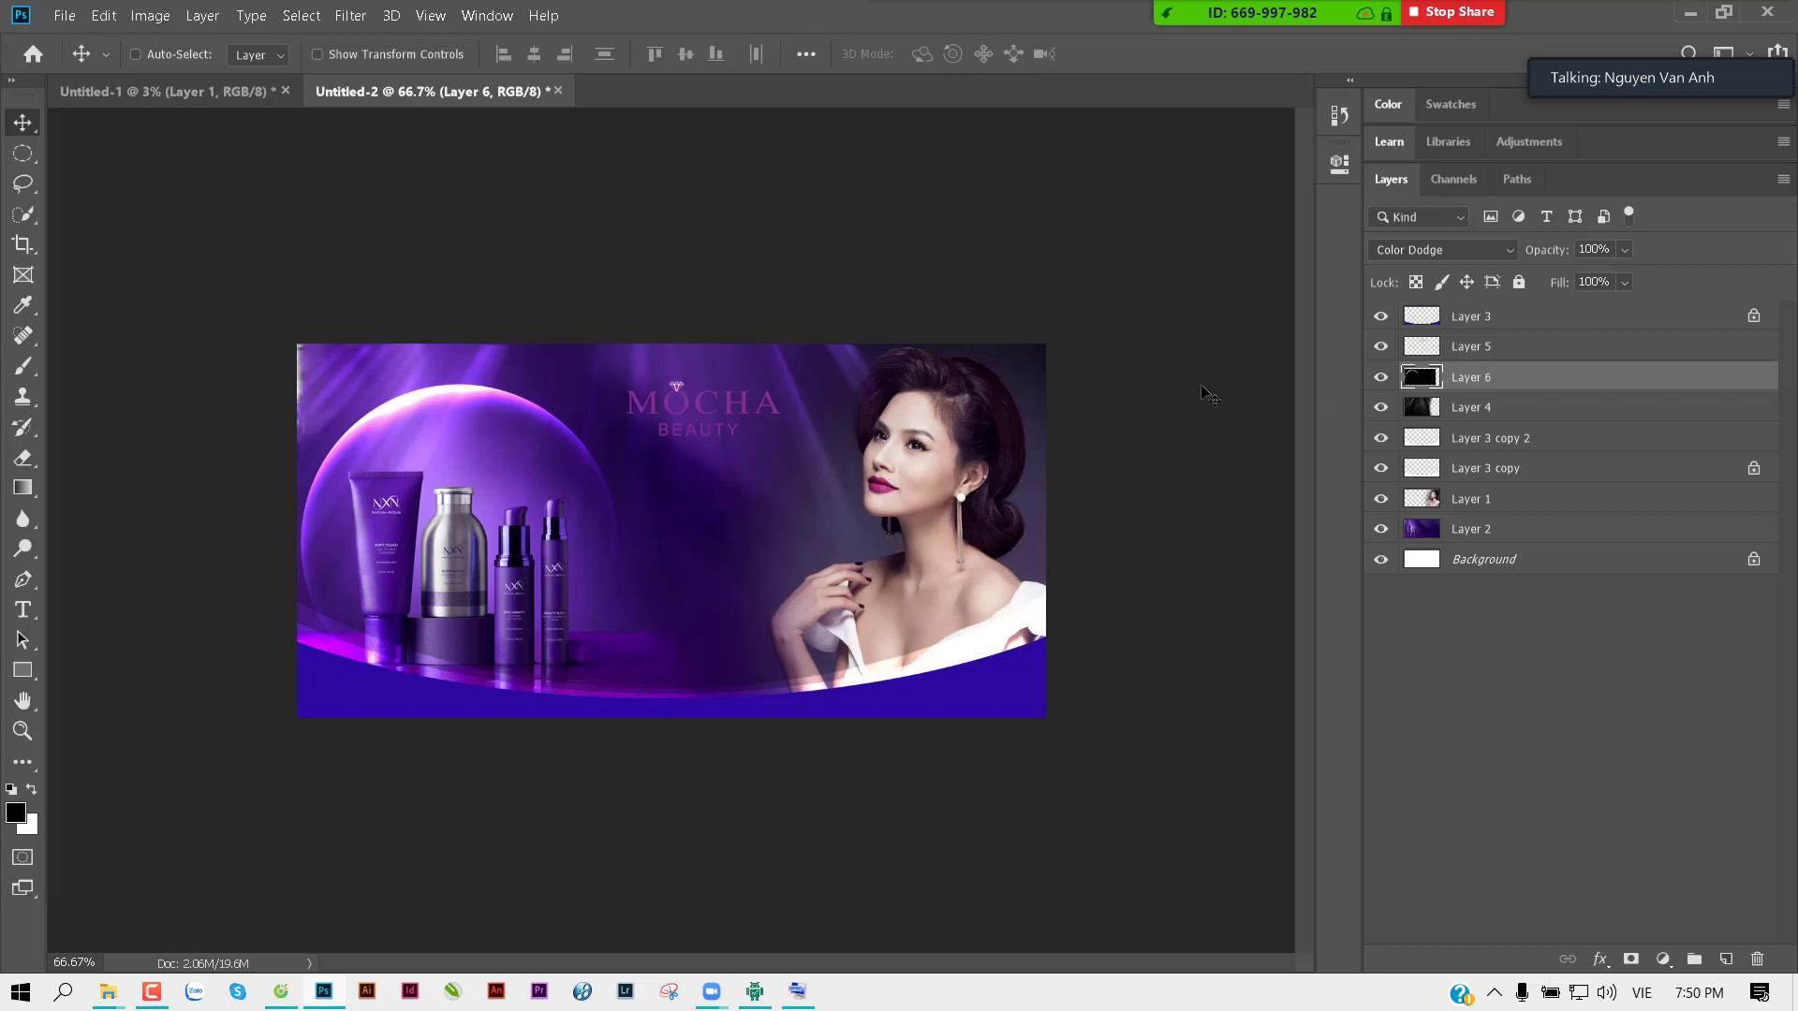
Step: Fill the MOCHA BEAUTY logo on Layer 5 with white, recentre it, and view at 100%
{"action": "right_click", "coordinate": [729, 404]}
{"action": "left_click", "coordinate": [754, 409]}
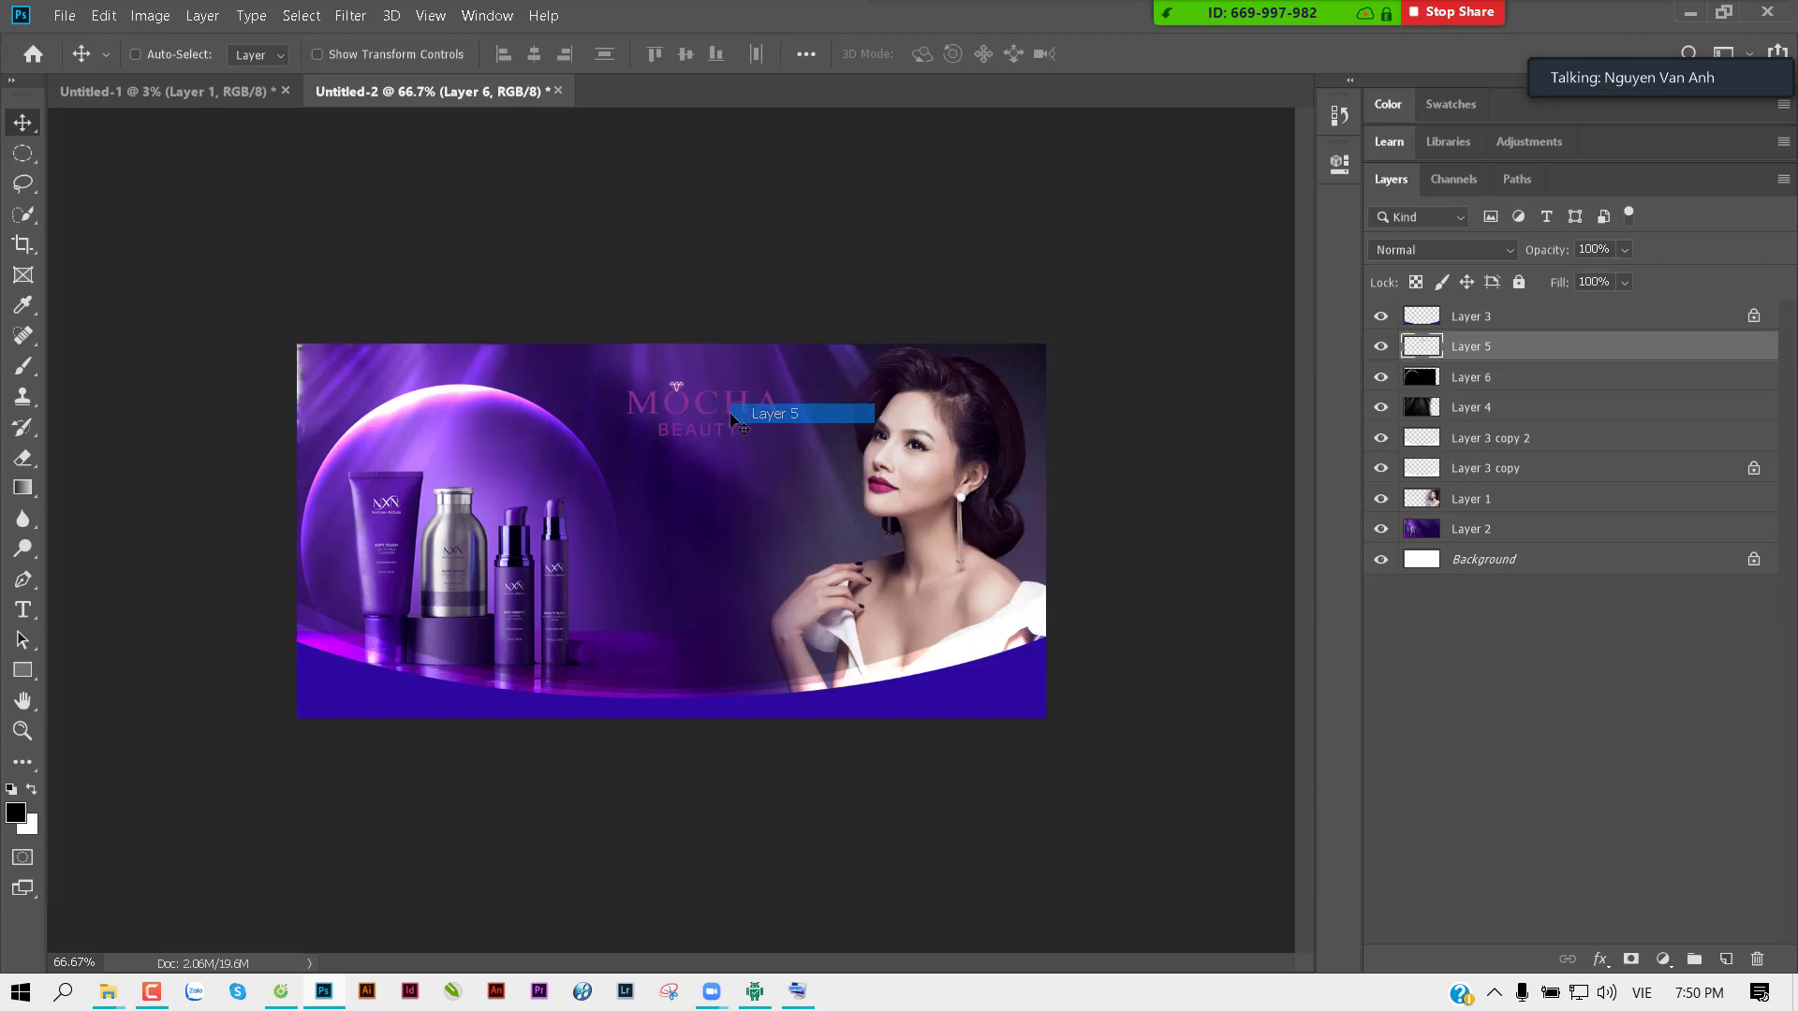
{"action": "left_click_drag", "start_coordinate": [720, 412], "coordinate": [784, 411]}
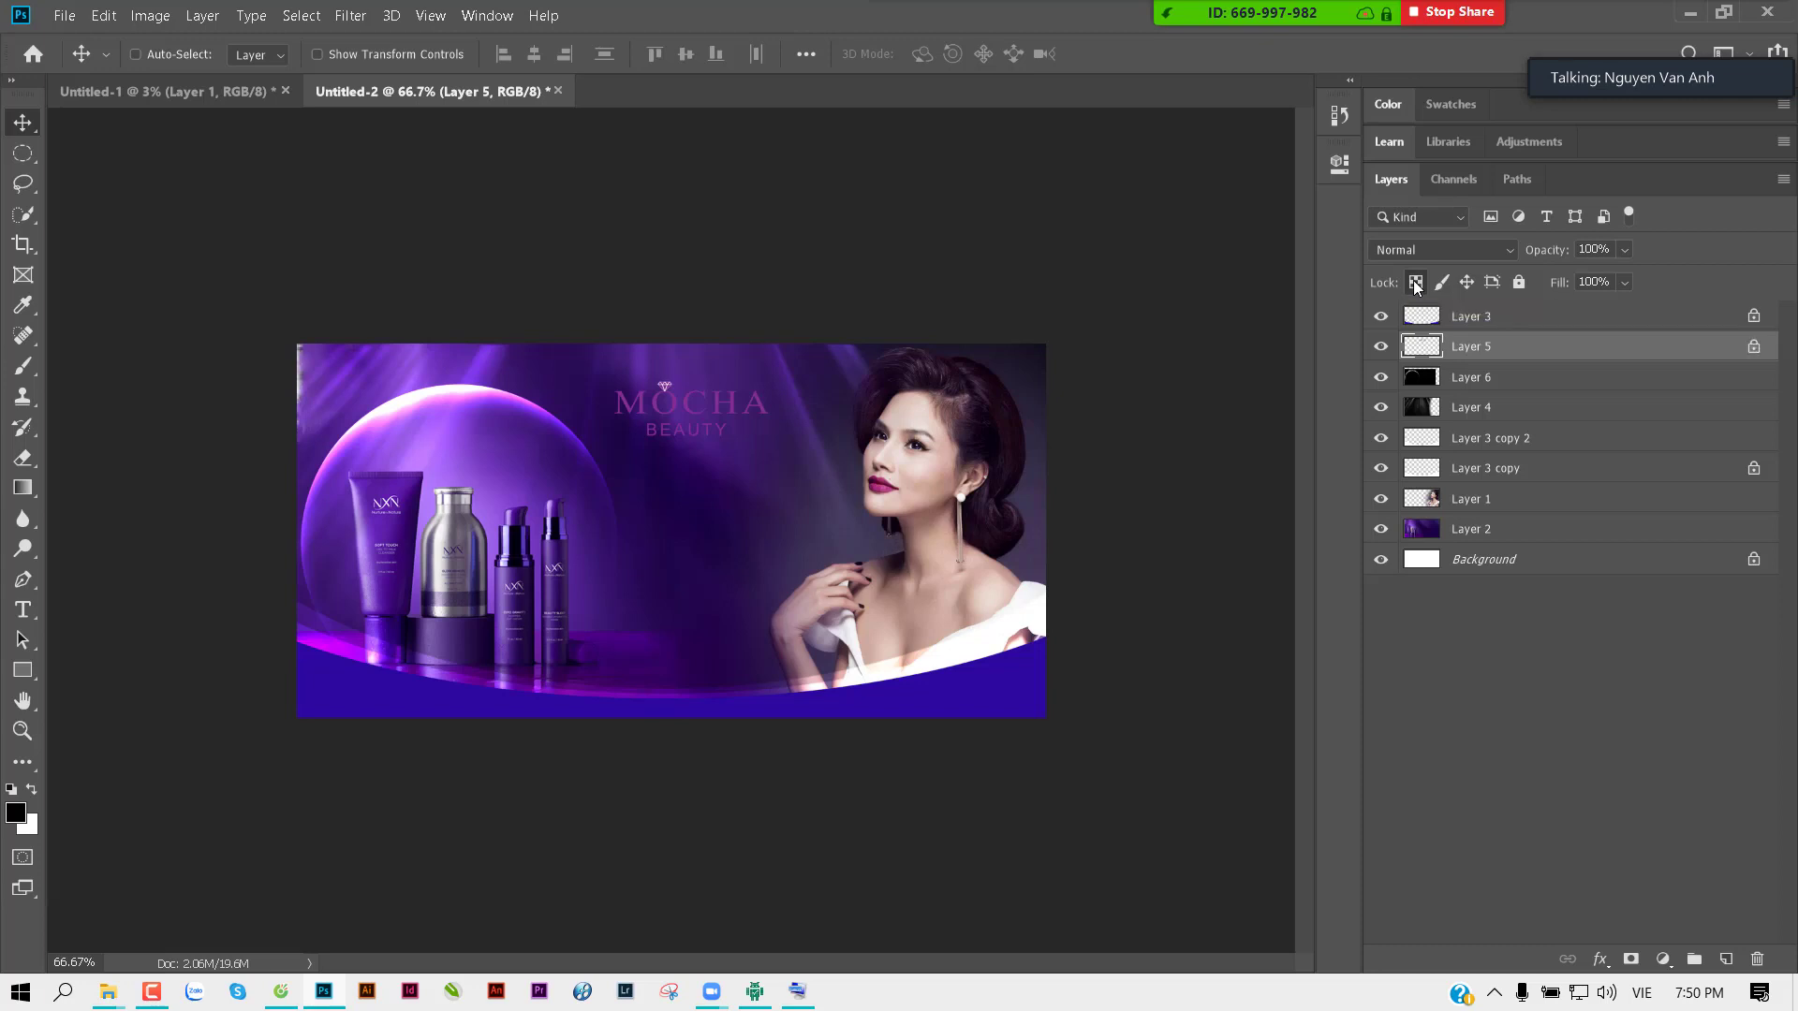
{"action": "key", "text": "ctrl"}
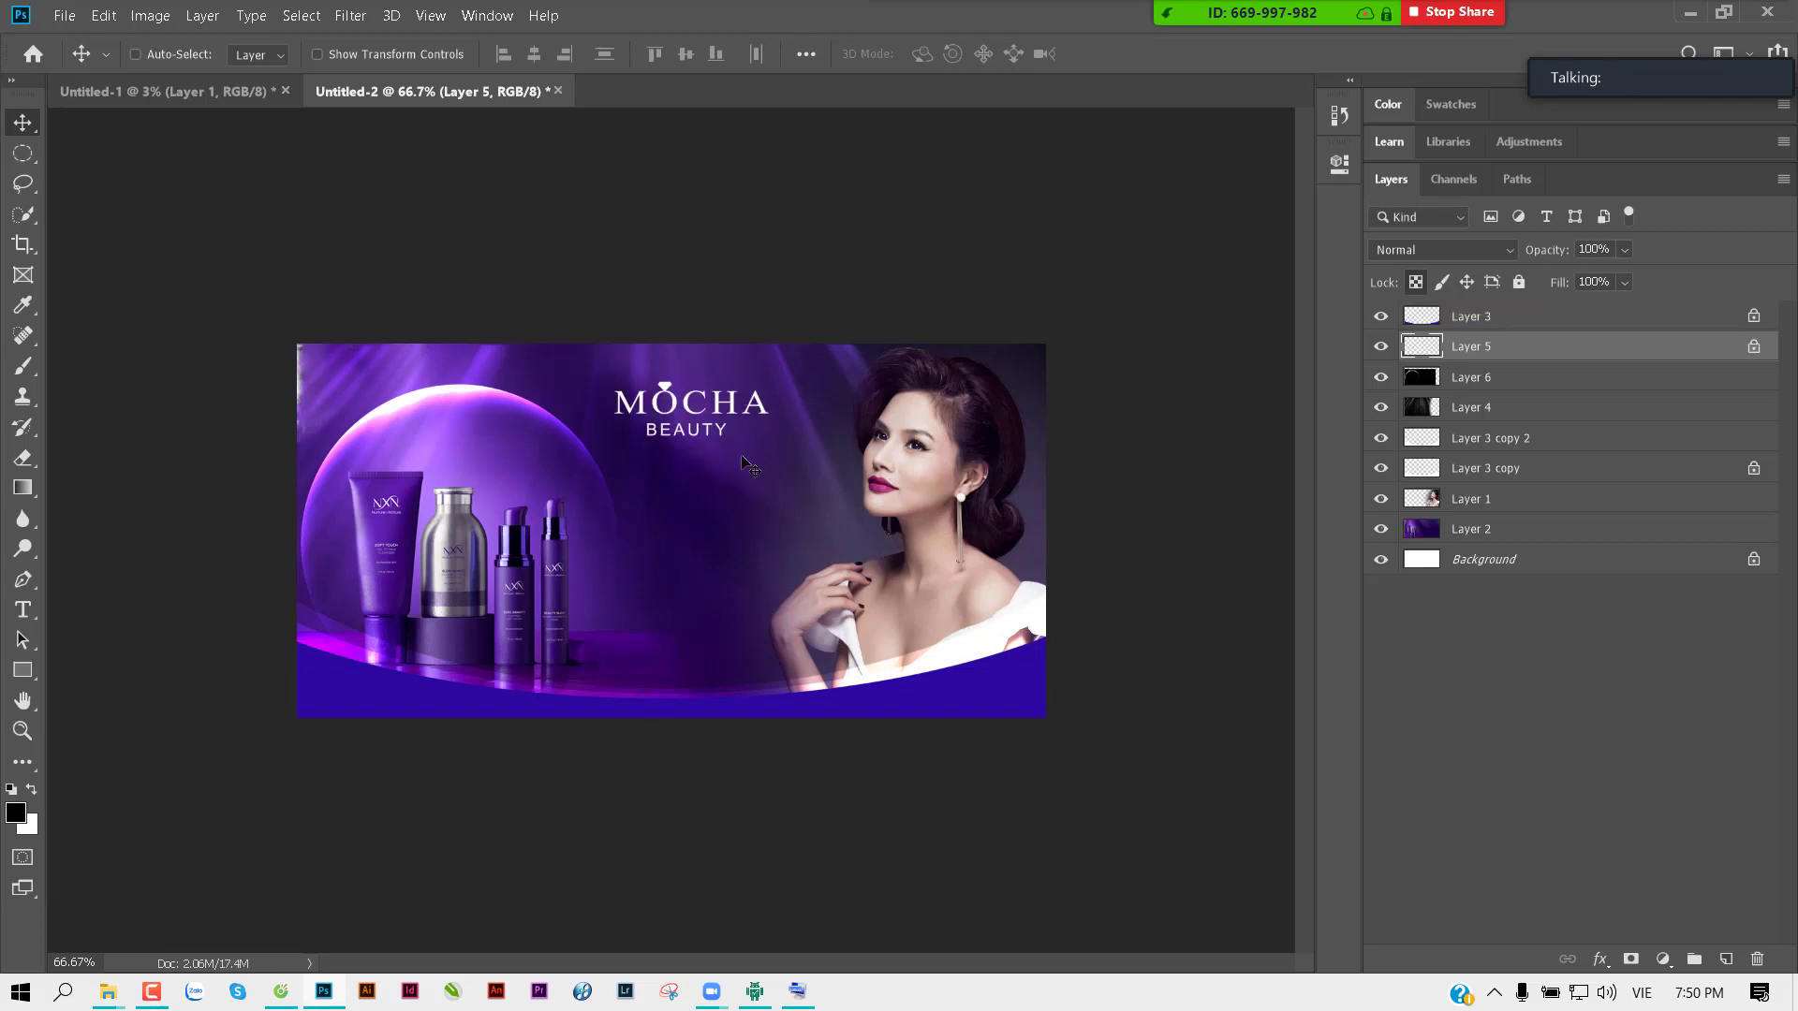
{"action": "left_click_drag", "start_coordinate": [741, 419], "coordinate": [763, 419]}
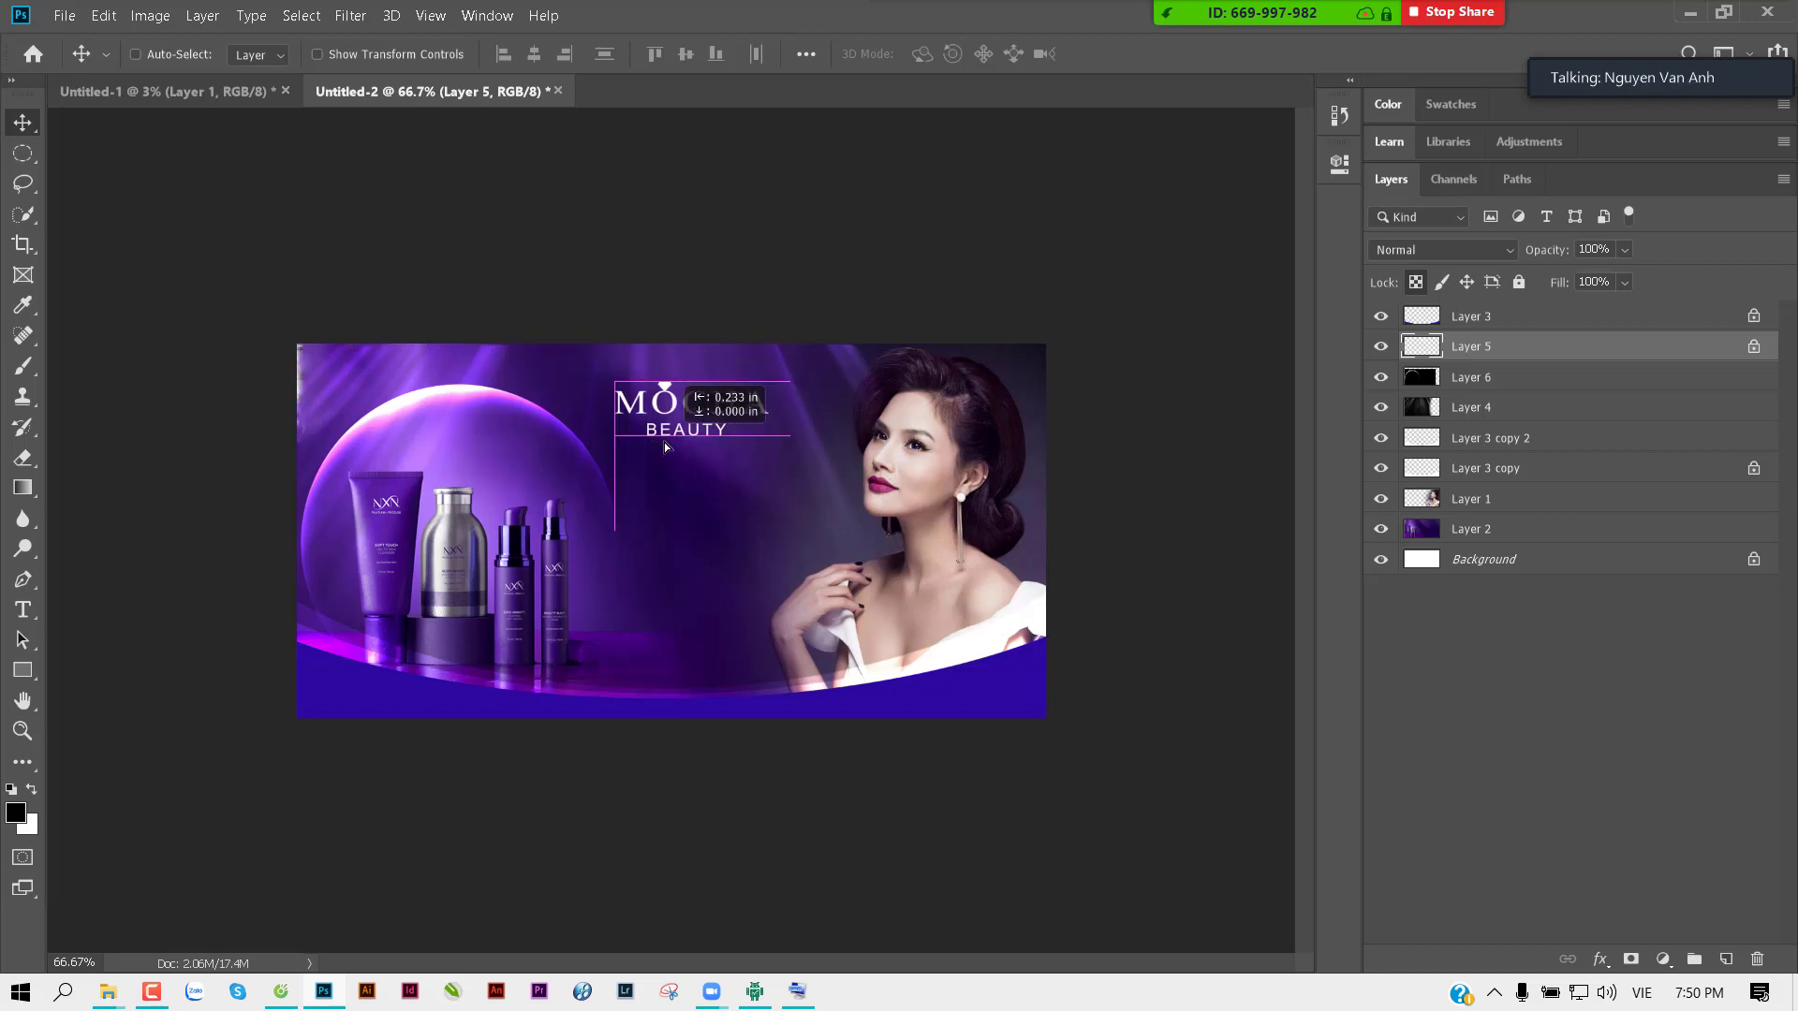
{"action": "left_click_drag", "start_coordinate": [672, 447], "coordinate": [649, 448]}
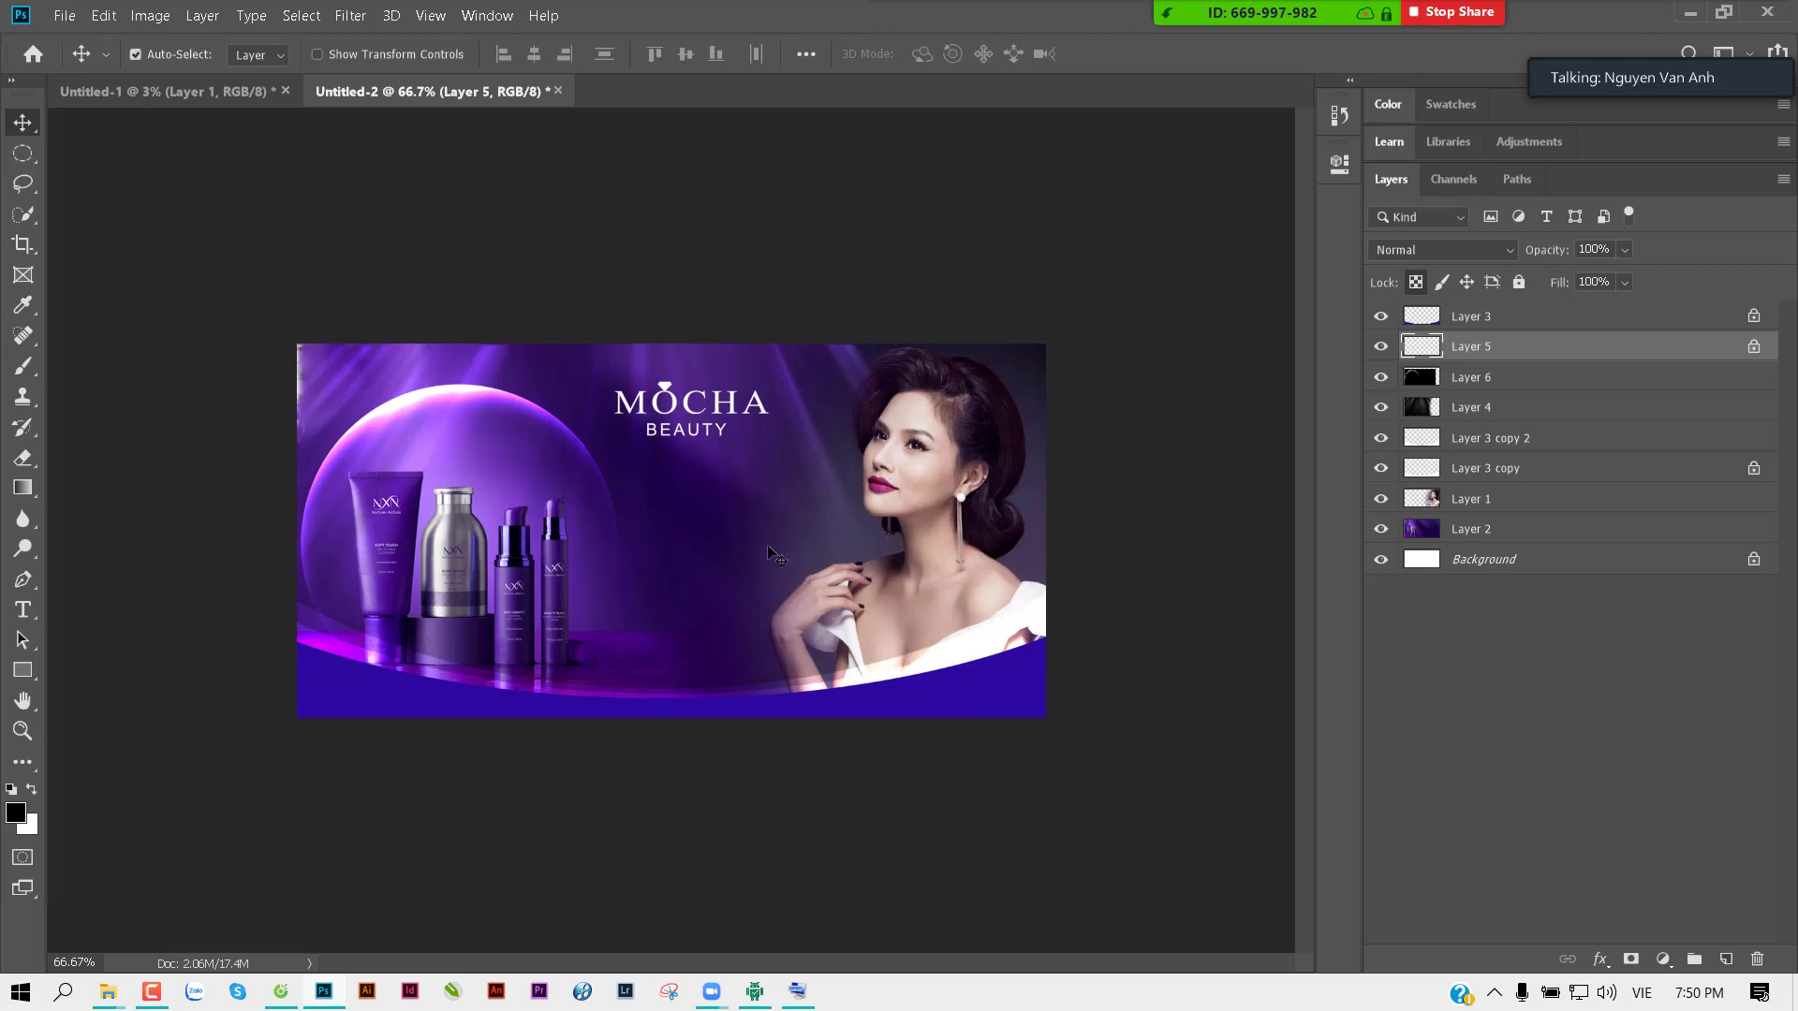
{"action": "key", "text": "ctrl+plus"}
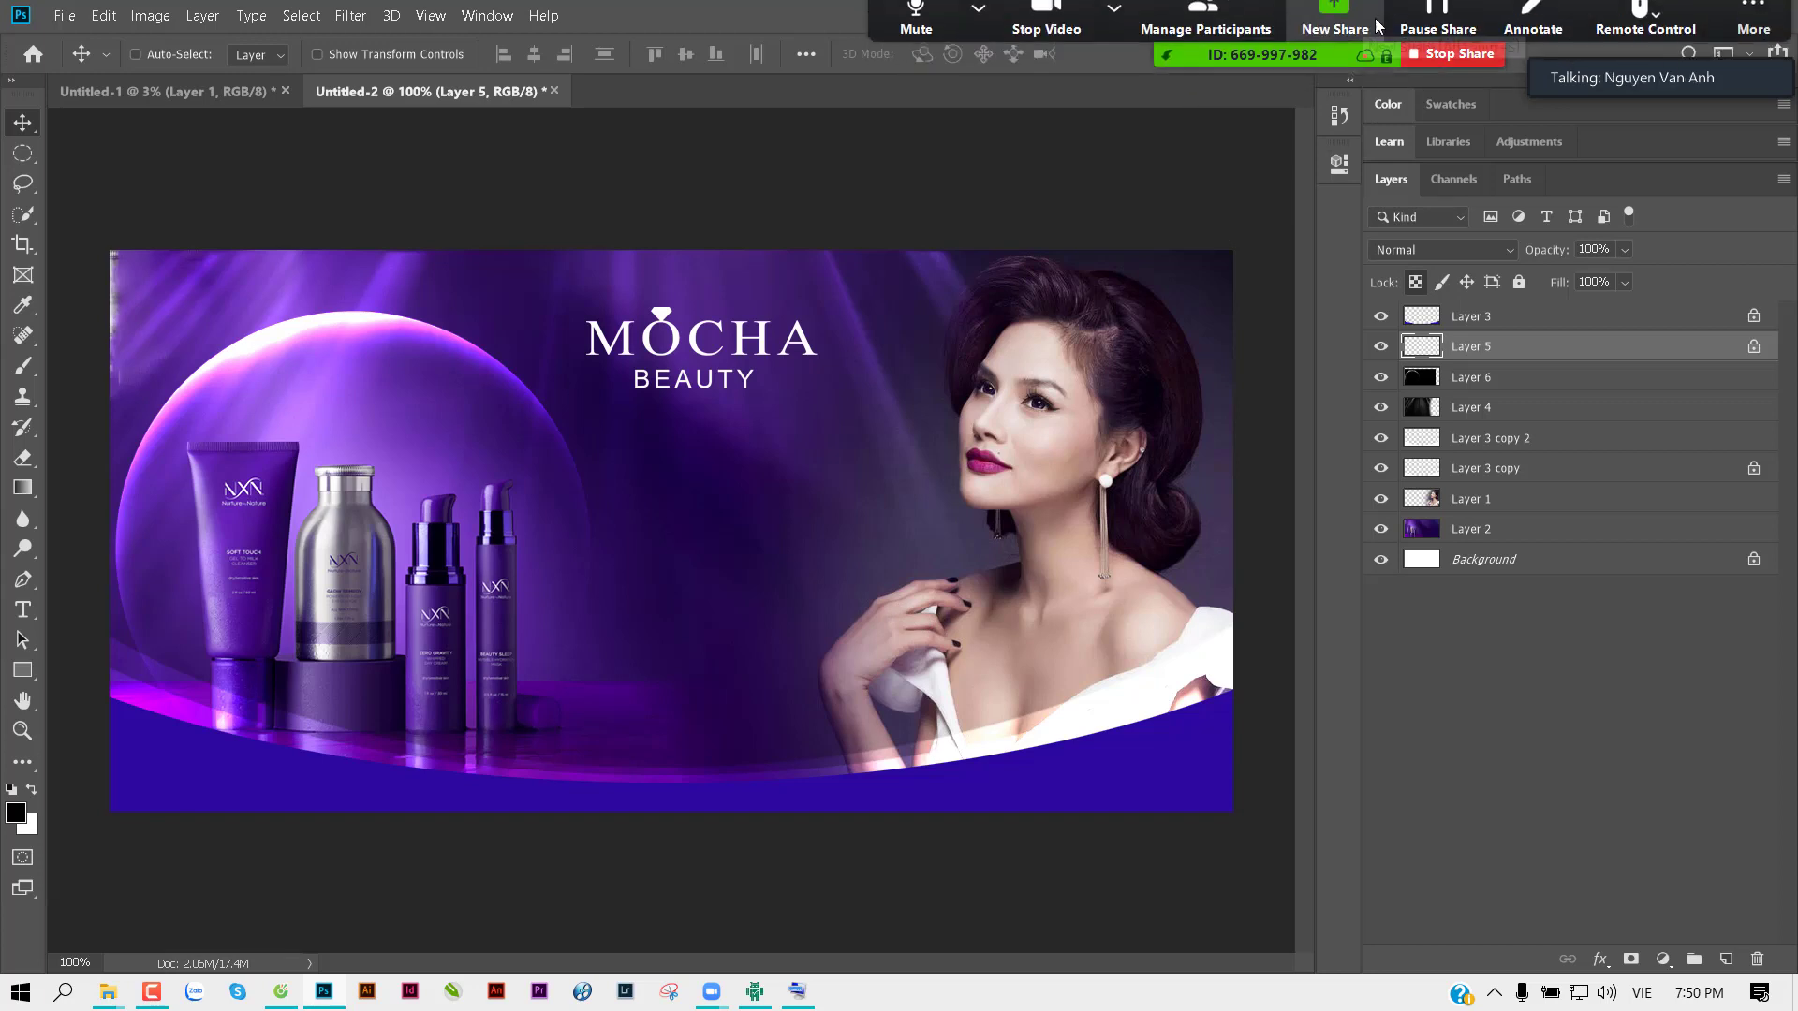
{"action": "mouse_move", "coordinate": [1629, 77]}
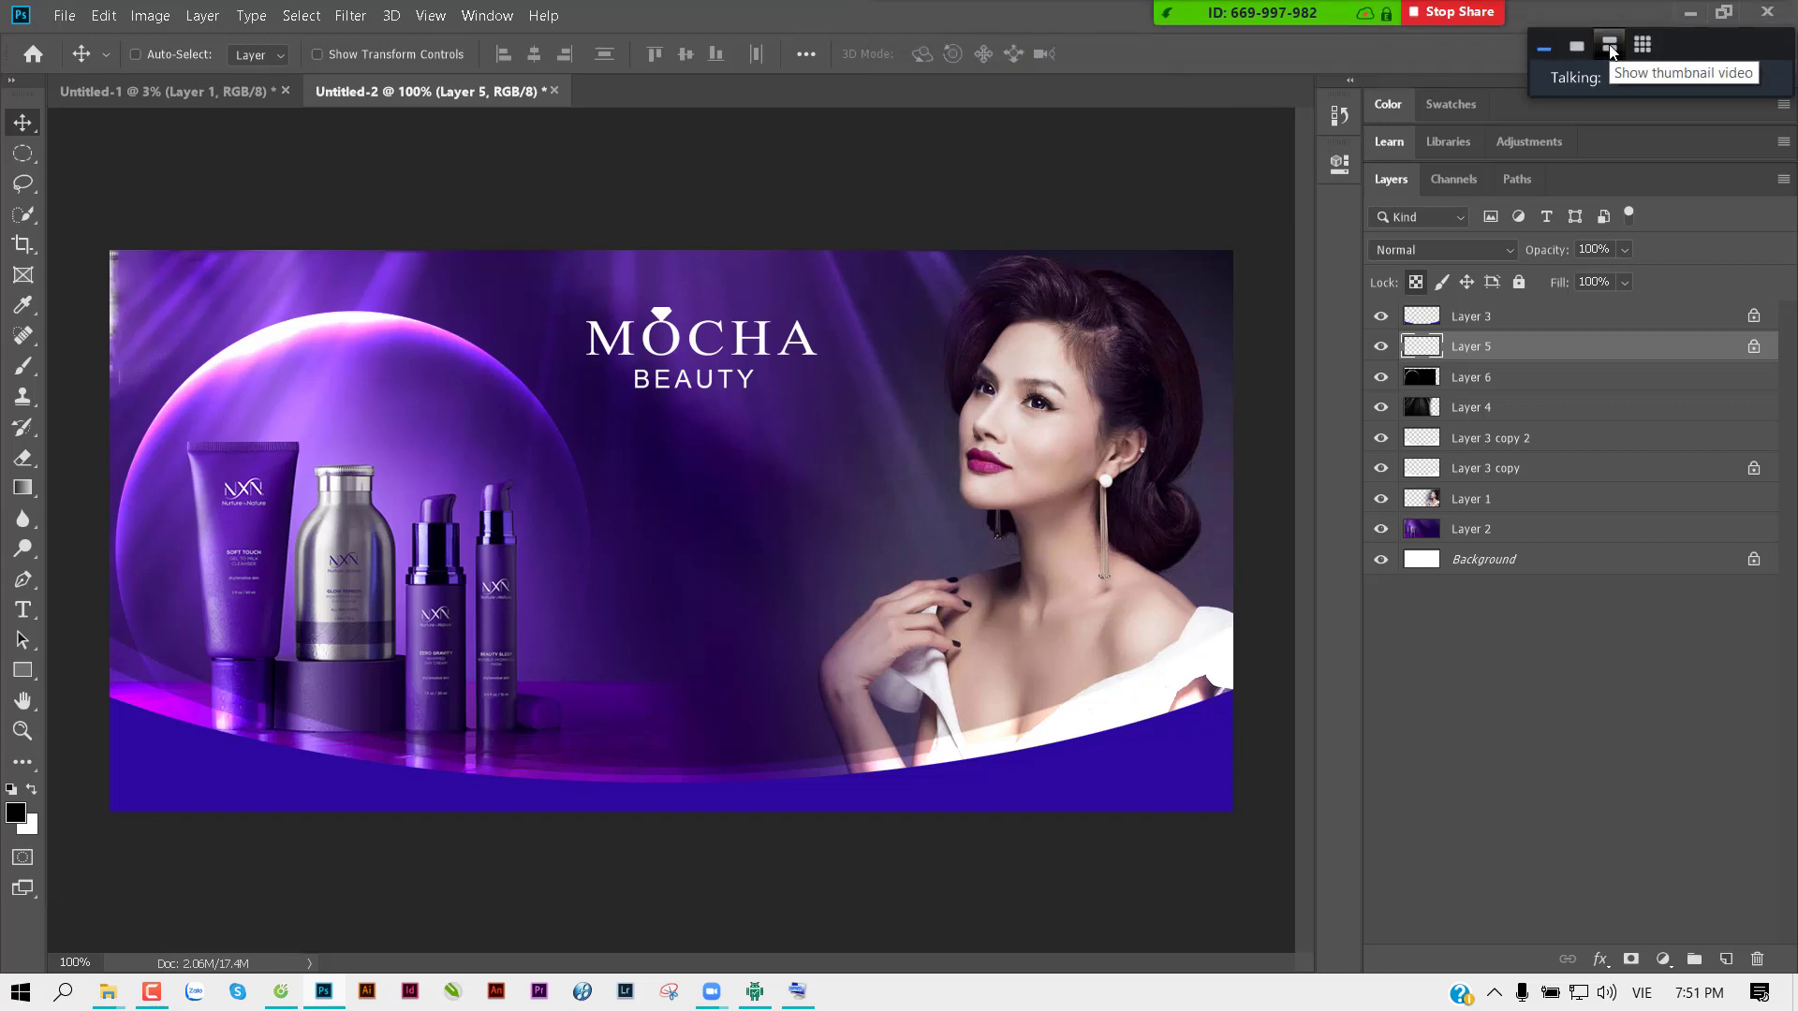
Step: Show the Image Size width in pixels, revealing 1200 × 600 at 150 pixels/inch
{"action": "left_click", "coordinate": [1609, 44]}
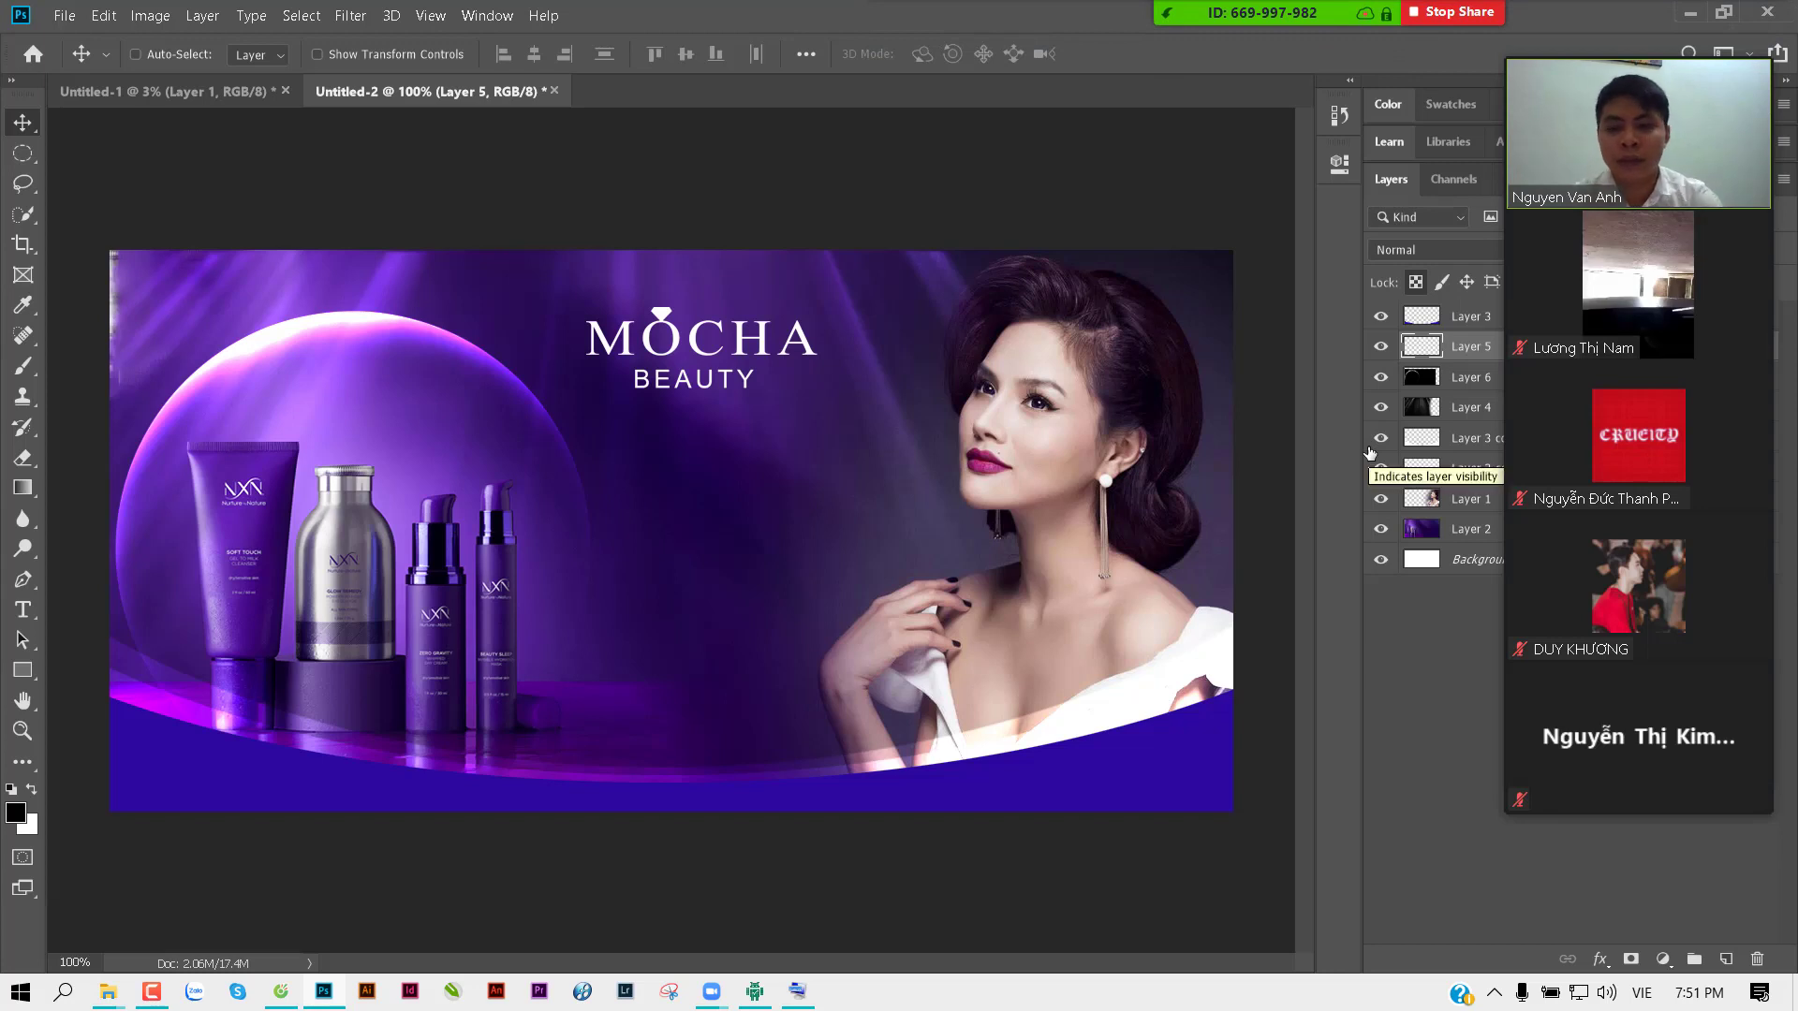
{"action": "left_click", "coordinate": [150, 16]}
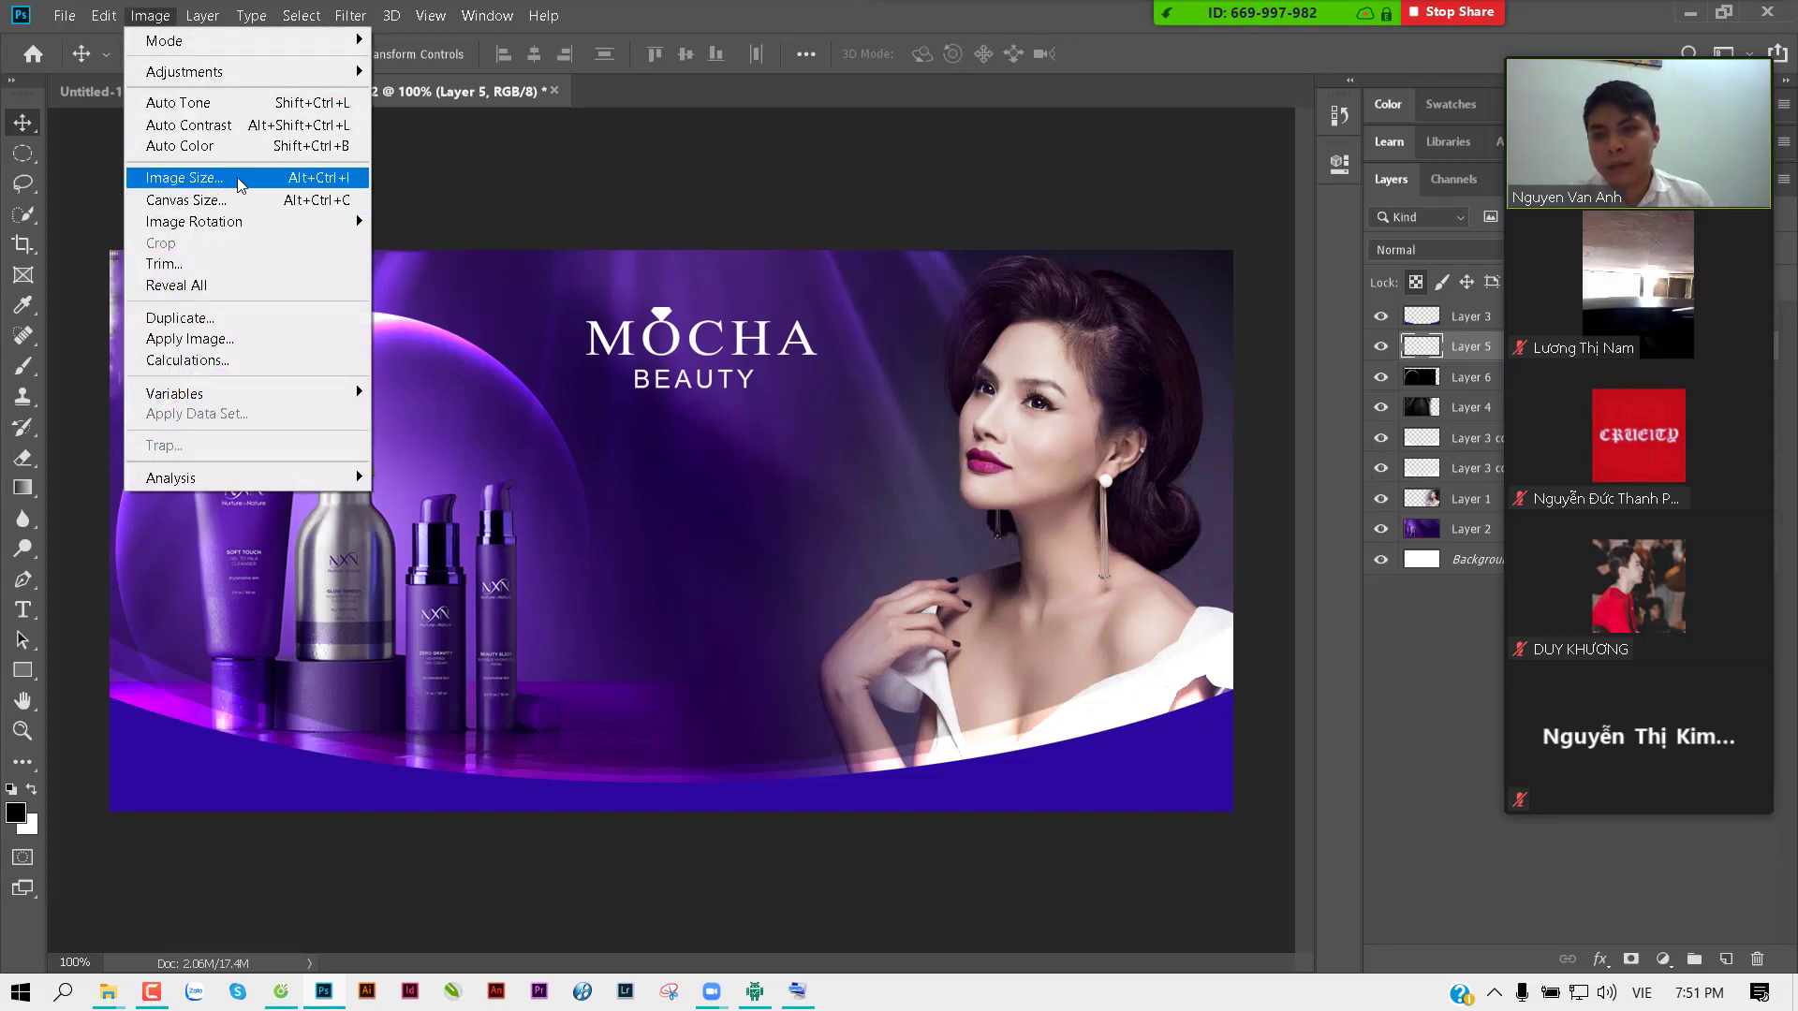
{"action": "left_click", "coordinate": [240, 178]}
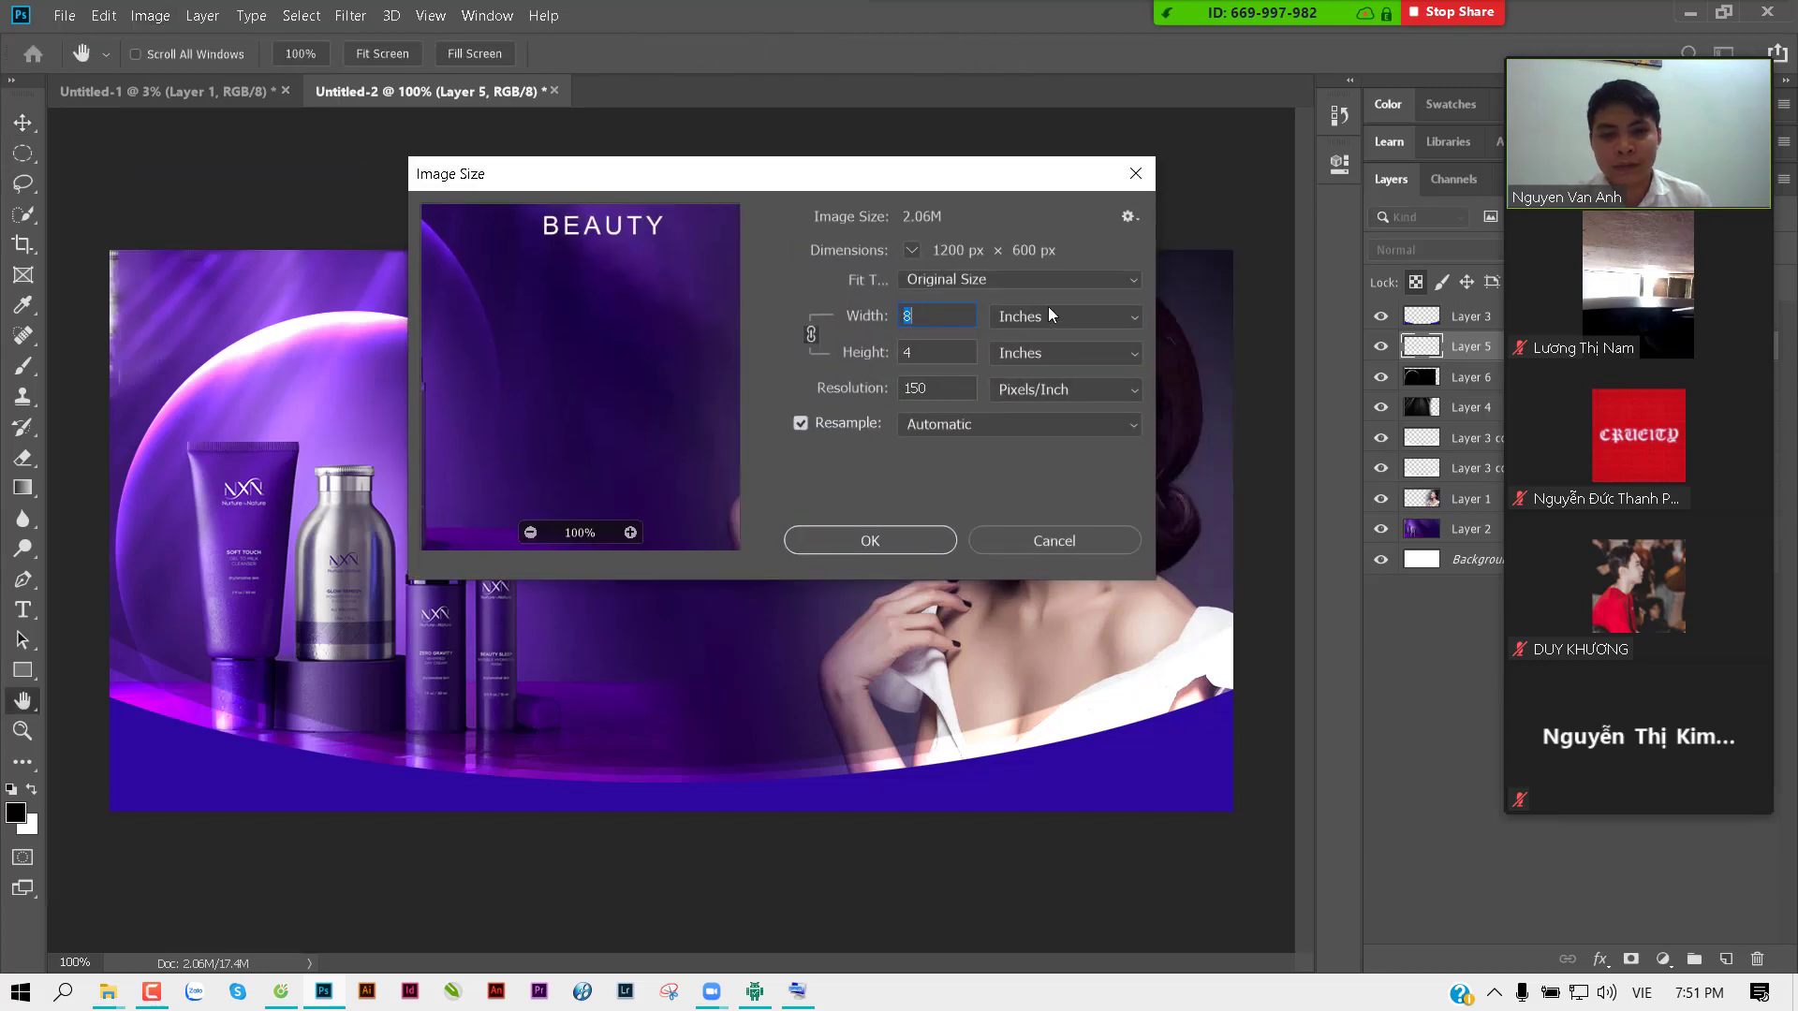
{"action": "left_click", "coordinate": [1048, 313]}
{"action": "left_click", "coordinate": [1011, 359]}
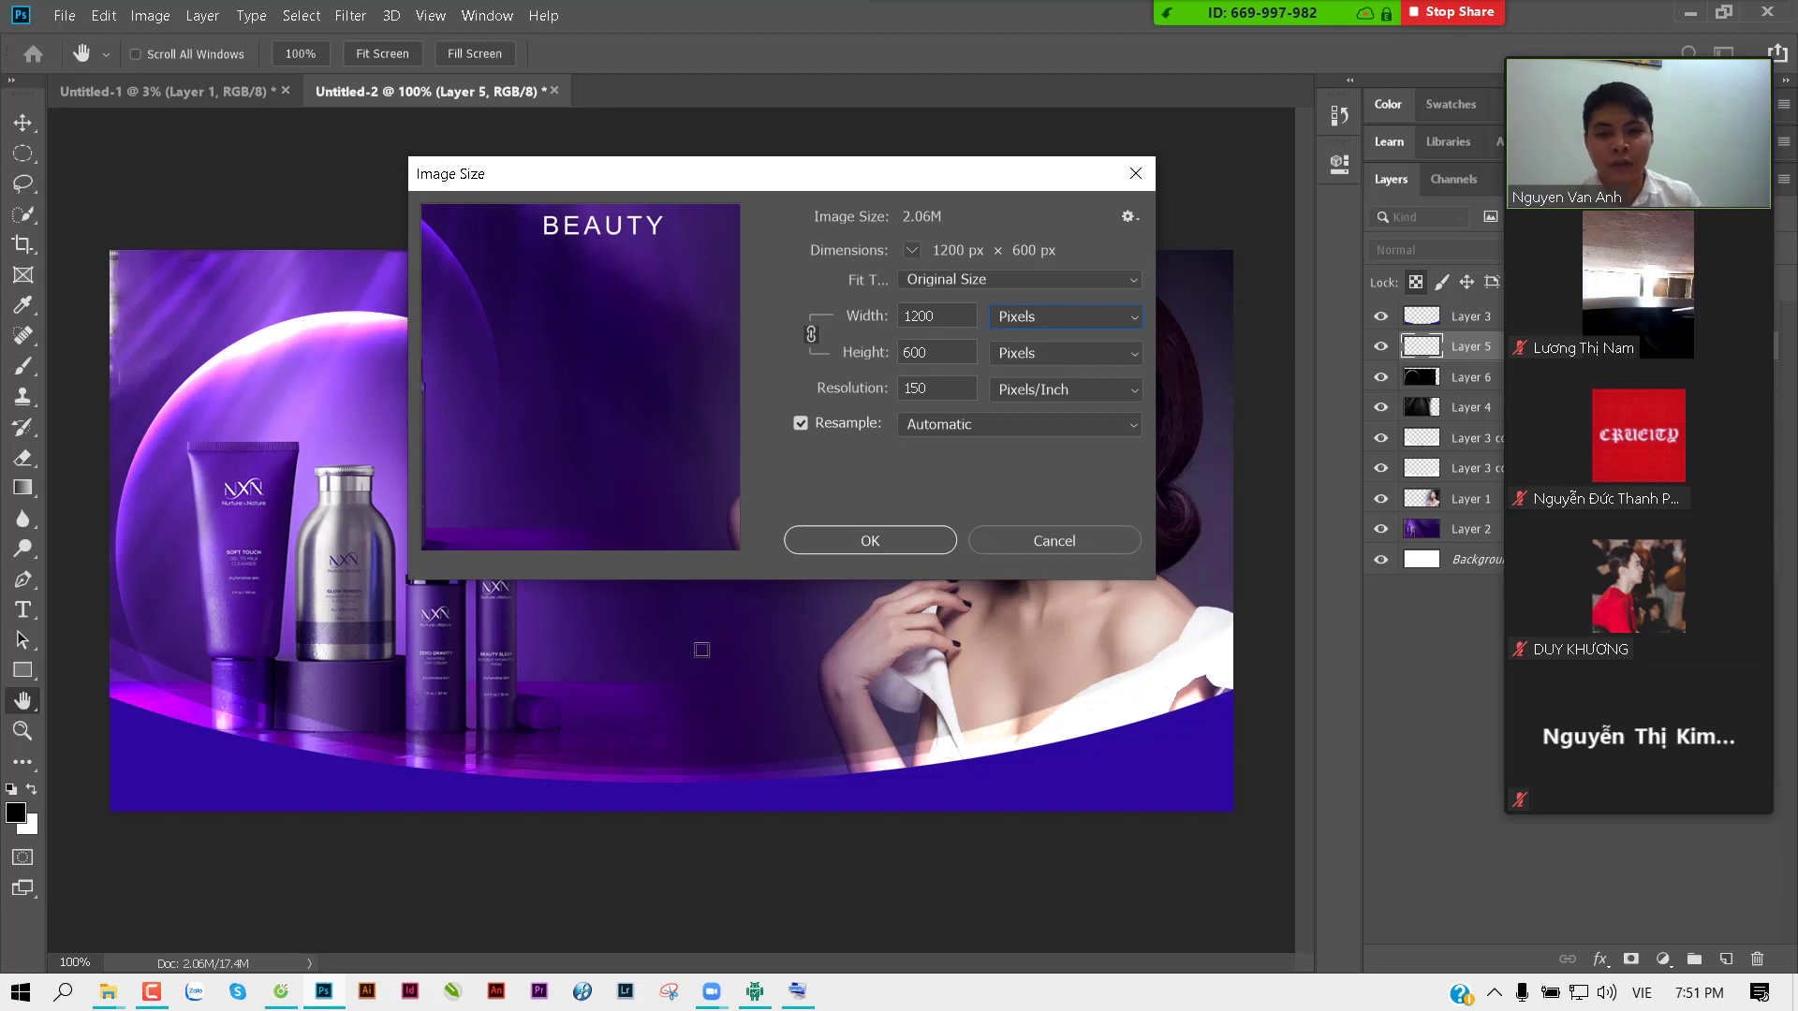
{"action": "left_click", "coordinate": [150, 992]}
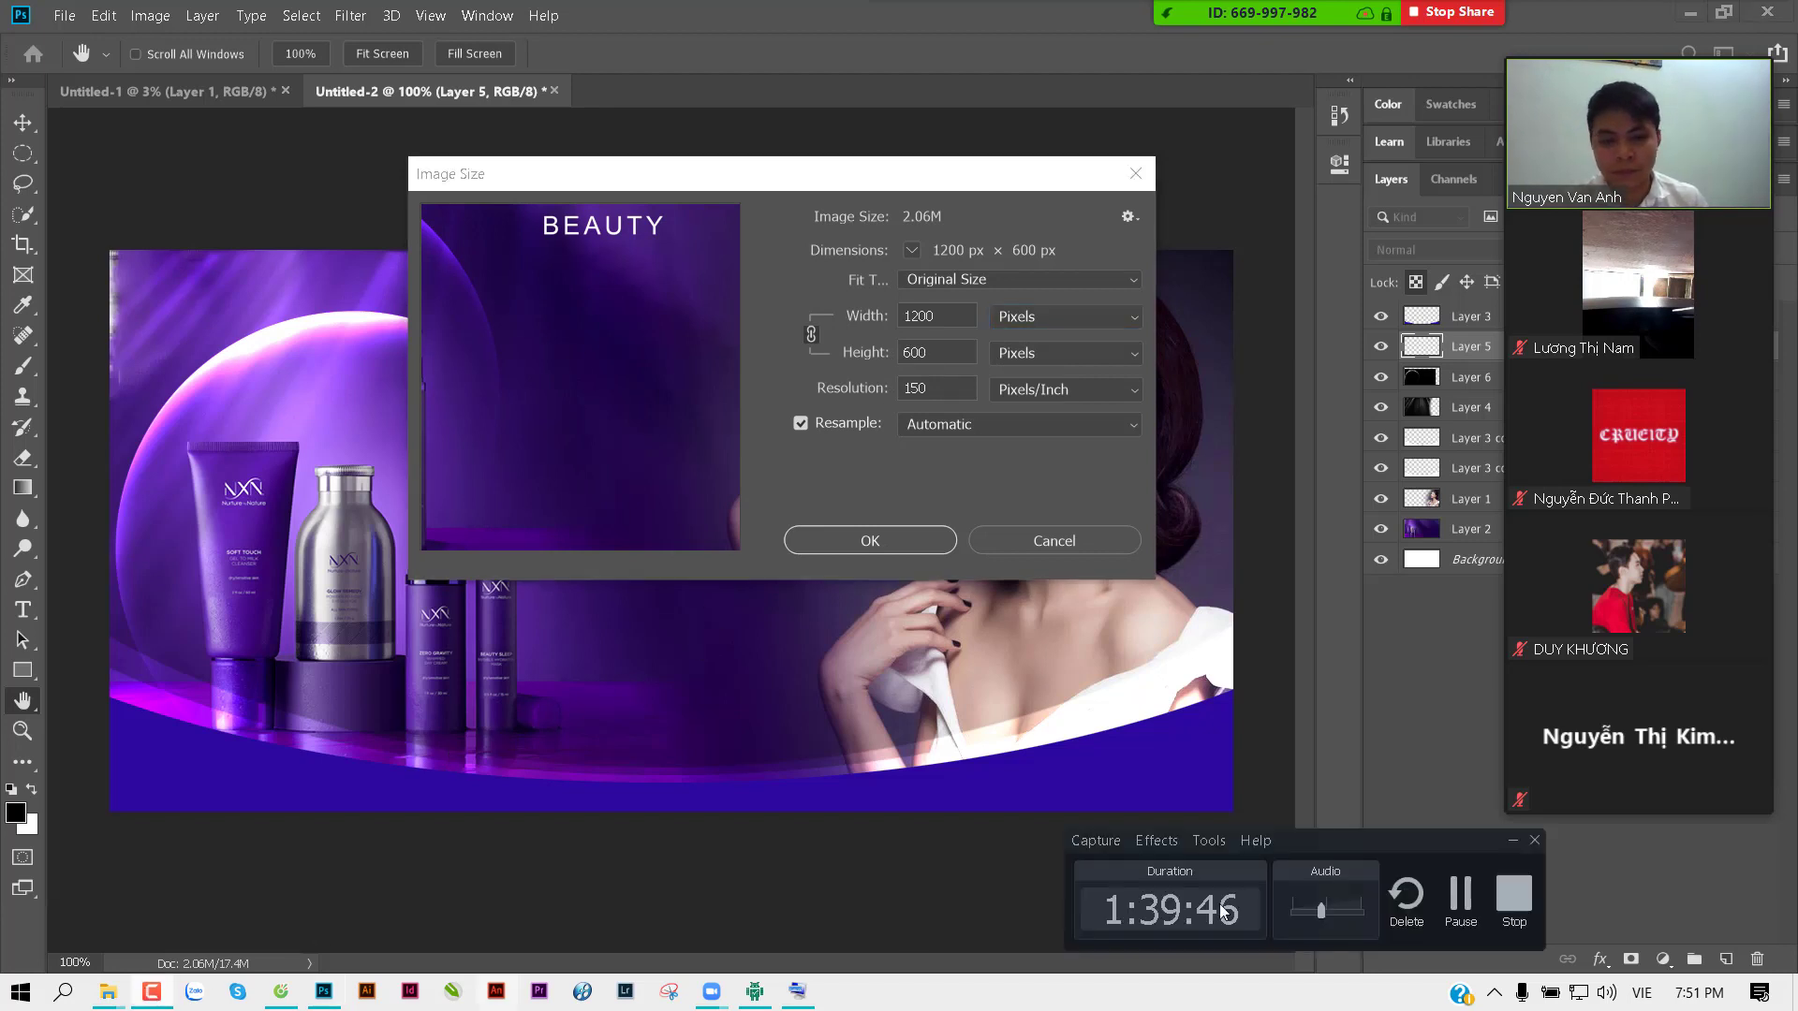